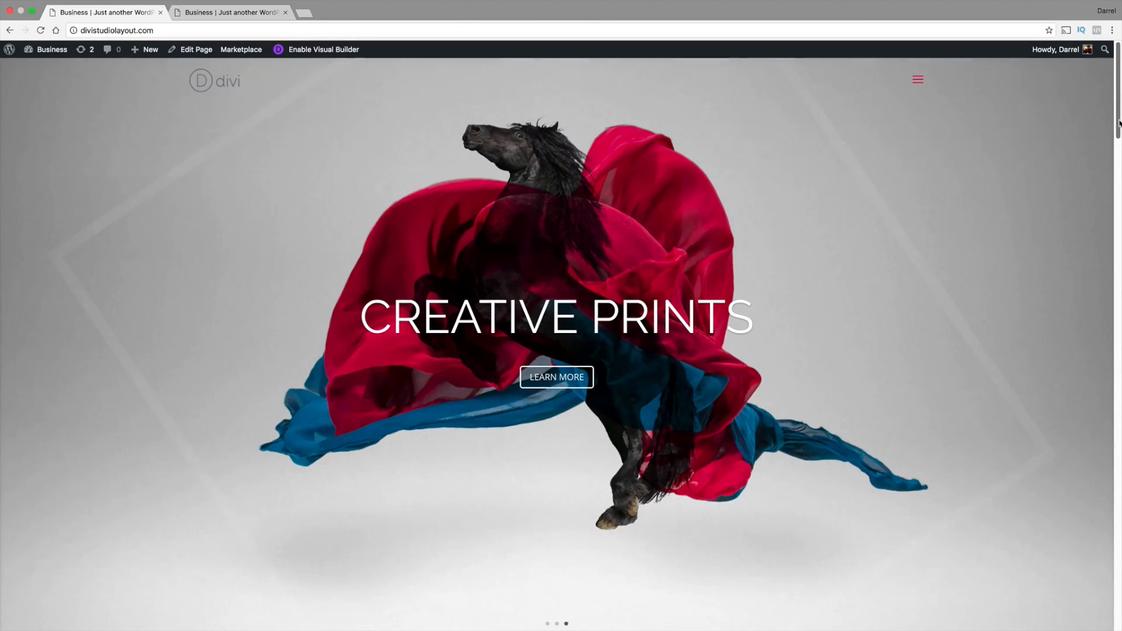
Look through the demo site's home page from the header slider downward
scroll(1114, 161, "down", 5)
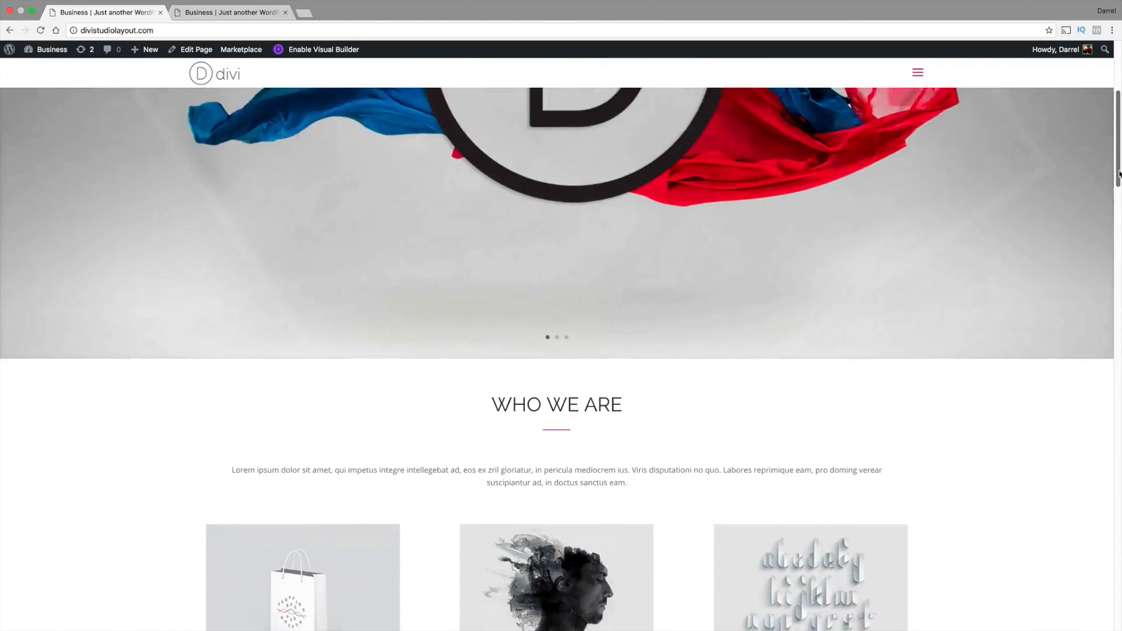
left_click_drag(1119, 173, 1119, 114)
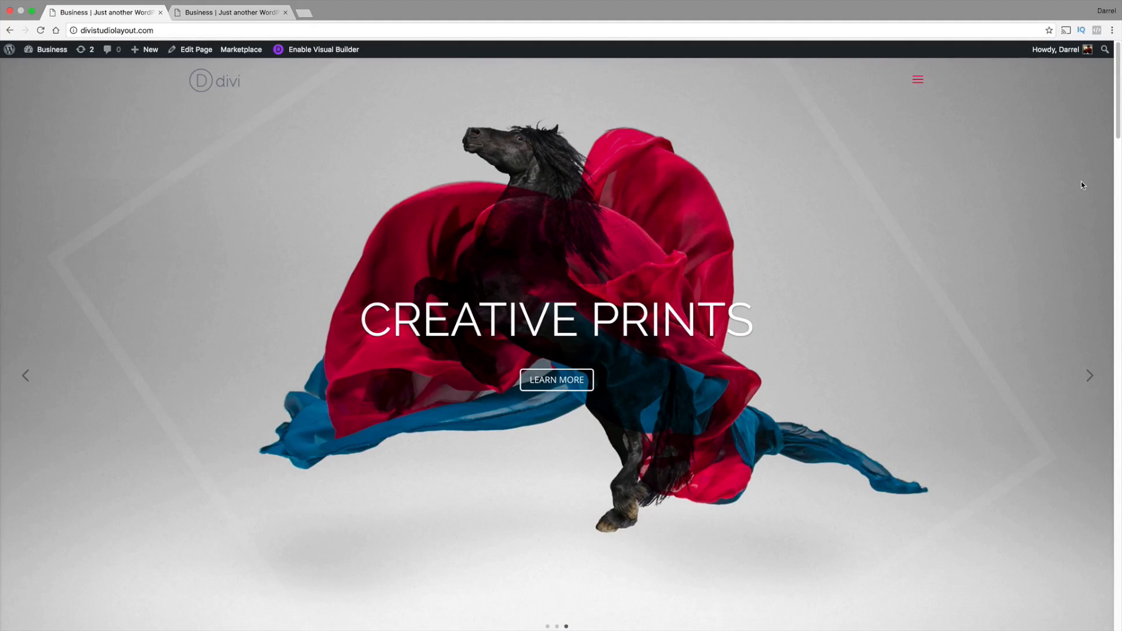
In the Visual Builder page, swap the Style Guide and Brand Creation images and change the Style Guide heading to Style Paper
left_click(228, 12)
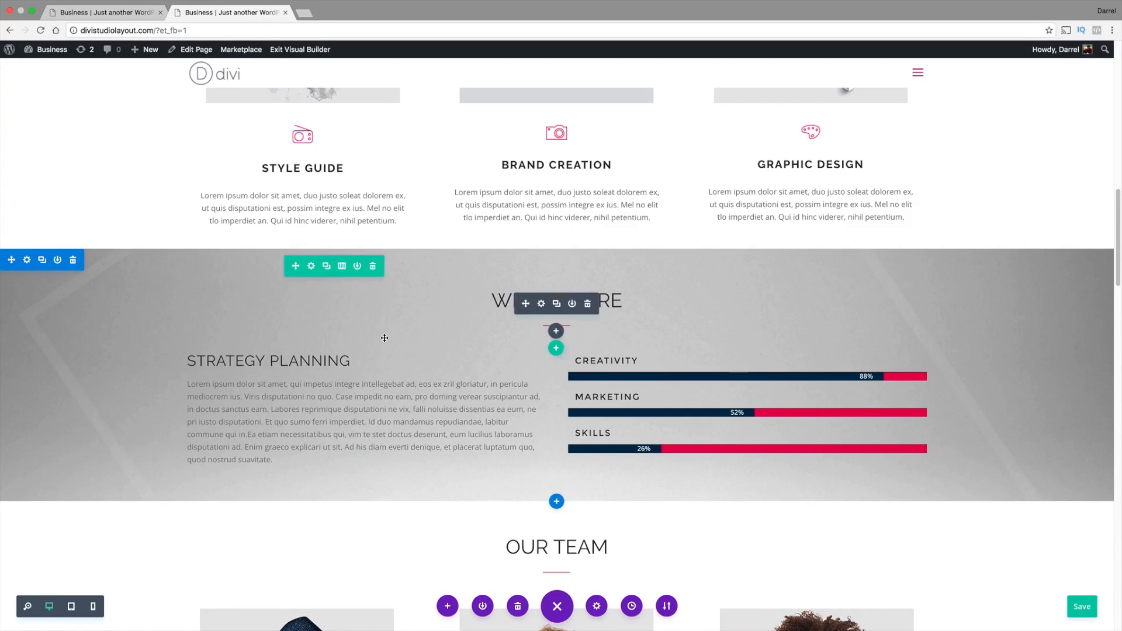
scroll(385, 338, "up", 5)
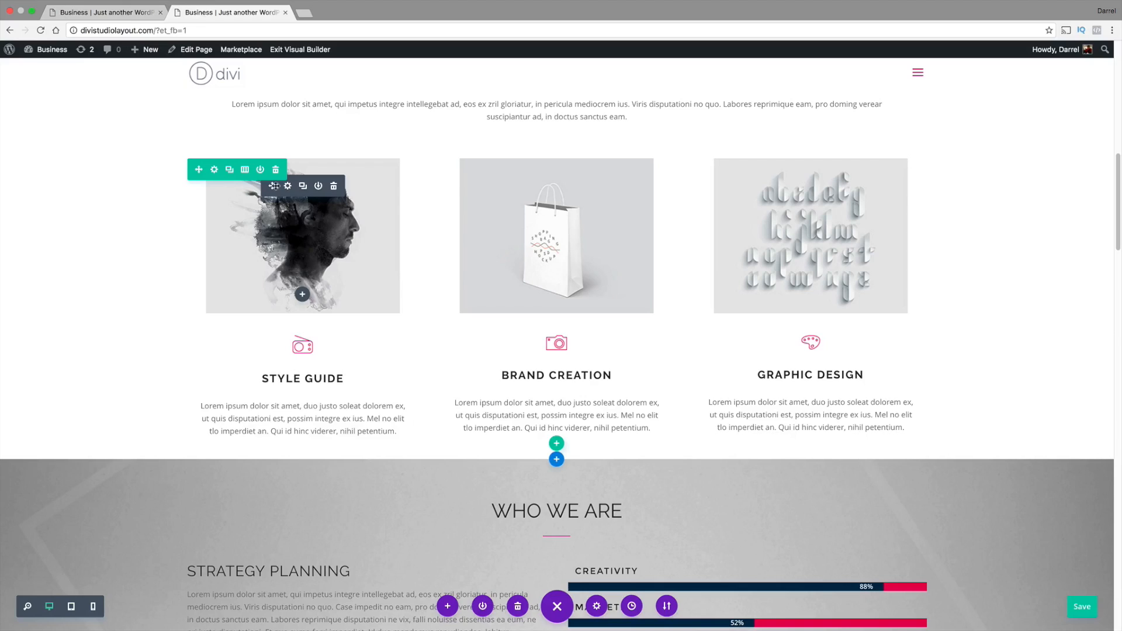
left_click_drag(274, 186, 533, 223)
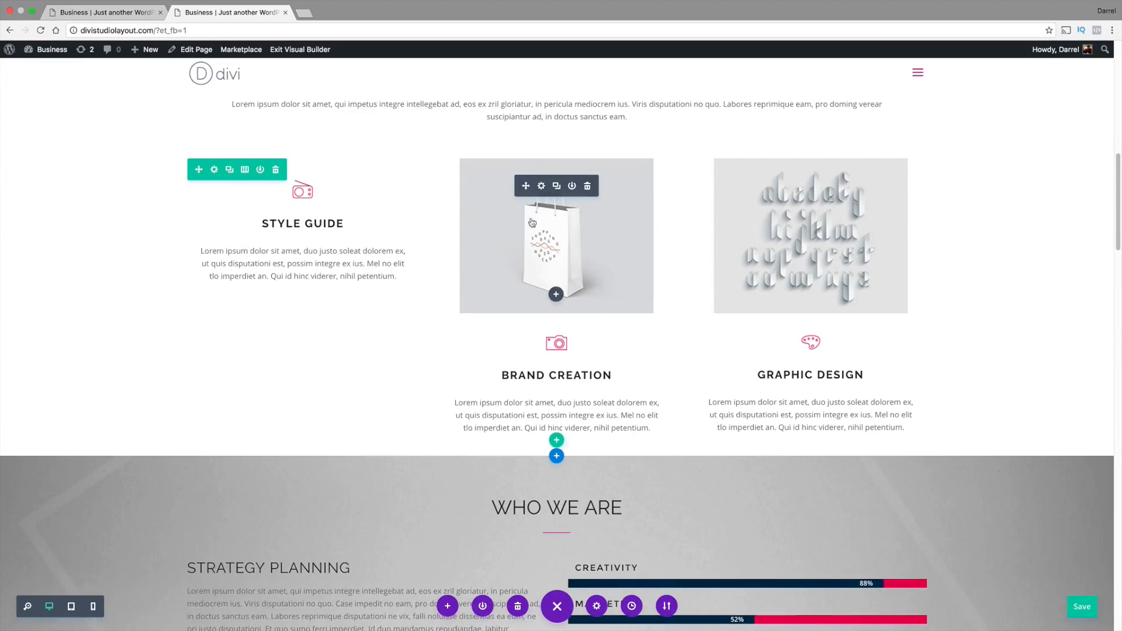
left_click_drag(526, 351, 325, 171)
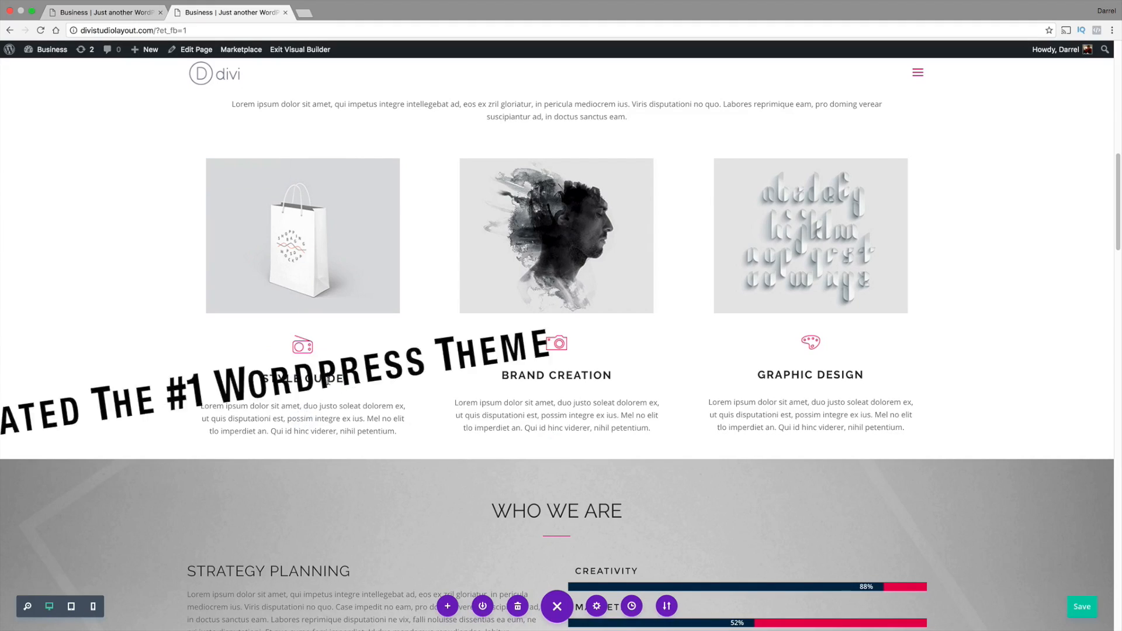
double_click(329, 377)
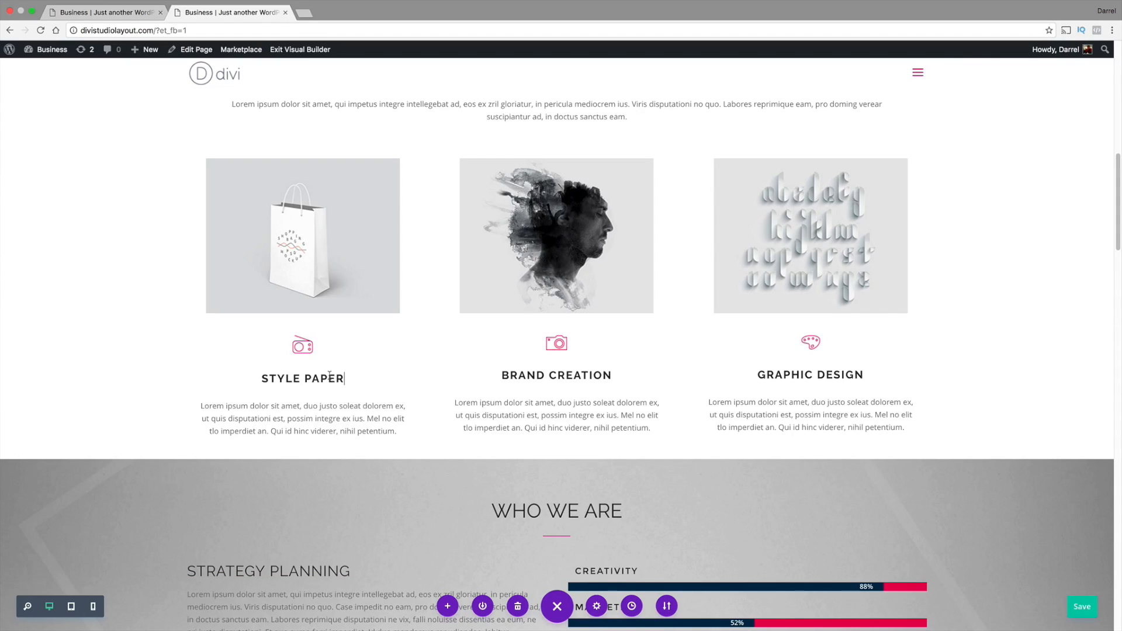
Increase the Who We Are section's top padding to about 188 px and enlarge its bottom padding
scroll(322, 386, "down", 3)
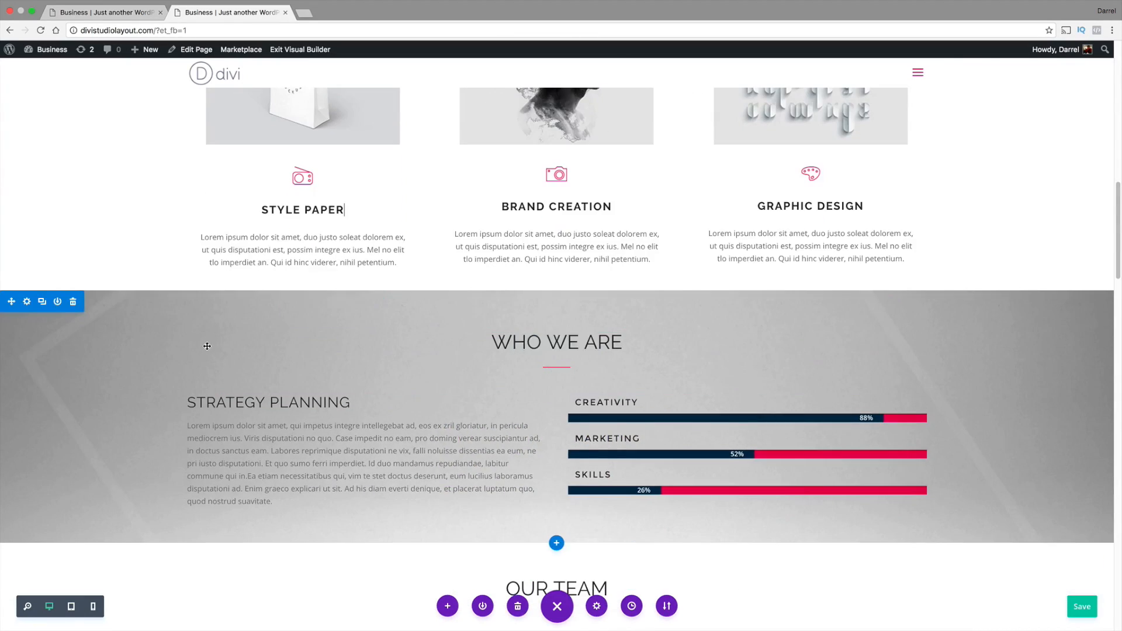
left_click_drag(167, 298, 170, 410)
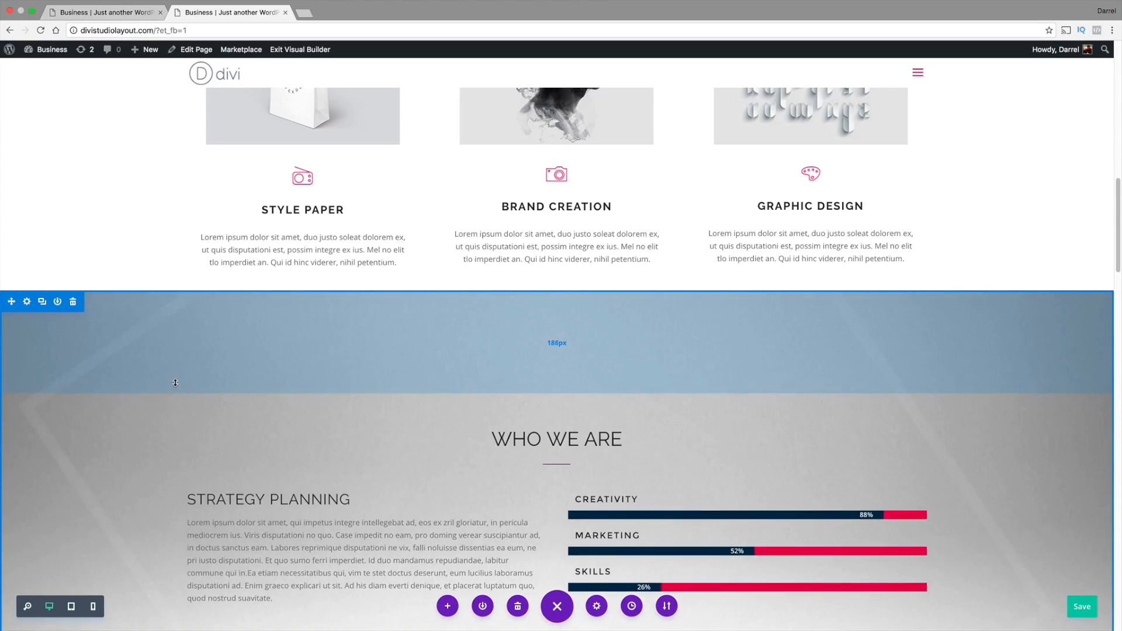
scroll(173, 382, "down", 2)
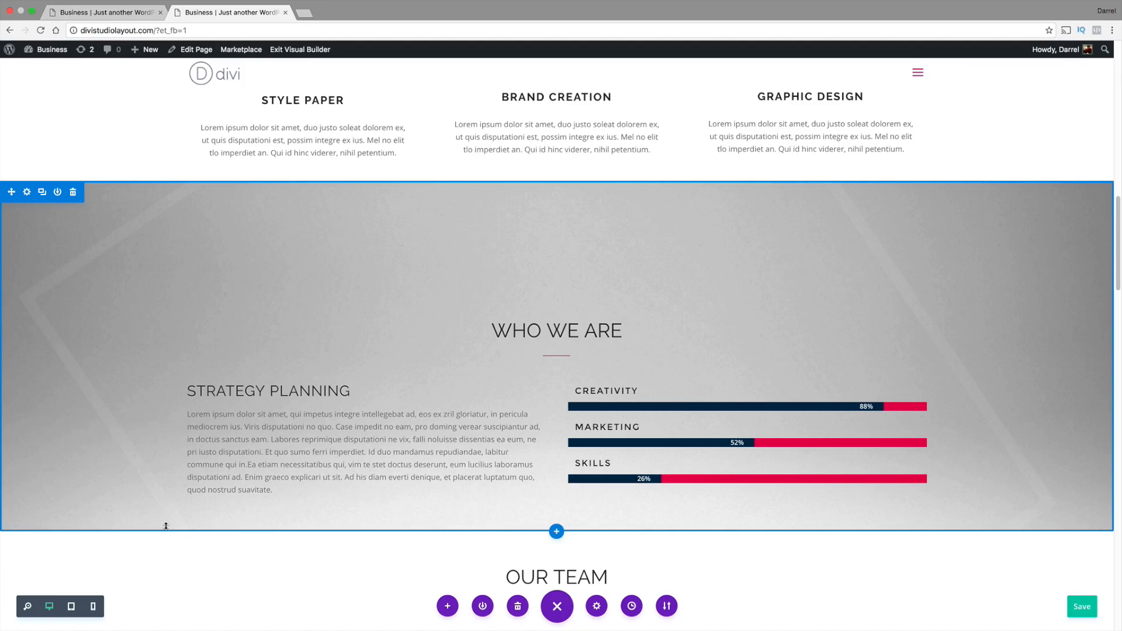
left_click_drag(166, 526, 184, 559)
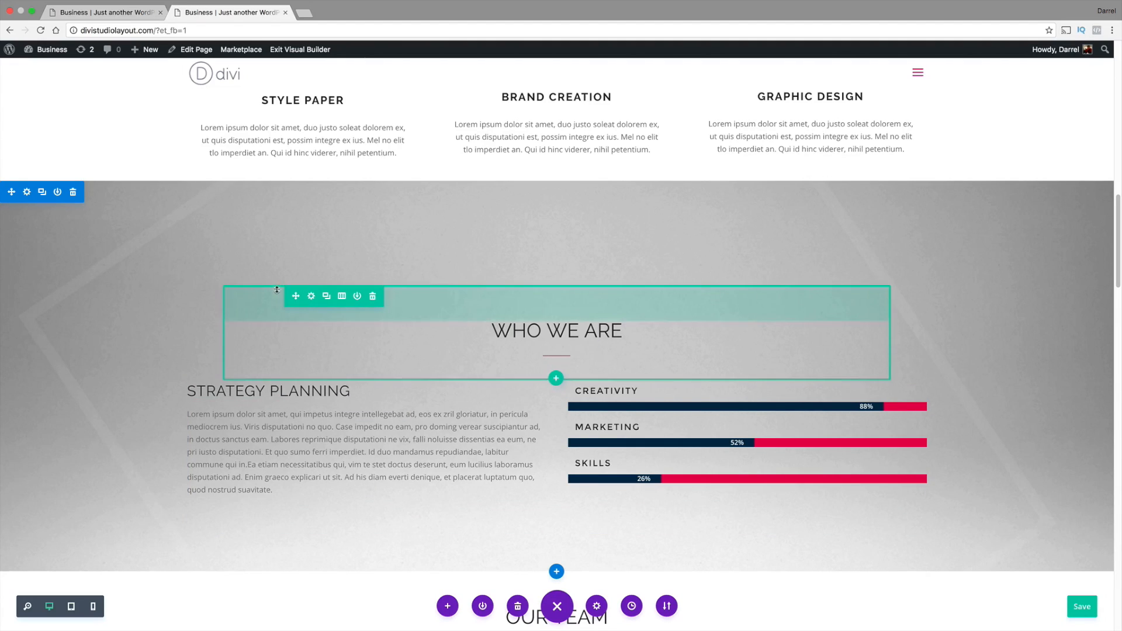
Return to the live demo site and look through its About and Services pages
left_click(124, 12)
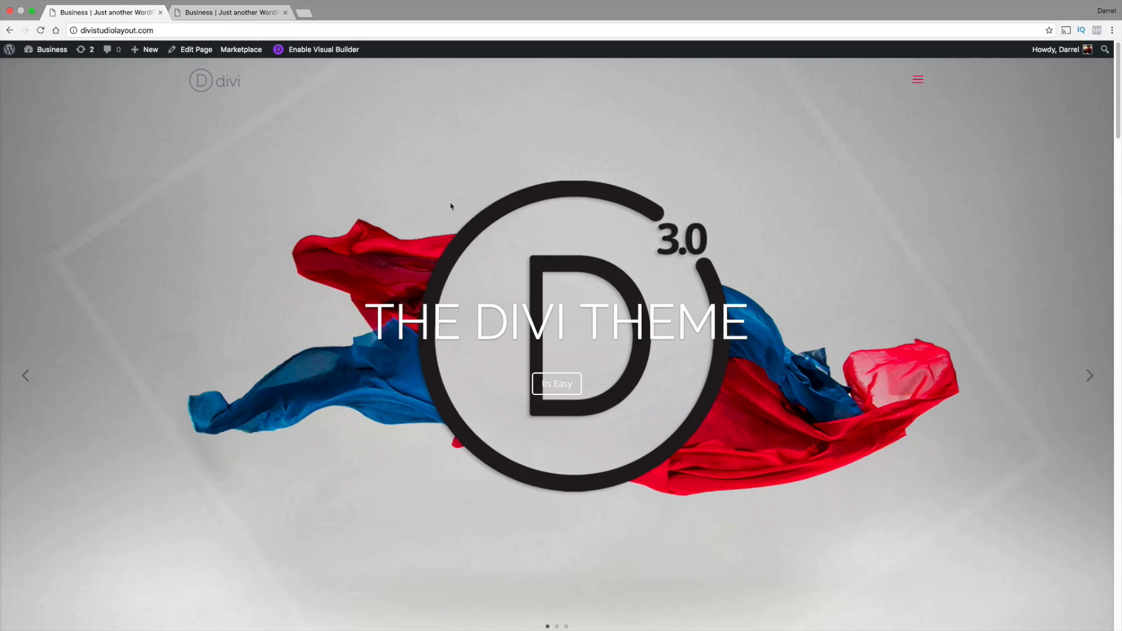
left_click(918, 79)
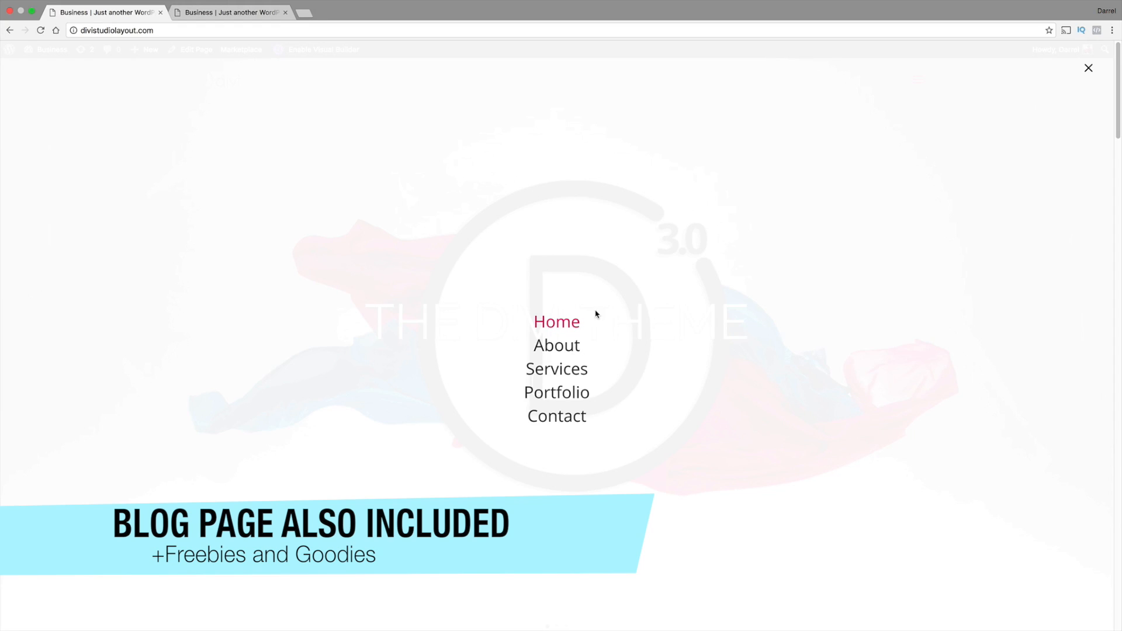
left_click(558, 348)
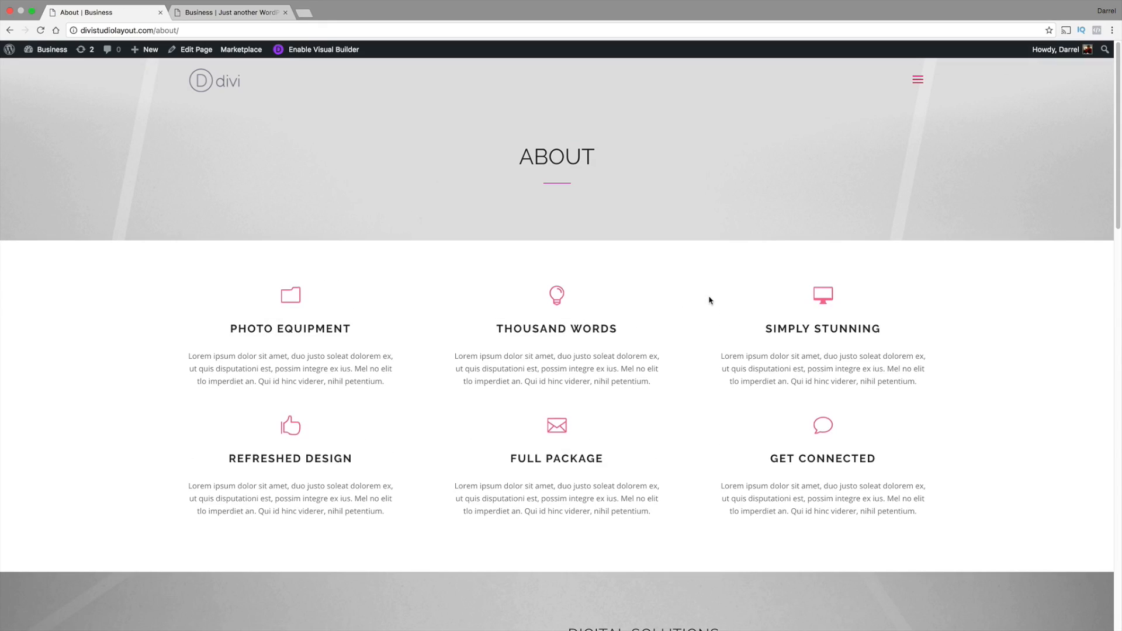
mouse_move(1117, 104)
left_mouse_down()
mouse_move(1117, 511)
mouse_move(1119, 99)
left_mouse_up()
left_click(918, 83)
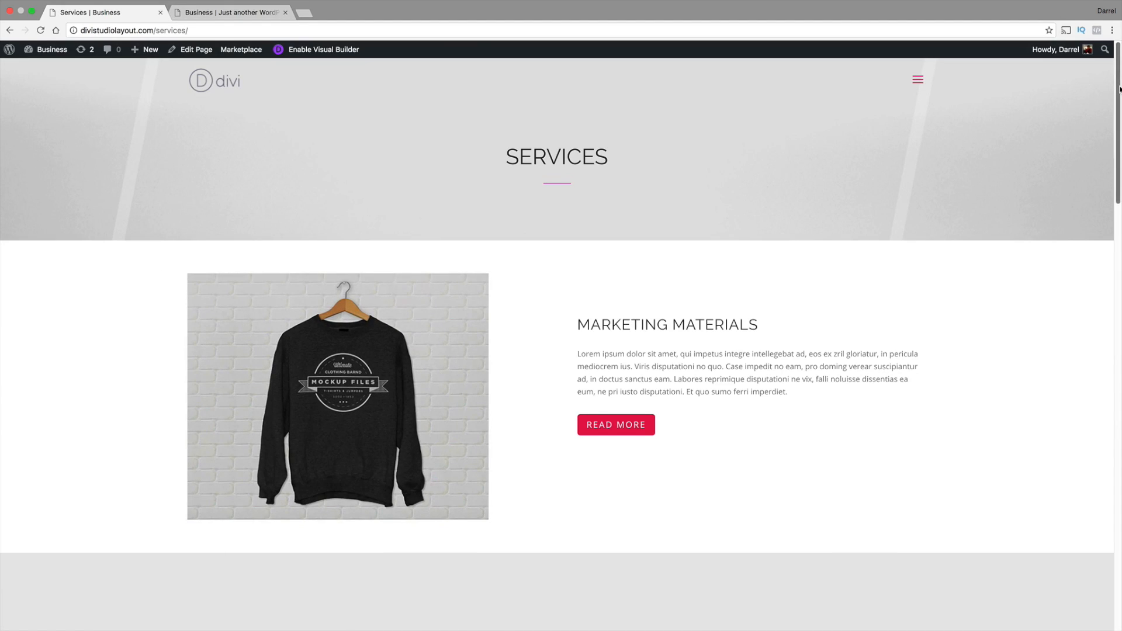
left_click_drag(1119, 89, 1120, 65)
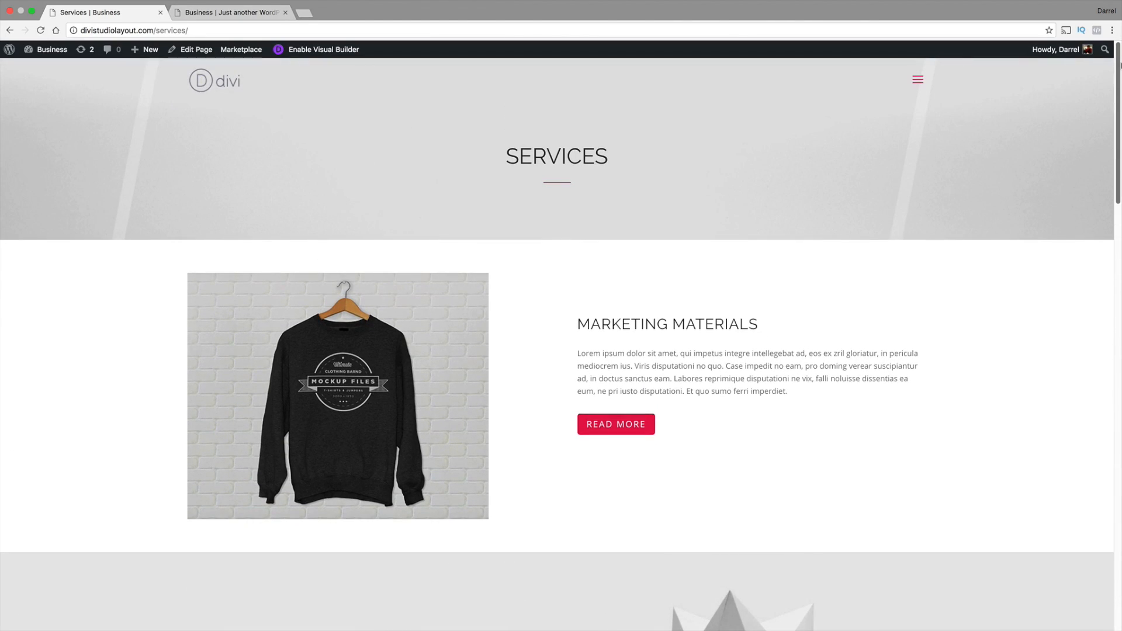
Open the Art & Design Blvd project from the portfolio, review its images and description, and return to the Portfolio page
left_click(917, 82)
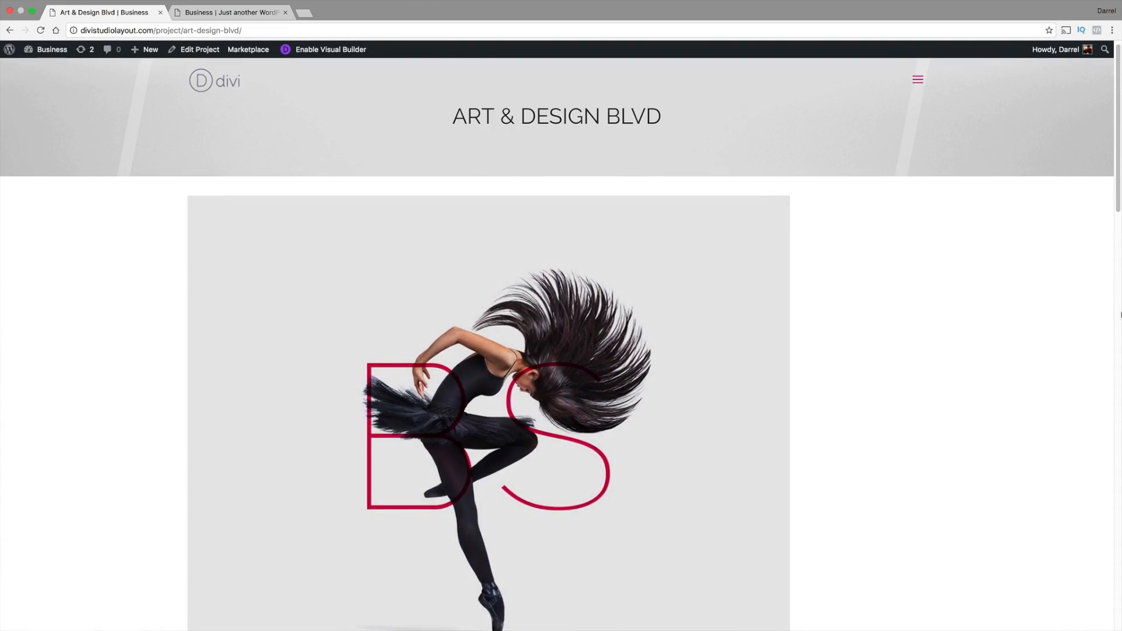
left_click_drag(1119, 192, 1120, 581)
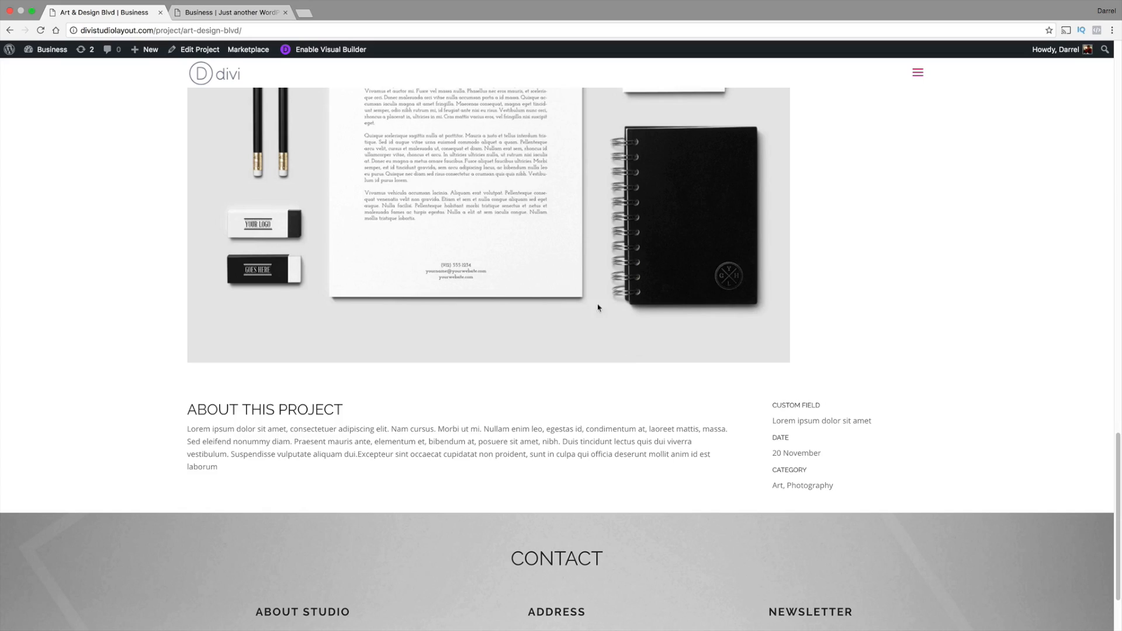
left_click_drag(273, 484, 248, 454)
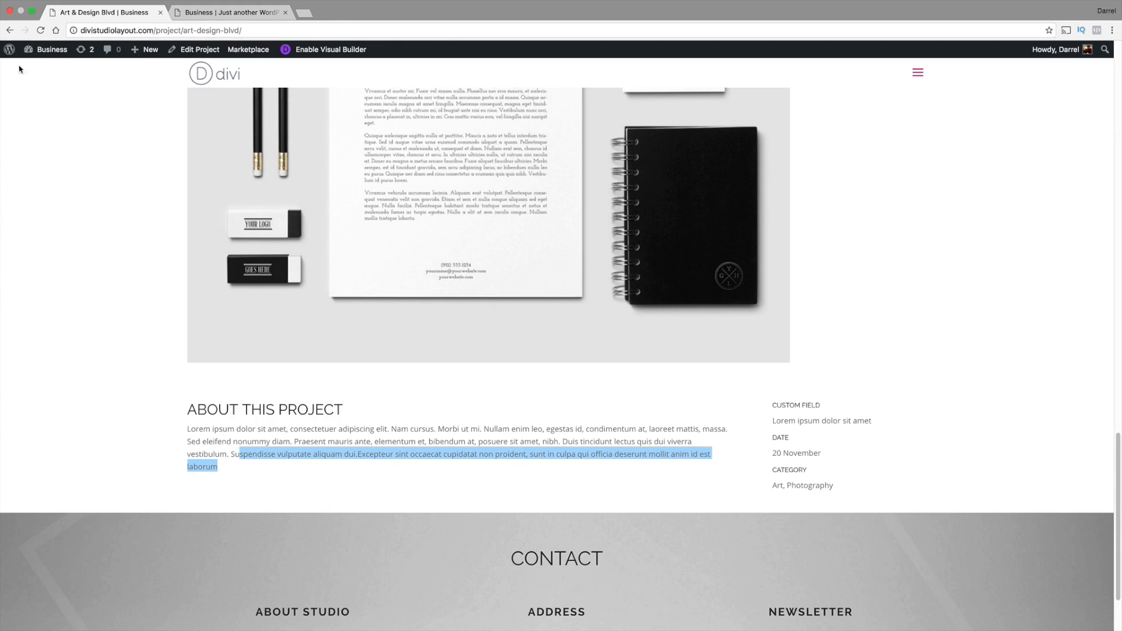
left_click(10, 30)
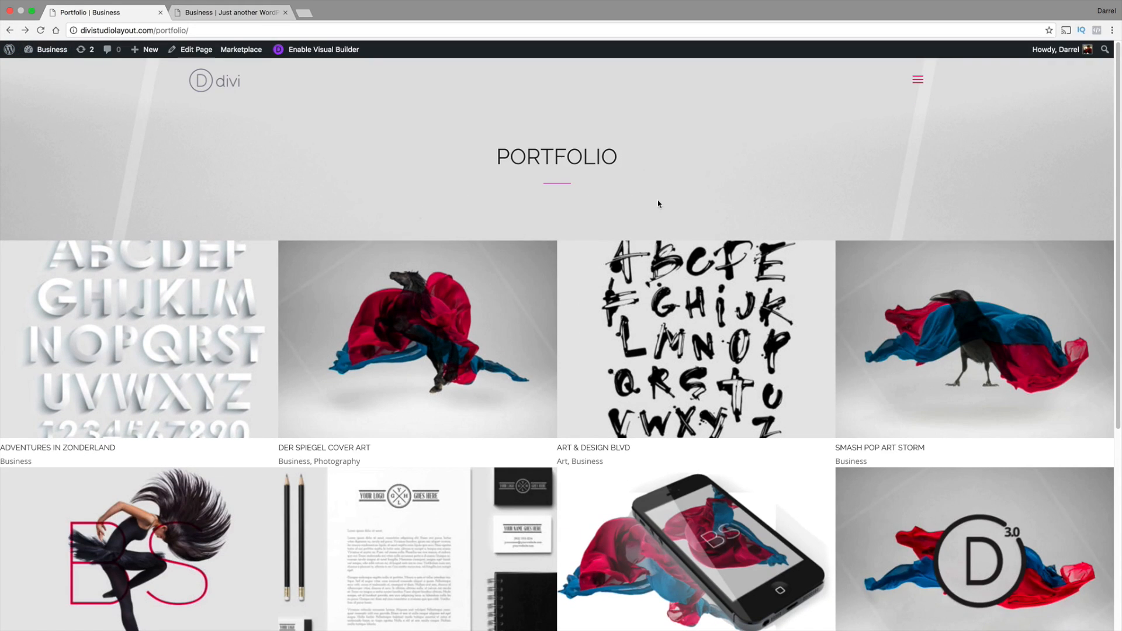
Open the site's Contact page and review its map, office details, contact form and footer
left_click(918, 79)
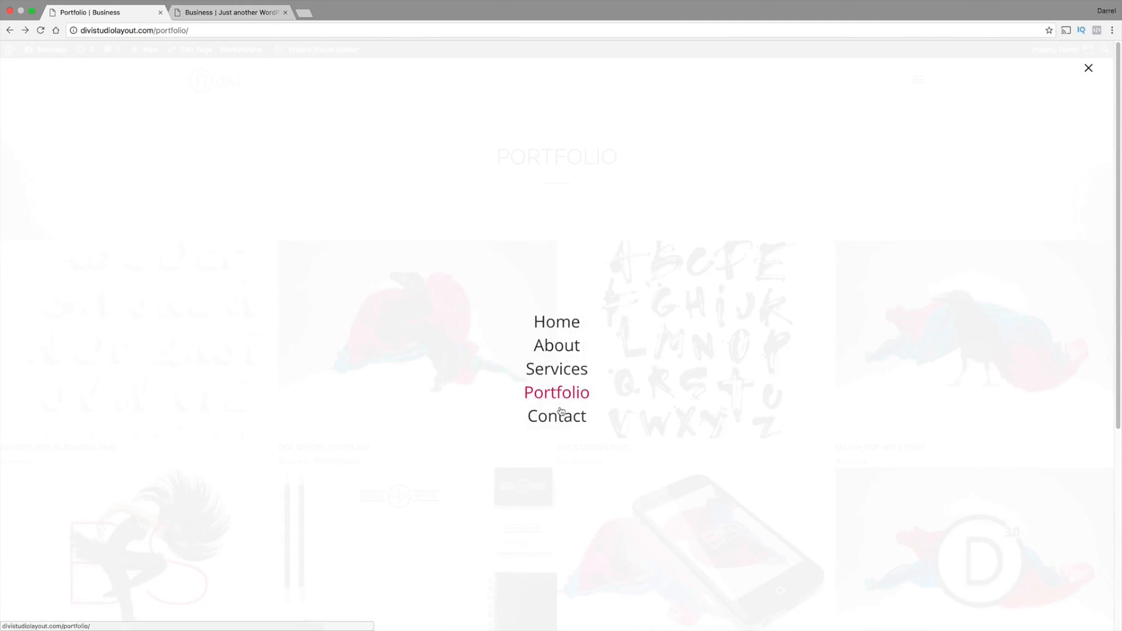
left_click(562, 417)
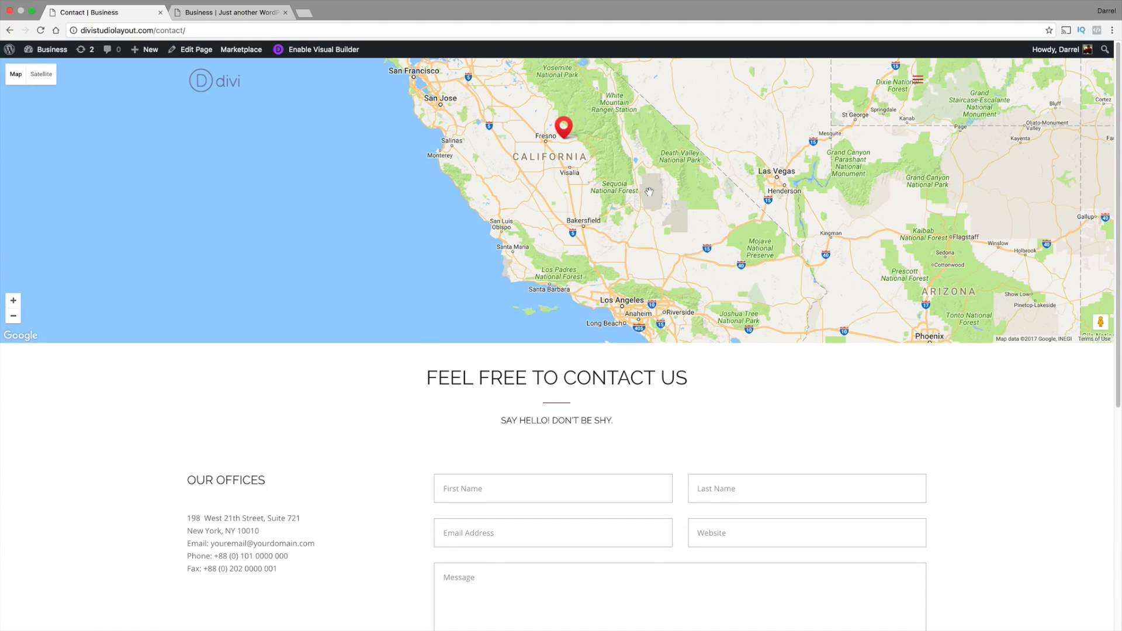
left_click_drag(1120, 162, 1121, 283)
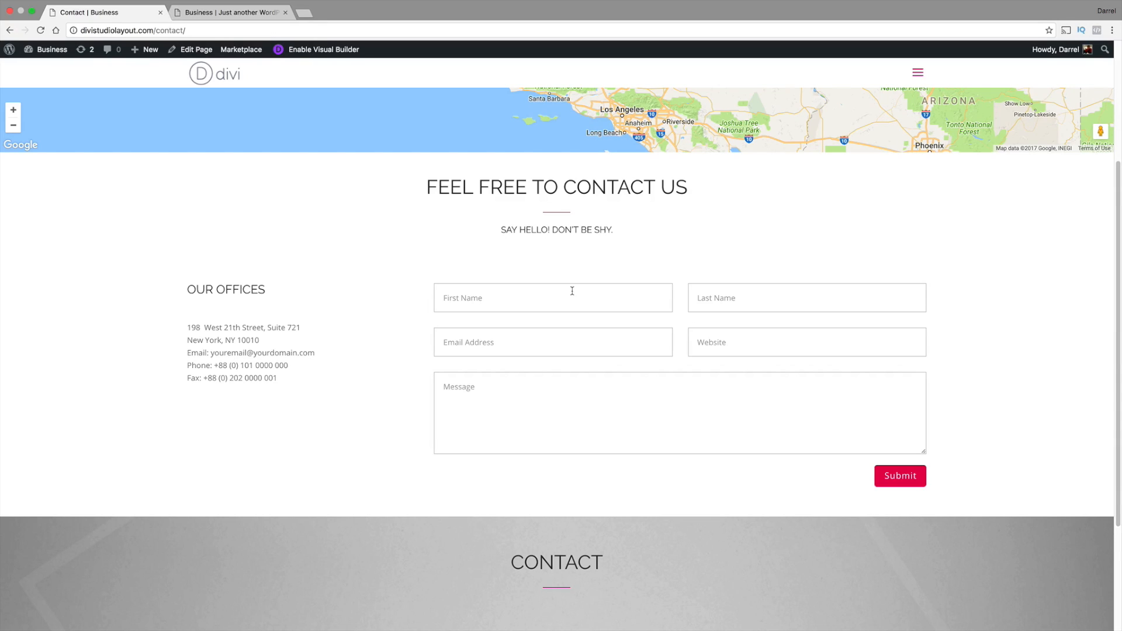
scroll(439, 334, "down", 3)
scroll(410, 375, "down", 1)
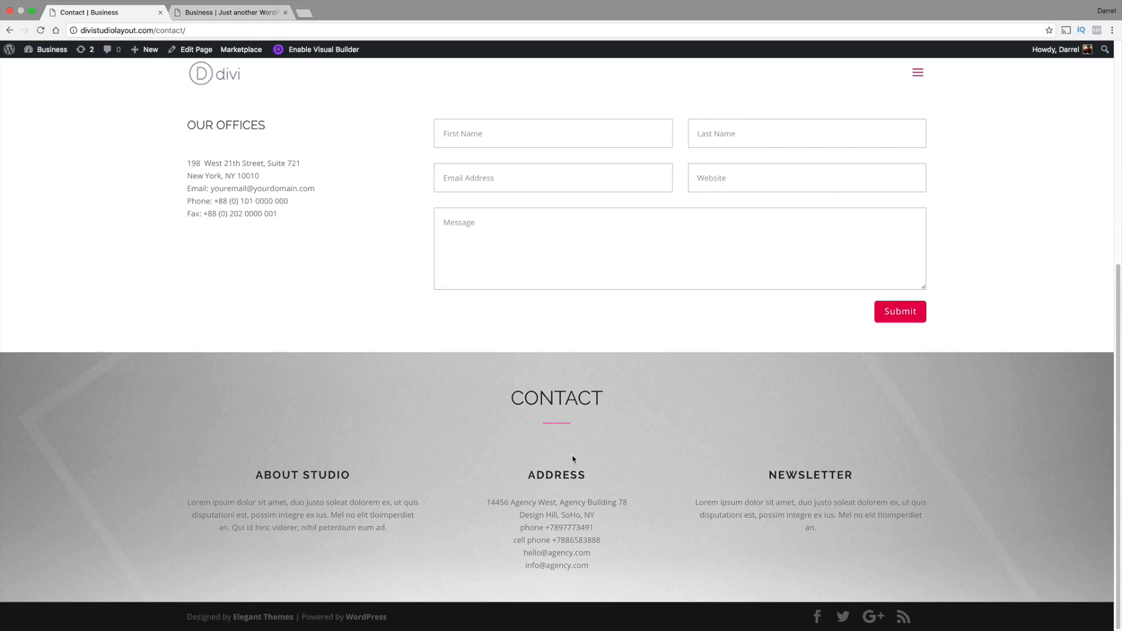
left_click_drag(1119, 436, 1119, 213)
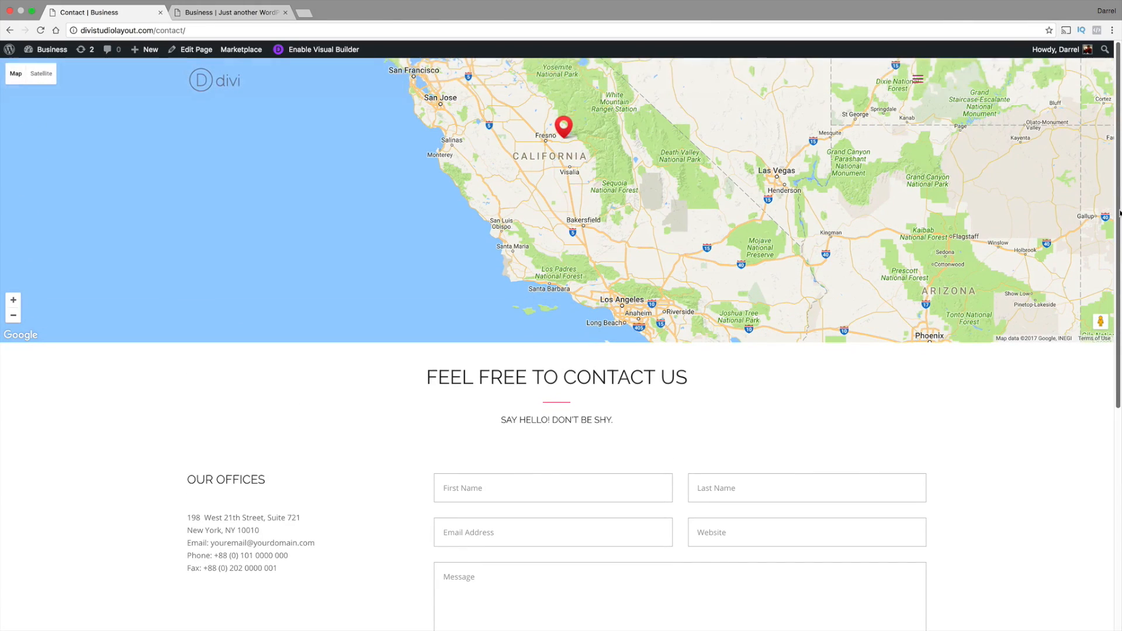
Go back to the site's Home page and look through all its sections down to the footer
left_click(918, 79)
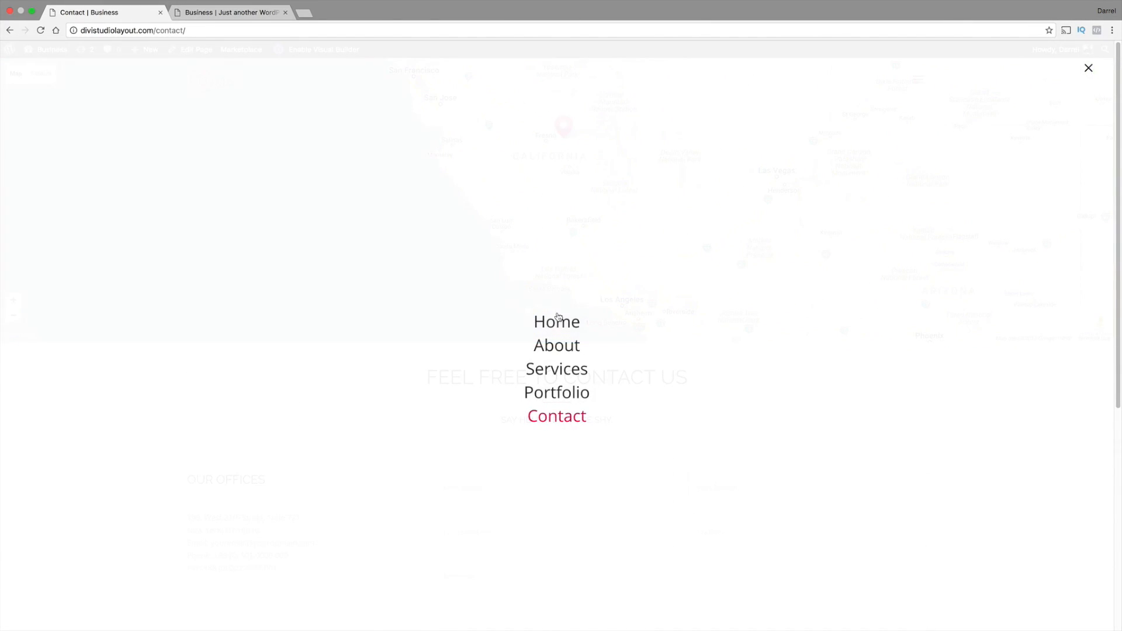
left_click(559, 321)
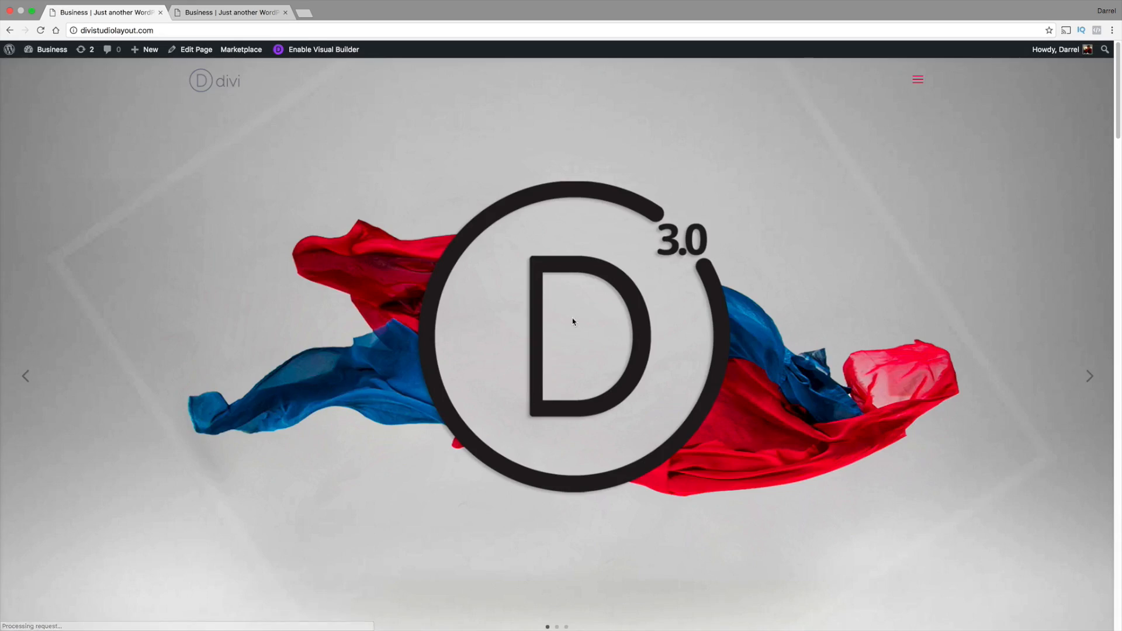
left_click_drag(1119, 111, 1119, 608)
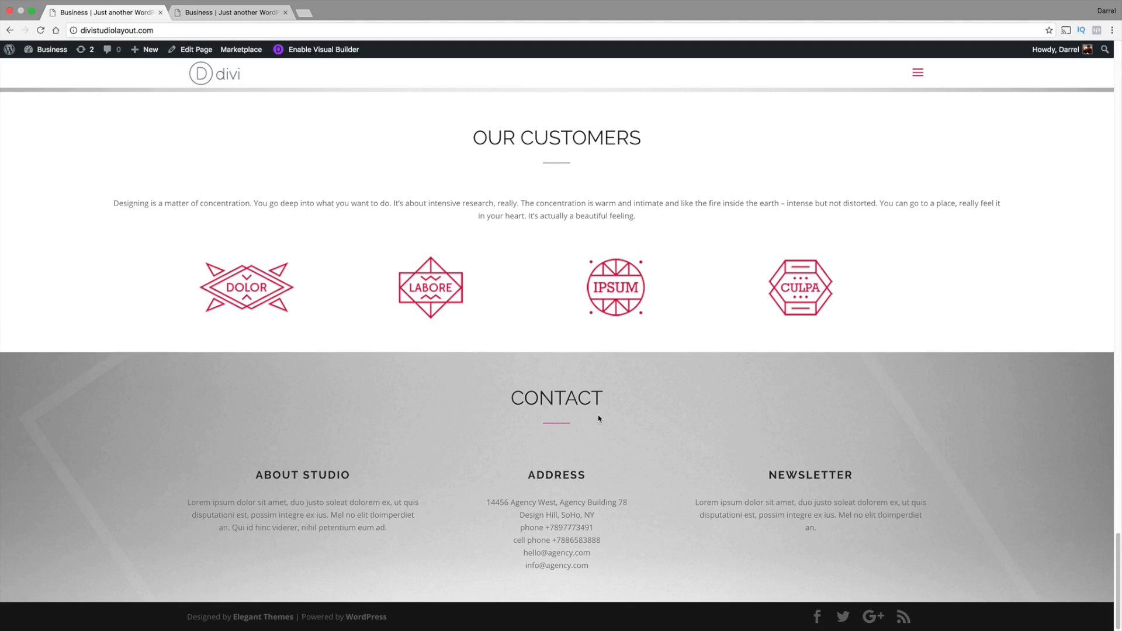
left_click_drag(1118, 584, 1120, 92)
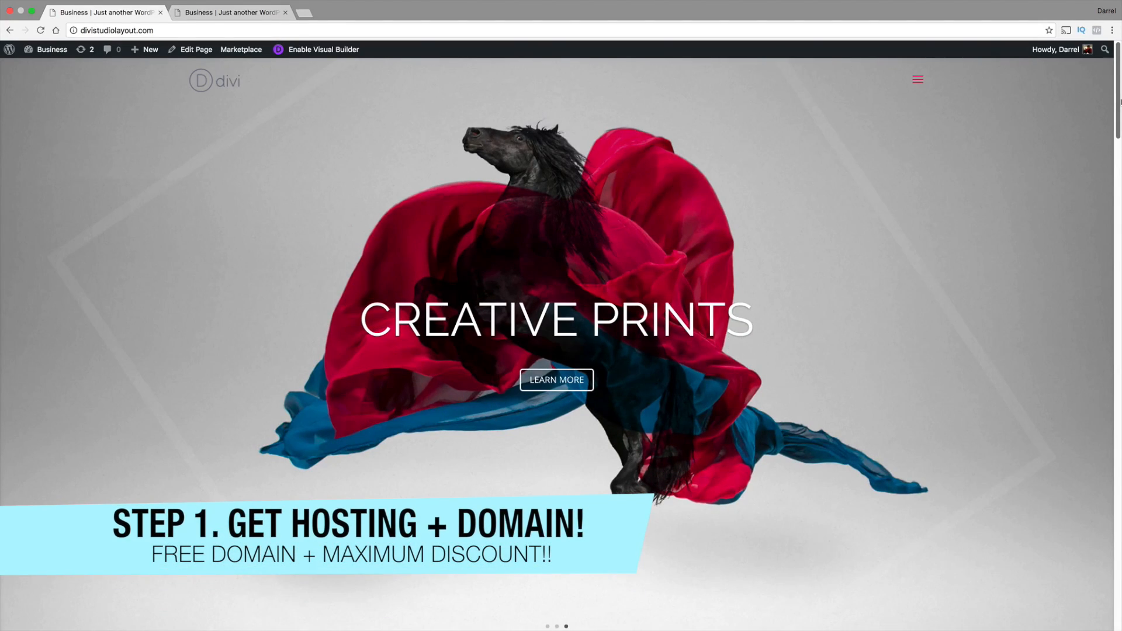
Switch to Pages to read the outline of website-building steps, and return to Google Chrome
key("super+Tab")
key("super+Tab")
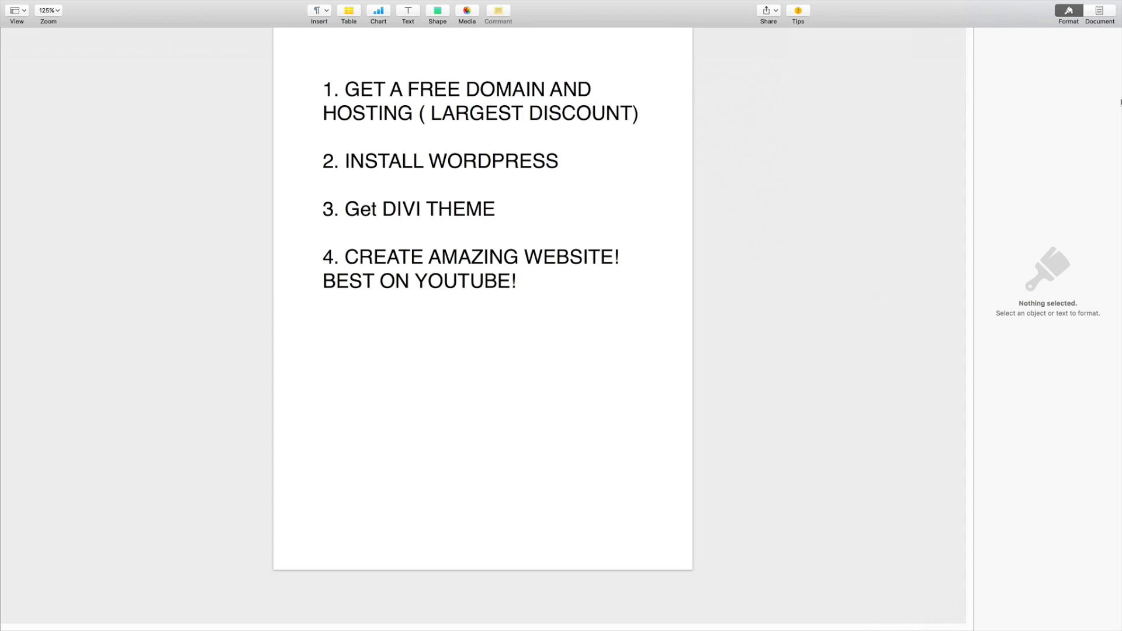
key("super+Tab")
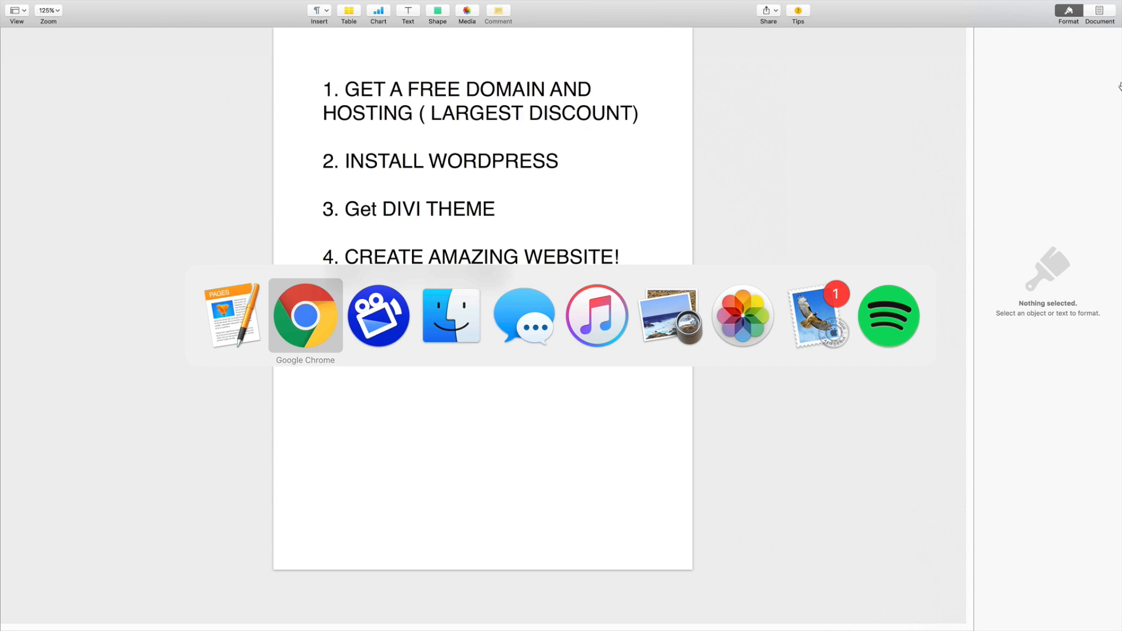
key("super+Tab")
left_click(289, 311)
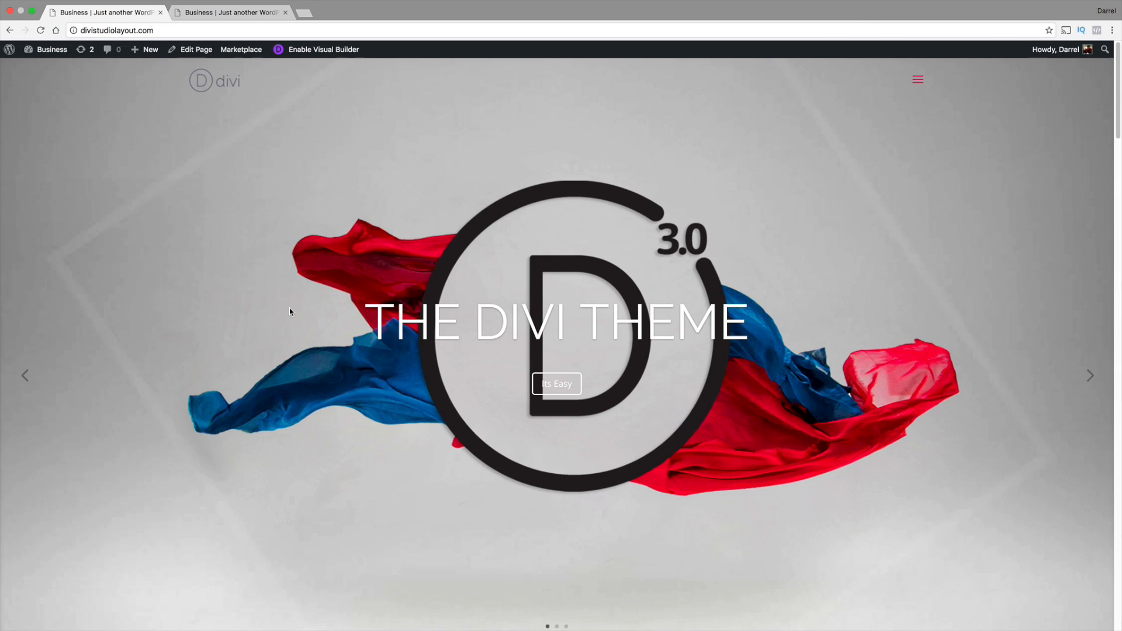
left_click(305, 13)
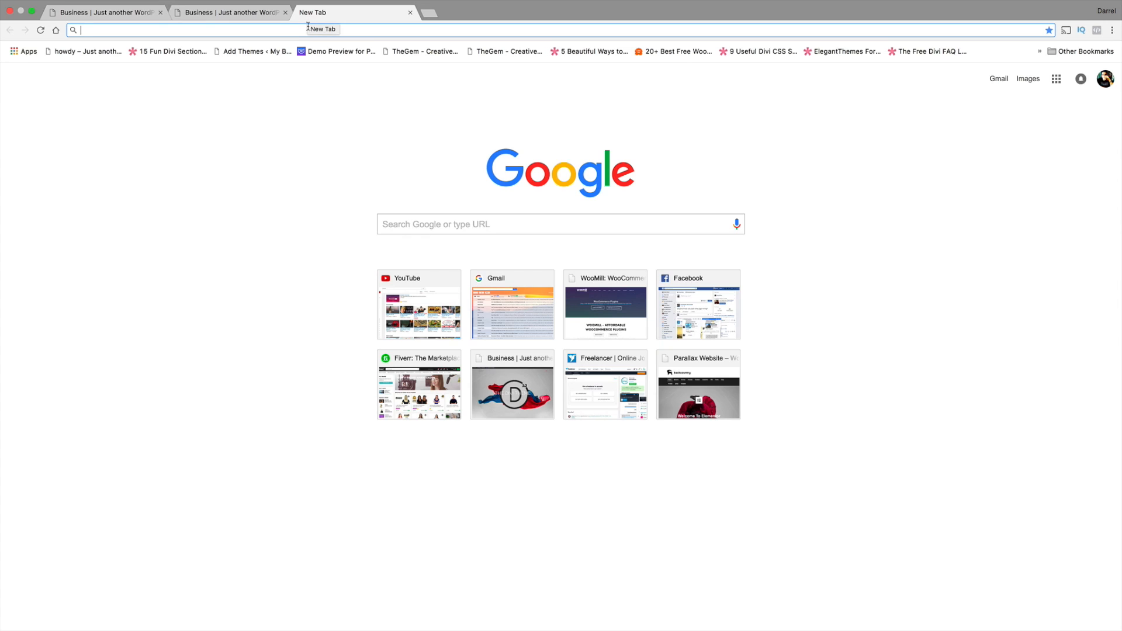
right_click(307, 26)
left_click(344, 58)
key("Return")
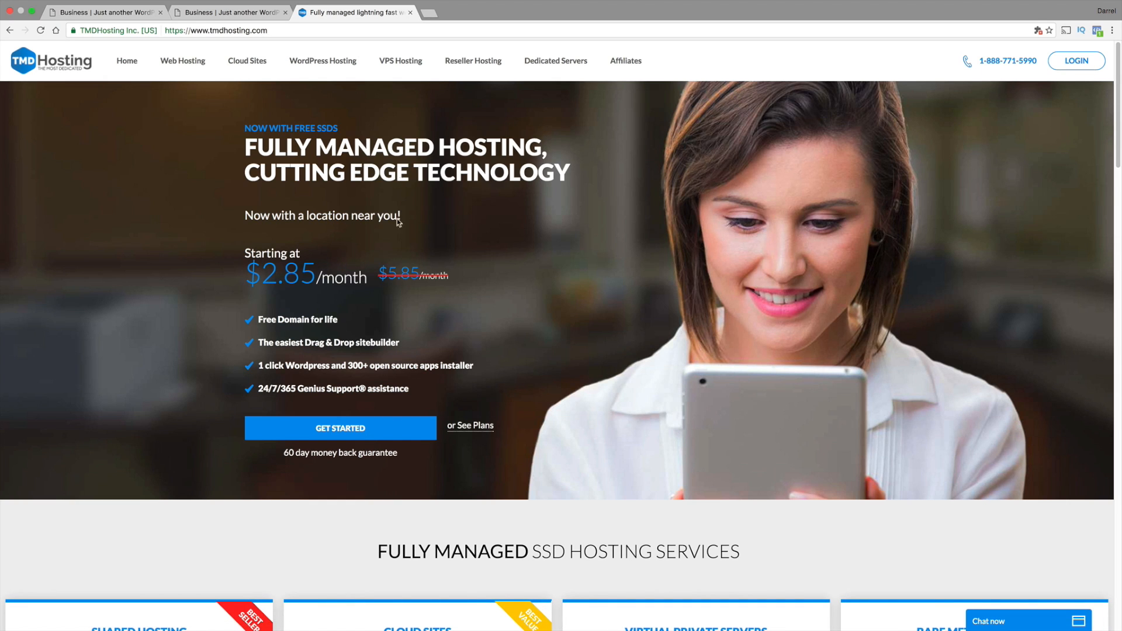
Compare the managed hosting plans' website limits and sign up for the Business plan
left_click(362, 431)
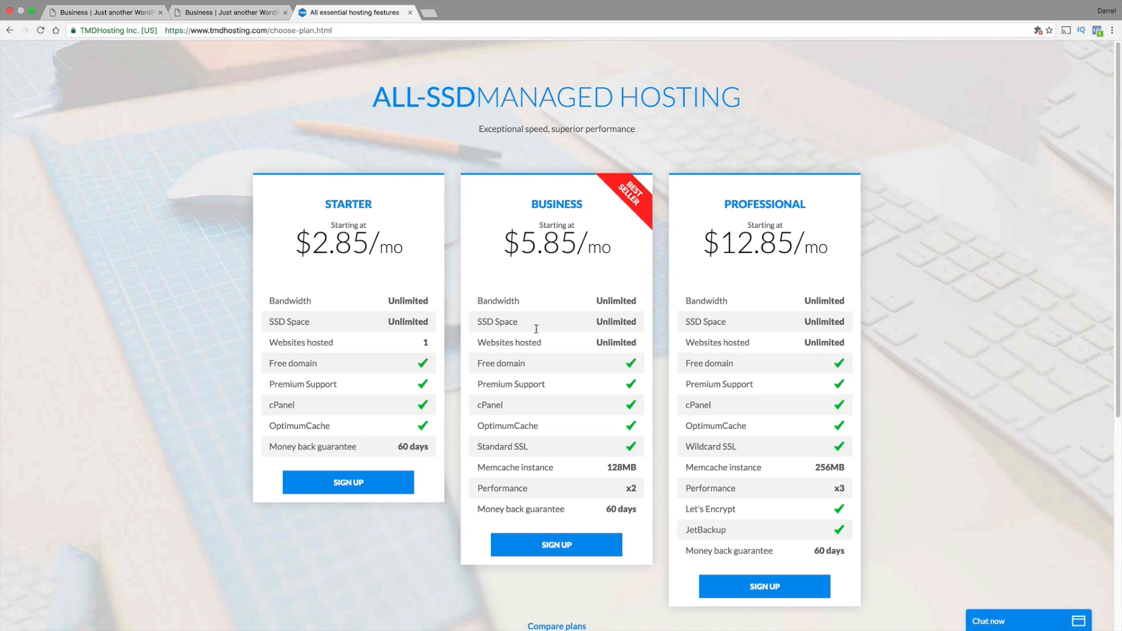
mouse_move(628, 343)
left_mouse_down()
mouse_move(596, 343)
mouse_move(643, 342)
left_mouse_up()
left_click(643, 342)
left_click_drag(435, 341, 428, 341)
left_click(570, 545)
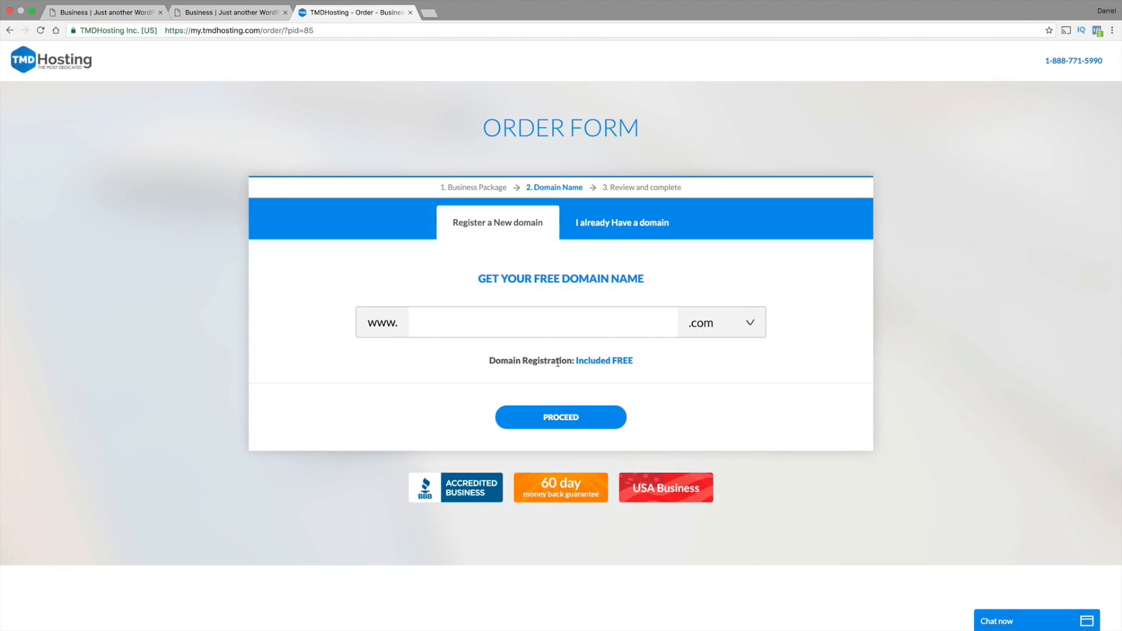
Request the free domain ilovekyloren.com and proceed to the order's review and completion page
left_click(559, 334)
type("ilovekyloren")
left_click(602, 425)
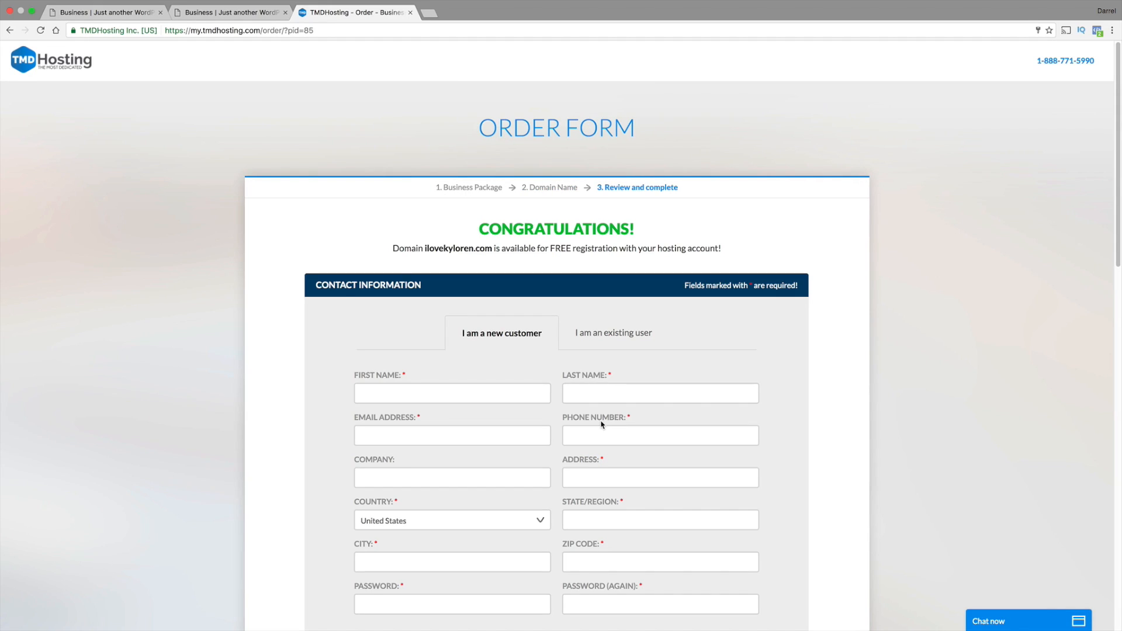
Review the order form's contact, payment and purchase information sections, including the payment methods and data center location
scroll(600, 420, "down", 1)
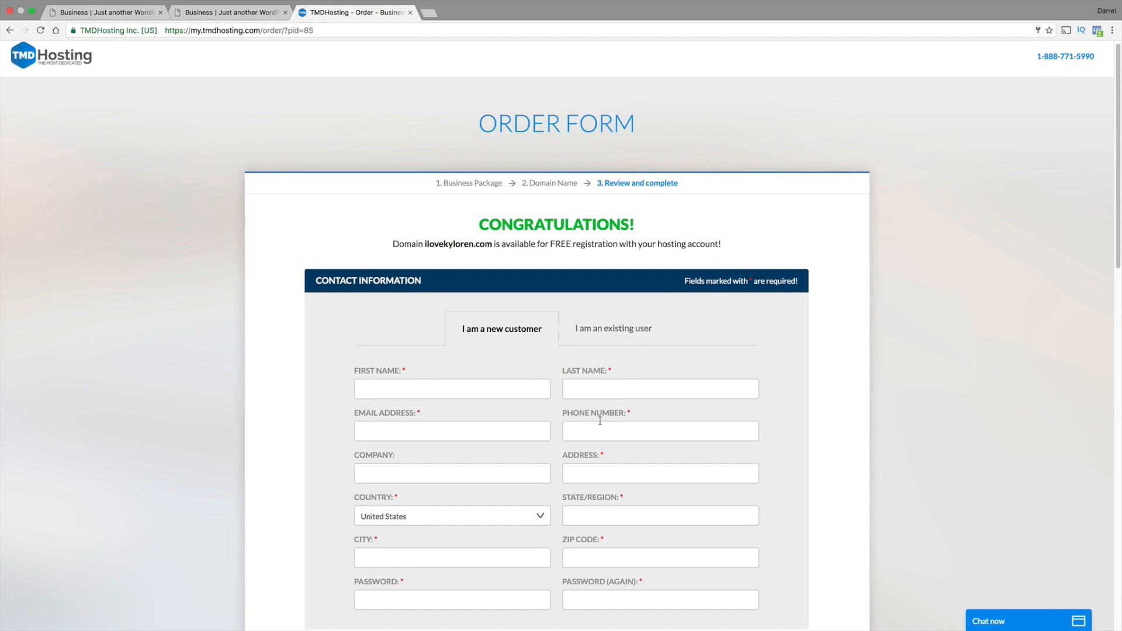
scroll(600, 420, "down", 2)
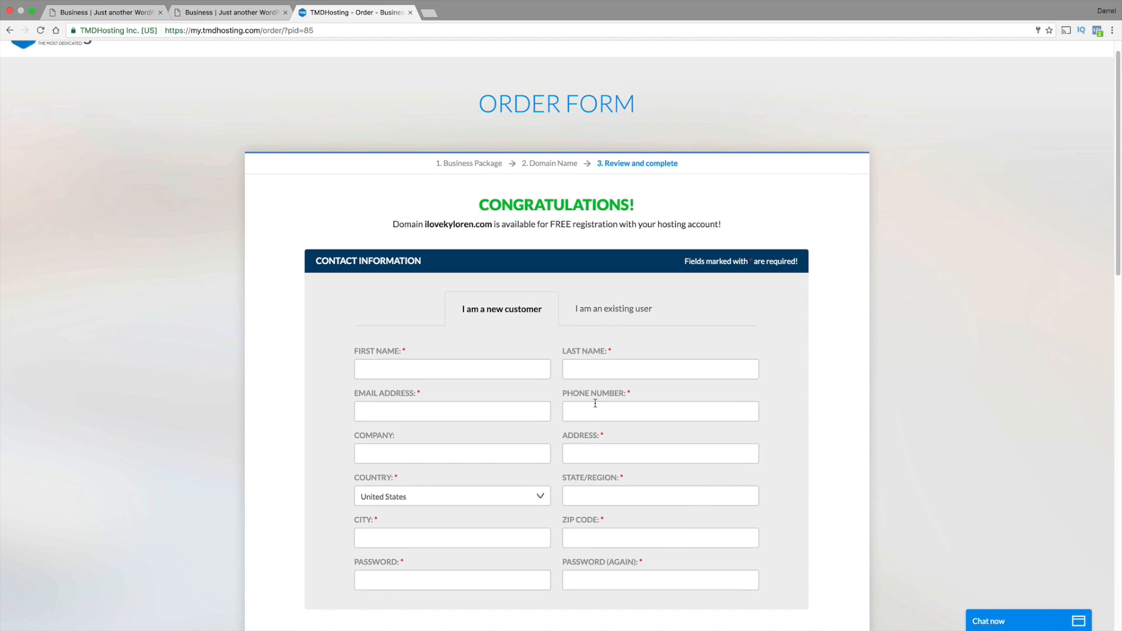
scroll(618, 366, "down", 3)
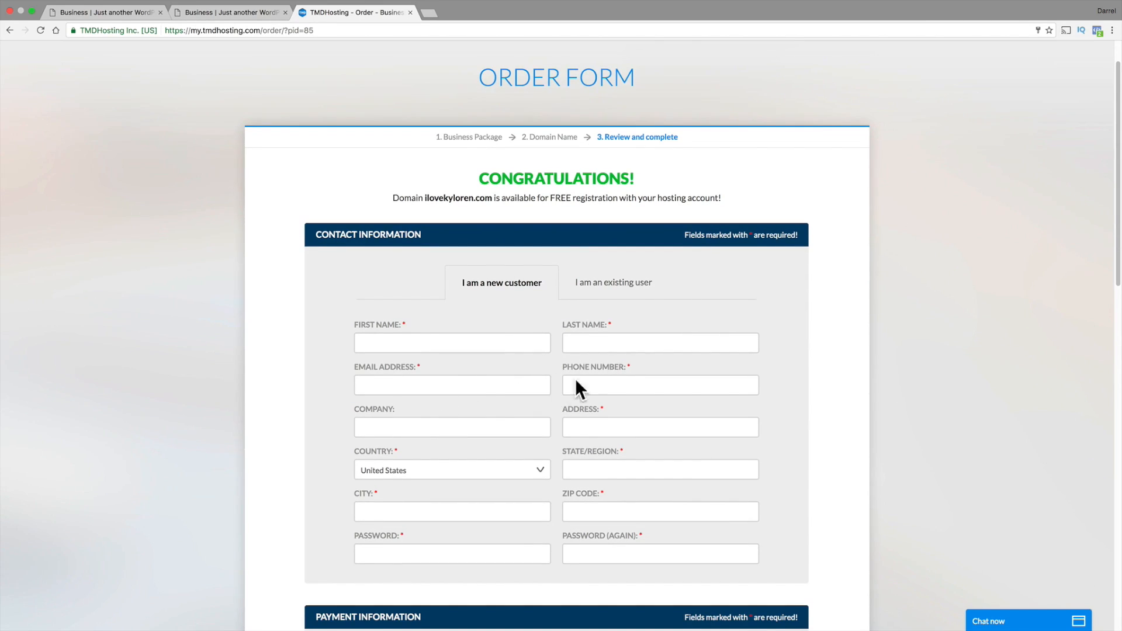
scroll(575, 377, "down", 3)
scroll(536, 345, "down", 1)
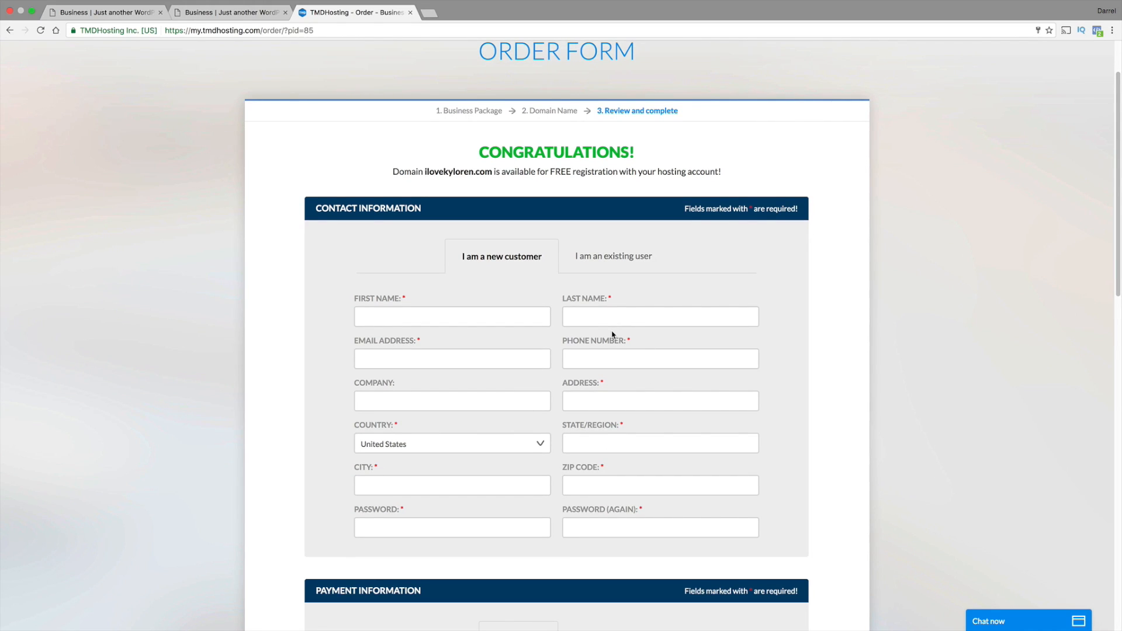
scroll(612, 335, "down", 10)
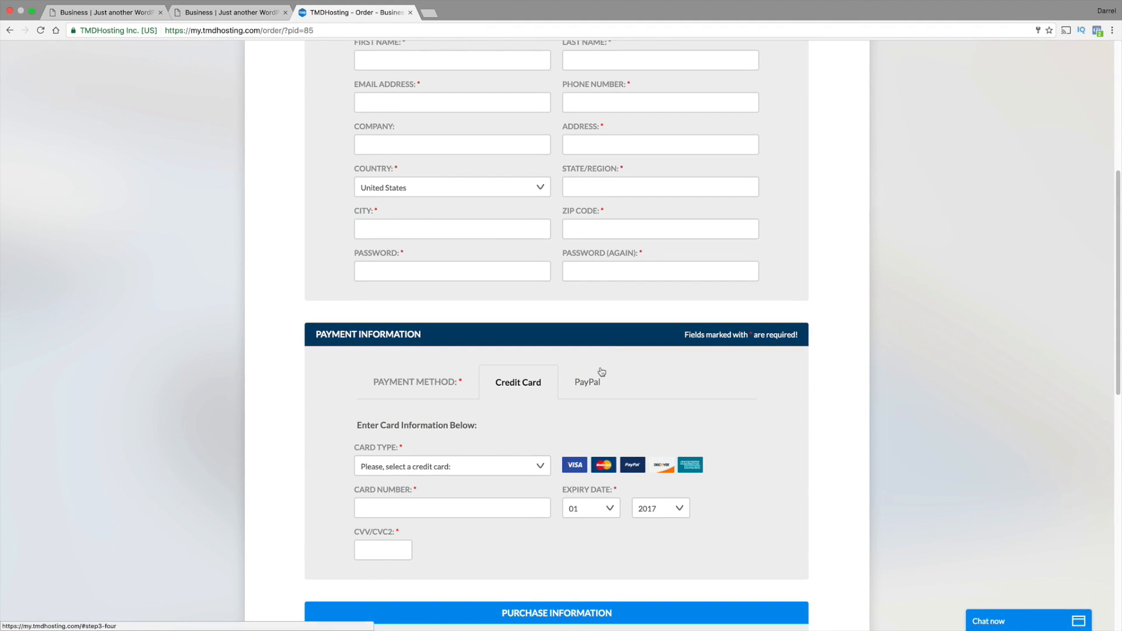
scroll(605, 383, "down", 5)
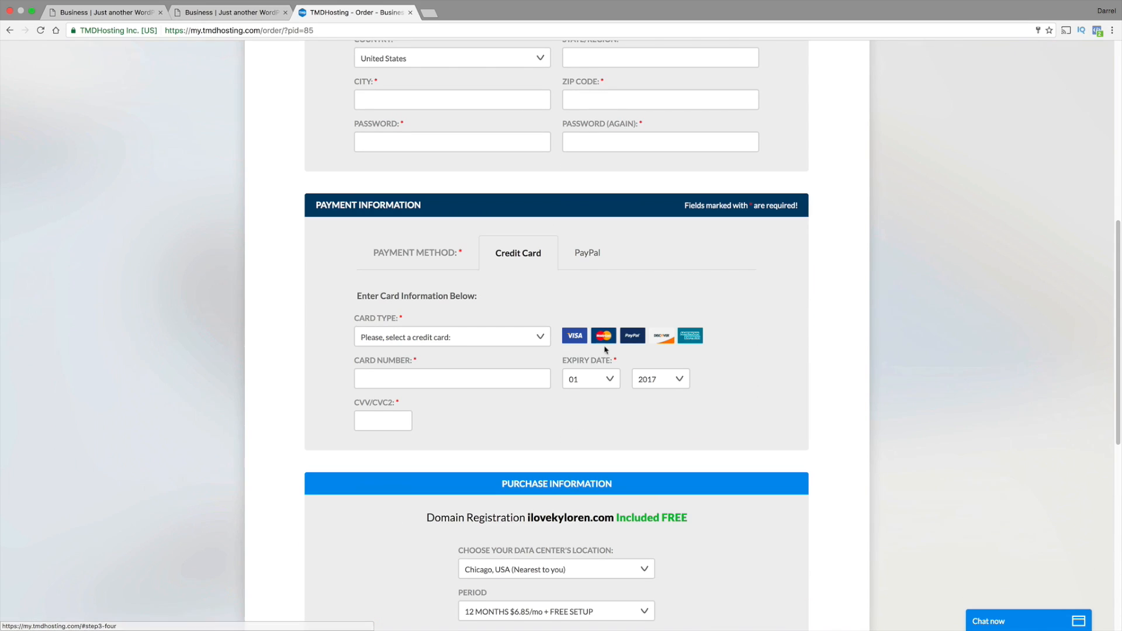
scroll(603, 346, "down", 5)
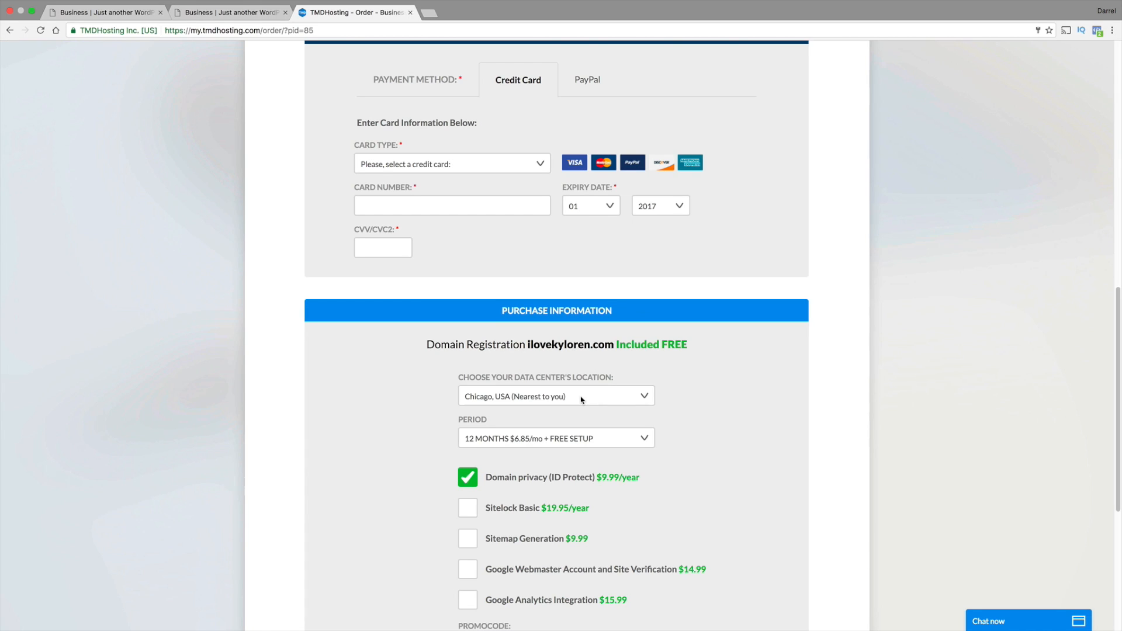
scroll(582, 400, "down", 1)
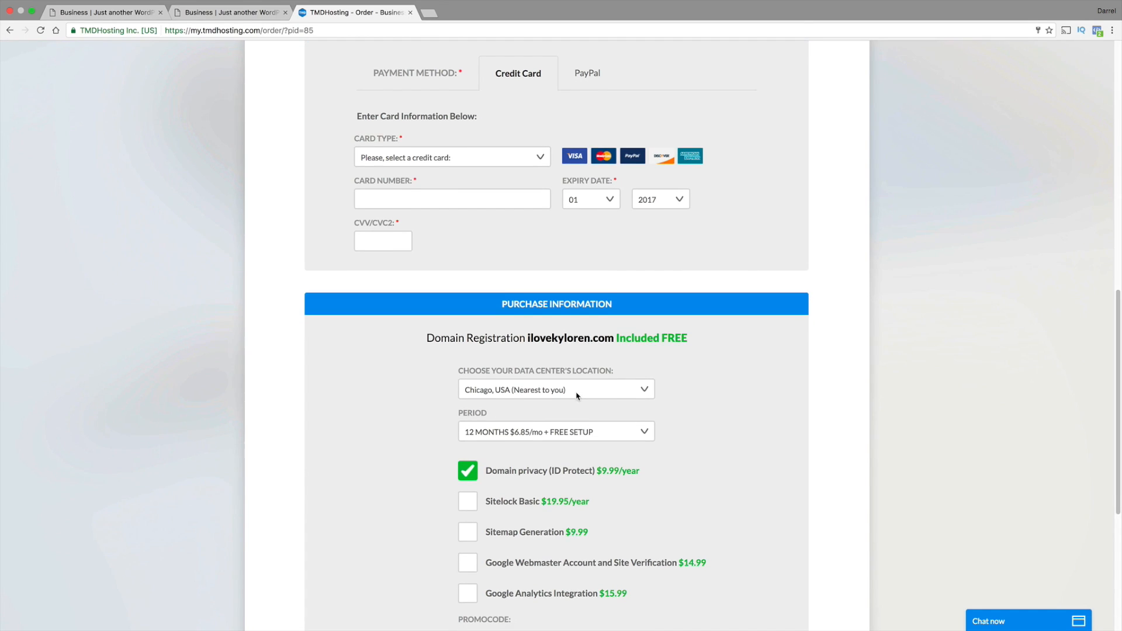
Compare the 1, 12 and 24 month hosting period prices and keep the 12-month period
scroll(576, 395, "down", 1)
left_click(581, 399)
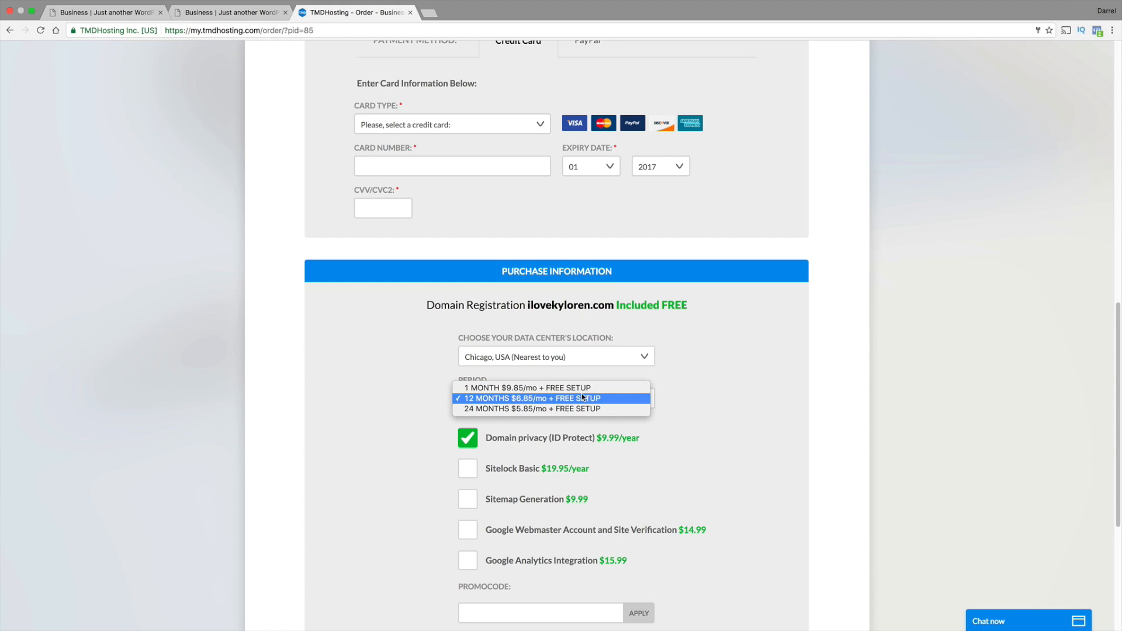
left_click(581, 395)
scroll(583, 394, "down", 5)
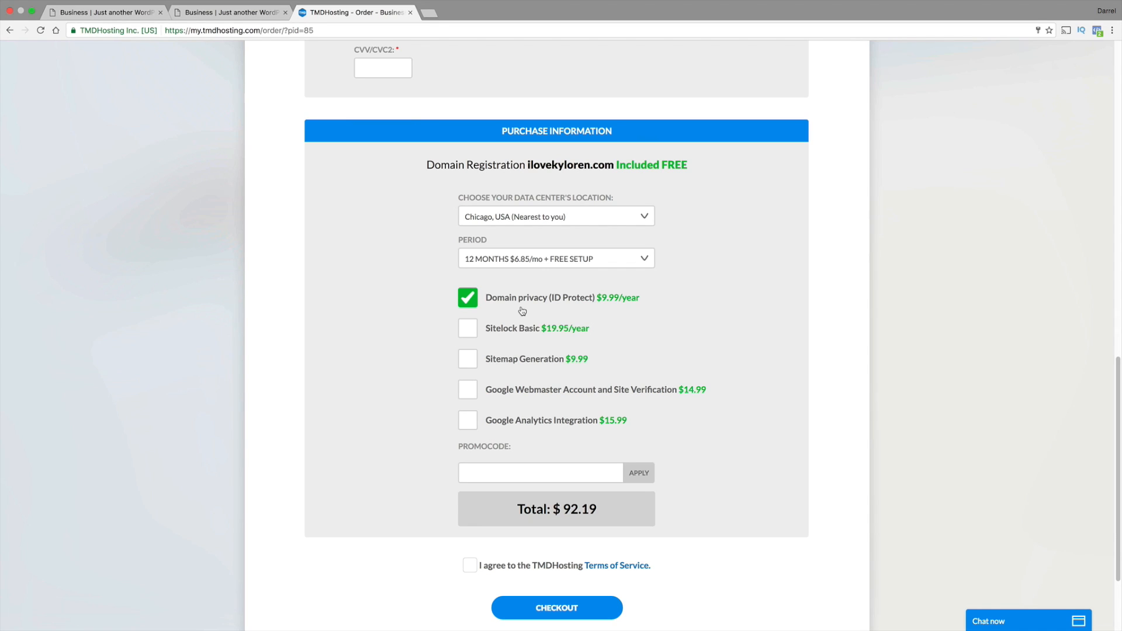
left_click(523, 267)
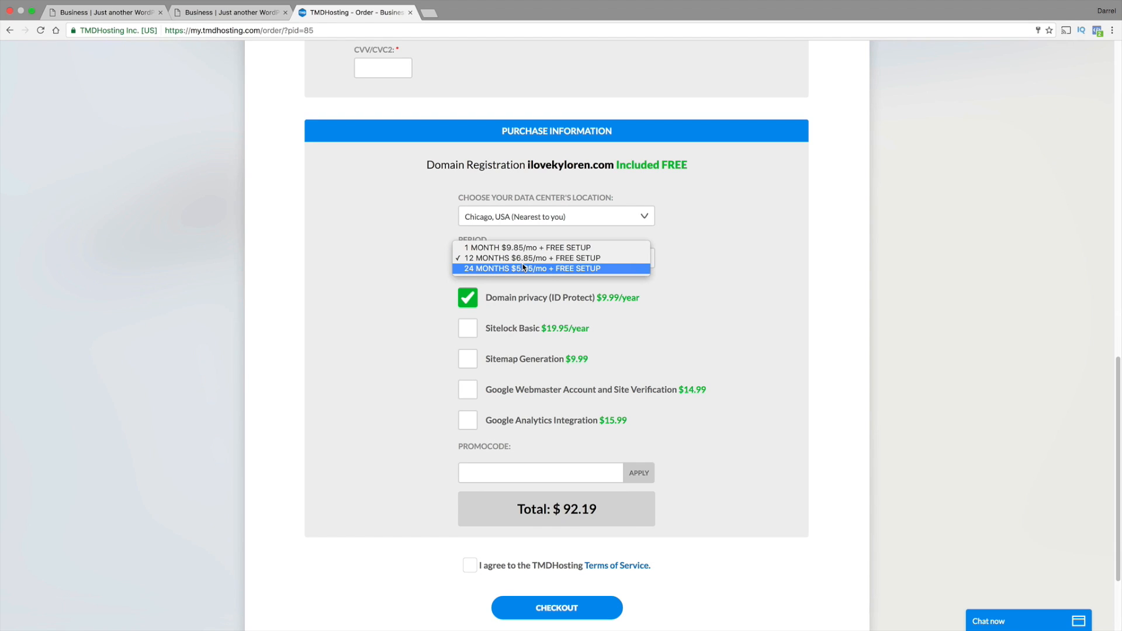
left_click(521, 257)
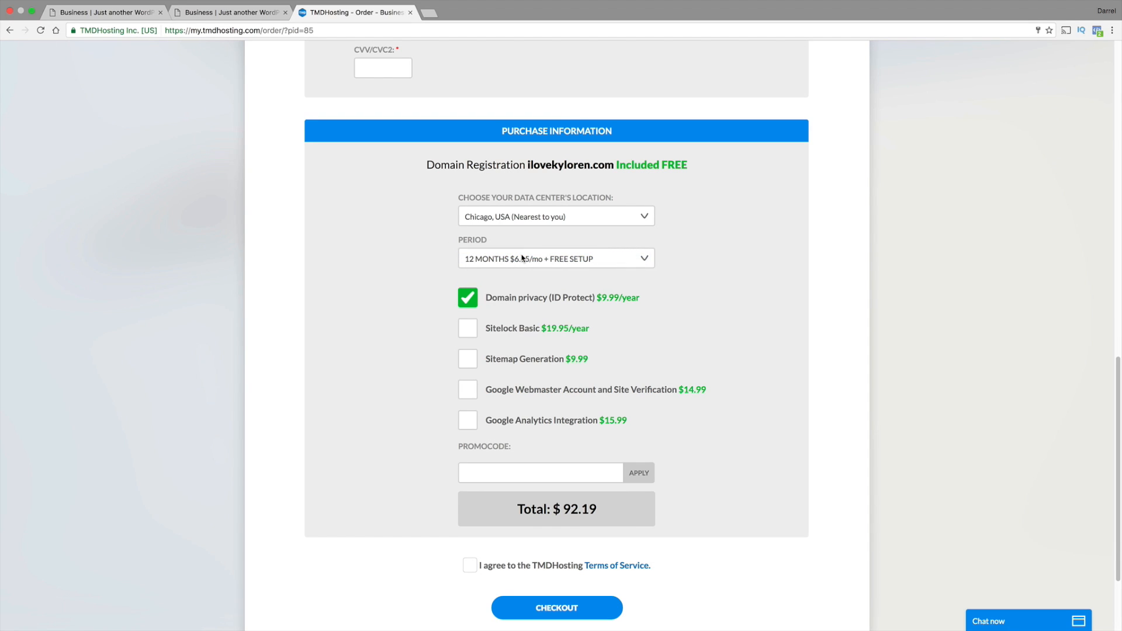
Remove the Domain privacy (ID Protect) add-on and apply the promo code darrel626 to the order
left_click(473, 303)
left_click(517, 472)
type("da")
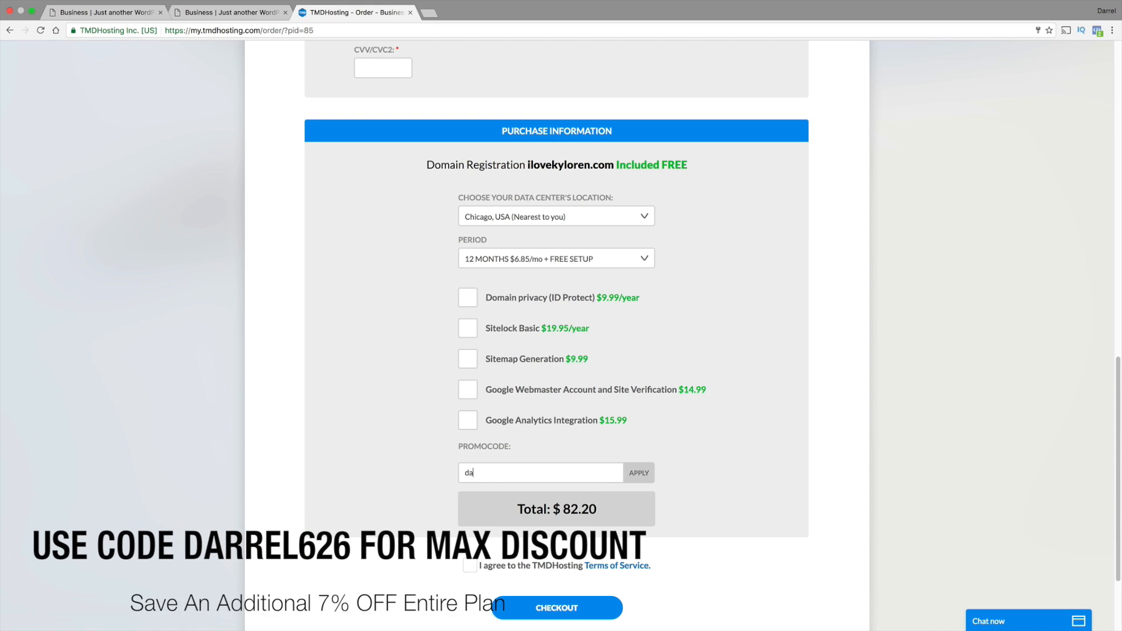
type("rrel6266")
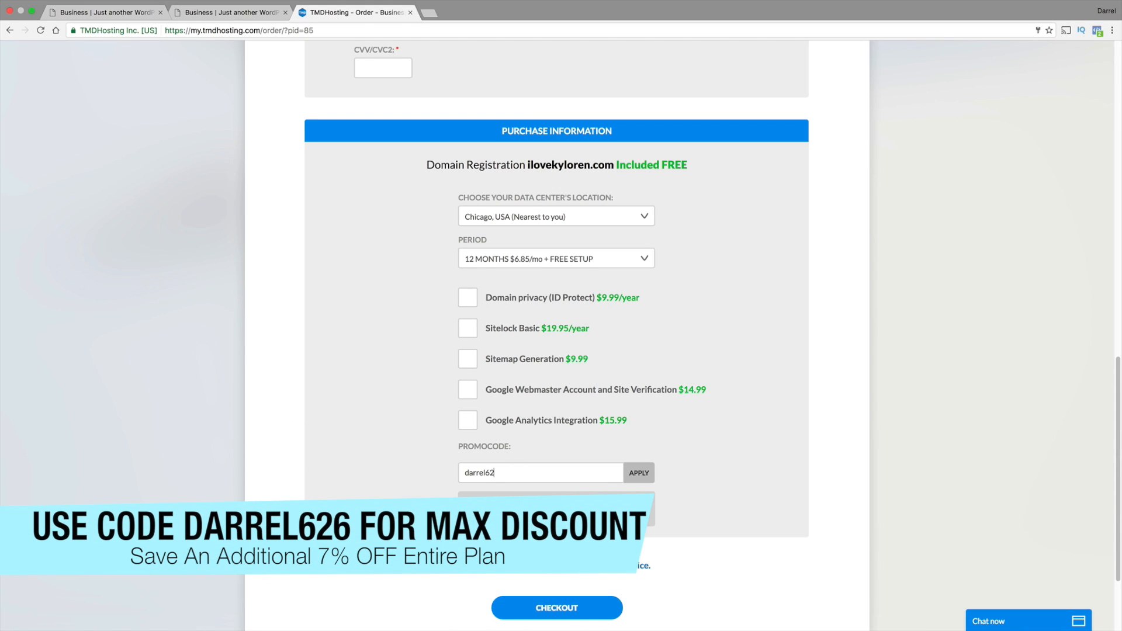
left_click(639, 474)
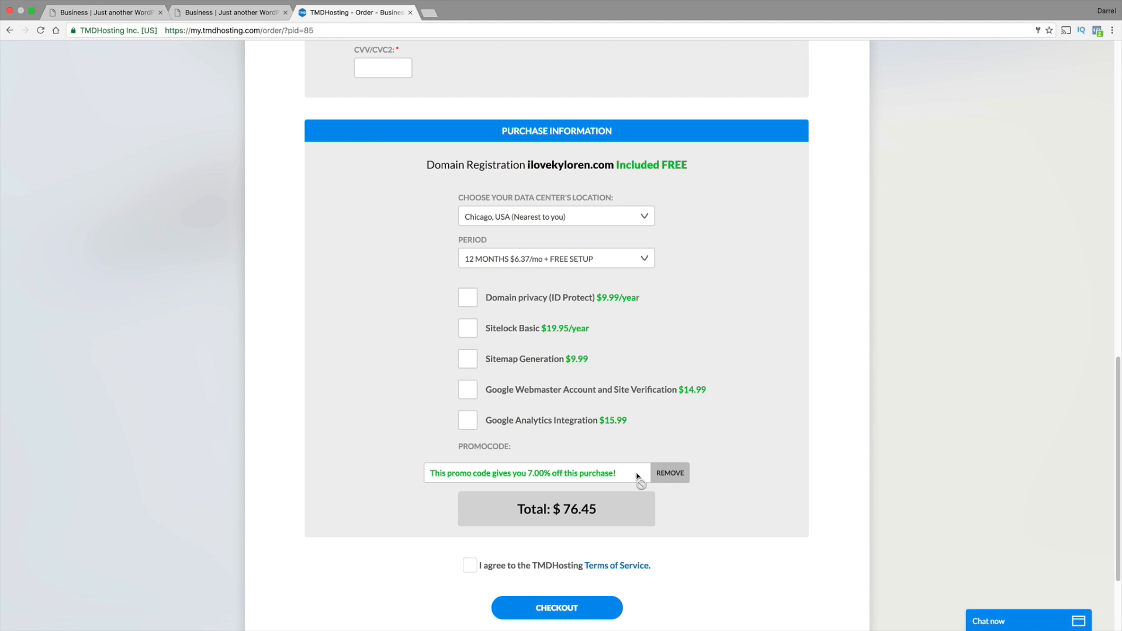
Check the discounted prices of the hosting periods and highlight the order total
left_click(577, 259)
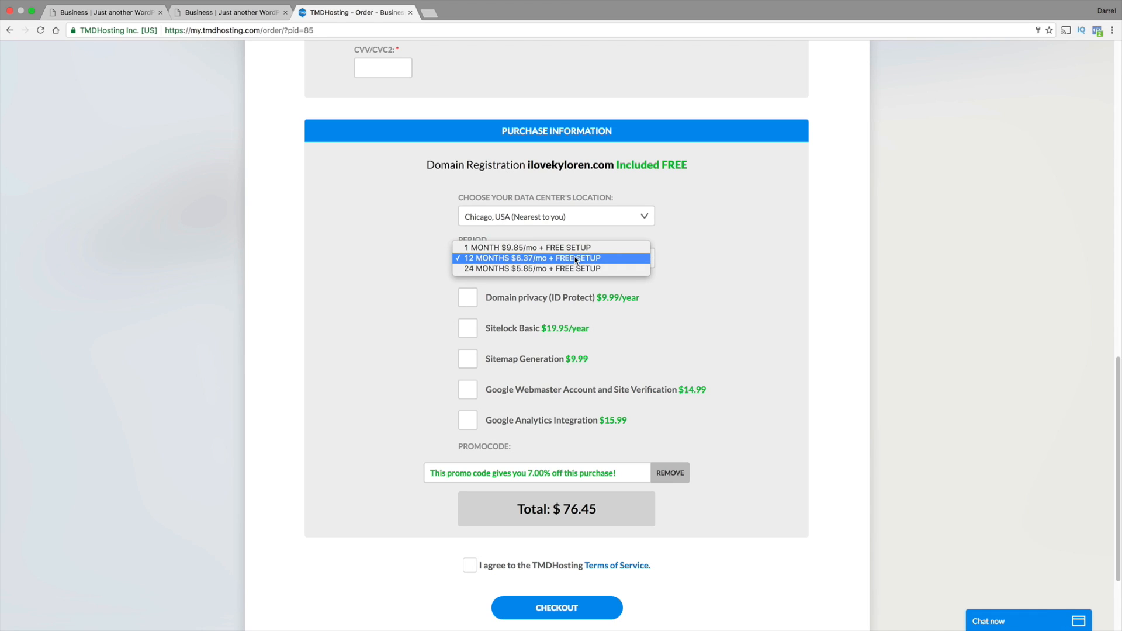
left_click(577, 259)
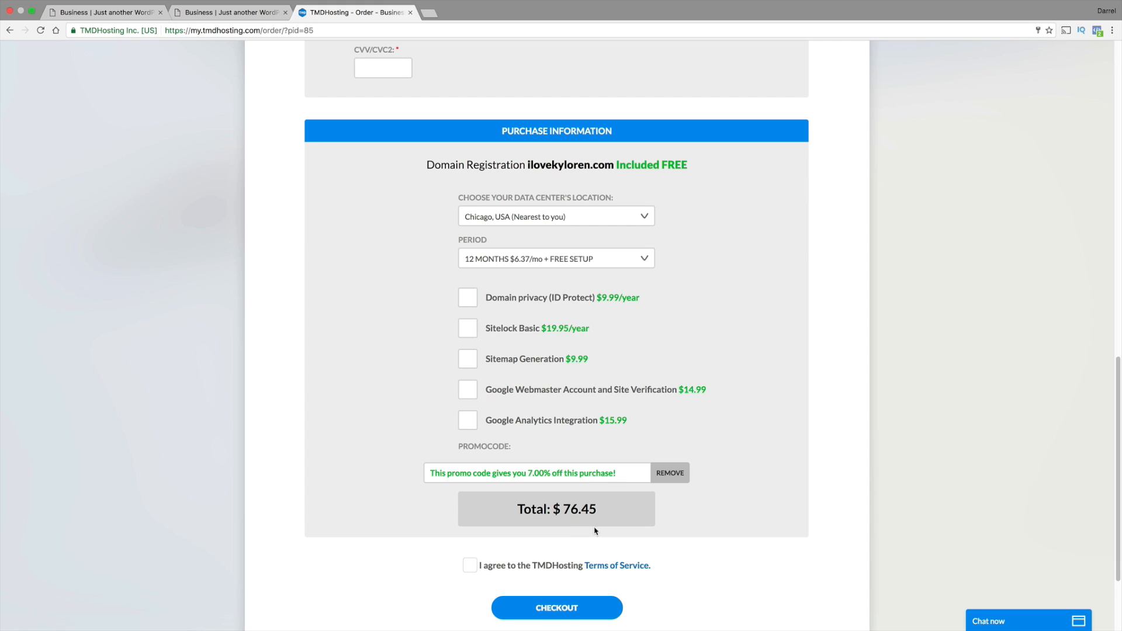
left_click_drag(596, 507, 510, 506)
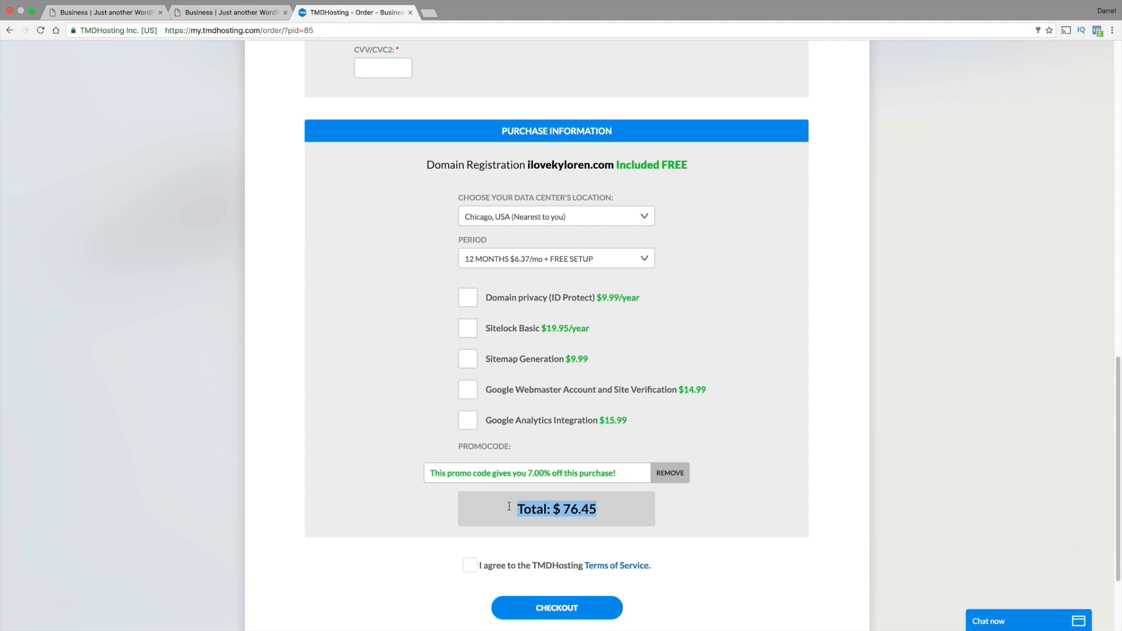
Agree to the TMDHosting Terms of Service and submit the order for checkout
scroll(511, 503, "up", 12)
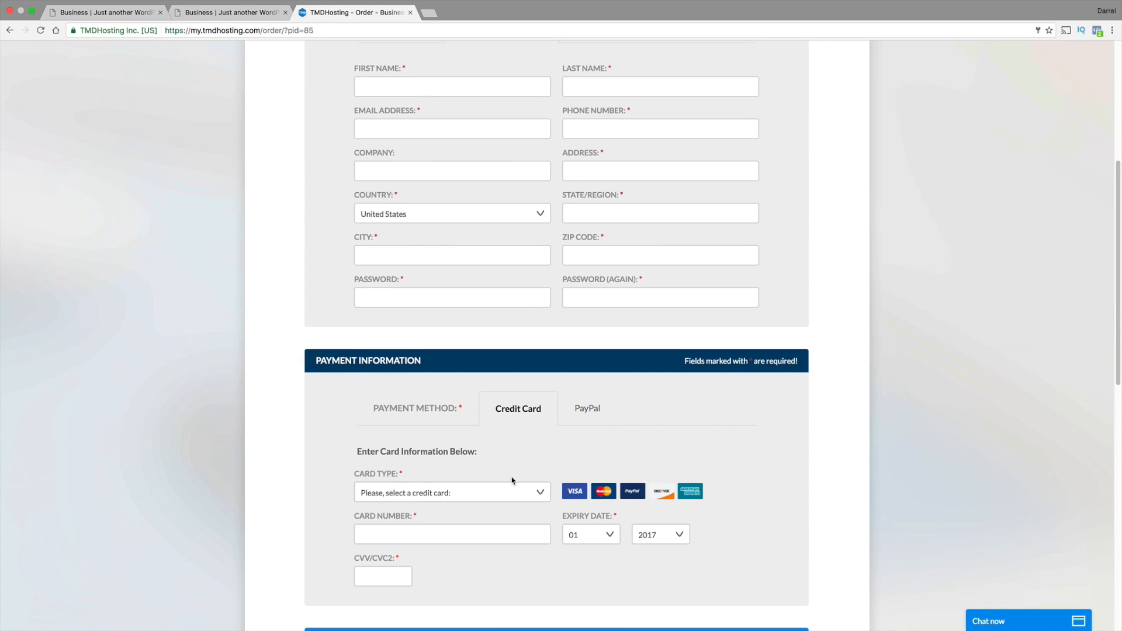
scroll(526, 306, "down", 12)
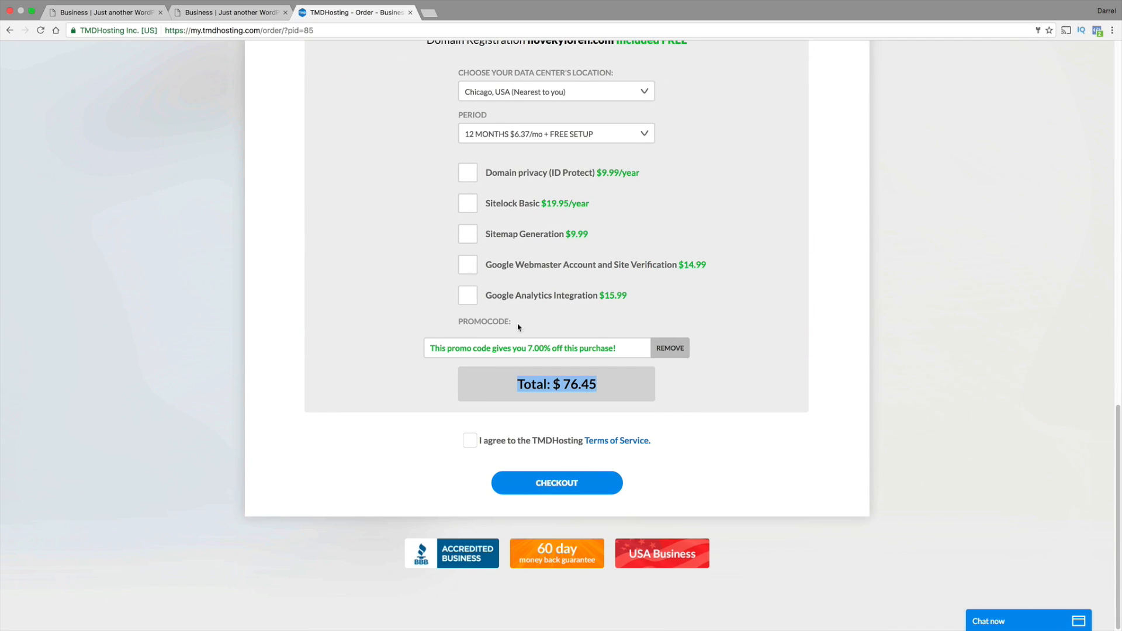
left_click(471, 441)
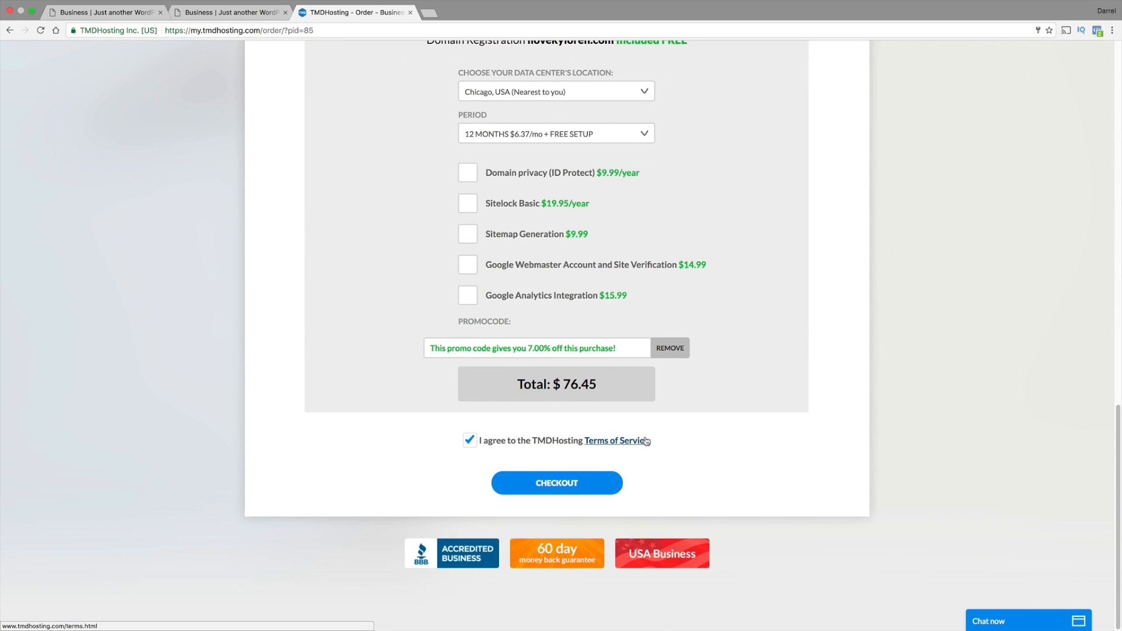
left_click(589, 478)
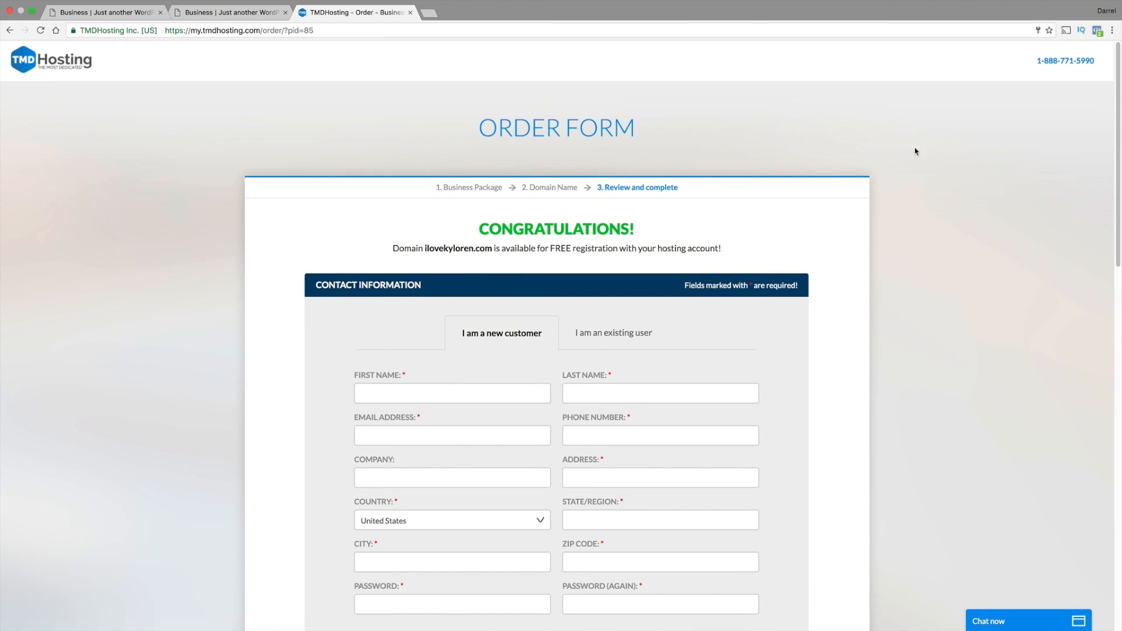
Return to the TMDHosting home page and open the Client Area login page
right_click(8, 33)
left_click(13, 31)
left_click(13, 30)
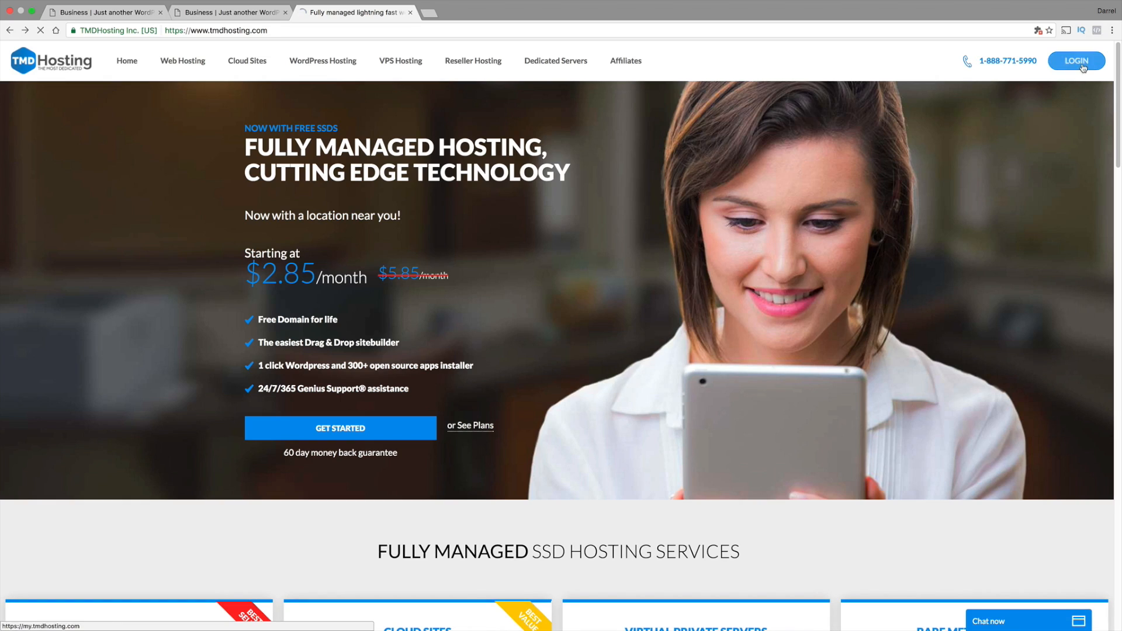
left_click(1081, 62)
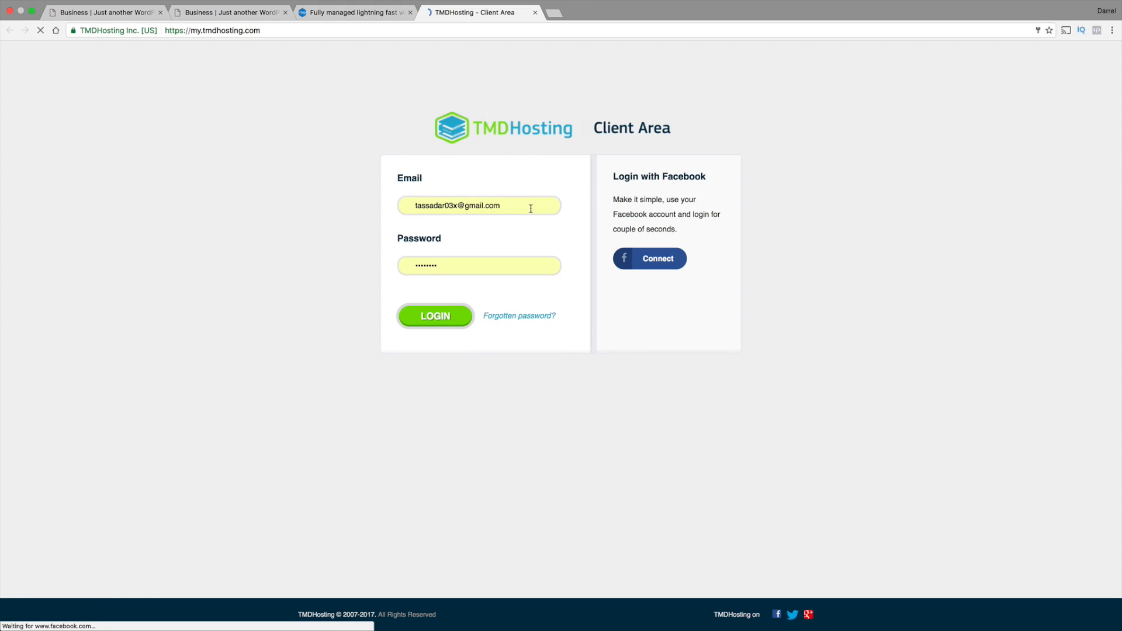
Log in to the Client Area with the saved account e-mail and postpone the TMD Portal beta invitation
triple_click(528, 209)
type("da")
left_click(512, 222)
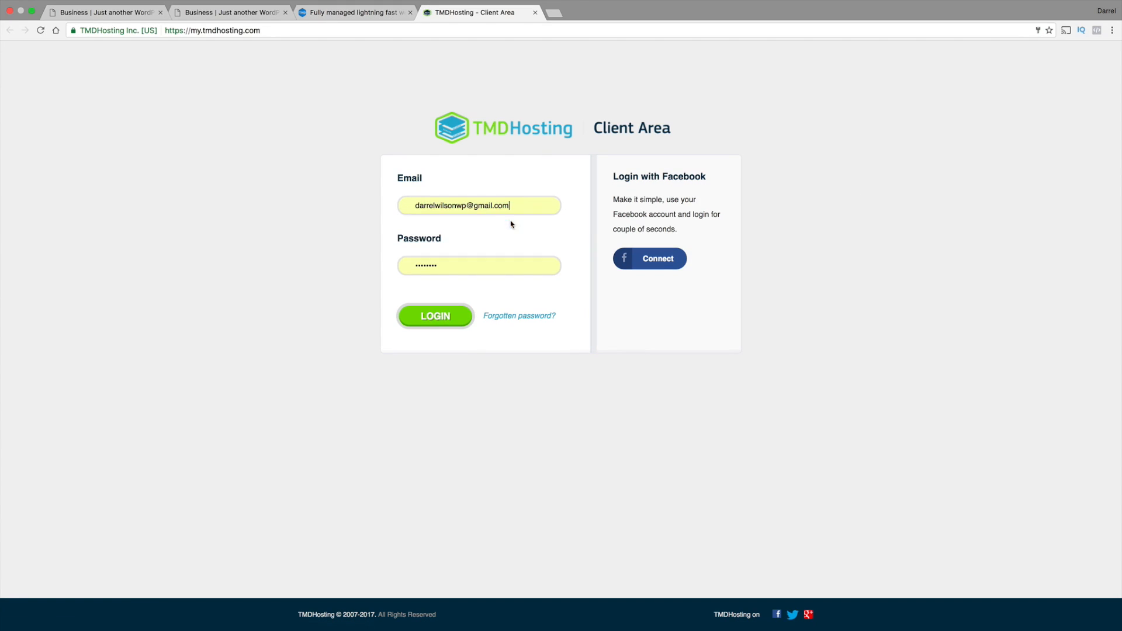
left_click(451, 316)
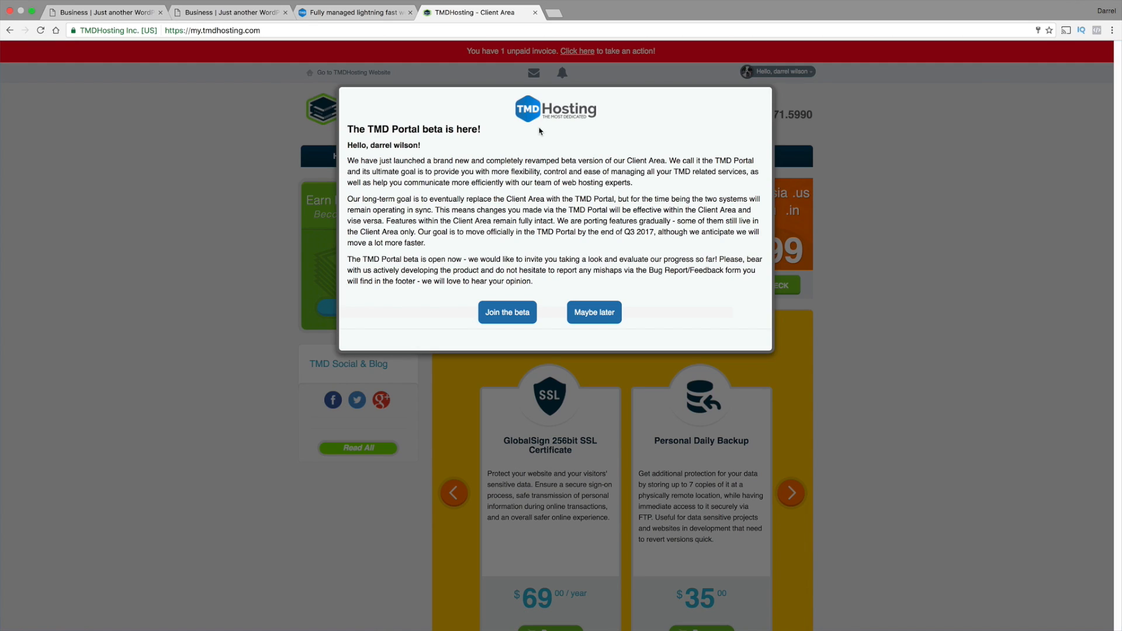
left_click(600, 310)
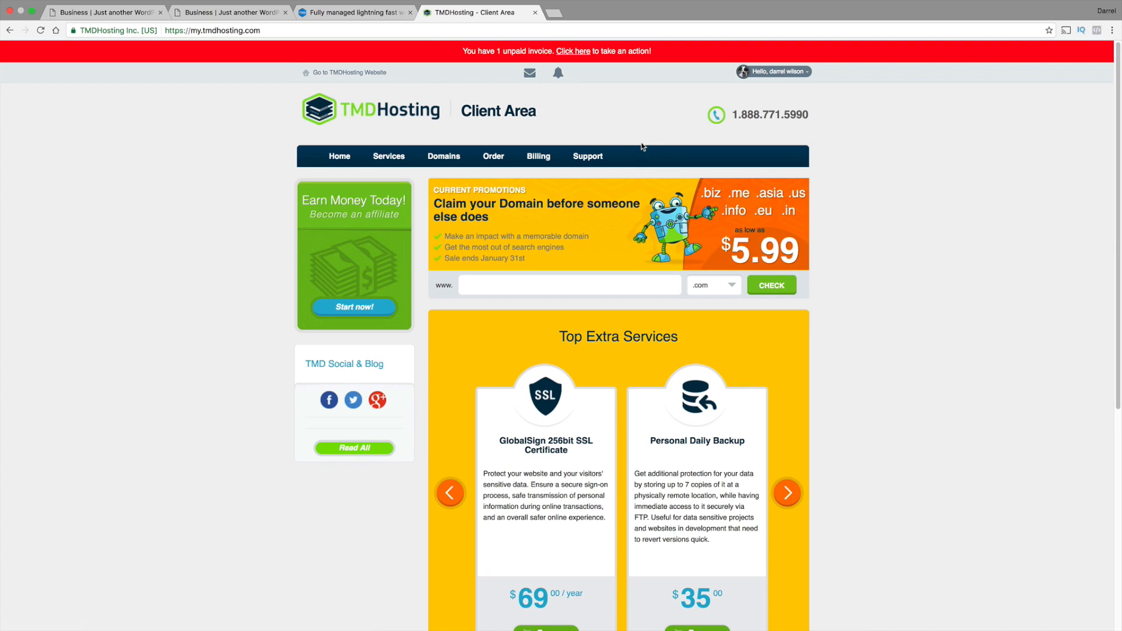
Choose the hosting account under cPanel Login in the Client Area and log in to its cPanel
scroll(645, 144, "down", 3)
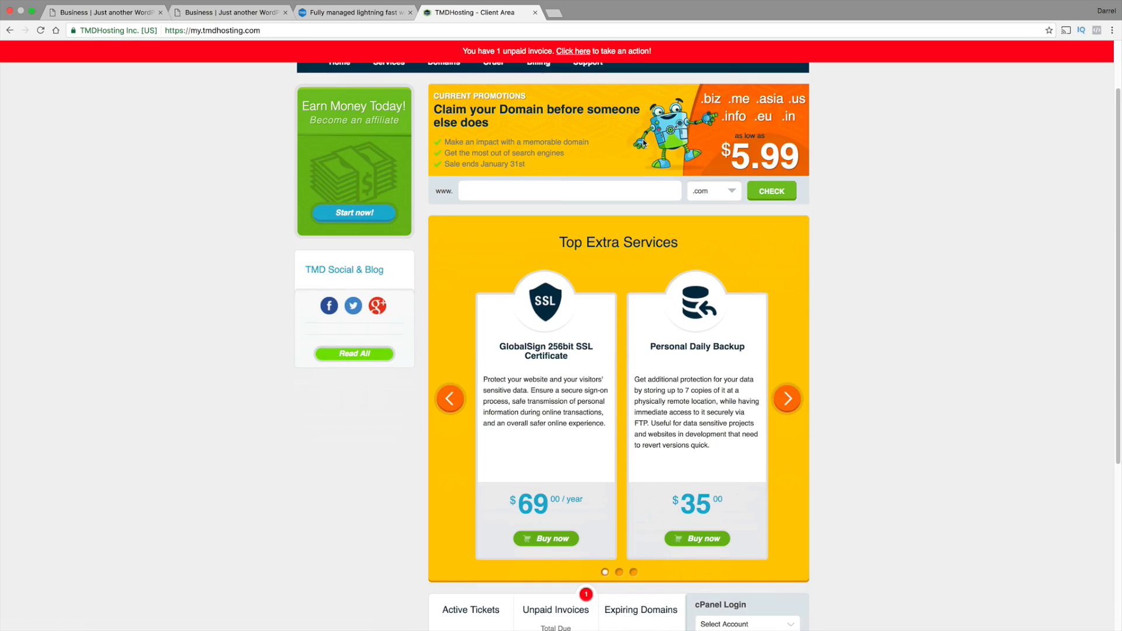
scroll(643, 144, "down", 1)
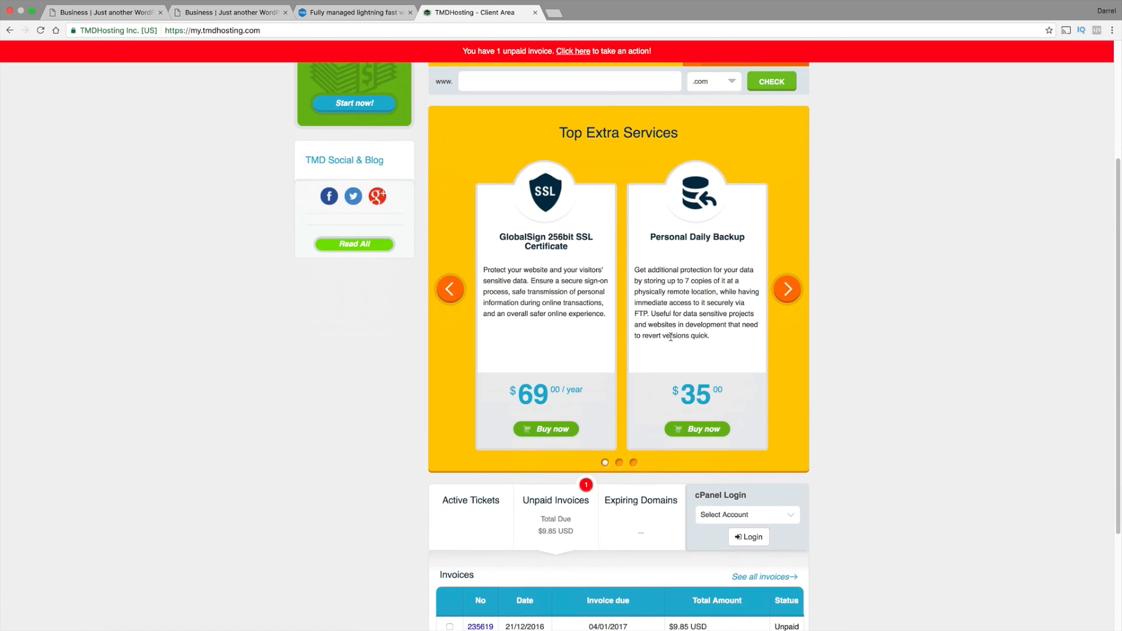
left_click(731, 515)
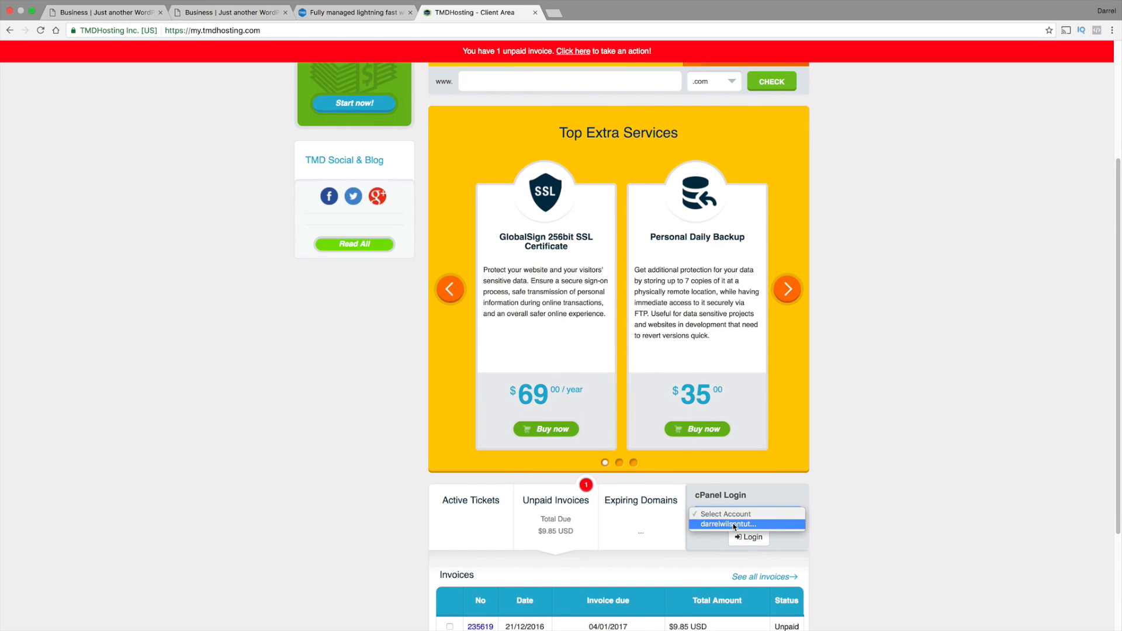
left_click(735, 525)
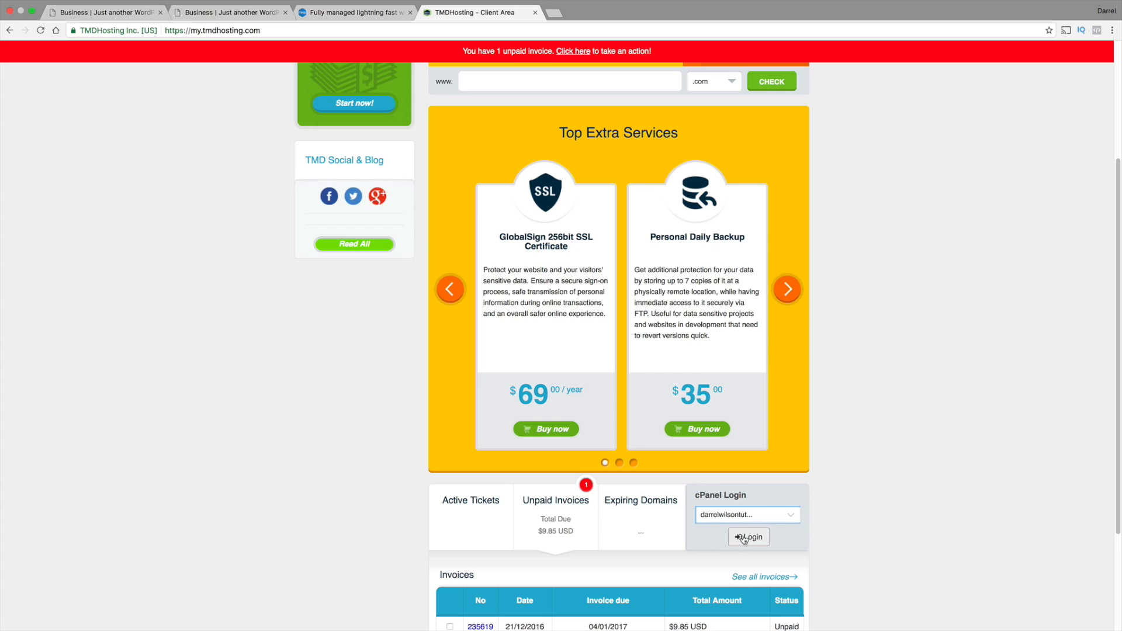
left_click(745, 537)
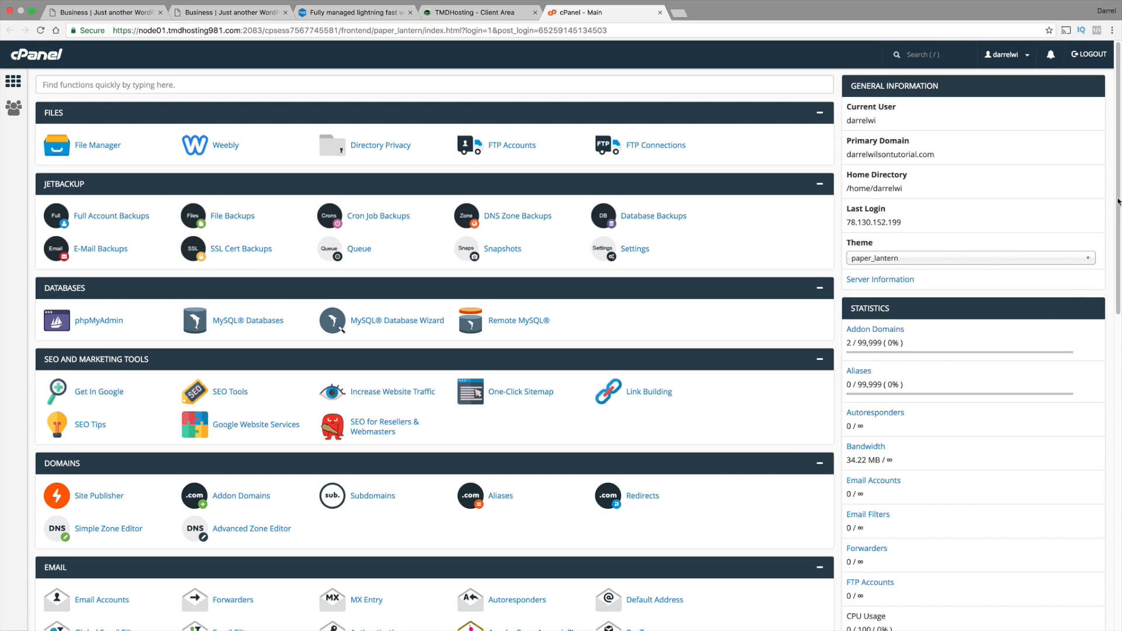
Open WordPress in cPanel's Softaculous Apps Installer and bring up its installation form
left_click_drag(1118, 202, 1119, 496)
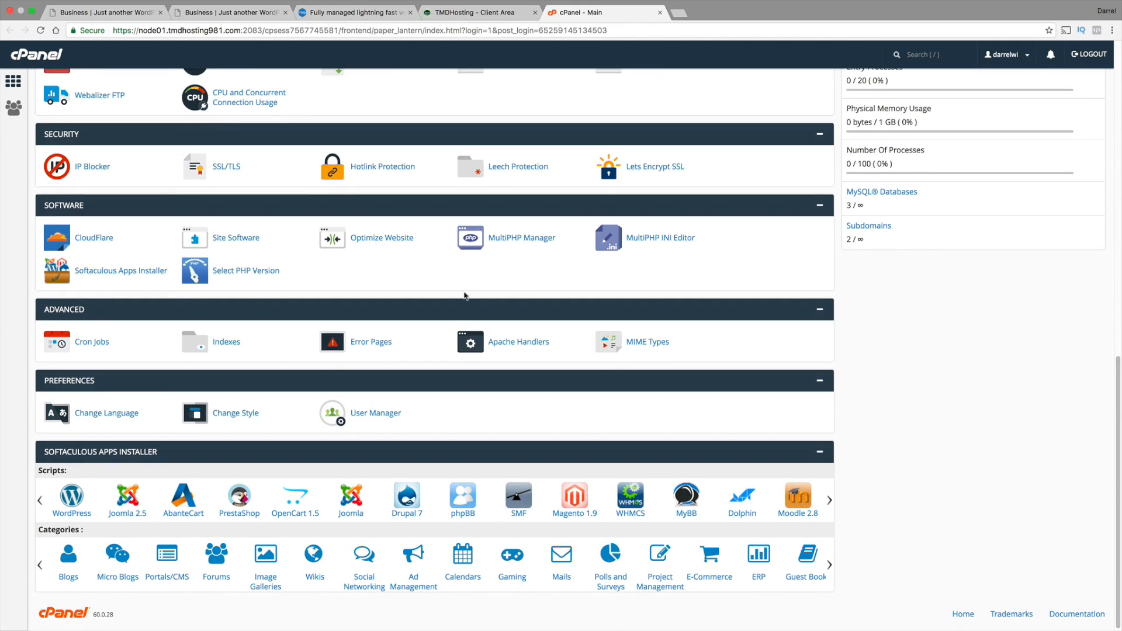
left_click(77, 509)
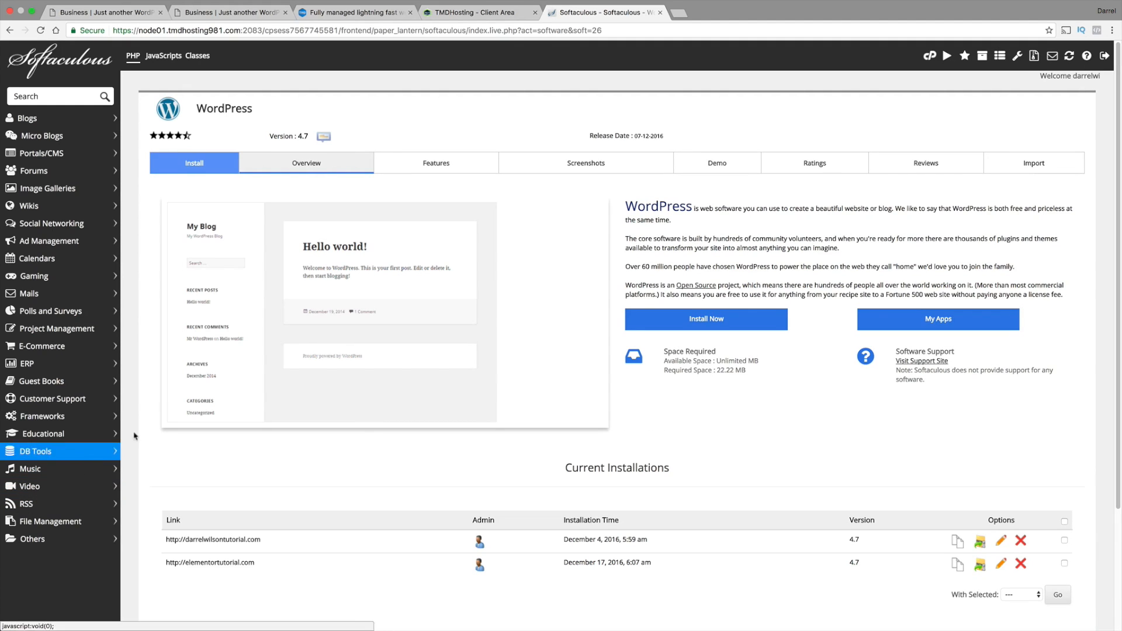
left_click(704, 323)
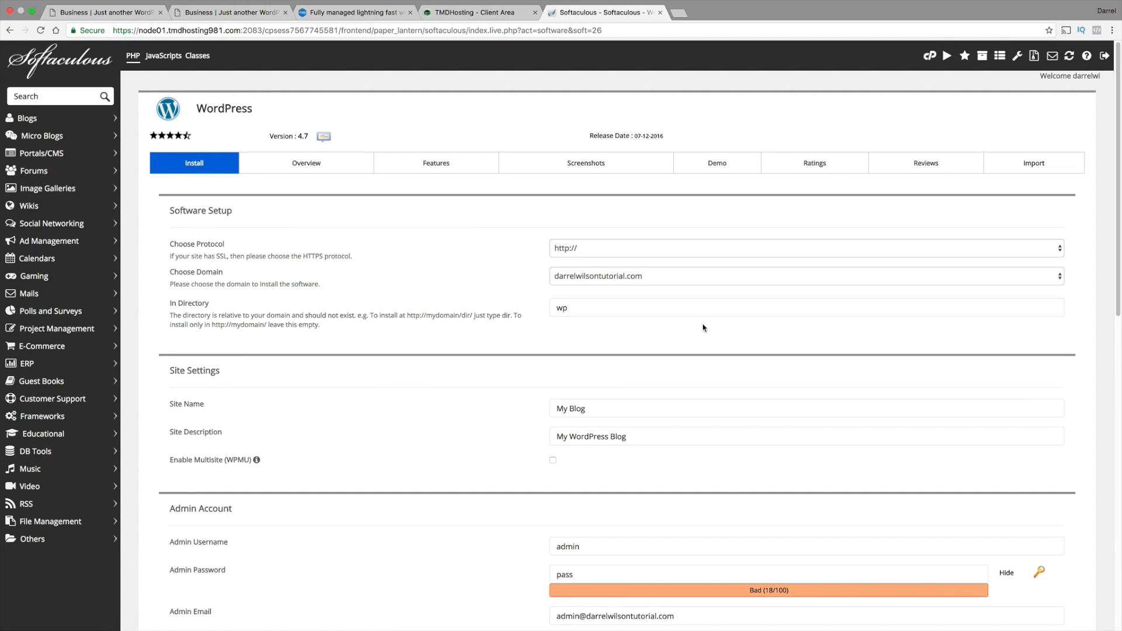
Set the WordPress installation domain to divithemetutorial.net and clear the installation directory
left_click(623, 278)
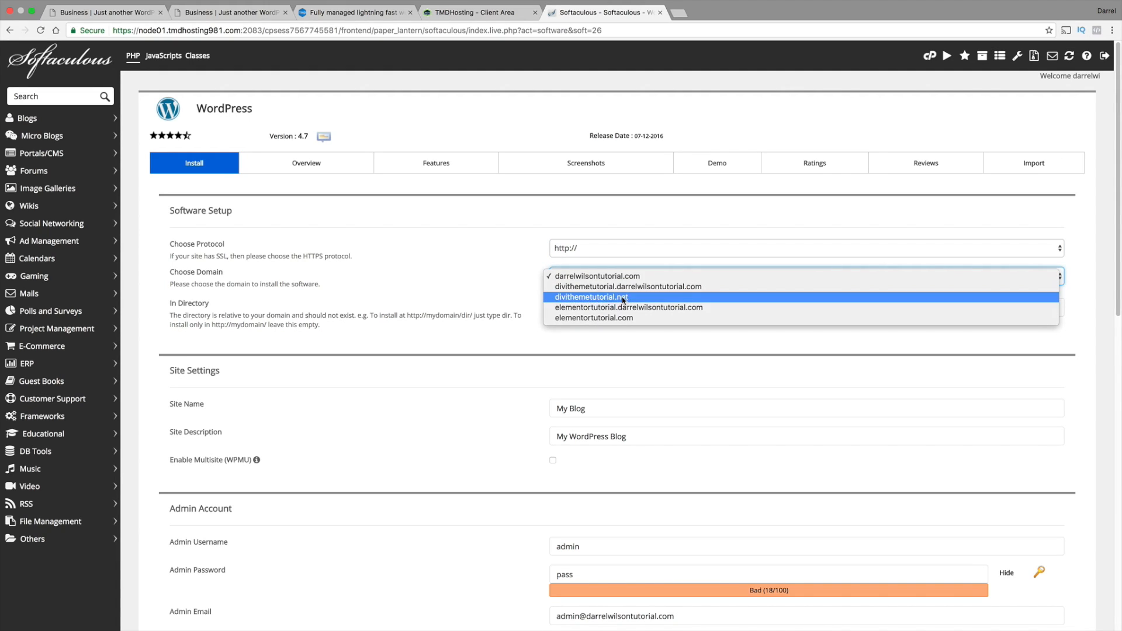
left_click(623, 298)
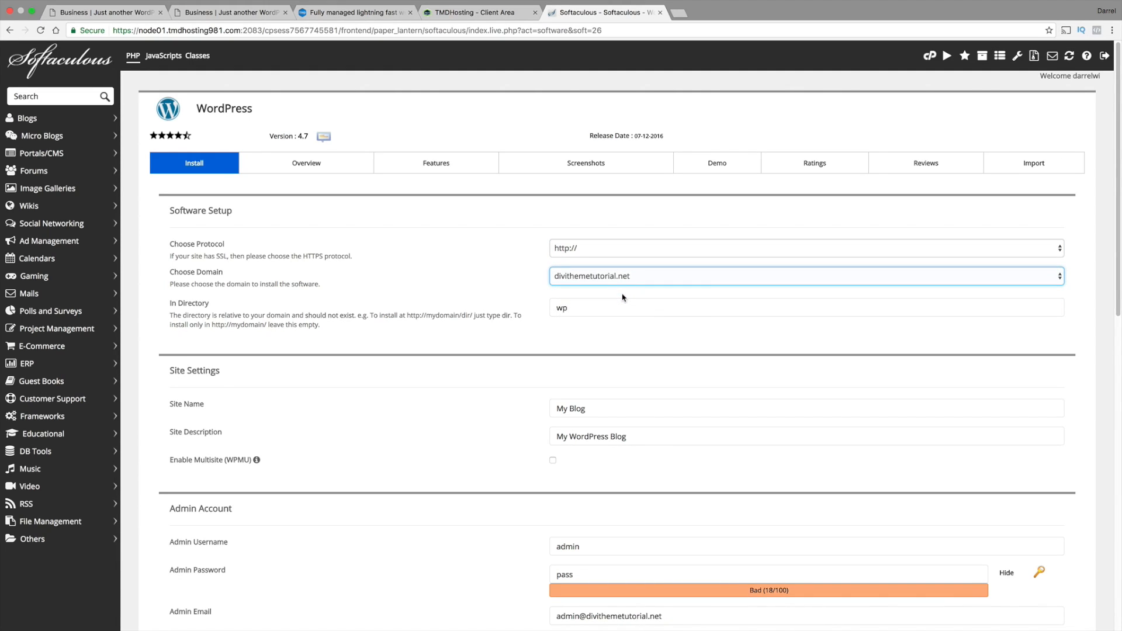
left_click(623, 279)
left_click(623, 280)
double_click(582, 306)
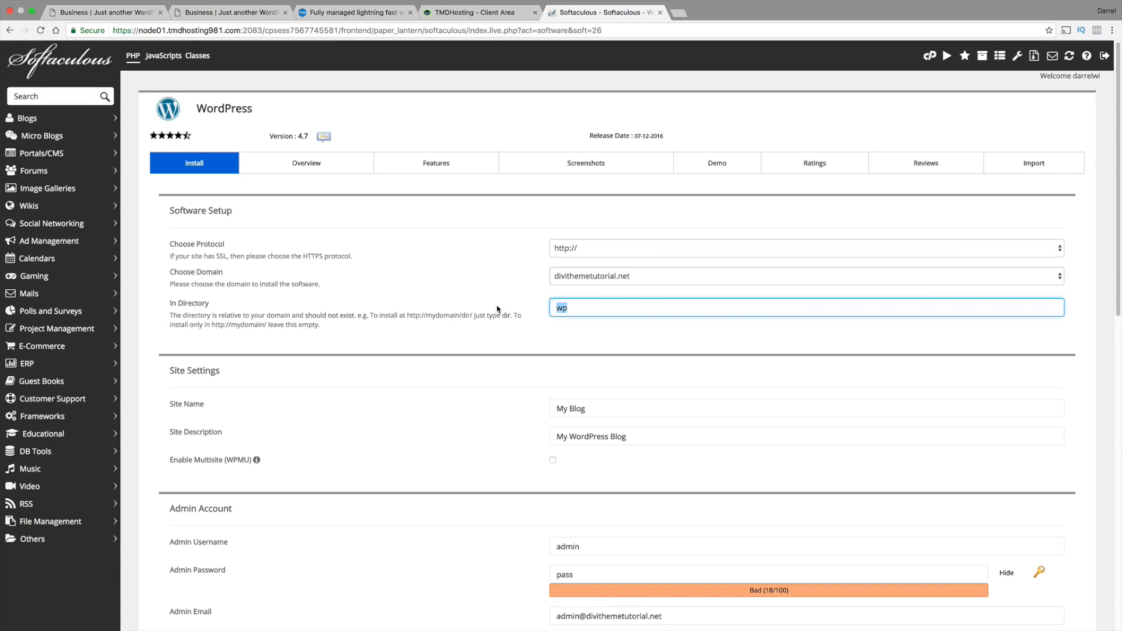
key("BackSpace")
Examine the site settings and the admin username, password and e-mail fields of the installation form
scroll(556, 302, "down", 1)
scroll(556, 303, "down", 1)
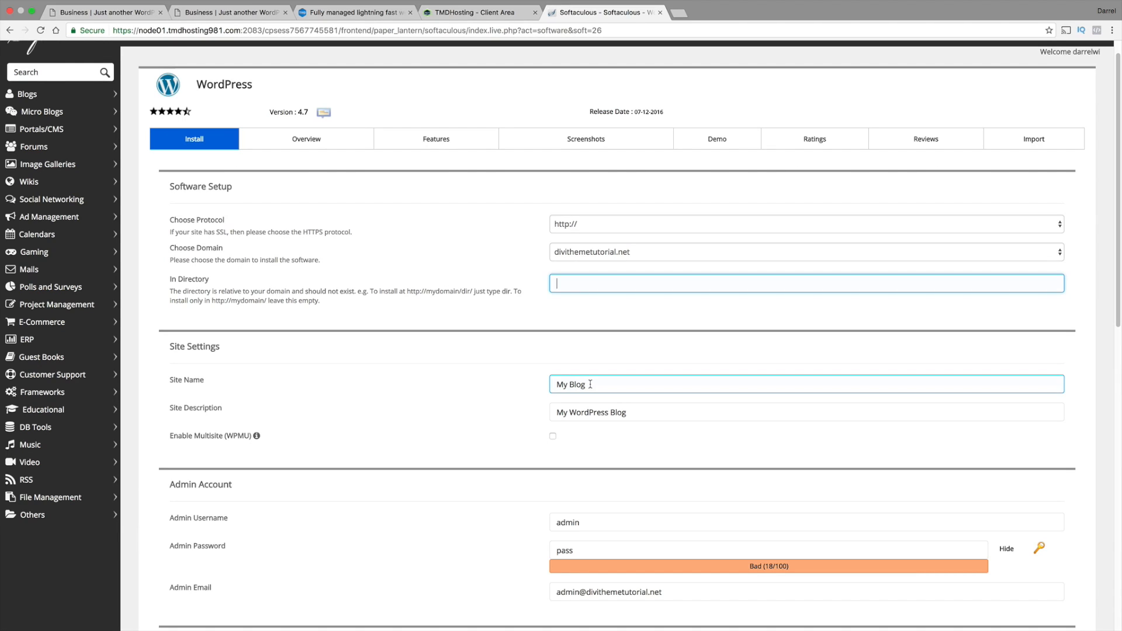
scroll(590, 389, "down", 5)
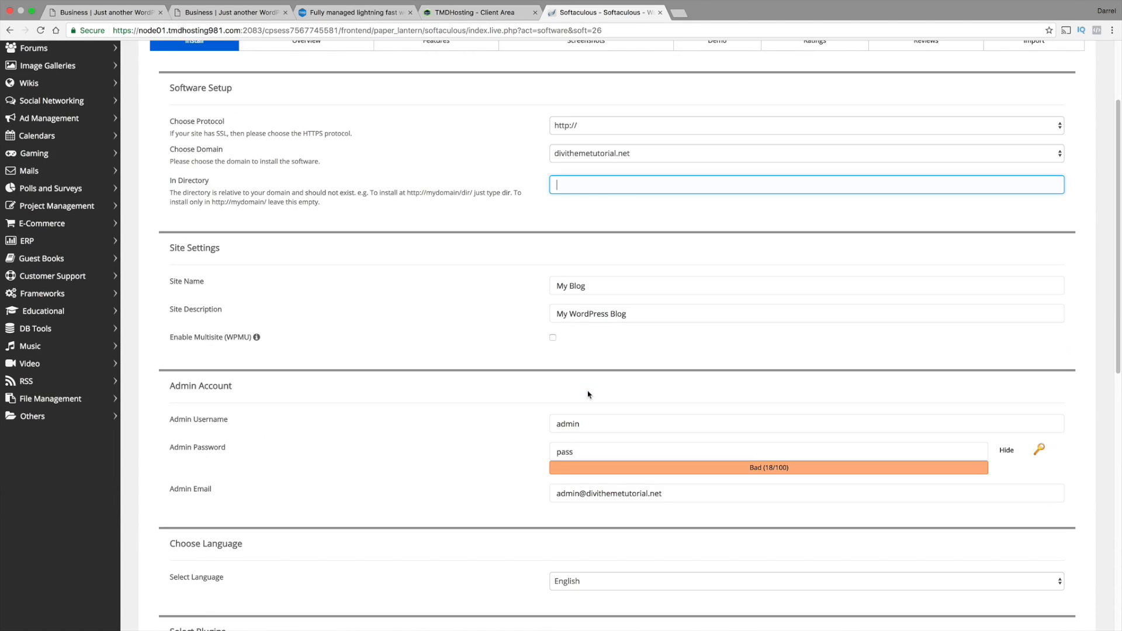
double_click(595, 422)
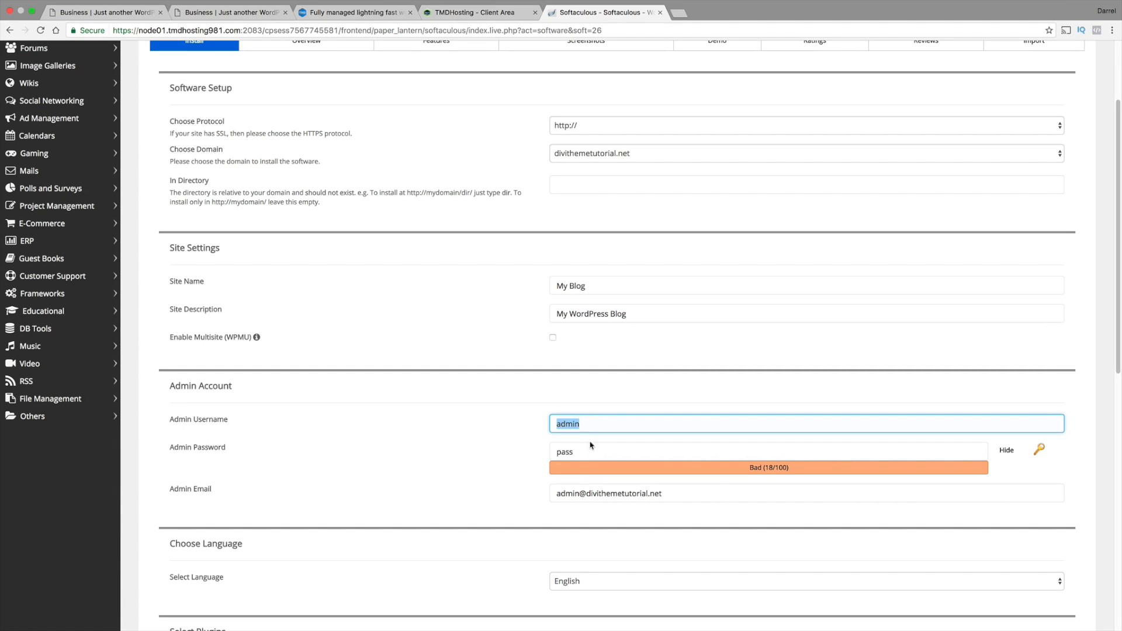
double_click(590, 449)
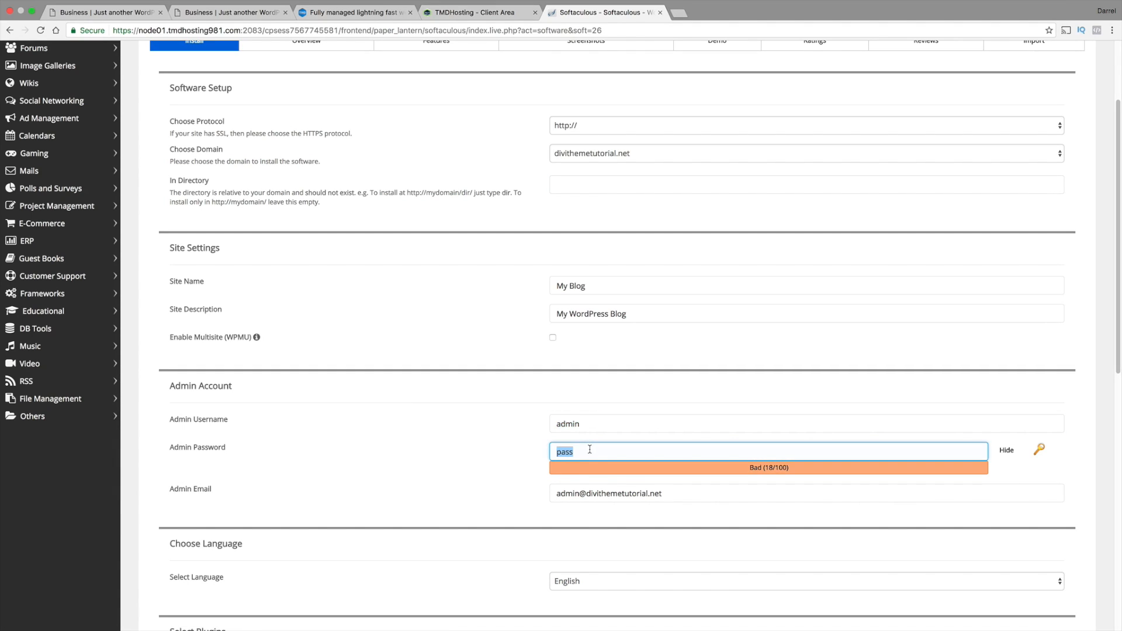
triple_click(641, 493)
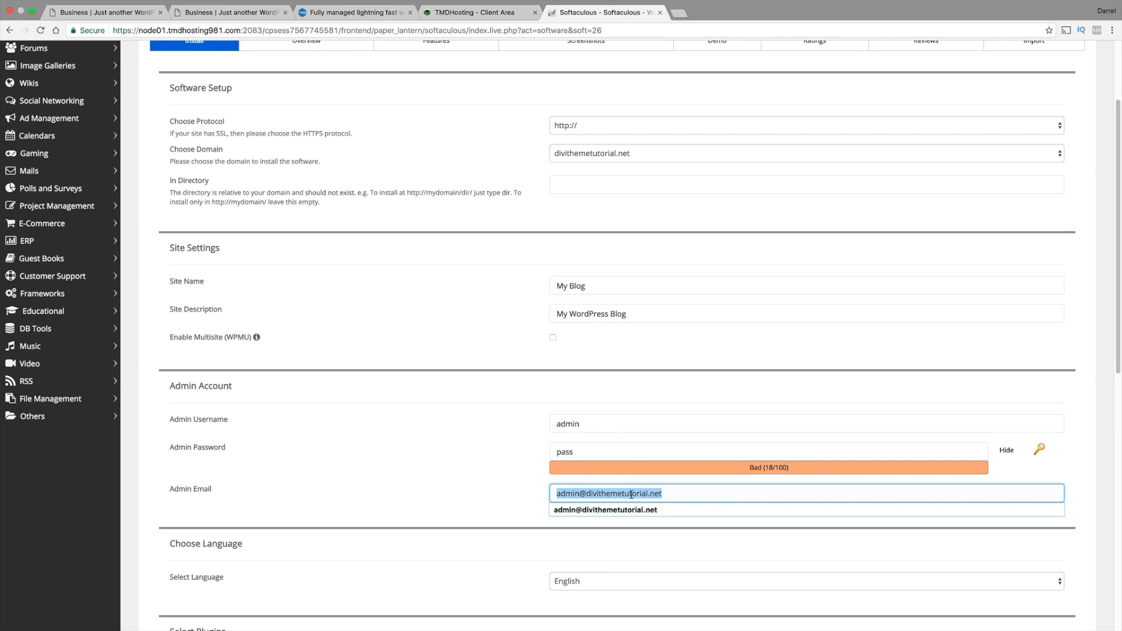
left_click(533, 494)
scroll(534, 453, "down", 4)
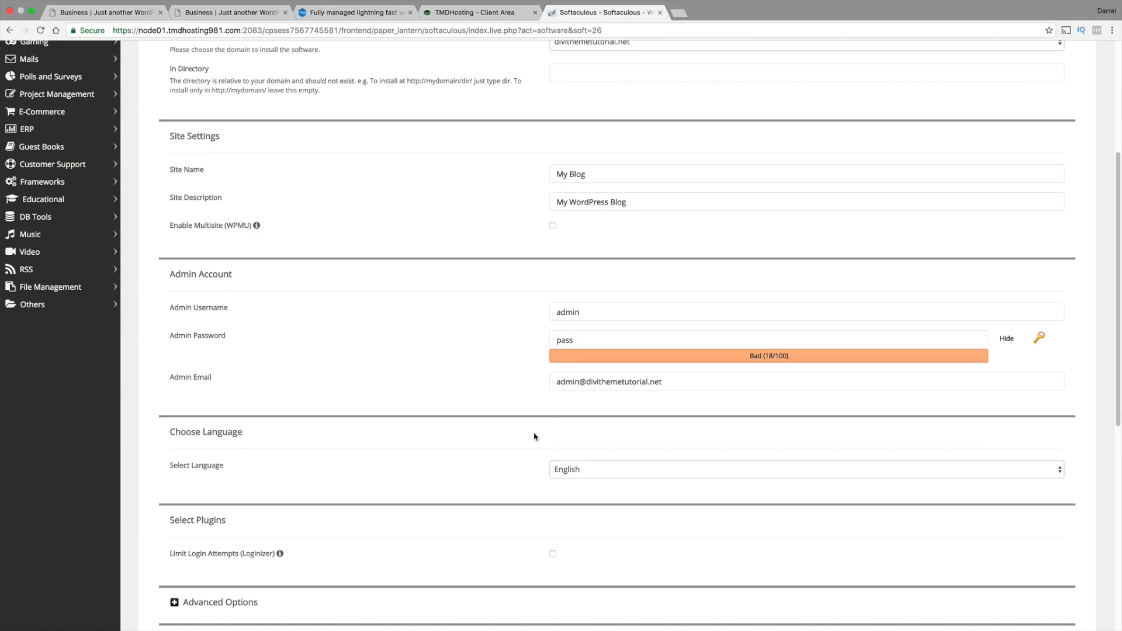
scroll(534, 437, "down", 2)
Browse the available installation languages and choose English
left_click(564, 402)
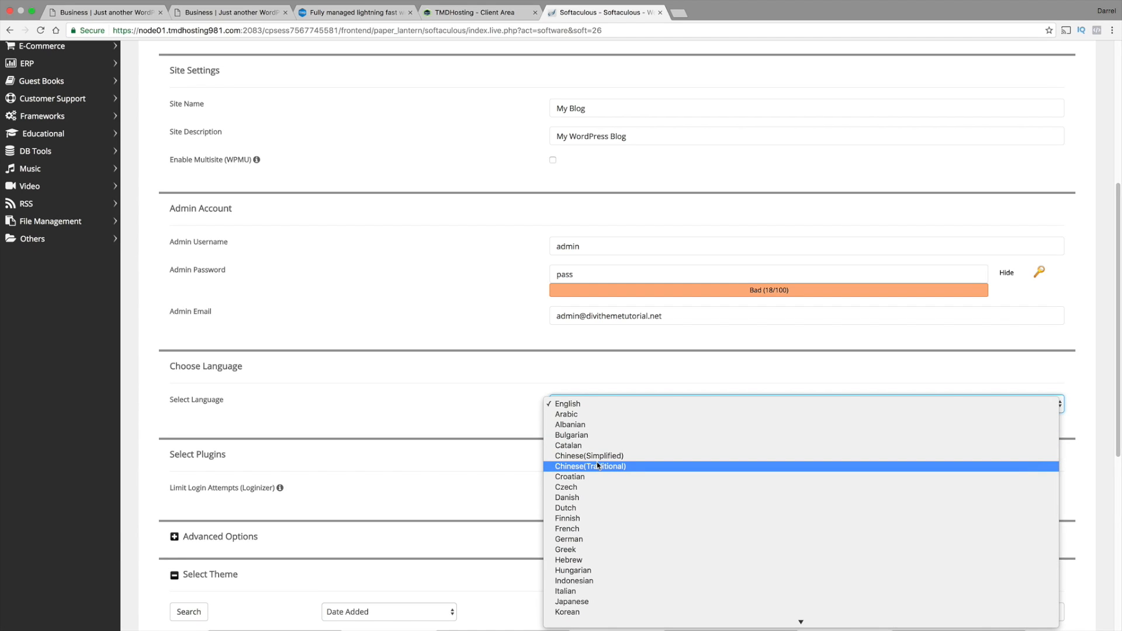
scroll(597, 462, "down", 4)
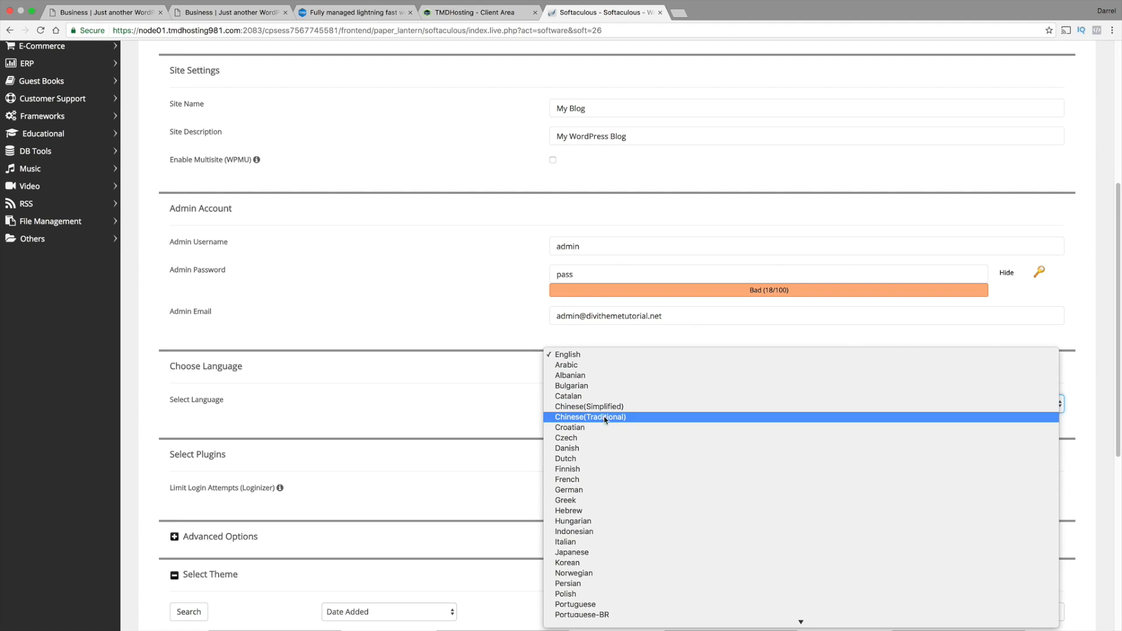
scroll(623, 412, "down", 1)
scroll(623, 412, "down", 5)
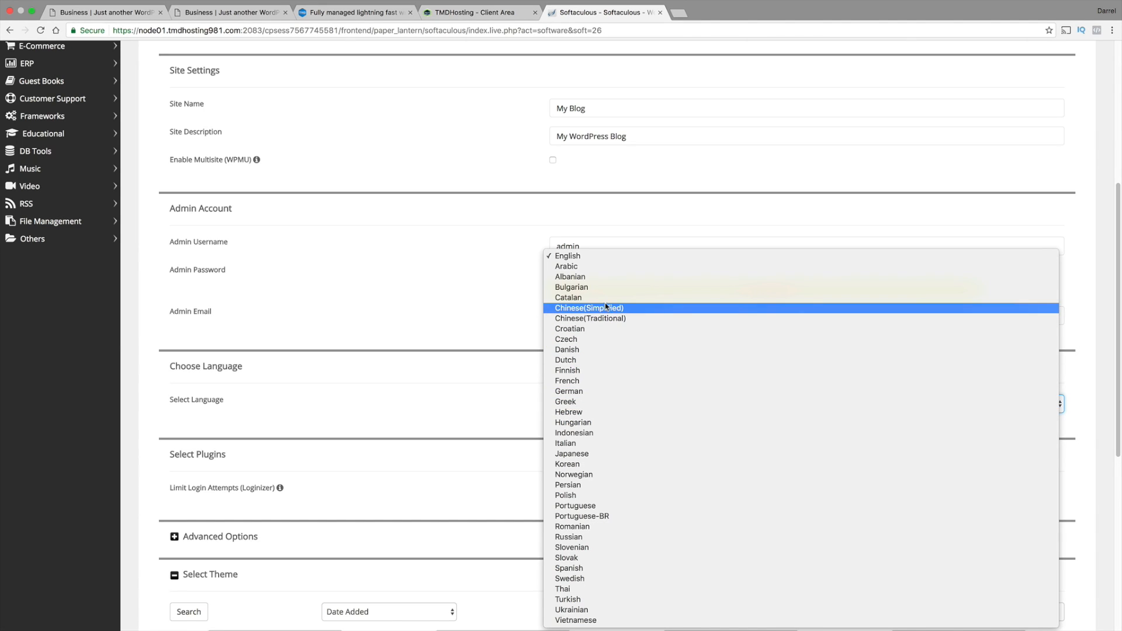
left_click(603, 262)
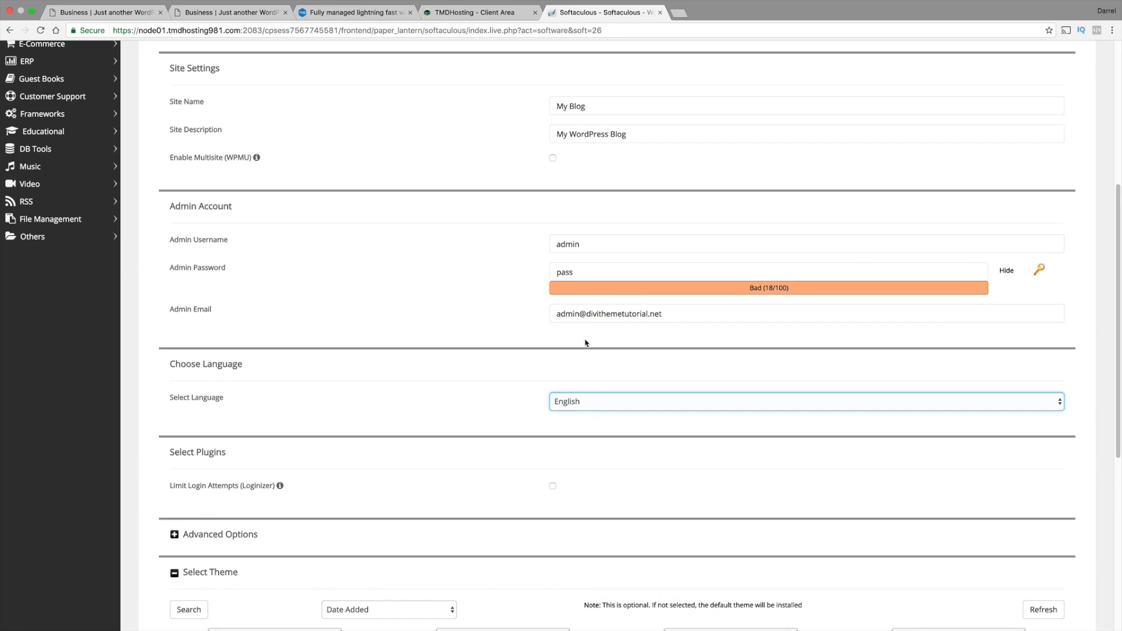
Install WordPress without selecting a theme and open the new site's administrative URL
scroll(586, 343, "down", 5)
scroll(586, 343, "down", 6)
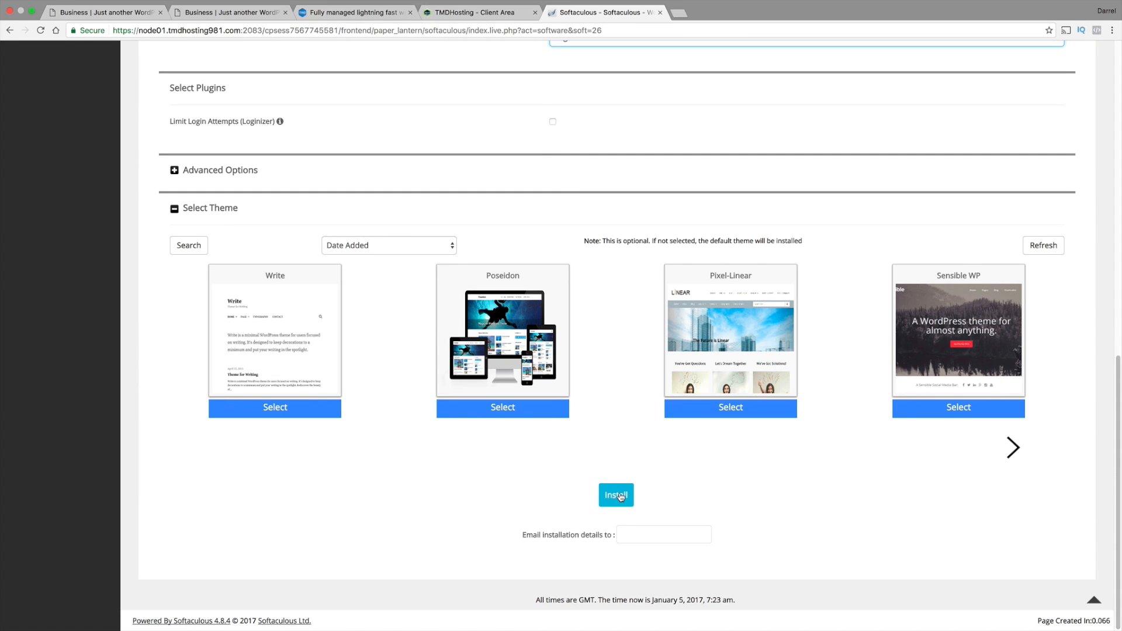
left_click(619, 495)
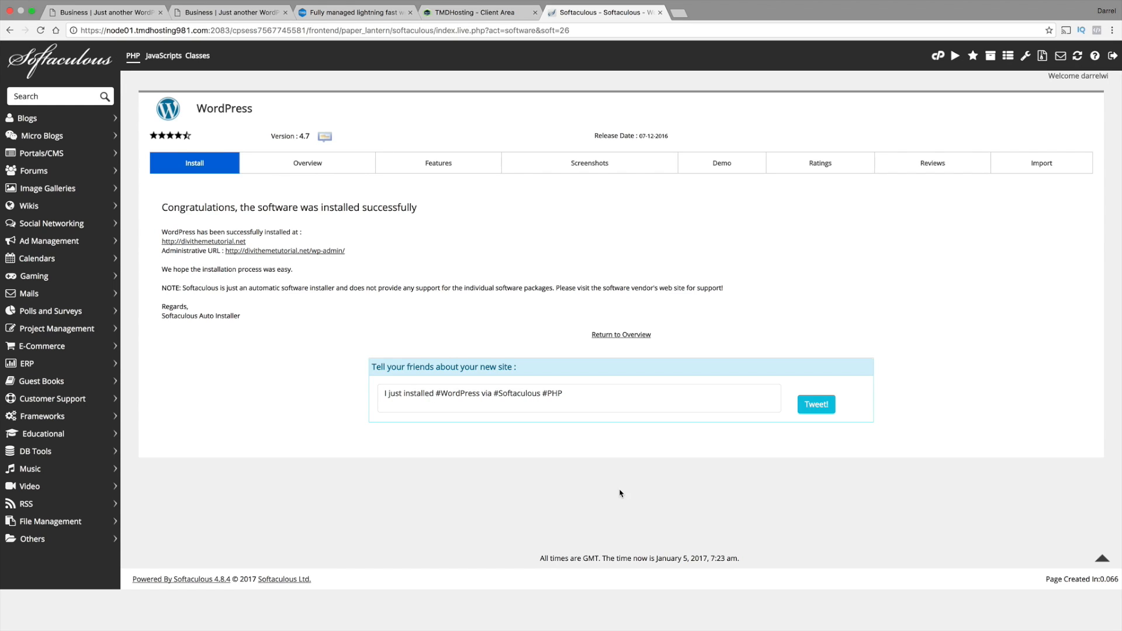
left_click(320, 252)
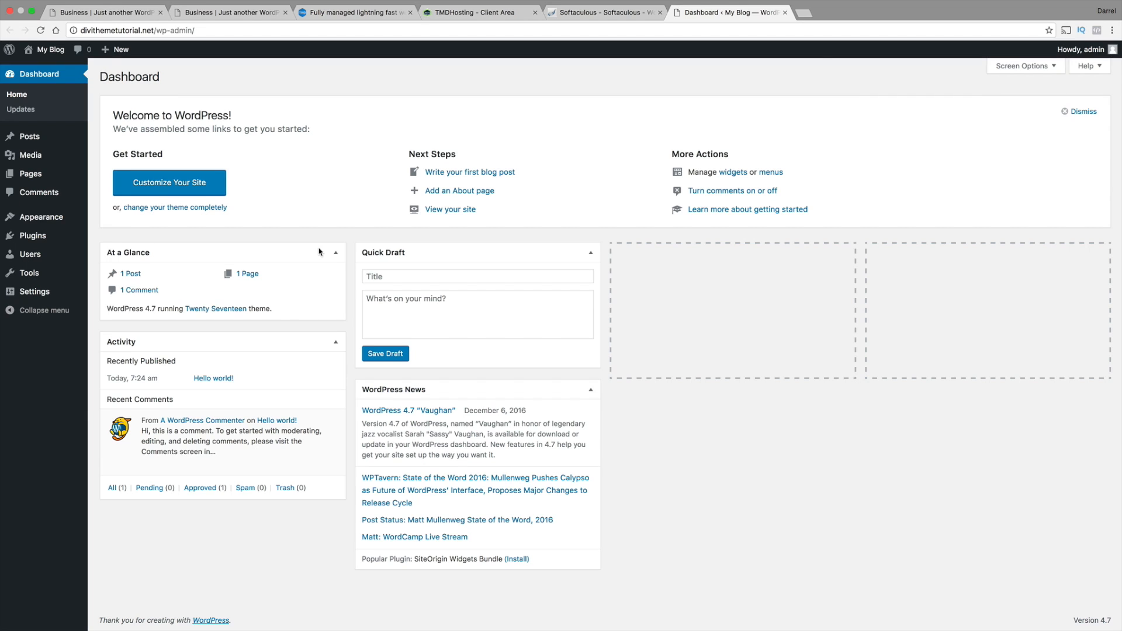
Switch to the Pages checklist and append "- DONE!" to the free domain and hosting item and to the INSTALL WORDPRESS item
key("ctrl+Right")
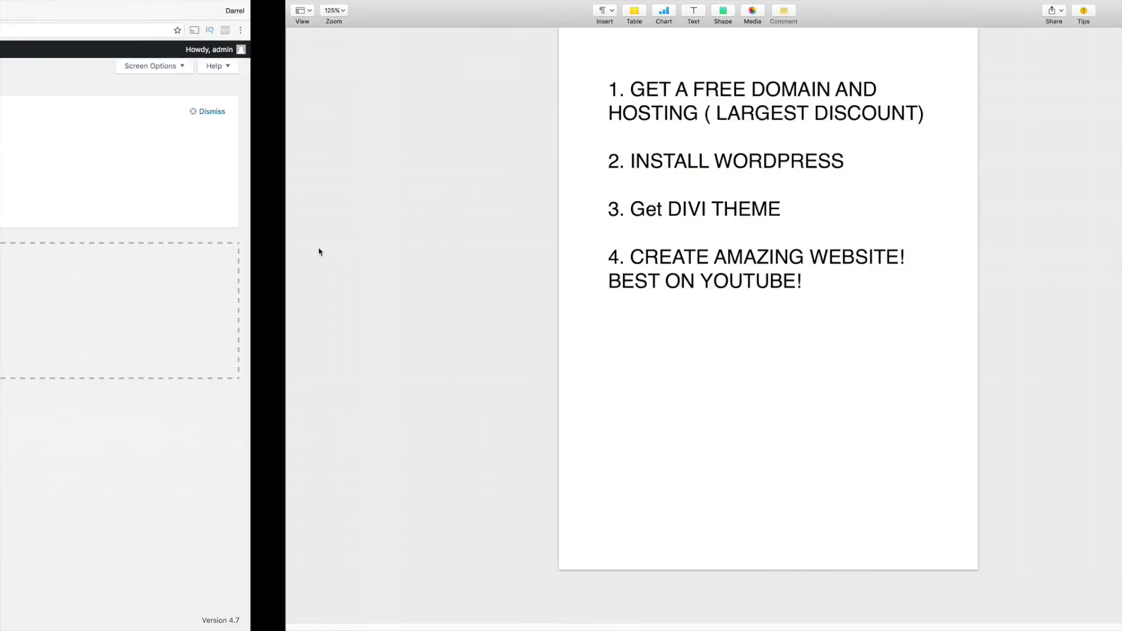
left_click(654, 117)
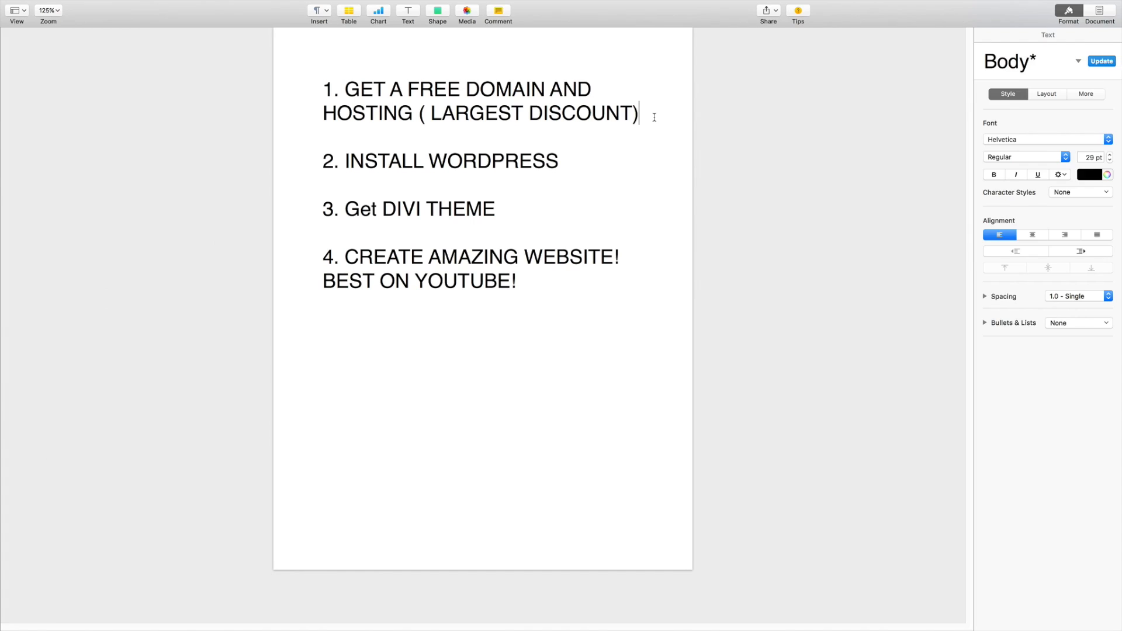
type("- DONE!")
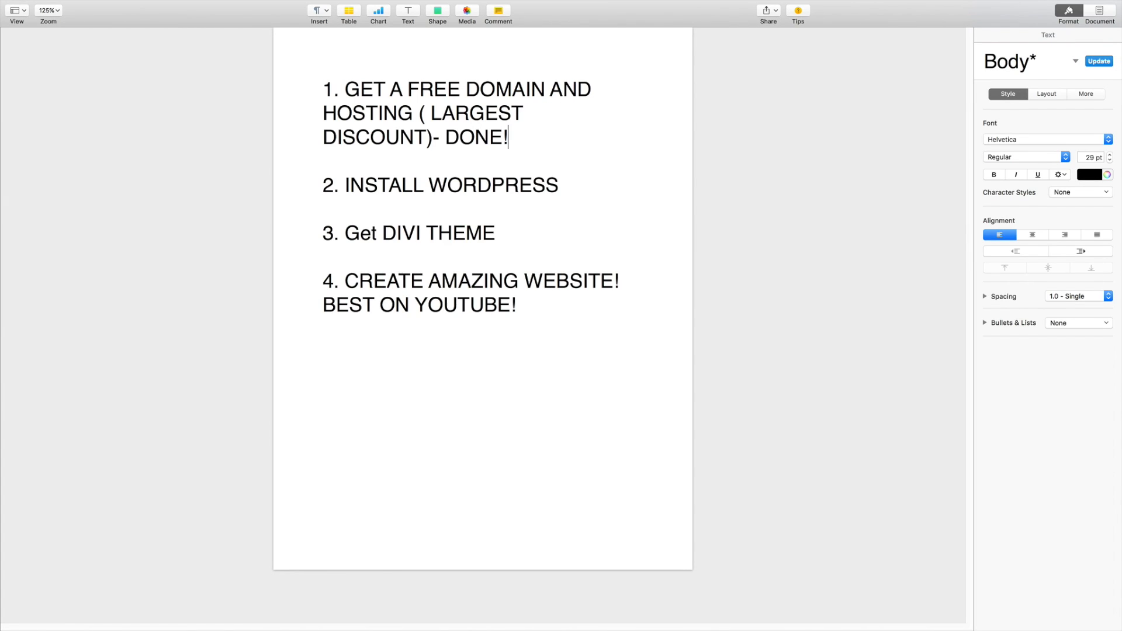
left_click(635, 179)
type("- DONE!")
left_click(576, 227)
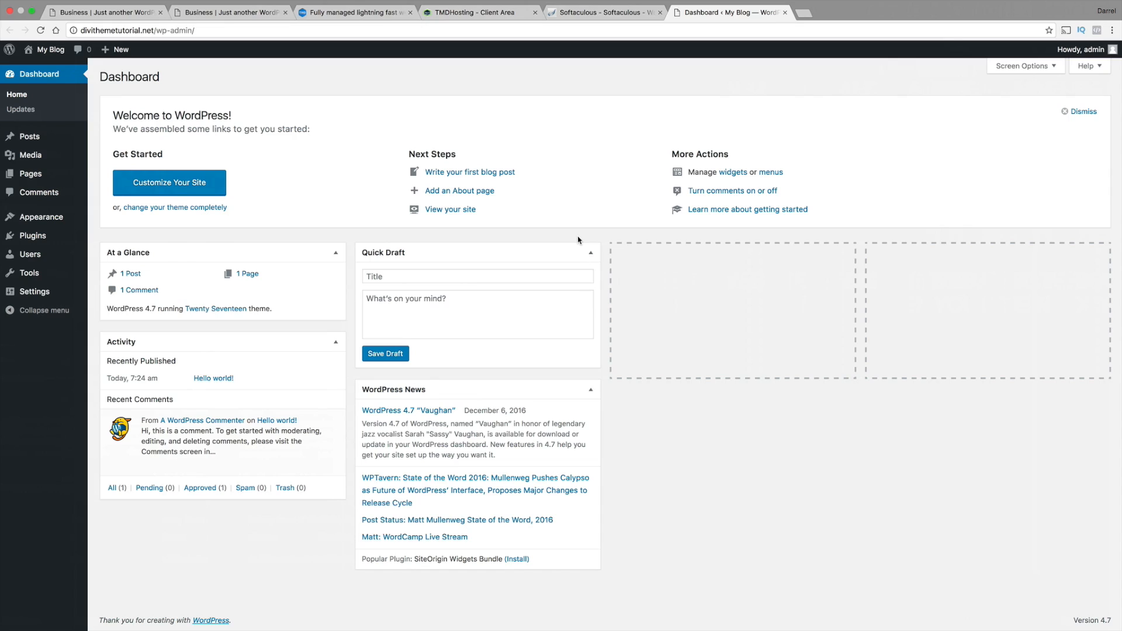
Open the admin user's profile from the list of all WordPress users
mouse_move(72, 218)
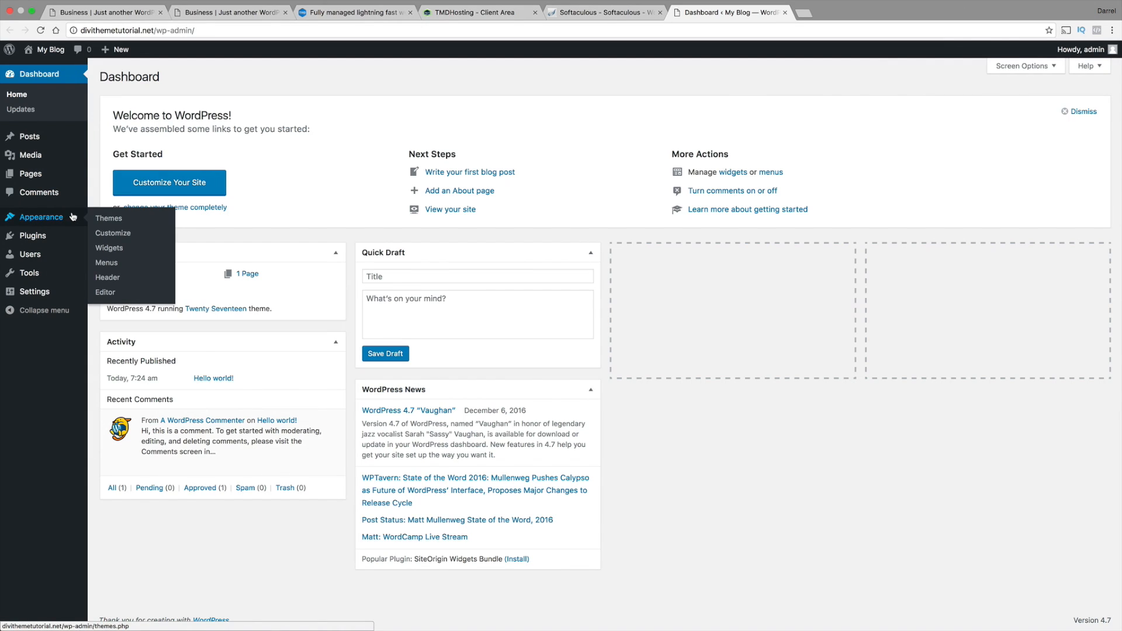
mouse_move(58, 257)
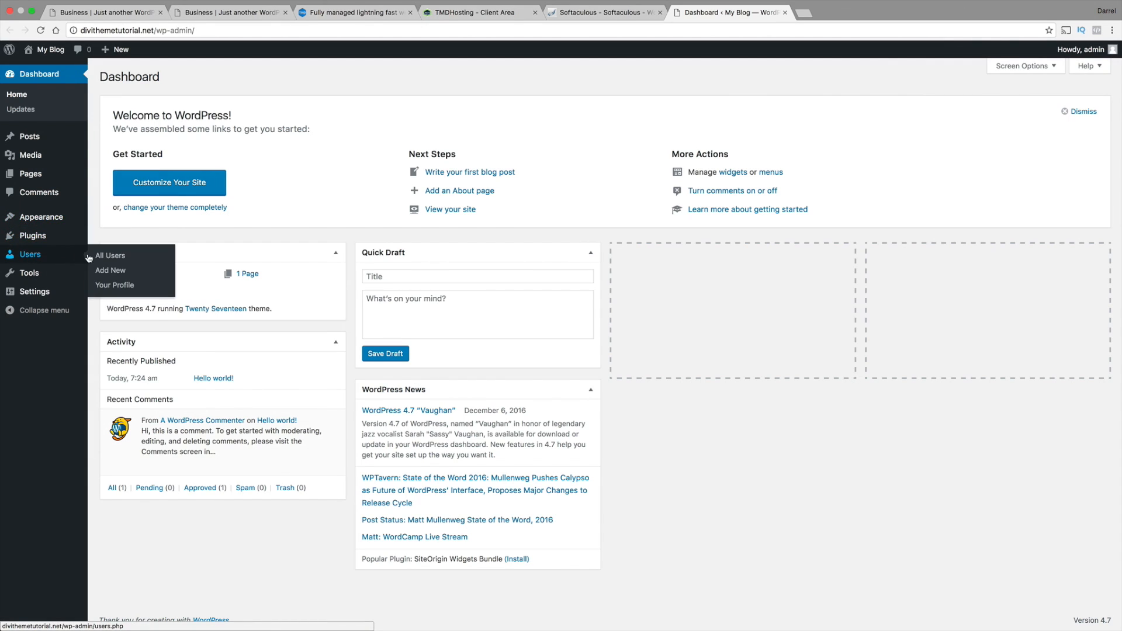
left_click(100, 256)
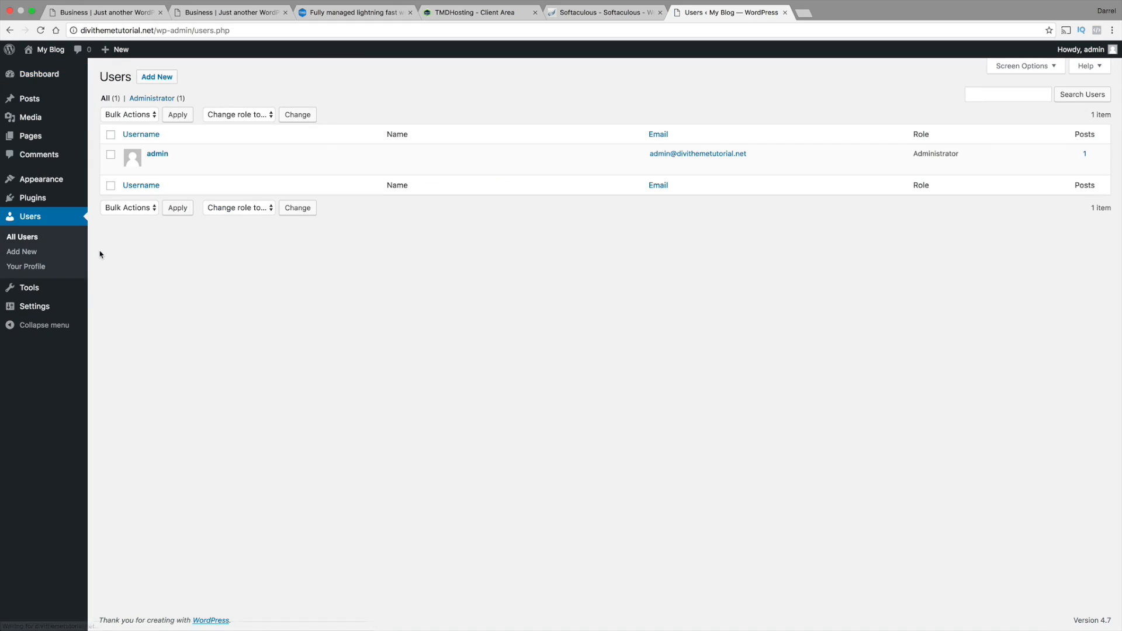
left_click(157, 154)
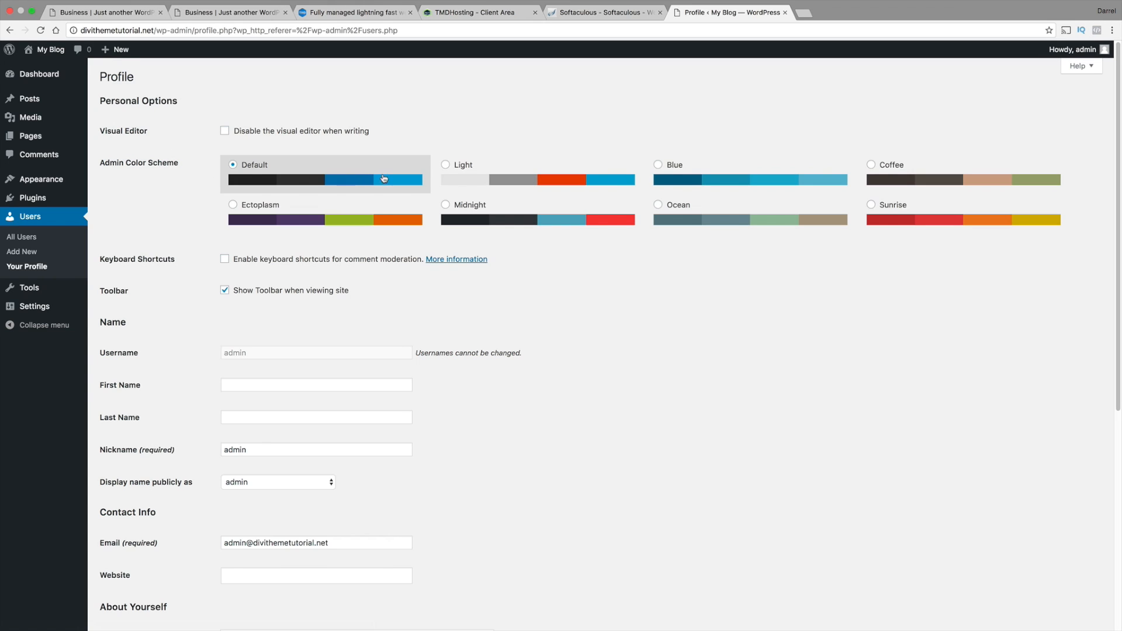
Try several admin color schemes in the profile, including Coffee and Midnight, and select Ectoplasm
left_click(449, 177)
left_click(807, 176)
left_click(944, 176)
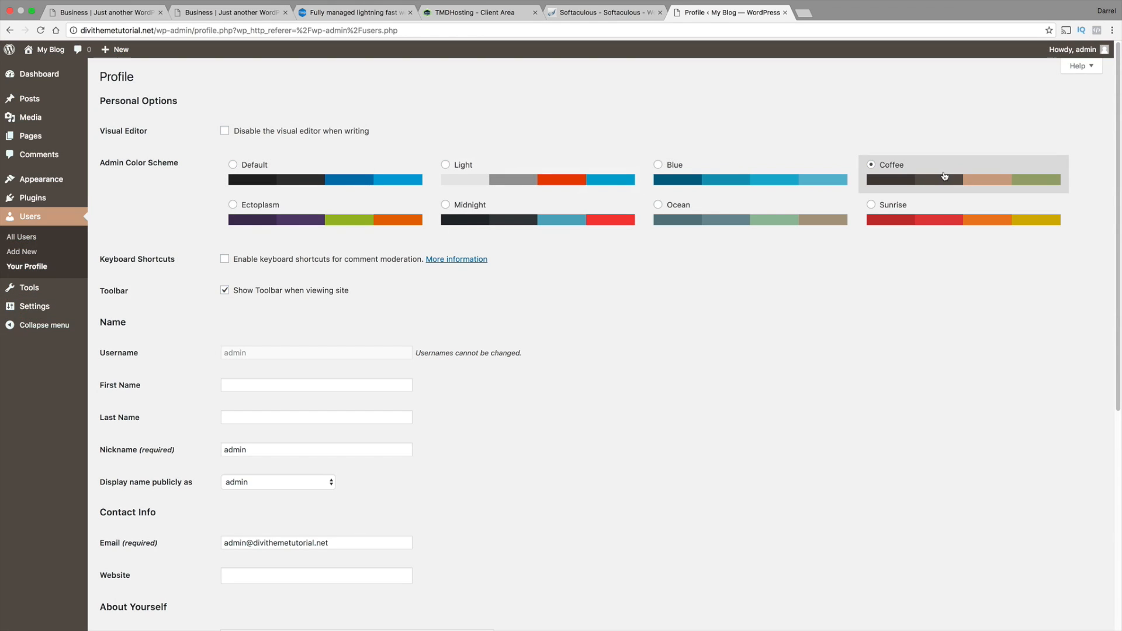
left_click(917, 211)
left_click(582, 207)
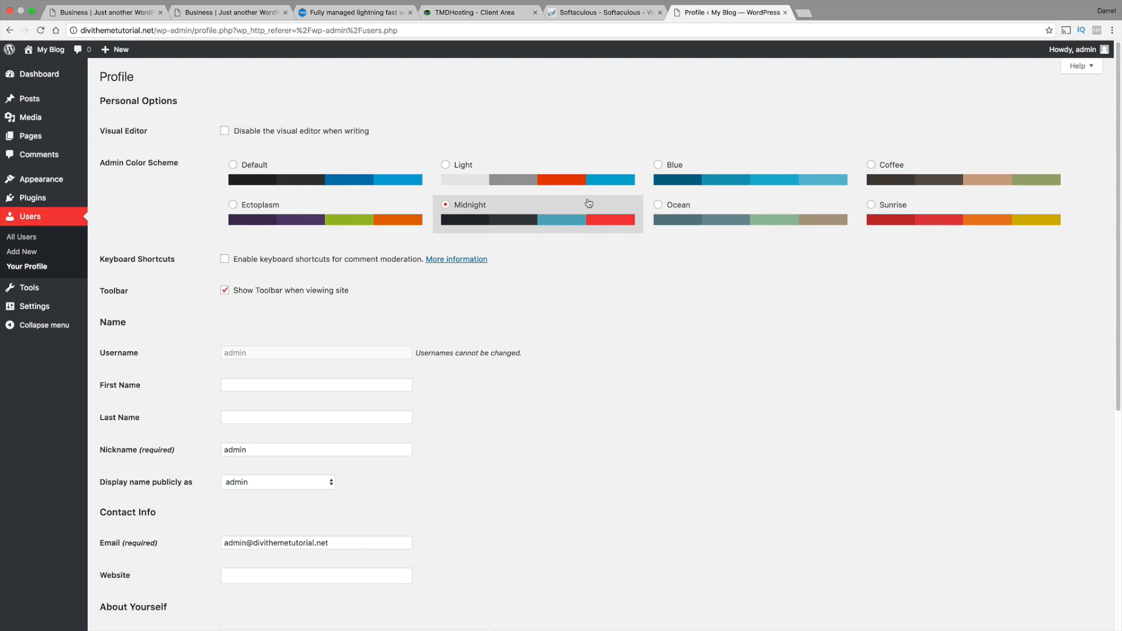
left_click(961, 215)
left_click(928, 177)
left_click(393, 176)
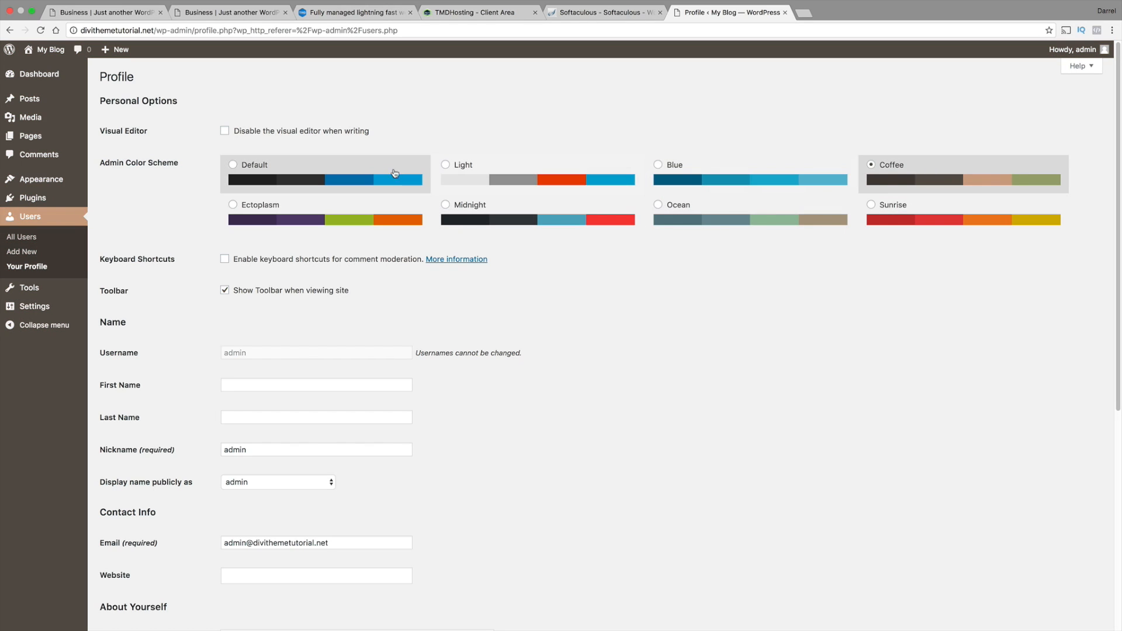
left_click(368, 218)
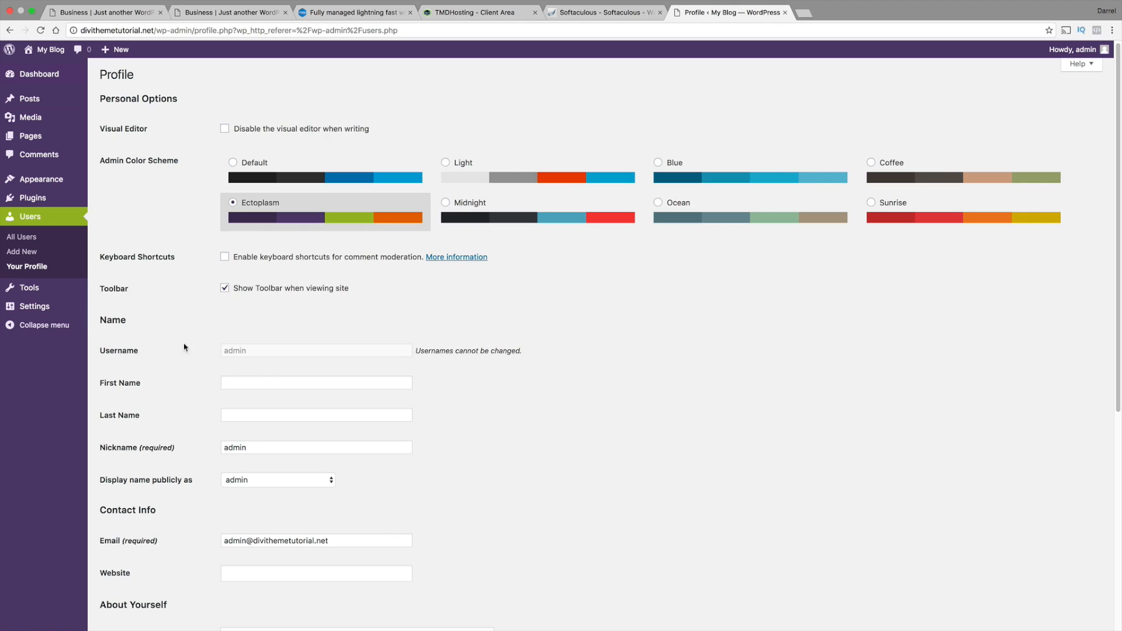
Enter a trial new password for the admin account in the profile's account management section and cancel the password change
scroll(209, 302, "down", 5)
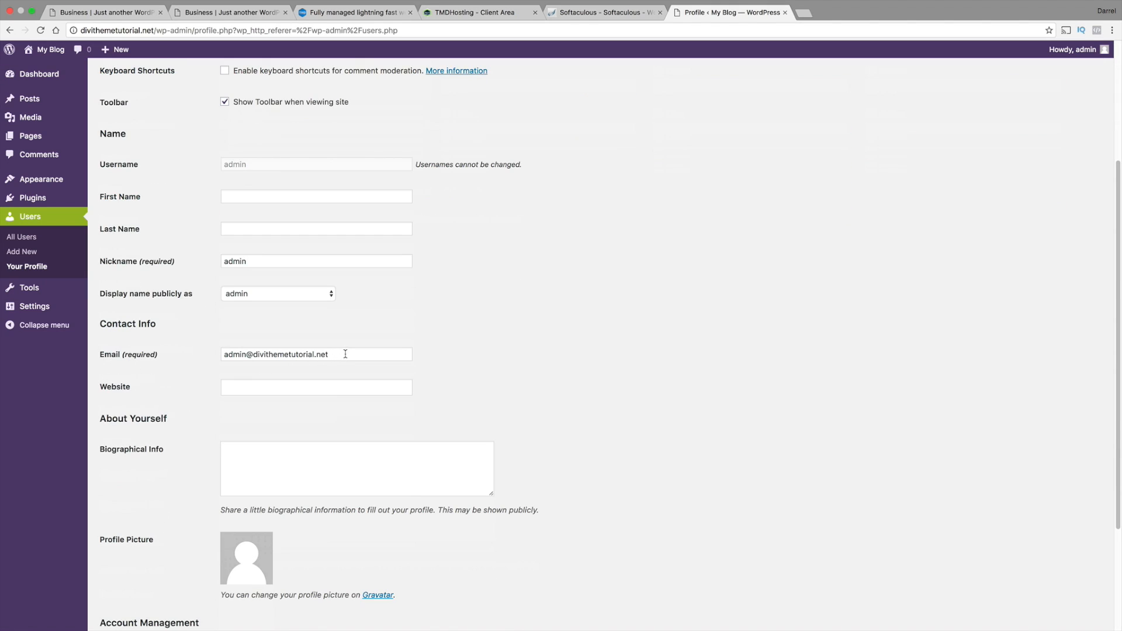
left_click_drag(340, 354, 191, 354)
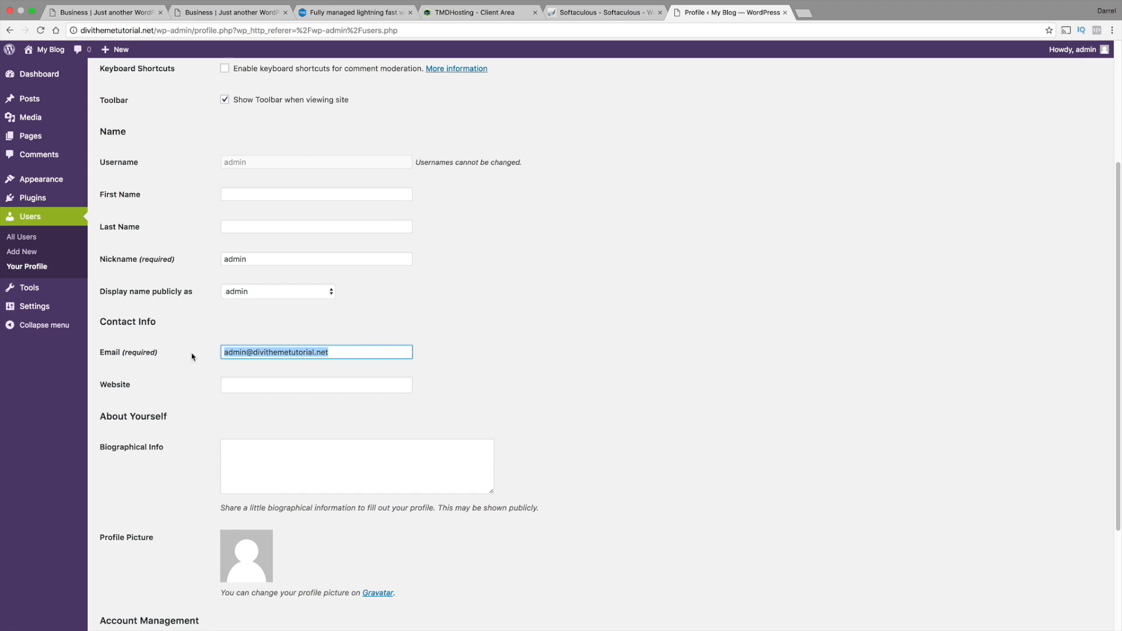
scroll(191, 354, "down", 5)
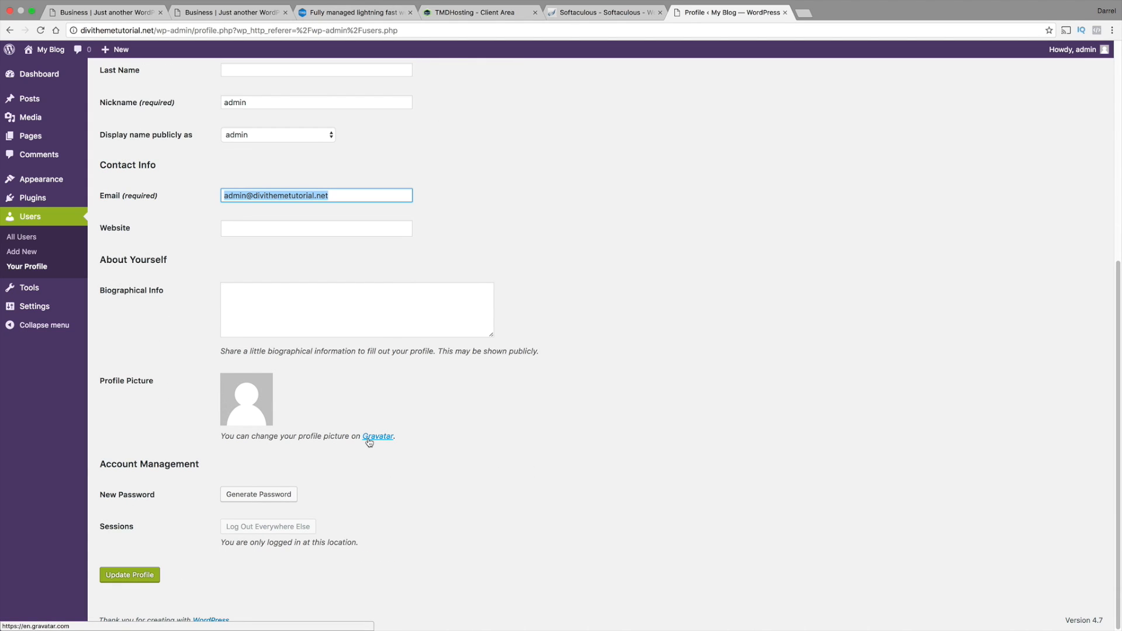
left_click(265, 493)
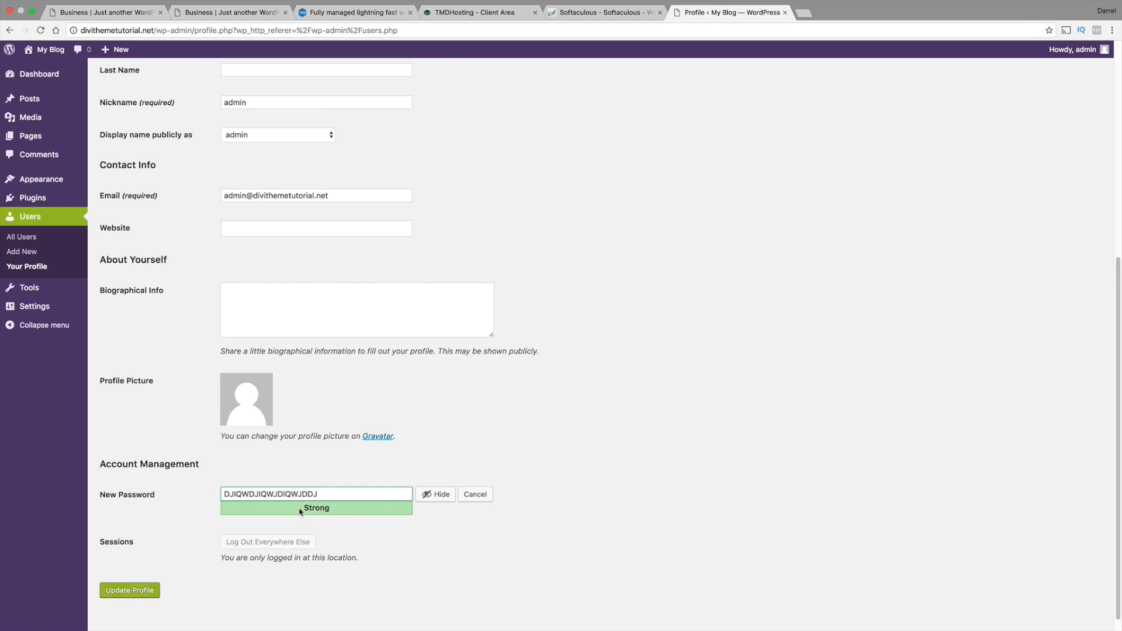
left_click(484, 495)
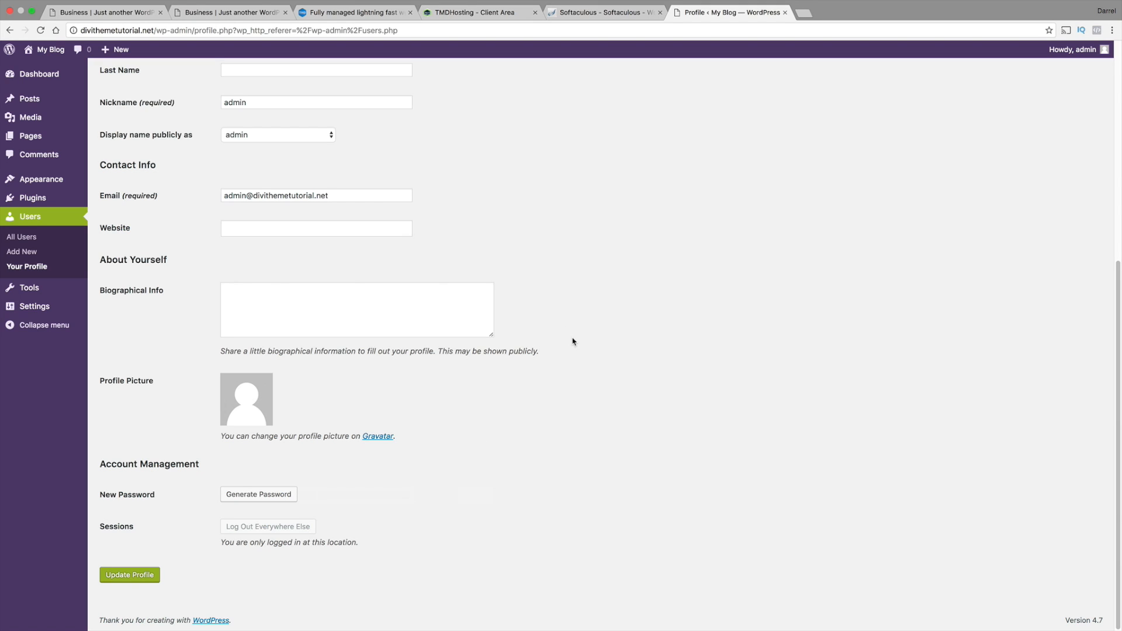
Set the WordPress permalink structure to Post name and save the permalink settings
mouse_move(41, 308)
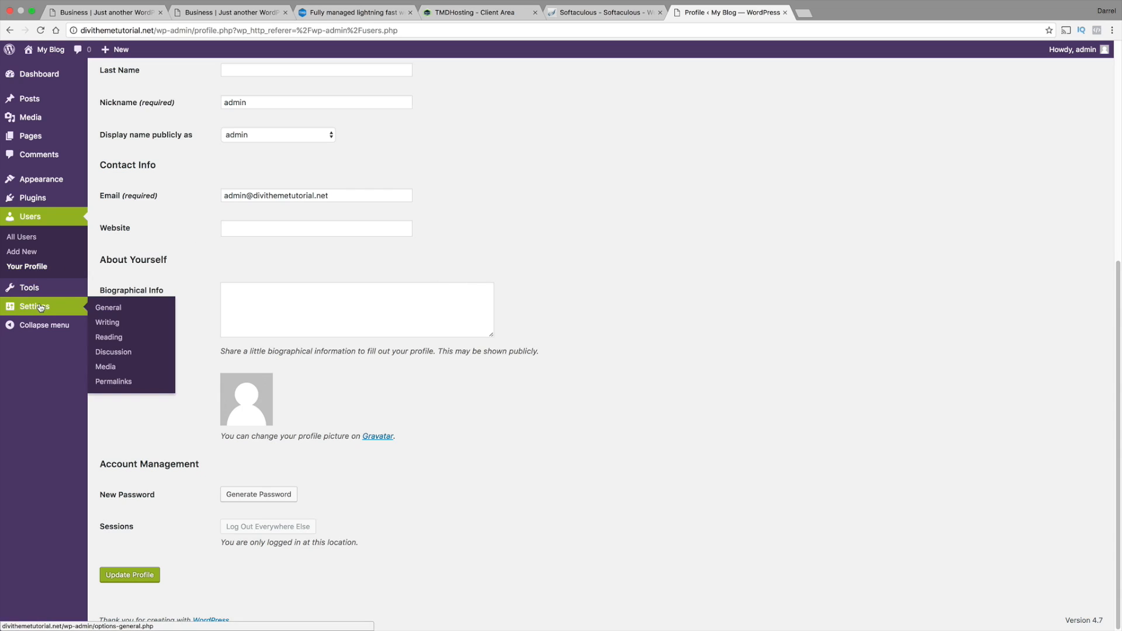
left_click(128, 383)
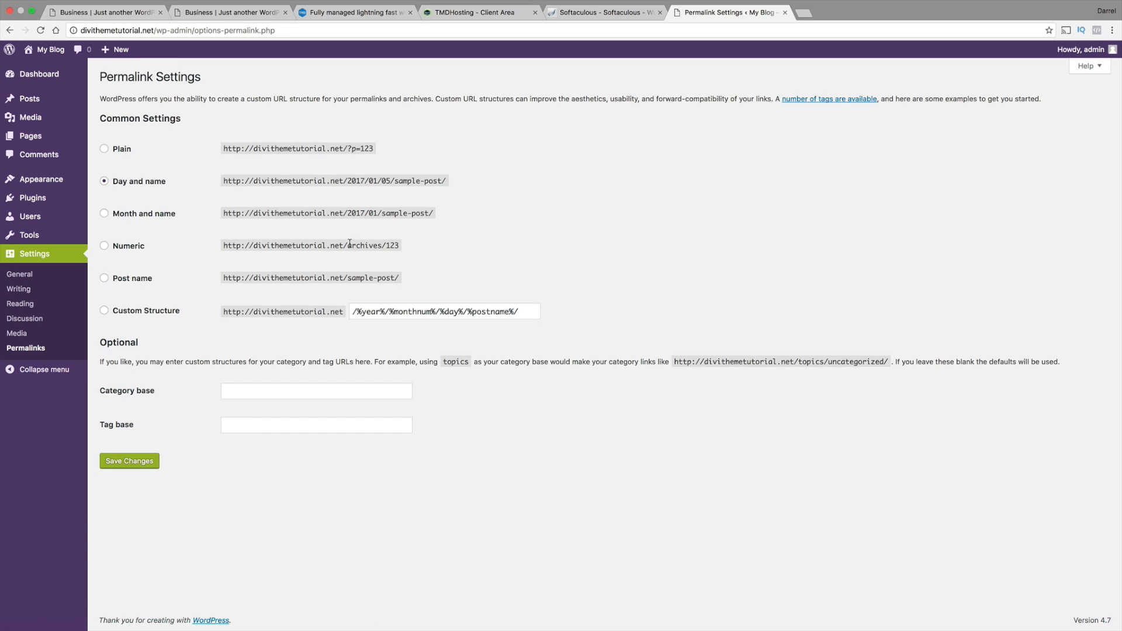
left_click(104, 278)
left_click_drag(398, 277, 221, 277)
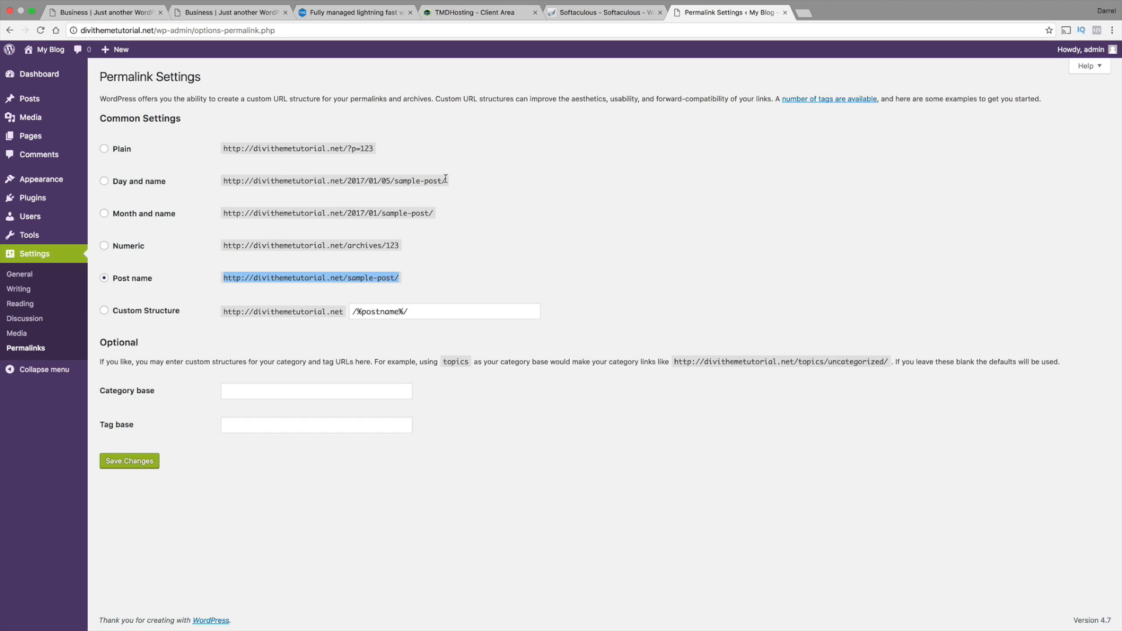
mouse_move(447, 181)
left_mouse_down()
mouse_move(242, 181)
mouse_move(425, 180)
left_mouse_up()
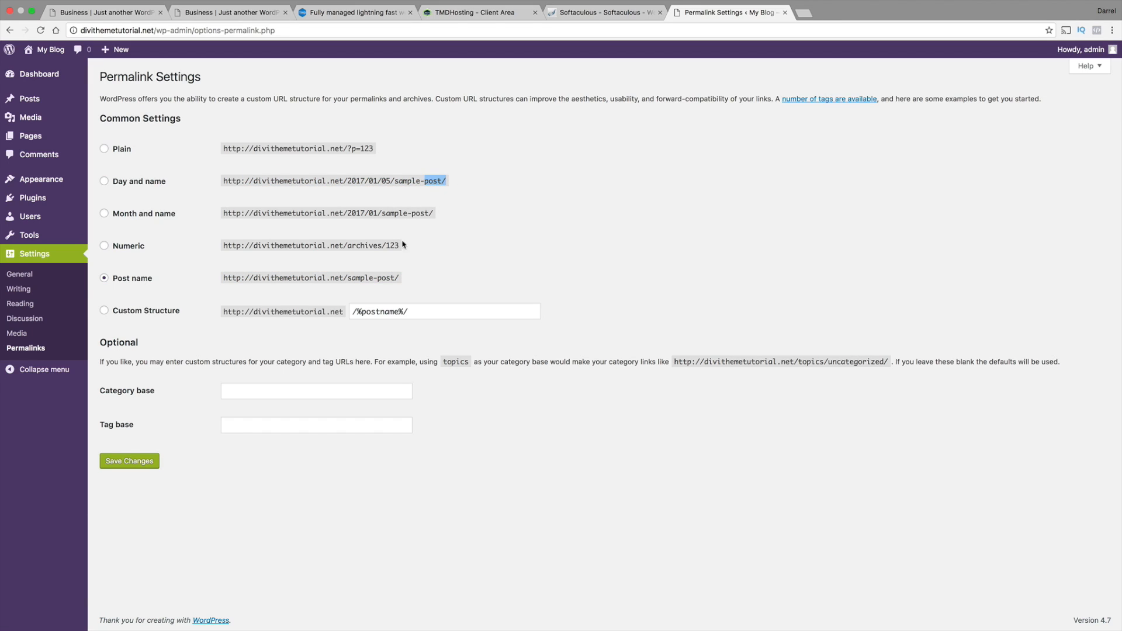
left_click(433, 239)
left_click(150, 462)
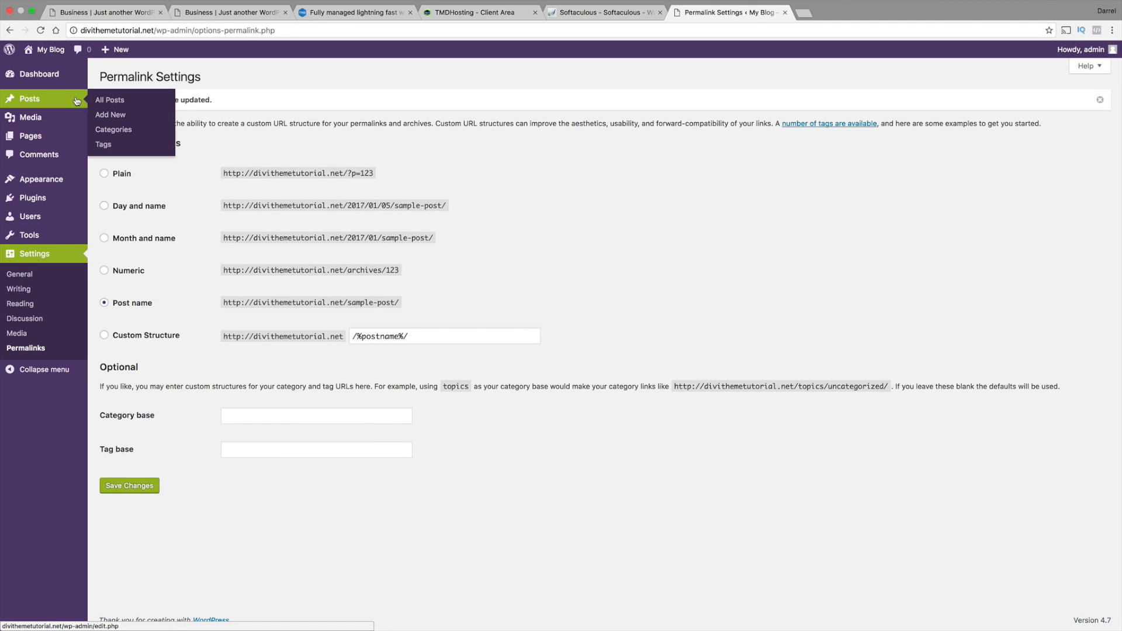
Visit the live My Blog site and look over its front page down to the footer
mouse_move(68, 77)
mouse_move(46, 56)
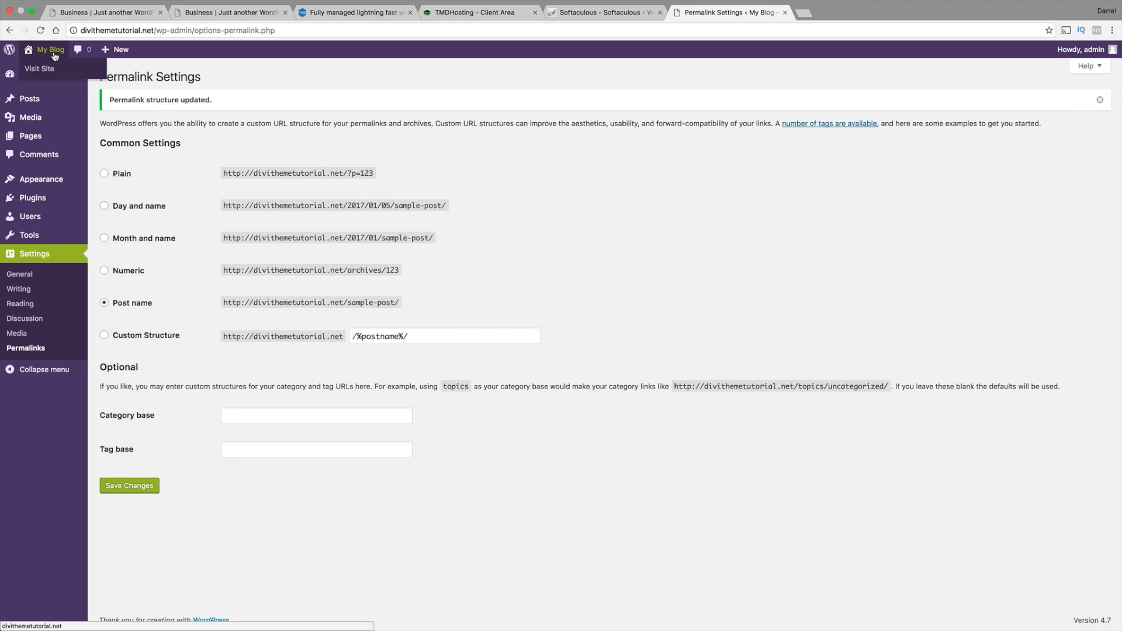
left_click(52, 71)
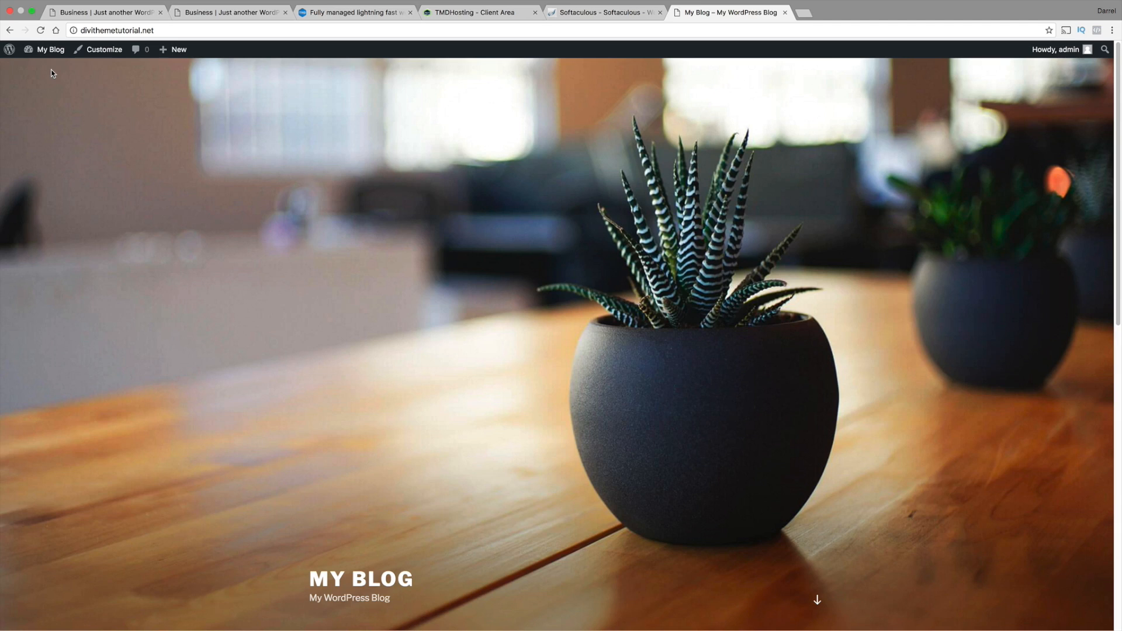
scroll(154, 157, "down", 3)
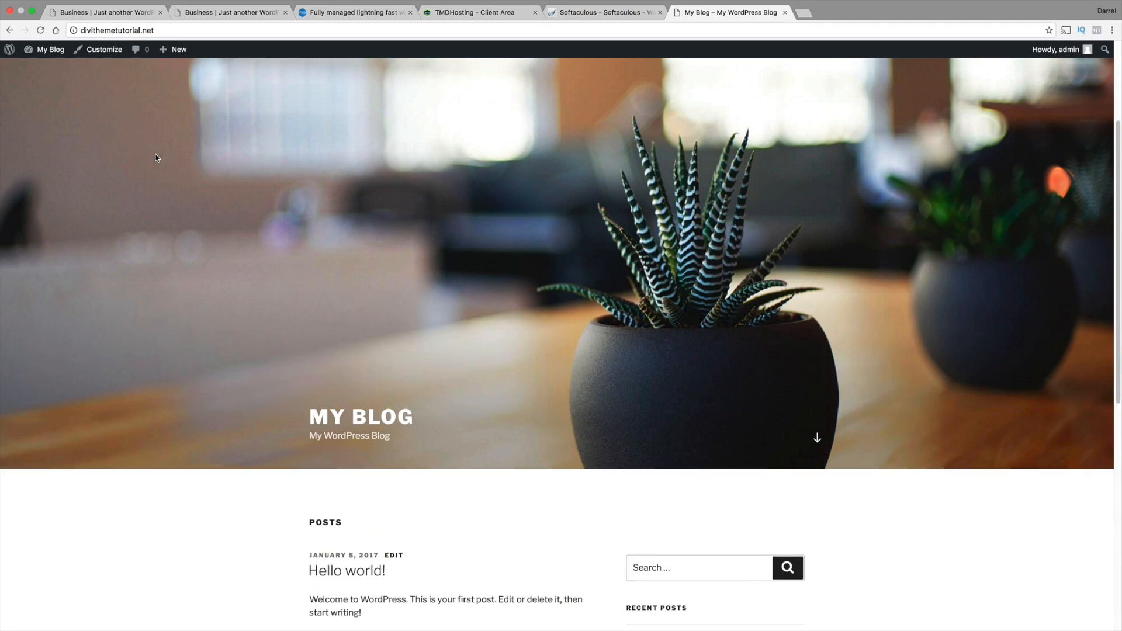
scroll(154, 157, "down", 8)
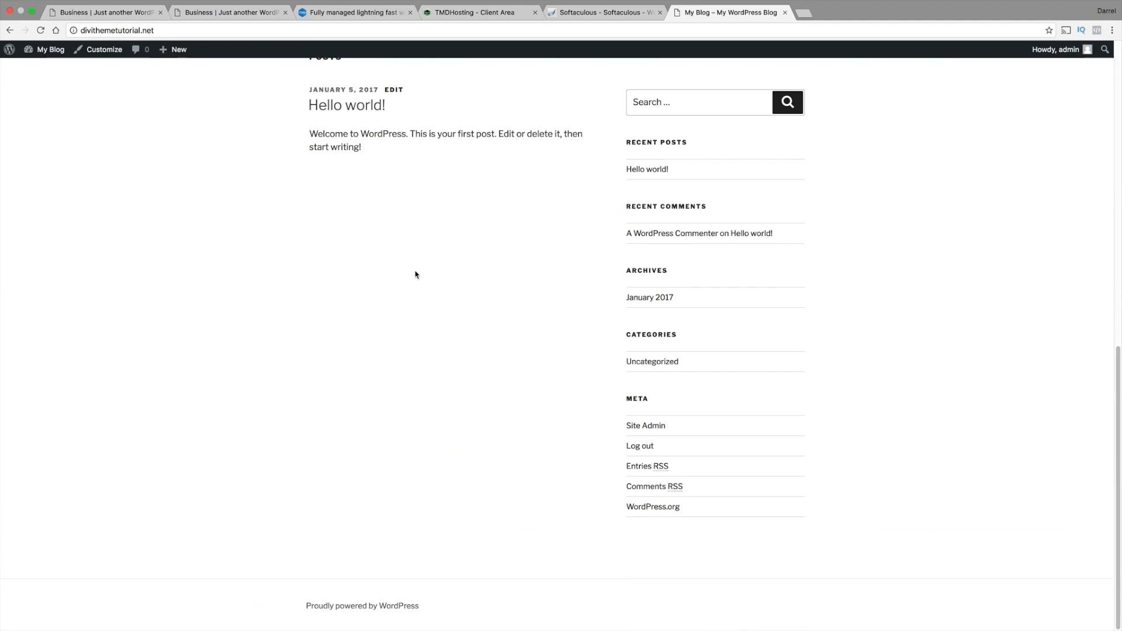
scroll(577, 390, "up", 10)
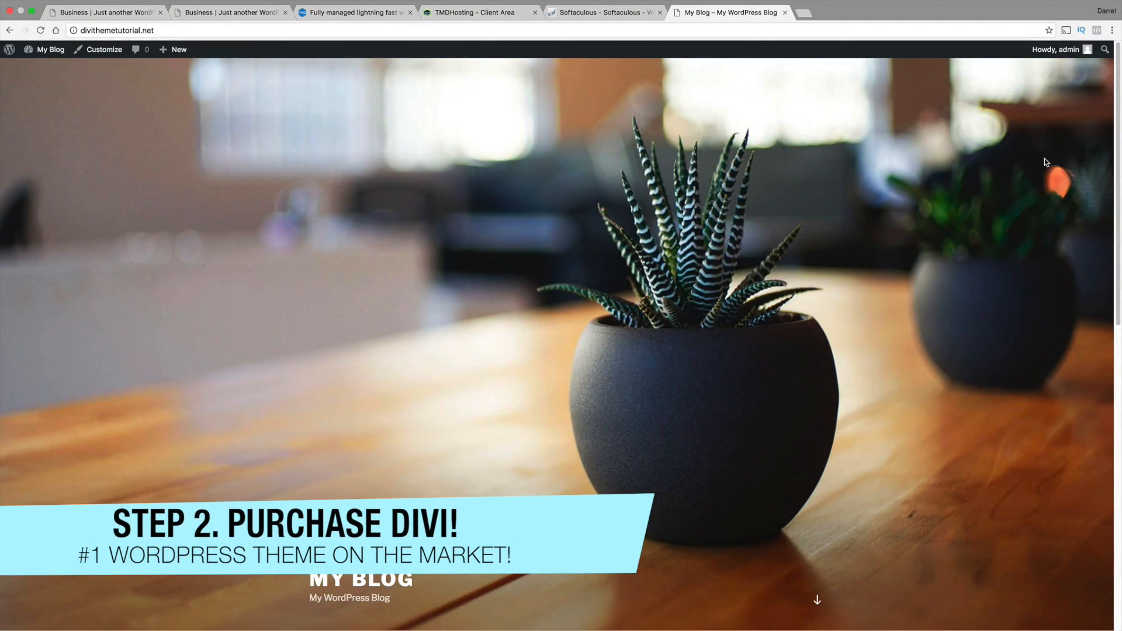
Open the copied Elegant Themes special discount link in a new browser tab
left_click(804, 13)
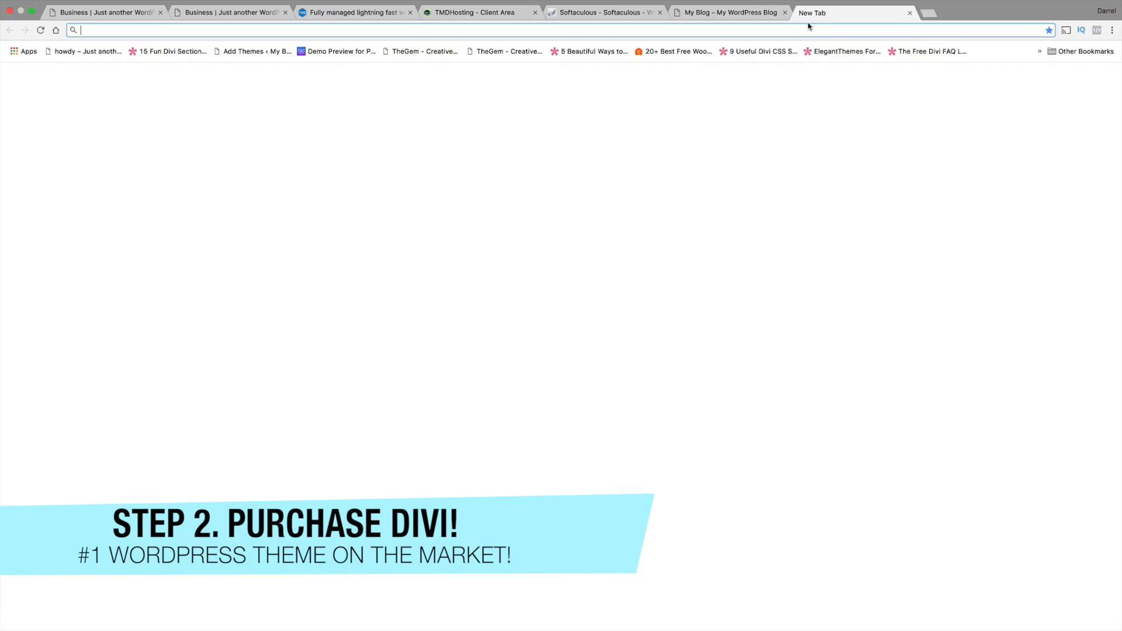
right_click(810, 30)
left_click(830, 56)
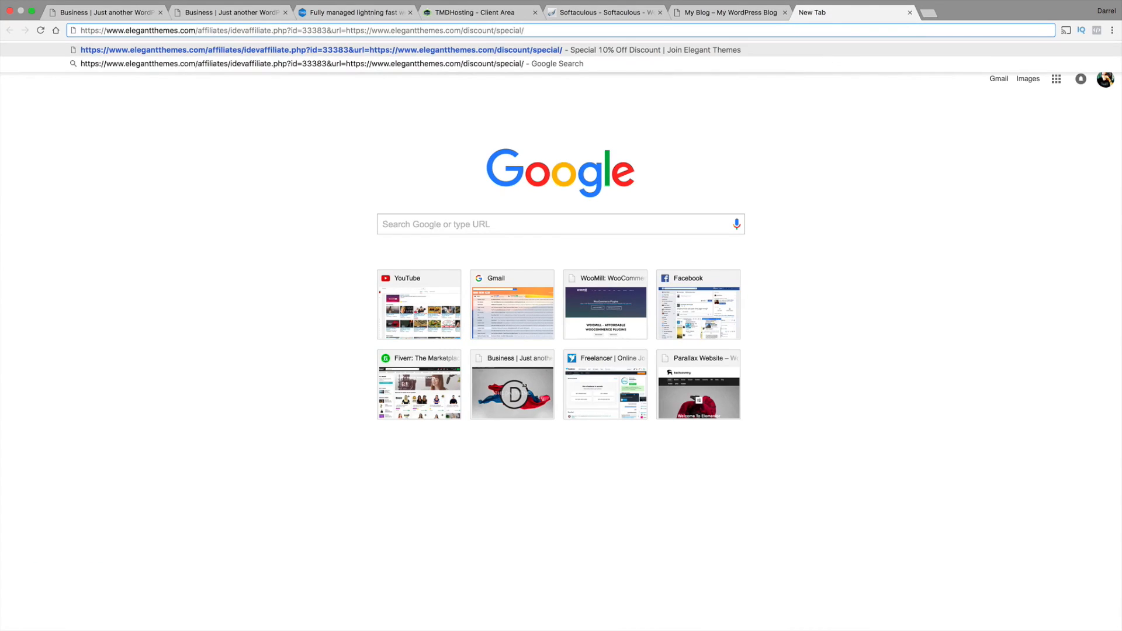
key("Return")
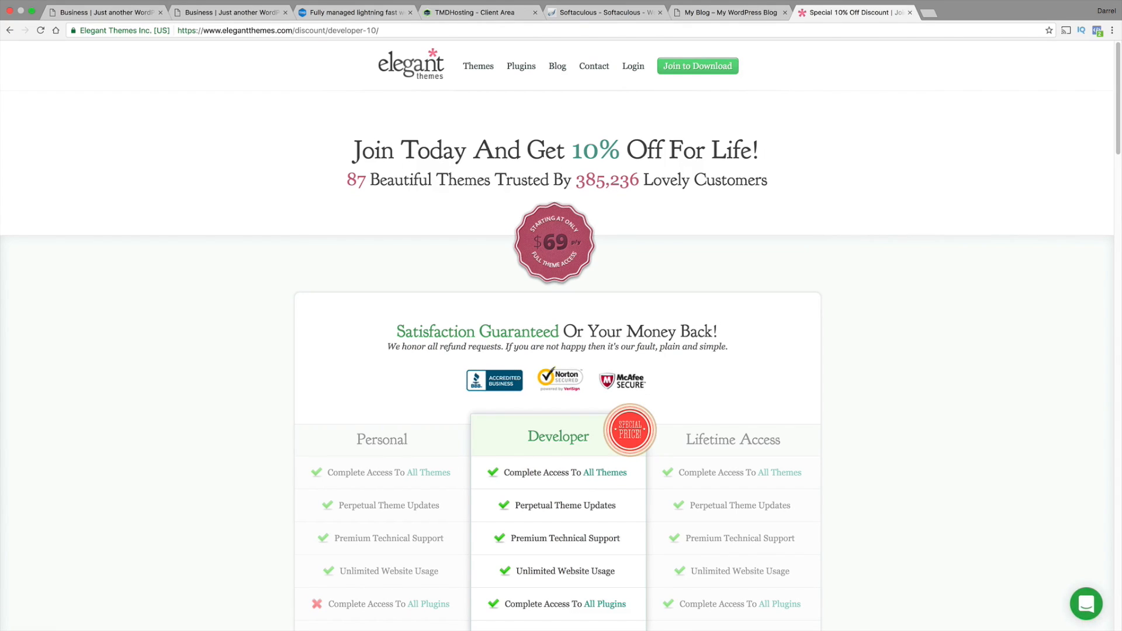
Compare the features and prices of the Personal, Developer and Lifetime Access plans
scroll(810, 169, "down", 3)
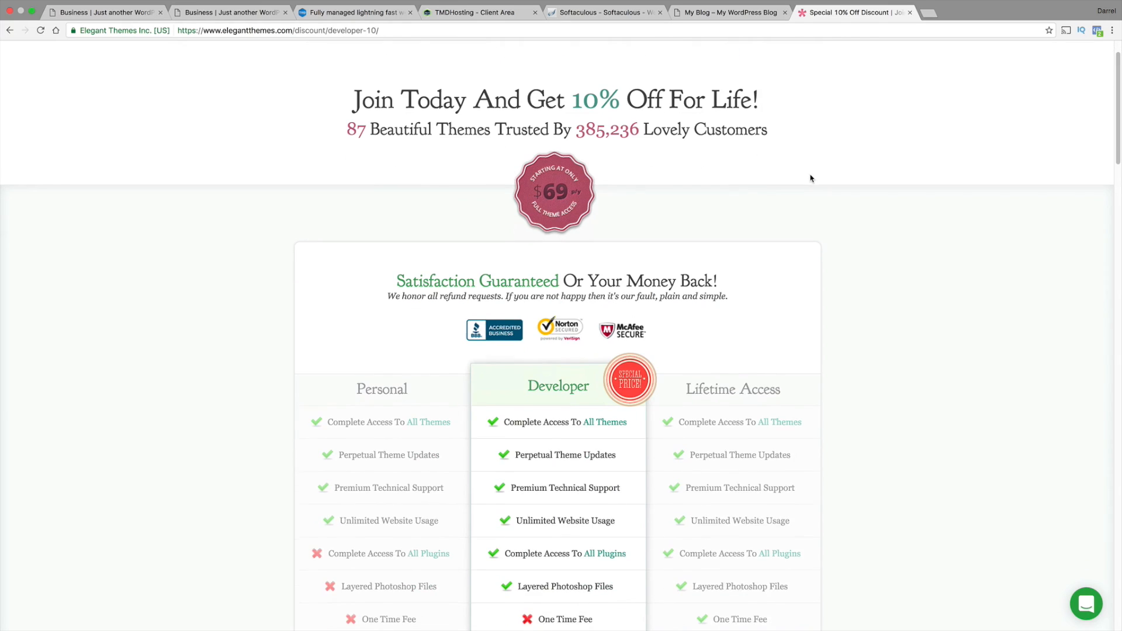
scroll(810, 188, "down", 3)
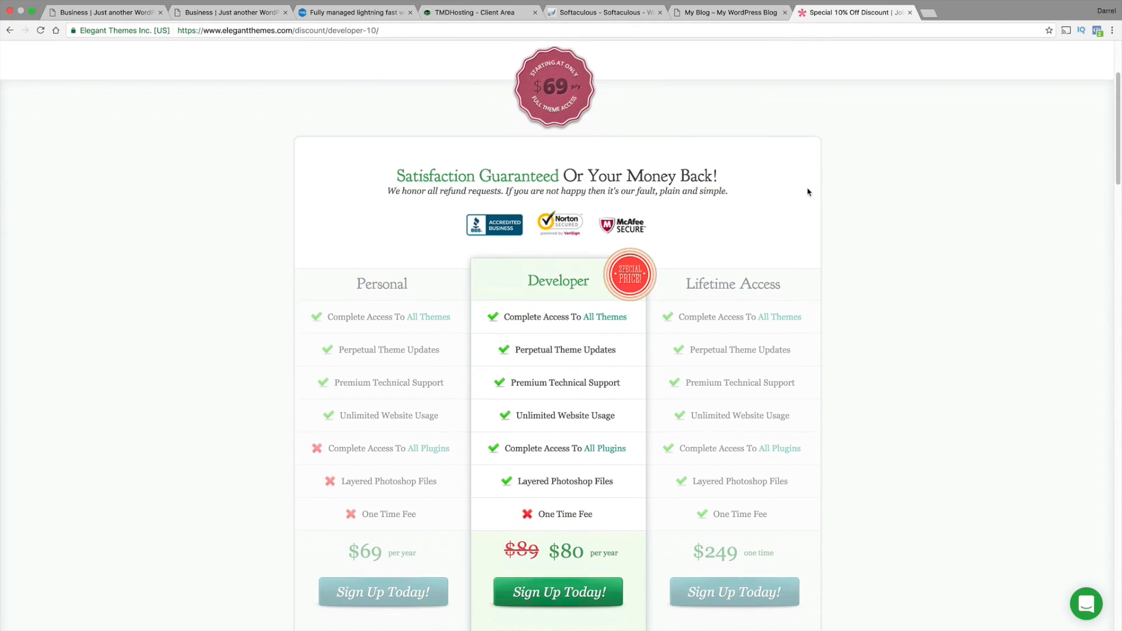
mouse_move(604, 422)
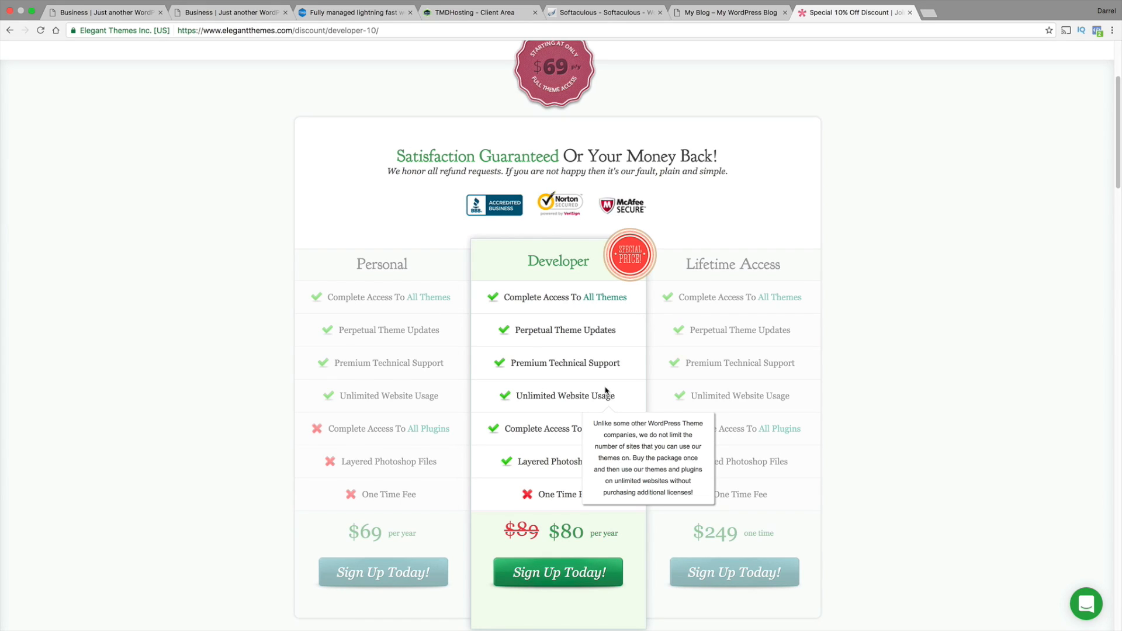
mouse_move(742, 407)
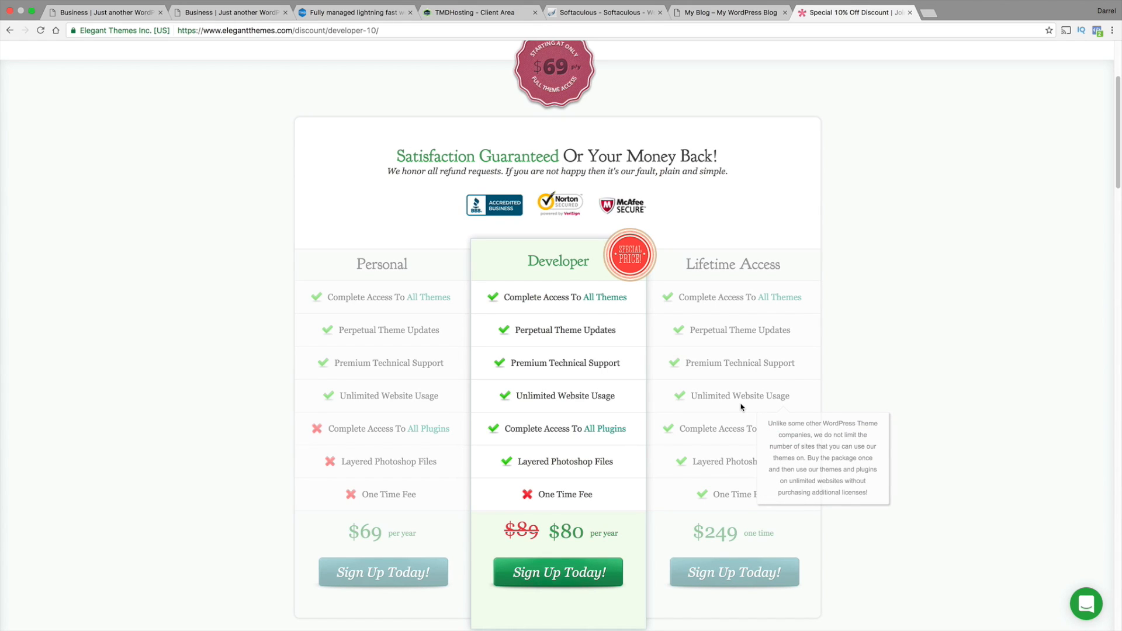
scroll(731, 421, "down", 1)
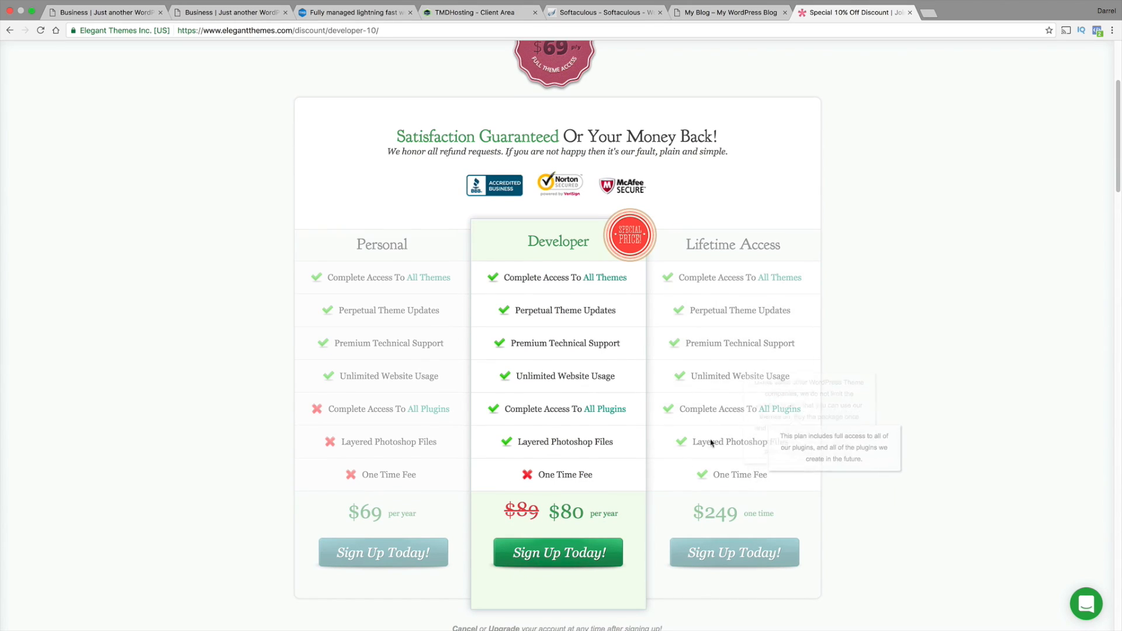
Start signing up for the Developer plan and view the fields of the account registration form
left_click(601, 552)
scroll(593, 540, "down", 2)
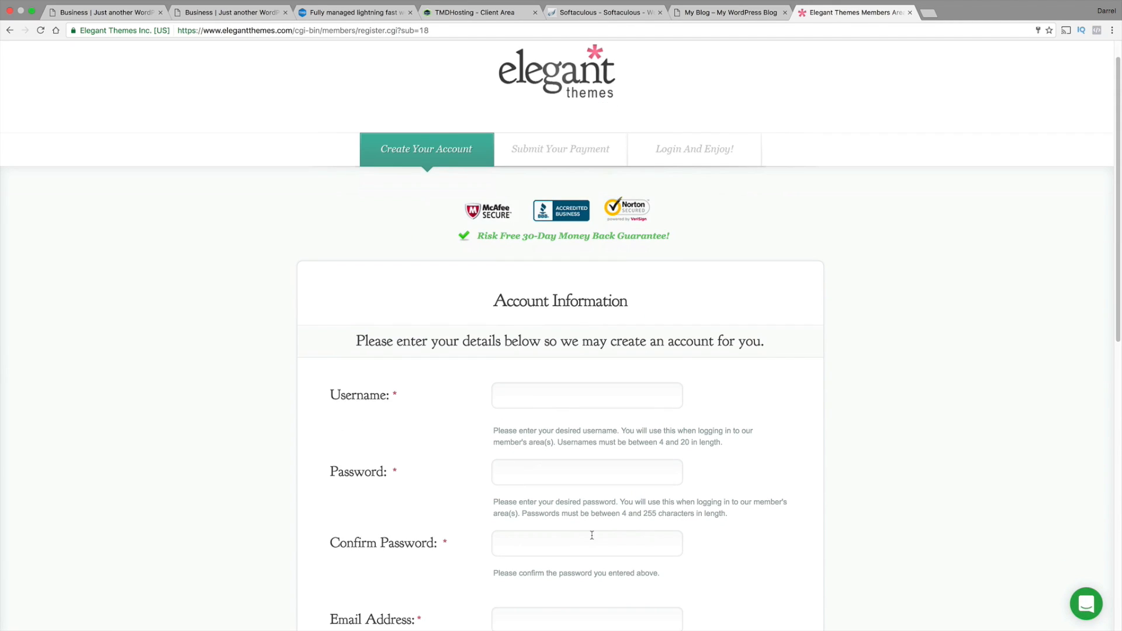
scroll(589, 536, "down", 2)
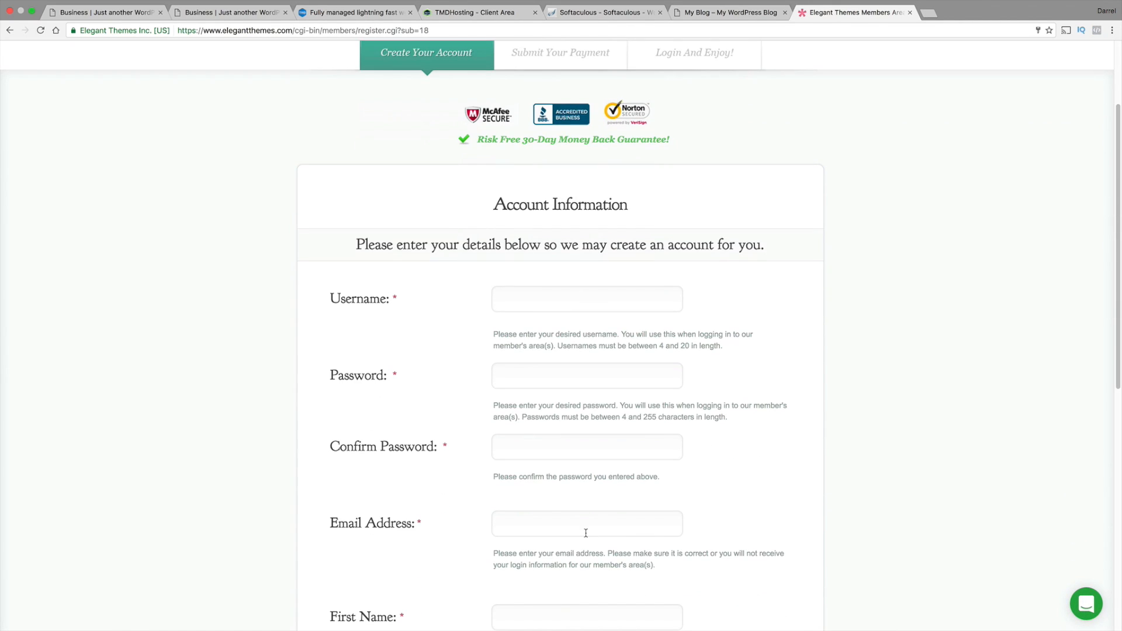
Open the tutorial author's website in a new browser tab, browse its home page and close the tab
key("ctrl+t")
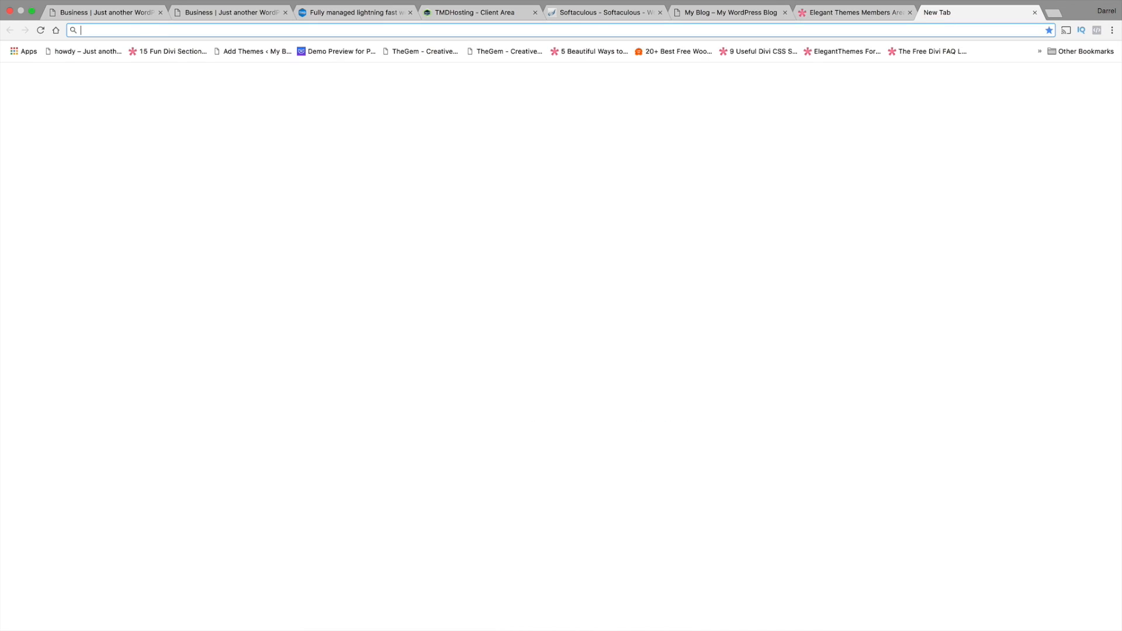
type("darre")
key("Return")
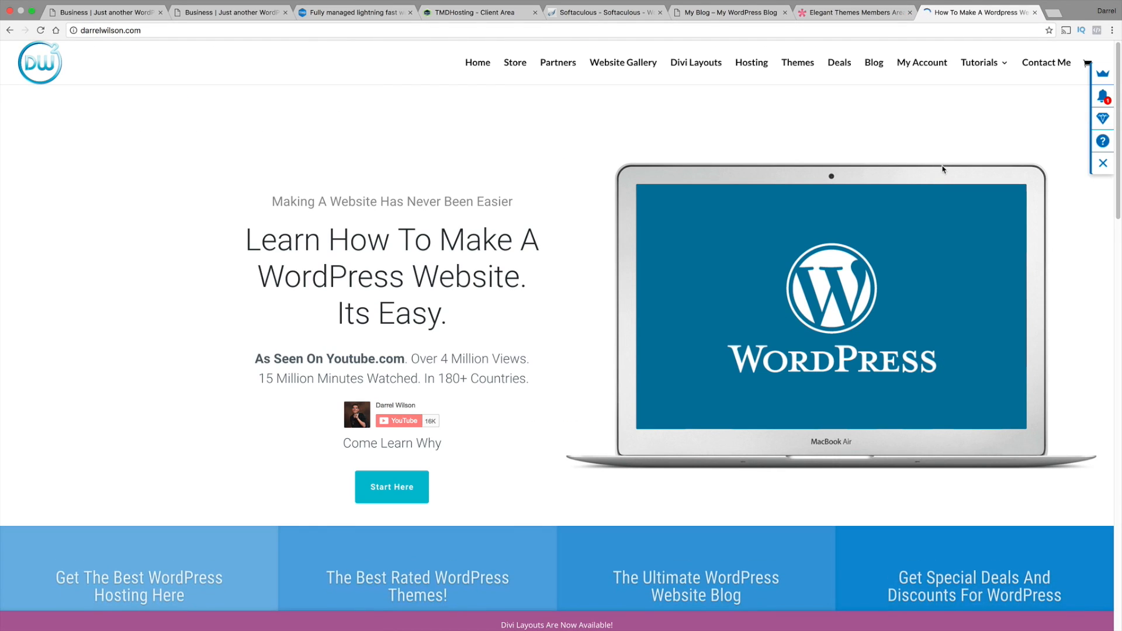
scroll(1115, 127, "down", 5)
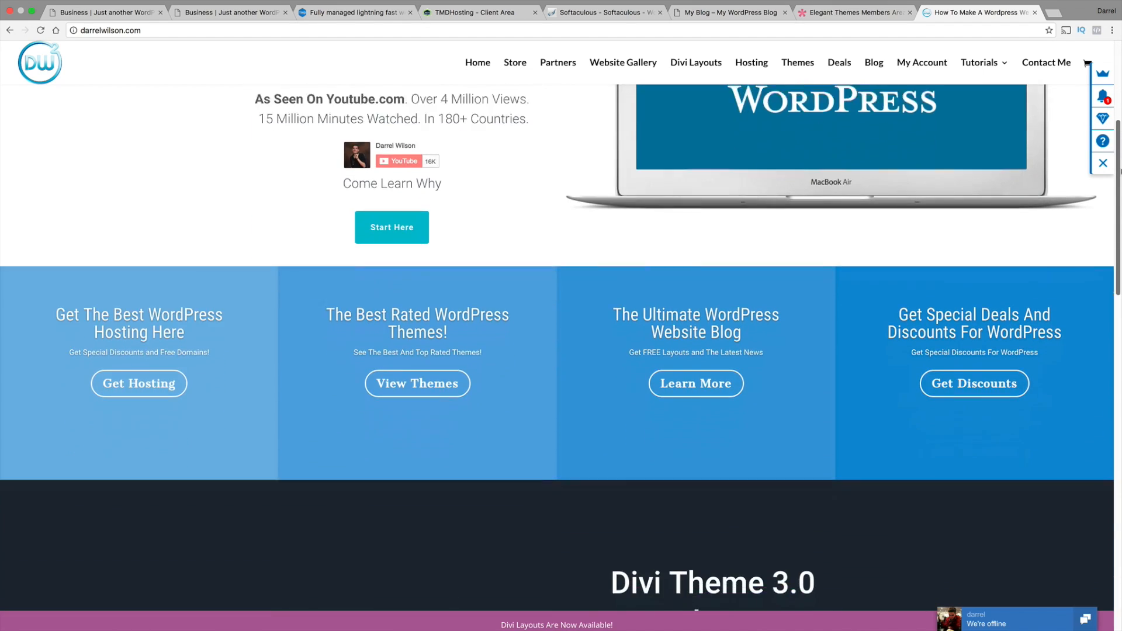
left_click_drag(1121, 170, 1103, 473)
scroll(1107, 361, "up", 15)
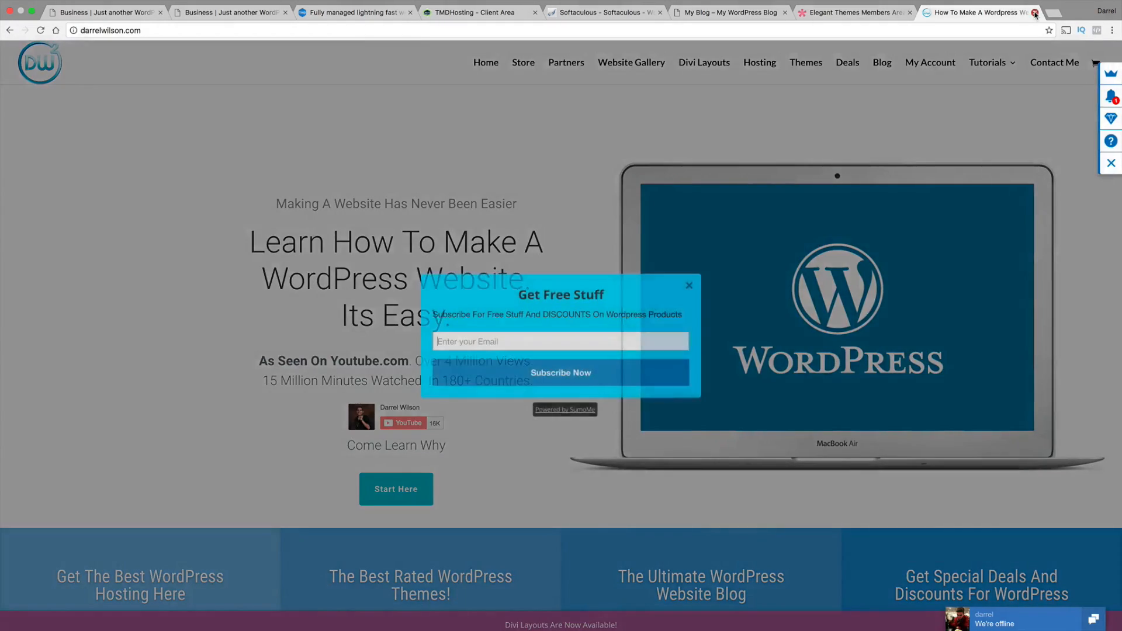
left_click(1035, 12)
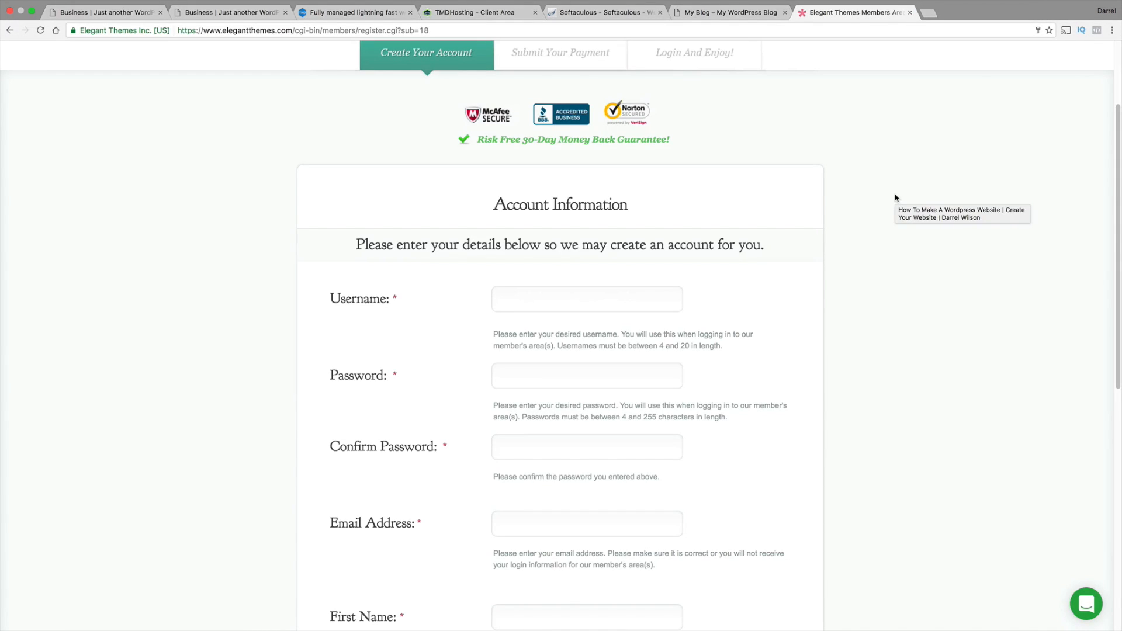
Review the remaining Elegant Themes registration fields, from the account details down to the Terms of Service agreement
scroll(807, 265, "down", 2)
scroll(684, 362, "down", 4)
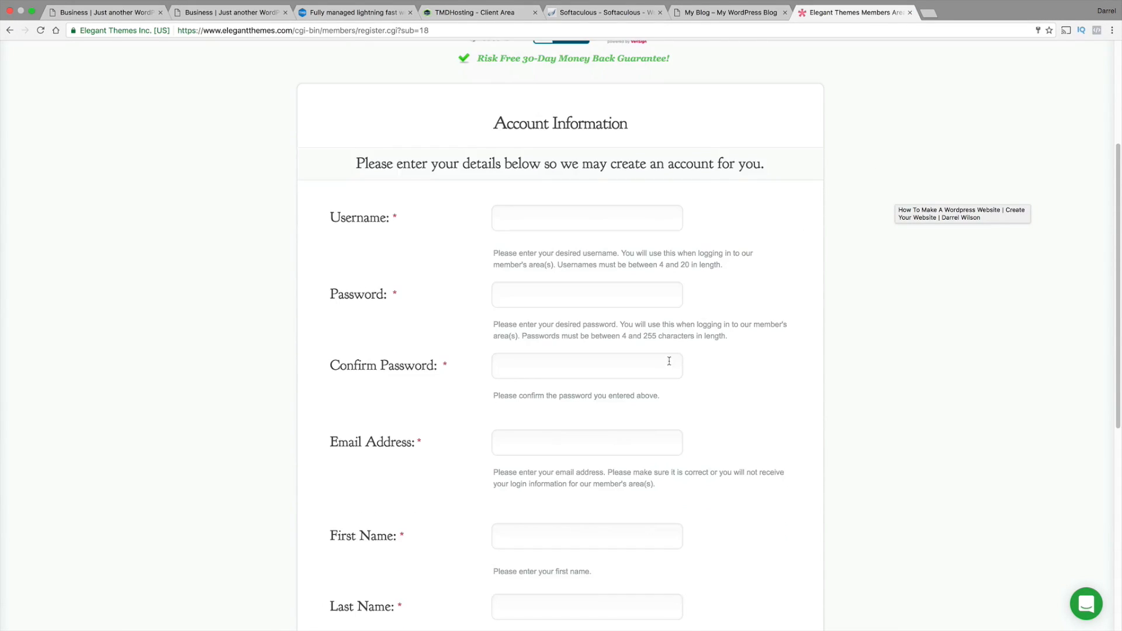
scroll(555, 409, "down", 3)
scroll(571, 378, "down", 2)
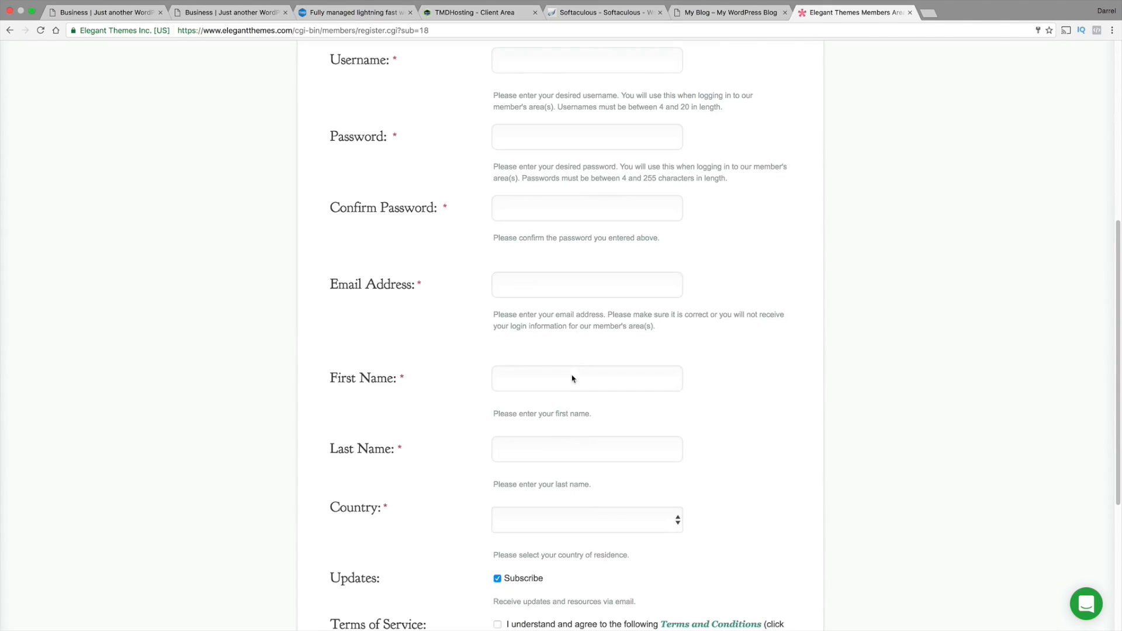
scroll(597, 404, "down", 1)
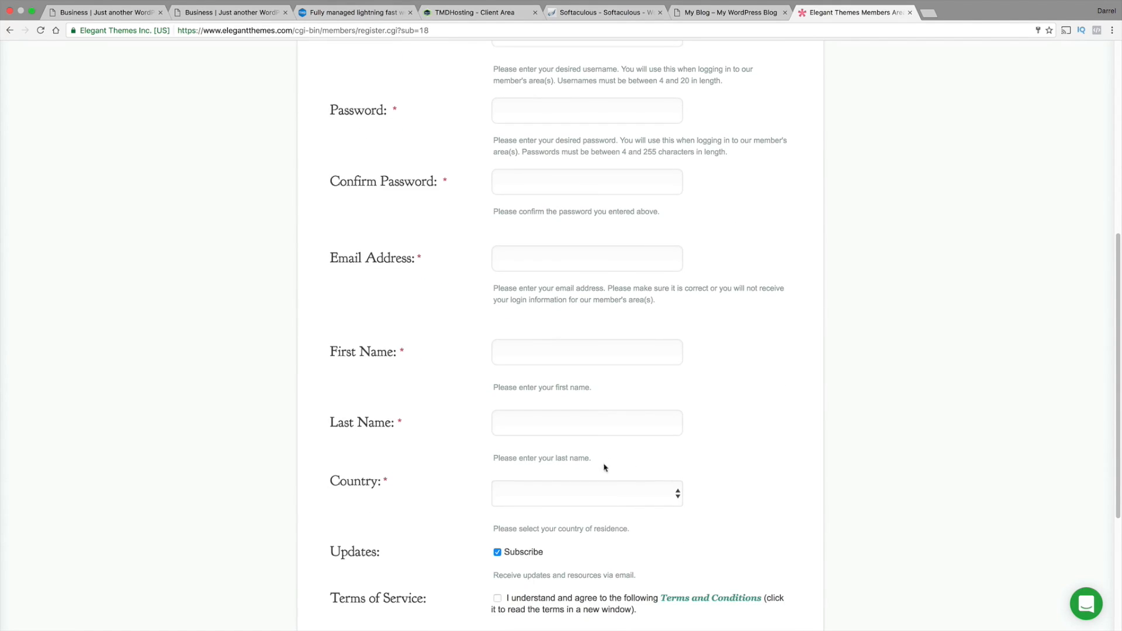
scroll(599, 454, "down", 3)
scroll(547, 451, "down", 4)
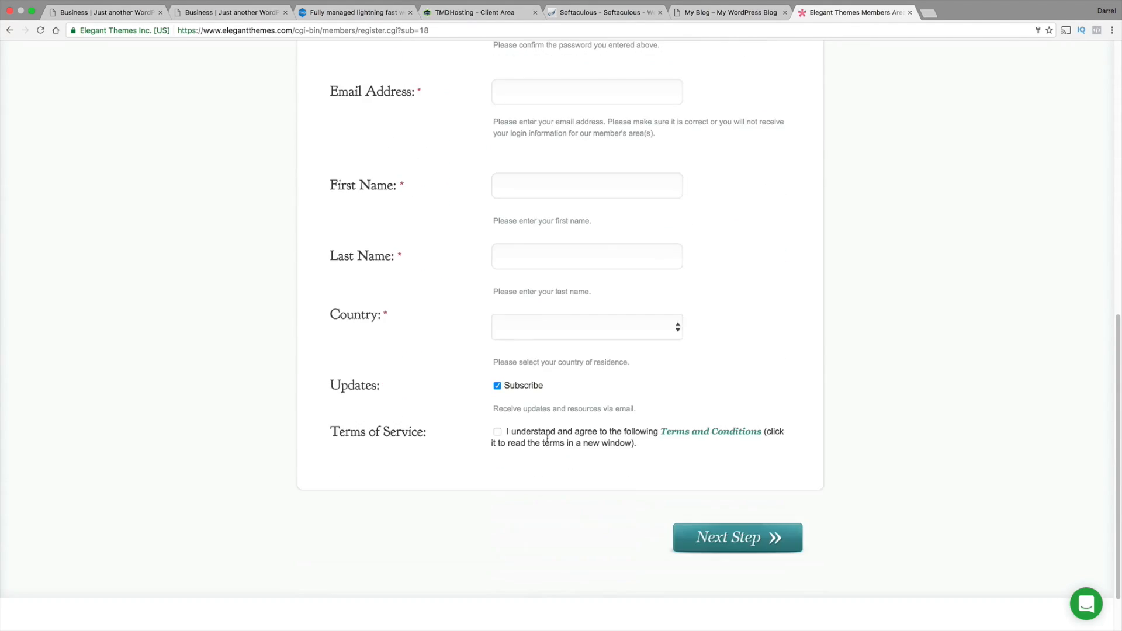
left_click(707, 537)
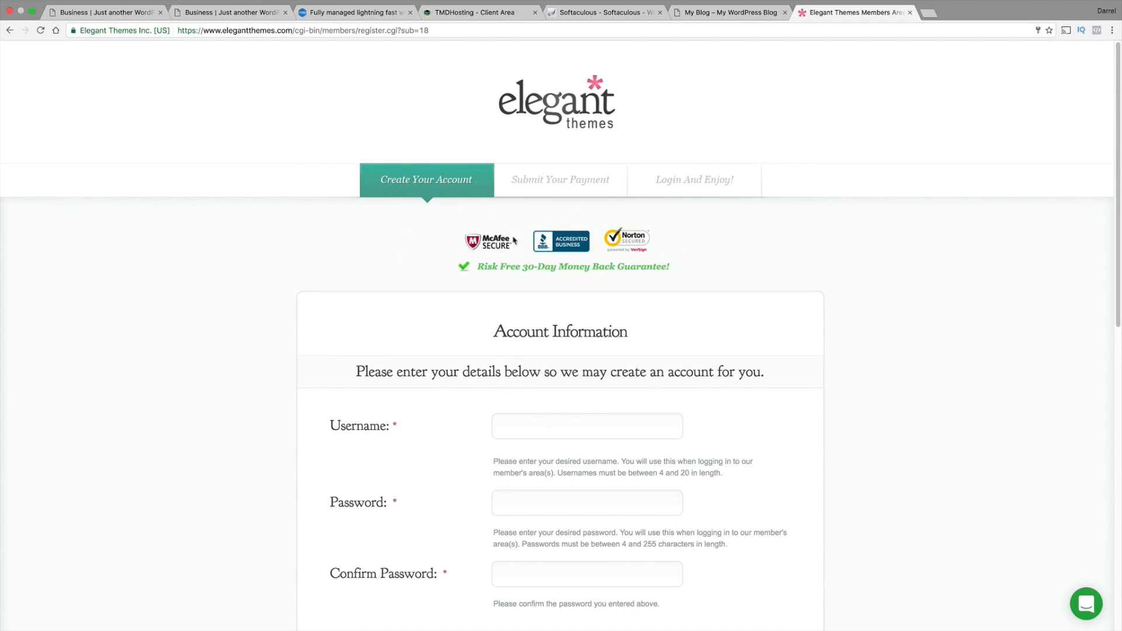
Go to the elegantthemes.com home page in the current browser tab
left_click(375, 32)
type("ele")
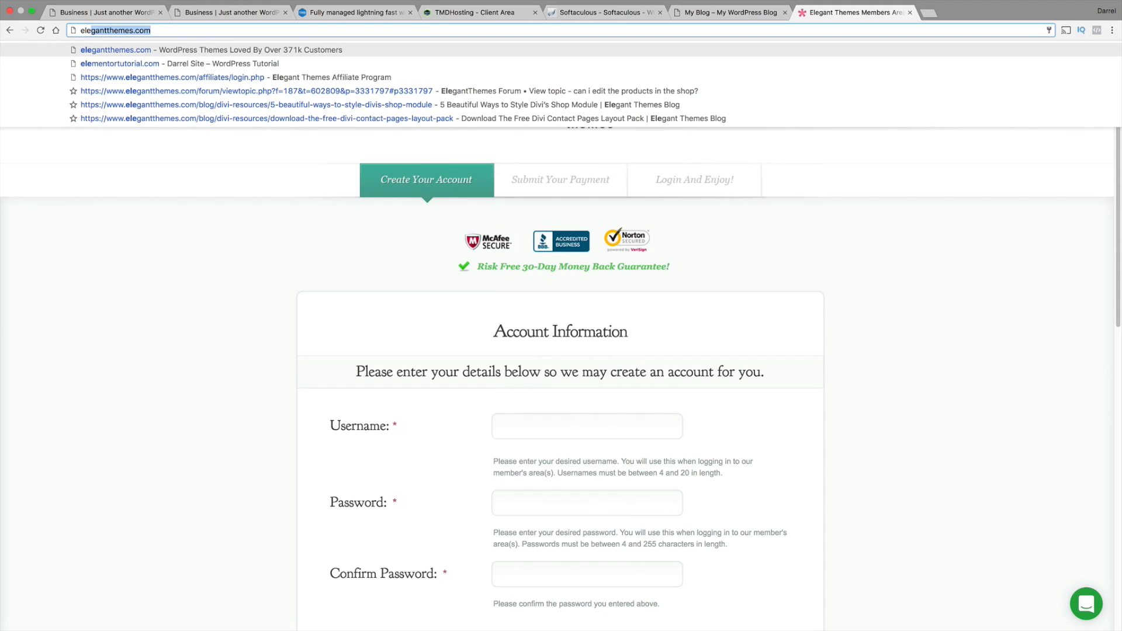
key("Down")
key("Up")
key("Return")
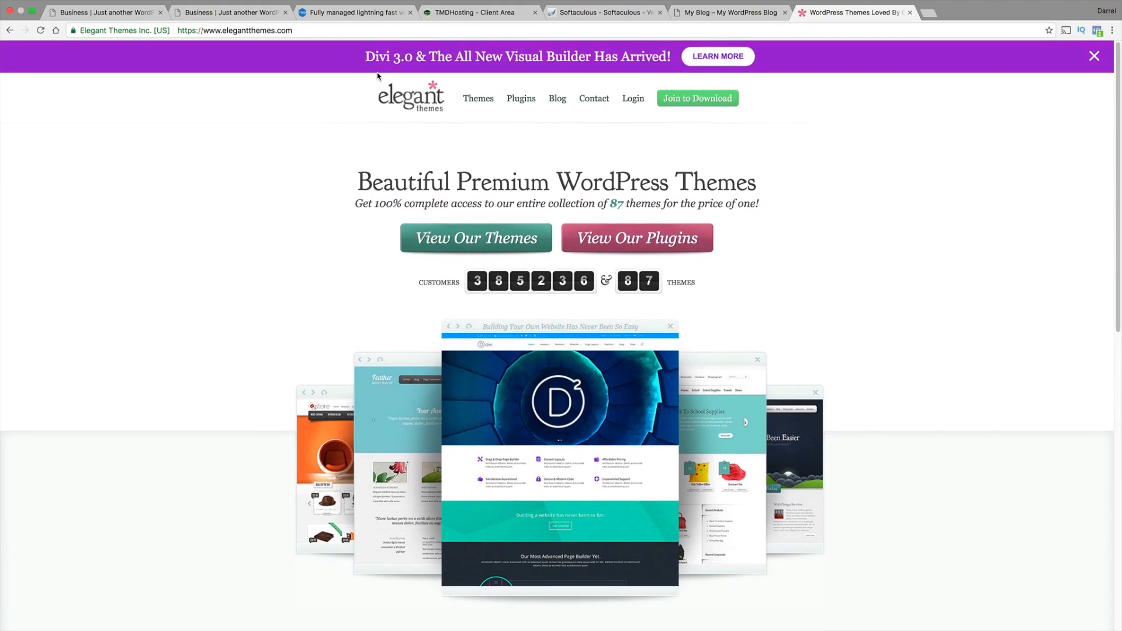
Open the Elegant Themes member login, replace the prefilled password with the account password and log in
left_click(632, 100)
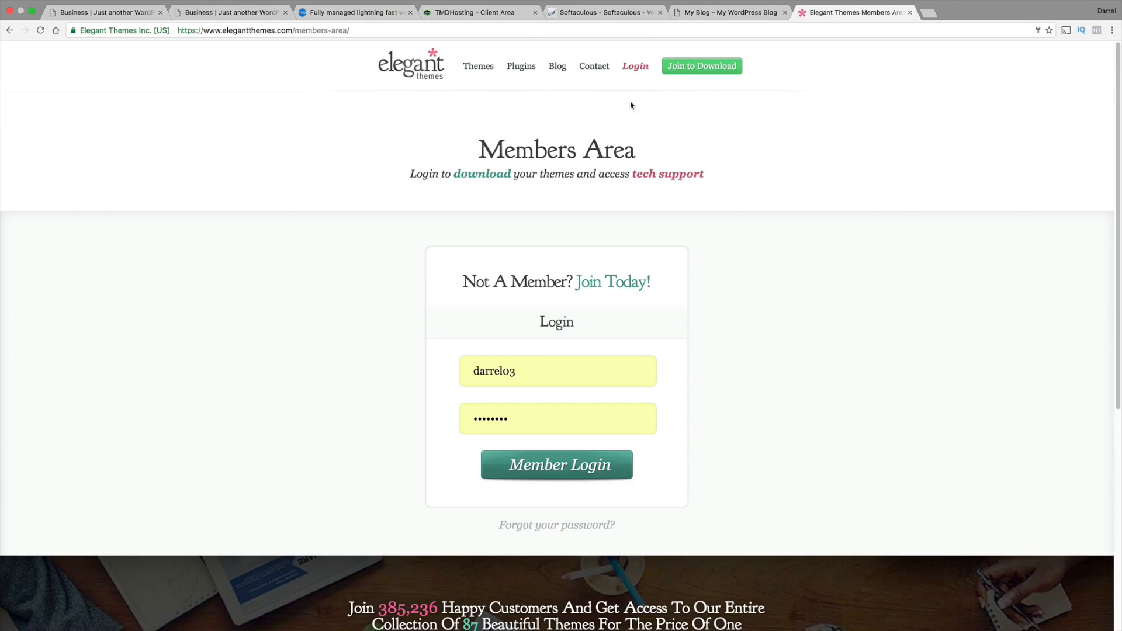
left_click(564, 418)
type("•")
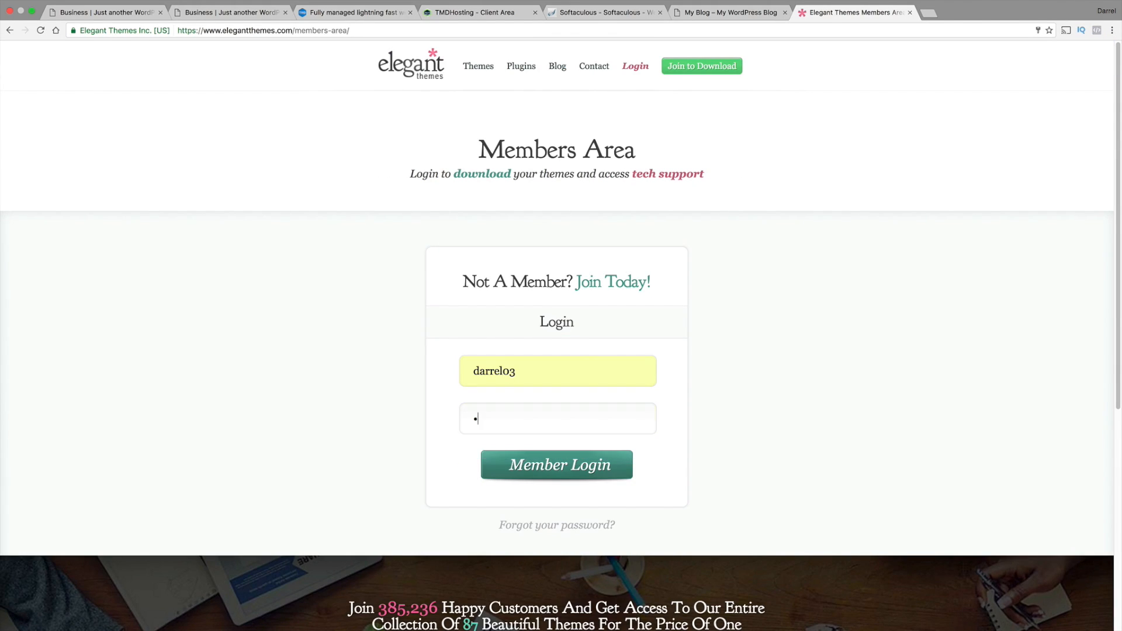
key("Return")
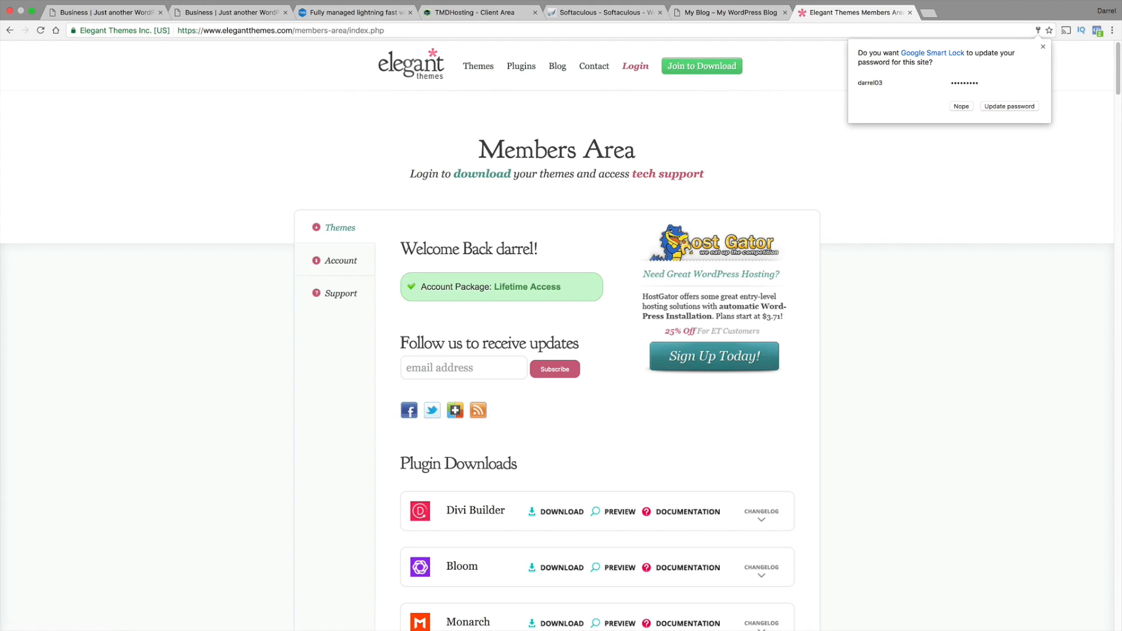
Look over the members area's support forum page and its plugin and theme download lists
left_click(363, 296)
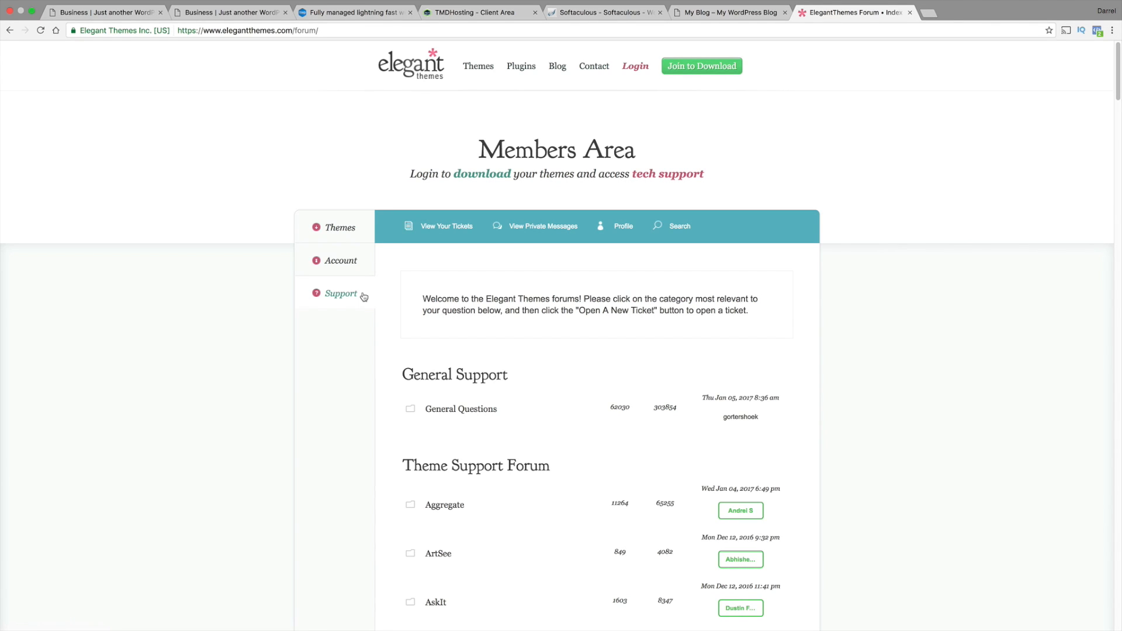
left_click(351, 229)
scroll(395, 311, "down", 5)
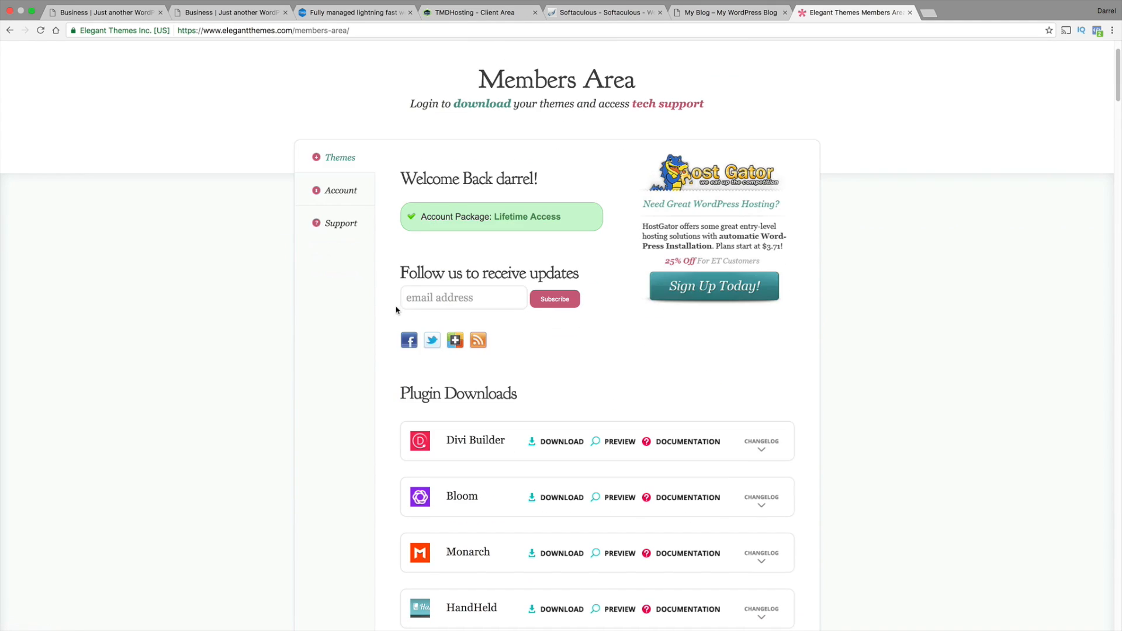
scroll(473, 377, "down", 10)
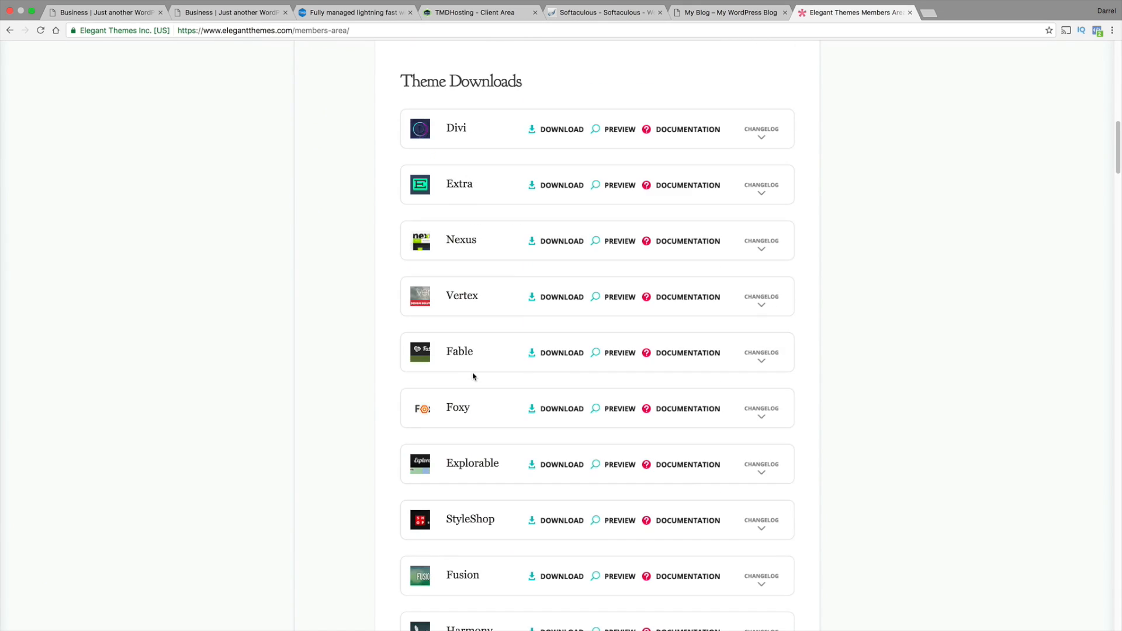
scroll(474, 376, "up", 10)
scroll(473, 376, "up", 4)
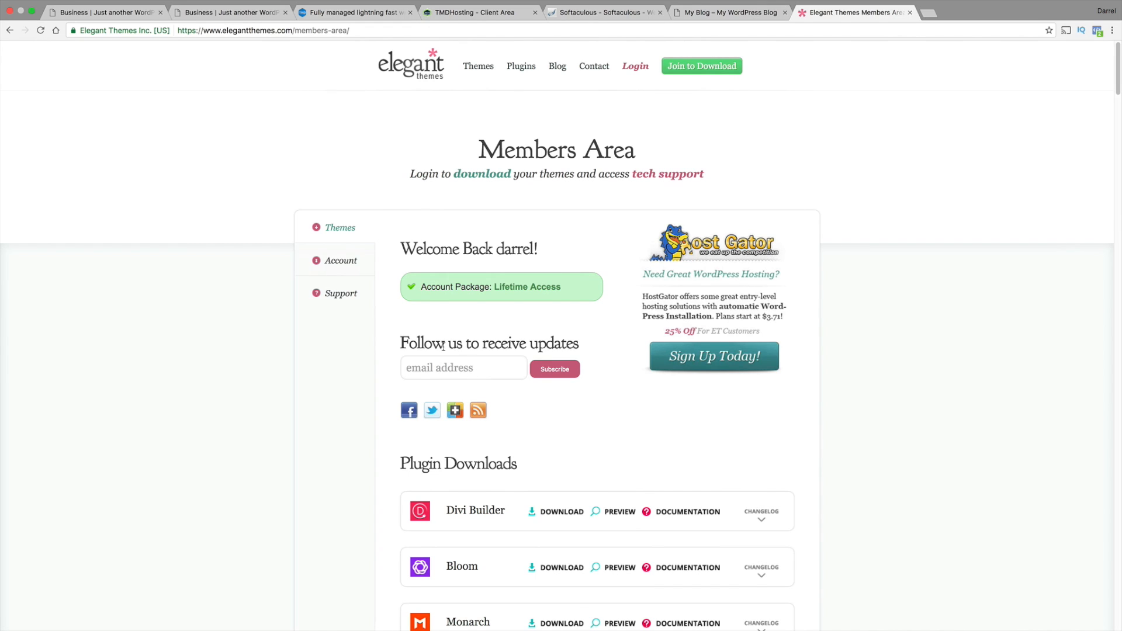
Download the Divi theme package from the Theme Downloads list
scroll(444, 346, "down", 9)
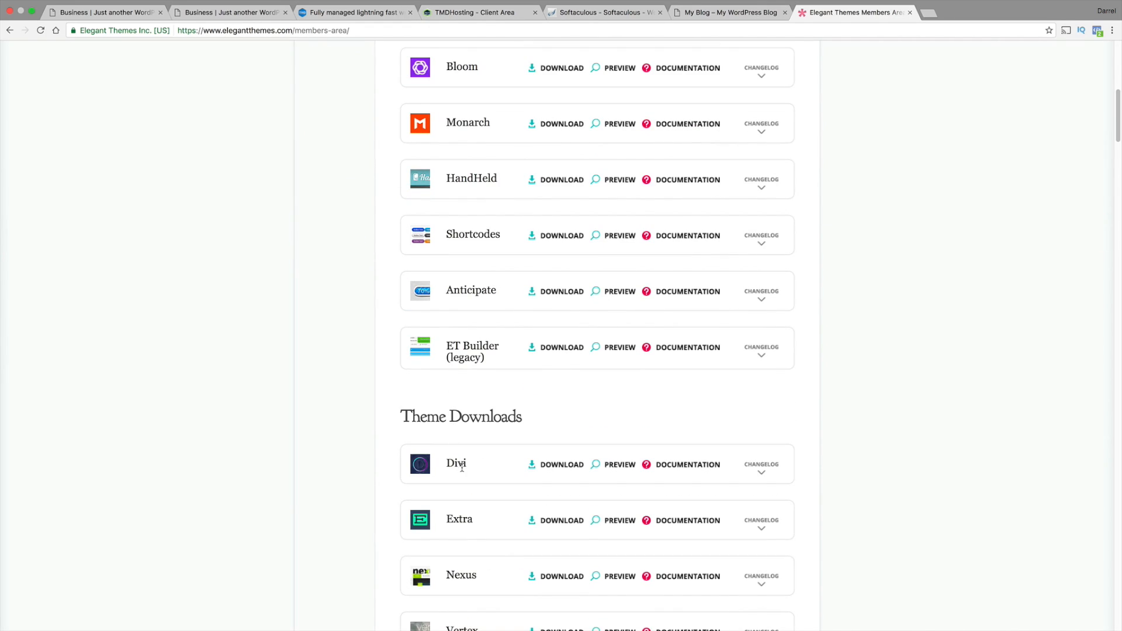
left_click(574, 465)
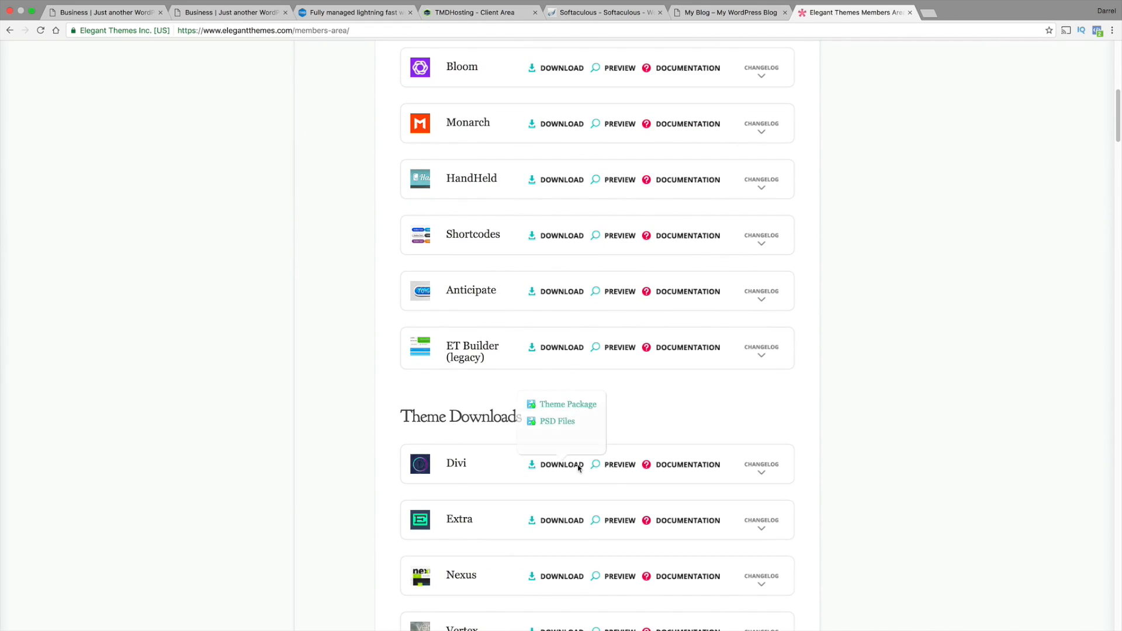
left_click(577, 408)
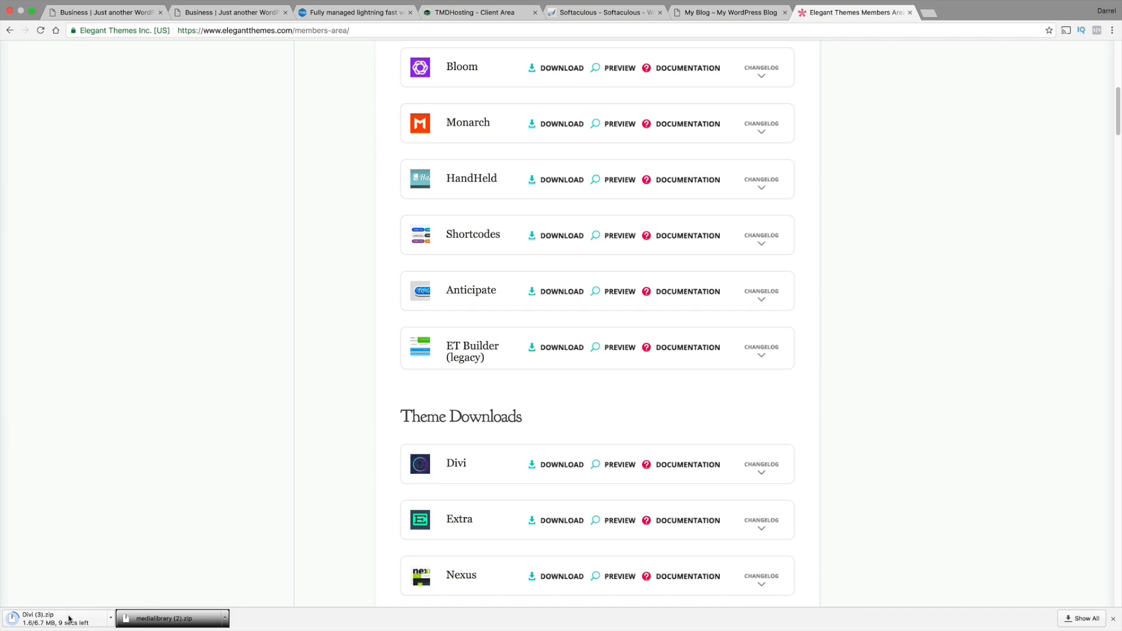
Browse the members' support forum, find Divi among the theme forums and open its topic list
scroll(304, 489, "up", 10)
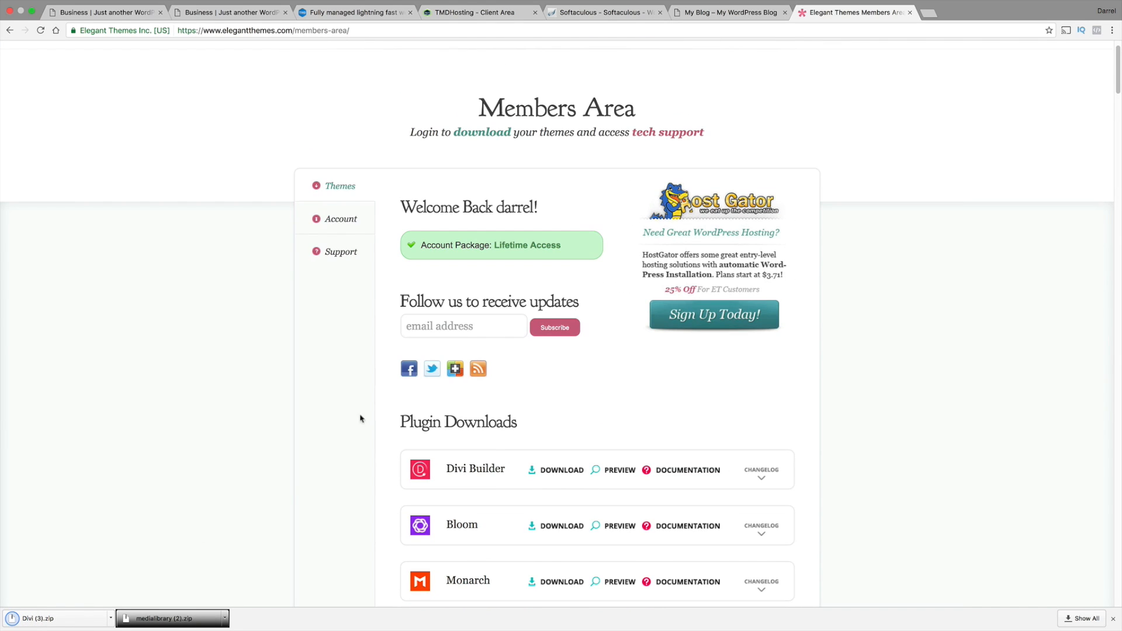
left_click(342, 251)
scroll(421, 325, "down", 7)
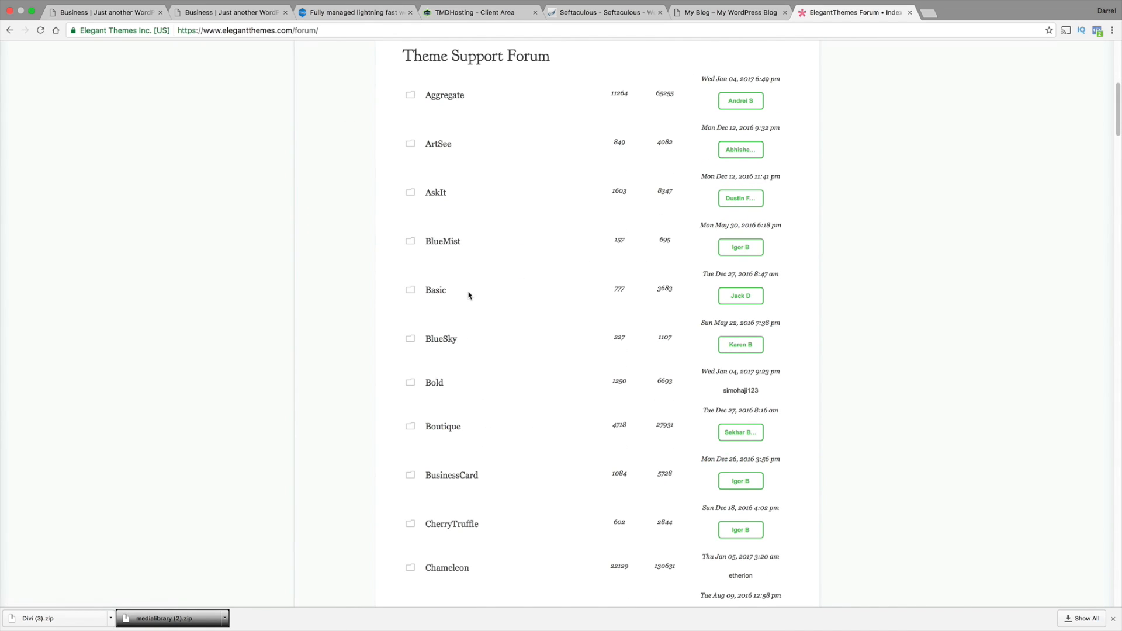
scroll(469, 296, "down", 20)
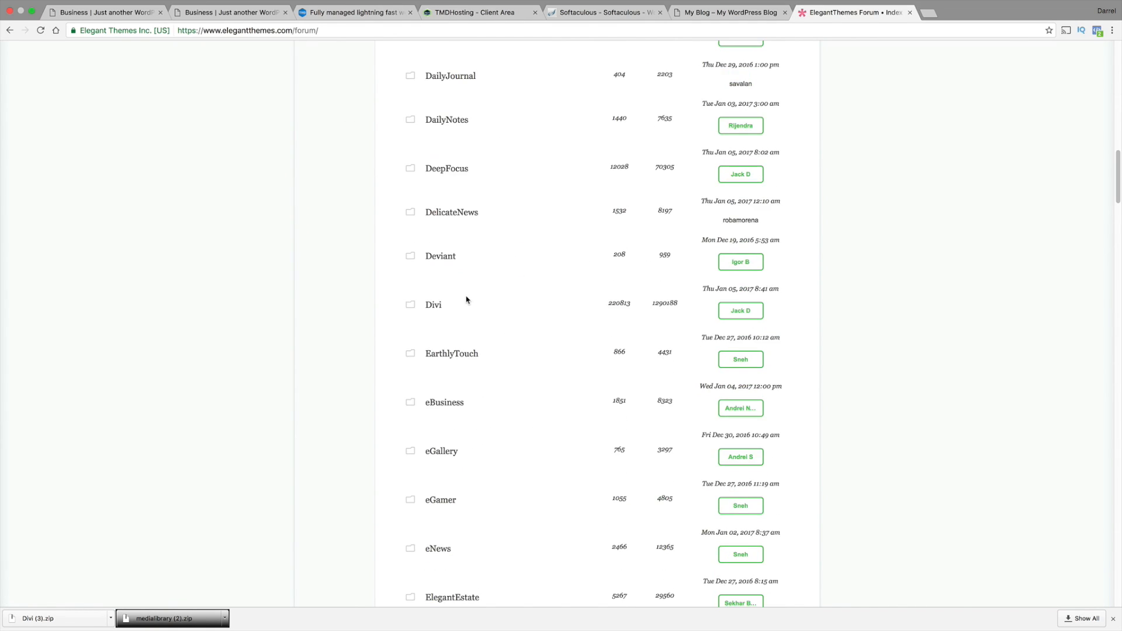
scroll(438, 511, "down", 5)
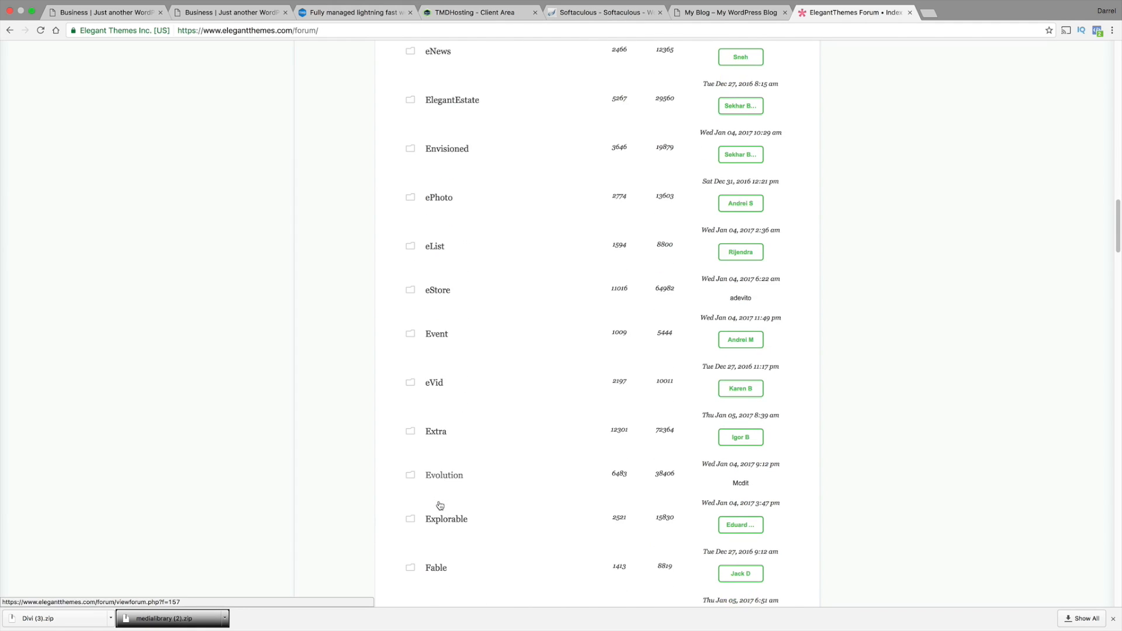
scroll(436, 504, "up", 4)
scroll(441, 500, "up", 4)
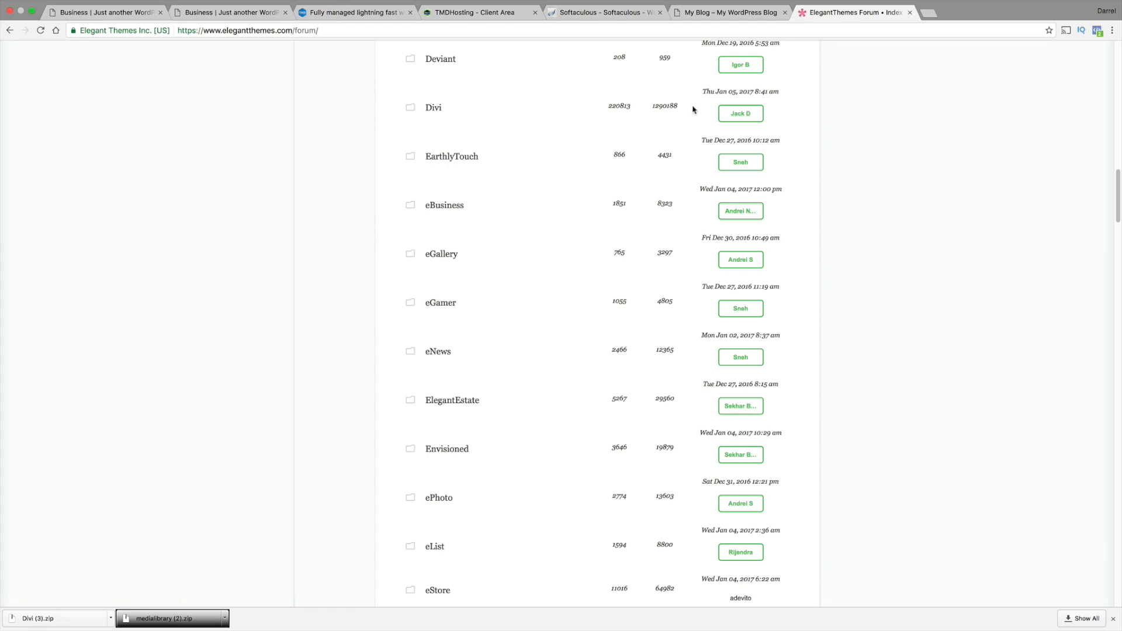
left_click_drag(694, 108, 593, 106)
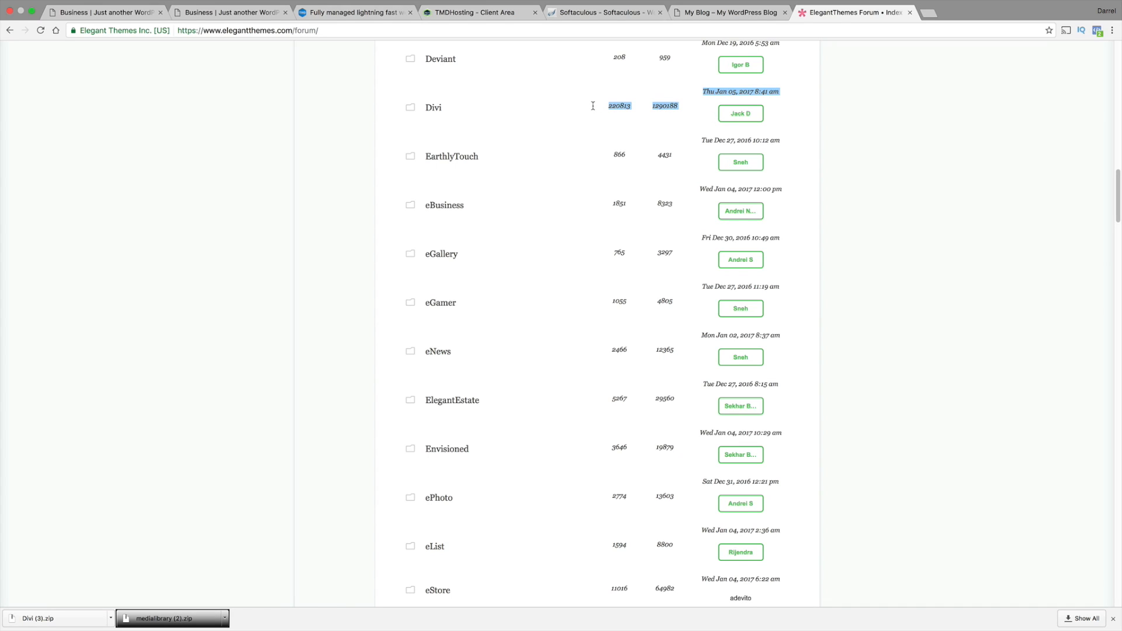
left_click(438, 108)
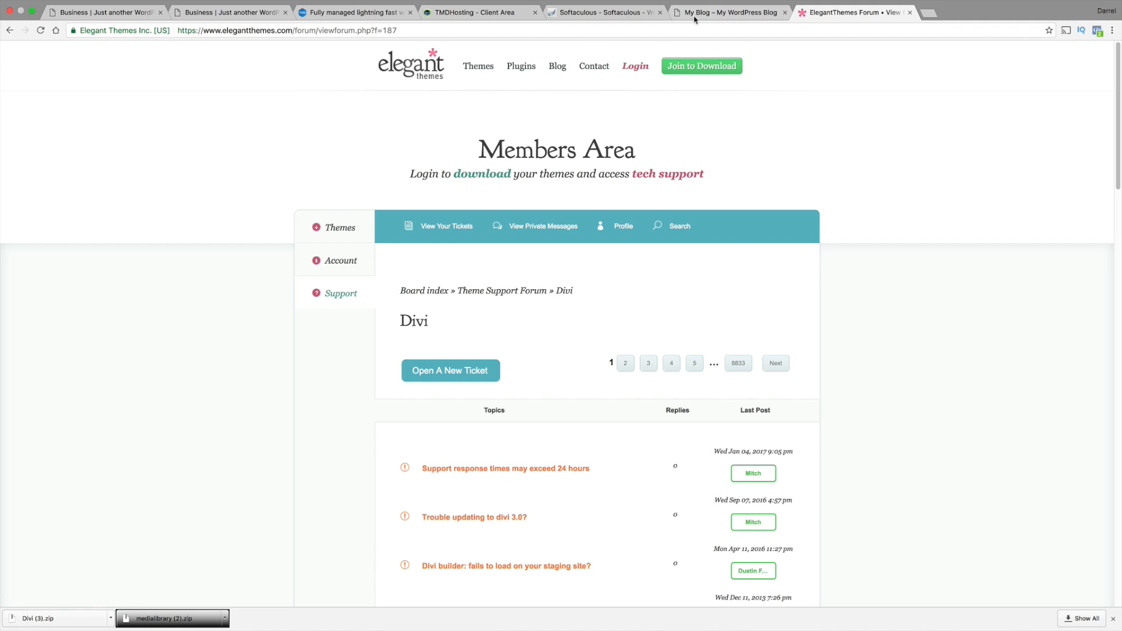
Switch to the divithemetutorial.net site, go to its WordPress dashboard and open the form for uploading a new theme
left_click(754, 13)
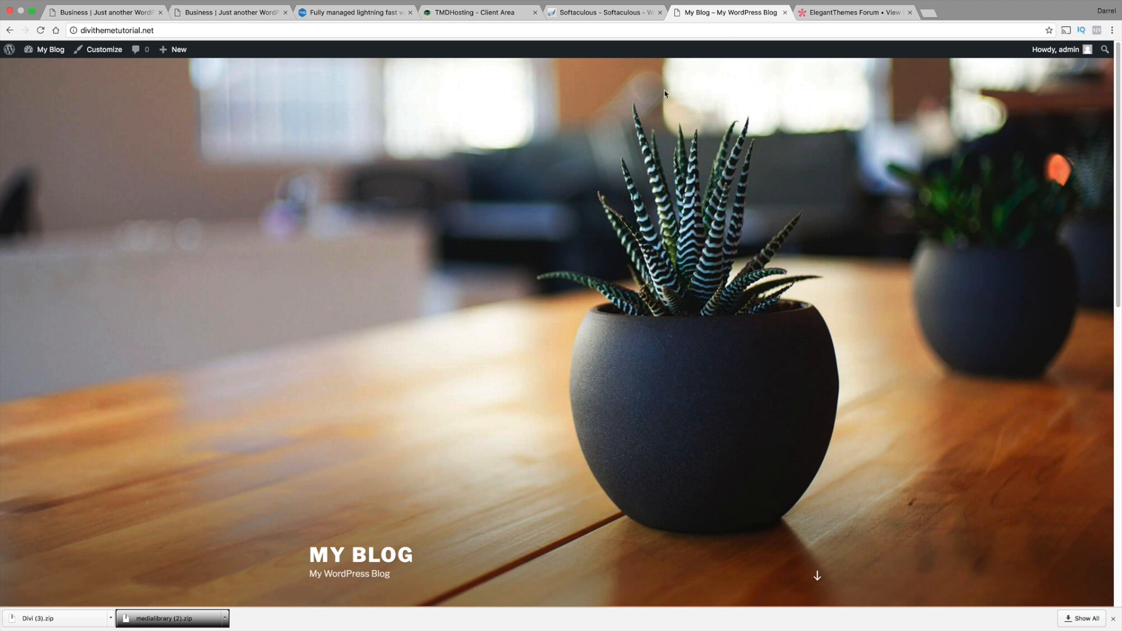
mouse_move(44, 50)
left_click(34, 70)
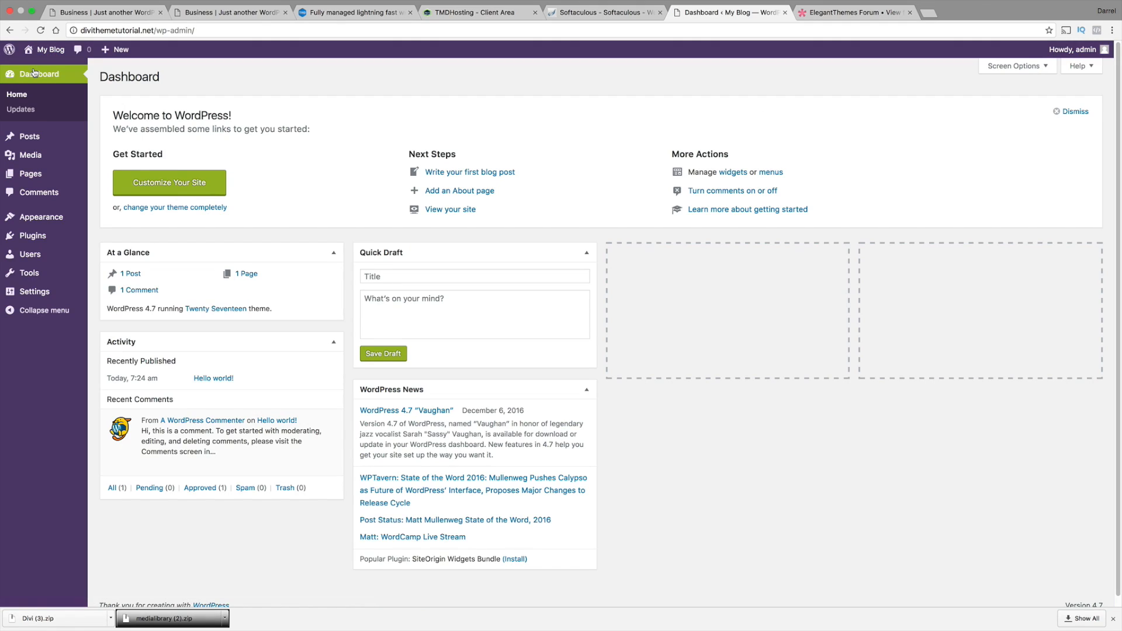
mouse_move(59, 225)
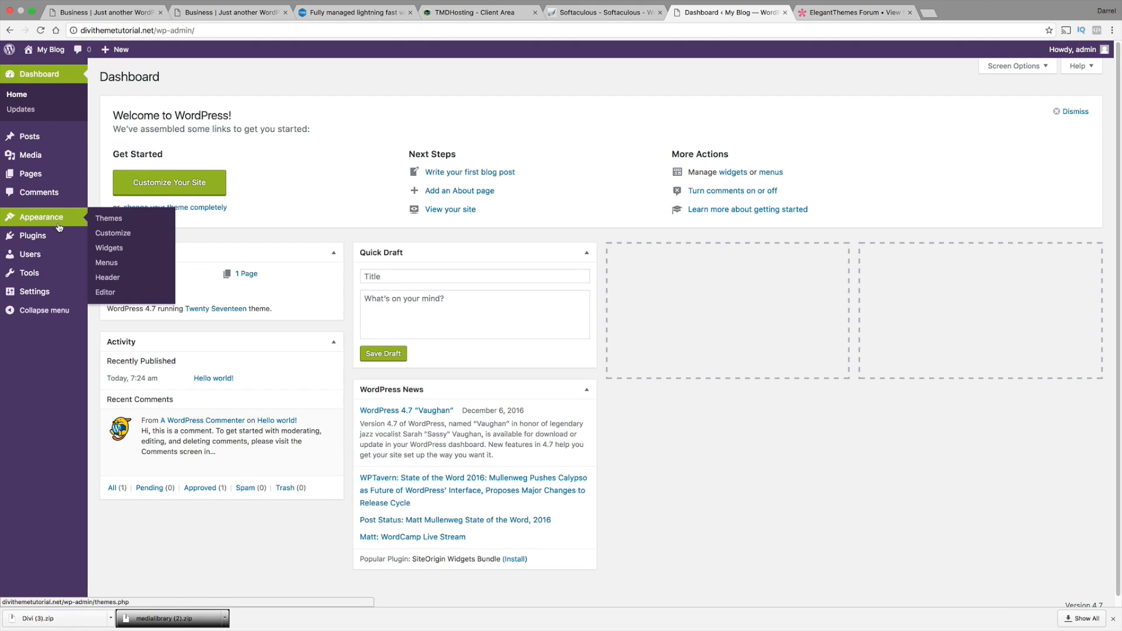
left_click(109, 218)
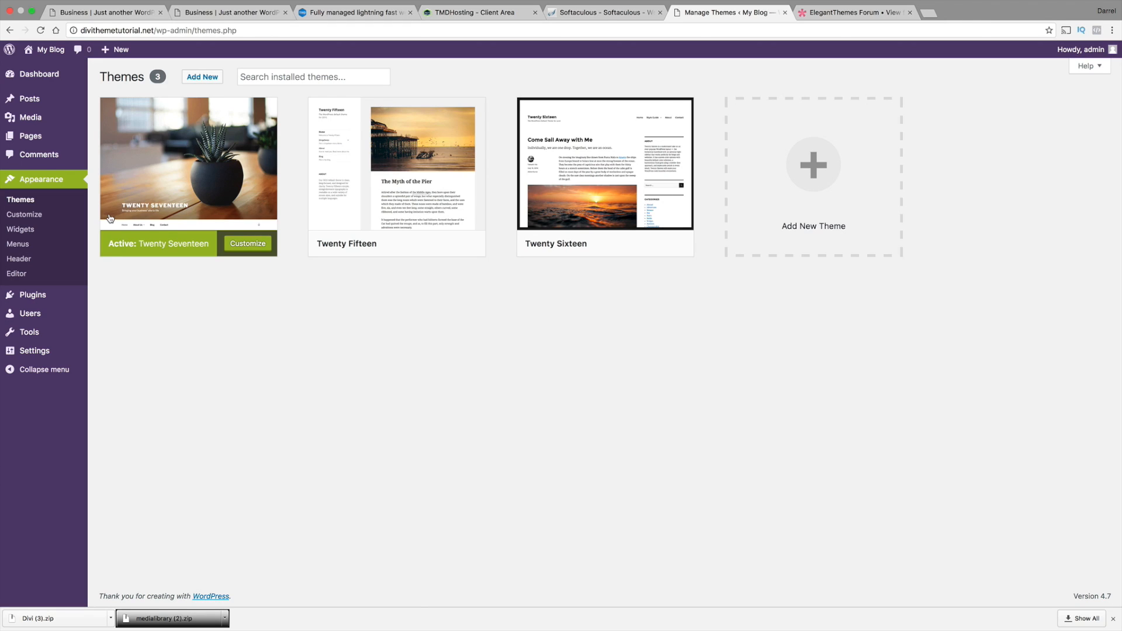
left_click(196, 79)
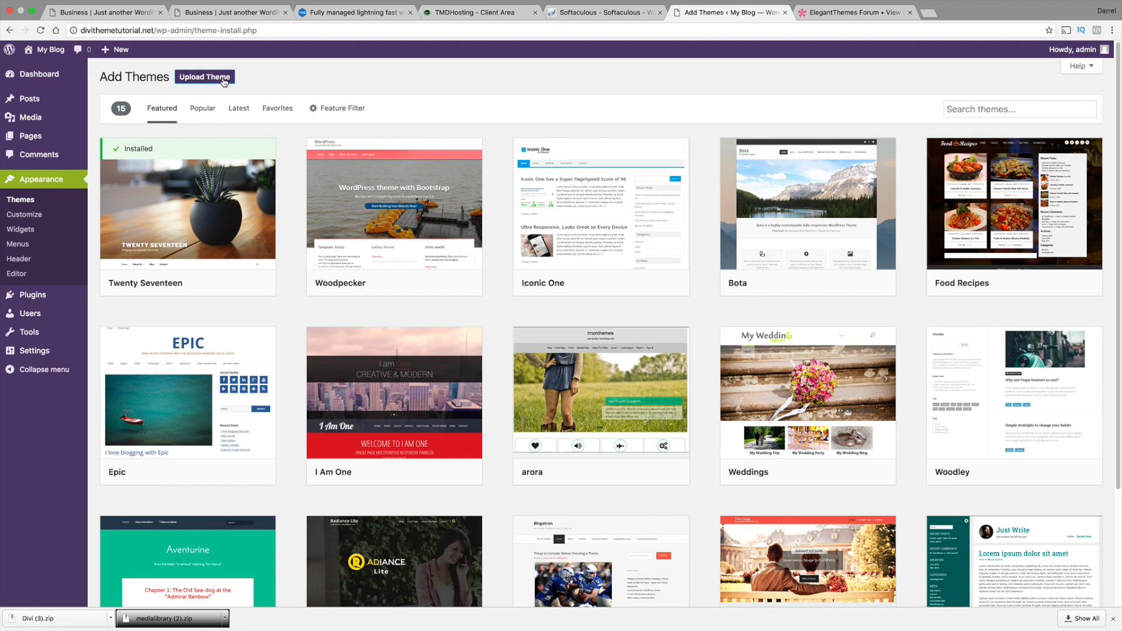
left_click(215, 80)
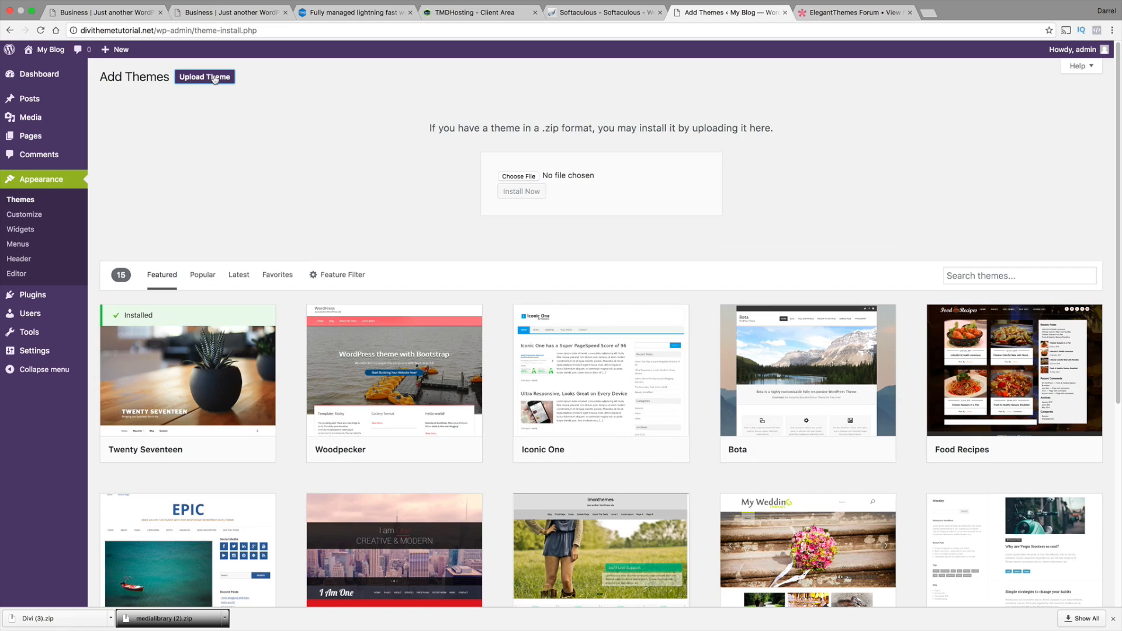
Find Divi (3).zip by searching for "divi", install it as a theme and dismiss the browser's download bar
left_click(527, 177)
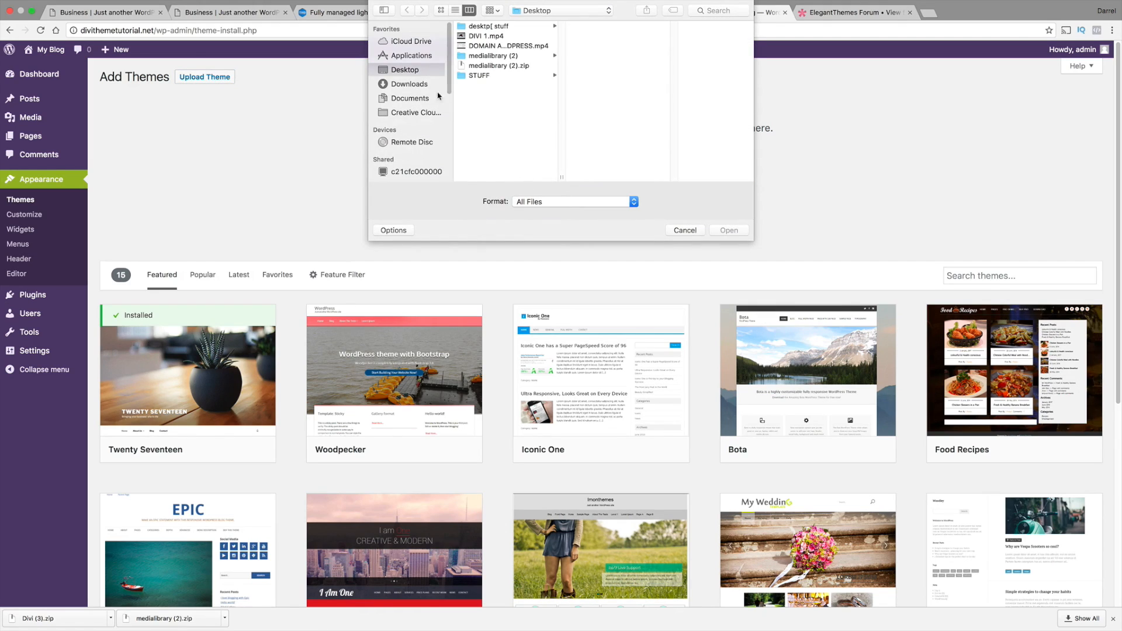
left_click(418, 86)
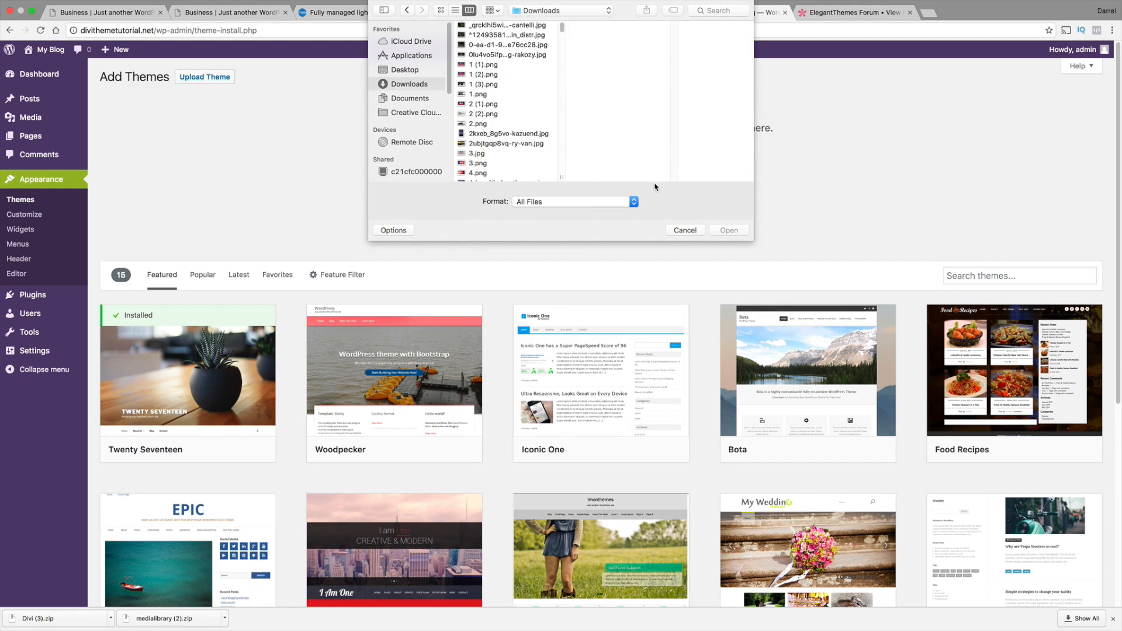
left_click(720, 11)
type("divi")
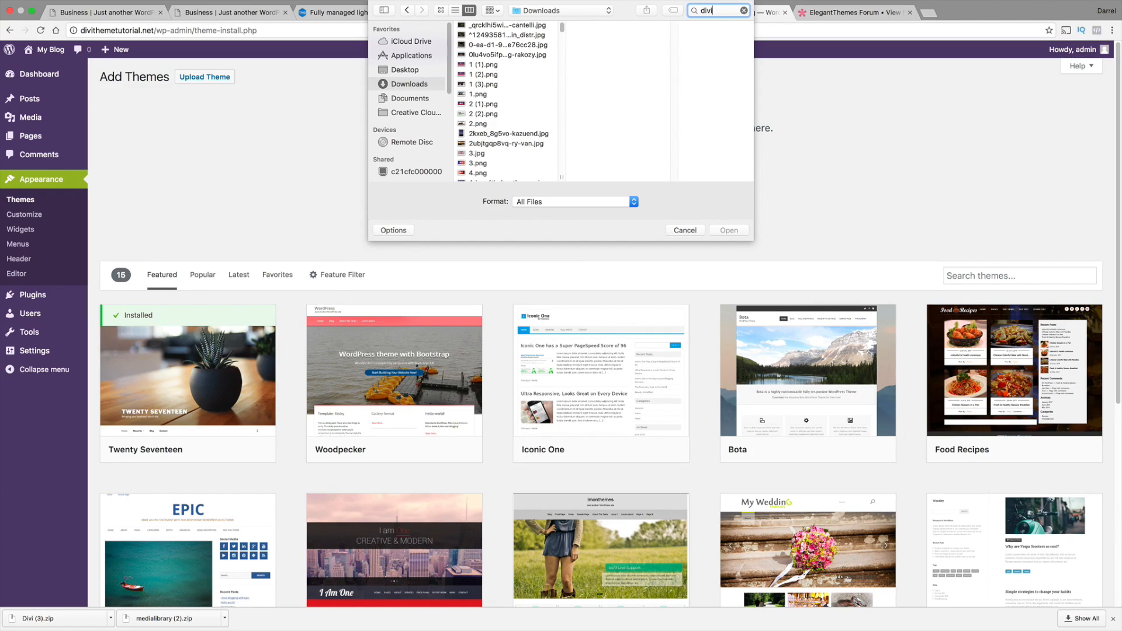
key("Return")
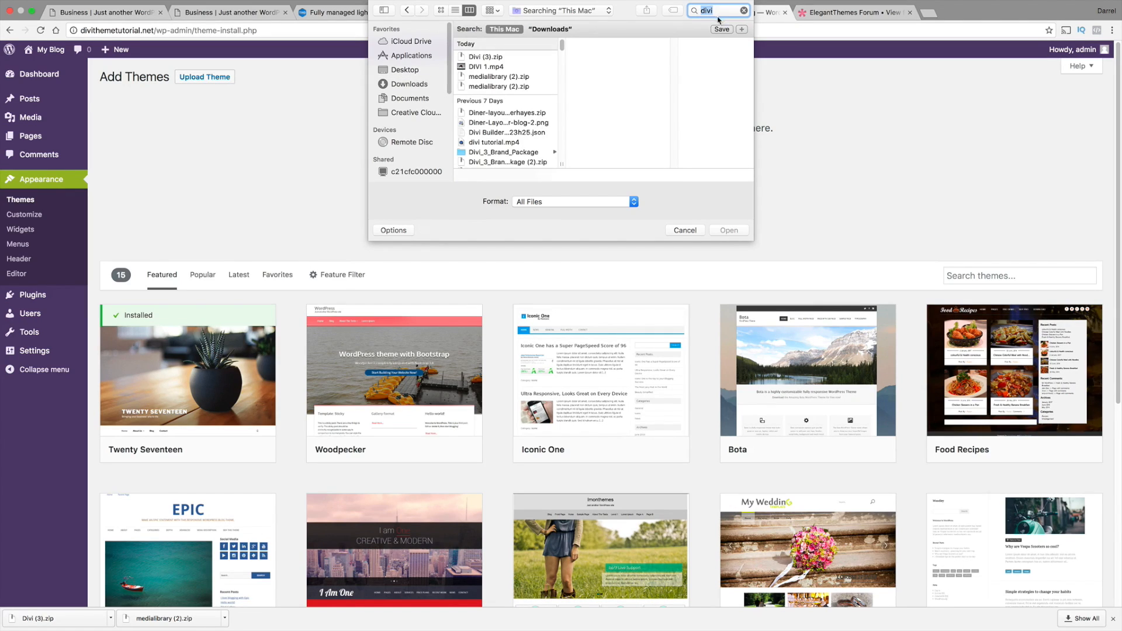
left_click(495, 58)
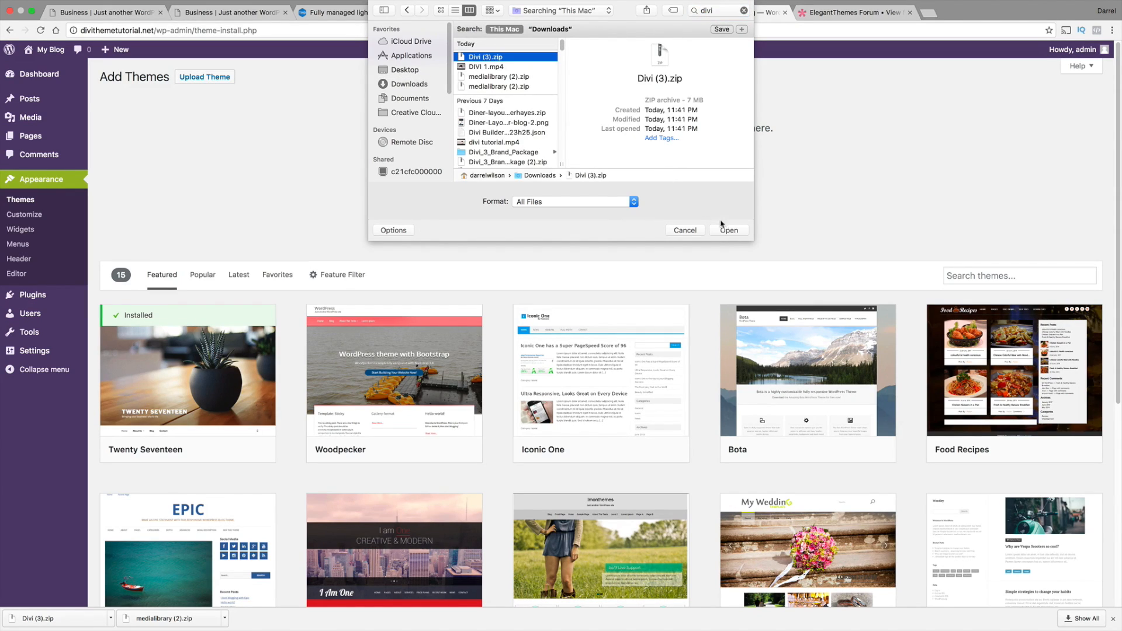
left_click(729, 230)
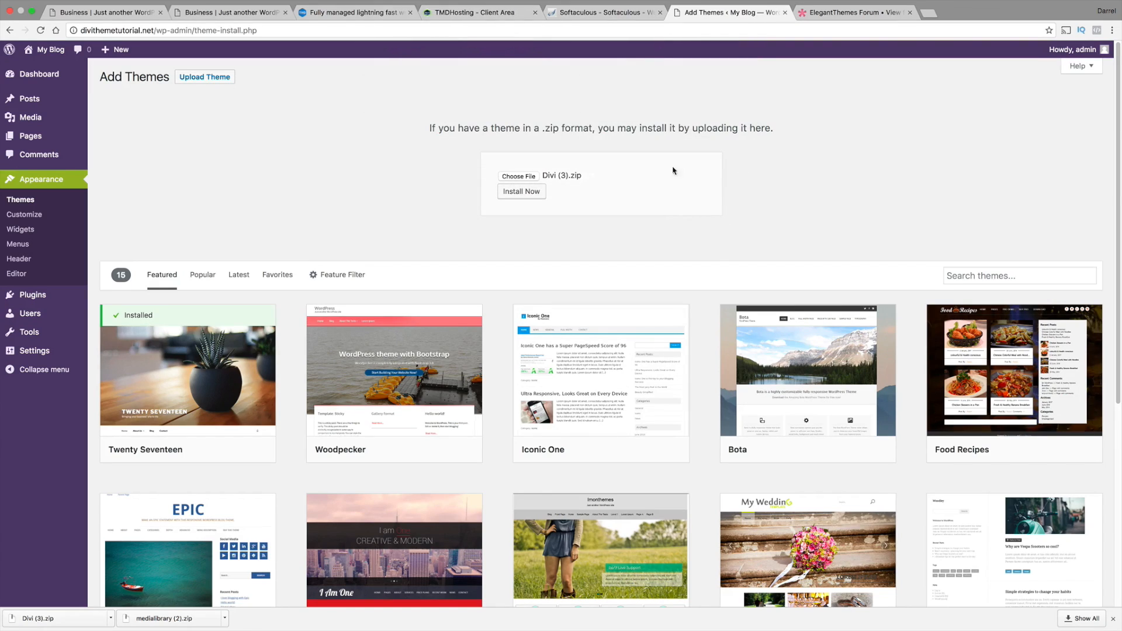
left_click(532, 195)
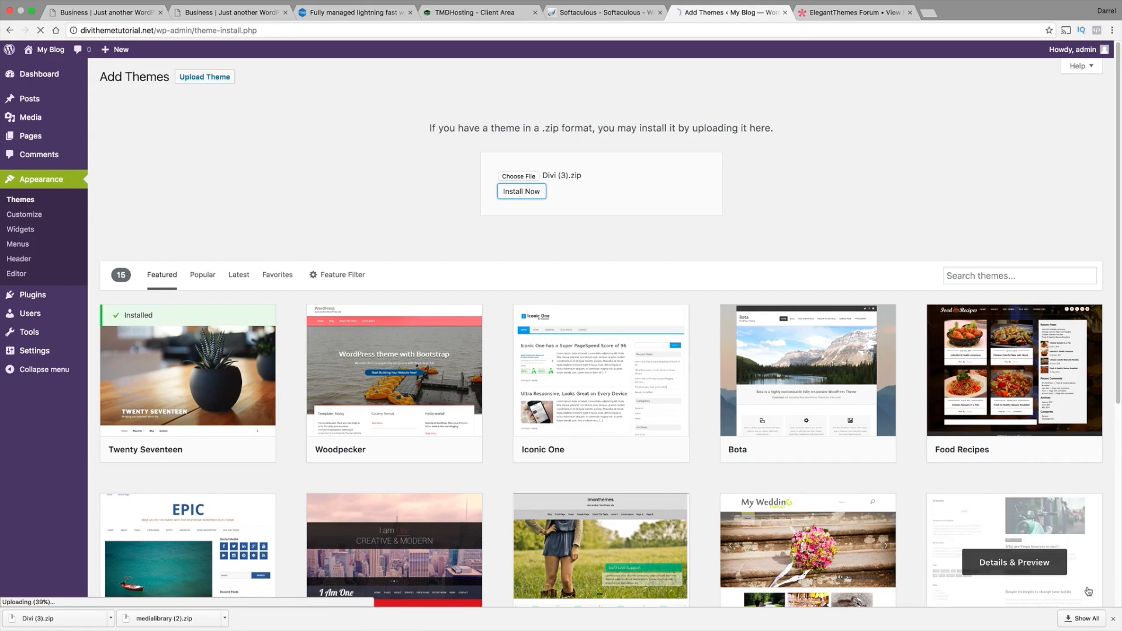
left_click(1113, 618)
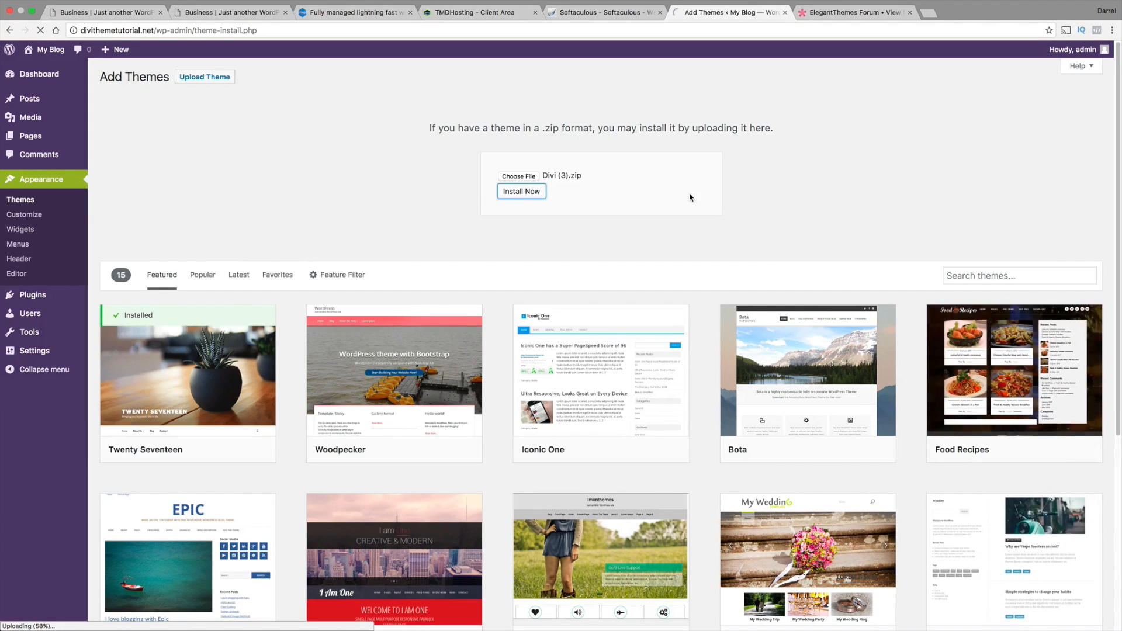
Move the theme upload tab beside the Divi demo tabs and review the divistudiolayout.com page from the slider down to the portfolio gallery
left_click_drag(678, 12, 283, 6)
left_click(217, 8)
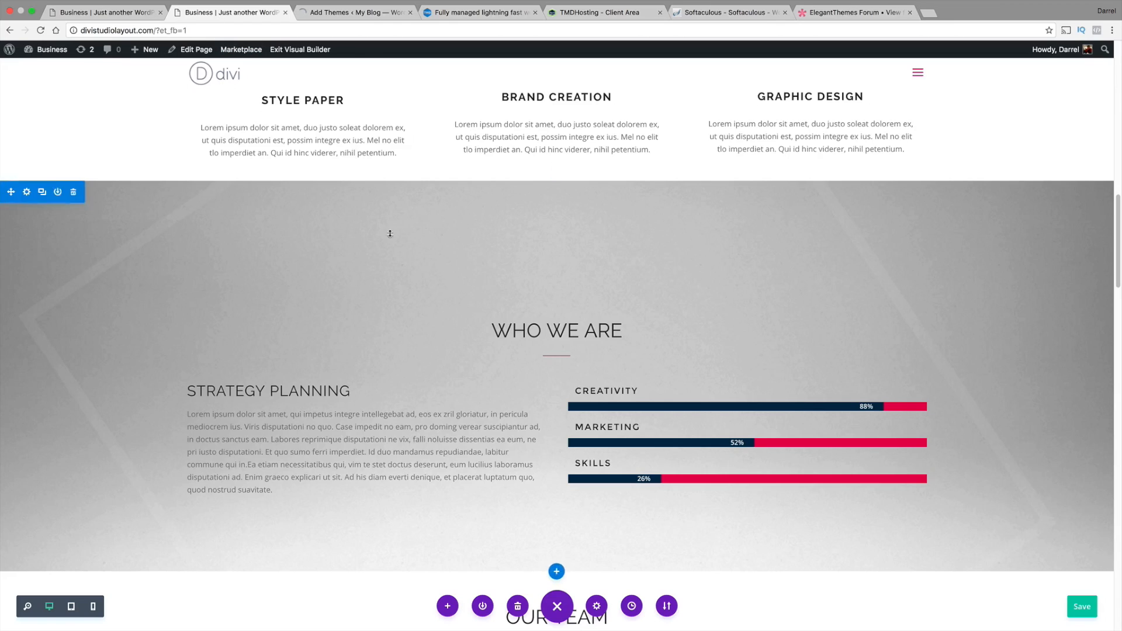
scroll(405, 277, "up", 10)
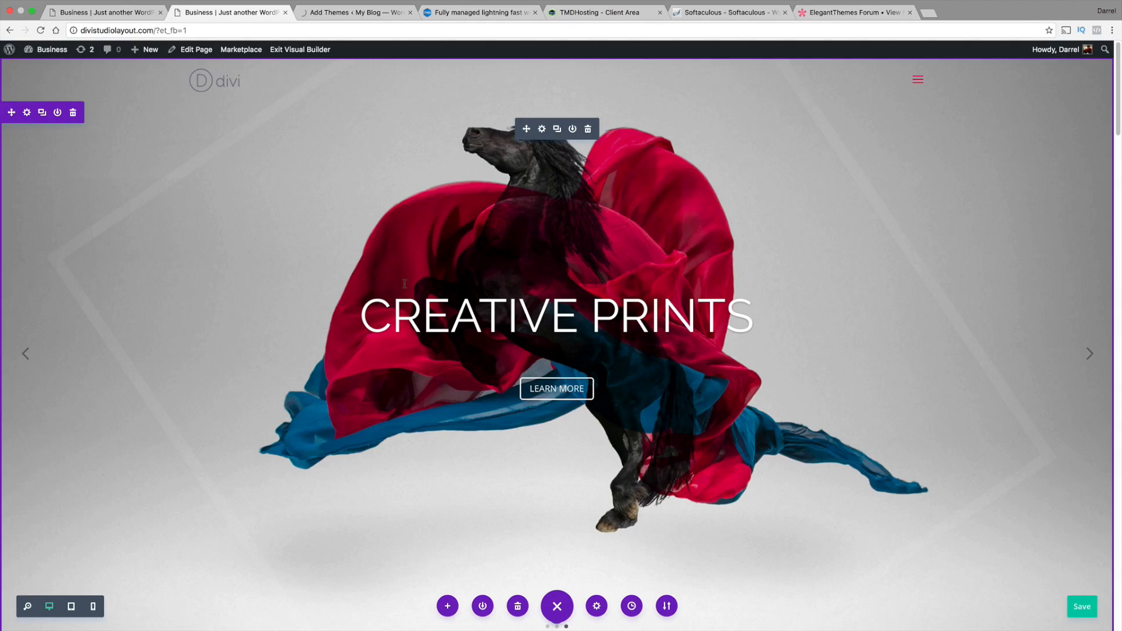
scroll(405, 284, "down", 8)
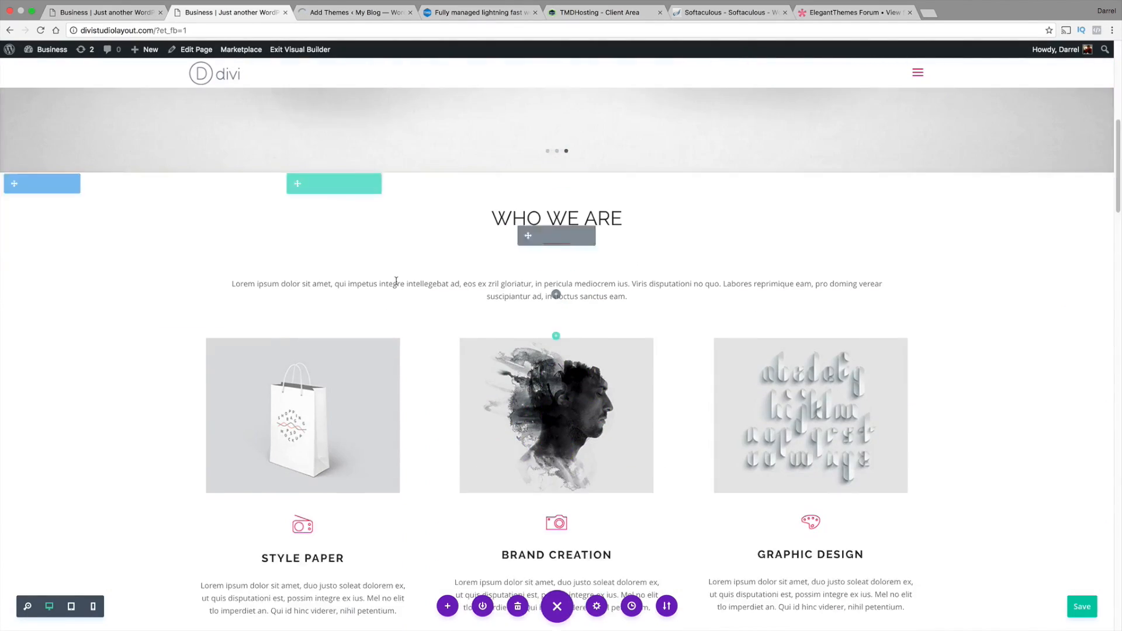
scroll(395, 282, "down", 10)
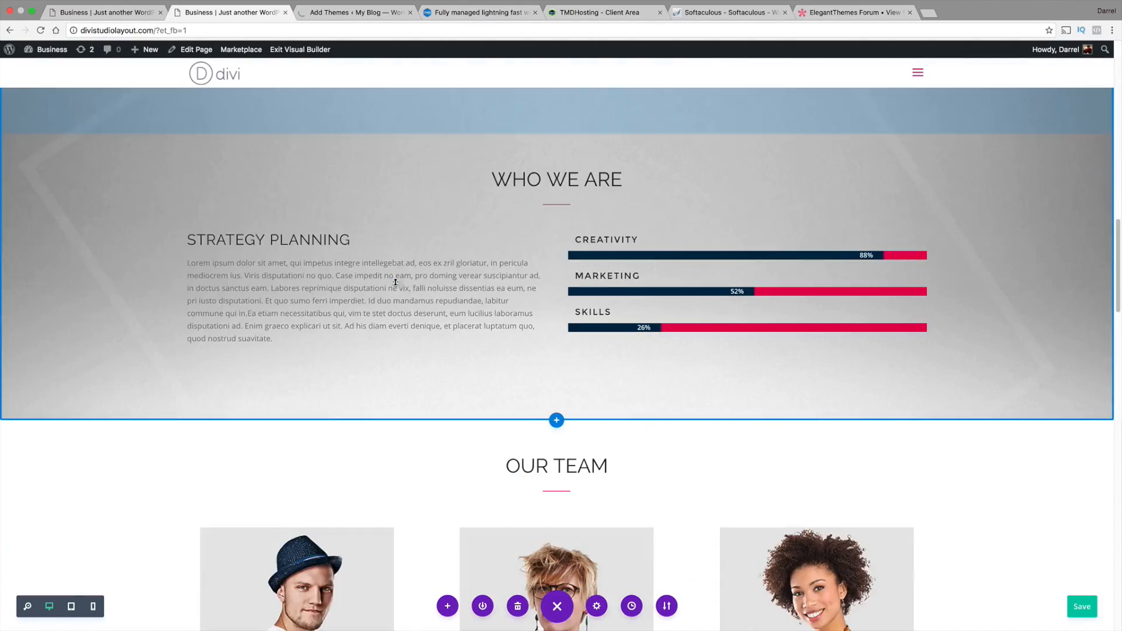
scroll(396, 282, "down", 5)
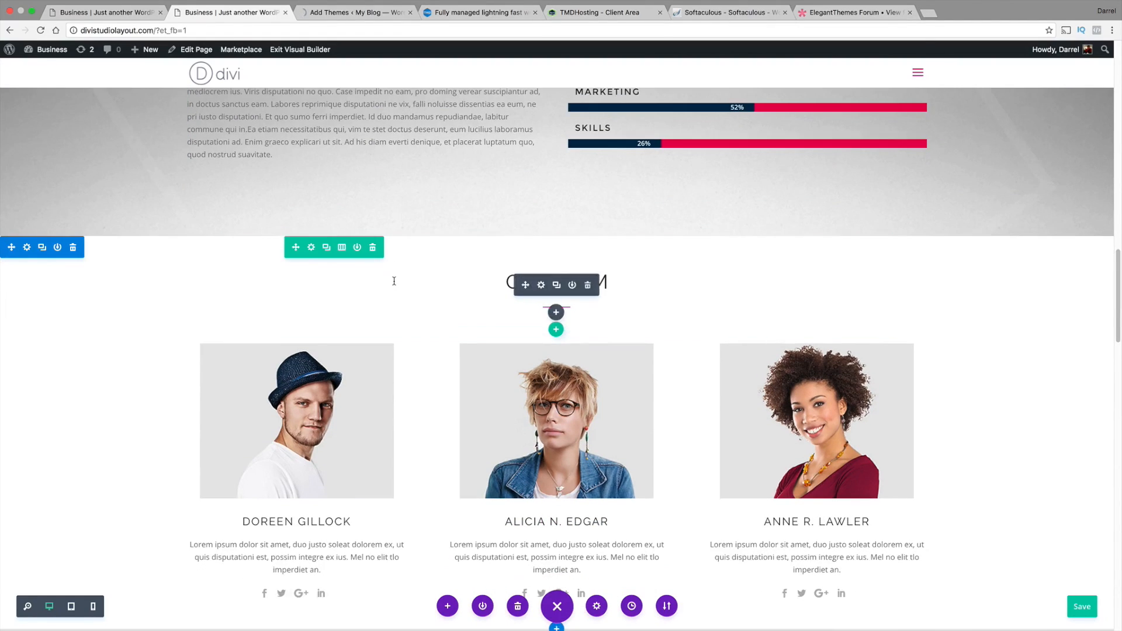
scroll(394, 281, "down", 5)
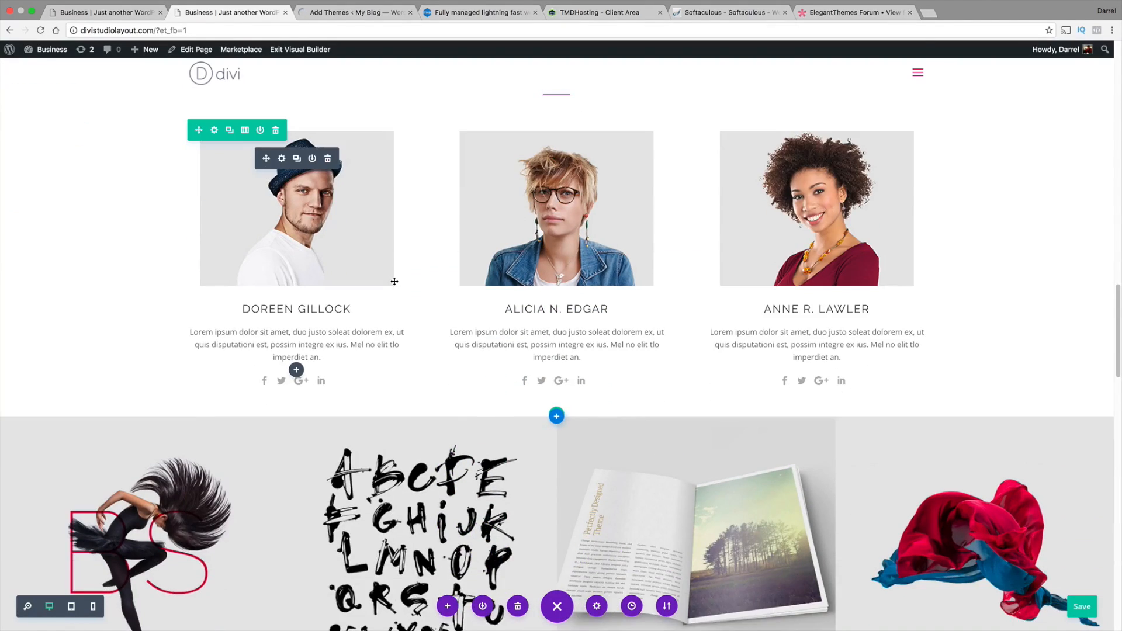
scroll(395, 282, "down", 10)
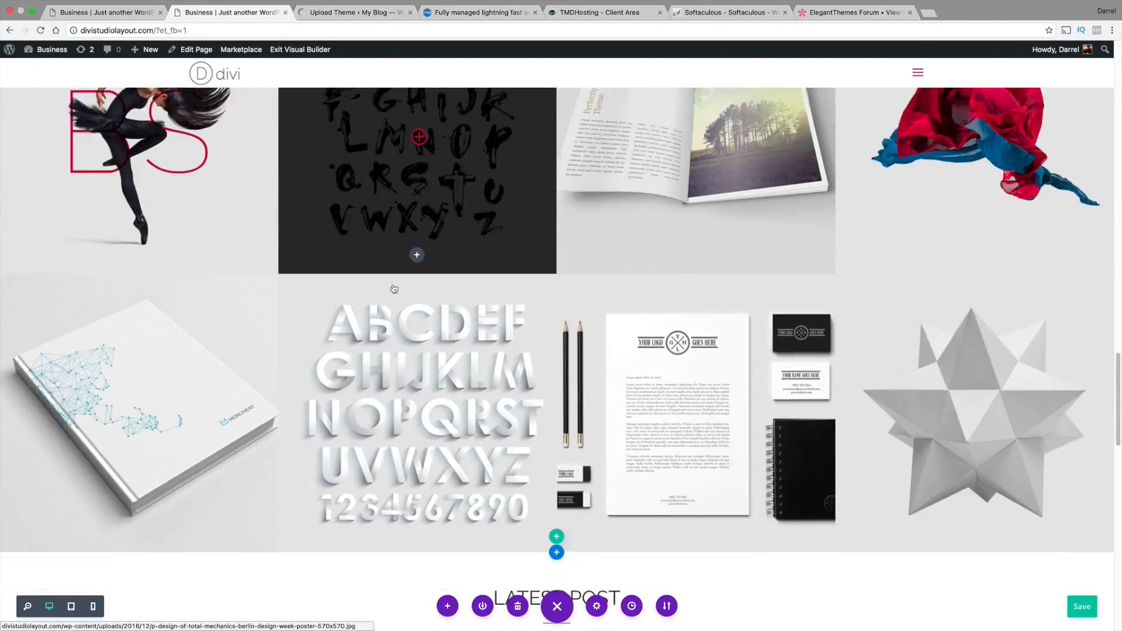
Review the rest of the divistudiolayout.com page from the portfolio gallery down to the Contact section, then return to the slider
scroll(395, 288, "down", 4)
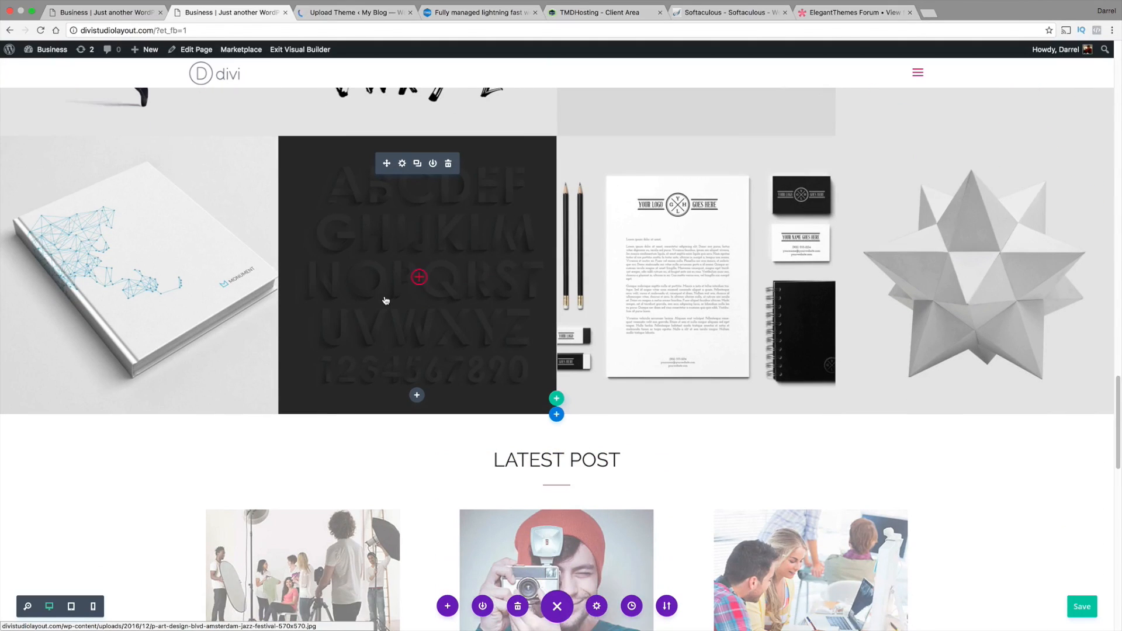
scroll(386, 300, "down", 3)
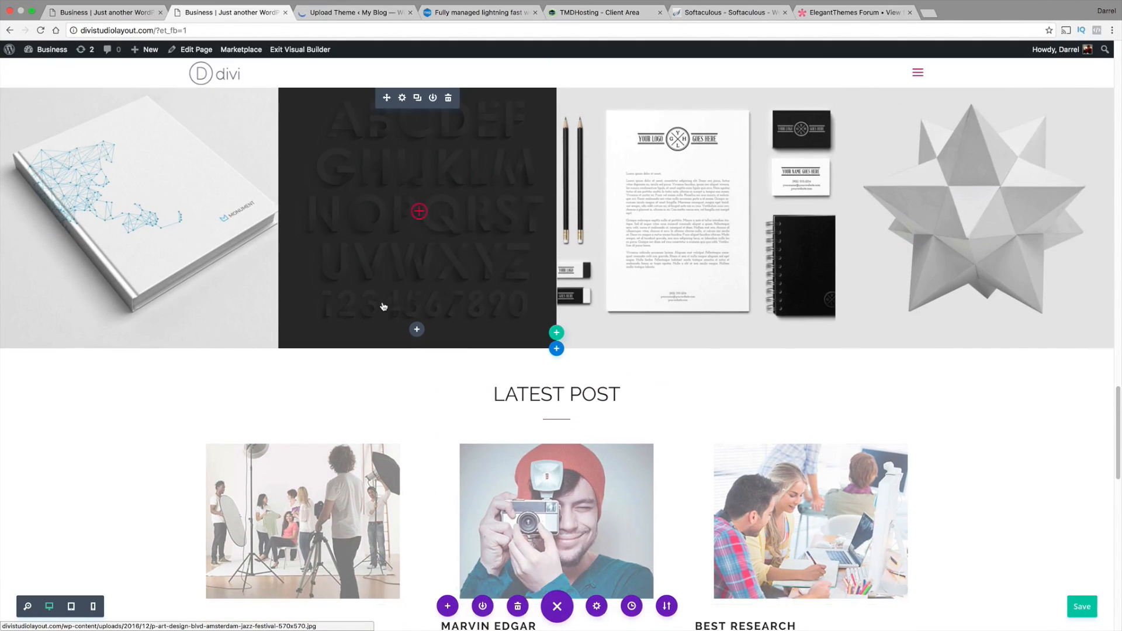
scroll(384, 307, "down", 1)
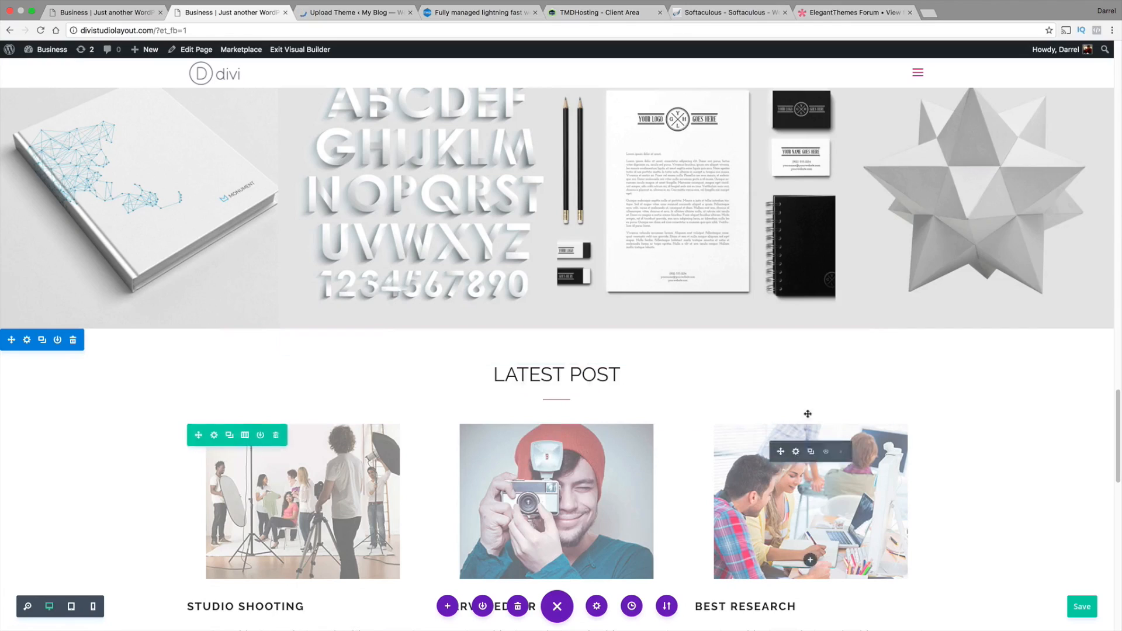
left_click_drag(1120, 413, 1120, 541)
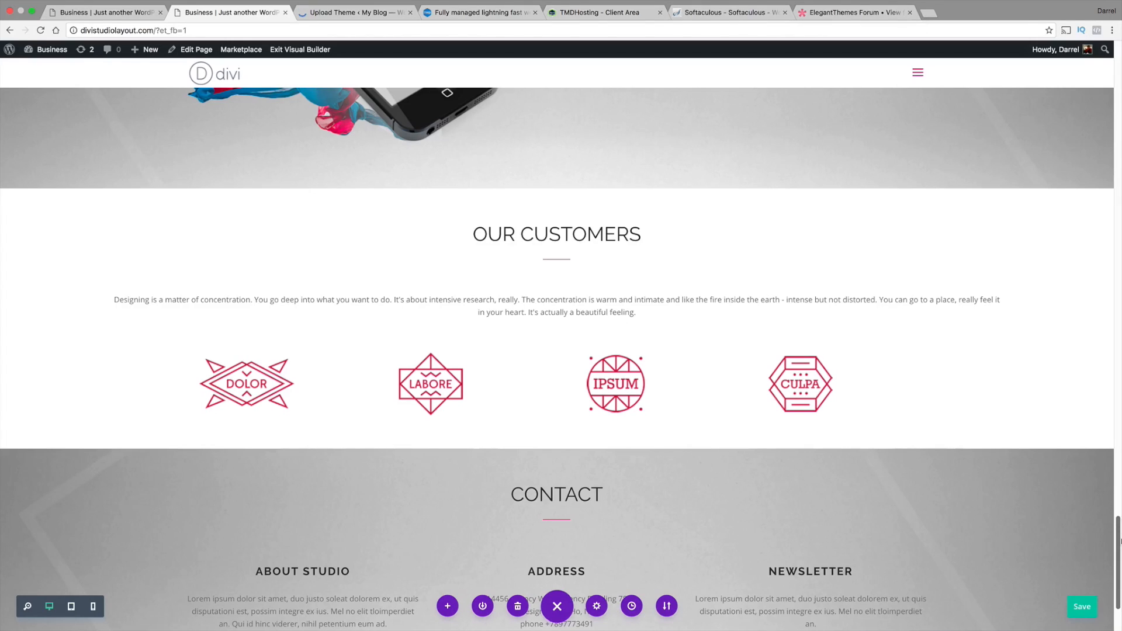
left_click_drag(1120, 540, 1117, 69)
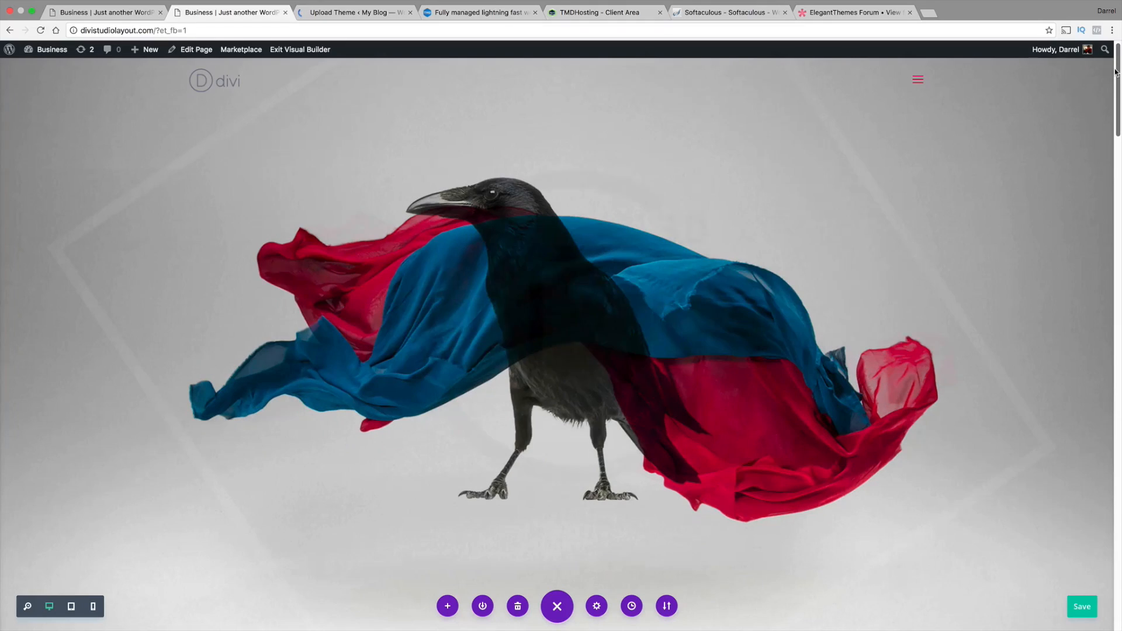
Go back to the divithemetutorial.net theme installation page and activate the Divi theme
left_click(374, 12)
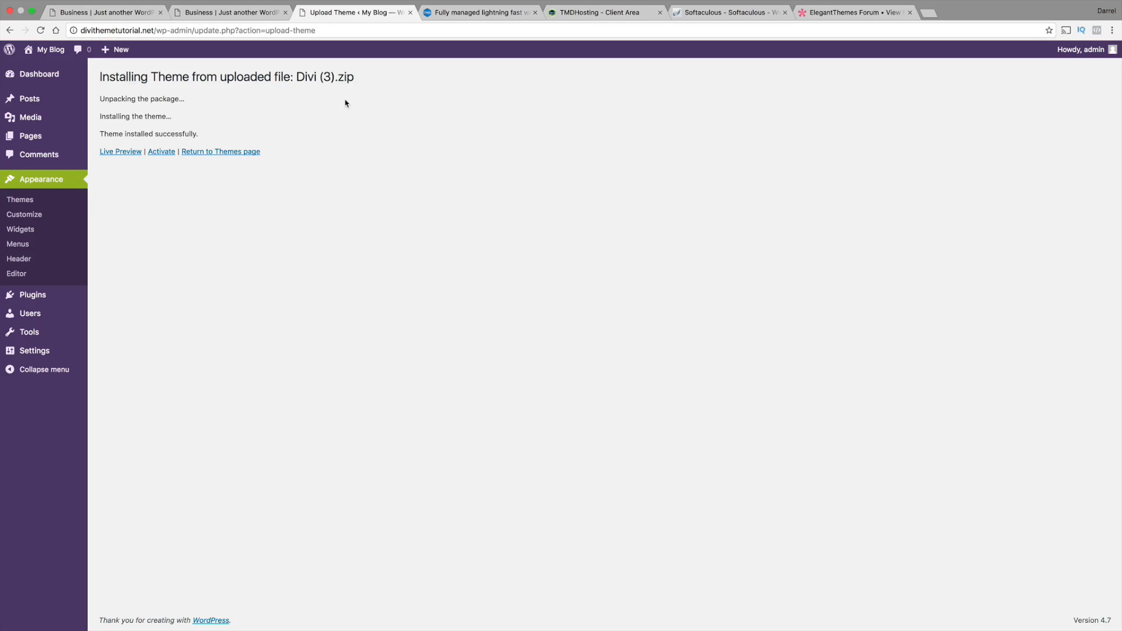
left_click(161, 152)
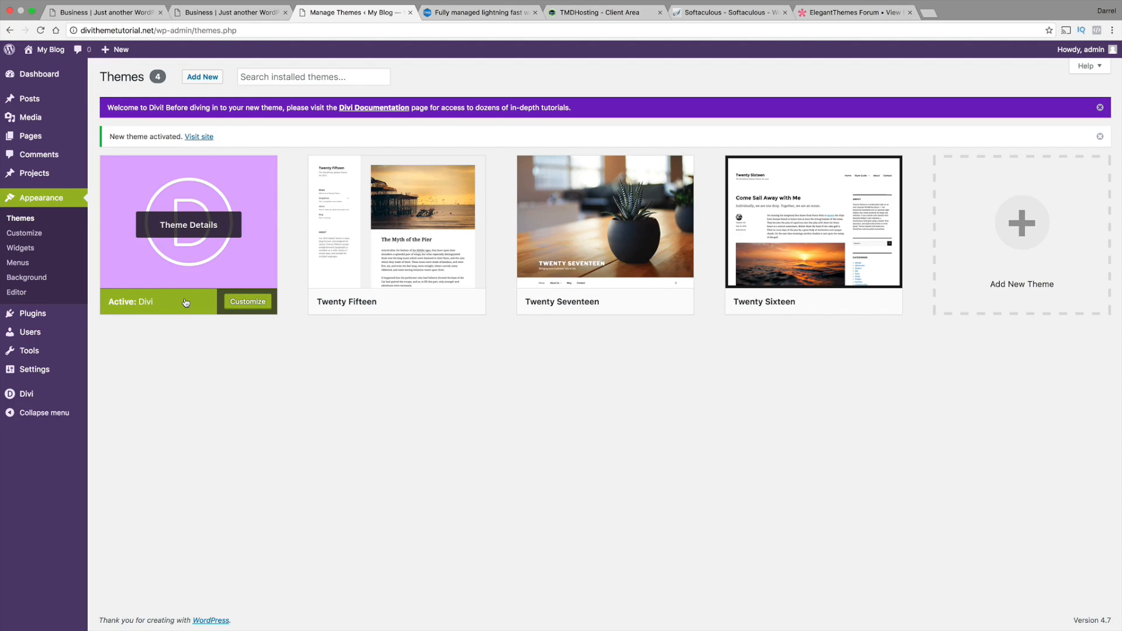
Switch to the Pages checklist, append "- DONE!" to item 3, Get DIVI THEME, and return to the browser
key("super+Tab")
key("super+Tab")
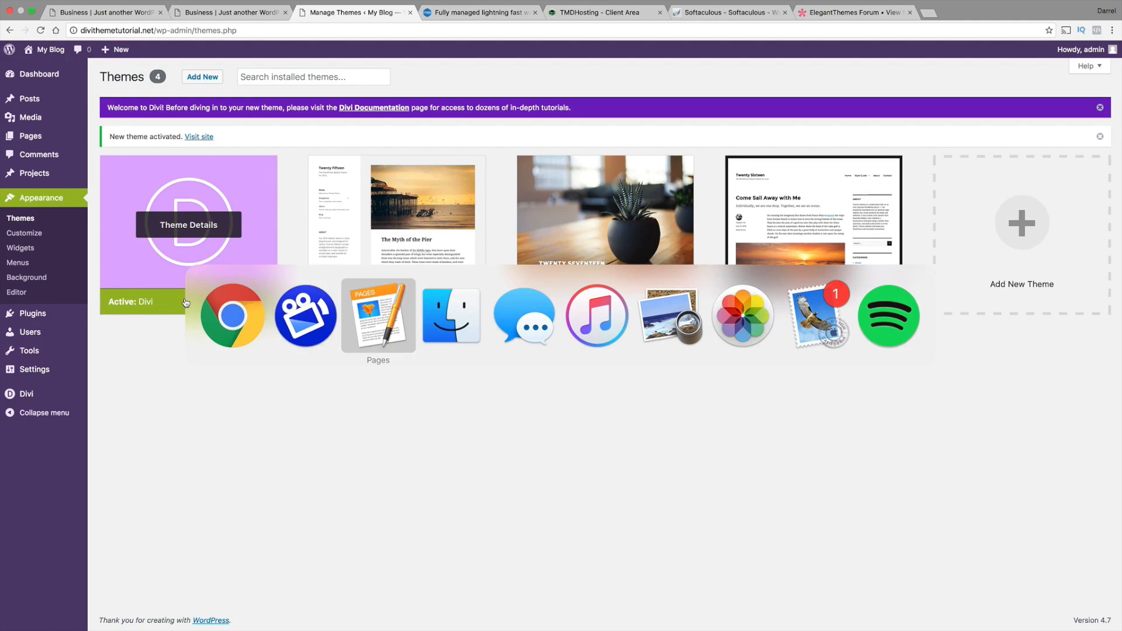
left_click(584, 238)
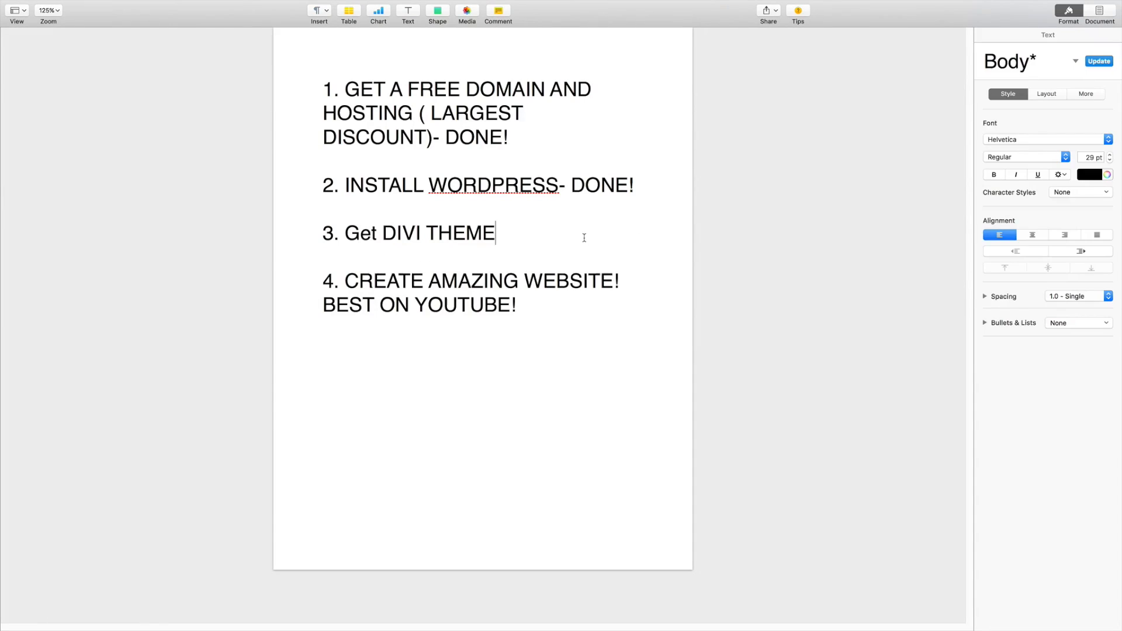
type("- DONE!")
key("super+Tab")
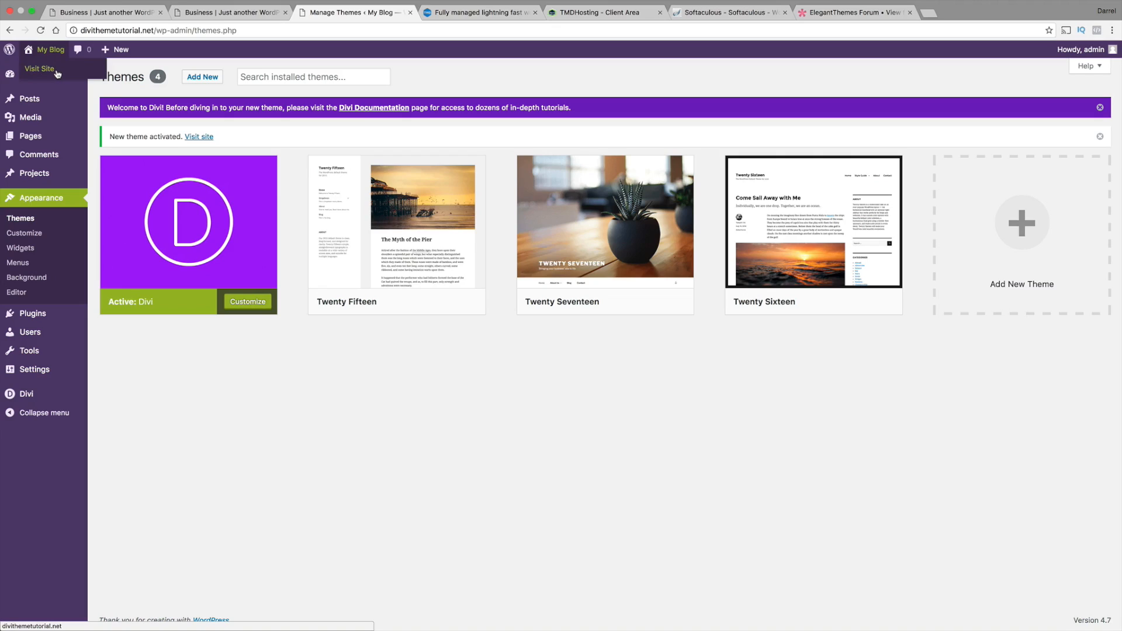
Visit the front end of divithemetutorial.net, make its tab the first one and close all other browser tabs
left_click(56, 70)
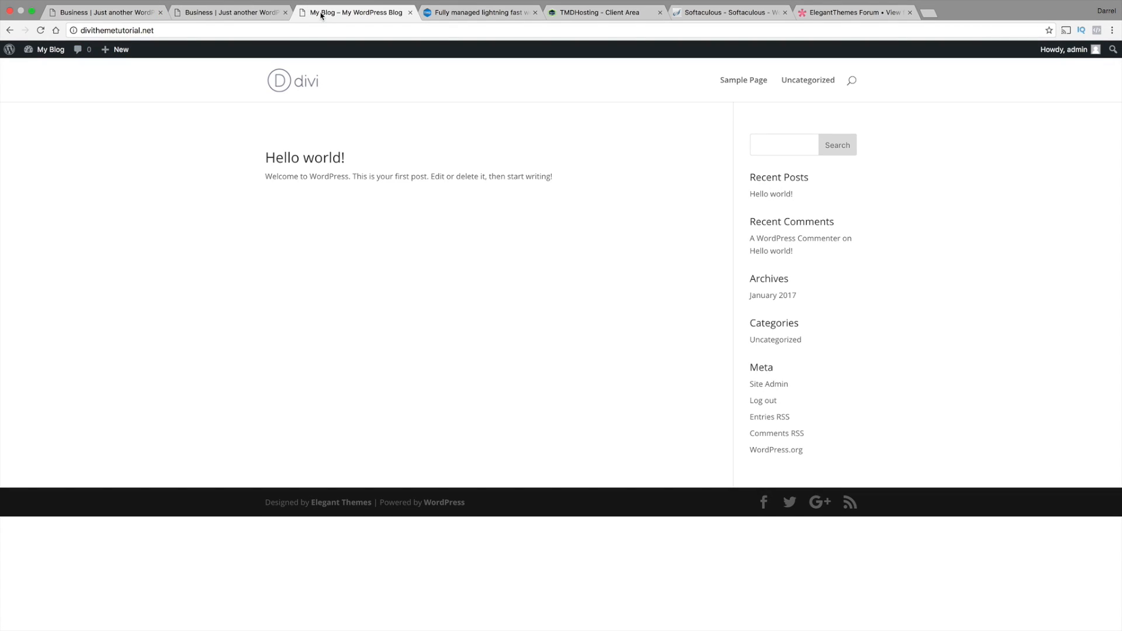
left_click_drag(321, 16, 95, 16)
left_click(286, 13)
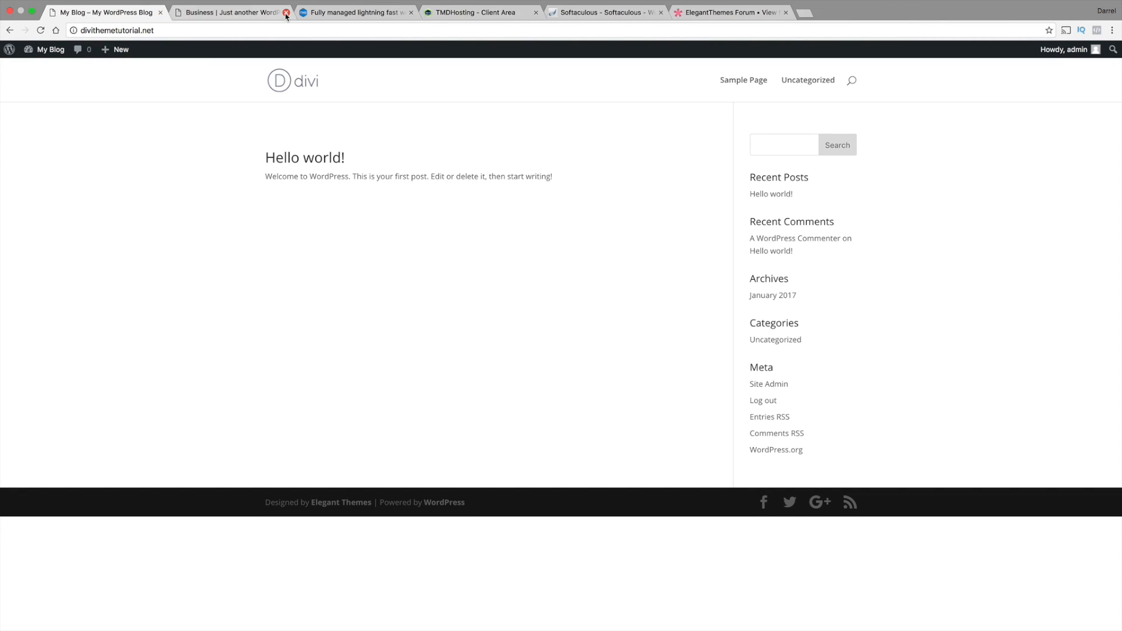
left_click(286, 13)
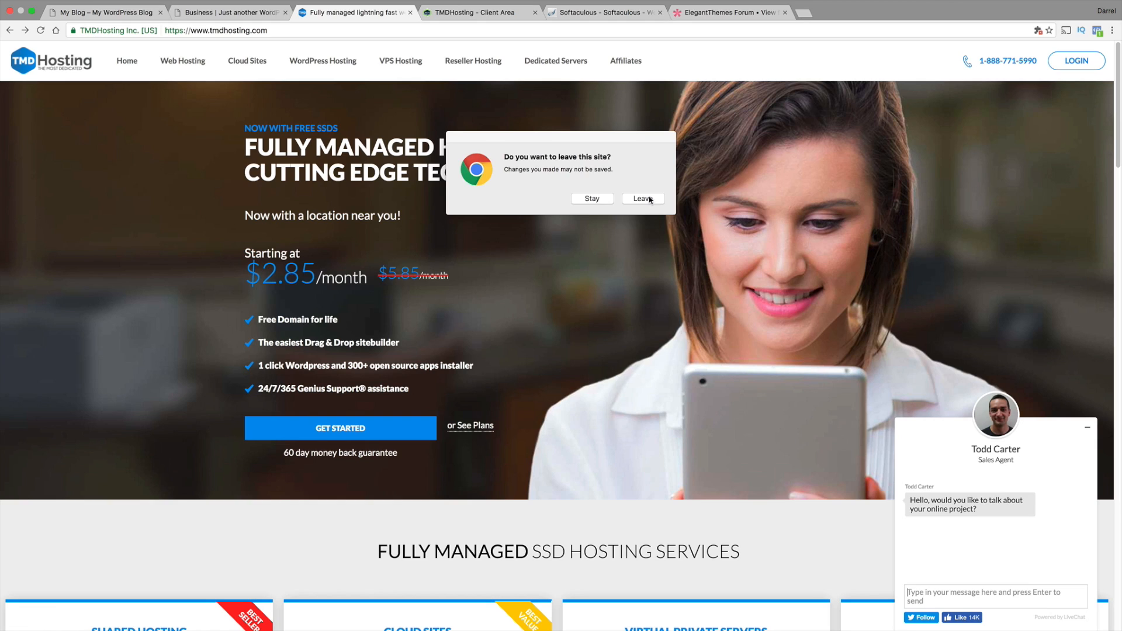
left_click(643, 198)
left_click(284, 13)
left_click(285, 13)
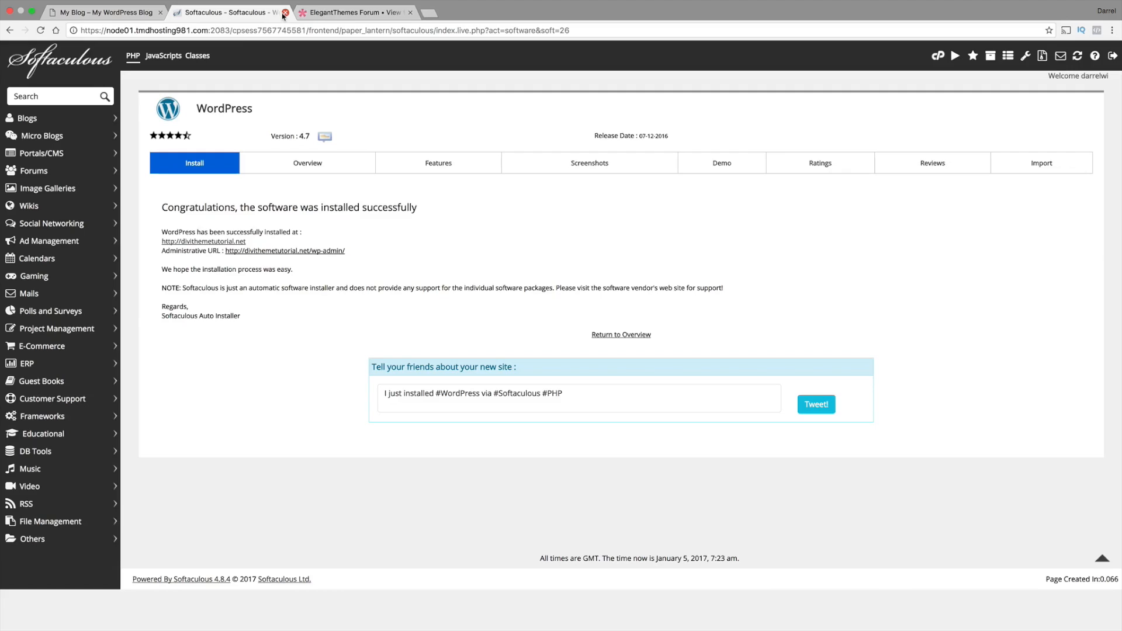
left_click(285, 13)
left_click(284, 13)
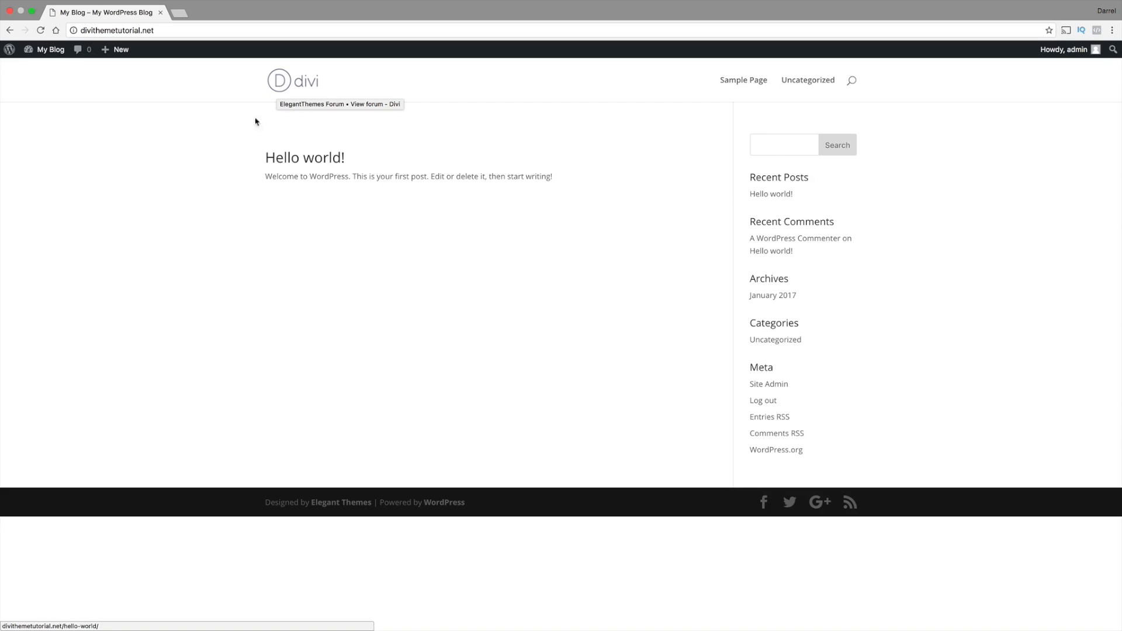
Create a new page titled HOME and publish it
mouse_move(119, 49)
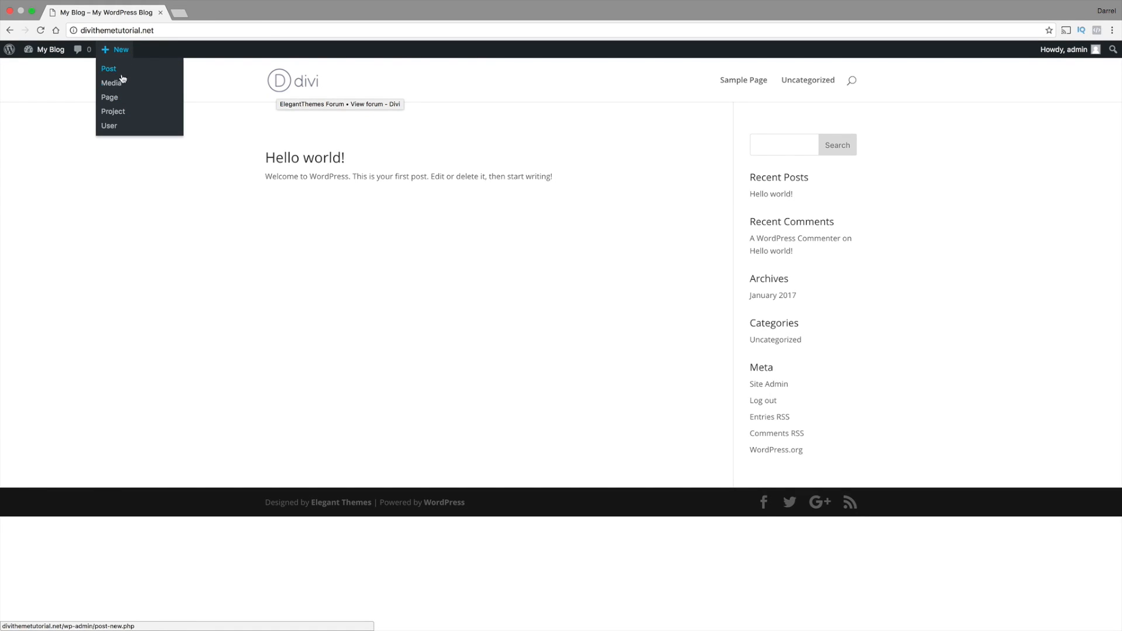
left_click(122, 100)
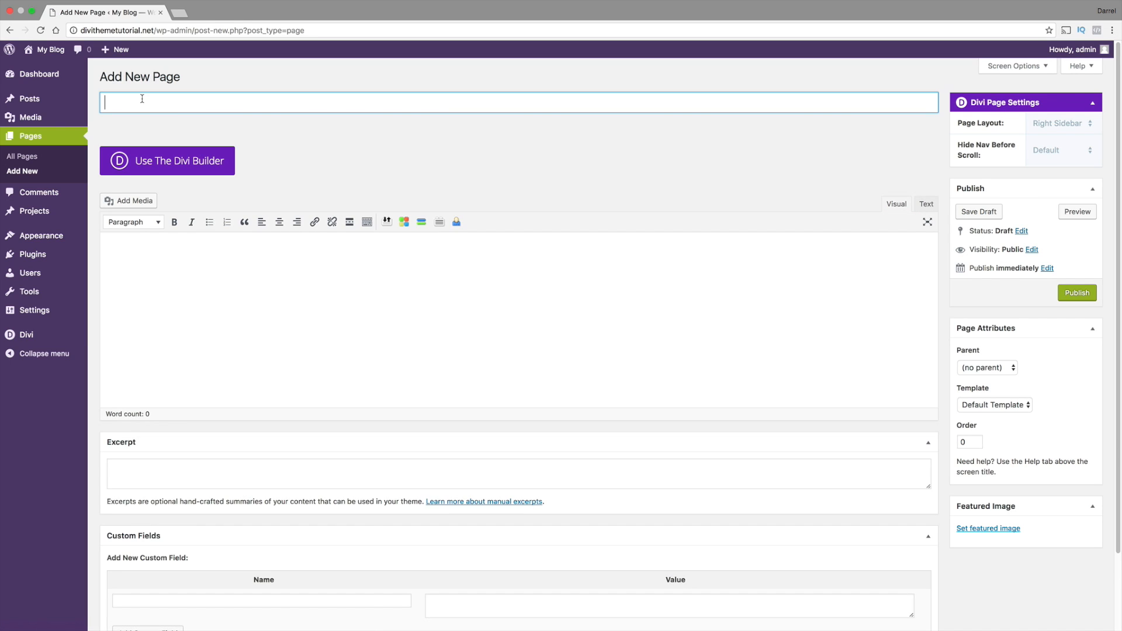
type("HOME")
left_click(337, 268)
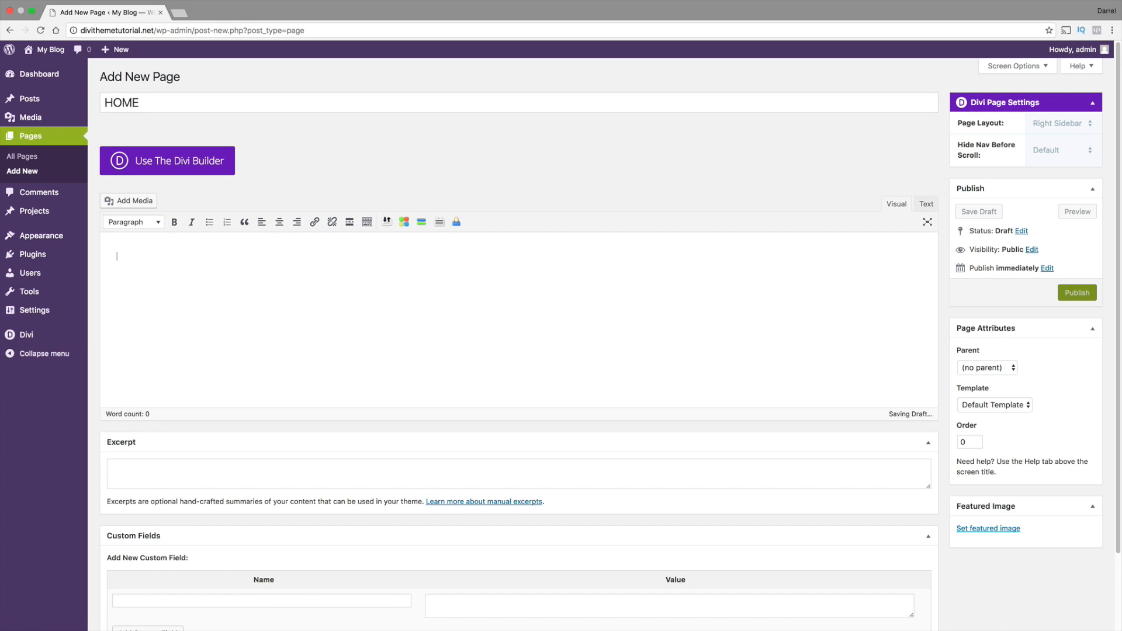
left_click(1074, 293)
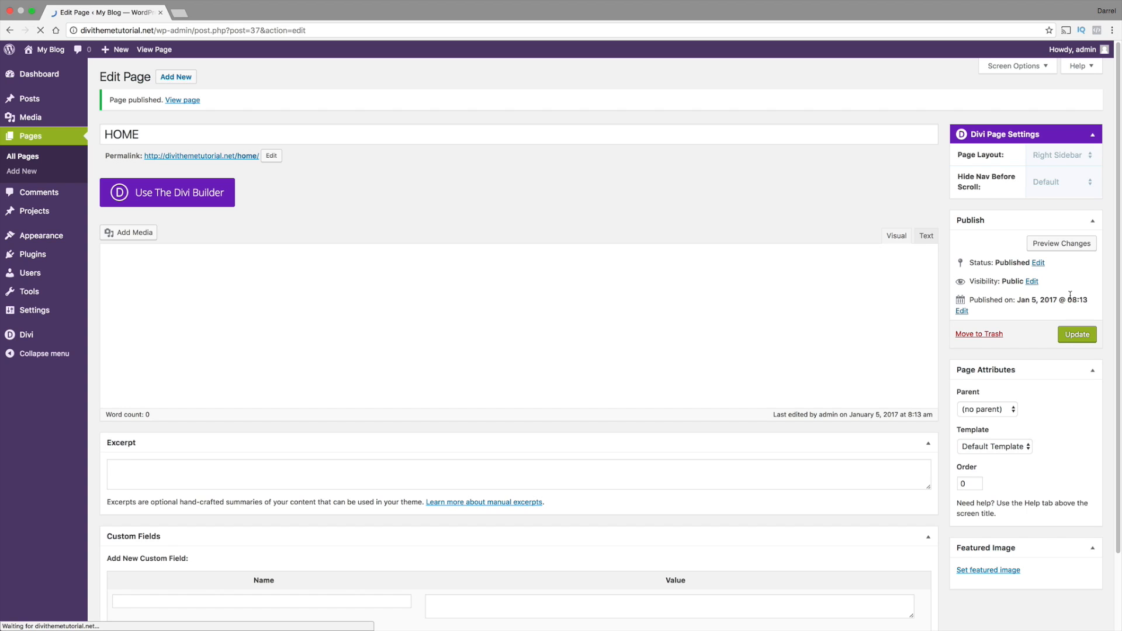
Add another new page titled SERVICES and publish it
left_click(186, 78)
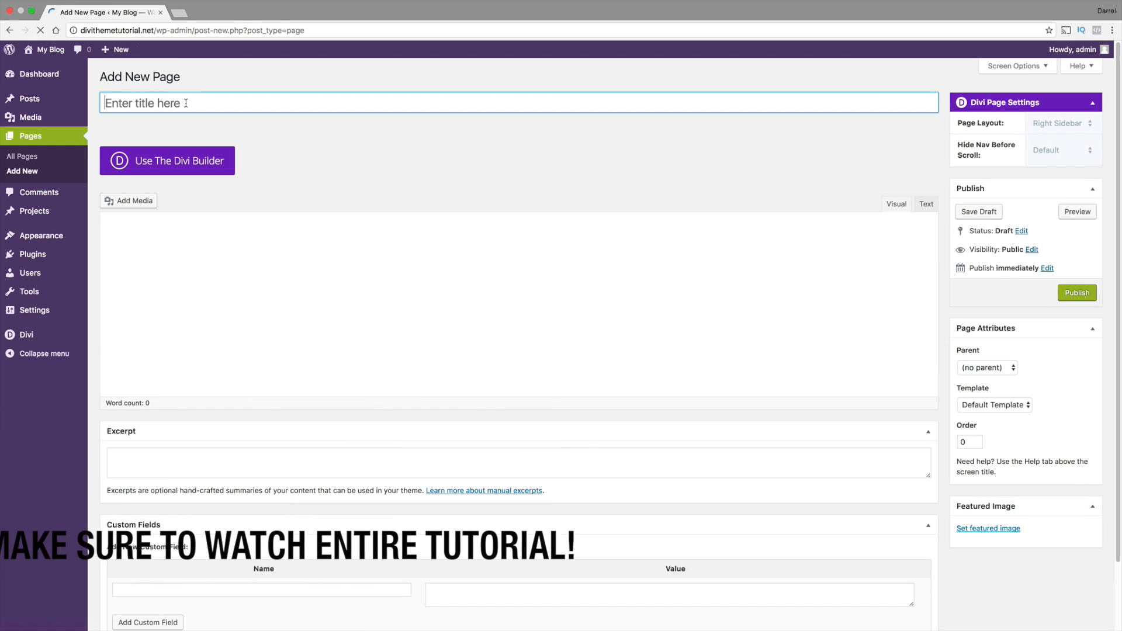
type("SERVICES")
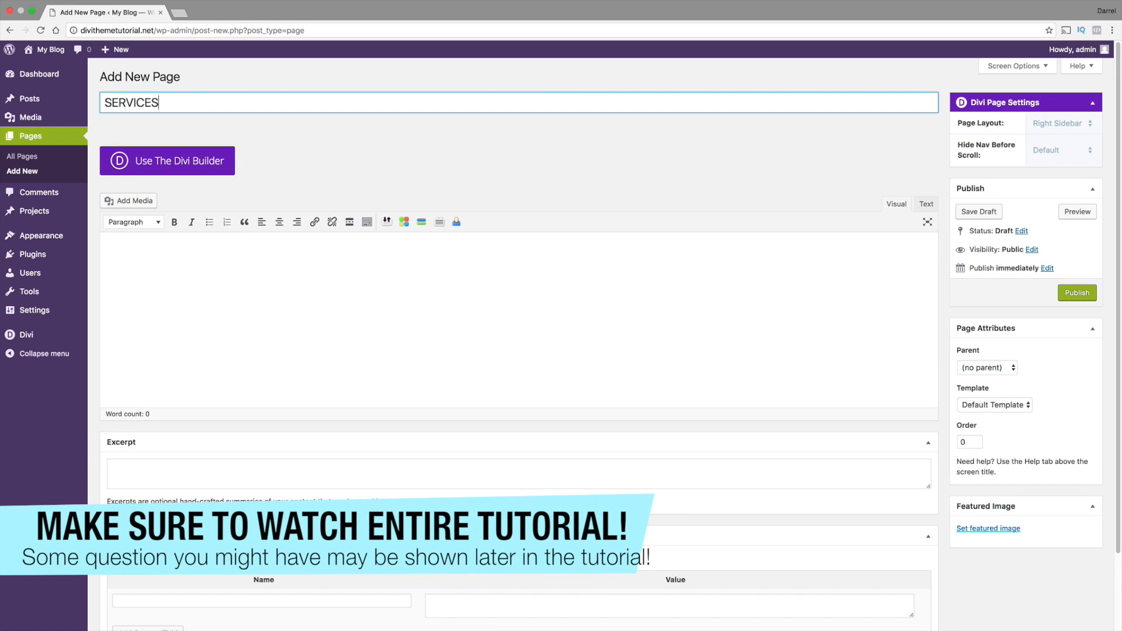
key("Tab")
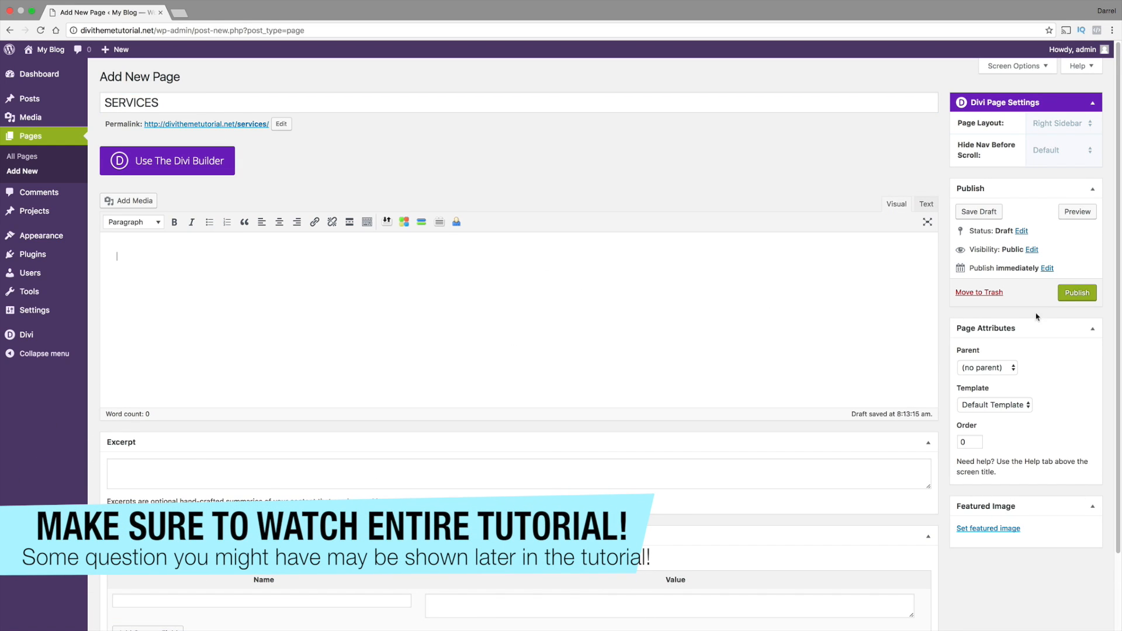
left_click(1071, 295)
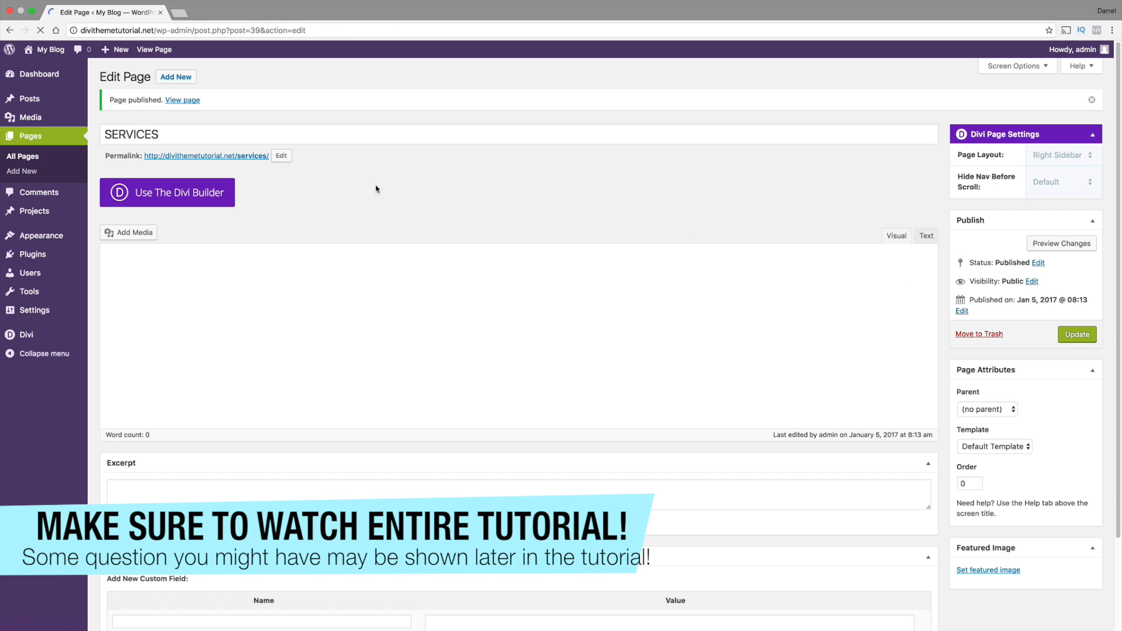
Add a new page titled ABOUT US and publish it
left_click(176, 78)
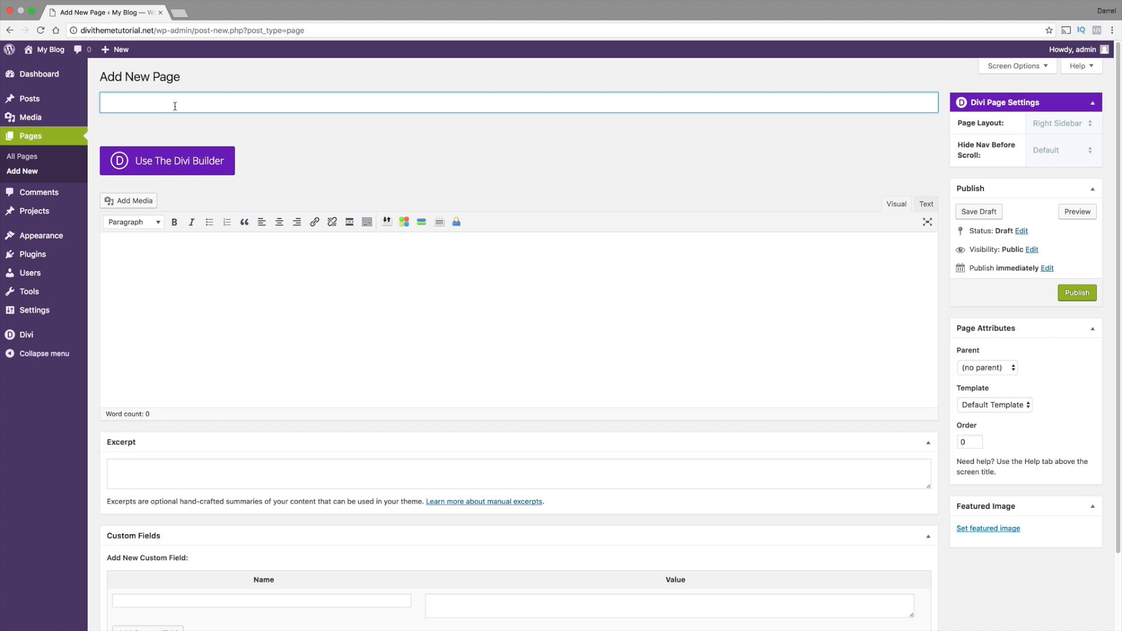
type("ABOUT US")
left_click(1077, 295)
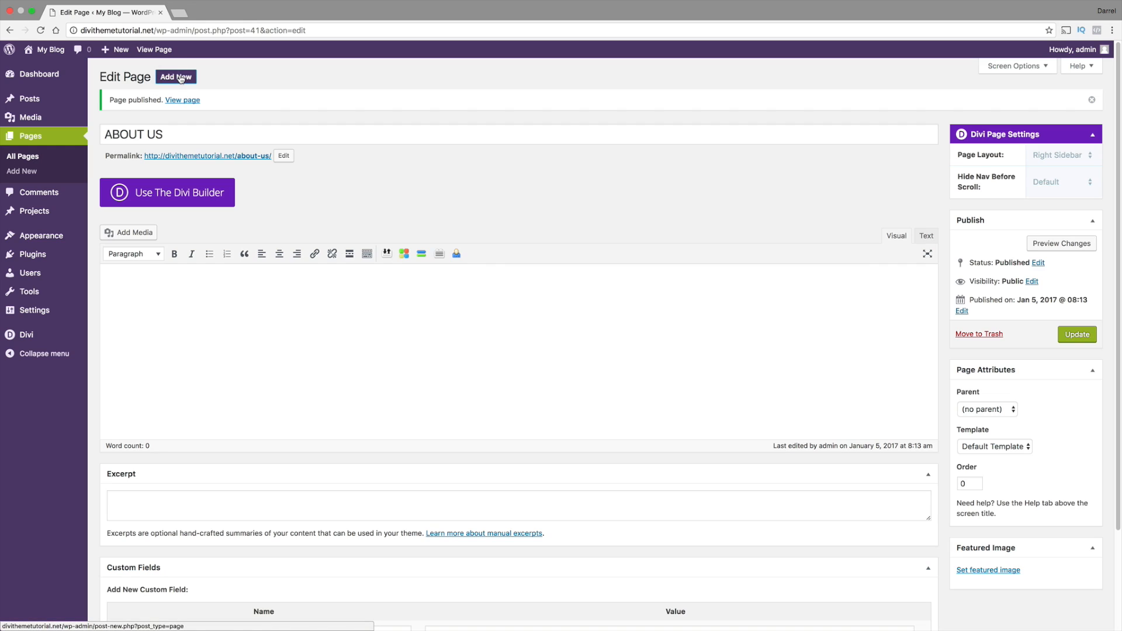
Add a new page titled PORTFOLIO and publish it
left_click(180, 79)
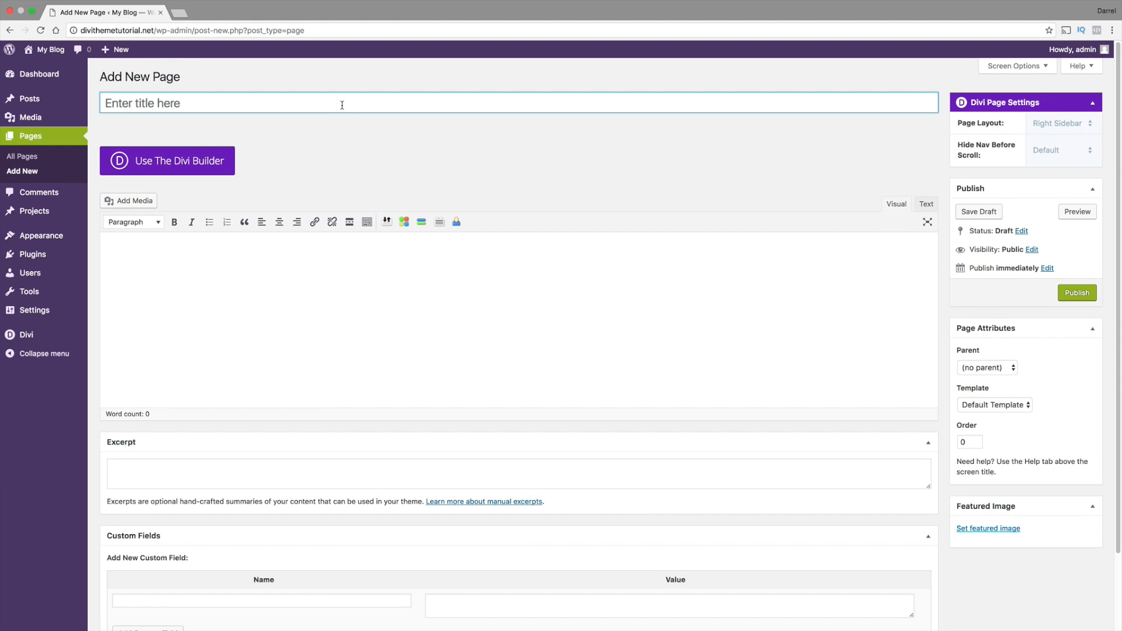
type("PORTFOLO")
key("BackSpace")
key("BackSpace")
type("LIO")
left_click(1083, 293)
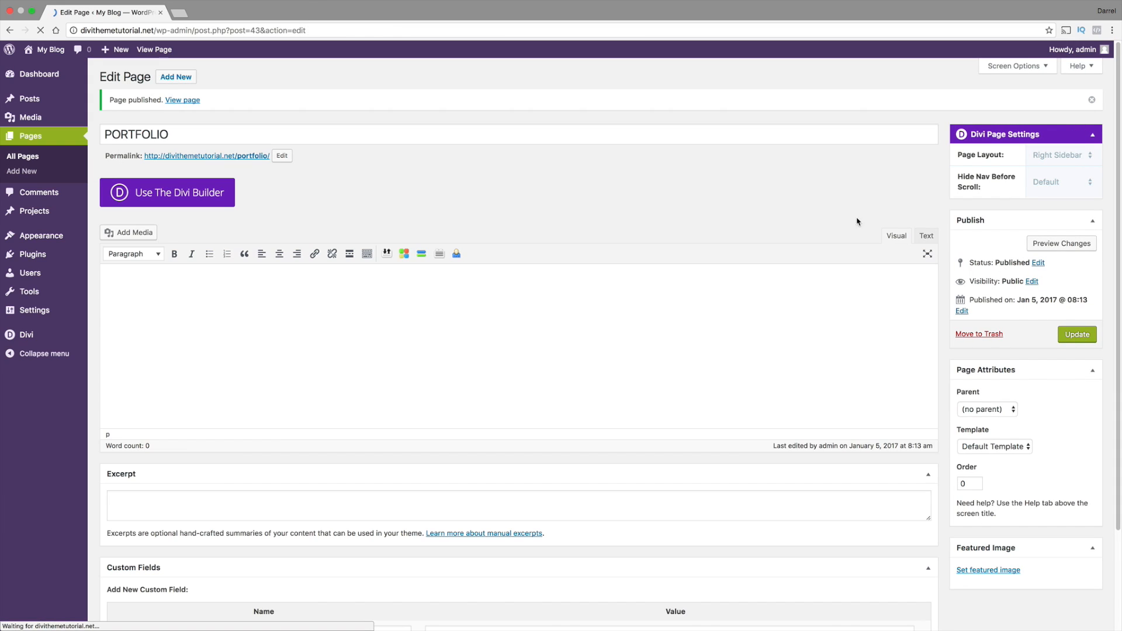
Add a new page titled CONTACT US and publish it
left_click(186, 77)
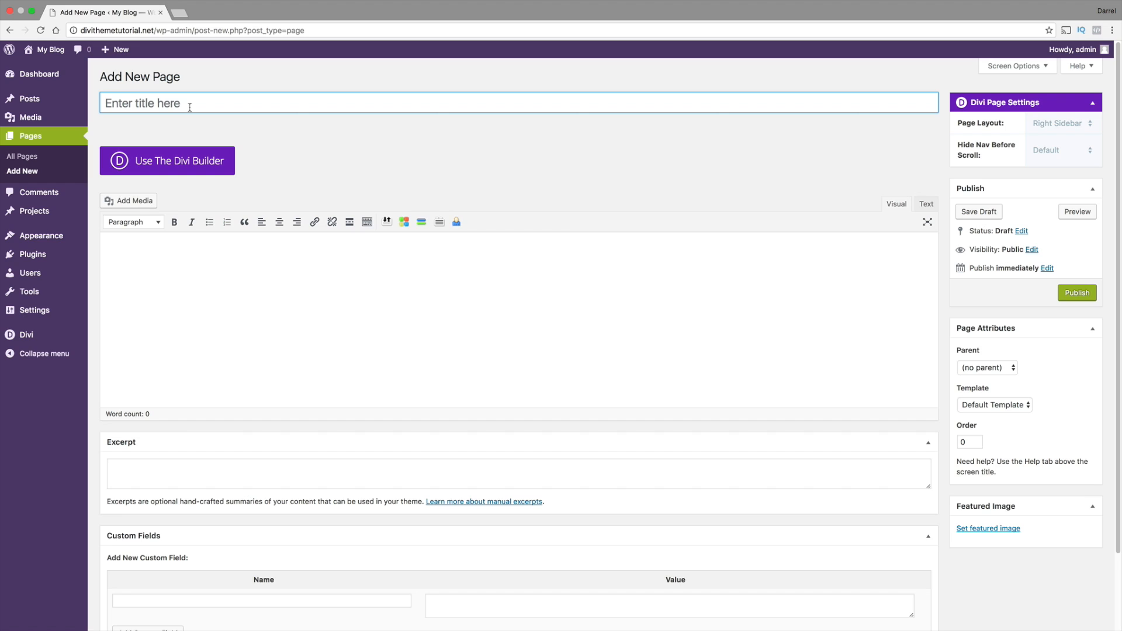
type("CONTACTRUS")
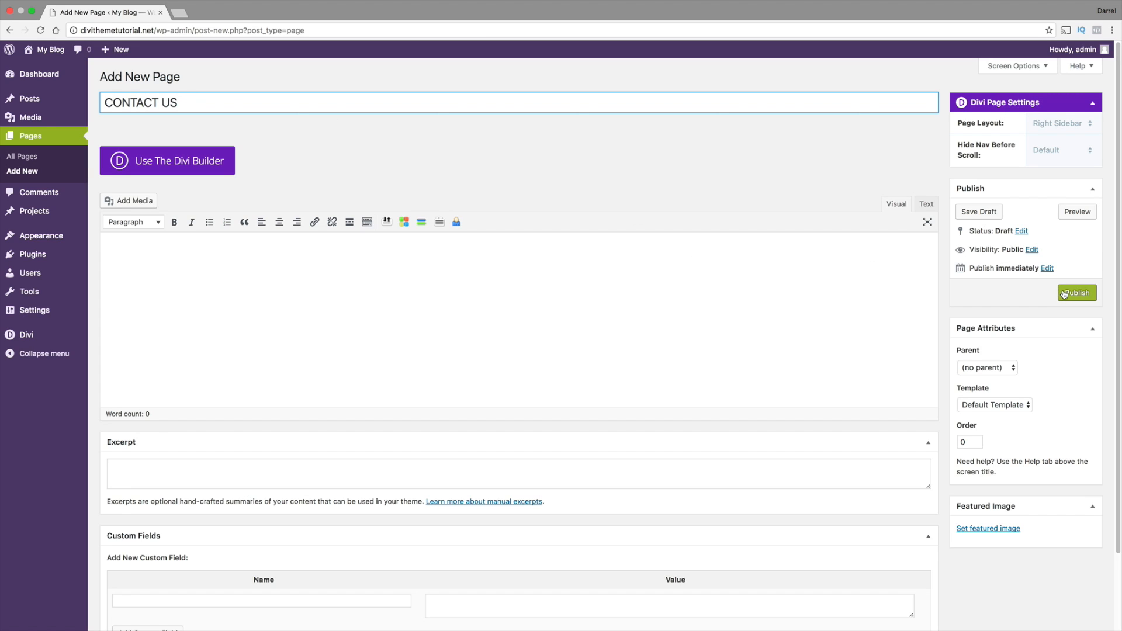
left_click(1064, 293)
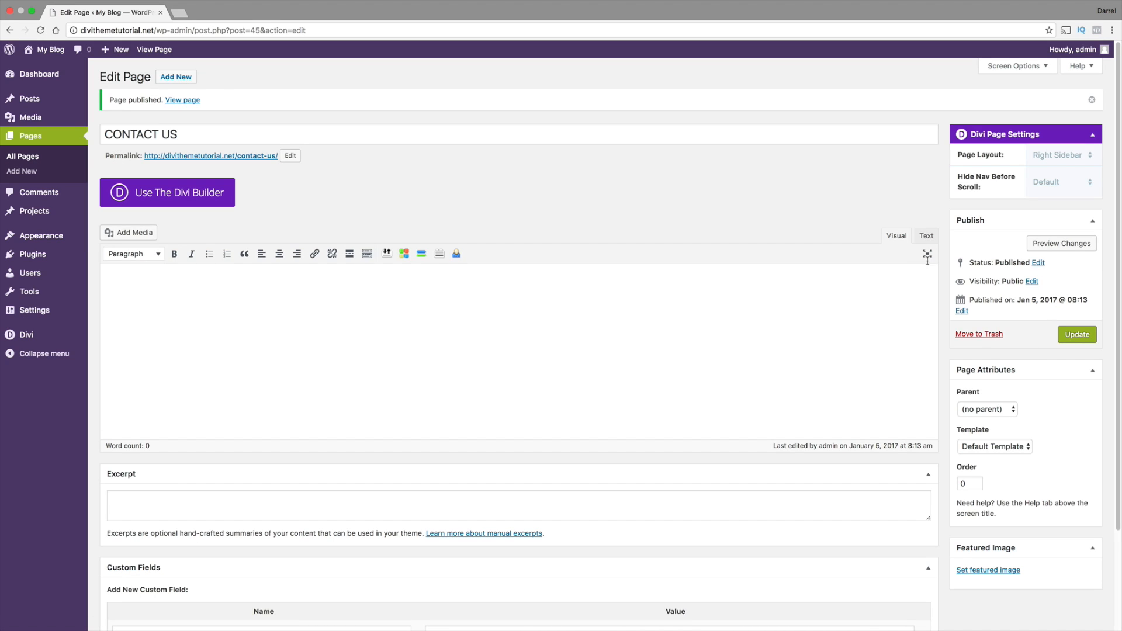
Open the site's navigation menu management and create a new menu named "Menu 1"
mouse_move(52, 235)
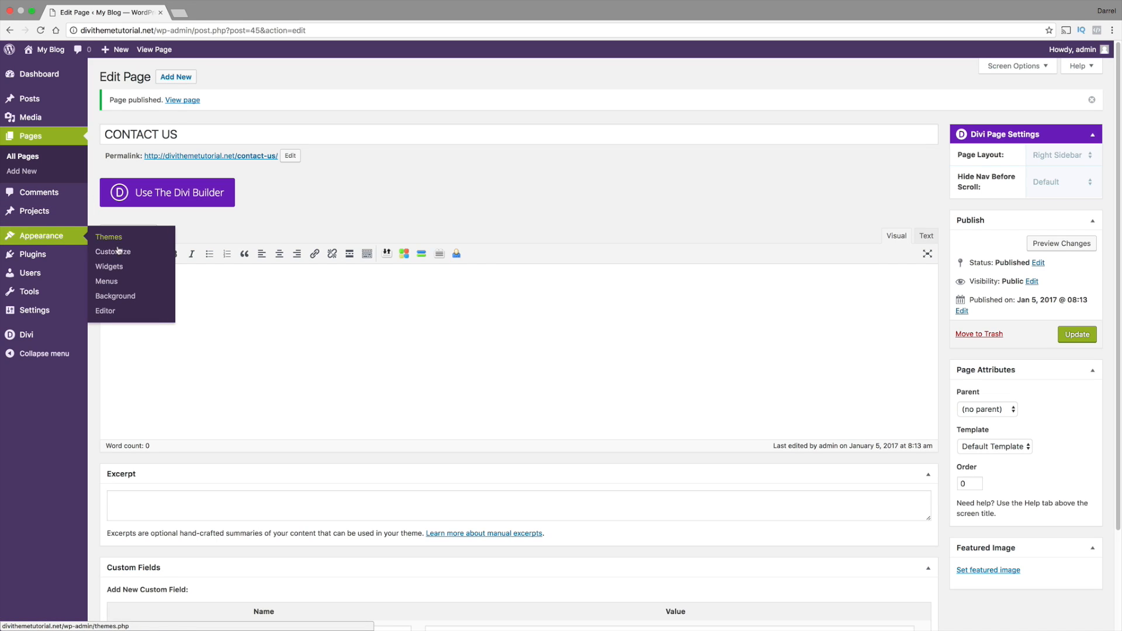
left_click(113, 283)
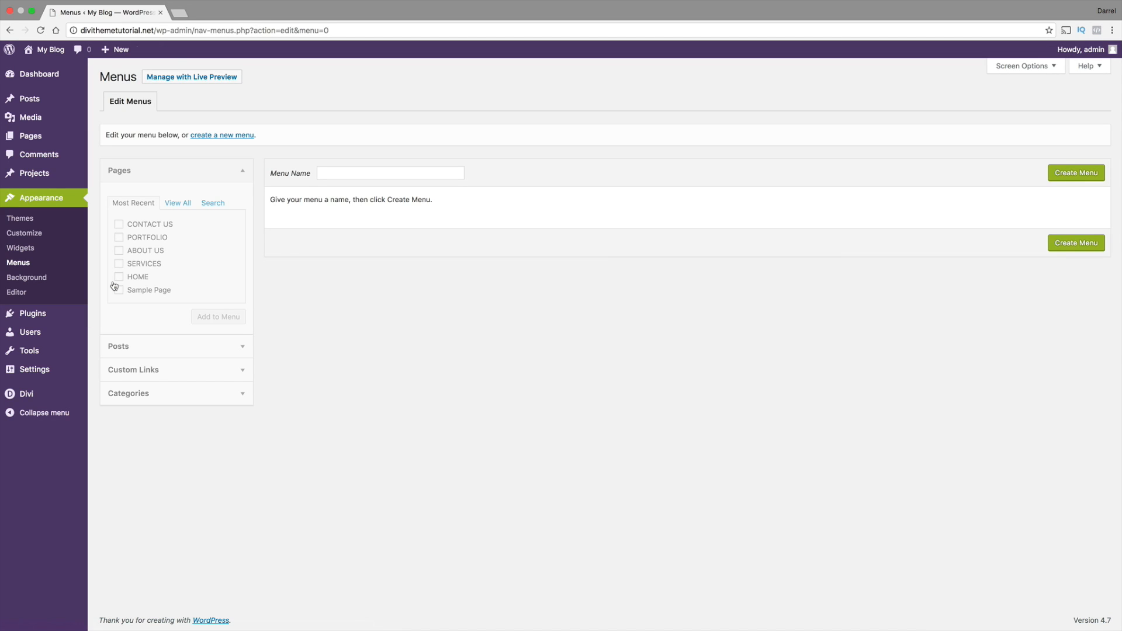
left_click(341, 175)
type("MENU ")
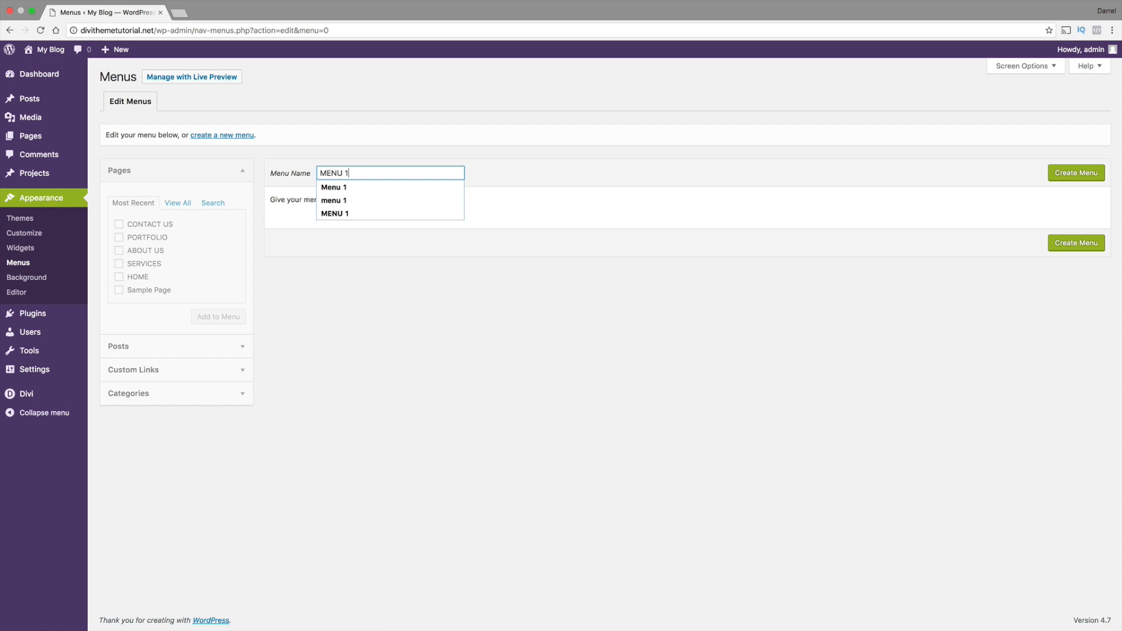
type("1")
left_click(341, 186)
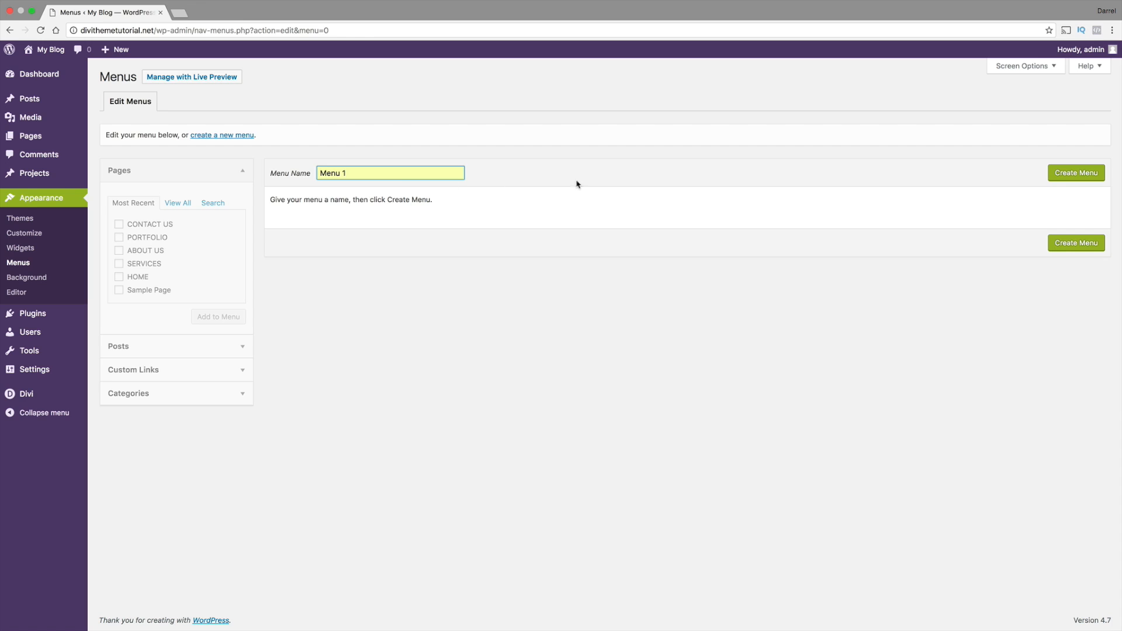
left_click(1065, 176)
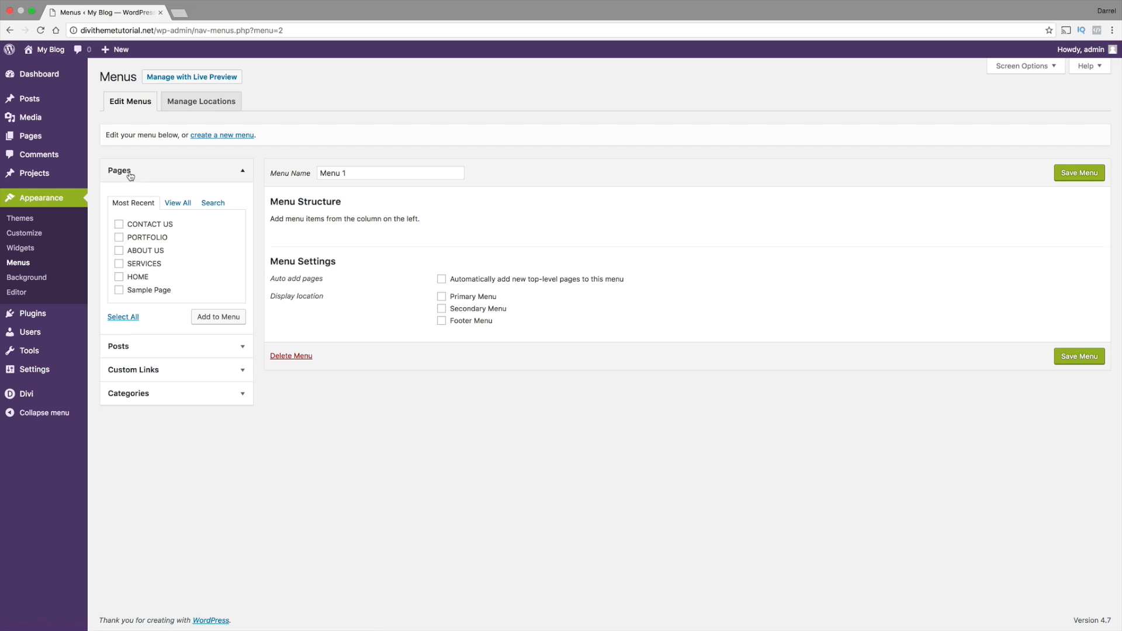
Add the ABOUT US, CONTACT US, HOME, PORTFOLIO and SERVICES pages to Menu 1
left_click(182, 203)
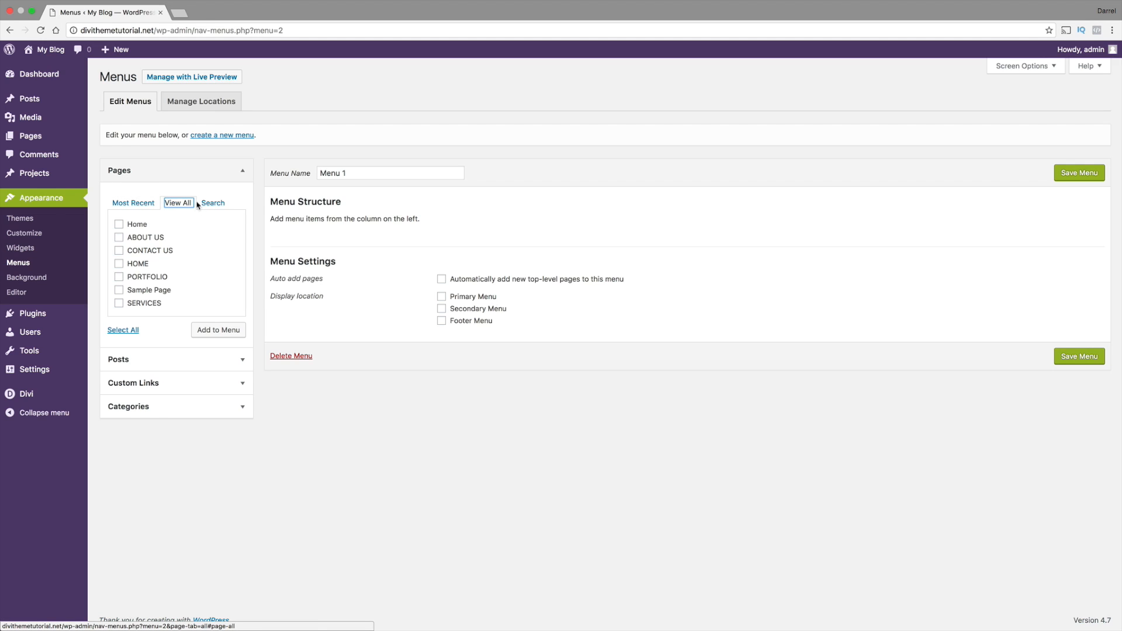
left_click(119, 237)
left_click(118, 250)
left_click(119, 264)
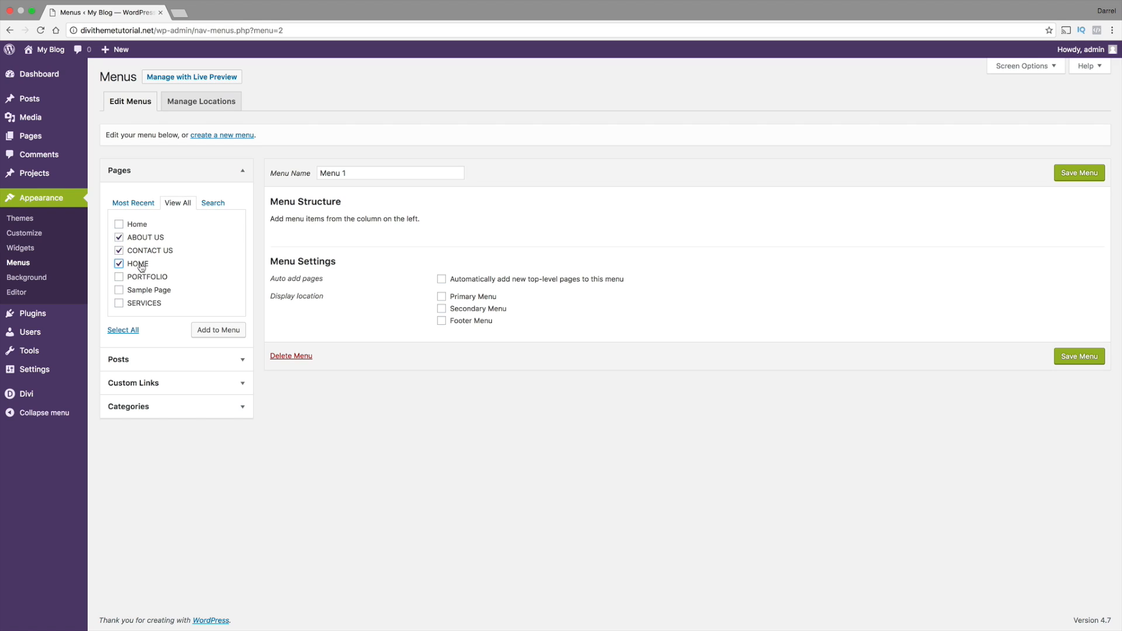
left_click(119, 278)
left_click(118, 303)
left_click(208, 332)
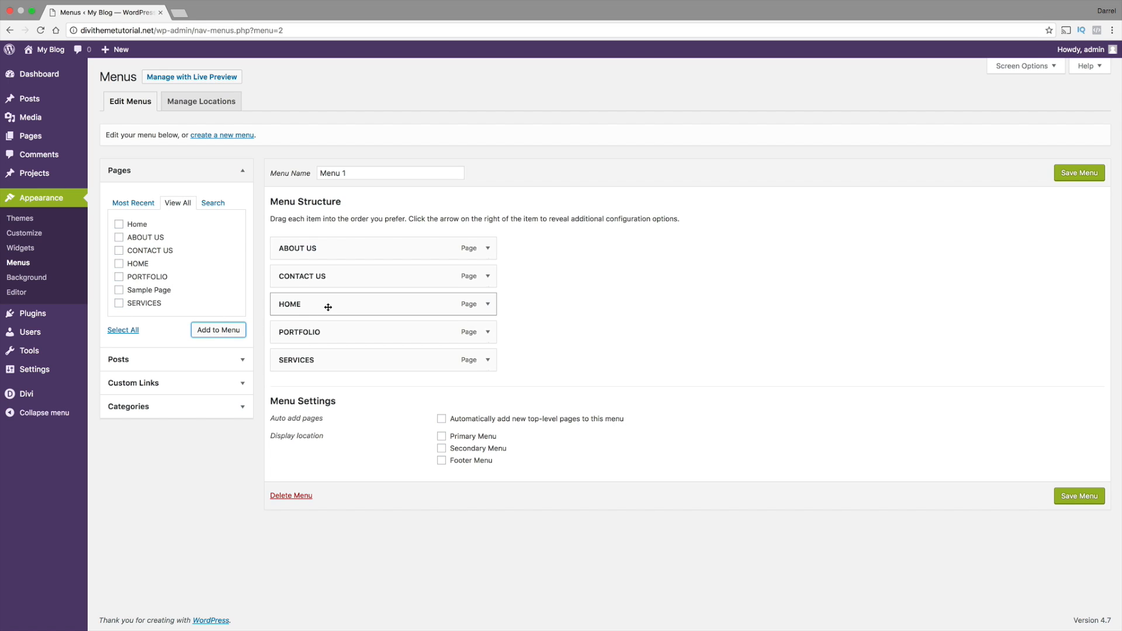
Order the items as HOME, ABOUT US, SERVICES, PORTFOLIO, CONTACT US, and save Menu 1 with Primary Menu as its display location
left_click_drag(328, 307, 321, 248)
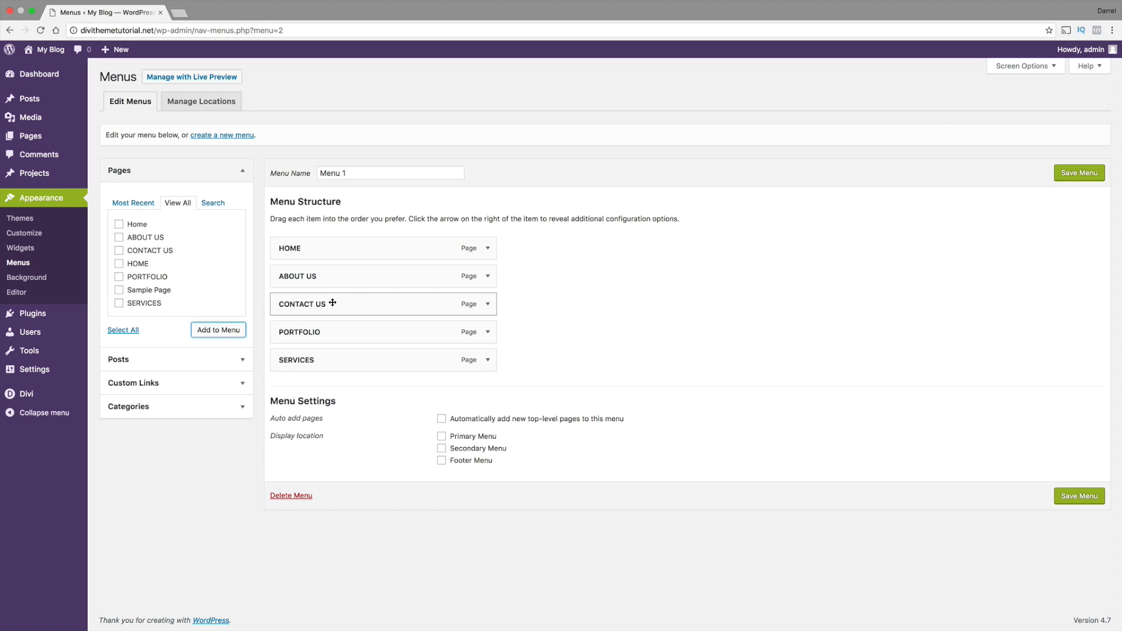
left_click_drag(332, 302, 329, 361)
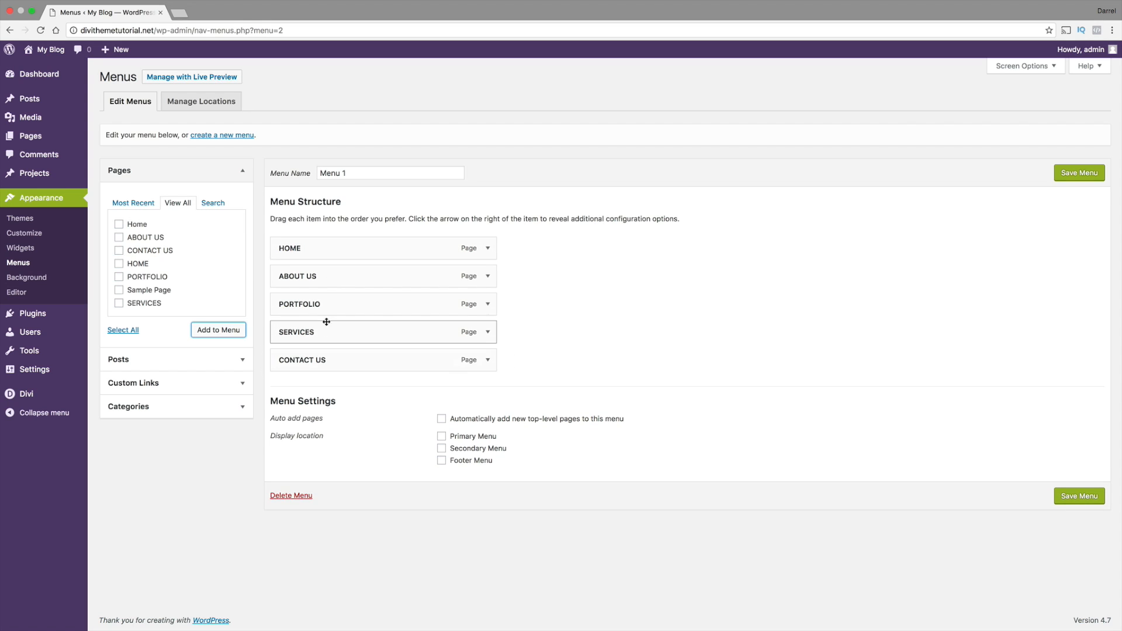
left_click_drag(326, 322, 325, 306)
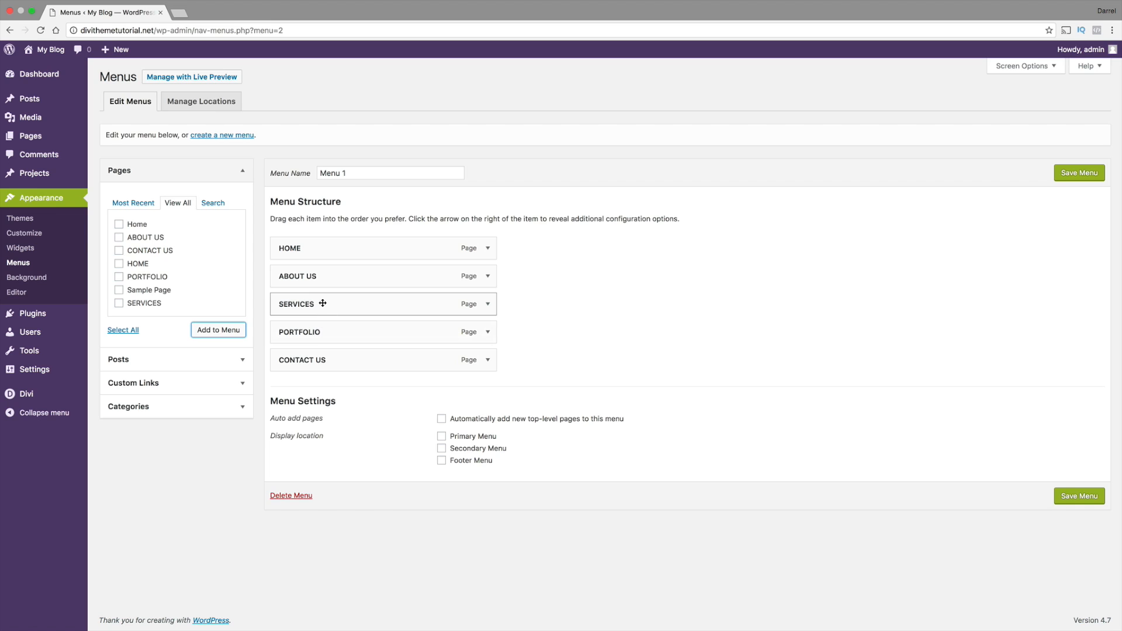
left_click(441, 436)
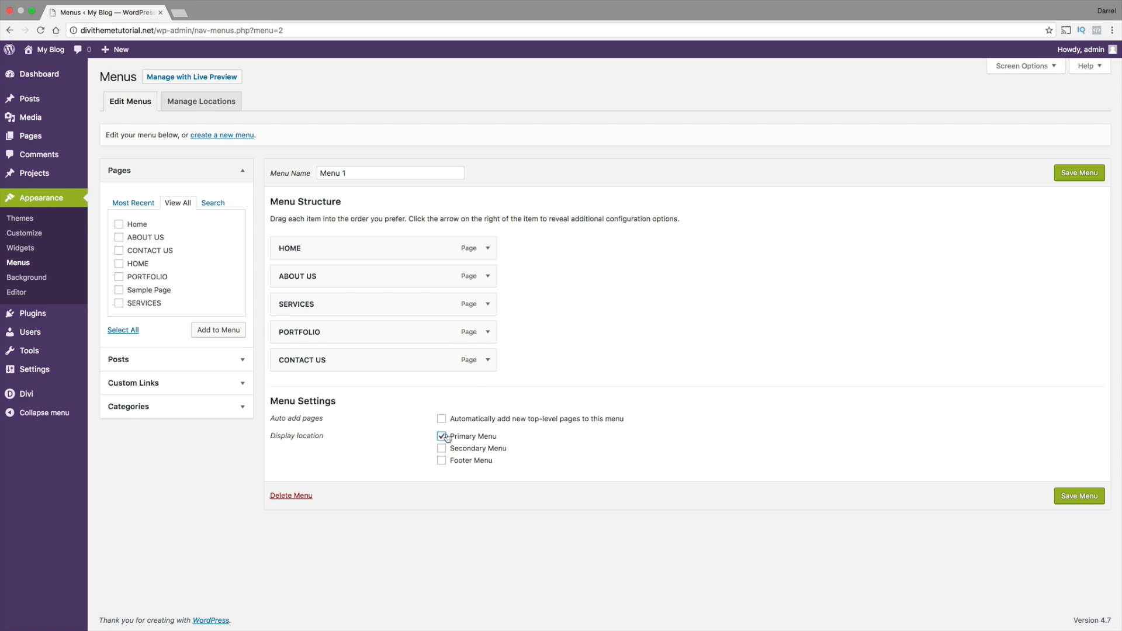
left_click(1076, 173)
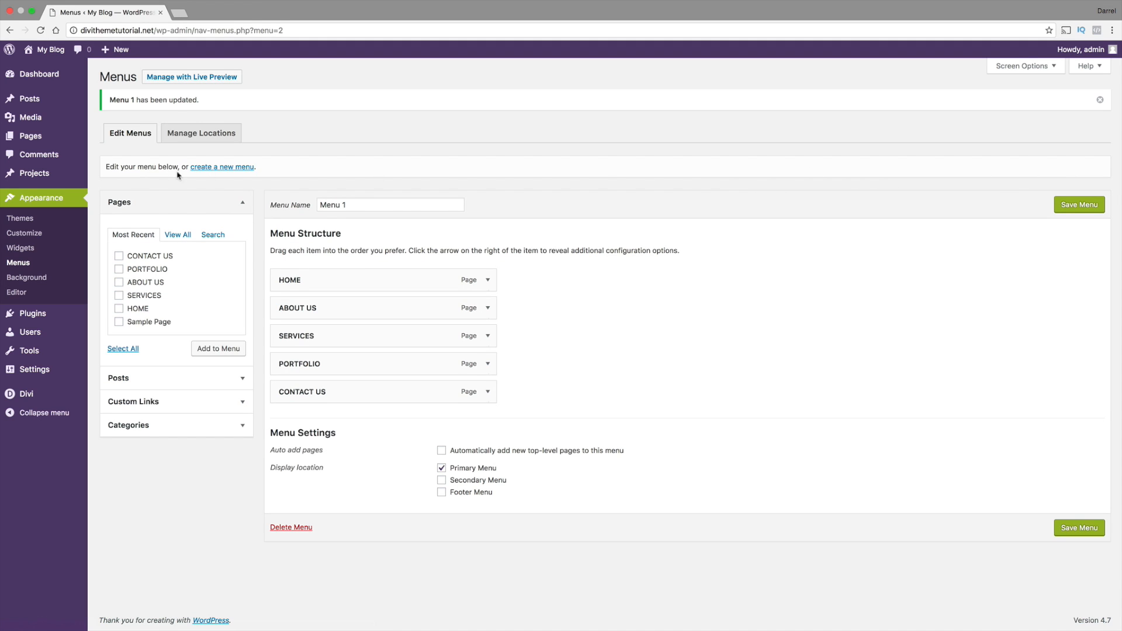
Visit the live site and open its HOME page through the site navigation
left_click(61, 70)
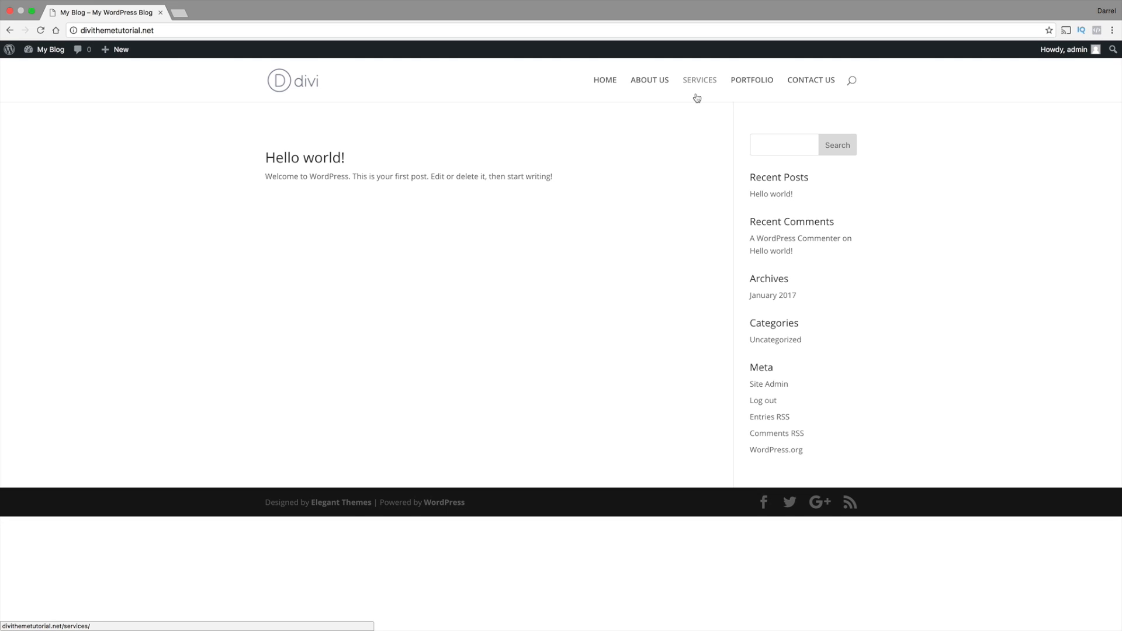
left_click(599, 84)
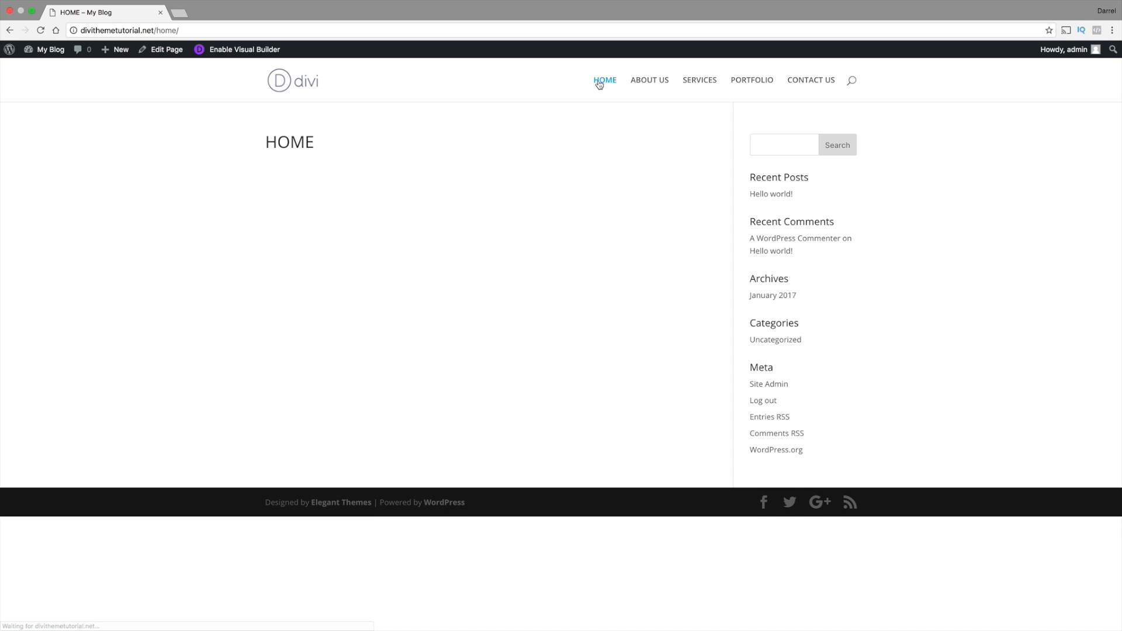
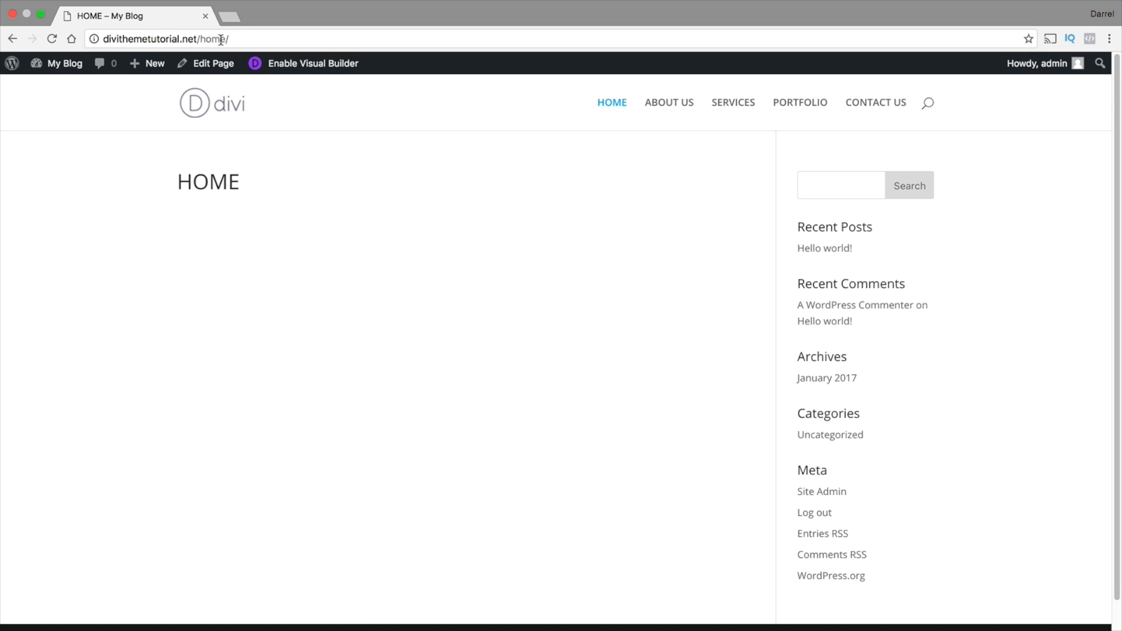
Return to the site's admin dashboard and open the site customizer
mouse_move(201, 39)
left_mouse_down()
mouse_move(79, 39)
mouse_move(179, 39)
left_mouse_up()
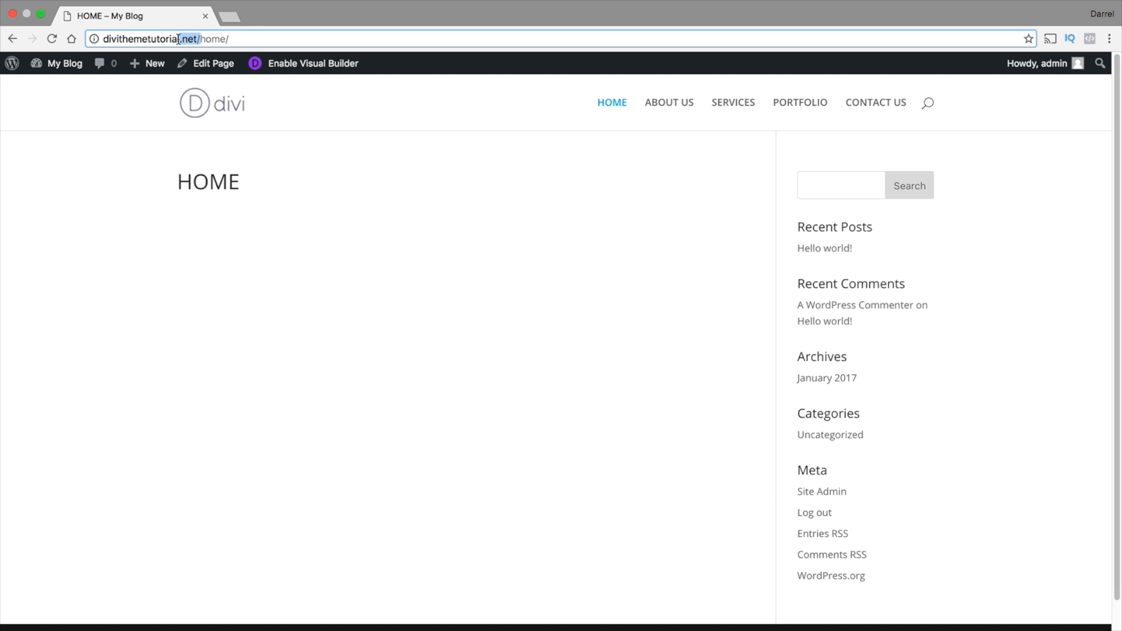
left_click(87, 216)
mouse_move(66, 69)
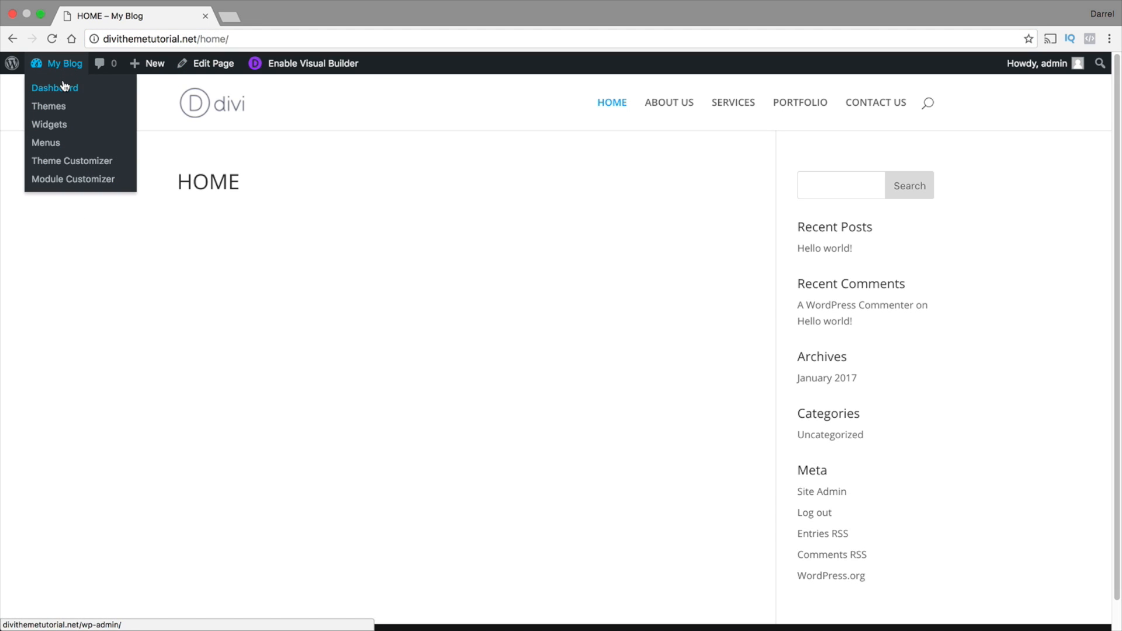
left_click(65, 86)
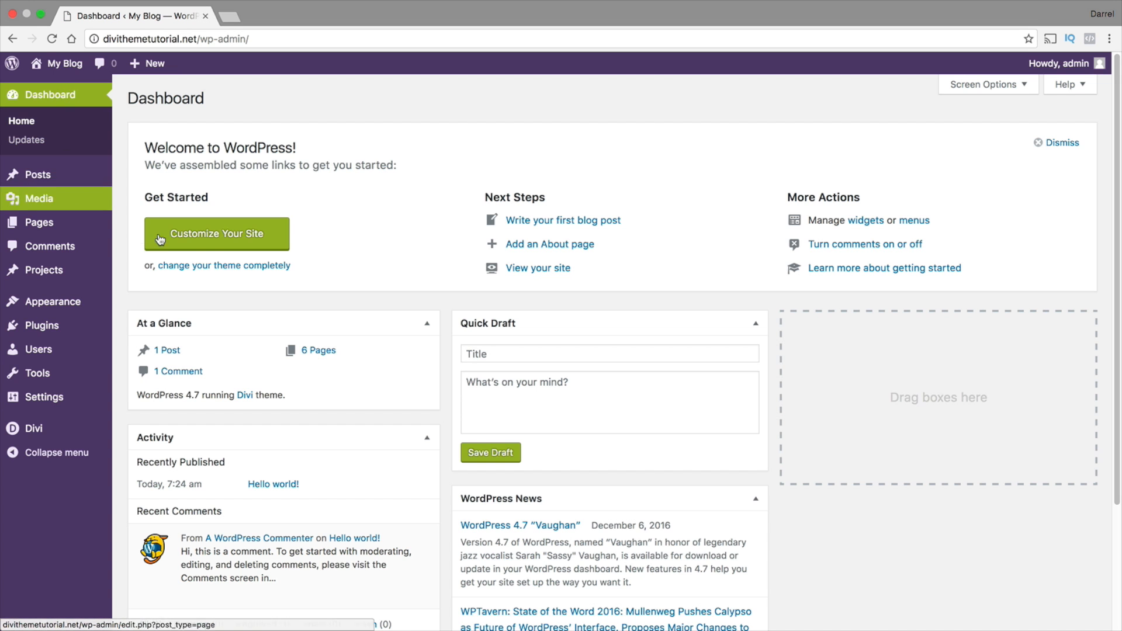
left_click(257, 235)
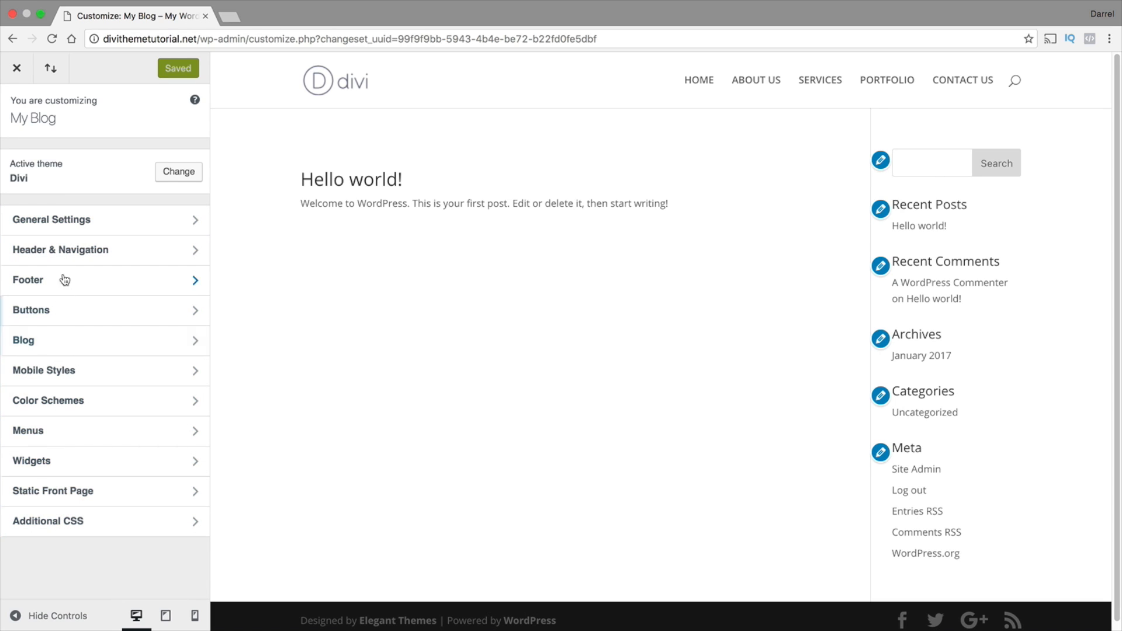
Set the front page to display the static page HOME, publish the change and close the customizer
left_click(67, 493)
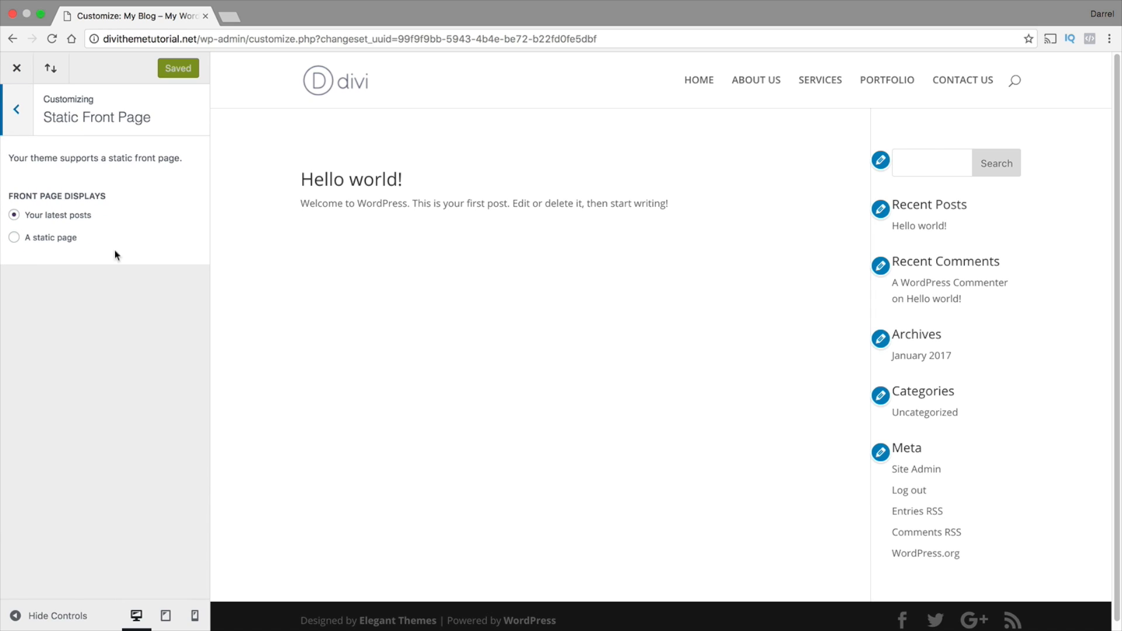
left_click(31, 237)
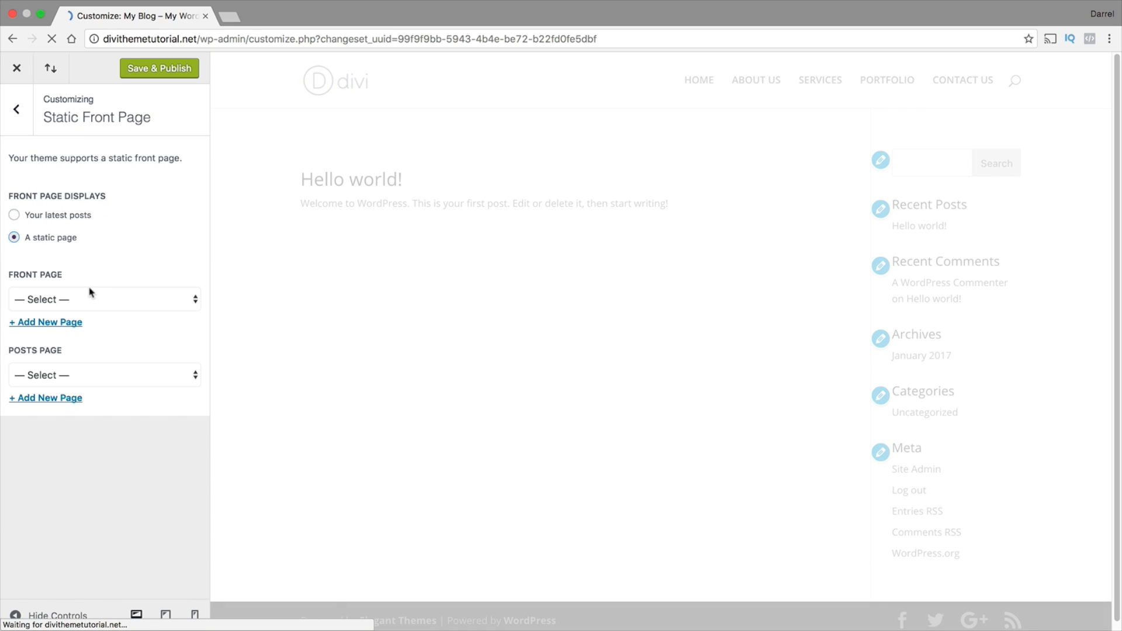
left_click(58, 297)
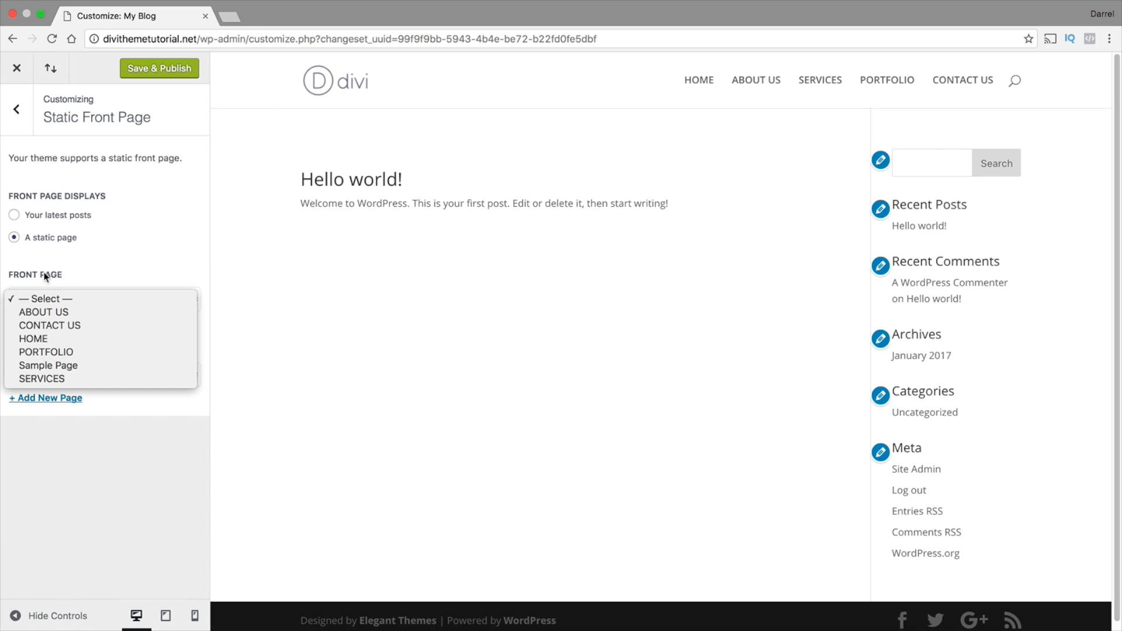
left_click(44, 335)
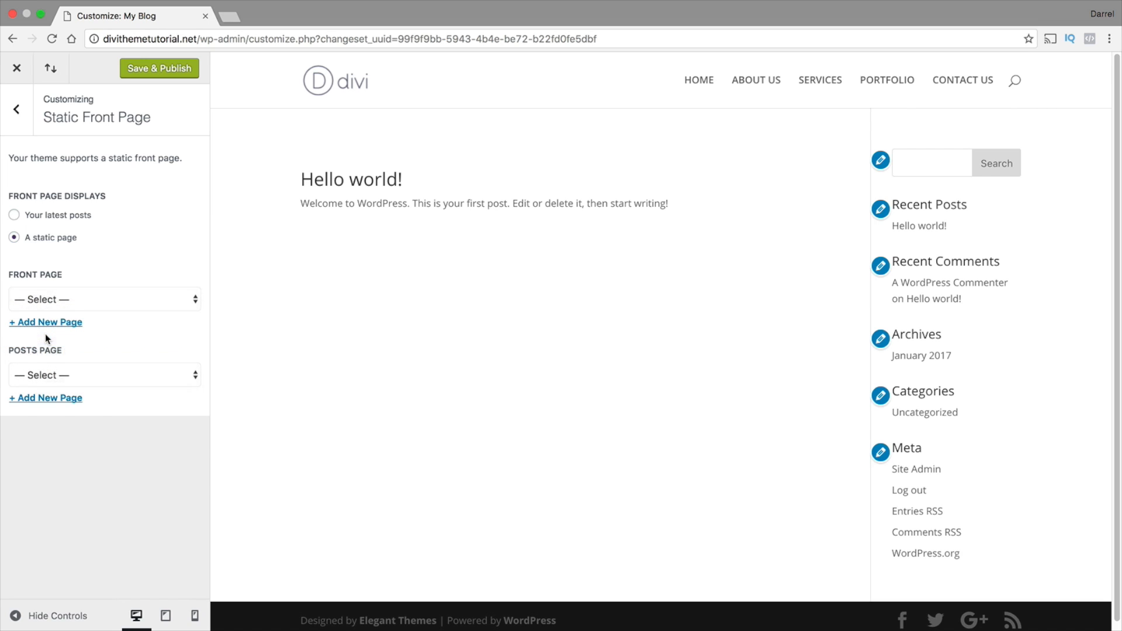
left_click(173, 69)
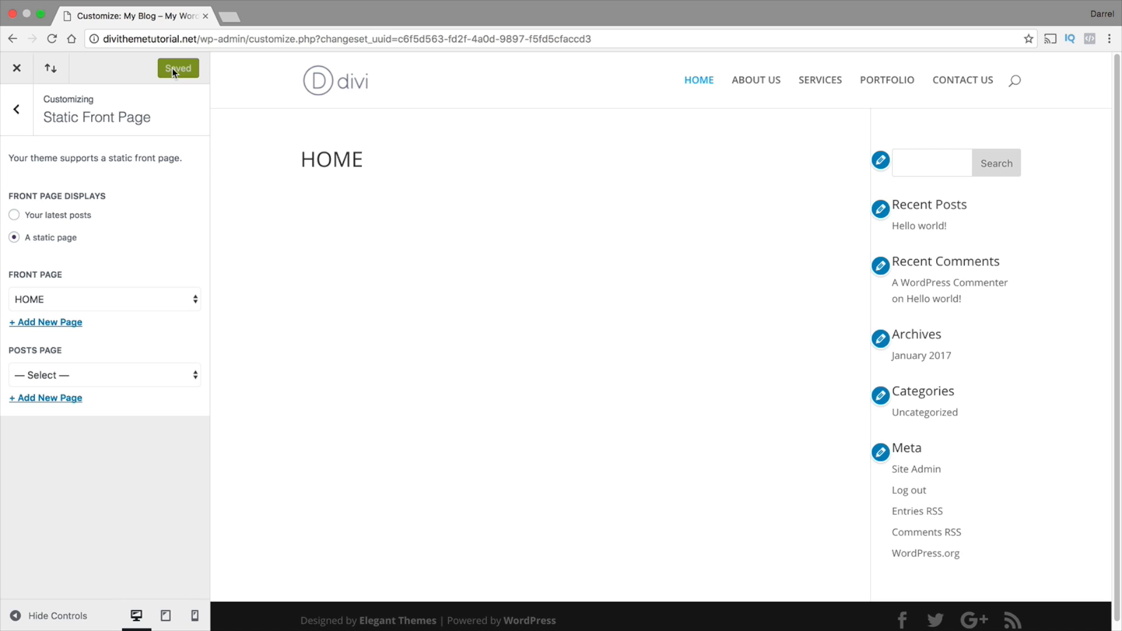
left_click(17, 69)
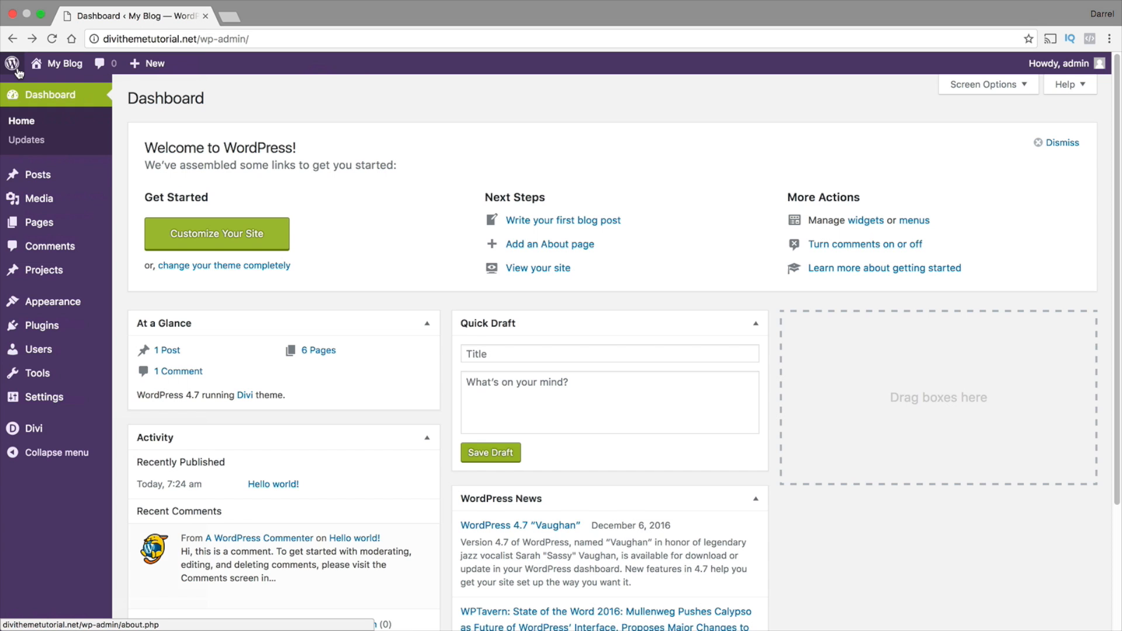
Visit the live site and check the address at which the front page loads
mouse_move(62, 64)
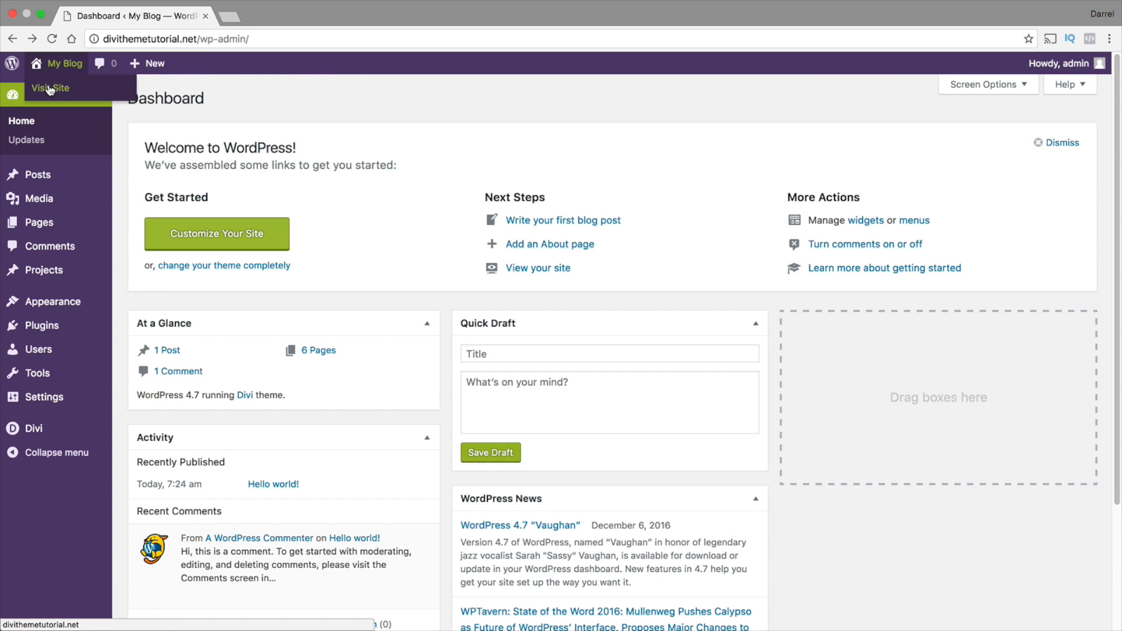
left_click(50, 89)
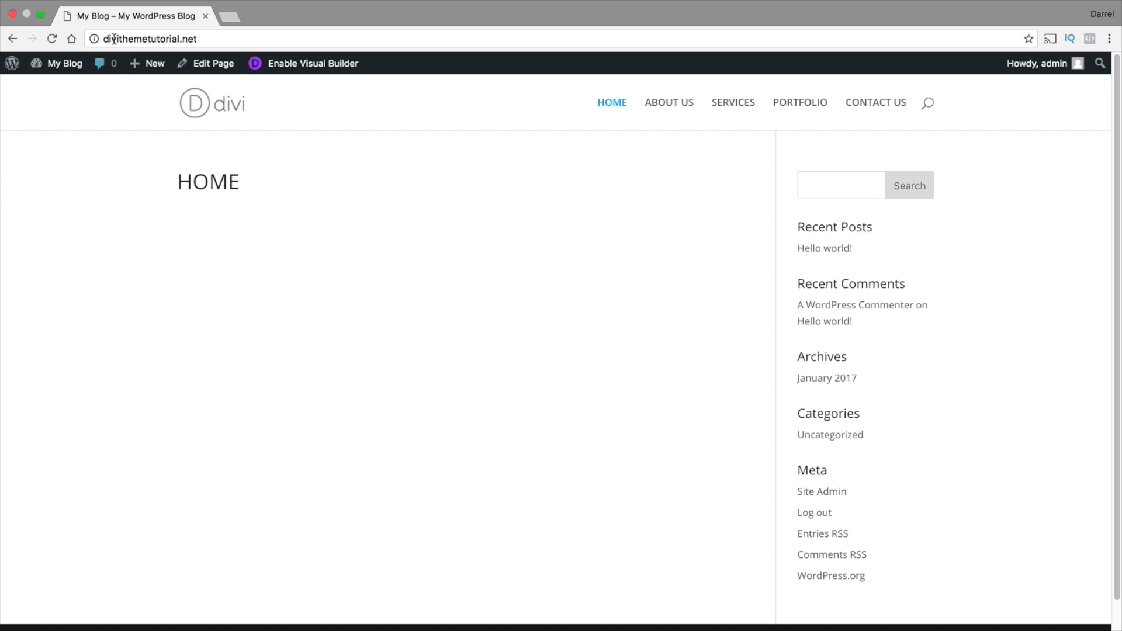
left_click_drag(206, 39, 87, 41)
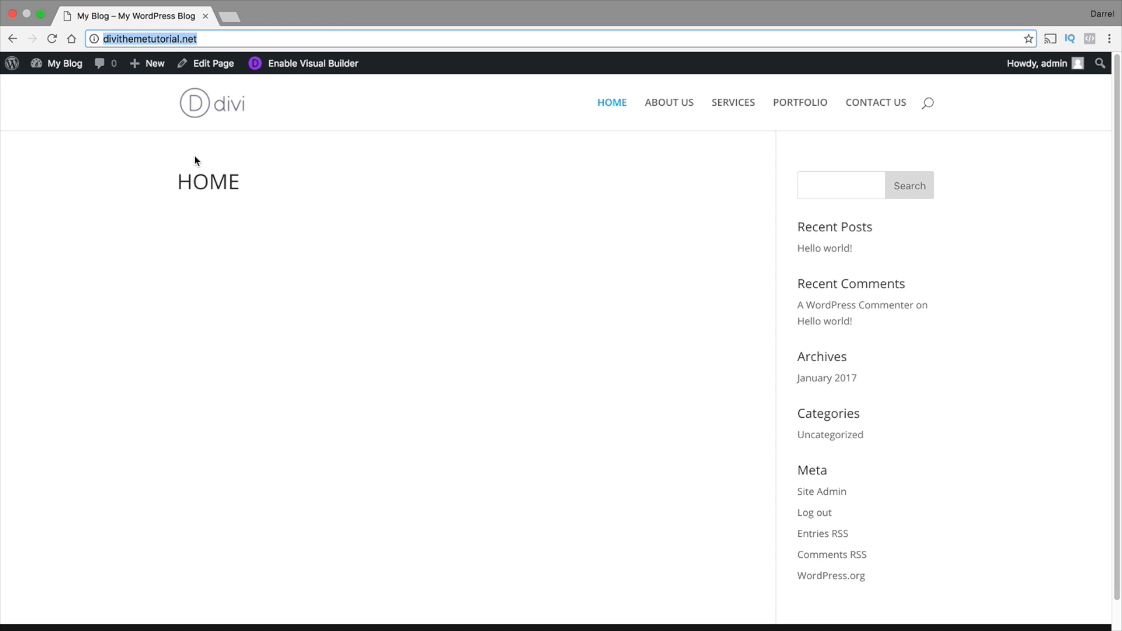
Open unsplash.com in a new tab and browse the free photos on its homepage
left_click(226, 15)
type("unsplash.com")
key("Return")
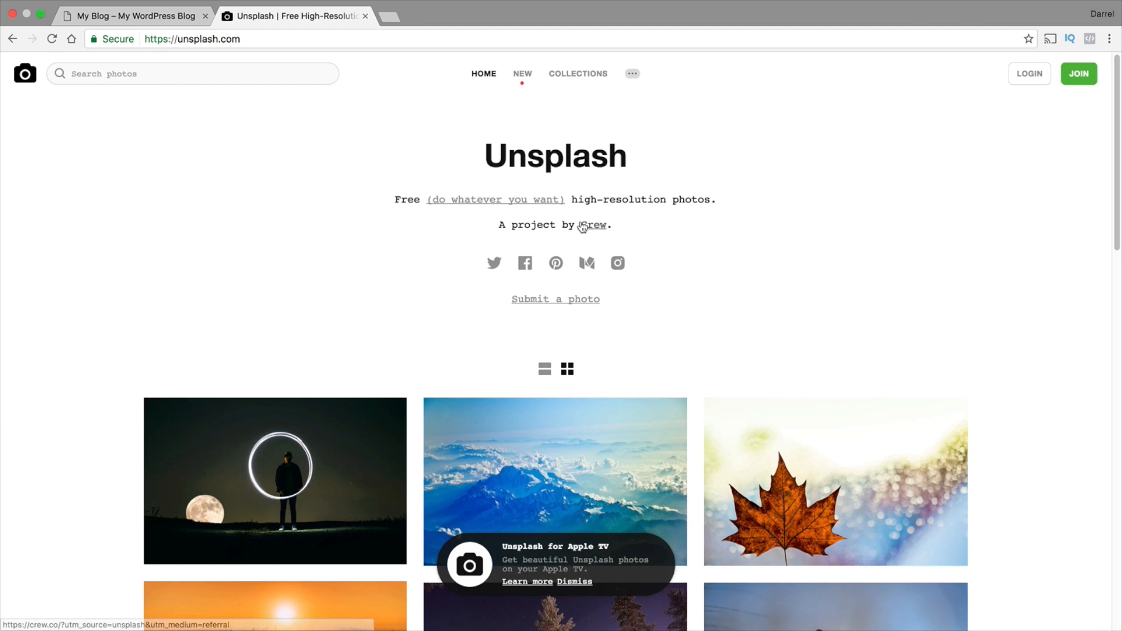
scroll(802, 293, "down", 7)
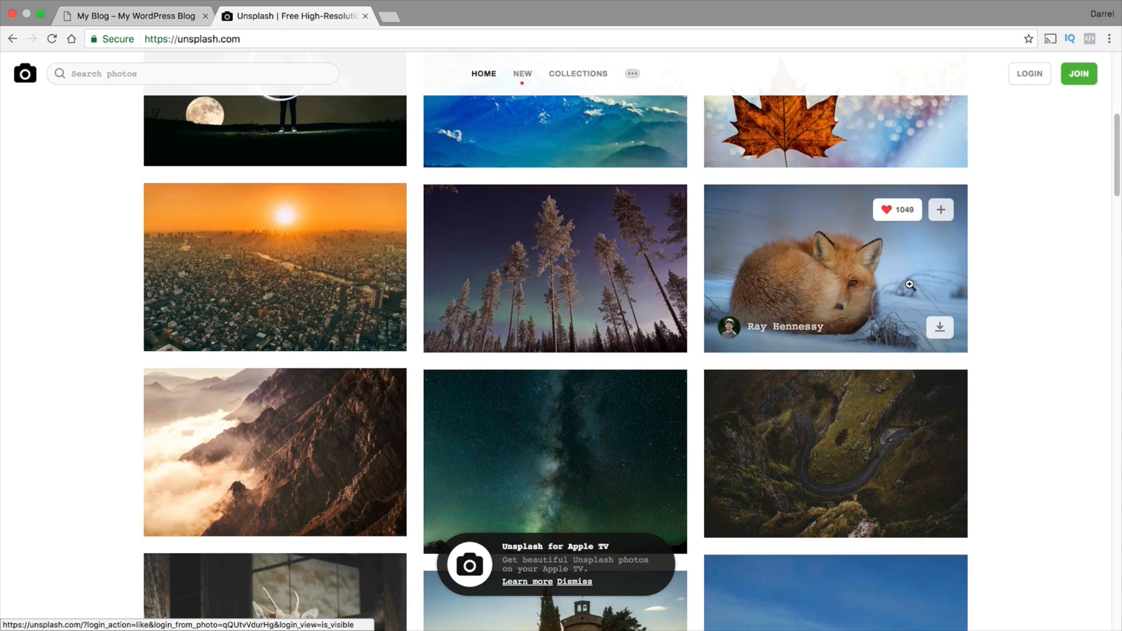
scroll(910, 285, "down", 4)
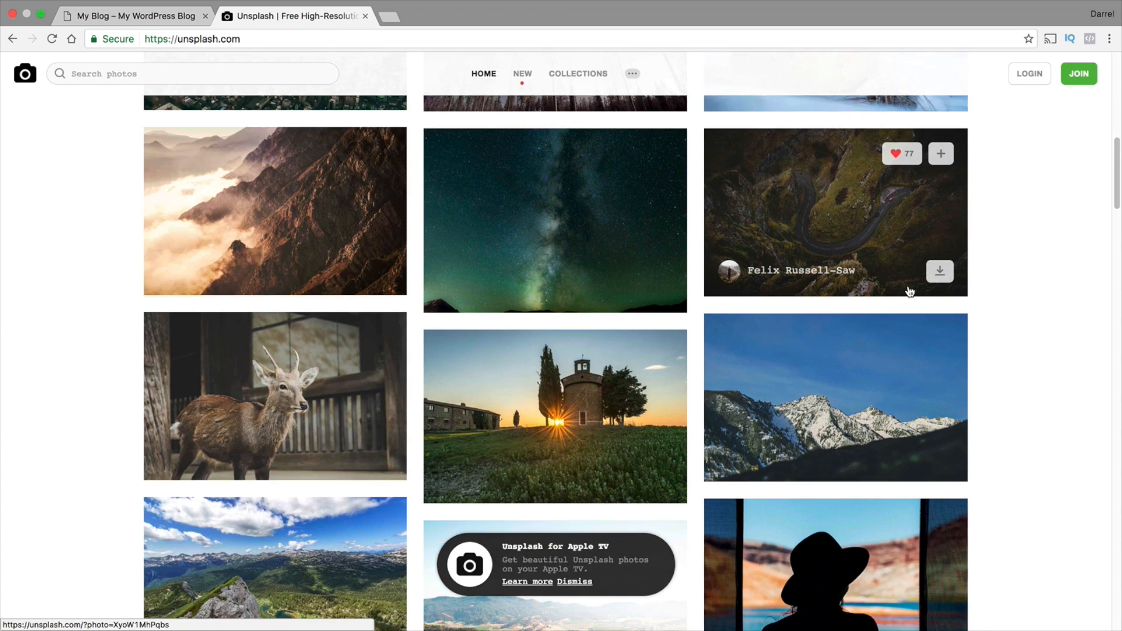
scroll(910, 291, "down", 6)
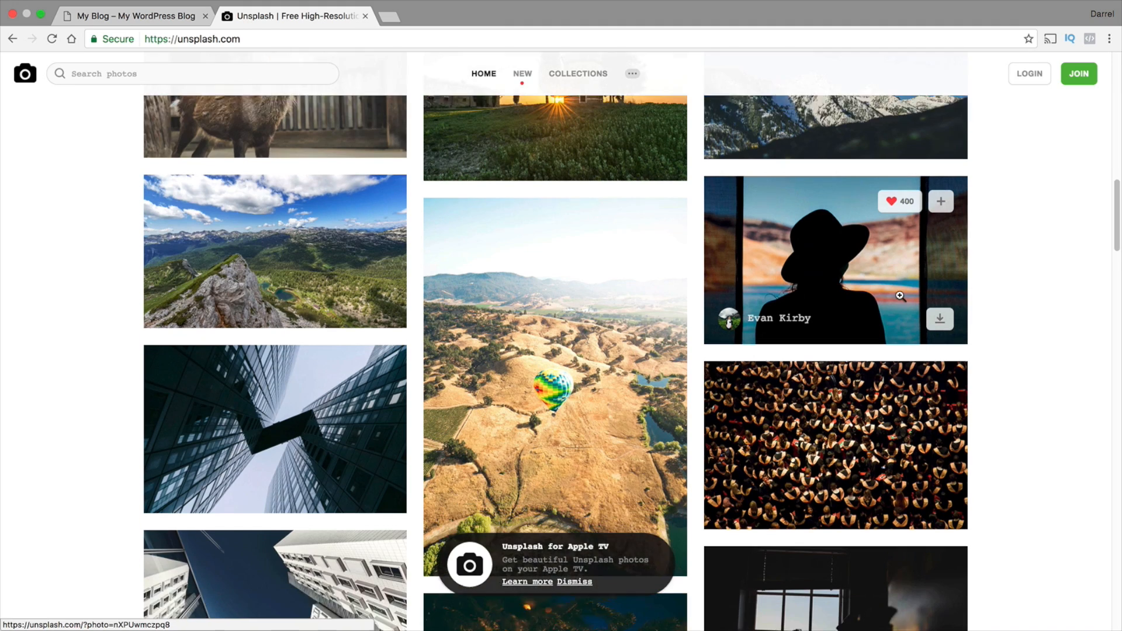
scroll(900, 296, "down", 9)
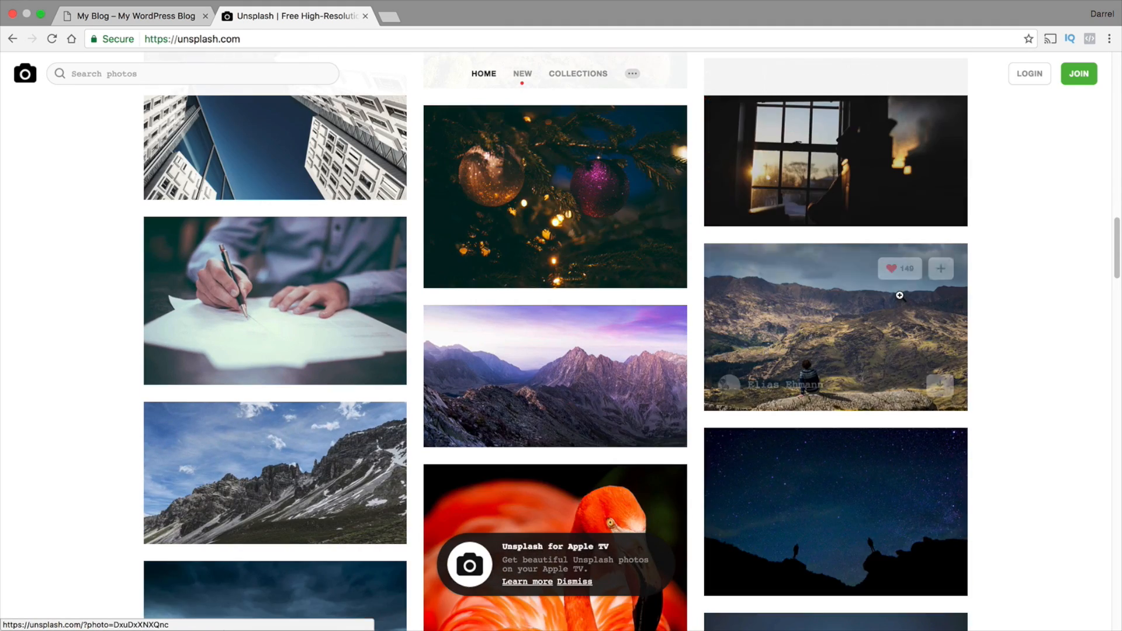
scroll(900, 296, "down", 7)
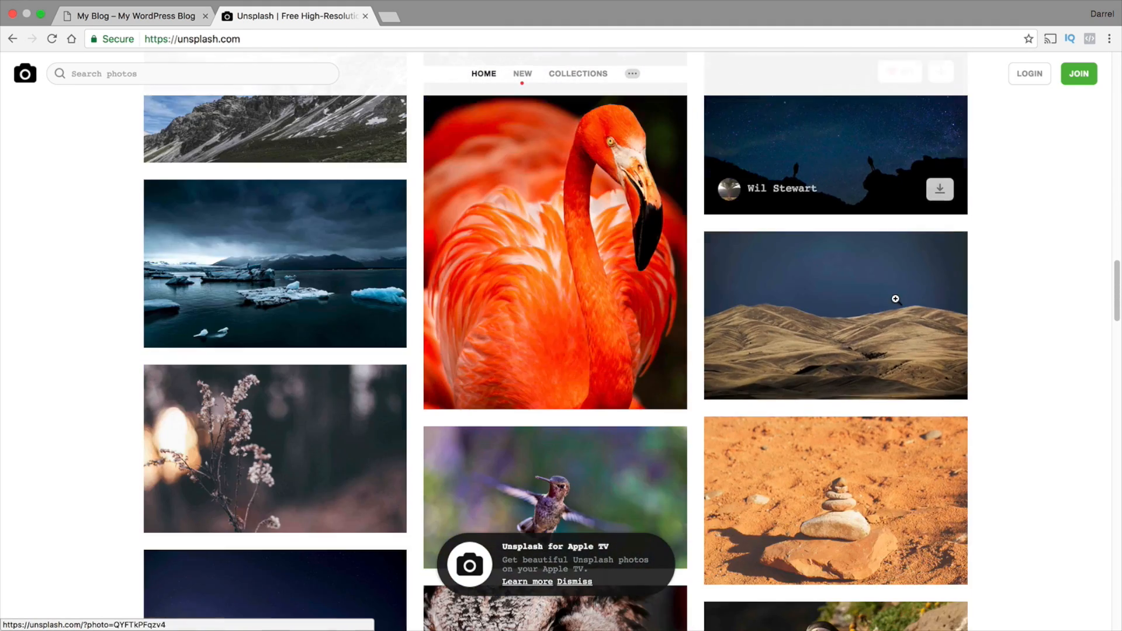
scroll(896, 300, "down", 5)
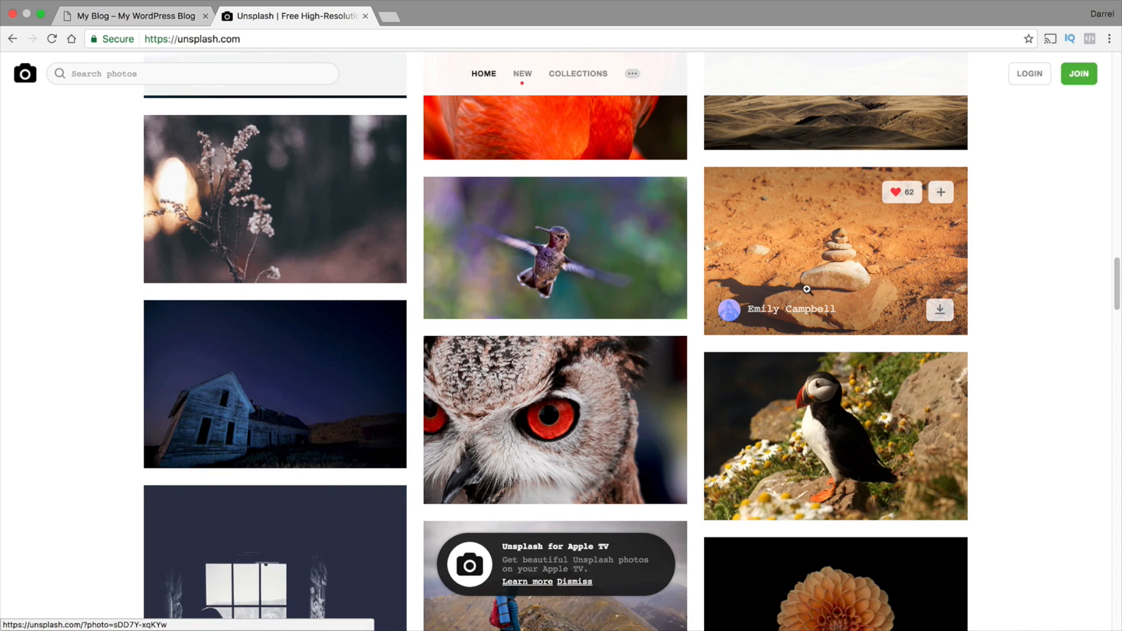
Search Unsplash for "night sky", browse the photos and close the tab to return to the site
scroll(806, 290, "up", 6)
left_click(191, 75)
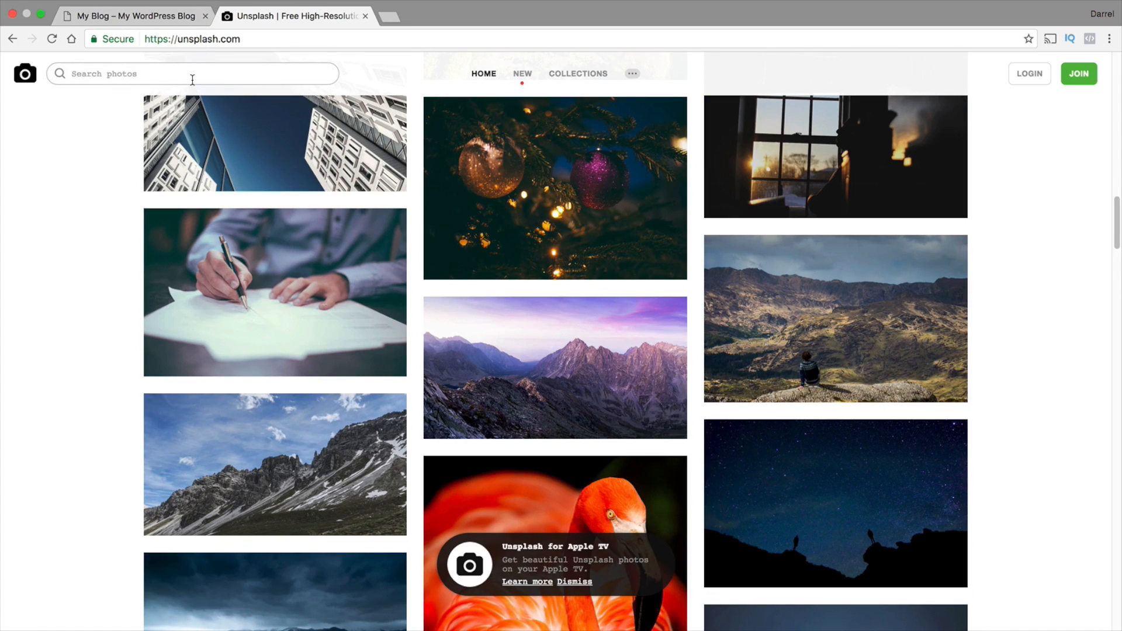
type("night sky")
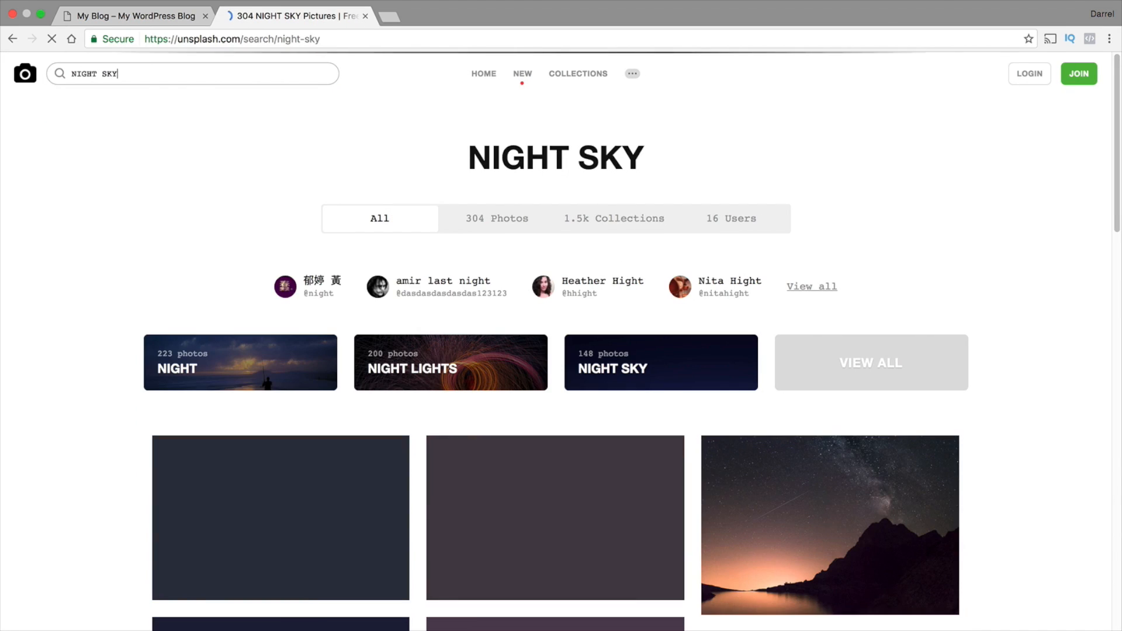
scroll(288, 231, "down", 2)
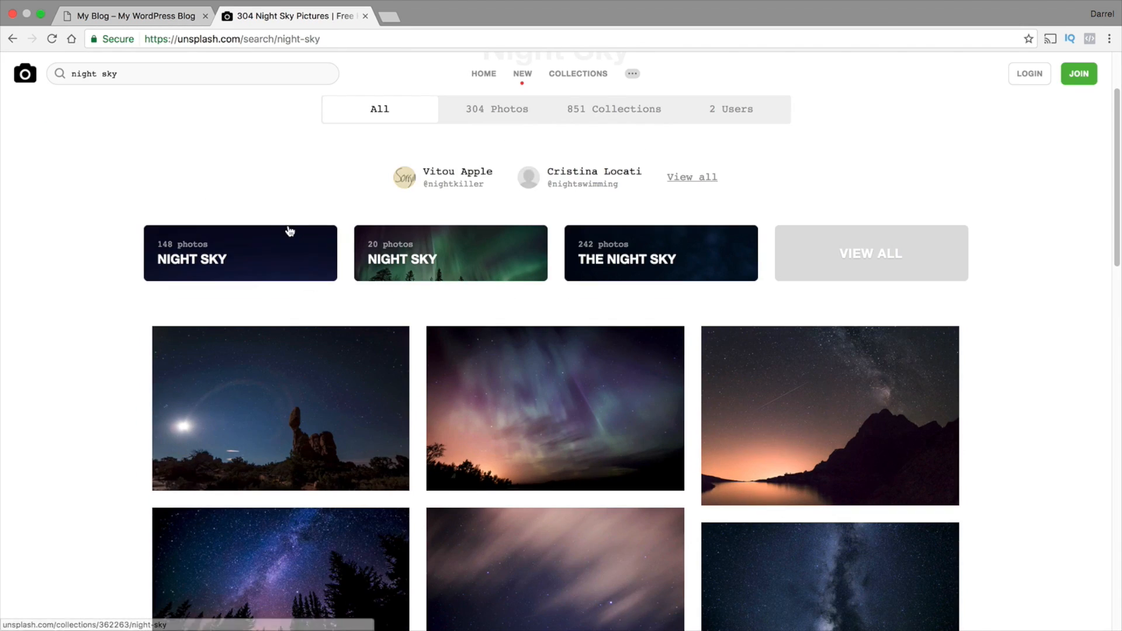
scroll(80, 240, "down", 10)
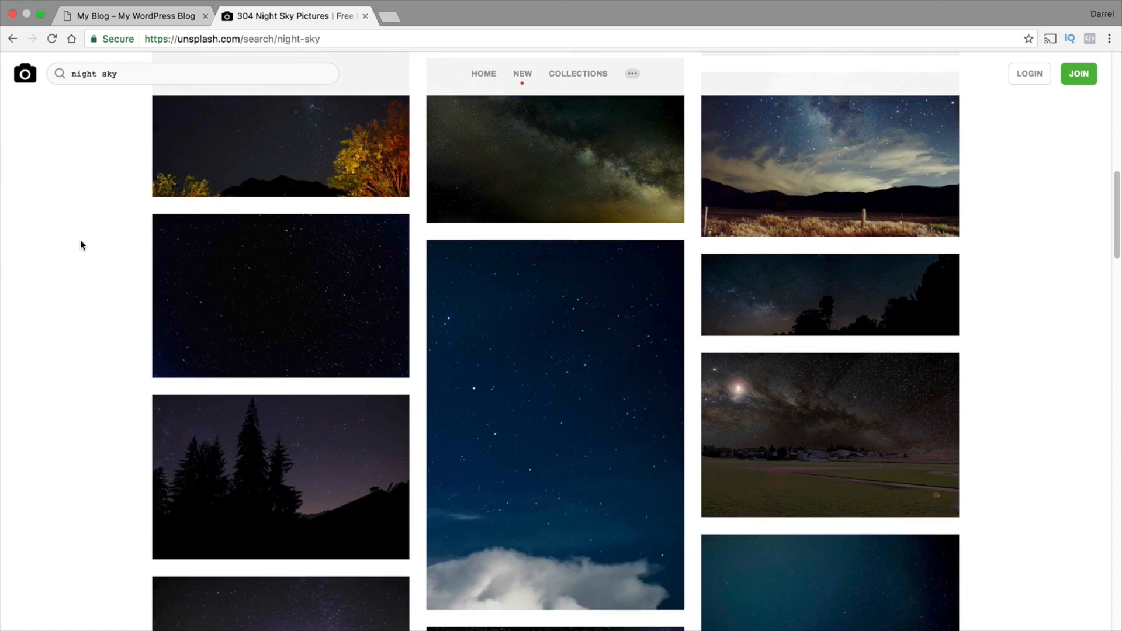
scroll(80, 245, "down", 15)
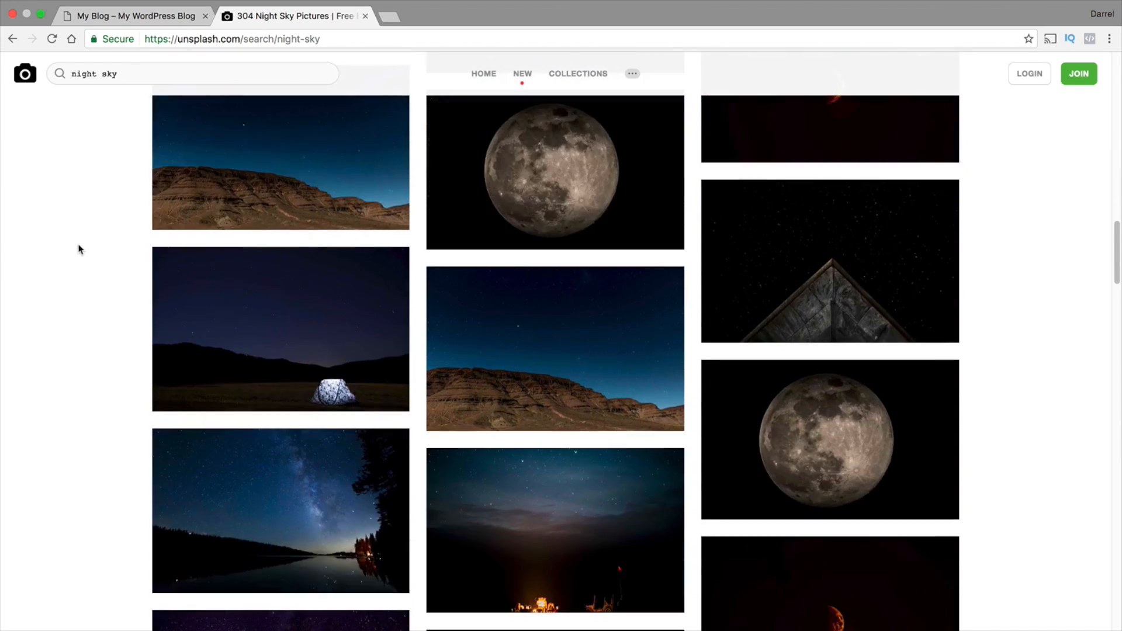
scroll(79, 249, "down", 7)
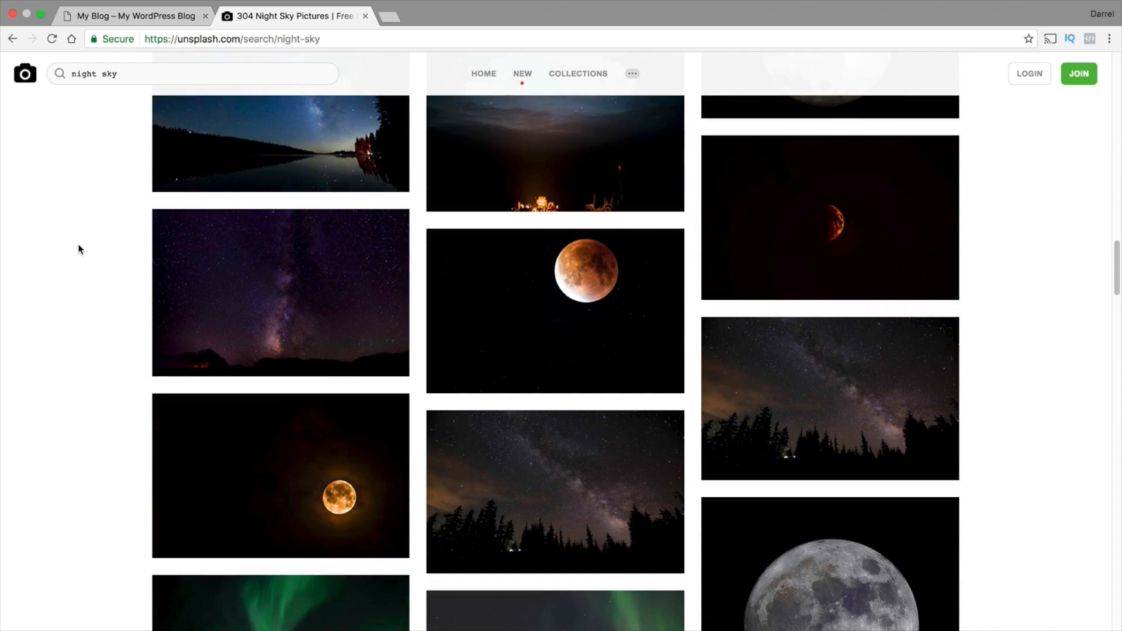
scroll(76, 245, "down", 15)
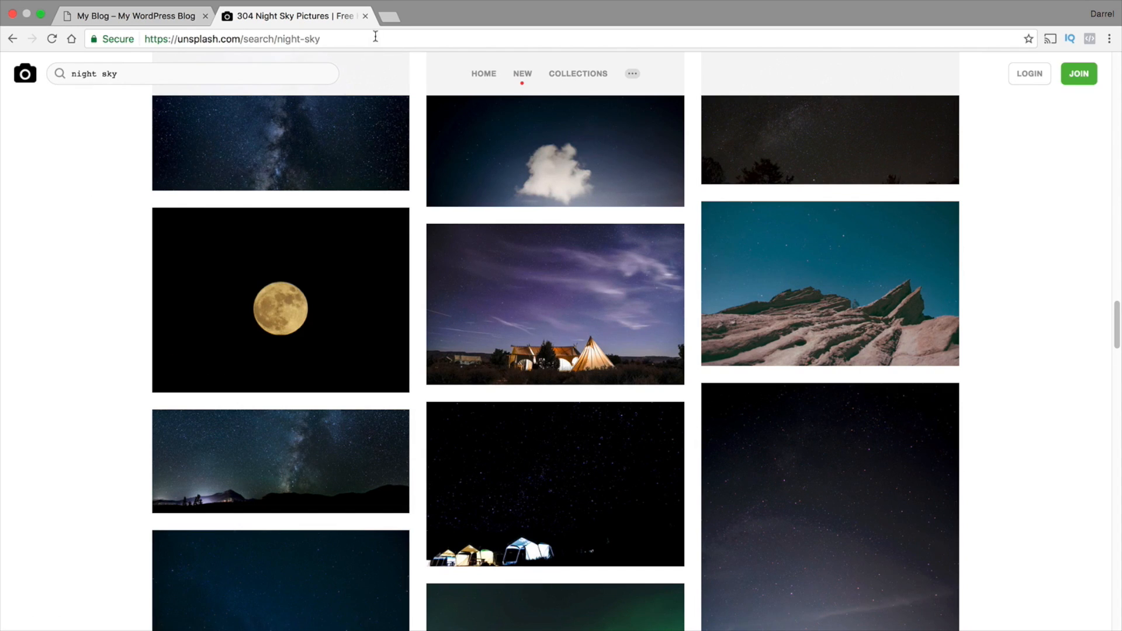
left_click(365, 16)
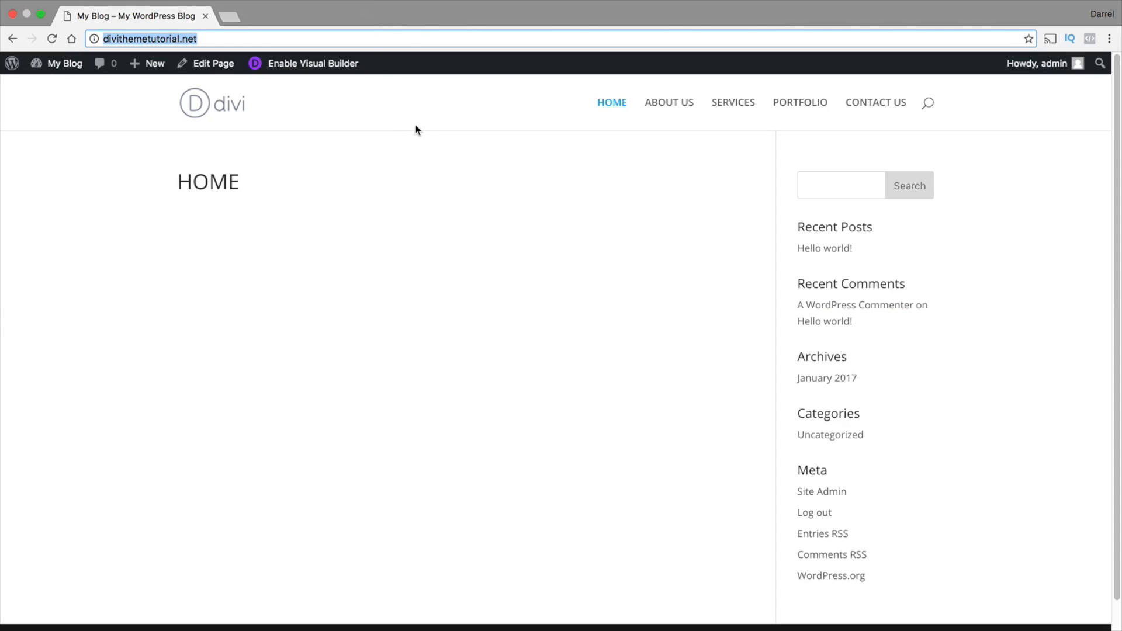
Enable the Visual Builder on the HOME page and increase the bottom spacing of the section and its row
left_click(320, 71)
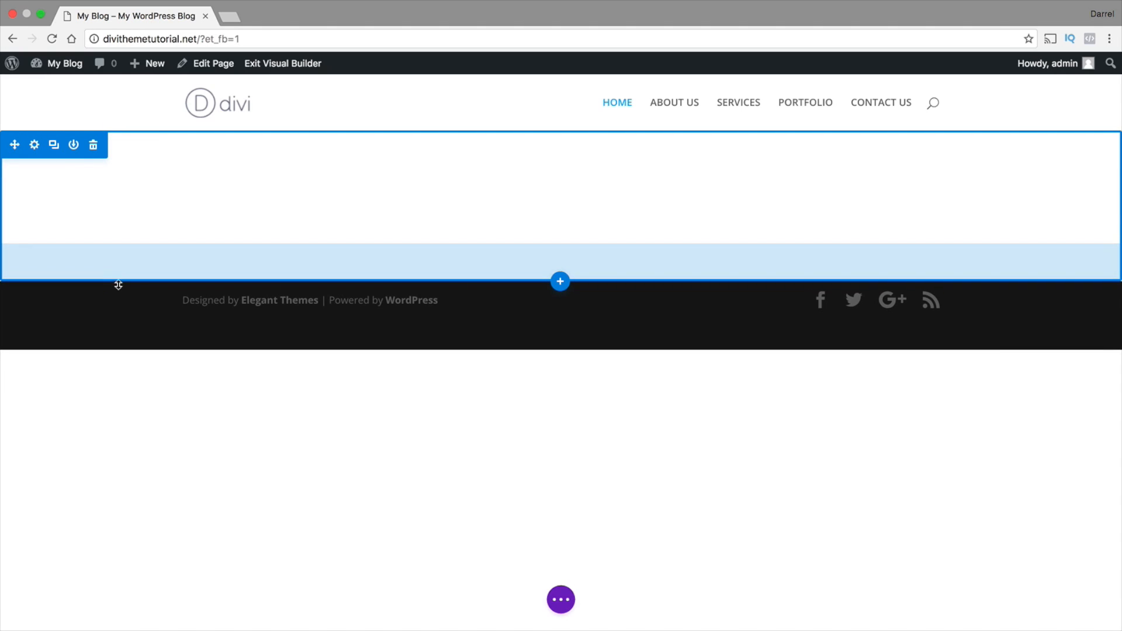
left_click_drag(118, 285, 119, 322)
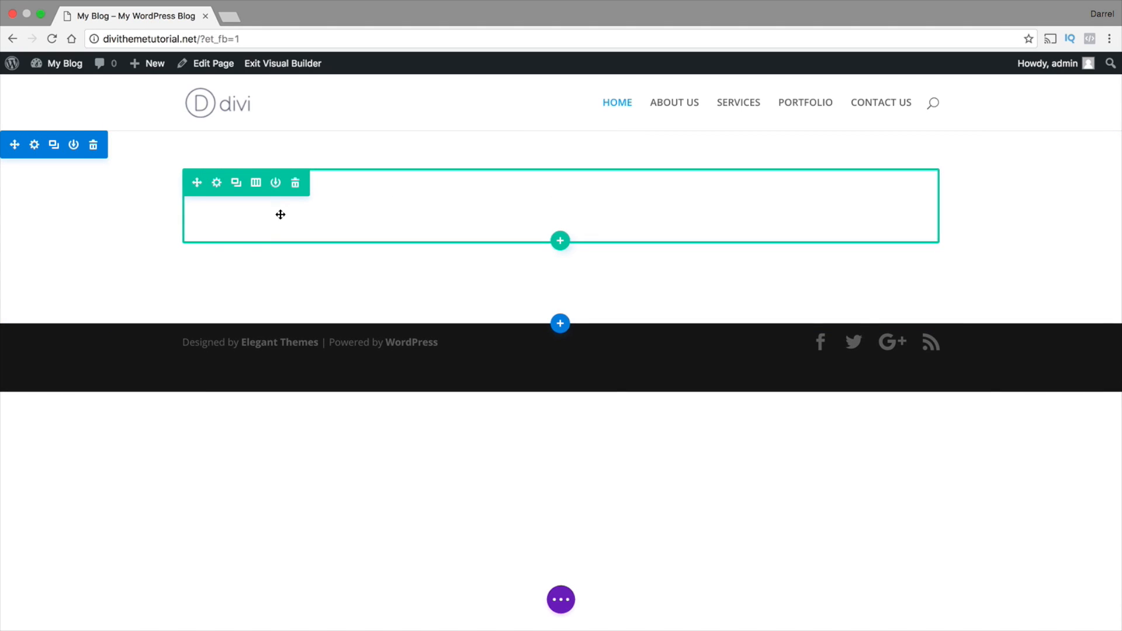
mouse_move(278, 231)
left_mouse_down()
mouse_move(278, 261)
mouse_move(280, 235)
mouse_move(271, 236)
left_mouse_up()
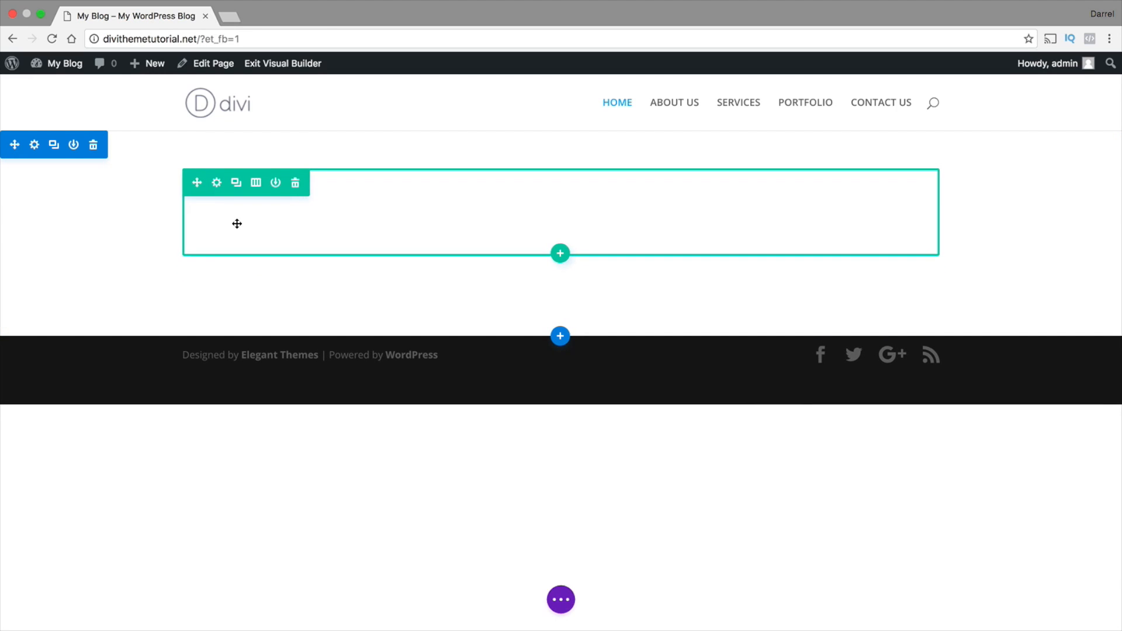
Delete the empty row and insert a new Fullwidth section below the existing section
left_click(296, 183)
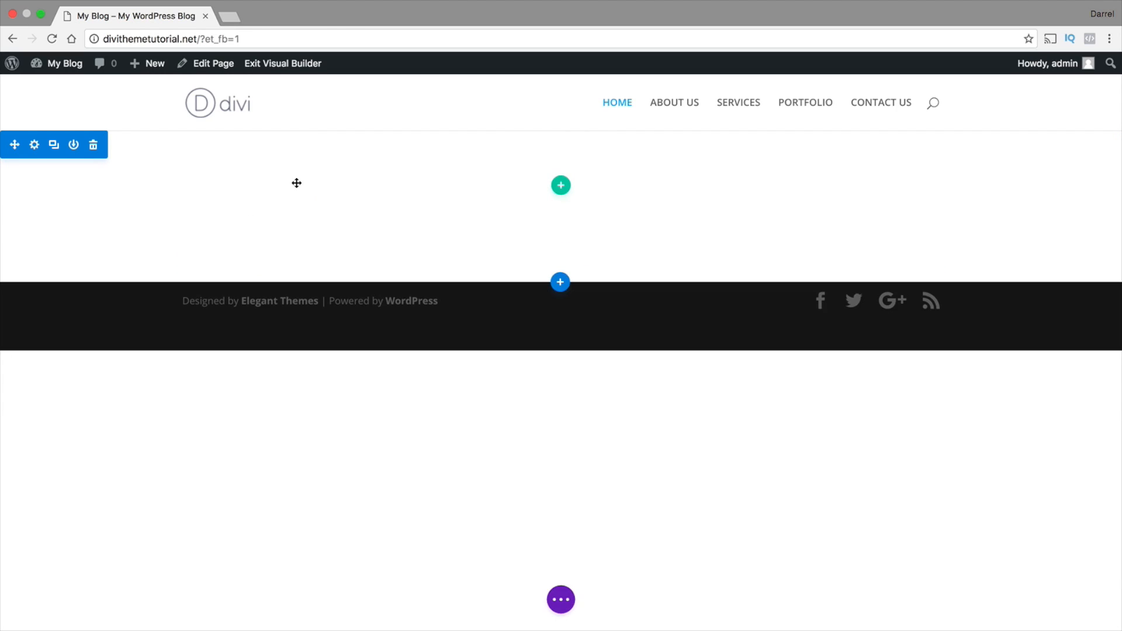
left_click(561, 284)
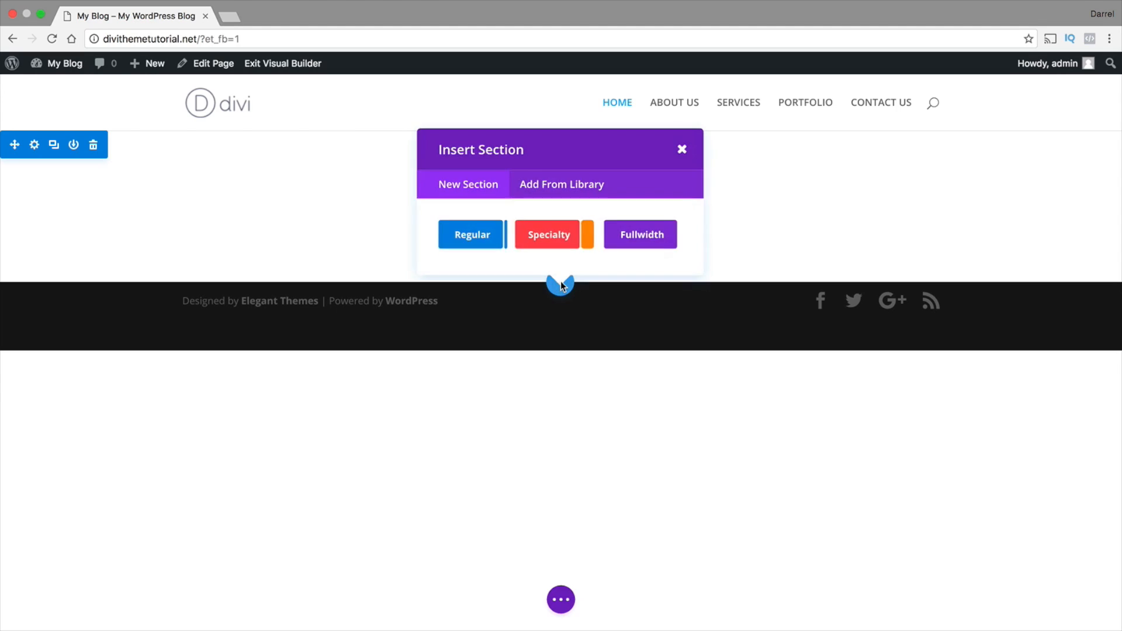
left_click(657, 236)
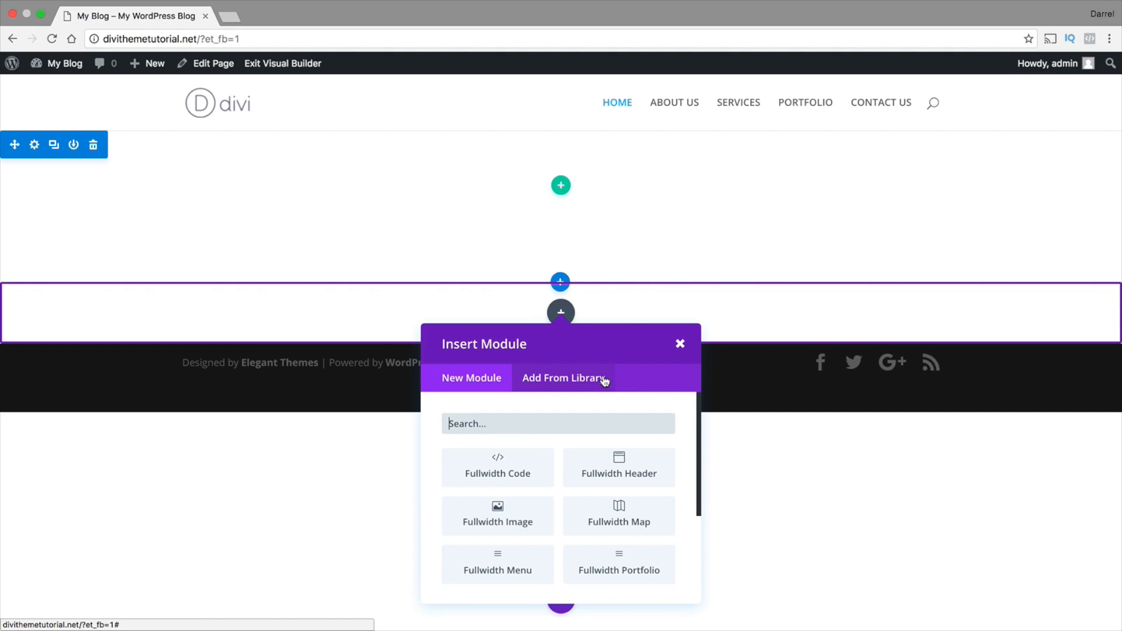
Insert a Fullwidth Slider module in the new fullwidth section and add a new slide item to it
left_click_drag(699, 456, 697, 527)
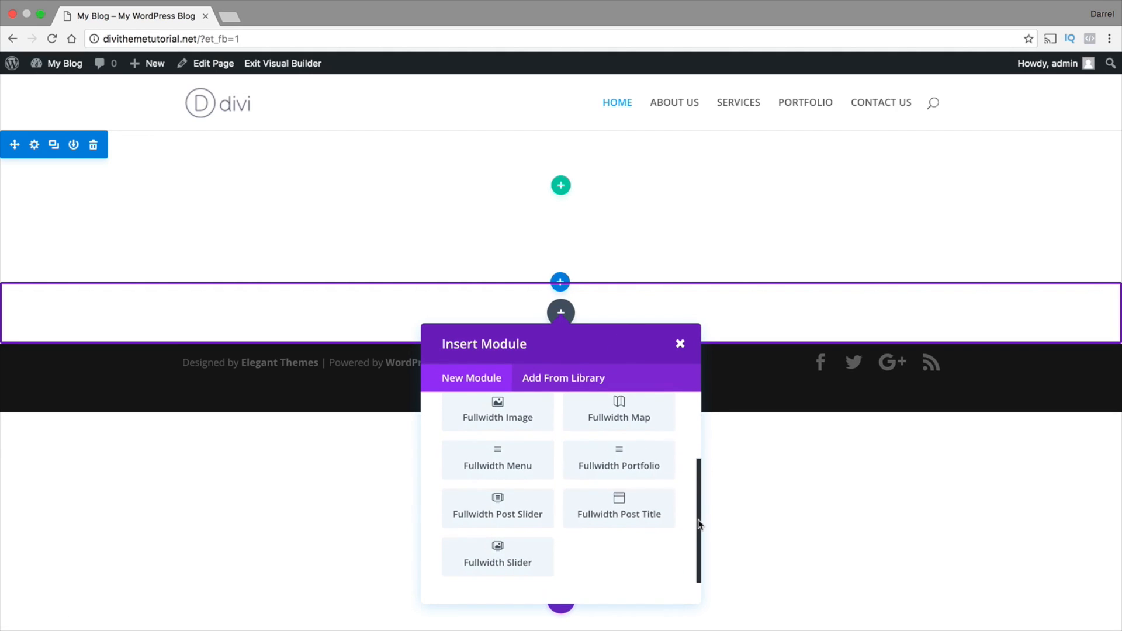
left_click(501, 561)
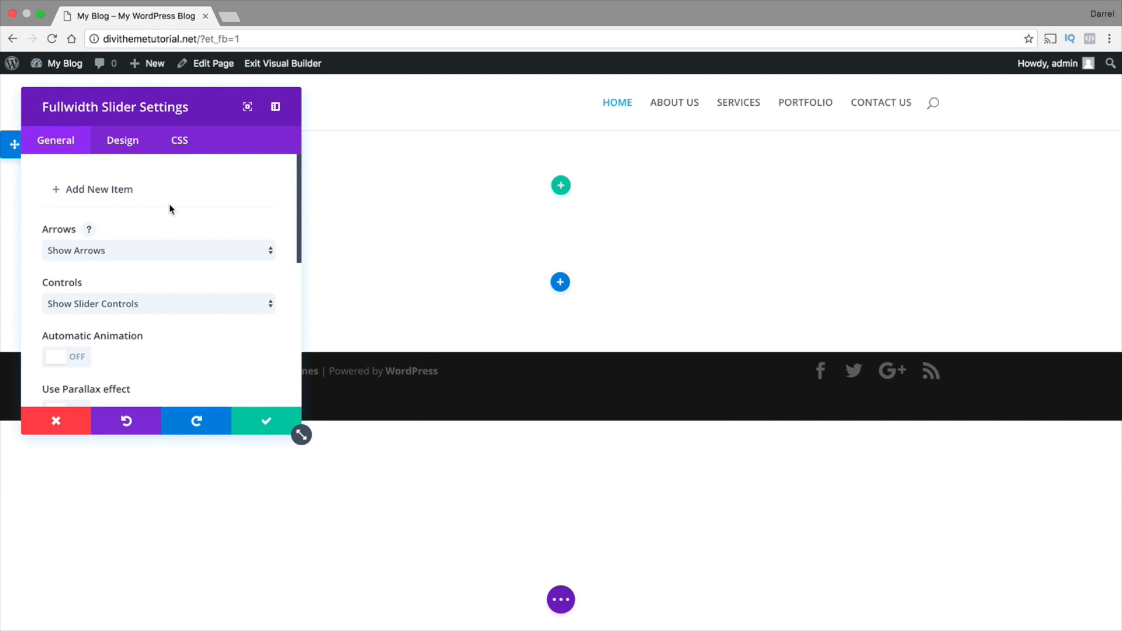
left_click(97, 193)
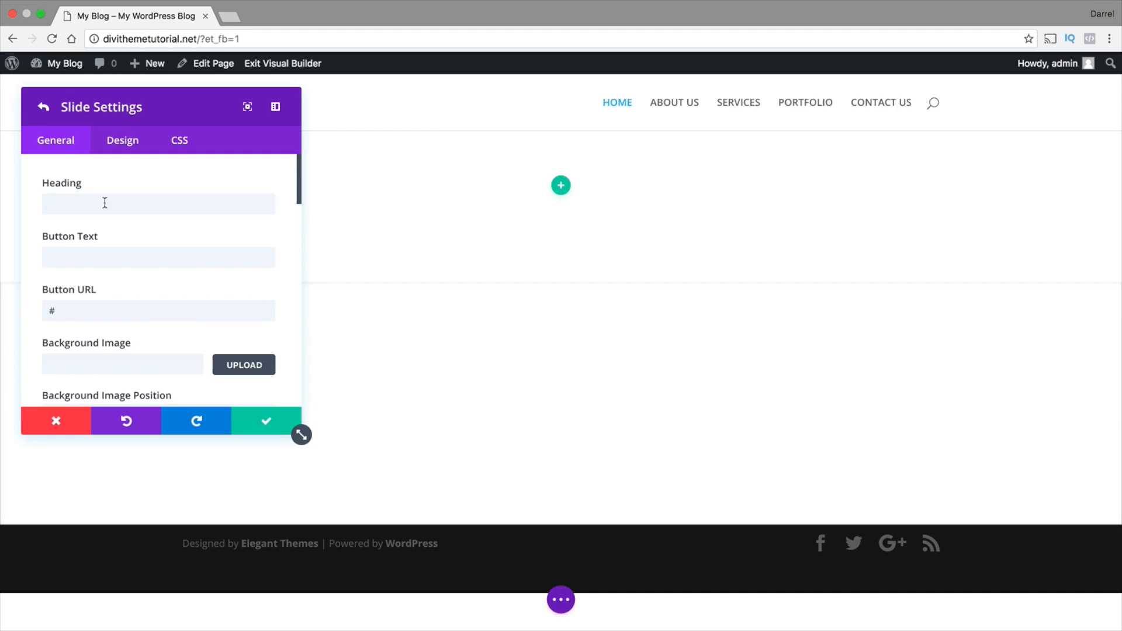
Set the slide's heading to "DIVI THEME" and its button text to "LEARN MORE"
left_click(105, 202)
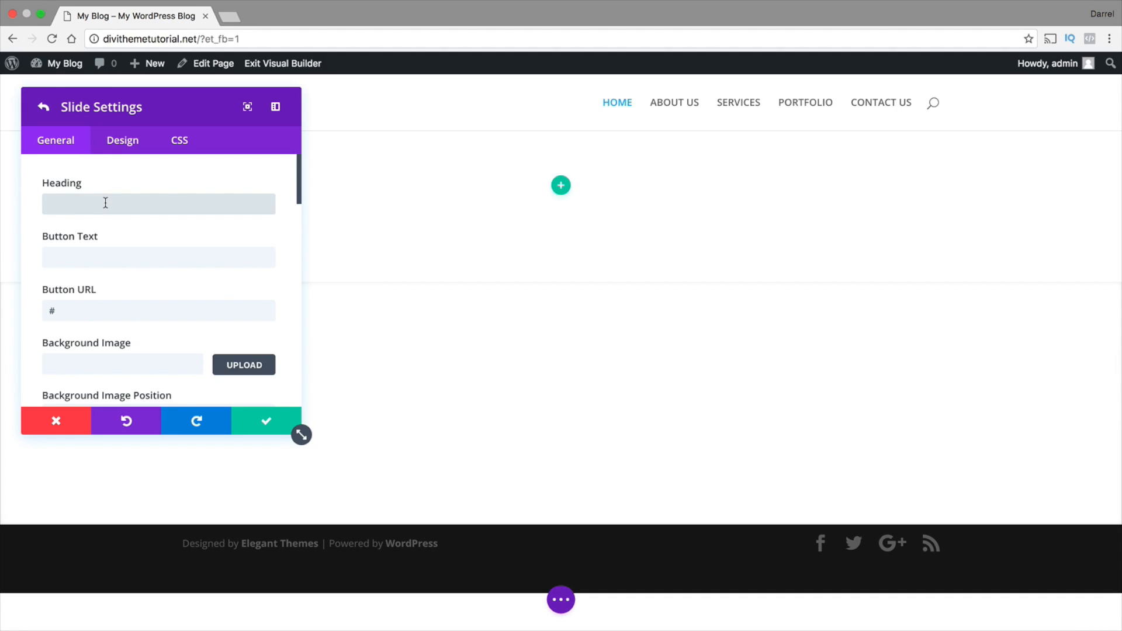
type("DIVI THEME")
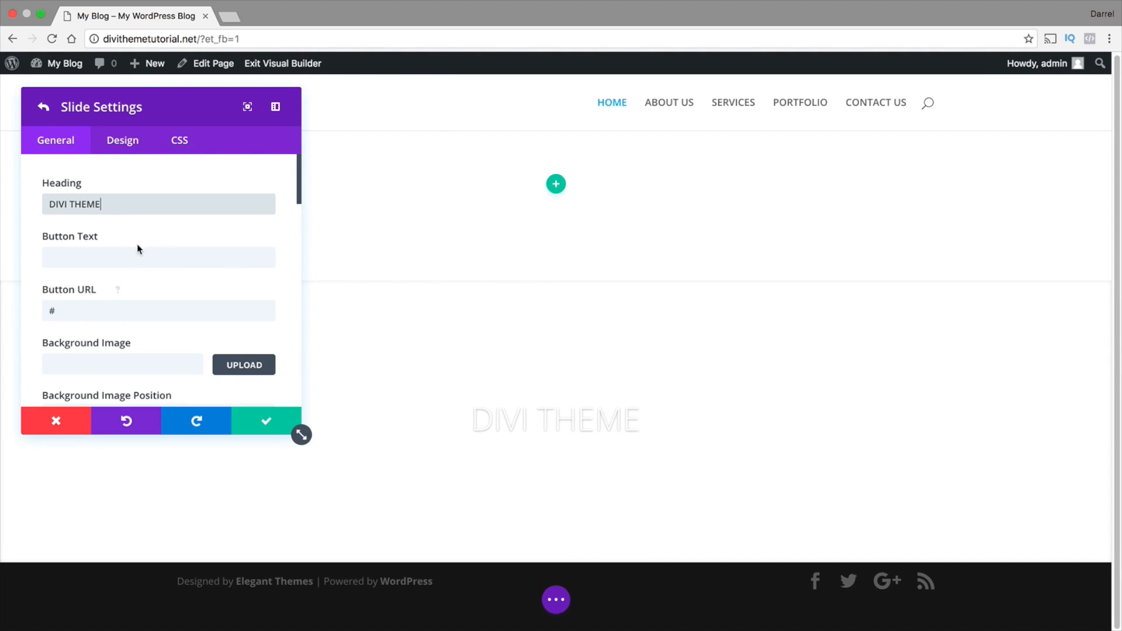
left_click(162, 260)
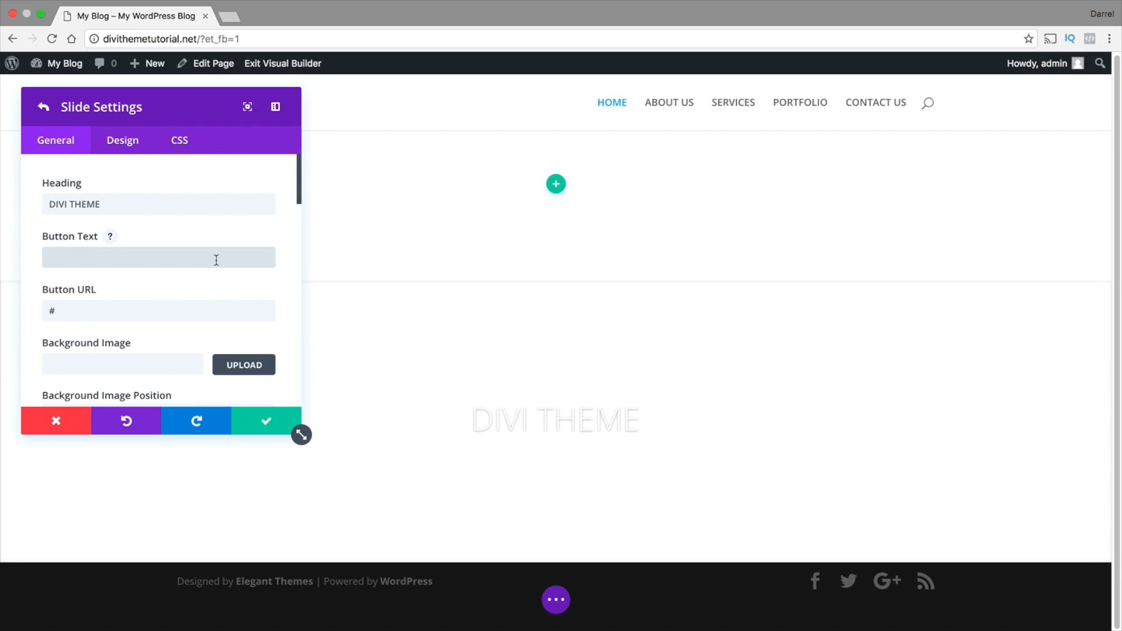
type("LEARN MORE")
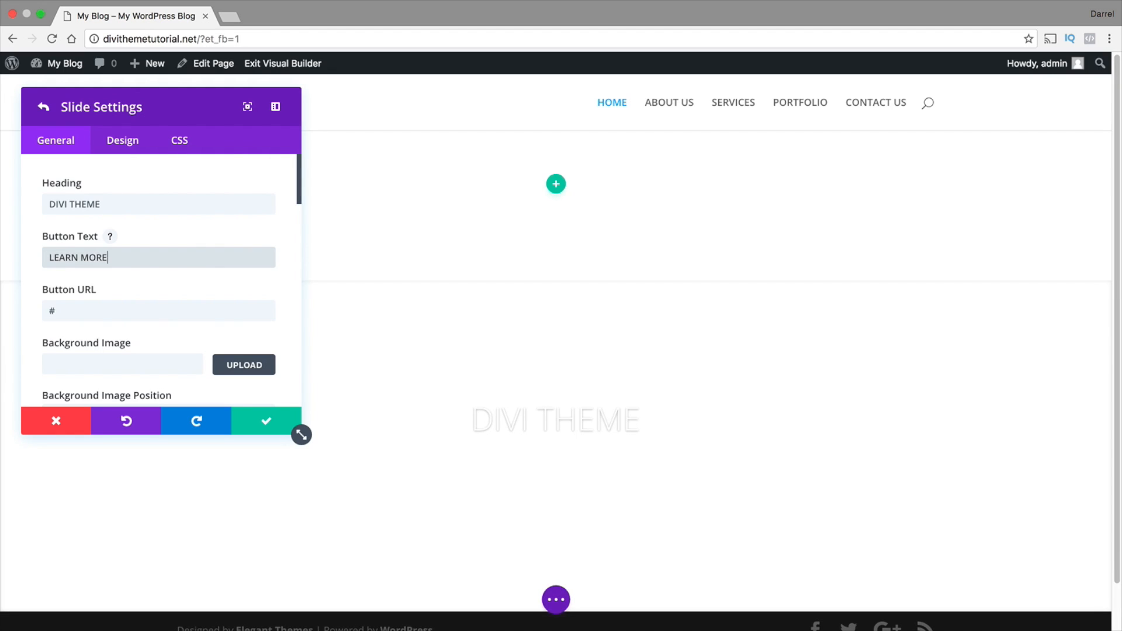
key("Tab")
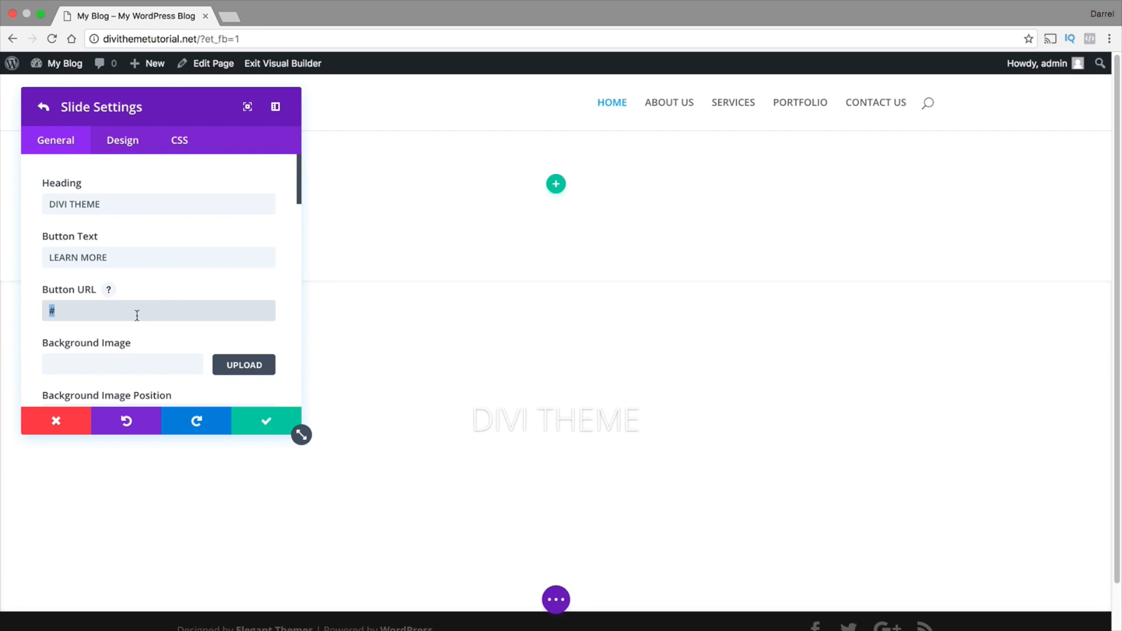
scroll(97, 307, "down", 1)
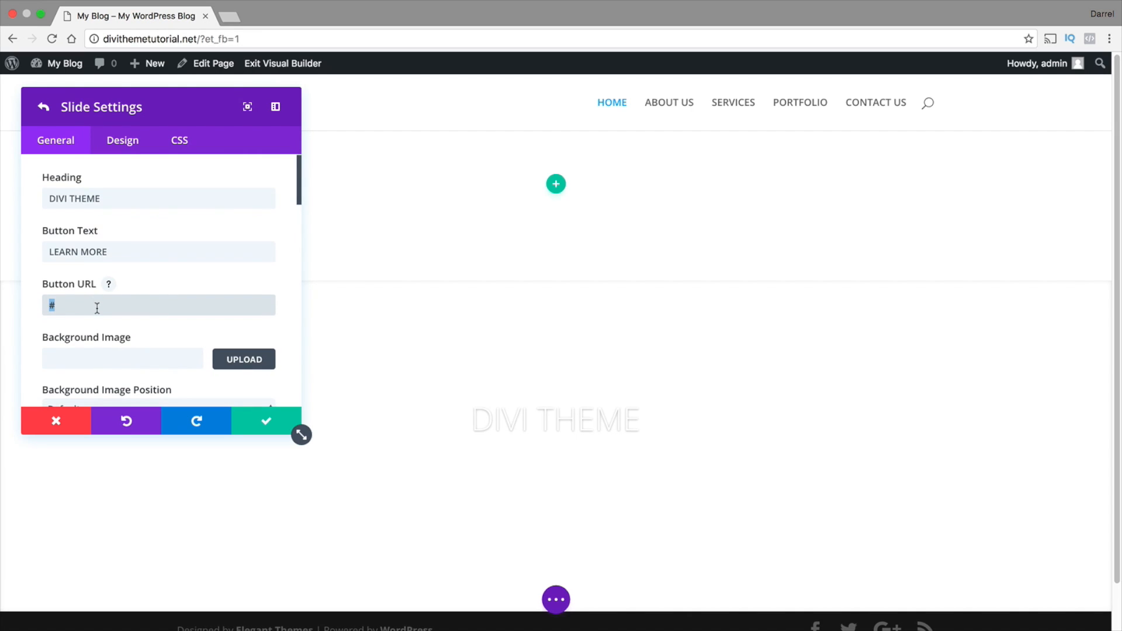
Upload all images from the Desktop folder "medialibrary (2)" through the slide's background image chooser
left_click(118, 359)
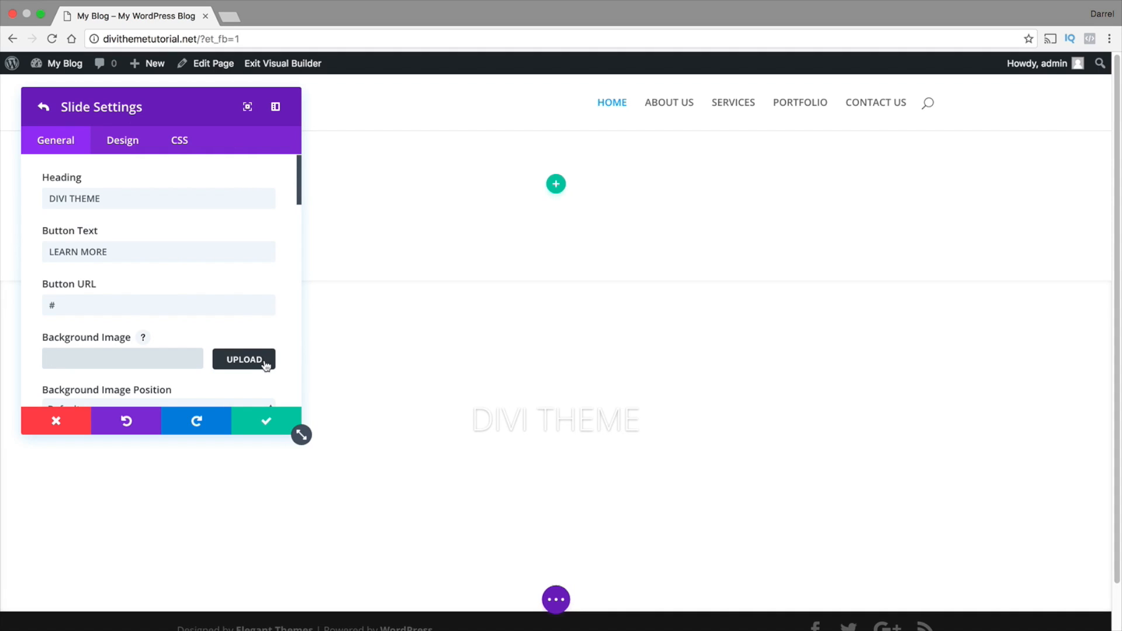
left_click(235, 360)
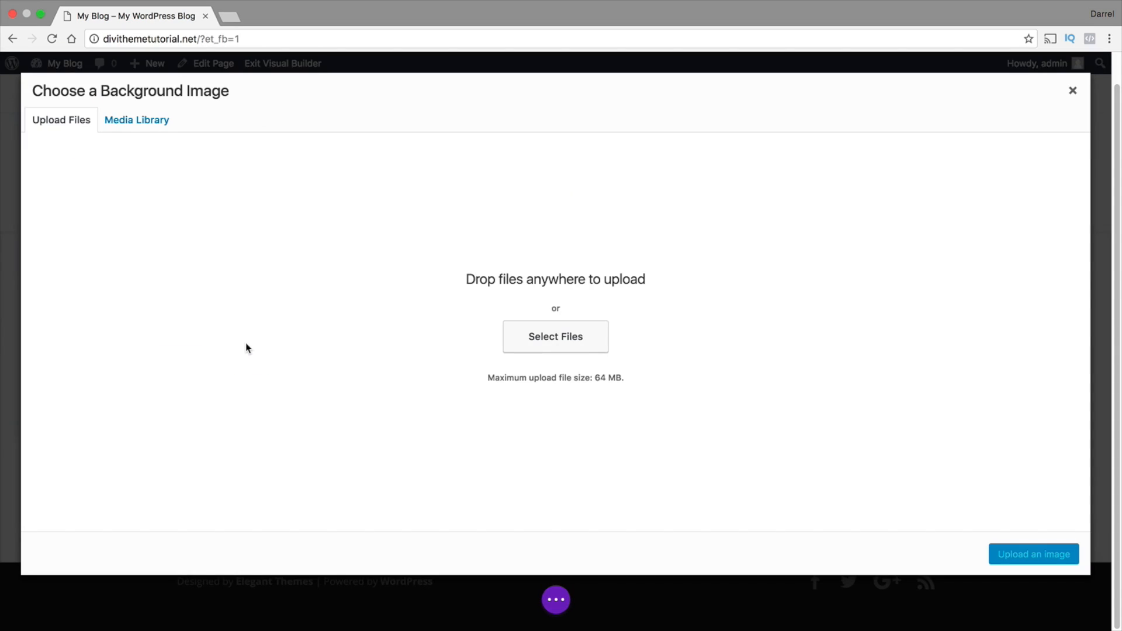
left_click(541, 338)
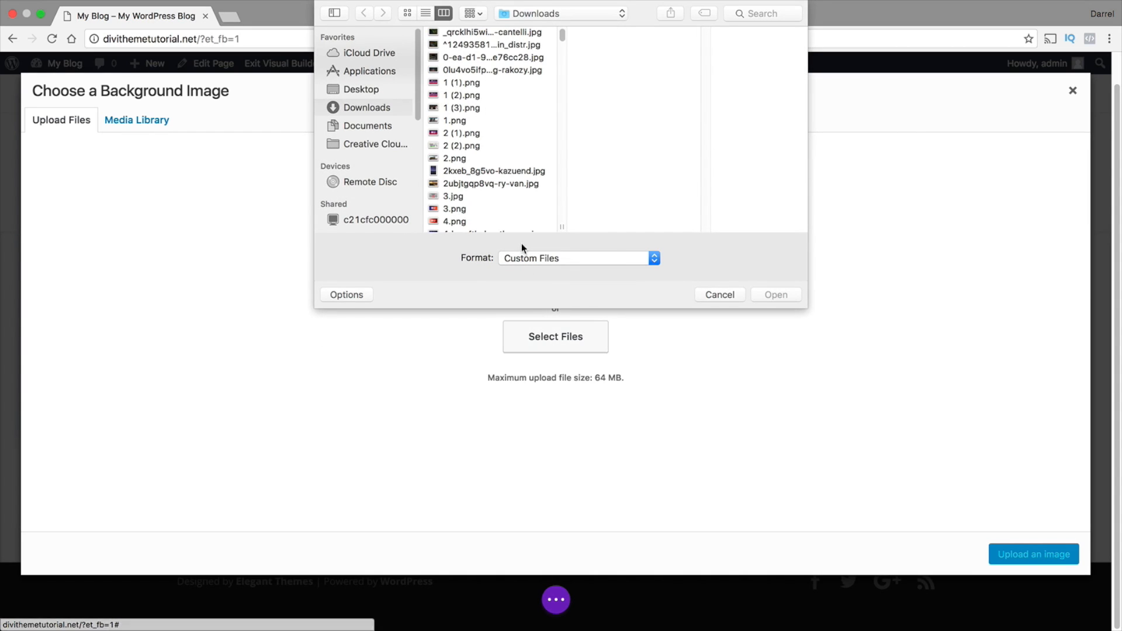
left_click(380, 89)
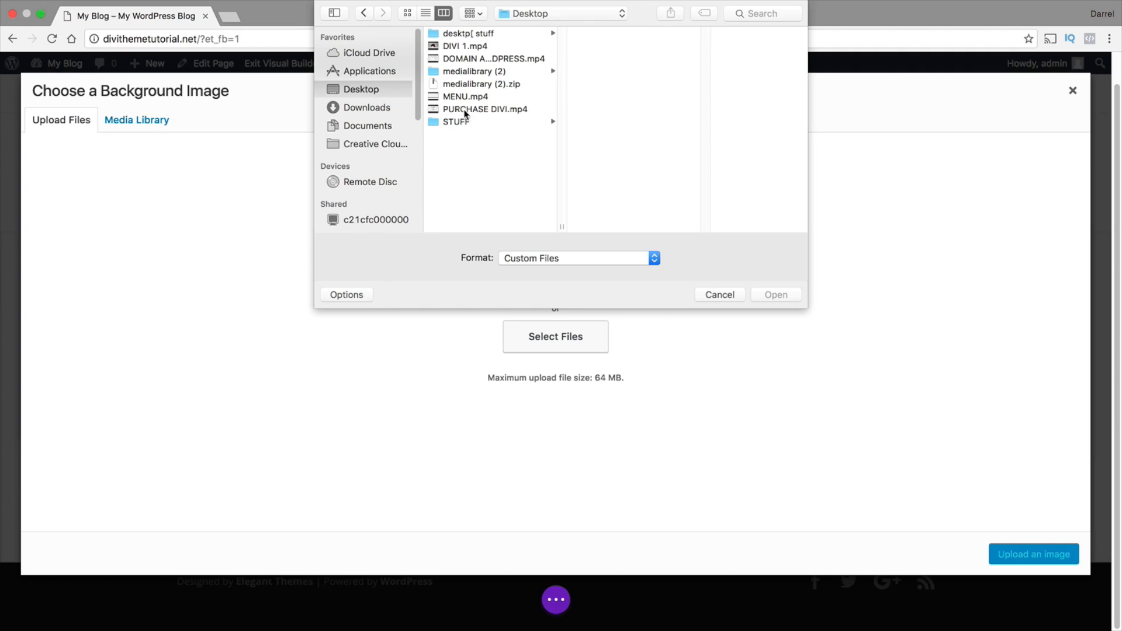
left_click(496, 71)
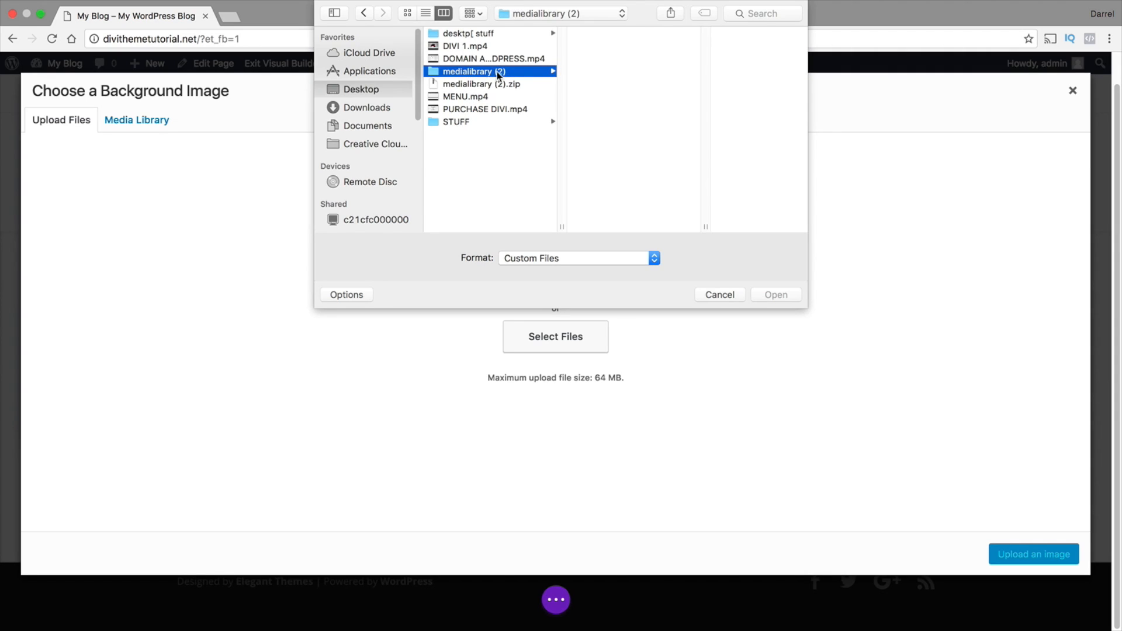
left_click(626, 33)
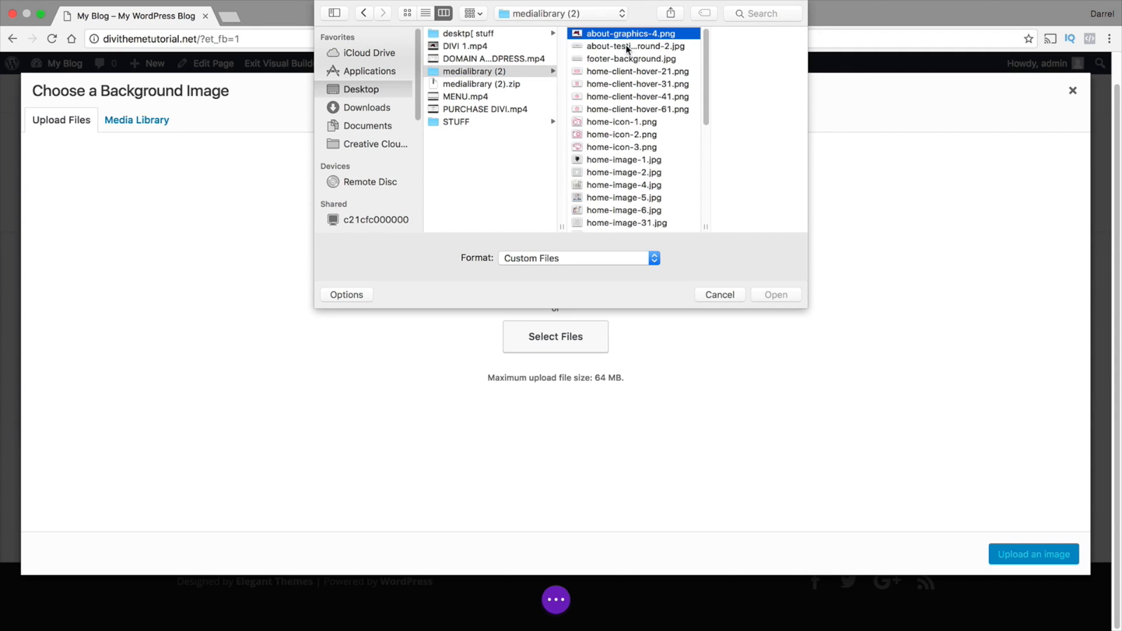
key("shift+Down")
key("shift+Down")
key("shift+Down")
key("shift+Down")
key("shift+Down")
key("shift+Down")
key("shift+Down")
key("shift+Down")
key("shift+Down")
key("shift+Down")
key("shift+Down")
key("shift+Down")
key("shift+Down")
key("shift+Down")
key("shift+Down")
key("shift+Down")
key("shift+Down")
key("shift+Down")
key("shift+Down")
key("shift+Down")
key("shift+Down")
key("shift+Down")
key("shift+Down")
key("shift+Down")
key("shift+Down")
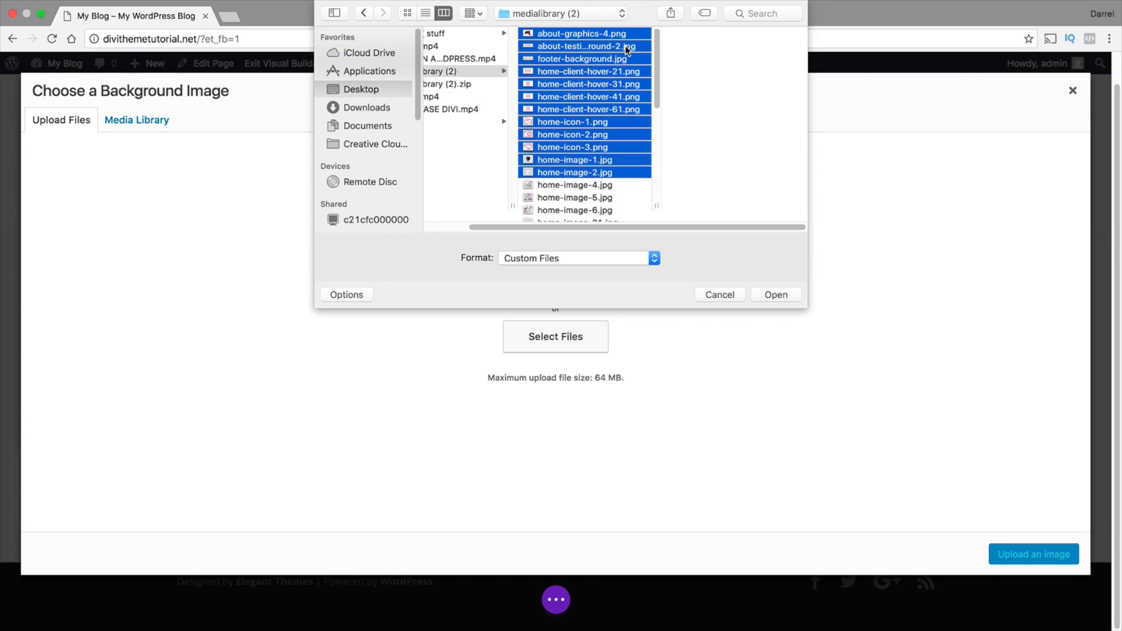
key("shift+Down")
key("shift+Down")
key("shift+Down")
key("shift+Down")
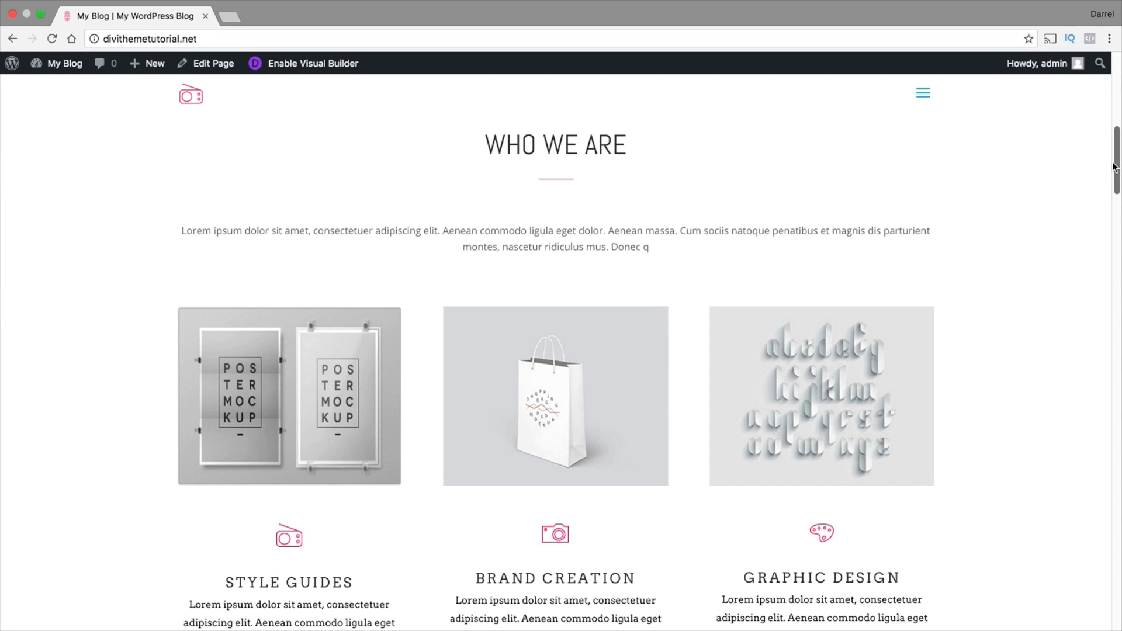
Look over the demo page's mockup images and search freepik.com for "MOCK UP" in a new tab
left_click_drag(1116, 169, 1115, 178)
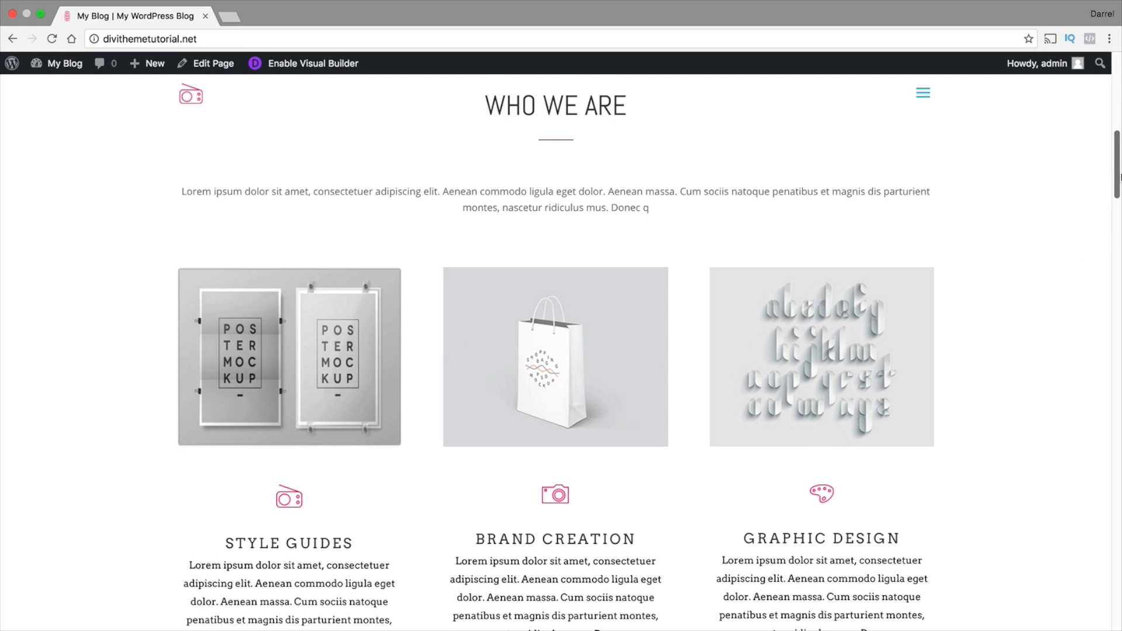
left_click_drag(1117, 177, 1120, 398)
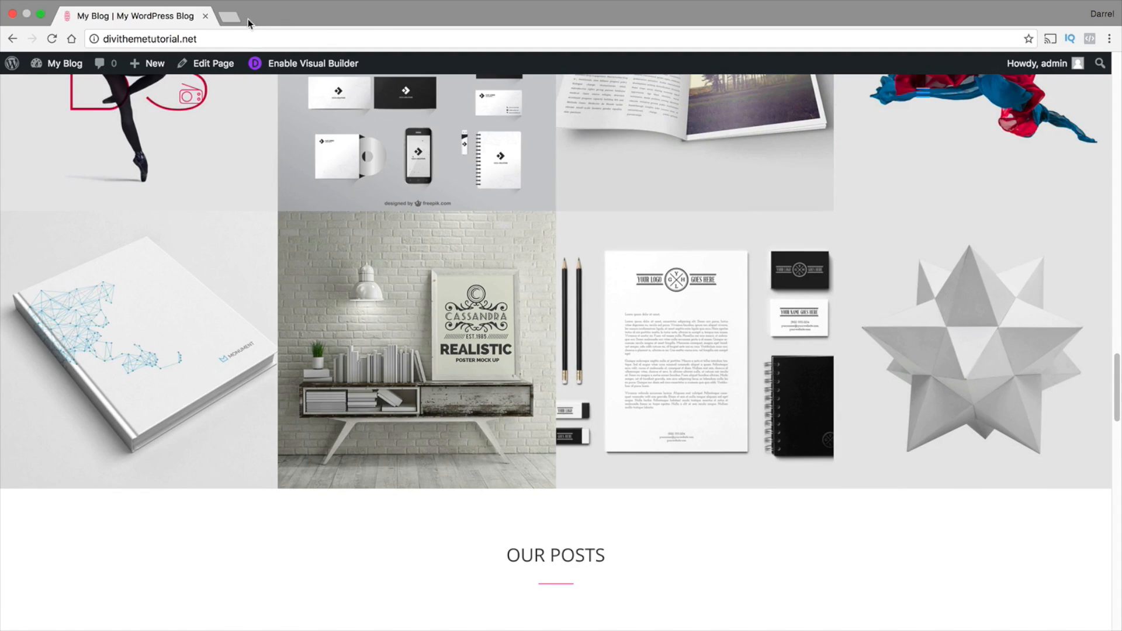
left_click(228, 18)
type("FREEPIK.com")
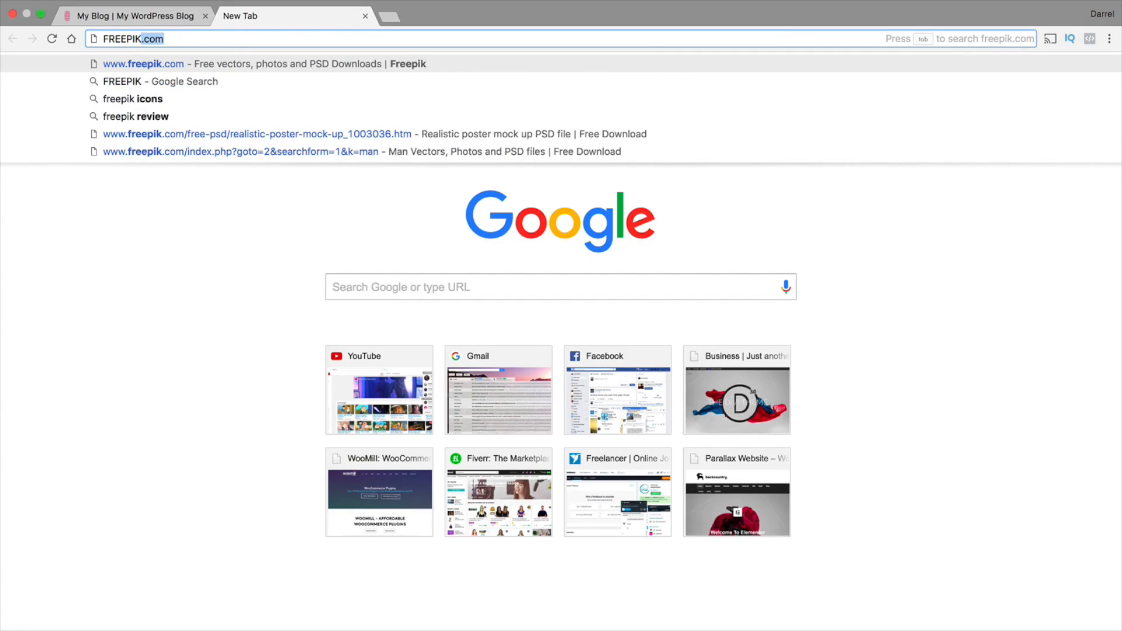
key("Return")
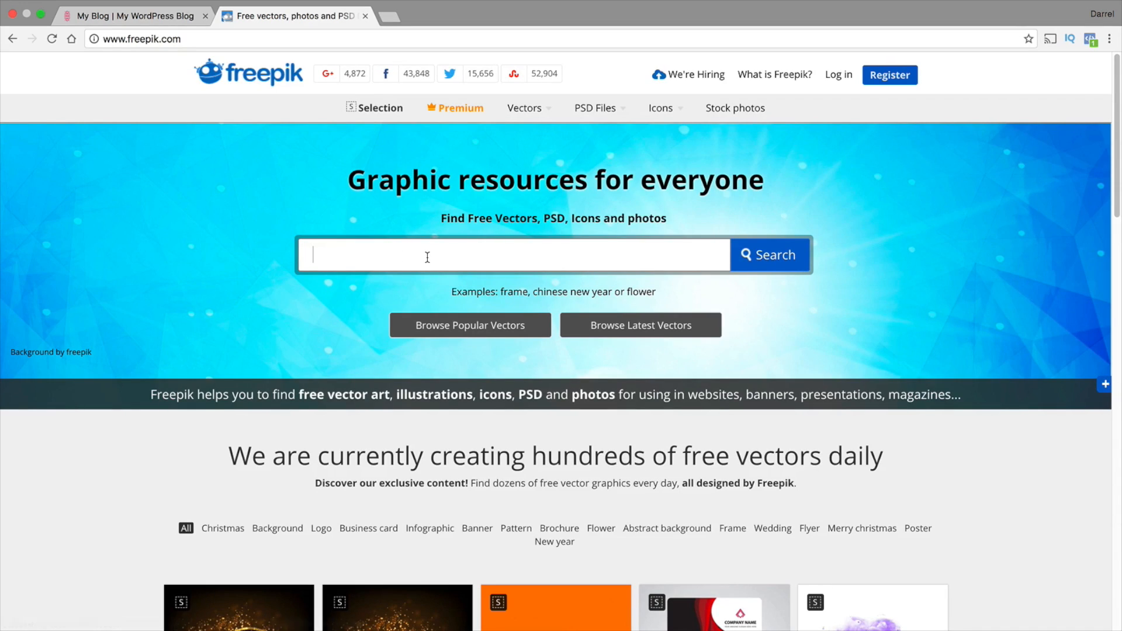
type("MOCK UP")
key("Return")
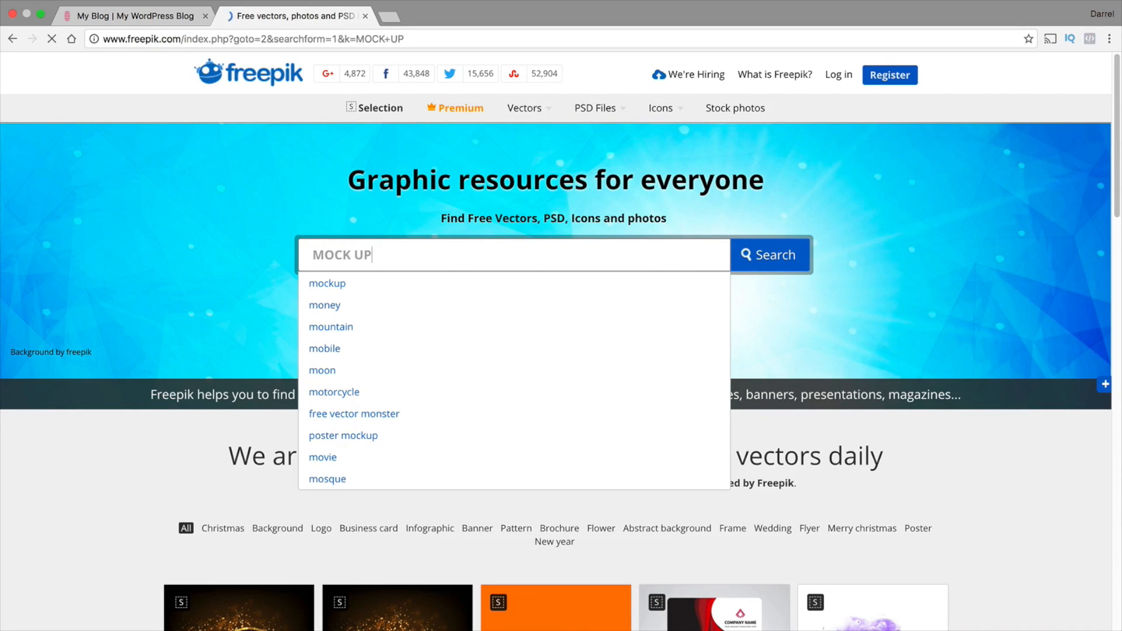
Browse the Freepik mockup results and compare them with the portfolio and post images on the demo page
scroll(422, 254, "down", 2)
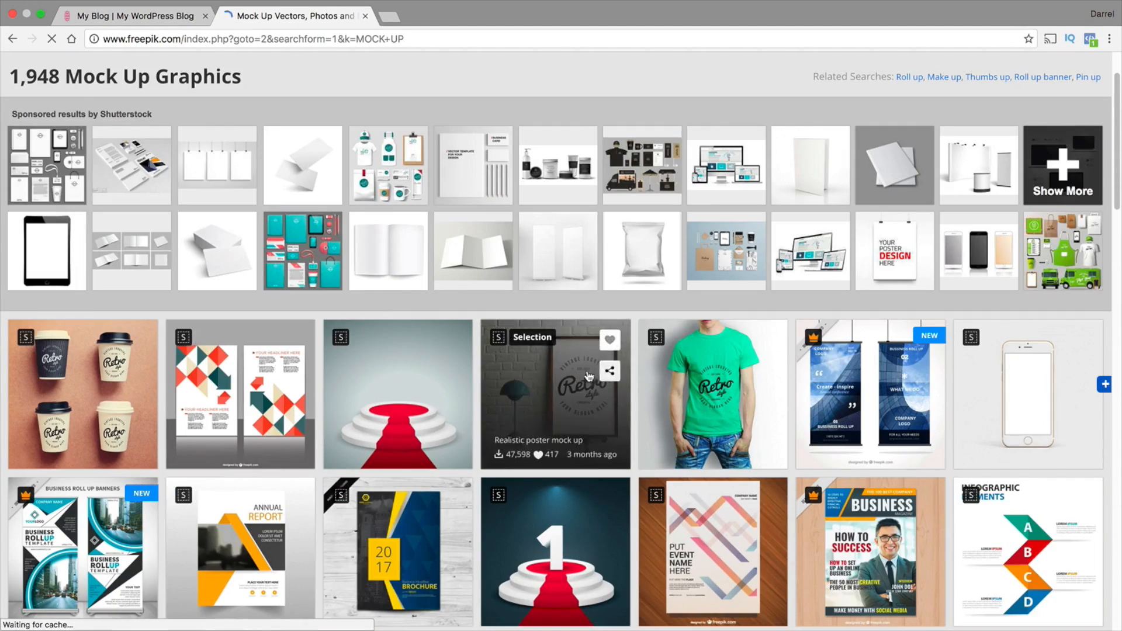
scroll(563, 385, "down", 1)
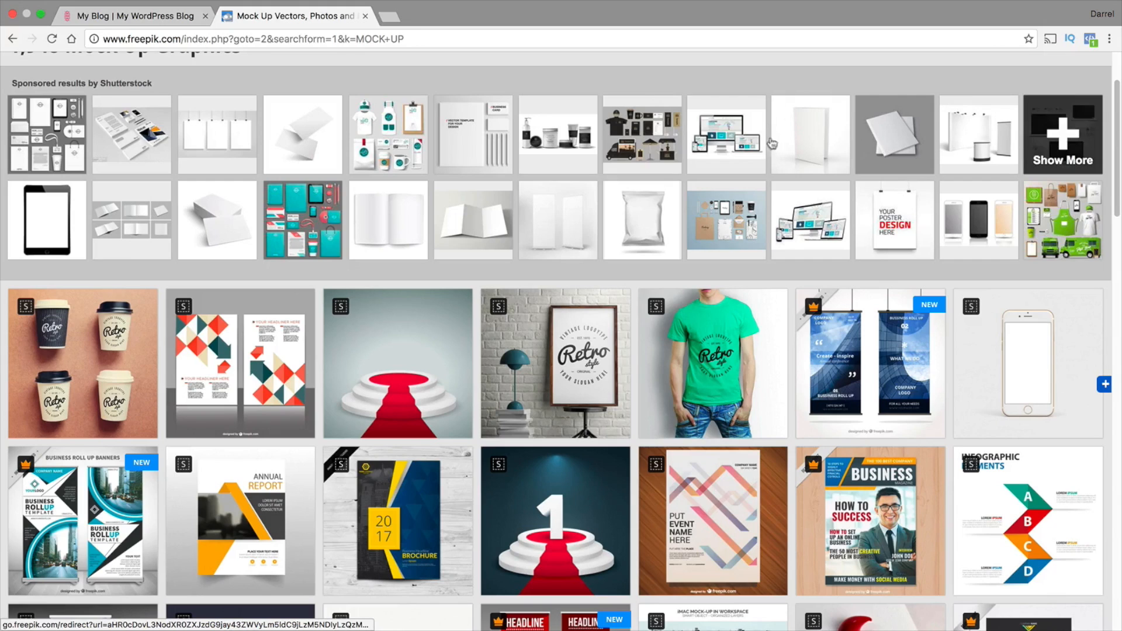
left_click(152, 19)
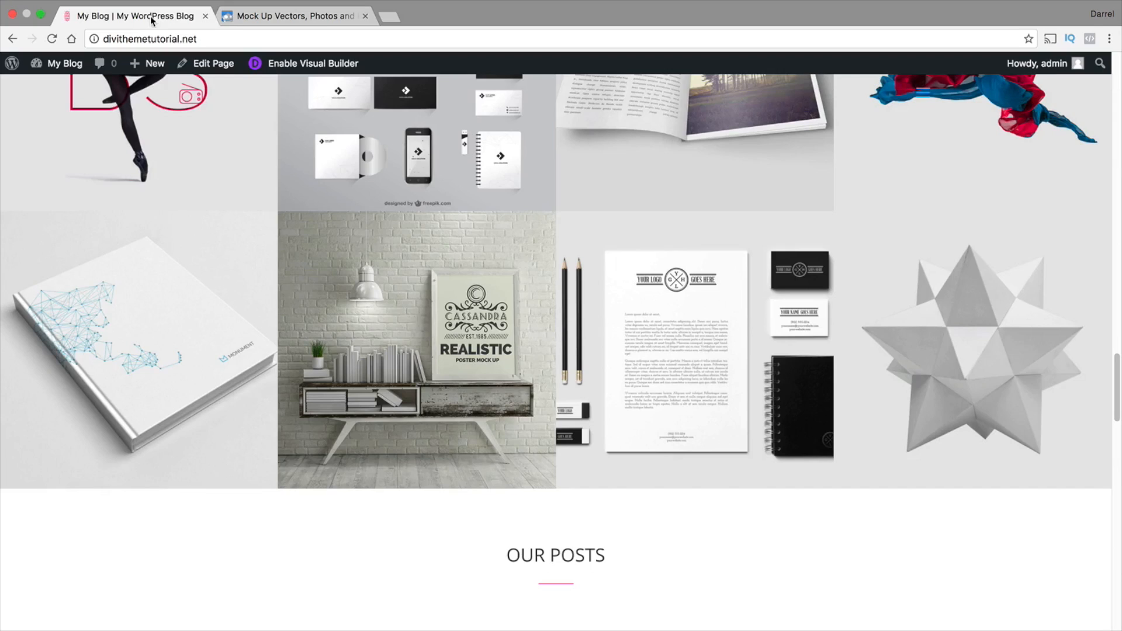
scroll(503, 325, "down", 3)
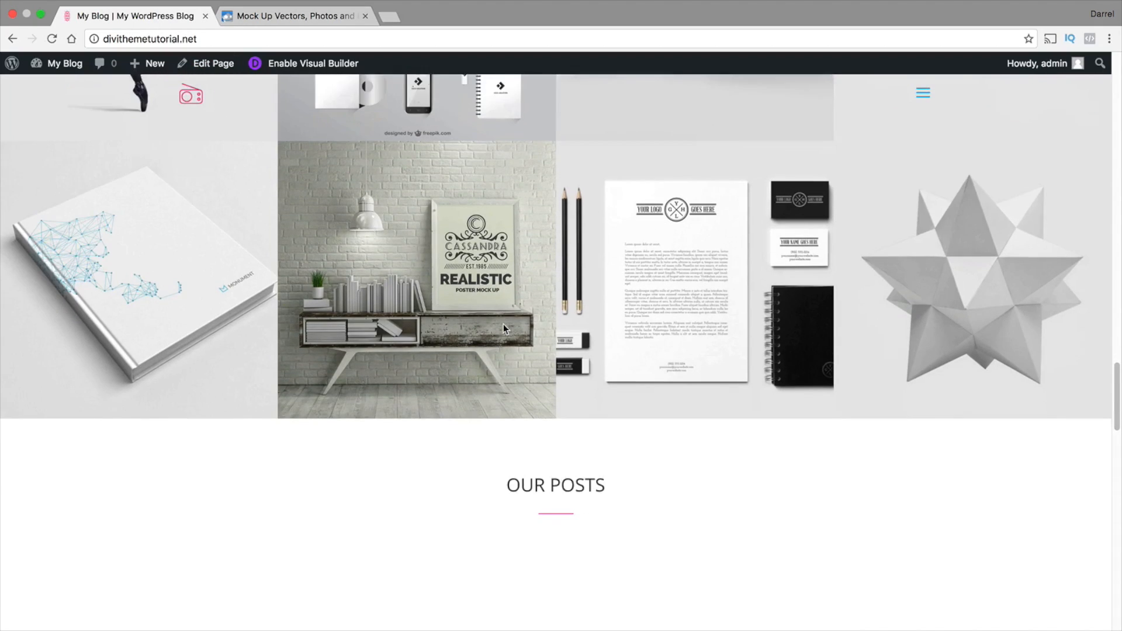
scroll(504, 329, "down", 4)
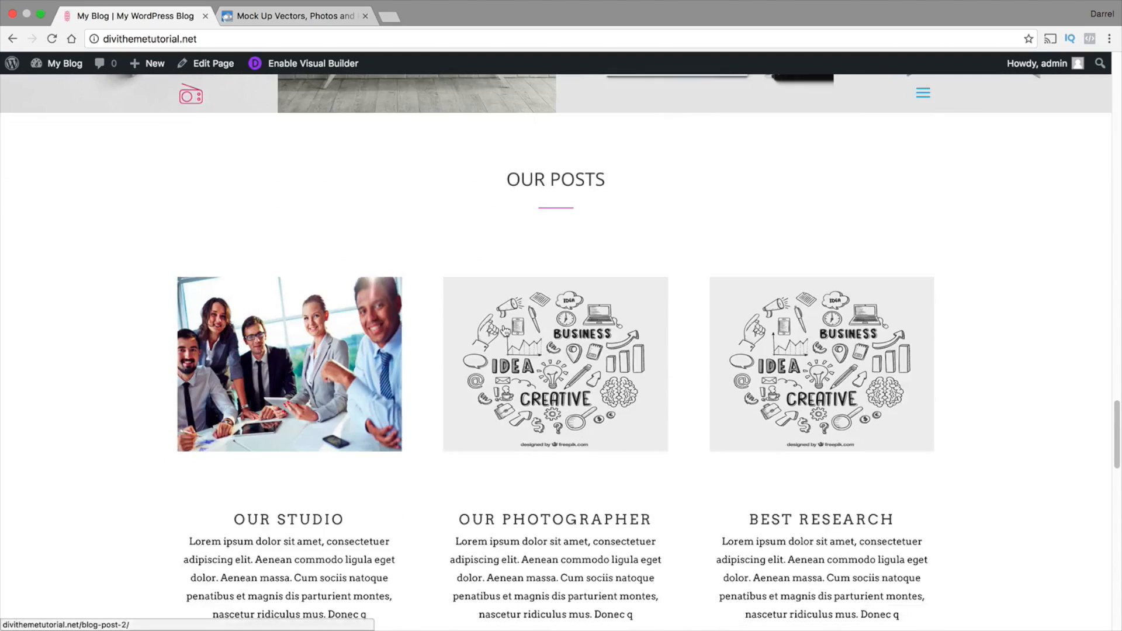
left_click(301, 18)
scroll(432, 331, "down", 1)
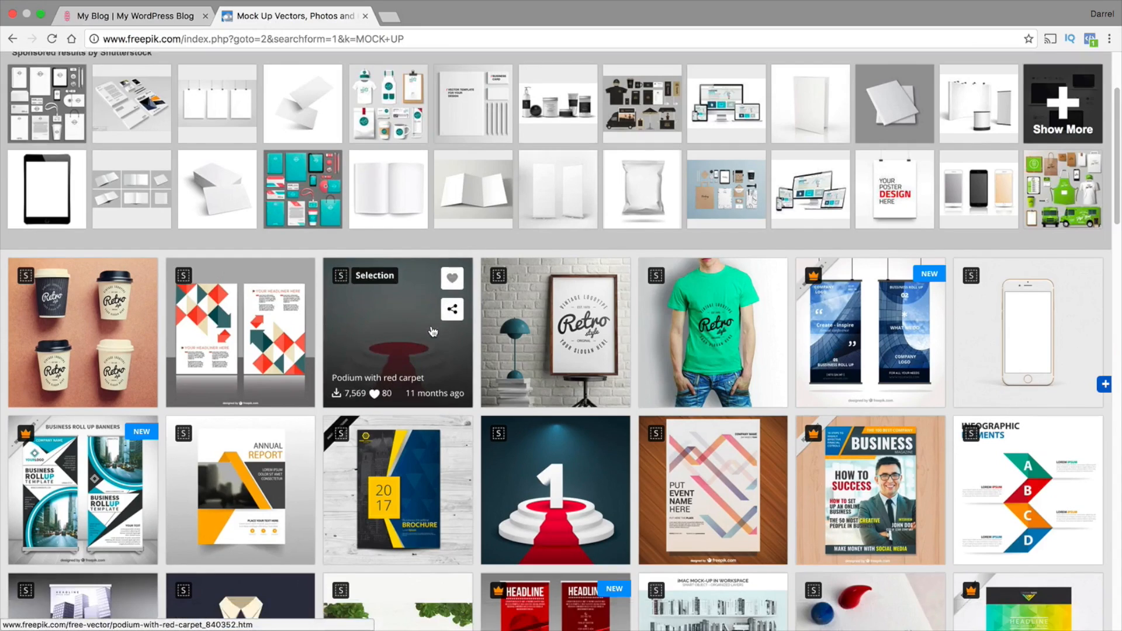
scroll(432, 331, "down", 3)
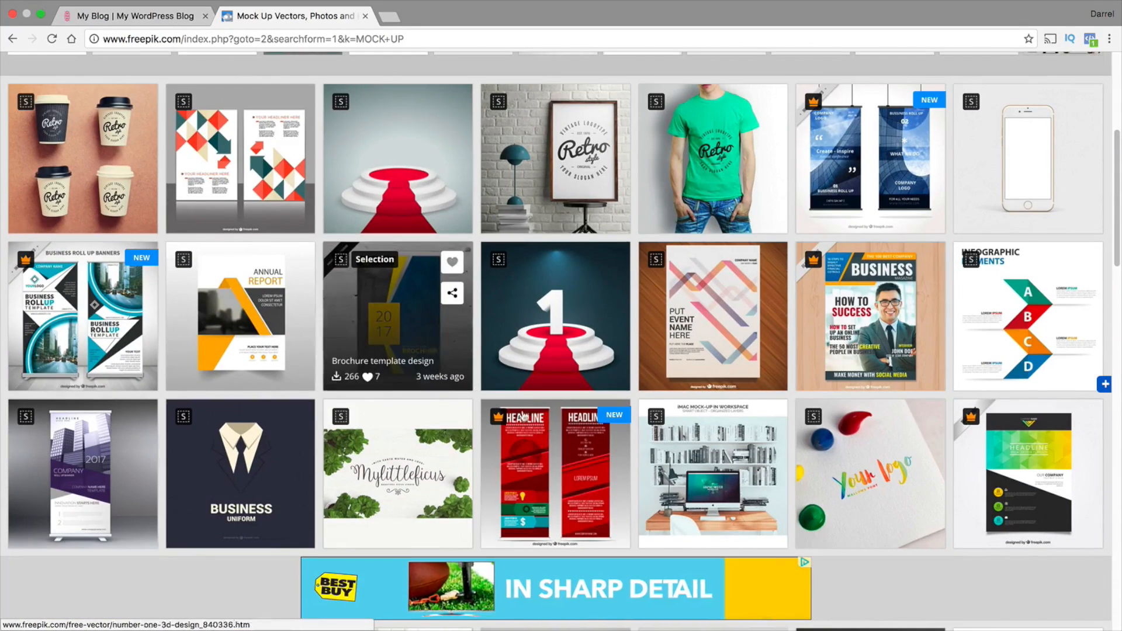
scroll(544, 409, "down", 3)
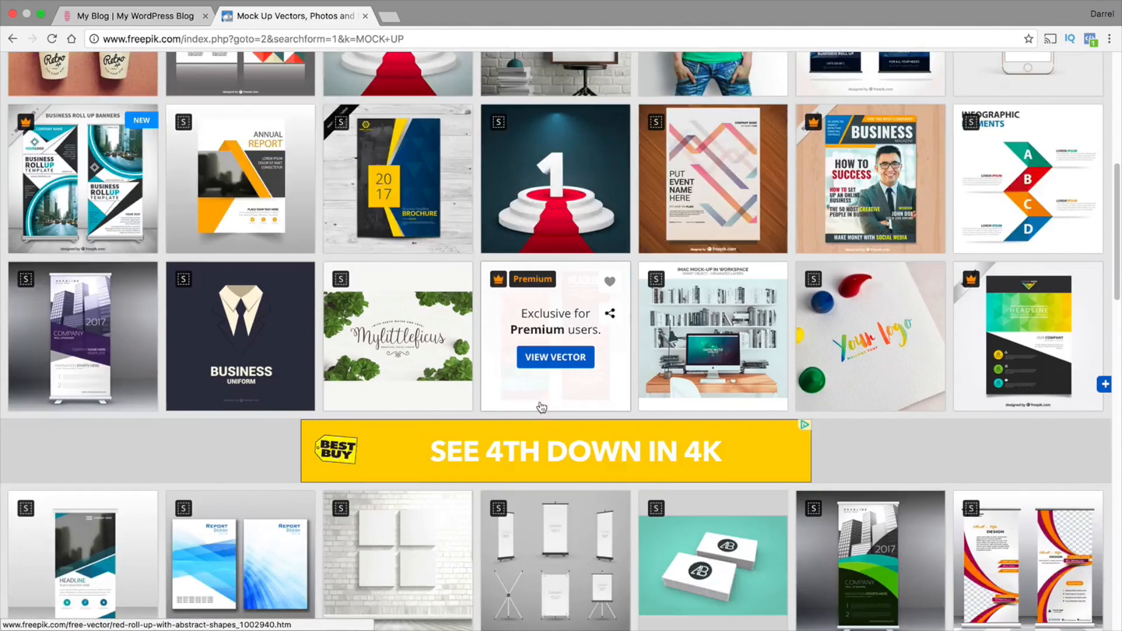
scroll(542, 408, "up", 10)
left_click(160, 21)
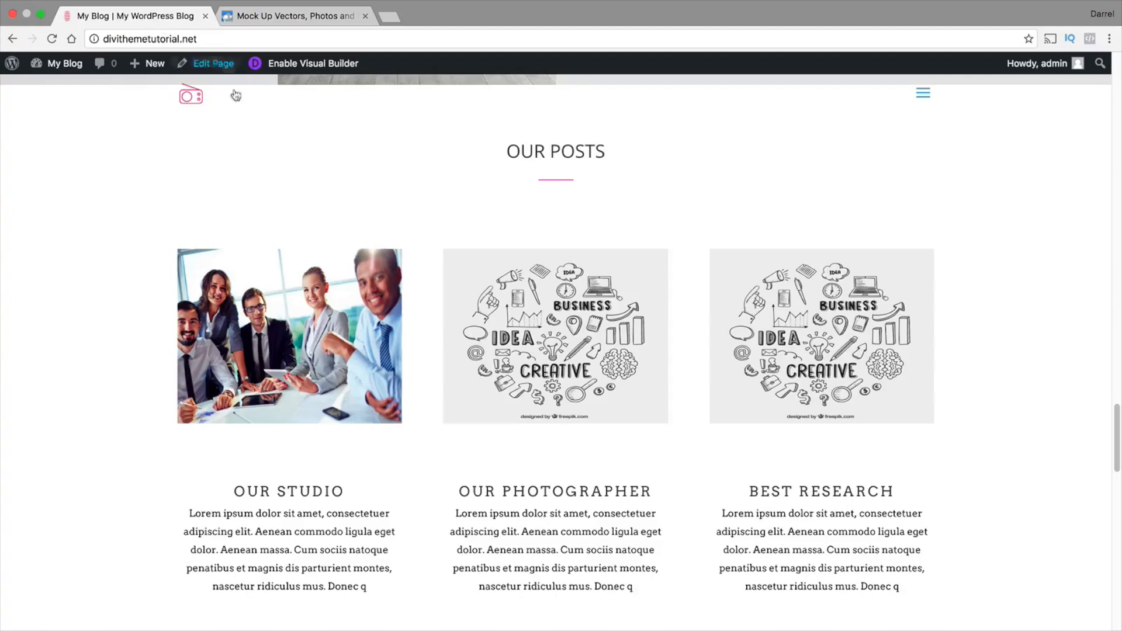
scroll(397, 284, "down", 8)
scroll(398, 285, "up", 6)
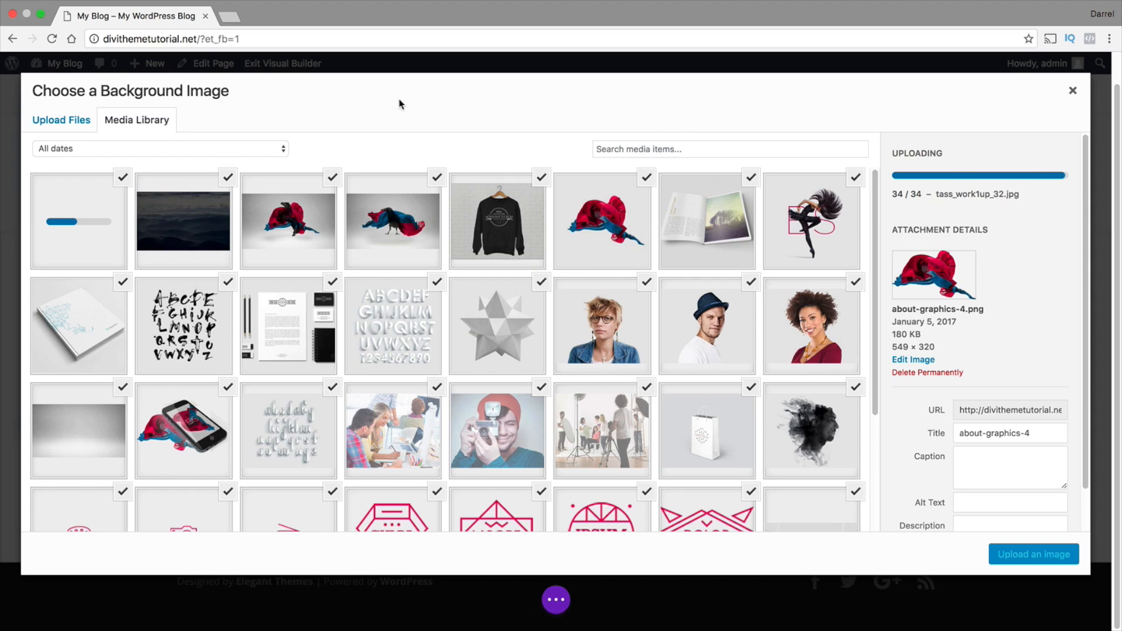
Look through the uploaded images in the media library and close the background image chooser without inserting one
scroll(222, 269, "down", 1)
scroll(223, 269, "down", 4)
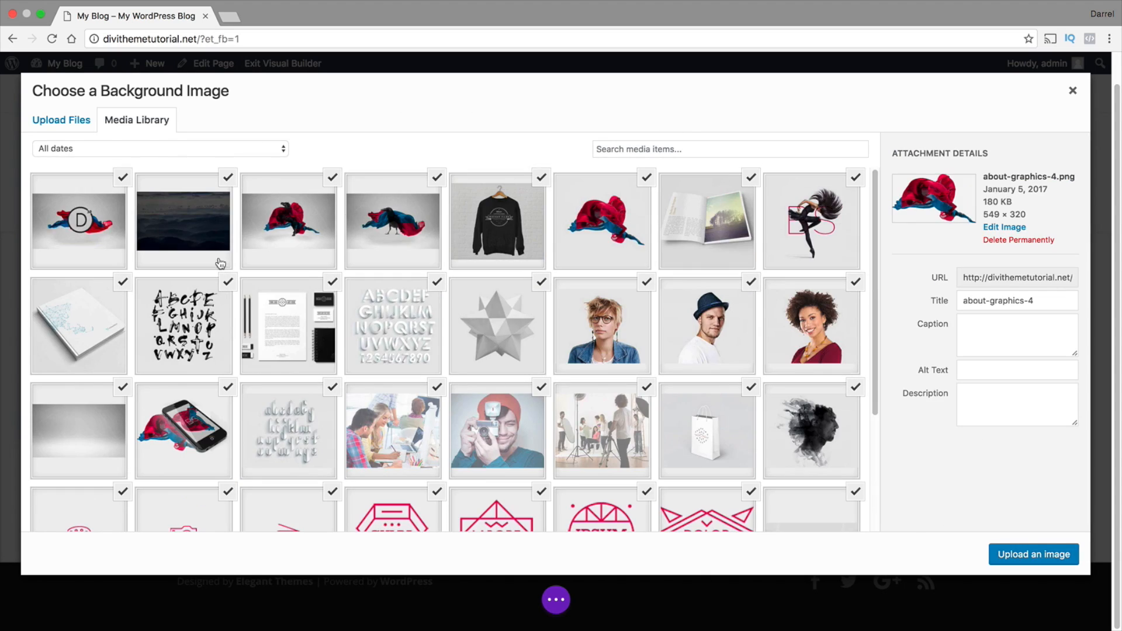
left_click(198, 225)
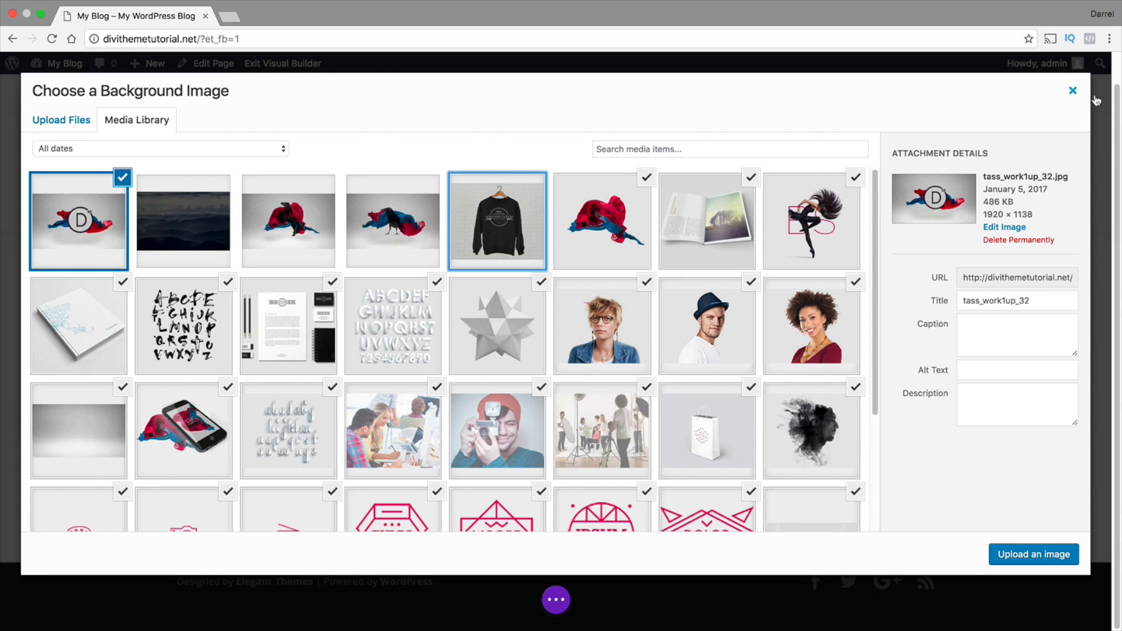
left_click(1073, 90)
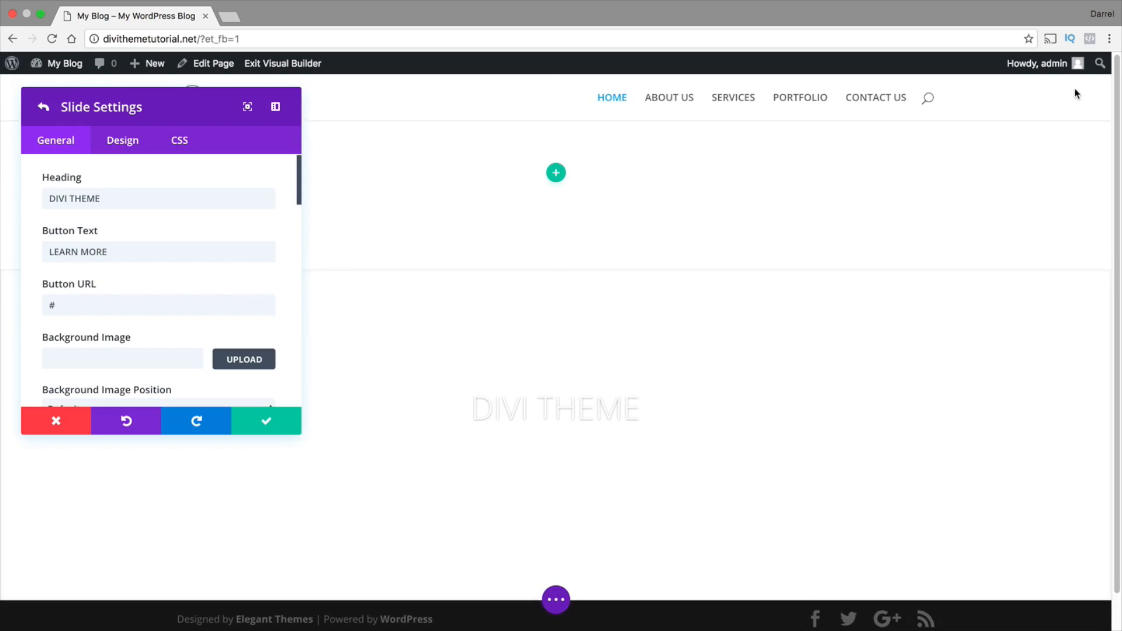
Set the slide's background image to tass_work1up_32.jpg from the media library
left_click(239, 368)
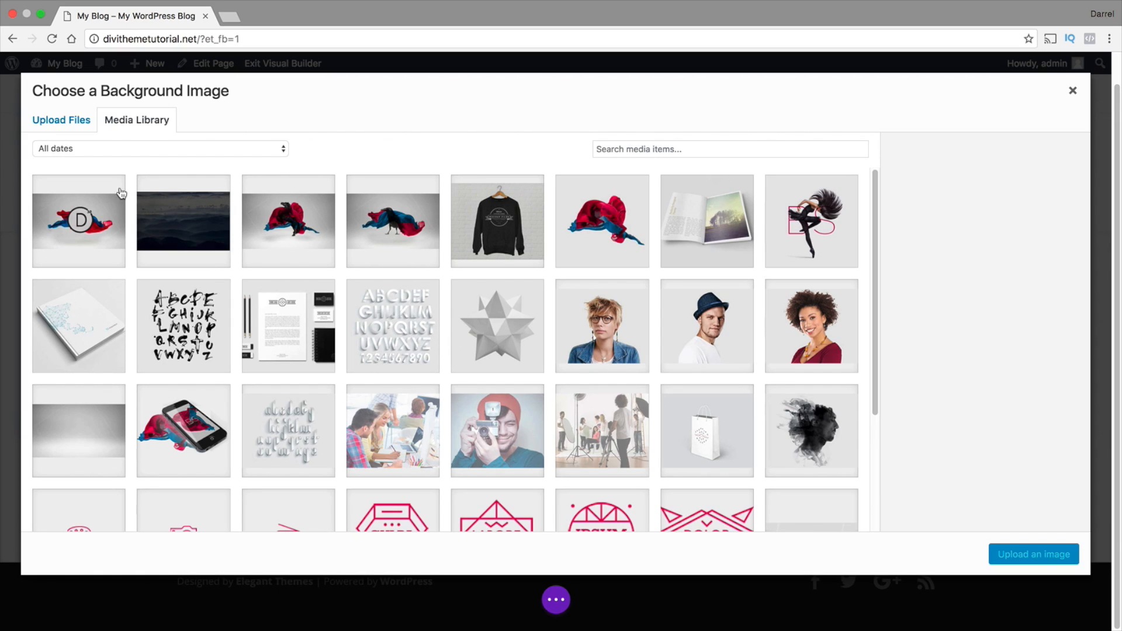
left_click(58, 238)
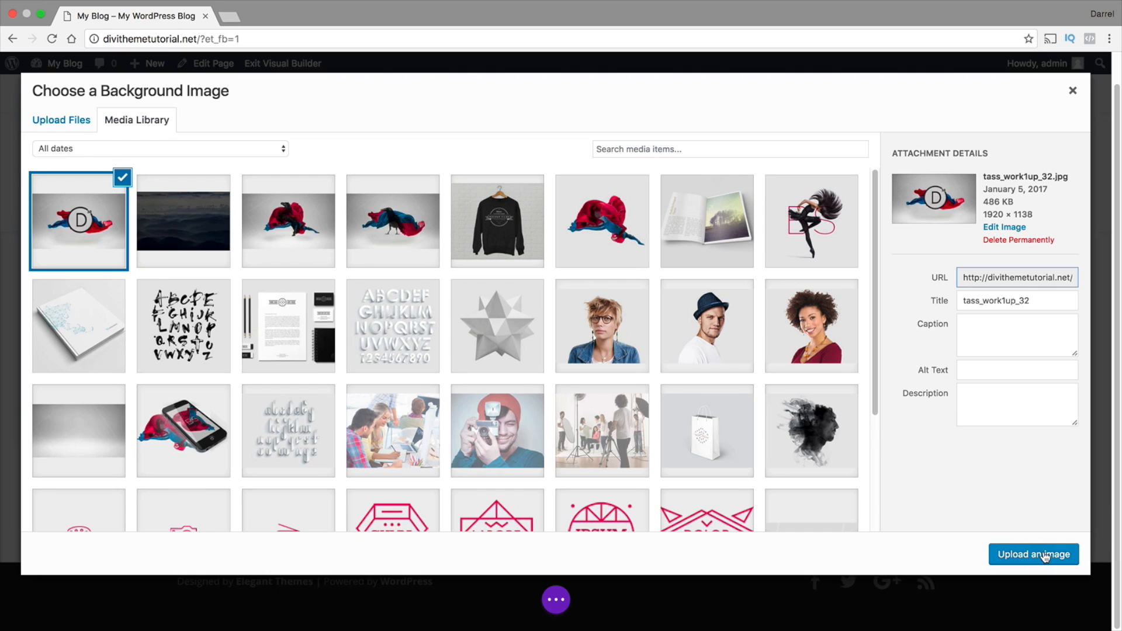
left_click(1064, 557)
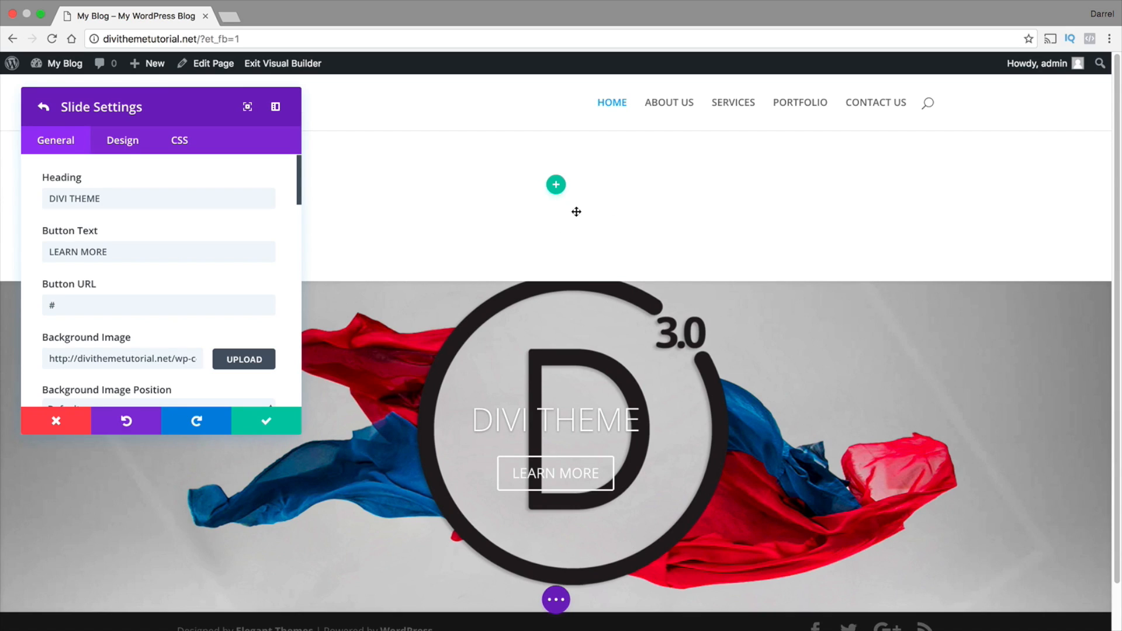
Save the slide and the fullwidth slider settings, and delete the empty section above the slider
left_click(264, 425)
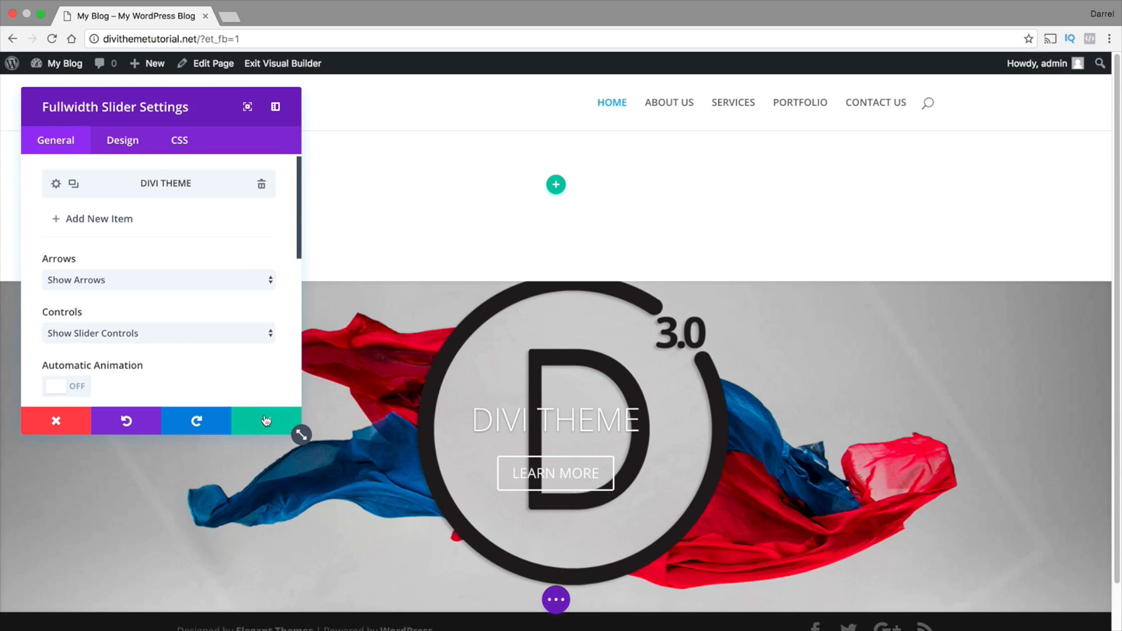
left_click(266, 421)
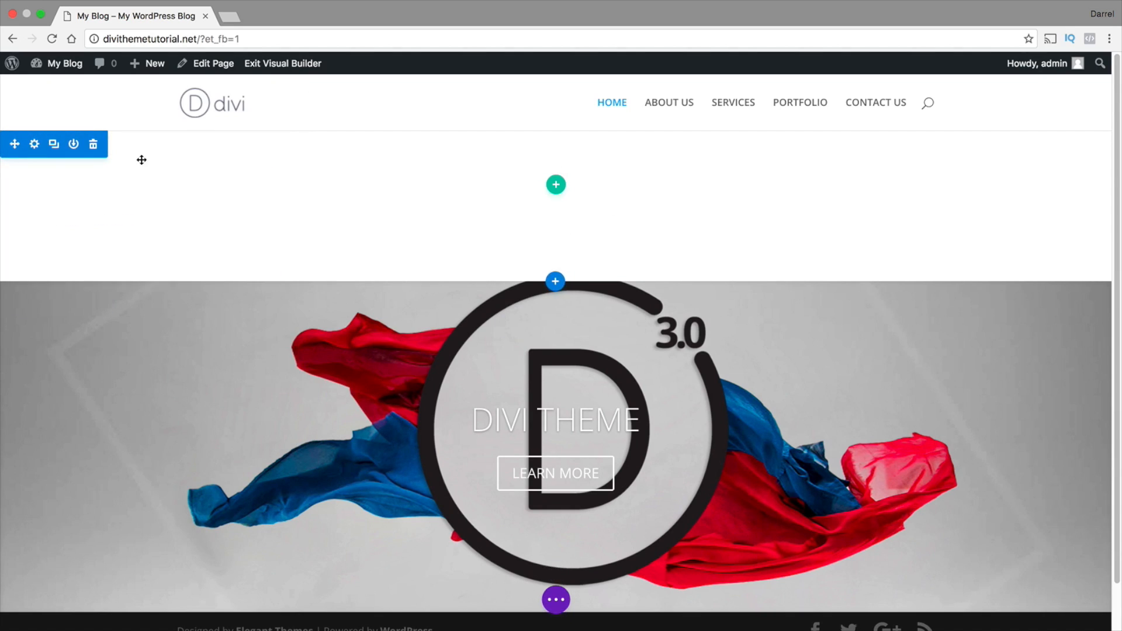
left_click(94, 145)
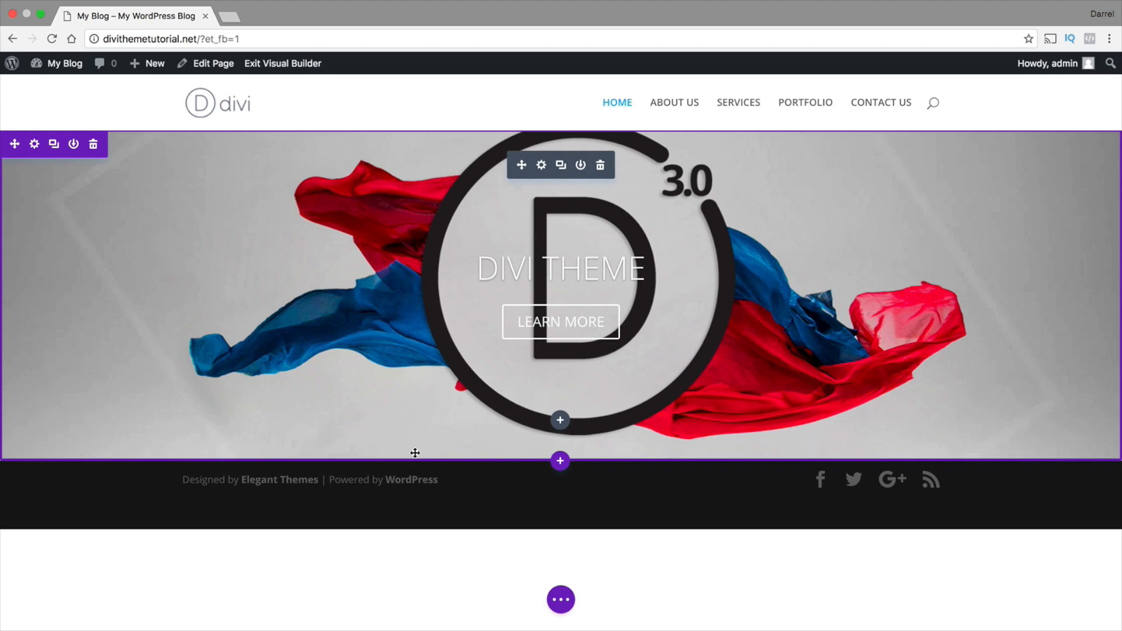
Try out extra spacing above and below the slider in its section and remove it again
left_click_drag(413, 455, 414, 459)
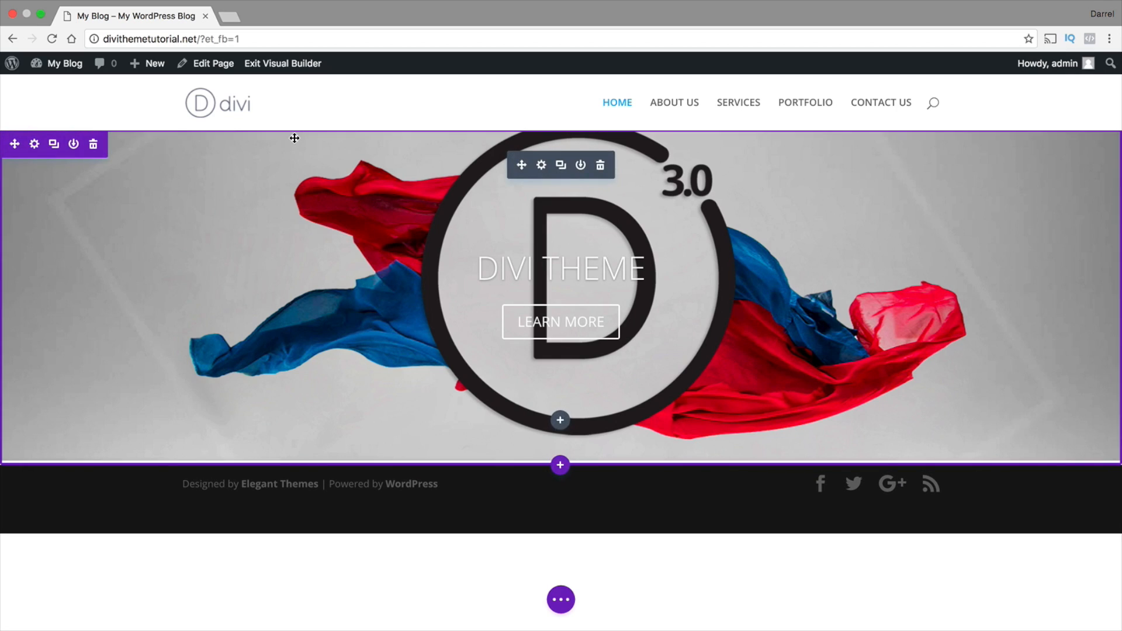
left_click_drag(294, 137, 298, 166)
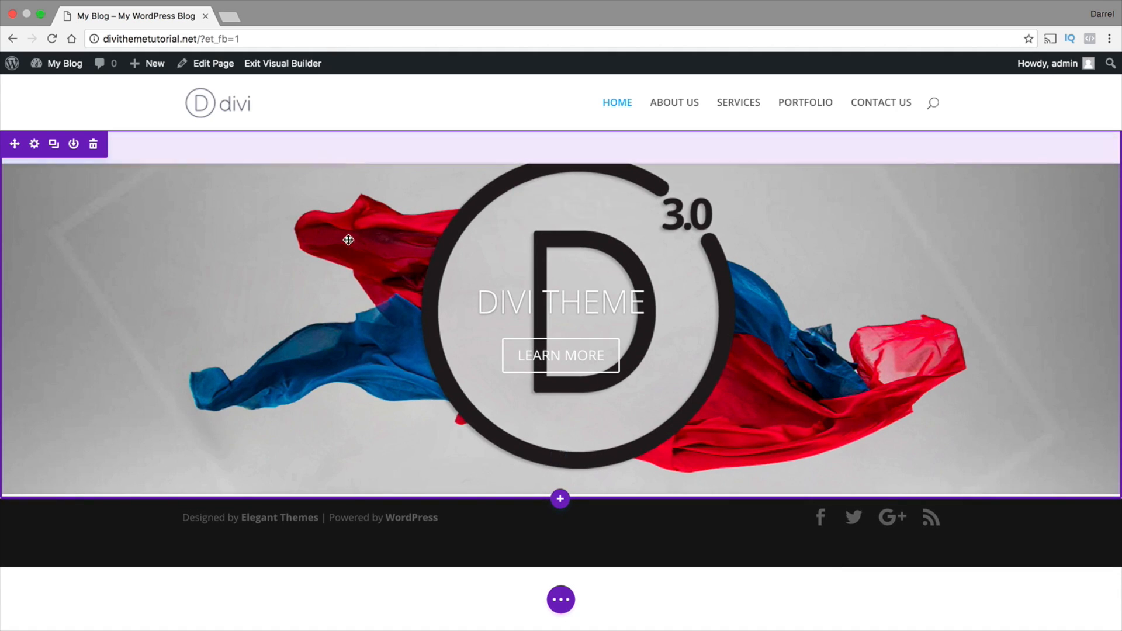
mouse_move(355, 497)
left_mouse_down()
mouse_move(356, 521)
mouse_move(356, 482)
left_mouse_up()
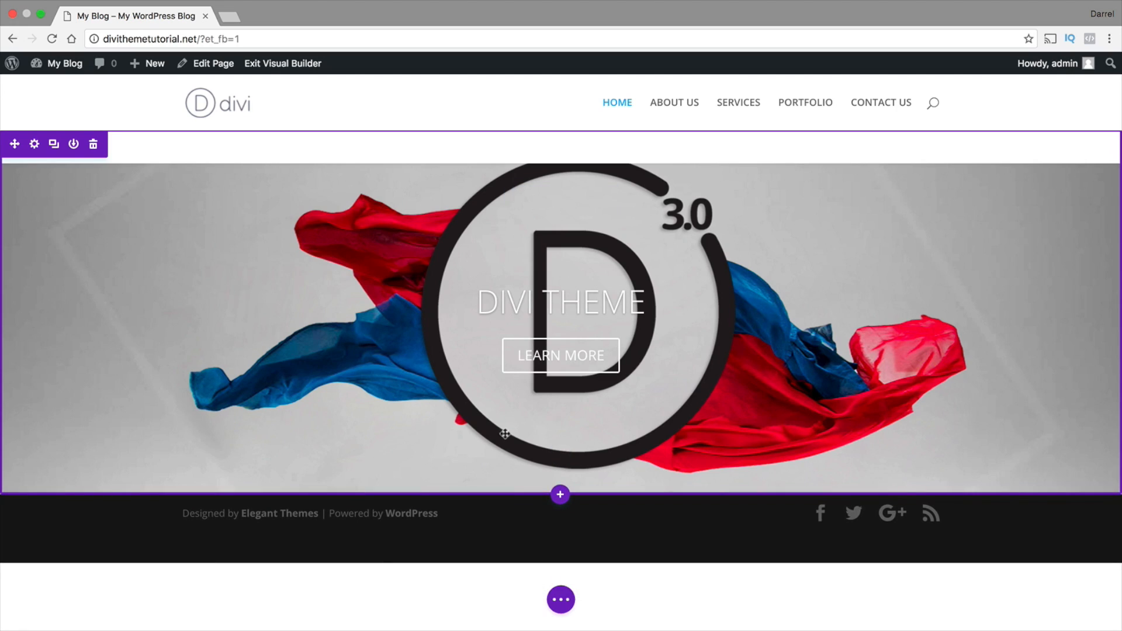
left_click_drag(216, 158, 216, 126)
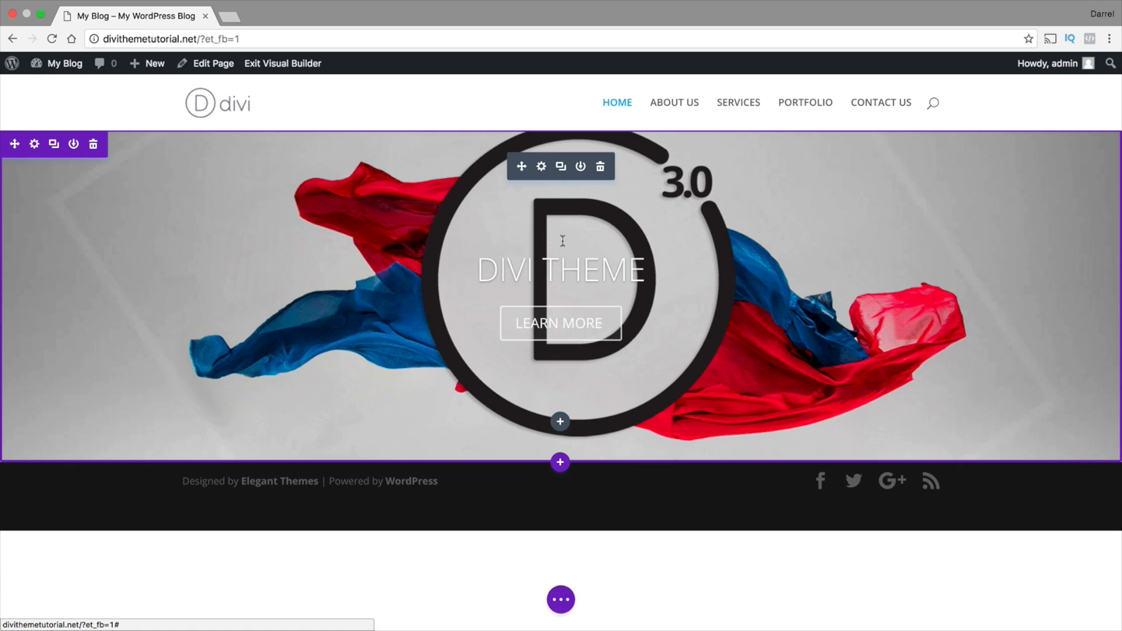
Open the DIVI THEME slide's settings and look through the background image position options, keeping Default
left_click(542, 167)
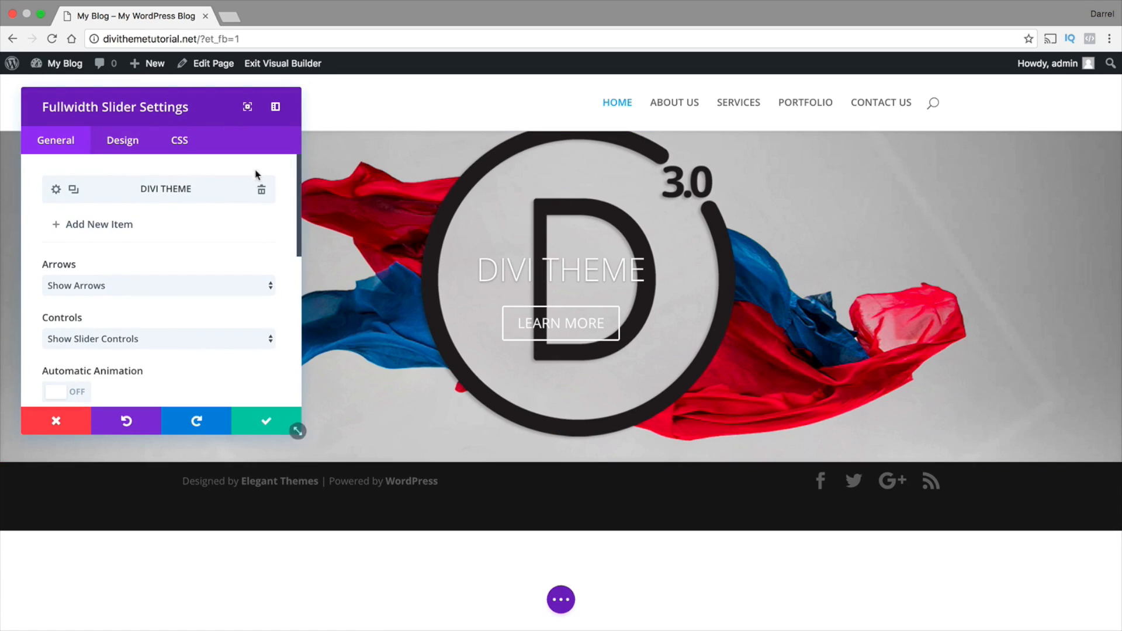
left_click(57, 189)
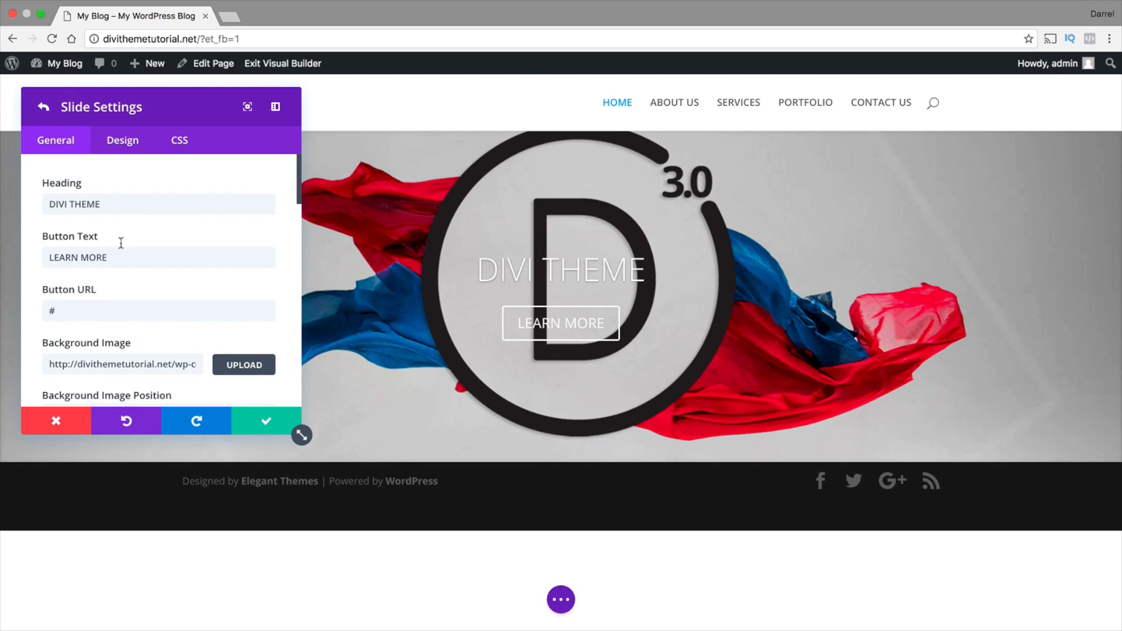
scroll(143, 259, "down", 1)
scroll(175, 274, "down", 2)
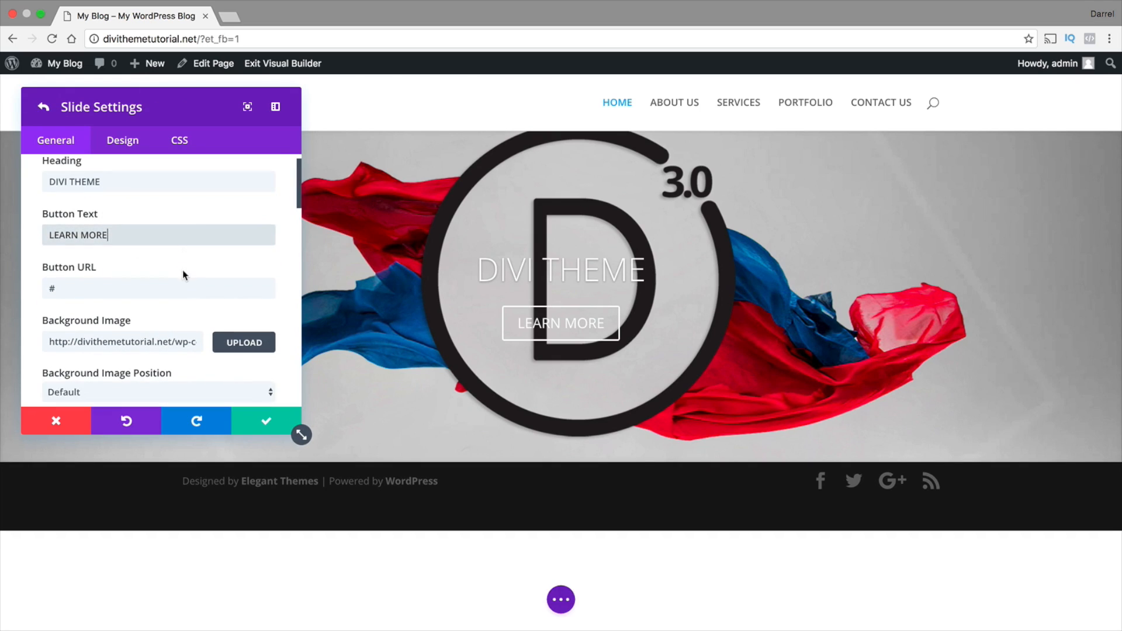
left_click(154, 255)
scroll(154, 263, "down", 3)
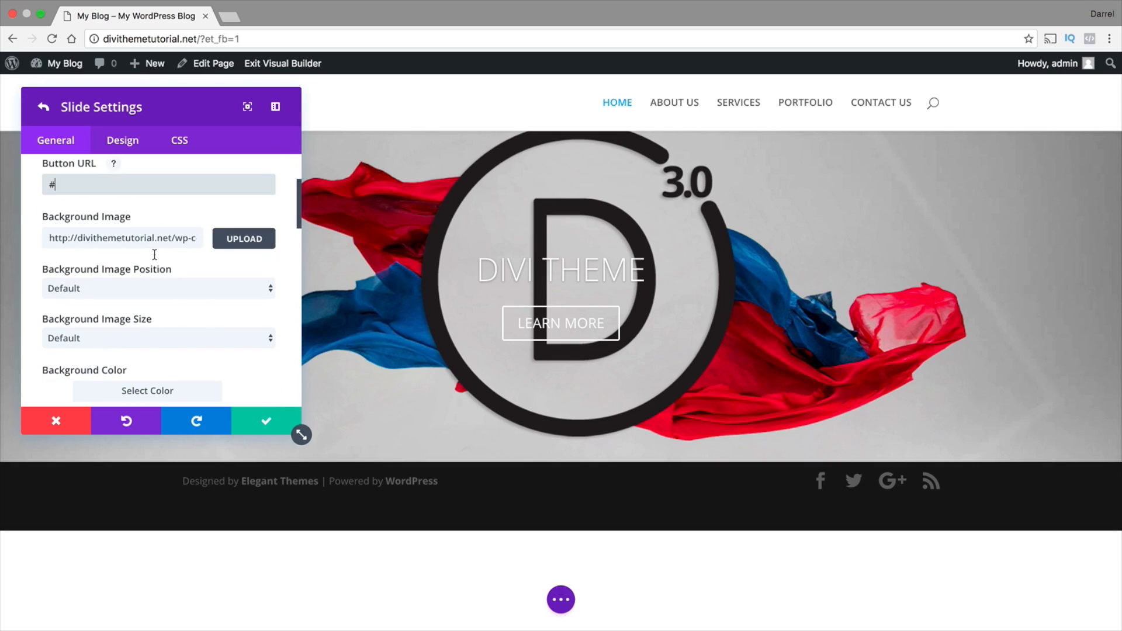
left_click(153, 280)
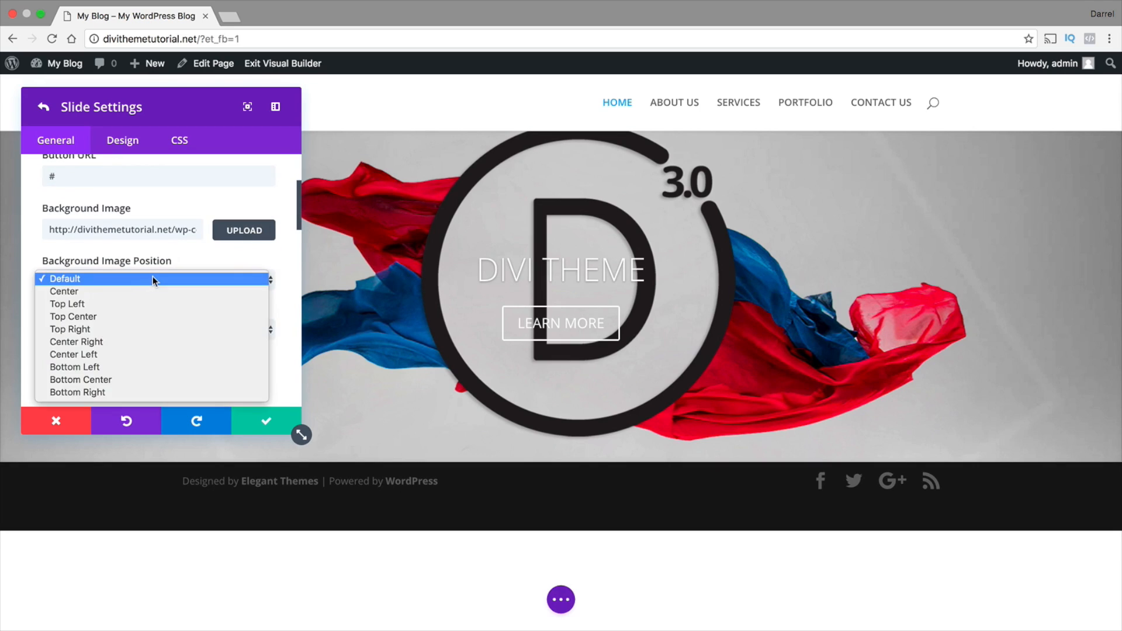
left_click(153, 277)
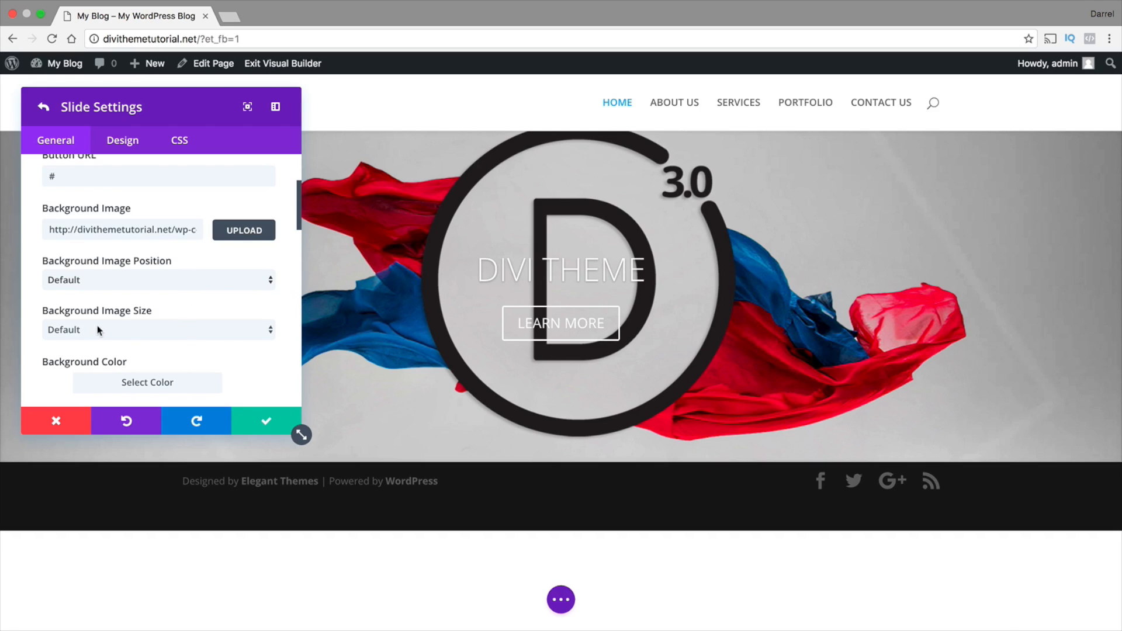
Try the Fit background image size on the slide and return it to Default
left_click(118, 331)
left_click(118, 338)
left_click(118, 327)
left_click(119, 342)
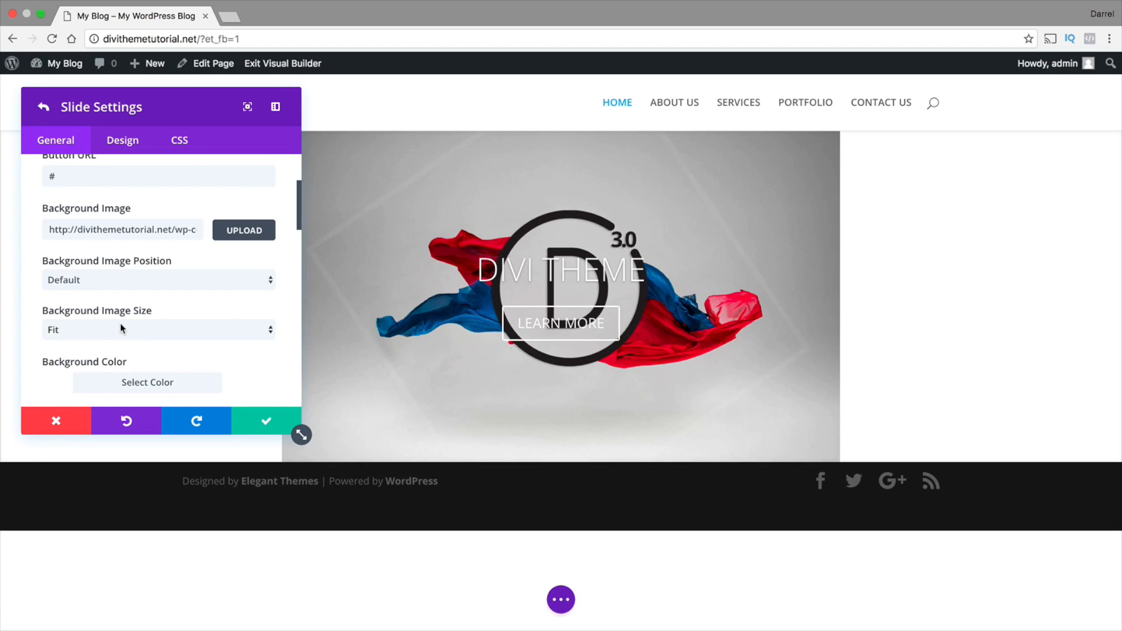
left_click(121, 329)
left_click(124, 304)
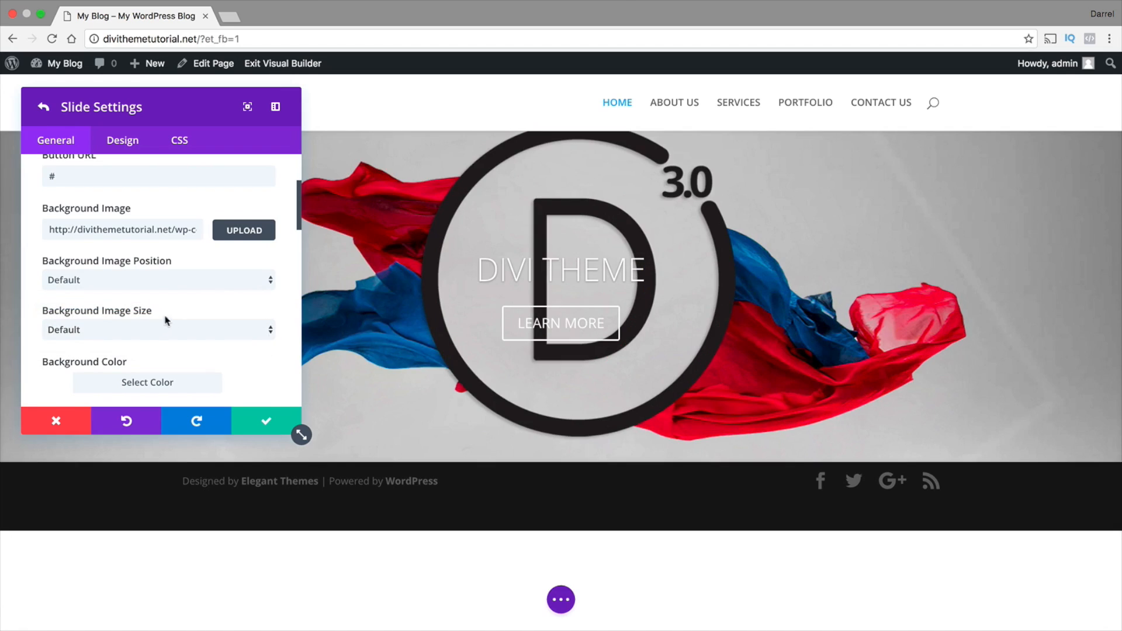
Turn on the background overlay for the DIVI THEME slide
scroll(173, 318, "down", 2)
scroll(239, 314, "down", 1)
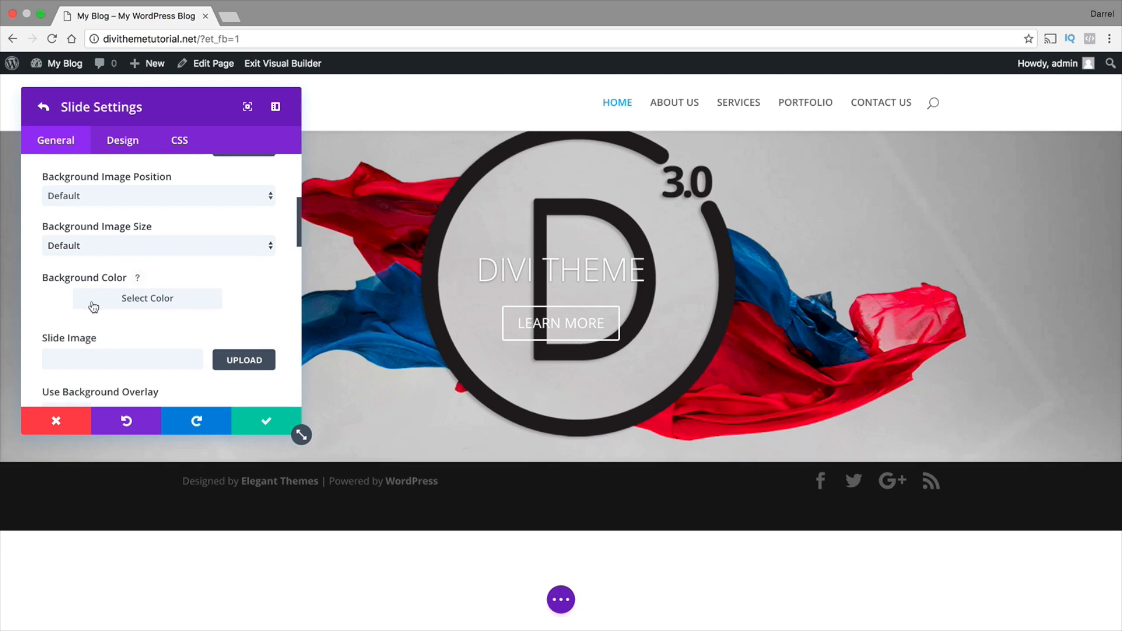
scroll(96, 310, "down", 1)
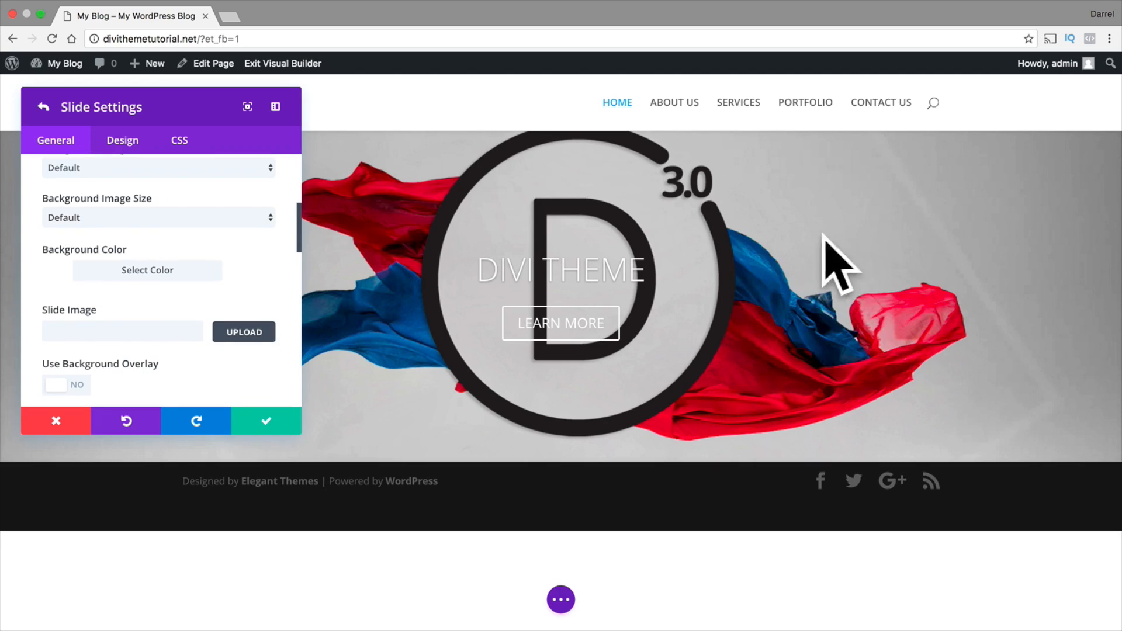
scroll(130, 306, "down", 3)
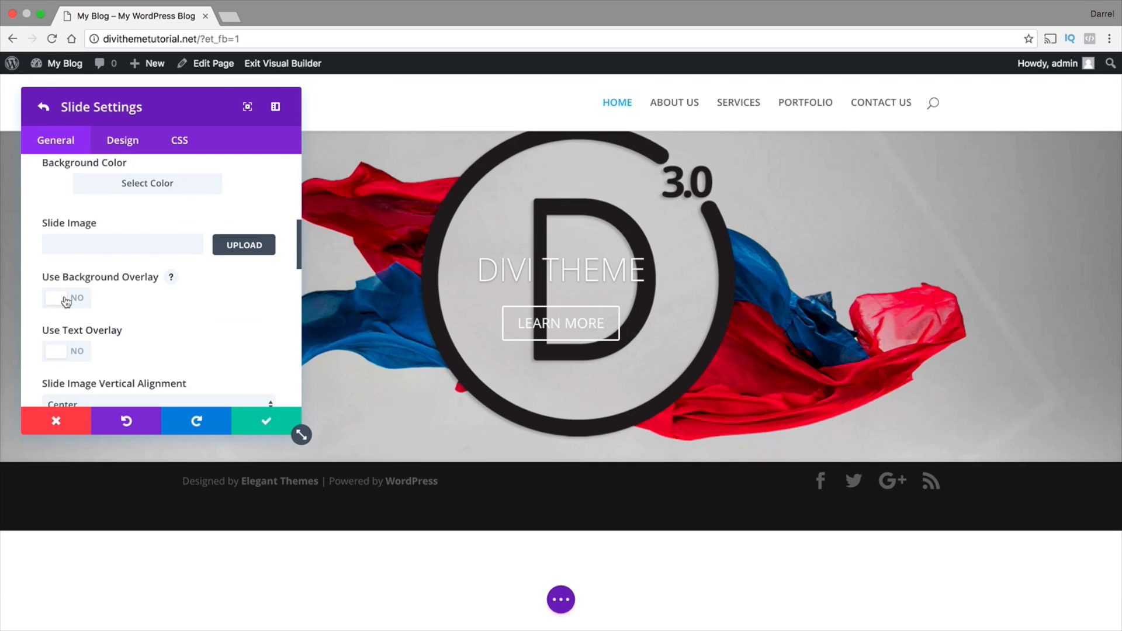
left_click(66, 302)
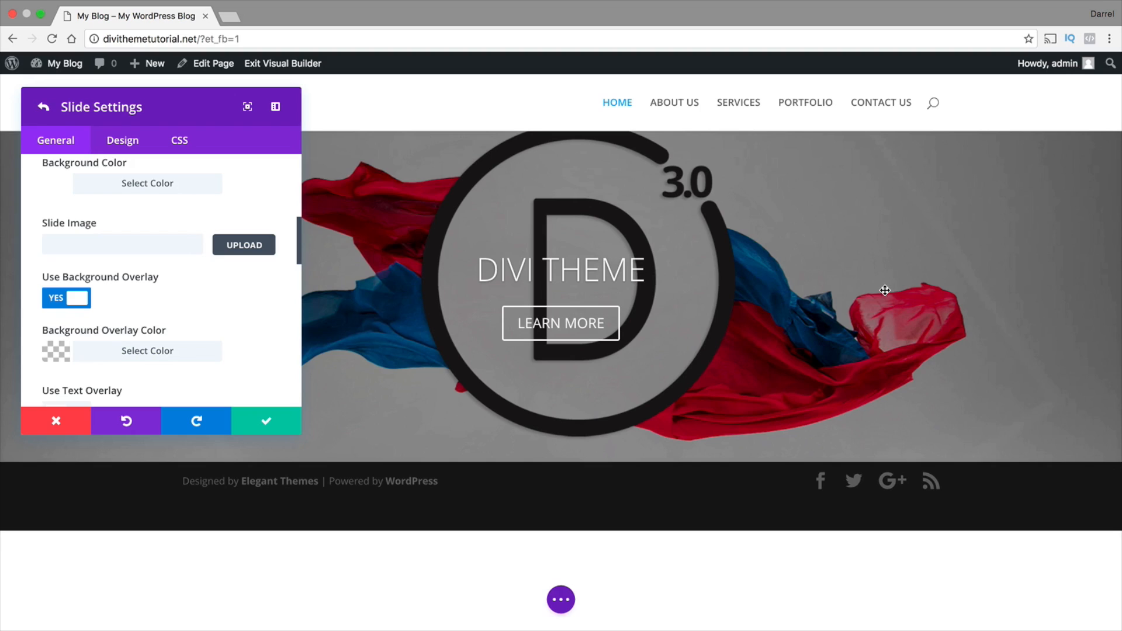
Try purple #8300e9 and green #7cda24 as the slide's background overlay color, reducing the green's opacity to about 0.22
left_click(62, 353)
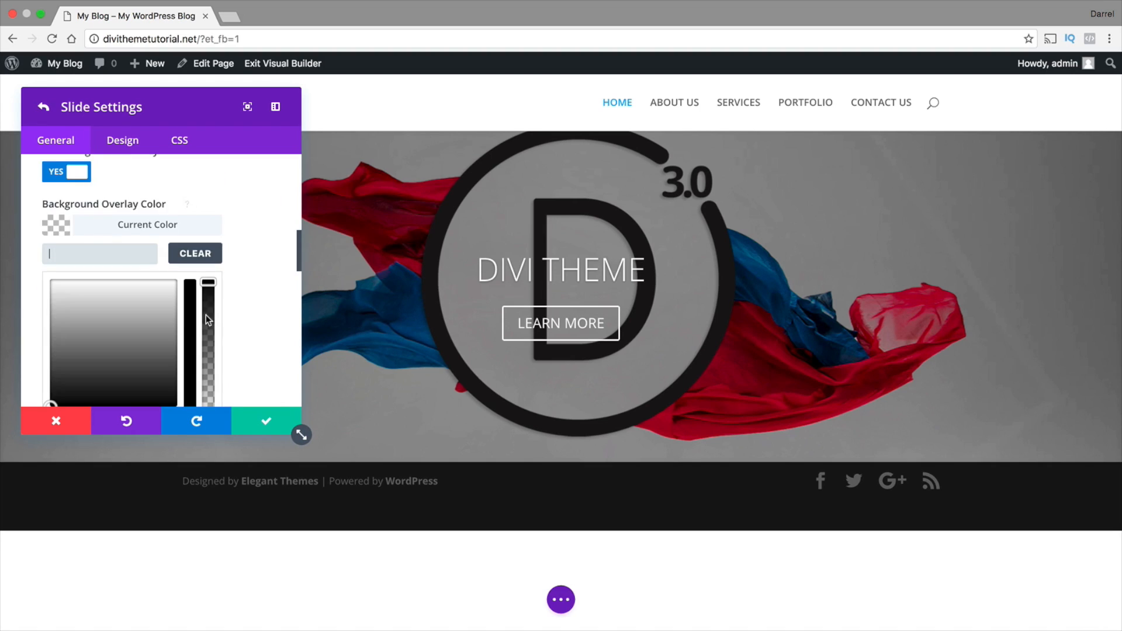
scroll(181, 319, "down", 1)
left_click(170, 380)
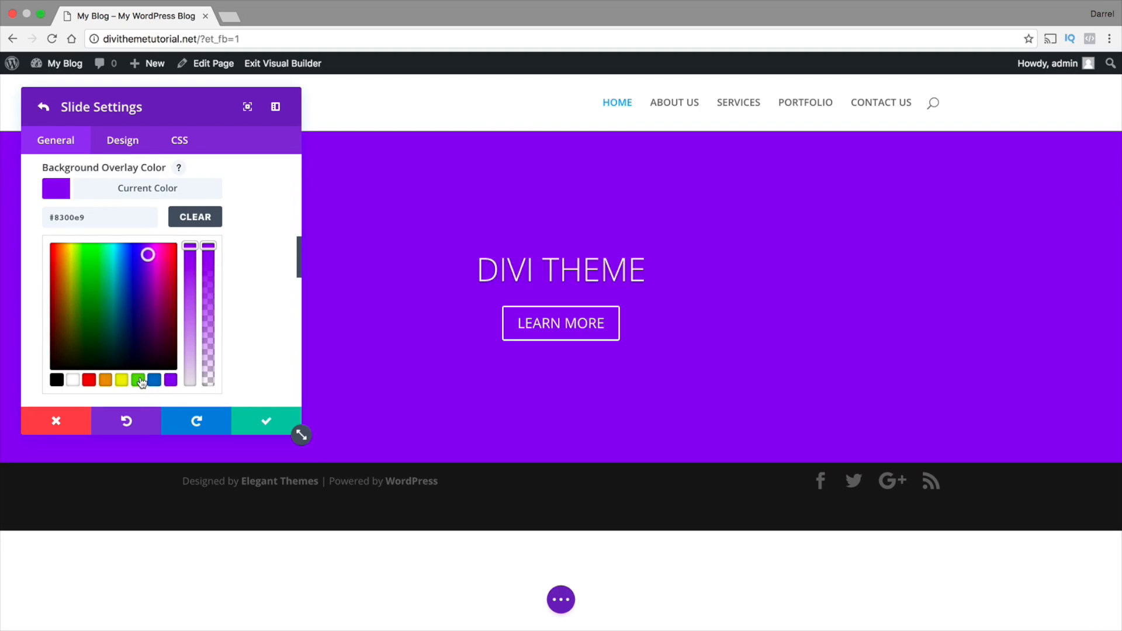
left_click(139, 381)
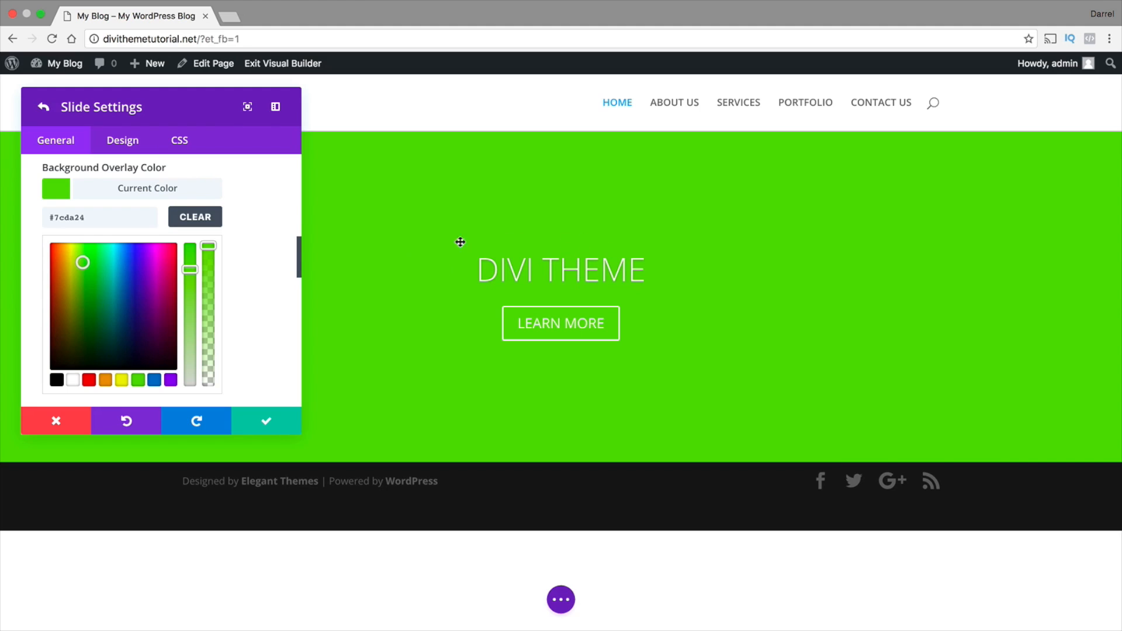
left_click_drag(208, 246, 208, 354)
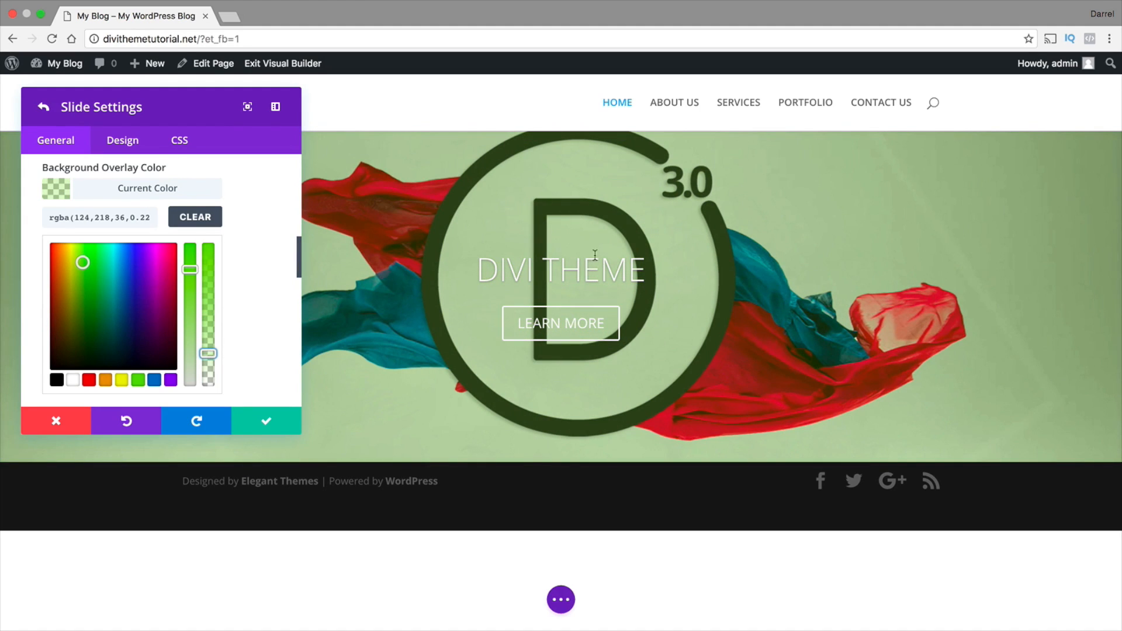
Clear the slide's background overlay color and turn the background overlay off
scroll(223, 314, "down", 3)
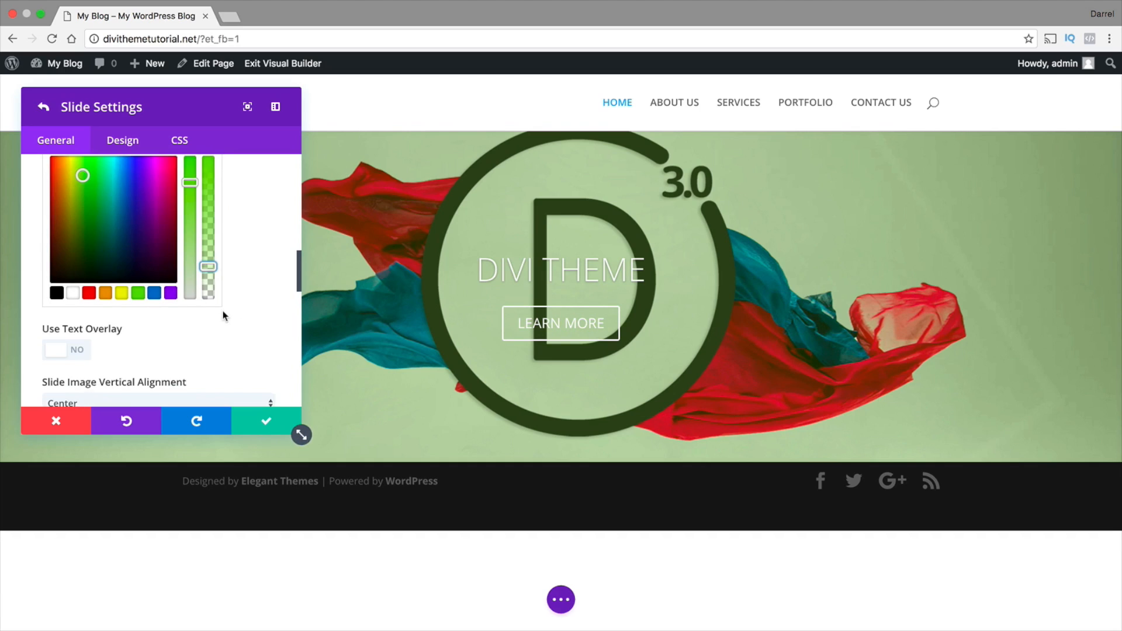
scroll(221, 310, "up", 3)
left_click(195, 212)
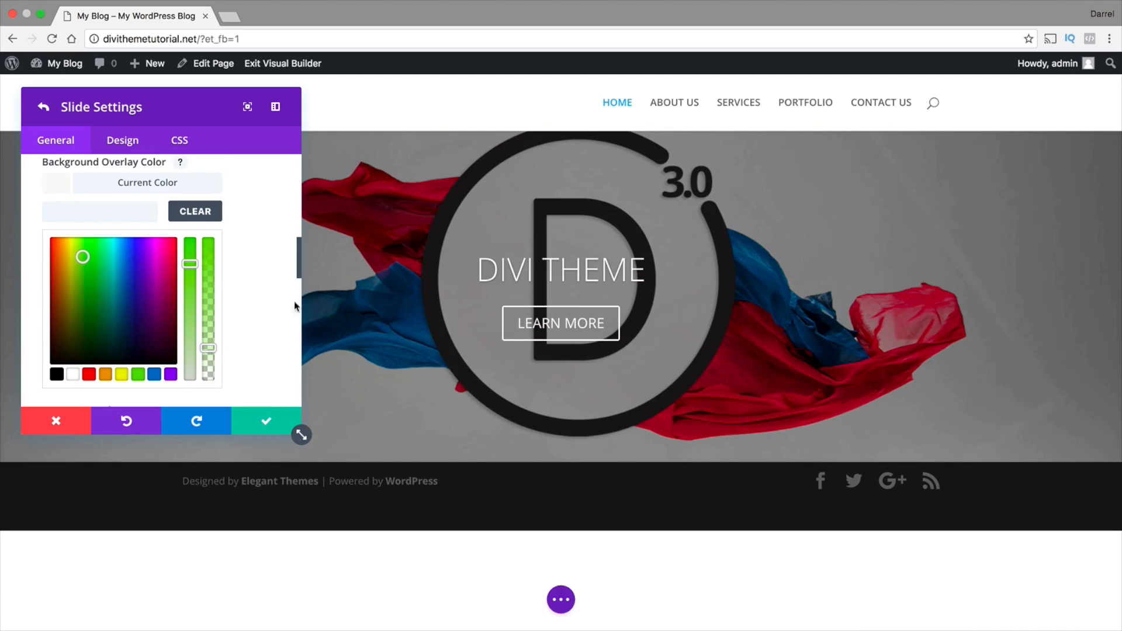
scroll(222, 257, "up", 2)
left_click(66, 174)
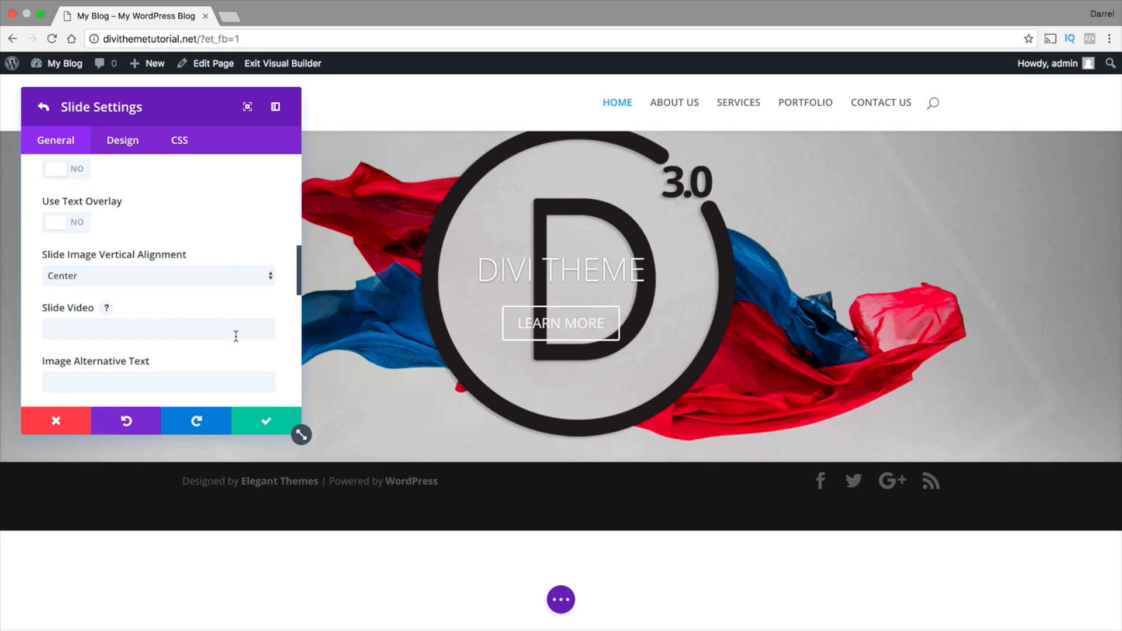
Try the Dark text color on the slide's heading and button, and set it back to Light
scroll(234, 333, "down", 1)
scroll(230, 322, "down", 1)
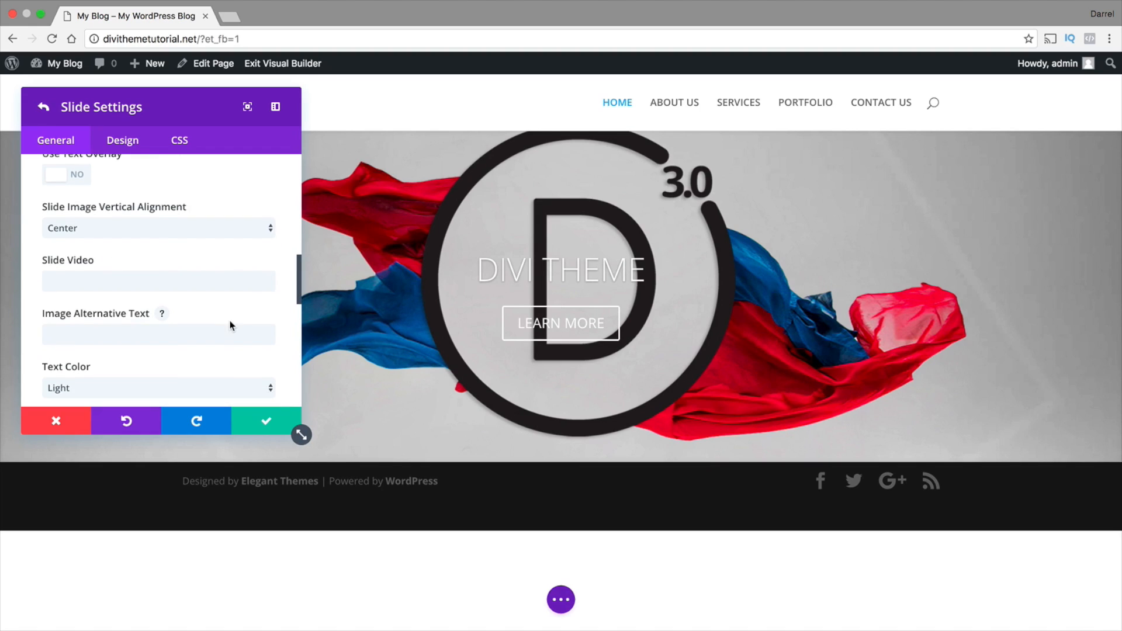
scroll(237, 320, "down", 1)
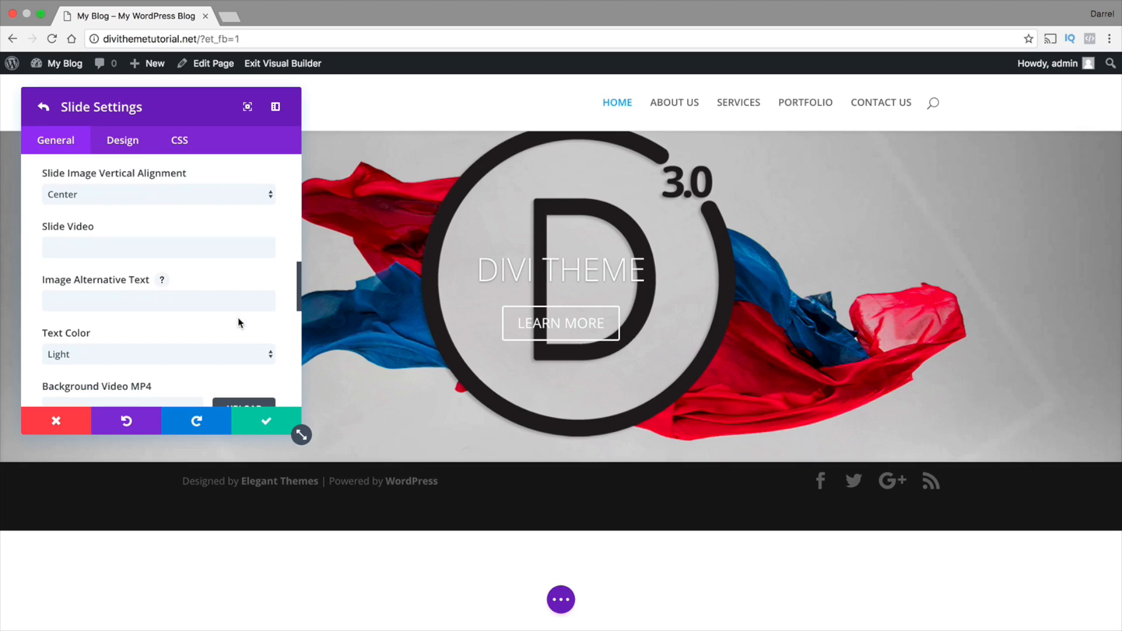
left_click(160, 353)
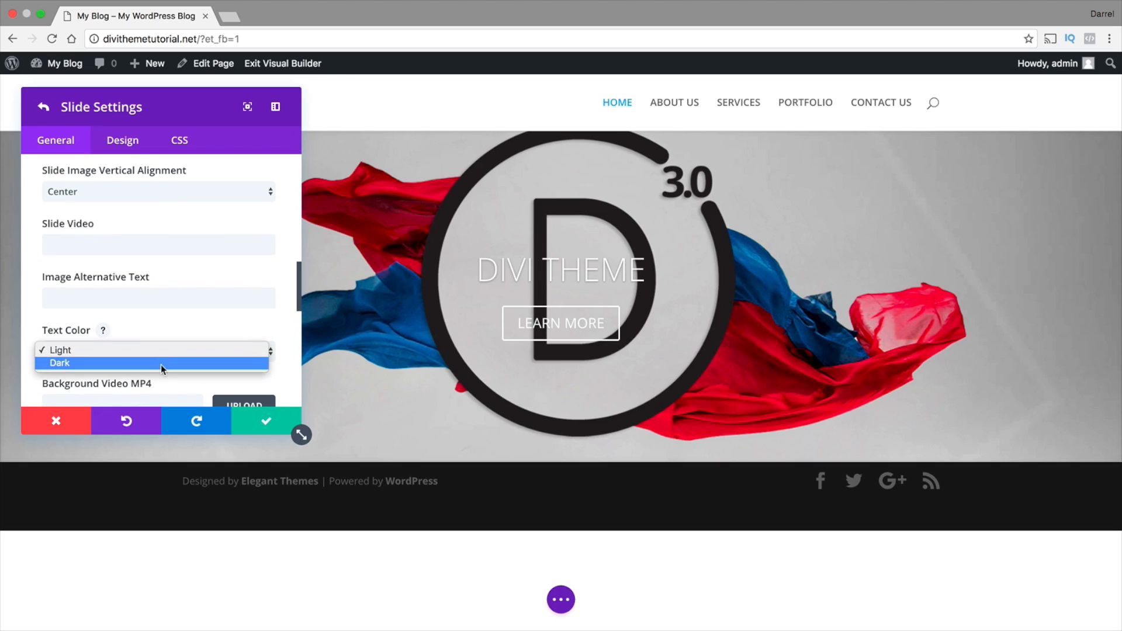
left_click(166, 364)
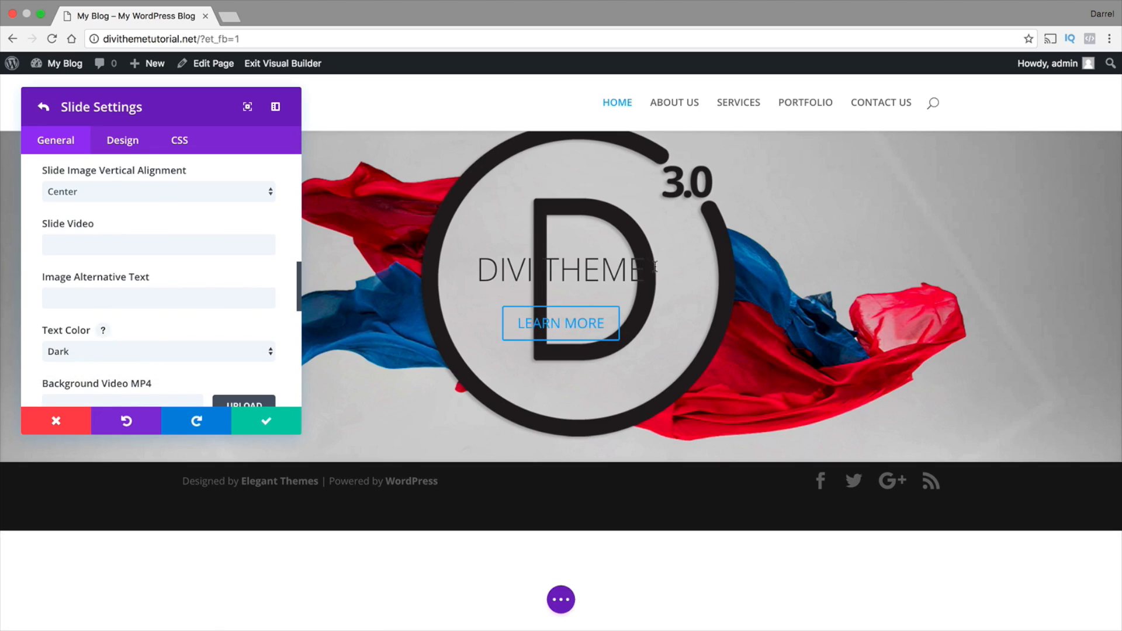
left_click_drag(647, 269, 476, 267)
left_click(181, 353)
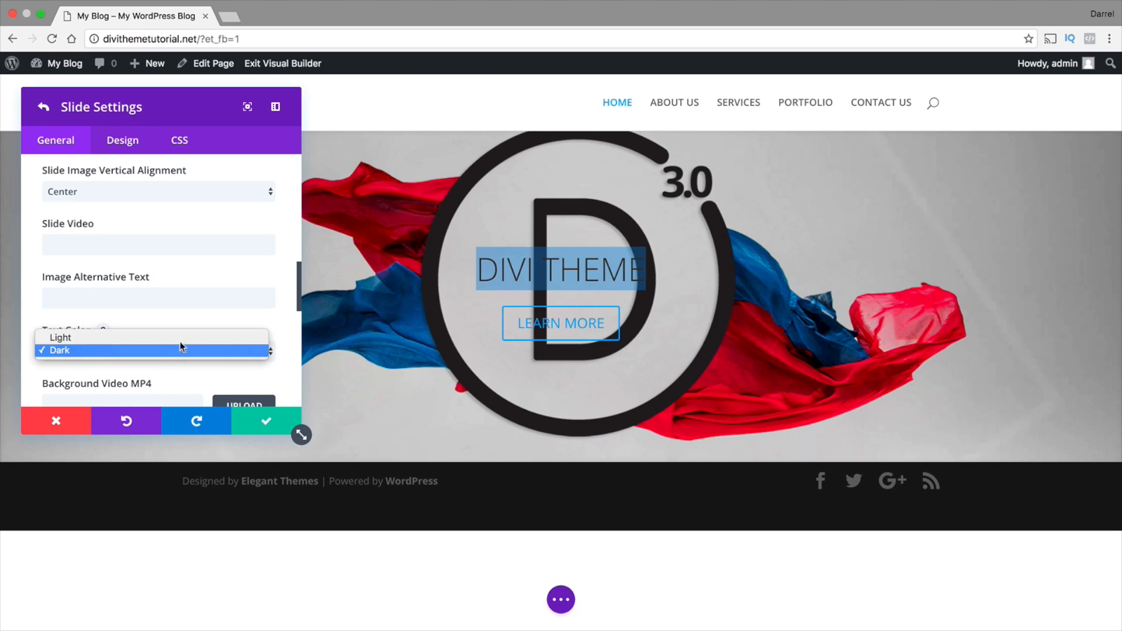
left_click(180, 338)
scroll(181, 334, "down", 3)
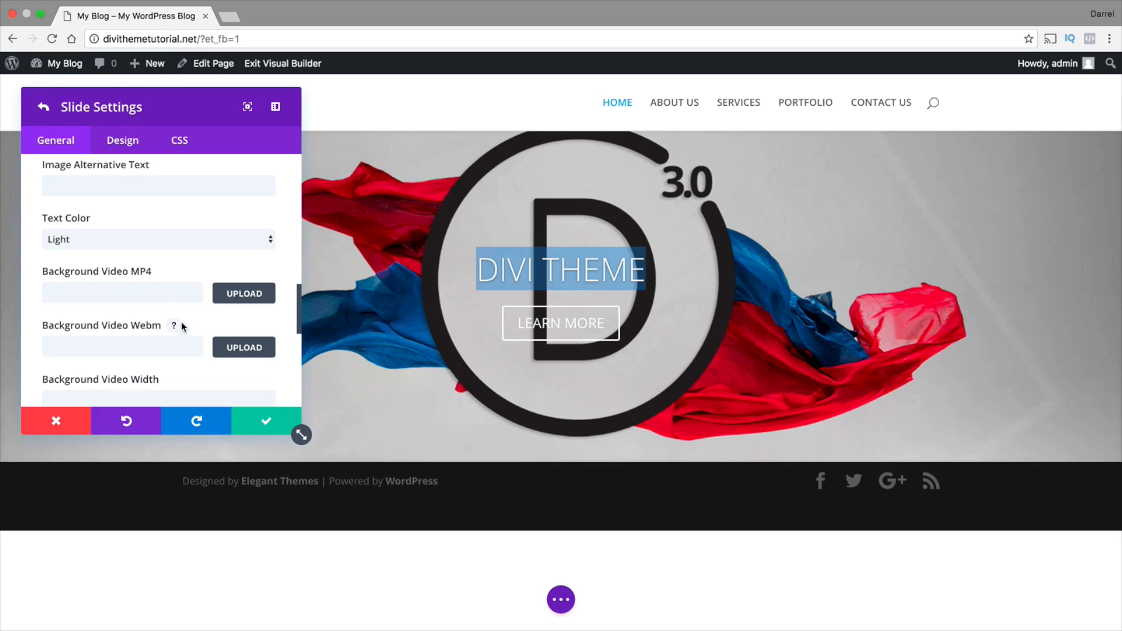
View the media library for the slide's MP4 background video and close it without choosing a file
left_click(175, 295)
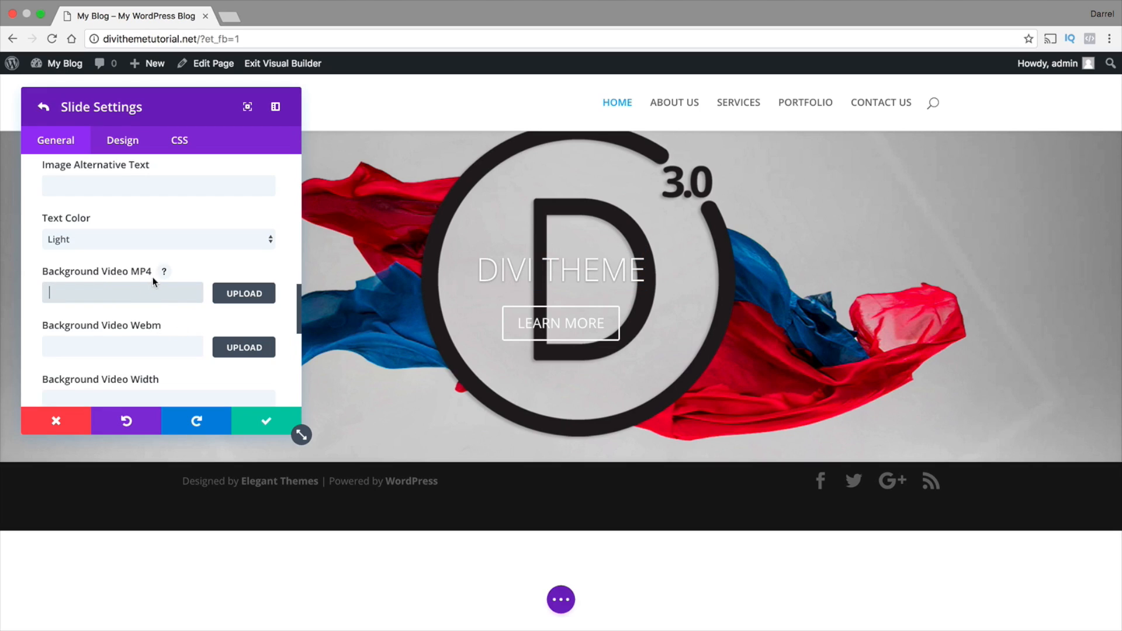
left_click(252, 295)
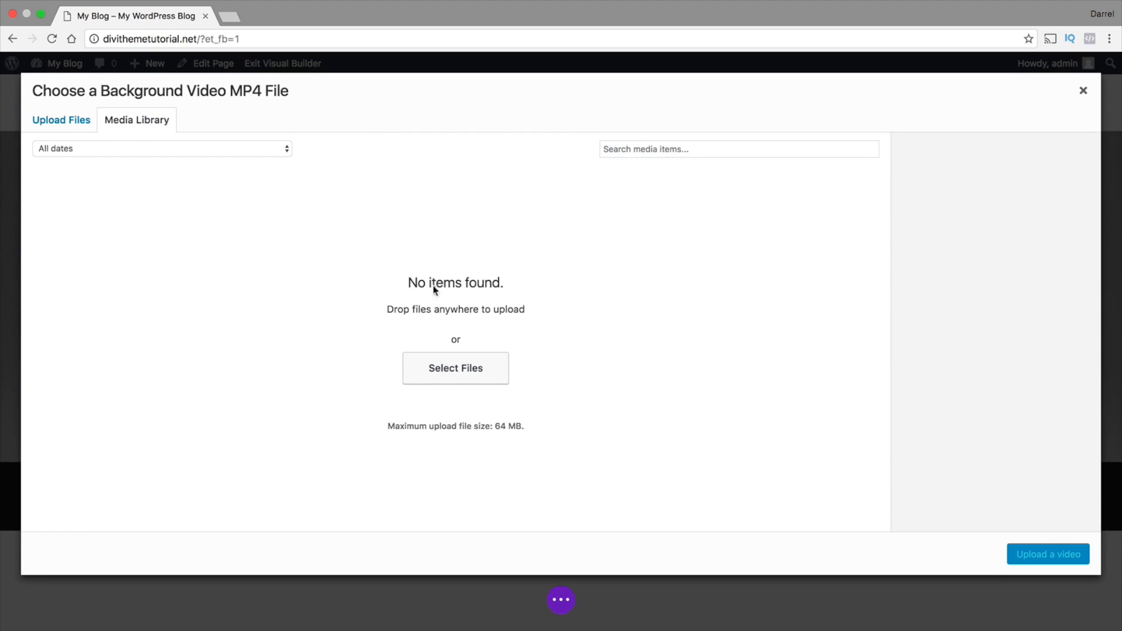
left_click(1083, 90)
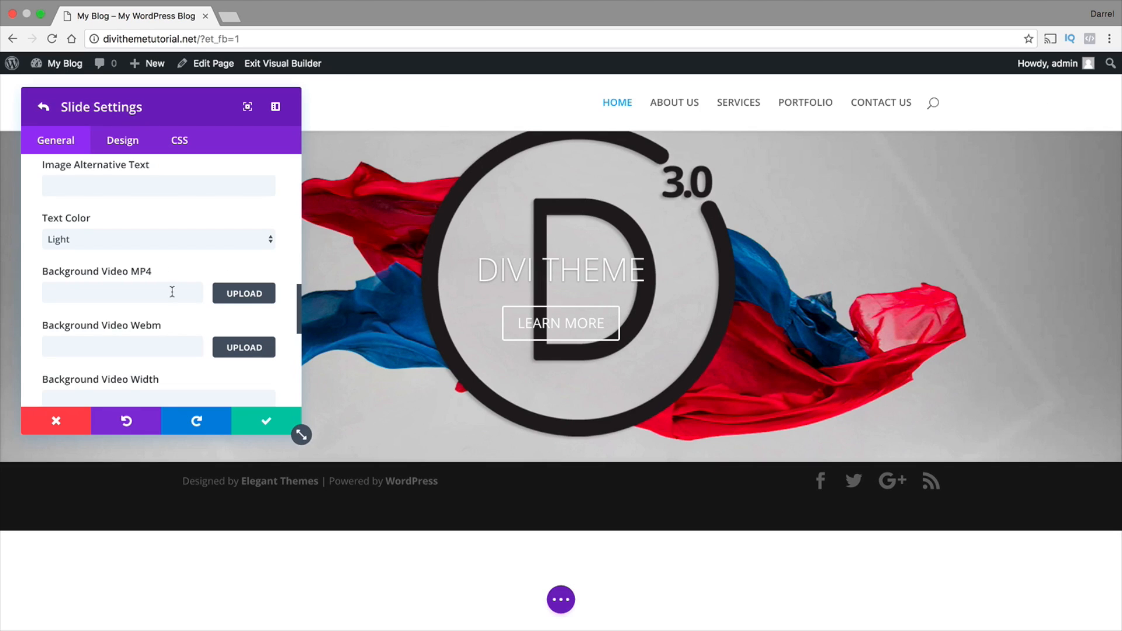
Place the cursor in the slide's Content field, and search the web for "dummy text" in a new tab to open blindtextgenerator.com
scroll(172, 291, "down", 3)
scroll(172, 292, "down", 10)
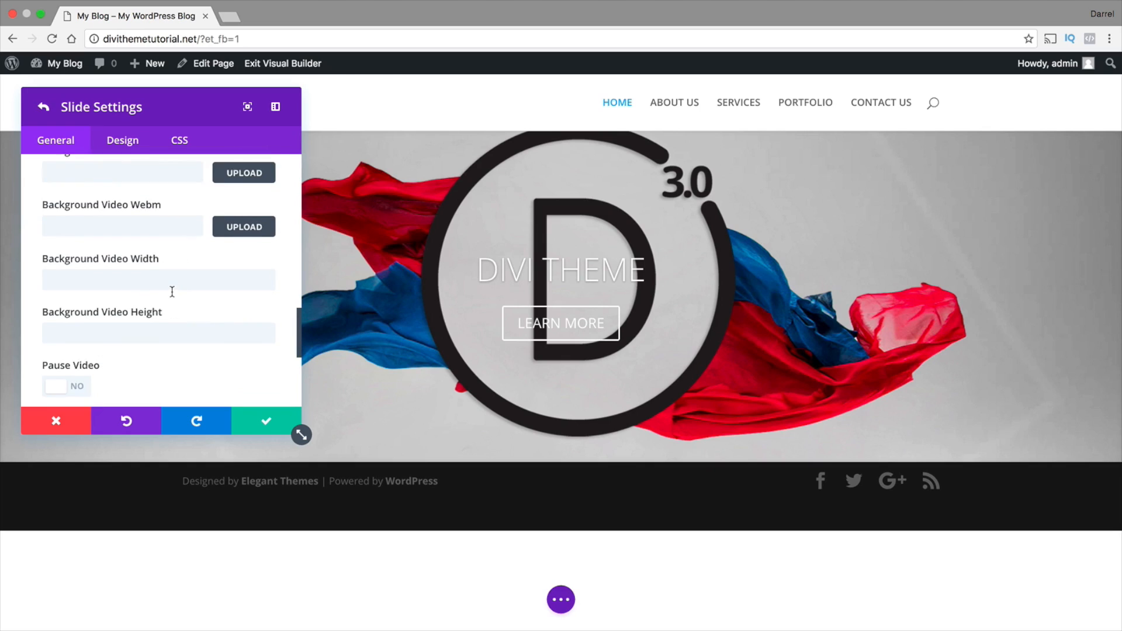
left_click(172, 292)
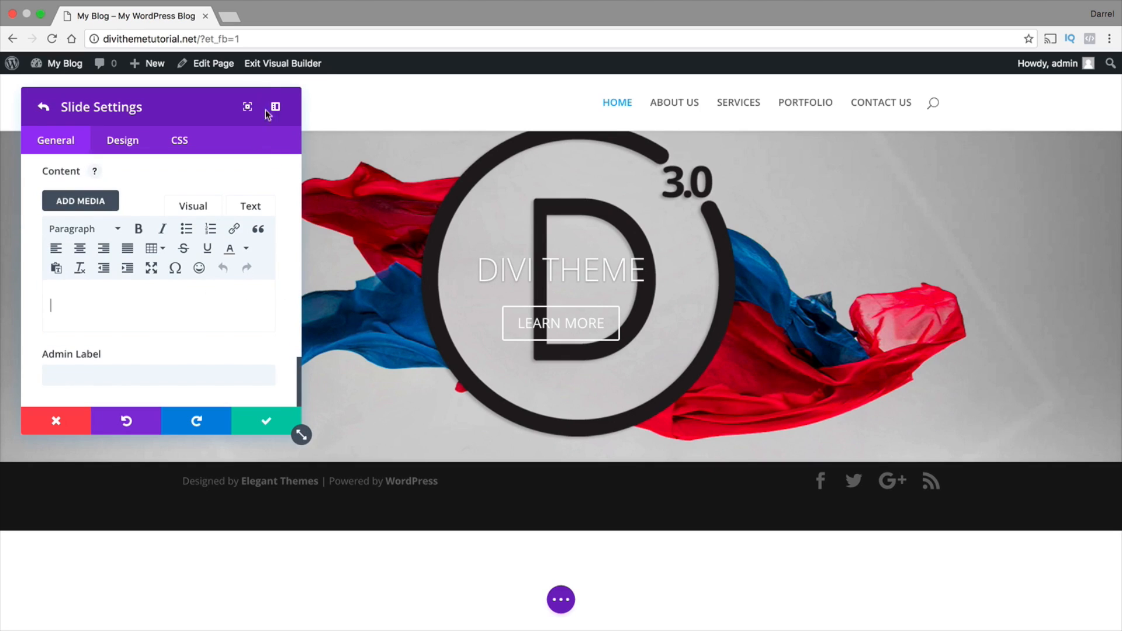
left_click(229, 16)
type("DUMMY")
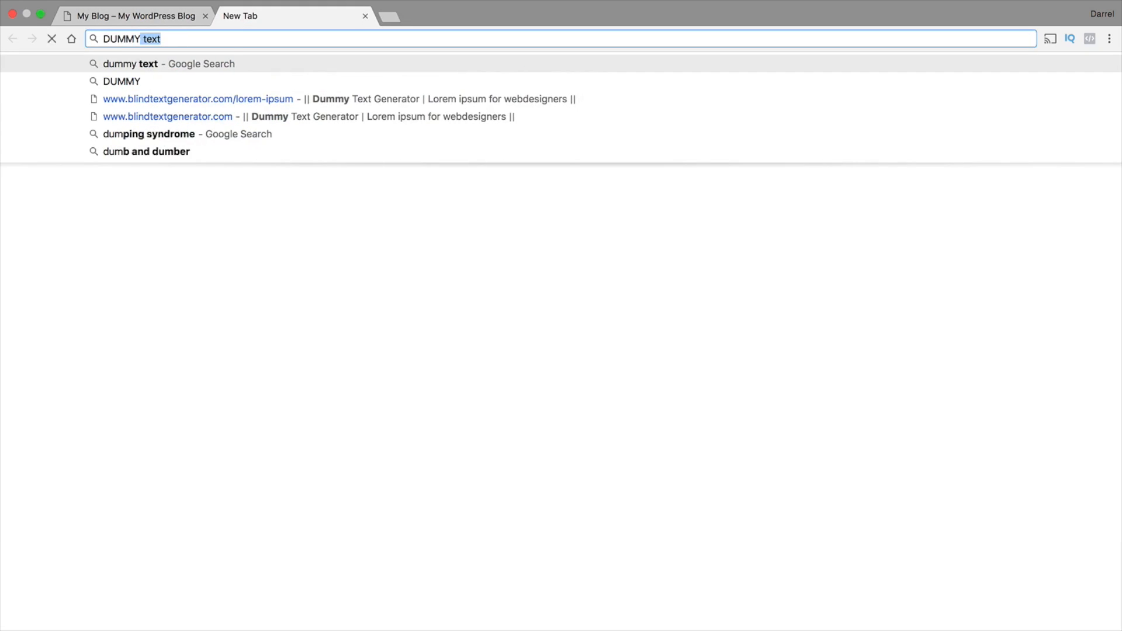
key("Return")
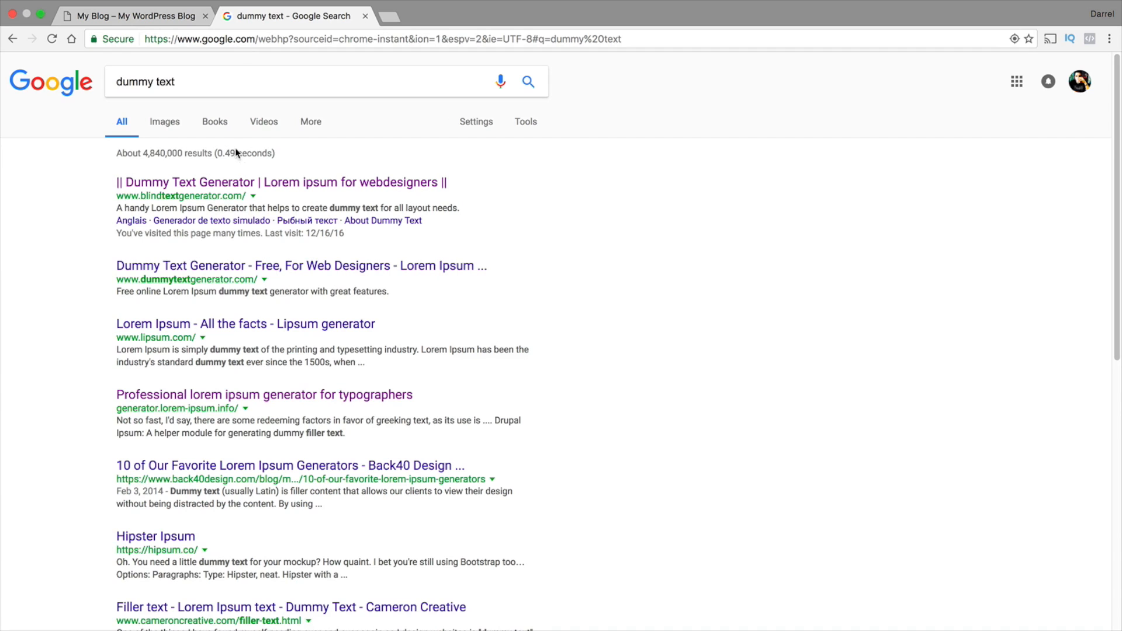
left_click(242, 184)
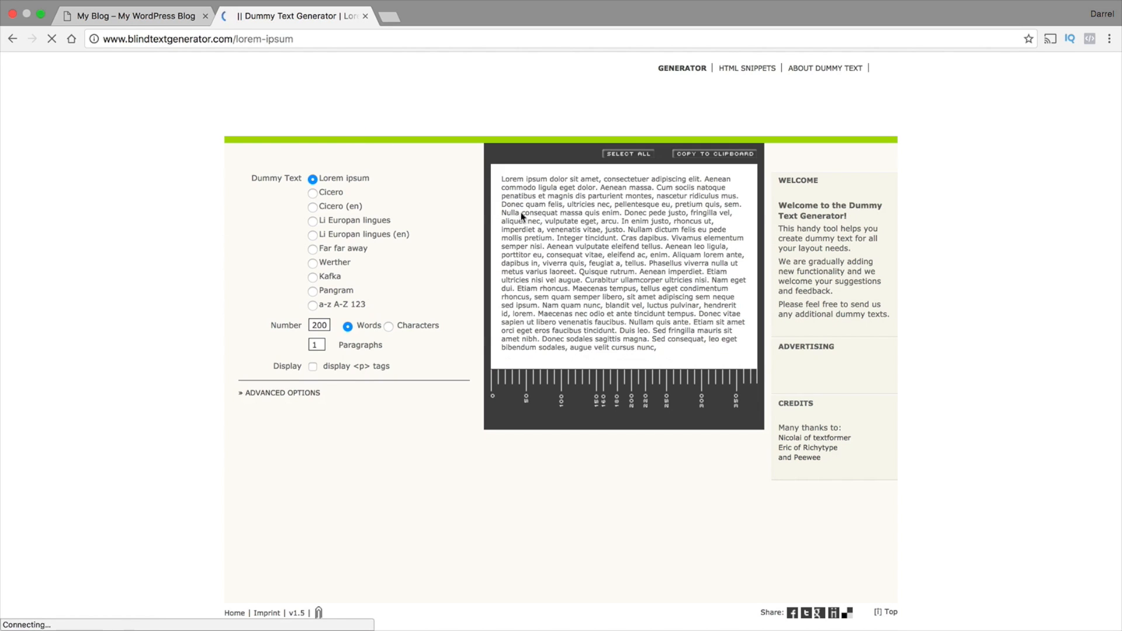
Copy the opening Lorem ipsum lines up to "Donec q" from the generator and paste them into the slide's Content
left_click_drag(529, 204, 498, 180)
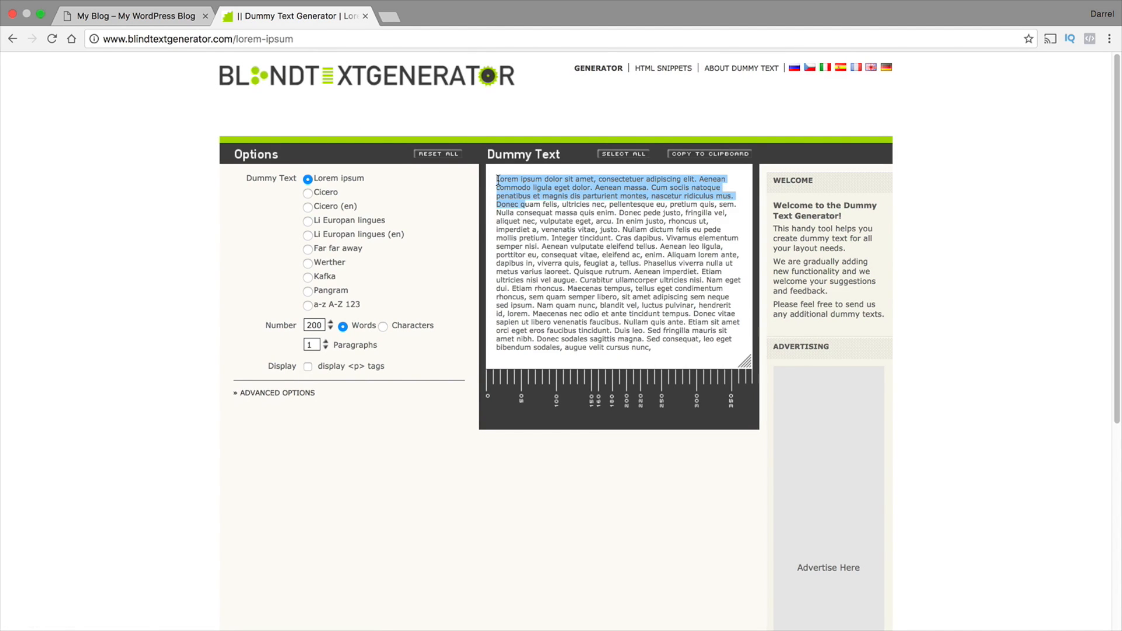
right_click(501, 179)
left_click(515, 204)
left_click(157, 17)
right_click(86, 307)
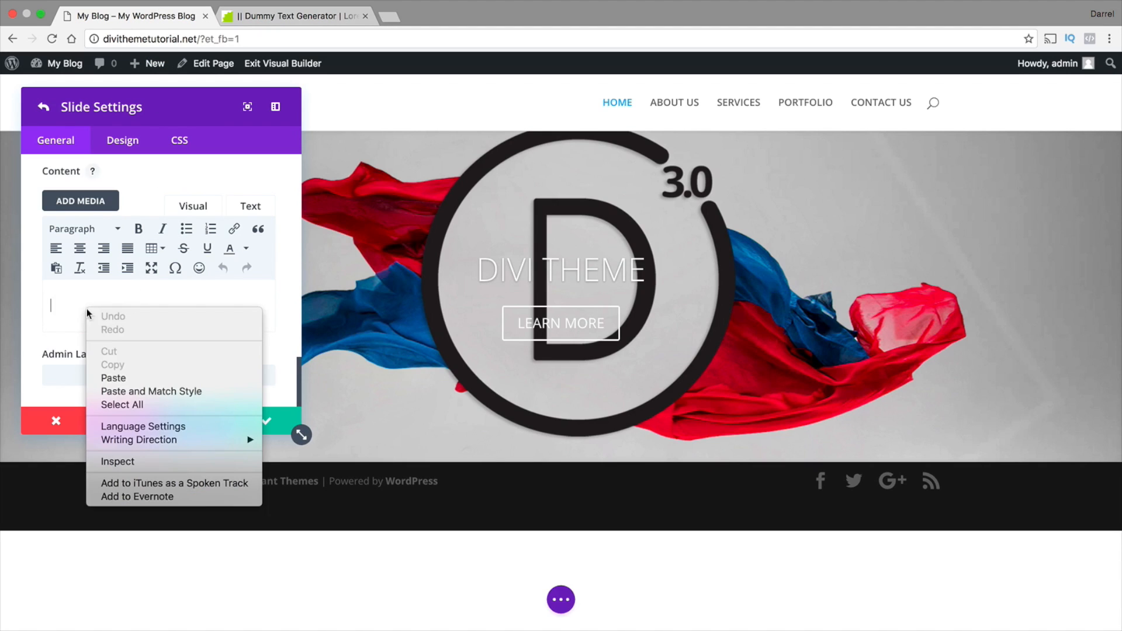
left_click(134, 379)
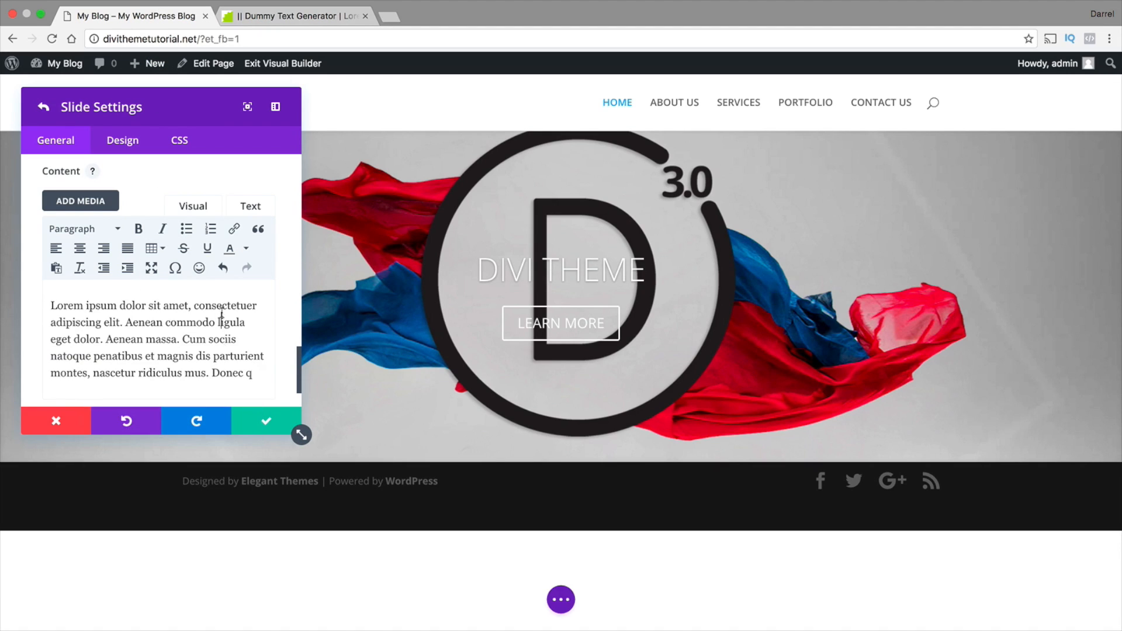
Save the slide settings with the added content and check the heading and paragraph on the slide
scroll(222, 316, "down", 2)
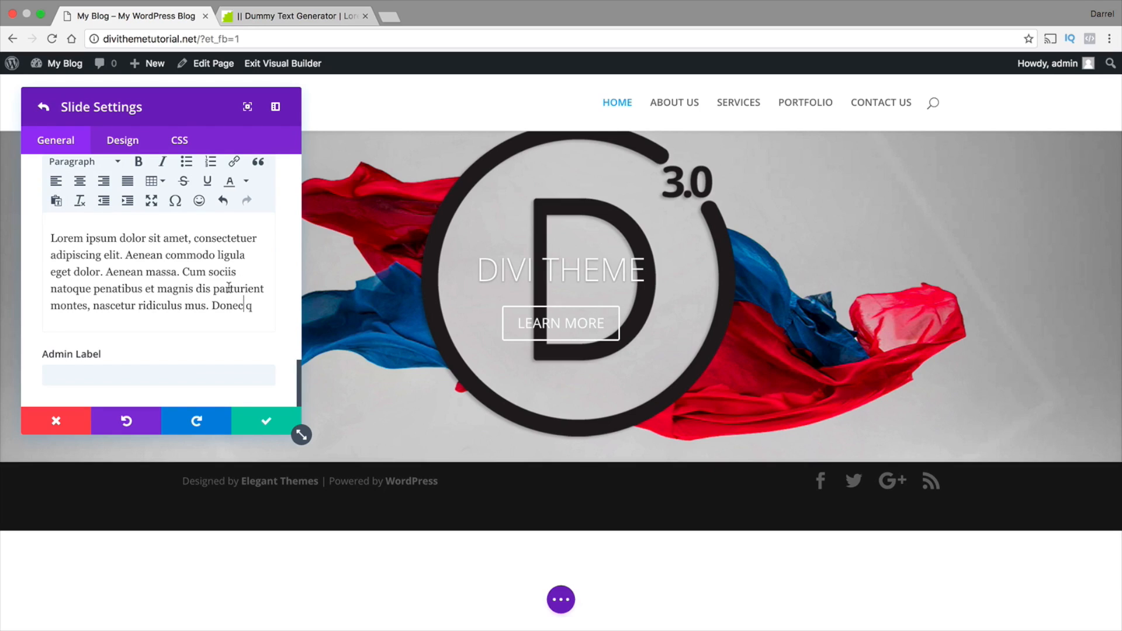
scroll(176, 225, "up", 4)
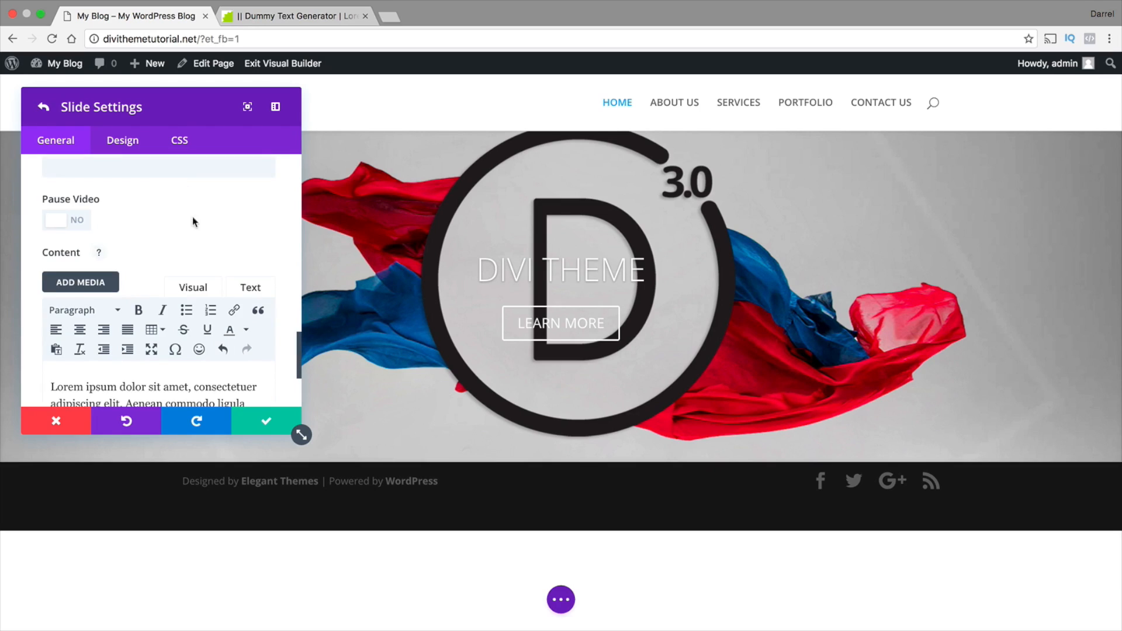
scroll(246, 315, "down", 3)
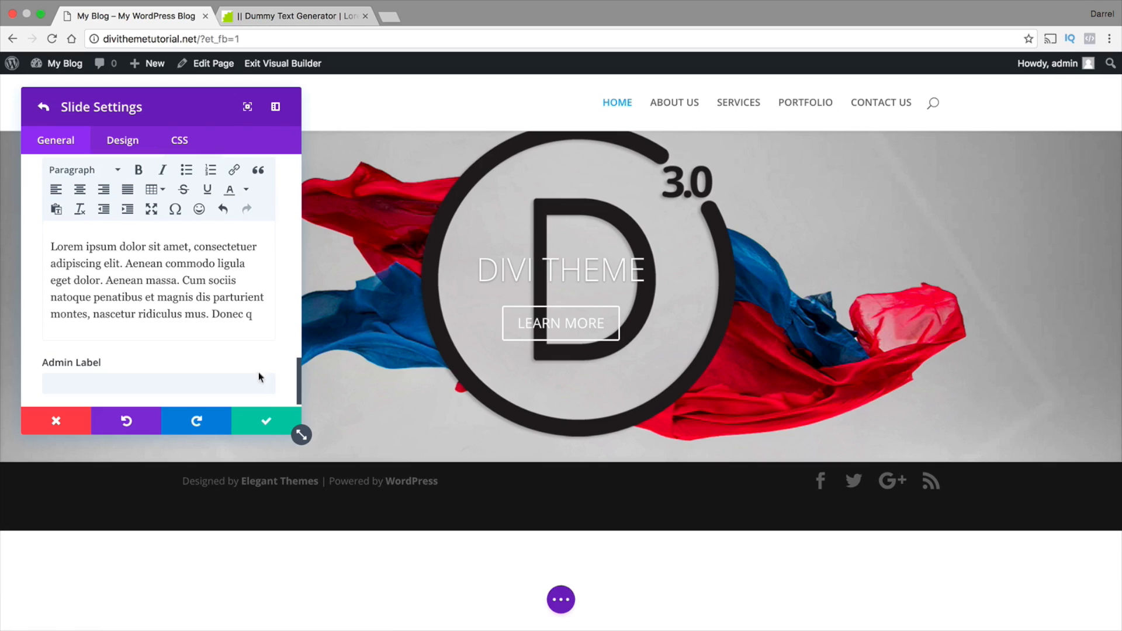
left_click(265, 420)
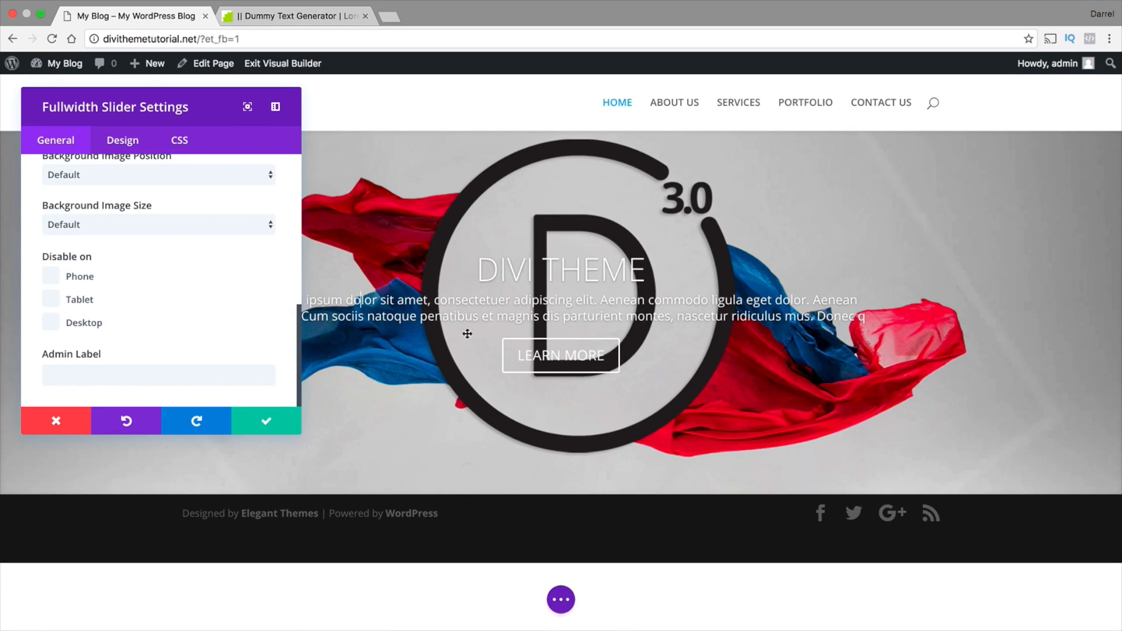
triple_click(669, 306)
double_click(503, 272)
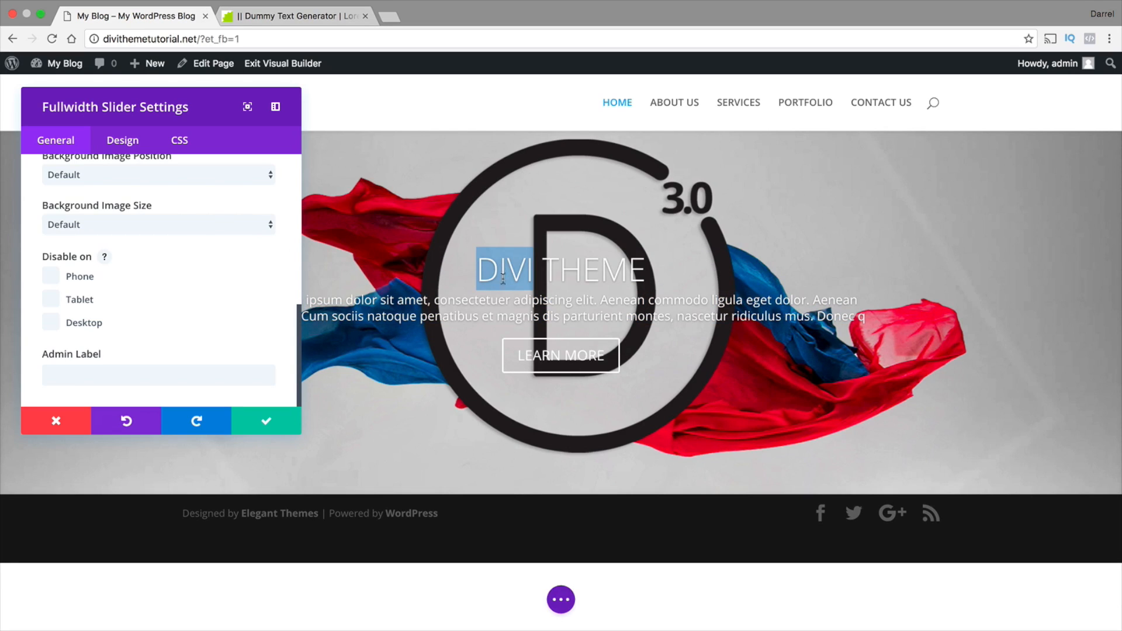
left_click(574, 280)
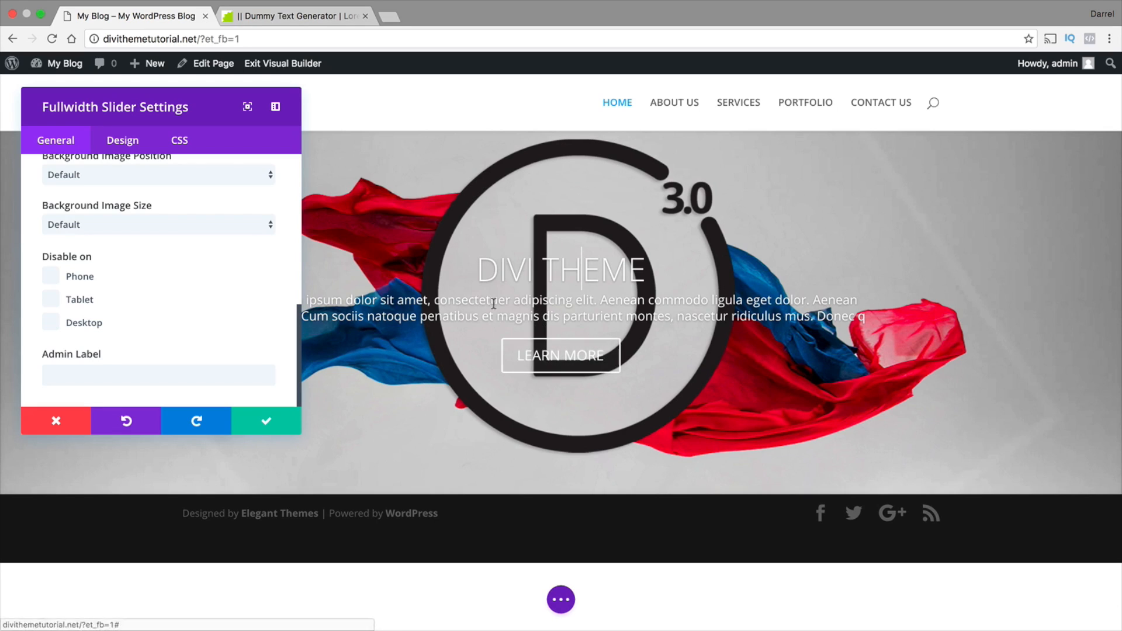
Reopen the DIVI THEME slide's settings and show its design options
scroll(234, 293, "up", 10)
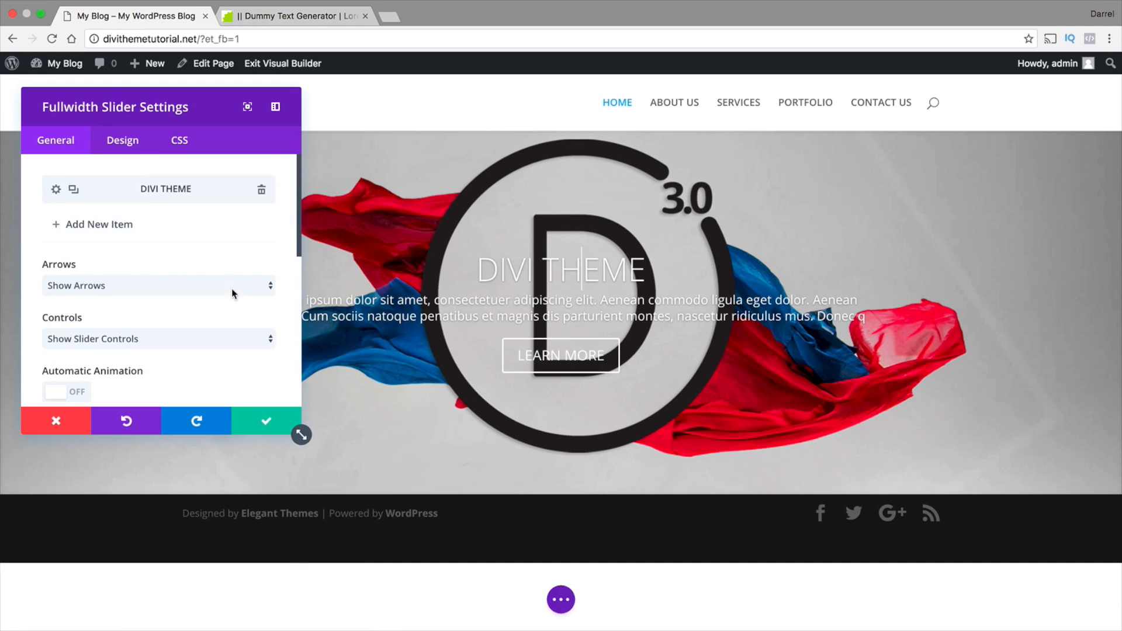
left_click(120, 146)
left_click(56, 146)
left_click(56, 191)
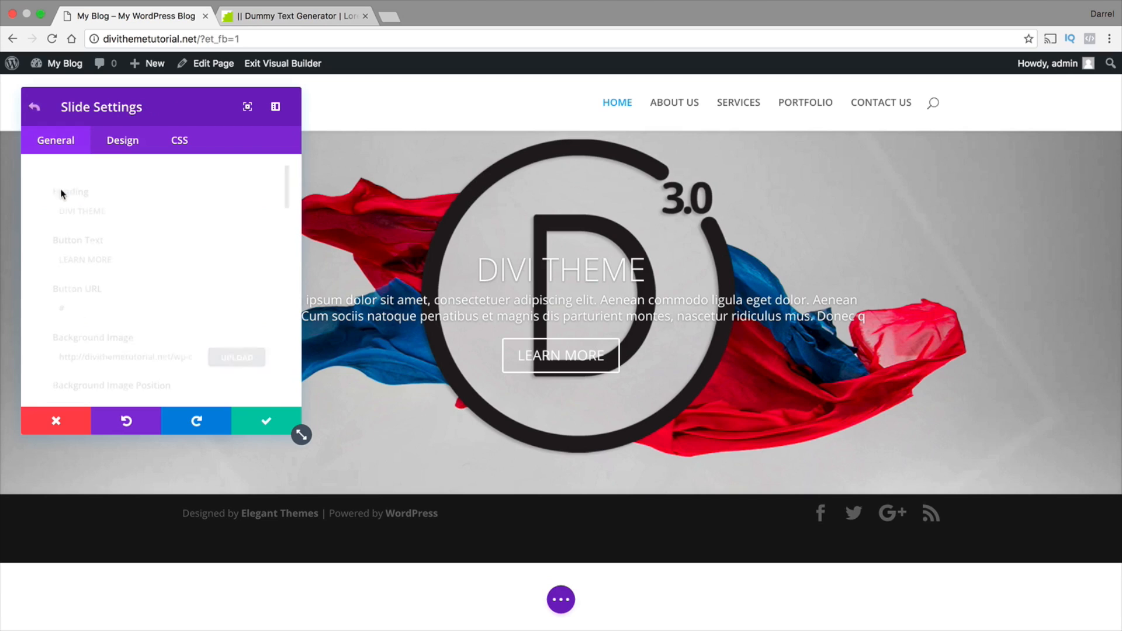
left_click(121, 144)
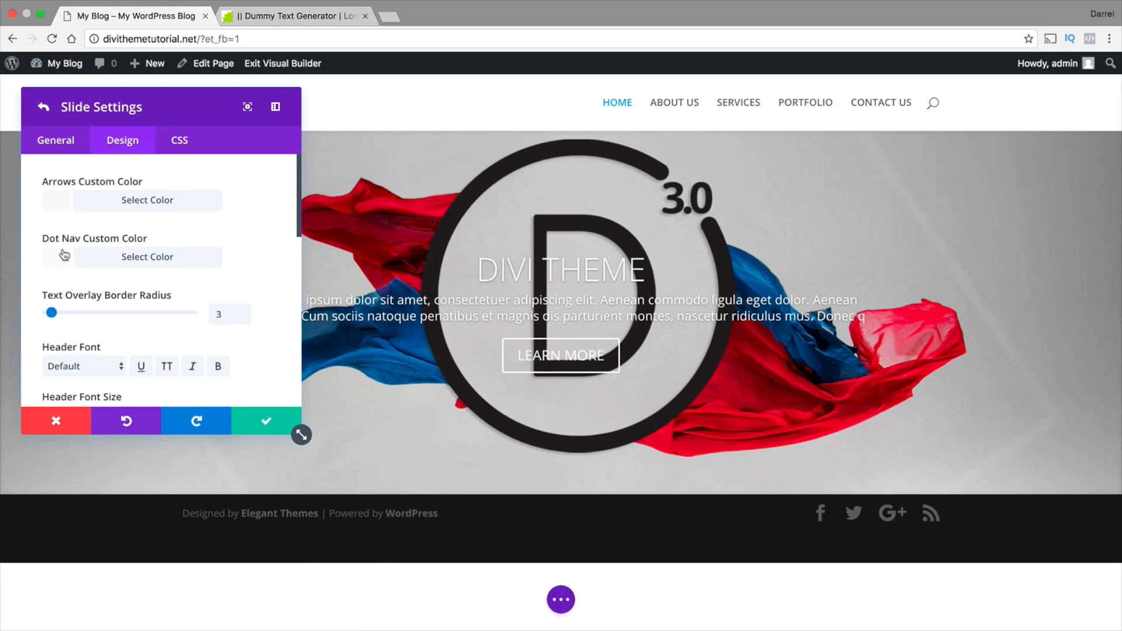
Try a larger text overlay border radius and reset it to the default
left_click_drag(51, 313, 64, 313)
left_click(267, 316)
Try the Arvo and Bree Serif header fonts on the DIVI THEME heading
left_click_drag(647, 270, 480, 266)
scroll(90, 351, "down", 2)
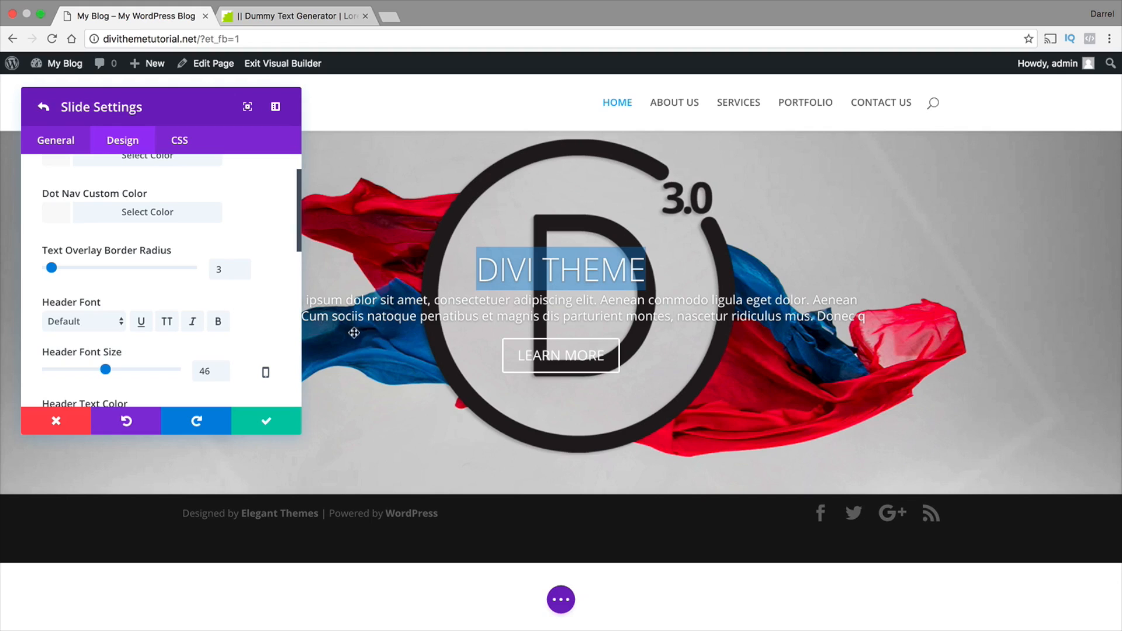
left_click(96, 322)
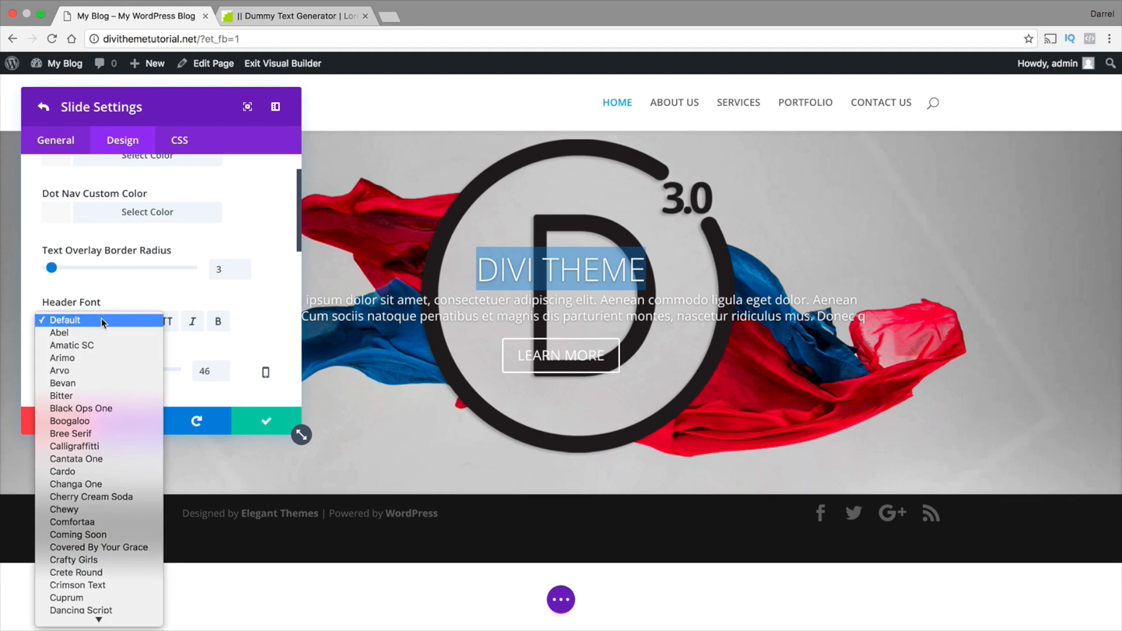
left_click(70, 366)
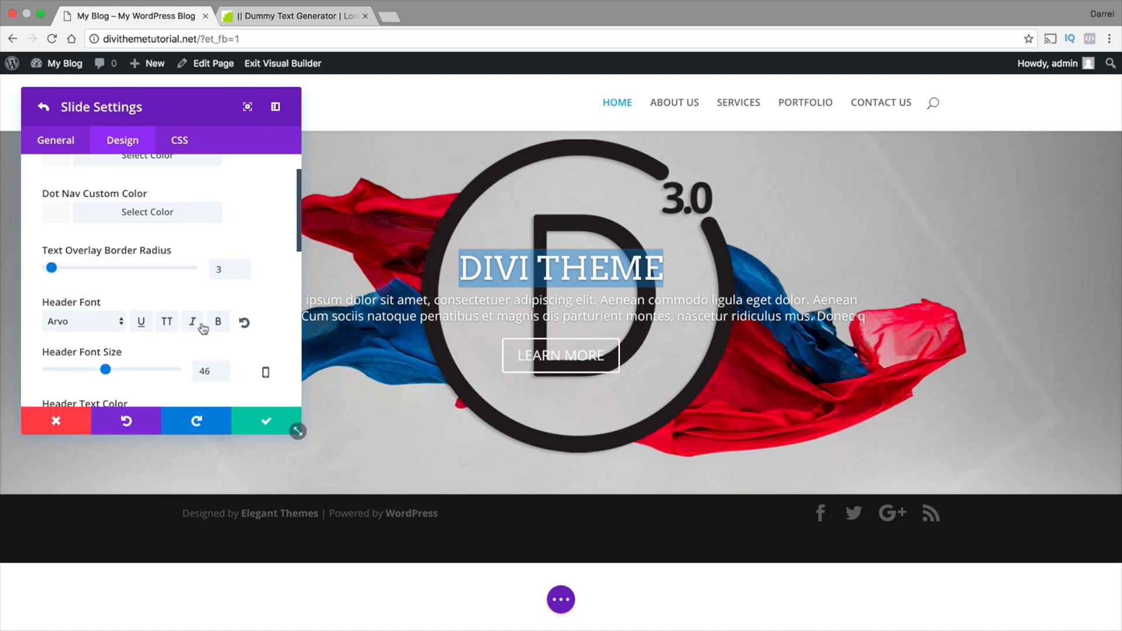
left_click(96, 321)
left_click(65, 383)
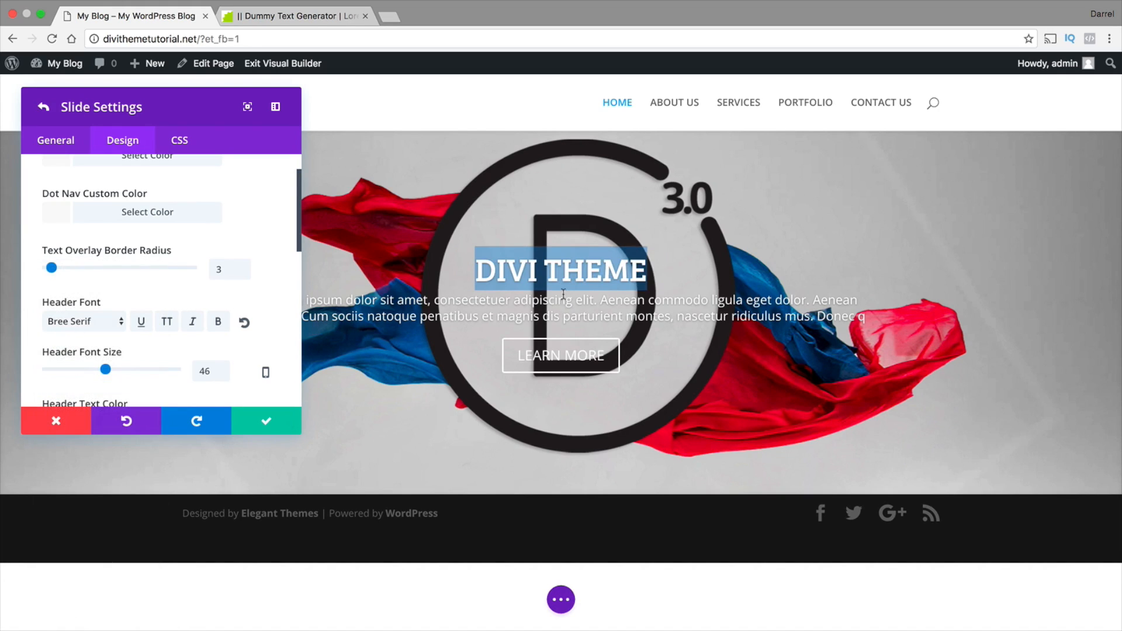
Set the slide's header font to Roboto
left_click(69, 319)
scroll(99, 407, "down", 10)
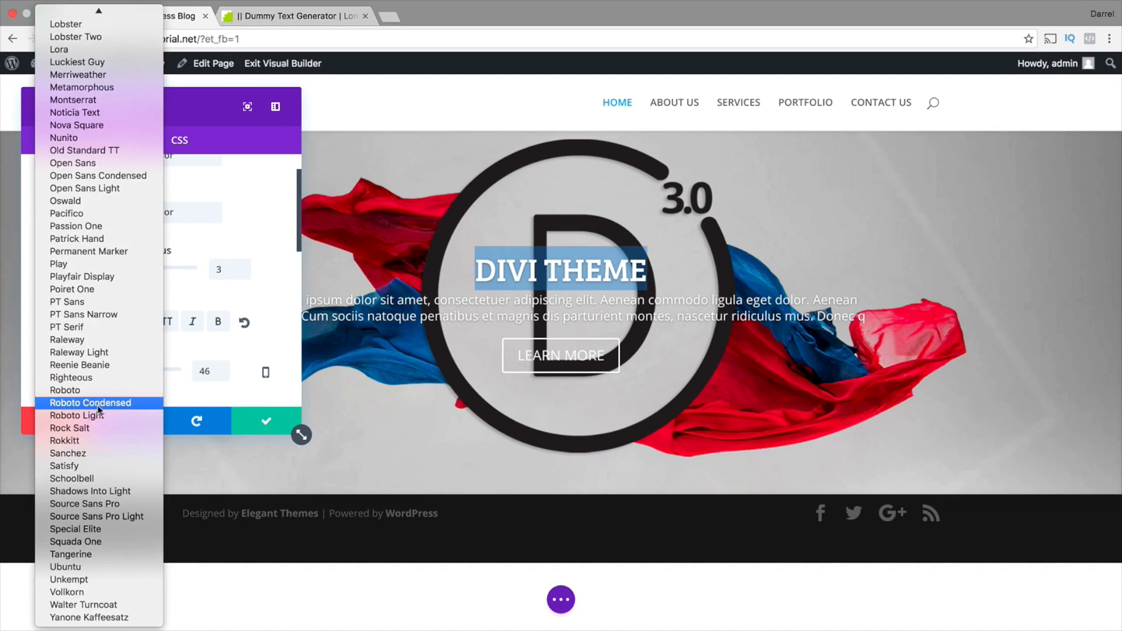
left_click(112, 393)
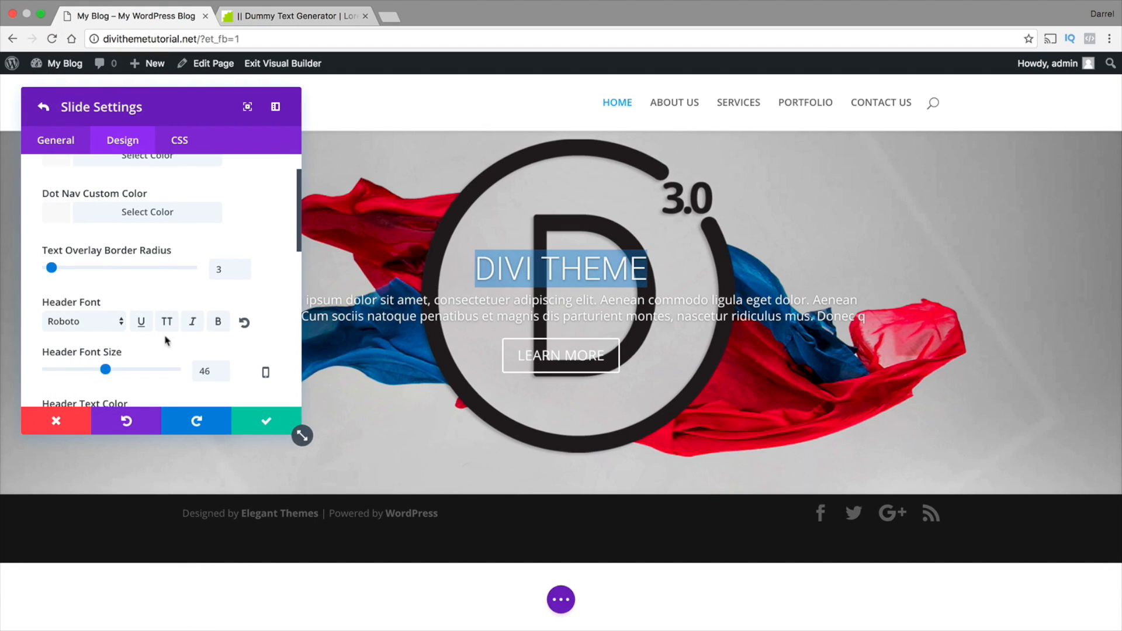
Try underline, italic and bold on the header font and turn all three off again
left_click(139, 323)
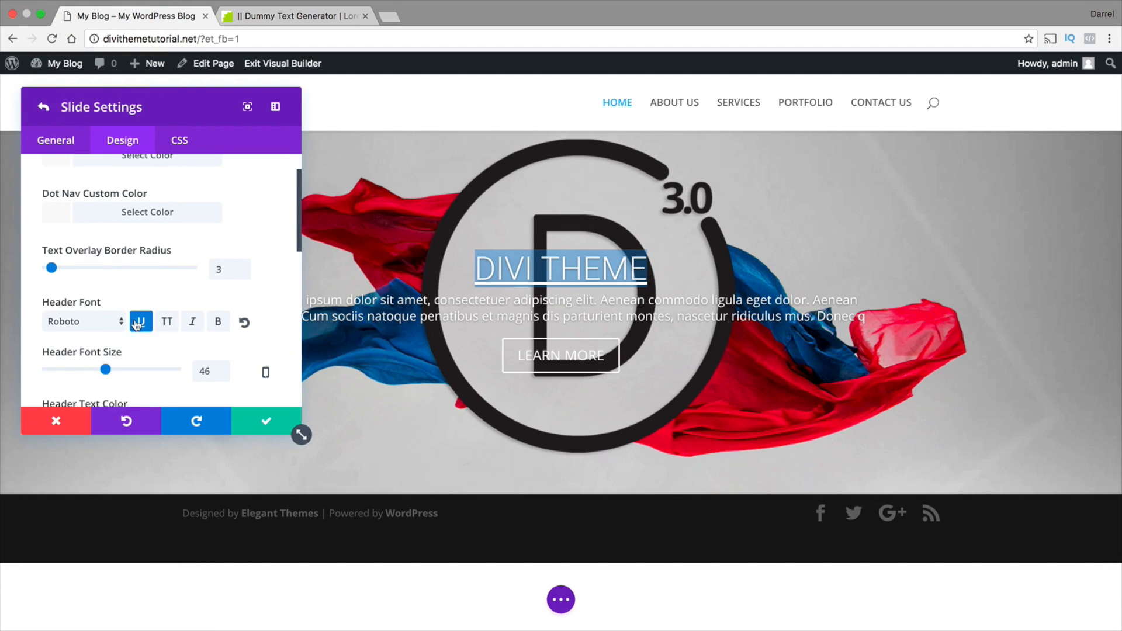
left_click(193, 322)
left_click(219, 323)
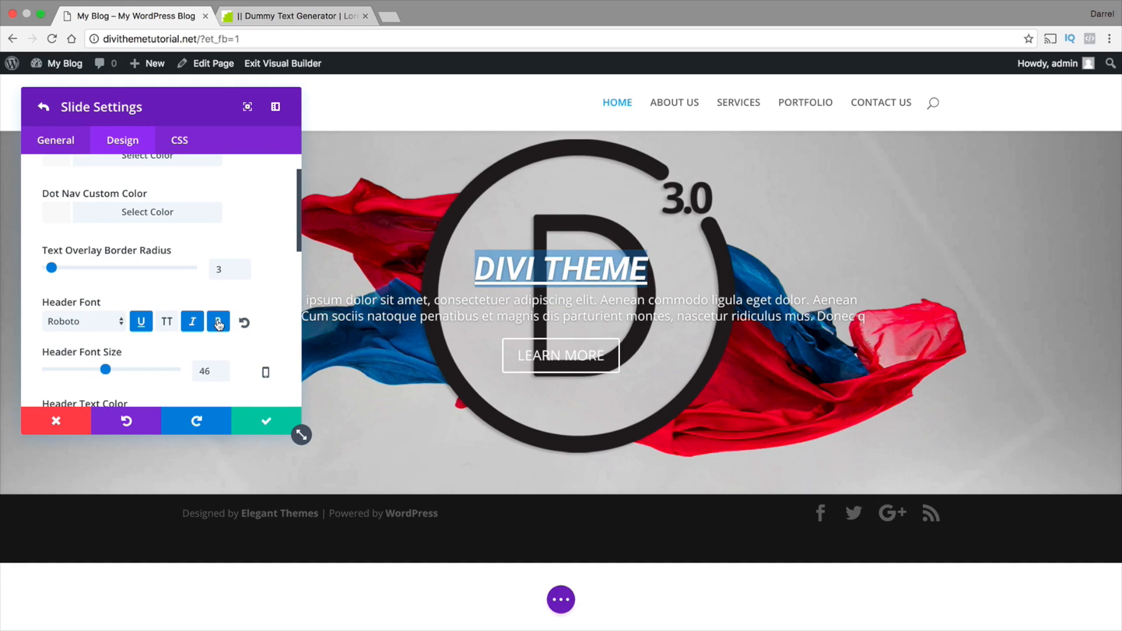
left_click(218, 323)
left_click(192, 322)
left_click(141, 322)
Enlarge the slide's header font size to 80px
scroll(153, 317, "down", 1)
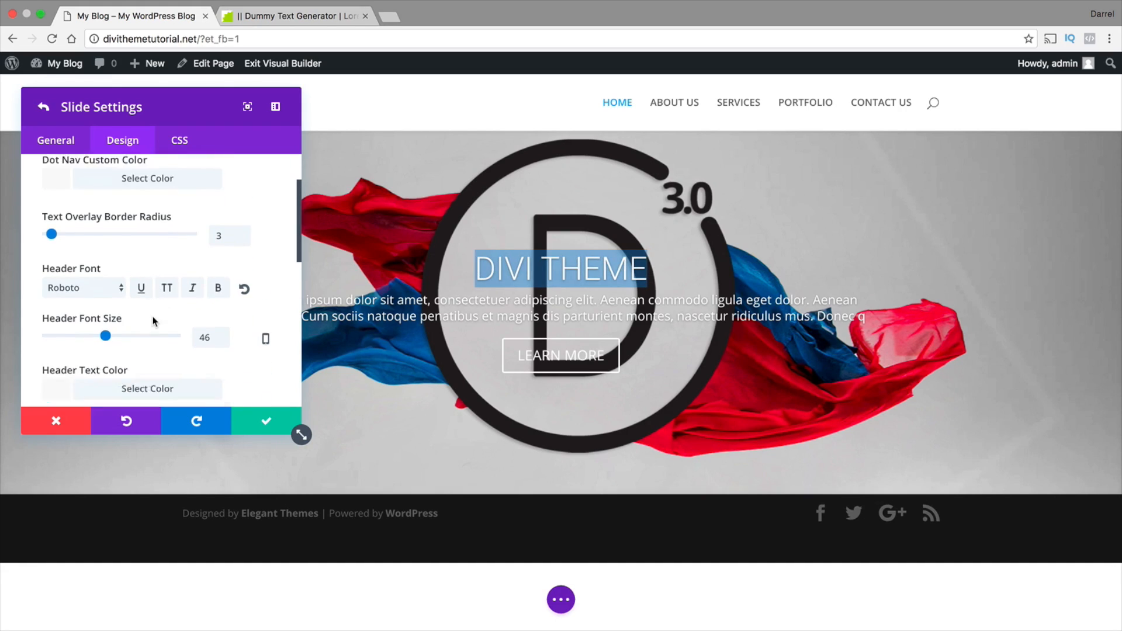
scroll(152, 316, "down", 1)
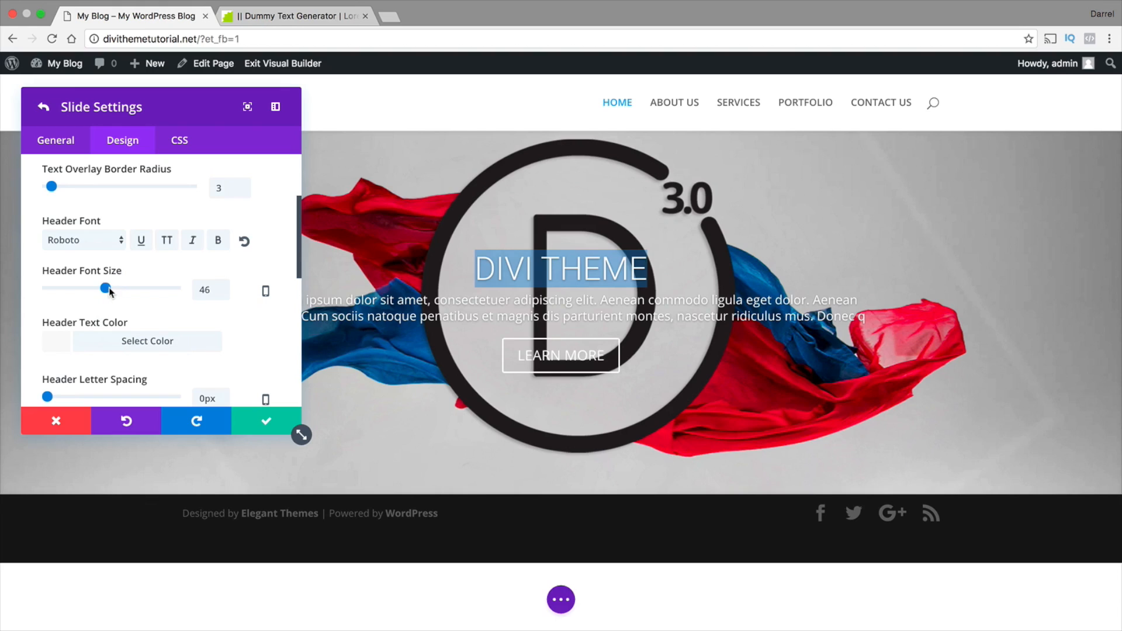
left_click_drag(109, 288, 151, 286)
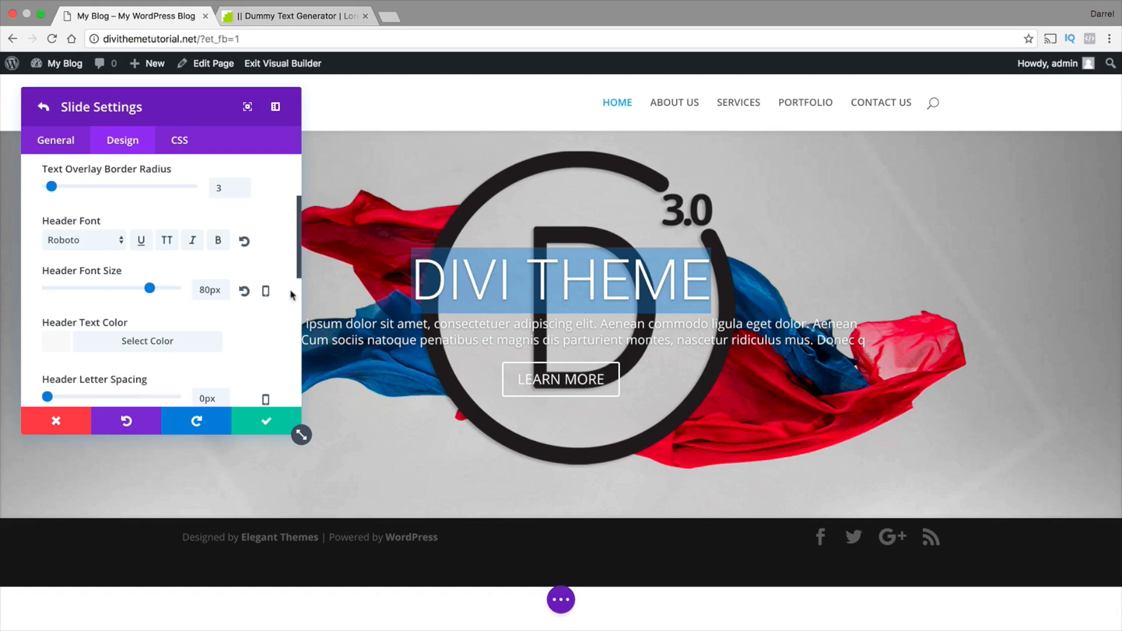
left_click(444, 291)
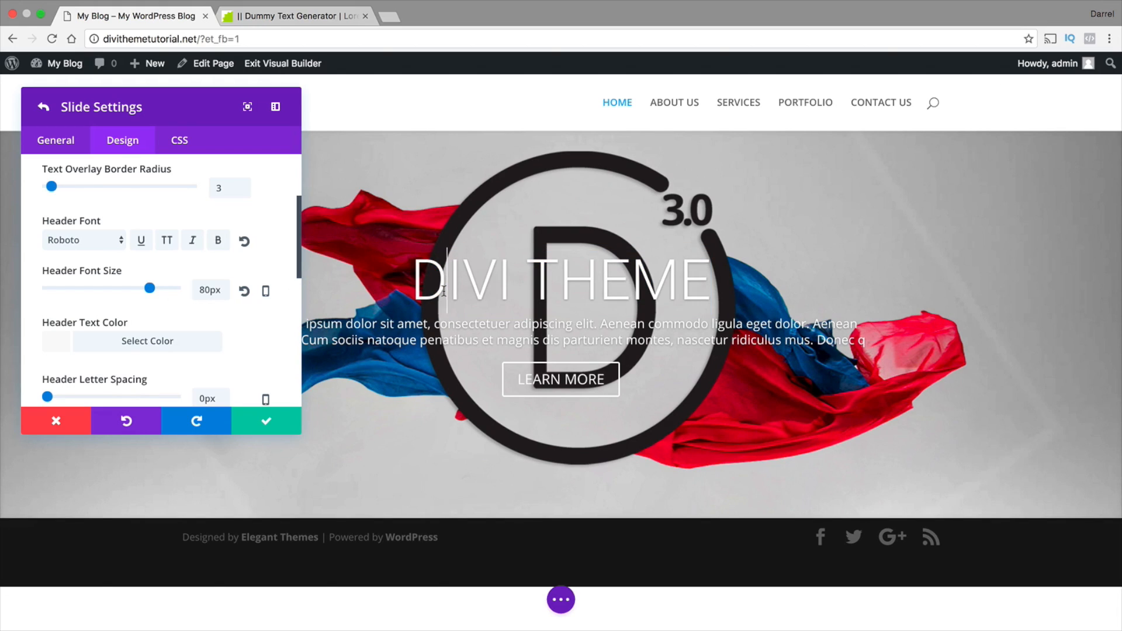
Turn on per-device header font sizes and set the smartphone size to 46px
left_click(266, 291)
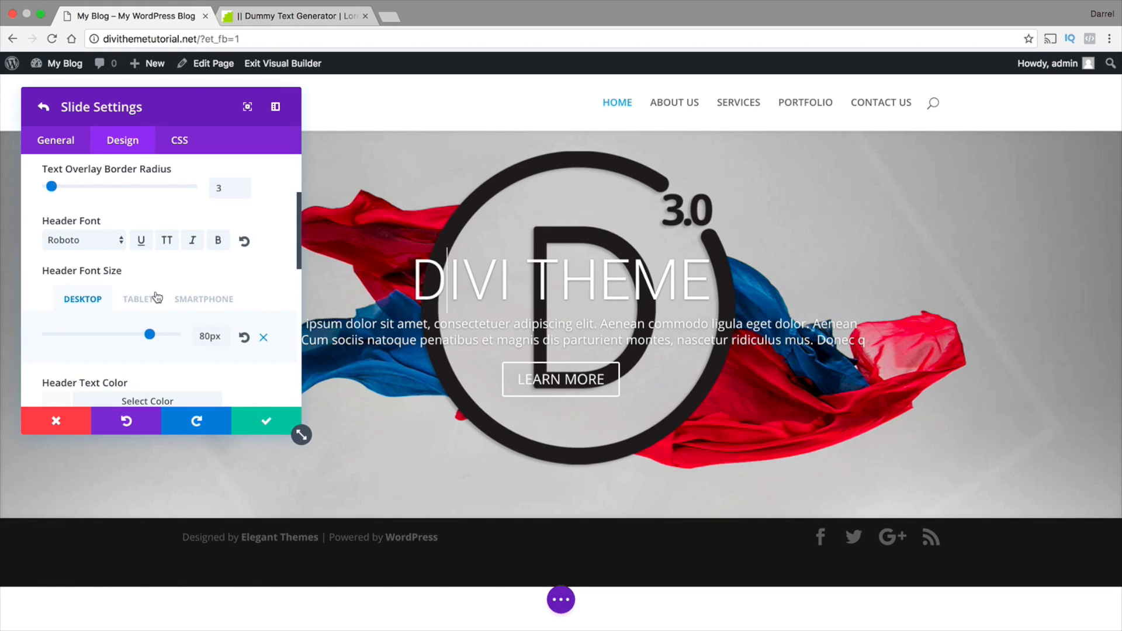
left_click(196, 301)
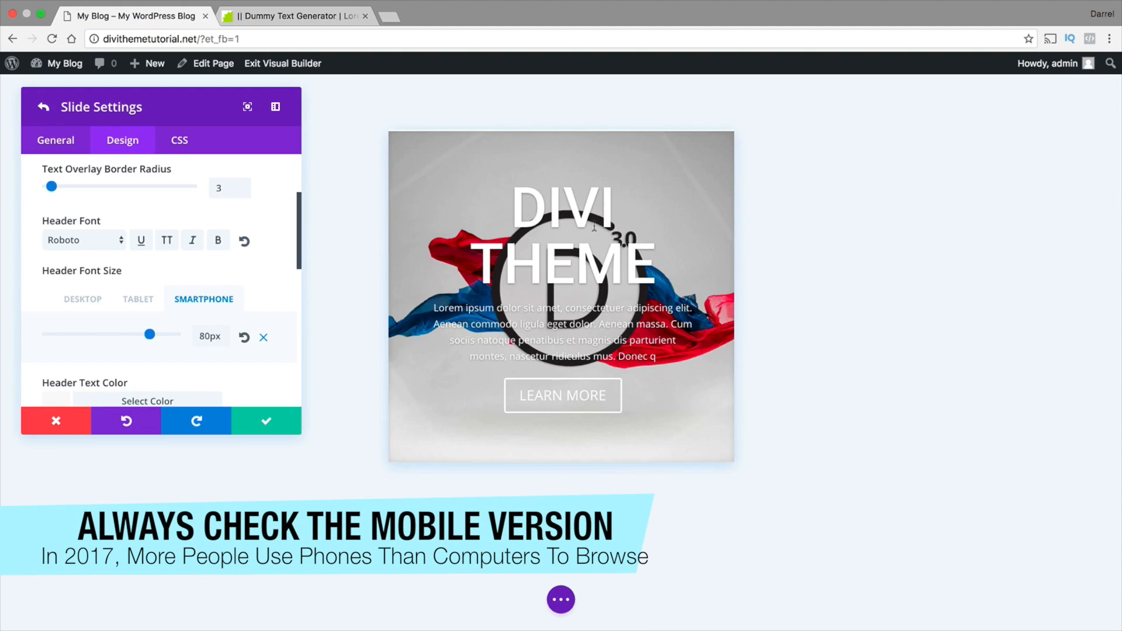
left_click_drag(150, 335, 106, 336)
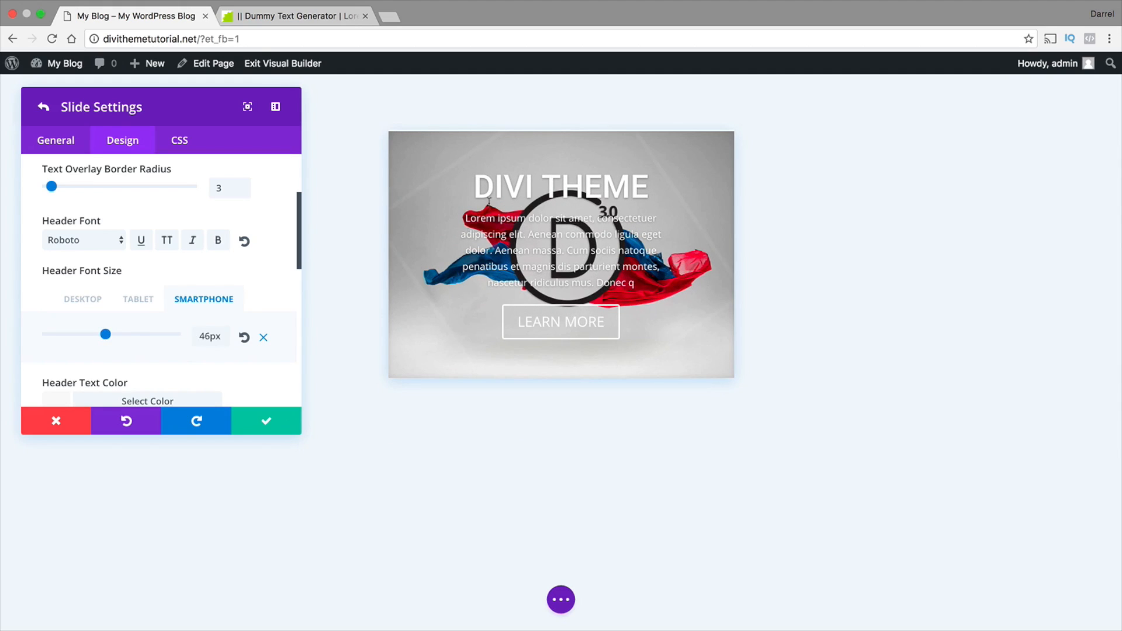
Compare the slide's header size in the desktop and tablet previews, finishing on the desktop view
left_click(81, 302)
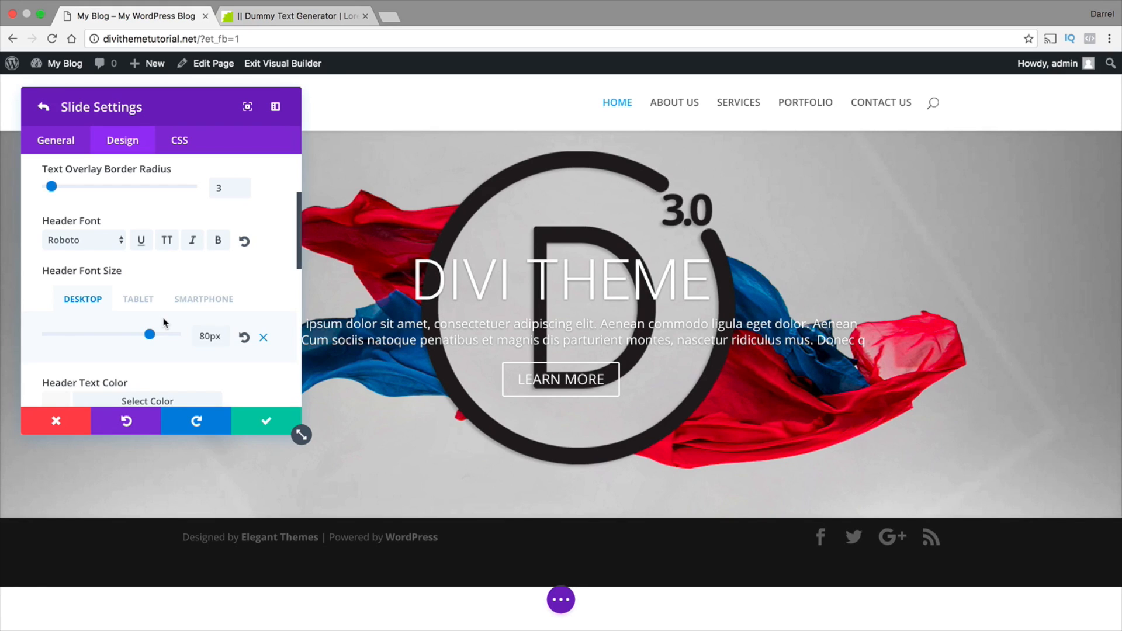
left_click(146, 300)
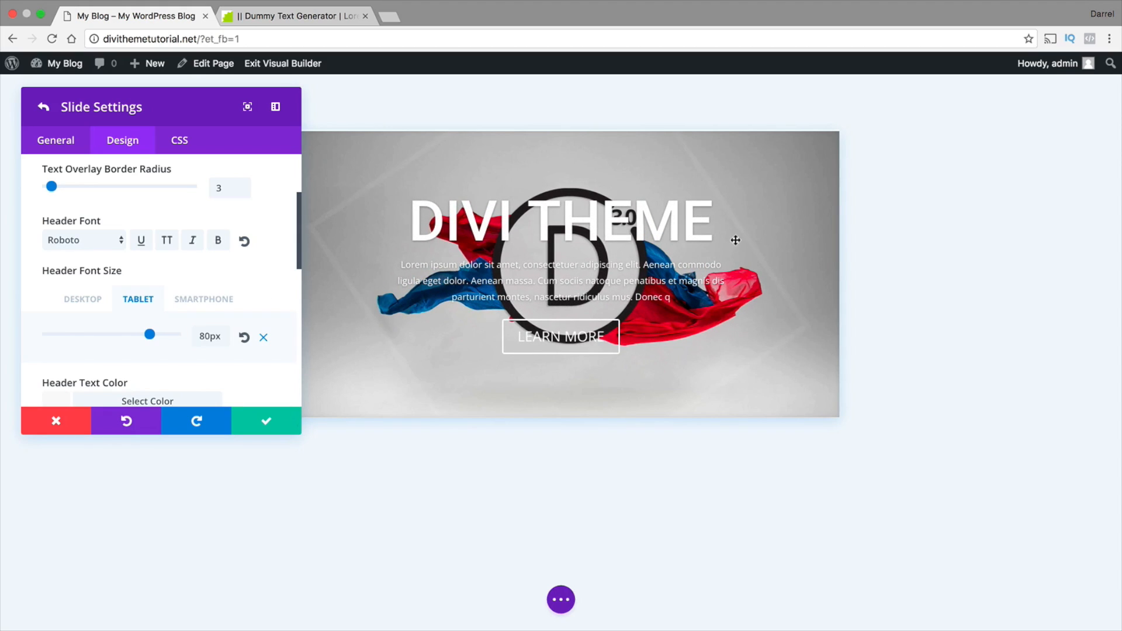
left_click_drag(731, 220, 431, 221)
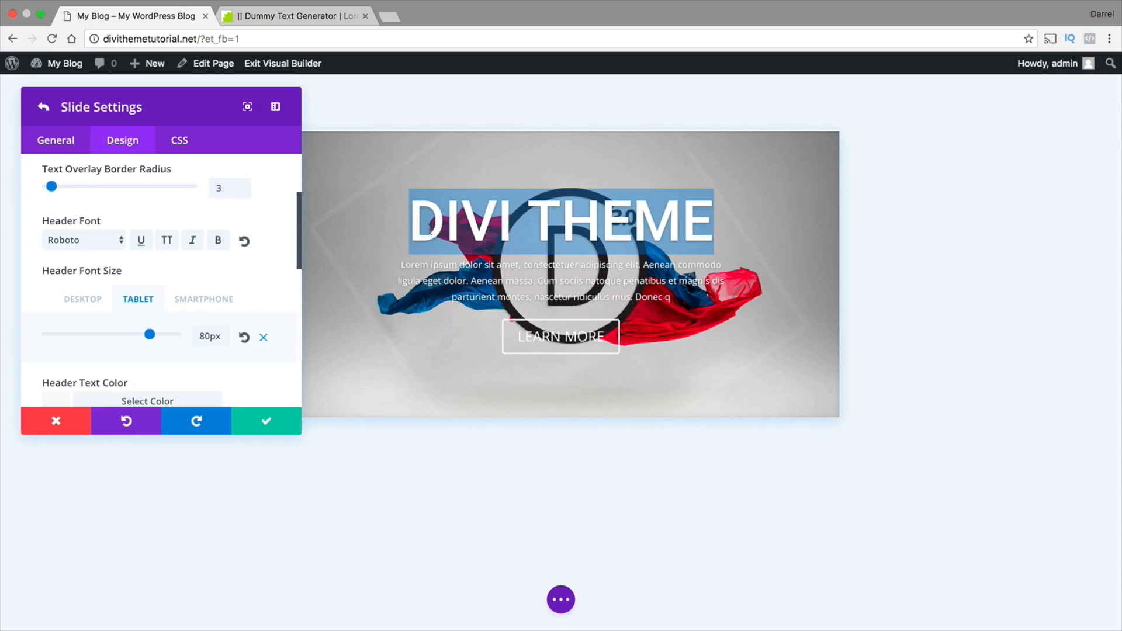
left_click(585, 285)
left_click(639, 289)
left_click(690, 293)
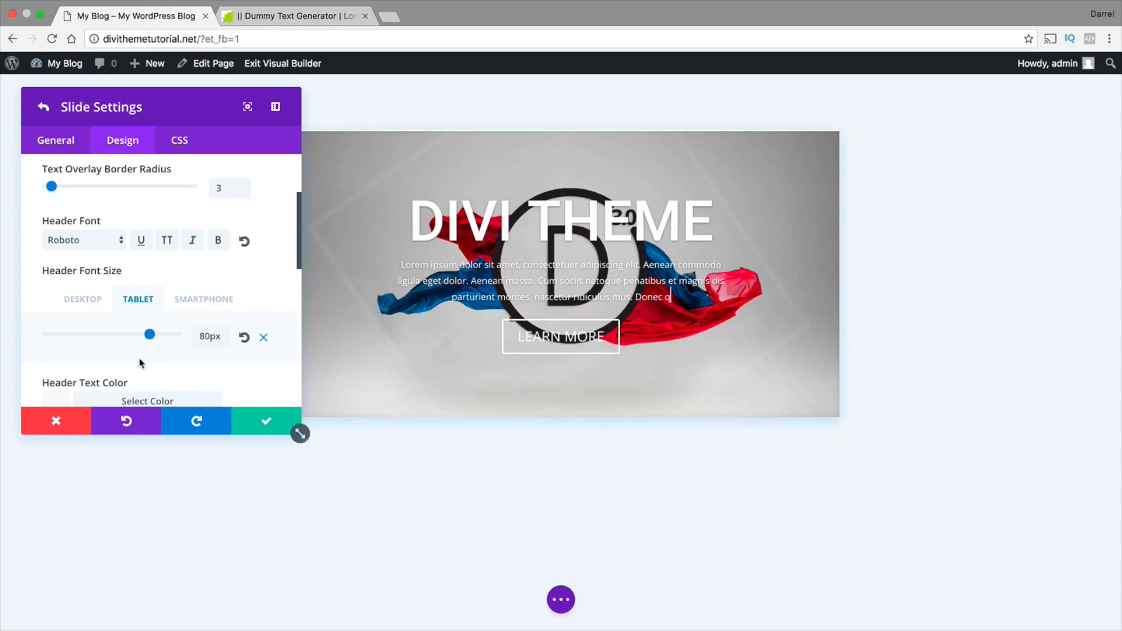
left_click(77, 305)
Try dark grey and red for the slide's header text color and settle on white
scroll(185, 293, "down", 3)
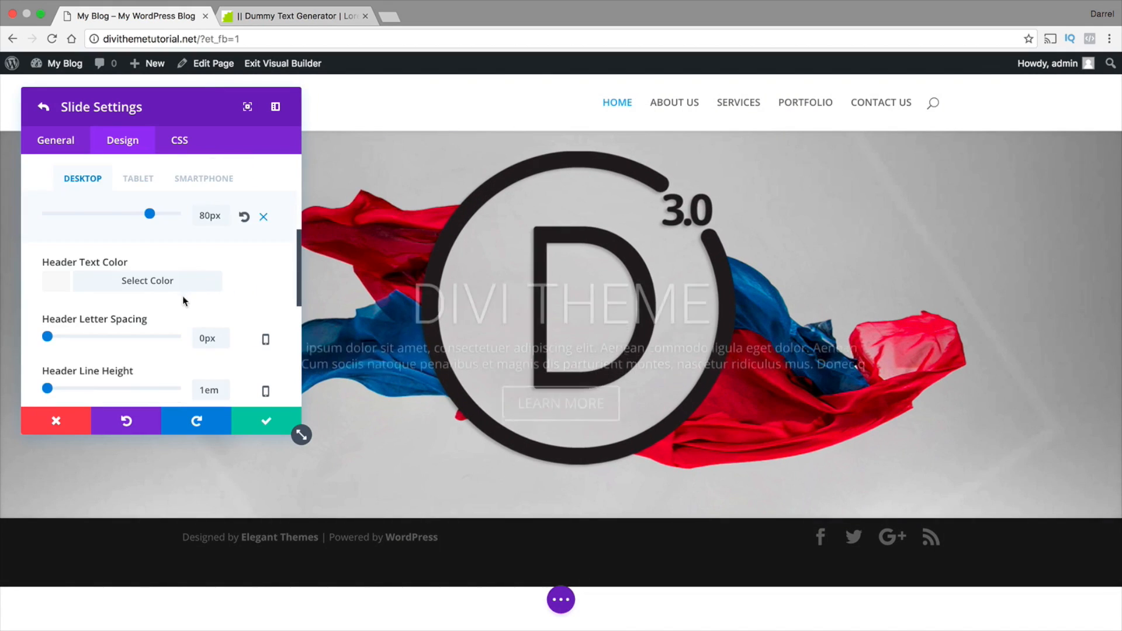
left_click(55, 284)
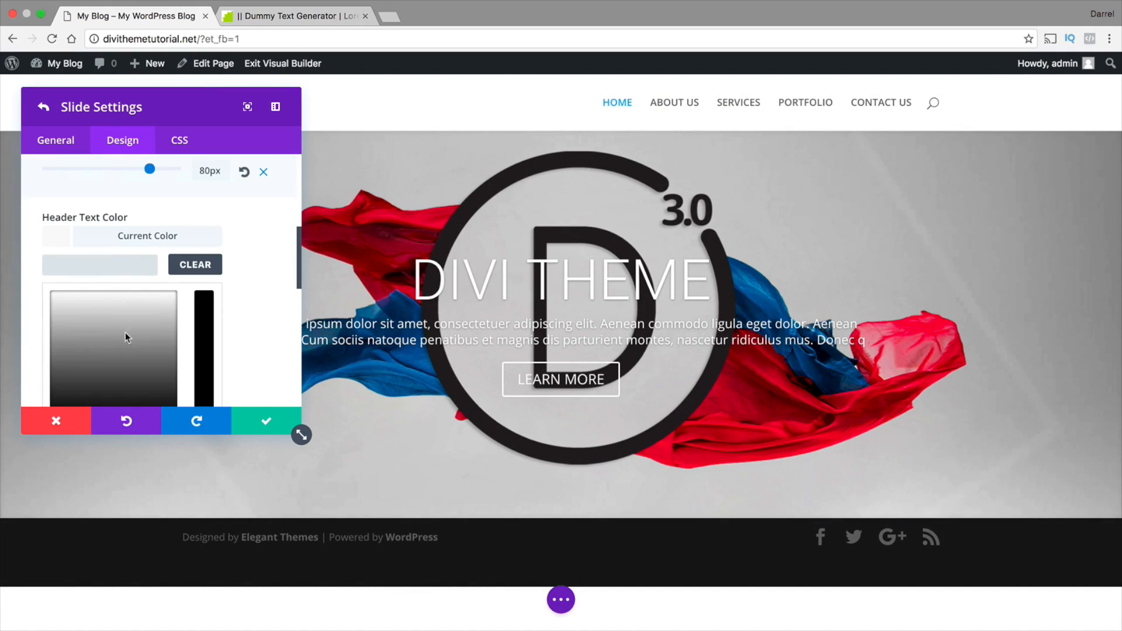
left_click(130, 363)
scroll(134, 356, "down", 4)
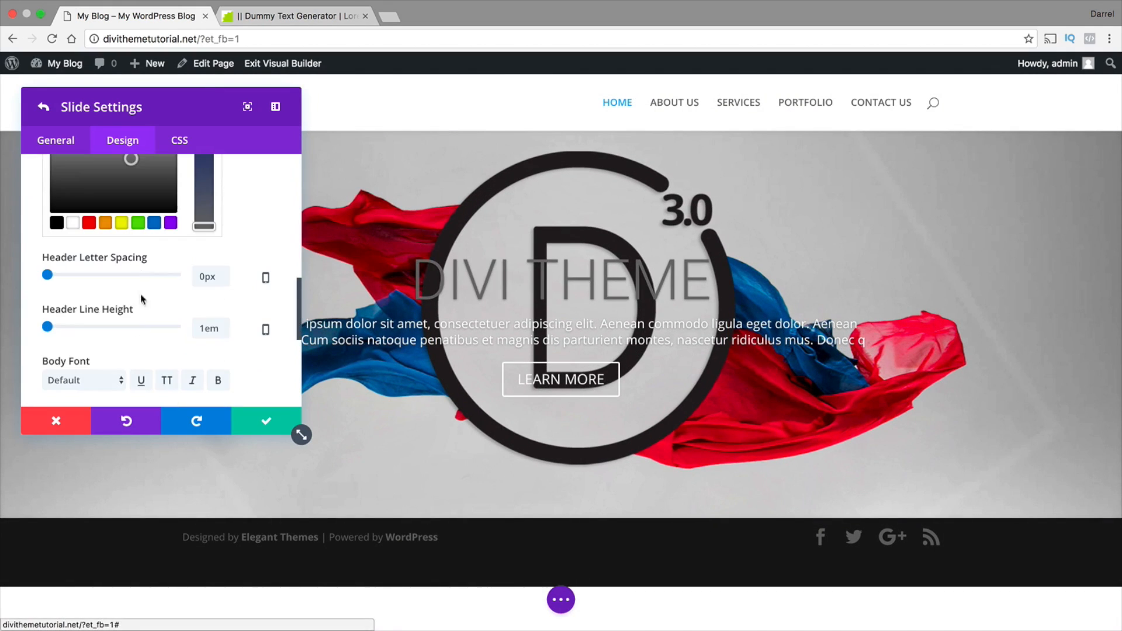
left_click(91, 223)
scroll(117, 263, "up", 4)
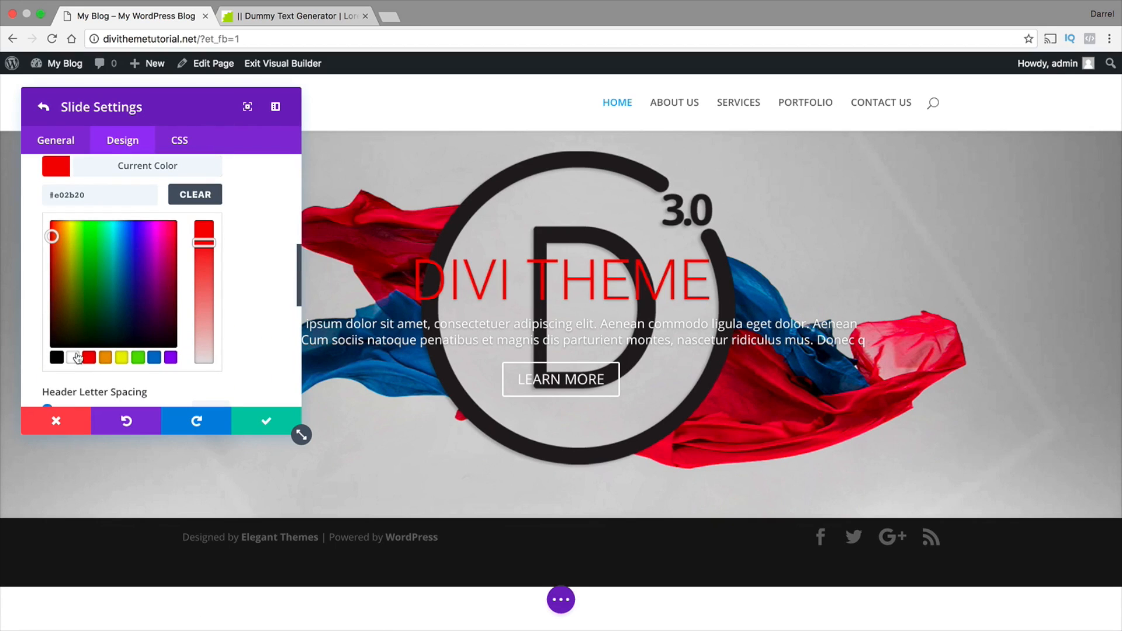
left_click(75, 358)
Set the header letter spacing to 16px and move the settings window away from the slide text
scroll(246, 273, "down", 5)
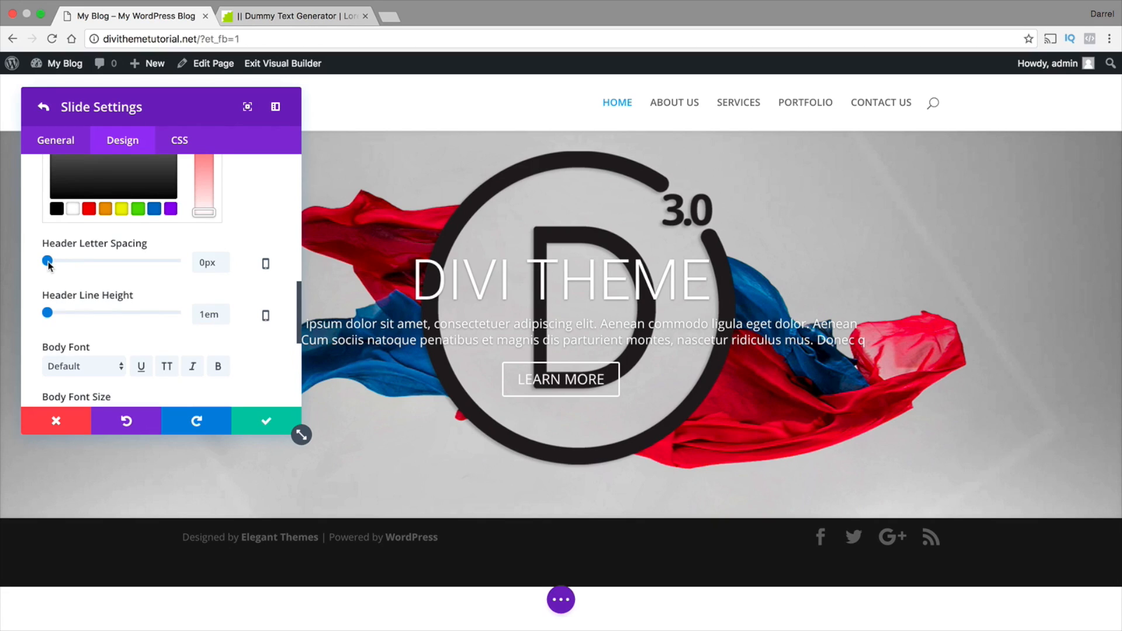
left_click_drag(48, 262, 73, 265)
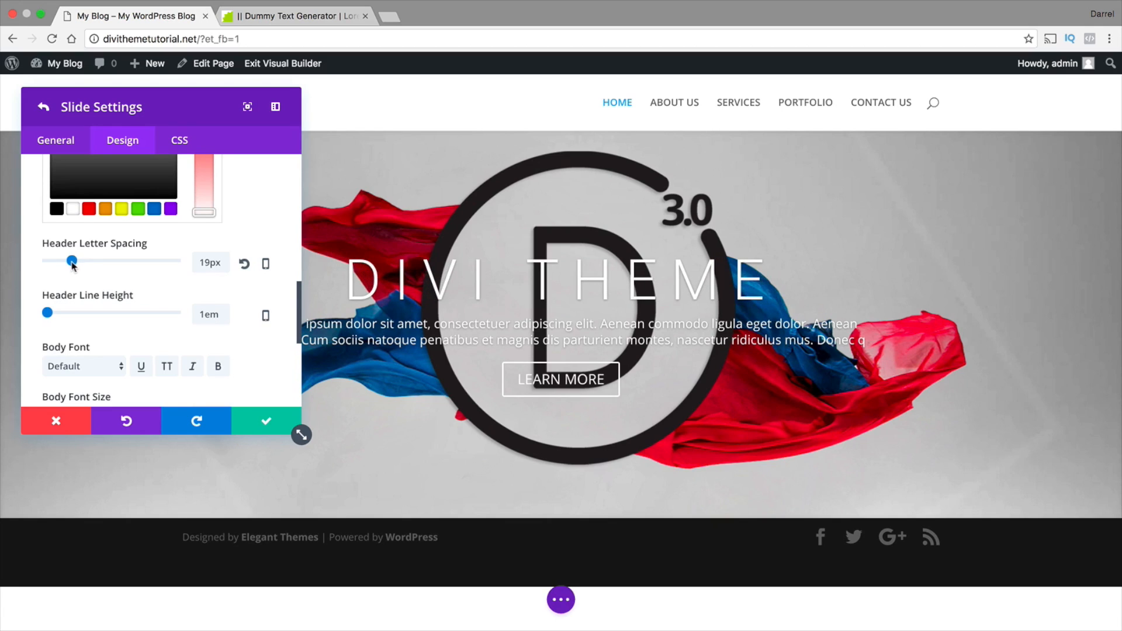
scroll(91, 266, "down", 3)
left_click_drag(173, 109, 155, 125)
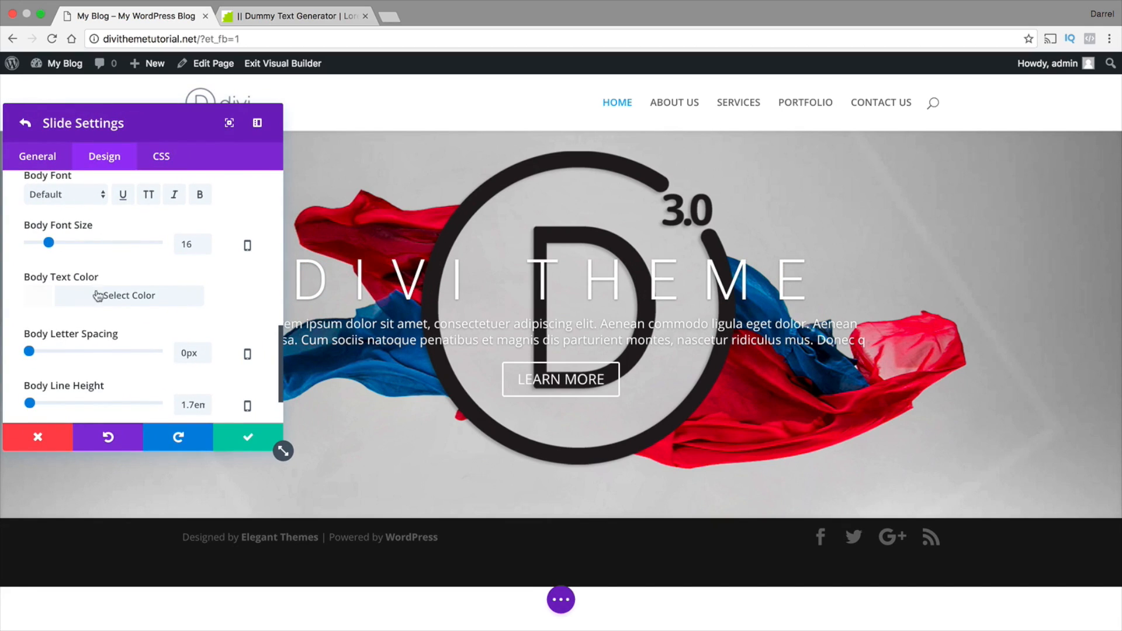
scroll(111, 293, "up", 1)
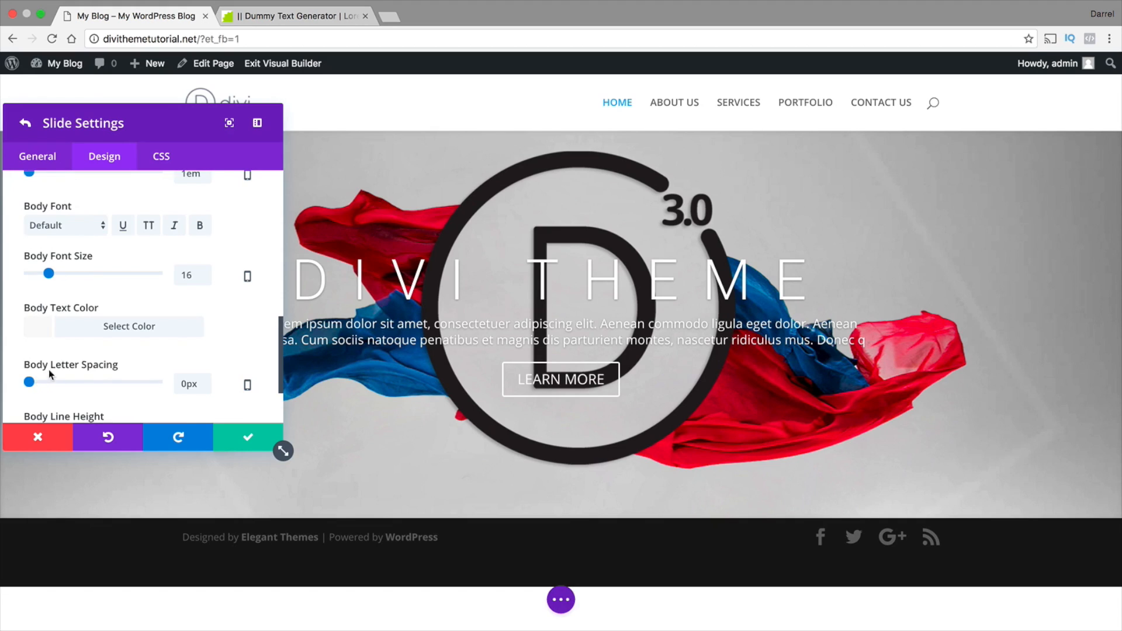
scroll(50, 374, "up", 5)
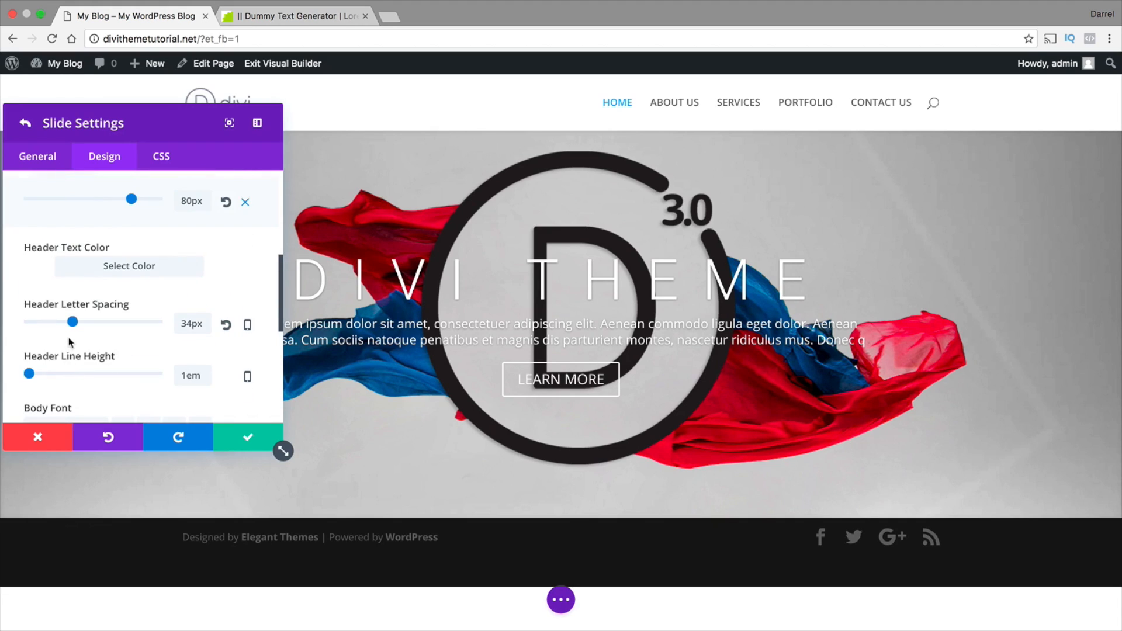
left_click_drag(72, 325, 50, 325)
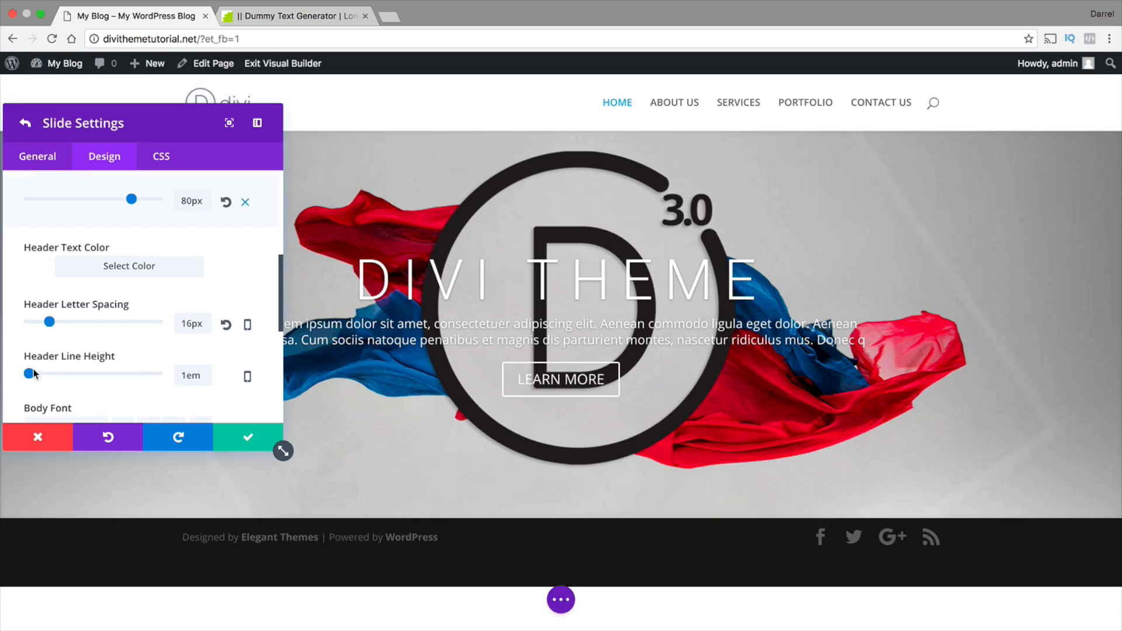
Try header line heights of 6.1em, 2.9em and 1.8em and reset the setting to its default
left_click(34, 373)
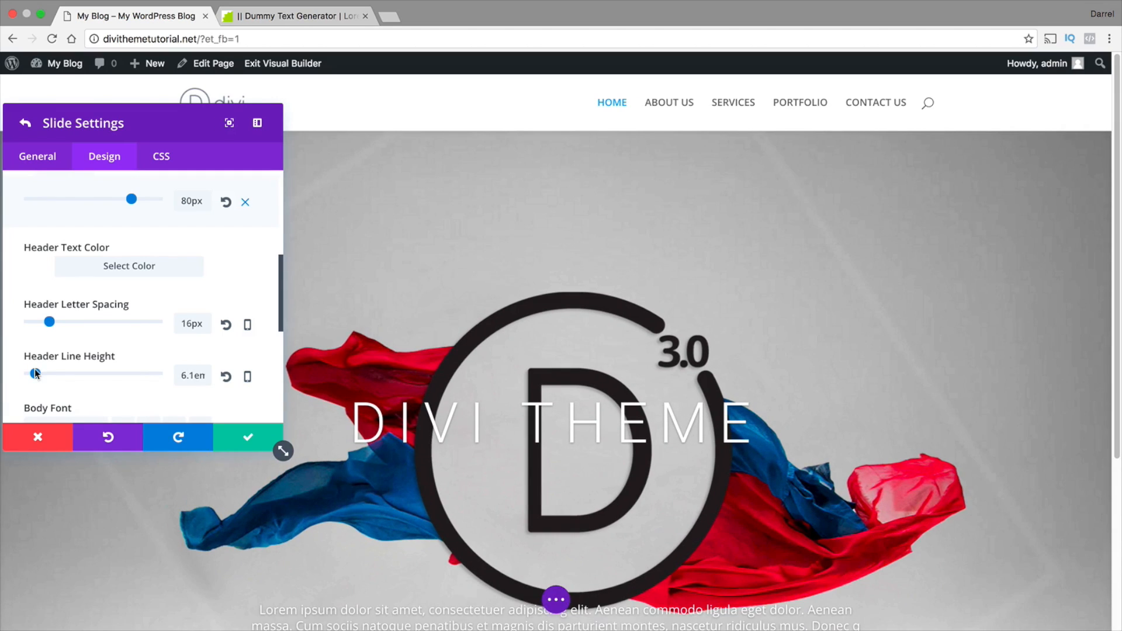
left_click_drag(34, 373, 32, 373)
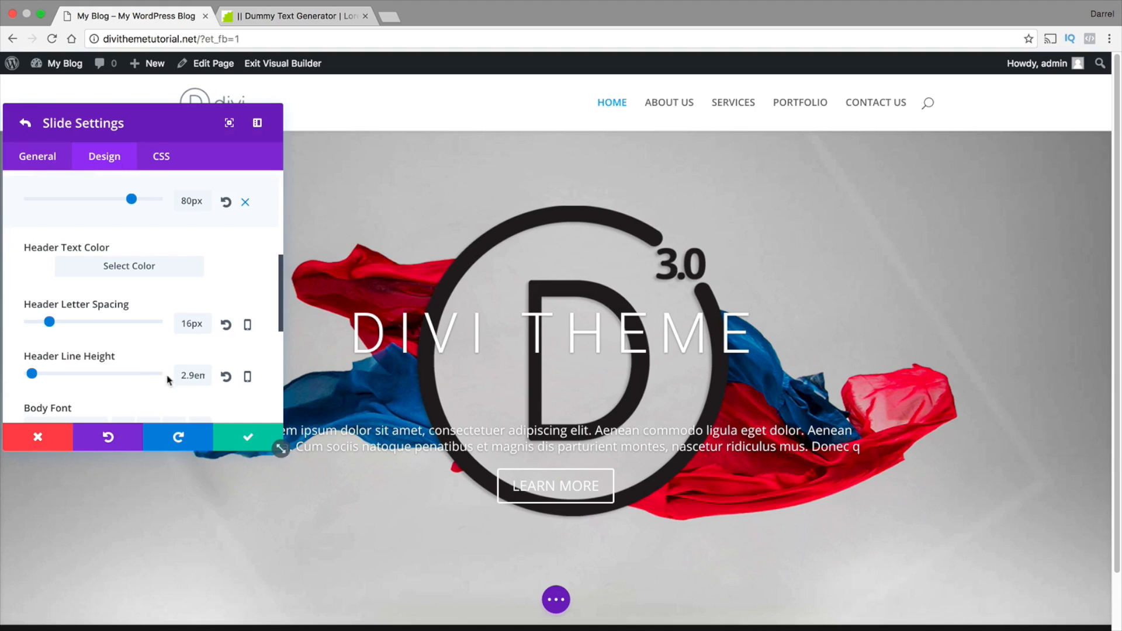
left_click_drag(32, 374, 30, 374)
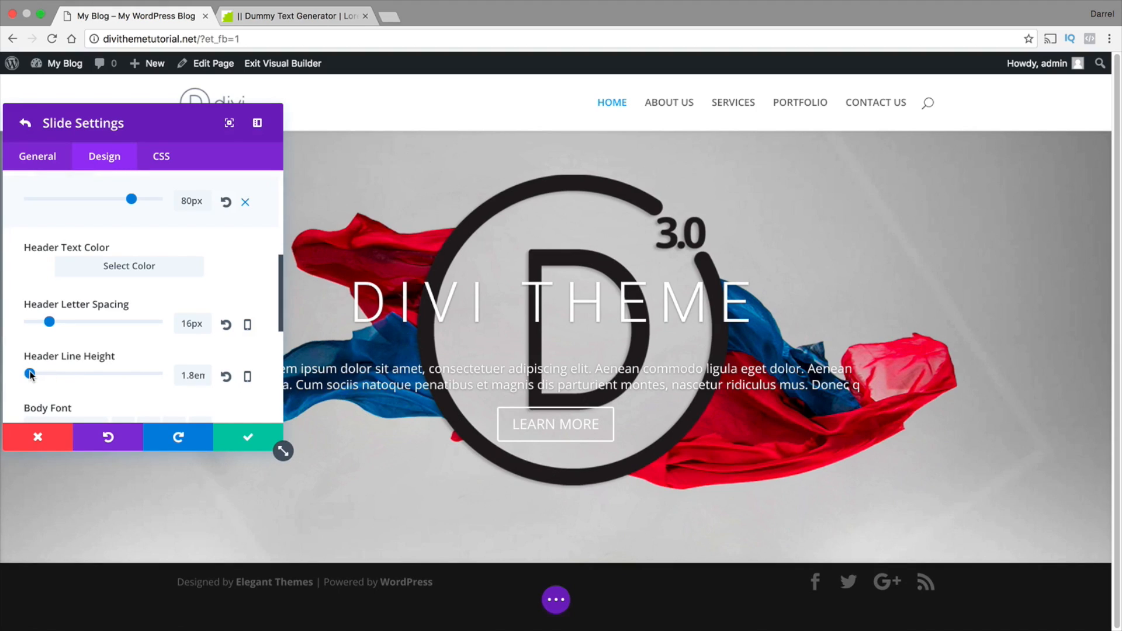
left_click(227, 376)
Enlarge the slide's body font size to 19px and set the body font to Bitter
scroll(234, 369, "down", 5)
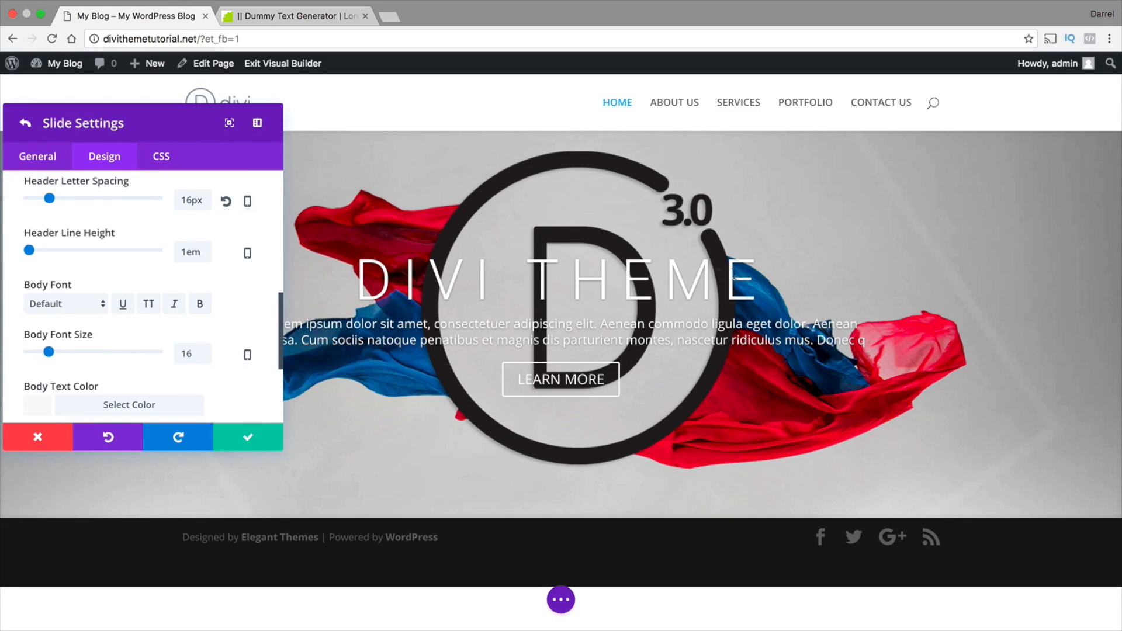
left_click_drag(761, 275, 361, 275)
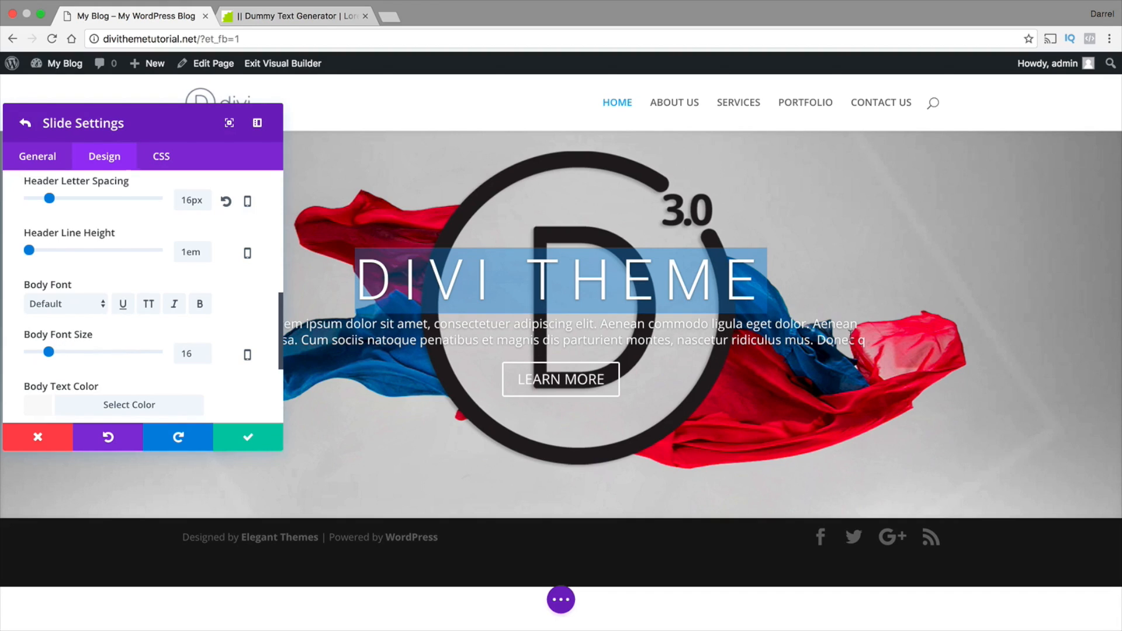
left_click_drag(851, 336, 166, 333)
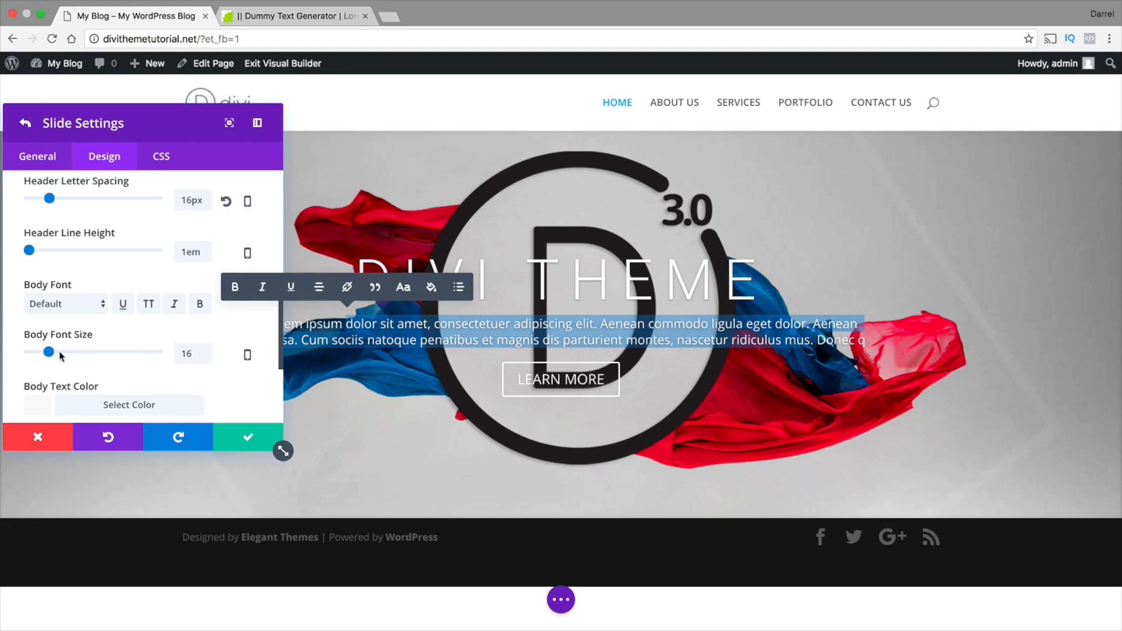
left_click_drag(49, 352, 52, 355)
left_click(56, 307)
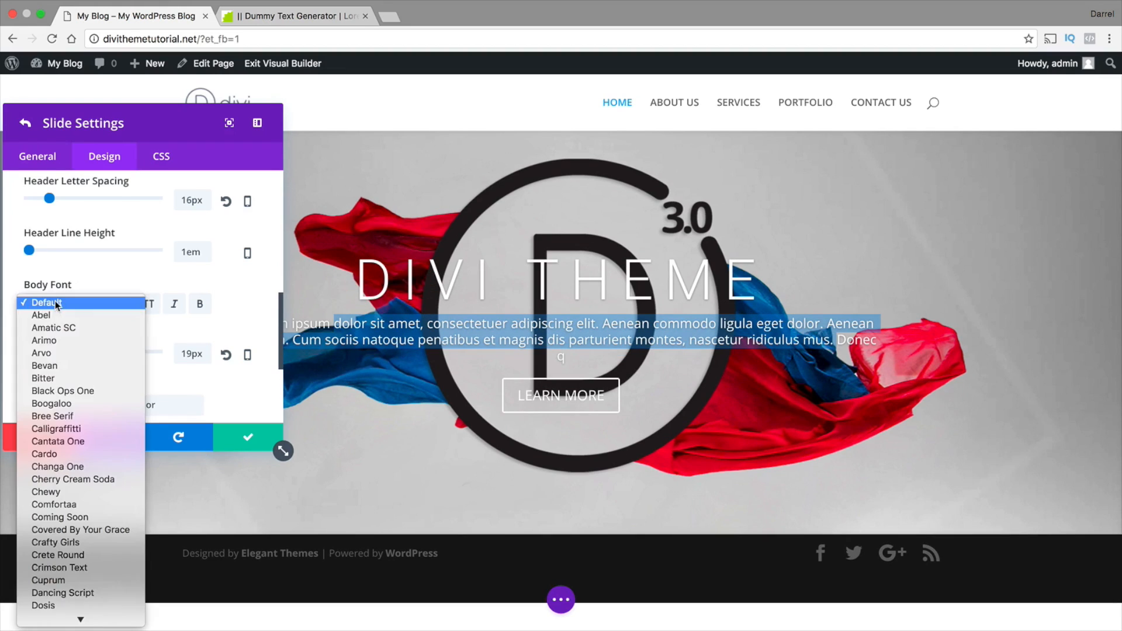
left_click(43, 378)
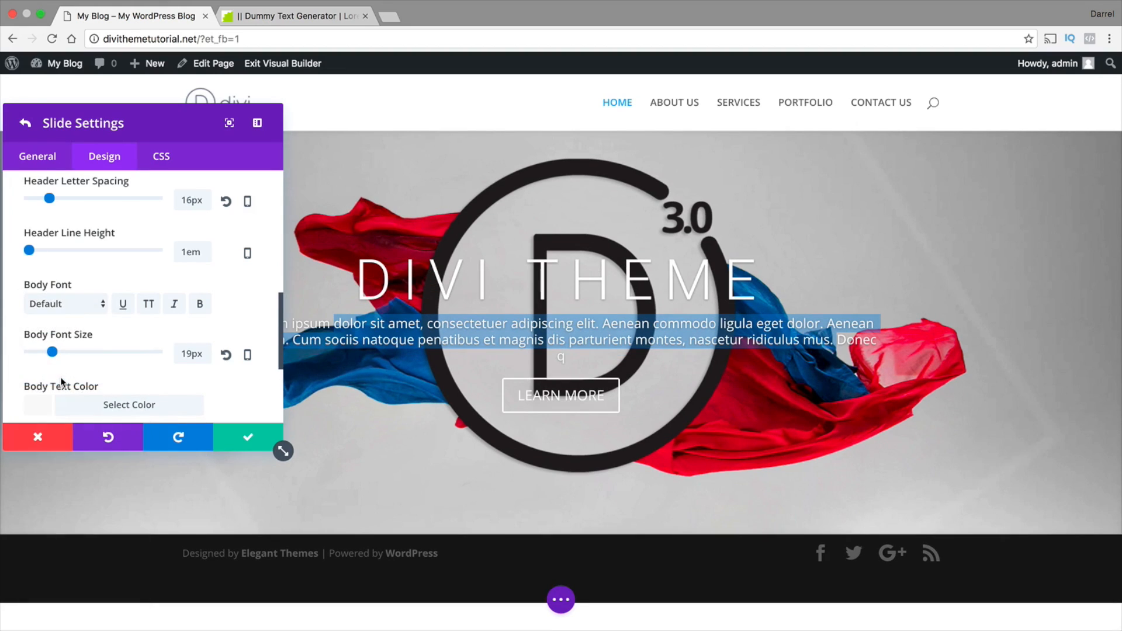
Set the body letter spacing to 1px, and try a 2.4em body line height before resetting it to default
scroll(149, 370, "down", 5)
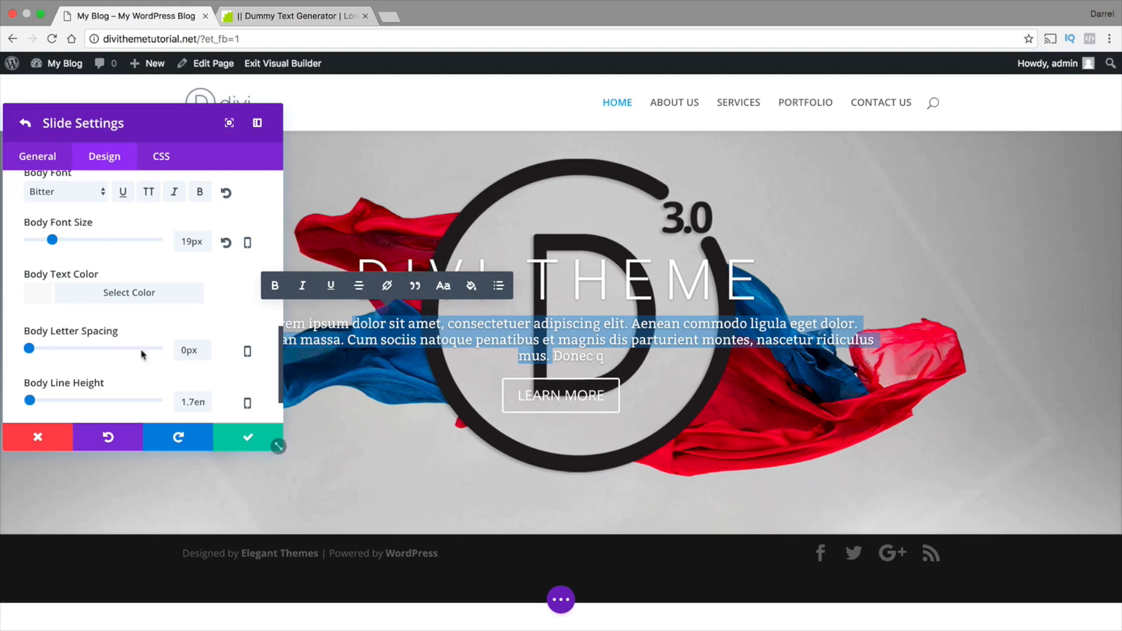
left_click_drag(29, 349, 31, 351)
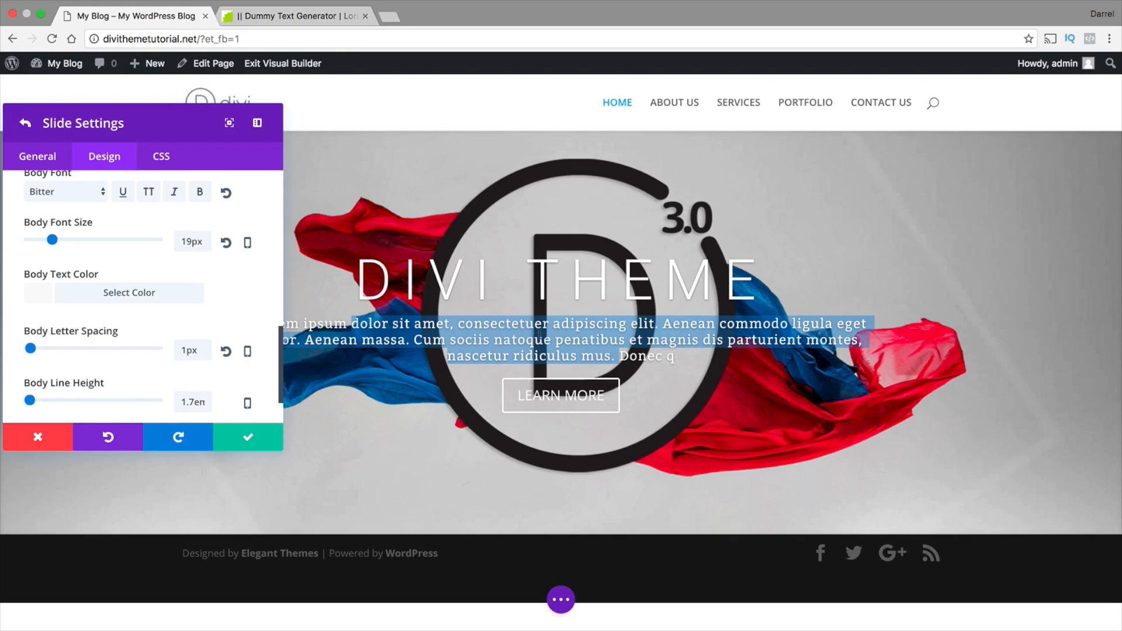
left_click_drag(537, 332, 537, 333)
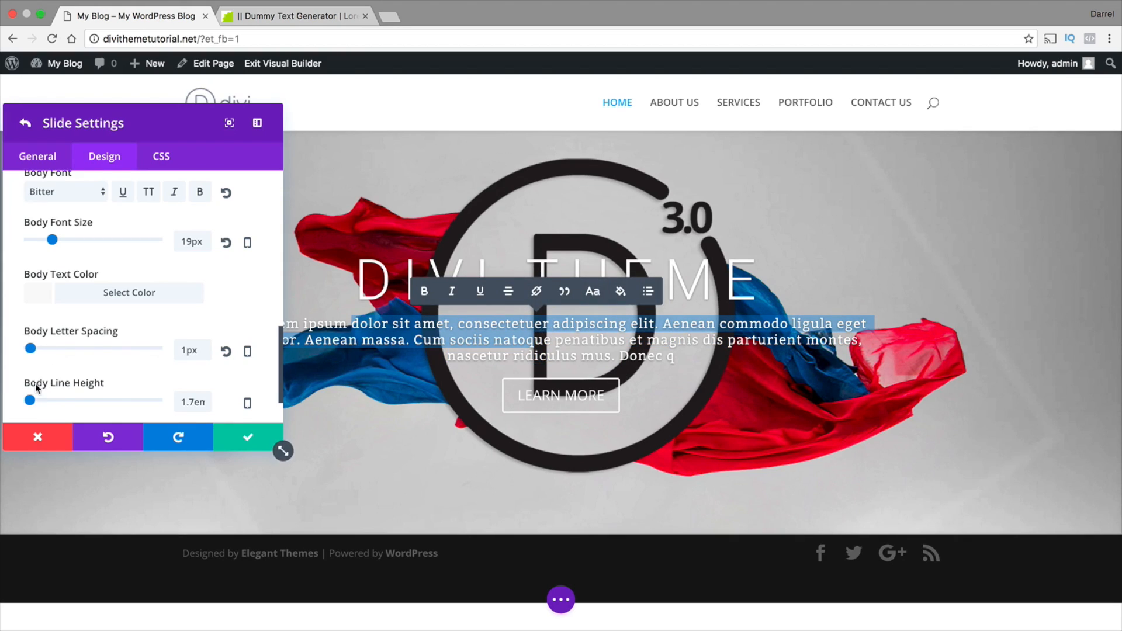
mouse_move(30, 401)
left_mouse_down()
mouse_move(41, 401)
mouse_move(31, 395)
left_mouse_up()
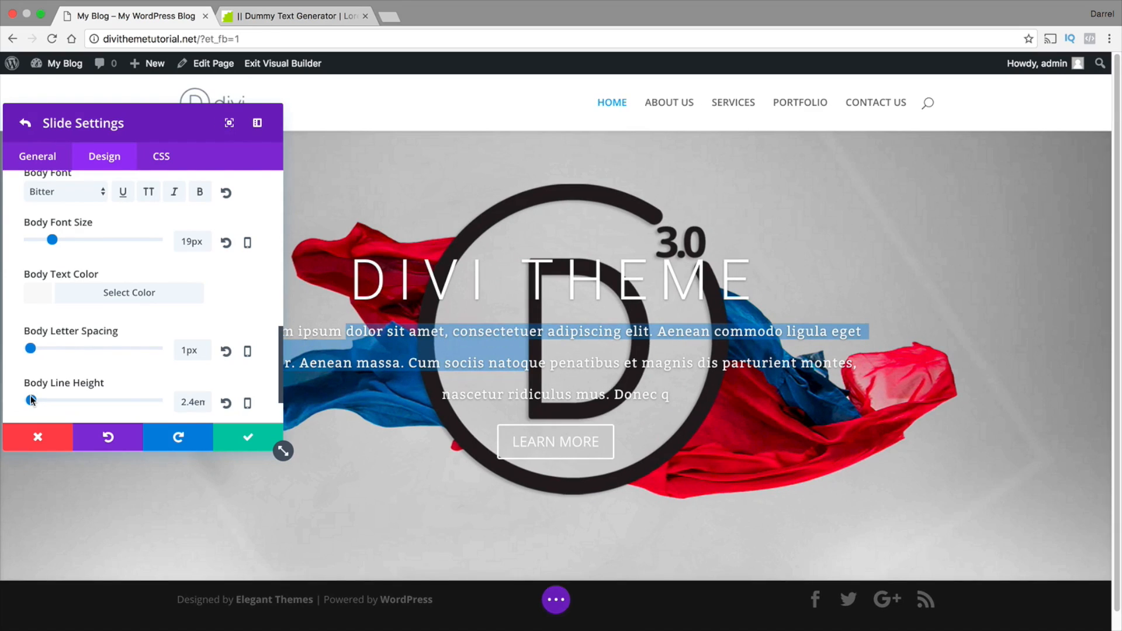
left_click(226, 403)
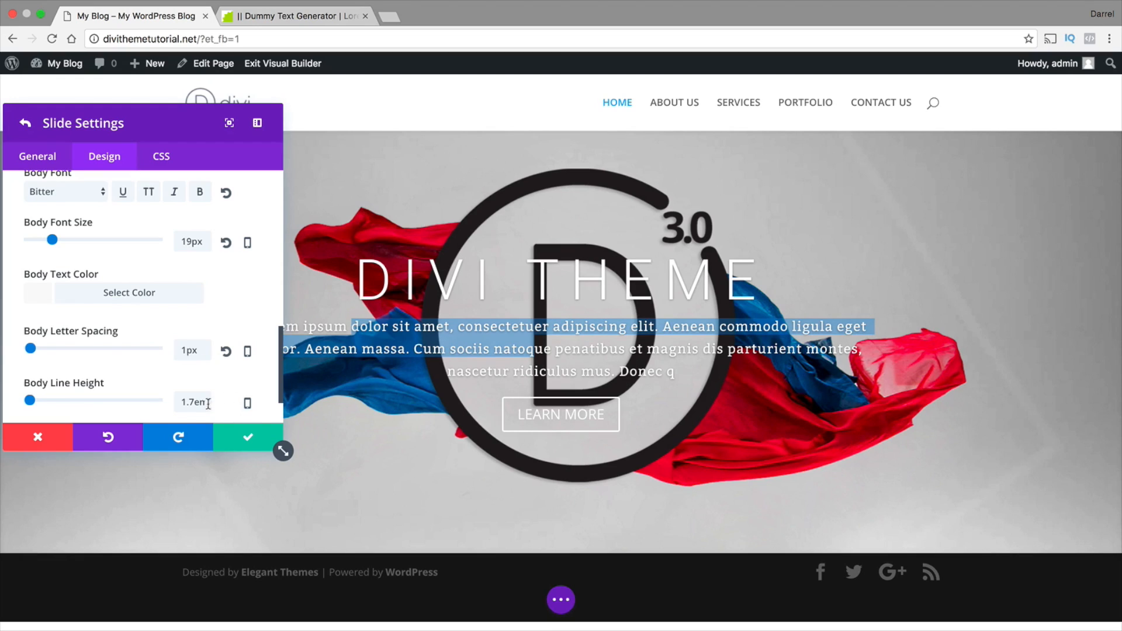
Turn on custom styles for the slide's button, and try a 49px button text size before resetting it
scroll(210, 376, "down", 2)
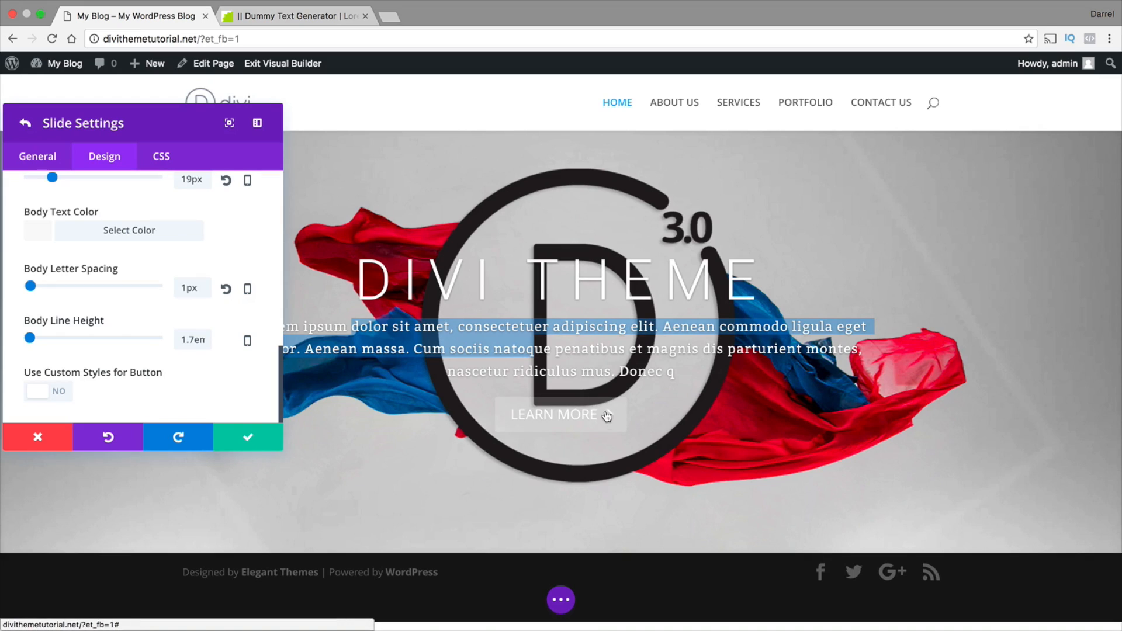
left_click(50, 393)
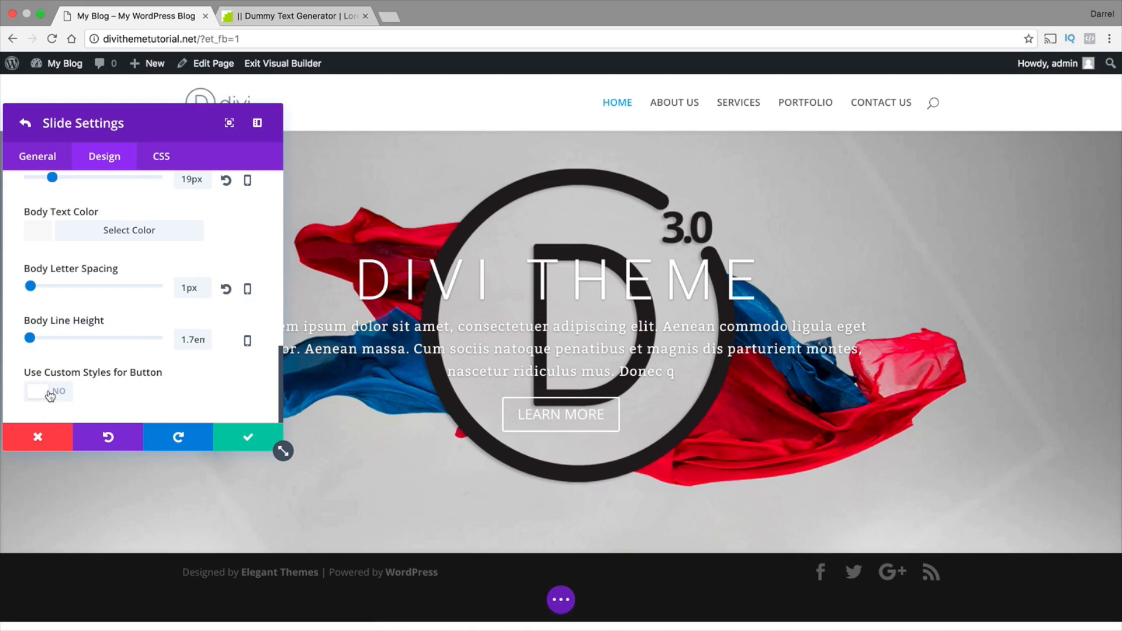
scroll(56, 388, "down", 1)
scroll(55, 389, "down", 3)
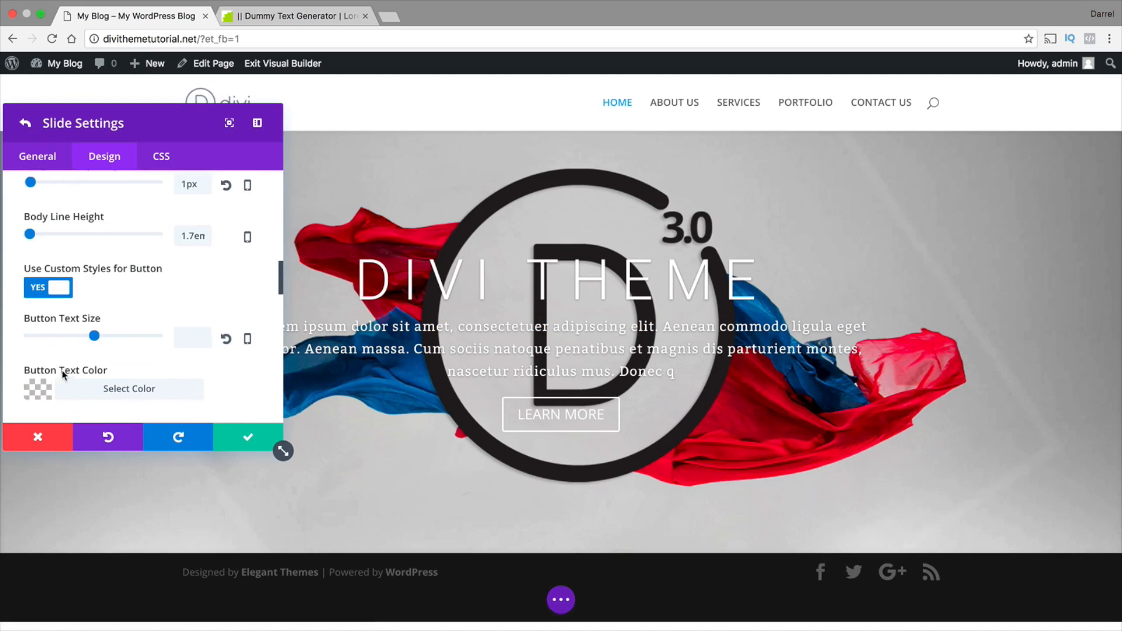
left_click_drag(94, 336, 91, 336)
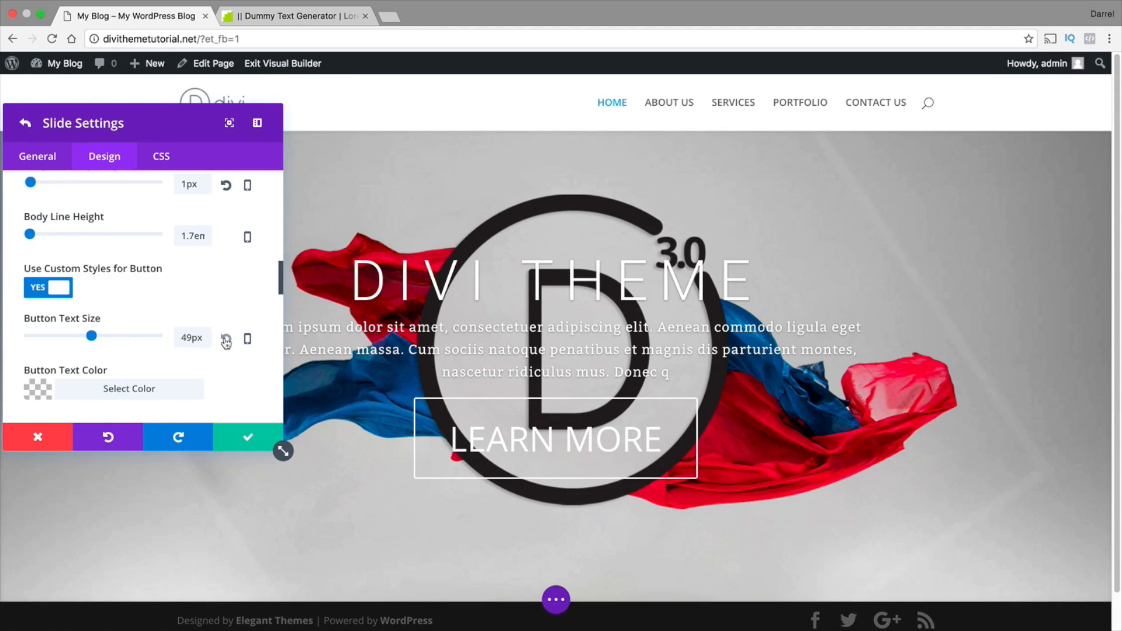
left_click(226, 339)
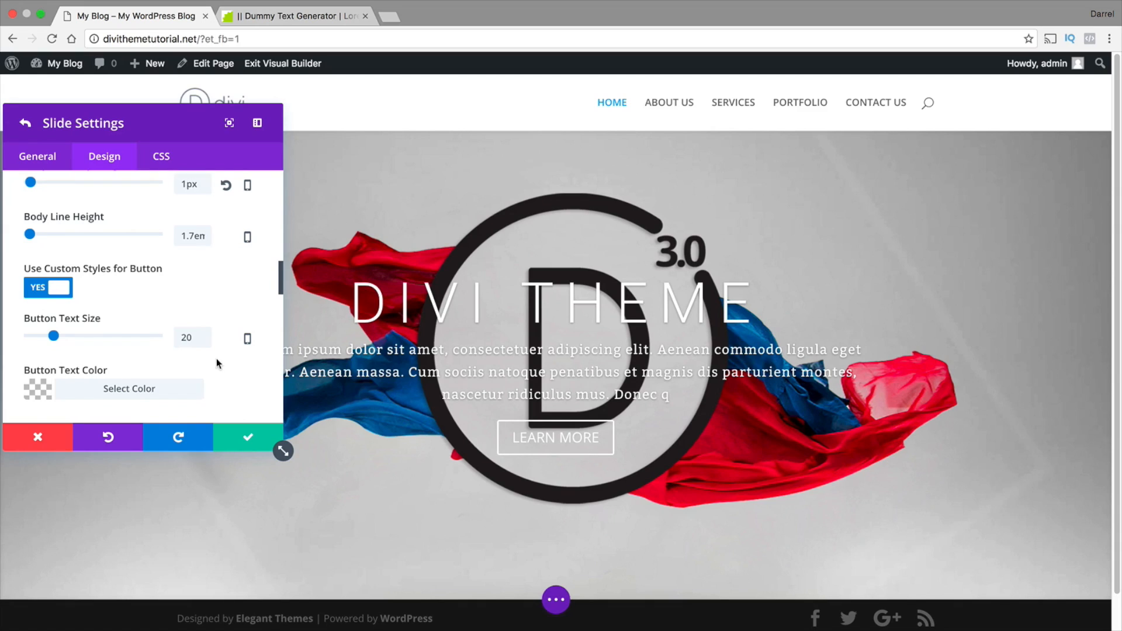
Set the button text color to black and lower its opacity to 0.41
scroll(216, 359, "down", 2)
left_click(42, 320)
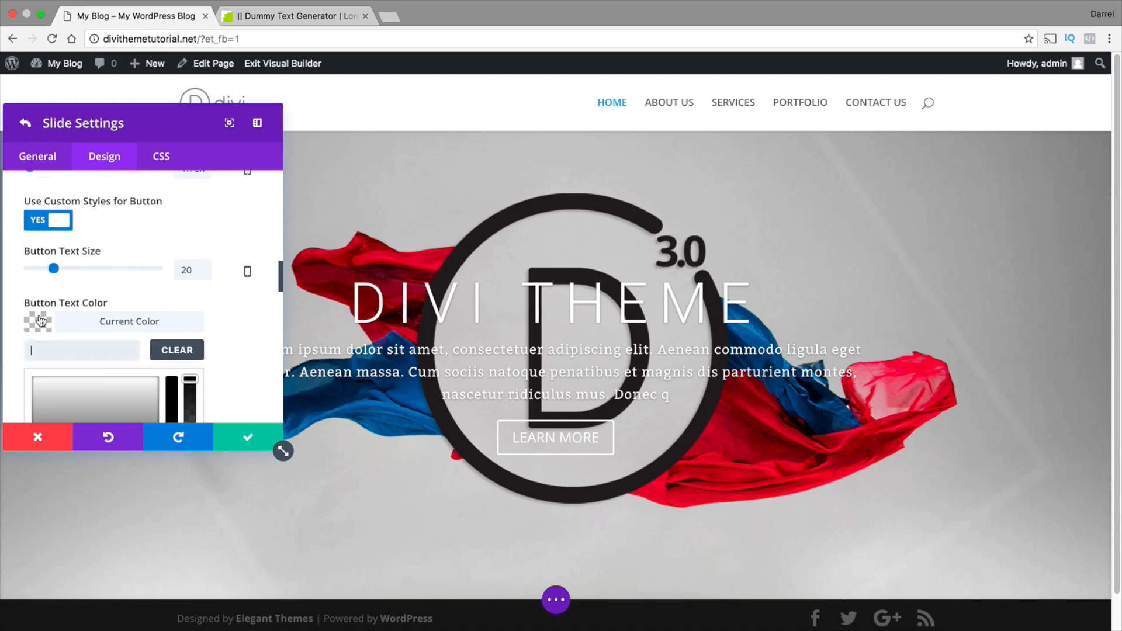
scroll(42, 350, "down", 3)
left_click(39, 410)
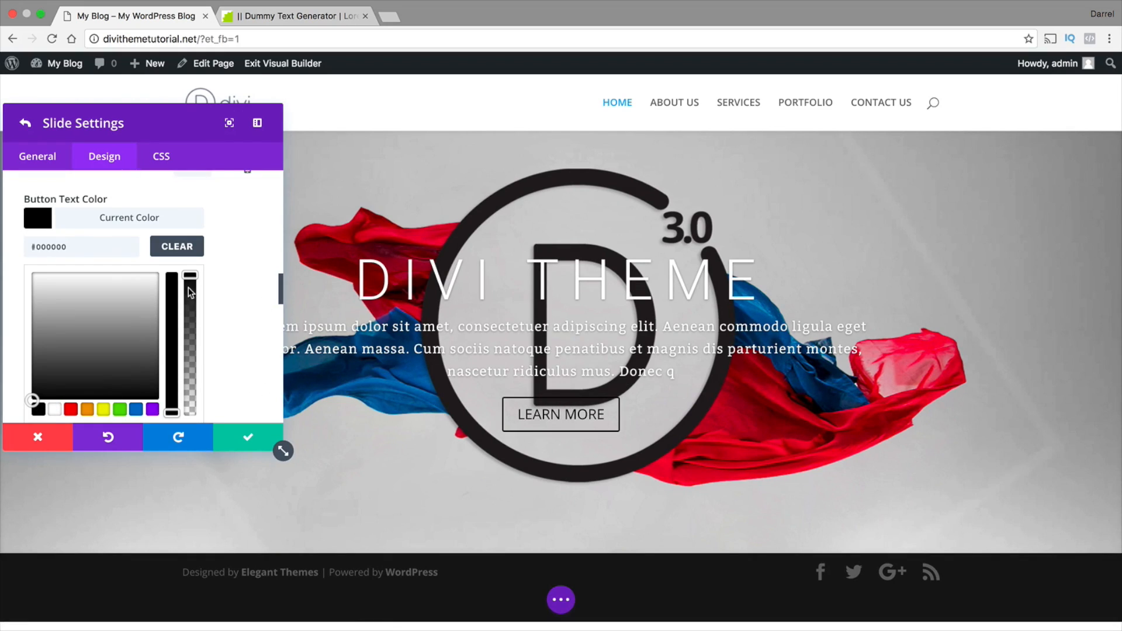
left_click_drag(189, 290, 190, 359)
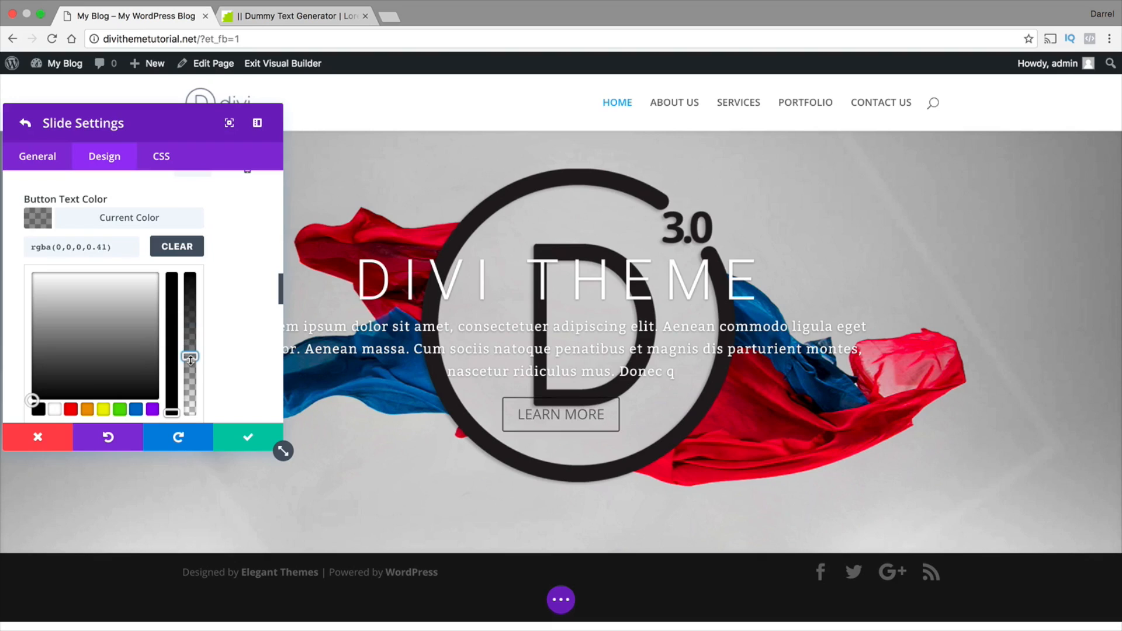
Try blue for the slide's button text, and set the text color back to black at full opacity
left_click(152, 409)
left_click(135, 409)
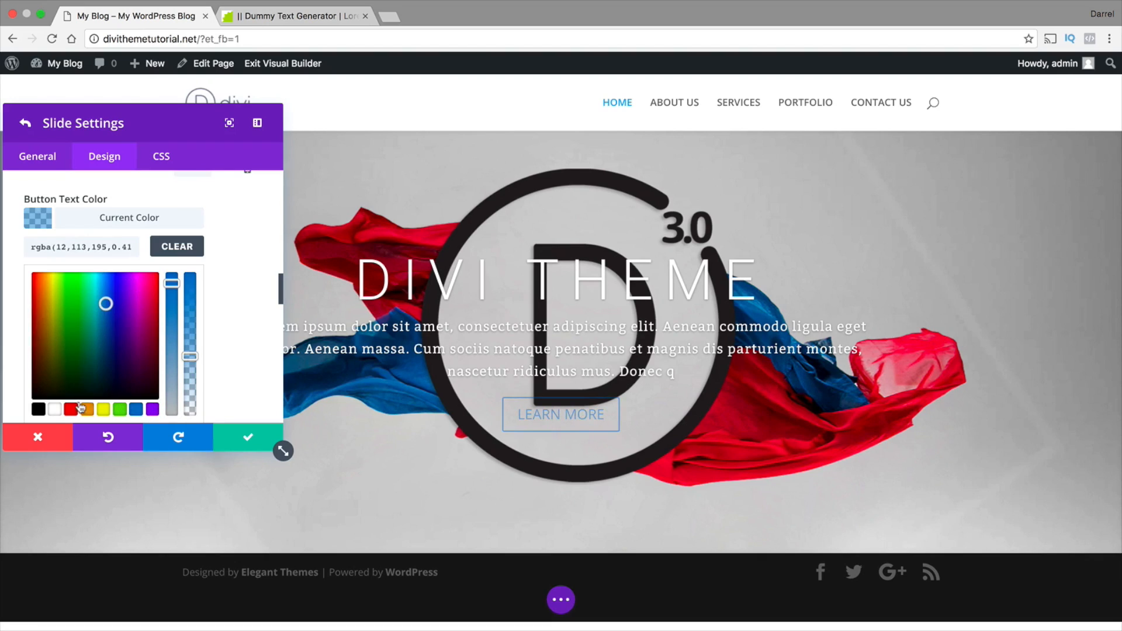
left_click(38, 409)
left_click_drag(188, 354, 280, 312)
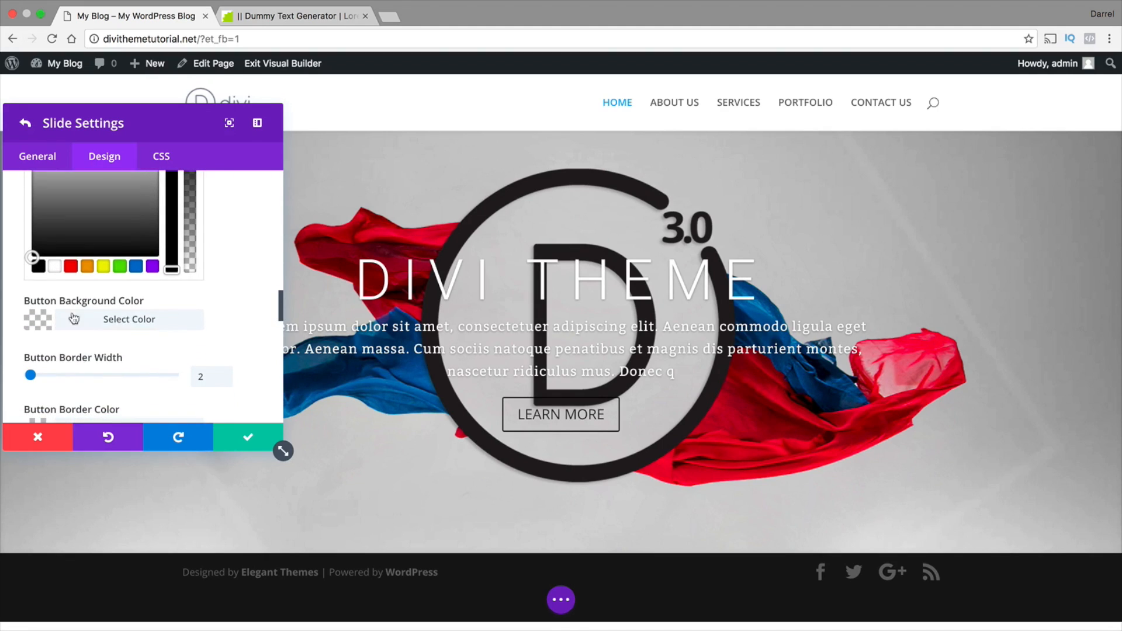
Try a red button background color, and set the background to white (#ffffff)
left_click(33, 320)
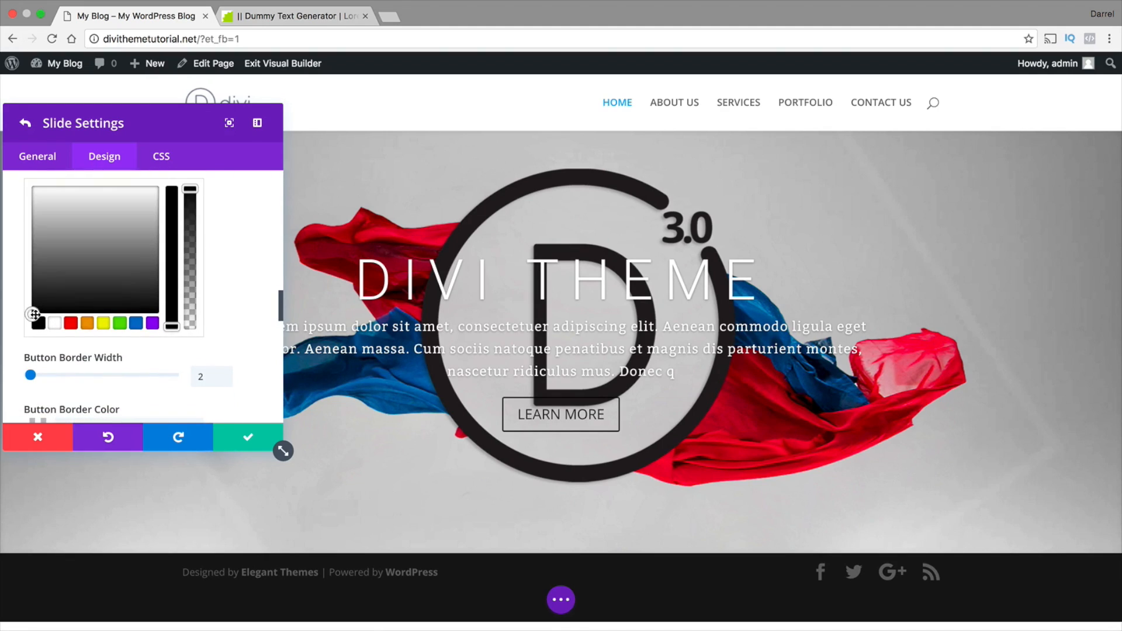
left_click(71, 323)
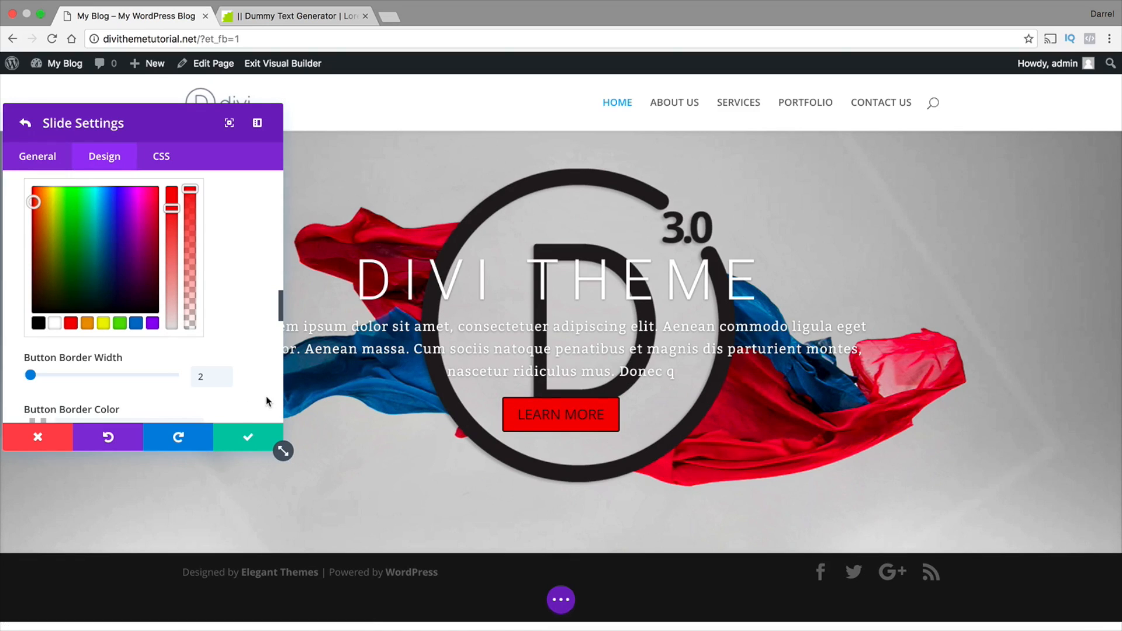
scroll(260, 384, "up", 3)
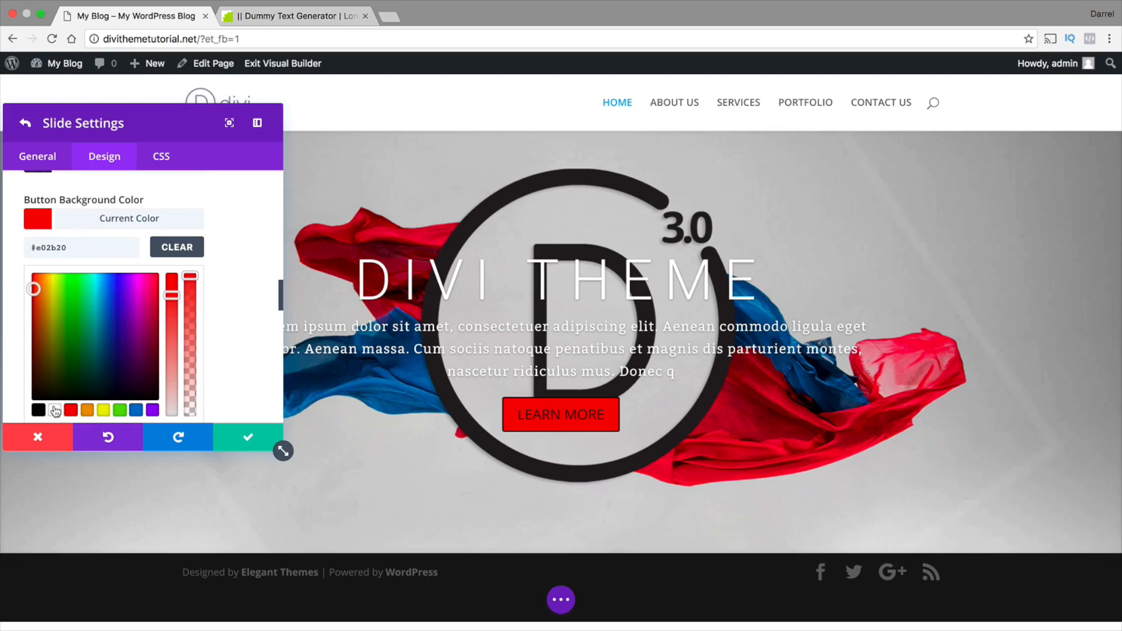
left_click(59, 409)
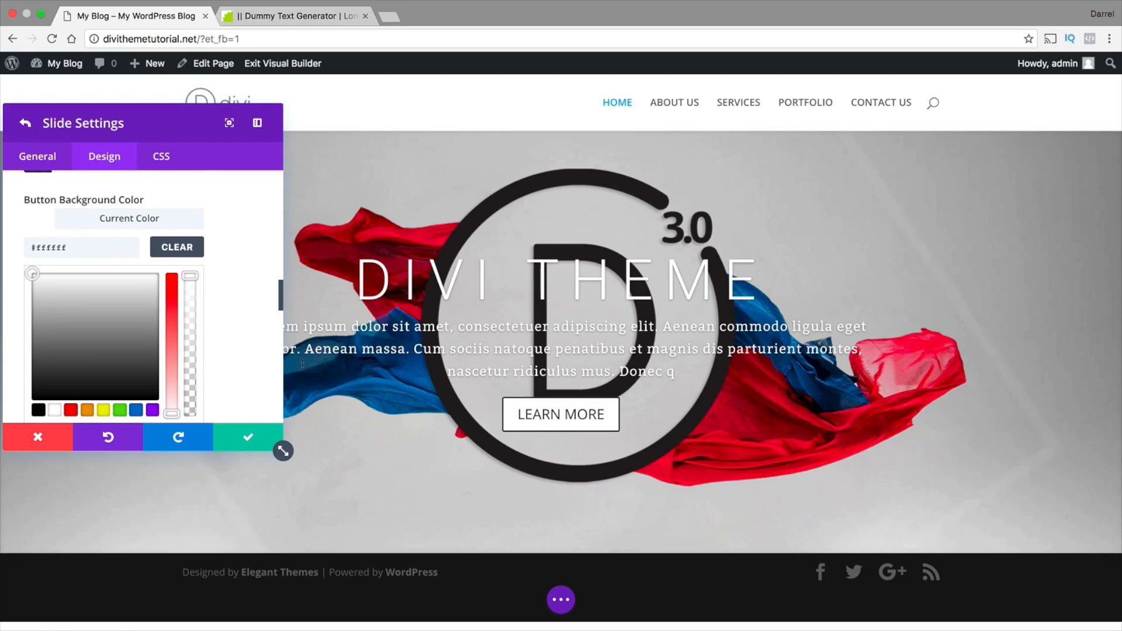
Slightly adjust the border width of the slide's button
scroll(222, 381, "down", 1)
scroll(221, 378, "down", 4)
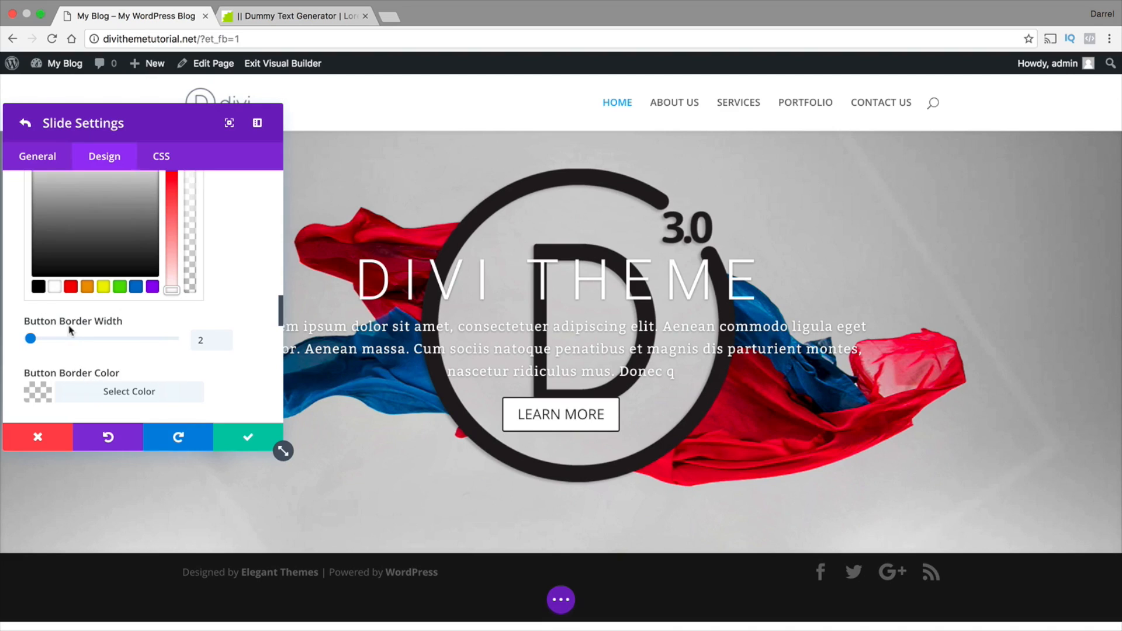
mouse_move(31, 339)
left_mouse_down()
mouse_move(56, 341)
mouse_move(35, 340)
left_mouse_up()
scroll(199, 343, "down", 4)
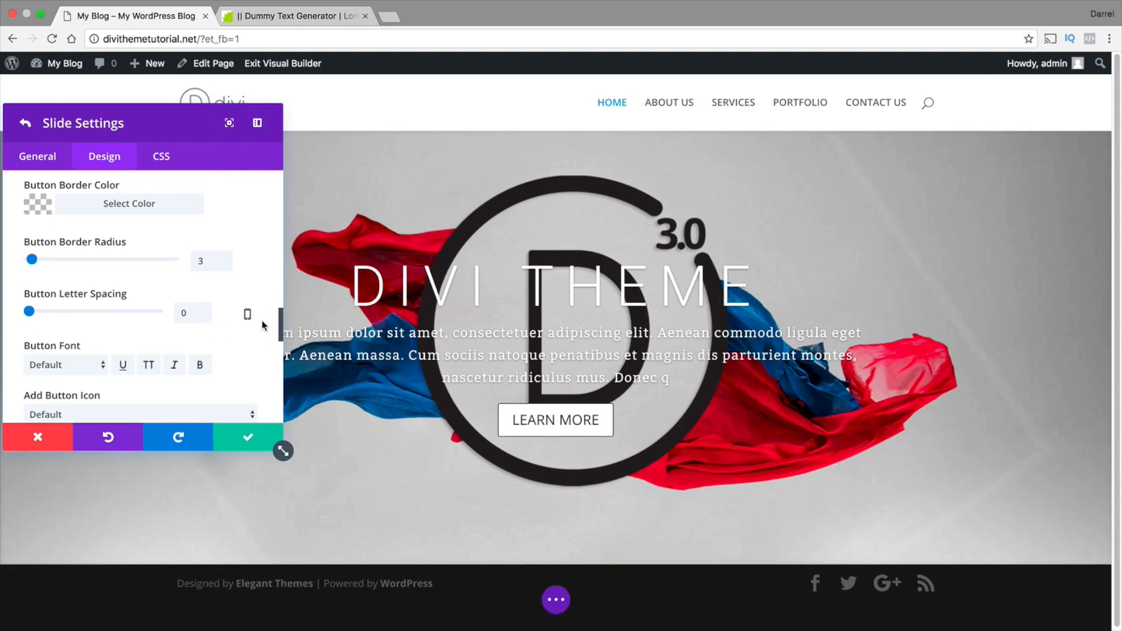
Set the font of the slide's button to Arvo
scroll(237, 341, "down", 1)
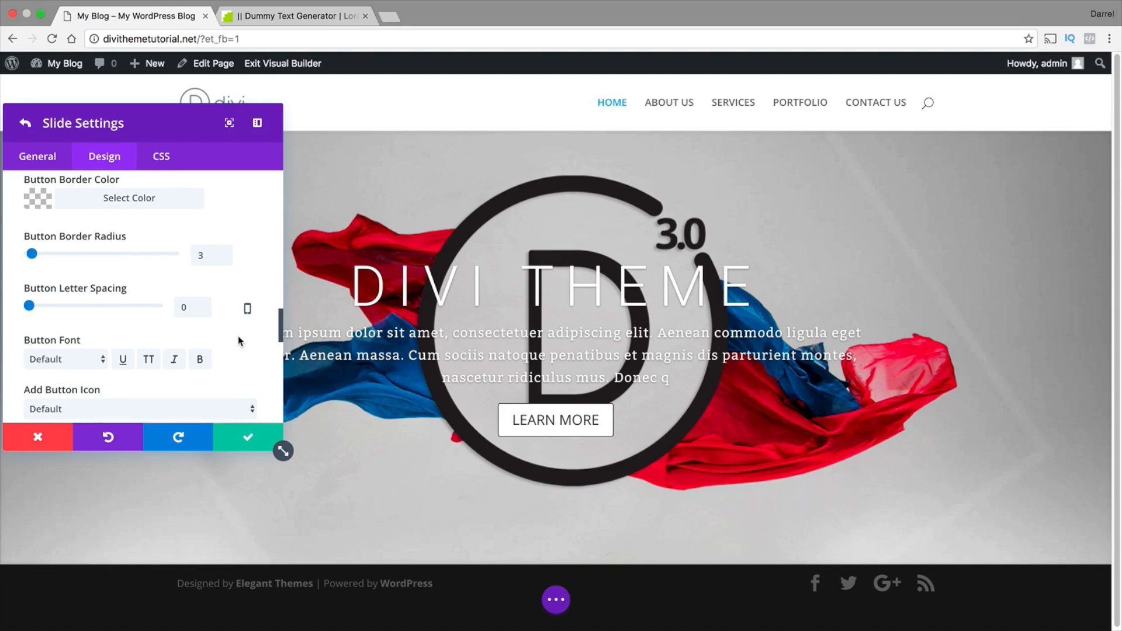
scroll(237, 339, "down", 2)
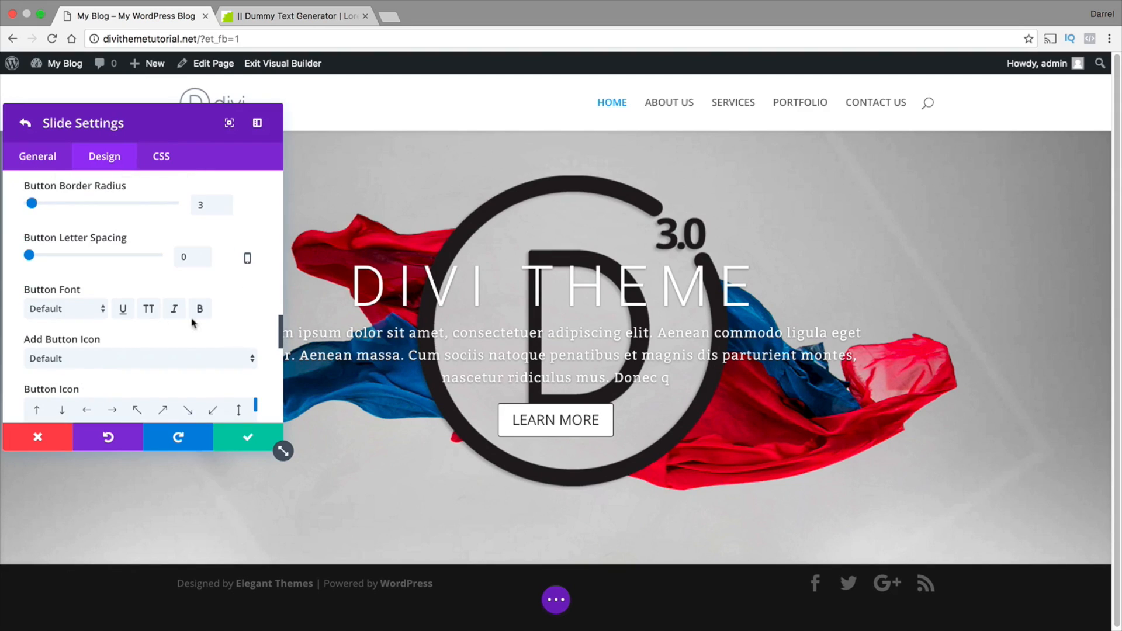
left_click(86, 308)
left_click(86, 358)
scroll(192, 345, "down", 1)
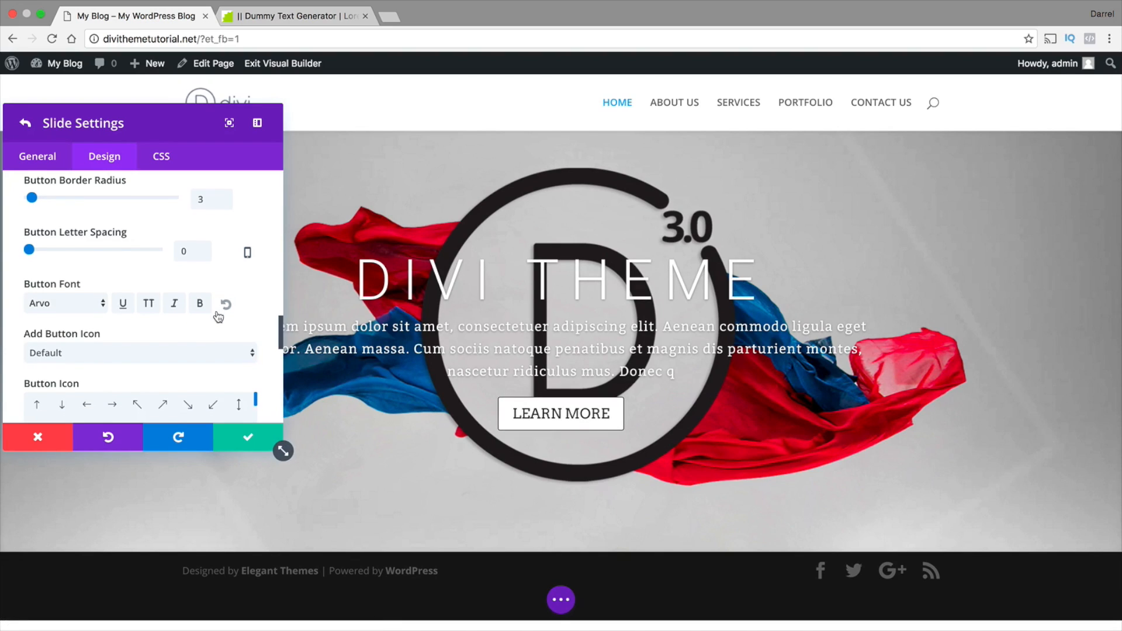
Set the slide's button to include an icon, and pick the diagonal expand-arrows icon
left_click(128, 347)
left_click(128, 356)
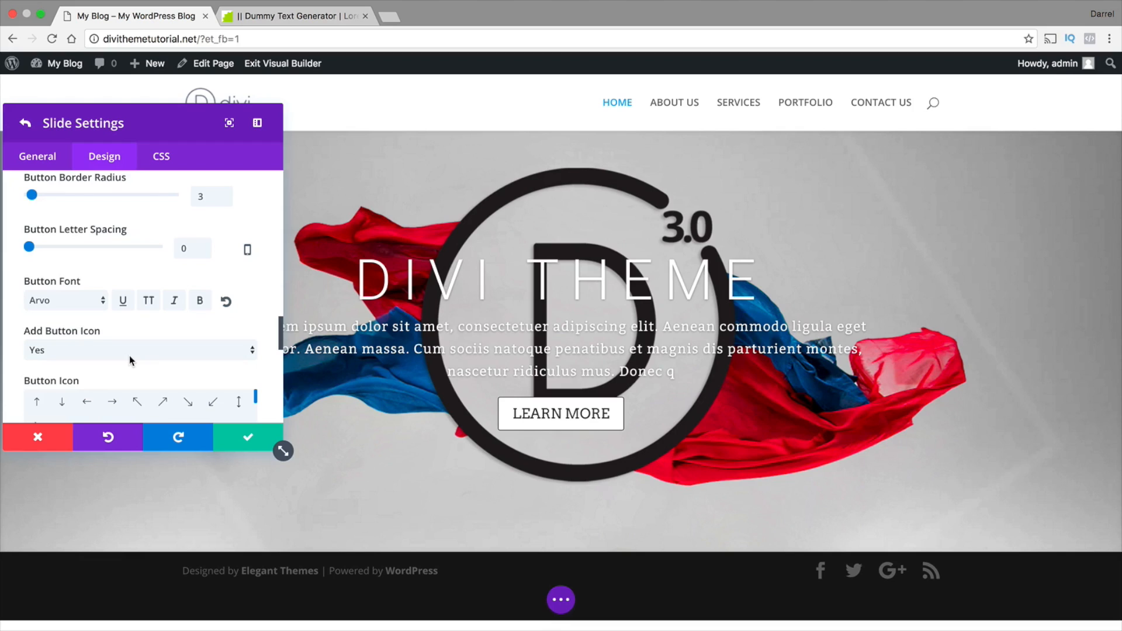
scroll(166, 374, "down", 1)
left_click(165, 385)
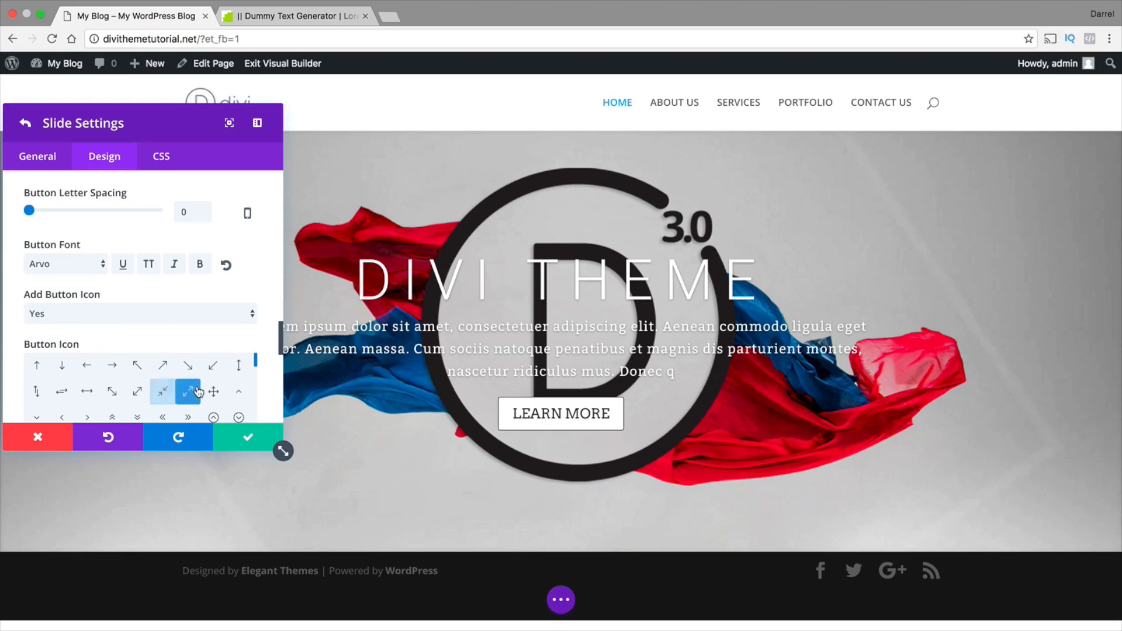
left_click(188, 391)
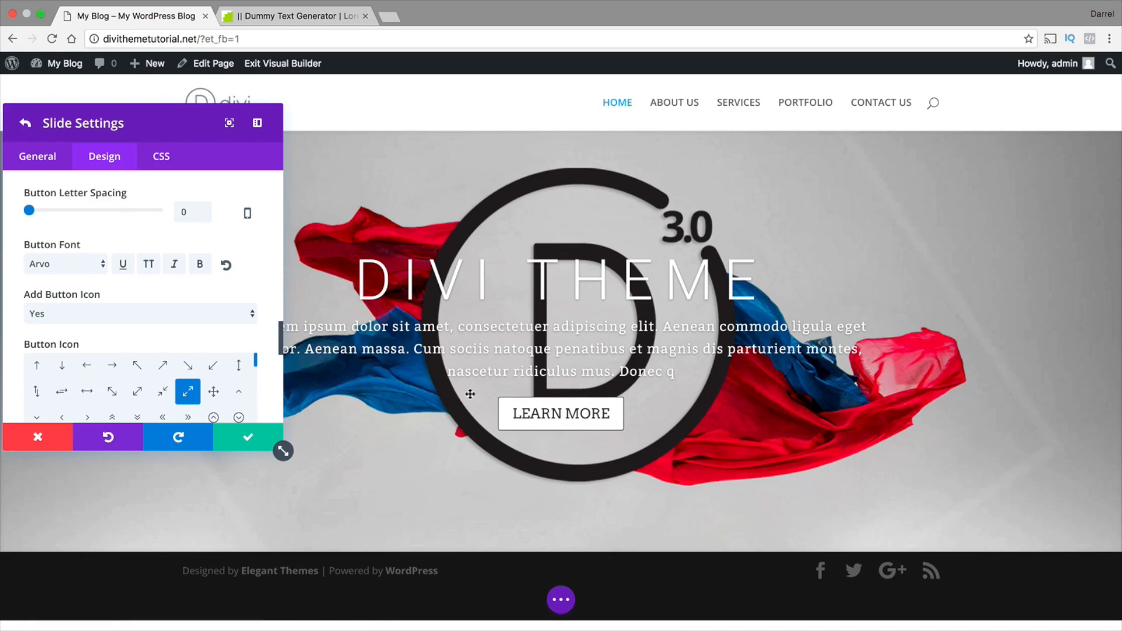
Try the double up-chevron as the button icon, and choose the thumbs-up icon instead
scroll(87, 393, "down", 1)
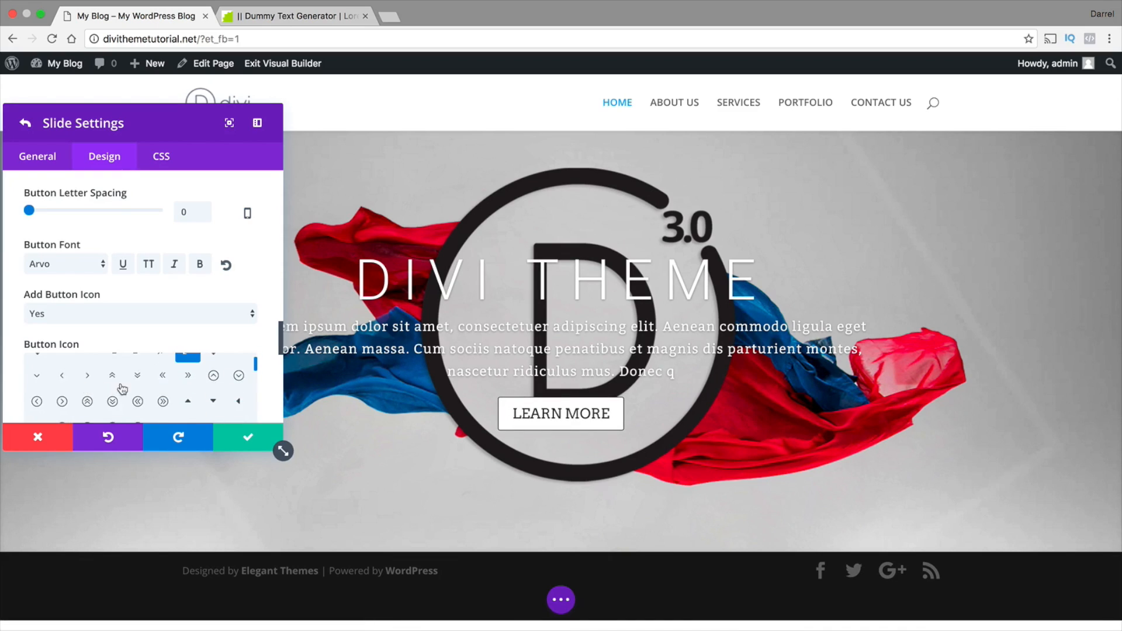
left_click(119, 383)
scroll(240, 305, "down", 2)
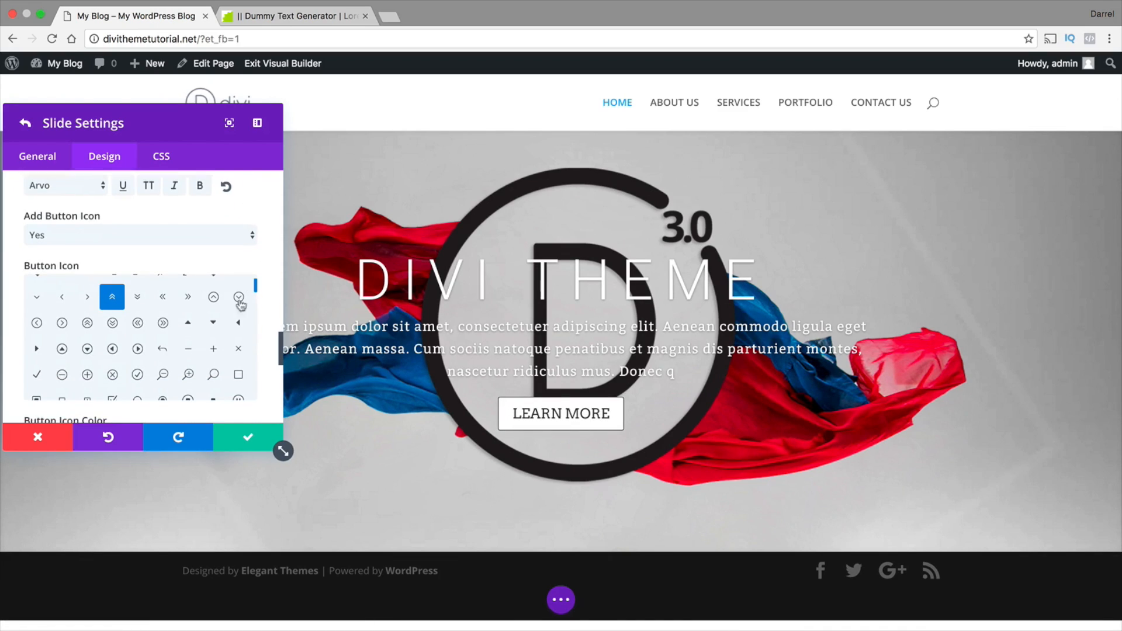
scroll(240, 305, "down", 2)
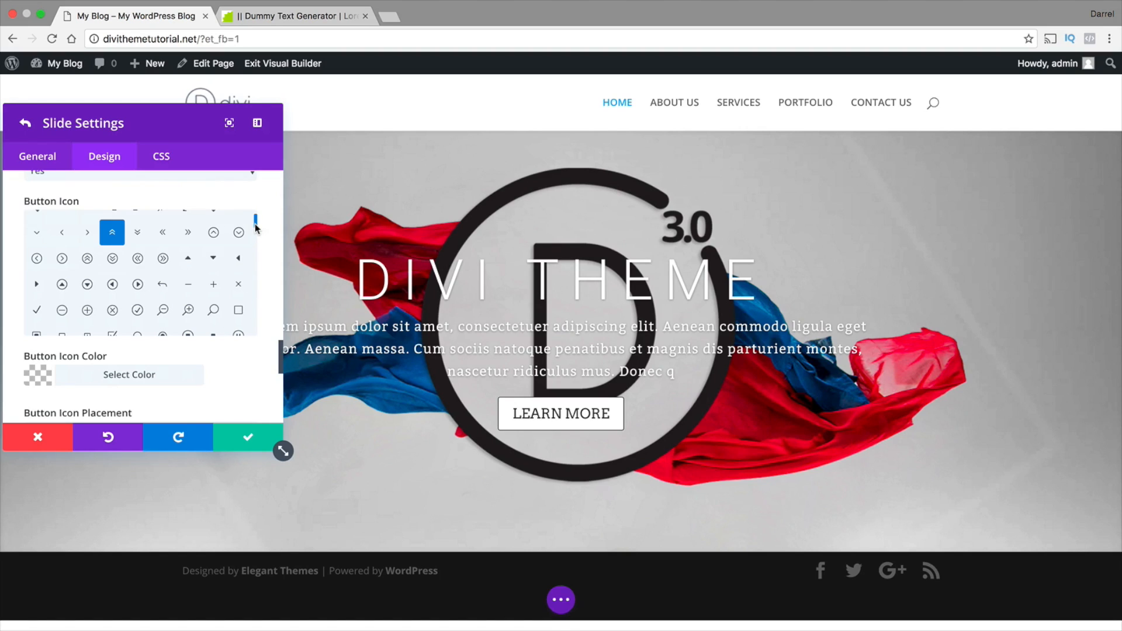
left_click_drag(256, 226, 255, 266)
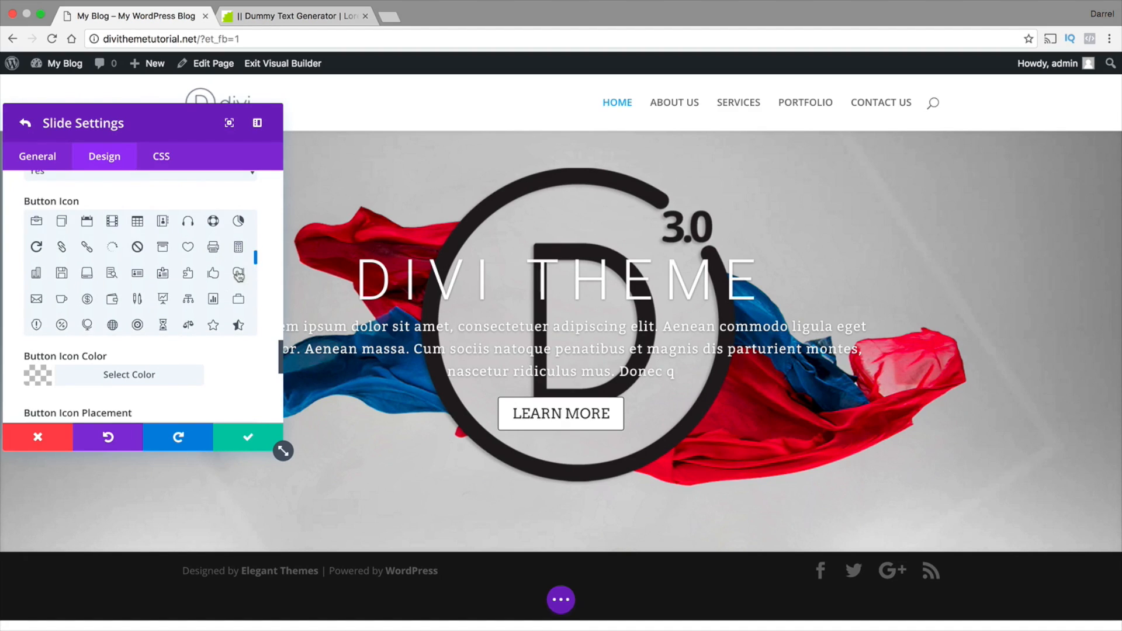
left_click(213, 273)
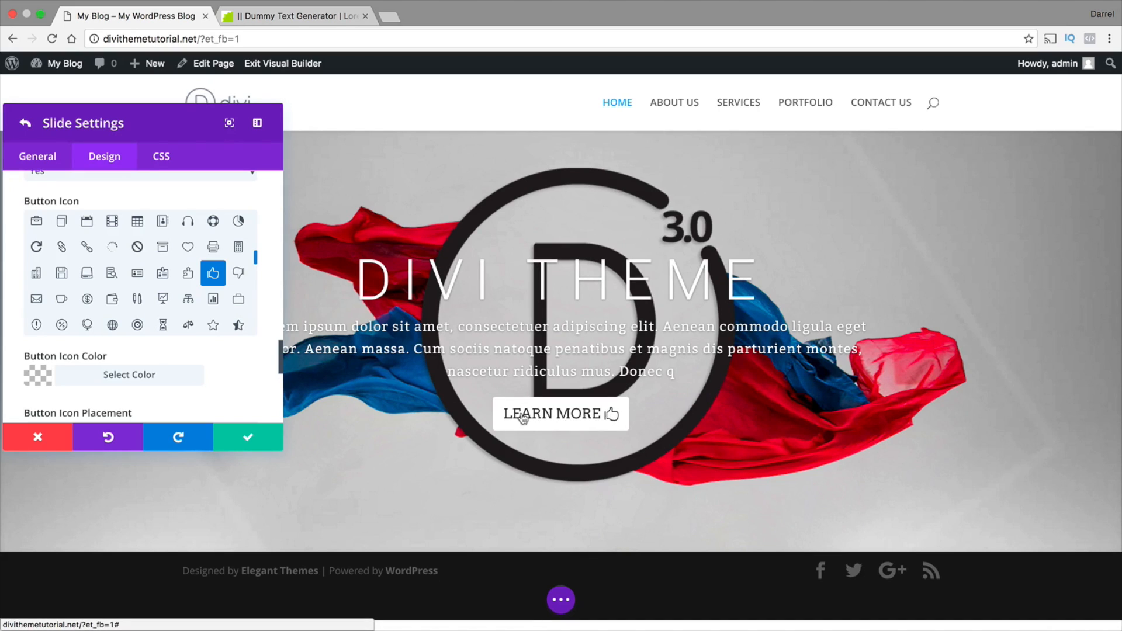
Set the button icon color to red (#e02b20)
scroll(222, 399, "down", 1)
scroll(223, 397, "down", 2)
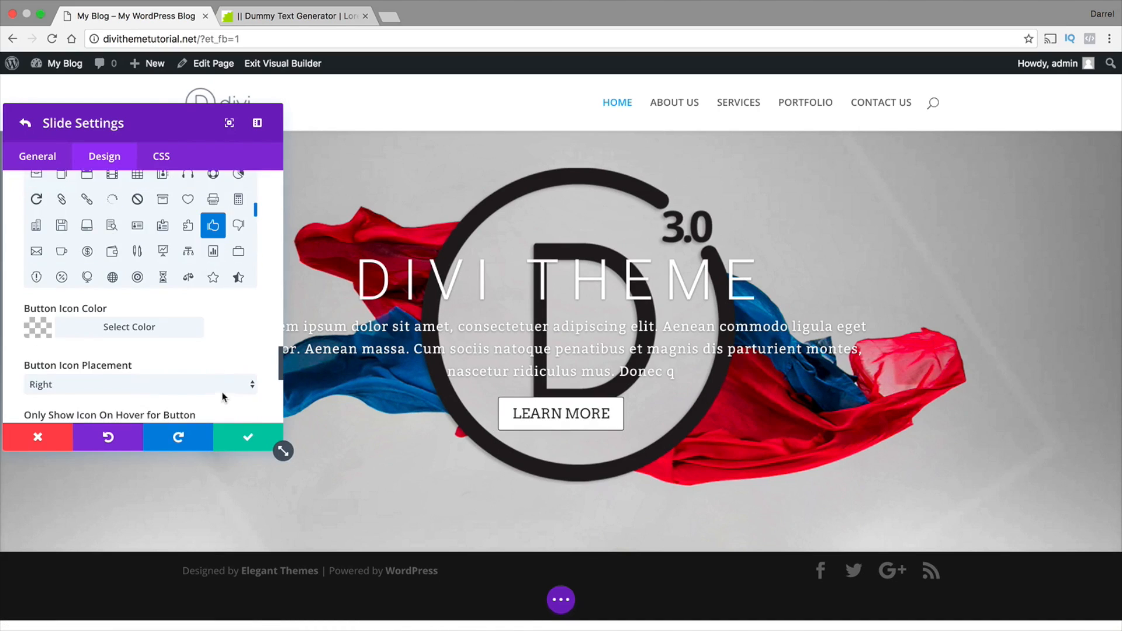
left_click(51, 337)
scroll(88, 344, "down", 3)
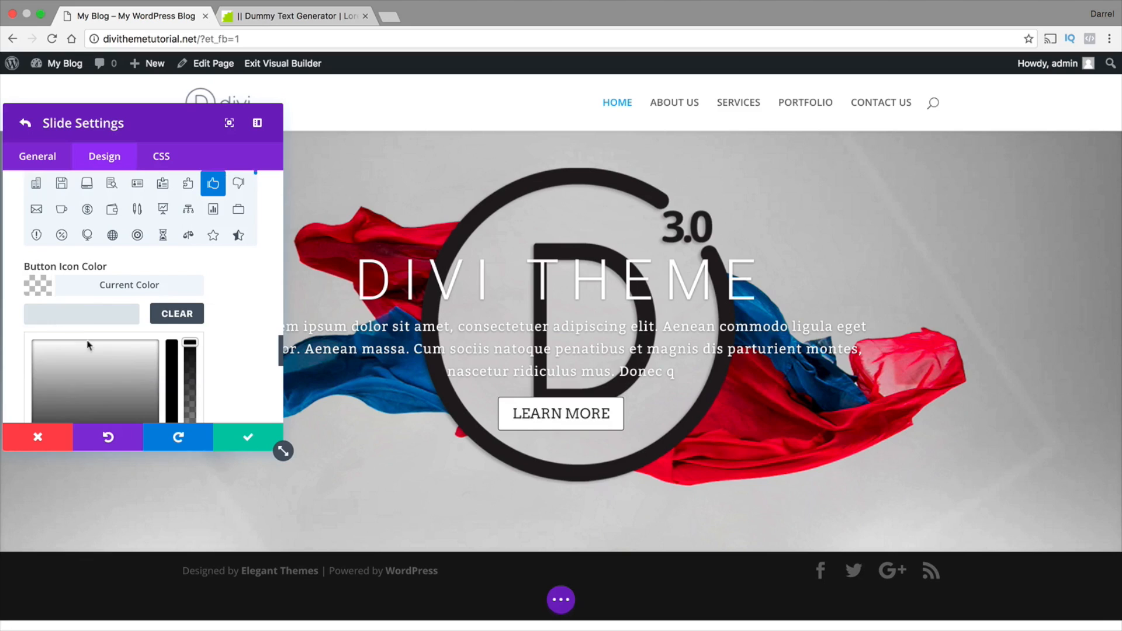
scroll(94, 351, "down", 3)
left_click(70, 398)
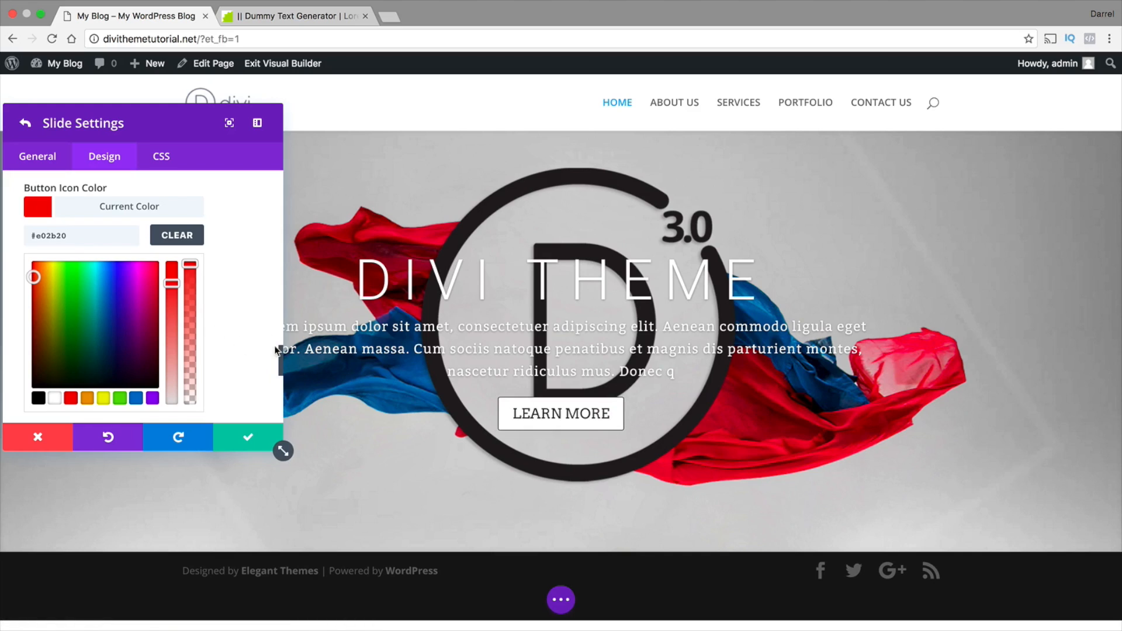
Try purple (#8300e9) as the button hover text color
scroll(280, 359, "down", 5)
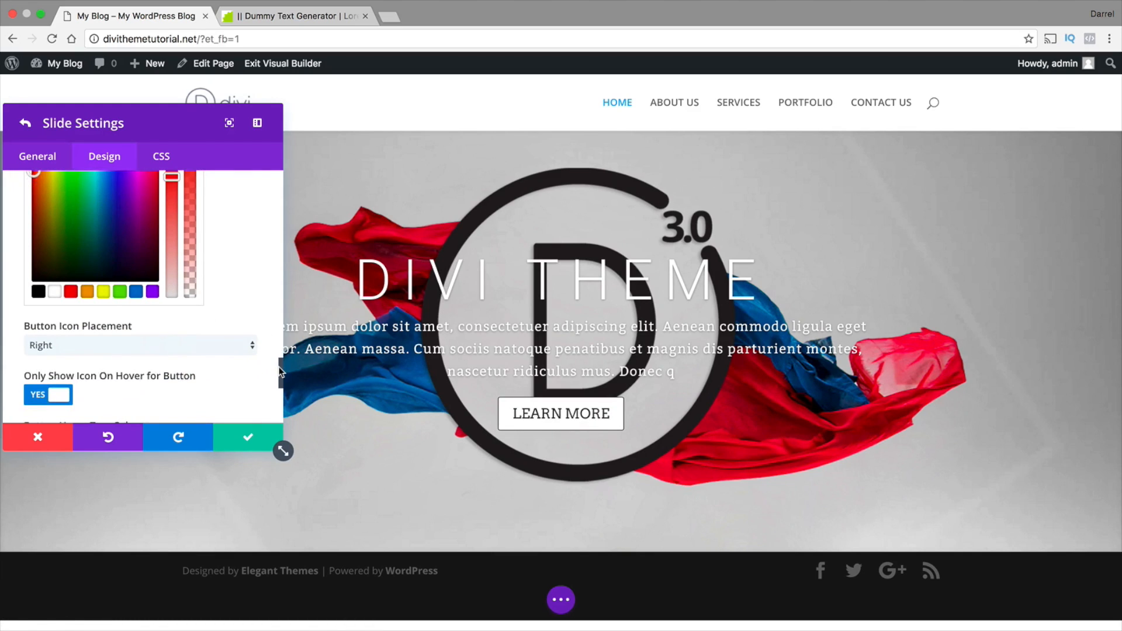
scroll(279, 372, "down", 4)
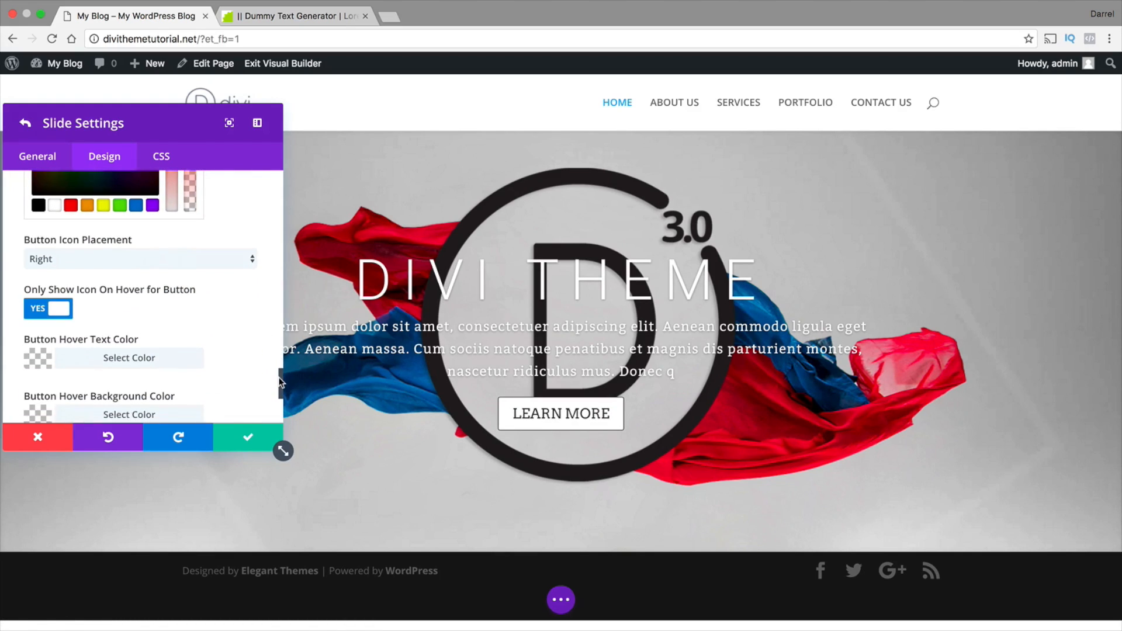
scroll(145, 362, "down", 1)
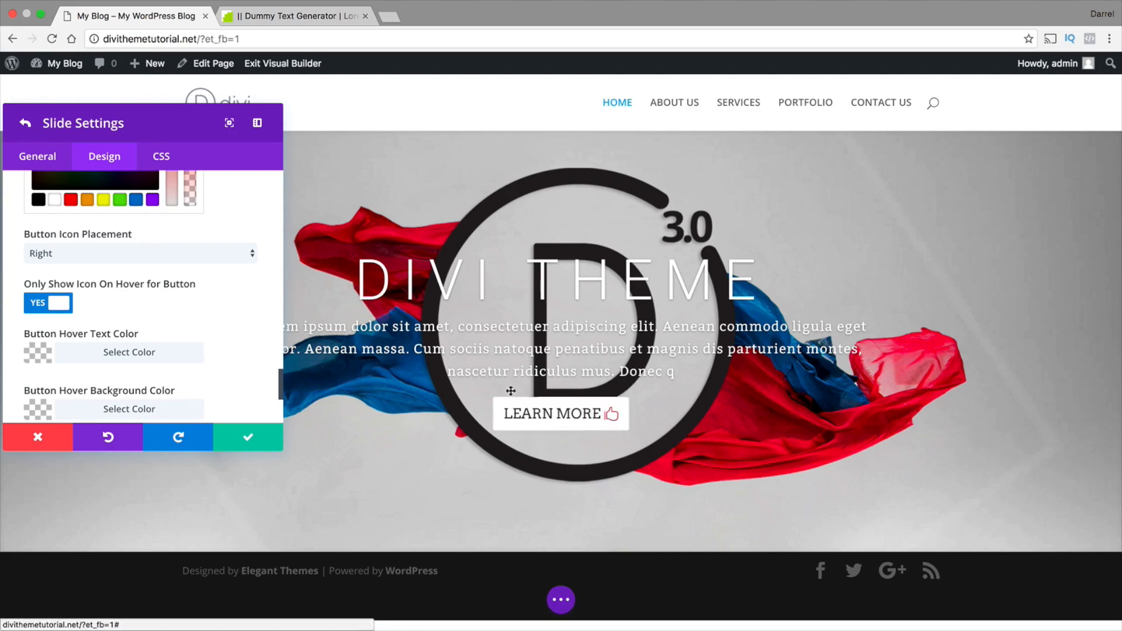
left_click(102, 353)
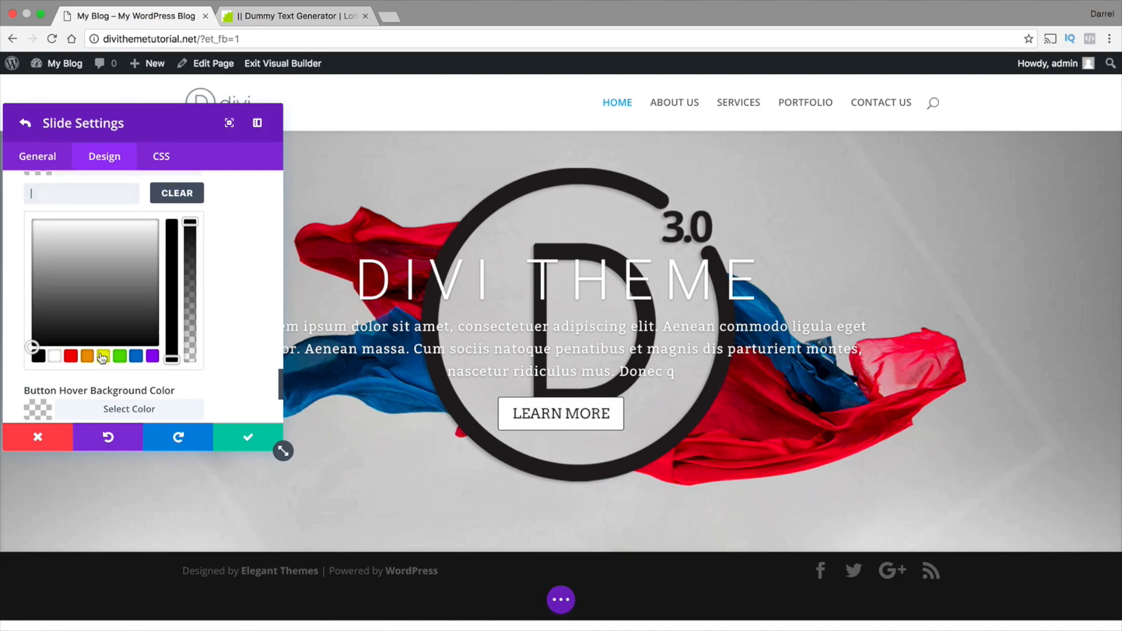
left_click(151, 356)
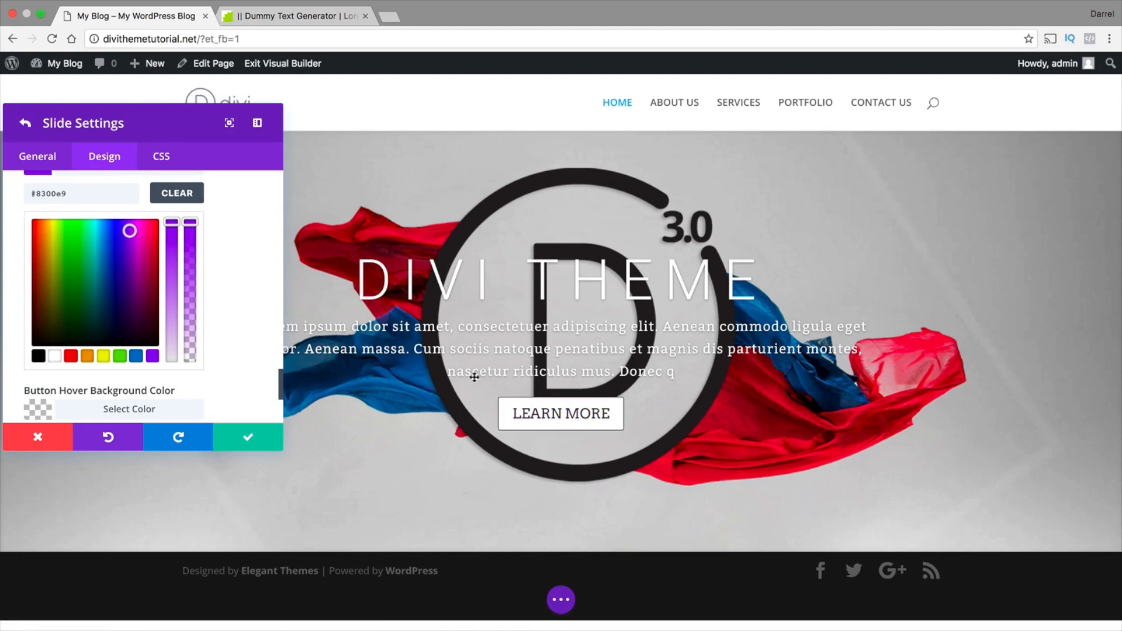
Set the button hover background color to red (#e02b20)
scroll(209, 367, "down", 1)
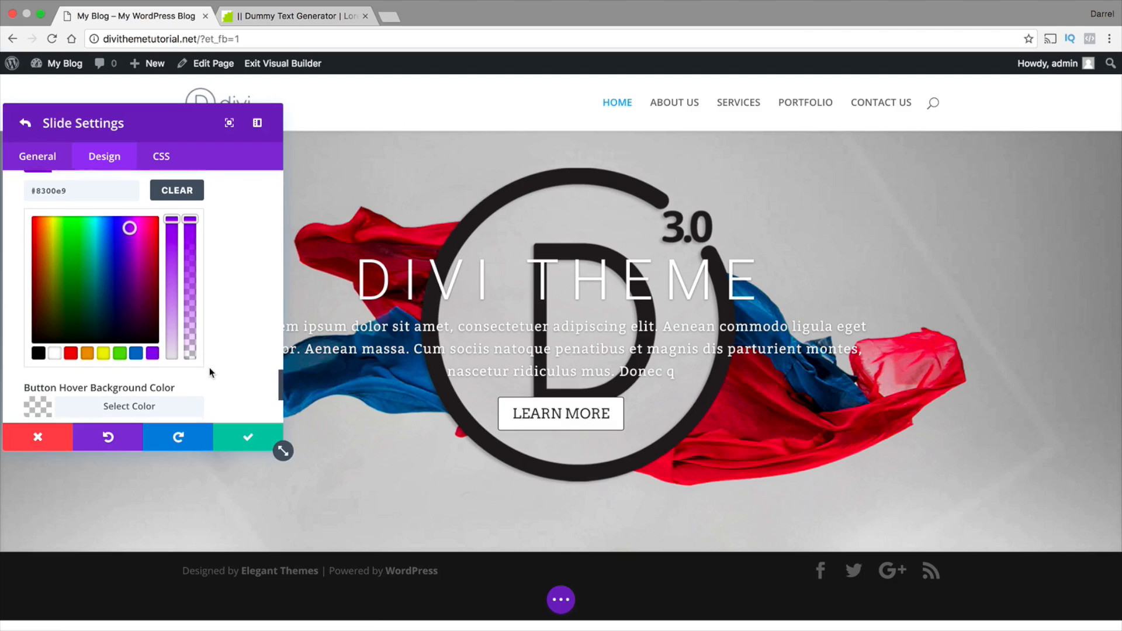
left_click(138, 405)
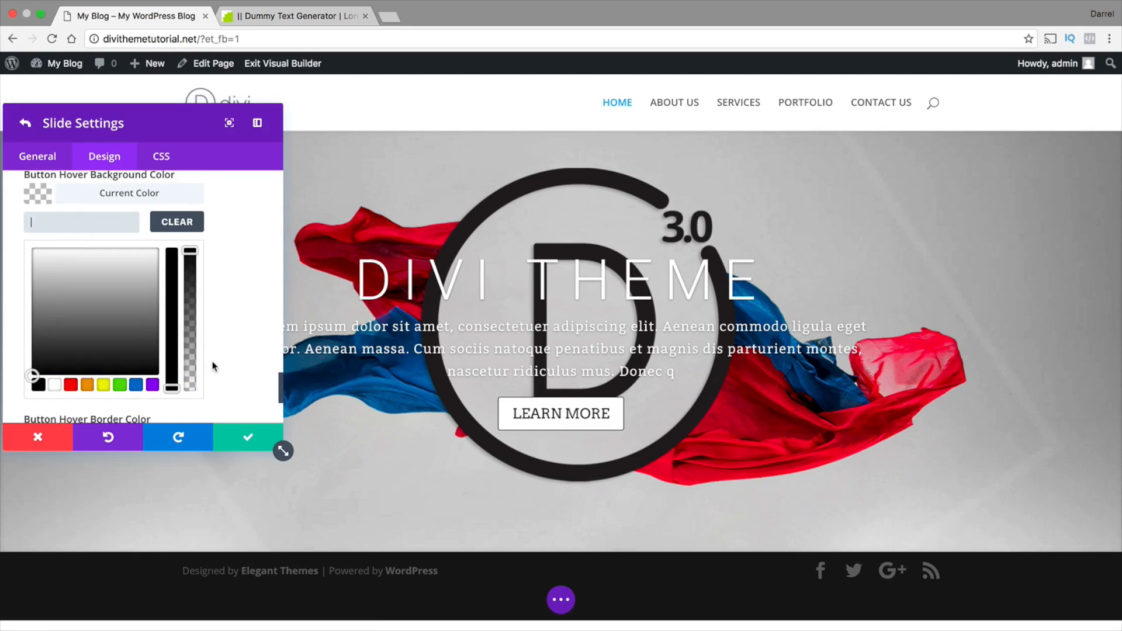
left_click(71, 384)
Change the button hover text color to black
scroll(235, 373, "up", 3)
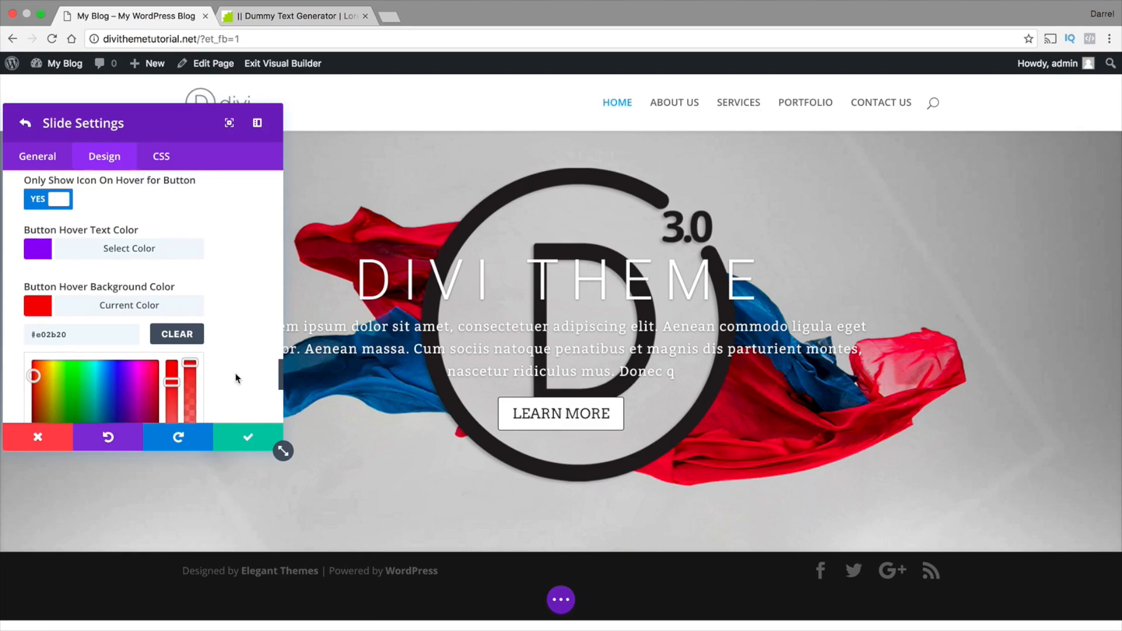
left_click(103, 253)
scroll(202, 272, "down", 2)
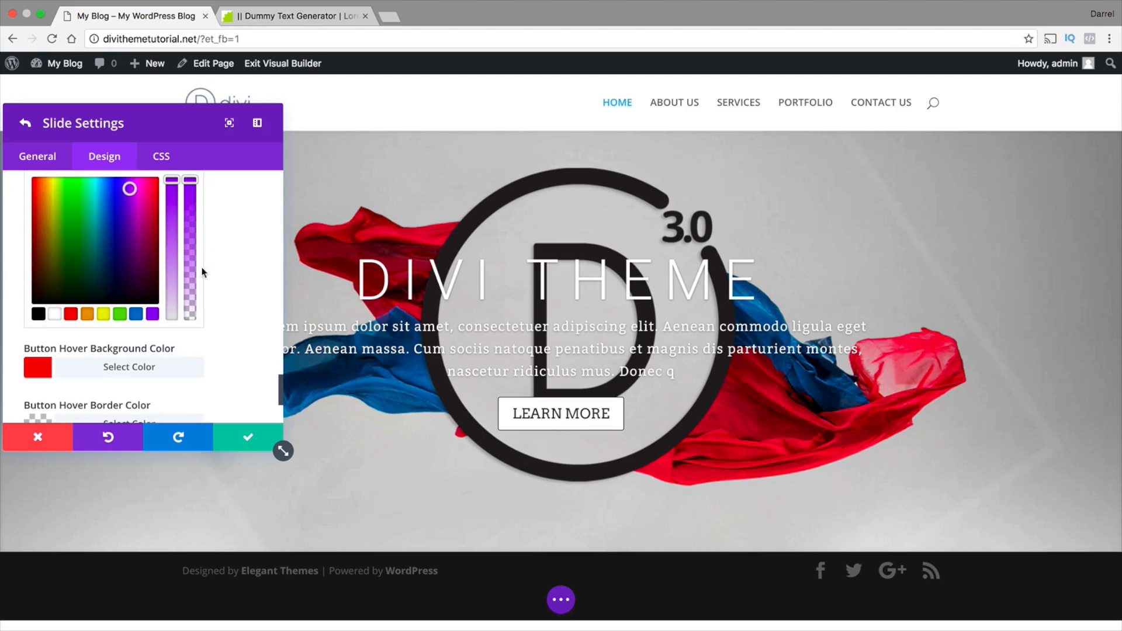
left_click(38, 315)
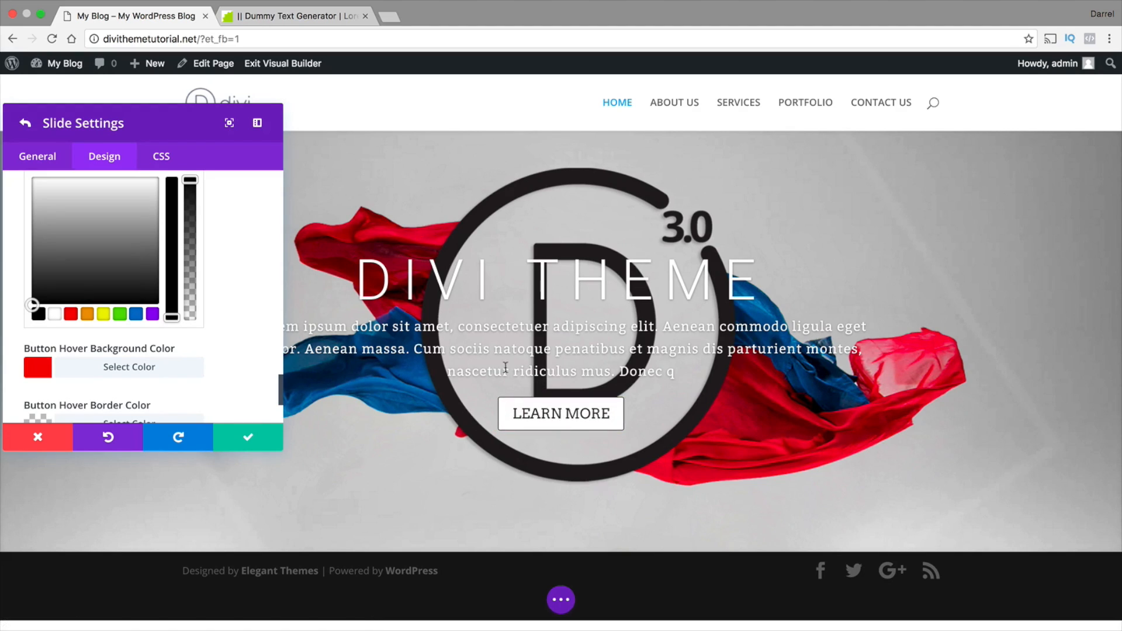
Increase the button hover border radius to 100px
scroll(224, 336, "down", 1)
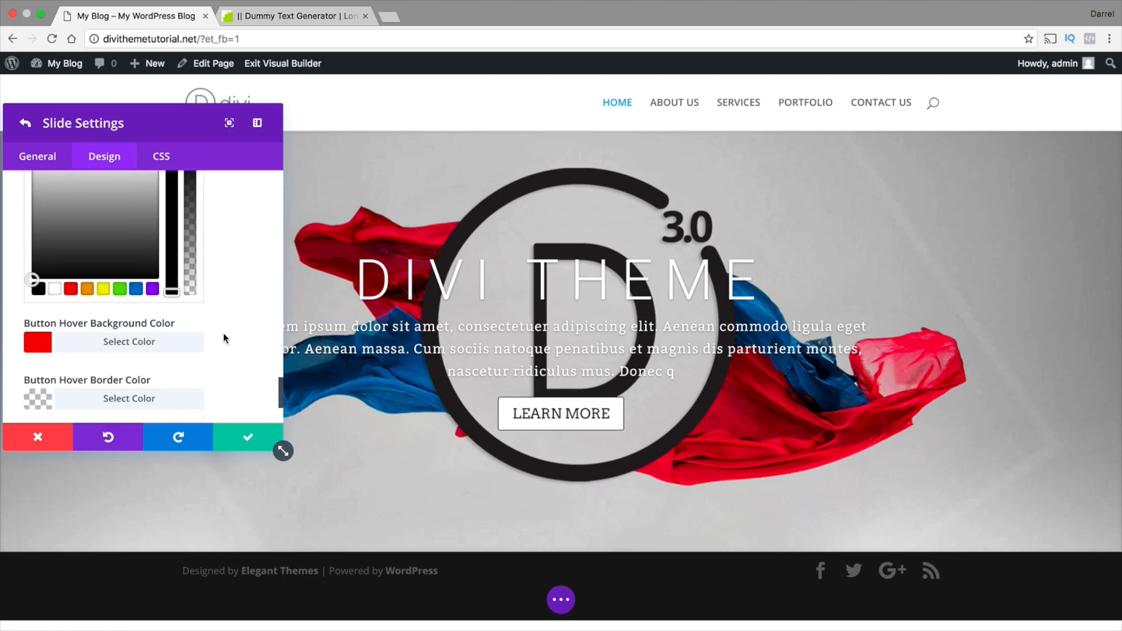
scroll(224, 338, "down", 2)
scroll(113, 368, "down", 1)
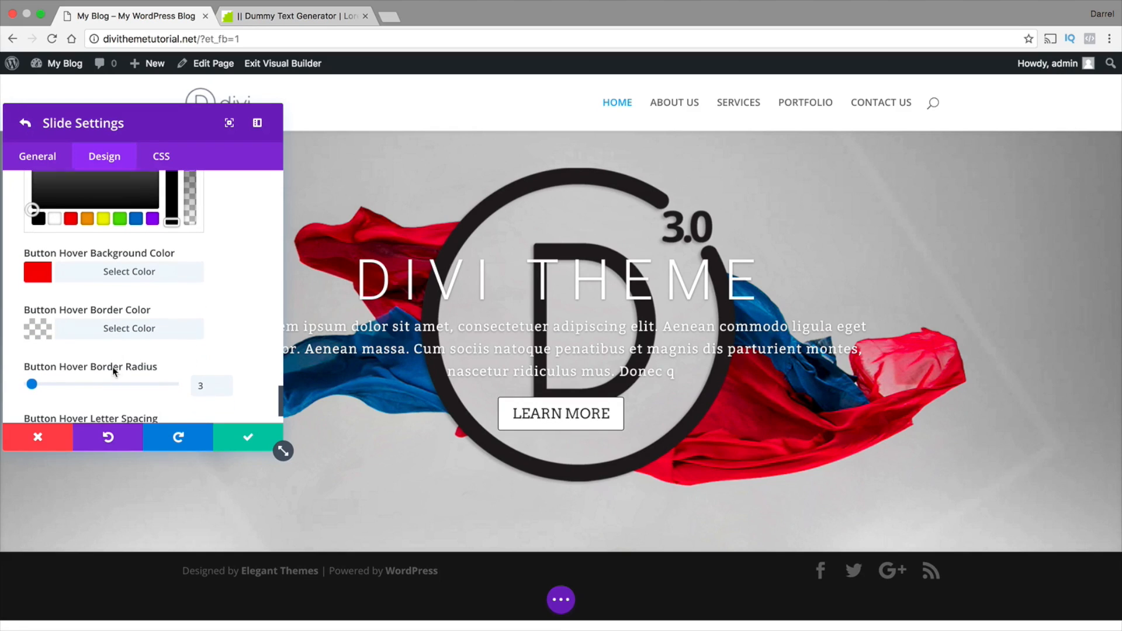
left_click_drag(32, 384, 175, 387)
scroll(176, 387, "down", 1)
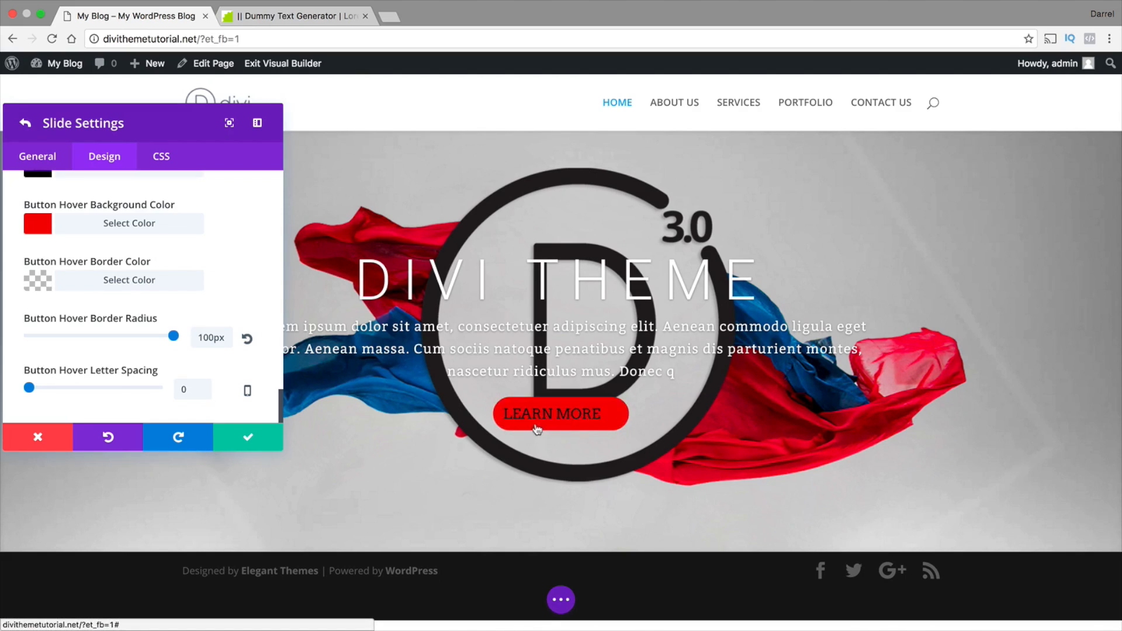
Reset the button hover border radius, try a hover letter spacing of 8px and reset it, and save the slide
left_click(247, 339)
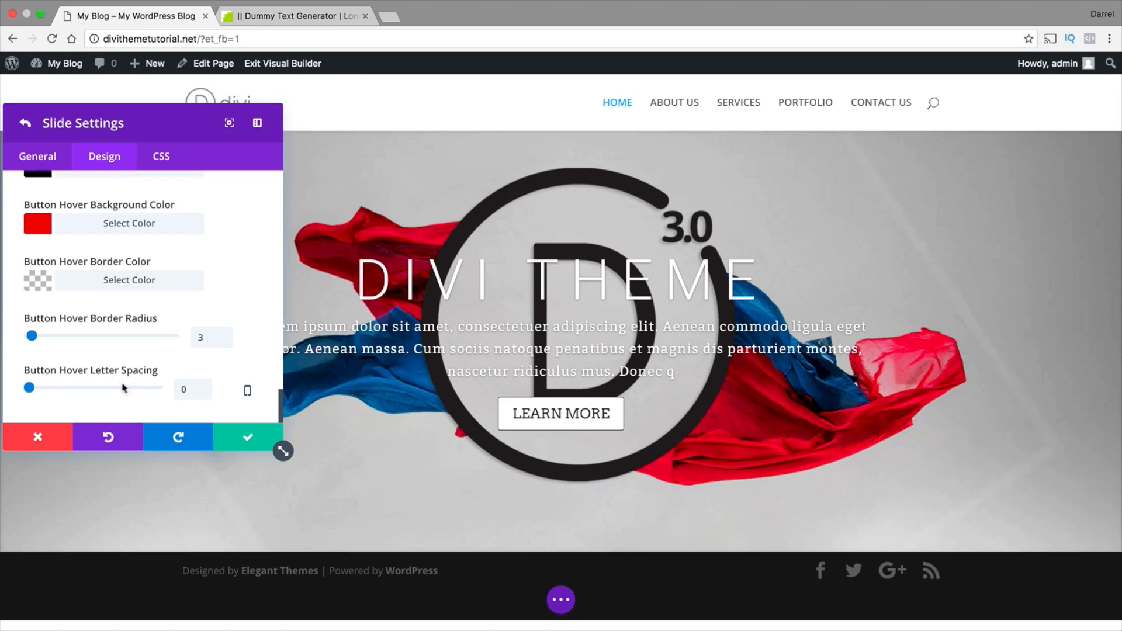
left_click_drag(33, 390, 34, 390)
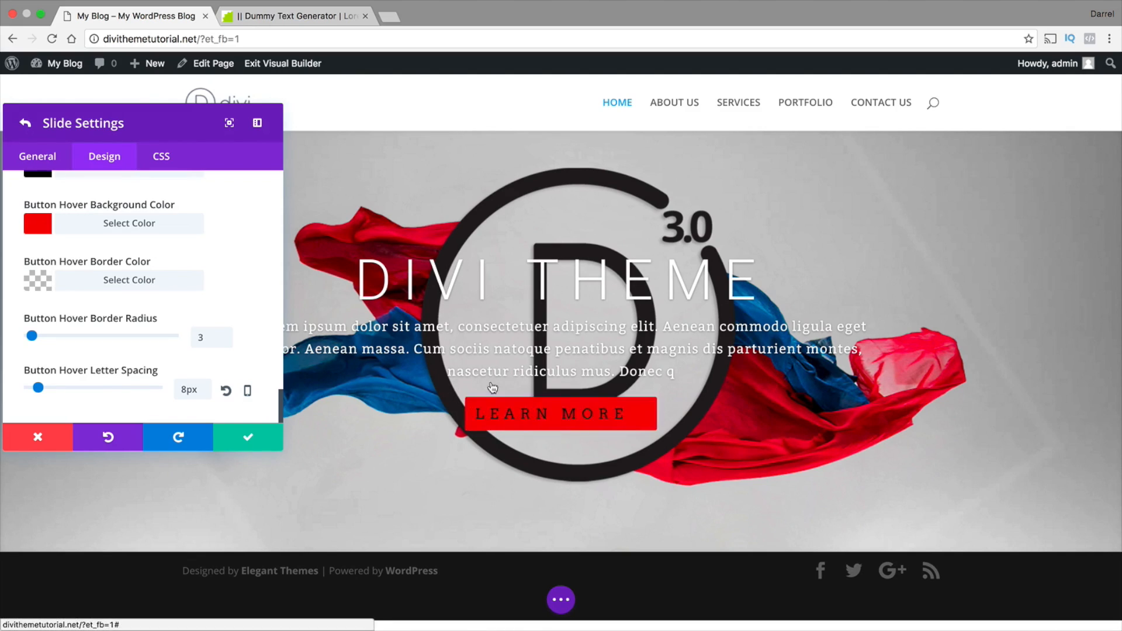
left_click(227, 391)
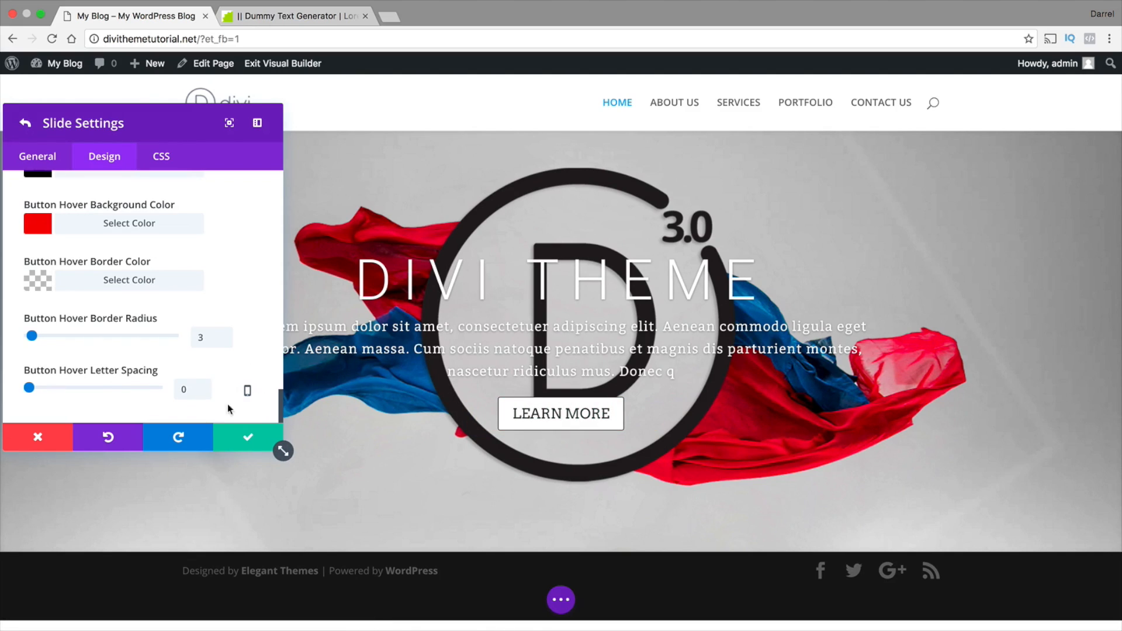
left_click(38, 154)
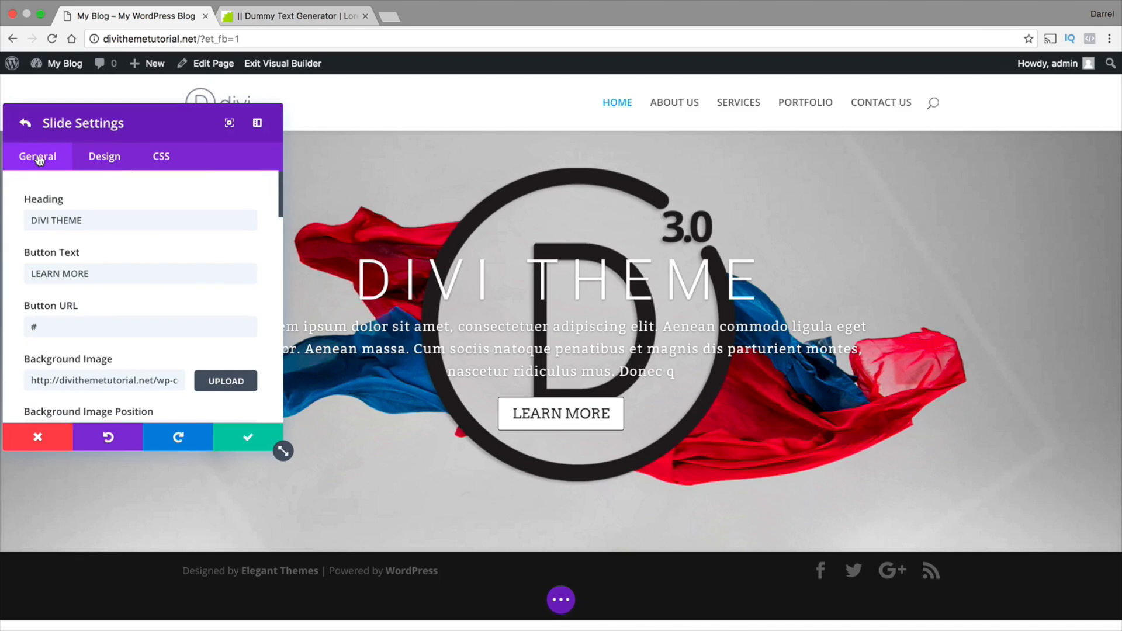
left_click(243, 444)
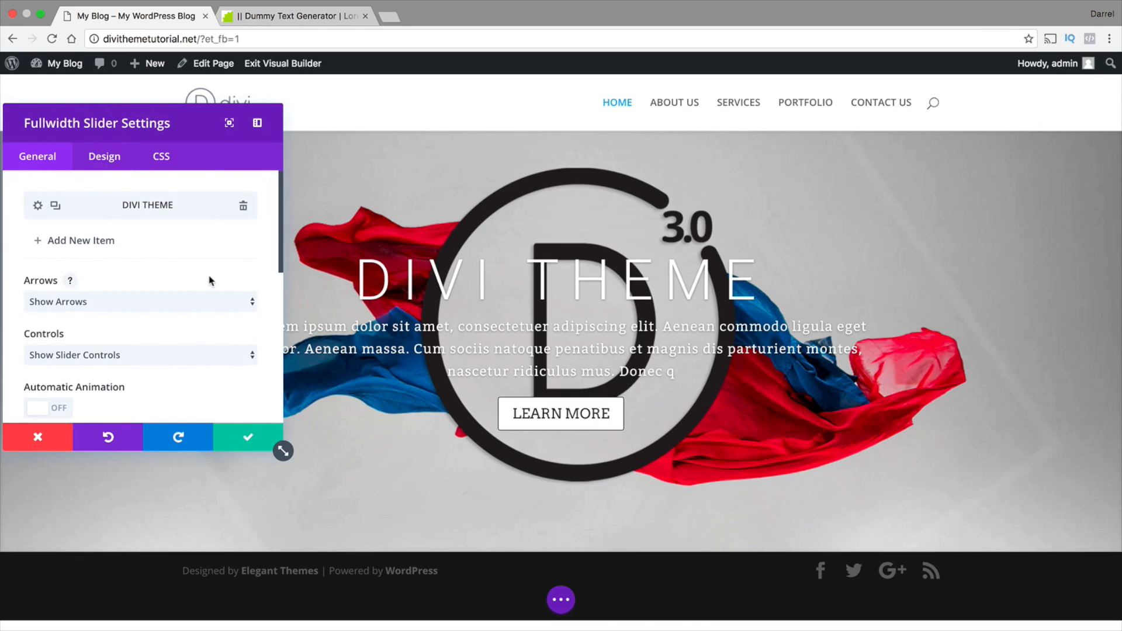
Add a second slide to the fullwidth slider with the heading CREATIVE STUDIO and the button text IMAGINE
left_click(104, 247)
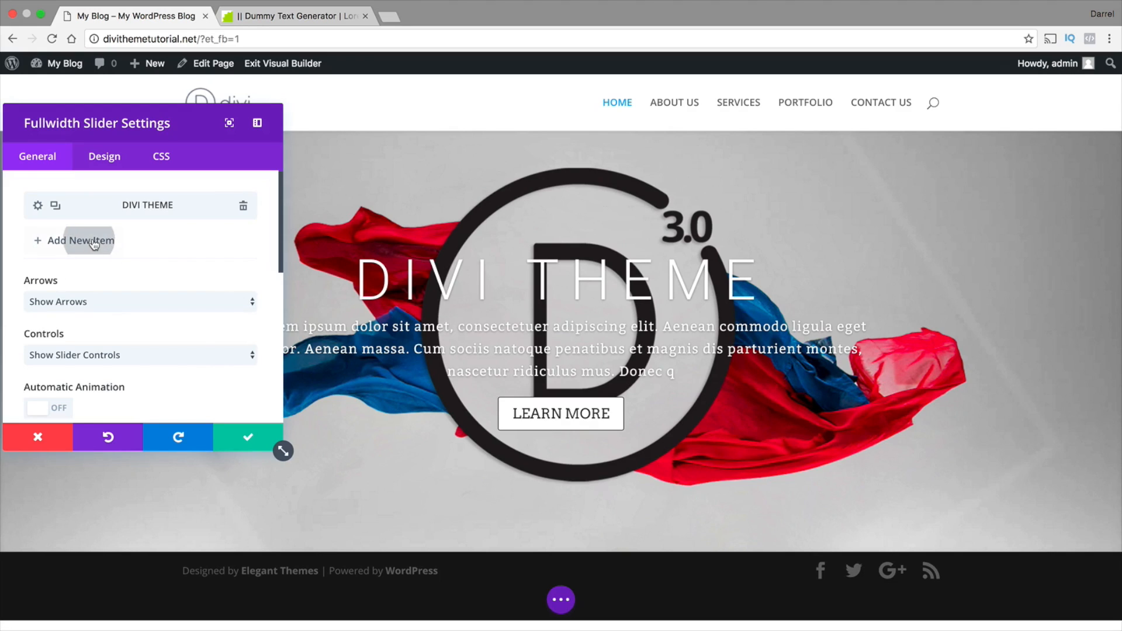
left_click(97, 223)
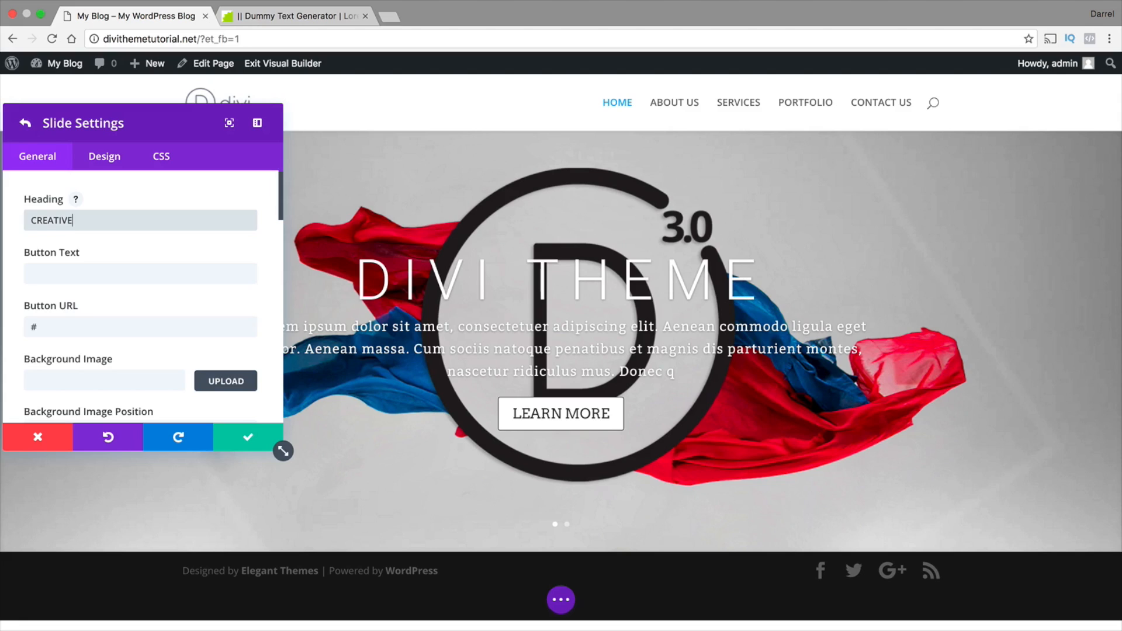
key("Tab")
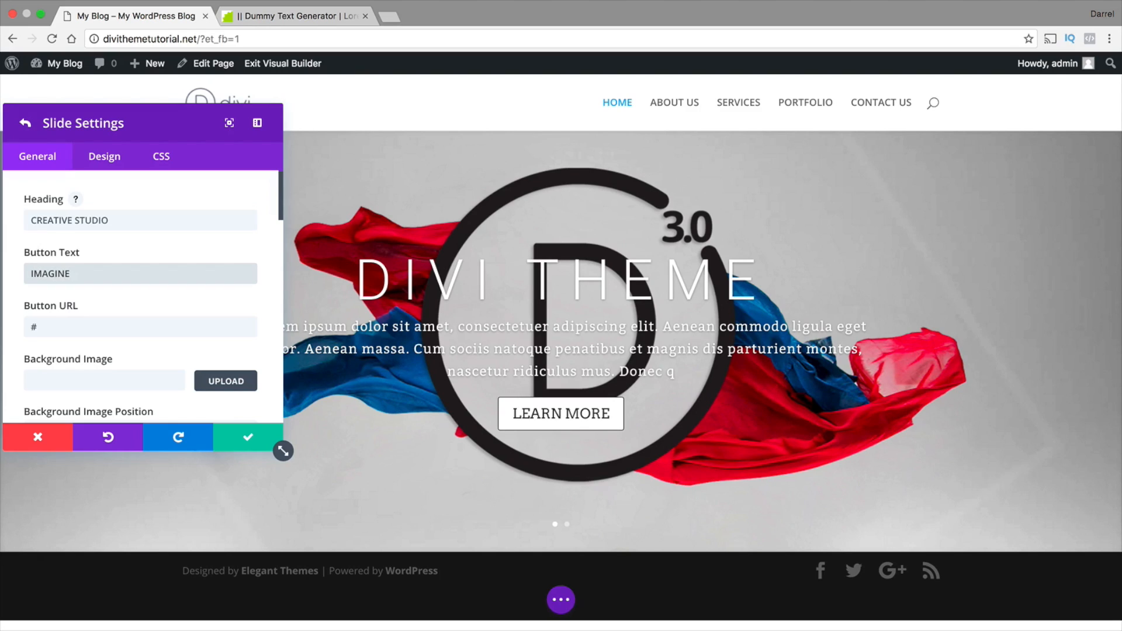
key("Tab")
key("Tab")
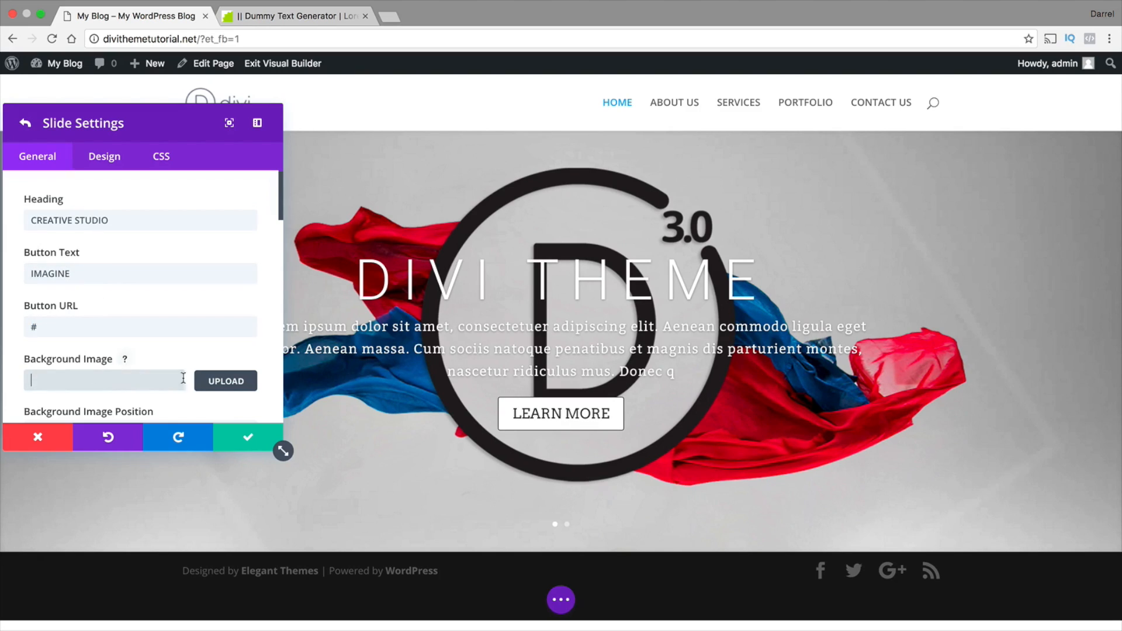
Use the crow with red and blue cloth from the media library as the new slide's background and preview that slide
left_click(231, 381)
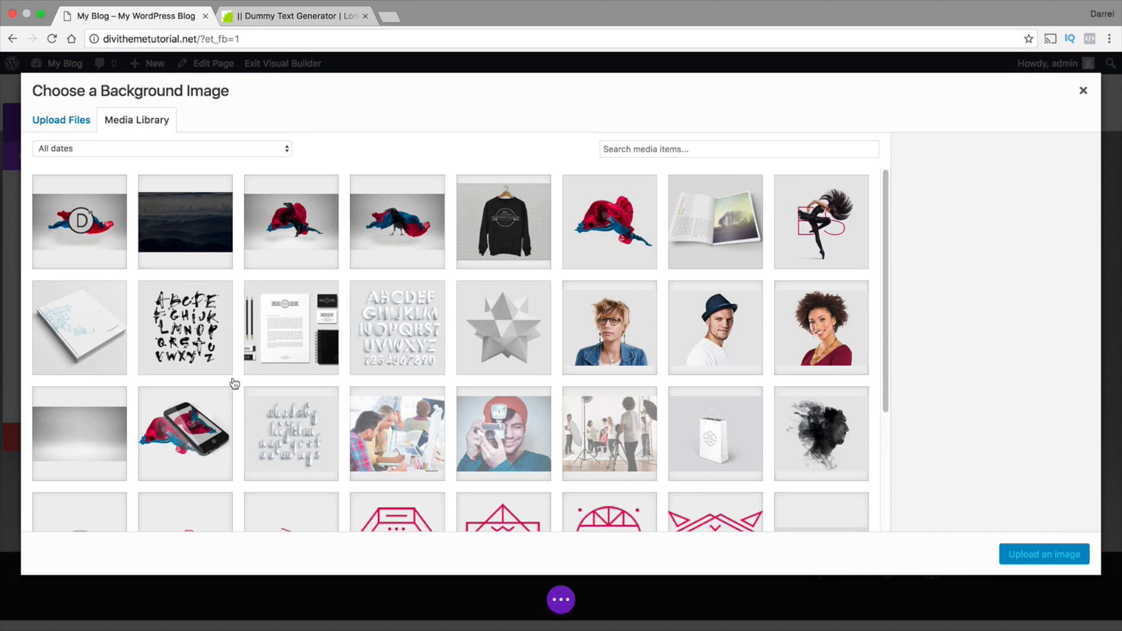
left_click(392, 222)
left_click(1035, 554)
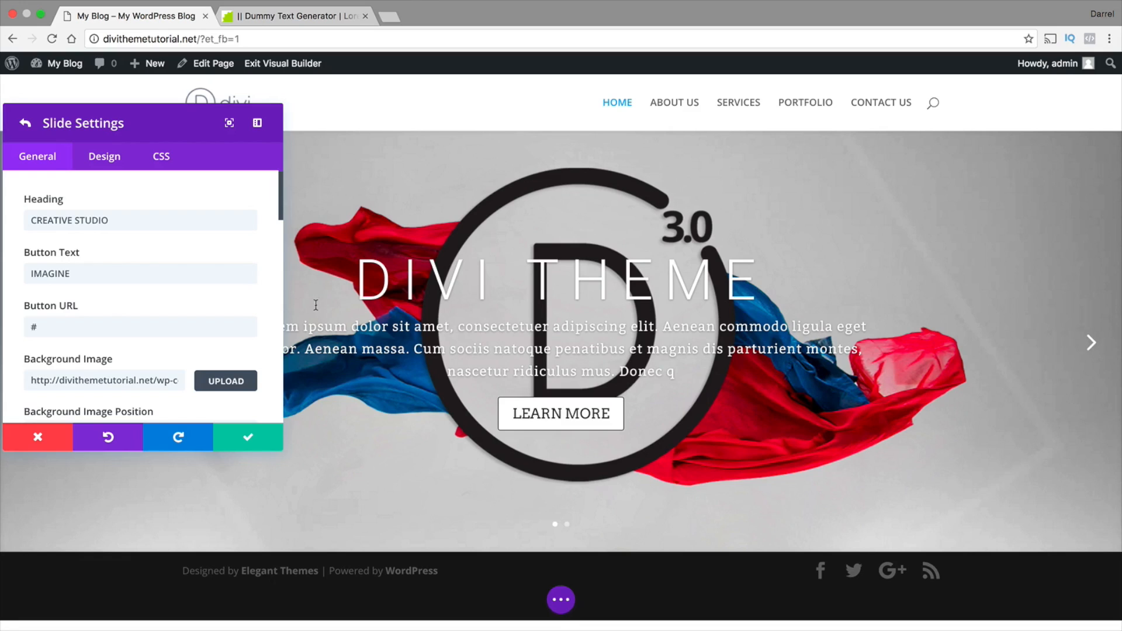
scroll(234, 308, "down", 2)
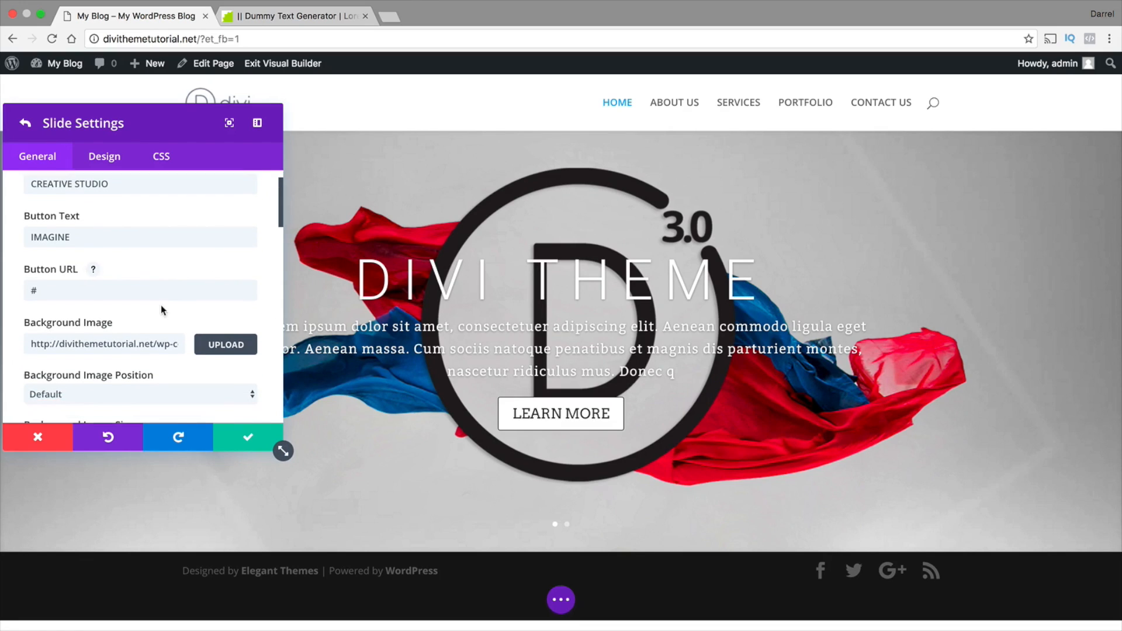
scroll(162, 310, "down", 3)
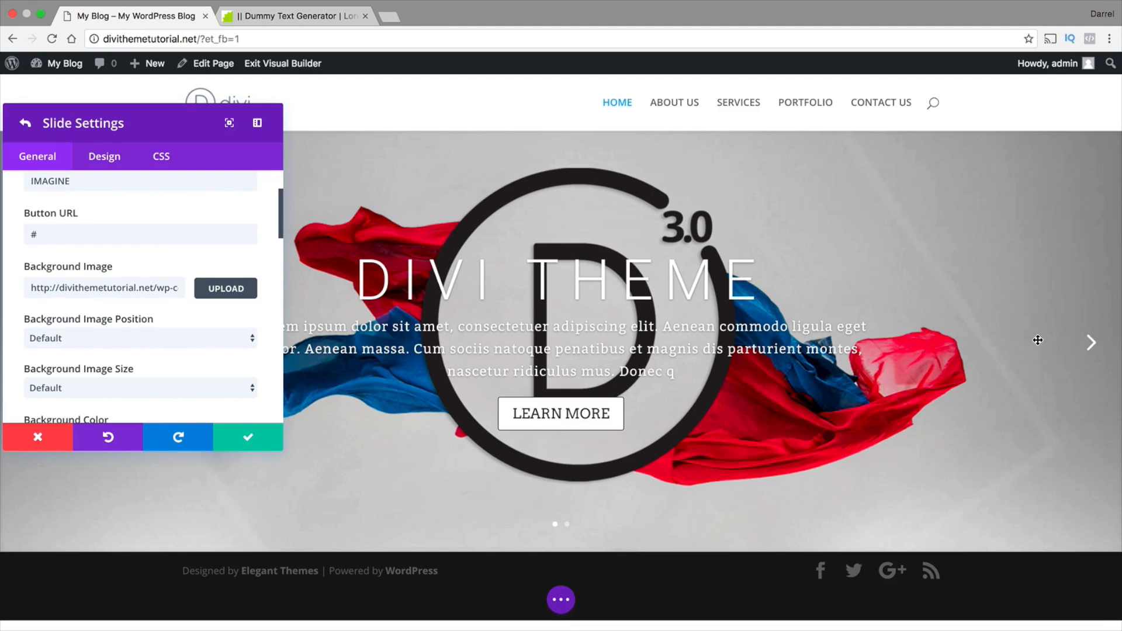
left_click(1091, 345)
Review the CREATIVE STUDIO slide's background, overlay and image alignment options, and save the slide
scroll(111, 333, "down", 1)
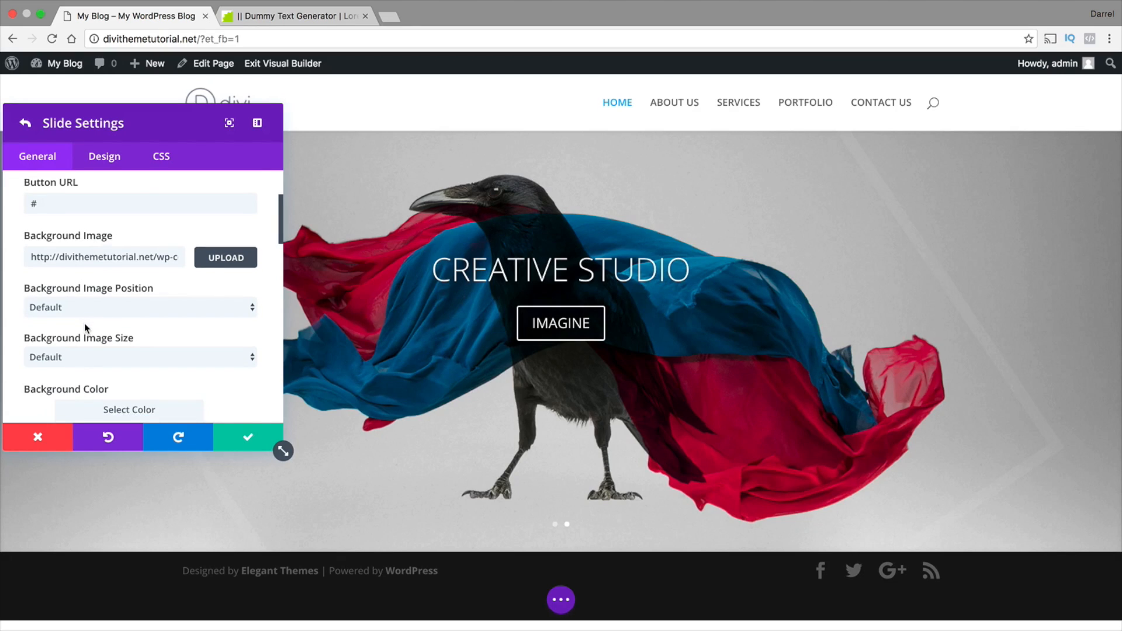
scroll(85, 327, "down", 4)
scroll(86, 327, "down", 5)
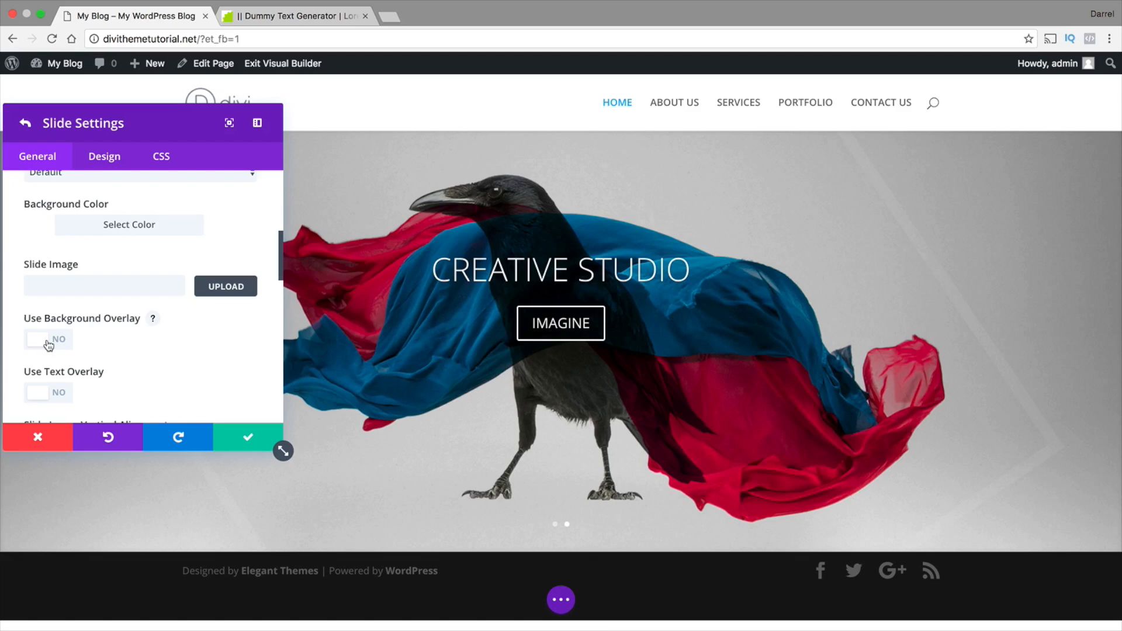
scroll(58, 362, "down", 2)
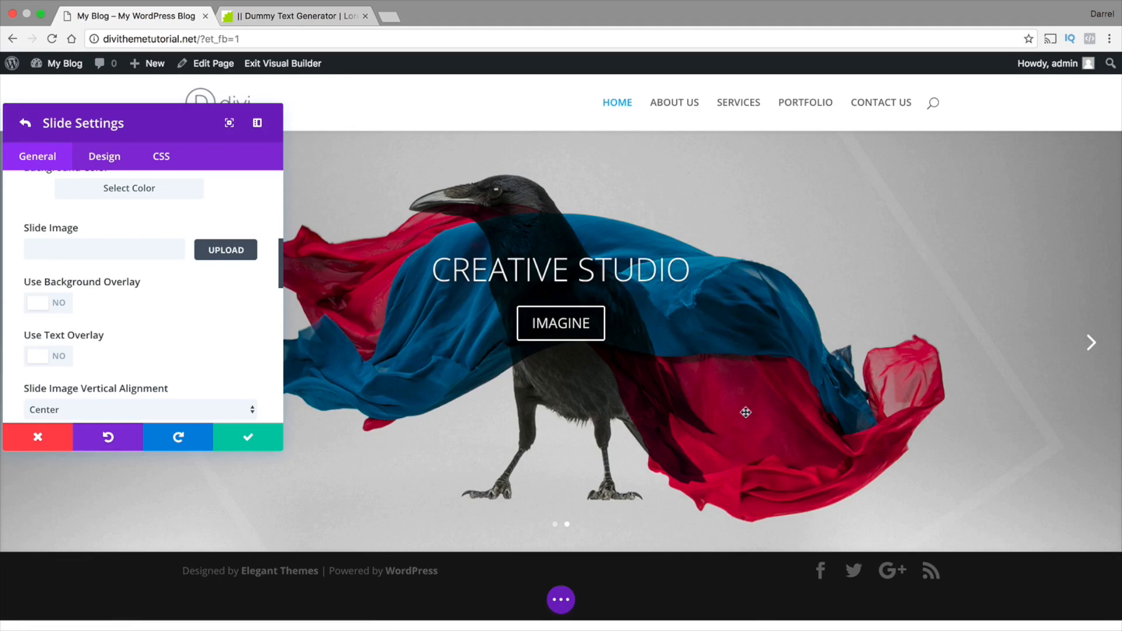
scroll(224, 379, "down", 1)
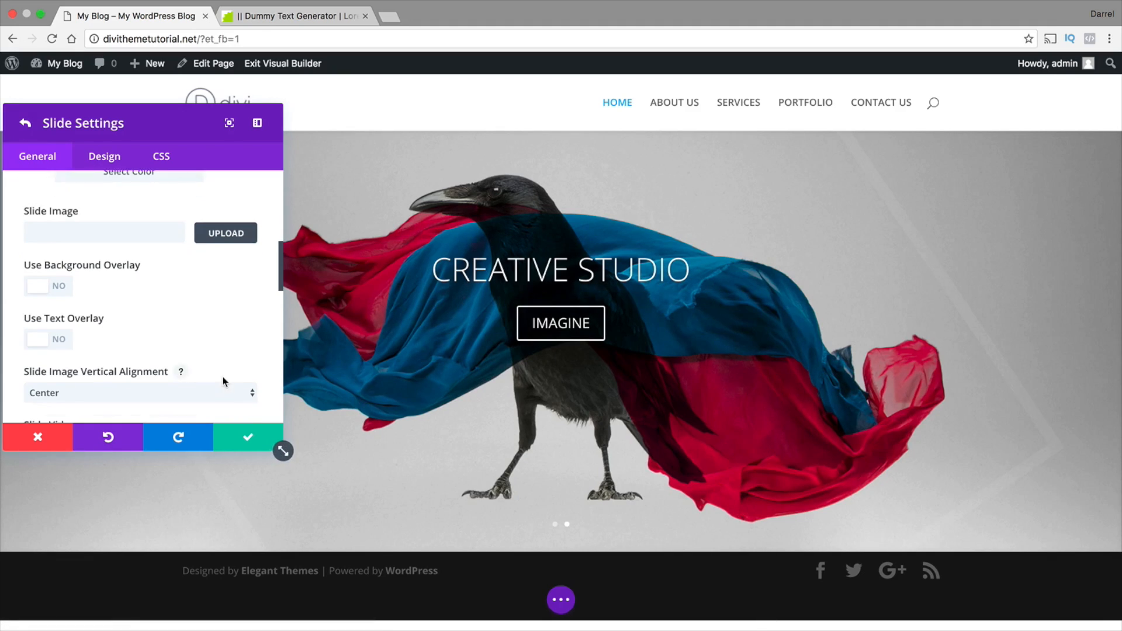
scroll(221, 375, "down", 1)
scroll(217, 375, "down", 1)
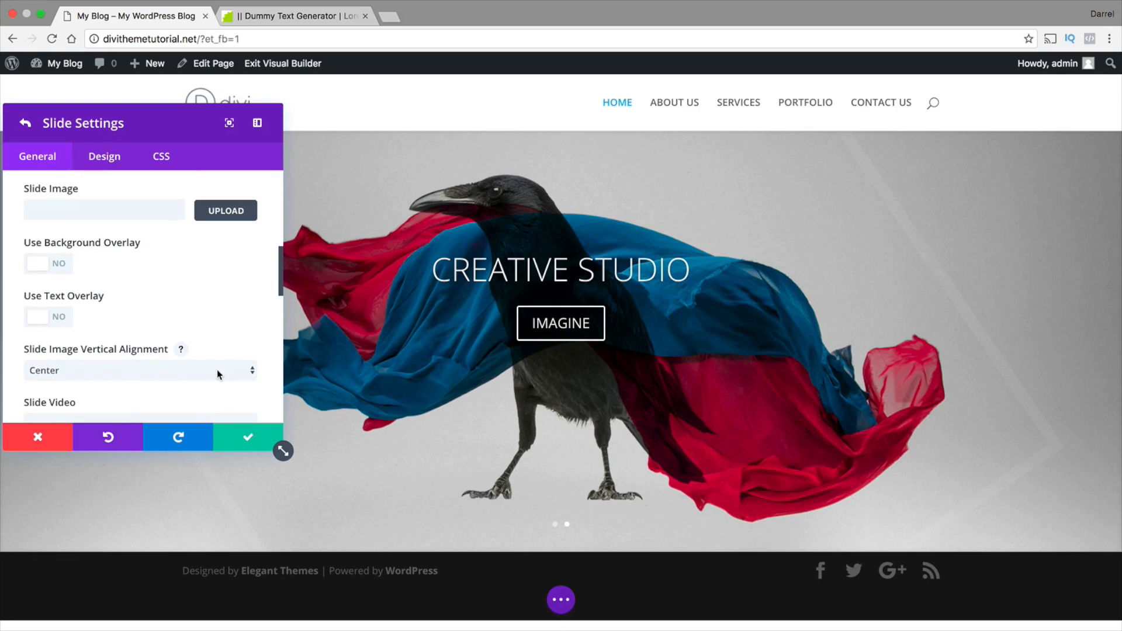
scroll(218, 374, "down", 1)
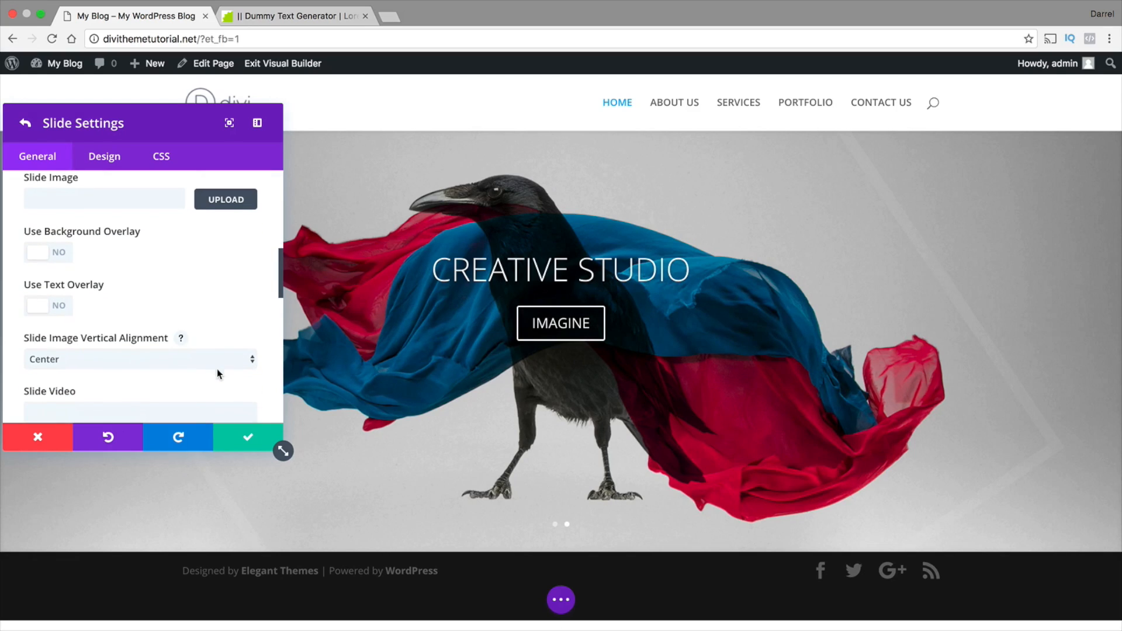
left_click(246, 439)
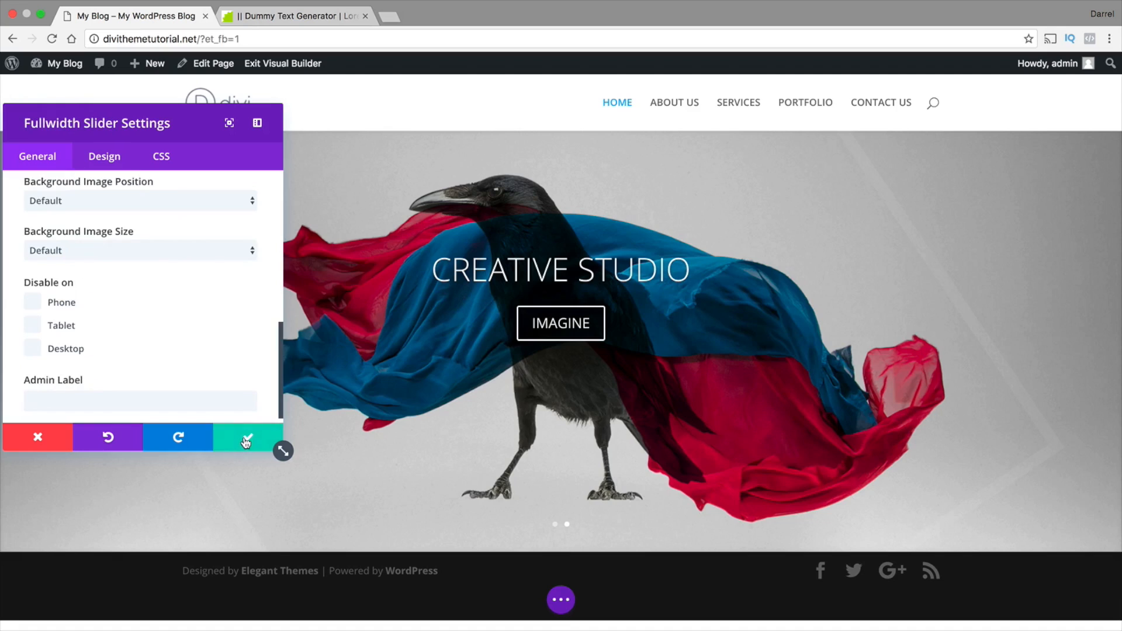
Turn on automatic animation for the fullwidth slider and set its speed to 3000 ms
scroll(195, 377, "up", 5)
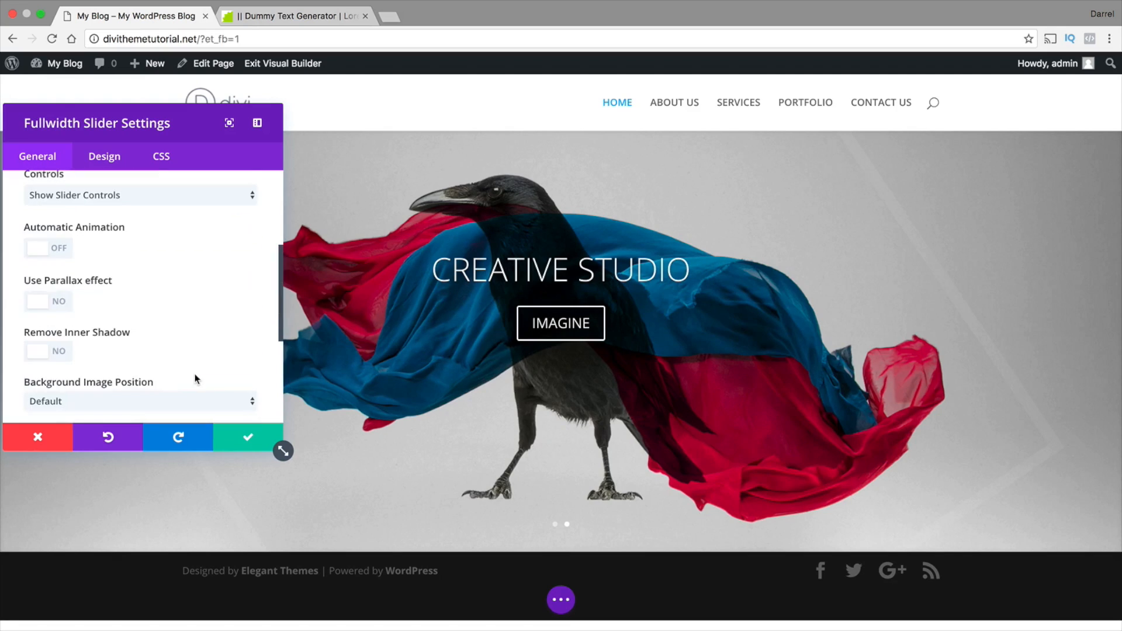
scroll(202, 377, "up", 4)
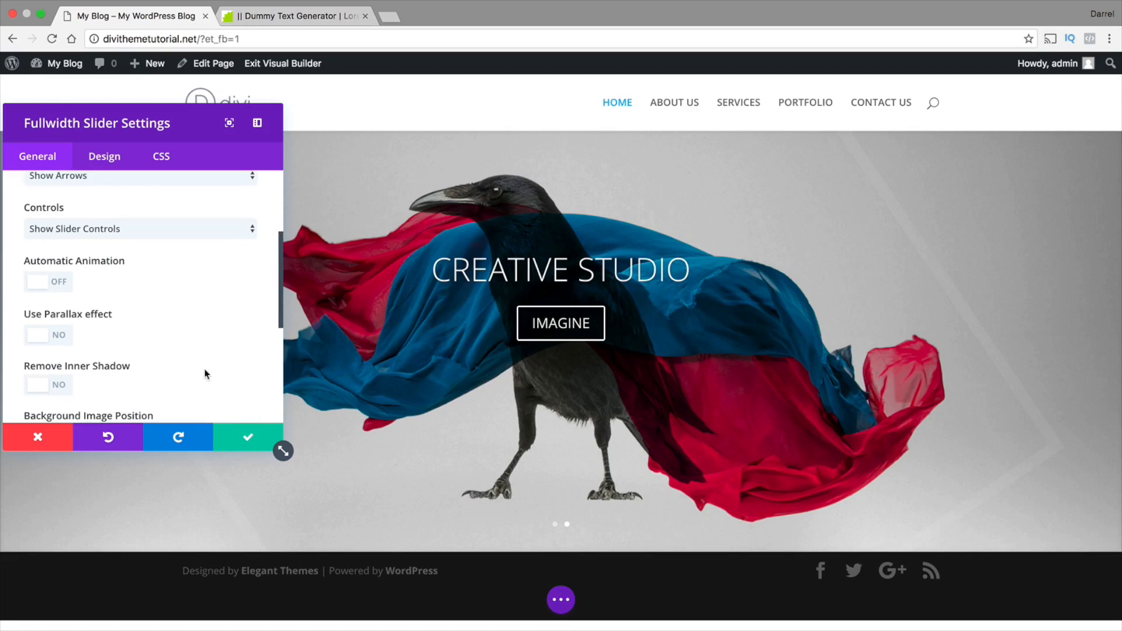
scroll(204, 374, "up", 2)
left_click(59, 338)
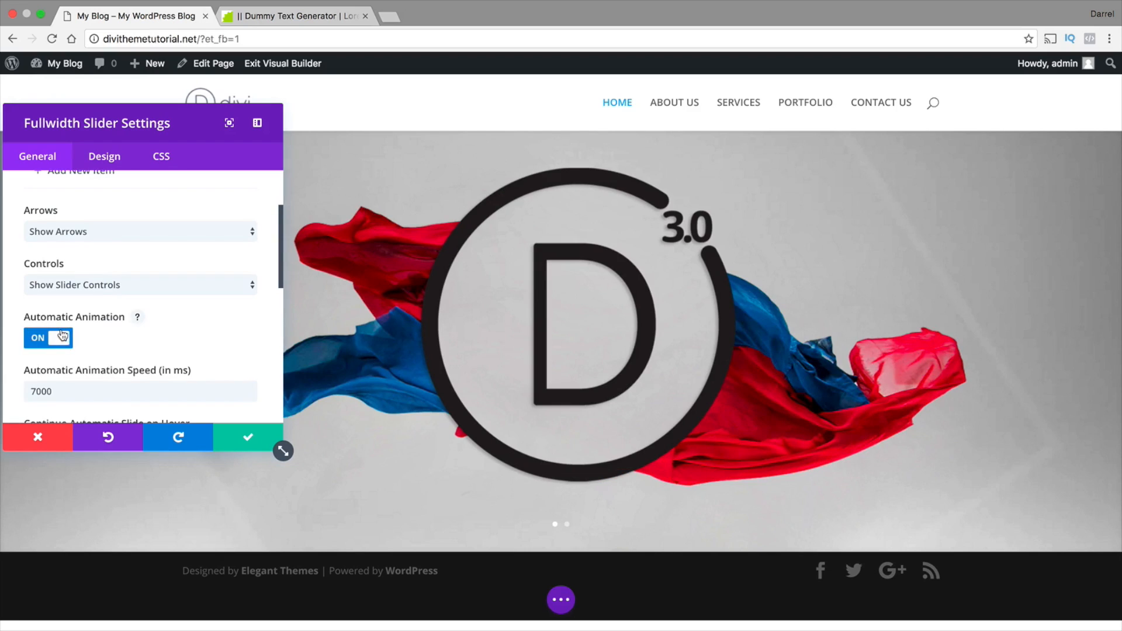
double_click(90, 391)
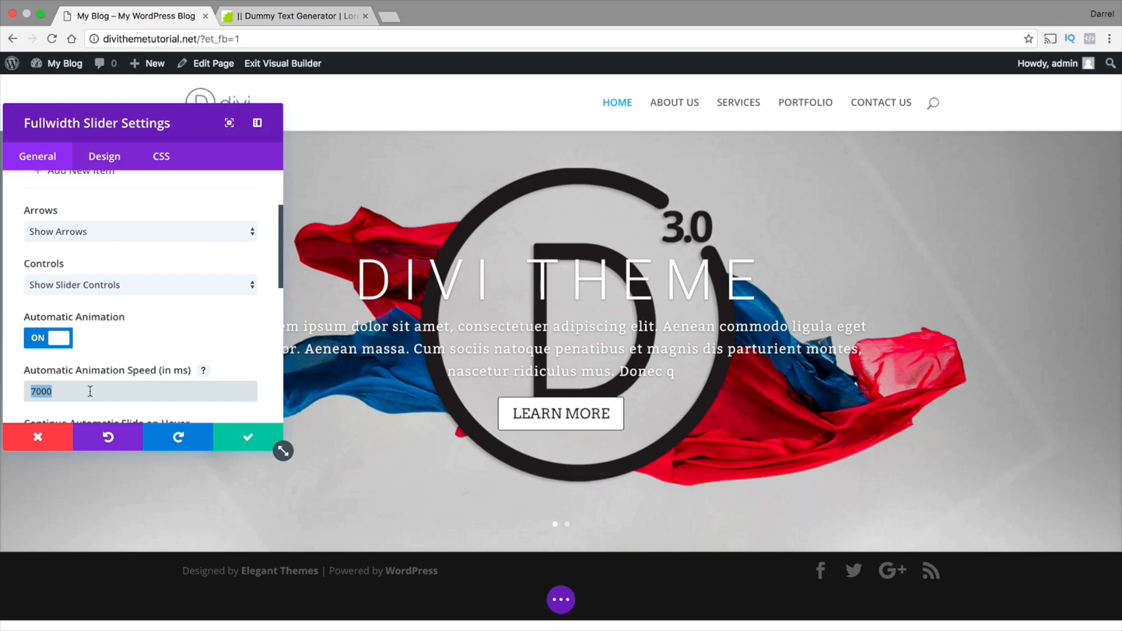
type("30")
Try the parallax effect on the fullwidth slider and turn it off again
scroll(175, 326, "down", 2)
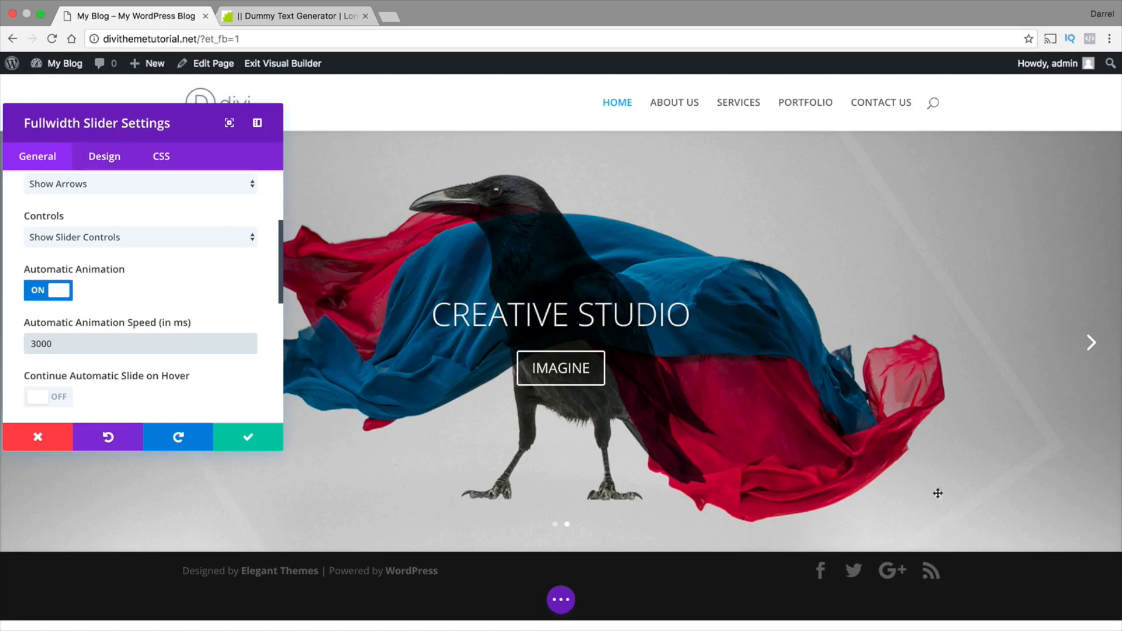
scroll(206, 369, "down", 2)
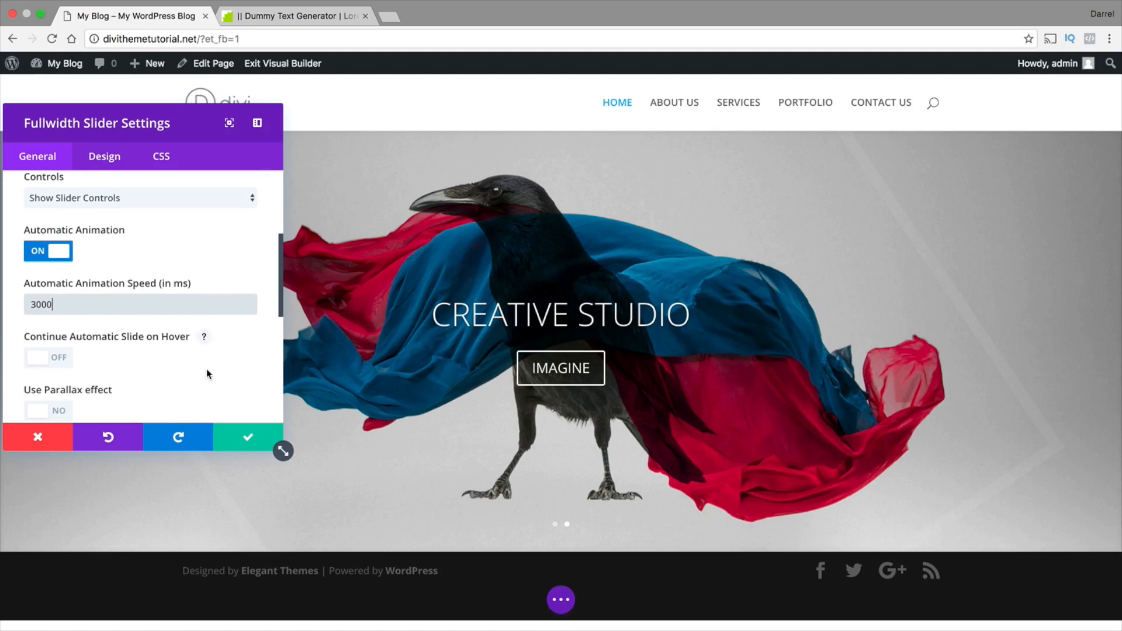
scroll(206, 370, "down", 1)
left_click(42, 397)
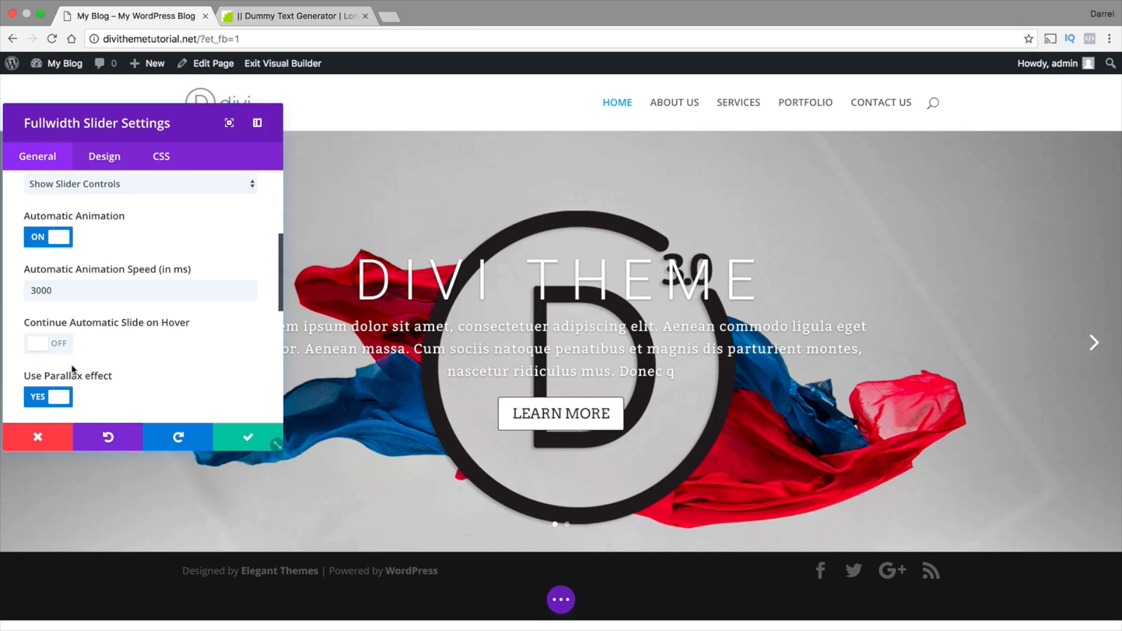
scroll(84, 369, "down", 1)
scroll(128, 367, "down", 1)
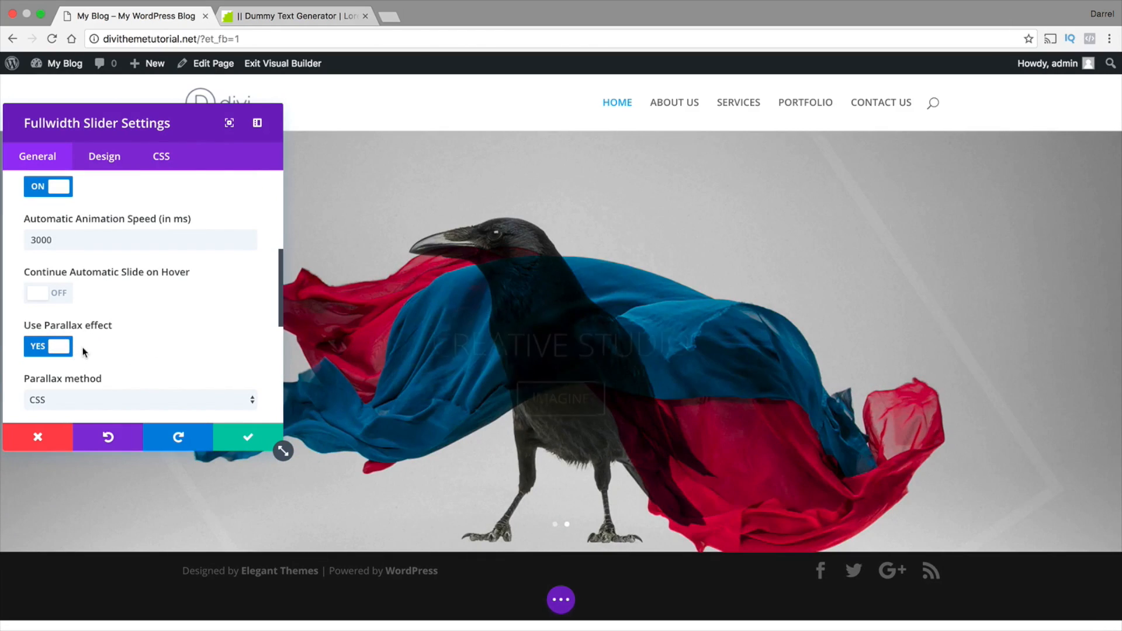
left_click(67, 346)
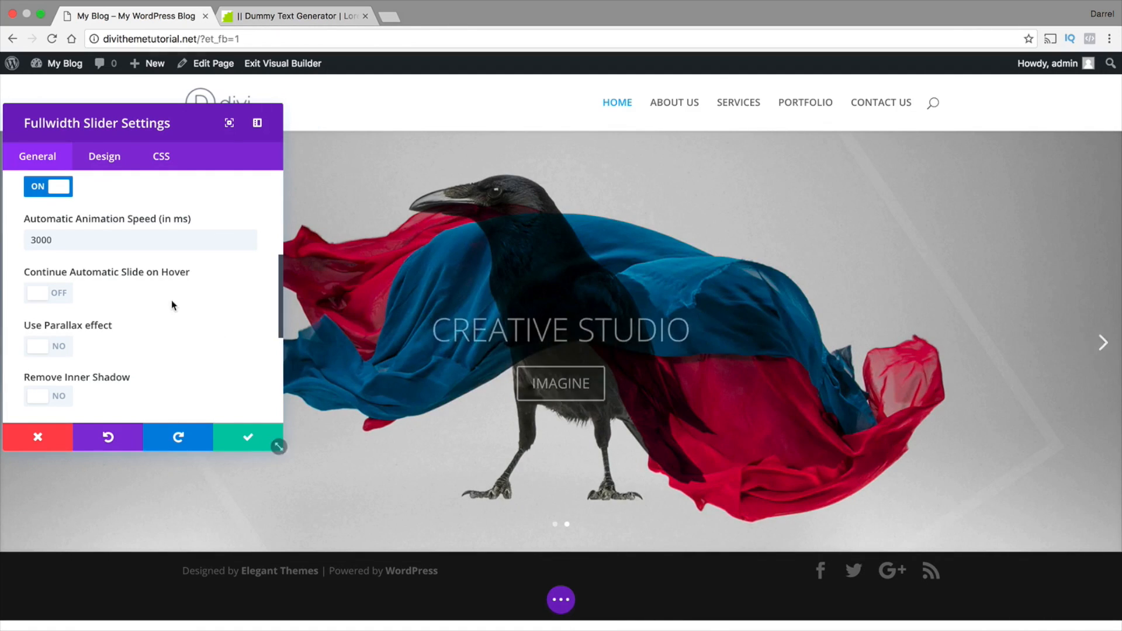
Try the slider background image positions Center Right and Bottom Left, and return the position to Default
scroll(167, 296, "down", 1)
scroll(168, 304, "down", 1)
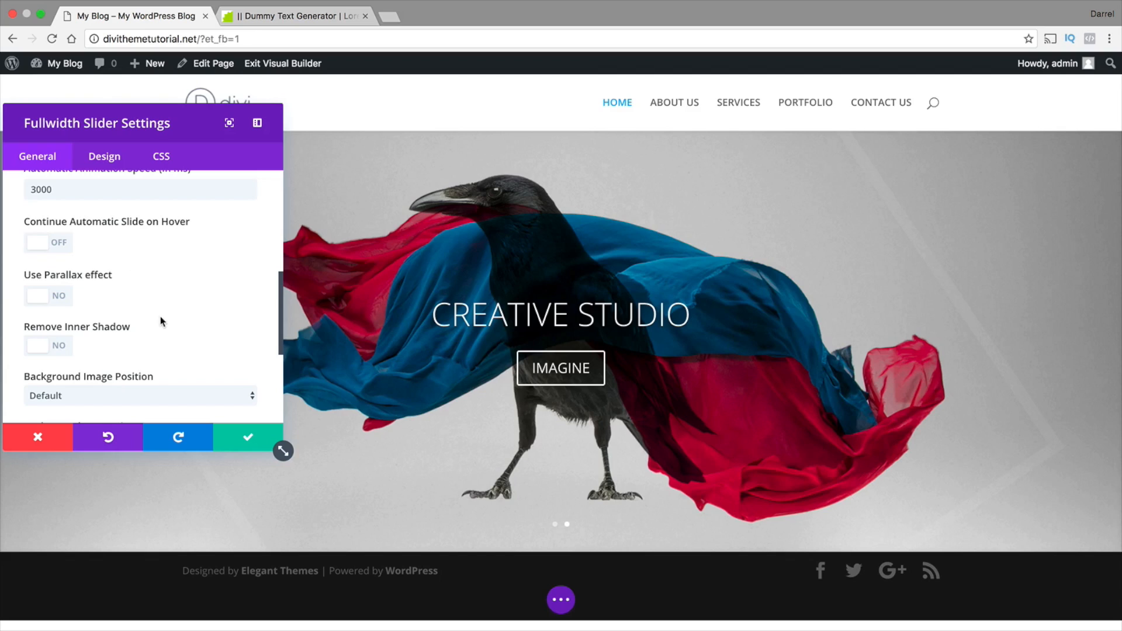
scroll(161, 354, "down", 1)
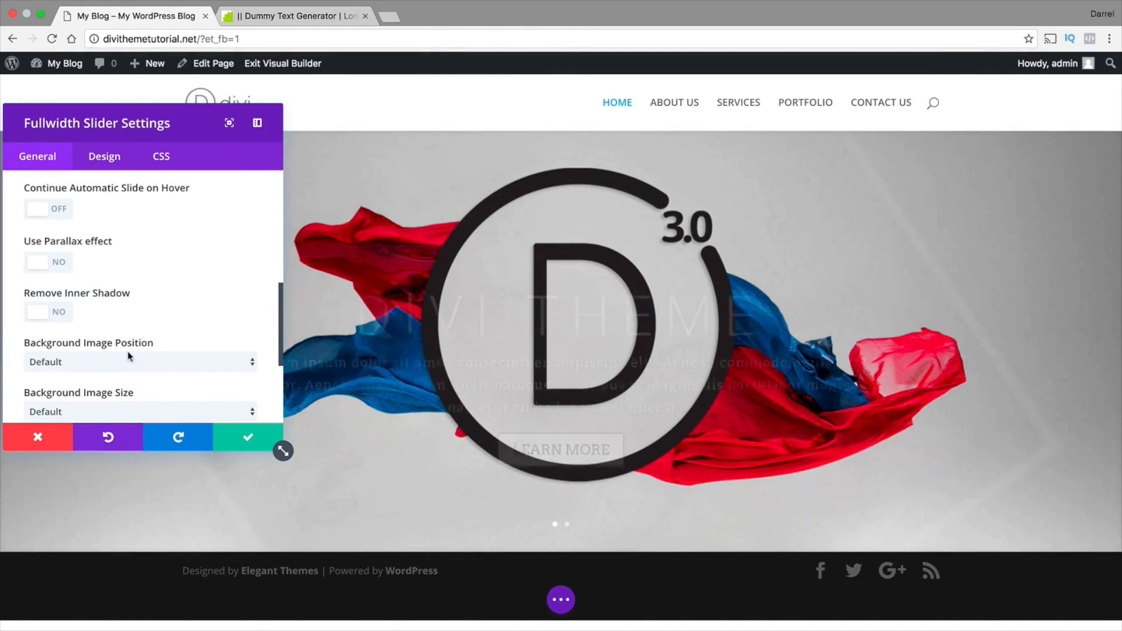
scroll(227, 357, "down", 1)
scroll(228, 357, "down", 1)
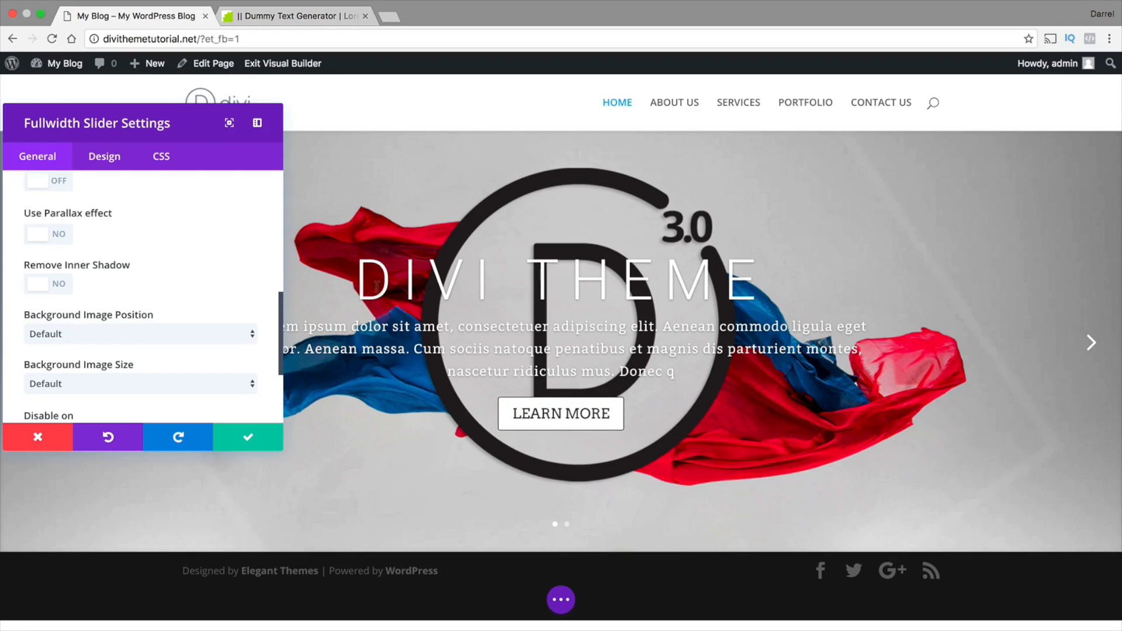
left_click(181, 330)
left_click(180, 382)
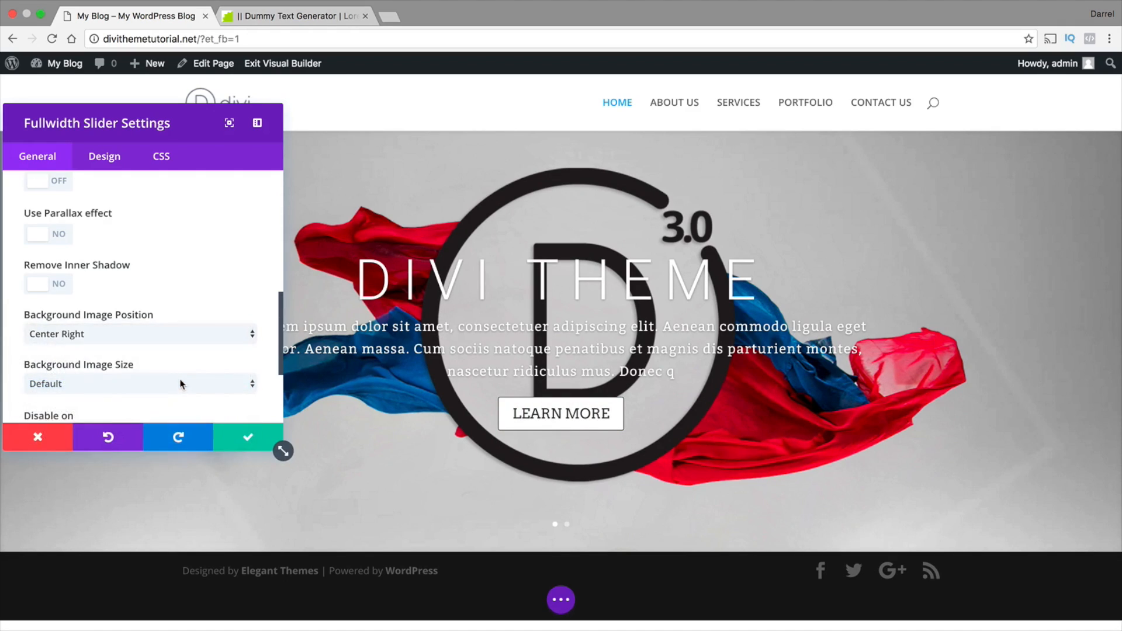
left_click(185, 335)
left_click(186, 360)
left_click(193, 334)
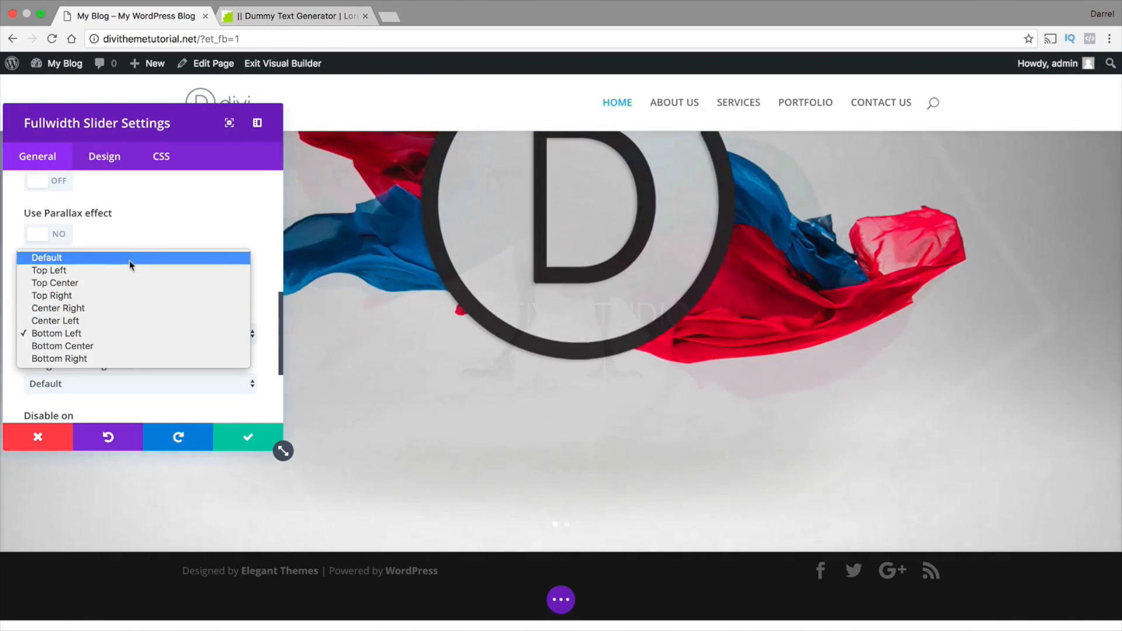
left_click(128, 257)
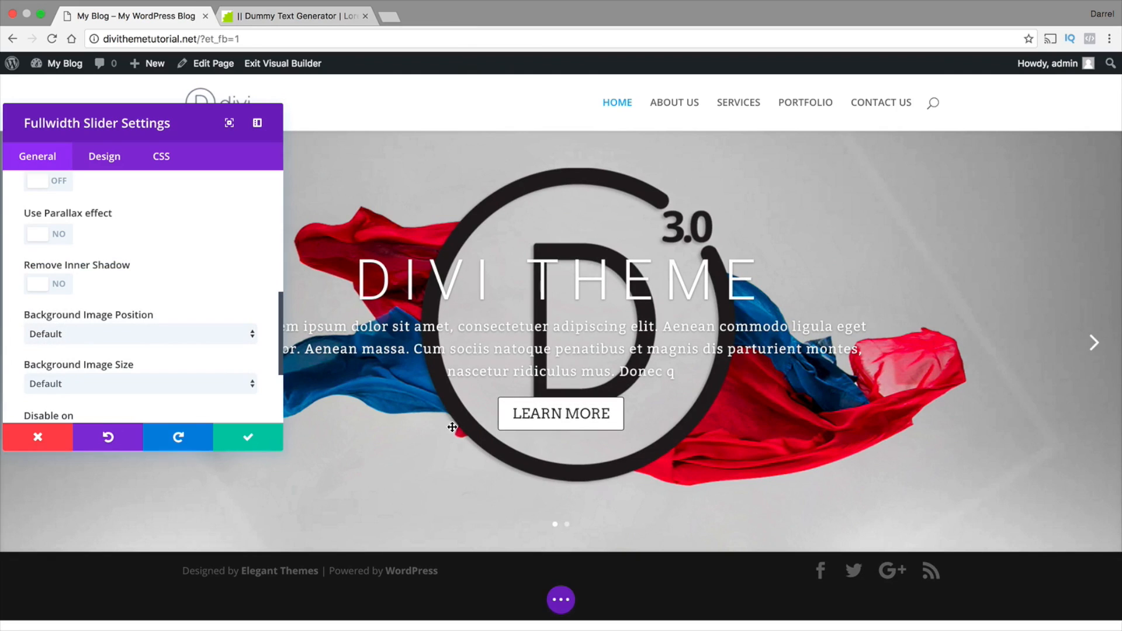
Disable the fullwidth slider on phones
scroll(204, 367, "down", 3)
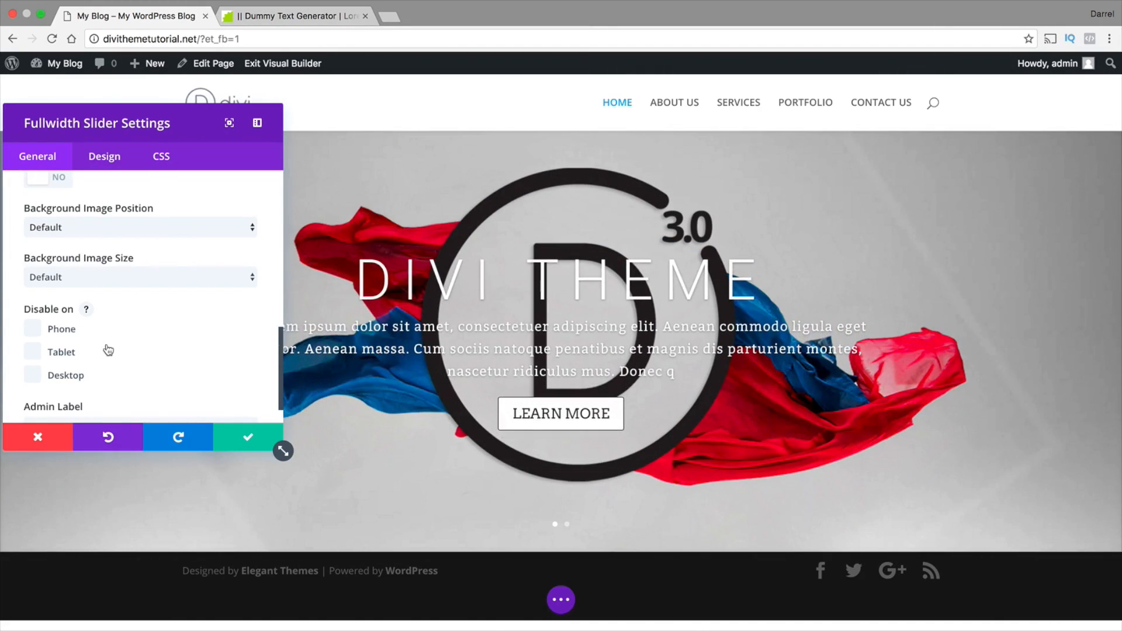
left_click(33, 329)
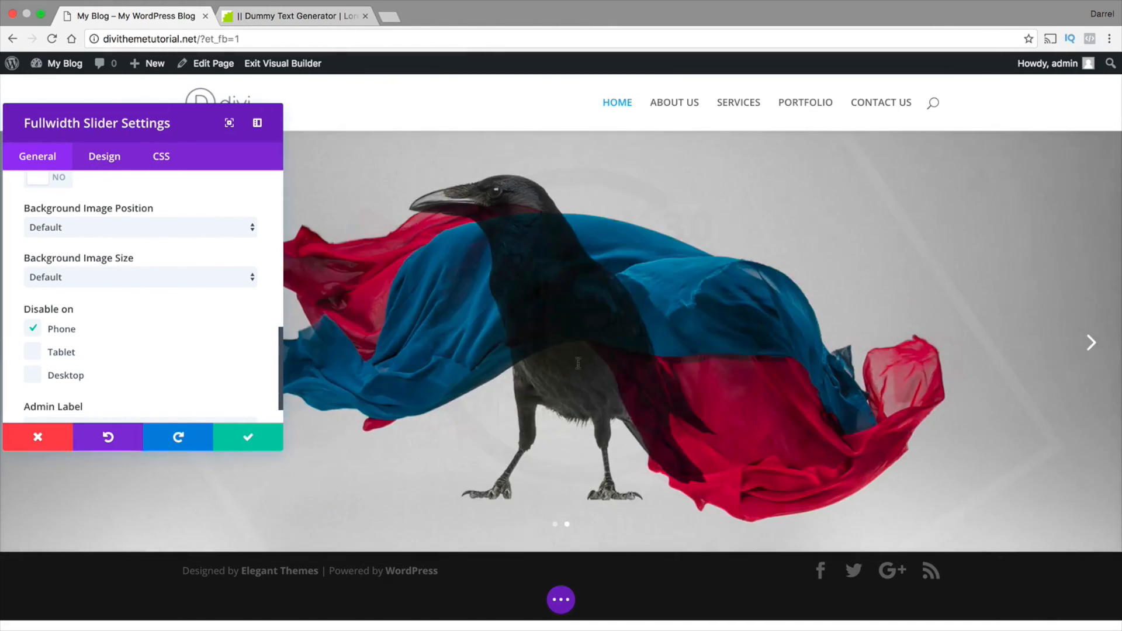
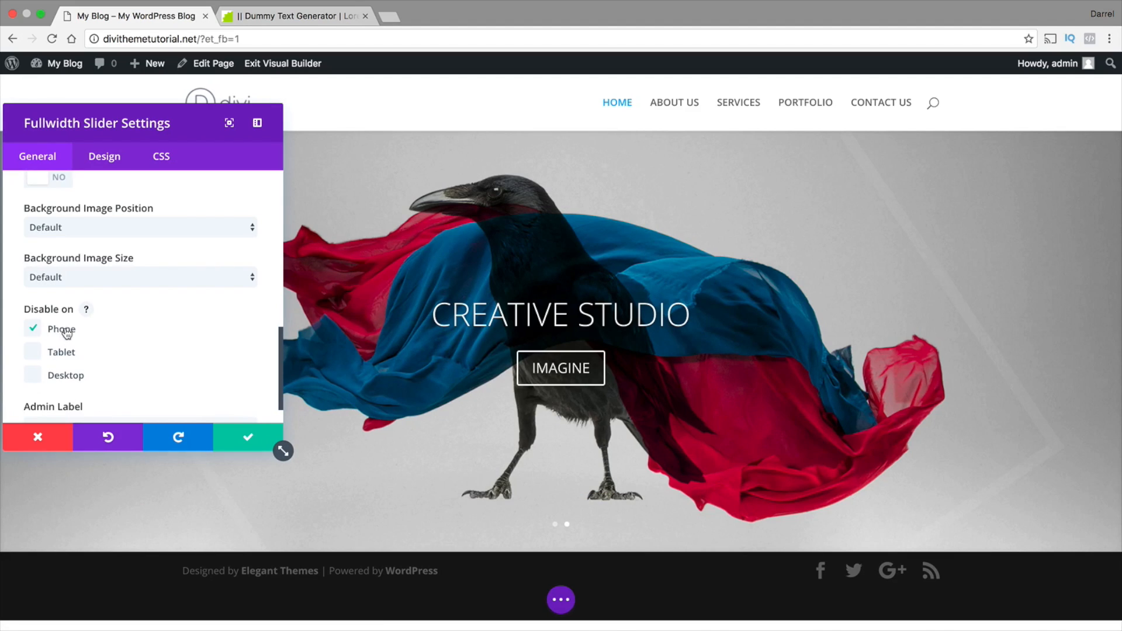
Re-enable the fullwidth slider on phones and save its settings
left_click(32, 328)
scroll(129, 360, "down", 1)
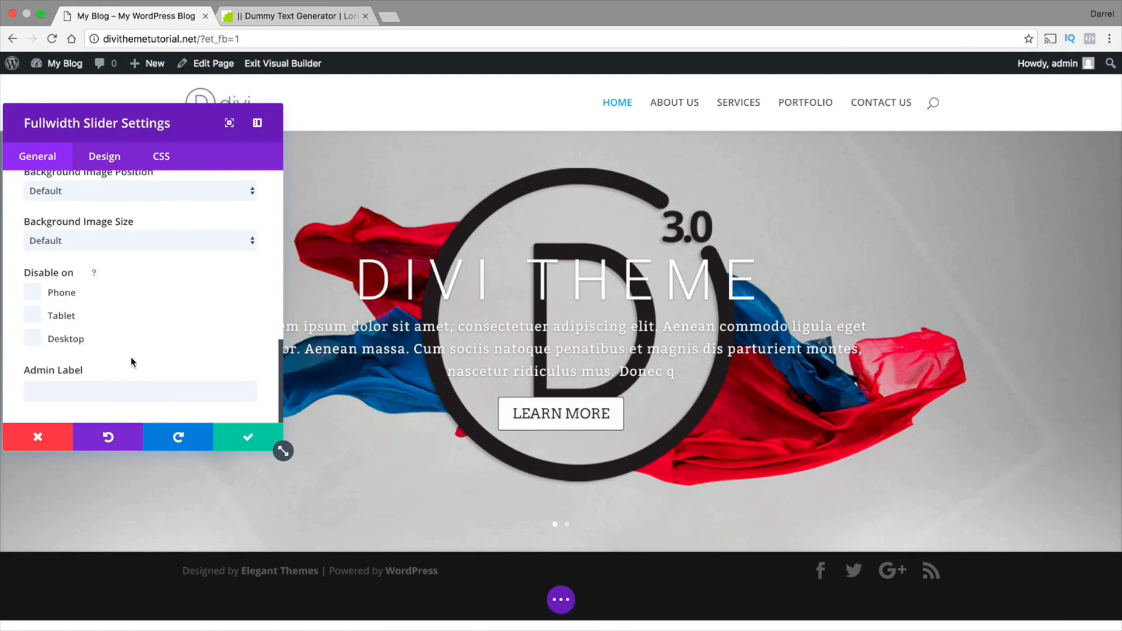
left_click(244, 441)
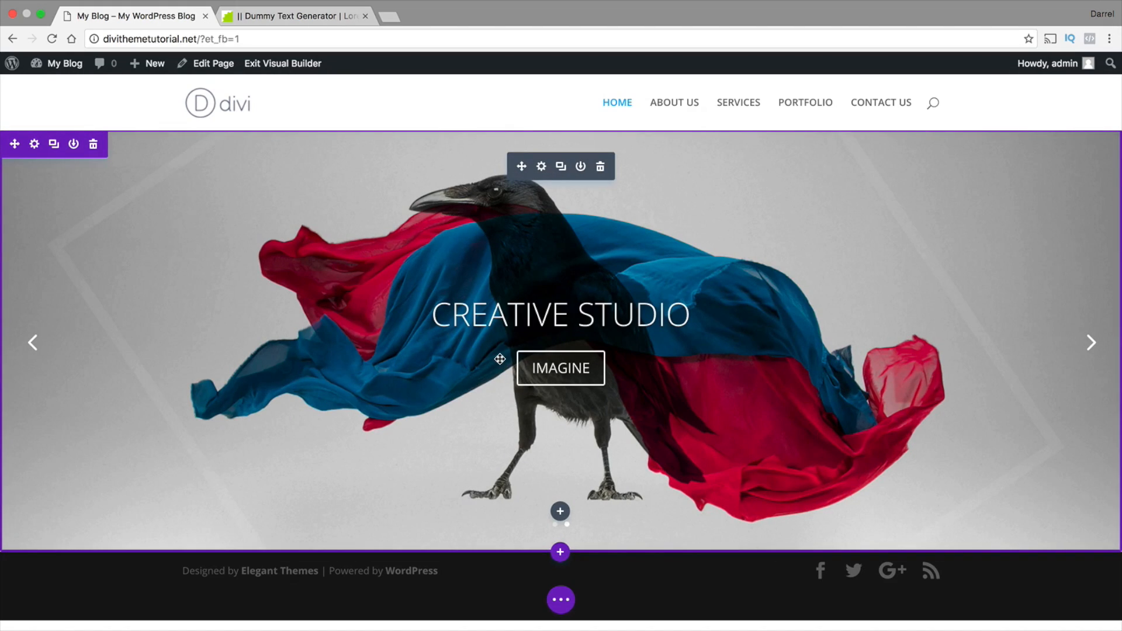
Insert a regular section below the slider with a single-column row containing a Call To Action module
left_click(561, 553)
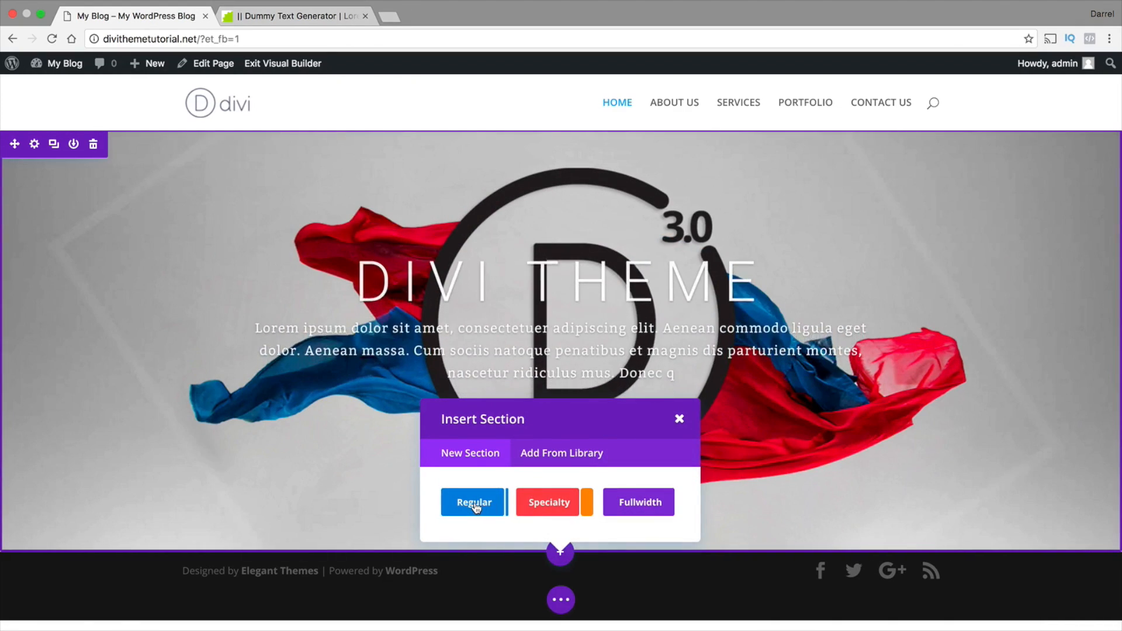
left_click(474, 503)
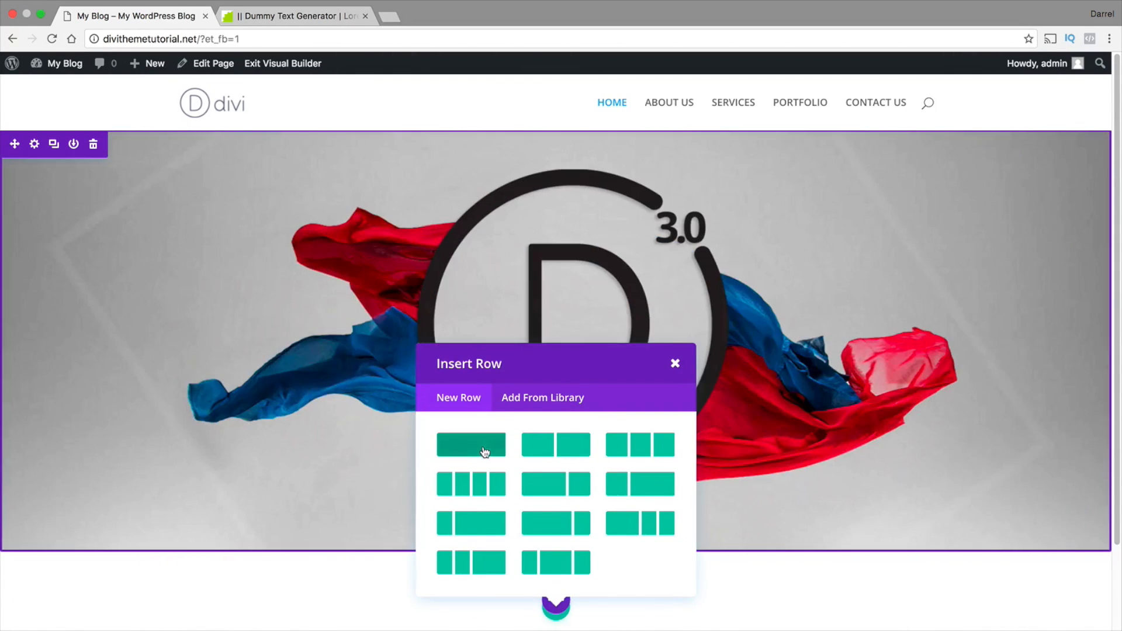
left_click(478, 450)
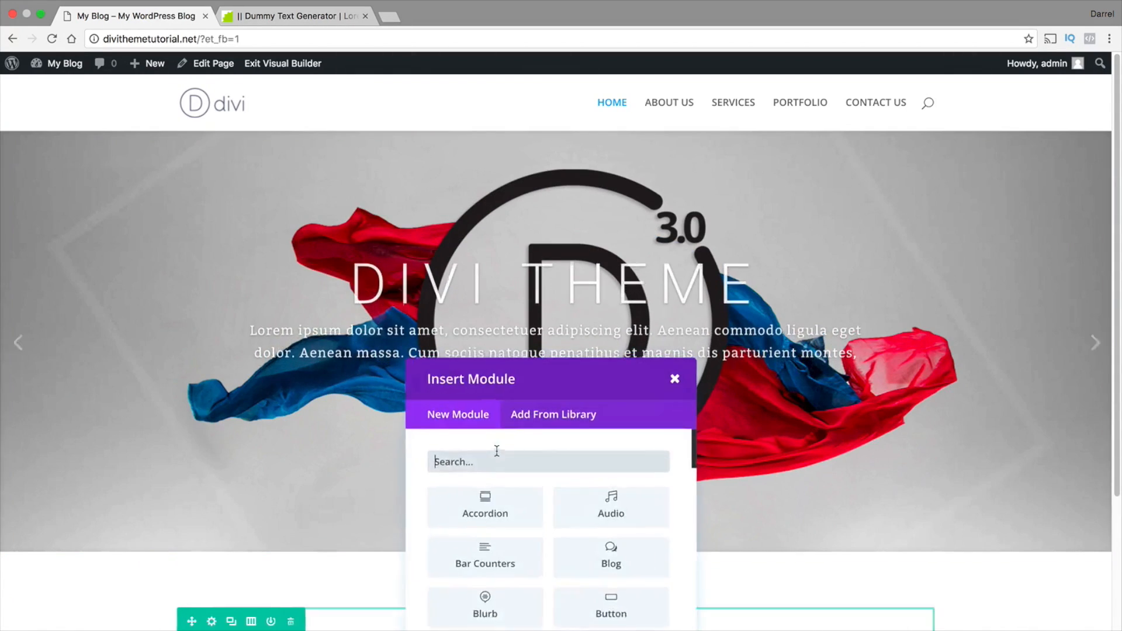
scroll(495, 468, "down", 2)
scroll(303, 452, "down", 3)
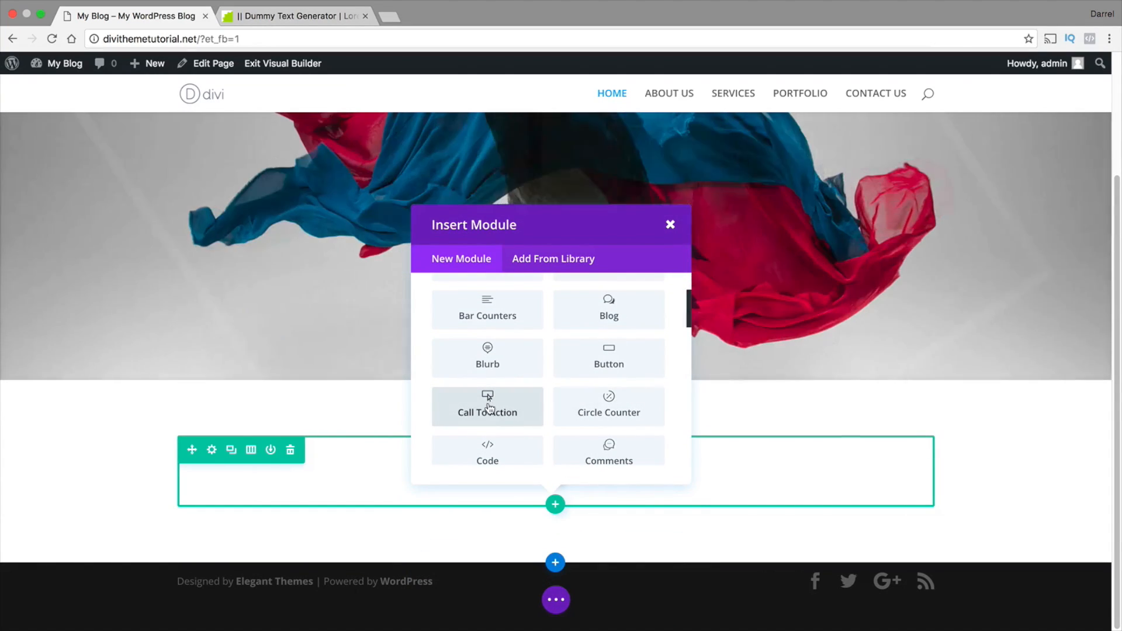
left_click(488, 408)
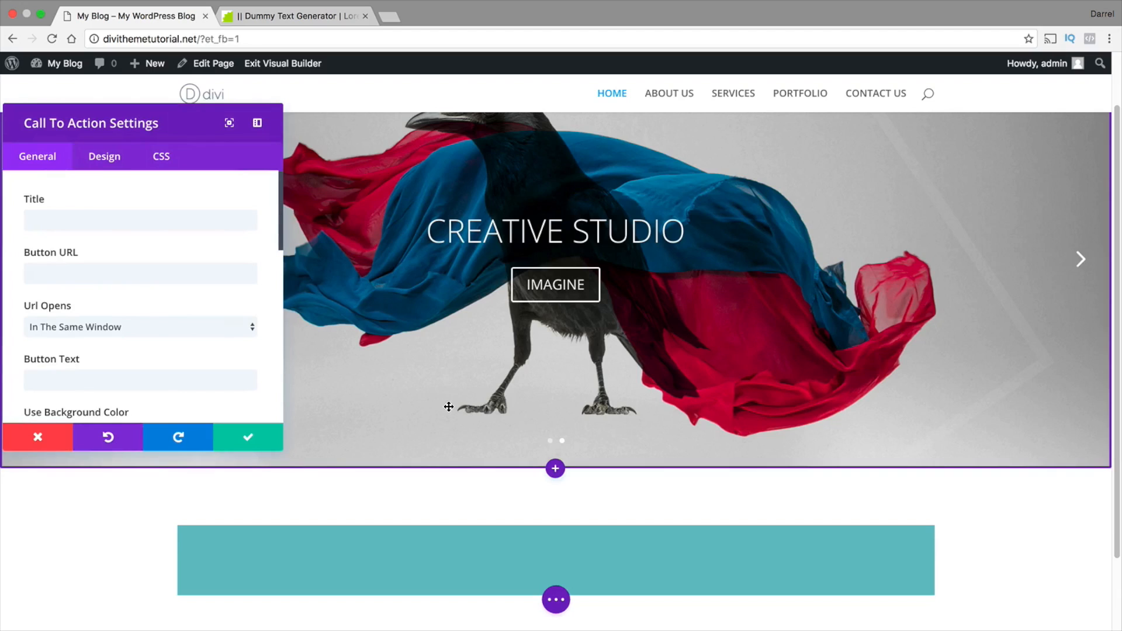
Title the Call To Action module WHO WE ARE
left_click(198, 220)
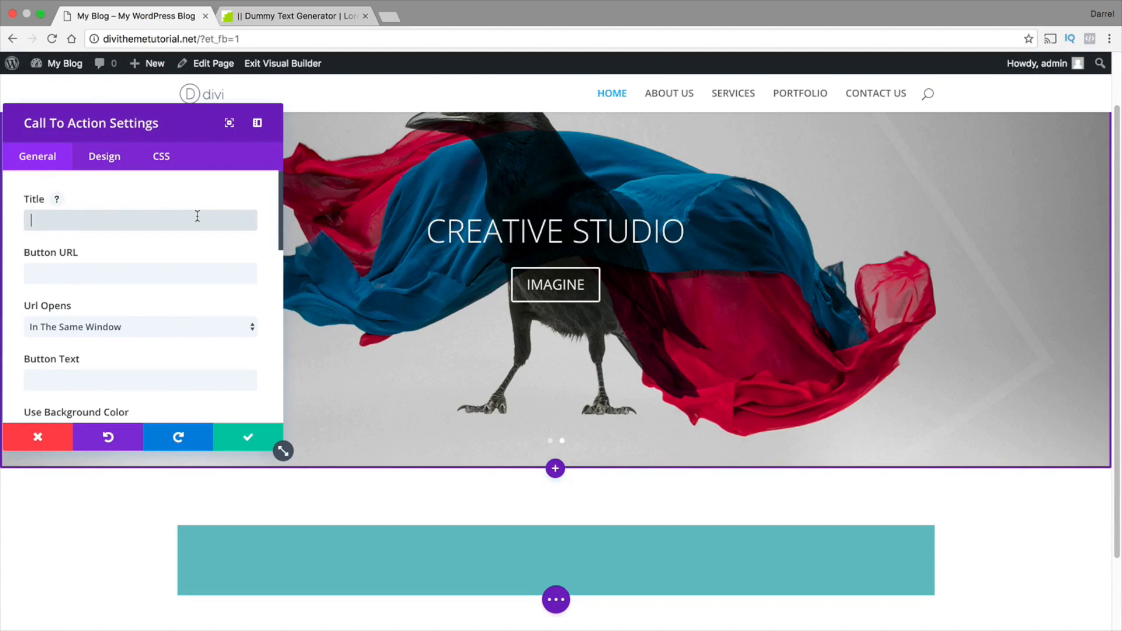
type("WHO W")
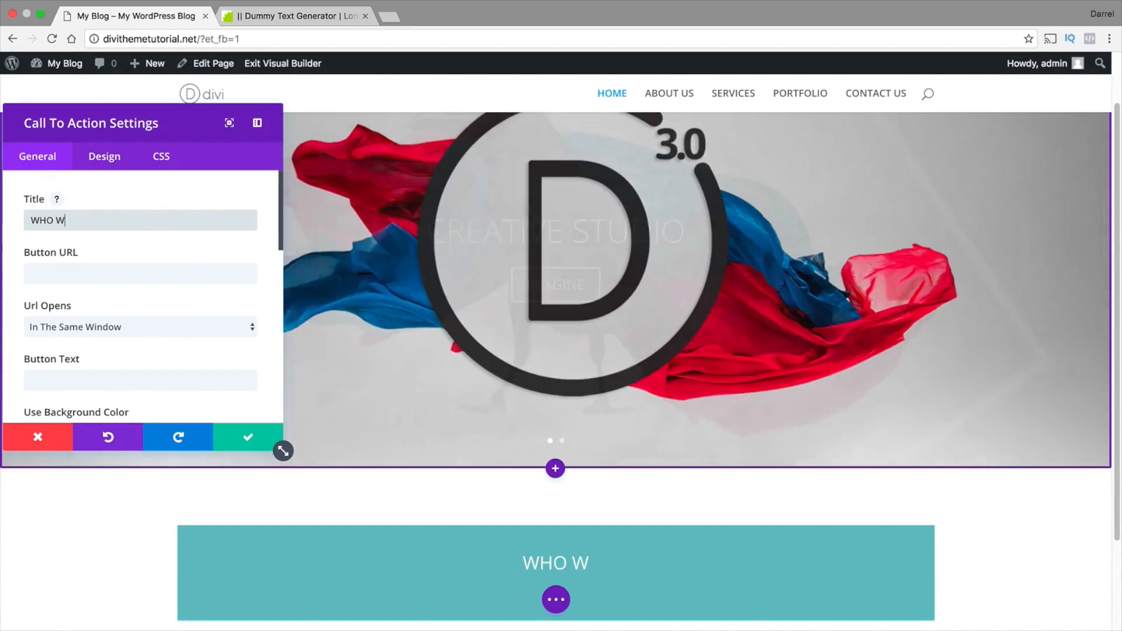
type("E ARE")
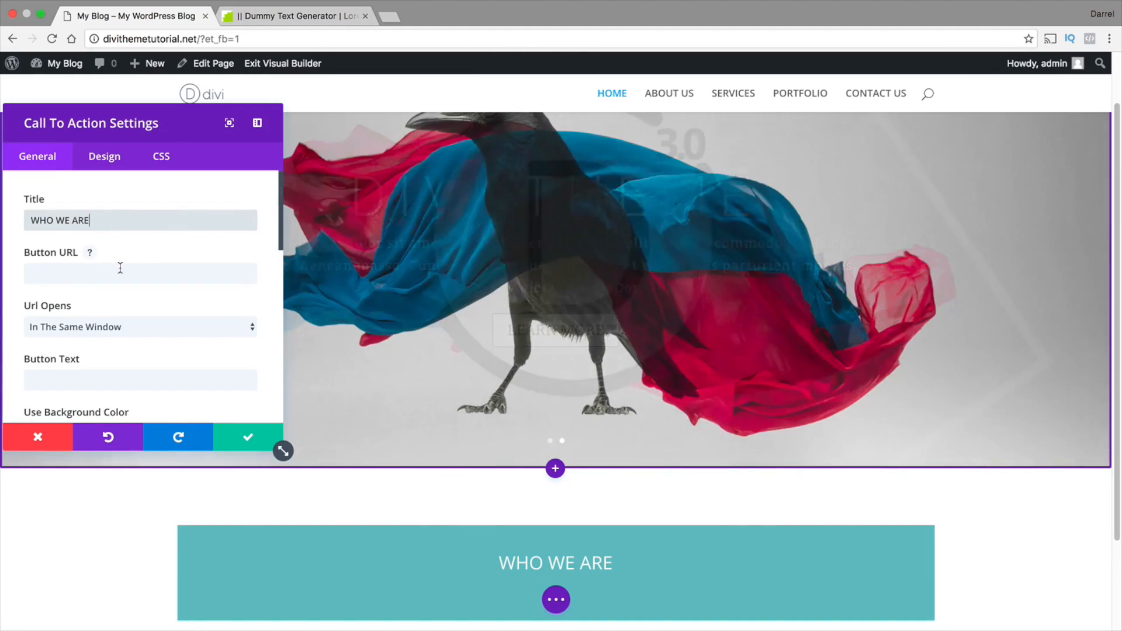
Try a LEARN MORE button with the URL # on the call to action, and clear its text and URL again
left_click(120, 272)
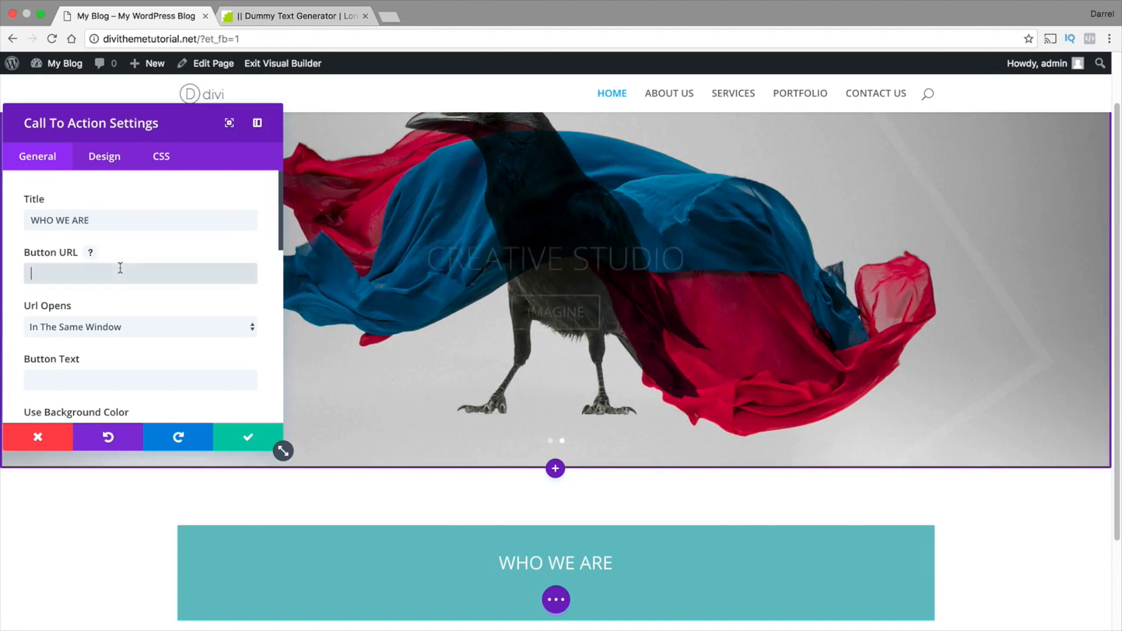
left_click(114, 377)
scroll(574, 545, "down", 3)
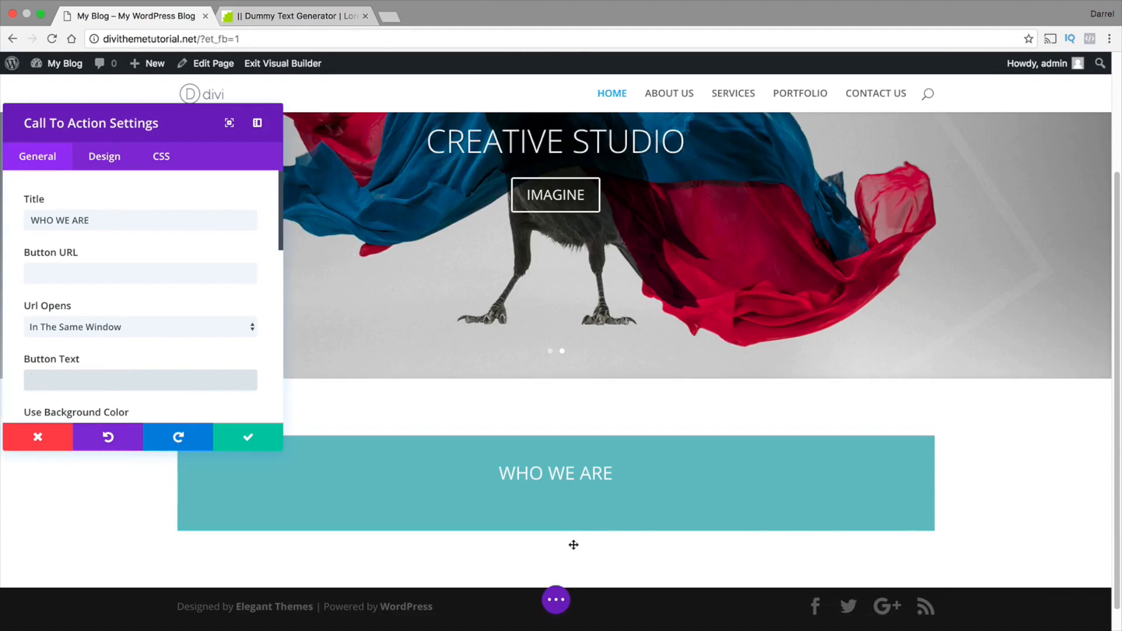
left_click(171, 275)
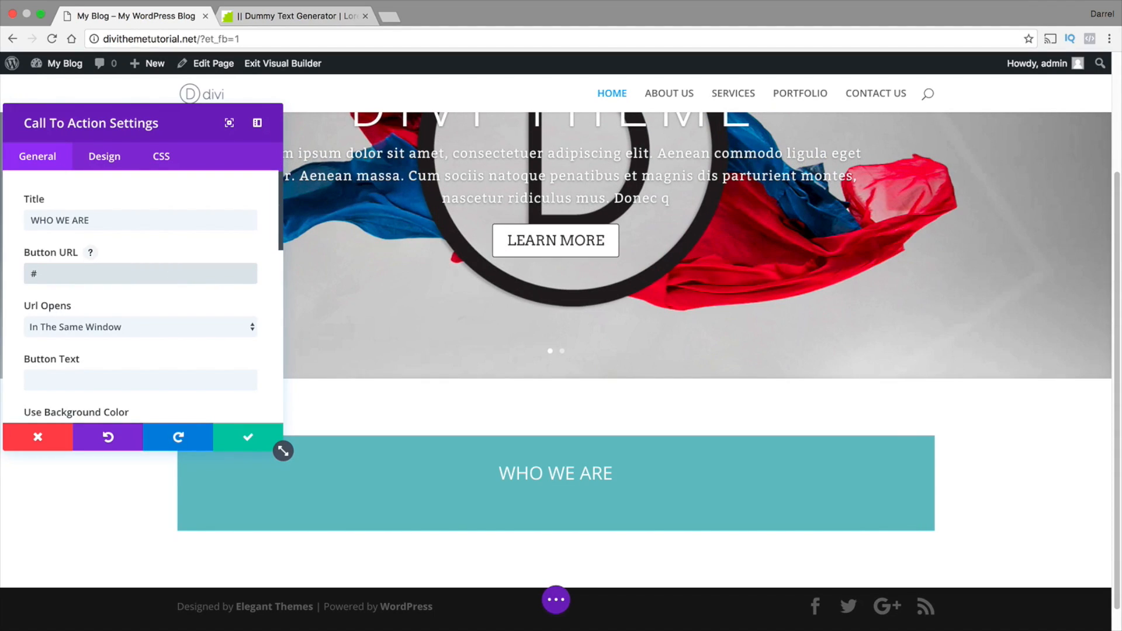
key("Tab")
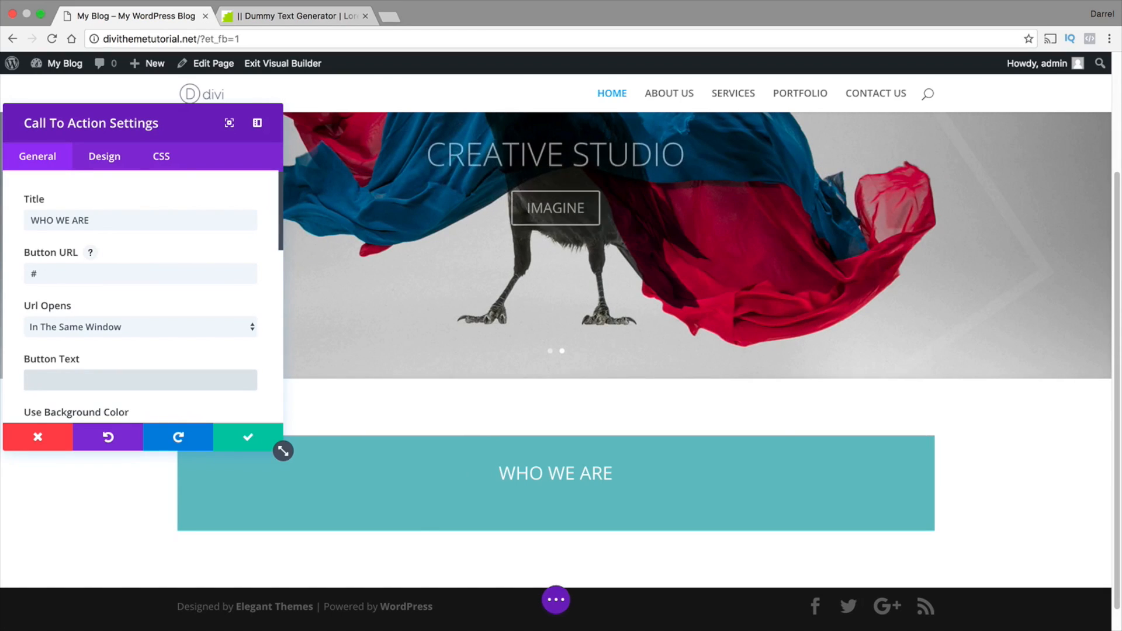
type("LEARN MORE")
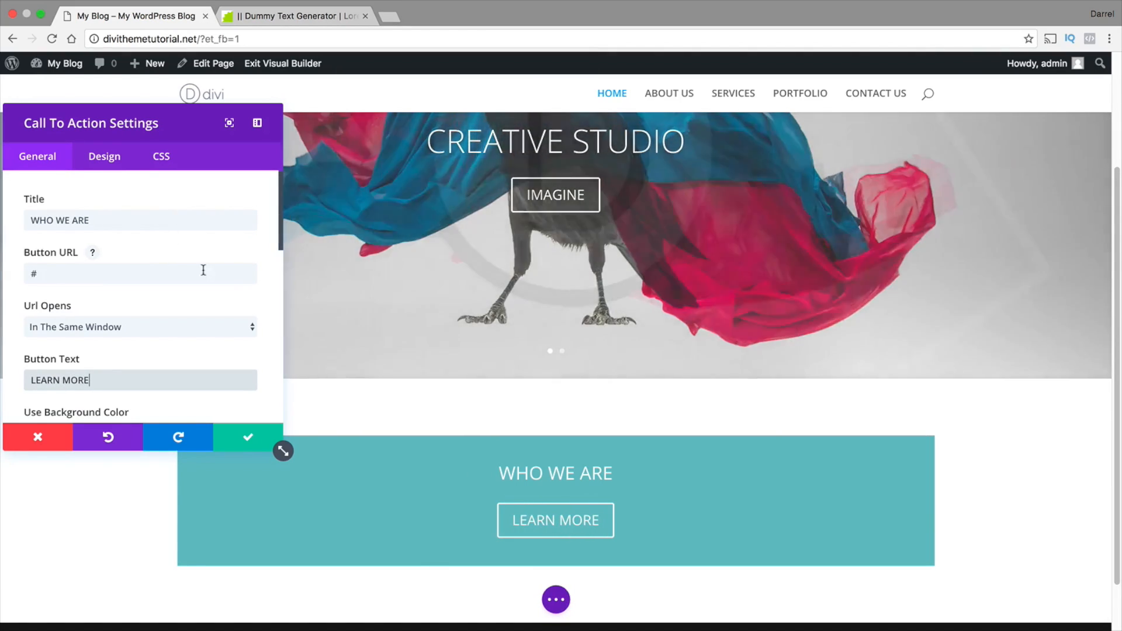
left_click(74, 272)
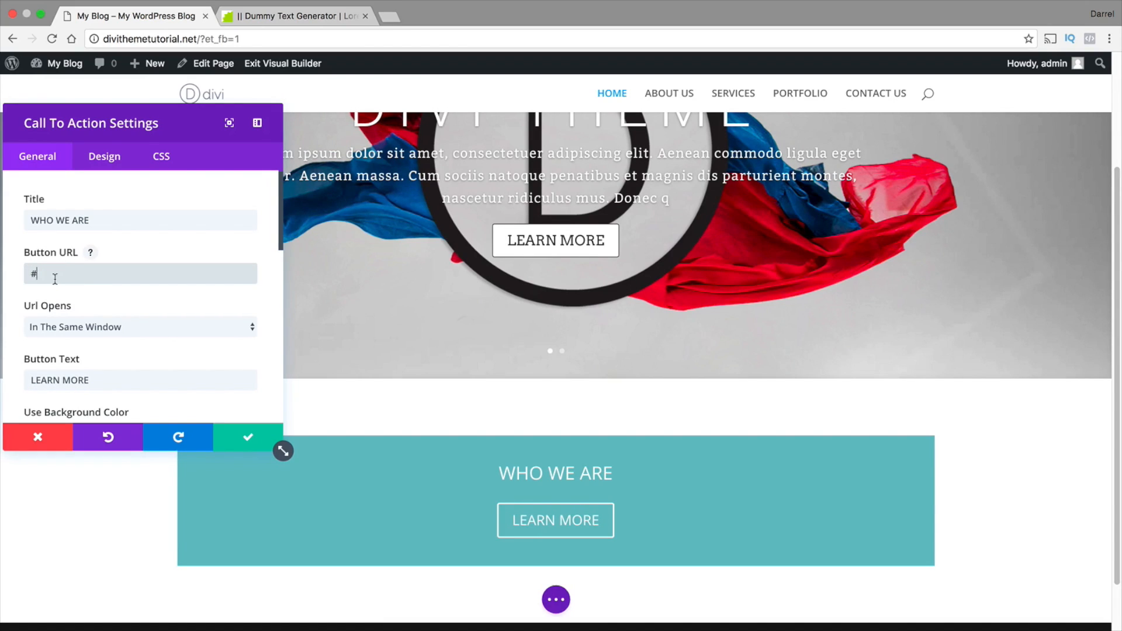
key("BackSpace")
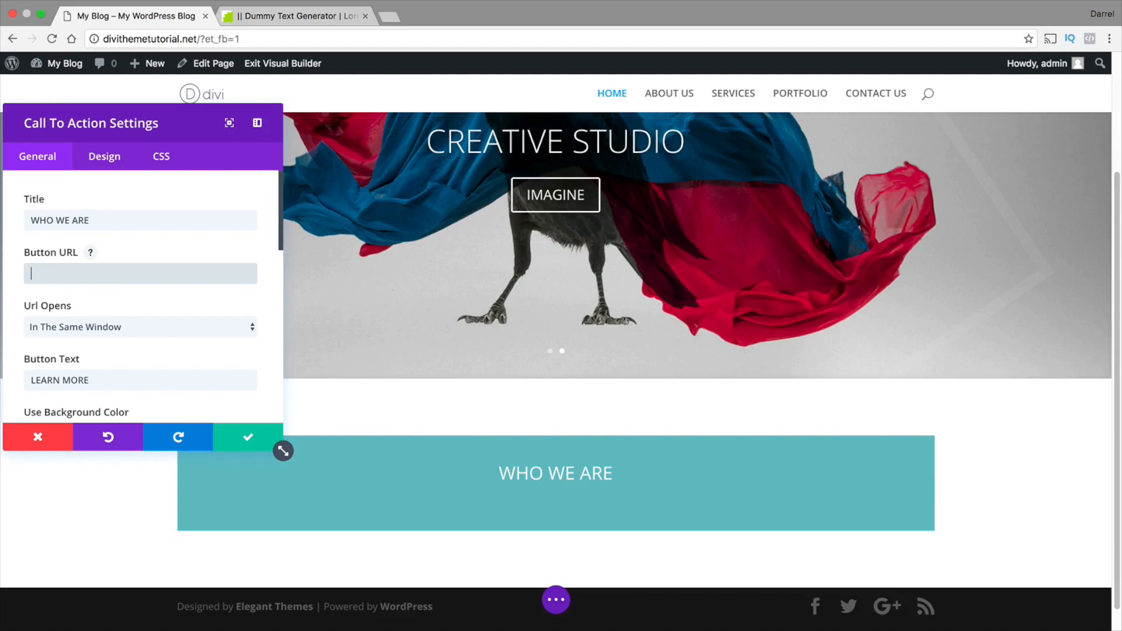
left_click_drag(114, 382, 3, 383)
key("BackSpace")
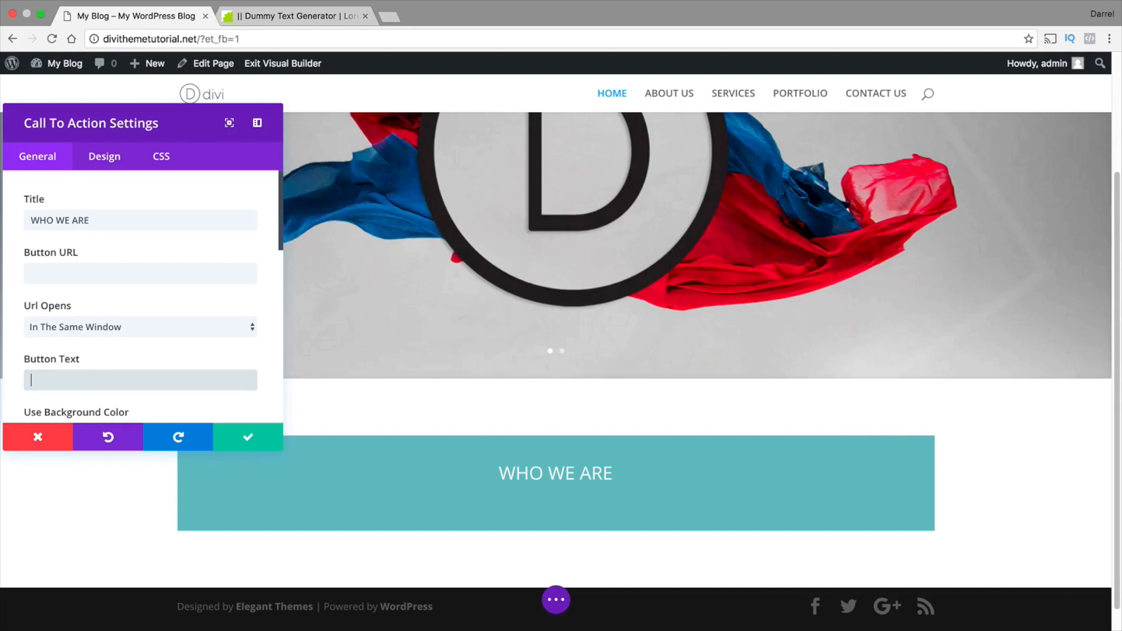
Turn off the call to action's background color and set its text color to Dark
scroll(45, 329, "down", 3)
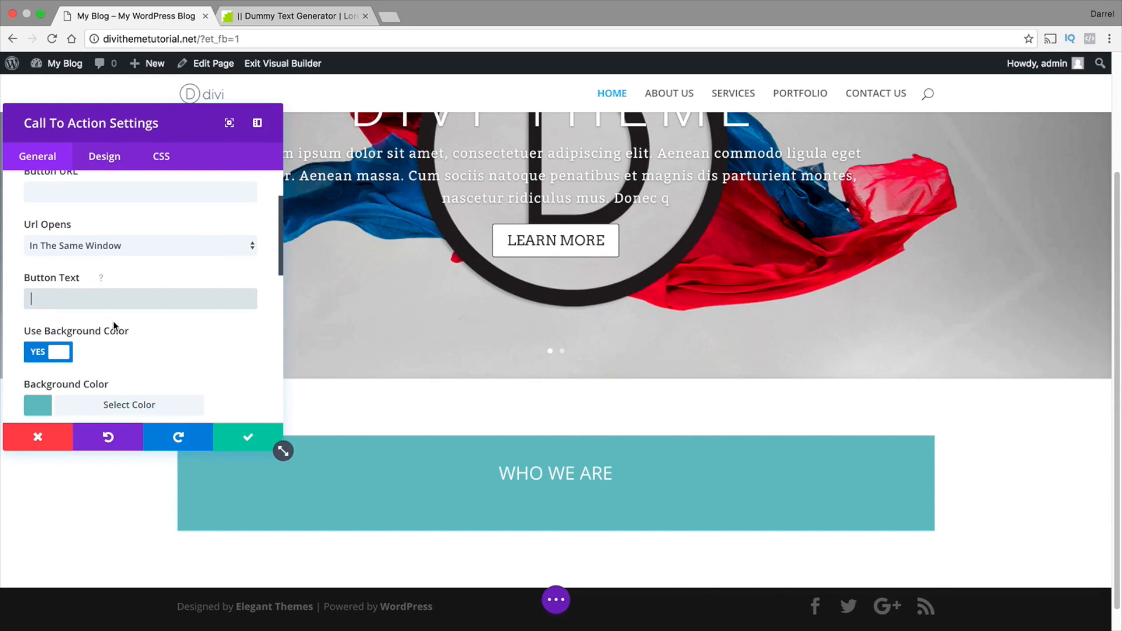
left_click(60, 353)
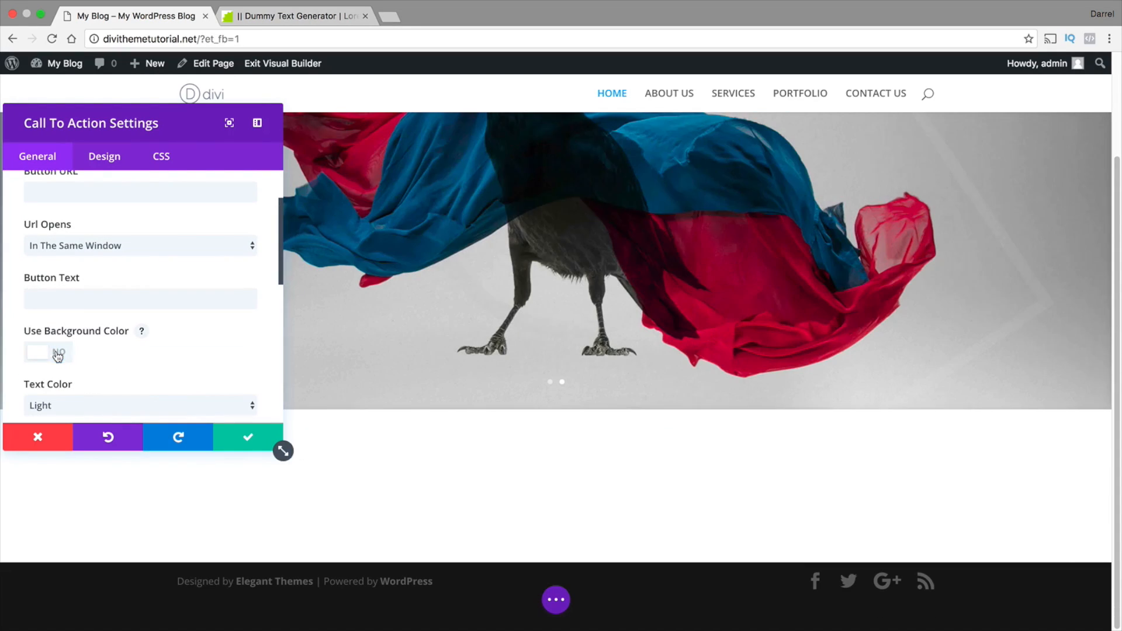
scroll(202, 349, "down", 2)
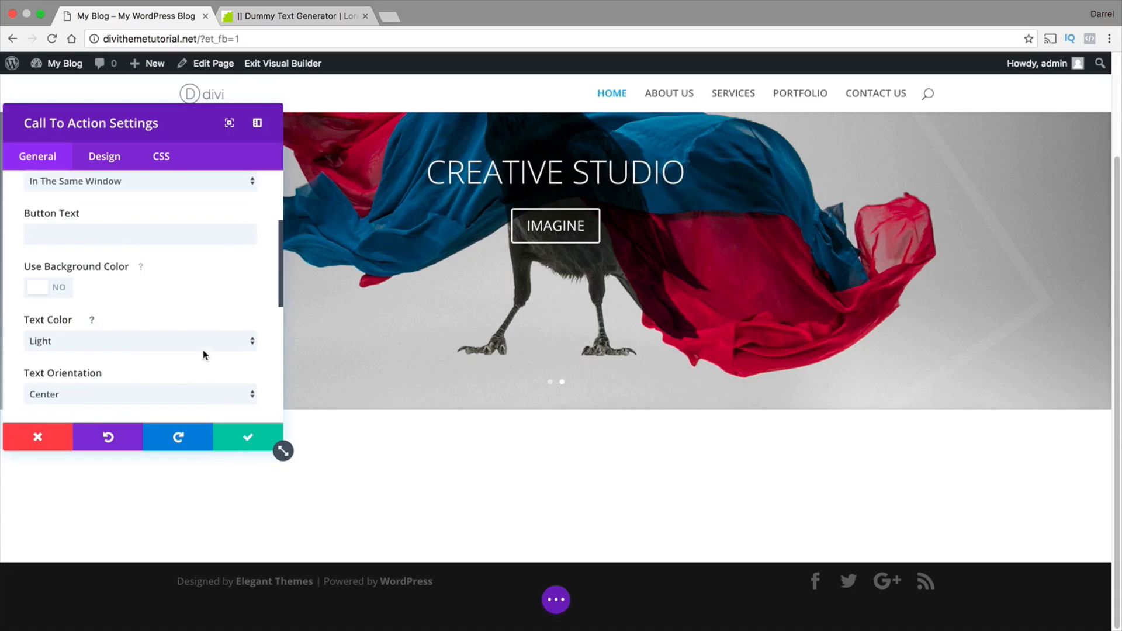
left_click(125, 345)
left_click(117, 352)
Try the Left and Right text orientations on the call to action, and return it to Center
scroll(140, 335, "down", 1)
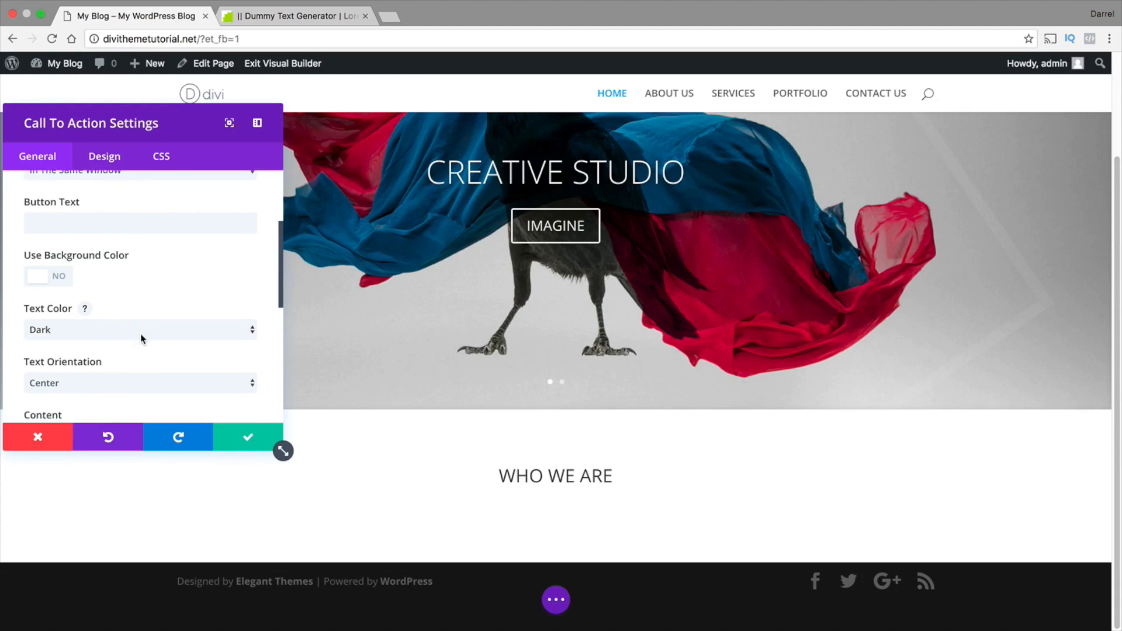
left_click(94, 376)
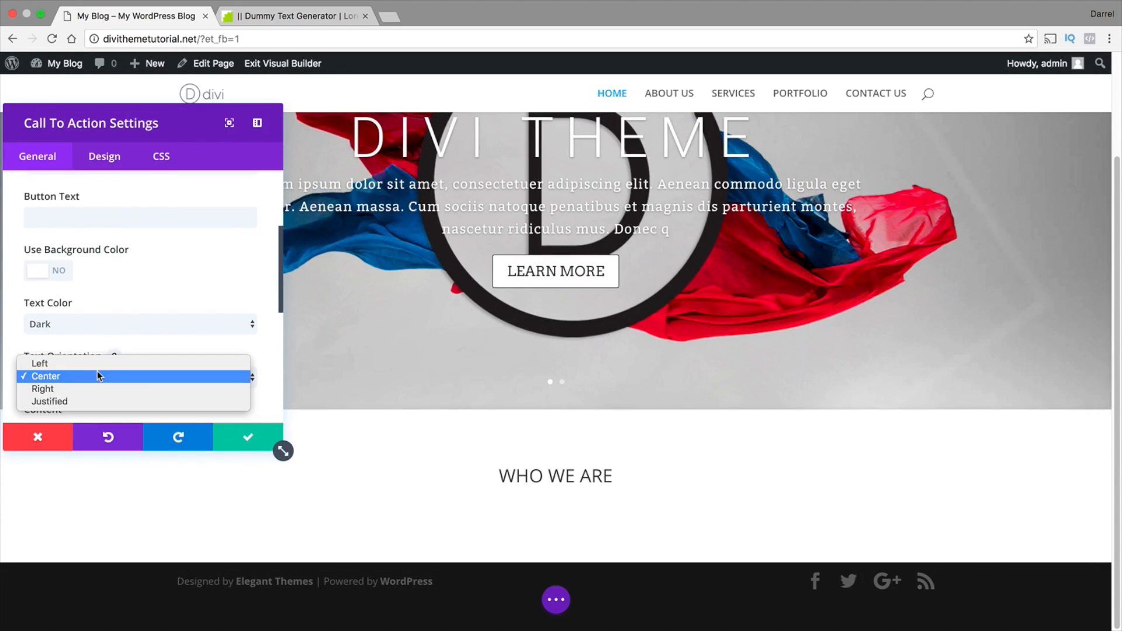
left_click(97, 363)
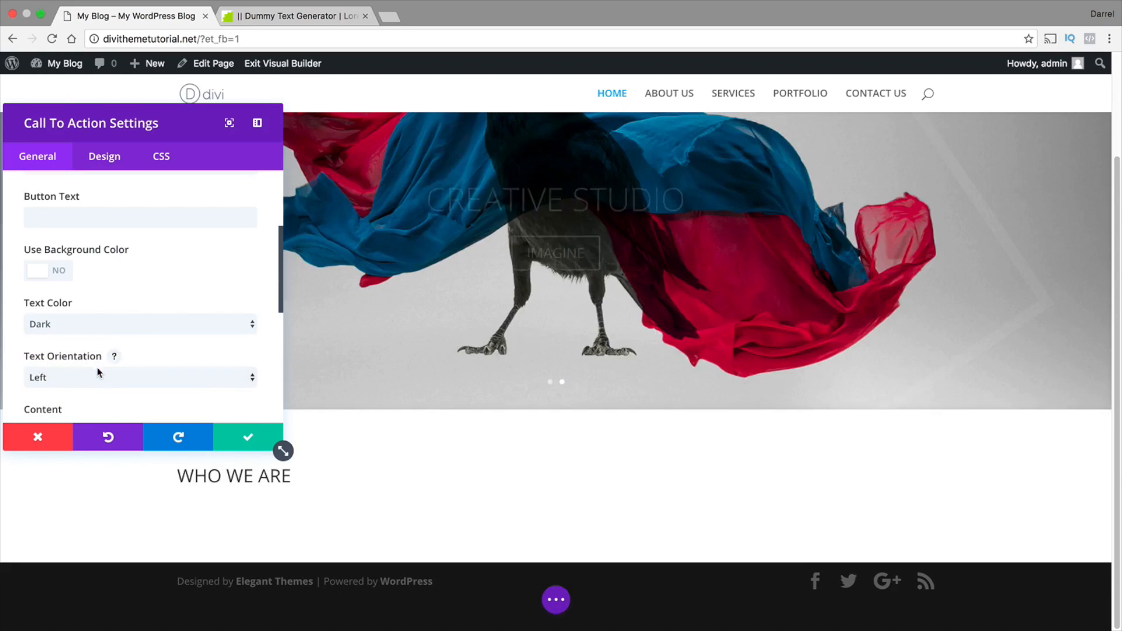
left_click(97, 376)
left_click(97, 402)
left_click(97, 376)
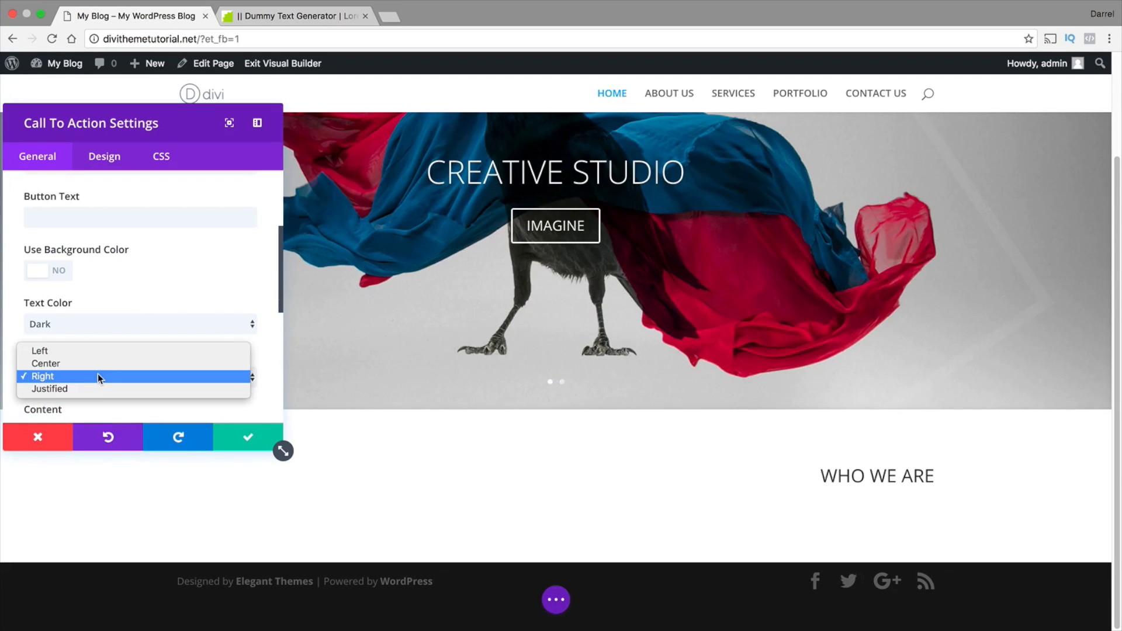
left_click(99, 363)
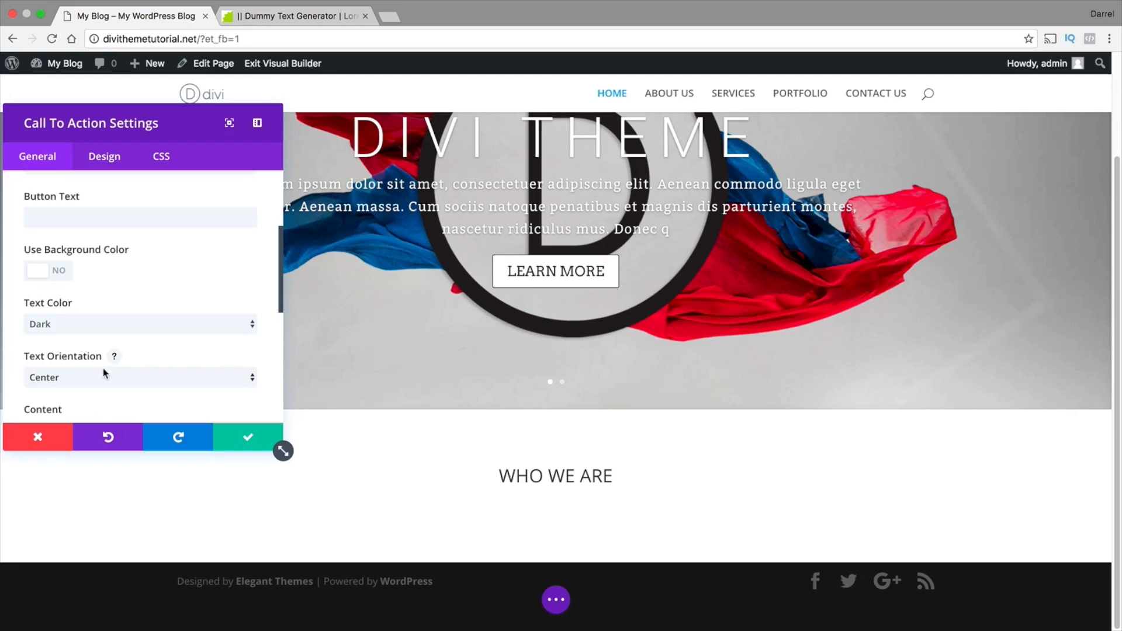
Paste the copied Lorem ipsum paragraph into the call to action's content, below an empty line
scroll(146, 367, "down", 1)
scroll(146, 361, "down", 3)
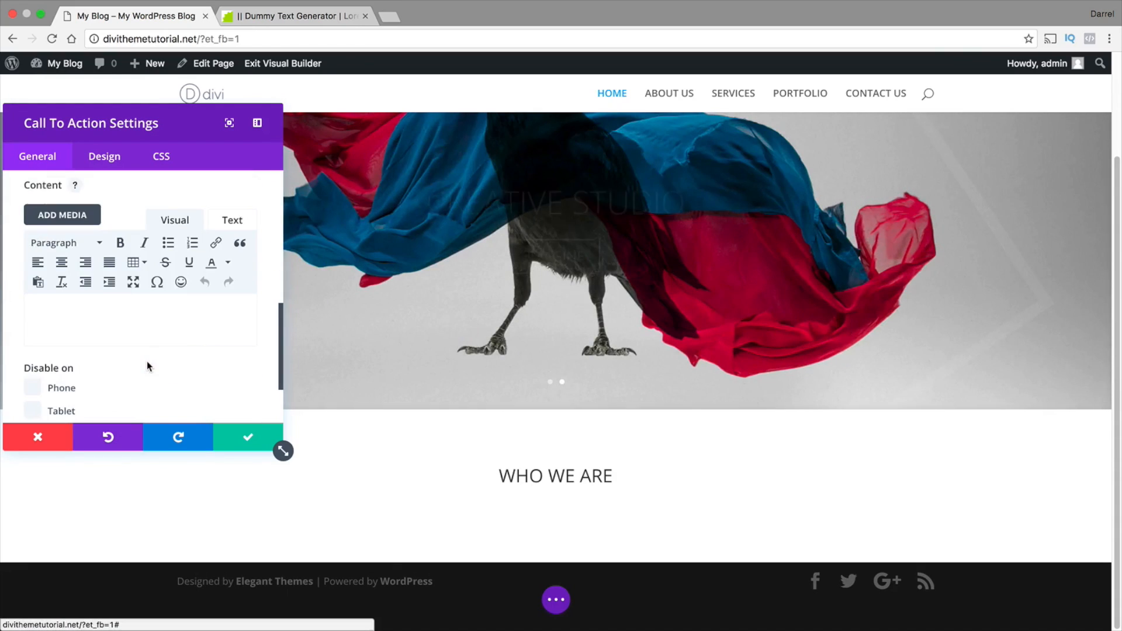
left_click(73, 320)
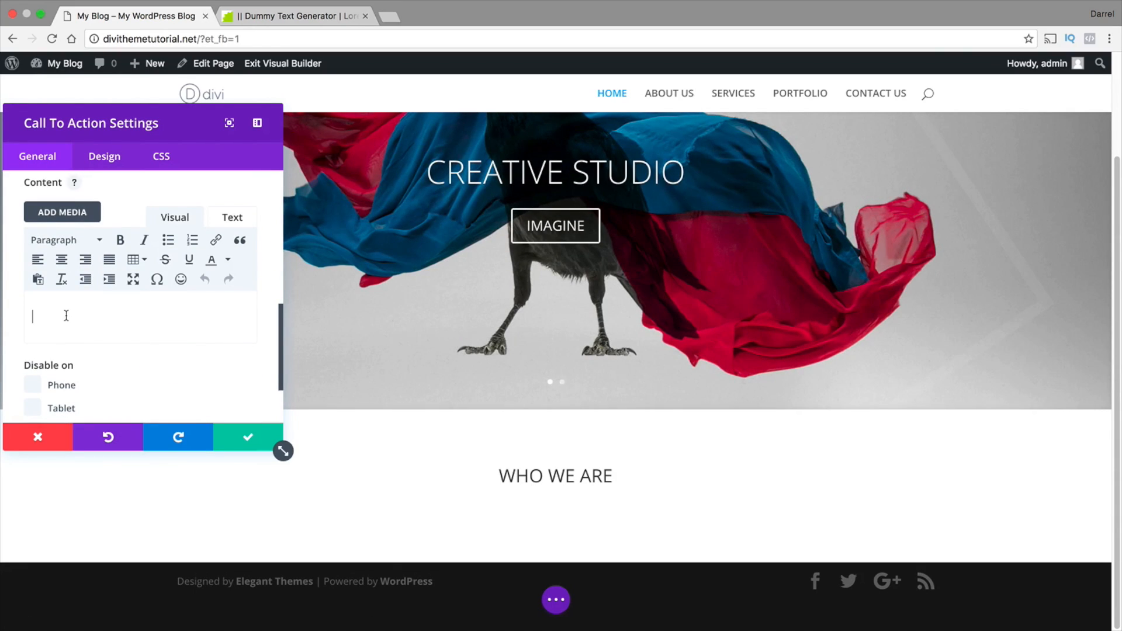
key("Return")
right_click(45, 337)
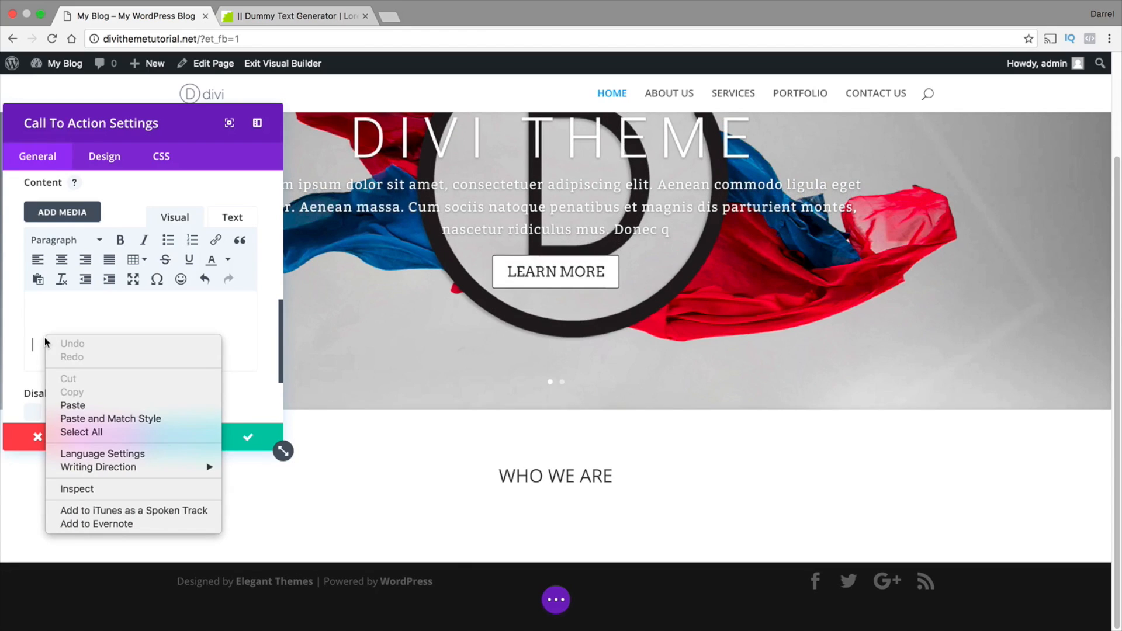
left_click(70, 405)
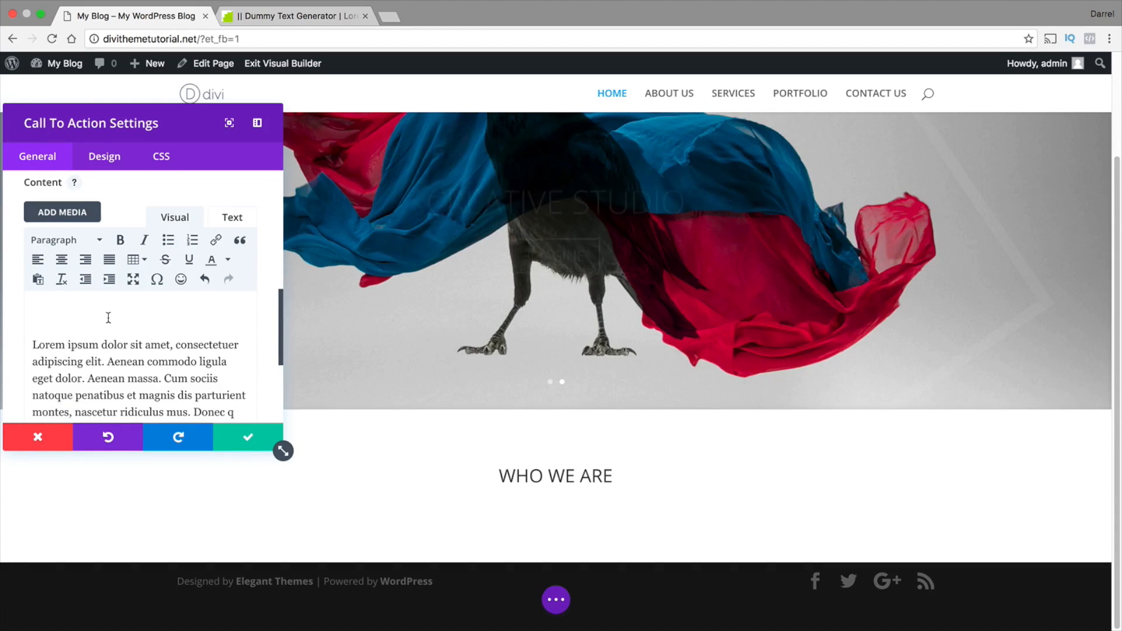
scroll(110, 319, "down", 5)
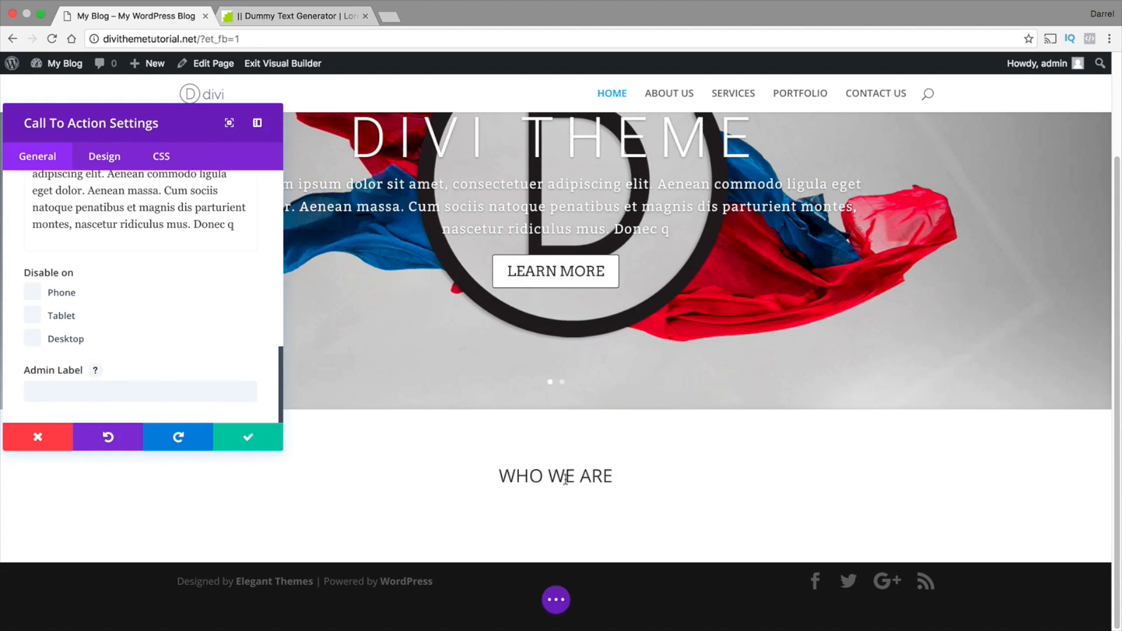
Set the call to action's header font to Abel at 40px
left_click(118, 160)
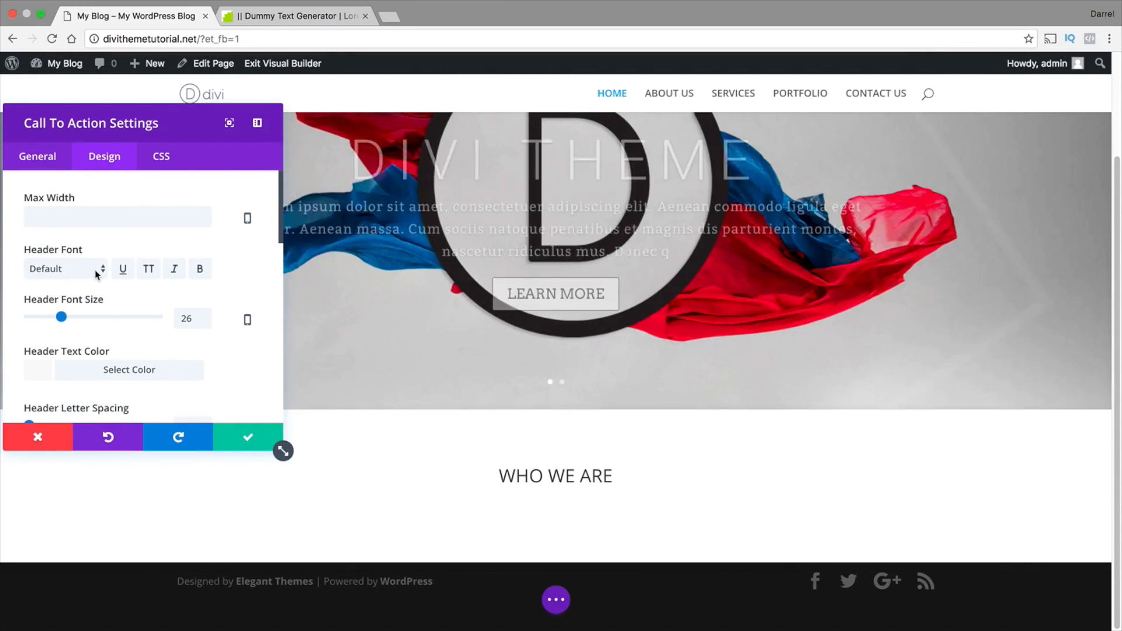
left_click(95, 271)
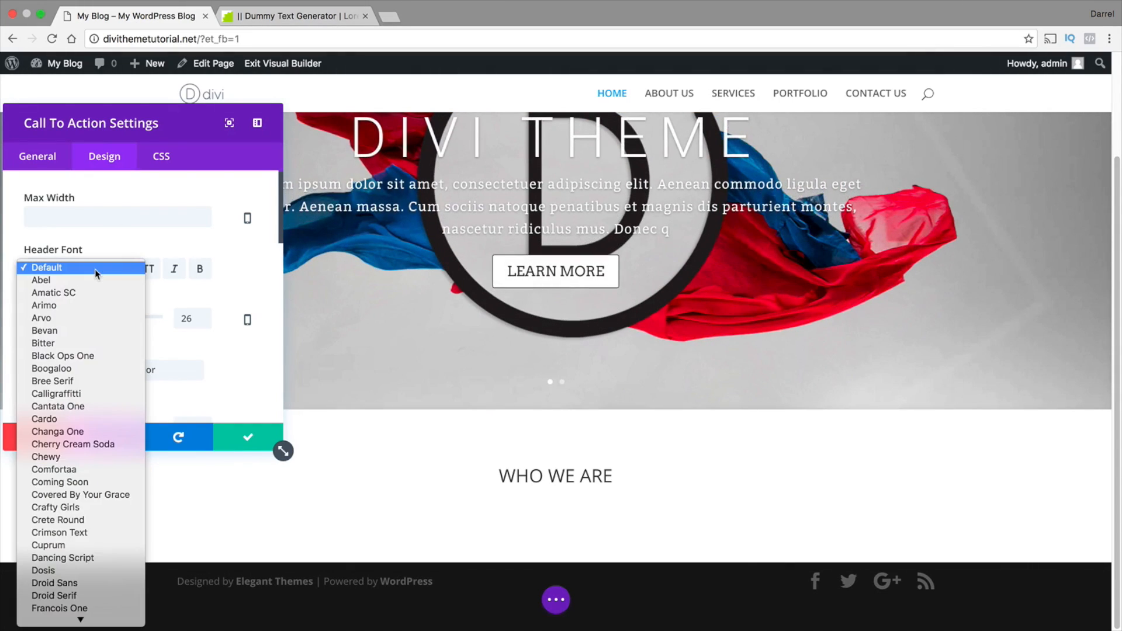
left_click(93, 280)
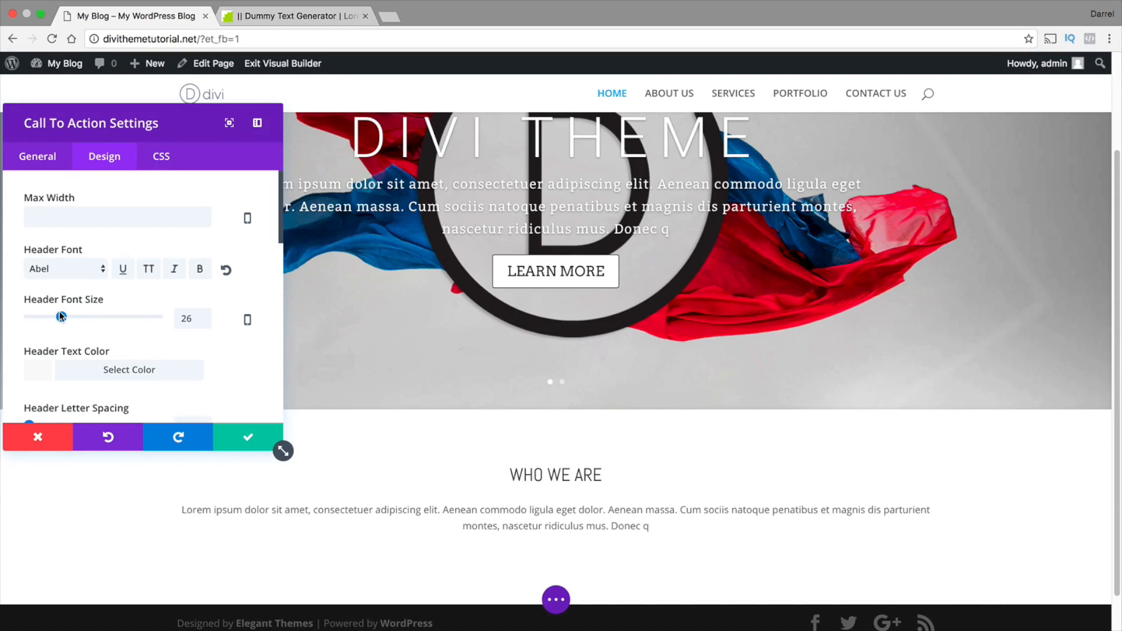
left_click_drag(60, 314, 80, 316)
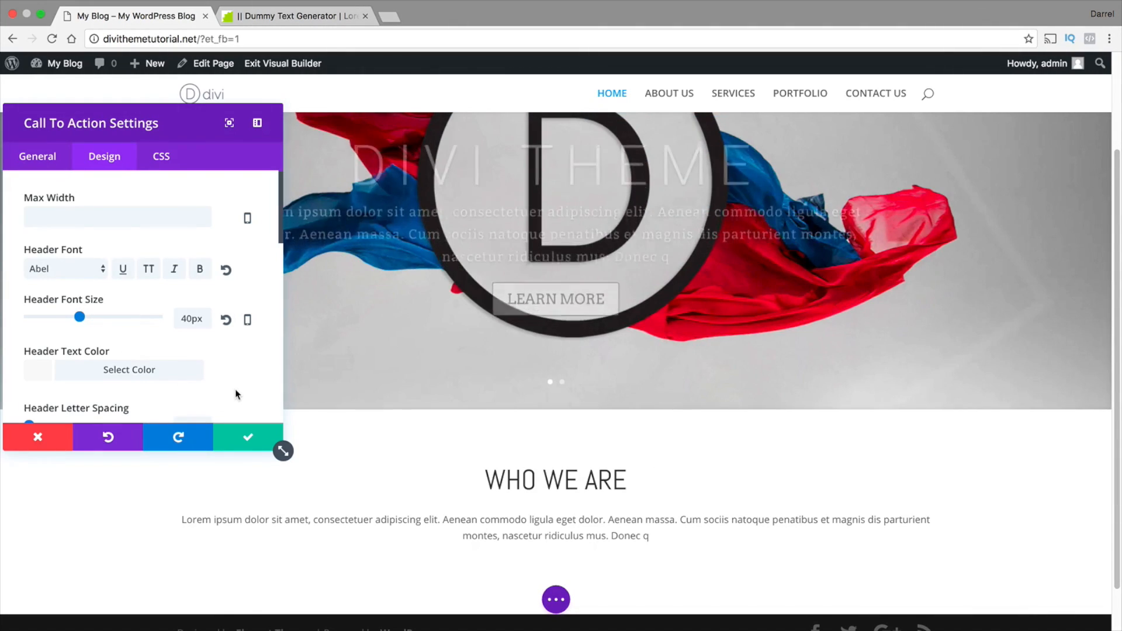
Review the call to action's remaining header, body, border, spacing and button design options, and save the module
scroll(239, 392, "down", 2)
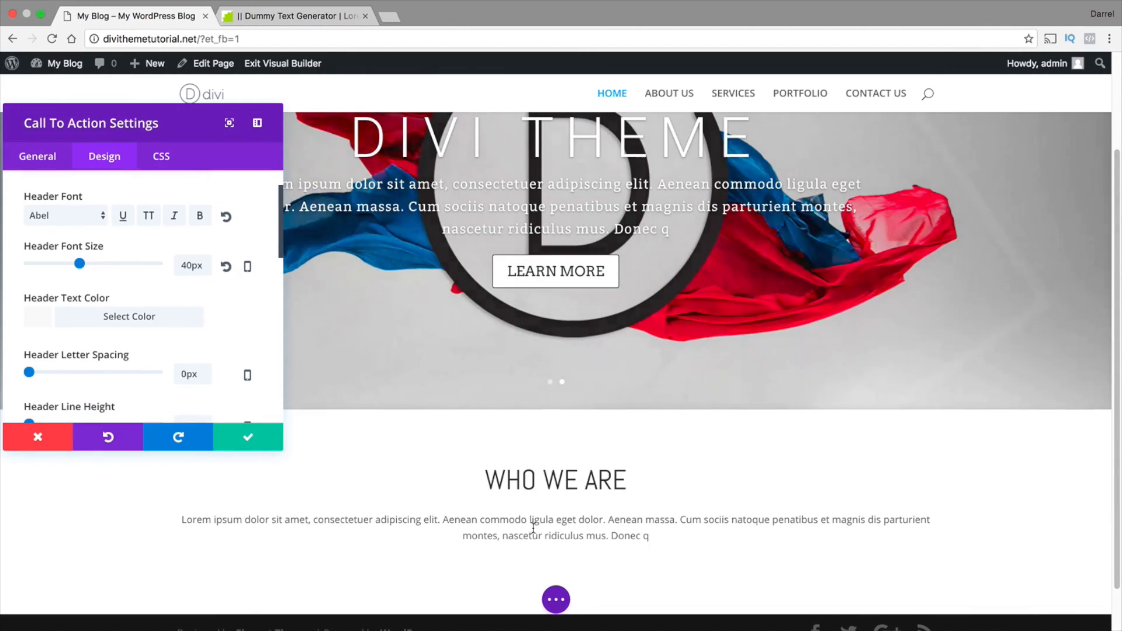
scroll(238, 368, "down", 5)
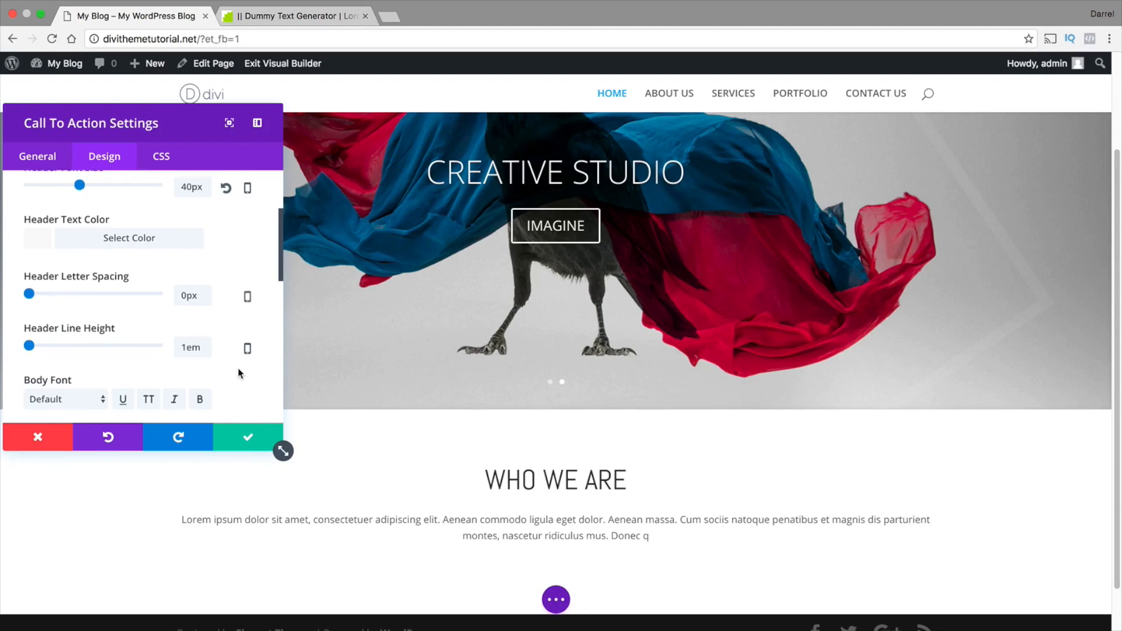
scroll(100, 345, "down", 1)
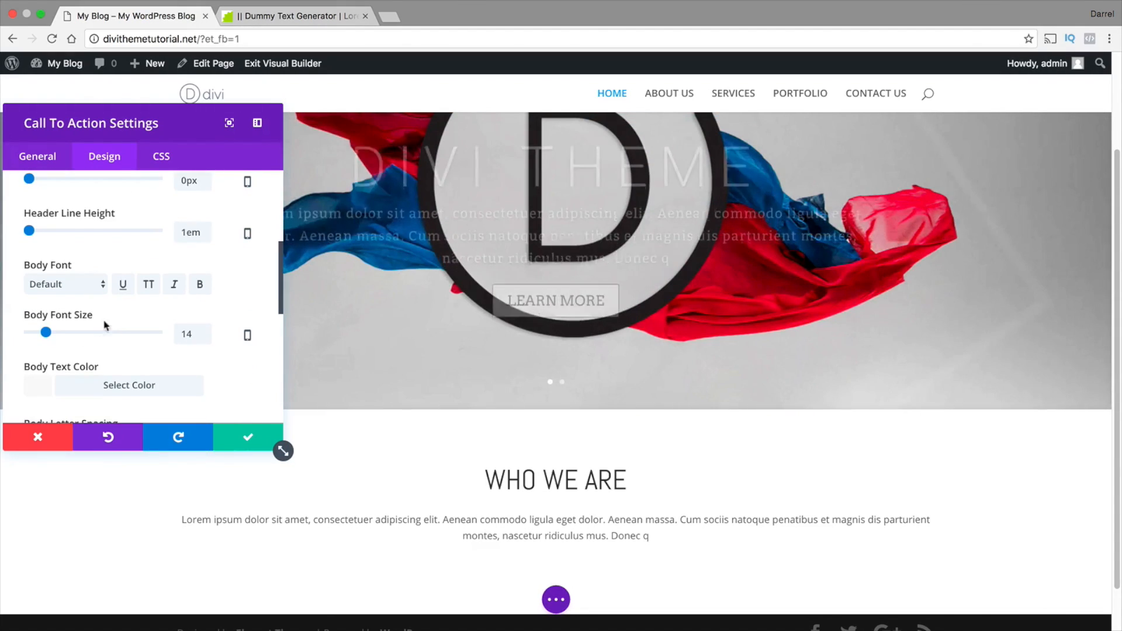
left_click_drag(551, 520, 379, 520)
left_click(222, 385)
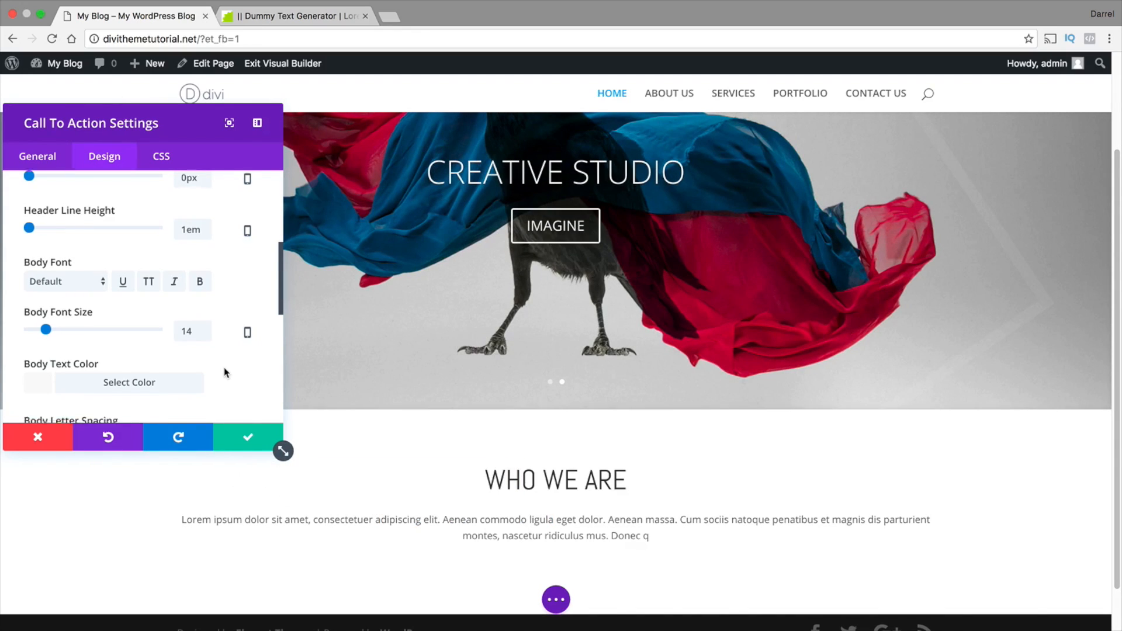
scroll(224, 370, "down", 5)
scroll(222, 377, "down", 1)
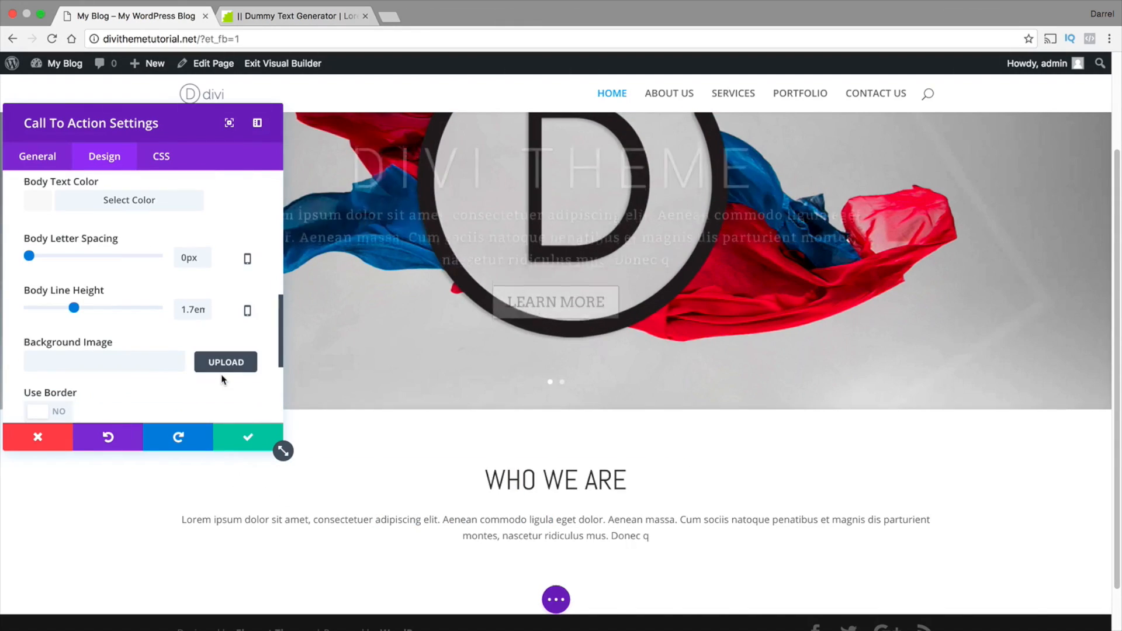
scroll(221, 377, "down", 3)
scroll(221, 379, "down", 4)
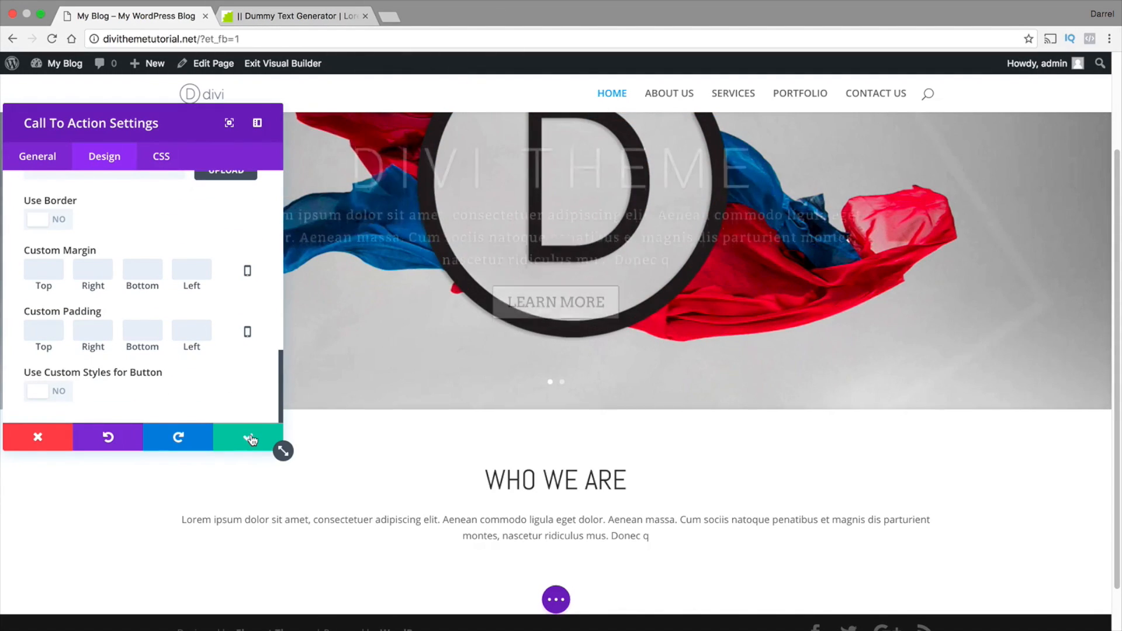
left_click(252, 433)
scroll(278, 436, "down", 2)
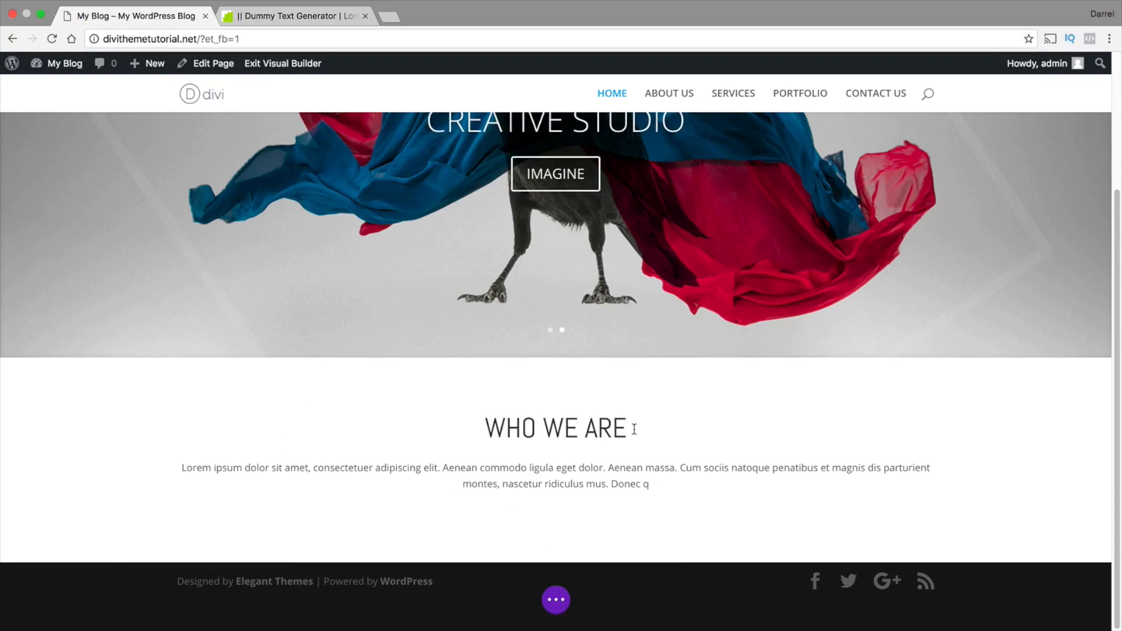
left_click_drag(634, 429, 500, 423)
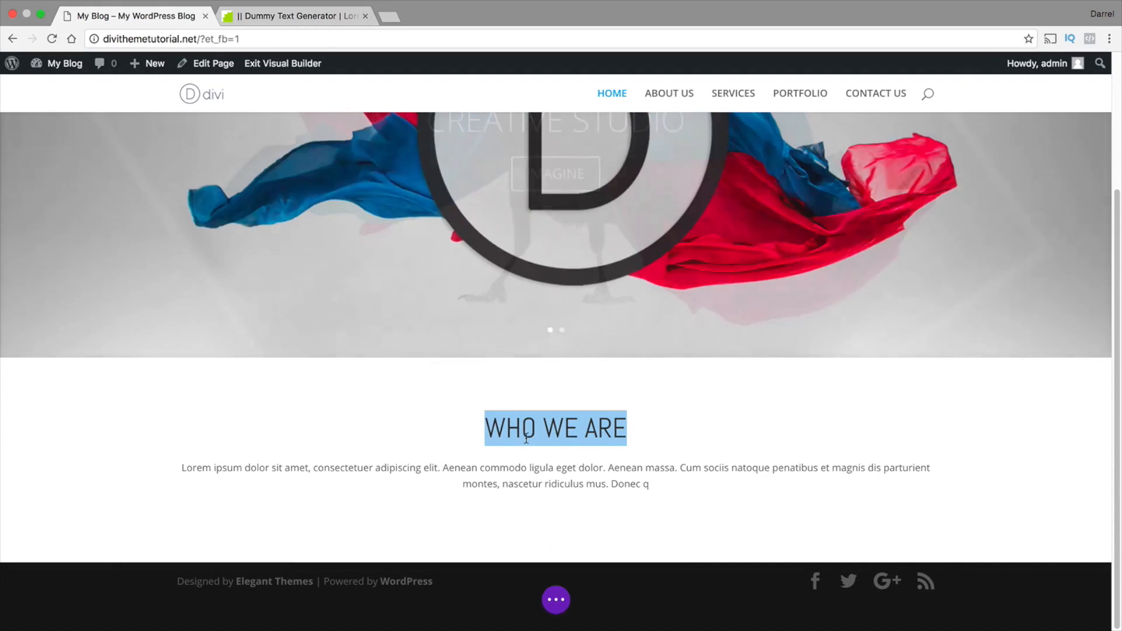
left_click(628, 429)
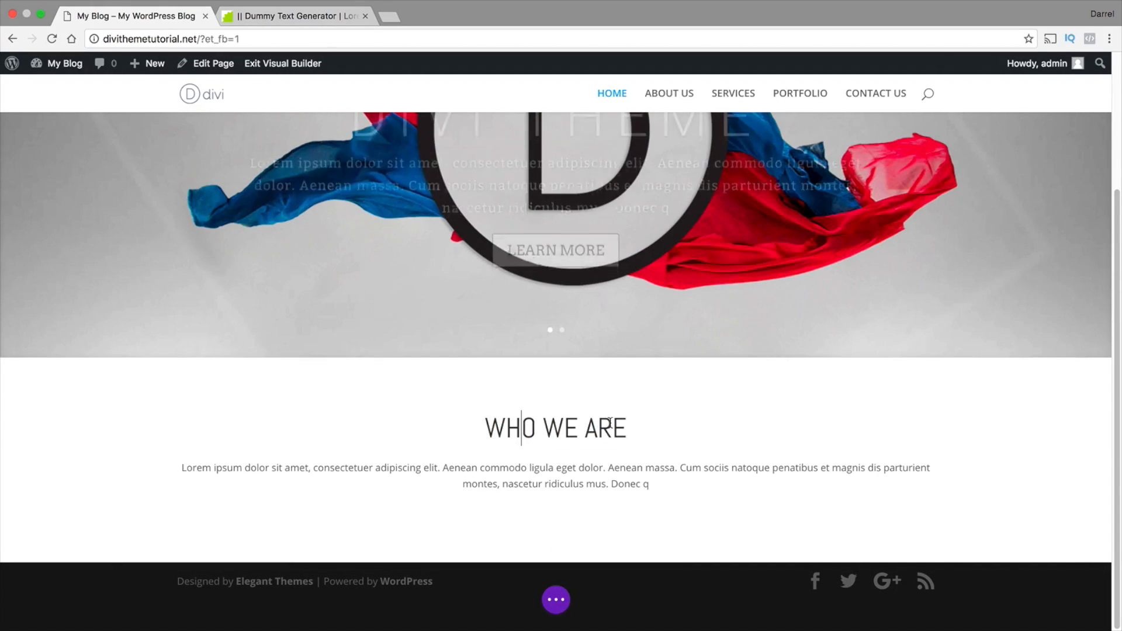
left_click_drag(628, 429, 495, 427)
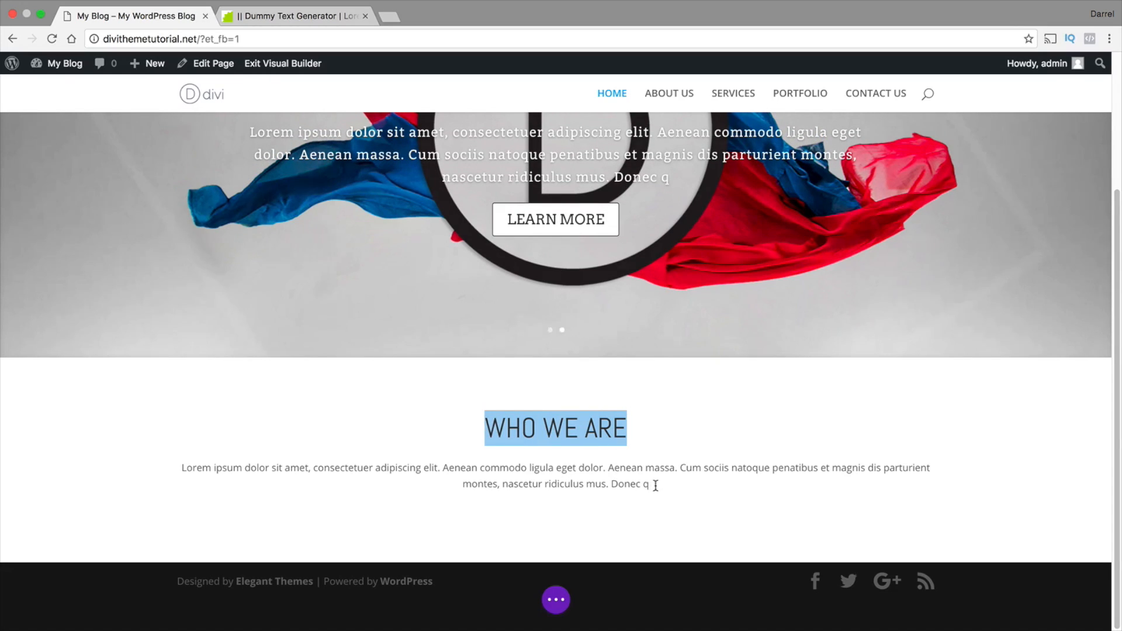
left_click_drag(655, 486, 180, 468)
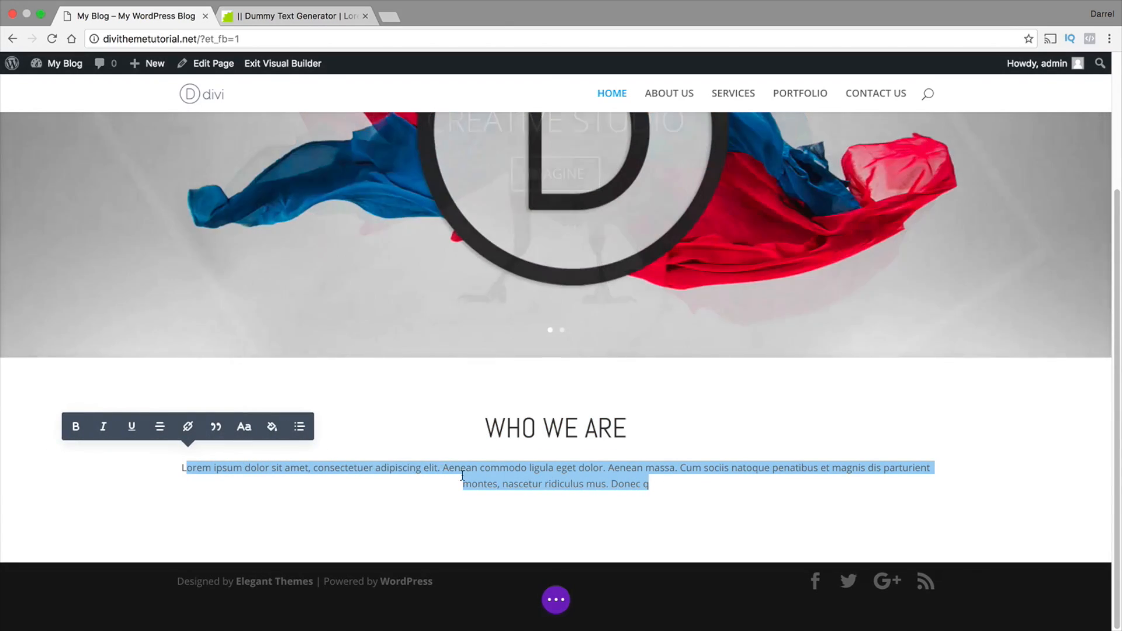
left_click(484, 483)
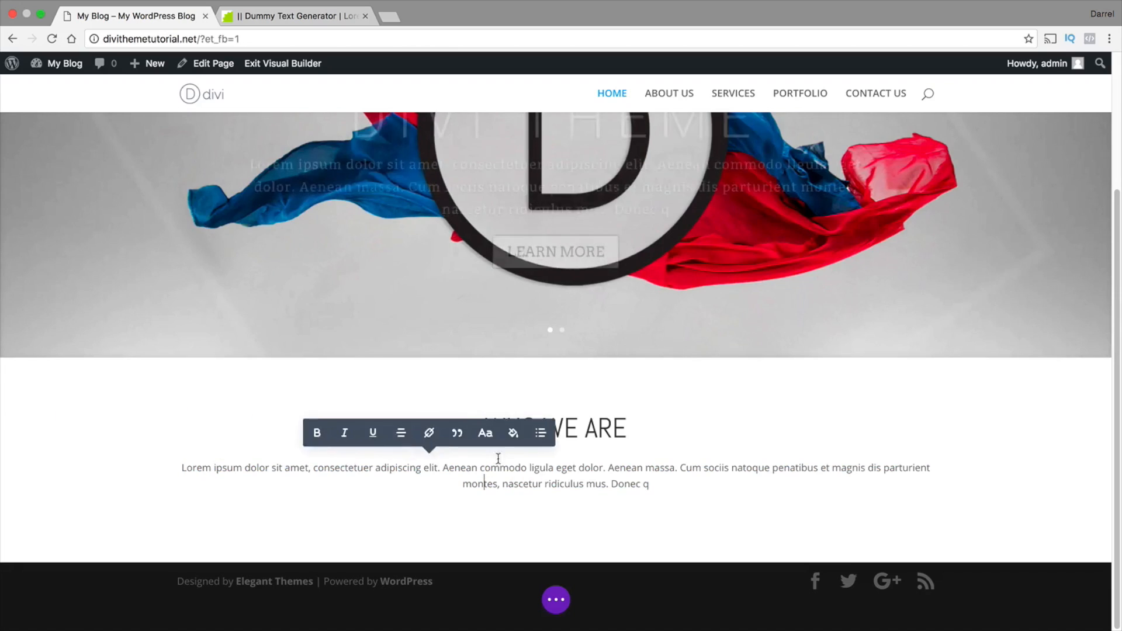
left_click(627, 427)
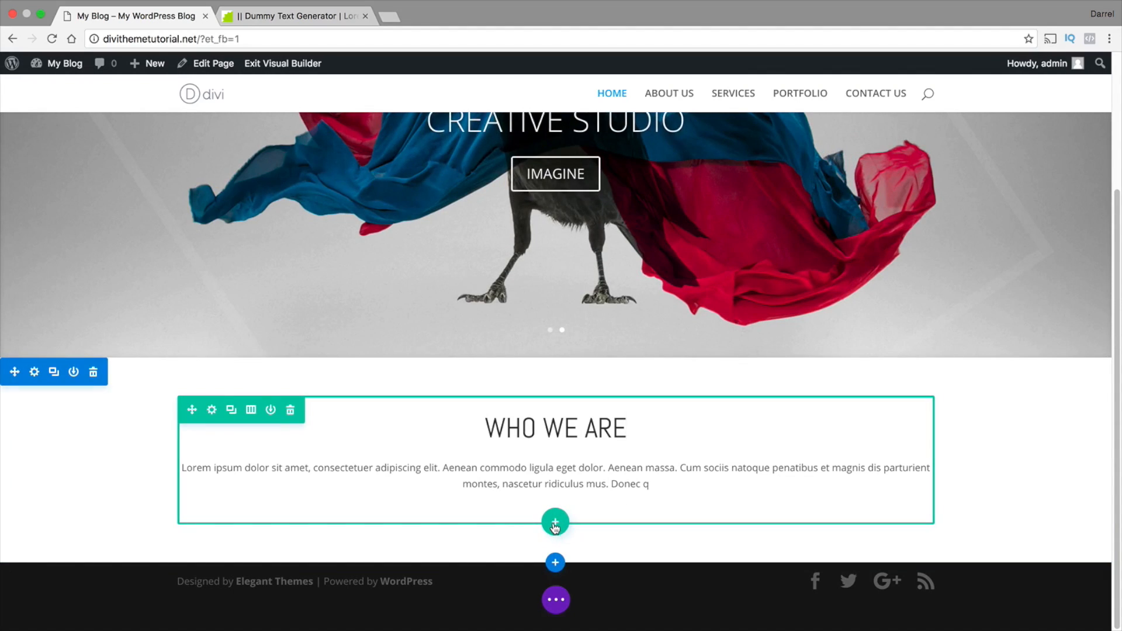
Add a three-column row below the WHO WE ARE call to action and insert an Image module in its first column
left_click(556, 523)
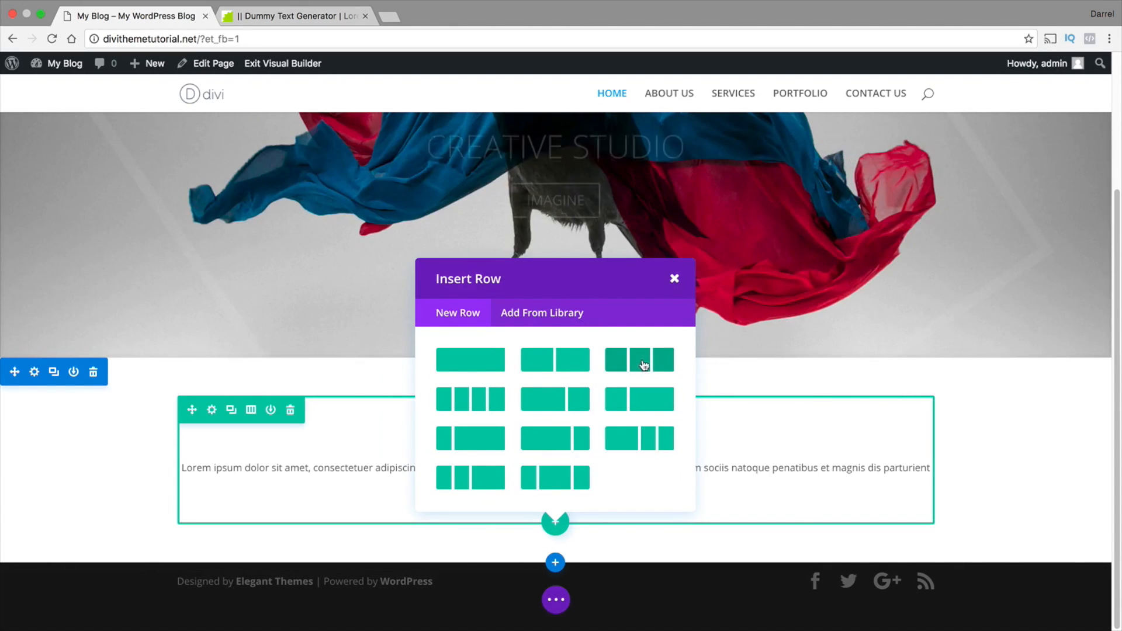
left_click(639, 366)
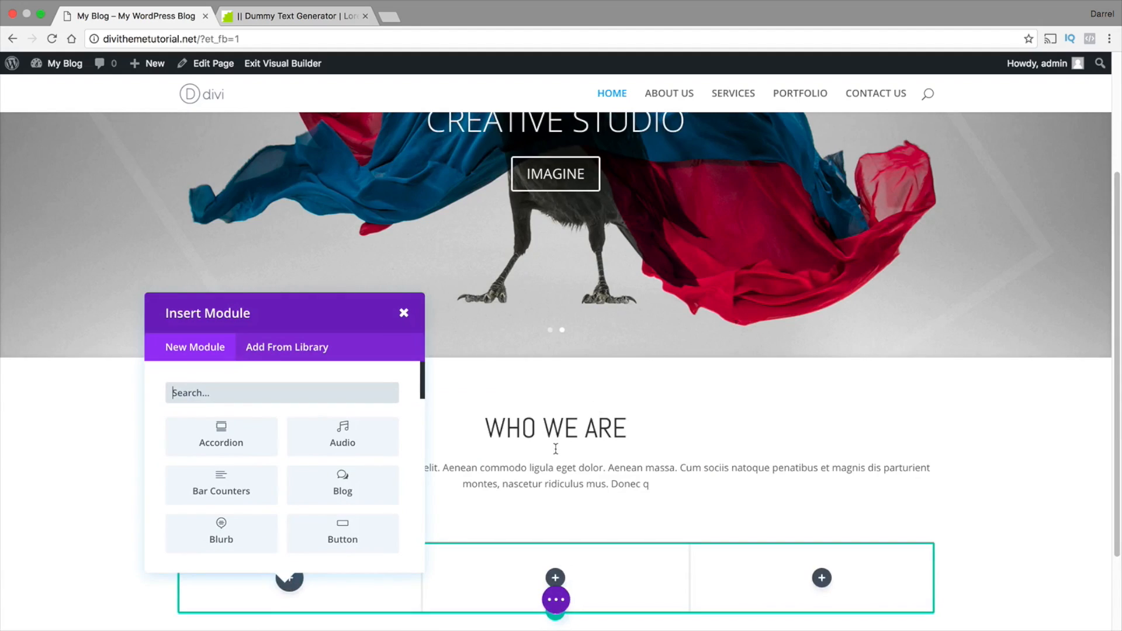
scroll(556, 449, "down", 3)
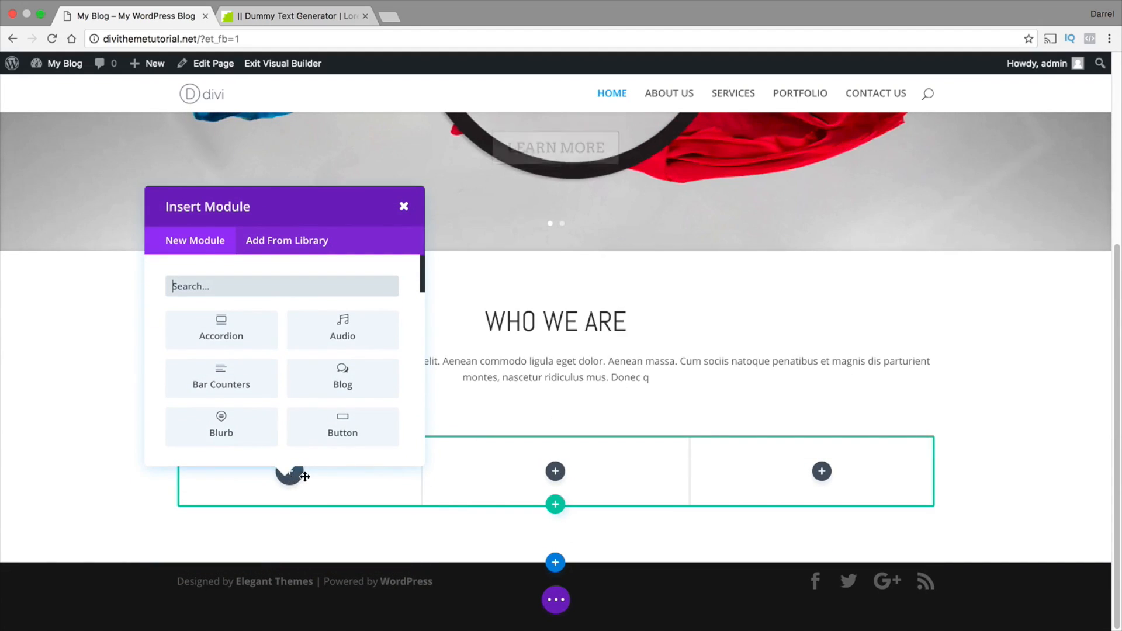
scroll(254, 412, "down", 2)
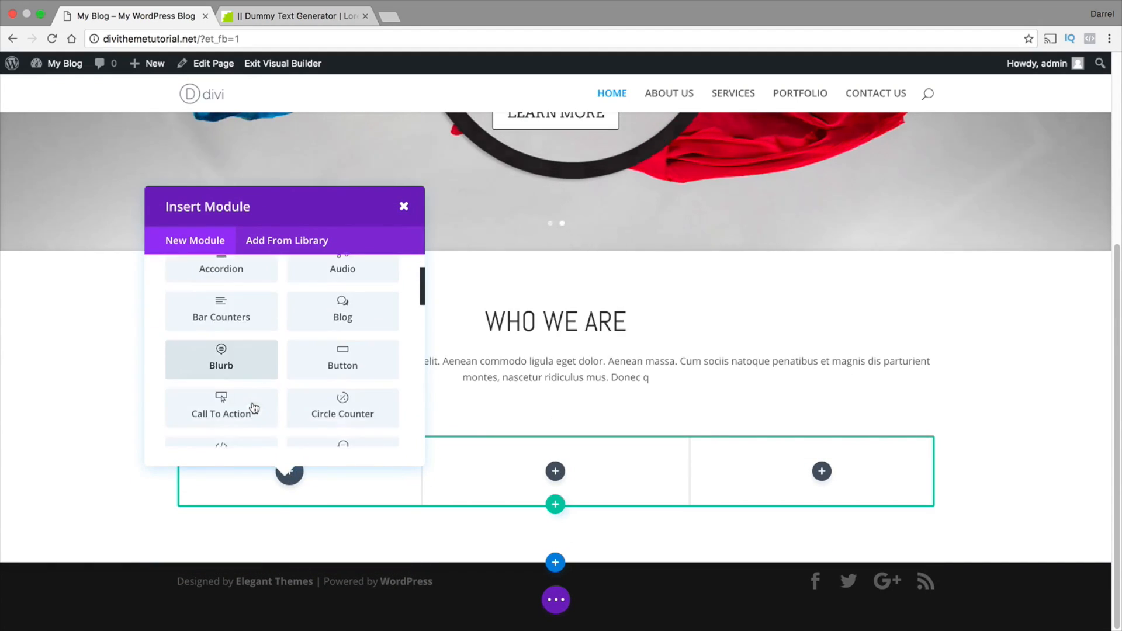
scroll(254, 408, "down", 5)
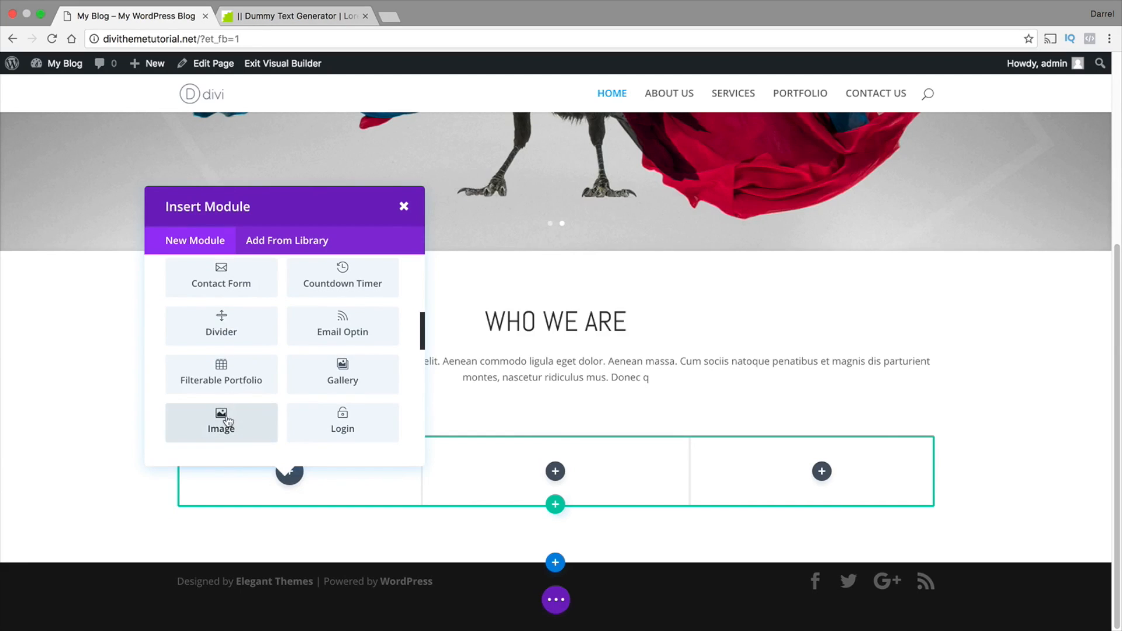
left_click(228, 422)
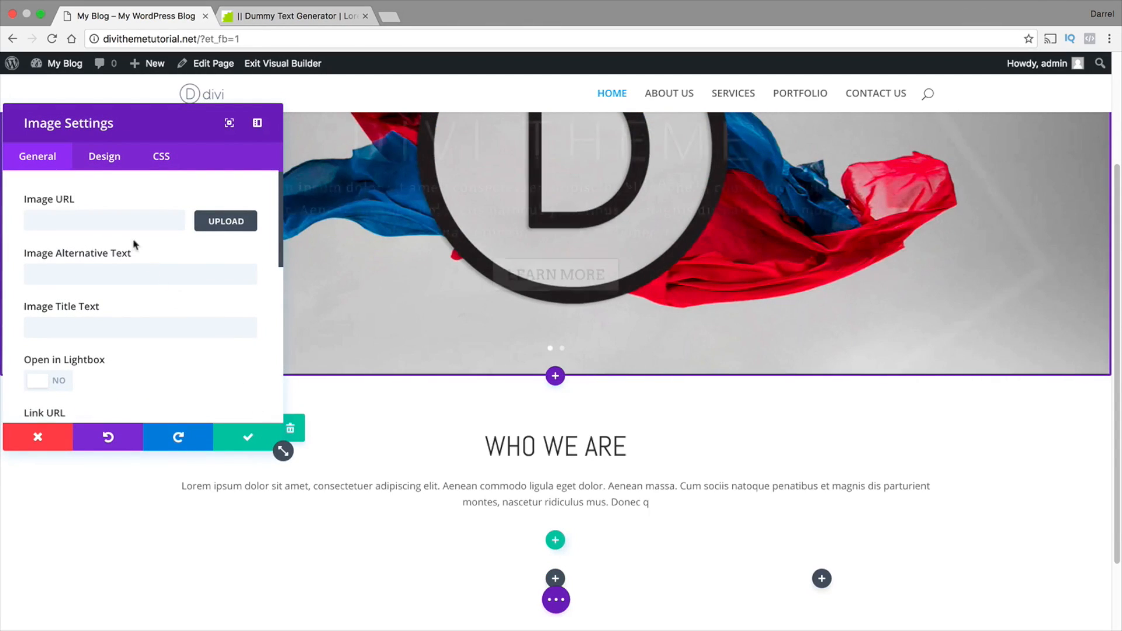
Set the first column's image to home-image-1.jpg from the media library
left_click(148, 219)
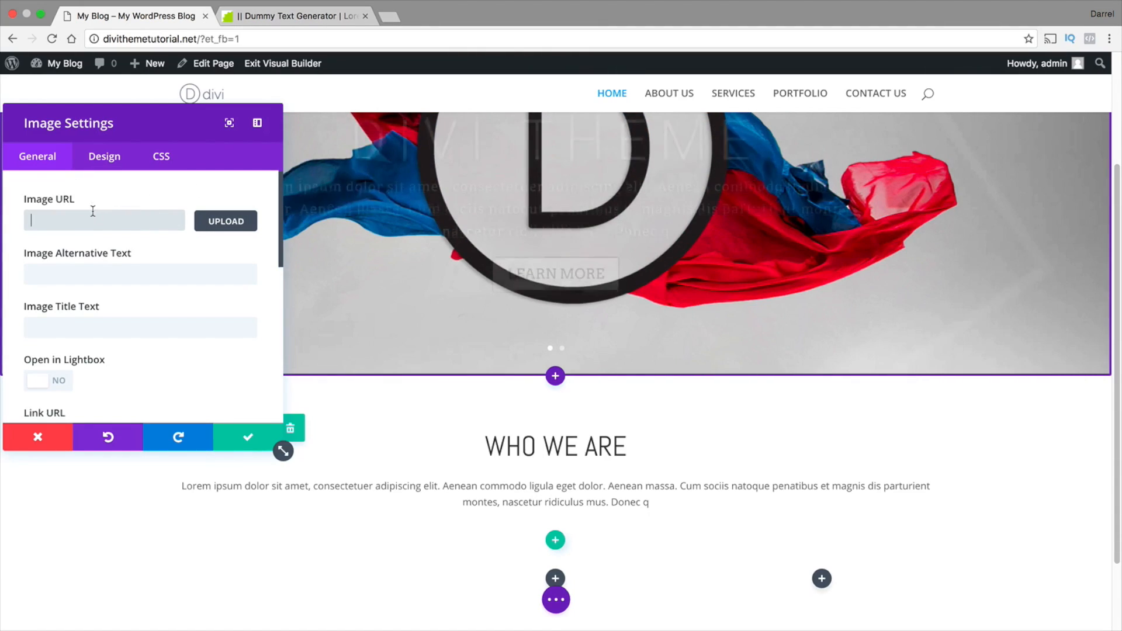
left_click(92, 223)
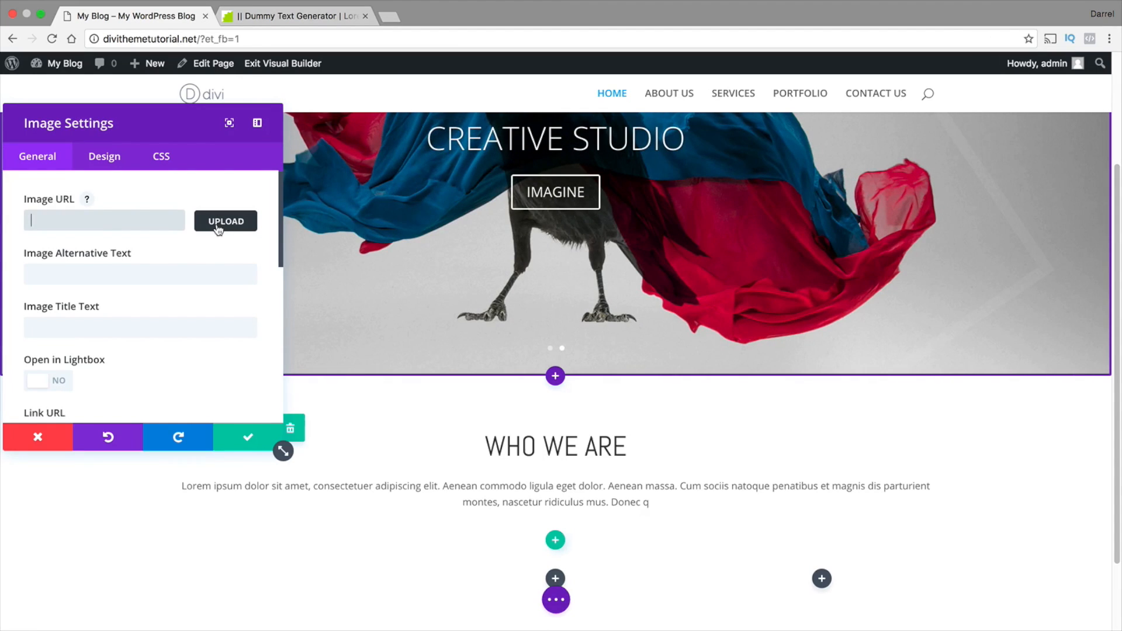
left_click(218, 226)
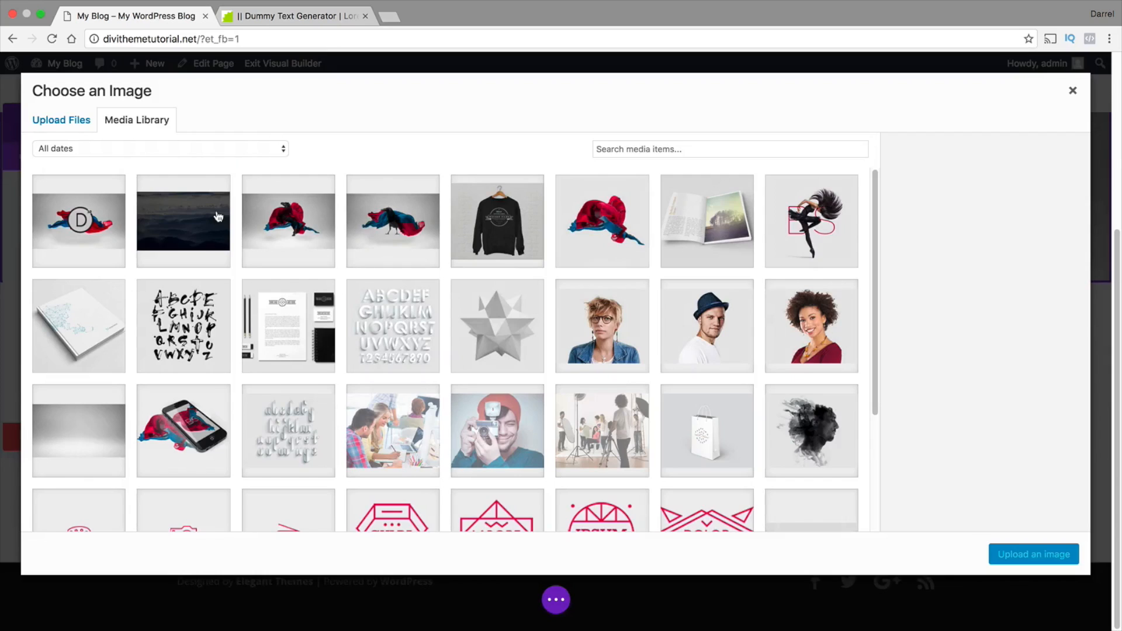
scroll(520, 271, "down", 1)
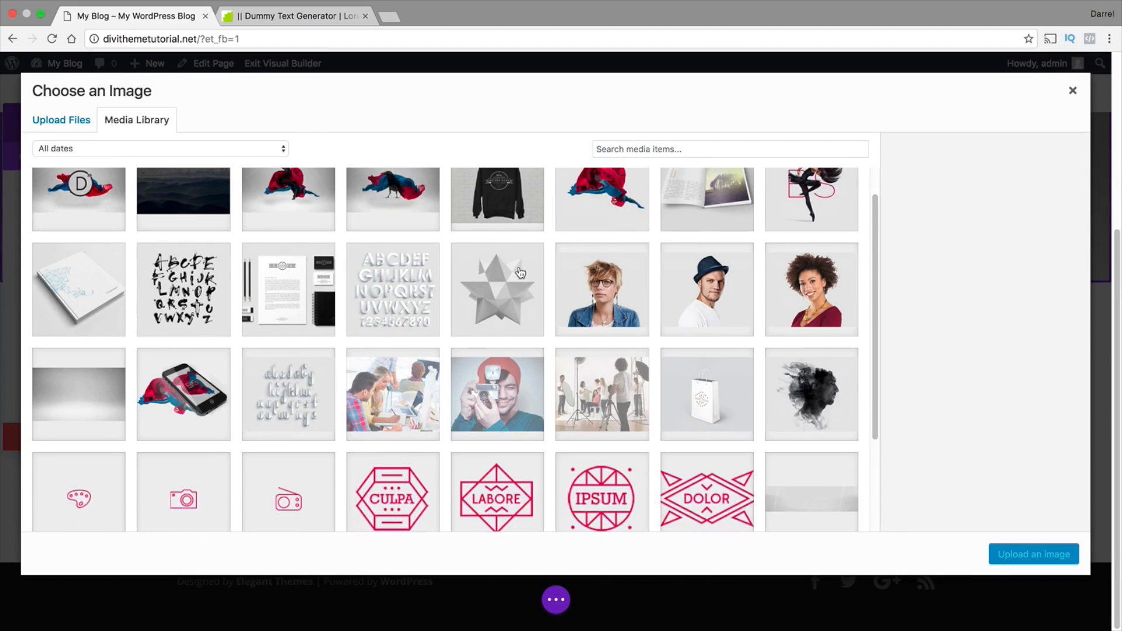
left_click(794, 411)
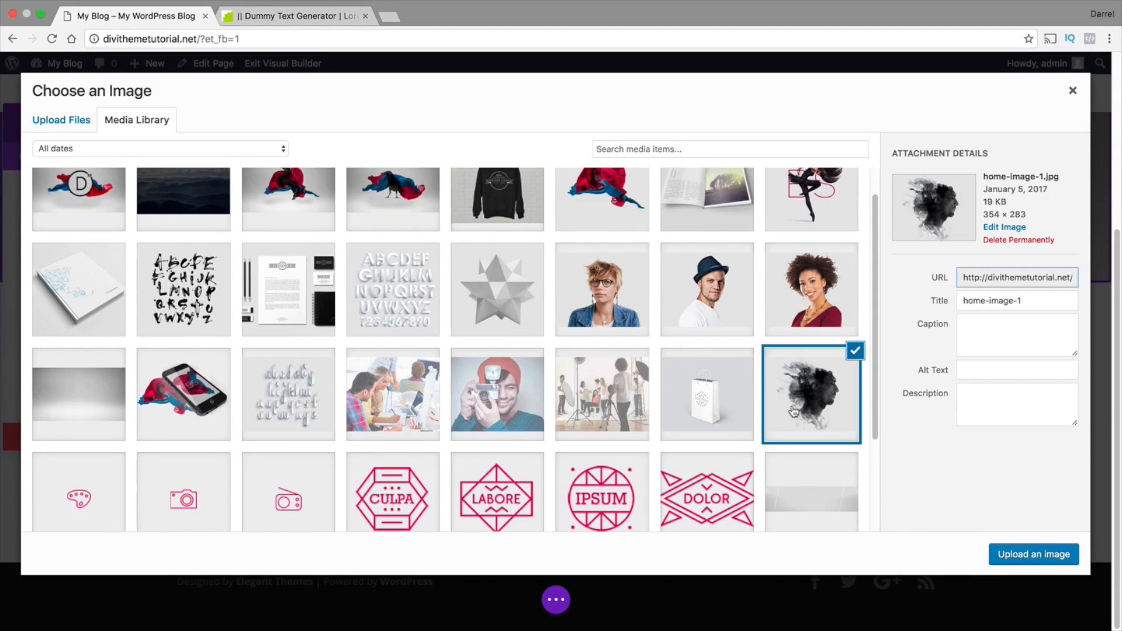
left_click(1030, 559)
Insert an Image module in the row's middle column using home-image-2.jpg from the media library
scroll(698, 464, "down", 4)
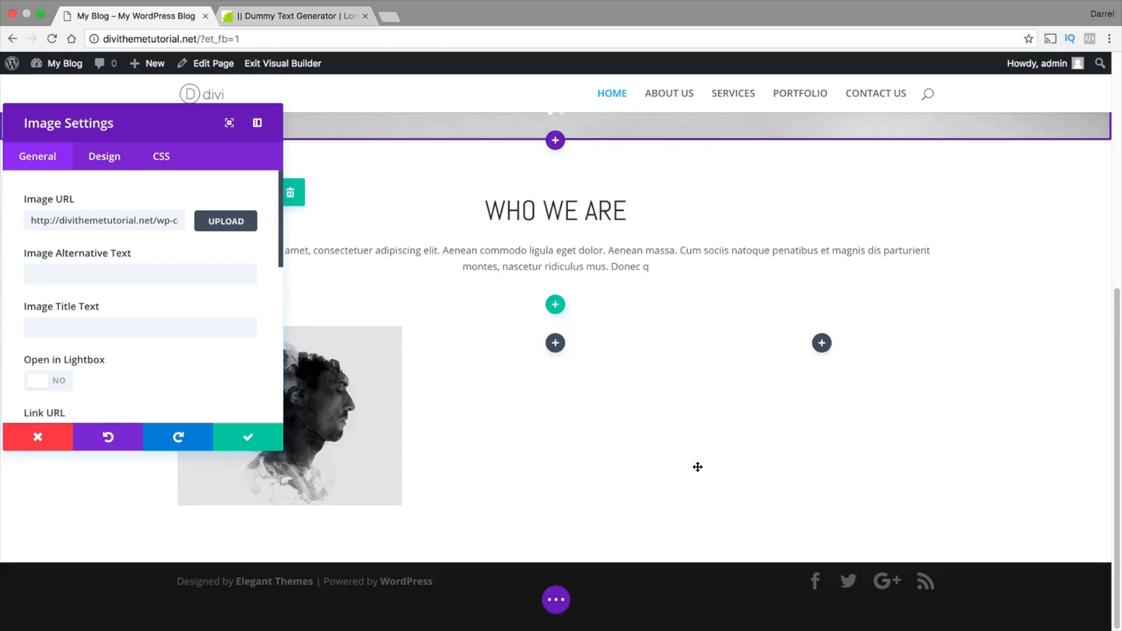
left_click(555, 344)
scroll(510, 271, "down", 1)
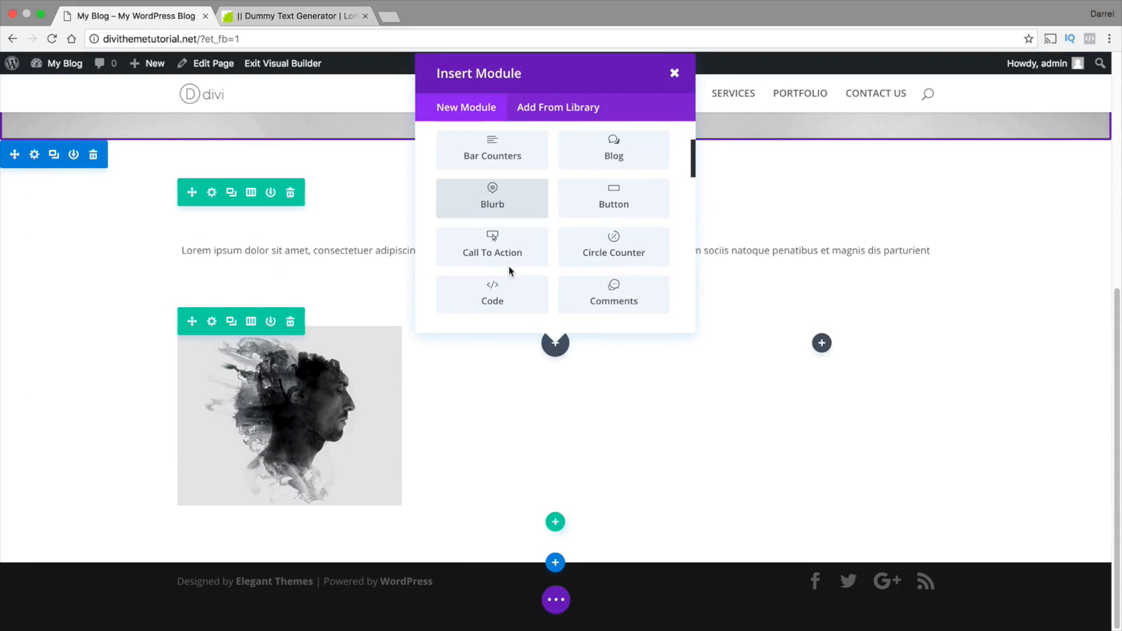
scroll(509, 271, "down", 4)
left_click(497, 285)
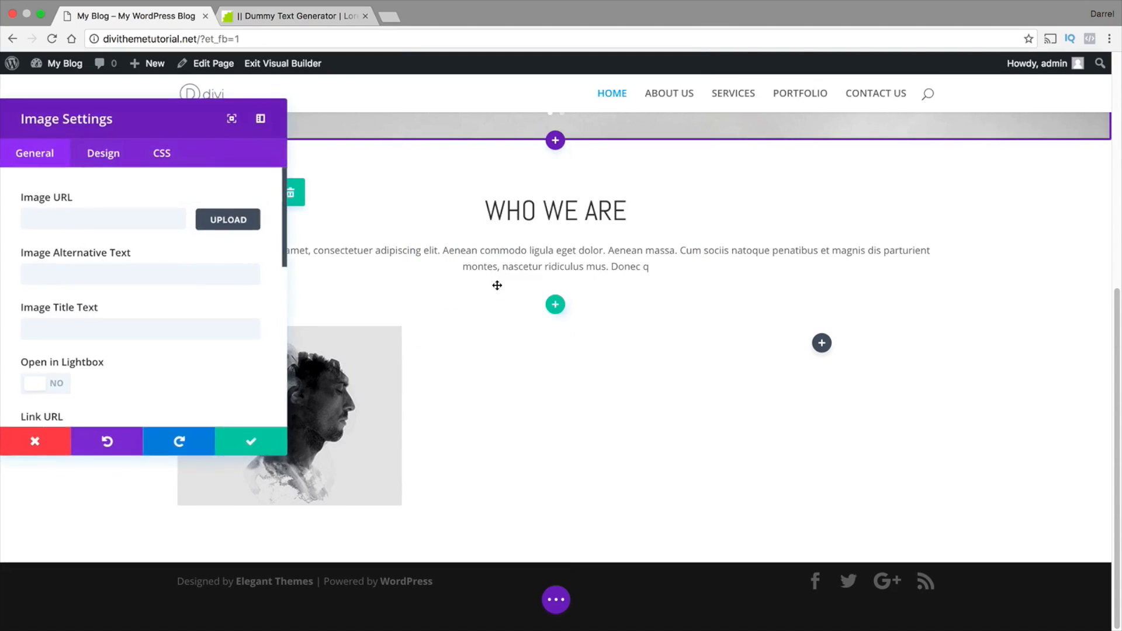
left_click(204, 224)
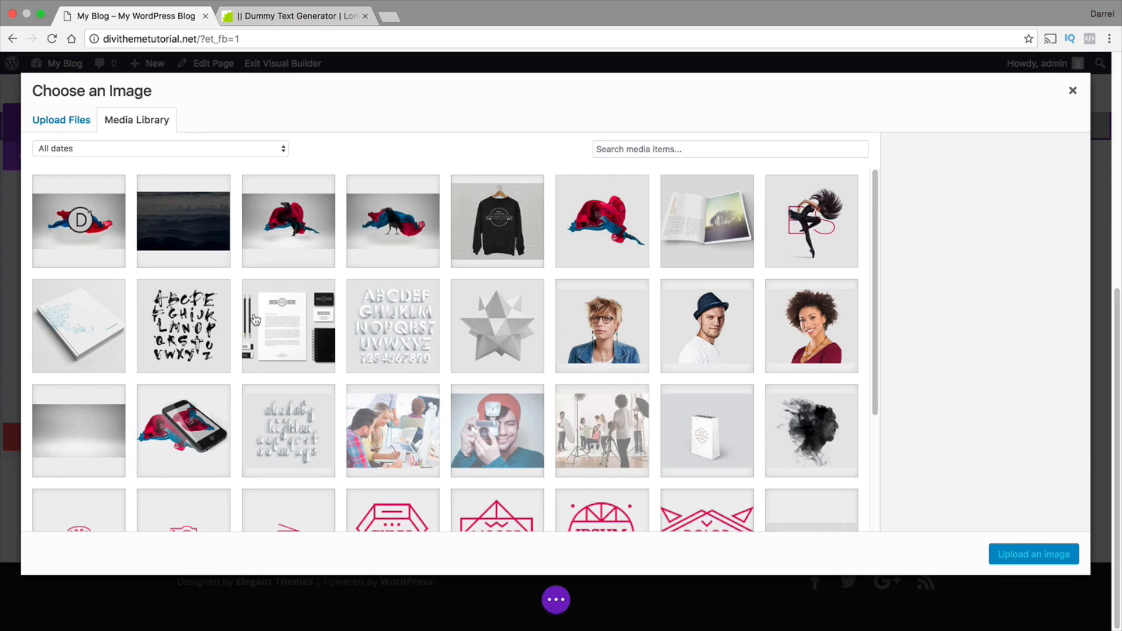
scroll(281, 322, "down", 2)
left_click(713, 353)
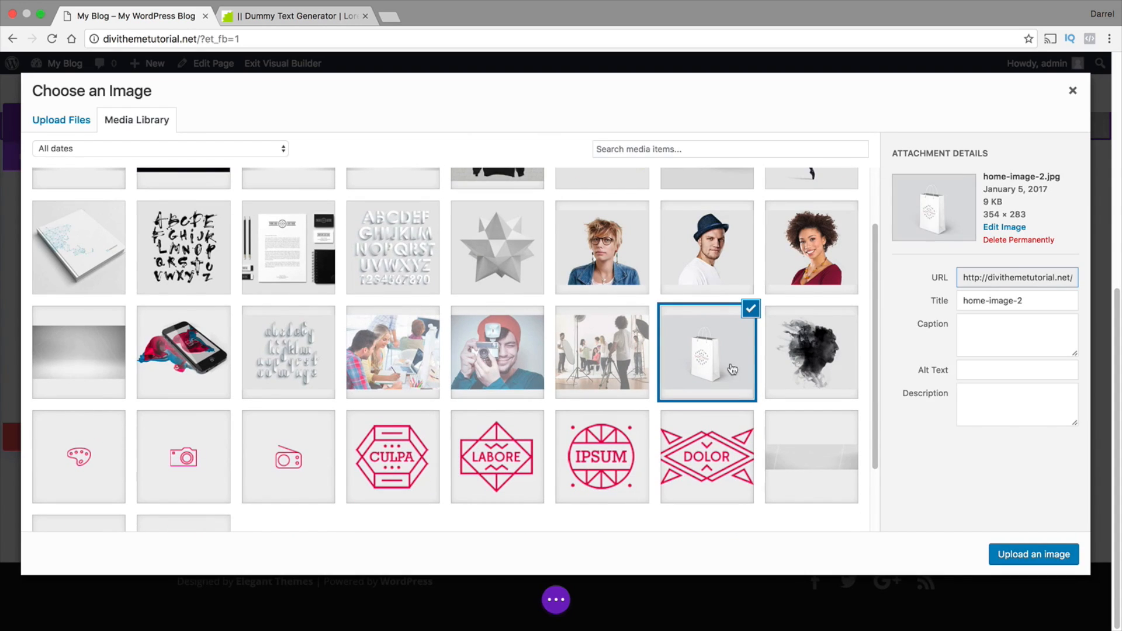
left_click(1017, 554)
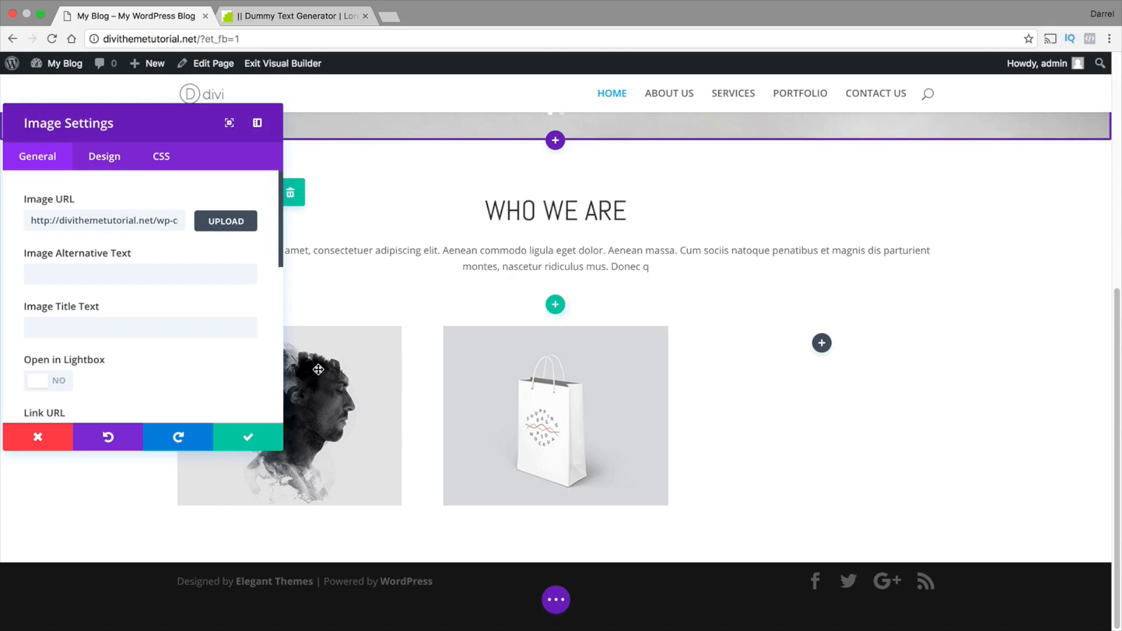
Insert an Image module in the row's third column with the grey lowercase alphabet picture from the media library, and save it
left_click(822, 343)
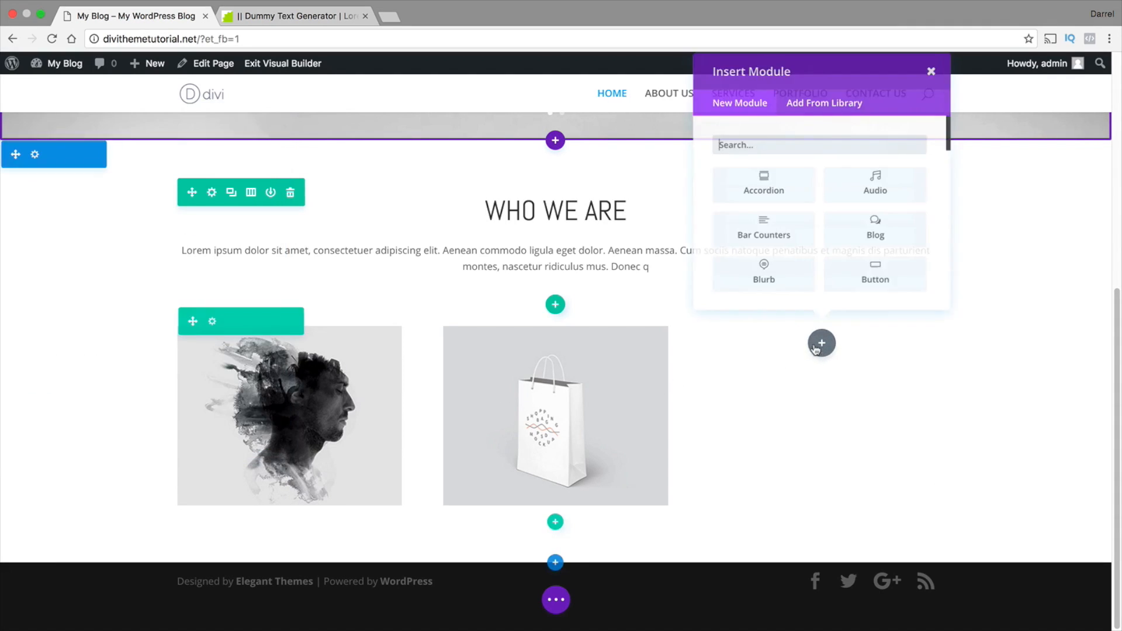
scroll(794, 251, "down", 5)
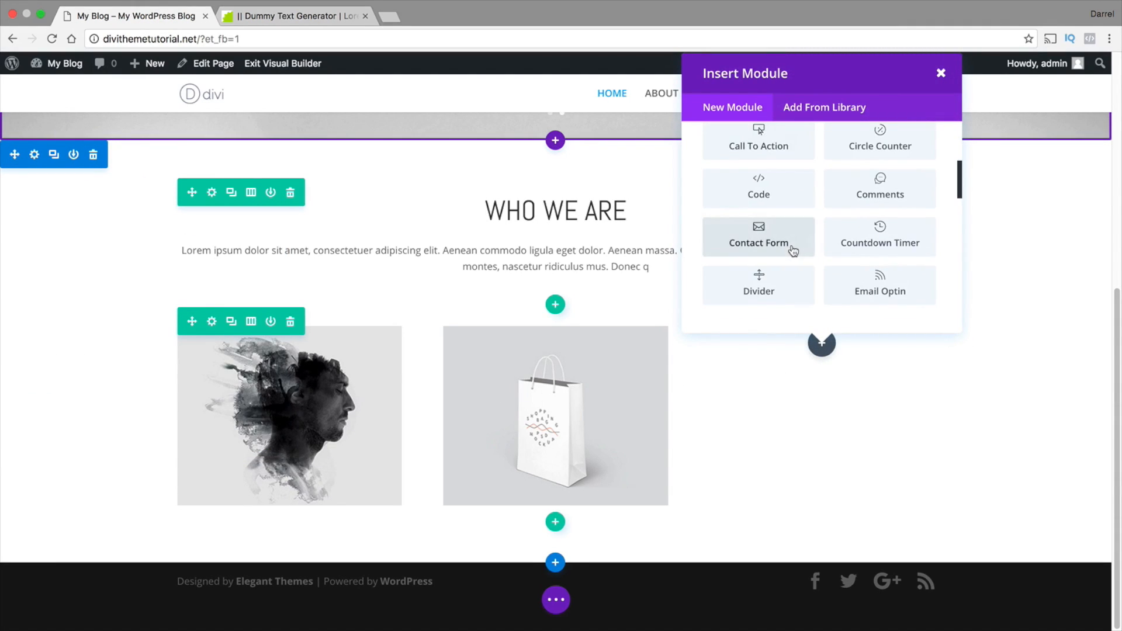
scroll(792, 247, "down", 2)
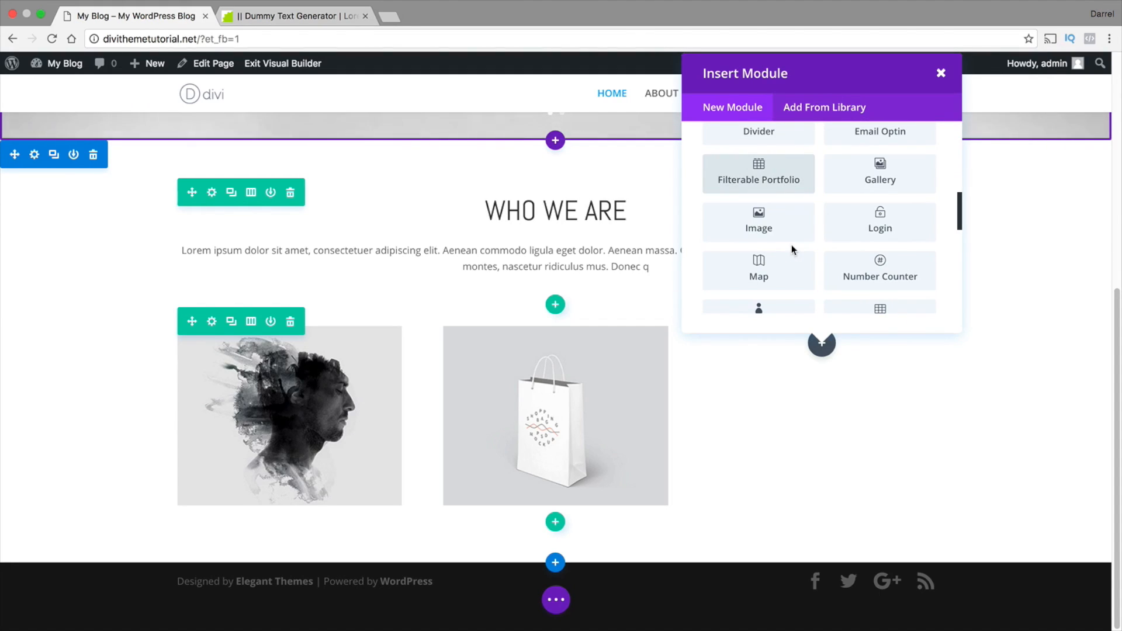
left_click(764, 234)
left_click(212, 221)
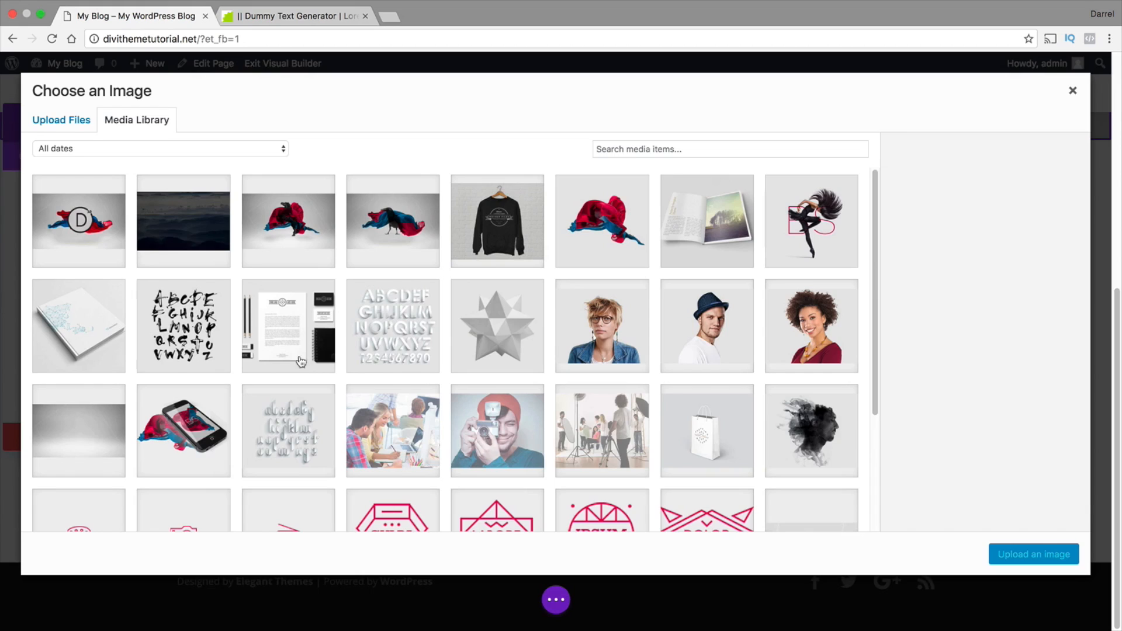
left_click(291, 422)
left_click(1034, 554)
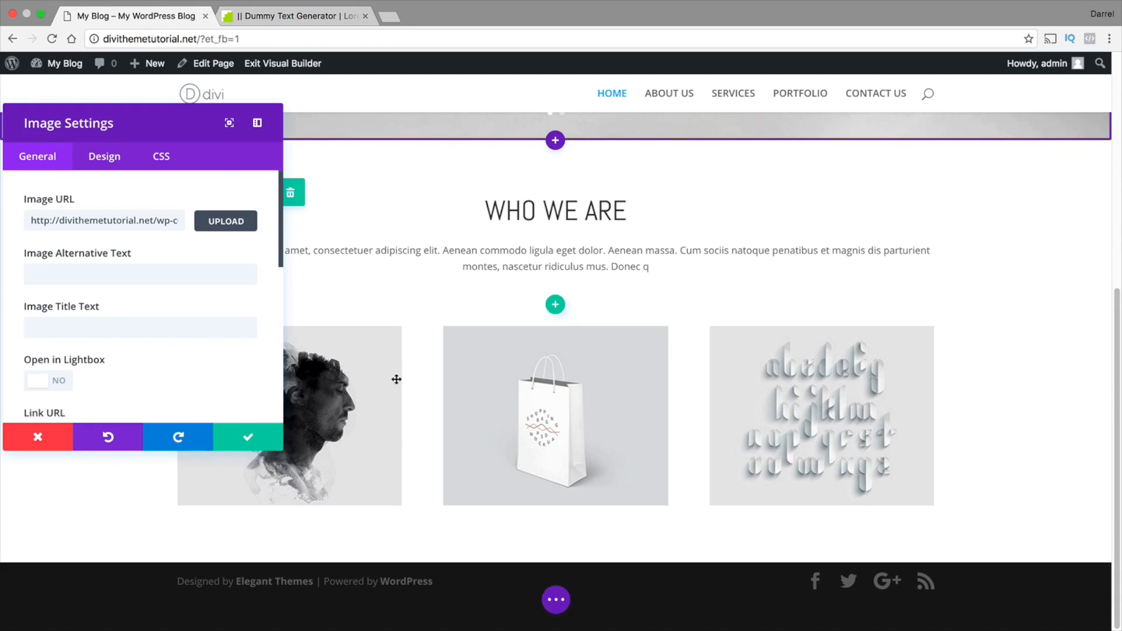
left_click(260, 438)
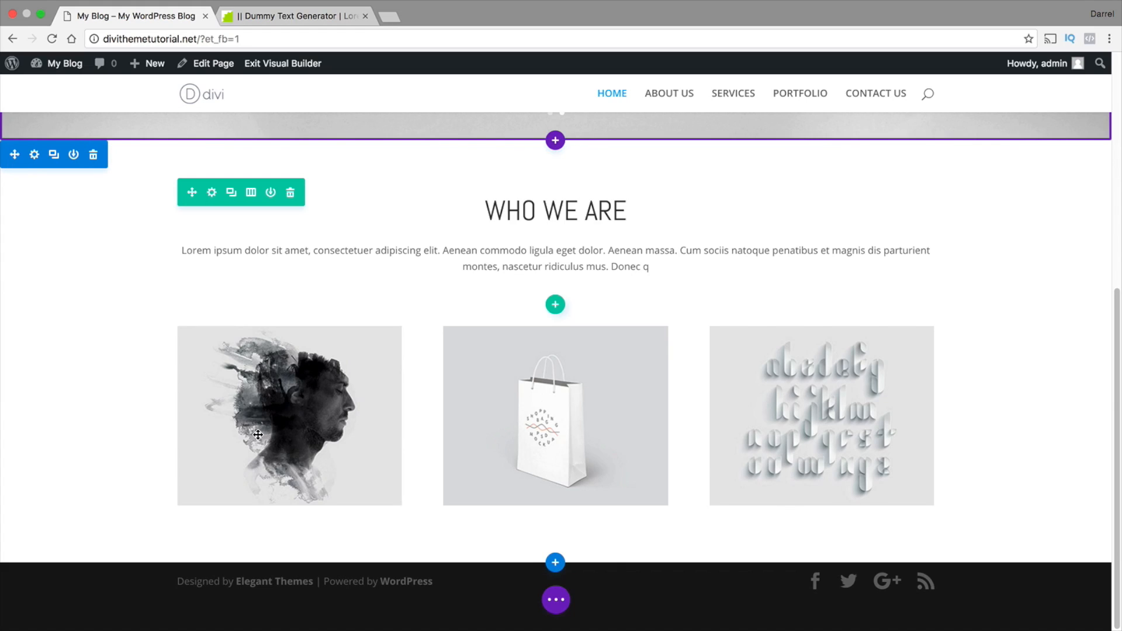
Add a three-column row below the image row and insert a Blurb module in its first column
mouse_move(257, 433)
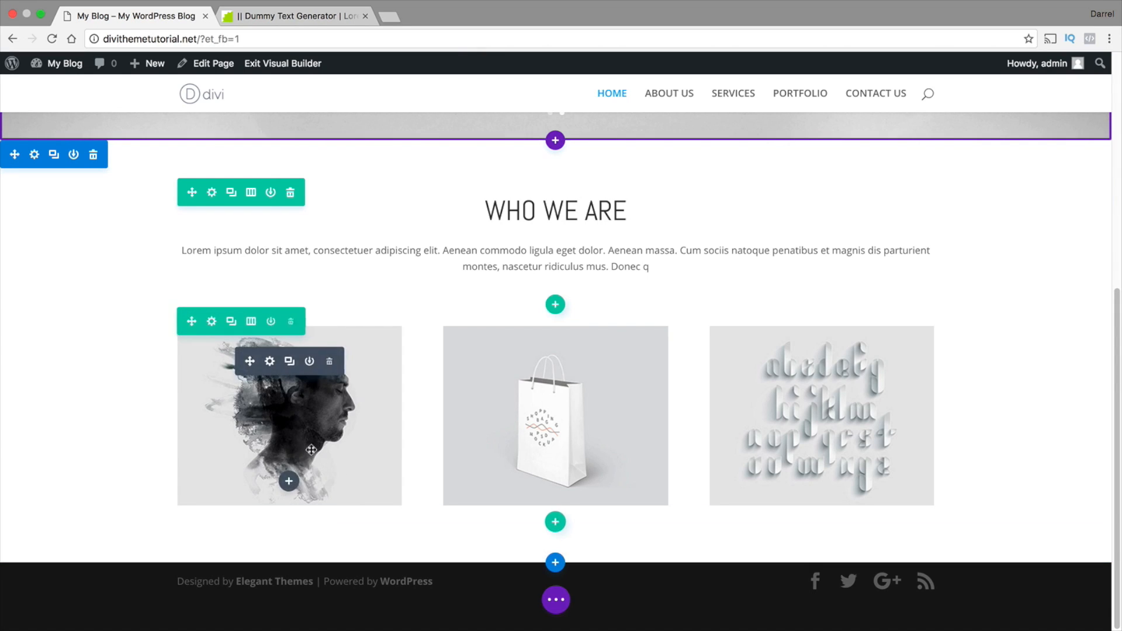
left_click(556, 523)
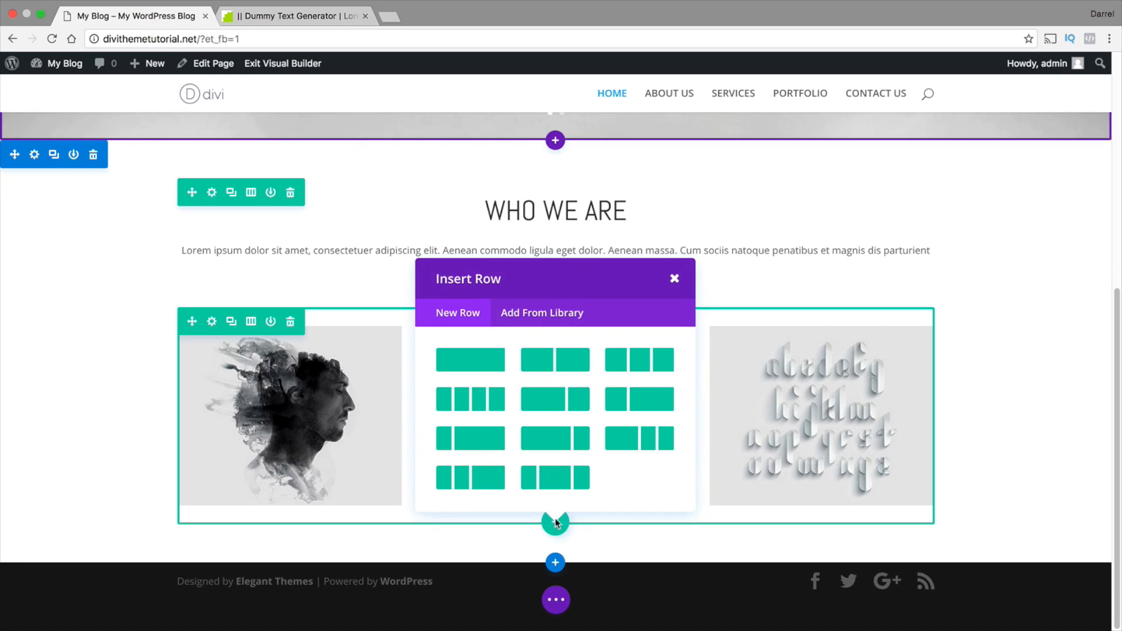
left_click(647, 359)
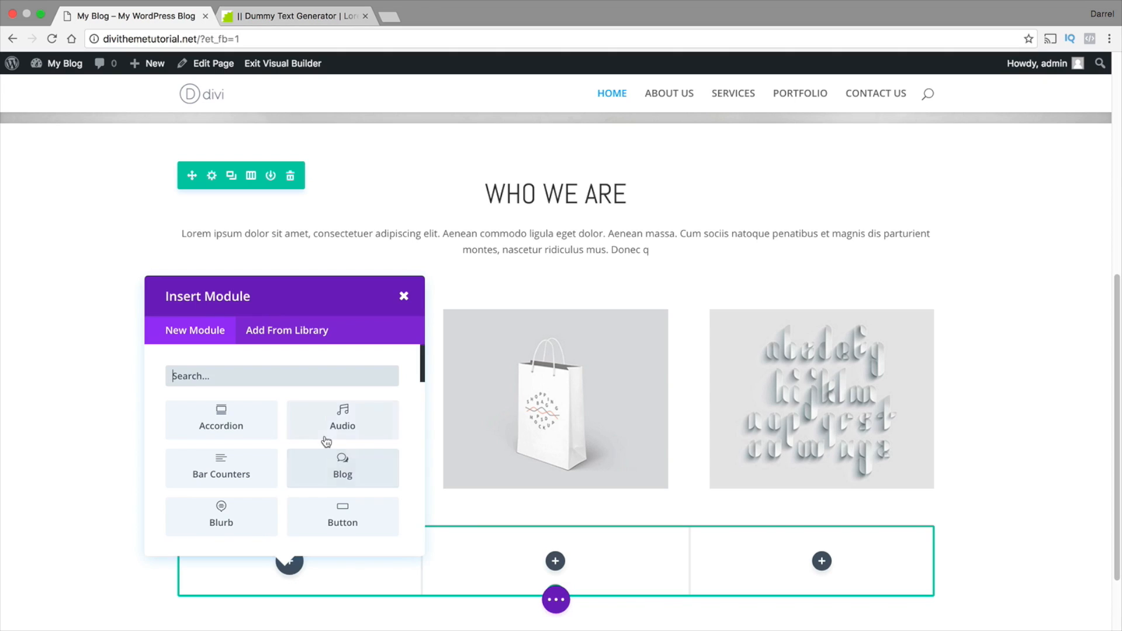
left_click(221, 517)
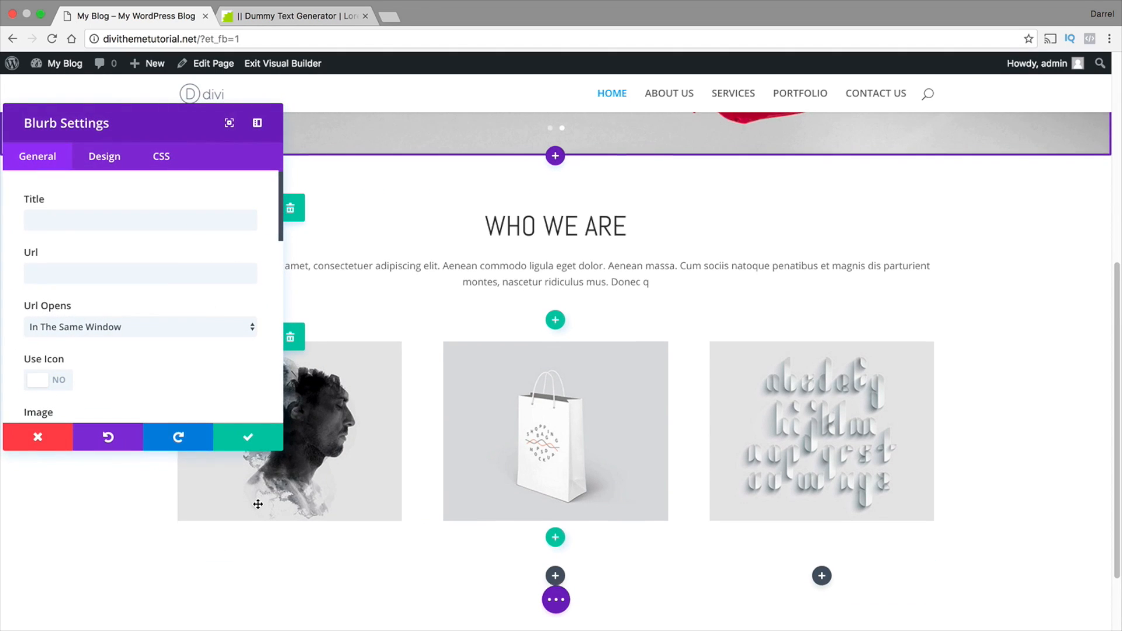
Title the new blurb STYLE GUIDES
left_click(131, 219)
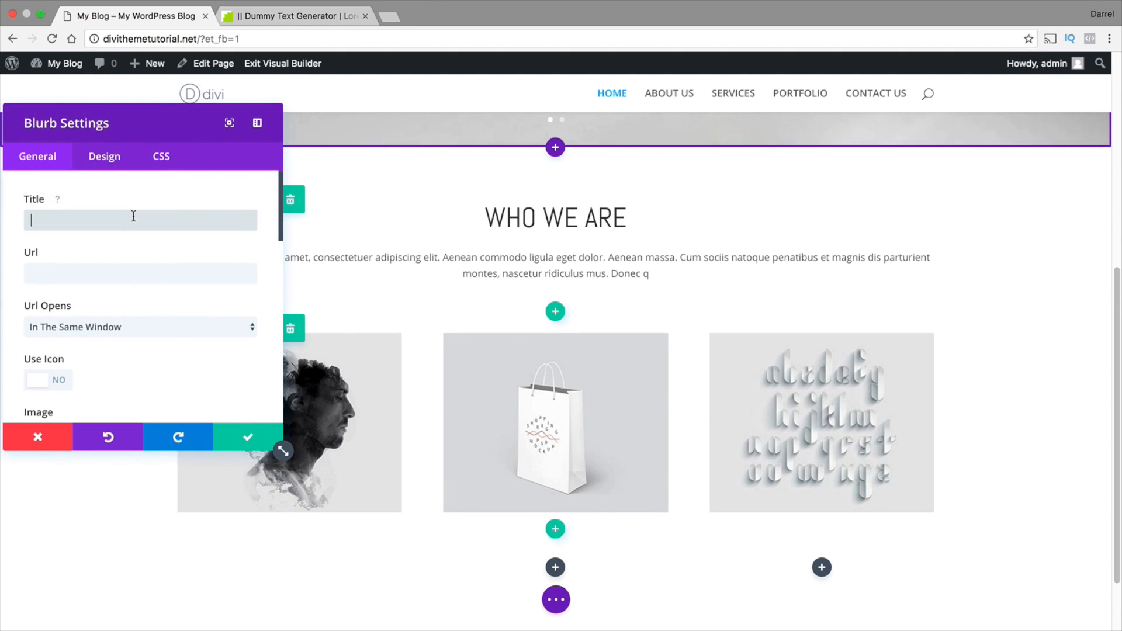
type("STYLE GU")
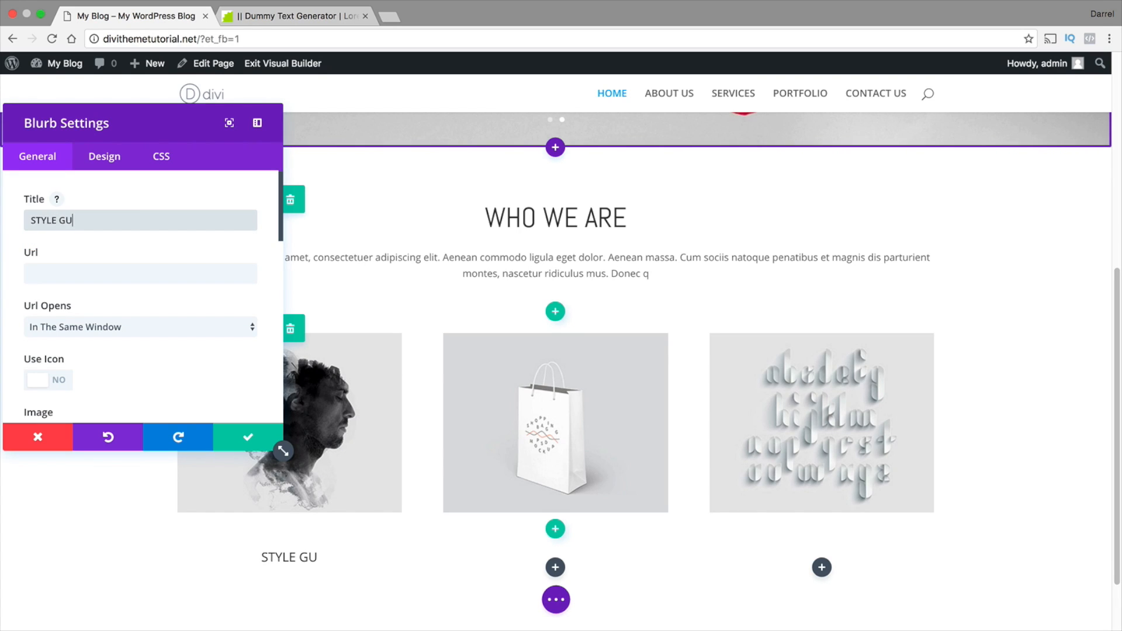
type("IDES")
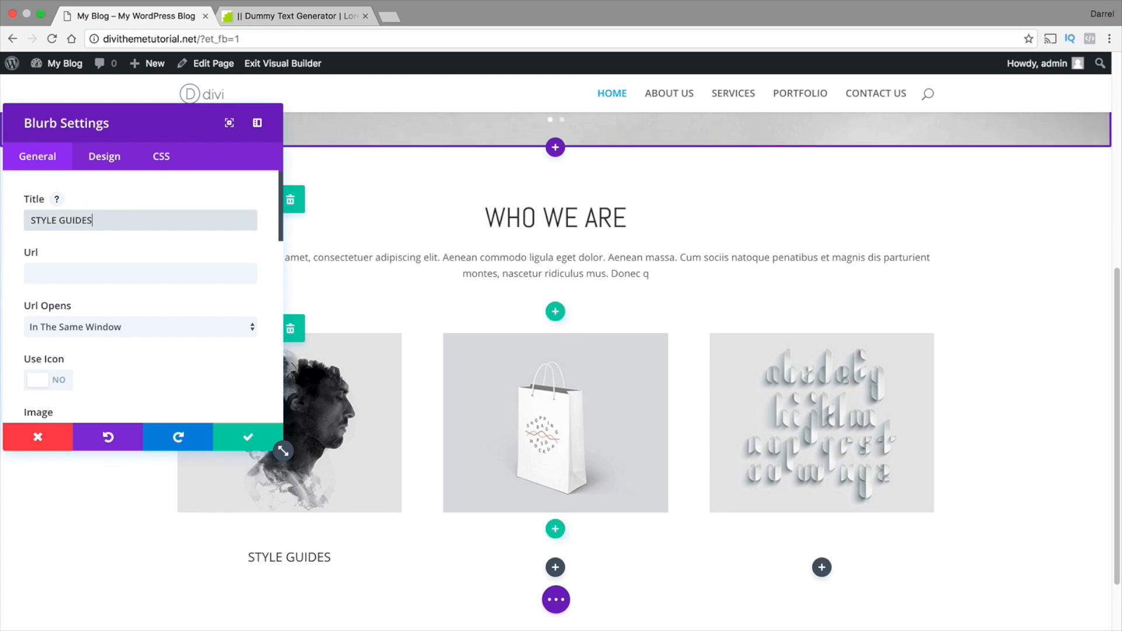
left_click(135, 271)
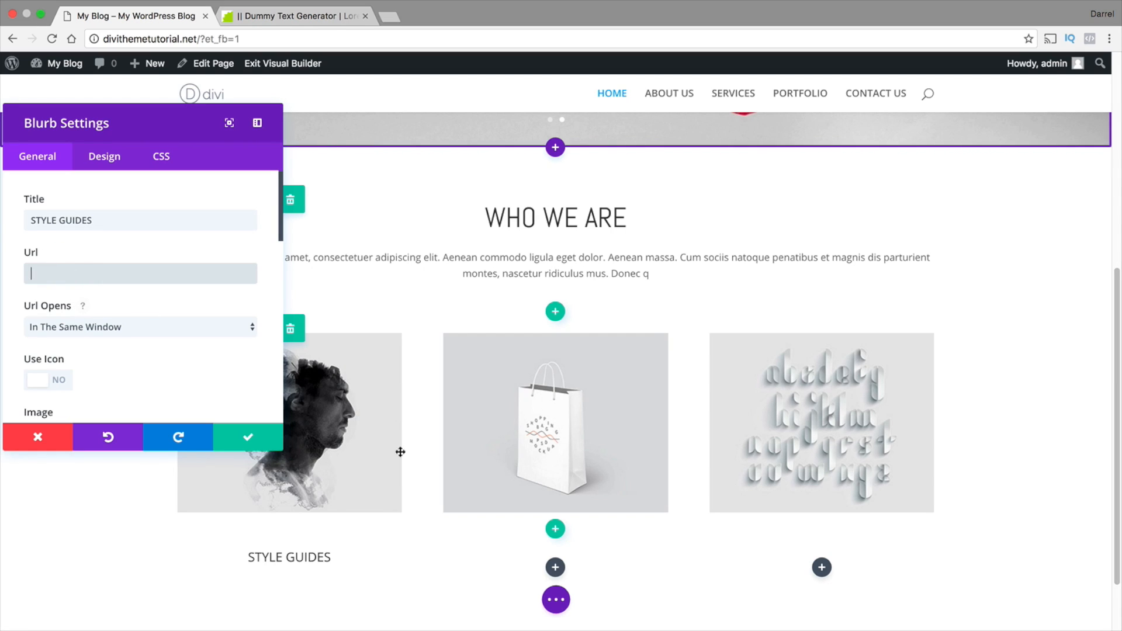
left_click(48, 380)
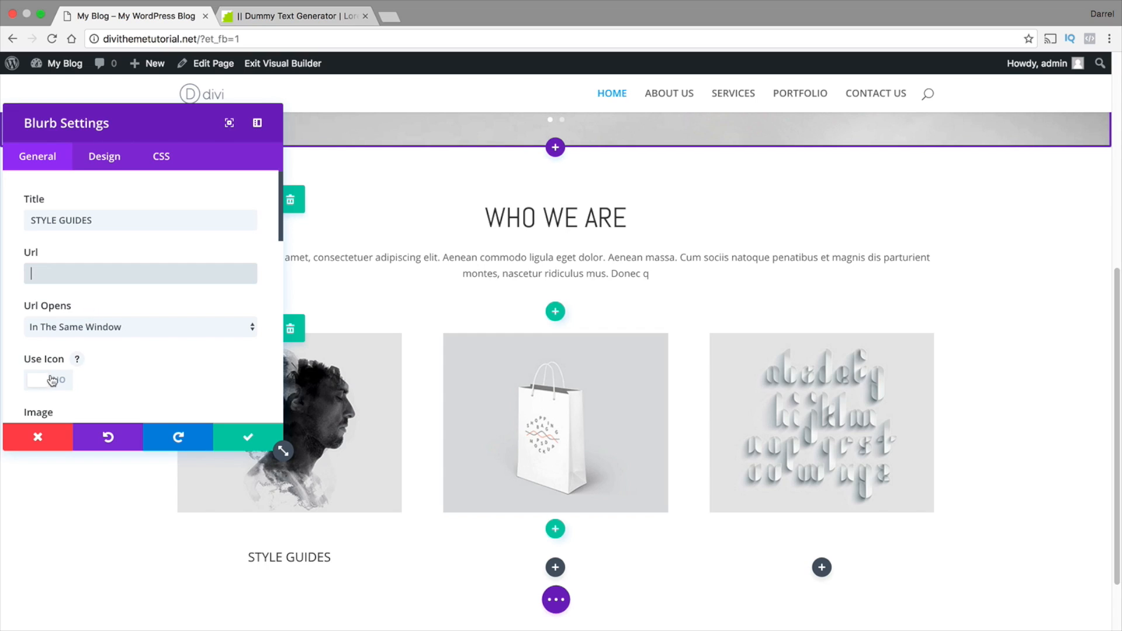
scroll(213, 322, "down", 5)
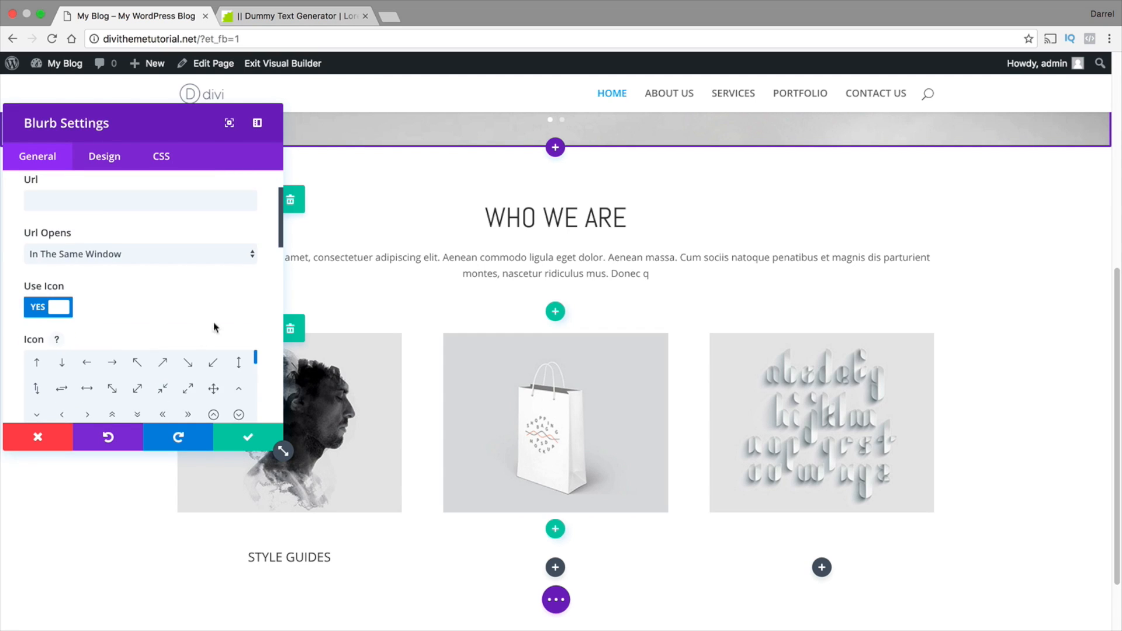
scroll(231, 330, "up", 3)
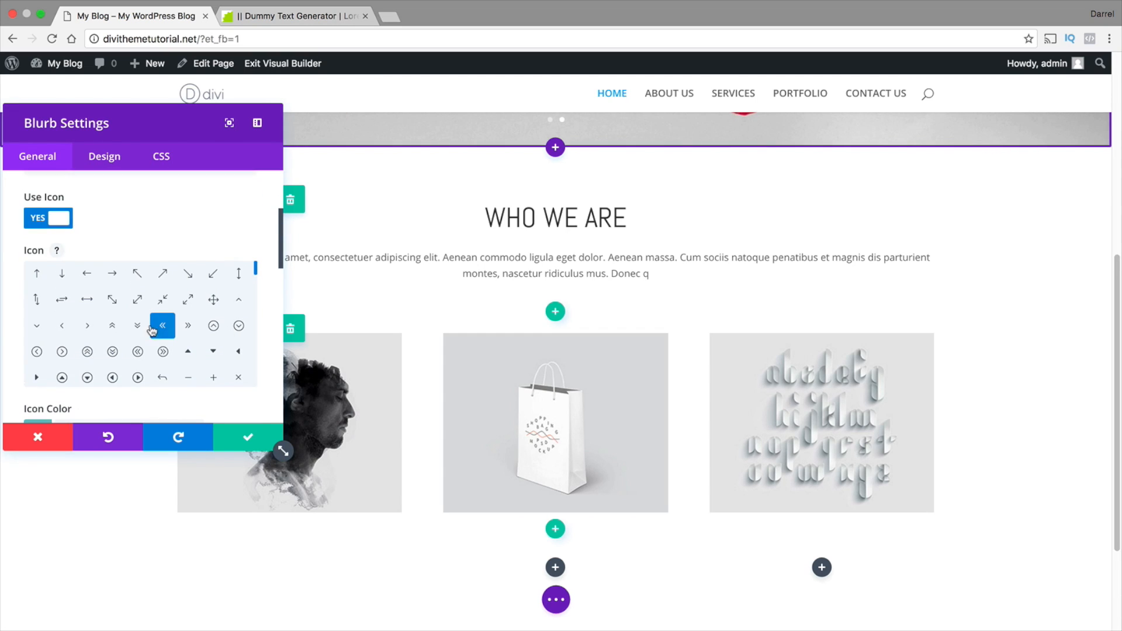
left_click(188, 375)
left_click(69, 221)
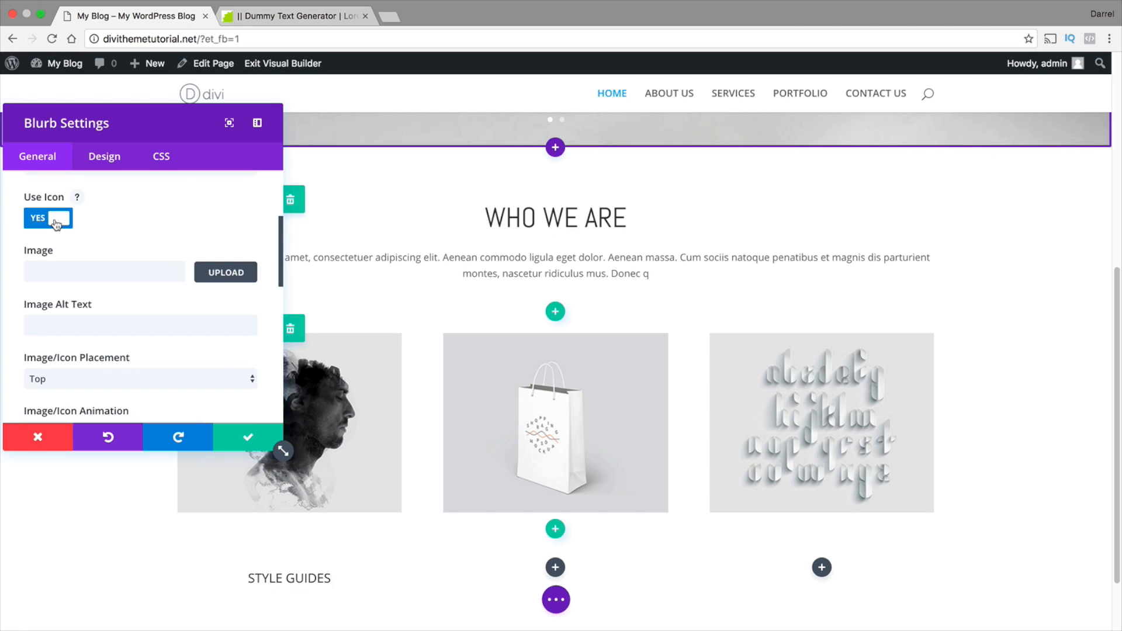
Set the blurb's image to the radio picture home-icon-1.png from the media library
left_click(221, 274)
scroll(223, 298, "down", 1)
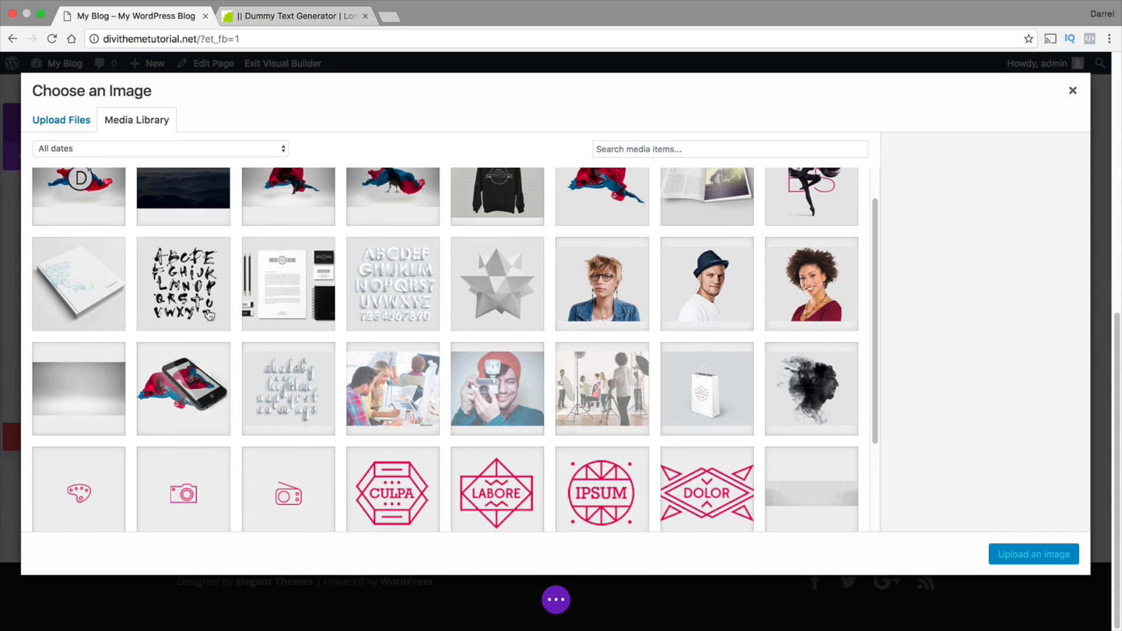
left_click(304, 497)
scroll(312, 478, "down", 1)
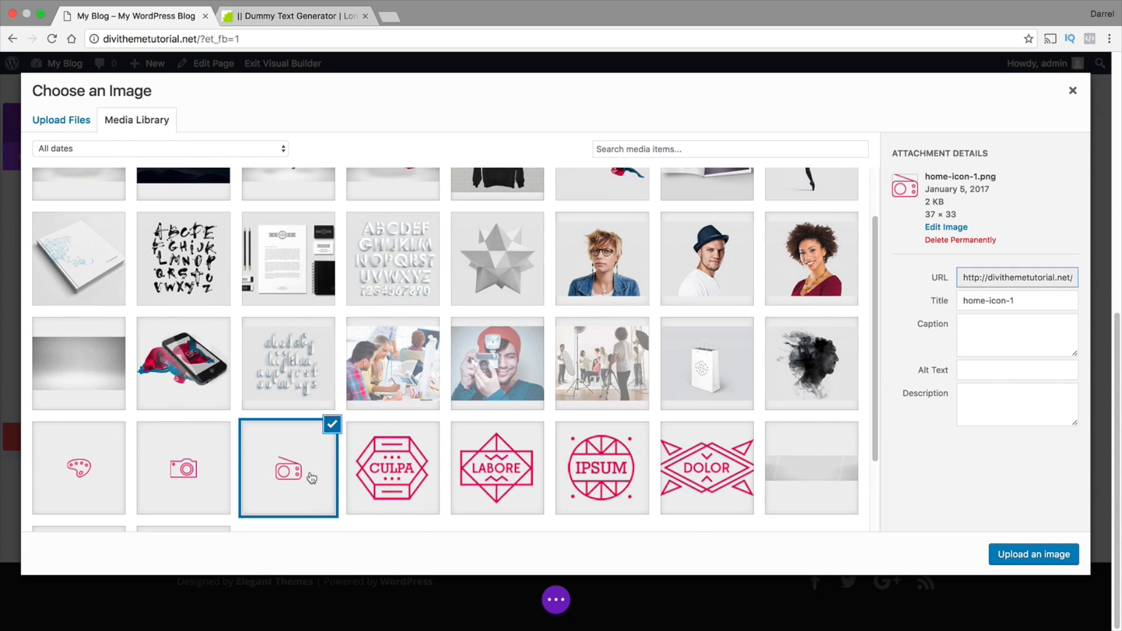
left_click(1037, 558)
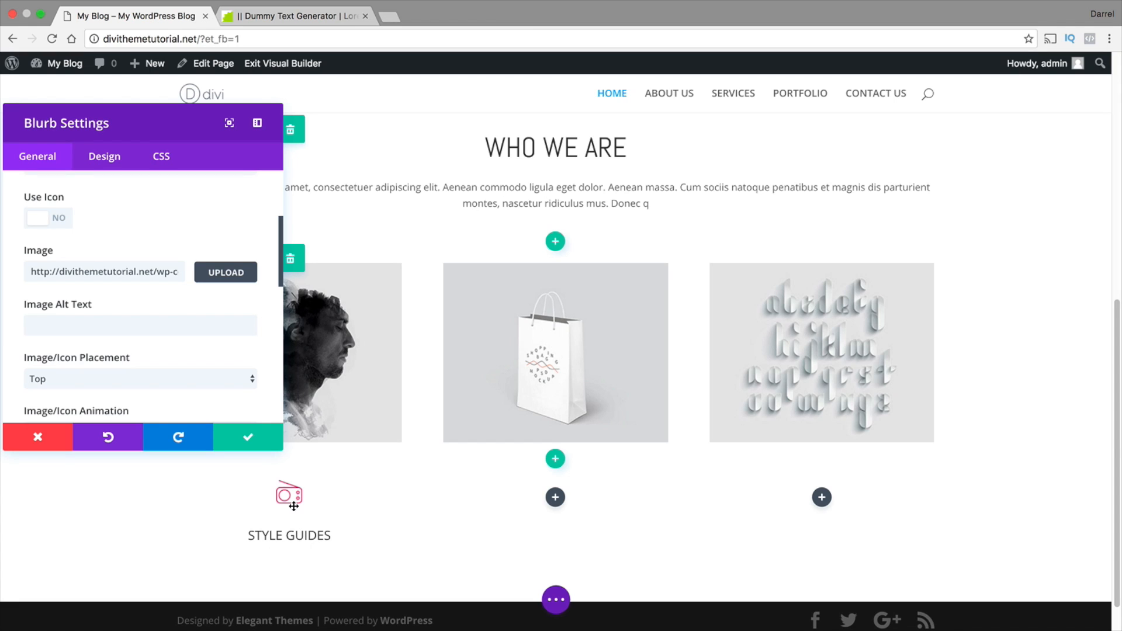
Paste the copied Lorem ipsum paragraph as the blurb's content and save the module
scroll(225, 371, "down", 10)
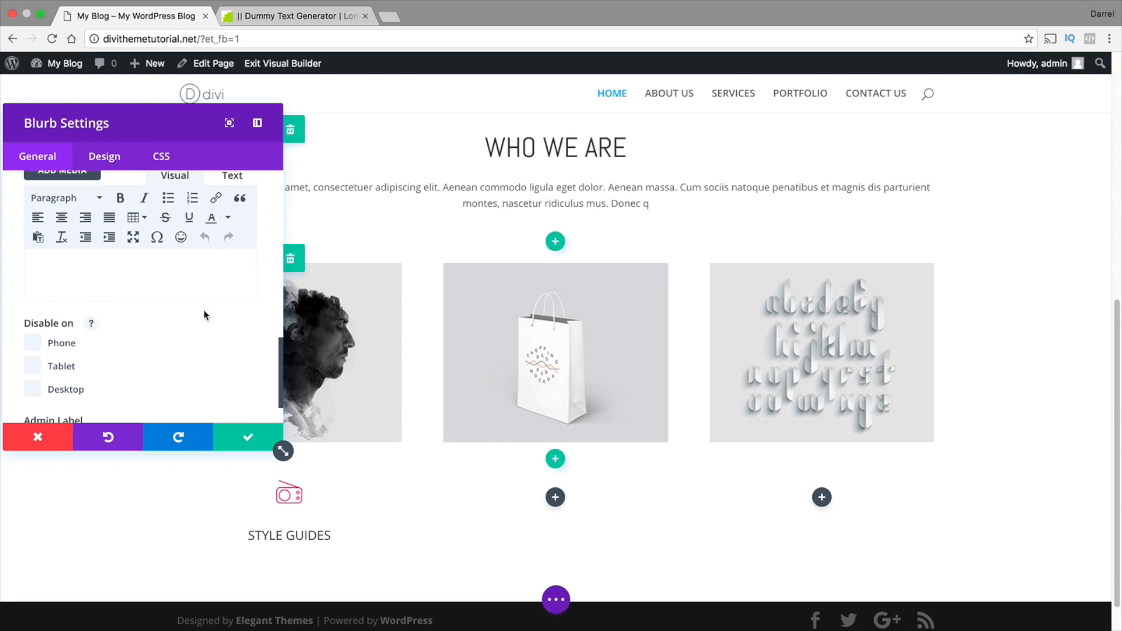
right_click(64, 274)
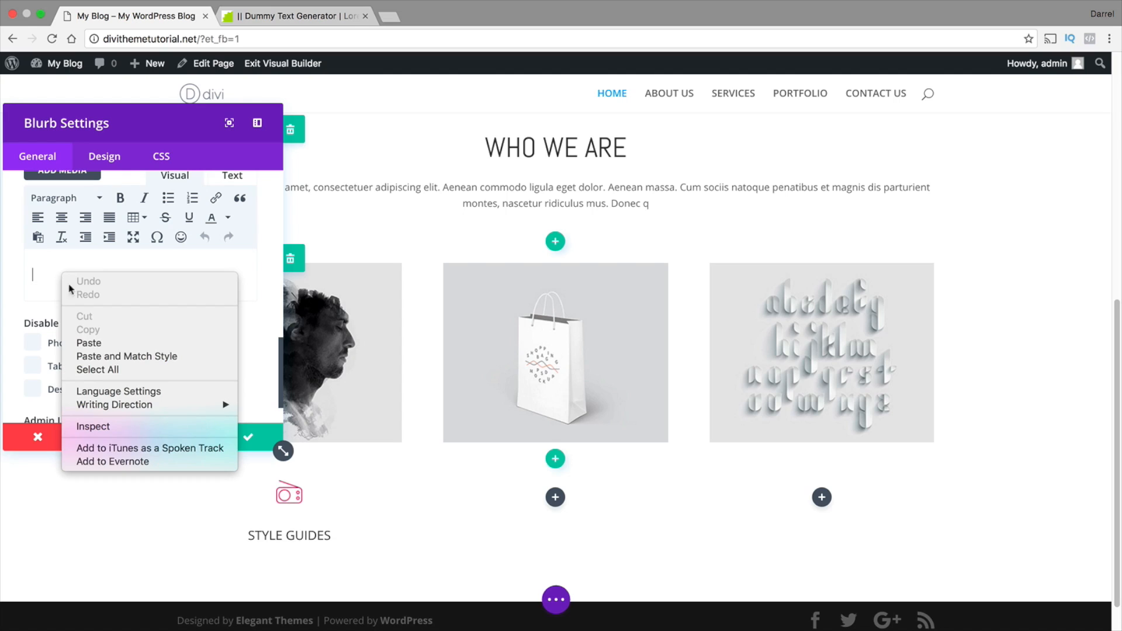
left_click(97, 343)
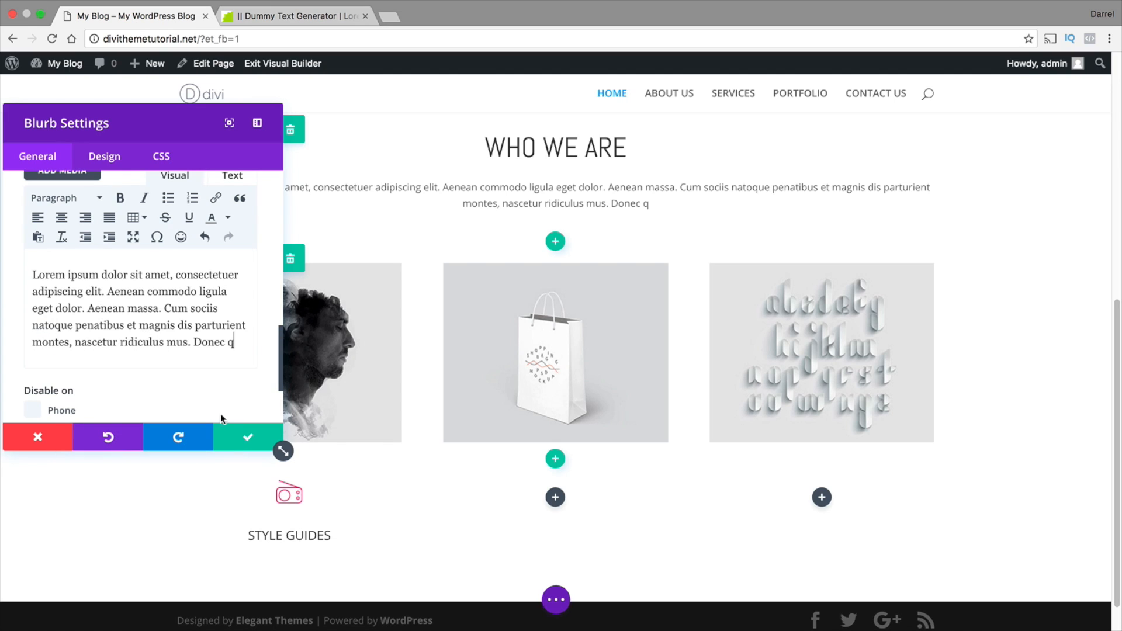
left_click(240, 438)
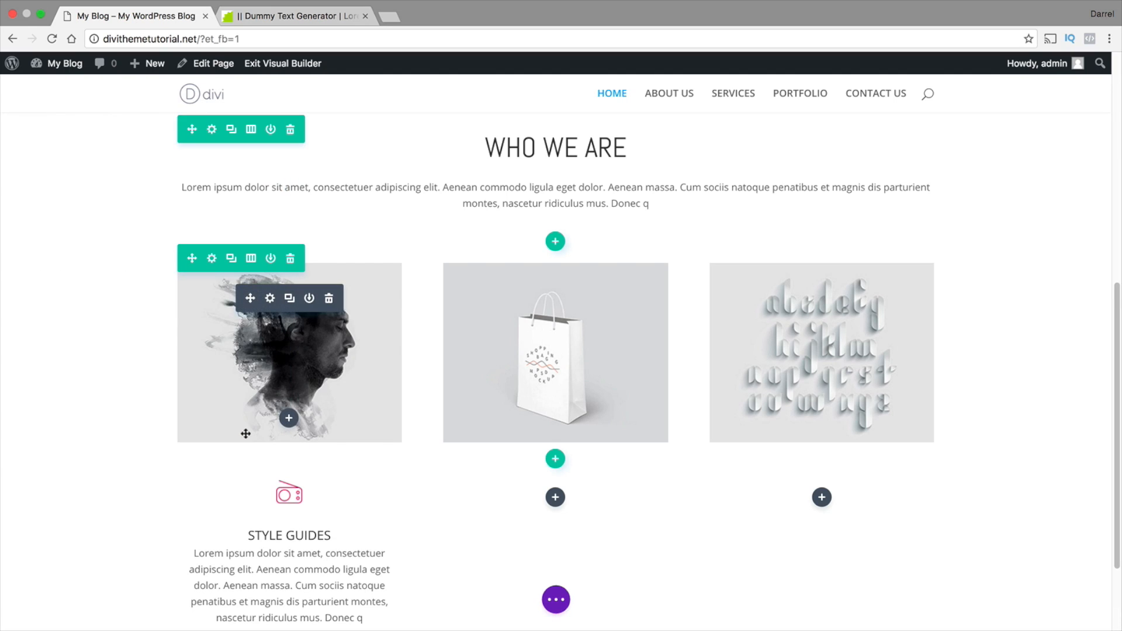
Reopen the STYLE GUIDES blurb's settings at its header font design options
scroll(251, 434, "down", 3)
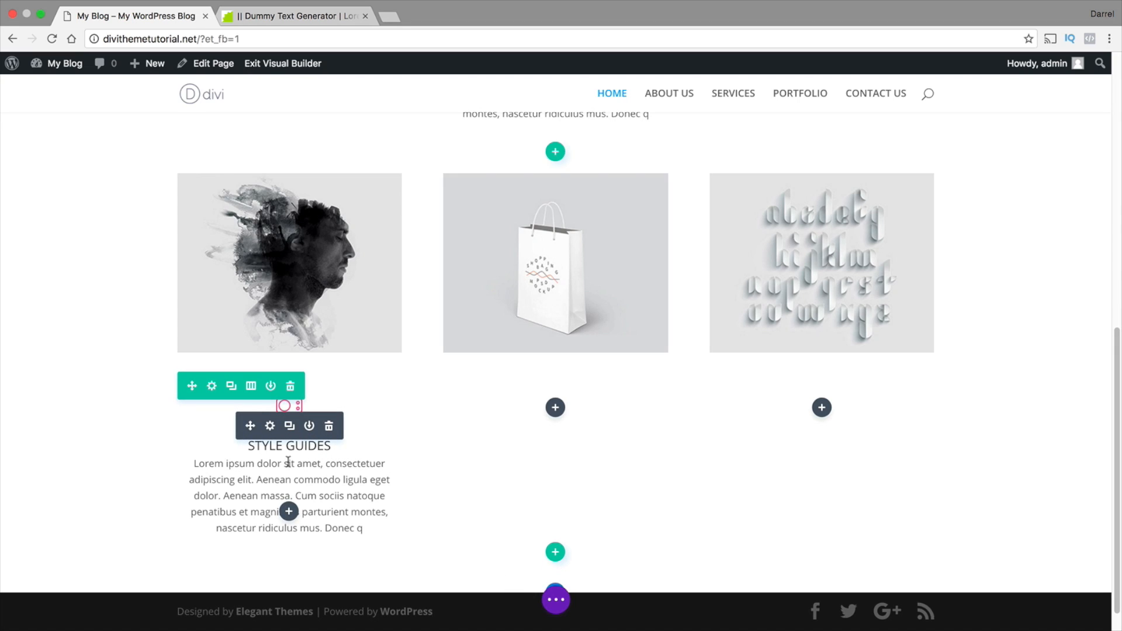
left_click(269, 426)
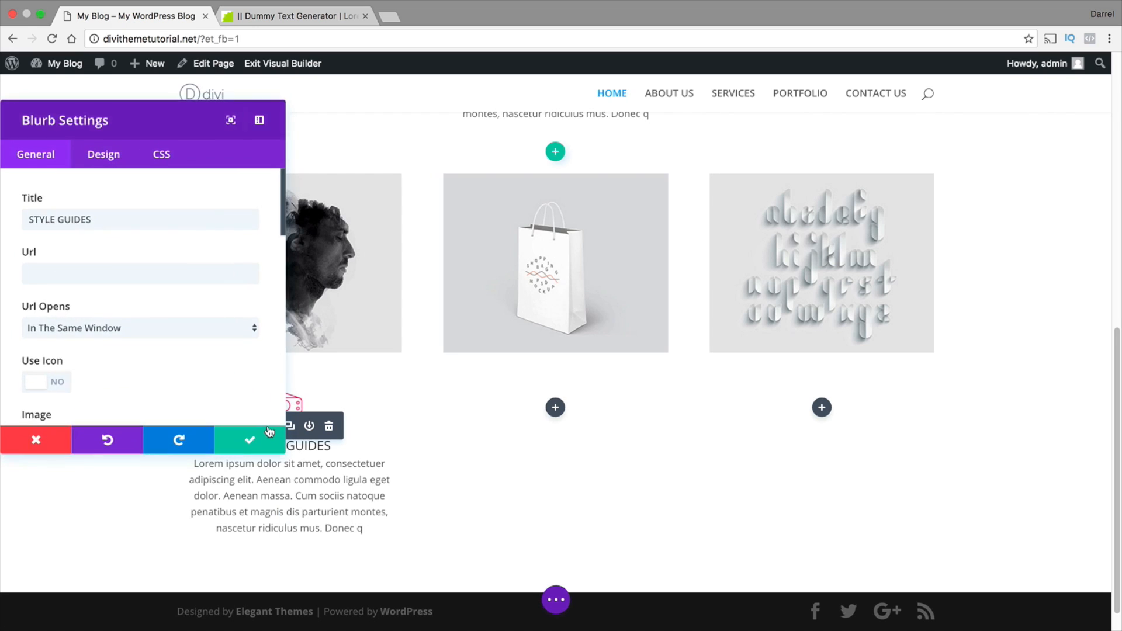
left_click(105, 164)
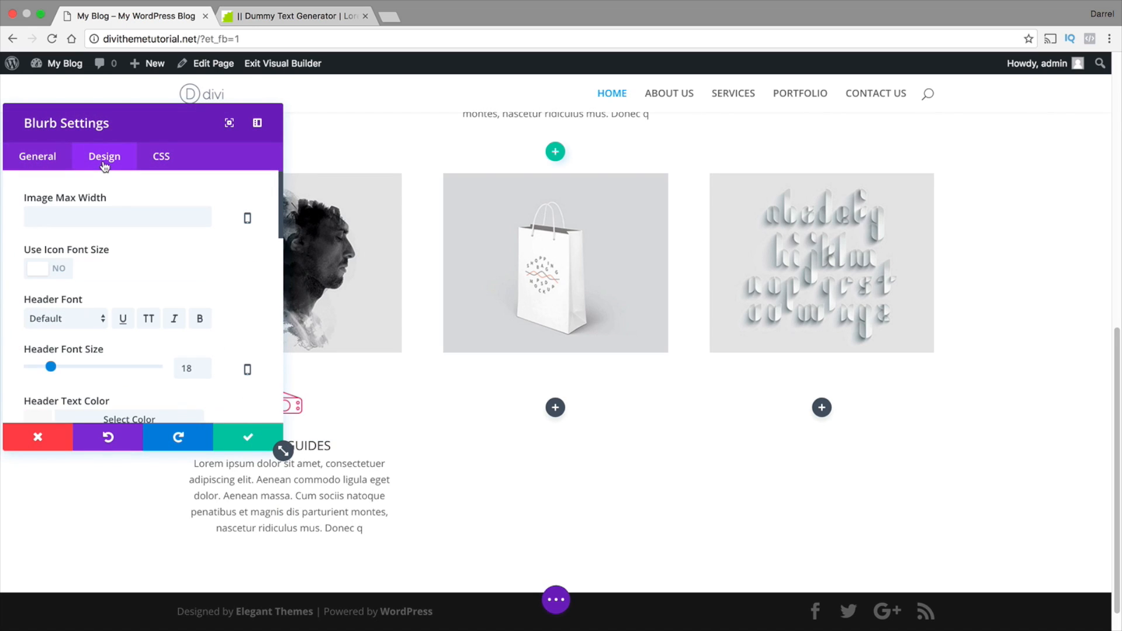
scroll(126, 230, "down", 4)
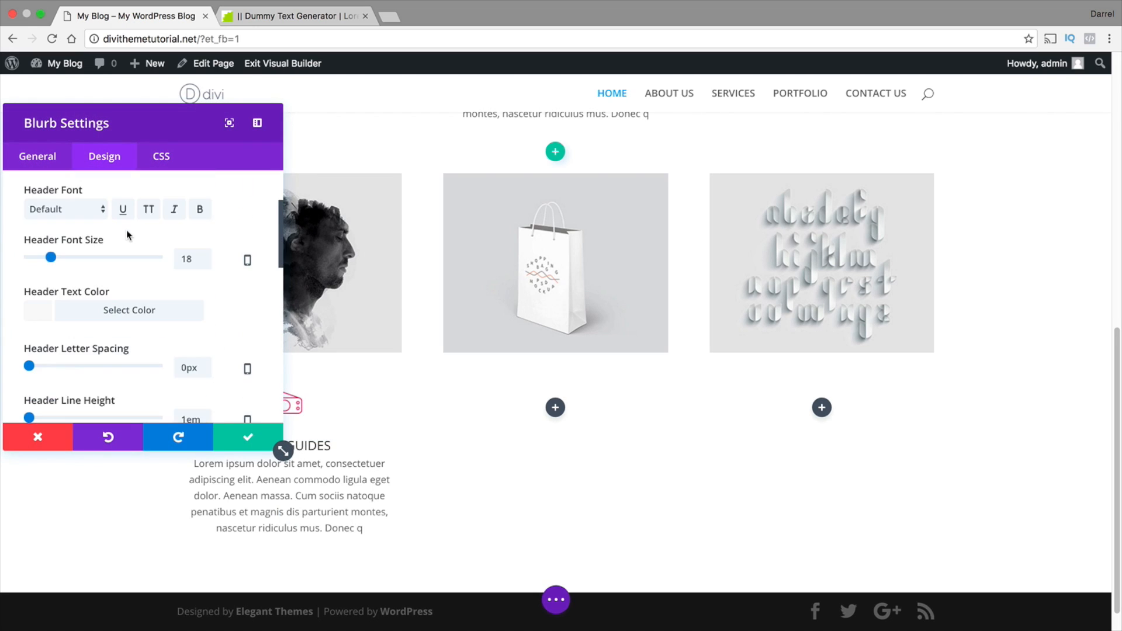
scroll(127, 234, "up", 1)
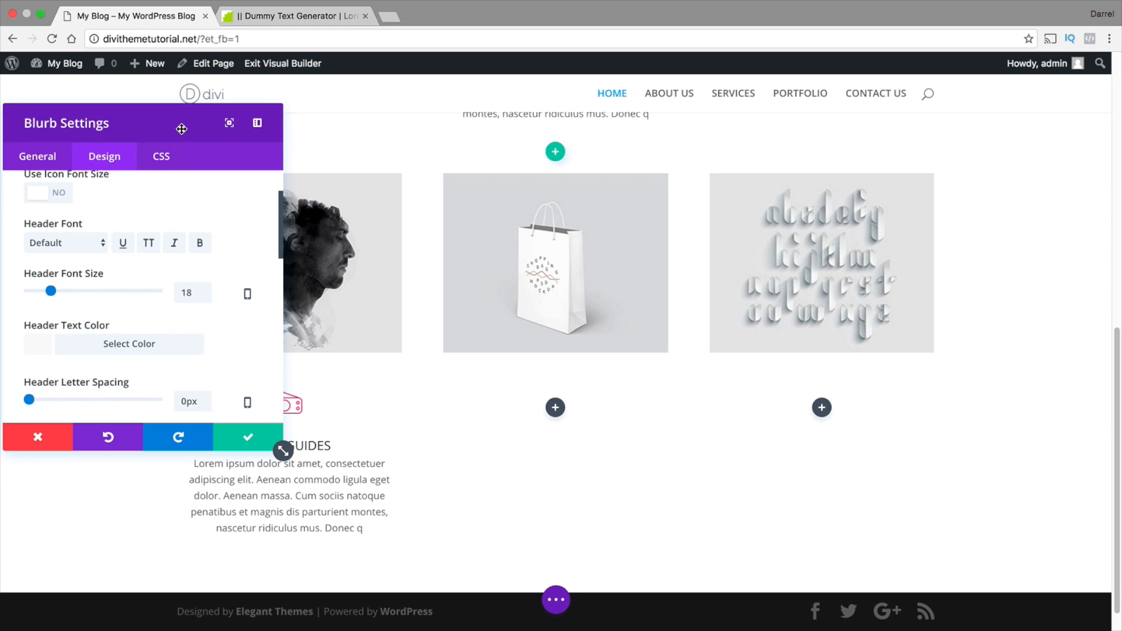
Try the blurb settings window moved away from the blurb, docked beside the page and enlarged
left_click_drag(182, 129, 760, 128)
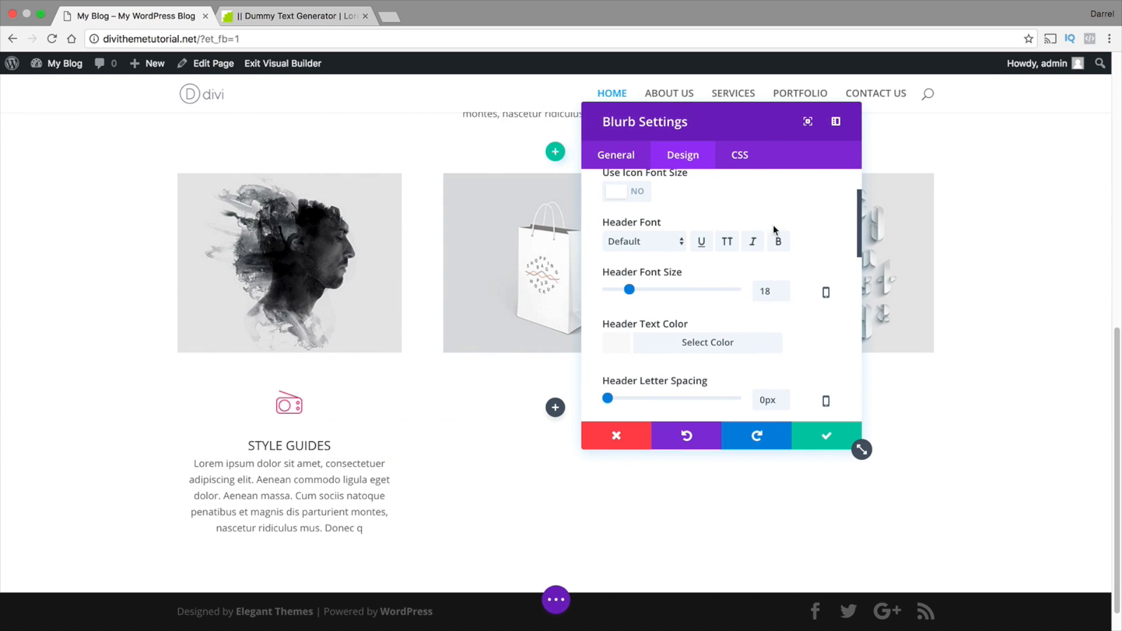
left_click(836, 122)
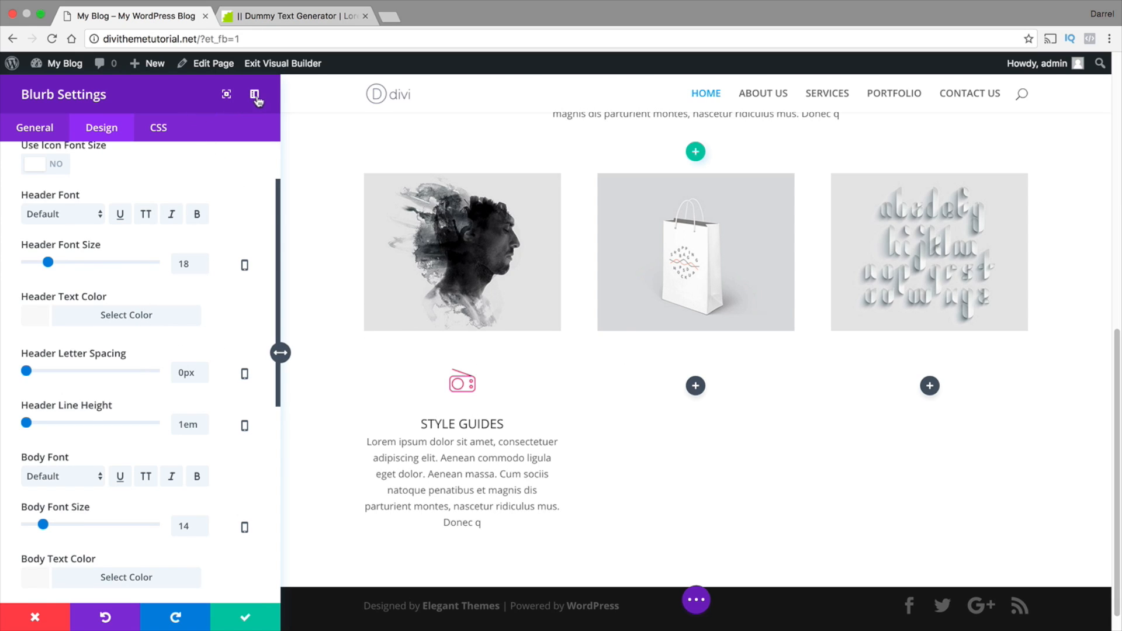
scroll(491, 332, "up", 1)
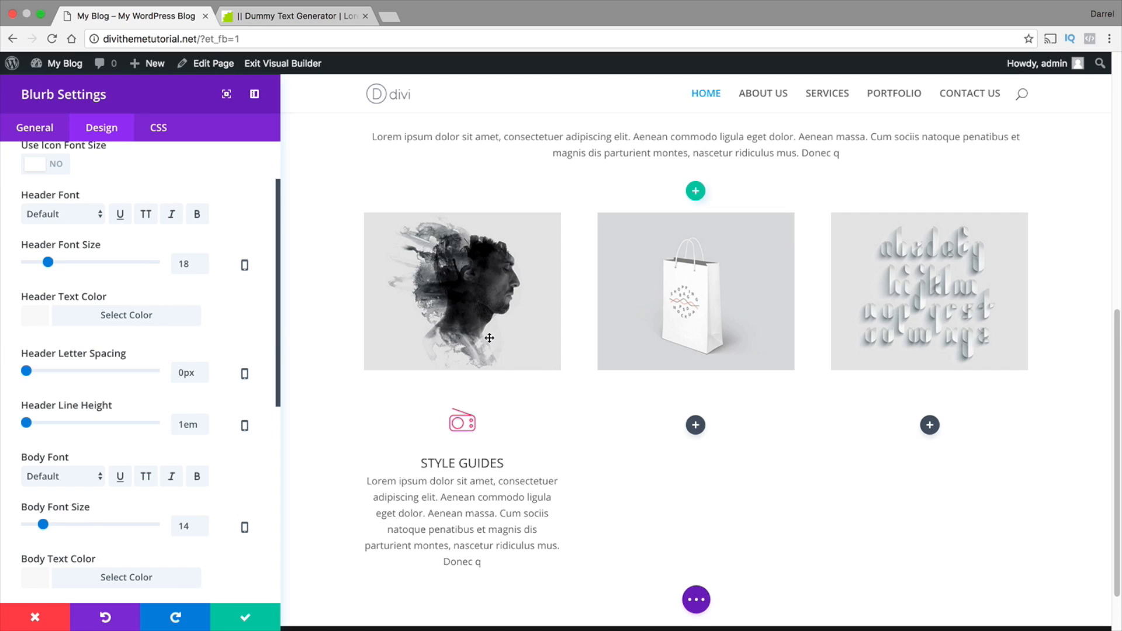
left_click(228, 94)
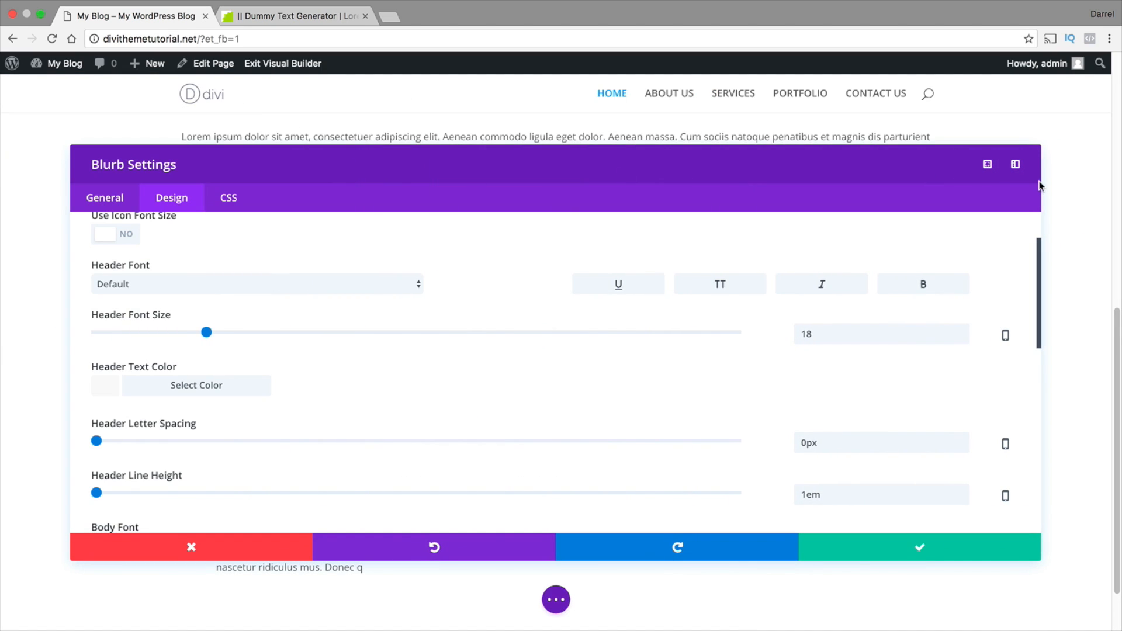
left_click(988, 164)
Move the settings window clear of the STYLE GUIDES blurb and set its header font size to 20 px
left_click_drag(343, 164, 951, 126)
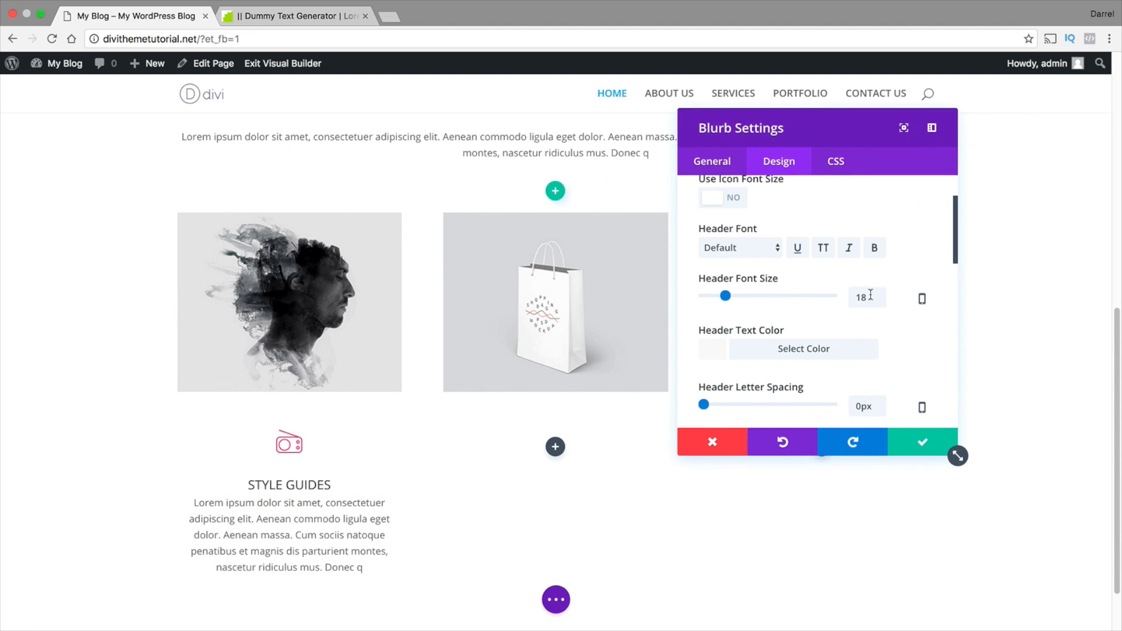
left_click_drag(871, 295, 831, 294)
type("20")
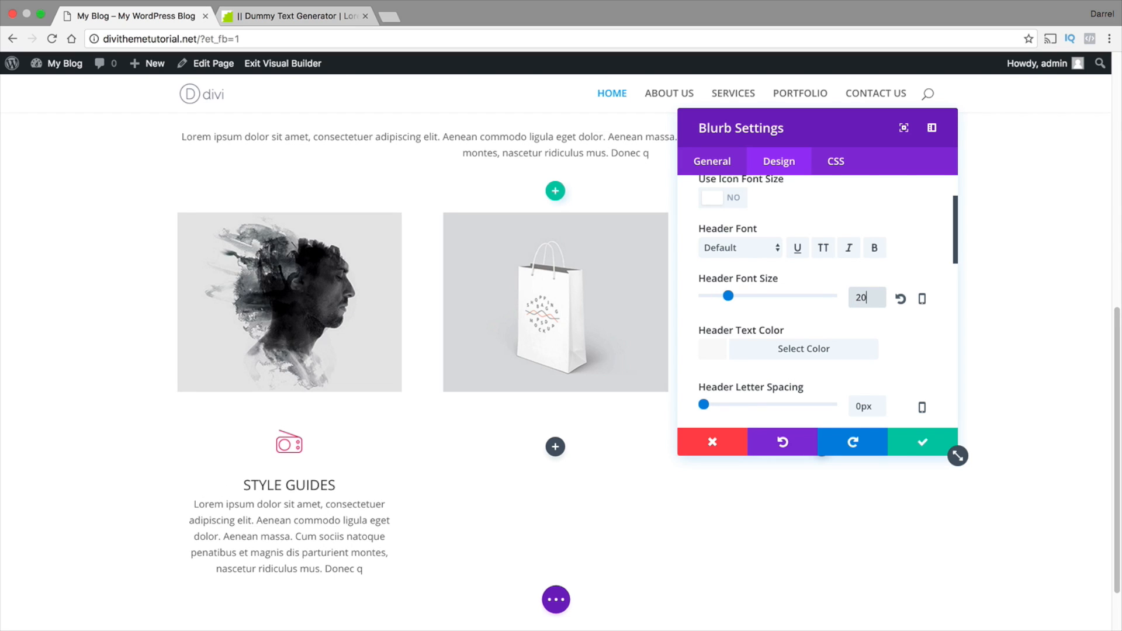
Set the blurb's header letter spacing to 3 px and header line height to 1.3 em
scroll(809, 320, "down", 2)
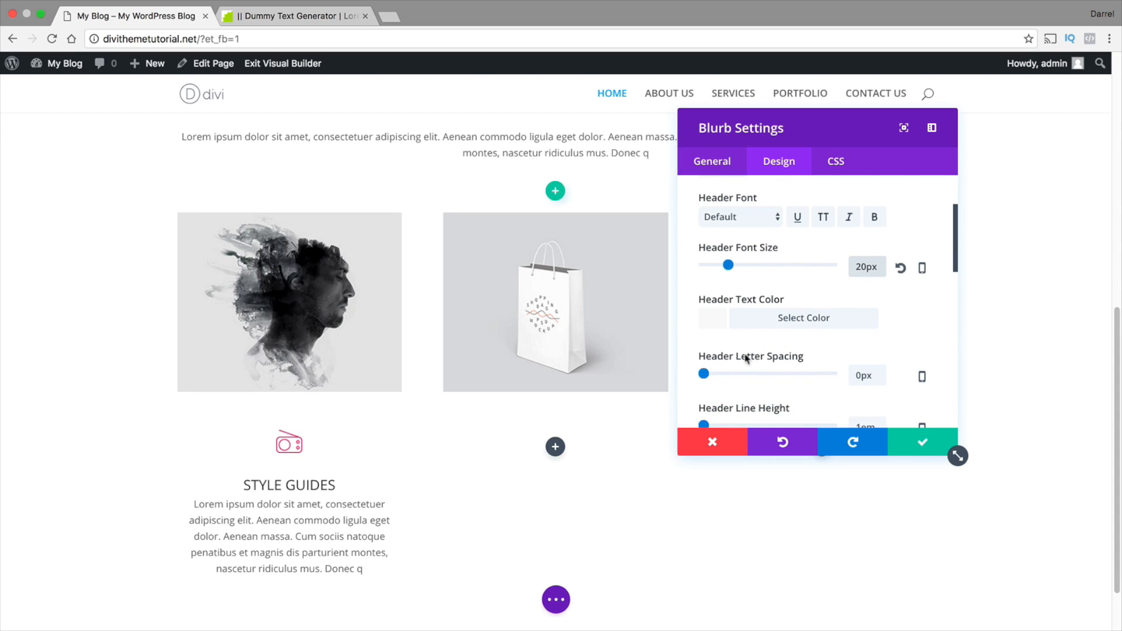
left_click_drag(705, 374, 707, 373)
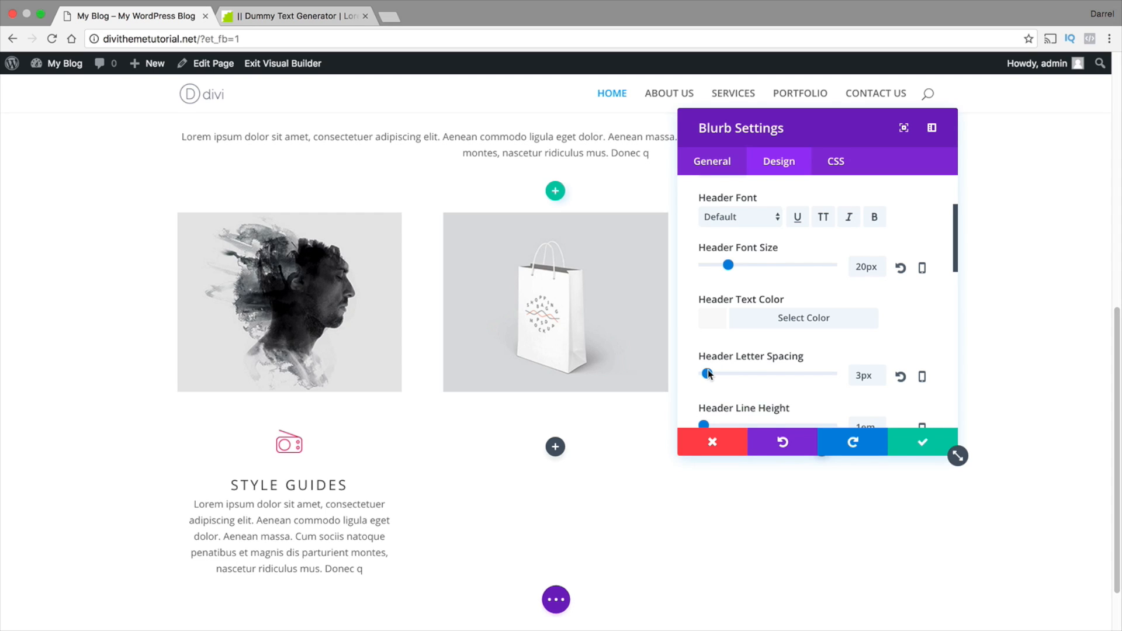
scroll(707, 374, "down", 3)
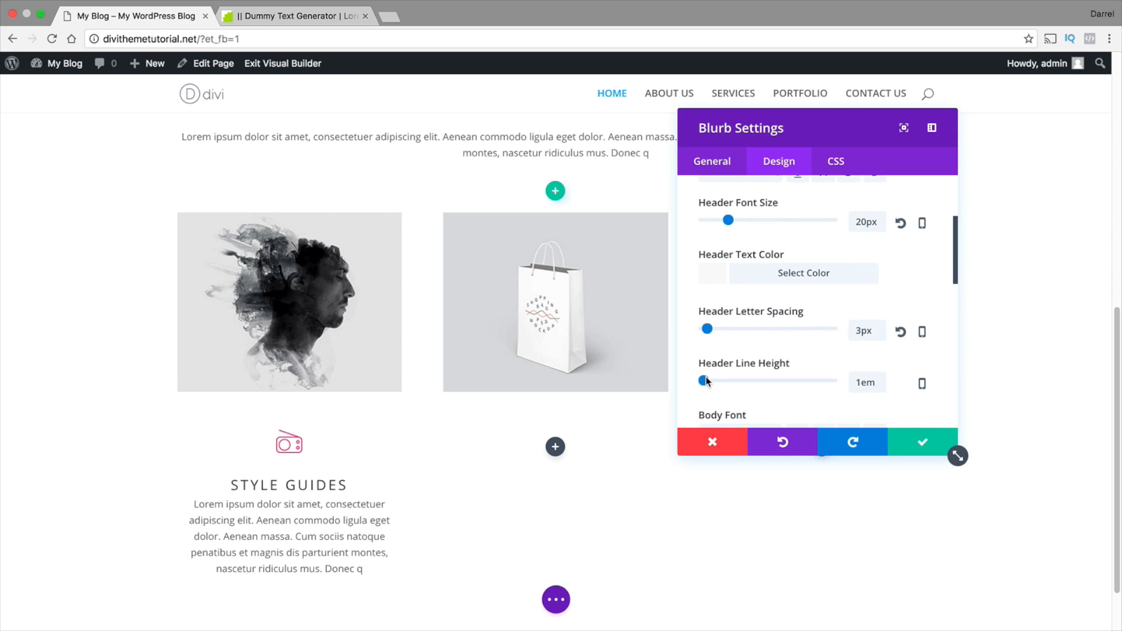
left_click_drag(704, 381, 723, 381)
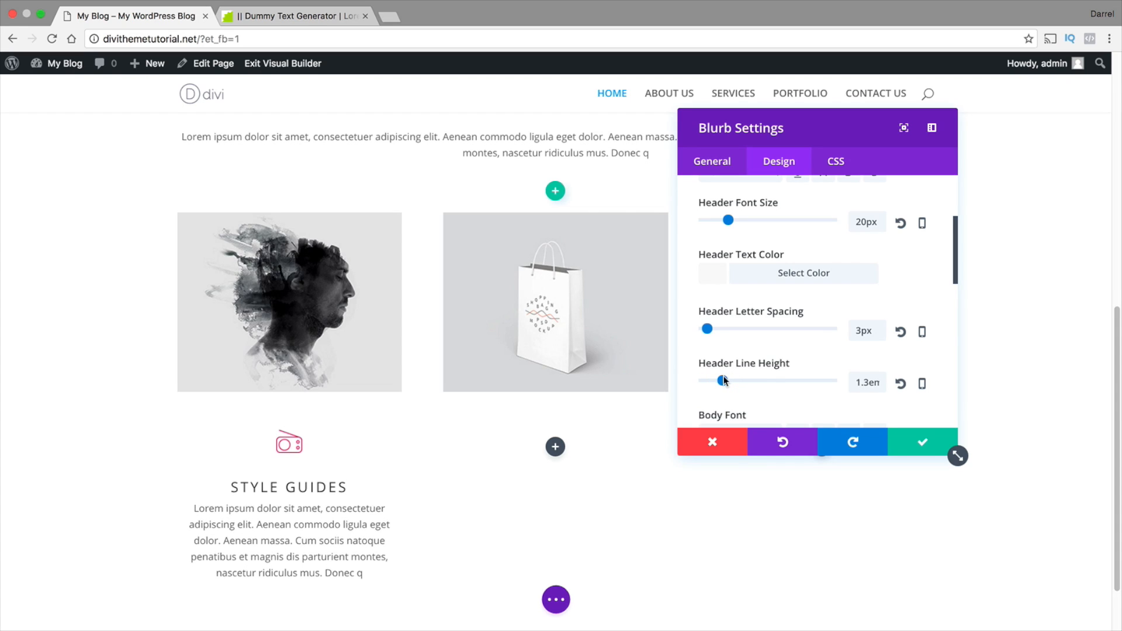
scroll(724, 380, "down", 1)
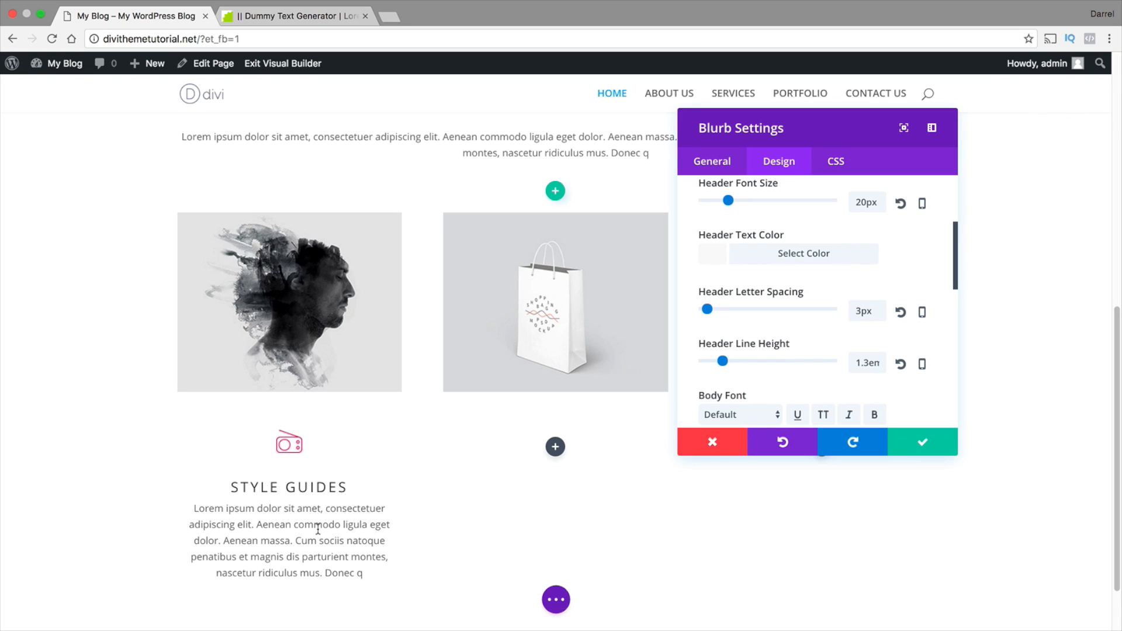
Set the STYLE GUIDES blurb's body font to Arvo
scroll(348, 504, "down", 1)
scroll(763, 321, "down", 1)
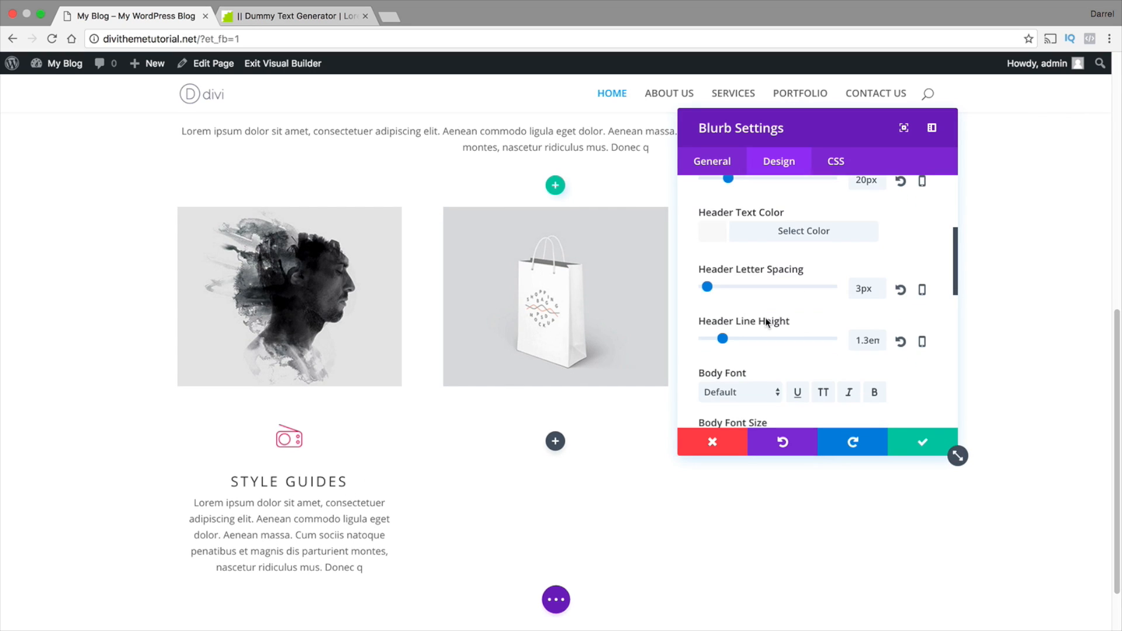
scroll(766, 322, "up", 5)
scroll(768, 324, "up", 3)
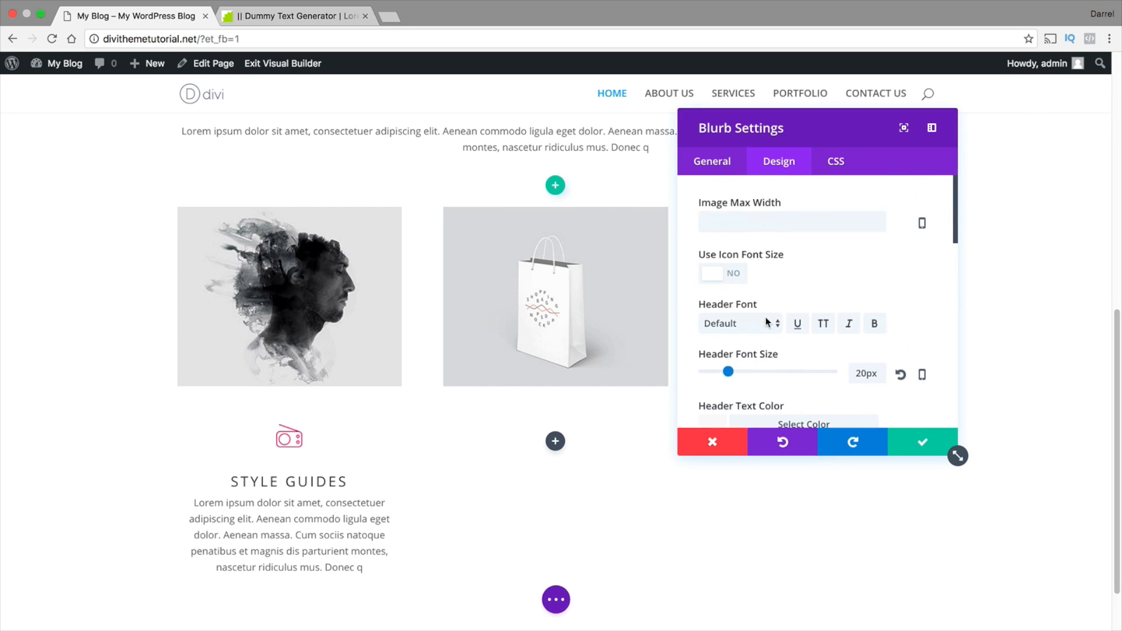
scroll(768, 322, "down", 10)
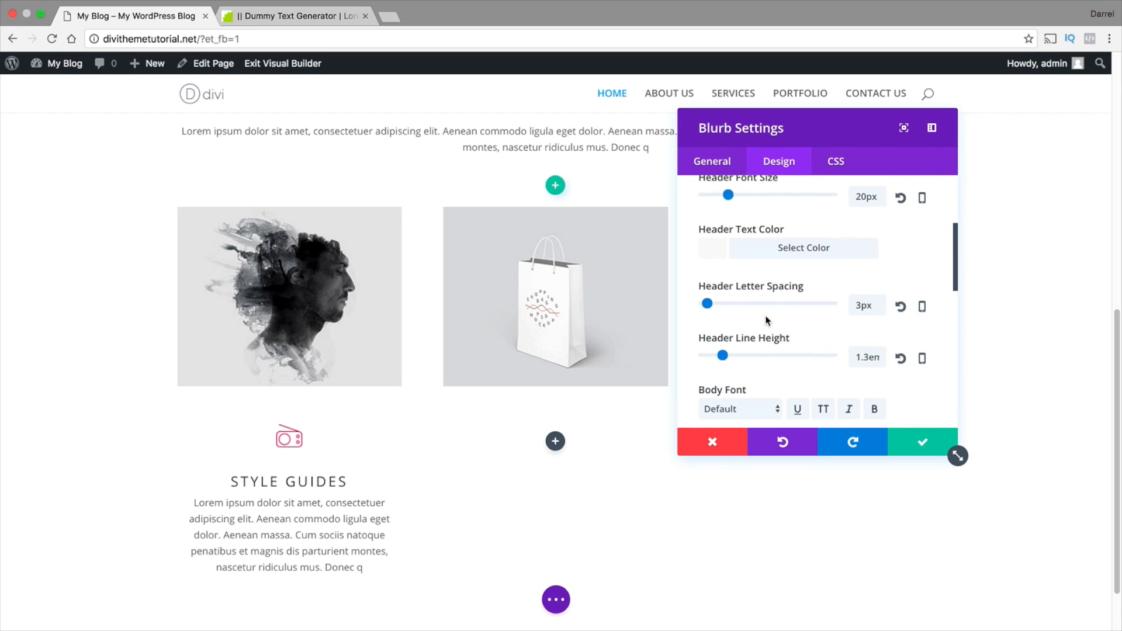
scroll(767, 322, "down", 1)
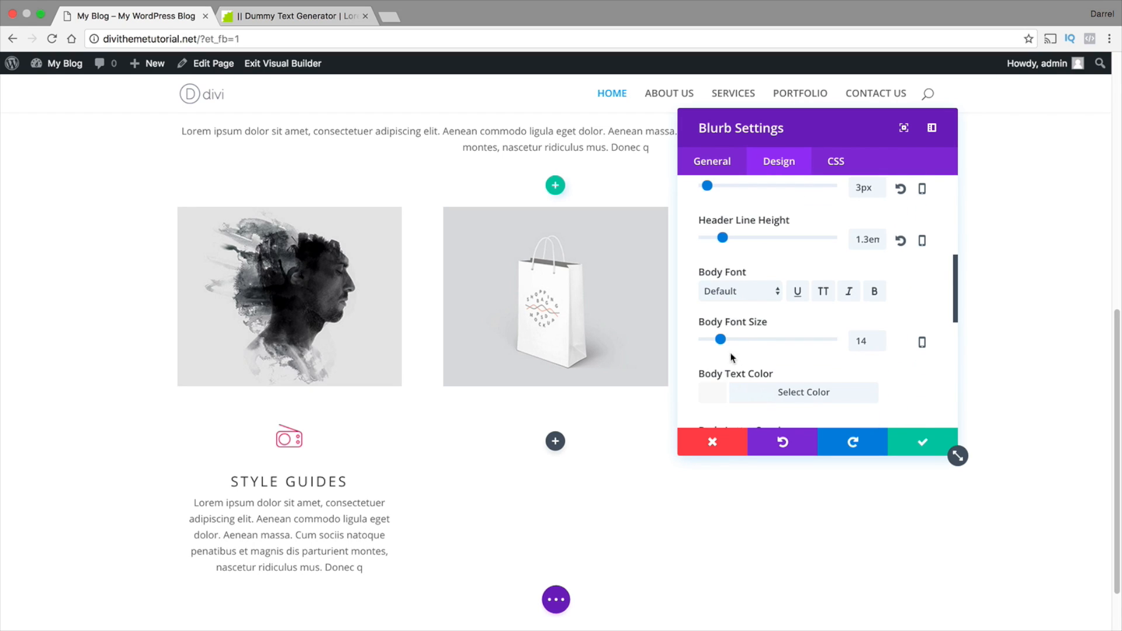
left_click(735, 291)
key("Escape")
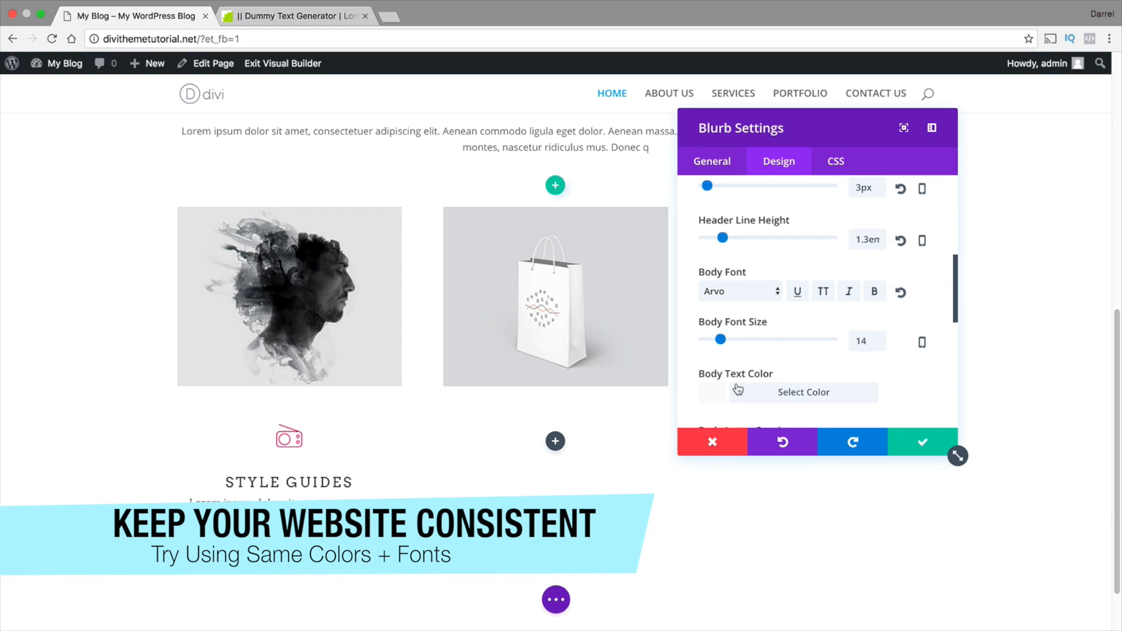
Set the blurb's body text color to black, #000000
left_click(719, 394)
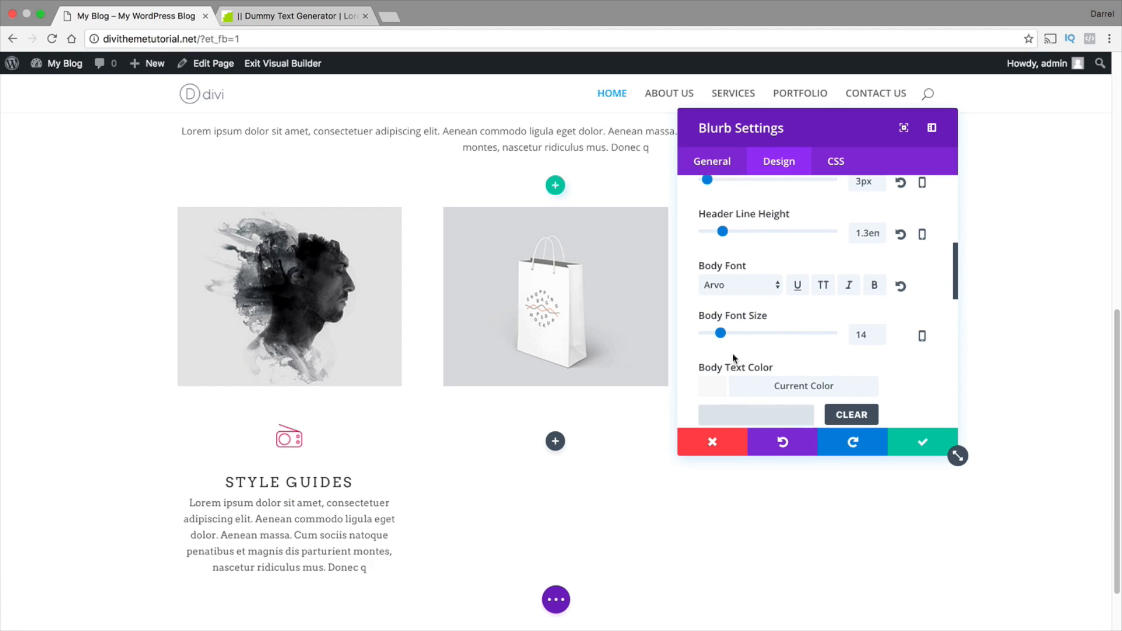
scroll(739, 333, "down", 4)
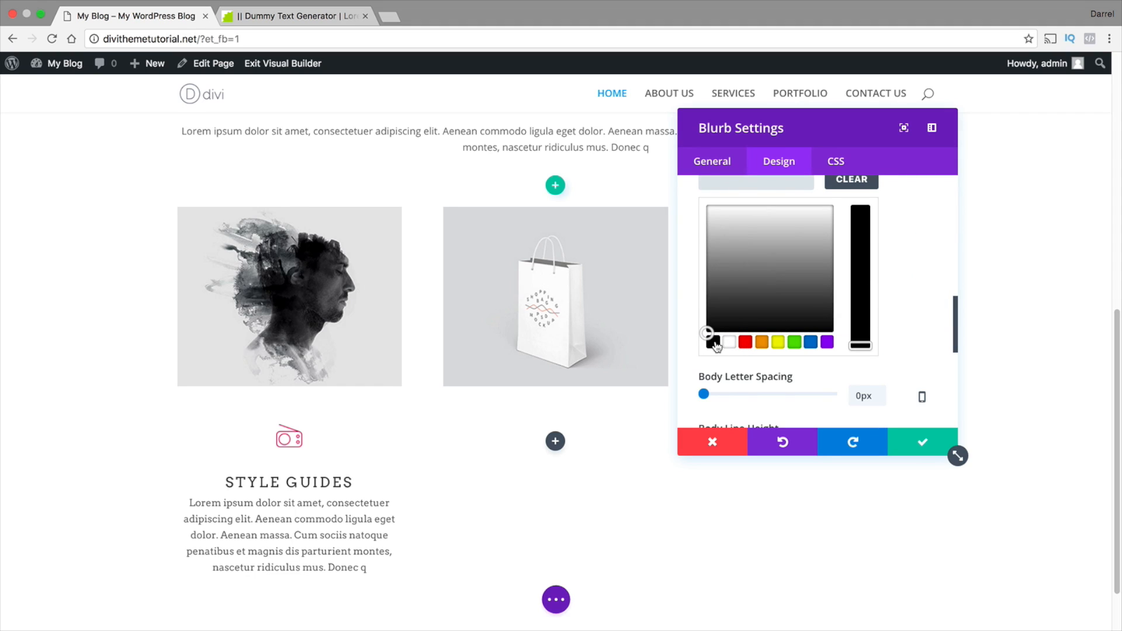
left_click(713, 342)
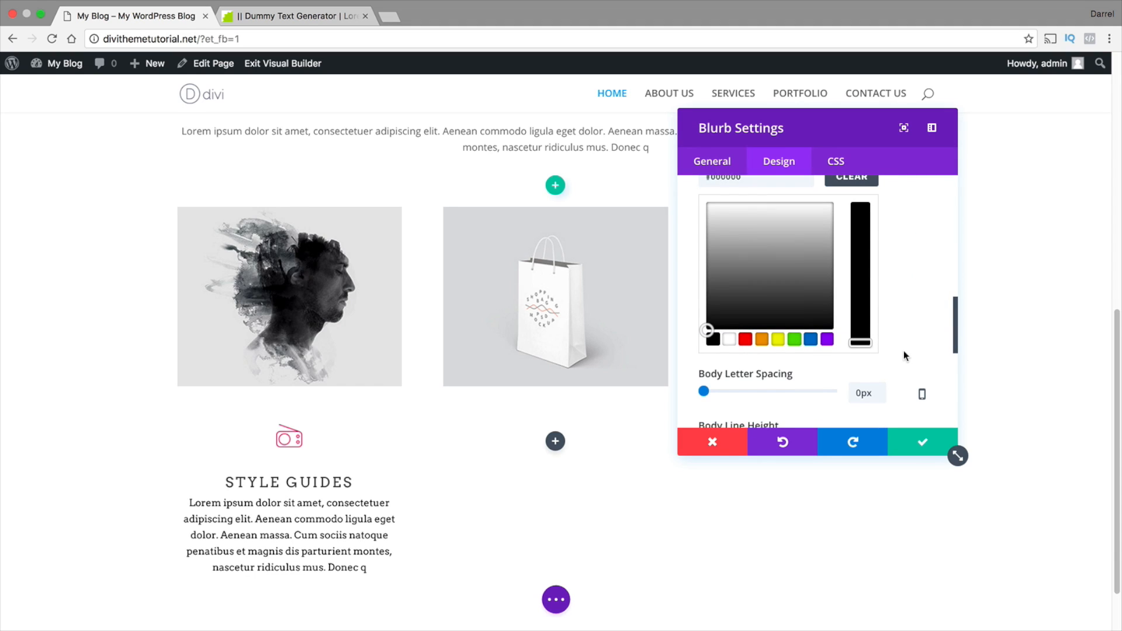
Set the blurb's body line height to 1.9 em and try a slightly wider body letter spacing
scroll(903, 351, "down", 1)
scroll(903, 354, "down", 1)
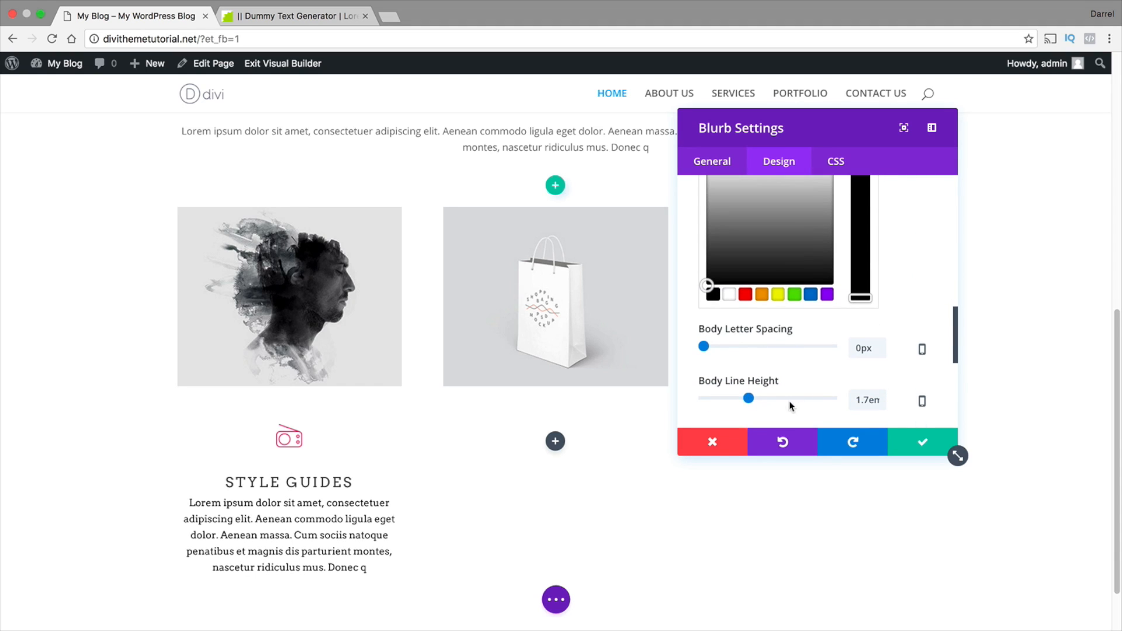
mouse_move(752, 397)
left_mouse_down()
mouse_move(771, 394)
mouse_move(761, 394)
left_mouse_up()
left_click_drag(704, 346, 708, 346)
scroll(707, 345, "down", 3)
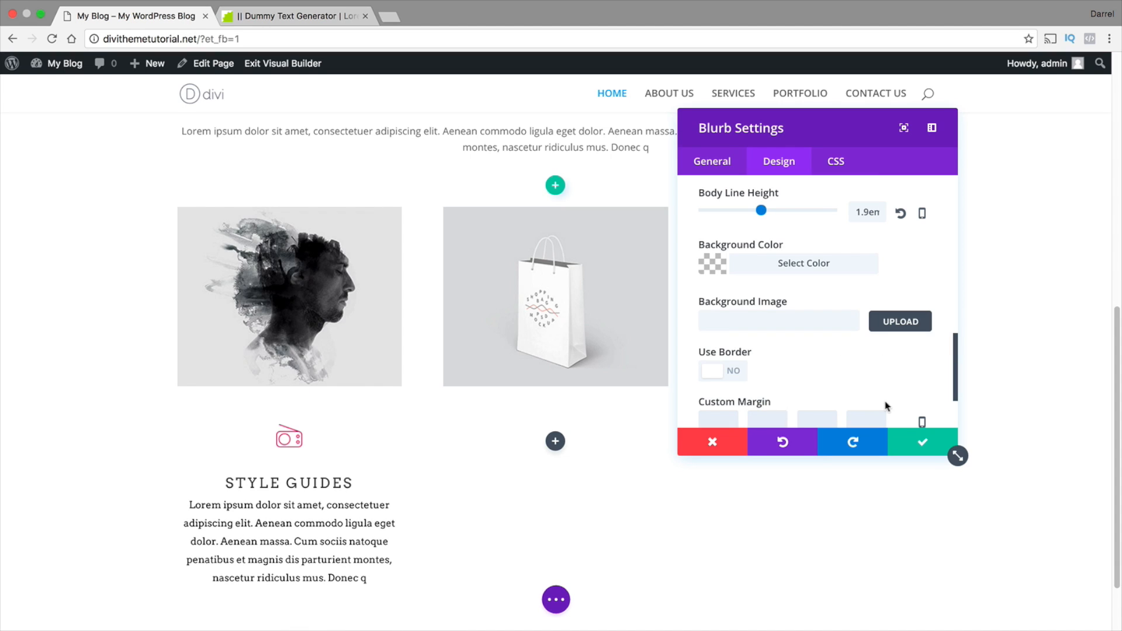
Try the grey background color #c4c4c4 on the STYLE GUIDES blurb and clear it again
scroll(884, 361, "up", 3)
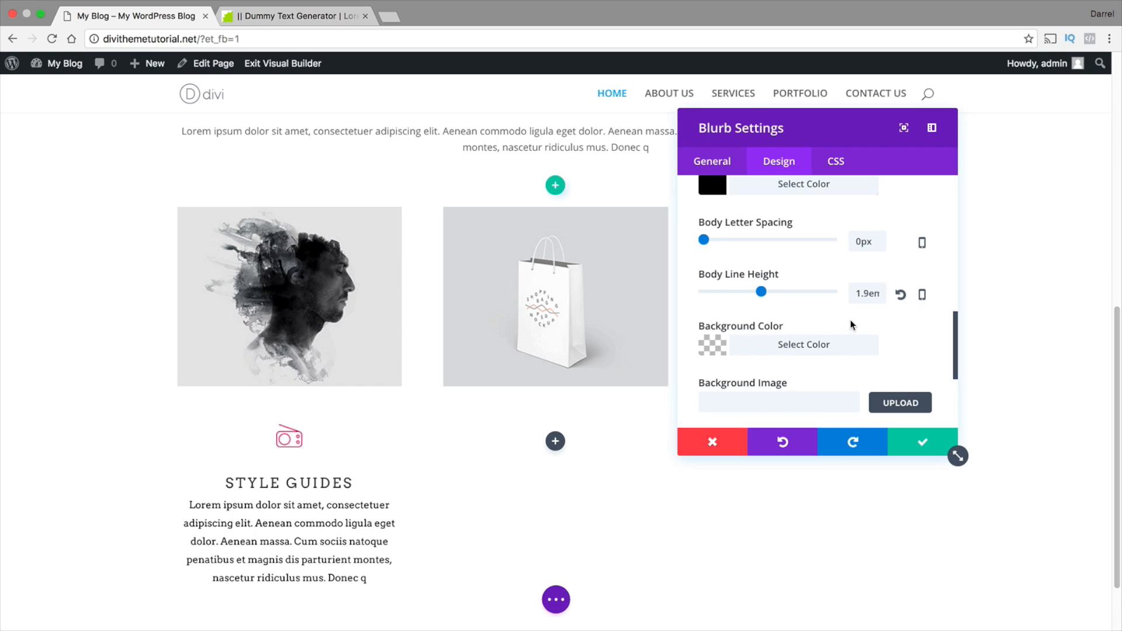
scroll(851, 321, "down", 2)
left_click(799, 339)
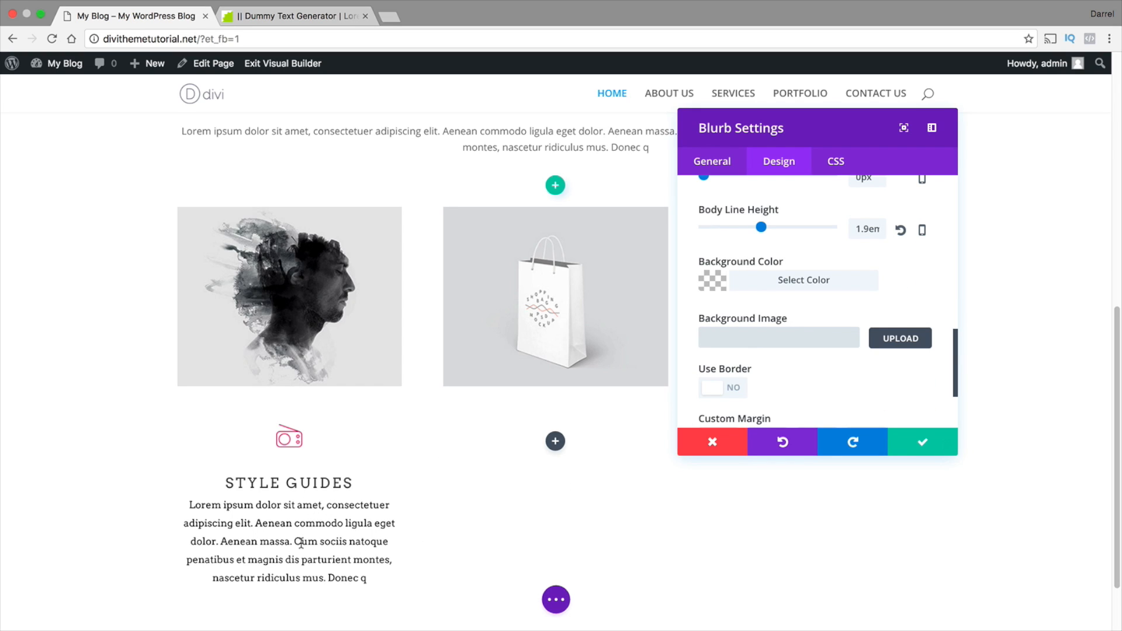
left_click(712, 281)
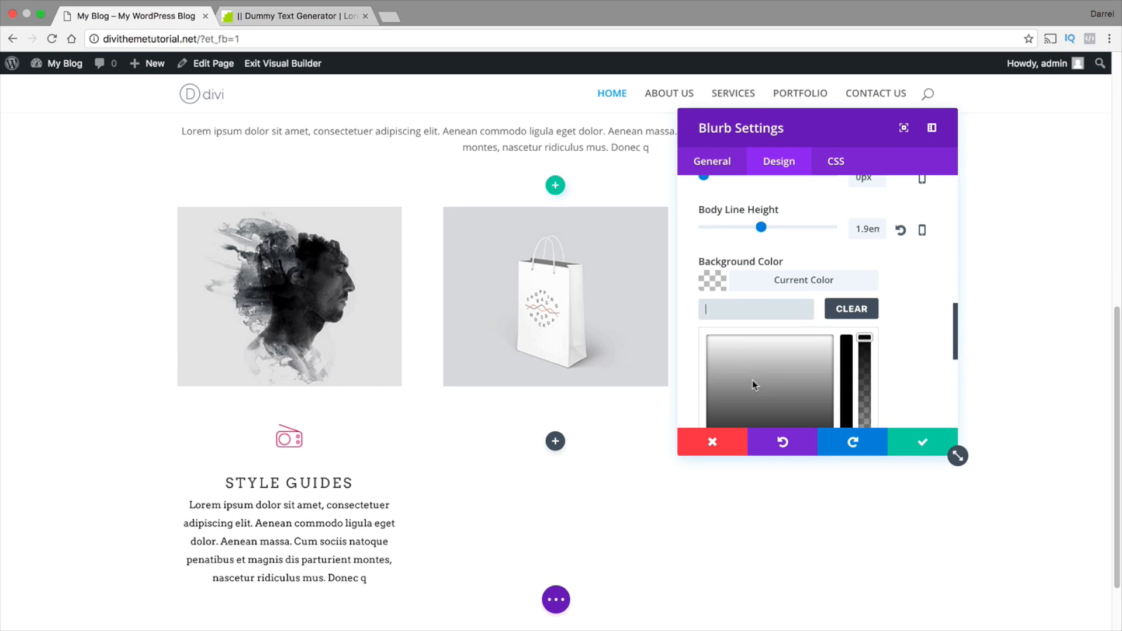
left_click_drag(753, 382, 784, 361)
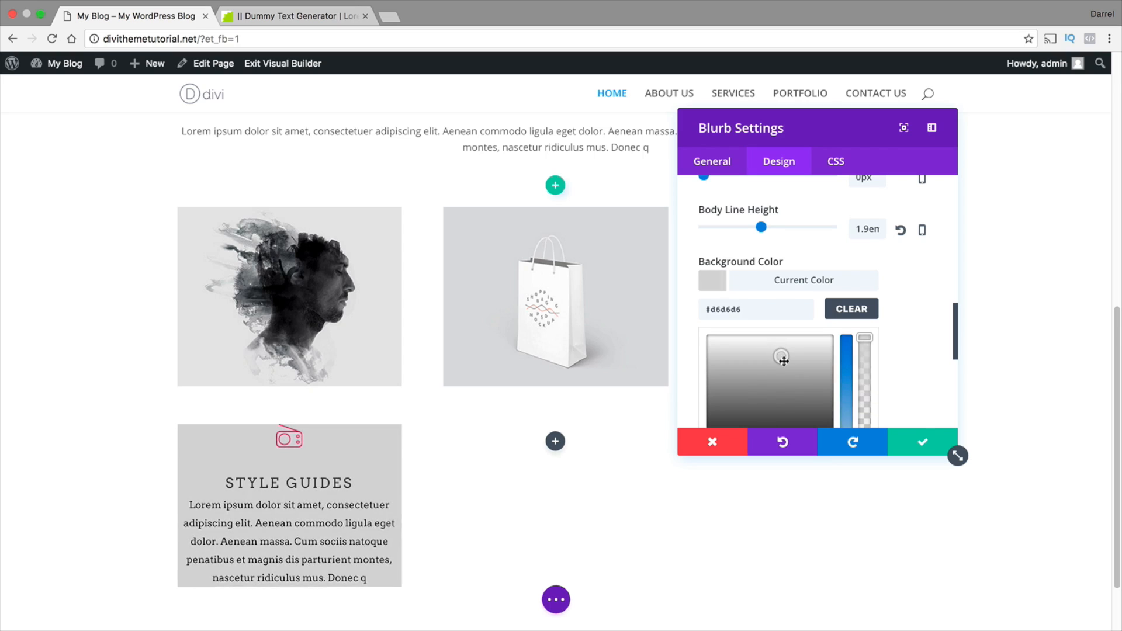
left_click(849, 308)
Try custom top margins of 15, 0 and 50 on the blurb, and empty the value again
scroll(826, 332, "down", 1)
scroll(386, 439, "down", 1)
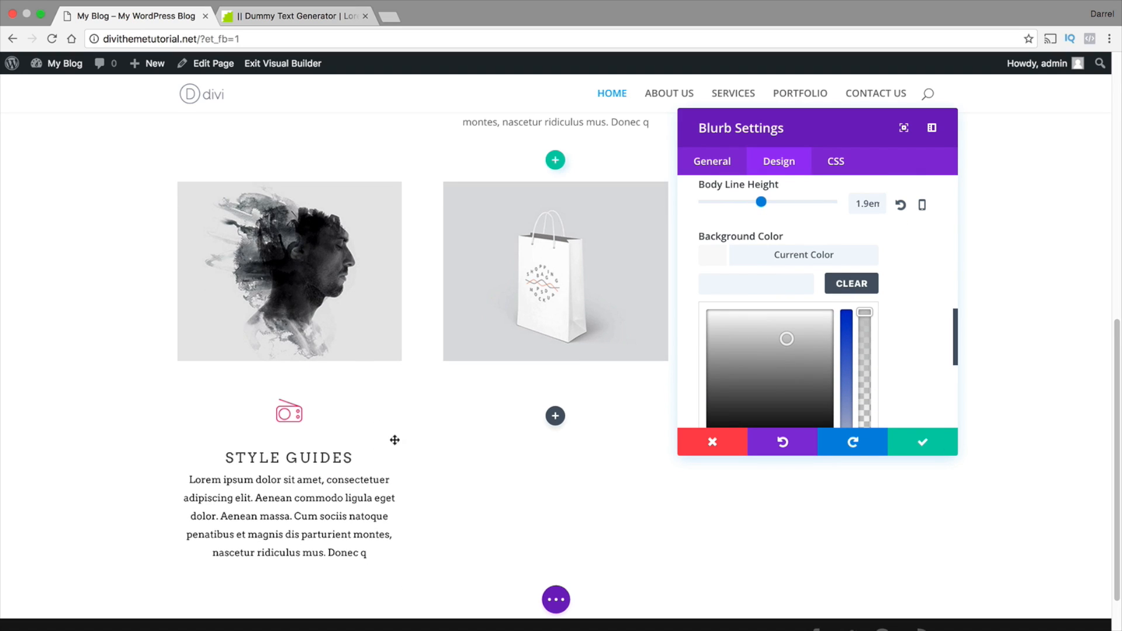
scroll(917, 353, "down", 6)
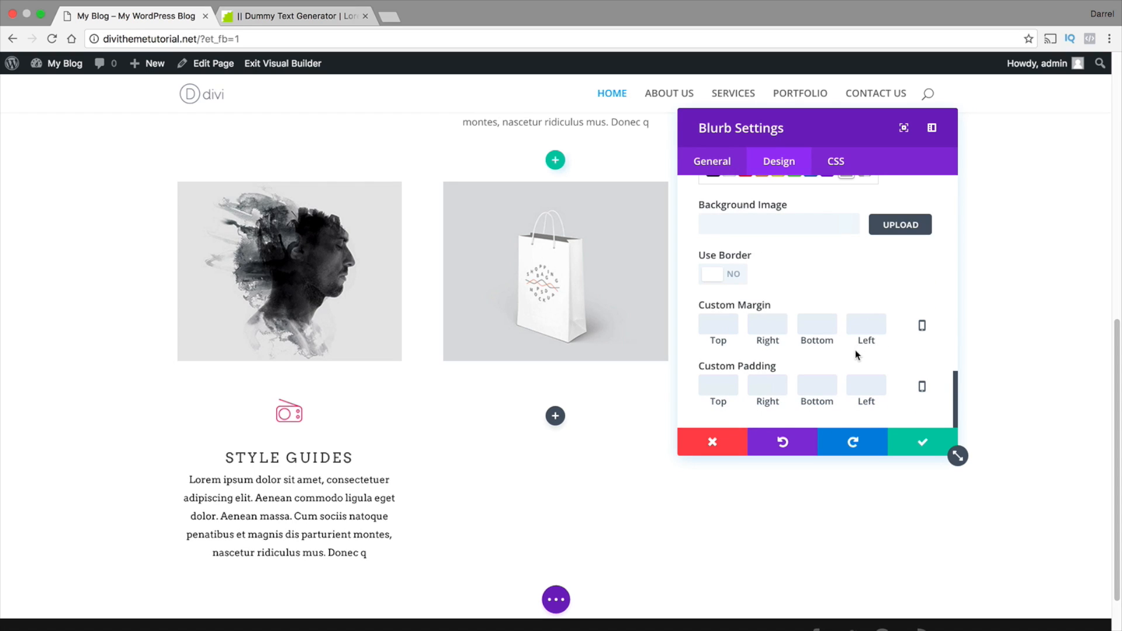
left_click(718, 324)
type("15")
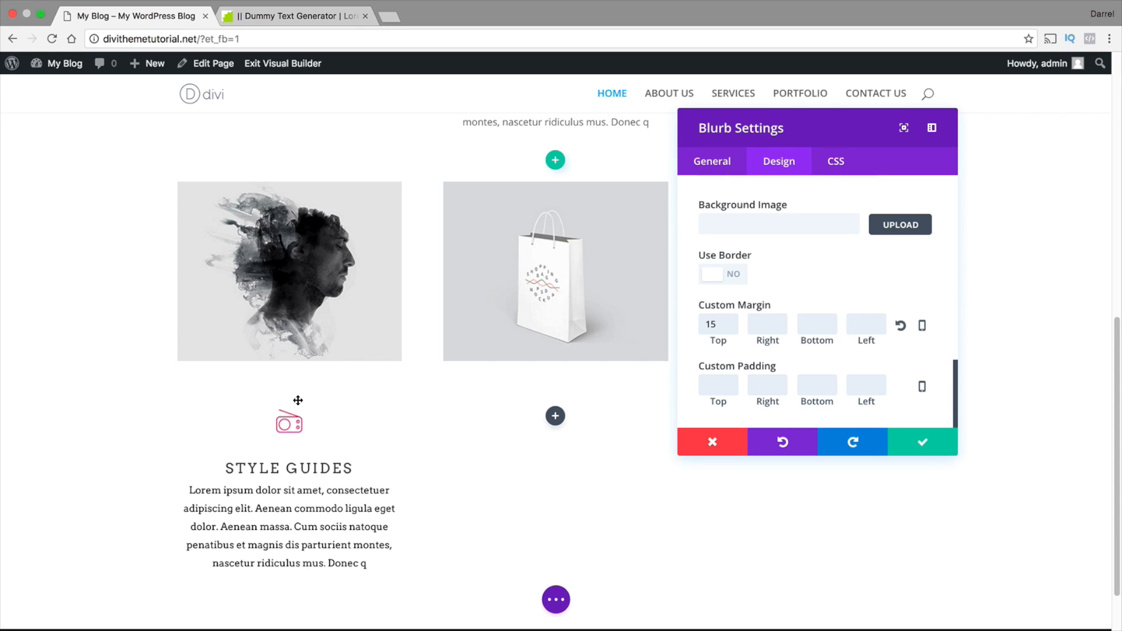
double_click(711, 325)
type("0")
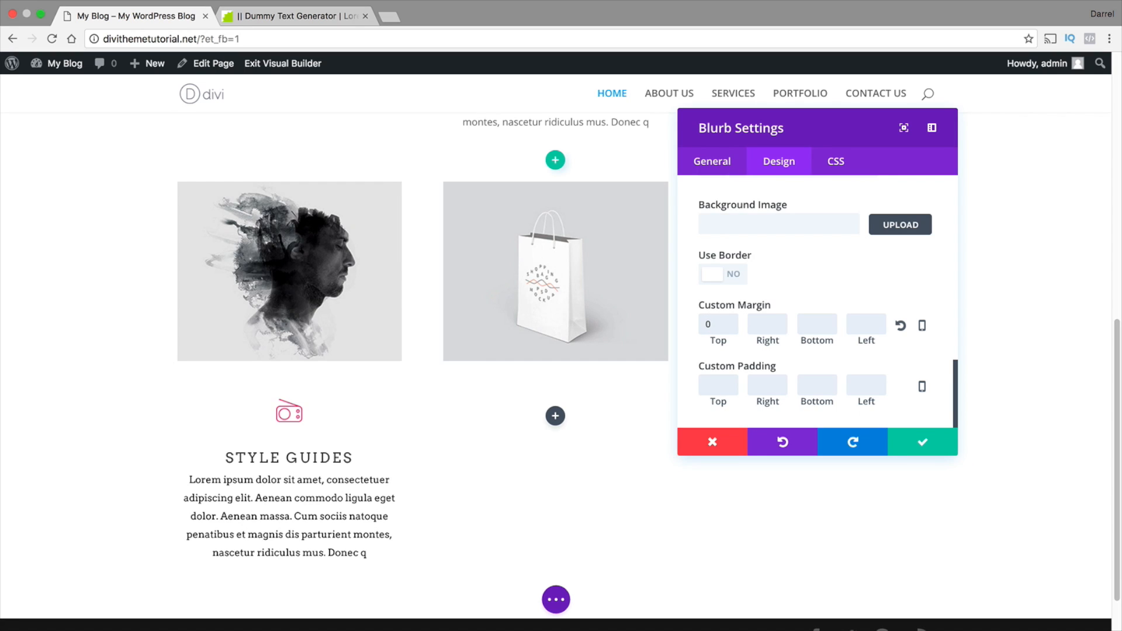
type("5")
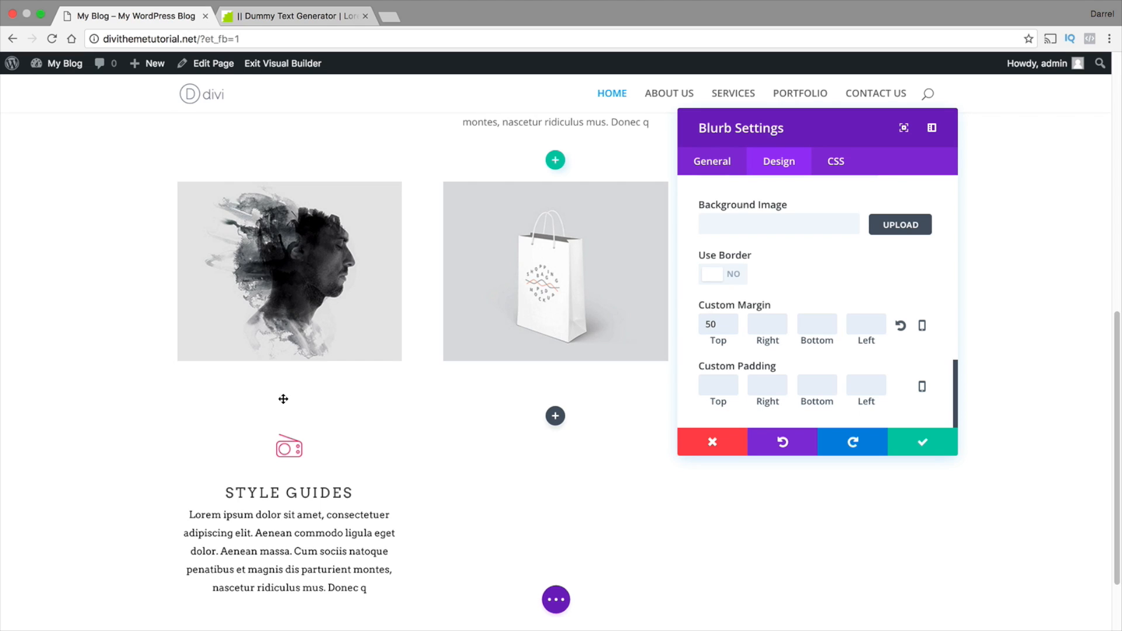
left_click_drag(718, 324, 626, 320)
key("BackSpace")
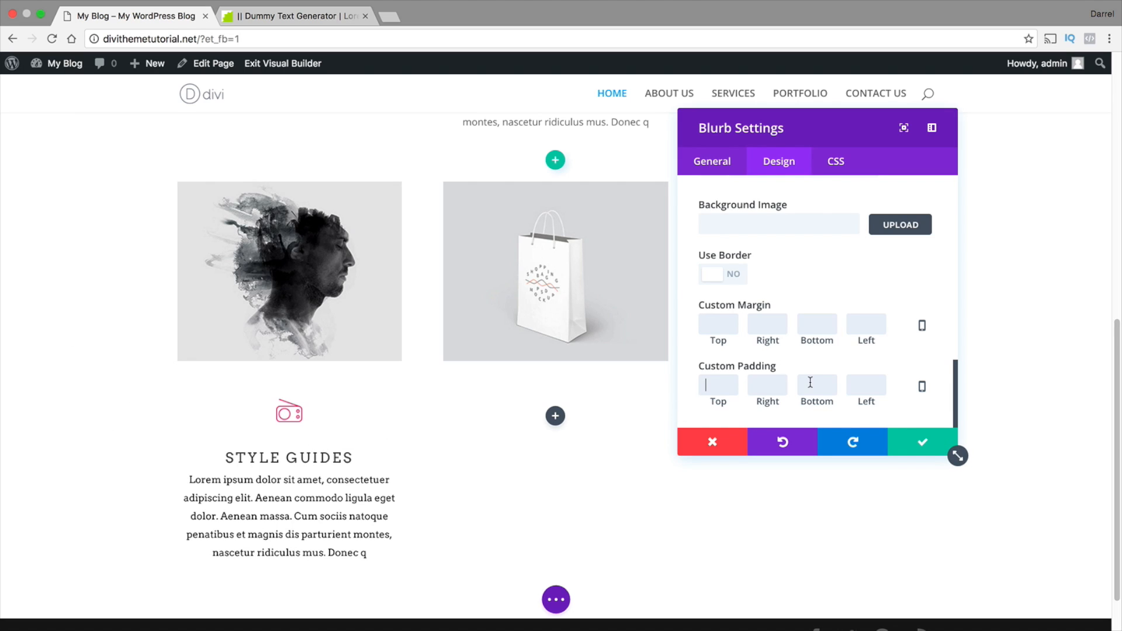
Try custom top paddings of 10 and 50 on the blurb, and empty the value again
type("10")
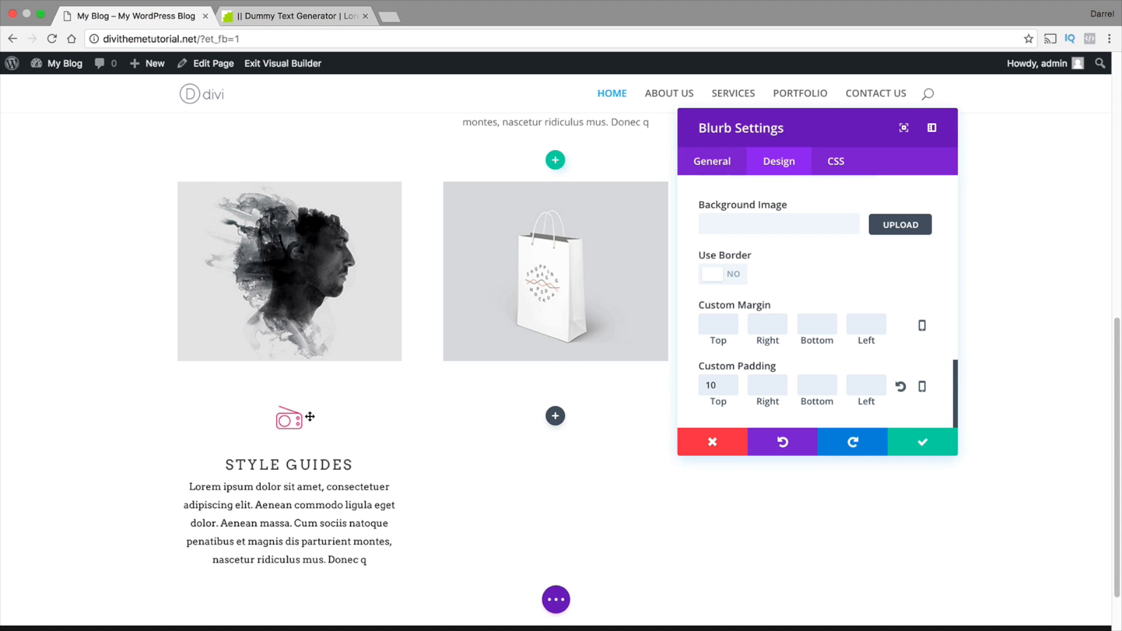
left_click_drag(718, 385, 678, 383)
type("50")
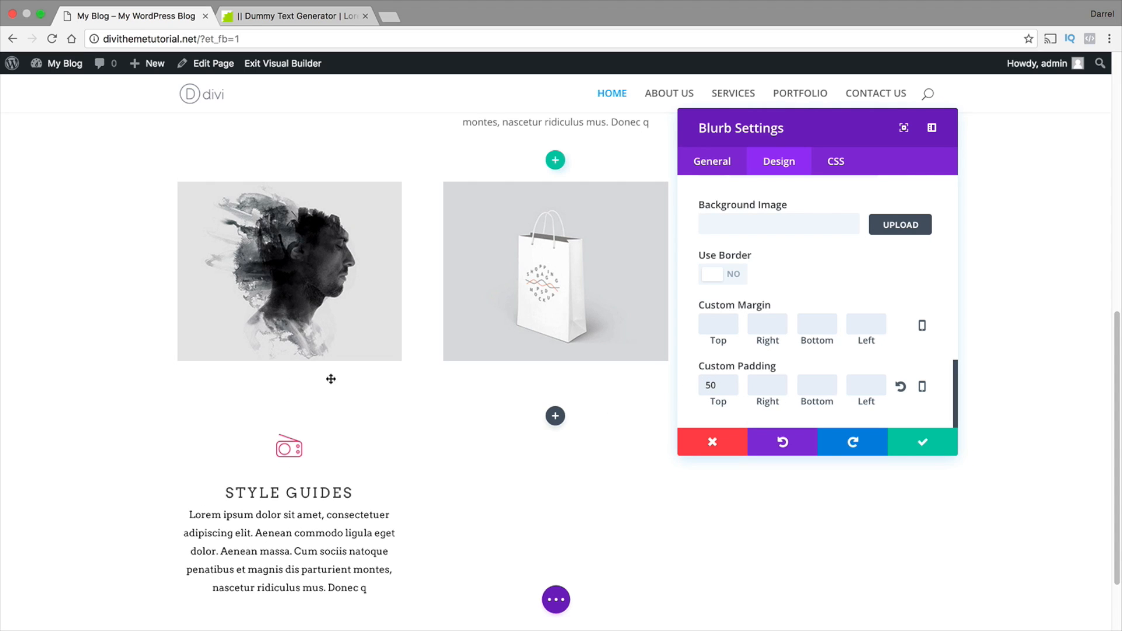
key("shift+Left")
key("shift+Left")
key("BackSpace")
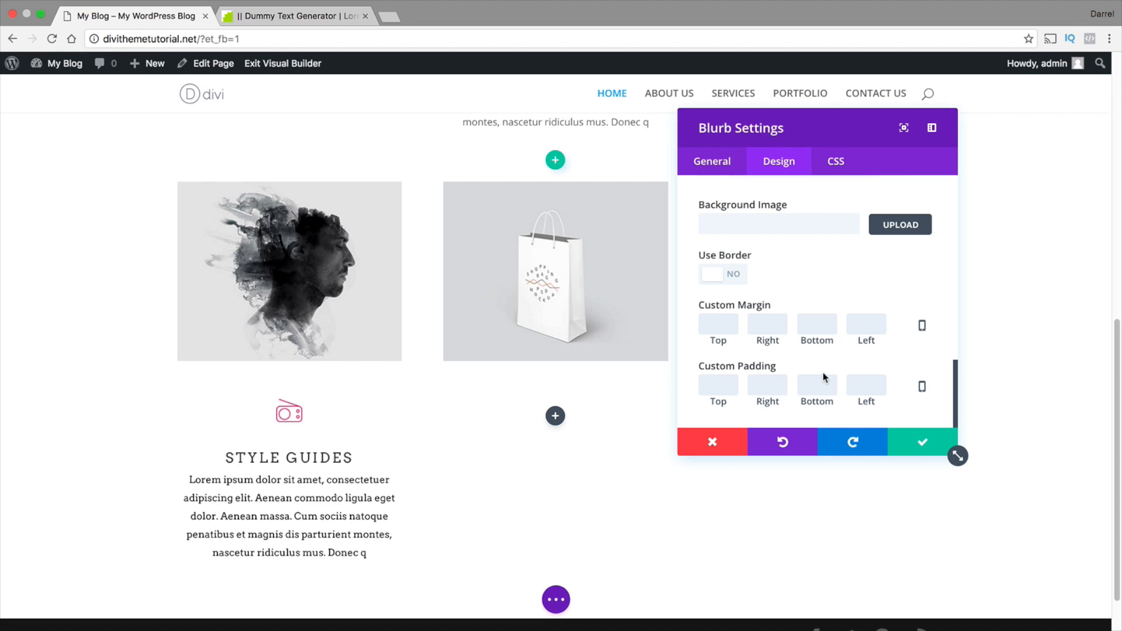
Save the blurb settings and place duplicates of the STYLE GUIDES blurb in the row's second and third columns
left_click(921, 445)
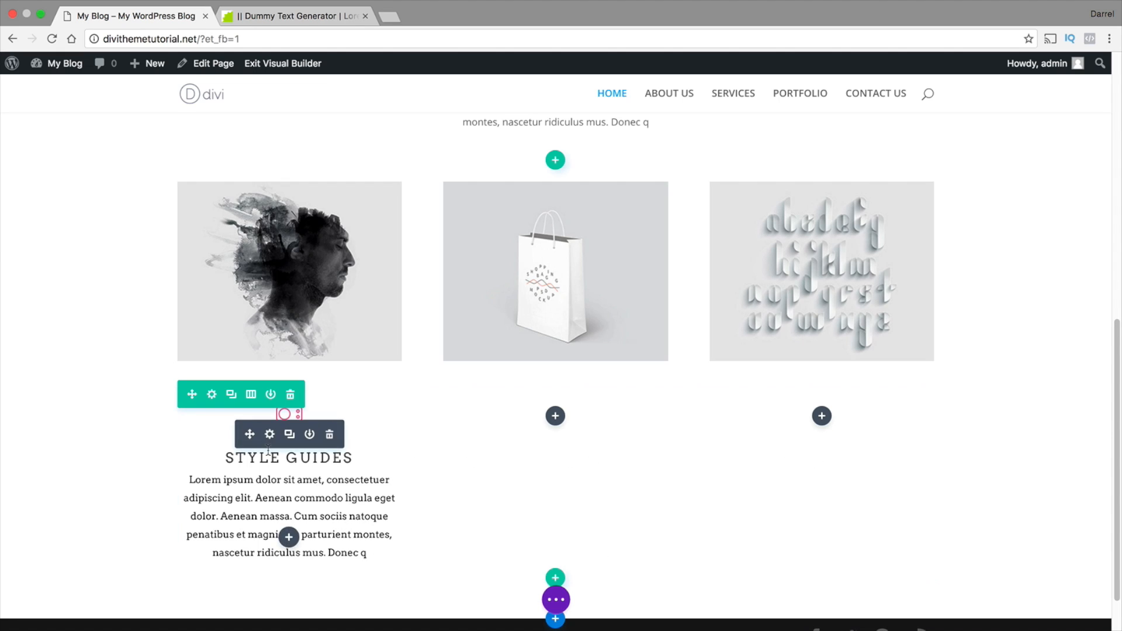
left_click(290, 434)
scroll(298, 472, "down", 2)
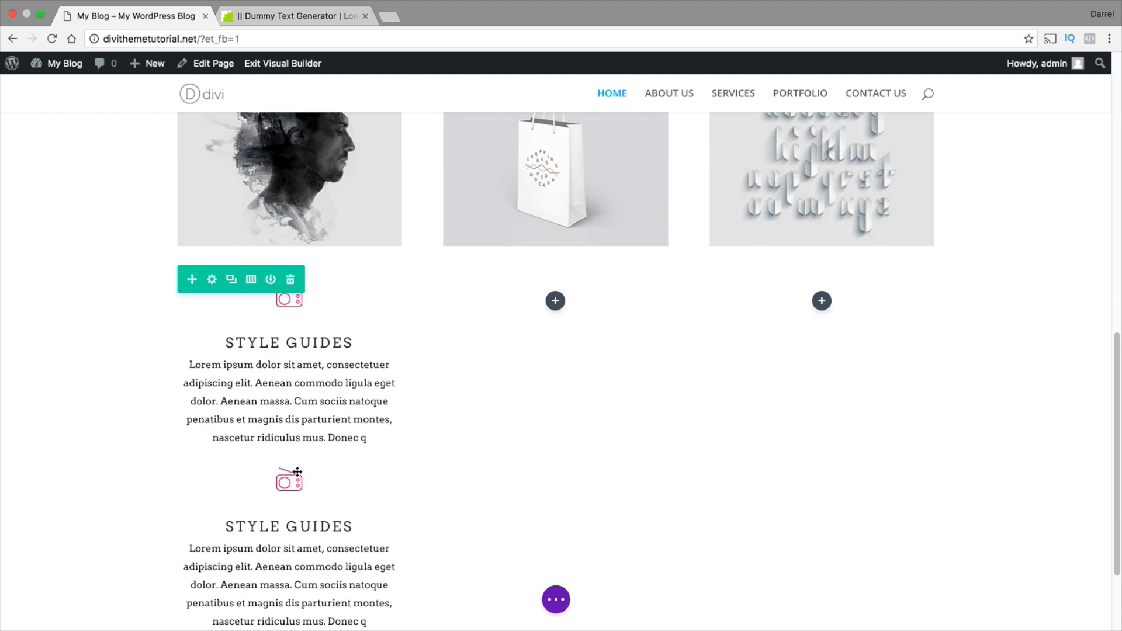
mouse_move(261, 503)
left_click_drag(254, 503, 571, 318)
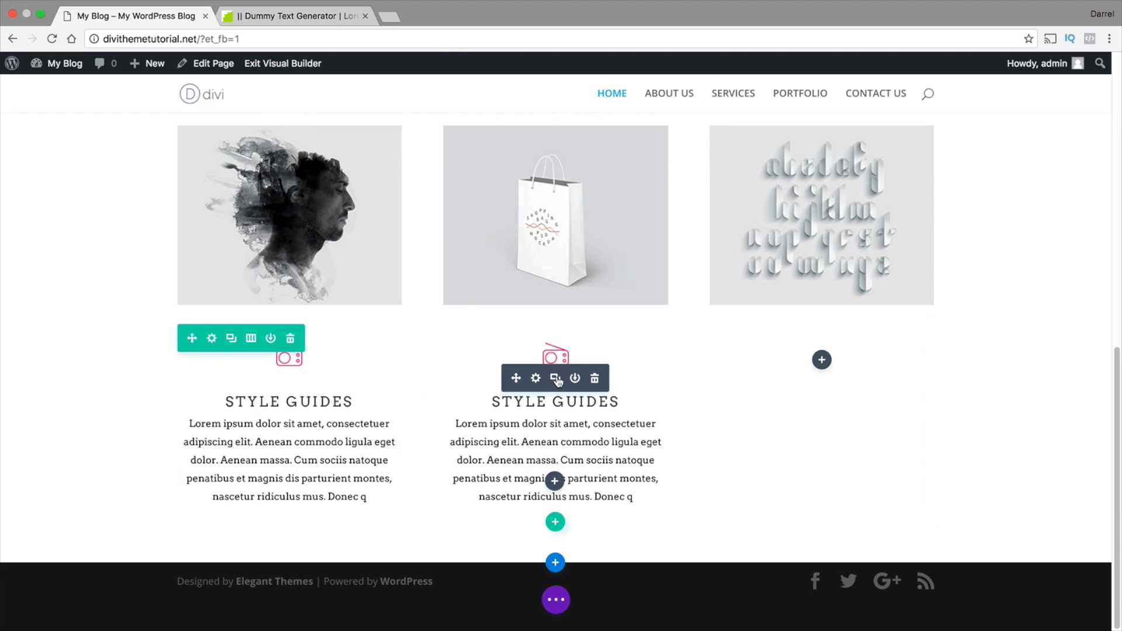
left_click(557, 378)
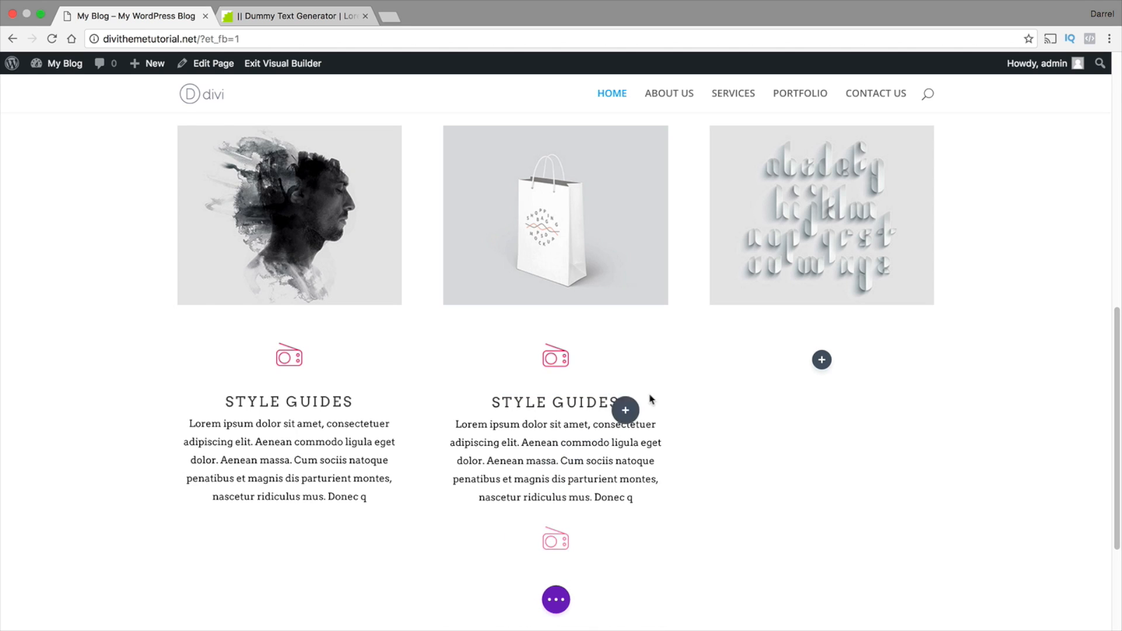
left_click_drag(650, 400, 816, 373)
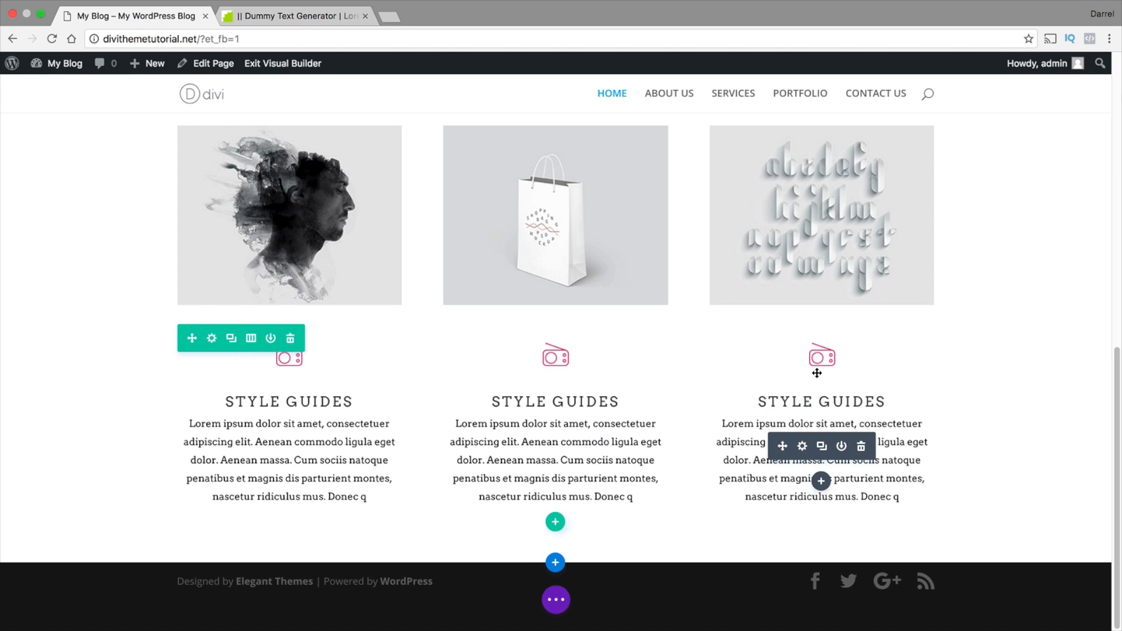
Duplicate the whole three-blurb row and delete the copy again
mouse_move(507, 387)
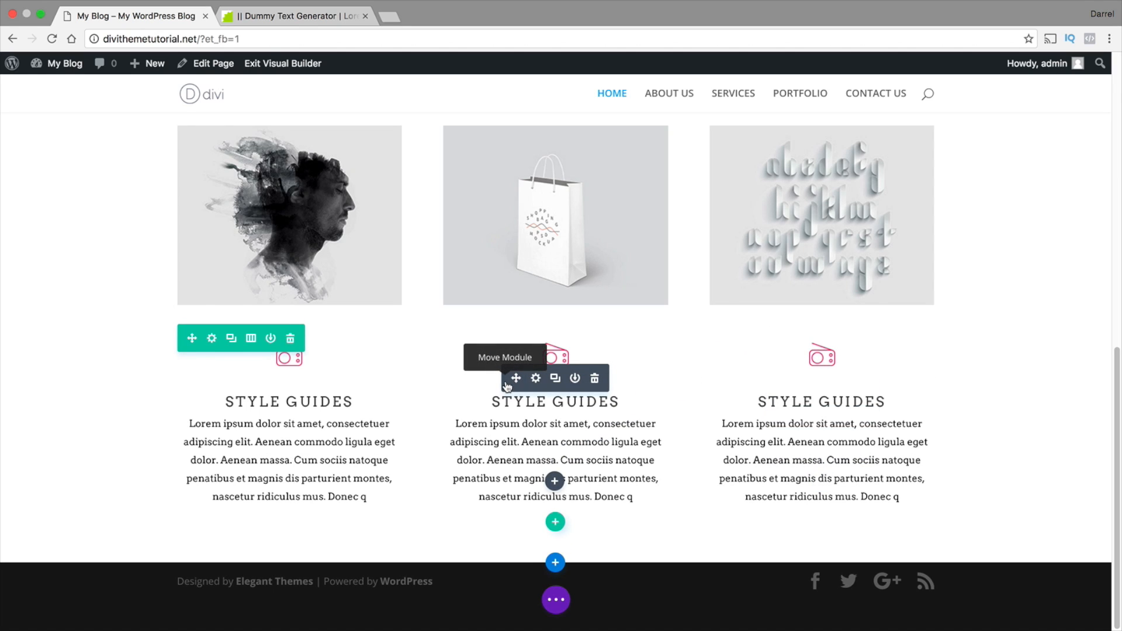
left_click(232, 338)
scroll(90, 422, "down", 1)
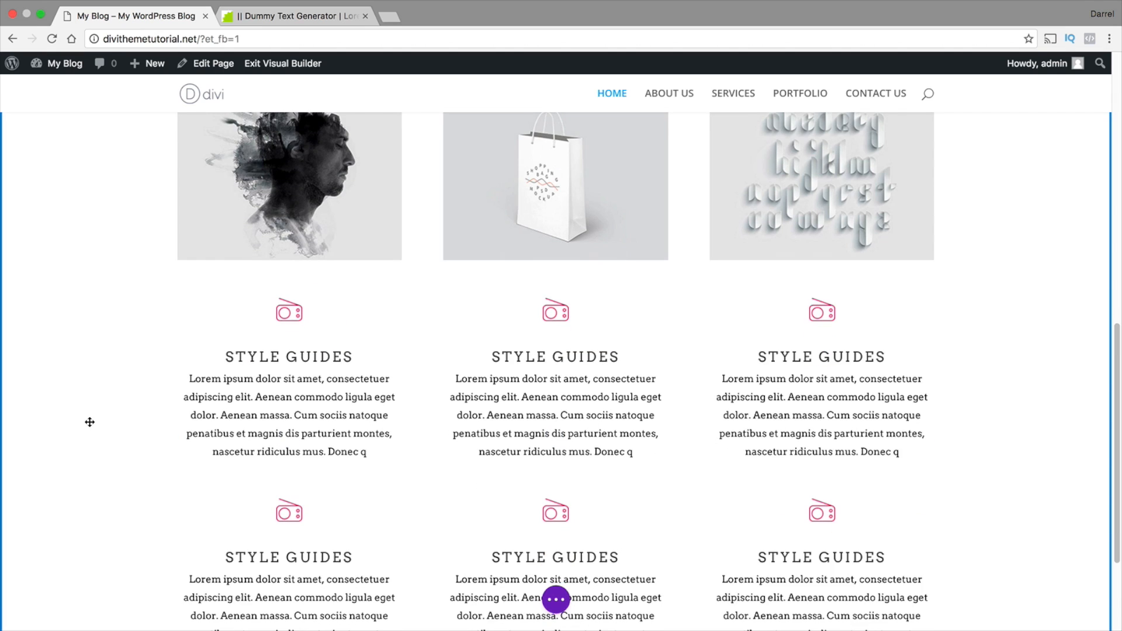
scroll(90, 422, "down", 1)
mouse_move(219, 432)
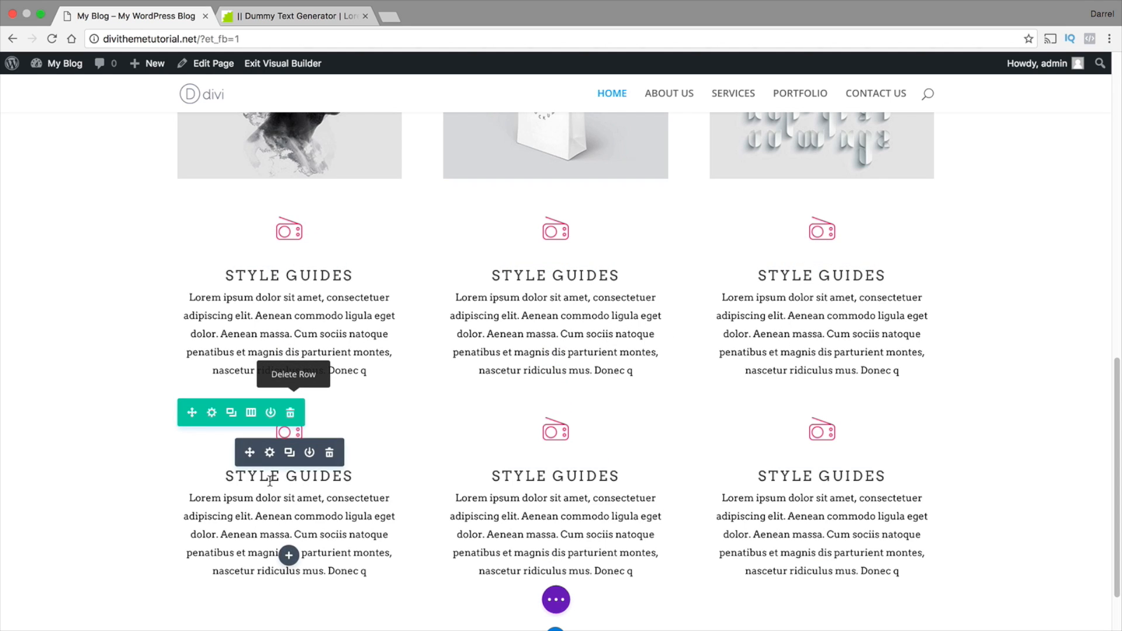
left_click(290, 412)
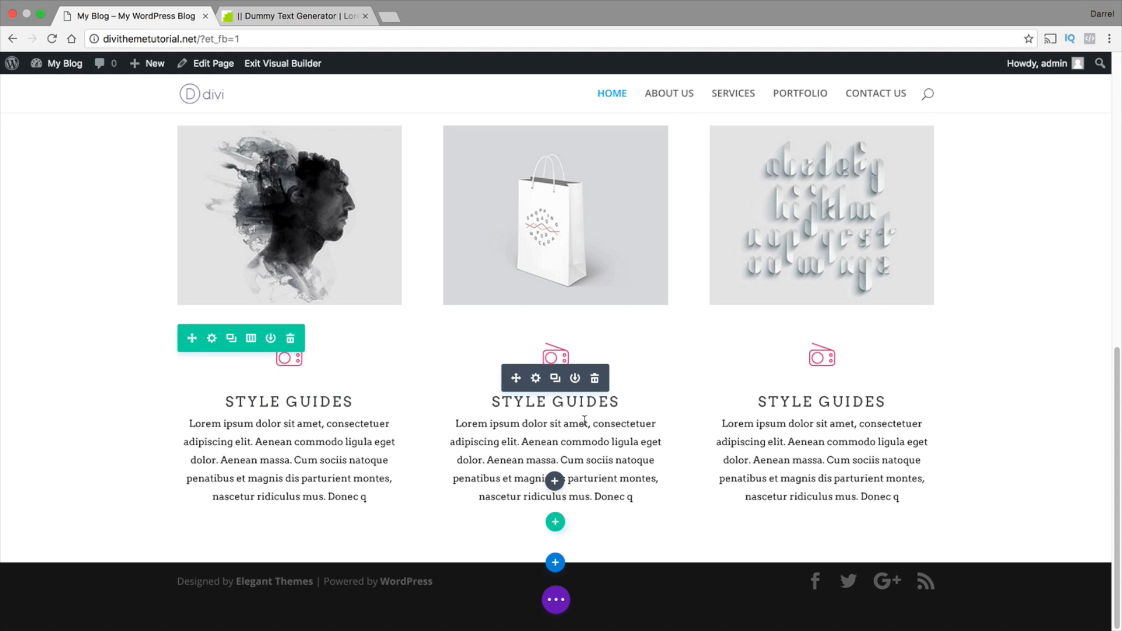
Replace the heading of the blurb below the shopping bag image with BRAND
left_click(612, 402)
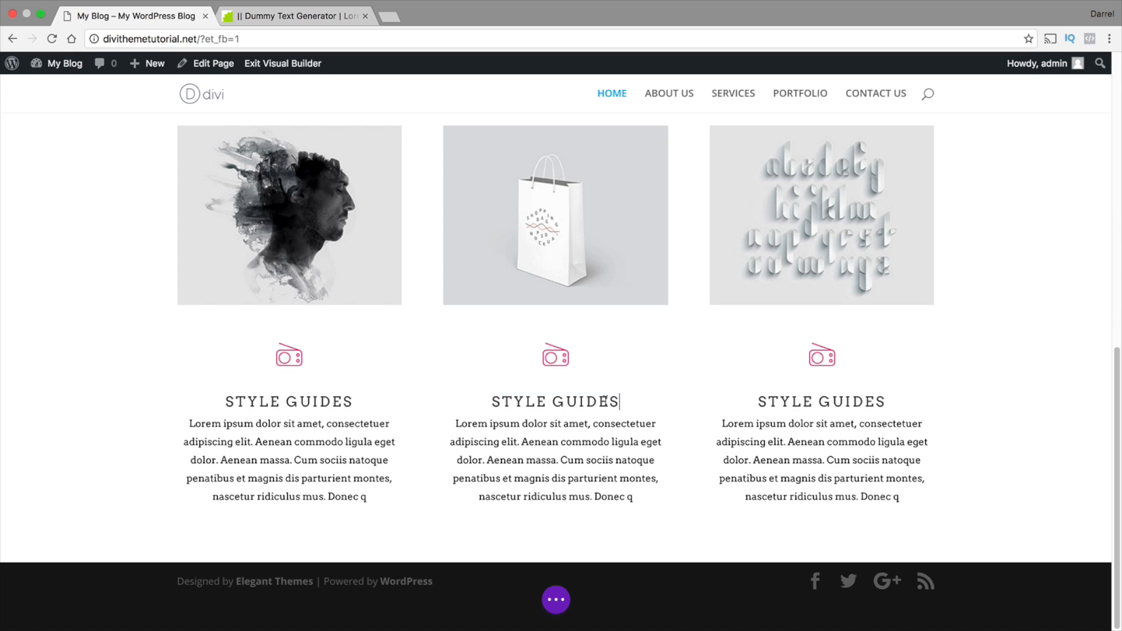
left_click_drag(618, 402, 495, 402)
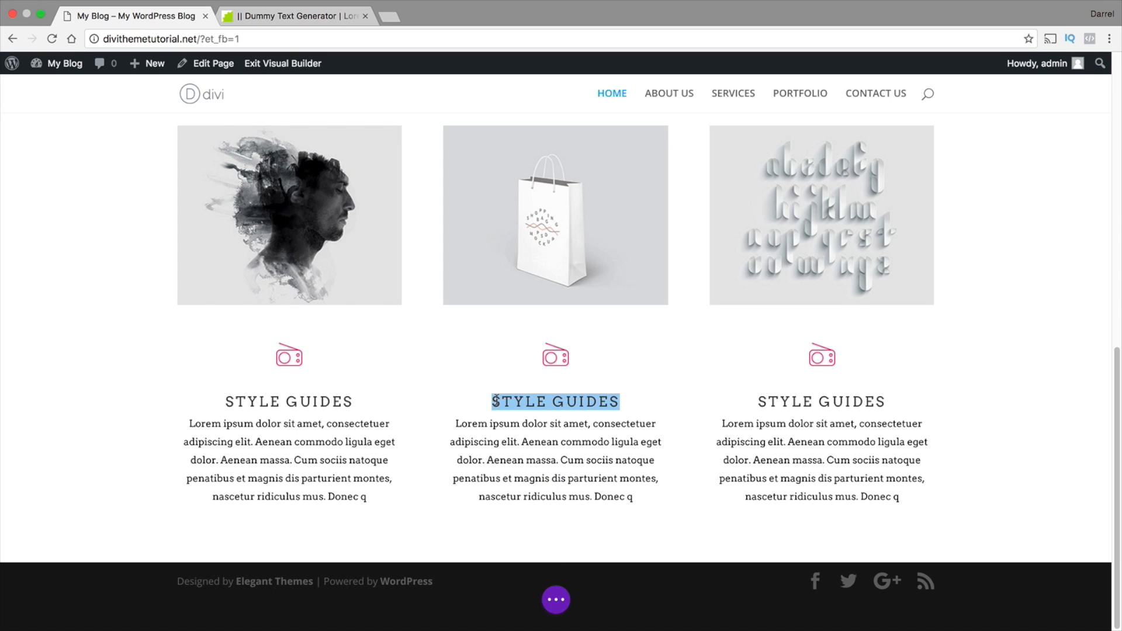
type("BRAND")
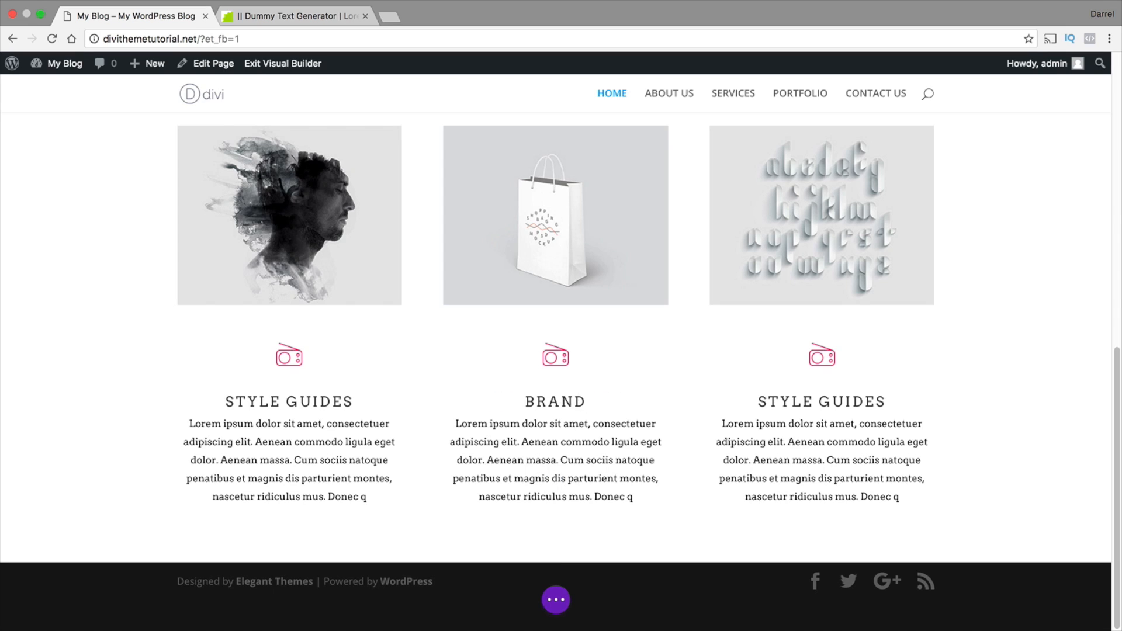
type(" CREATION")
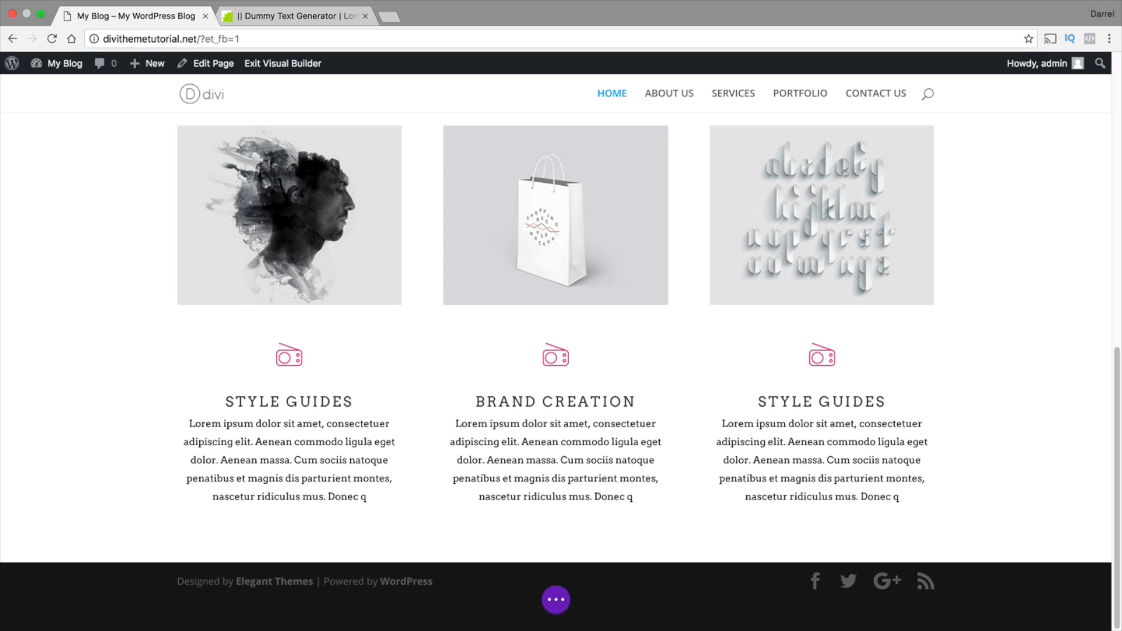
Complete the middle blurb's heading as BRAND CREATION and change the third blurb's heading to GRAPHIC DESIGN
triple_click(795, 401)
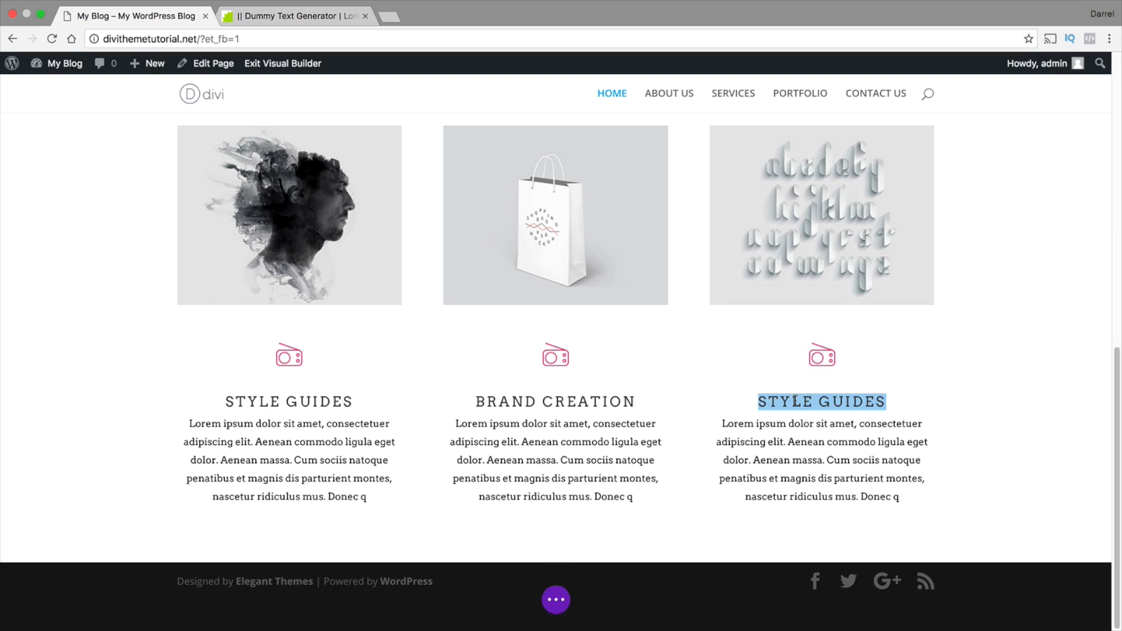
type("GRAPH")
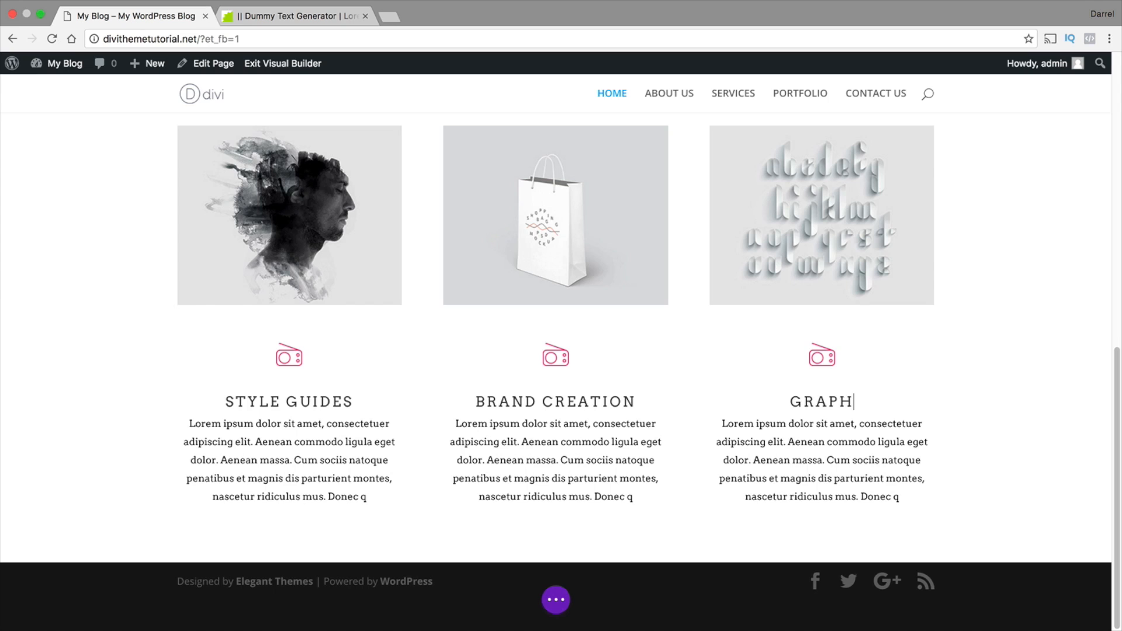
type("IC DESIGN")
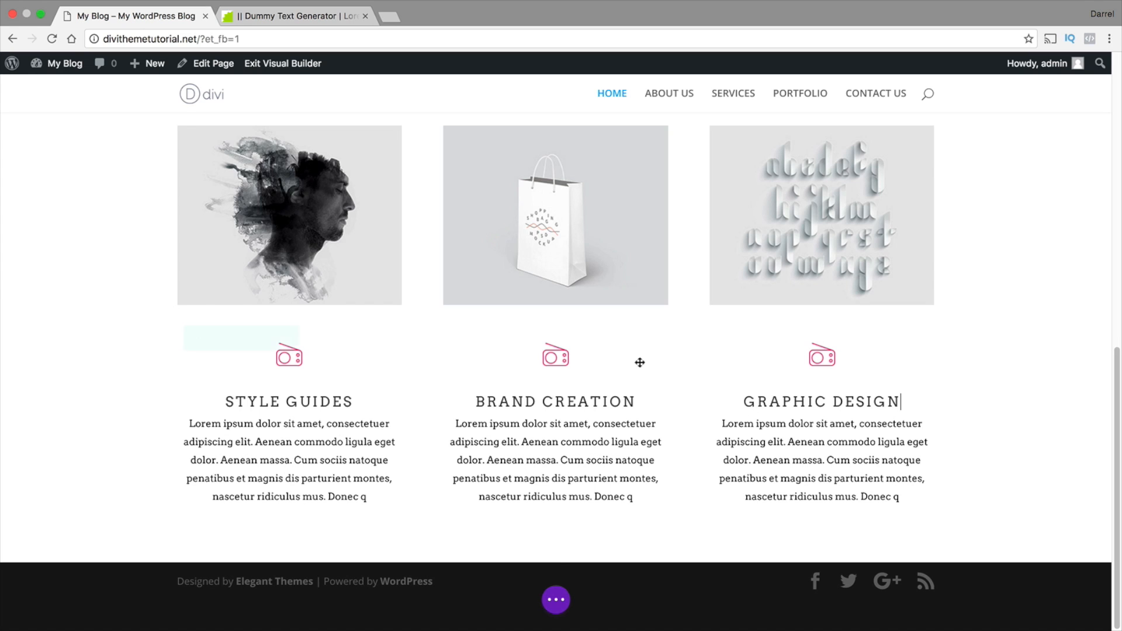
Replace the BRAND CREATION blurb's image with the camera icon home-icon-2.png from the media library and save the blurb
mouse_move(549, 374)
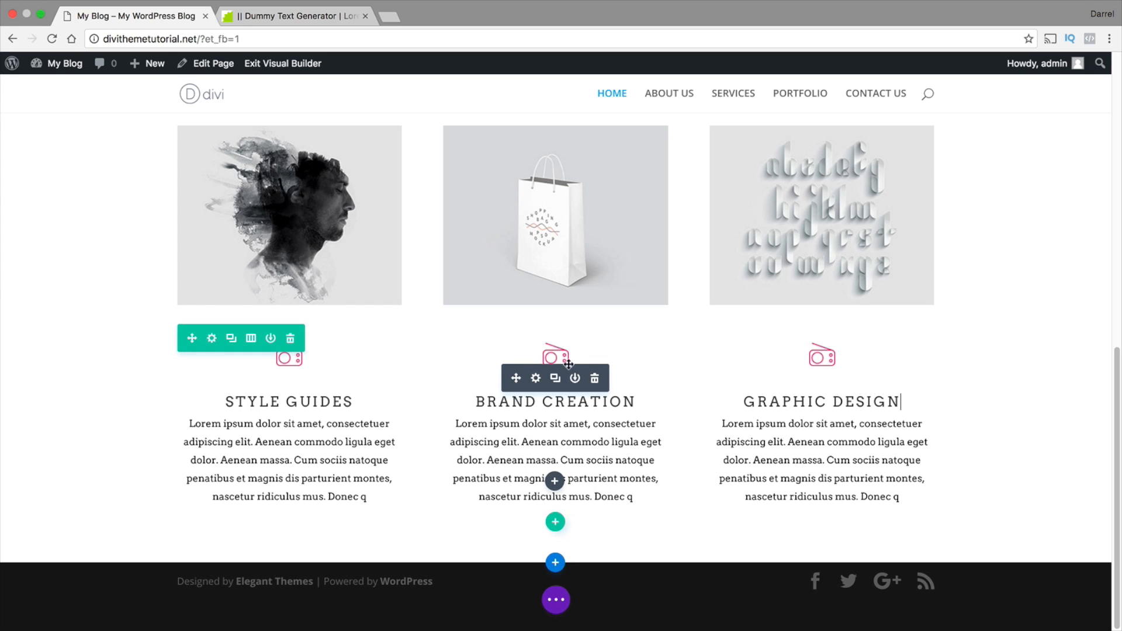
left_click(536, 378)
scroll(746, 328, "down", 2)
scroll(747, 331, "down", 1)
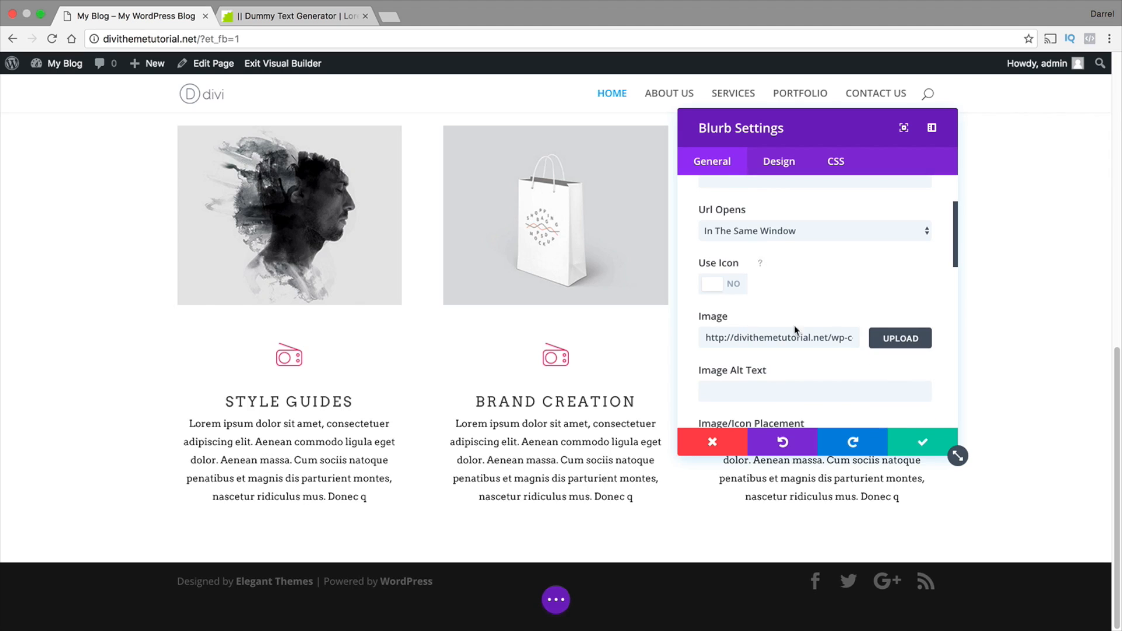
left_click(893, 335)
scroll(523, 389, "down", 2)
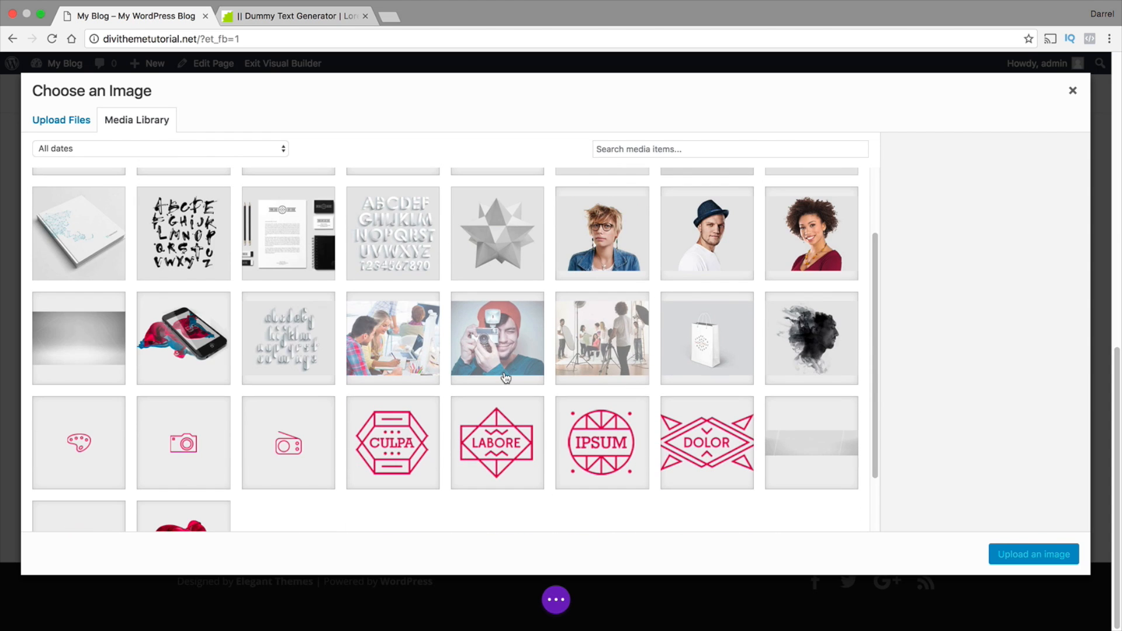
left_click(209, 439)
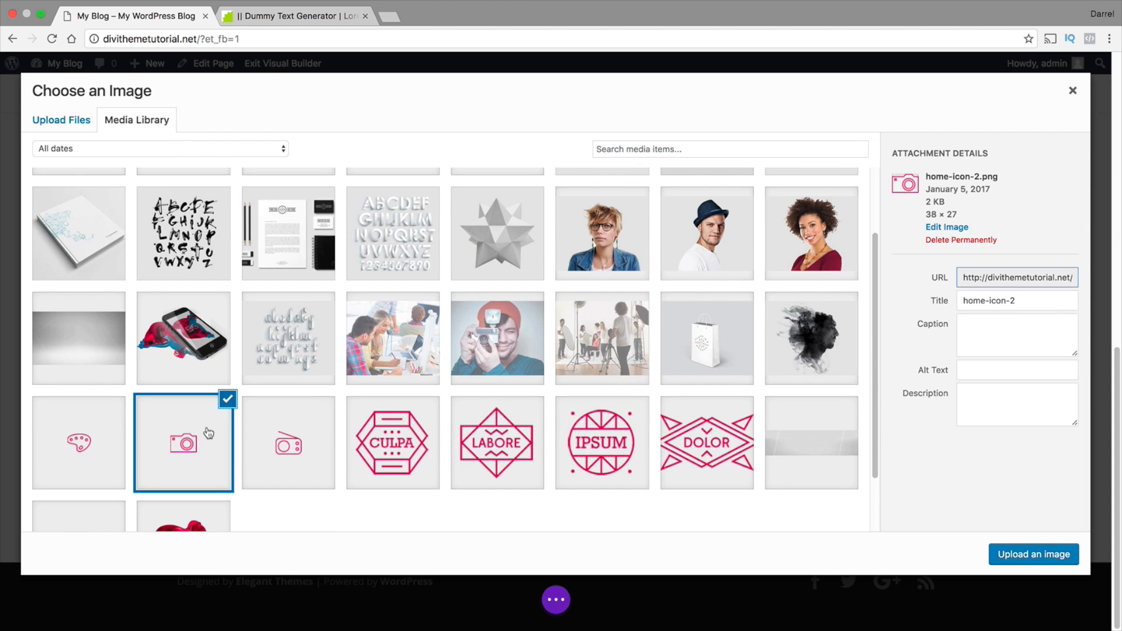
left_click(1050, 555)
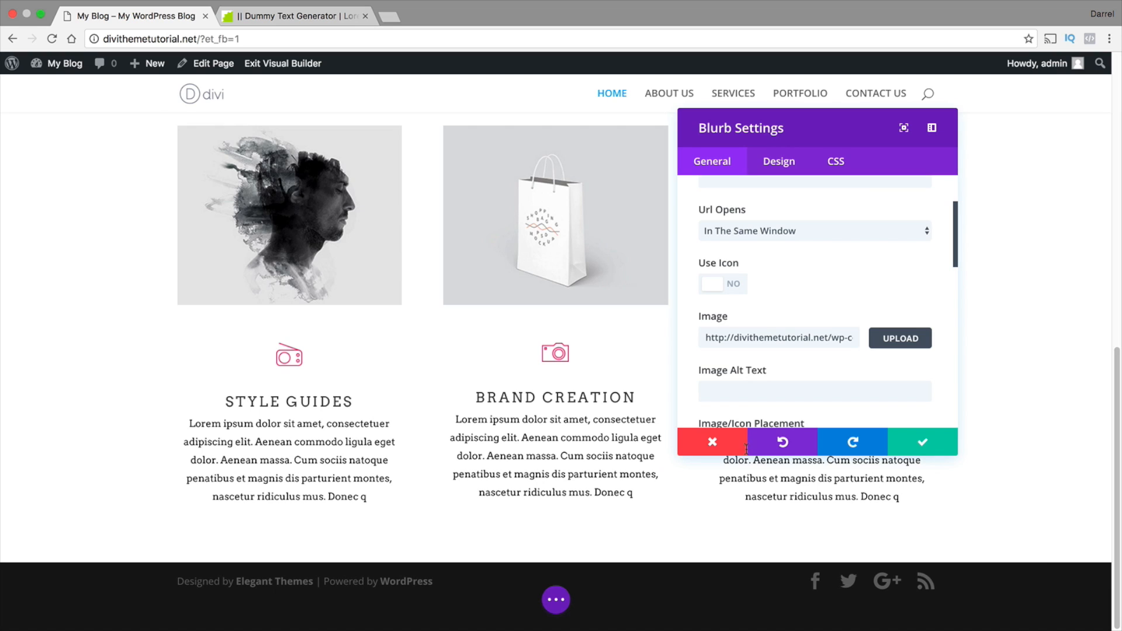
left_click(918, 442)
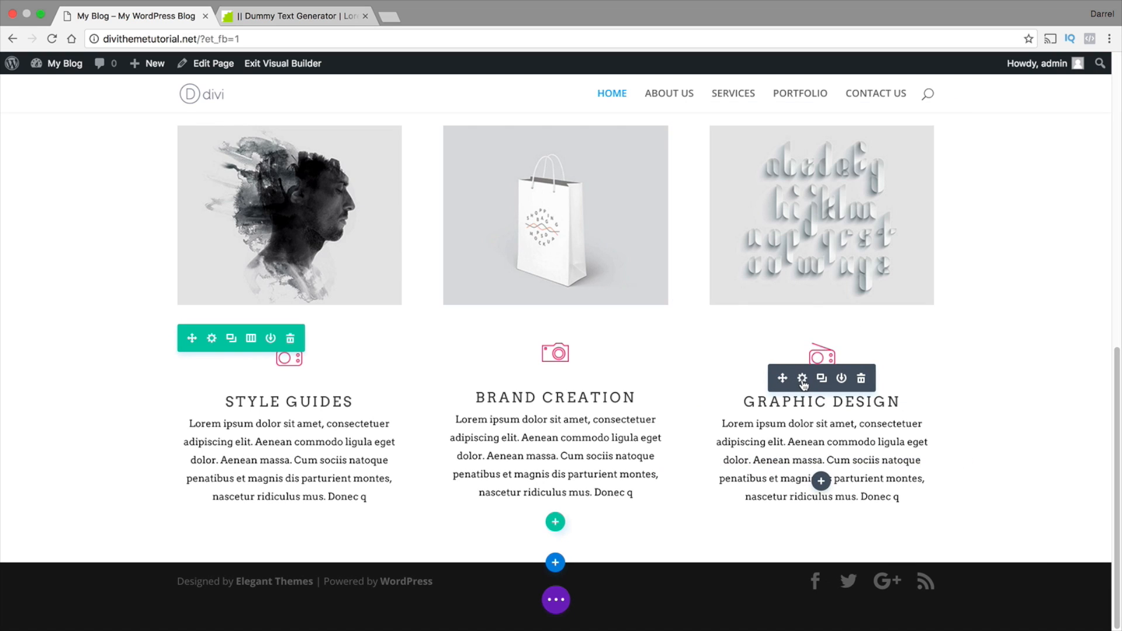
Replace the GRAPHIC DESIGN blurb's image with the palette icon home-icon-3.png from the media library and save the blurb
left_click(802, 380)
scroll(801, 374, "down", 3)
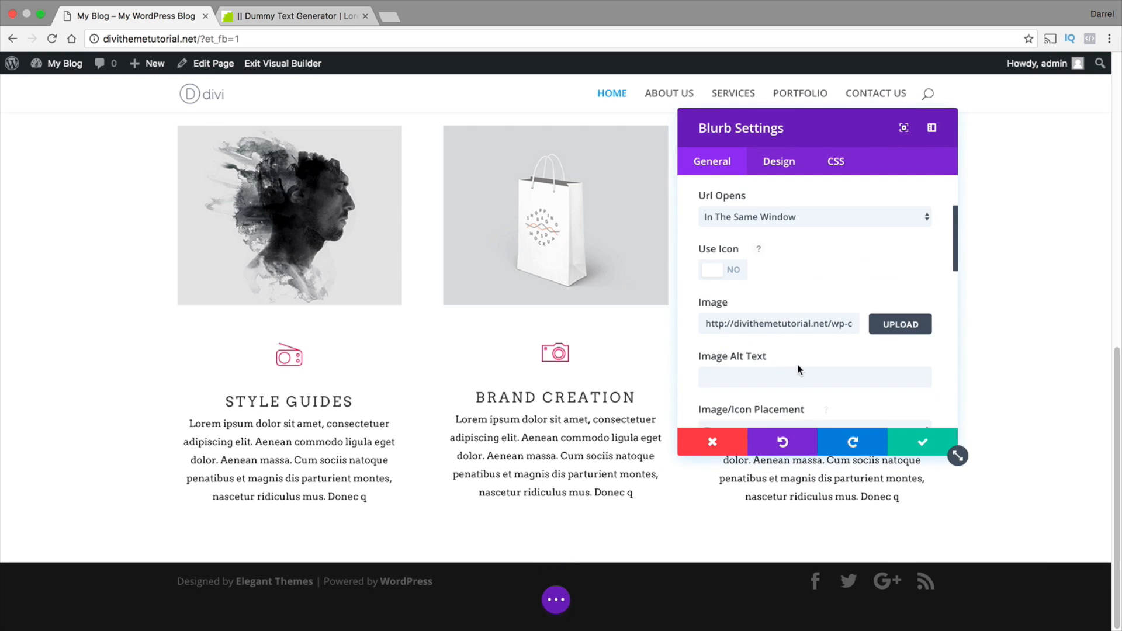
left_click(889, 318)
scroll(622, 355, "down", 3)
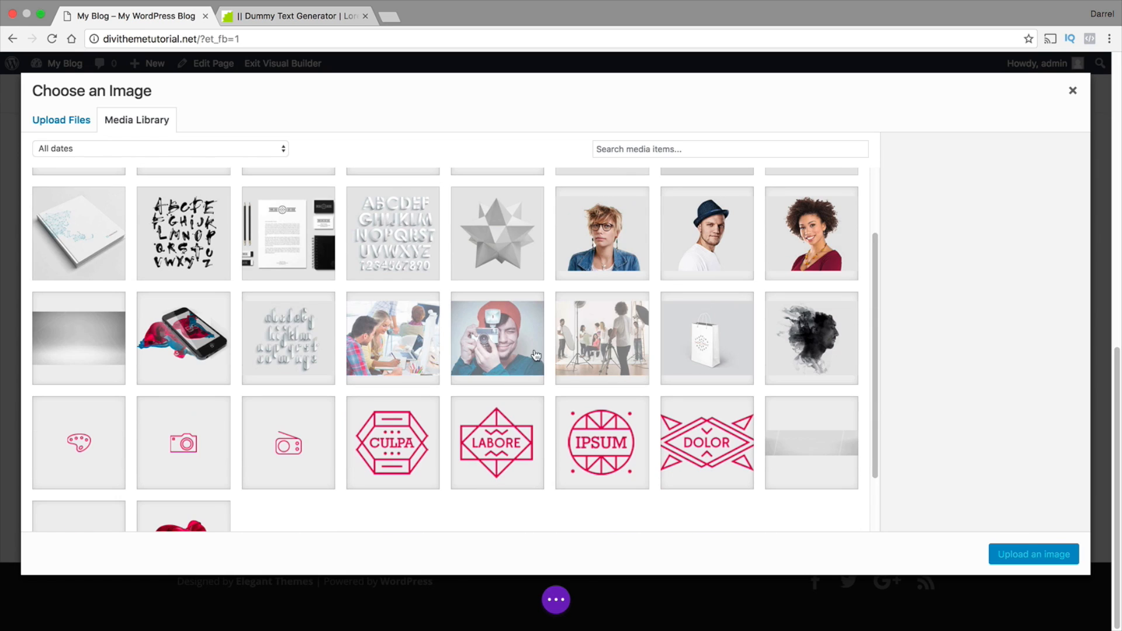
left_click(61, 440)
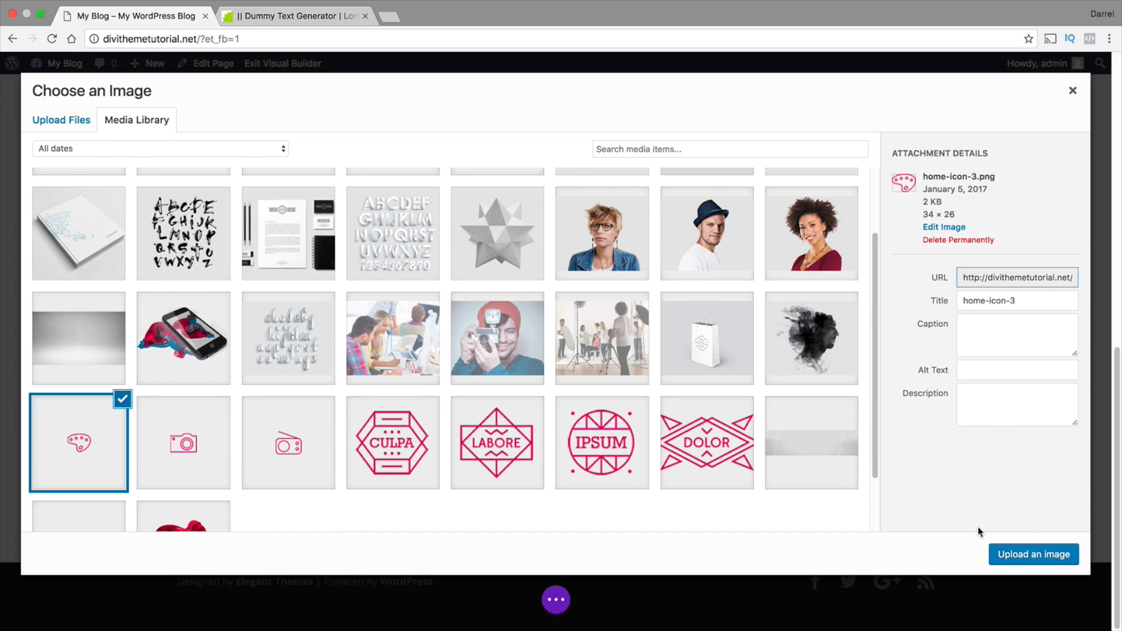
left_click(1023, 555)
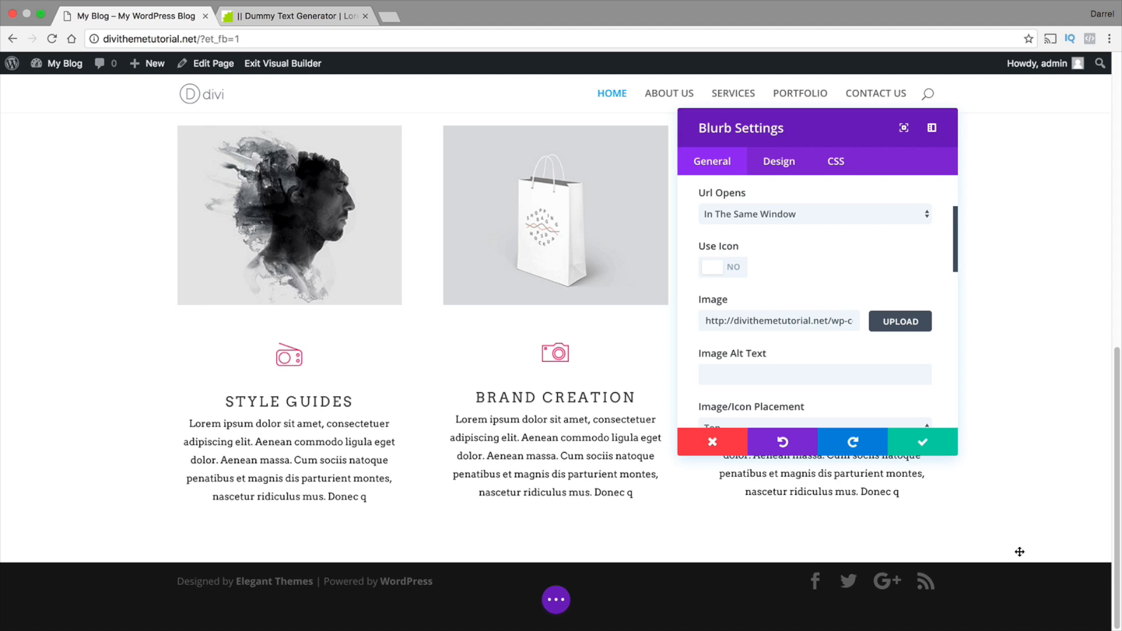
left_click(932, 448)
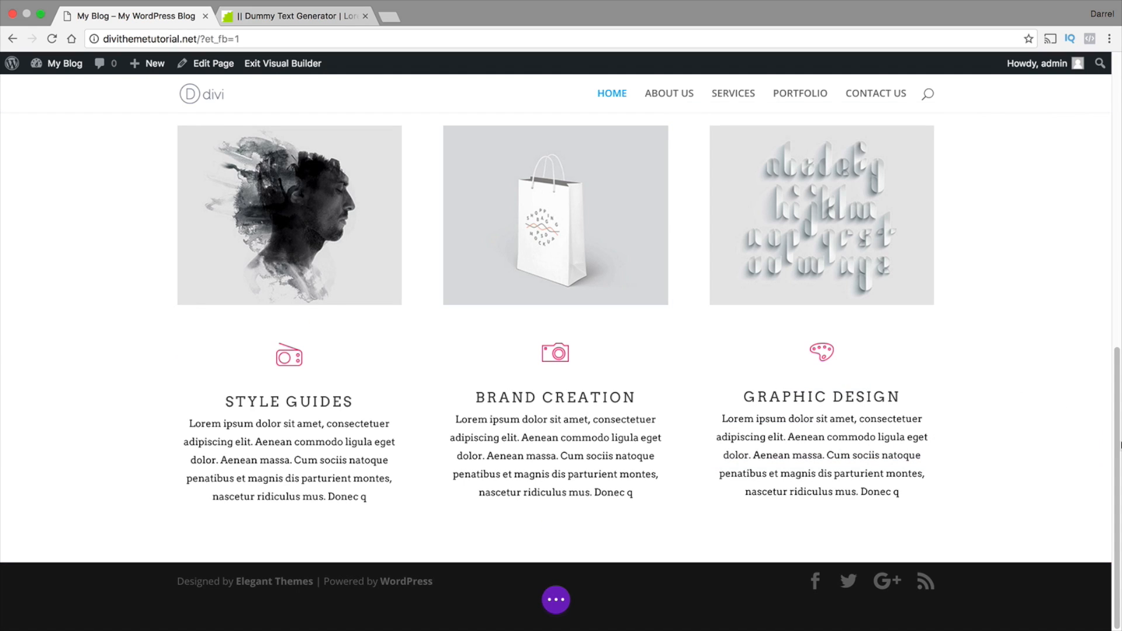
Add a regular section below the blurbs with a single-column row containing a Call To Action module
mouse_move(1117, 437)
left_mouse_down()
mouse_move(1113, 143)
mouse_move(1114, 453)
left_mouse_up()
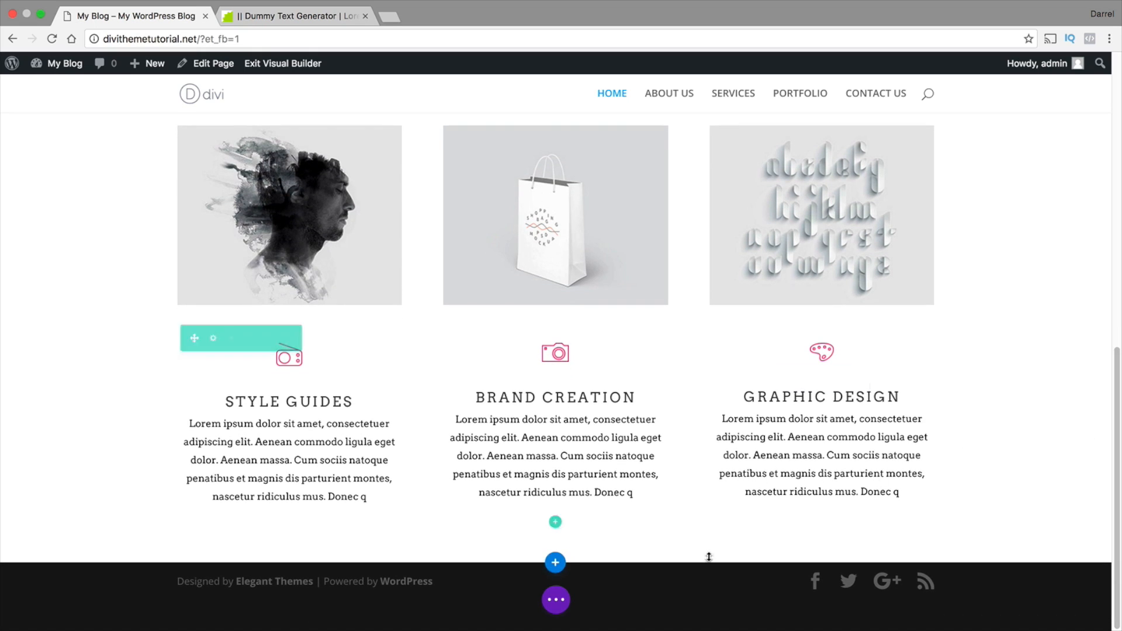
left_click(555, 564)
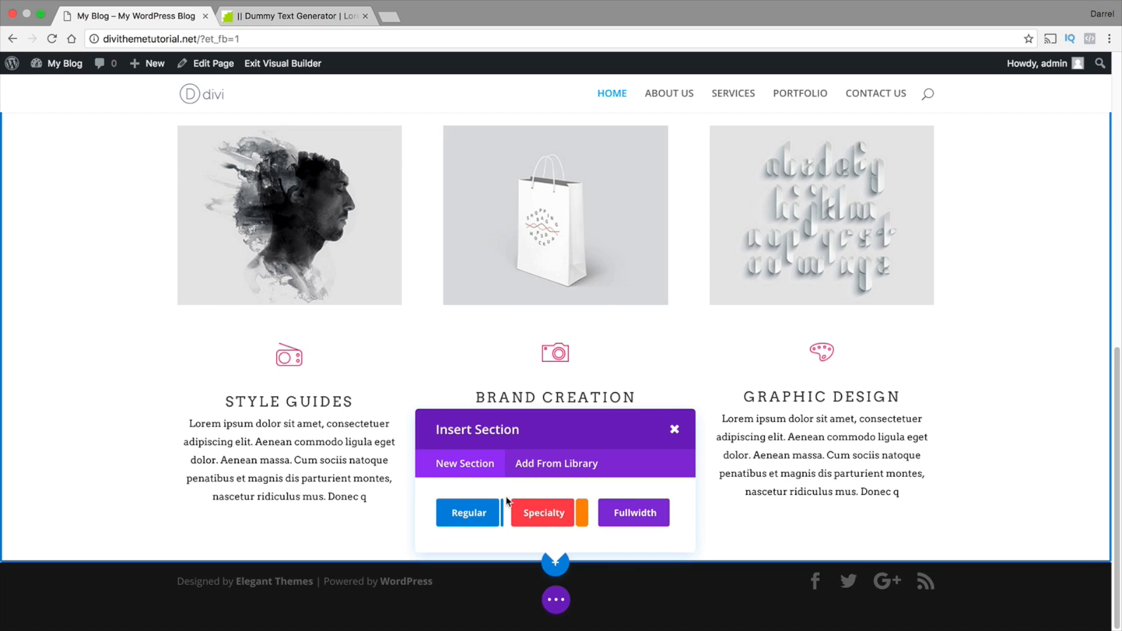
left_click(468, 517)
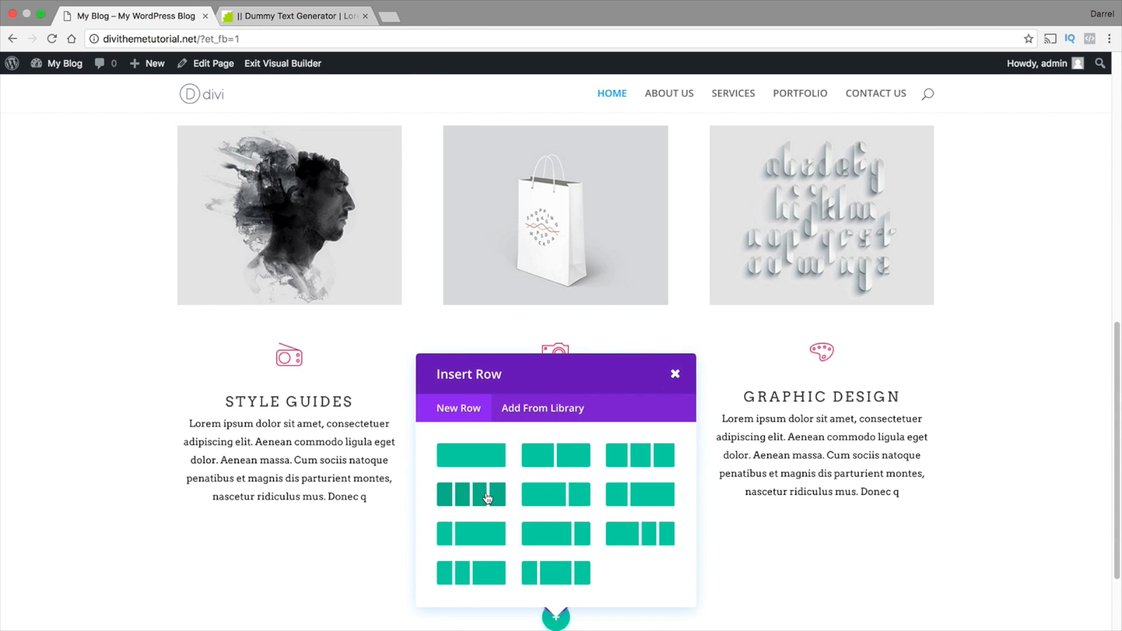
left_click(484, 461)
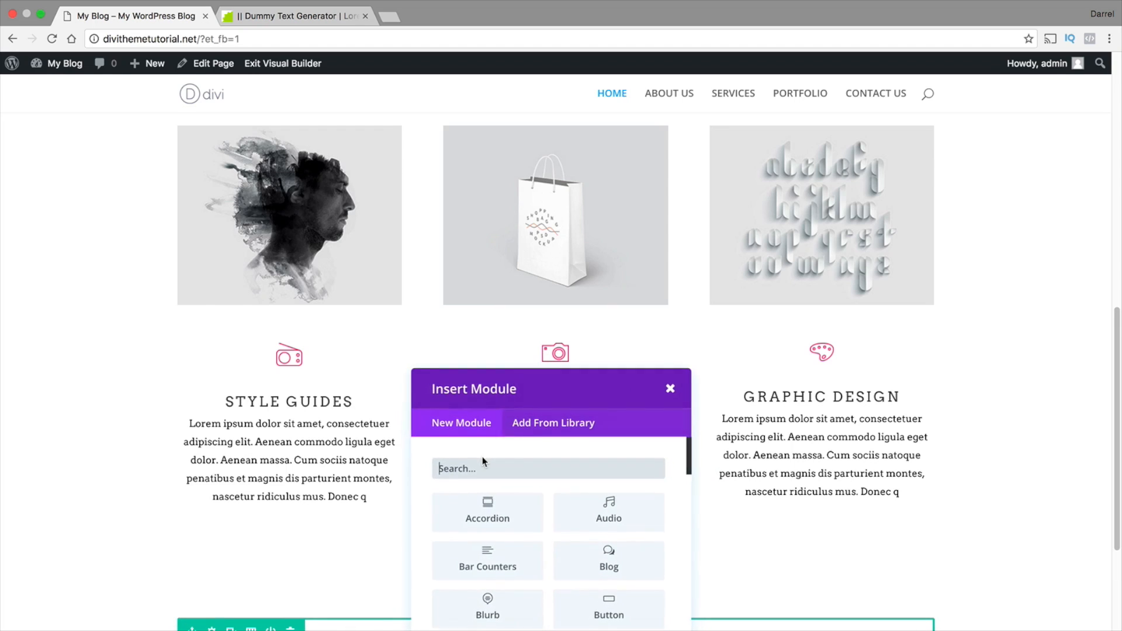
scroll(503, 559, "down", 2)
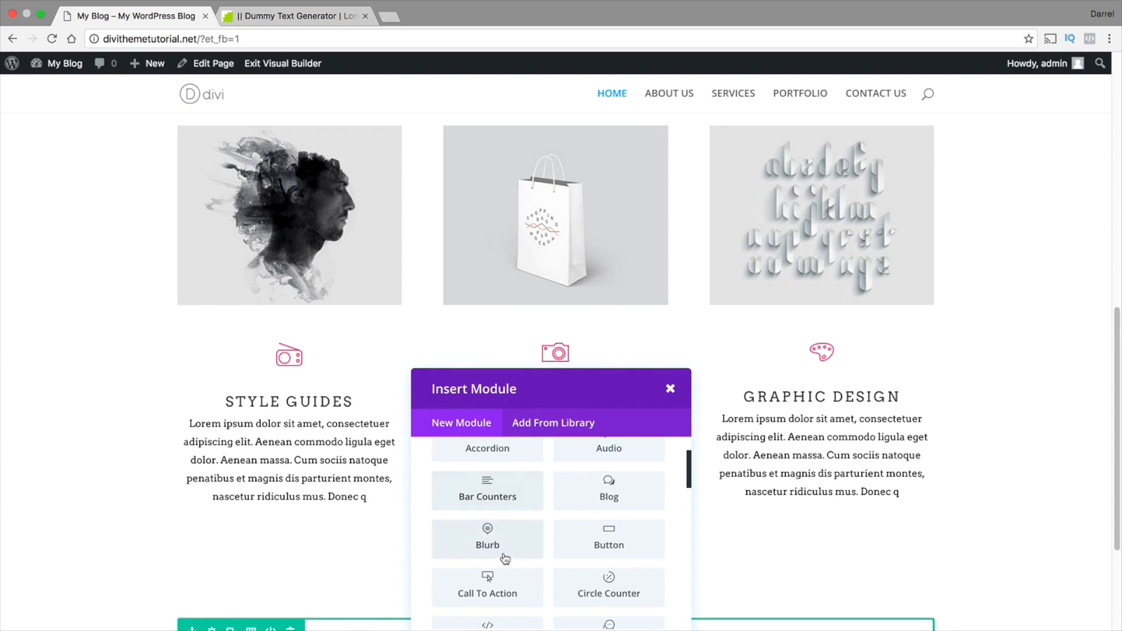
scroll(789, 514, "down", 3)
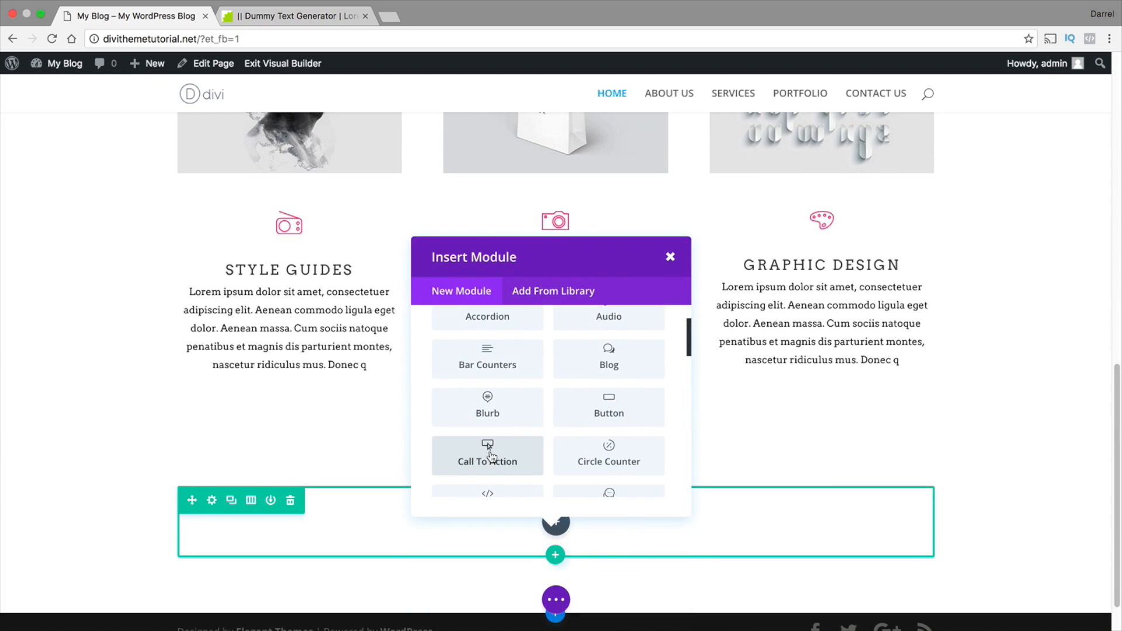
left_click(489, 449)
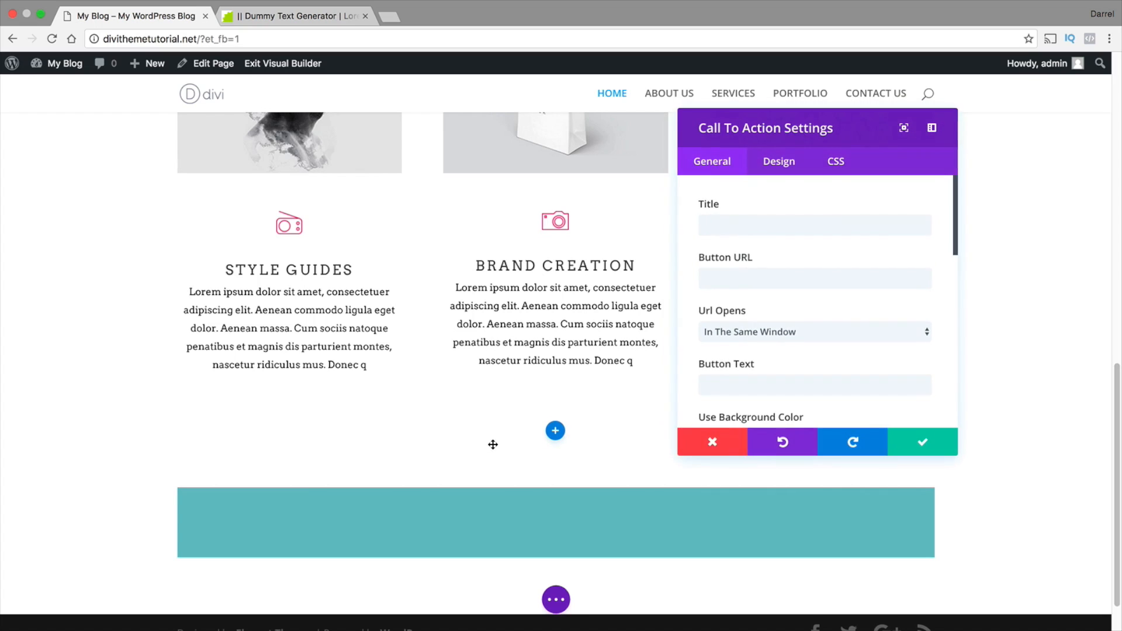
Enter WHO WE ARE as the title of the Call To Action module
left_click(771, 227)
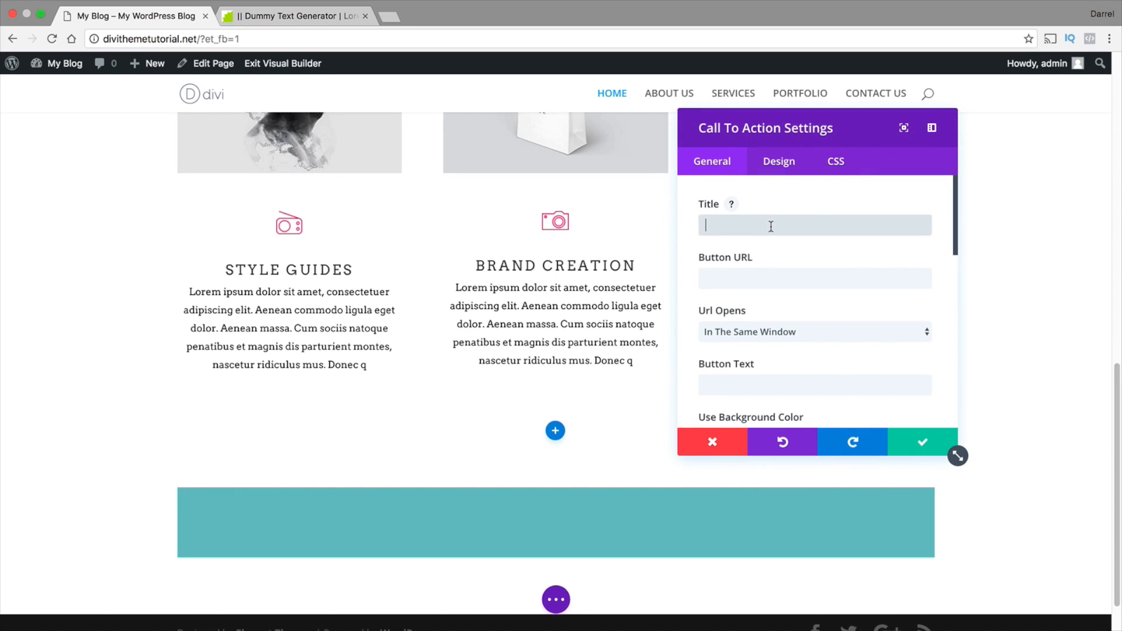
type("who")
key("BackSpace")
key("BackSpace")
key("BackSpace")
type("WHO")
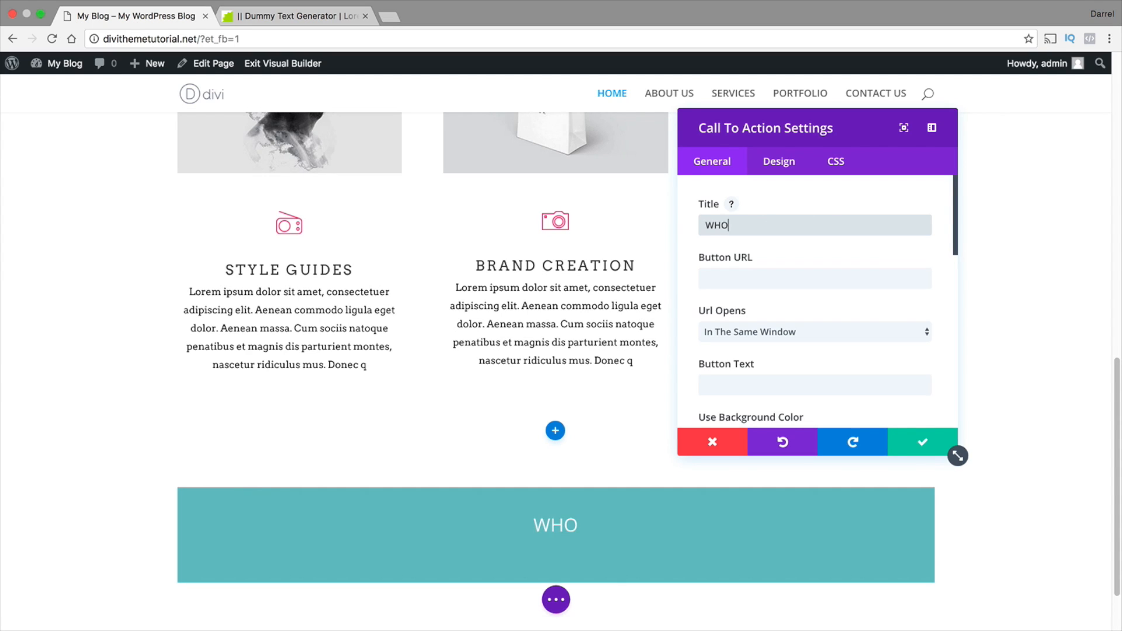
type(" WEA RE")
key("BackSpace")
key("BackSpace")
key("BackSpace")
key("BackSpace")
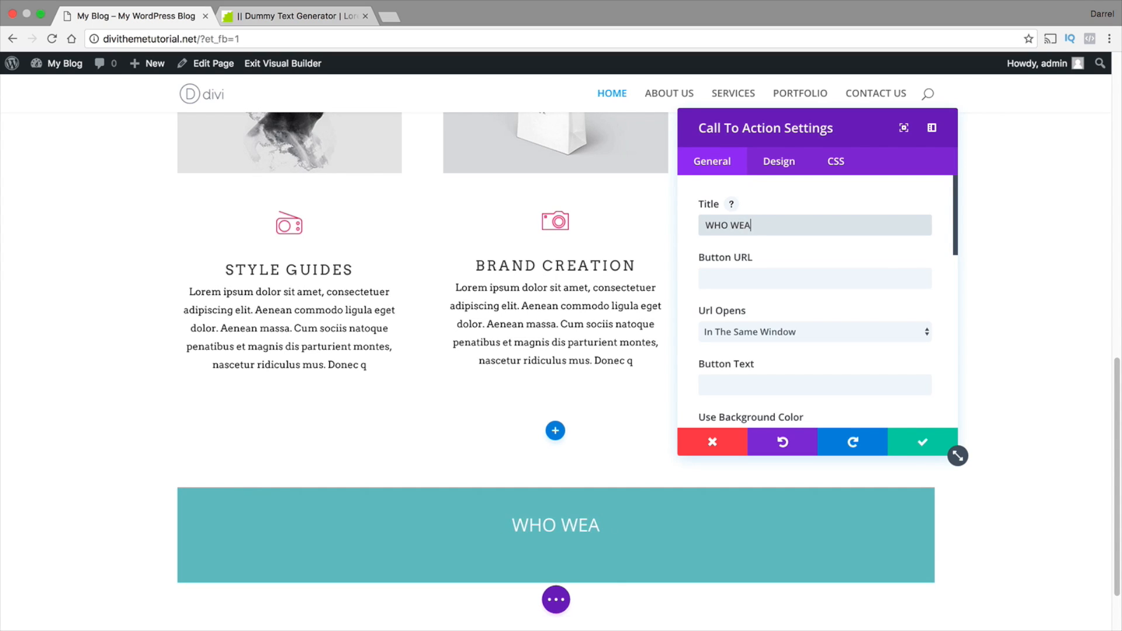
type("ARE")
Turn off the Call To Action's background color, set its text color to Dark, and save the module
scroll(815, 262, "down", 1)
scroll(813, 275, "down", 2)
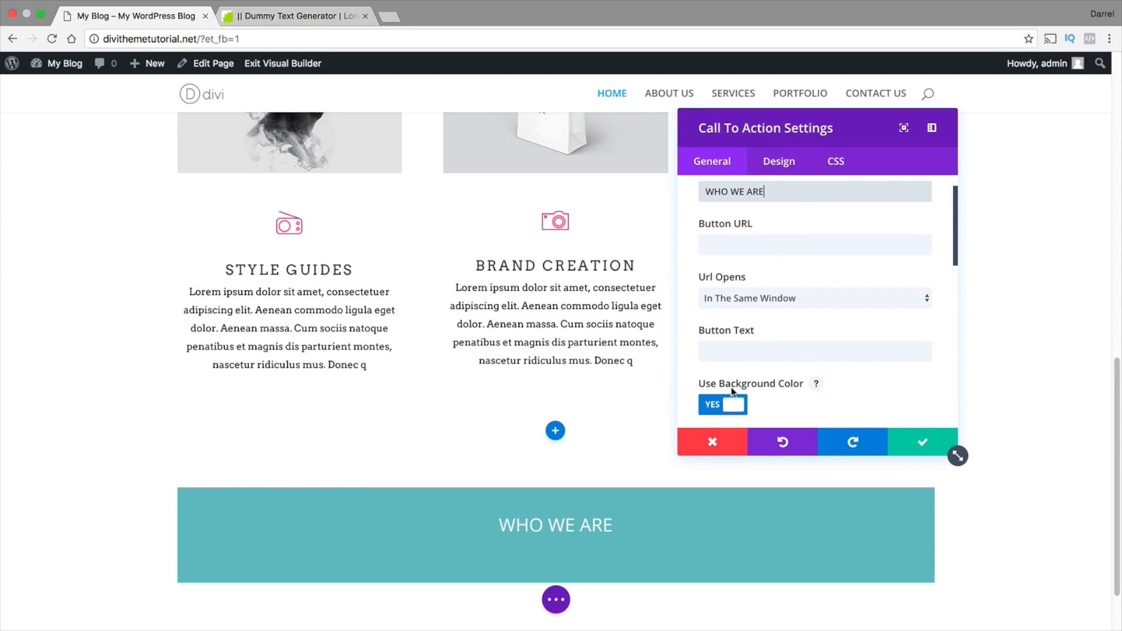
left_click(733, 403)
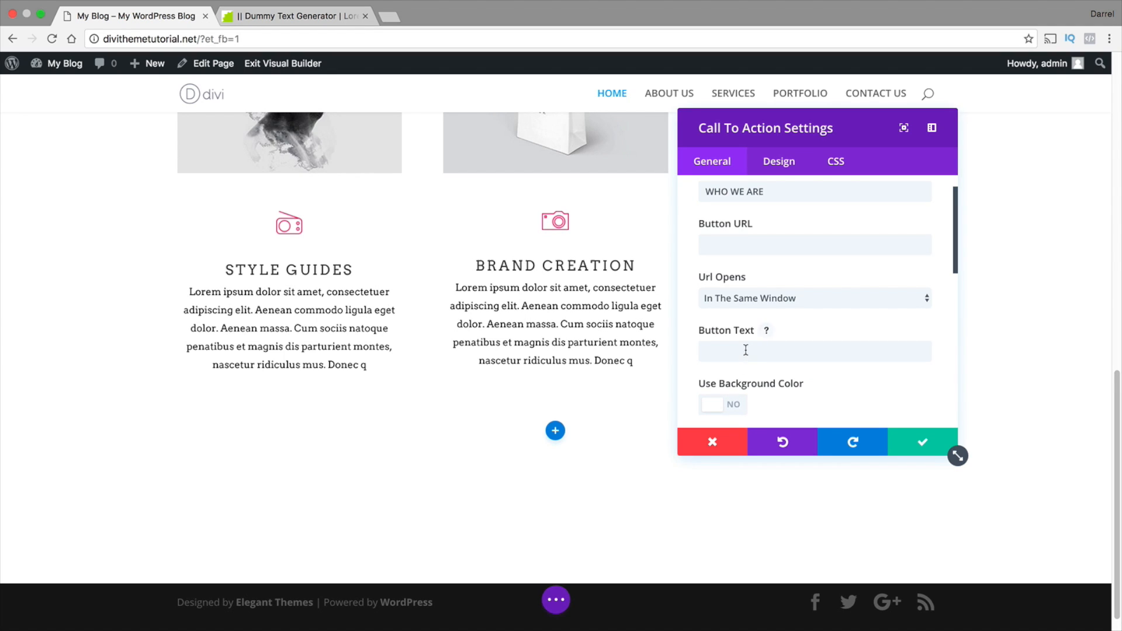
scroll(746, 350, "up", 1)
scroll(745, 349, "down", 4)
left_click(745, 267)
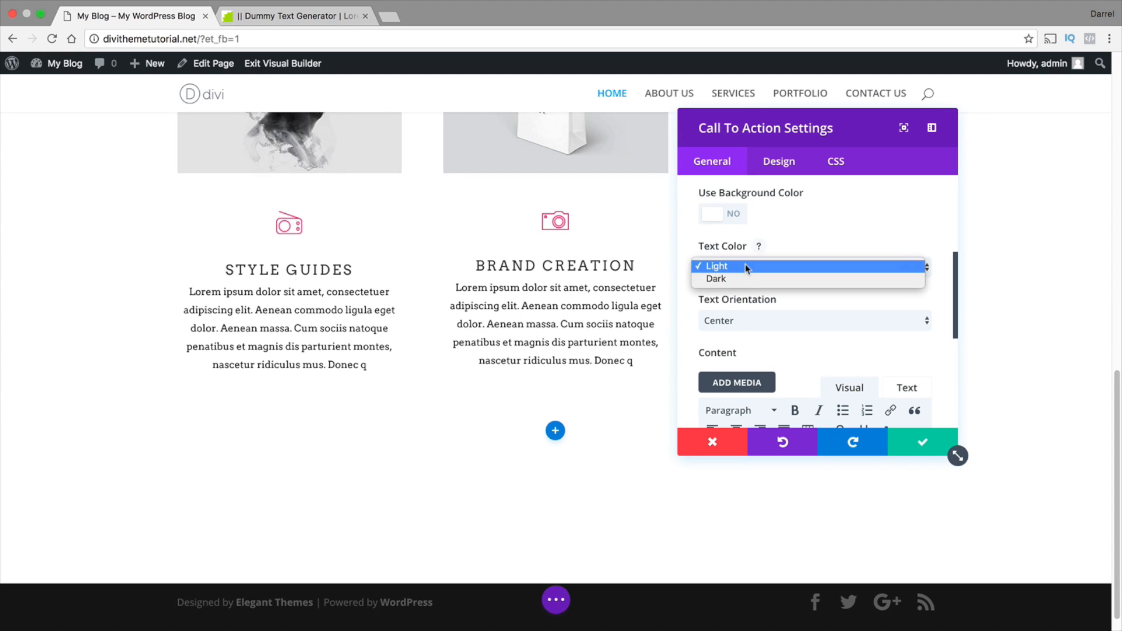
left_click(745, 279)
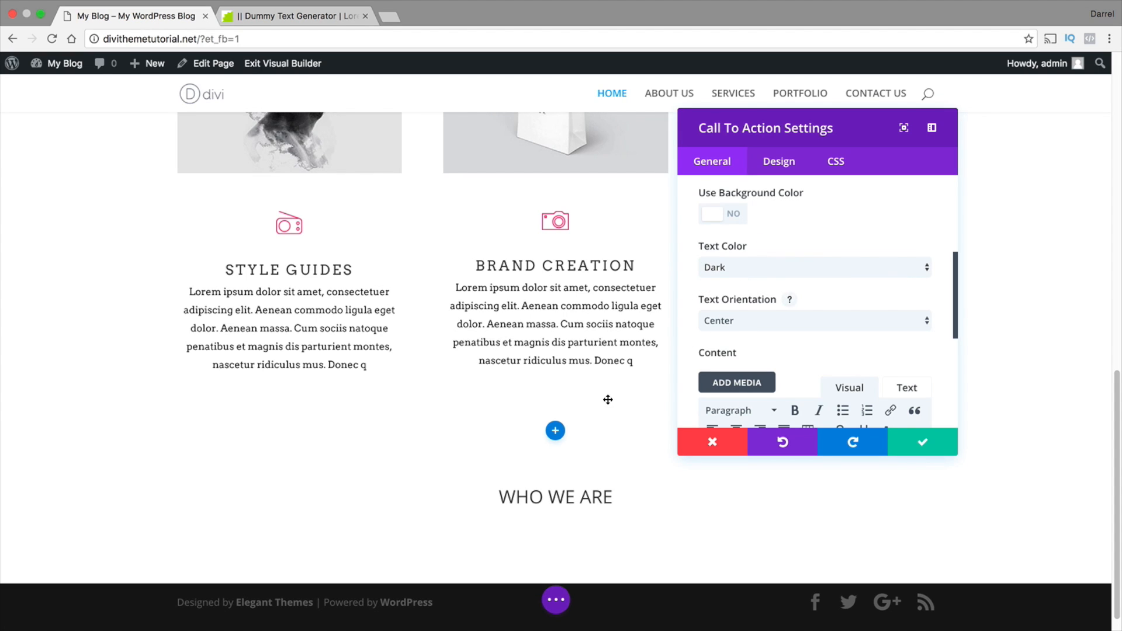
left_click(924, 447)
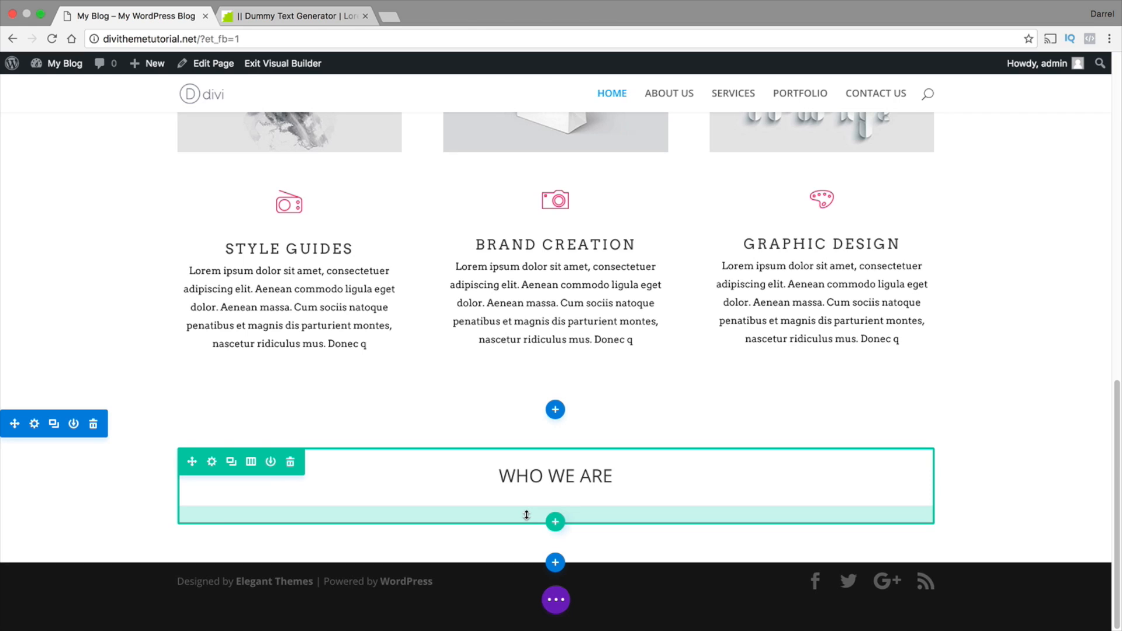
Open divistudiolayout.com in a new browser tab placed beside the site's tab and examine its WHO WE ARE section
left_click(389, 19)
type("DIVISTudiolayout.com")
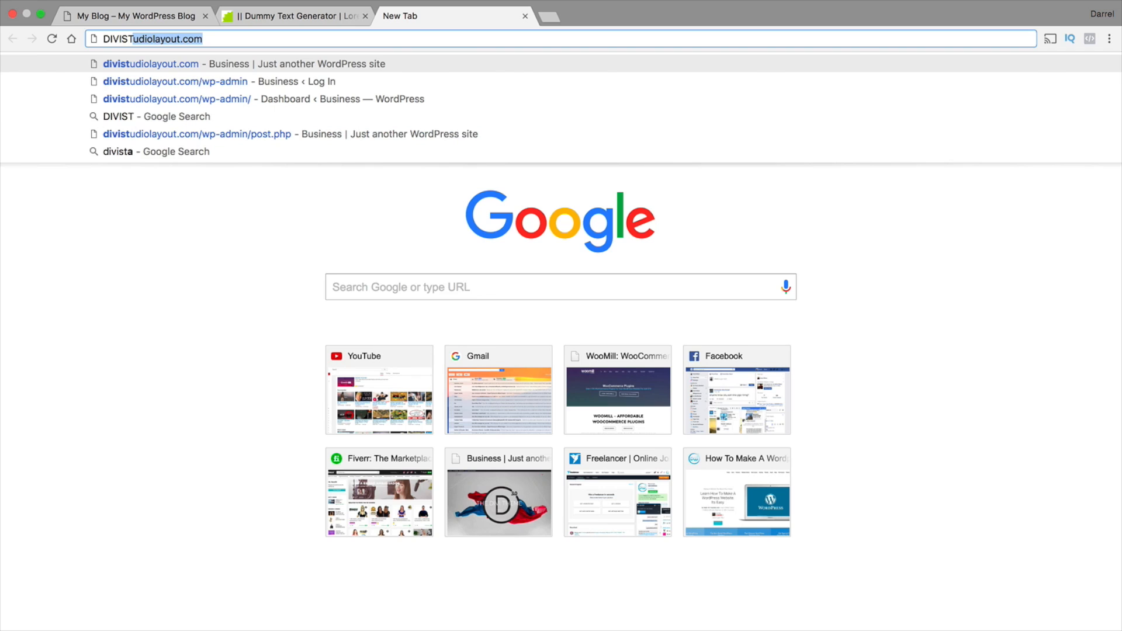
key("Return")
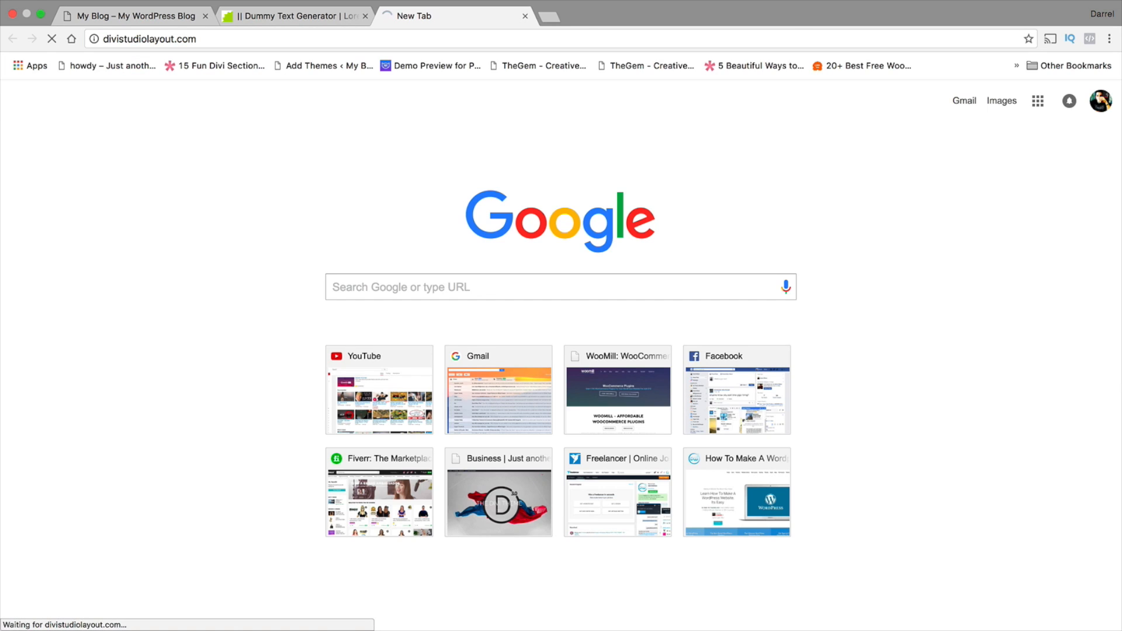
left_click_drag(416, 18, 280, 17)
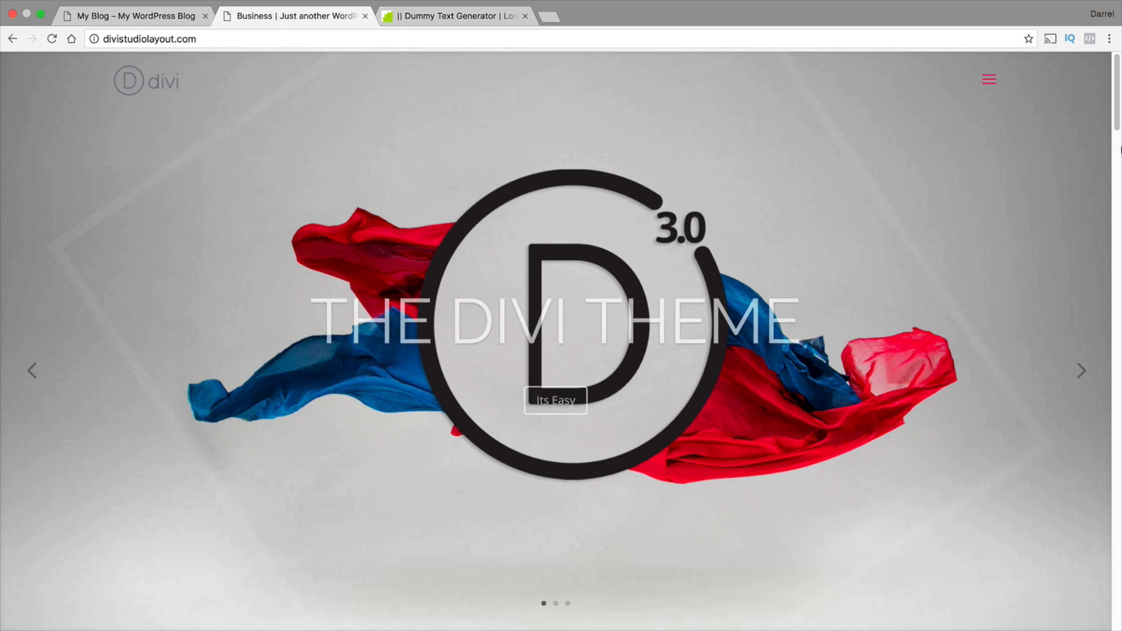
scroll(1117, 159, "down", 5)
scroll(1116, 159, "down", 15)
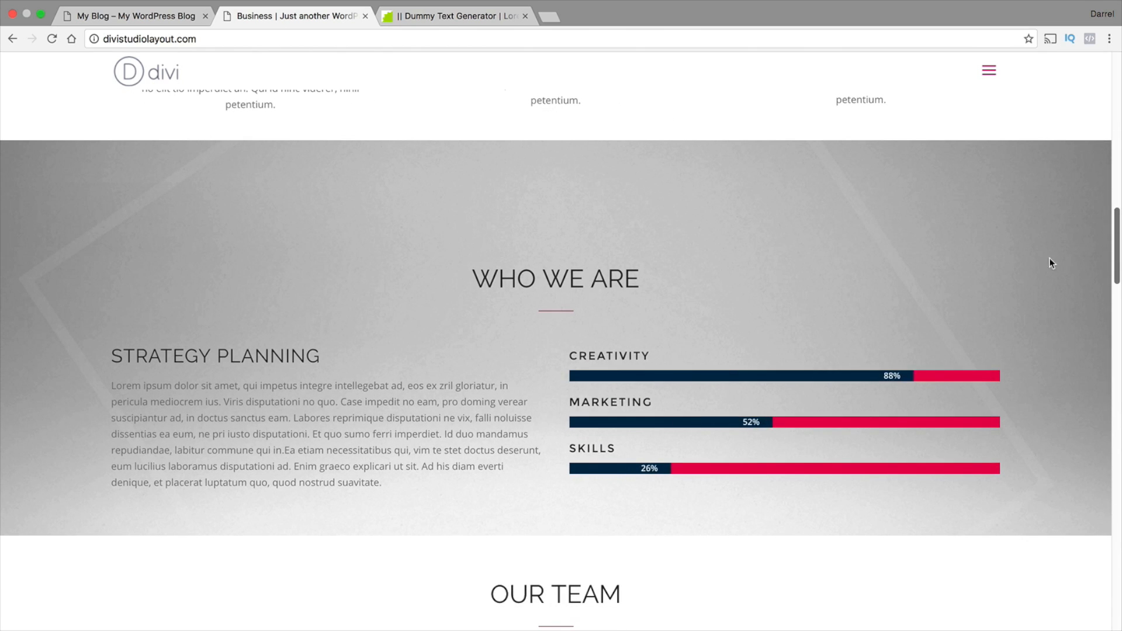
left_click_drag(655, 278, 479, 275)
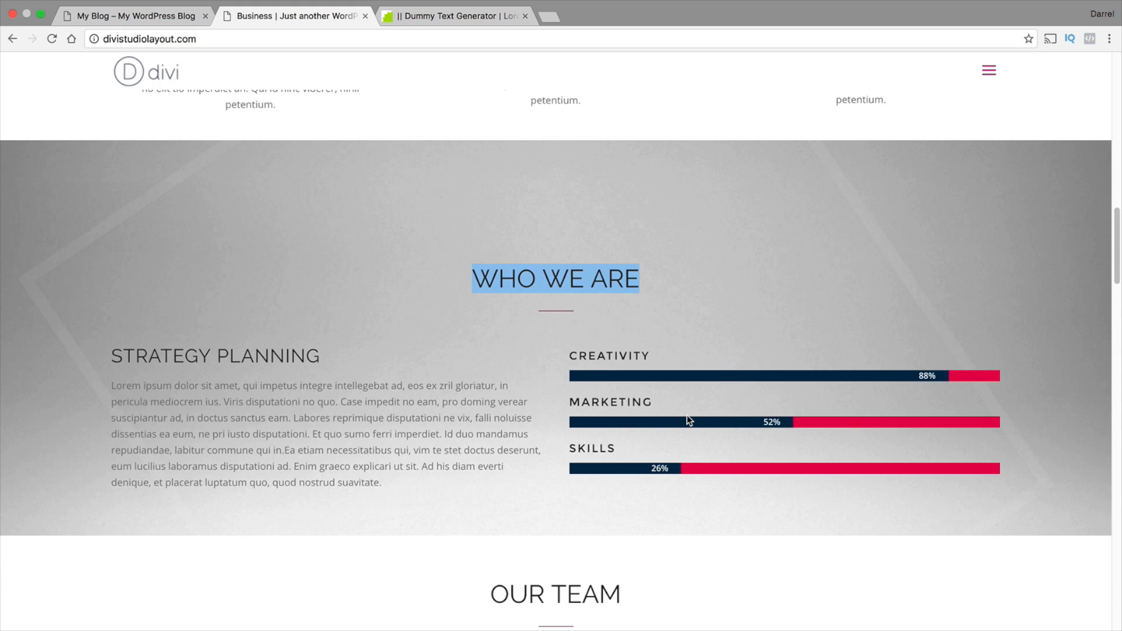
Return to the site's tab and add a two-column row below WHO WE ARE with a Call To Action module in its first column
left_click(396, 428)
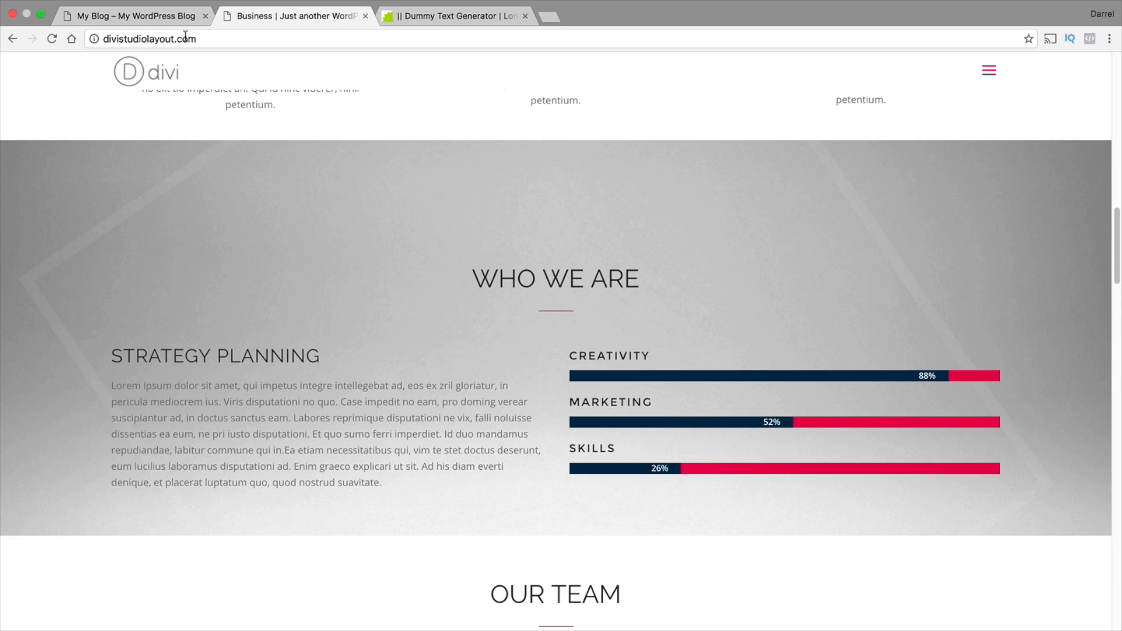
left_click(140, 16)
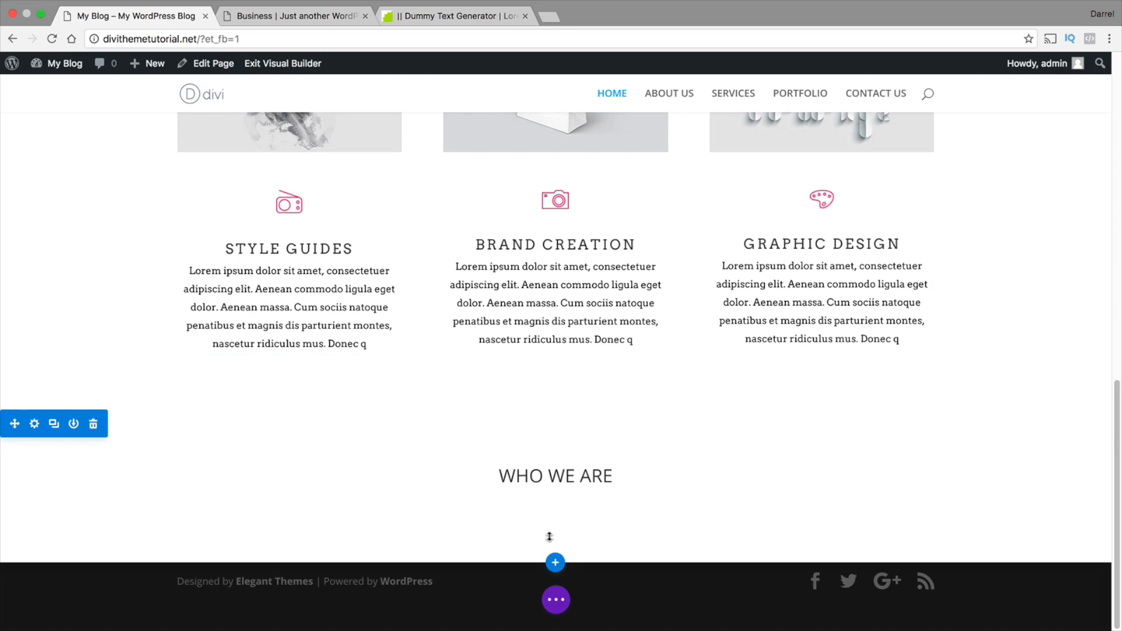
mouse_move(555, 521)
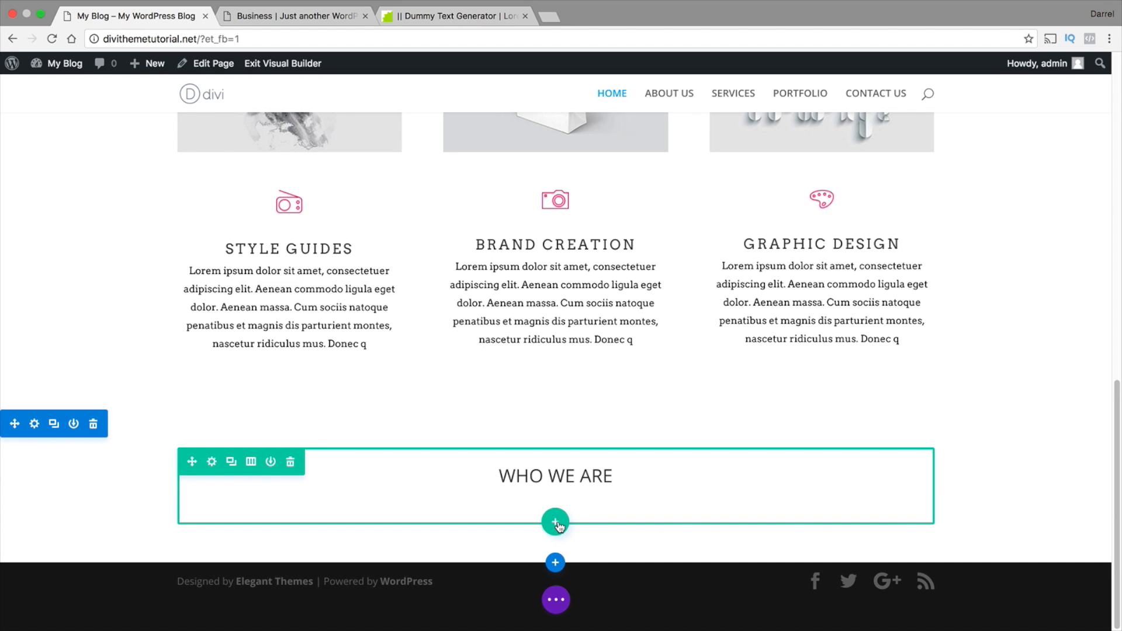
left_click(556, 523)
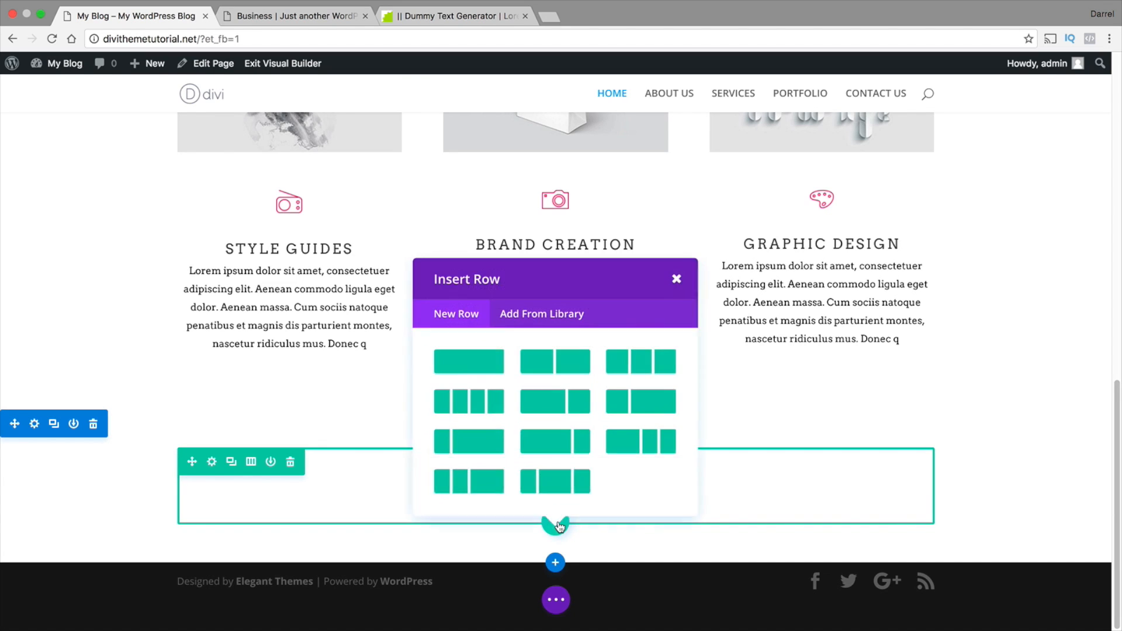
left_click(572, 366)
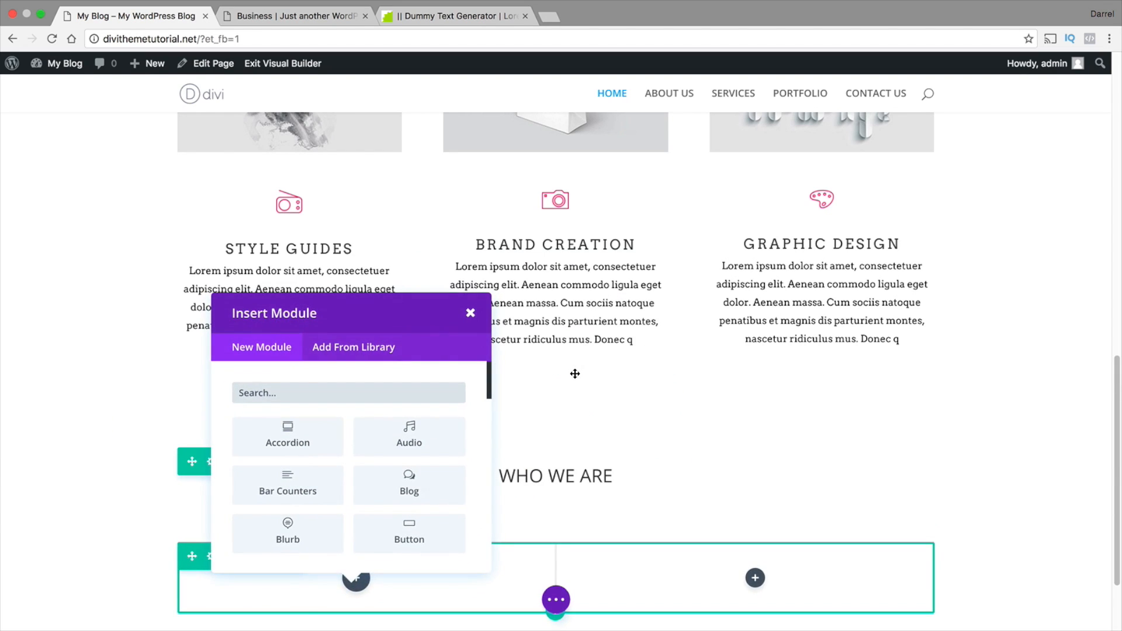
scroll(574, 372, "down", 3)
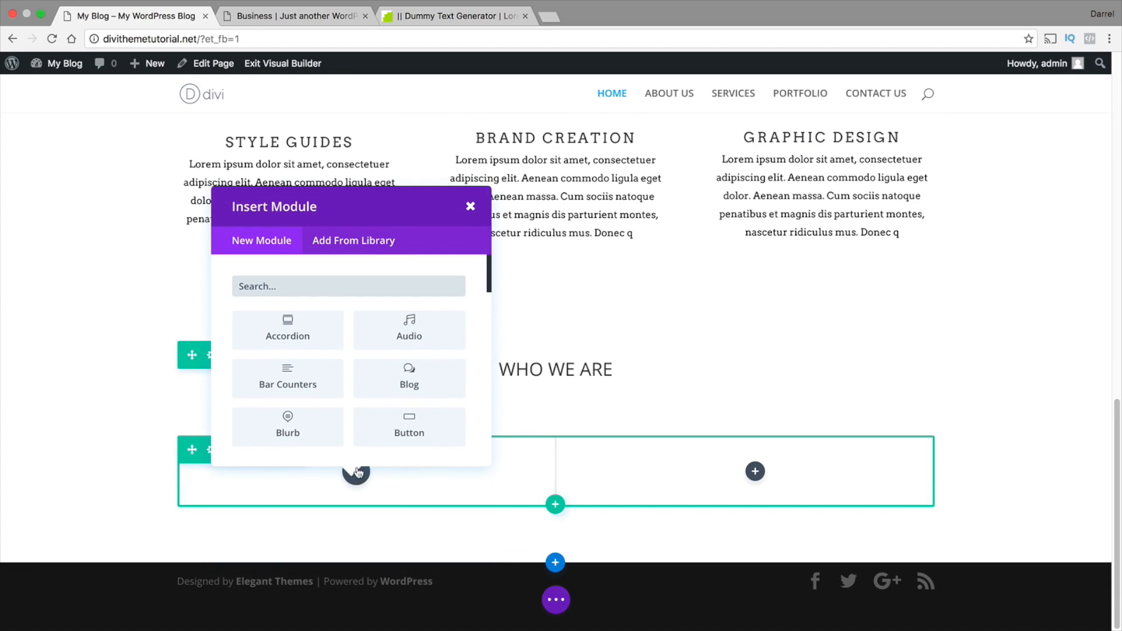
scroll(326, 396, "down", 2)
left_click(325, 398)
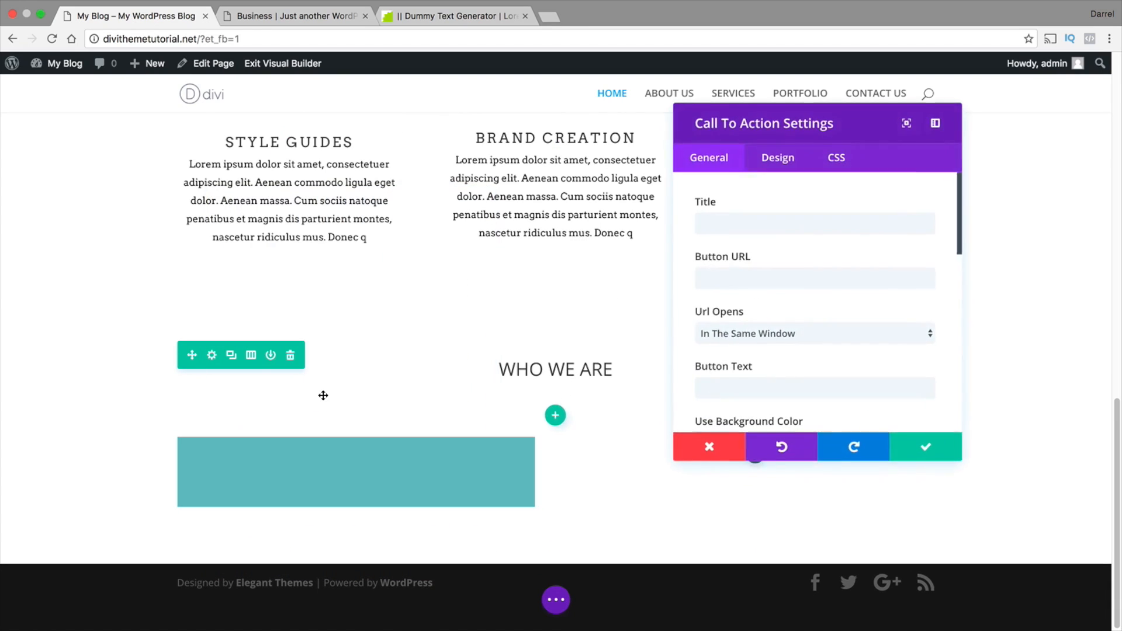
Enter STRATEGY PLANNING as the title of the new Call To Action module
left_click(725, 220)
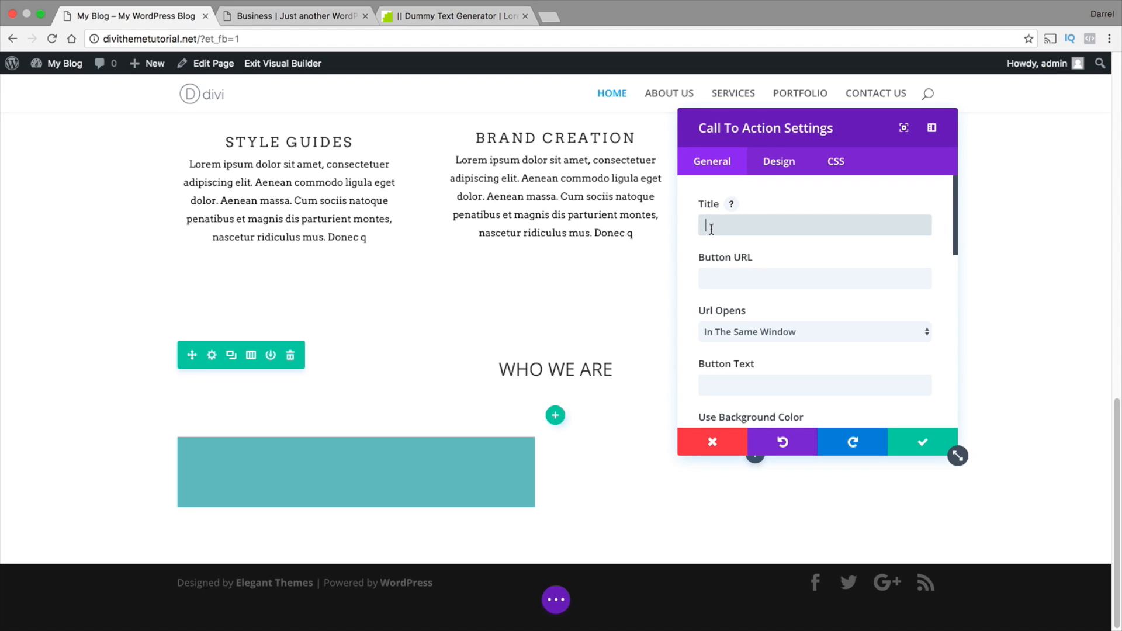
type("S")
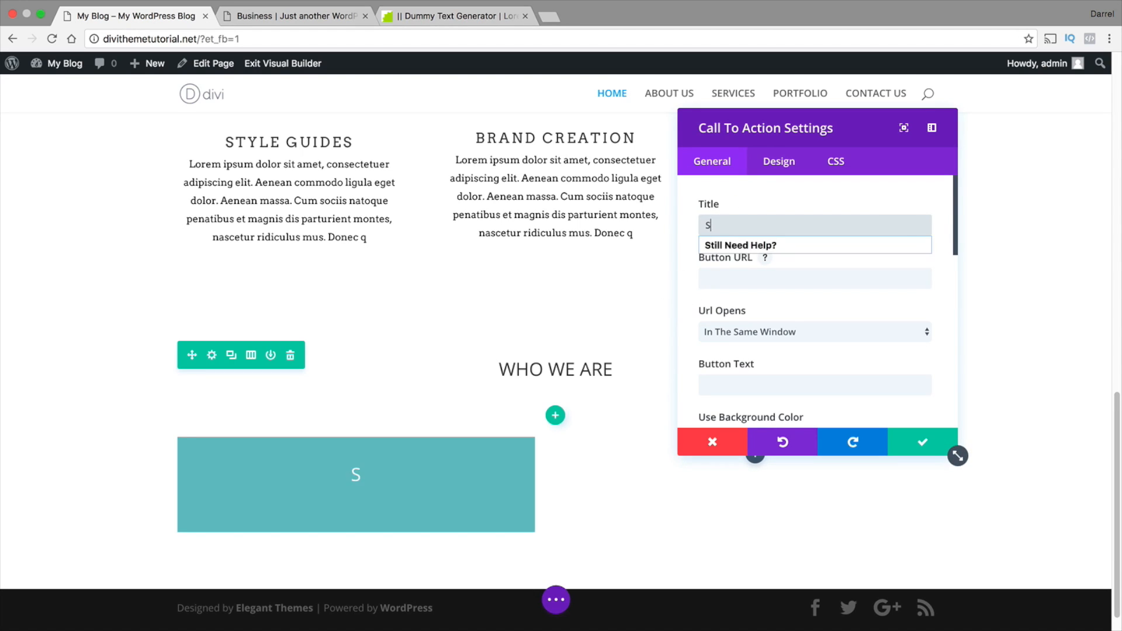
type("TRATEGY PLANNING")
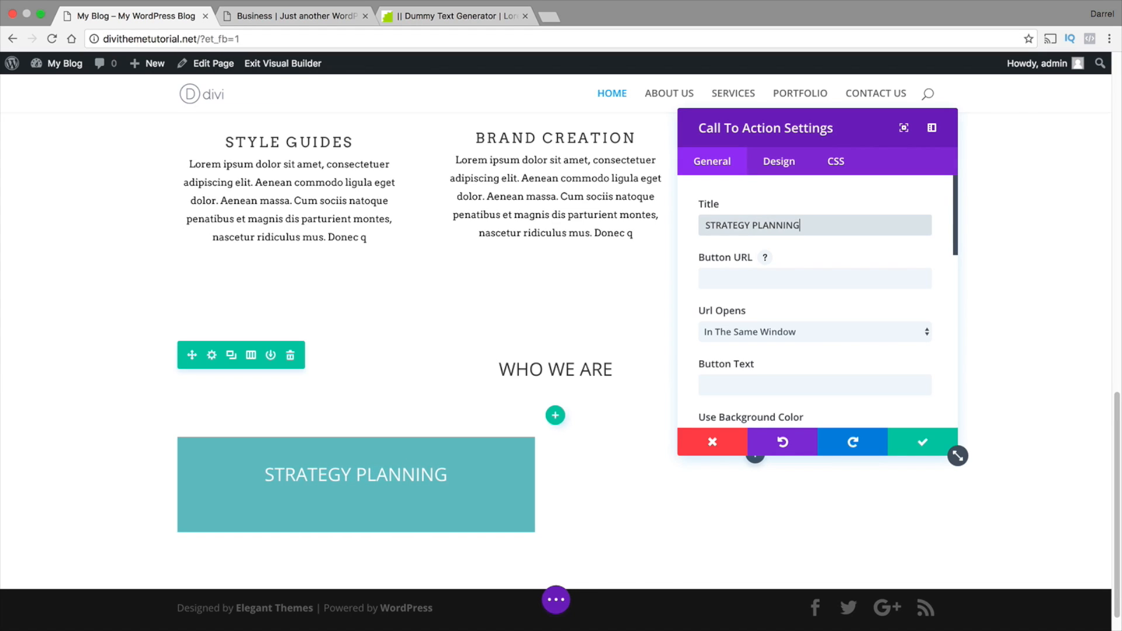
key("Tab")
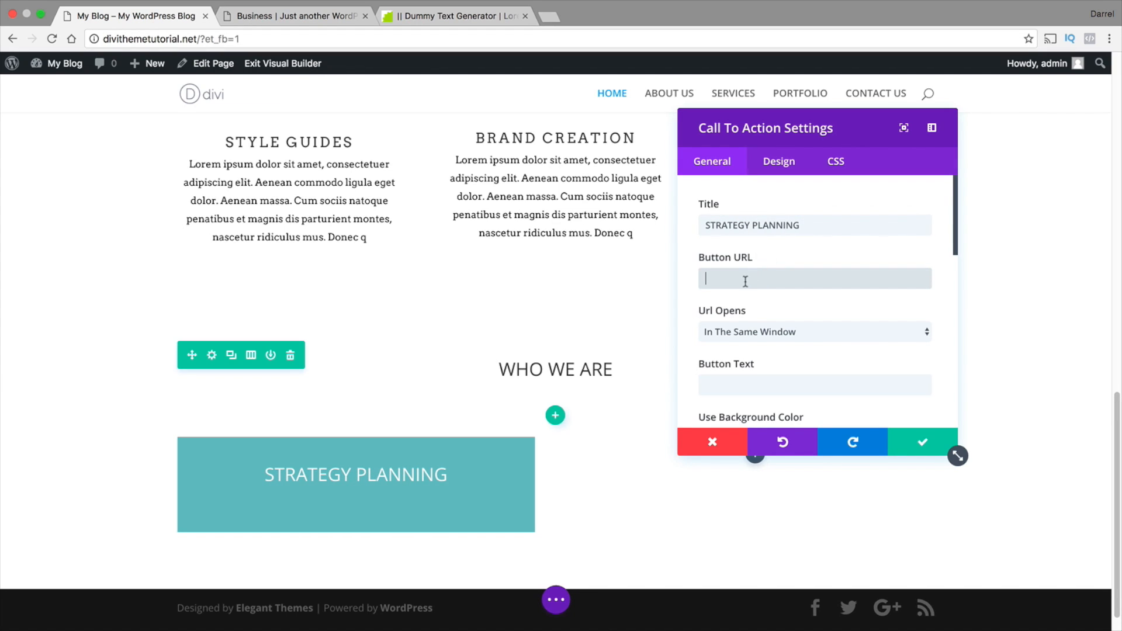
Paste the copied Lorem ipsum paragraph into the content of the STRATEGY PLANNING module
scroll(779, 344, "down", 6)
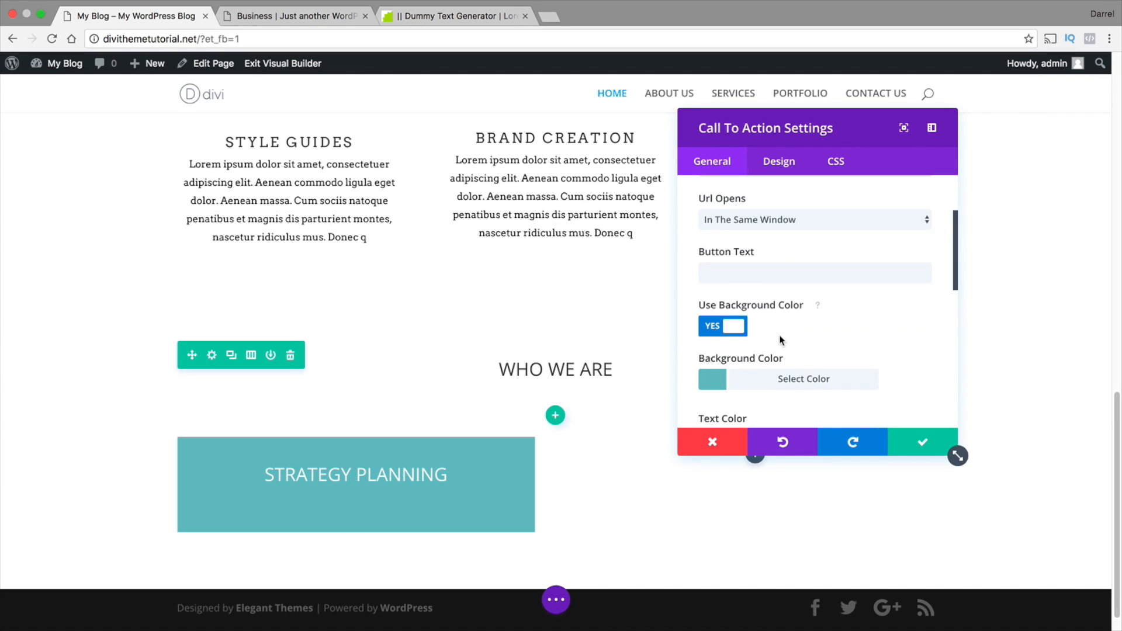
right_click(716, 374)
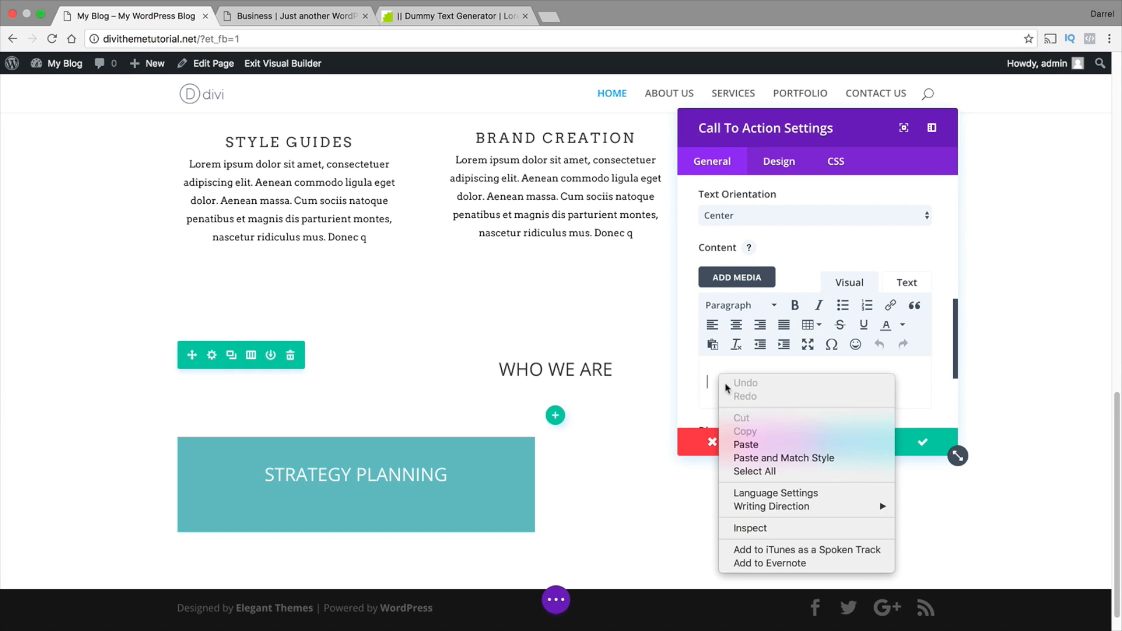
left_click(744, 441)
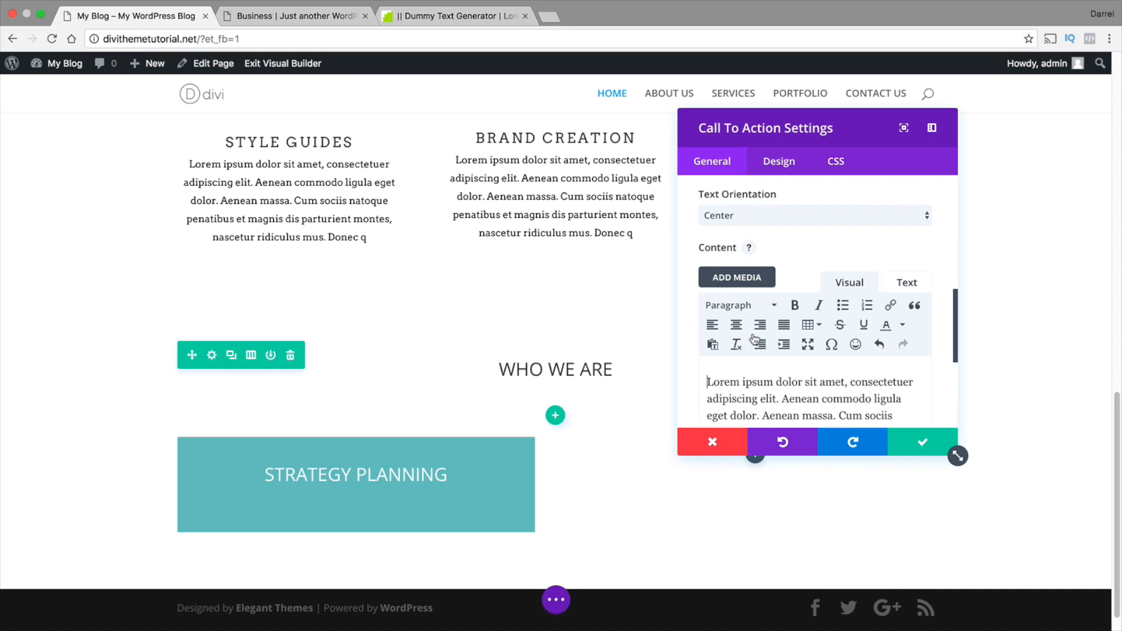
Turn off the STRATEGY PLANNING module's background color and set its text color to Dark
scroll(772, 369, "up", 4)
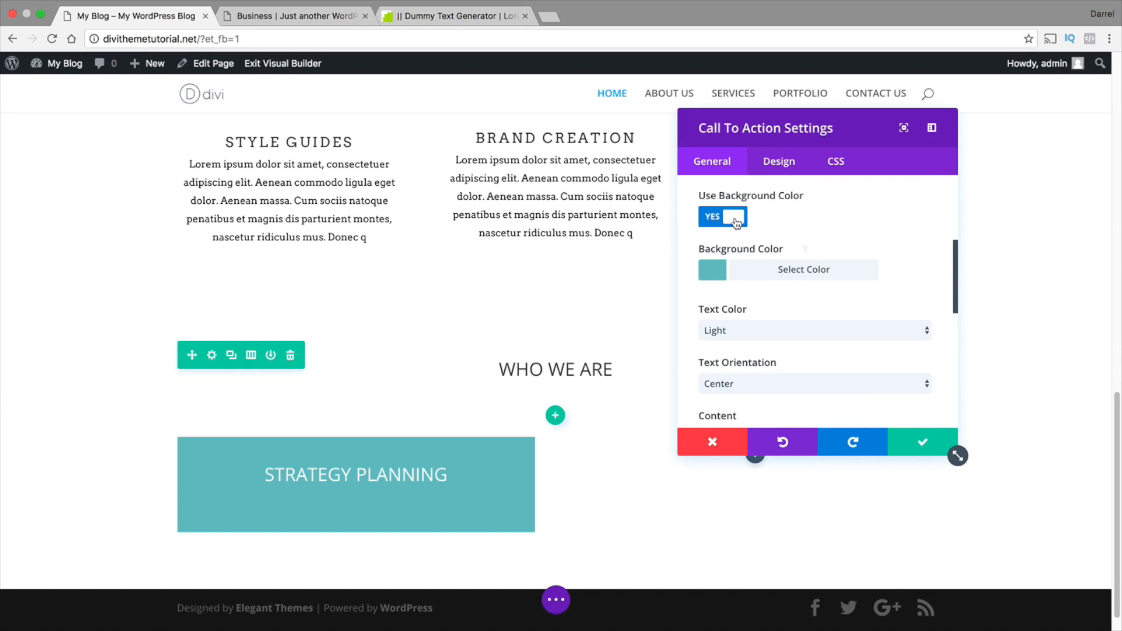
left_click(736, 219)
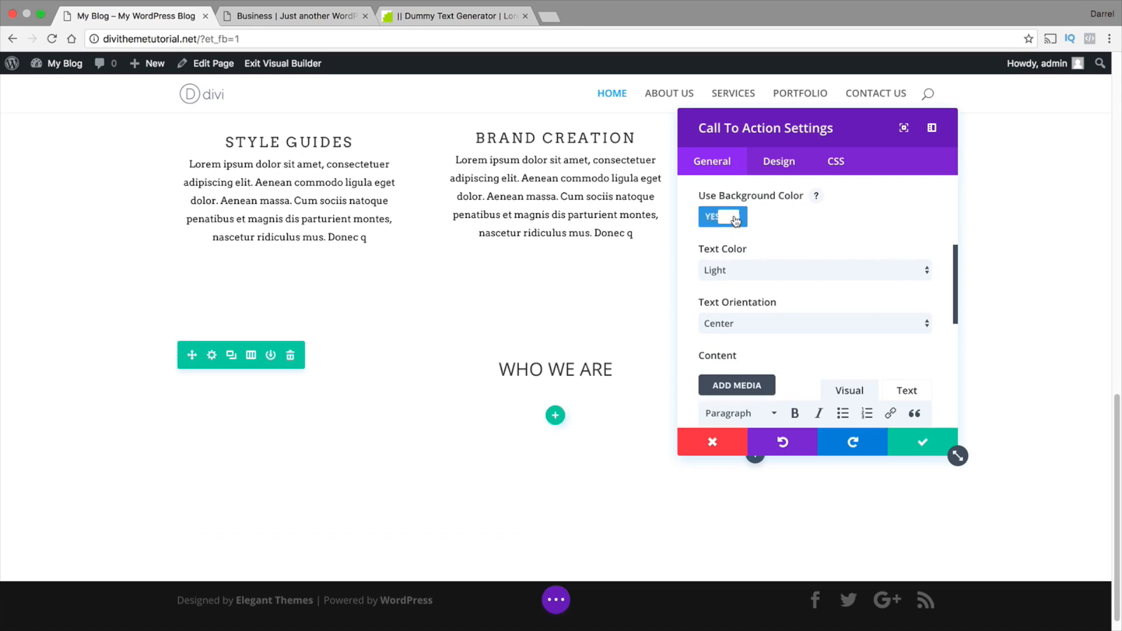
left_click(749, 269)
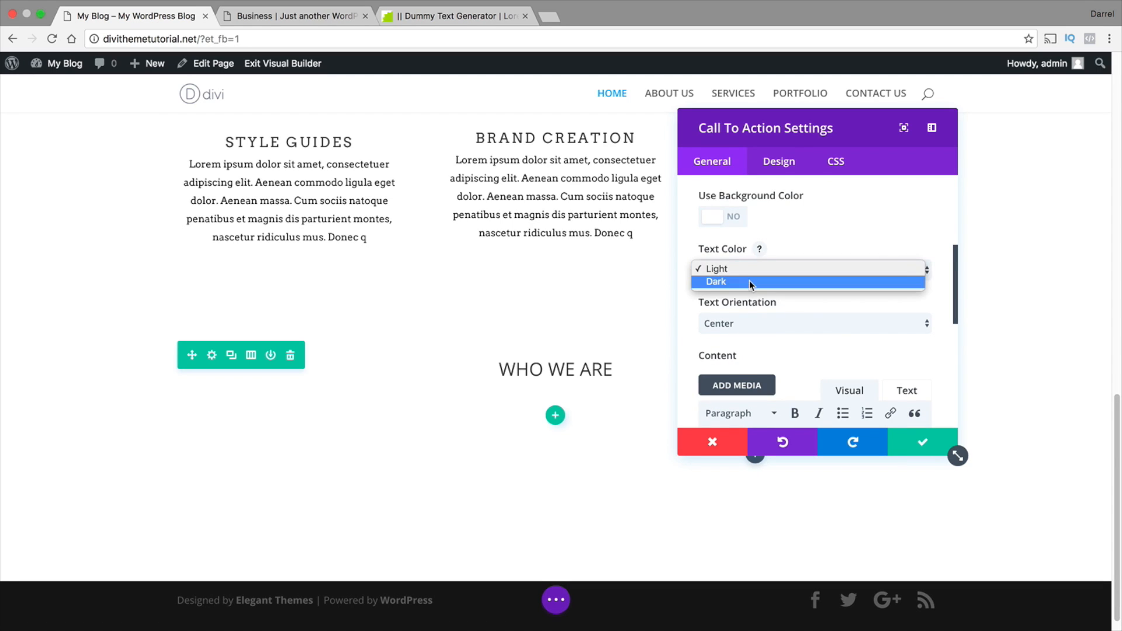
left_click(749, 282)
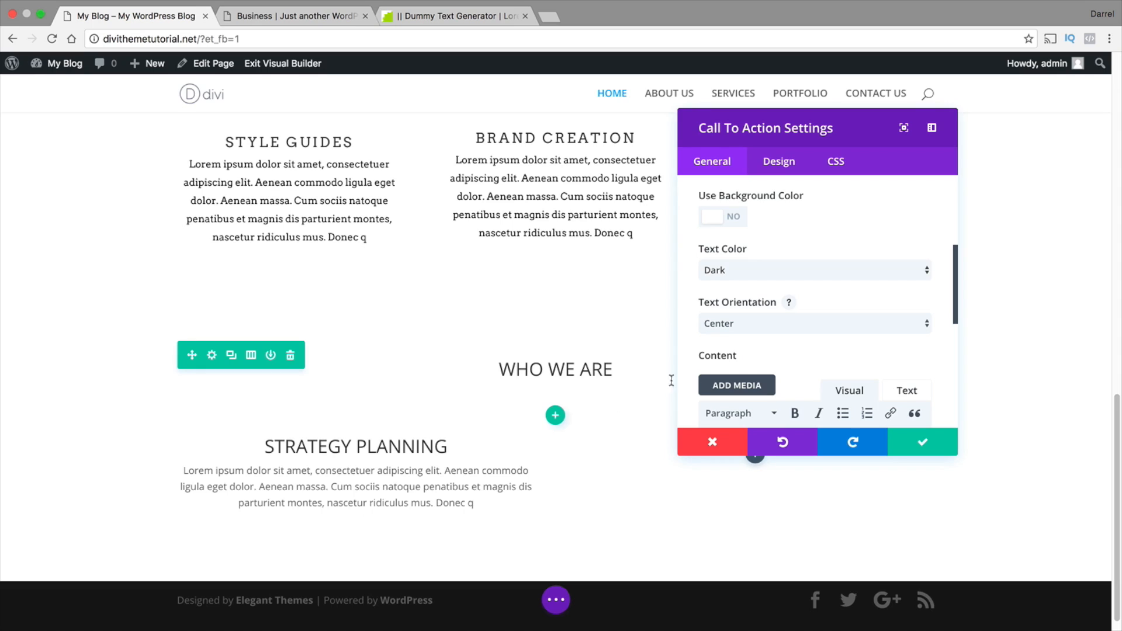
scroll(795, 317, "down", 5)
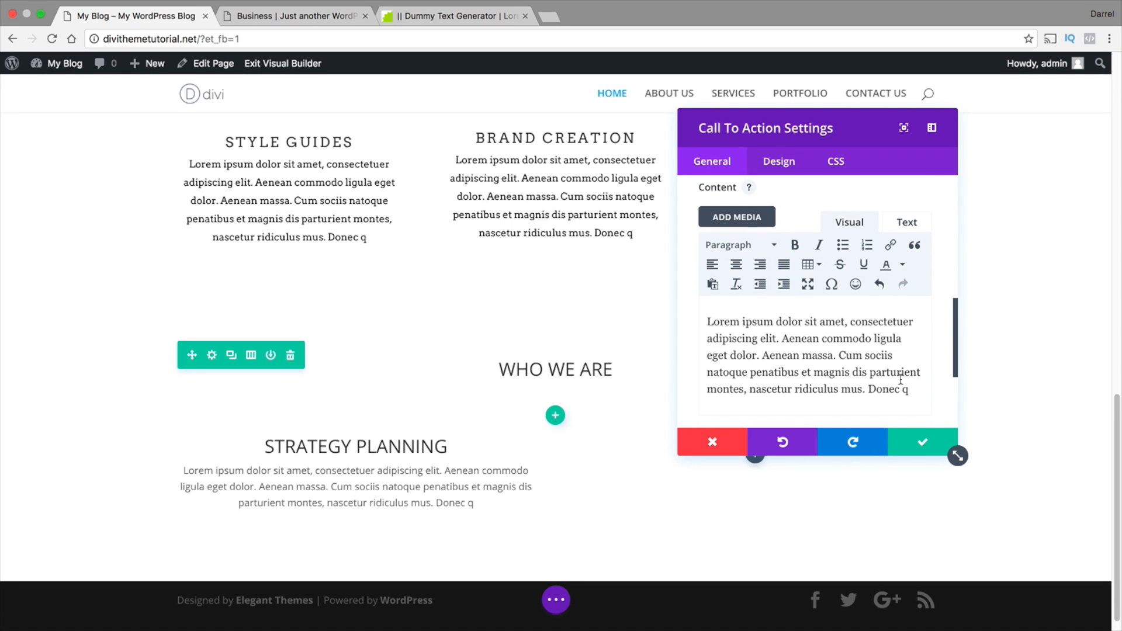
scroll(782, 390, "down", 1)
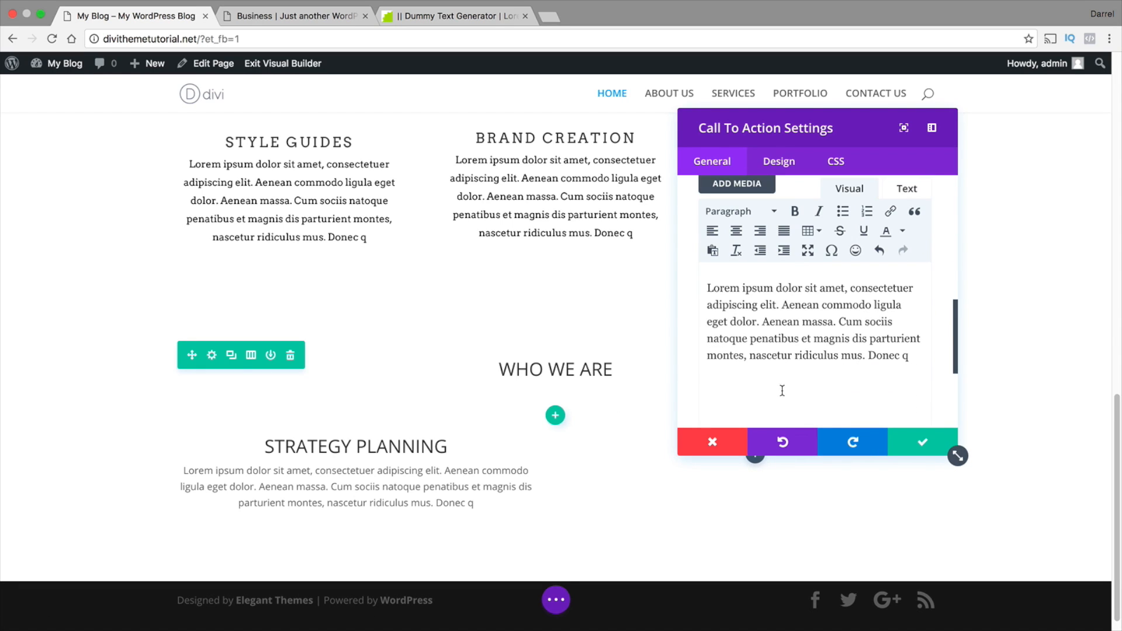
right_click(713, 391)
left_click(742, 445)
scroll(743, 375, "down", 3)
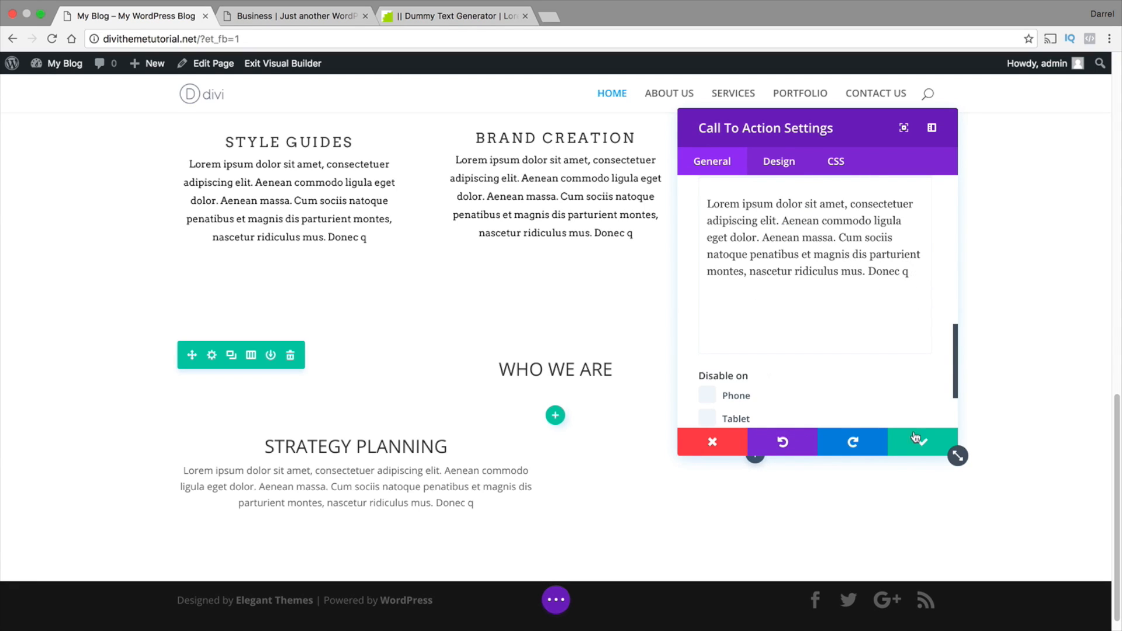
scroll(893, 356, "up", 2)
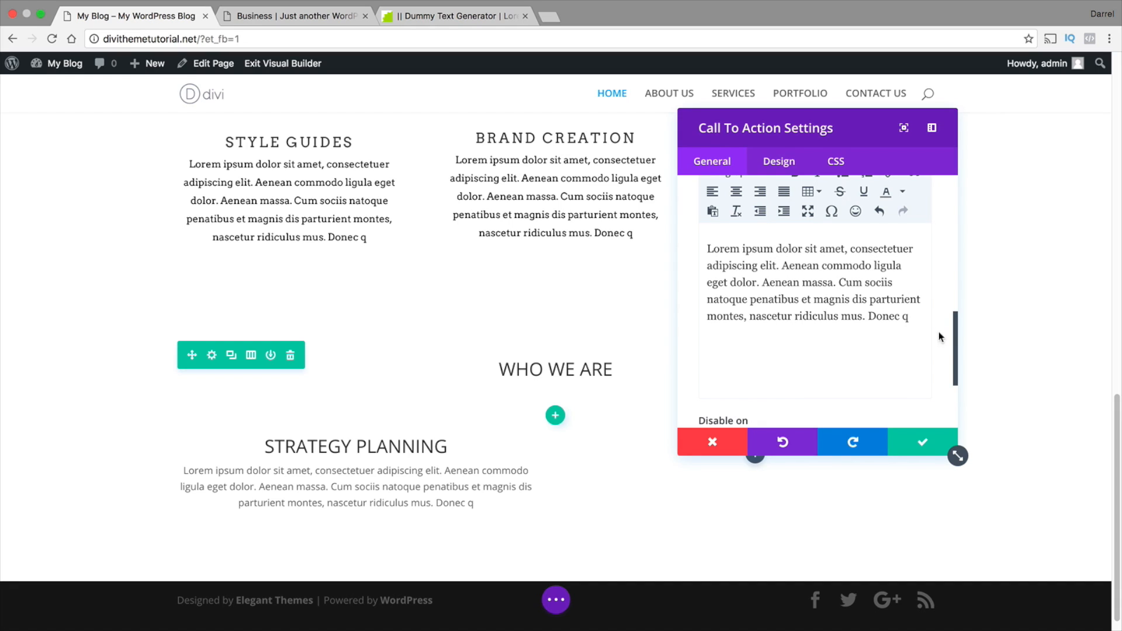
Left-align the Lorem ipsum paragraph in the STRATEGY PLANNING module's content and save the module
left_click_drag(954, 334, 954, 315)
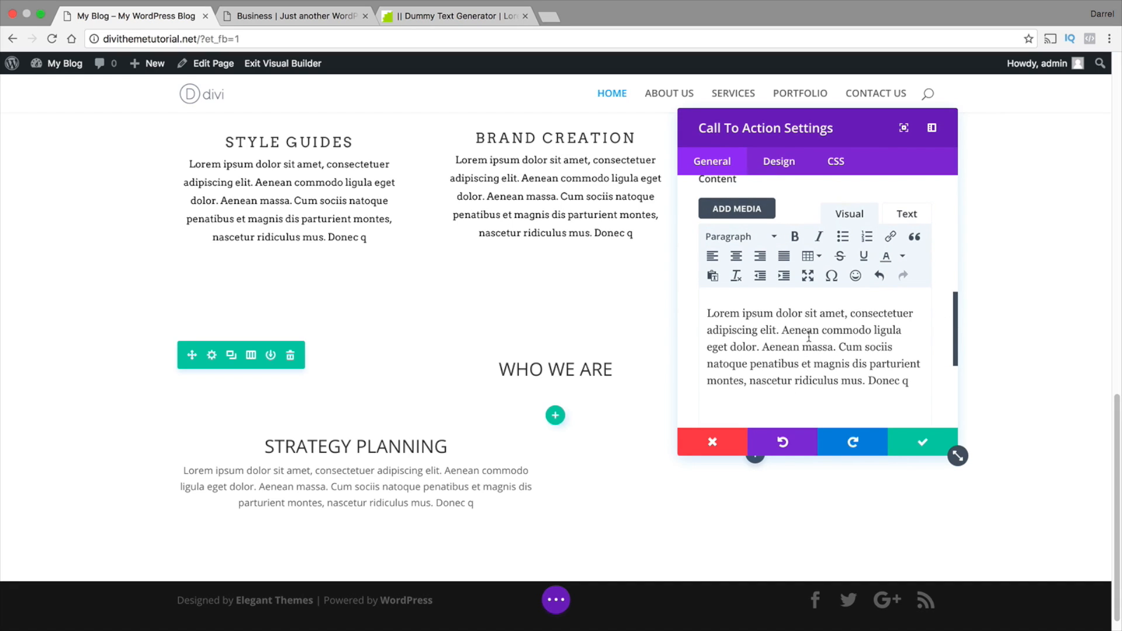
left_click(737, 258)
left_click(761, 258)
left_click(784, 258)
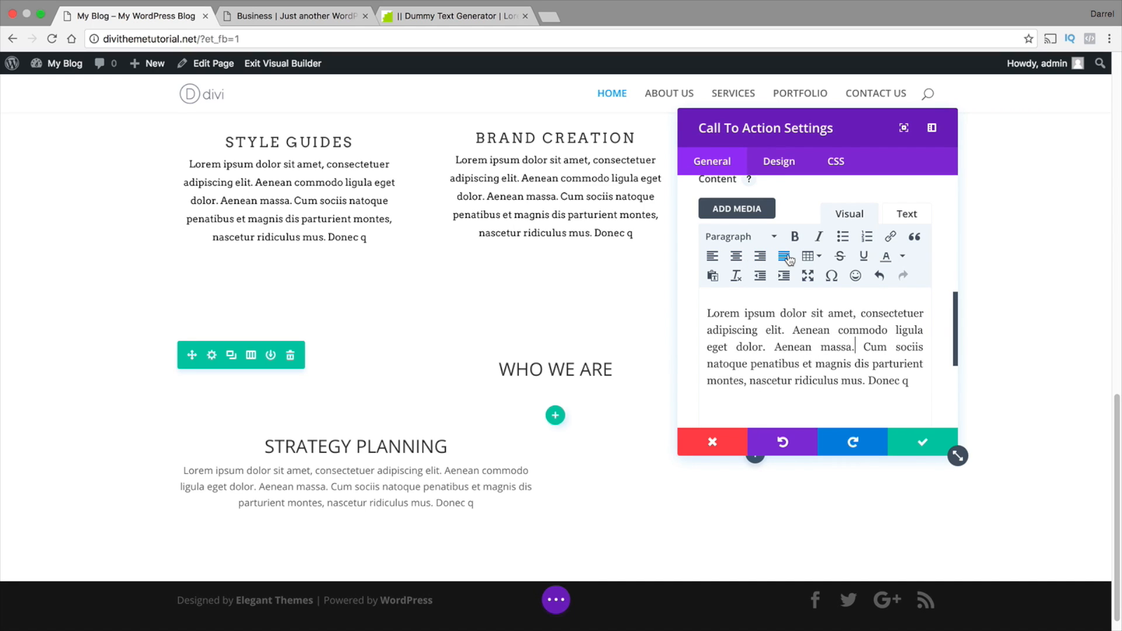
left_click(713, 258)
left_click(921, 444)
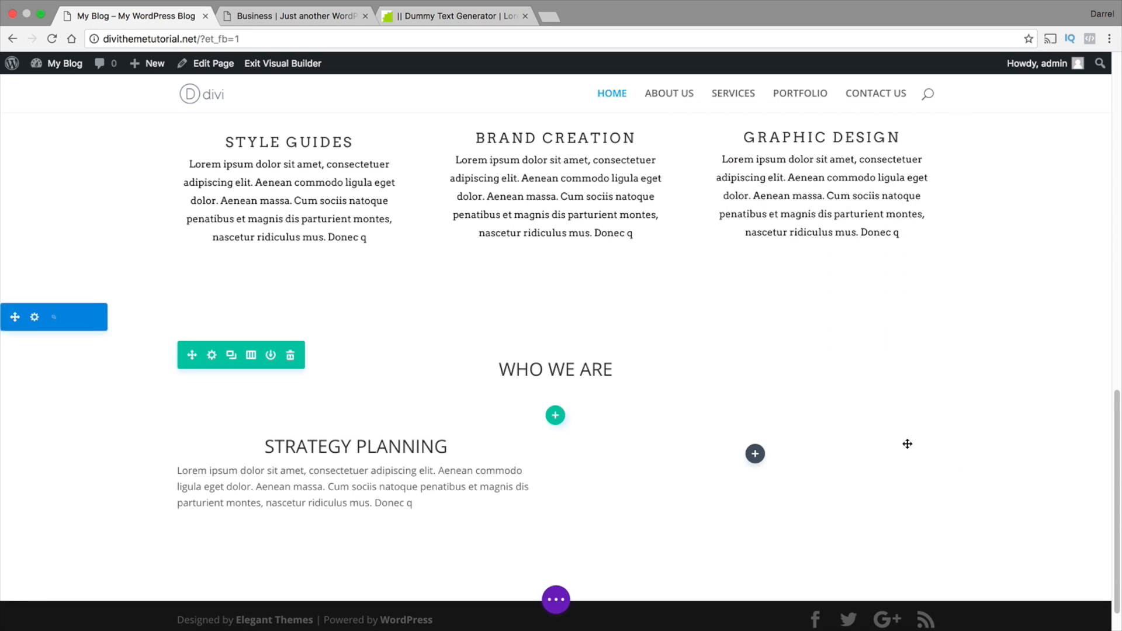
Format the STRATEGY PLANNING paragraph as an indented numbered list directly on the page and leave inline text editing
scroll(380, 464, "down", 1)
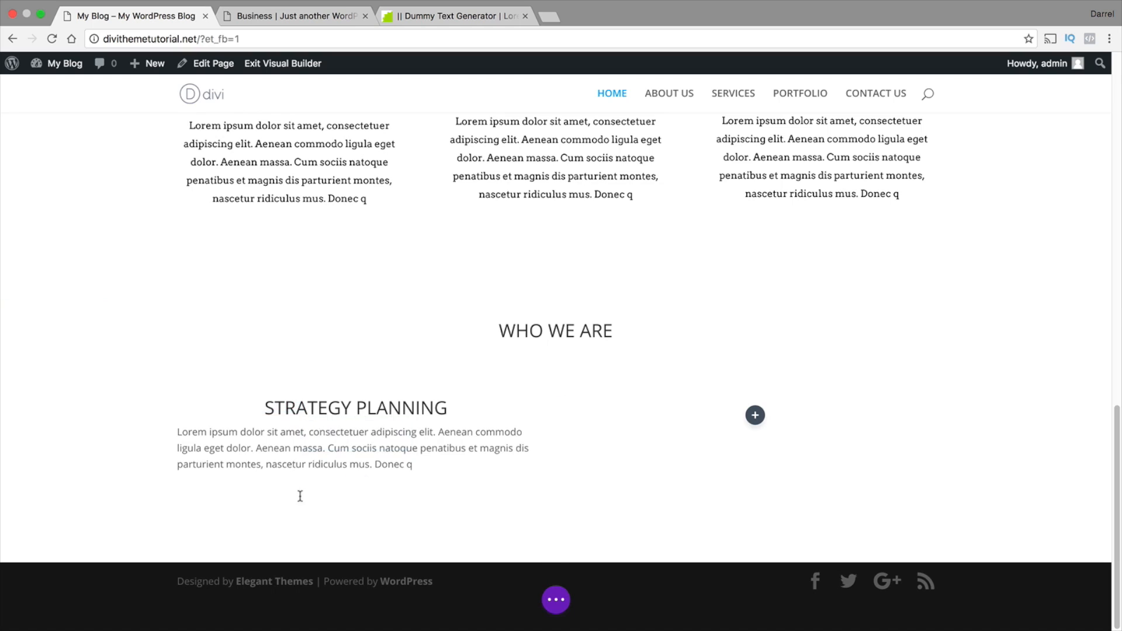
left_click(338, 445)
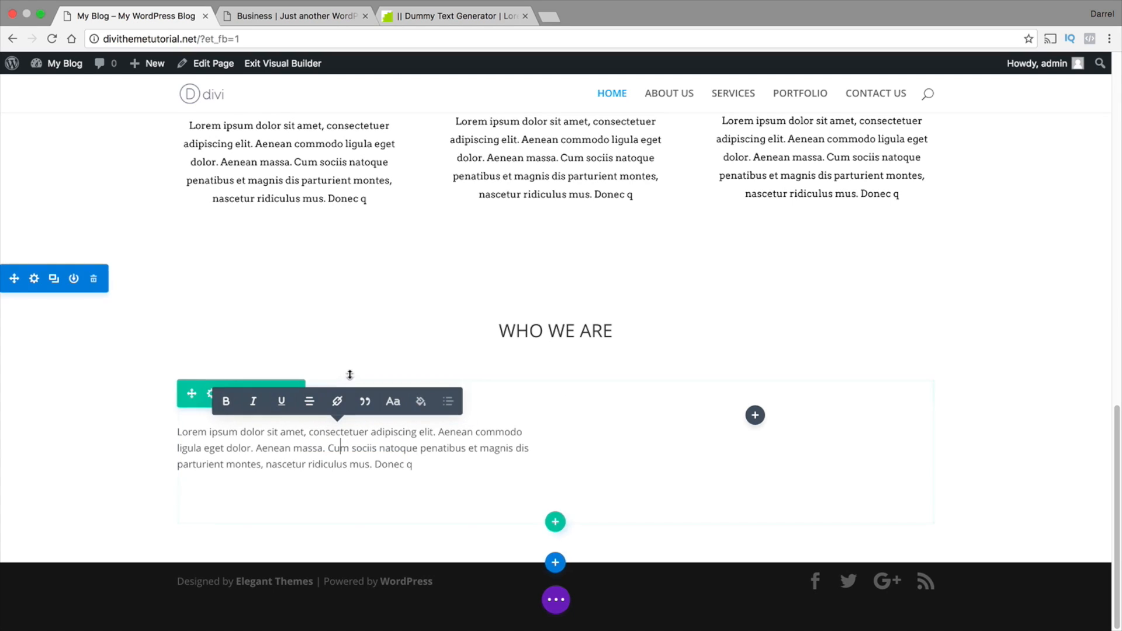
left_click(450, 461)
left_click(559, 424)
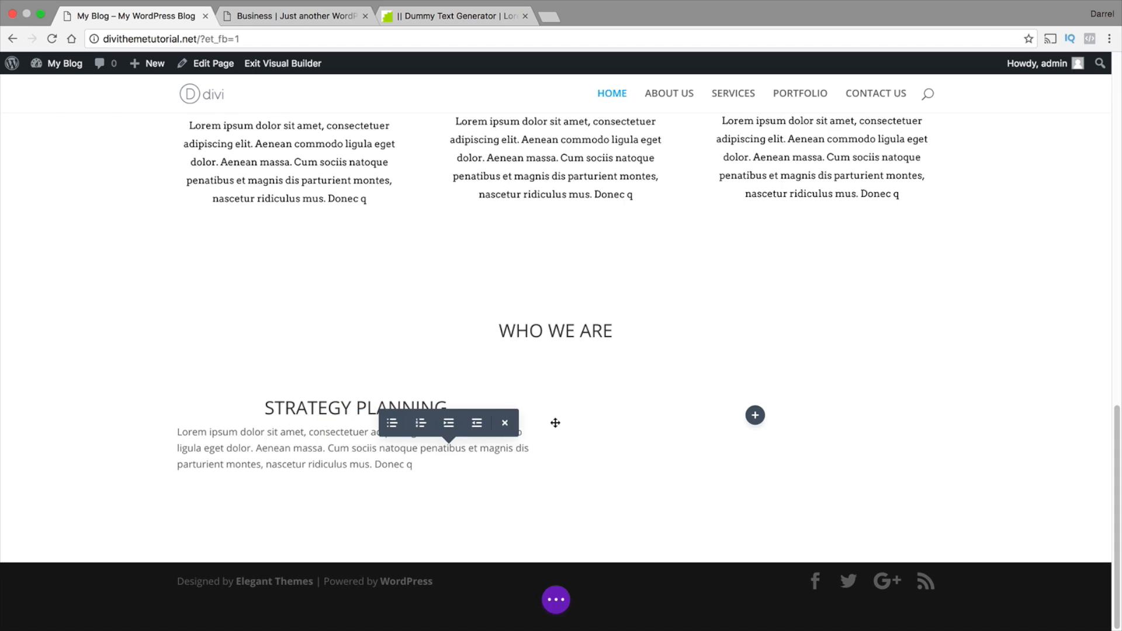
left_click(421, 423)
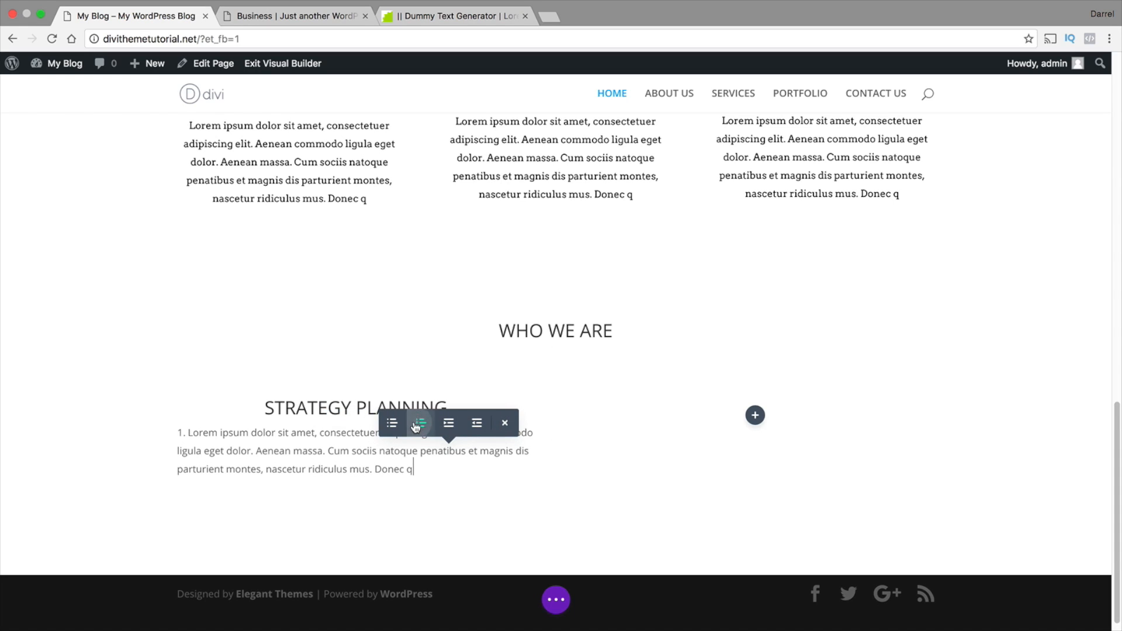
left_click(449, 423)
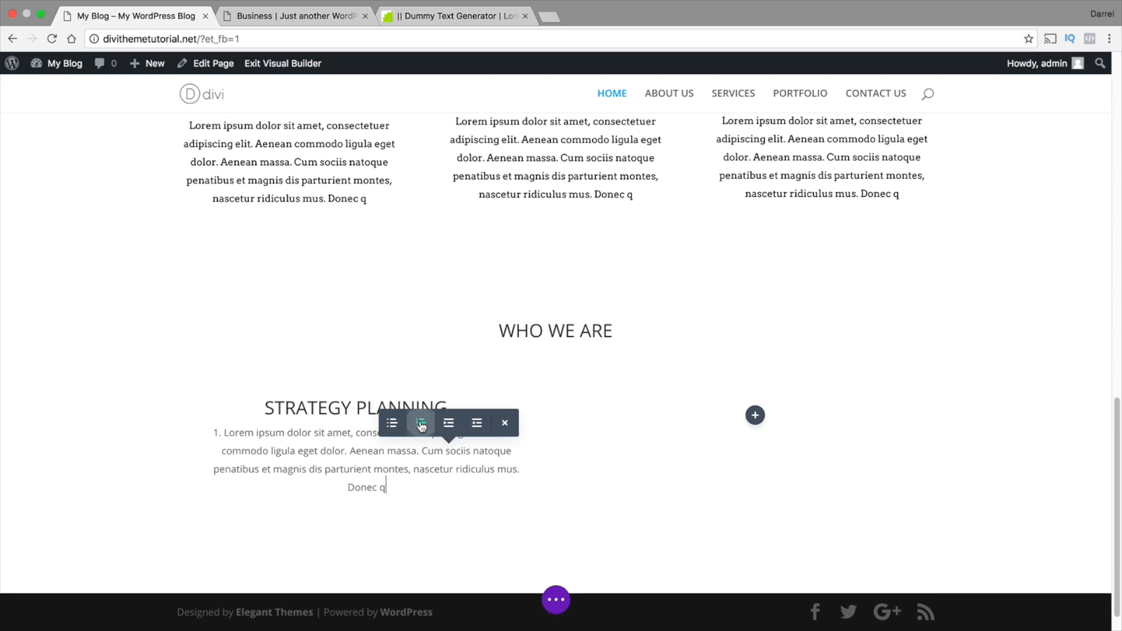
left_click(401, 425)
left_click(420, 423)
left_click(226, 434)
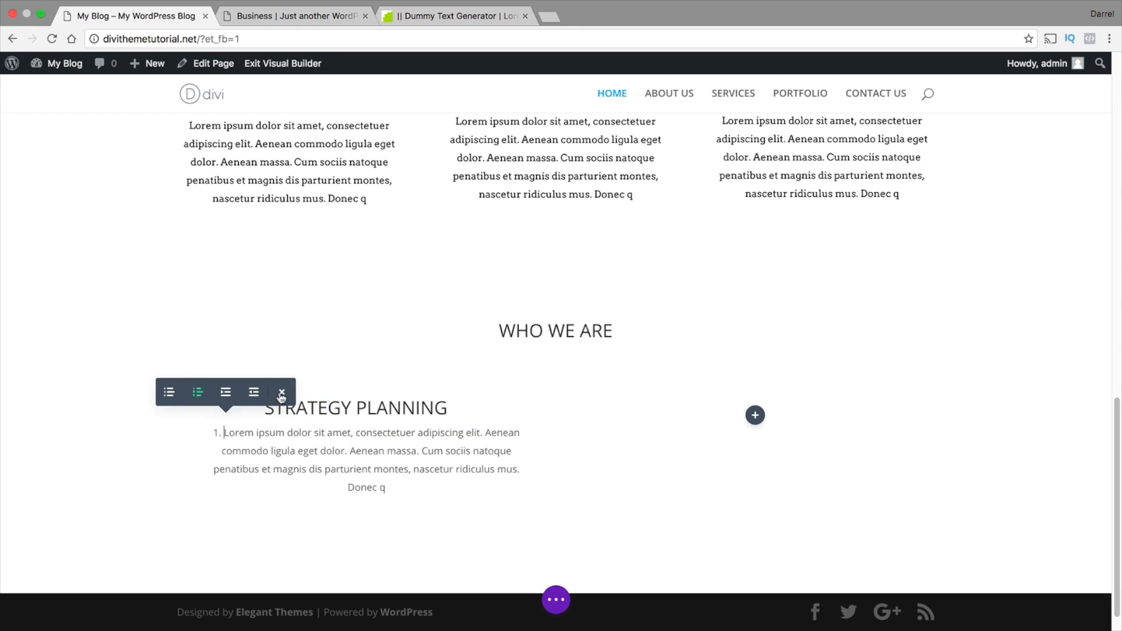
left_click(281, 395)
left_click(362, 450)
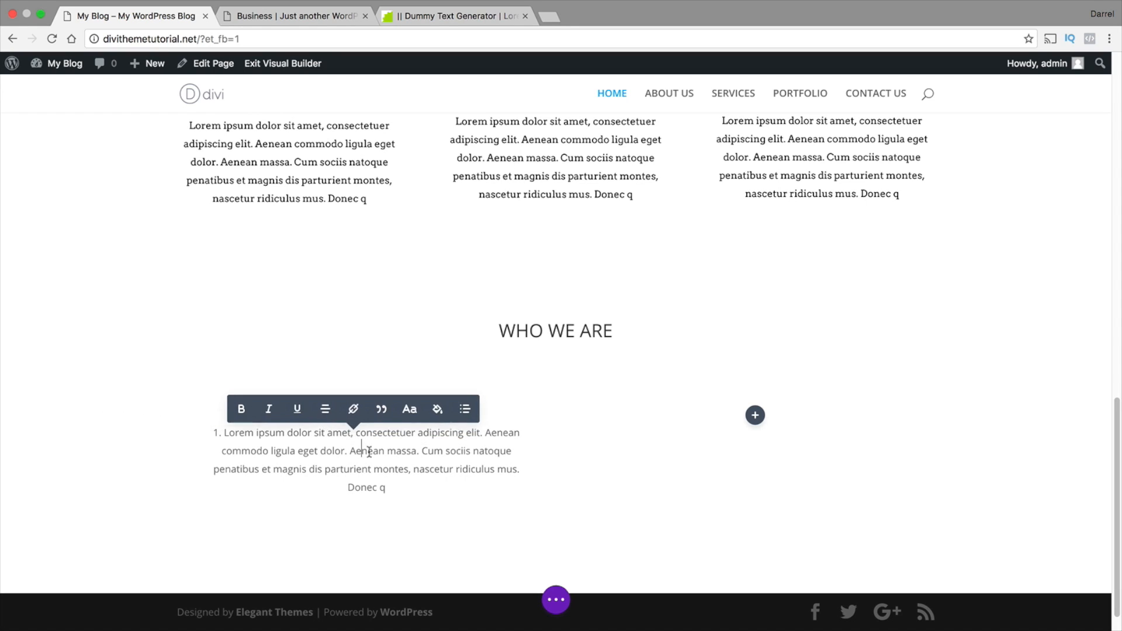
left_click(582, 334)
Remove the numbered list from the STRATEGY PLANNING module's Lorem ipsum content and center the paragraph
left_click(337, 434)
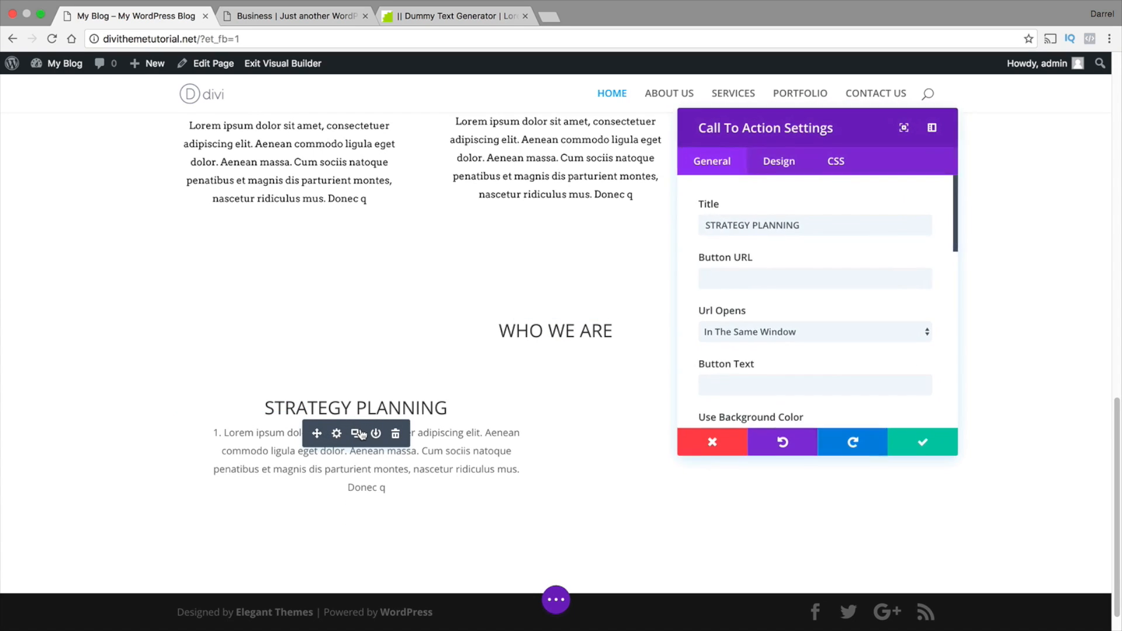
scroll(743, 242, "down", 8)
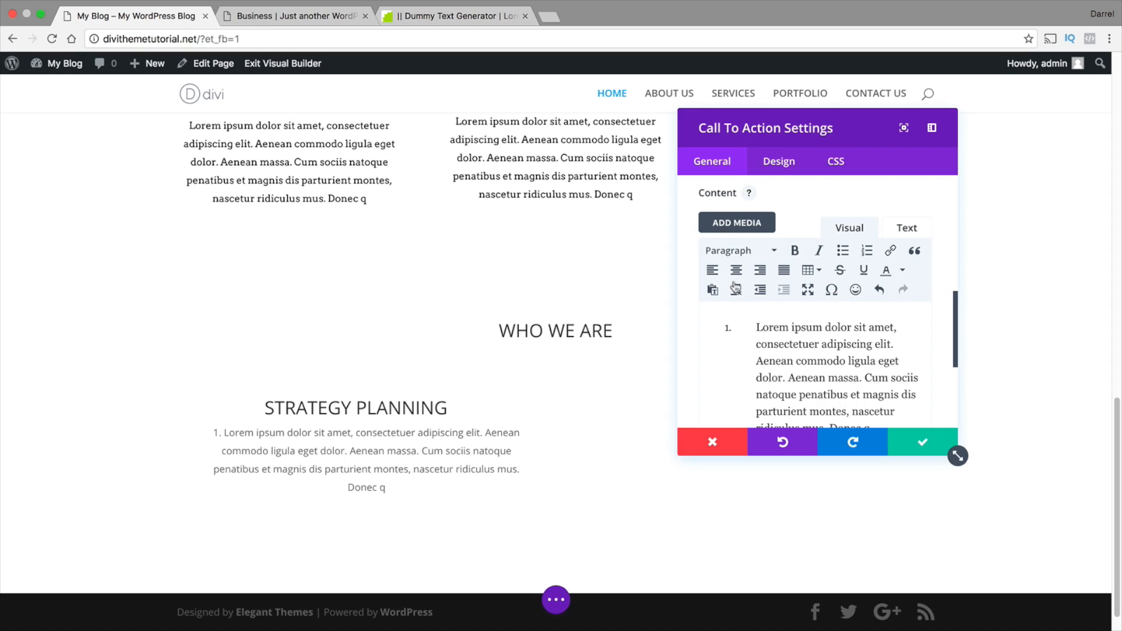
left_click(712, 270)
double_click(750, 327)
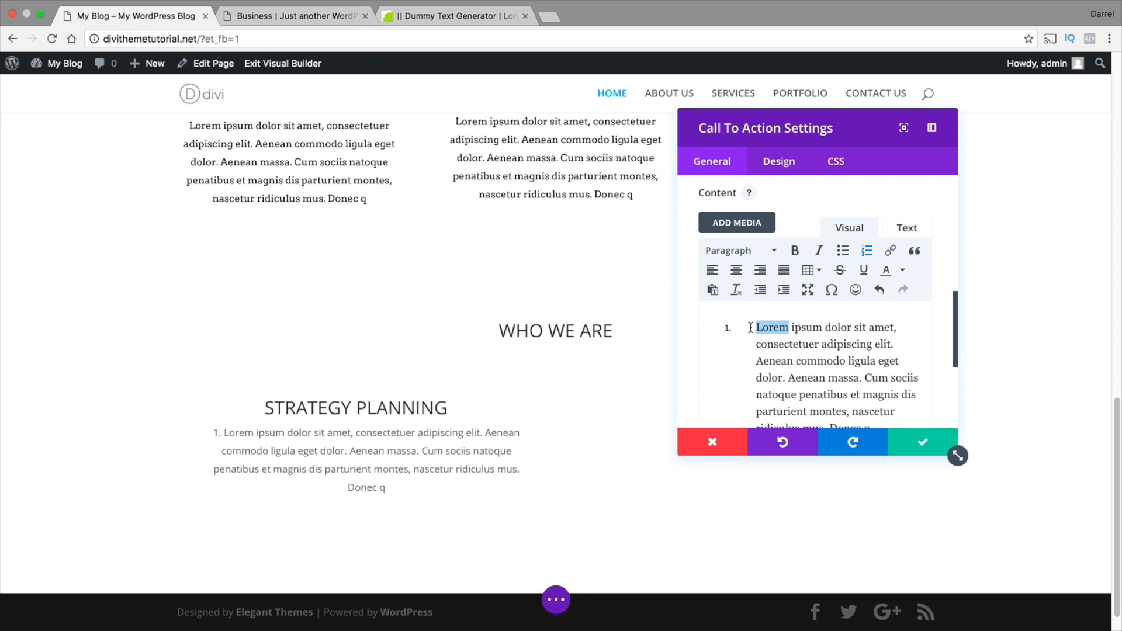
left_click(740, 331)
left_click(867, 252)
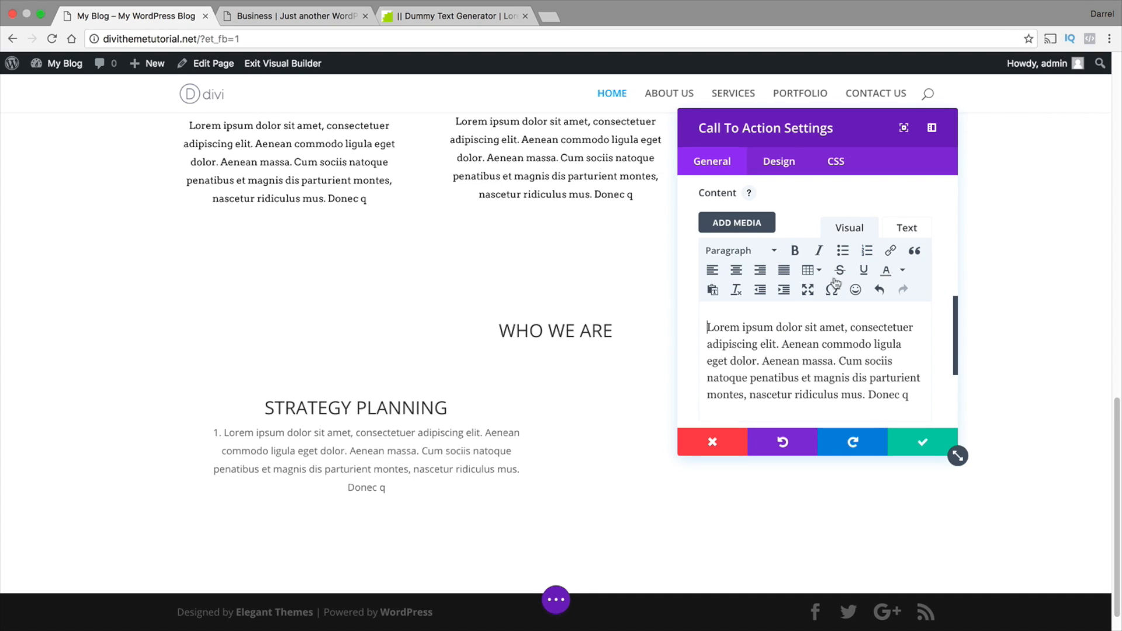
left_click(737, 272)
scroll(864, 325, "down", 2)
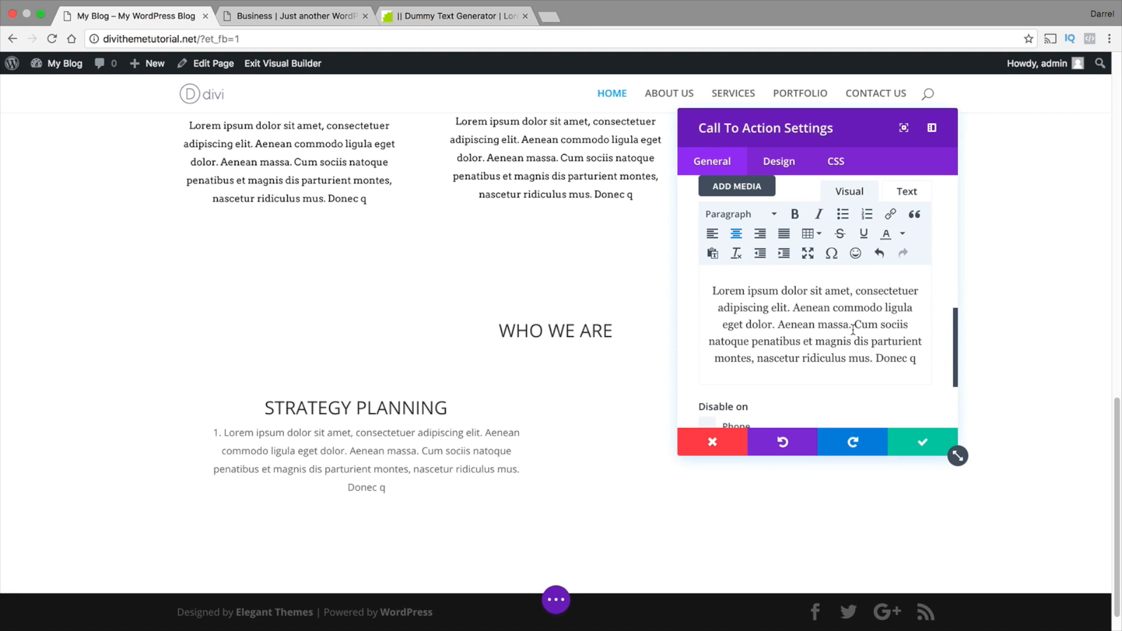
Try to paste more dummy text on a new line after the Lorem ipsum paragraph in the module's content
left_click(898, 336)
key("Return")
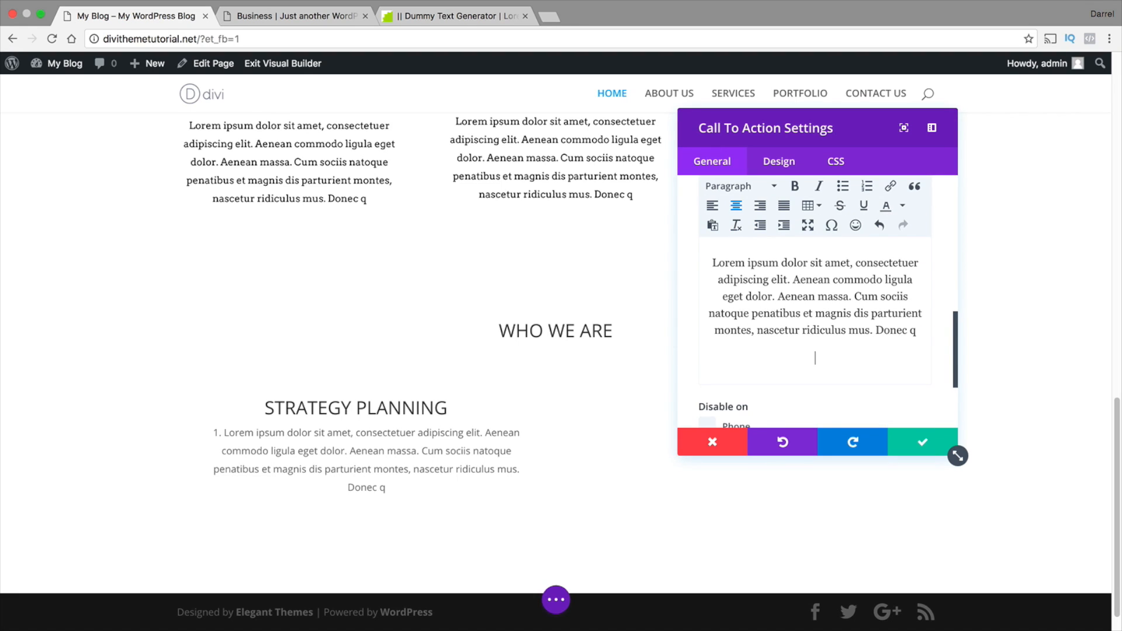
right_click(831, 361)
left_click(863, 429)
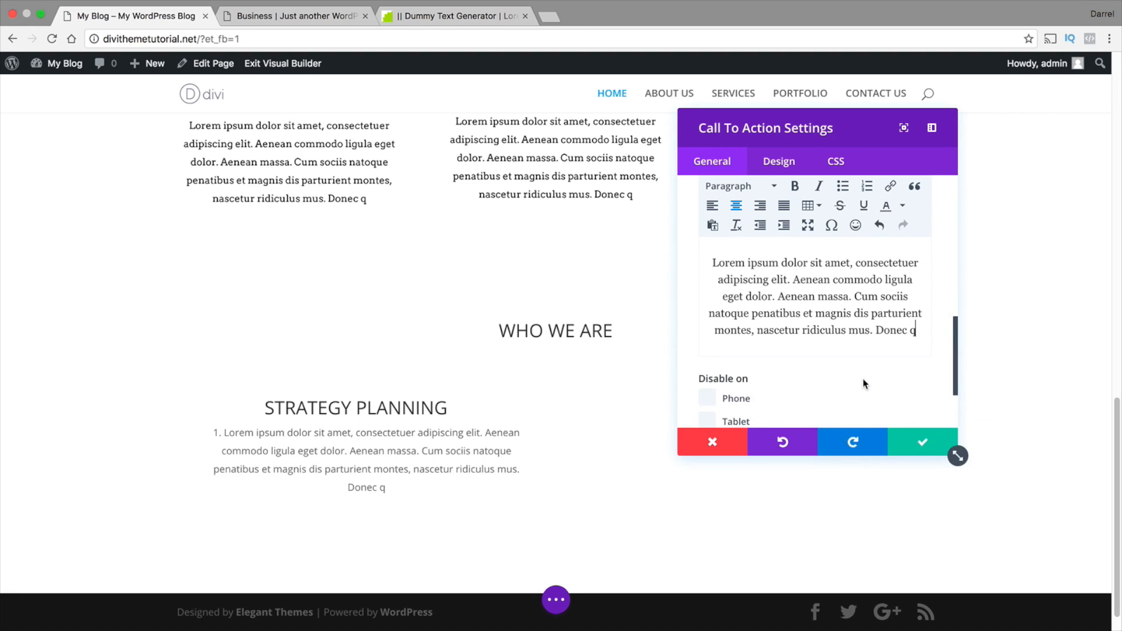
scroll(900, 327, "down", 1)
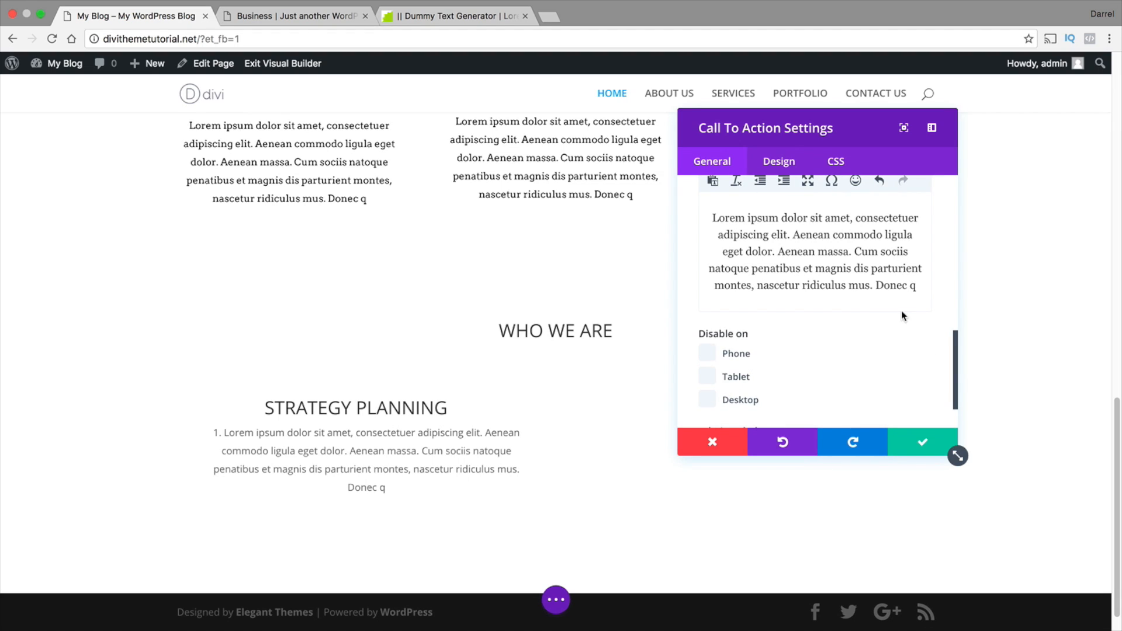
key("Return")
right_click(918, 288)
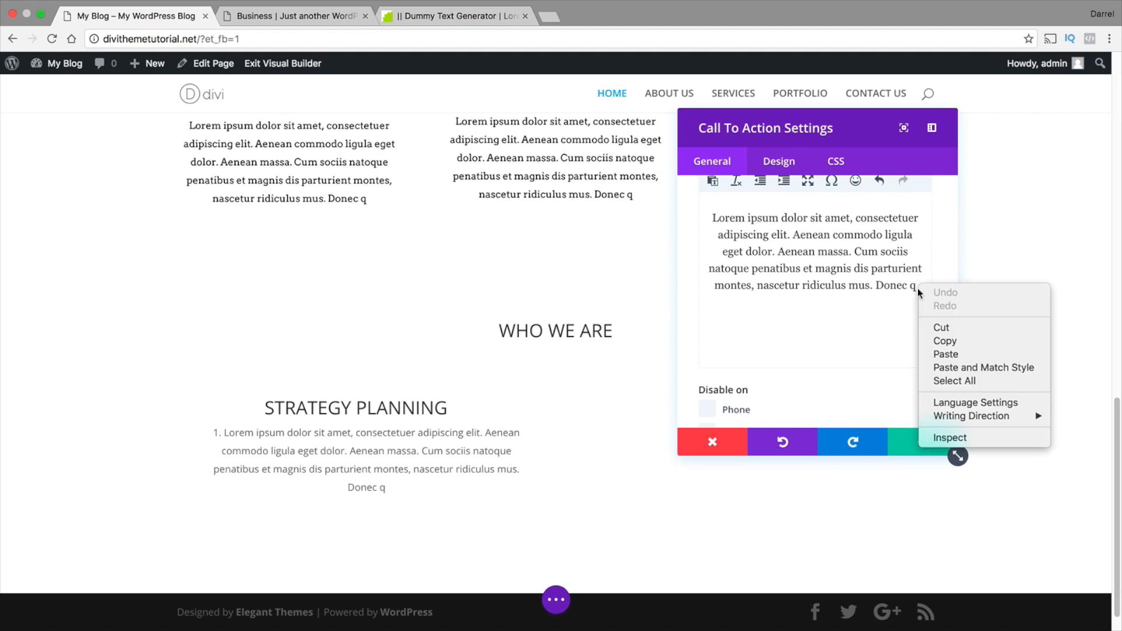
left_click(935, 354)
Copy the highlighted Lorem ipsum passage from the Dummy Text Generator page and return to the blog page being edited
left_click(482, 9)
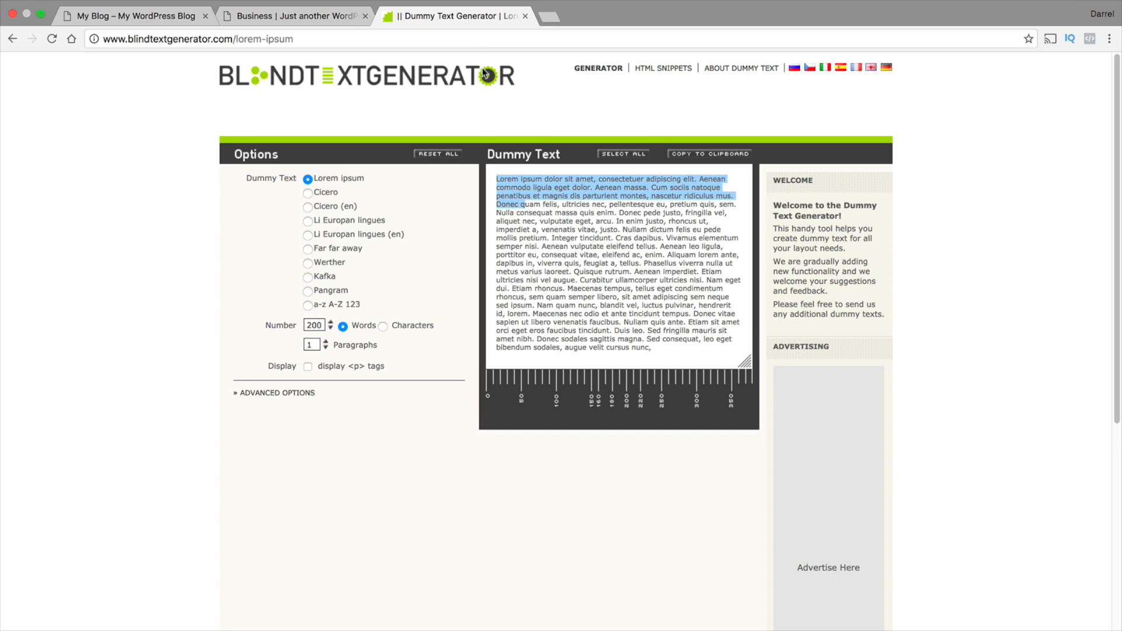
right_click(508, 176)
left_click(533, 214)
left_click(157, 18)
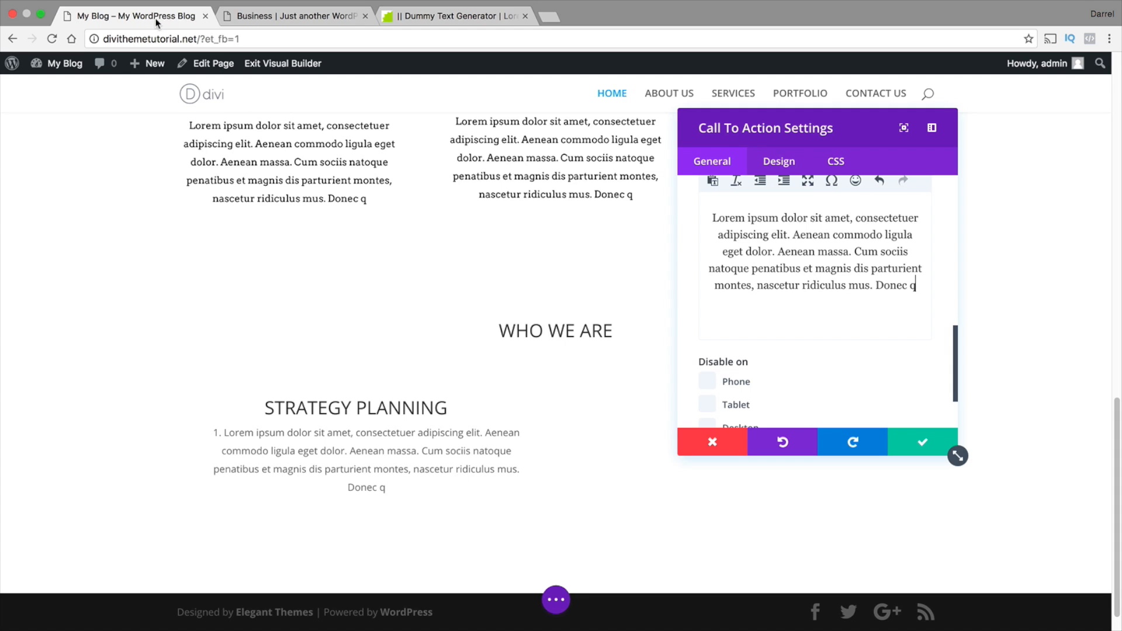
Replace the trailing "Donec q" of the STRATEGY PLANNING content with the copied Lorem ipsum passage and save the module
left_click(922, 287)
key("BackSpace")
key("BackSpace")
key("BackSpace")
key("BackSpace")
key("BackSpace")
key("BackSpace")
key("BackSpace")
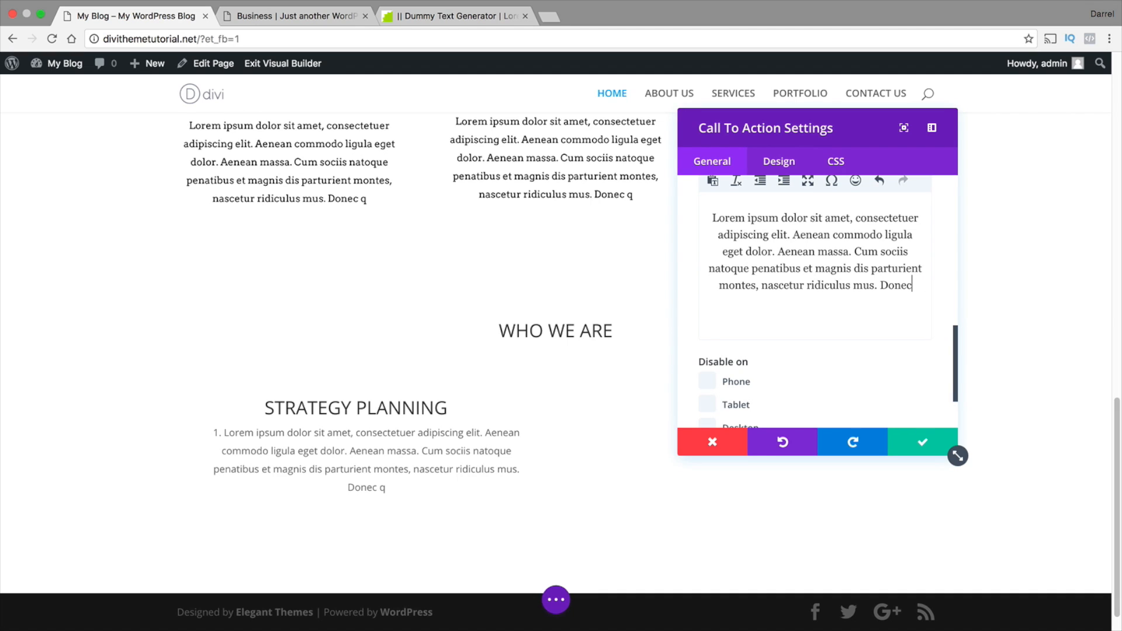
right_click(907, 286)
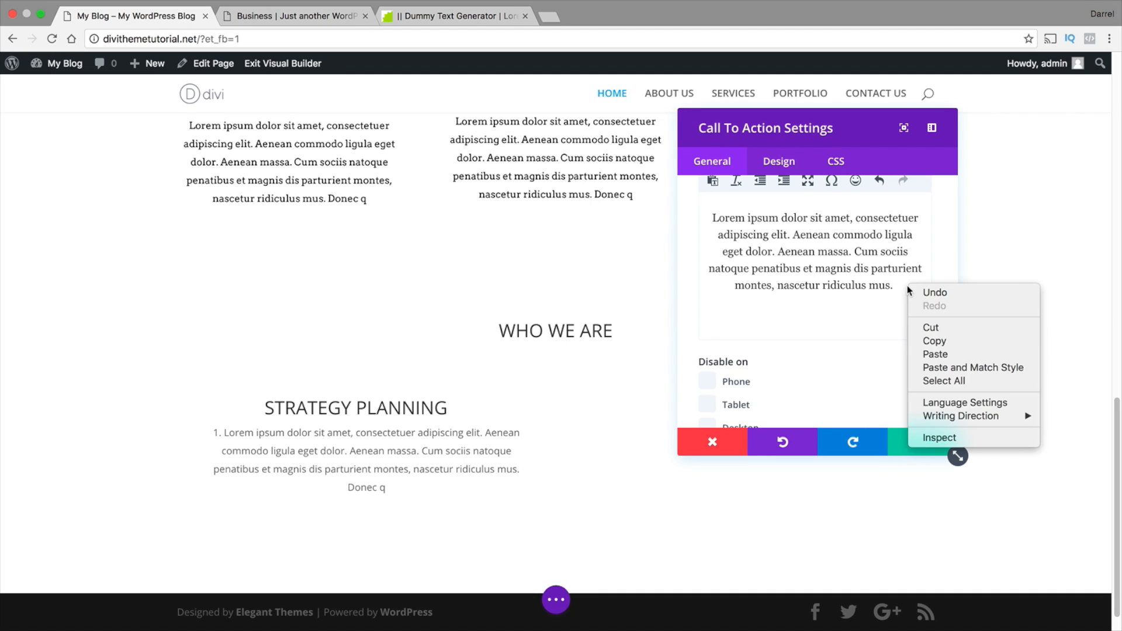
left_click(933, 350)
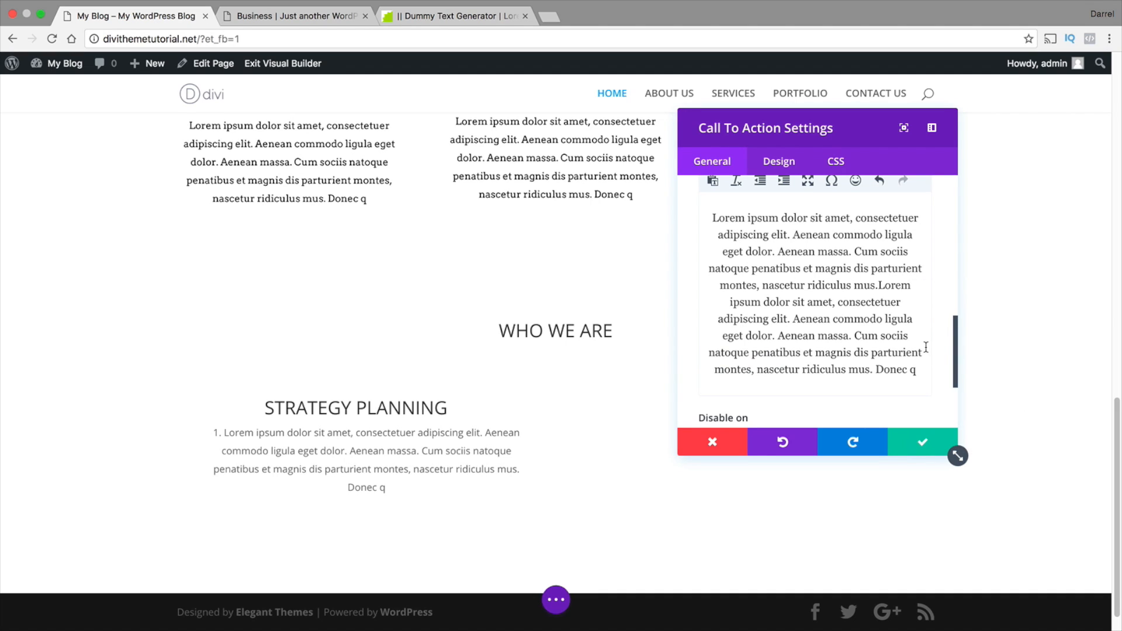
left_click(912, 448)
scroll(453, 480, "down", 1)
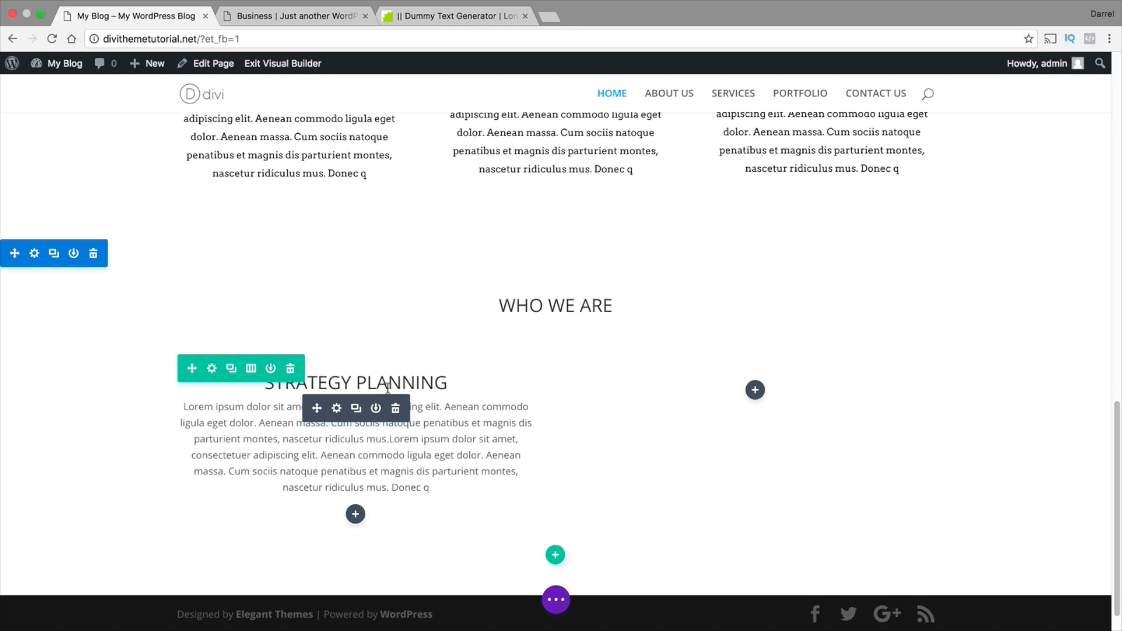
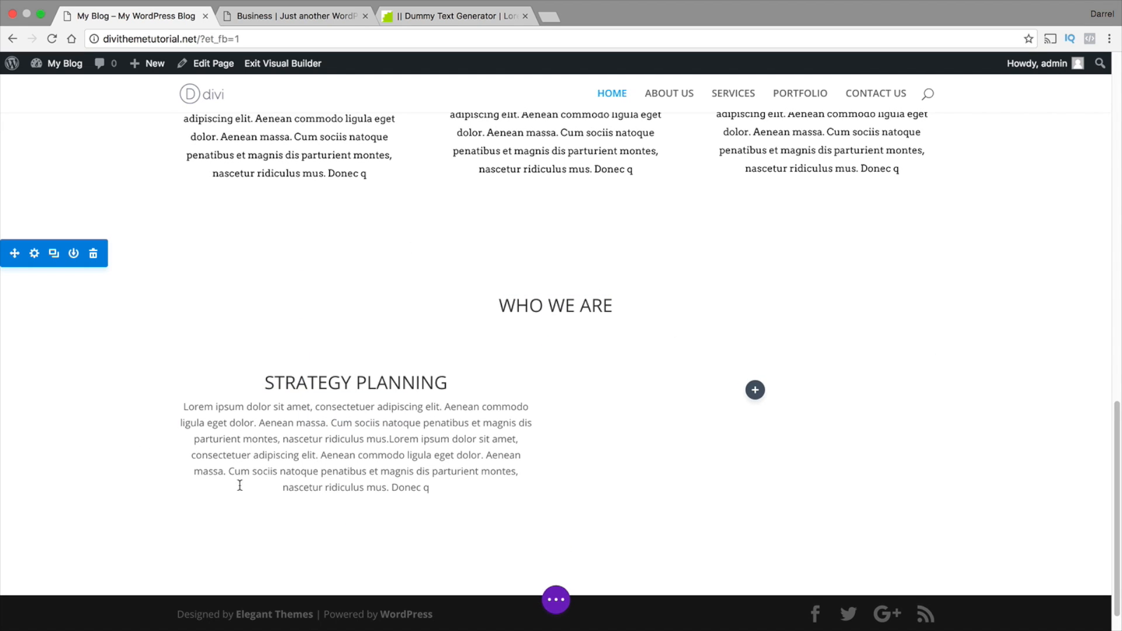
Insert a Bar Counters module in the empty column beside STRATEGY PLANNING and add a counter titled CREATIVITY at 88 percent
scroll(322, 383, "down", 1)
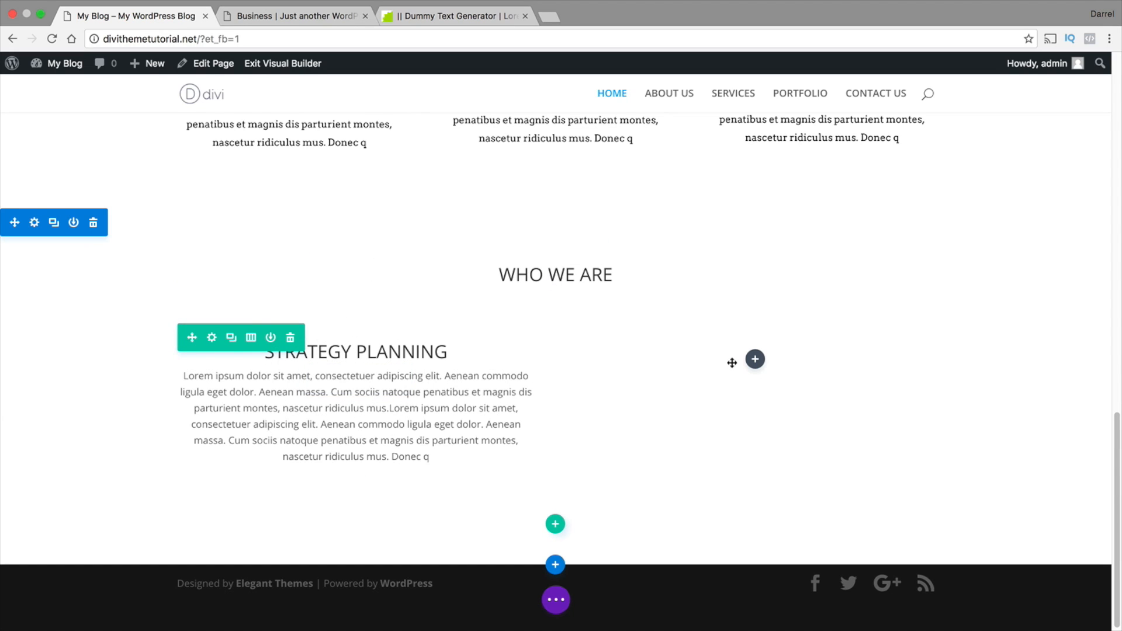
left_click(755, 359)
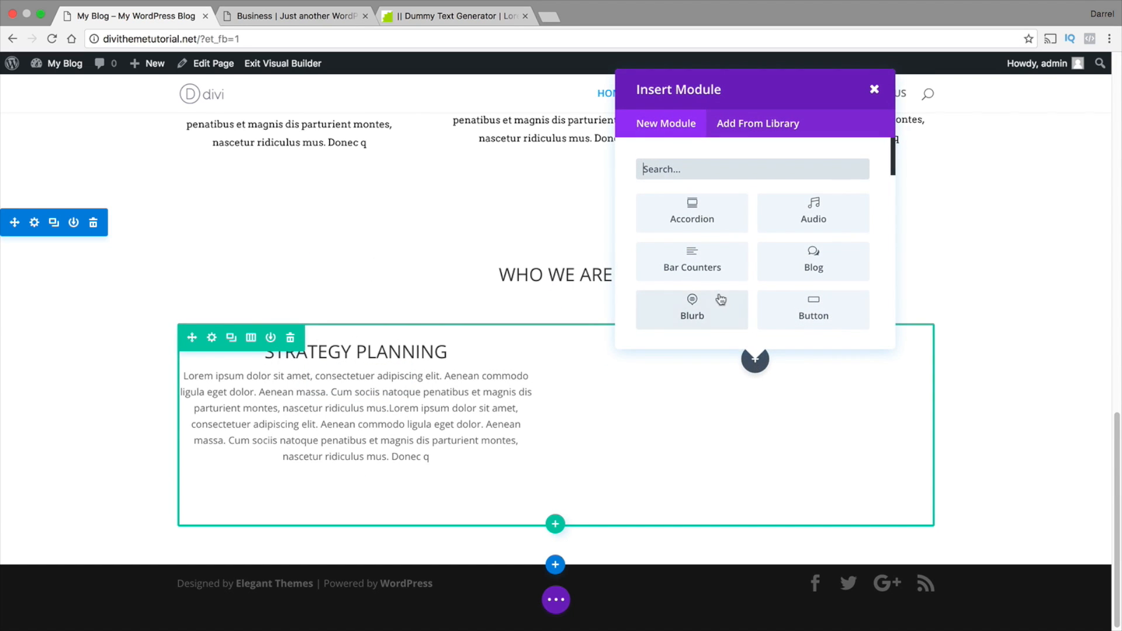
left_click(702, 266)
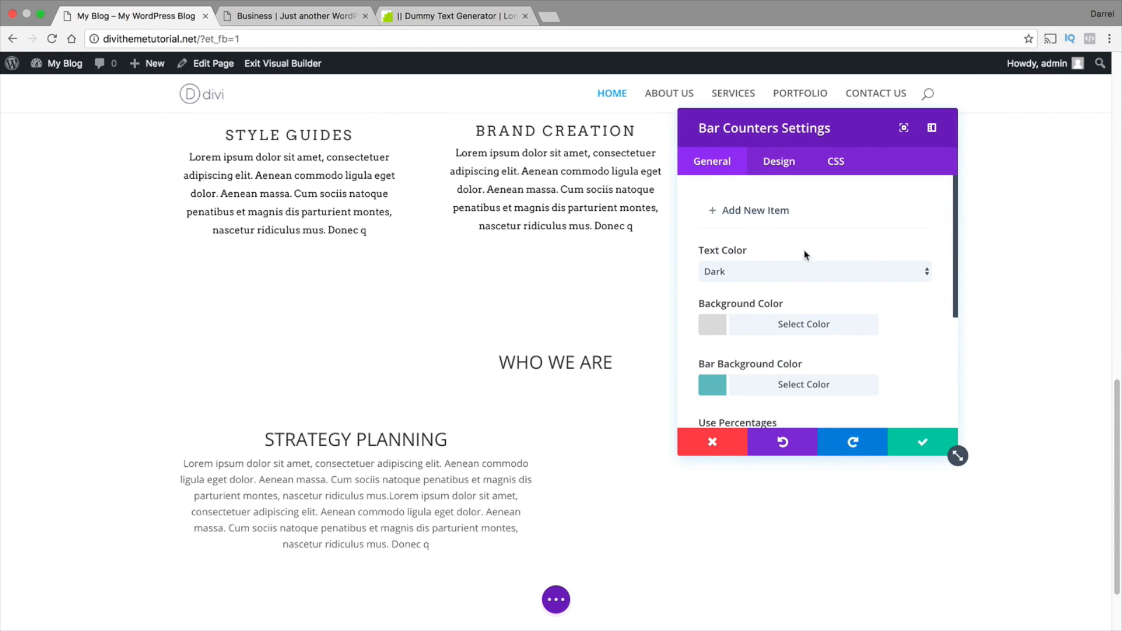
left_click(766, 213)
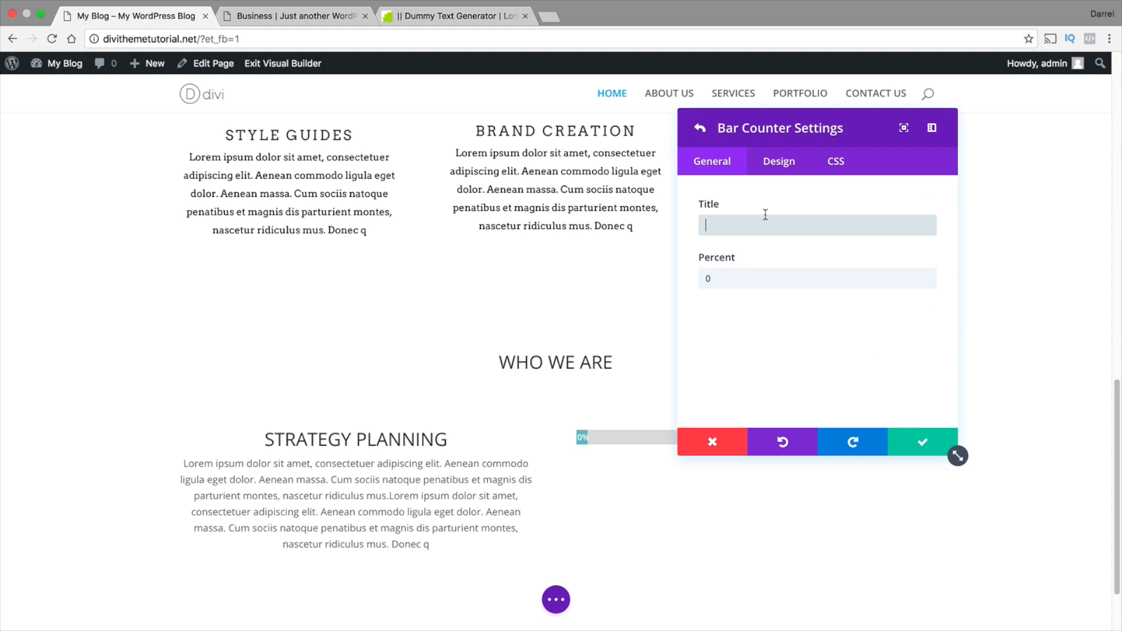
type("CREATIVITY")
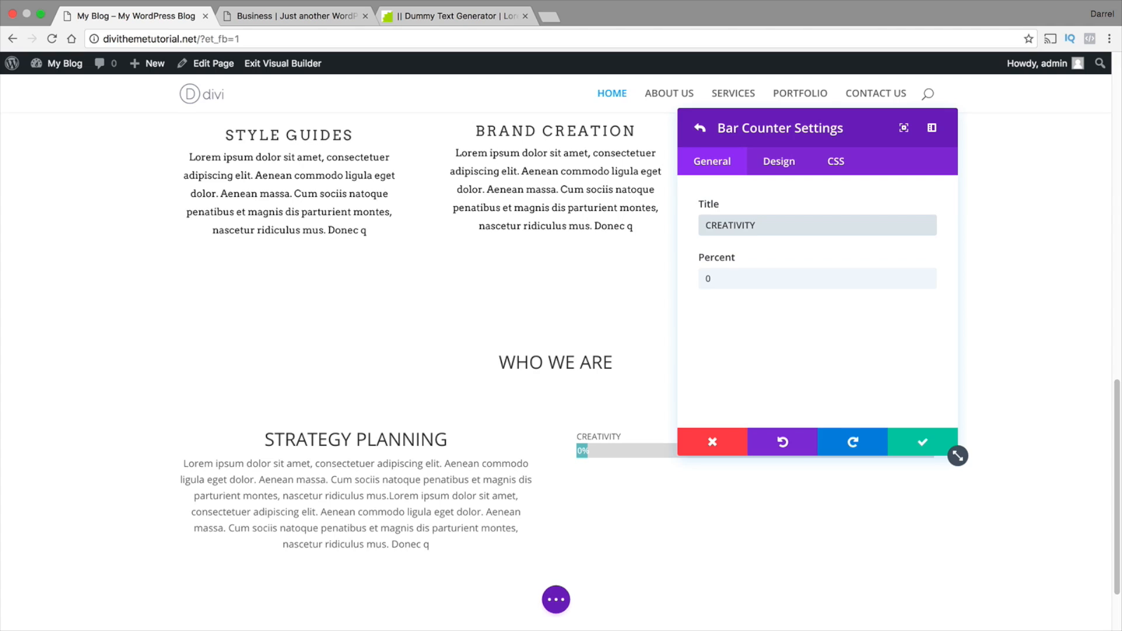
key("Tab")
type("88")
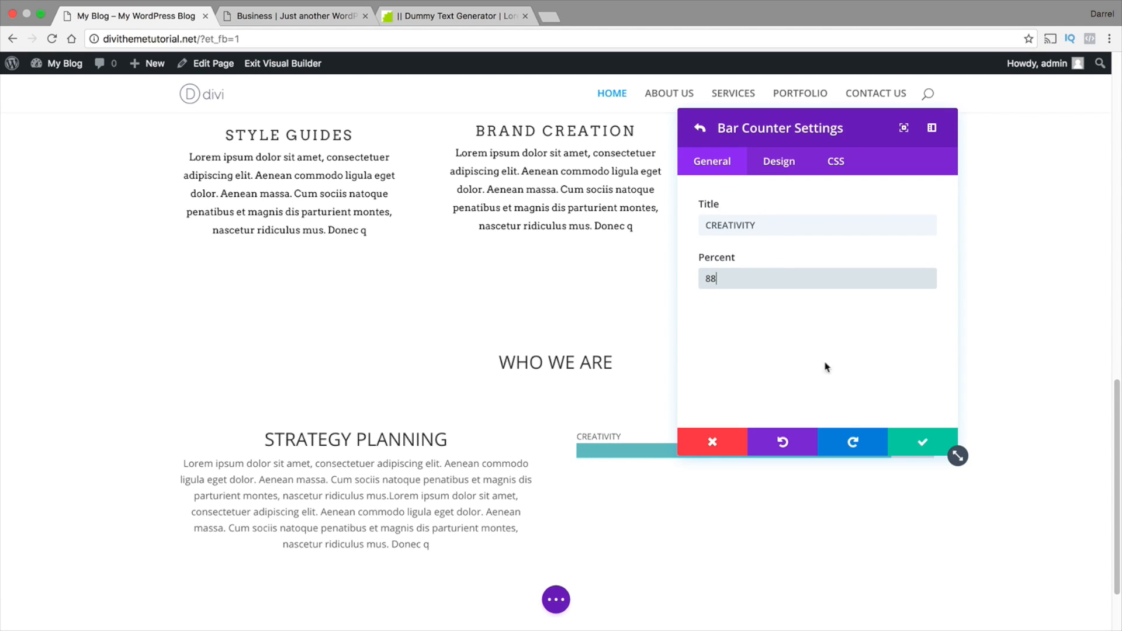
Try #d1561d as the background color of the CREATIVITY counter in its design settings
left_click_drag(840, 126, 404, 146)
left_click(374, 194)
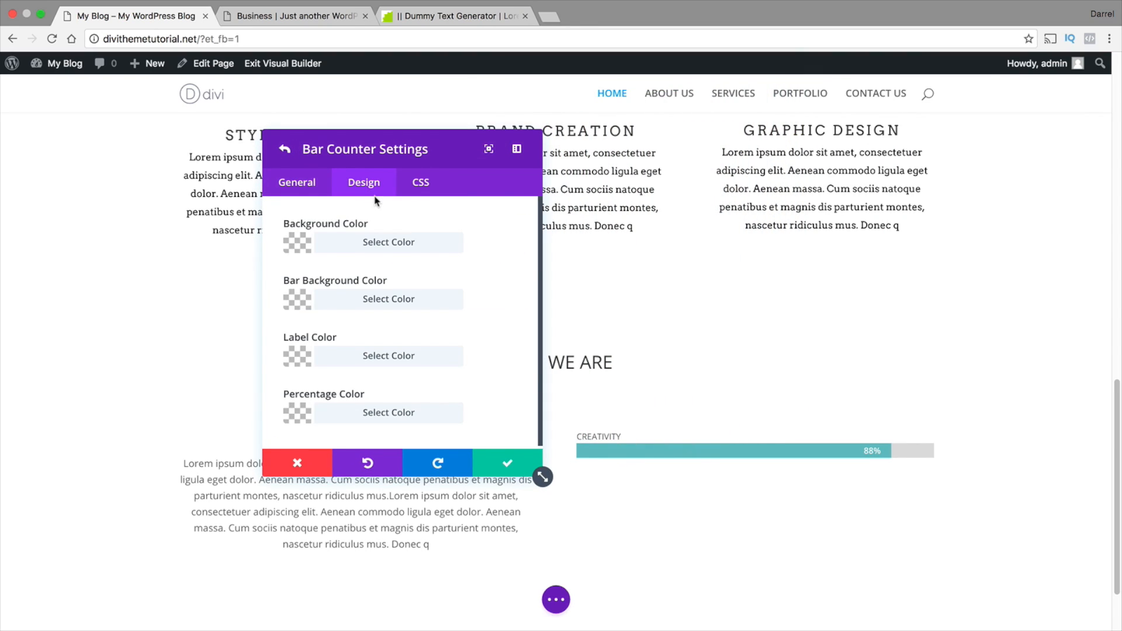
left_click(298, 245)
left_click_drag(340, 353, 373, 366)
left_click(331, 435)
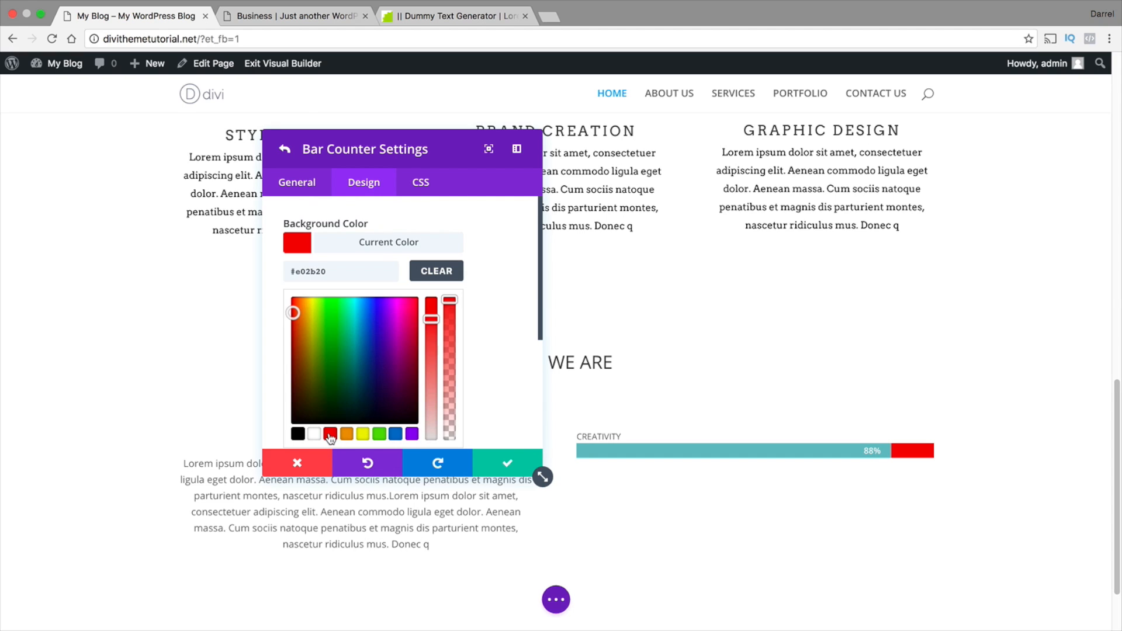
mouse_move(294, 313)
left_mouse_down()
mouse_move(305, 328)
mouse_move(300, 320)
left_mouse_up()
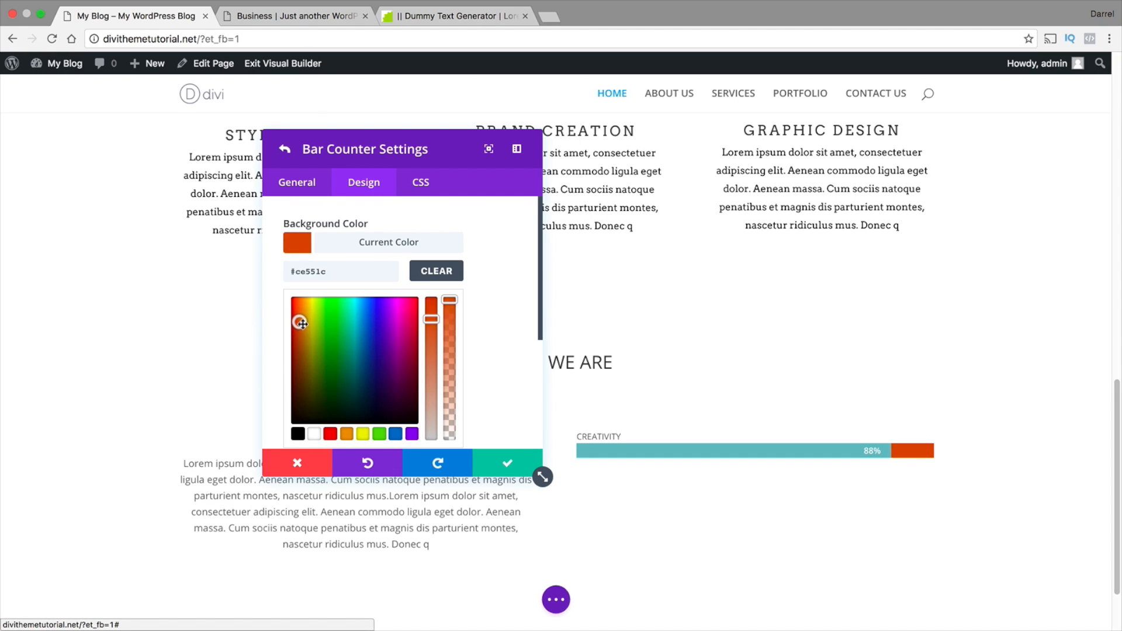
Switch to the divistudiolayout.com demo site and open its /wp-admin login page
left_click(303, 17)
left_click(302, 39)
key("Right")
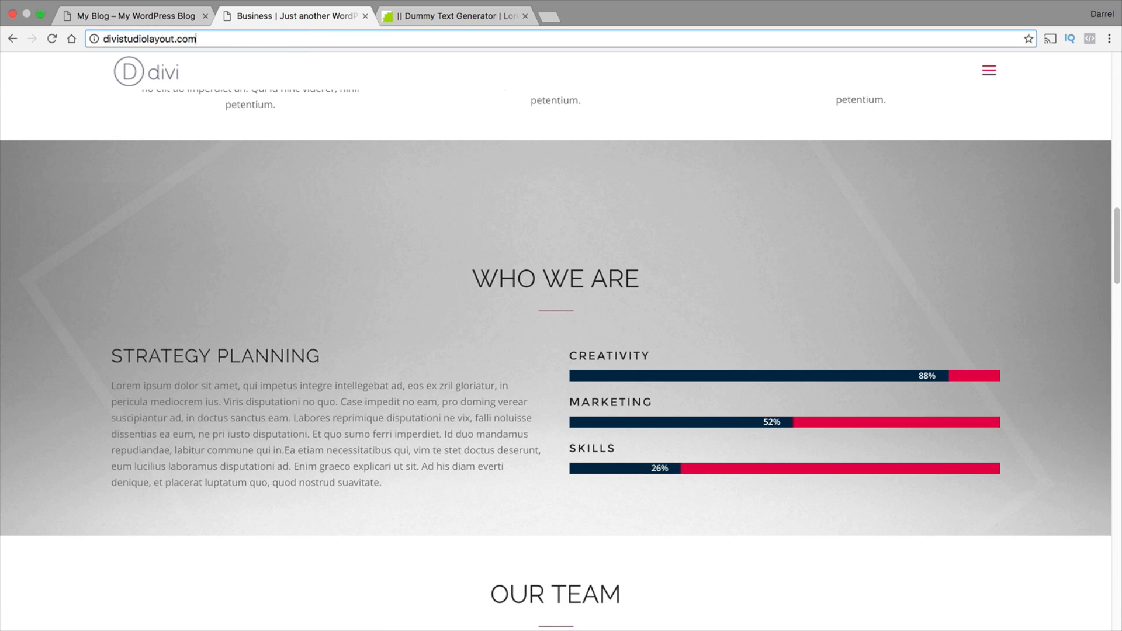
type("/wp-admin")
key("Return")
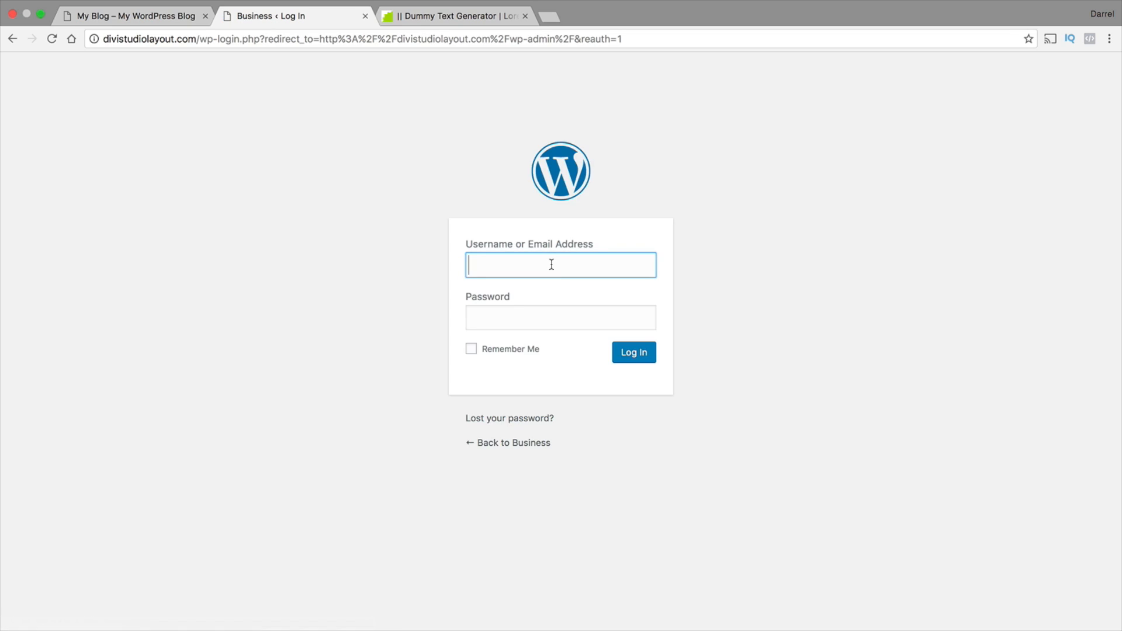
Log in to the demo site's WordPress admin with the account e-mail and password
left_click(551, 263)
left_click(551, 286)
left_click(555, 318)
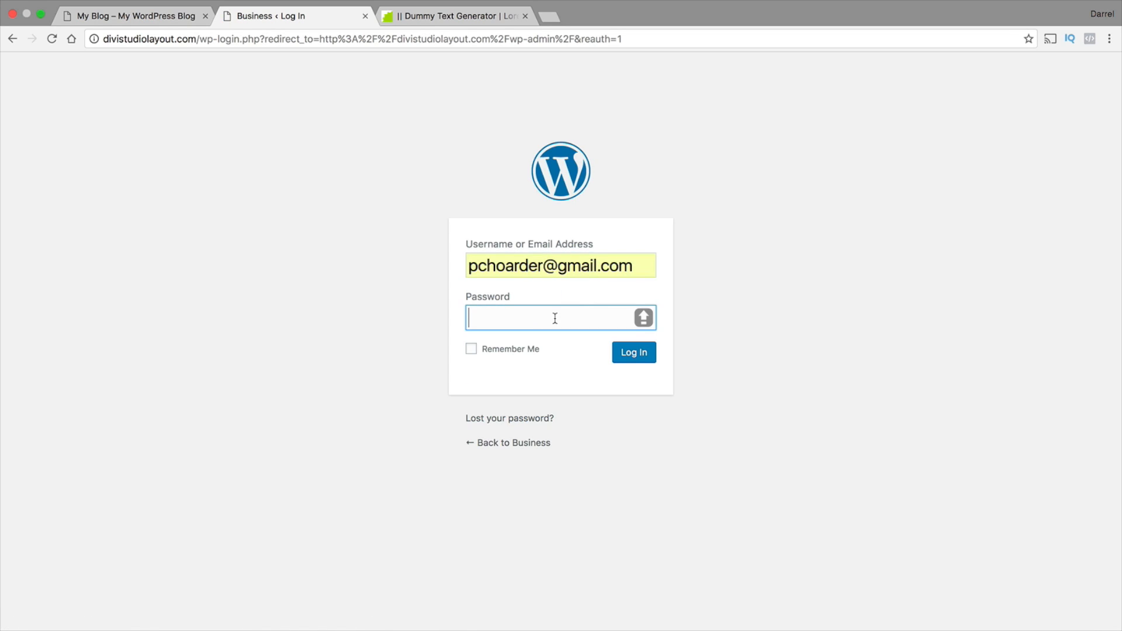
type("*********")
key("Return")
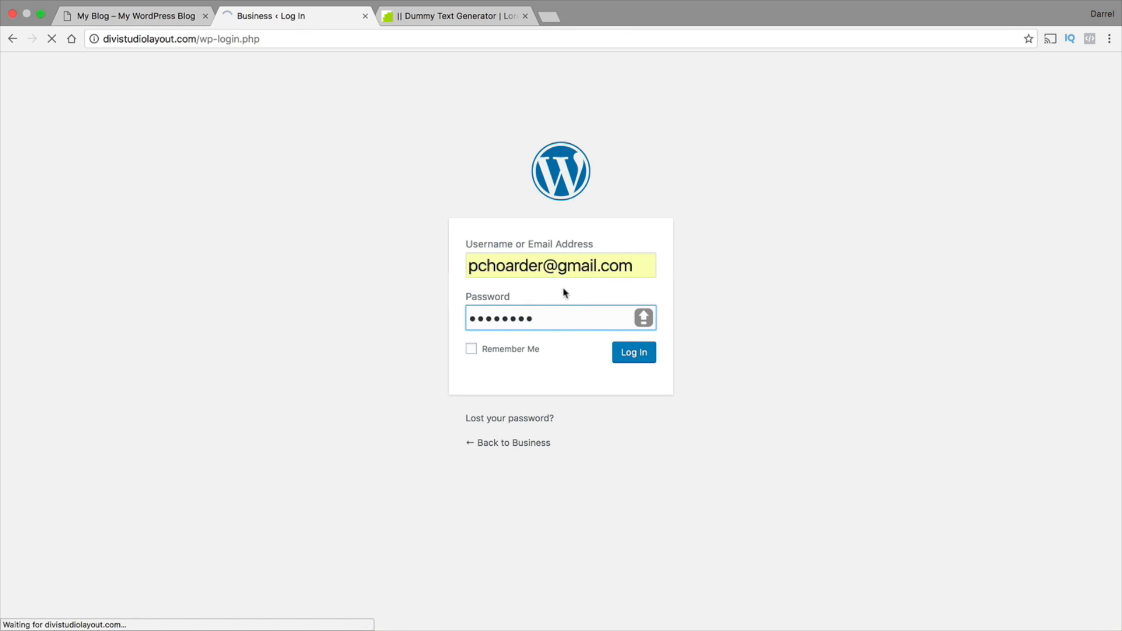
key("Caps_Lock")
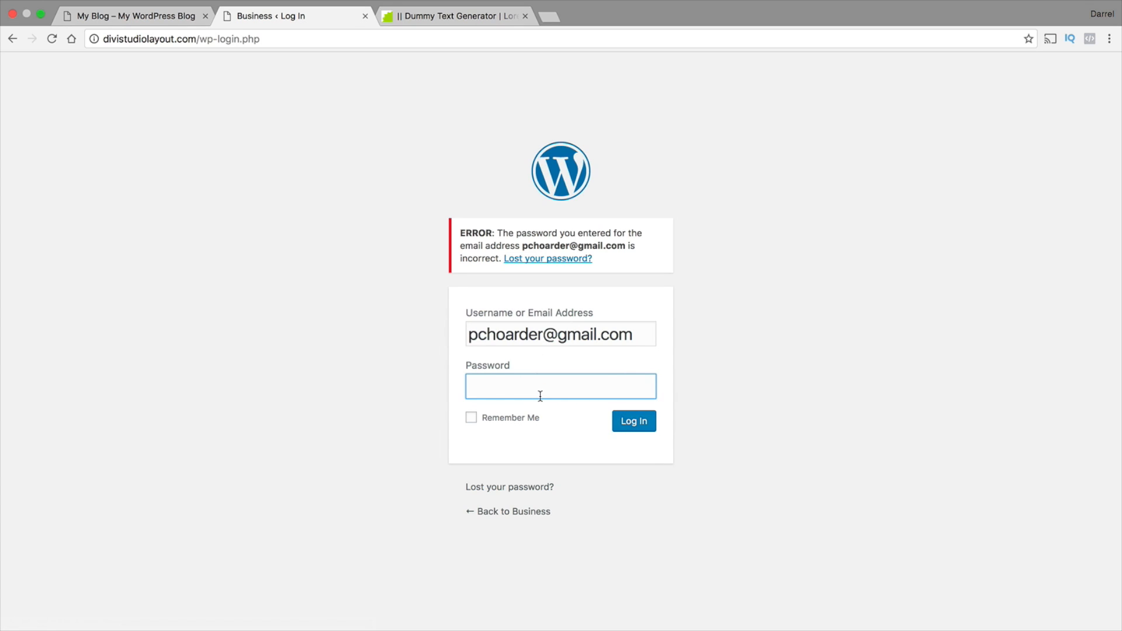
type("********")
key("Return")
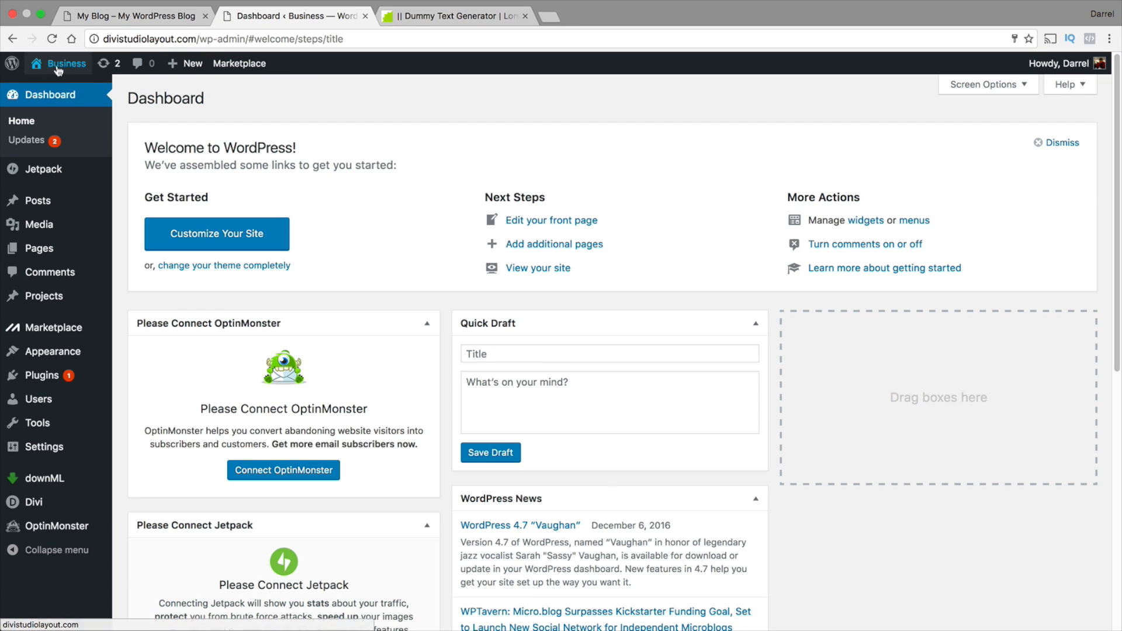
Enable the Visual Builder on the demo site's Business home page
left_click(116, 17)
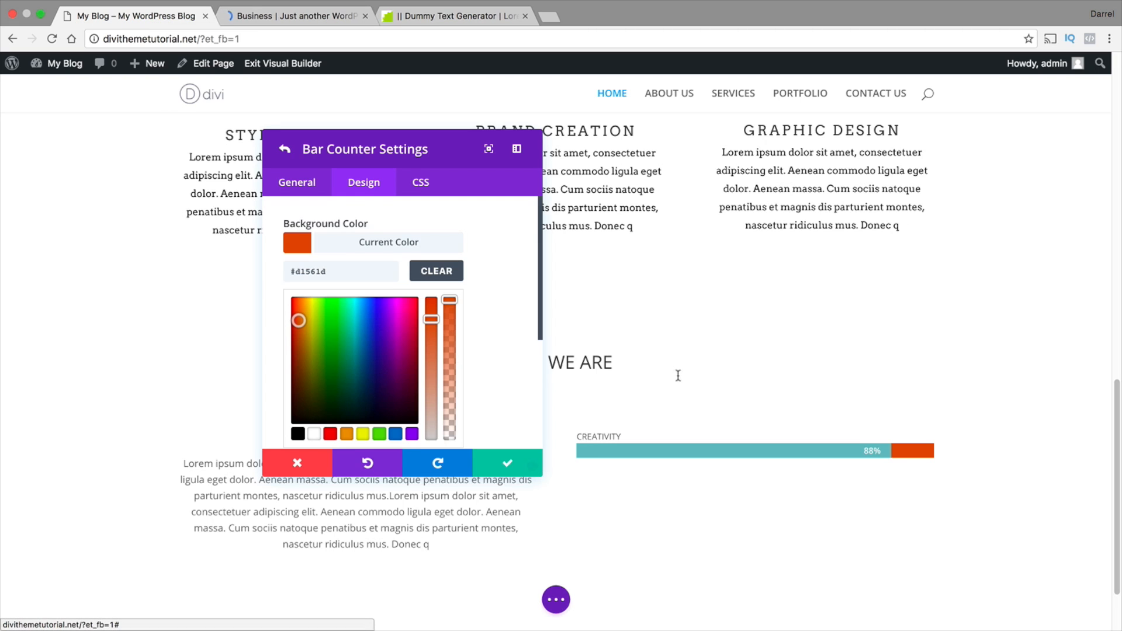
left_click(284, 14)
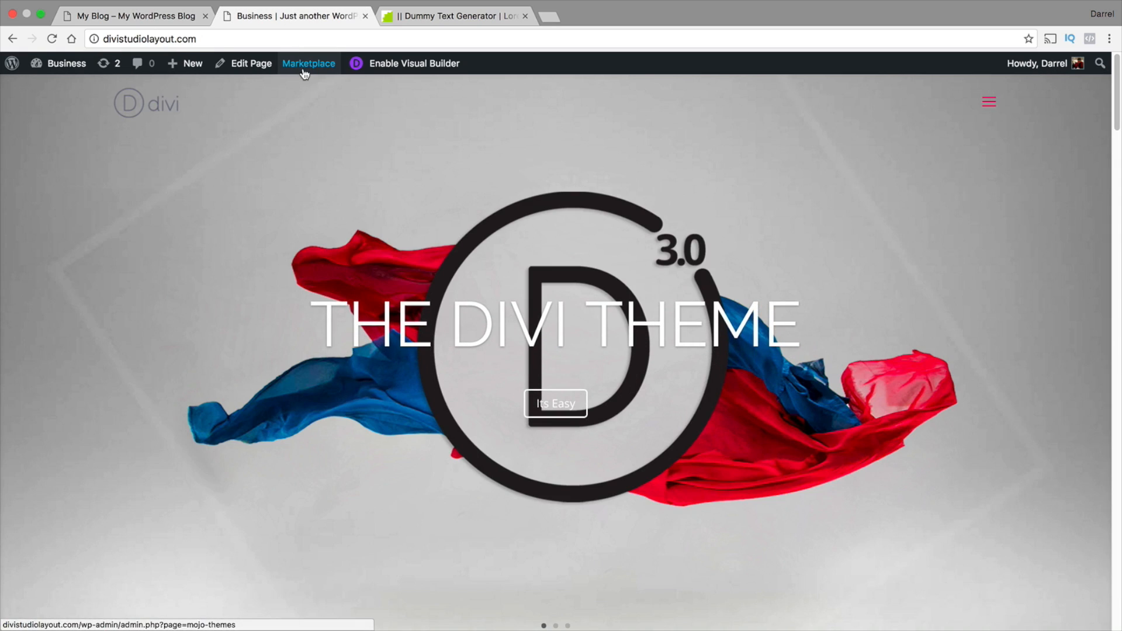
left_click(403, 65)
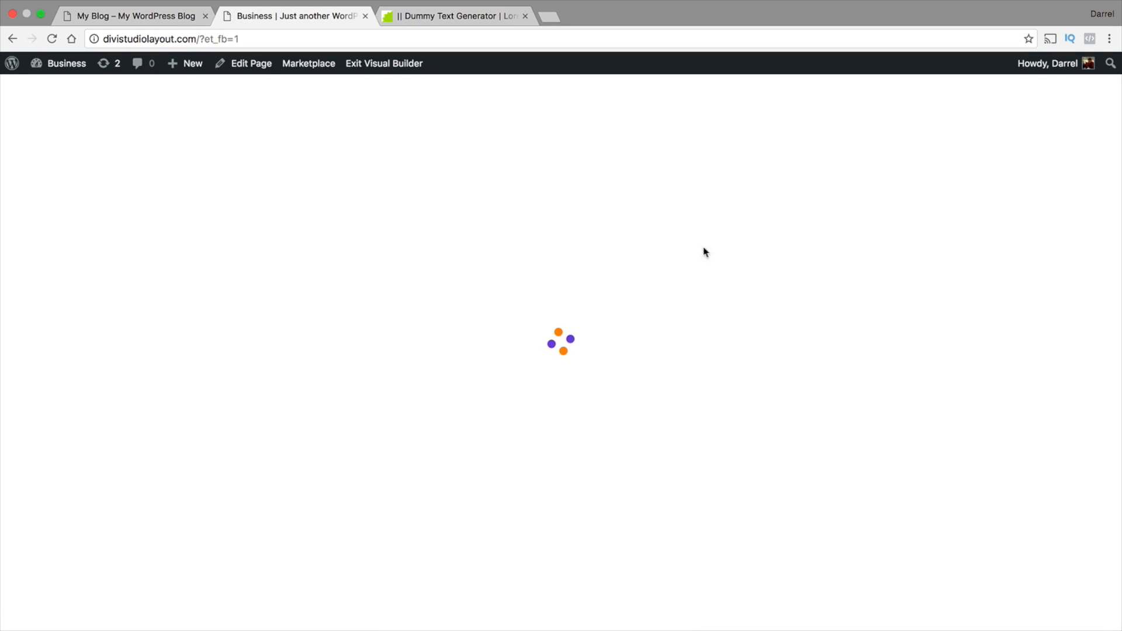
Open the design settings of the demo's CREATIVITY bar counter in the WHO WE ARE section
scroll(768, 326, "down", 10)
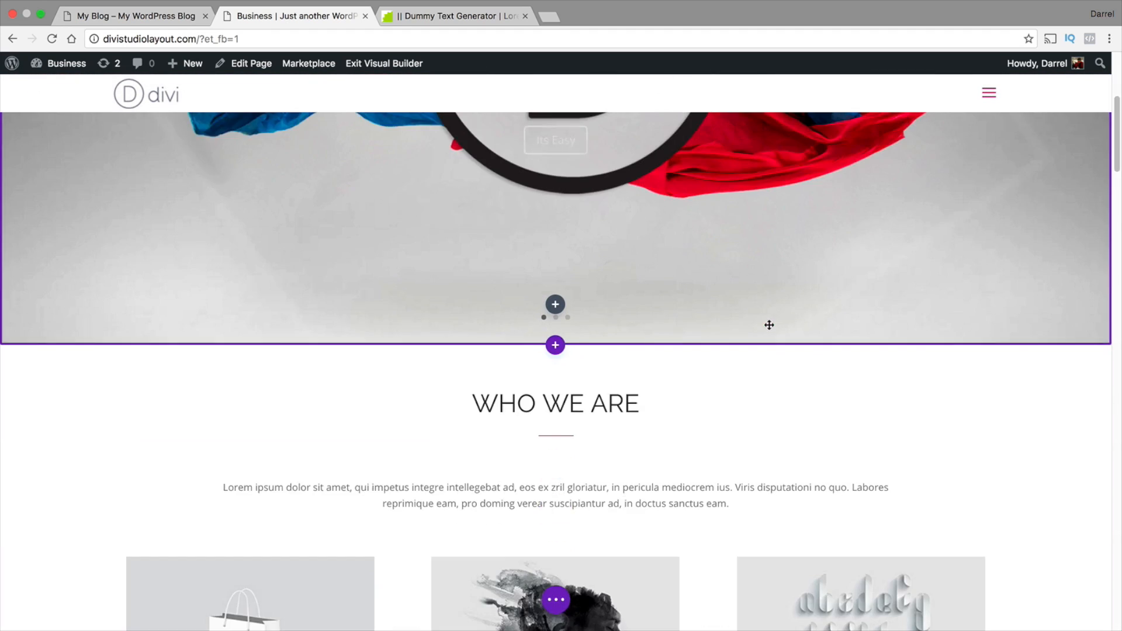
scroll(770, 329, "down", 14)
scroll(769, 328, "up", 5)
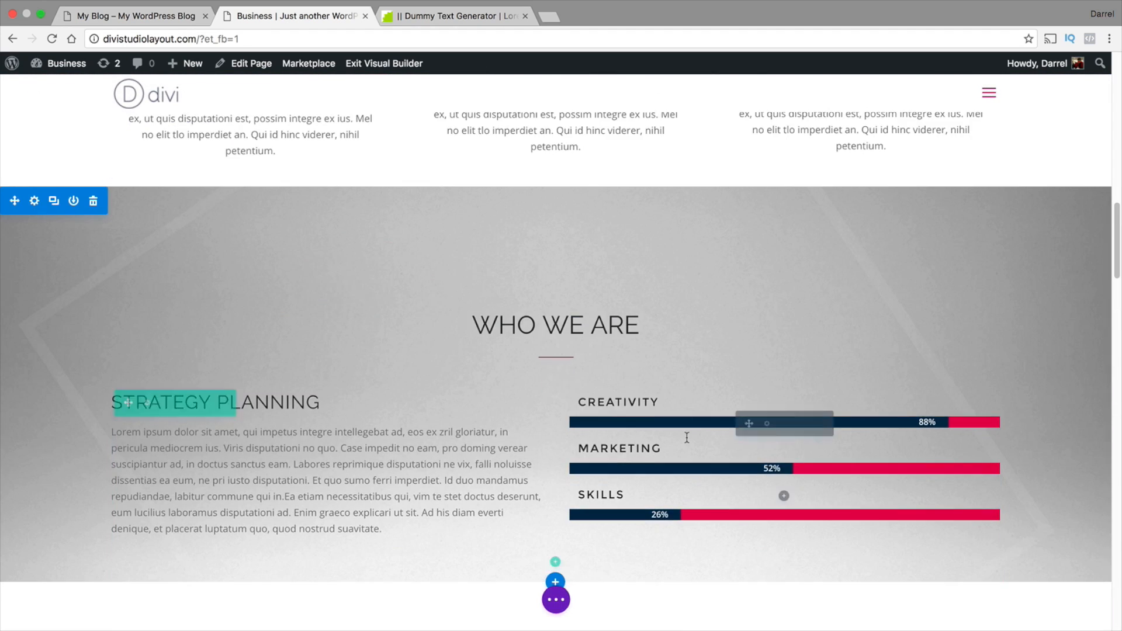
left_click(766, 425)
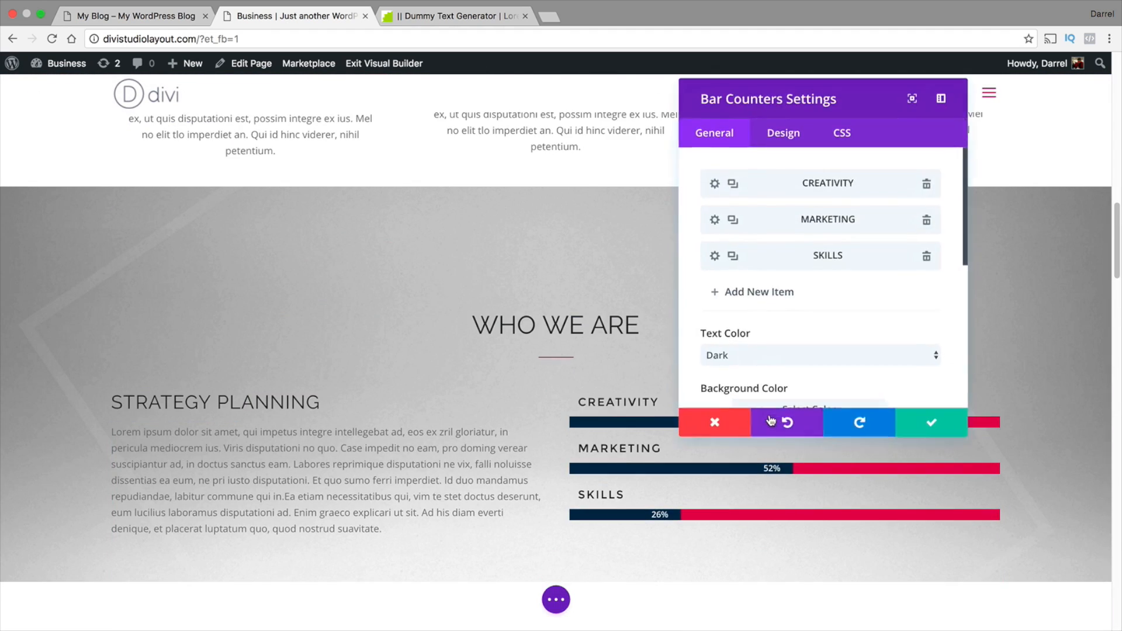
left_click(717, 186)
left_click(779, 139)
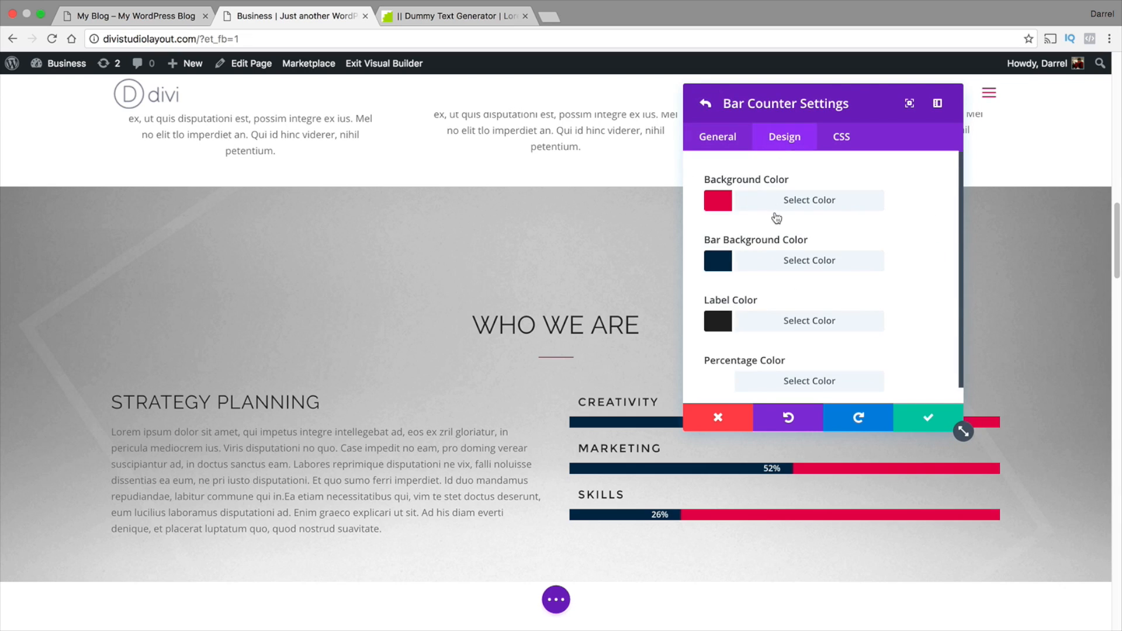
Copy the background color code #d21151 of the demo's CREATIVITY counter
left_click(719, 200)
double_click(731, 229)
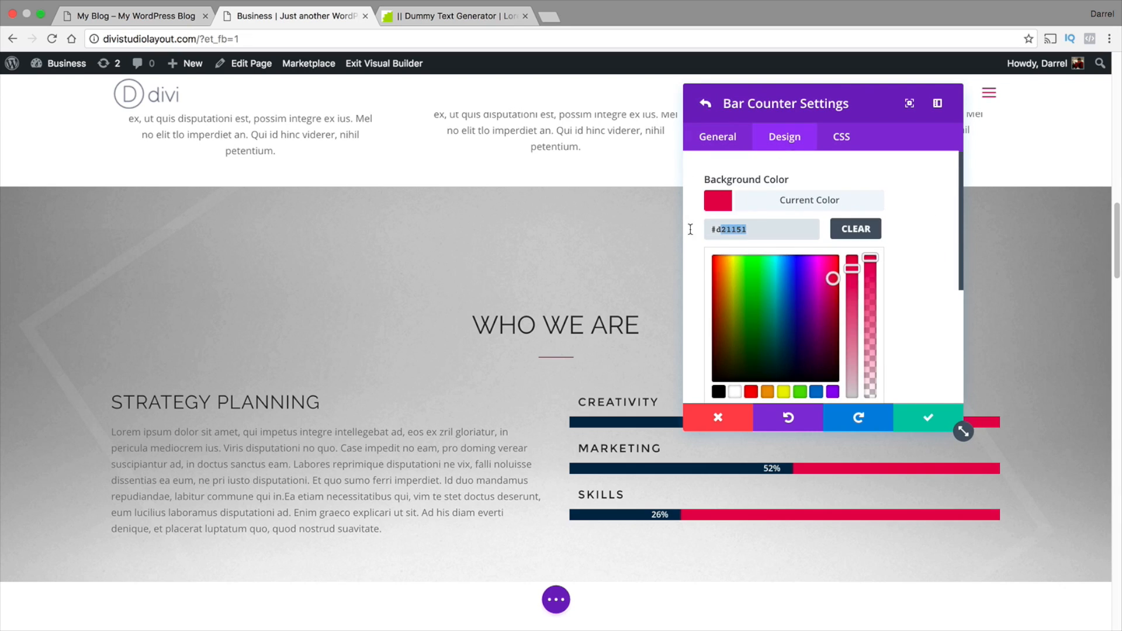
right_click(727, 227)
left_click(753, 305)
Return to the blog page and replace the CREATIVITY counter's background color with the copied code #d21151
left_click(96, 16)
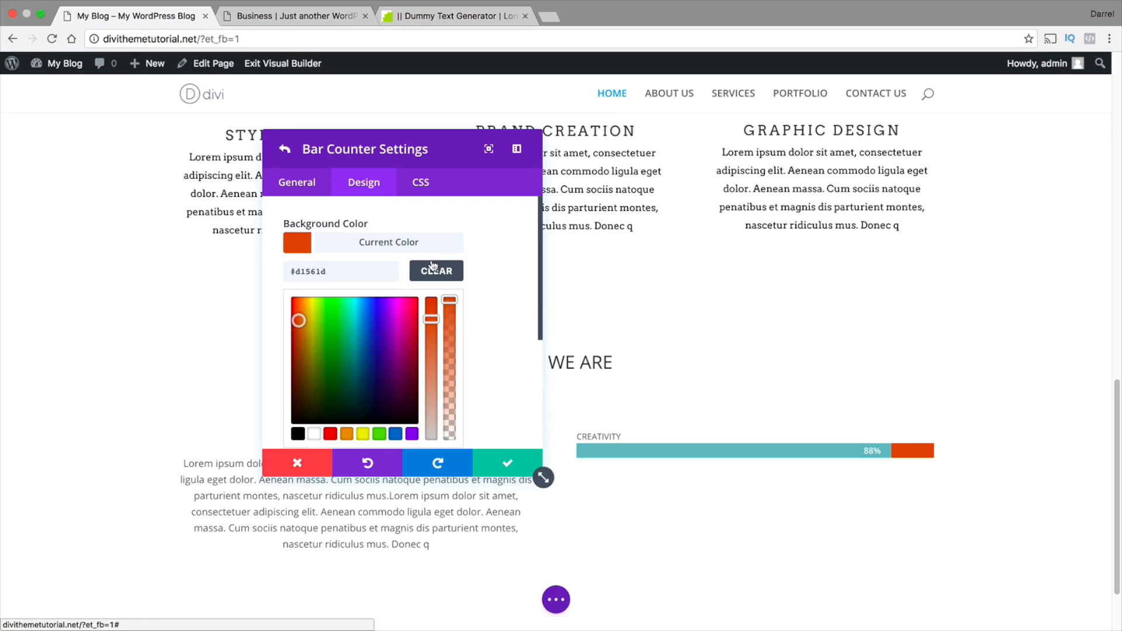
double_click(380, 271)
key("BackSpace")
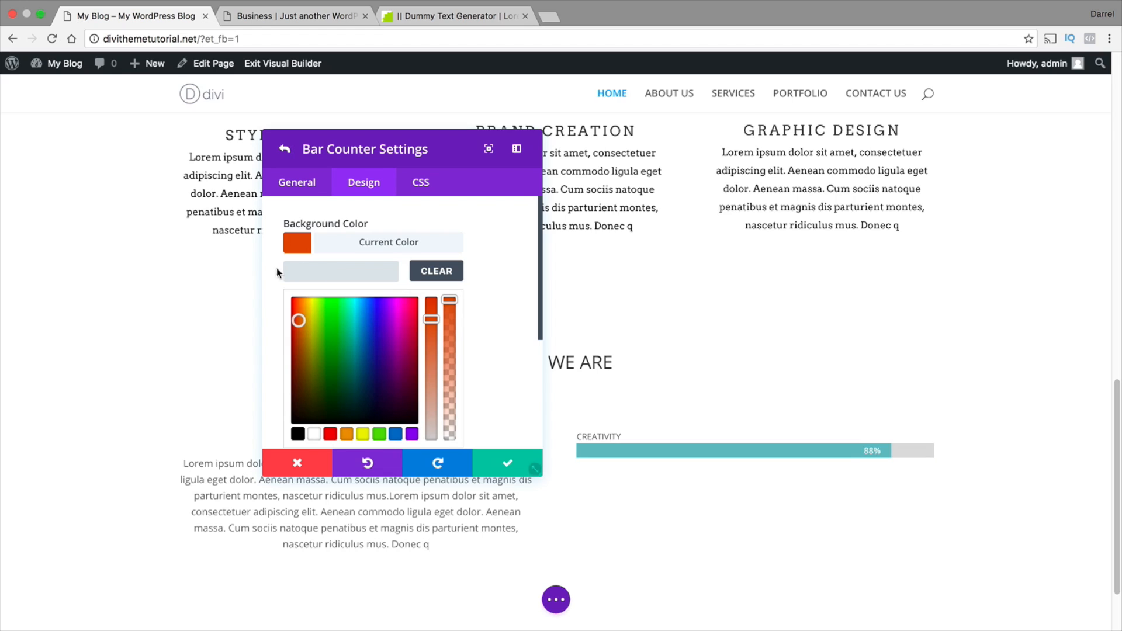
right_click(292, 274)
left_click(336, 342)
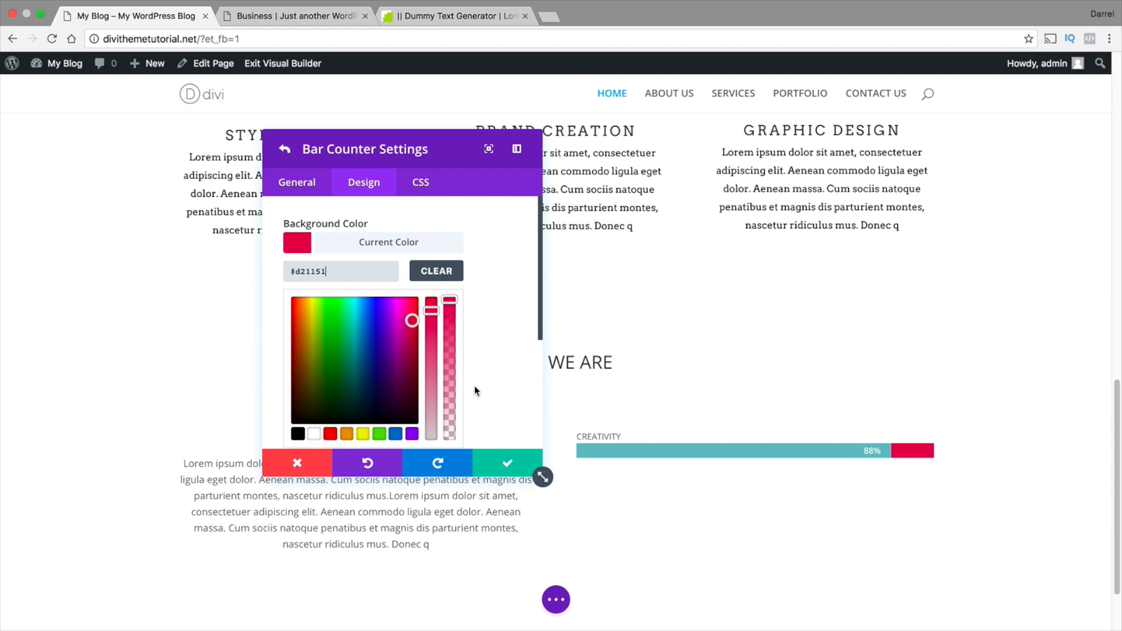
Set the CREATIVITY counter's bar background color to dark gray #1e1e1e
scroll(485, 403, "down", 4)
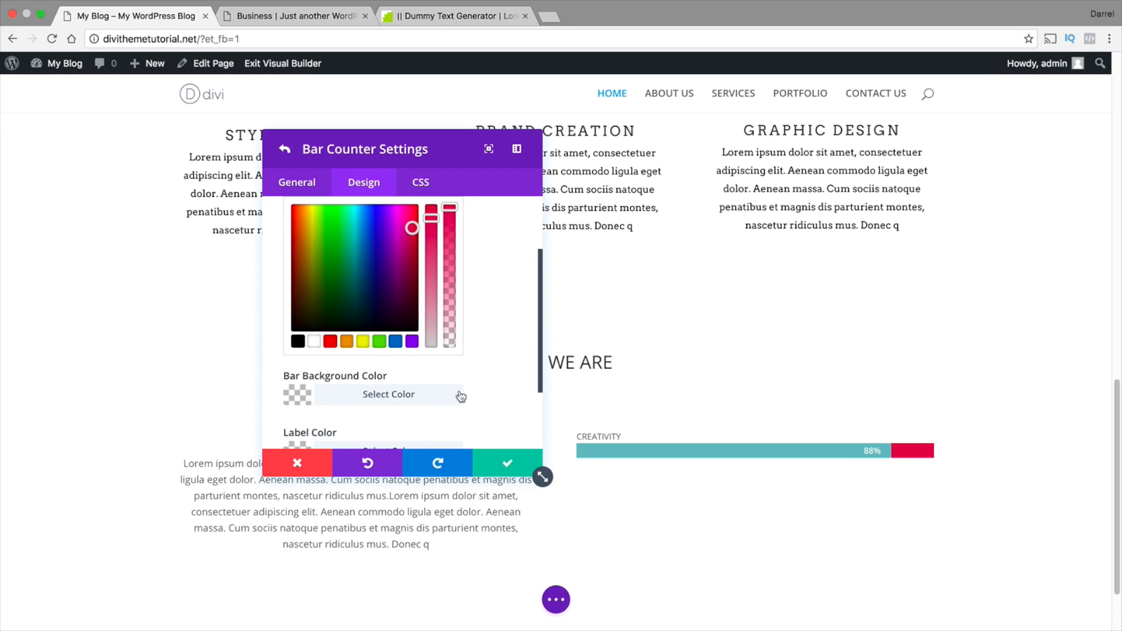
scroll(438, 386, "down", 1)
left_click(298, 375)
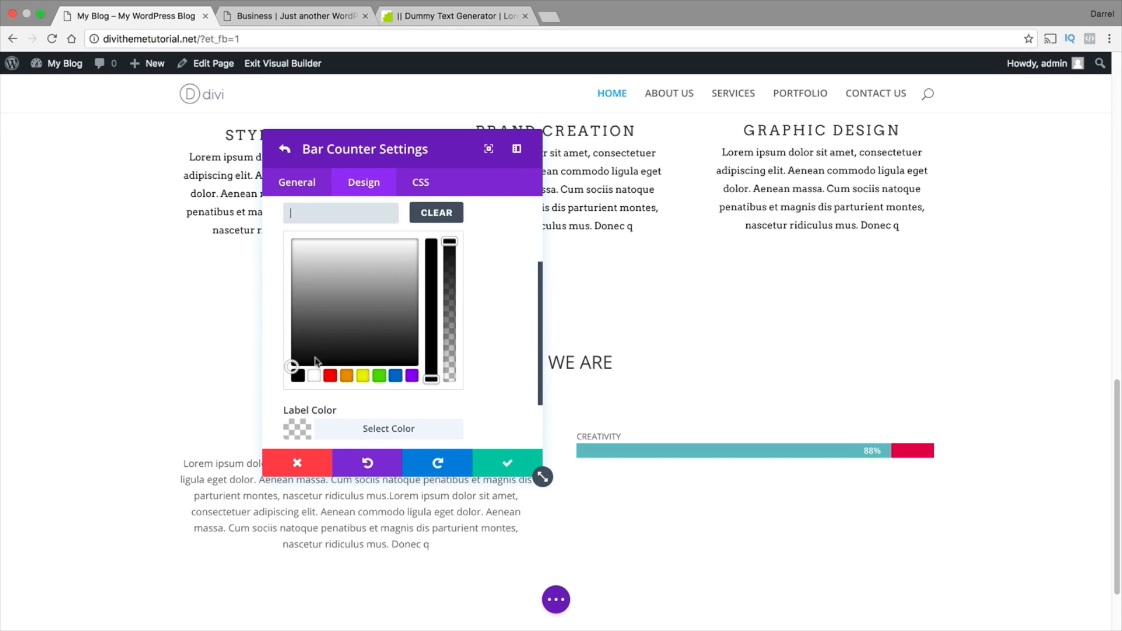
left_click(331, 342)
left_click_drag(331, 341, 319, 351)
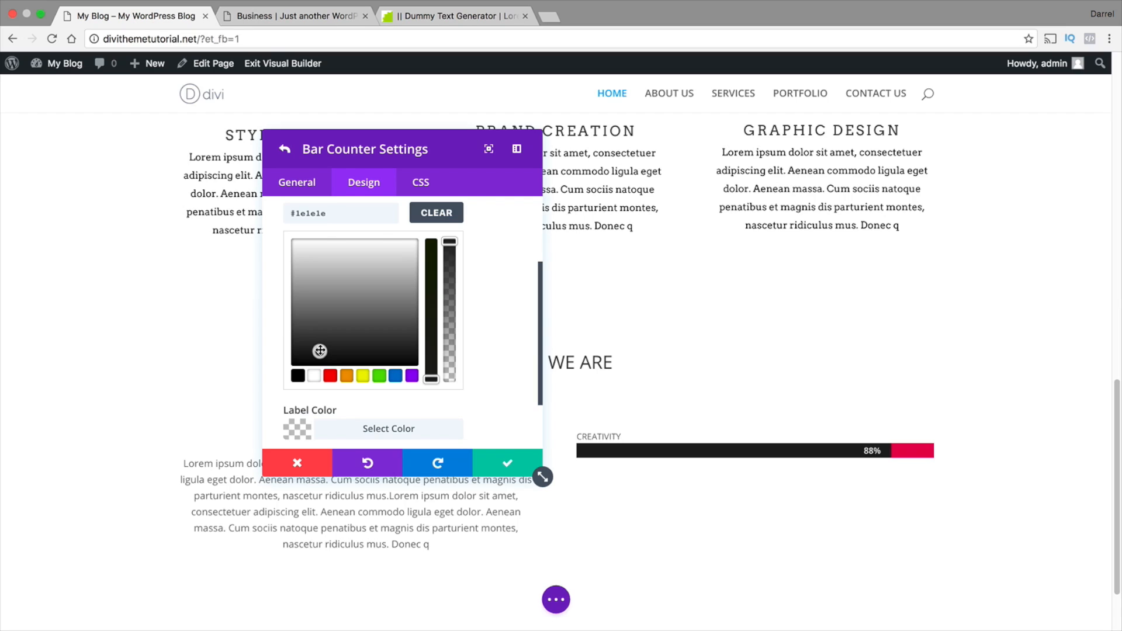
Set the CREATIVITY counter's label color to a near-black shade
scroll(489, 401, "down", 3)
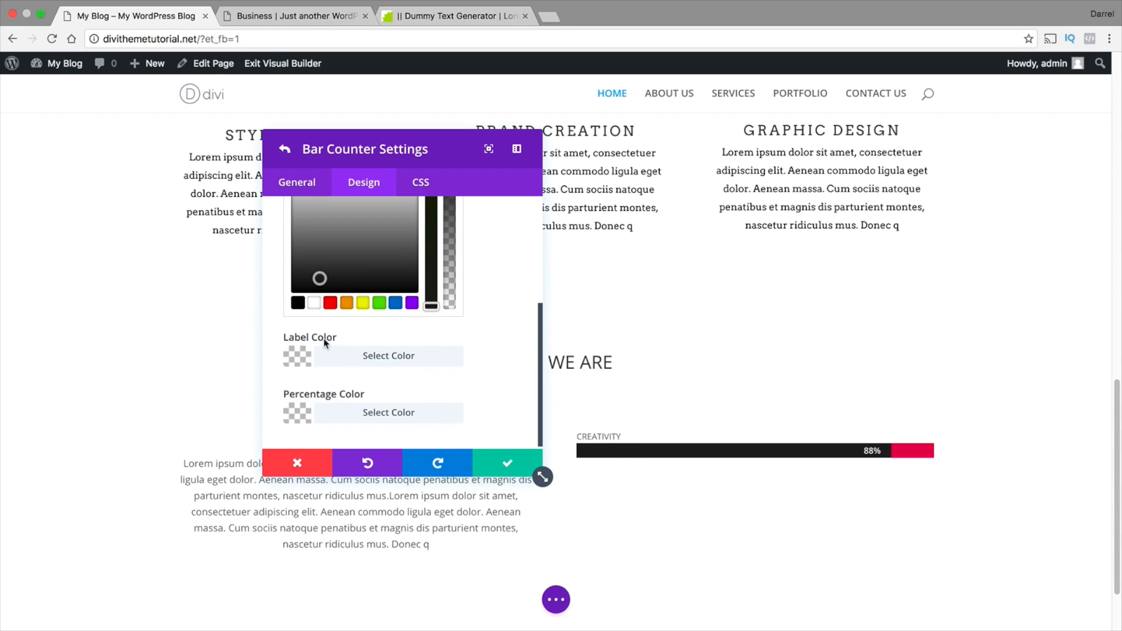
left_click(289, 356)
left_click_drag(339, 323, 399, 356)
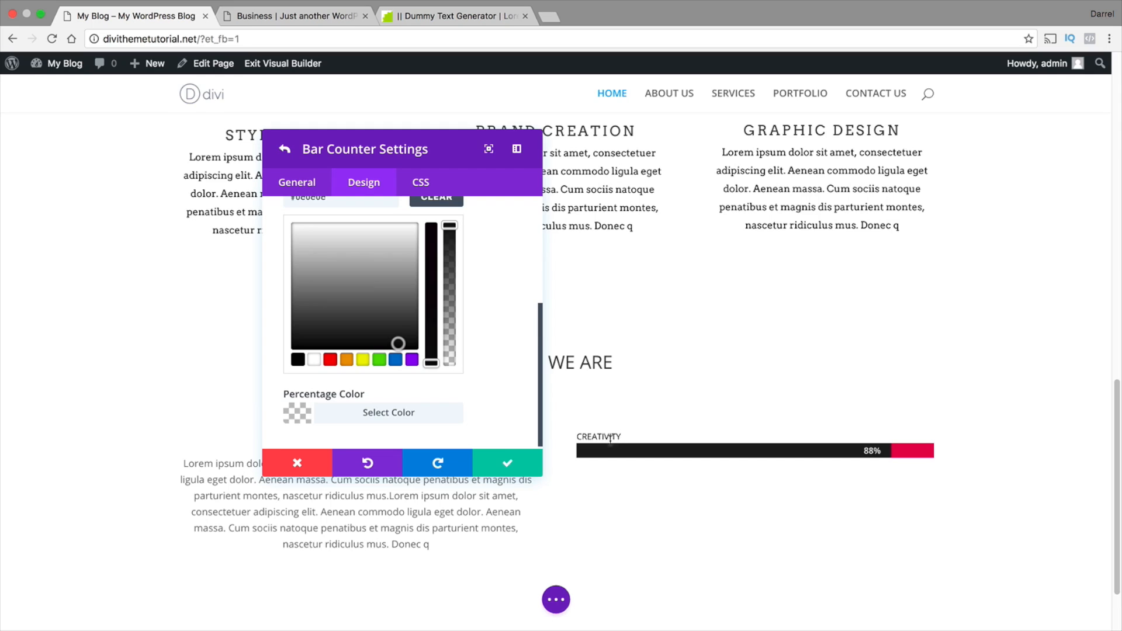
Try blue #0c71c3 as the CREATIVITY counter's percentage color, and settle on white #ffffff
scroll(508, 386, "down", 1)
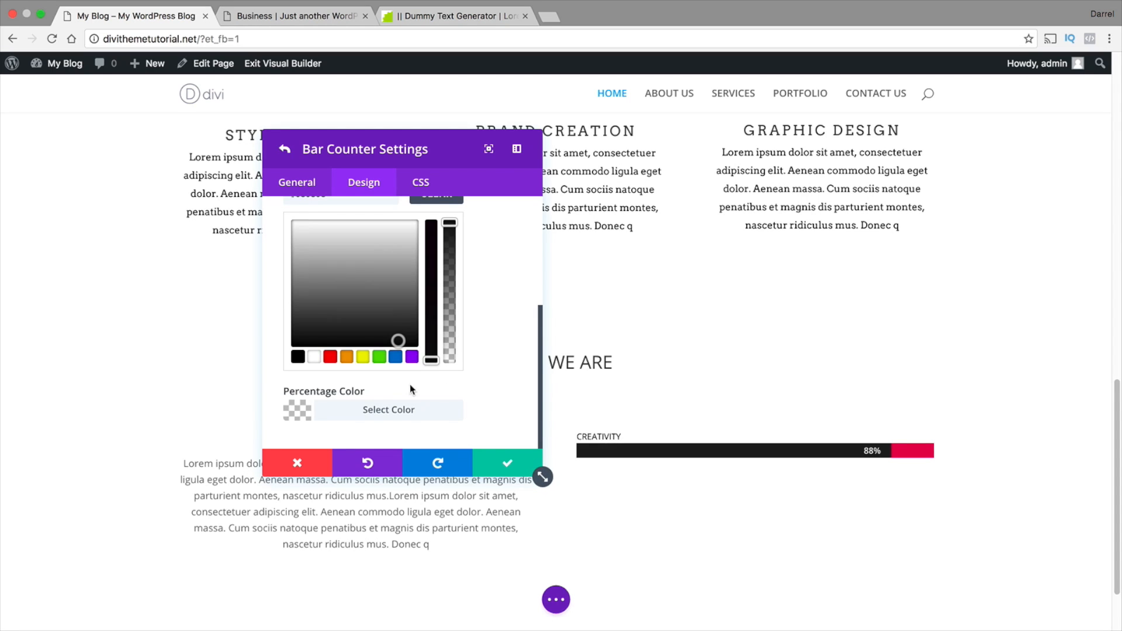
left_click(304, 413)
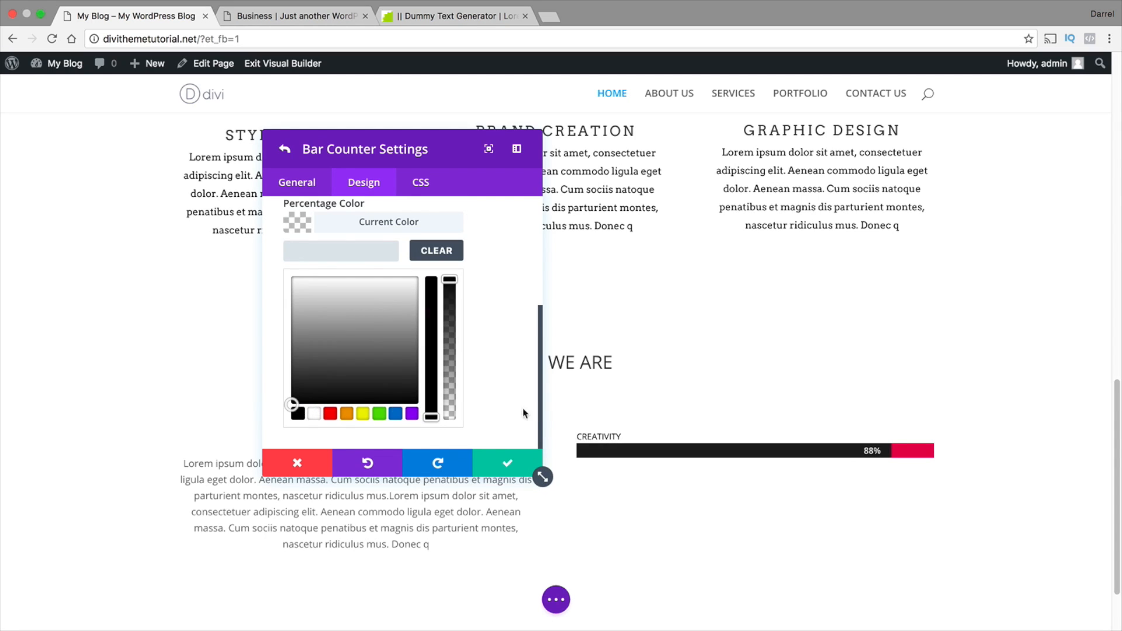
left_click(396, 414)
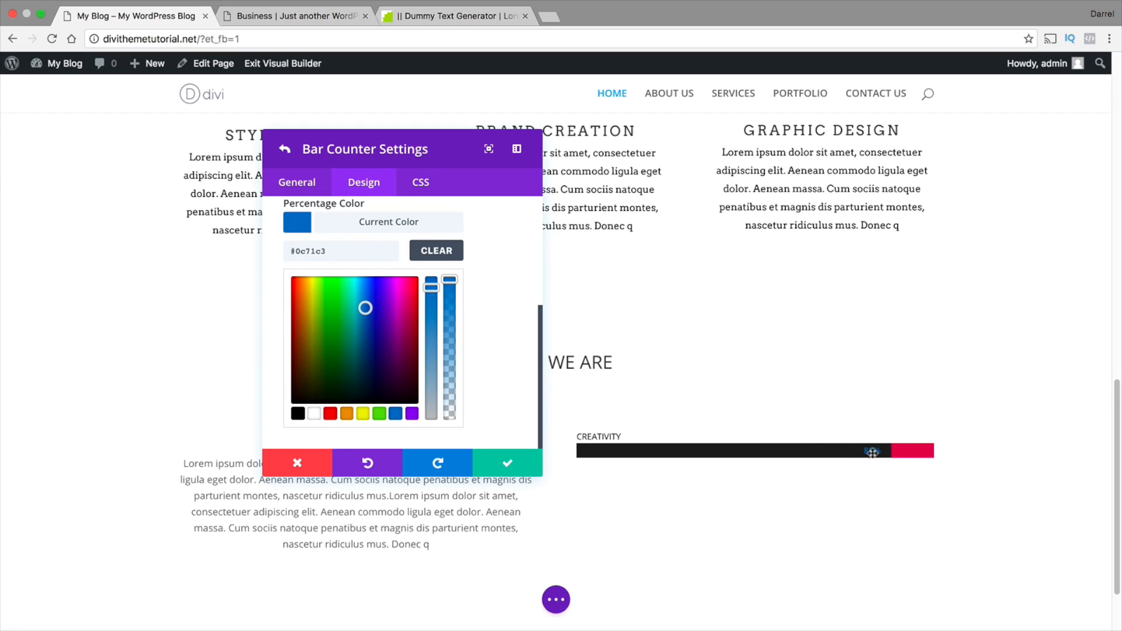
left_click(313, 415)
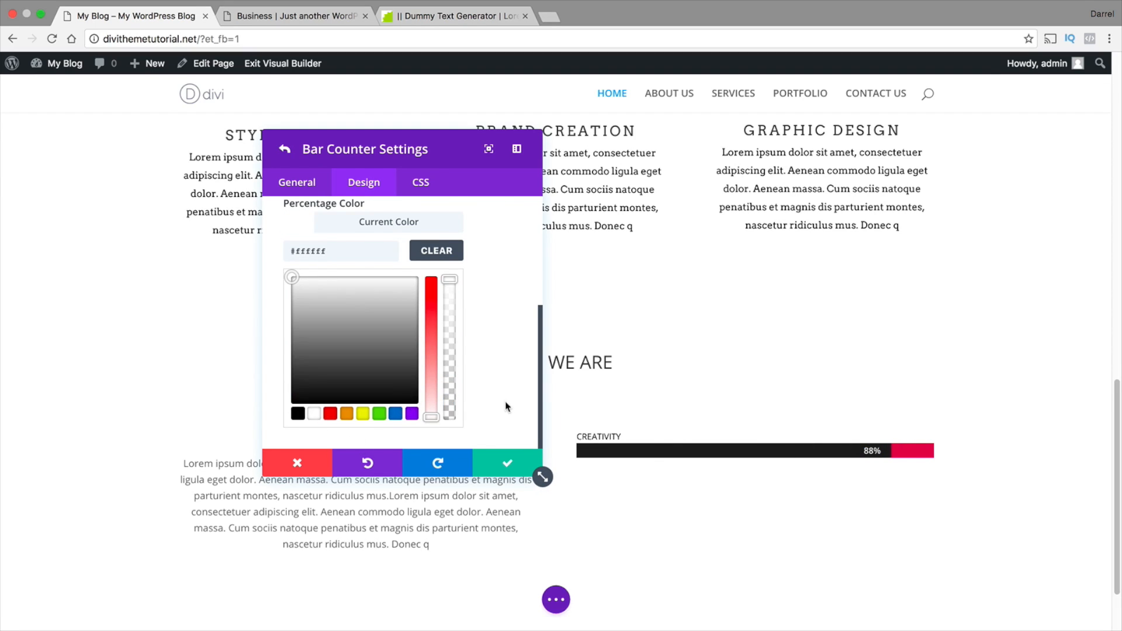
Save the CREATIVITY counter's settings, try Amatic SC as the bar counters' title font, and return the font to Default
left_click(508, 465)
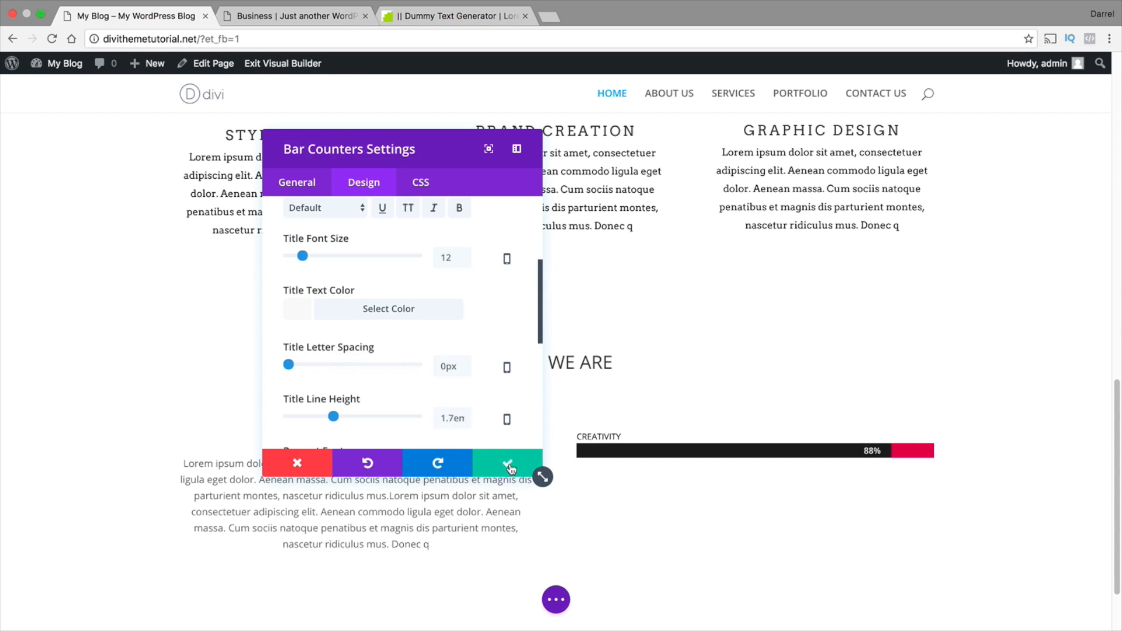
scroll(494, 389, "up", 3)
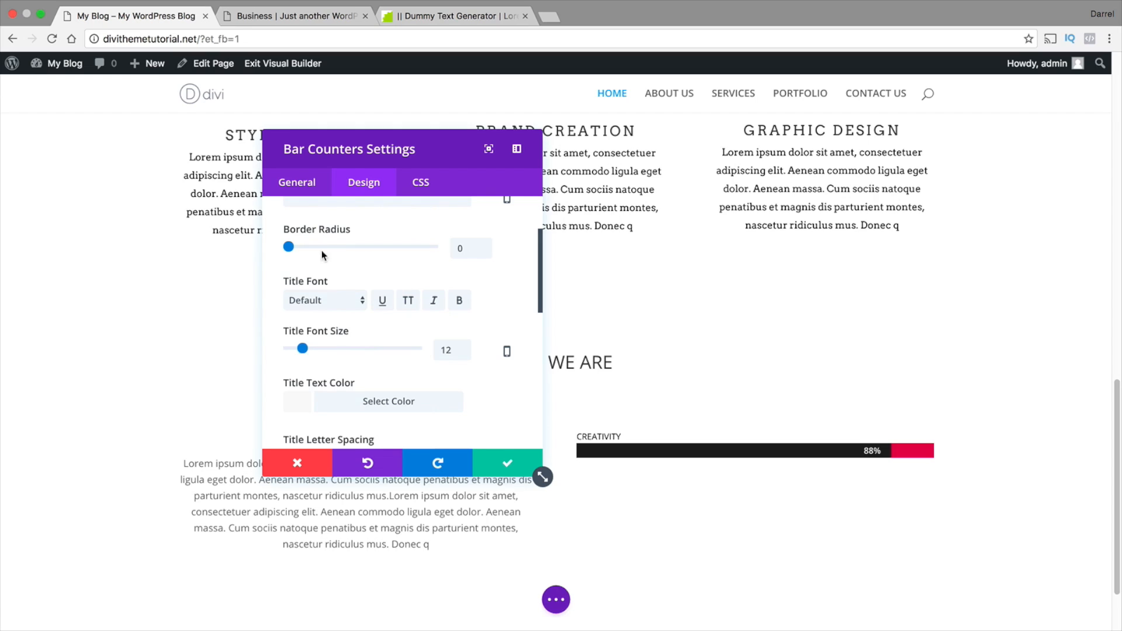
left_click(322, 301)
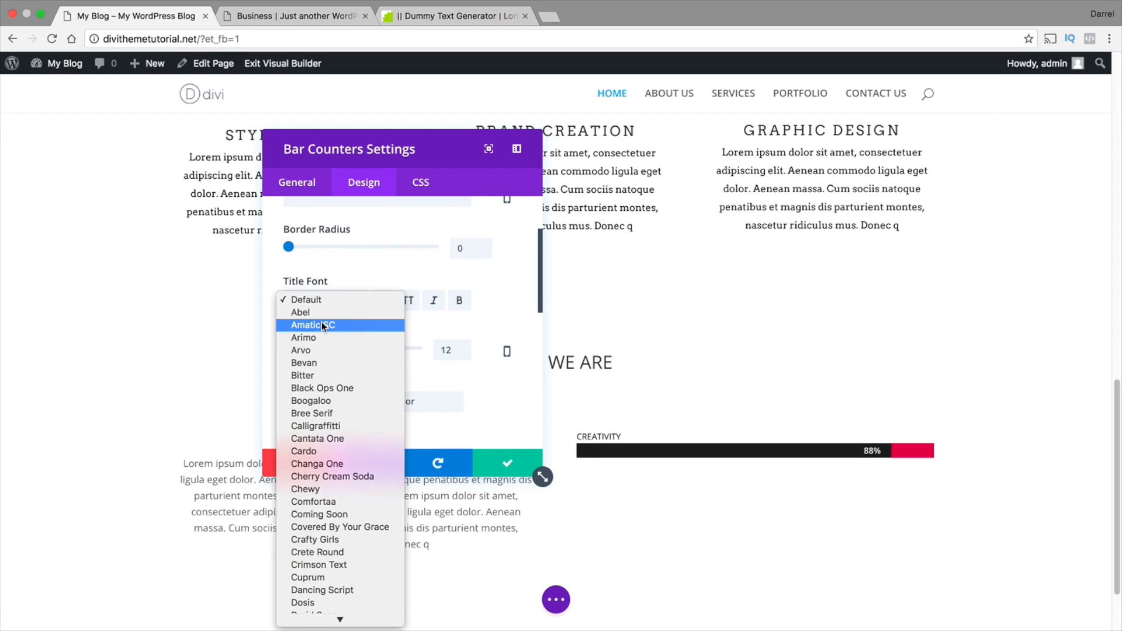
left_click(321, 322)
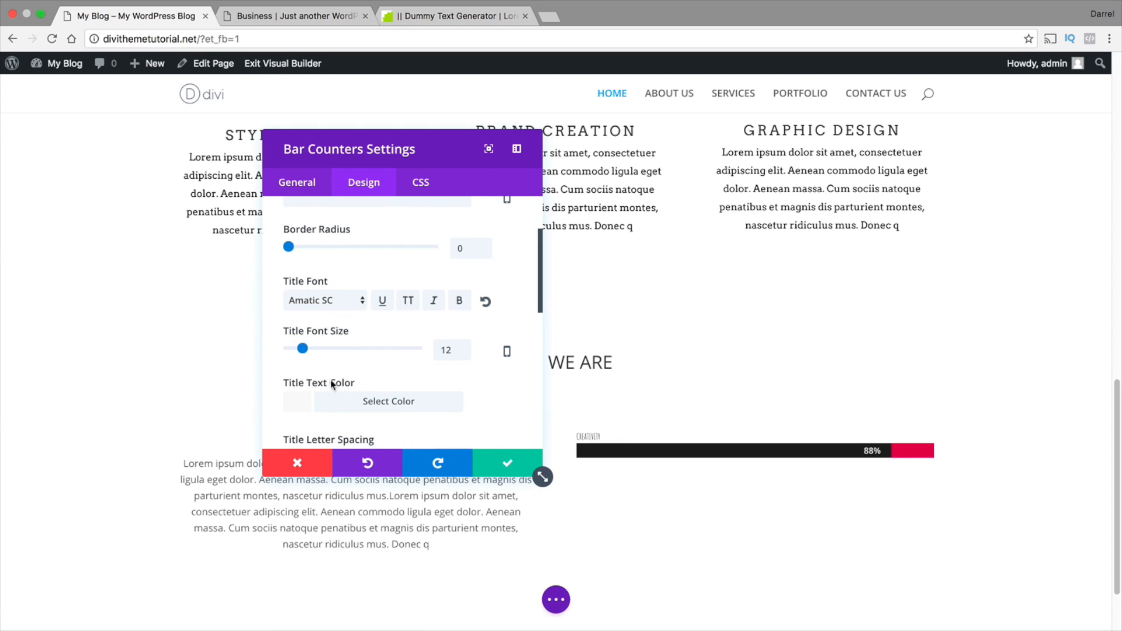
left_click(329, 300)
left_click(329, 276)
Set the bar counters' title font size to 20px and the title letter spacing to 4px
left_click_drag(303, 350, 313, 349)
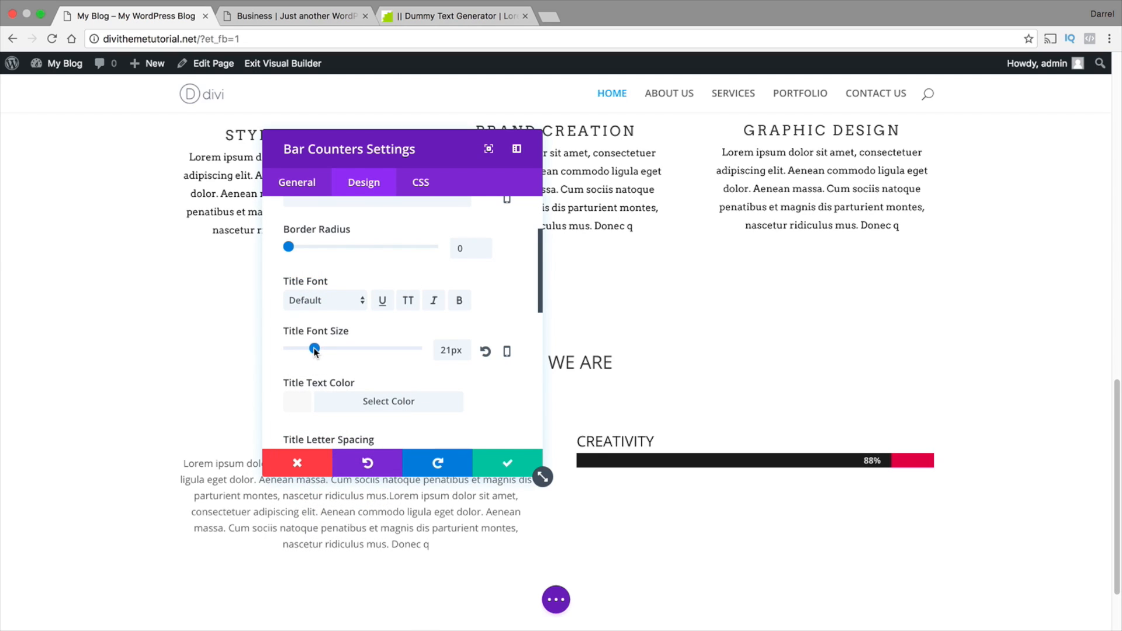
scroll(301, 419, "down", 1)
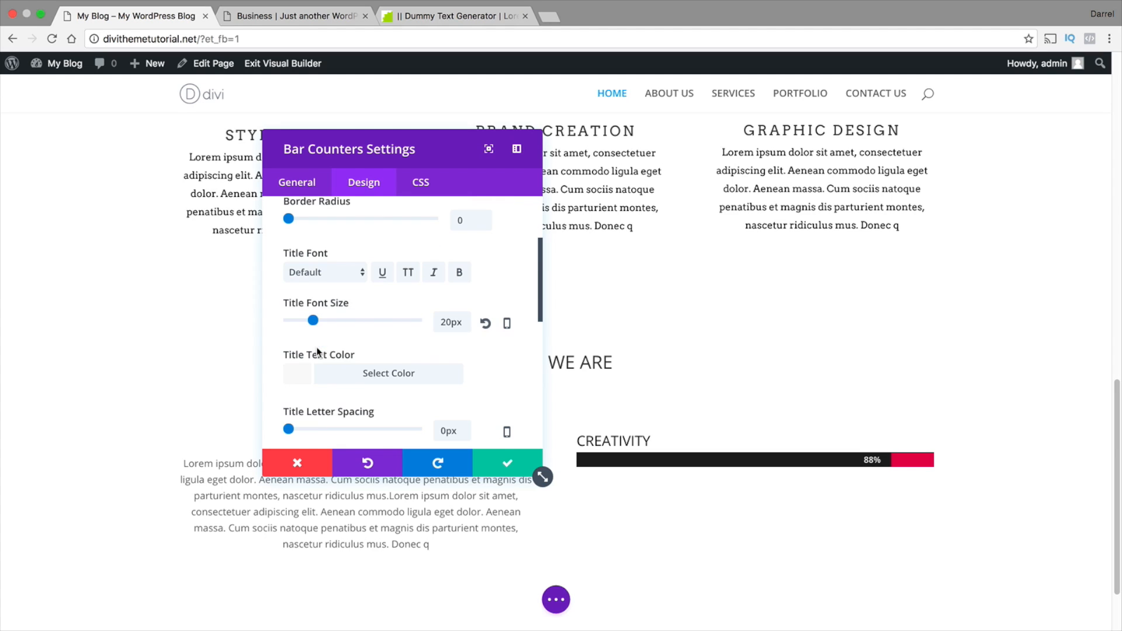
left_click_drag(289, 429, 293, 430)
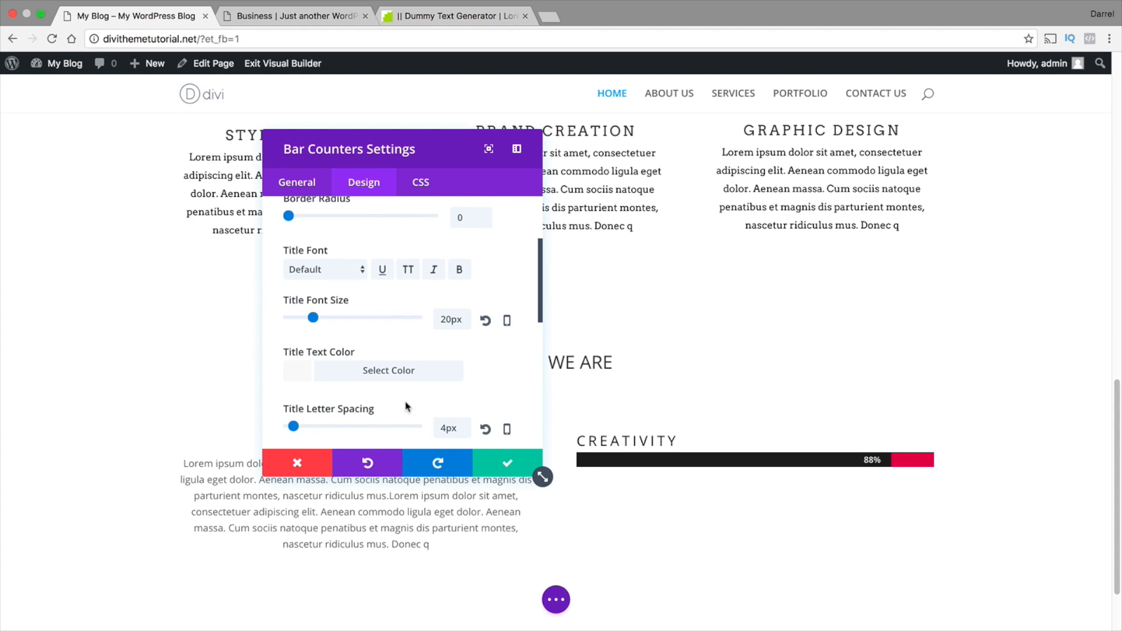
Try Bevan as the bar counters' percent font, settle on Cardo, and save the module settings
scroll(409, 407, "down", 1)
scroll(485, 449, "down", 8)
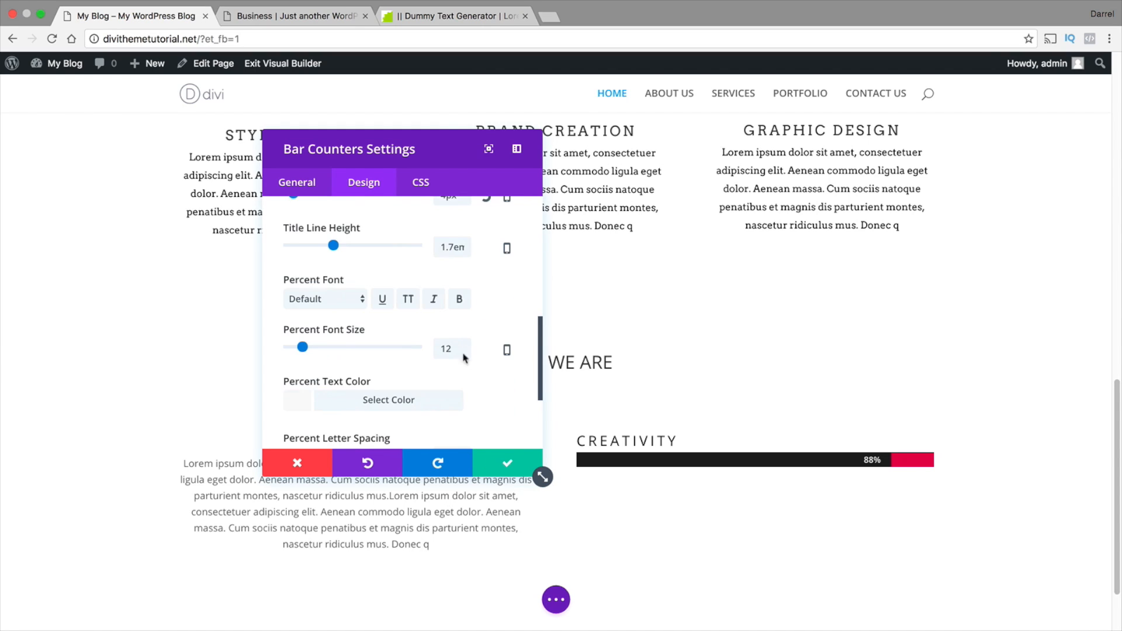
left_click(339, 301)
left_click(341, 359)
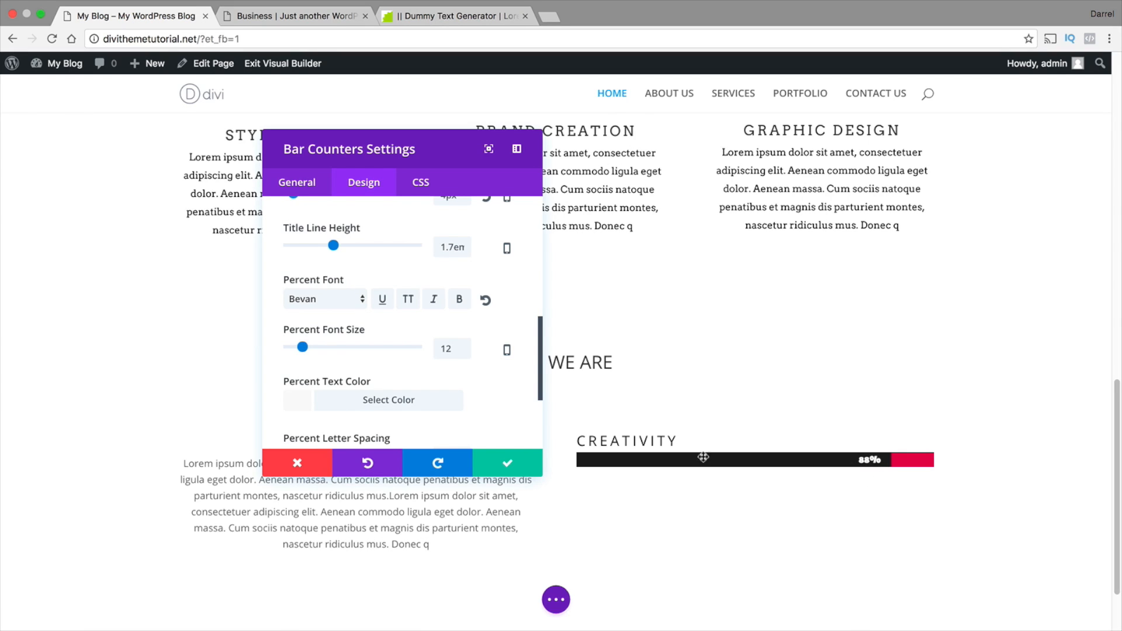
left_click(346, 299)
left_click(343, 387)
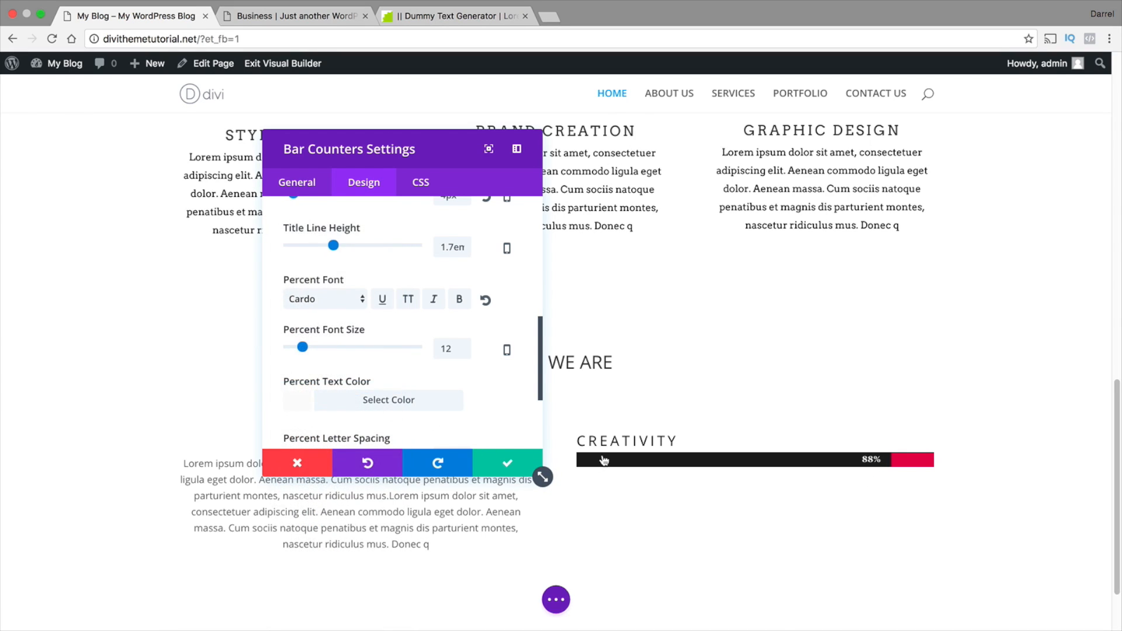
left_click(500, 464)
Duplicate the CREATIVITY bar counters module twice under WHO WE ARE
scroll(525, 450, "down", 1)
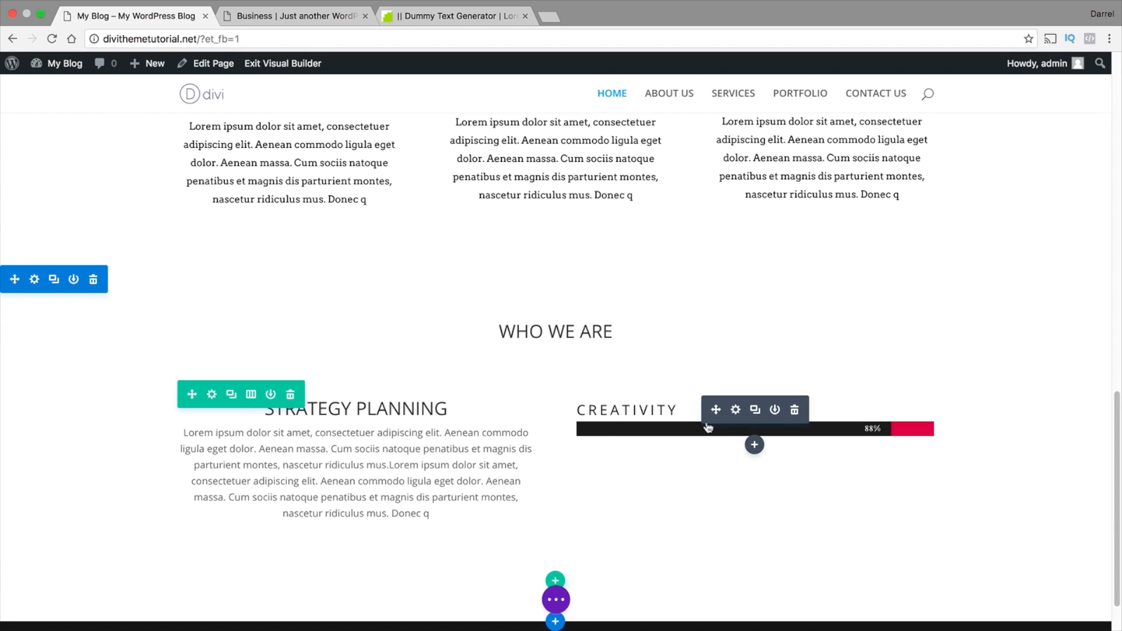
left_click(754, 411)
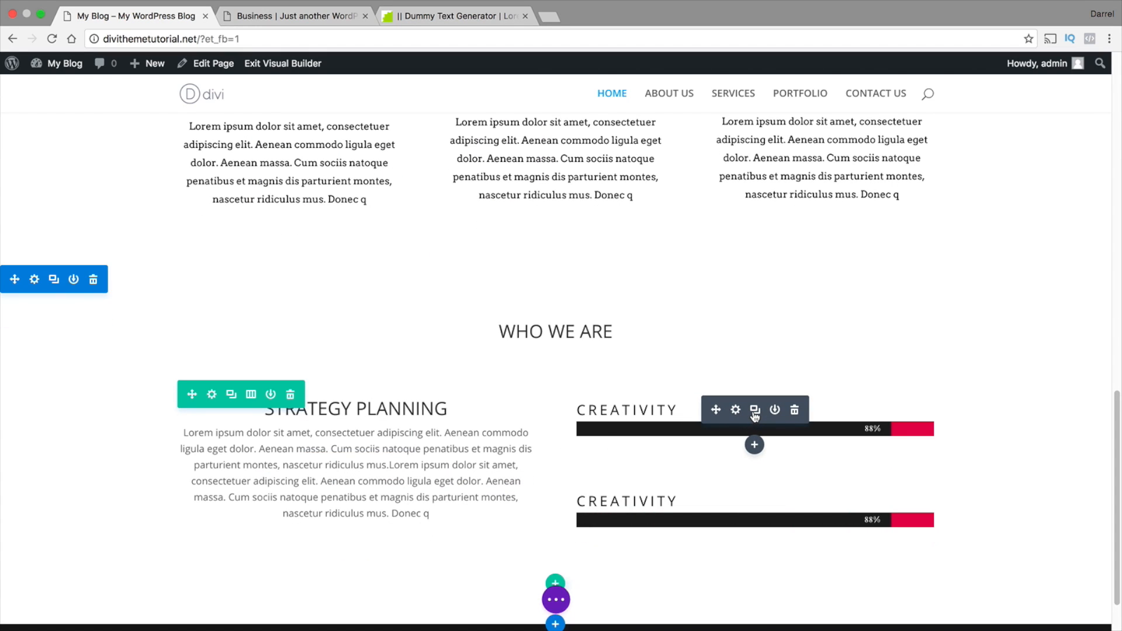
left_click(755, 411)
scroll(707, 455, "down", 1)
mouse_move(687, 432)
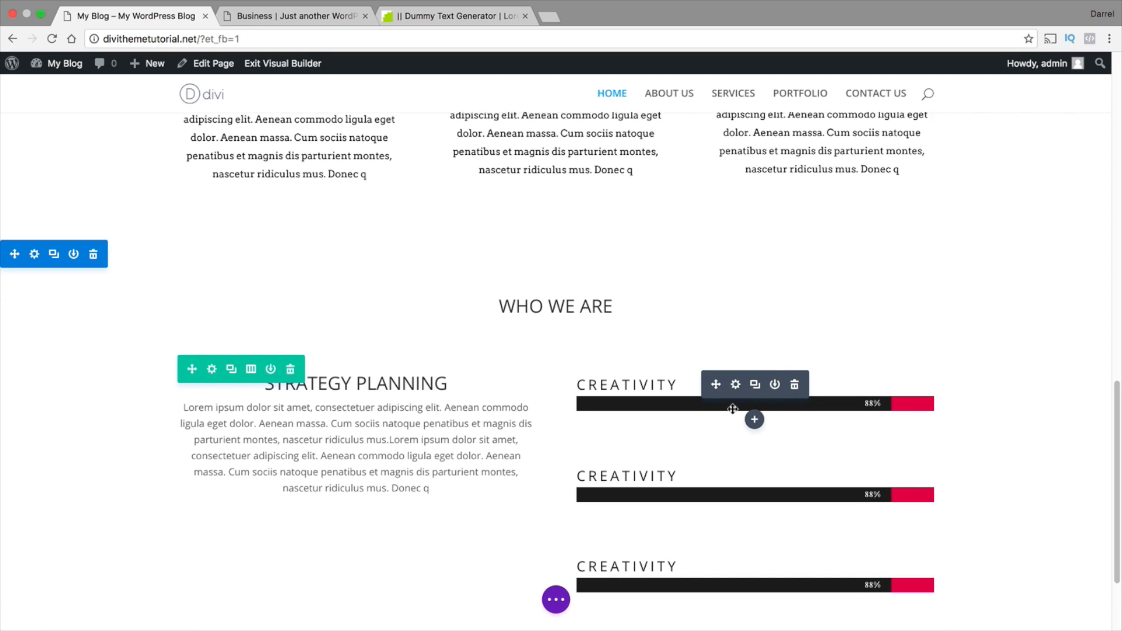
mouse_move(718, 475)
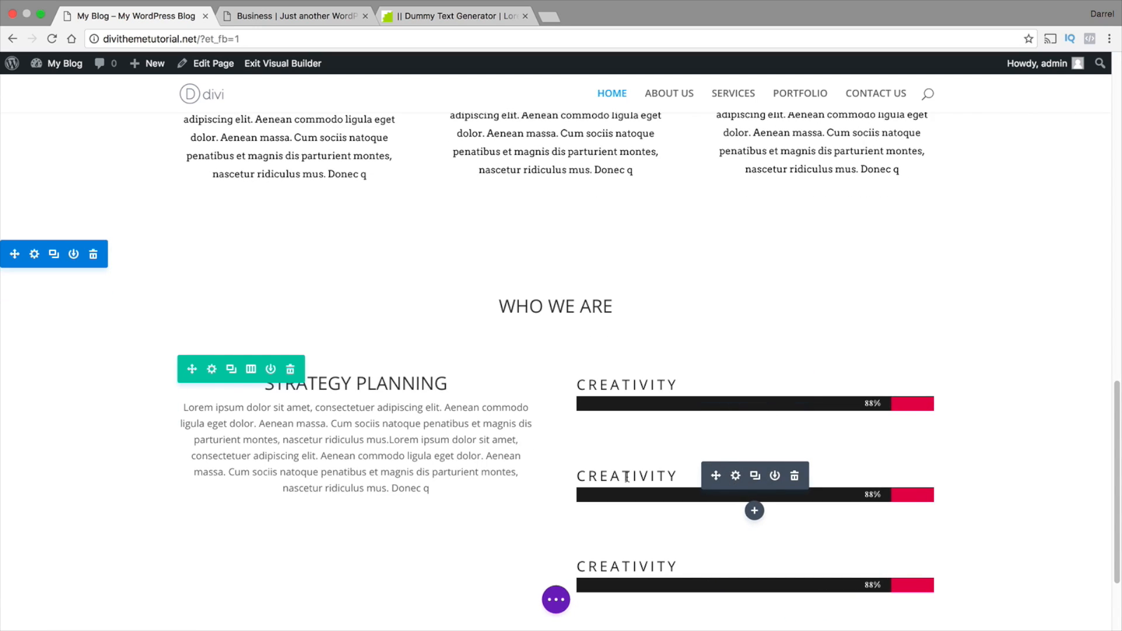
Delete the two duplicated CREATIVITY modules, keeping a single bar counters module
scroll(627, 478, "down", 1)
left_click(736, 441)
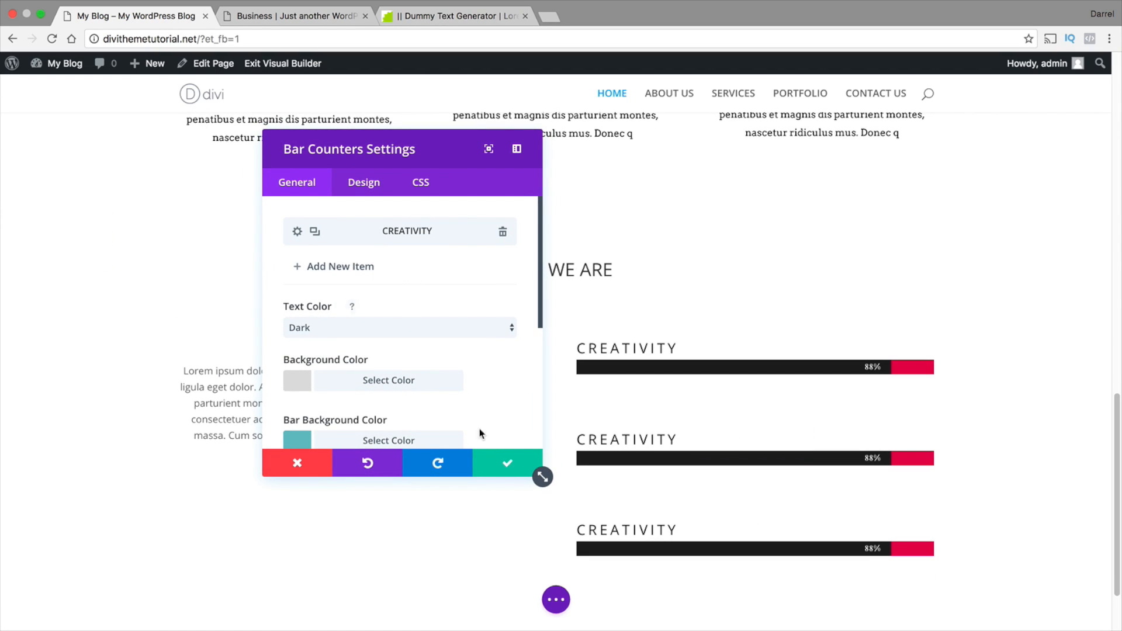
left_click(298, 463)
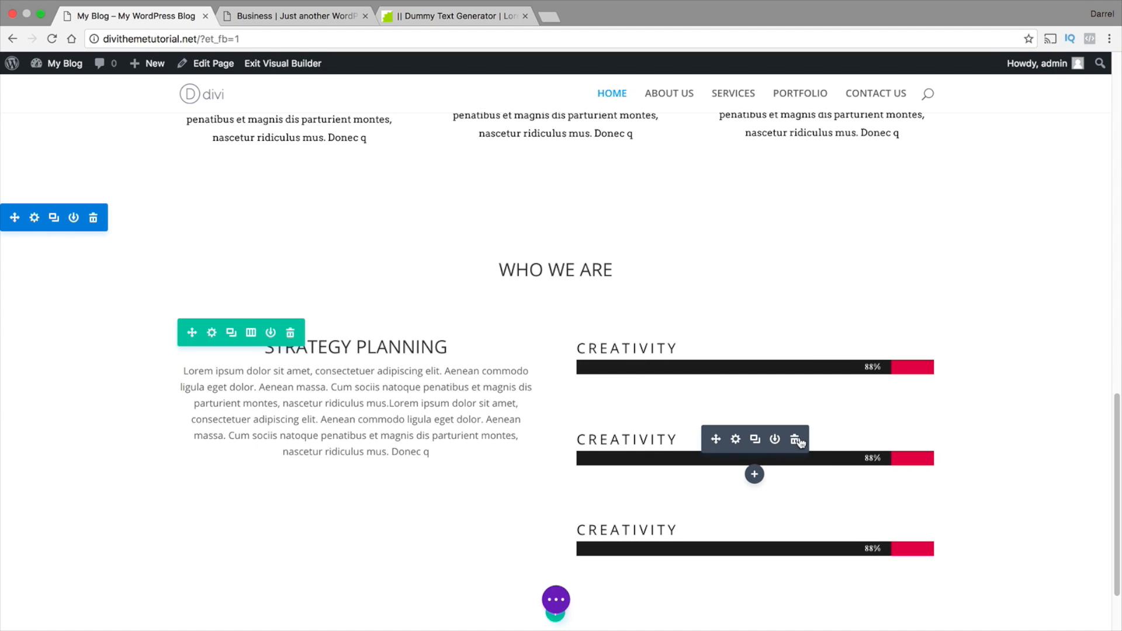
left_click(796, 441)
left_click(796, 440)
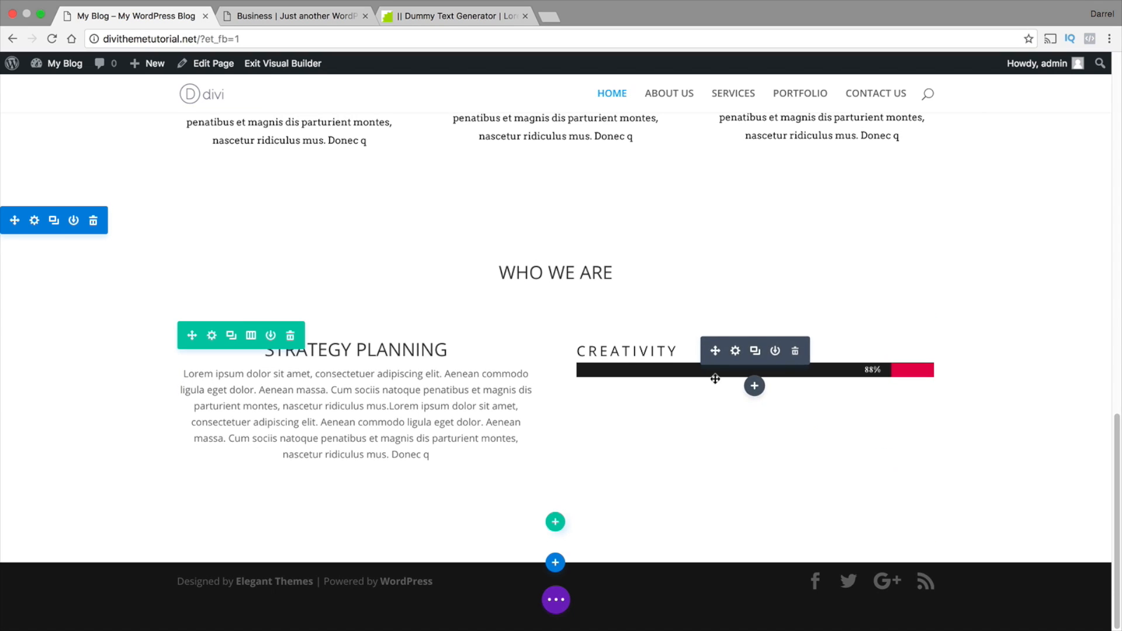
Add a second item to the bar counters module, titled Marketing, with its percent set to 52
left_click(736, 351)
left_click(357, 270)
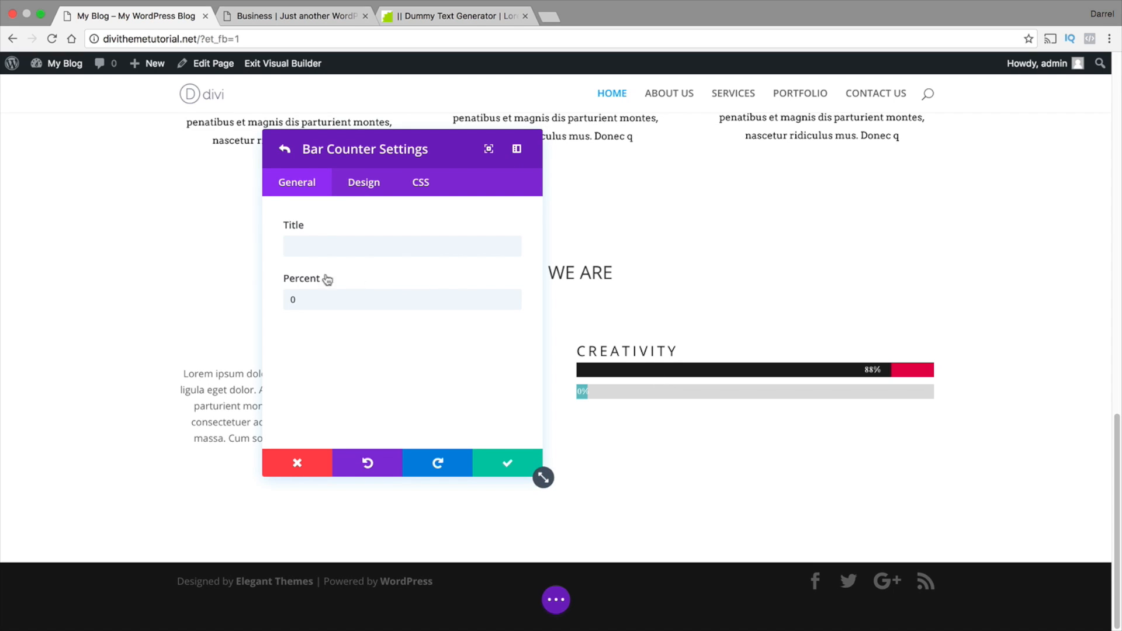
type("Marketing")
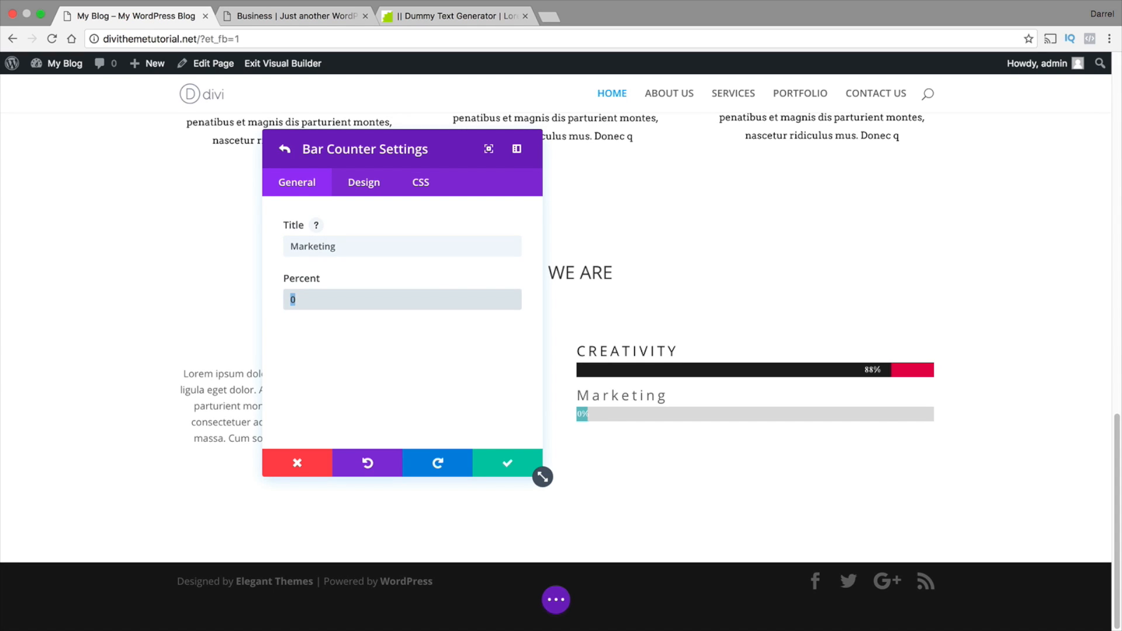
type("88")
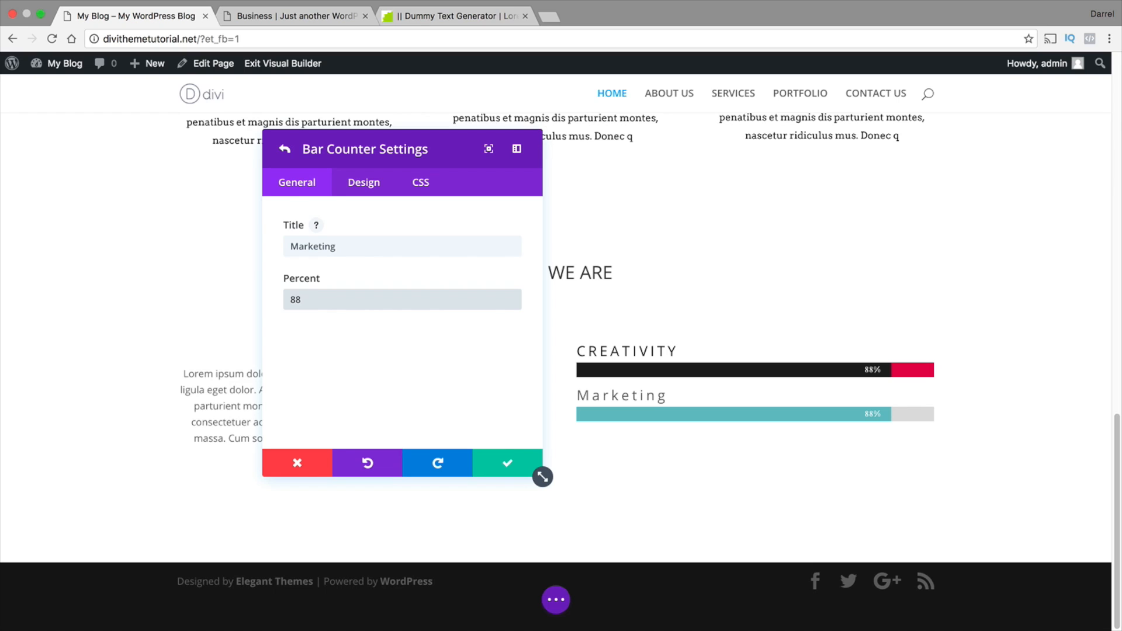
key("BackSpace")
key("BackSpace")
type("52")
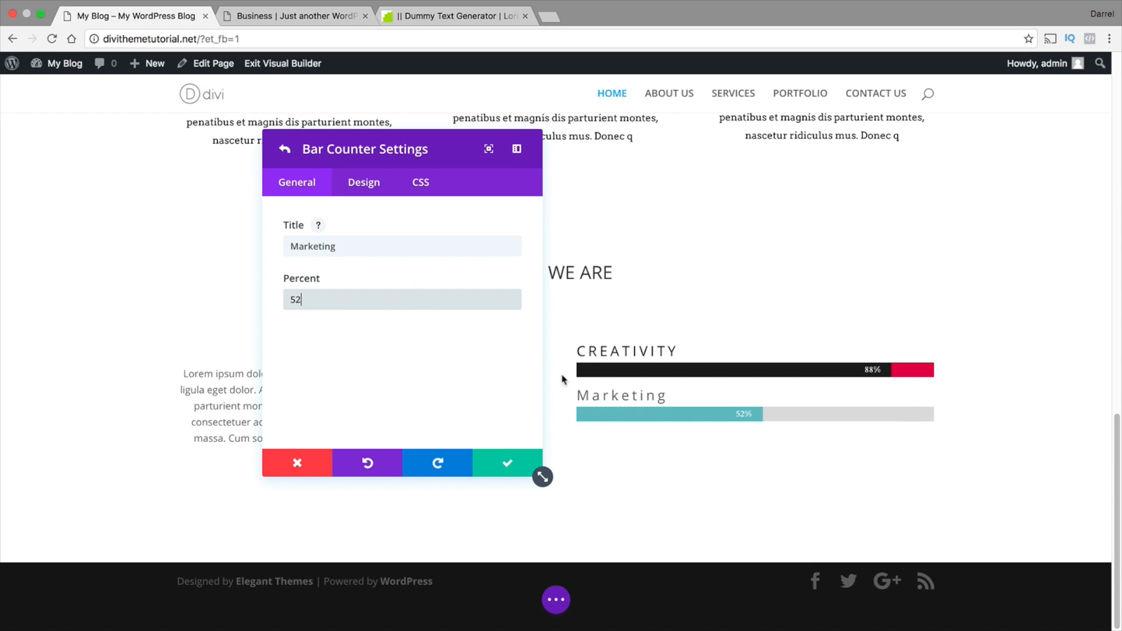
Set the Marketing counter's background color to the copied code #d21151 and its bar background color to black #000000
left_click(364, 182)
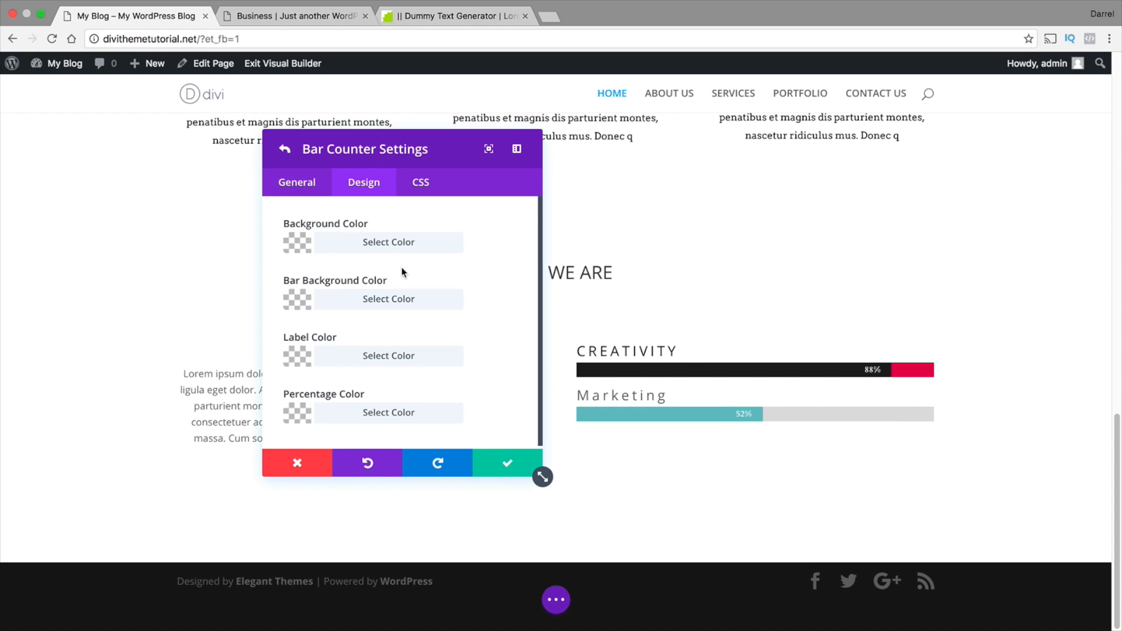
left_click(317, 247)
right_click(337, 282)
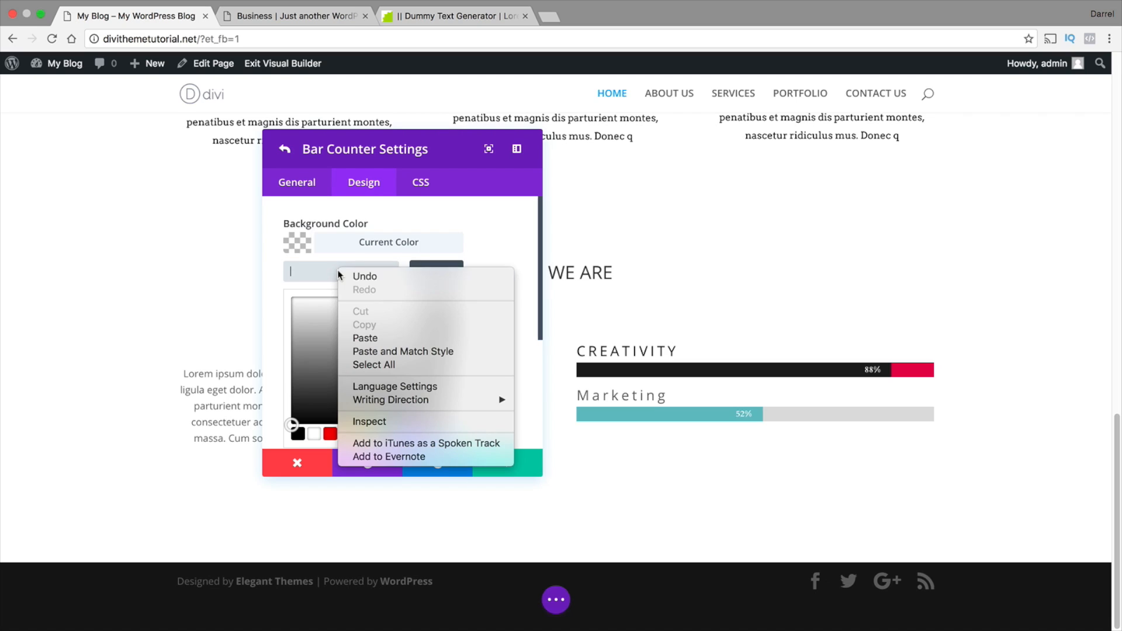
left_click(364, 335)
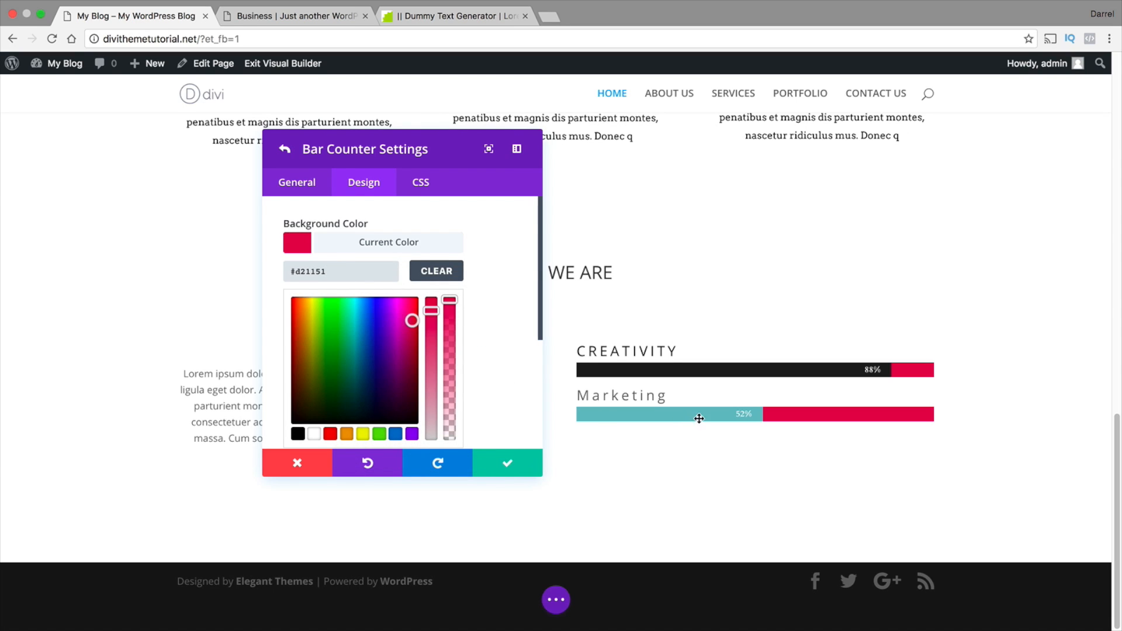
scroll(525, 368, "down", 3)
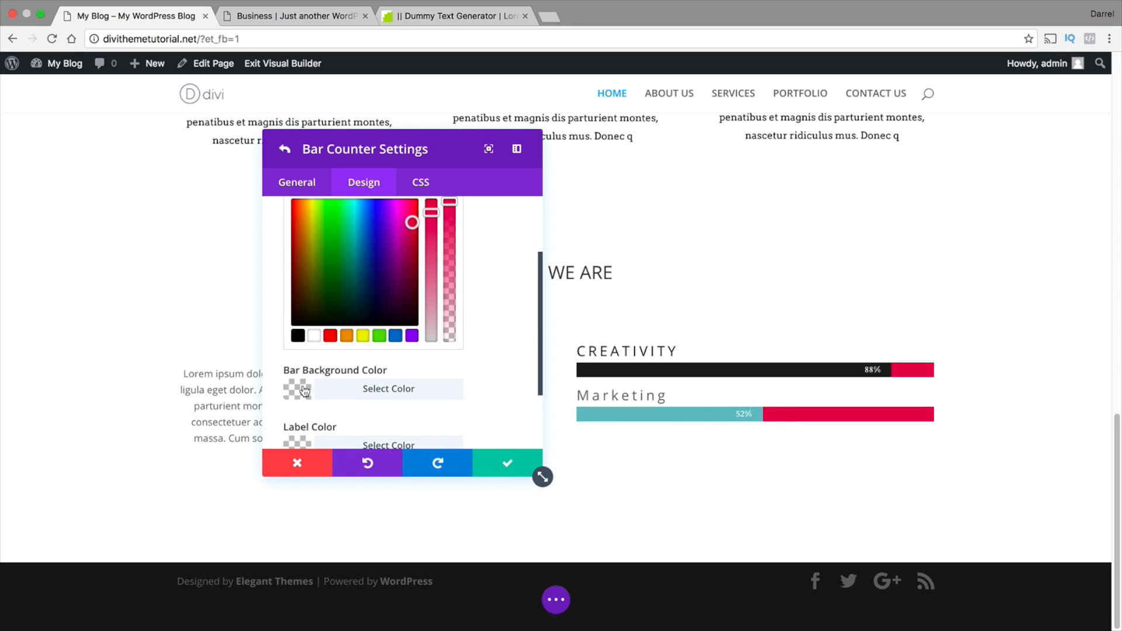
left_click(301, 389)
left_click(298, 392)
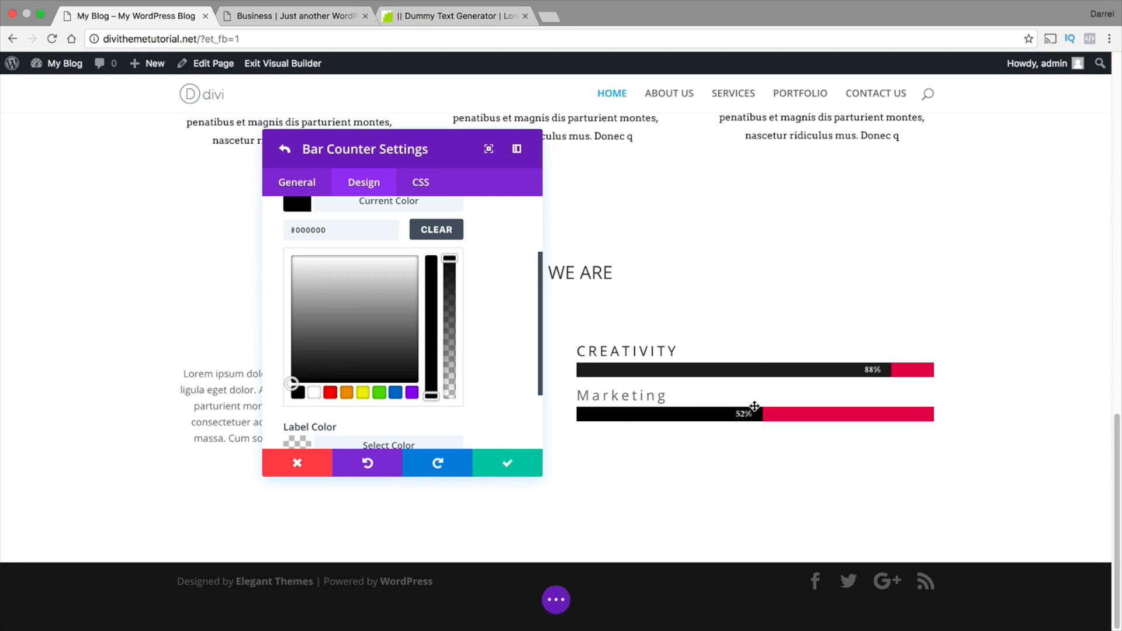
Set the Marketing counter's label color to black, compare its title with CREATIVITY, and save the counter
scroll(489, 388, "down", 1)
left_click(296, 433)
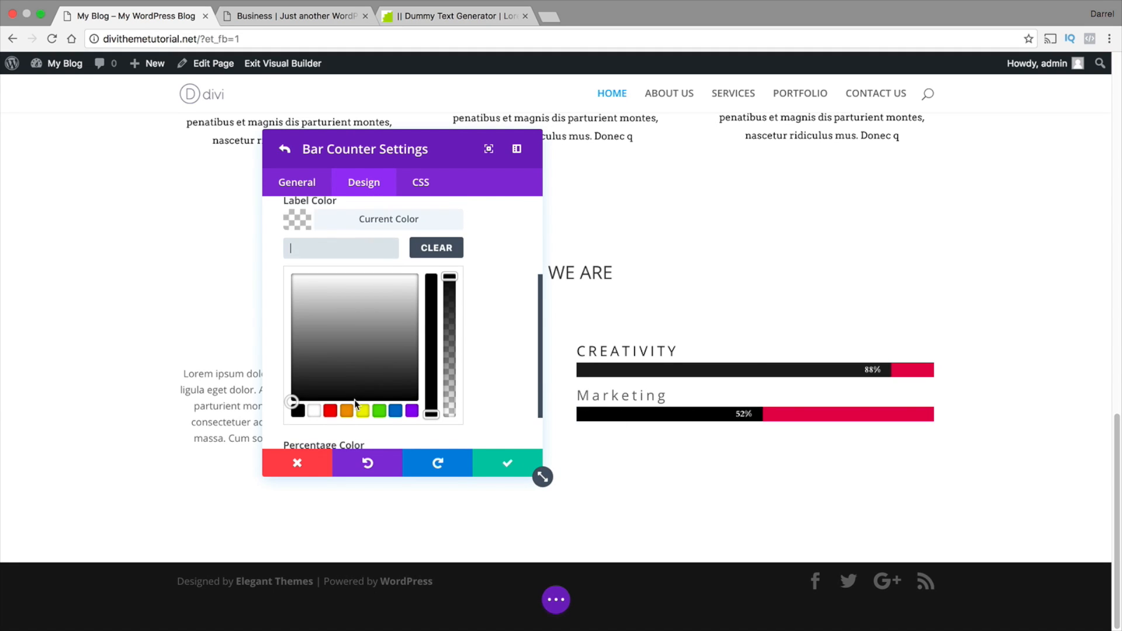
left_click(297, 383)
scroll(467, 351, "down", 1)
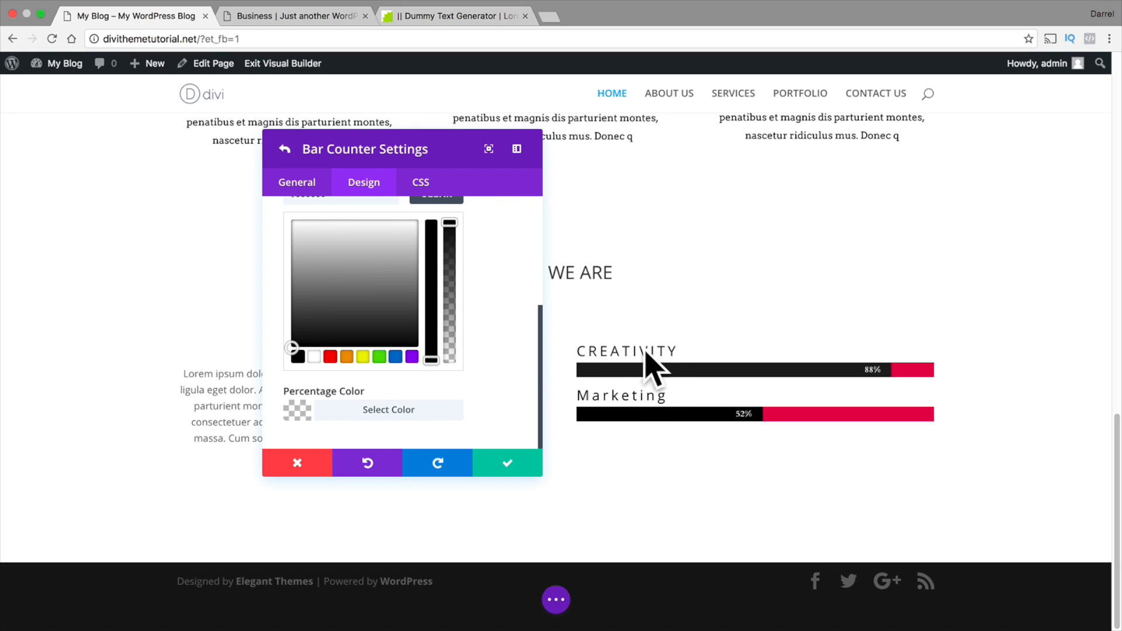
left_click_drag(669, 398, 596, 381)
left_click_drag(678, 349, 575, 350)
scroll(475, 342, "up", 1)
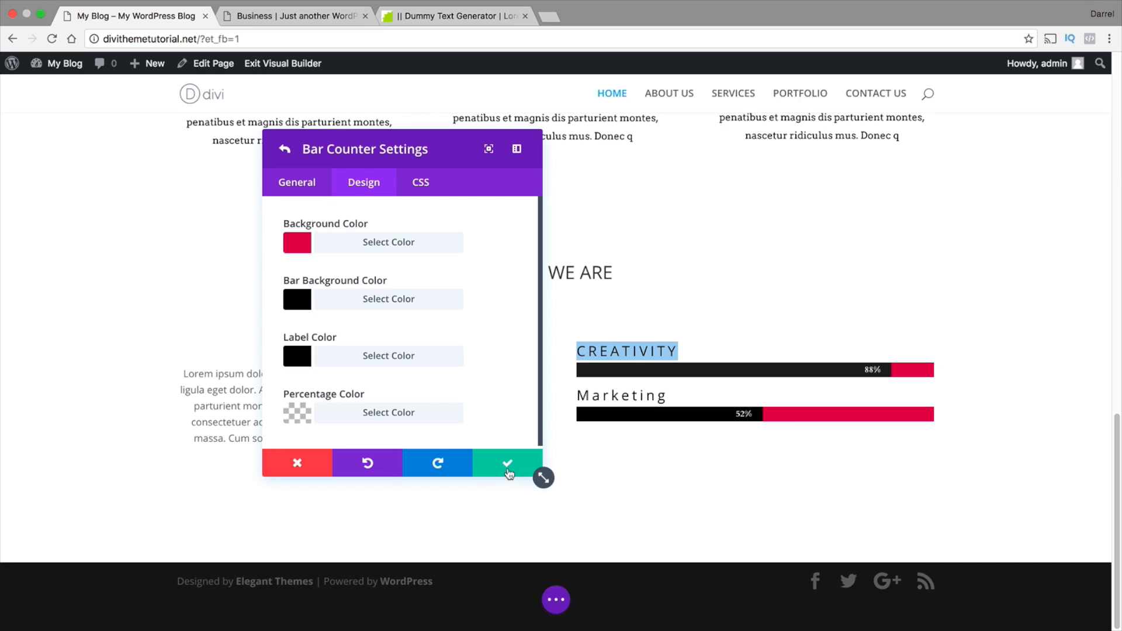
left_click(307, 188)
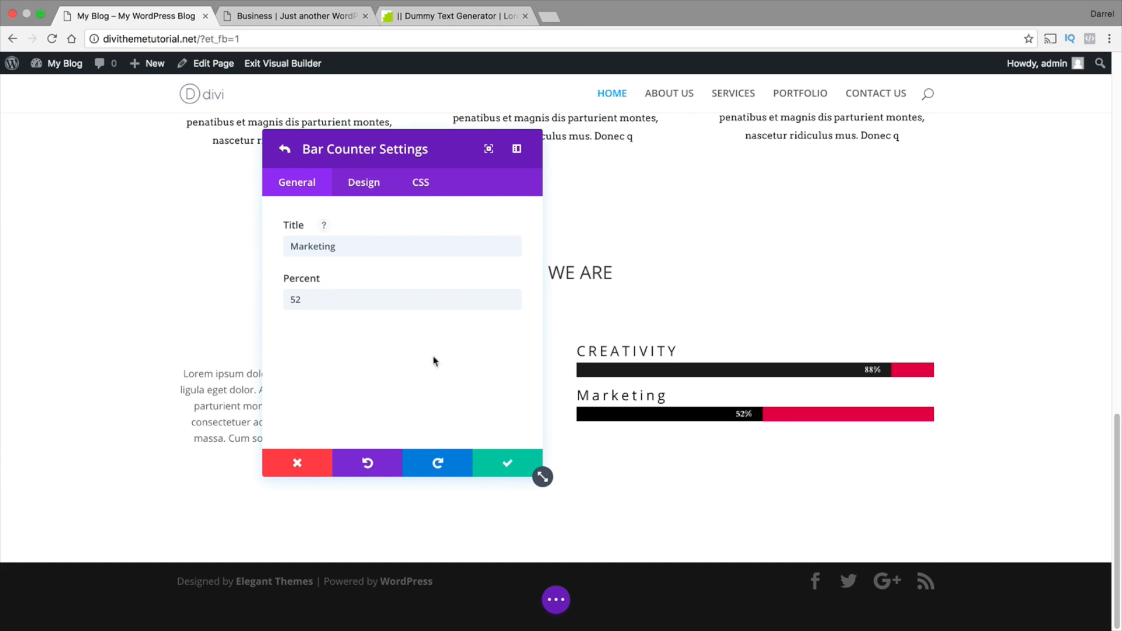
left_click(506, 463)
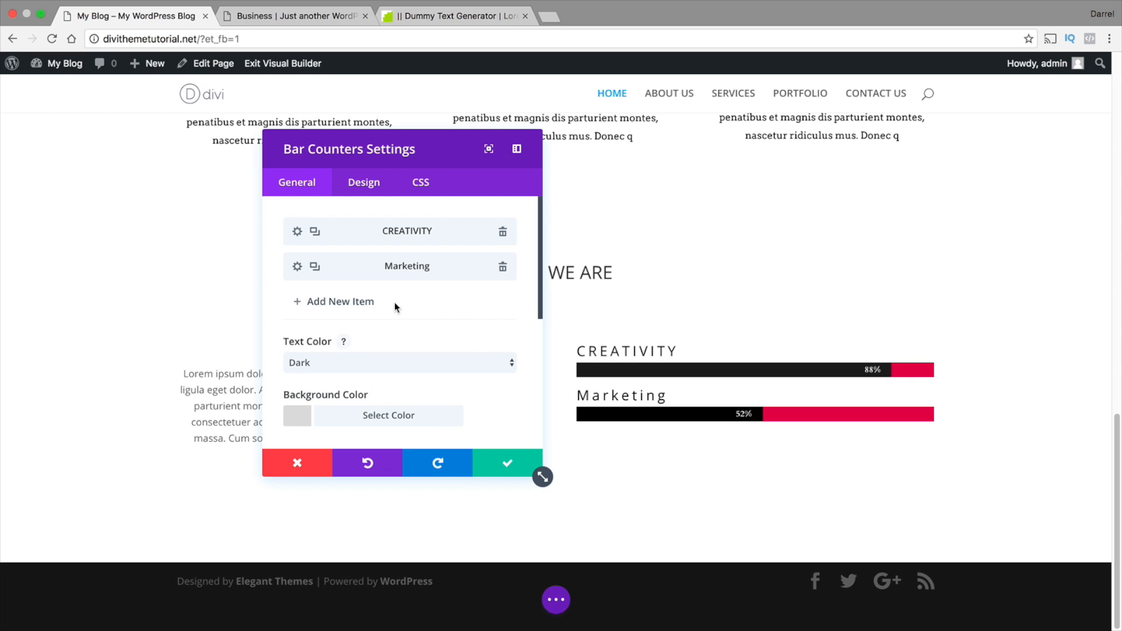
Add a third item to the bar counters module, titled Skills, with its percent set to 25
left_click(344, 304)
left_click(354, 242)
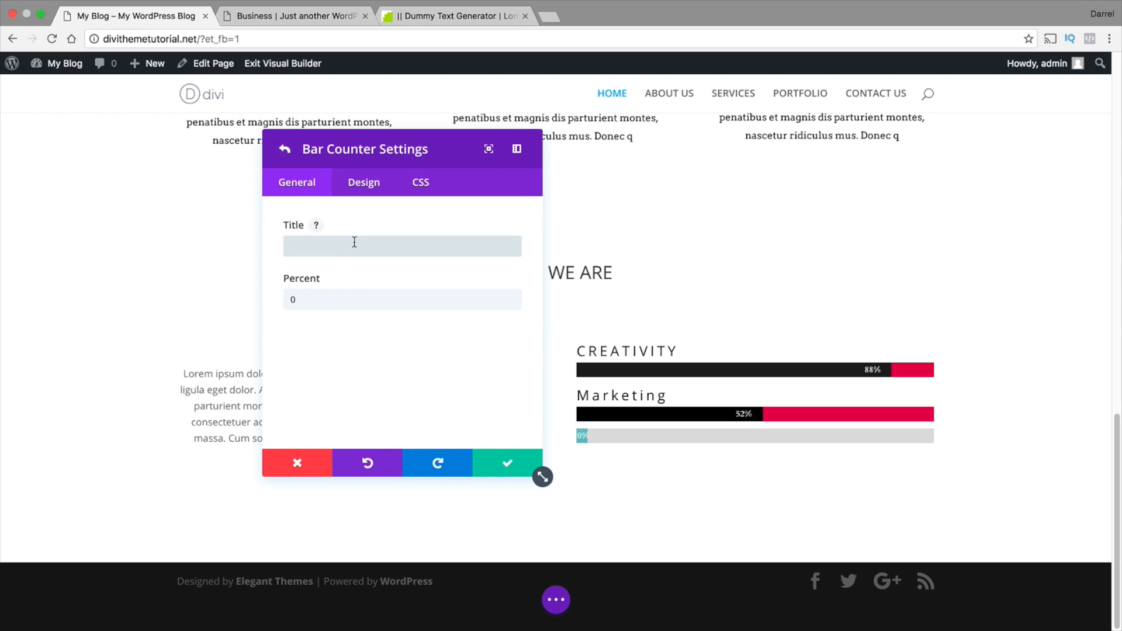
type("skills")
key("Tab")
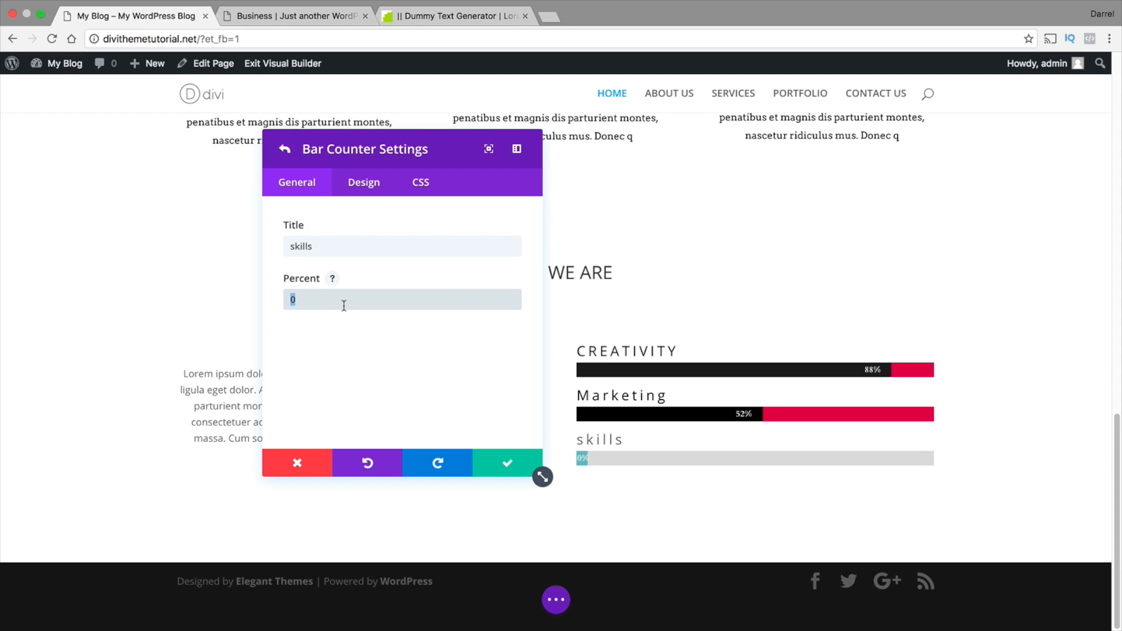
type("25")
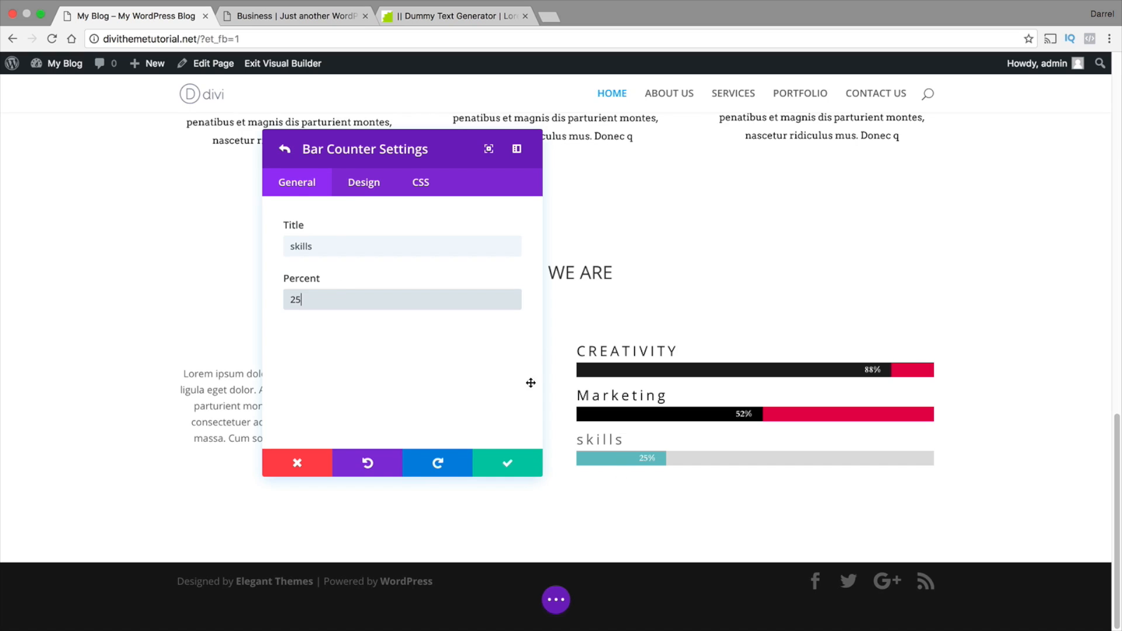
left_click(333, 243)
key("super+a")
type("Skills")
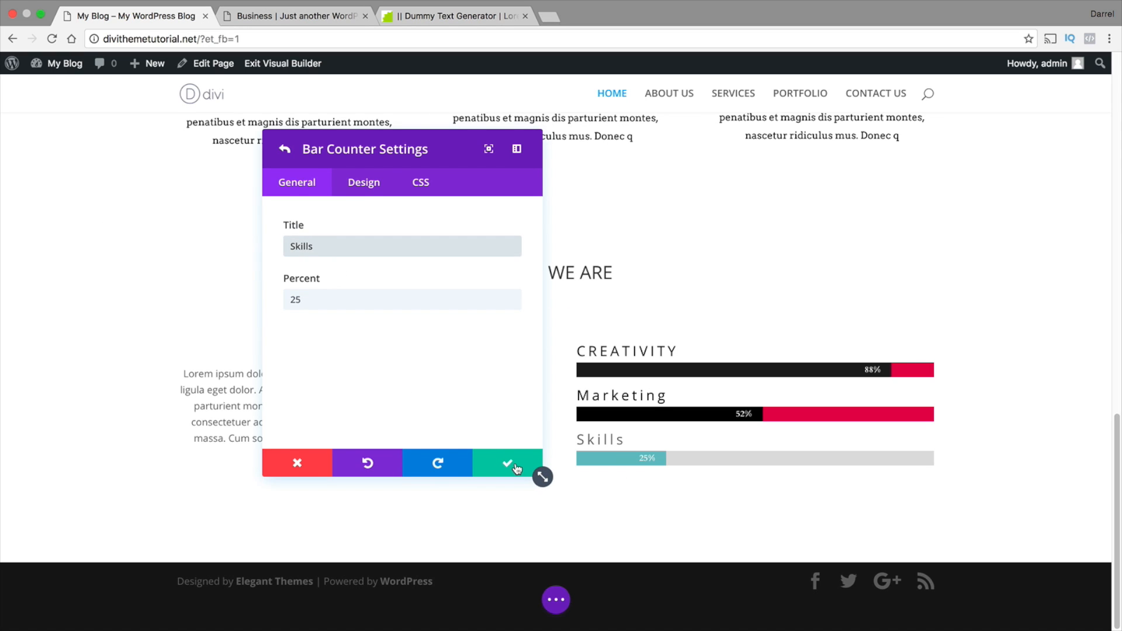
Set the Skills counter's background color to the copied code #d21151 and its bar background color to black
left_click(364, 186)
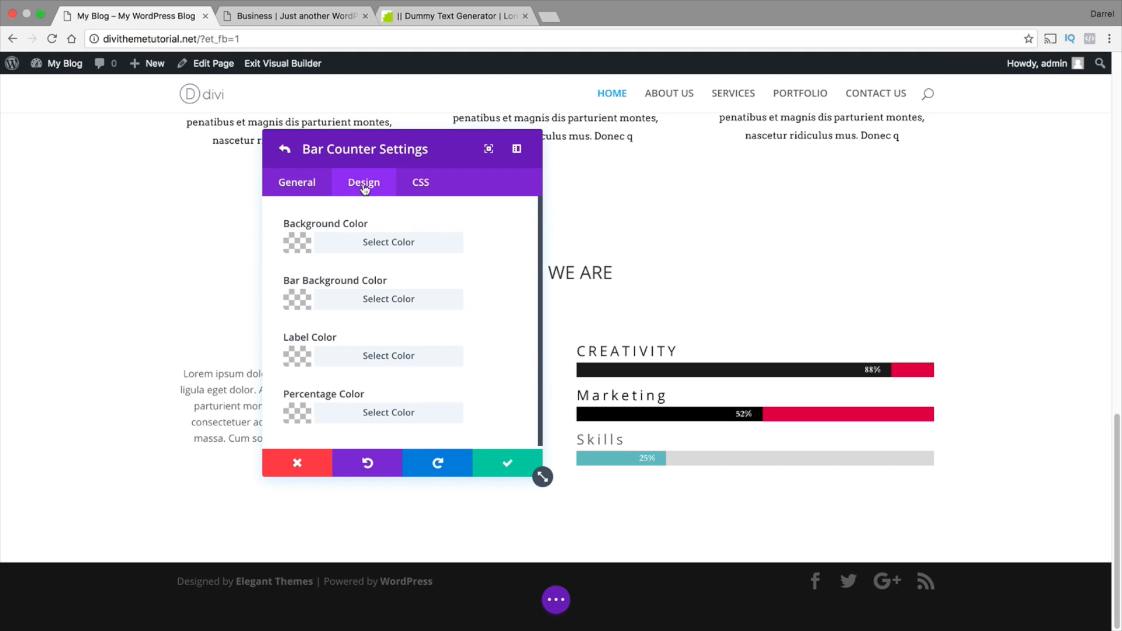
left_click(328, 243)
right_click(327, 277)
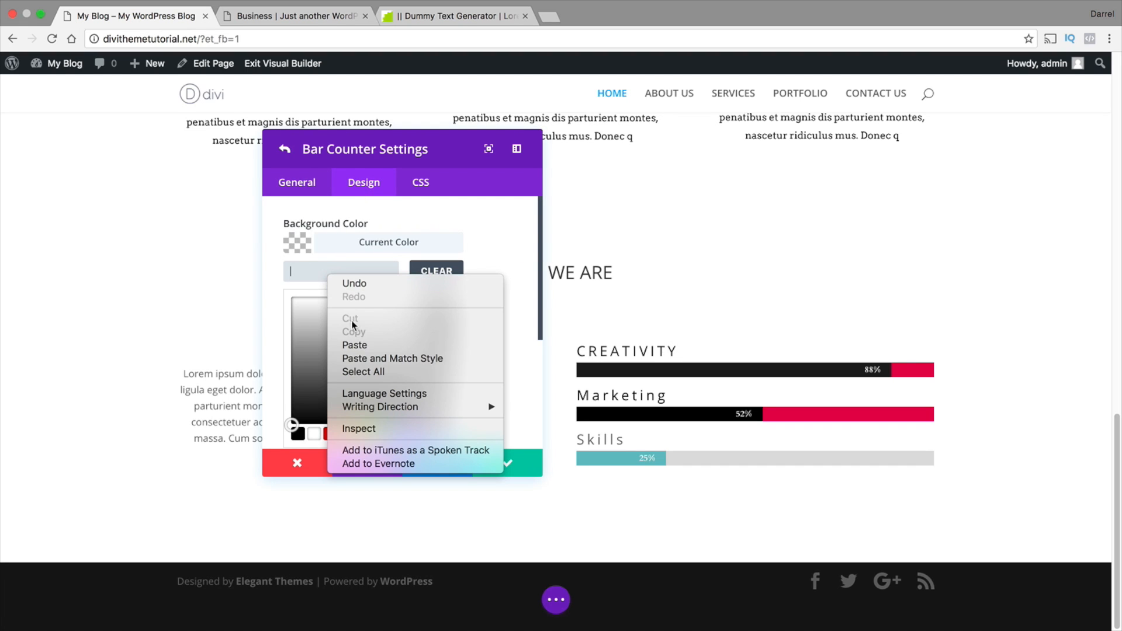
left_click(352, 343)
scroll(353, 341, "down", 5)
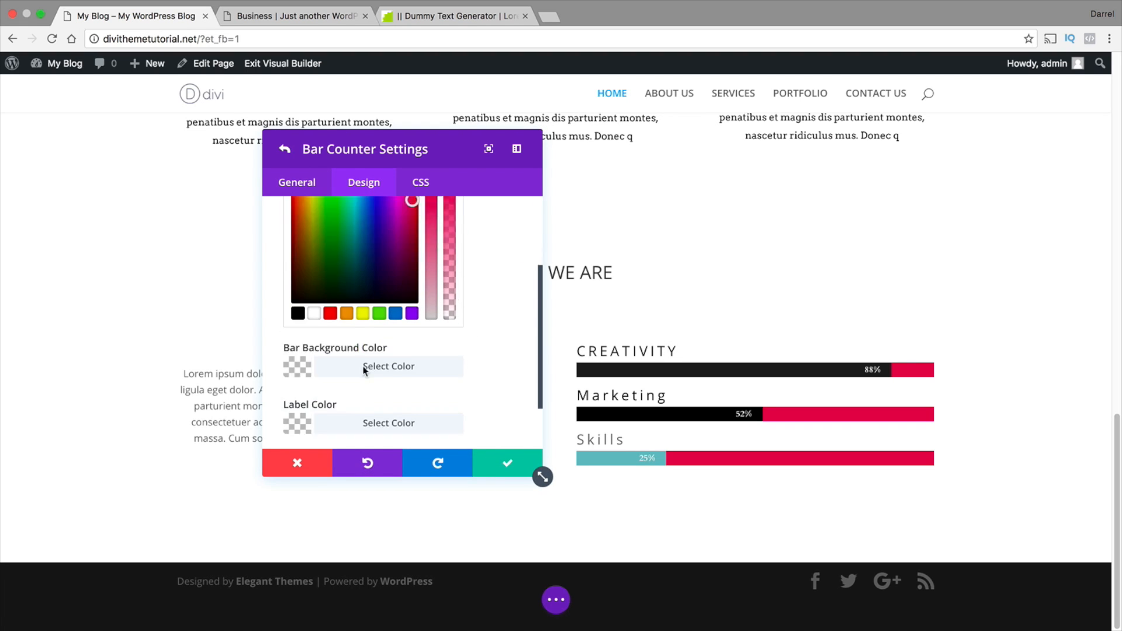
left_click(339, 304)
left_click(299, 300)
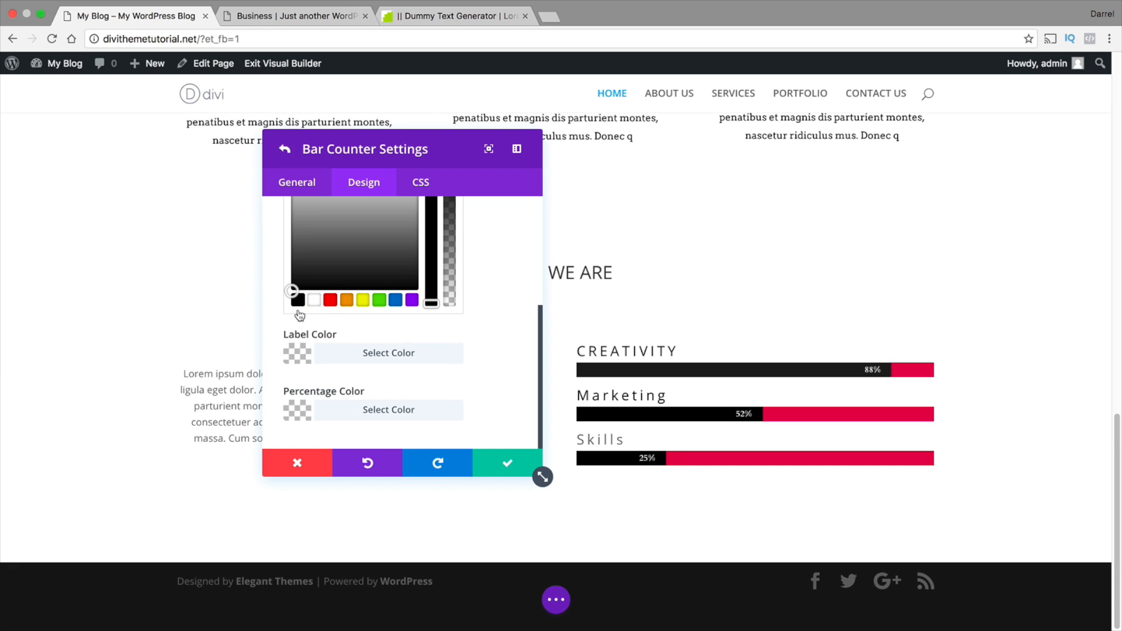
Give the Skills counter a black label color and a white #ffffff percentage color, and save the counter and its module
left_click(300, 356)
left_click(304, 406)
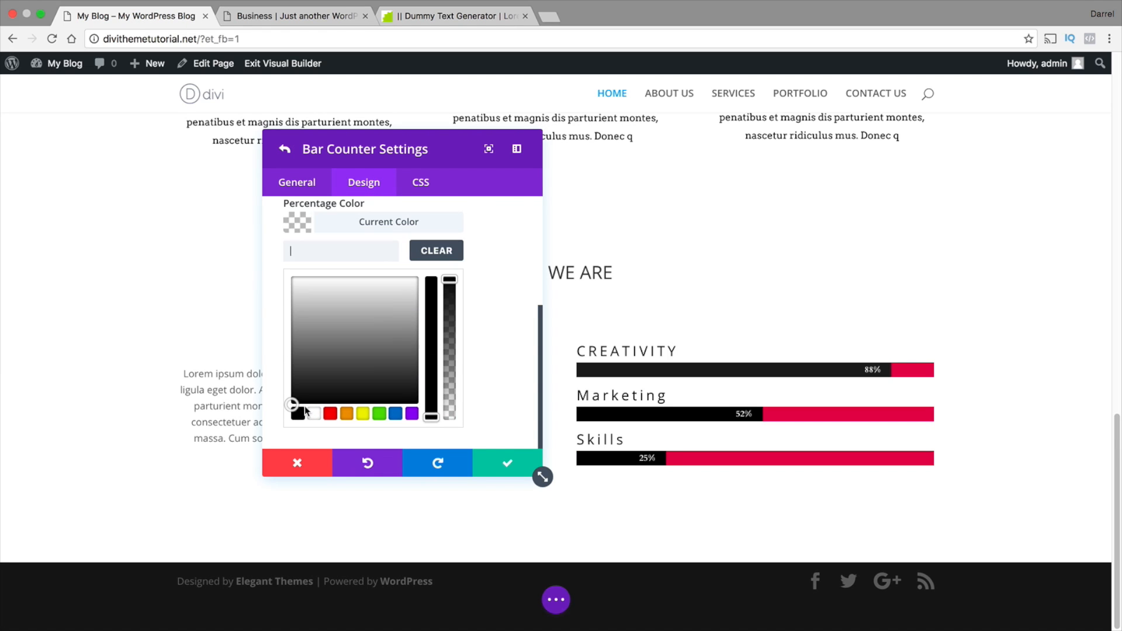
left_click(314, 414)
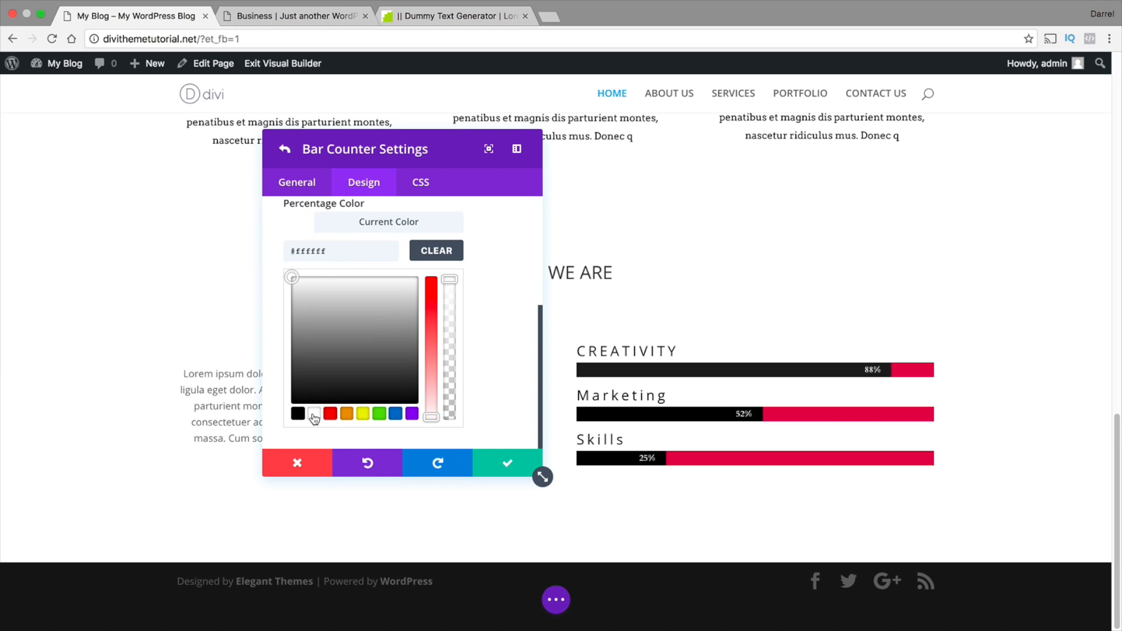
left_click(509, 466)
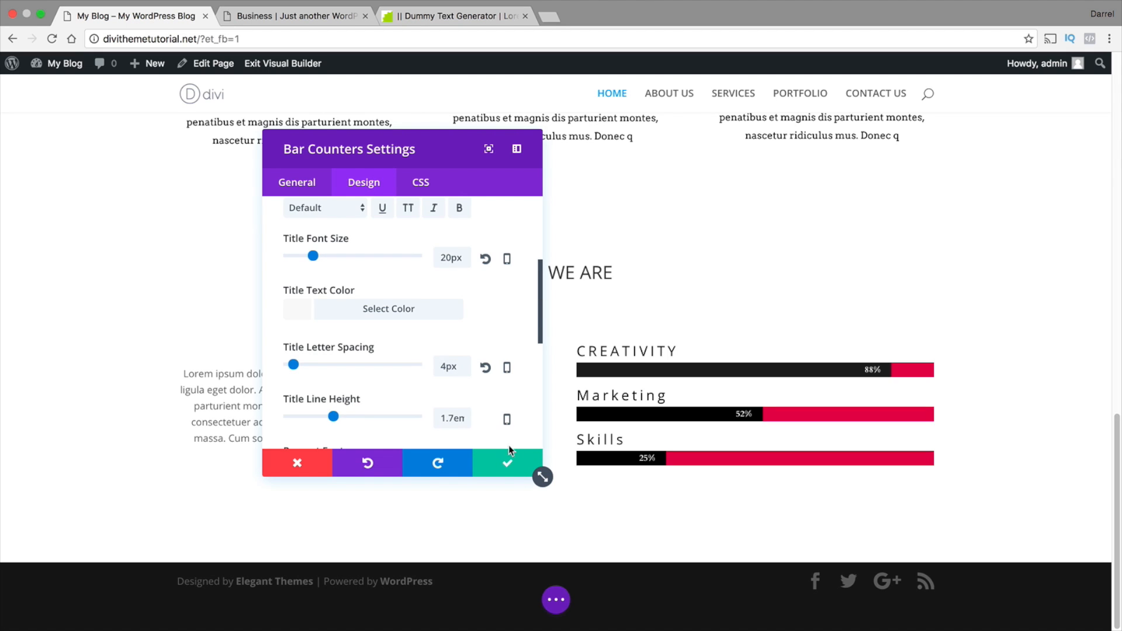
left_click(520, 464)
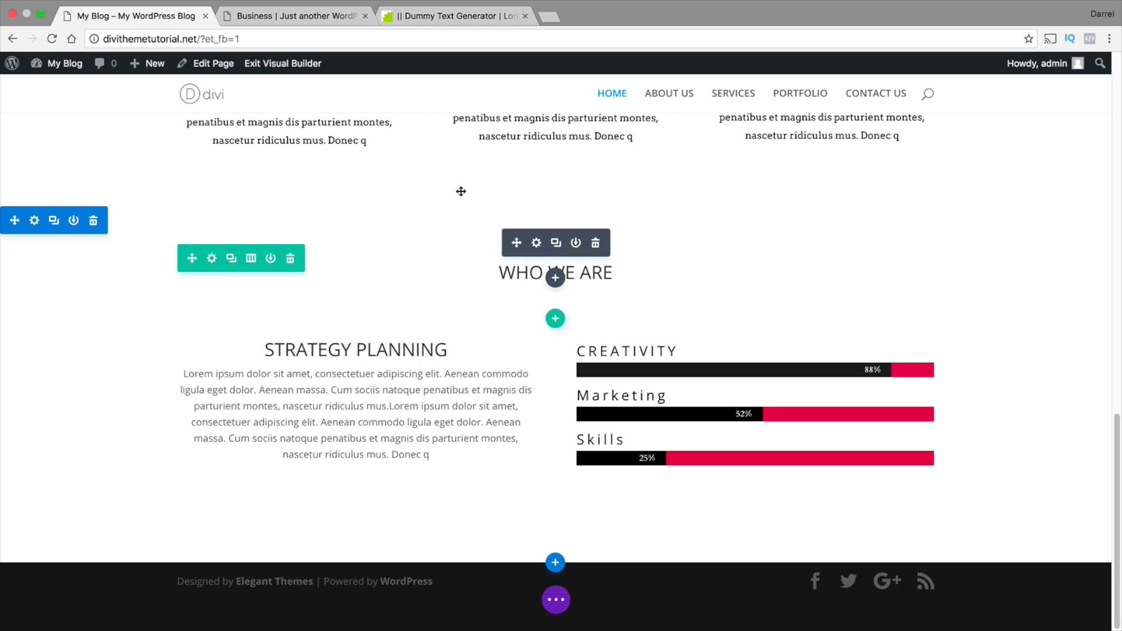
Compare the WHO WE ARE section with the one on the divistudiolayout.com demo page and return to the own site
left_click(306, 16)
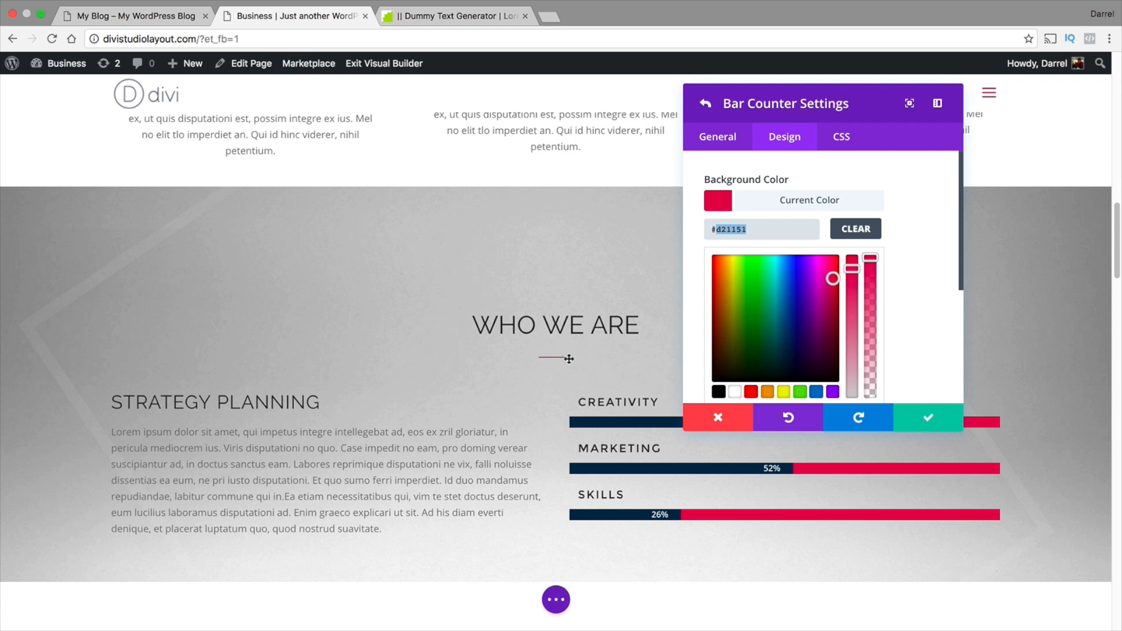
scroll(567, 353, "up", 2)
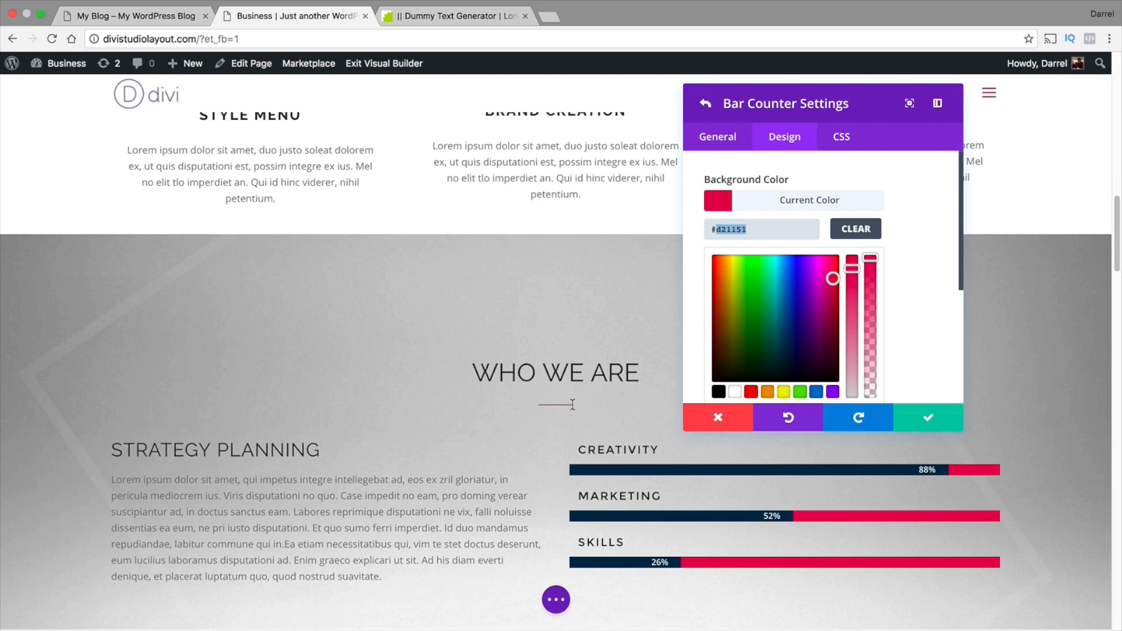
left_click(157, 22)
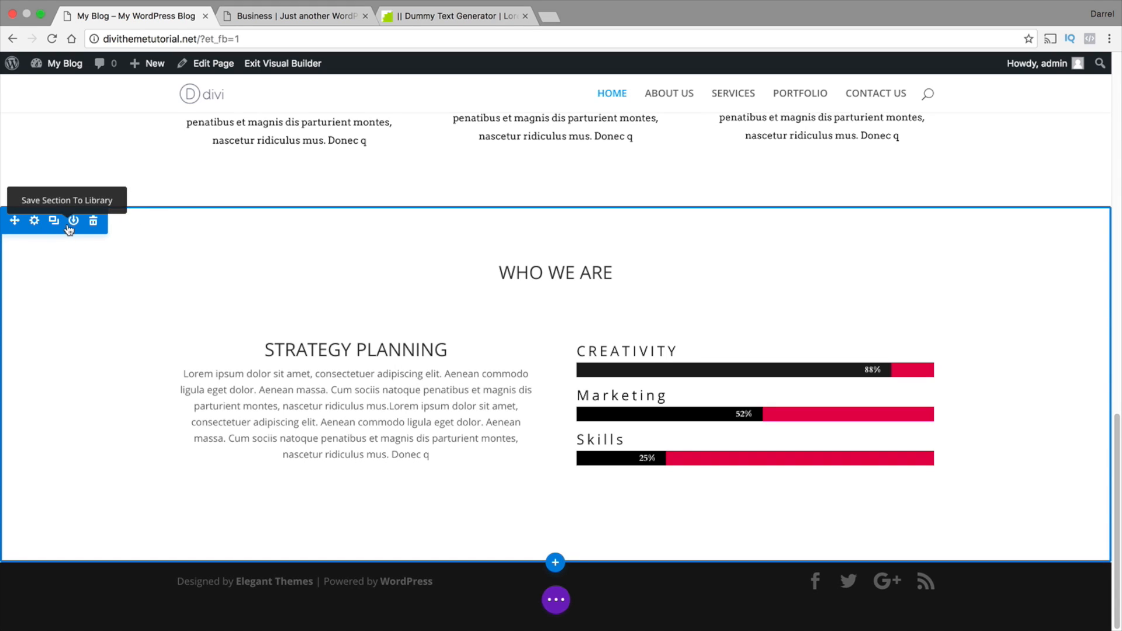
Increase the WHO WE ARE section's top and bottom padding, and raise the STRATEGY PLANNING row's top padding to about 40px
left_click_drag(138, 220, 138, 271)
left_click_drag(140, 595, 140, 611)
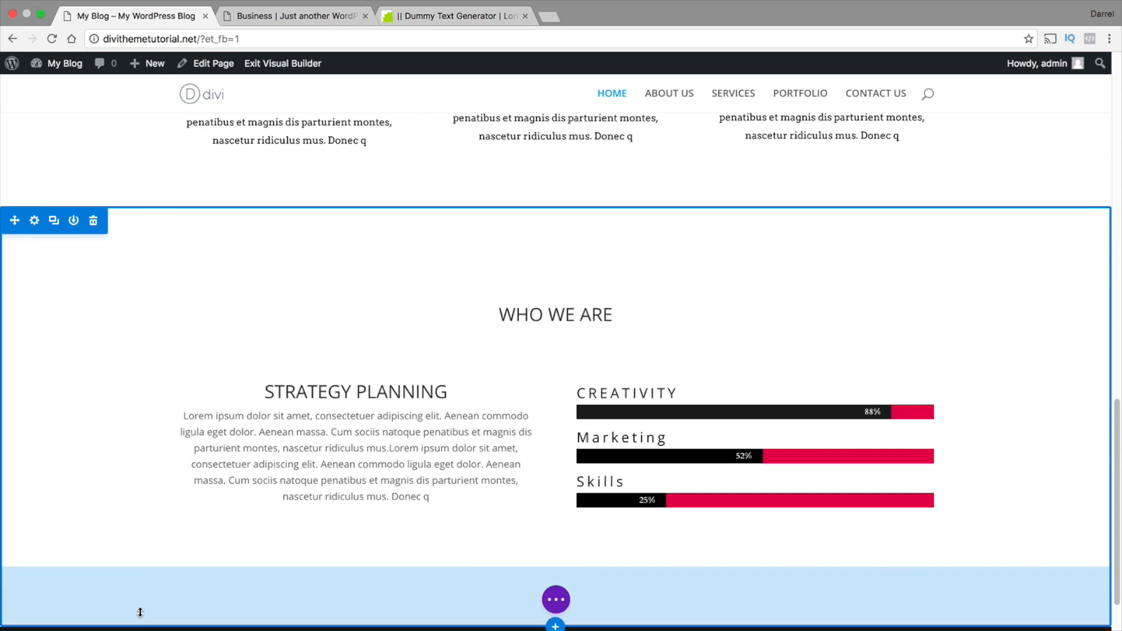
scroll(127, 551, "down", 1)
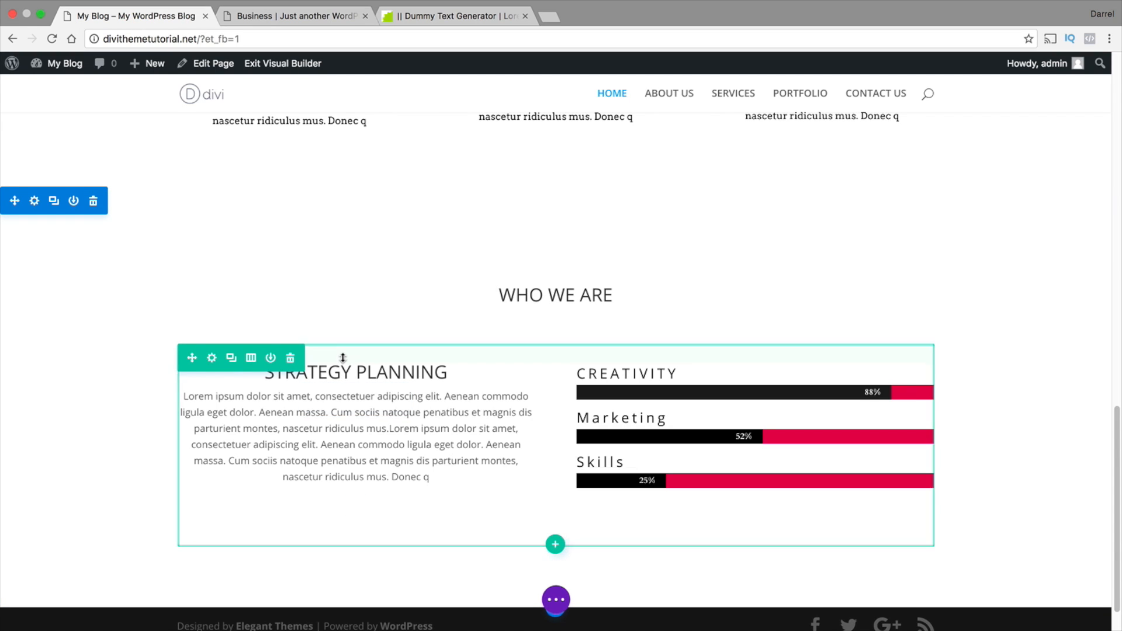
mouse_move(343, 350)
left_mouse_down()
mouse_move(343, 374)
mouse_move(343, 363)
left_mouse_up()
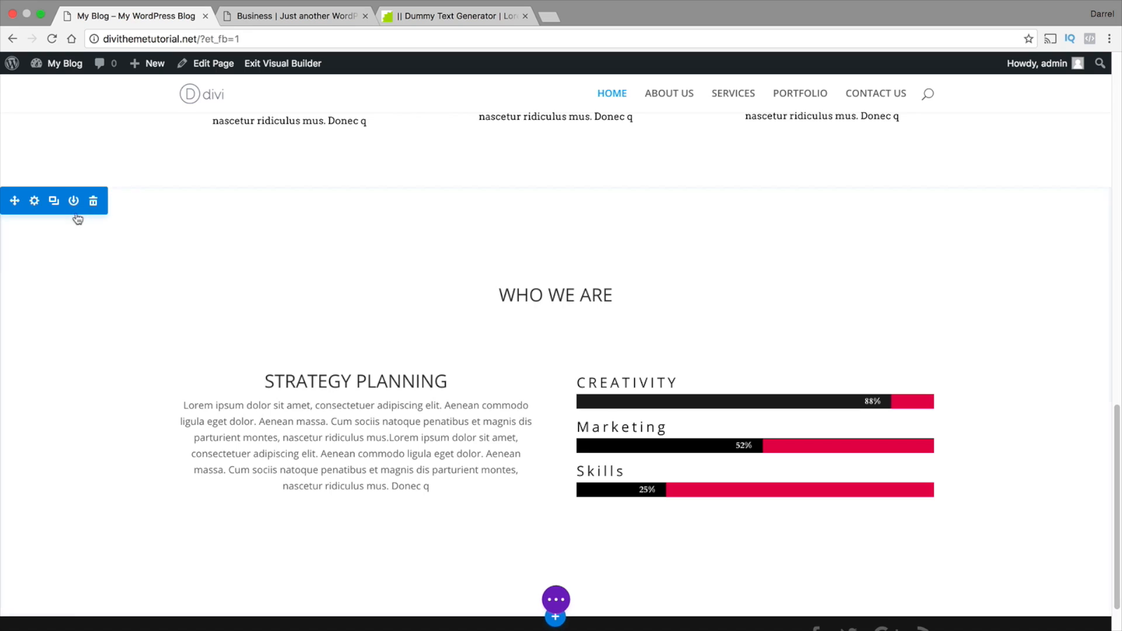
Set home-parallax.jpg from the media library as the WHO WE ARE section's background image and save the section
left_click(35, 202)
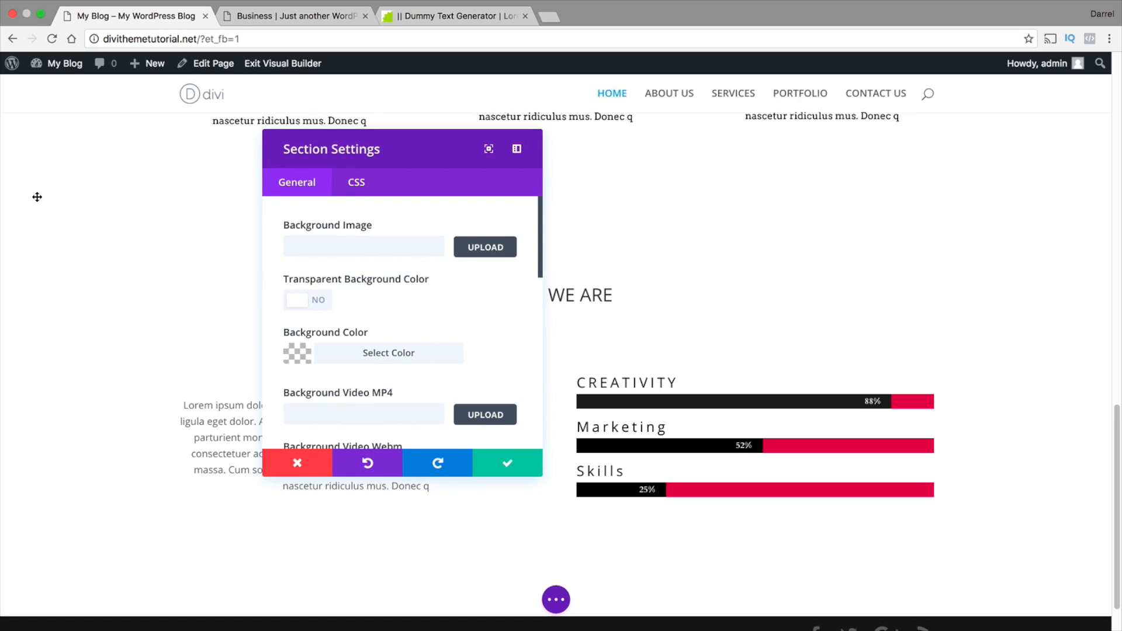
left_click(475, 248)
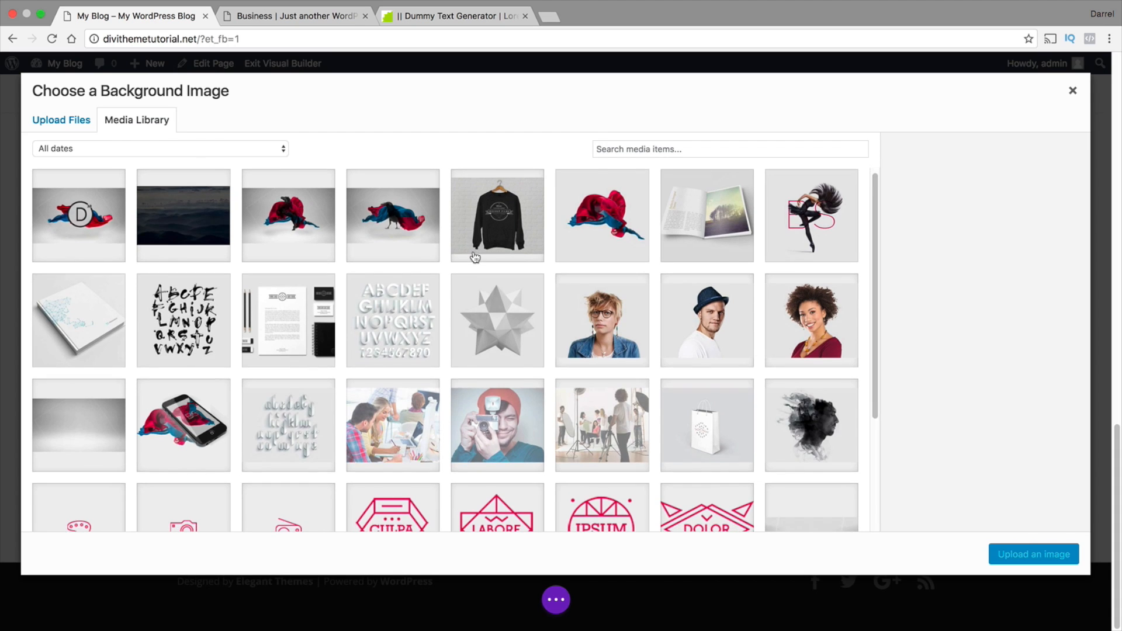
scroll(474, 255, "down", 1)
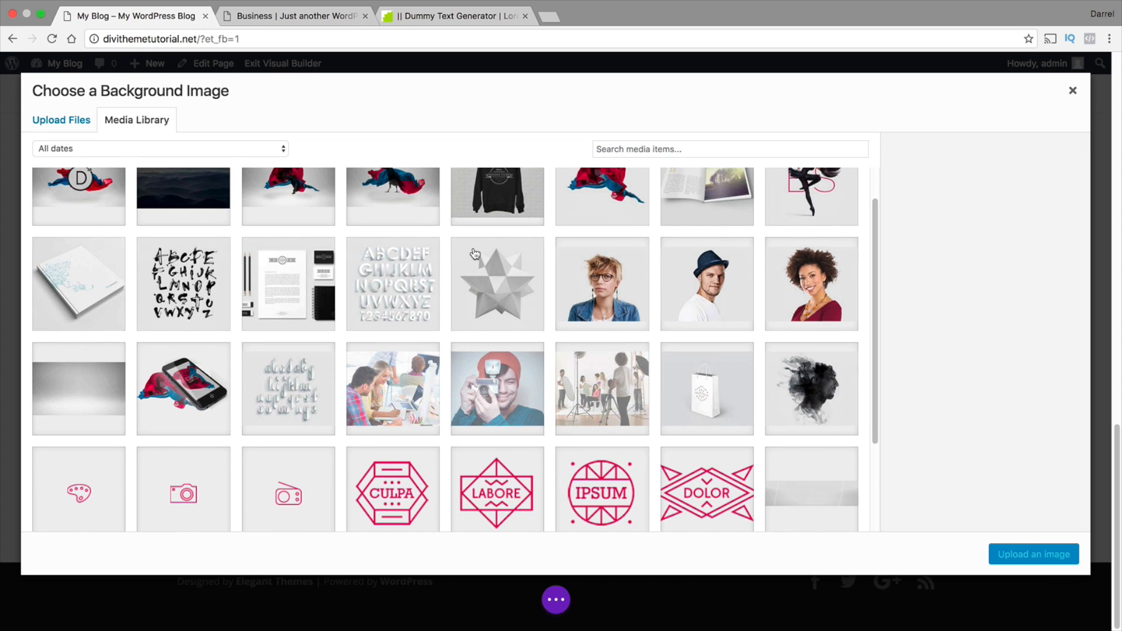
left_click(85, 374)
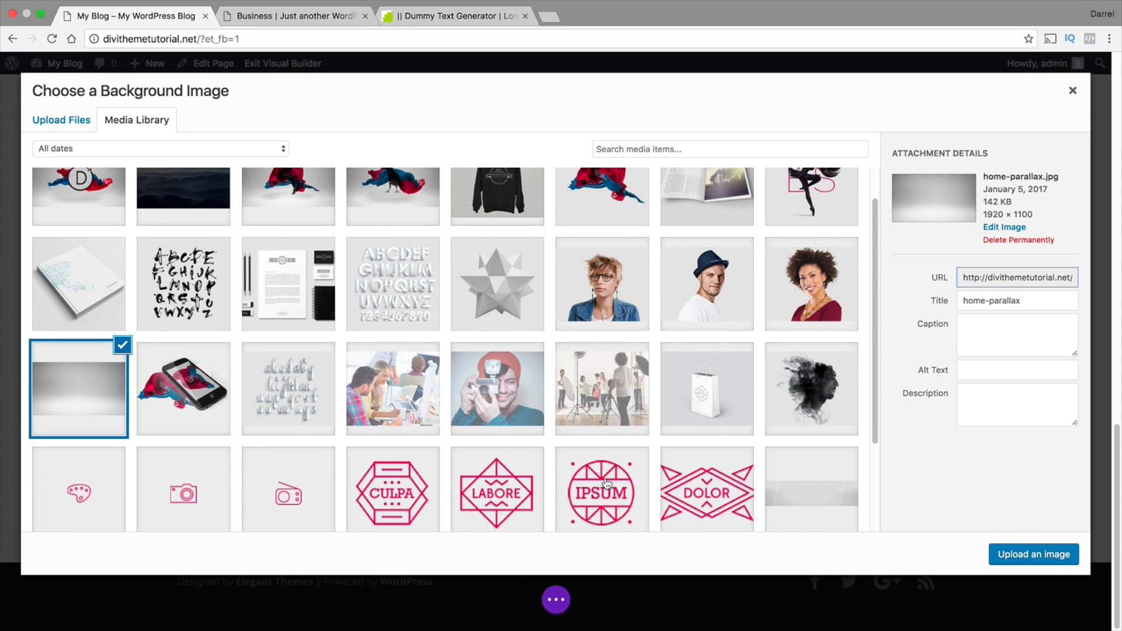
left_click(1033, 554)
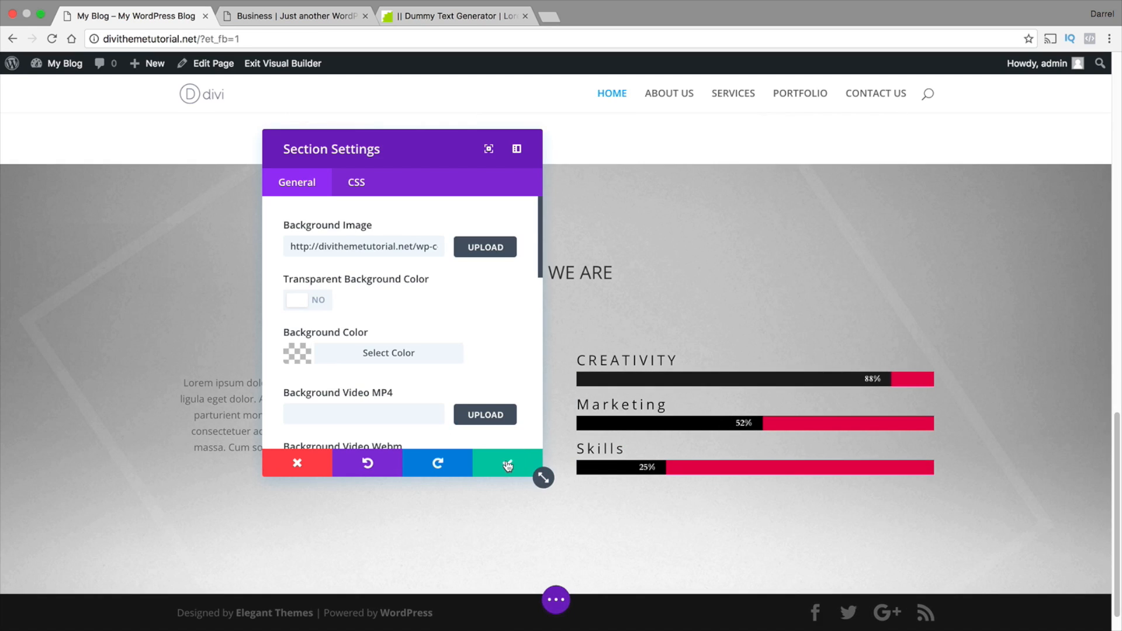
left_click(508, 465)
scroll(506, 462, "down", 1)
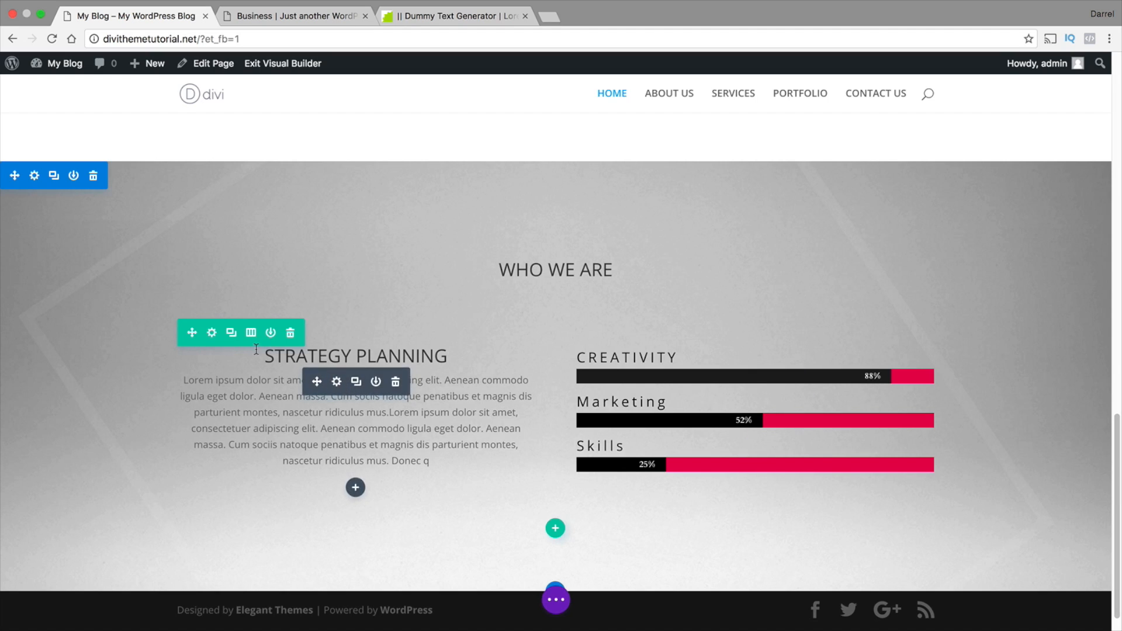
Try the STRATEGY PLANNING row at fullwidth, turn that off, and give the row a custom width of 100%
left_click(213, 333)
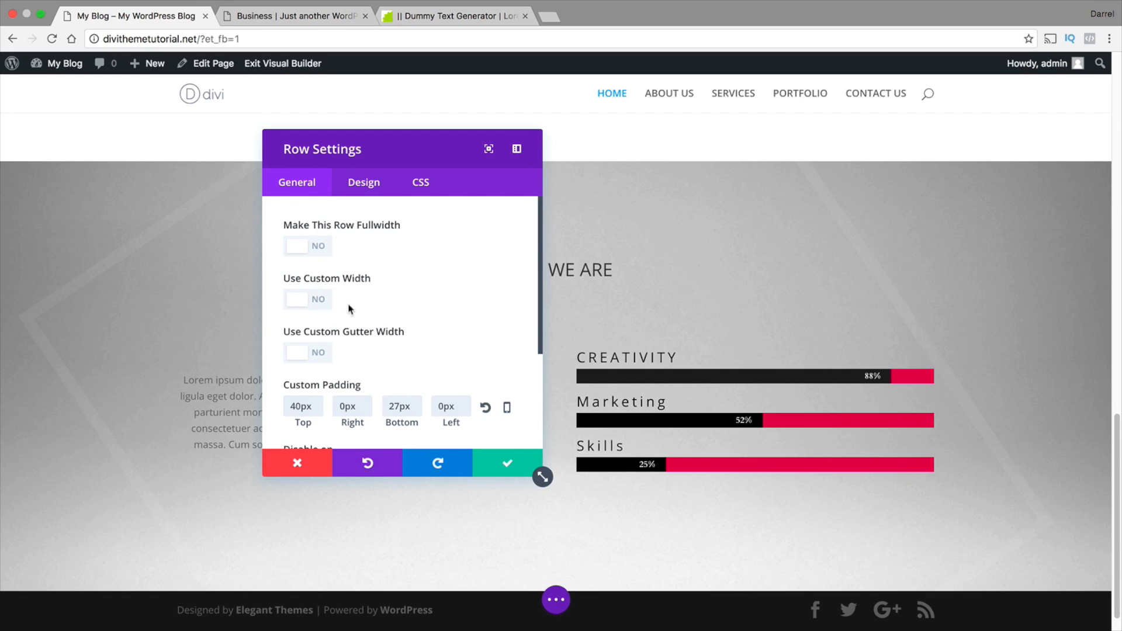
left_click_drag(461, 157, 795, 98)
left_click(468, 186)
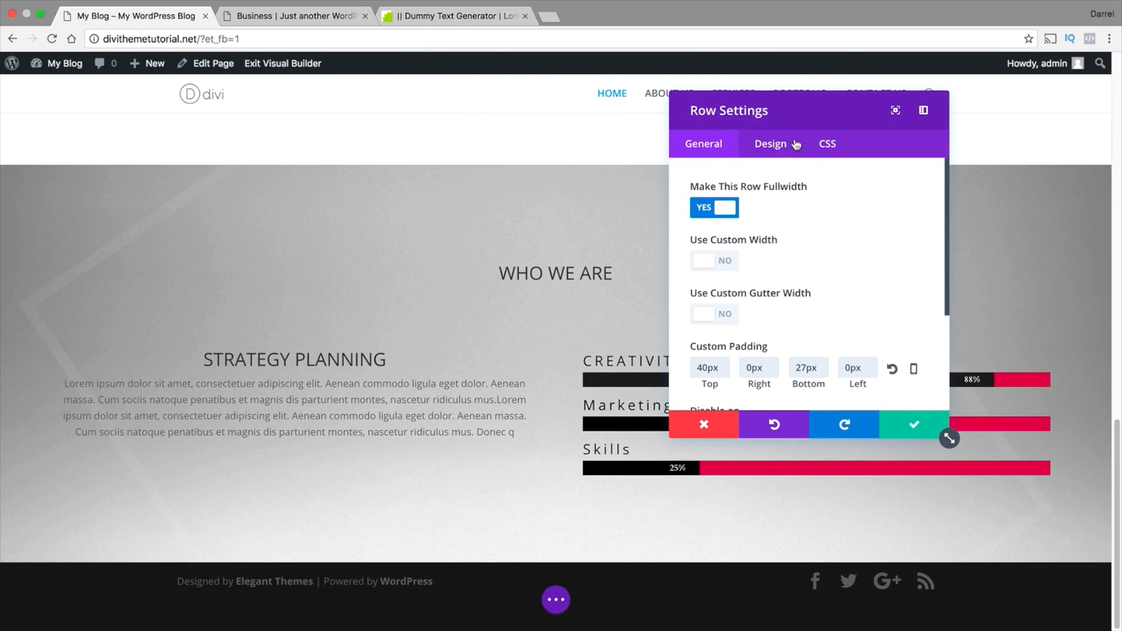
left_click(726, 210)
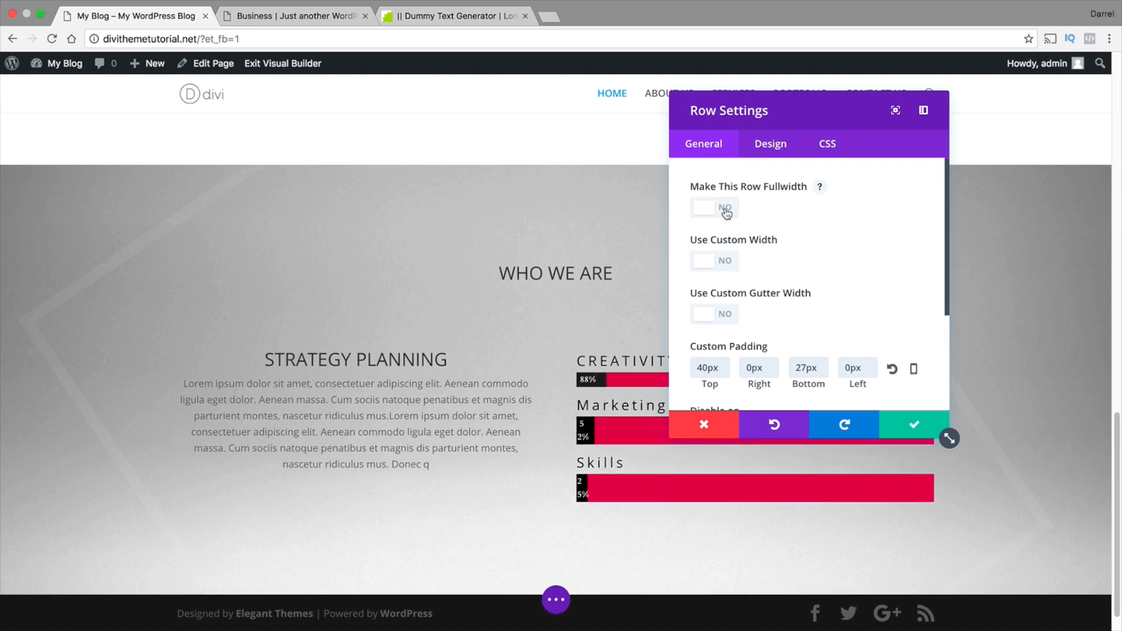
left_click(724, 261)
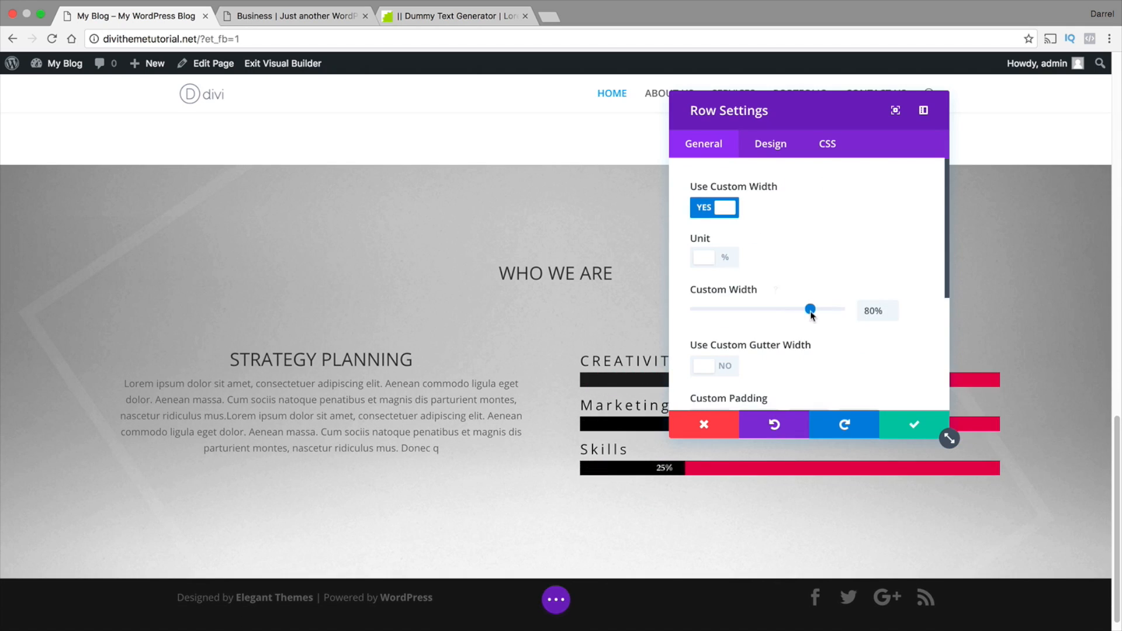
left_click_drag(806, 313, 847, 311)
left_click_drag(839, 103, 926, 89)
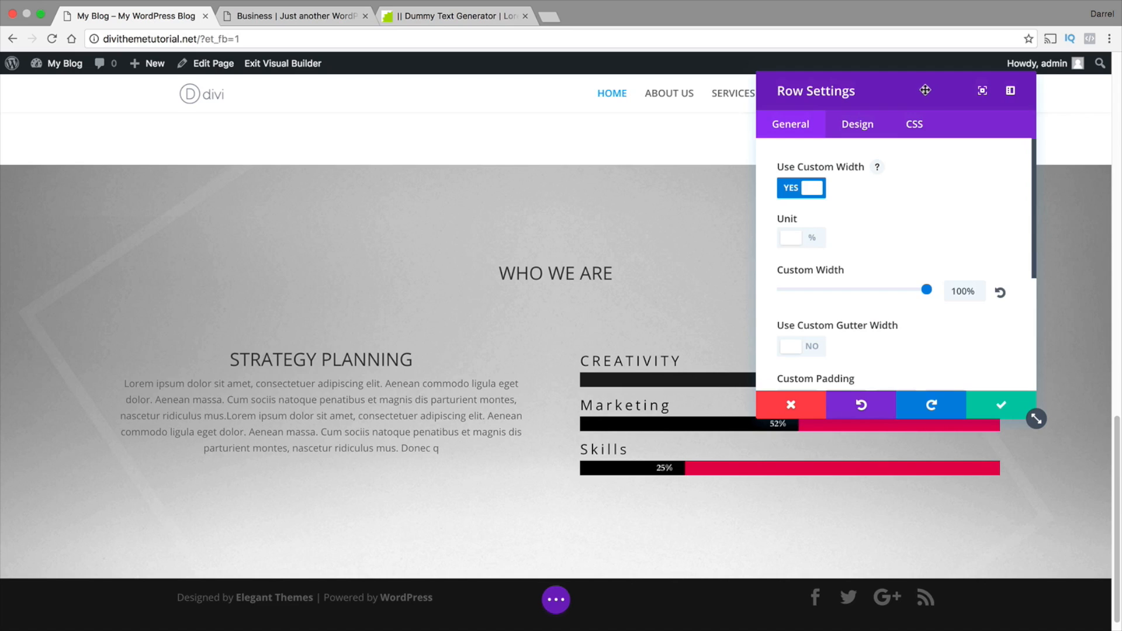
Try a custom gutter width on the STRATEGY PLANNING row, turn it off again, and save the row settings
left_click(808, 349)
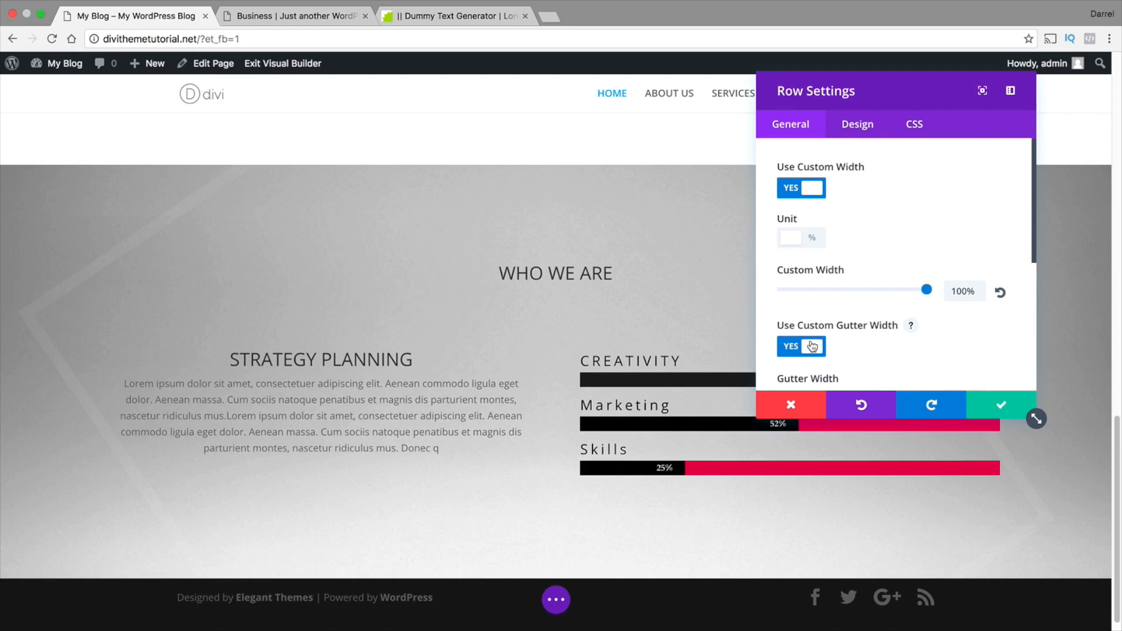
scroll(857, 333, "down", 2)
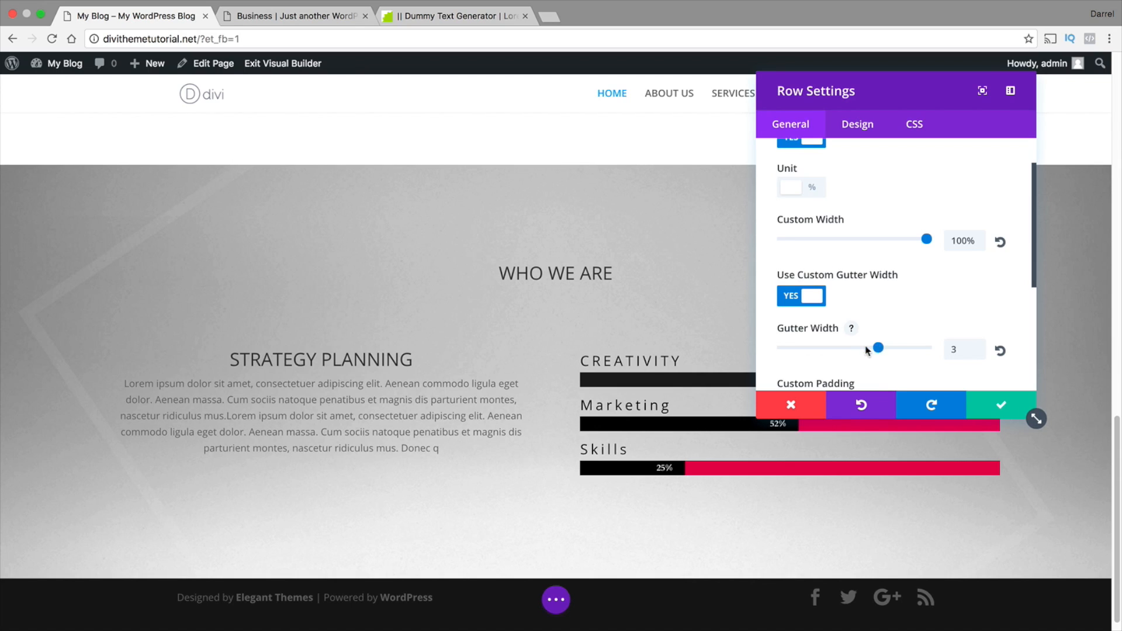
left_click_drag(881, 345, 857, 345)
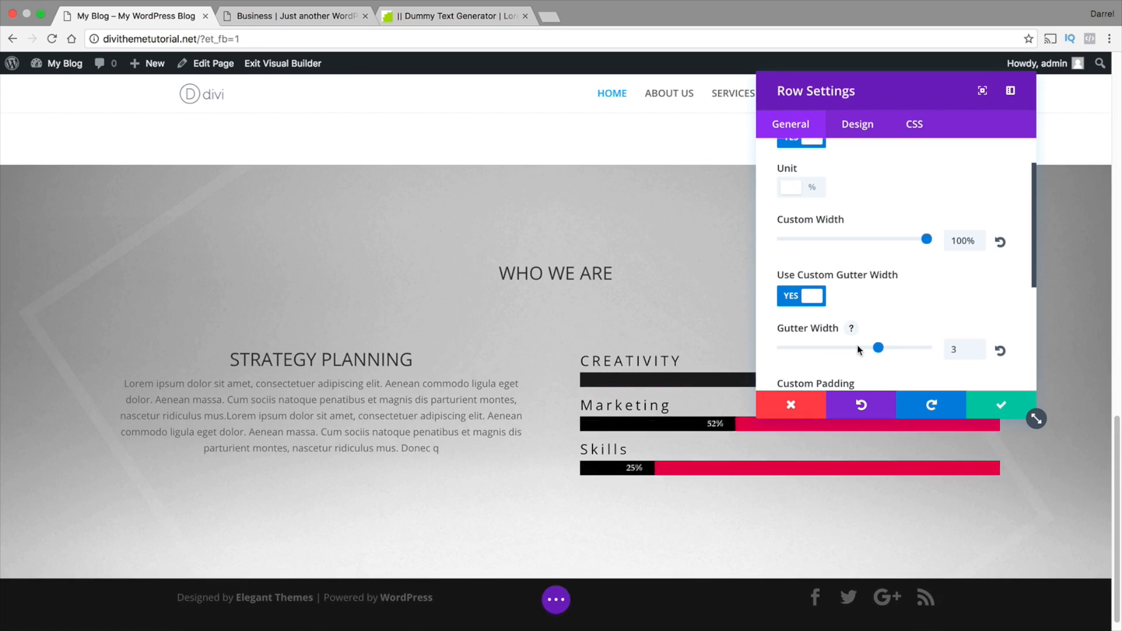
left_click(813, 297)
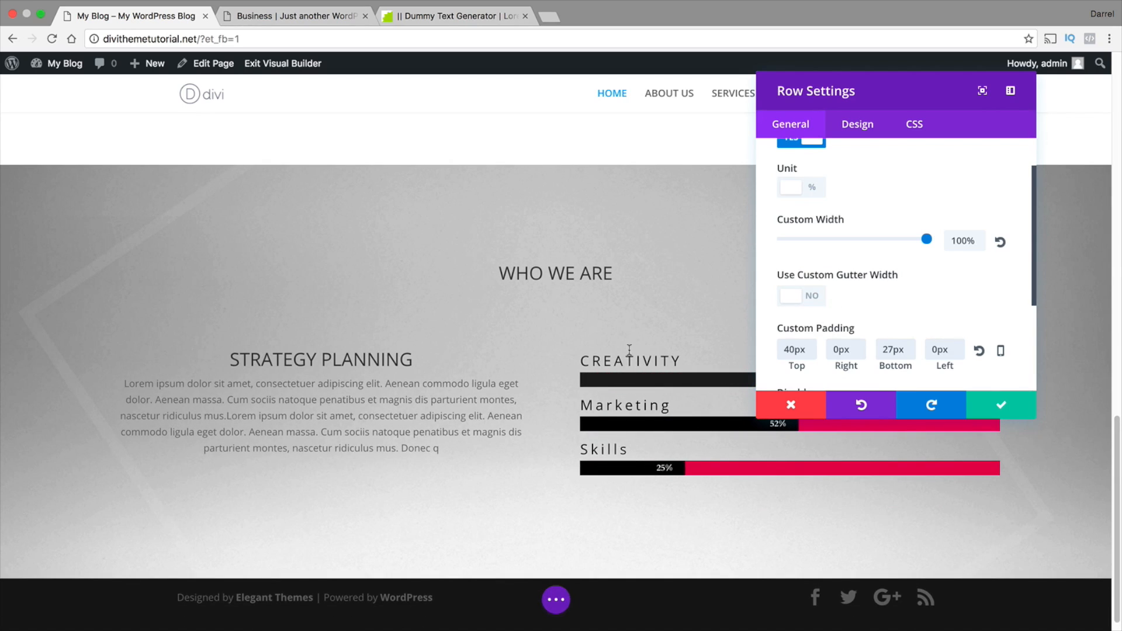
scroll(830, 282, "up", 2)
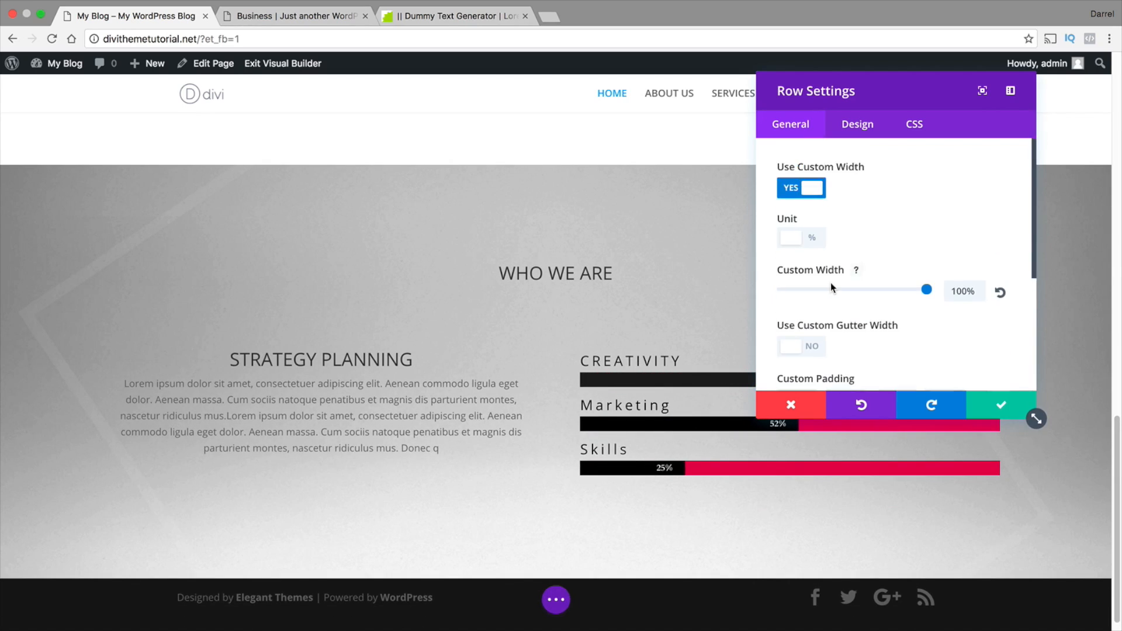
left_click(1000, 406)
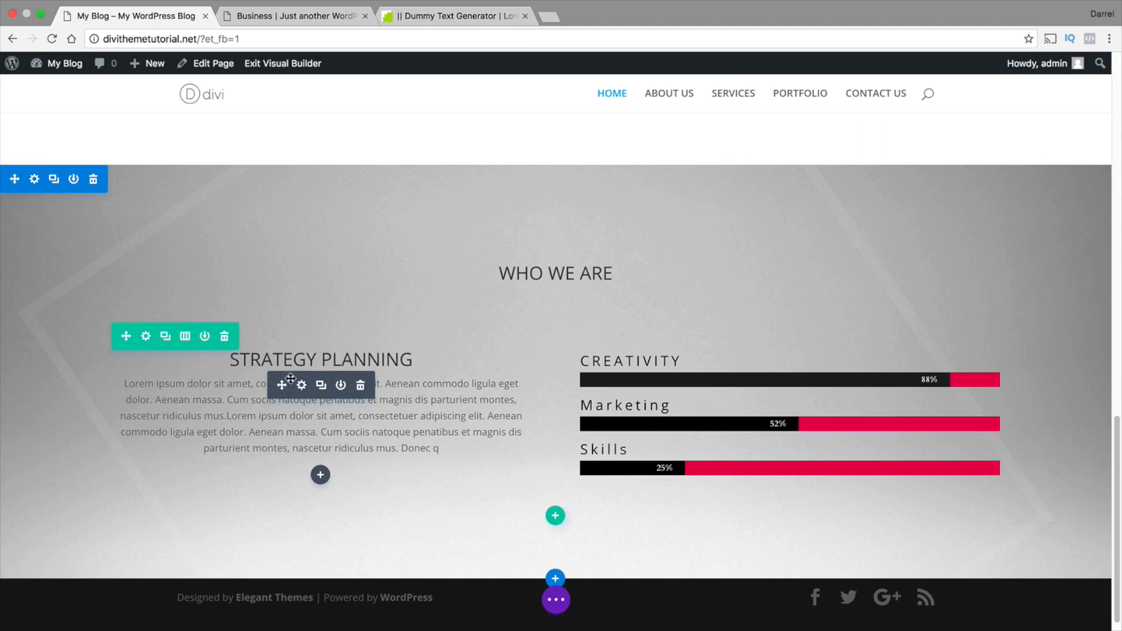
Set the text orientation of the STRATEGY PLANNING call to action to Left and go to its content text
left_click(301, 385)
scroll(805, 312, "down", 3)
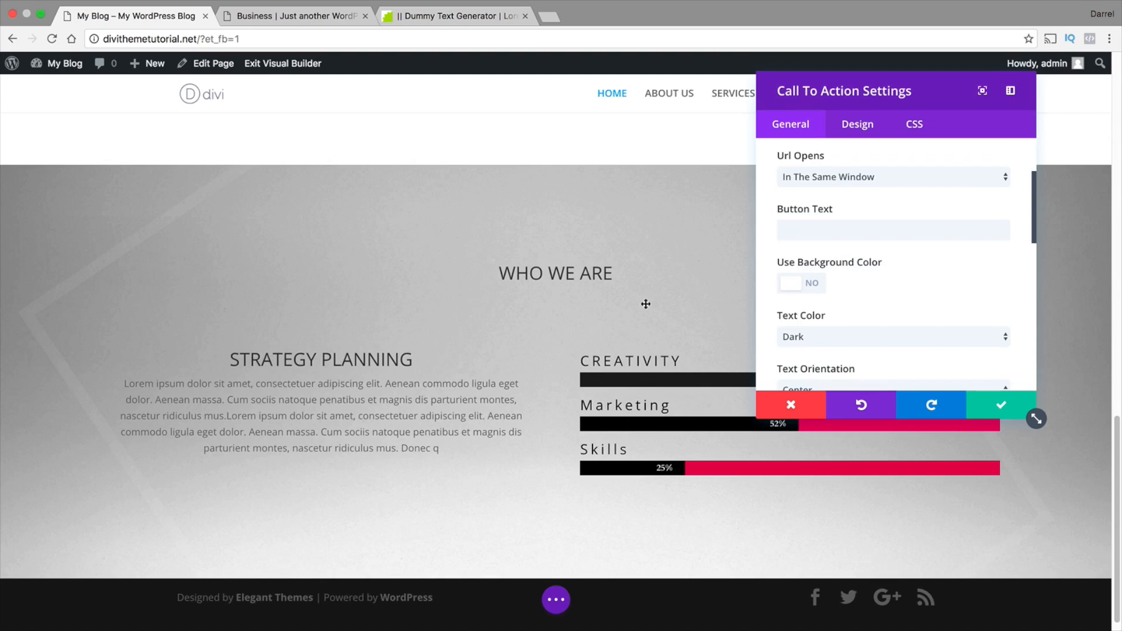
scroll(799, 292, "down", 4)
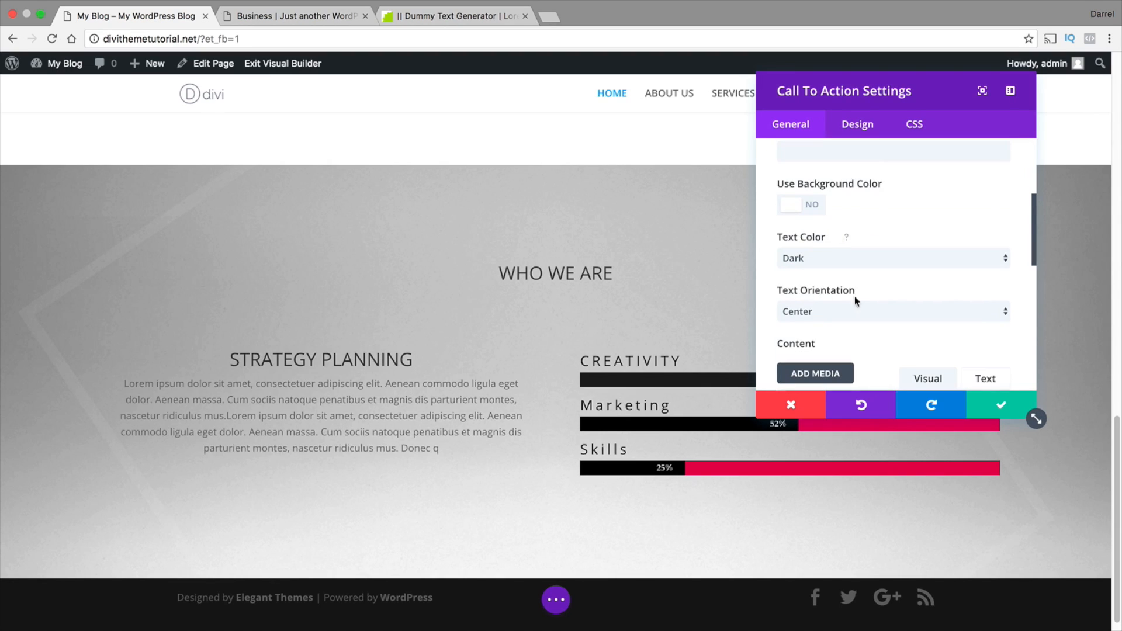
left_click(882, 283)
left_click(881, 271)
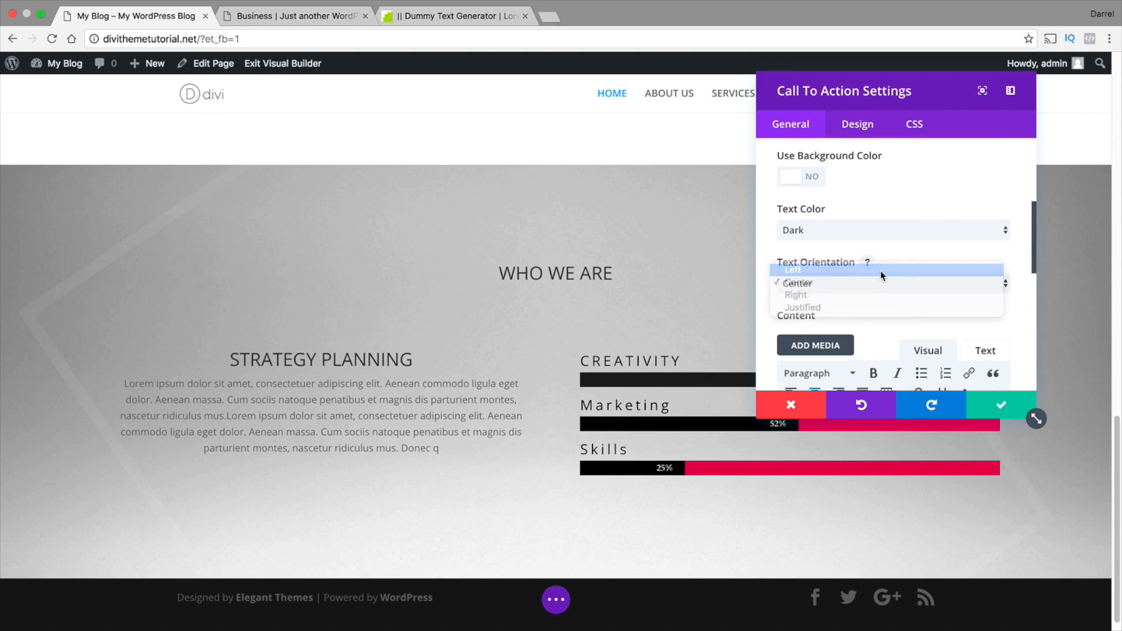
scroll(844, 297, "down", 5)
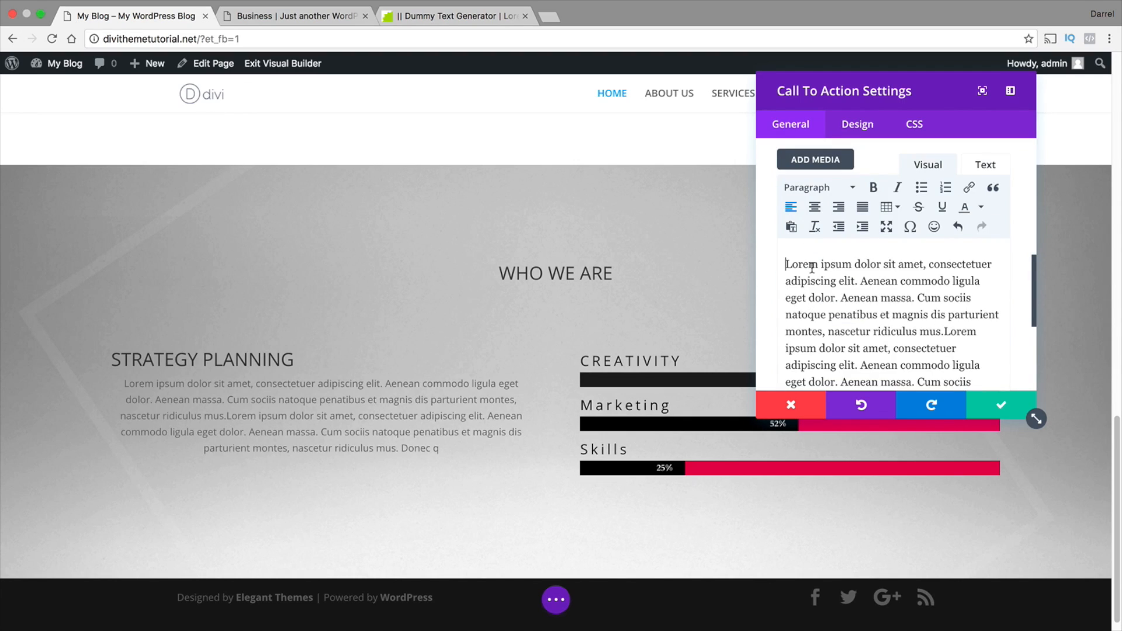
Save the STRATEGY PLANNING call to action's text alignment, set its body text color to #000000, and save it again
left_click(1000, 404)
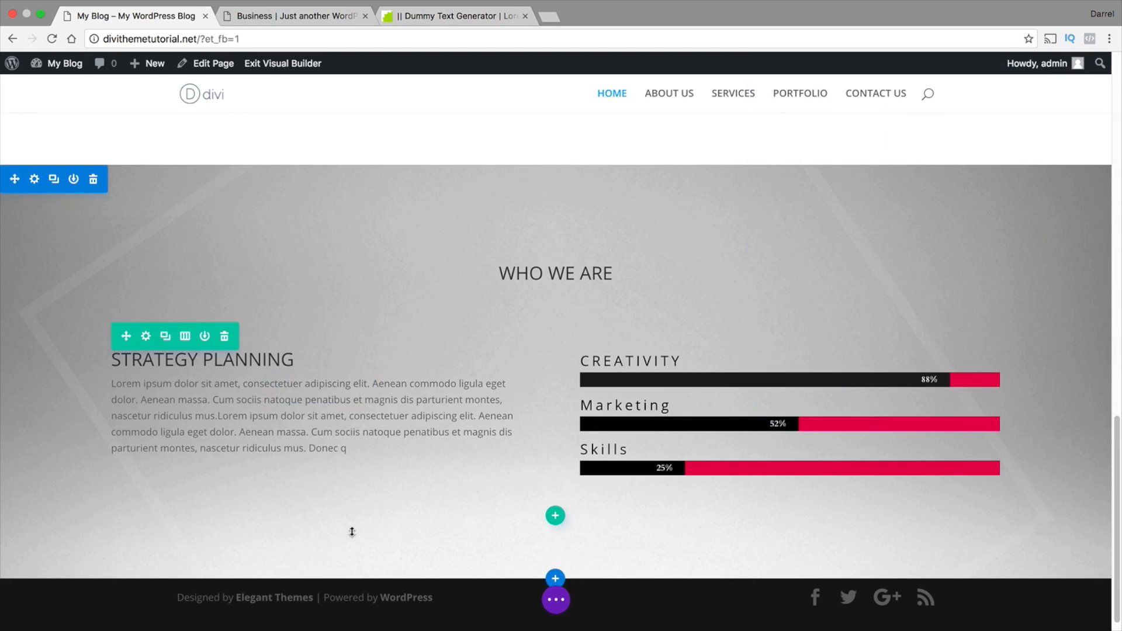
scroll(309, 508, "down", 1)
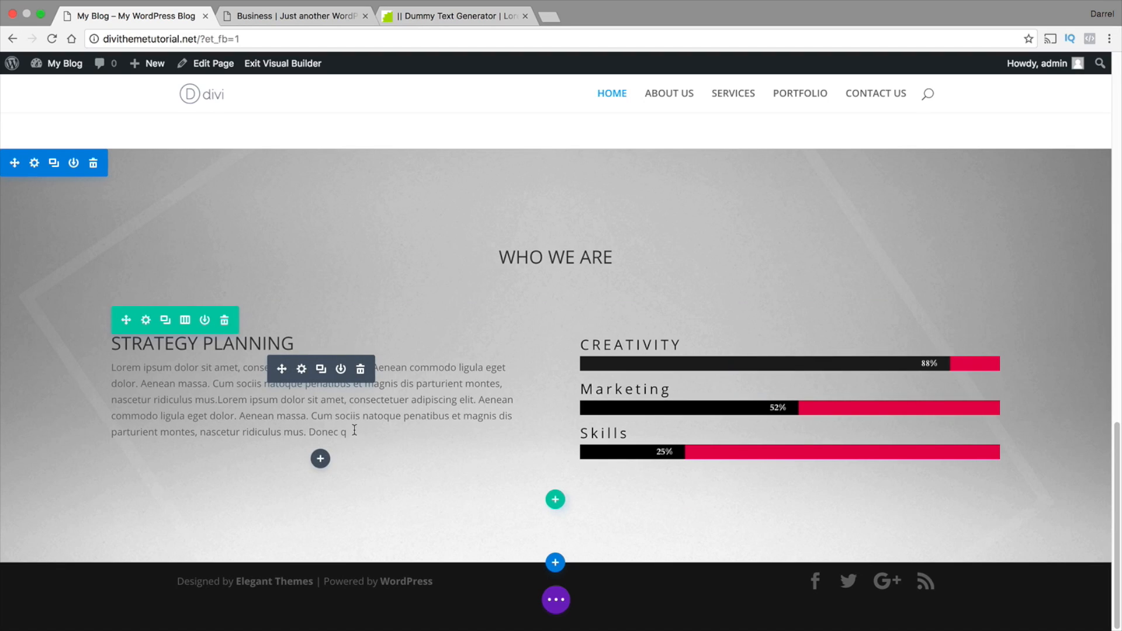
left_click(301, 370)
scroll(854, 218, "down", 5)
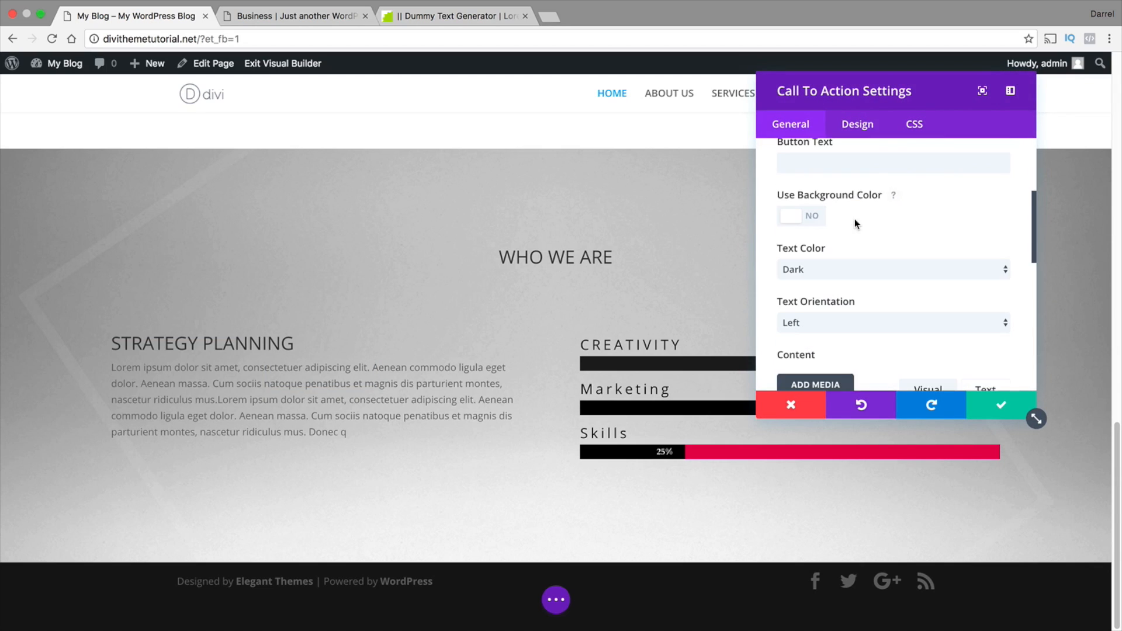
left_click(854, 132)
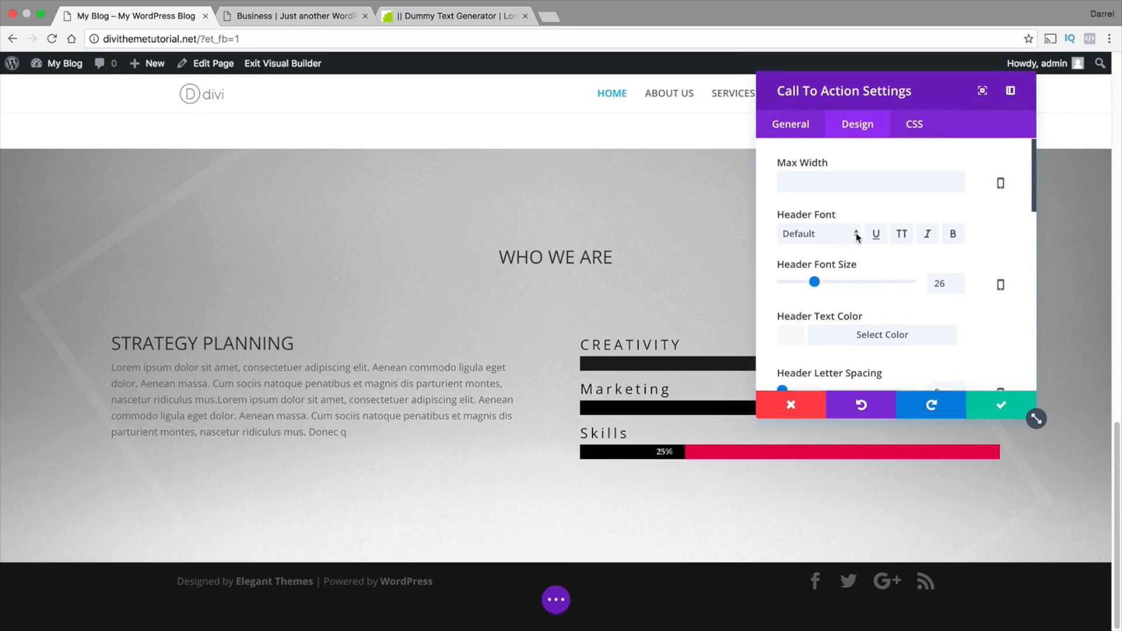
scroll(857, 236, "down", 6)
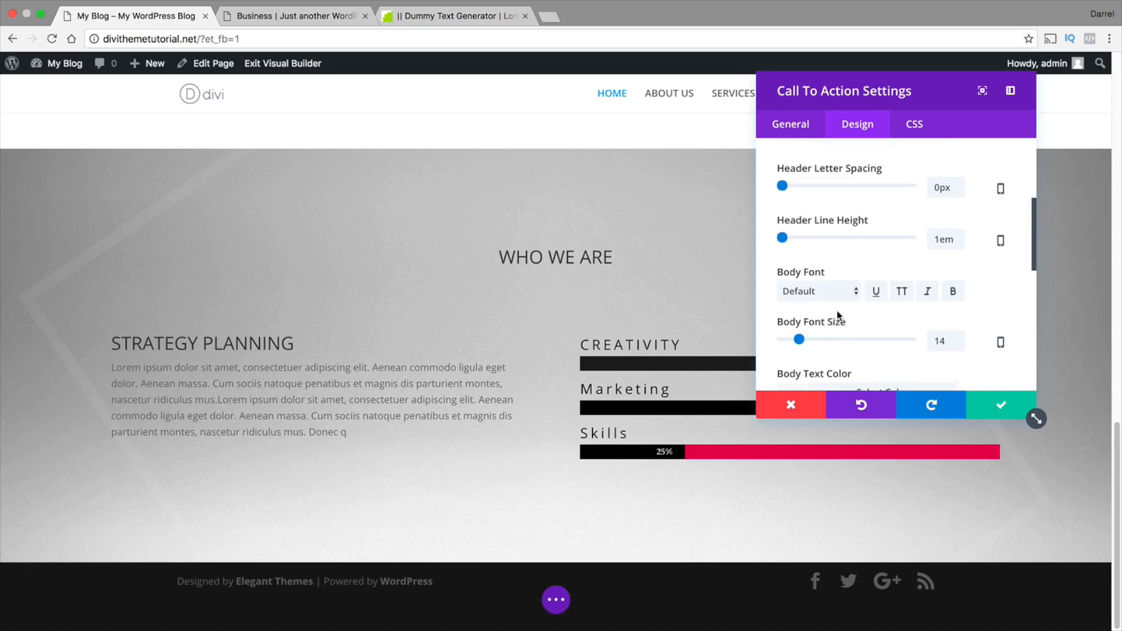
scroll(837, 310, "down", 3)
left_click(796, 258)
scroll(823, 317, "down", 1)
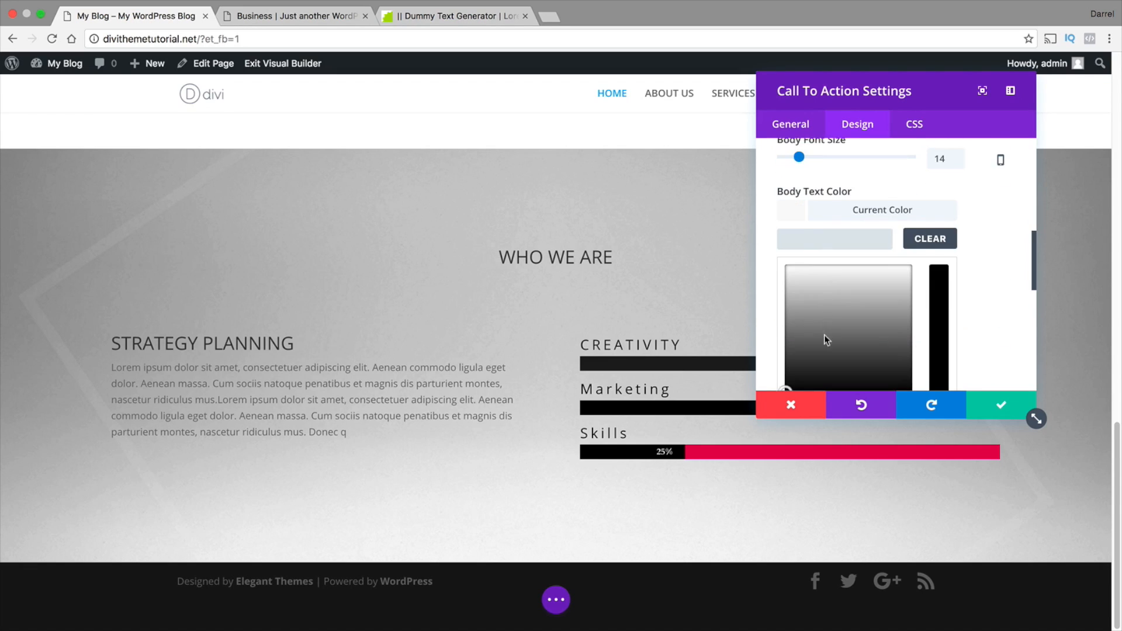
scroll(824, 339, "down", 1)
left_click(808, 358)
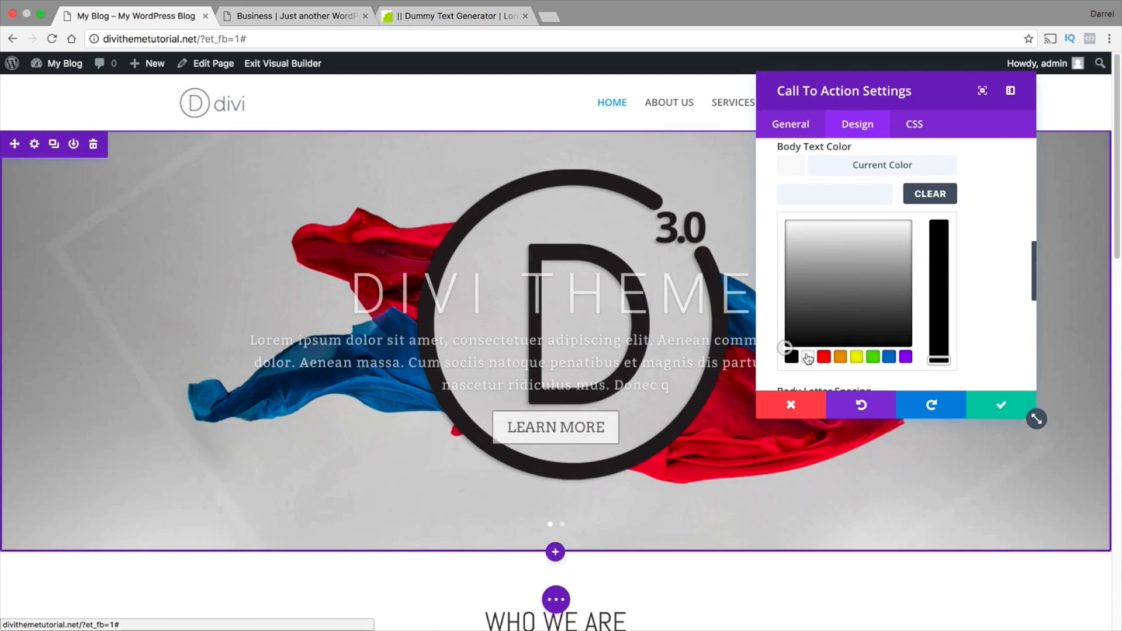
left_click(791, 357)
scroll(718, 390, "down", 10)
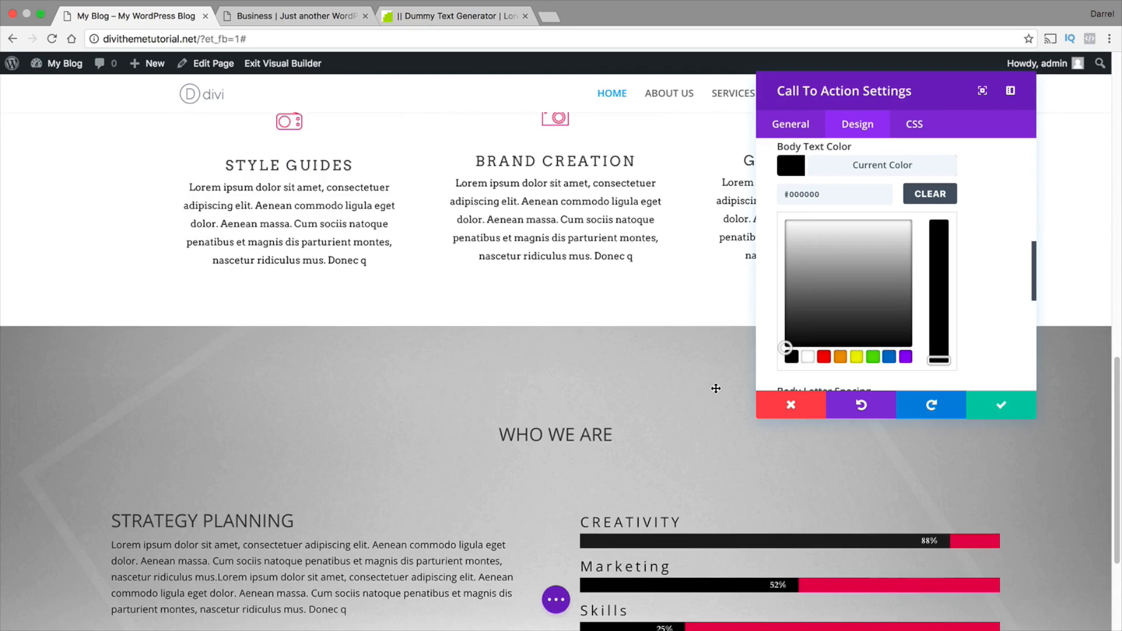
scroll(713, 389, "down", 5)
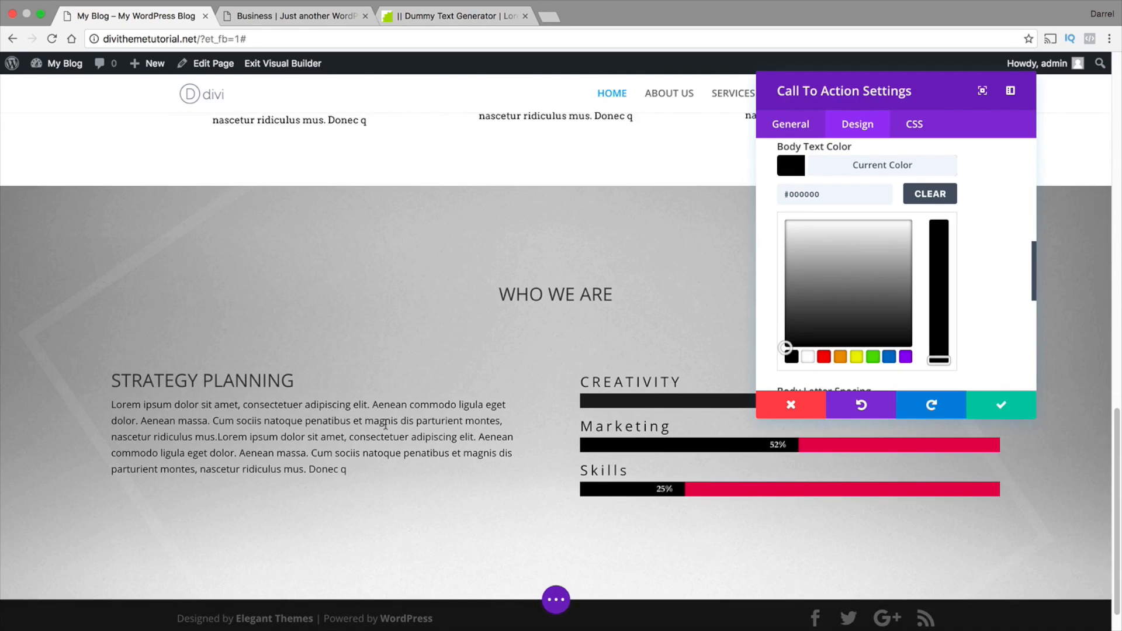
left_click(1030, 412)
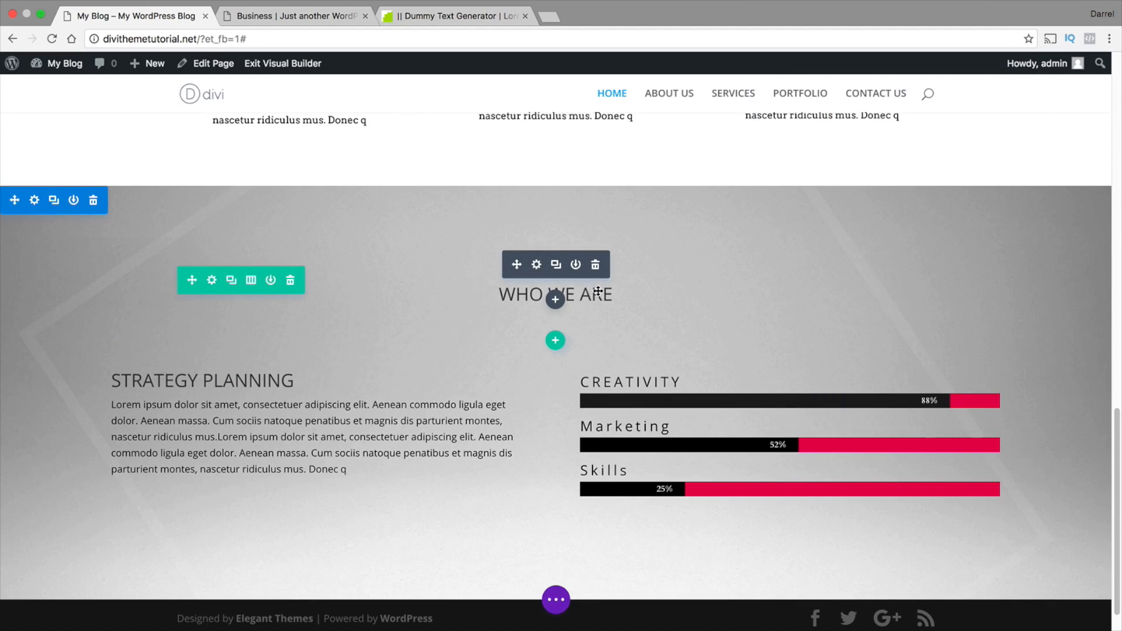
Set the header font size of the WHO WE ARE call to action to 40px and save the module
left_click(535, 264)
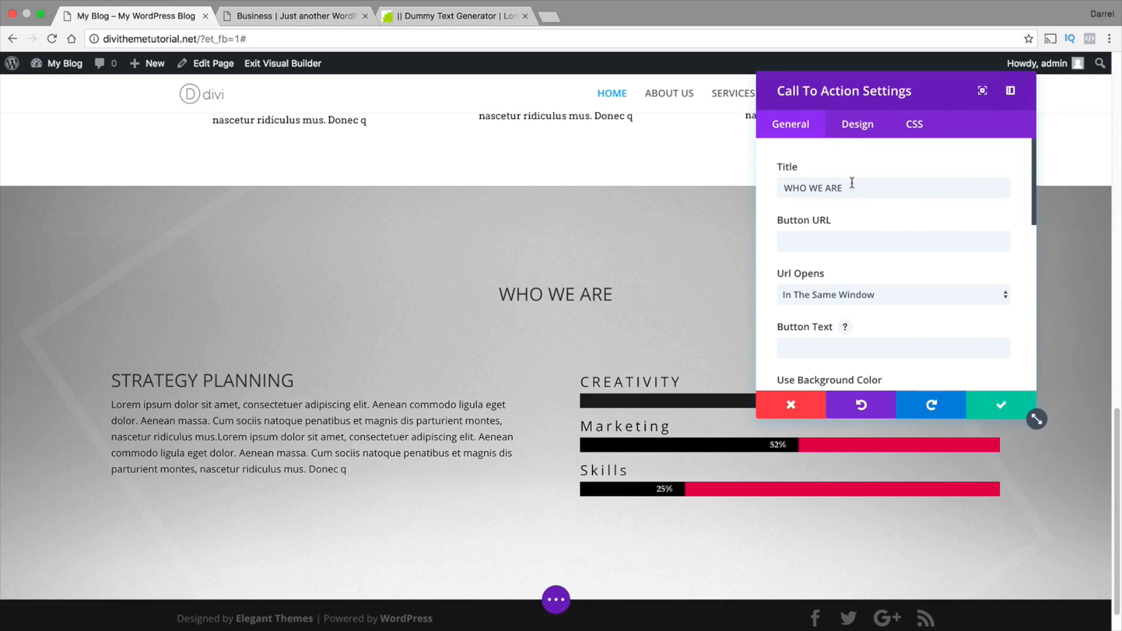
left_click(840, 128)
mouse_move(820, 284)
left_mouse_down()
mouse_move(844, 284)
mouse_move(833, 286)
left_mouse_up()
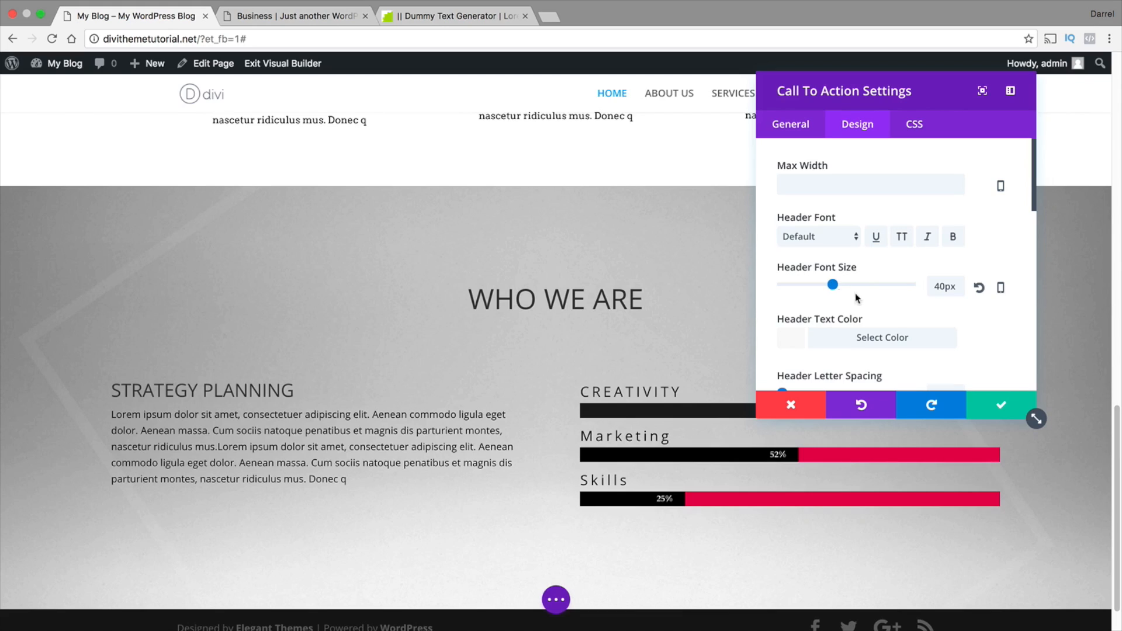
left_click(1002, 410)
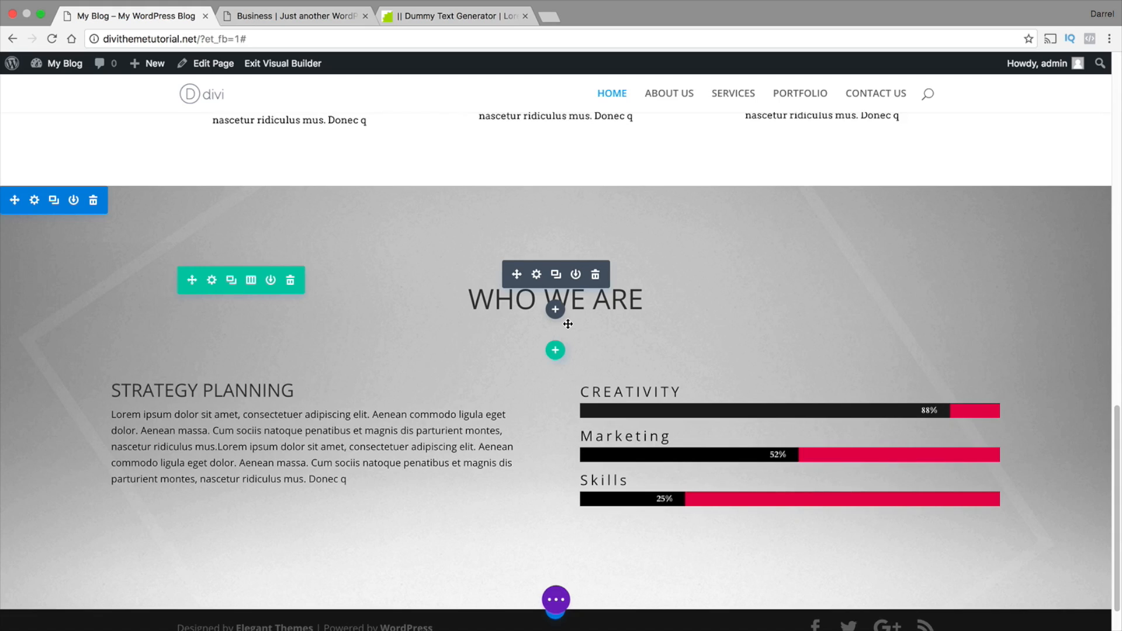
Add a regular section with a one-column row below the WHO WE ARE section and insert a Call To Action module in it
scroll(566, 394, "down", 2)
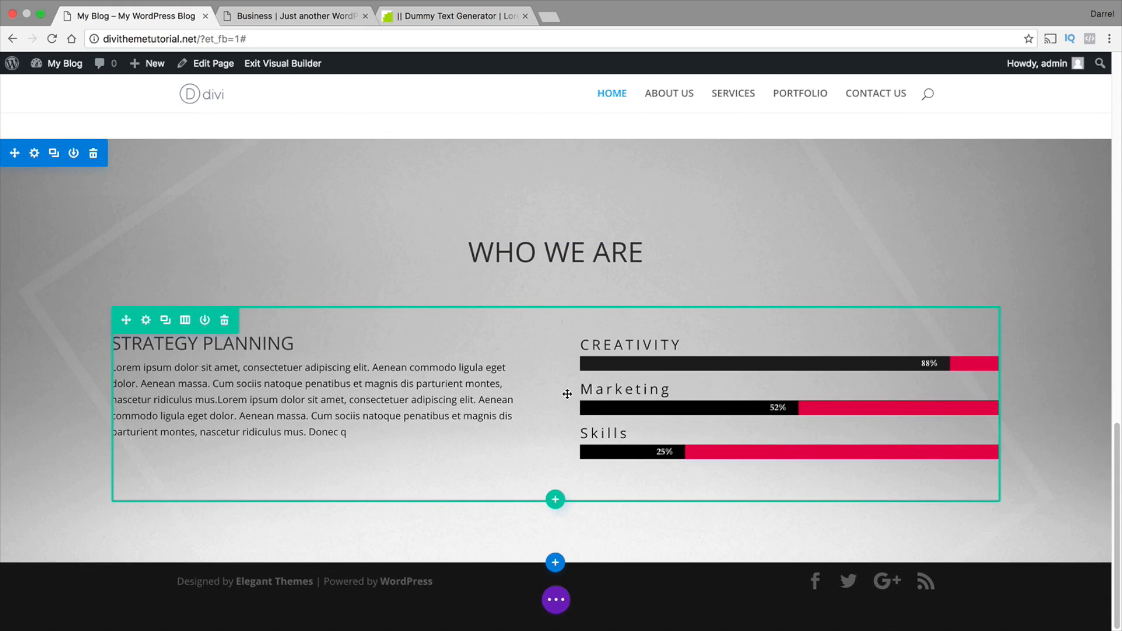
left_click(559, 564)
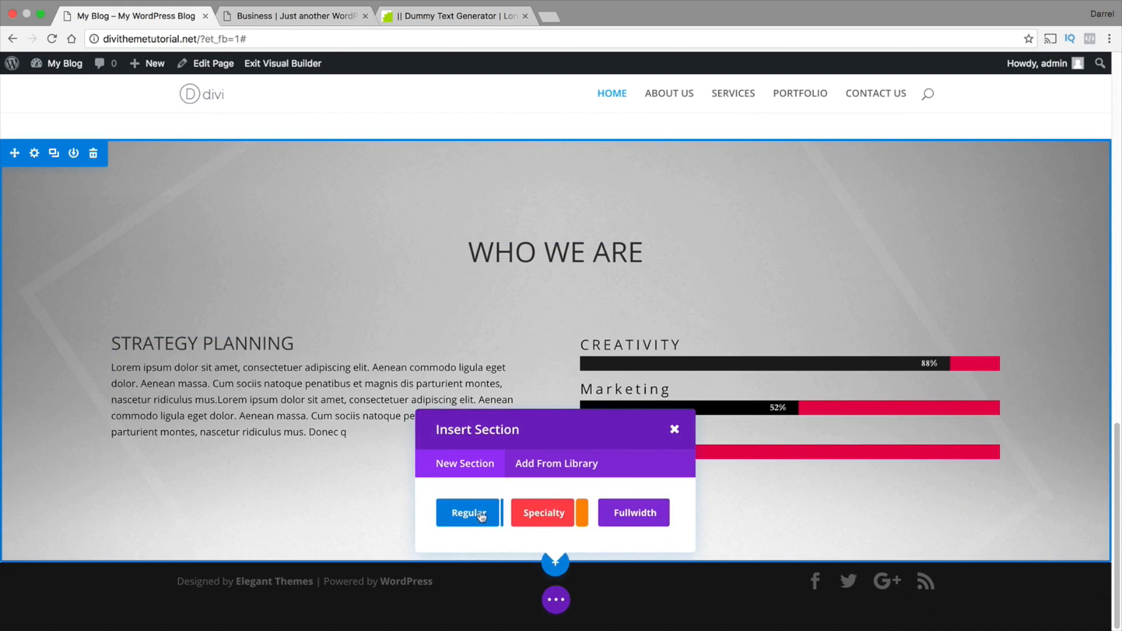
left_click(471, 513)
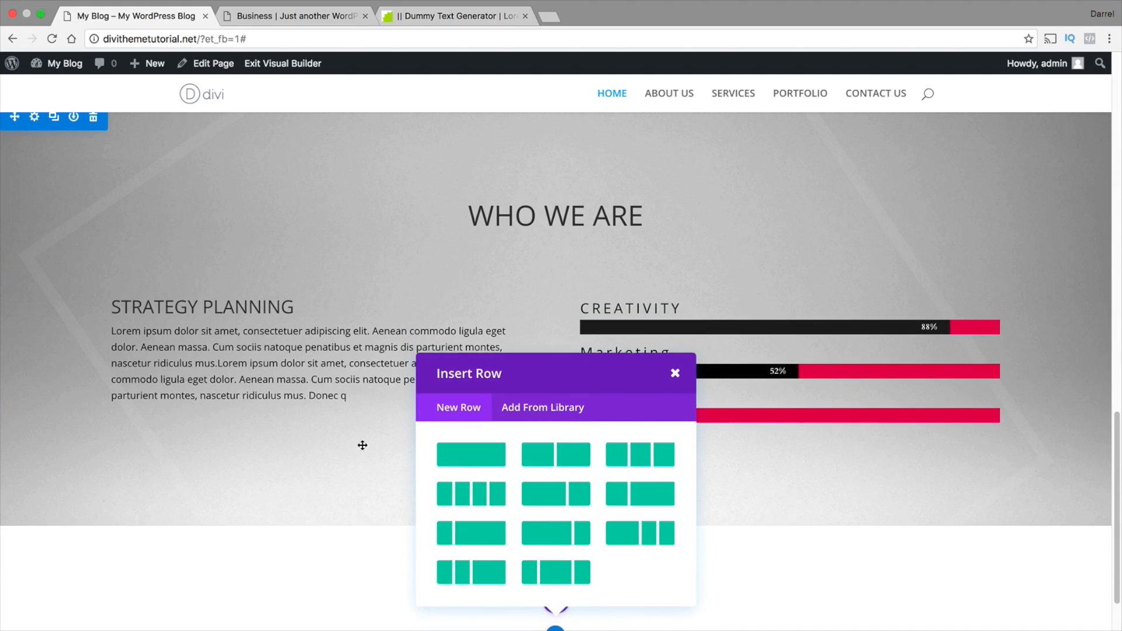
left_click(472, 446)
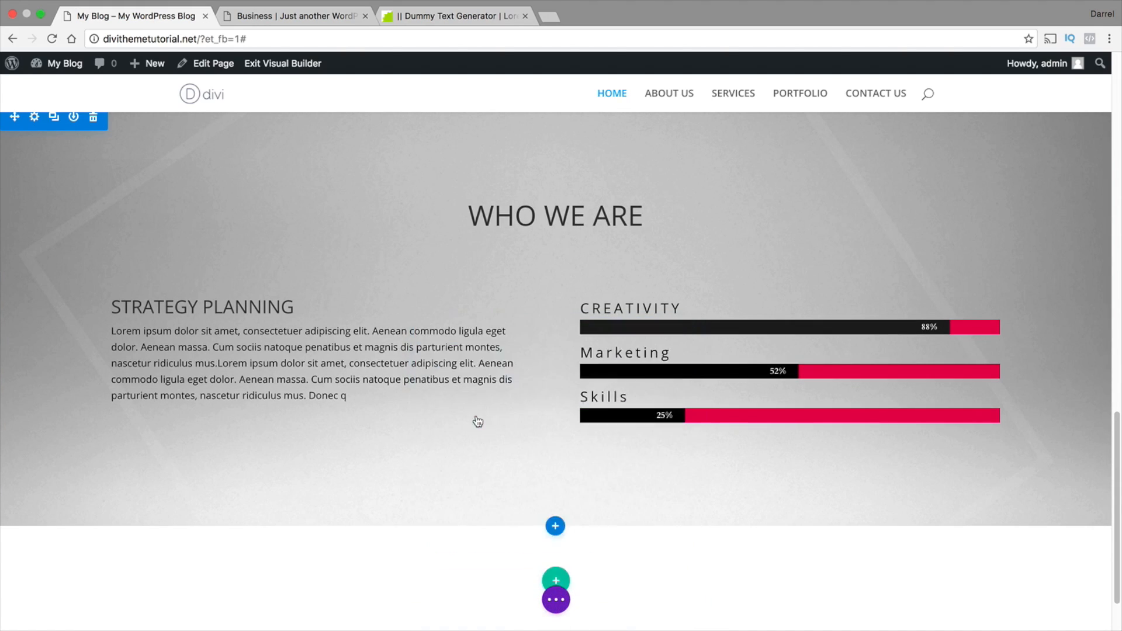
scroll(476, 415, "down", 3)
left_click(482, 522)
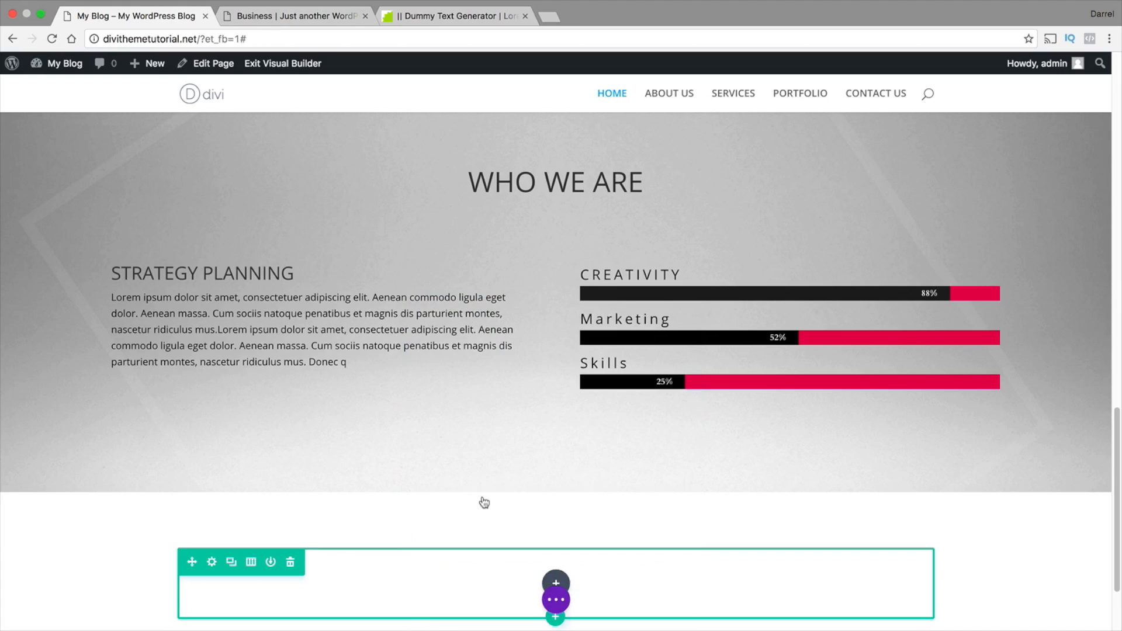
Title the new call to action "Our Team" and turn off its background color
left_click(840, 193)
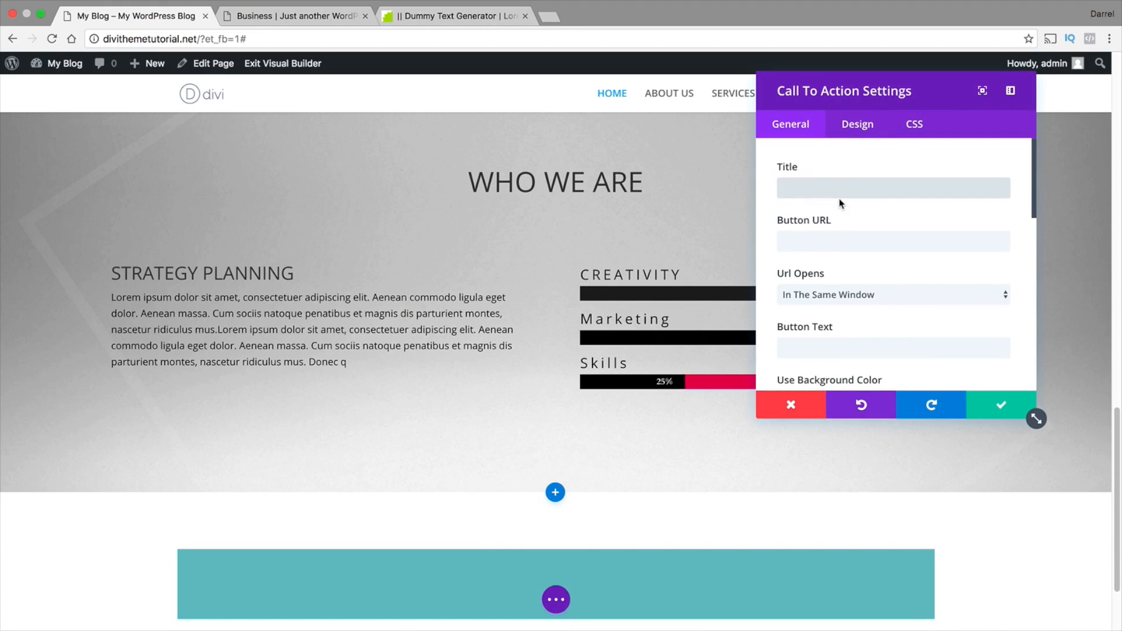
type("Our Team")
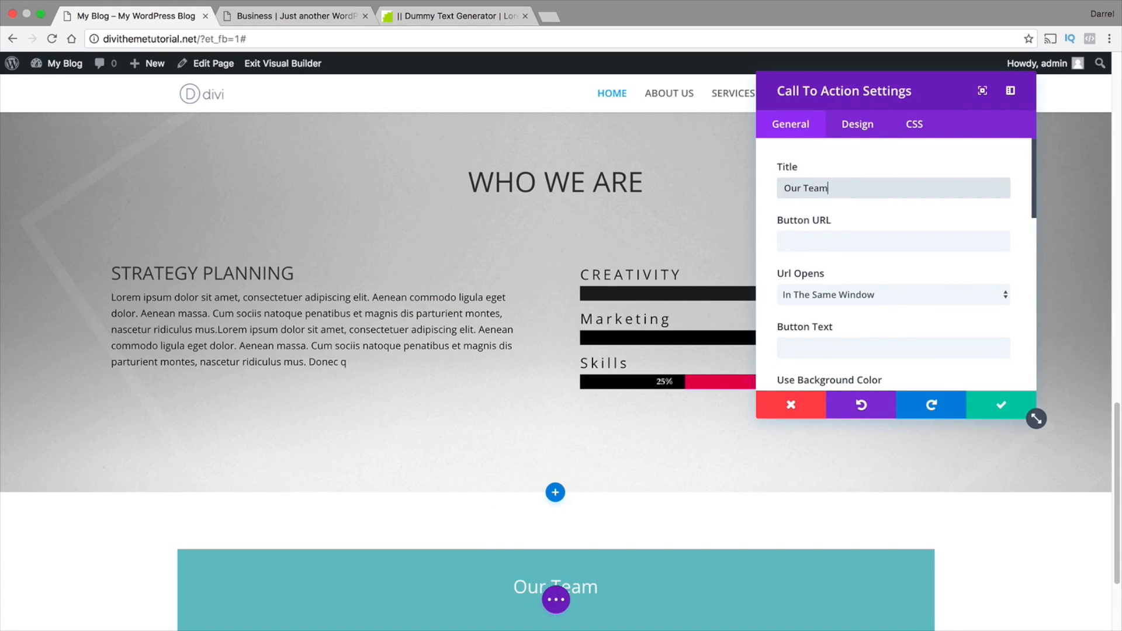
scroll(786, 281, "down", 3)
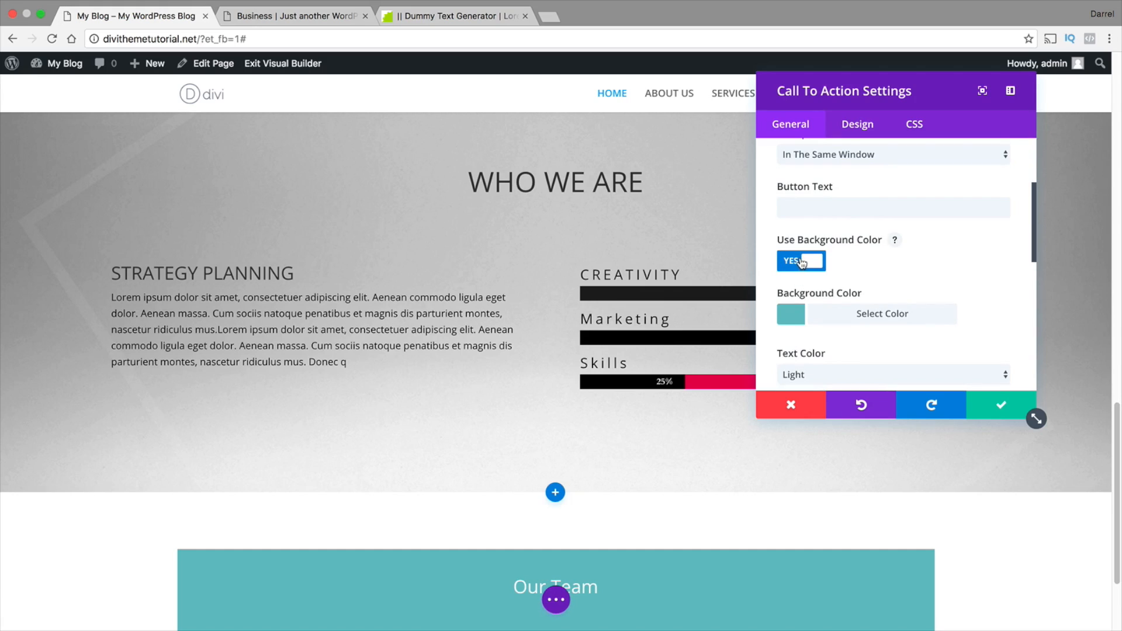
left_click(801, 262)
Set the Our Team header font size to 40px, keep the Default font, make the header text black, and save the module
left_click(857, 124)
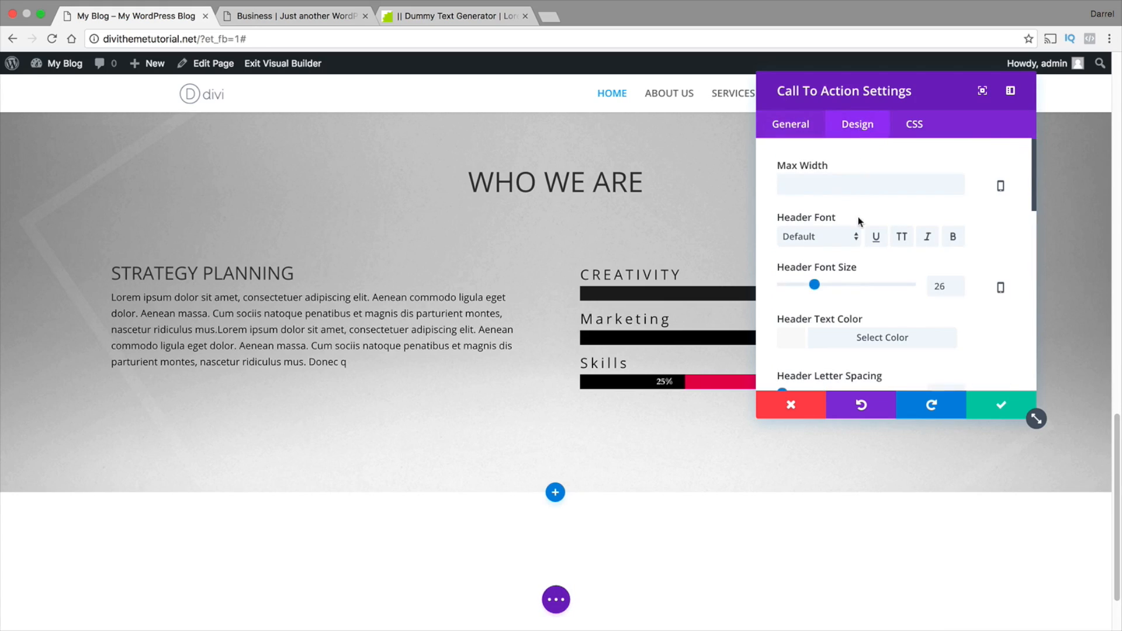
double_click(939, 285)
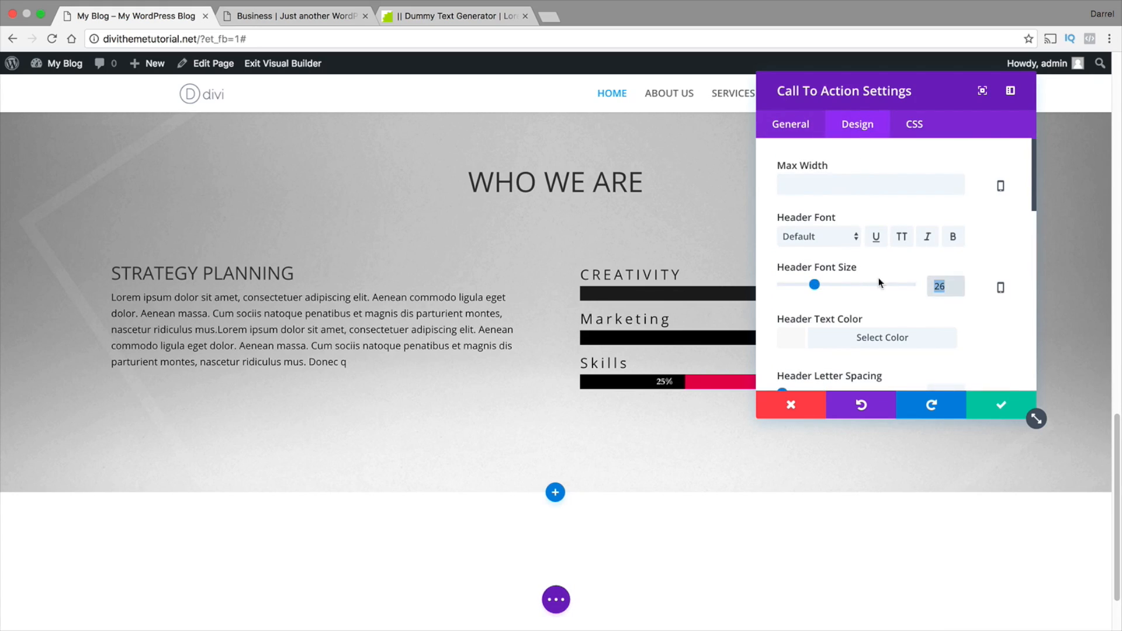
type("40")
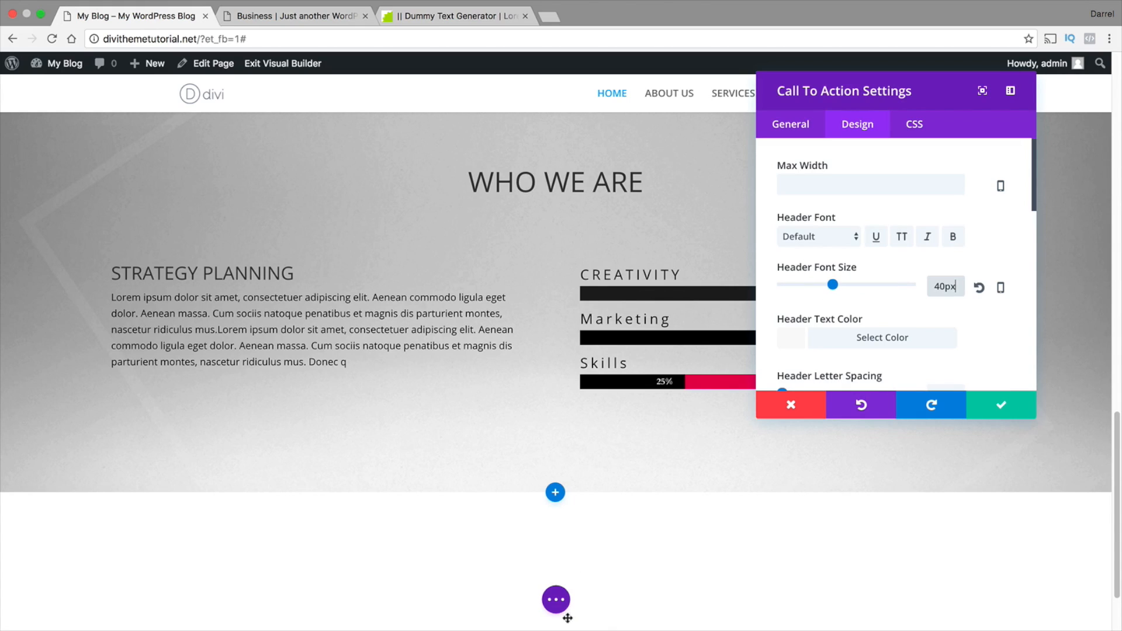
left_click(806, 237)
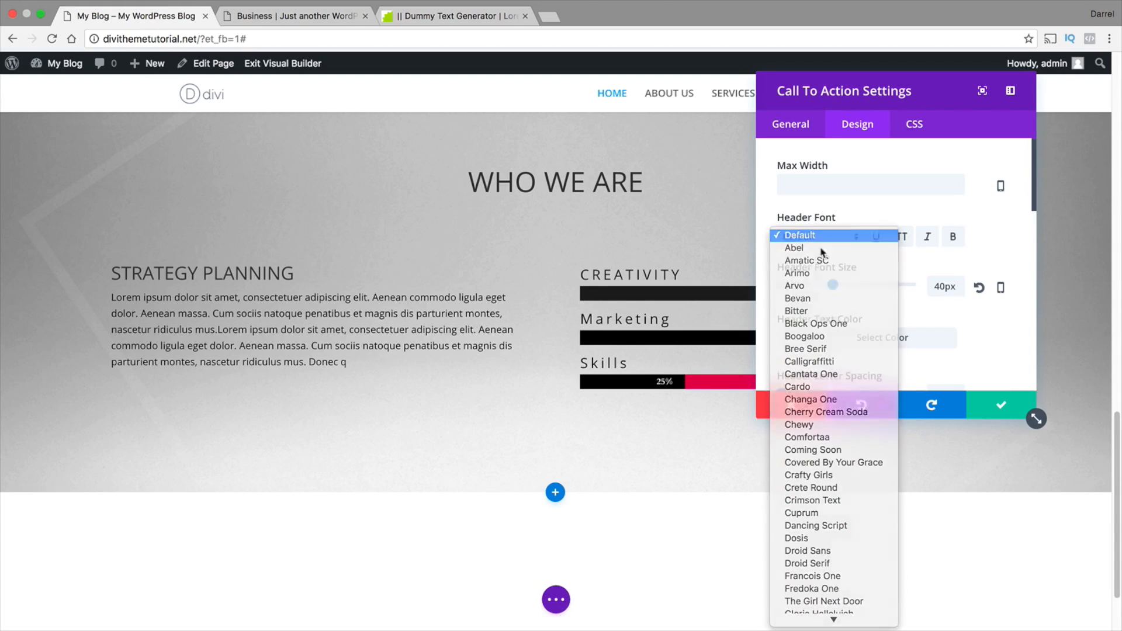
left_click(806, 236)
left_click(854, 339)
scroll(808, 346, "down", 4)
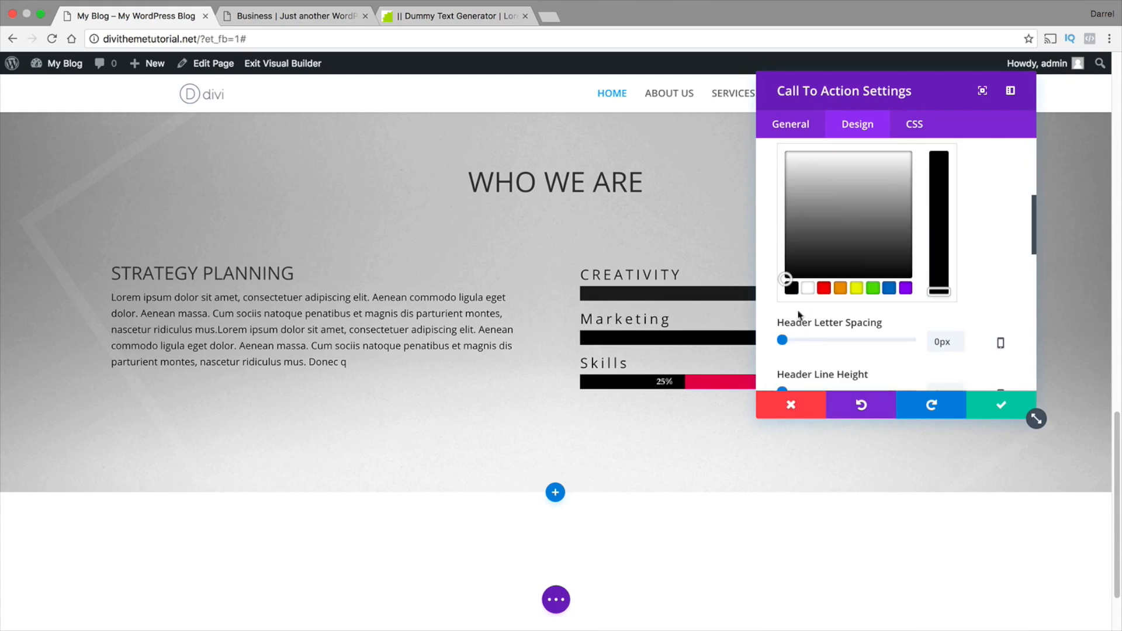
scroll(631, 393, "down", 3)
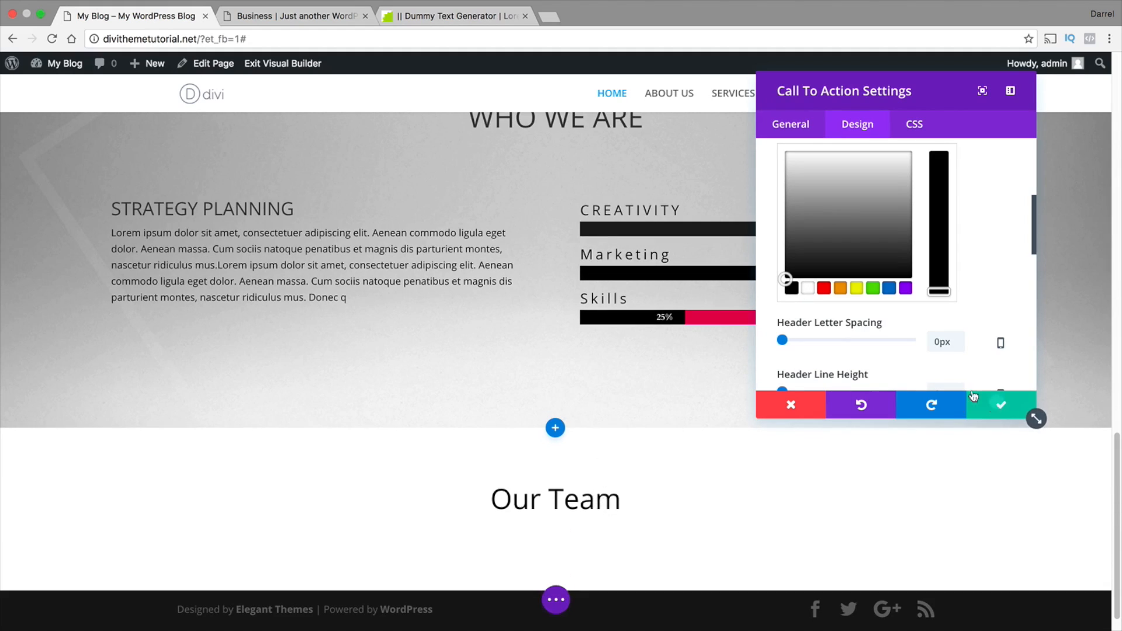
left_click(999, 404)
Switch to the divistudiolayout.com demo, close its bar counter settings without saving, and examine the layout of its OUR TEAM section
left_click(261, 19)
scroll(377, 268, "down", 6)
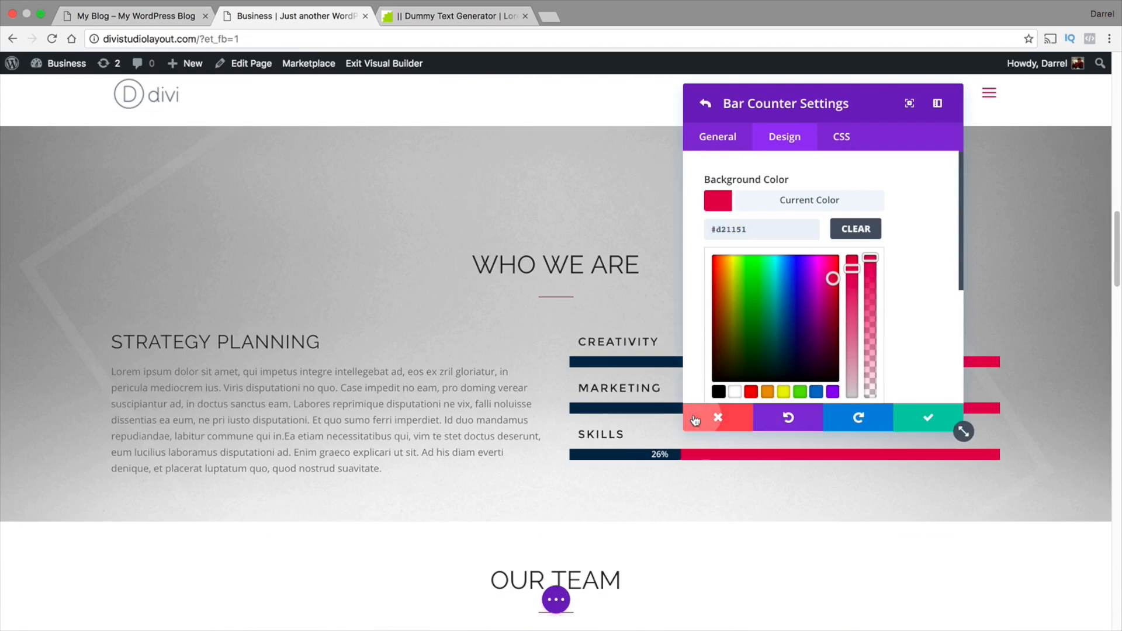
left_click(694, 421)
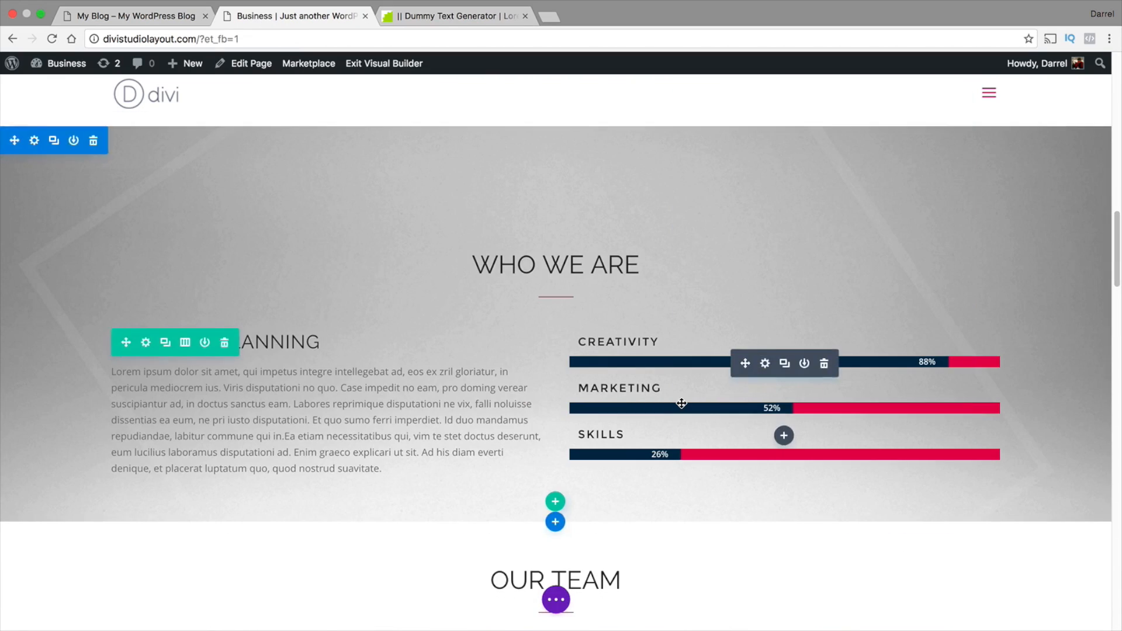
scroll(679, 401, "down", 6)
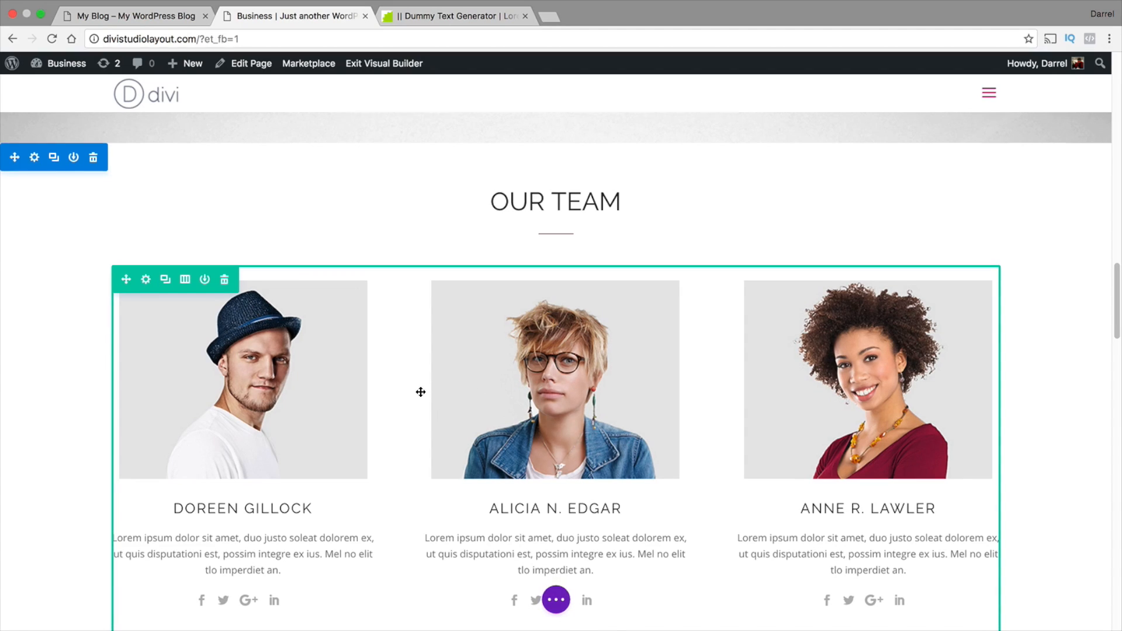
scroll(398, 180, "down", 2)
Return to the divithemetutorial.net page and insert a three-column row below the Our Team heading
left_click(174, 18)
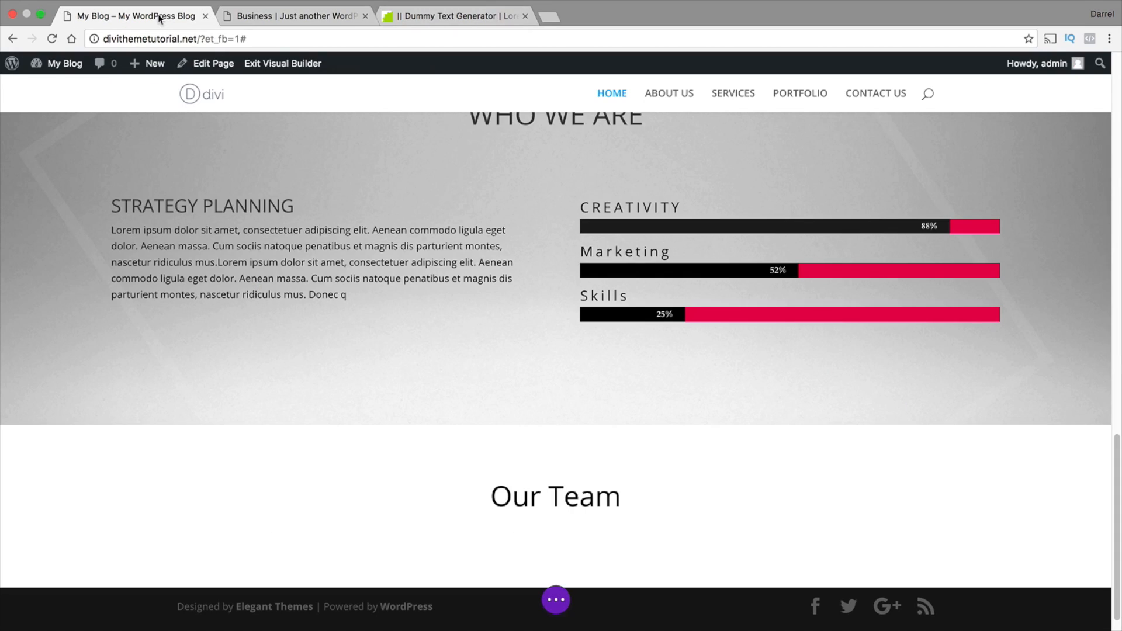
scroll(409, 362, "down", 1)
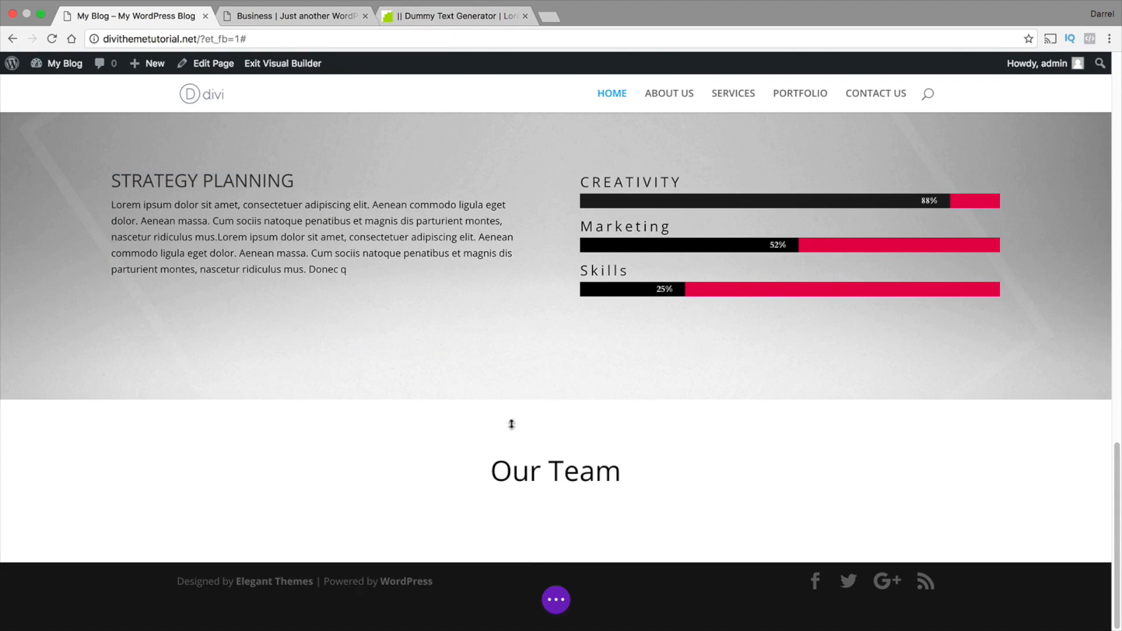
left_click(555, 526)
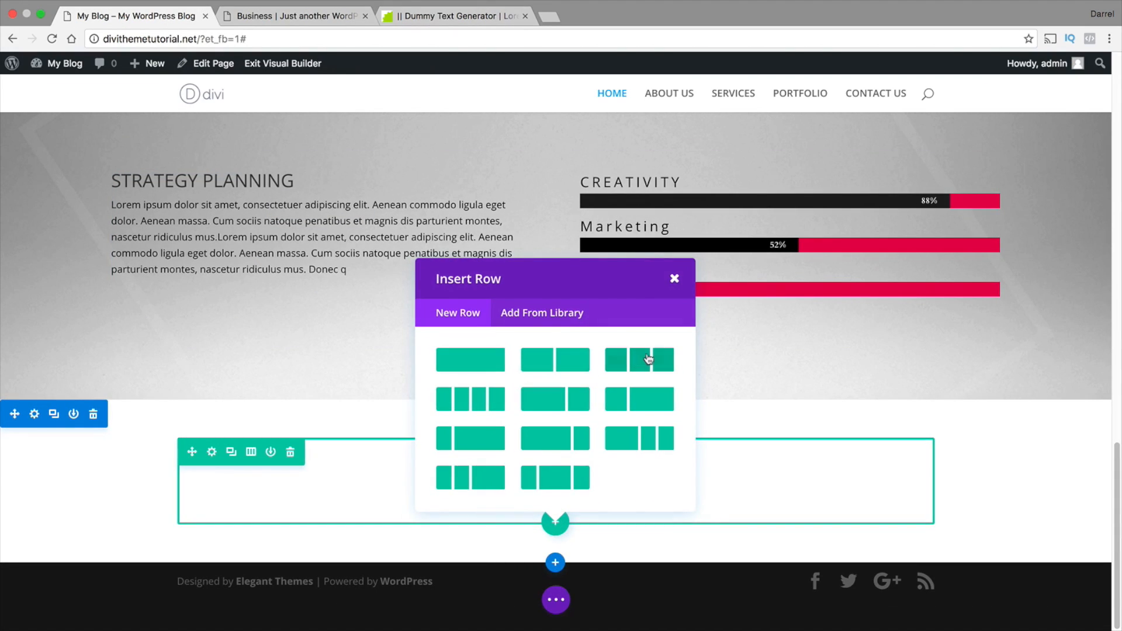
left_click(664, 359)
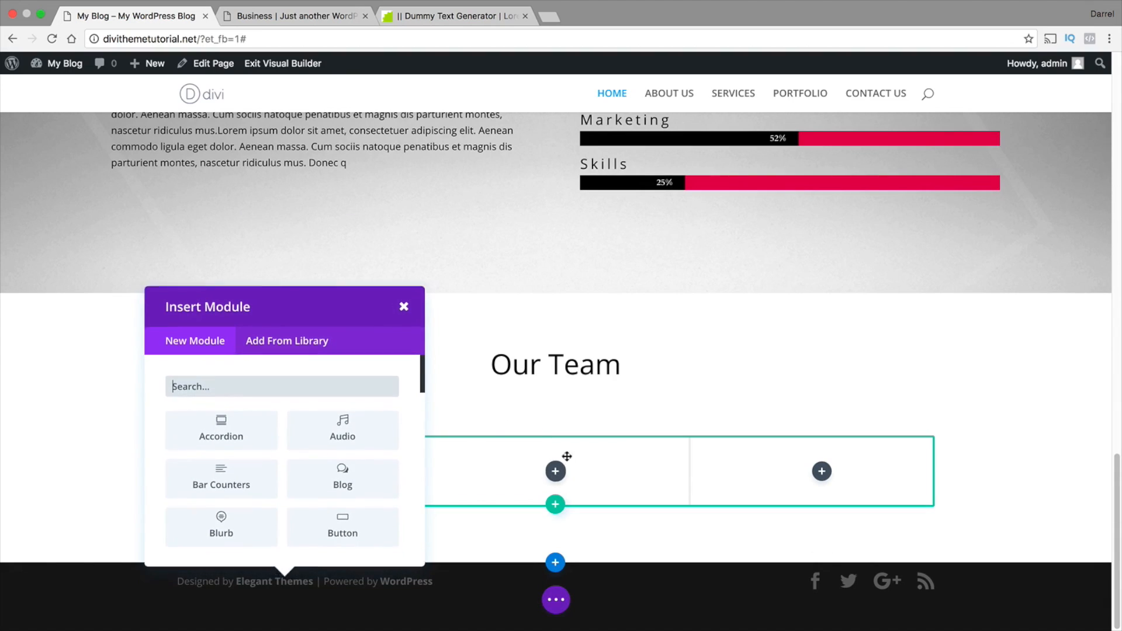
Insert a Person module into the first column of the row below the Our Team heading
scroll(333, 359, "down", 1)
scroll(332, 357, "down", 5)
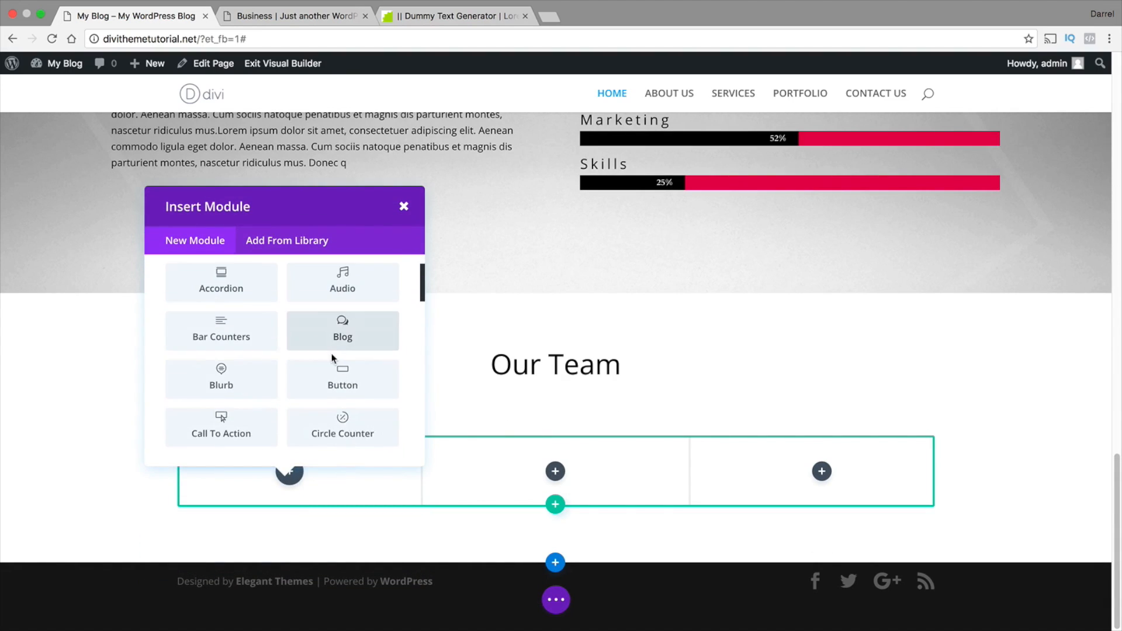
scroll(328, 344, "down", 3)
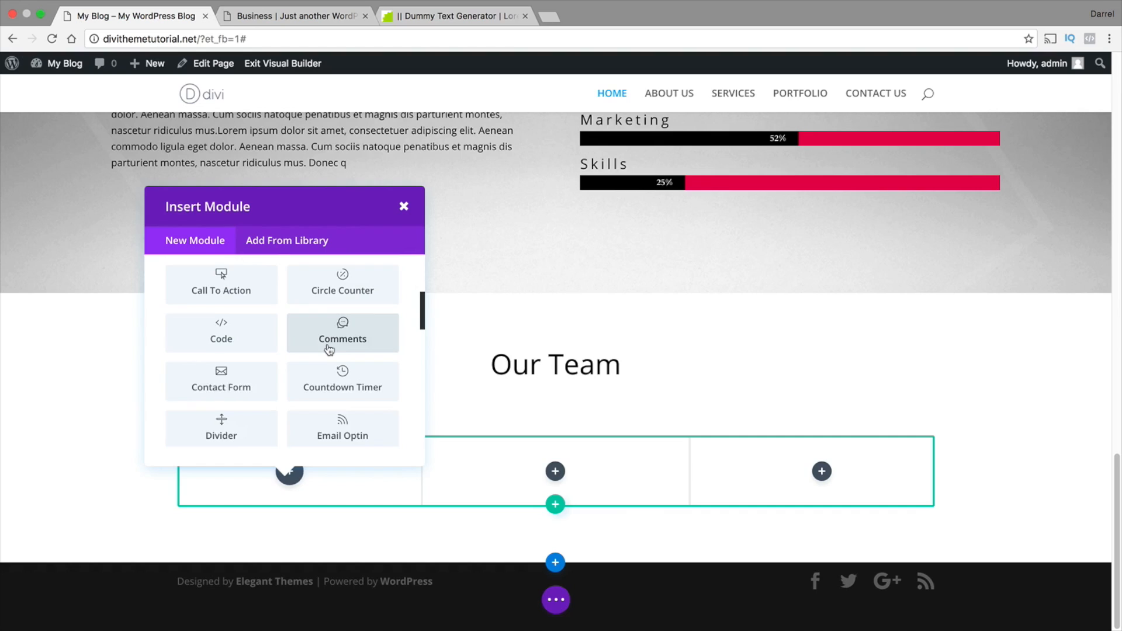
scroll(320, 355, "down", 3)
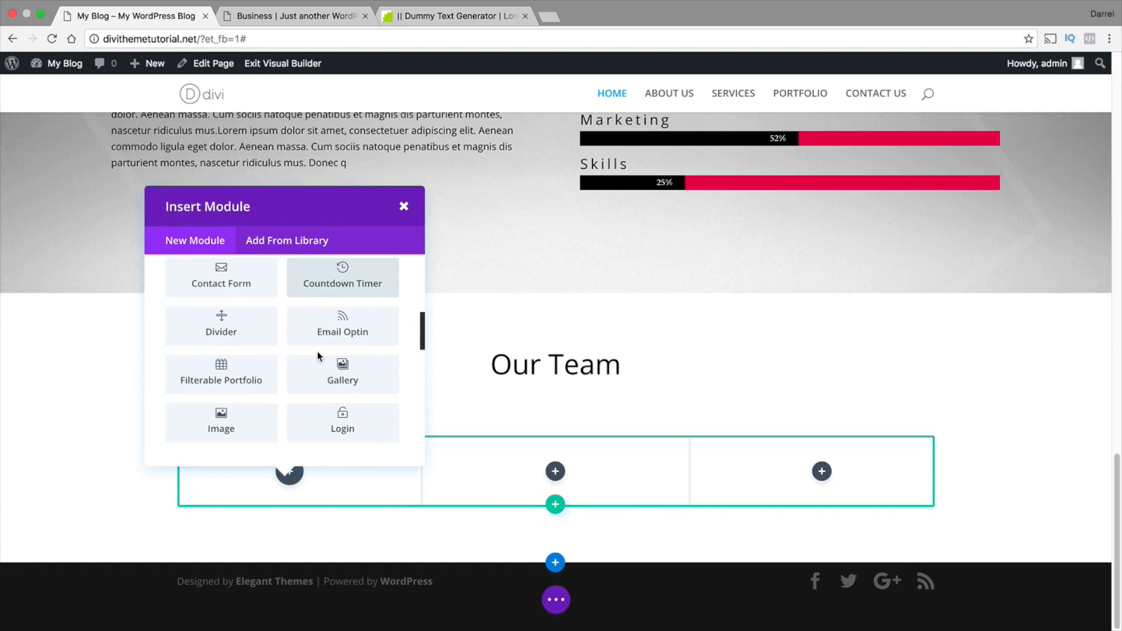
scroll(319, 362, "down", 5)
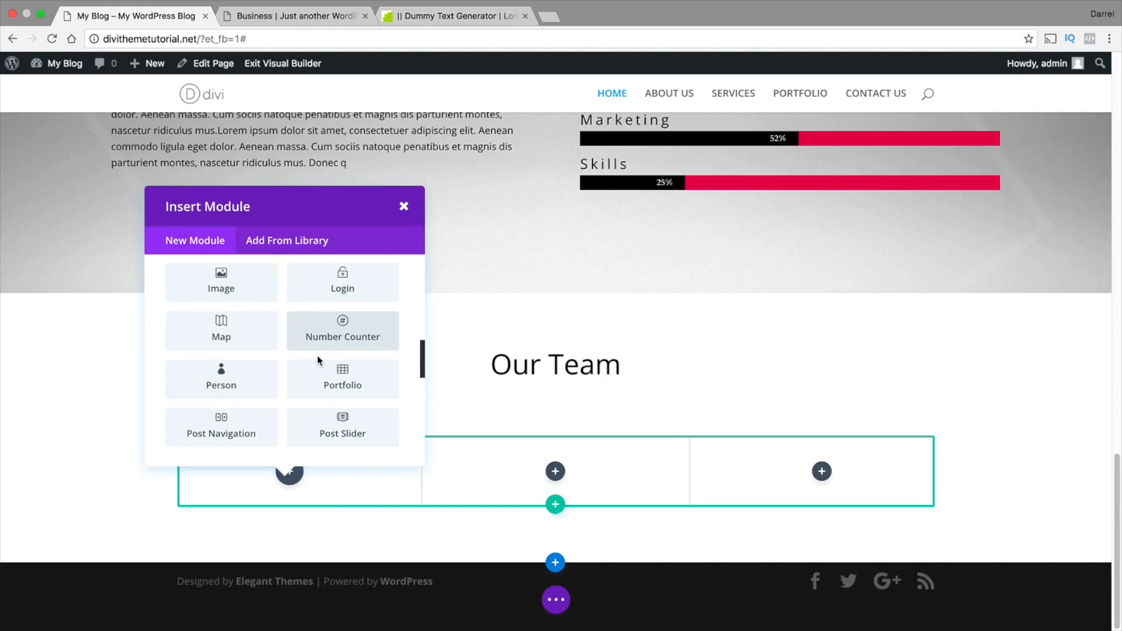
left_click(222, 381)
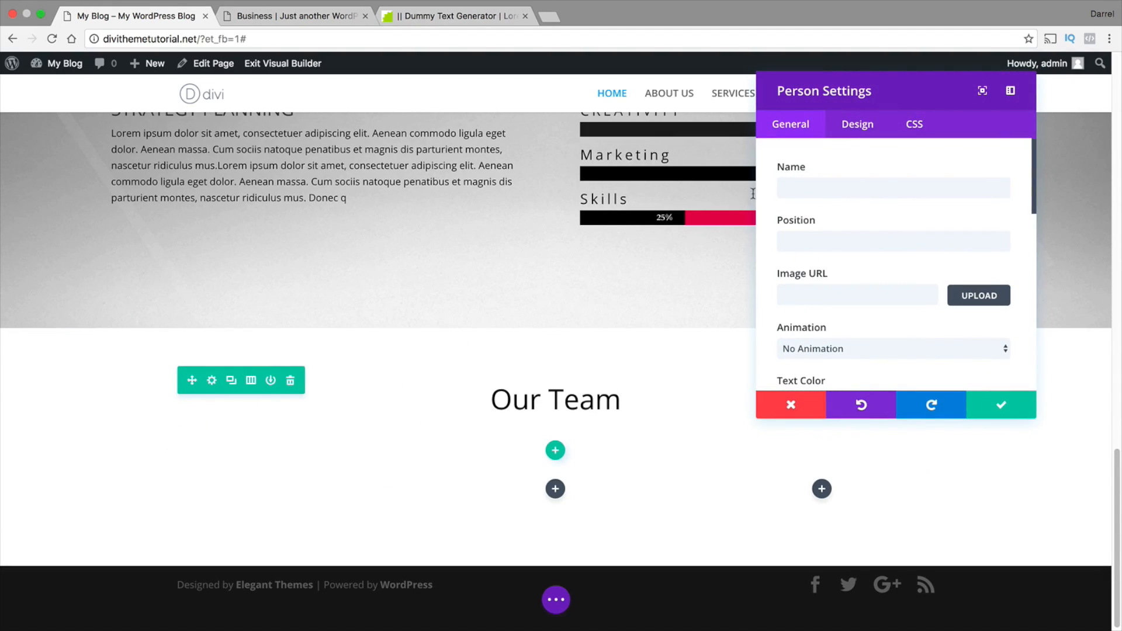
Enter the team member's full name and set the position to "Wordpress Guy"
left_click(822, 193)
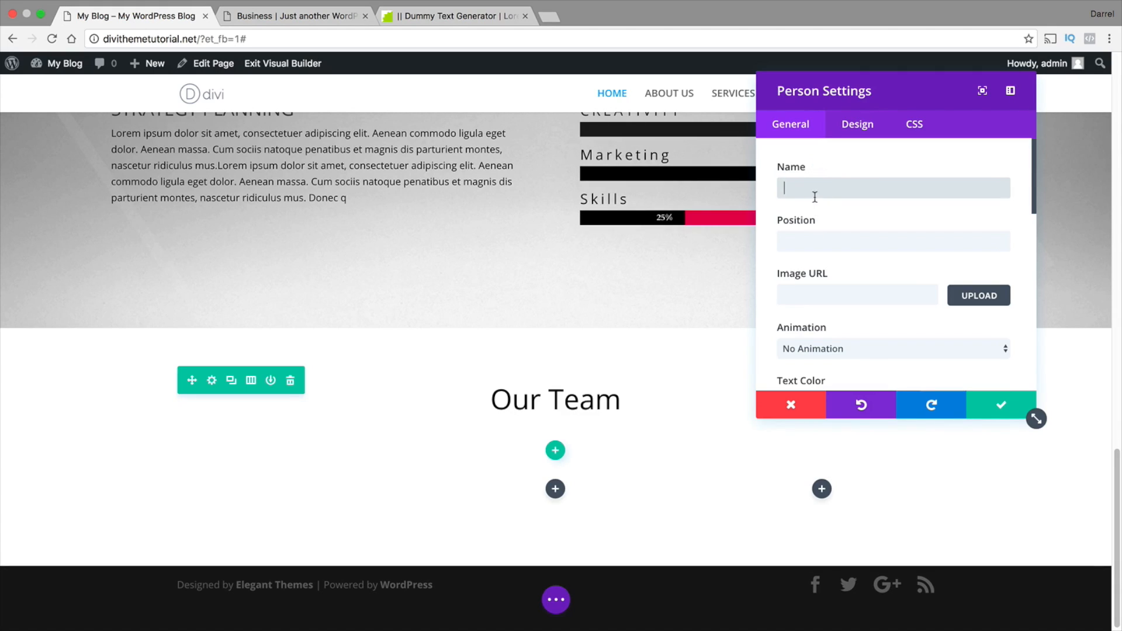
type("Darrel Wilson")
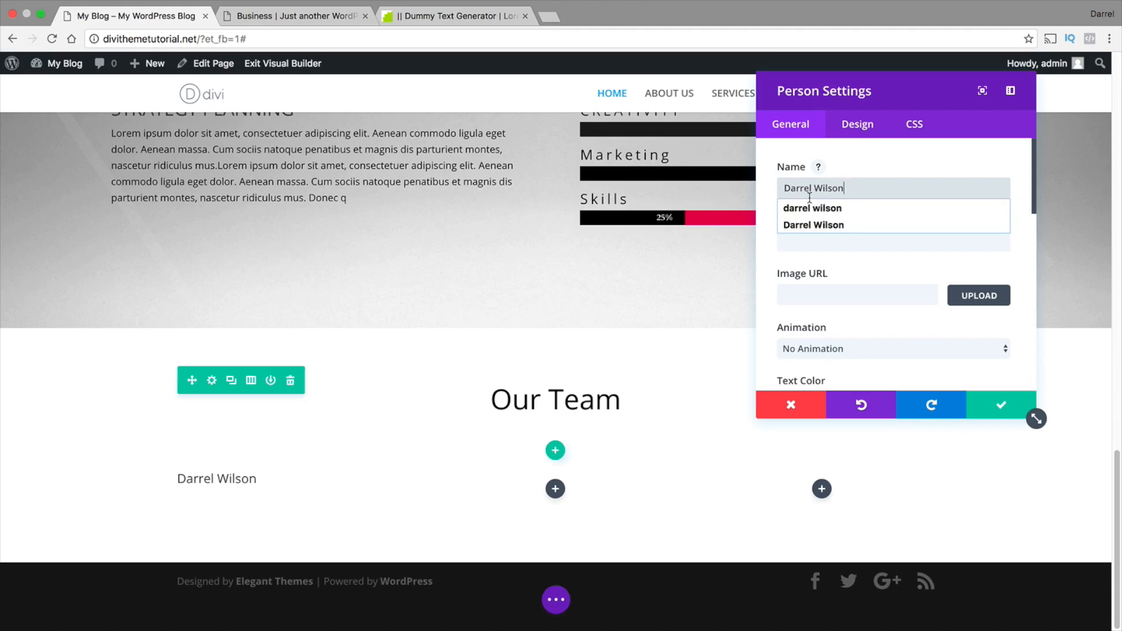
key("Tab")
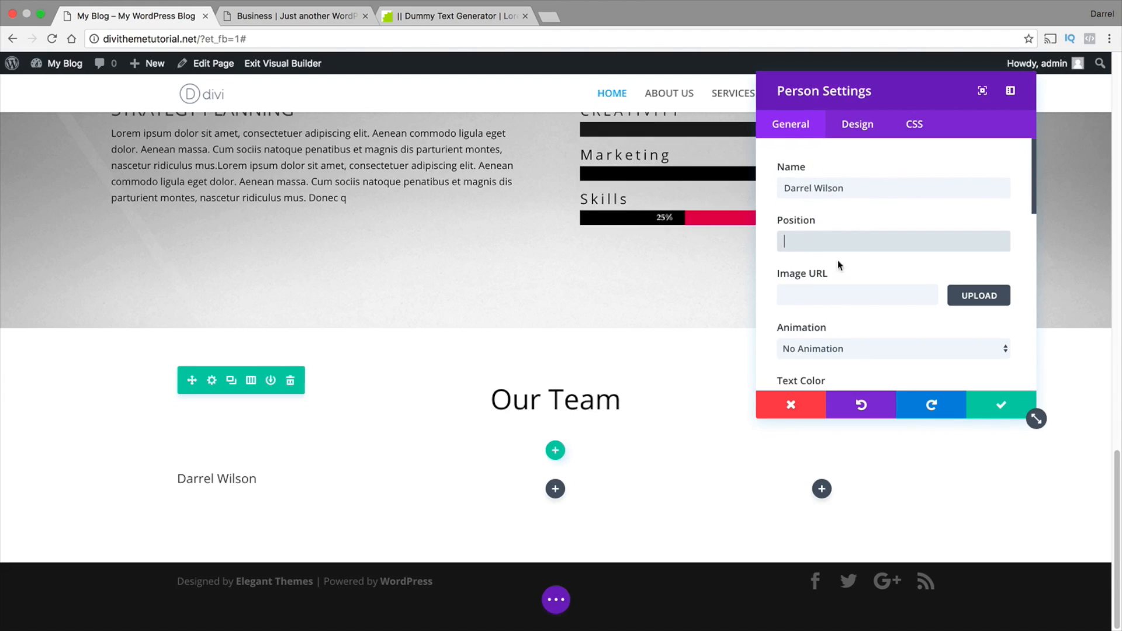
type("Designer")
key("BackSpace")
key("BackSpace")
key("BackSpace")
key("BackSpace")
key("BackSpace")
type("Wordpress Guy")
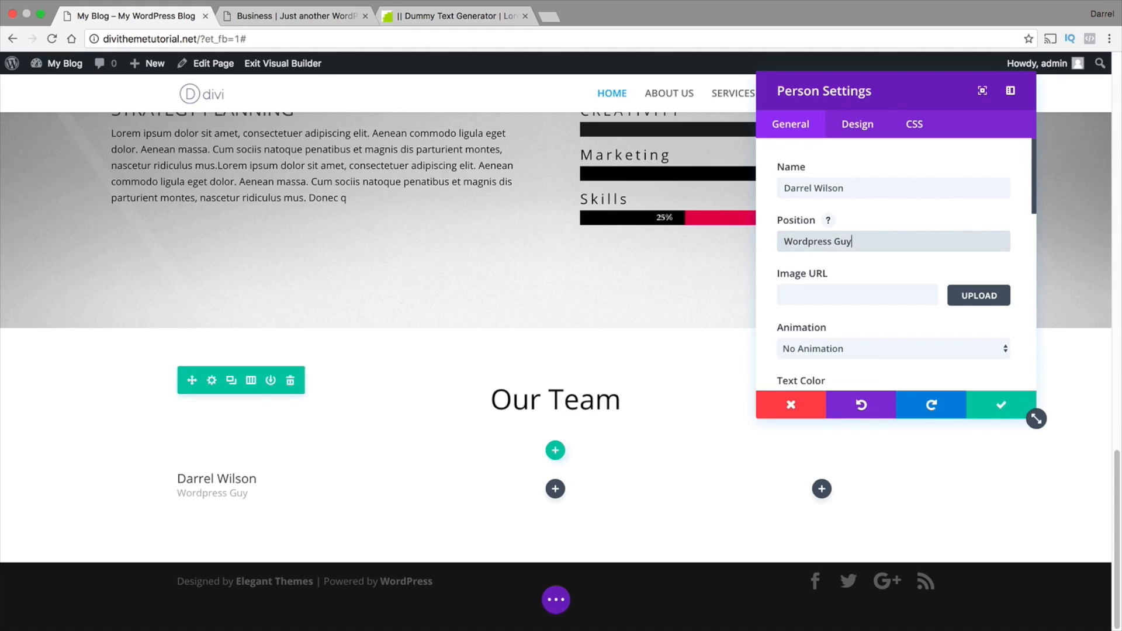
Set the team member's image to home-team-11.jpg from the media library
left_click(819, 297)
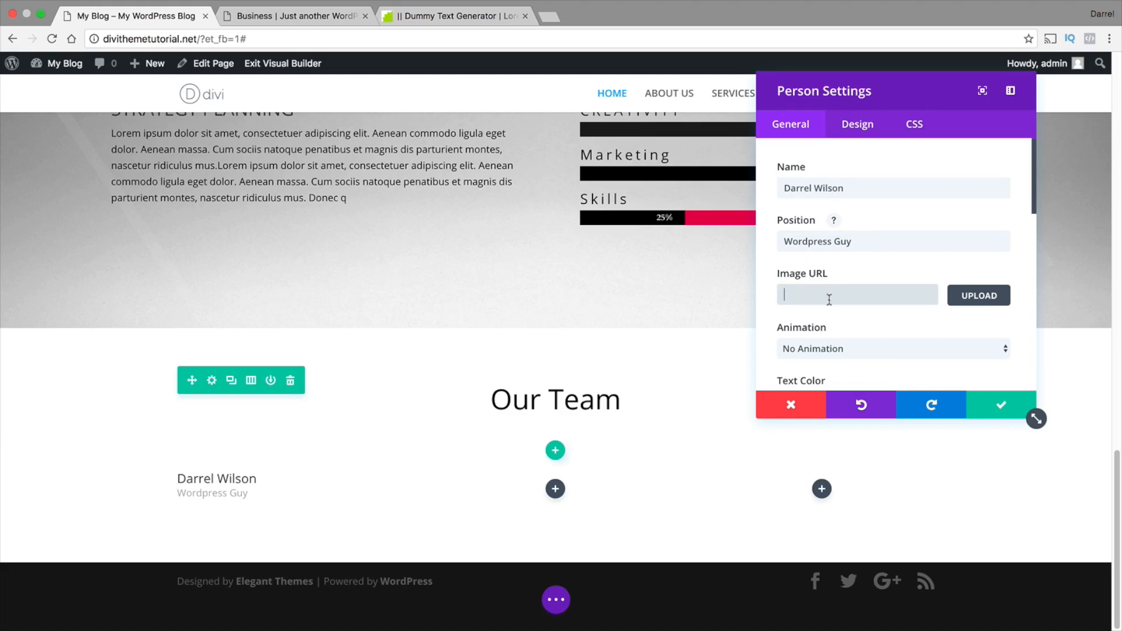
left_click(977, 294)
left_click(721, 317)
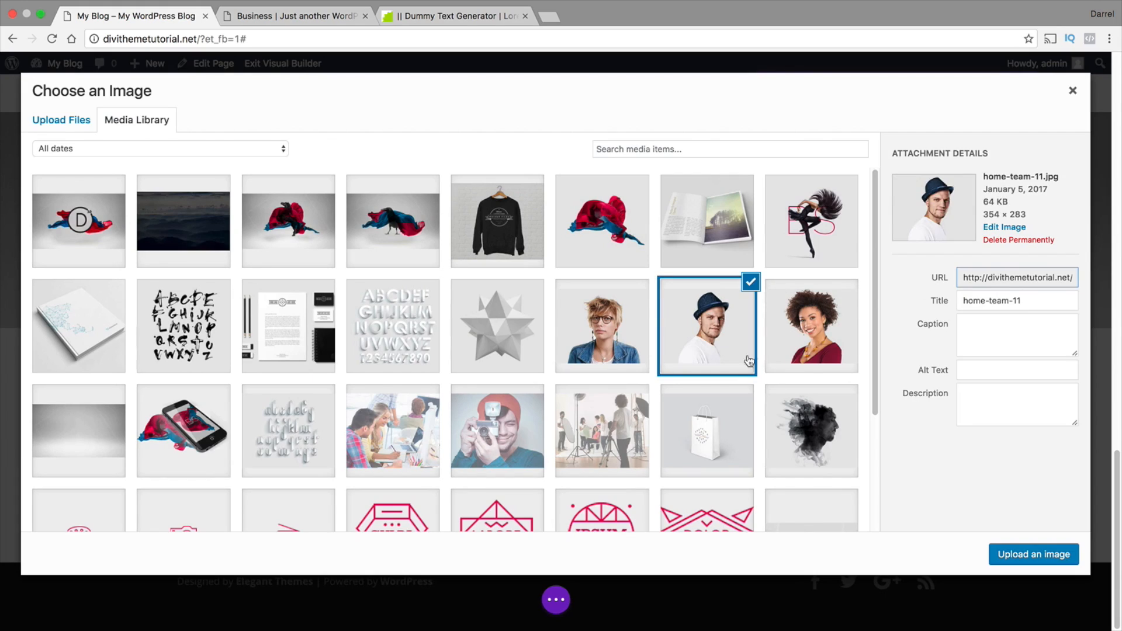
left_click(1033, 556)
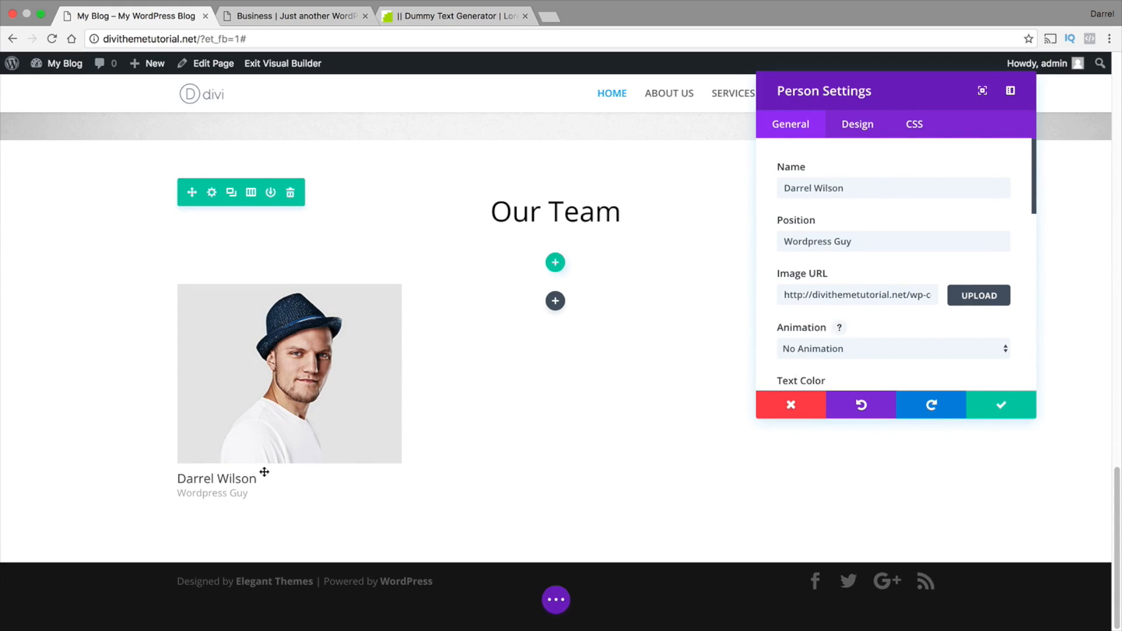
Enter "#" as the Facebook, Twitter, Google+ and LinkedIn profile URLs of the team member
scroll(834, 344, "down", 5)
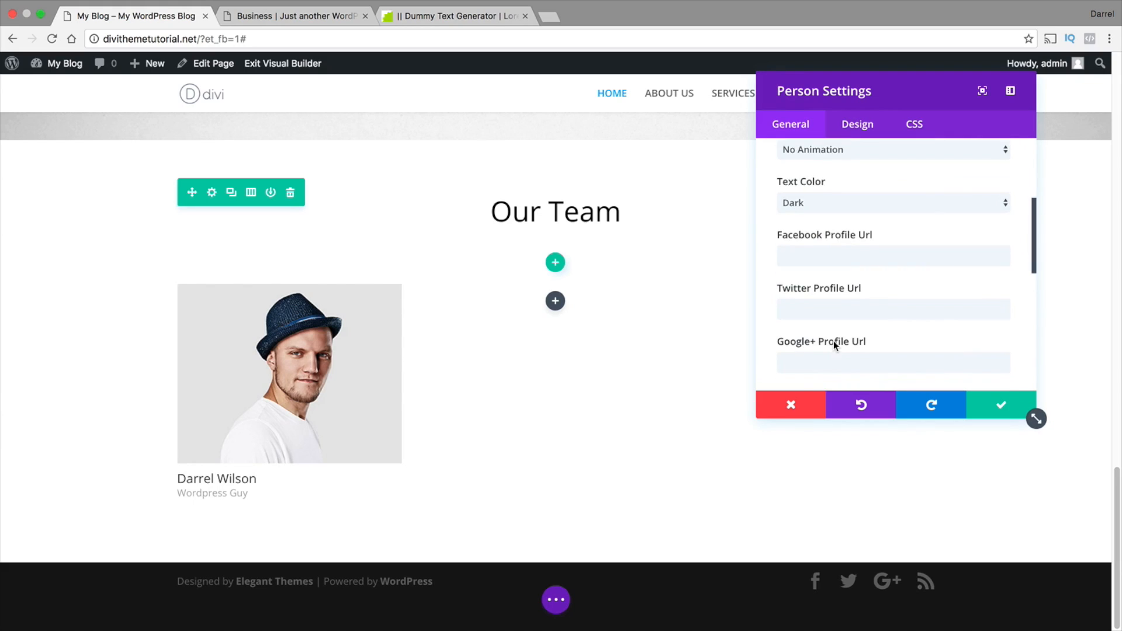
left_click(824, 234)
type("#")
key("Tab")
type("#")
key("Tab")
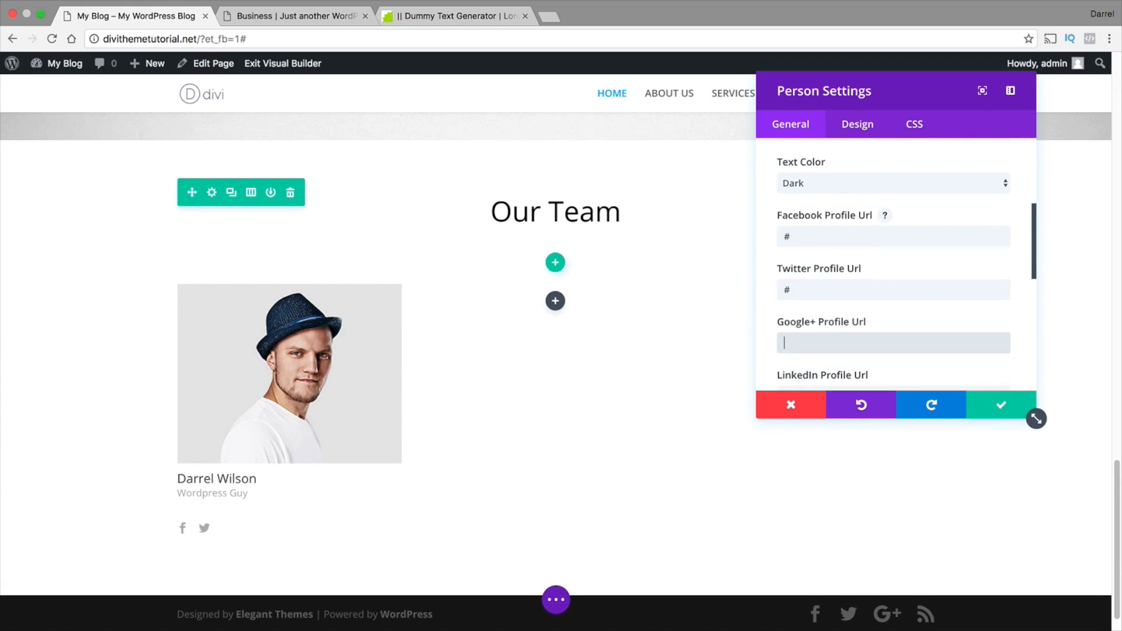
type("#")
key("Tab")
type("#")
key("Tab")
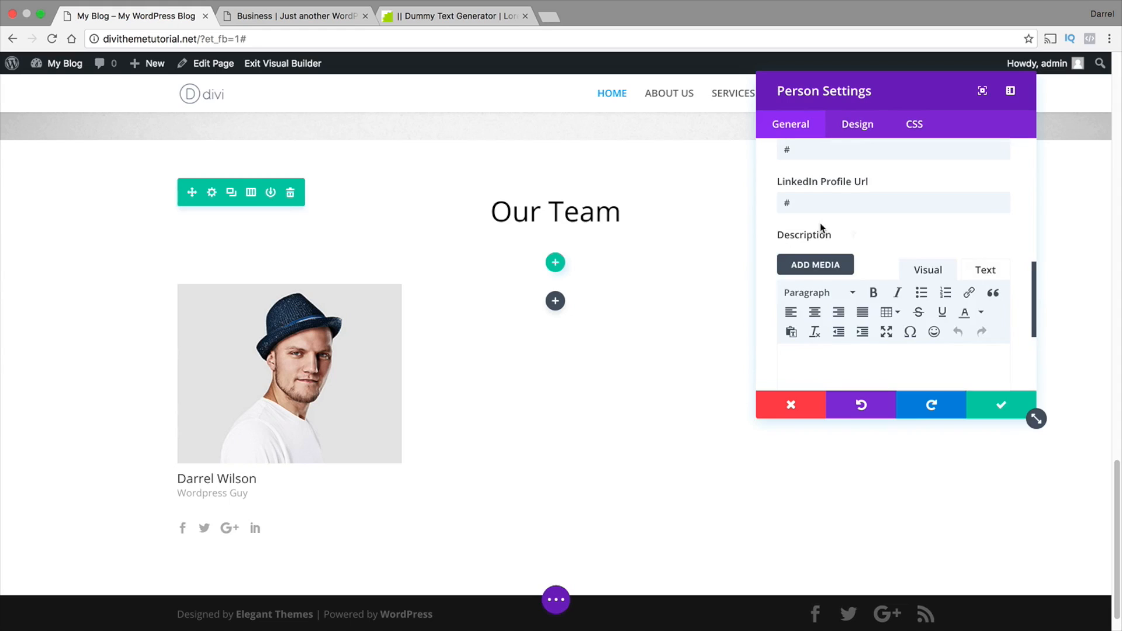
scroll(820, 226, "up", 2)
left_click(817, 183)
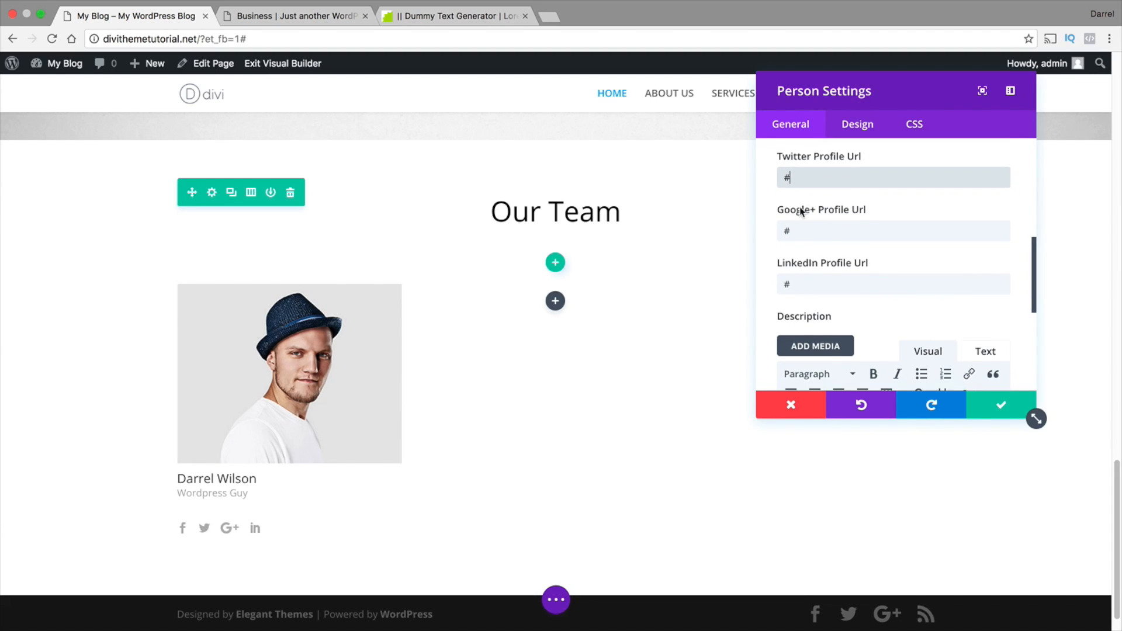
Copy the selected lorem ipsum text from blindtextgenerator.com into the team member's description and save the module
scroll(803, 314, "down", 3)
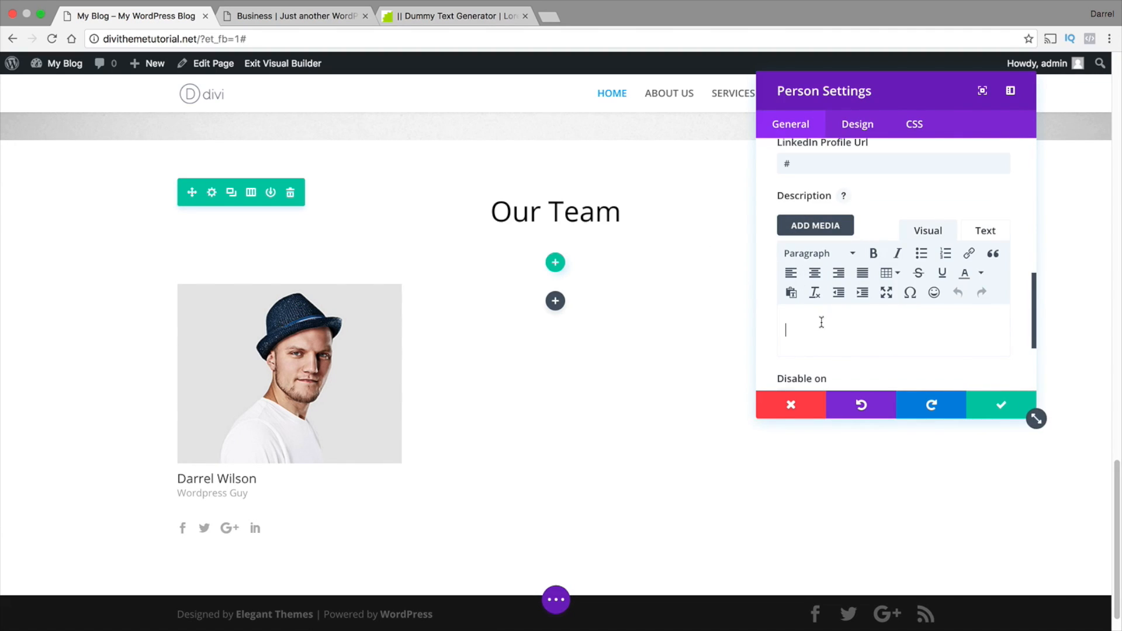
left_click(435, 17)
right_click(532, 178)
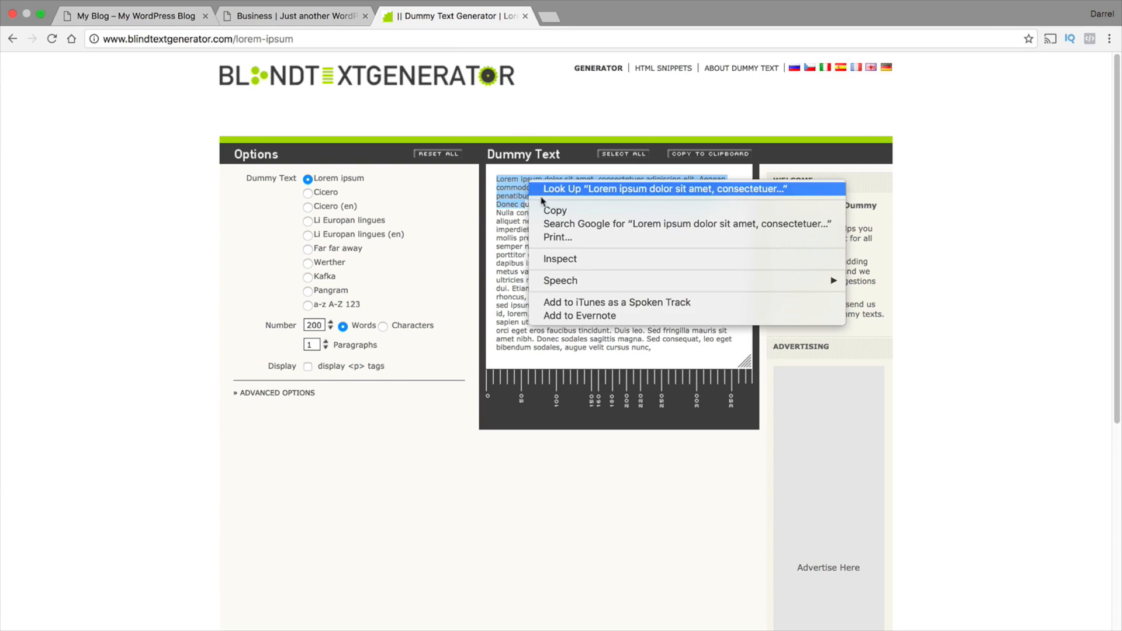
left_click(550, 209)
left_click(181, 19)
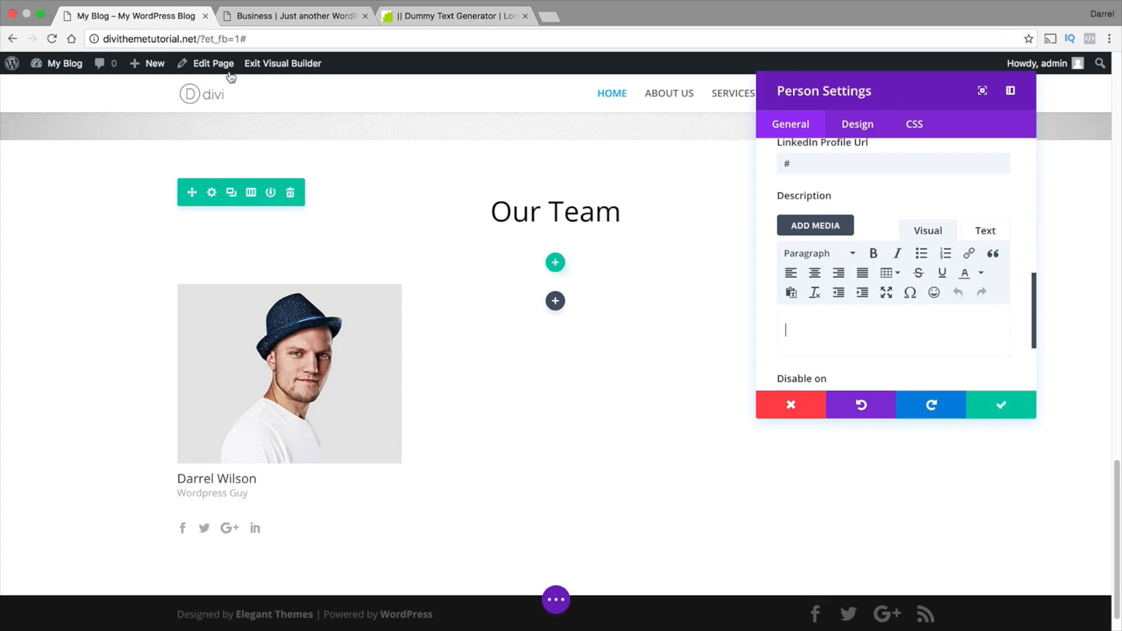
right_click(795, 325)
left_click(822, 394)
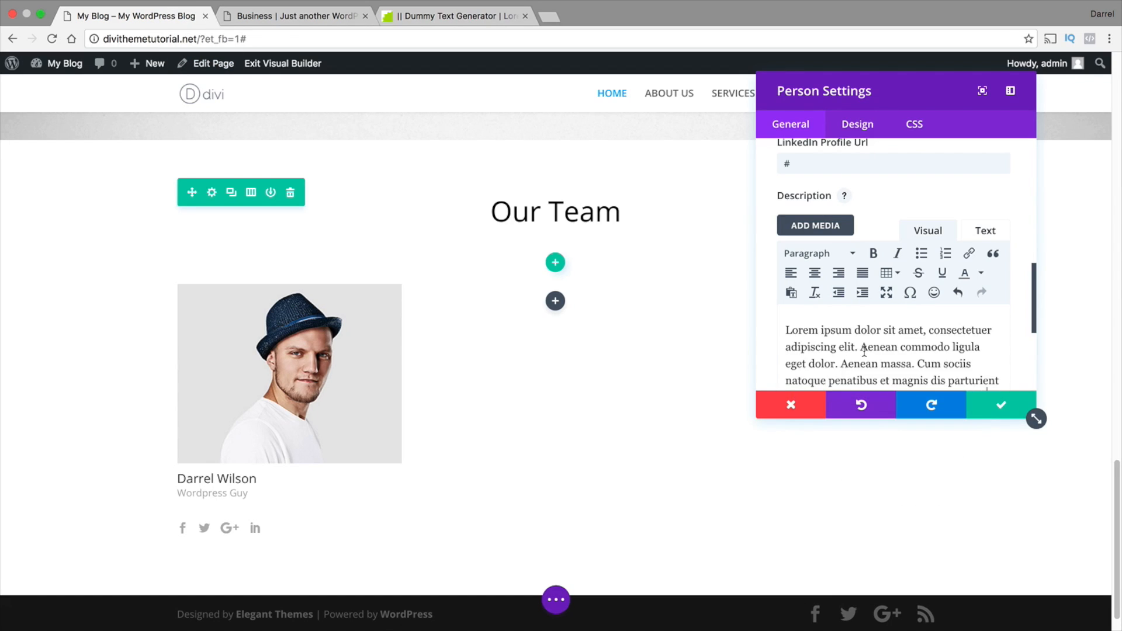
left_click(1001, 405)
scroll(584, 380, "down", 1)
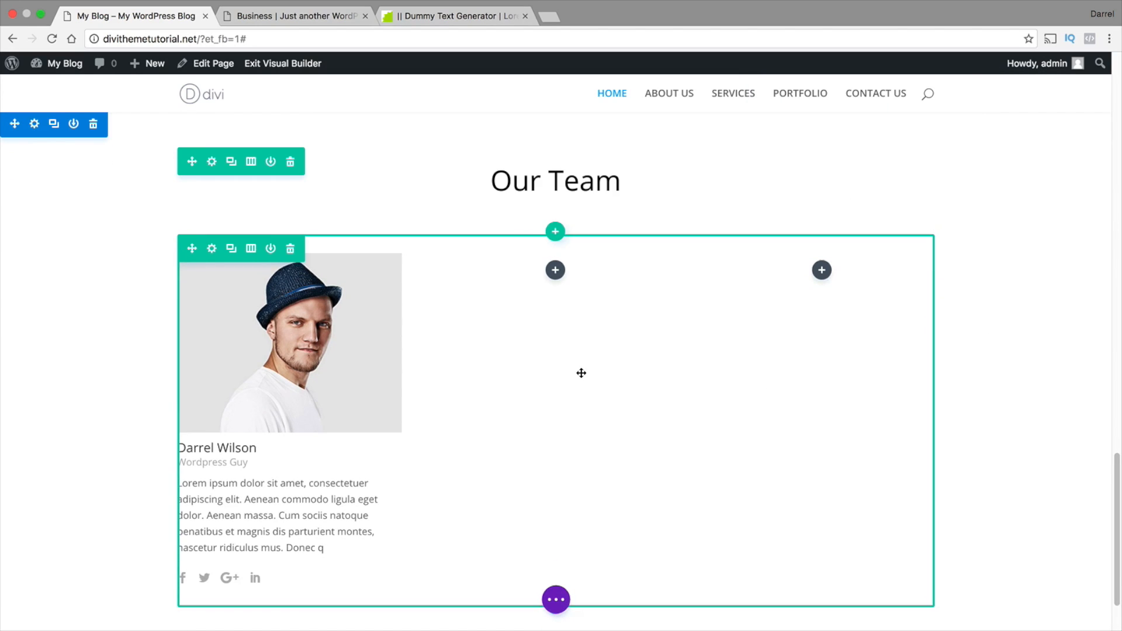
Reopen the first team member's settings and center the description text
scroll(348, 399, "down", 1)
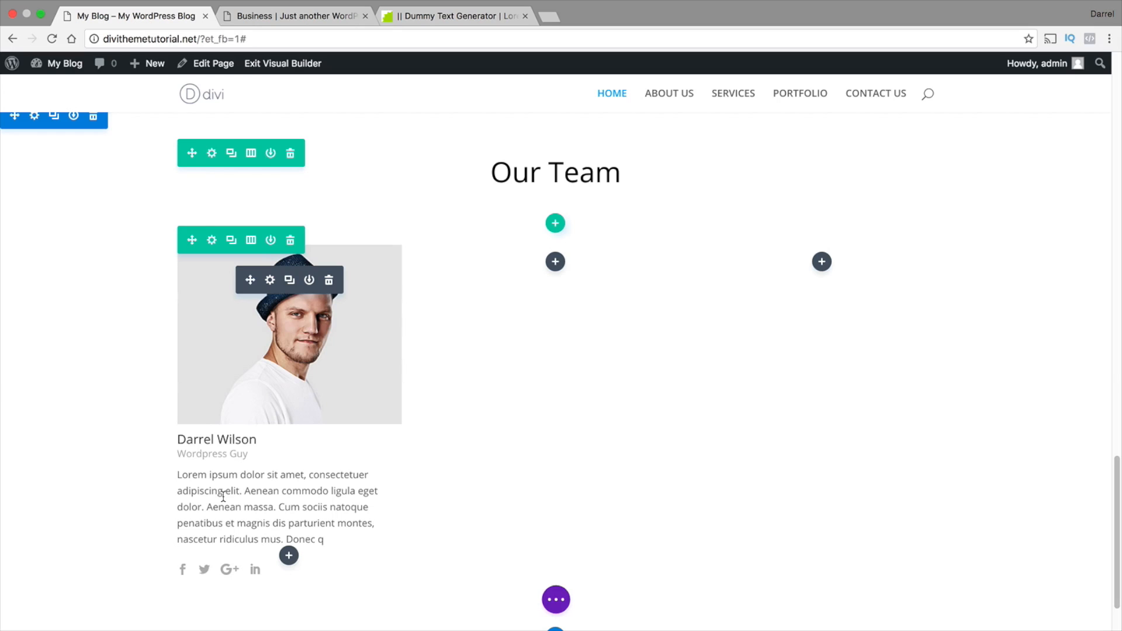
left_click(270, 280)
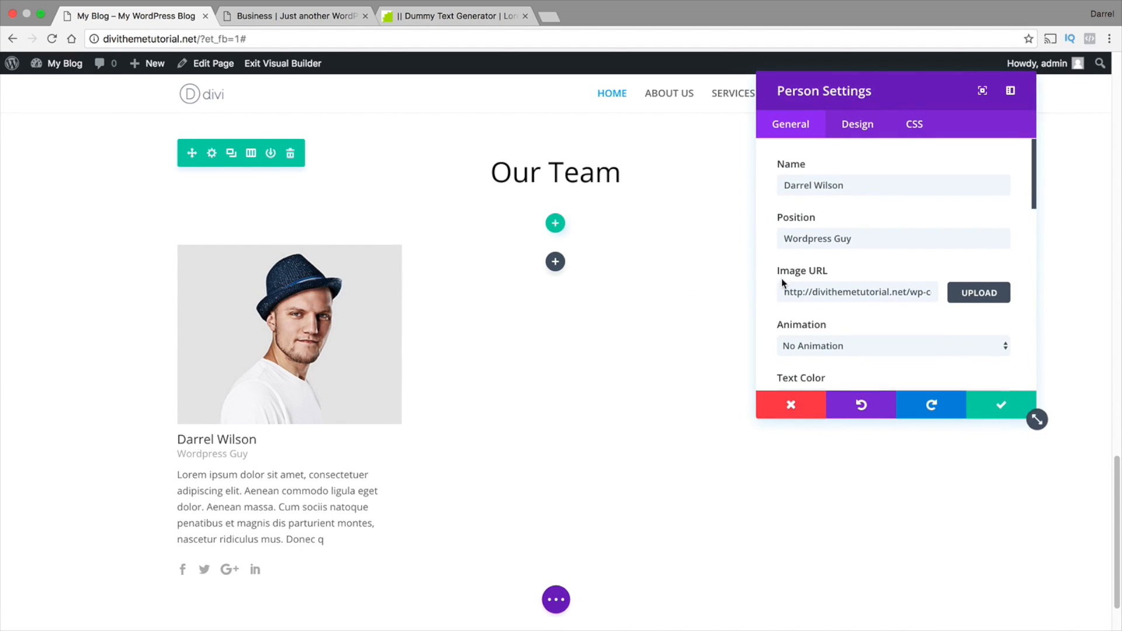
scroll(782, 279, "down", 8)
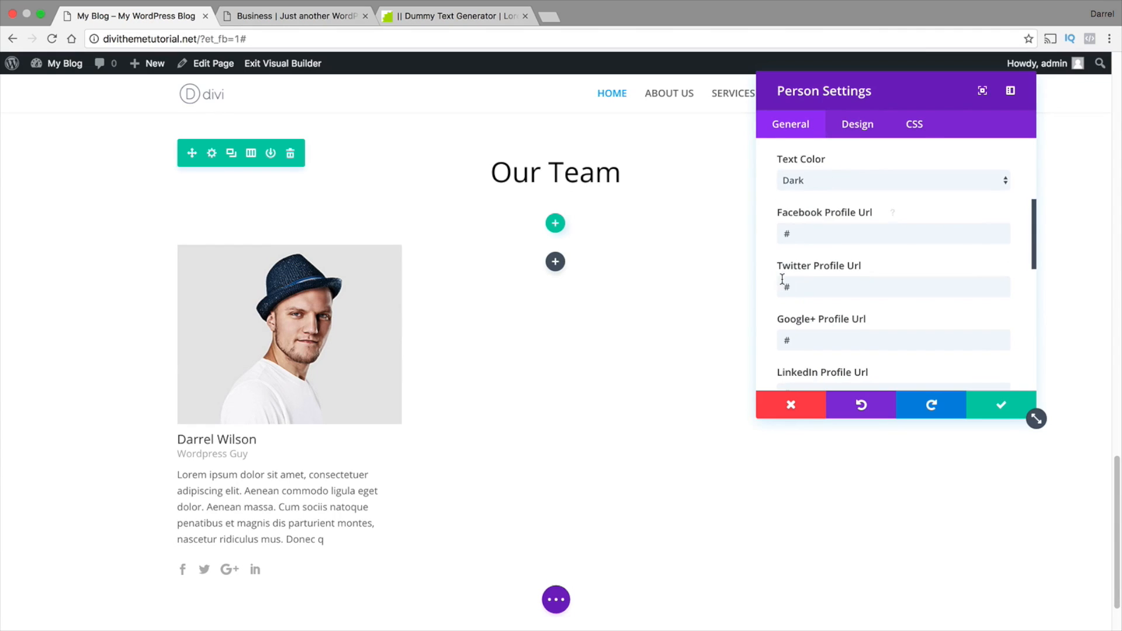
scroll(782, 280, "down", 5)
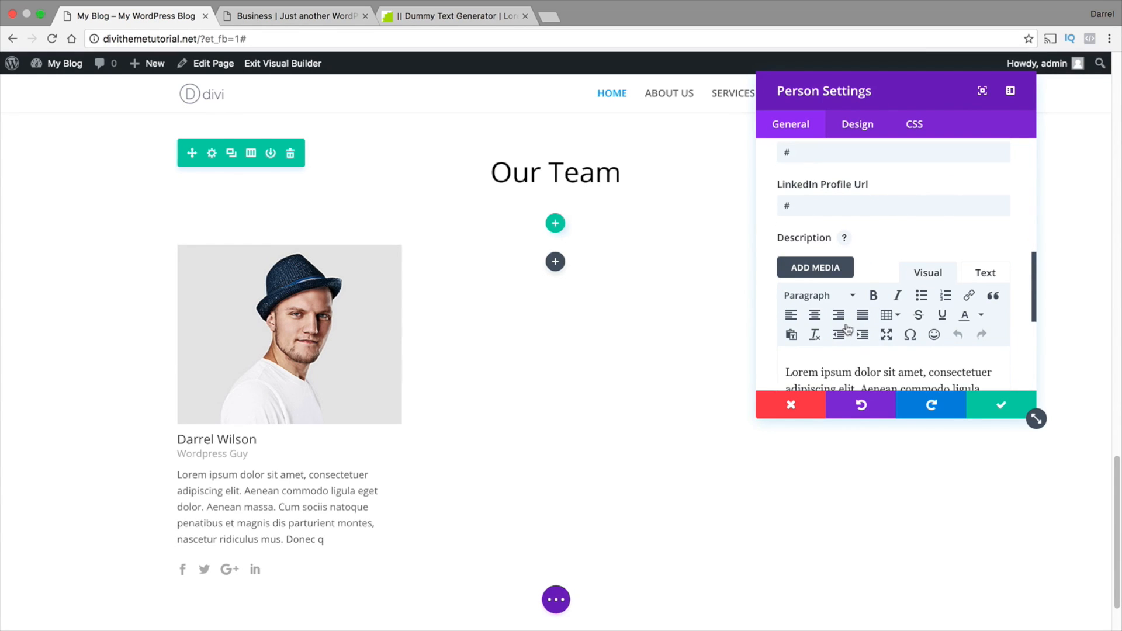
left_click(816, 316)
Try the Fade In and Right To Left animations for the team member's image, and set it to Left To Right
scroll(880, 233, "up", 10)
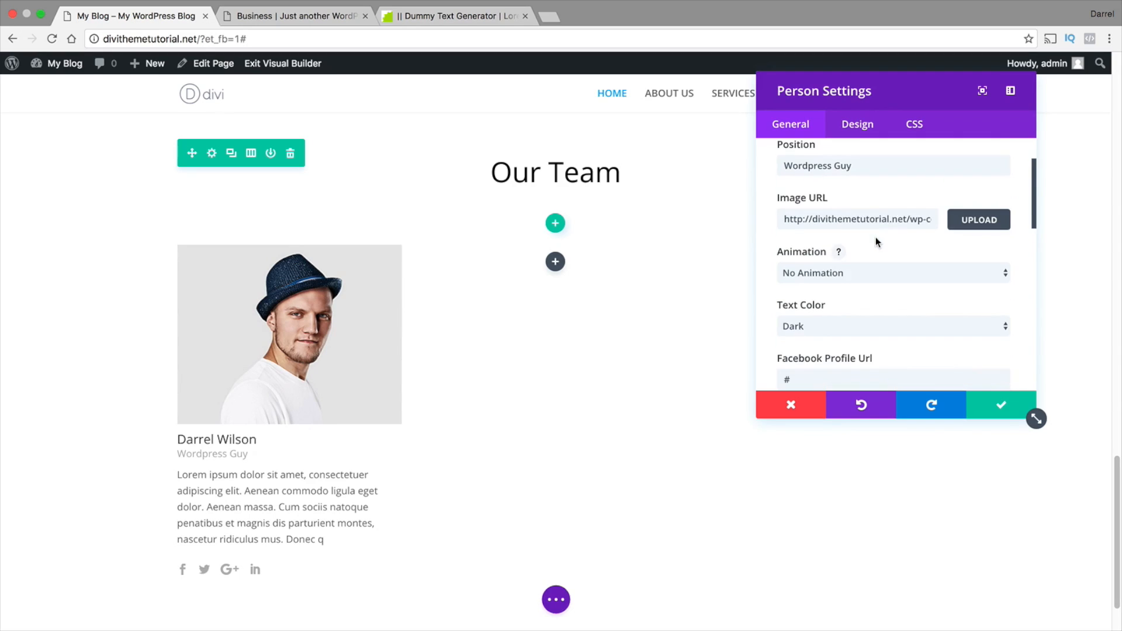
left_click(876, 273)
left_click(876, 287)
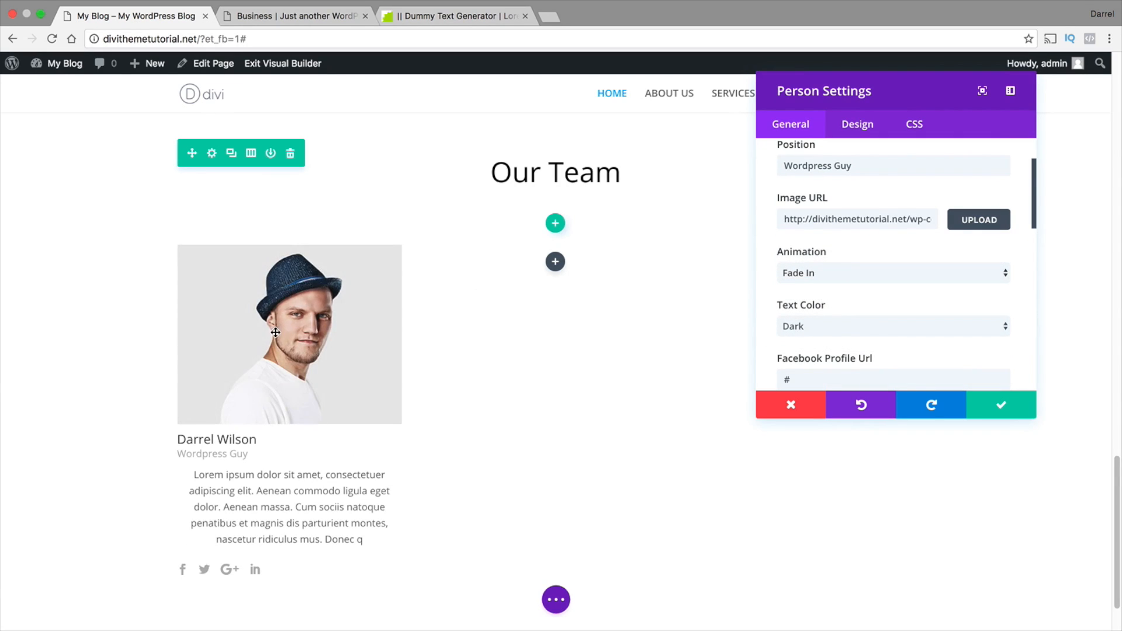
left_click(837, 271)
left_click(506, 304)
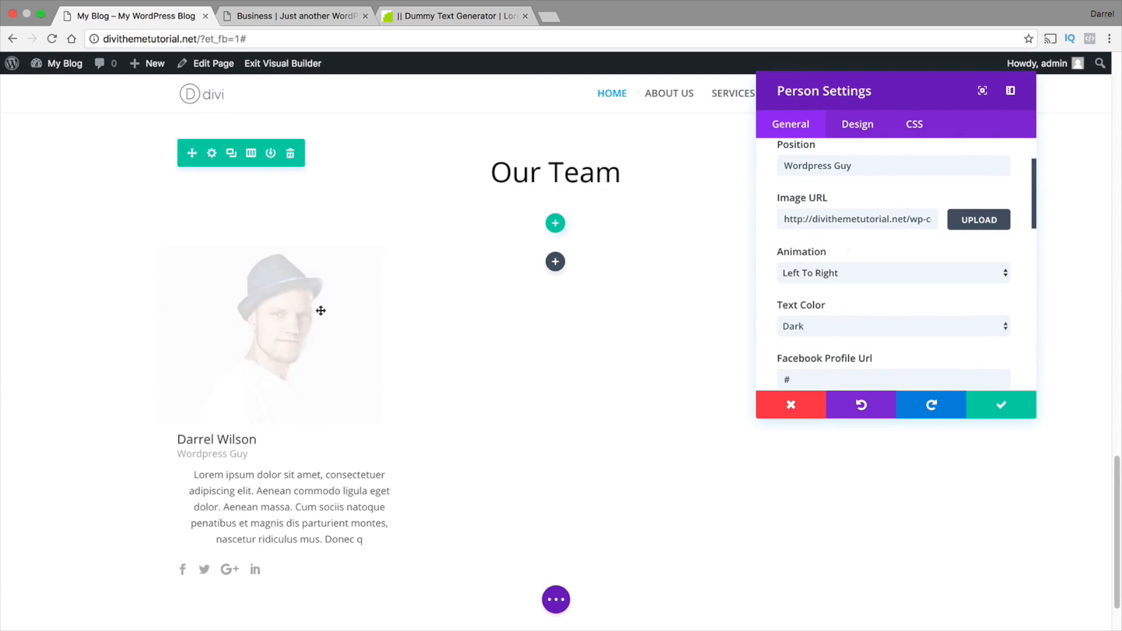
left_click(862, 279)
left_click(862, 285)
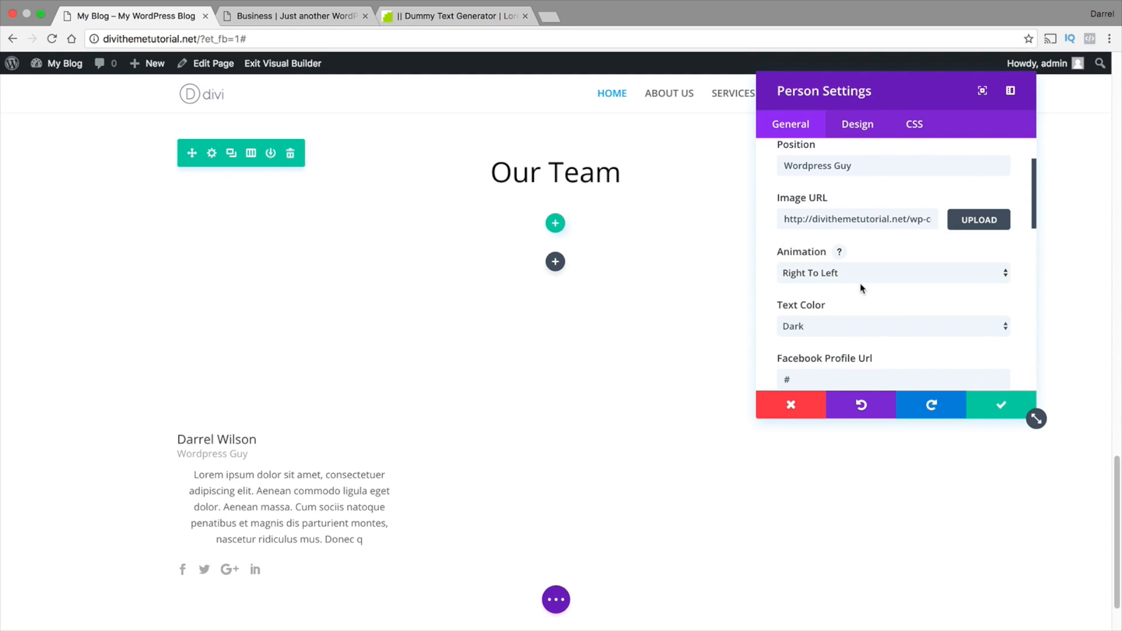
left_click(781, 280)
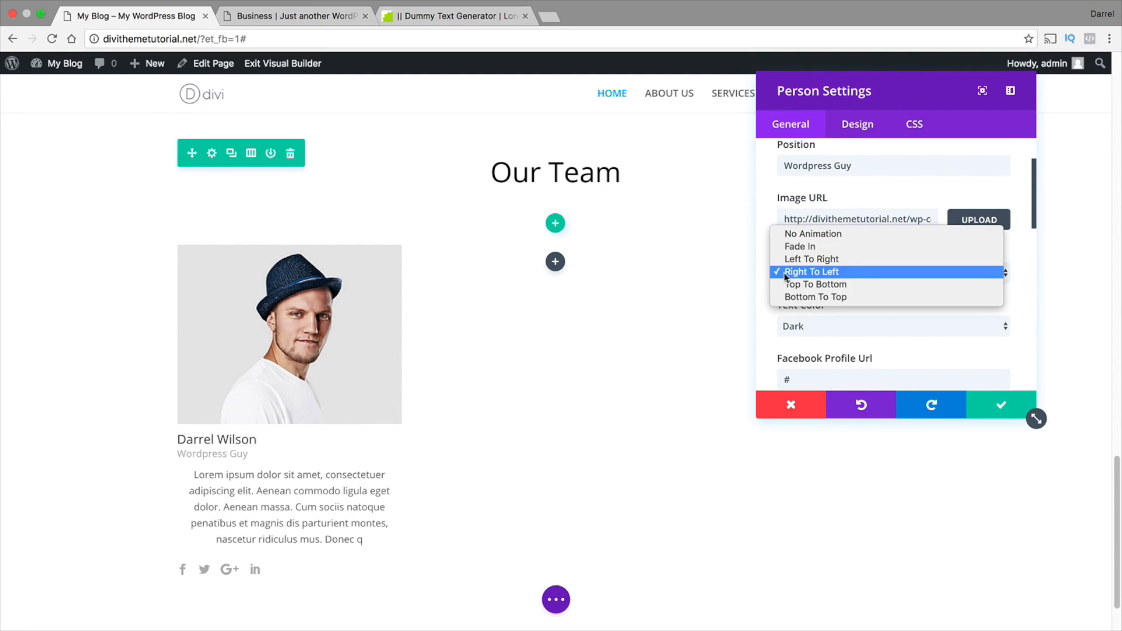
left_click(789, 258)
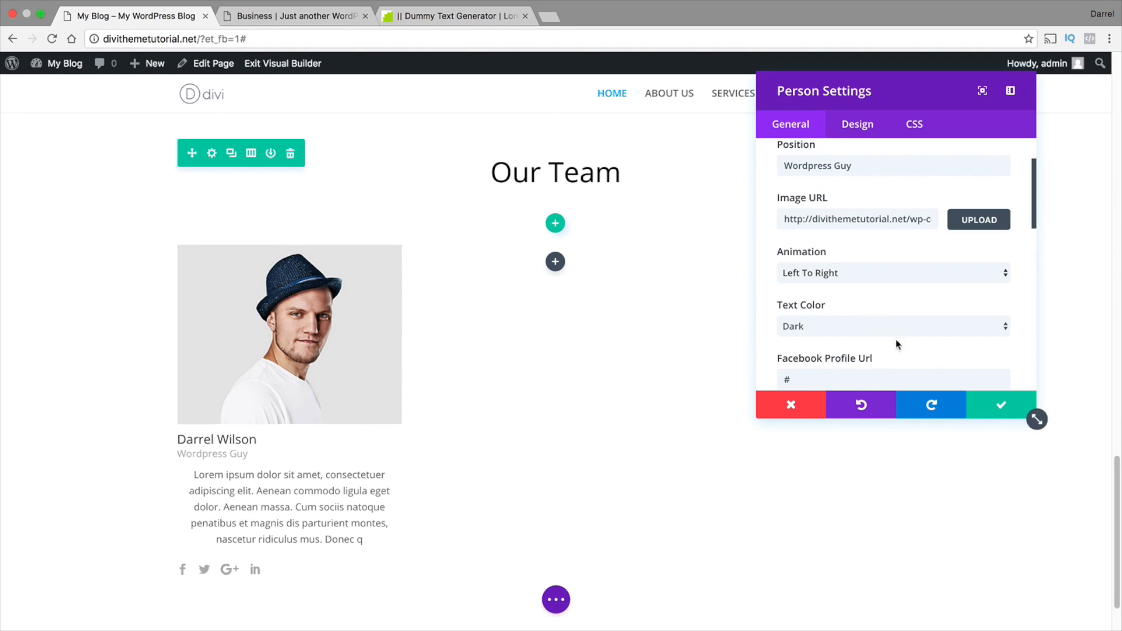
Set the icon hover color of the team member's social icons to red
scroll(838, 307, "up", 3)
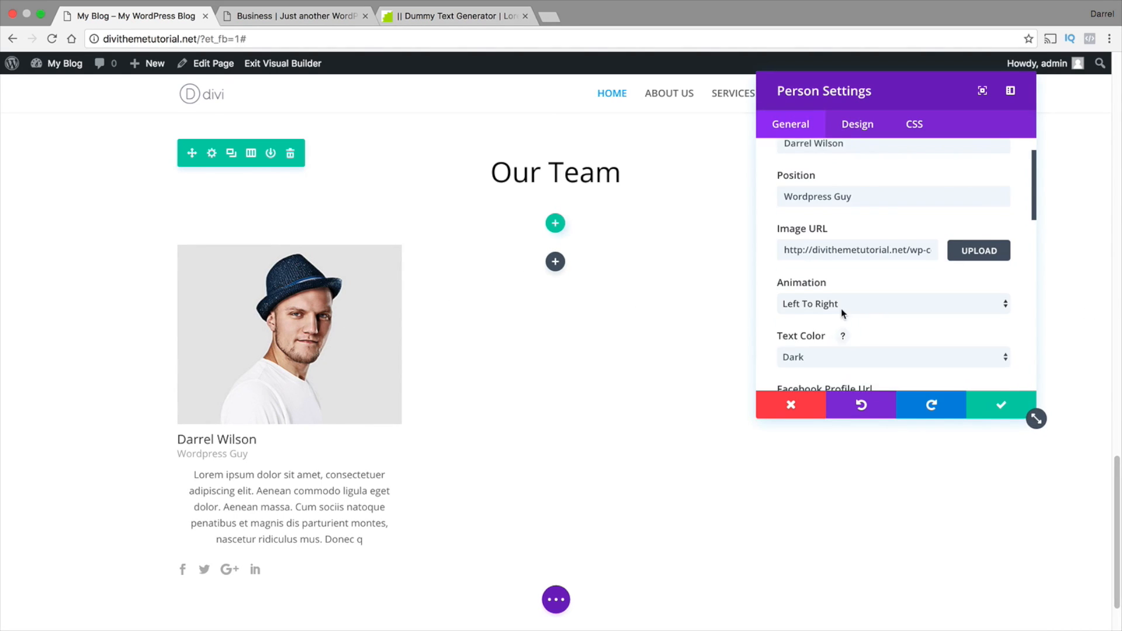
scroll(858, 318, "down", 5)
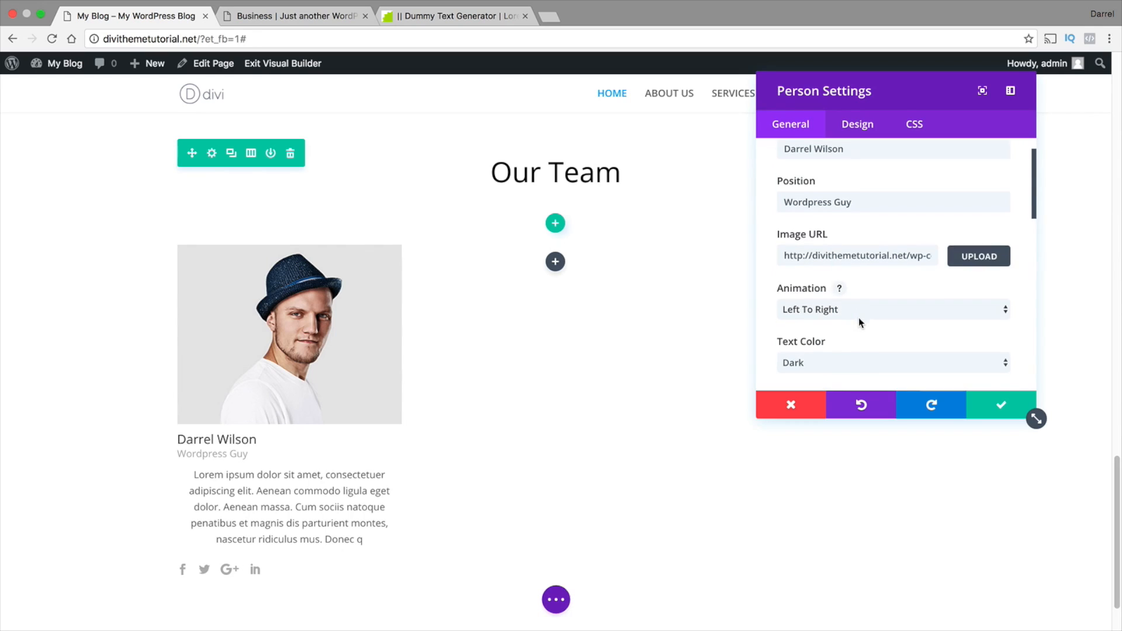
scroll(858, 316, "down", 2)
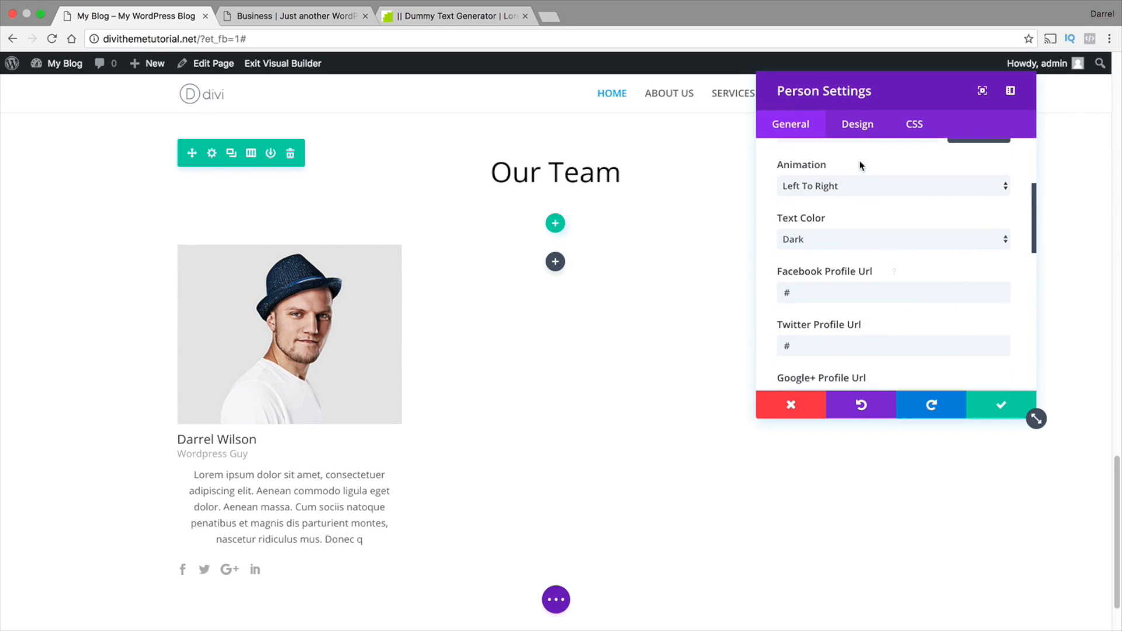
left_click(857, 124)
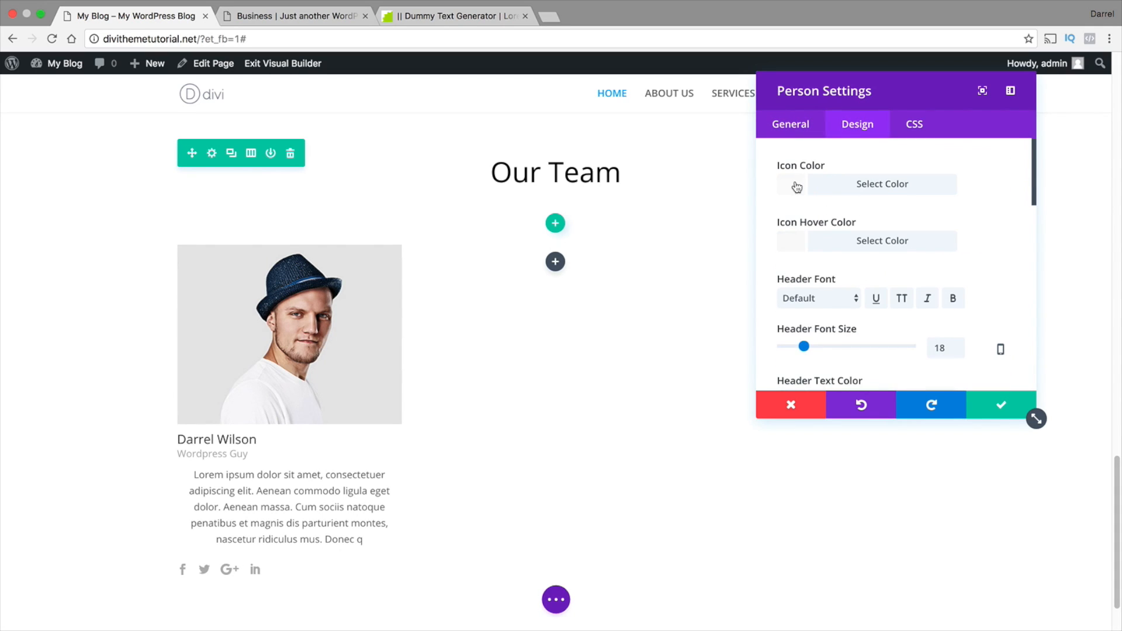
left_click(793, 246)
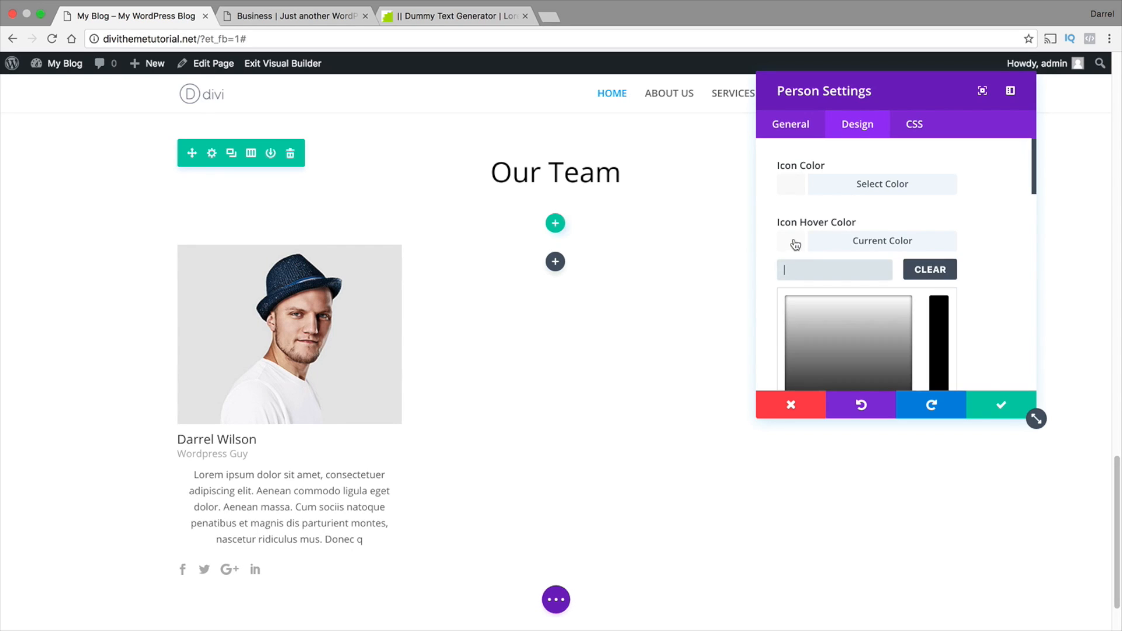
scroll(879, 277, "down", 3)
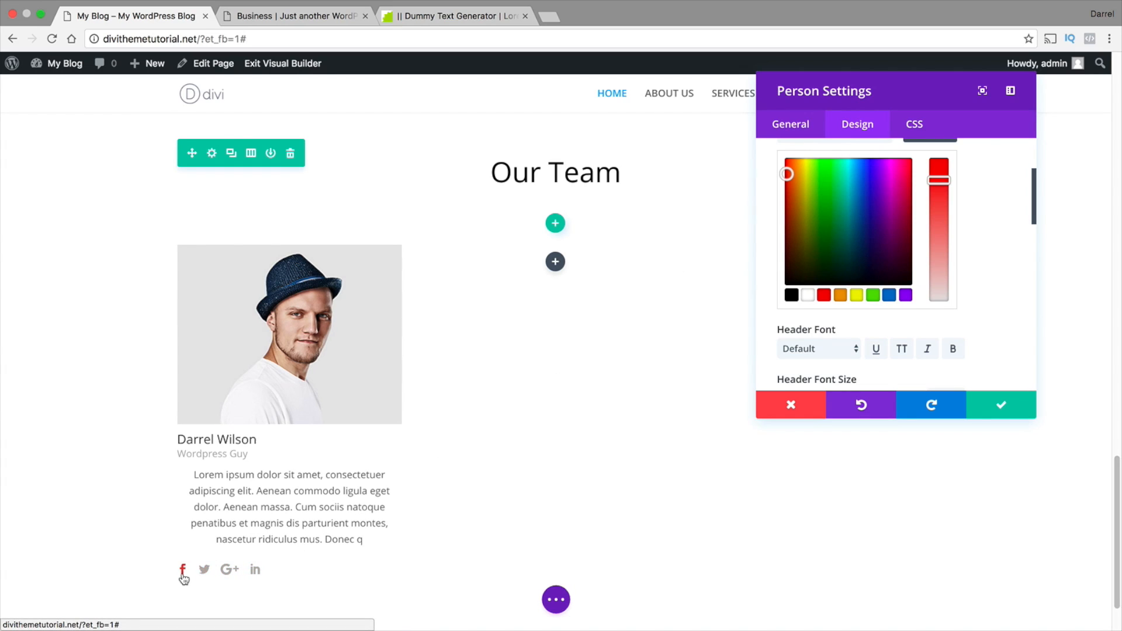
Set the team member module's header font size to 20px
scroll(860, 310, "down", 1)
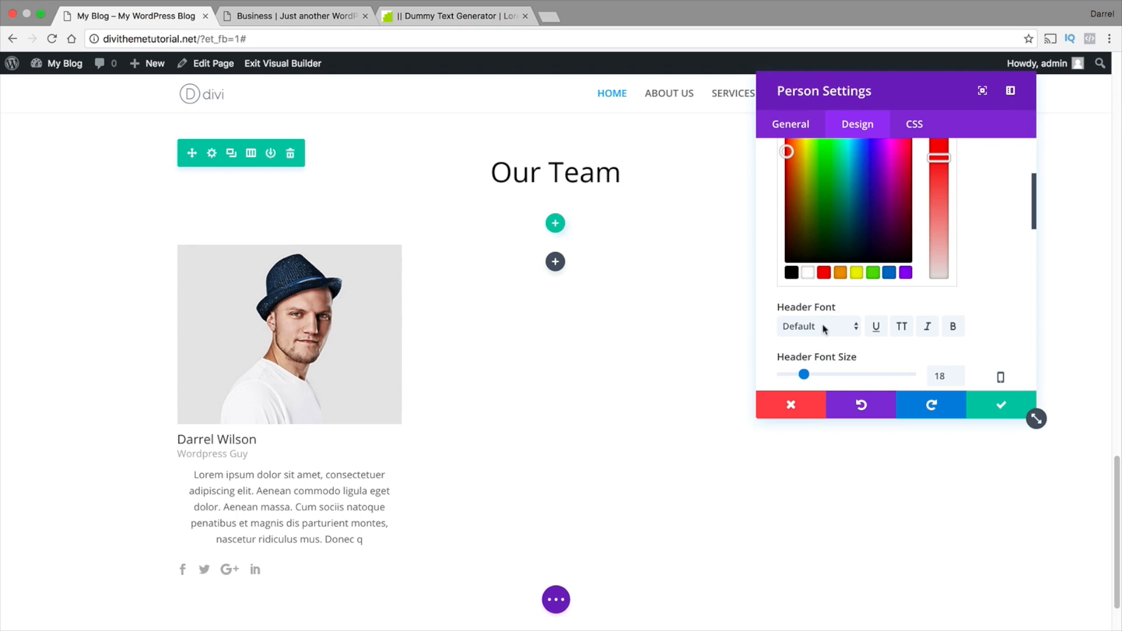
scroll(839, 326, "down", 3)
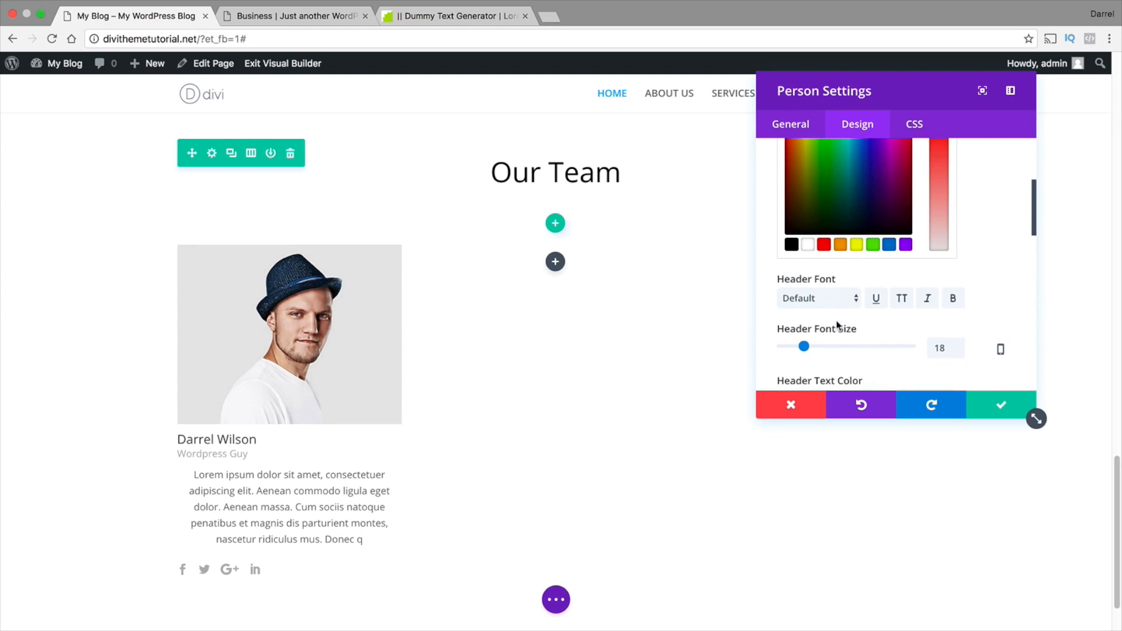
mouse_move(809, 319)
left_mouse_down()
mouse_move(818, 317)
mouse_move(805, 314)
left_mouse_up()
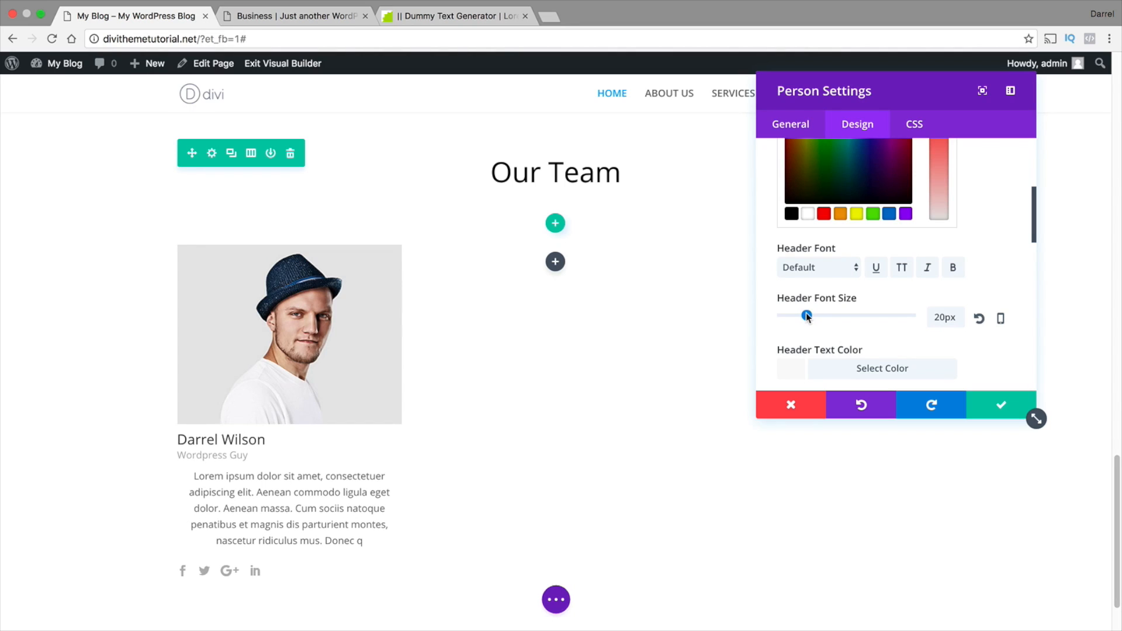
Try a blue #0c71c3 border around the team member module
scroll(806, 314, "down", 8)
scroll(814, 307, "down", 1)
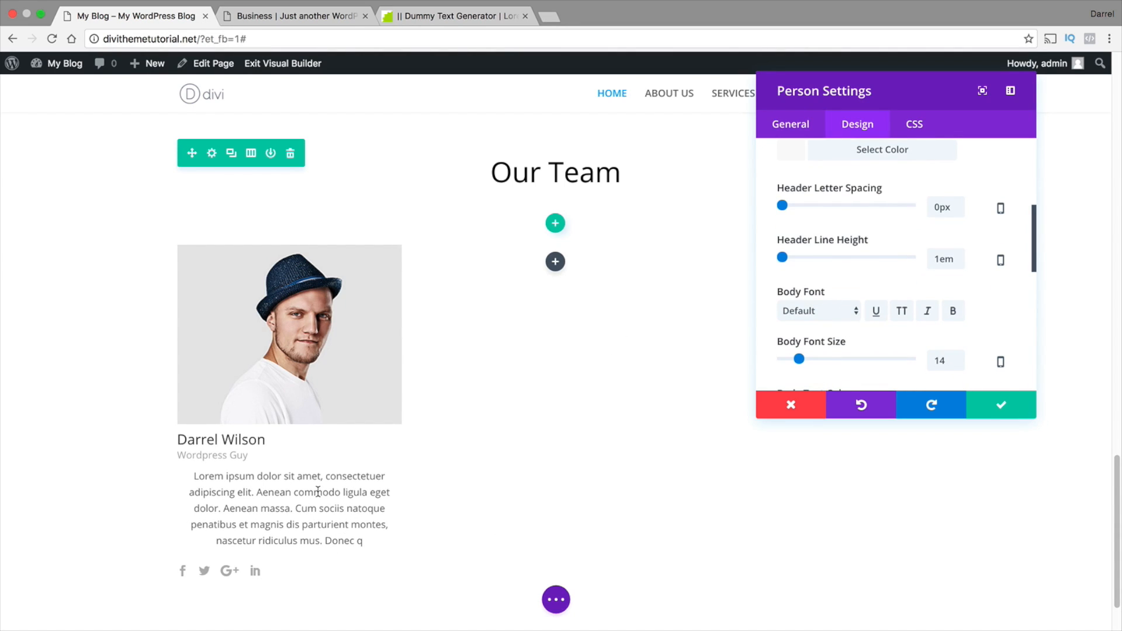
scroll(894, 353, "down", 4)
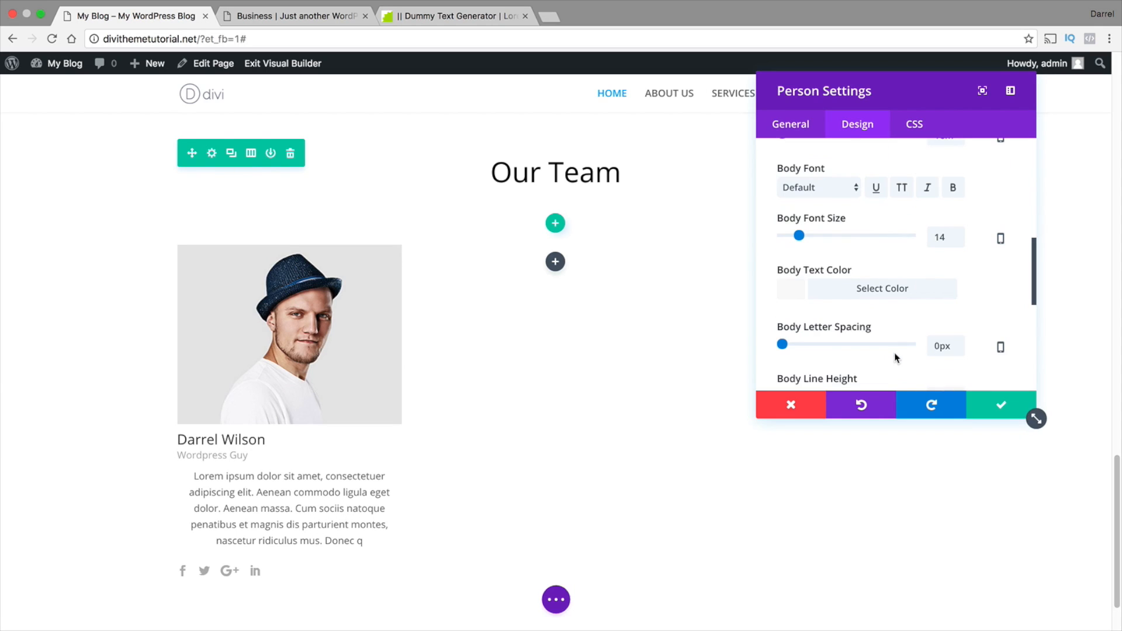
scroll(897, 353, "down", 3)
scroll(919, 313, "down", 5)
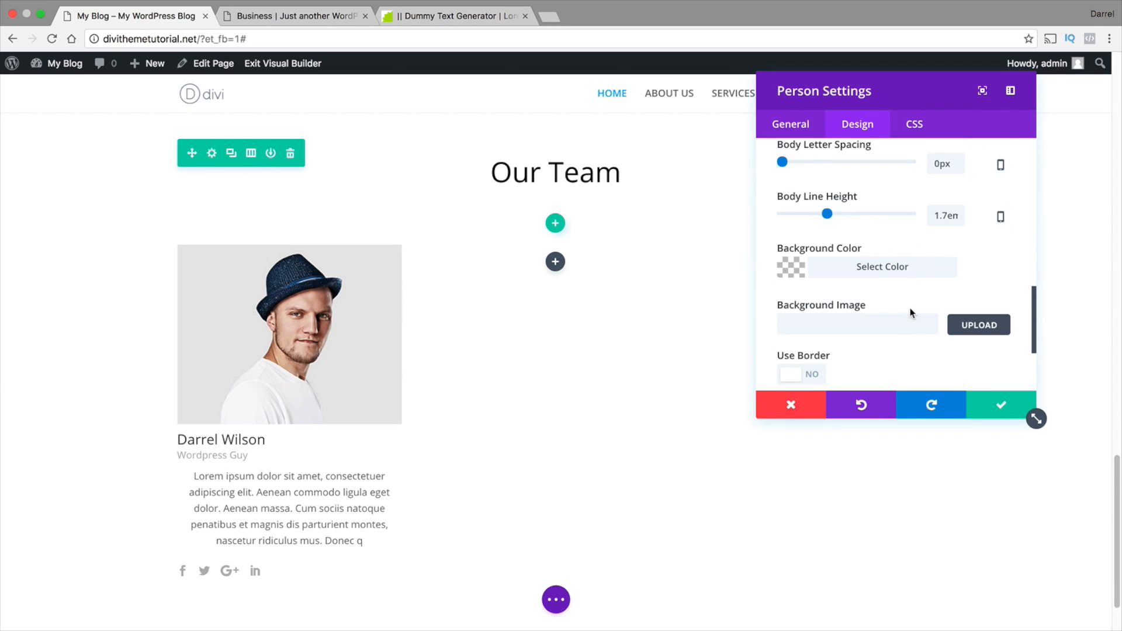
scroll(887, 309, "down", 1)
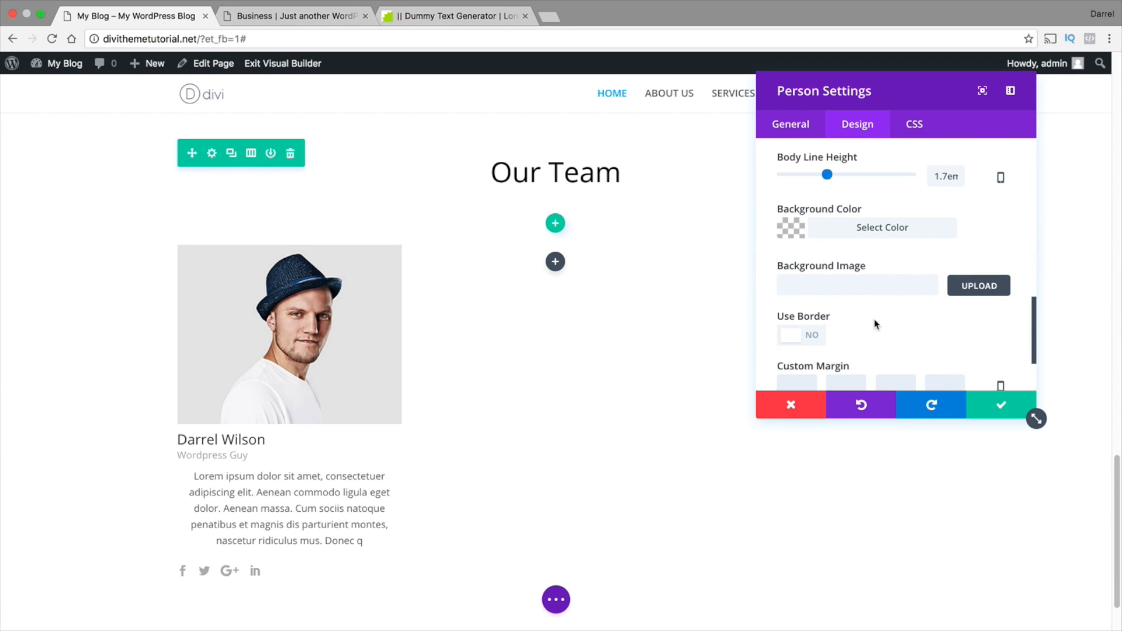
left_click(814, 307)
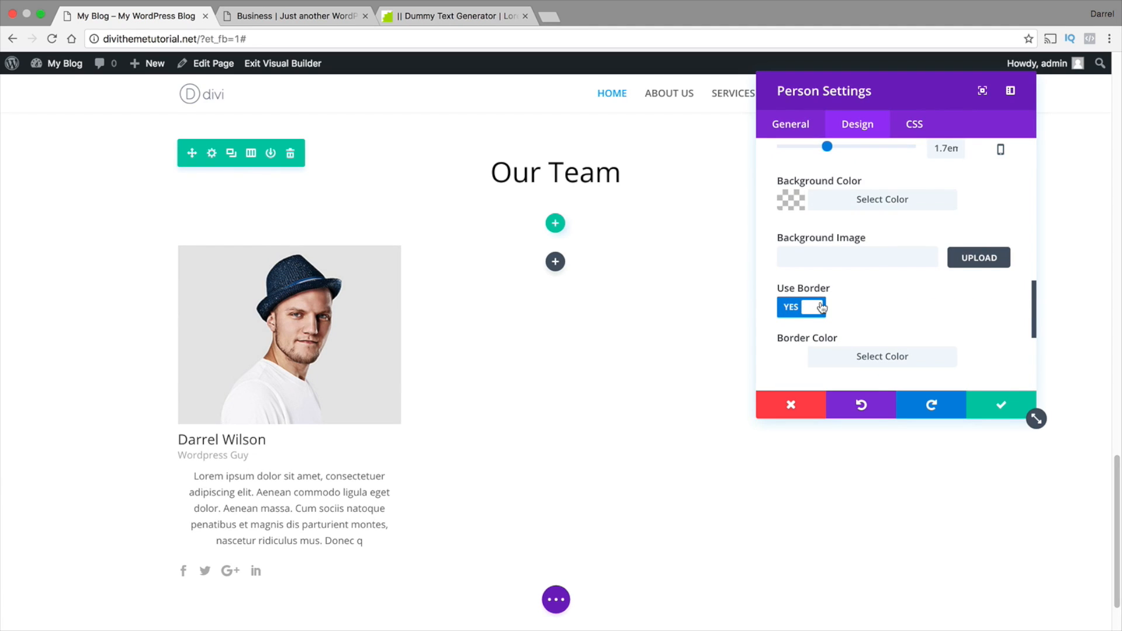
left_click(822, 306)
left_click(818, 307)
left_click(837, 355)
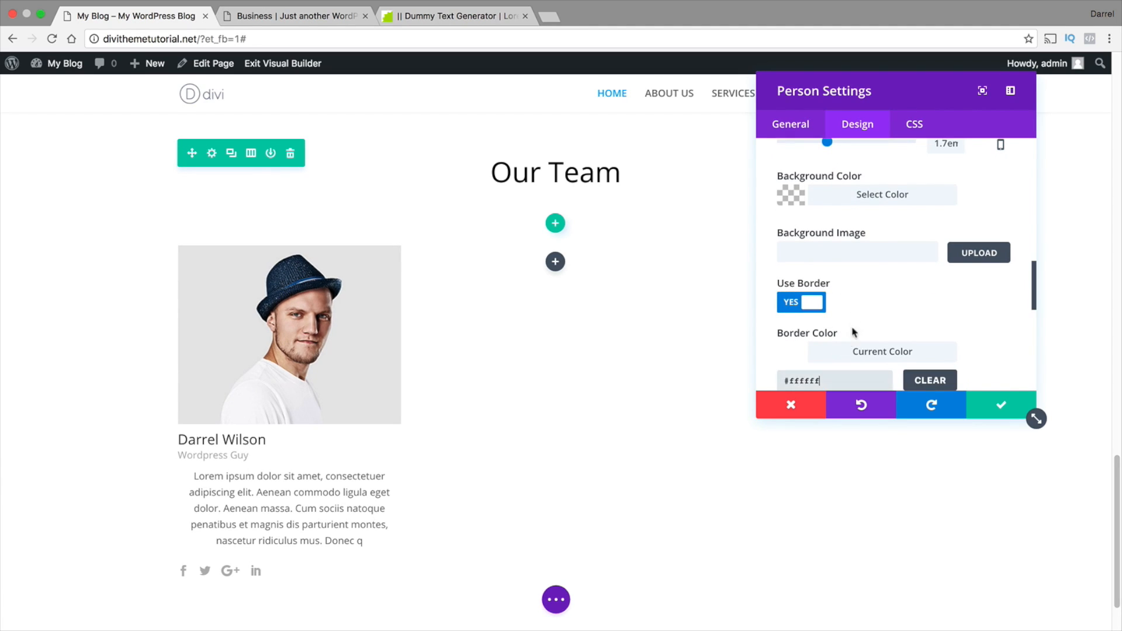
scroll(853, 332, "down", 4)
left_click(890, 358)
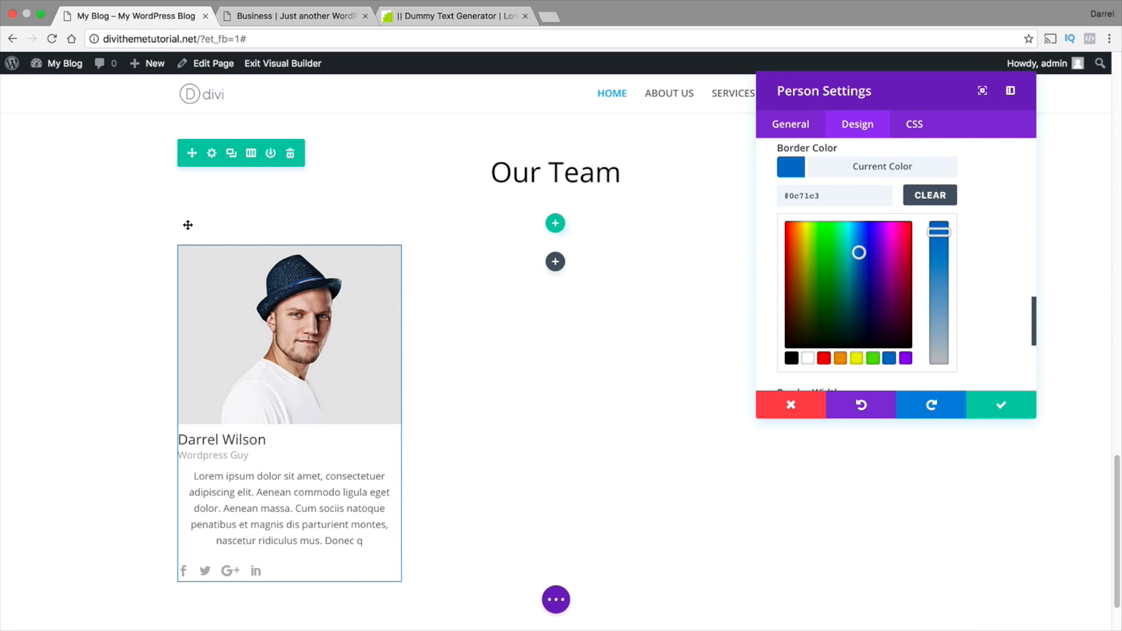
Clear the border color and turn off the team member module's border
left_click(929, 196)
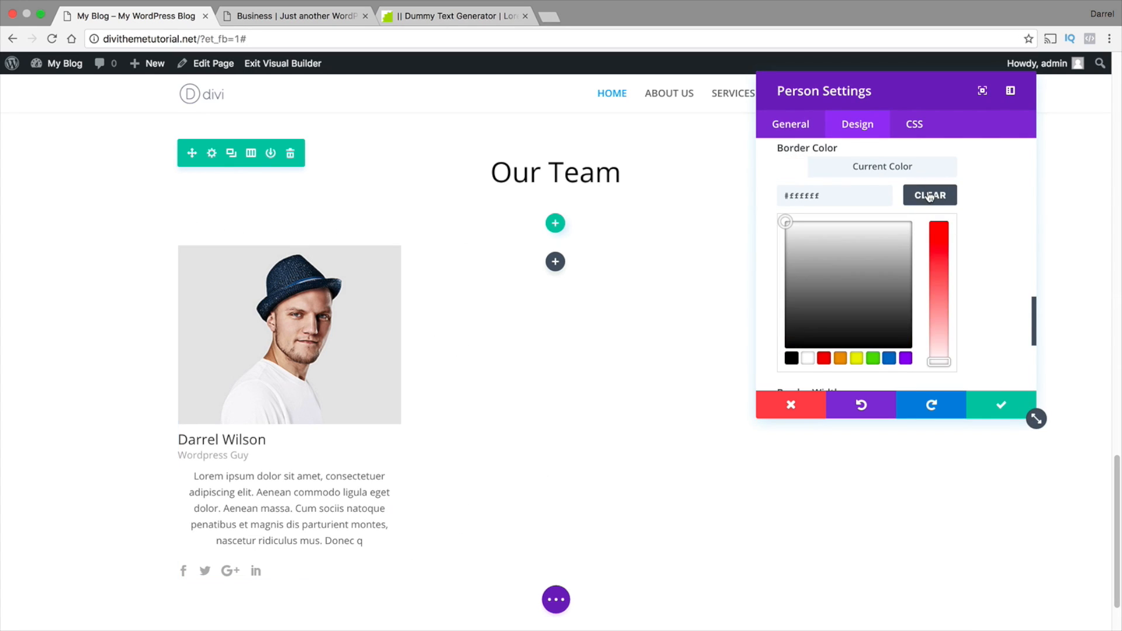
scroll(992, 232, "up", 1)
left_click(805, 157)
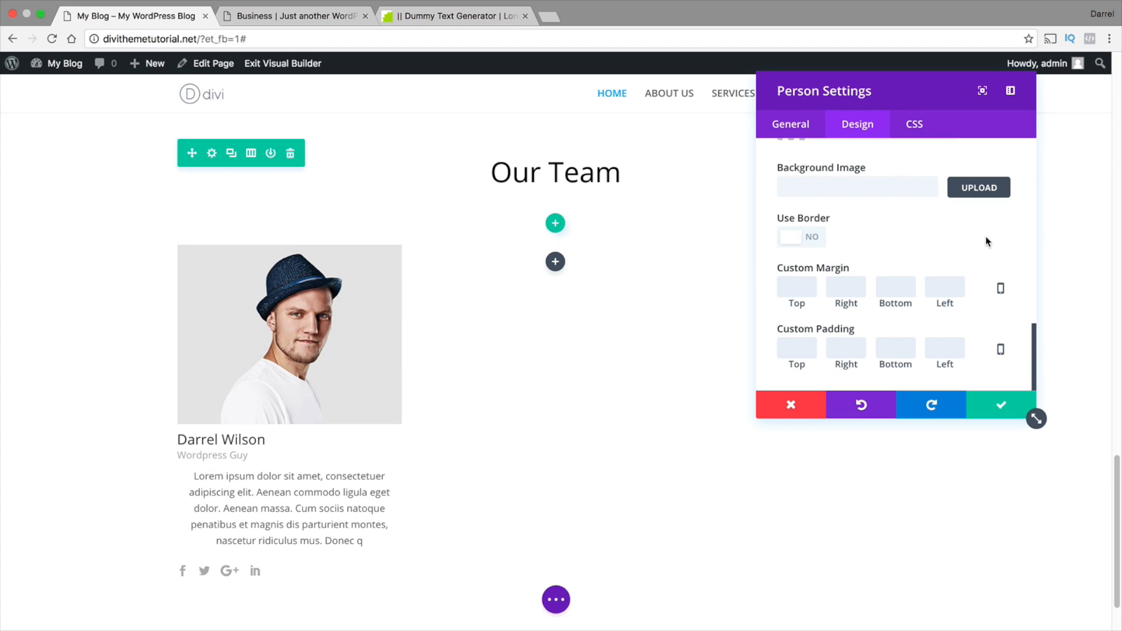
Set the header letter spacing of the team member's name to 4px
scroll(875, 320, "up", 3)
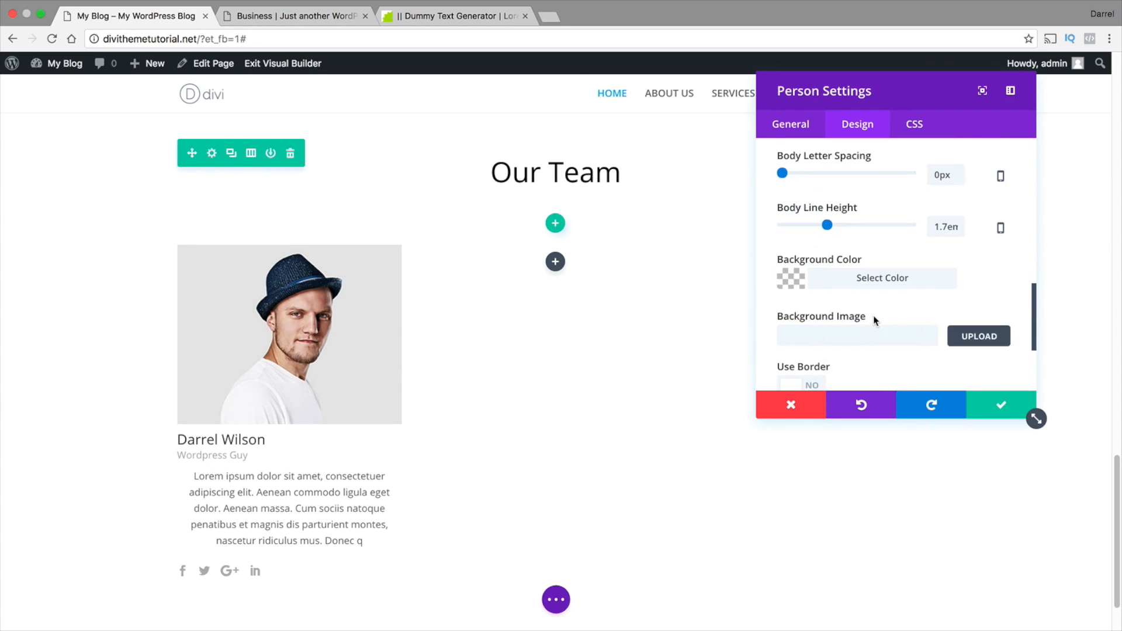
left_click(785, 132)
scroll(869, 245, "up", 5)
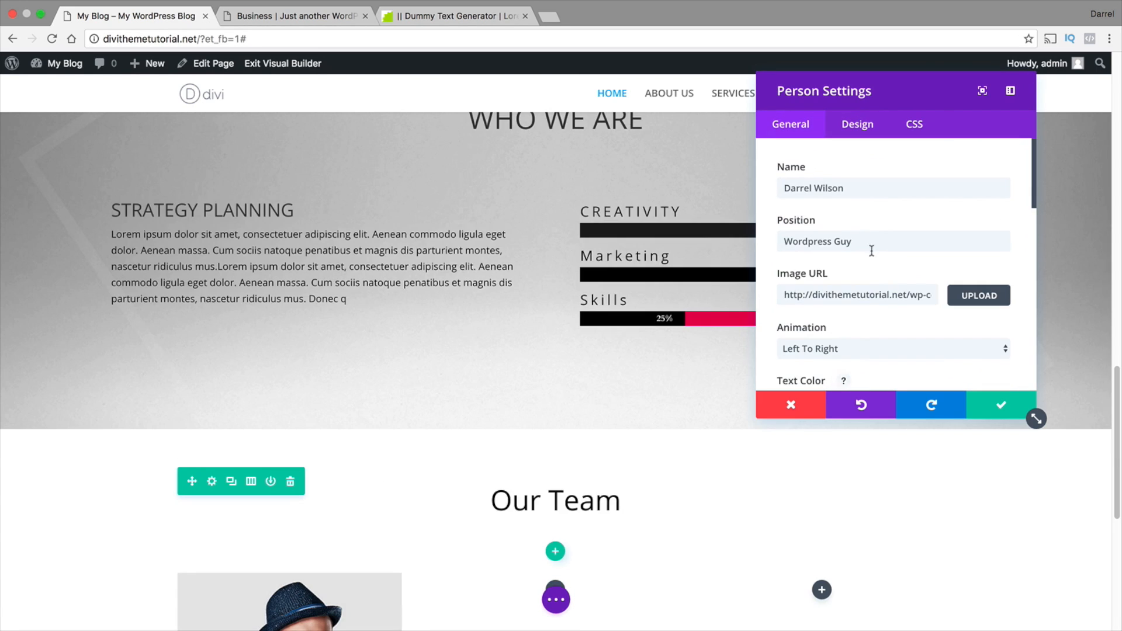
scroll(669, 371, "down", 6)
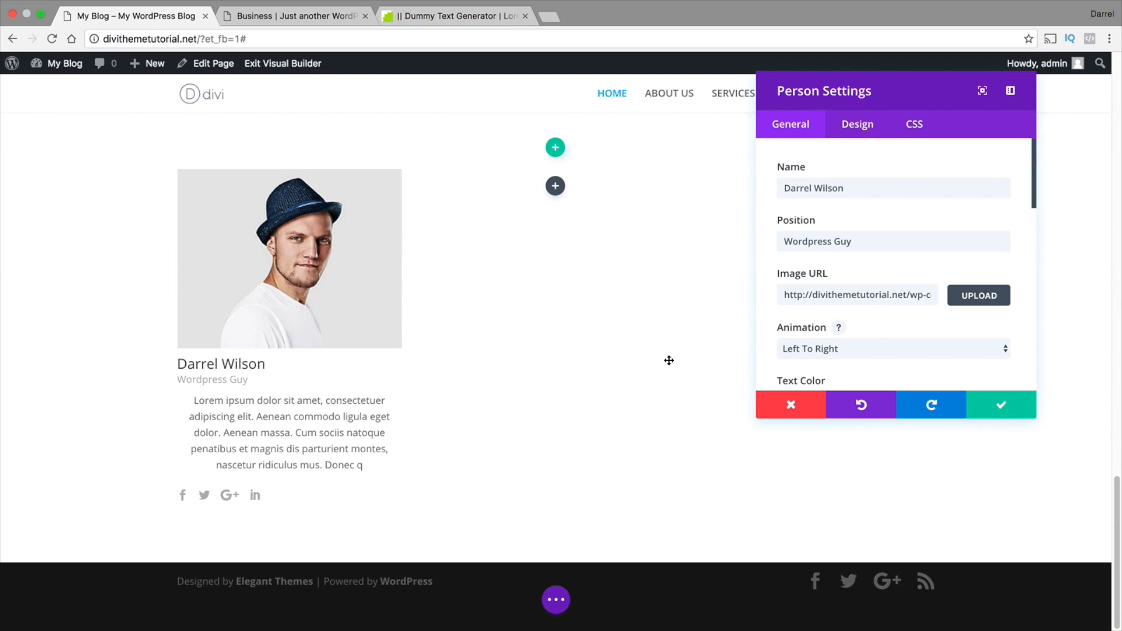
scroll(813, 341, "down", 5)
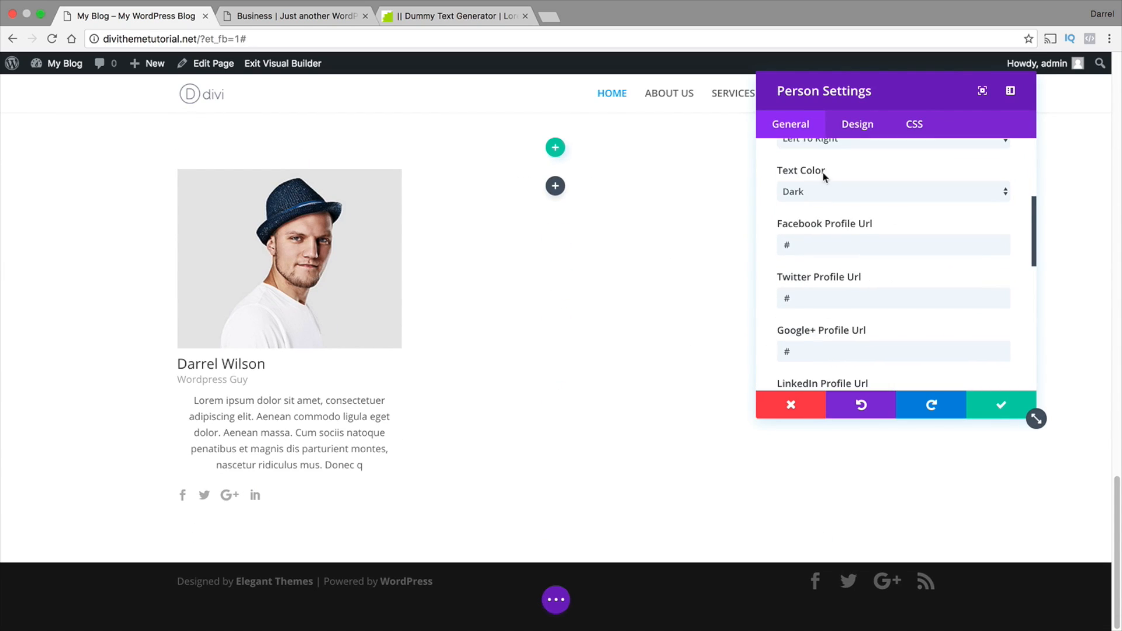
left_click(853, 134)
scroll(845, 251, "up", 6)
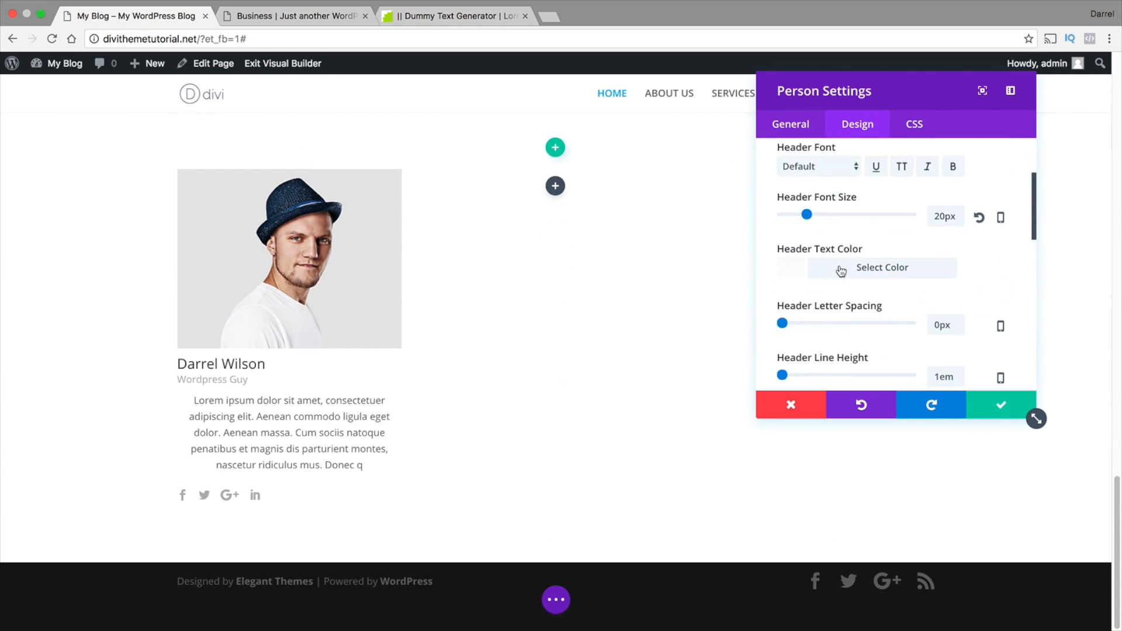
scroll(845, 251, "down", 1)
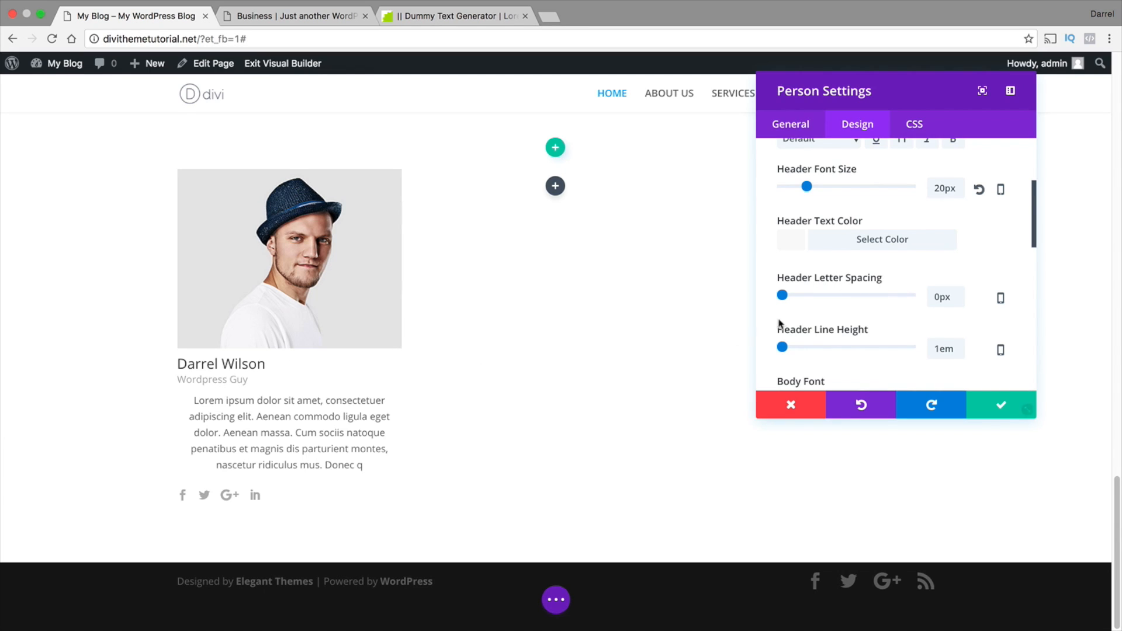
left_click_drag(783, 299, 789, 301)
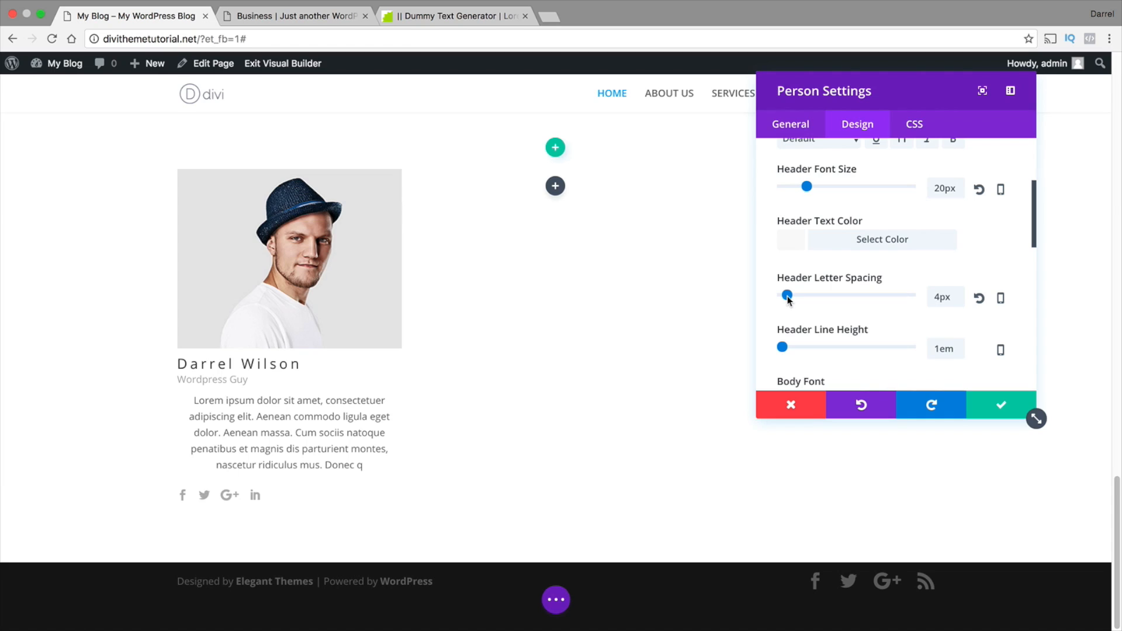
Left-align the team member's description text and save the Person module
scroll(789, 301, "up", 4)
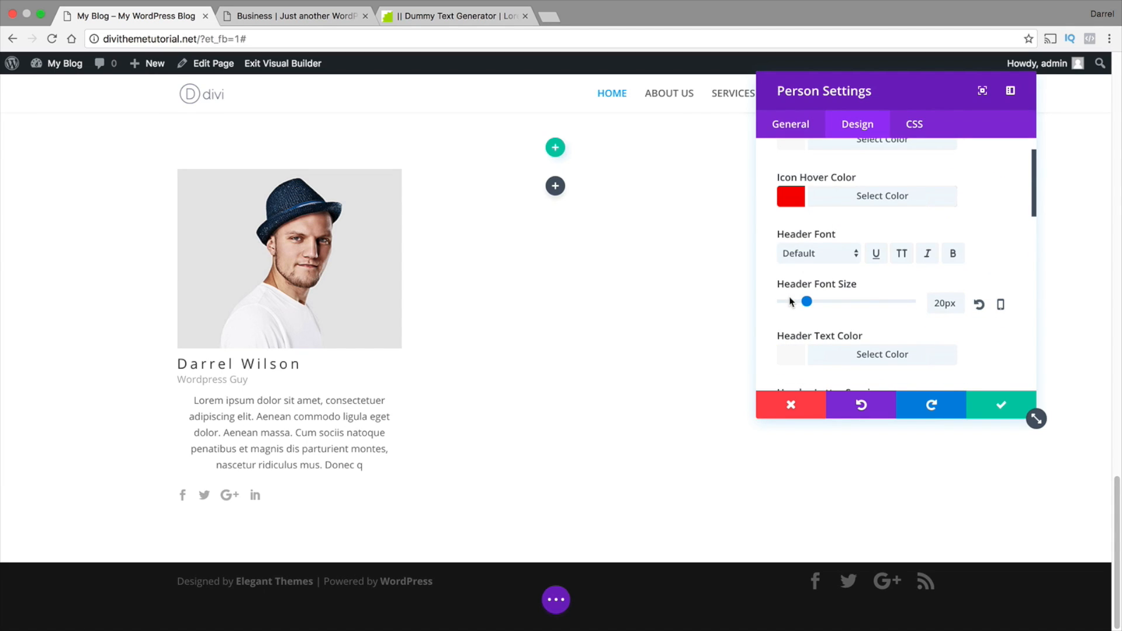
scroll(789, 302, "up", 2)
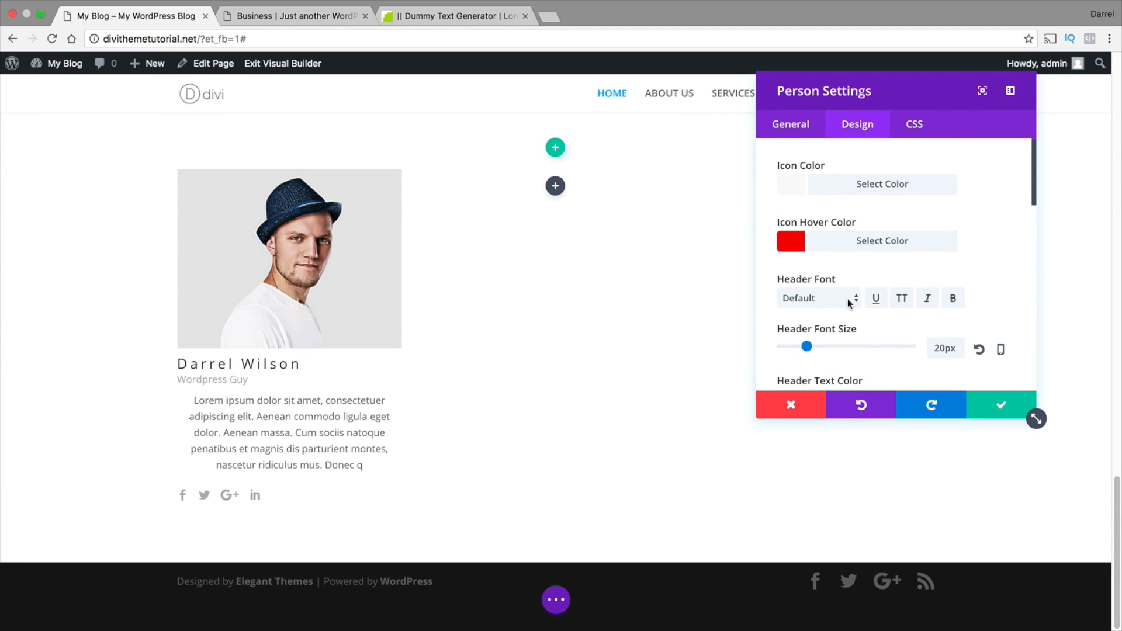
scroll(848, 299, "down", 8)
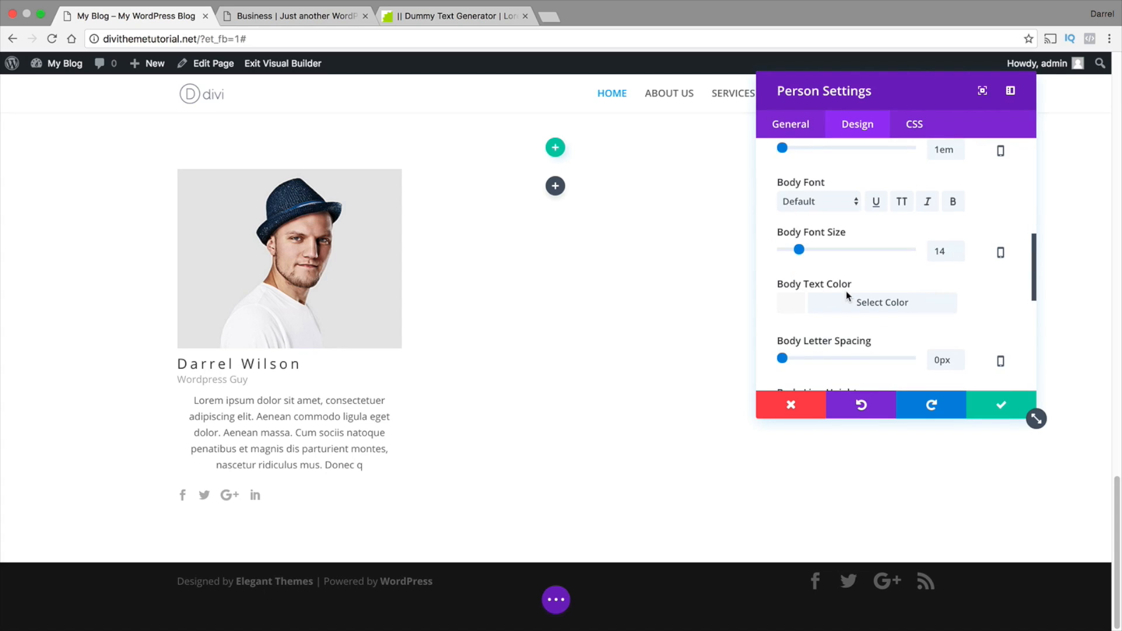
scroll(847, 296, "down", 4)
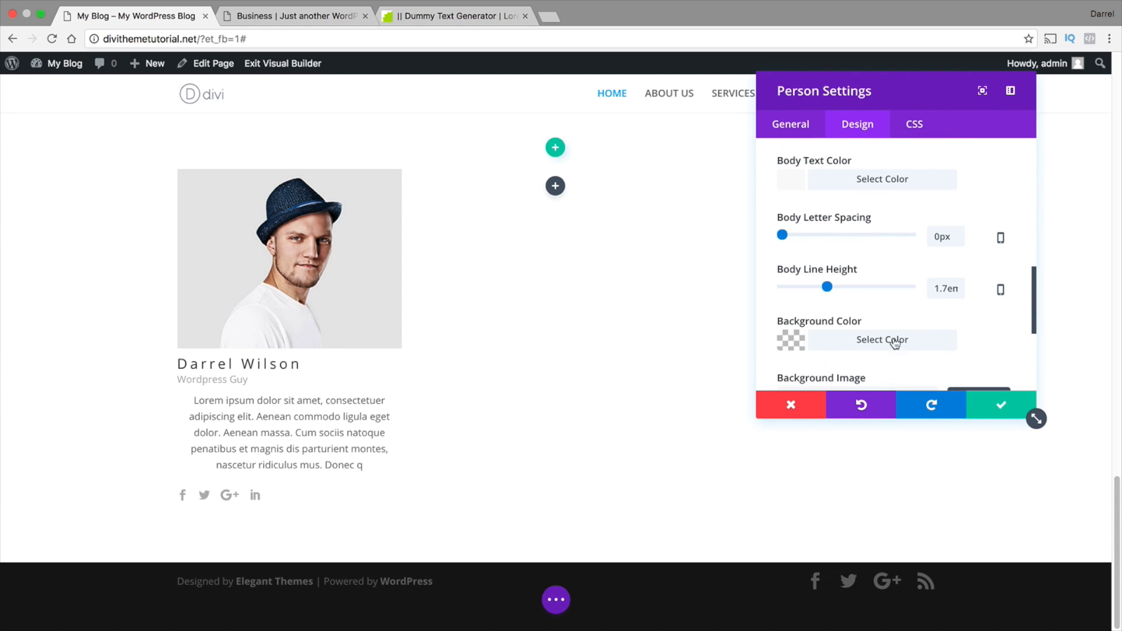
left_click(791, 124)
scroll(790, 271, "down", 5)
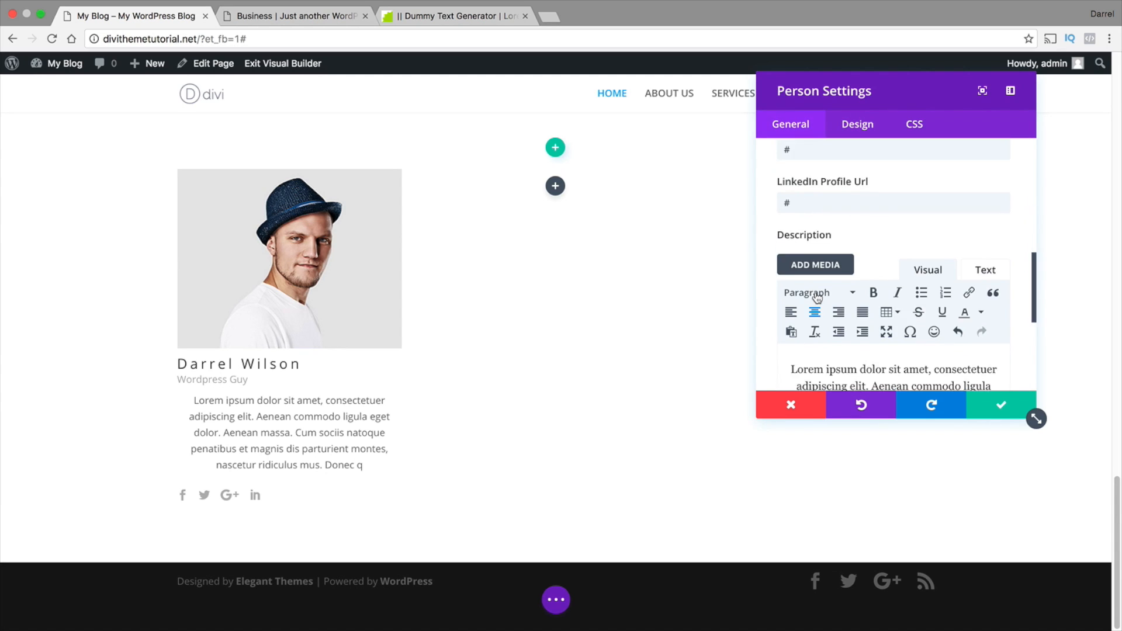
left_click(791, 271)
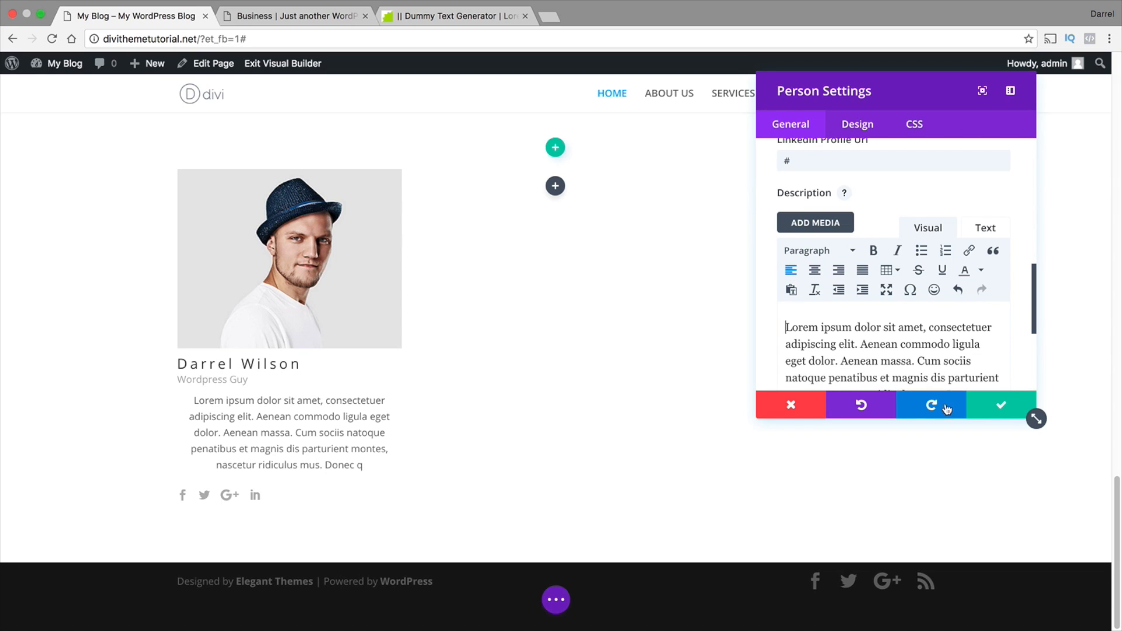
left_click(999, 404)
Duplicate the team member module and move the copy into the middle column of the Our Team row
scroll(497, 392, "up", 1)
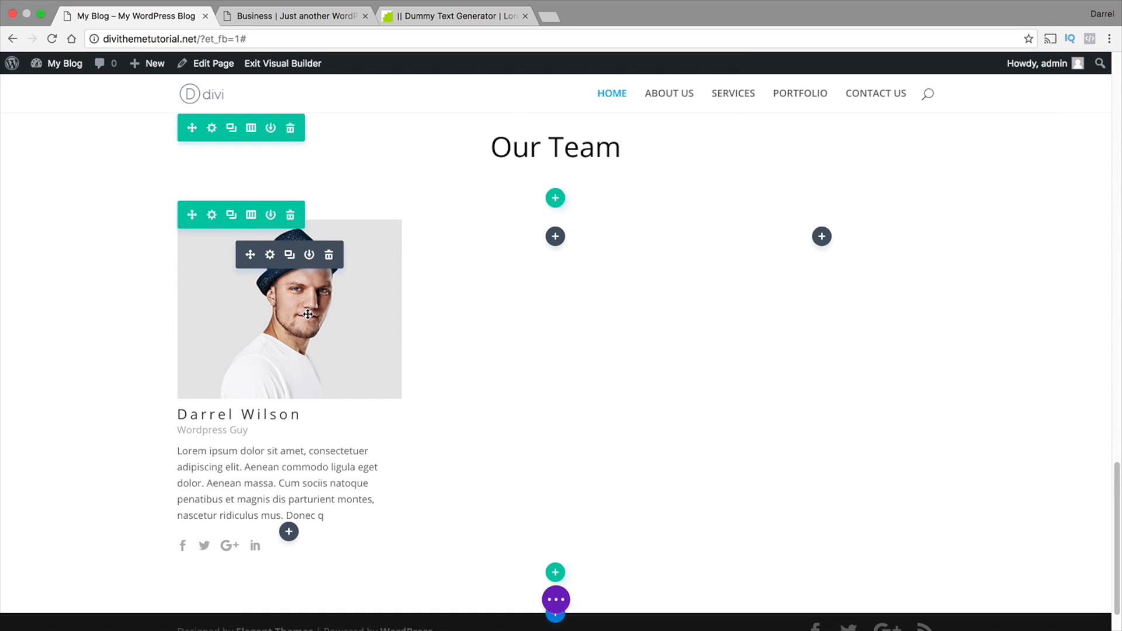
left_click(289, 257)
scroll(296, 368, "down", 2)
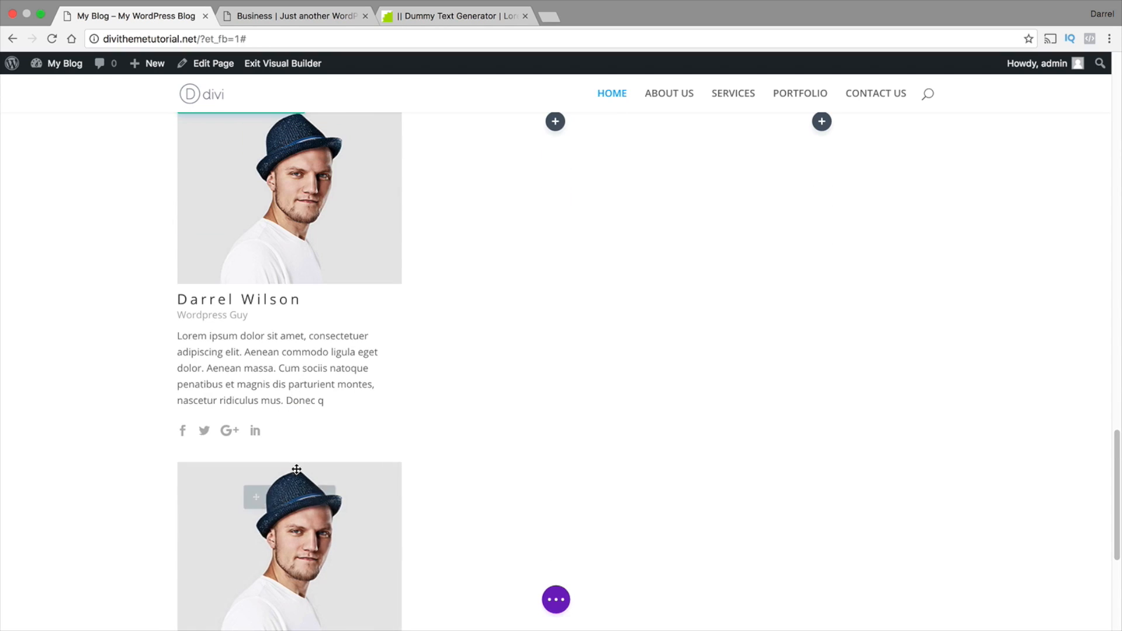
left_click_drag(317, 378, 606, 331)
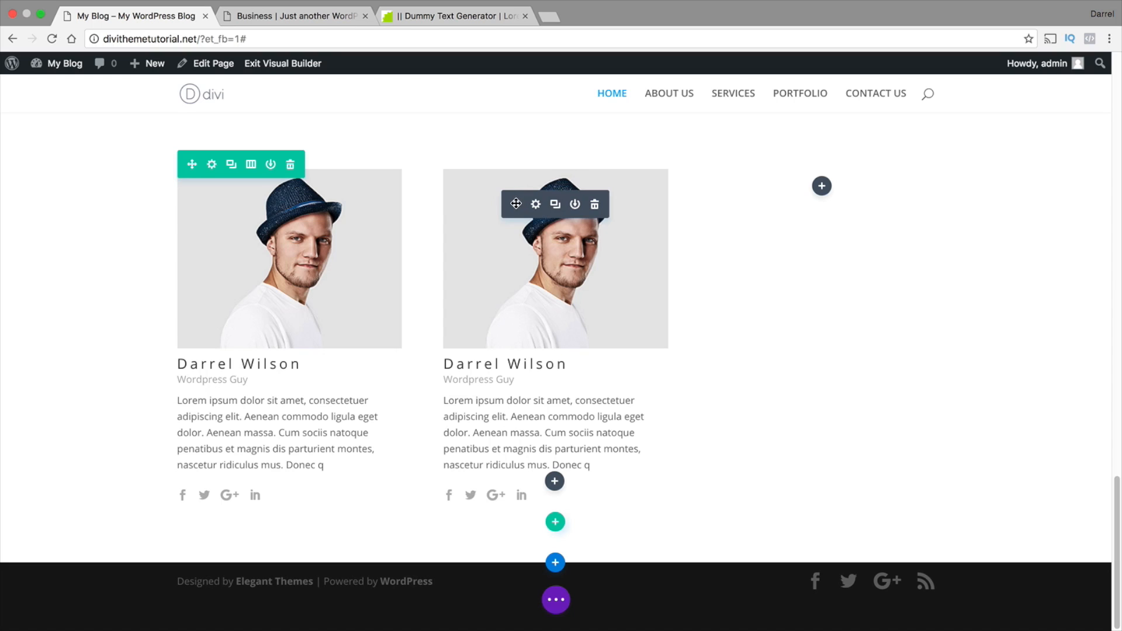
Duplicate the middle column's Person module and move the copy into the empty third column of the Our Team row
left_click(555, 204)
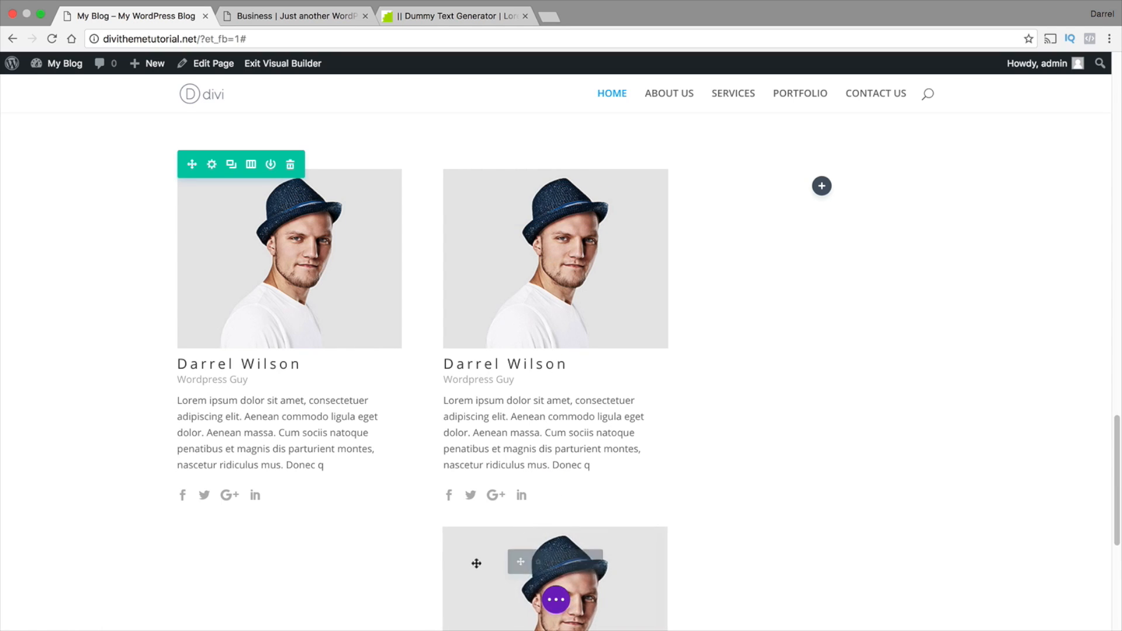
left_click_drag(522, 557, 807, 204)
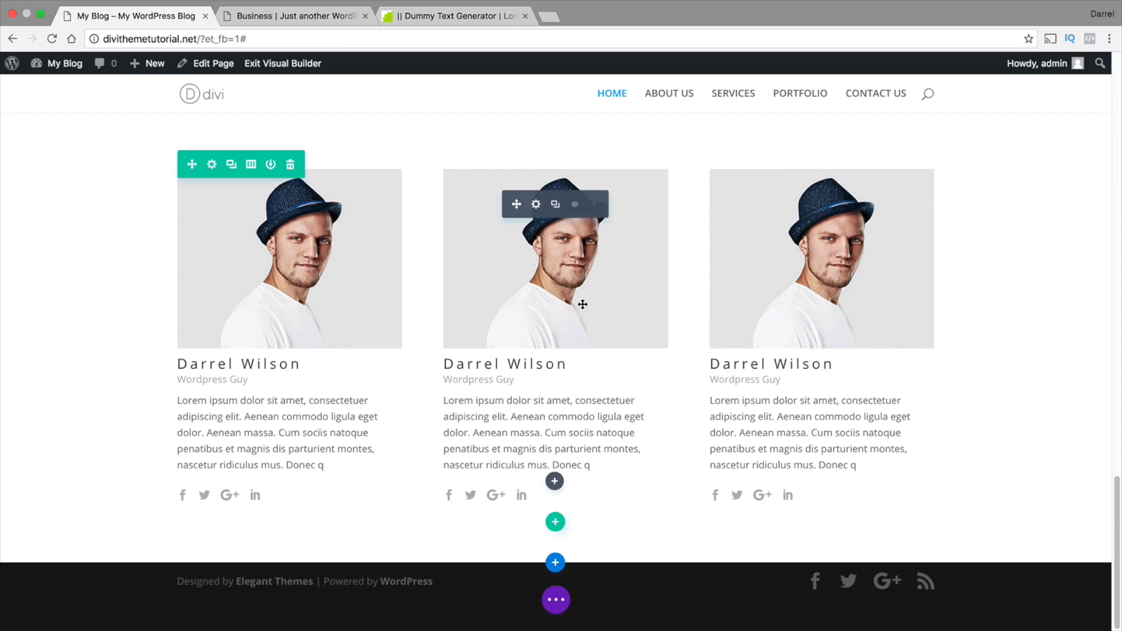
Give the middle team member the media library photo of the woman with glasses and a new full name, saving the module
left_click(536, 206)
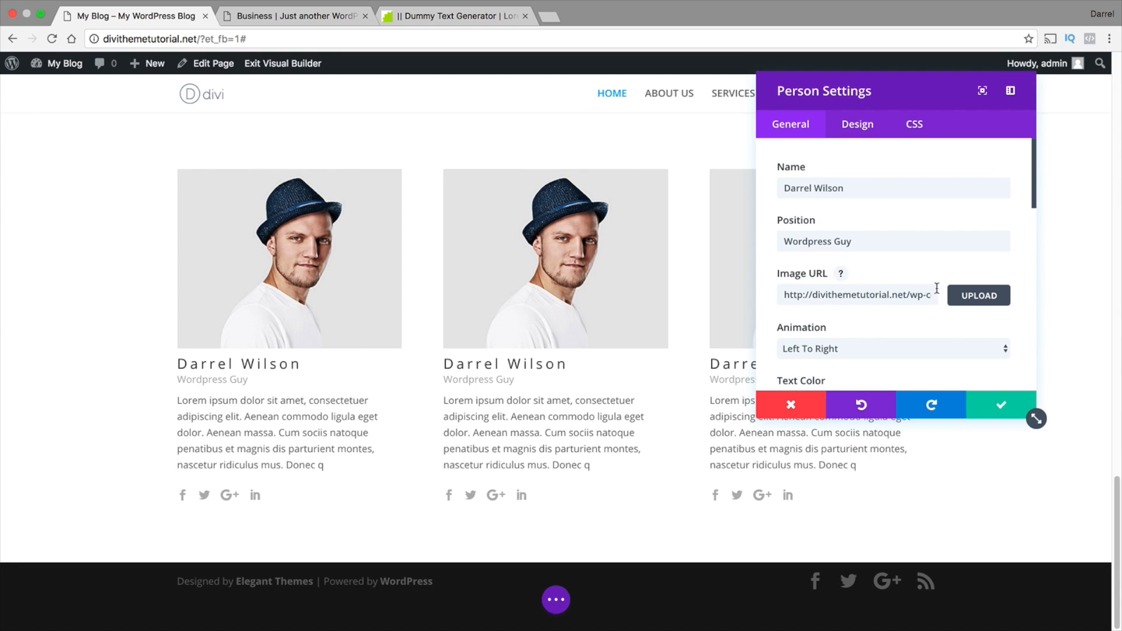
left_click(979, 296)
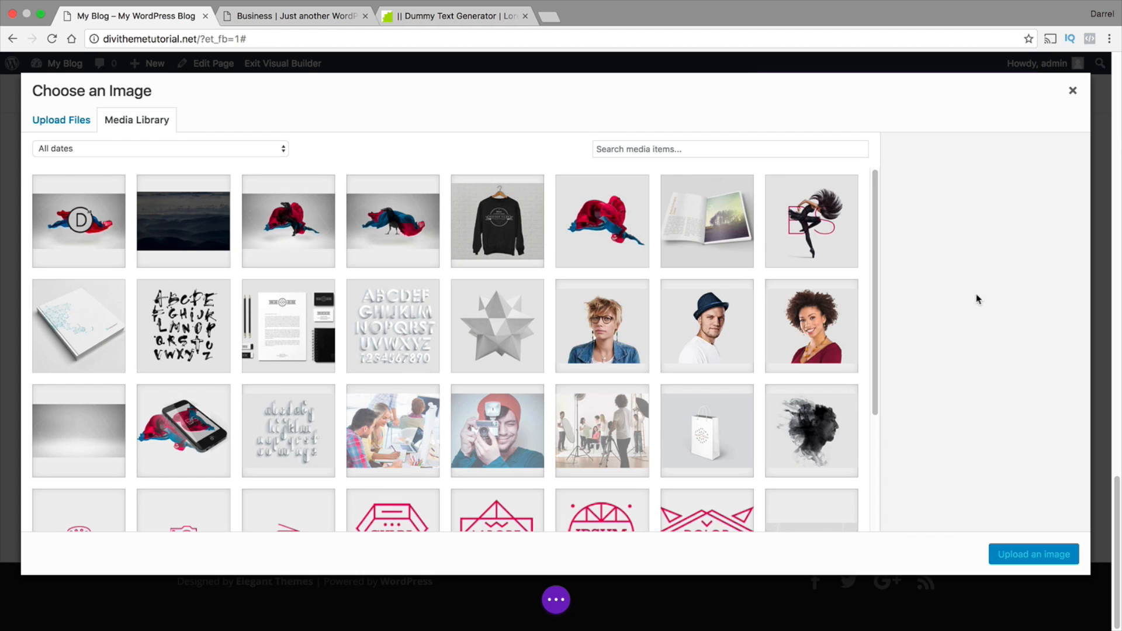
left_click(611, 311)
left_click(1017, 552)
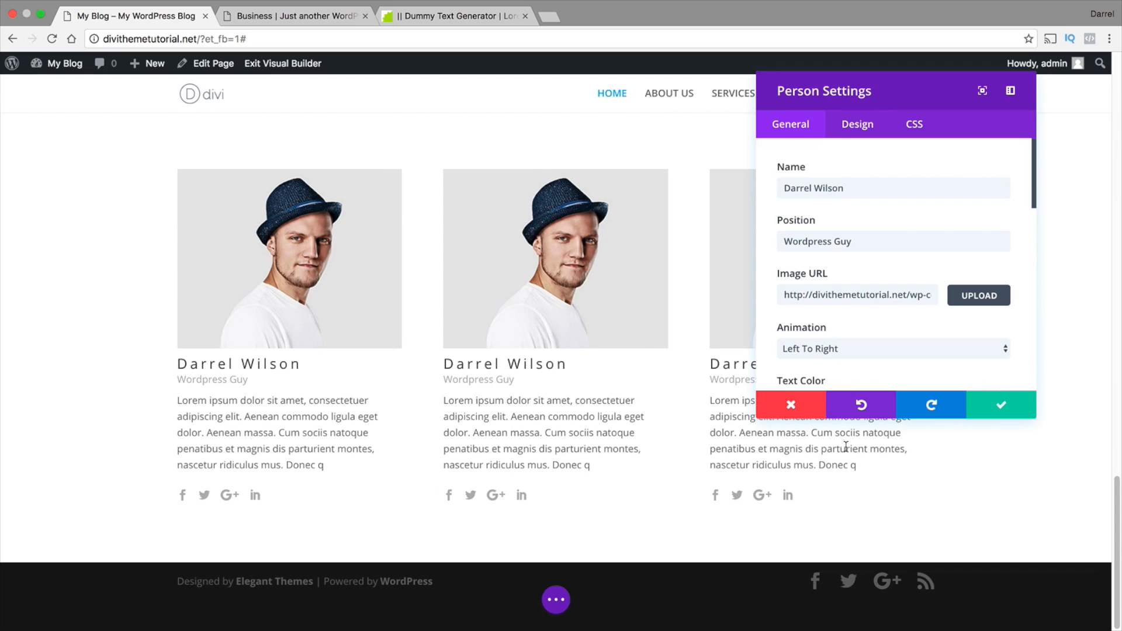
left_click_drag(863, 187, 654, 179)
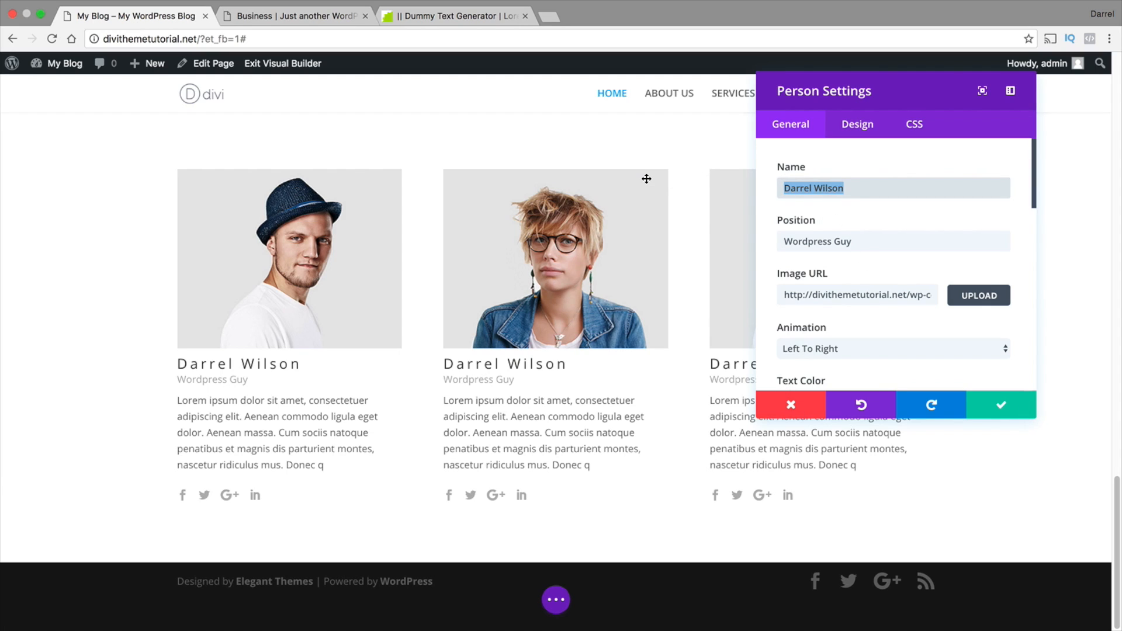
type("Alici")
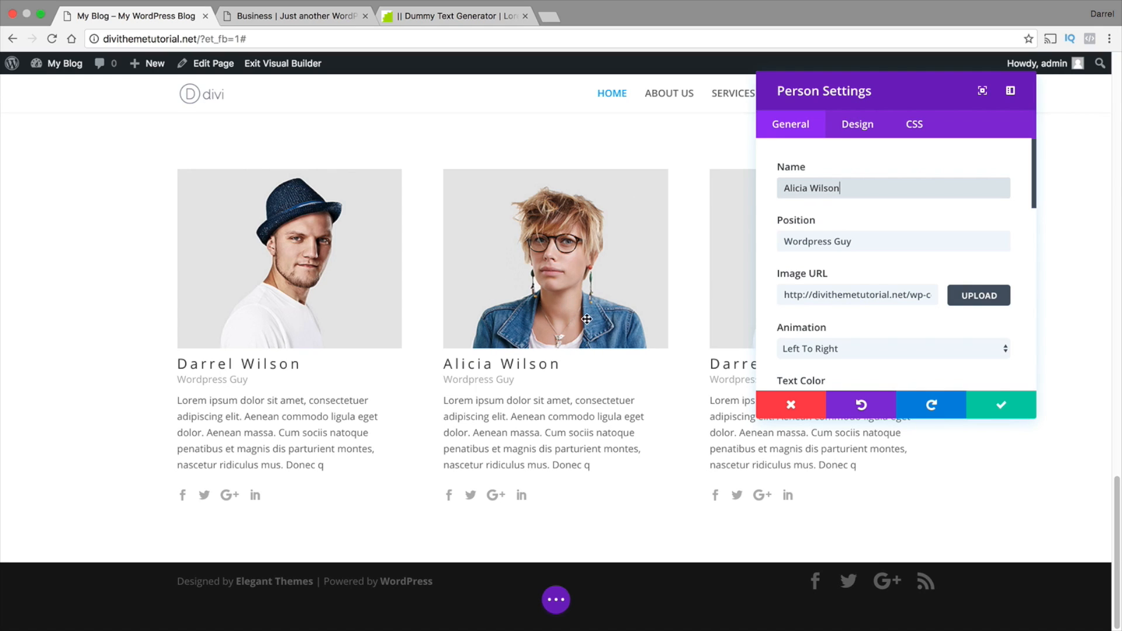
left_click(1006, 405)
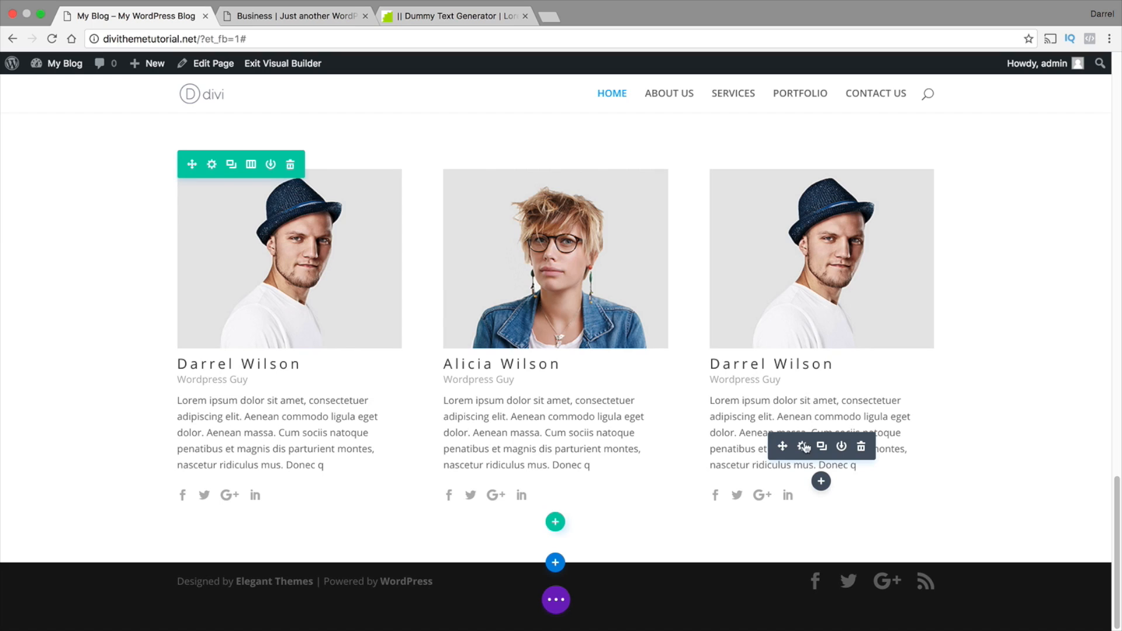
Replace the third team member's full name and change the photo to home-team-3.jpg from the media library
left_click(803, 446)
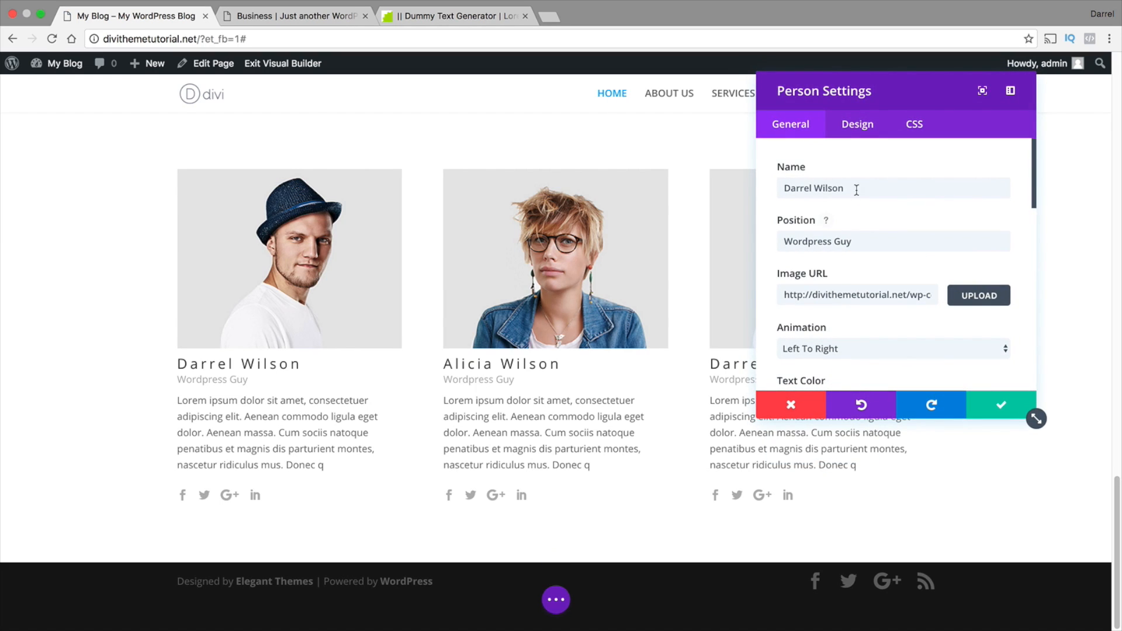
left_click_drag(856, 190, 677, 188)
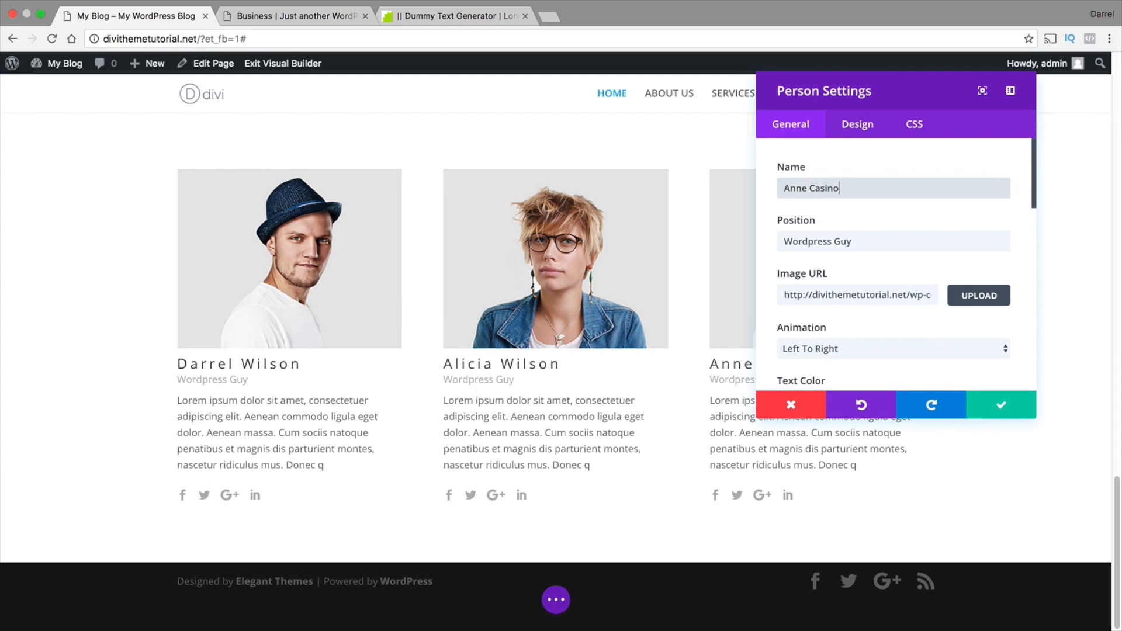
left_click(977, 300)
left_click(837, 336)
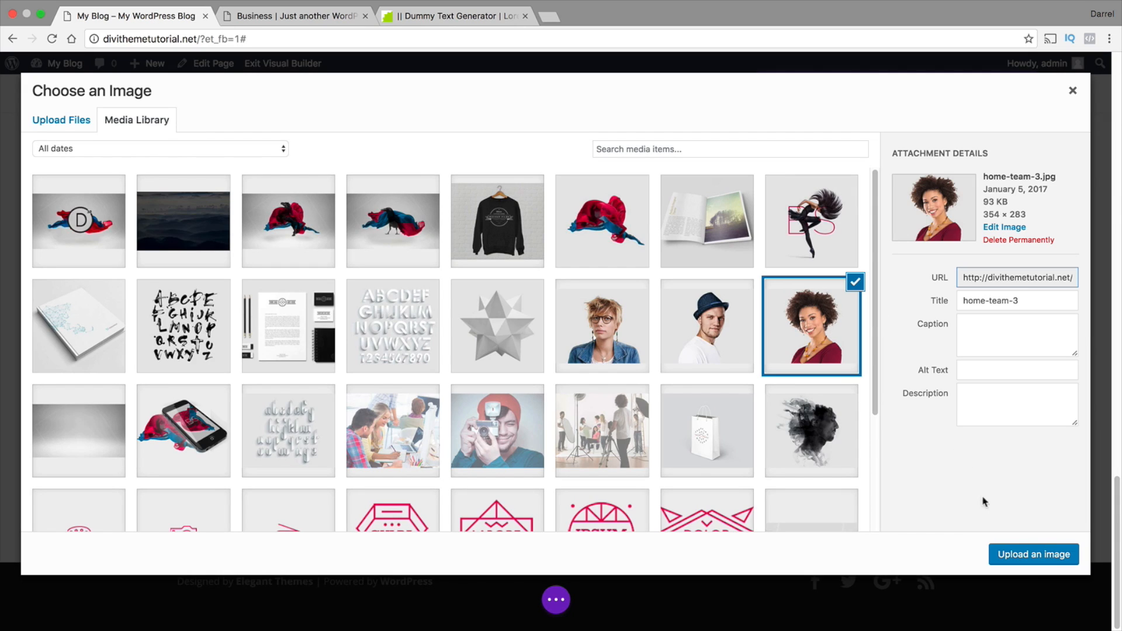
left_click(1054, 555)
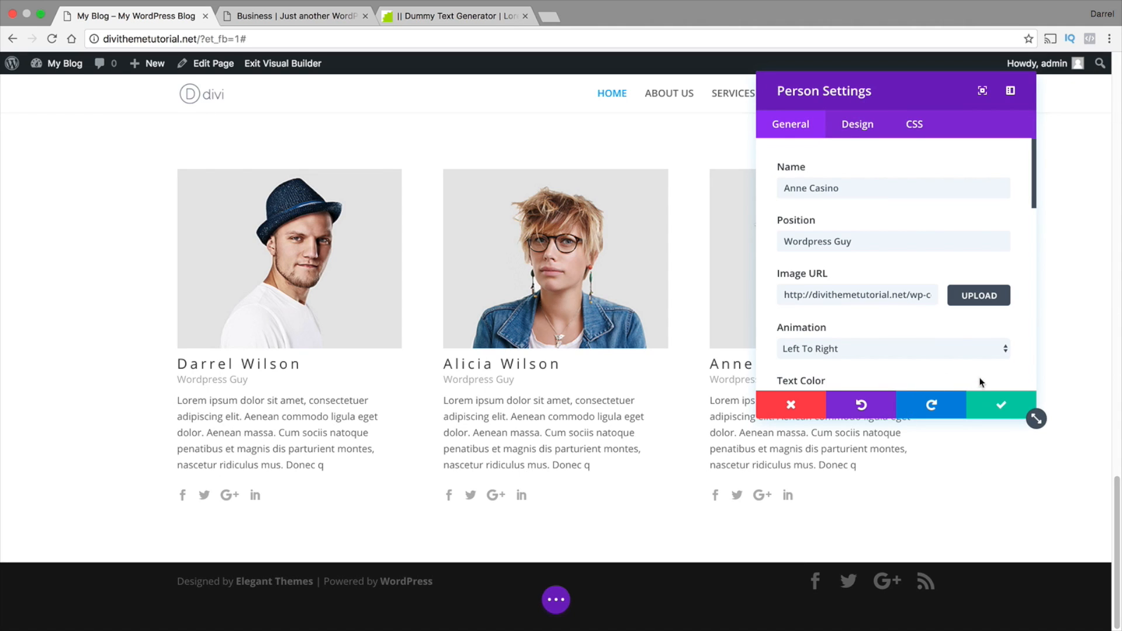
Set the third team member's image animation to Right To Left and save the Person module
left_click(963, 349)
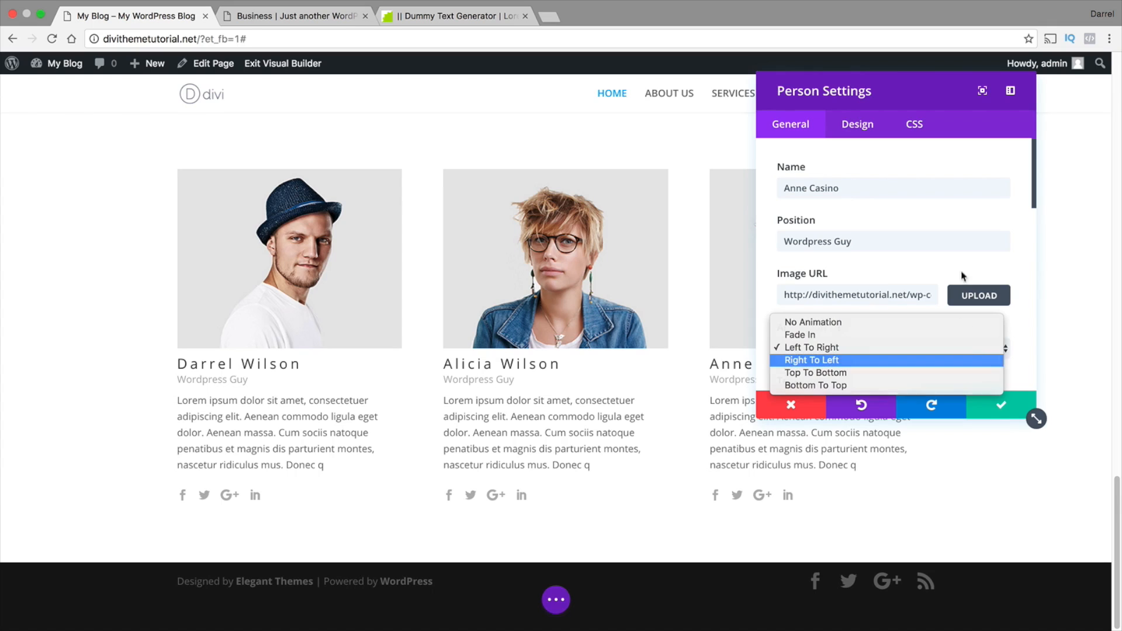
left_click(963, 360)
left_click_drag(945, 85, 518, 213)
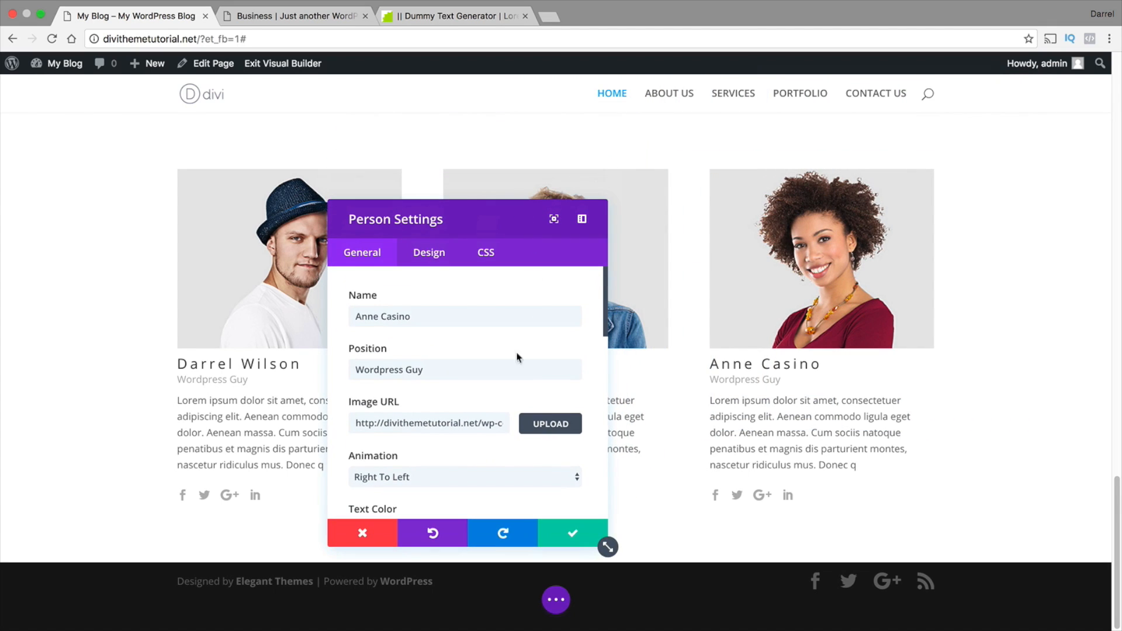
left_click(604, 542)
Set the middle team member's image animation to Top To Bottom and save the Person module
left_click(536, 205)
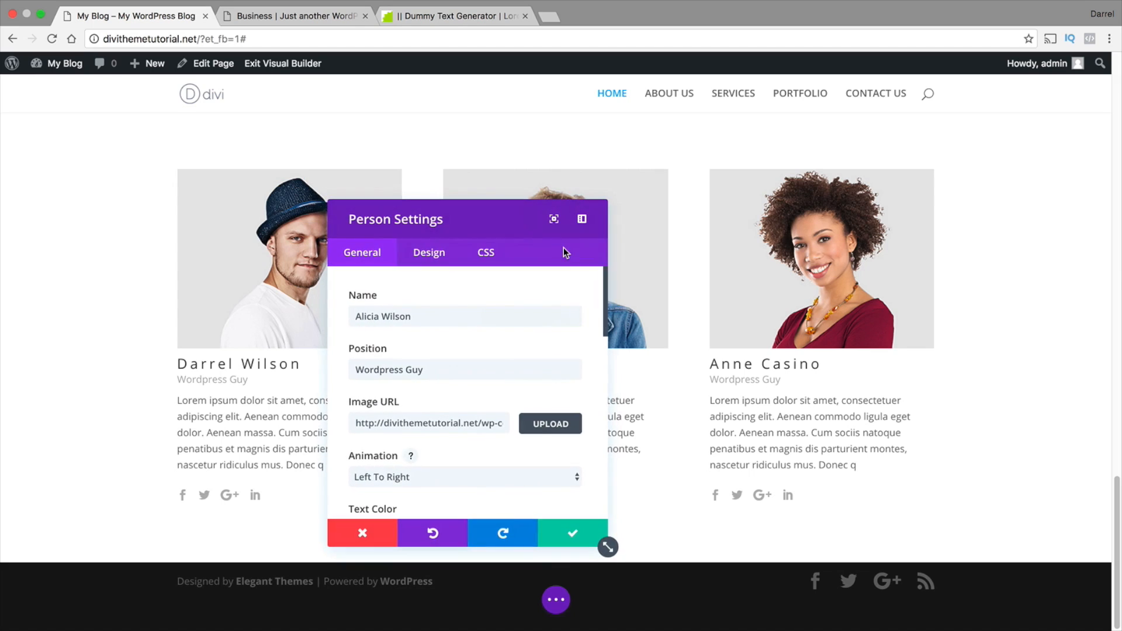
scroll(485, 421, "down", 1)
left_click(472, 457)
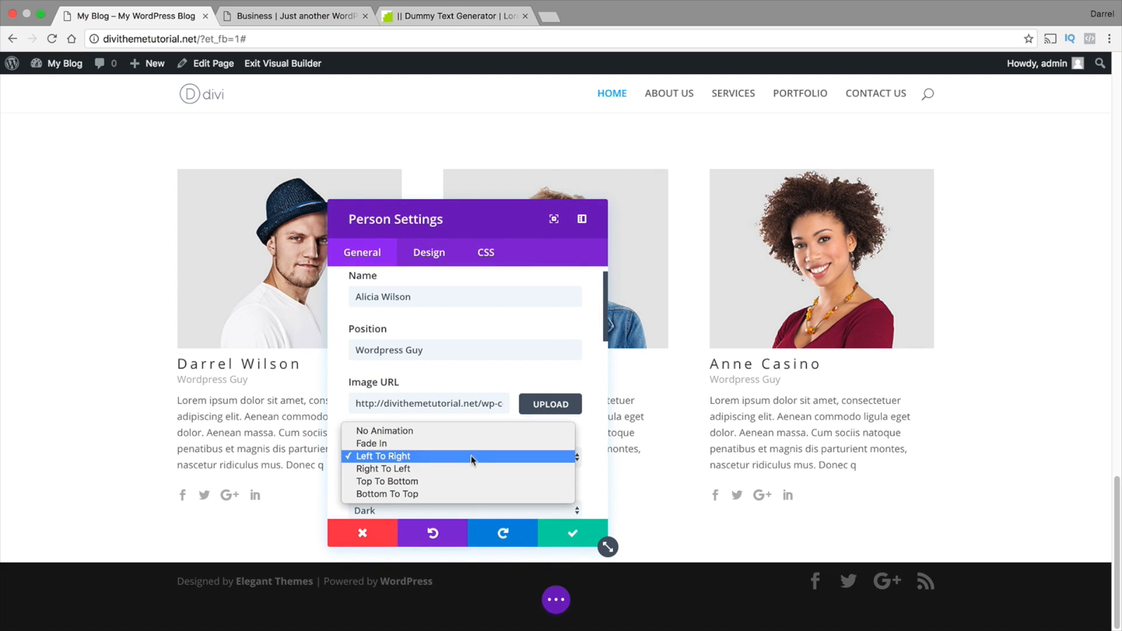
left_click(472, 483)
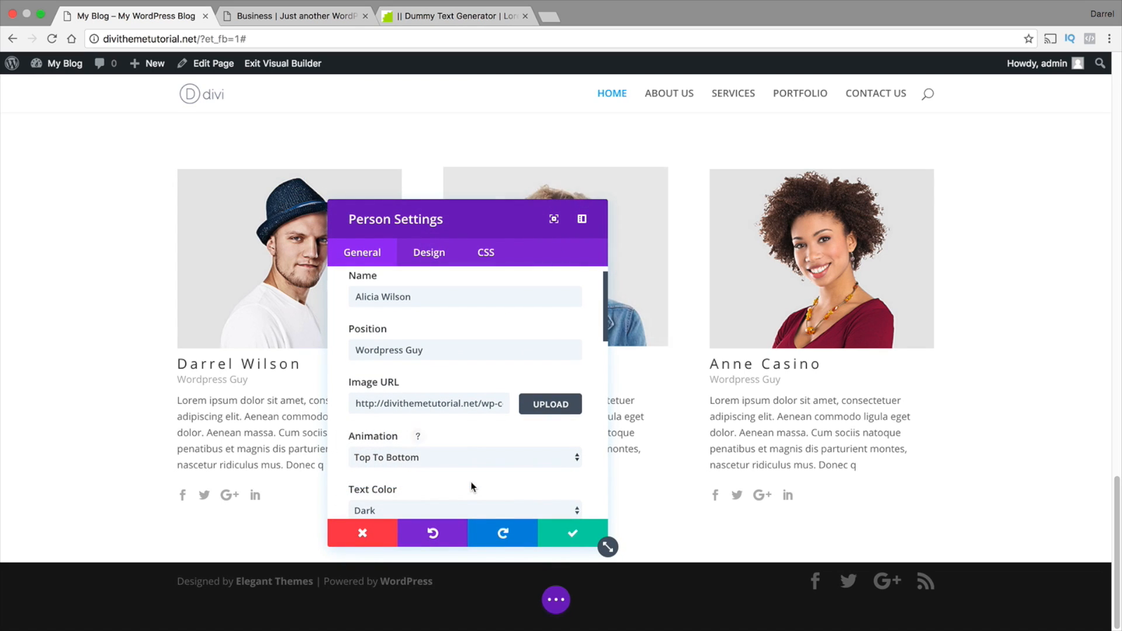
left_click(569, 528)
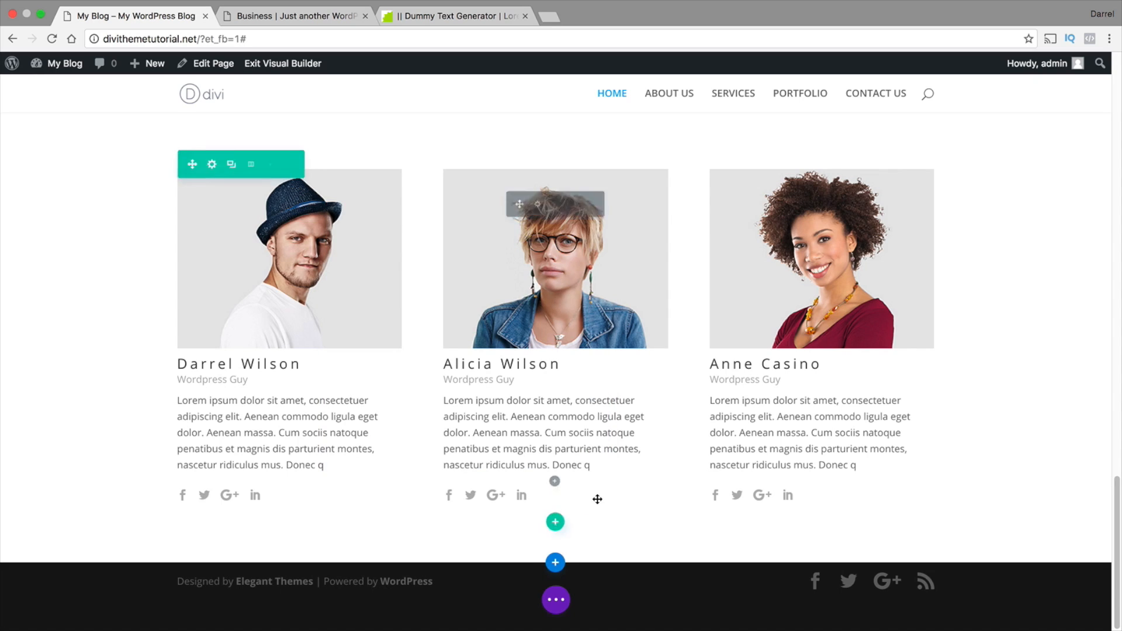
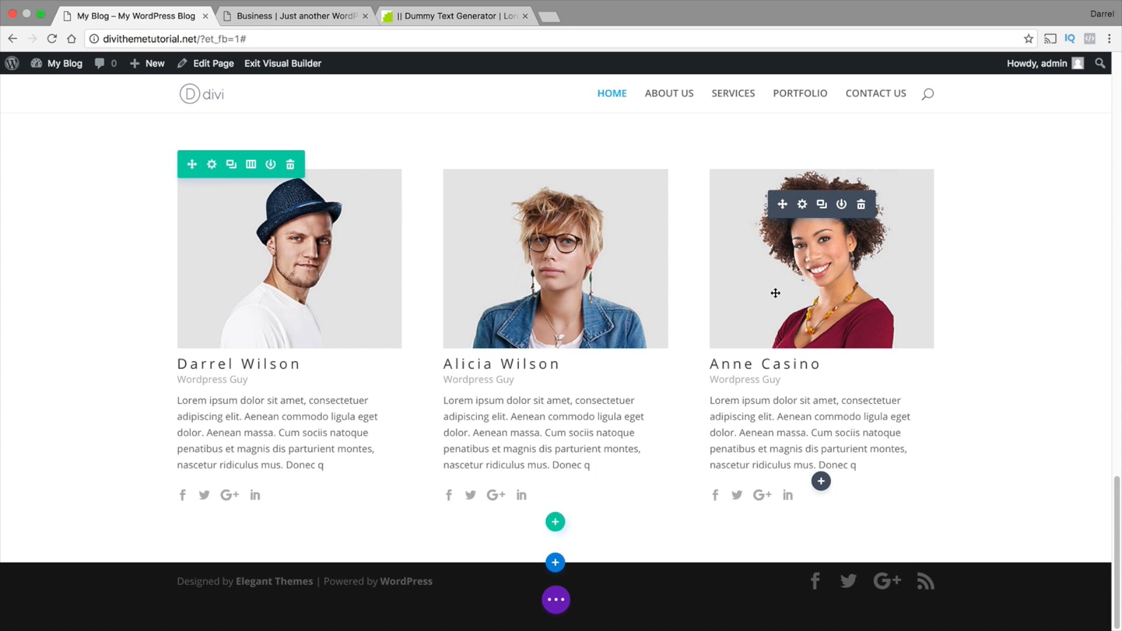
Check the portfolio image grid in the reference layout, and add a regular section with a four-column row below the team members
left_click(295, 15)
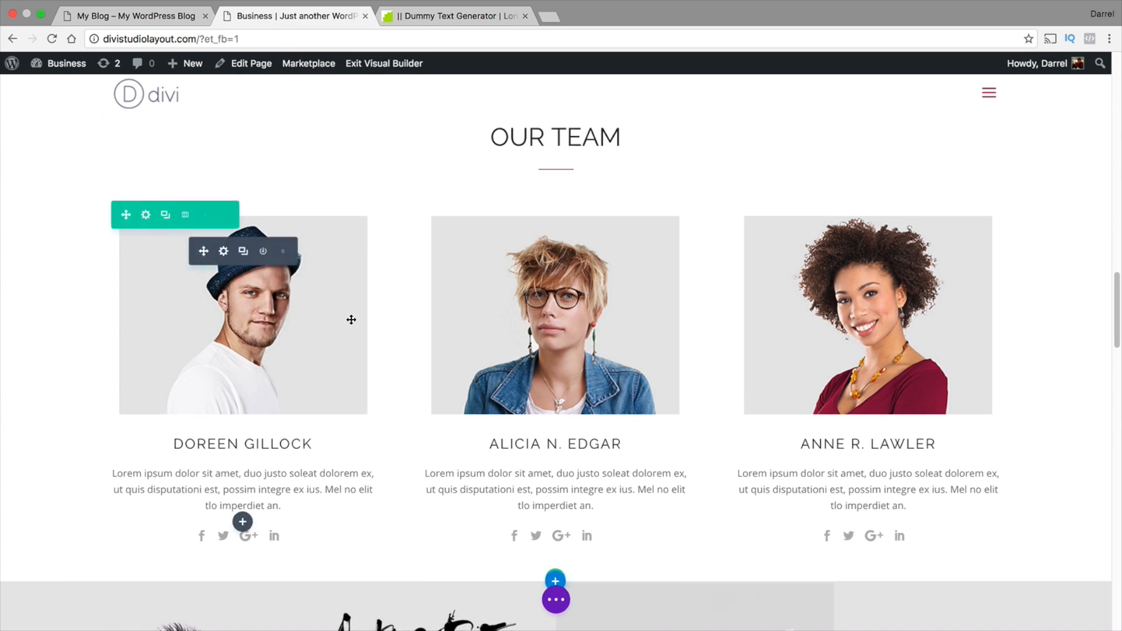
scroll(352, 323, "up", 1)
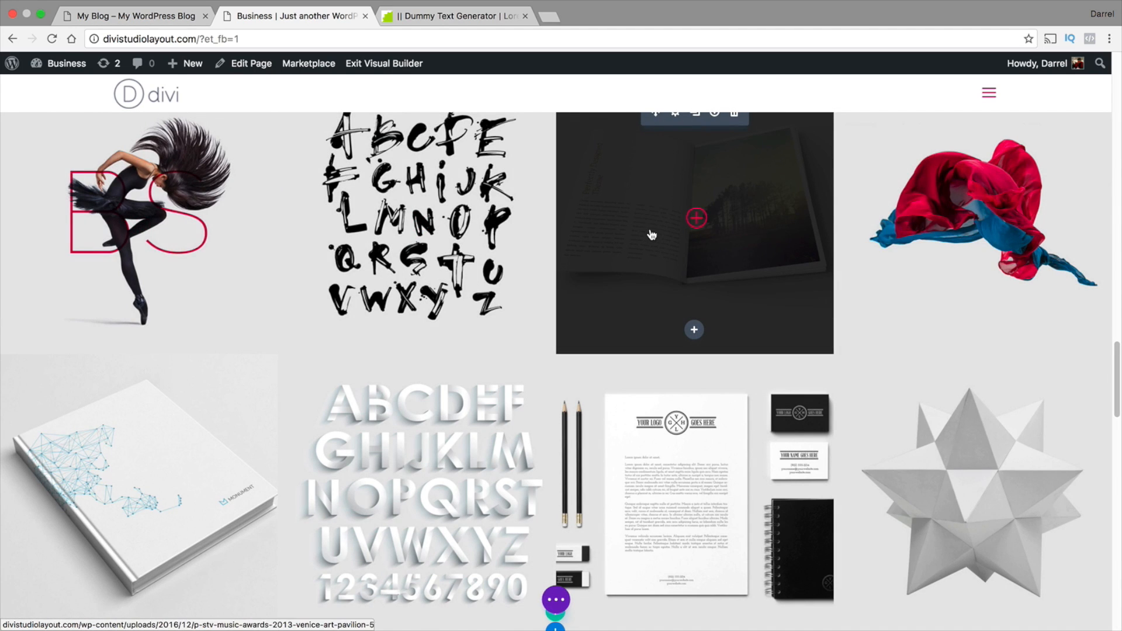
left_click(188, 21)
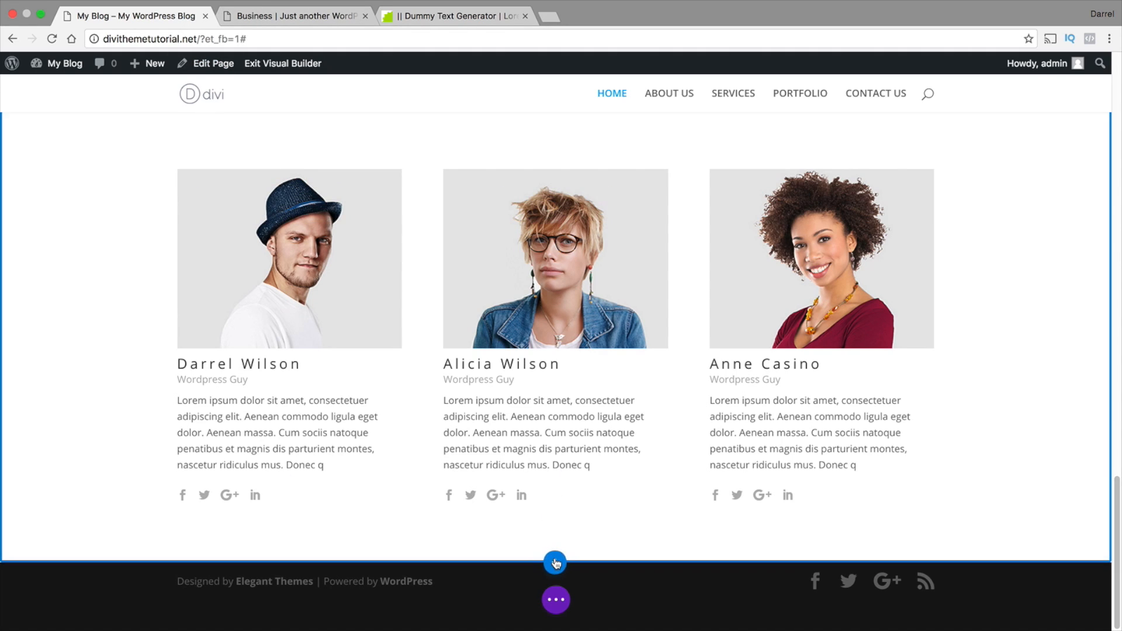
left_click(555, 564)
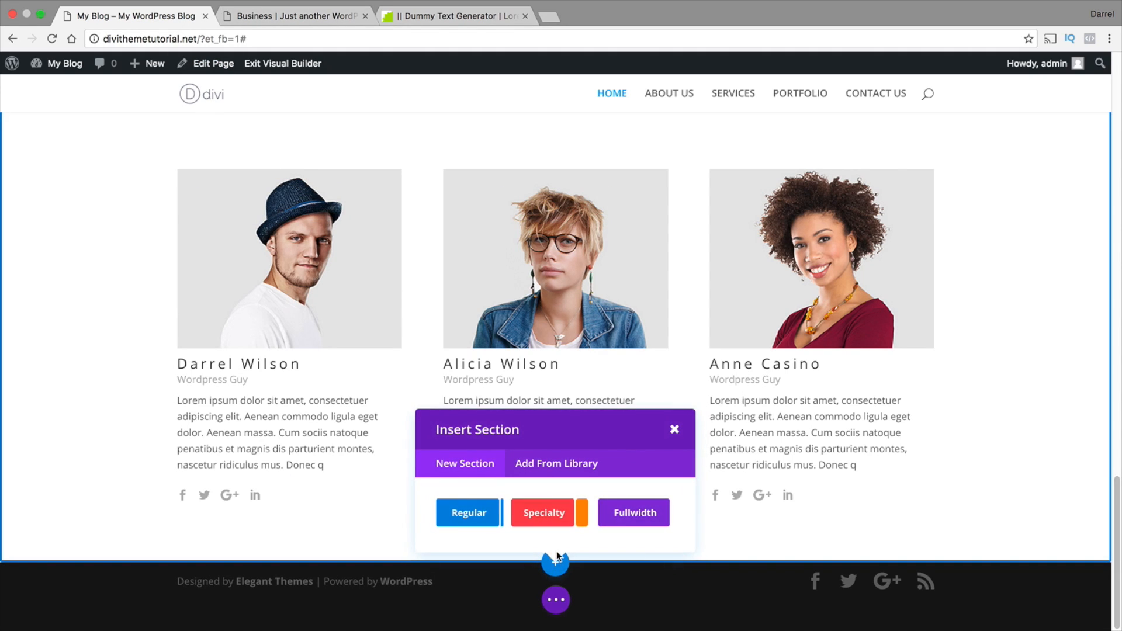
left_click(478, 517)
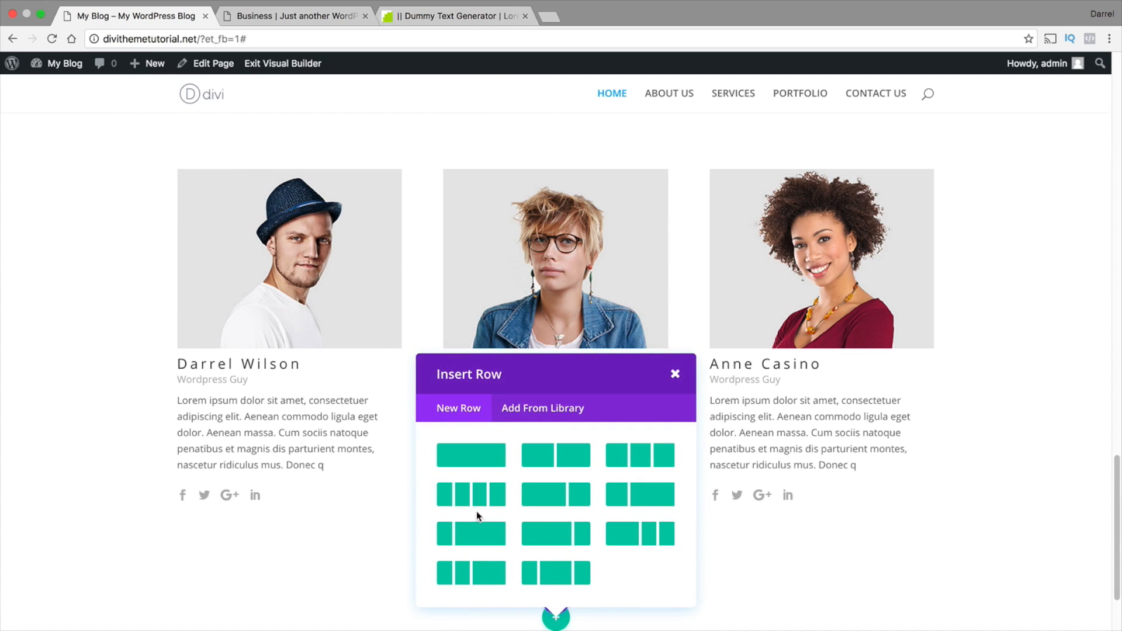
left_click(481, 495)
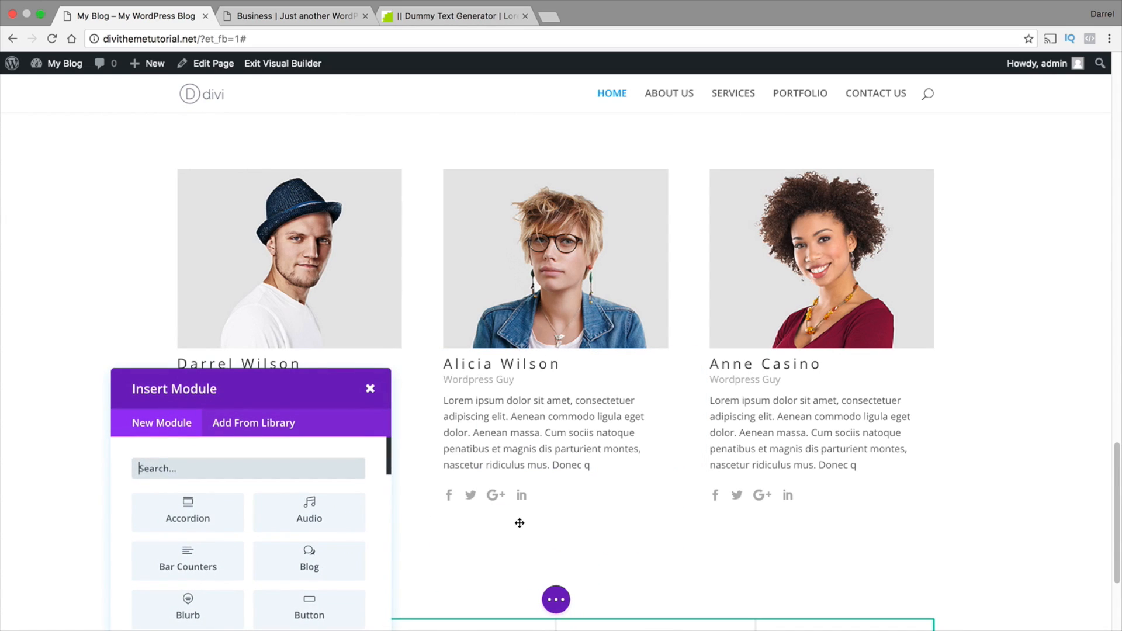
Add an Image module to the new row's first column using the leaping dancer picture from the media library
scroll(520, 523, "down", 5)
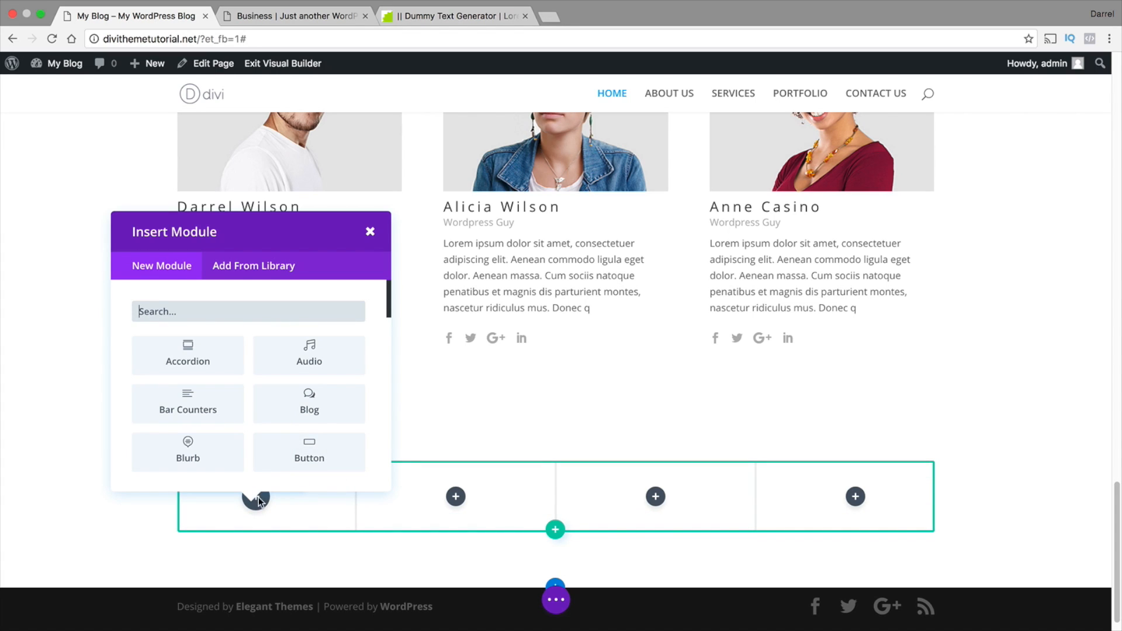
scroll(233, 414, "down", 3)
scroll(234, 415, "down", 6)
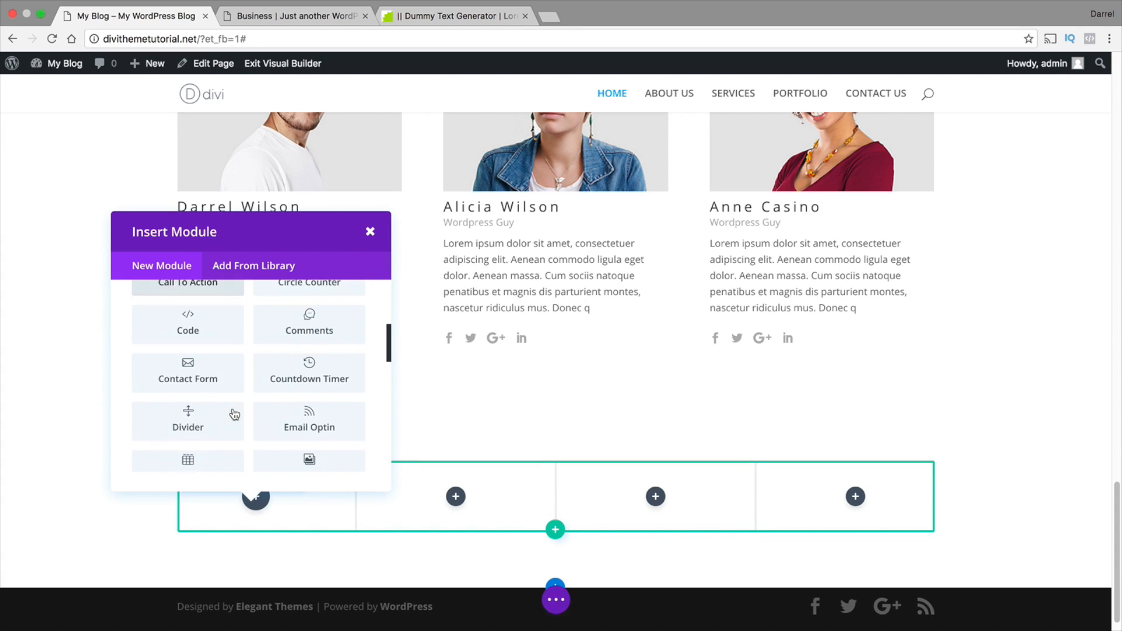
left_click(196, 431)
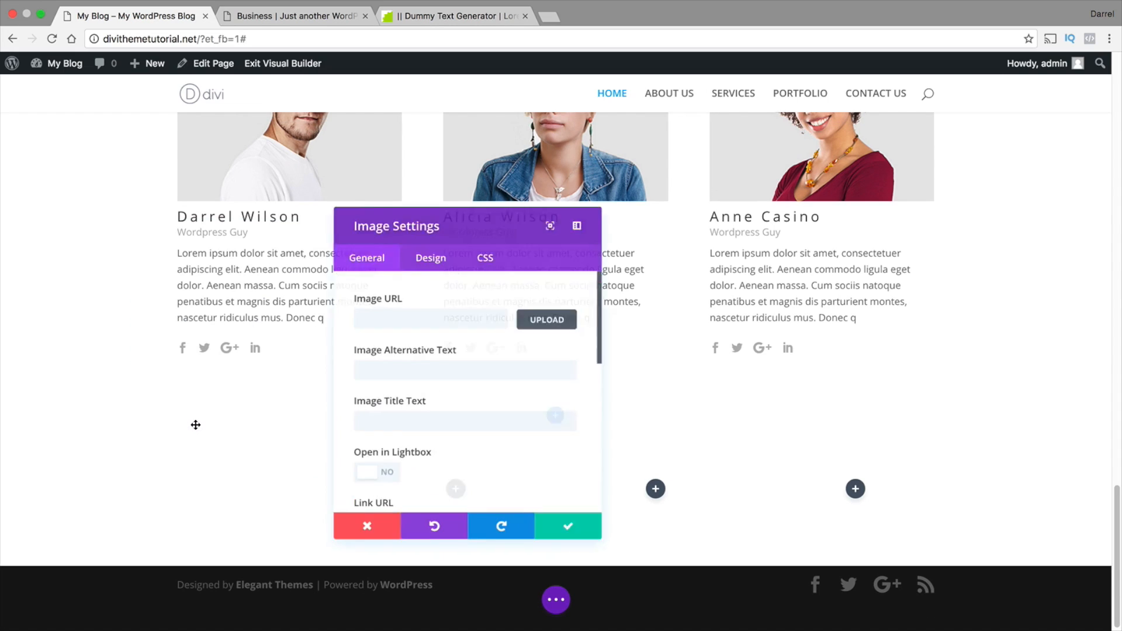
left_click(542, 319)
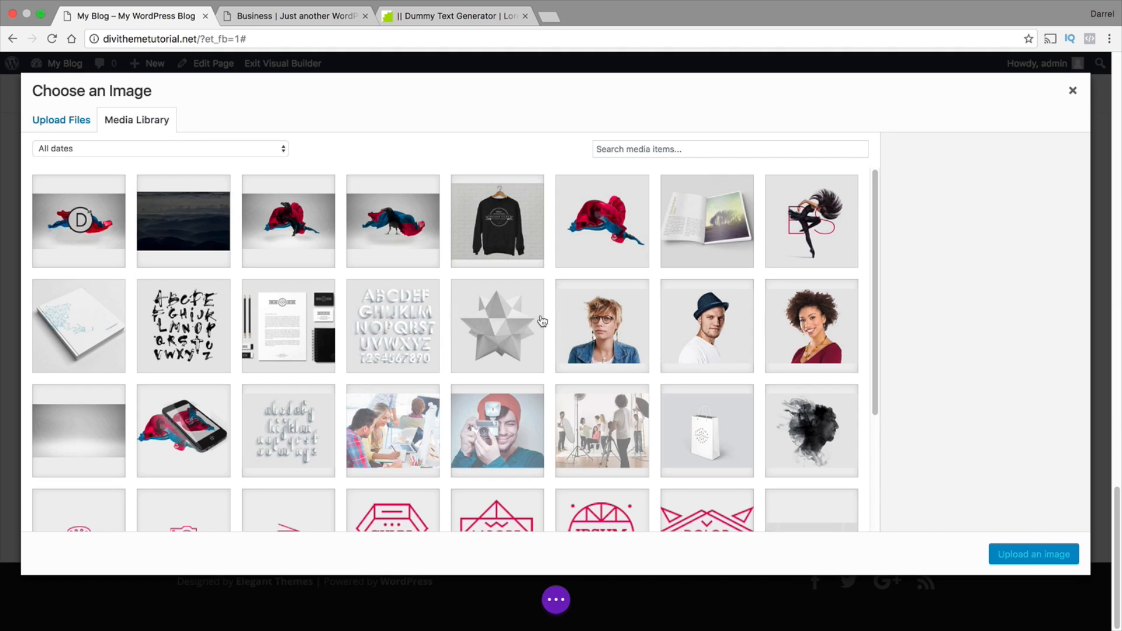
scroll(454, 359, "down", 2)
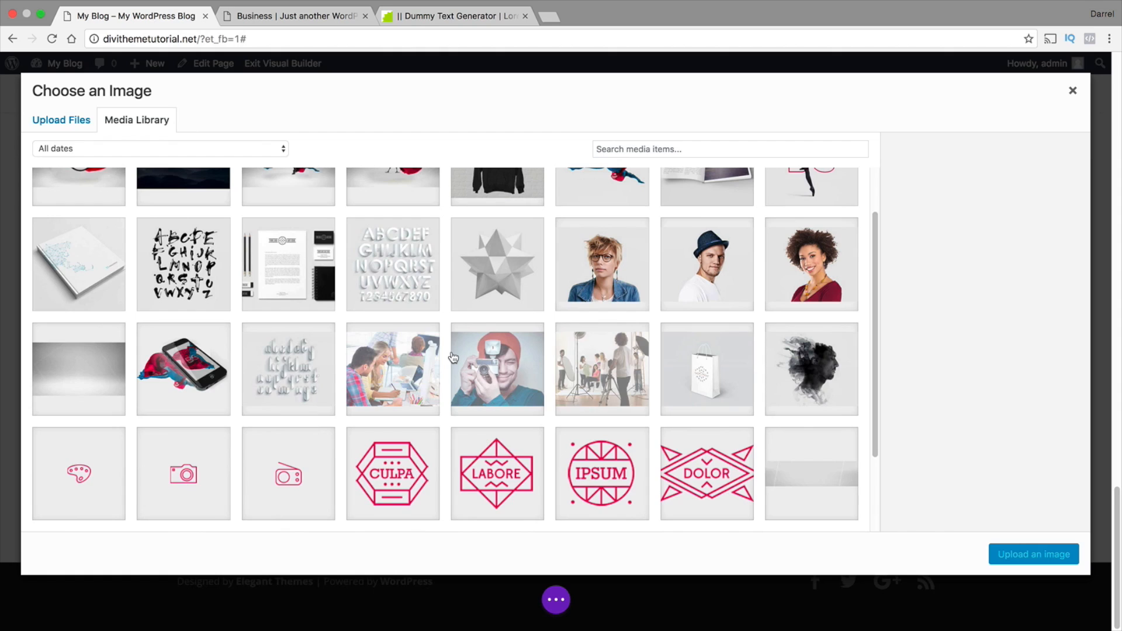
scroll(453, 358, "up", 1)
left_click(791, 171)
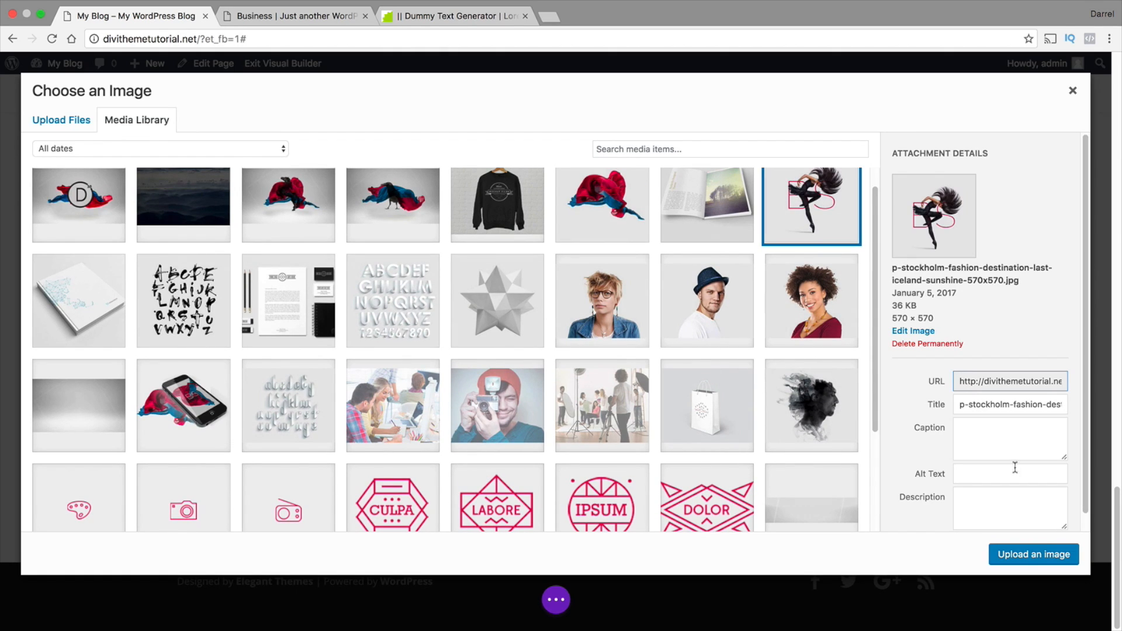
left_click(1046, 555)
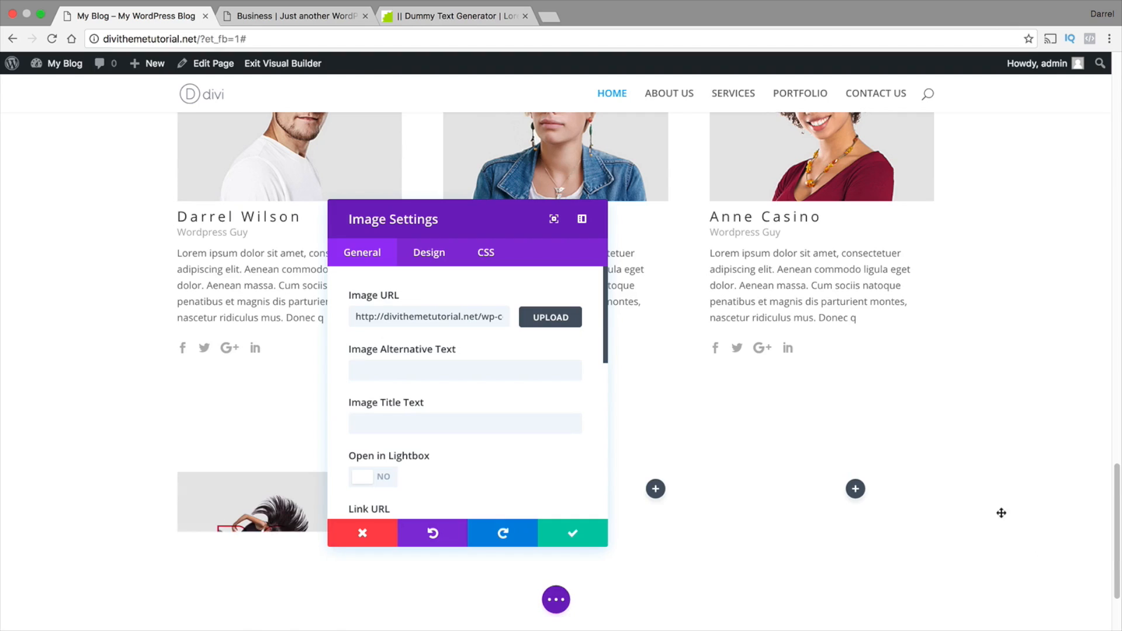
left_click(570, 534)
Insert an Image module in the second column with the black brush-lettered alphabet poster from the media library
left_click(456, 453)
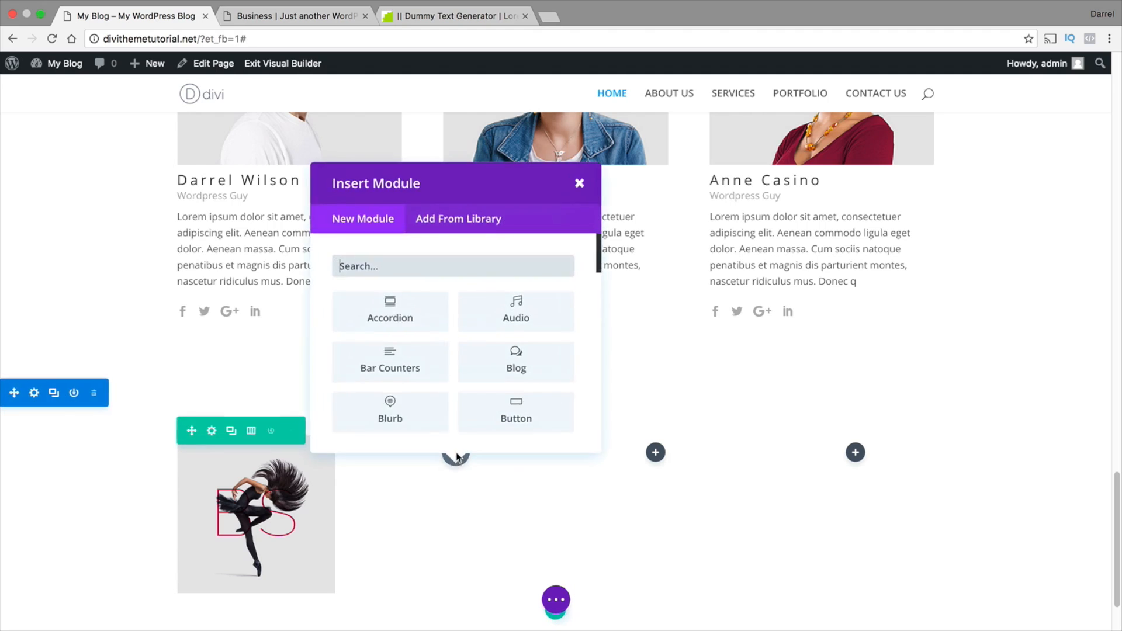
scroll(426, 363, "down", 5)
scroll(426, 363, "down", 2)
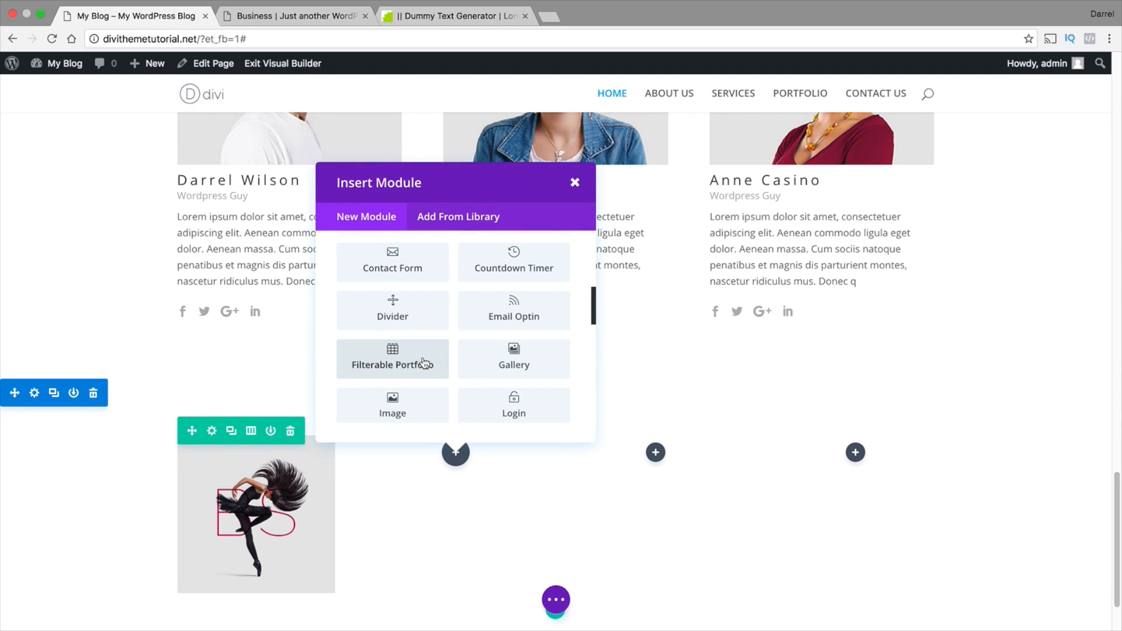
left_click(410, 404)
left_click(551, 319)
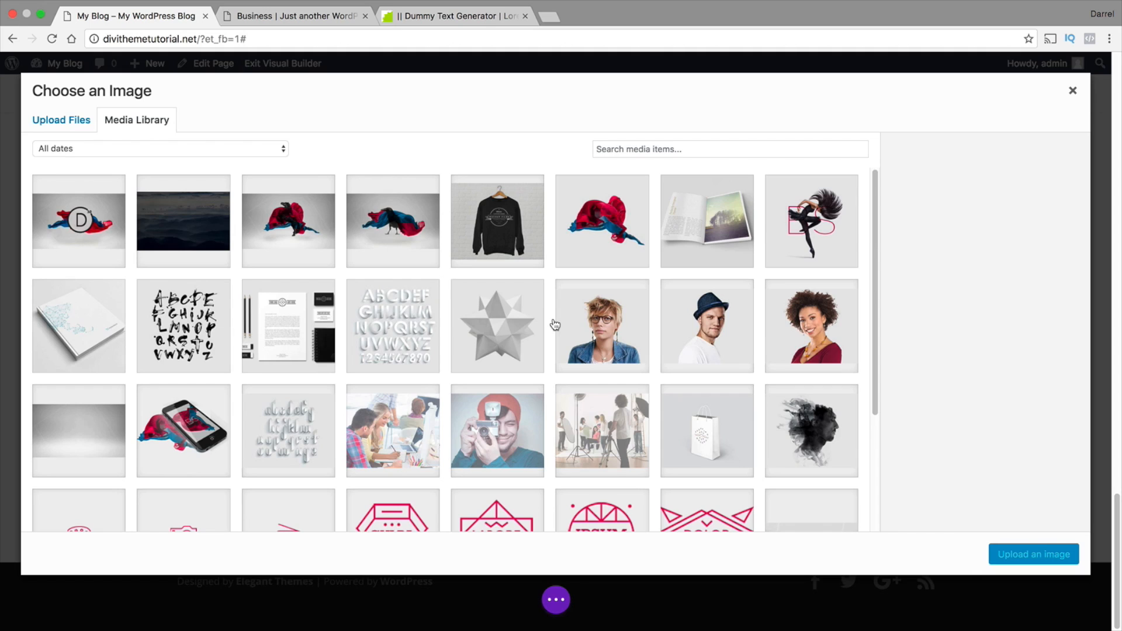
left_click(183, 334)
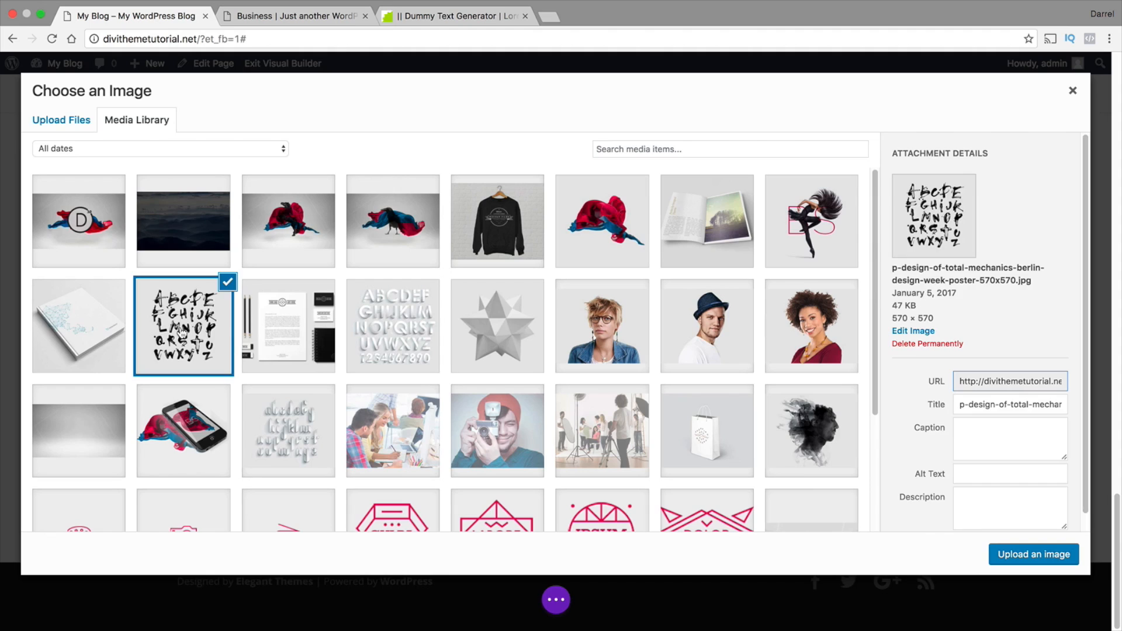
left_click(1016, 554)
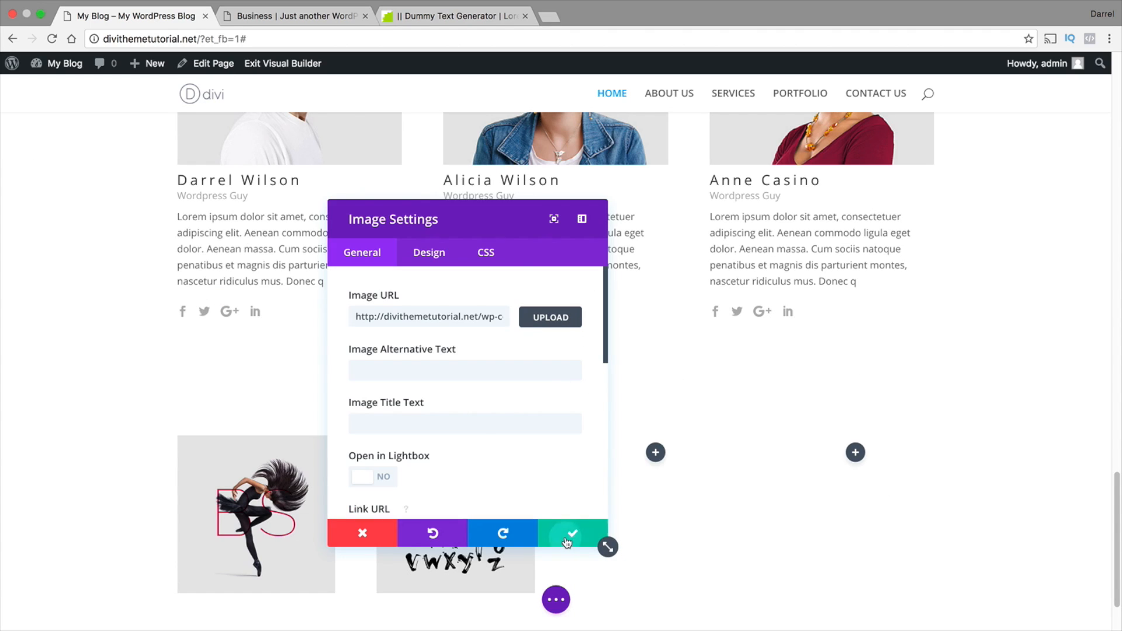
left_click(567, 540)
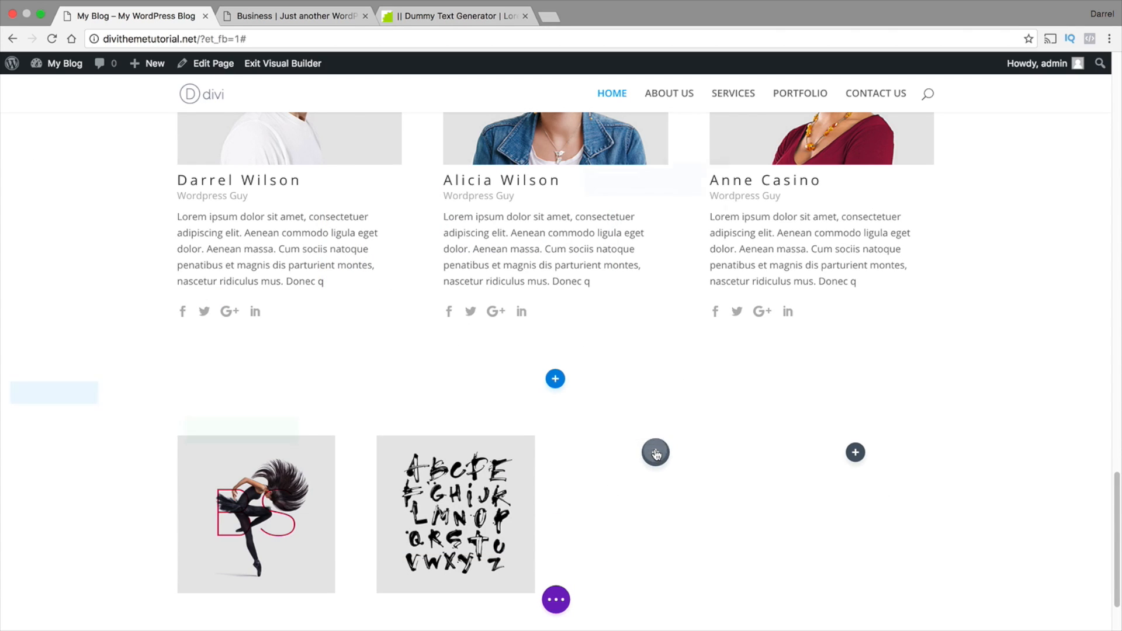
Insert an Image module in the third column with the open magazine picture from the media library
left_click(656, 453)
scroll(621, 339, "down", 5)
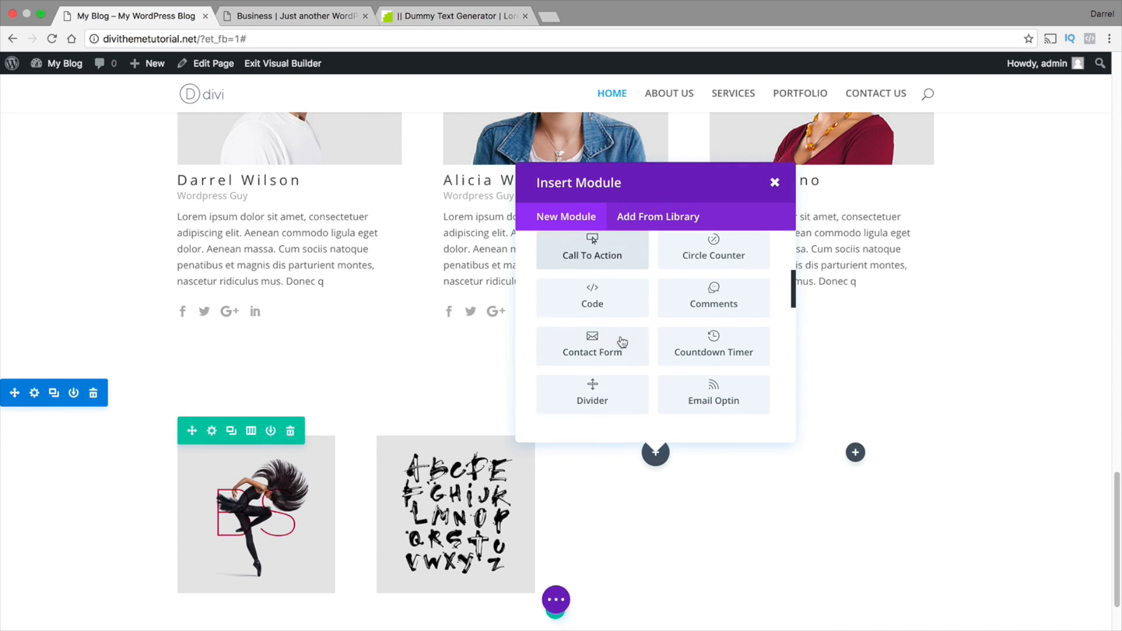
scroll(623, 342, "down", 4)
left_click(594, 358)
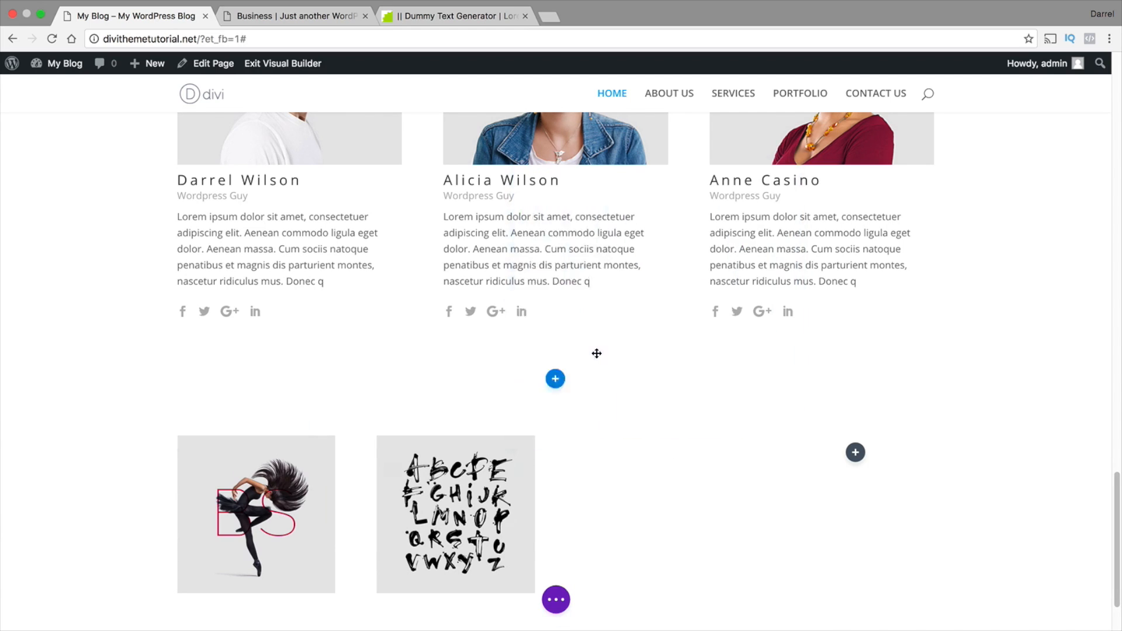
left_click(552, 316)
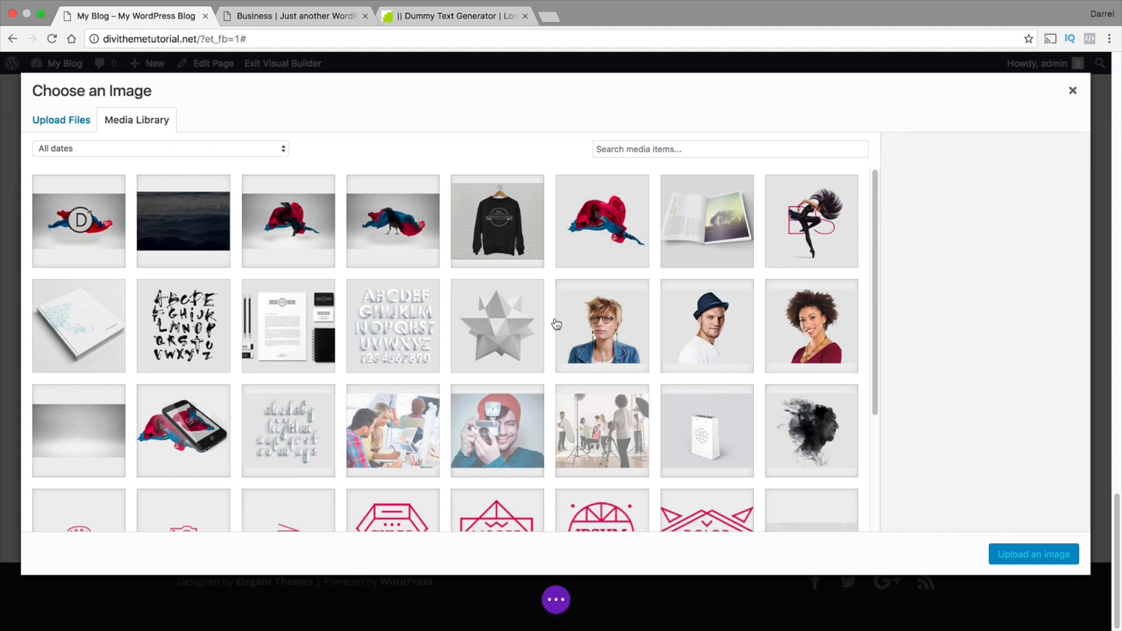
left_click(707, 217)
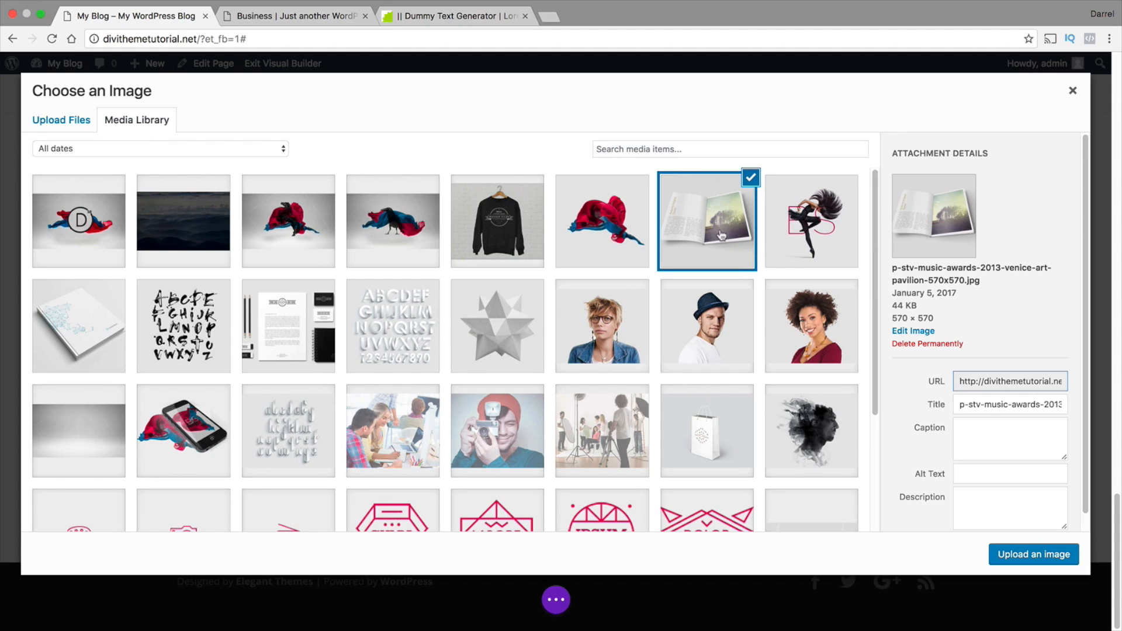
left_click(1045, 564)
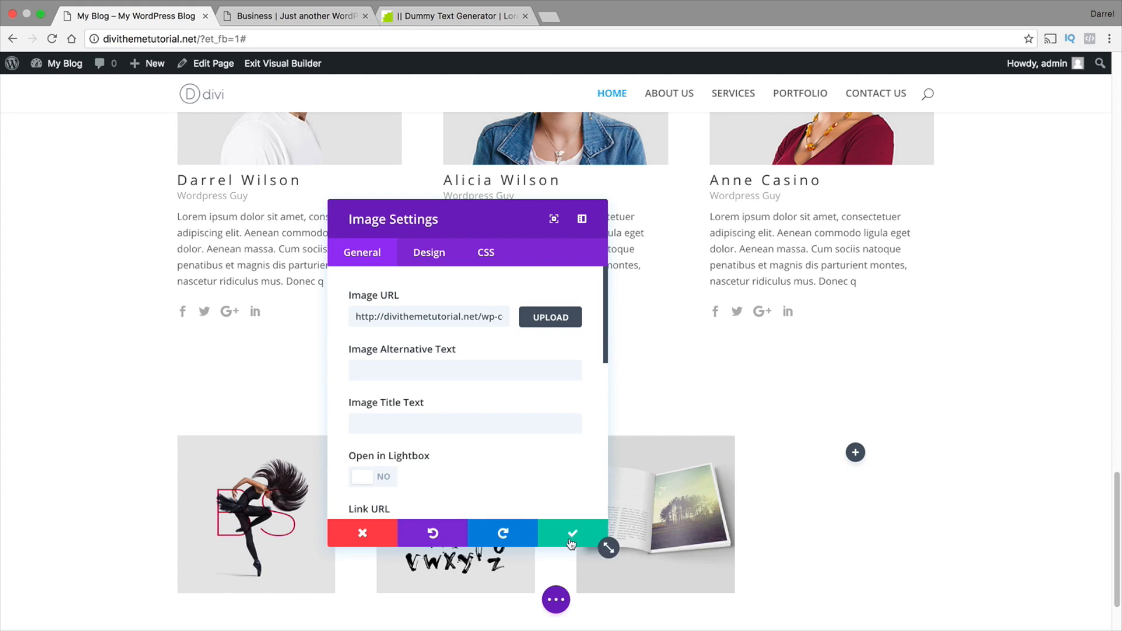
left_click(571, 533)
Insert an Image module in the fourth column with the square red and blue fabric picture from the media library
left_click(855, 452)
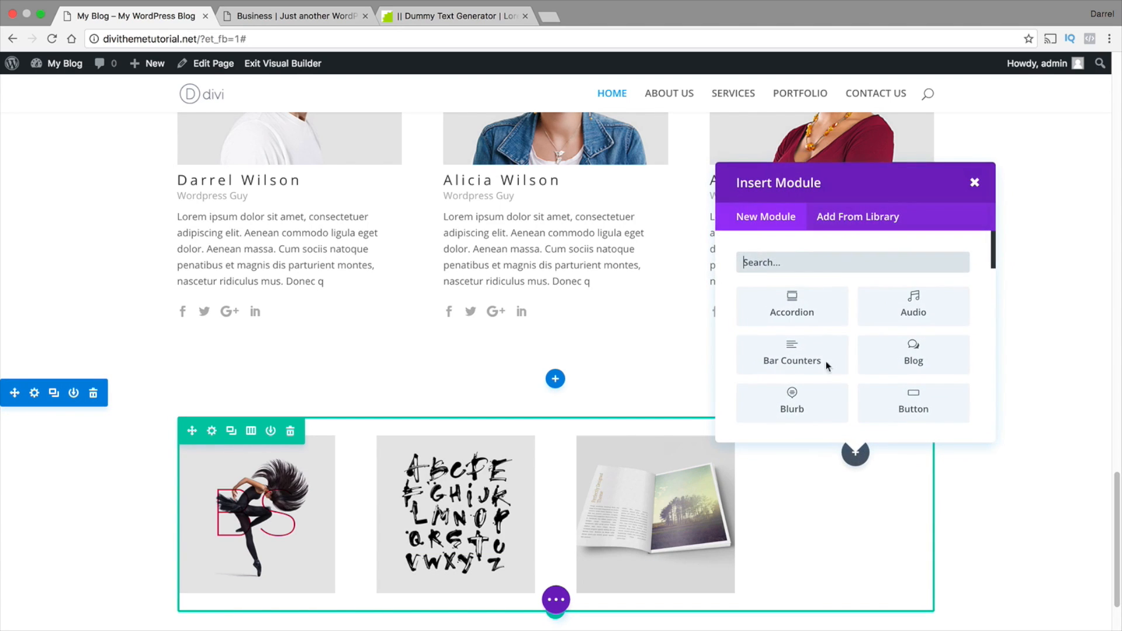
scroll(808, 333, "down", 5)
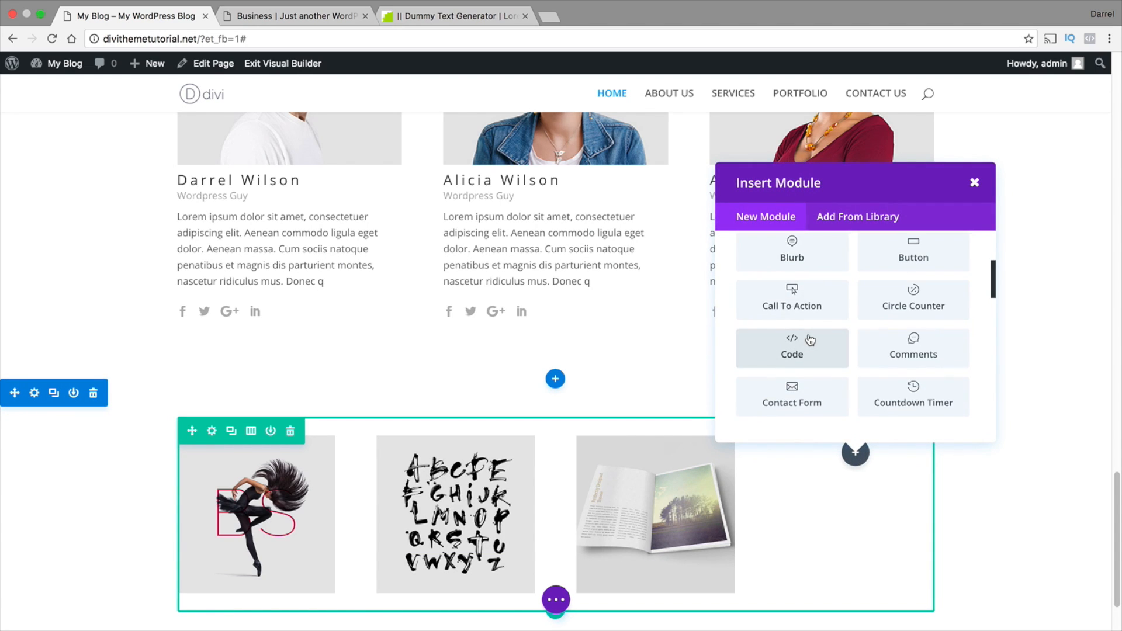
scroll(809, 334, "down", 3)
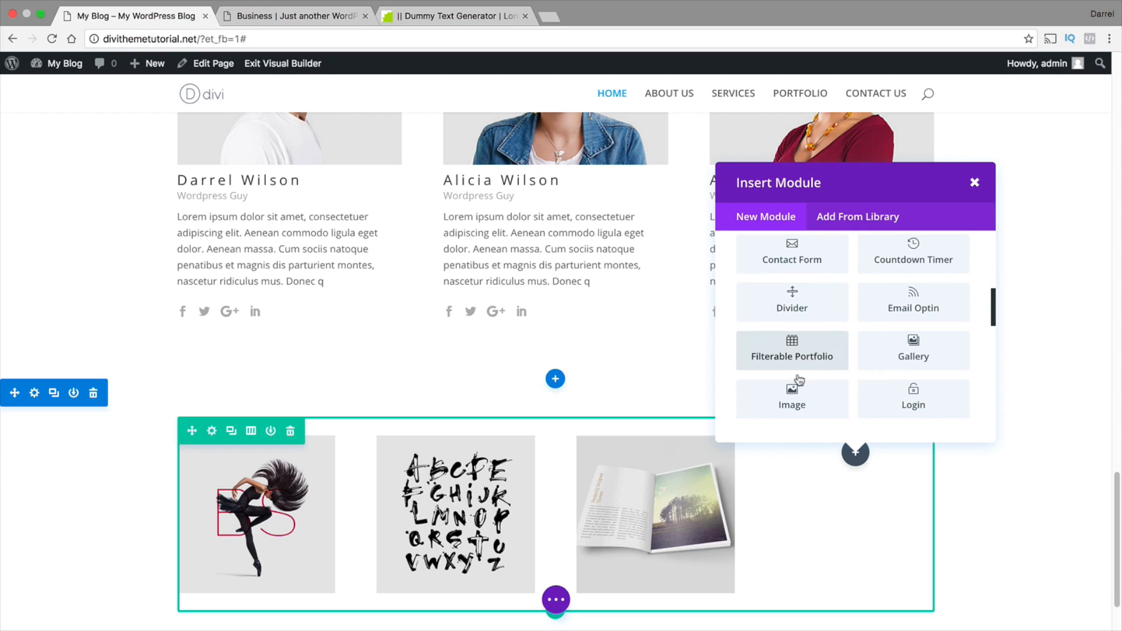
left_click(791, 384)
left_click(552, 323)
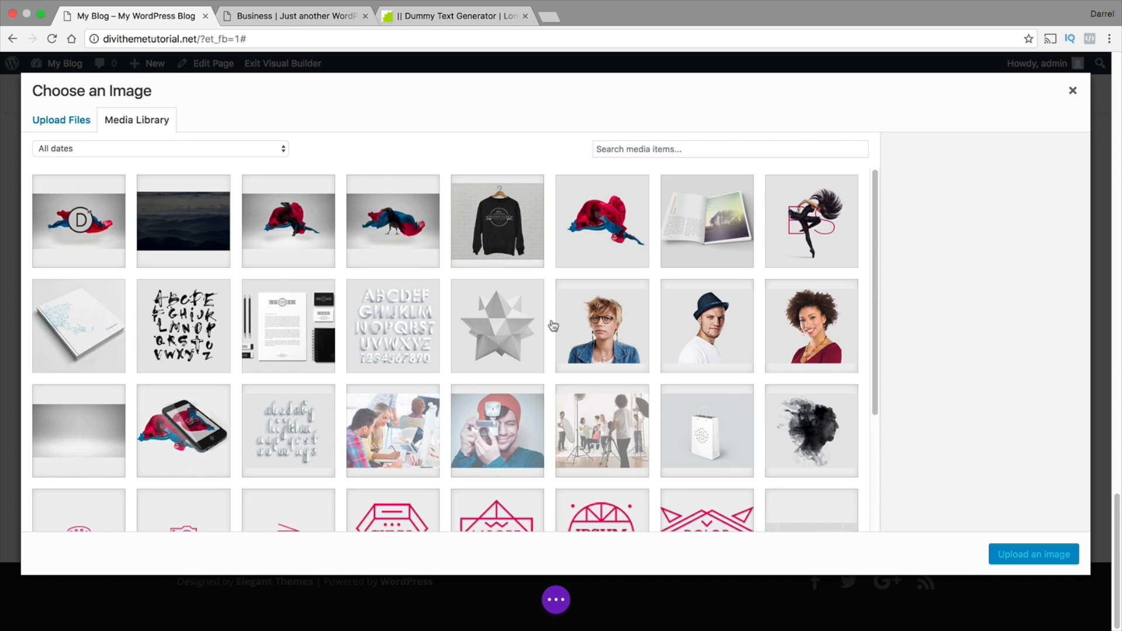
left_click(604, 227)
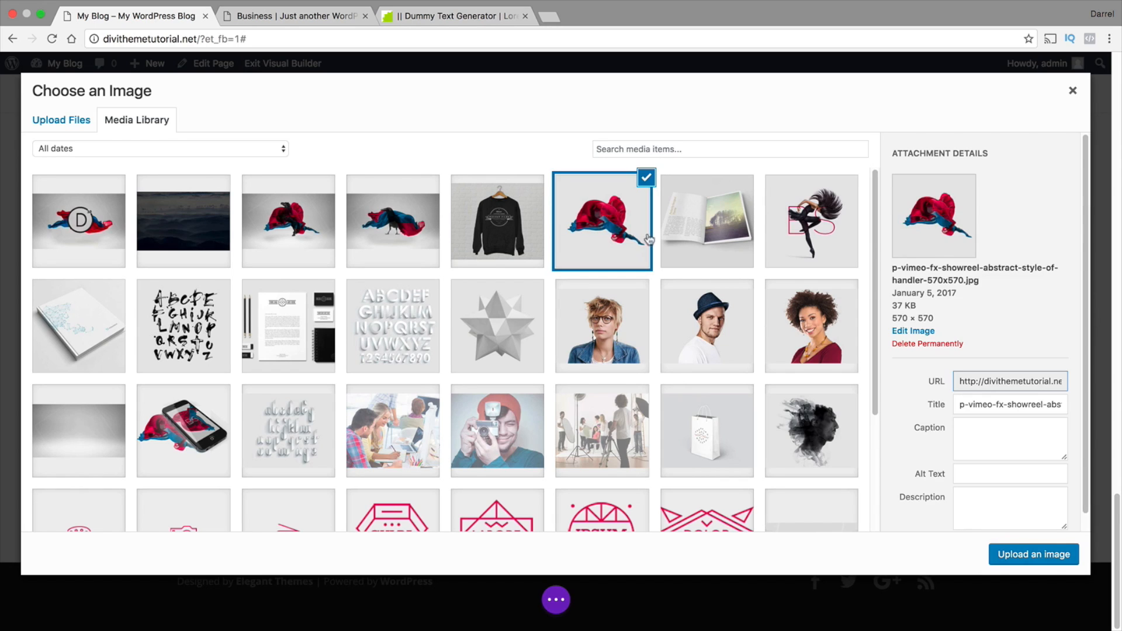
left_click(1024, 555)
scroll(584, 515, "down", 5)
left_click(576, 533)
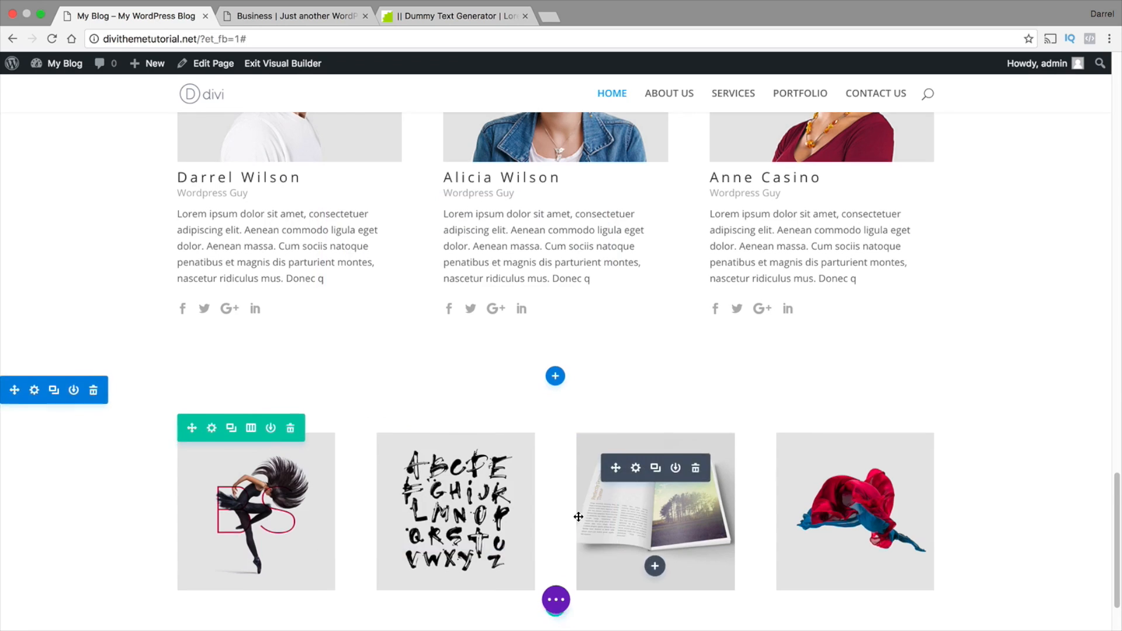
Make the four-image row fullwidth and enable a custom gutter width of 1
scroll(578, 517, "down", 2)
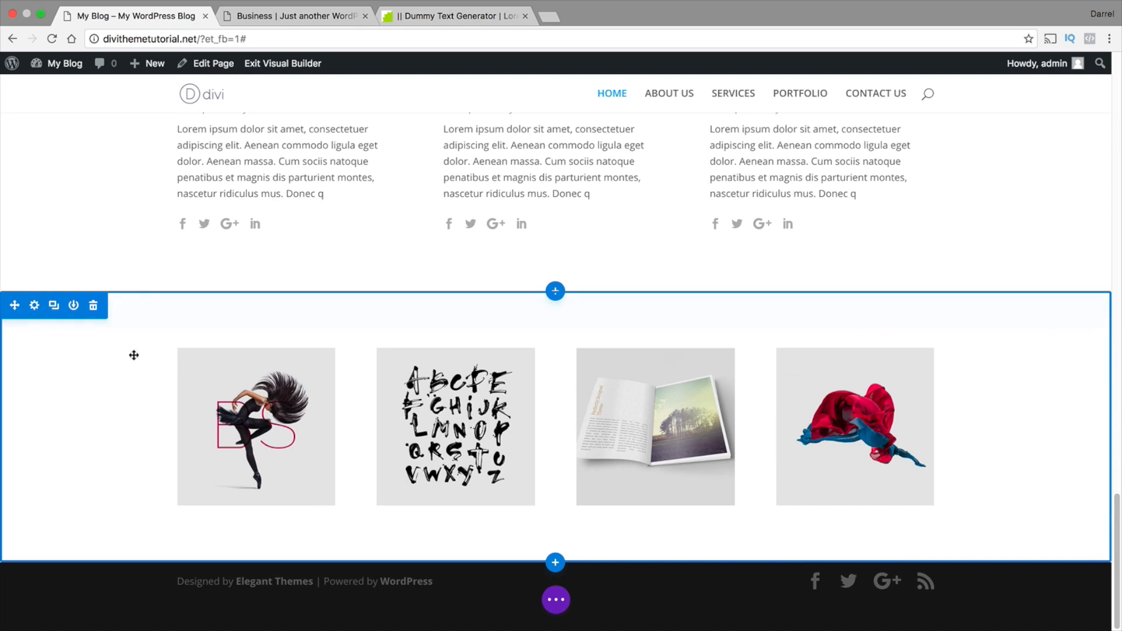
left_click(212, 345)
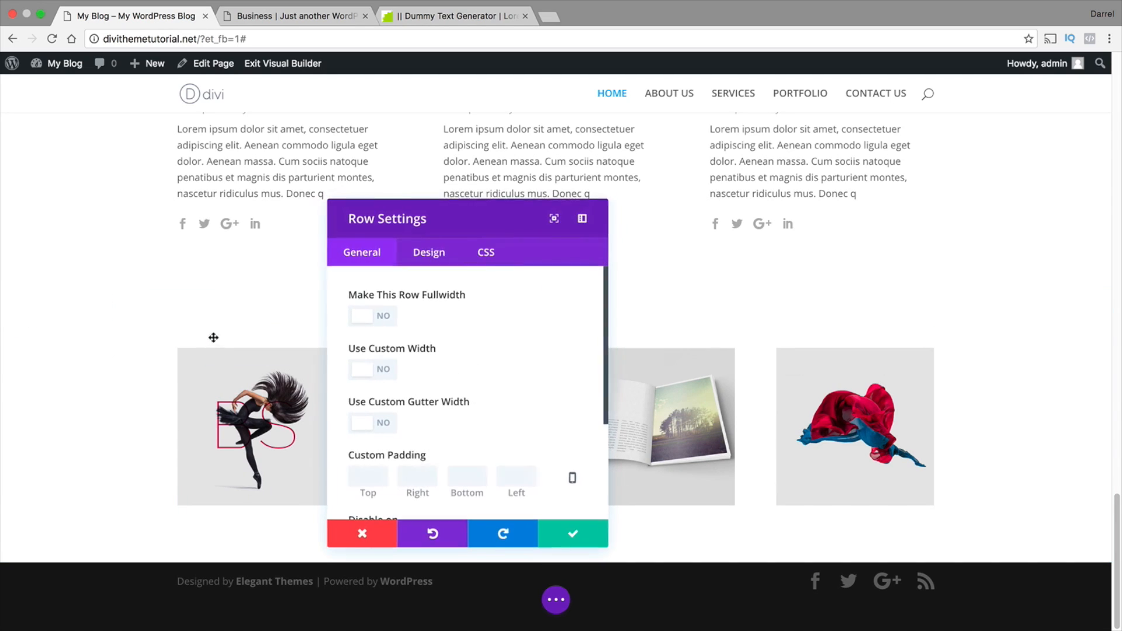
left_click(374, 319)
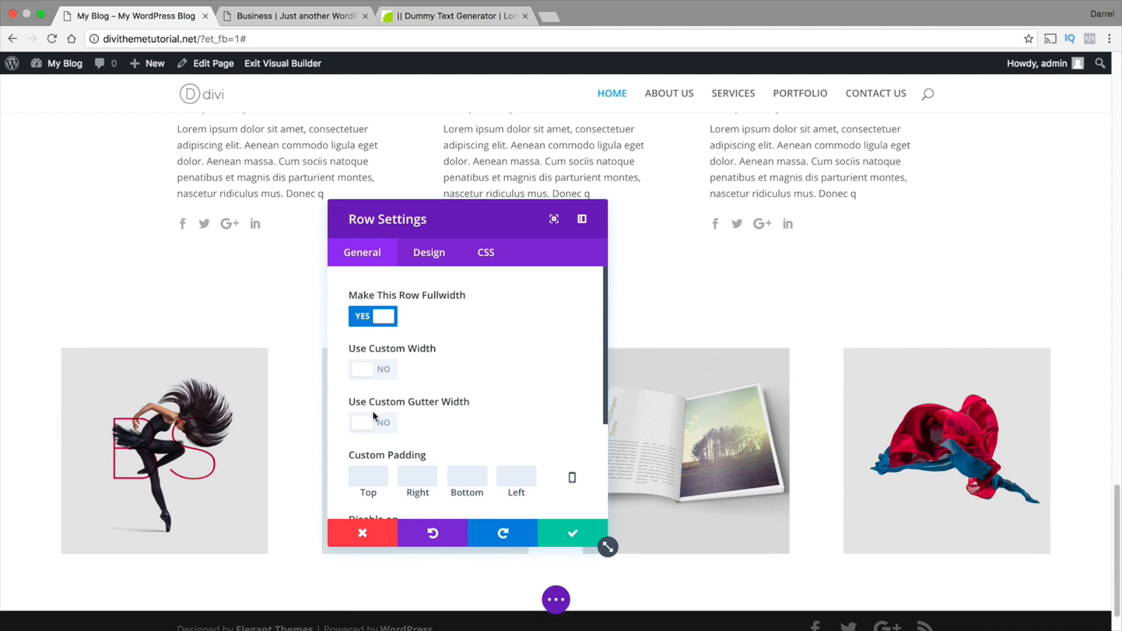
left_click(375, 423)
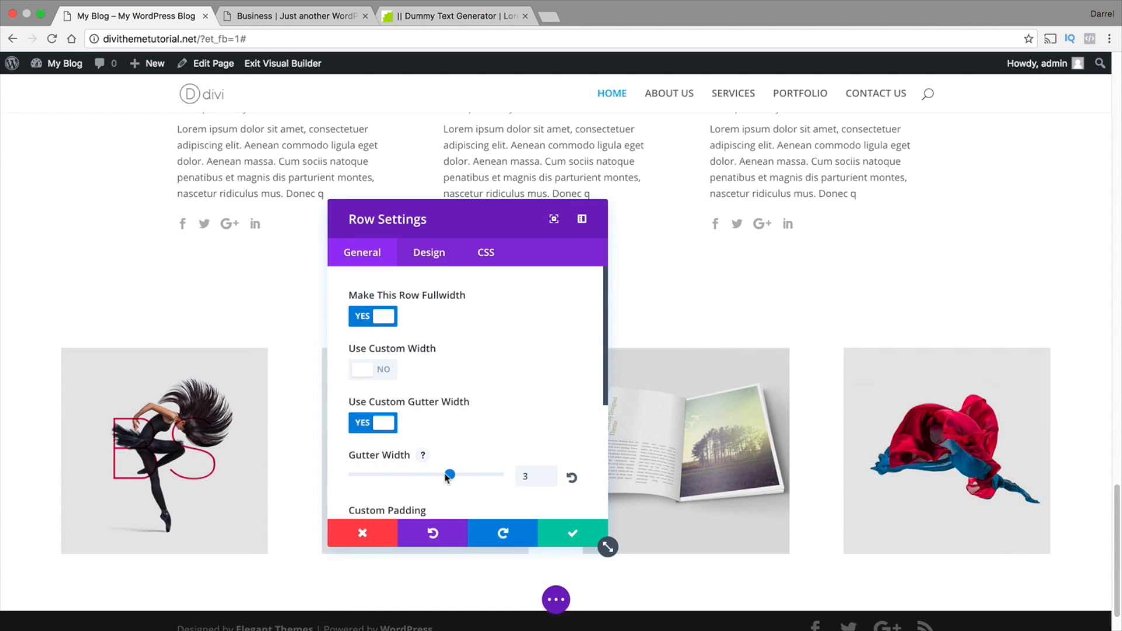
left_click_drag(434, 477, 354, 475)
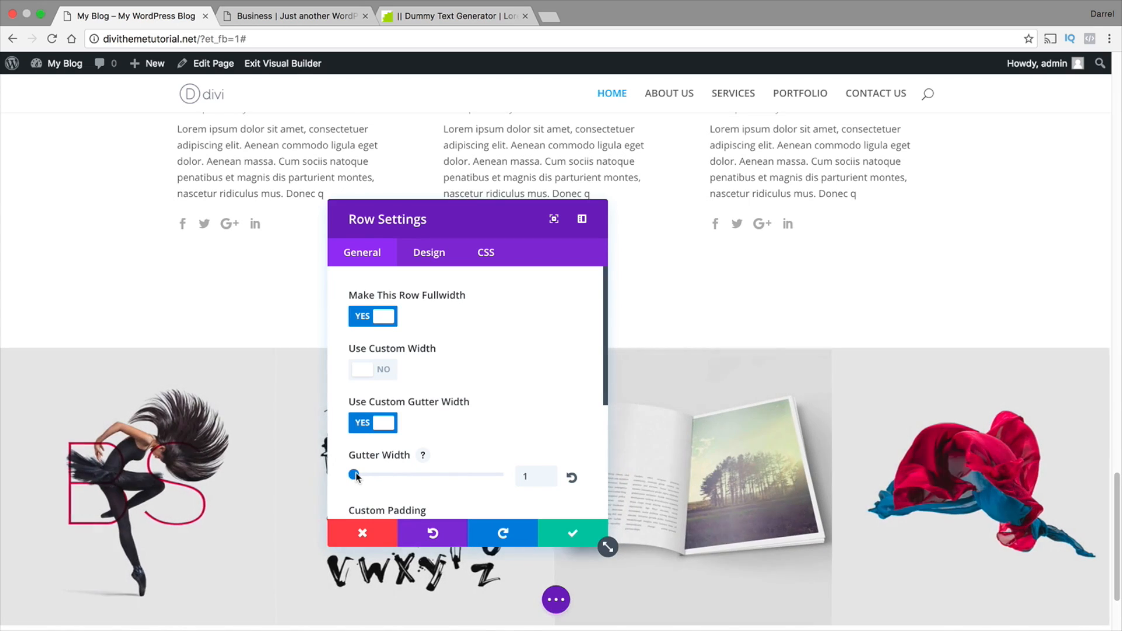
Save the settings of the four-image row
scroll(407, 387, "down", 2)
scroll(783, 389, "down", 2)
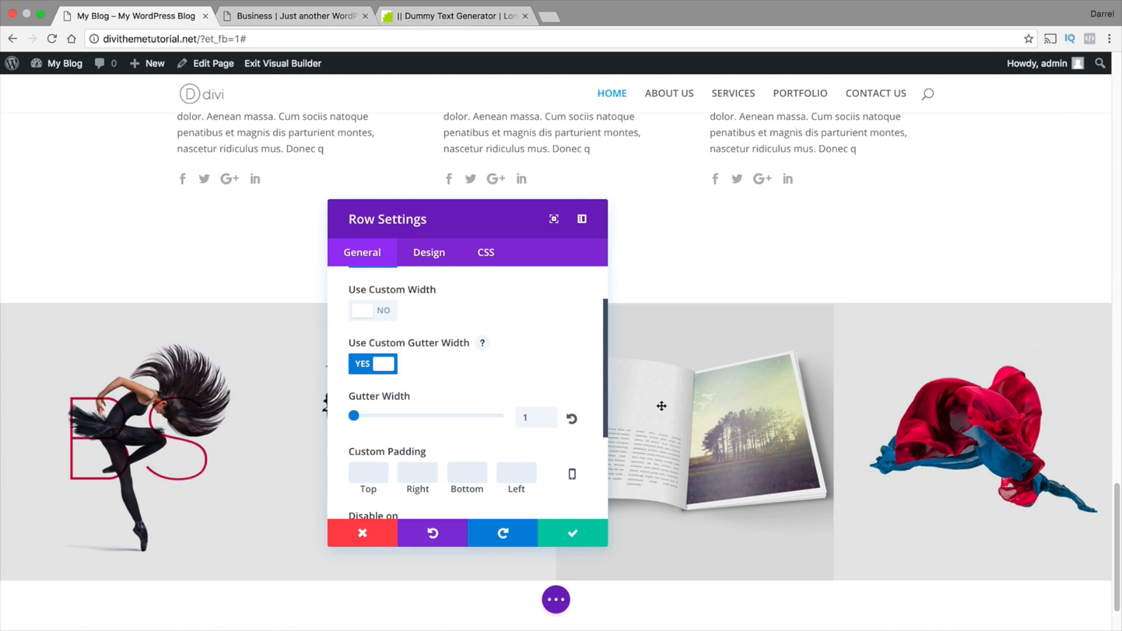
left_click(601, 540)
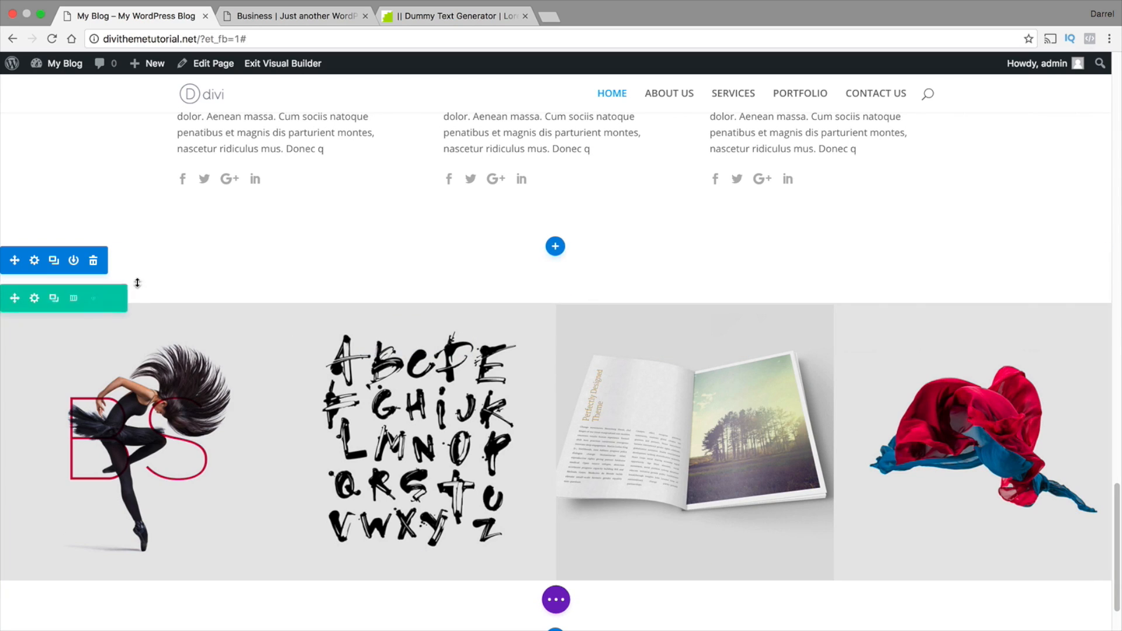
Set the image section's custom padding to 0 on the top, right, bottom and left and save the section settings
left_click(35, 263)
scroll(439, 400, "down", 6)
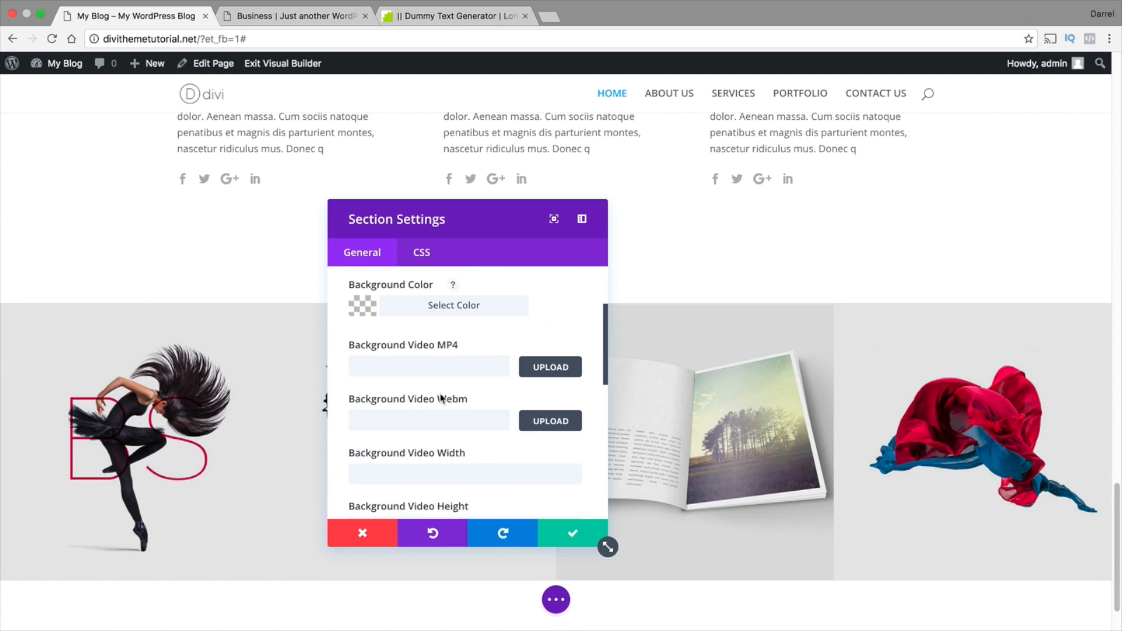
scroll(440, 398, "down", 3)
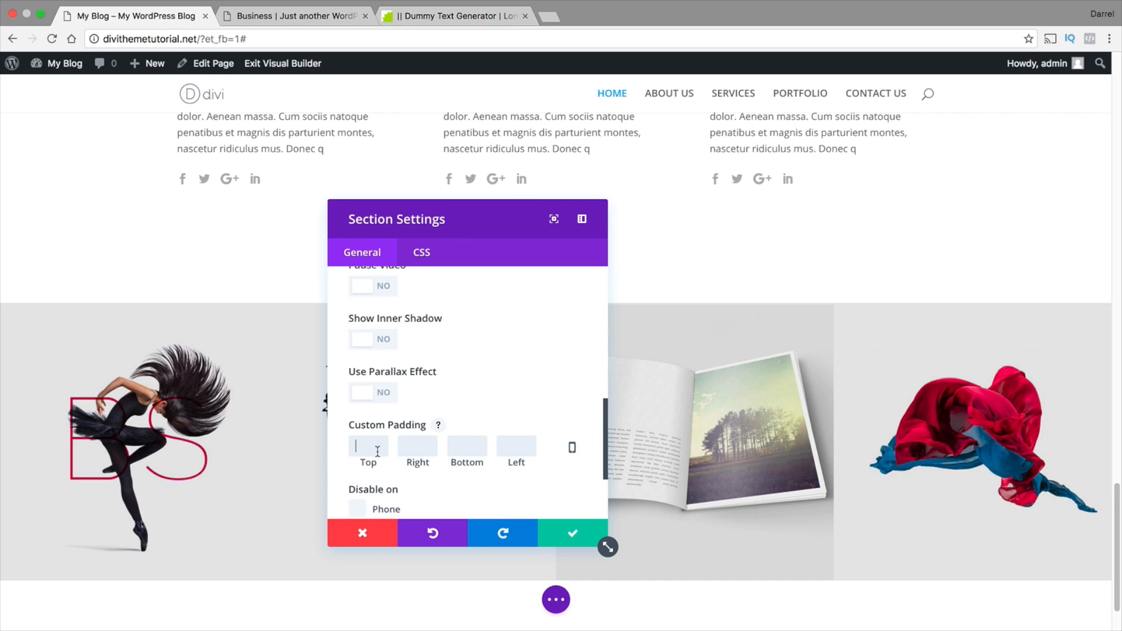
type("00")
key("Tab")
type("0")
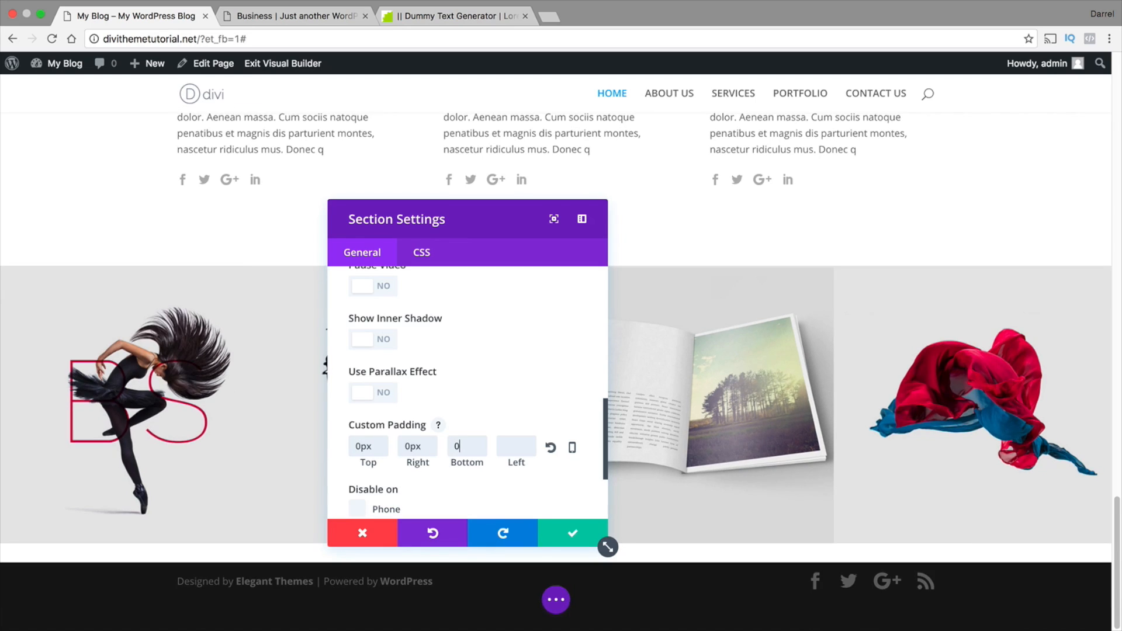
type("0")
left_click(573, 533)
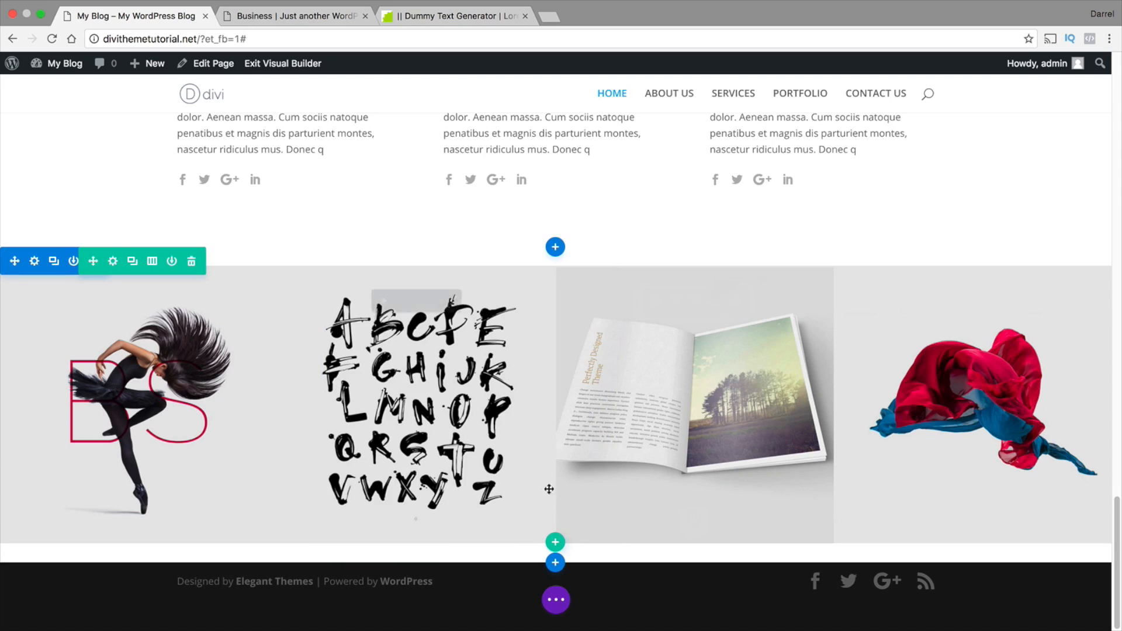
Duplicate the four-image row to make a second row of images beneath it
scroll(402, 328, "up", 2)
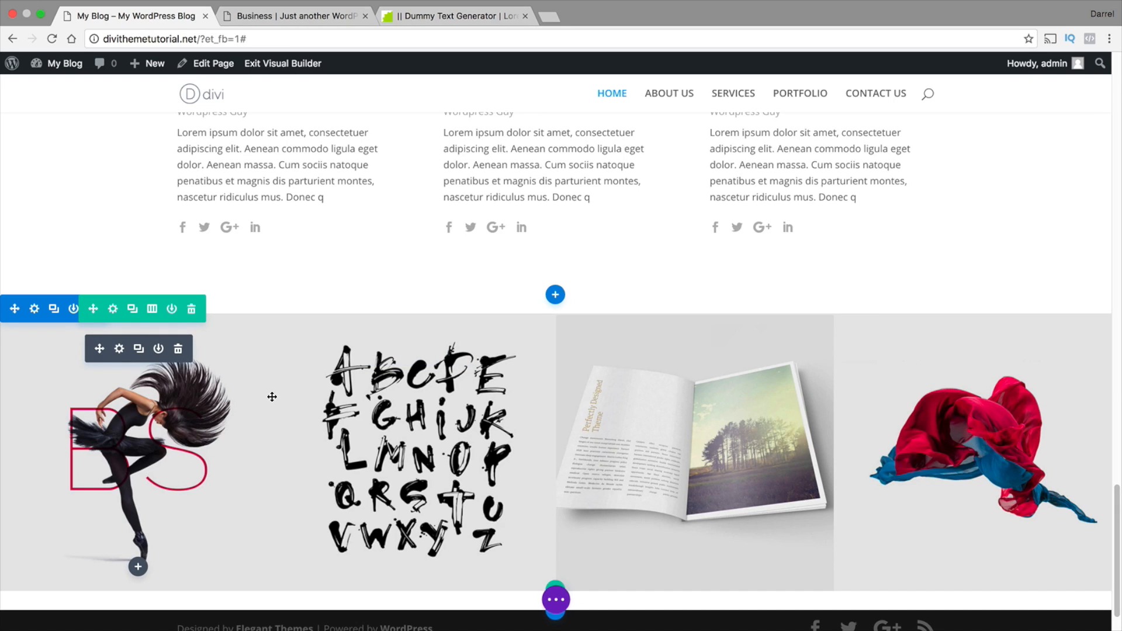
left_click(132, 309)
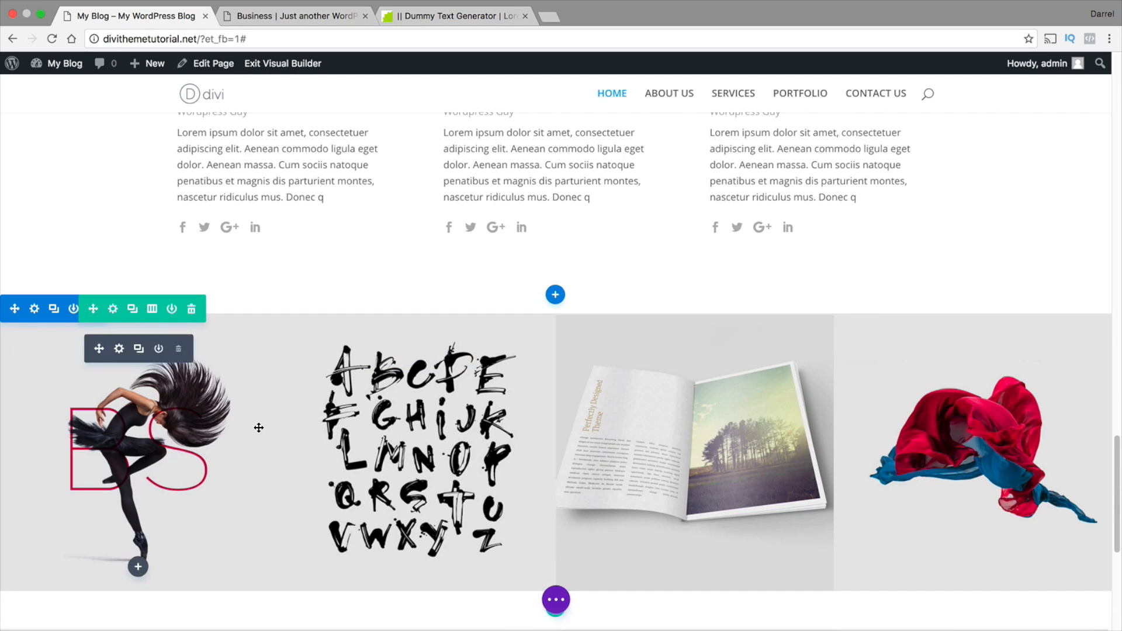
scroll(259, 428, "down", 5)
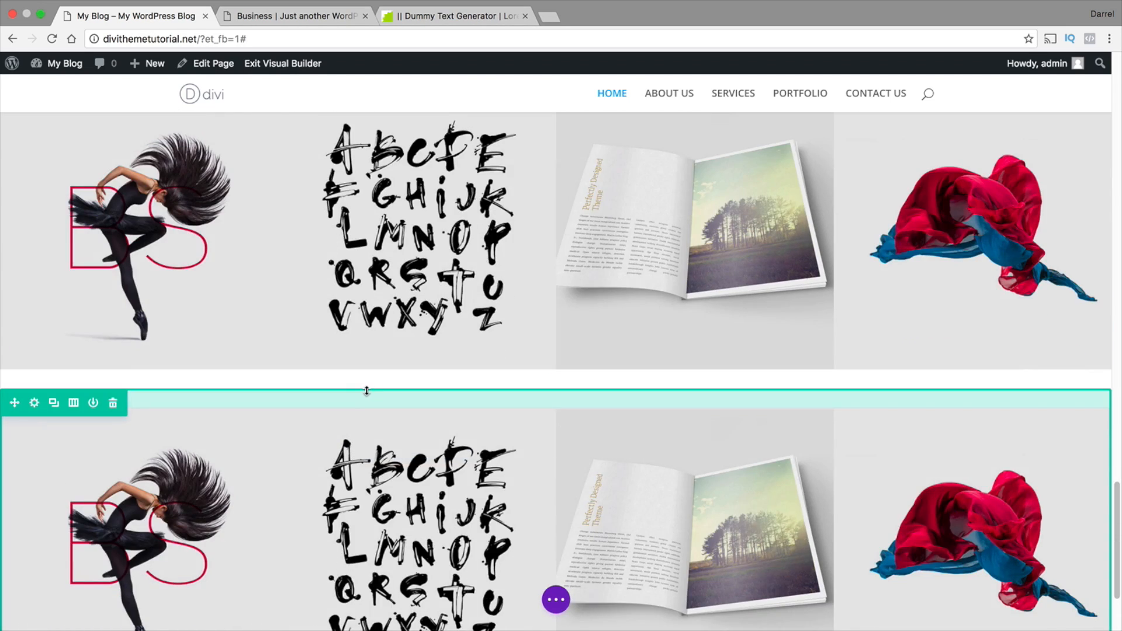
Shrink the row padding between the two image rows directly on the page to narrow their white gap
mouse_move(366, 380)
left_mouse_down()
mouse_move(366, 361)
mouse_move(372, 383)
left_mouse_up()
left_click_drag(373, 381, 373, 363)
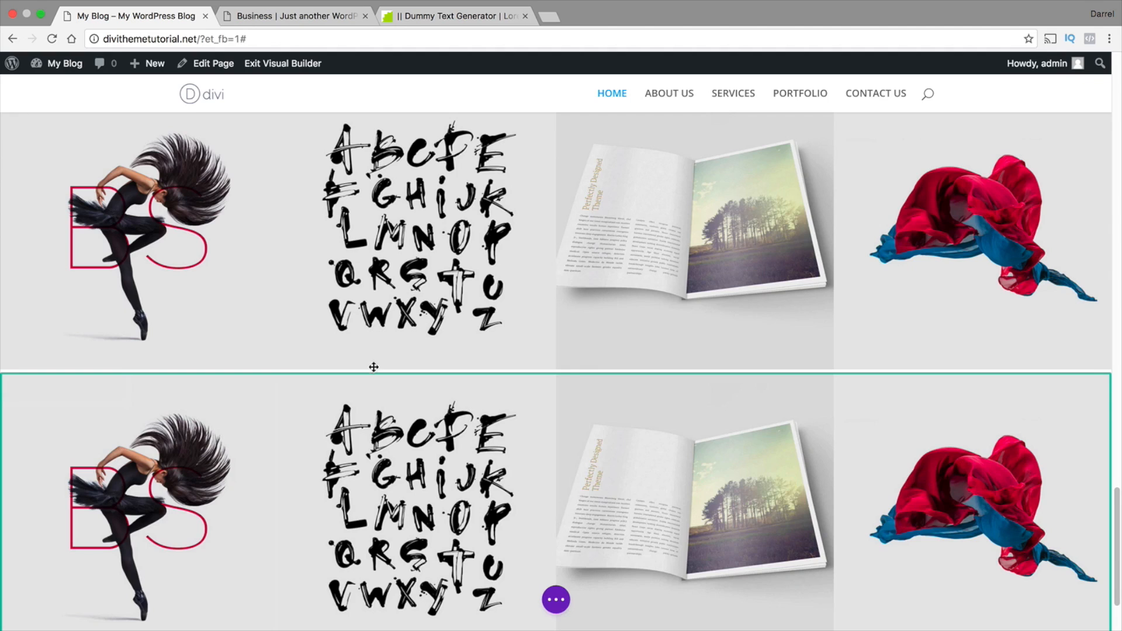
left_click_drag(373, 370, 373, 375)
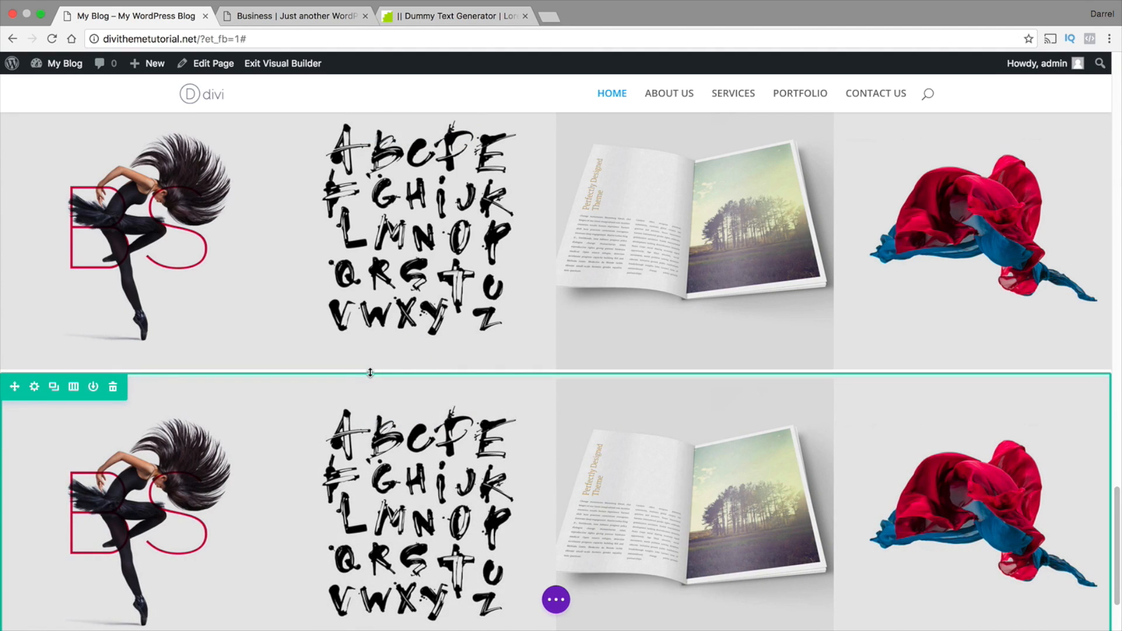
left_click_drag(370, 373, 370, 370)
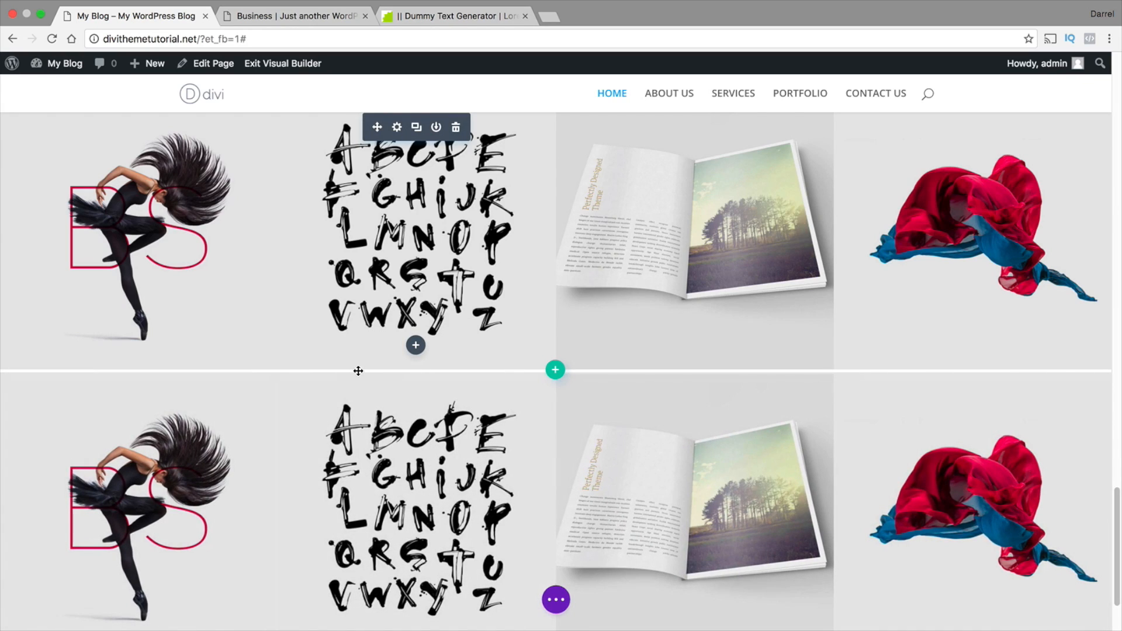
Set the upper image row's top and bottom custom padding to 0 and save the row settings
scroll(347, 368, "up", 1)
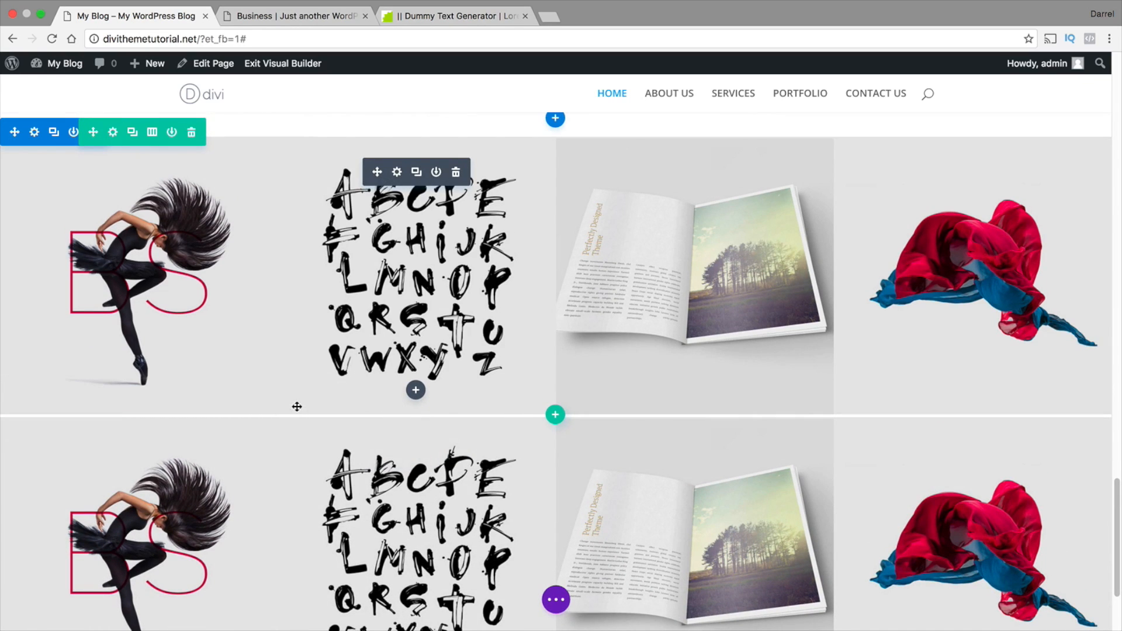
left_click(113, 133)
scroll(445, 330, "down", 3)
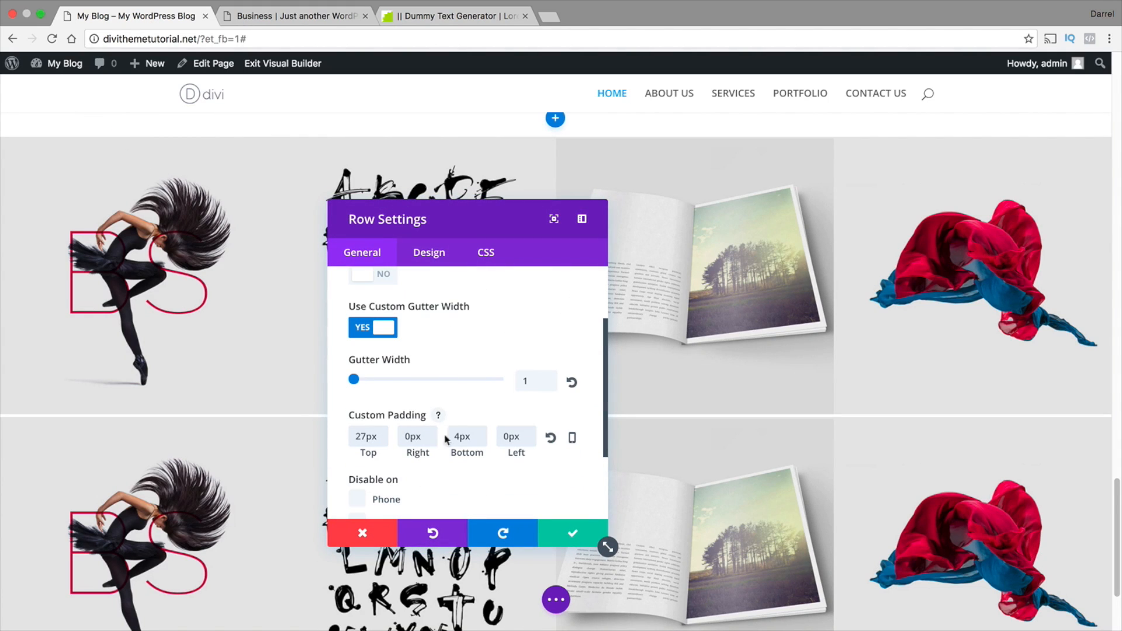
left_click_drag(480, 436, 336, 436)
type("0")
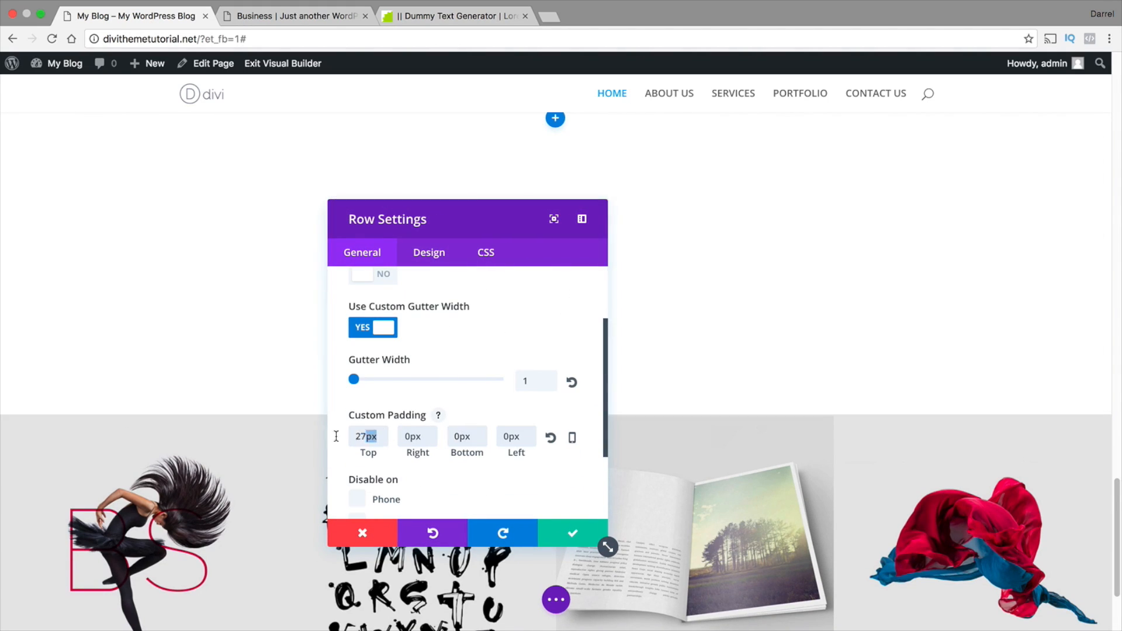
type("0")
left_click(573, 534)
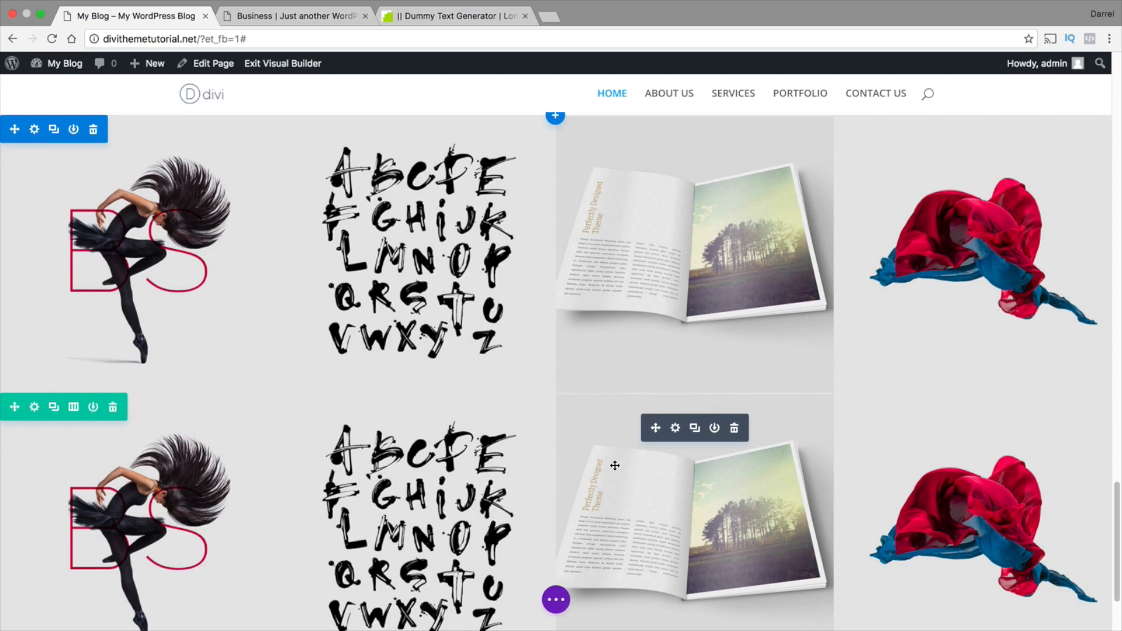
Set the lower image row's bottom custom padding to 0 and save the row settings
scroll(614, 462, "down", 2)
scroll(543, 442, "up", 1)
scroll(273, 388, "down", 1)
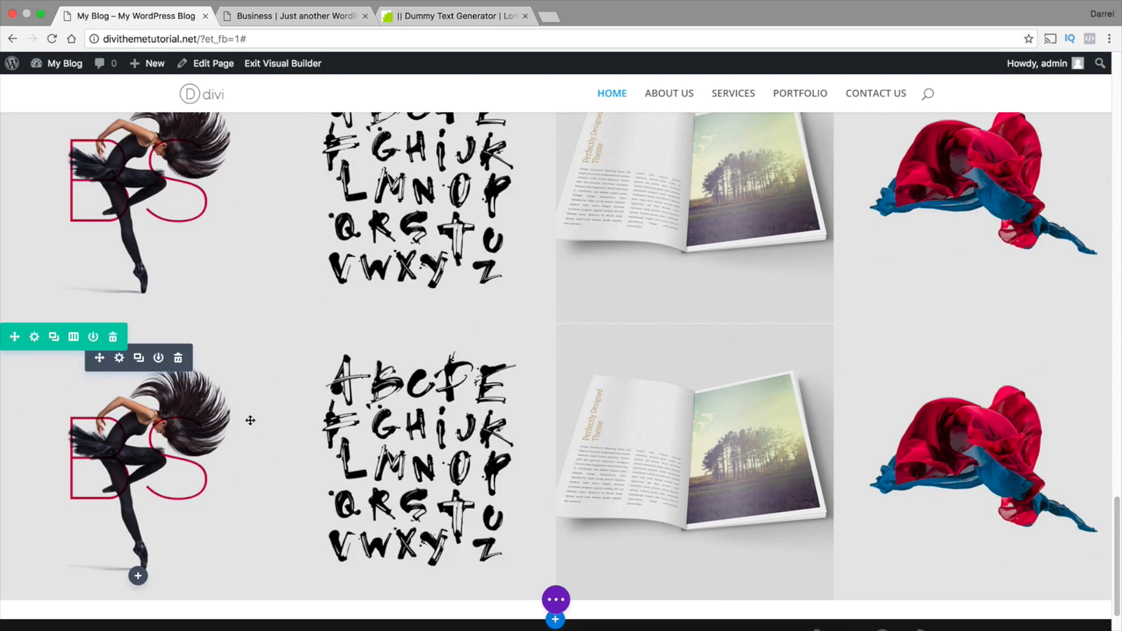
left_click(35, 338)
scroll(384, 342, "down", 3)
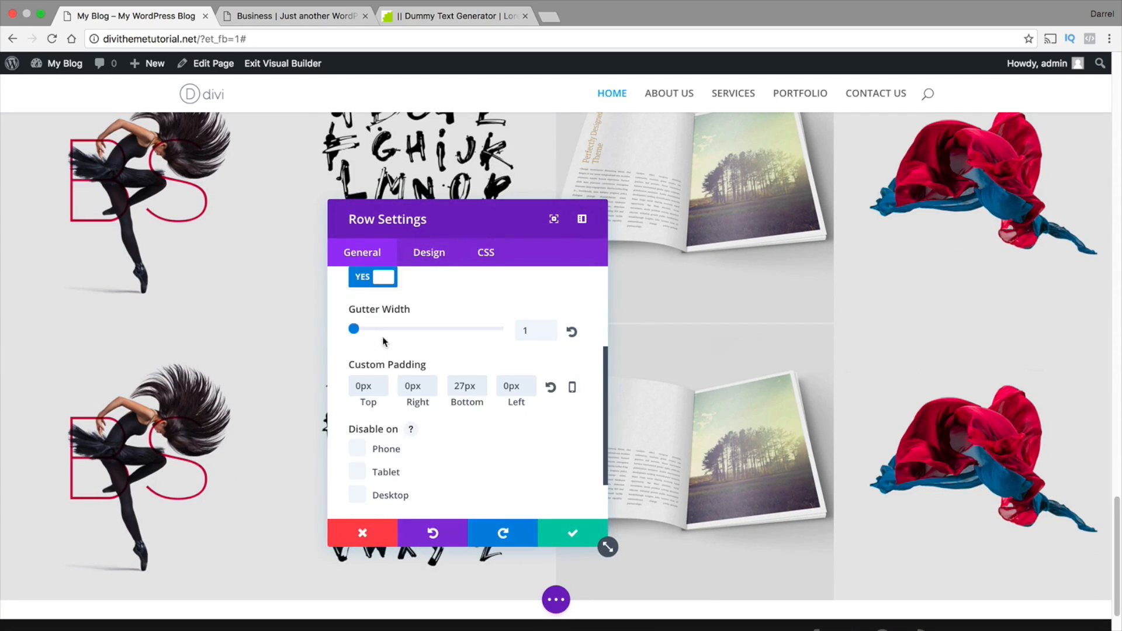
left_click_drag(478, 386, 457, 390)
scroll(302, 556, "down", 1)
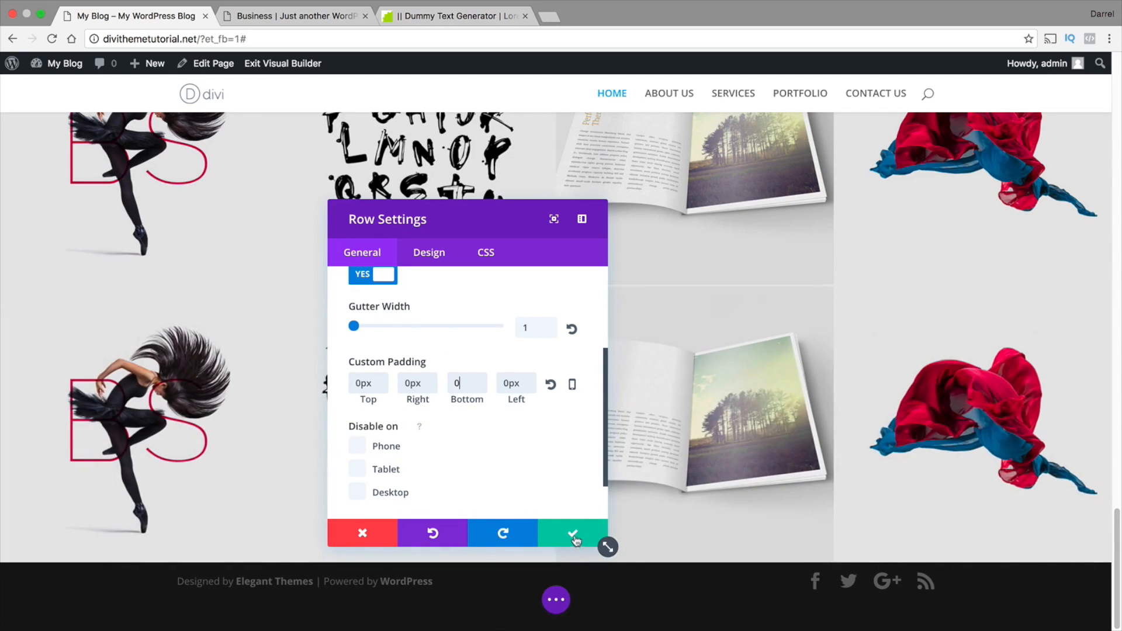
left_click(573, 532)
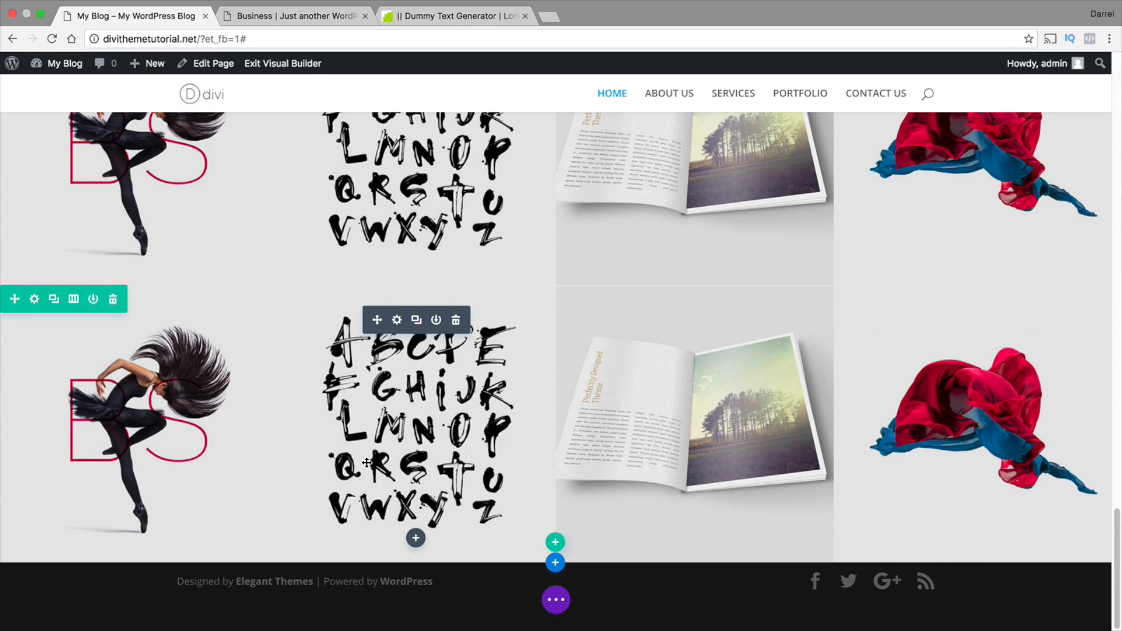
Replace the dancer image in the lower row's first column with the white book picture from the media library
scroll(346, 434, "up", 3)
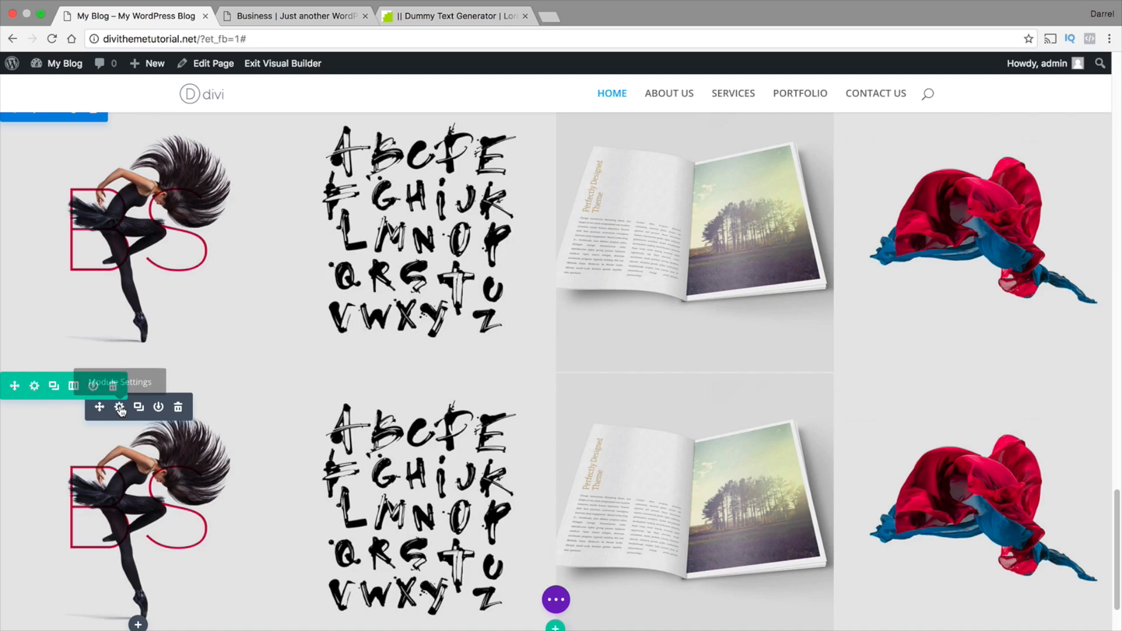
left_click(120, 407)
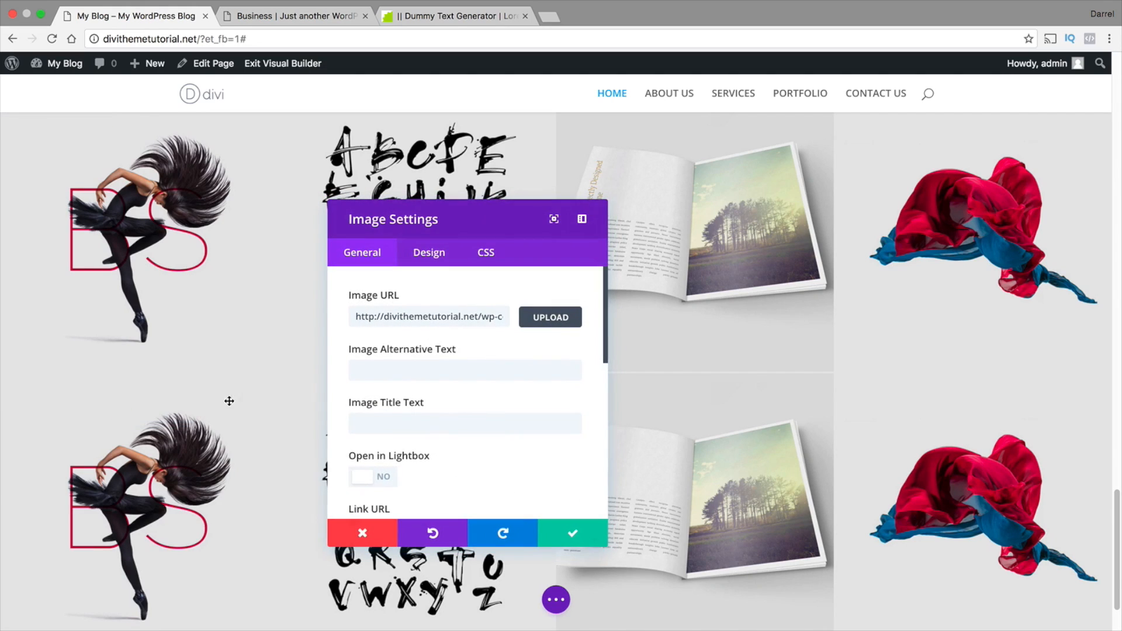
left_click(551, 317)
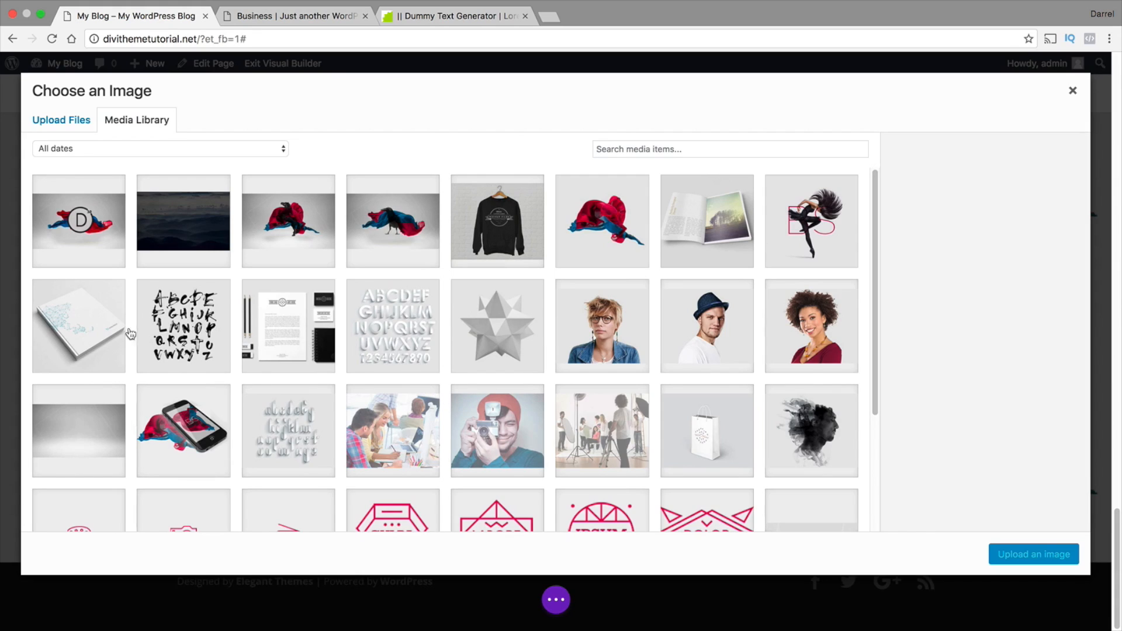
left_click(78, 327)
left_click(1033, 554)
scroll(508, 484, "down", 2)
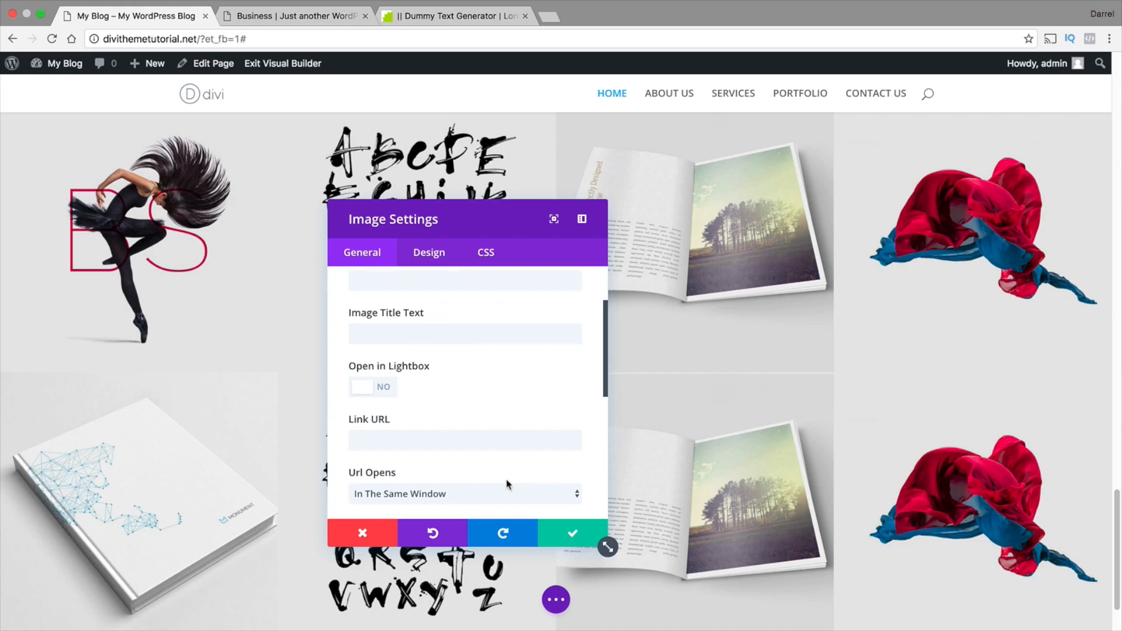
left_click(559, 530)
Replace the alphabet poster in the lower row's second column with the white 3D alphabet and numbers picture from the media library
left_click(400, 413)
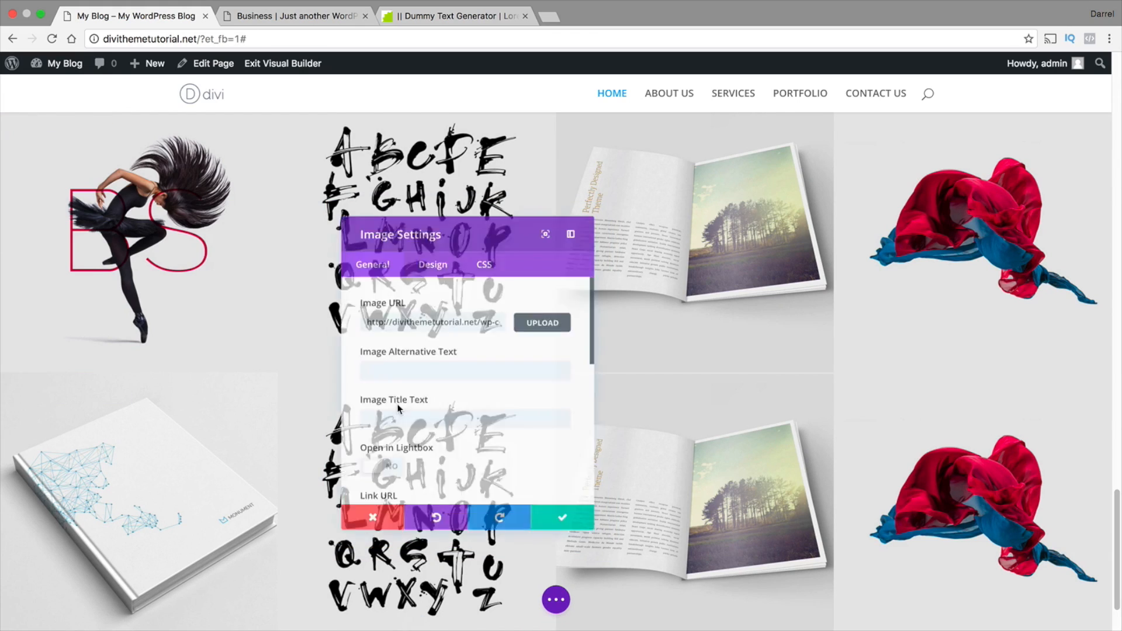
left_click(550, 318)
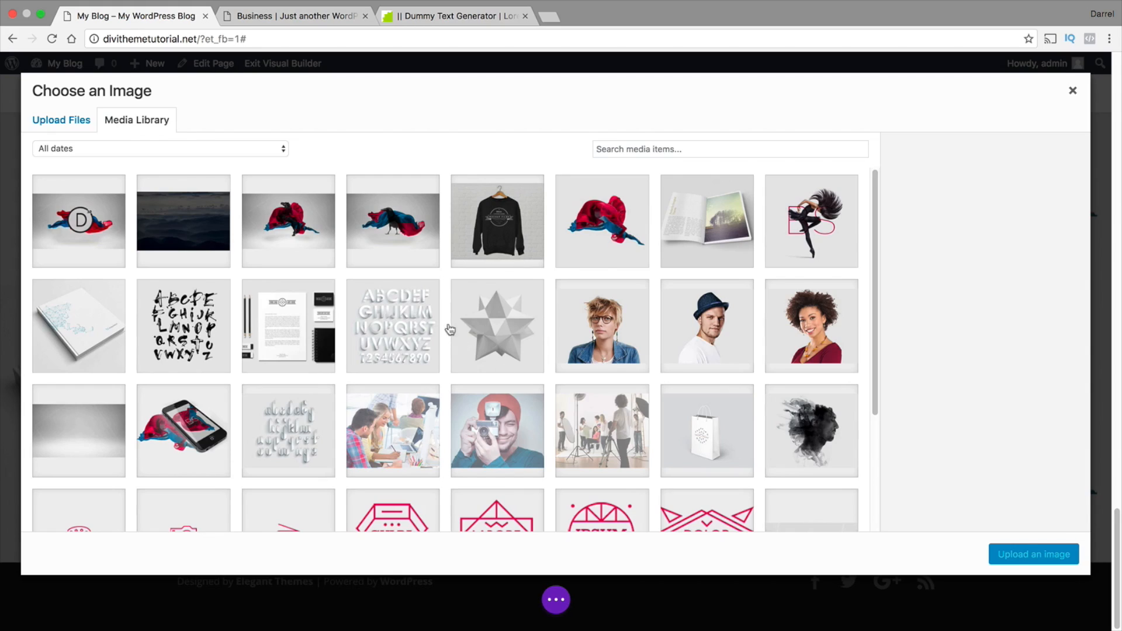
left_click(419, 312)
left_click(1033, 554)
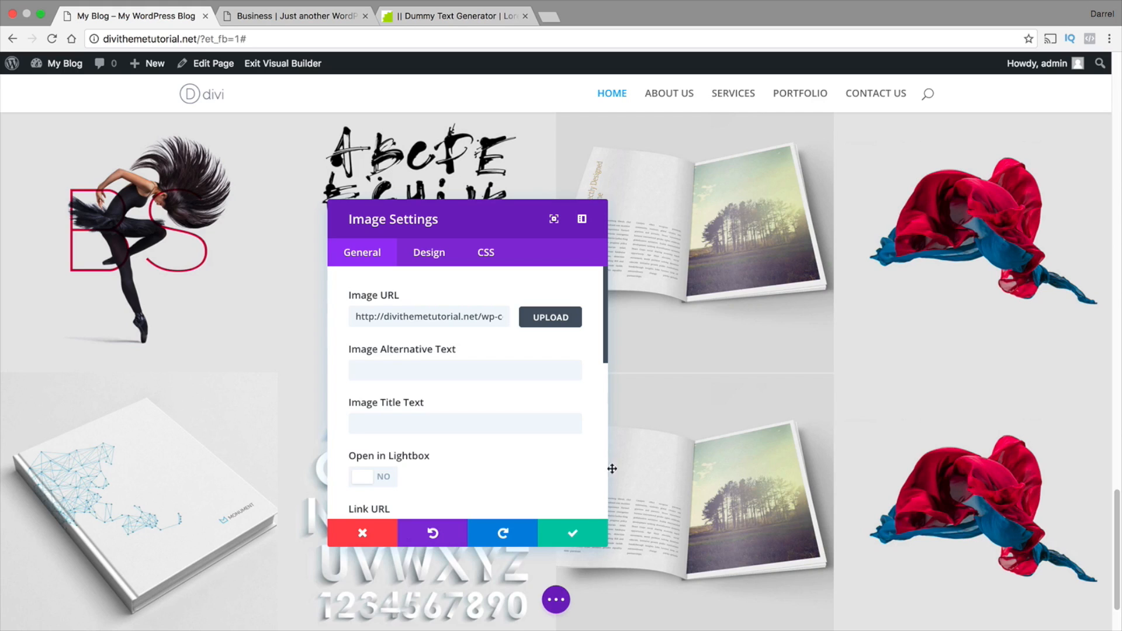
left_click(574, 533)
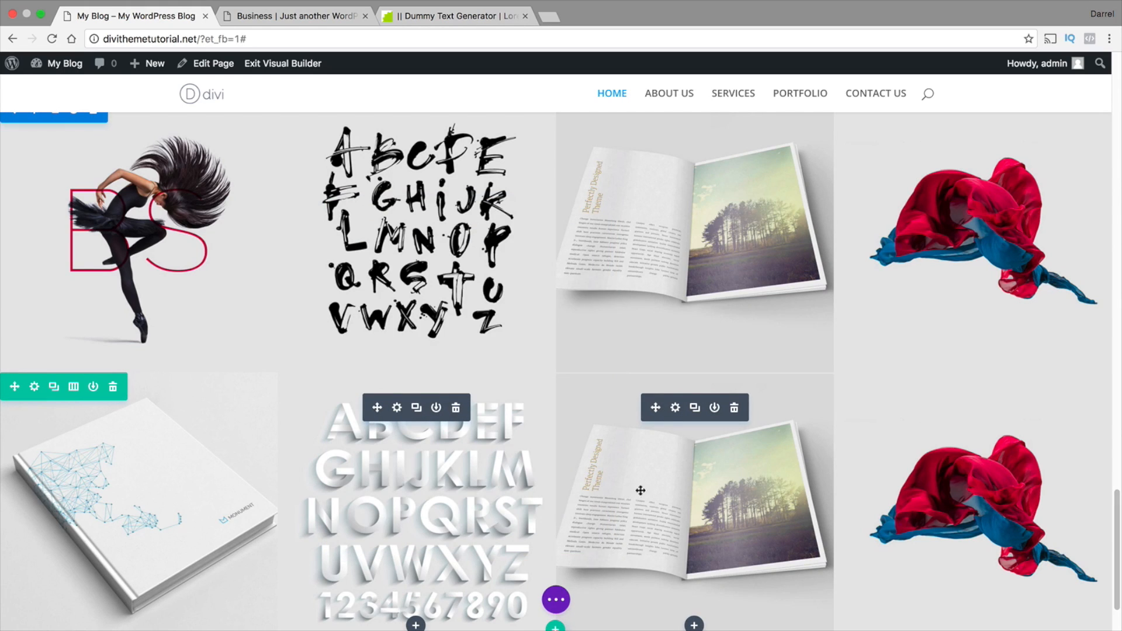
Replace the magazine image in the lower row's third column with the stationery picture p-der-spiegel-cover-art-luv-deluxe-3000-570x570.jpg
left_click(675, 408)
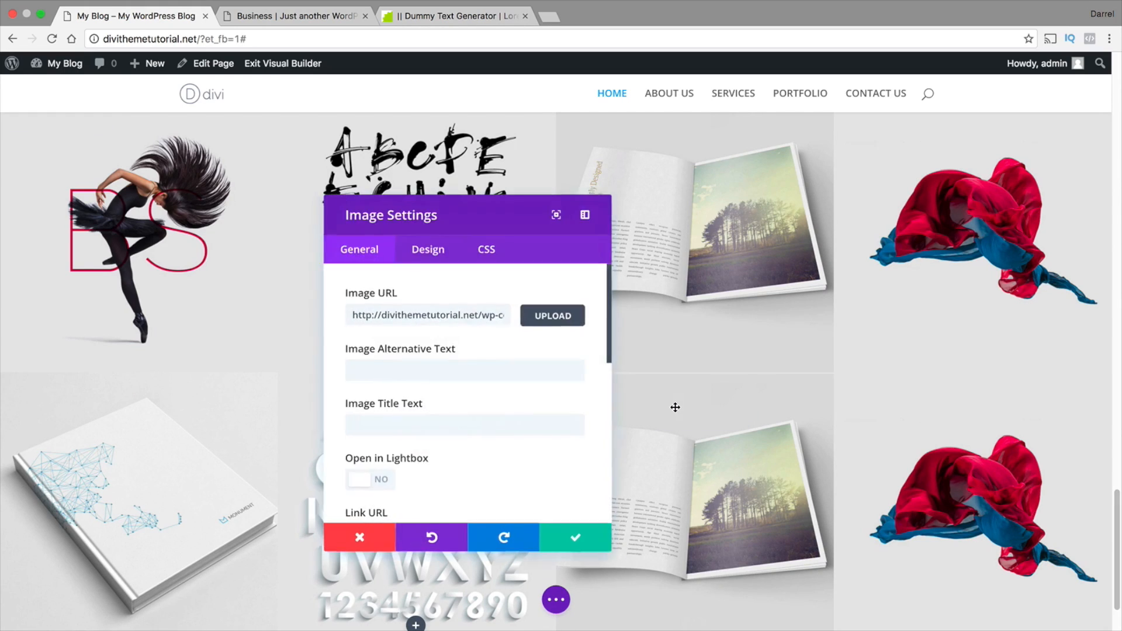
left_click(551, 319)
left_click(293, 334)
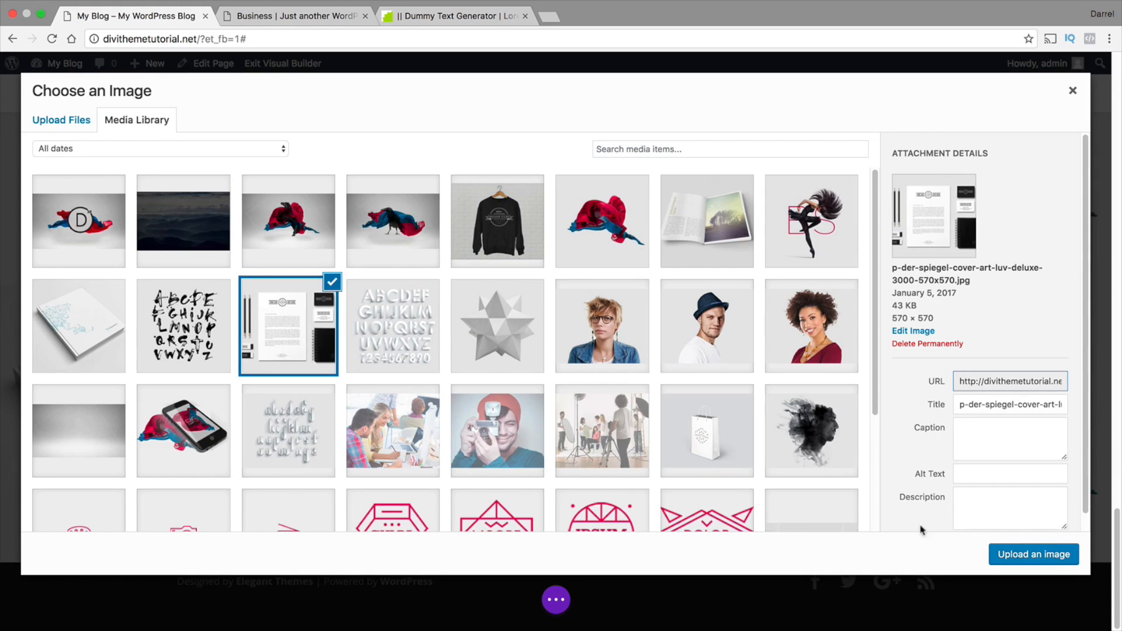
left_click(1034, 554)
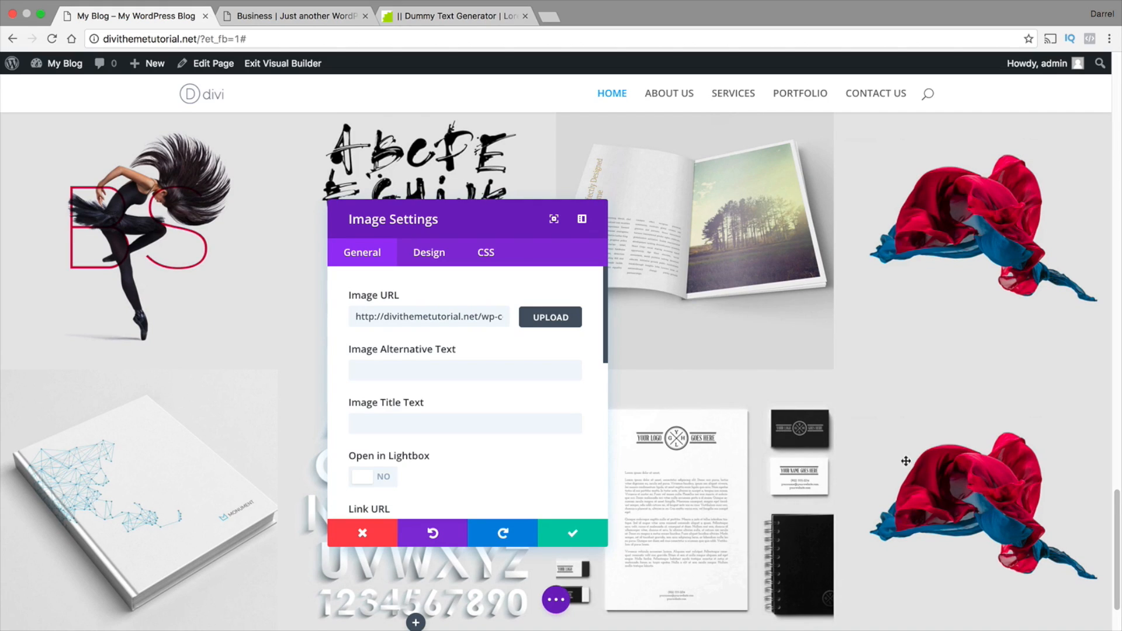
left_click(602, 541)
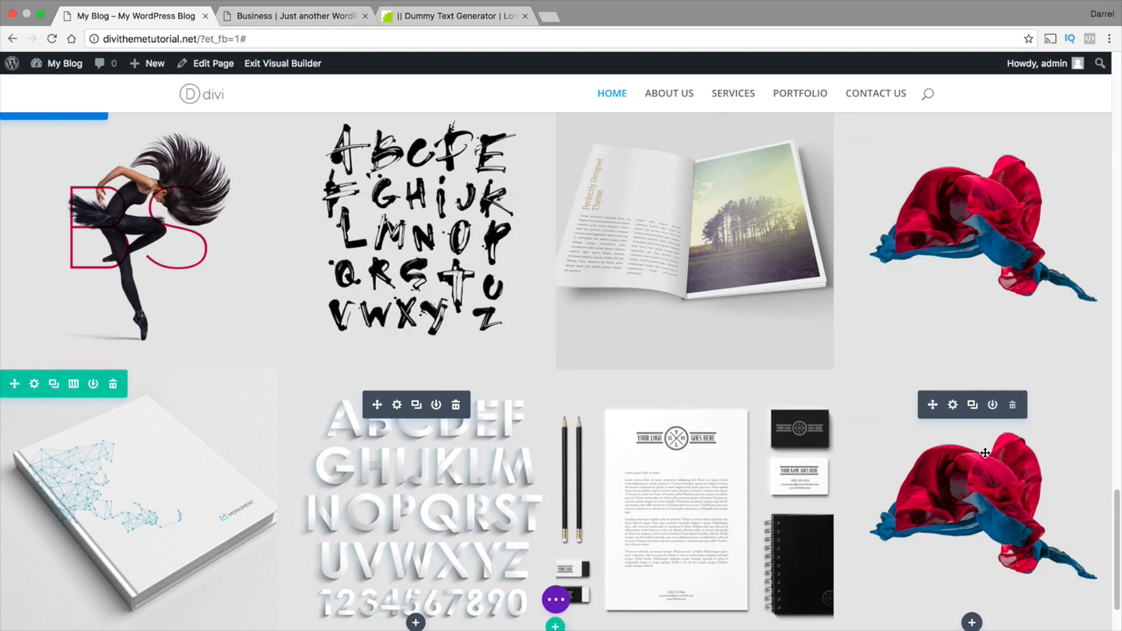
Replace the fabric image in the lower row's fourth column with the grey geometric star picture from the media library
left_click(941, 405)
left_click(550, 317)
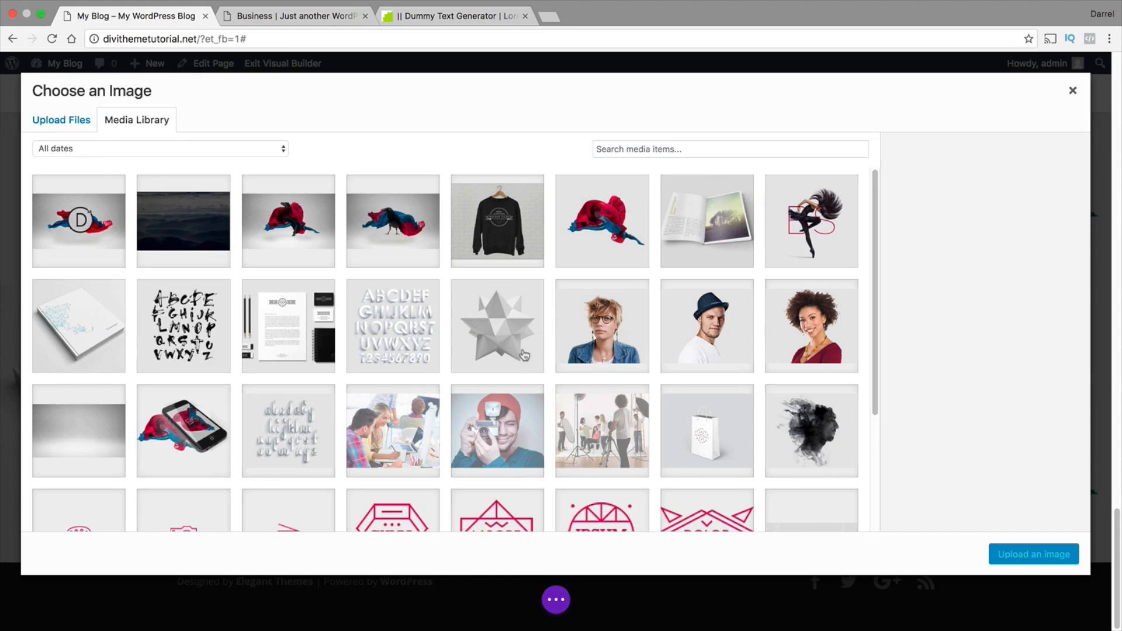
left_click(525, 355)
left_click(1009, 553)
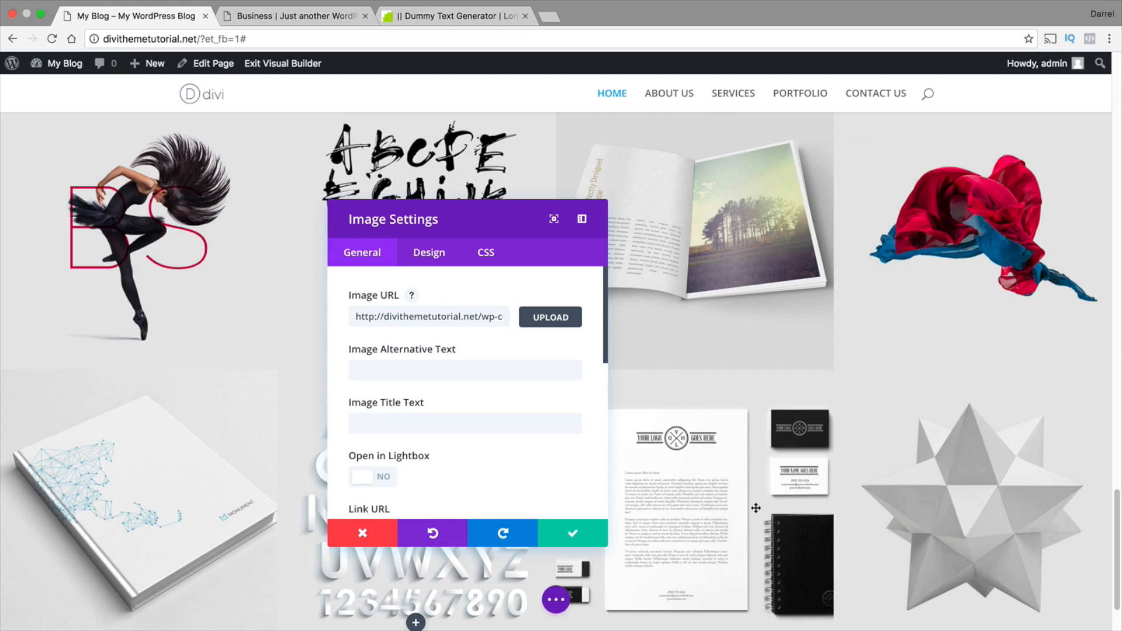
left_click(602, 538)
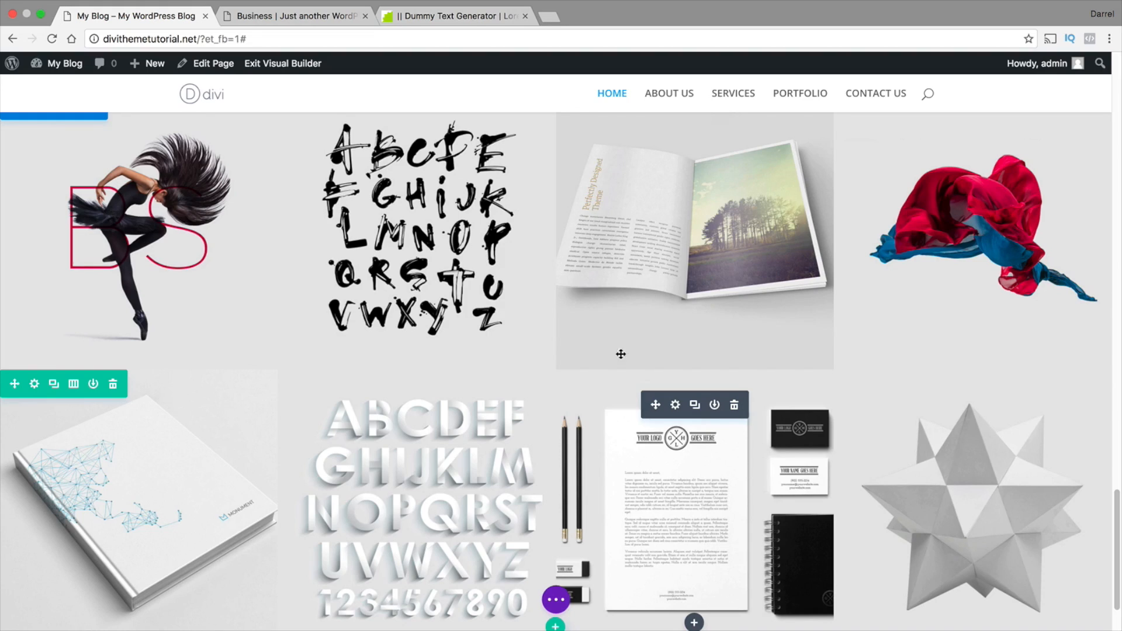
Turn on Open in Lightbox and Image Overlay for the open-magazine image in the upper row's third column
scroll(494, 300, "up", 2)
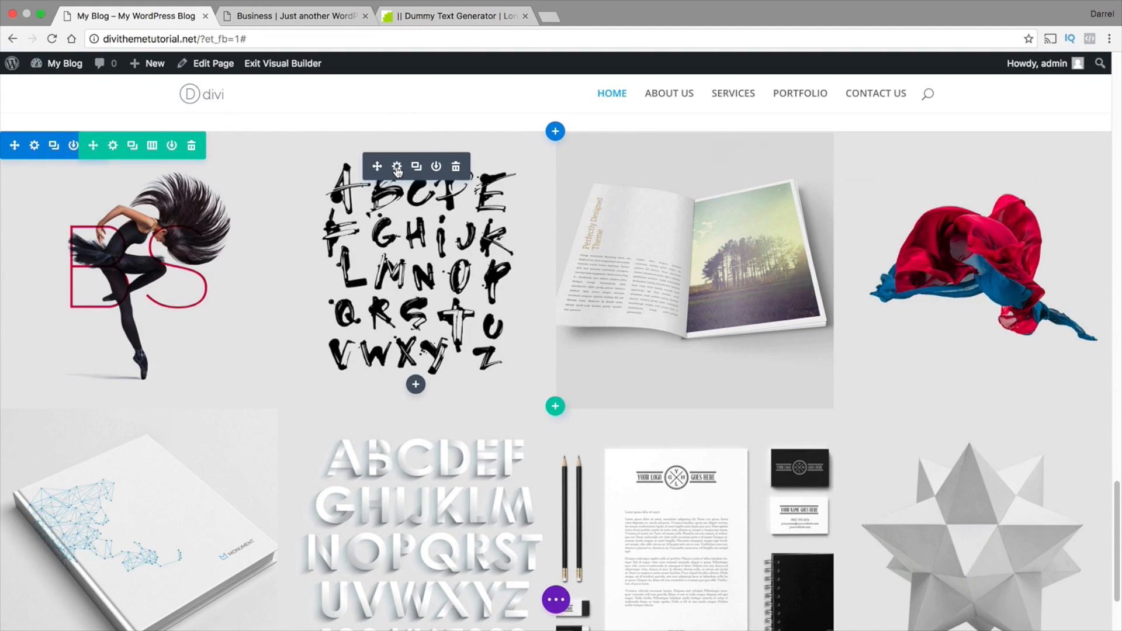
scroll(431, 249, "up", 2)
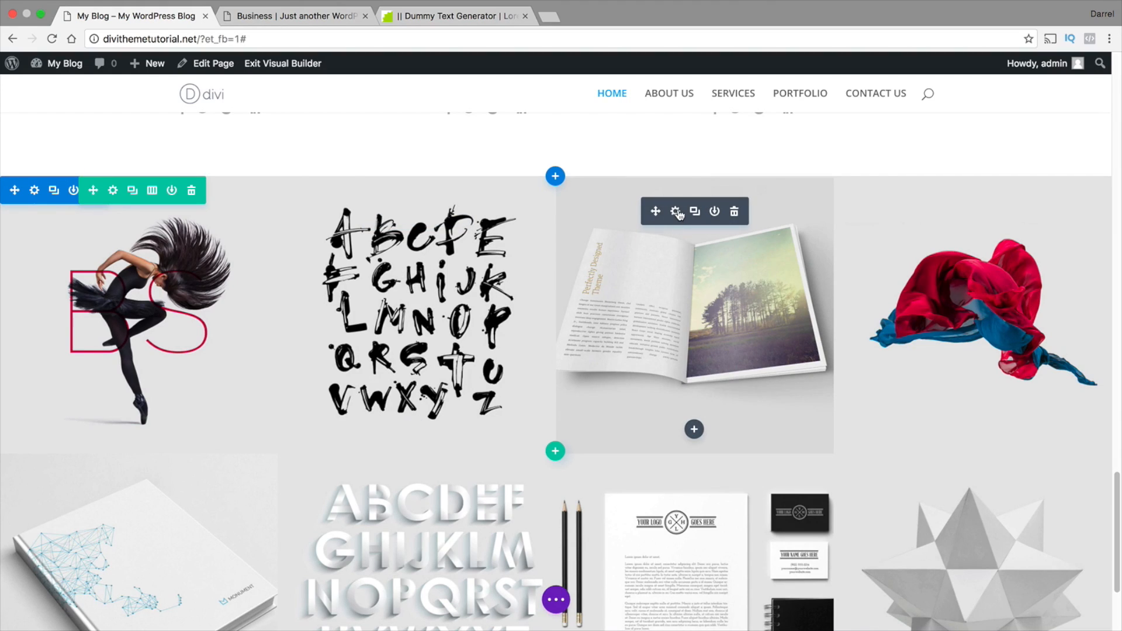
left_click(676, 212)
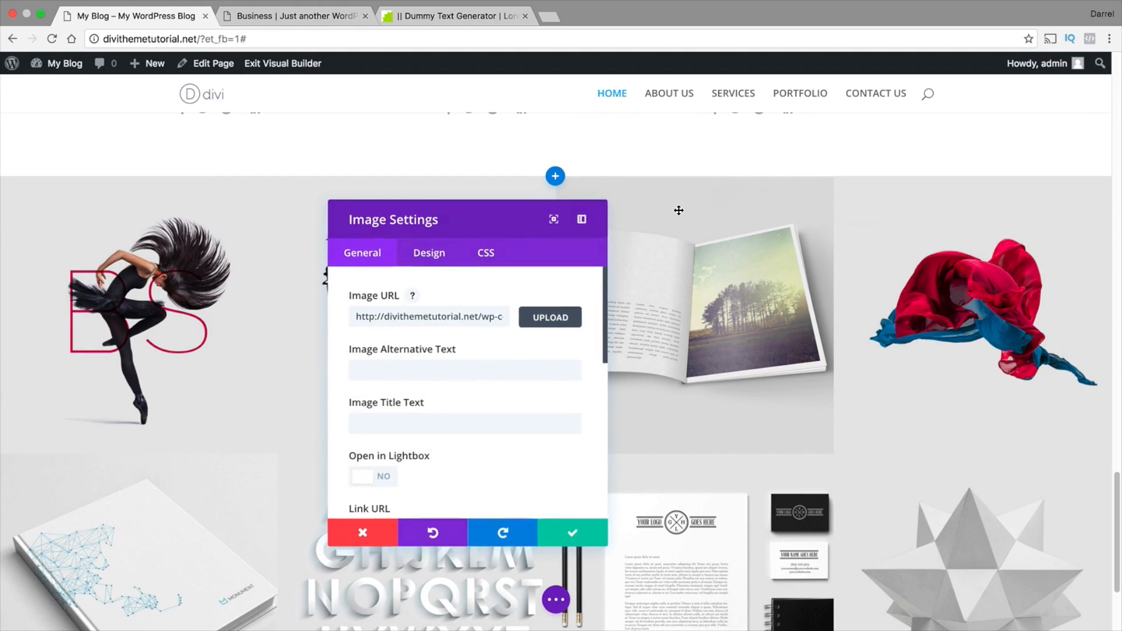
left_click(367, 471)
scroll(490, 366, "down", 1)
scroll(490, 366, "down", 1)
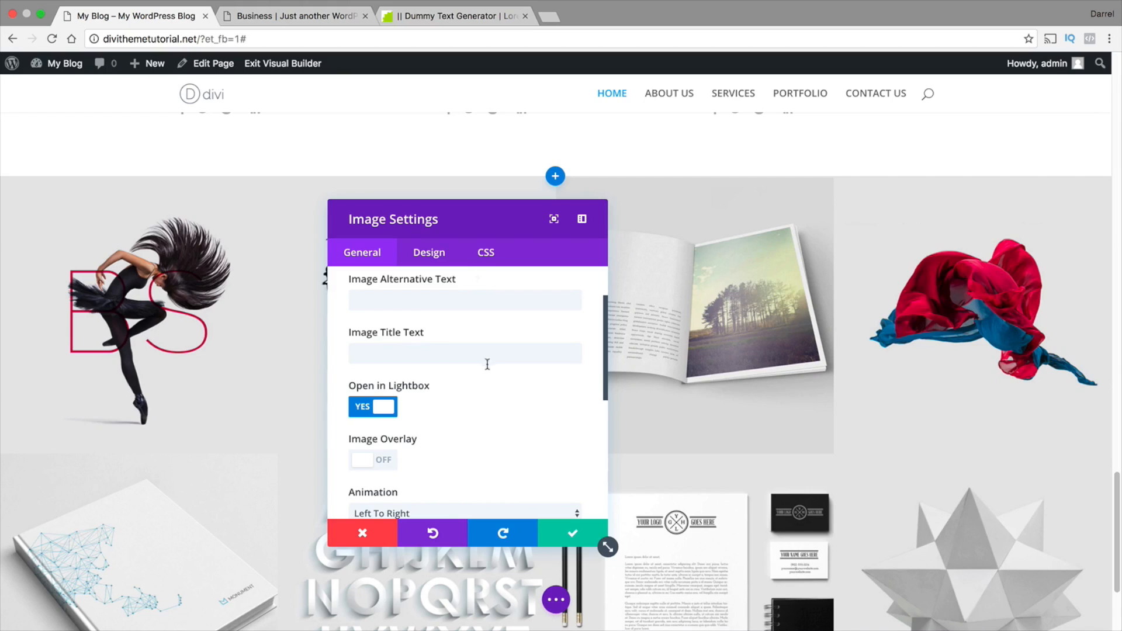
left_click(386, 461)
scroll(431, 444, "down", 3)
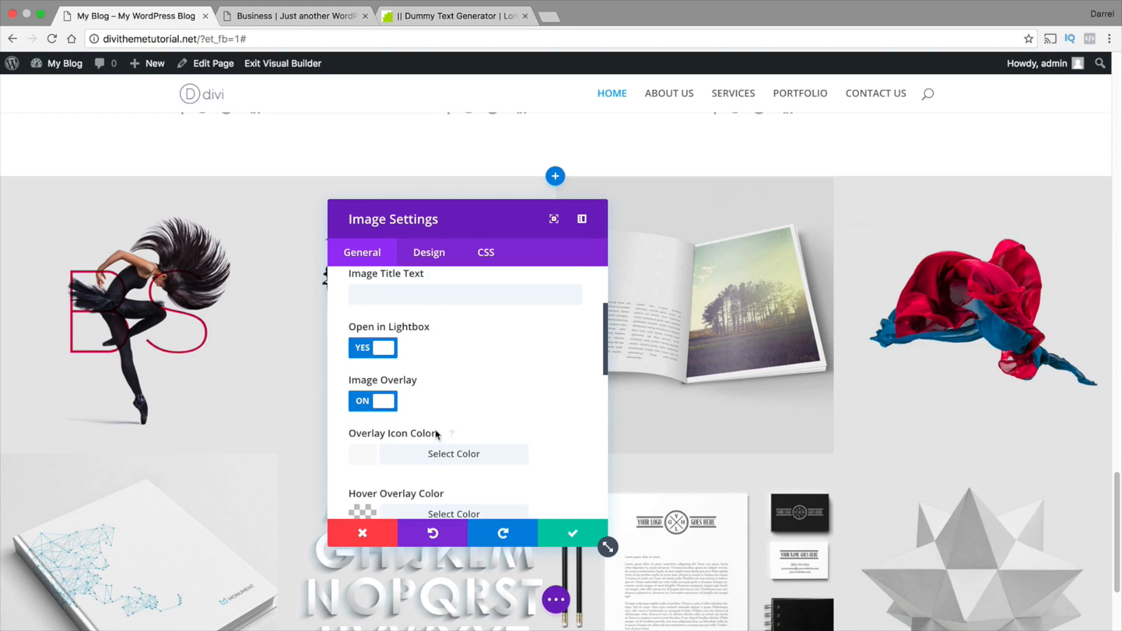
left_click(404, 427)
scroll(446, 389, "down", 5)
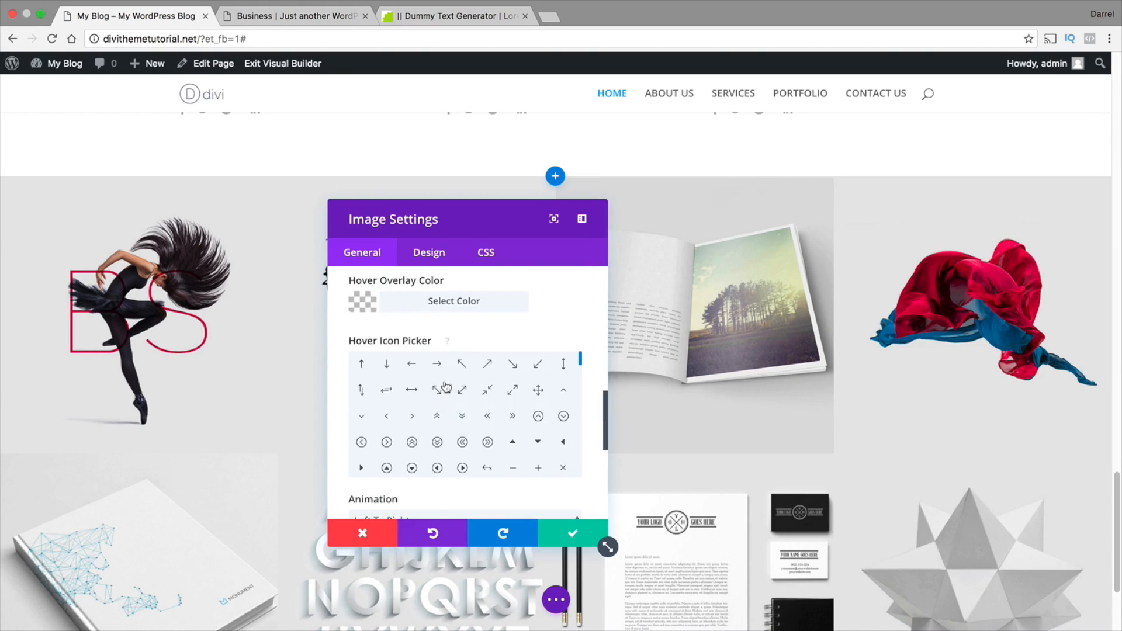
Try the left-triangle and circled double-right-arrow hover icons on the magazine image's overlay
scroll(445, 388, "up", 1)
left_click(563, 486)
scroll(563, 487, "down", 3)
mouse_move(719, 310)
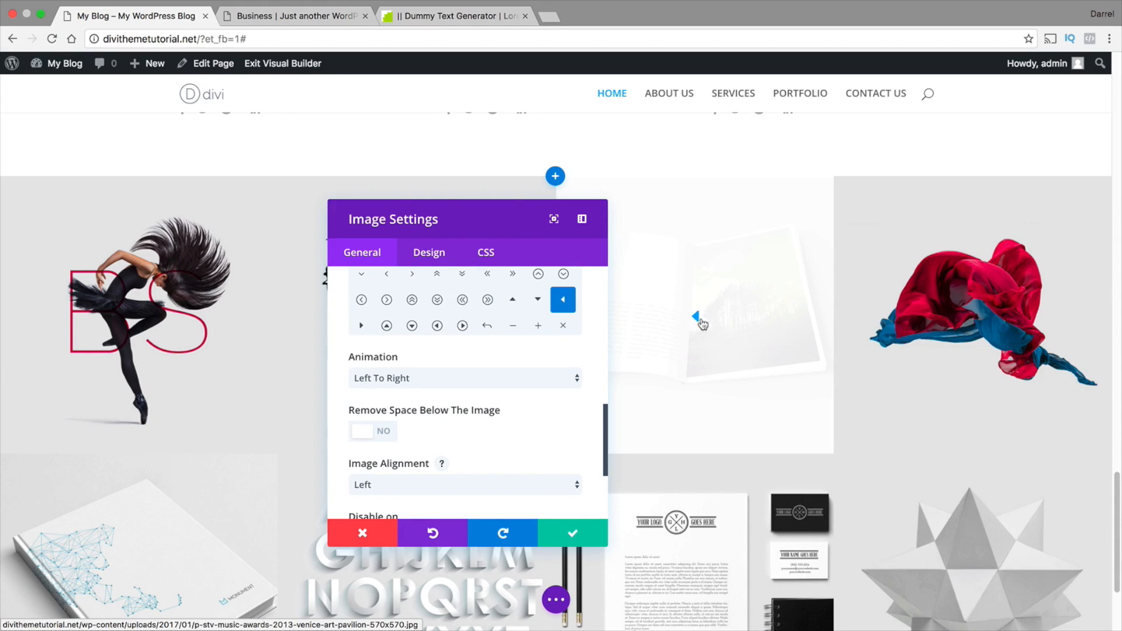
left_click(488, 299)
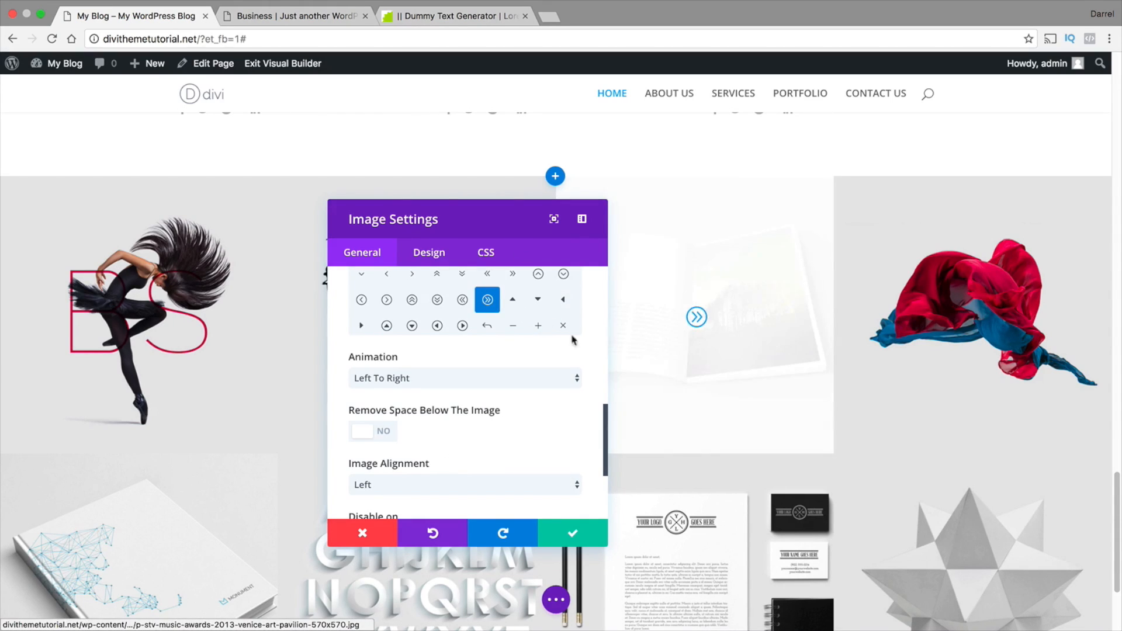
Set the magazine image's hover icon to the circled check mark
scroll(526, 456, "up", 3)
scroll(508, 416, "down", 3)
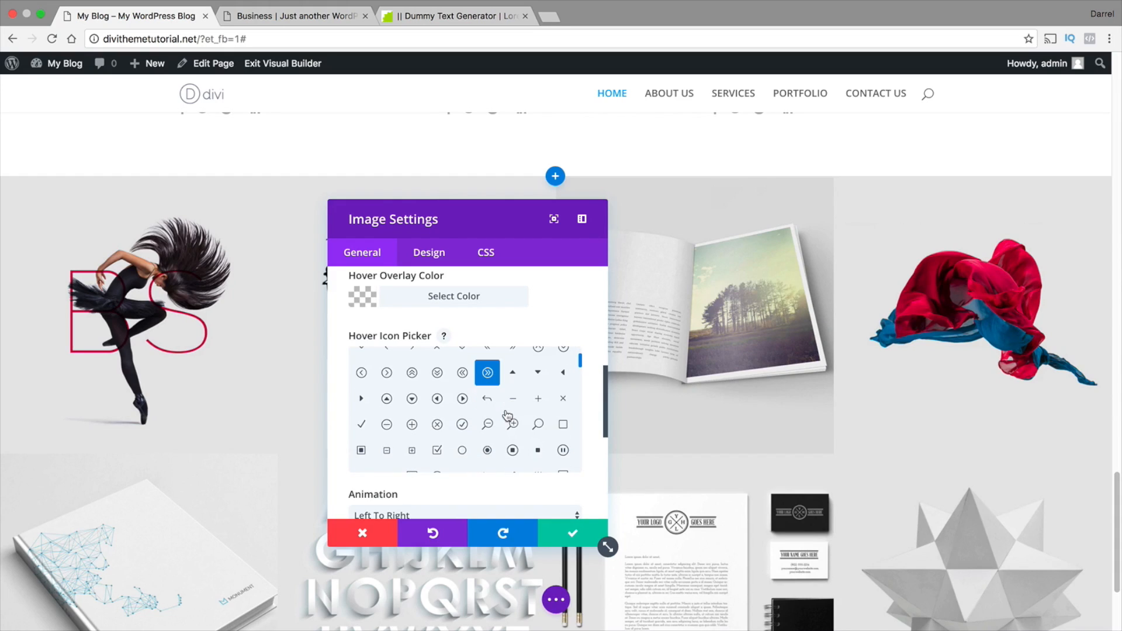
left_click(462, 424)
scroll(471, 427, "down", 4)
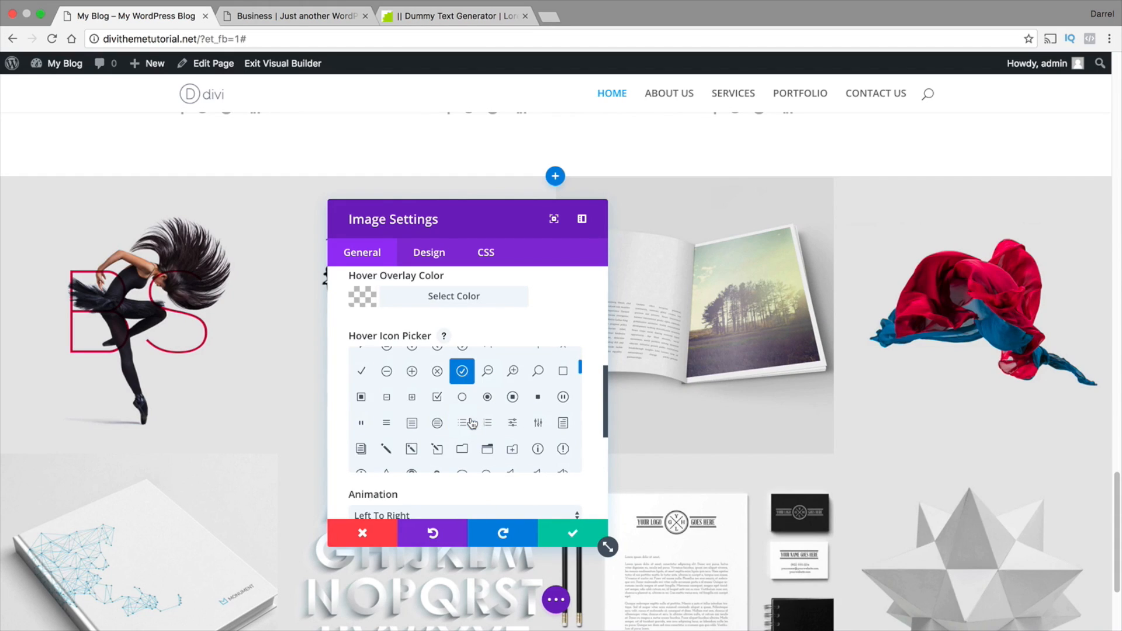
Try the Right To Left, Top To Bottom, Bottom To Top and Fade In animations on the magazine image
scroll(468, 485, "down", 1)
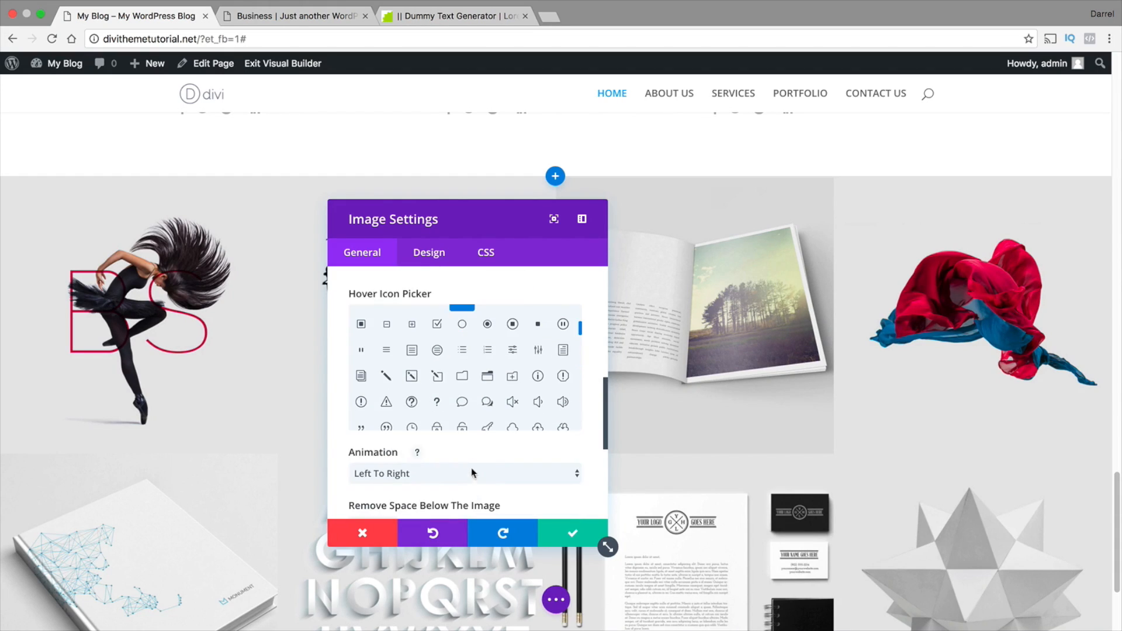
scroll(500, 469, "down", 1)
left_click(490, 442)
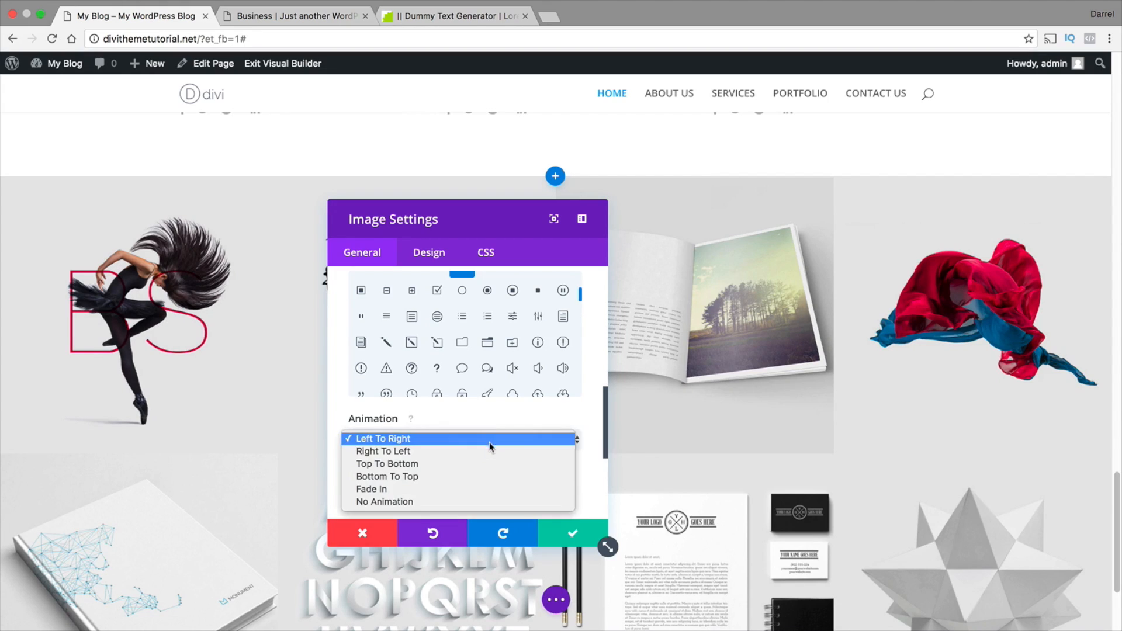
left_click(489, 454)
left_click(489, 447)
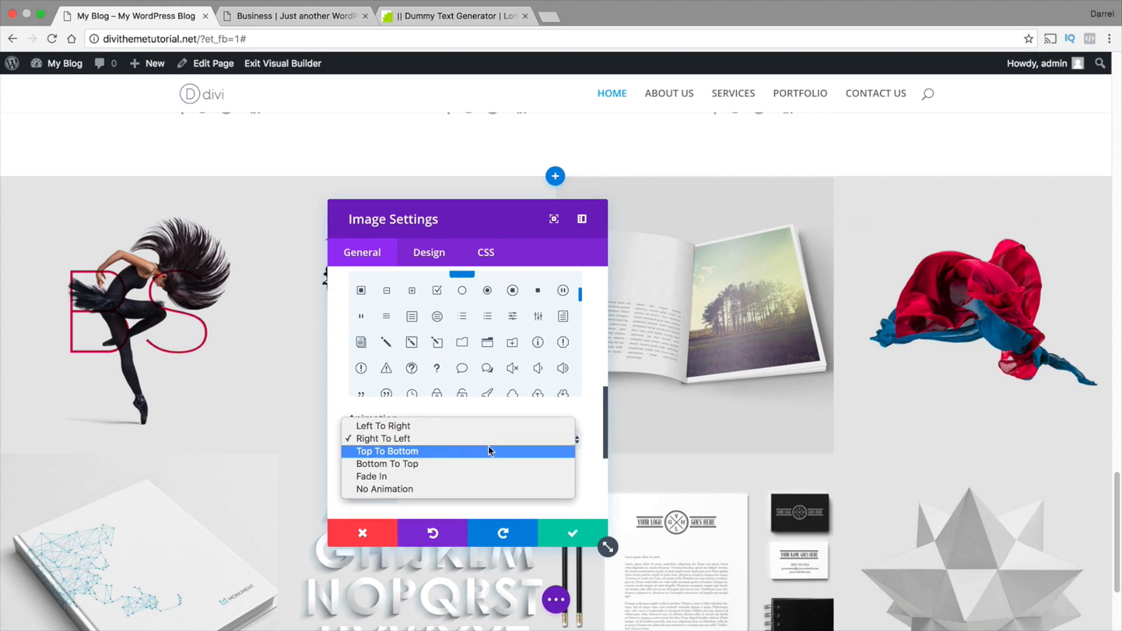
left_click(489, 450)
left_click(489, 448)
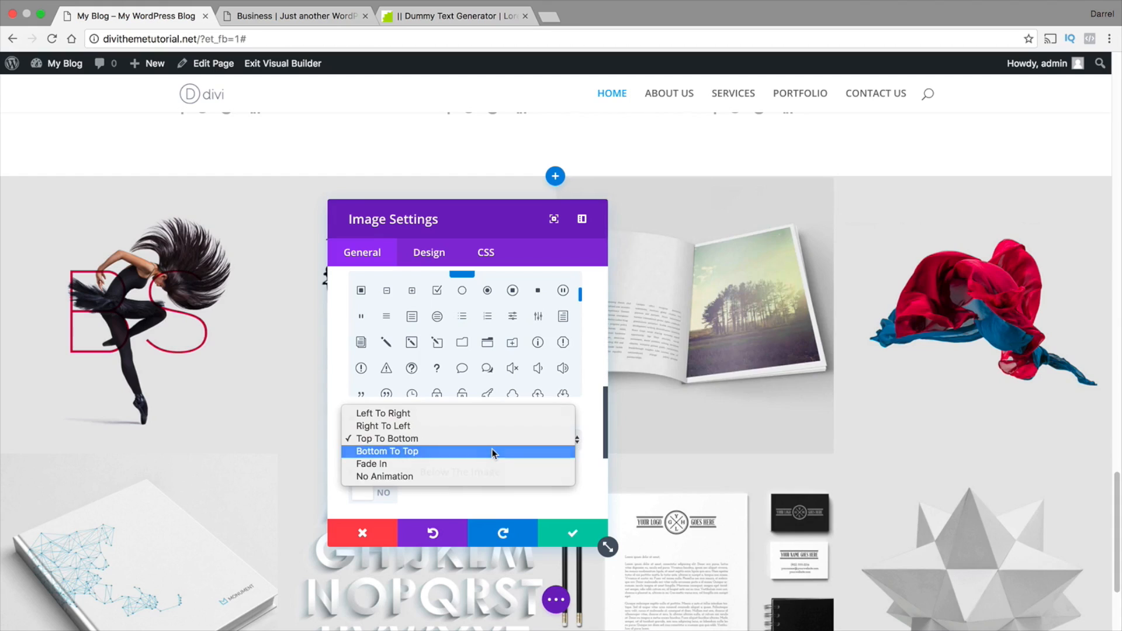
left_click(495, 451)
left_click(504, 440)
left_click(504, 450)
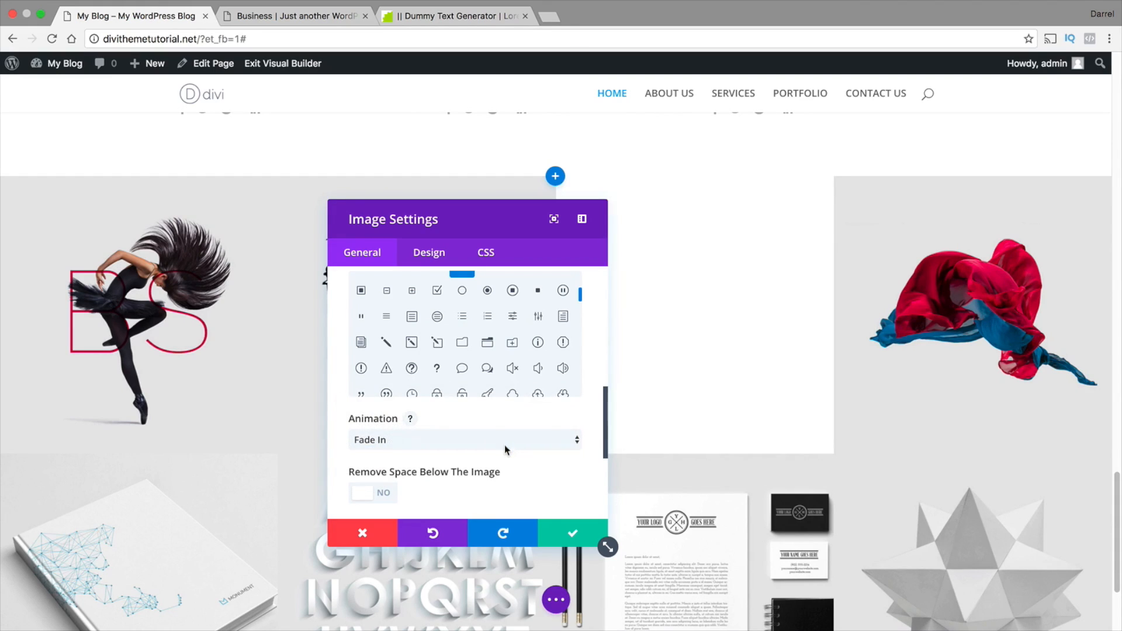
Set the magazine image's animation to No Animation and look over its remaining general and design options
left_click(504, 444)
left_click(514, 451)
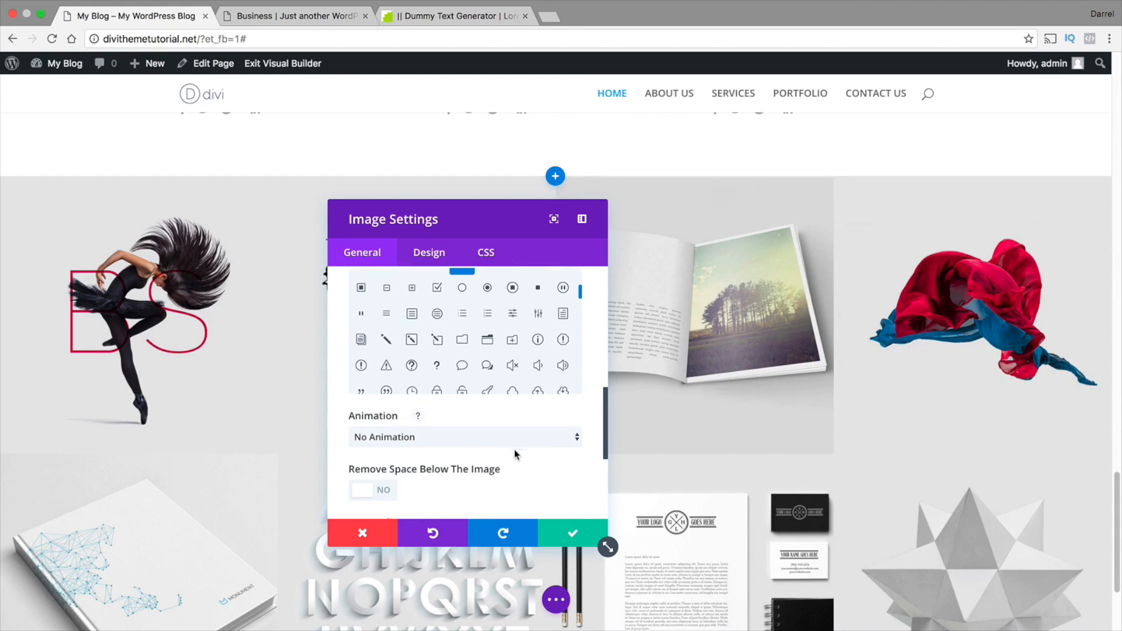
scroll(514, 450, "down", 1)
scroll(515, 450, "down", 5)
scroll(511, 422, "up", 4)
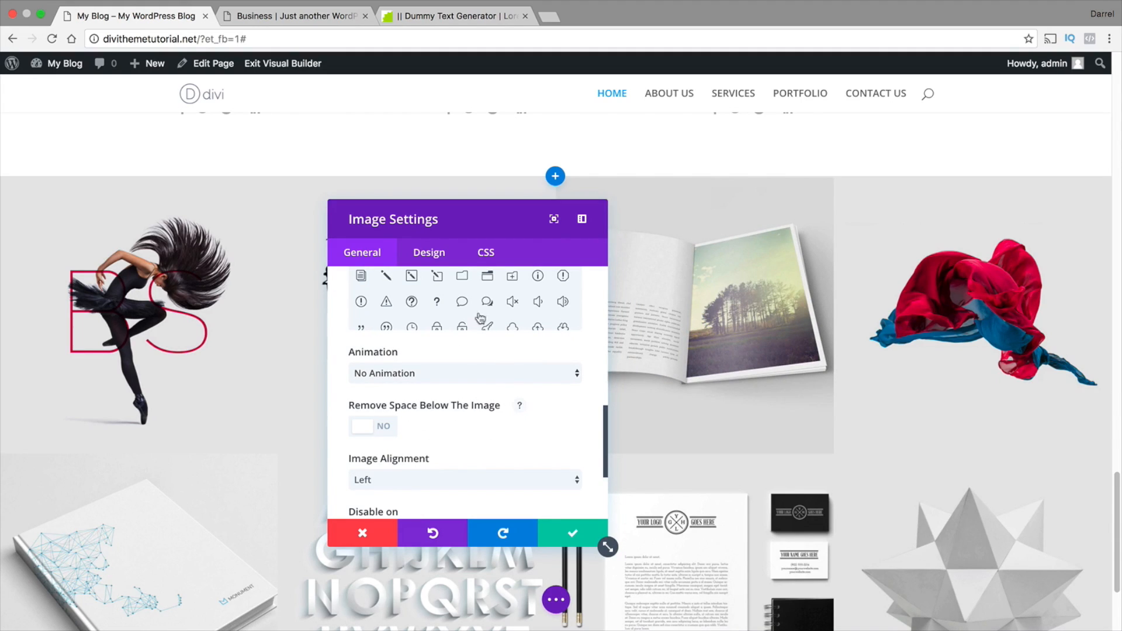
left_click(439, 256)
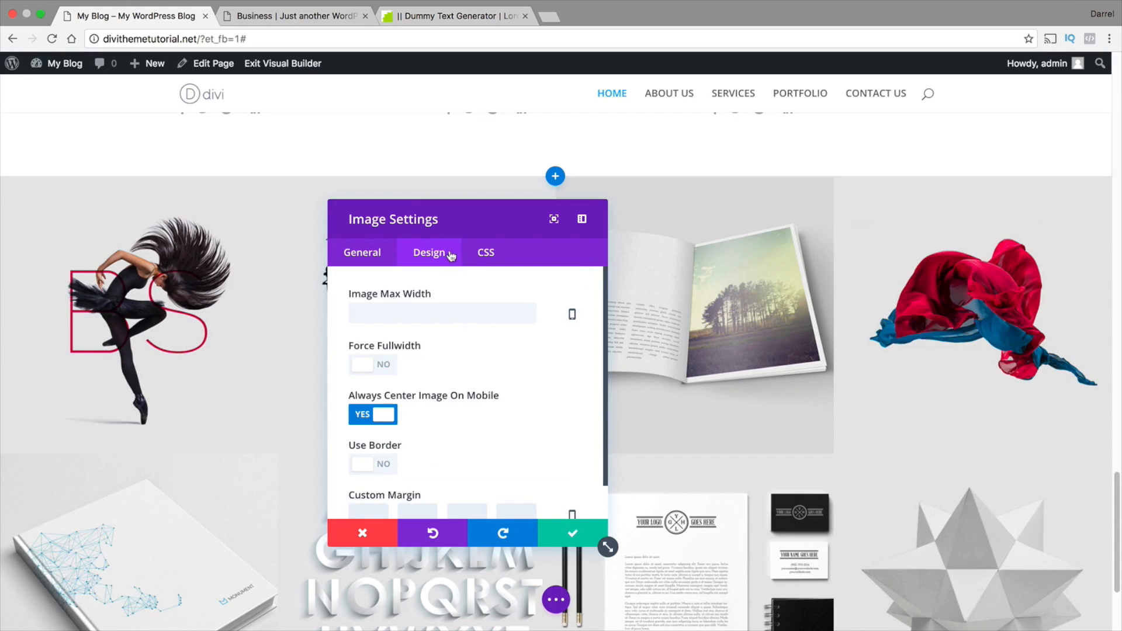
scroll(499, 333, "down", 1)
scroll(509, 357, "up", 1)
left_click(380, 257)
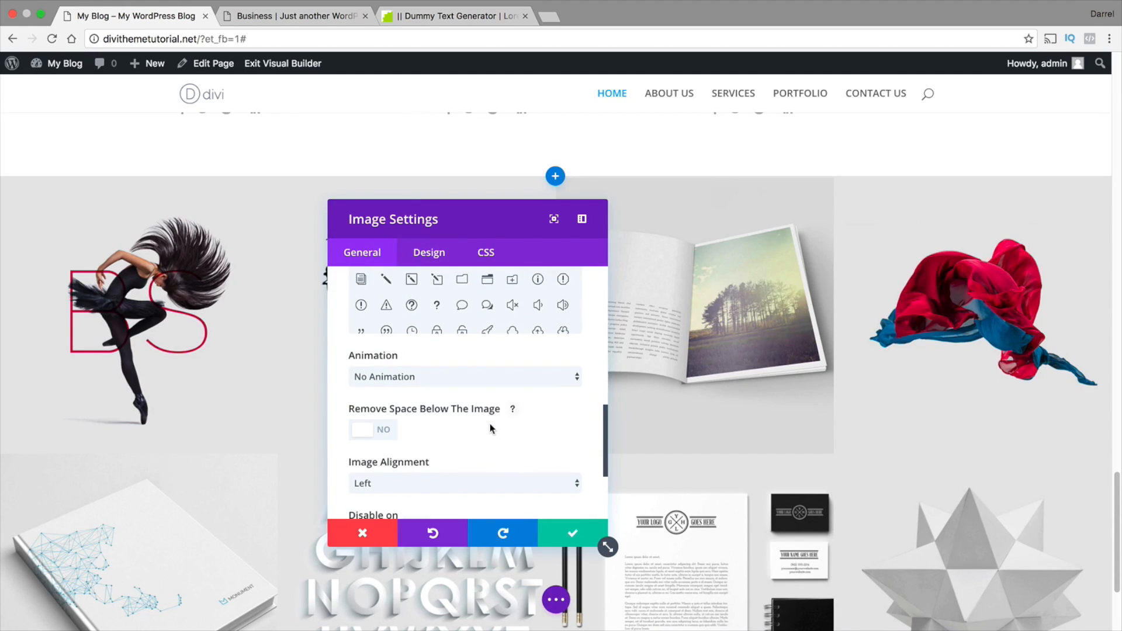
Set the magazine image's overlay icon color to red, #e02b20
scroll(490, 423, "up", 5)
scroll(523, 322, "up", 3)
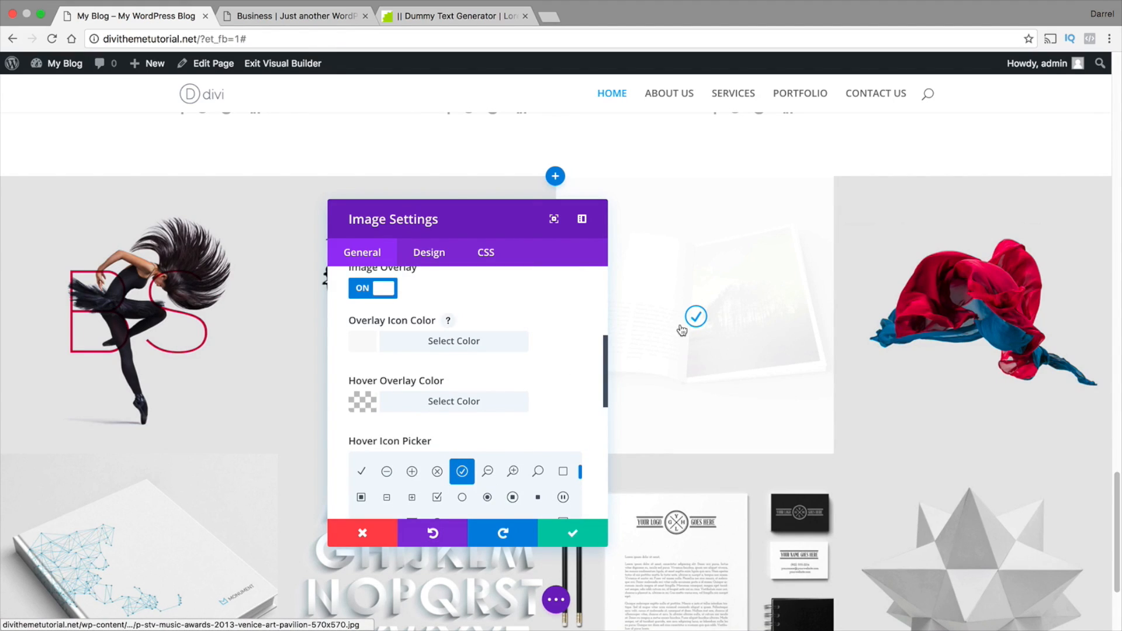
left_click(415, 341)
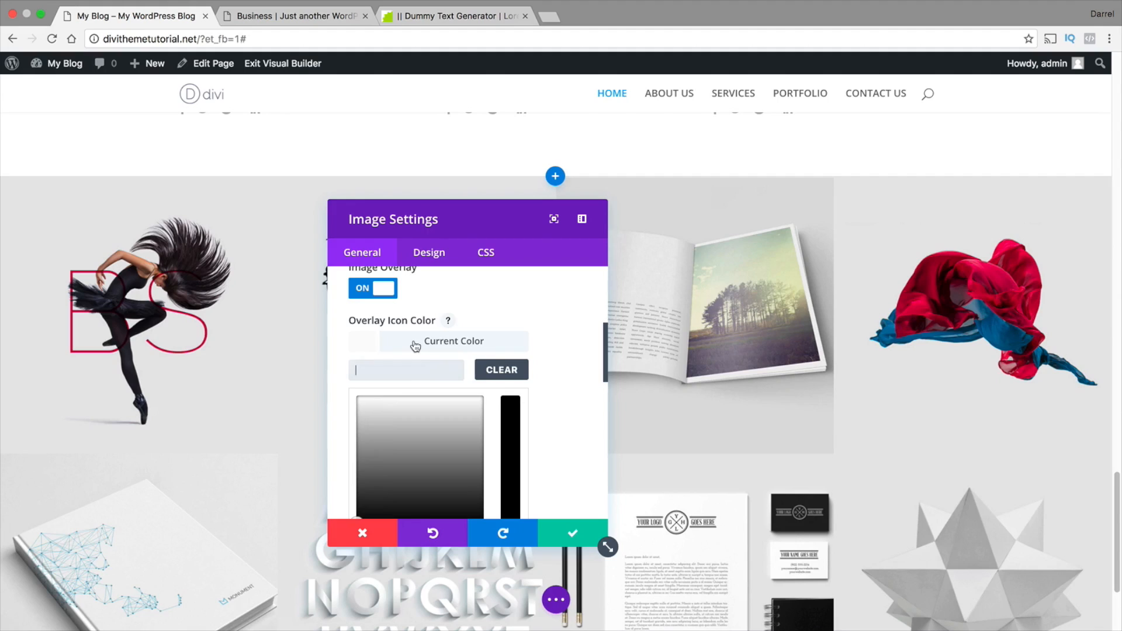
left_click(401, 495)
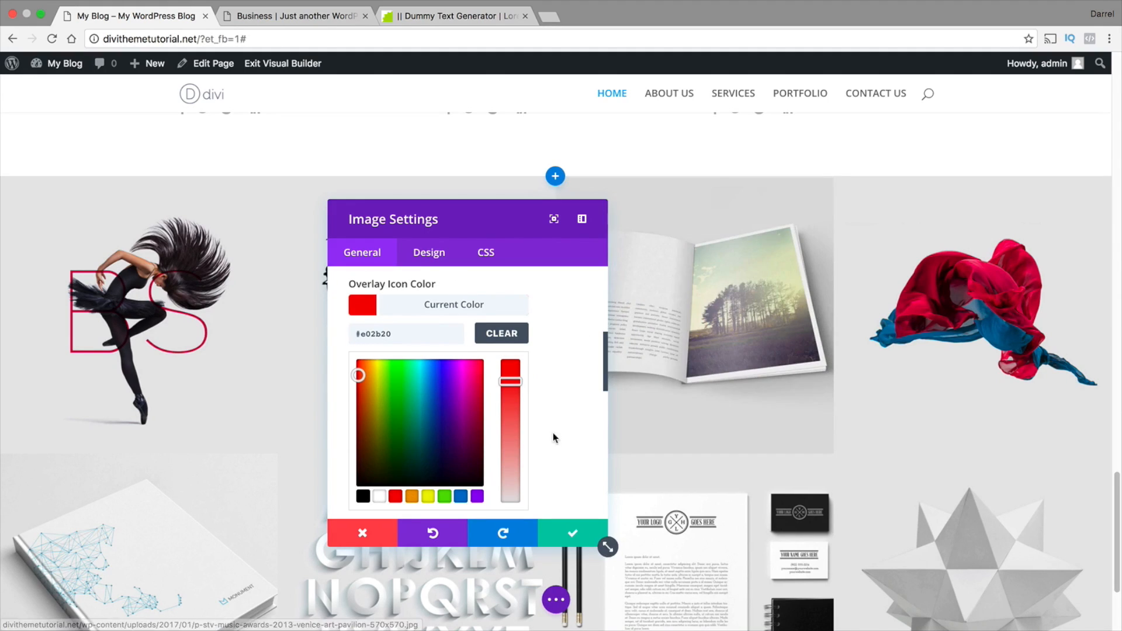
Set the magazine image's hover overlay color to translucent blue, rgba(12,113,195,0.2), and save the image settings
scroll(507, 447, "down", 3)
left_click(463, 459)
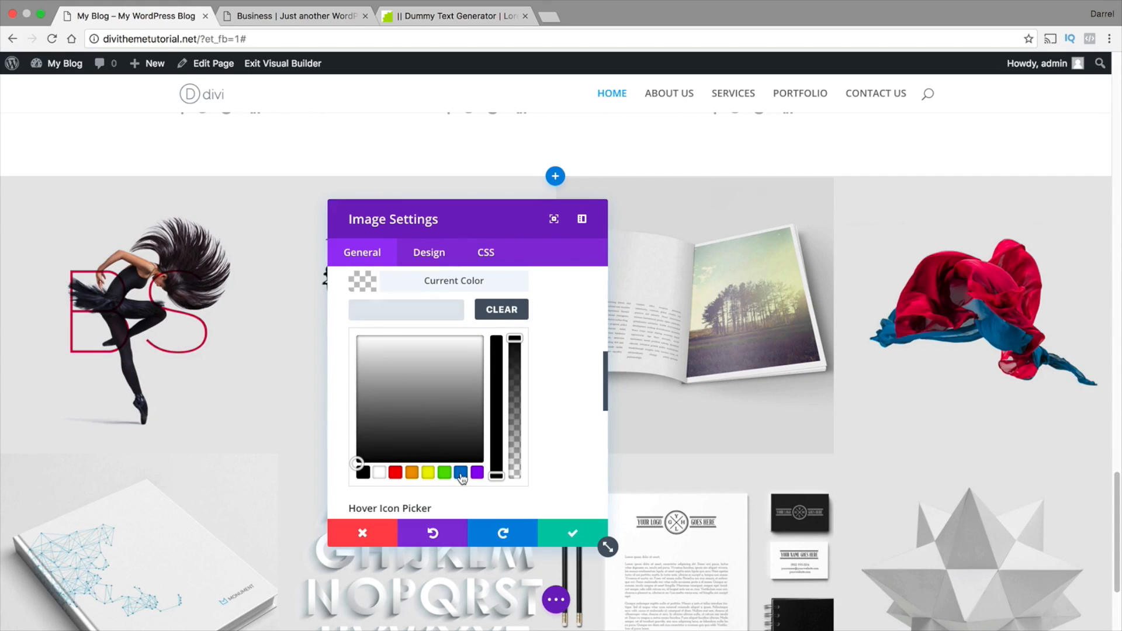
left_click(461, 472)
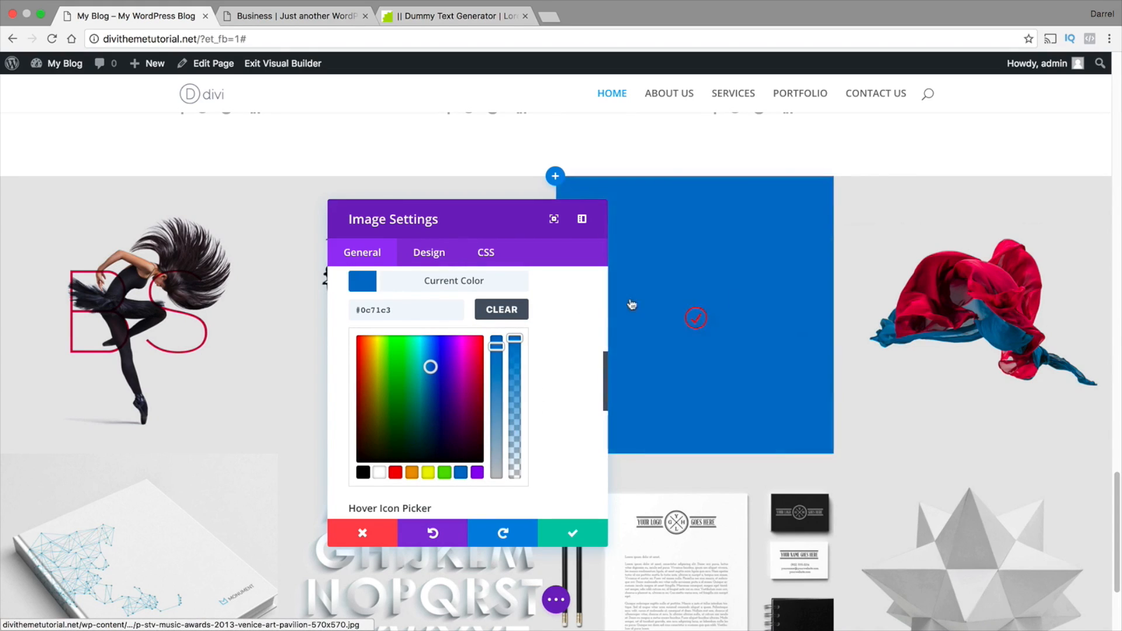
left_click_drag(514, 338, 514, 449)
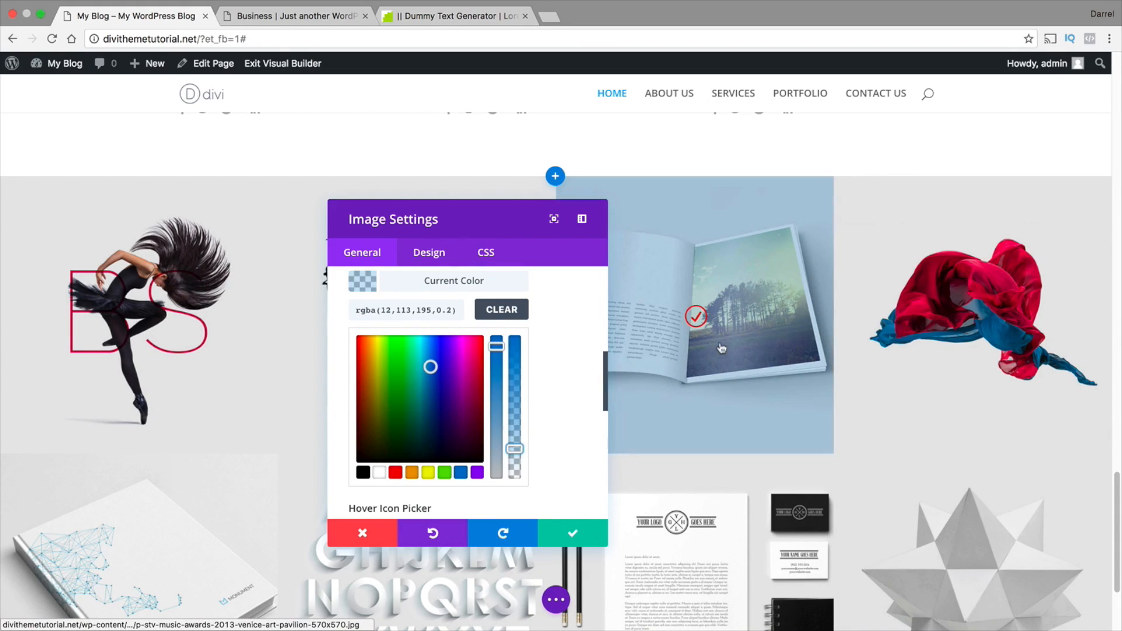
left_click_drag(482, 204, 378, 153)
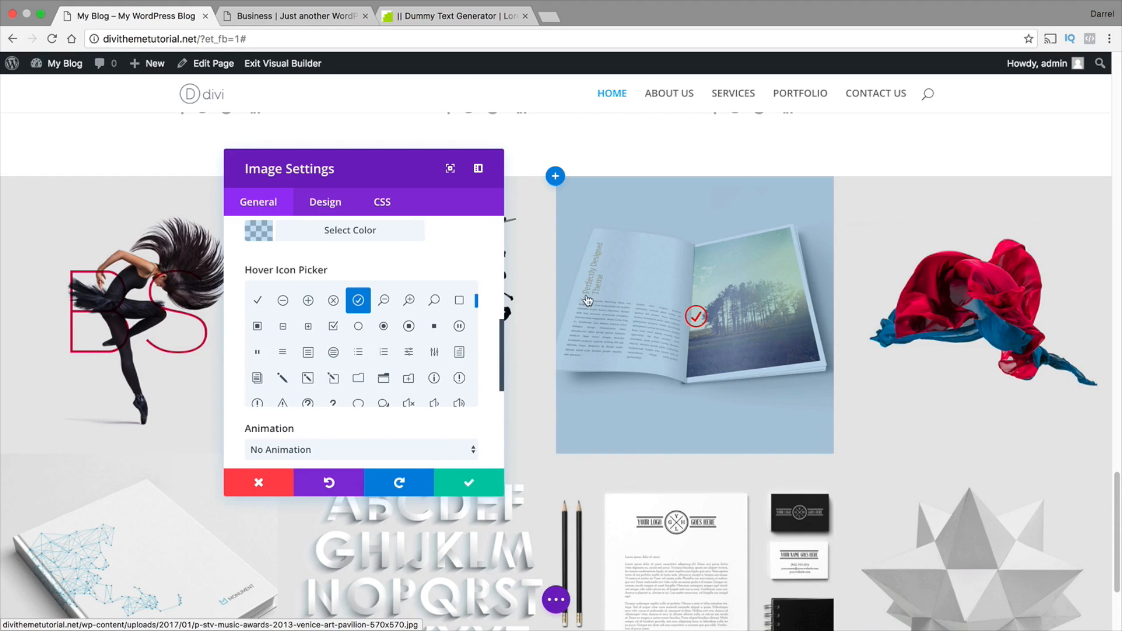
left_click(470, 485)
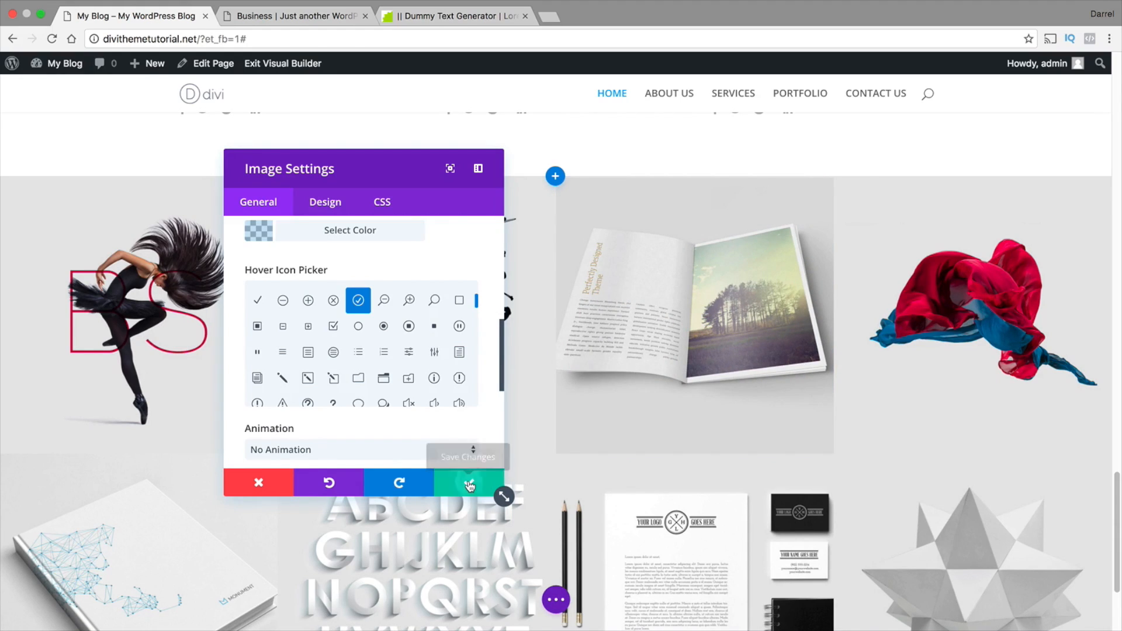
Add a new regular section with a single-column row beneath the portfolio image section
scroll(547, 391, "down", 3)
scroll(547, 392, "down", 2)
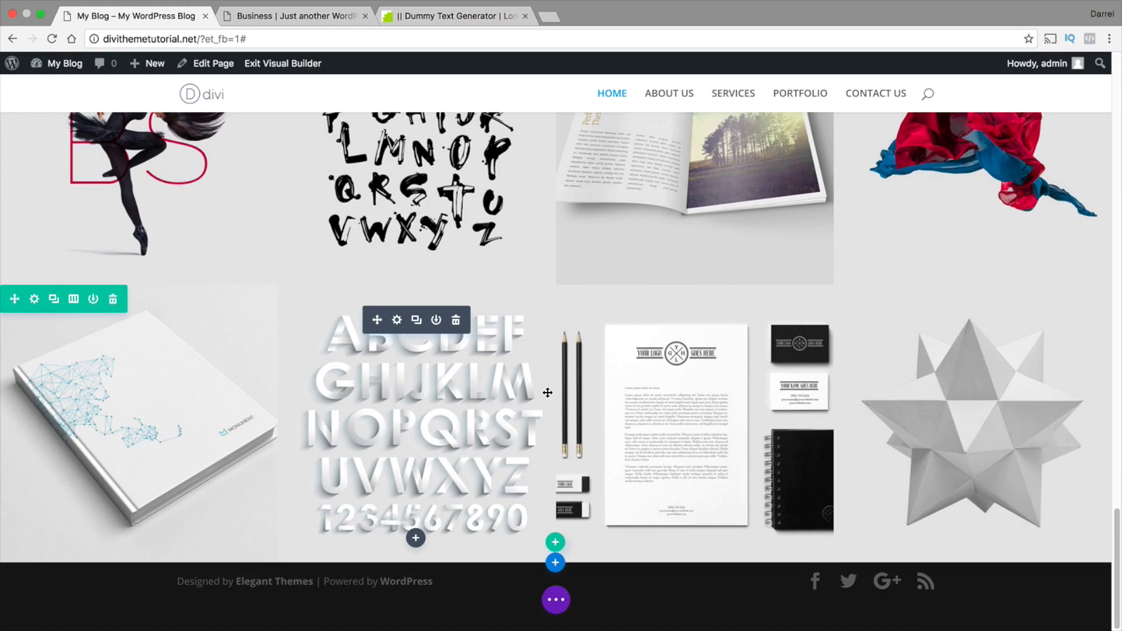
scroll(547, 393, "up", 4)
scroll(547, 393, "up", 8)
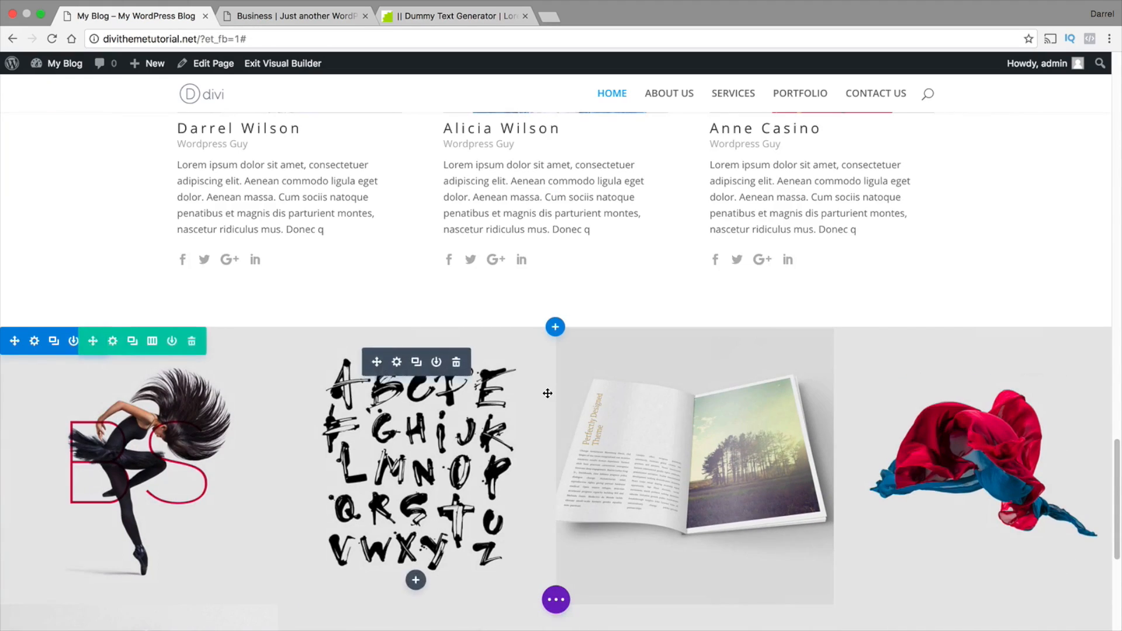
left_click_drag(1119, 460, 1107, 594)
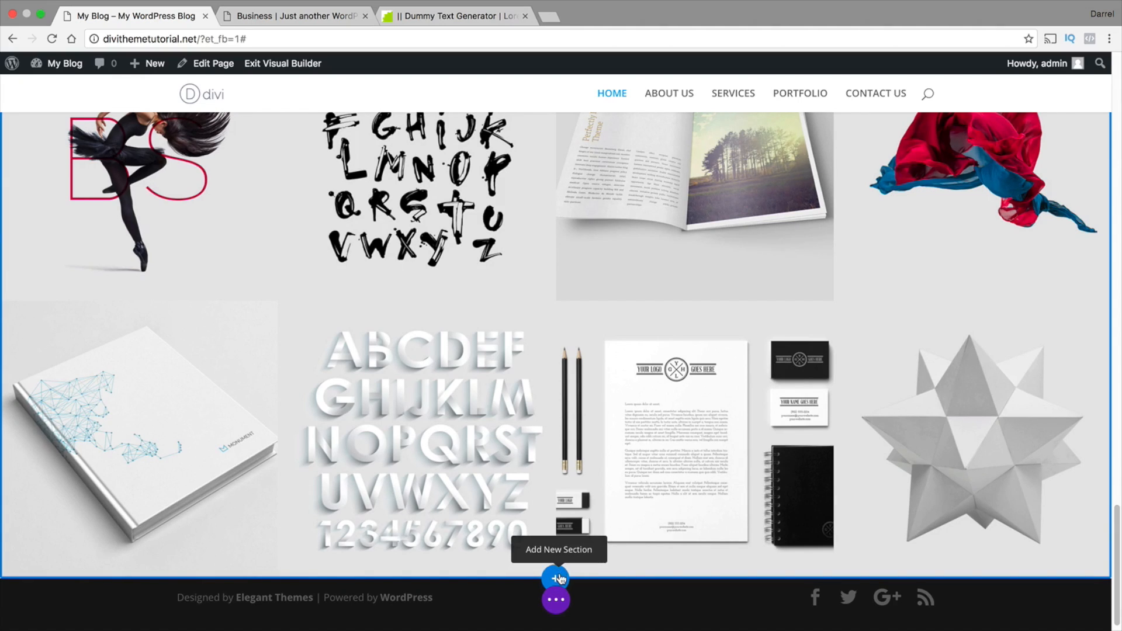
left_click(556, 580)
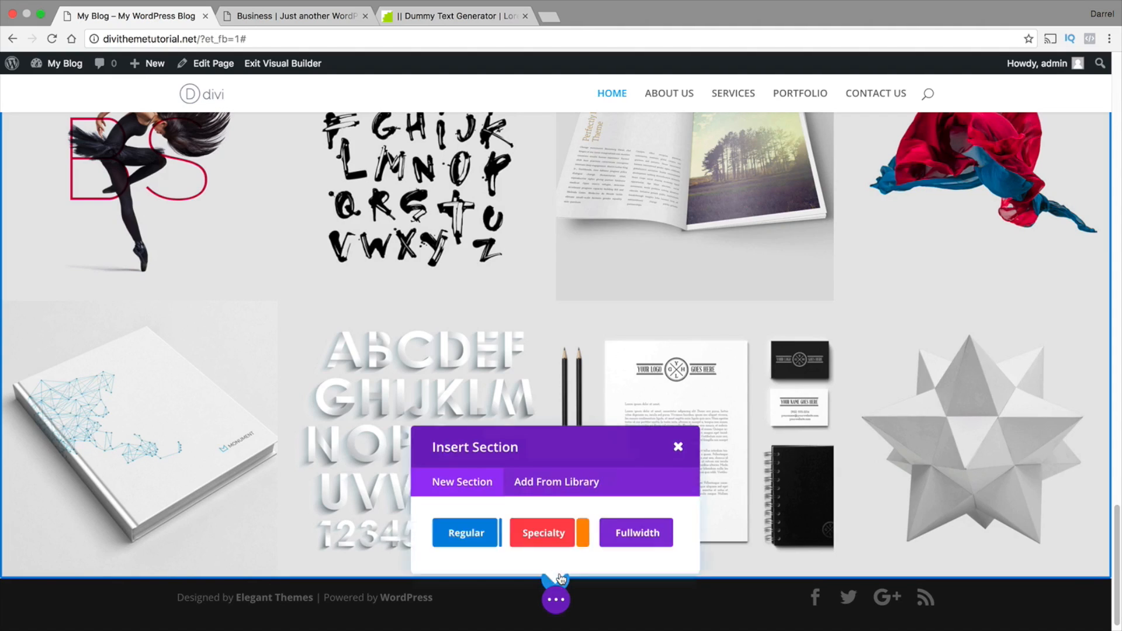
left_click(481, 517)
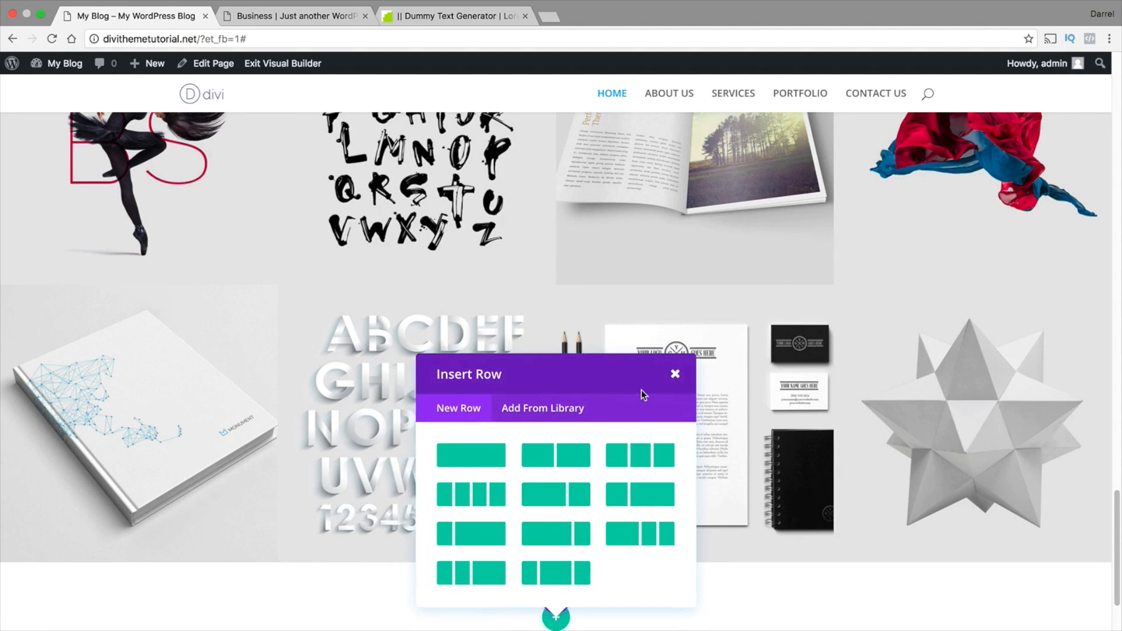
left_click(476, 458)
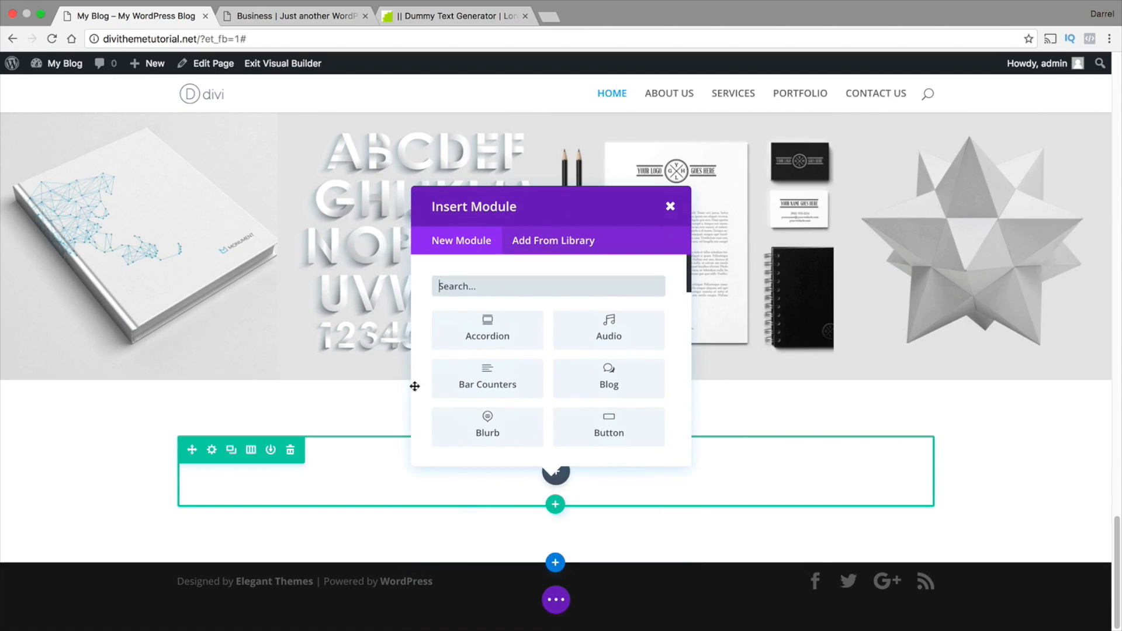
Insert a Call To Action module in the new row and title it OUR POSTS
scroll(487, 374, "down", 3)
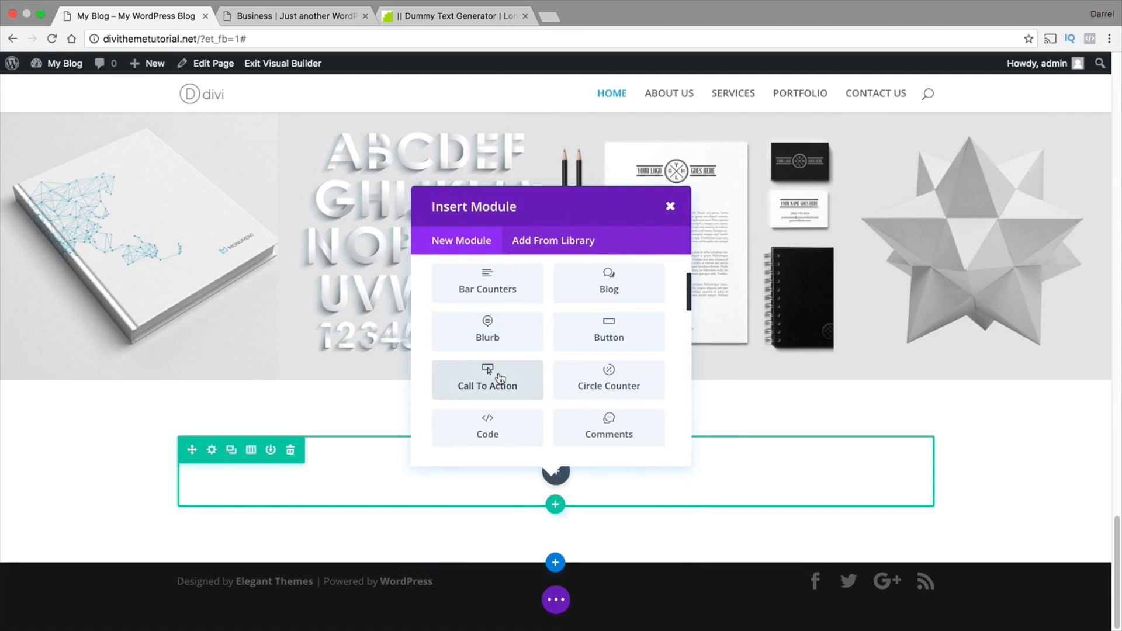
left_click(496, 380)
left_click(407, 258)
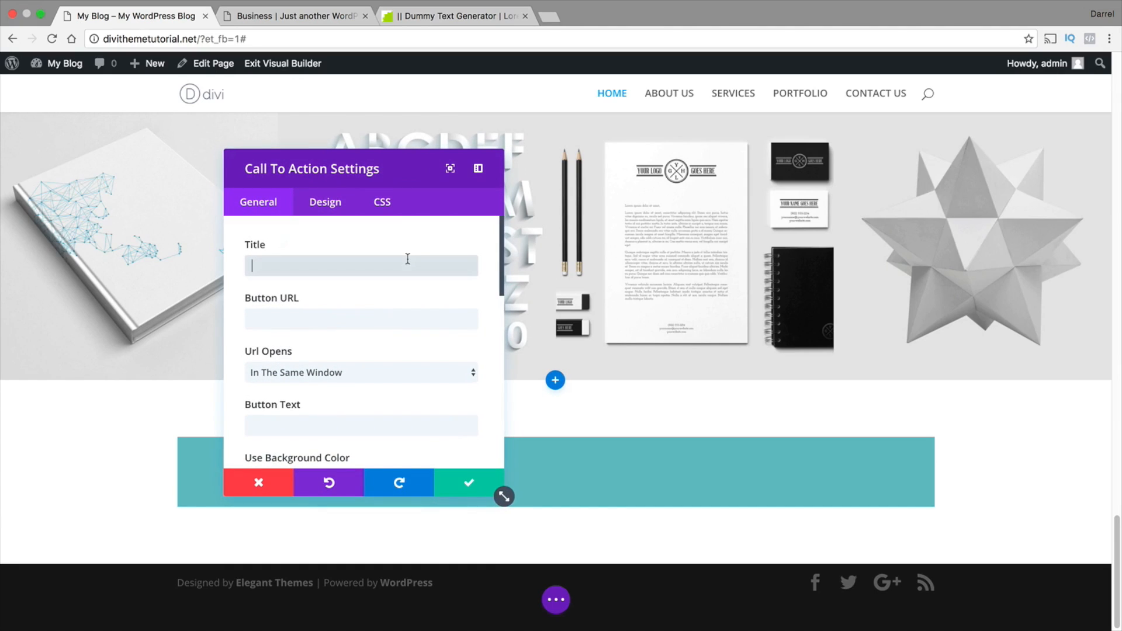
type("OUR POSTS")
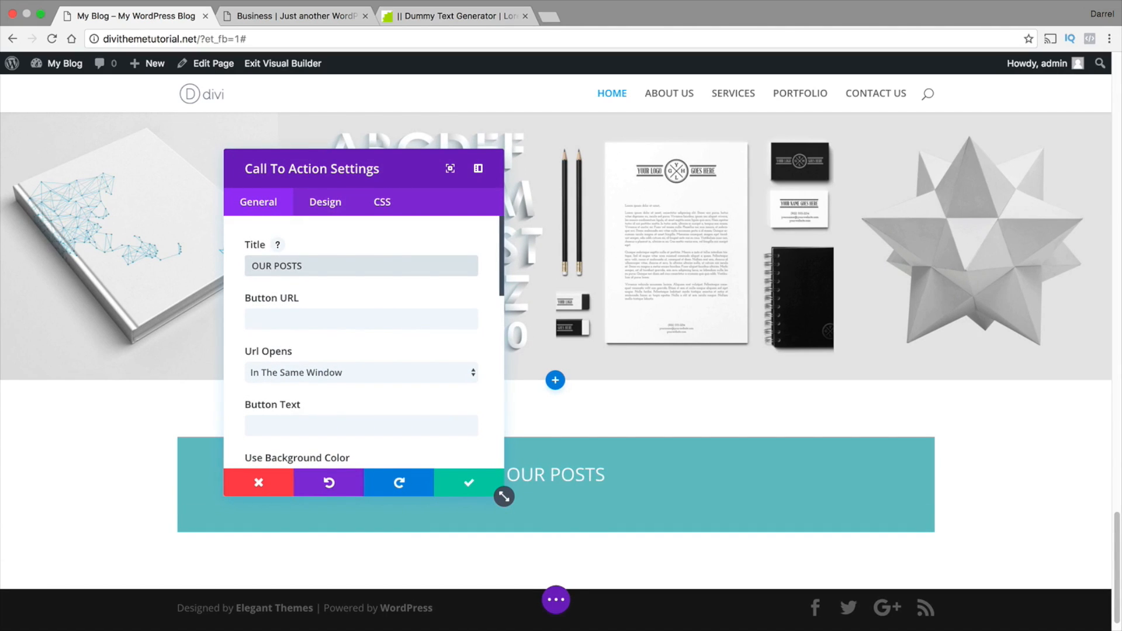
key("Tab")
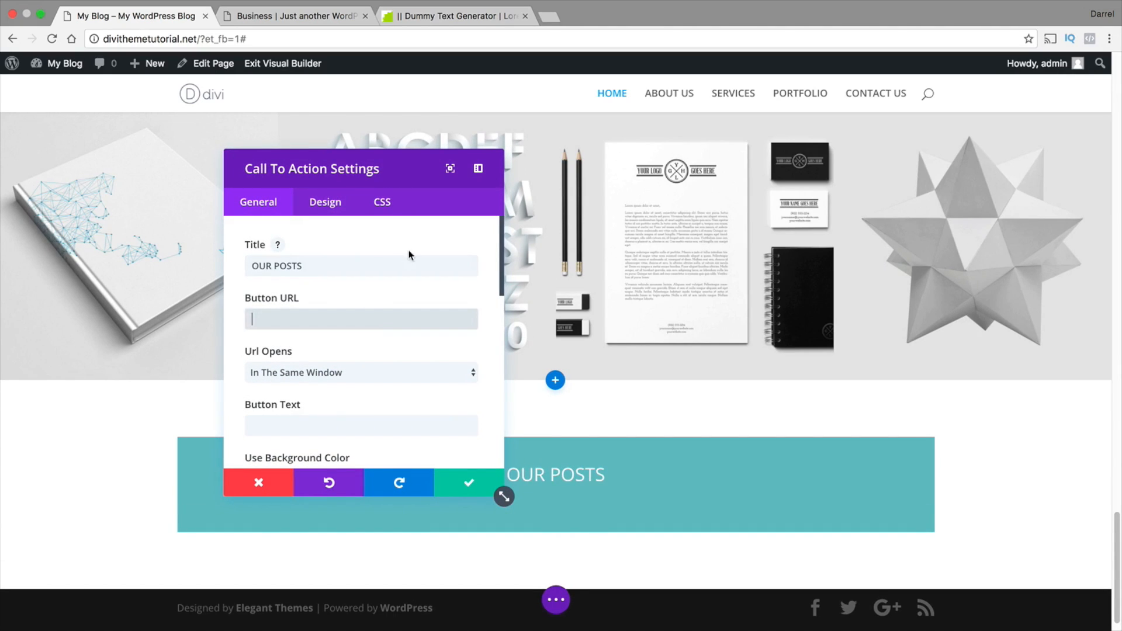
Turn off the call to action's background color, set its text color to Dark, and save the module
scroll(352, 386, "down", 3)
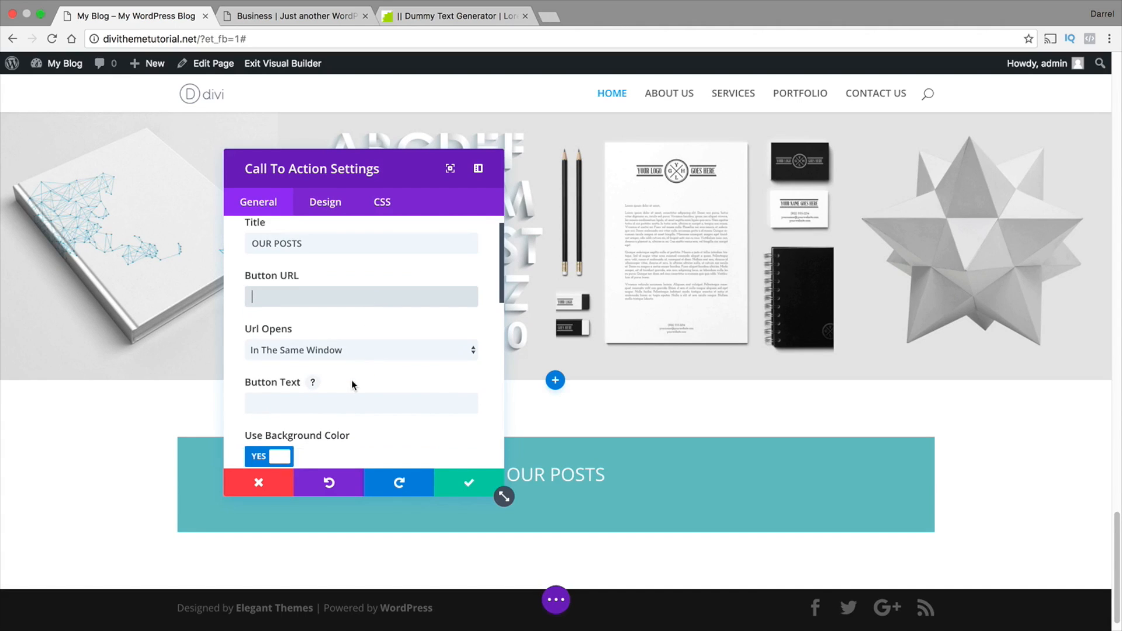
left_click(274, 417)
scroll(319, 390, "down", 1)
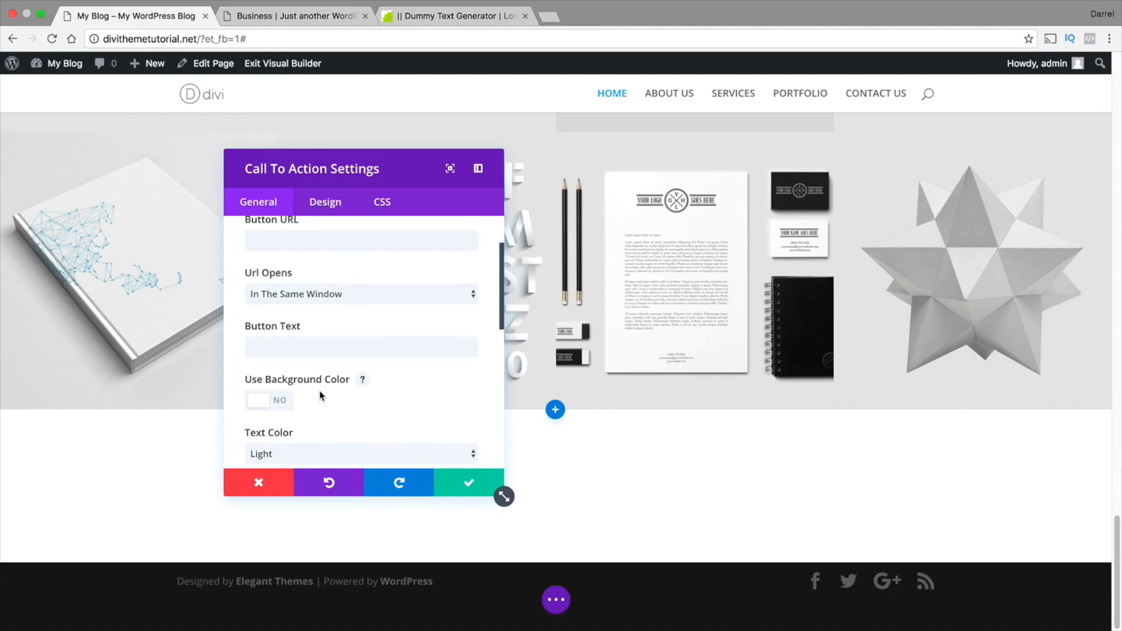
left_click(320, 453)
left_click(319, 463)
scroll(396, 399, "down", 4)
scroll(440, 460, "down", 9)
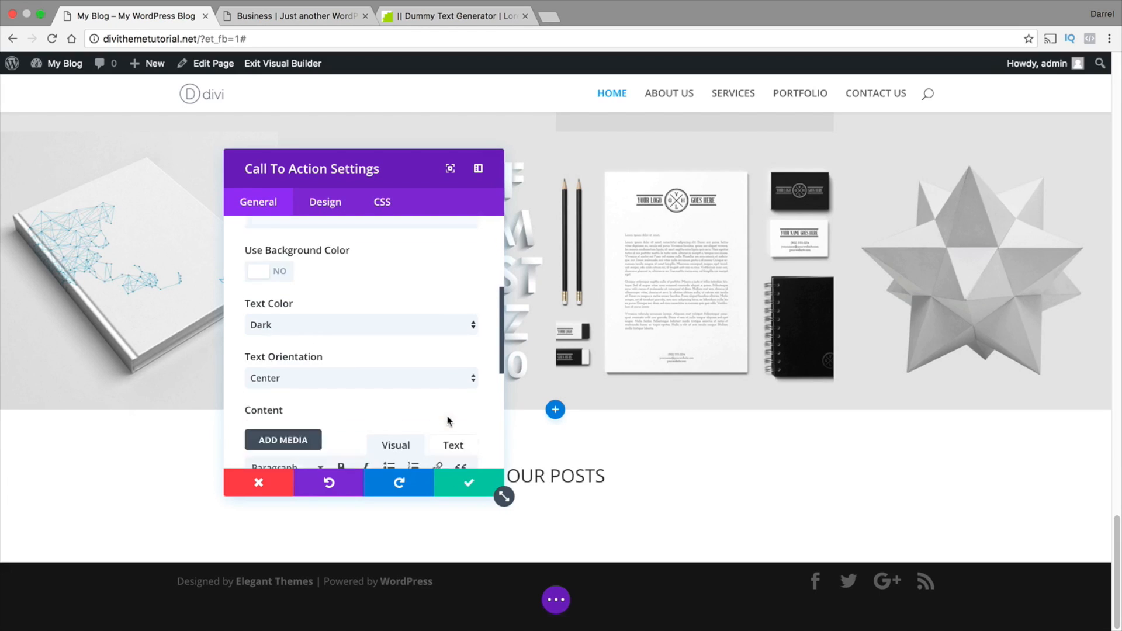
left_click(469, 482)
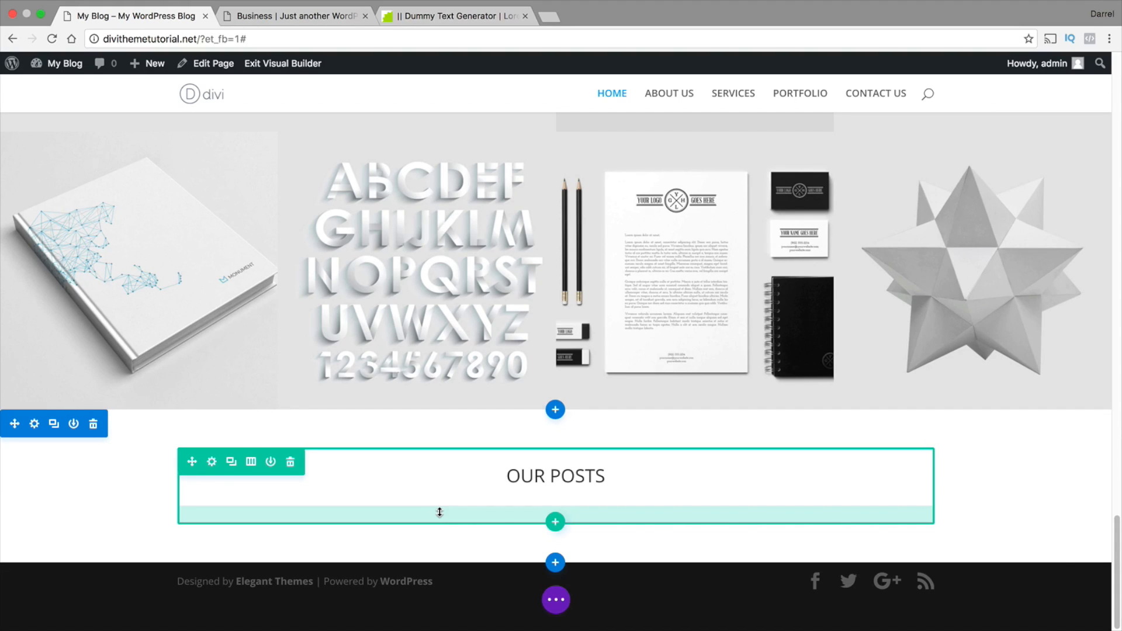
Duplicate the three-image row of the white WHO WE ARE section and move the copy below the OUR POSTS heading
scroll(440, 513, "up", 10)
scroll(440, 513, "down", 5)
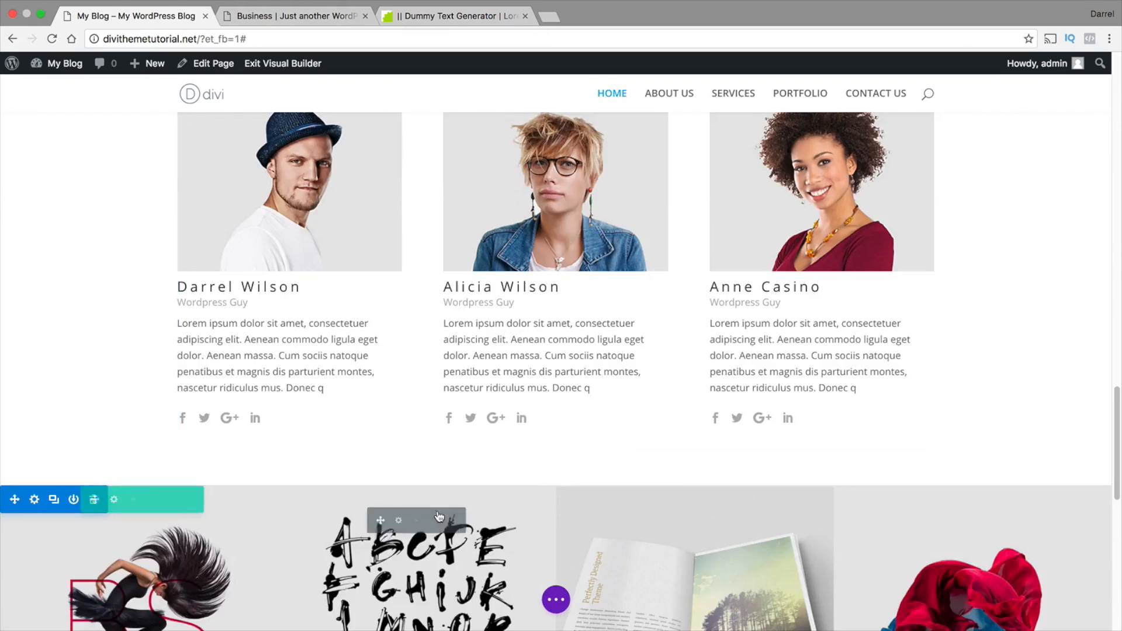
scroll(439, 516, "up", 8)
scroll(439, 514, "up", 8)
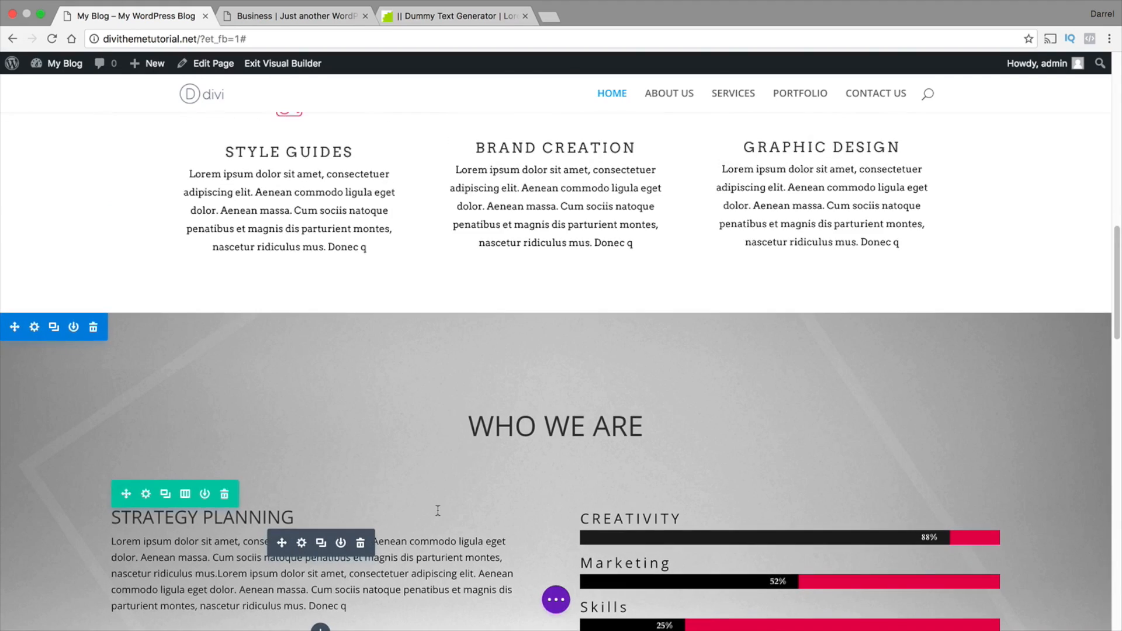
scroll(438, 512, "up", 3)
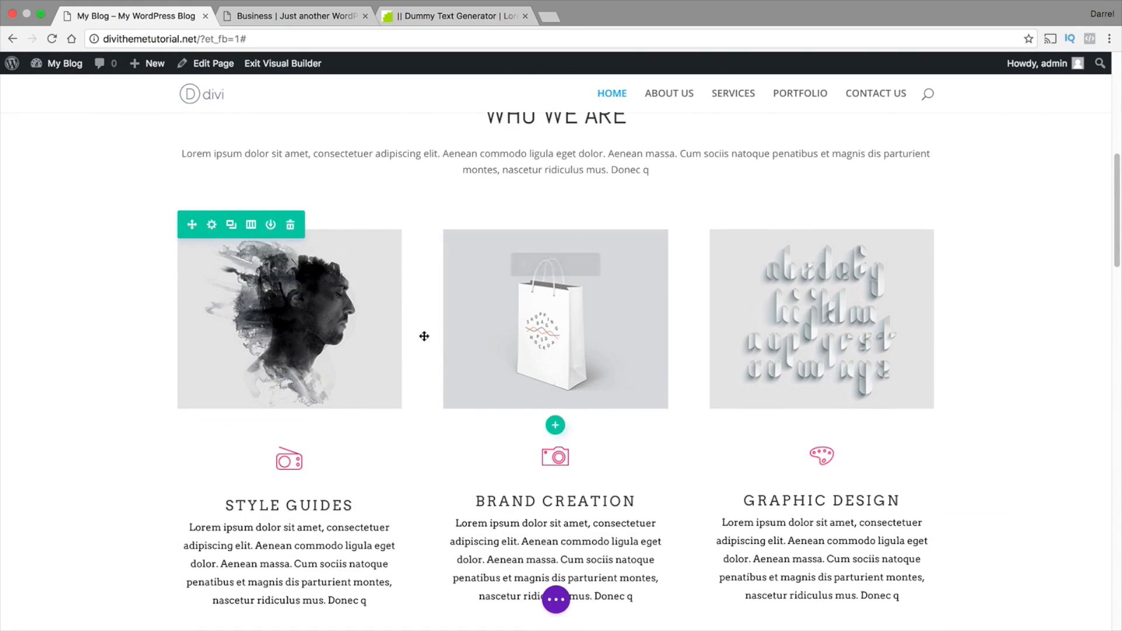
left_click(232, 226)
scroll(220, 345, "down", 3)
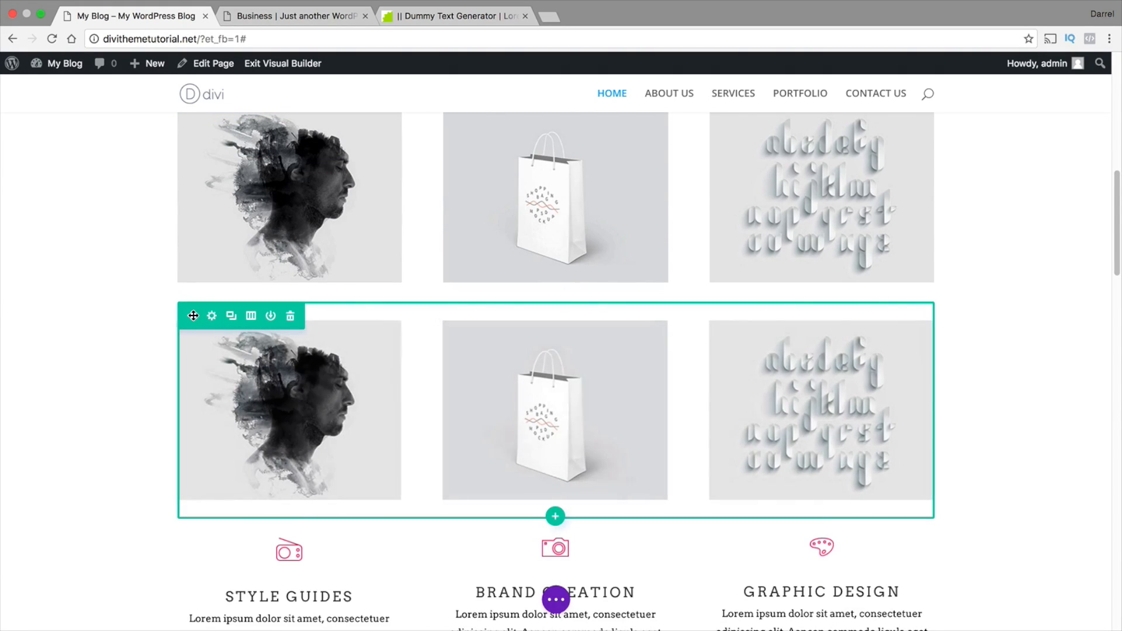
left_click_drag(193, 316, 281, 500)
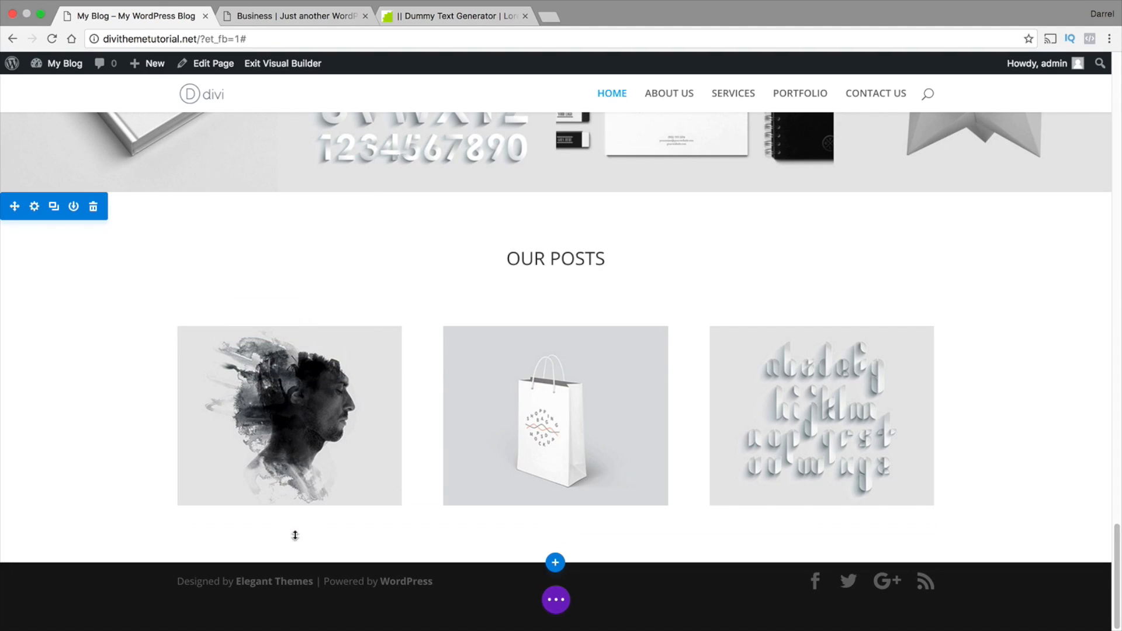
Duplicate the three-blurb row starting with STYLE GUIDES and move the copy below the images in the OUR POSTS section
scroll(304, 510, "up", 20)
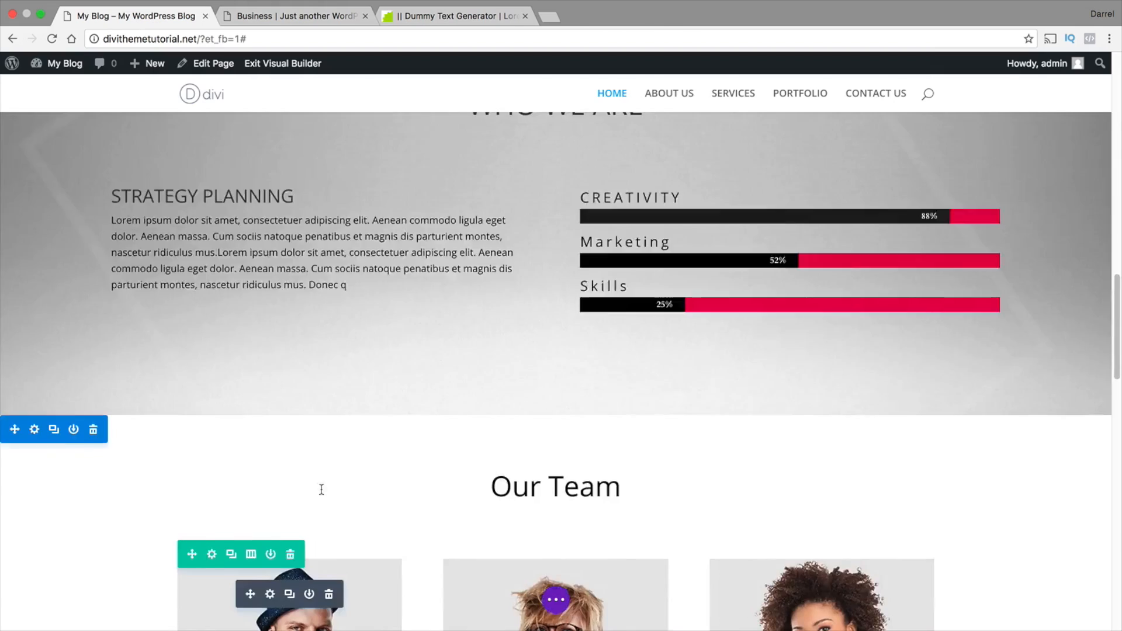
scroll(322, 490, "up", 3)
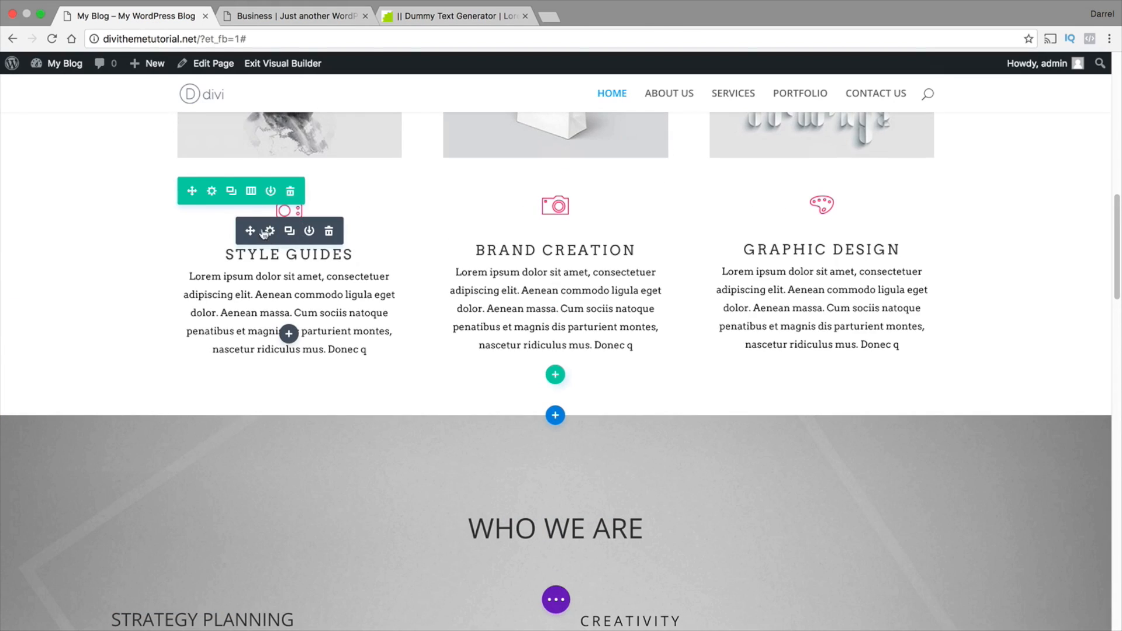
left_click(232, 193)
scroll(156, 290, "down", 1)
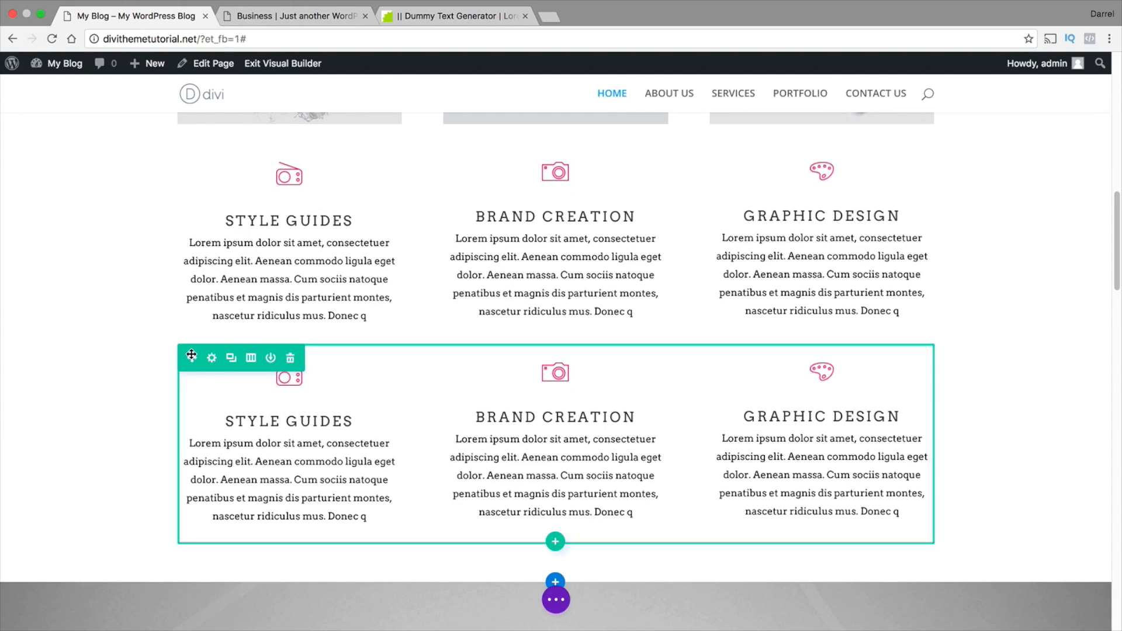
left_click_drag(188, 358, 229, 534)
scroll(191, 380, "down", 15)
scroll(318, 473, "down", 3)
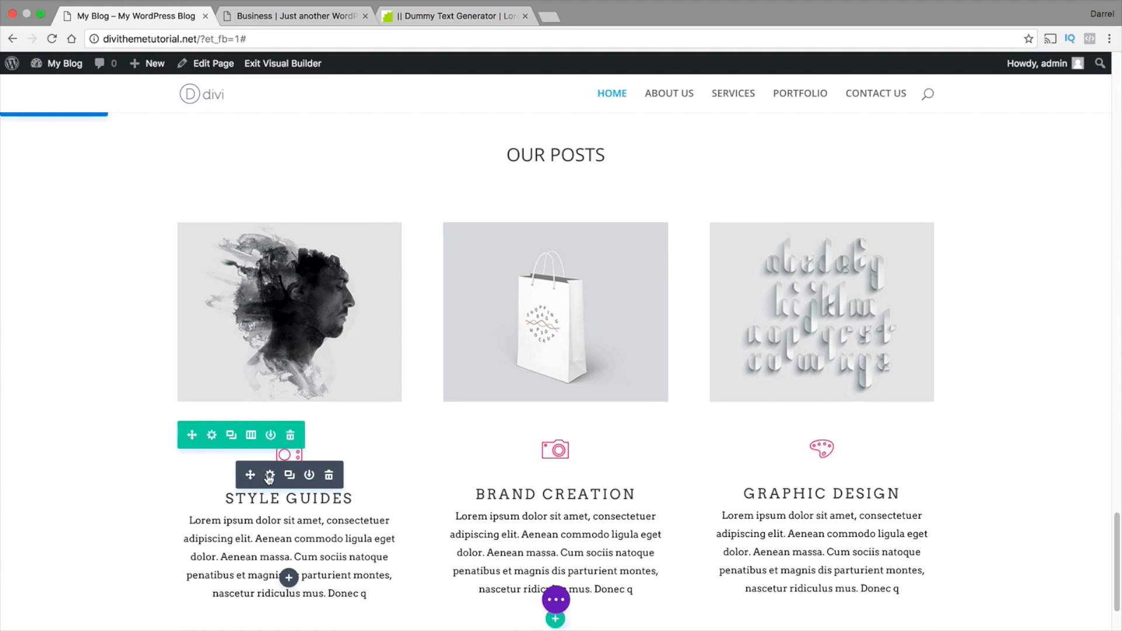
Remove the icon image from the copied STYLE GUIDES blurb under OUR POSTS and save it
left_click(270, 475)
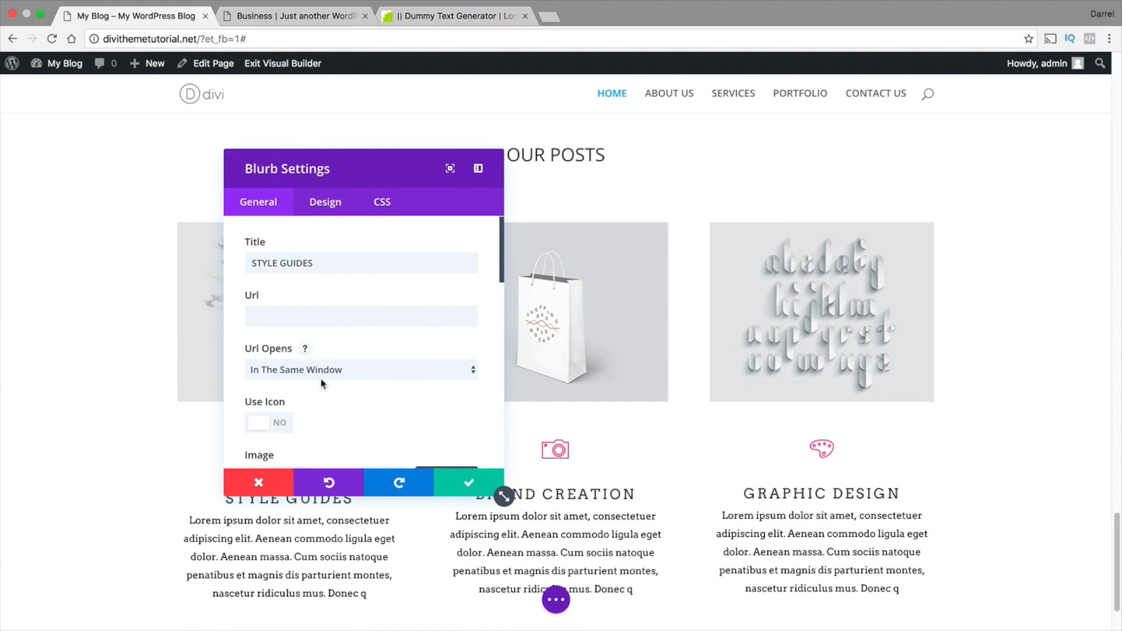
scroll(315, 385, "down", 3)
double_click(346, 402)
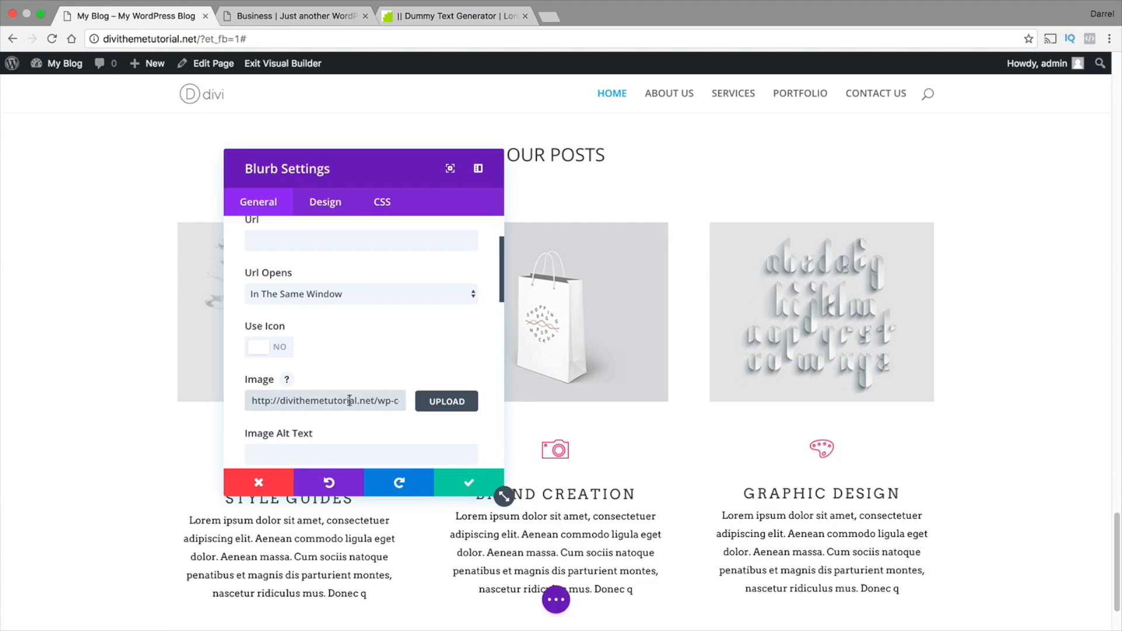
key("ctrl+a")
key("BackSpace")
left_click(469, 482)
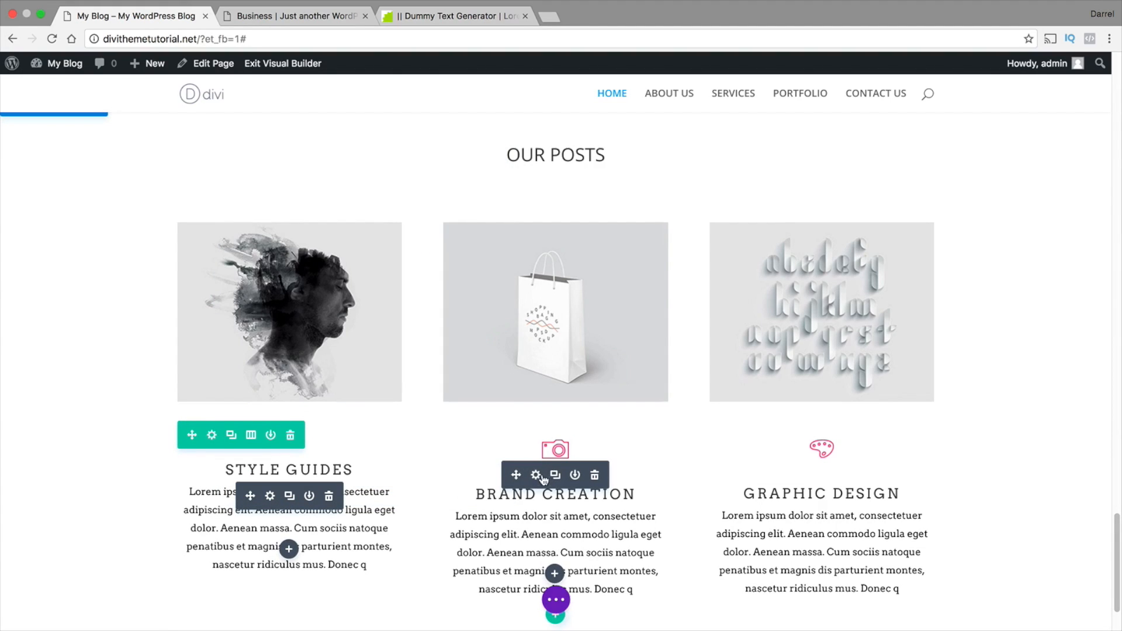
Remove the icon image from the copied BRAND CREATION blurb under OUR POSTS and save it
left_click(536, 478)
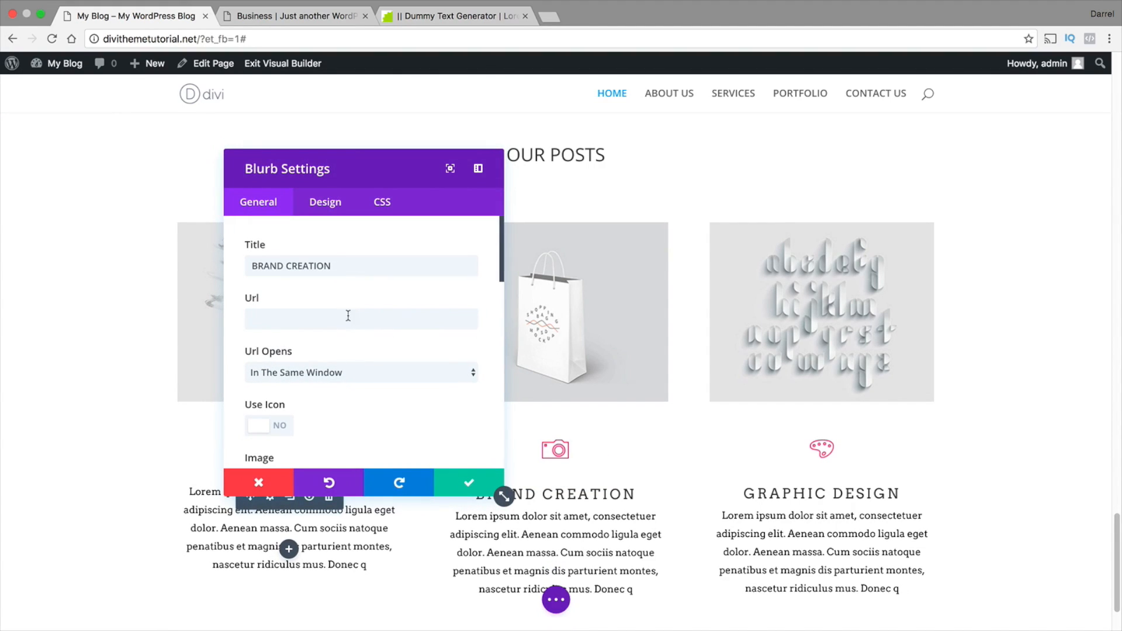
scroll(386, 408, "down", 3)
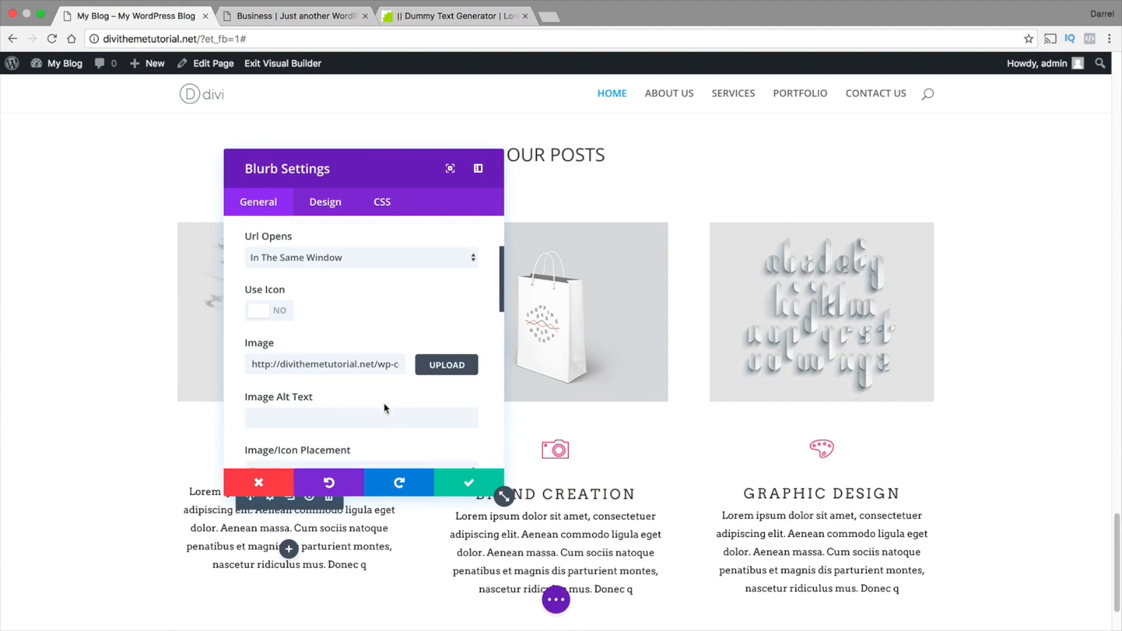
left_click(331, 363)
key("ctrl+a")
key("BackSpace")
left_click(469, 482)
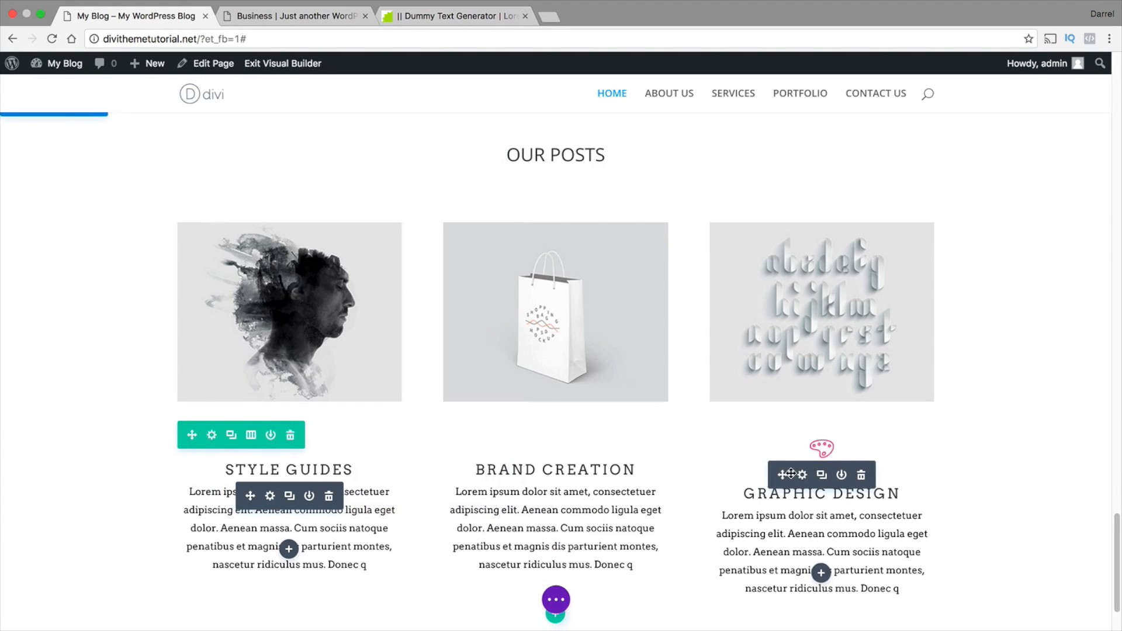
Remove the icon image from the copied GRAPHIC DESIGN blurb under OUR POSTS and save it
left_click(802, 474)
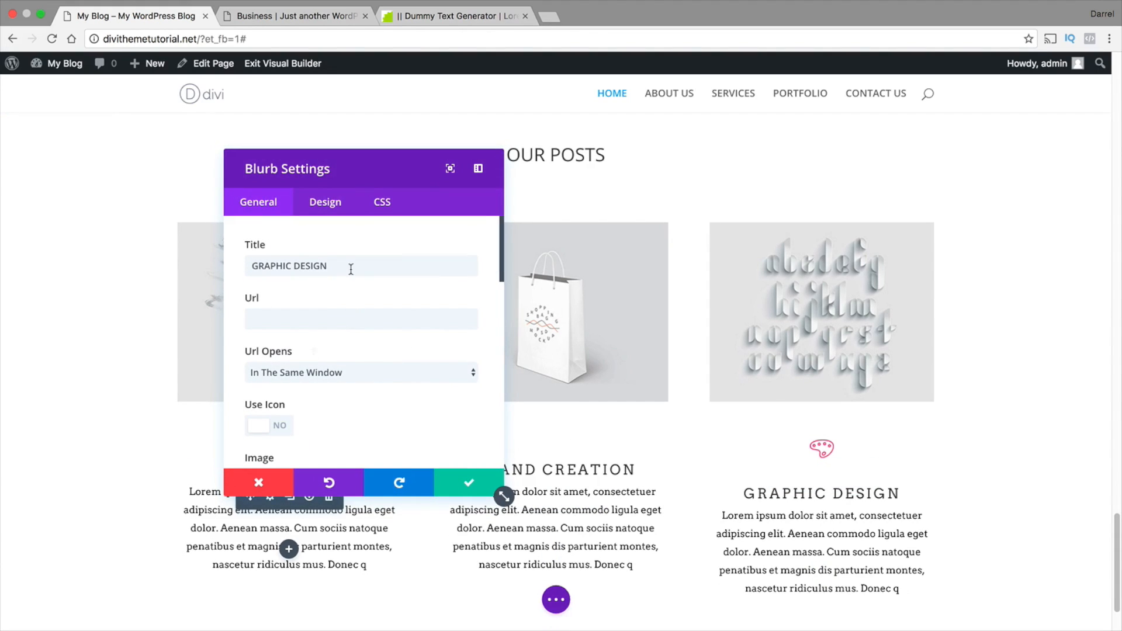
scroll(351, 269, "down", 3)
left_click(381, 356)
key("ctrl+a")
key("BackSpace")
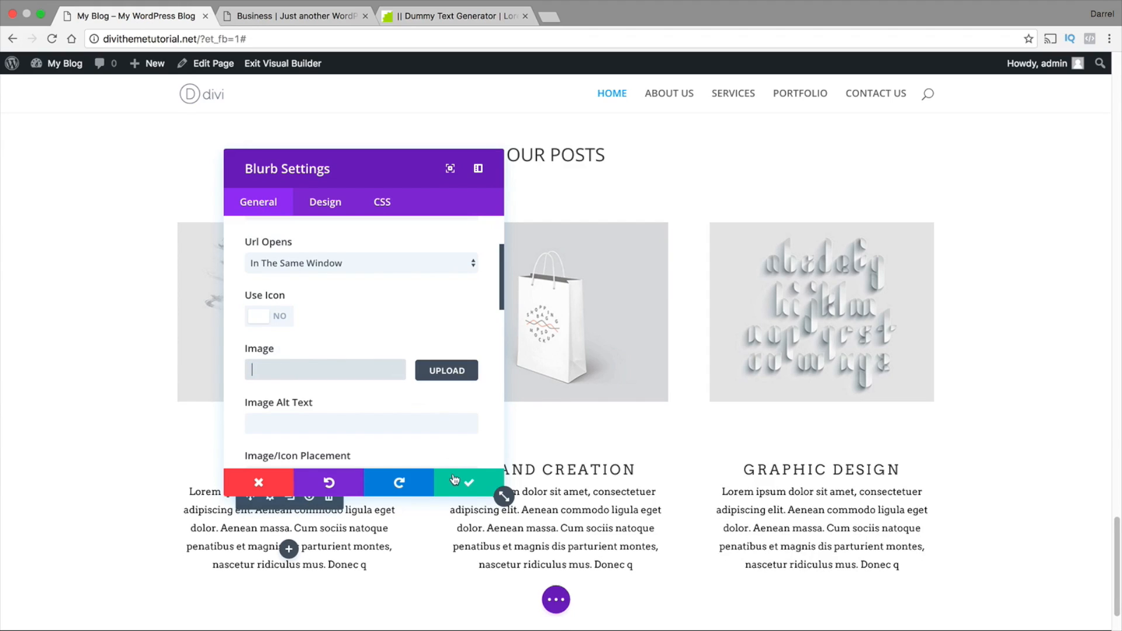
left_click(455, 481)
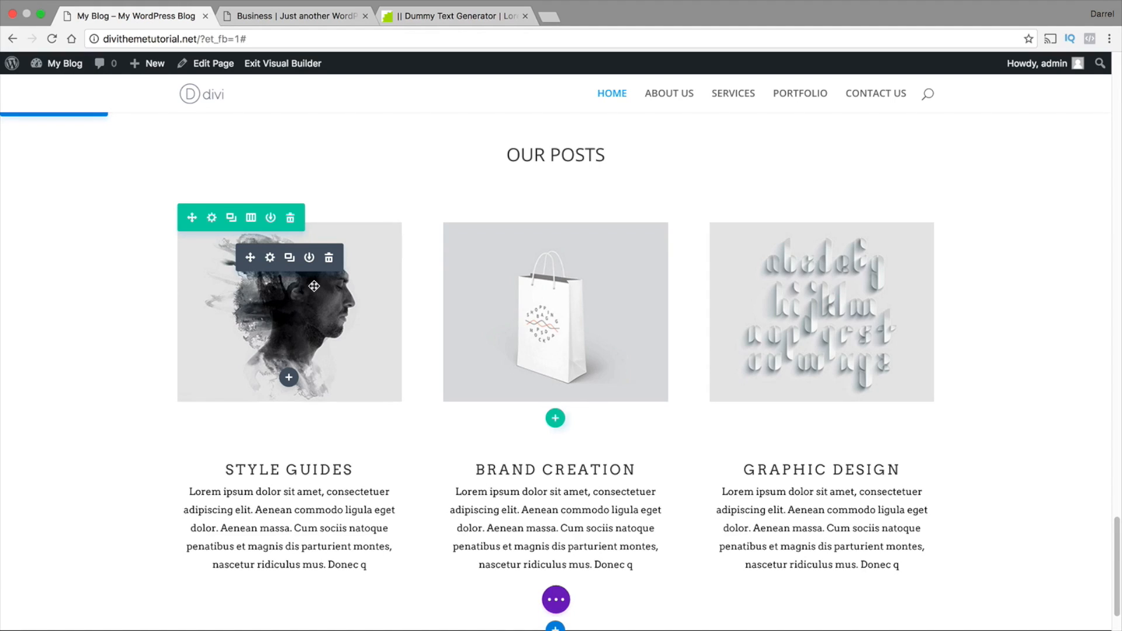
Replace the first OUR POSTS image with home-image-6.jpg from the media library and save the module
left_click(270, 259)
left_click(446, 266)
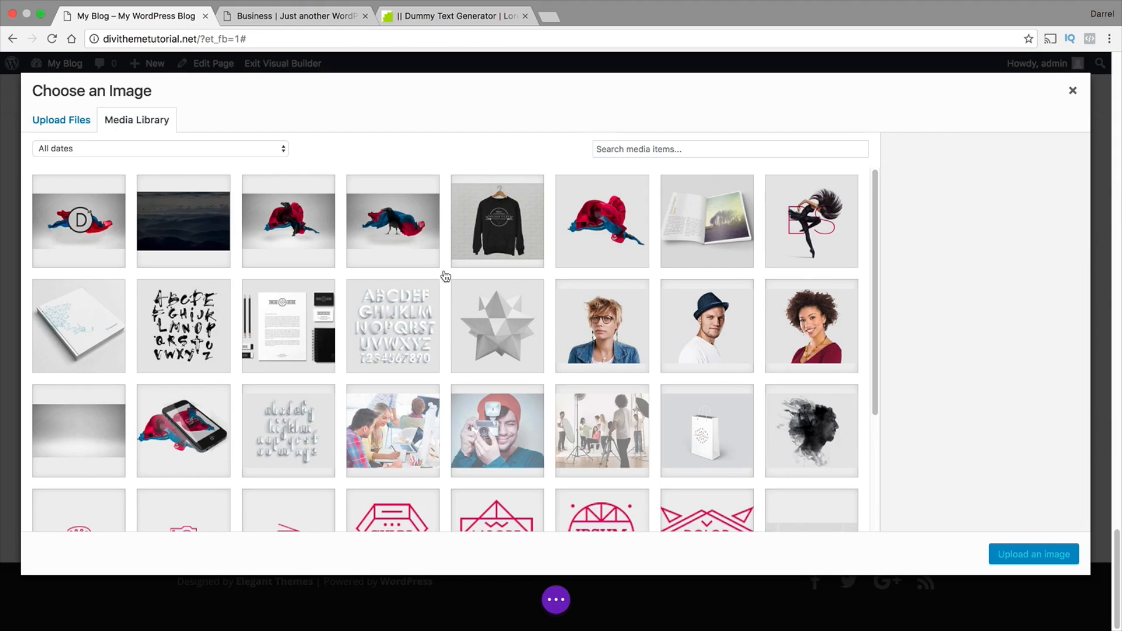
left_click(420, 431)
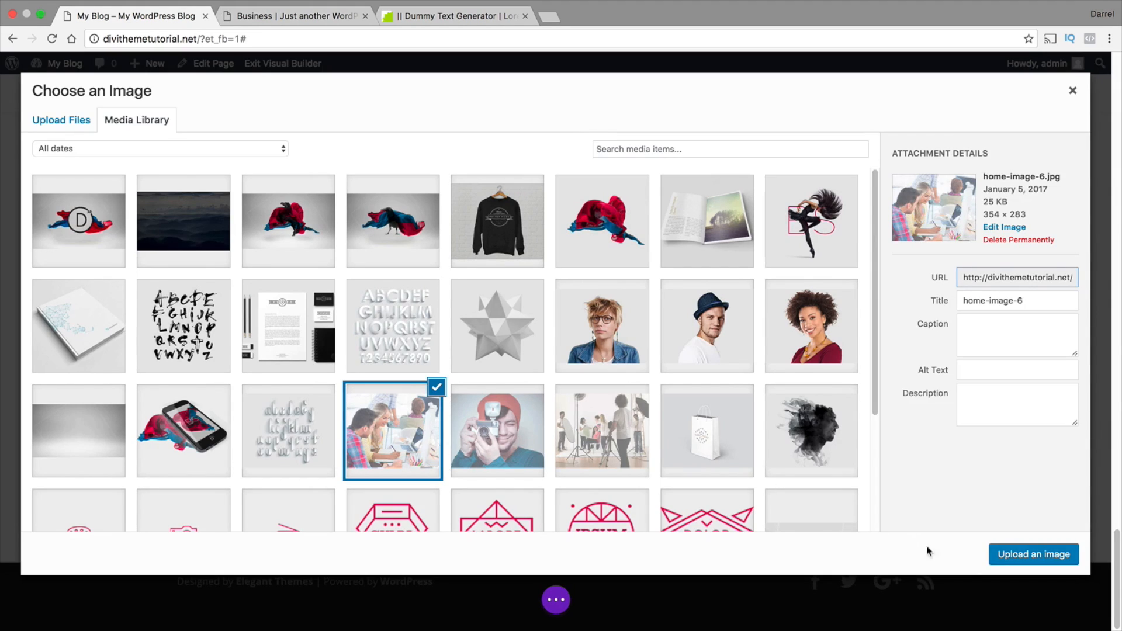
left_click(1032, 554)
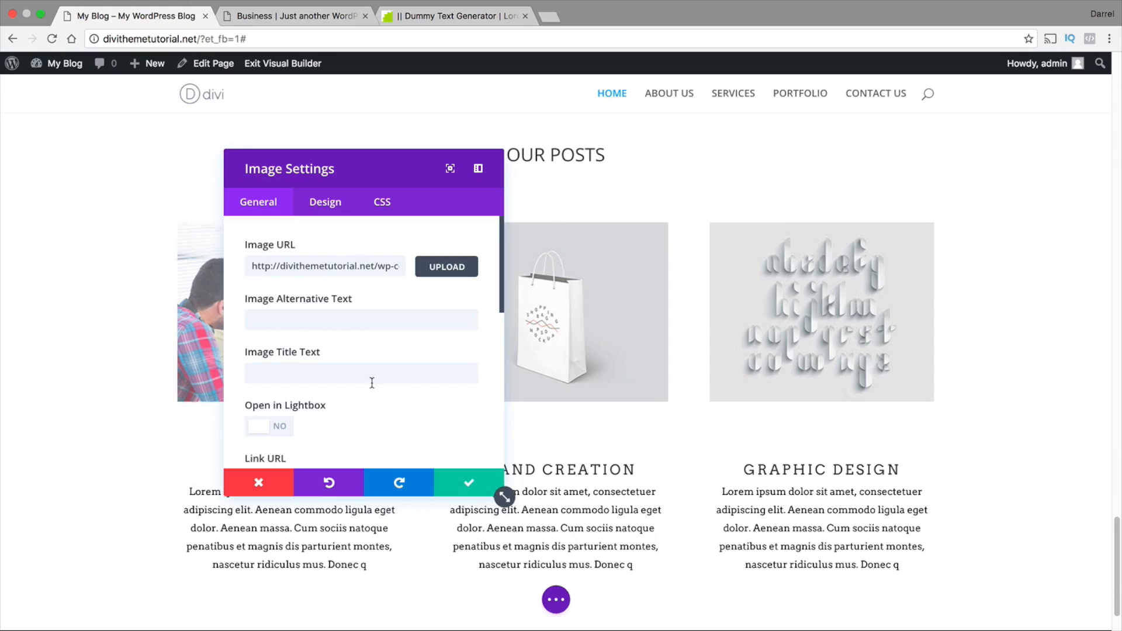
left_click(469, 482)
Replace the STYLE GUIDES blurb heading under OUR POSTS with OUR STUDIO
left_click_drag(353, 469, 228, 464)
type("OUR S")
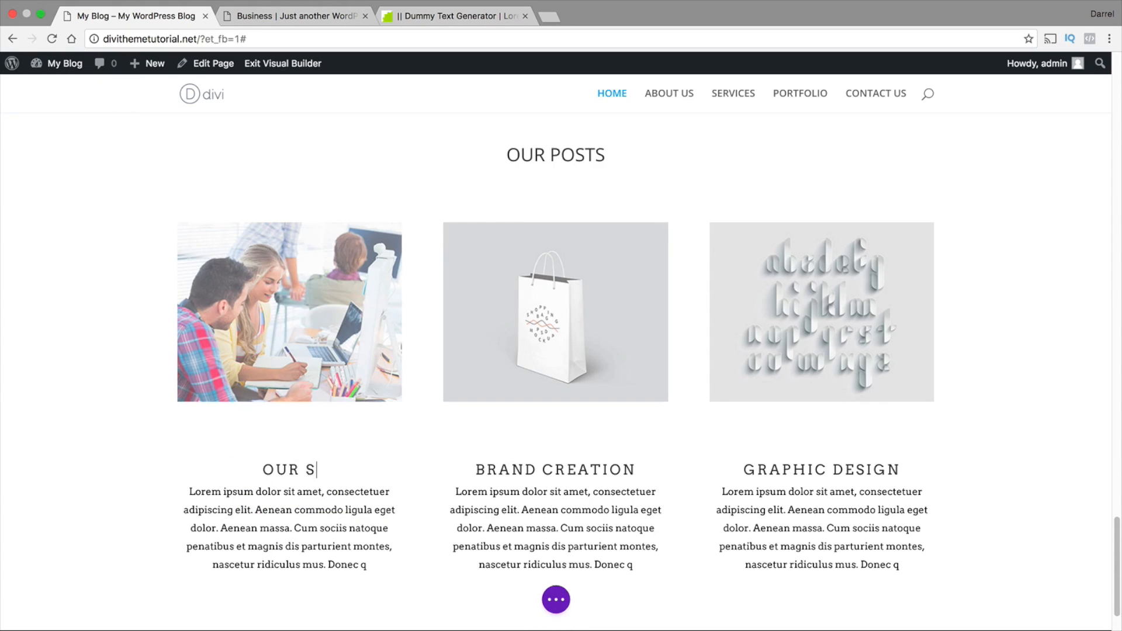
type("TUDIO")
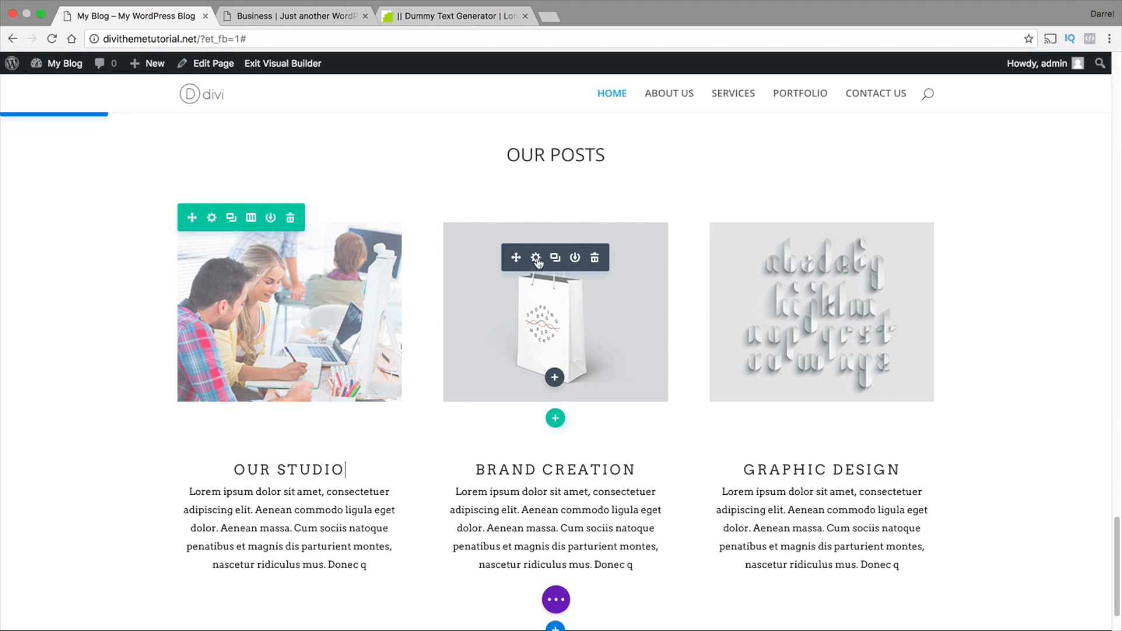
Replace the second OUR POSTS image with home-image-5.jpg from the media library and save the module
left_click(537, 259)
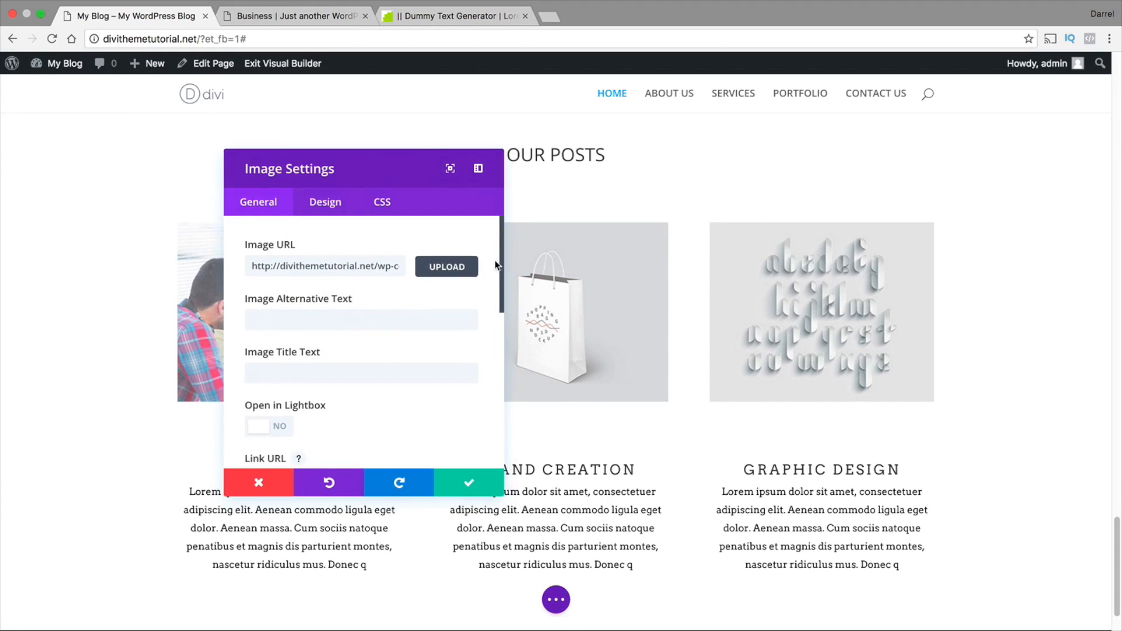
left_click(453, 267)
left_click(493, 424)
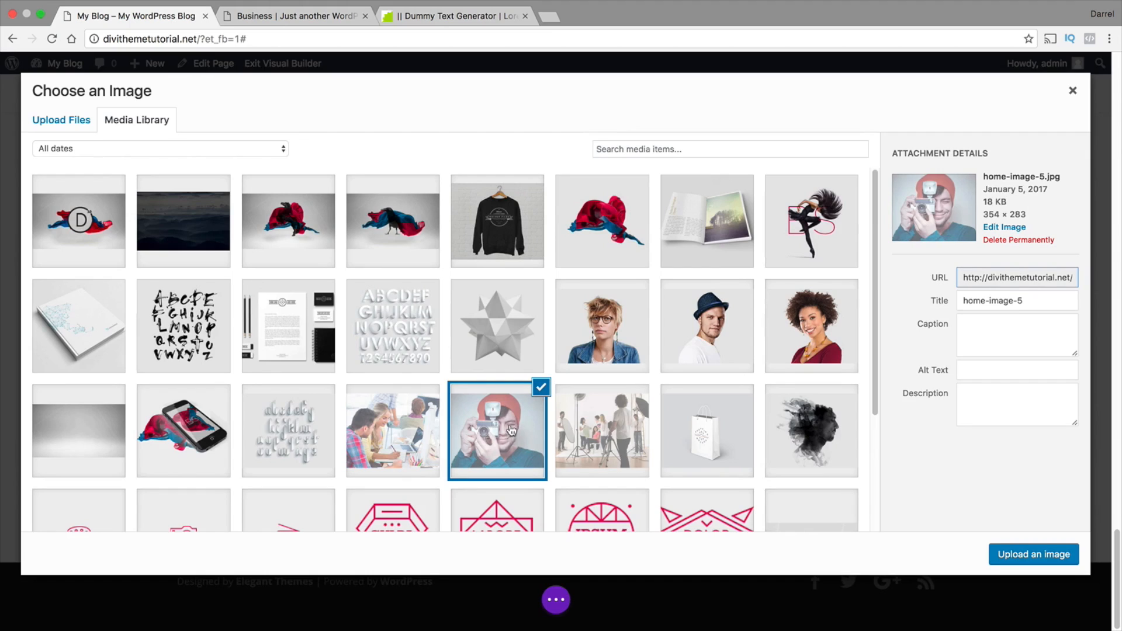
left_click(1022, 559)
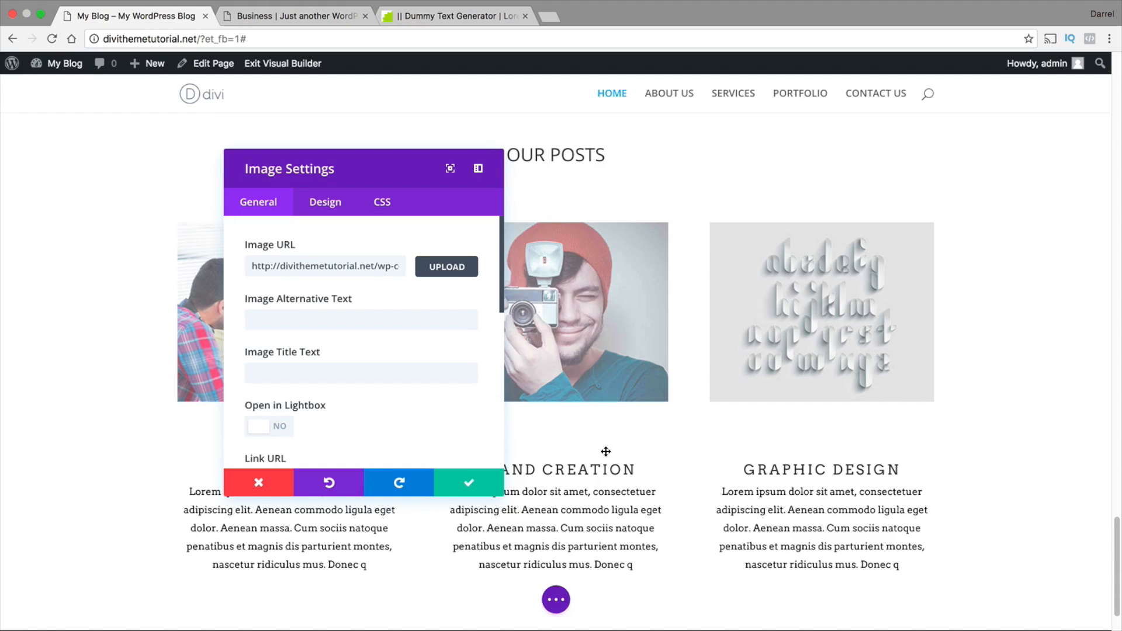
left_click(472, 482)
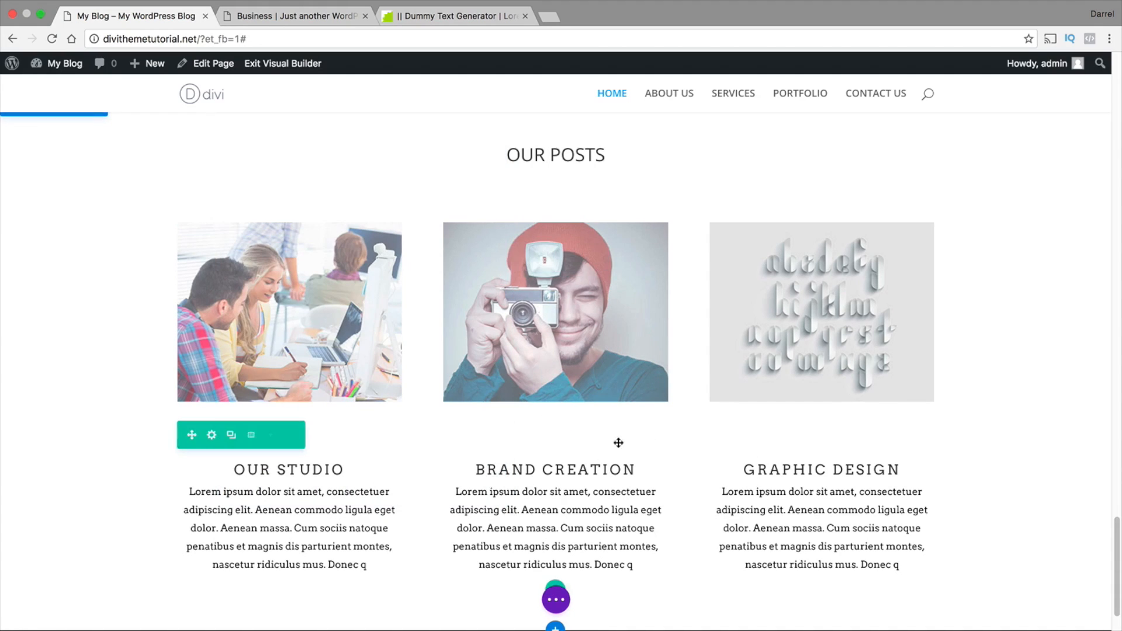
Replace the BRAND CREATION blurb heading under OUR POSTS with OUR PHOTOGRAPHER
left_click_drag(637, 465, 476, 465)
type("O")
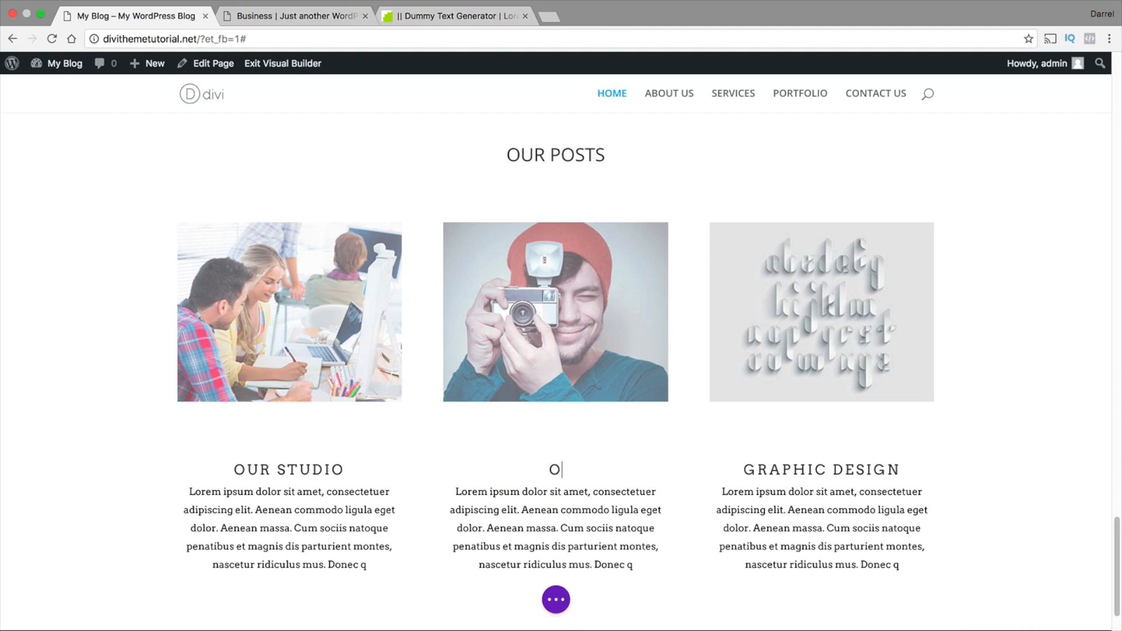
type("UR PHOTOGRAPHER")
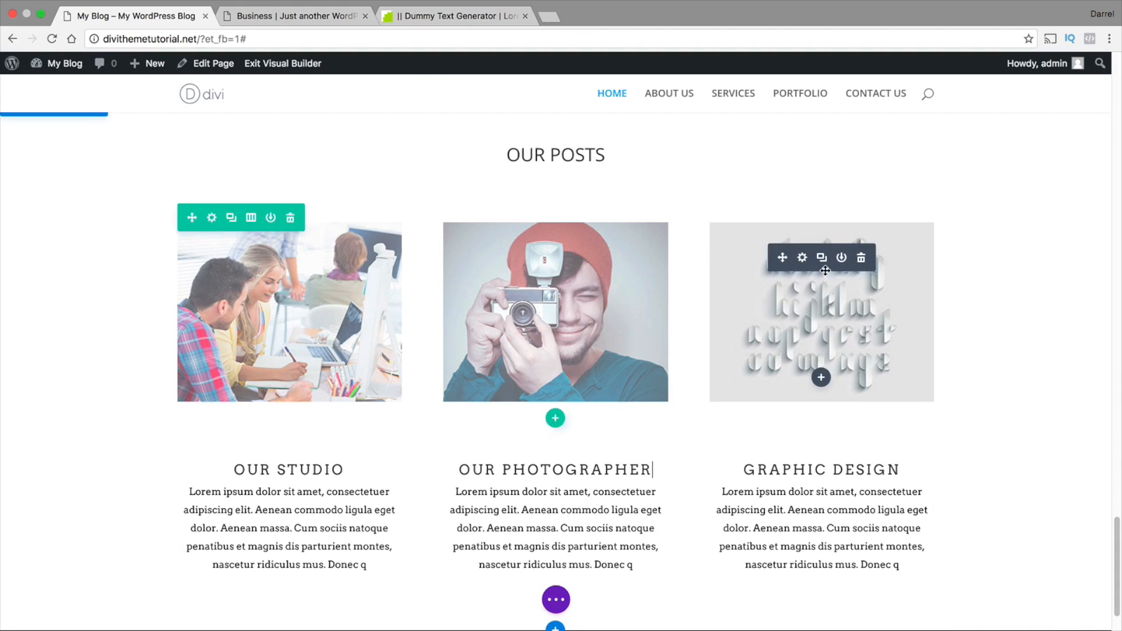
Replace the third OUR POSTS image with the same team-at-work photo as the first one from the media library and save the module
left_click(803, 258)
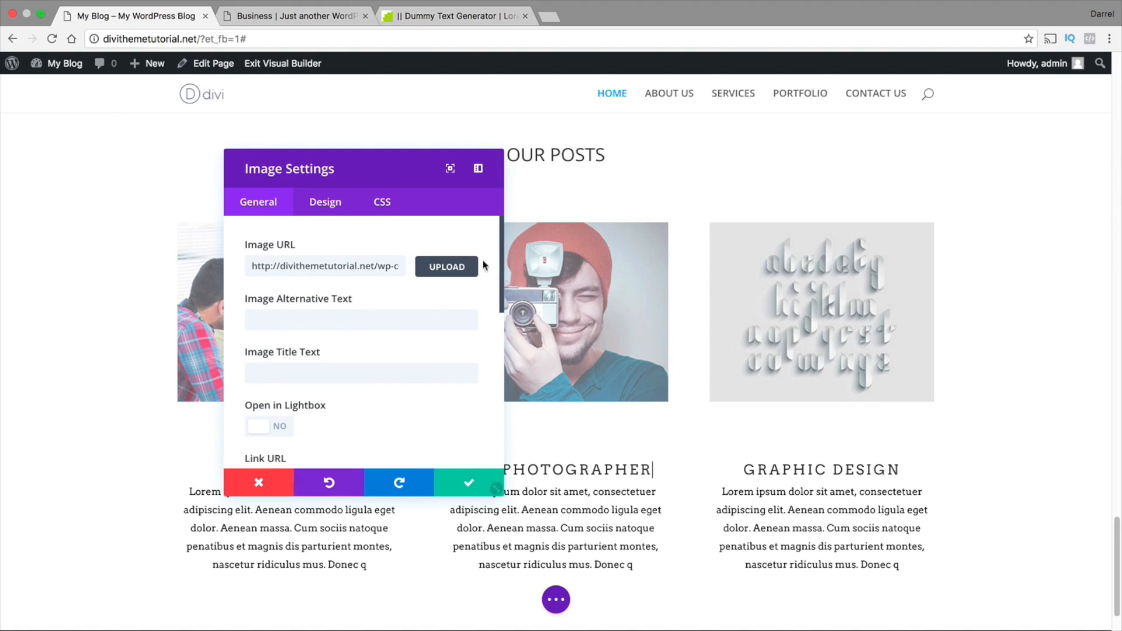
left_click(329, 211)
left_click(285, 214)
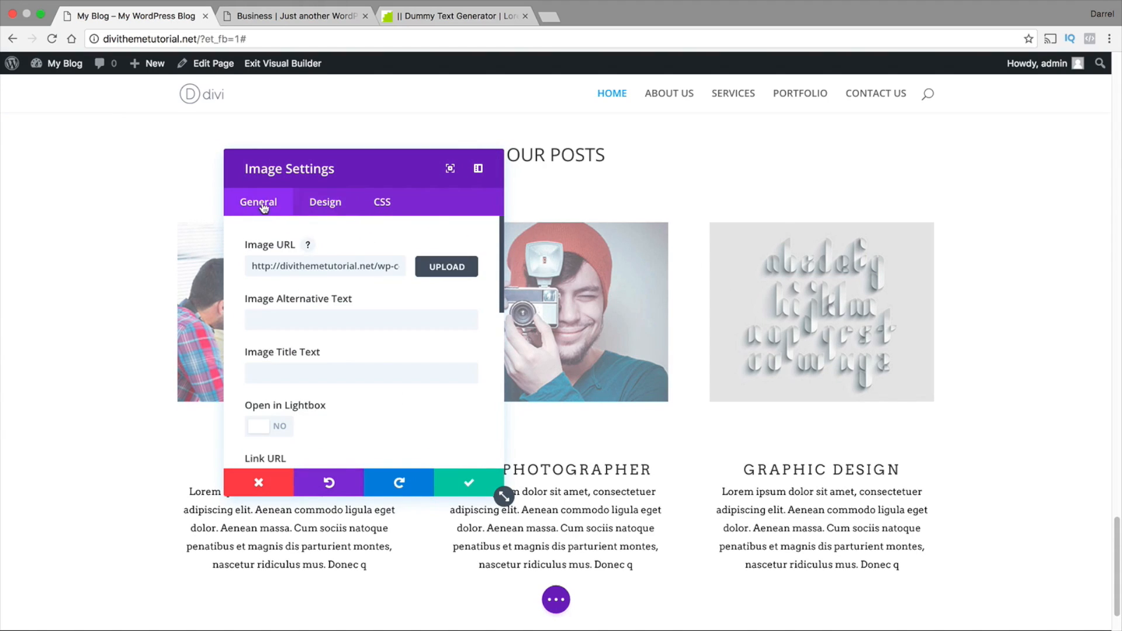
left_click(436, 270)
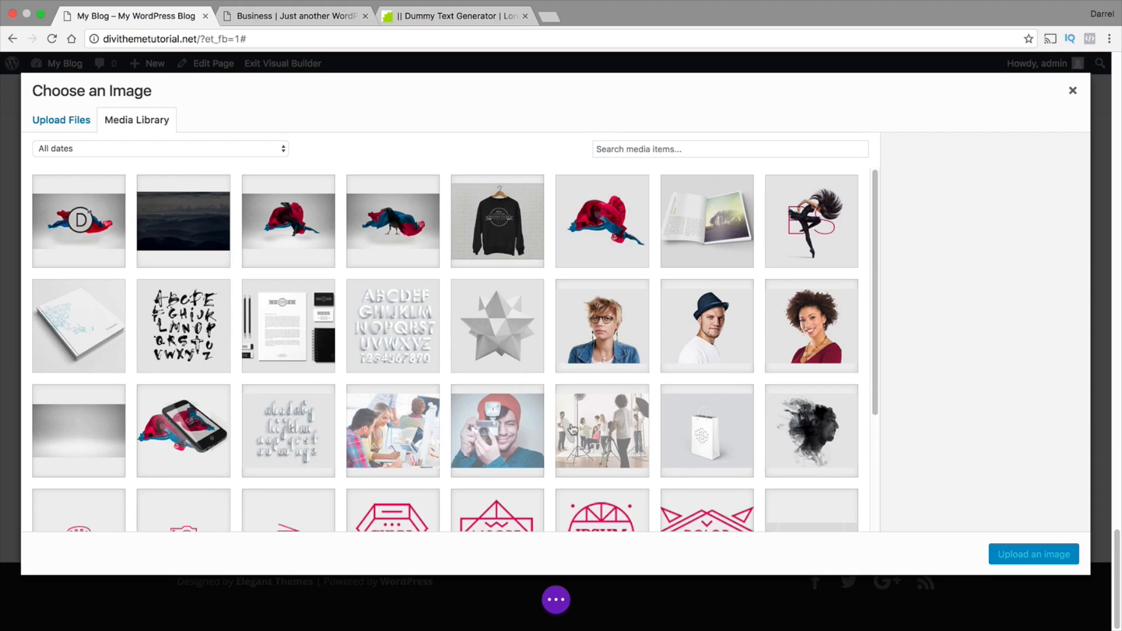
left_click(404, 430)
left_click(990, 553)
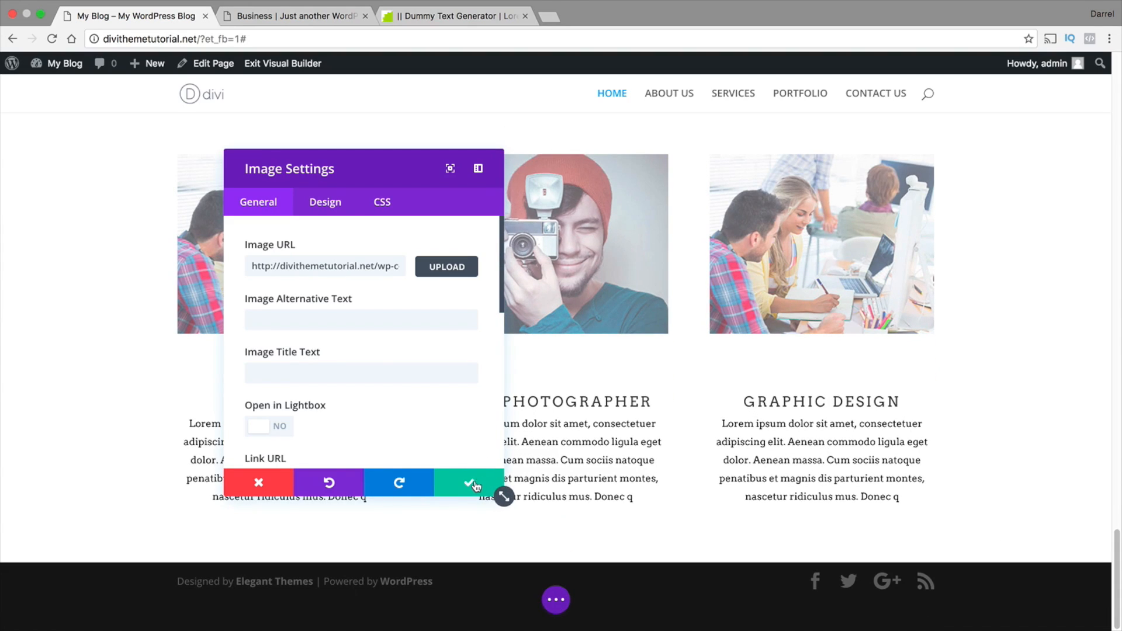
left_click(473, 485)
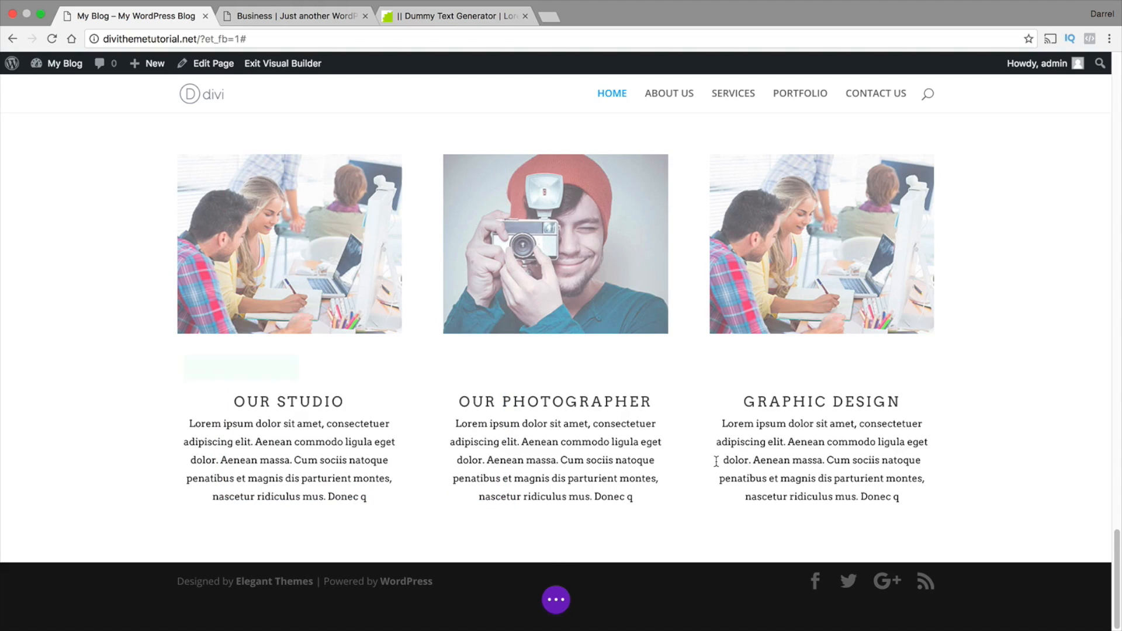
Replace the GRAPHIC DESIGN blurb heading under OUR POSTS with BEST RESEARCH
mouse_move(808, 426)
left_click_drag(889, 403, 722, 399)
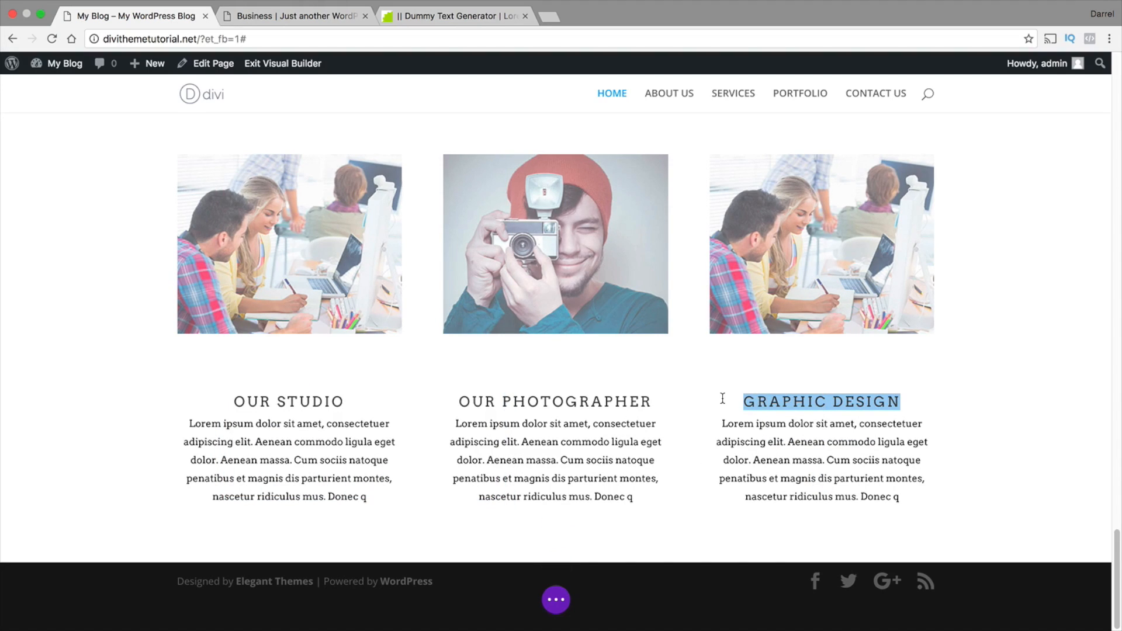
type("BEST RESEARCH")
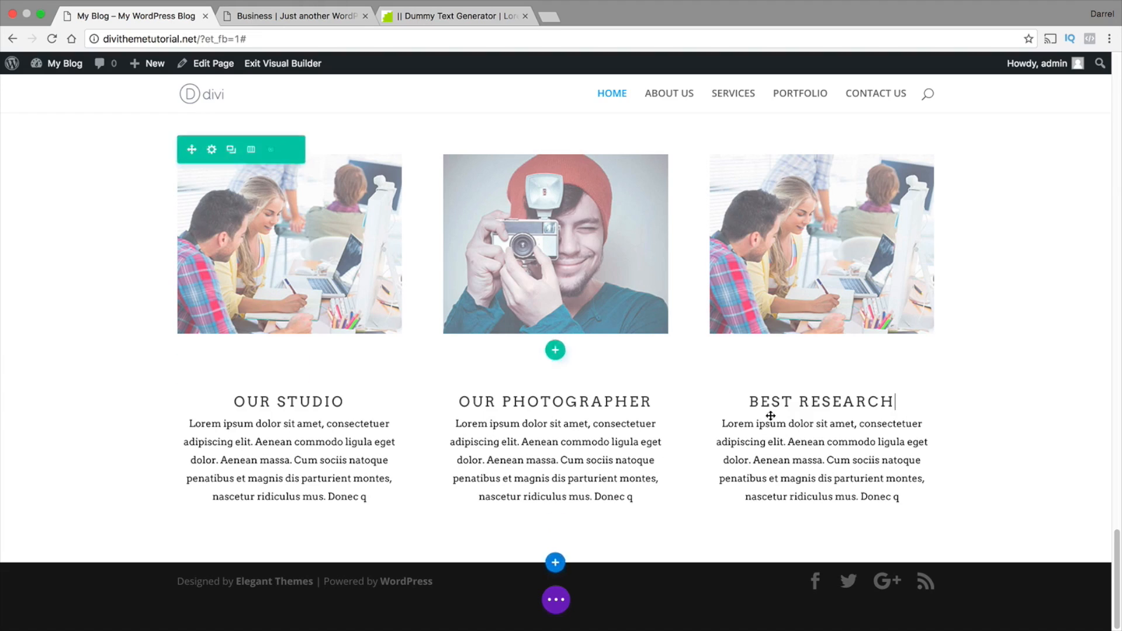
Examine the Link URL option in the third OUR POSTS image's settings and close them
scroll(817, 363, "up", 1)
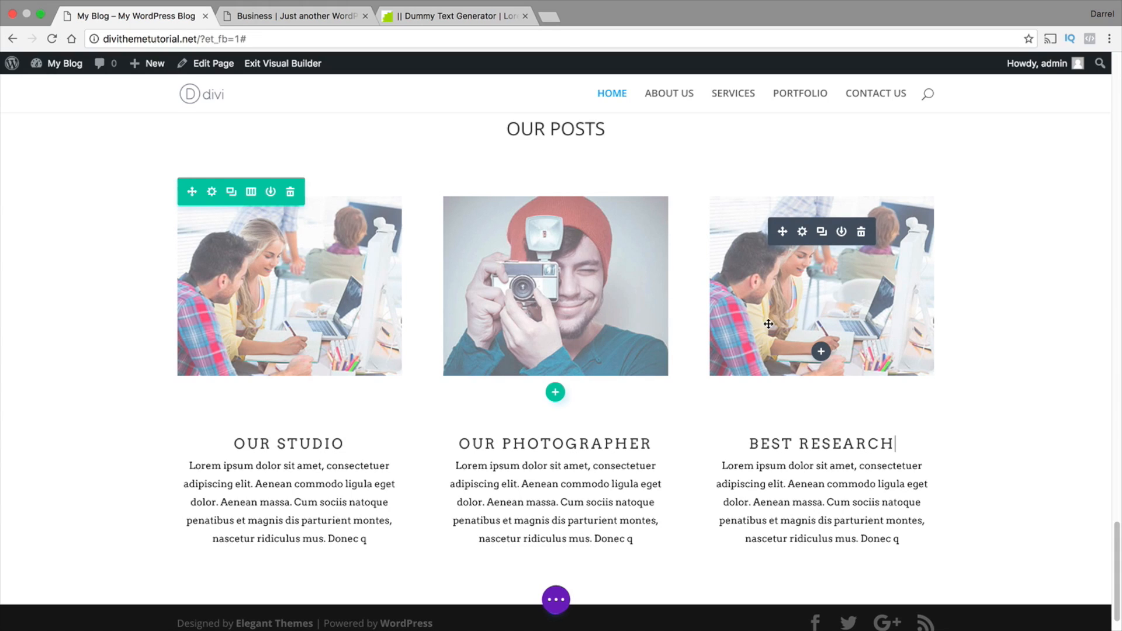
left_click(803, 232)
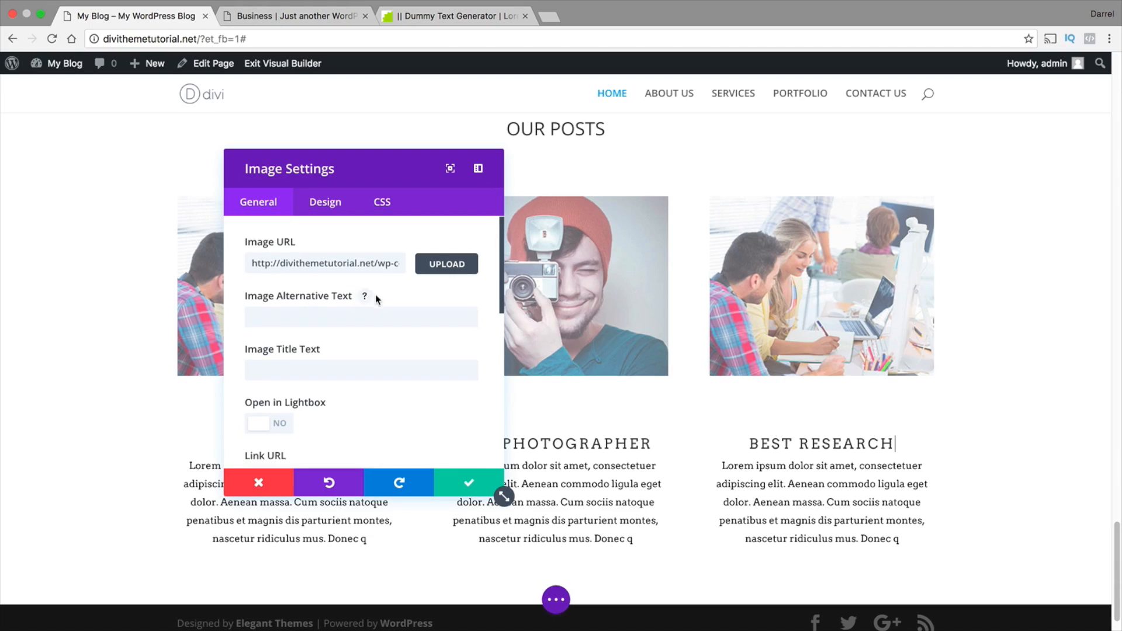
scroll(376, 290, "down", 4)
left_click(430, 372)
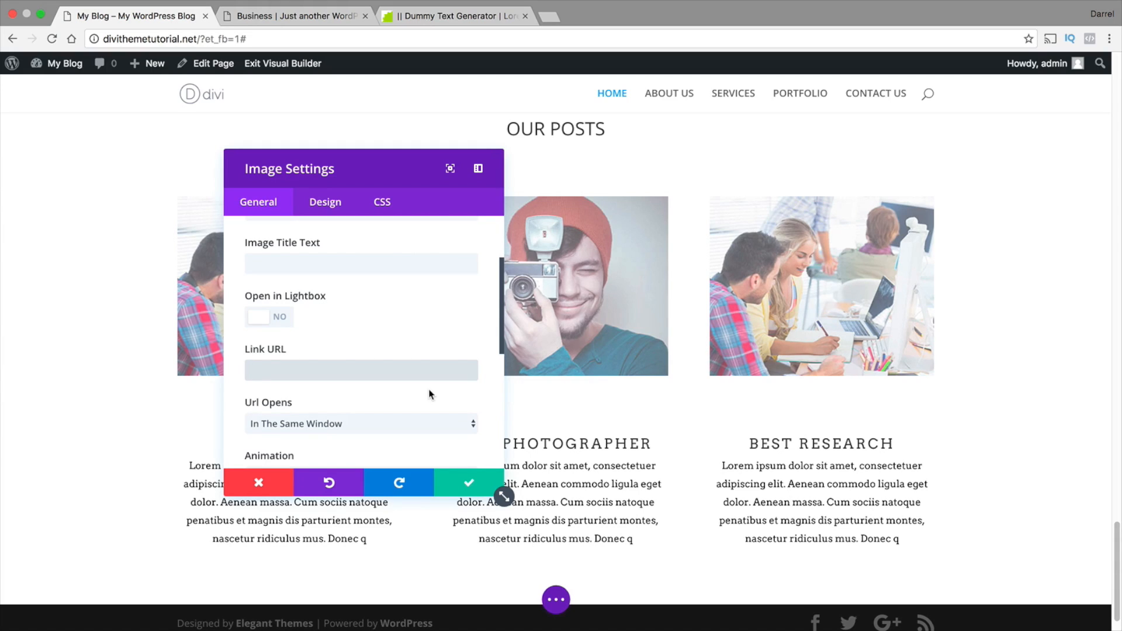
left_click(470, 483)
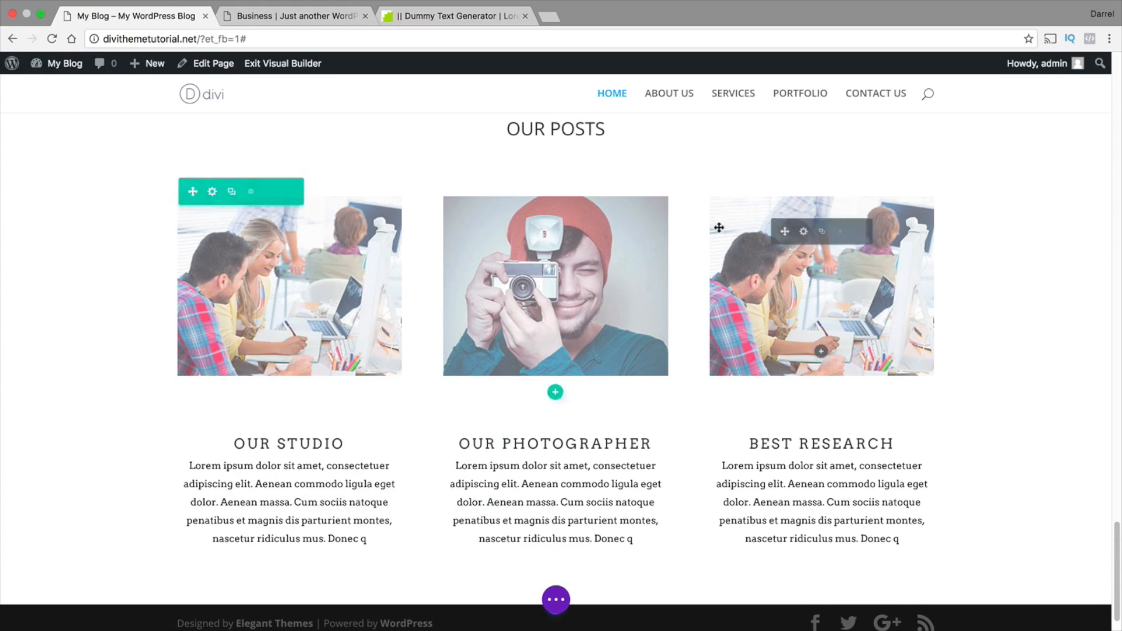
scroll(489, 303, "up", 3)
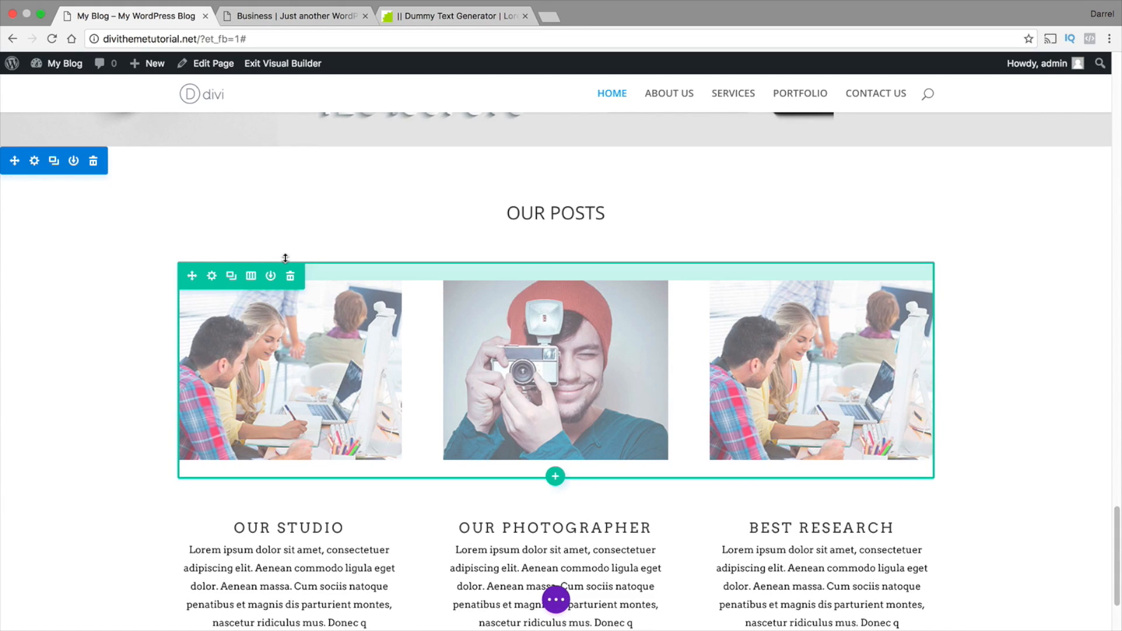
scroll(286, 258, "down", 1)
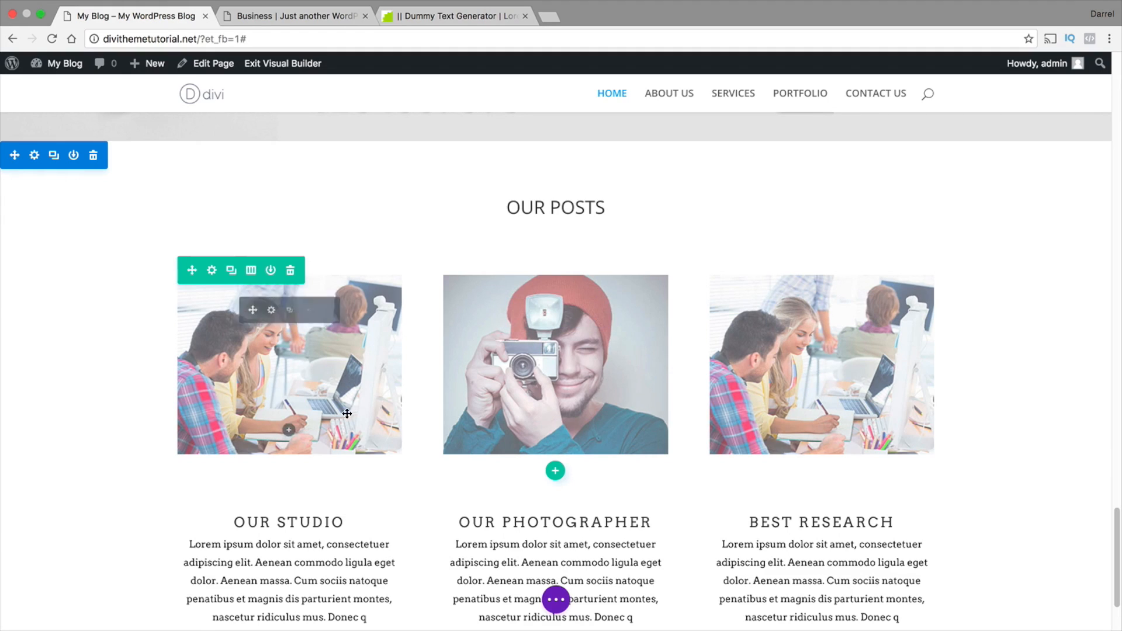
scroll(830, 421, "down", 3)
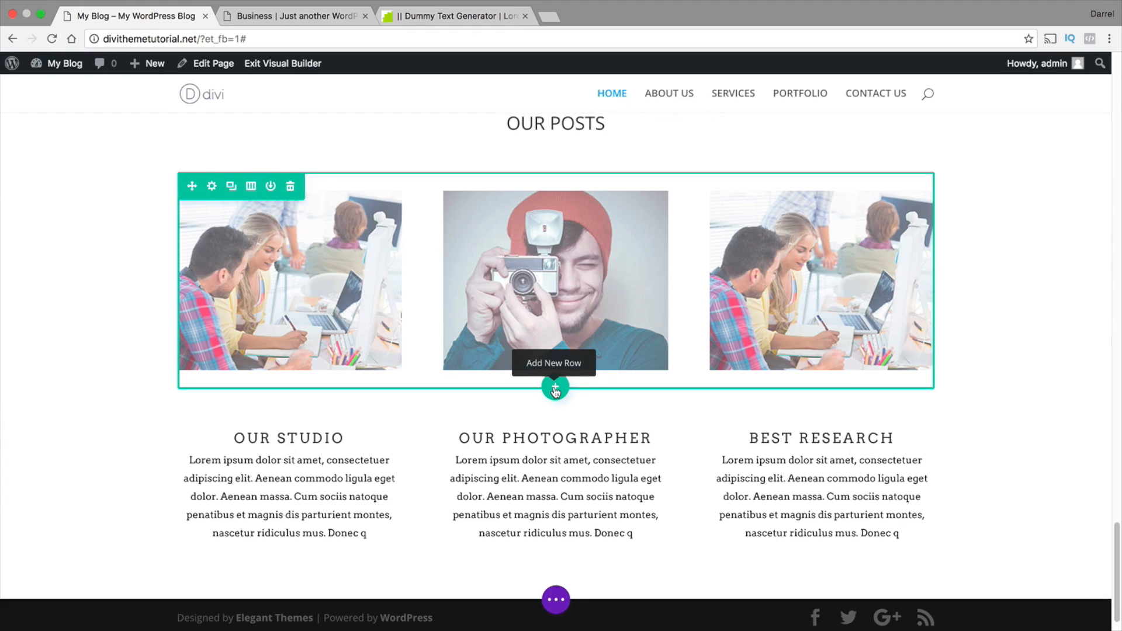
scroll(556, 390, "up", 1)
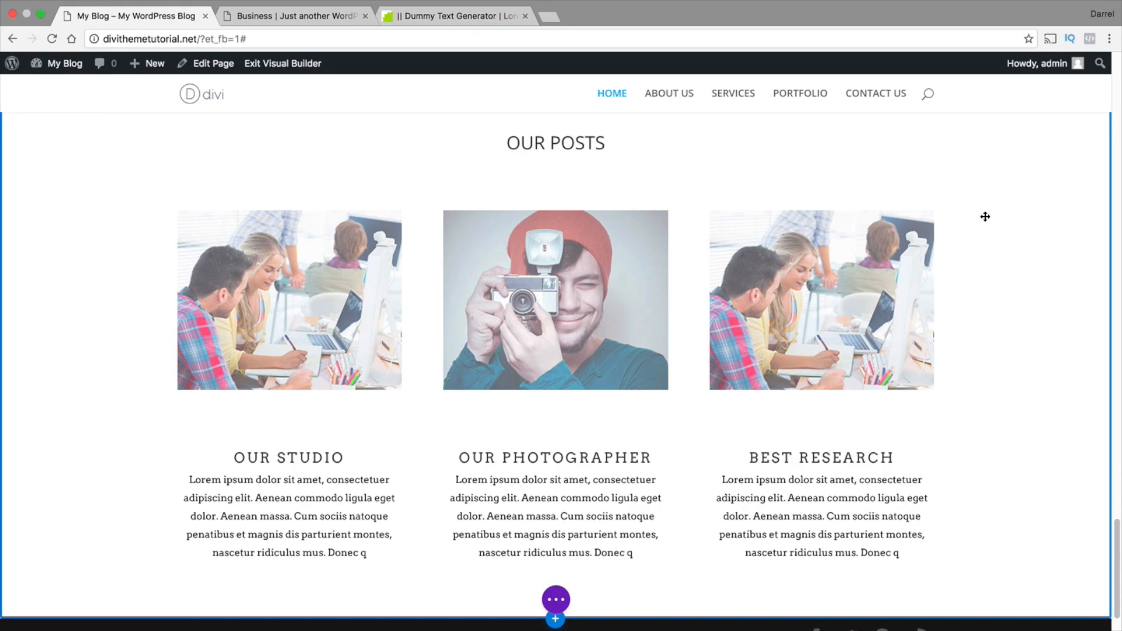
Switch to the Business reference page and examine the section that follows its LATEST POST section
left_click(292, 16)
scroll(397, 267, "down", 4)
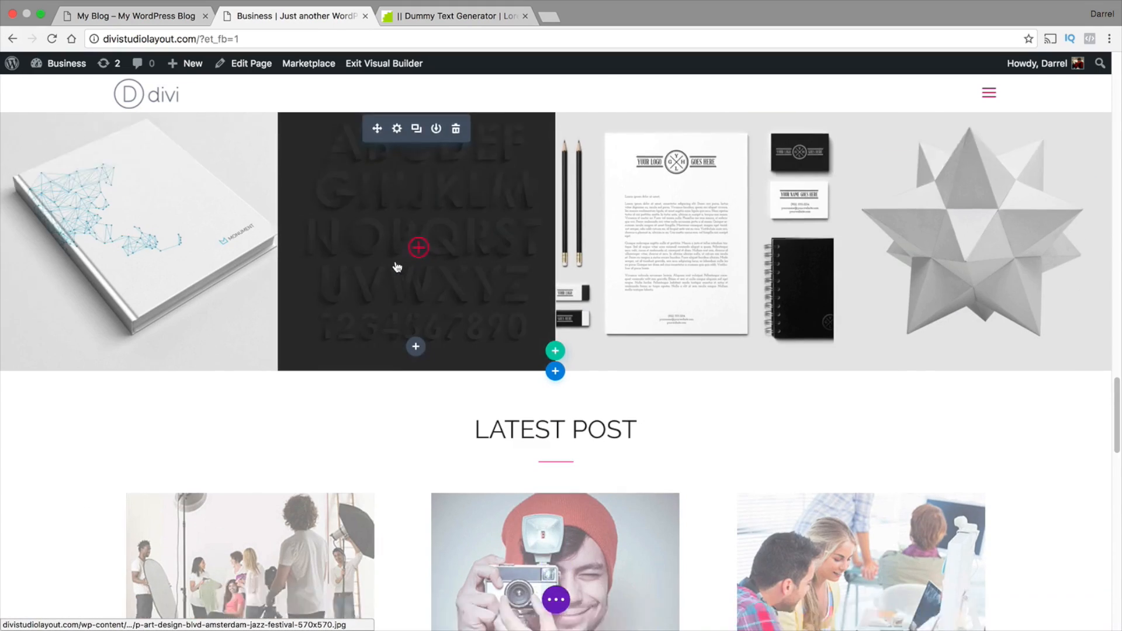
scroll(397, 267, "down", 10)
scroll(585, 412, "up", 4)
scroll(585, 412, "down", 1)
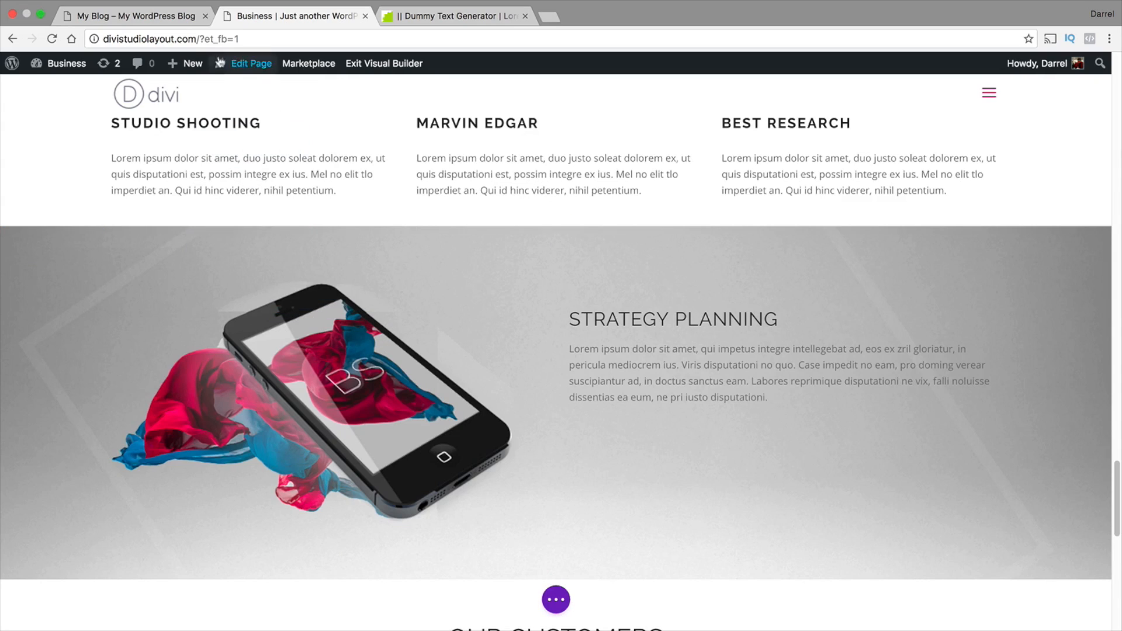
Return to the My Blog page and insert a regular section with a two-column row below the OUR POSTS section
left_click(136, 16)
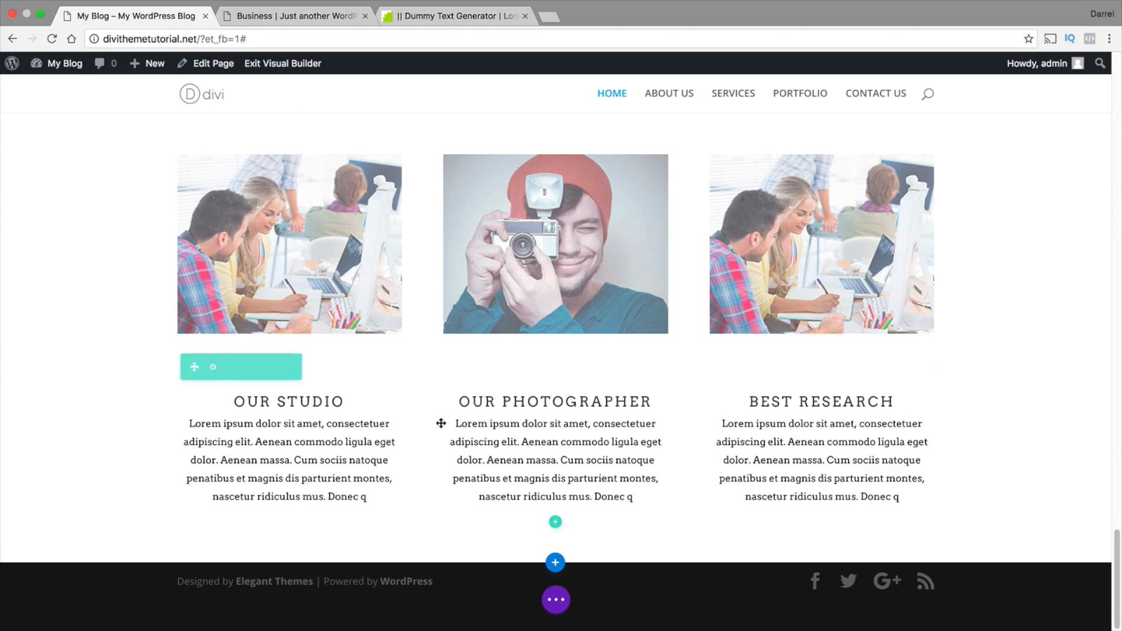
left_click(555, 562)
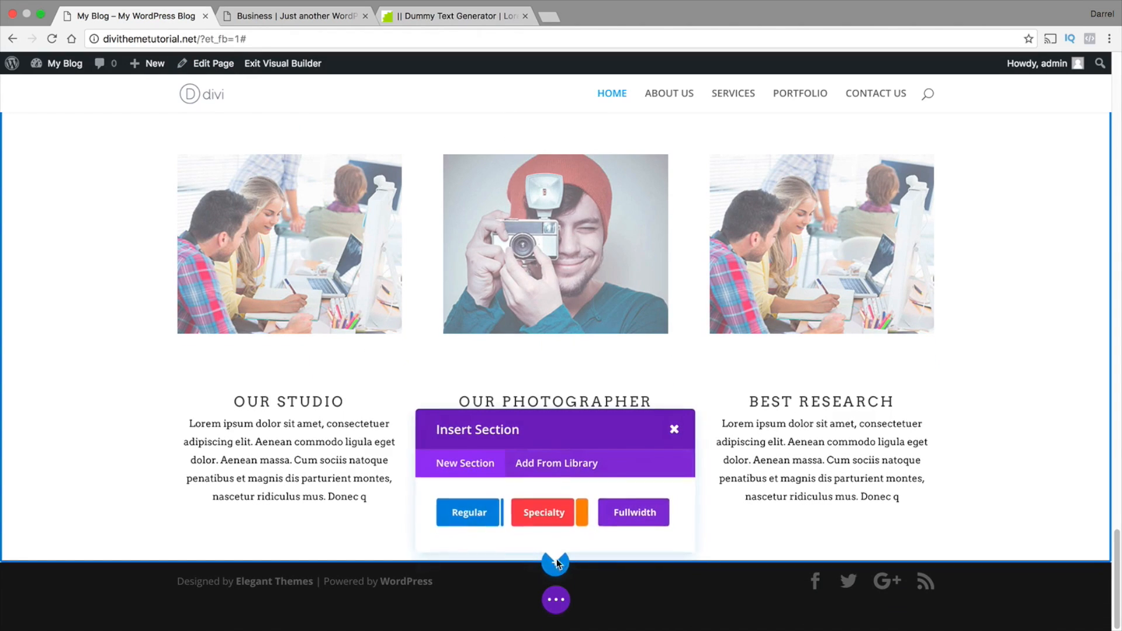
left_click(481, 518)
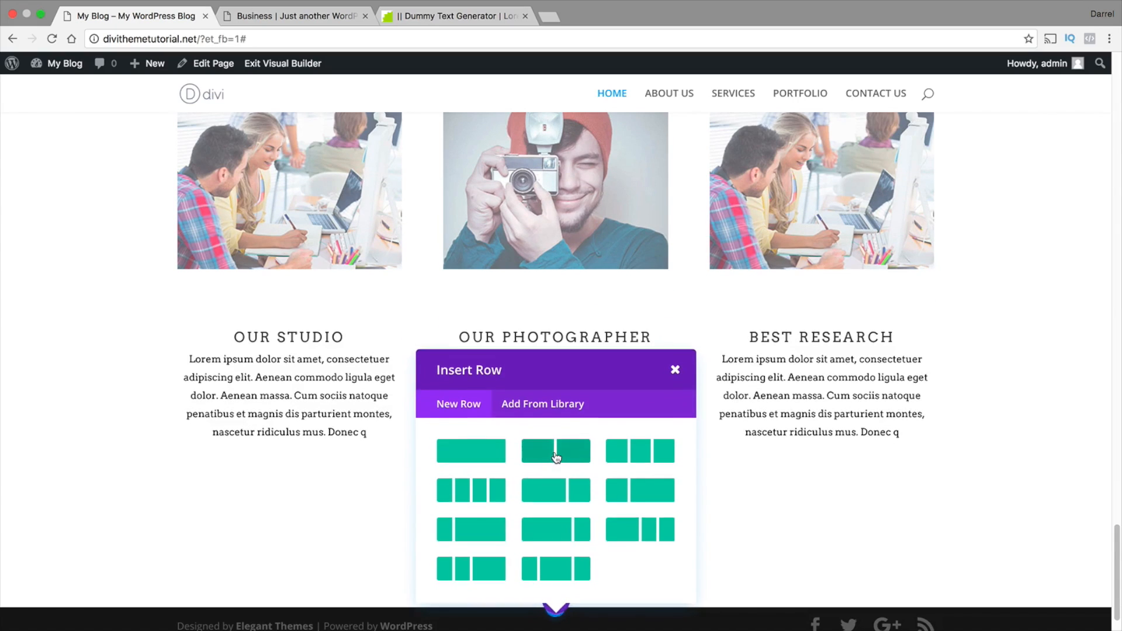
left_click(571, 400)
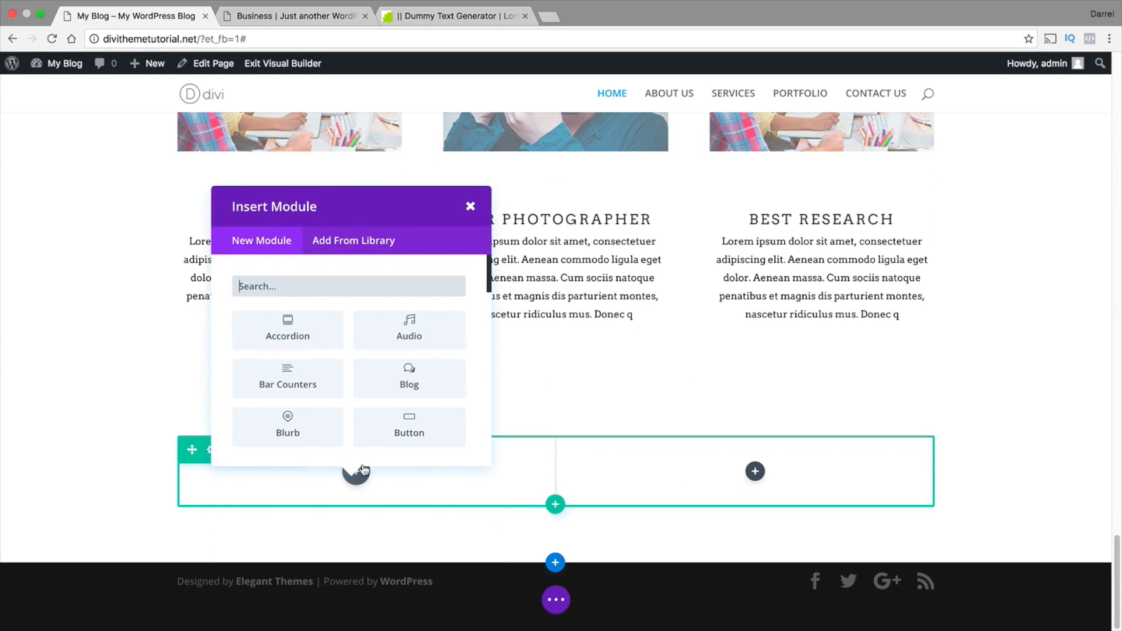
Add an Image module with home-iphone.png from the media library to the new row's first column and save it
scroll(347, 414, "down", 2)
scroll(346, 413, "down", 4)
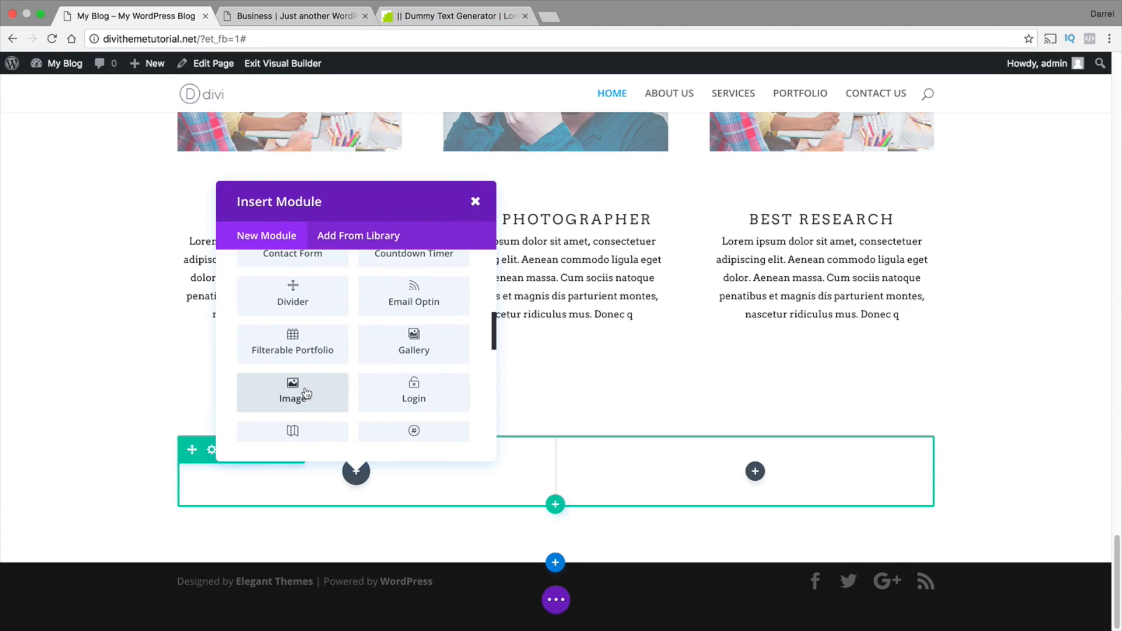
left_click(307, 389)
left_click(380, 263)
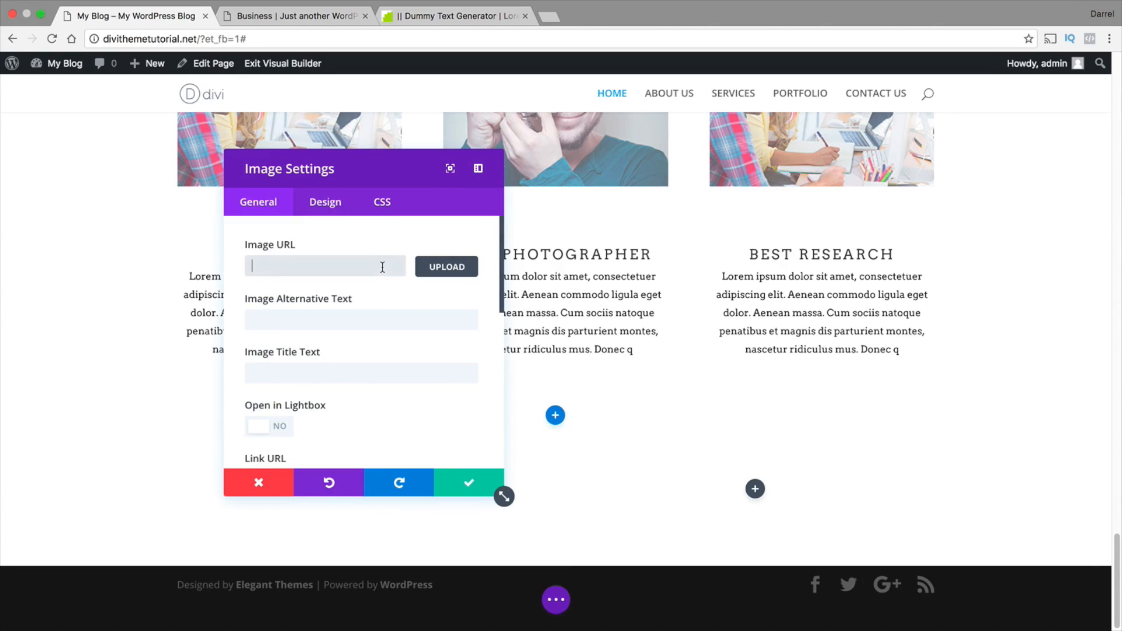
left_click(446, 265)
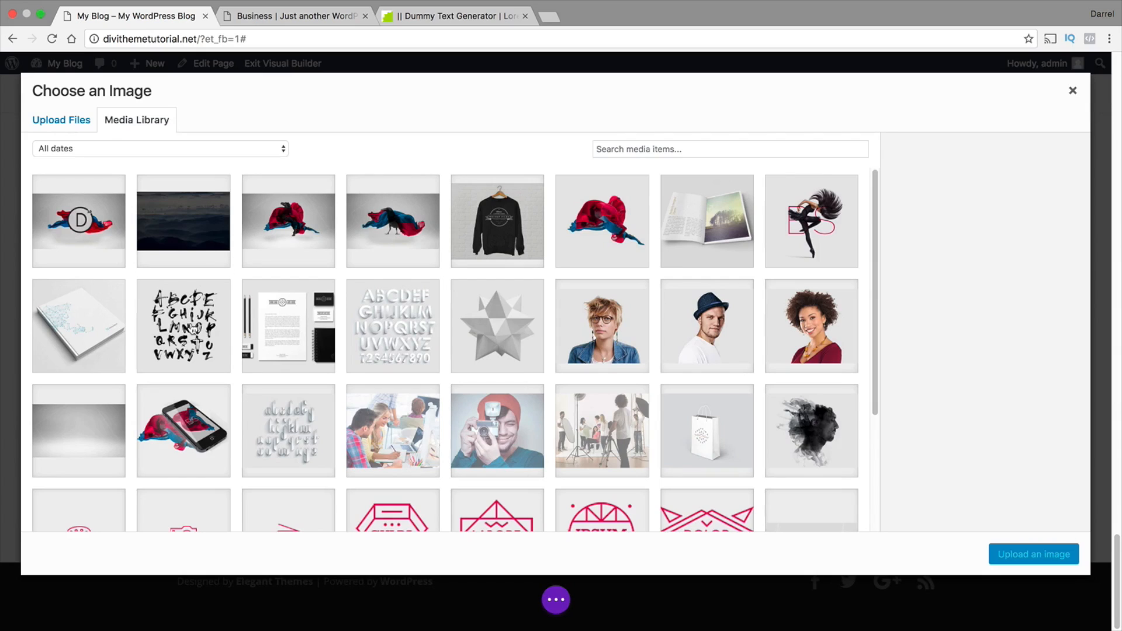
left_click(186, 414)
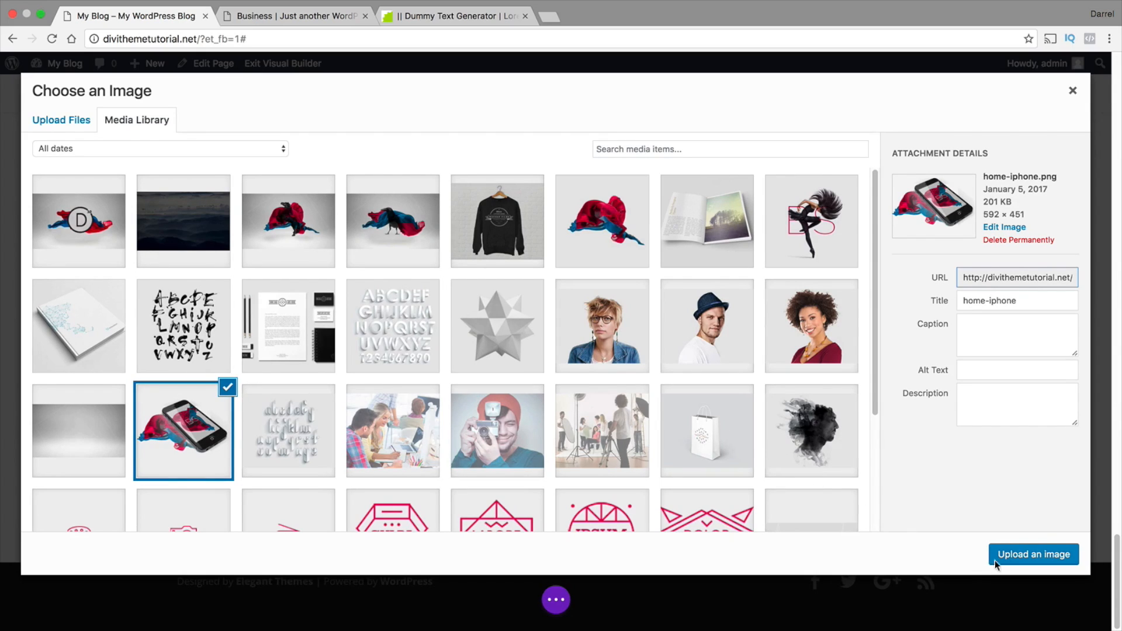
left_click(1033, 554)
scroll(700, 413, "down", 2)
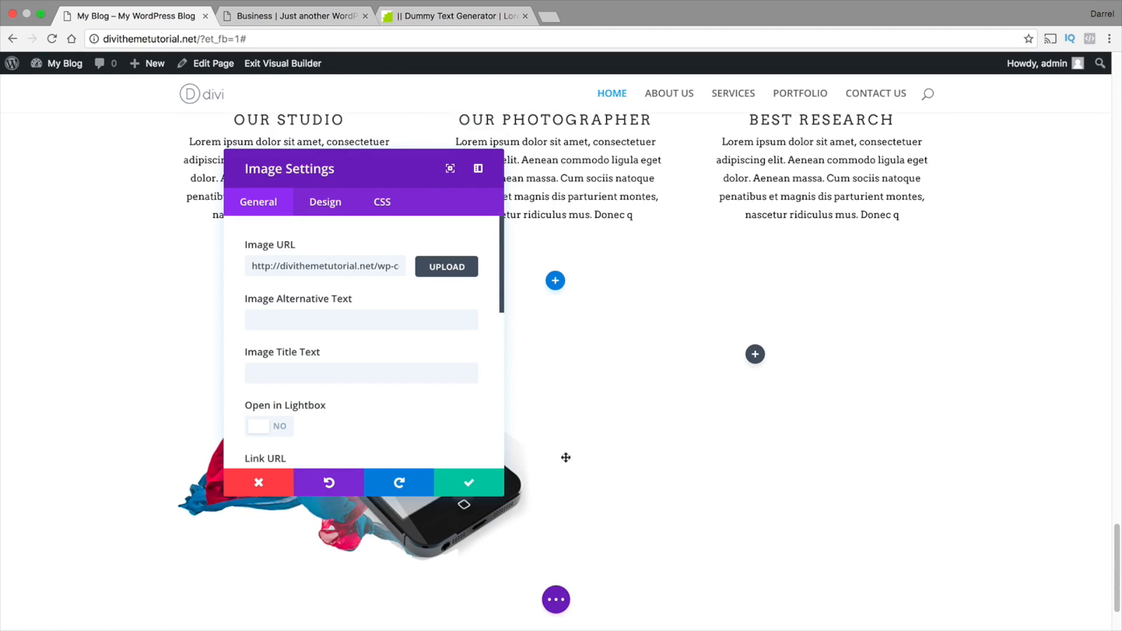
left_click(496, 489)
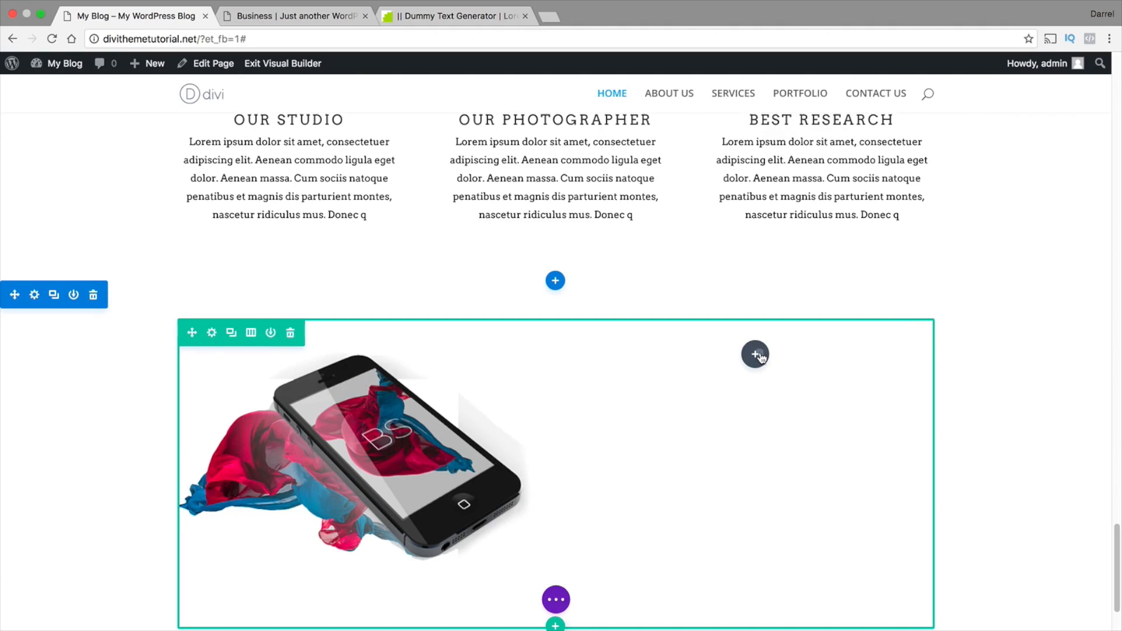
Add a Call To Action module to the second column, beside the phone image
left_click(756, 354)
scroll(752, 302, "down", 5)
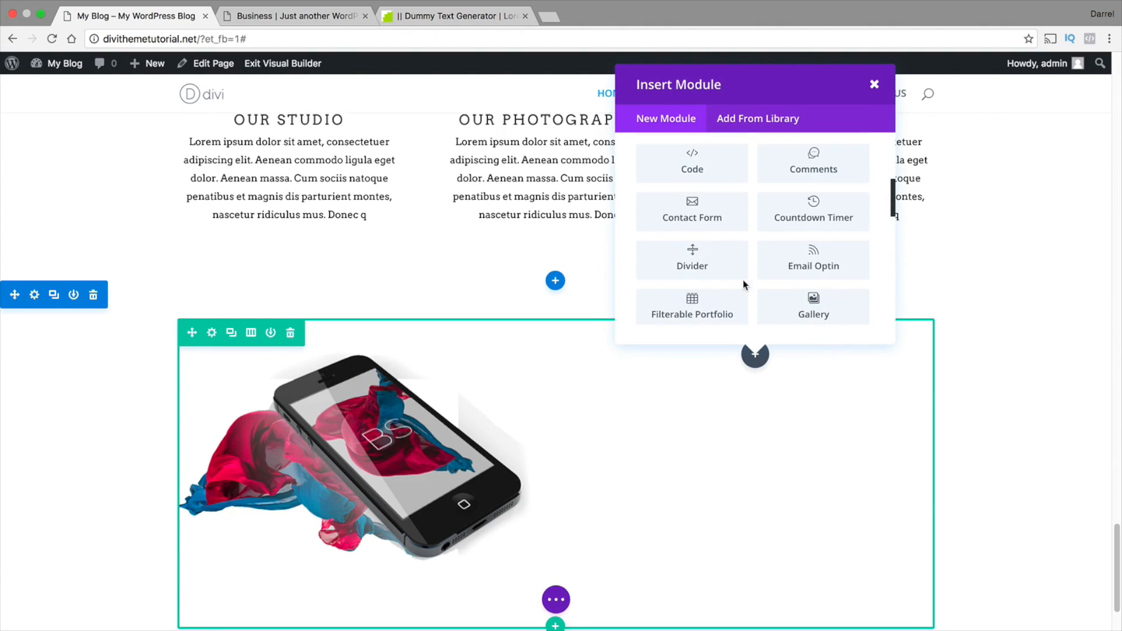
scroll(744, 281, "up", 2)
scroll(718, 234, "down", 1)
left_click(683, 155)
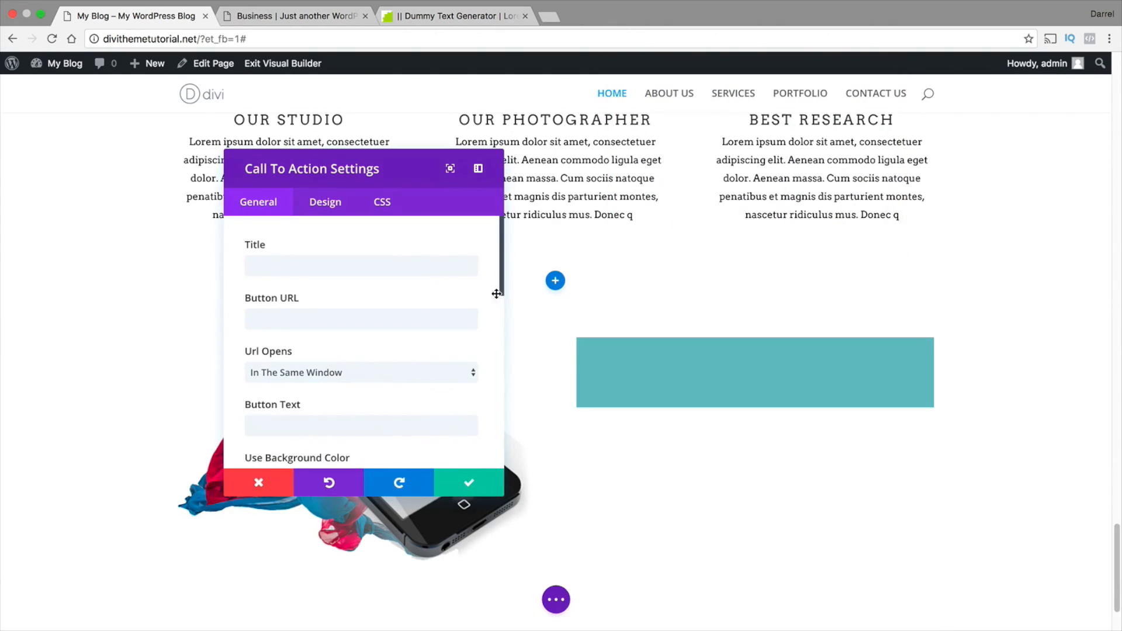
Set the call to action's title to STRATEGY PLANNING and its button URL to #
left_click(427, 266)
type("STRA")
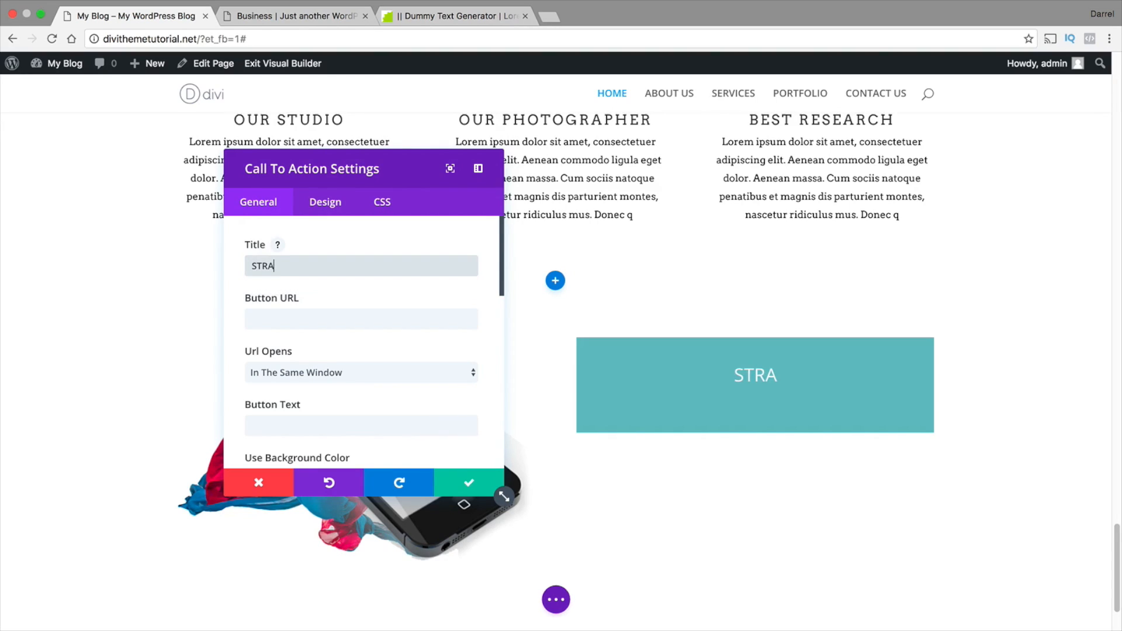
type("TEGY PLANNING")
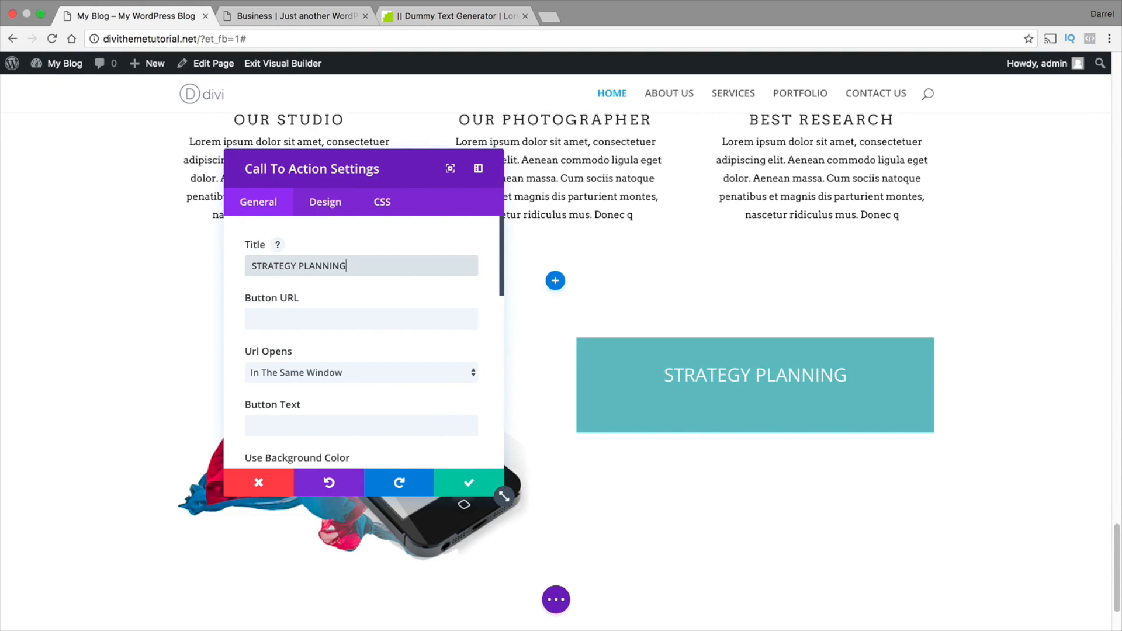
left_click(413, 325)
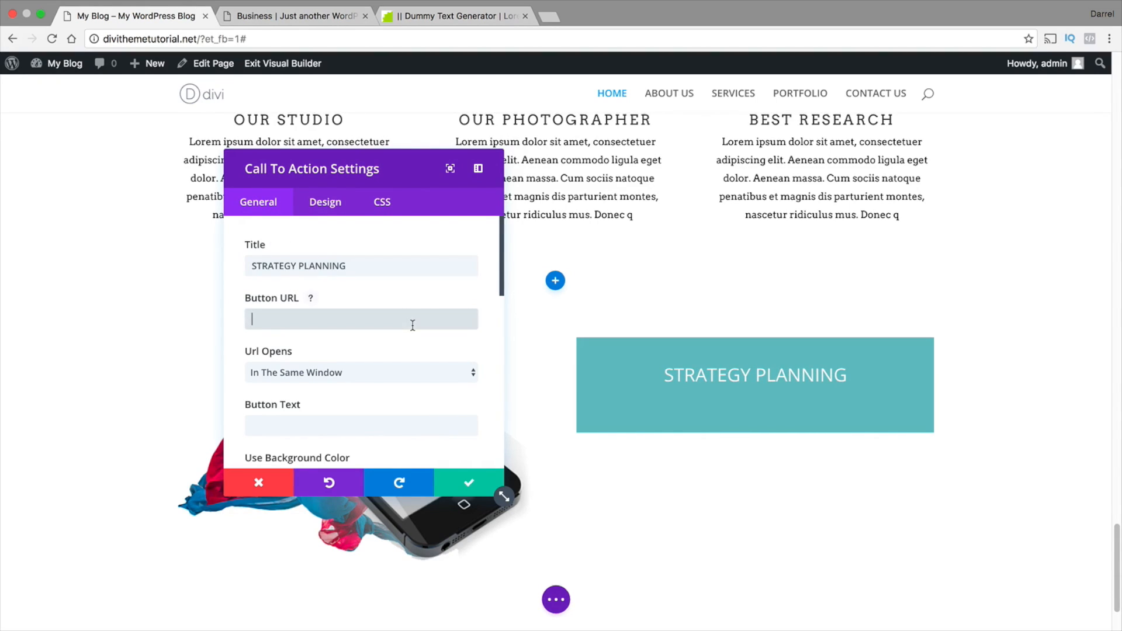
key("Tab")
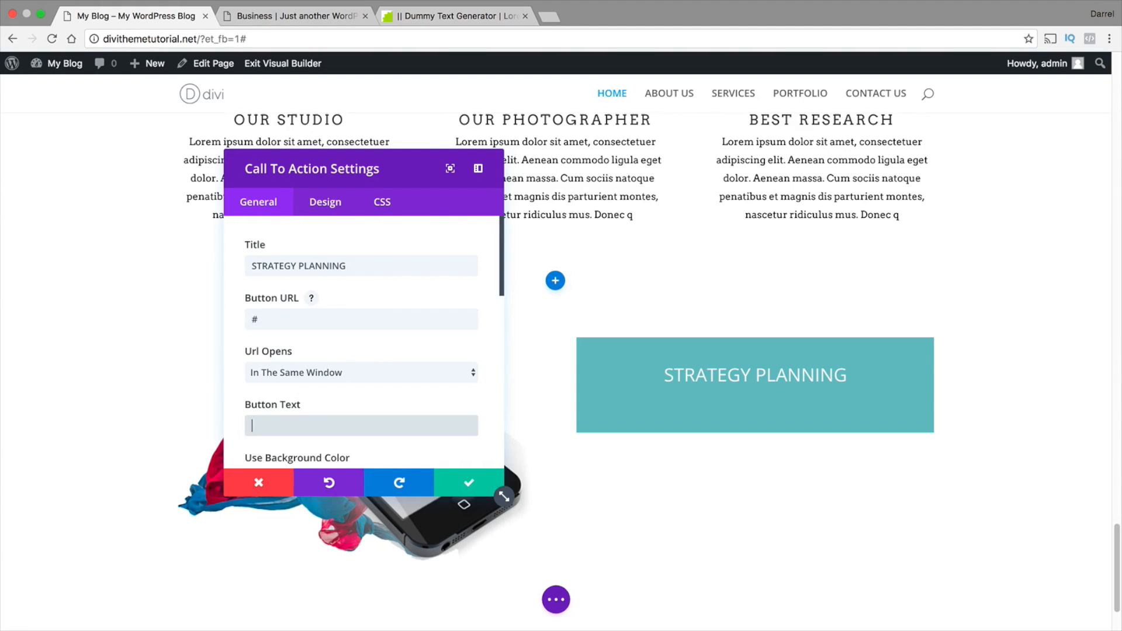
Set the call to action's button text to CONTACT US and turn off its background color
type("CONTACT US")
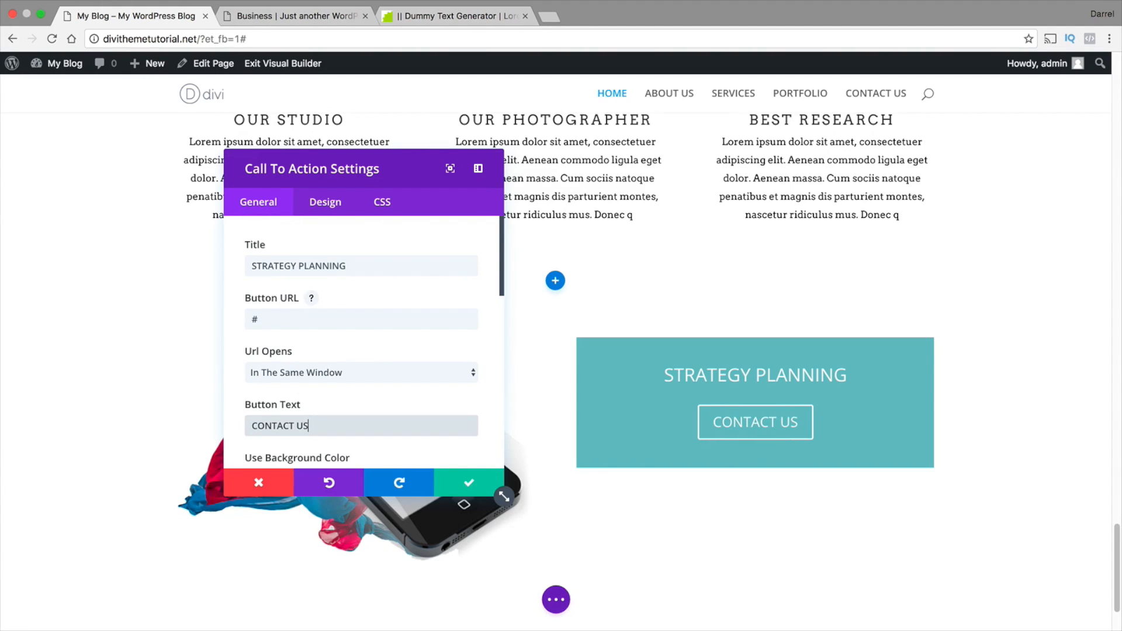
scroll(410, 331, "down", 3)
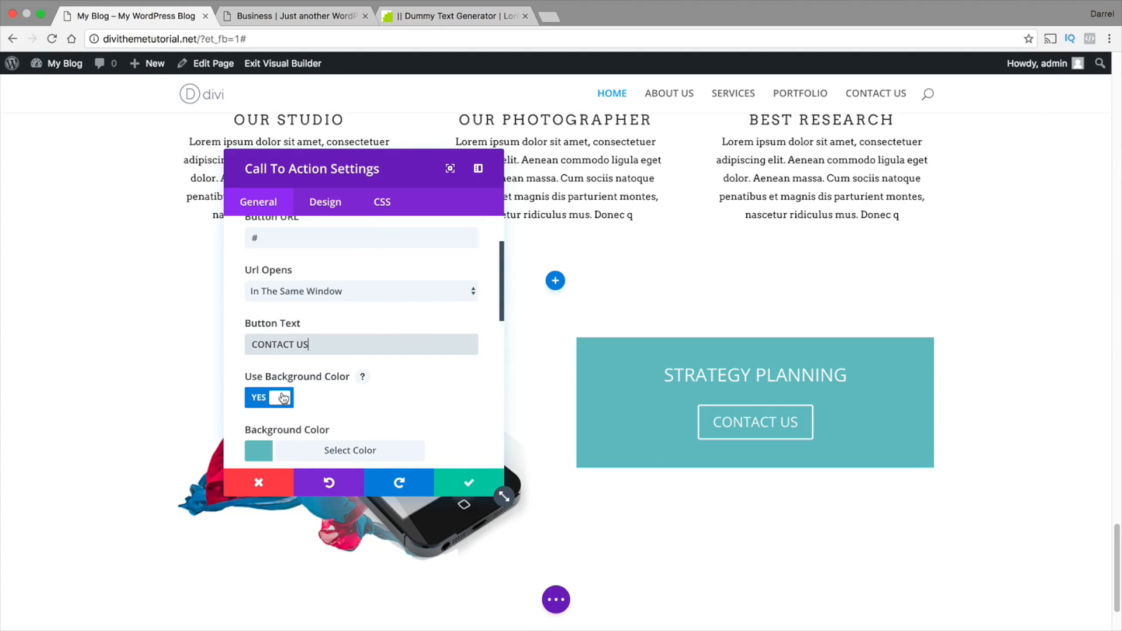
left_click(283, 398)
Set the call to action's text color to Dark and its text orientation to Left
scroll(347, 419, "down", 2)
left_click(359, 384)
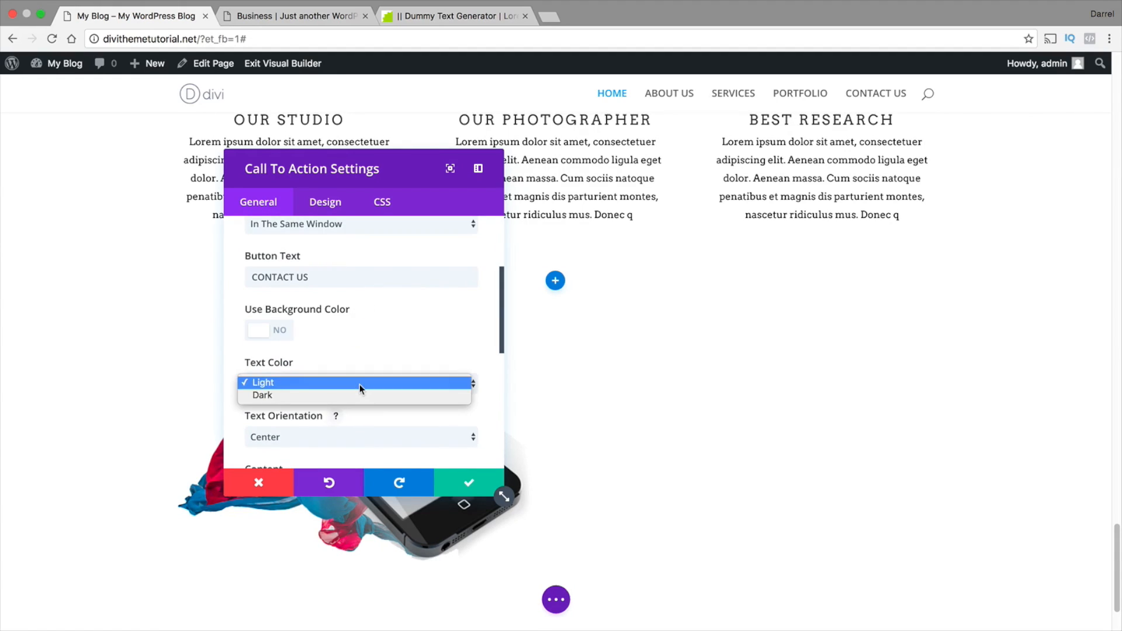
left_click(360, 396)
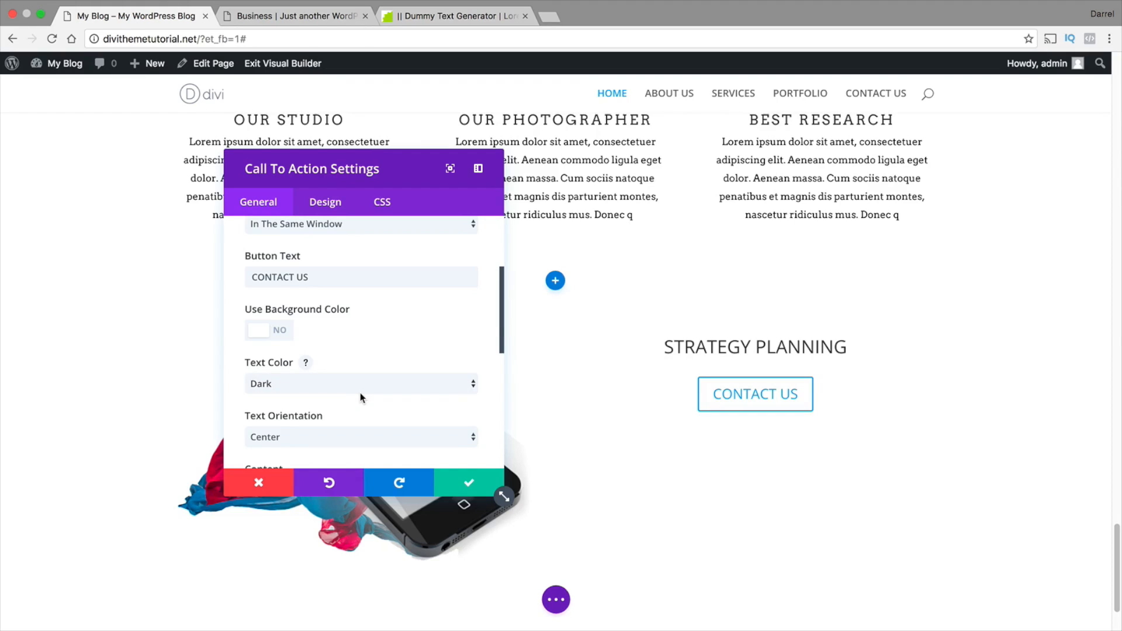
scroll(362, 392, "down", 1)
scroll(365, 390, "down", 1)
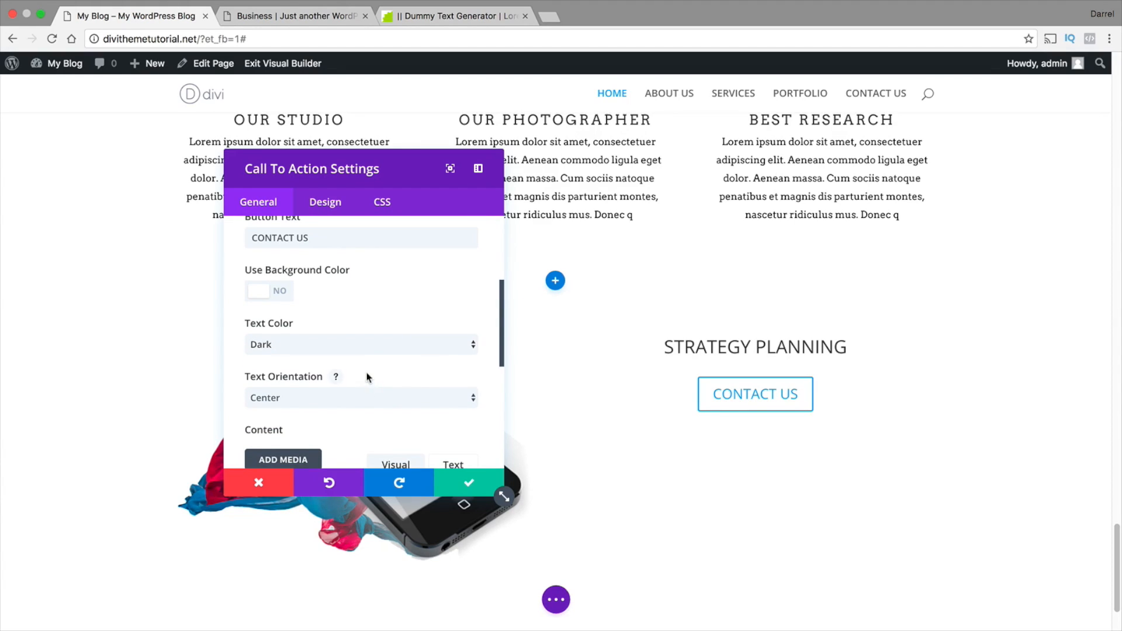
left_click(366, 398)
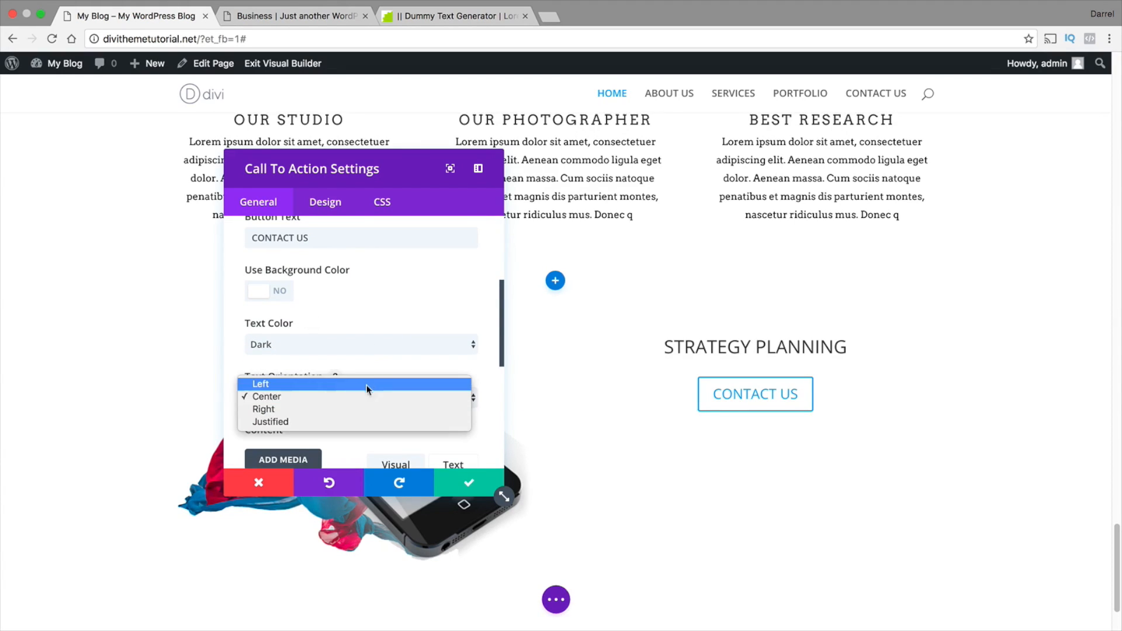
left_click(367, 381)
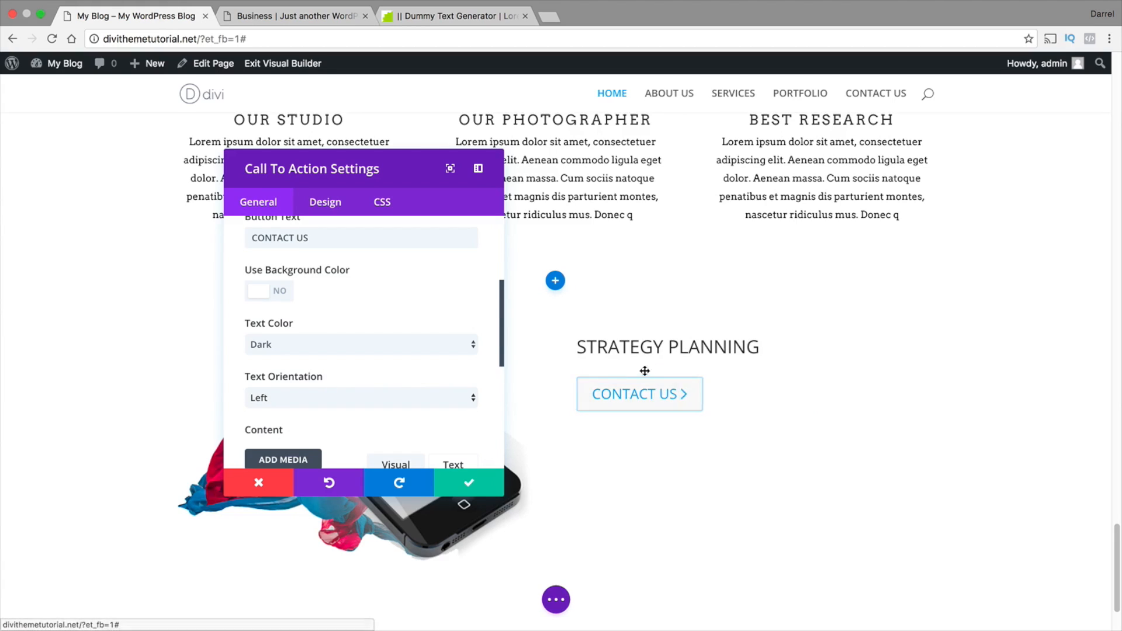
Switch to the Dummy Text Generator page and copy the opening lorem ipsum passage, from "Lorem ipsum" through "venenatis vit"
scroll(396, 380, "down", 2)
scroll(396, 380, "down", 3)
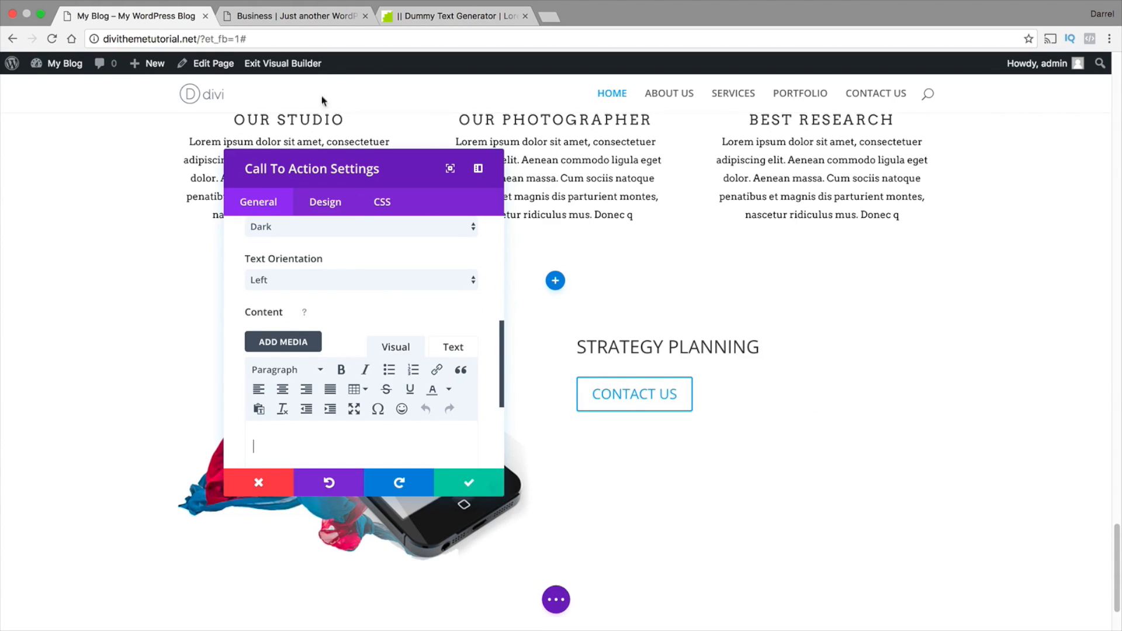
left_click(420, 16)
right_click(534, 192)
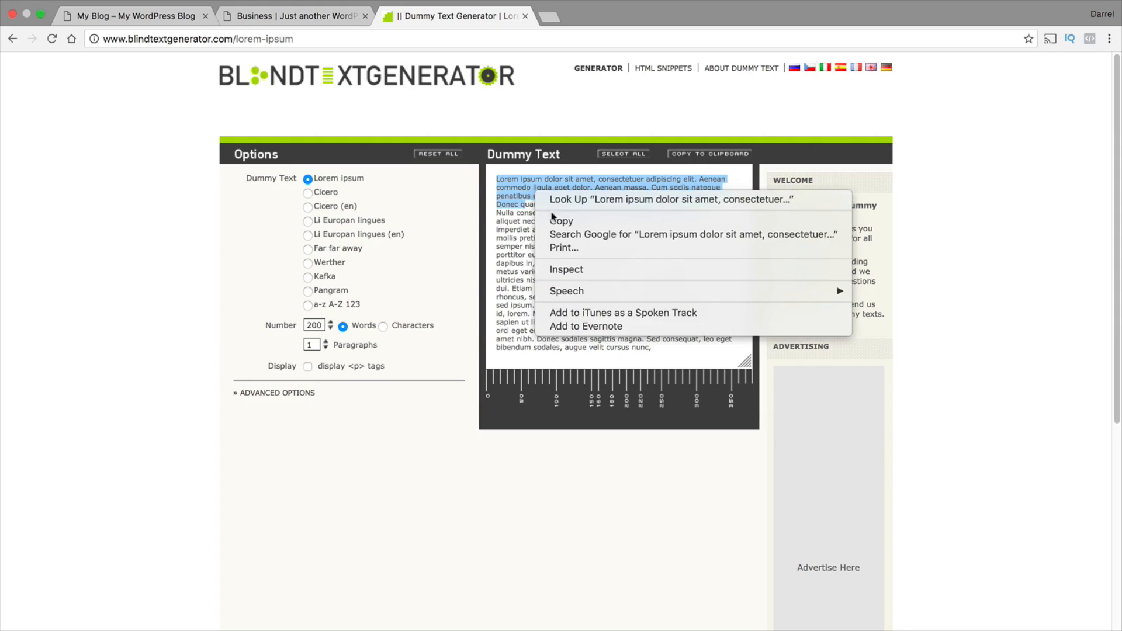
left_click(512, 227)
left_click_drag(586, 230, 497, 170)
right_click(511, 179)
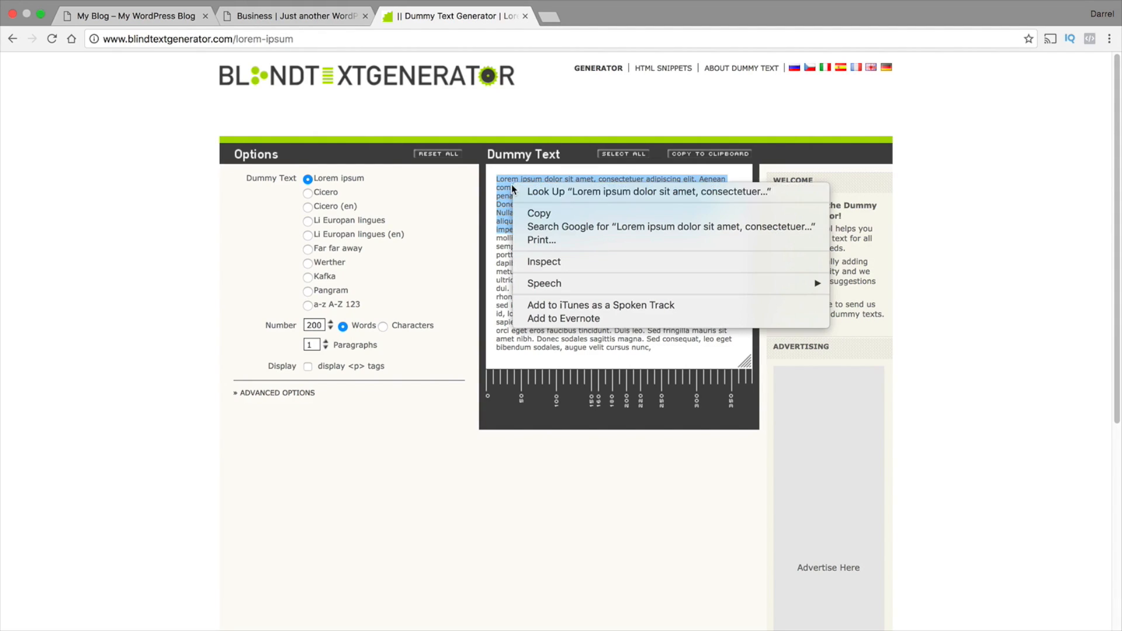
left_click(525, 206)
Return to the My Blog page, paste the copied lorem ipsum text into the call to action's content and save the module
left_click(158, 17)
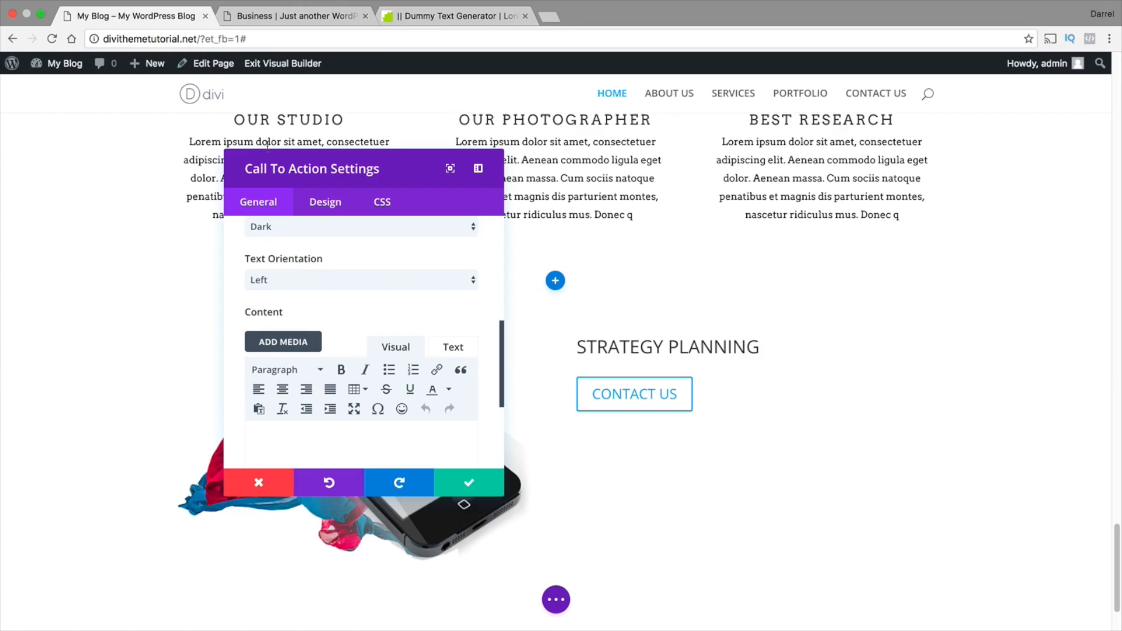
right_click(277, 428)
left_click(319, 497)
left_click(465, 484)
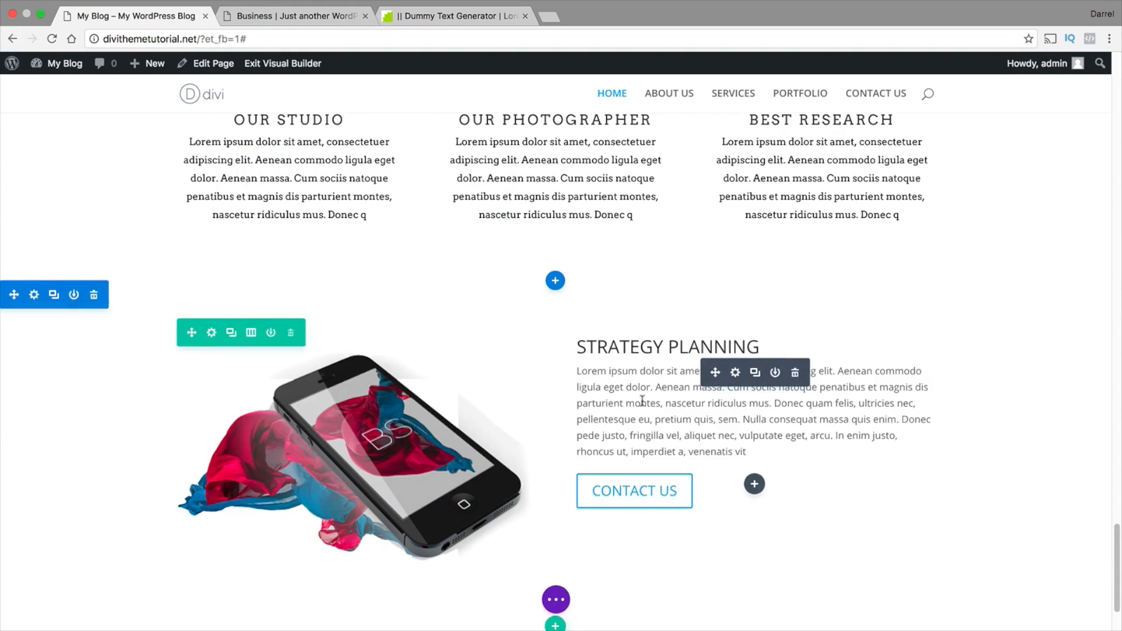
Reopen the STRATEGY PLANNING call to action's settings and examine its header and body text design options
scroll(672, 400, "down", 1)
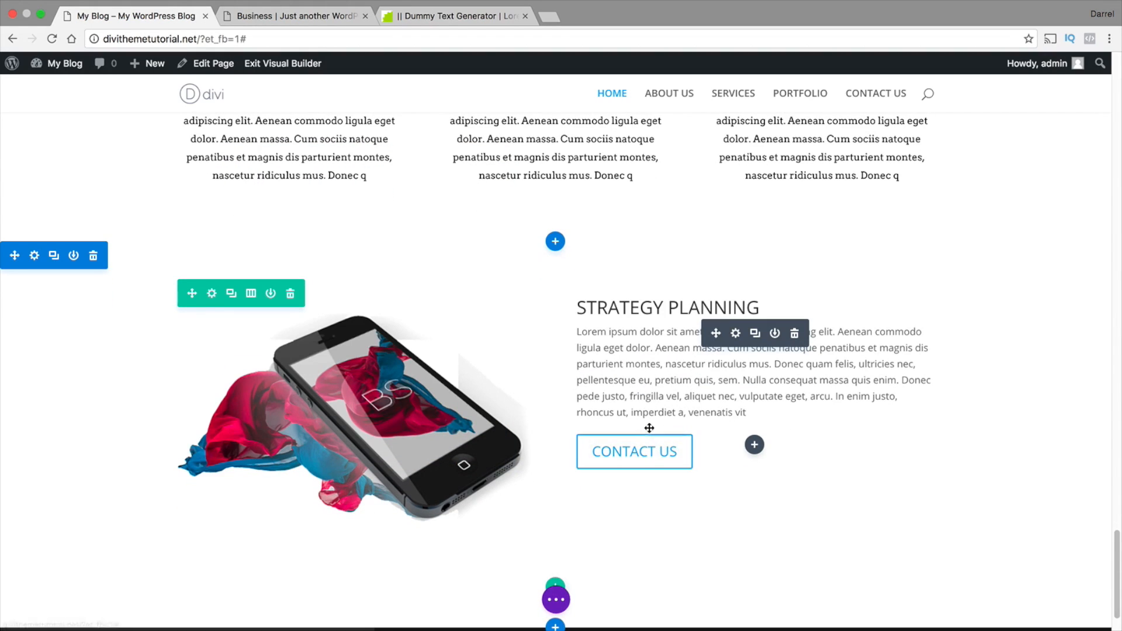
left_click(736, 335)
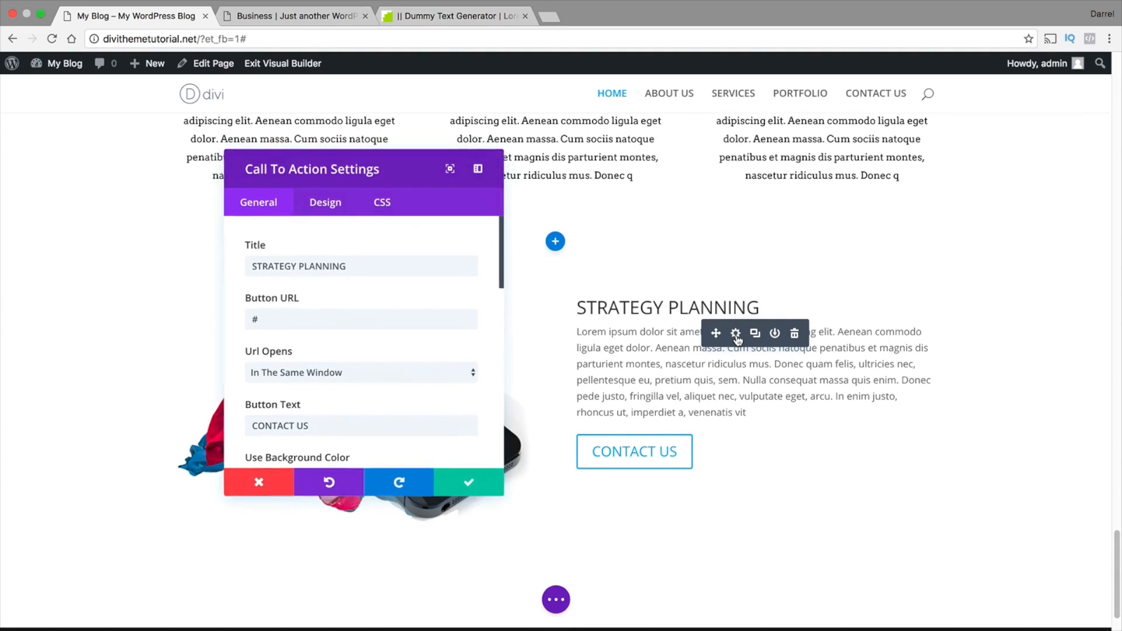
scroll(662, 413, "up", 10)
scroll(662, 414, "up", 10)
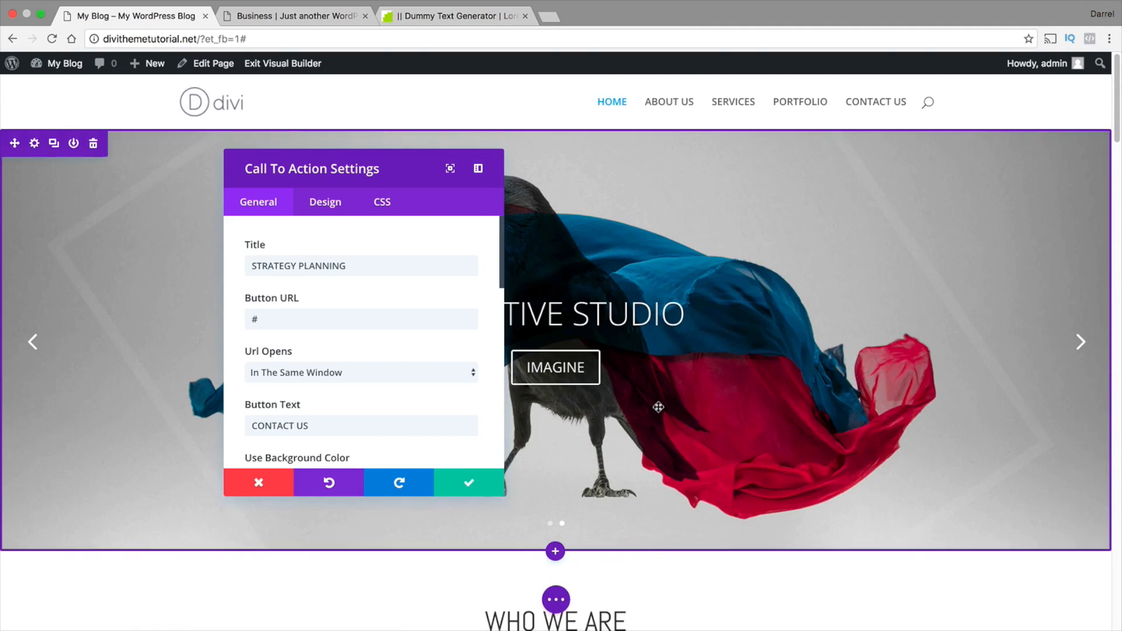
scroll(601, 437, "down", 20)
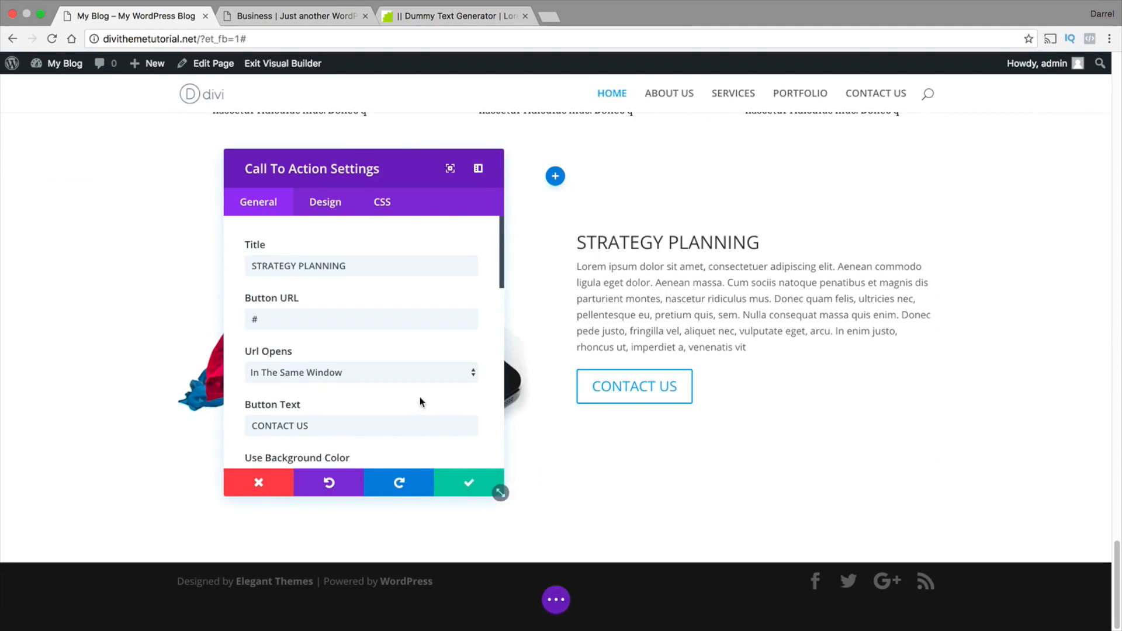
scroll(420, 399, "down", 10)
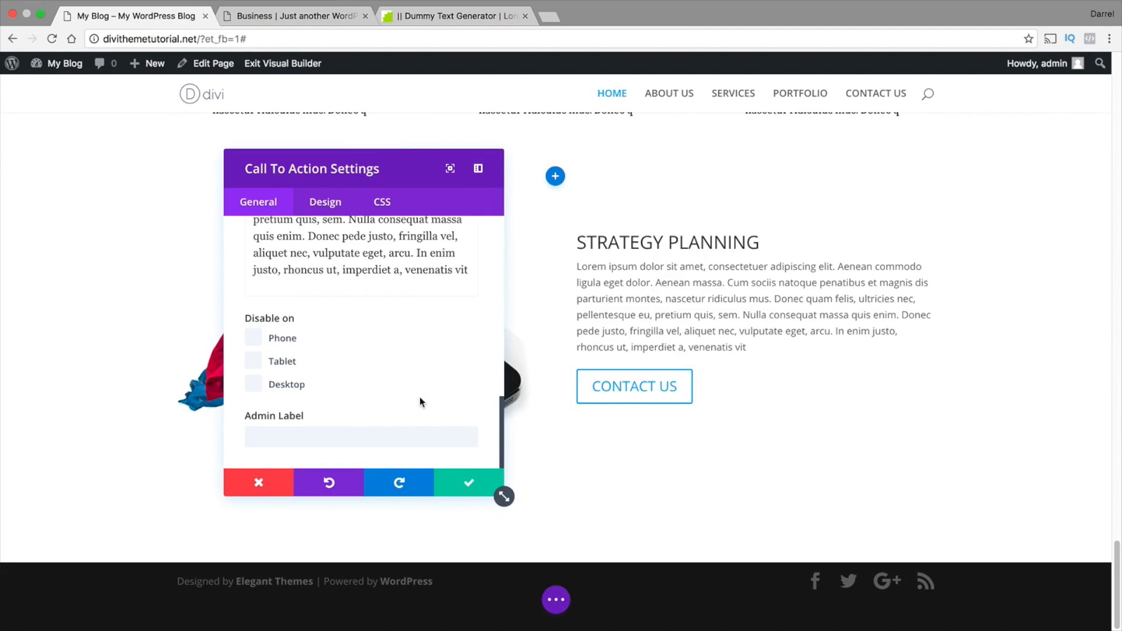
left_click(328, 204)
scroll(502, 269, "down", 1)
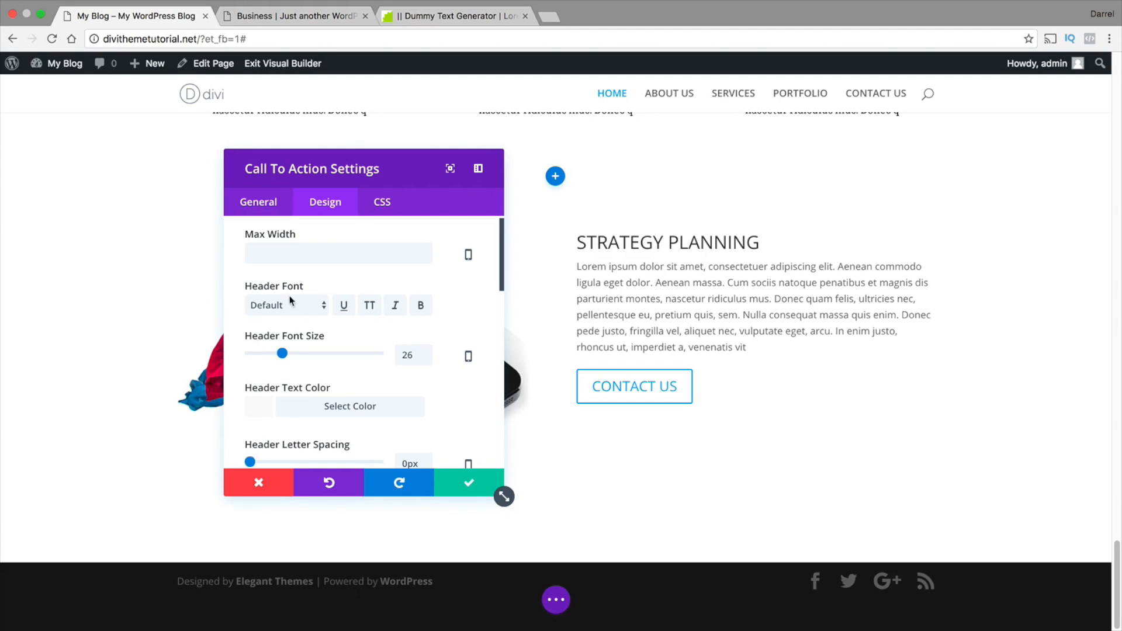
left_click_drag(761, 243, 567, 244)
scroll(432, 343, "down", 5)
scroll(432, 343, "down", 5)
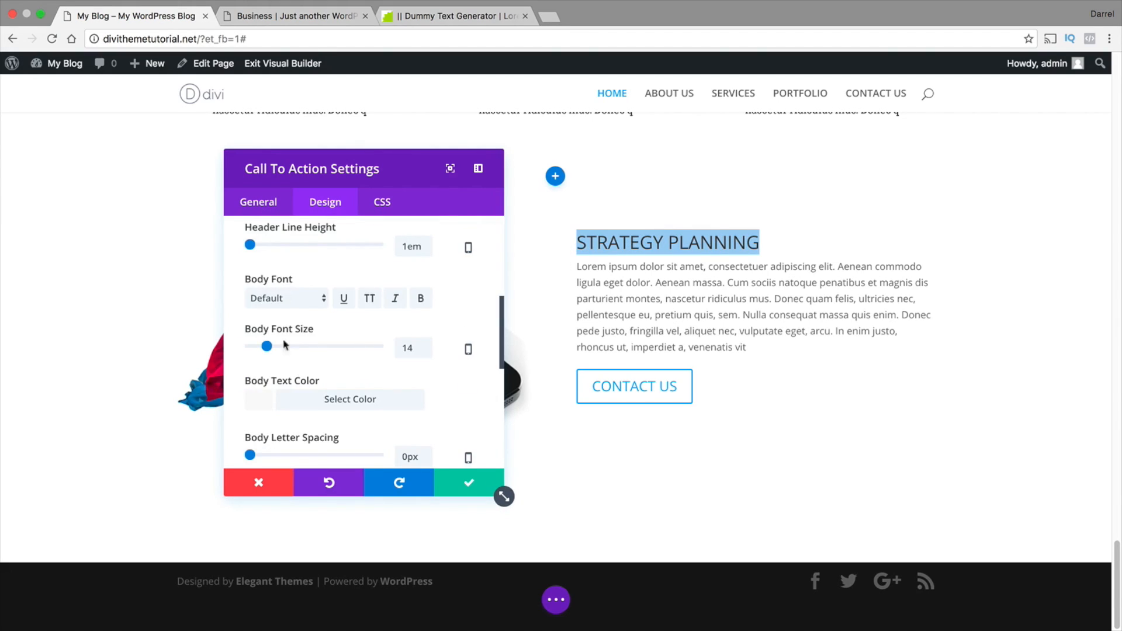
left_click_drag(754, 350, 573, 265)
Enable custom styles for the CONTACT US button and set its text size to 22px
scroll(430, 350, "down", 5)
scroll(430, 351, "down", 5)
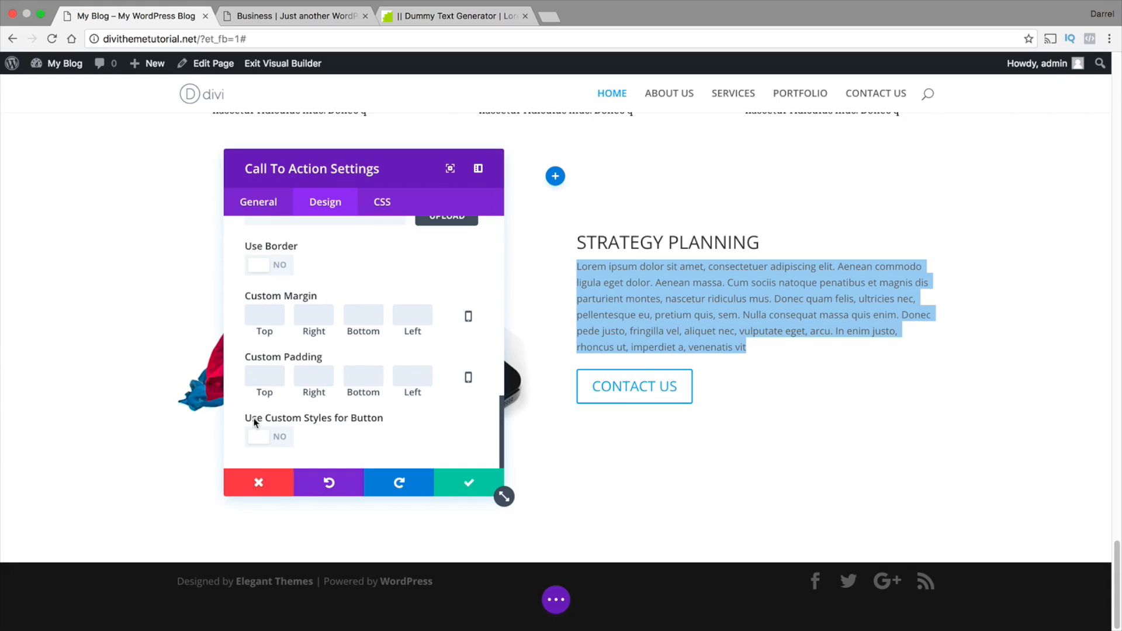
left_click(283, 434)
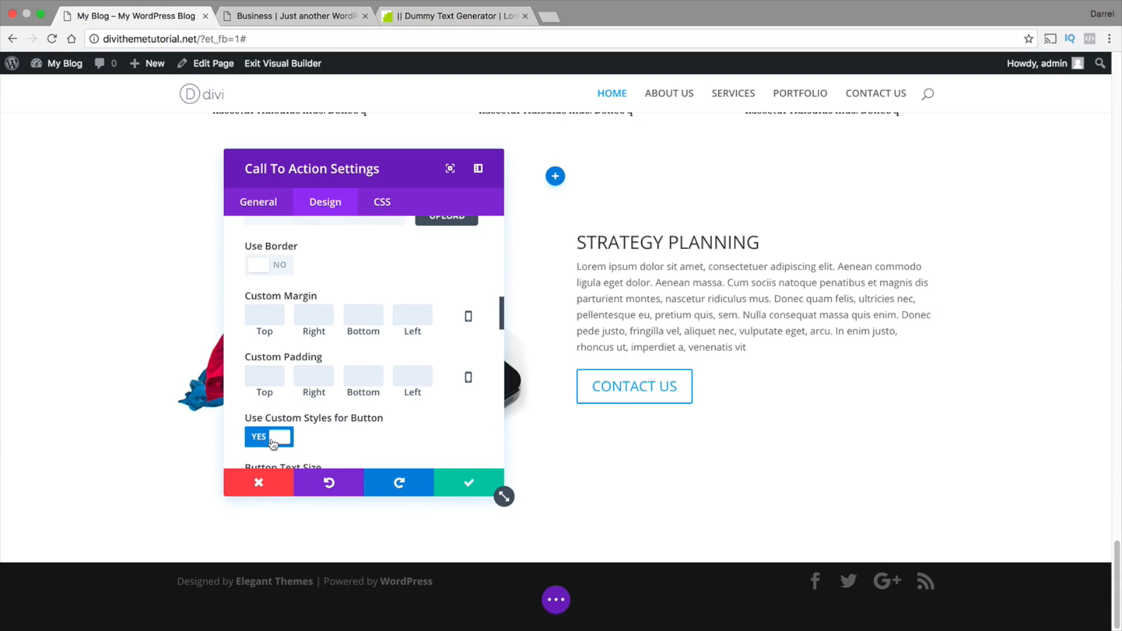
scroll(295, 428, "down", 3)
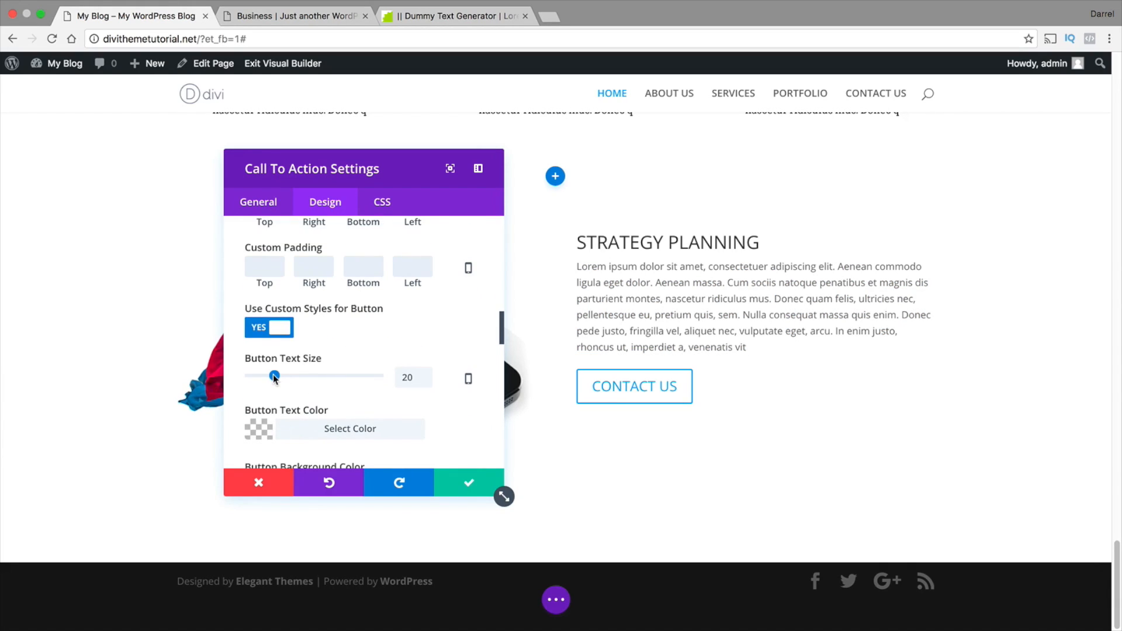
left_click_drag(274, 379, 277, 377)
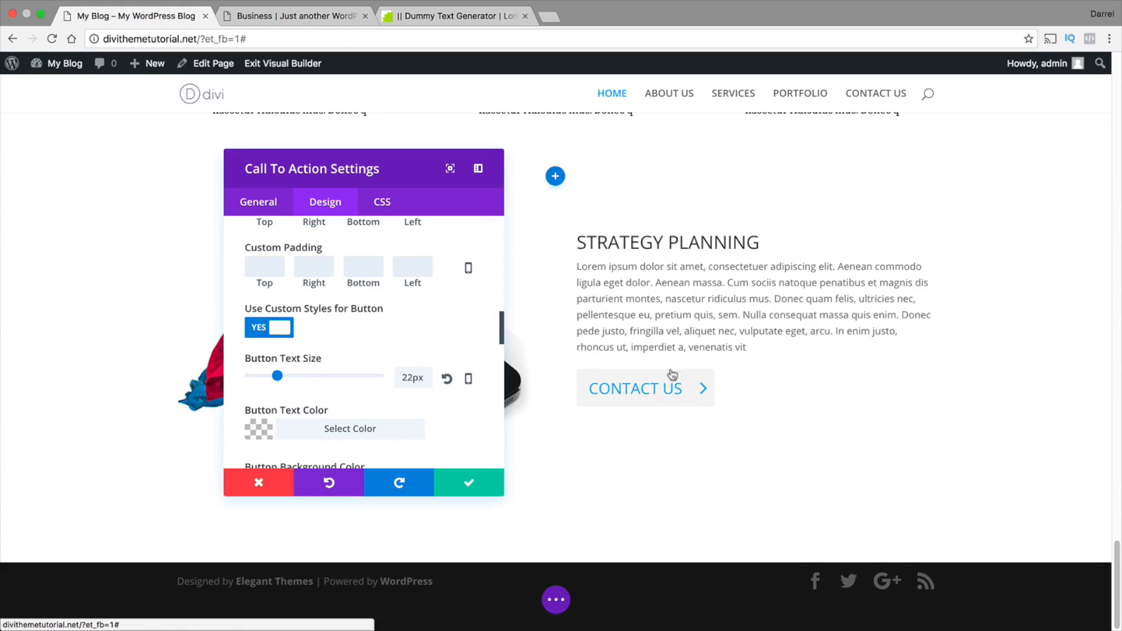
Set the CONTACT US button's text color to black (#000000) and save the call to action
scroll(369, 385, "down", 1)
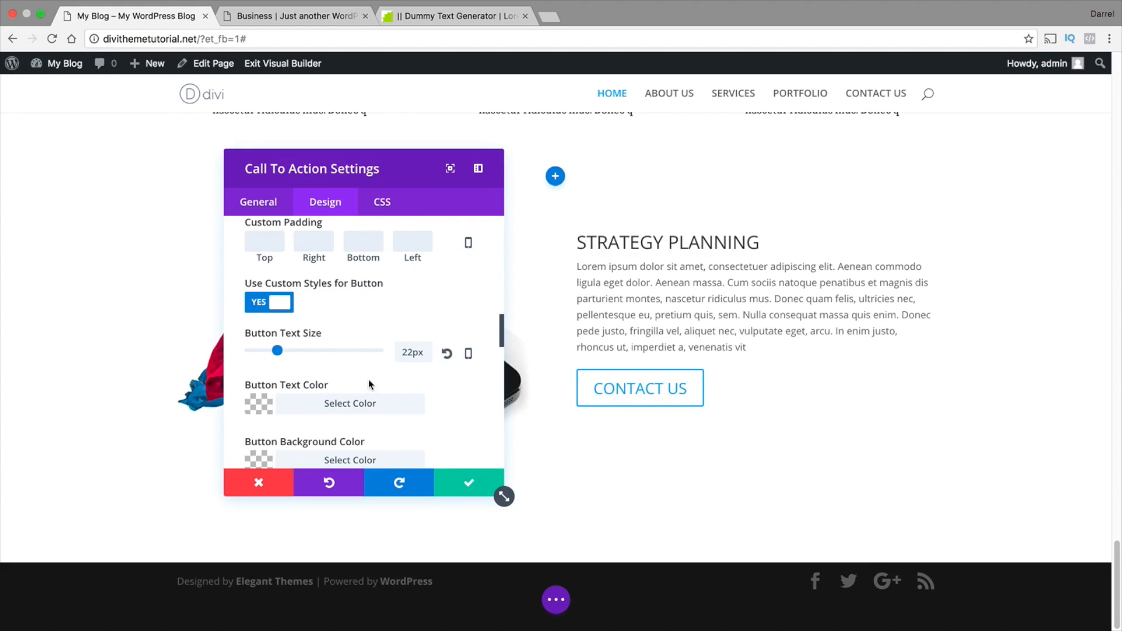
left_click(263, 405)
scroll(323, 374, "down", 1)
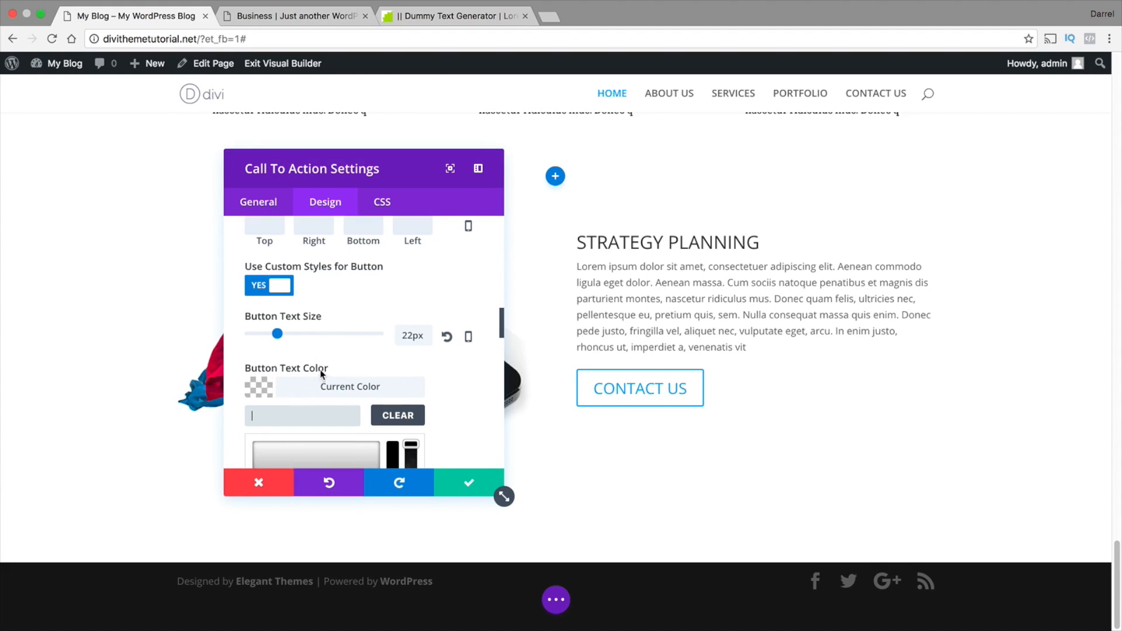
scroll(349, 386, "down", 6)
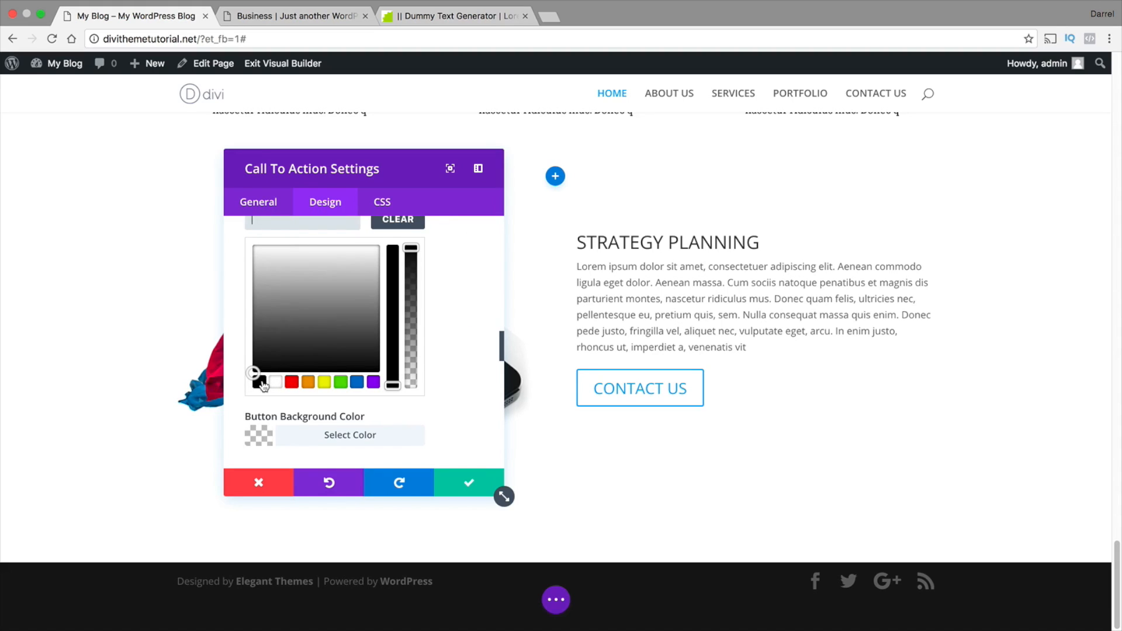
left_click(261, 382)
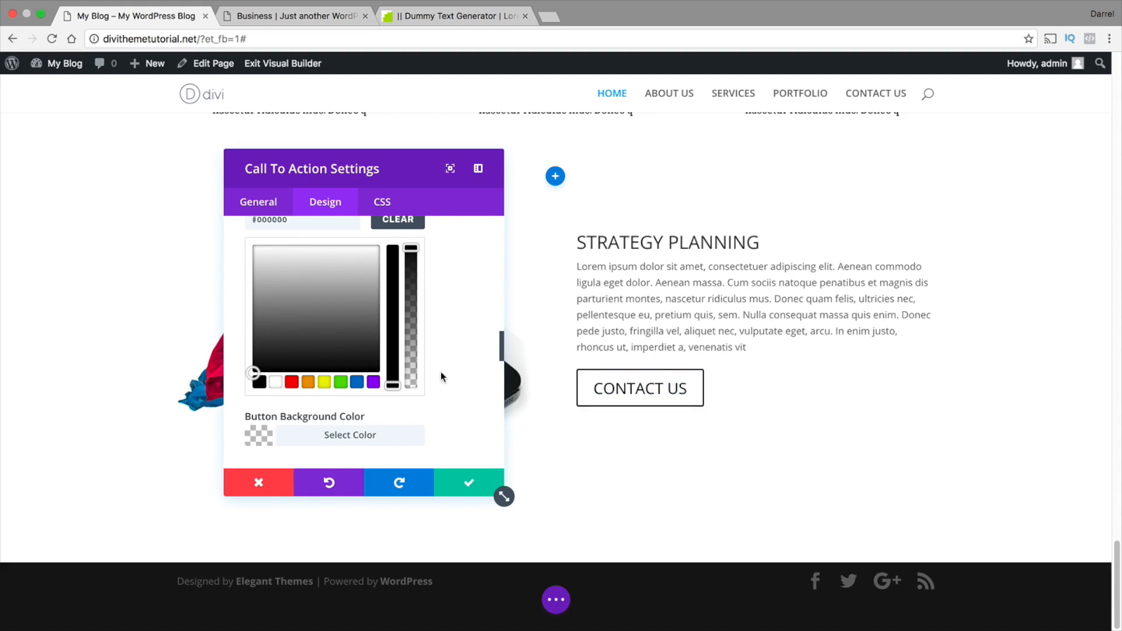
scroll(465, 389, "down", 2)
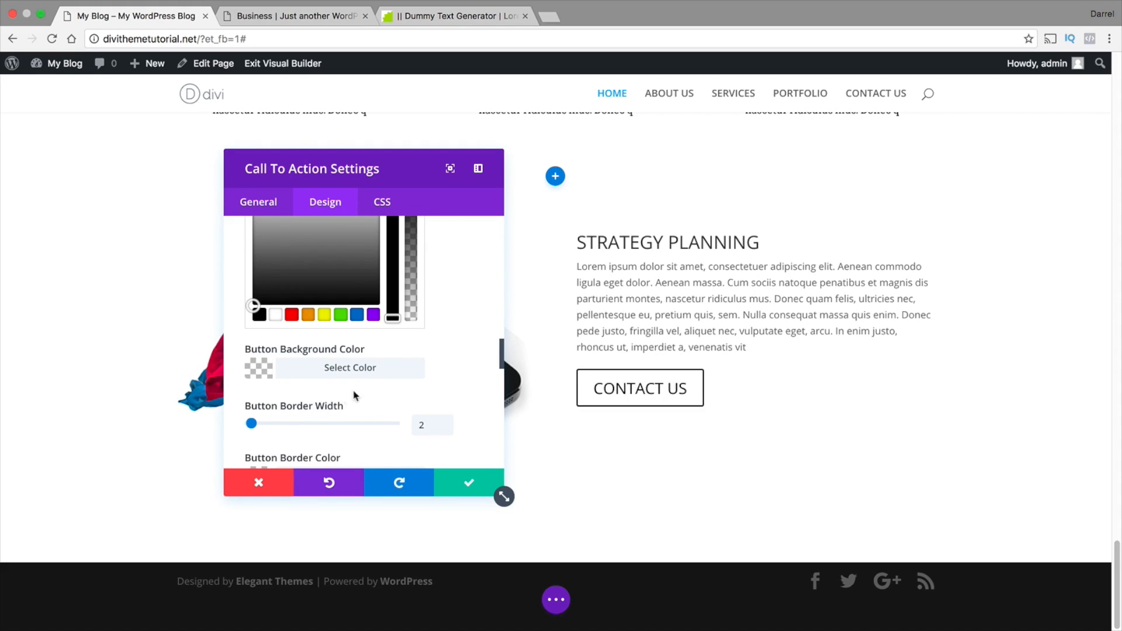
left_click(471, 487)
Set home-parallax.jpg from the media library as the STRATEGY PLANNING section's background image and save the section
scroll(476, 430, "up", 2)
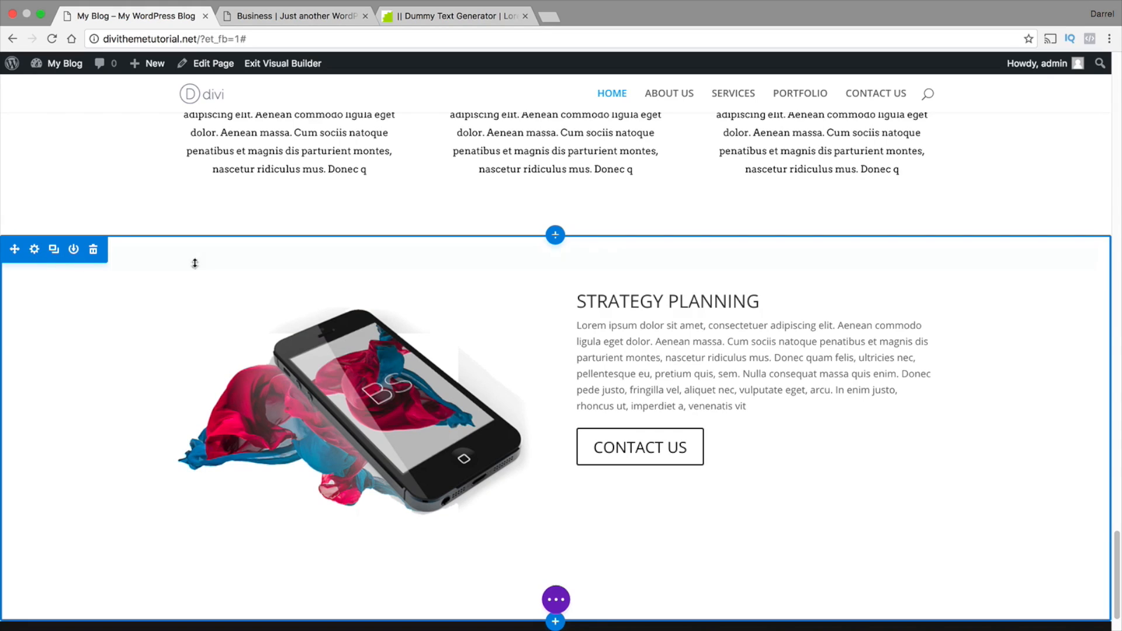
scroll(196, 263, "up", 5)
scroll(410, 481, "down", 1)
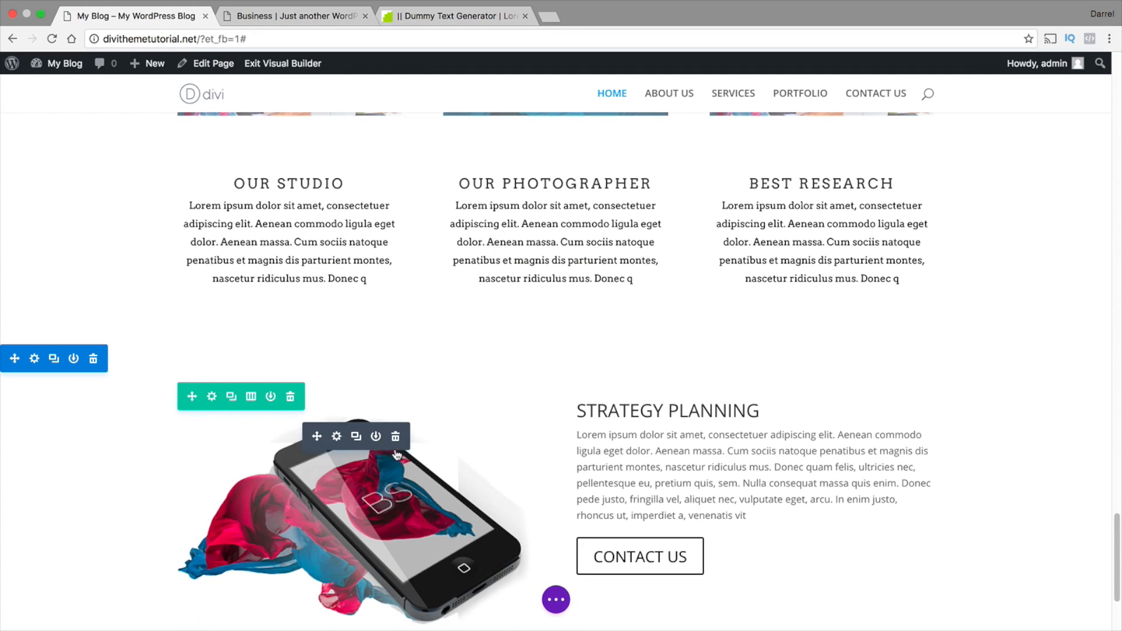
left_click(34, 358)
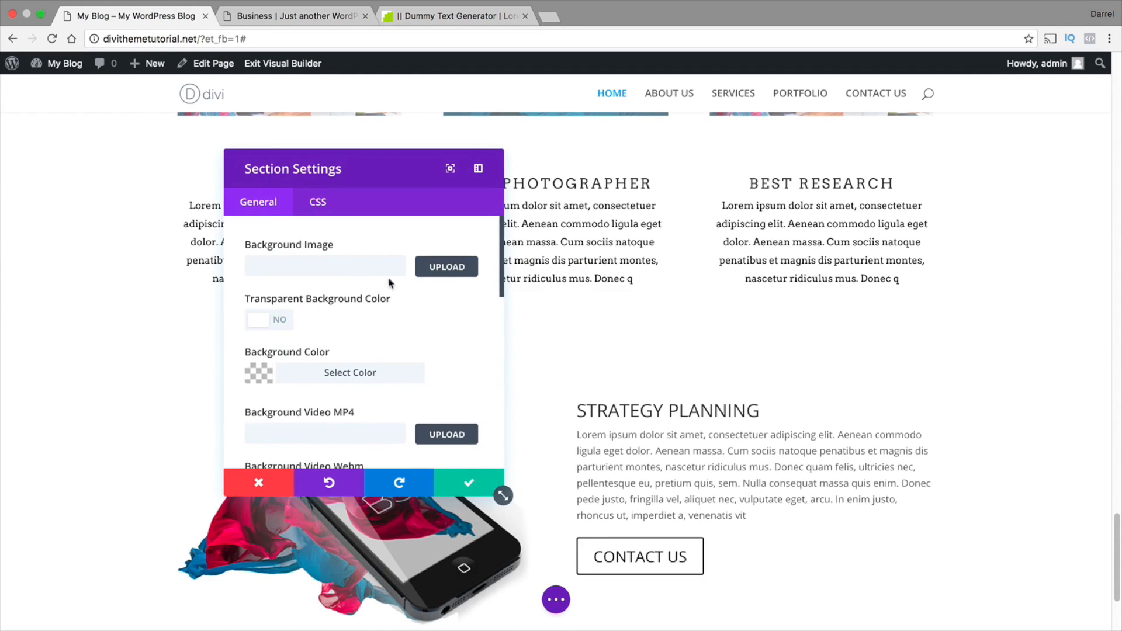
left_click(456, 268)
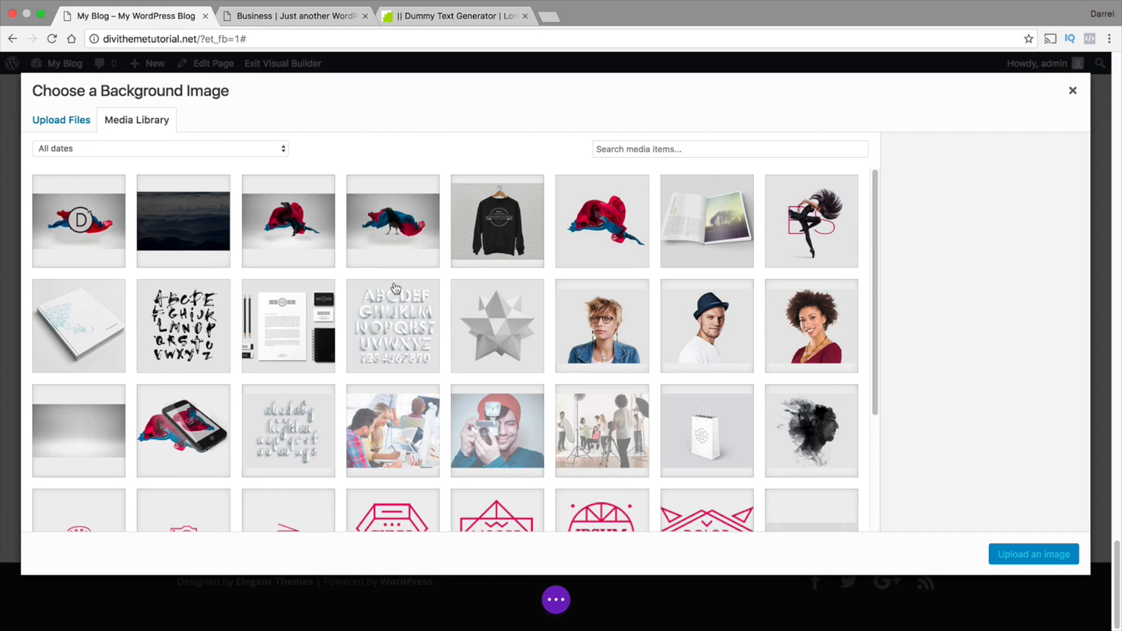
left_click(108, 424)
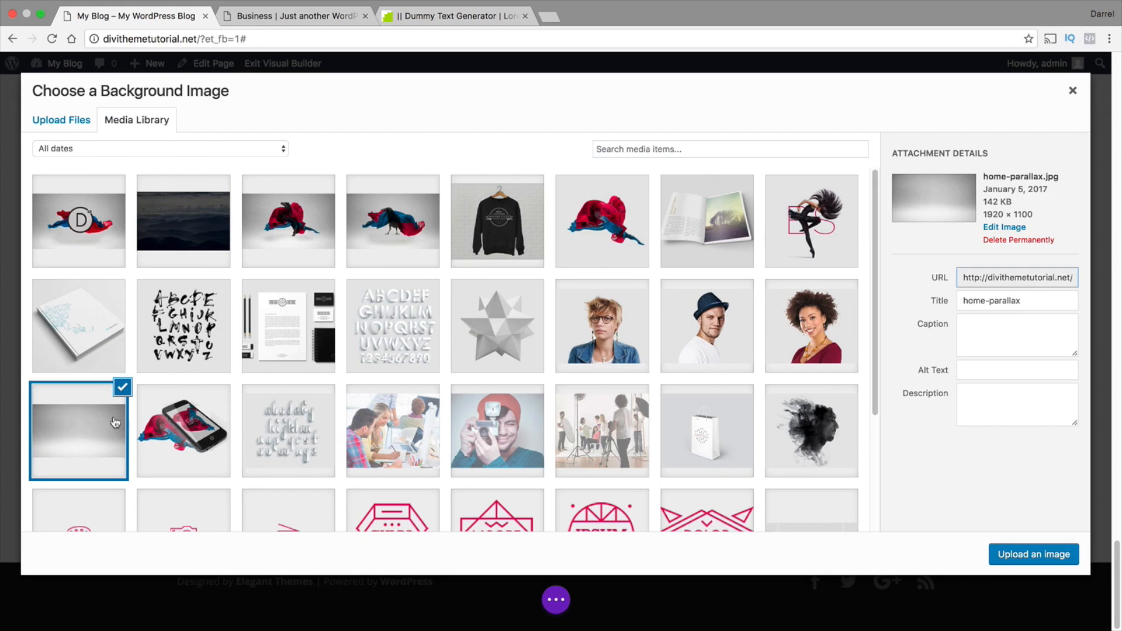
left_click(1018, 554)
scroll(669, 491, "down", 3)
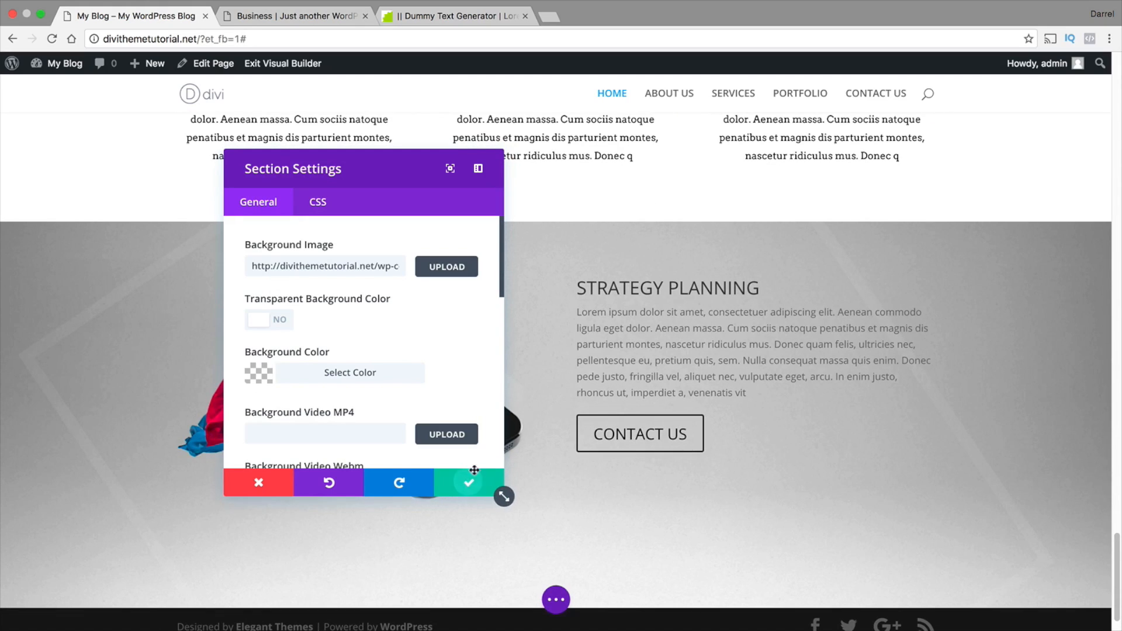
left_click(474, 471)
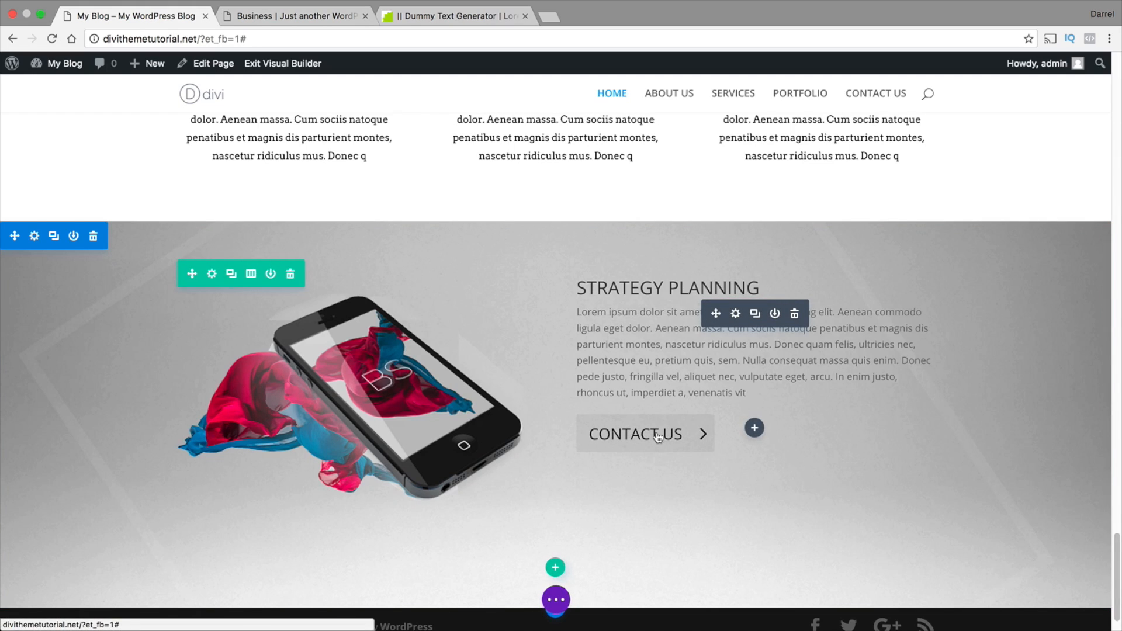
left_click(735, 314)
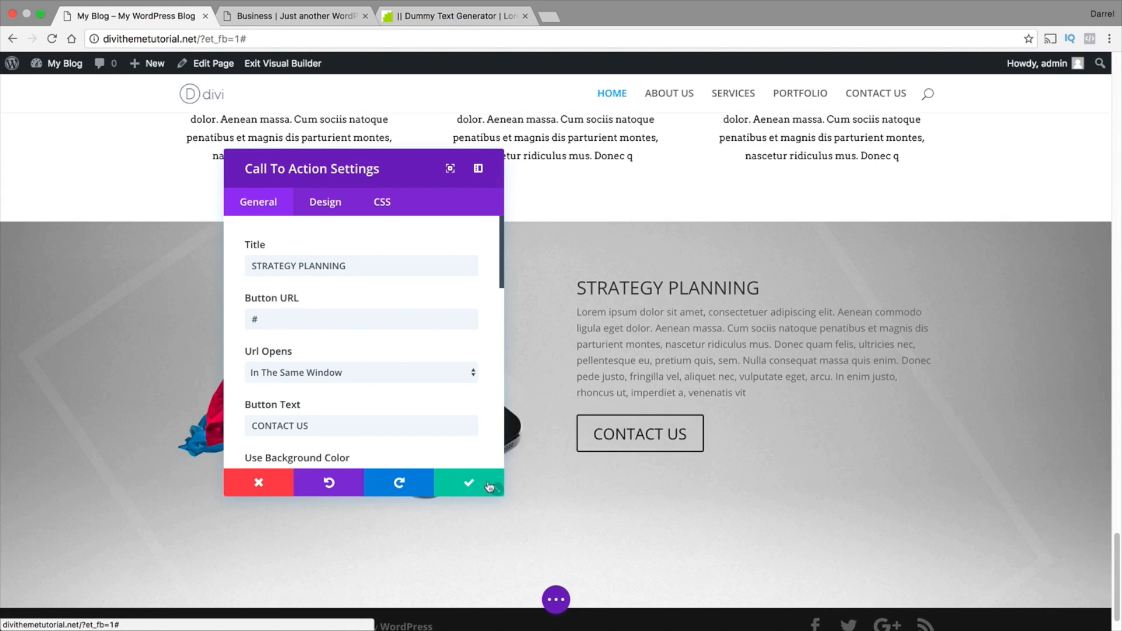
left_click(489, 487)
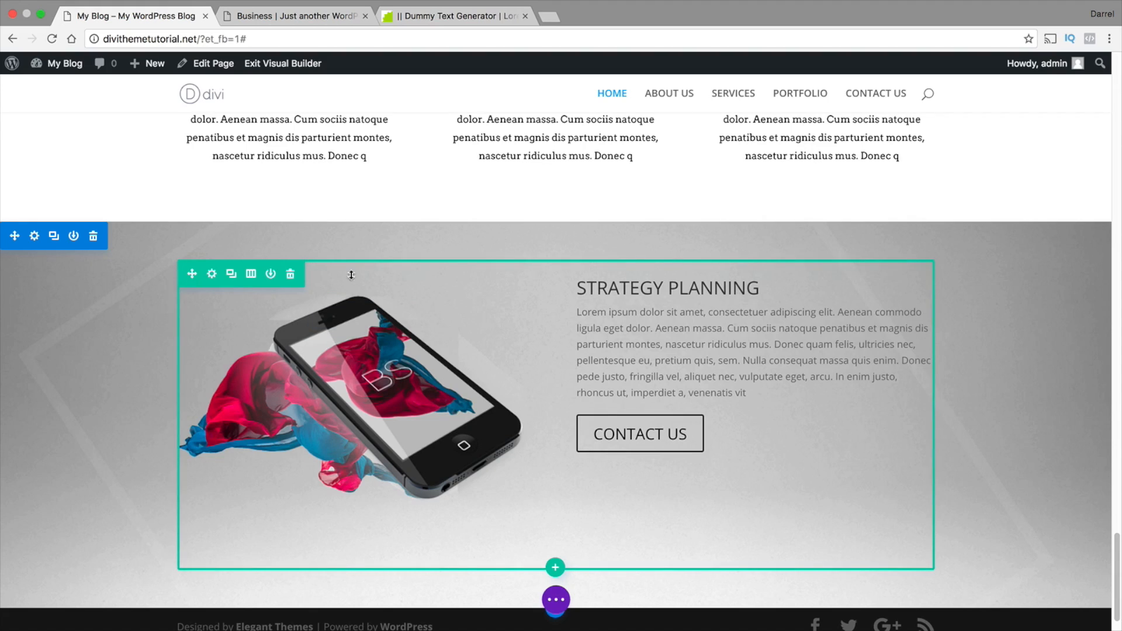
Make the STRATEGY PLANNING row fullwidth and save the row settings
left_click(212, 279)
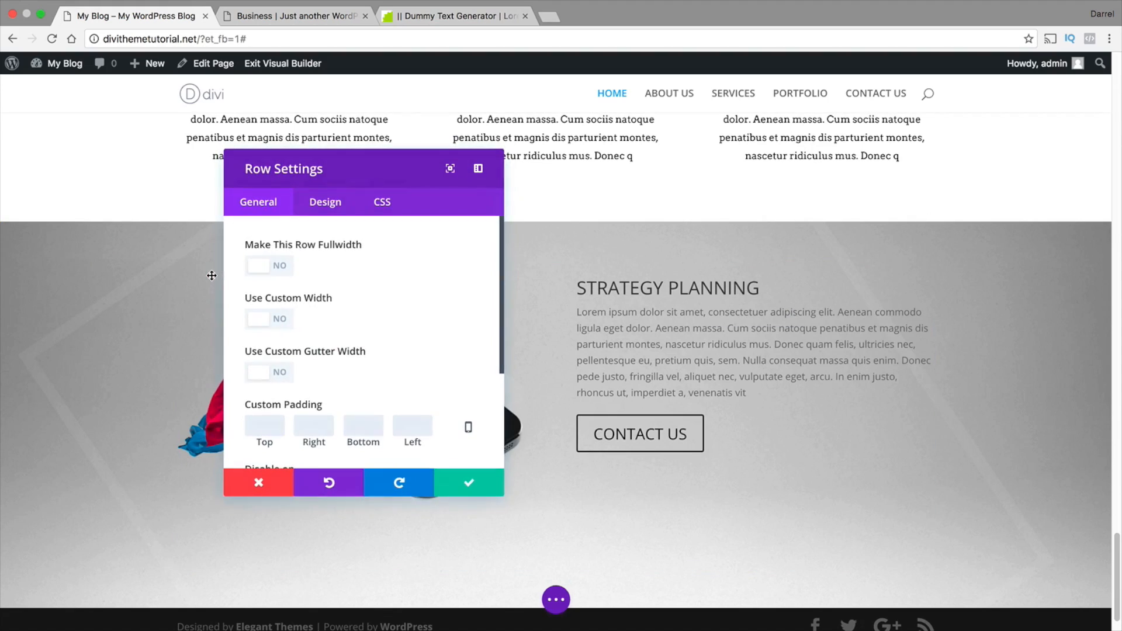
left_click(260, 266)
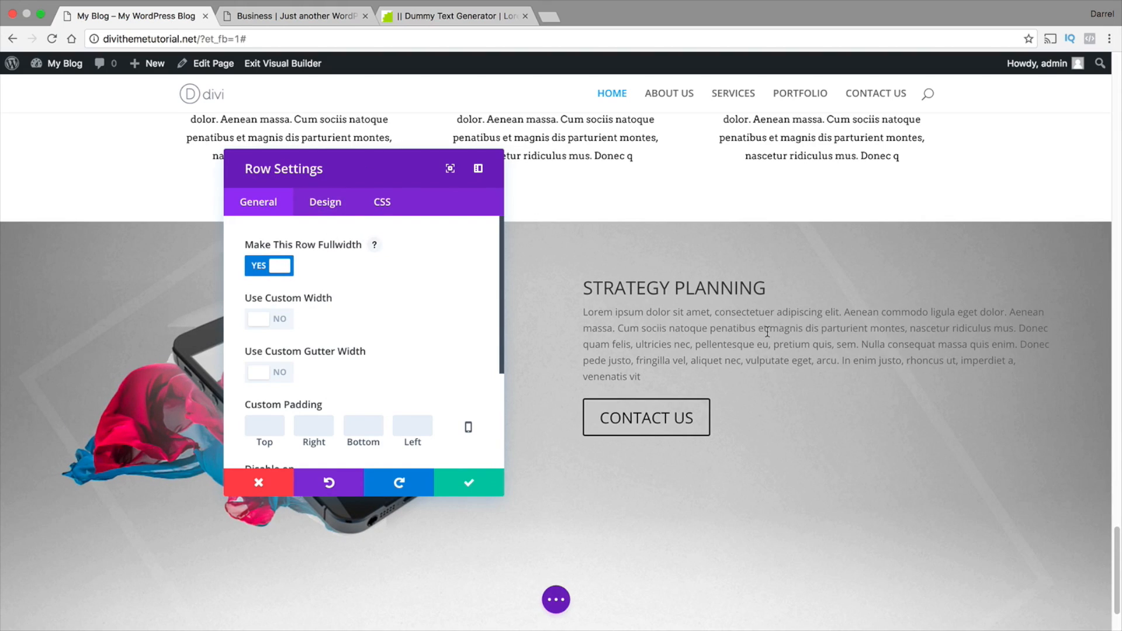
left_click_drag(393, 181, 626, 123)
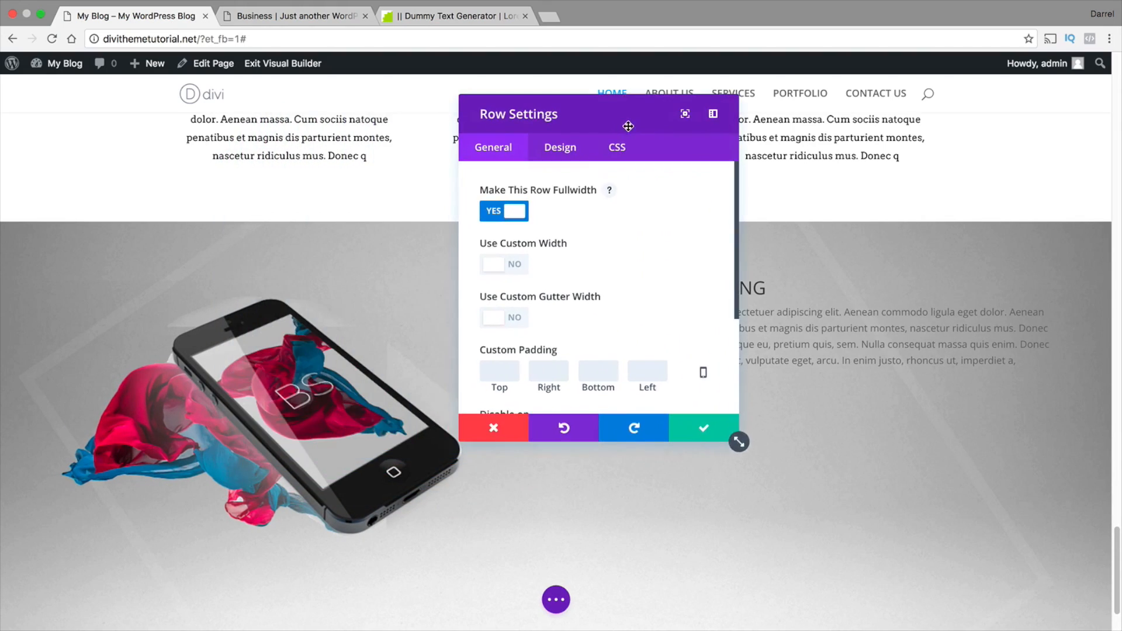
left_click(693, 430)
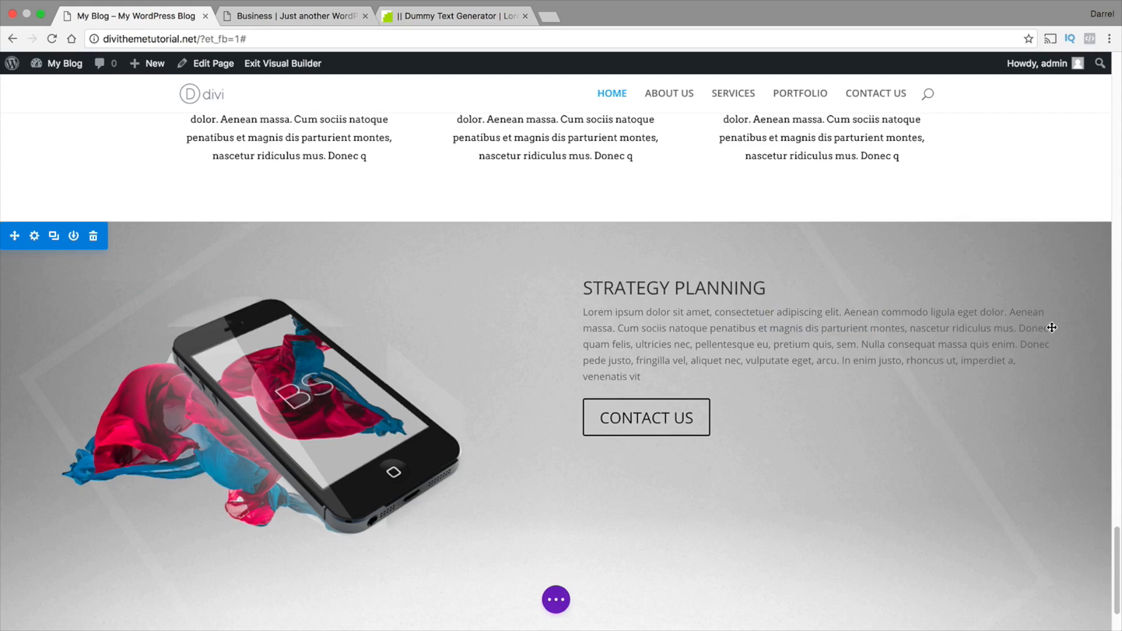
scroll(1049, 321, "up", 5)
scroll(1024, 402, "down", 5)
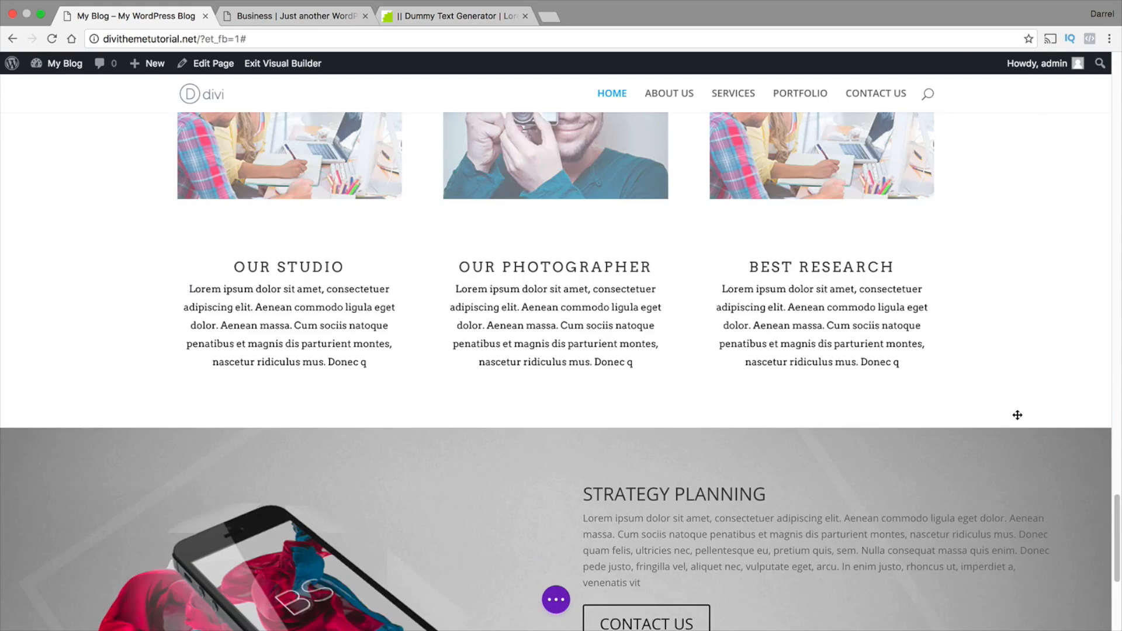
scroll(870, 350, "up", 2)
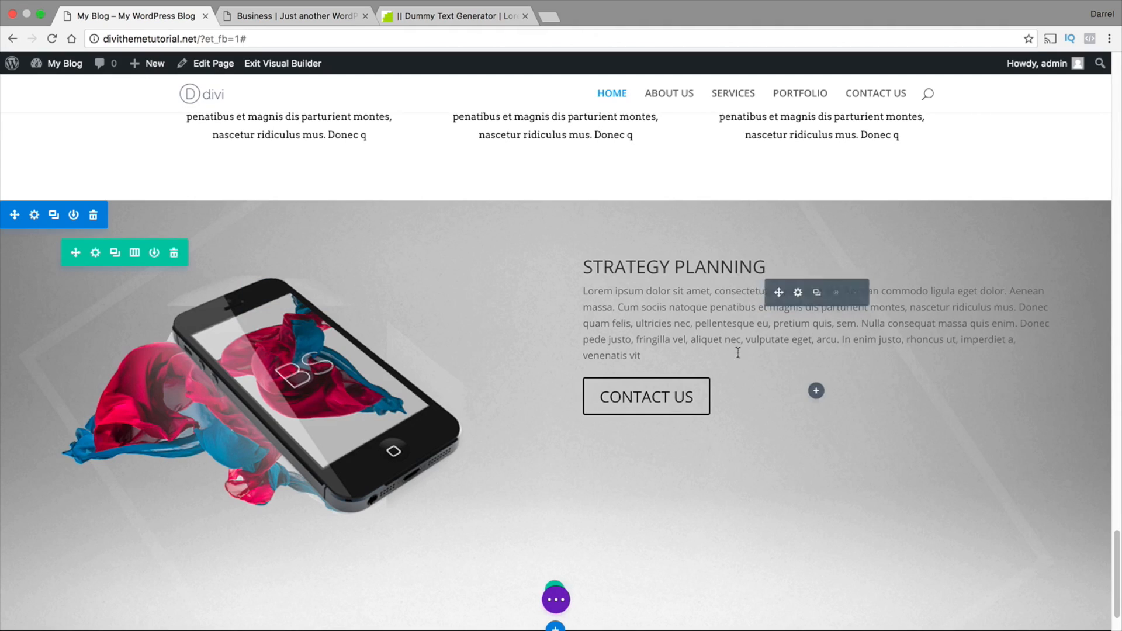
Reopen the STRATEGY PLANNING call to action's design settings and set its max width to 500px
mouse_move(798, 296)
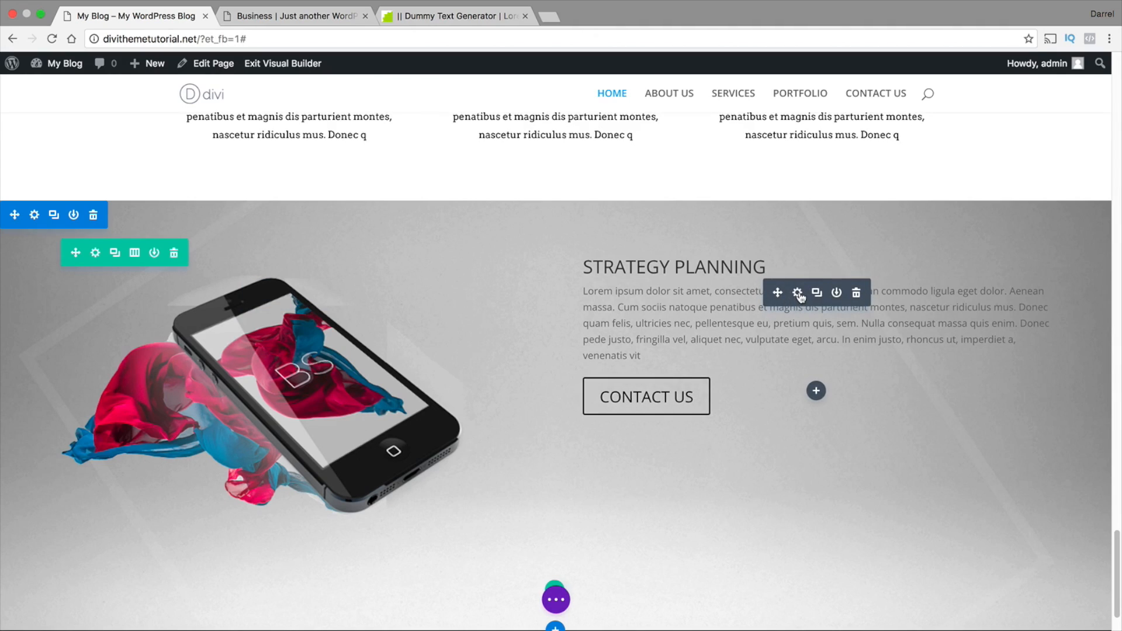
left_click(799, 293)
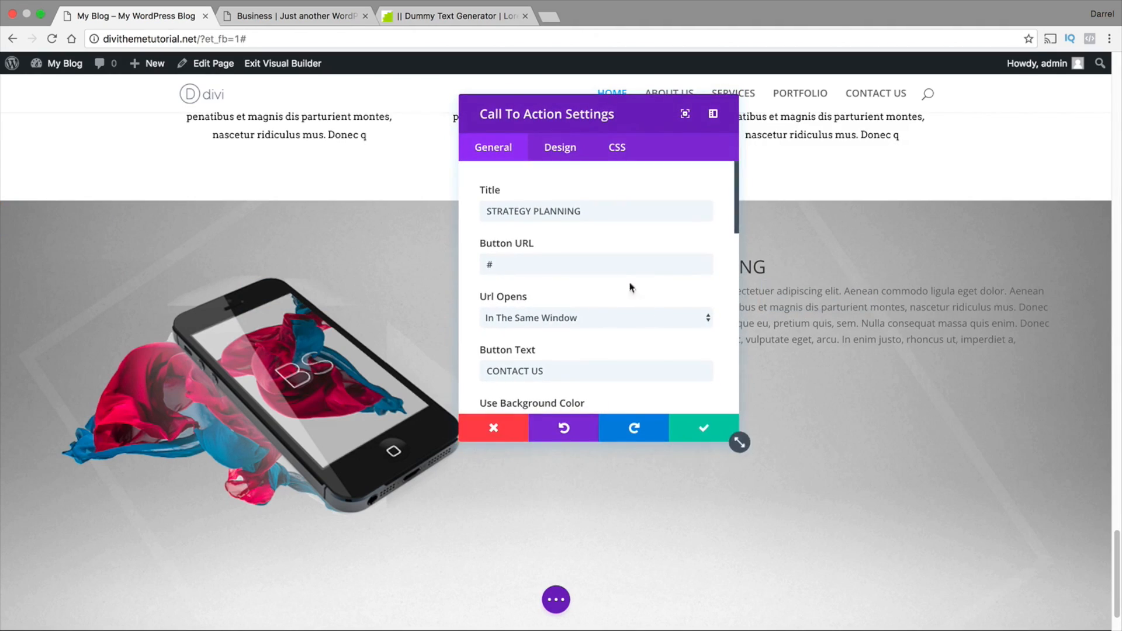
left_click(560, 149)
left_click_drag(631, 117, 284, 116)
left_click(245, 202)
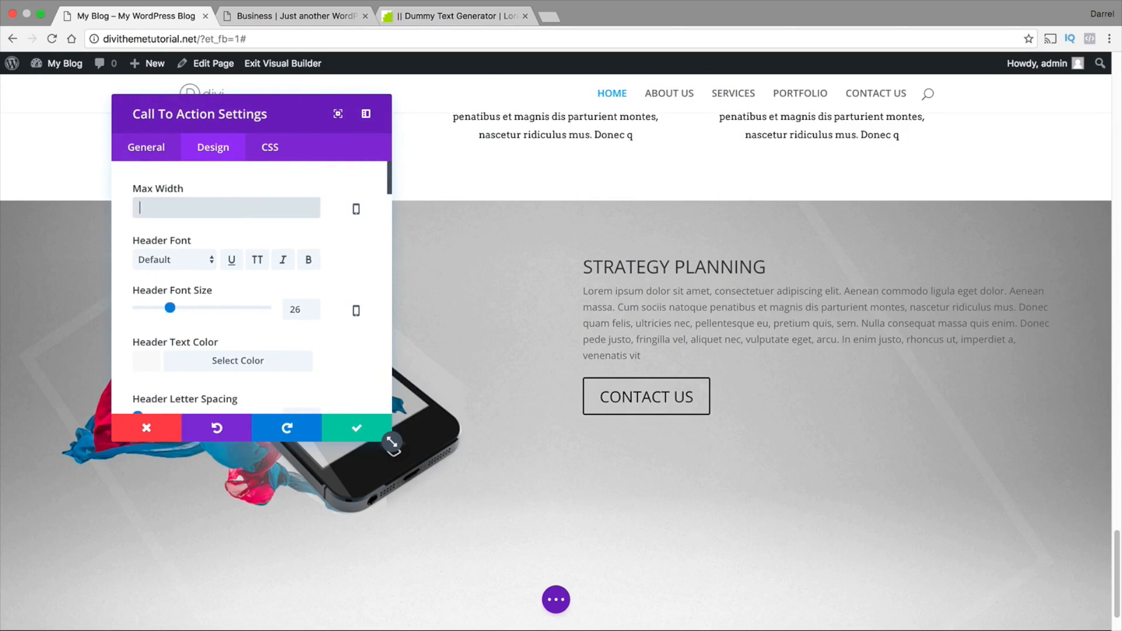
type("500px")
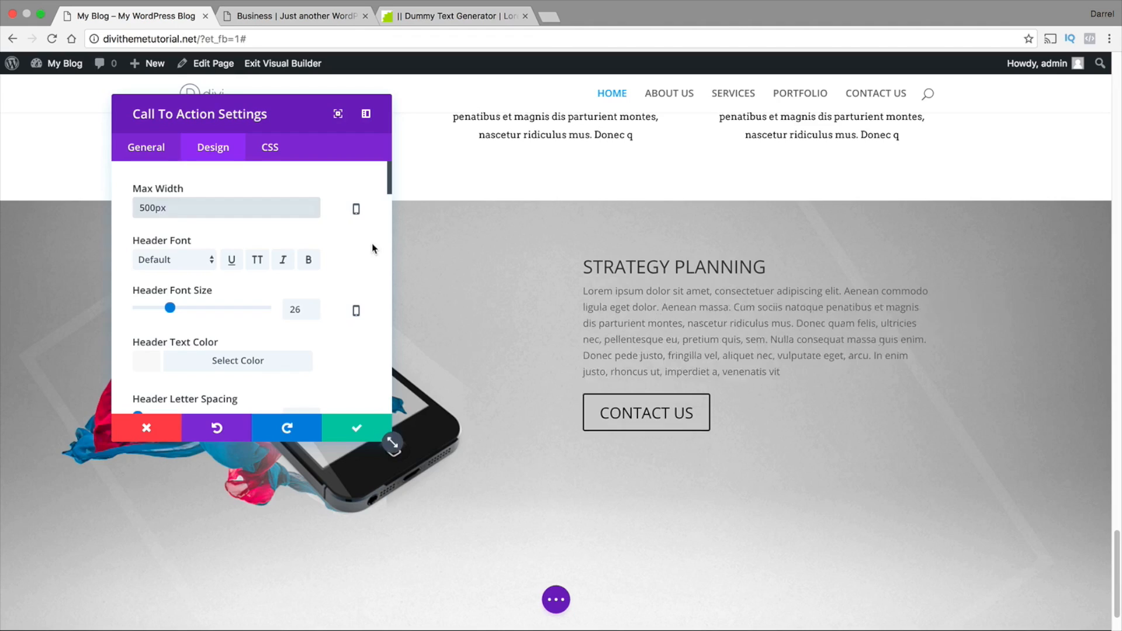
left_click(372, 243)
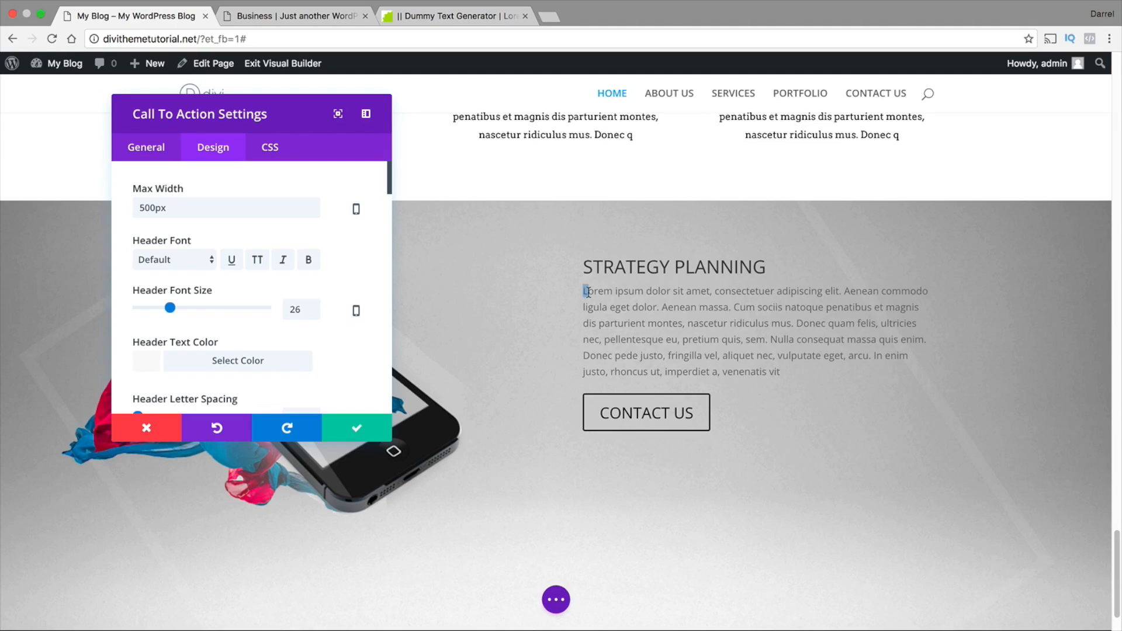
left_click_drag(588, 292, 930, 291)
Try a narrower max width of 300px for the STRATEGY PLANNING call to action
double_click(213, 208)
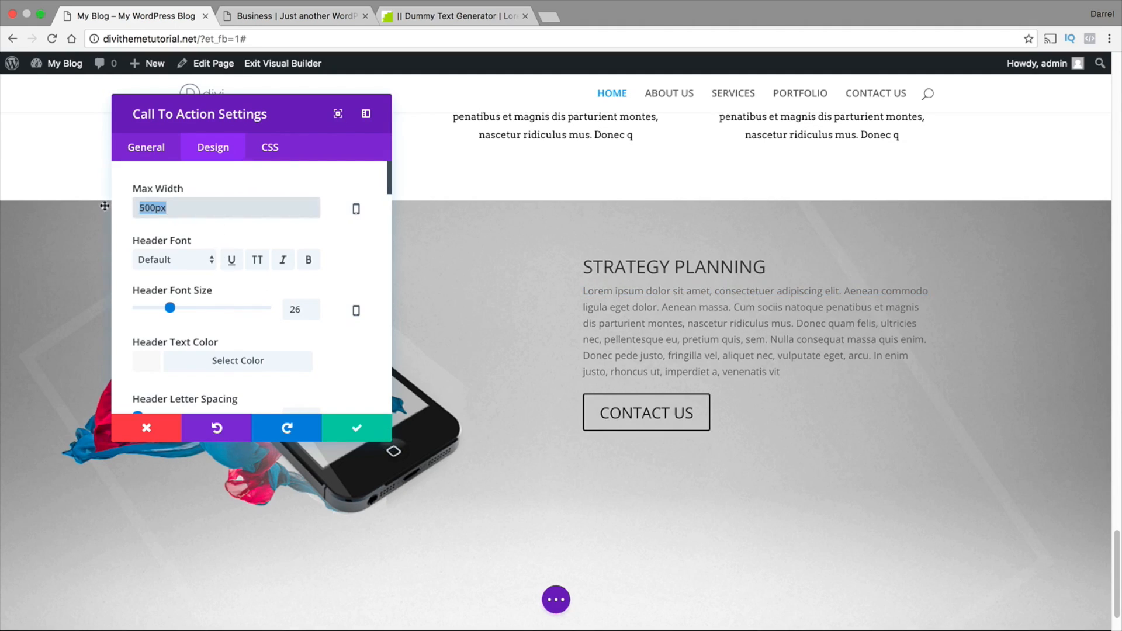
type("300")
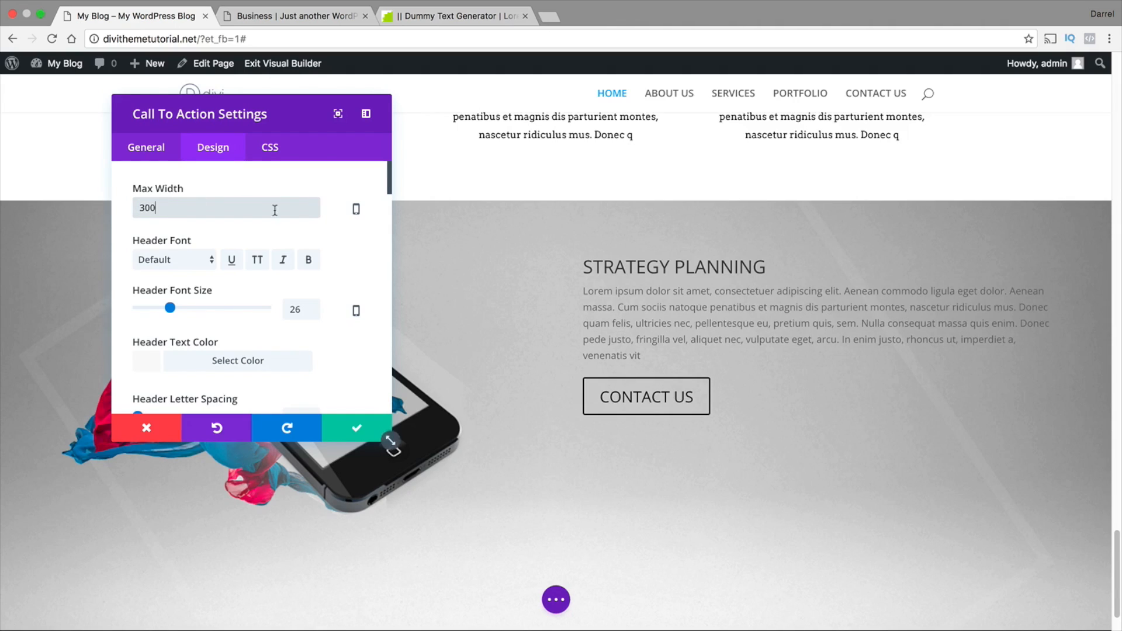
type("px")
scroll(714, 380, "down", 1)
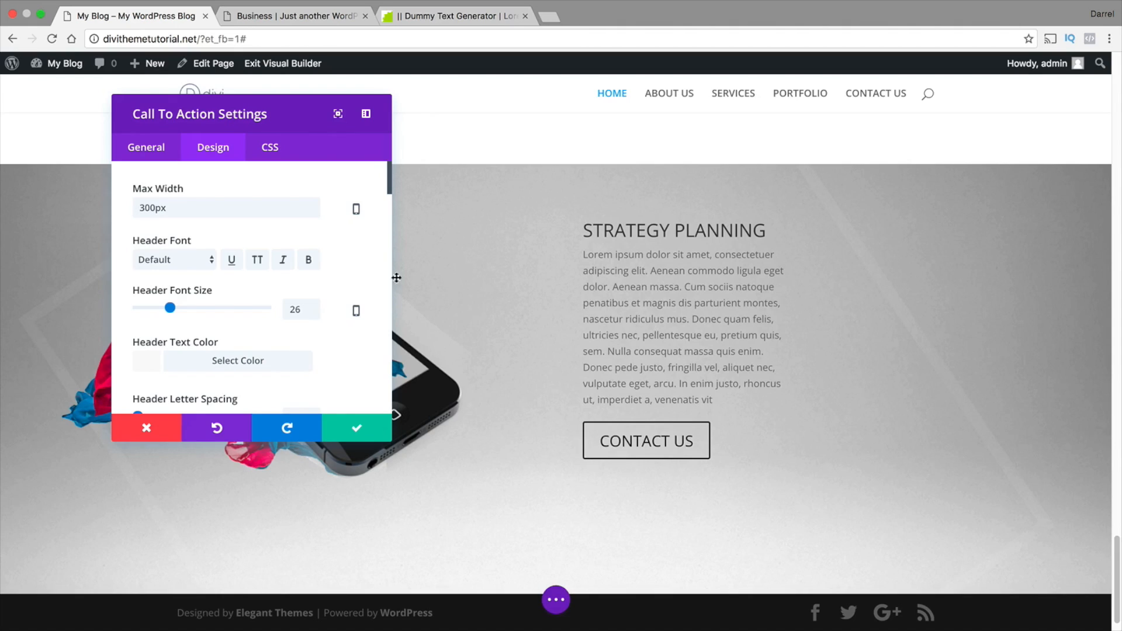
Set the STRATEGY PLANNING call to action's max width to 400px
left_click_drag(188, 209, 65, 211)
type("400")
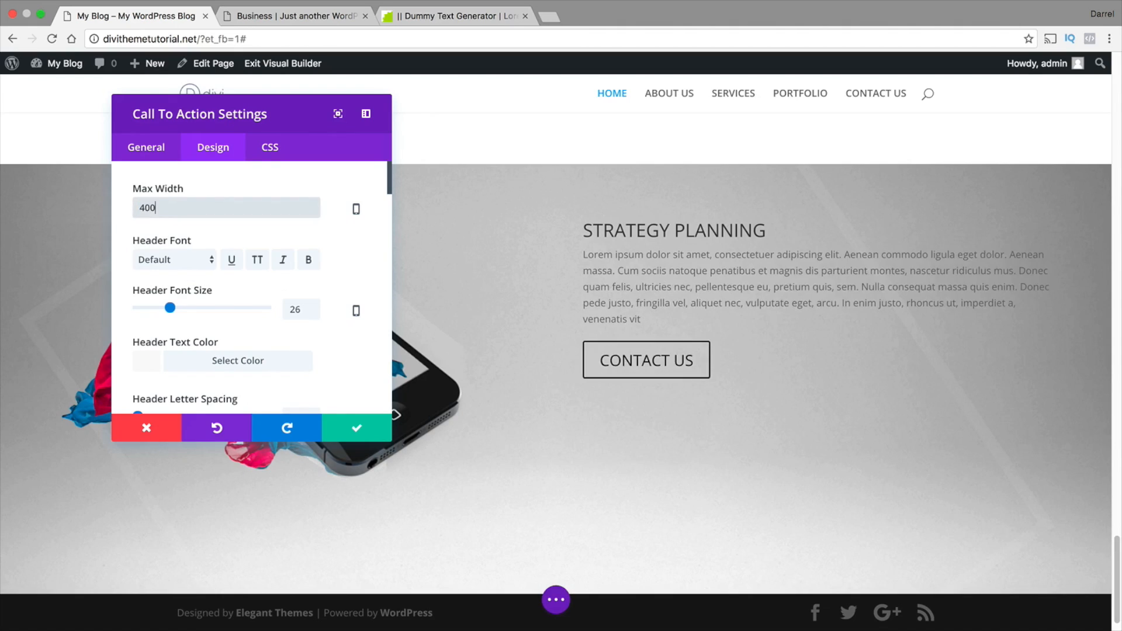
left_click(345, 245)
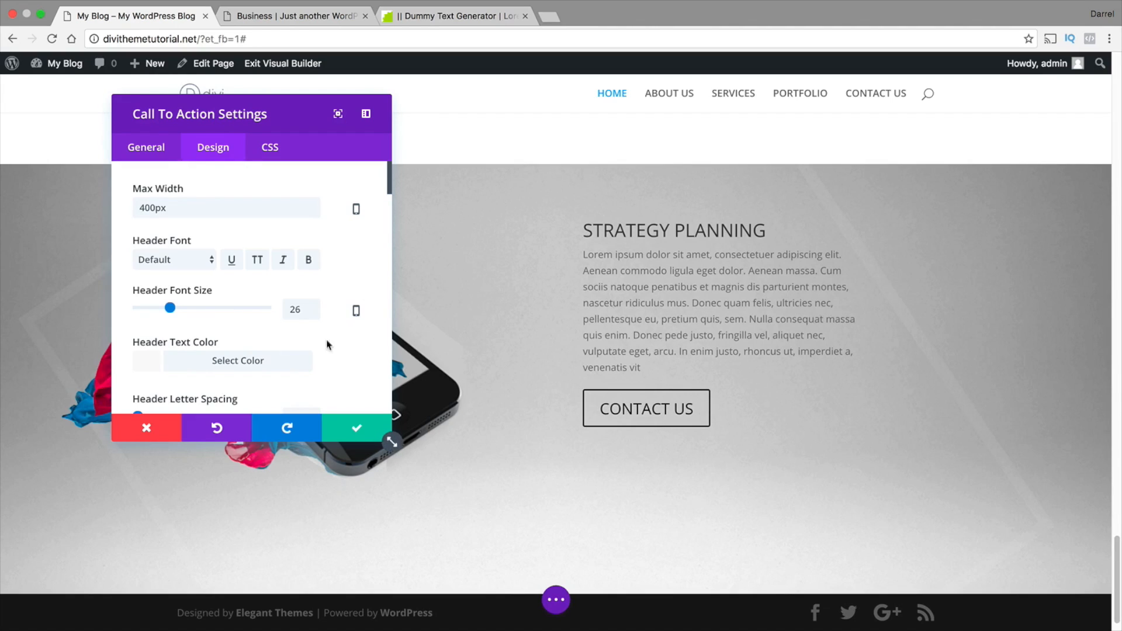
Increase the call to action's body line height to 2em and save the module
scroll(359, 358, "down", 3)
scroll(359, 354, "down", 8)
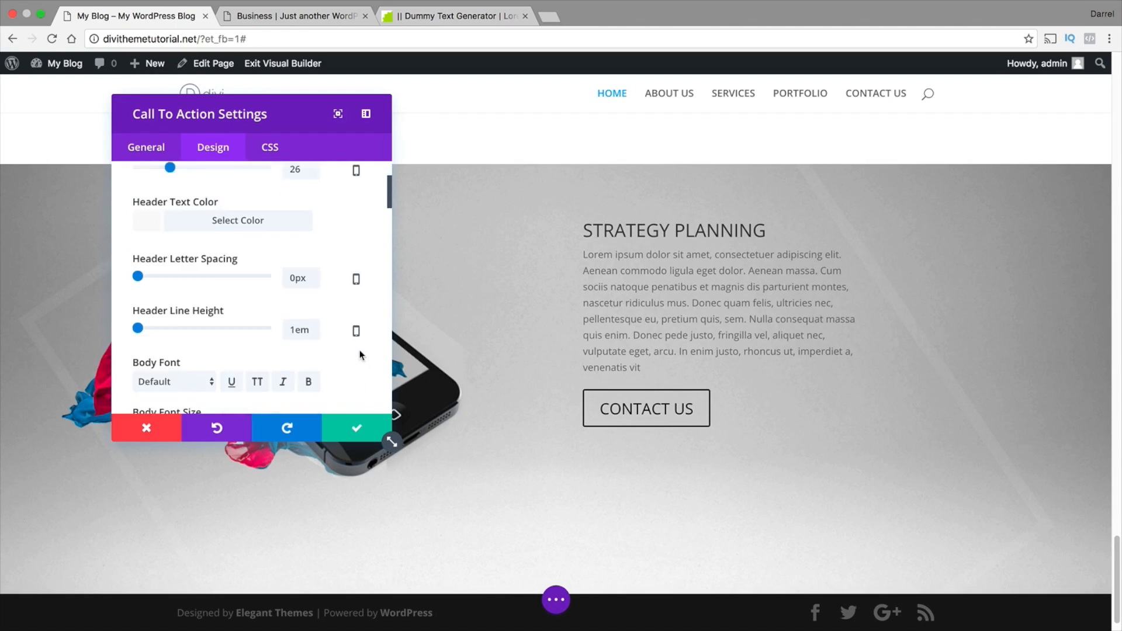
scroll(360, 348, "down", 2)
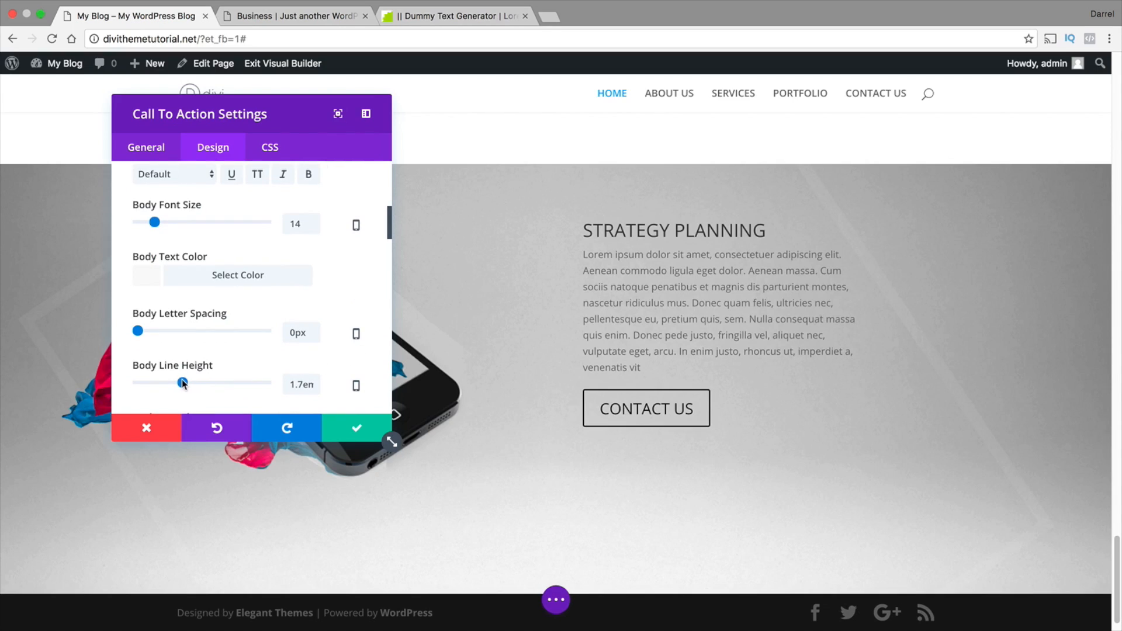
left_click_drag(182, 383, 202, 383)
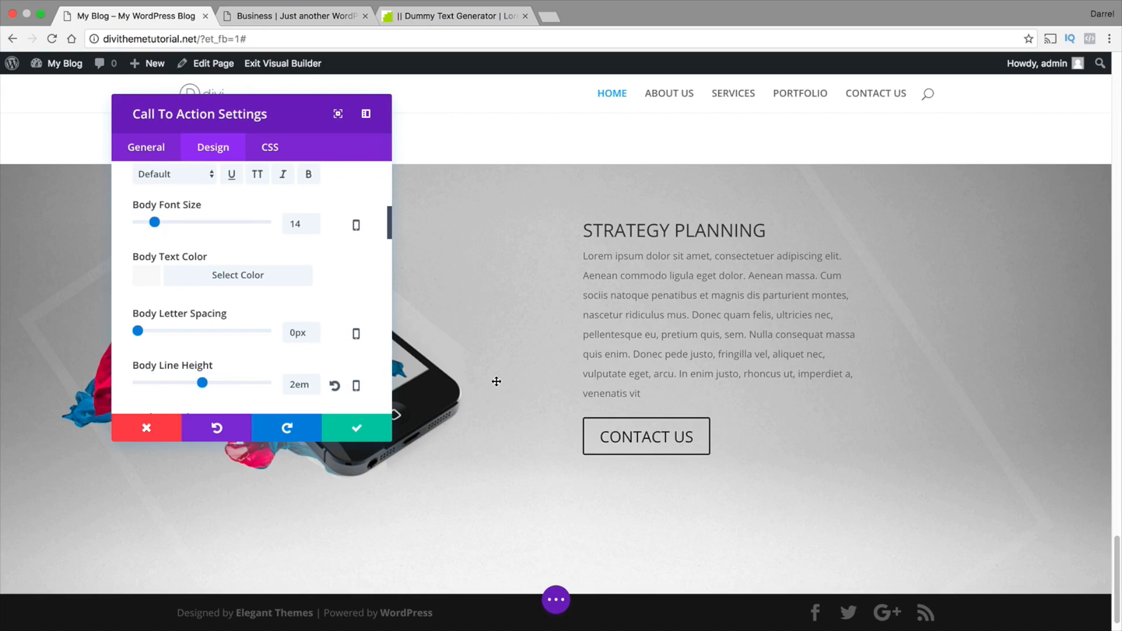
scroll(495, 378, "up", 1)
left_click(375, 435)
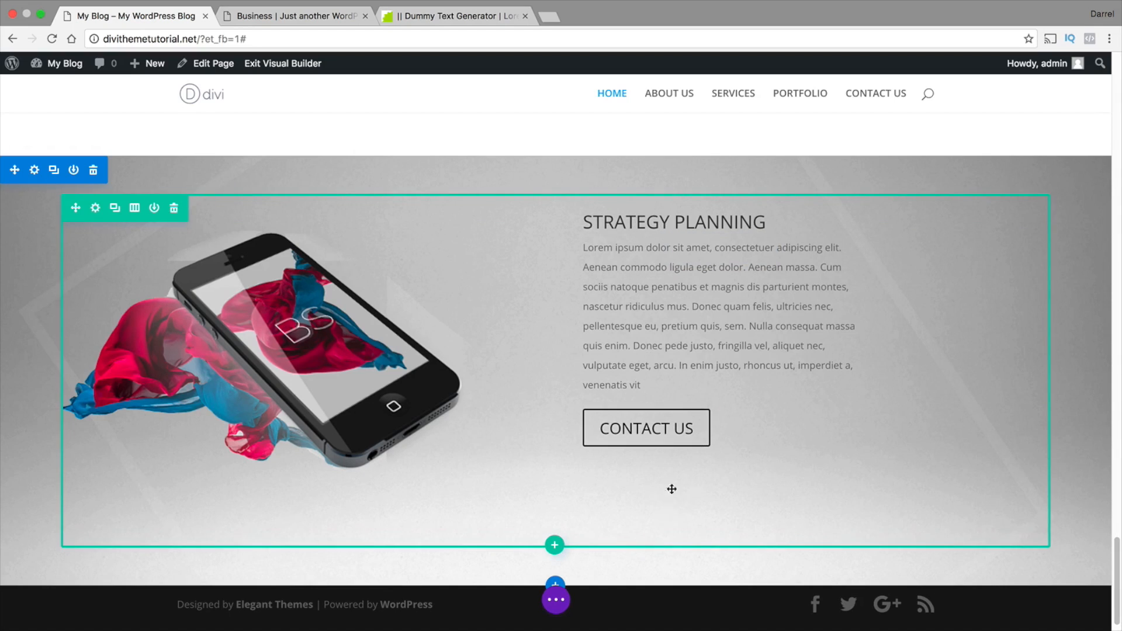
Reopen the STRATEGY PLANNING call to action's design settings and set its custom top margin to 30px
scroll(661, 521, "up", 3)
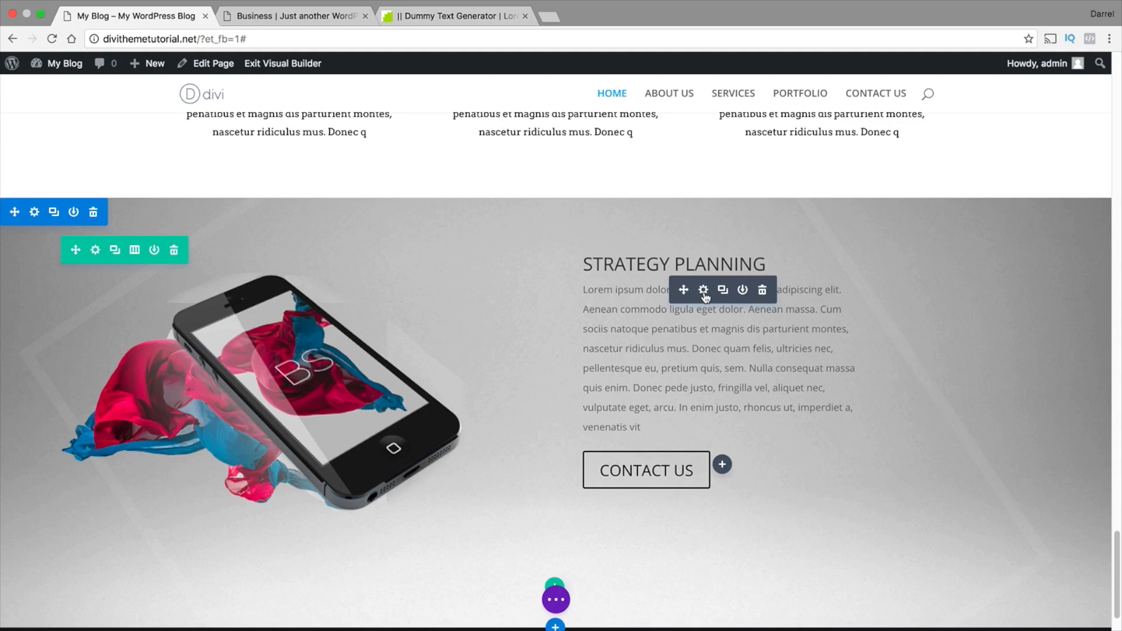
left_click(704, 290)
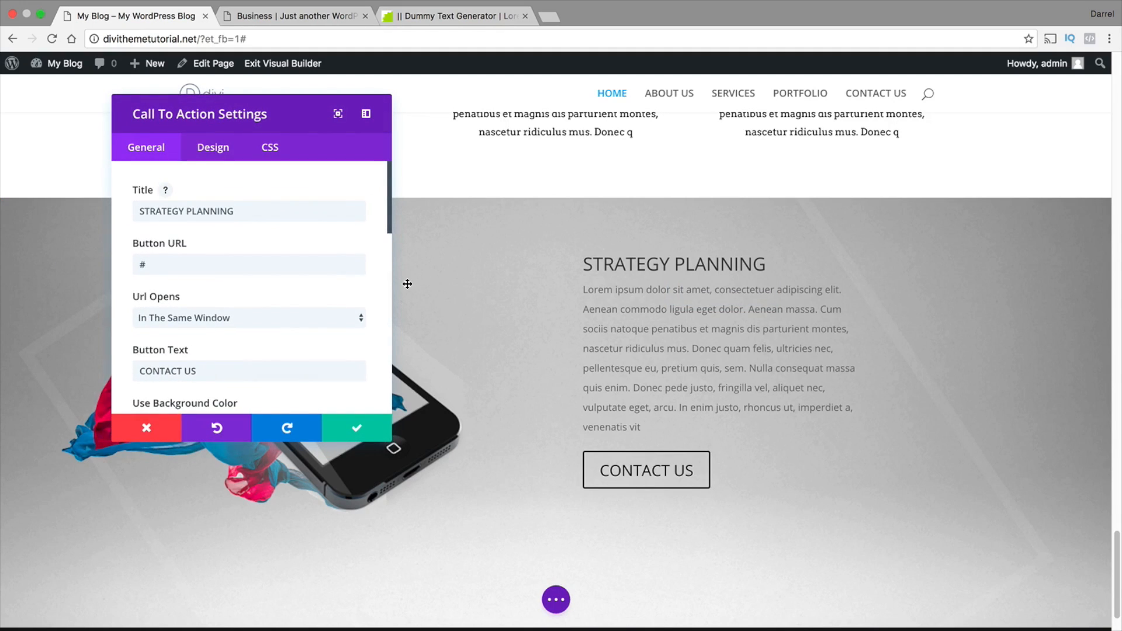
left_click(220, 149)
left_click_drag(388, 184, 388, 267)
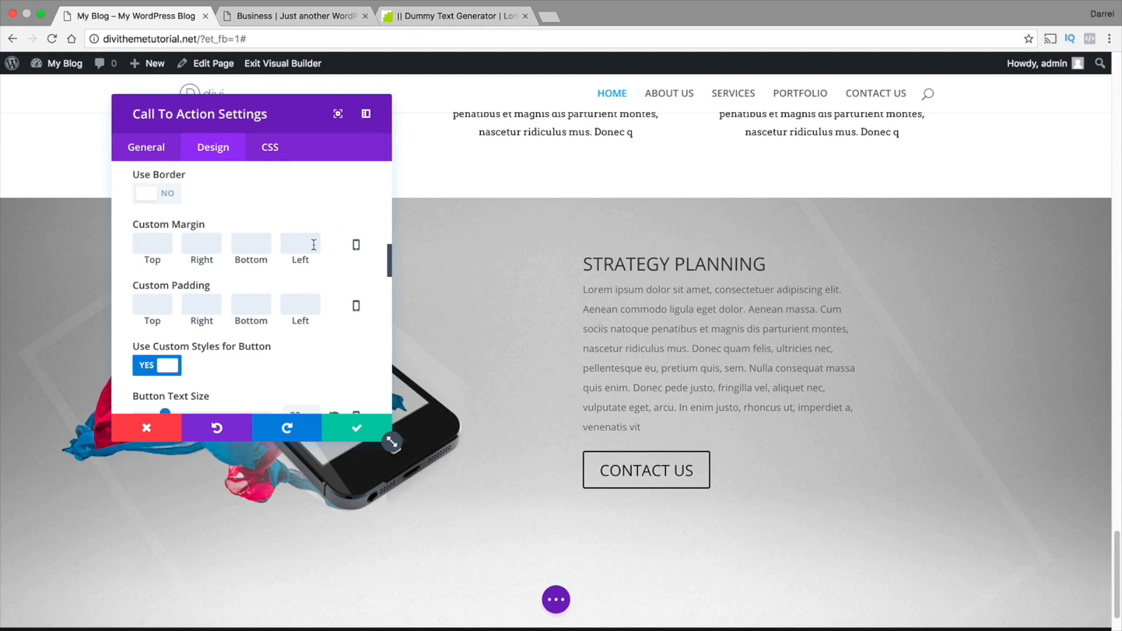
type("20")
key("BackSpace")
key("BackSpace")
type("30")
scroll(437, 345, "down", 1)
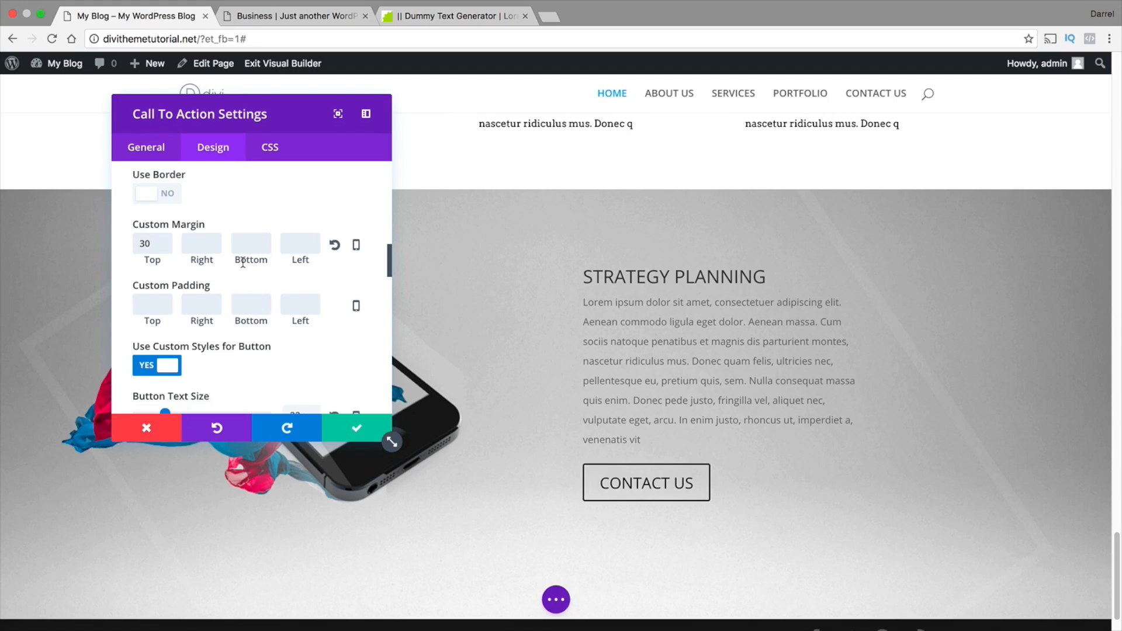
Try a custom top margin of 50px on the STRATEGY PLANNING call to action
key("BackSpace")
key("BackSpace")
type("50")
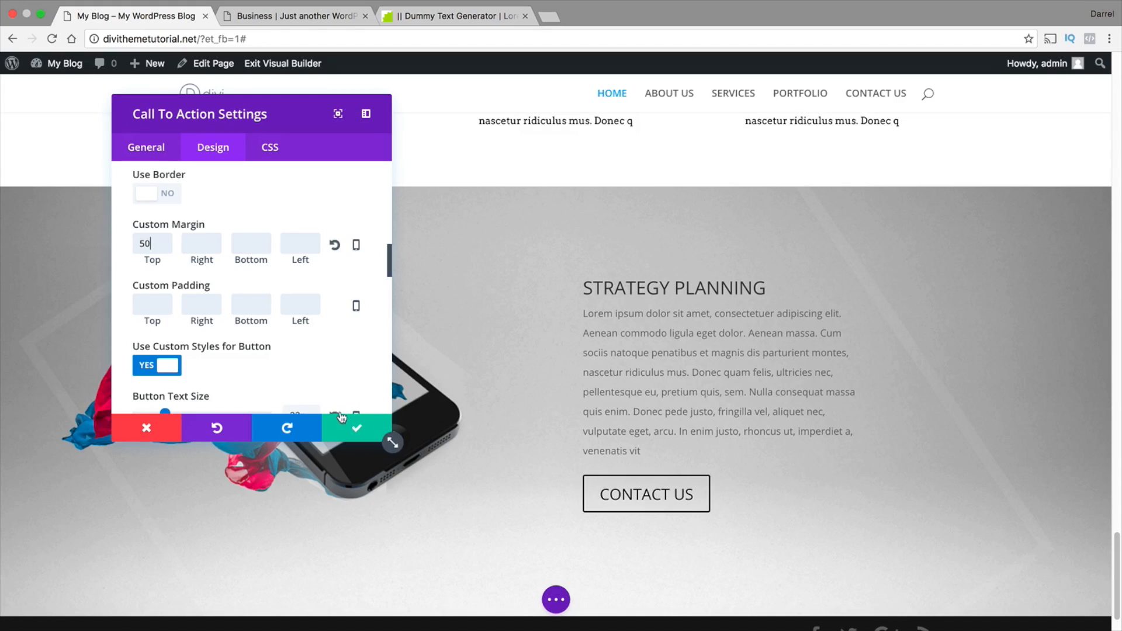
Set the STRATEGY PLANNING call to action's custom top margin to 40px
key("BackSpace")
key("BackSpace")
type("40")
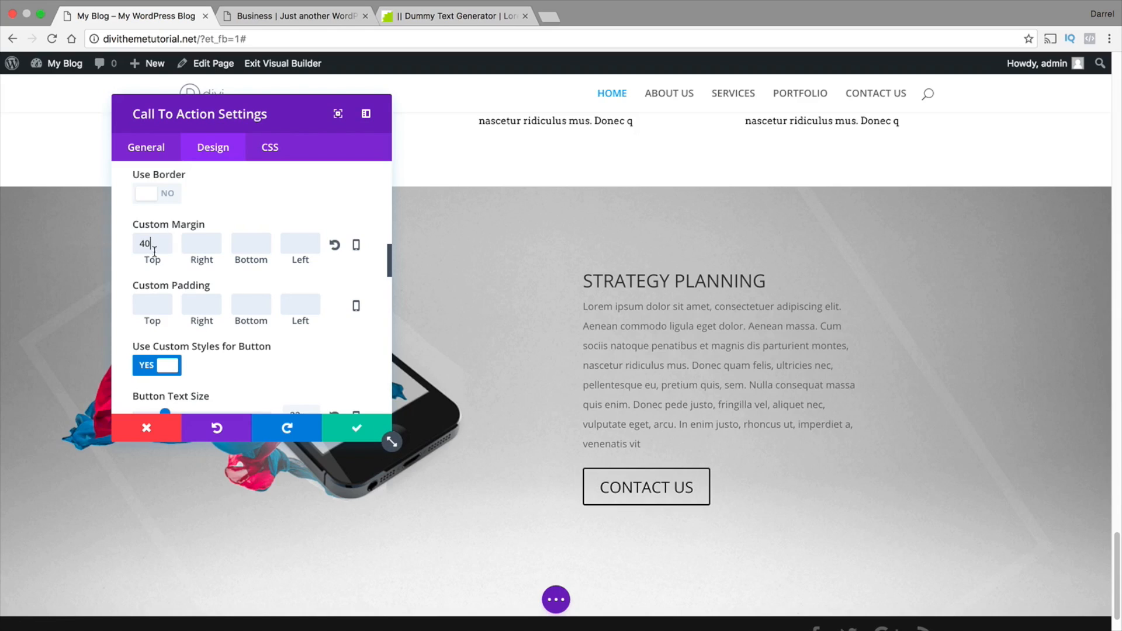
left_click(198, 246)
Try a custom right margin of -300px on the call to action and clear it again
left_click(294, 245)
scroll(304, 316, "up", 3)
scroll(304, 347, "down", 2)
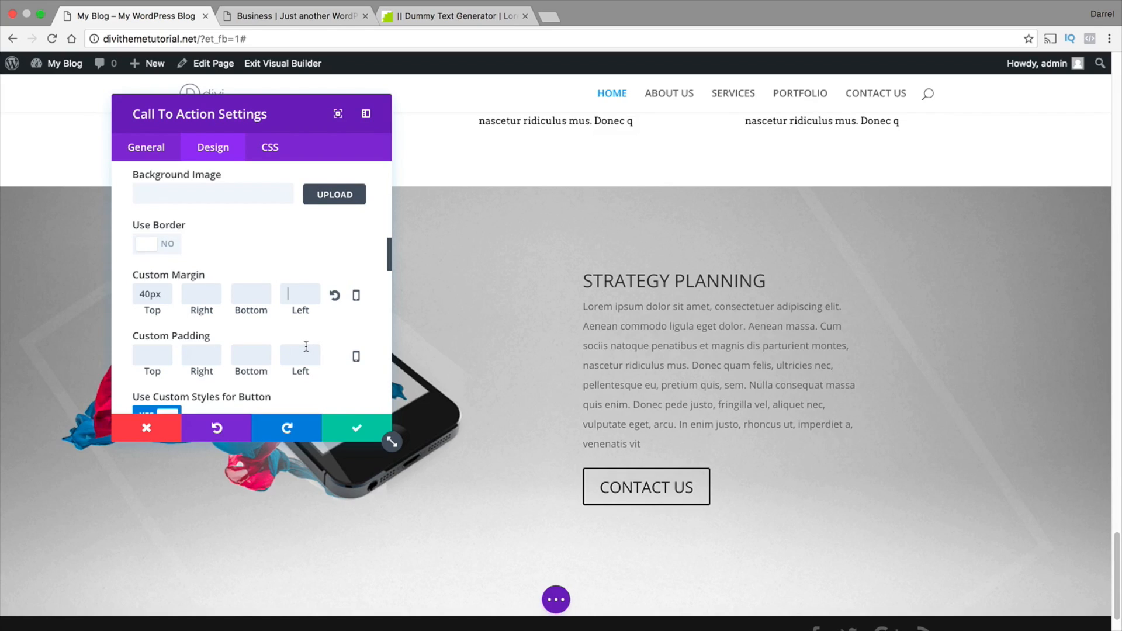
left_click(211, 295)
type("-300px")
triple_click(206, 294)
key("BackSpace")
type("300")
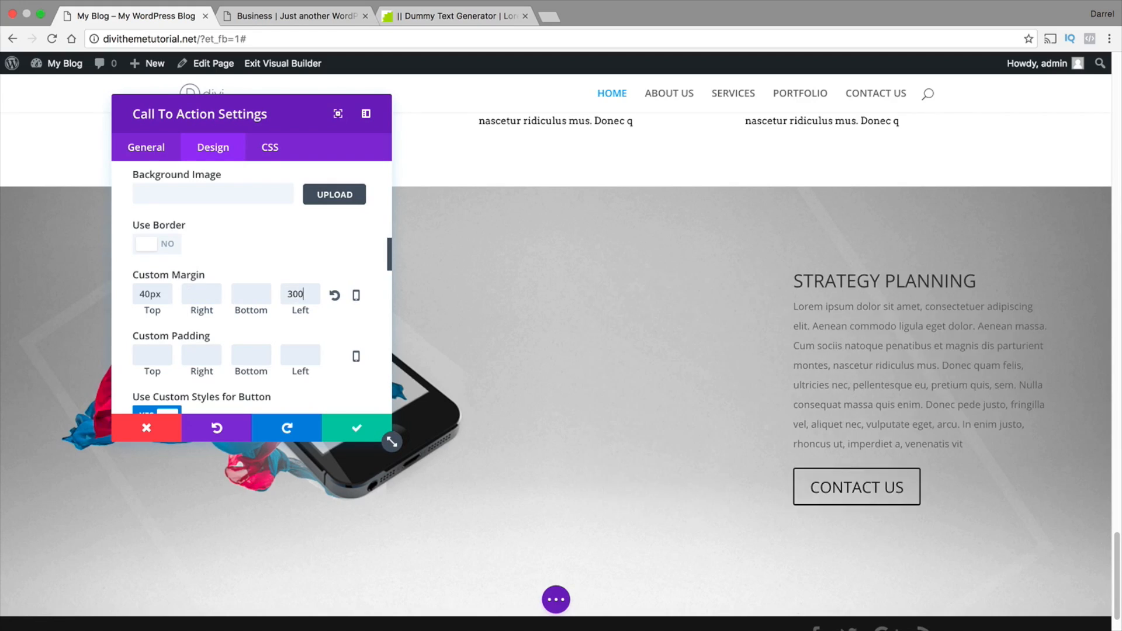
Try a custom left margin of 300px on the call to action and clear it again
key("BackSpace")
key("BackSpace")
key("BackSpace")
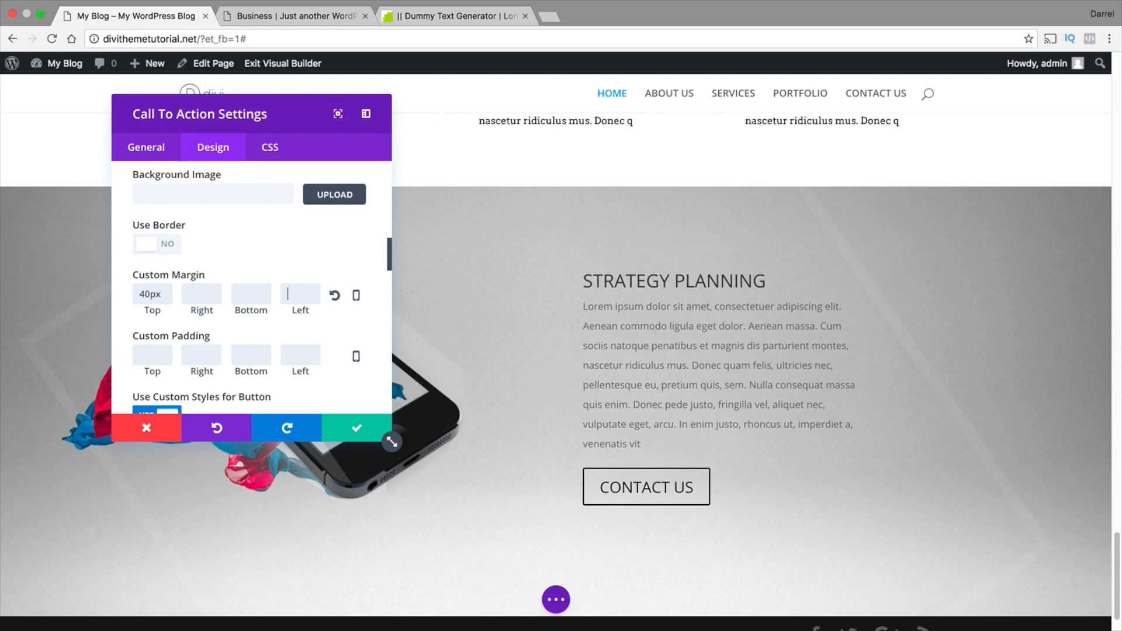
Set the call to action's custom left margin to -300px and move the settings window away from the phone image
type("-300")
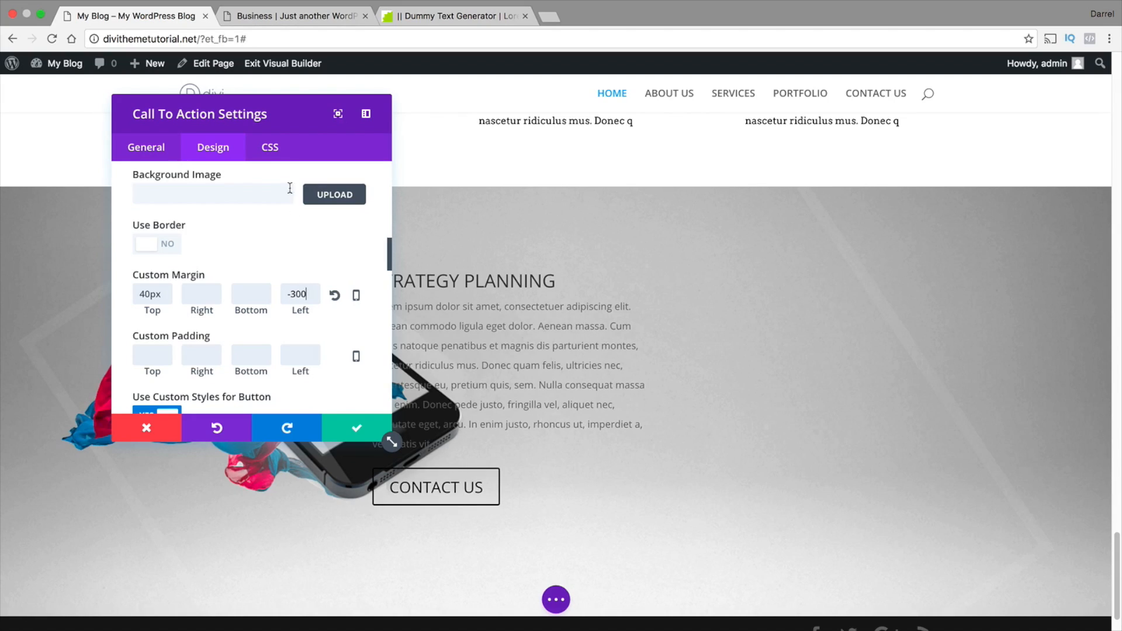
left_click_drag(281, 123, 904, 159)
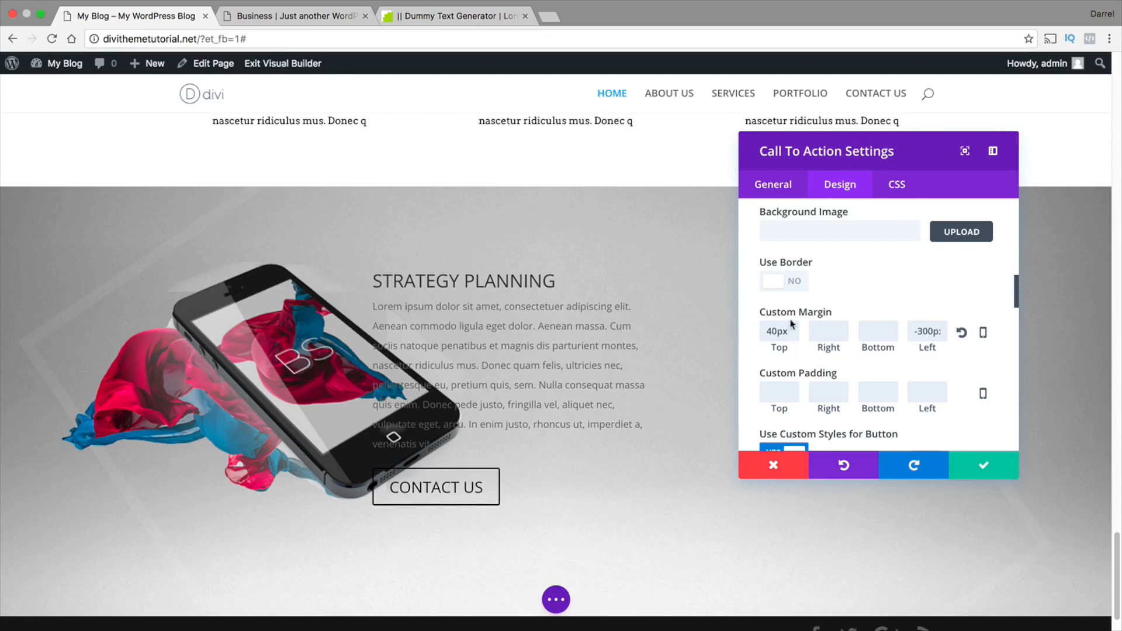
Clear the STRATEGY PLANNING call to action's custom left margin and save the module settings
left_click_drag(915, 333, 939, 331)
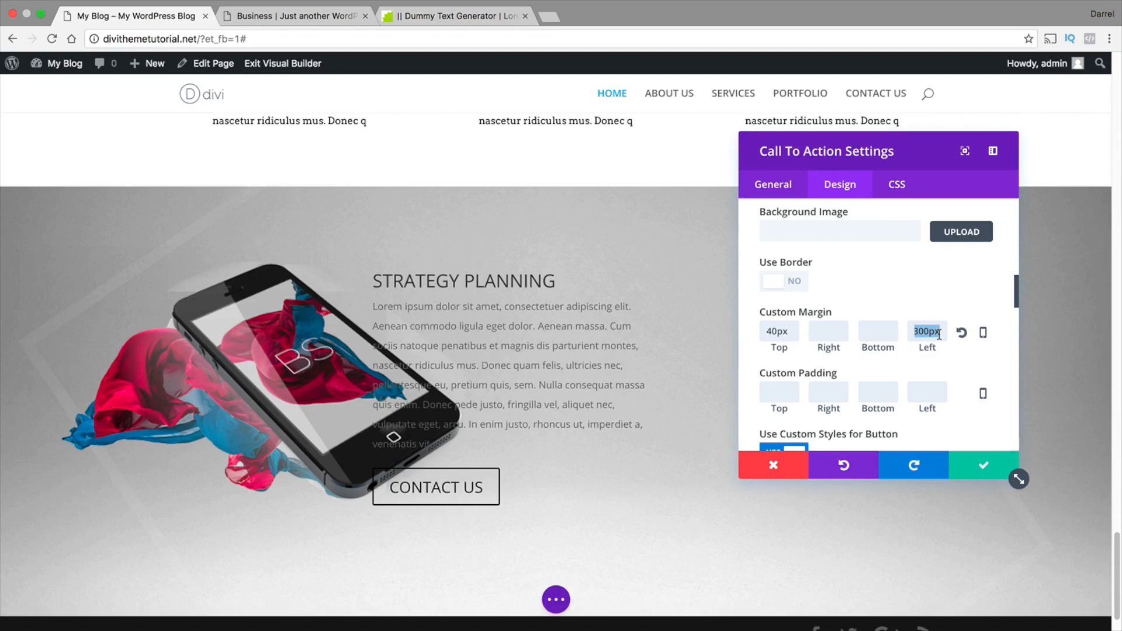
key("BackSpace")
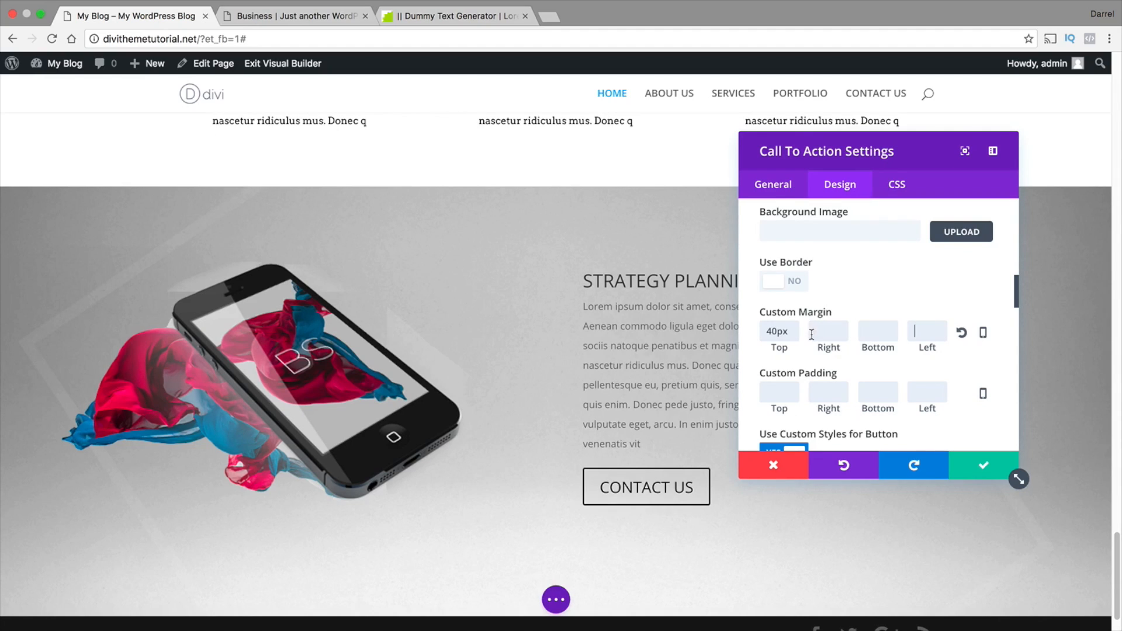
scroll(811, 334, "up", 1)
scroll(608, 345, "up", 5)
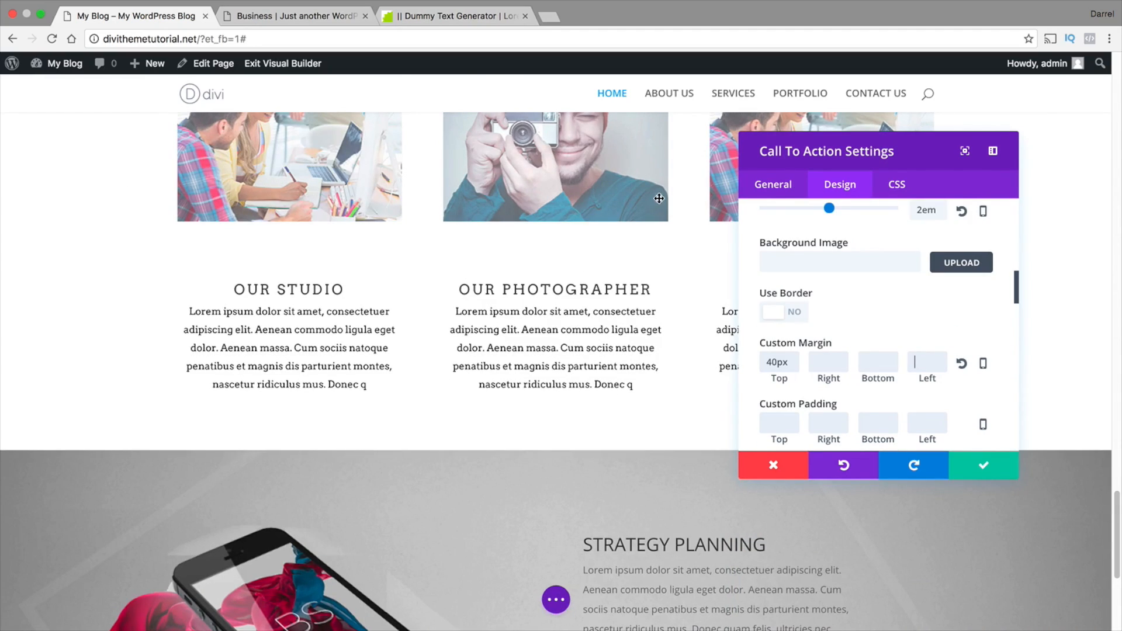
scroll(497, 310, "down", 1)
scroll(851, 321, "down", 3)
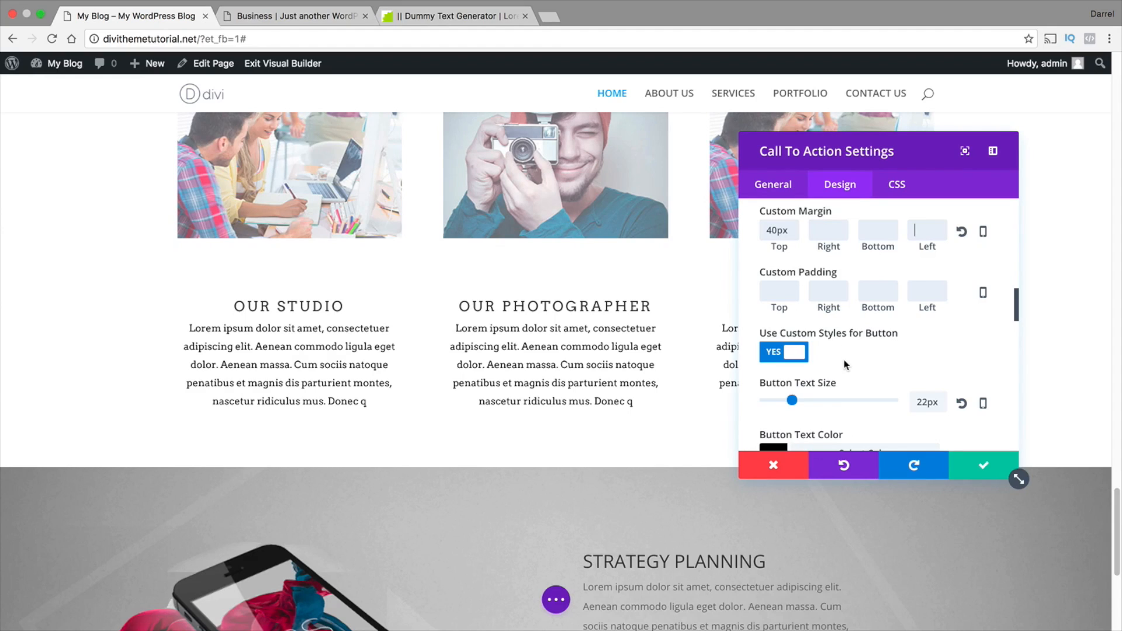
scroll(642, 391, "down", 3)
scroll(642, 391, "down", 5)
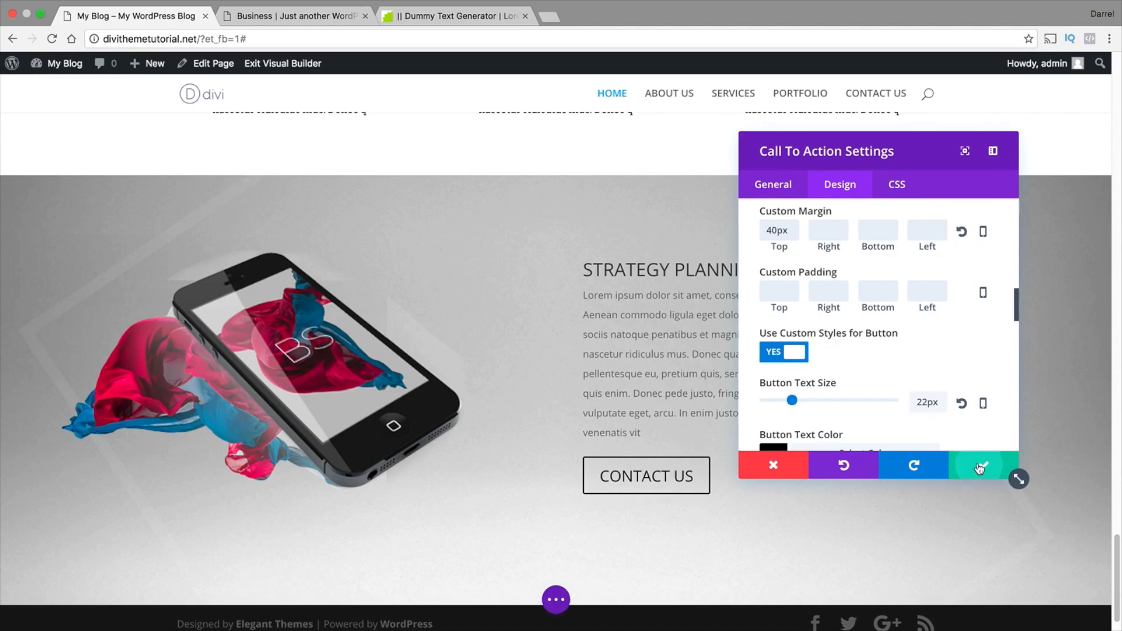
left_click(965, 473)
scroll(964, 476, "down", 2)
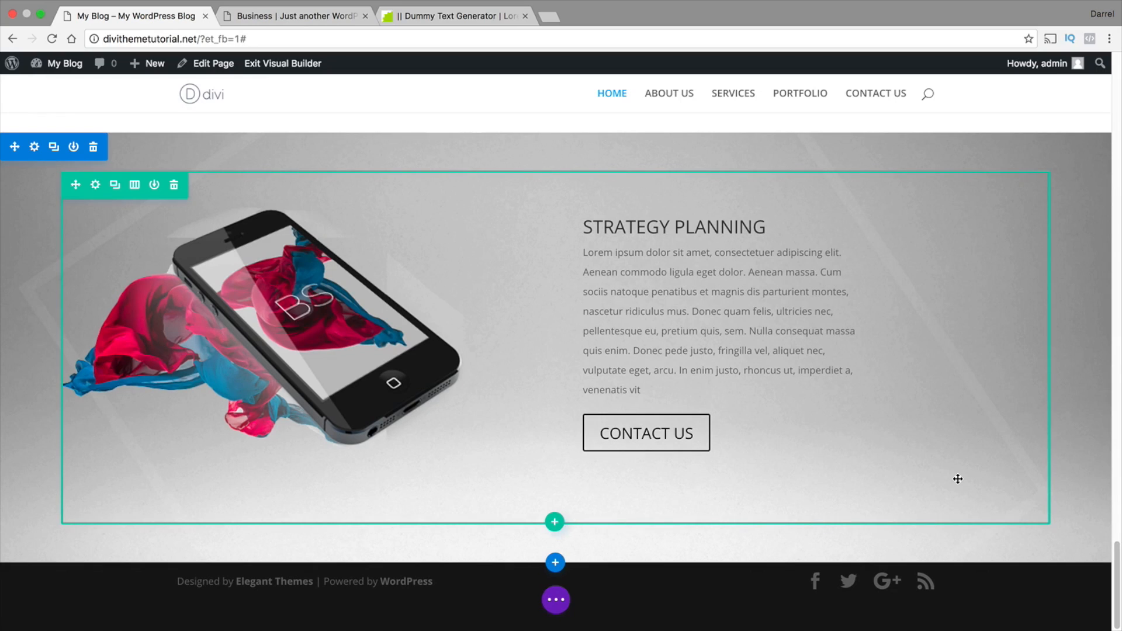
Examine the heading, paragraph and logos of the OUR CUSTOMERS section in the reference Business layout
left_click(324, 16)
scroll(434, 299, "down", 5)
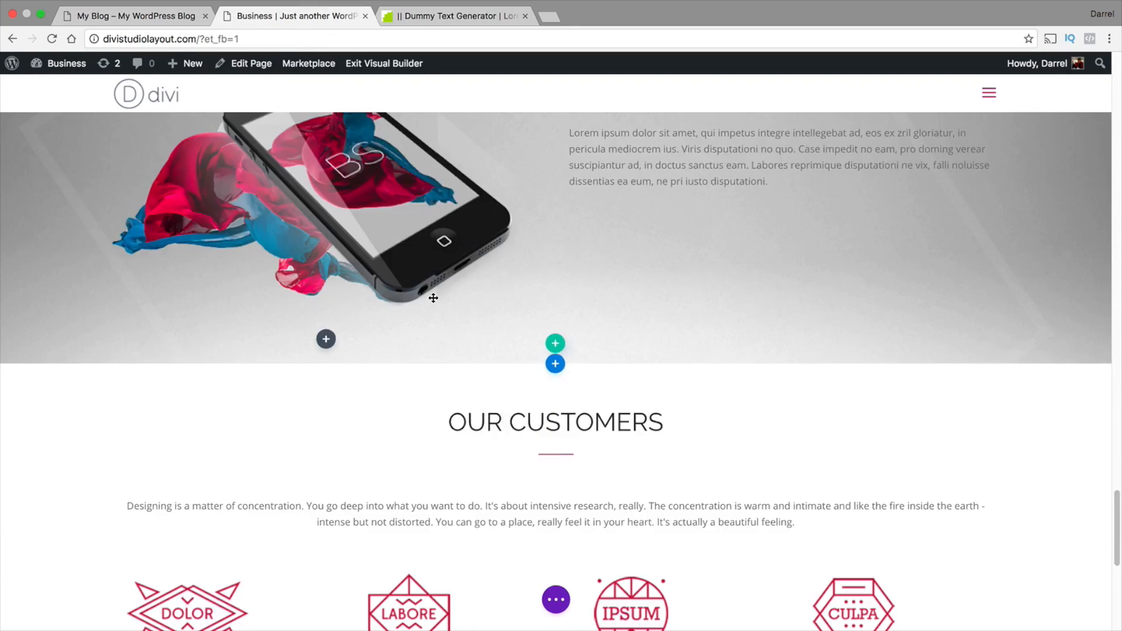
scroll(433, 298, "down", 3)
left_click_drag(664, 310, 466, 309)
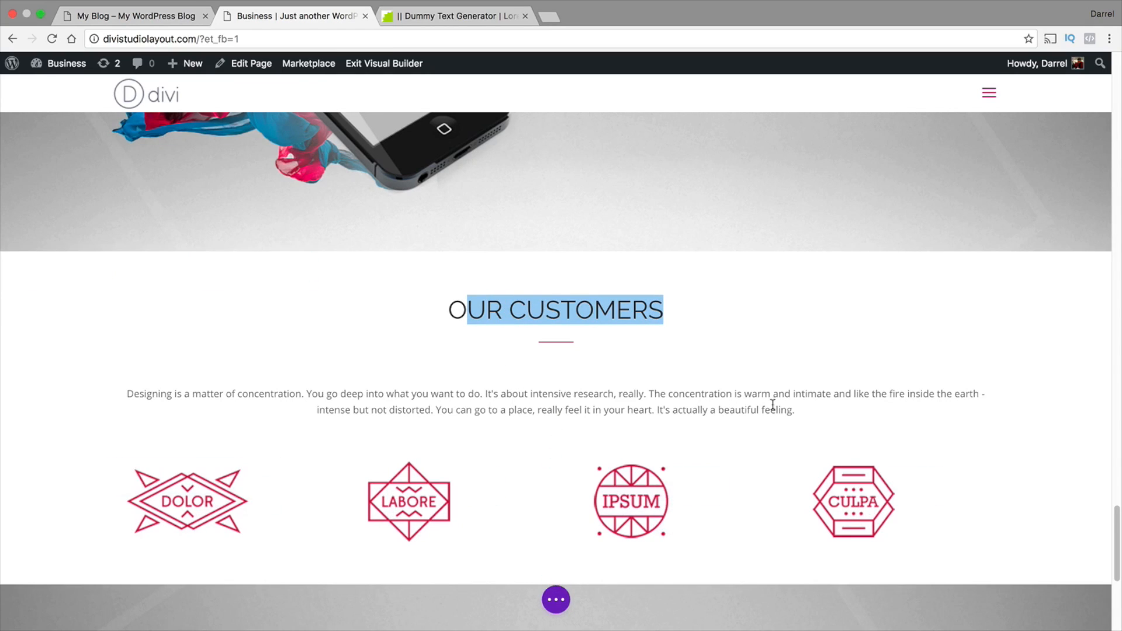
left_click_drag(795, 411, 621, 394)
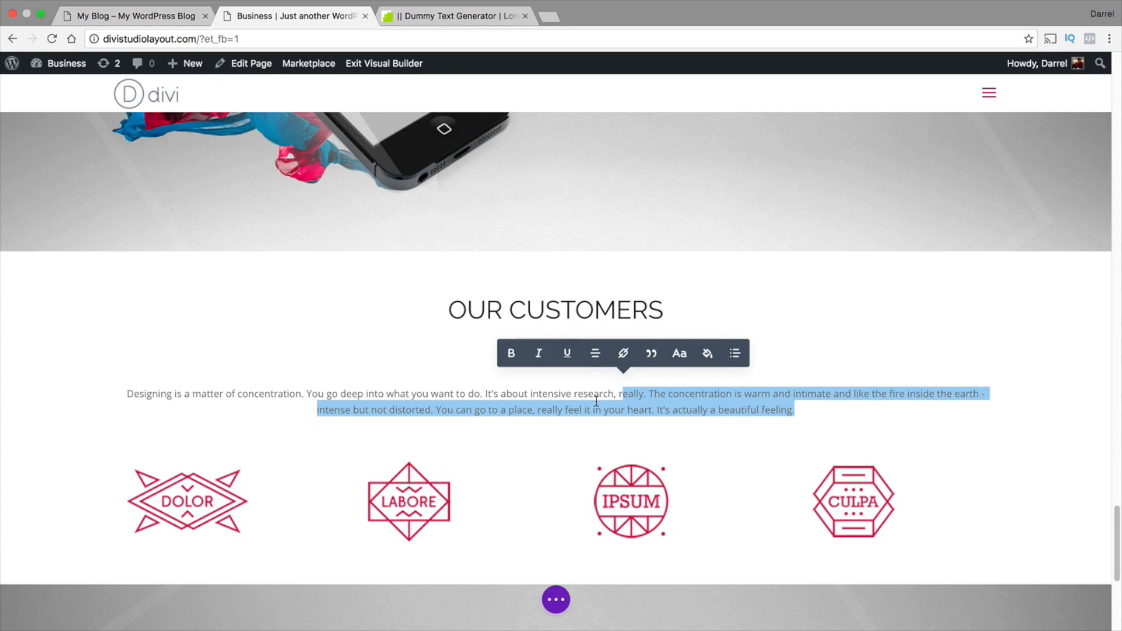
left_click(562, 317)
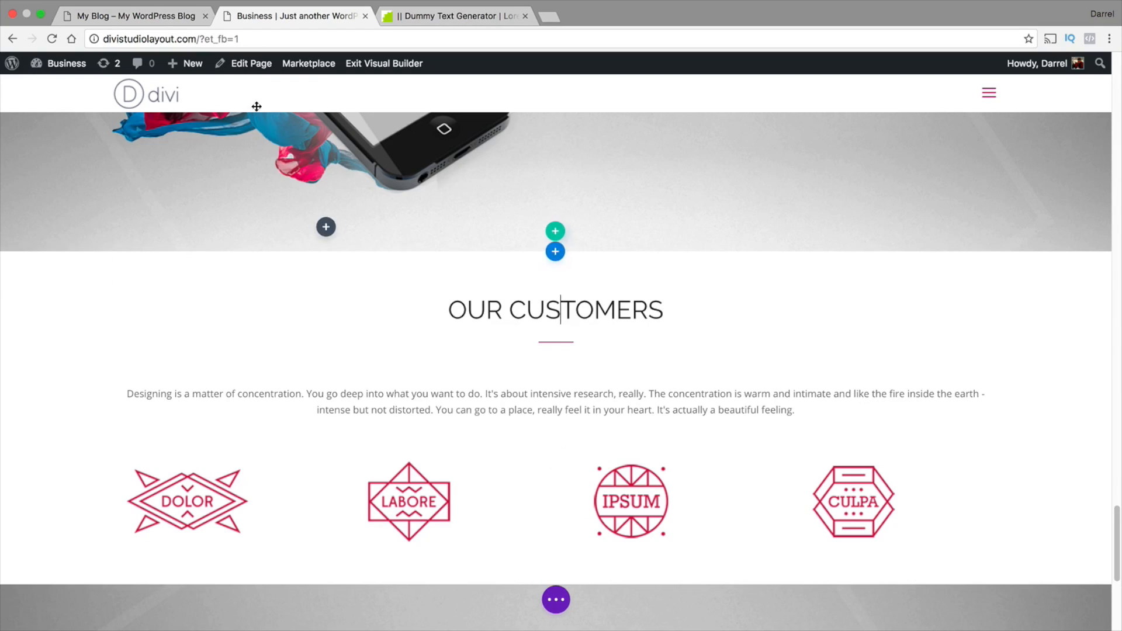
Insert a regular section with a single-column row and a Call To Action module below the home page's STRATEGY PLANNING section
left_click(175, 16)
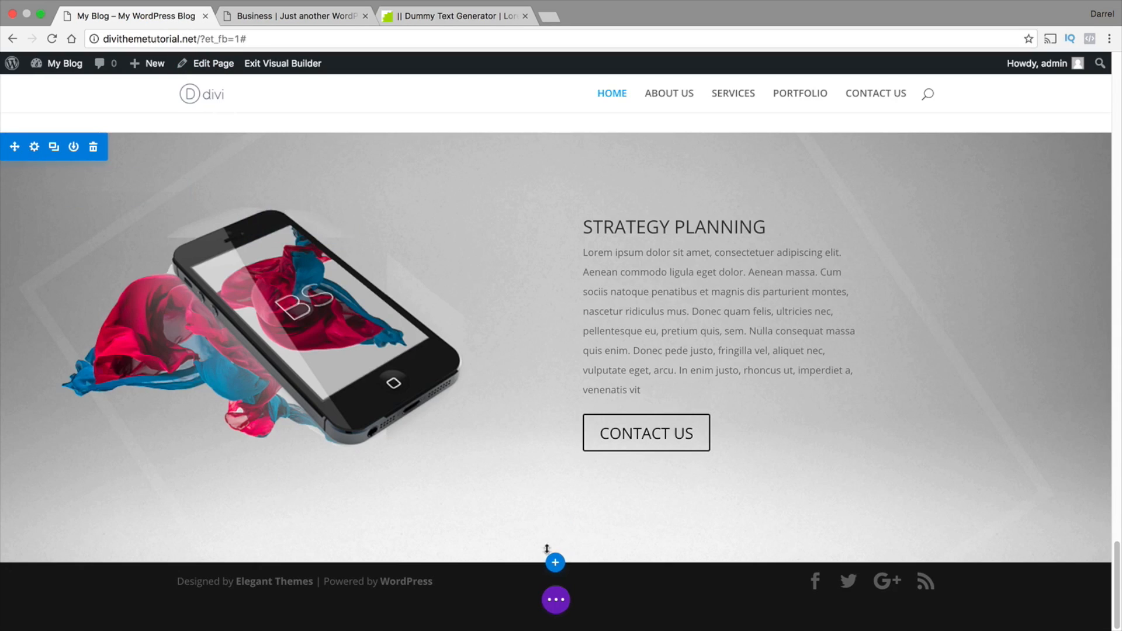
left_click(556, 564)
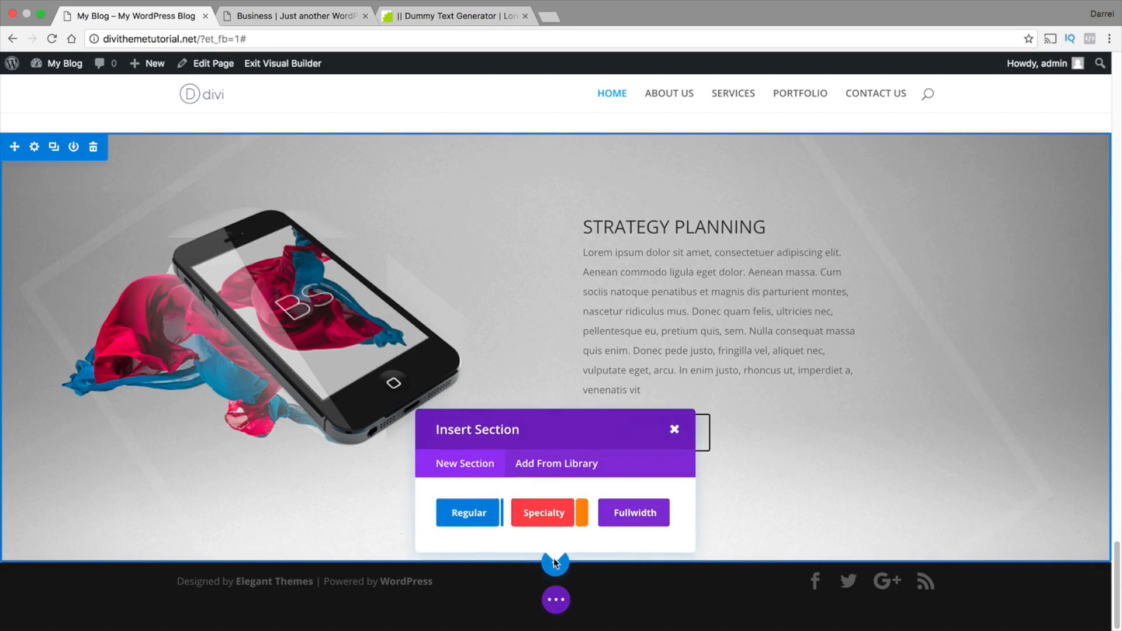
left_click(472, 512)
left_click(479, 458)
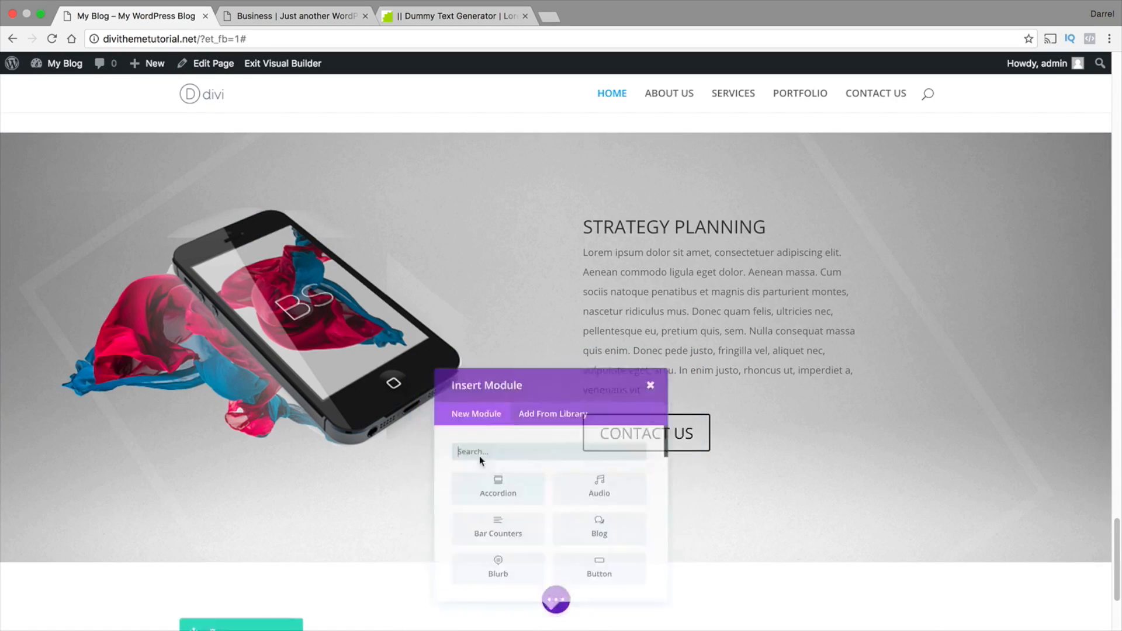
scroll(550, 454, "down", 1)
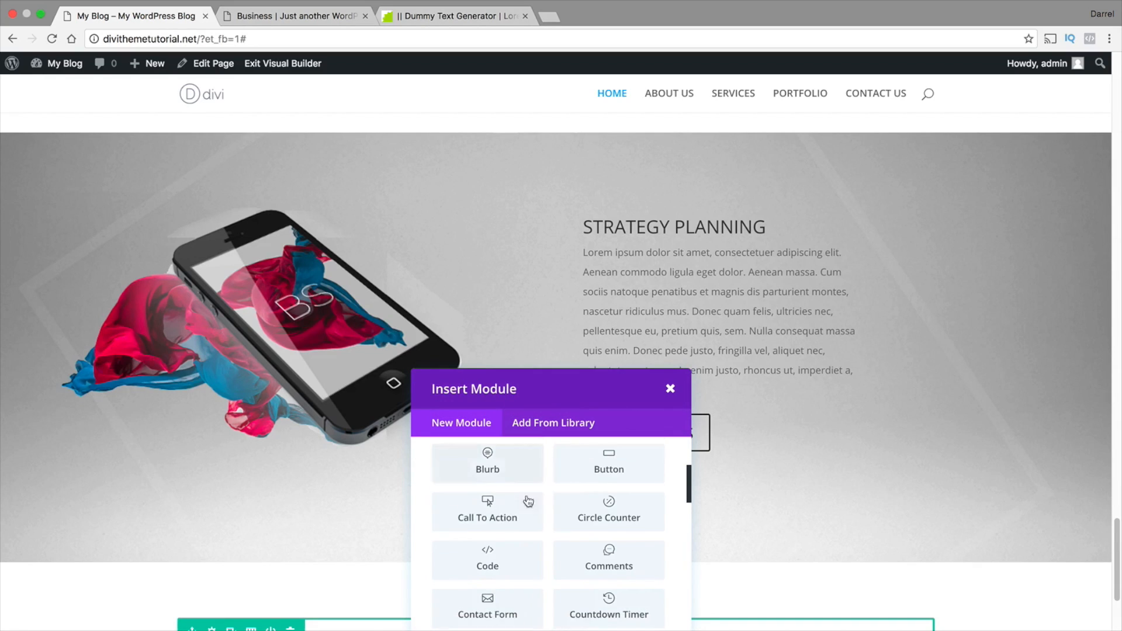
left_click(494, 503)
scroll(573, 363, "down", 3)
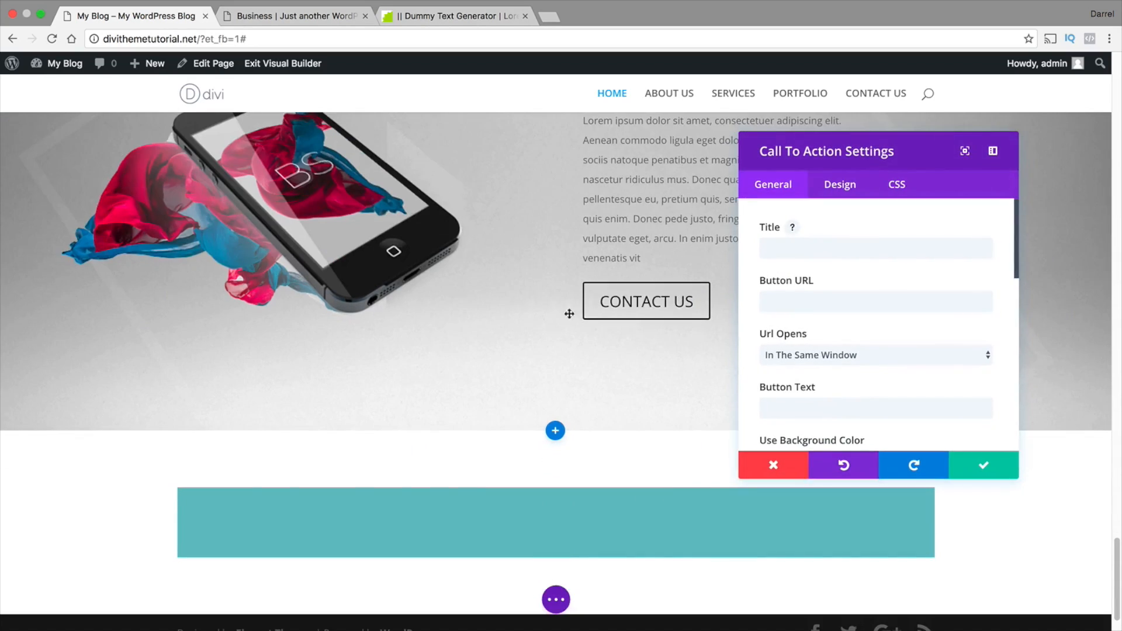
Enter OUR CUSTOMERS in capitals as the new call to action's title
left_click(780, 246)
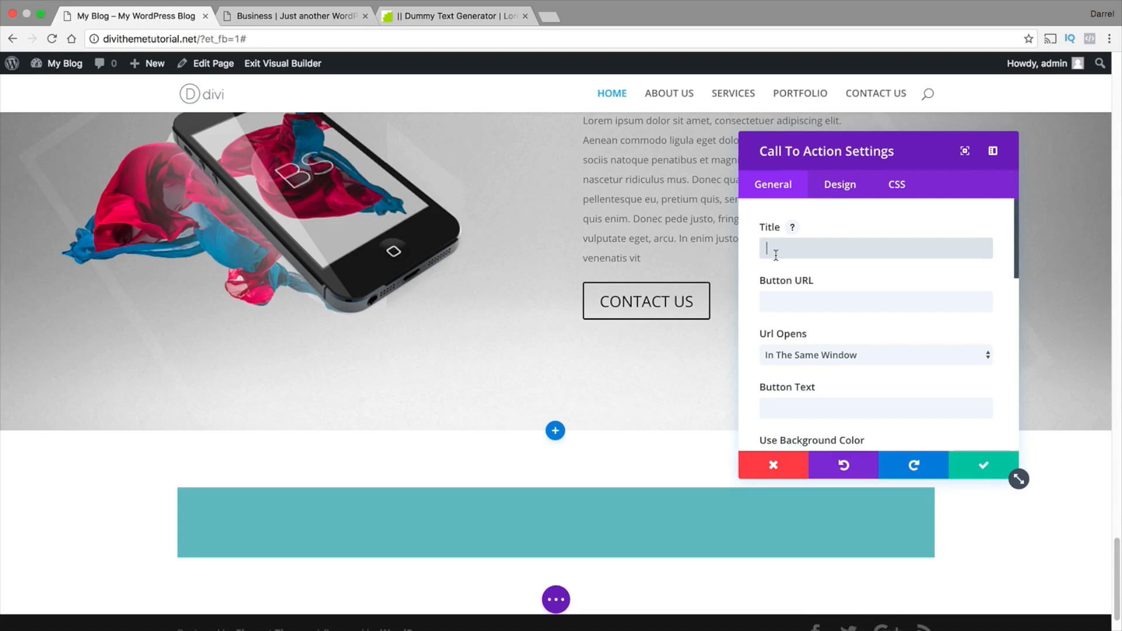
type("our custom")
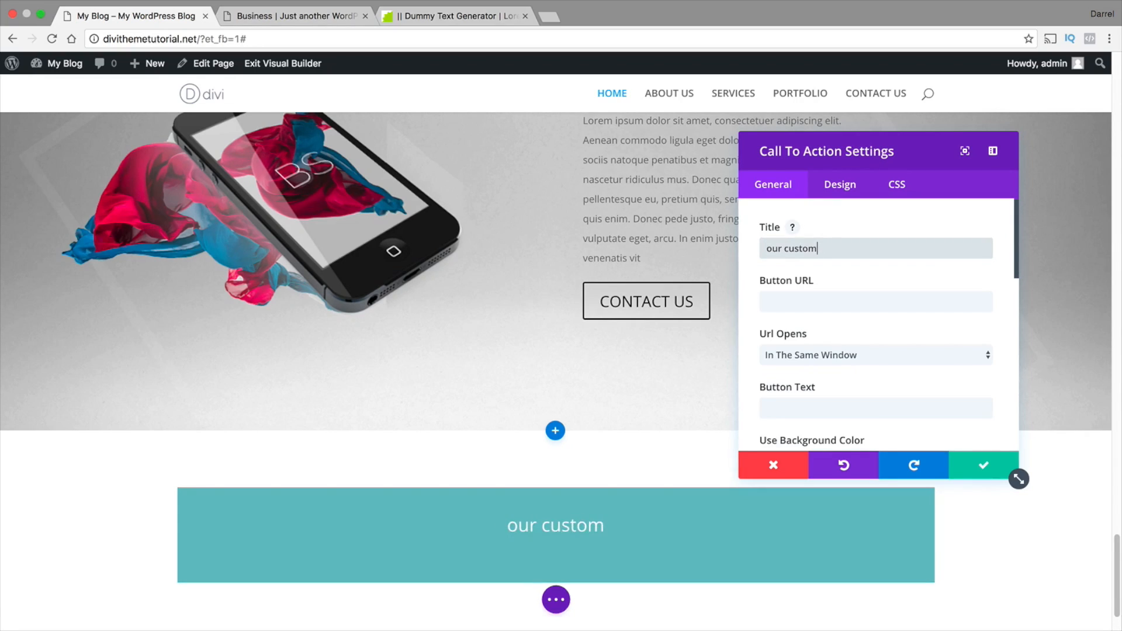
key("BackSpace")
key("BackSpace")
key("BackSpace")
key("BackSpace")
key("BackSpace")
key("BackSpace")
key("BackSpace")
key("BackSpace")
key("BackSpace")
key("BackSpace")
type("OUR CUSTOMERS!")
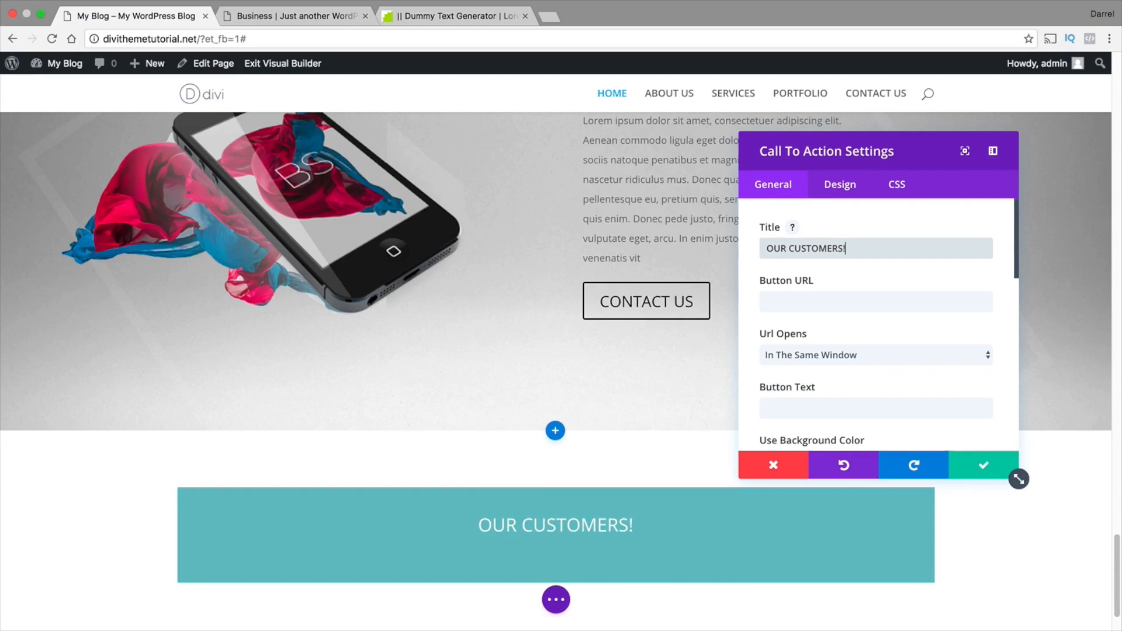
key("BackSpace")
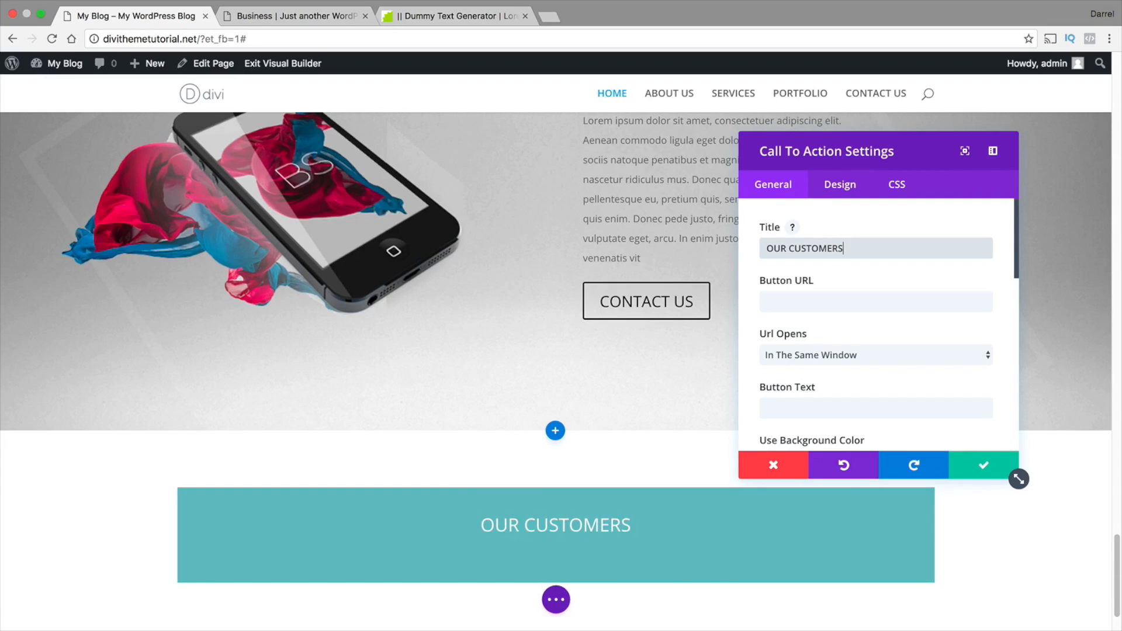
key("Tab")
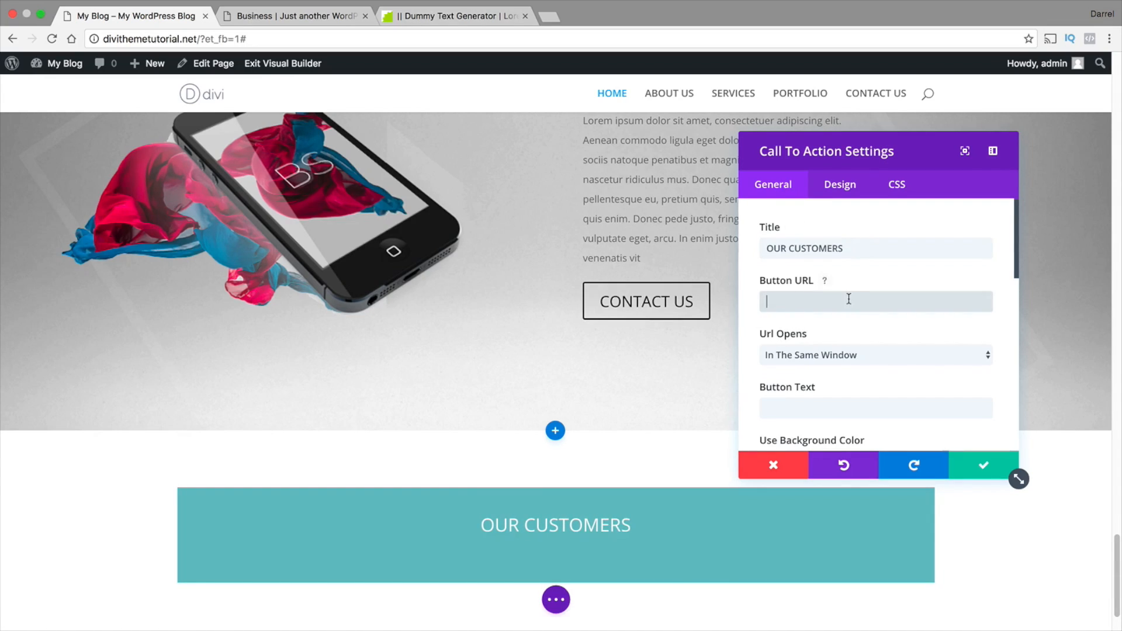
Turn off the call to action's background color and set its text color to Dark
scroll(842, 298, "down", 2)
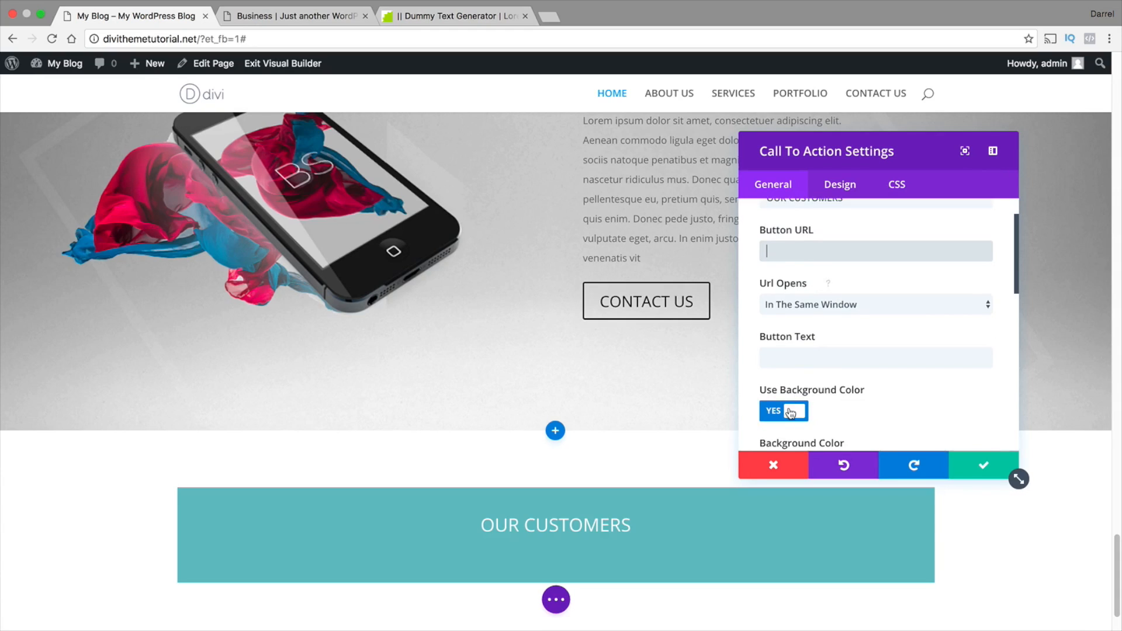
left_click(777, 411)
scroll(853, 364, "down", 5)
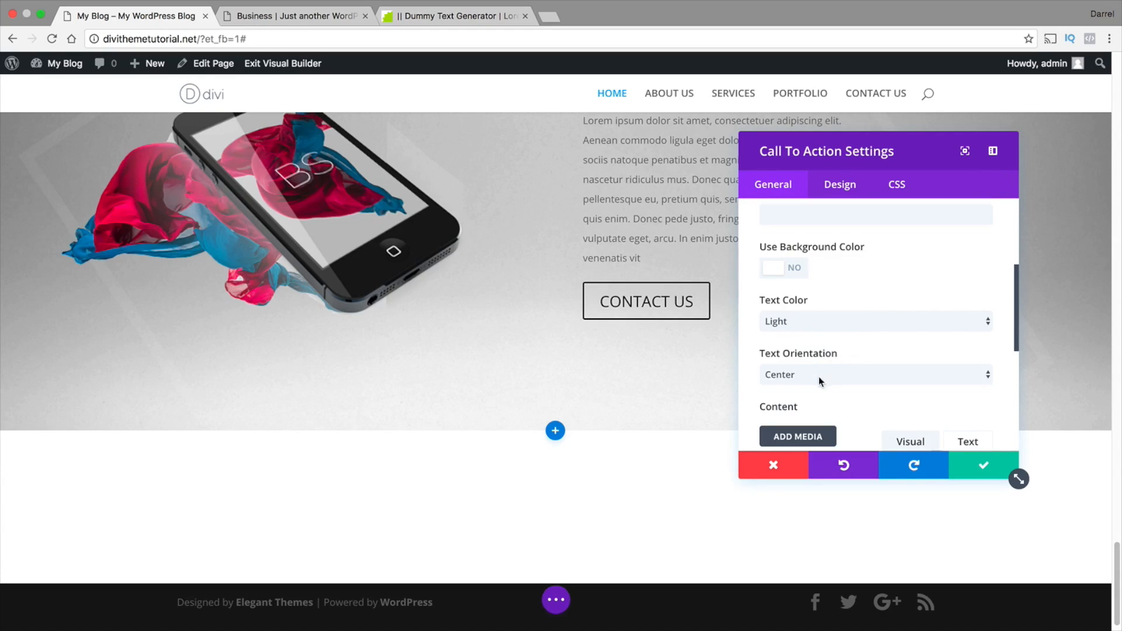
left_click(819, 321)
left_click(819, 330)
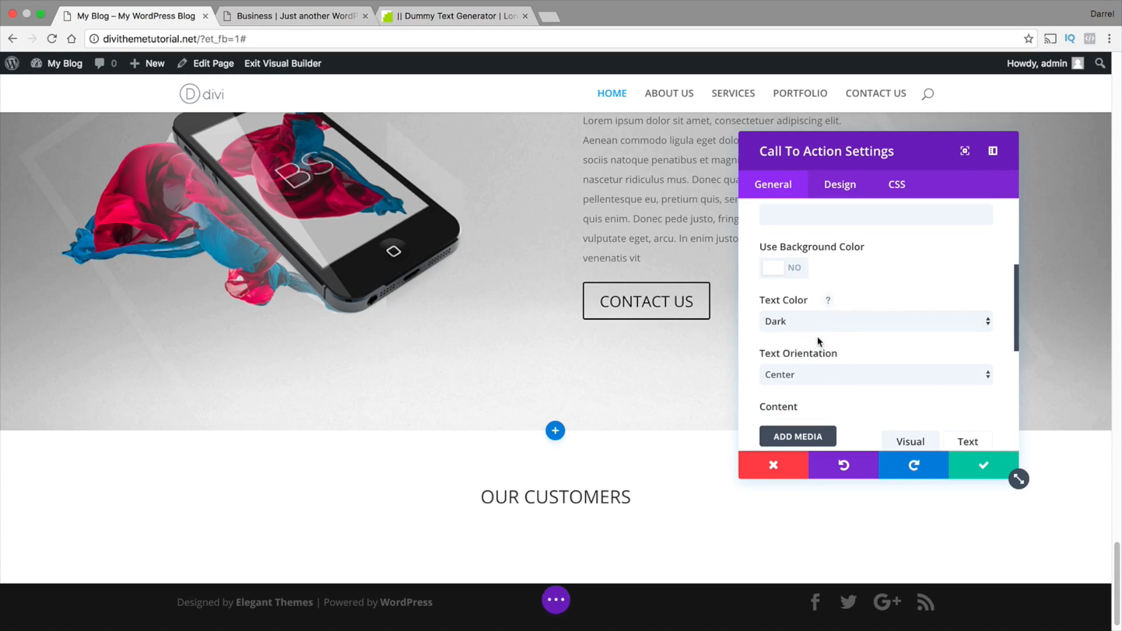
Copy the selected lorem ipsum passage from the dummy text generator into the call to action's content and save the module
scroll(816, 374, "down", 5)
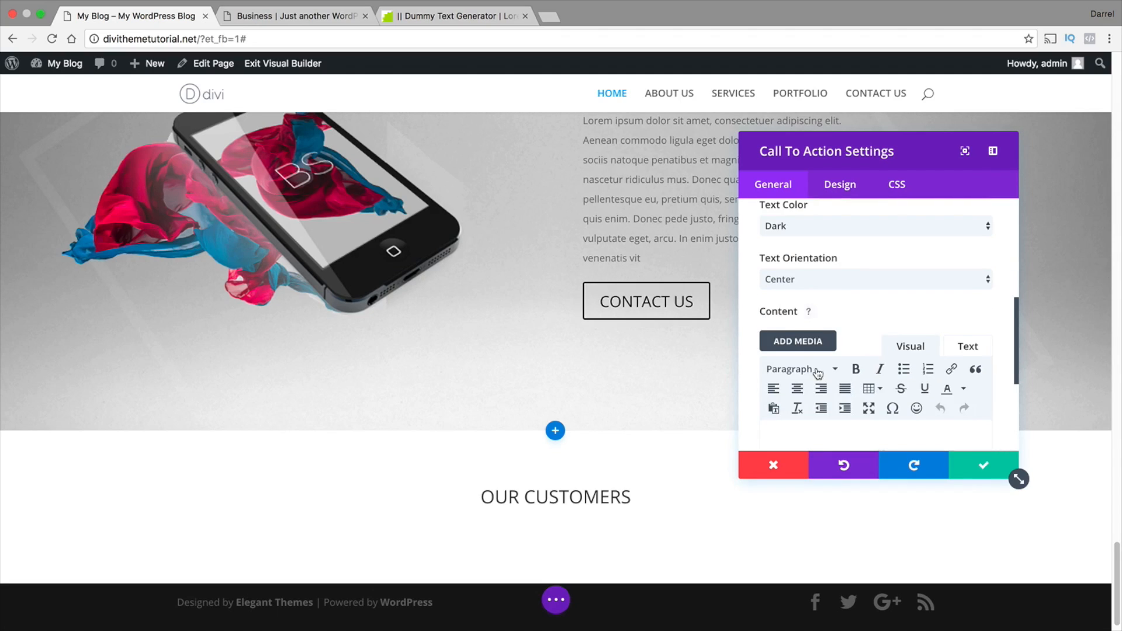
left_click(462, 16)
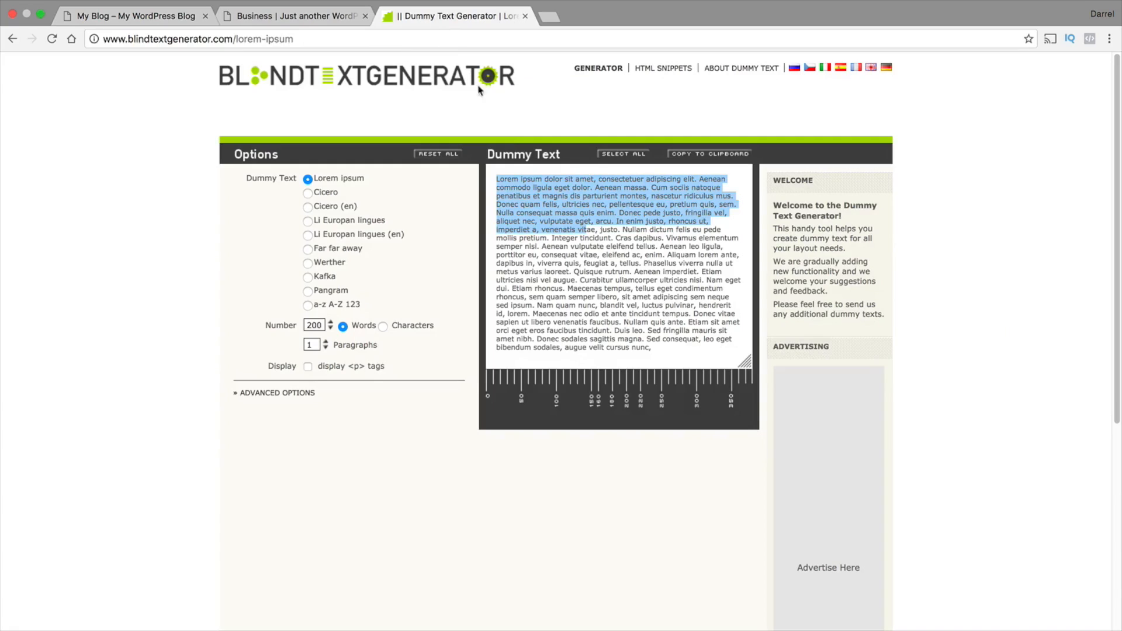
right_click(527, 193)
left_click(550, 221)
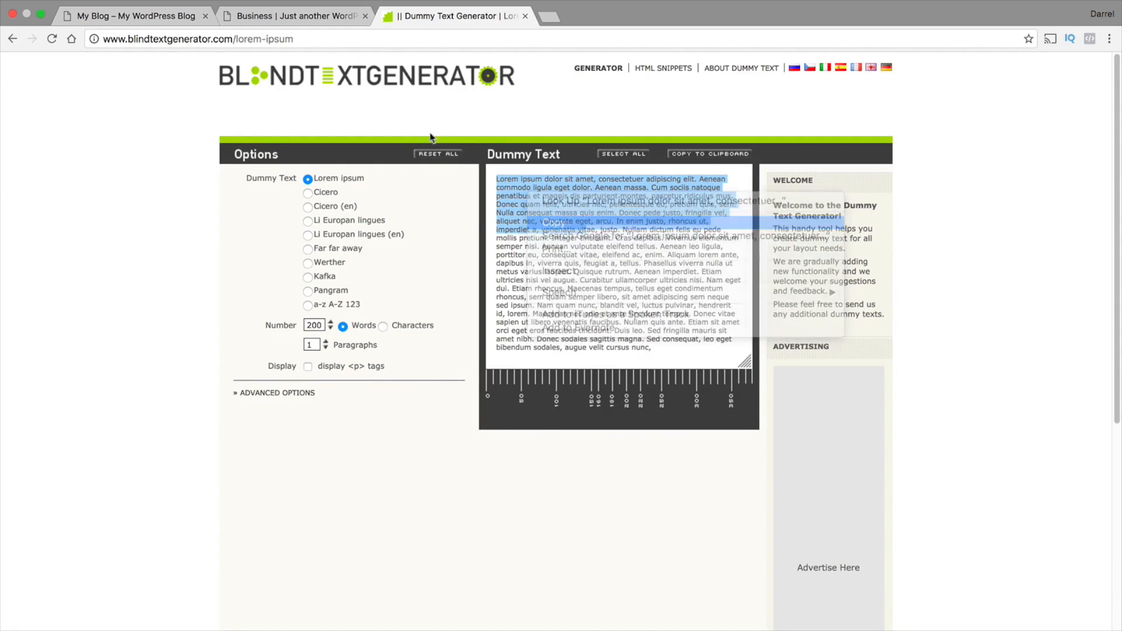
left_click(153, 17)
right_click(781, 402)
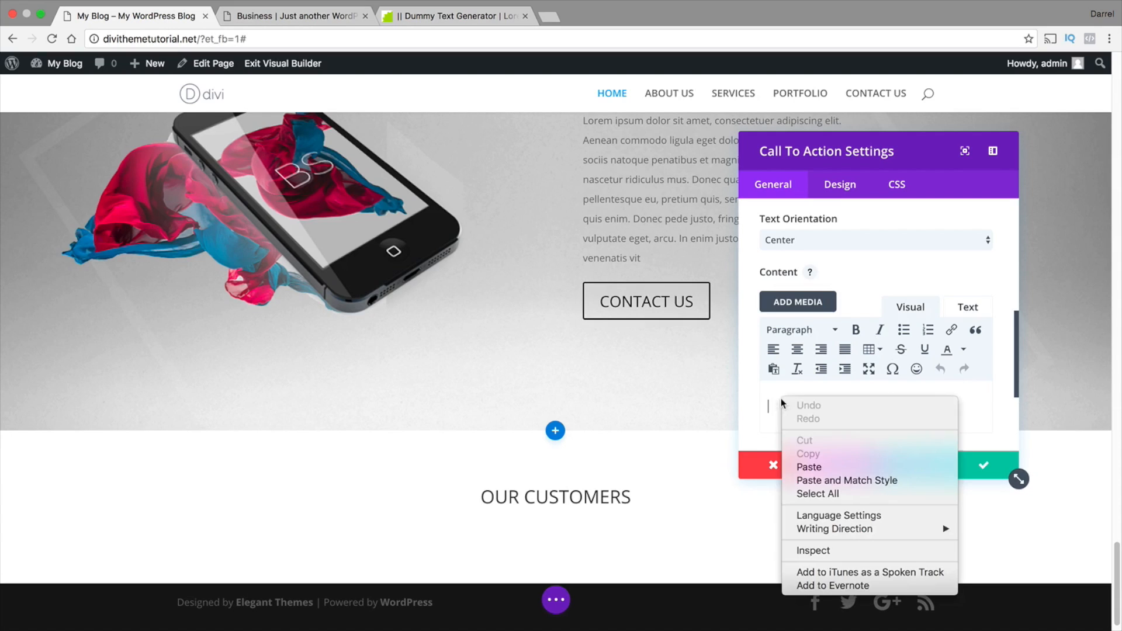
left_click(821, 466)
scroll(910, 404, "down", 2)
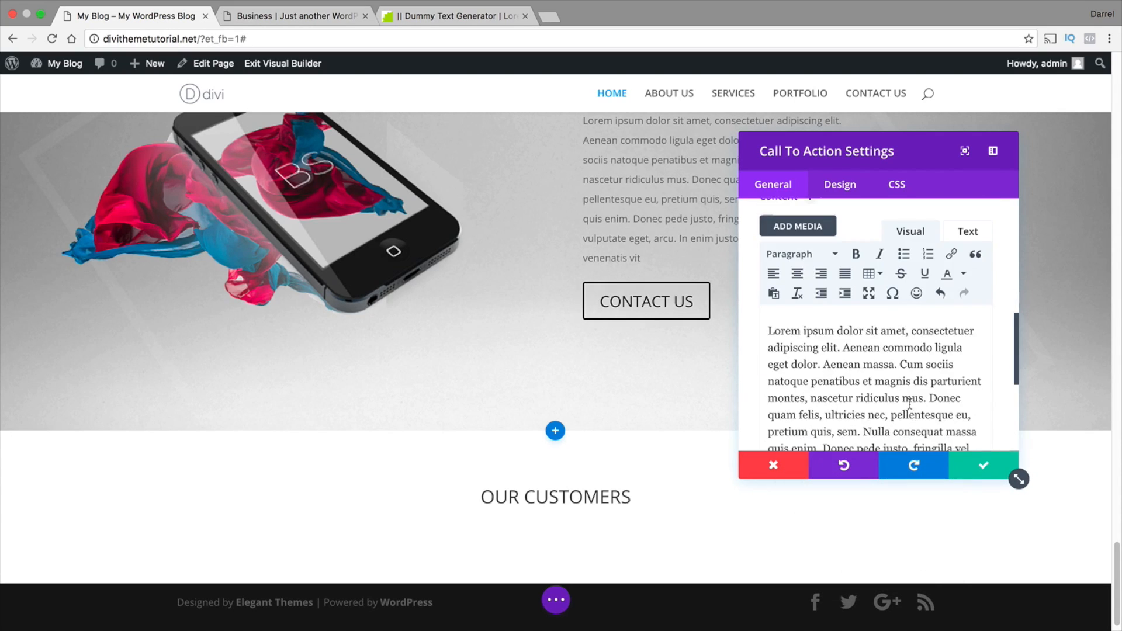
left_click(985, 471)
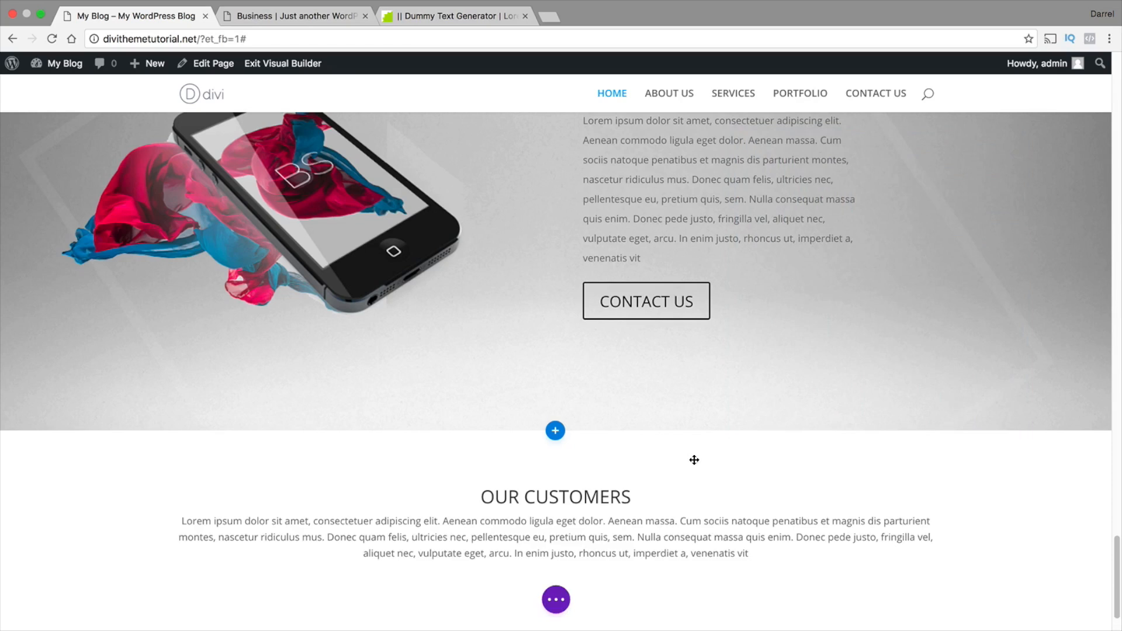
Compare the new OUR CUSTOMERS section with its counterpart in the reference Business layout
scroll(693, 457, "down", 2)
left_click(661, 427)
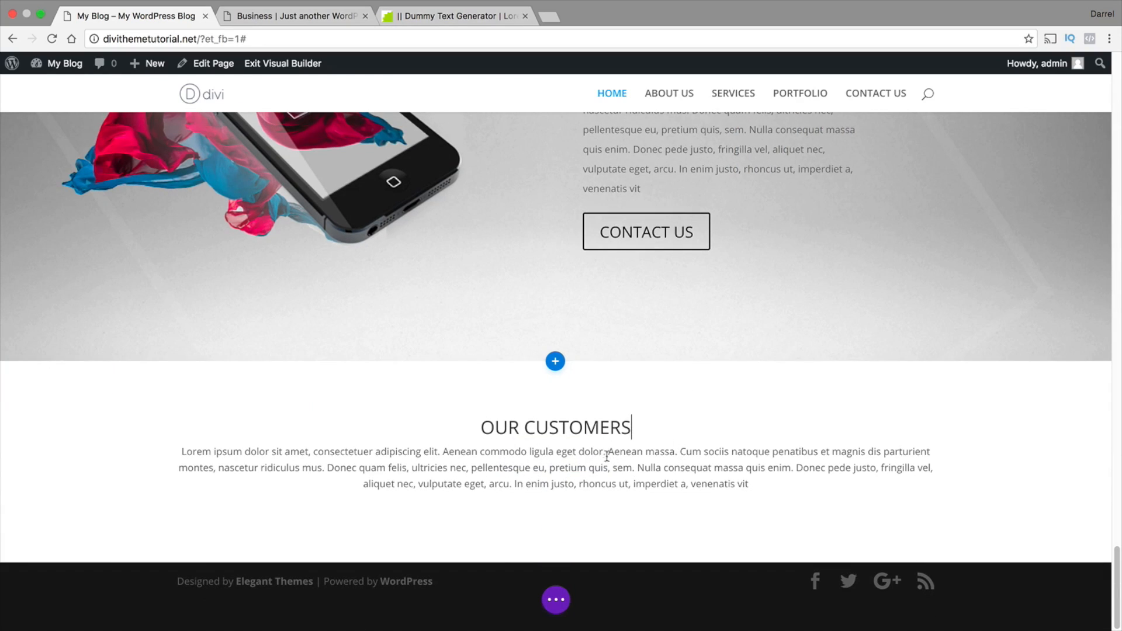
left_click(306, 12)
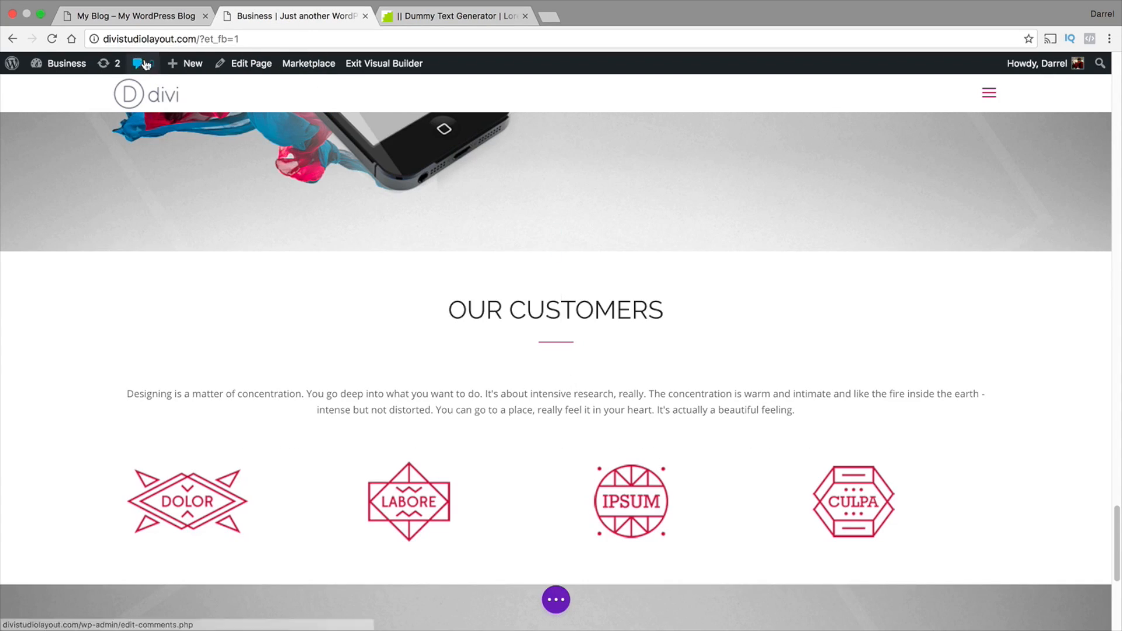
left_click(152, 19)
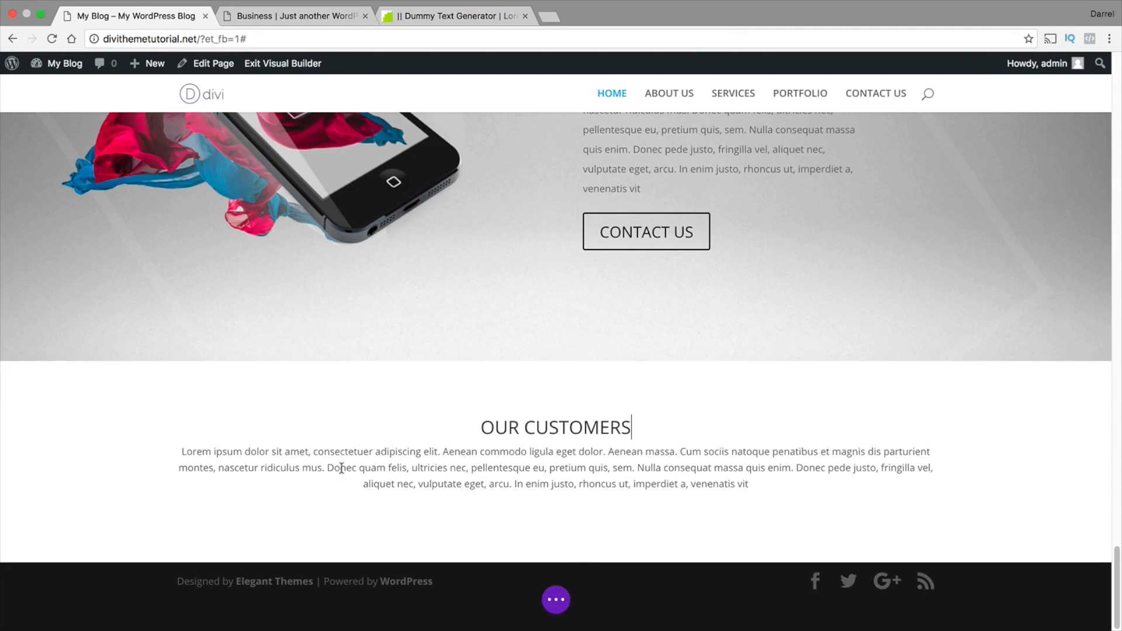
Insert a blank line above the lorem ipsum text in the OUR CUSTOMERS call to action and save the module
left_click(613, 436)
left_click(616, 409)
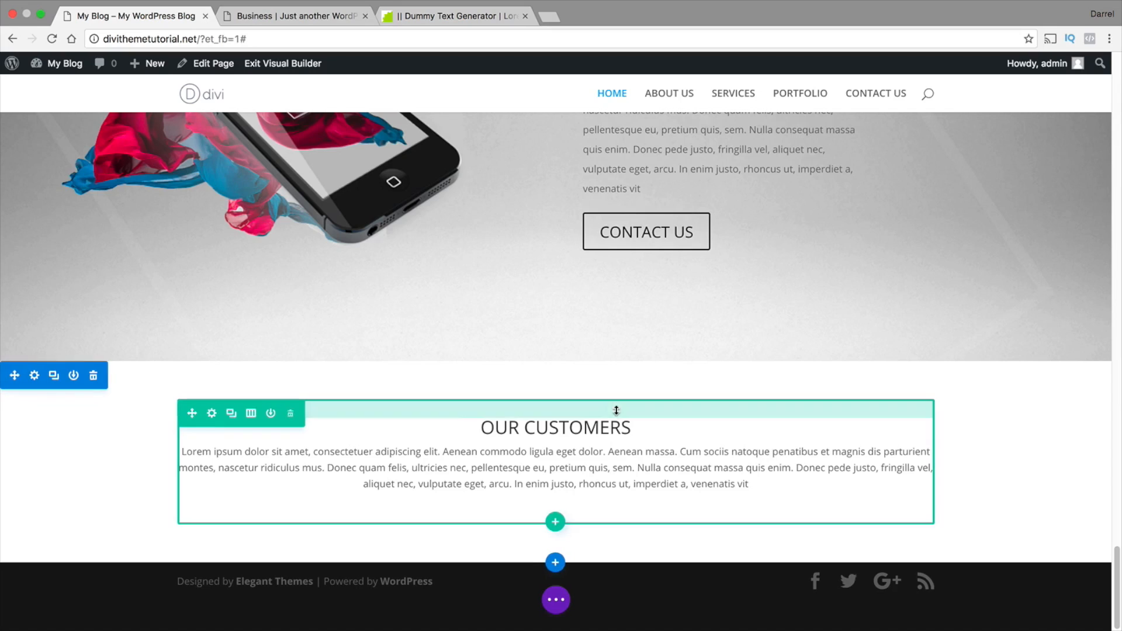
left_click(537, 454)
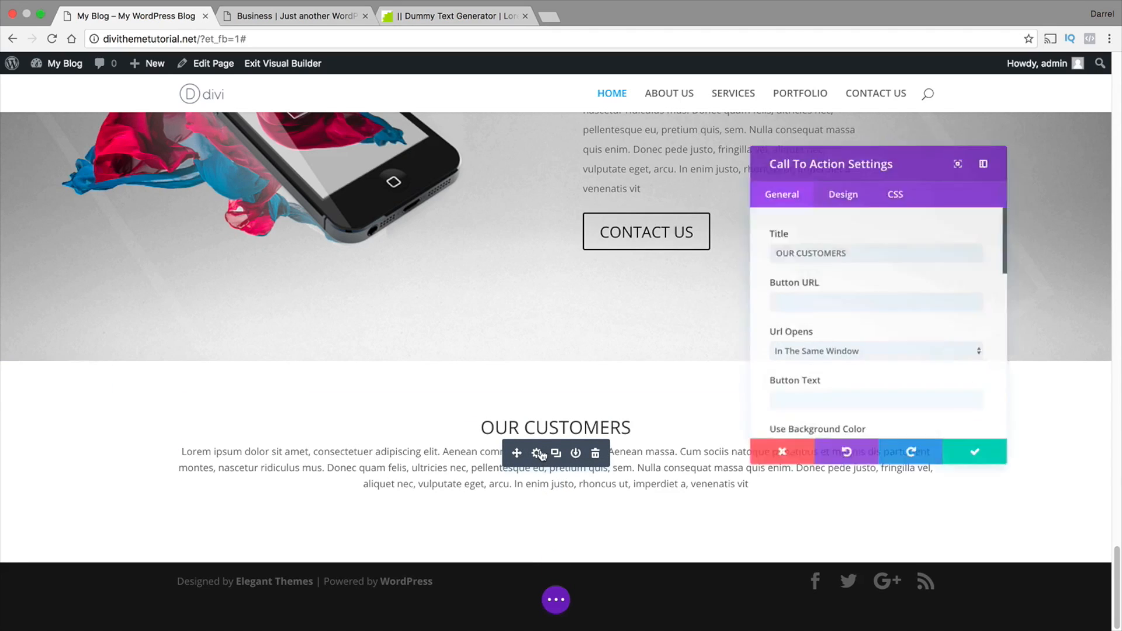
scroll(797, 345, "down", 5)
scroll(786, 381, "down", 3)
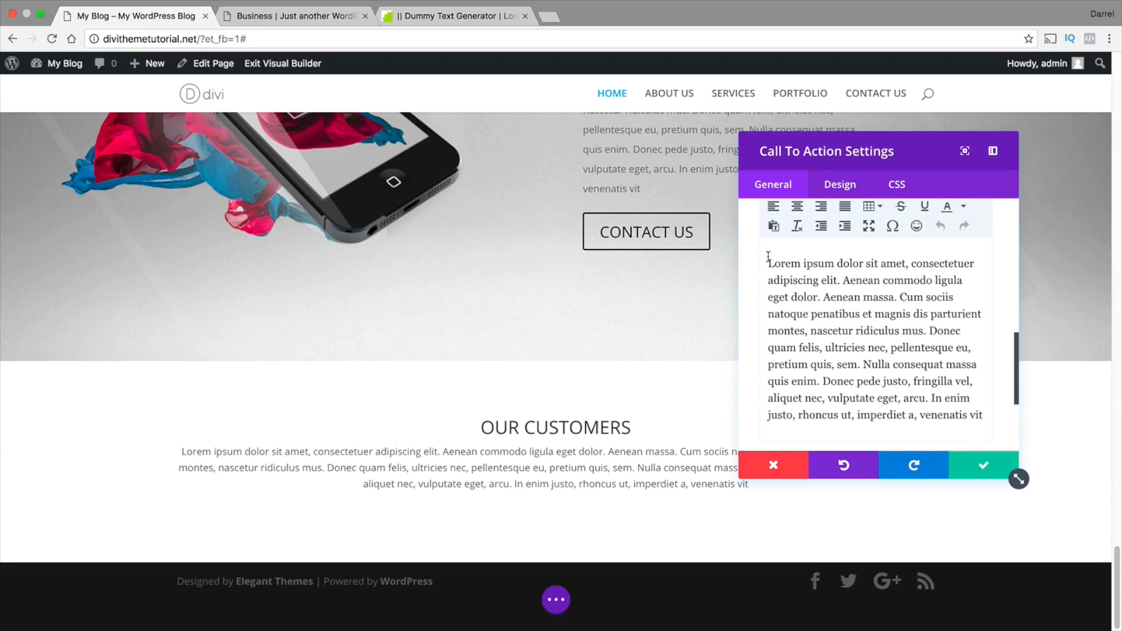
left_click(768, 257)
key("Return")
left_click(984, 465)
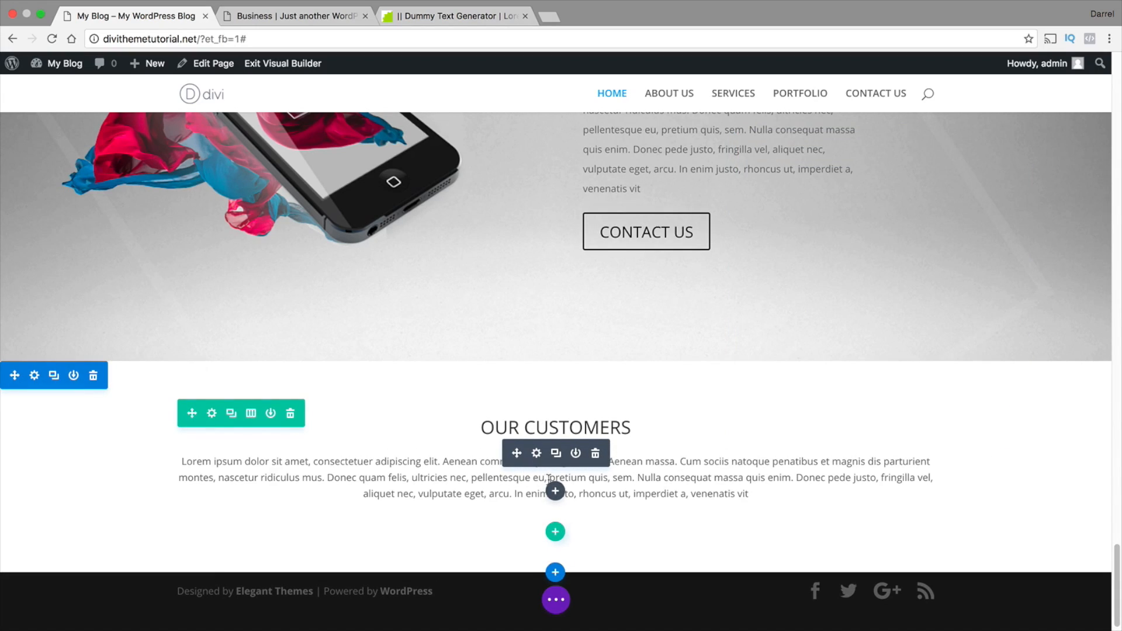
Add a row with four equal columns below the OUR CUSTOMERS call to action
scroll(529, 472, "down", 1)
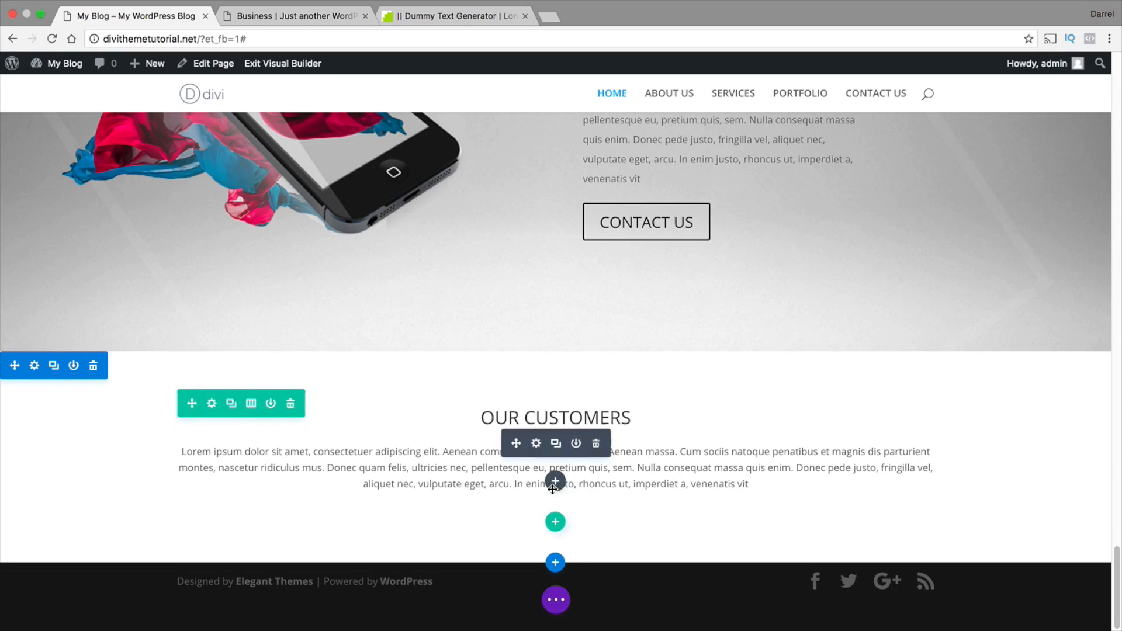
left_click(555, 524)
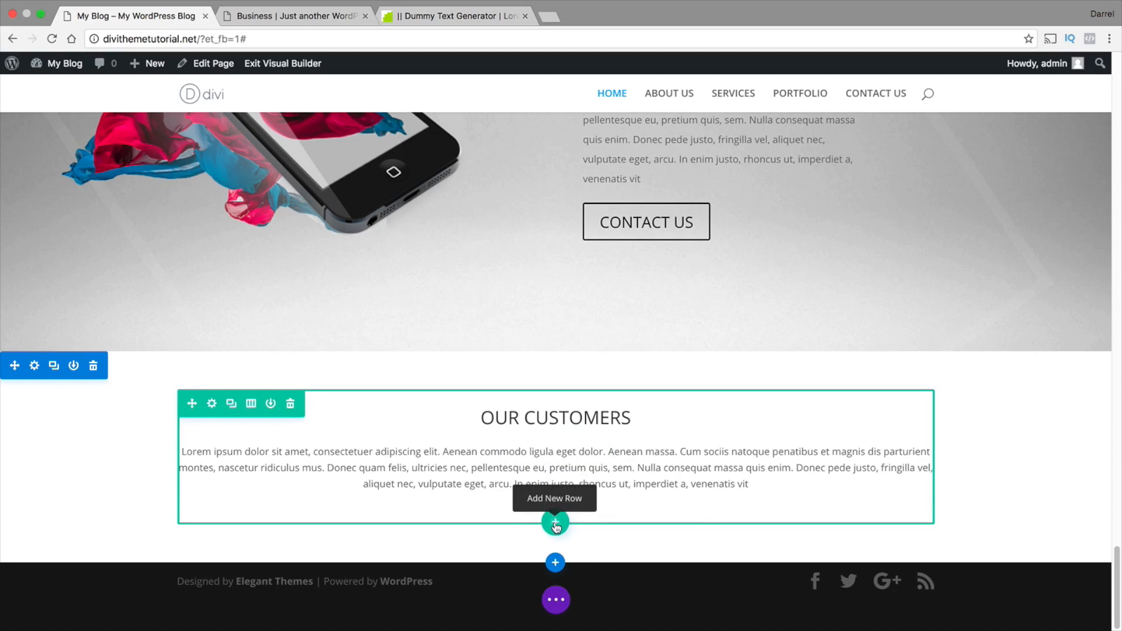
left_click(498, 401)
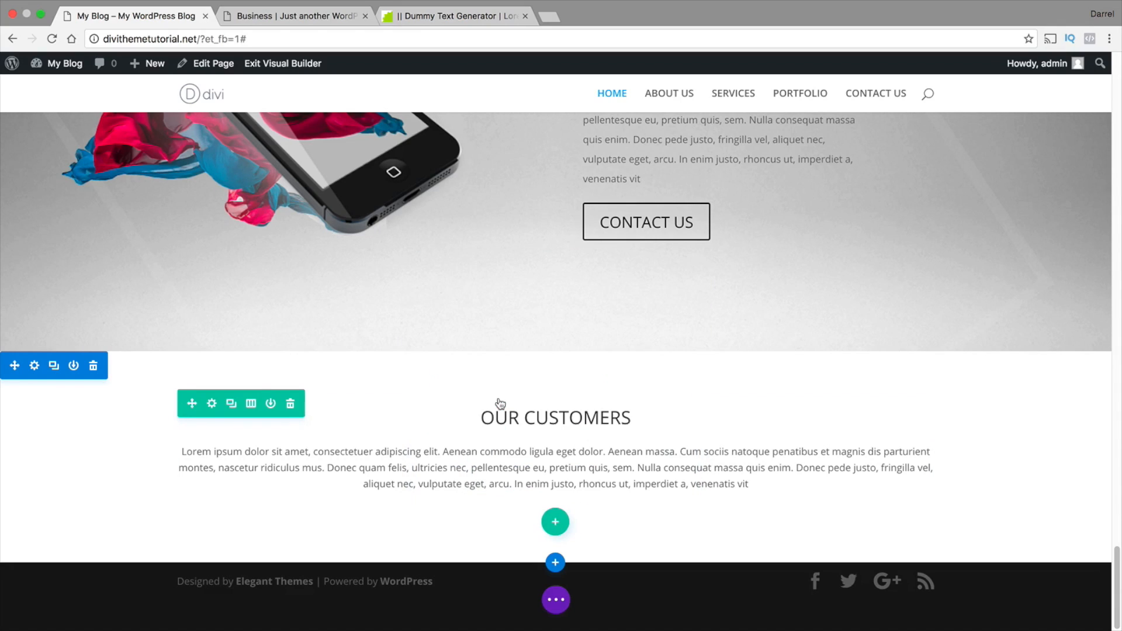
scroll(501, 422, "up", 15)
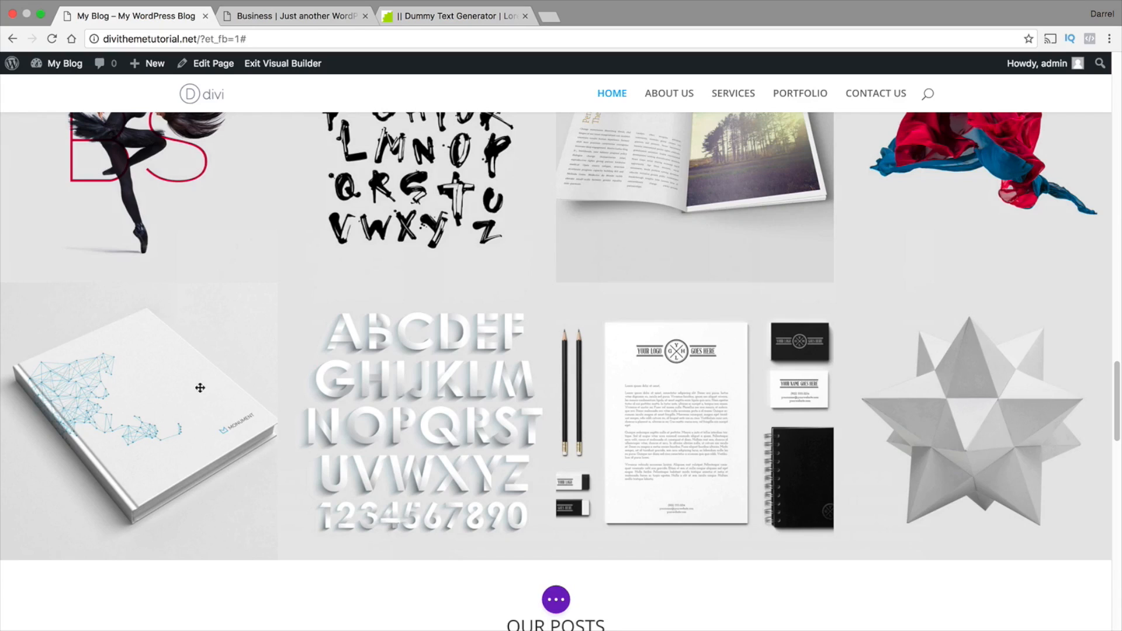
scroll(125, 388, "down", 15)
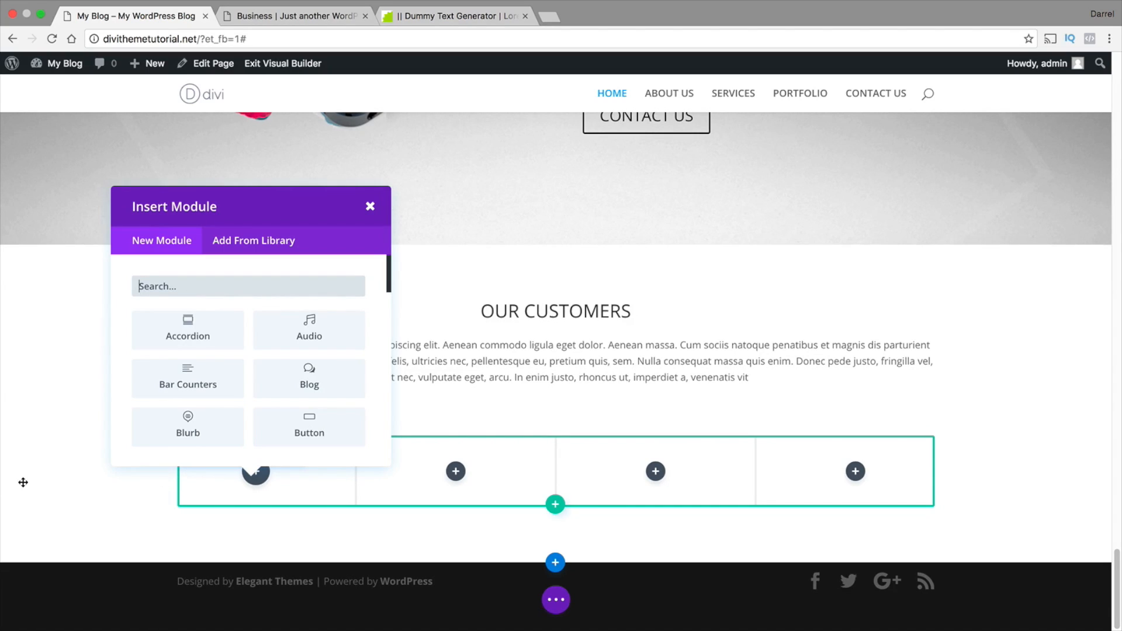
Insert an Image module with the CULPA logo from the media library in the row's first column and save it
scroll(191, 445, "down", 3)
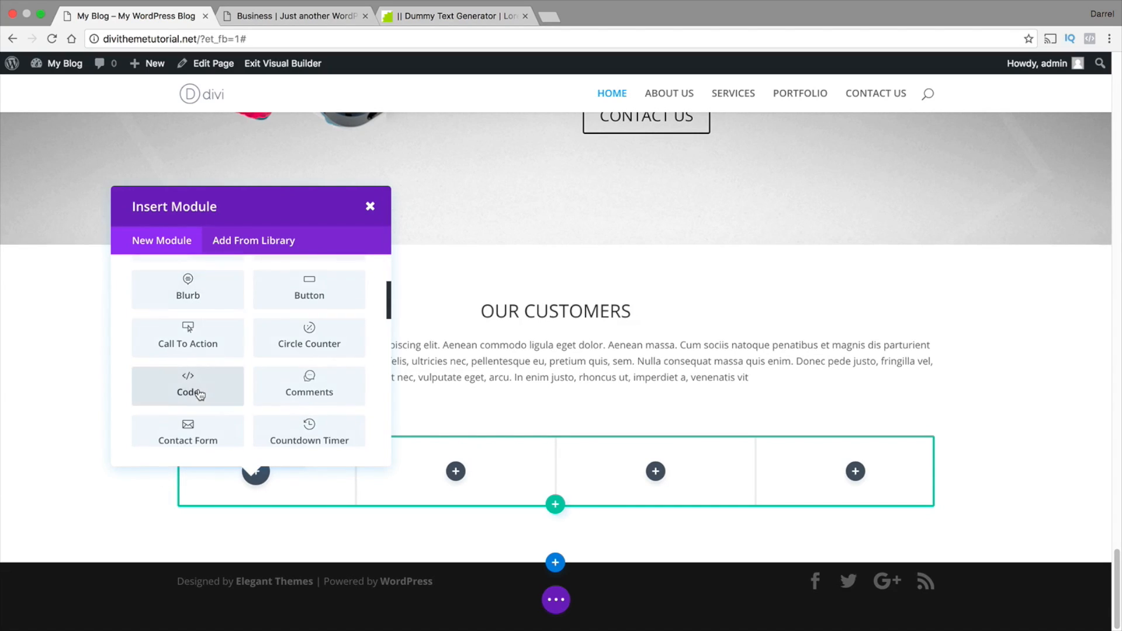
scroll(199, 395, "down", 6)
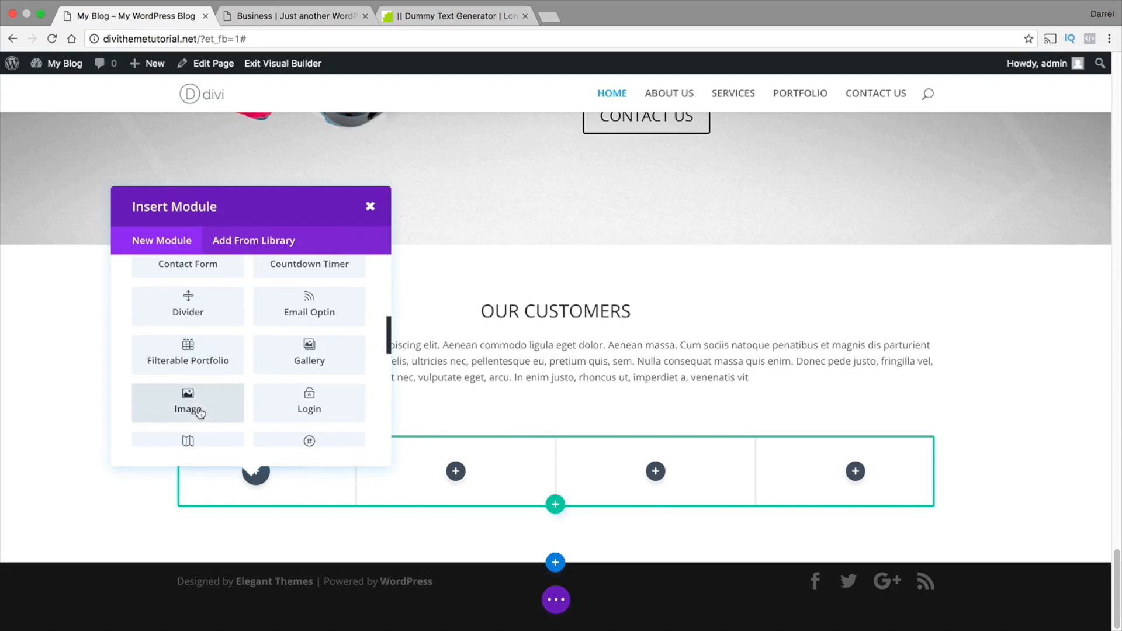
left_click(190, 398)
left_click(964, 252)
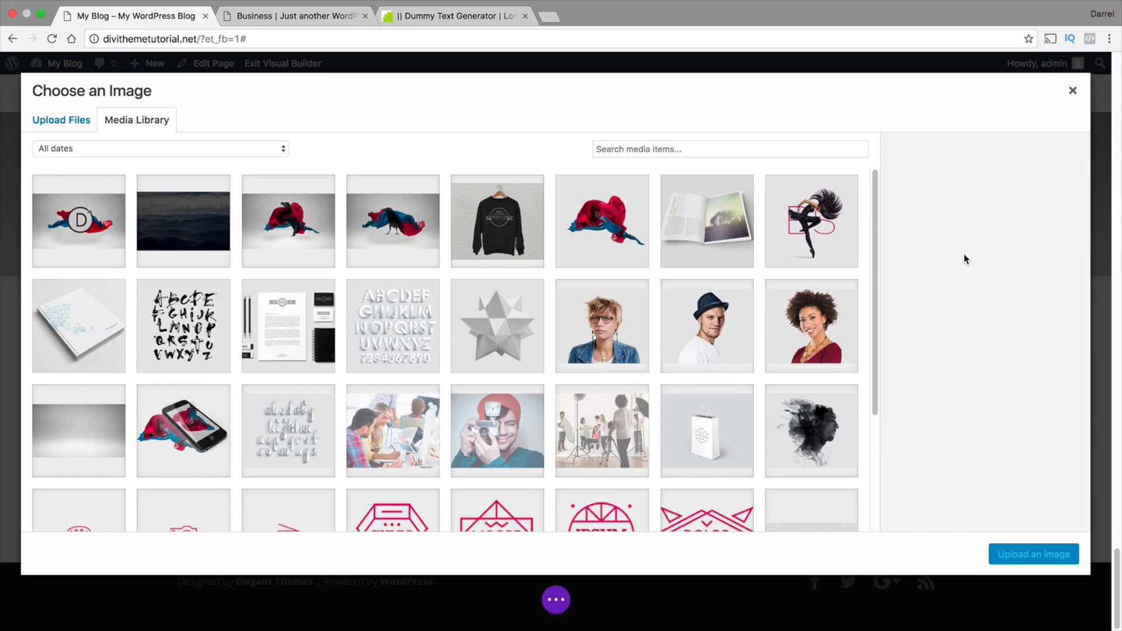
scroll(559, 313, "down", 3)
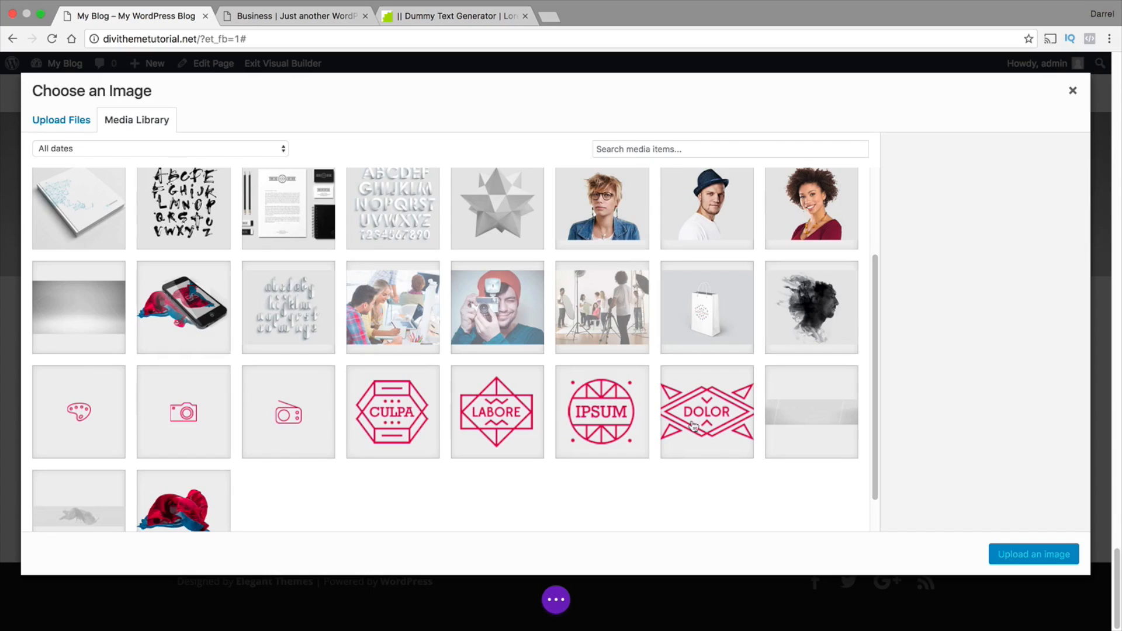
left_click(411, 422)
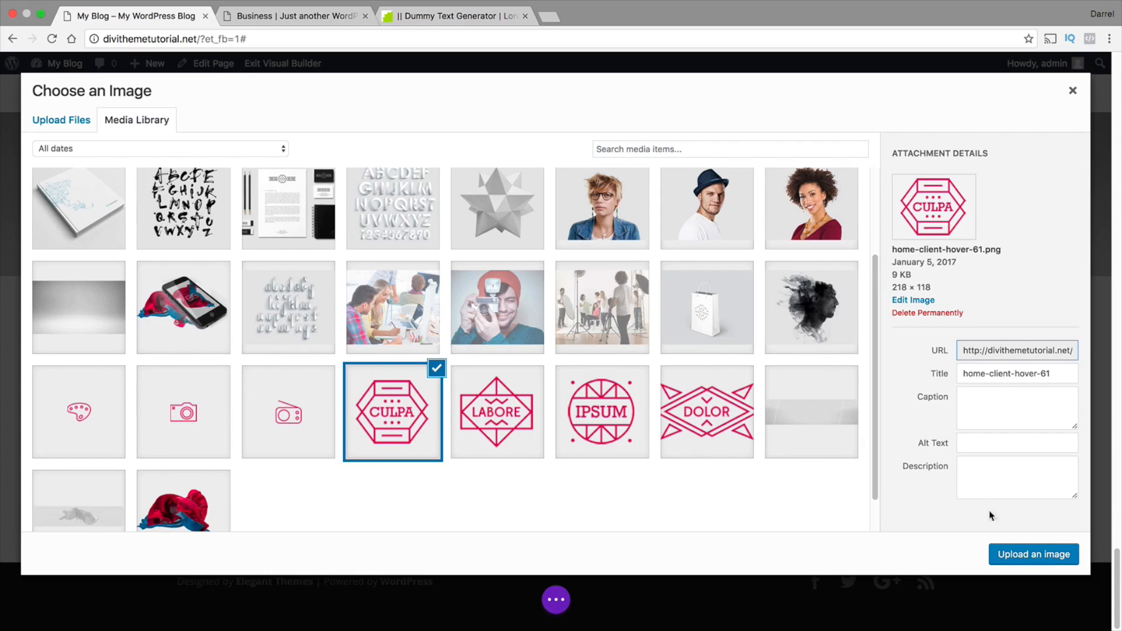
left_click(1030, 554)
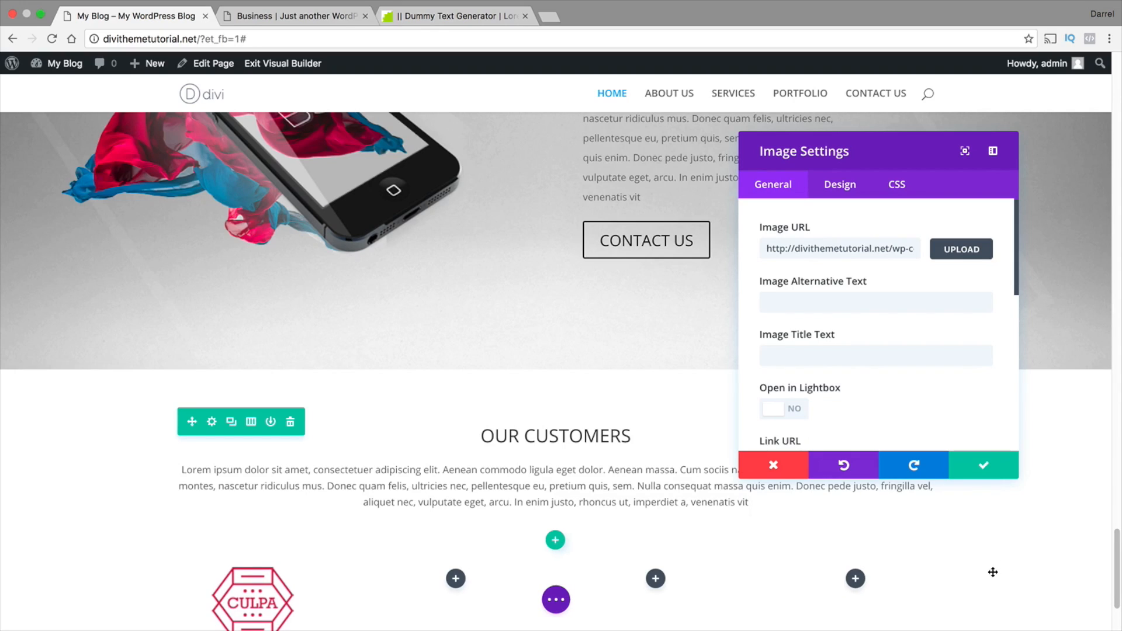
left_click(1014, 472)
Insert an Image module with the LABORE logo from the media library in the row's second column
scroll(456, 479, "down", 2)
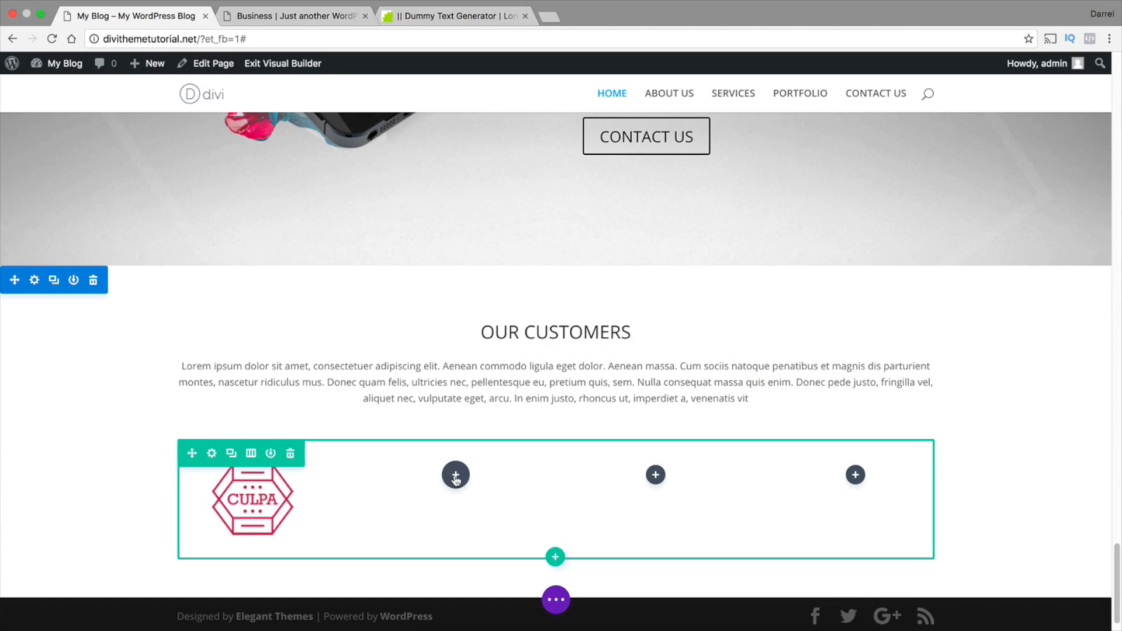
left_click(456, 476)
scroll(421, 381, "down", 3)
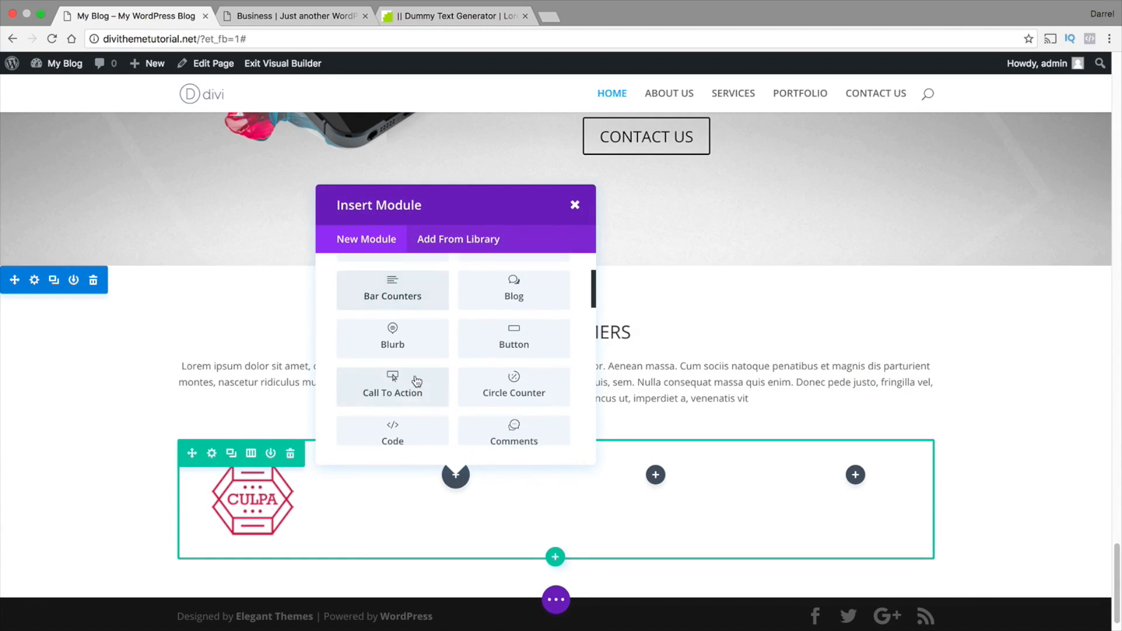
scroll(417, 381, "down", 5)
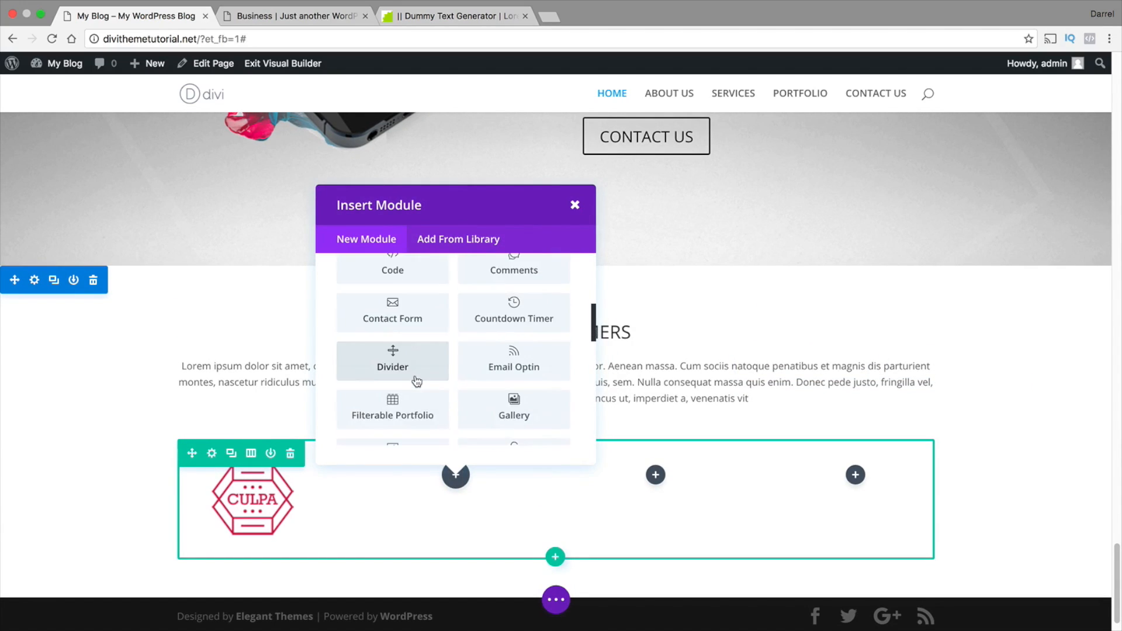
scroll(417, 381, "down", 1)
left_click(402, 375)
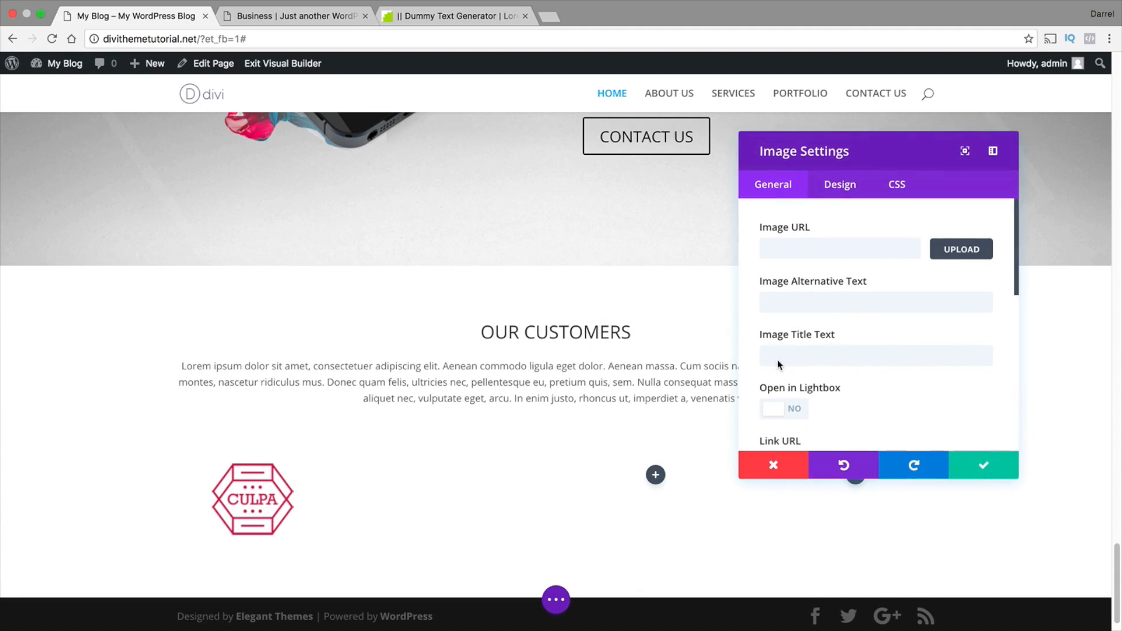
left_click(960, 251)
scroll(297, 393, "down", 1)
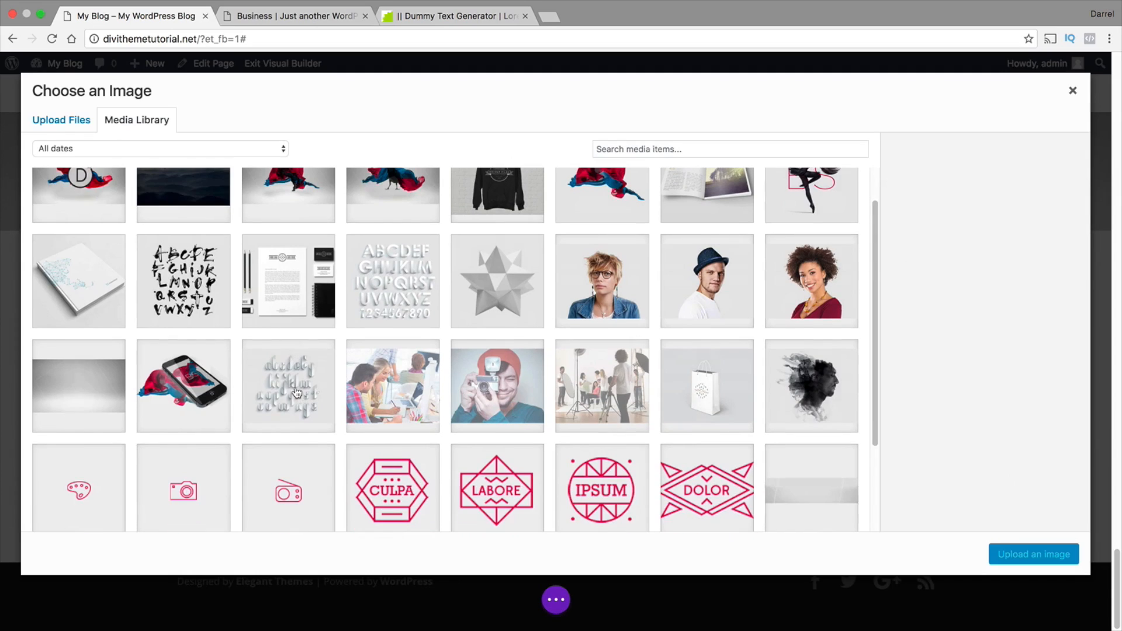
left_click(488, 479)
left_click(1048, 550)
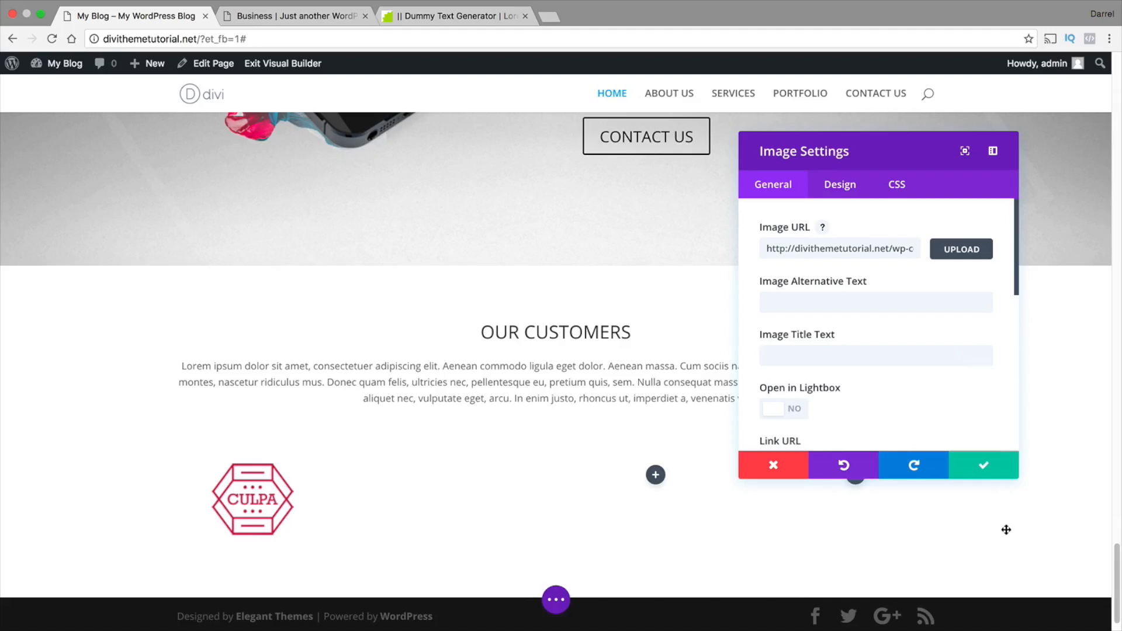
Insert an Image module with the IPSUM logo from the media library in the row's third column and save it
left_click(654, 442)
scroll(655, 380, "down", 7)
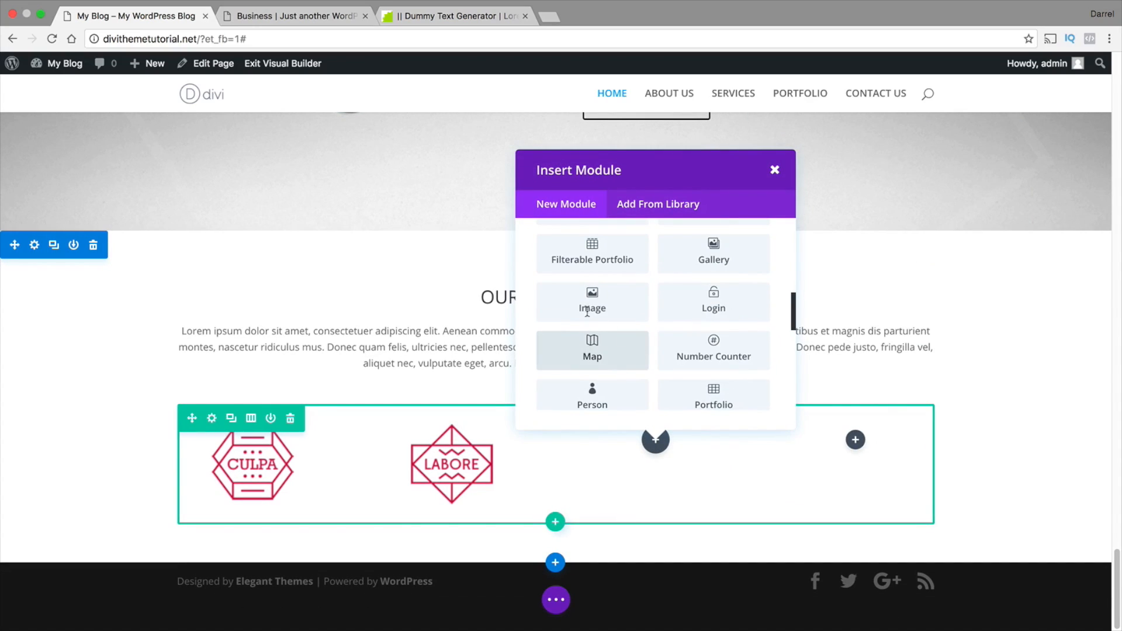
left_click(588, 309)
left_click(940, 252)
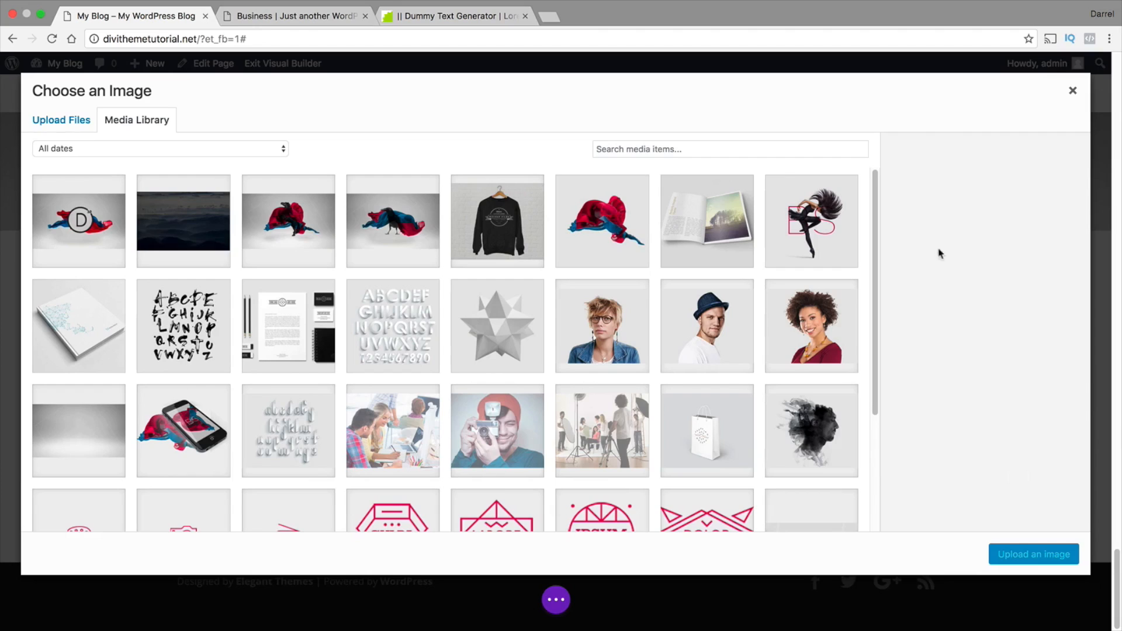
scroll(608, 374, "down", 3)
left_click(607, 415)
left_click(1029, 554)
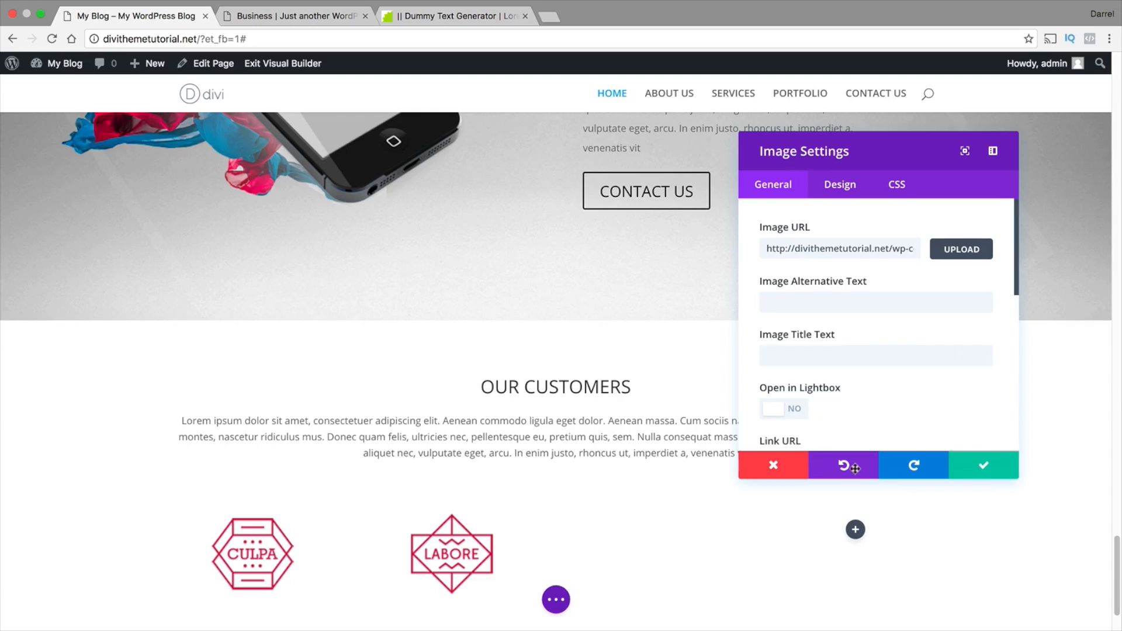
scroll(806, 450, "down", 3)
left_click(971, 464)
Insert an Image module with the CULPA logo from the media library in the row's fourth column and save it
scroll(854, 497, "down", 1)
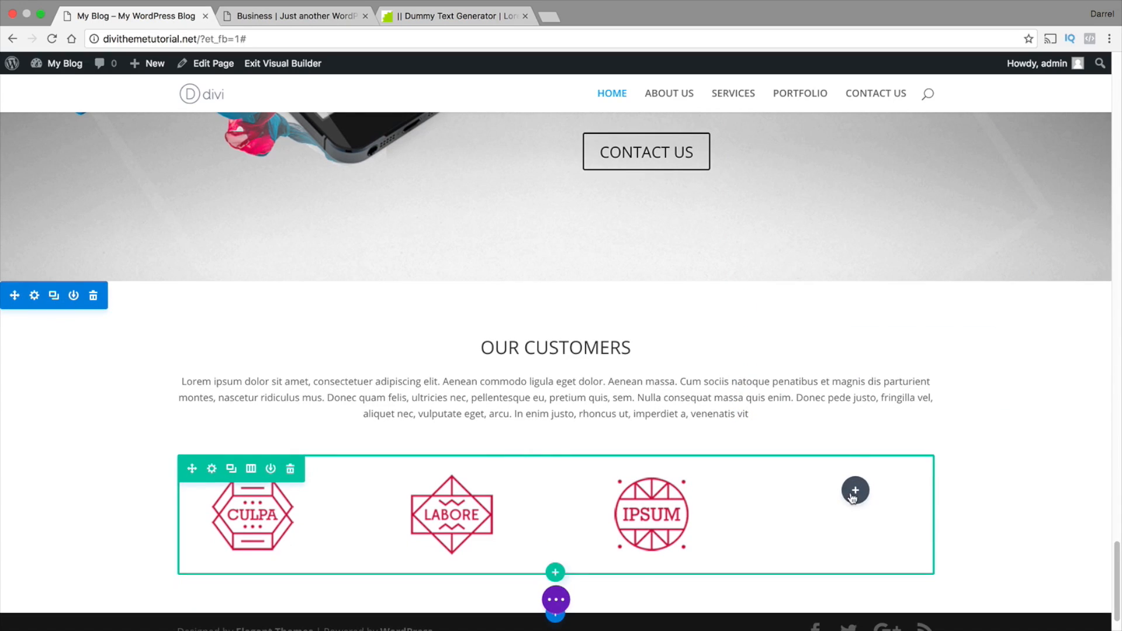
left_click(855, 491)
scroll(847, 406, "down", 2)
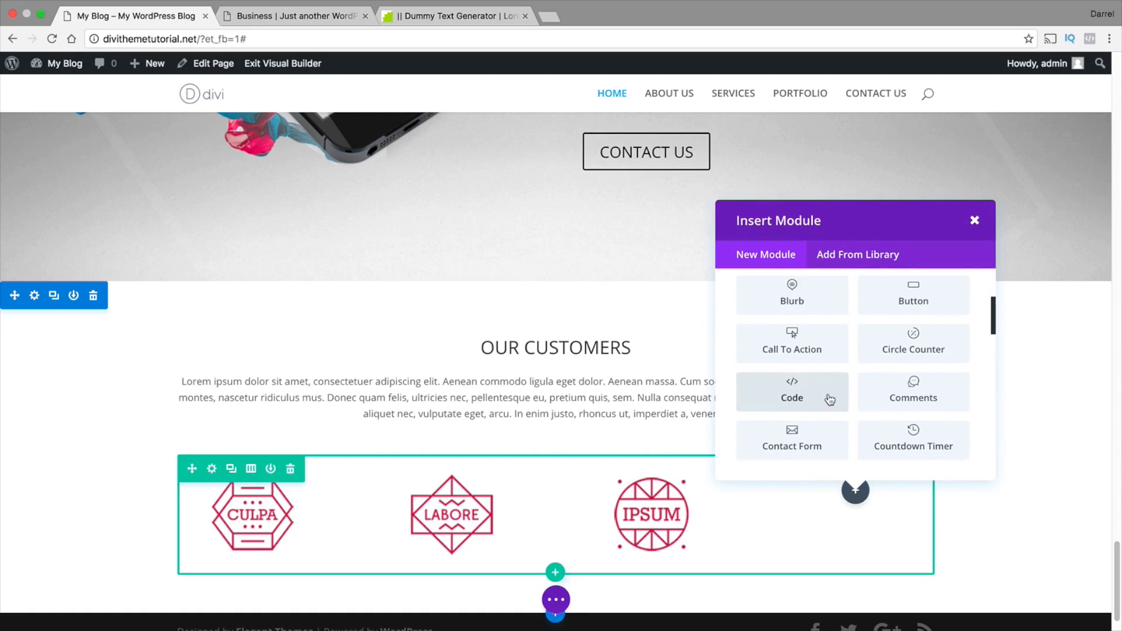
scroll(827, 392, "down", 1)
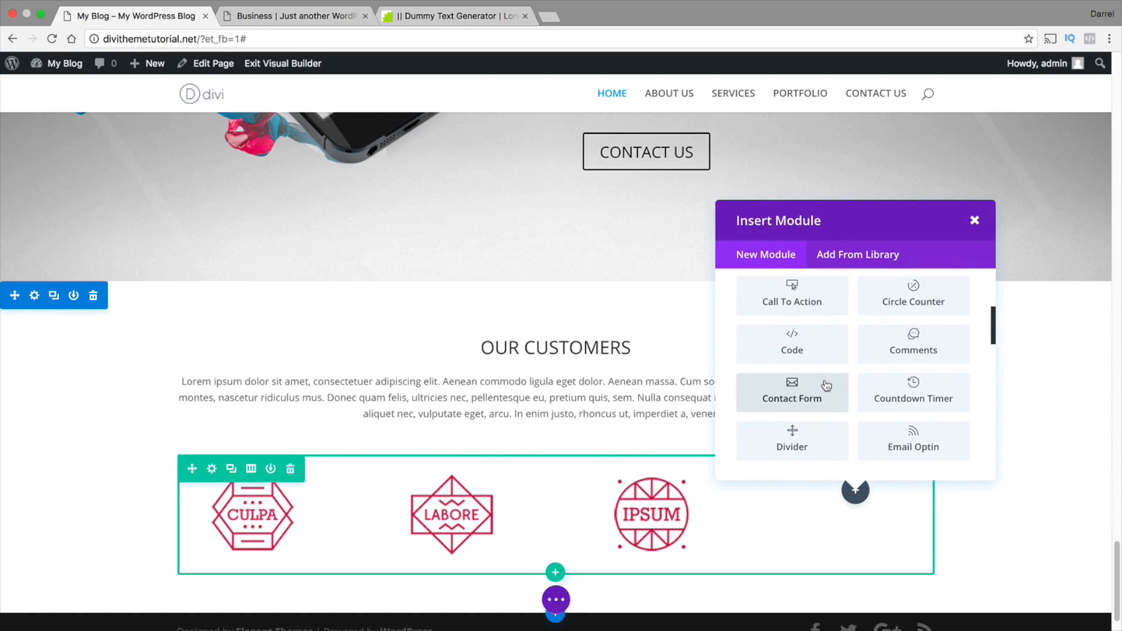
scroll(825, 387, "down", 2)
left_click(798, 429)
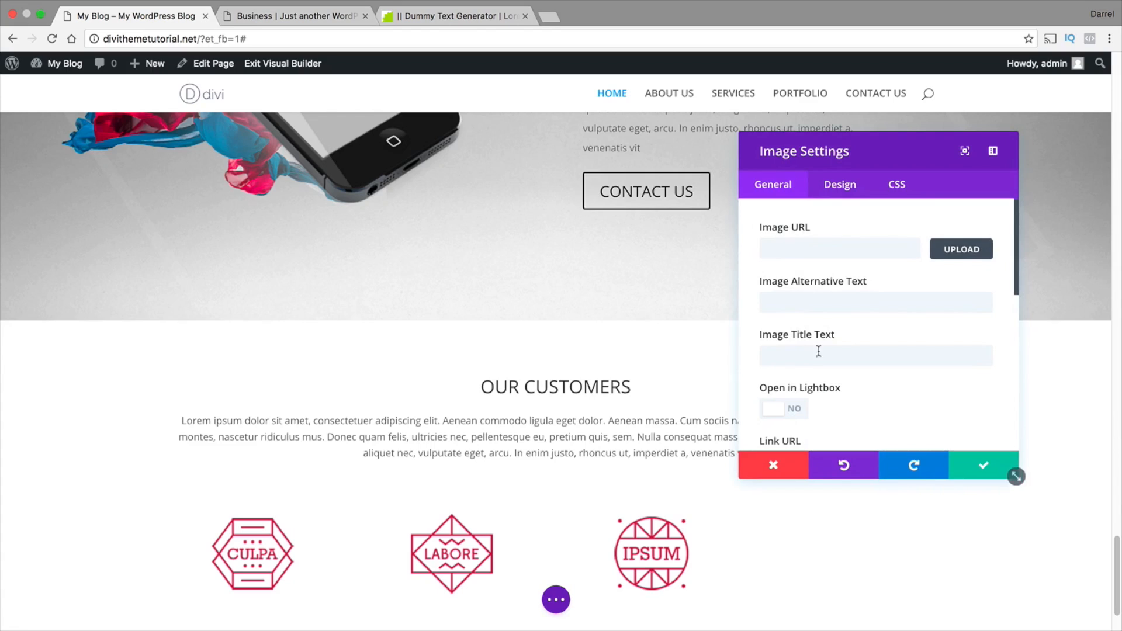
left_click(951, 258)
scroll(749, 393, "down", 3)
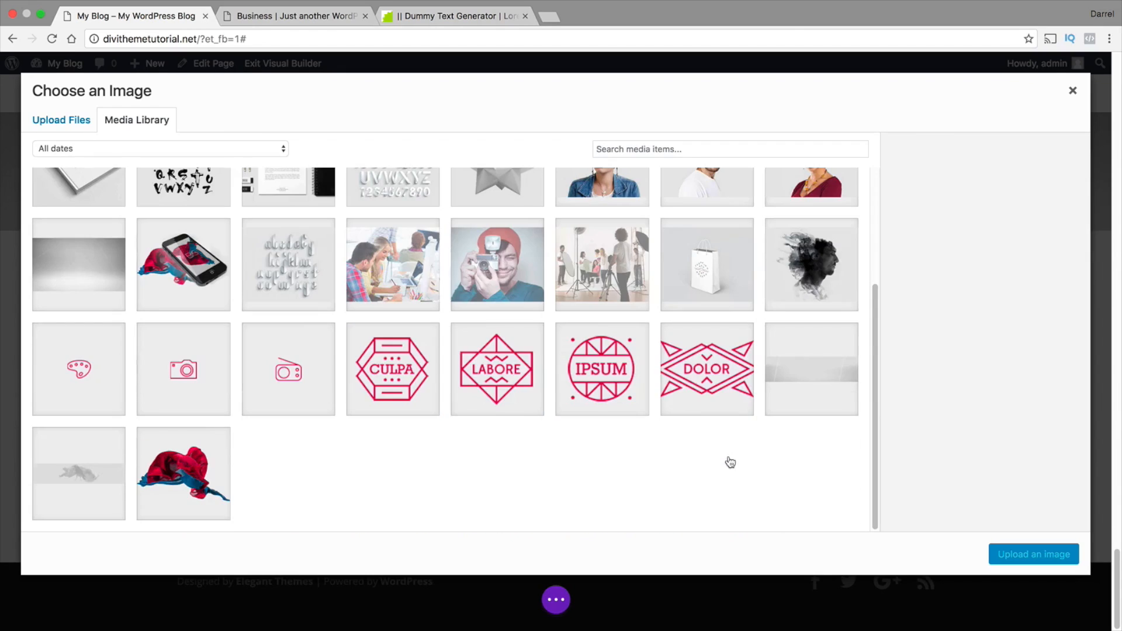
left_click(422, 370)
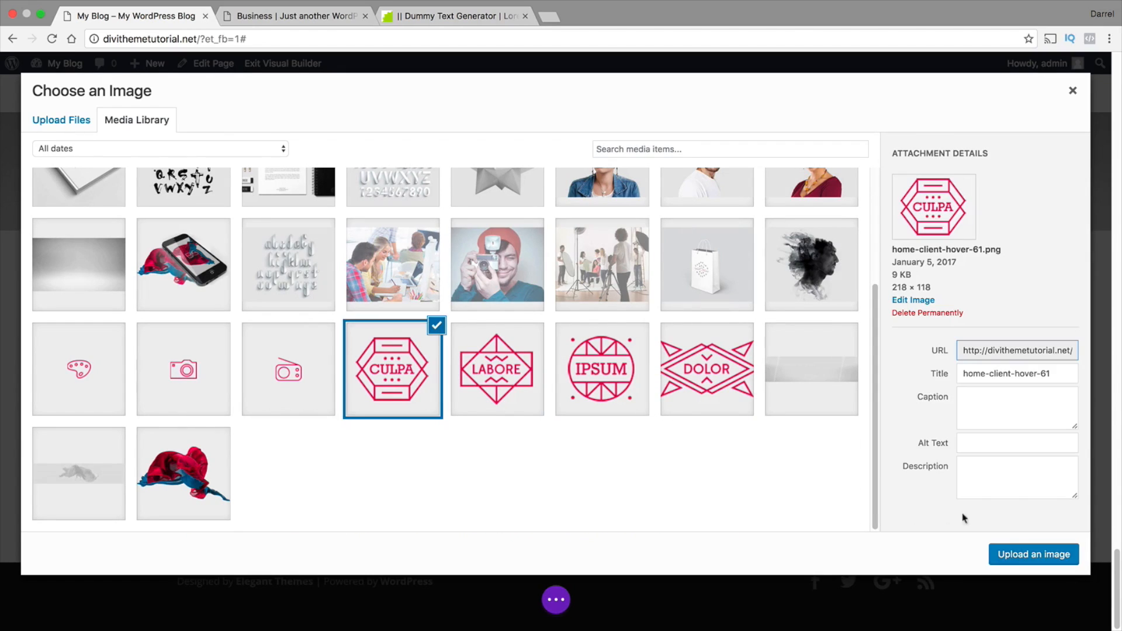
left_click(1005, 550)
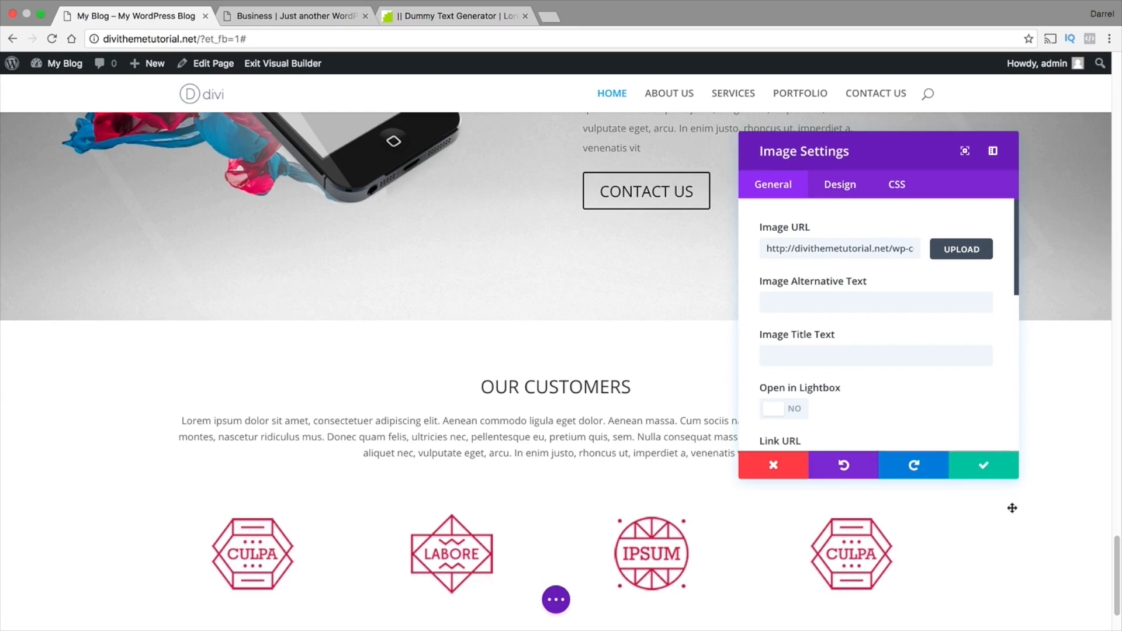
left_click(997, 471)
Compare the row of four customer logos with the logo row in the reference Business layout
scroll(980, 476, "down", 3)
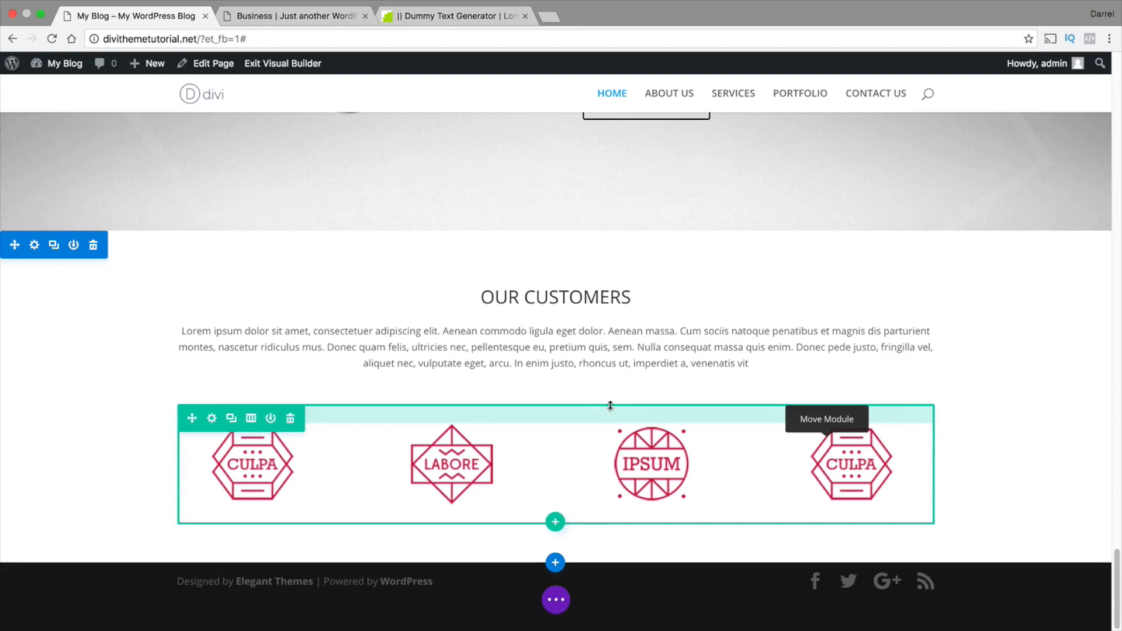
left_click(328, 17)
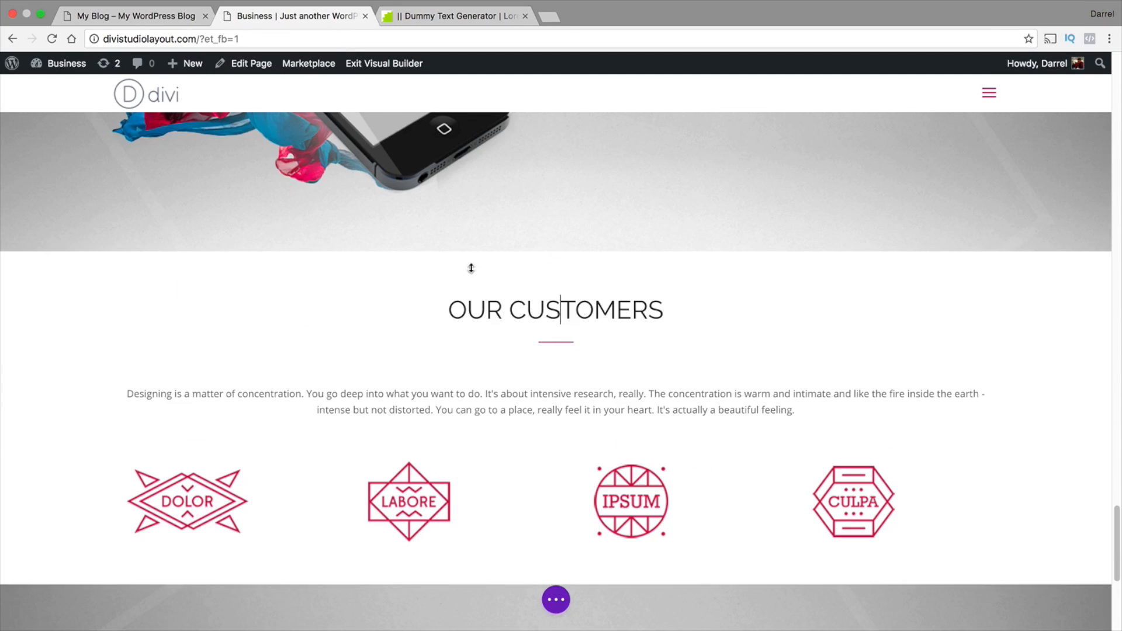
left_click(96, 17)
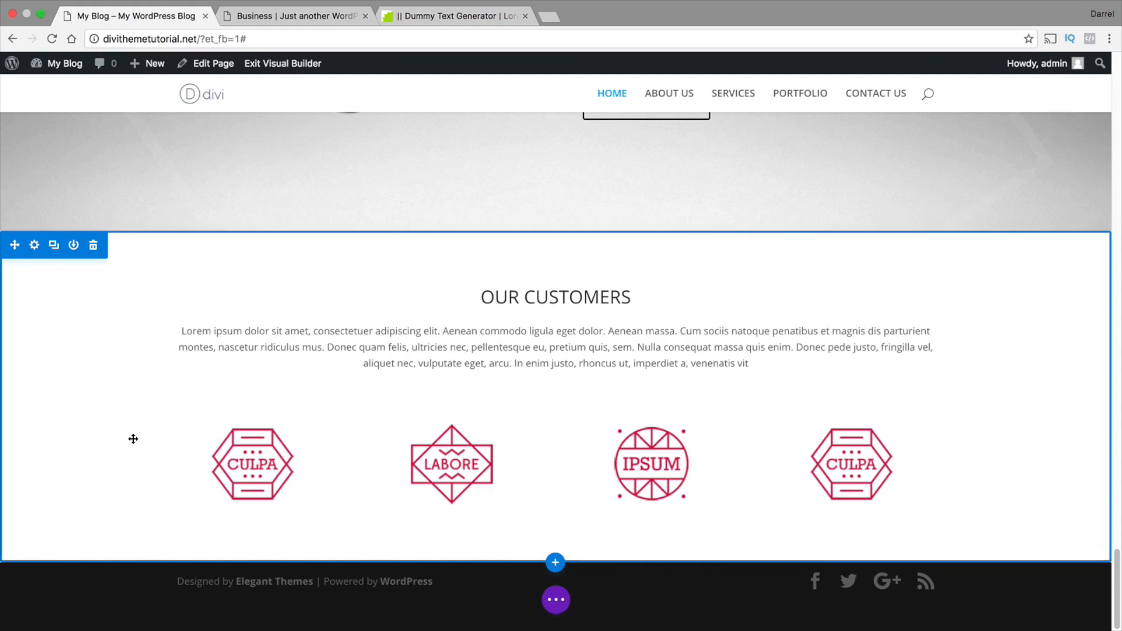
scroll(129, 422, "up", 1)
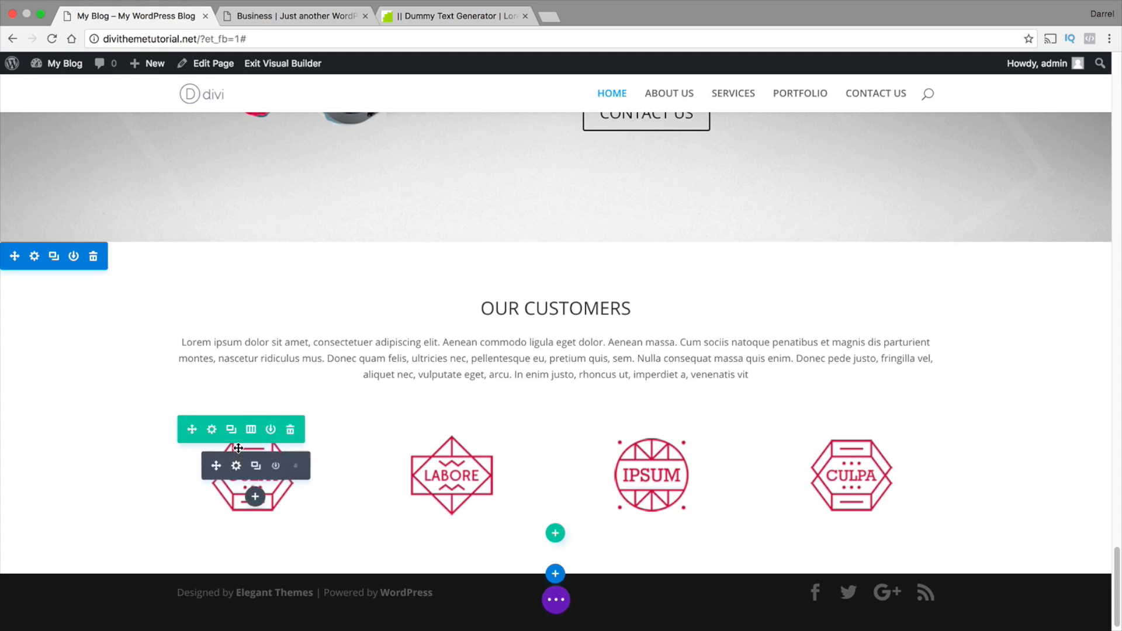
Enable a custom width for the customer logo row and set it to 82%
left_click(212, 431)
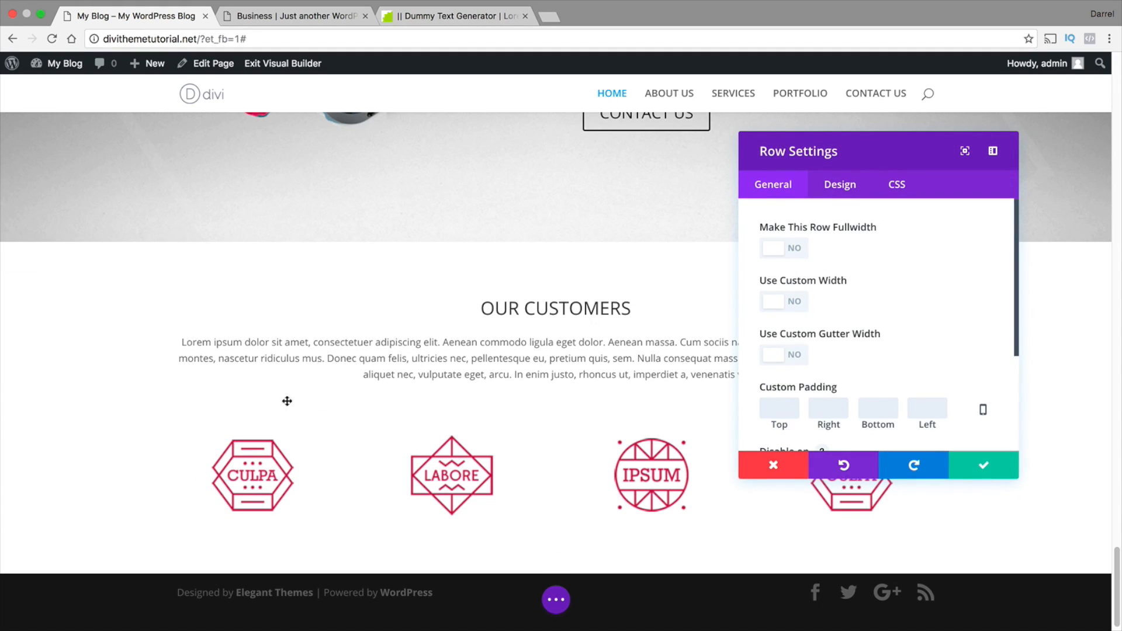
left_click(793, 302)
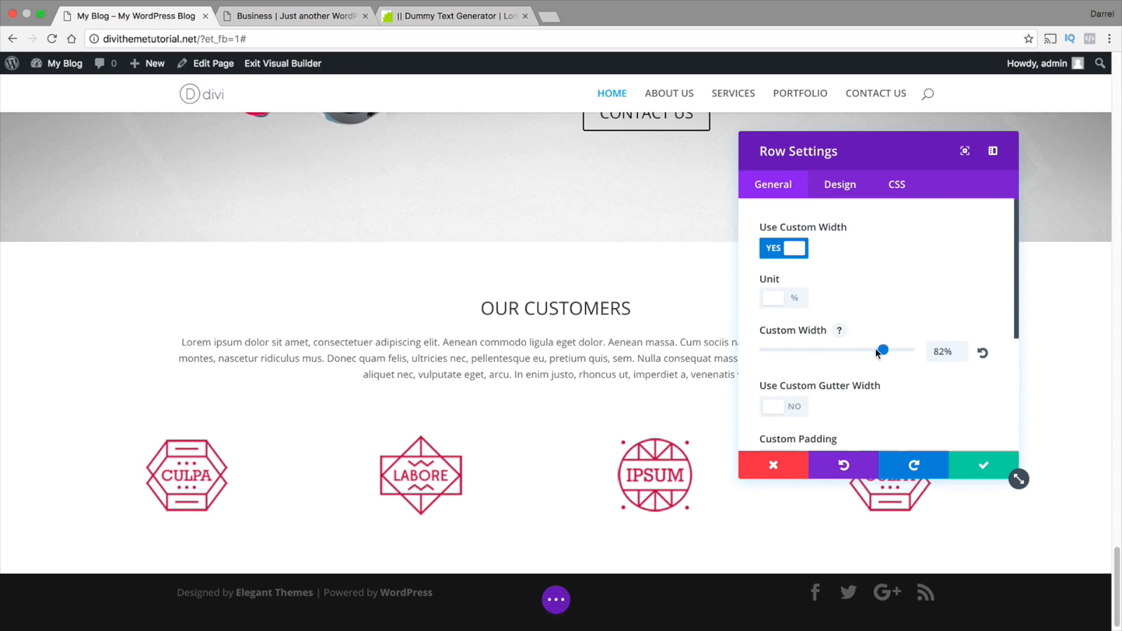
left_click_drag(877, 352, 817, 351)
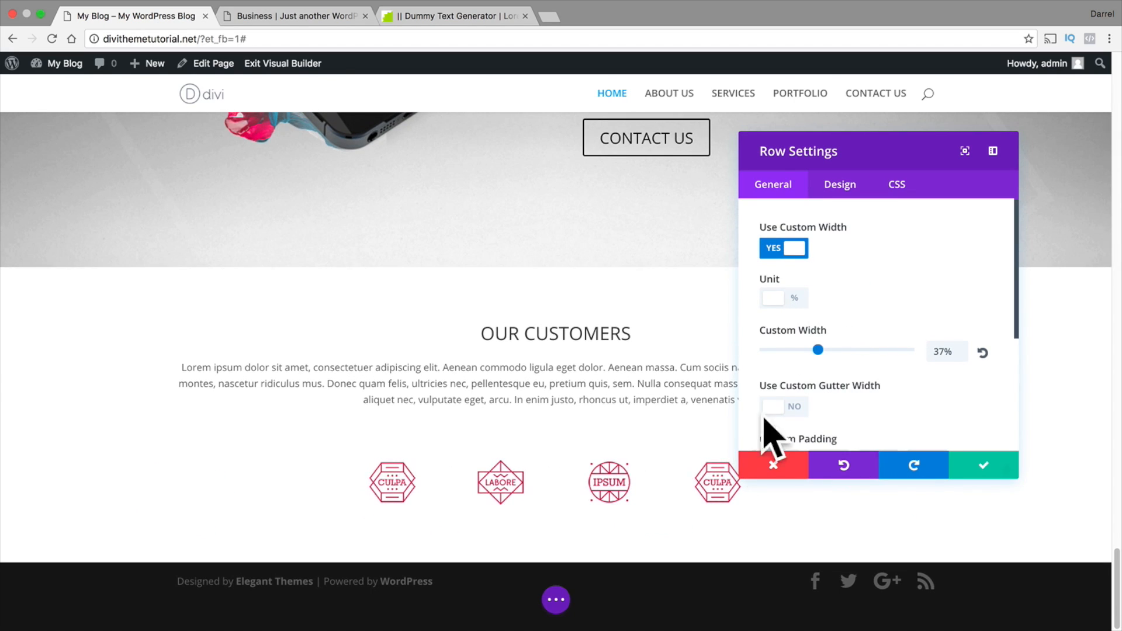
left_click_drag(836, 142, 830, 76)
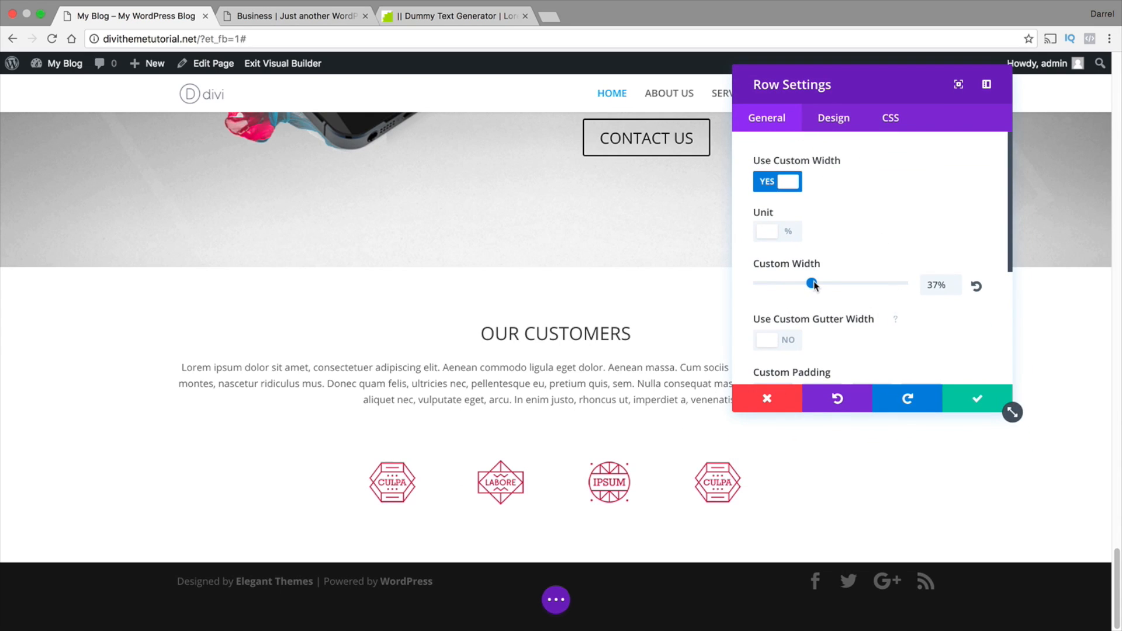
left_click_drag(814, 285, 876, 285)
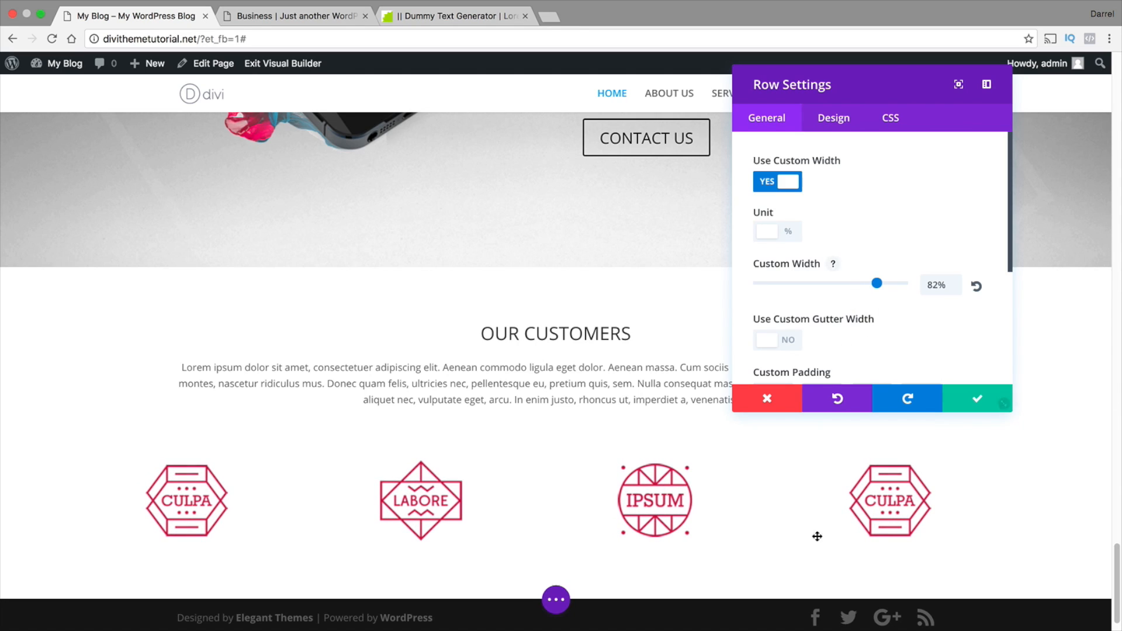
Enable a custom gutter width of 1 for the customer logo row and save the row settings
left_click(772, 339)
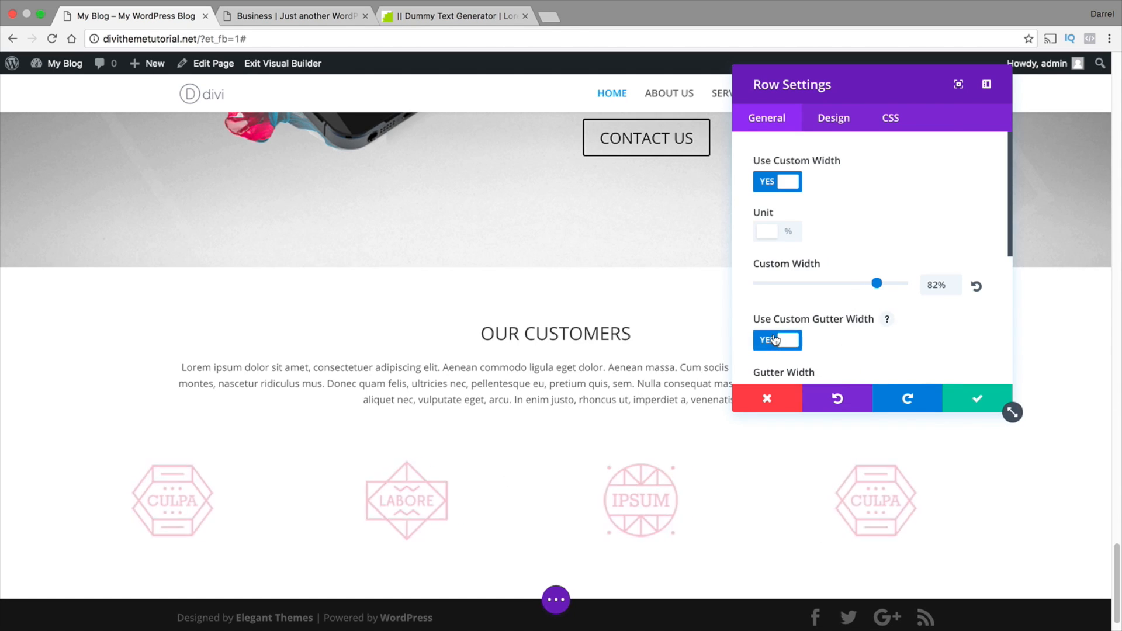
scroll(840, 337, "down", 1)
left_click_drag(853, 357, 754, 358)
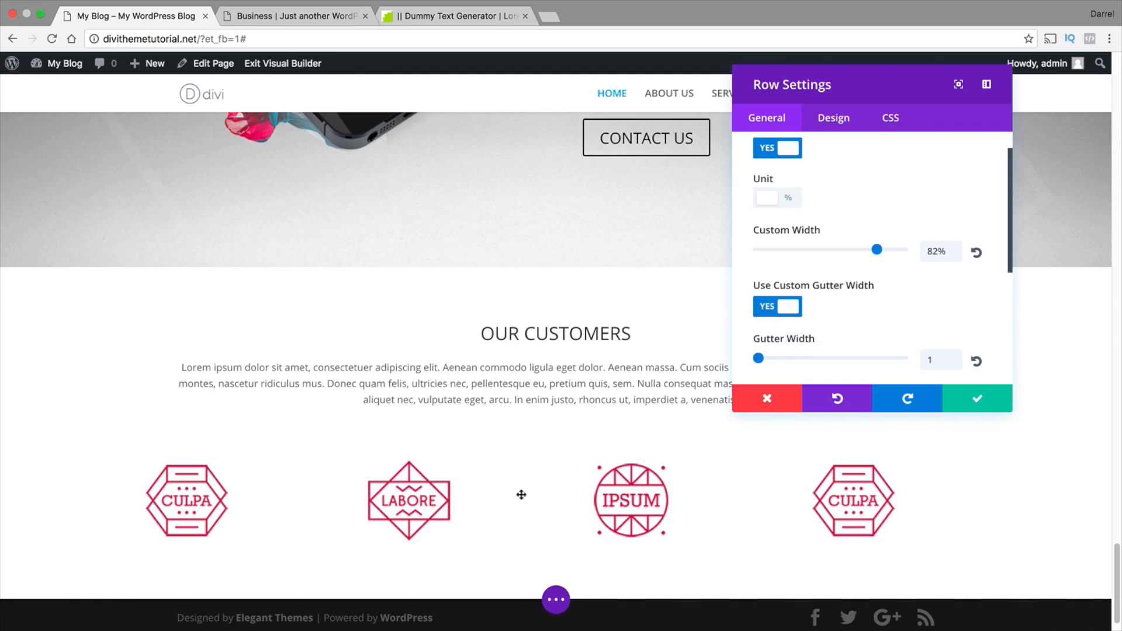
left_click(1001, 402)
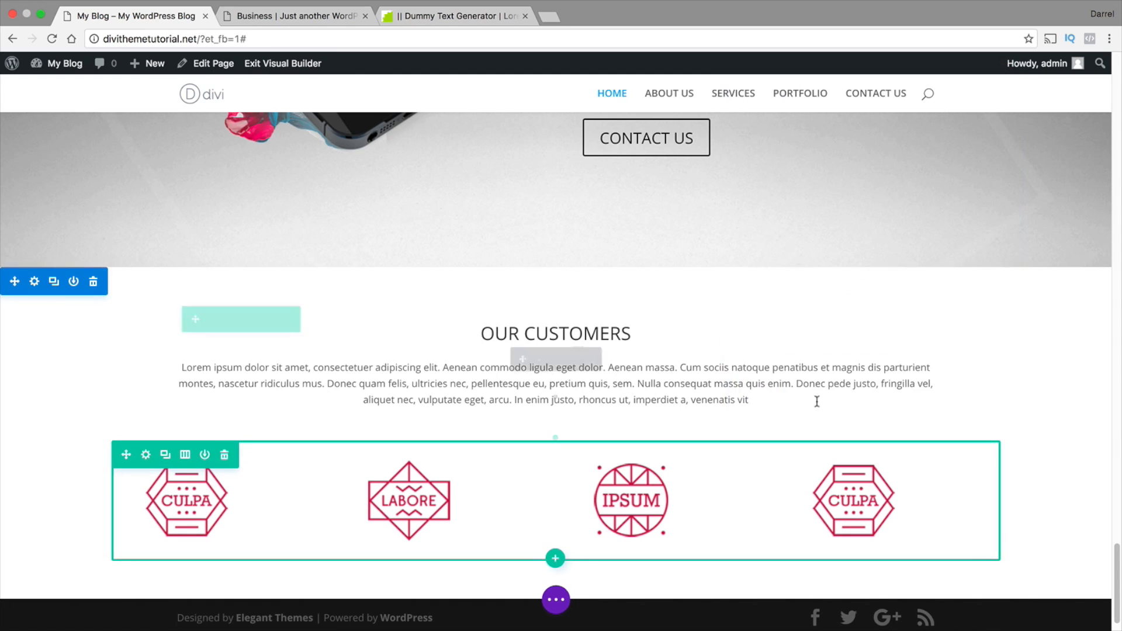
Check the reference layout's CONTACT section and add a regular section with a one-column row below OUR CUSTOMERS on the home page
scroll(664, 478, "down", 1)
left_click_drag(664, 478, 513, 428)
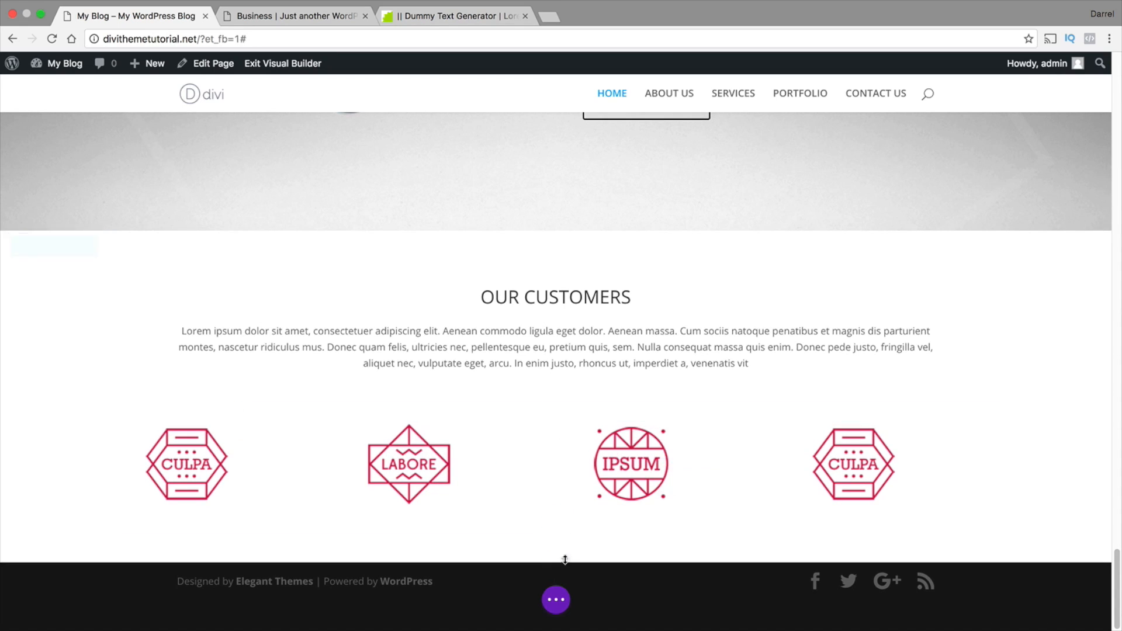
mouse_move(557, 560)
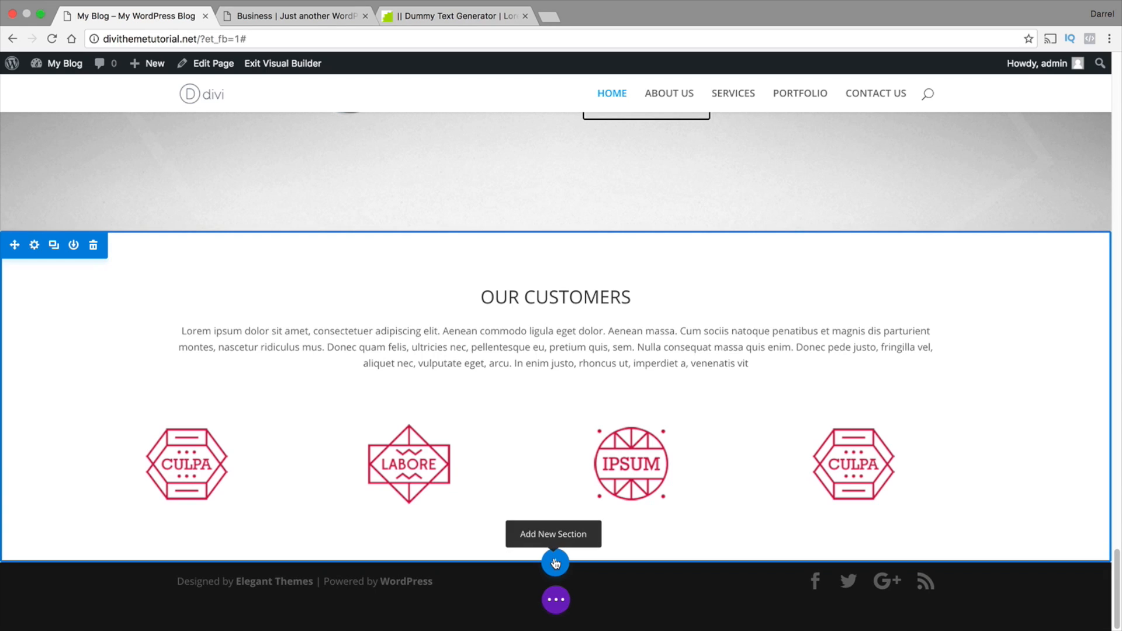
left_click(266, 17)
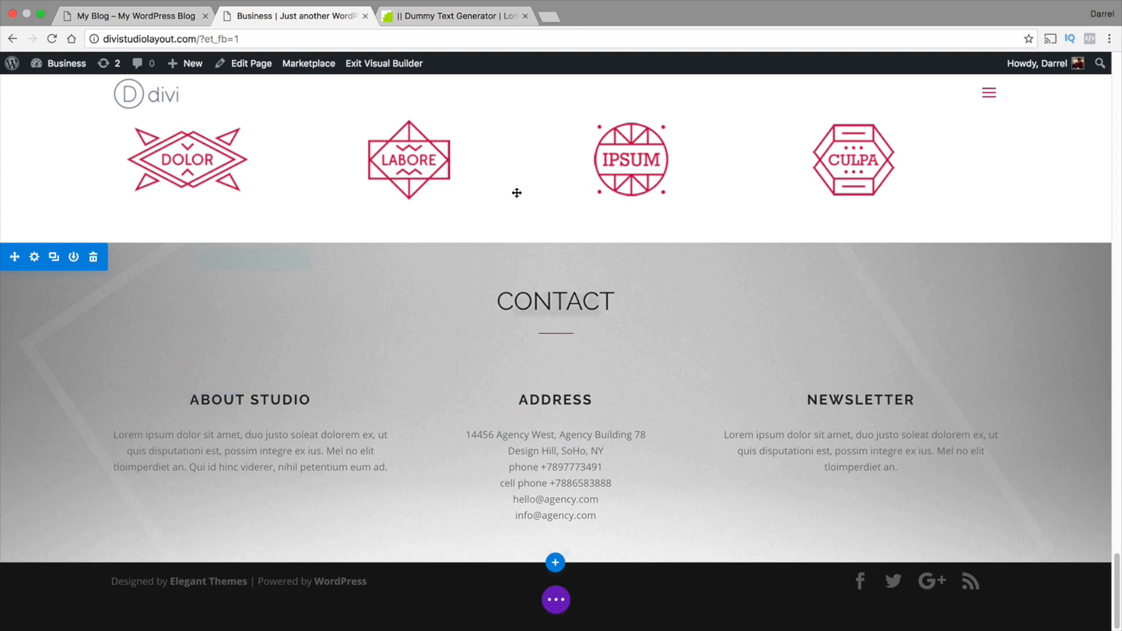
left_click(172, 18)
mouse_move(560, 570)
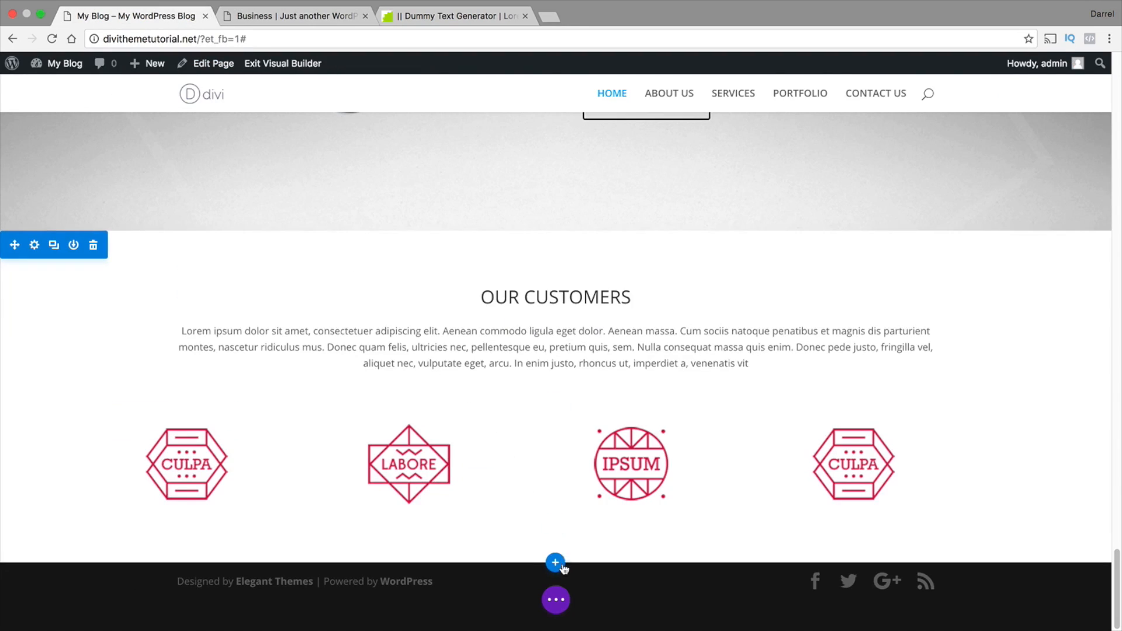
left_click(556, 563)
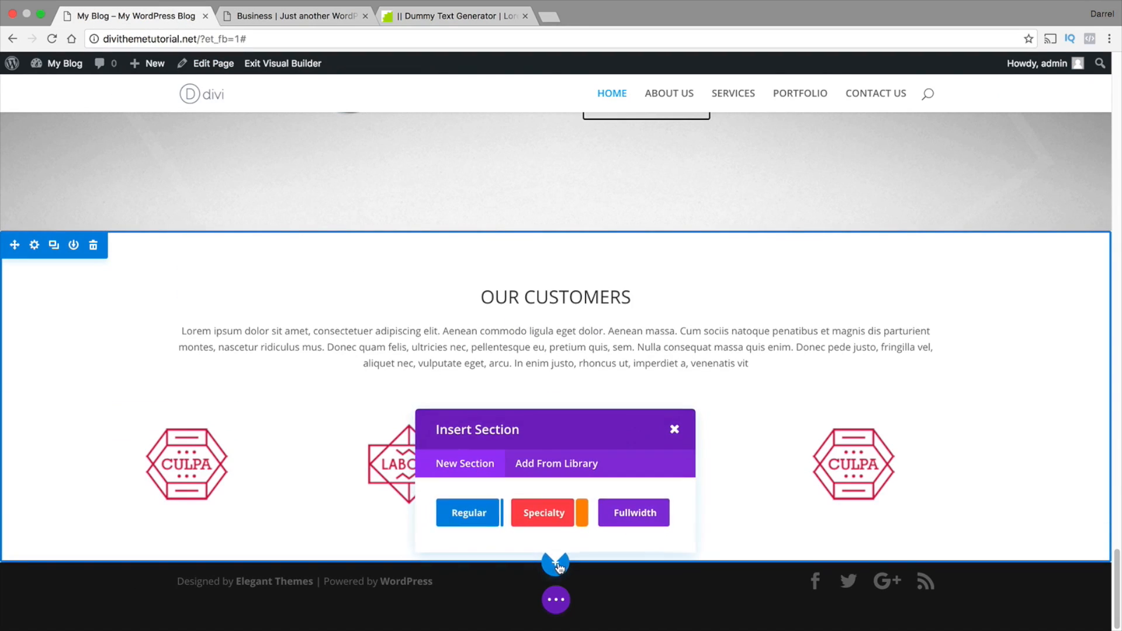
left_click(470, 513)
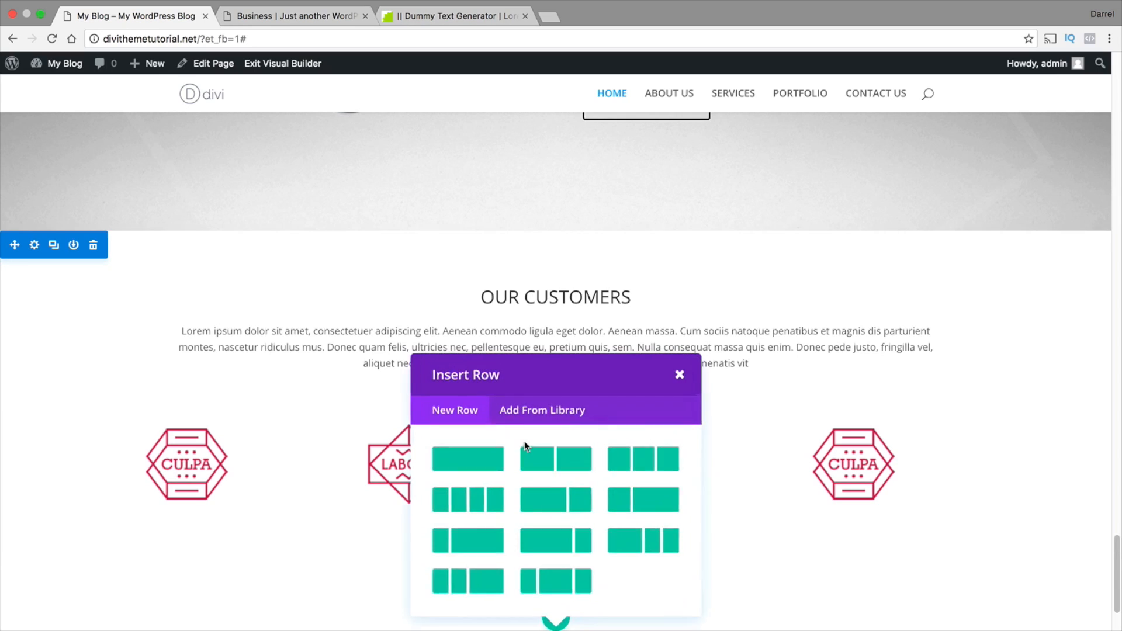
left_click(503, 454)
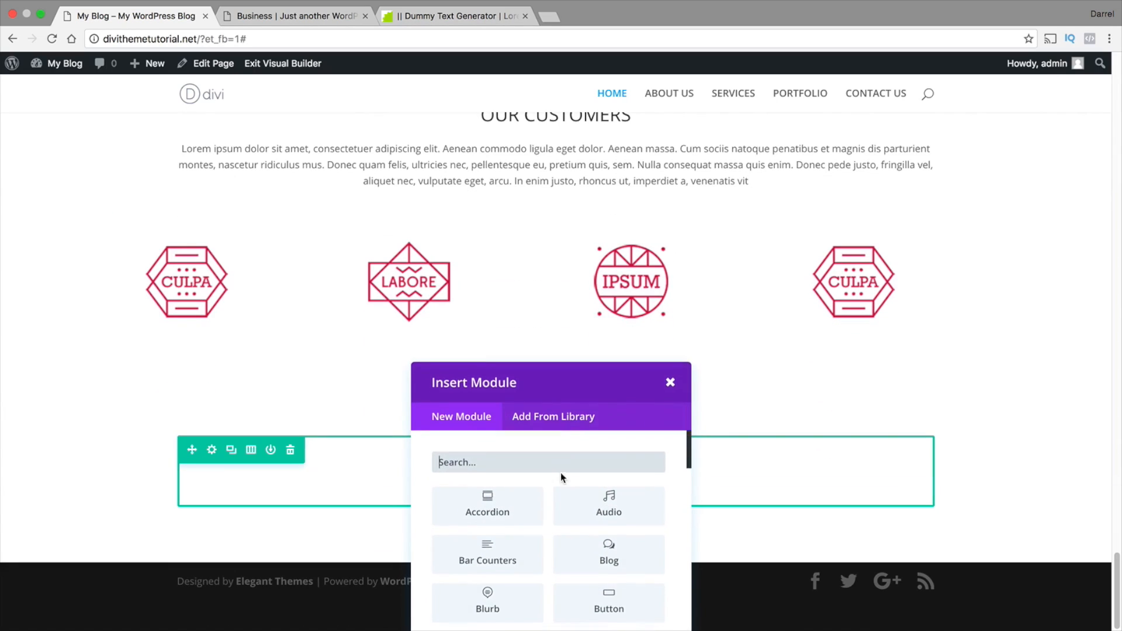
Insert a Call To Action module in the one-column row and title it CONTACT US
scroll(524, 406, "down", 1)
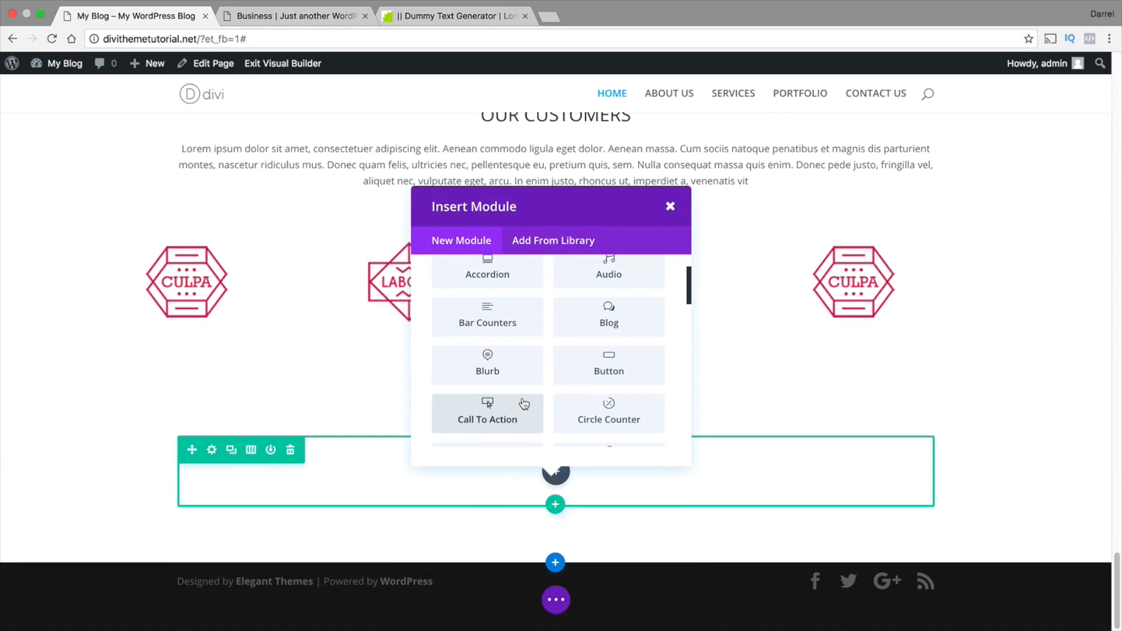
left_click(507, 408)
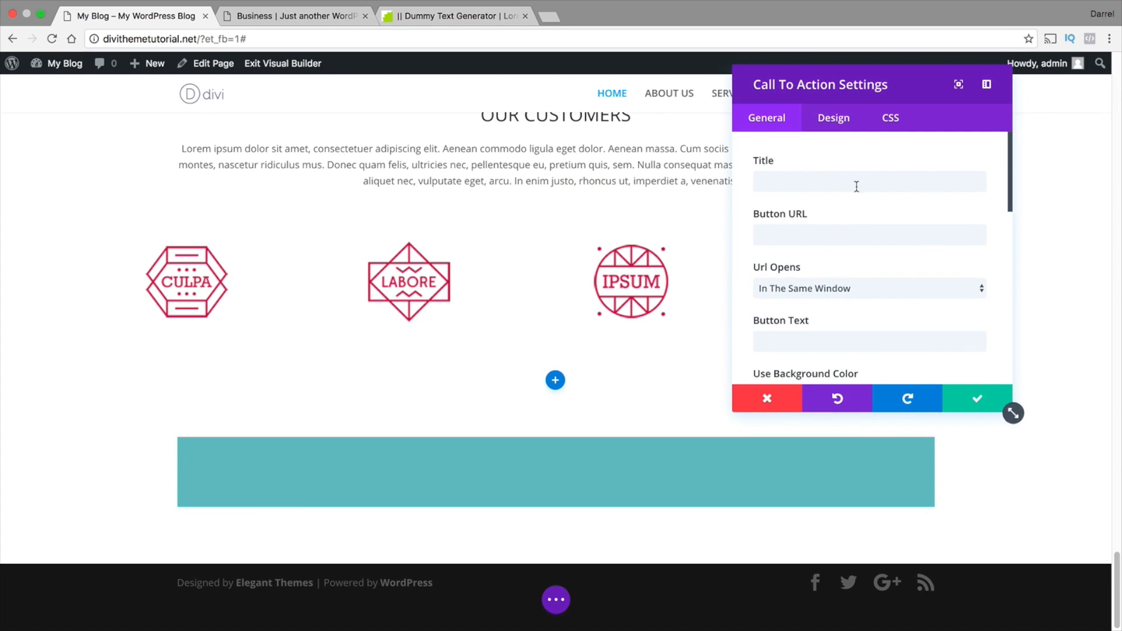
left_click(856, 187)
type("CONTACT")
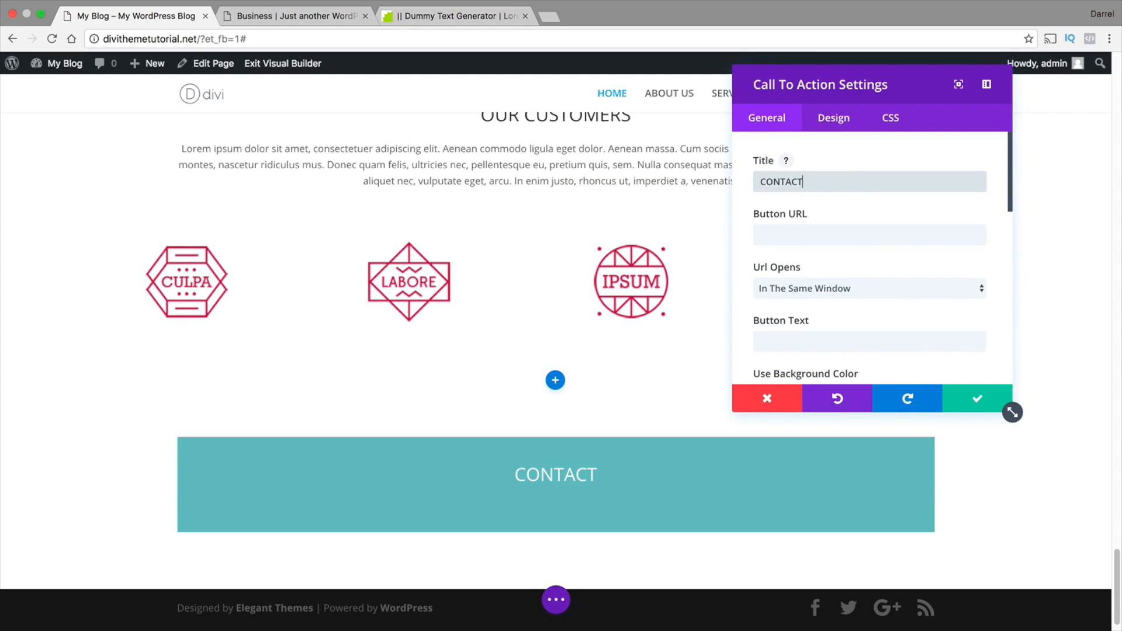
type(" US")
key("Tab")
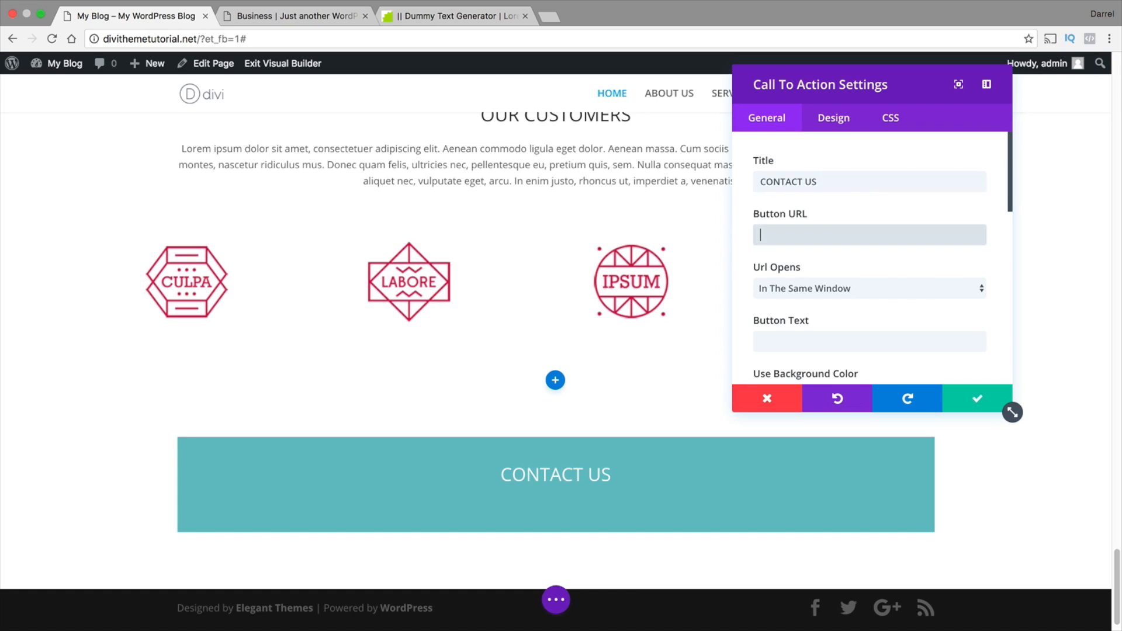
Turn off the CONTACT US module's background color and set its text color to Dark
scroll(821, 319, "down", 4)
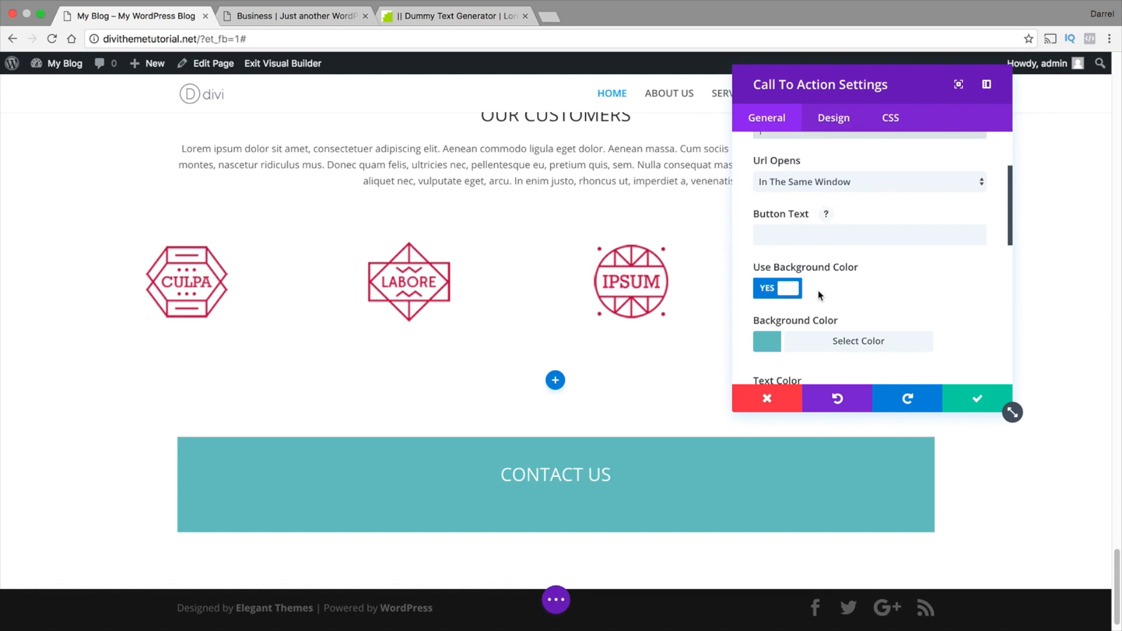
left_click(787, 290)
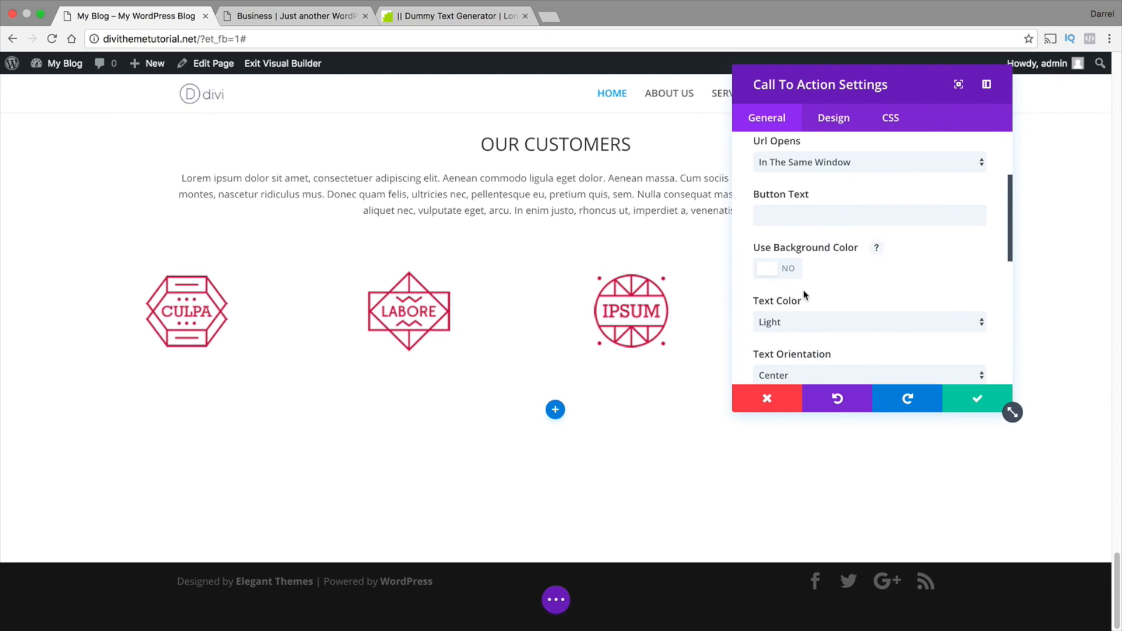
left_click(799, 316)
left_click(798, 328)
scroll(834, 303, "down", 1)
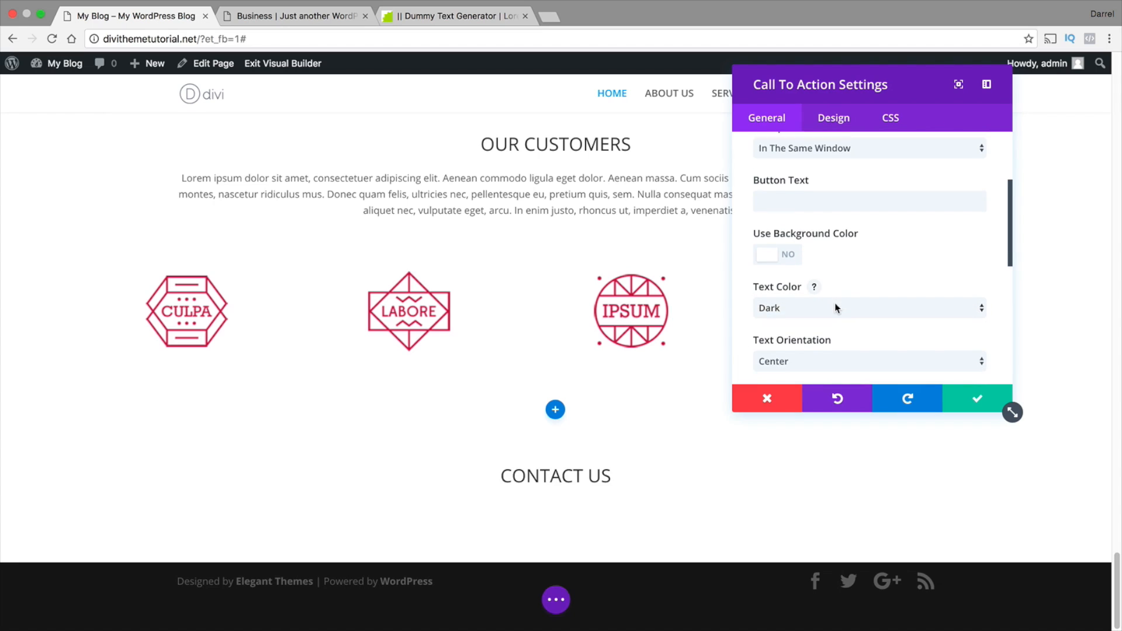
Set the CONTACT US module's header font size to 40px and save the module
left_click(833, 117)
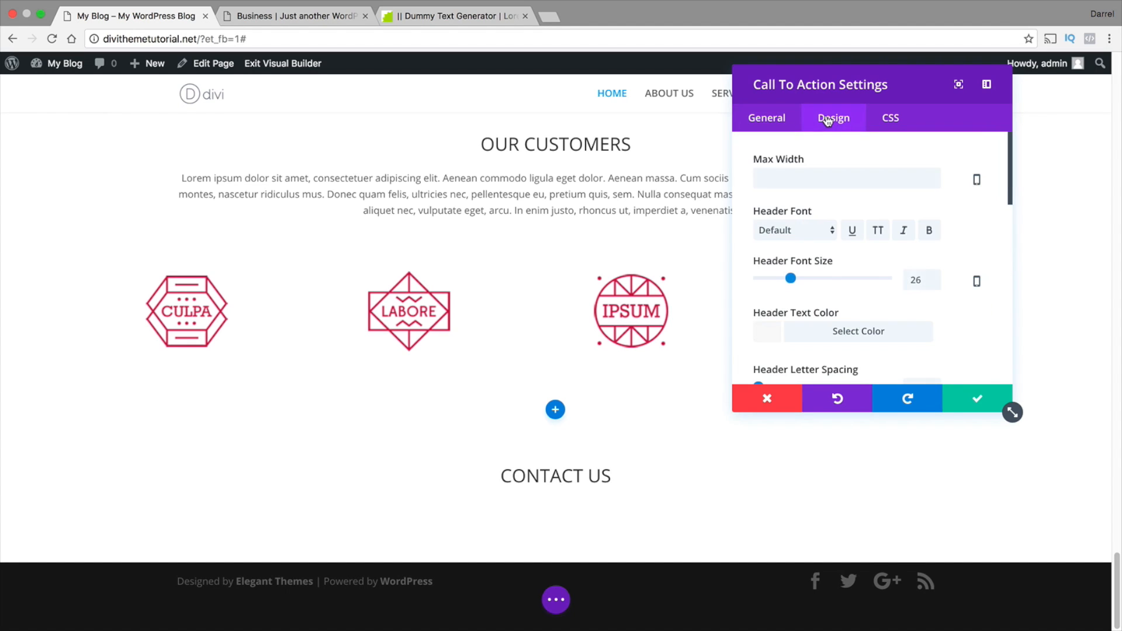
left_click_drag(794, 277, 809, 277)
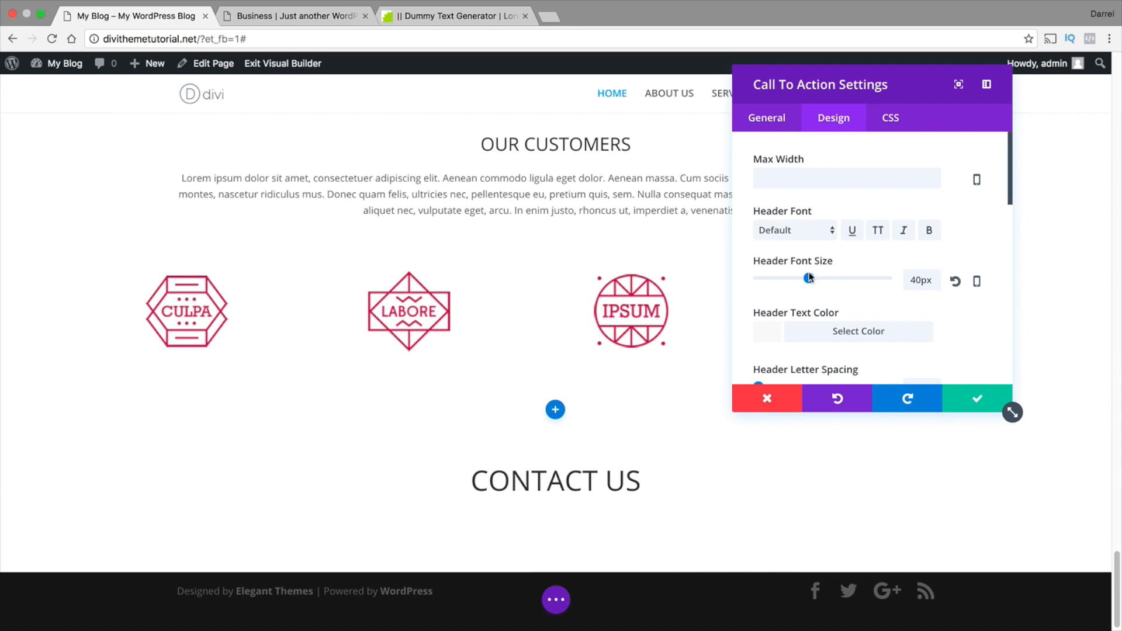
left_click(964, 398)
Add a row with three equal columns below the CONTACT US heading
scroll(731, 423, "down", 1)
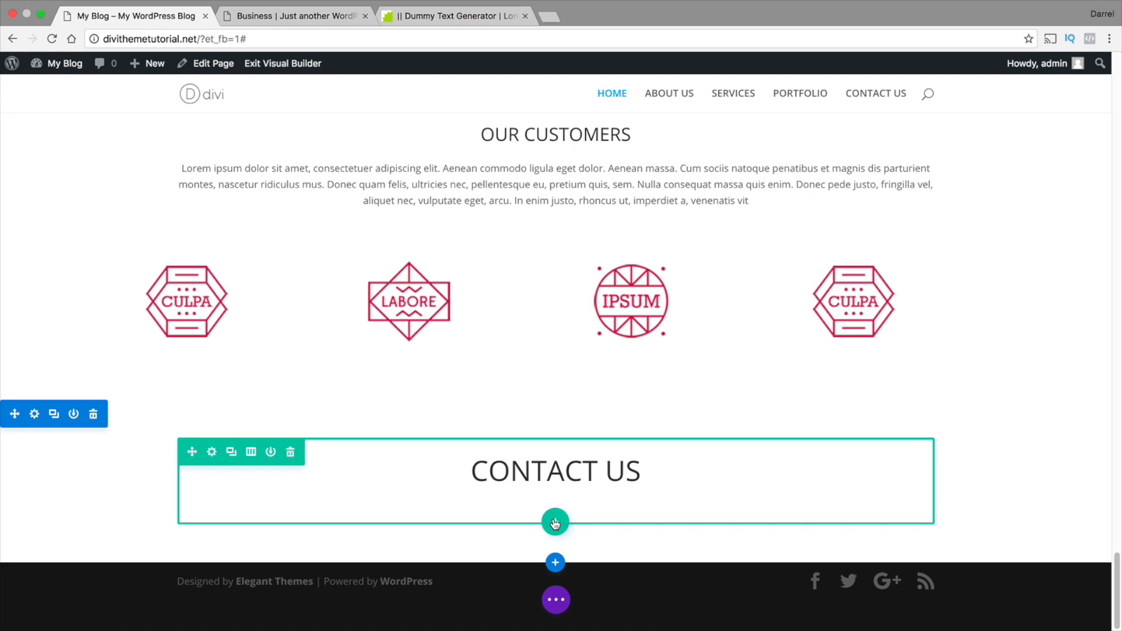
left_click(555, 522)
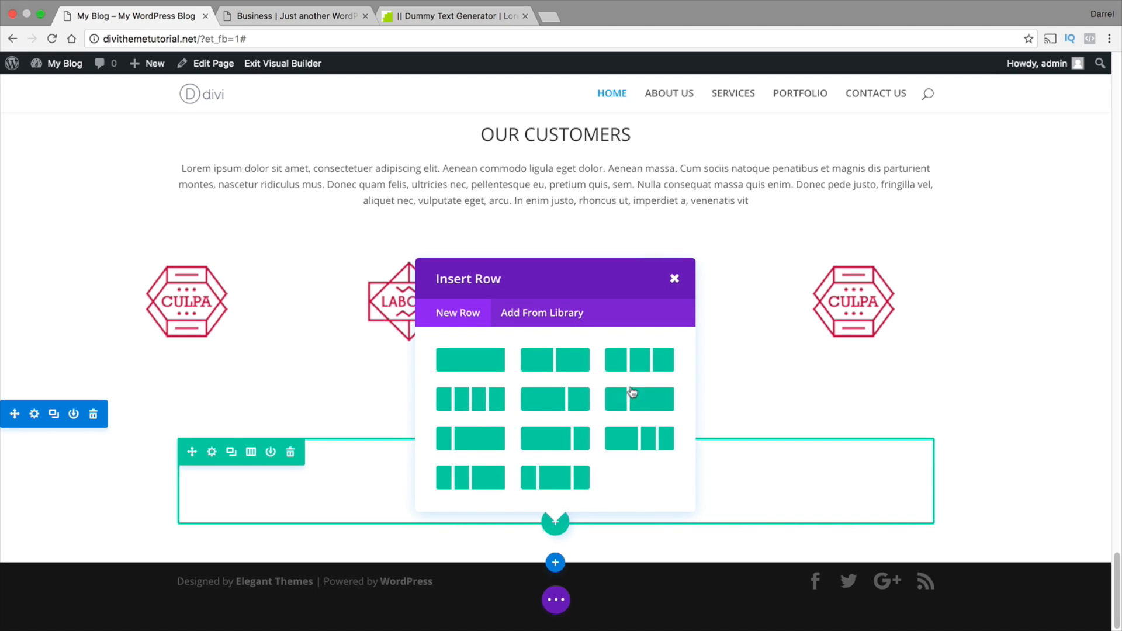
left_click(640, 367)
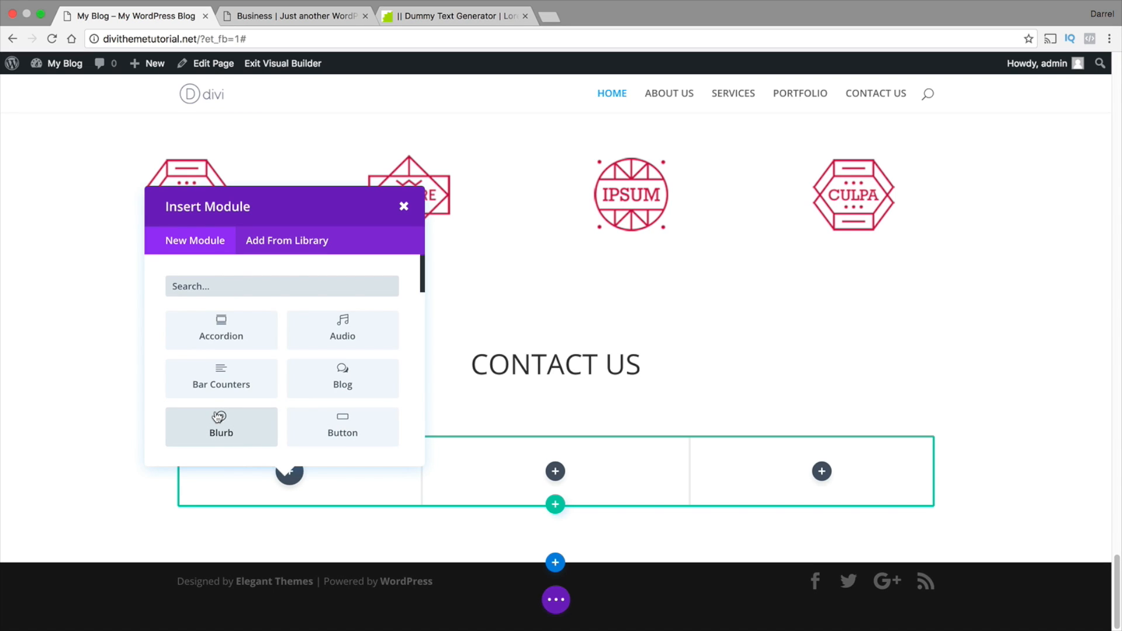
Insert a Blurb module in the first column of the three-column row and title it ABOUT STUDIO
left_click(254, 422)
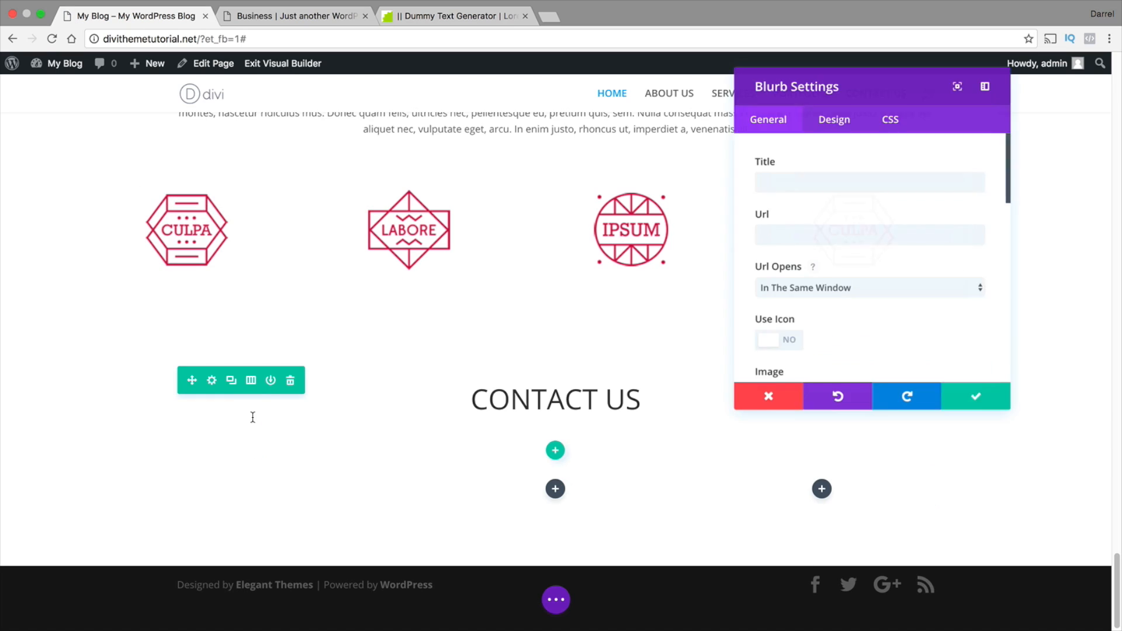
left_click(809, 183)
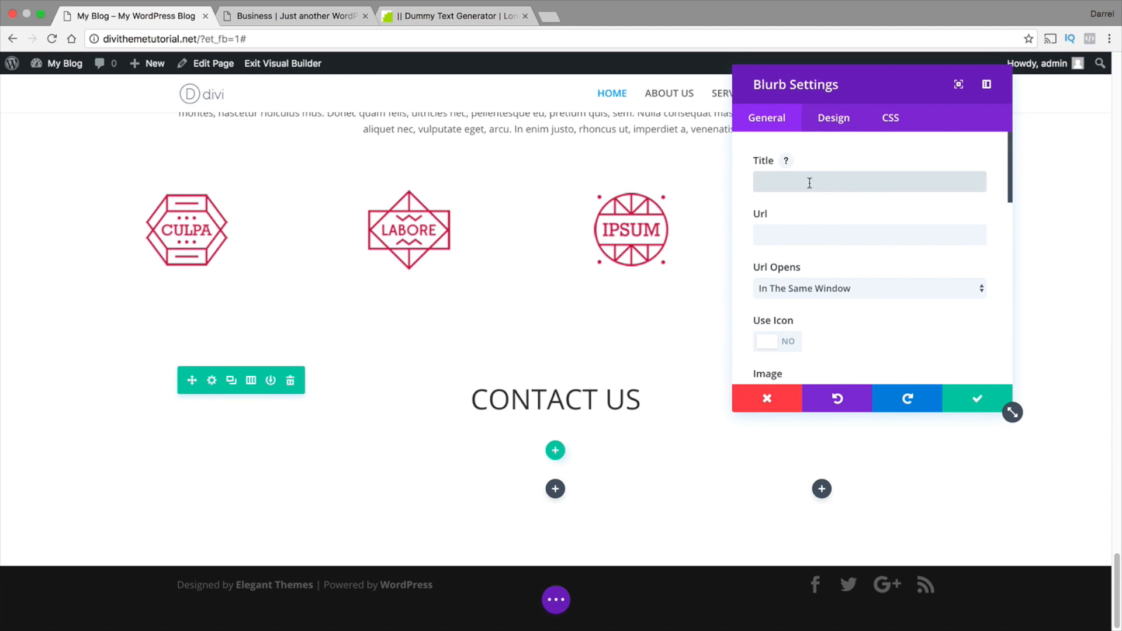
type("ABNOUT")
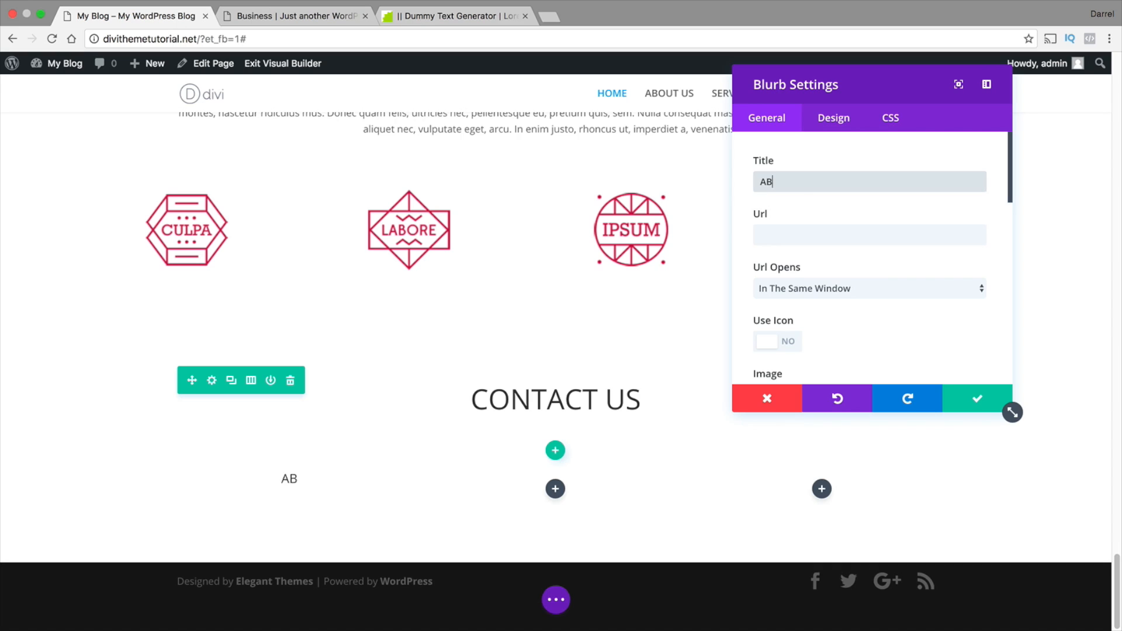
key("BackSpace")
key("BackSpace")
key("BackSpace")
key("BackSpace")
type("OUT STUDIO")
key("Tab")
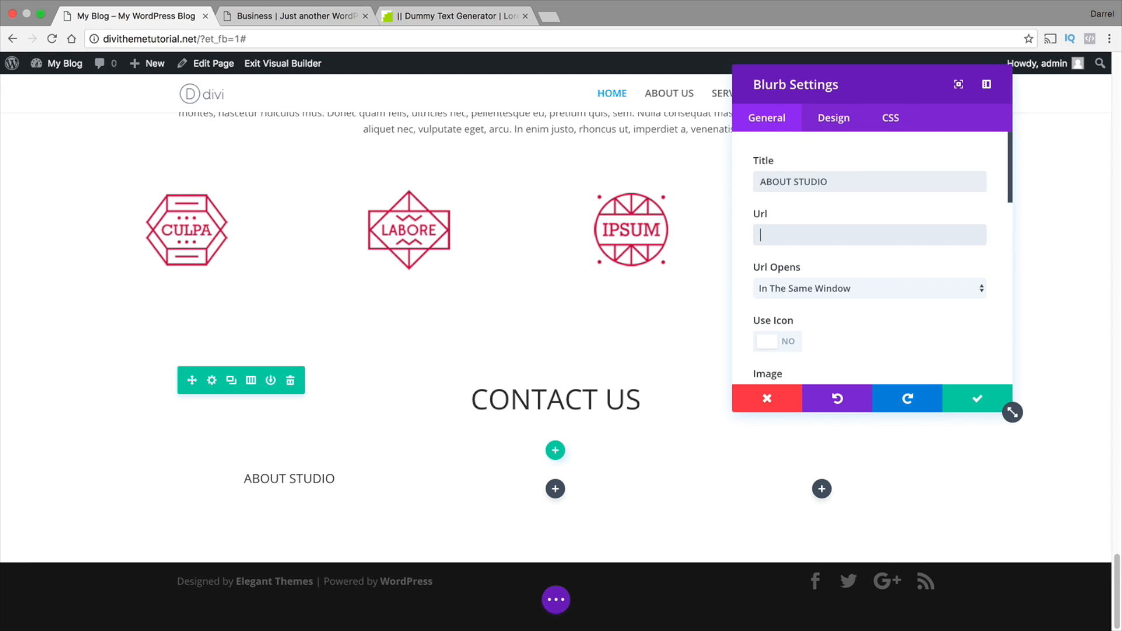
left_click(806, 198)
Paste the copied Lorem ipsum paragraph as the ABOUT STUDIO blurb's content
scroll(842, 292, "down", 5)
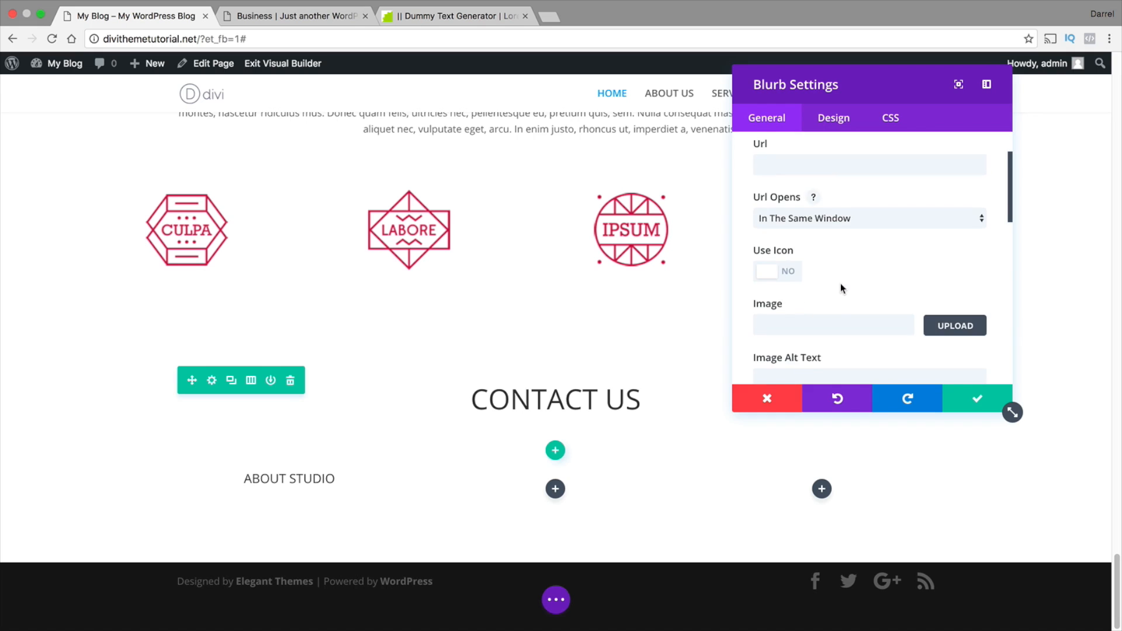
scroll(853, 277, "down", 6)
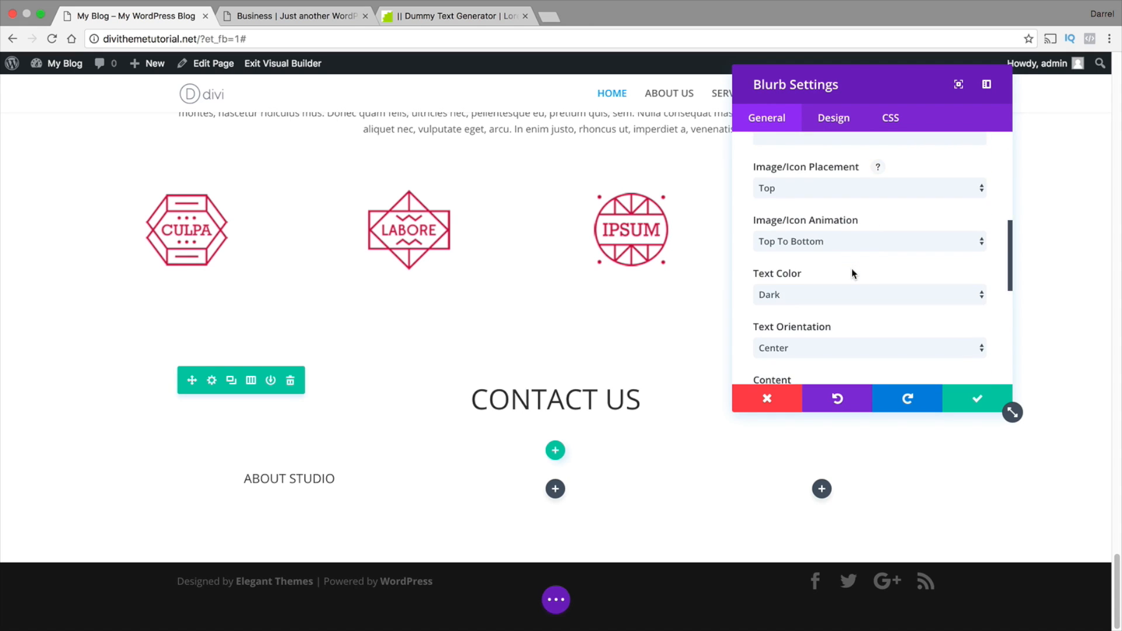
left_click(792, 291)
right_click(778, 292)
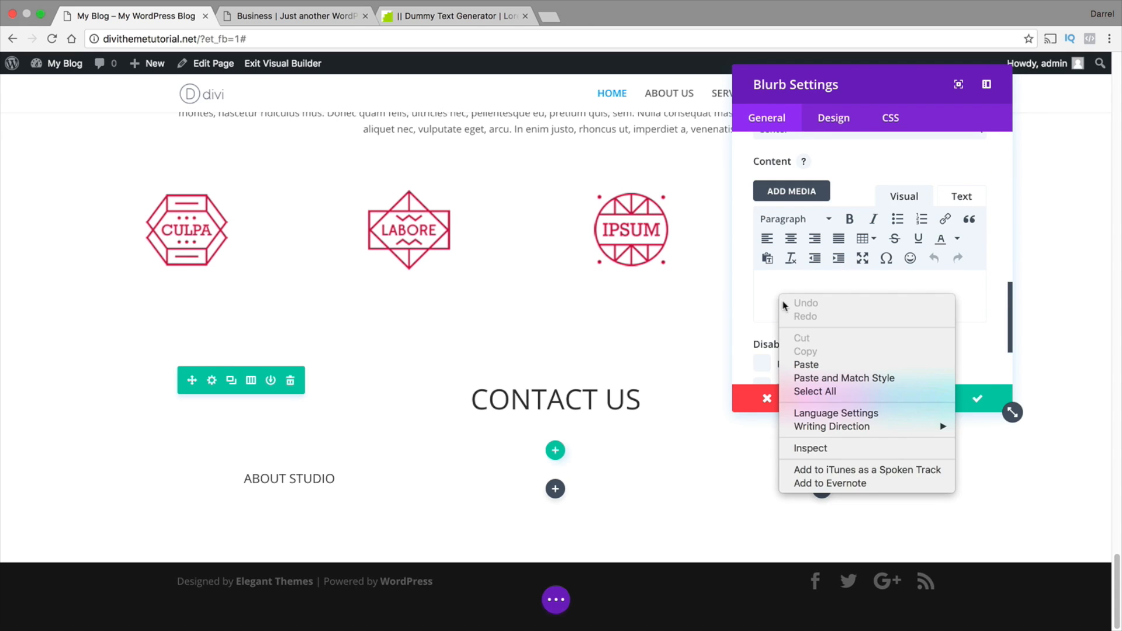
left_click(812, 362)
scroll(875, 312, "down", 3)
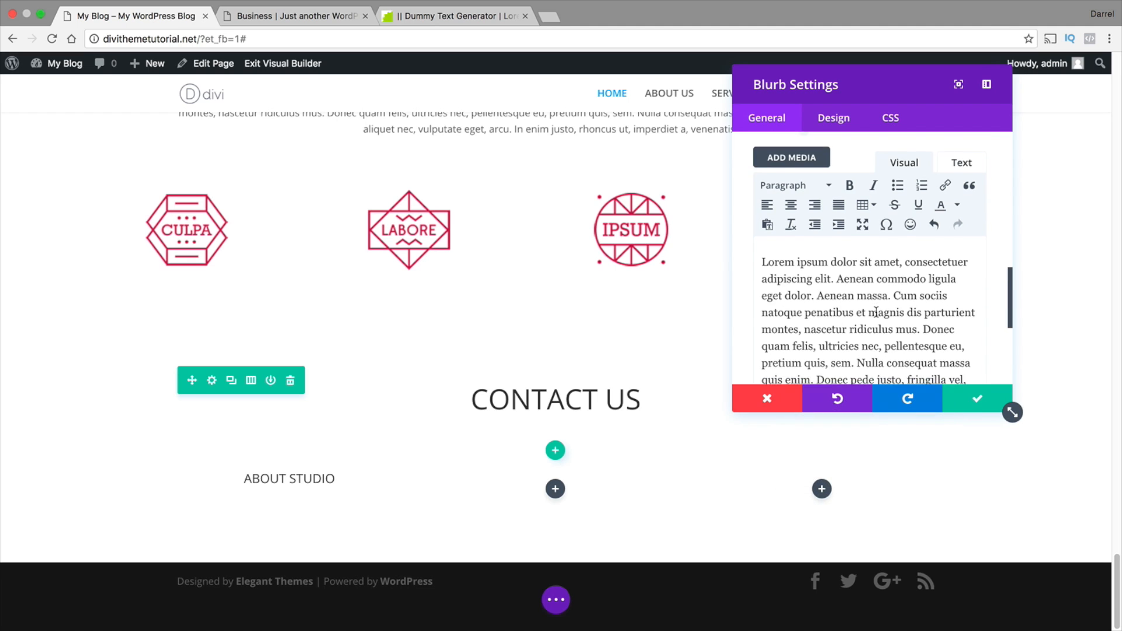
Save the ABOUT STUDIO blurb and reopen it to trim its paragraph so it ends at "nascetur ridiculus mus."
left_click(971, 401)
scroll(527, 401, "down", 2)
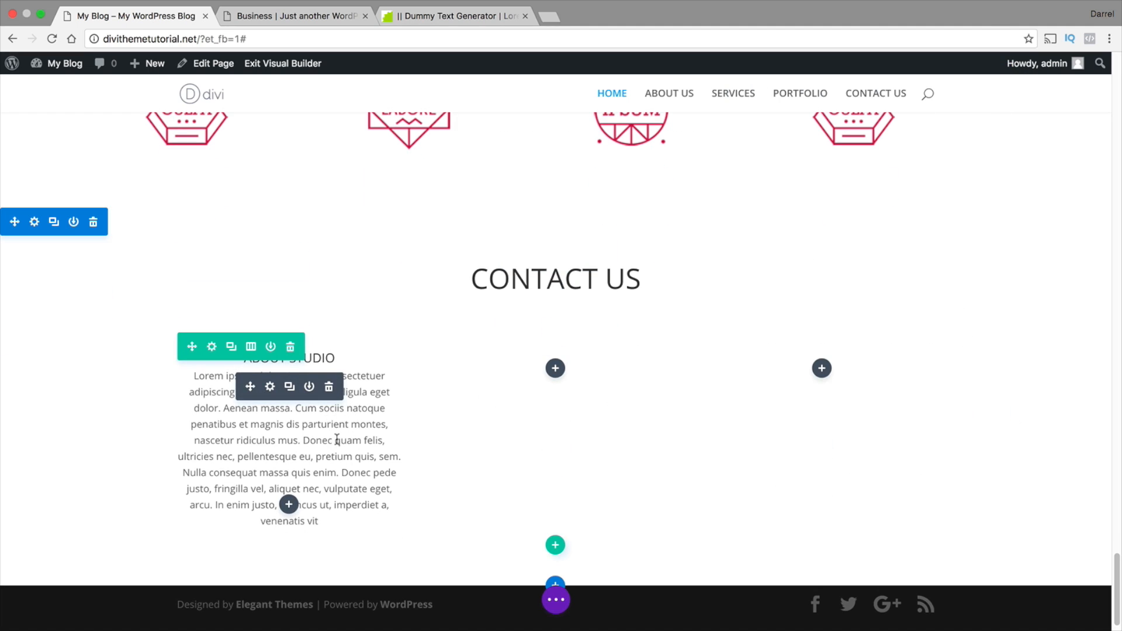
left_click(213, 347)
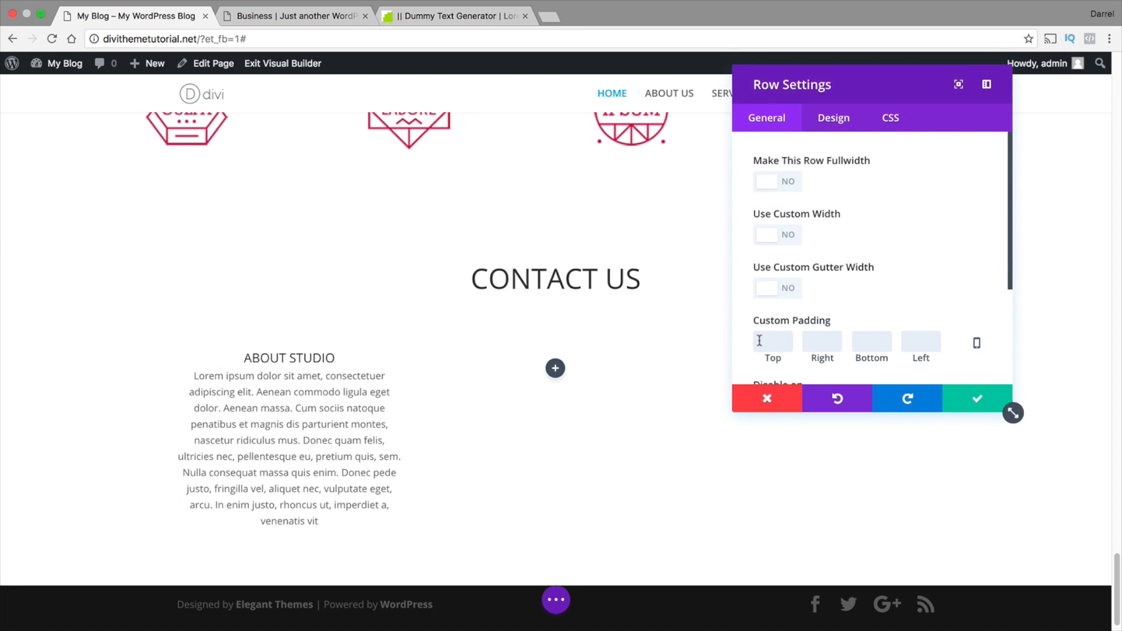
left_click(976, 399)
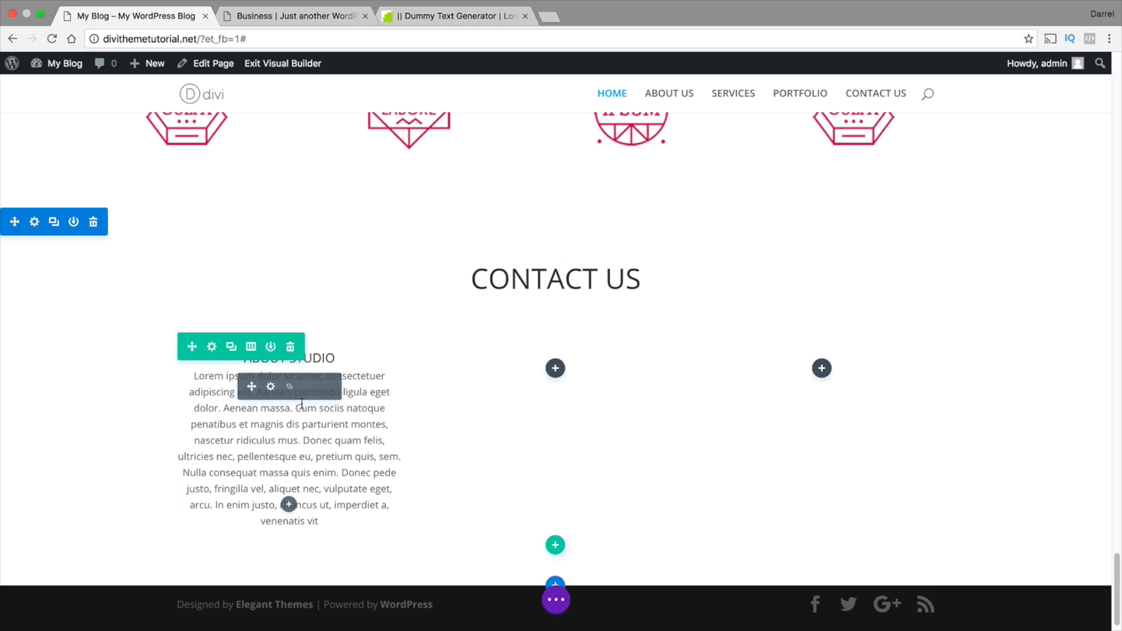
left_click(271, 387)
scroll(787, 318, "down", 10)
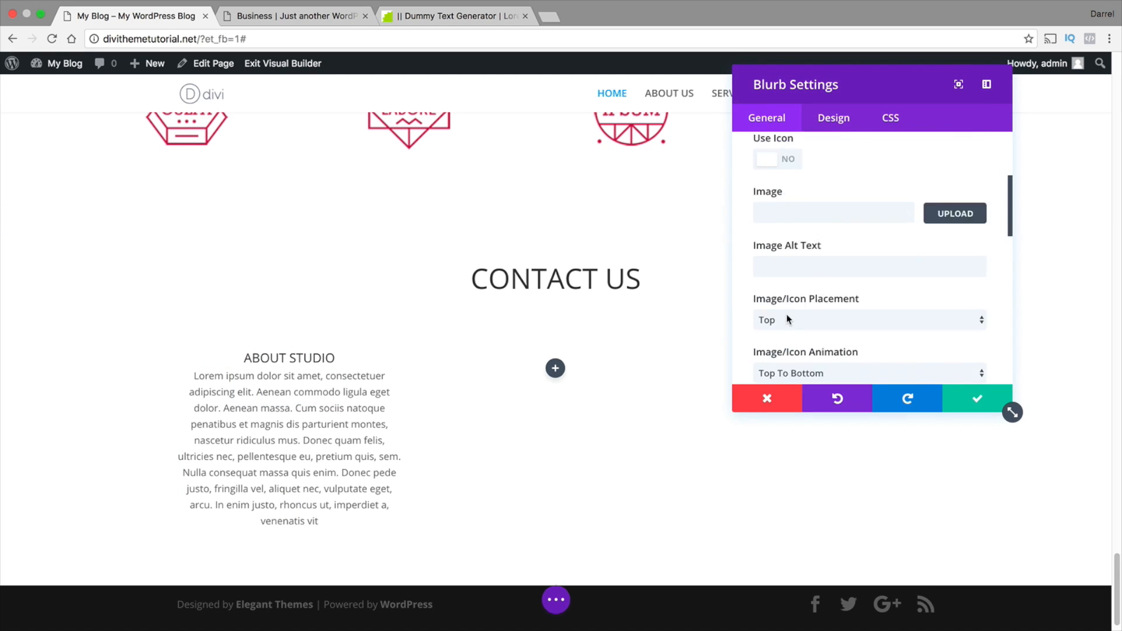
left_click_drag(977, 307, 922, 225)
key("BackSpace")
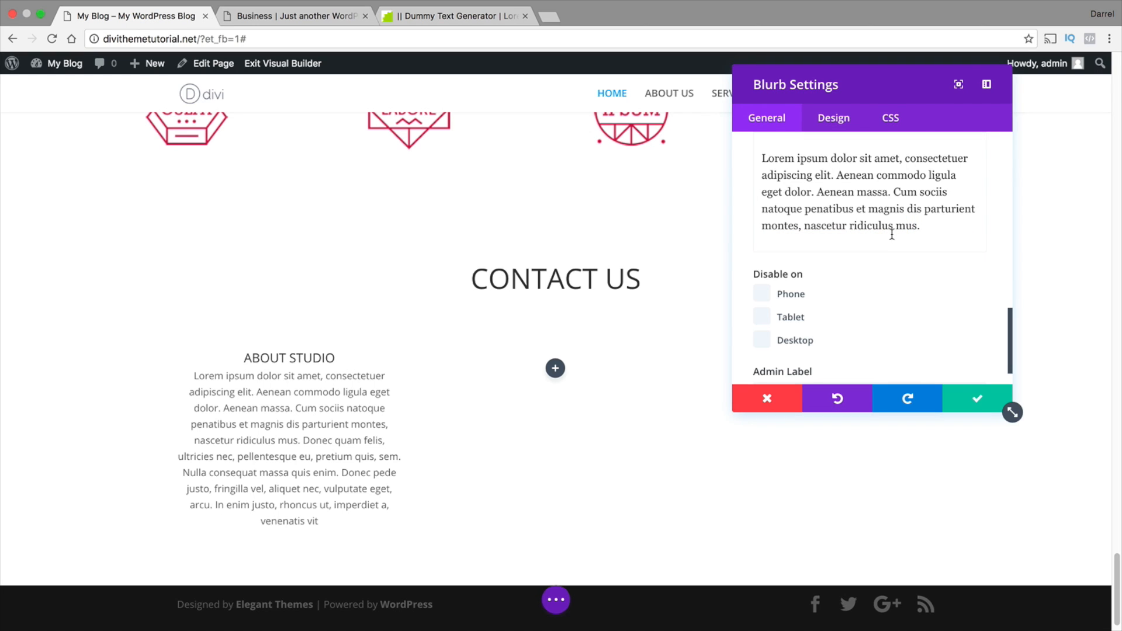
Copy the whole shortened paragraph from the ABOUT STUDIO blurb's content and save the module
key("ctrl+a")
scroll(847, 283, "up", 4)
scroll(847, 282, "down", 4)
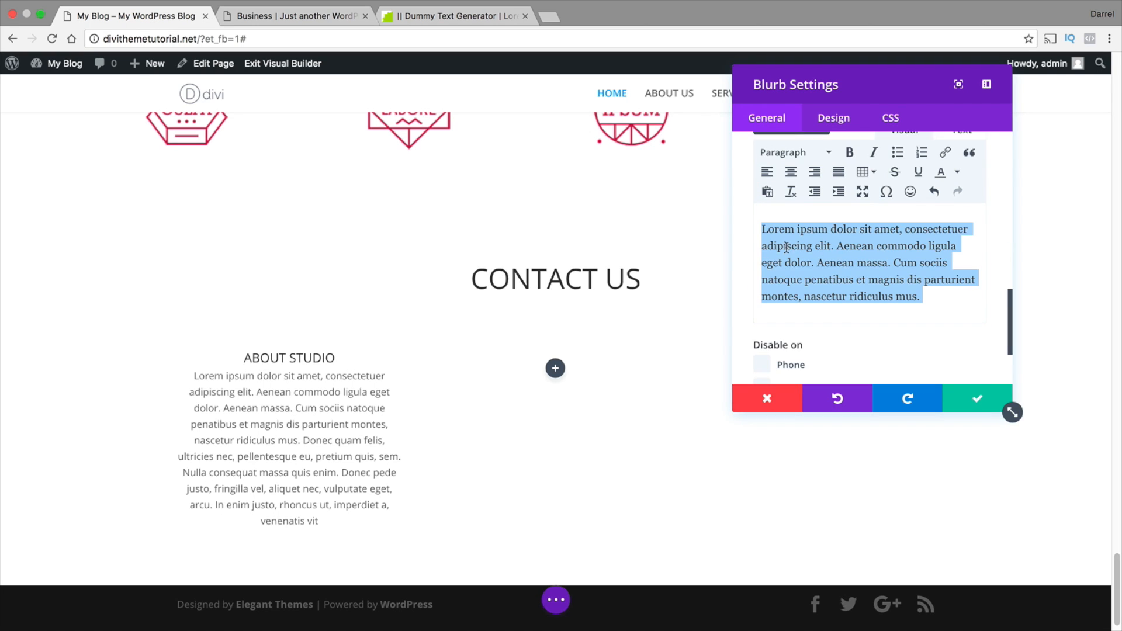
right_click(821, 281)
left_click(749, 342)
left_click(975, 399)
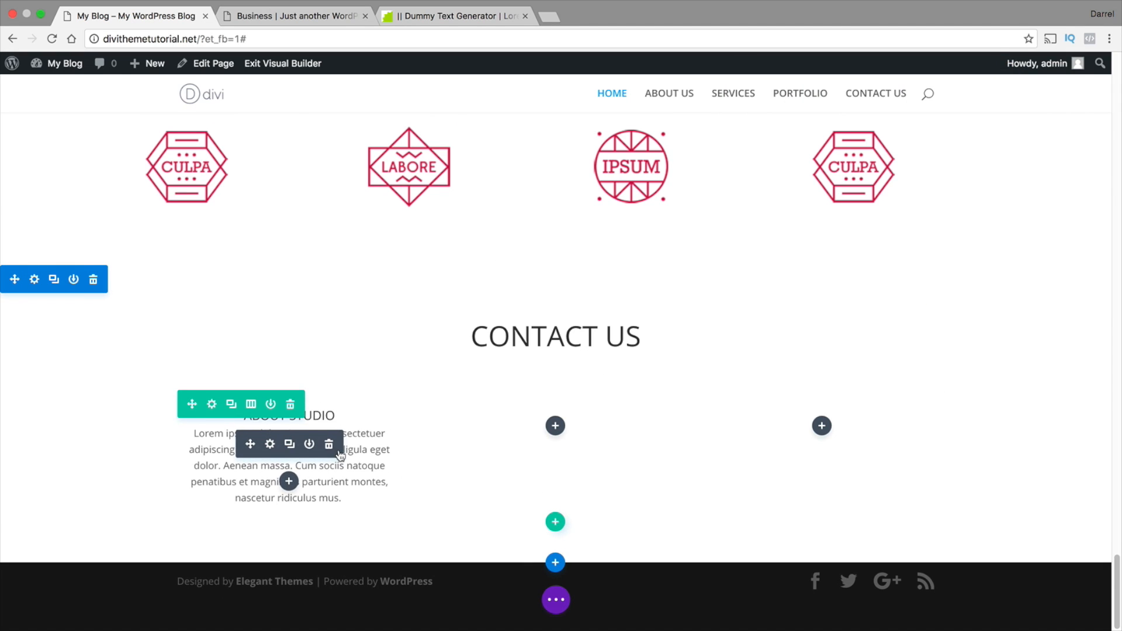
Insert a Blurb module in the second column titled ADDRESS, with the copied paragraph as content, and save it
left_click(555, 427)
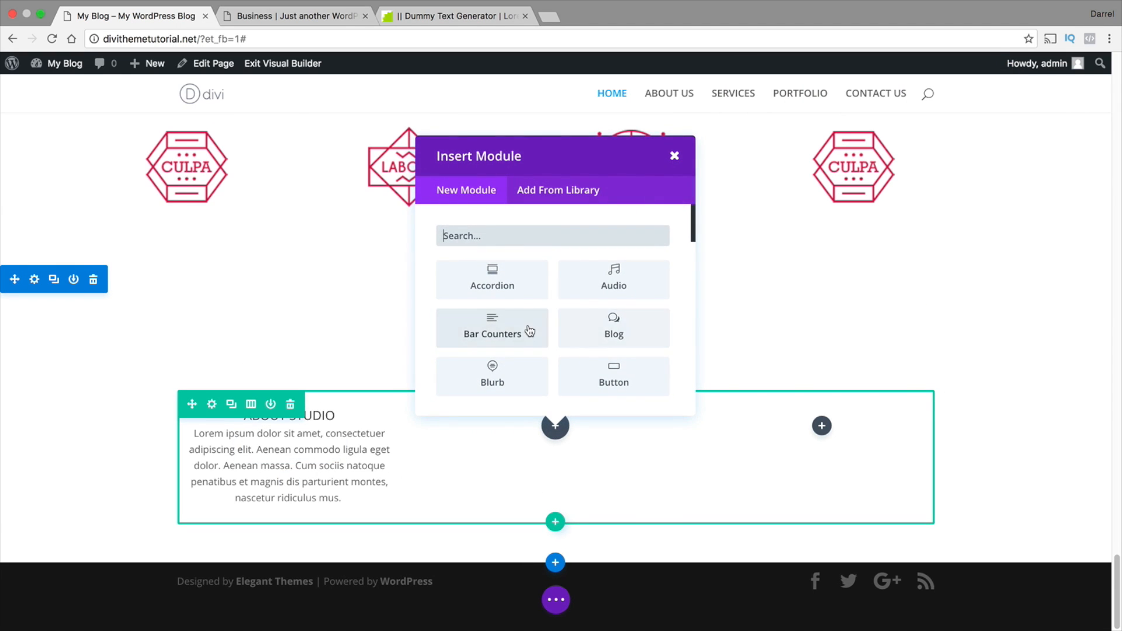
left_click(506, 377)
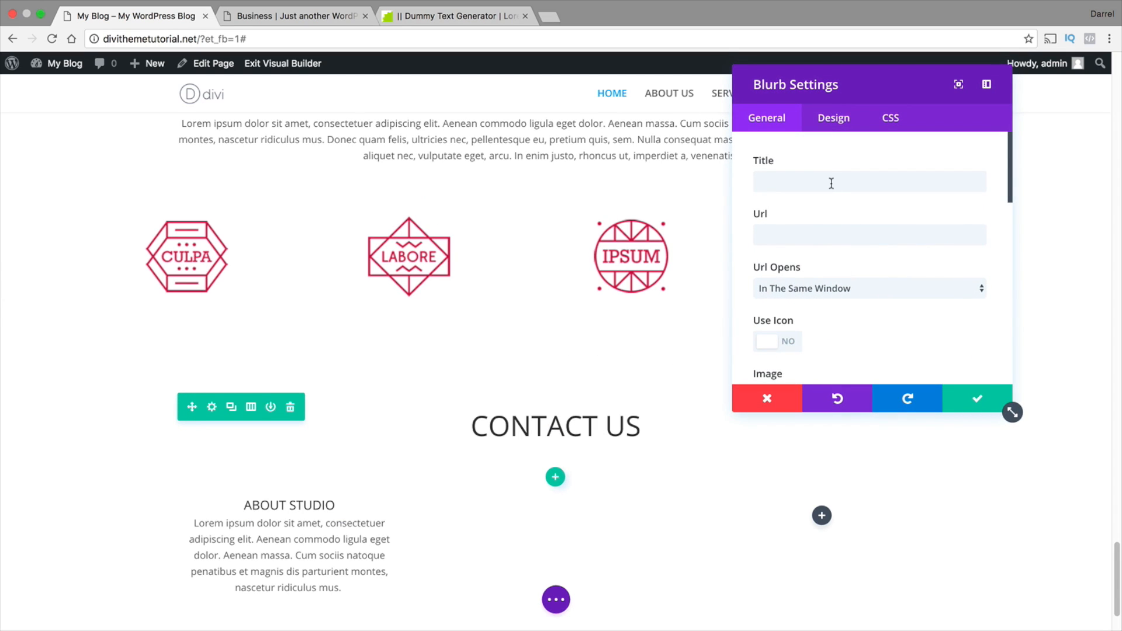
left_click(817, 189)
type("ADDRESS")
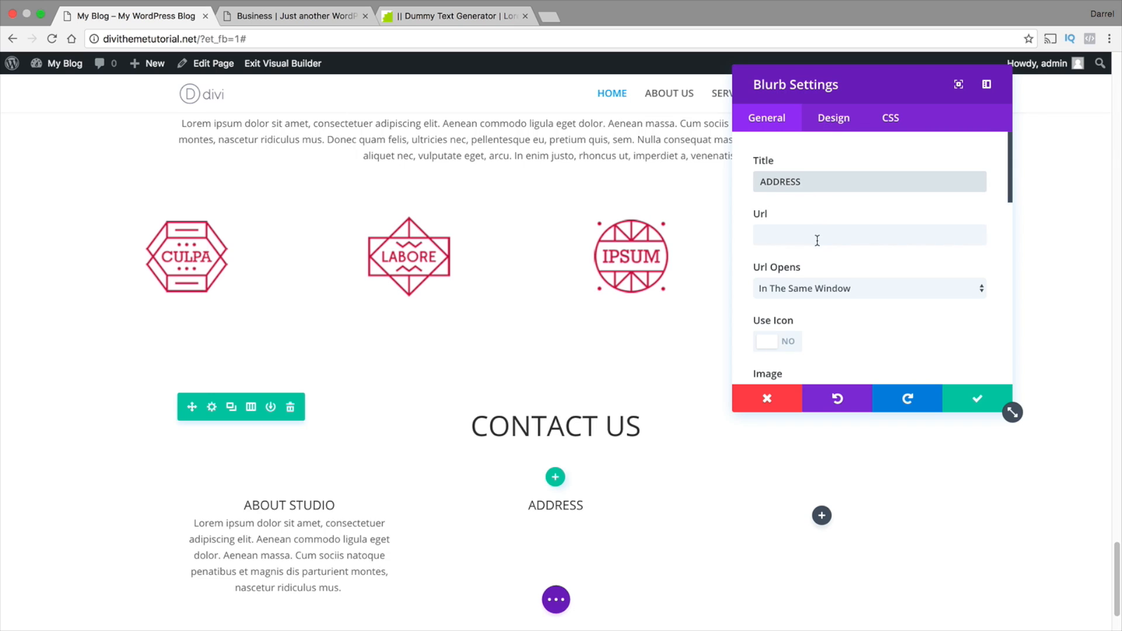
scroll(823, 282, "down", 15)
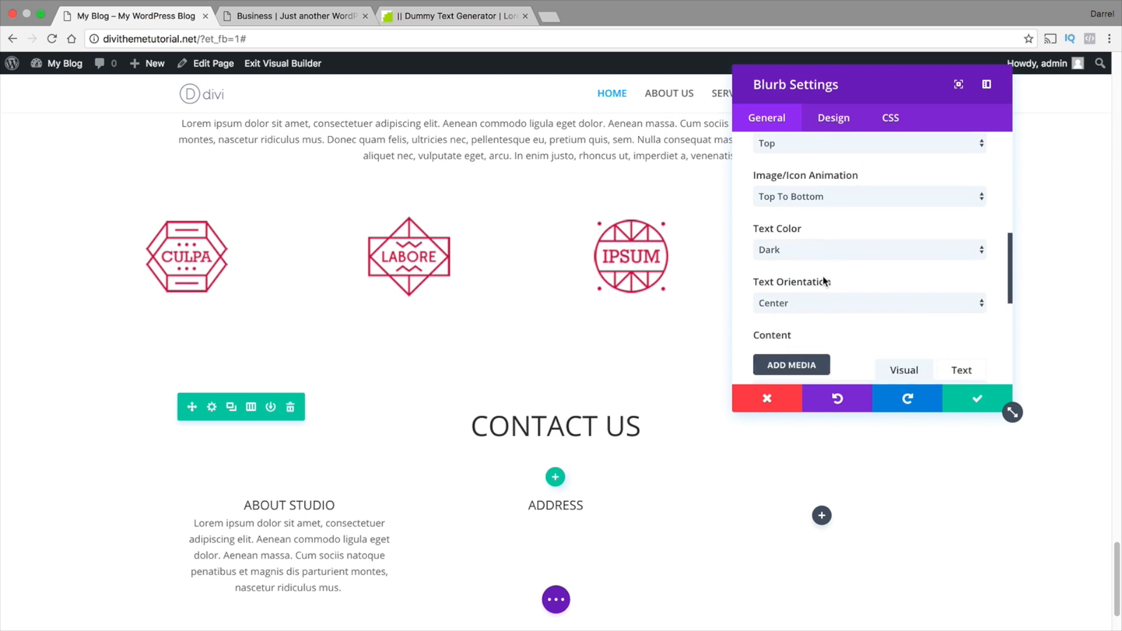
right_click(803, 223)
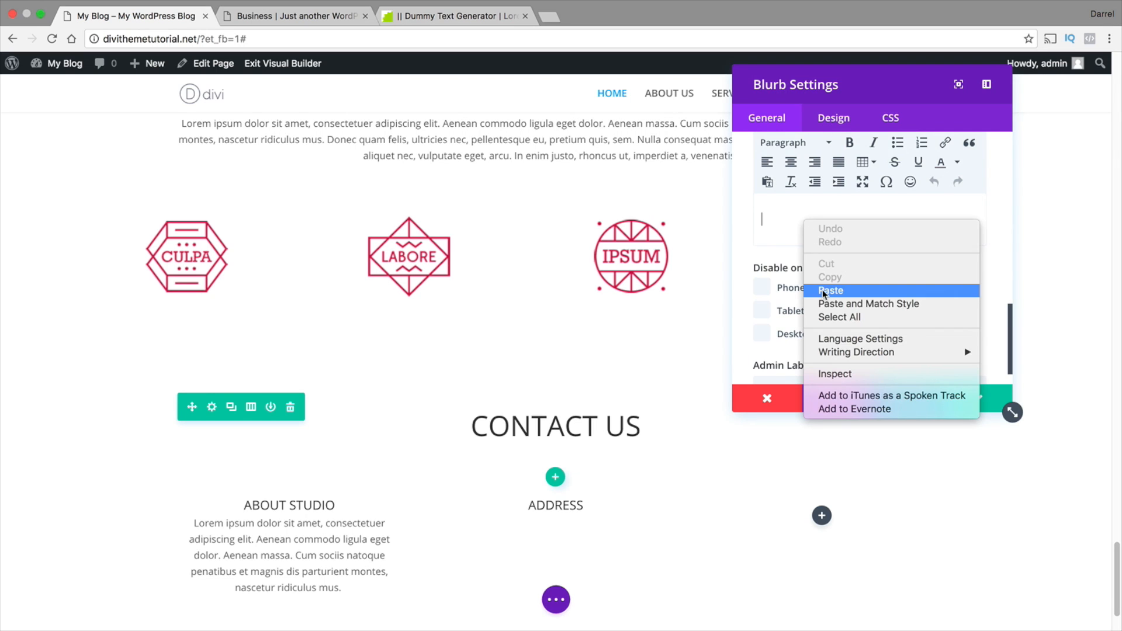
left_click(823, 289)
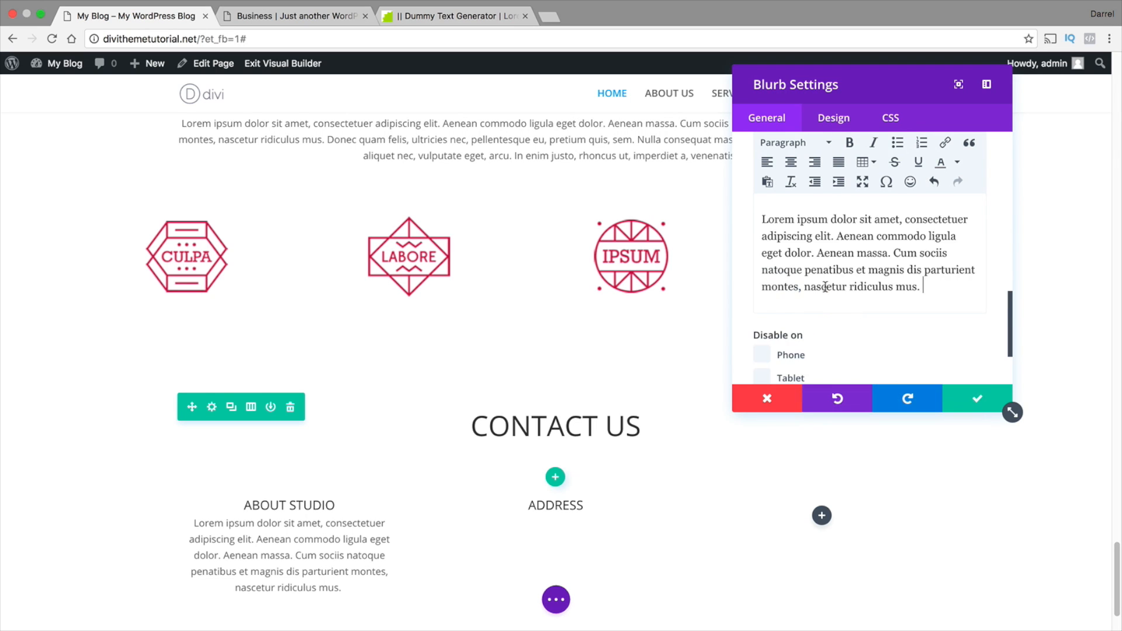
left_click(969, 399)
Insert a Blurb module in the third column of the CONTACT US row and title it NEWLETTER
scroll(783, 415, "down", 3)
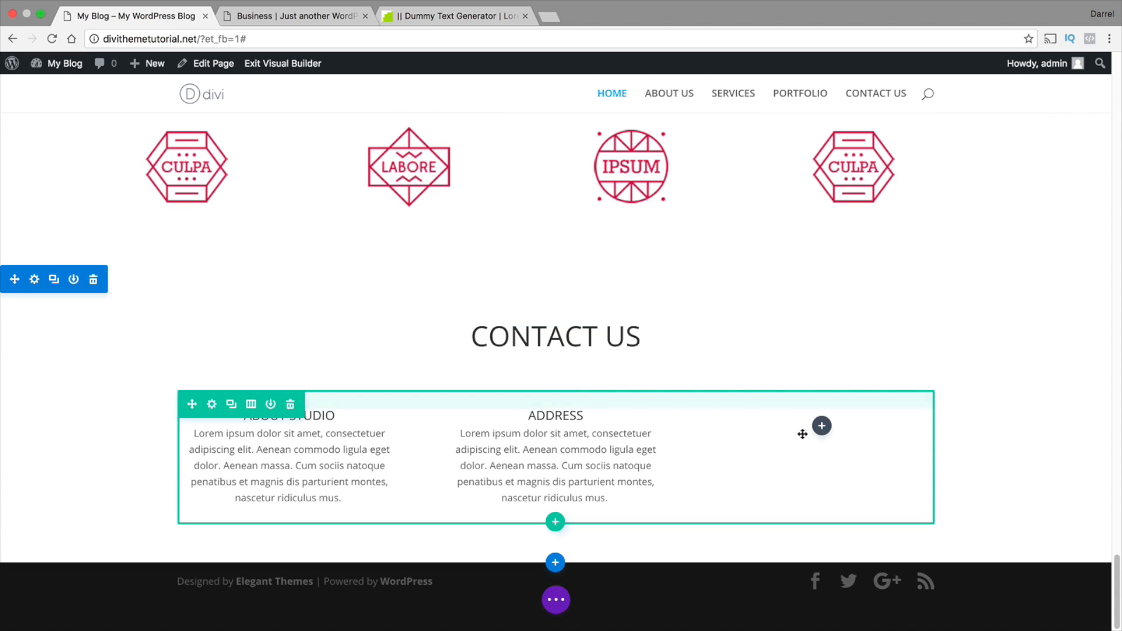
left_click(828, 433)
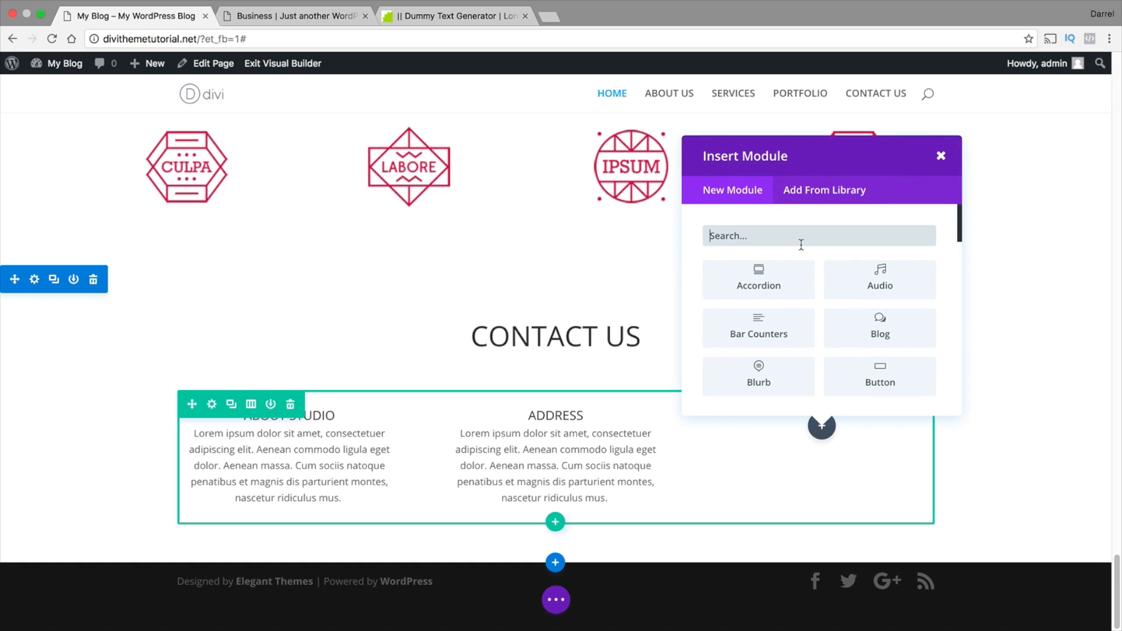
left_click(784, 364)
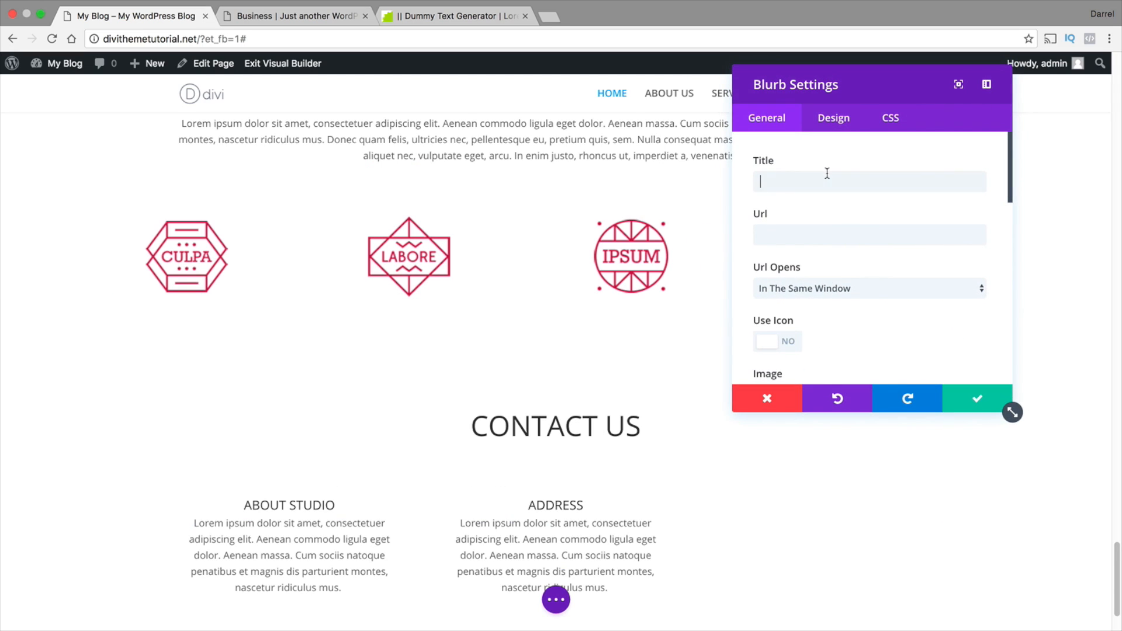
left_click(824, 180)
type("NEWLETTER")
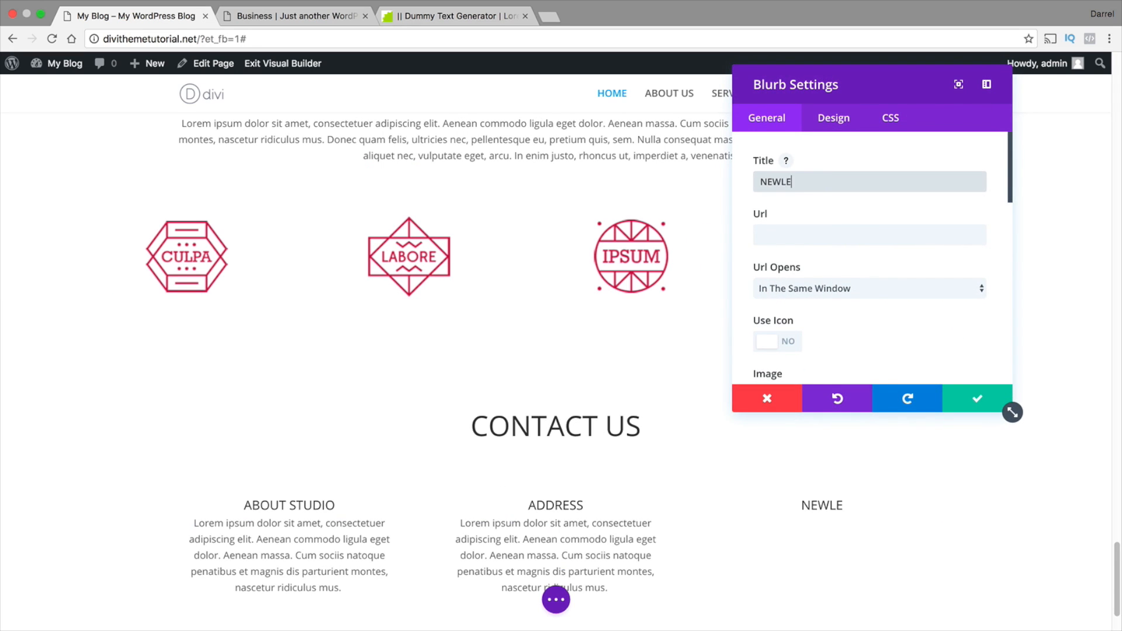
key("Tab")
Paste the copied paragraph as the NEWLETTER blurb's content and save the module
scroll(821, 206, "down", 10)
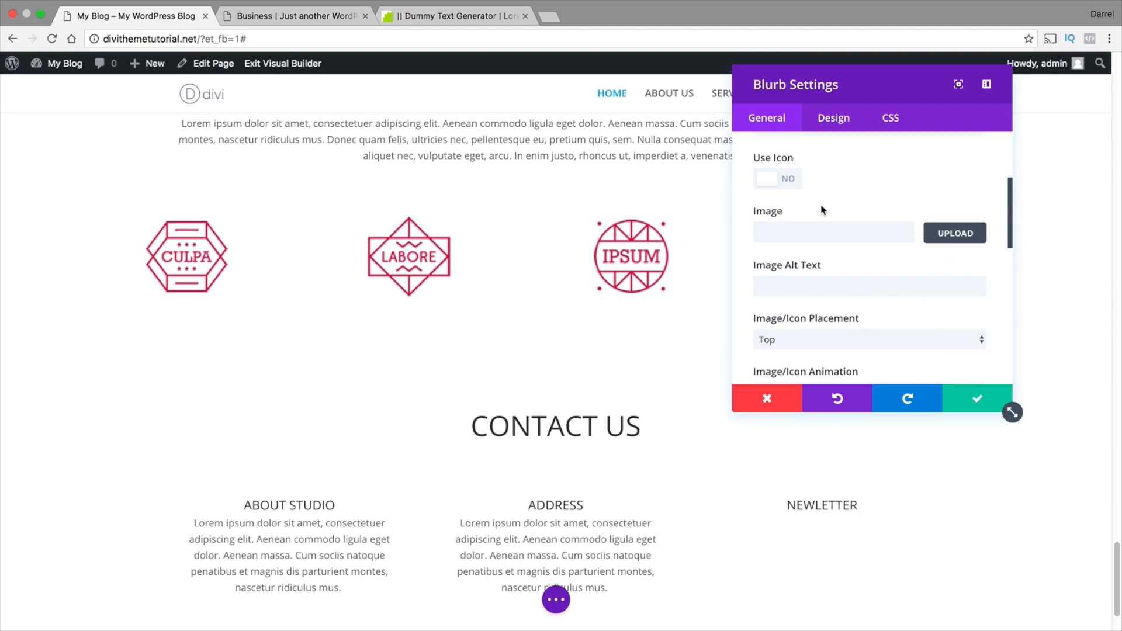
scroll(814, 230, "down", 3)
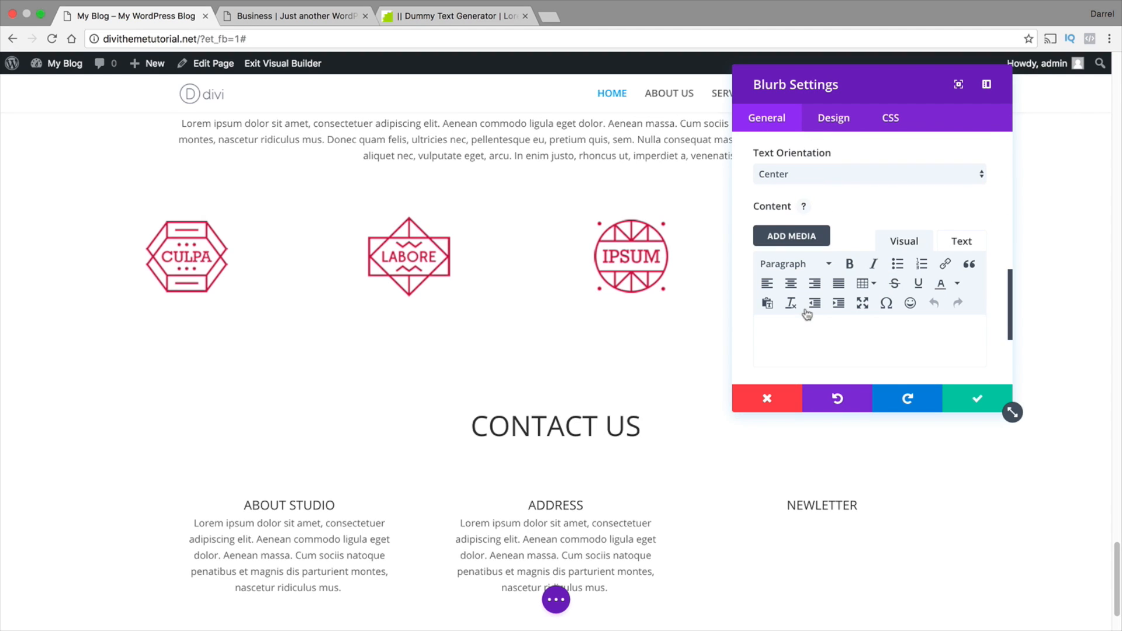
right_click(787, 337)
left_click(830, 406)
left_click(957, 396)
Center-align the ADDRESS blurb's content and delete its placeholder paragraph
scroll(659, 454, "down", 3)
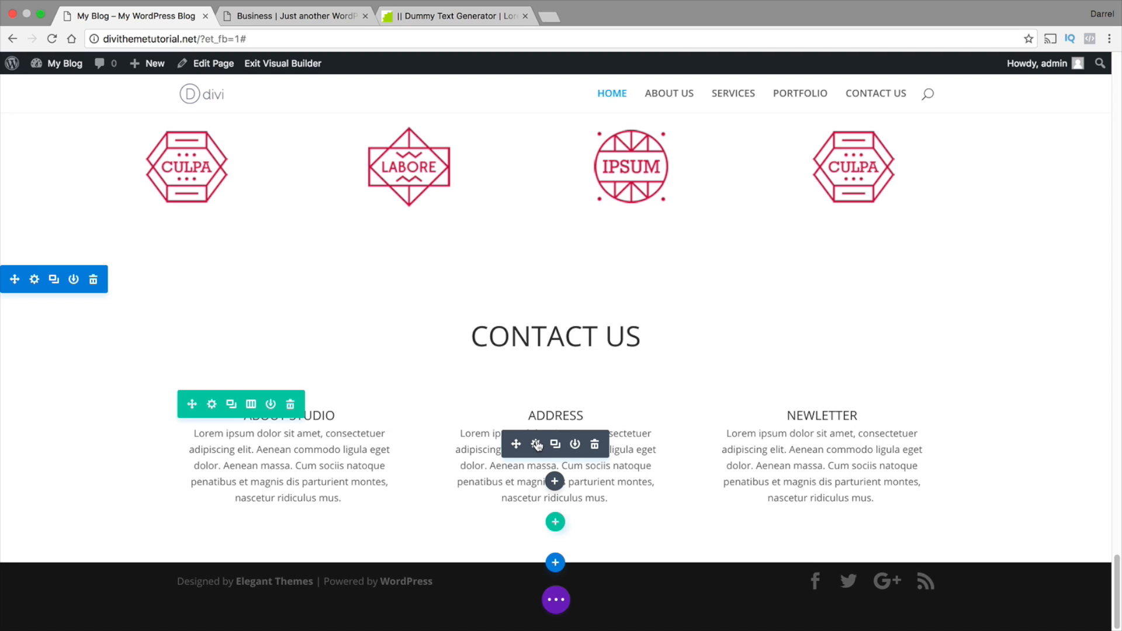
left_click(537, 446)
scroll(813, 286, "down", 5)
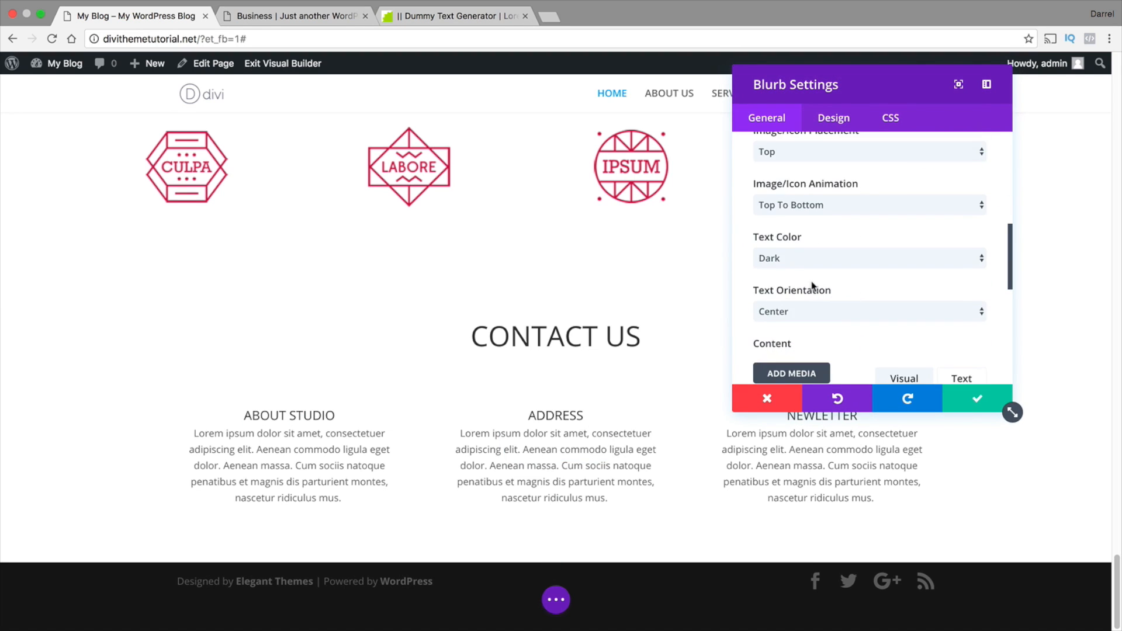
scroll(813, 287, "down", 5)
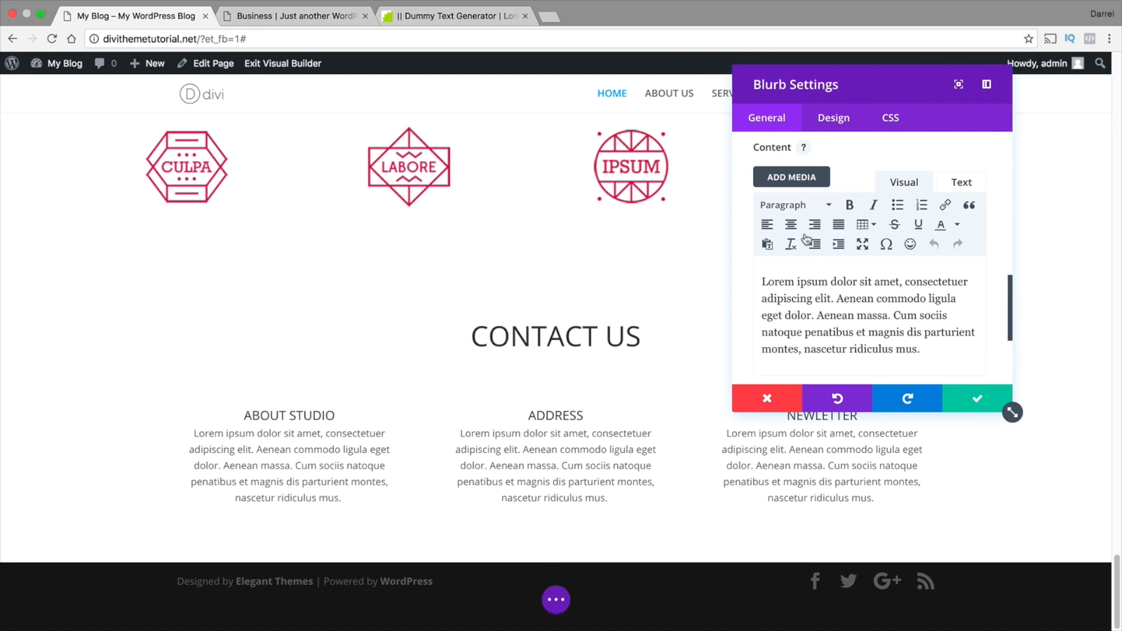
left_click(792, 224)
left_click_drag(954, 351, 741, 257)
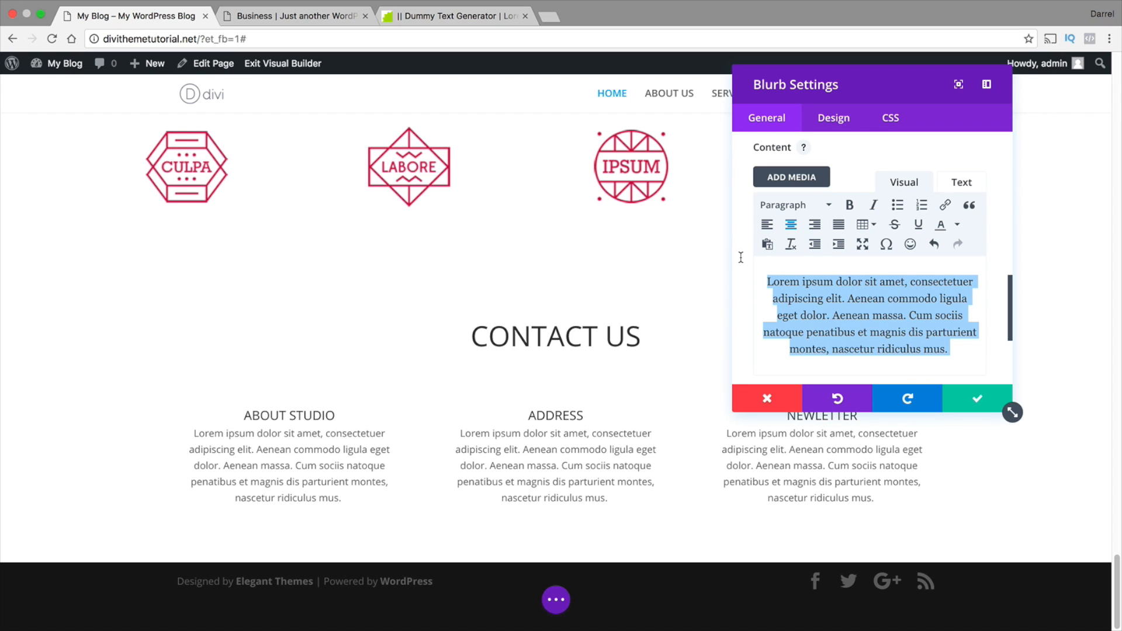
key("BackSpace")
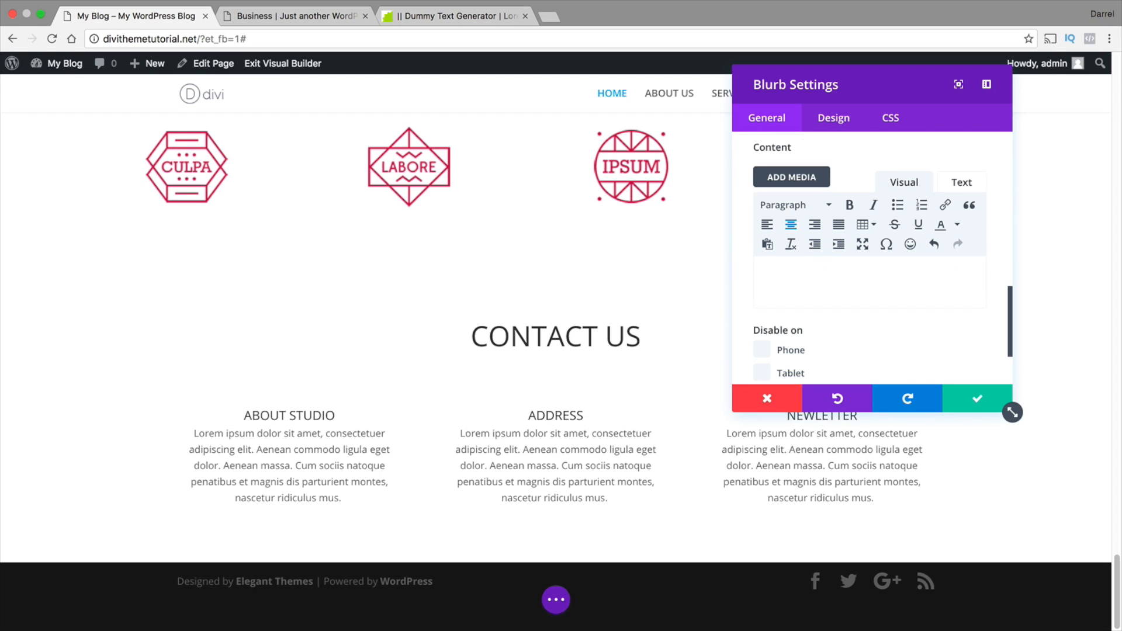
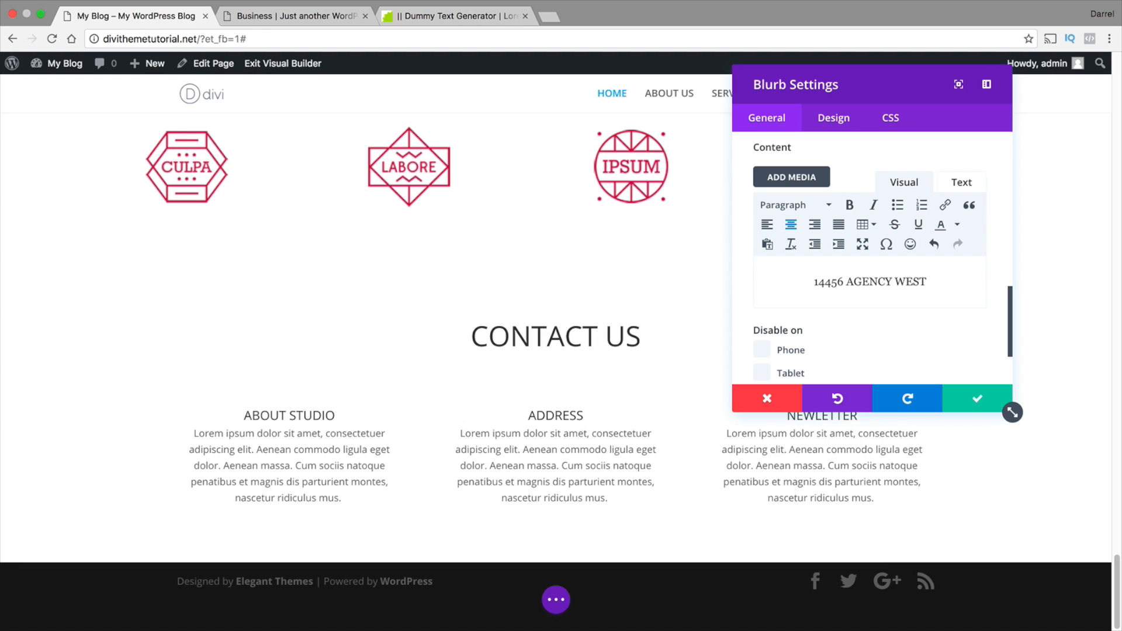
Enter the street address as the ADDRESS blurb's content and save the module
left_click(977, 398)
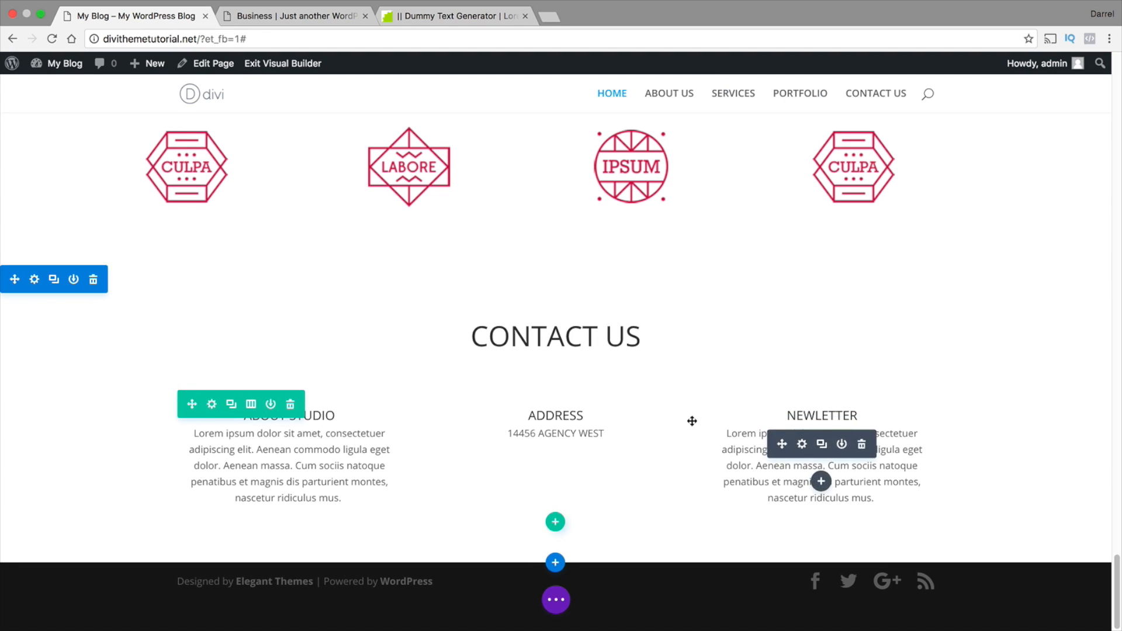
Add a second address line and a PHON line with the phone number to the ADDRESS blurb's HTML content
left_click(535, 382)
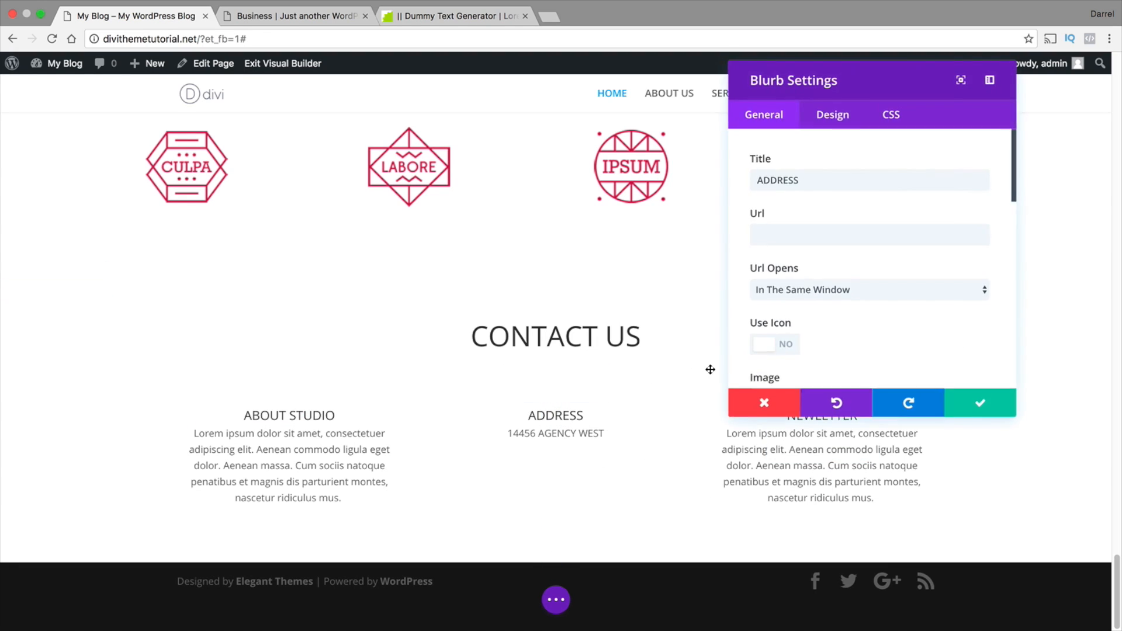
scroll(907, 286, "down", 6)
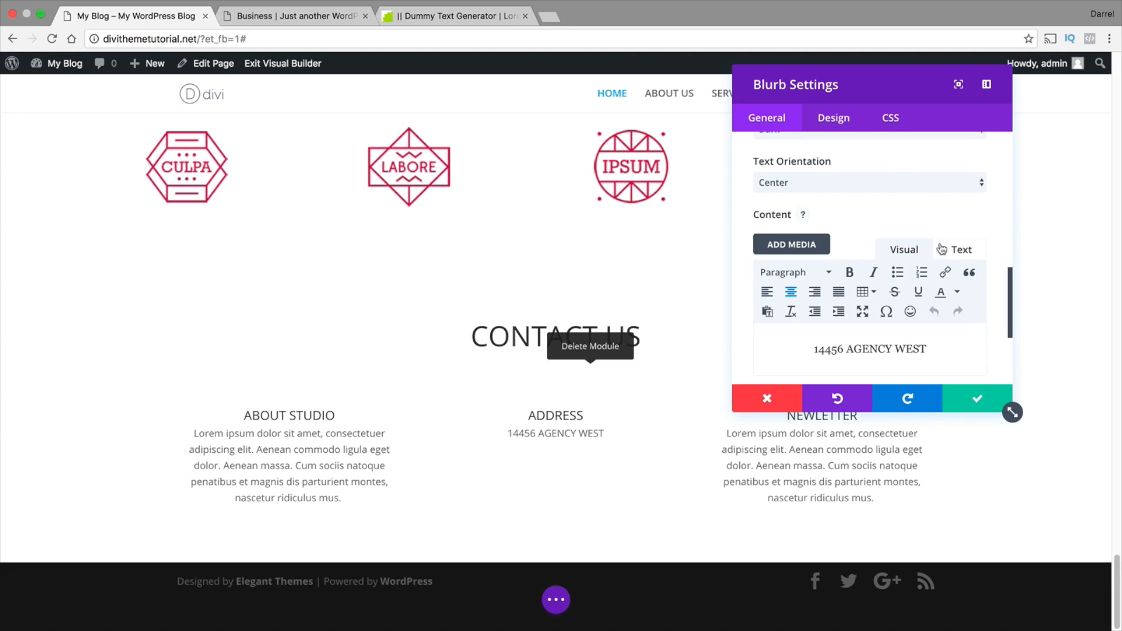
left_click(944, 249)
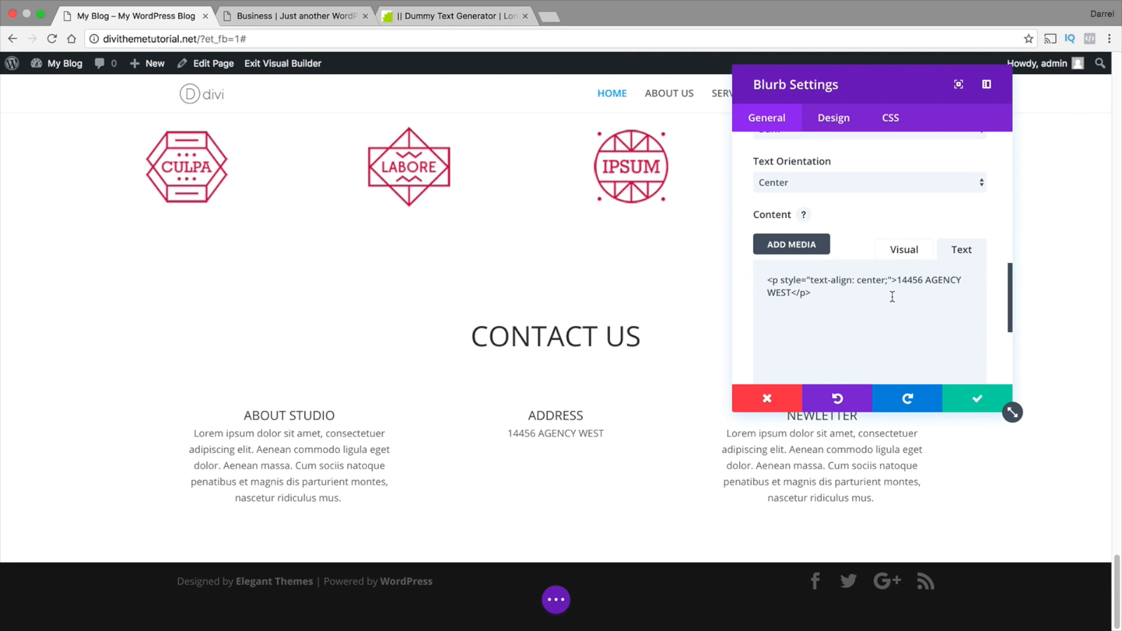
type("DESIGN")
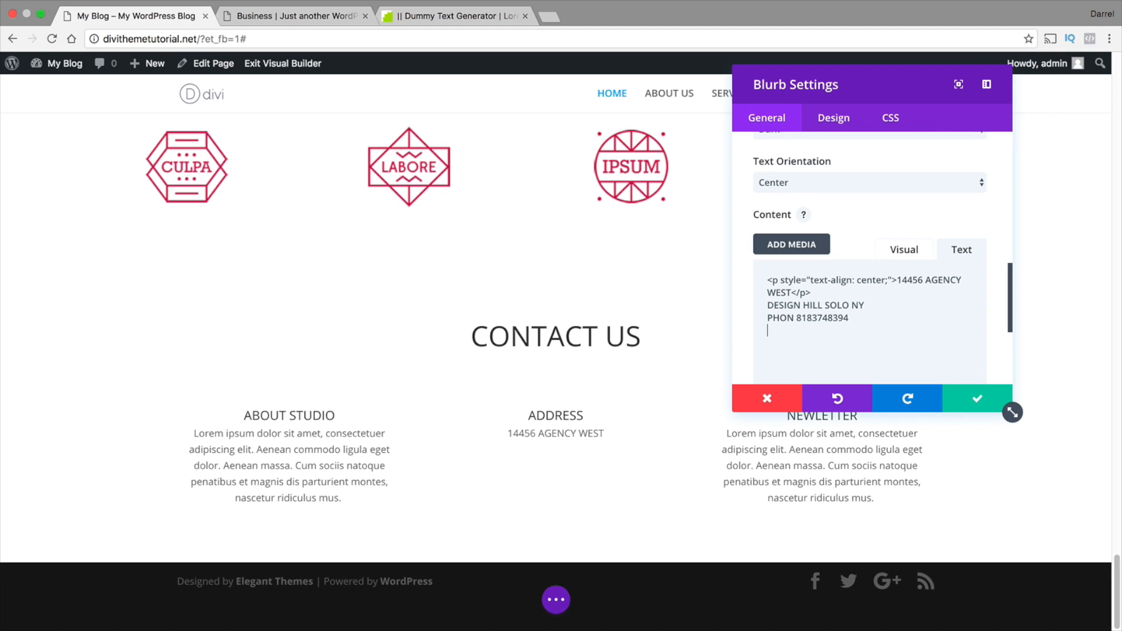
type("CELL PHONE")
Add a CELL PHONE line with the number and two contact e-mail lines below it, and save the ADDRESS blurb
type("+")
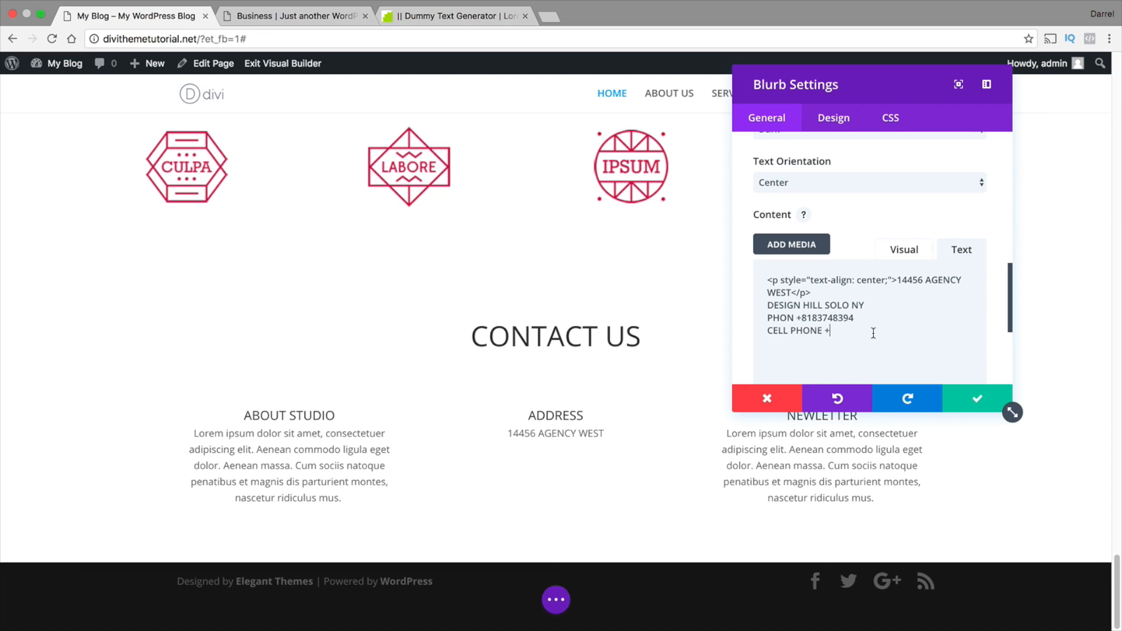
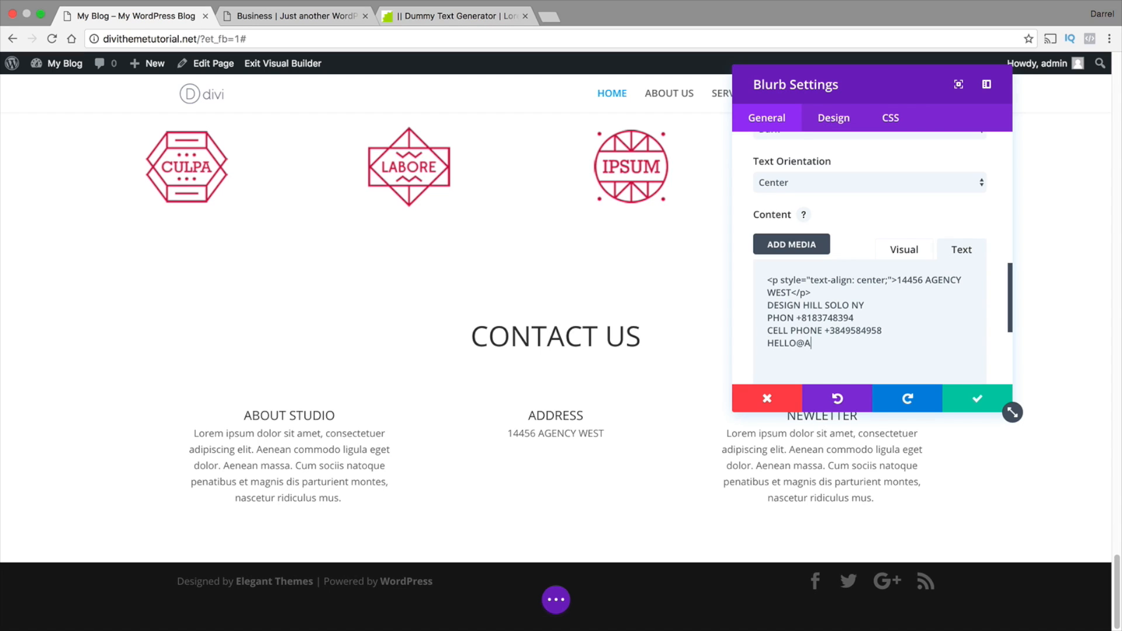
type("GENCY")
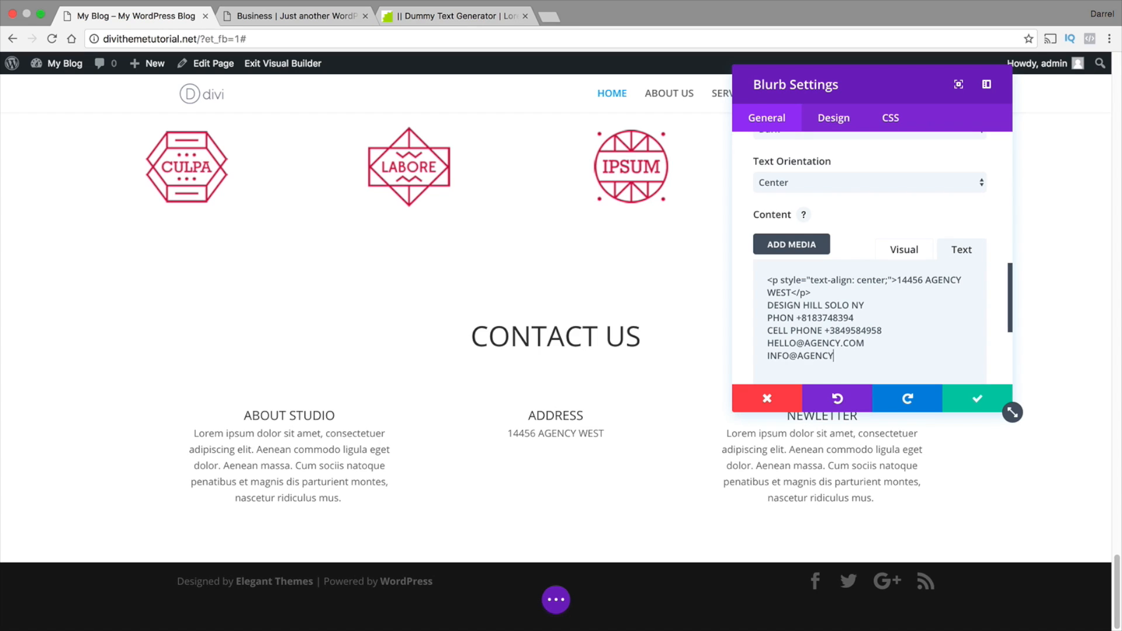
type(".COM")
left_click(978, 402)
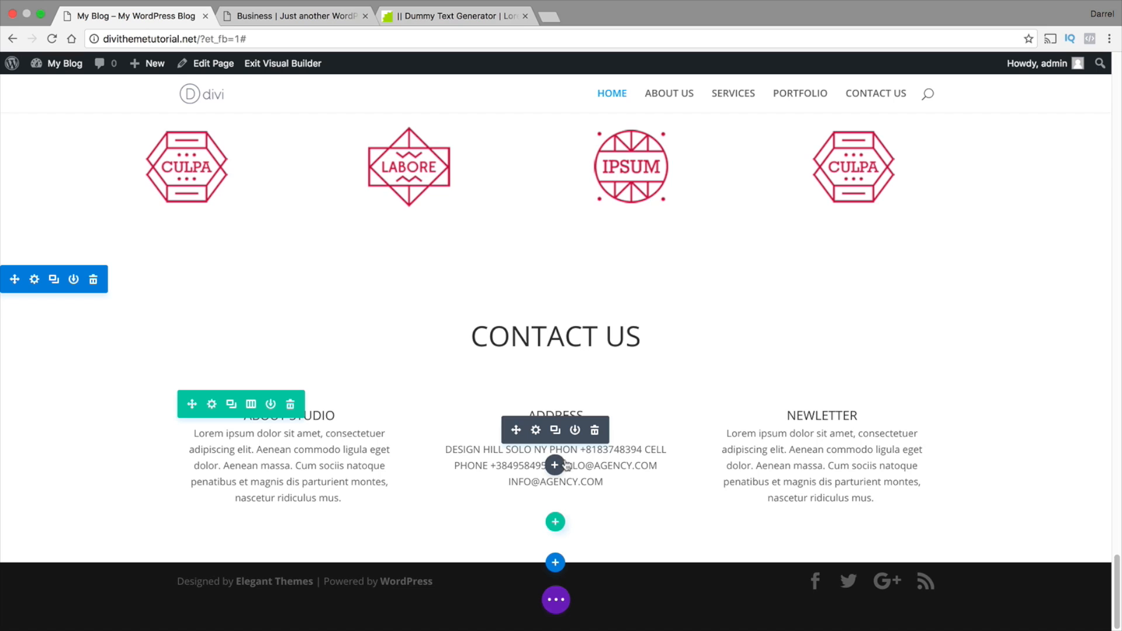
Try justifying the first line of the ADDRESS blurb's content in the visual editor and save the module
left_click(536, 430)
scroll(809, 329, "down", 10)
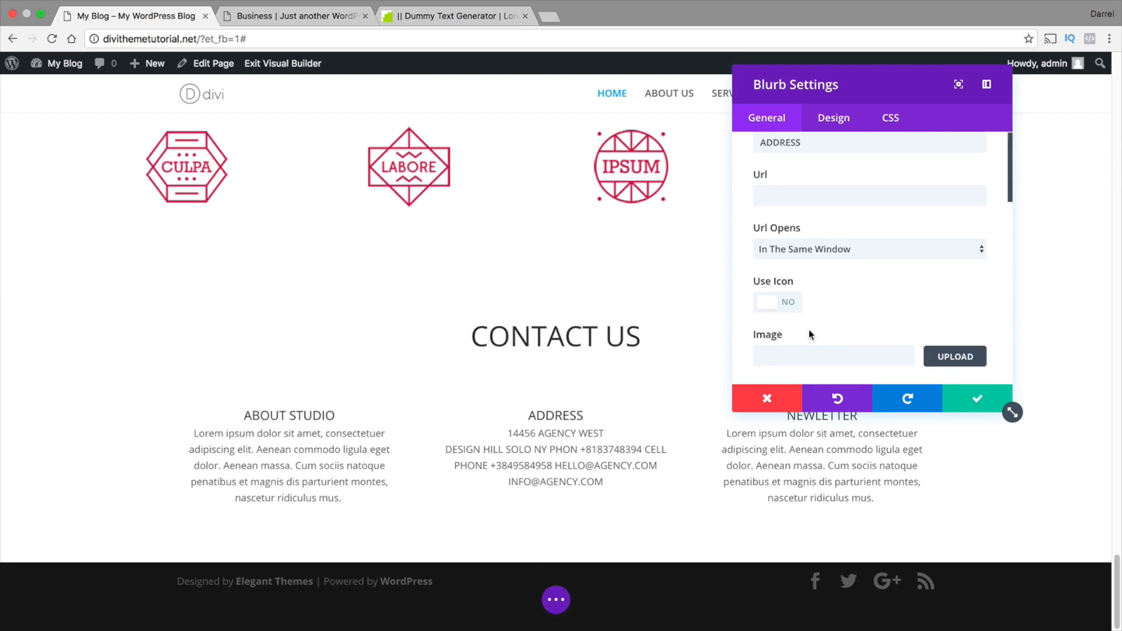
scroll(815, 282, "down", 3)
scroll(857, 266, "up", 4)
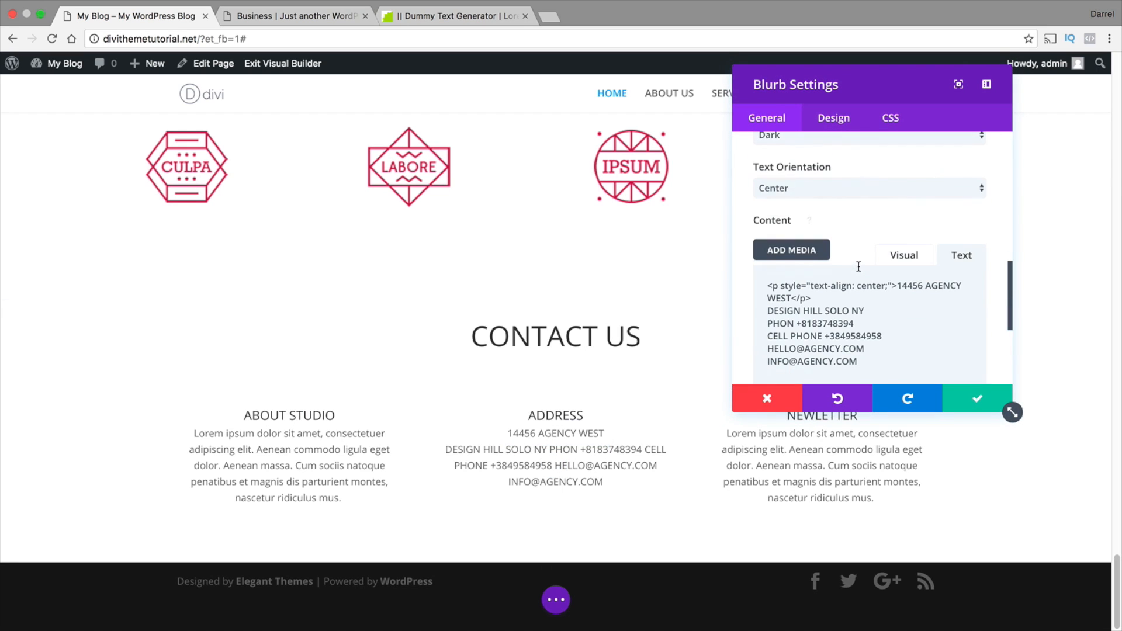
left_click(914, 262)
left_click(842, 299)
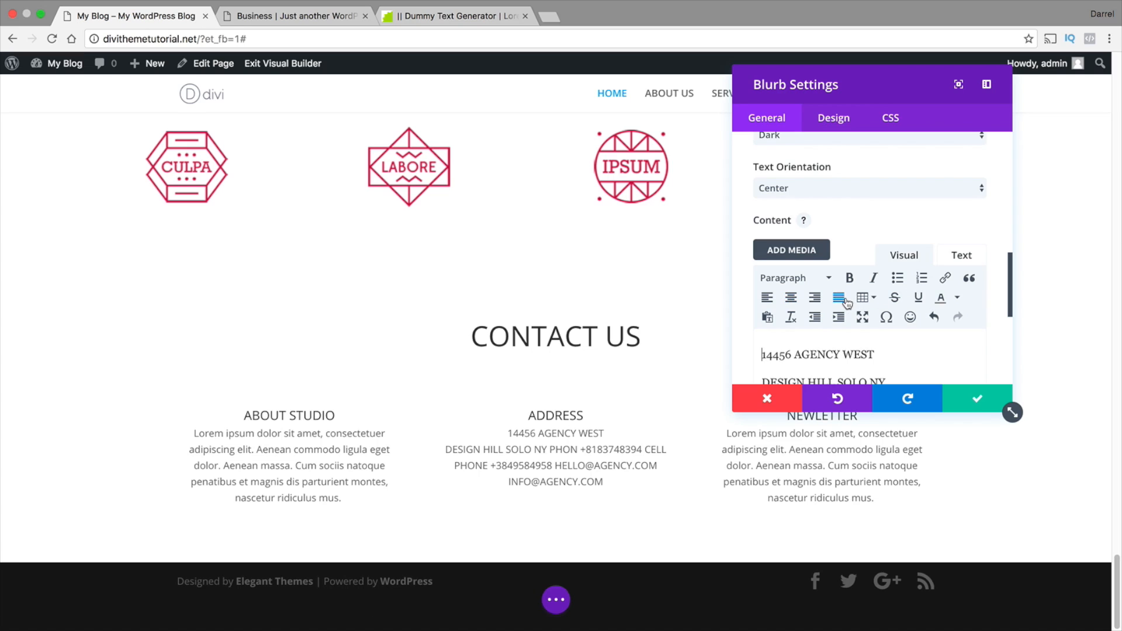
left_click(964, 402)
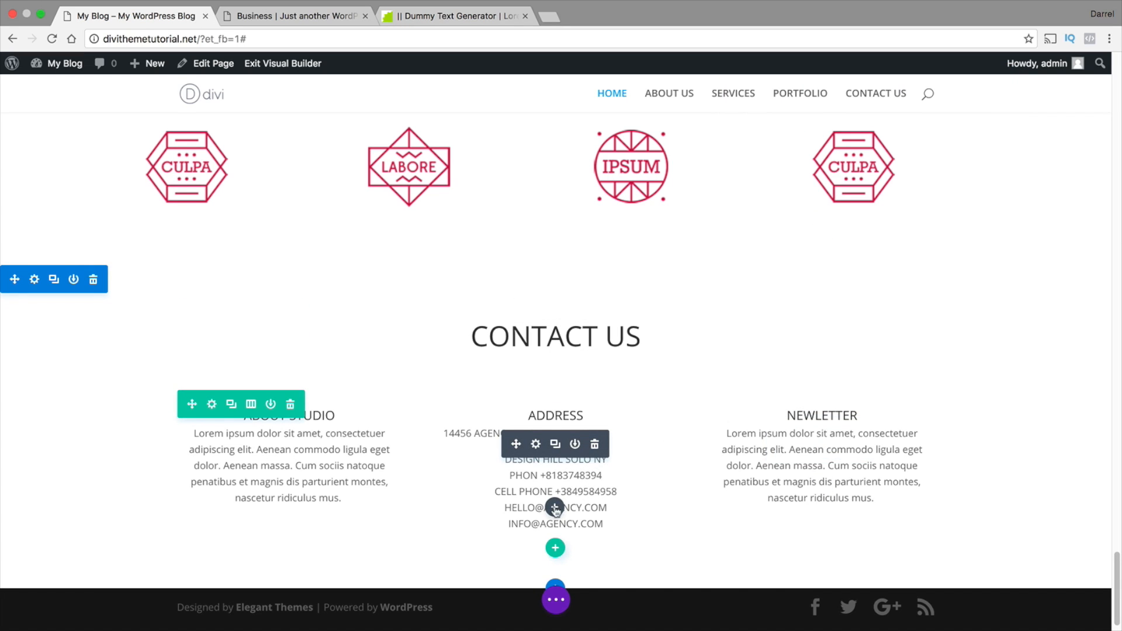
Replace the paragraph-tagged first line of the ADDRESS blurb's HTML content with the untagged street address and state, and save the module
left_click(537, 446)
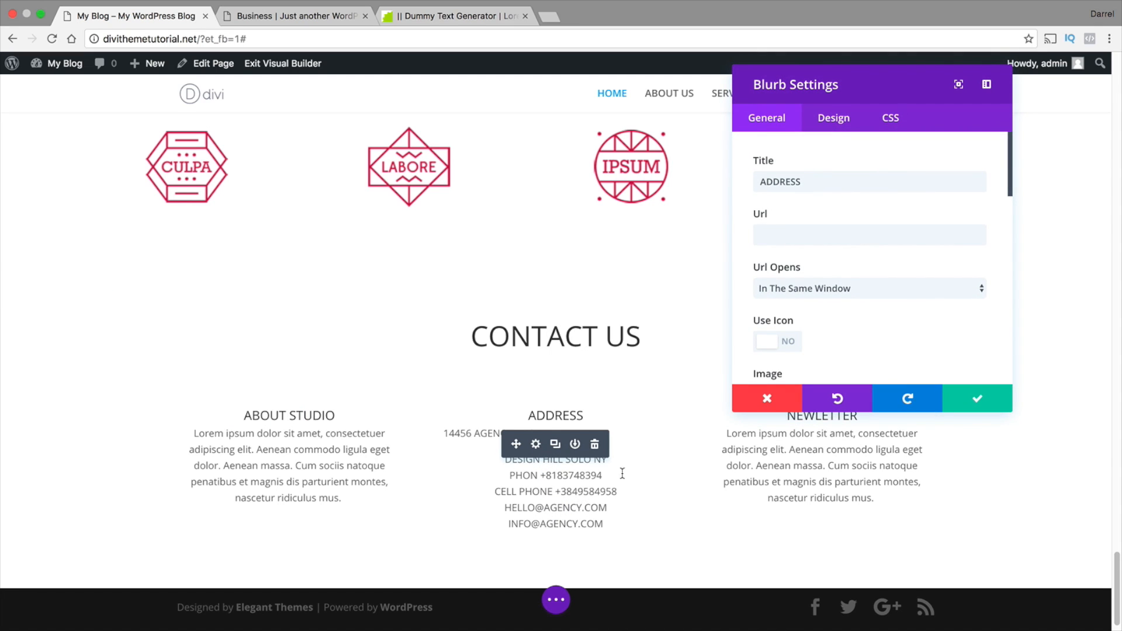
scroll(763, 334, "down", 5)
scroll(763, 333, "down", 5)
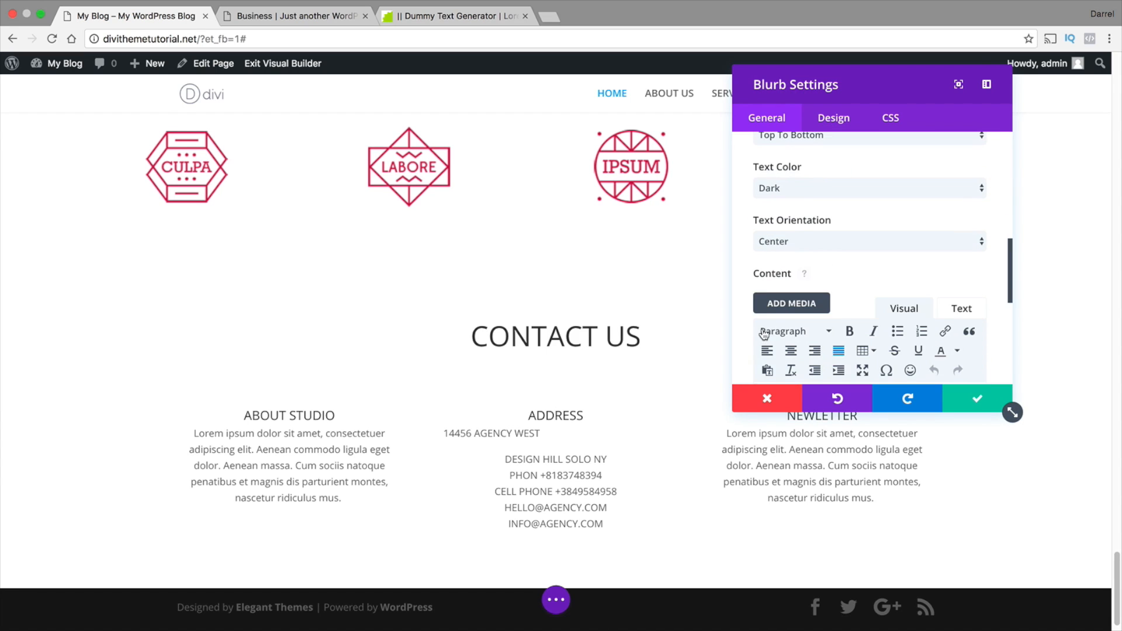
left_click(958, 220)
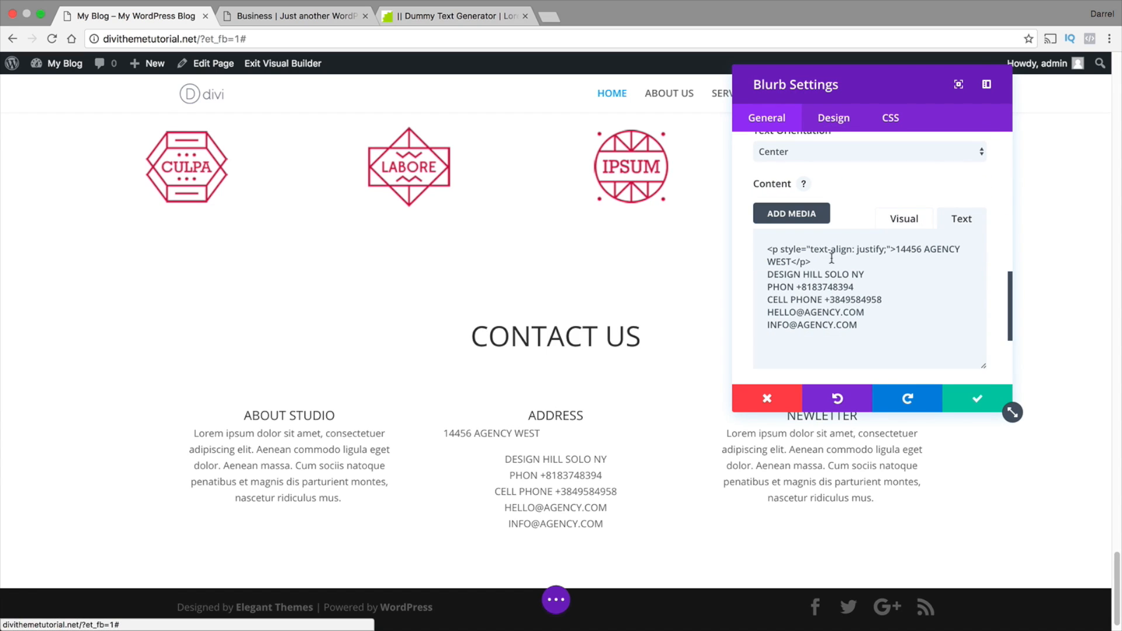
left_click_drag(827, 264, 709, 230)
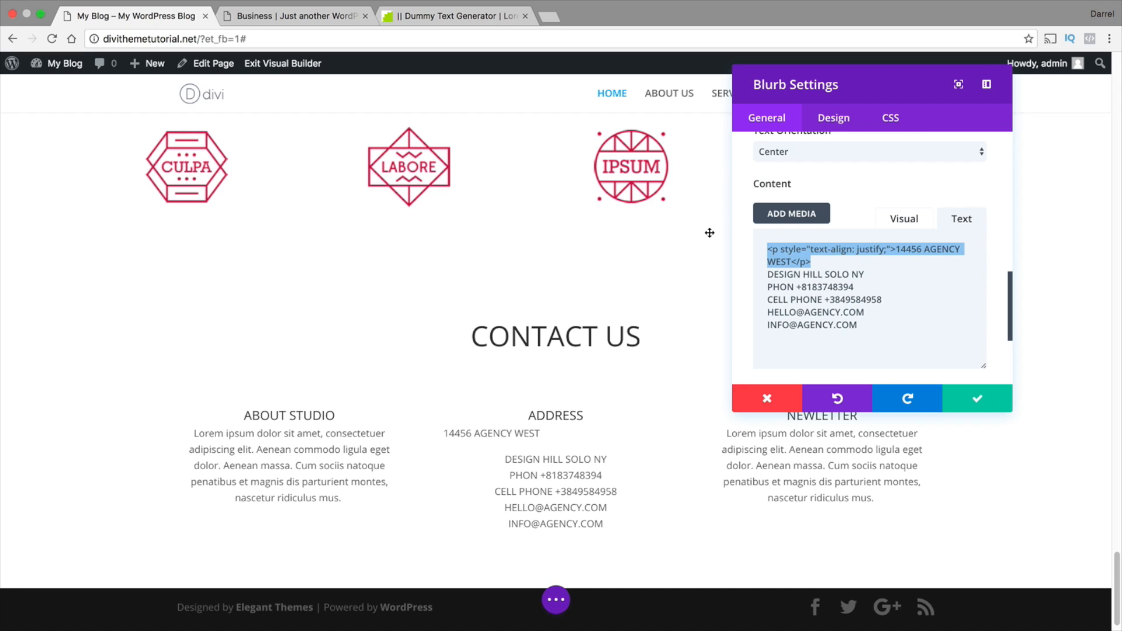
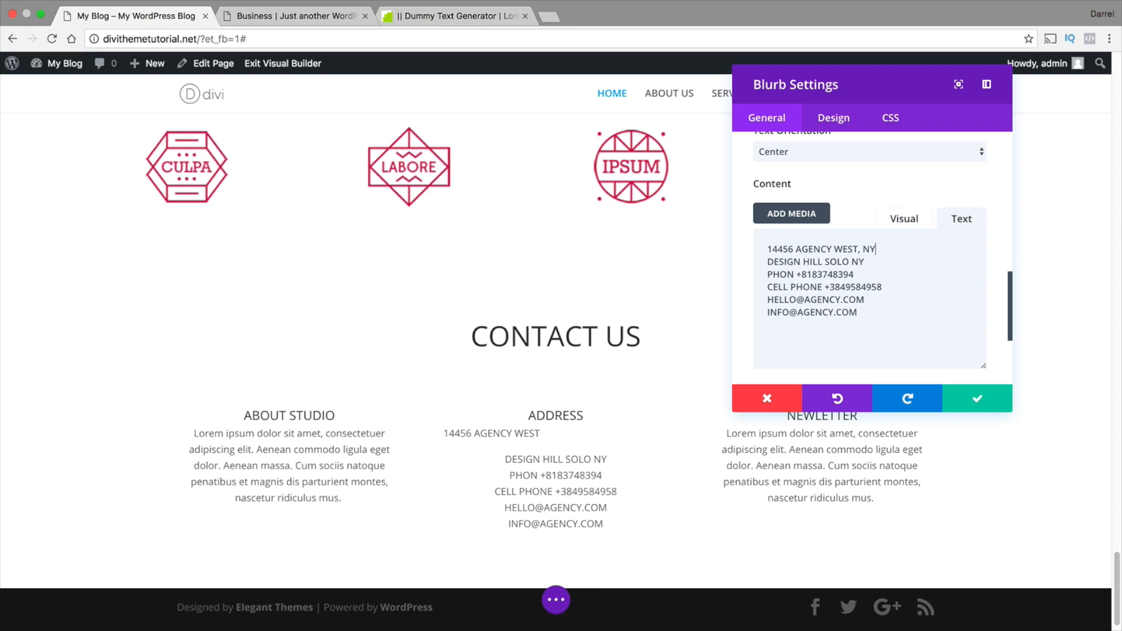
left_click(977, 399)
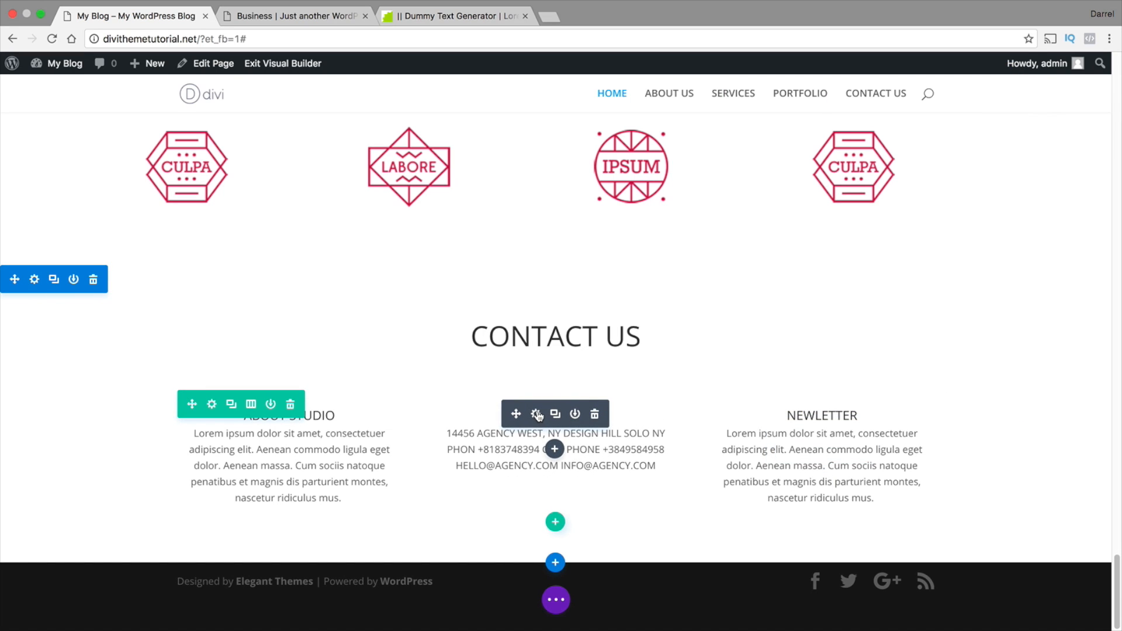
Try justified alignment on the ADDRESS blurb's whole content block and save the module
left_click(536, 414)
scroll(830, 330, "down", 10)
scroll(896, 298, "up", 6)
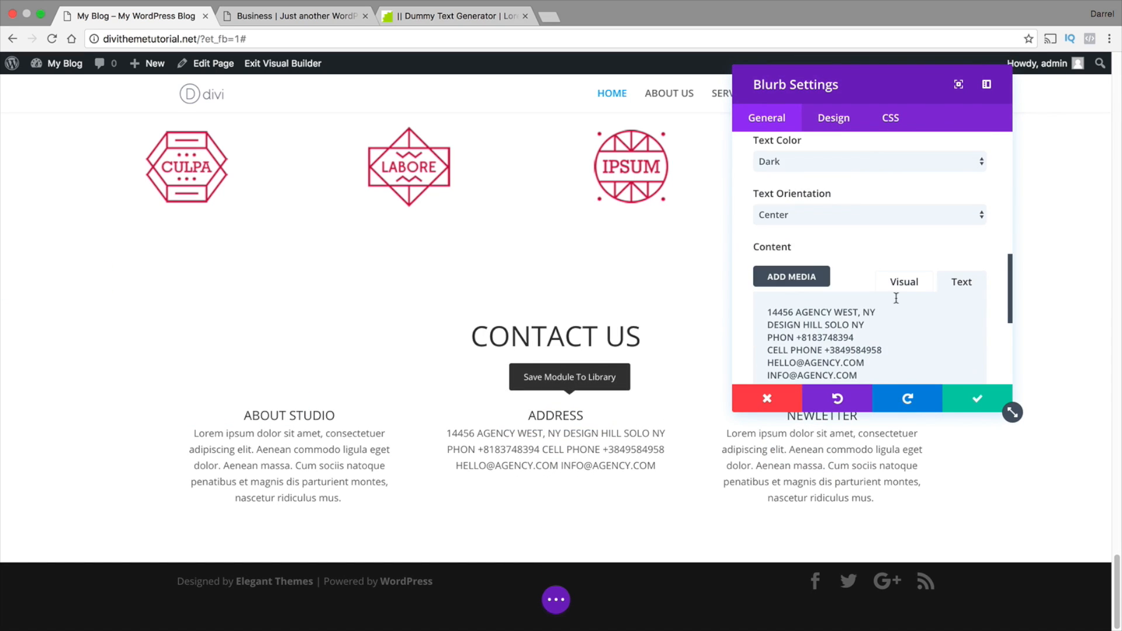
left_click(915, 288)
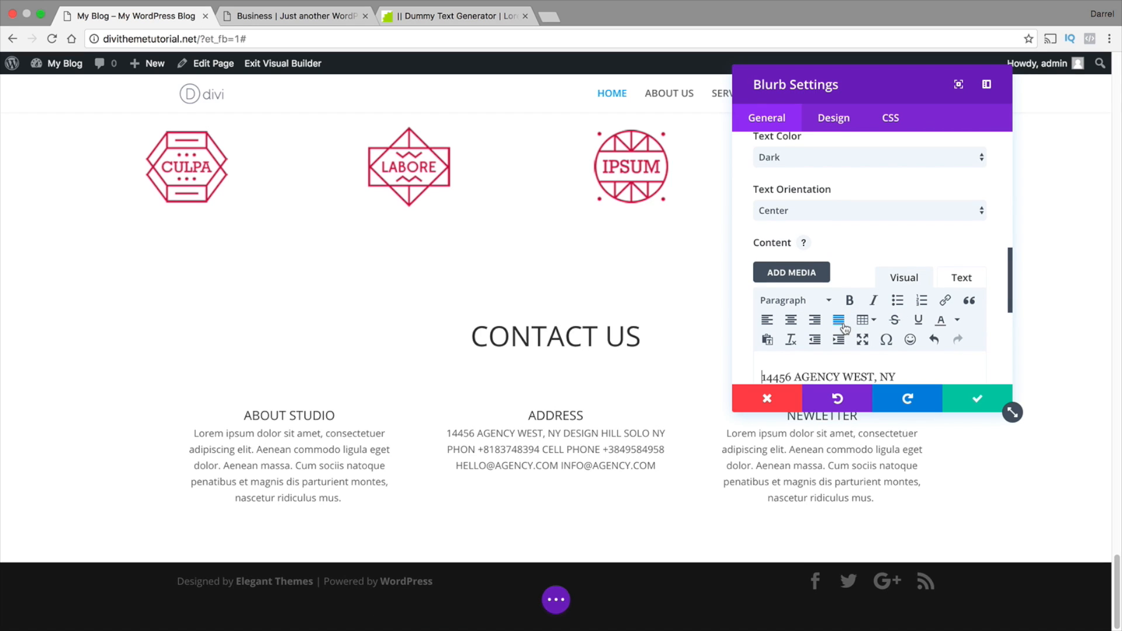
left_click(972, 401)
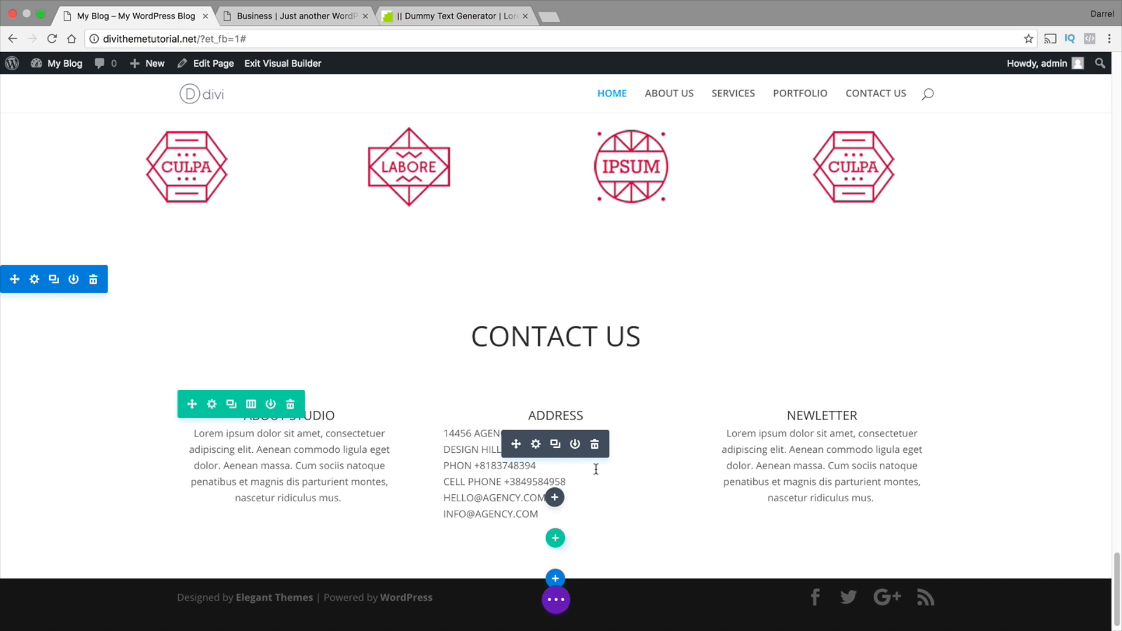
Try right-aligning the ADDRESS blurb's content and save the module
left_click(537, 444)
scroll(856, 285, "down", 5)
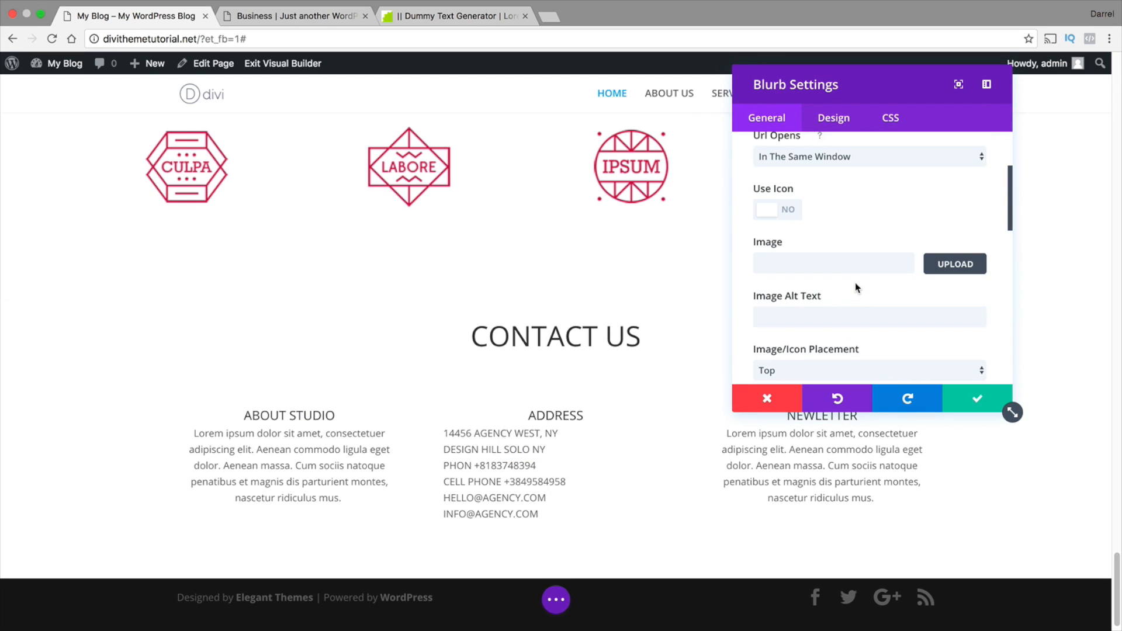
scroll(856, 284, "down", 5)
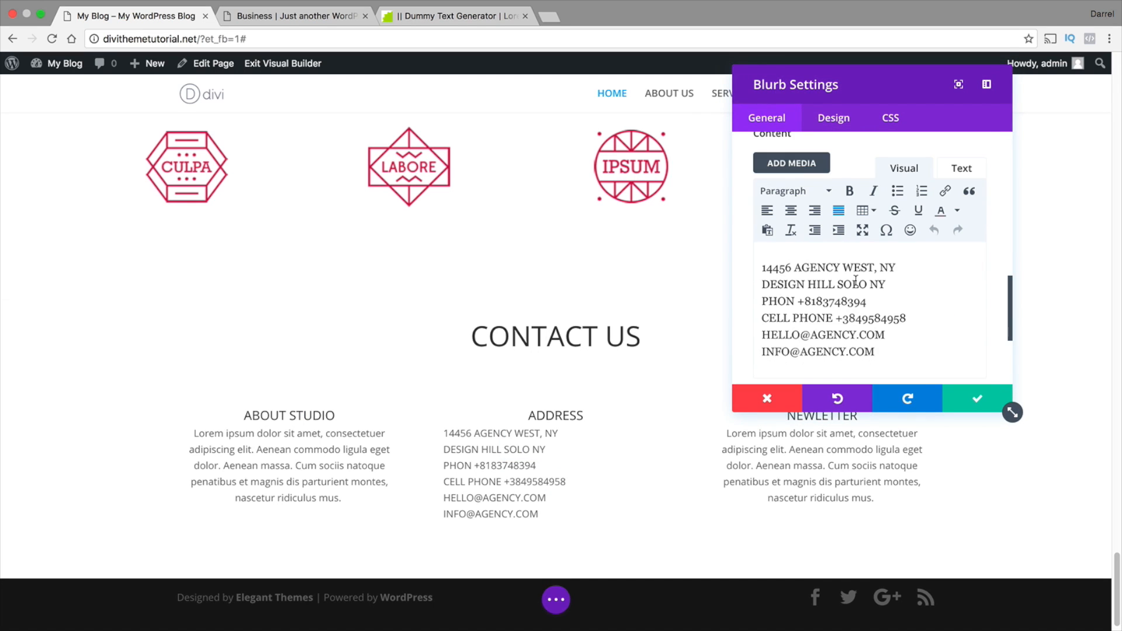
left_click(814, 212)
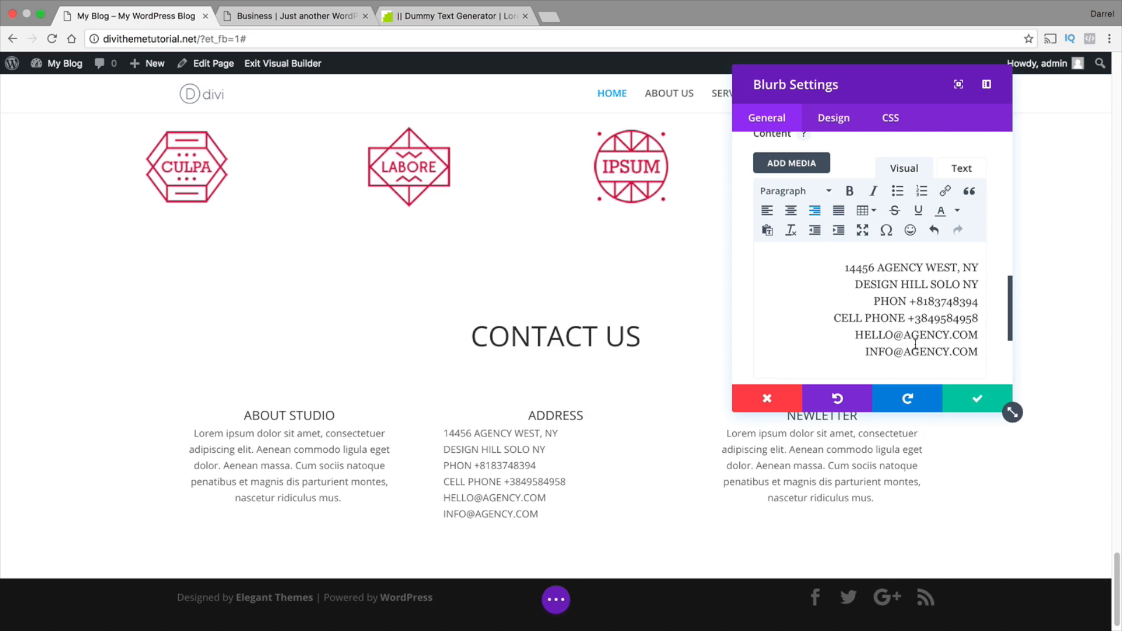
left_click(967, 404)
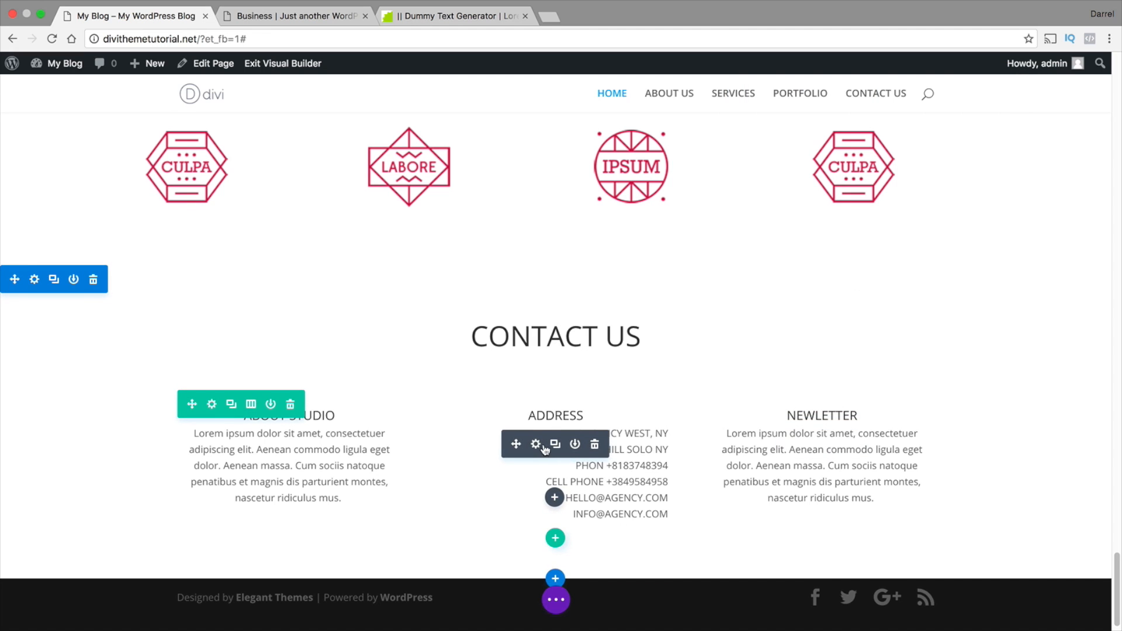
Center-align all lines of the ADDRESS blurb's content and save the module
left_click(535, 444)
scroll(821, 266, "down", 8)
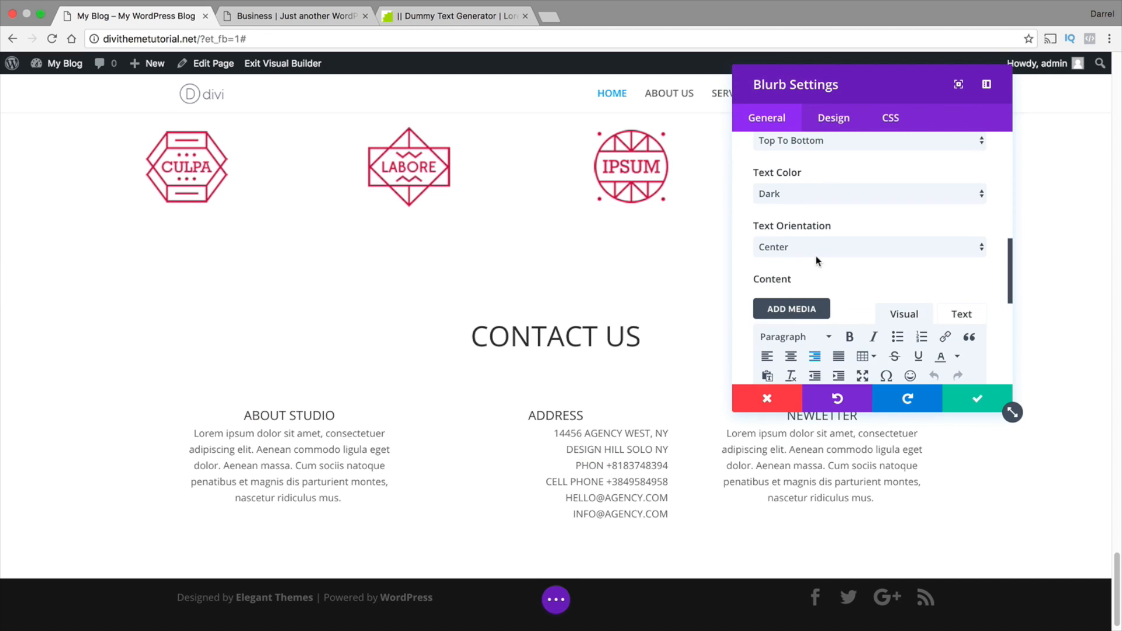
left_click(791, 309)
left_click(977, 399)
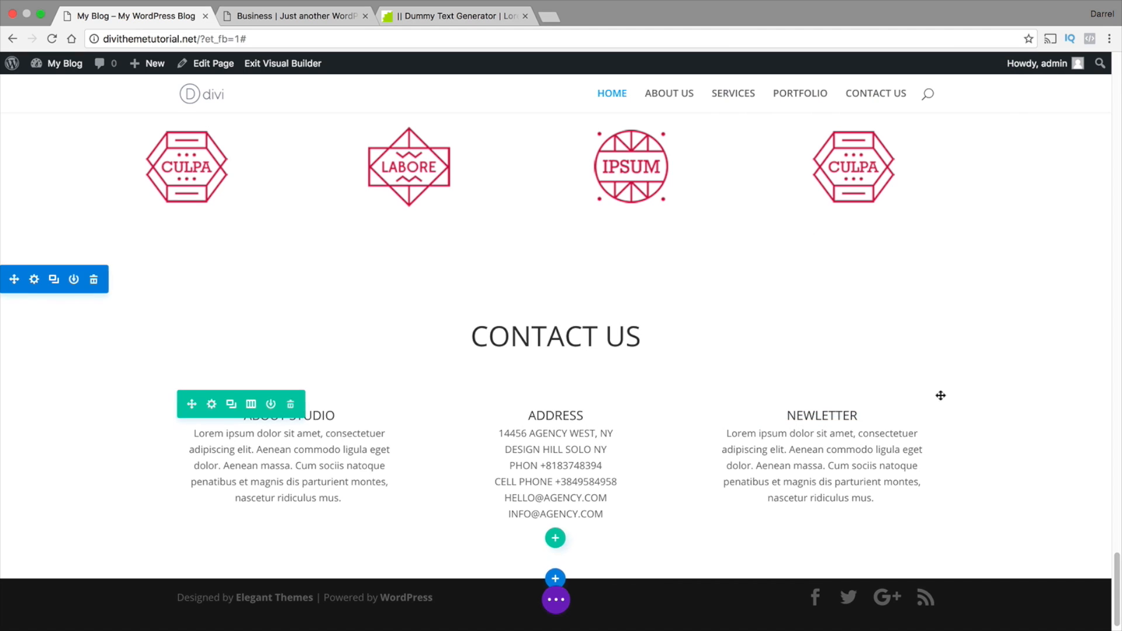
Increase the top padding of the CONTACT US heading row and set its bottom padding to about 84px
scroll(559, 465, "down", 1)
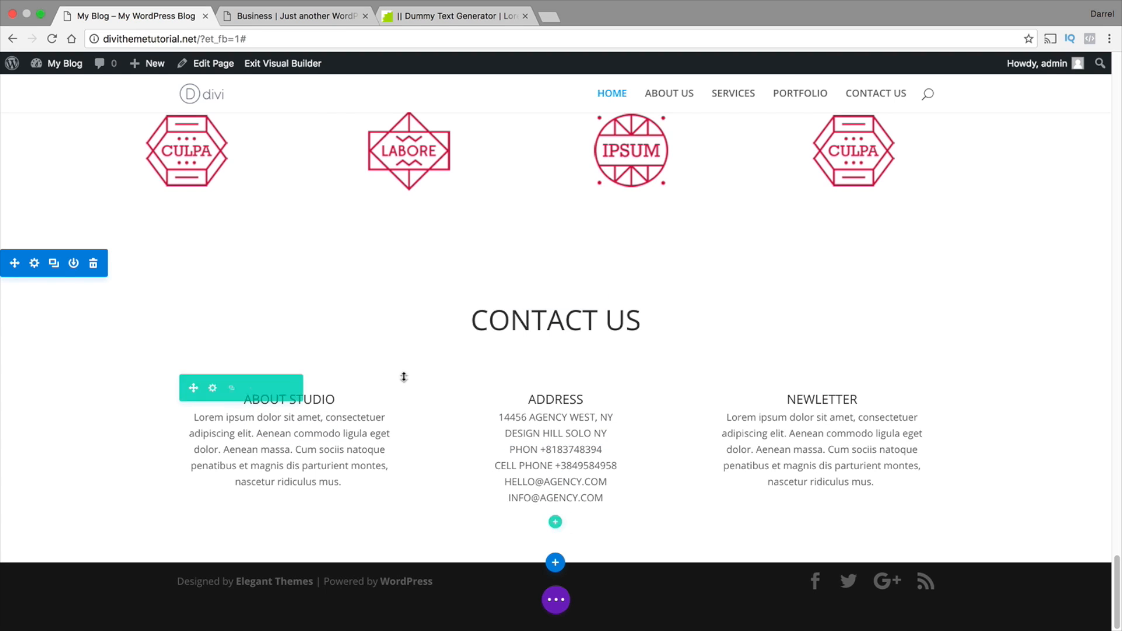
left_click_drag(407, 357, 410, 414)
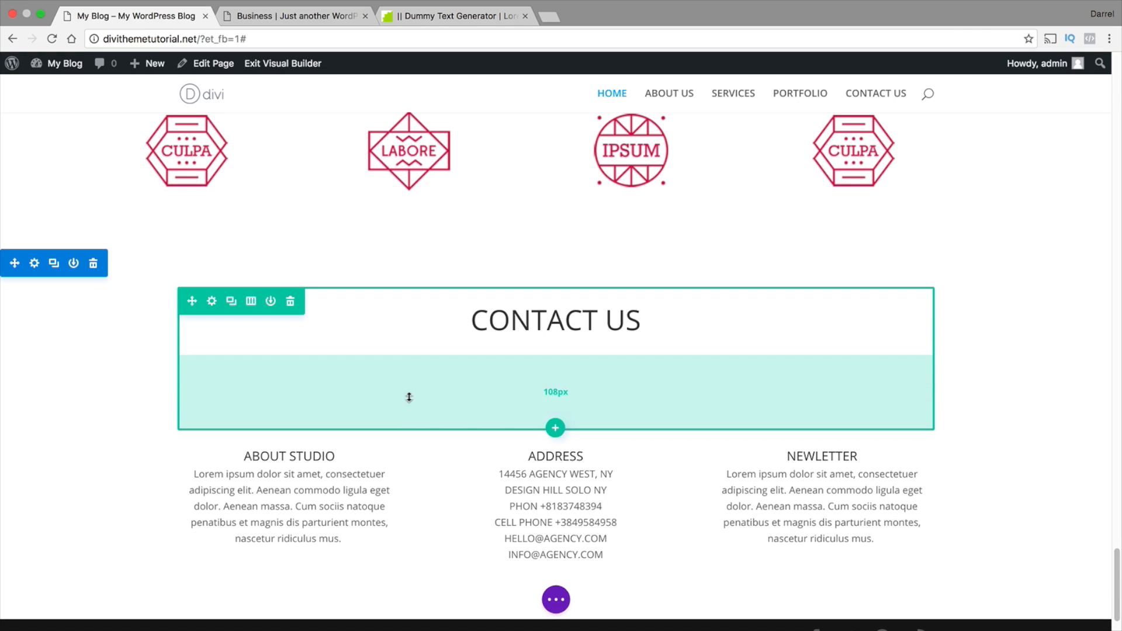
left_click_drag(403, 293, 406, 353)
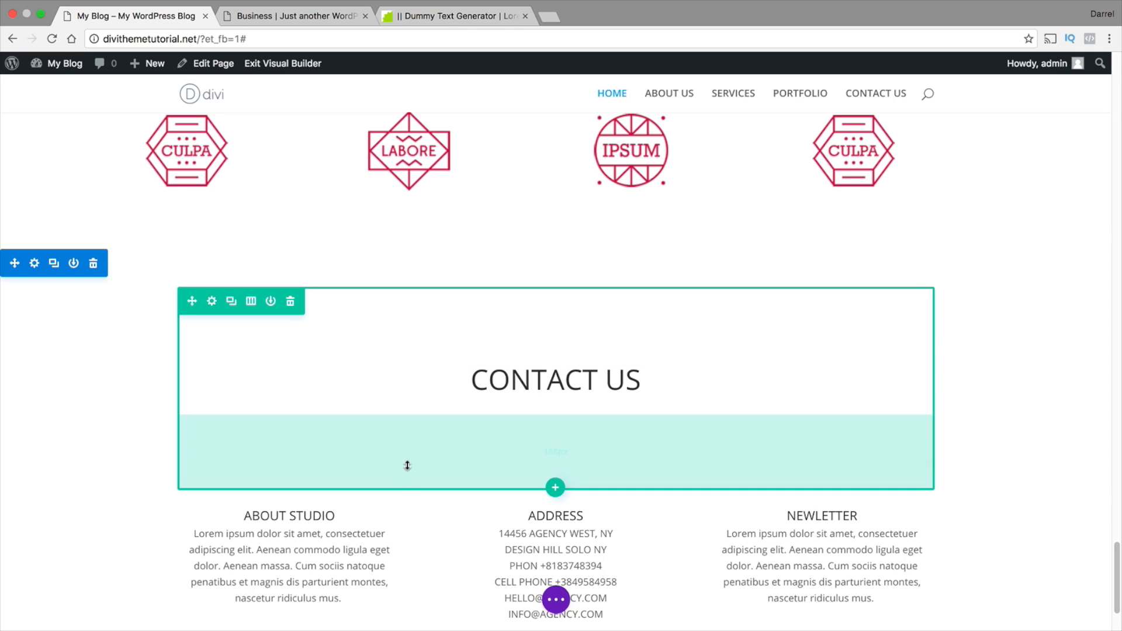
mouse_move(407, 466)
left_mouse_down()
mouse_move(406, 453)
mouse_move(412, 461)
left_mouse_up()
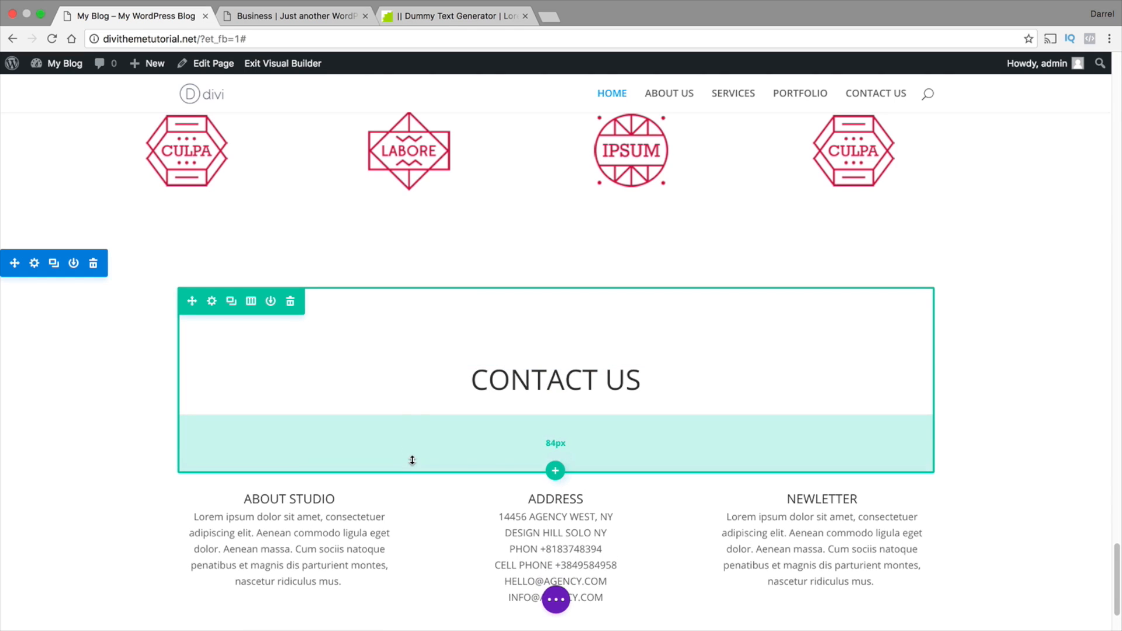
Set the plain grey gradient picture from the media library as the CONTACT US section's background image and save the section
scroll(325, 453, "down", 1)
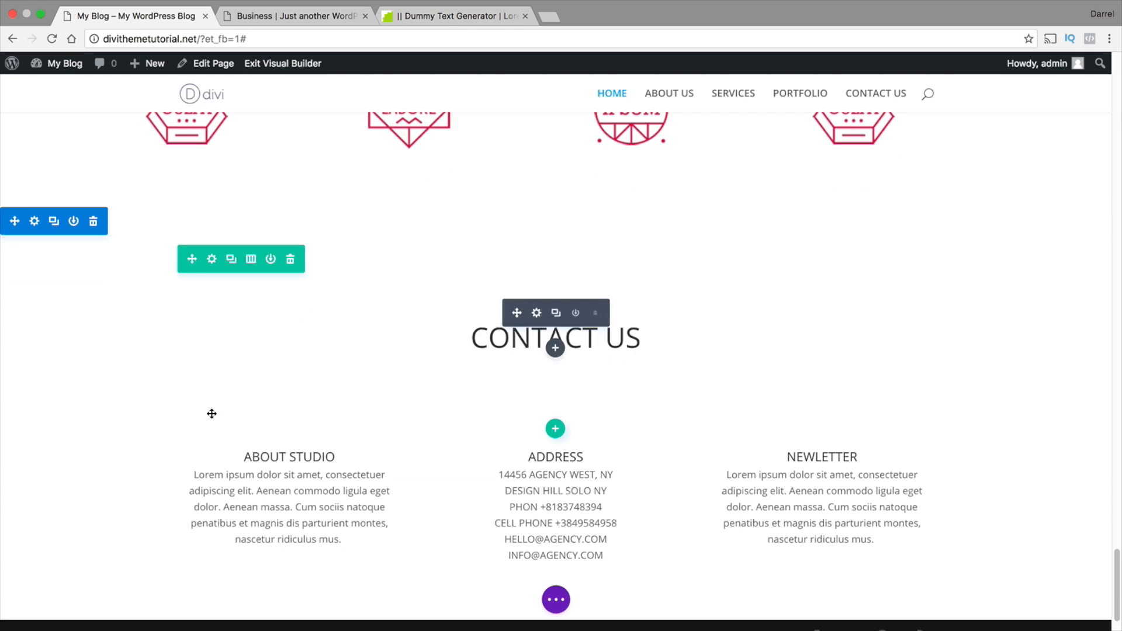
left_click(32, 221)
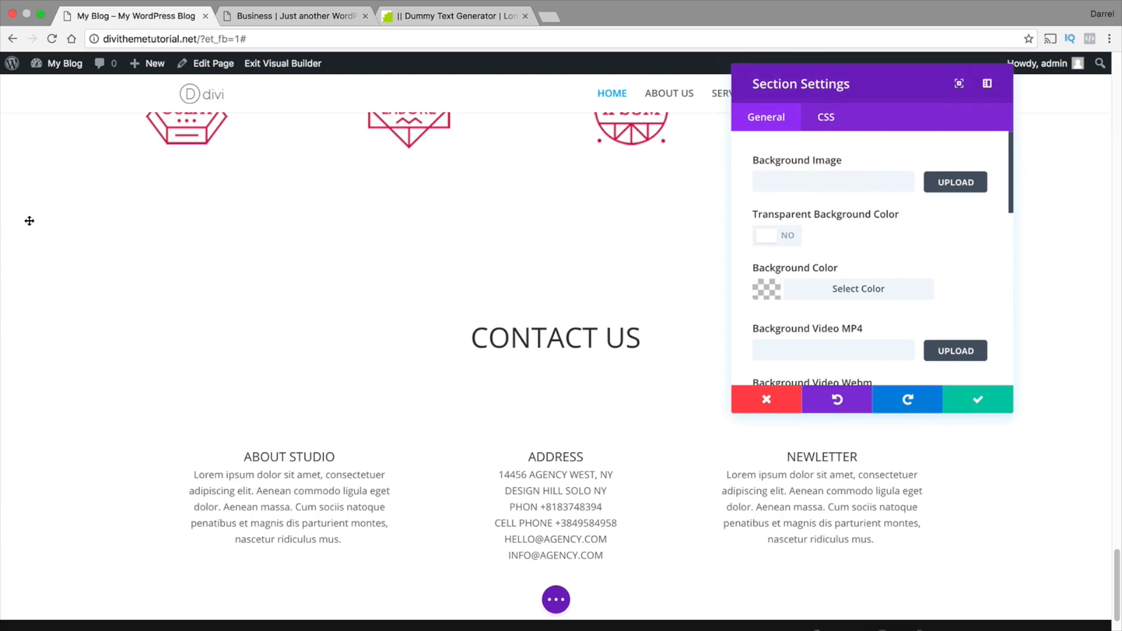
left_click(974, 180)
left_click(110, 426)
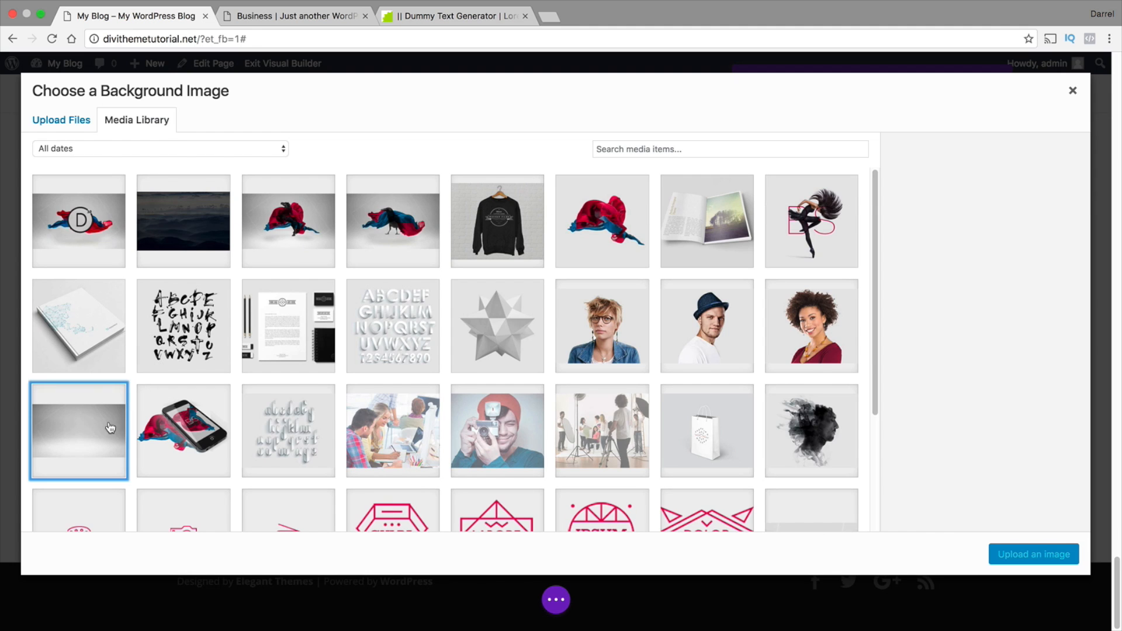
left_click(1018, 552)
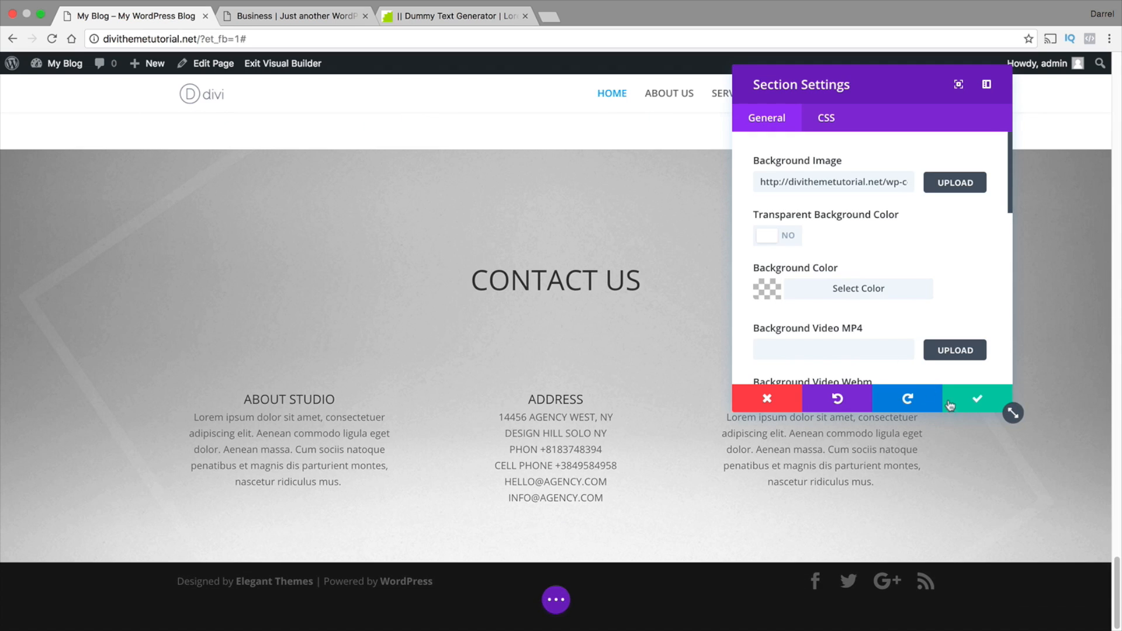
left_click(1006, 407)
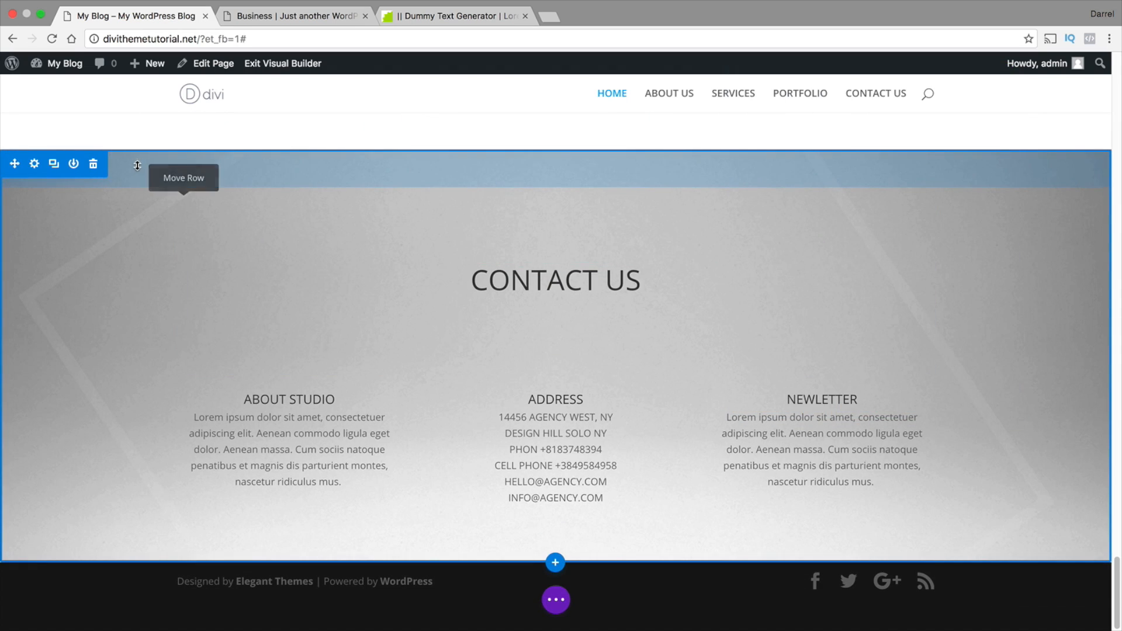
Remove the CONTACT US section's top padding and slightly increase the heading row's bottom padding
left_click_drag(138, 171, 138, 142)
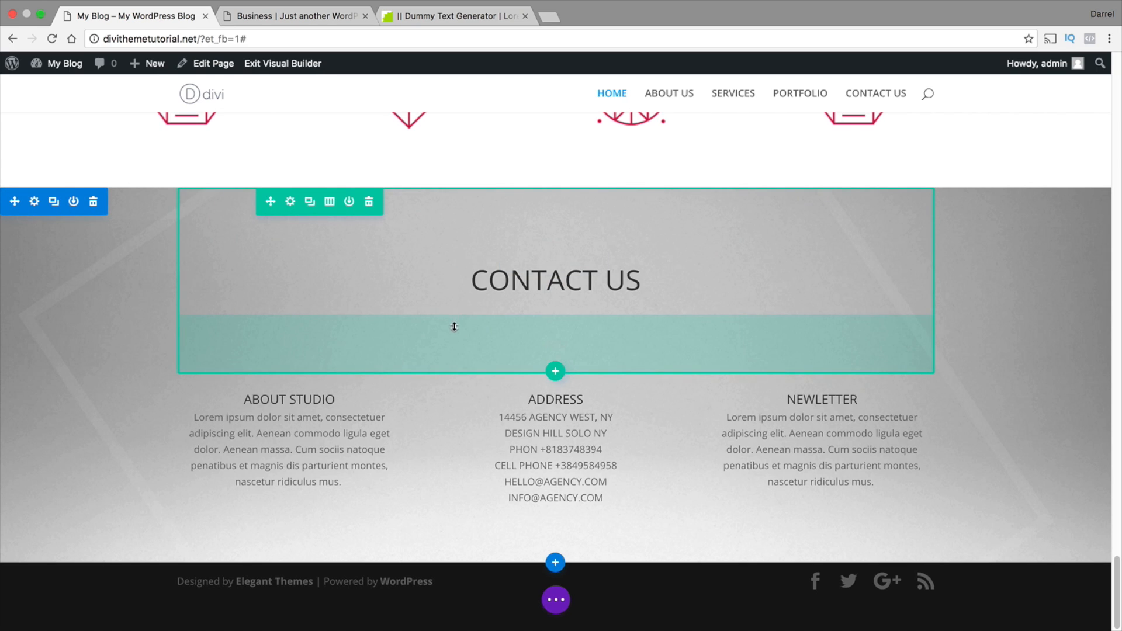
left_click_drag(454, 327, 509, 371)
scroll(799, 358, "down", 1)
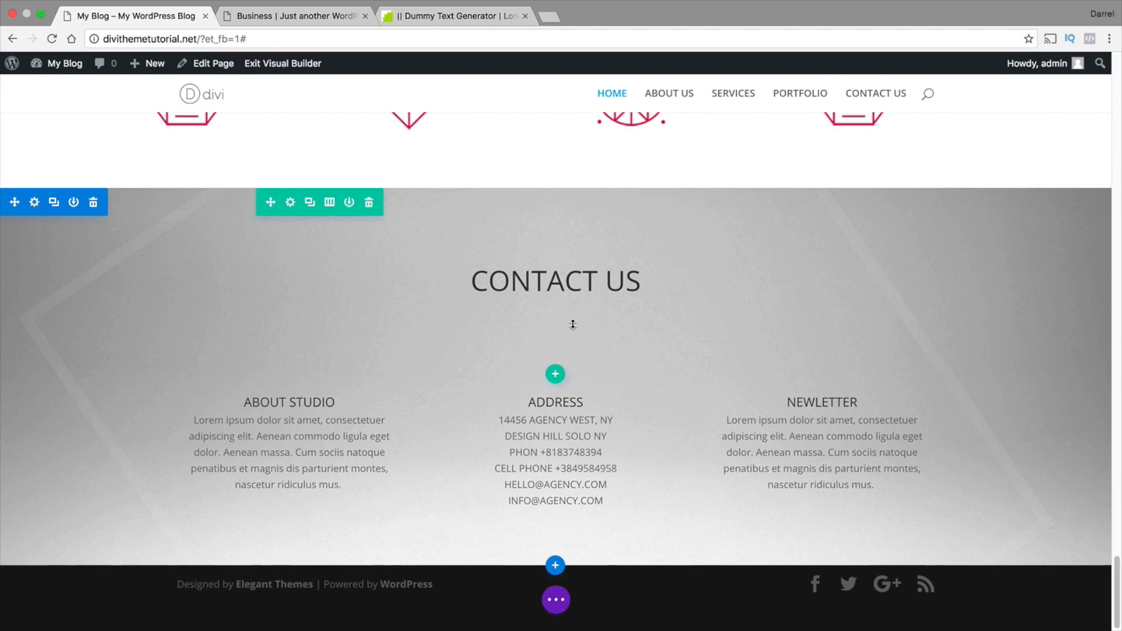
Review the home page from the CONTACT US section up to the header slider and reveal the page-level builder controls
scroll(573, 327, "up", 3)
scroll(572, 398, "down", 1)
scroll(572, 403, "down", 3)
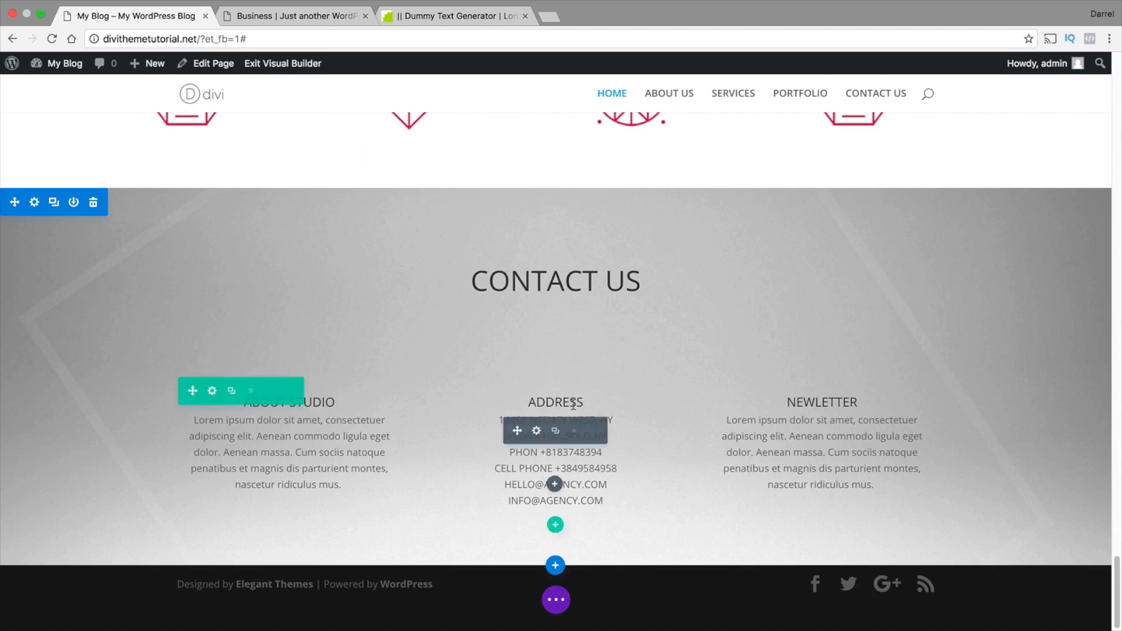
scroll(572, 403, "up", 3)
scroll(573, 405, "up", 10)
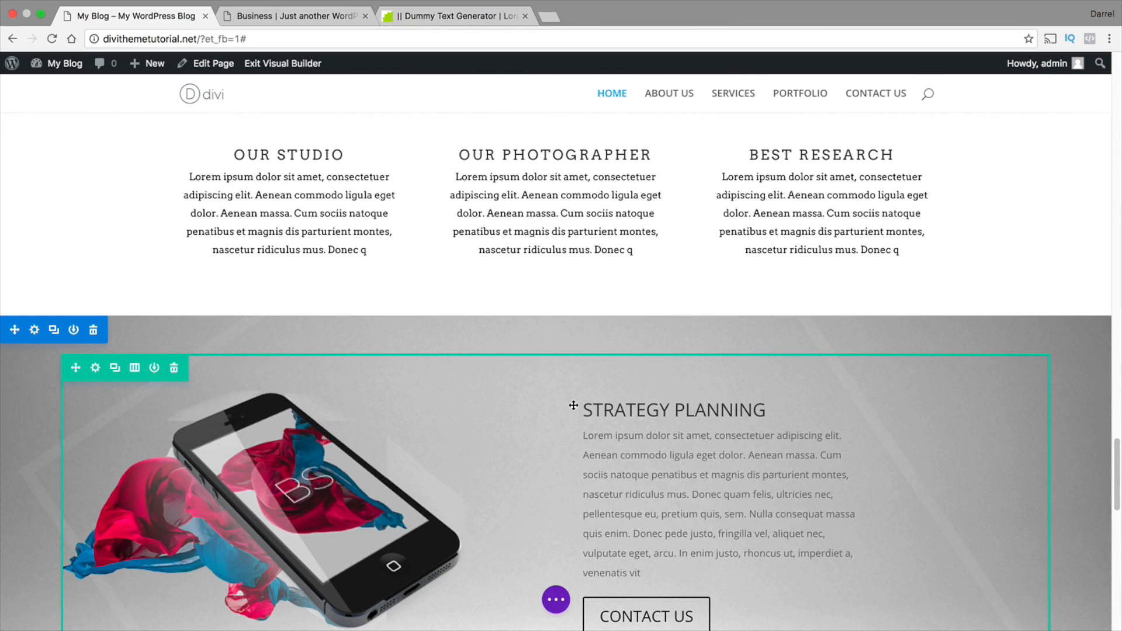
scroll(573, 405, "up", 15)
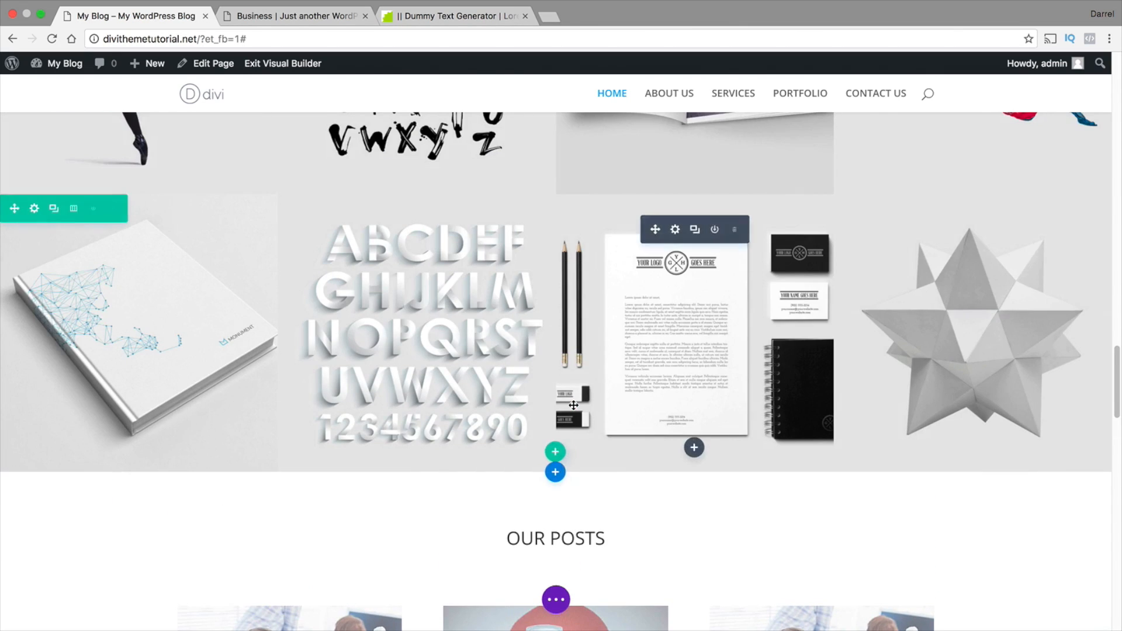
scroll(574, 405, "up", 5)
left_click_drag(1118, 367, 1114, 102)
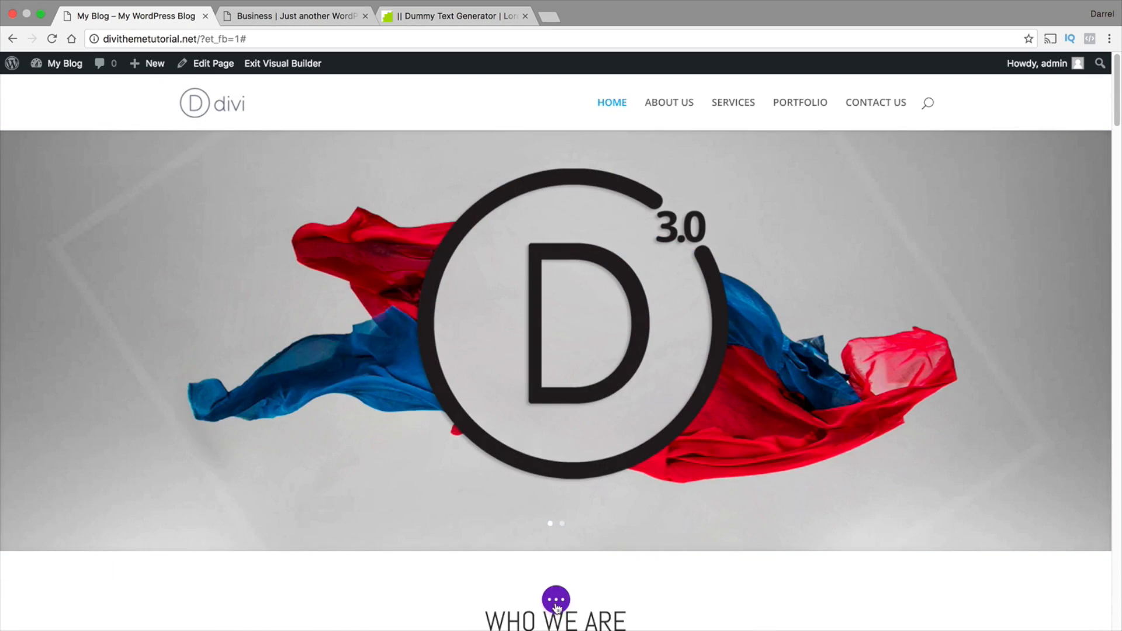
left_click(556, 600)
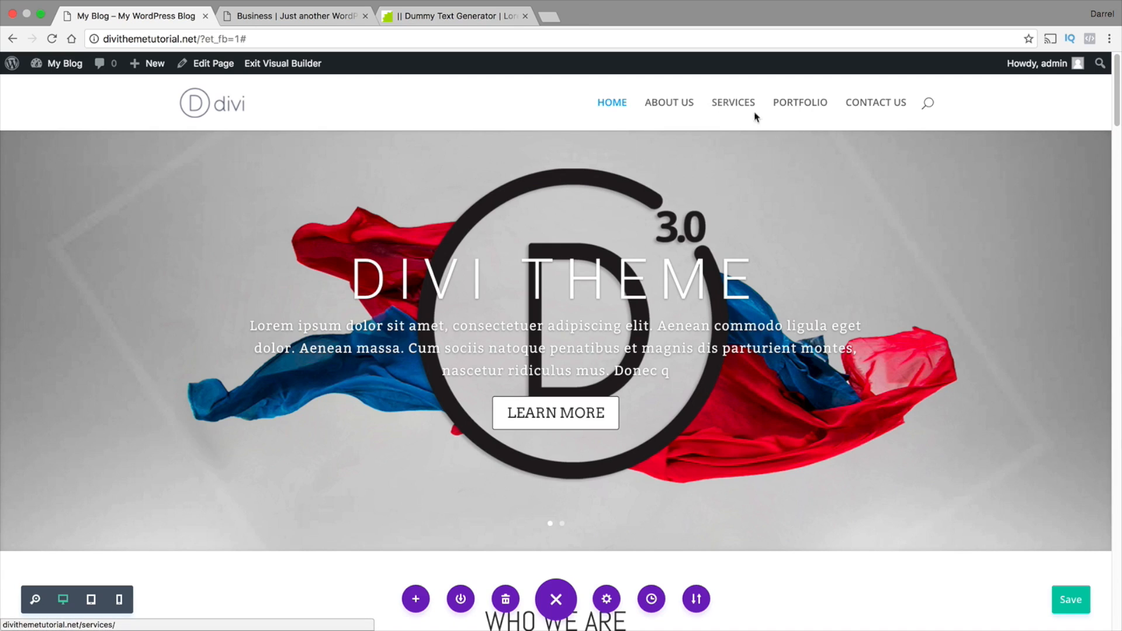
Switch to the Business demo site, view its fullscreen navigation menu, close it and return to the My Blog page
left_click(286, 15)
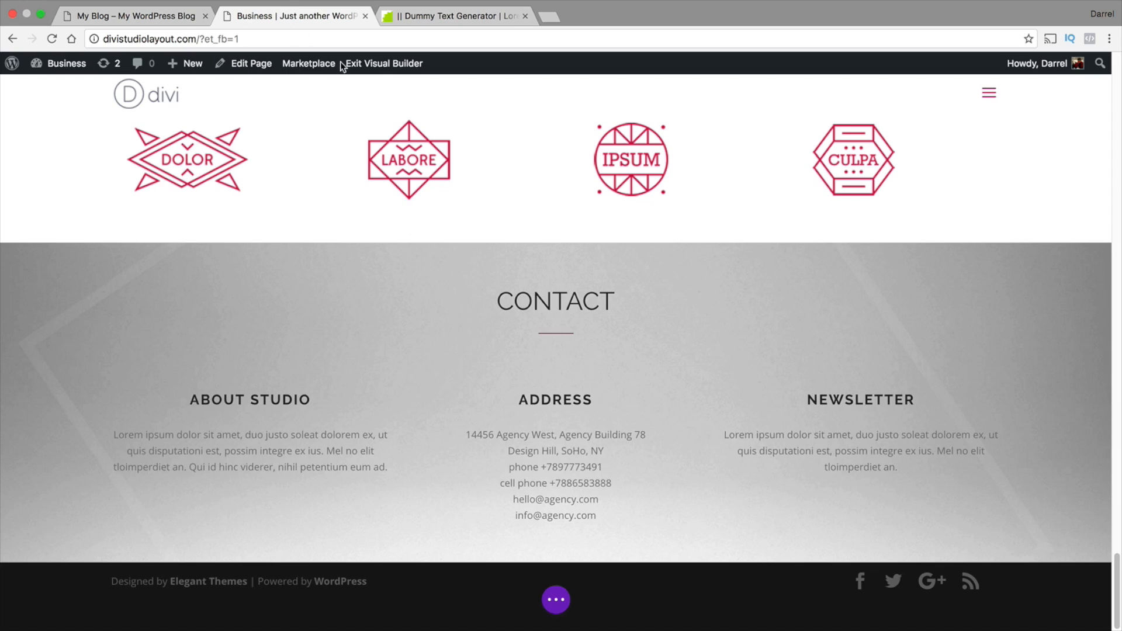
left_click(987, 95)
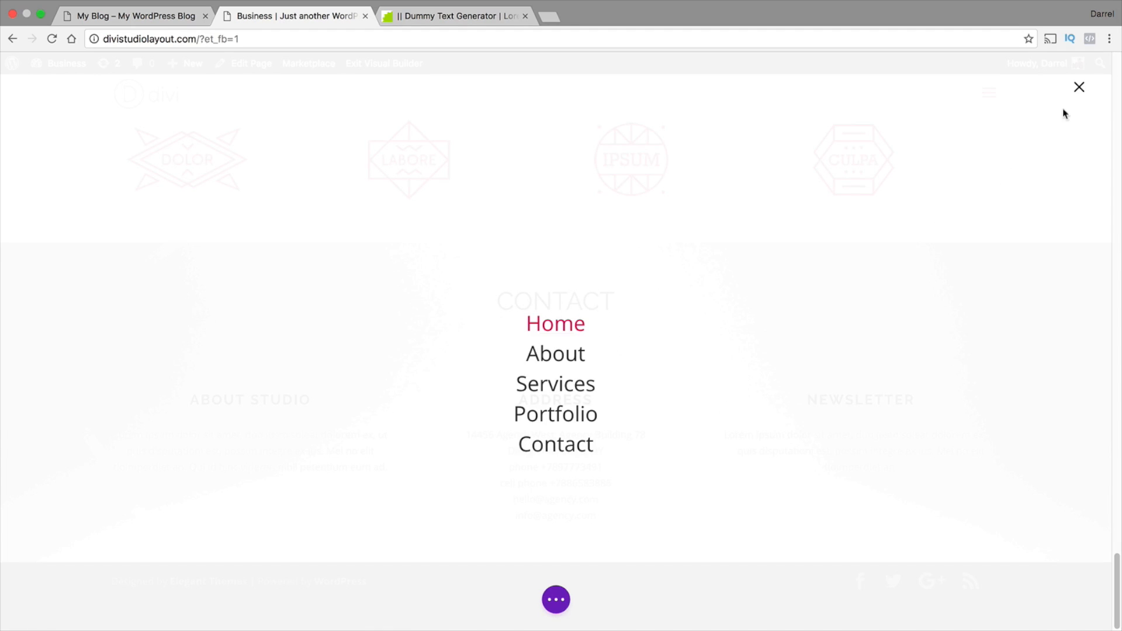
left_click(1078, 89)
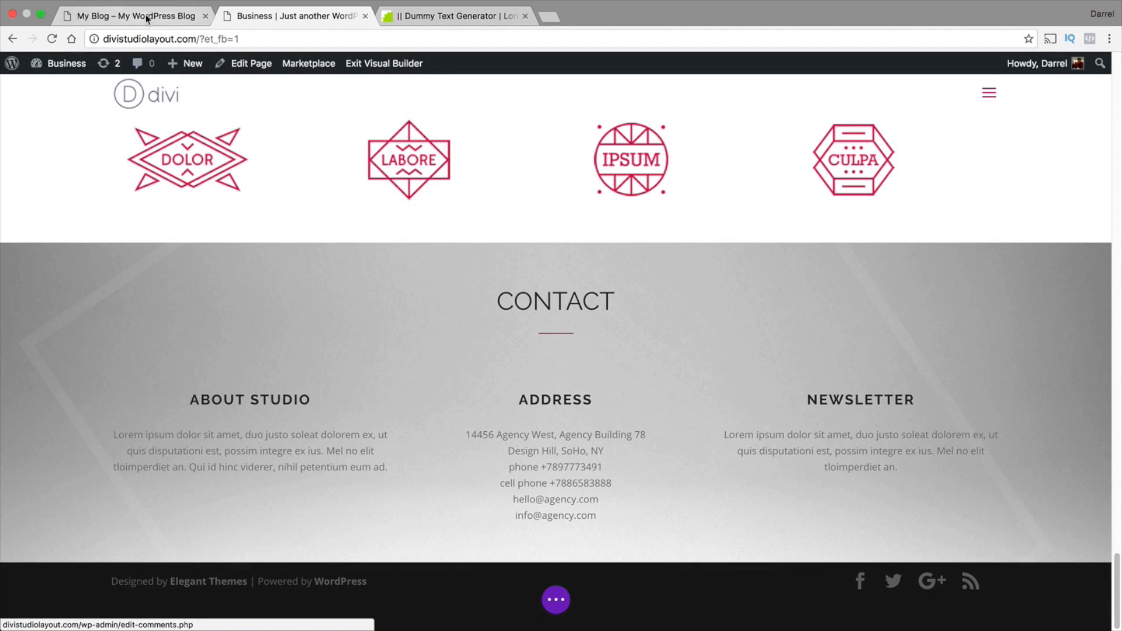
left_click(148, 16)
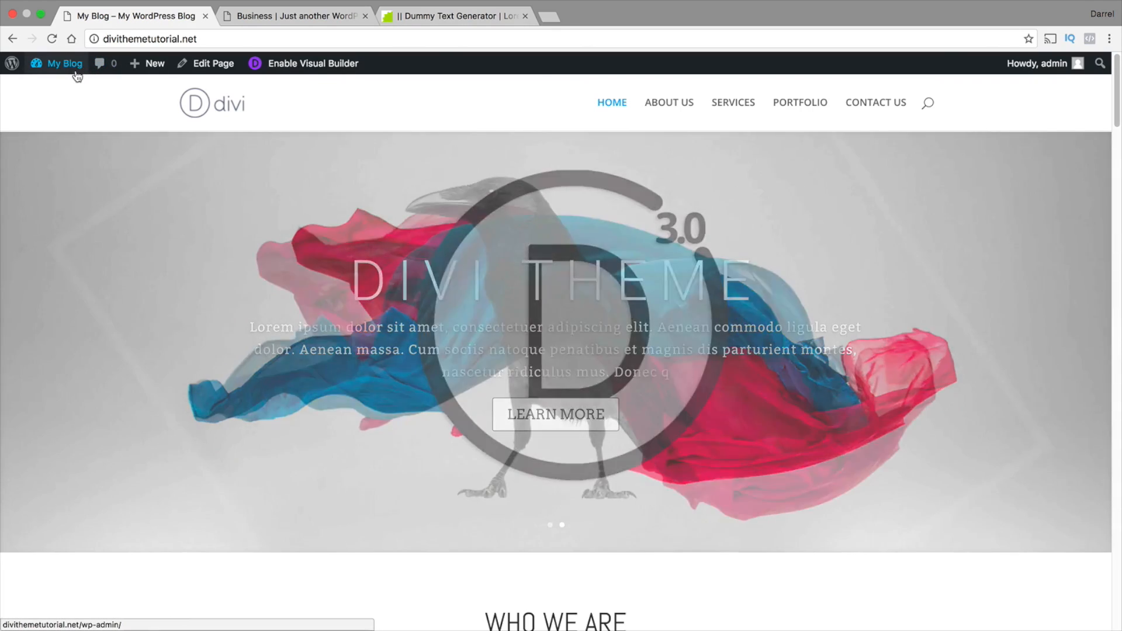
Open the theme customizer for My Blog and go to the Primary Menu Bar settings under Header & Navigation
mouse_move(70, 65)
left_click(73, 161)
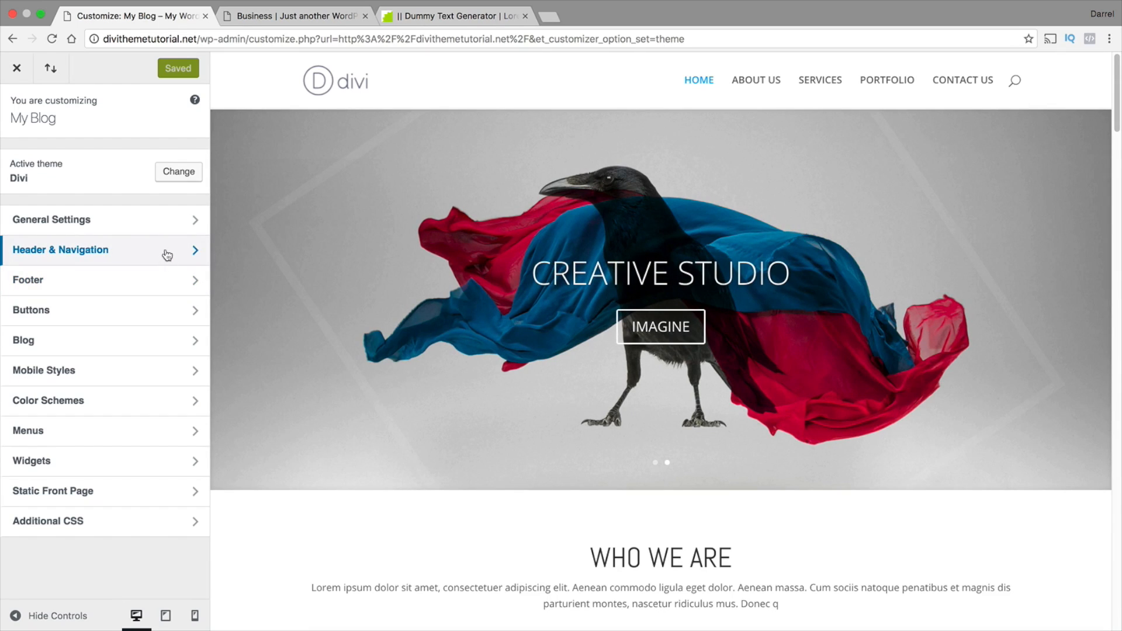
left_click(167, 255)
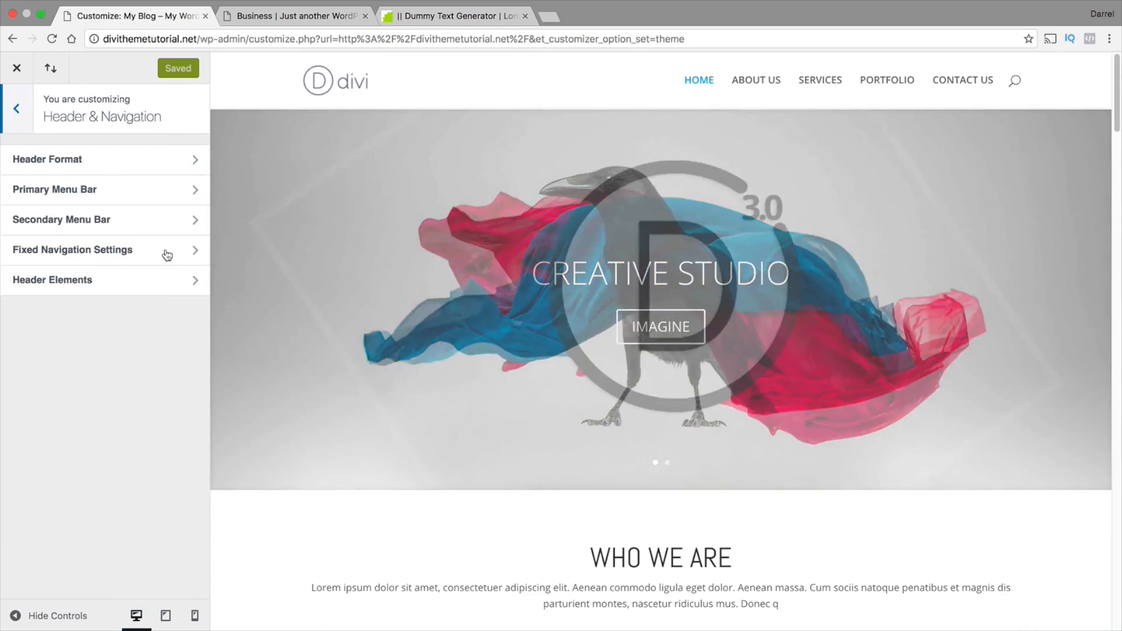
key("Escape")
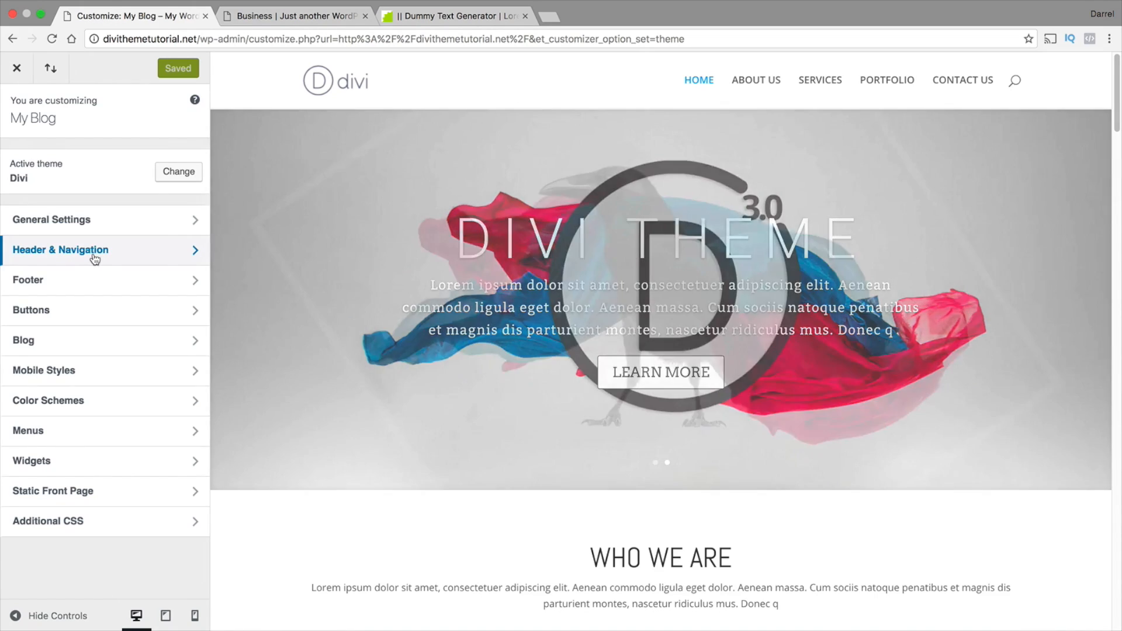
left_click(92, 258)
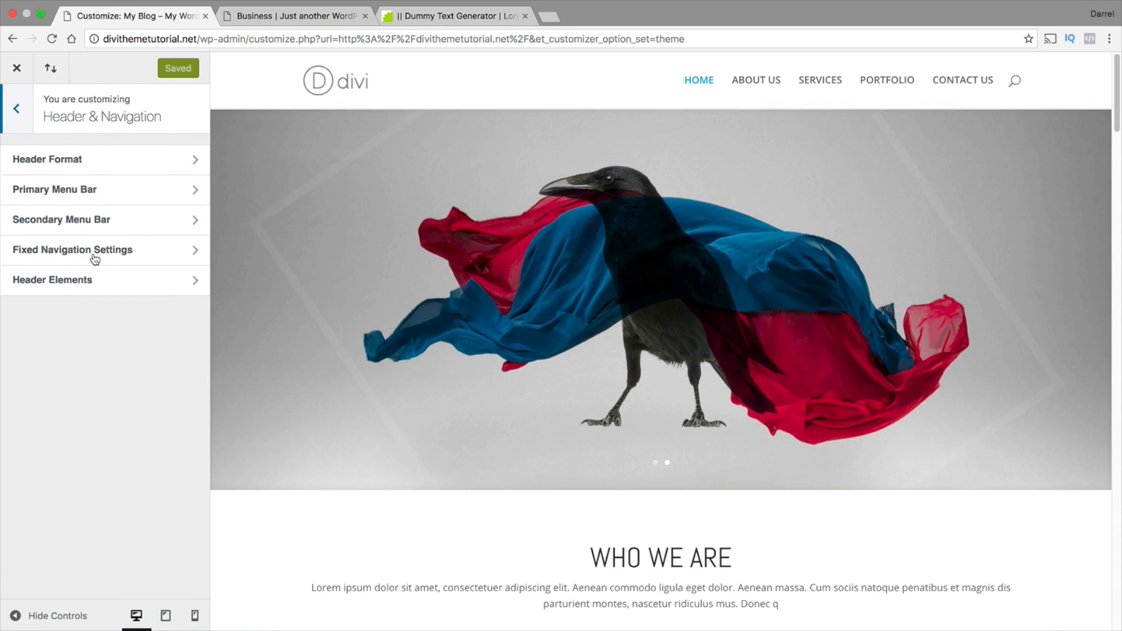
left_click(101, 197)
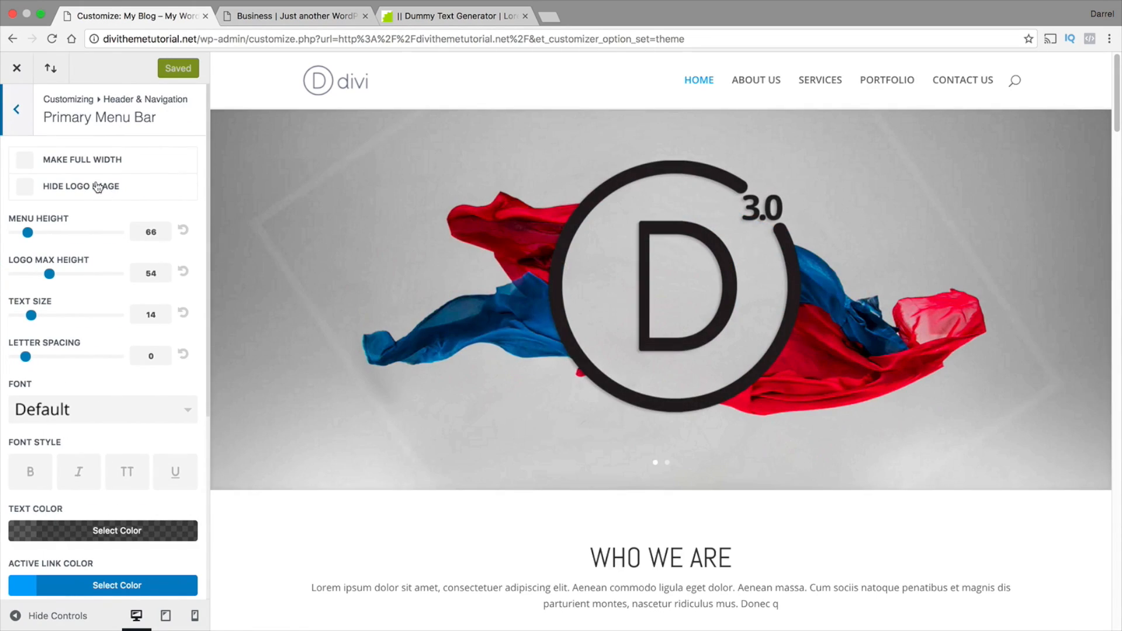
Try the full-width and hidden-logo options for the primary menu bar, switching each one off again
left_click(27, 159)
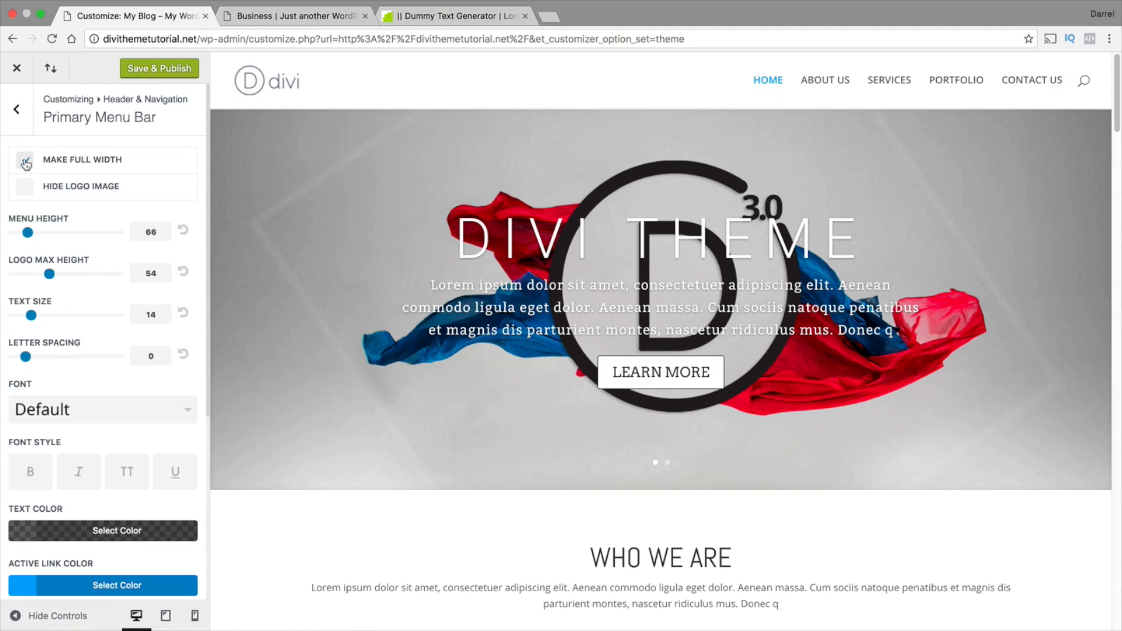
left_click(25, 161)
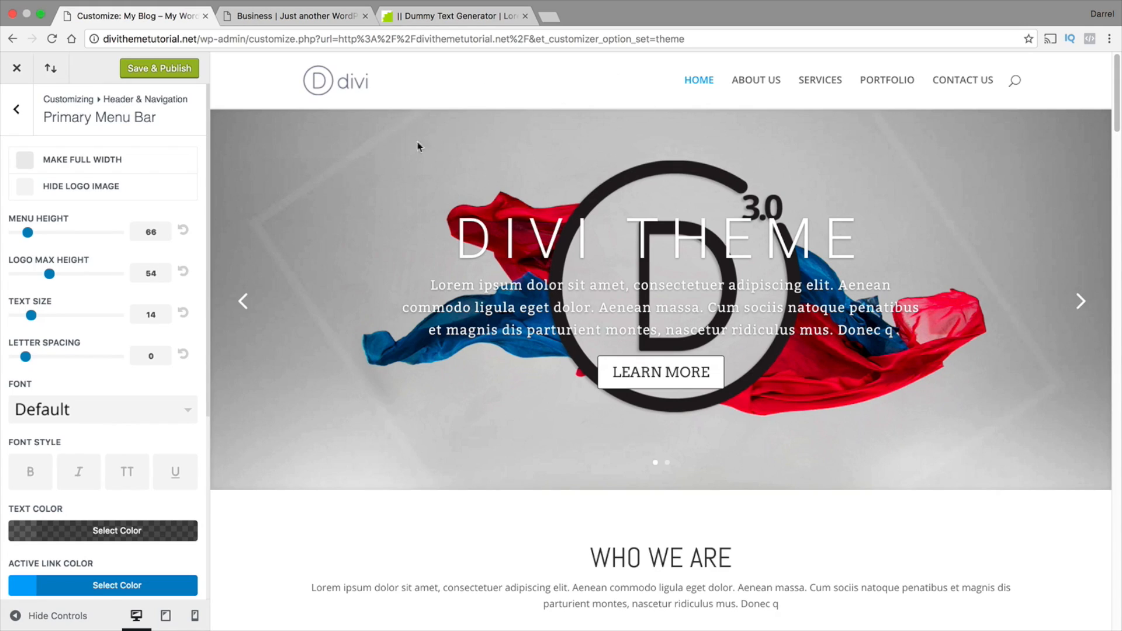
left_click(25, 190)
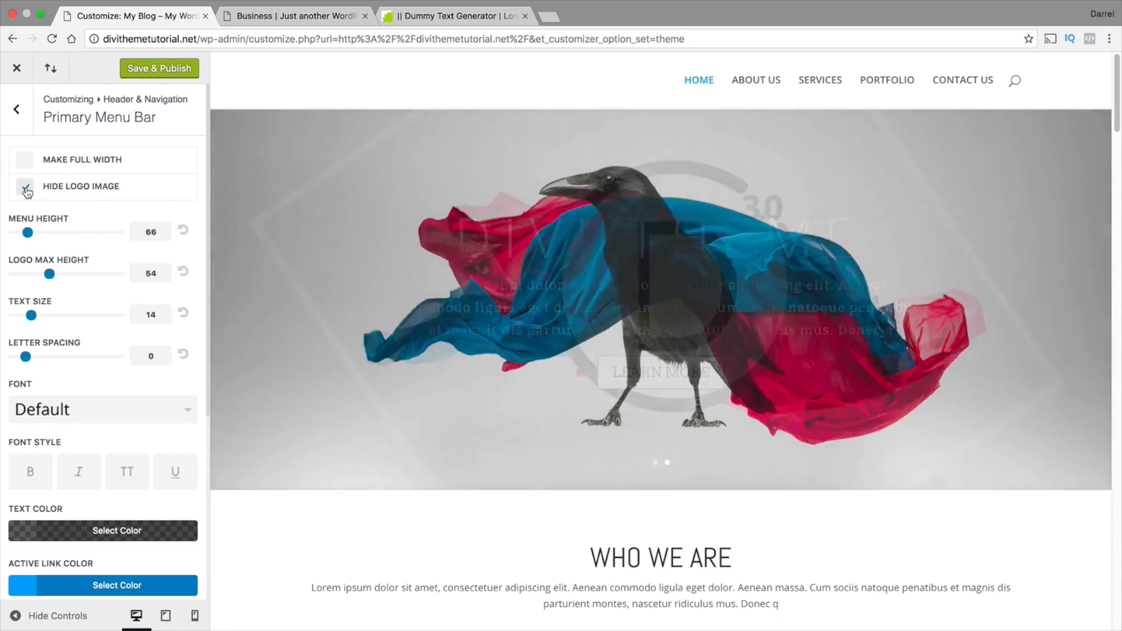
left_click(25, 190)
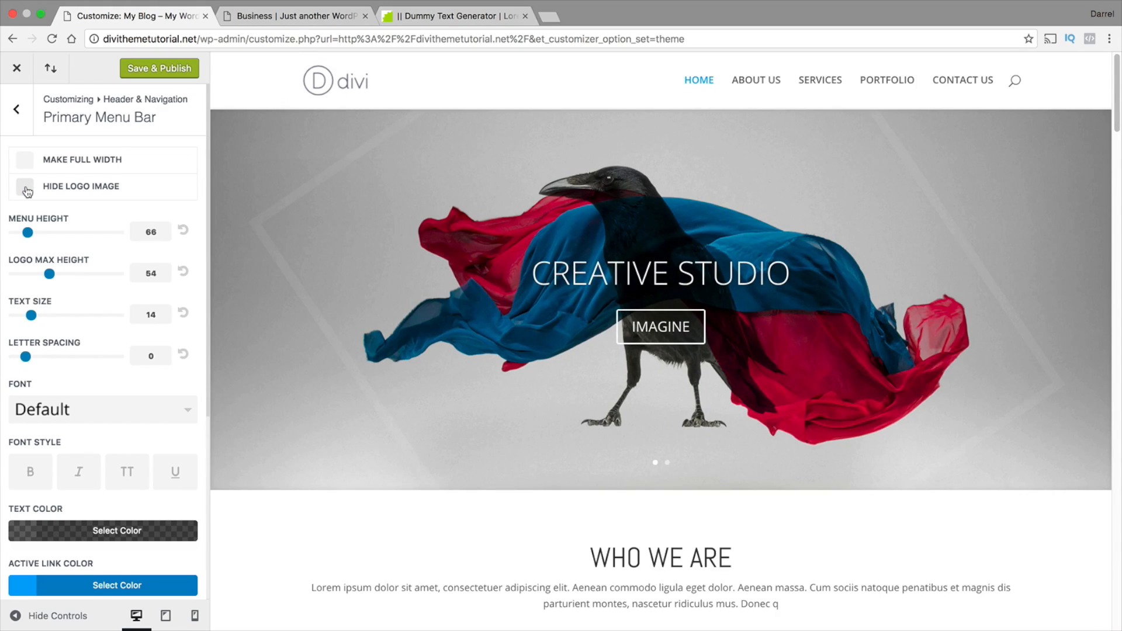
Check the menu's active link colour by previewing the ABOUT US page, and return to the home page preview
scroll(114, 243, "down", 1)
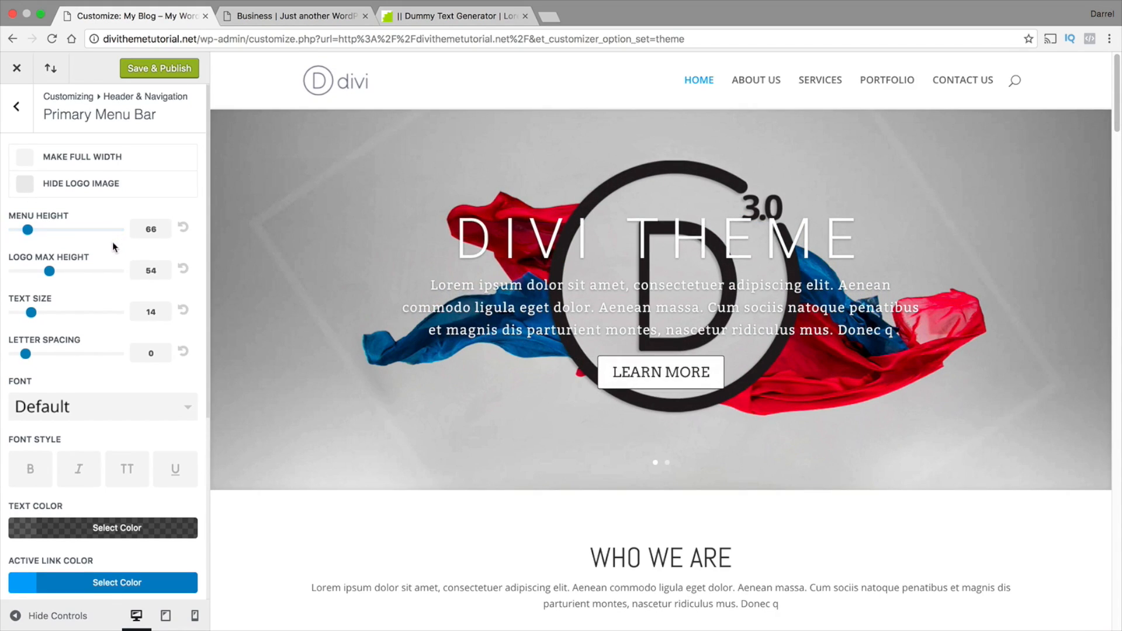
scroll(114, 246, "down", 5)
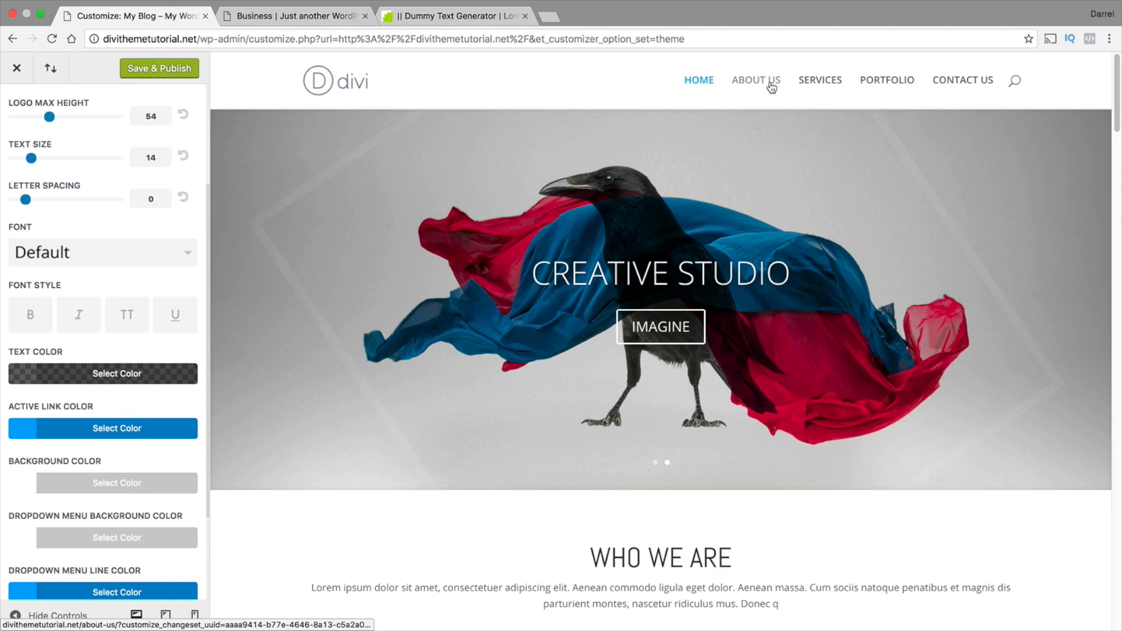
left_click(753, 91)
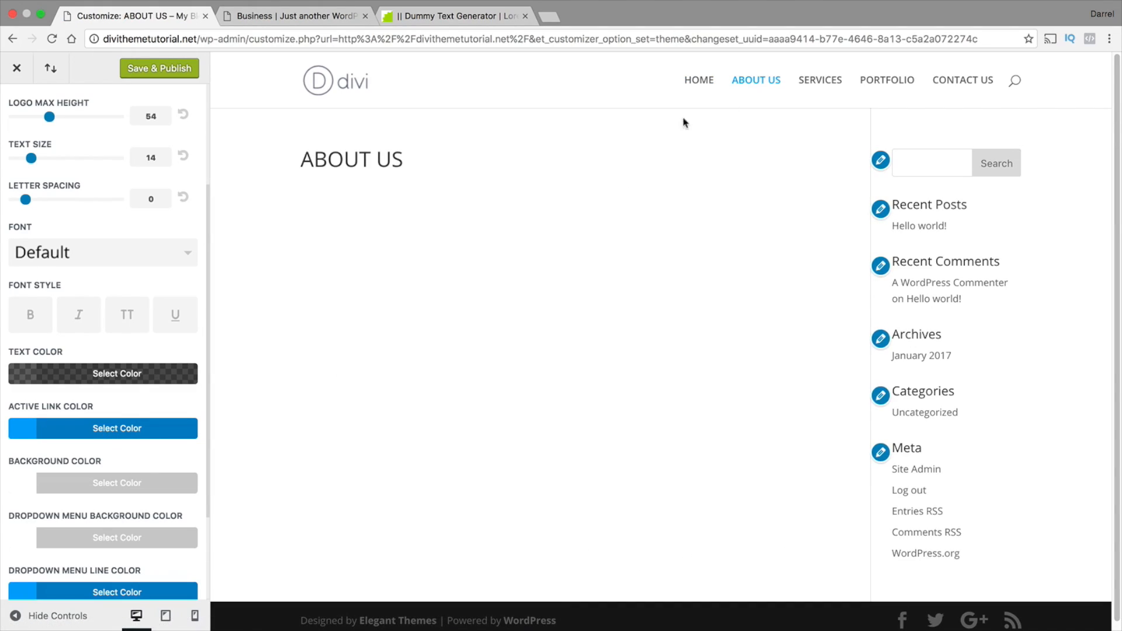
left_click(709, 86)
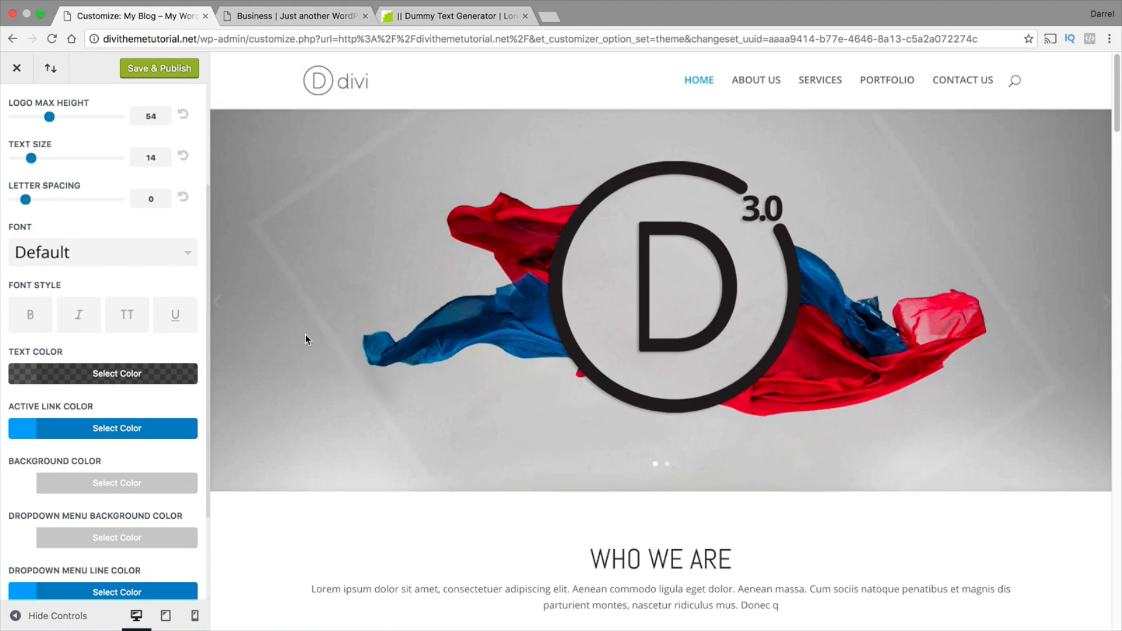
Try a fully transparent background colour for the primary menu bar, then restore it to opaque #ffffff
scroll(159, 429, "down", 1)
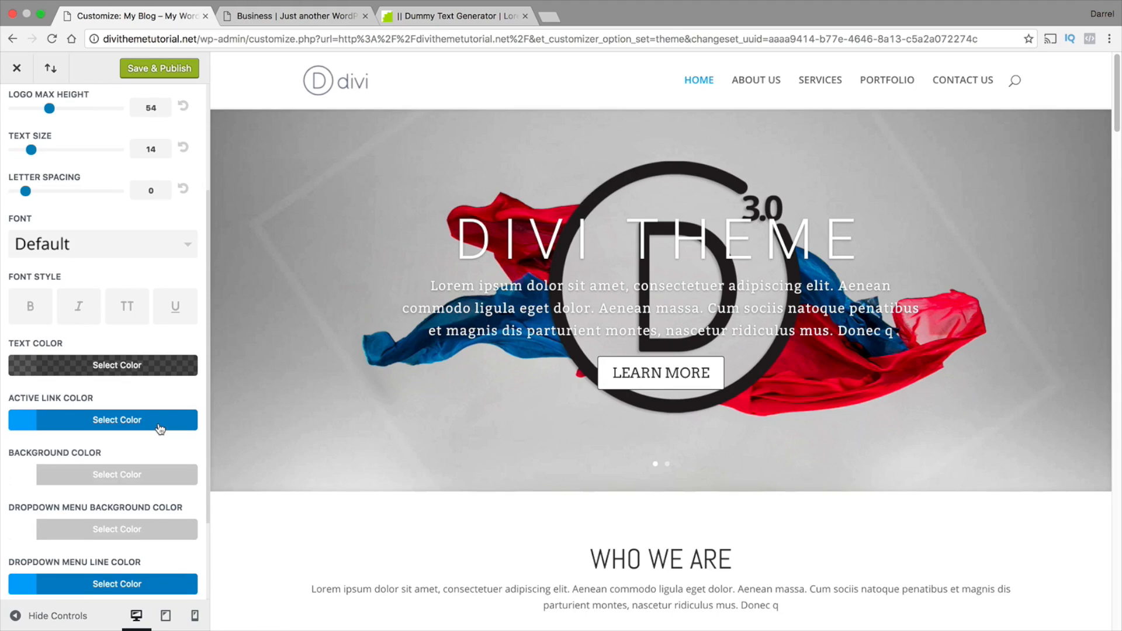
scroll(159, 428, "down", 2)
left_click(143, 454)
scroll(143, 454, "down", 5)
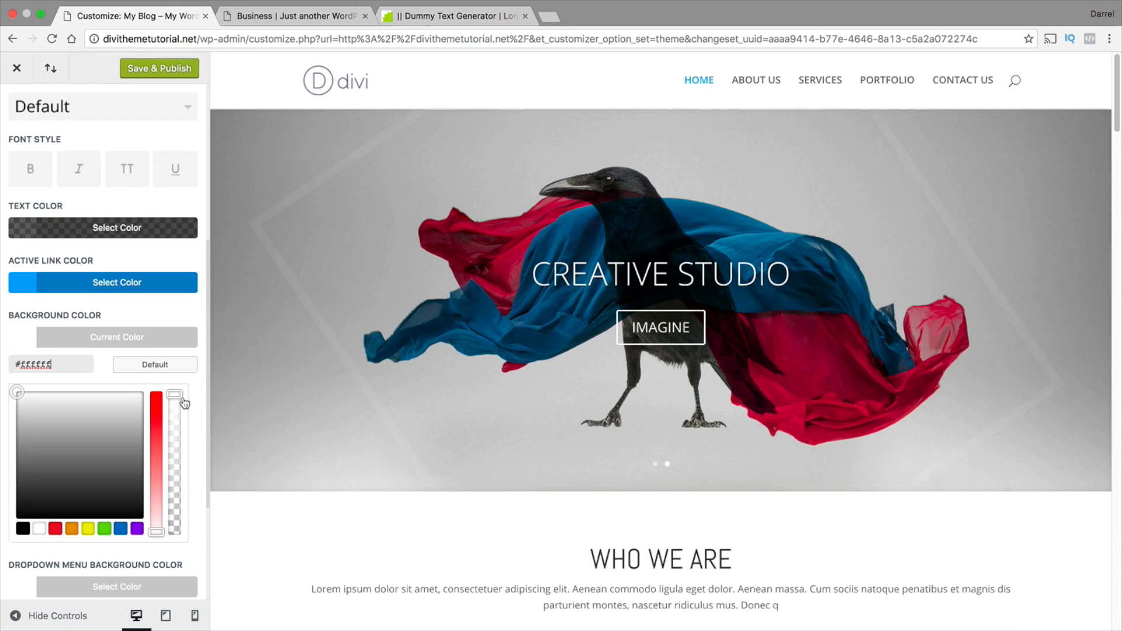
left_click_drag(179, 396, 178, 551)
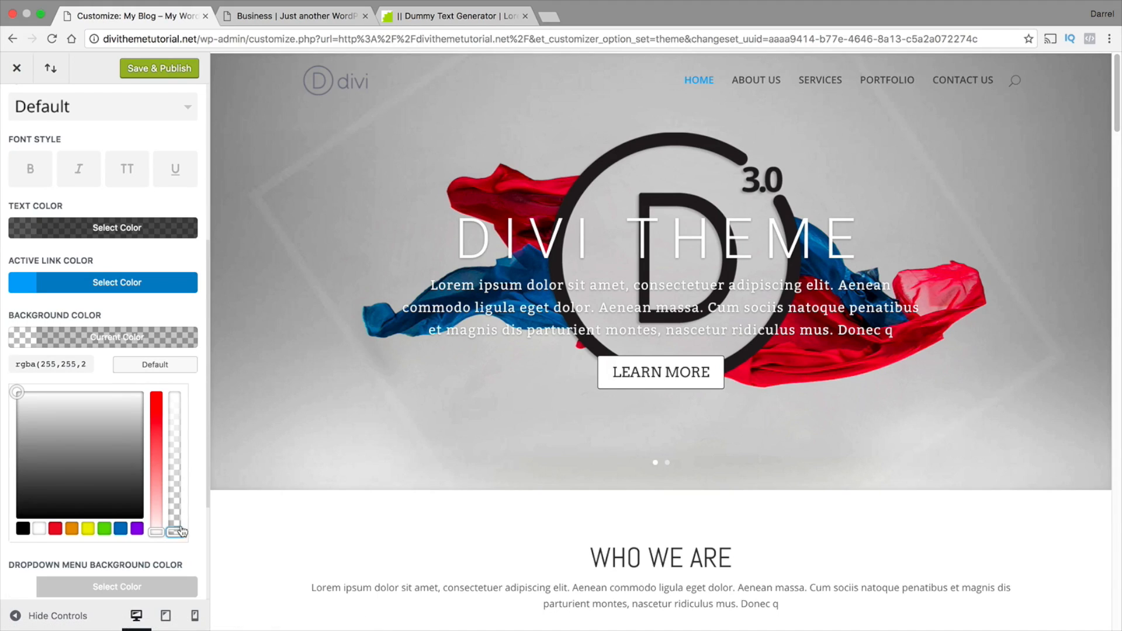
left_click_drag(175, 531, 177, 396)
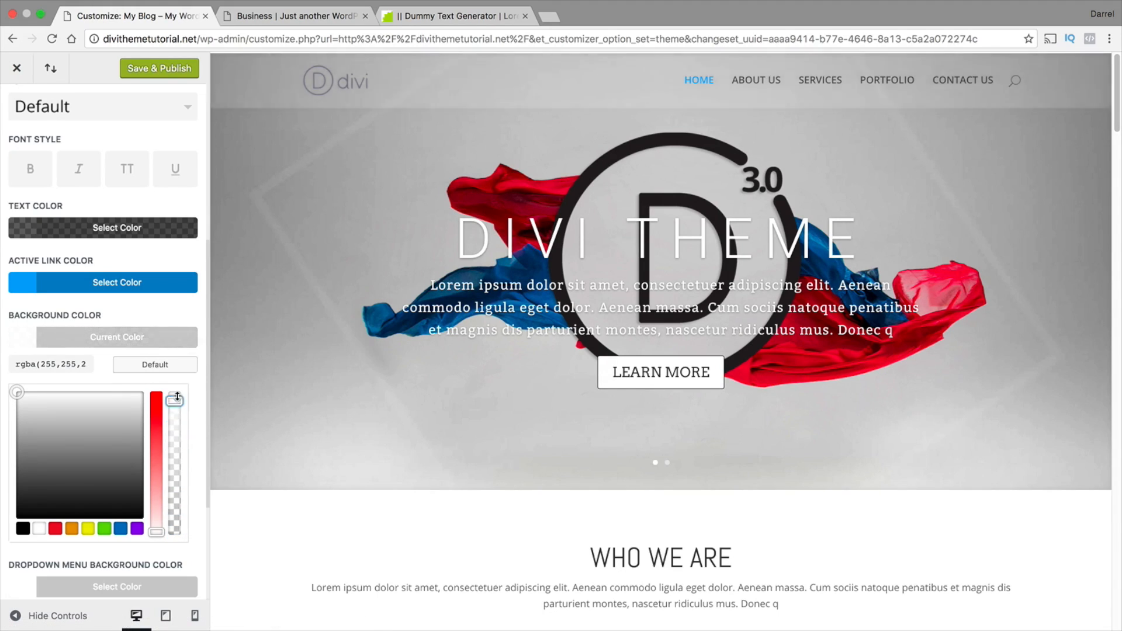
Examine the dropdown menu background, line and text colours and the animation option for the primary menu bar
scroll(145, 564, "down", 1)
left_click(145, 557)
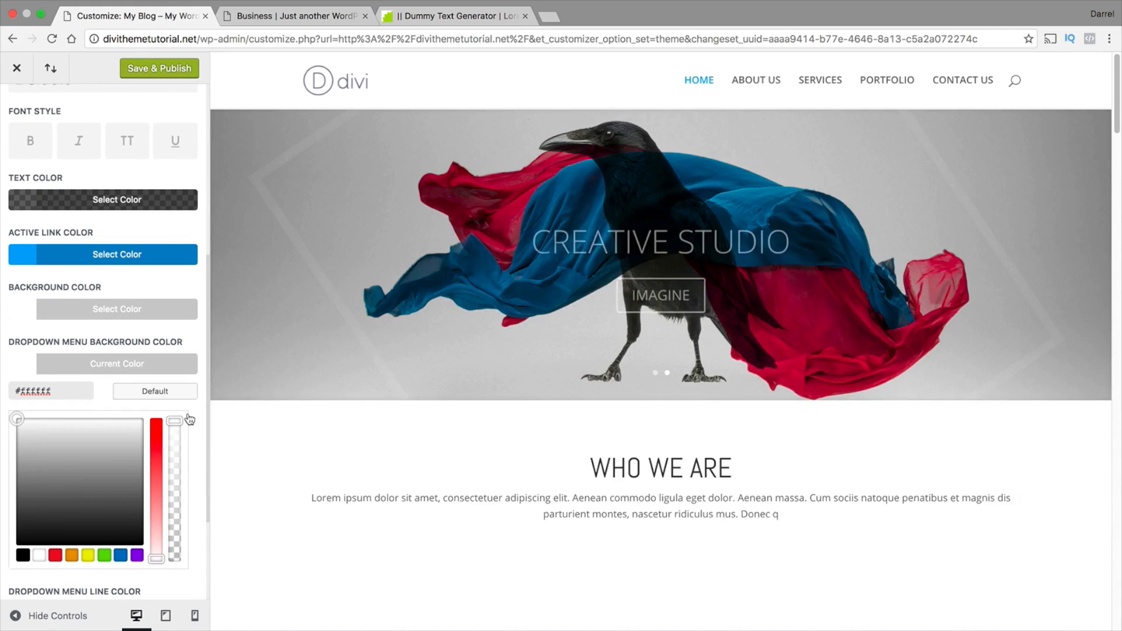
scroll(198, 421, "down", 3)
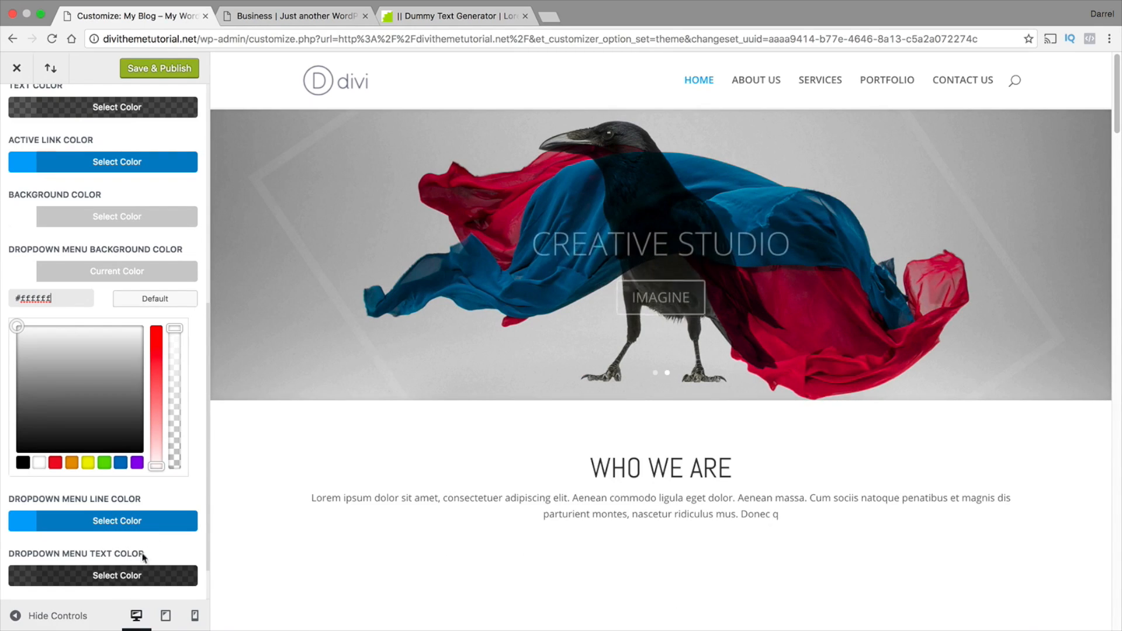
scroll(142, 555, "down", 2)
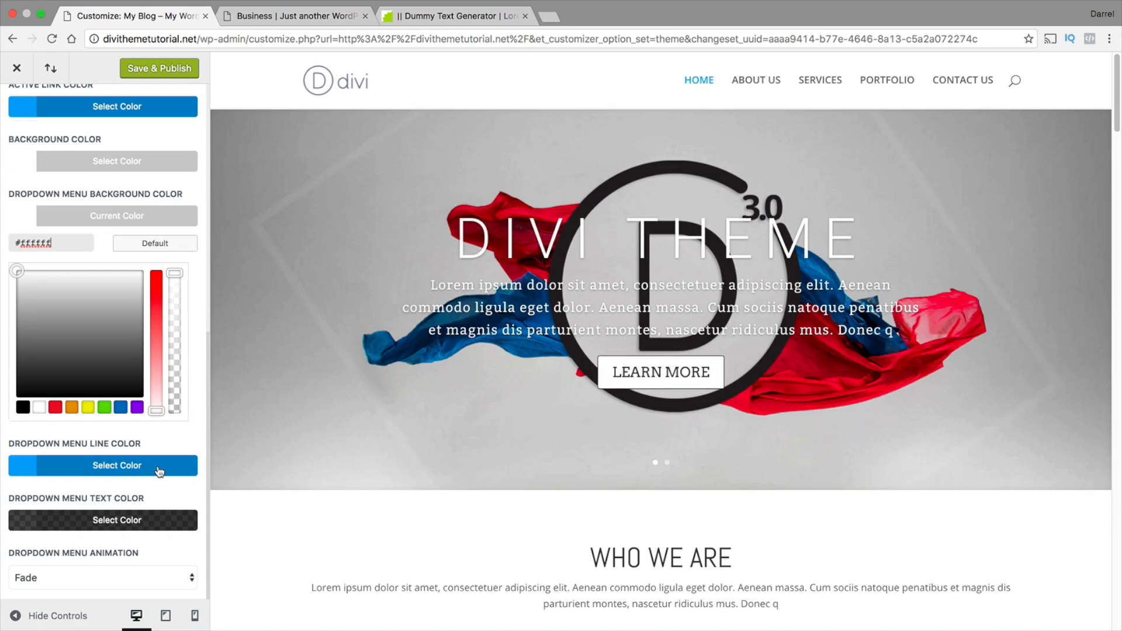
scroll(159, 471, "up", 1)
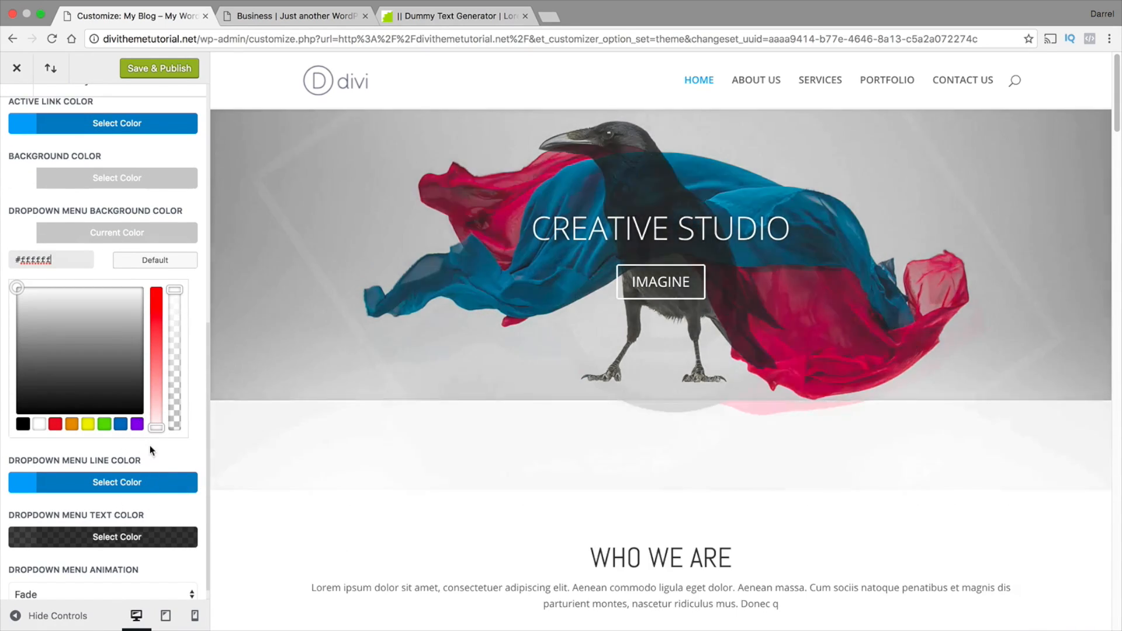
scroll(150, 445, "up", 8)
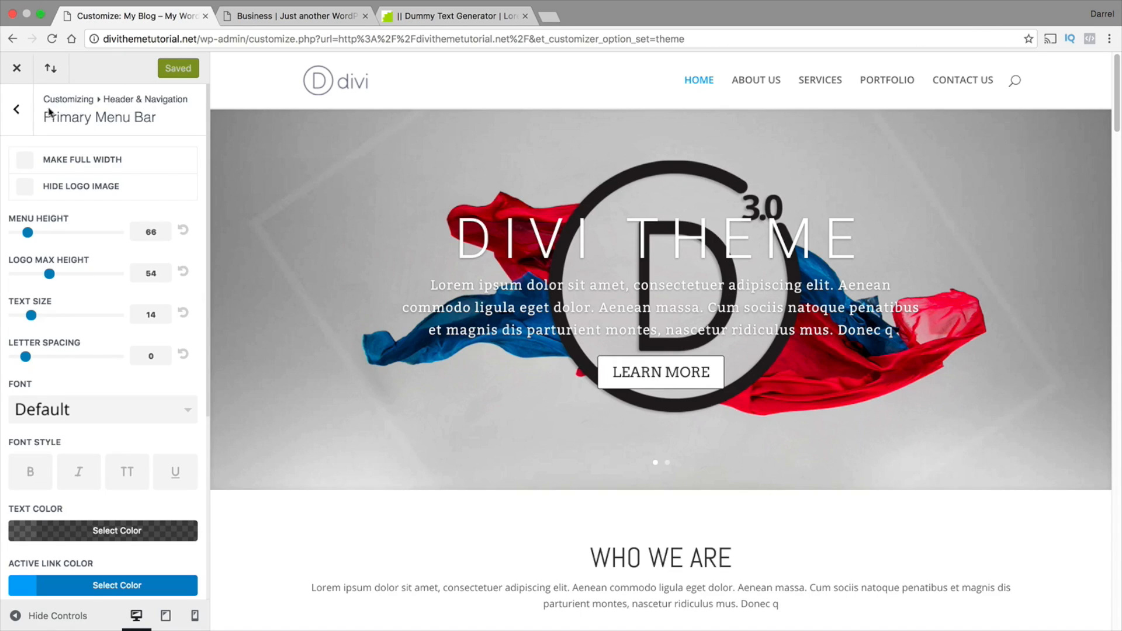
Go to the Header Format settings and try the Centered and Centered Inline Logo header styles
left_click(14, 111)
left_click(47, 158)
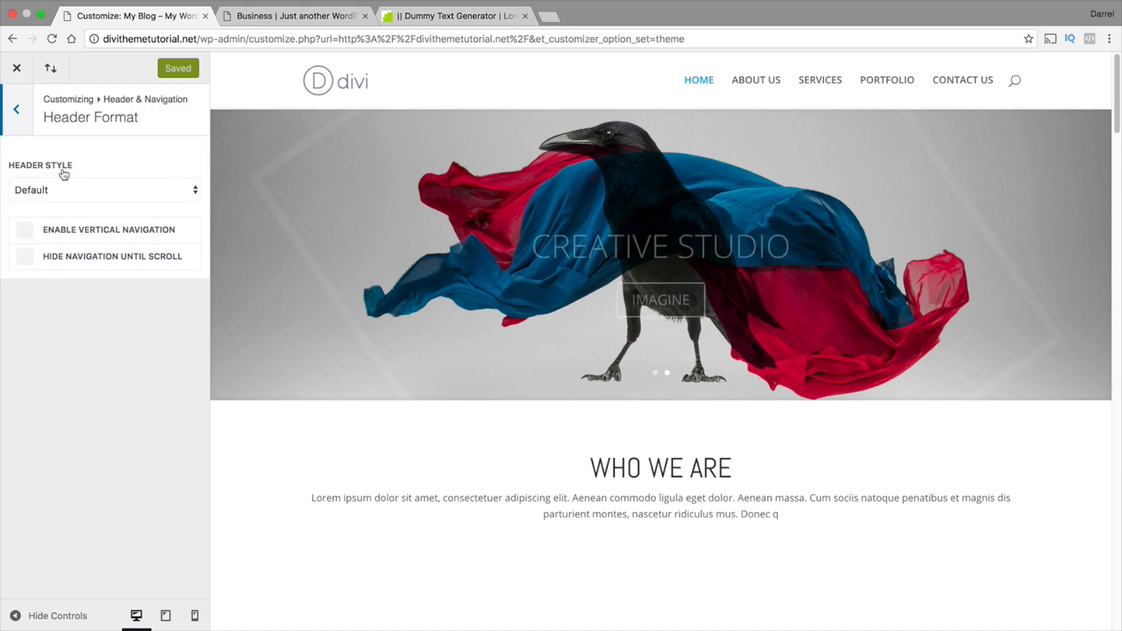
left_click(88, 194)
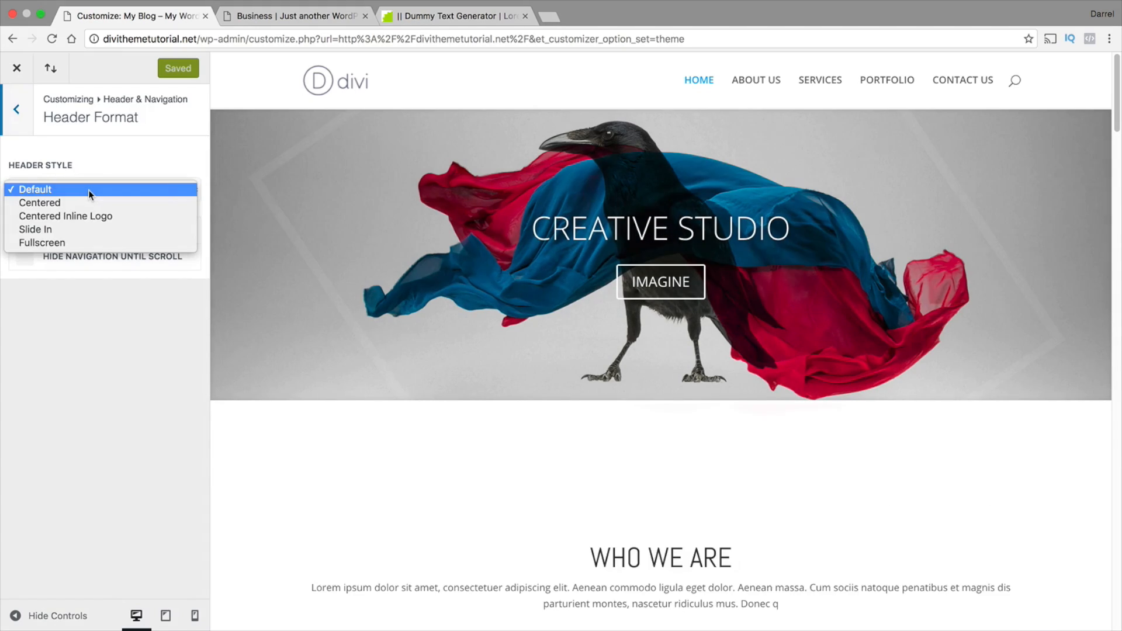
left_click(89, 202)
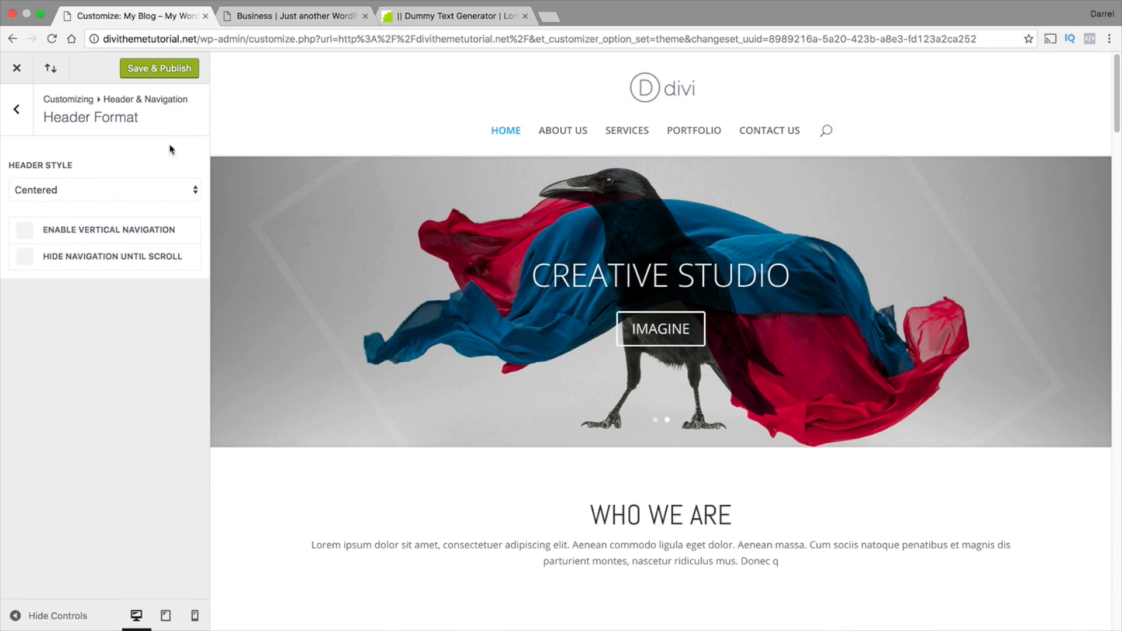
left_click(163, 190)
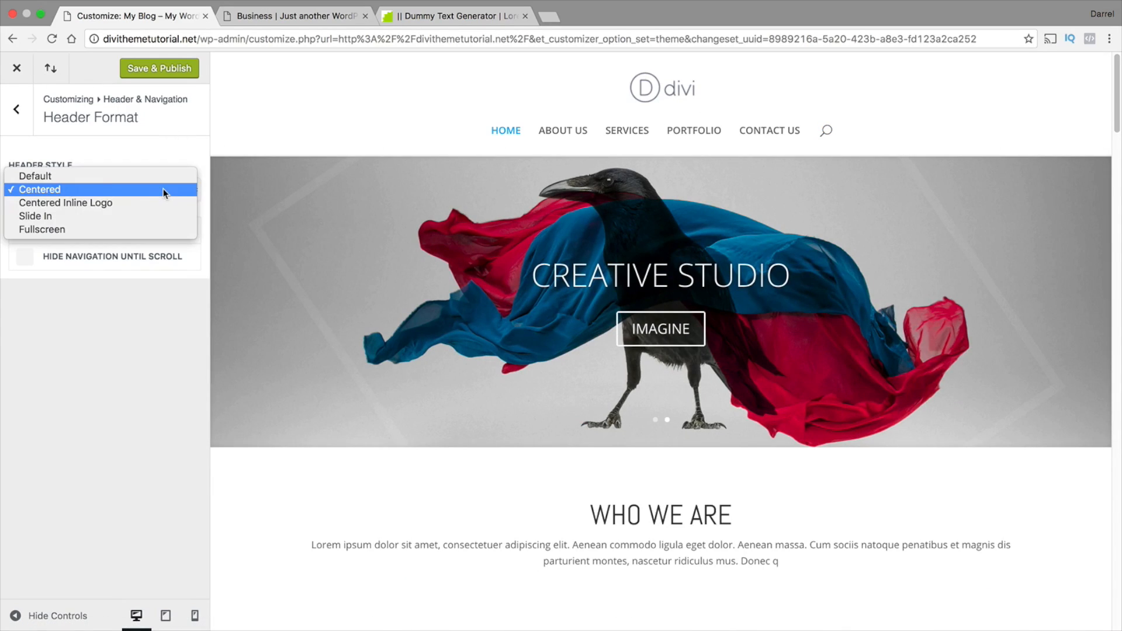
left_click(164, 204)
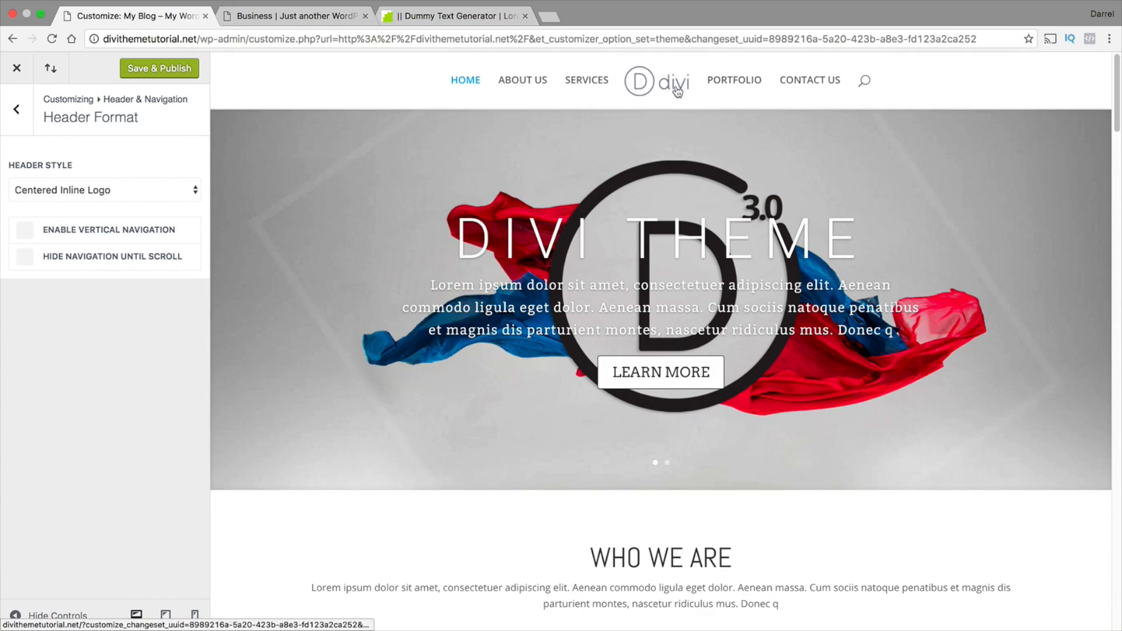
Try the Slide In header style and open its slide-in menu in the preview
left_click(160, 192)
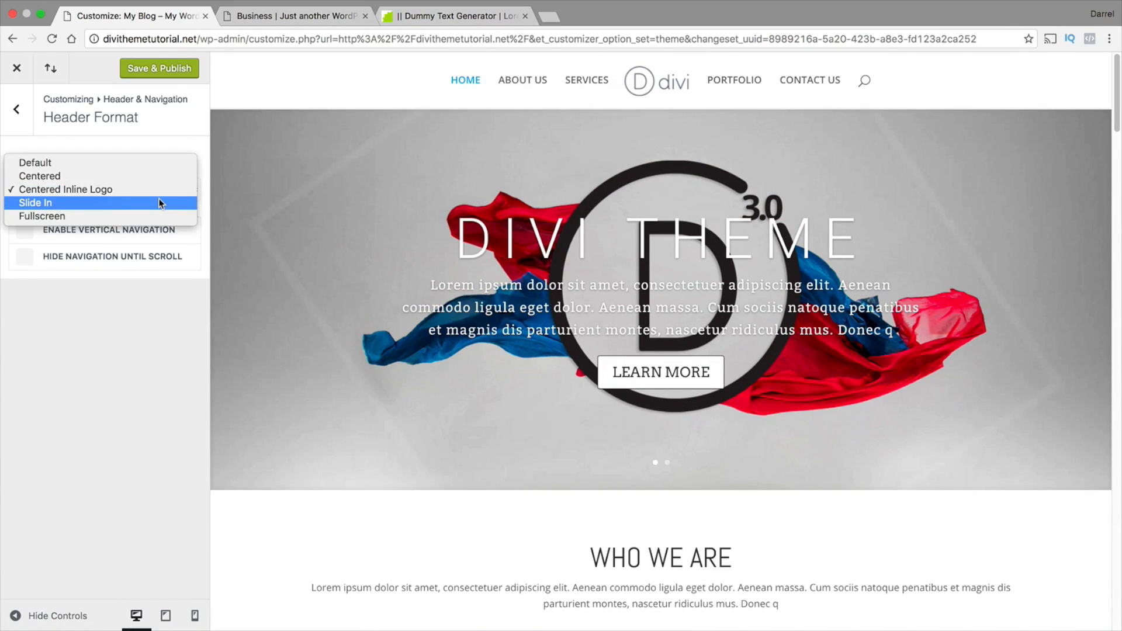
key("Escape")
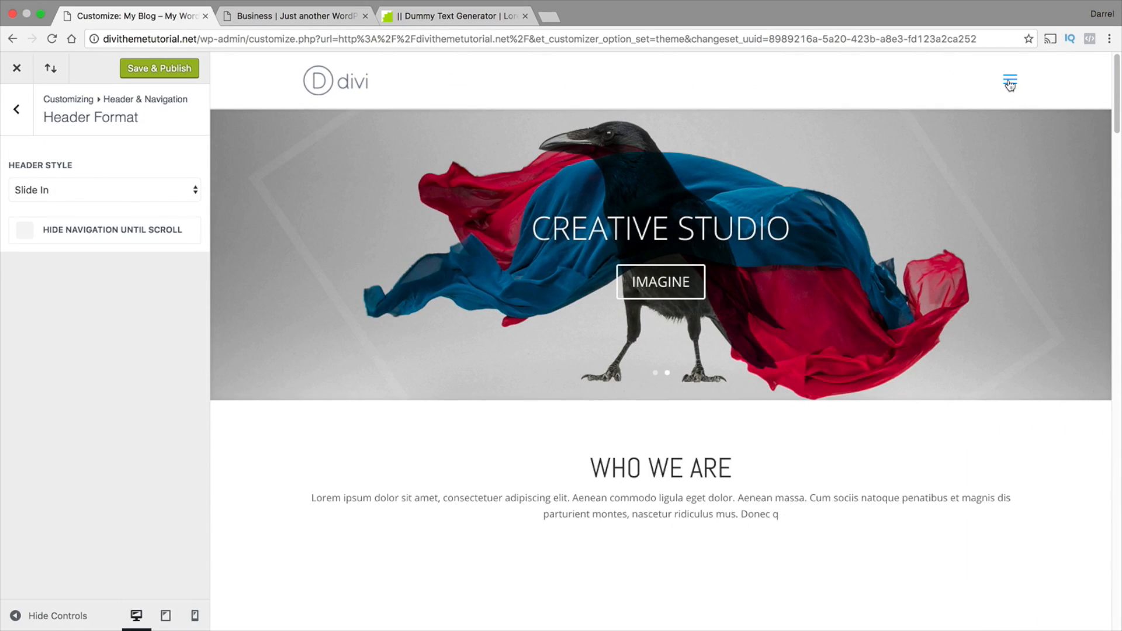
left_click(1010, 83)
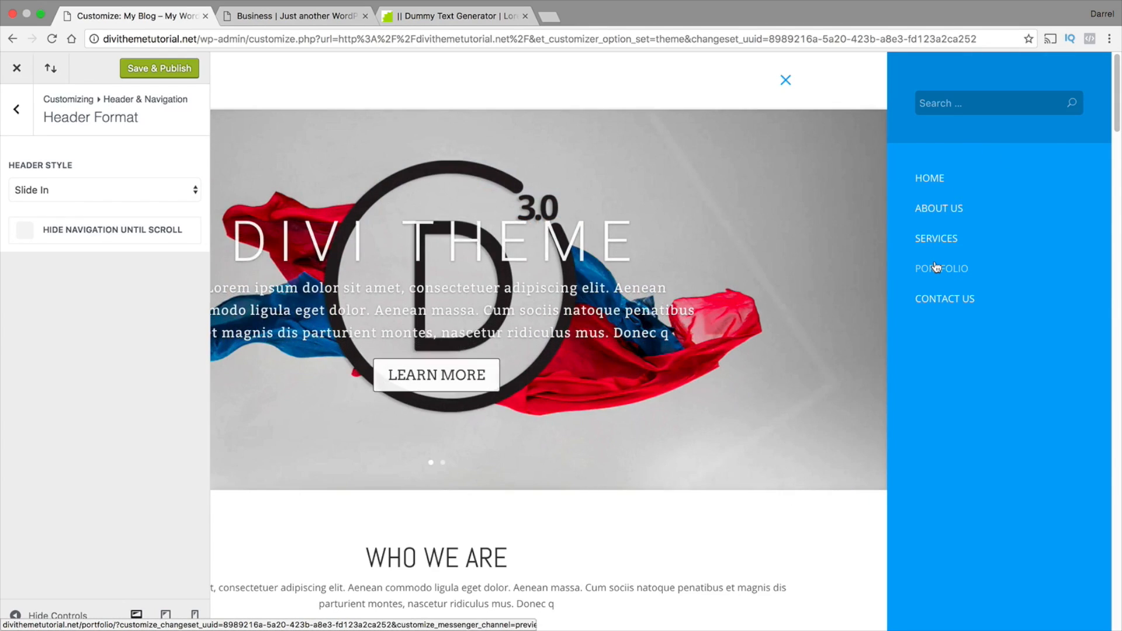
Set the header style to Fullscreen
left_click(97, 186)
left_click(97, 198)
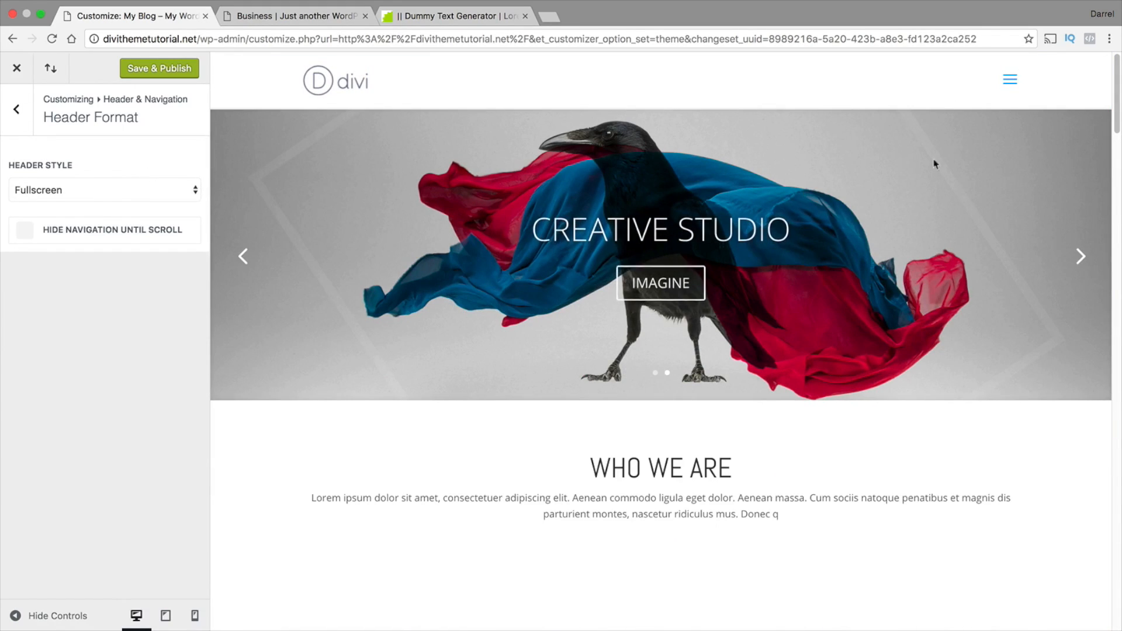
Open the fullscreen menu in the preview and go to the Slide In & Fullscreen Header Settings
left_click(1011, 81)
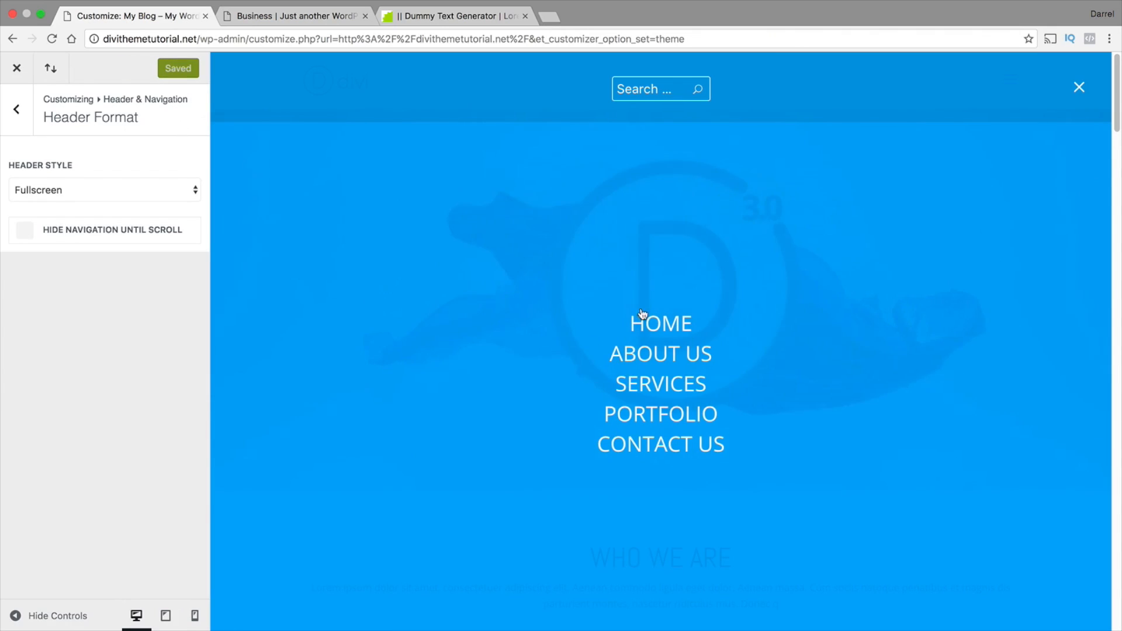
left_click(15, 113)
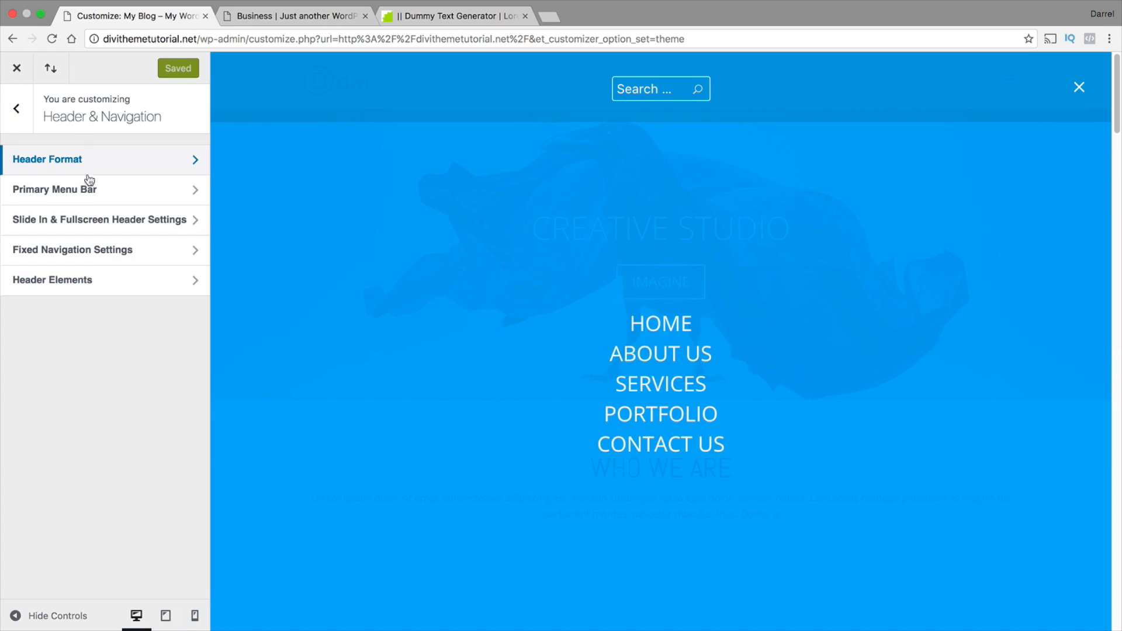
left_click(89, 227)
scroll(99, 257, "down", 1)
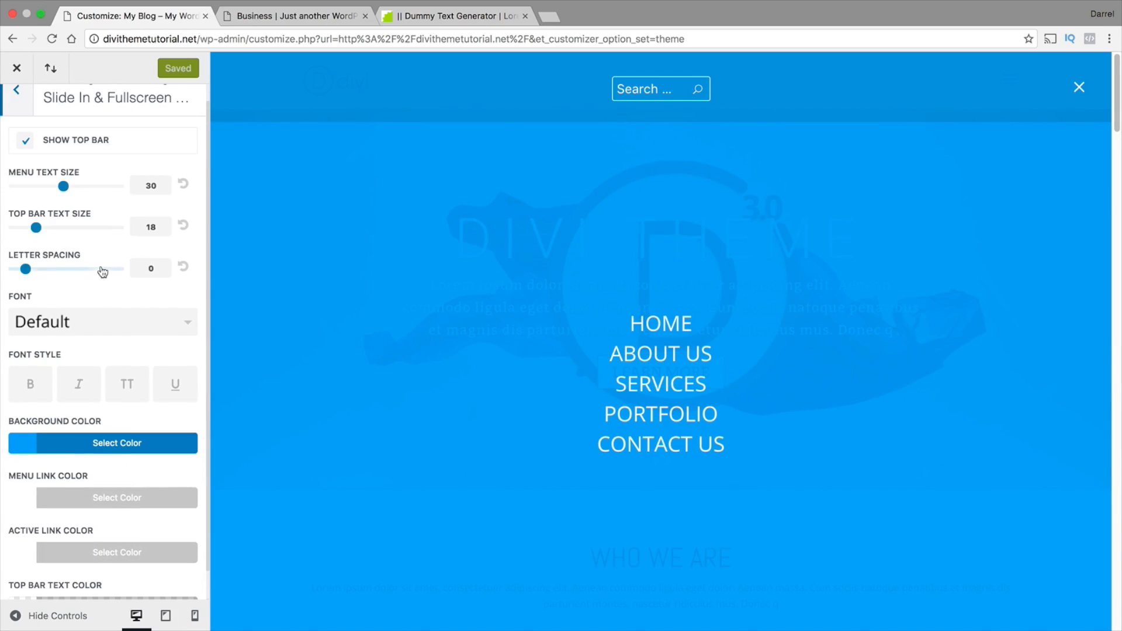
Try purple and white for the fullscreen menu's background color, and set it to black at 0.58 opacity
left_click(102, 440)
scroll(168, 431, "down", 4)
left_click_drag(177, 409, 175, 535)
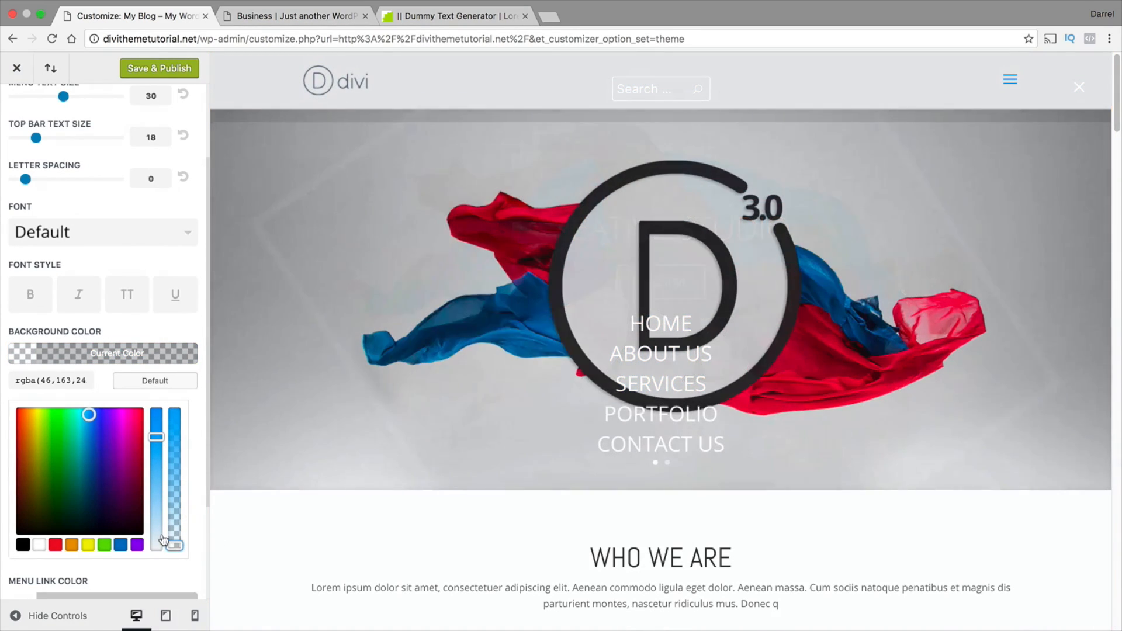
left_click(113, 422)
left_click_drag(175, 545, 175, 469)
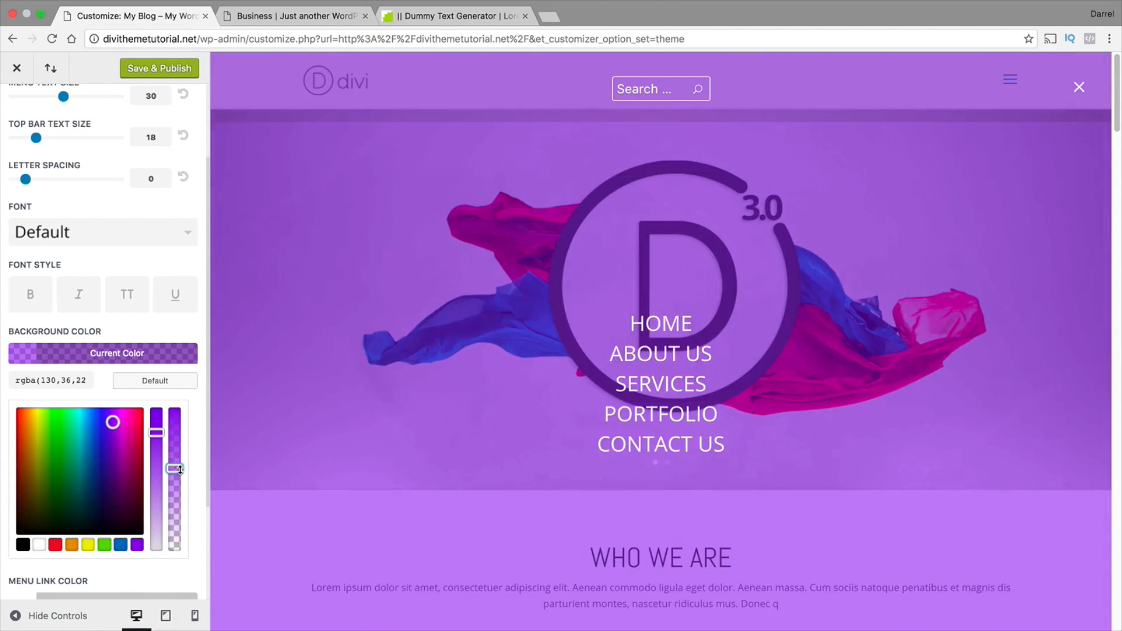
left_click(40, 545)
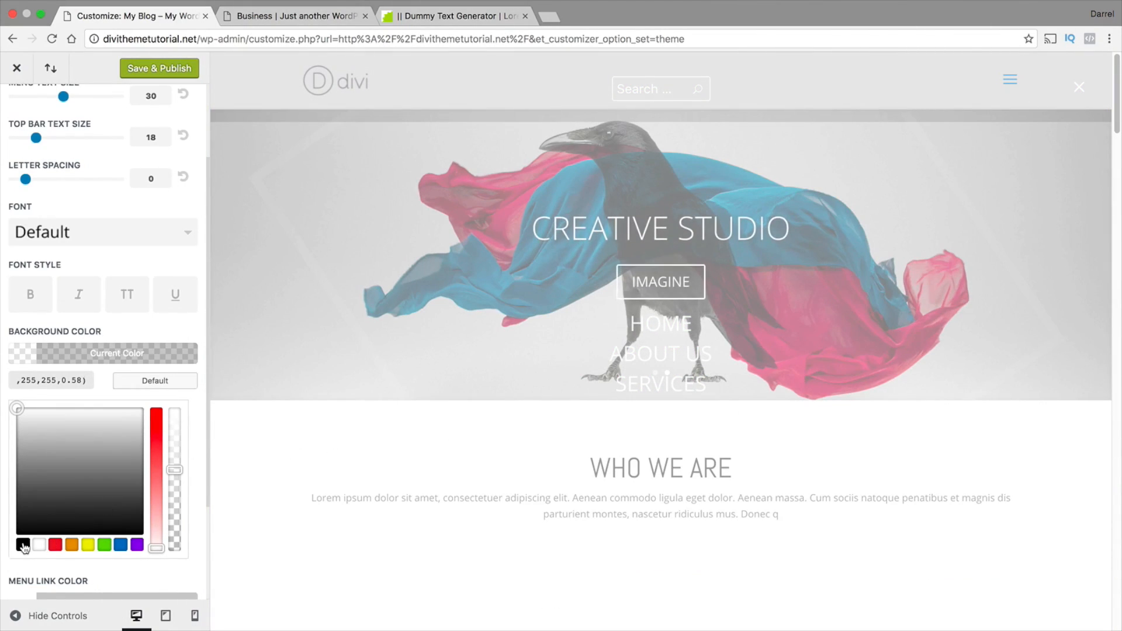
left_click(23, 546)
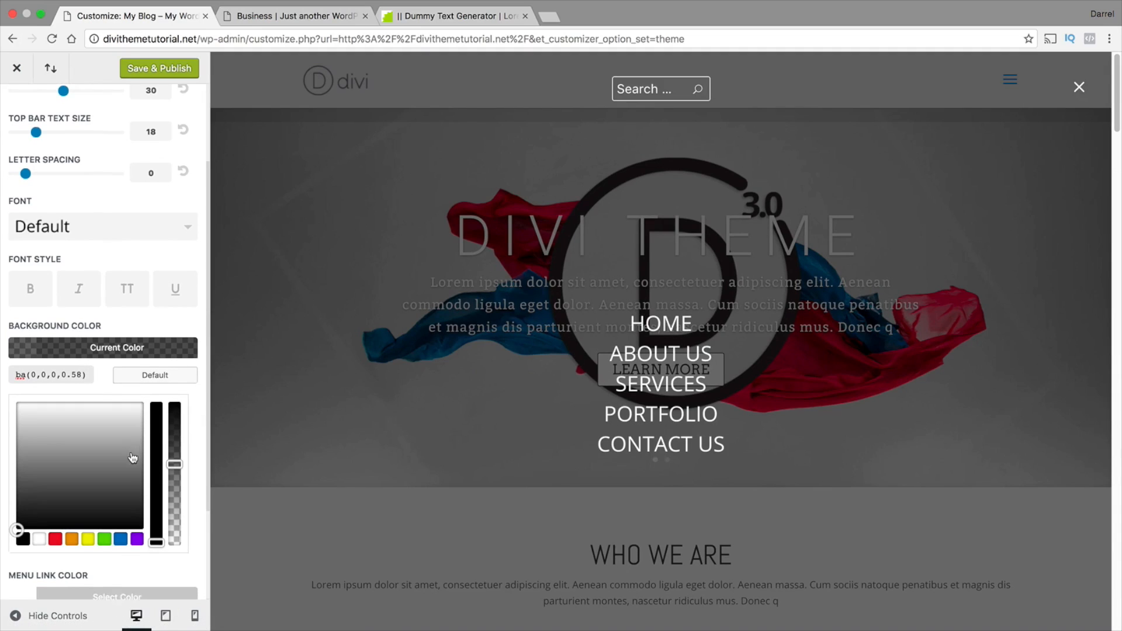
Try red, orange and yellow as the menu link color and return it to red
scroll(130, 459, "down", 4)
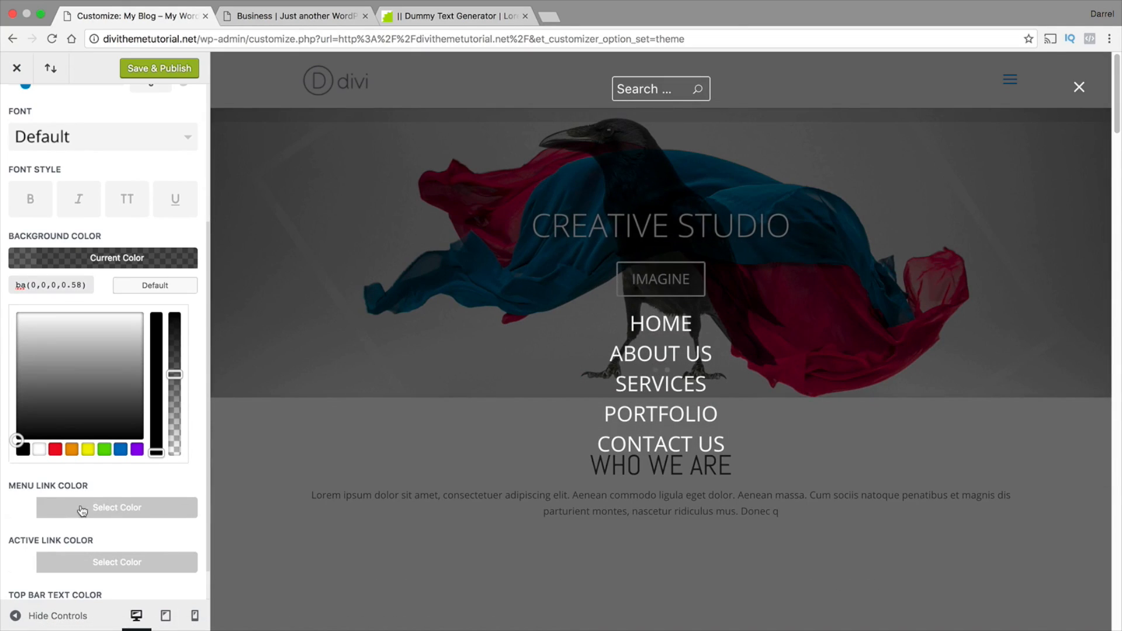
scroll(163, 497, "down", 1)
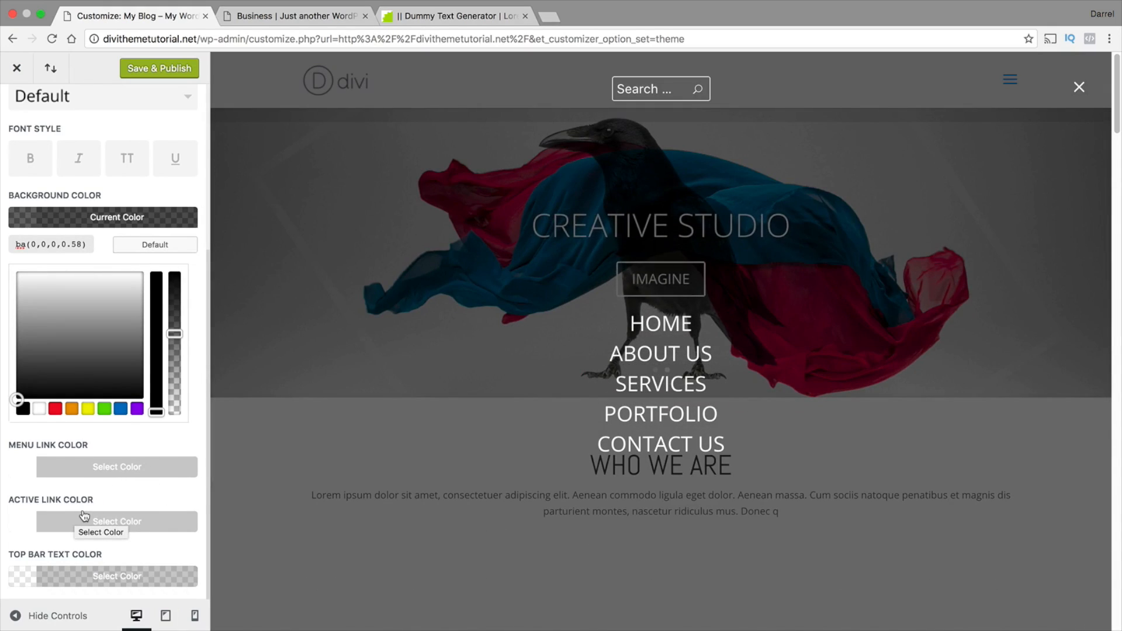
left_click(33, 466)
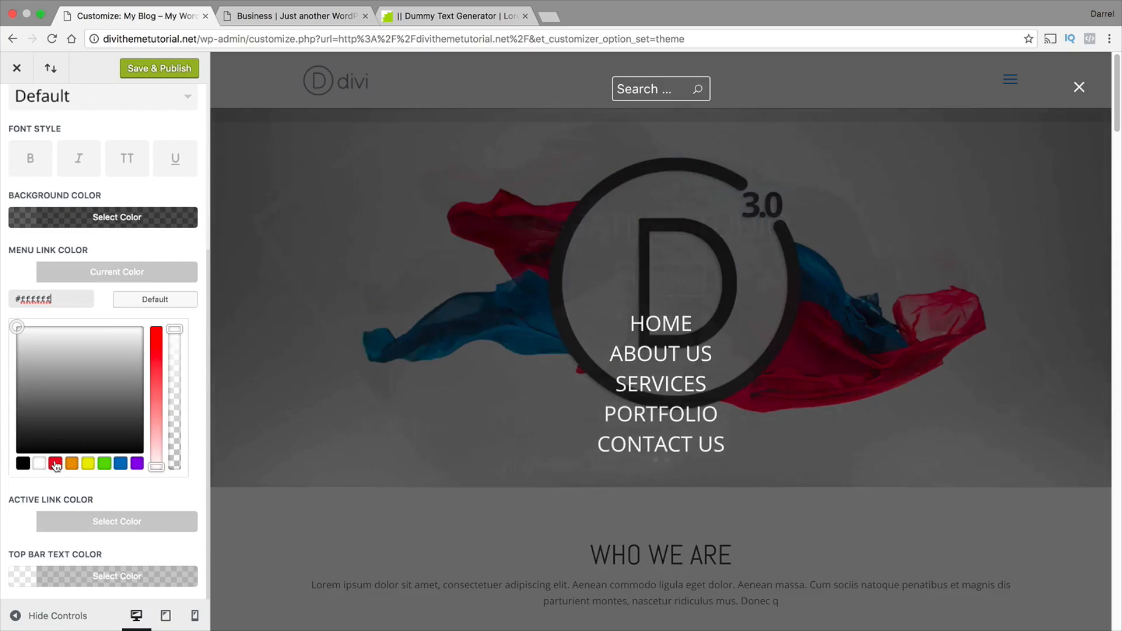
left_click(56, 465)
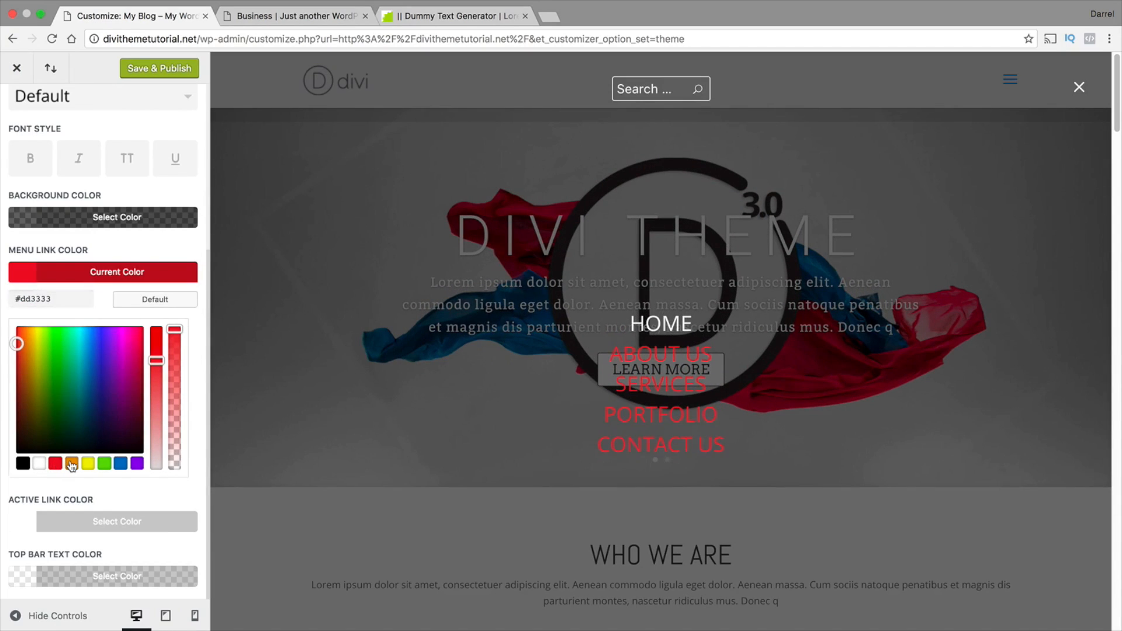
left_click(72, 463)
left_click(94, 464)
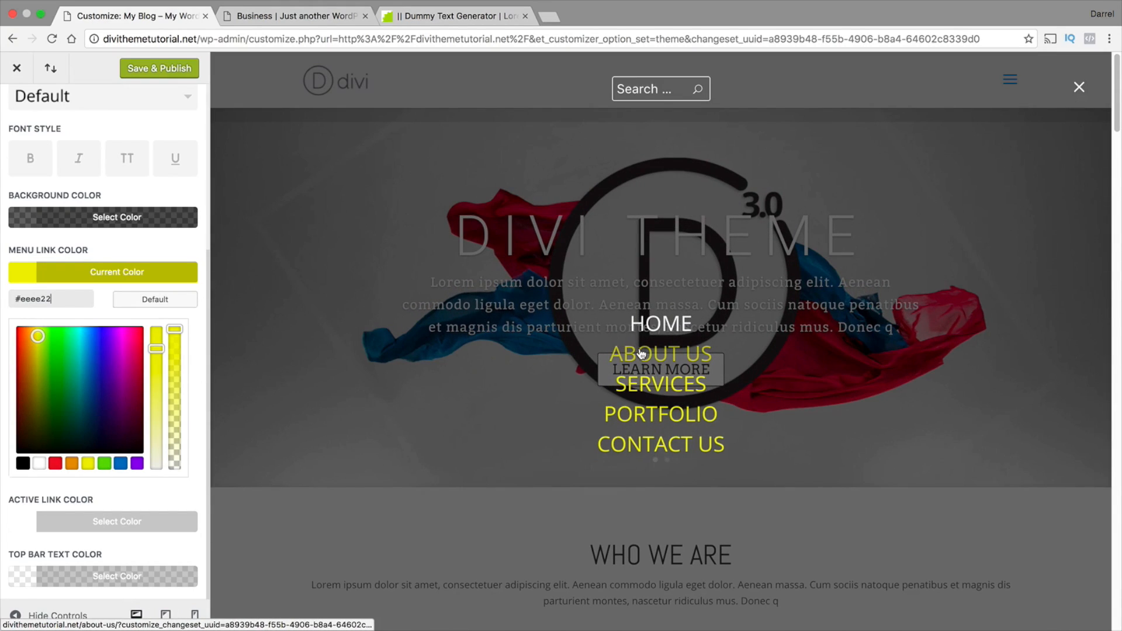
left_click(56, 463)
Try red, purple, black and white as the active link color, and set it to a teal shade
left_click(91, 522)
left_click(55, 518)
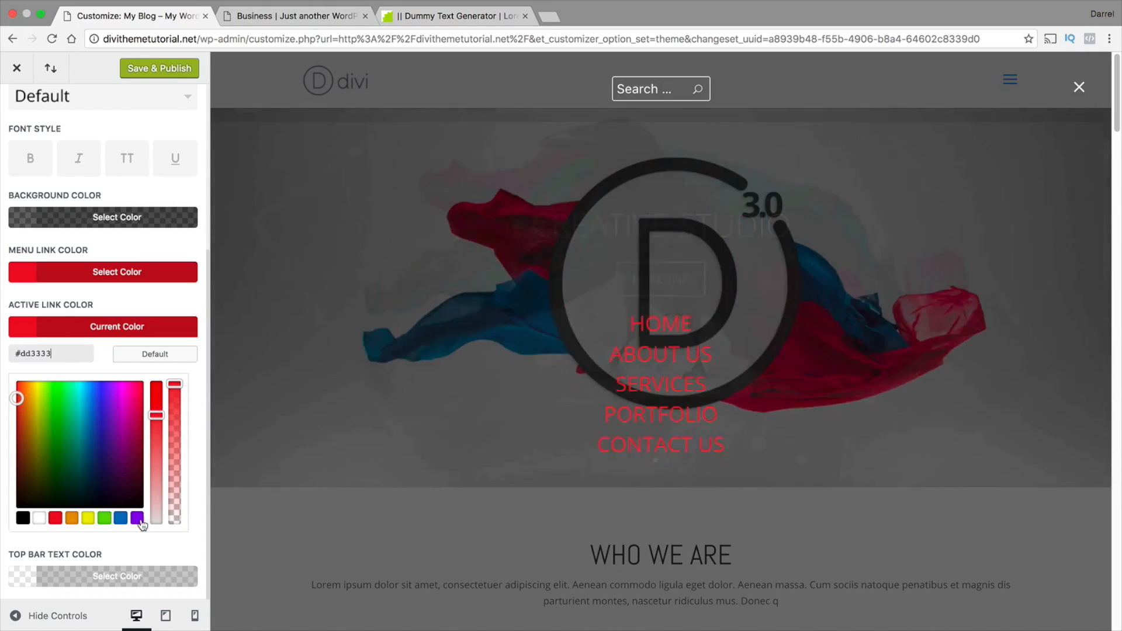
left_click(138, 518)
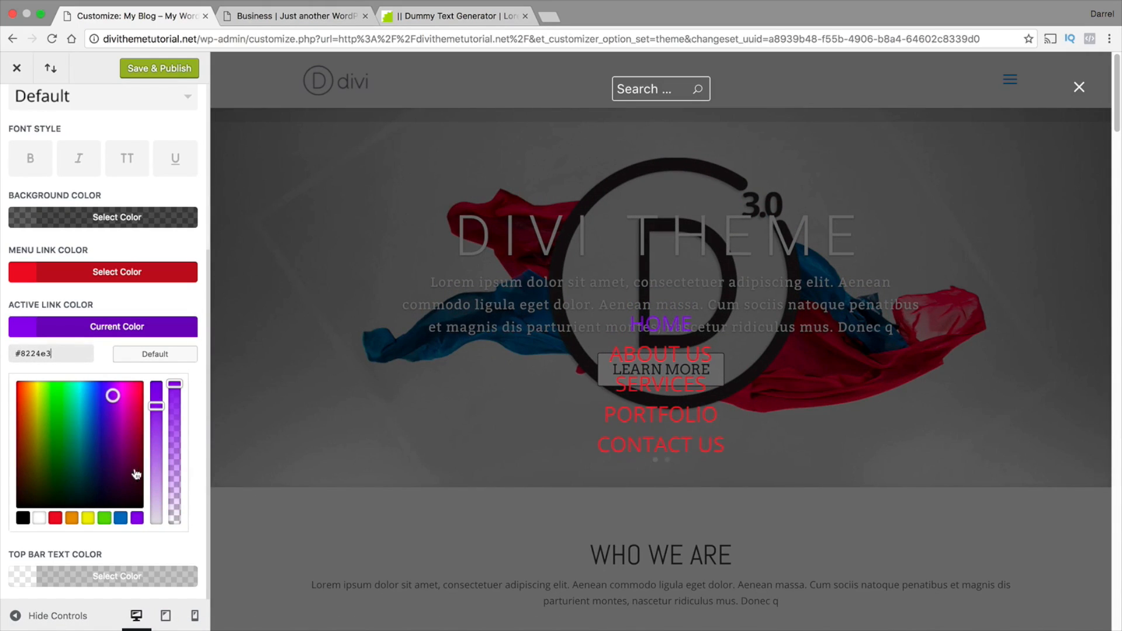
left_click(27, 520)
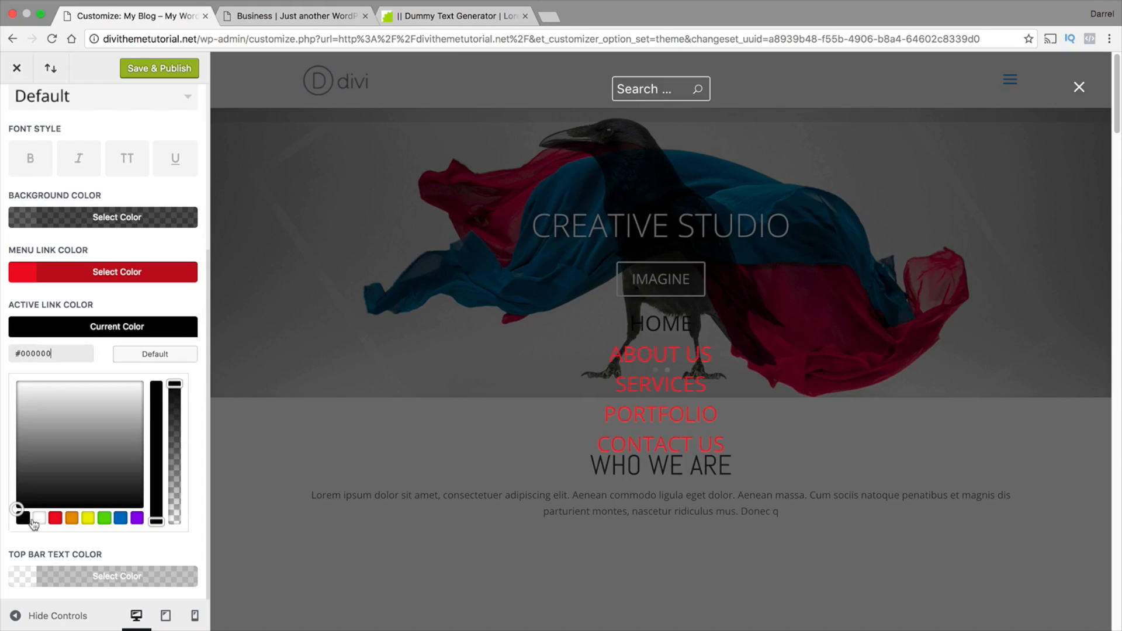
left_click(38, 522)
left_click(19, 393)
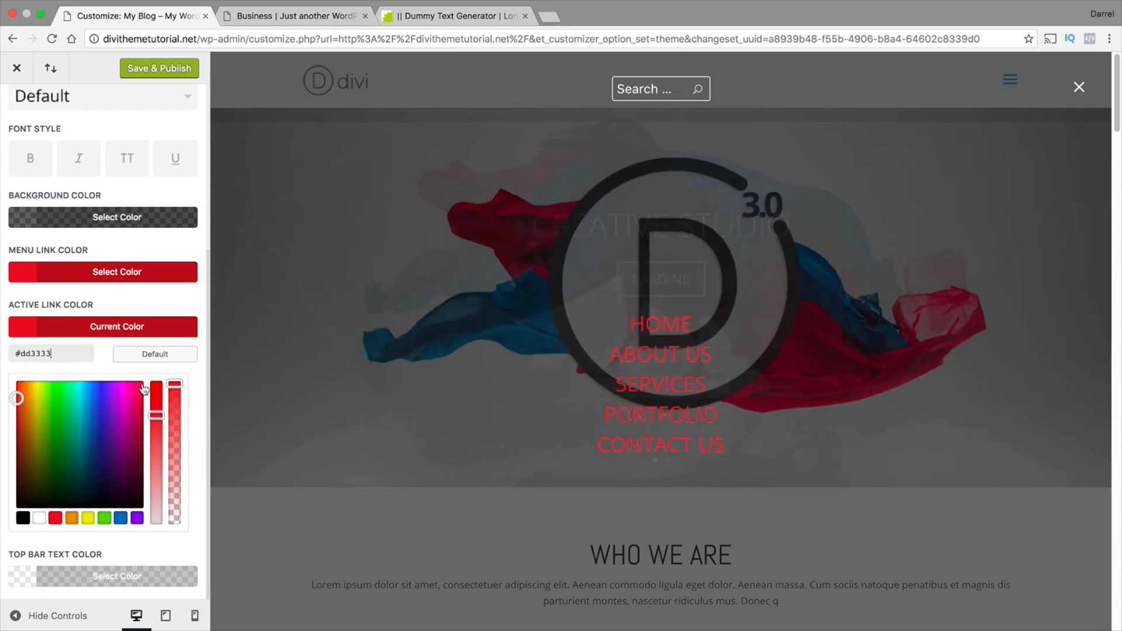
left_click_drag(22, 394, 81, 413)
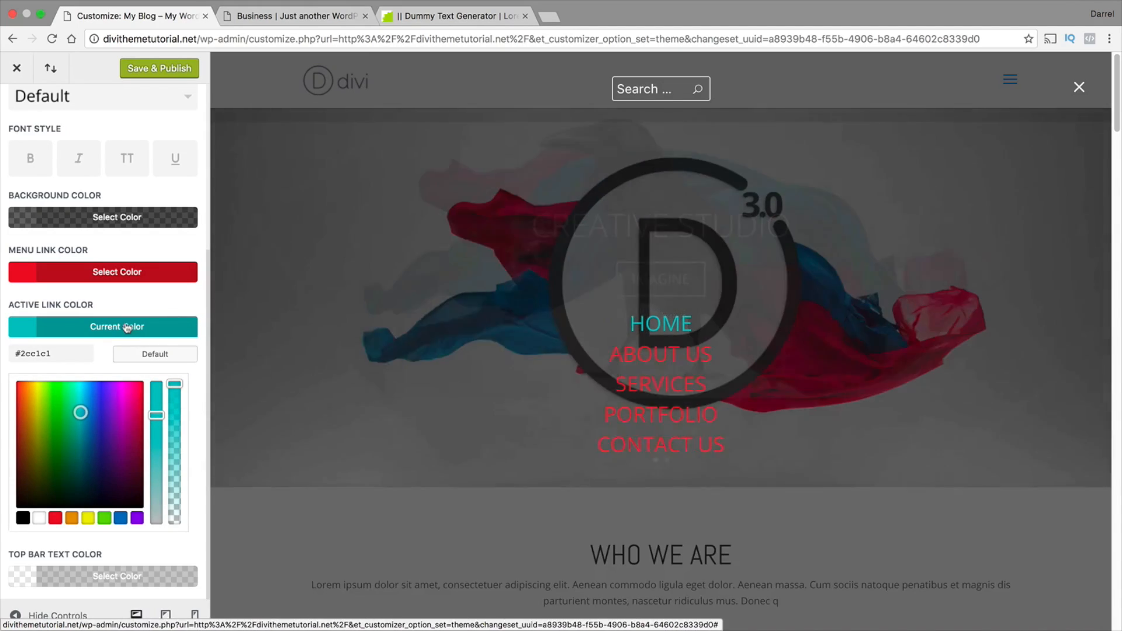
Set the menu link color to the cyan #33d4e0 and save and publish the changes
left_click(117, 272)
left_click_drag(89, 379, 81, 341)
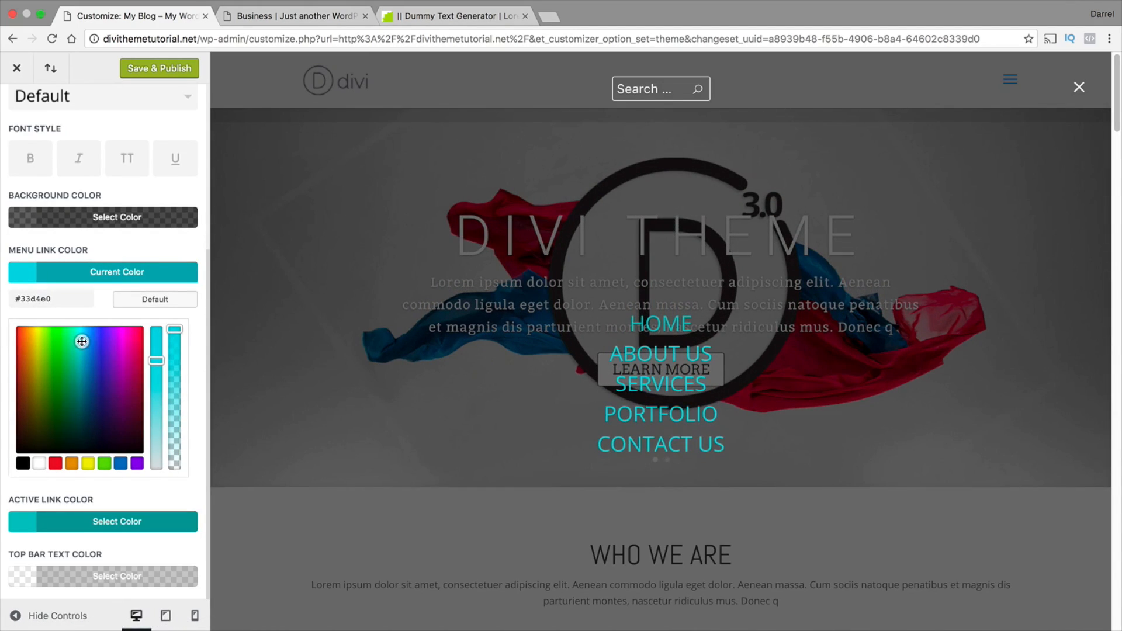
left_click(186, 68)
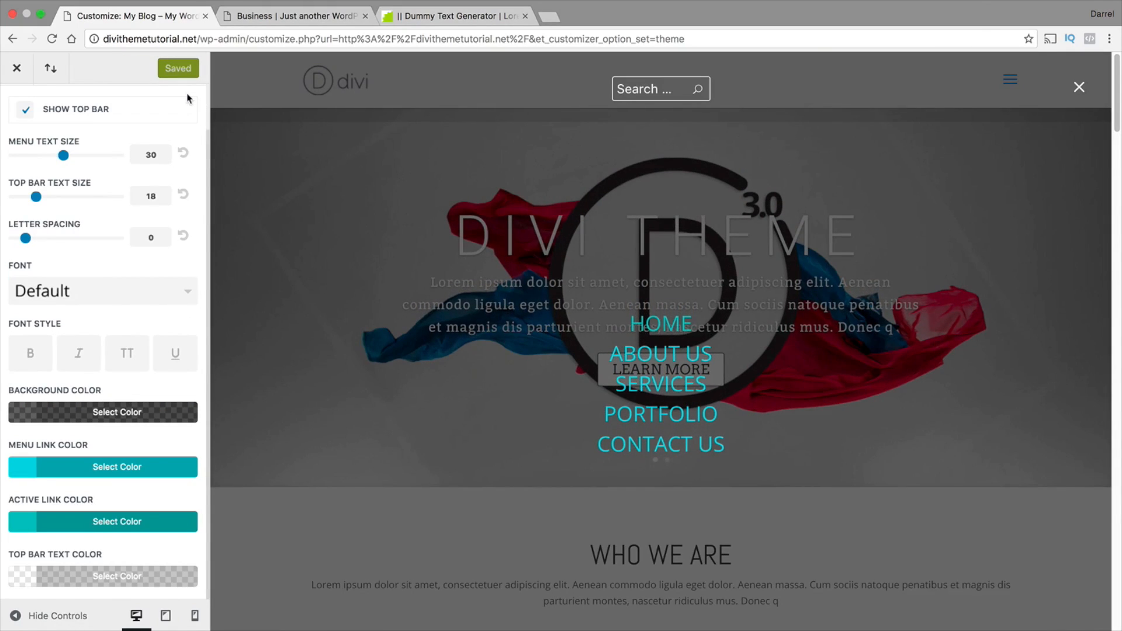
Return to the Header Format settings and set the header style to Default
scroll(48, 140, "up", 2)
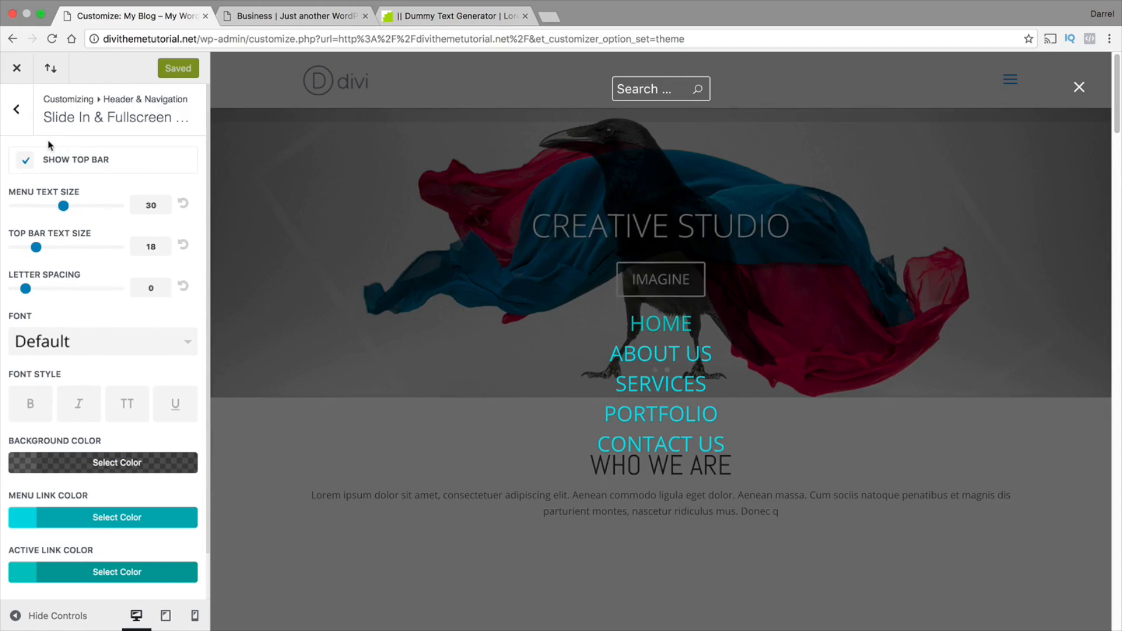
left_click(17, 111)
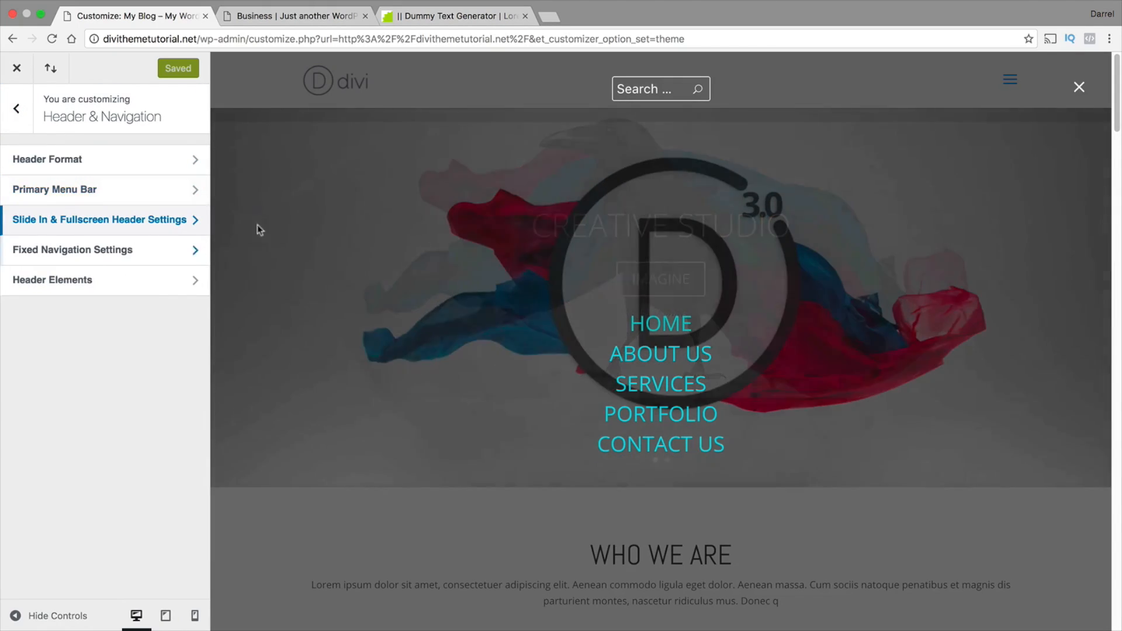
left_click(121, 170)
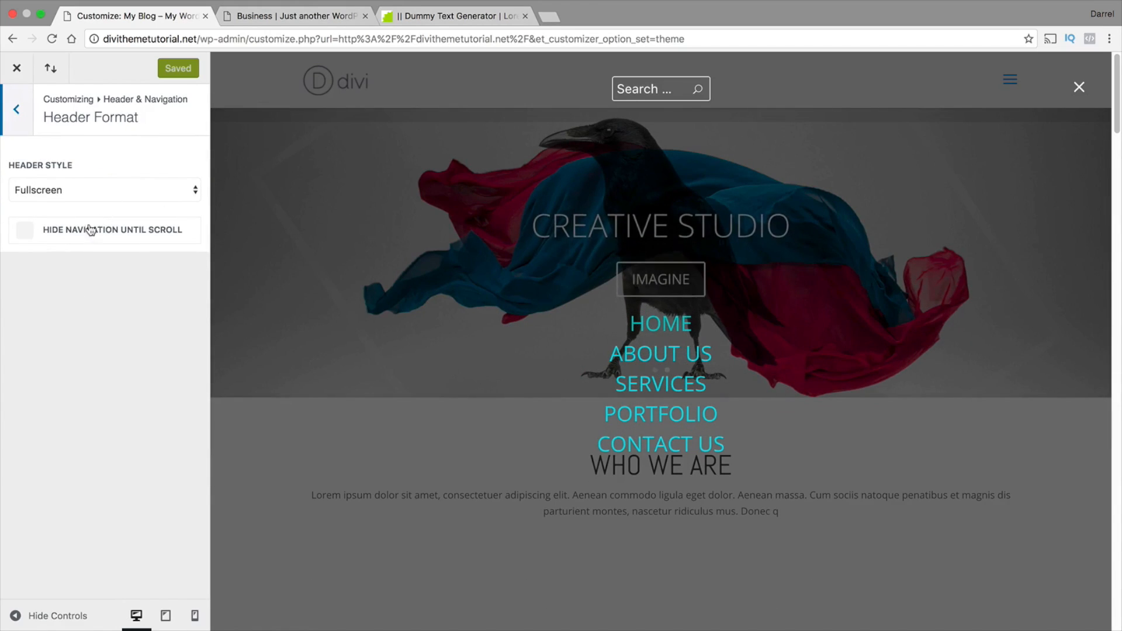
left_click(80, 203)
left_click(82, 136)
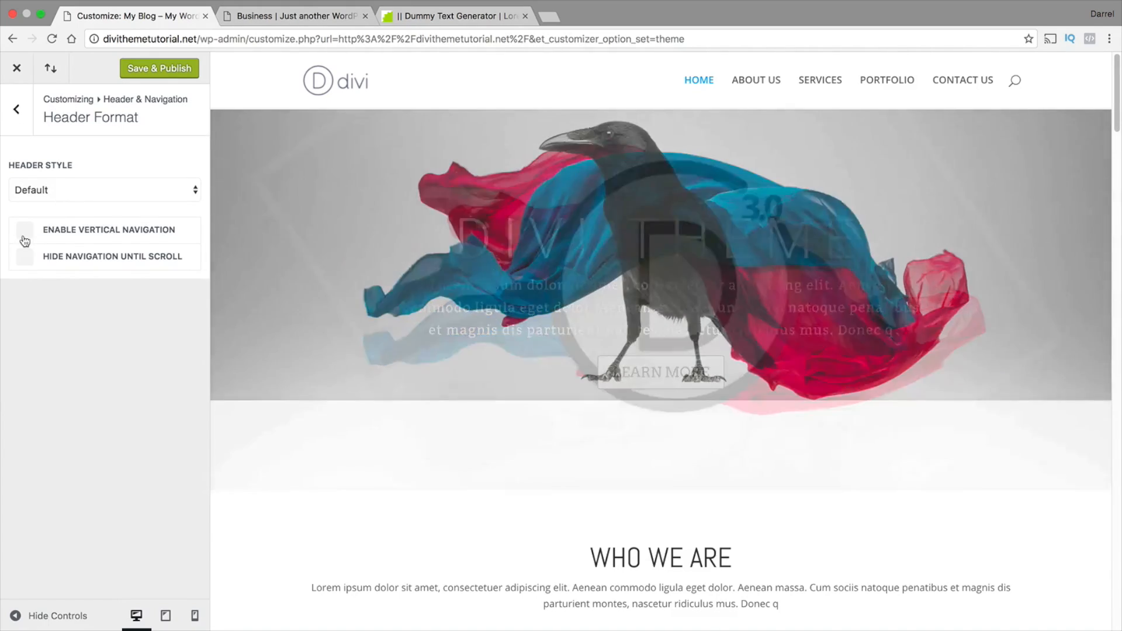
Enable vertical navigation for the default header and set the vertical menu orientation to Right
left_click(25, 232)
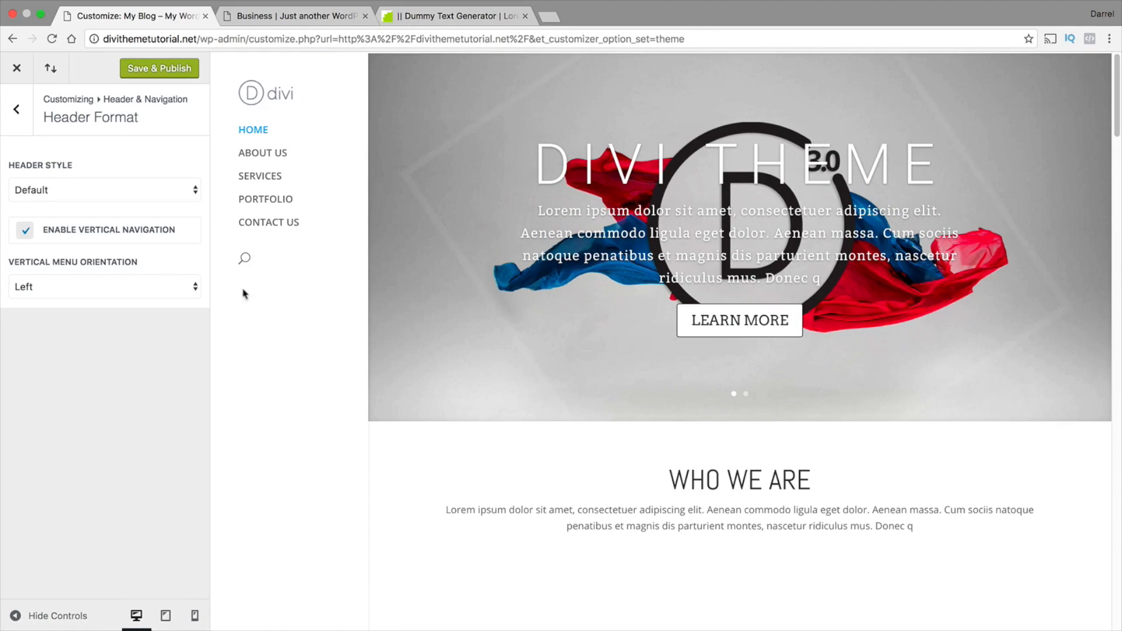
left_click(106, 290)
left_click(93, 275)
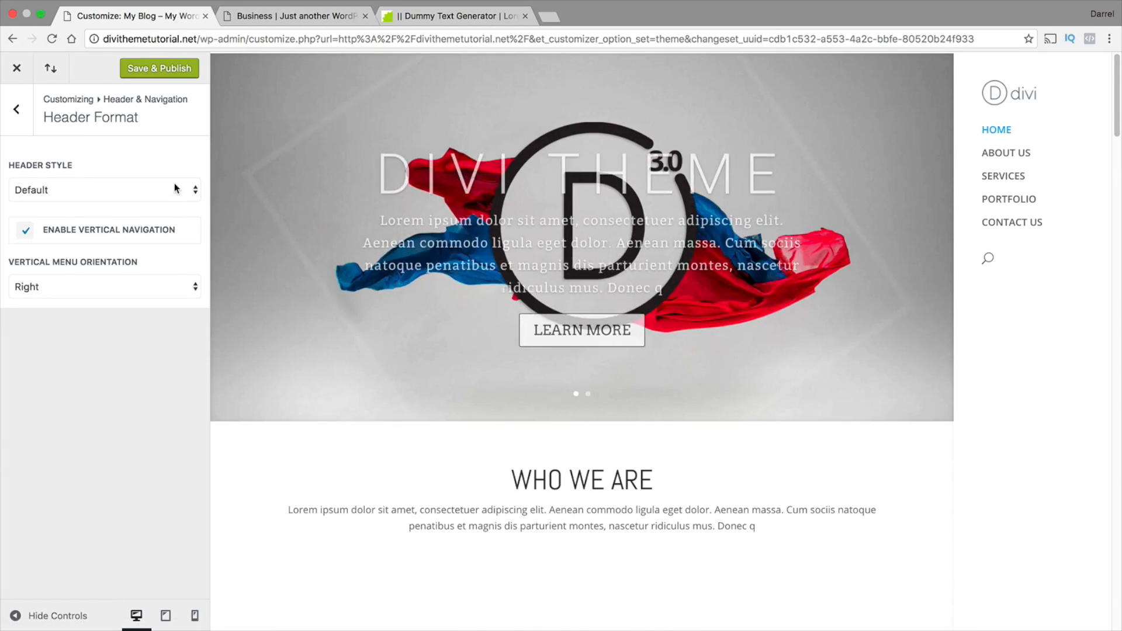
Set the header style back to Fullscreen and save and publish the change
left_click(178, 189)
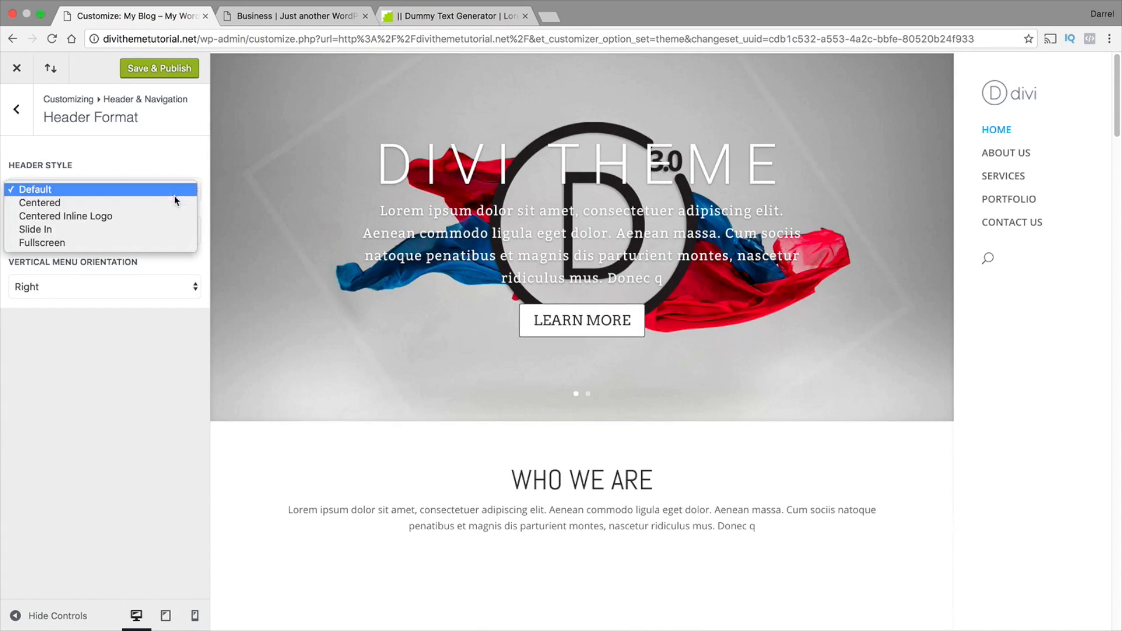
left_click(161, 242)
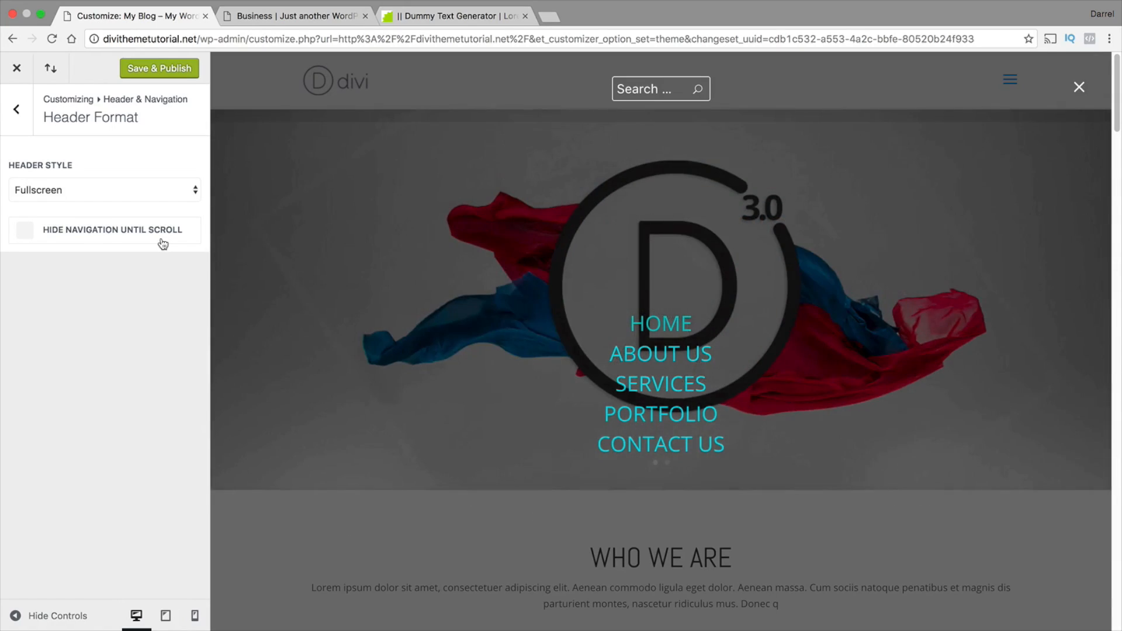
left_click(190, 71)
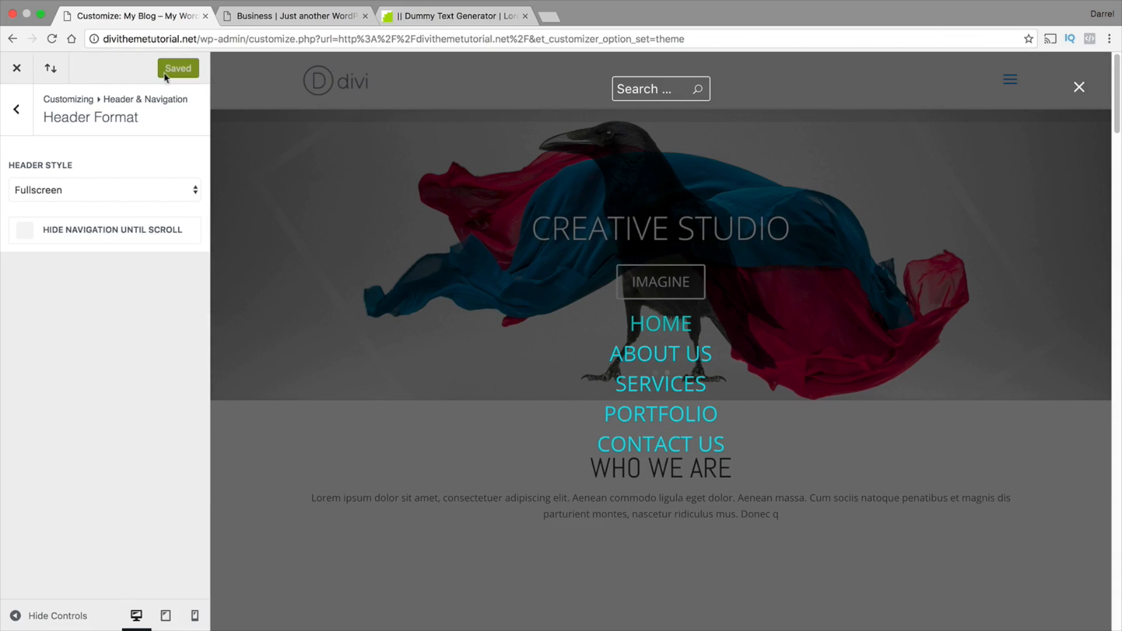
Close the customizer and open the site's home page for editing in the Divi Builder
left_click(17, 72)
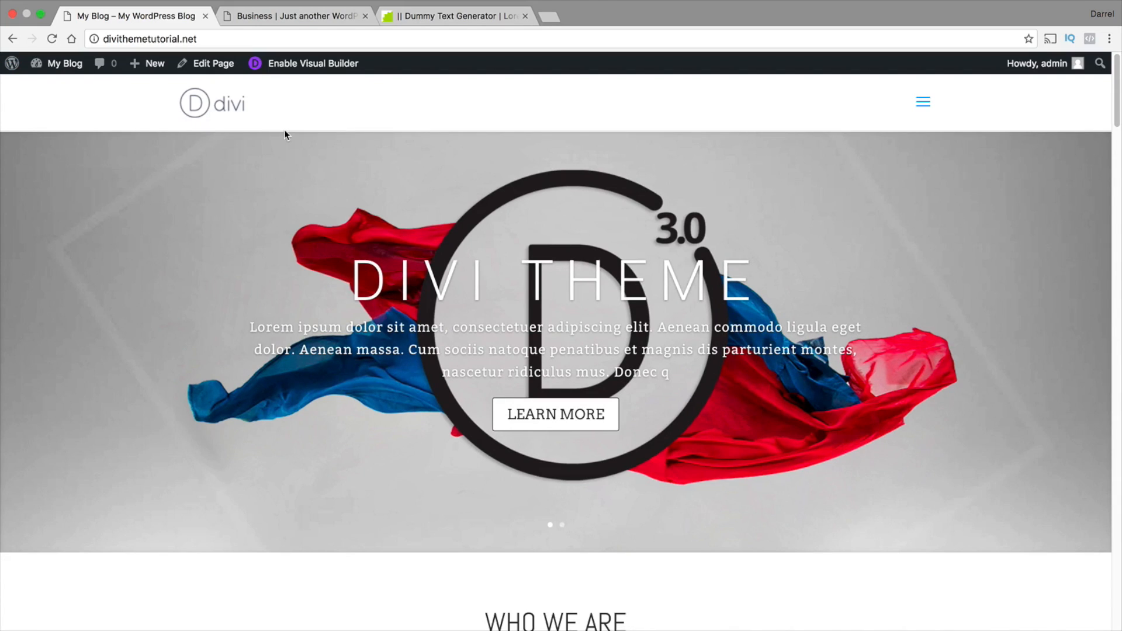
left_click(222, 69)
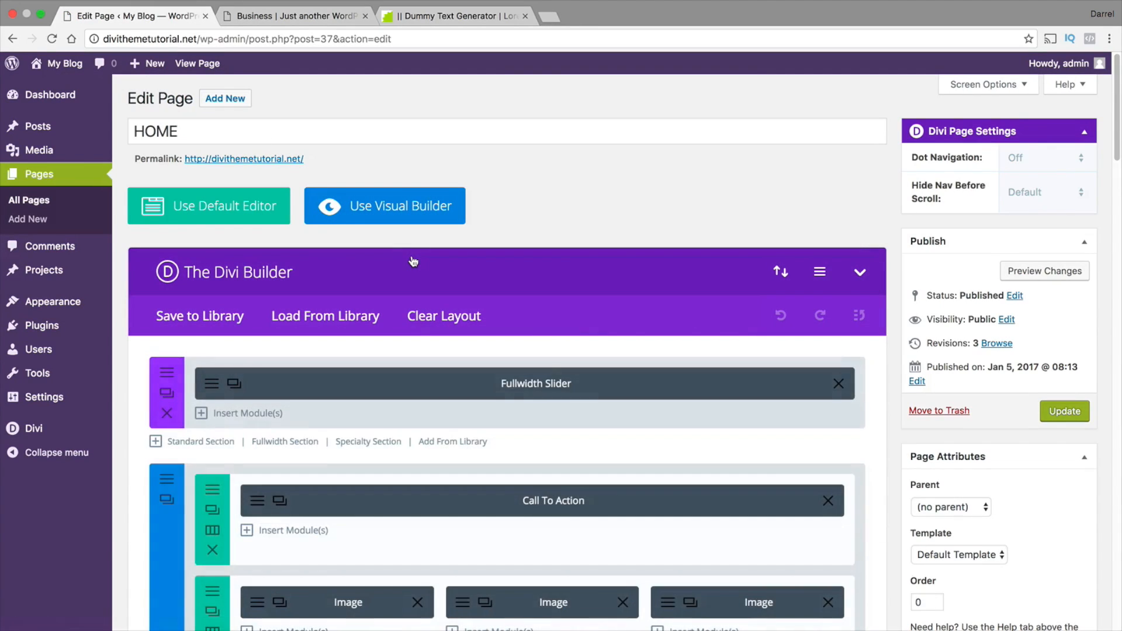
Add a row of three one-third columns below the blurb row in the first standard section
scroll(507, 293, "down", 4)
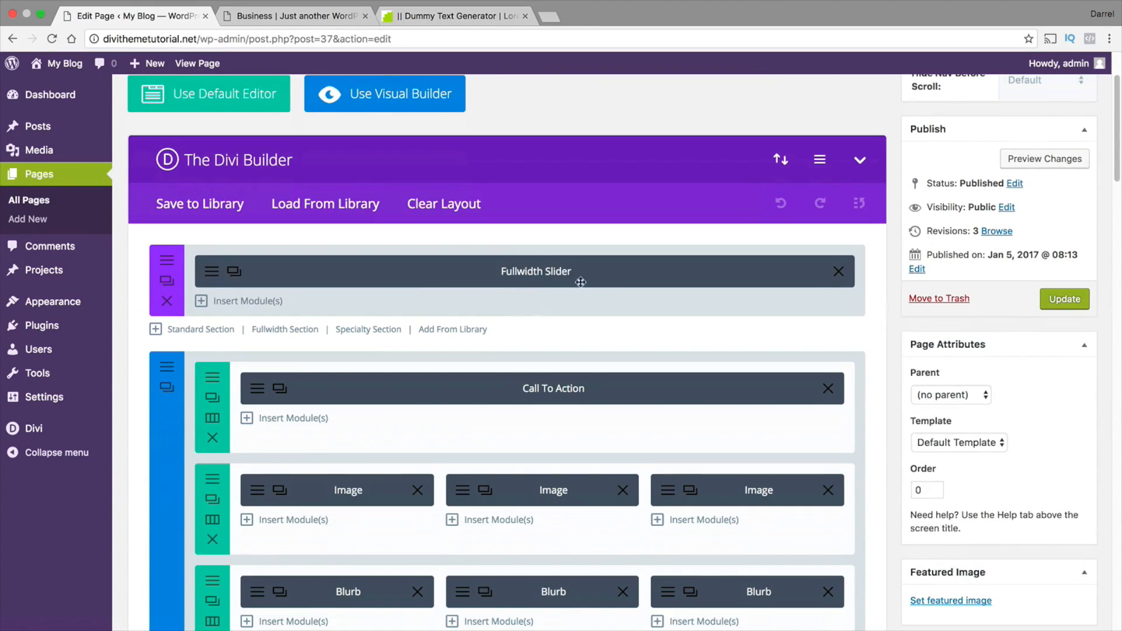
scroll(555, 278, "down", 1)
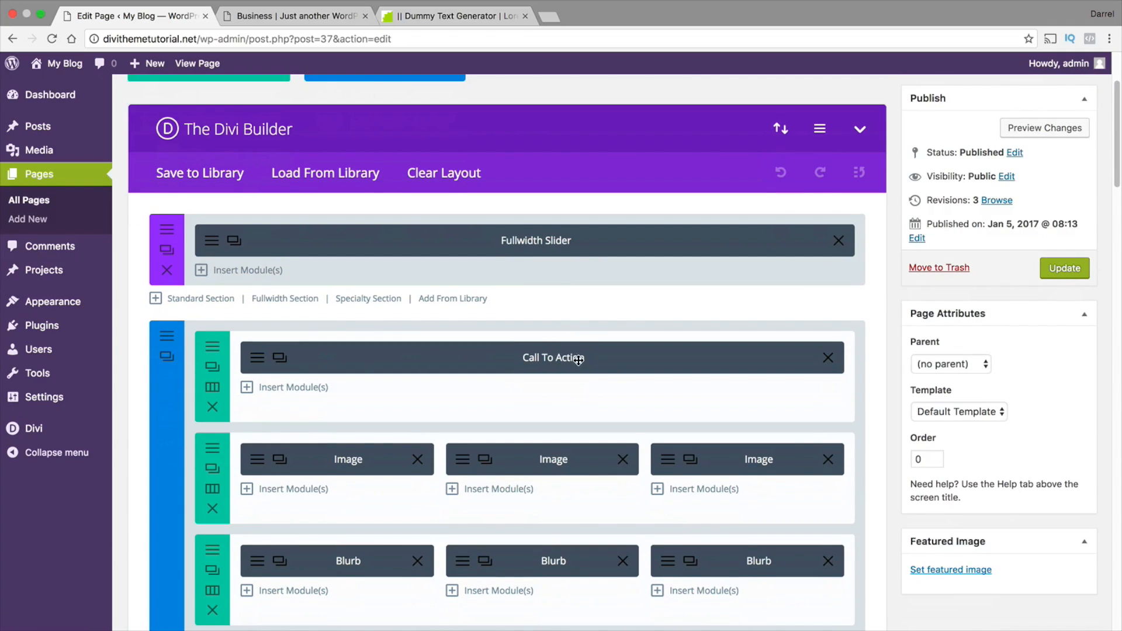
scroll(572, 356, "down", 1)
scroll(692, 442, "down", 1)
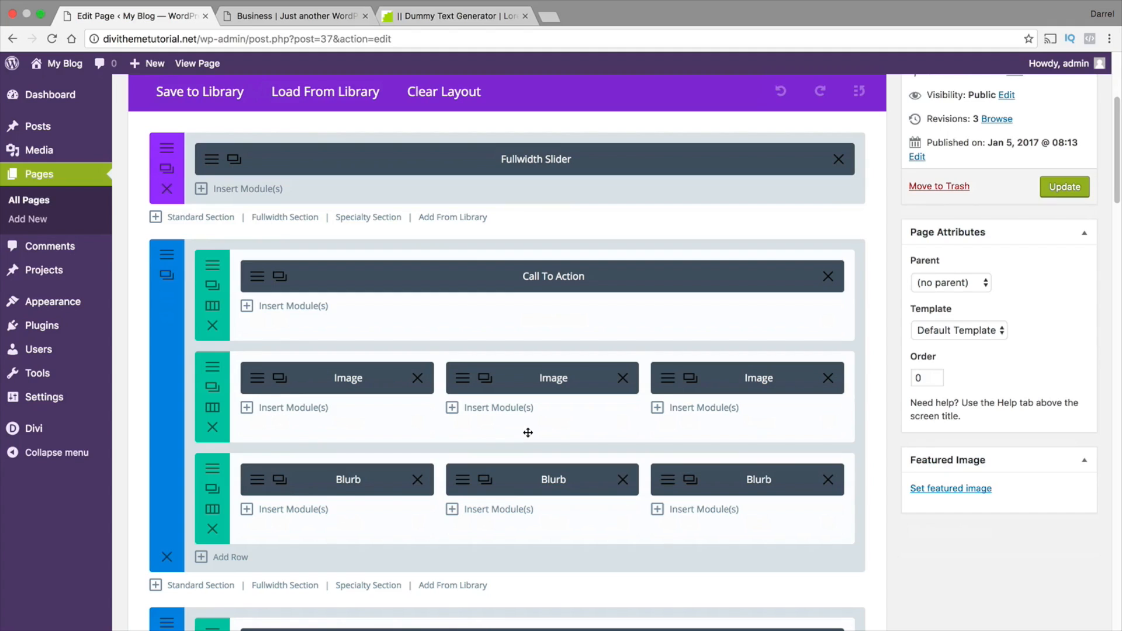
scroll(503, 426, "down", 3)
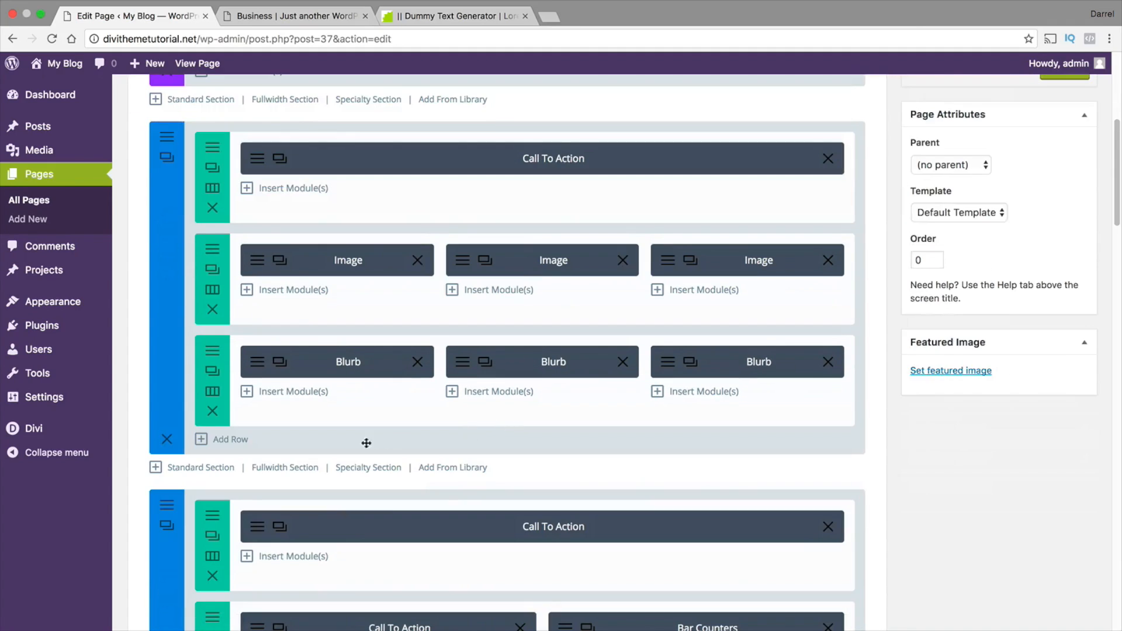
left_click(232, 440)
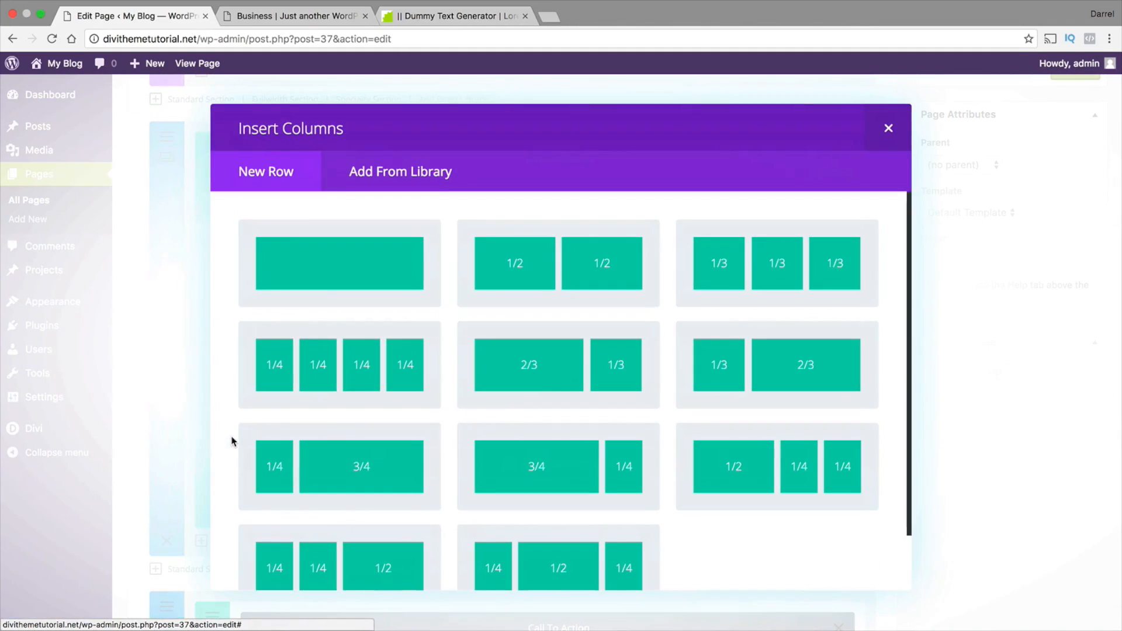
left_click(758, 276)
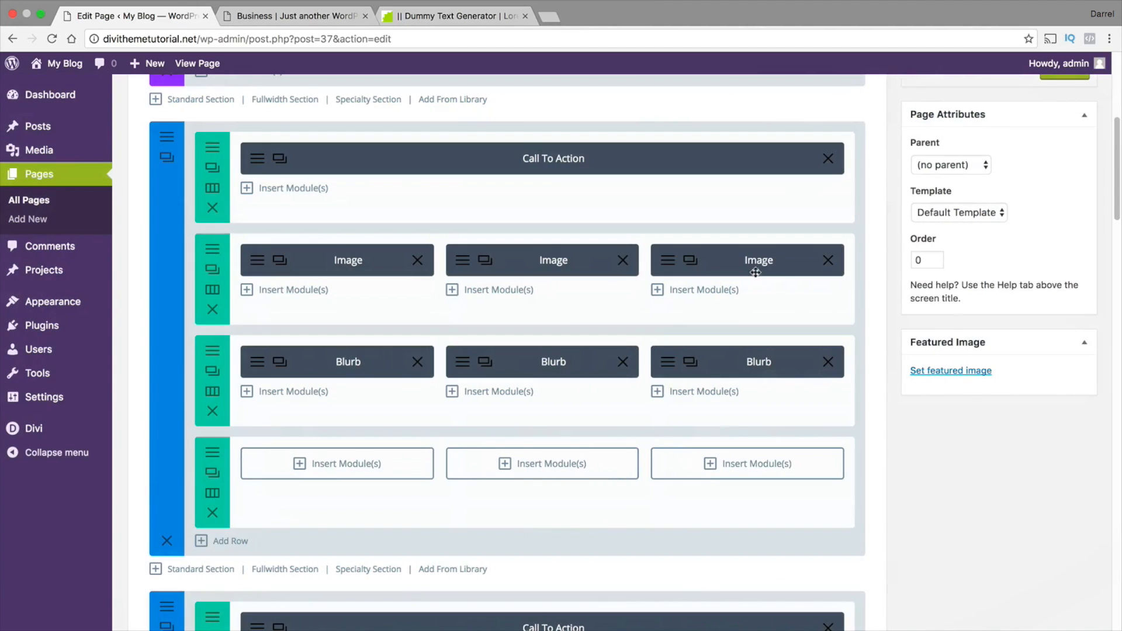
Insert a Blurb module with default settings in the middle column of the new row and save it
left_click(542, 465)
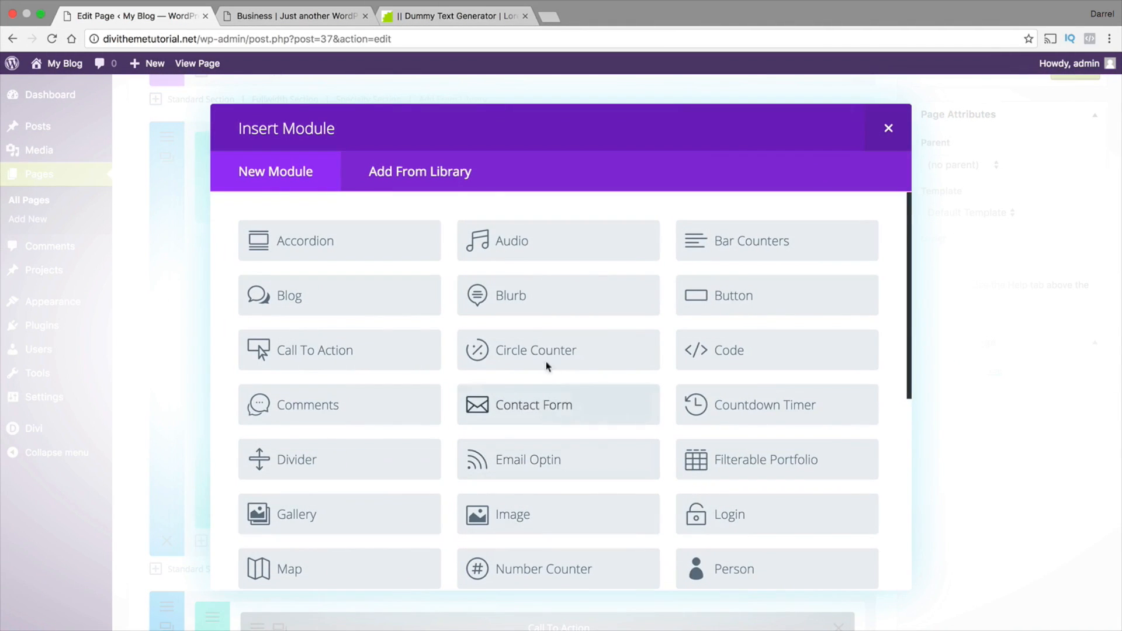
left_click(514, 292)
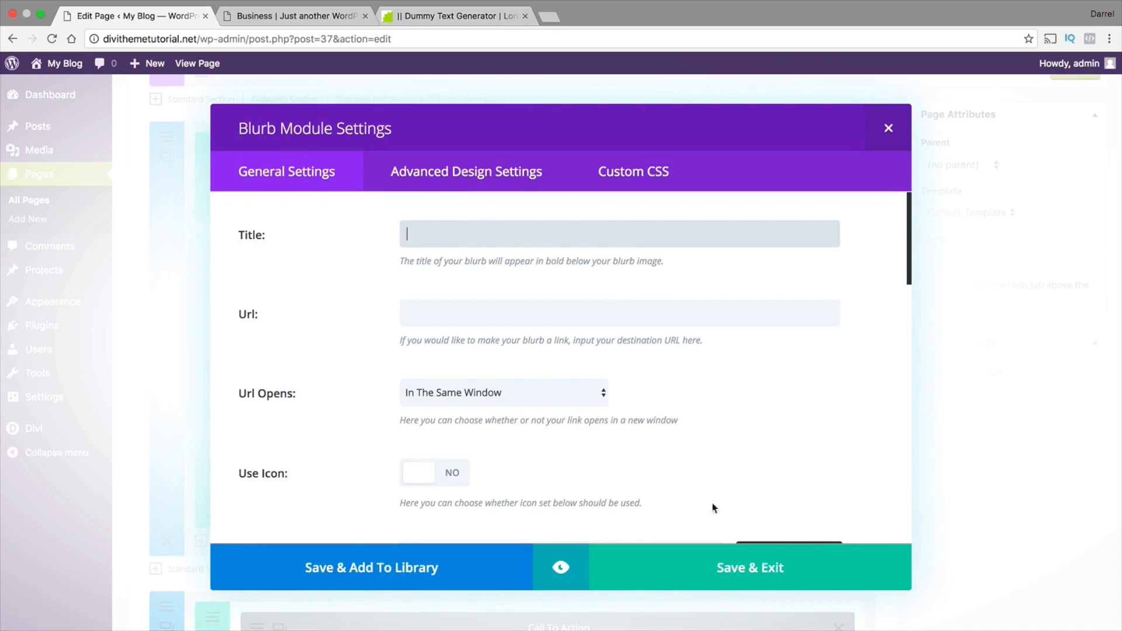
left_click(723, 565)
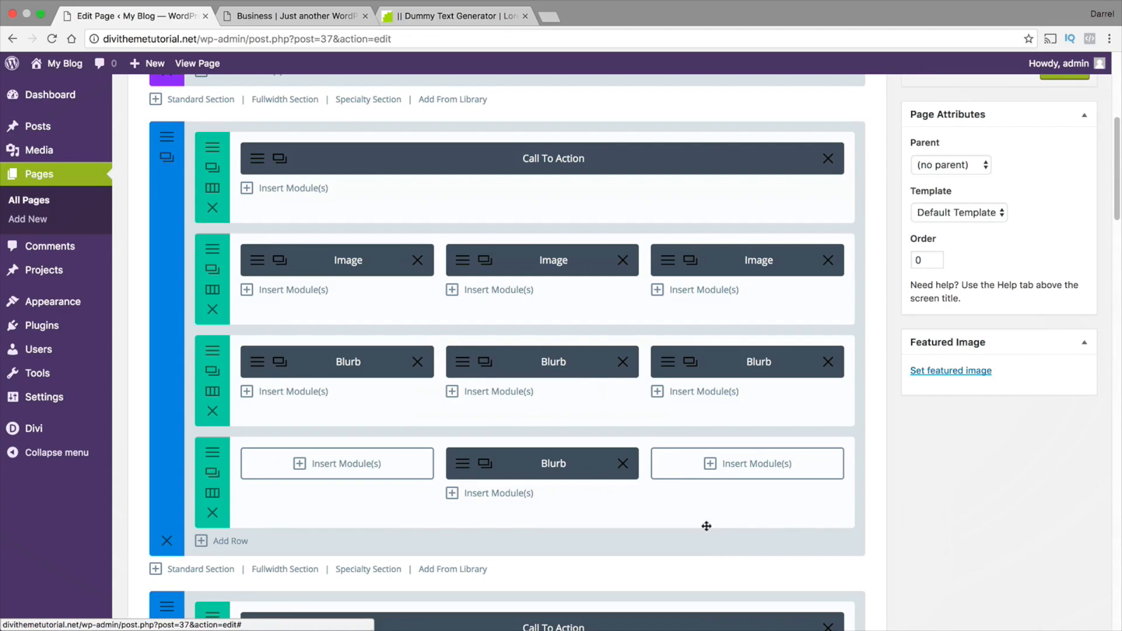
Delete the new Blurb module and the empty three-column row that held it
left_click(622, 464)
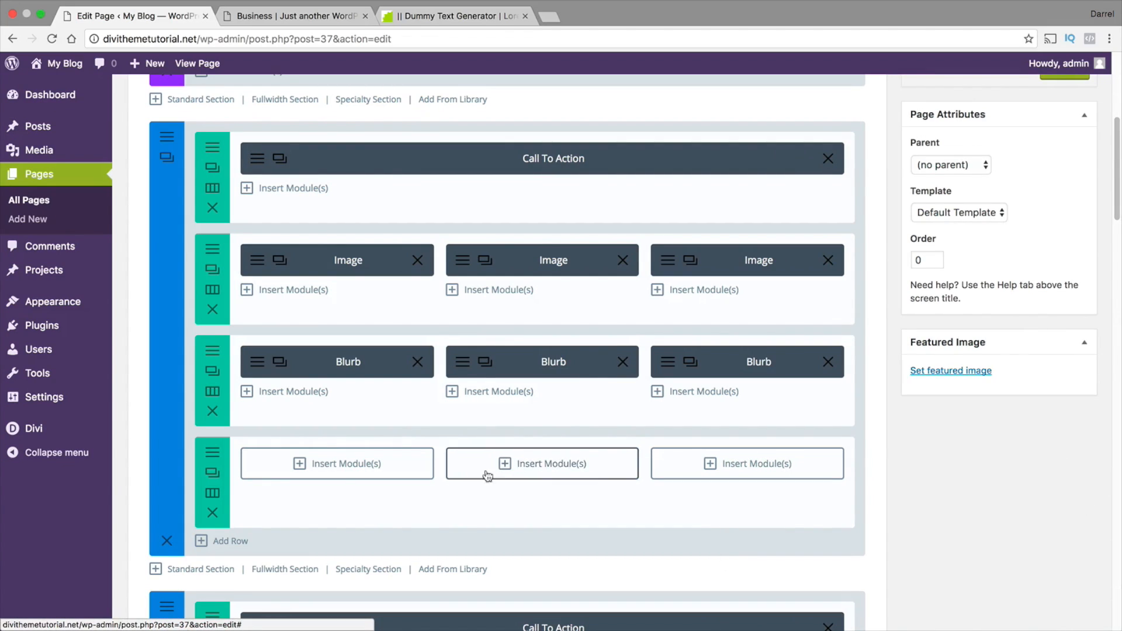
left_click(213, 512)
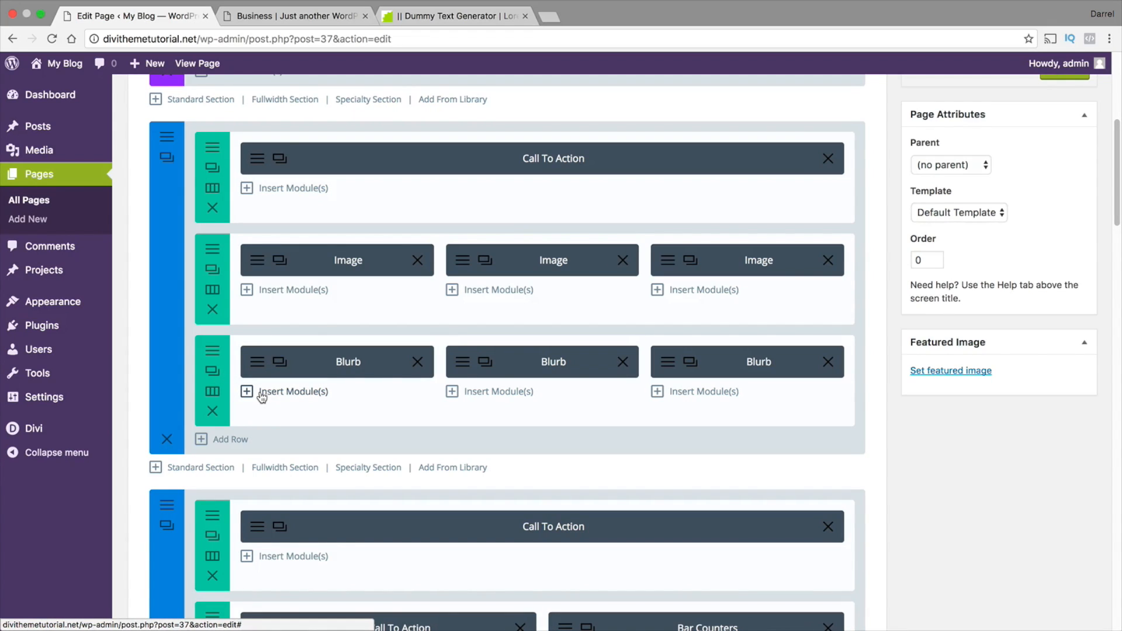
Review the custom padding in the settings of the section with two rows of four images, and save and exit
scroll(263, 397, "down", 3)
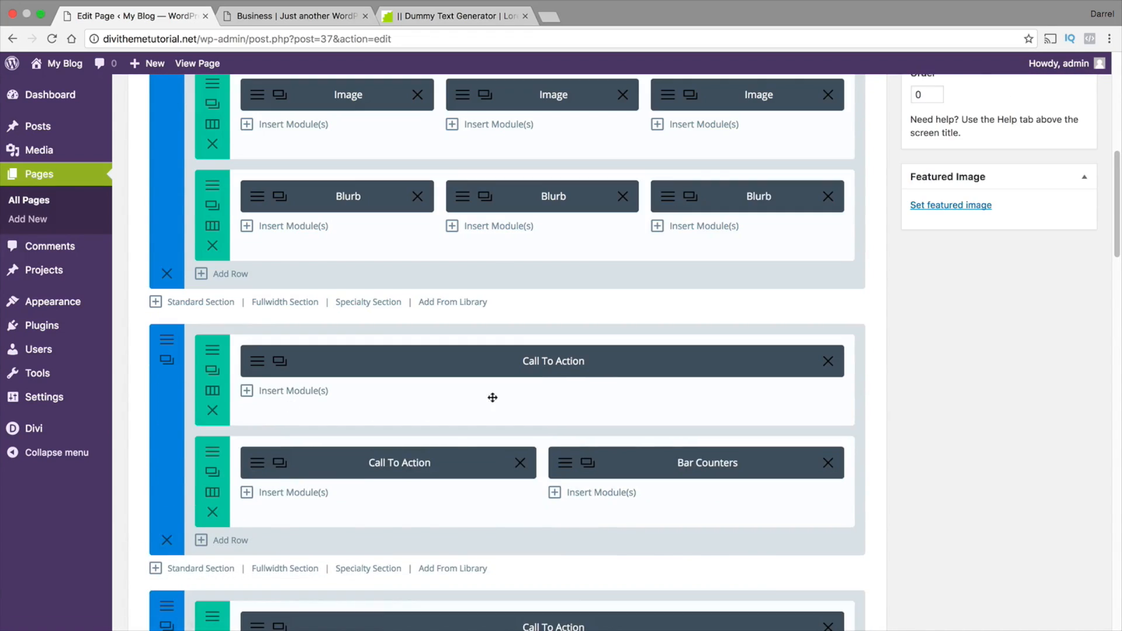
scroll(579, 402, "down", 2)
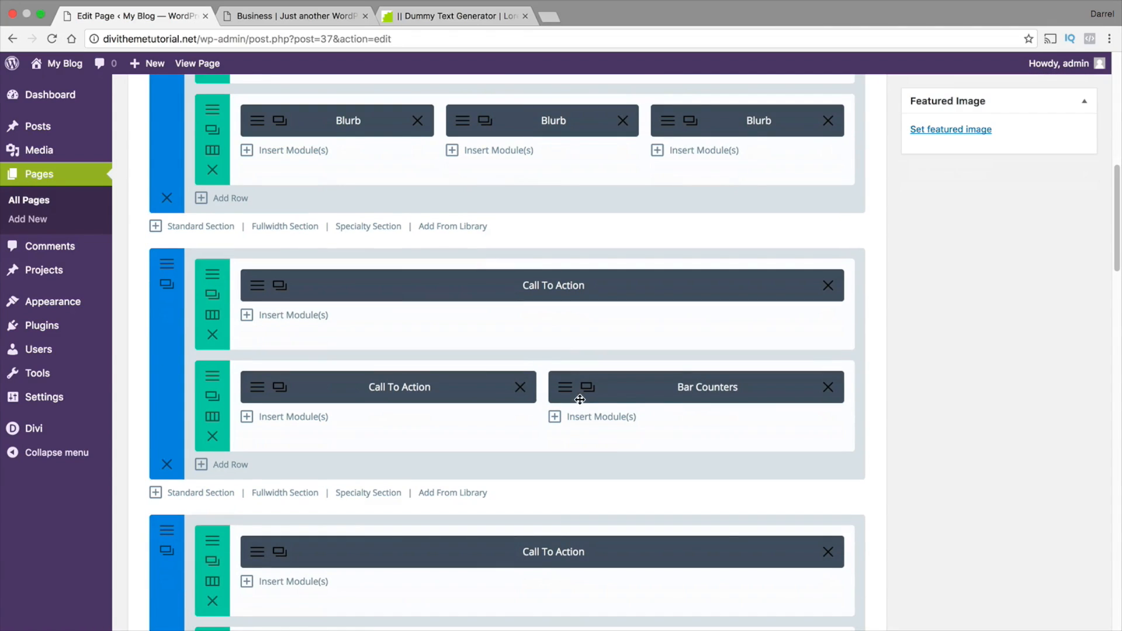
scroll(579, 404, "down", 2)
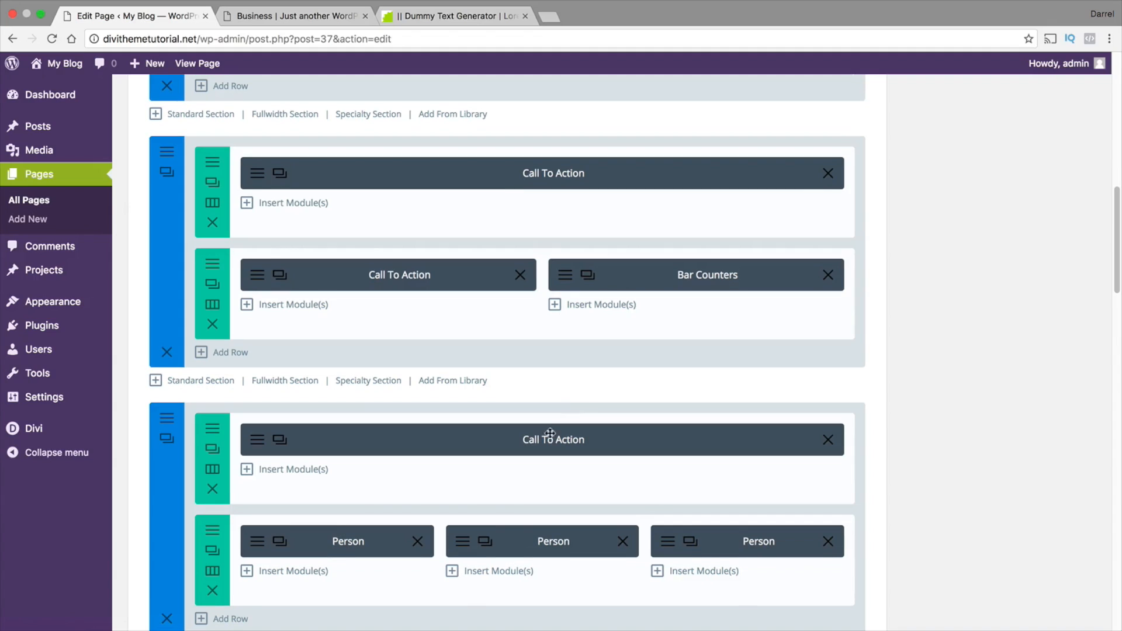
scroll(390, 517, "down", 1)
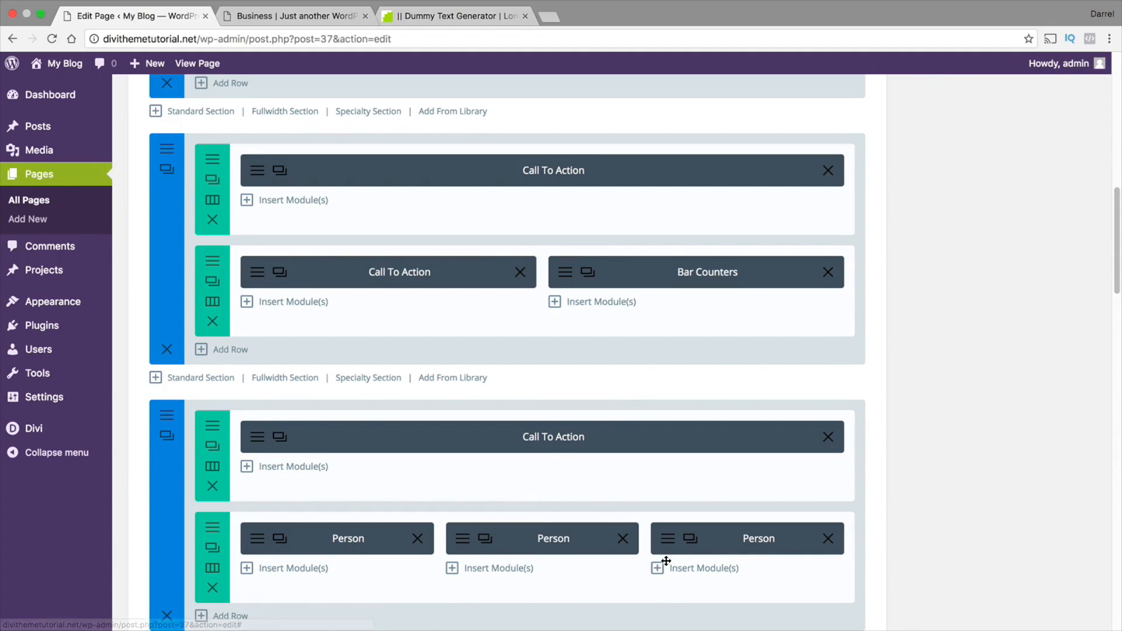
scroll(666, 526, "down", 3)
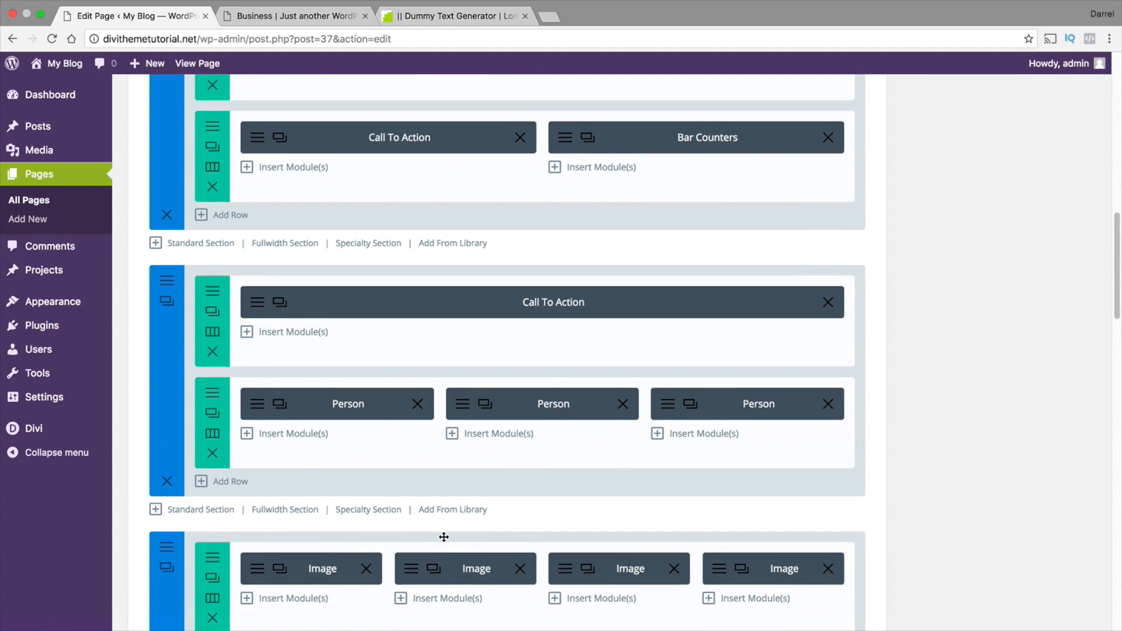
scroll(451, 511, "down", 1)
scroll(760, 511, "down", 3)
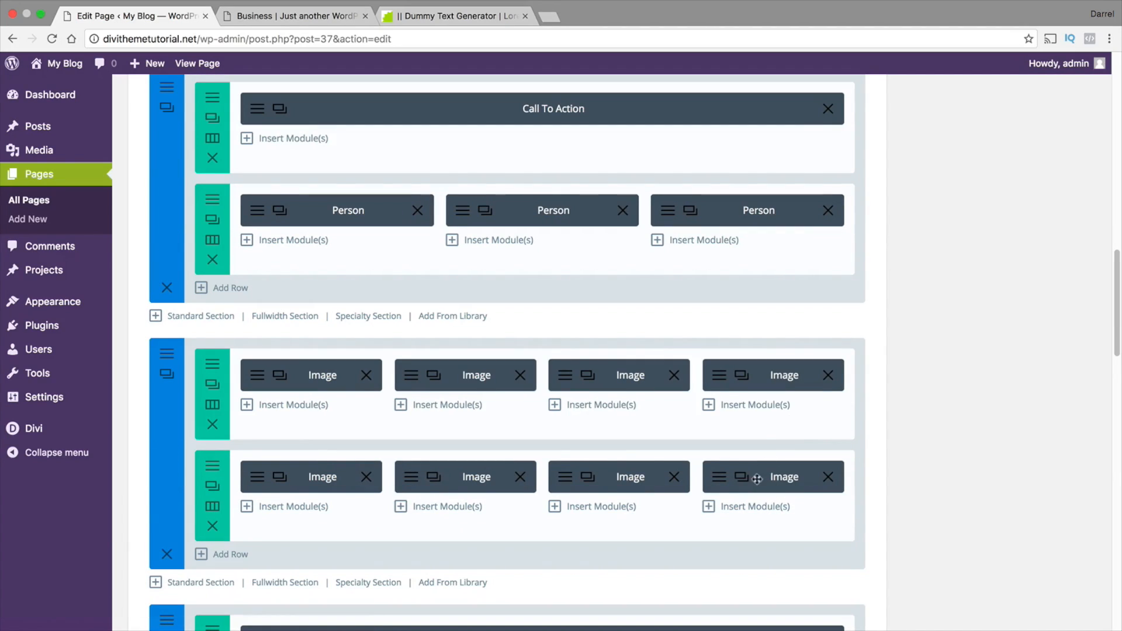
left_click(167, 352)
scroll(286, 353, "down", 3)
scroll(286, 352, "down", 10)
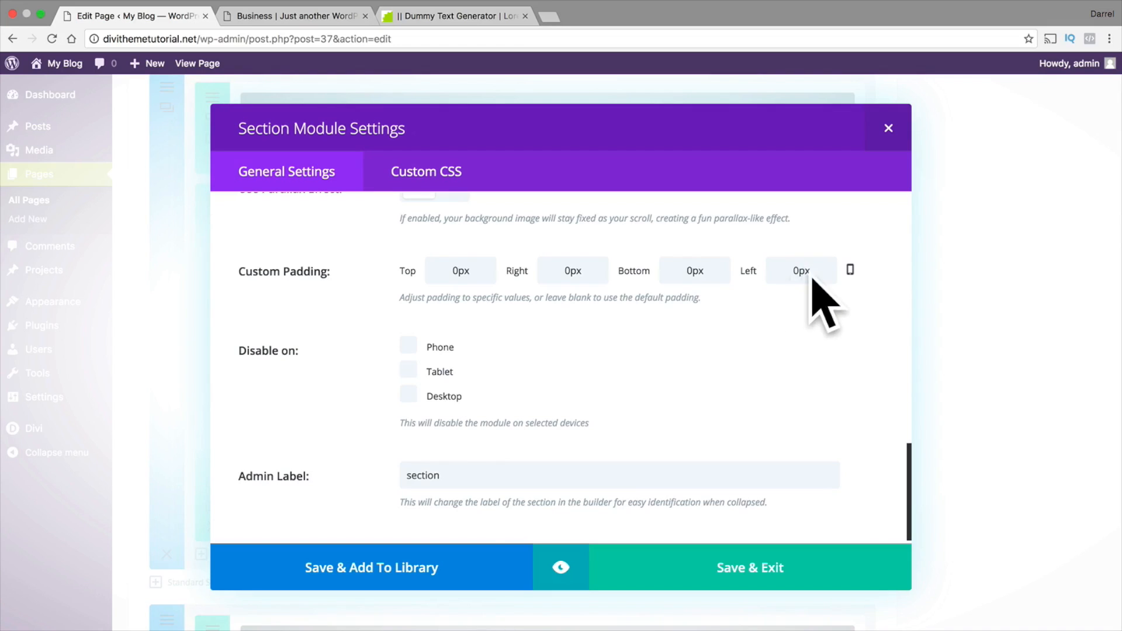
left_click(757, 584)
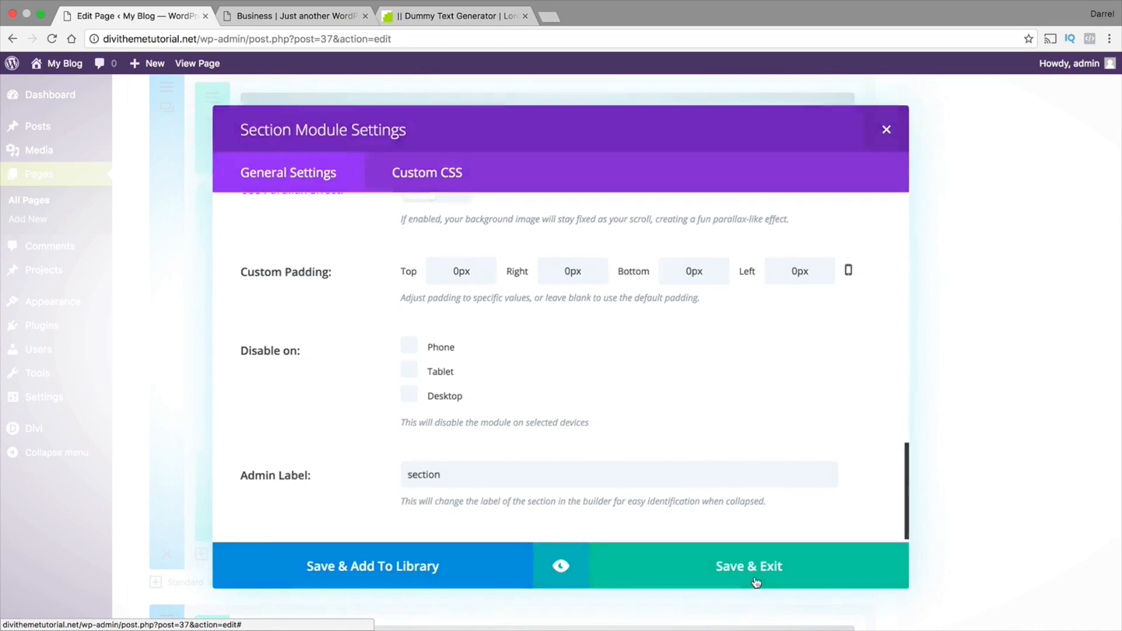
Look through the remaining sections of the home page layout and visit the live site
scroll(549, 475, "down", 3)
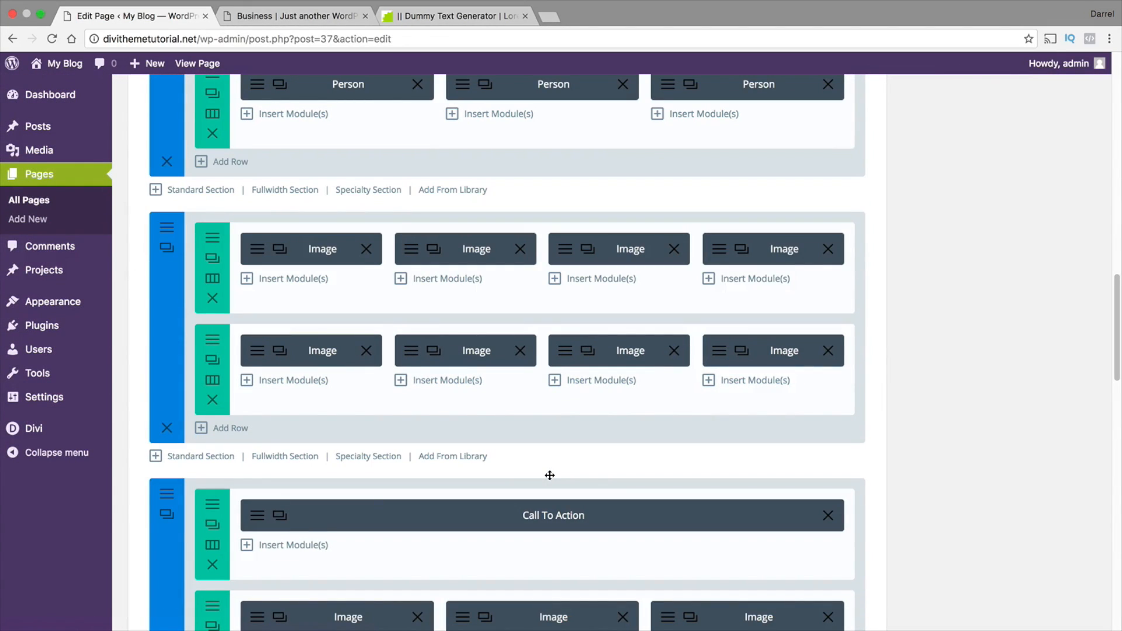
scroll(560, 460, "down", 10)
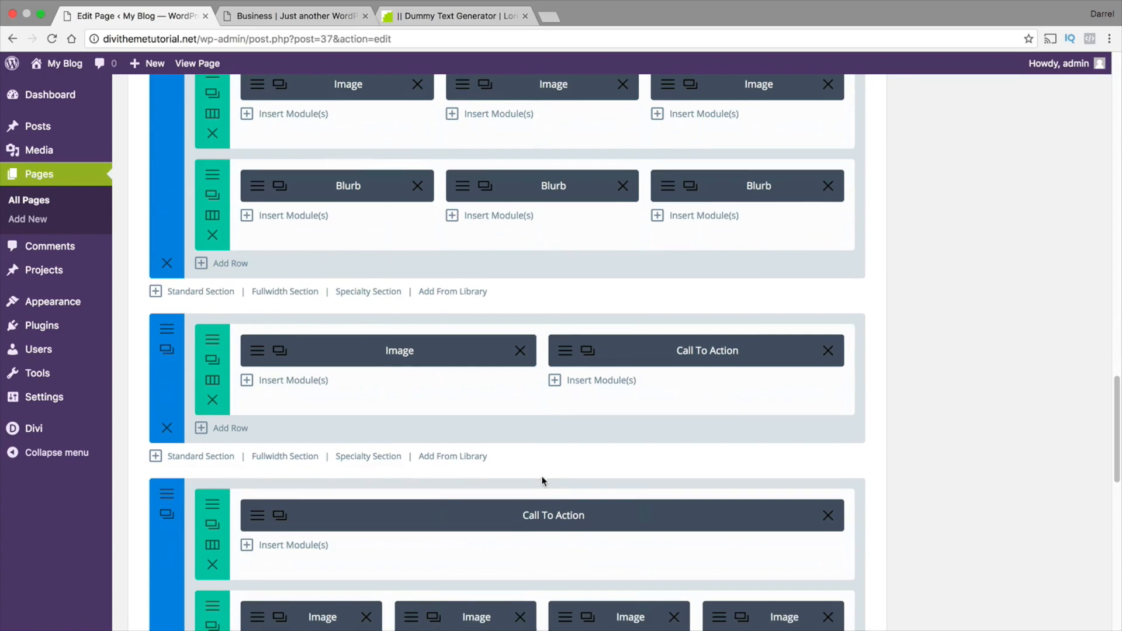
scroll(542, 479, "down", 3)
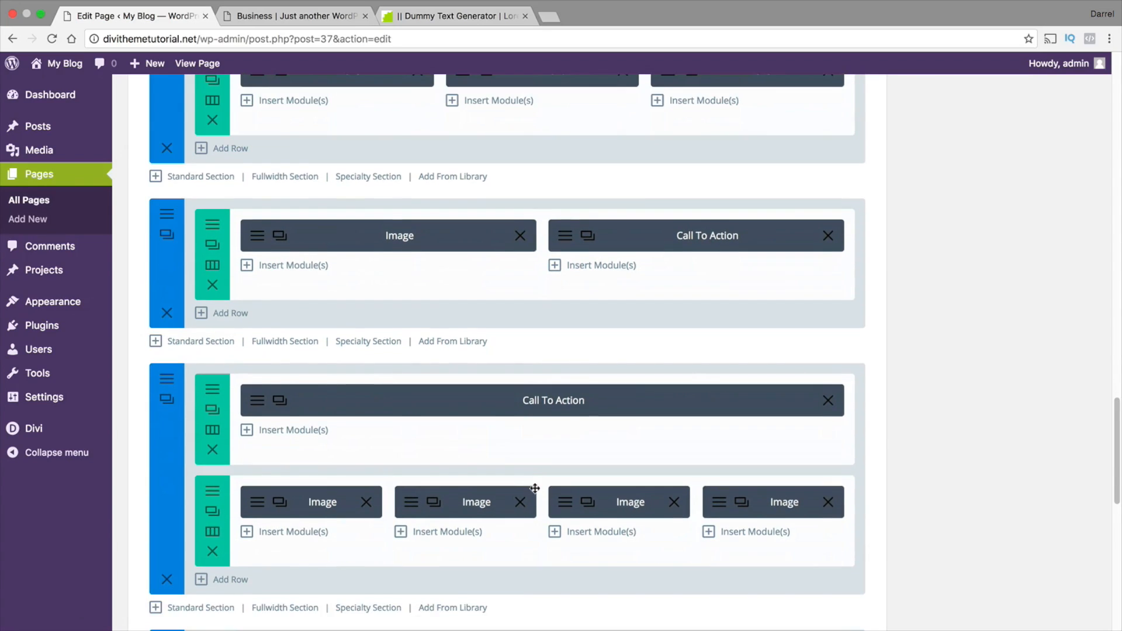
scroll(532, 491, "down", 2)
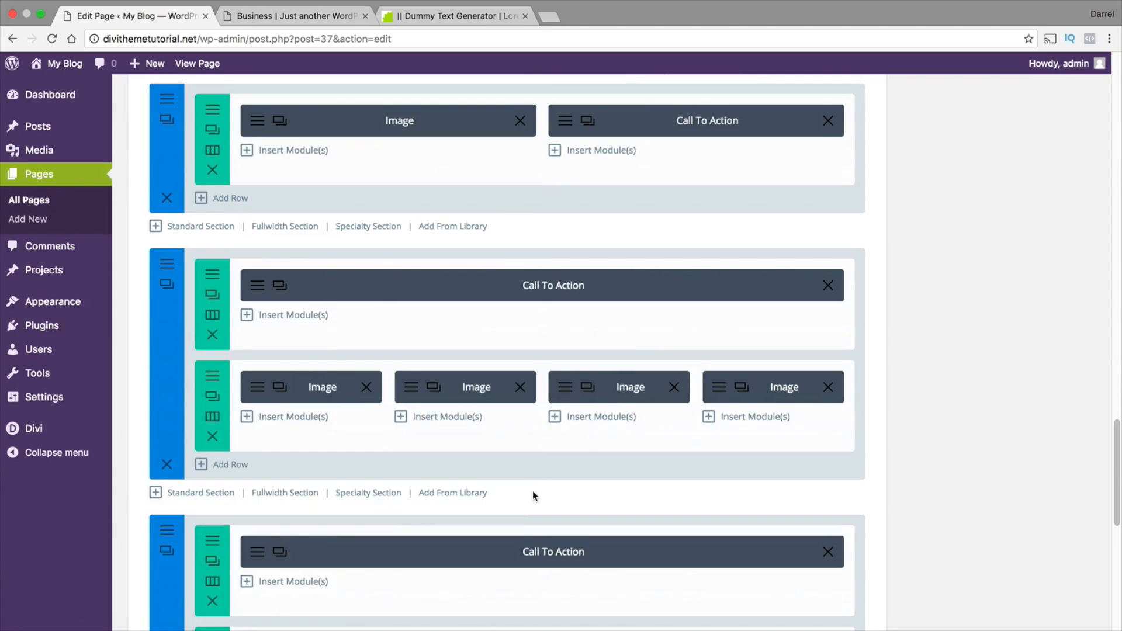
scroll(532, 491, "up", 15)
scroll(533, 490, "up", 15)
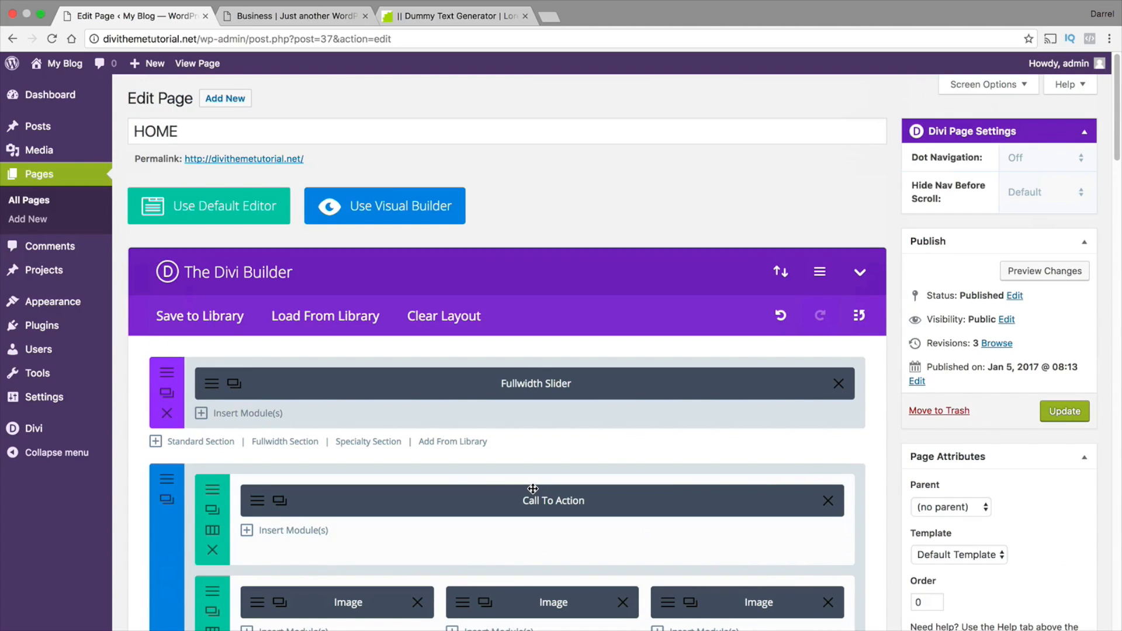
mouse_move(64, 66)
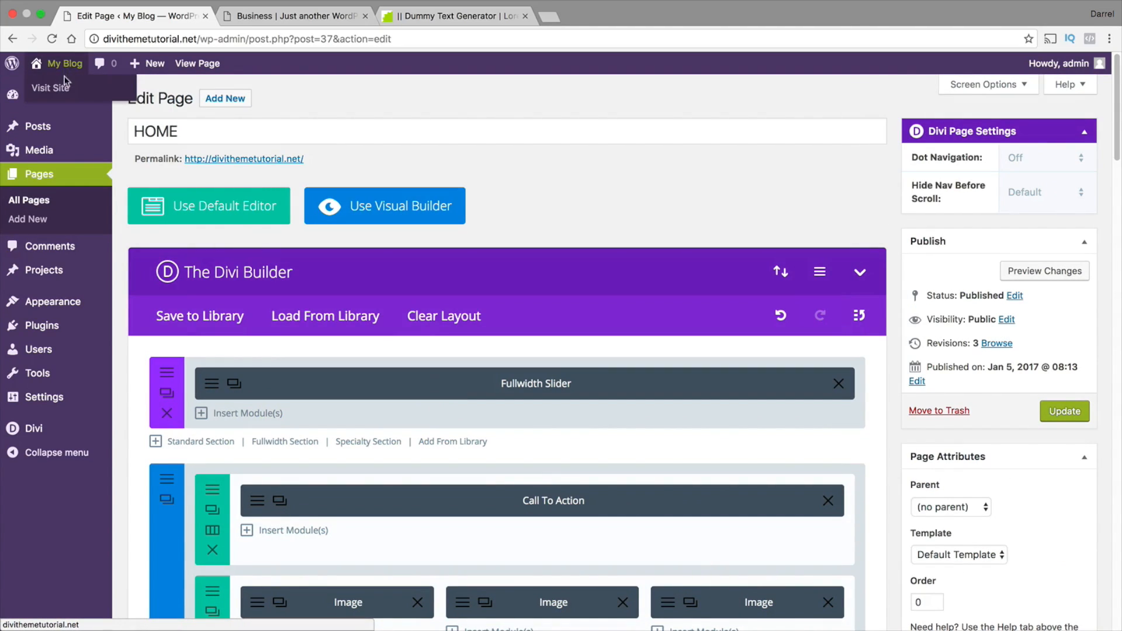
left_click(65, 89)
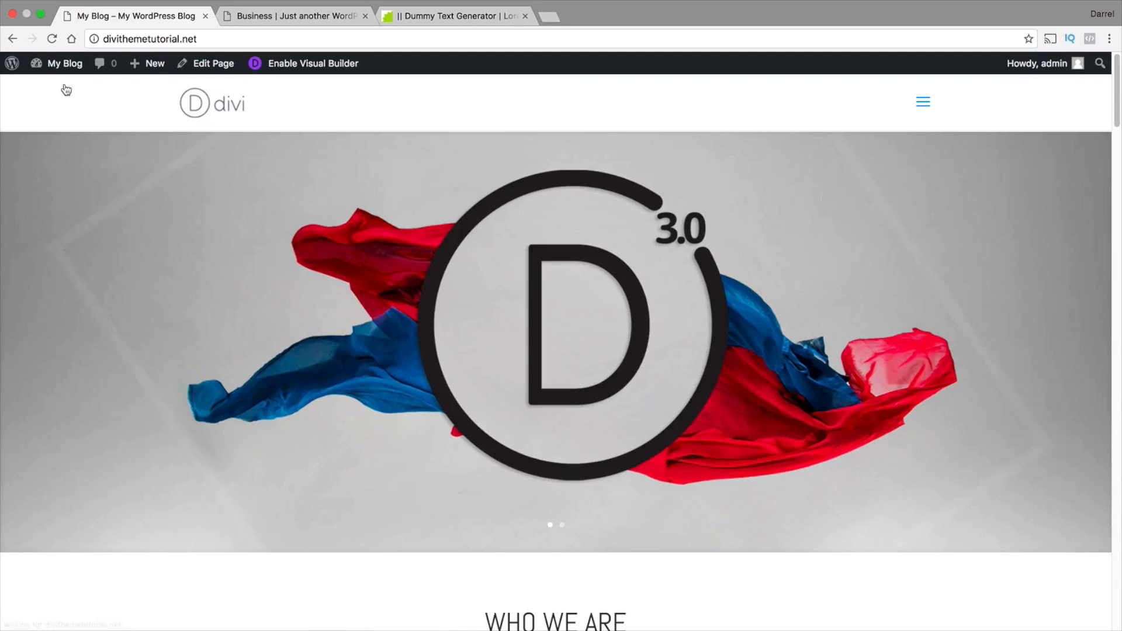
Test the fullscreen menu by visiting the About Us page and returning to Home
left_click(926, 101)
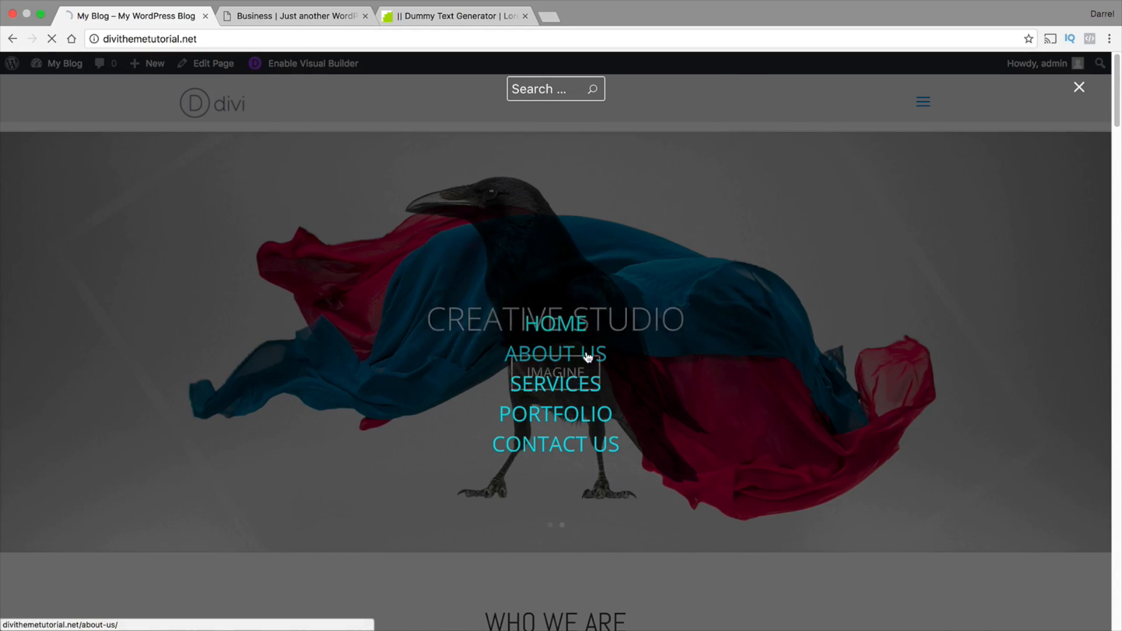
left_click(588, 357)
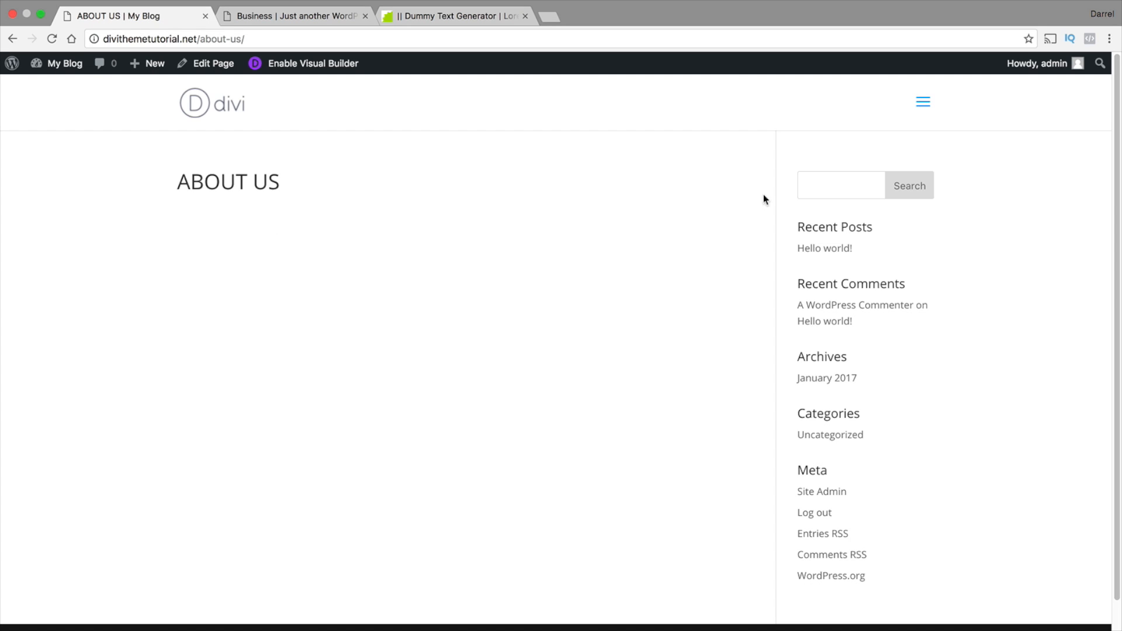
left_click(922, 103)
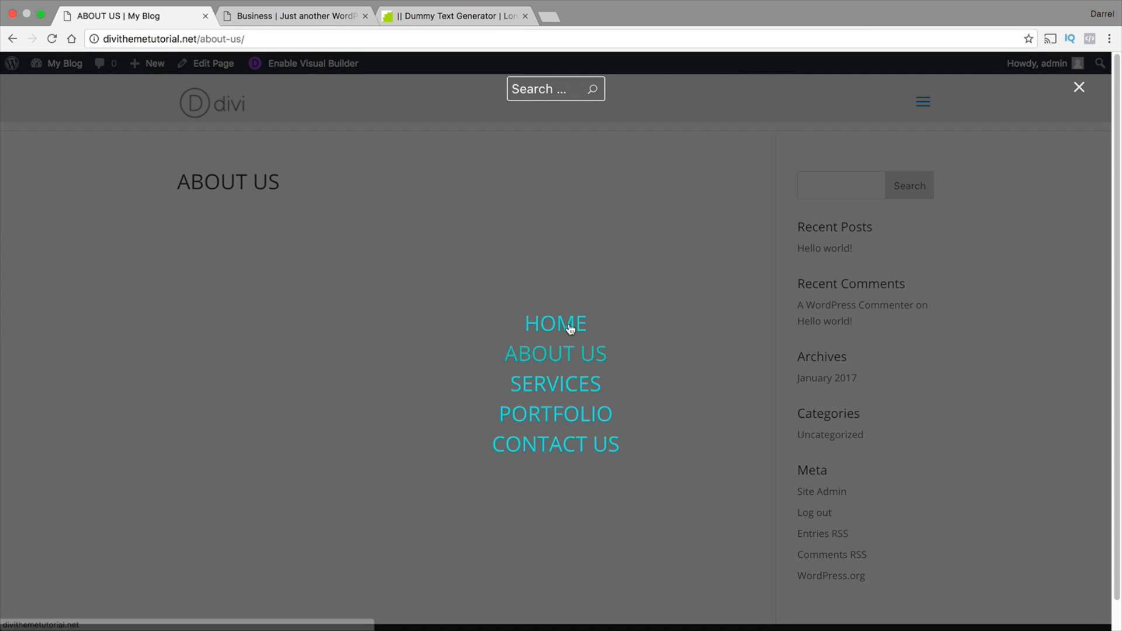
left_click(569, 329)
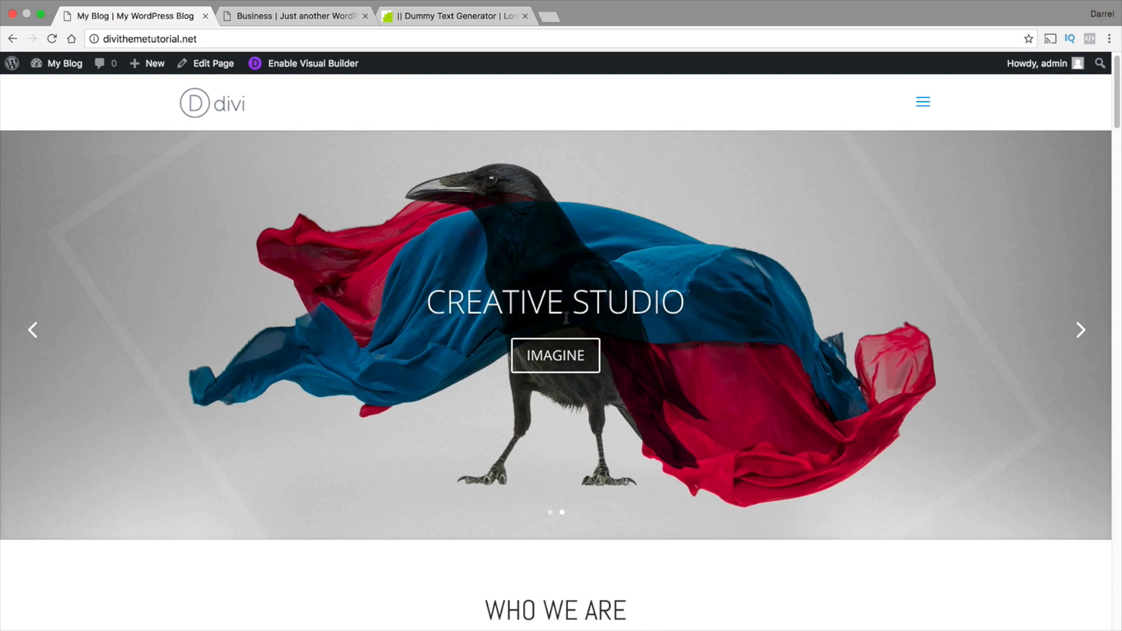
Enable the Visual Builder on the home page and go to the Who We Are section
scroll(567, 318, "down", 5)
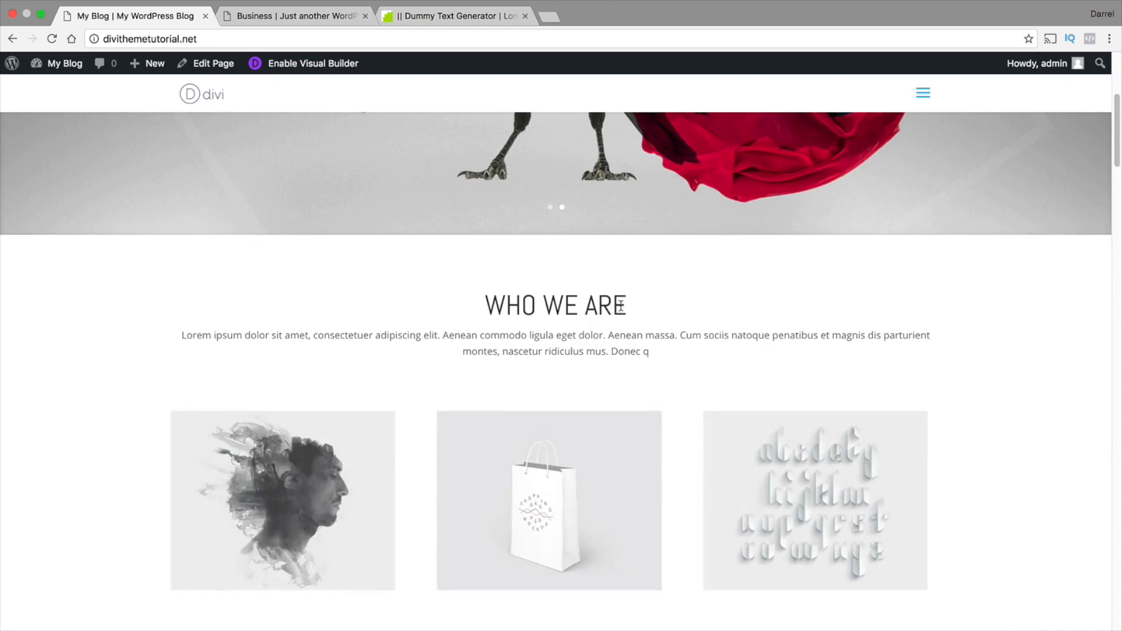
left_click_drag(621, 305, 487, 304)
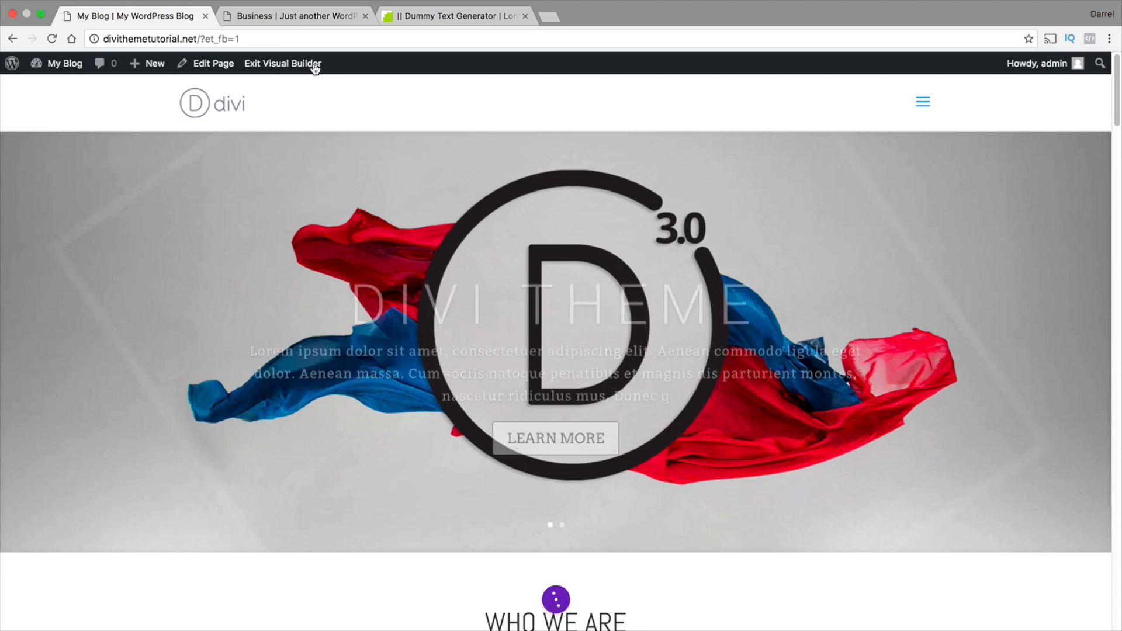
scroll(334, 161, "down", 3)
scroll(342, 187, "down", 1)
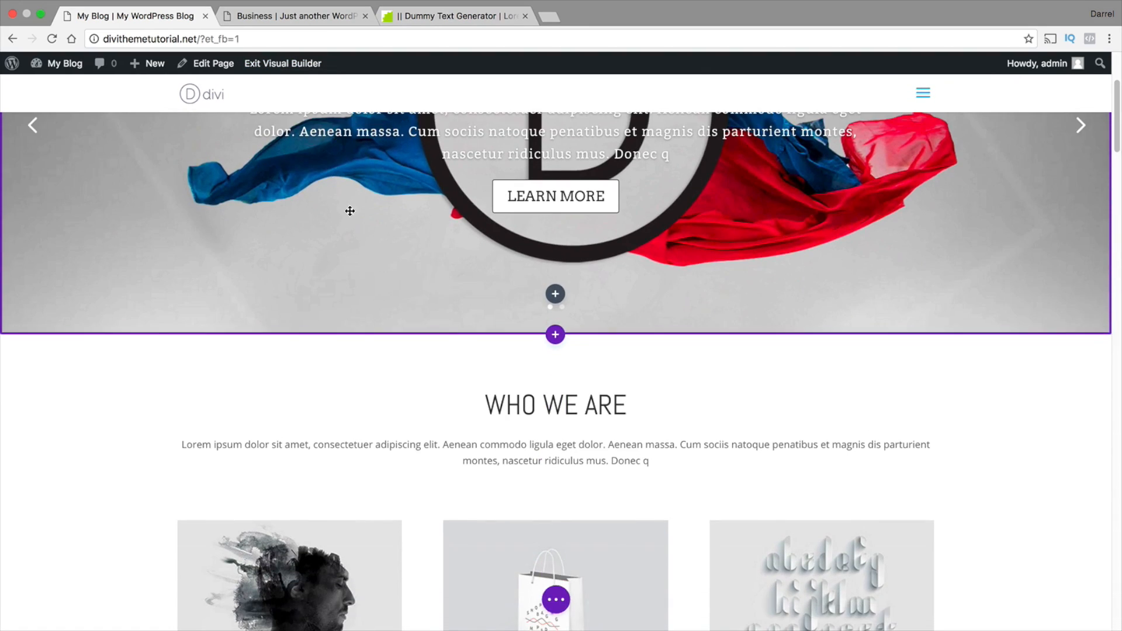
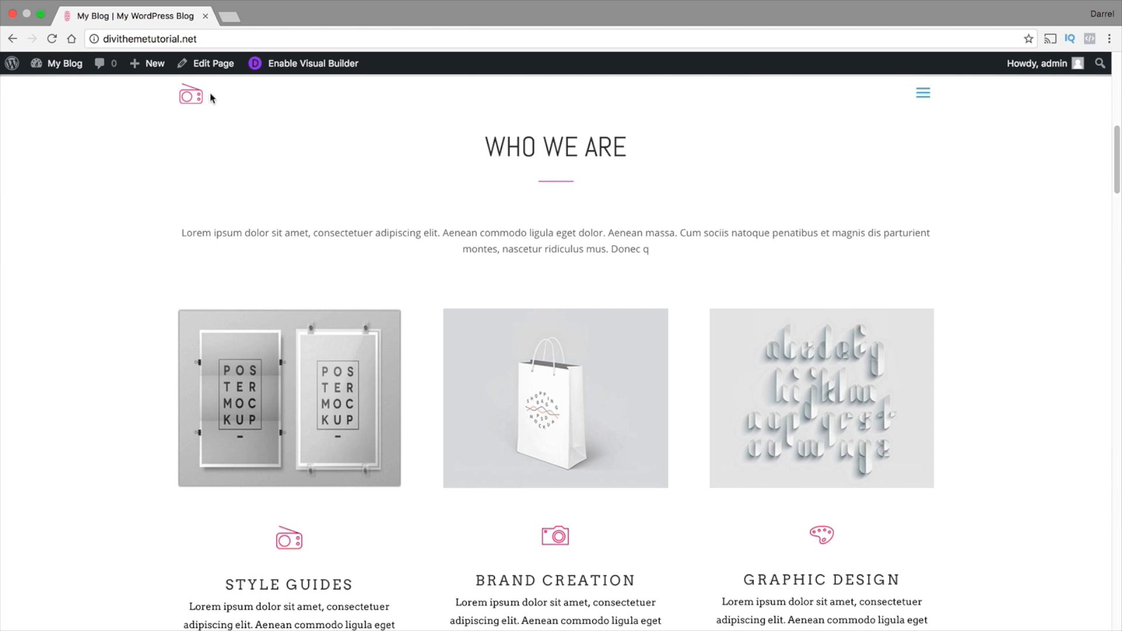
Go to the Custom CSS field in the Divi Theme Options
mouse_move(67, 63)
left_click(71, 89)
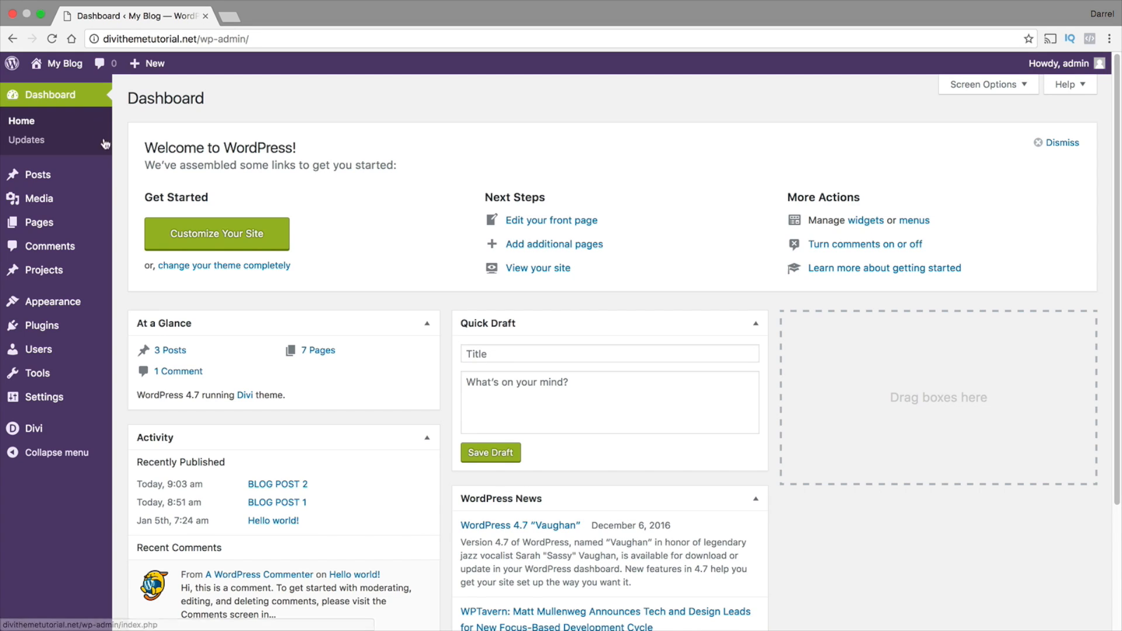
mouse_move(35, 428)
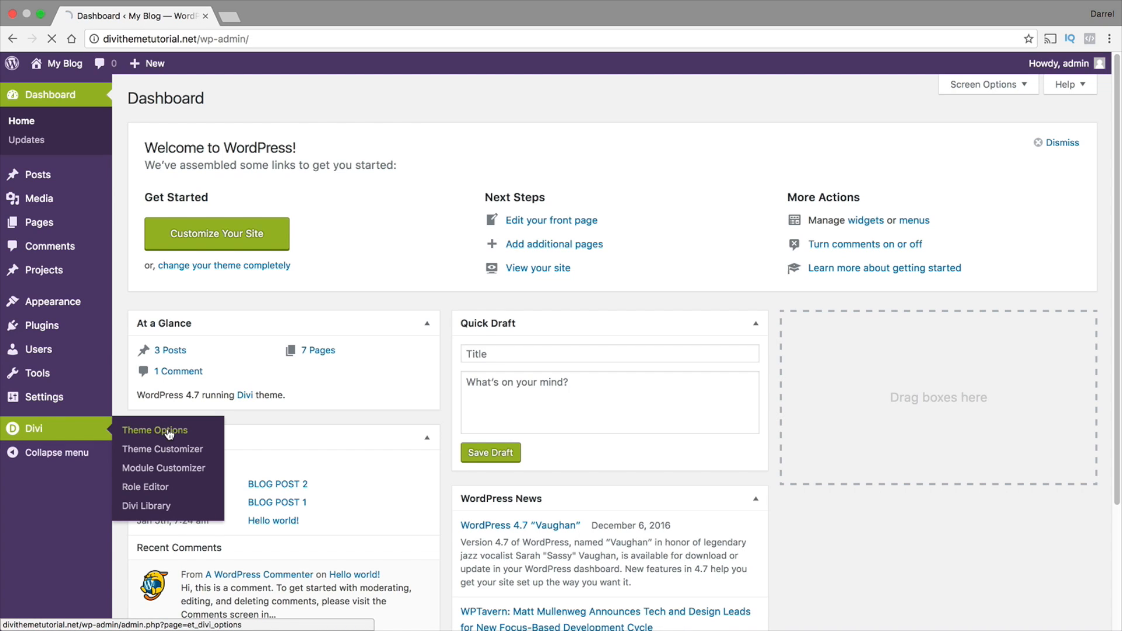
scroll(324, 383, "down", 15)
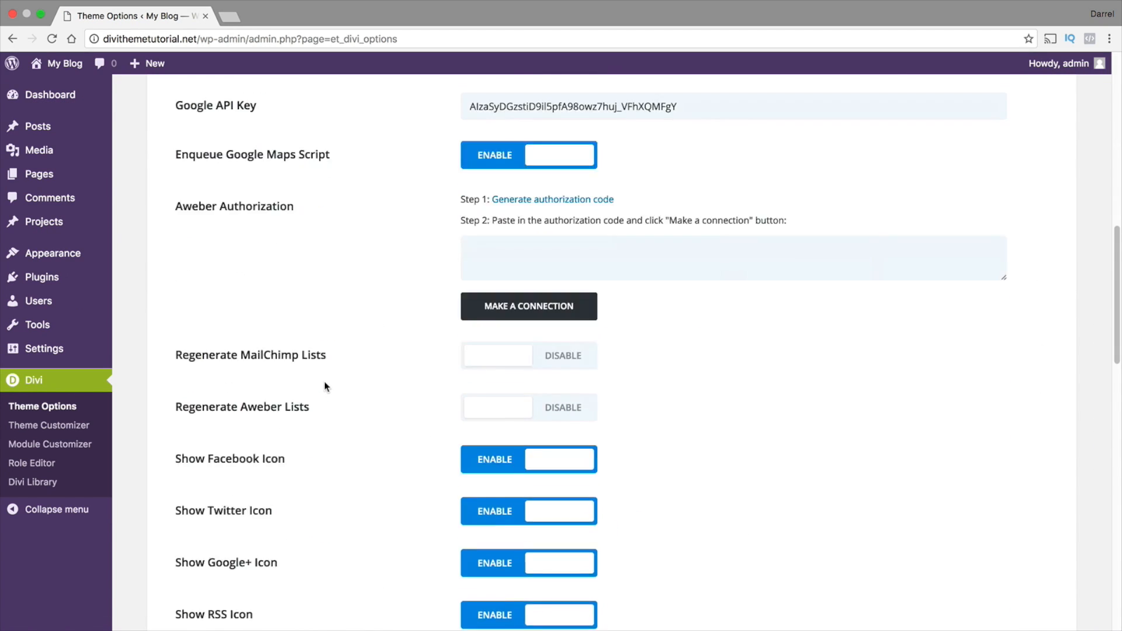
scroll(326, 386, "down", 20)
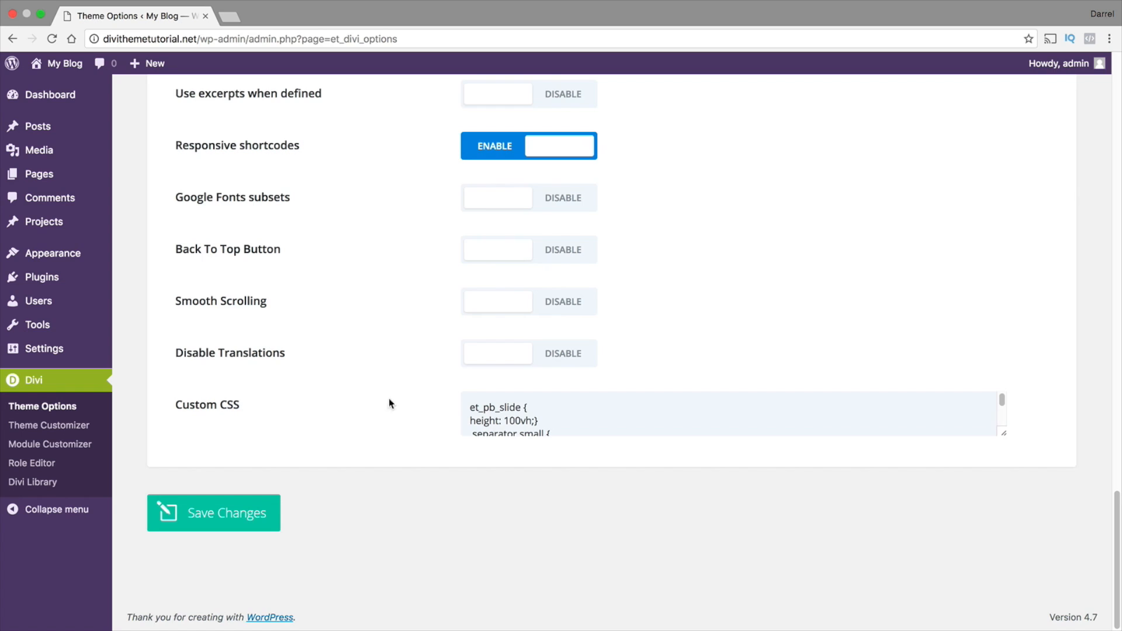
scroll(555, 420, "down", 5)
Delete the separator code from the Custom CSS, paste the .separator.small rule with margin 10px auto 20px auto after the et_pb_slide rule, and save
left_click_drag(615, 421, 483, 395)
key("super+c")
key("BackSpace")
key("BackSpace")
key("BackSpace")
key("BackSpace")
key("Return")
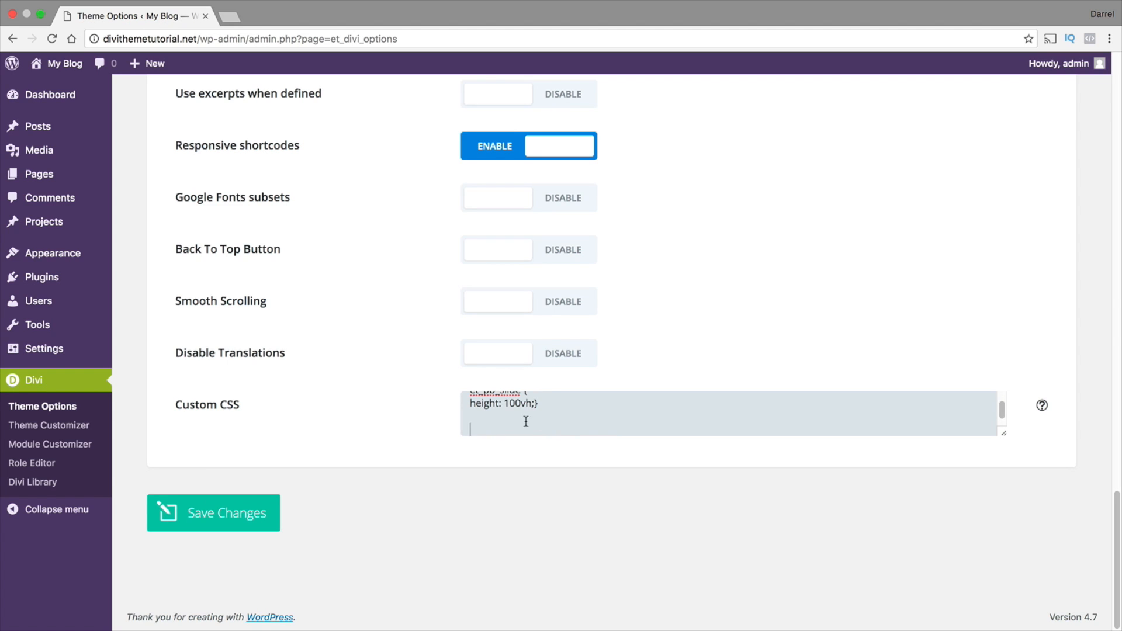
right_click(474, 427)
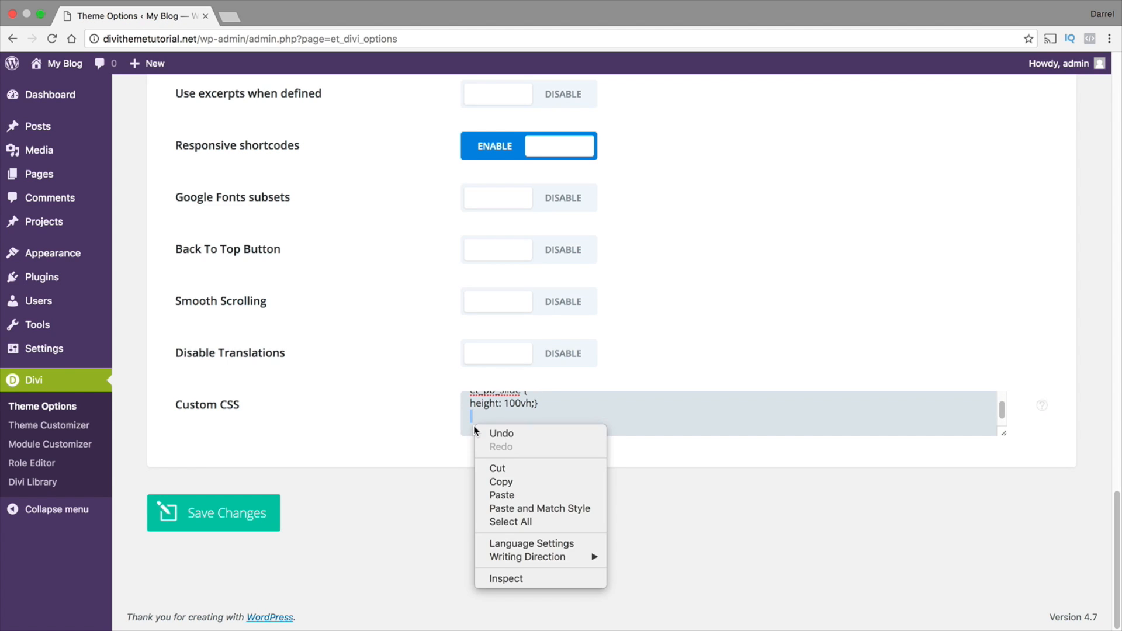
left_click(510, 491)
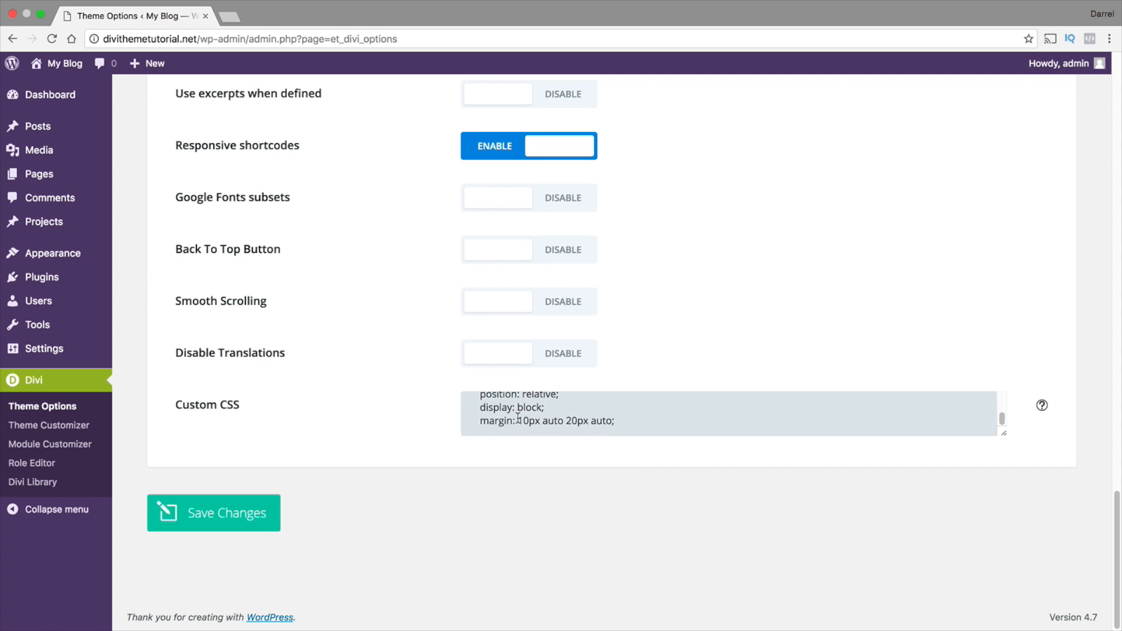
scroll(518, 419, "up", 1)
scroll(493, 412, "up", 1)
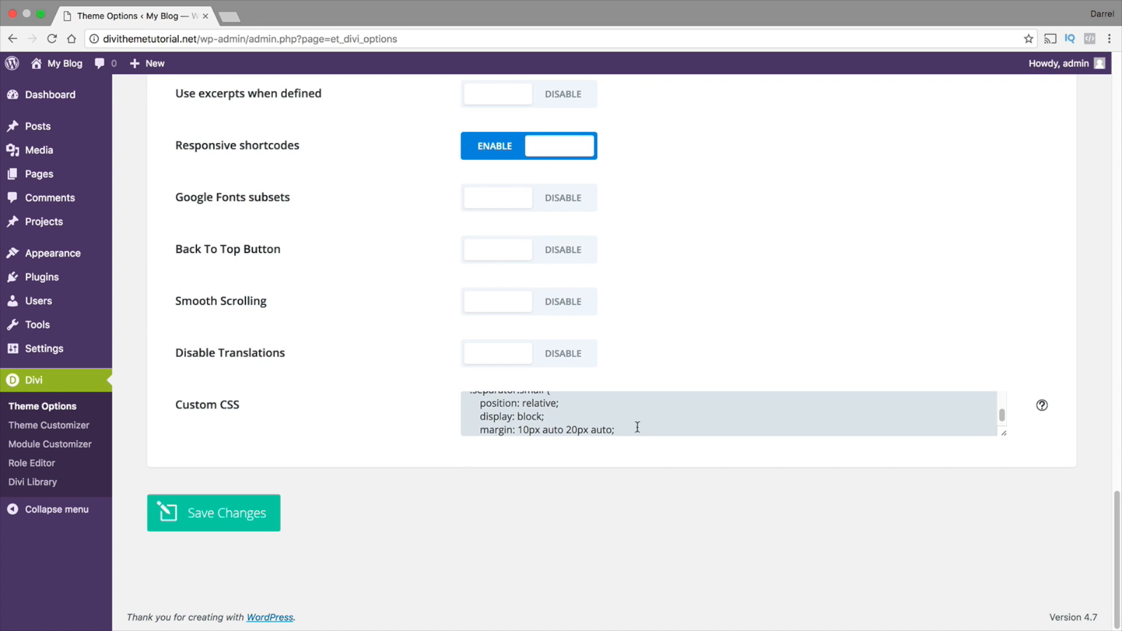
left_click(236, 526)
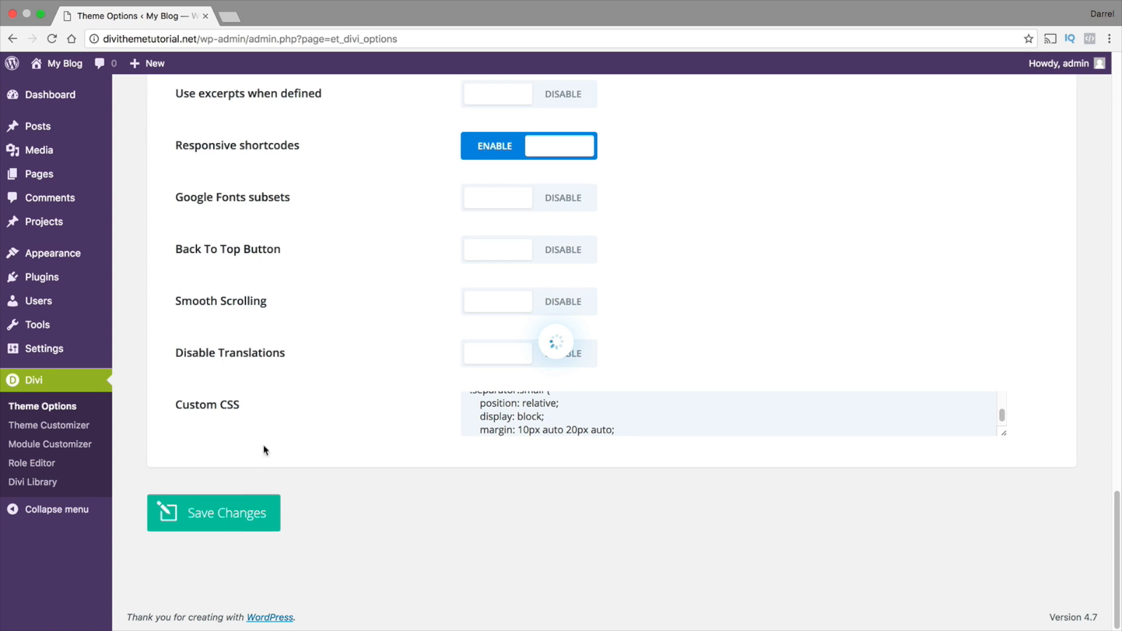
Visit the live site and check the separator line under the Who We Are heading
mouse_move(58, 63)
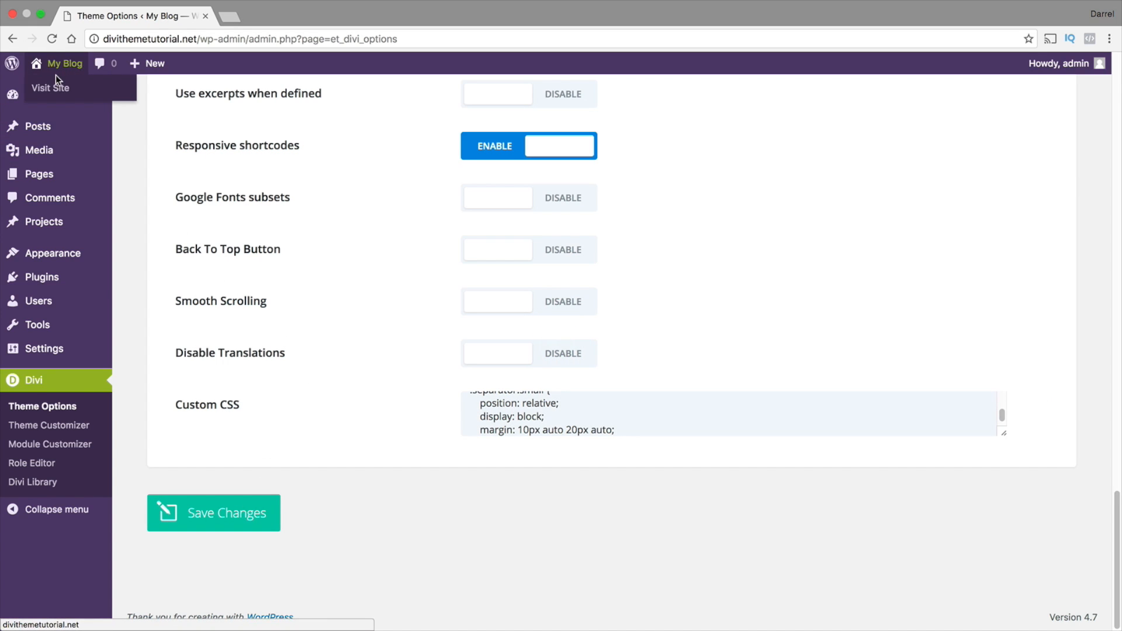
left_click(57, 88)
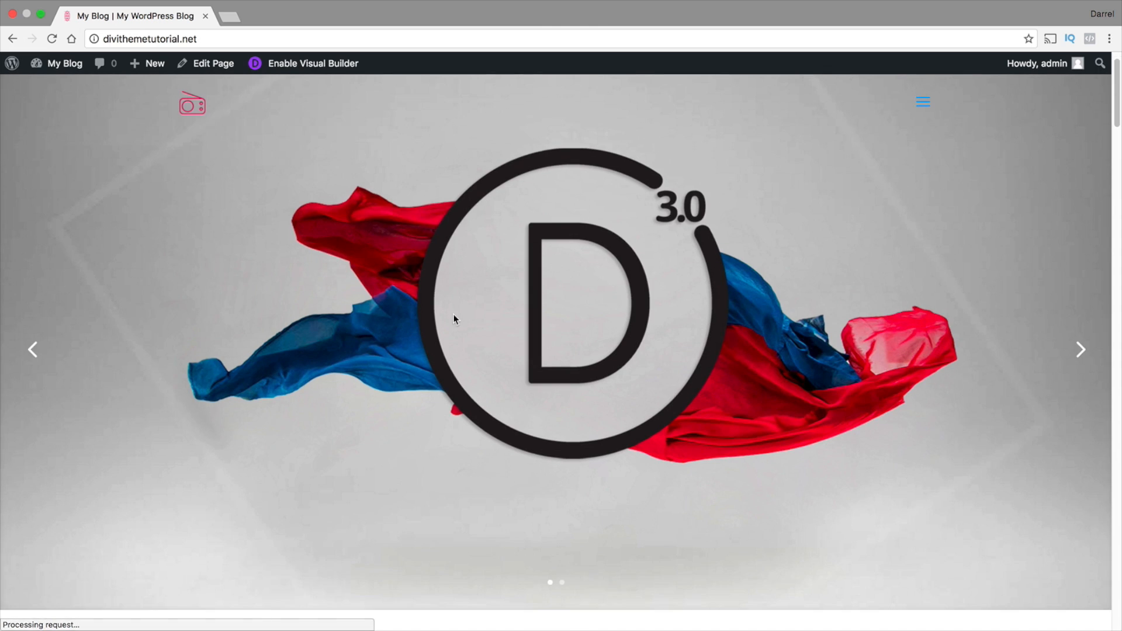
scroll(454, 319, "down", 5)
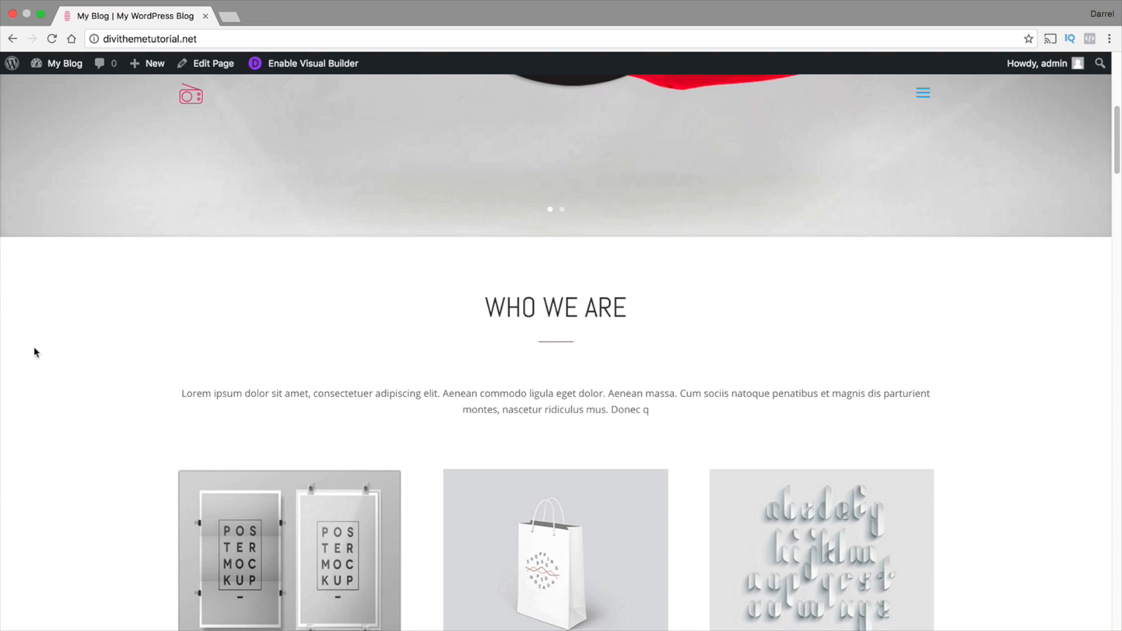
Remove the .separator.small rule from the Custom CSS in the Divi Theme Options, keeping only the et_pb_slide rule, and save the changes
mouse_move(62, 63)
left_click(53, 88)
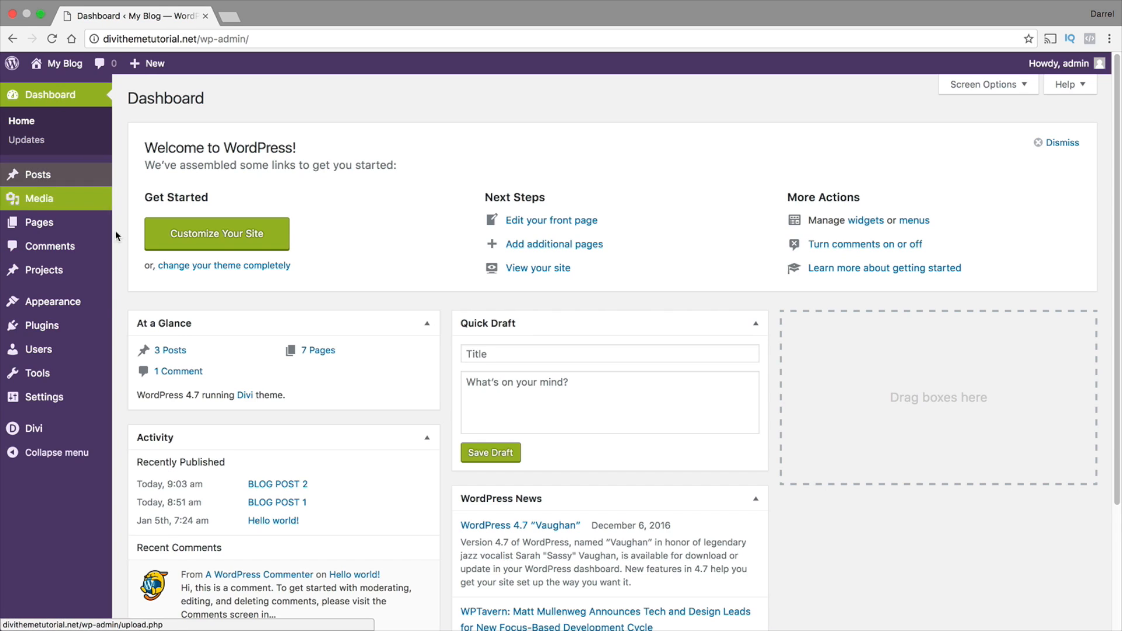
left_click(80, 426)
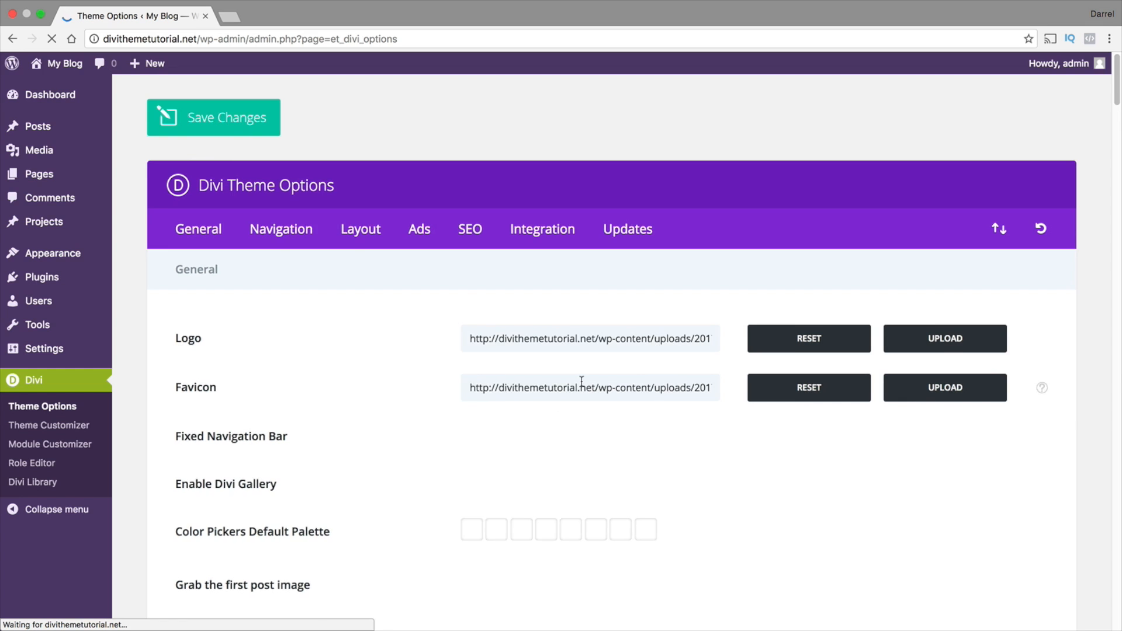
scroll(581, 380, "down", 15)
scroll(574, 409, "down", 5)
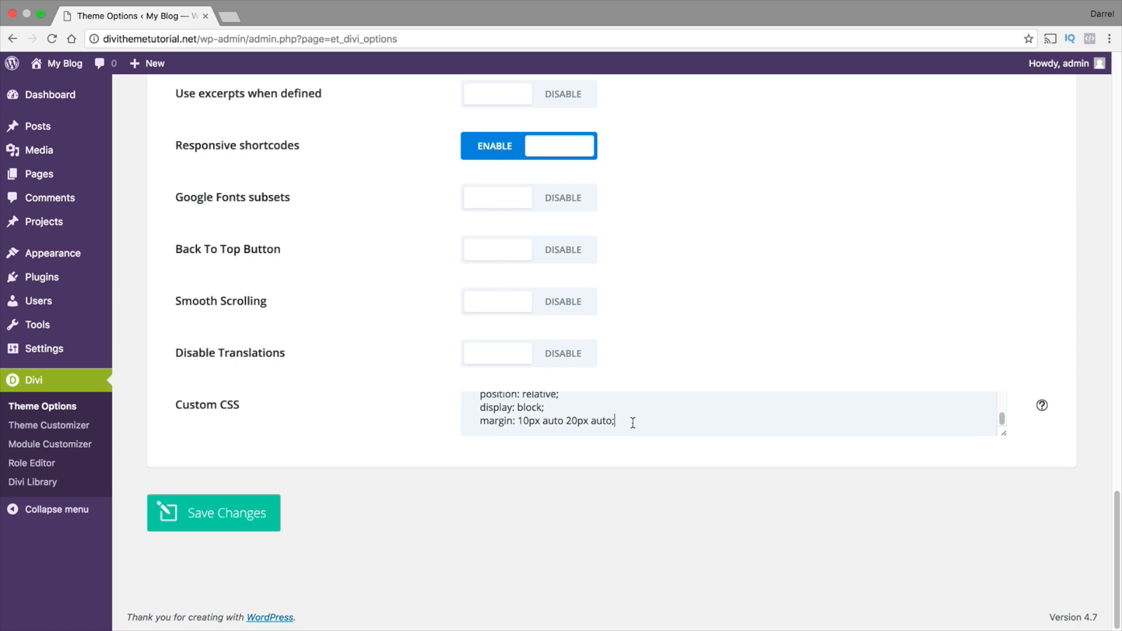
key("ctrl+a")
scroll(584, 421, "up", 5)
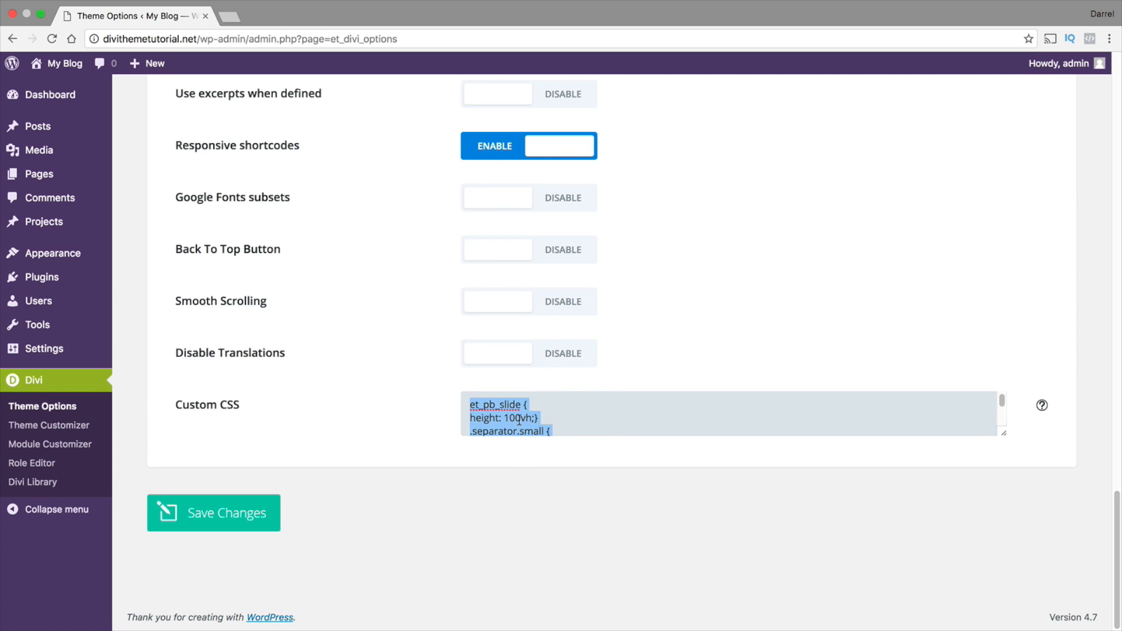
left_click_drag(475, 429, 611, 489)
key("BackSpace")
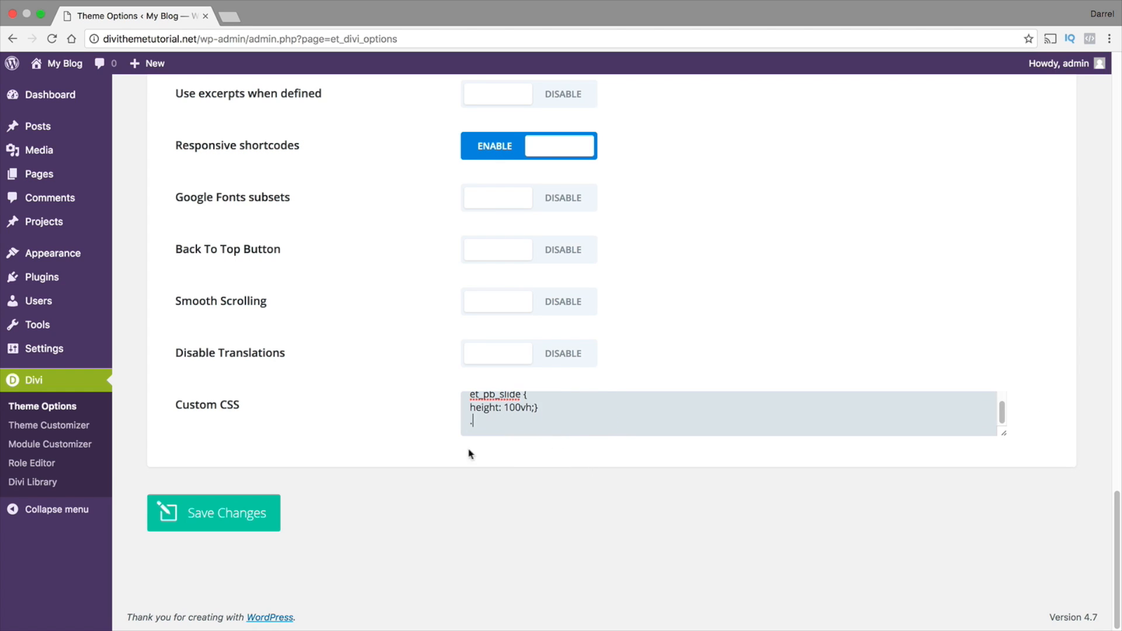
left_click(263, 513)
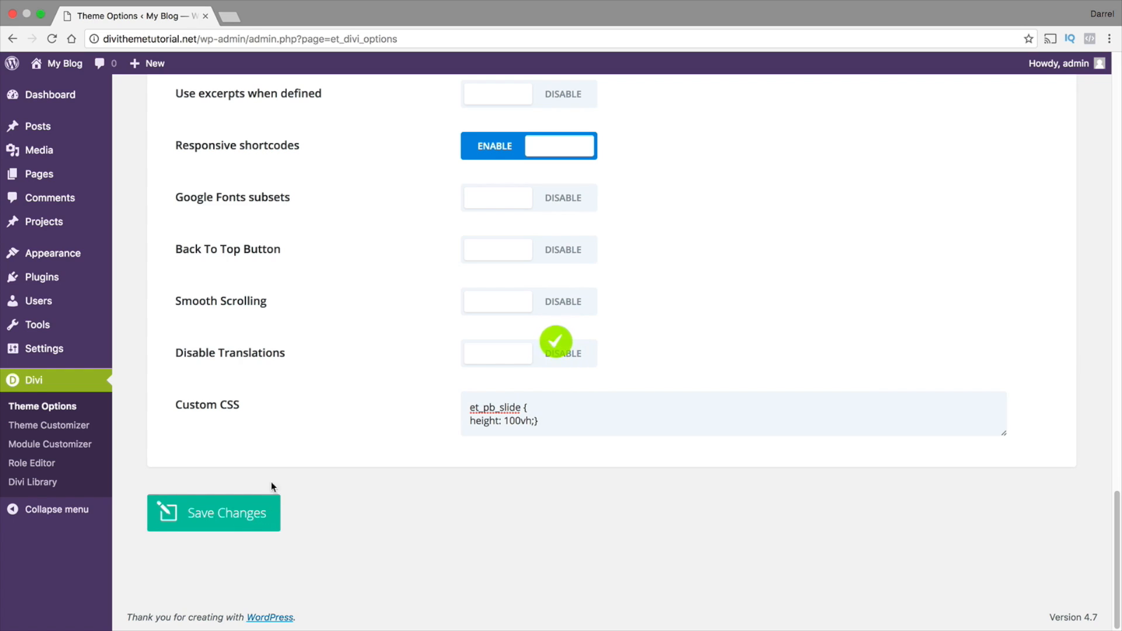
Visit the live site again and check the alignment of the Who We Are separator line without the custom rule
left_click(83, 73)
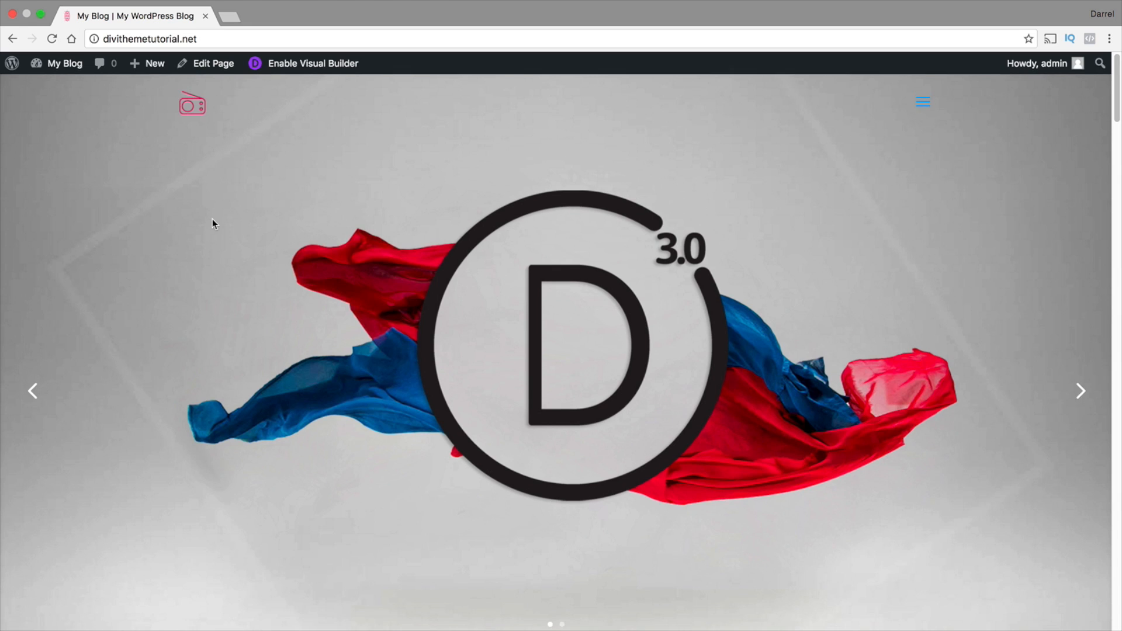
scroll(212, 219, "down", 3)
scroll(213, 218, "down", 2)
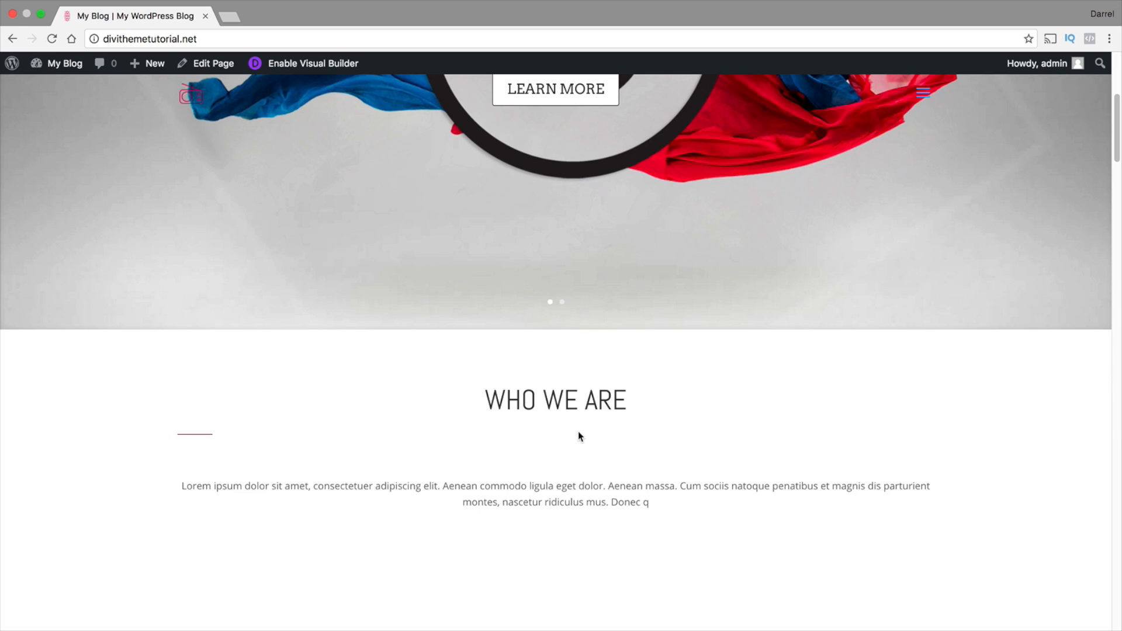
scroll(579, 434, "down", 1)
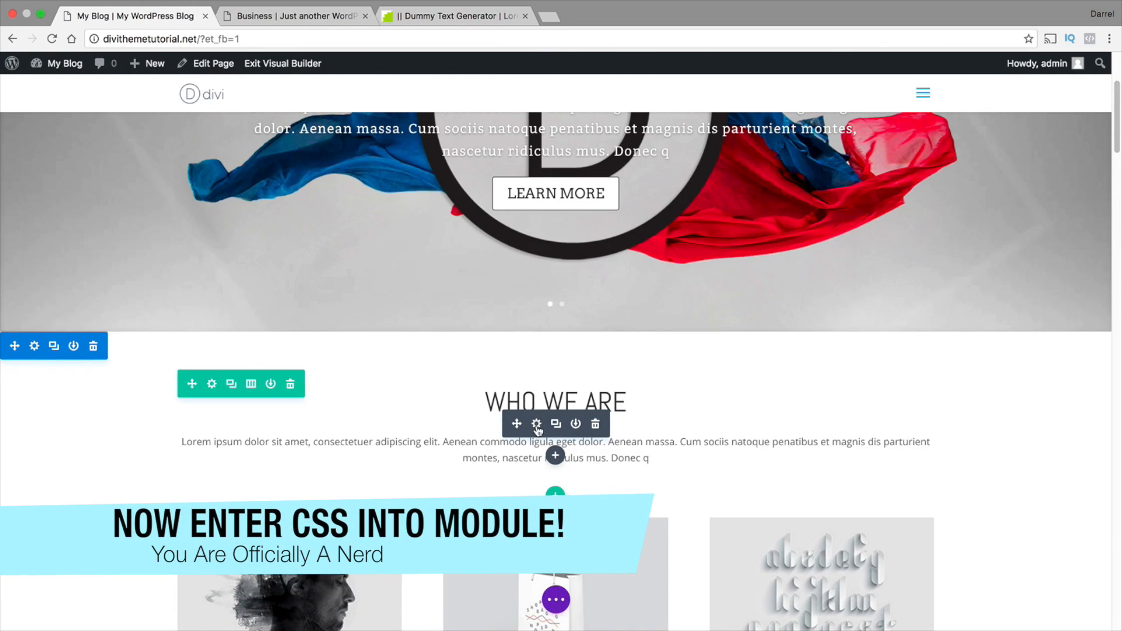
Open the settings of the first Who We Are call to action module and show its content as HTML text
left_click(536, 424)
scroll(808, 267, "down", 1)
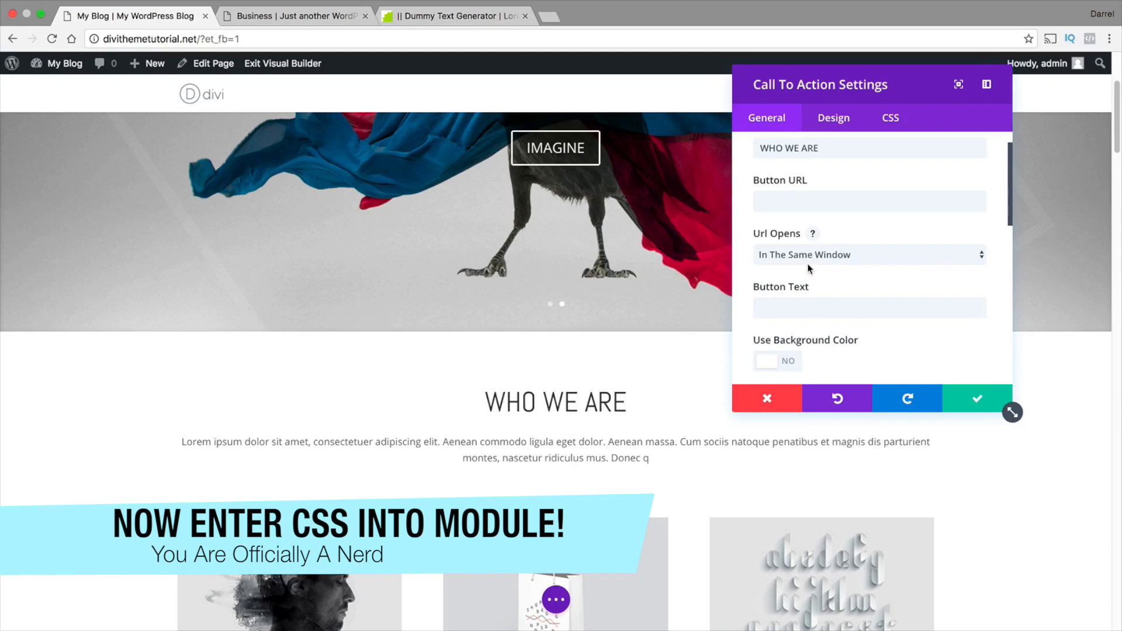
left_click_drag(1010, 170, 1010, 265)
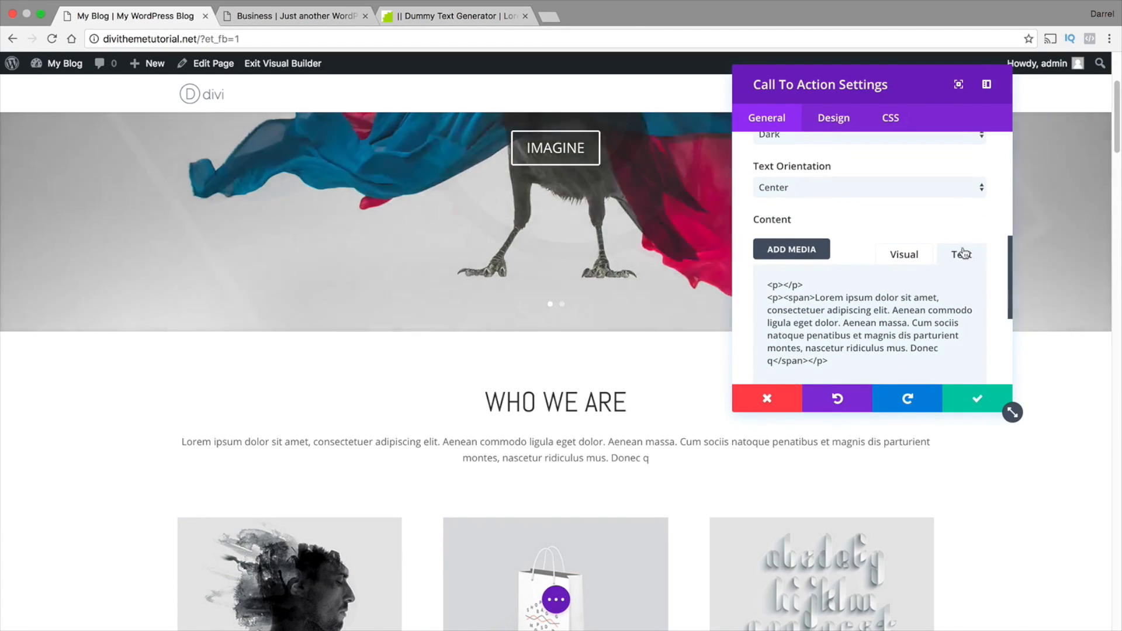
left_click(903, 260)
left_click(958, 258)
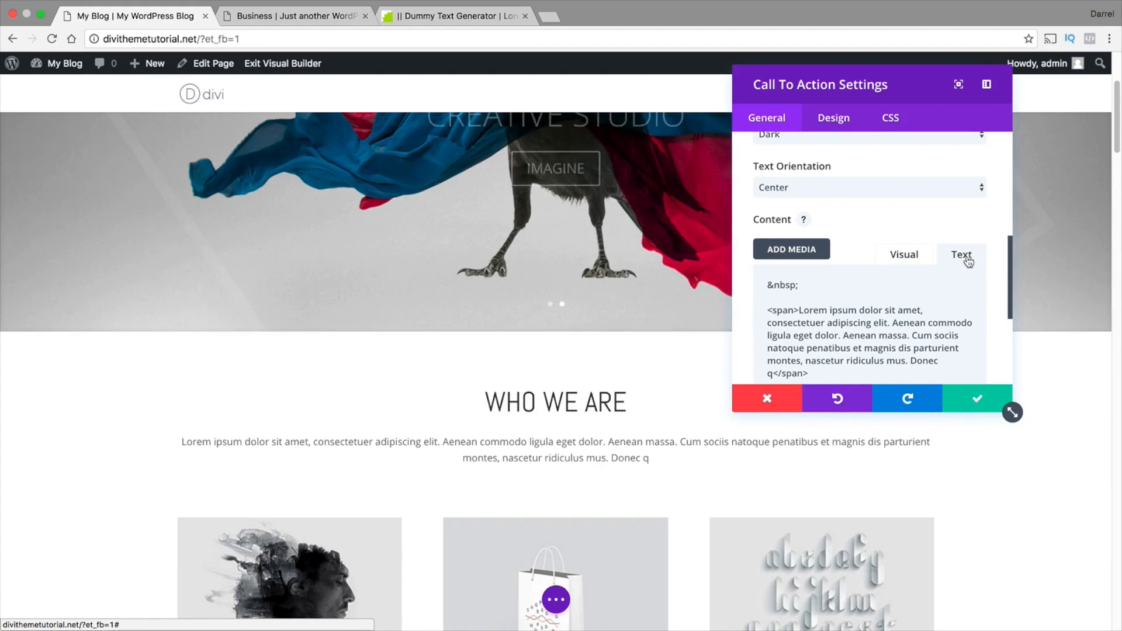
Paste the small centered separator div with background #d21151, height 1px and width 50px above the &nbsp; line of the module's content
left_click(791, 275)
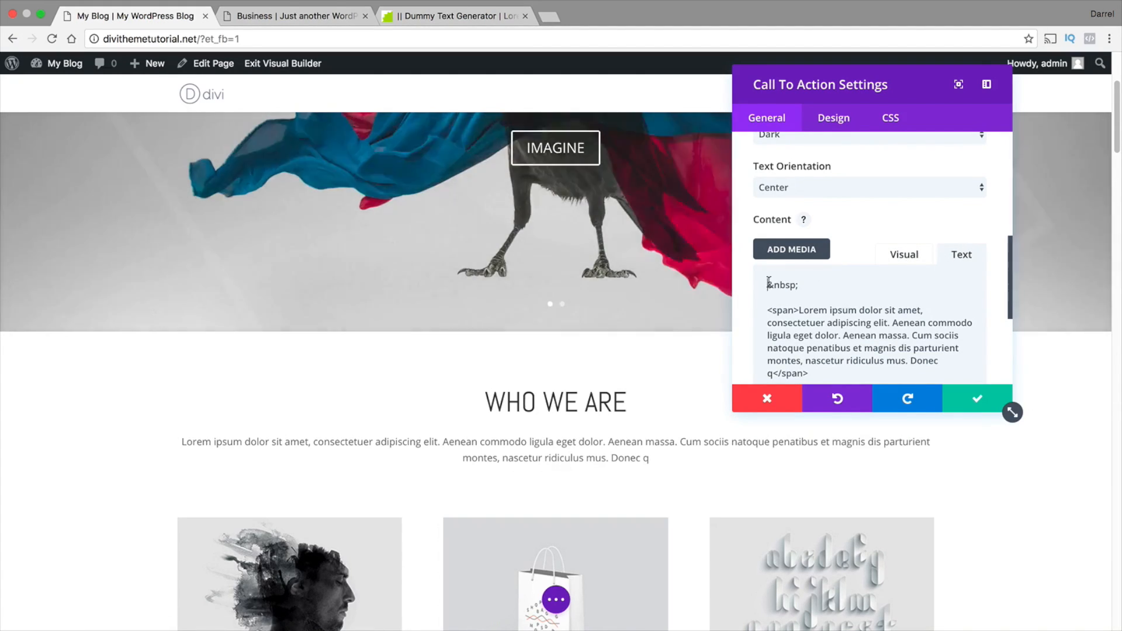
key("Return")
key("Return")
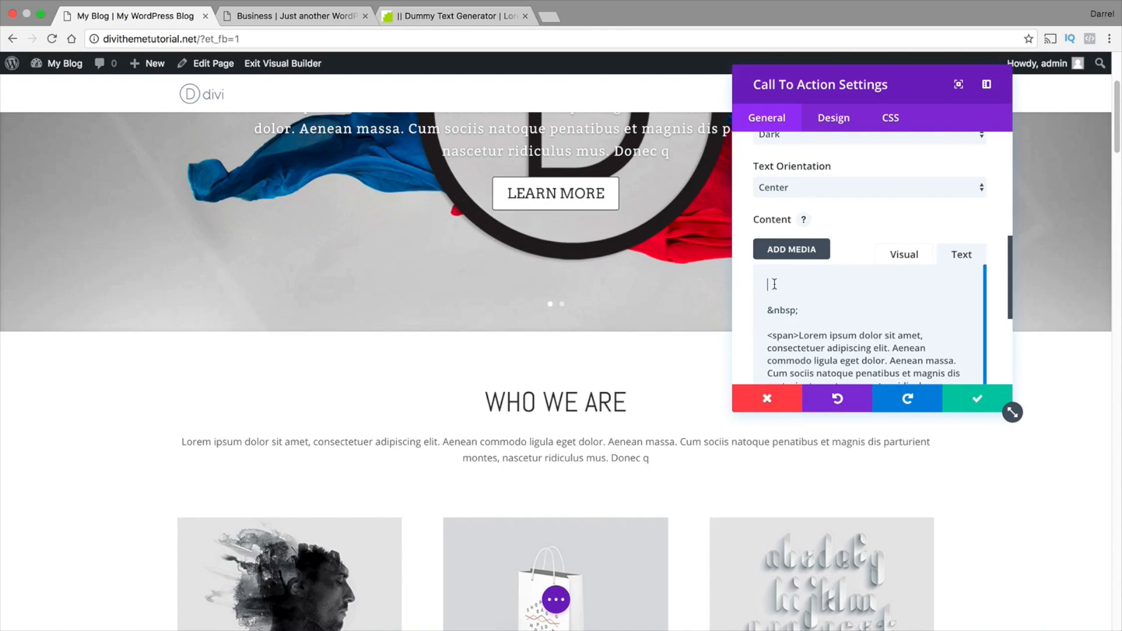
right_click(774, 284)
left_click(797, 351)
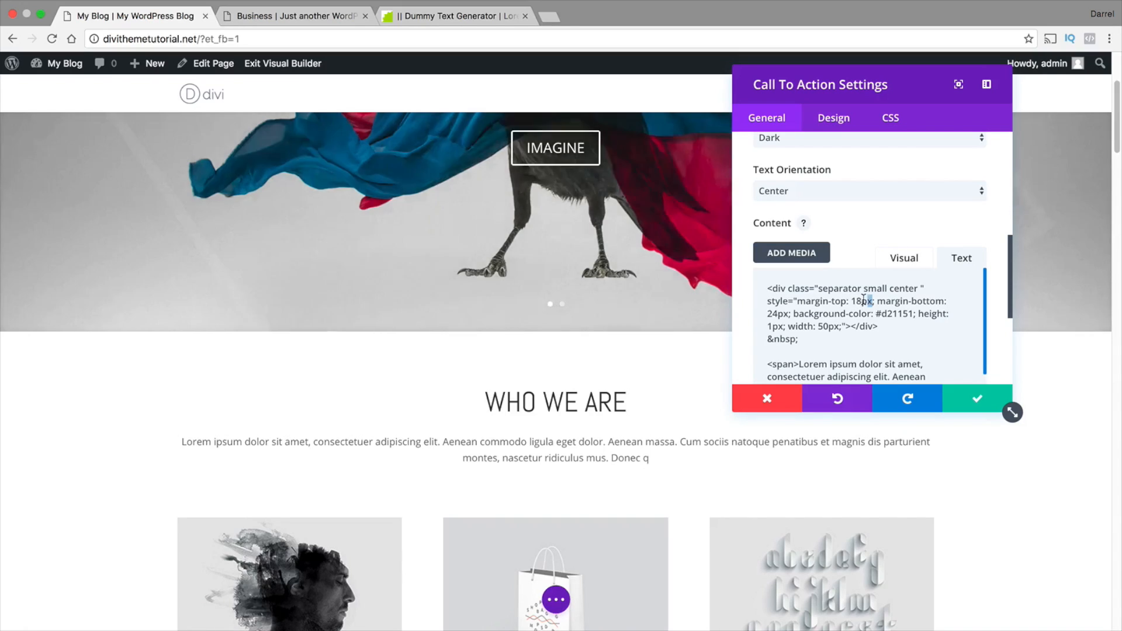
Review the separator's margin, color and height values in the code, and save the module
left_click_drag(873, 301, 857, 301)
double_click(905, 315)
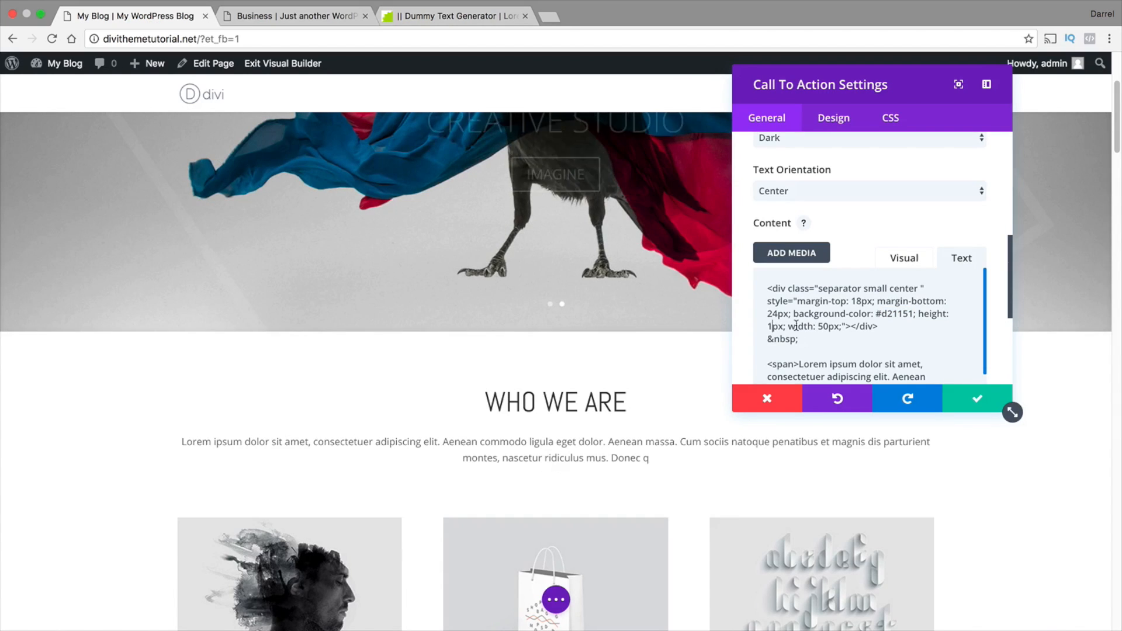
left_click(976, 402)
scroll(818, 395, "down", 3)
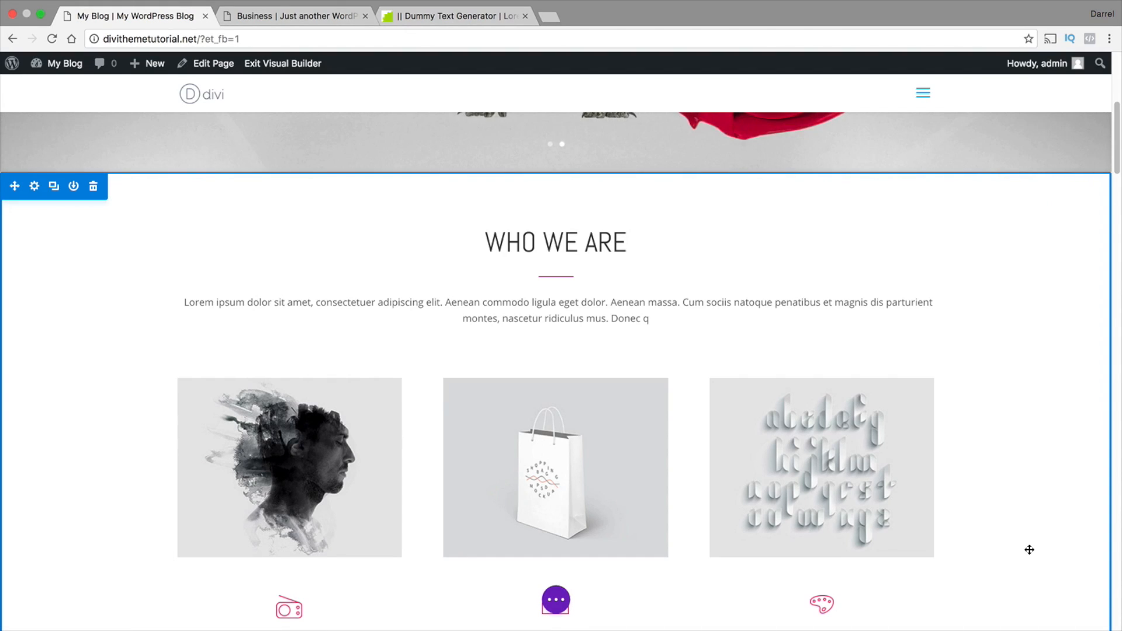
Paste the small centered separator div as HTML text into the empty content of the gray section's Who We Are module and save it
scroll(1023, 509, "down", 8)
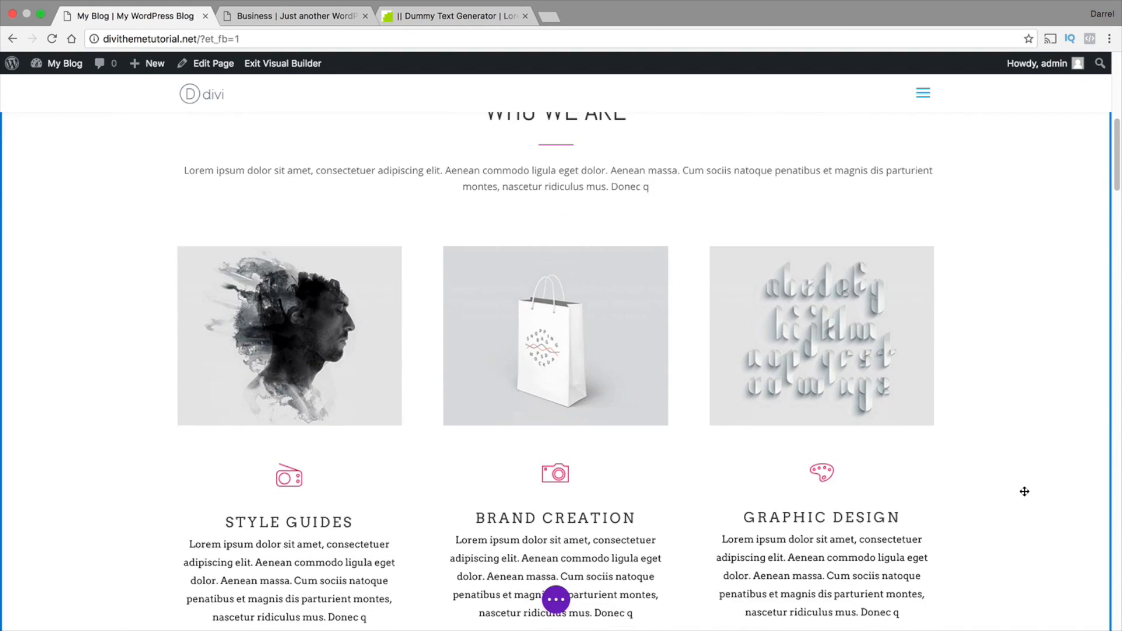
scroll(1020, 488, "down", 1)
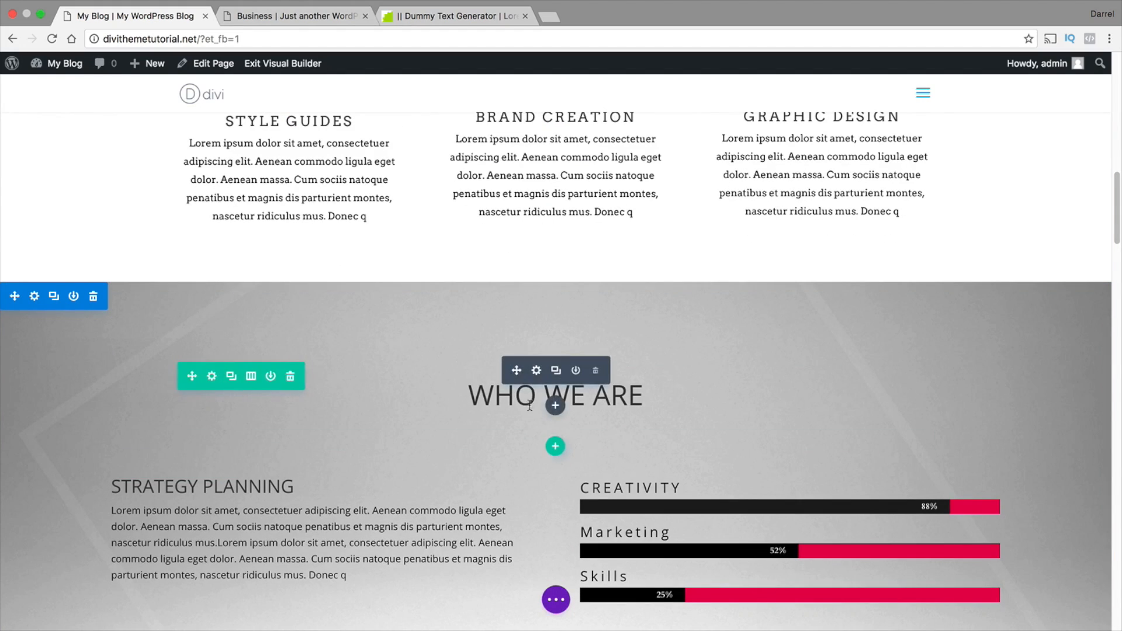
left_click(535, 372)
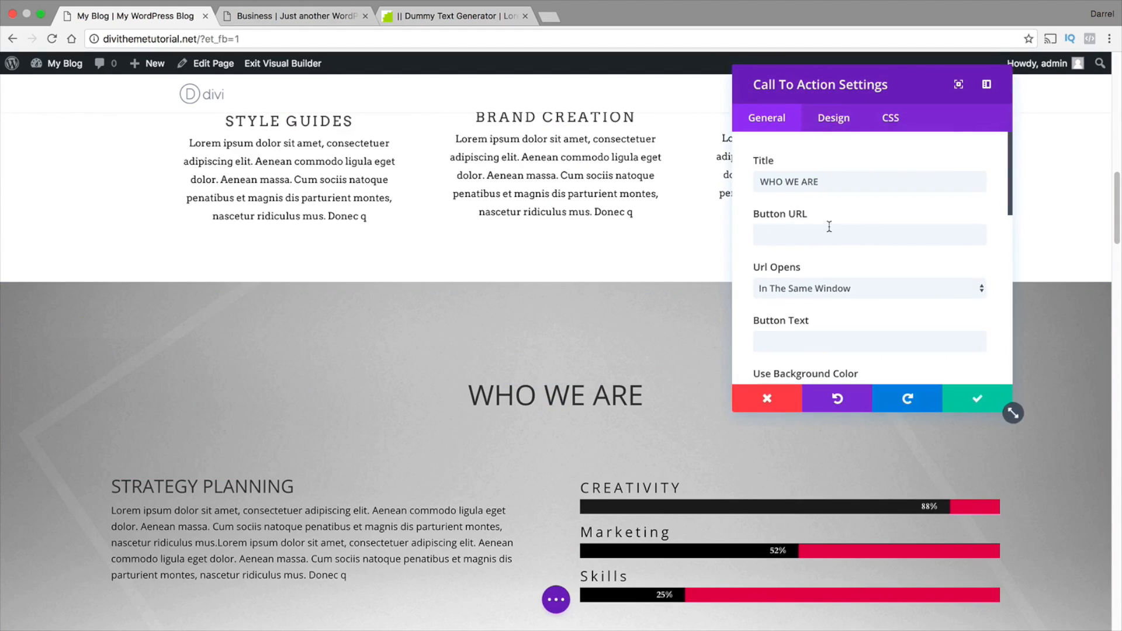
scroll(829, 227, "down", 10)
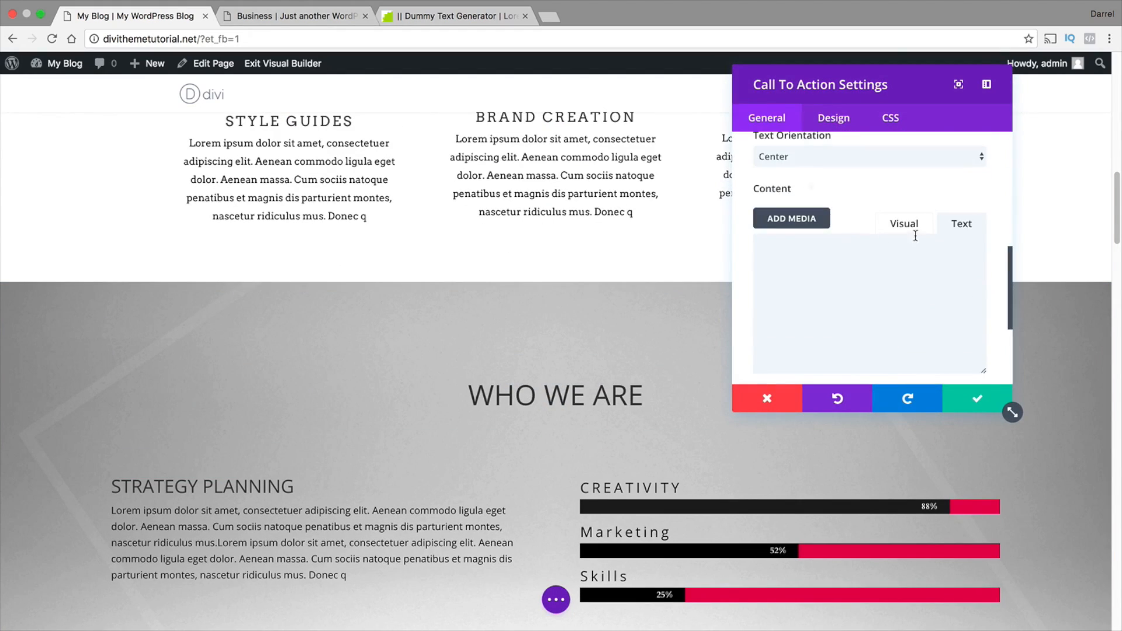
left_click(958, 228)
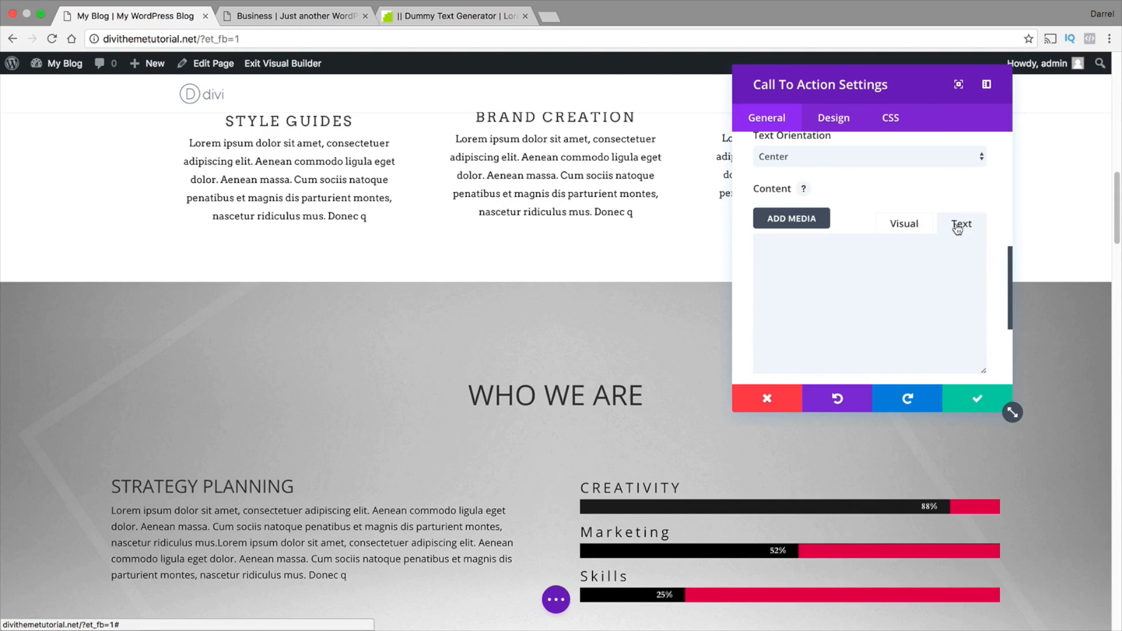
left_click(841, 283)
right_click(789, 253)
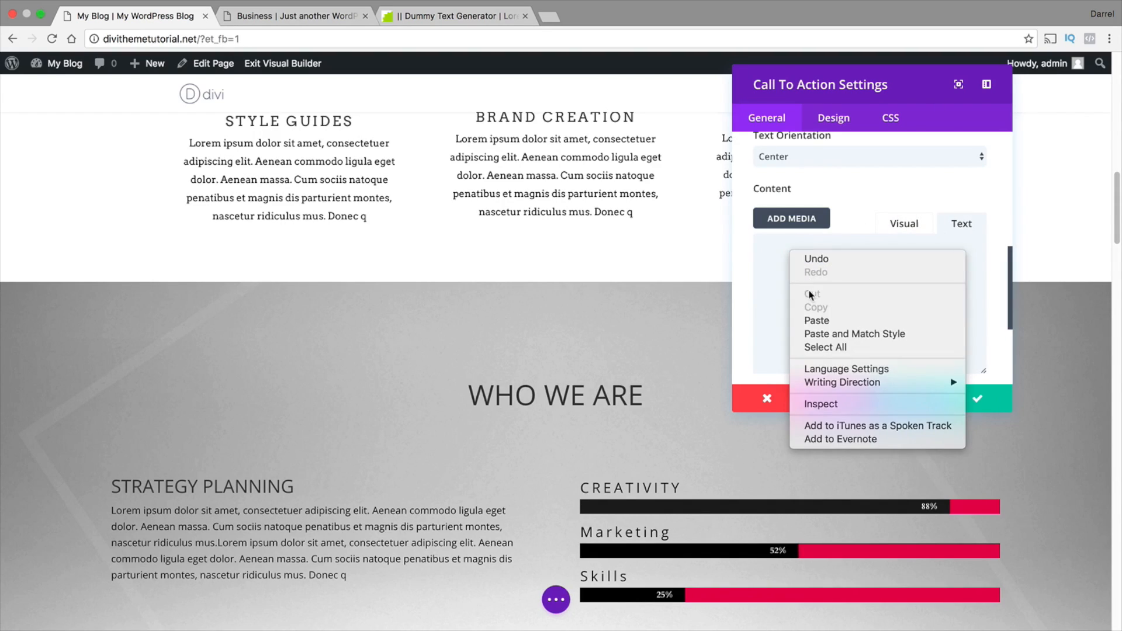
left_click(816, 322)
left_click(973, 399)
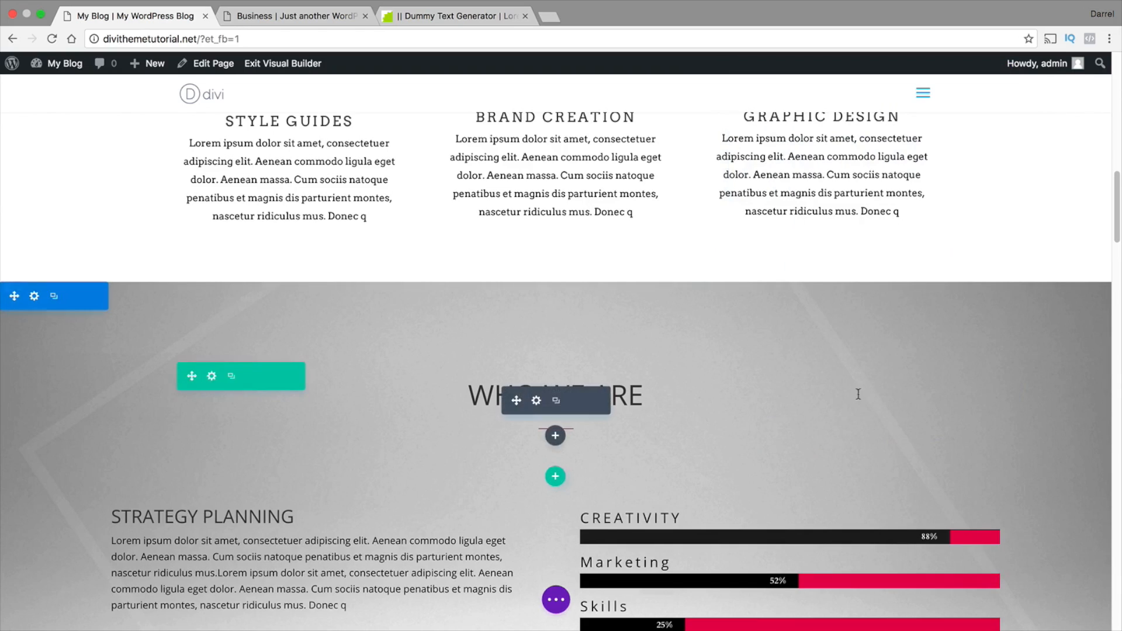
Add the 1px high, 50px wide #d21151 separator div to the Our Team call to action module's content and save the module
scroll(602, 389, "down", 2)
scroll(593, 378, "down", 2)
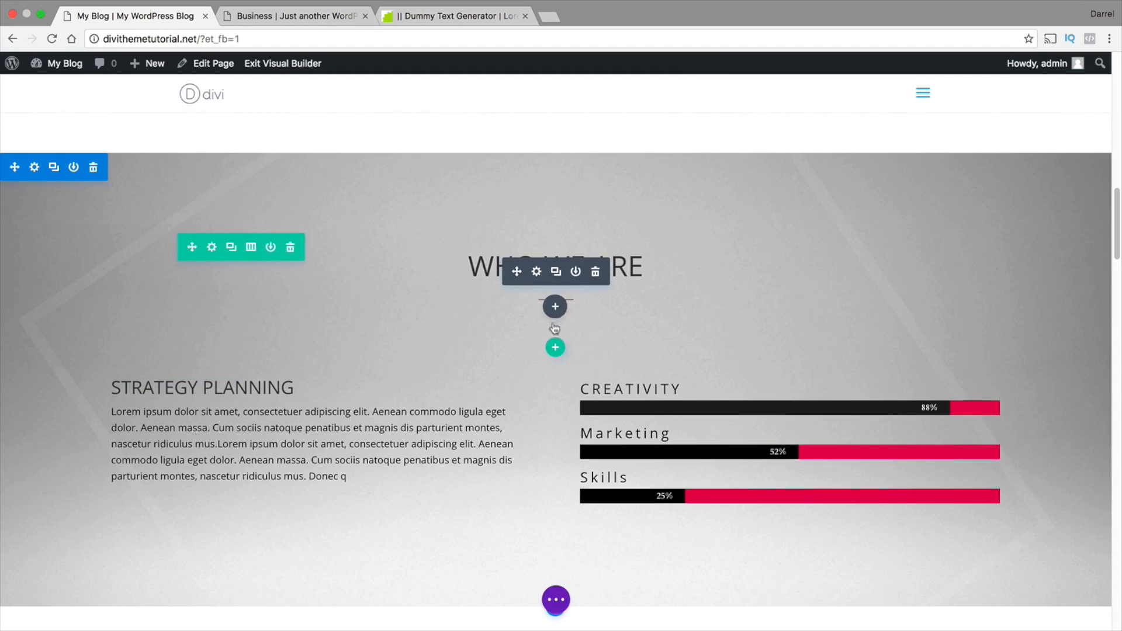
scroll(554, 328, "down", 1)
scroll(550, 293, "down", 1)
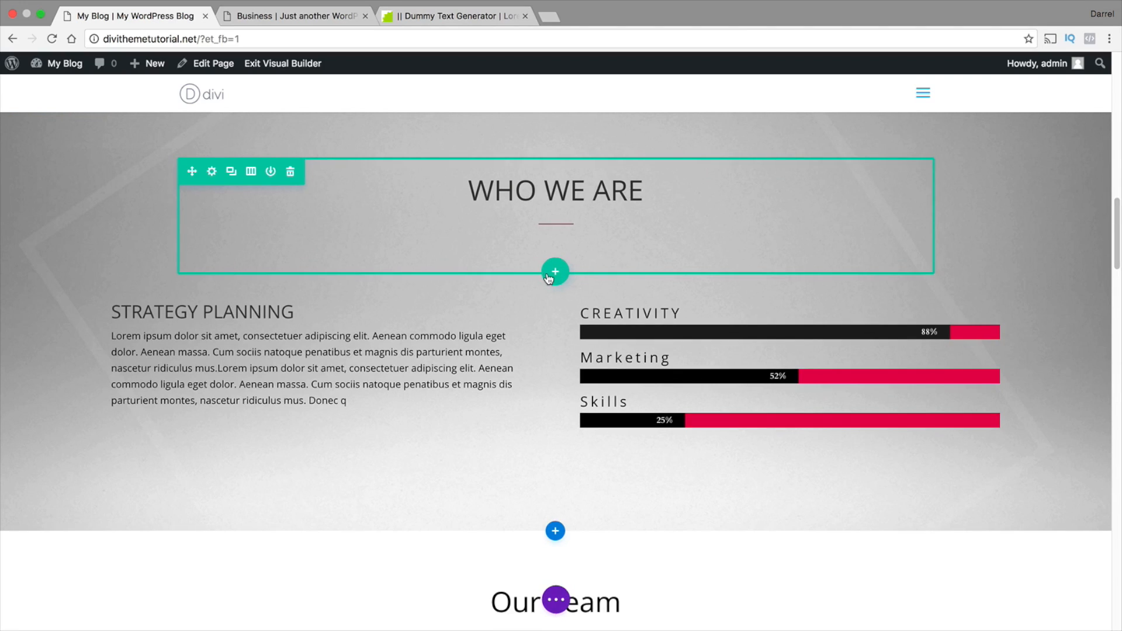
scroll(548, 279, "down", 7)
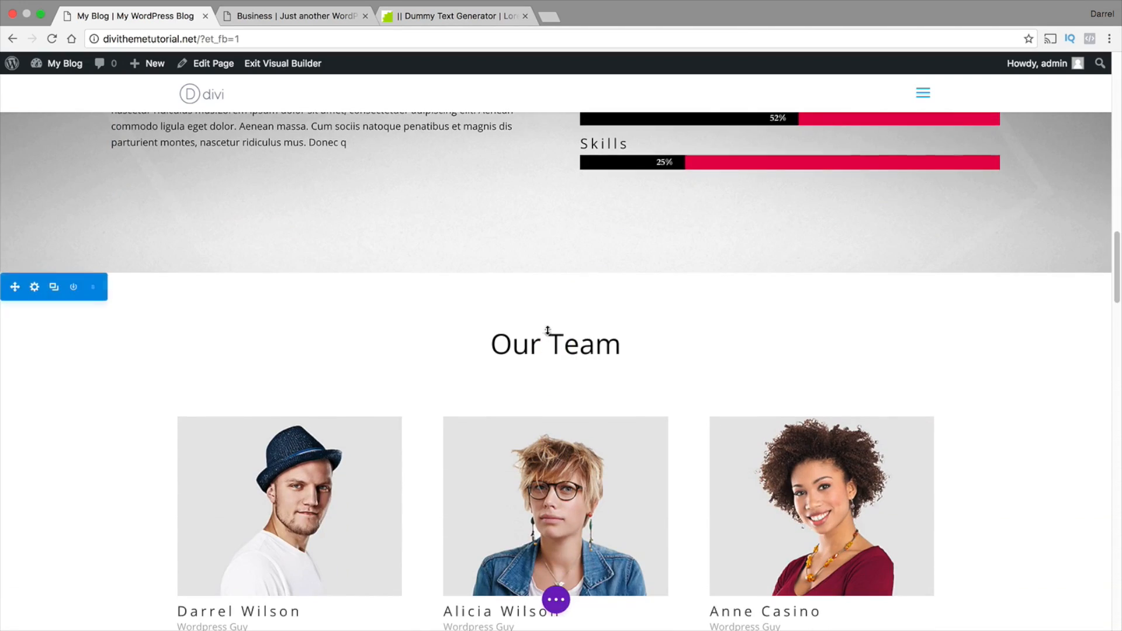
left_click(537, 320)
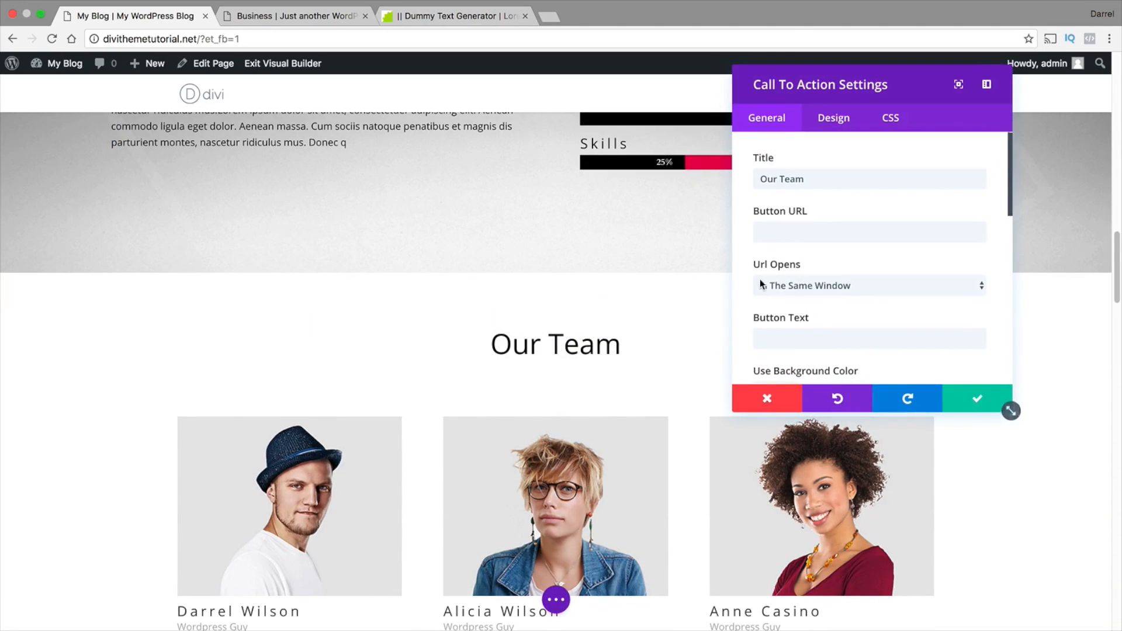
scroll(760, 280, "down", 5)
left_click(813, 321)
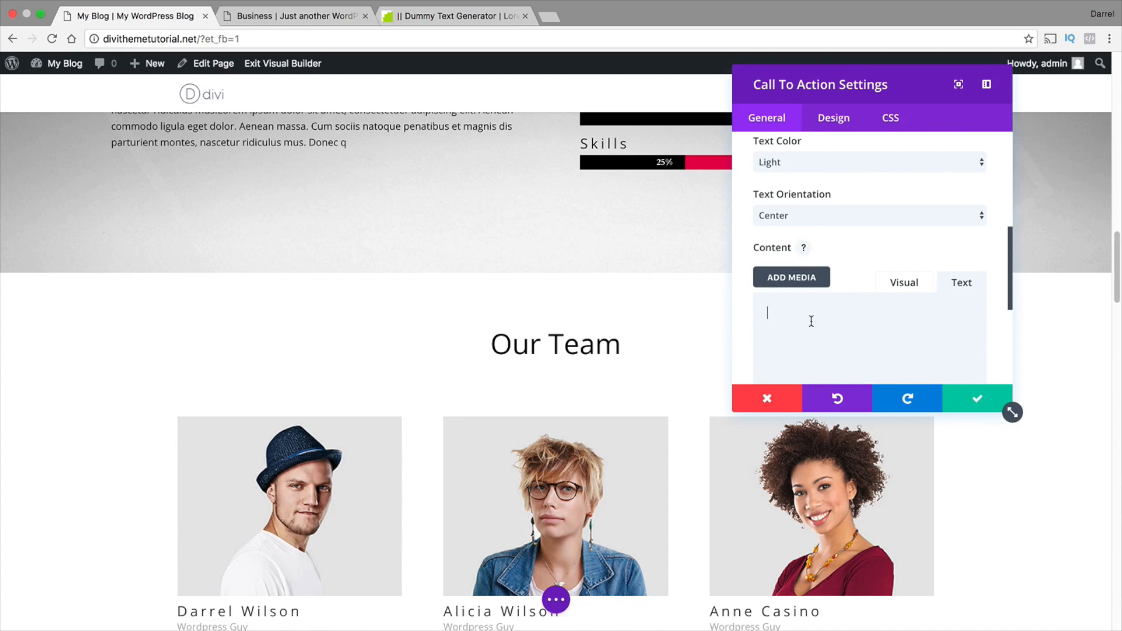
right_click(812, 321)
left_click(839, 390)
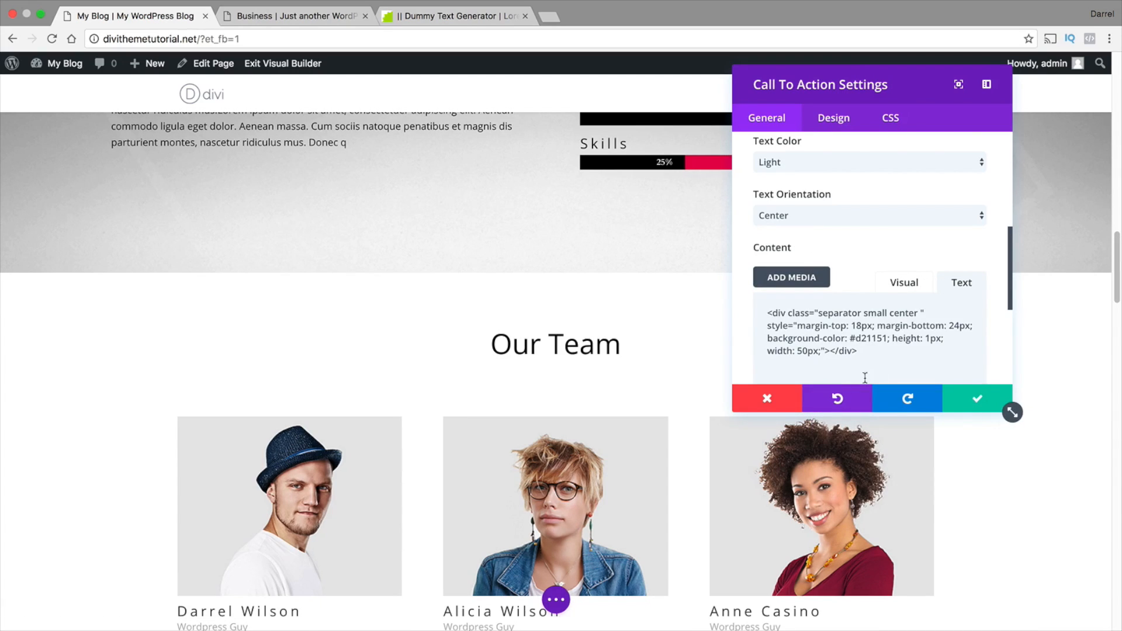
left_click(982, 399)
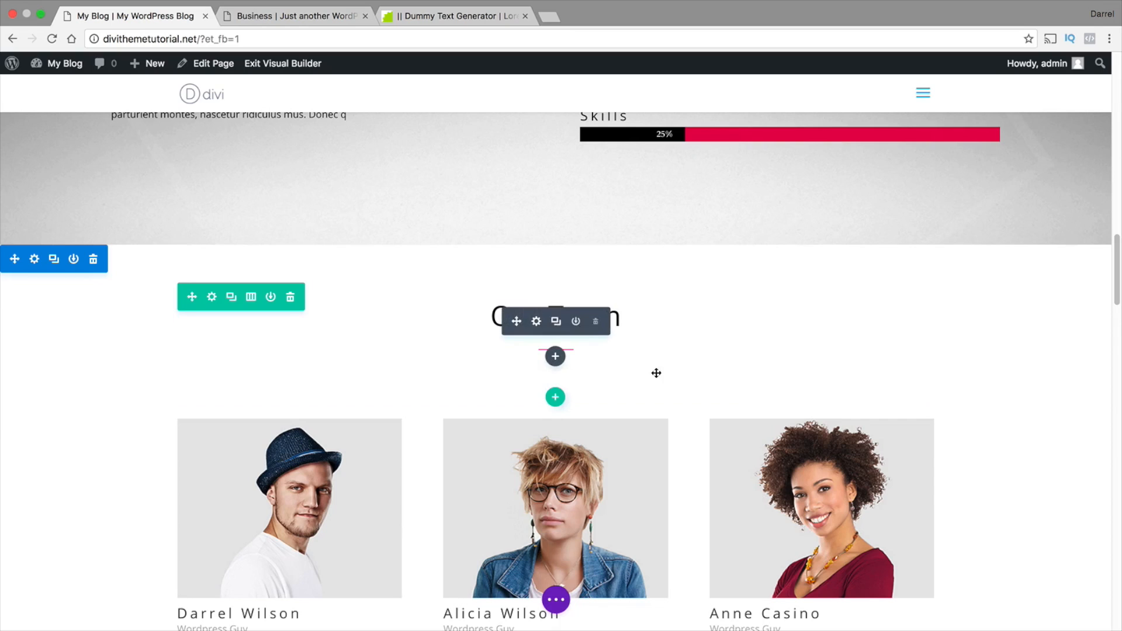
Paste the same separator div into the content of the Our Posts call to action module and save the module
scroll(990, 339, "down", 3)
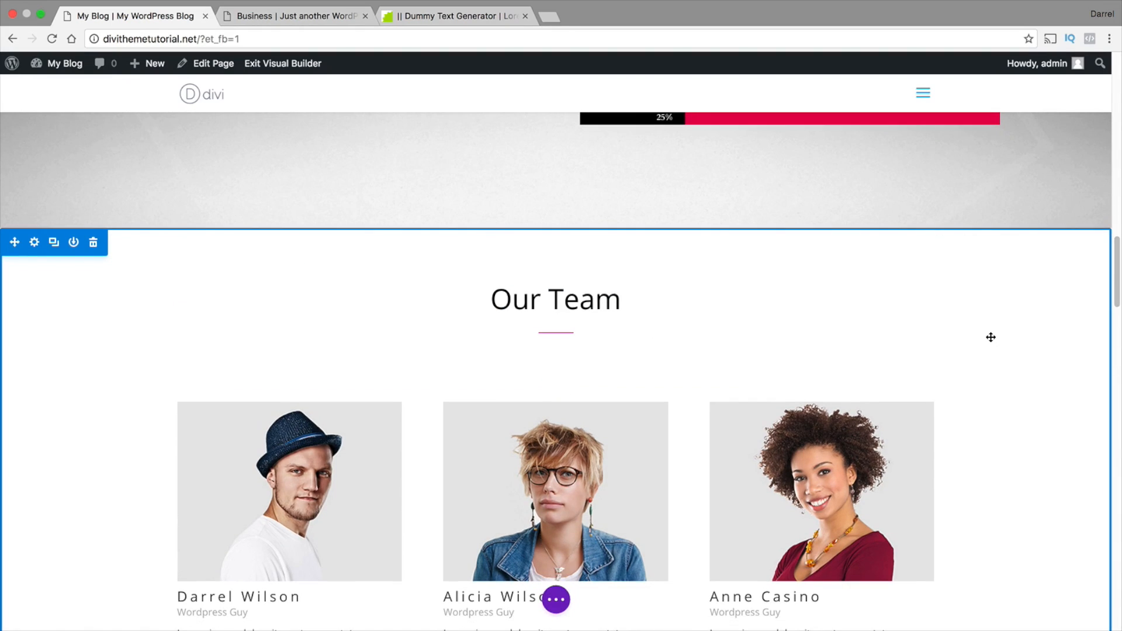
scroll(989, 338, "down", 13)
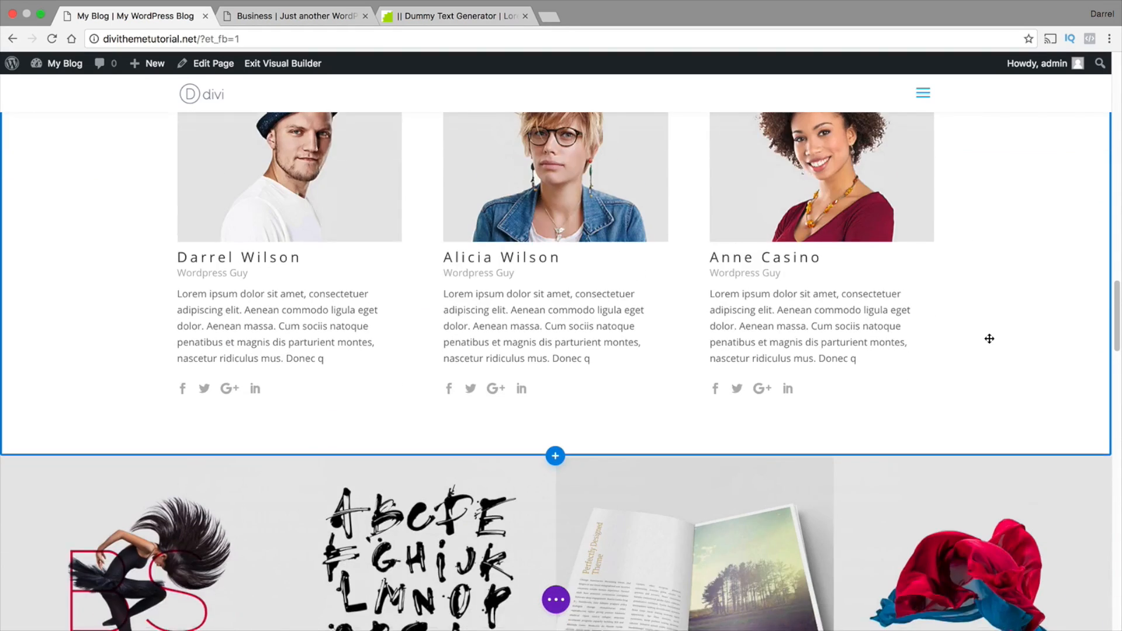
scroll(989, 339, "down", 18)
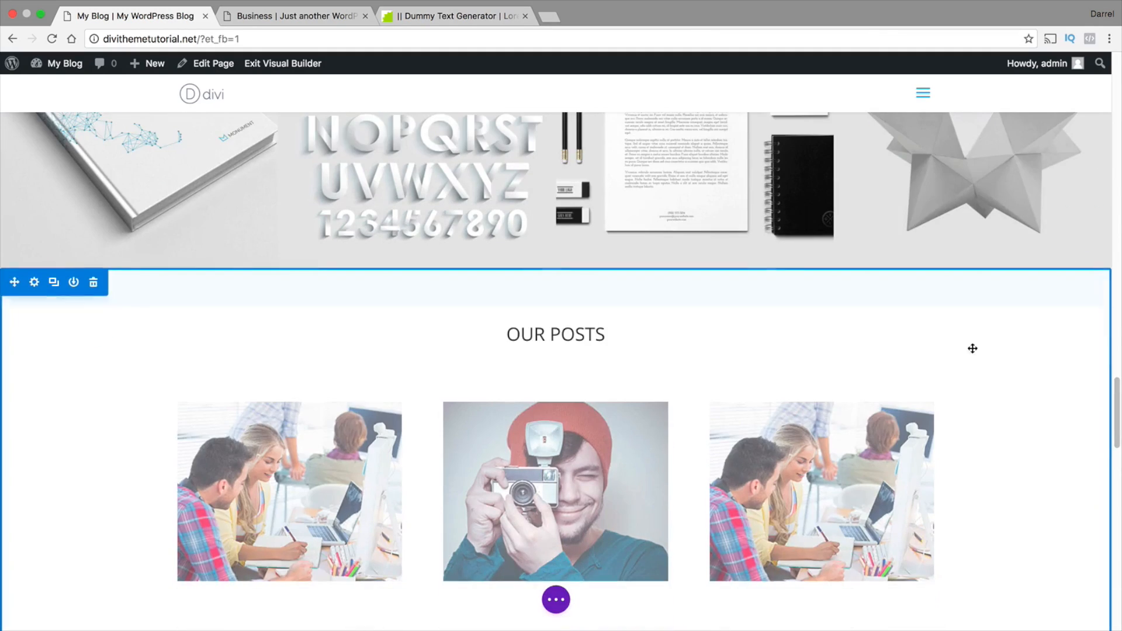
mouse_move(553, 353)
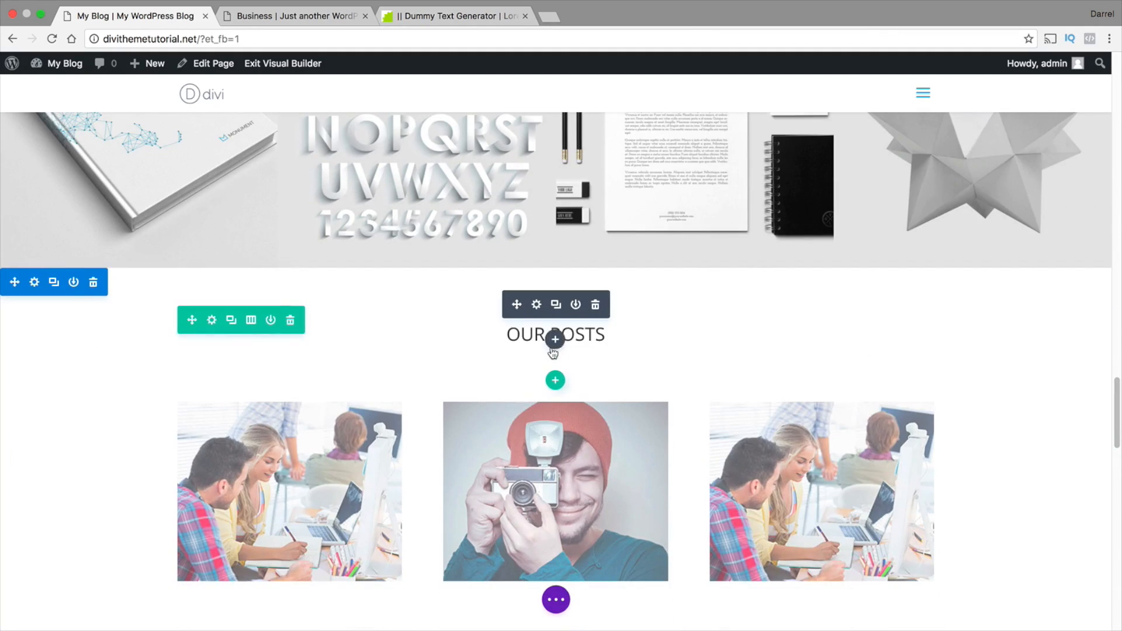
left_click(538, 306)
scroll(820, 303, "down", 5)
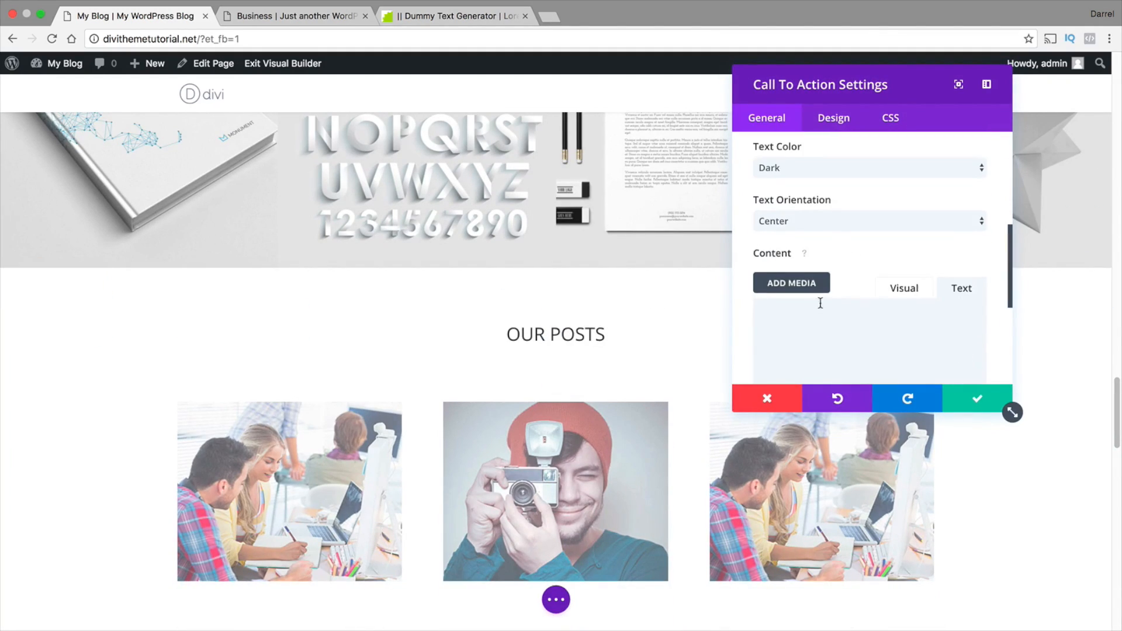
right_click(834, 321)
left_click(842, 388)
left_click(971, 392)
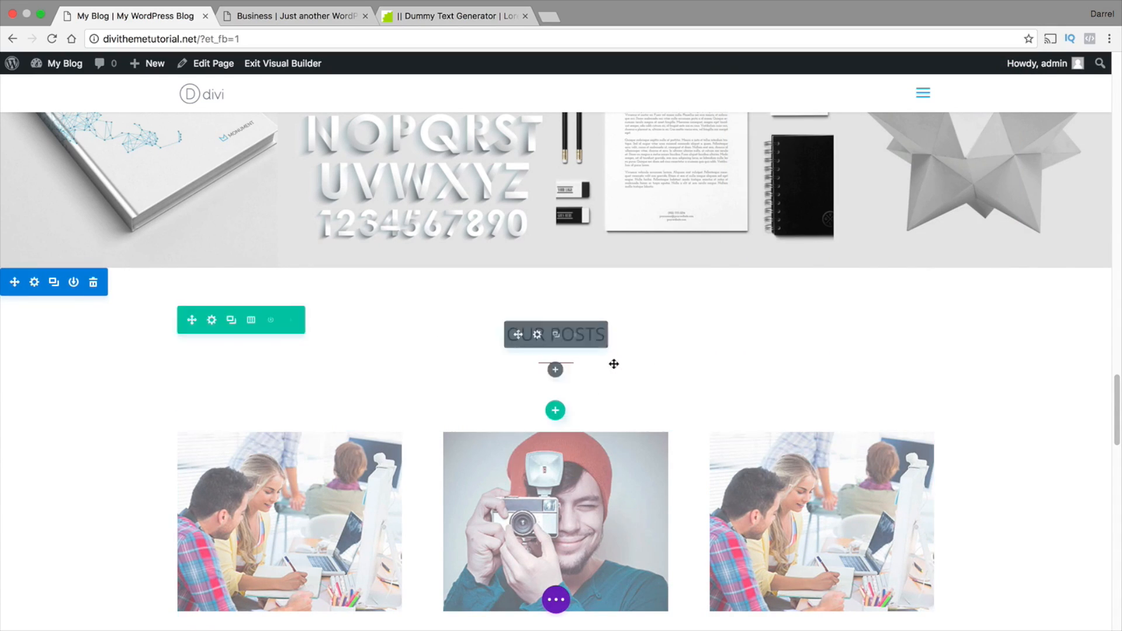
Open the settings of the Our Customers call to action module and show its content as HTML text
scroll(790, 378, "down", 5)
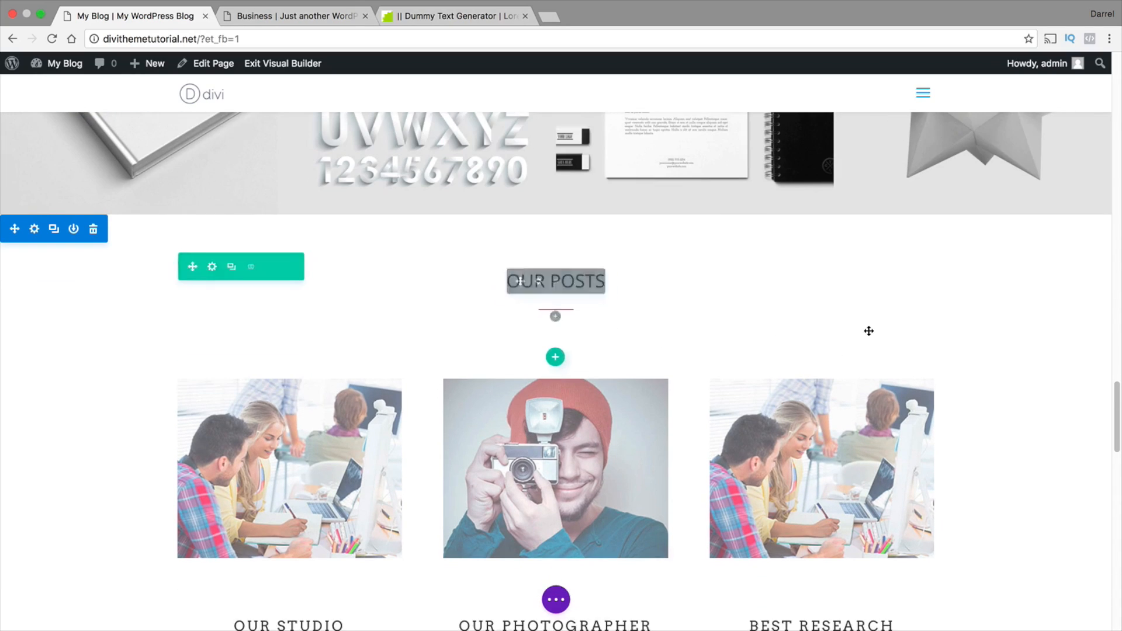
scroll(943, 313, "down", 10)
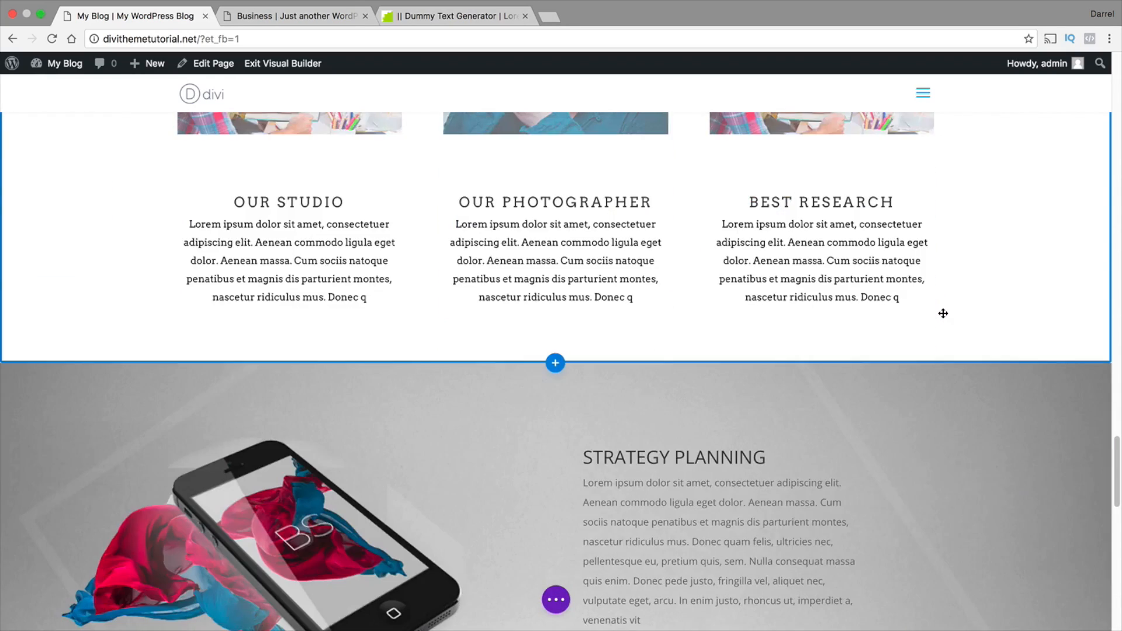
scroll(722, 436, "down", 10)
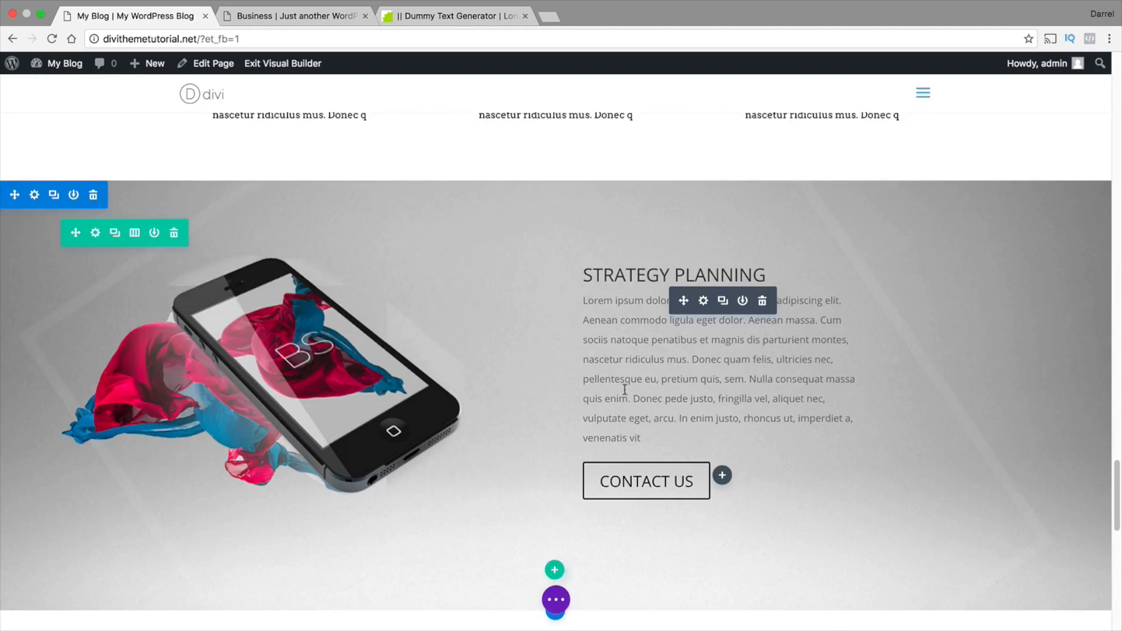
scroll(626, 386, "down", 1)
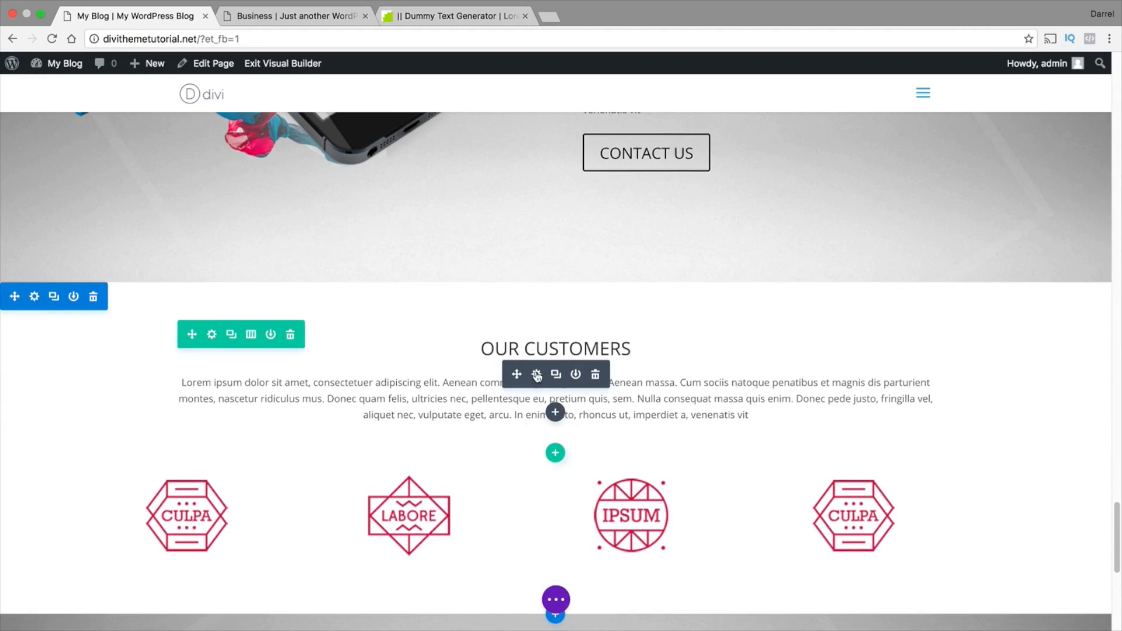
left_click(537, 375)
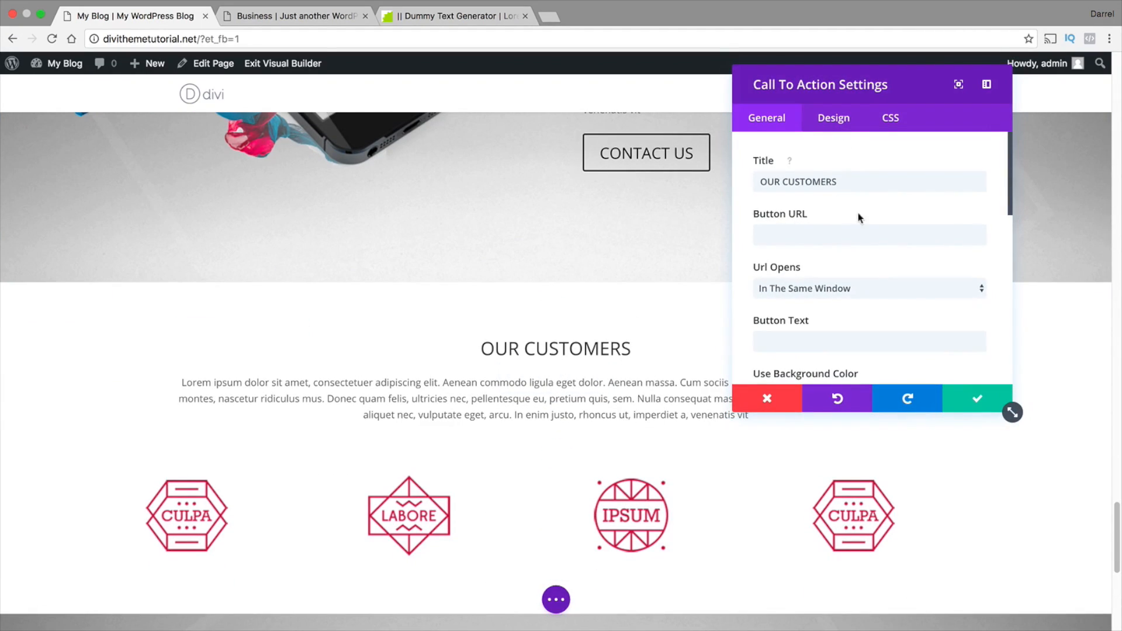
scroll(858, 217, "down", 8)
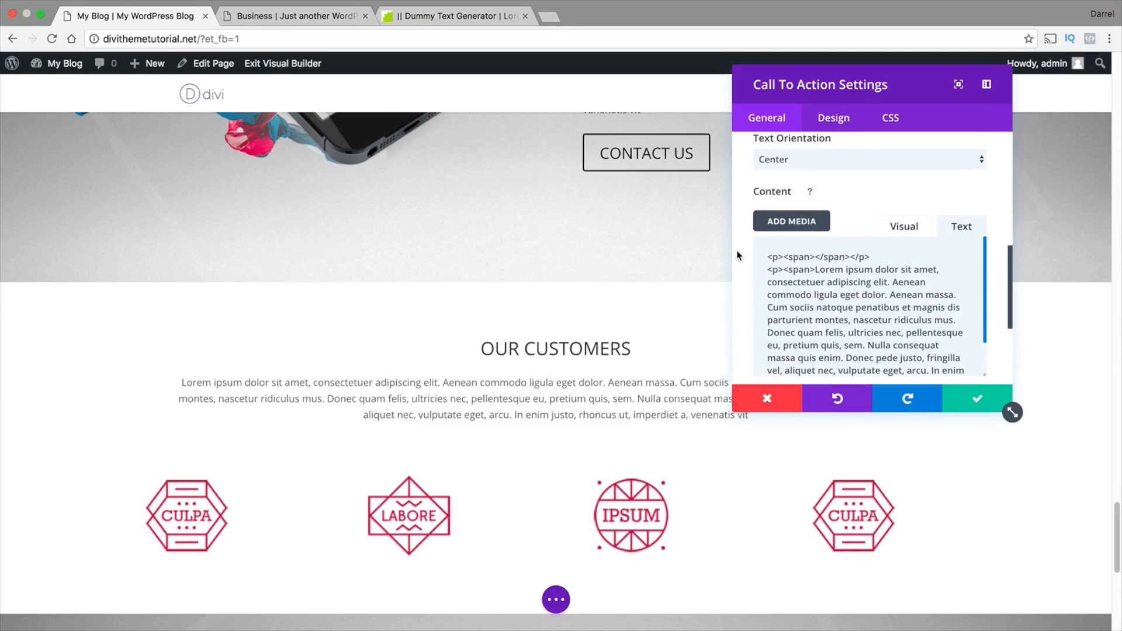
Paste the separator div on its own line above the Our Customers paragraphs, set its height to 4px, and save the module
left_click(767, 256)
key("Return")
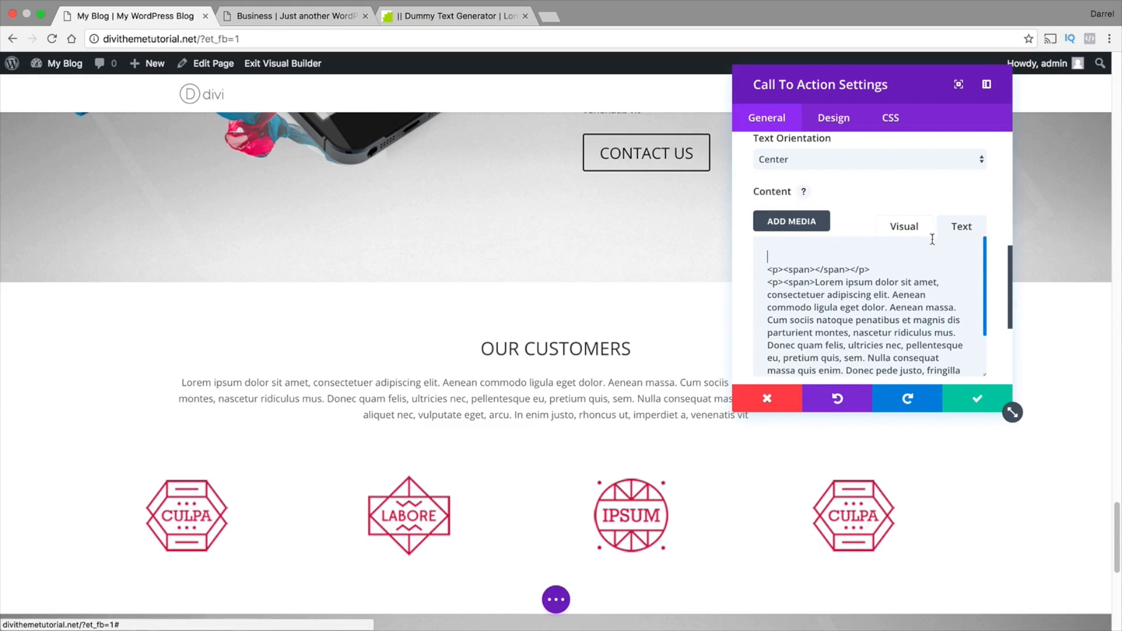
key("Return")
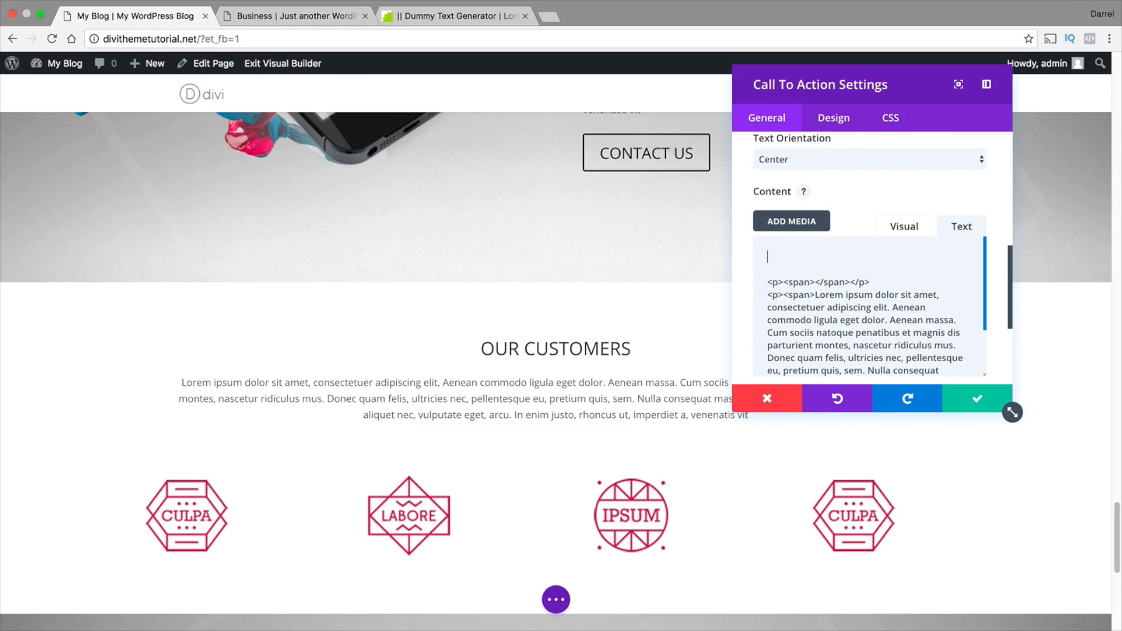
right_click(812, 261)
left_click(833, 324)
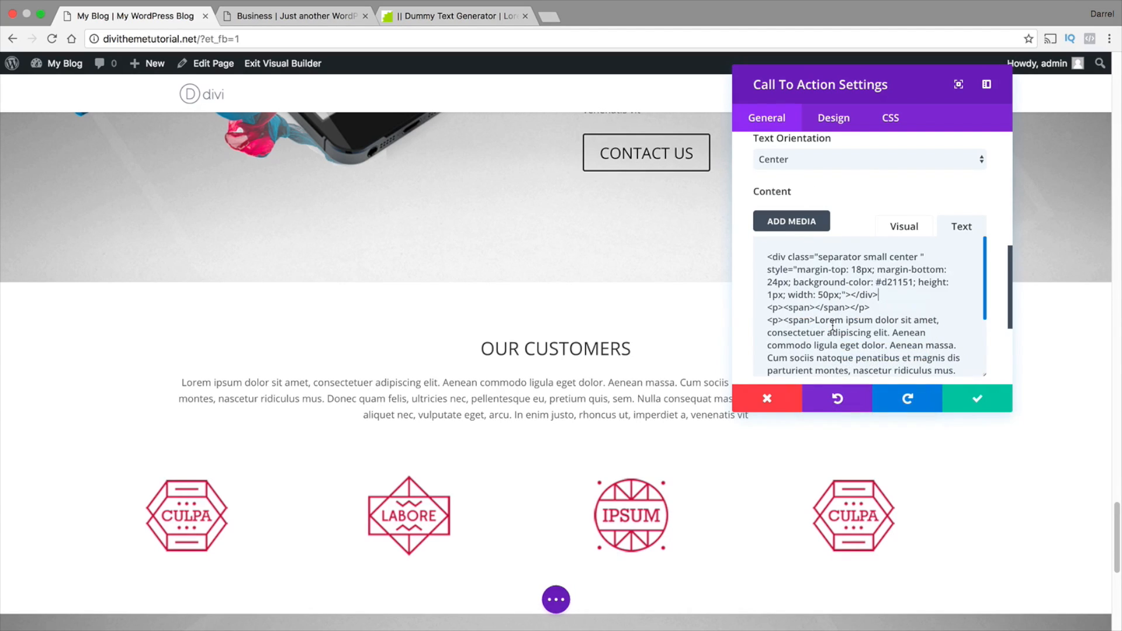
key("Return")
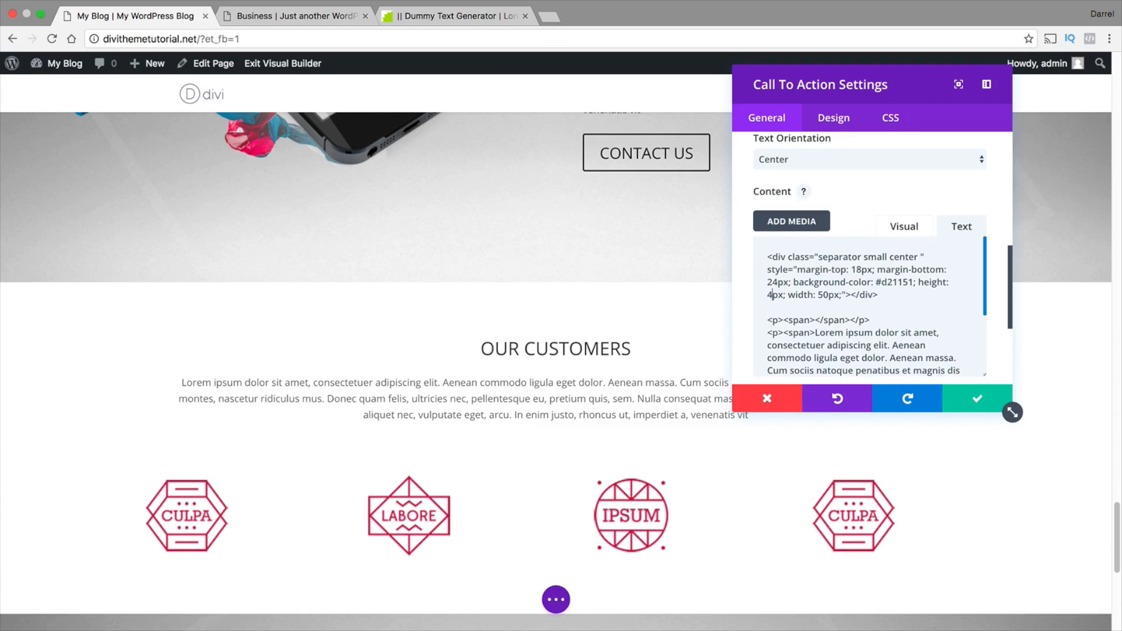
left_click(978, 400)
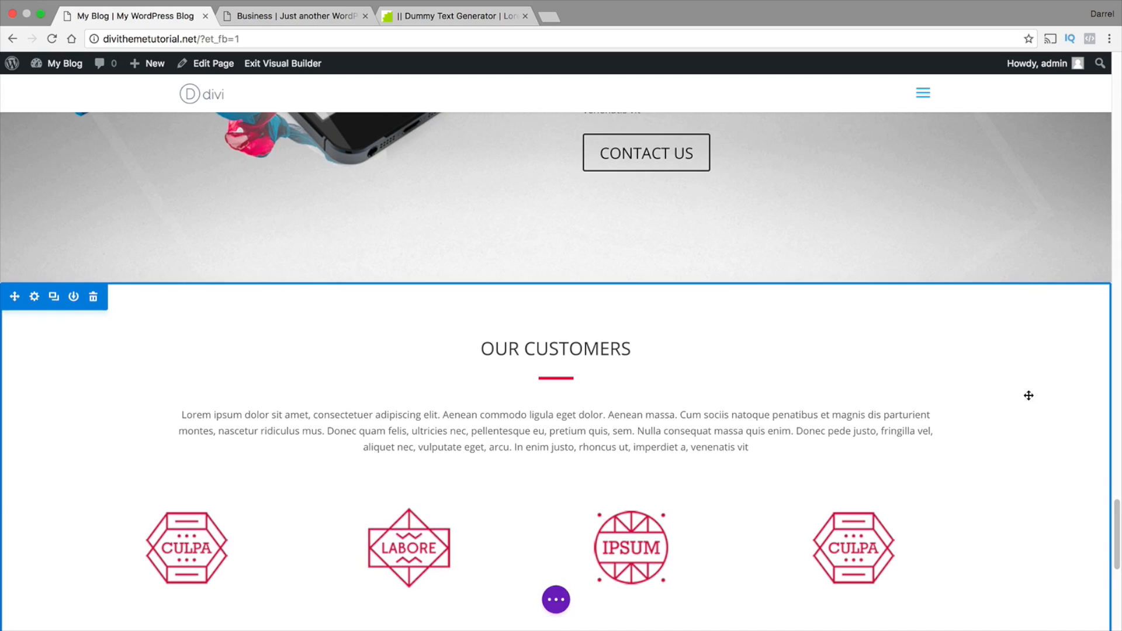
Paste the separator div into the content of the Contact Us call to action module and save the module
scroll(1028, 395, "down", 5)
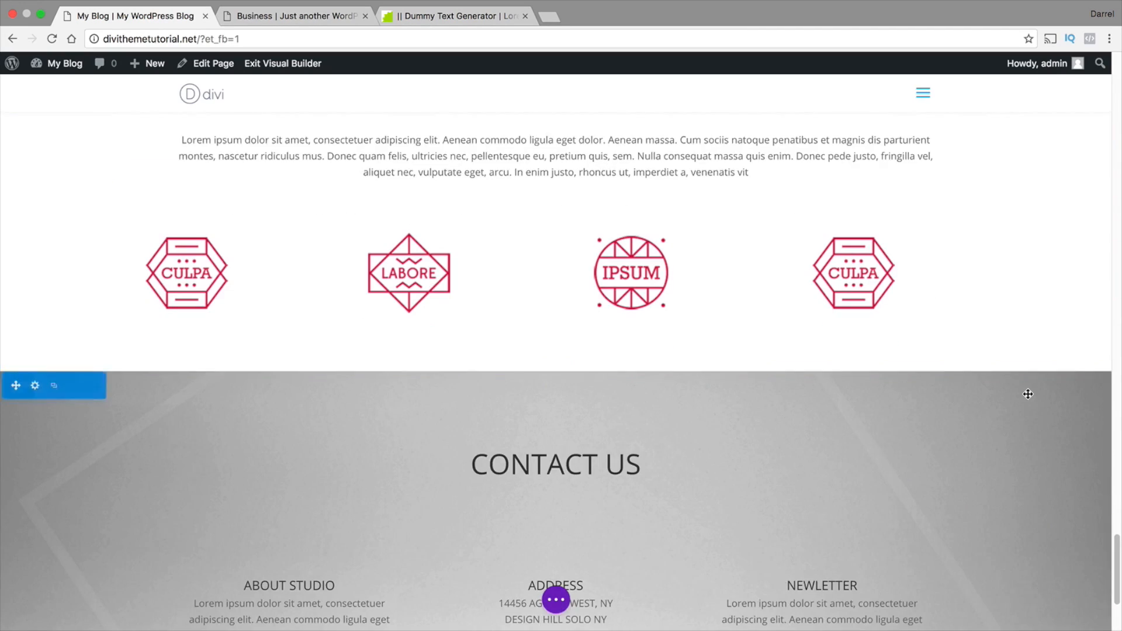
scroll(1028, 394, "down", 2)
left_click(536, 315)
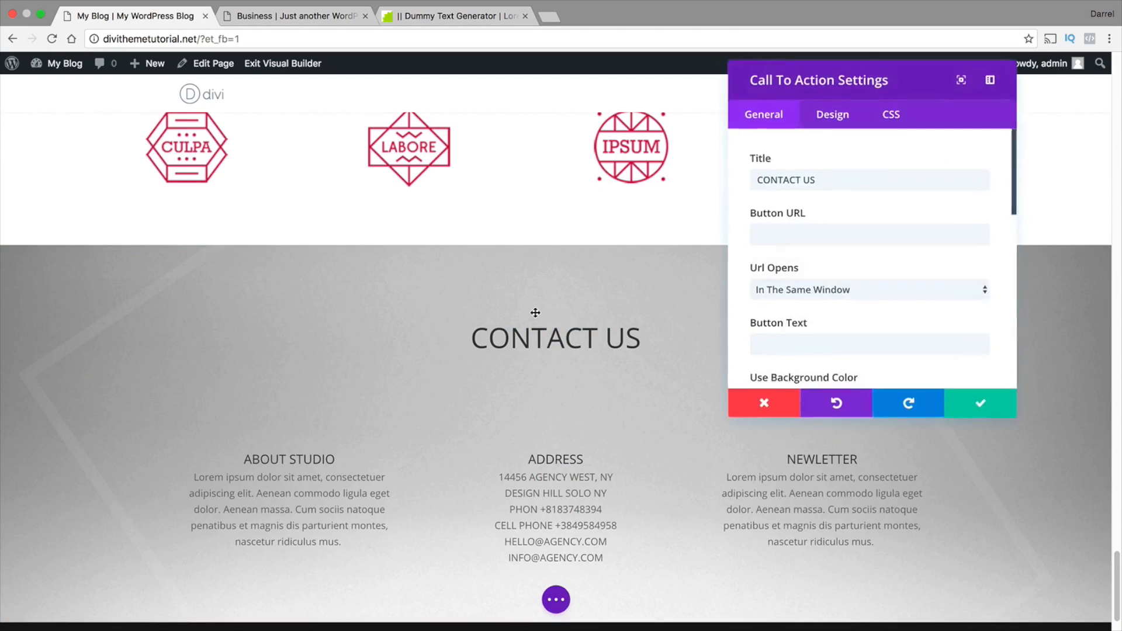
scroll(845, 174, "down", 5)
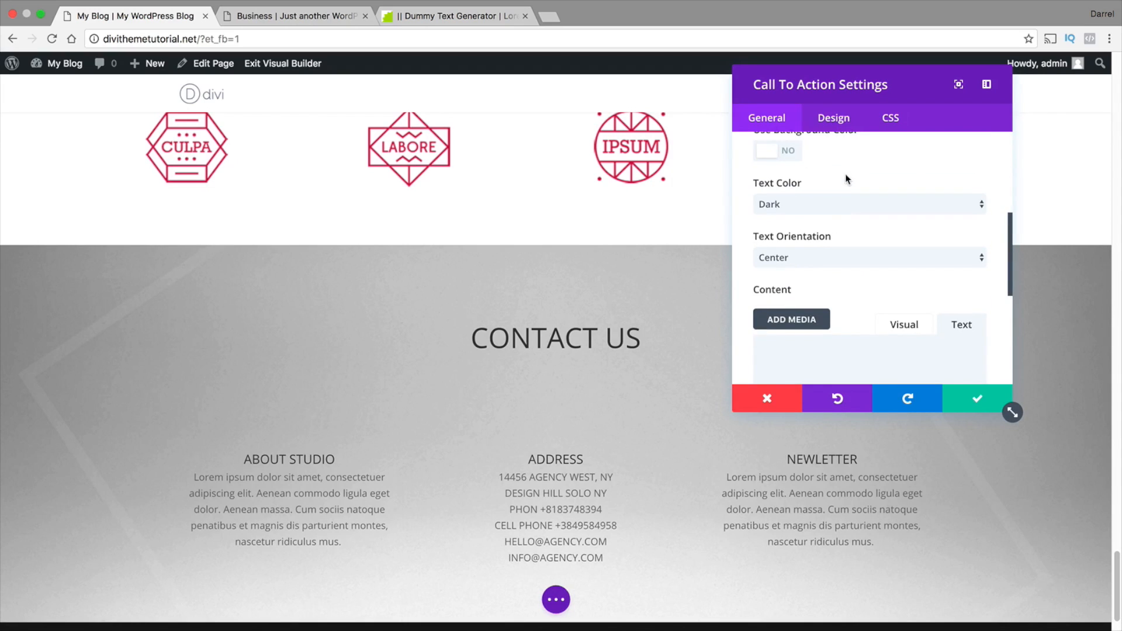
left_click(800, 343)
right_click(799, 343)
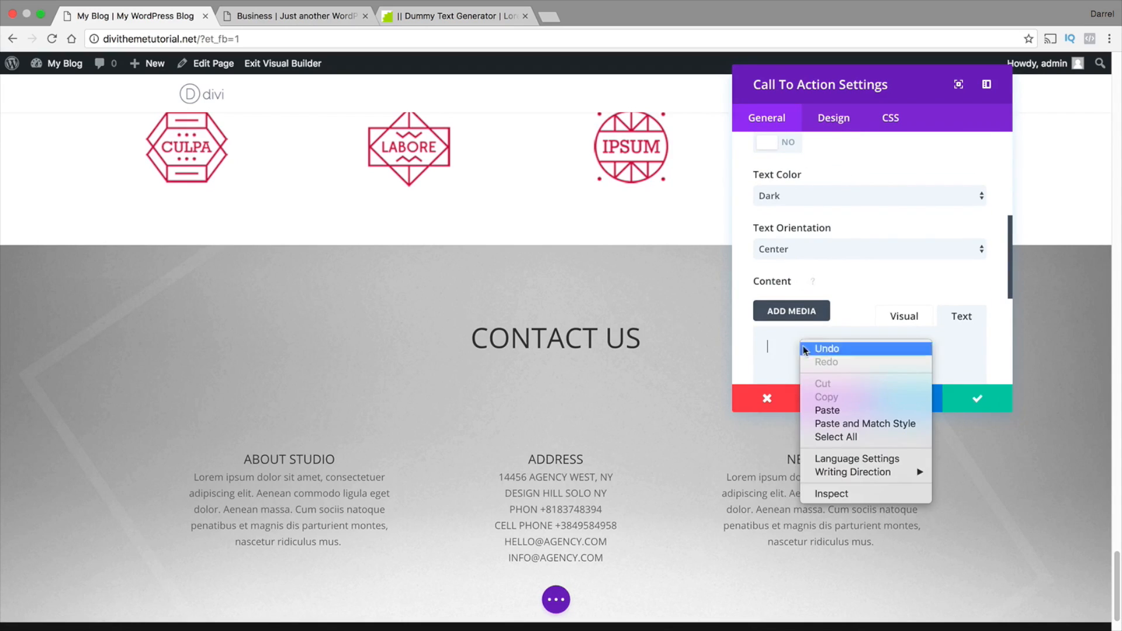
left_click(828, 404)
left_click(961, 398)
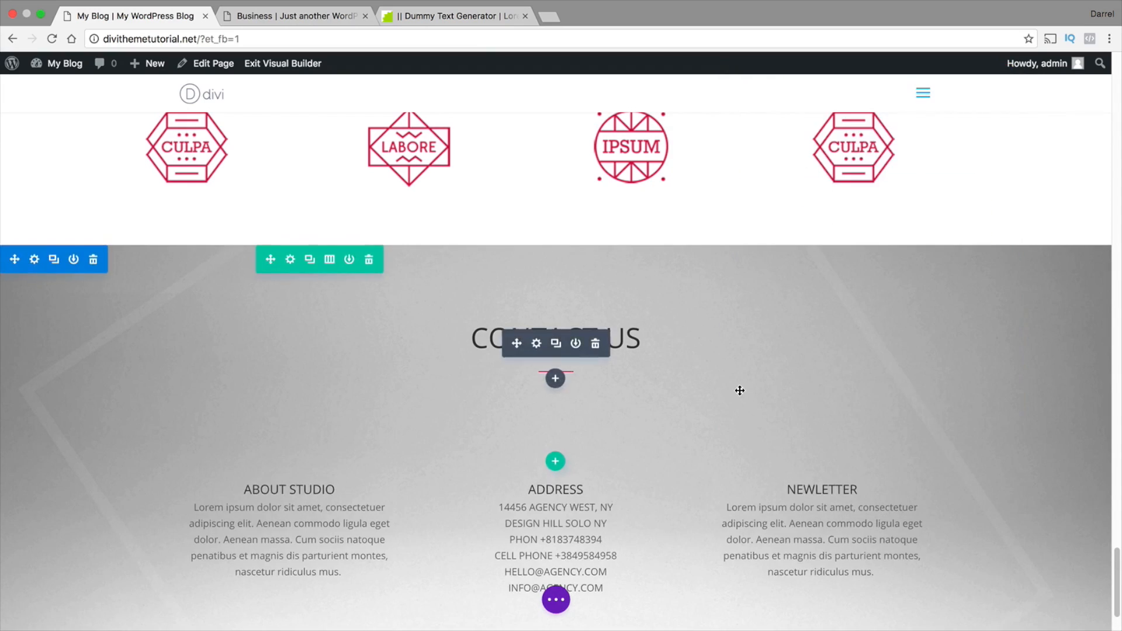
Return to the top of the home page, open the site's About Us page and enable the Visual Builder on it
scroll(982, 511, "down", 2)
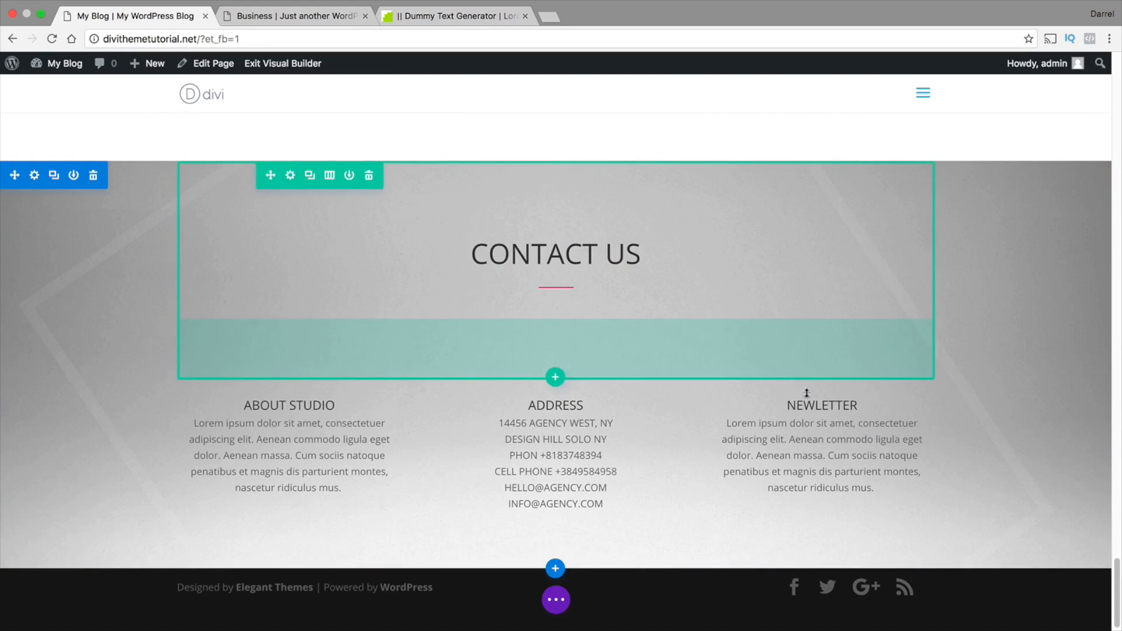
scroll(953, 401, "up", 2)
left_click_drag(1120, 568, 1105, 73)
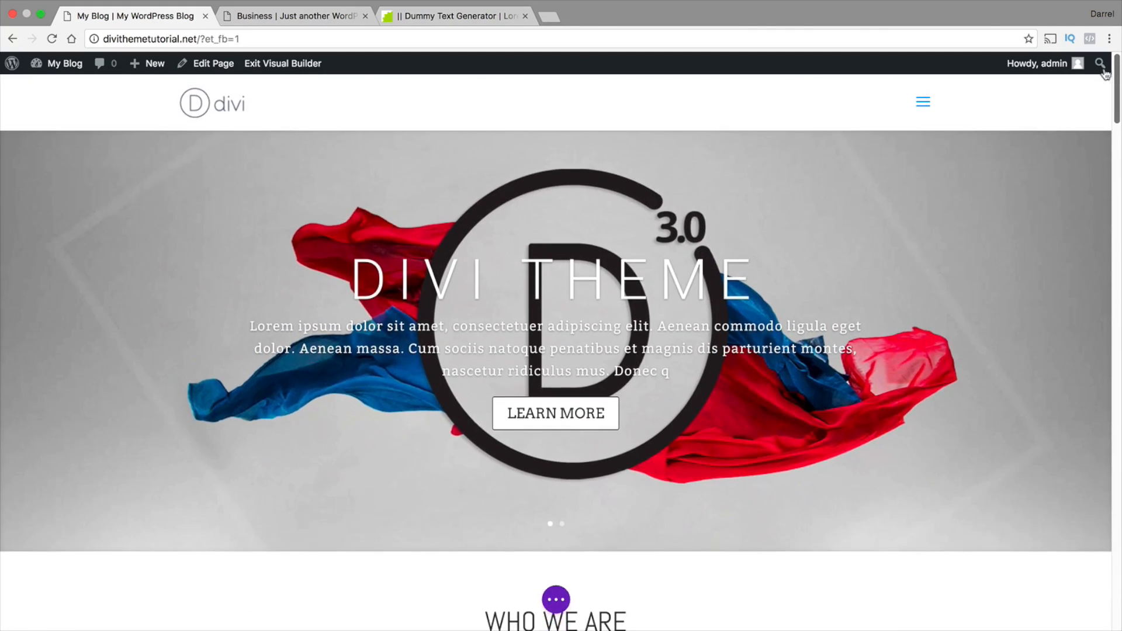
left_click(556, 599)
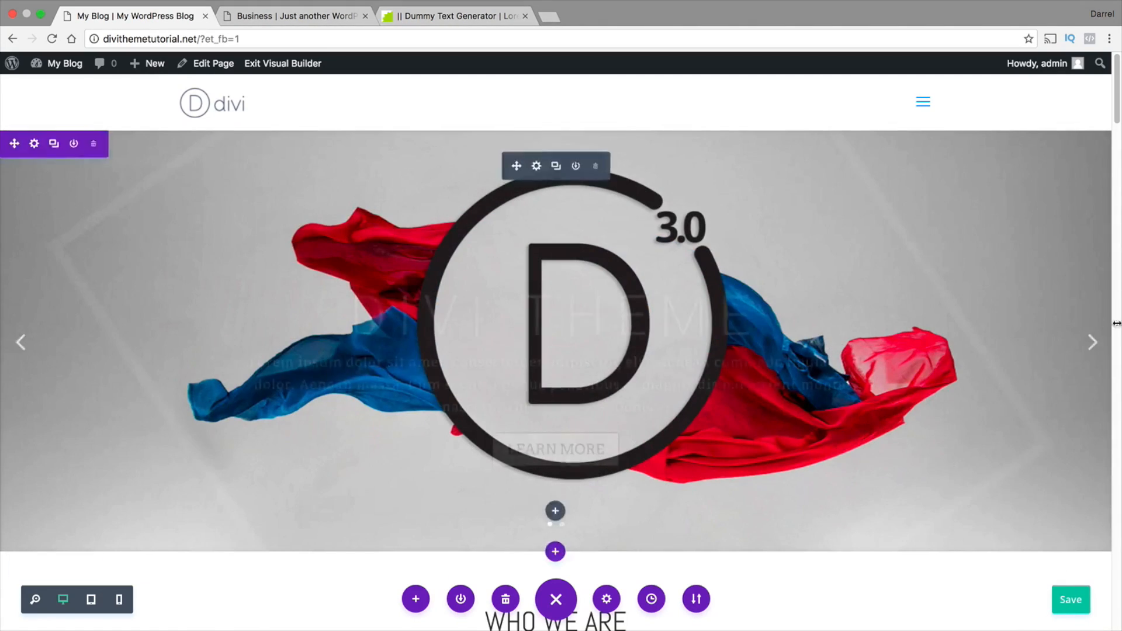
left_click(923, 102)
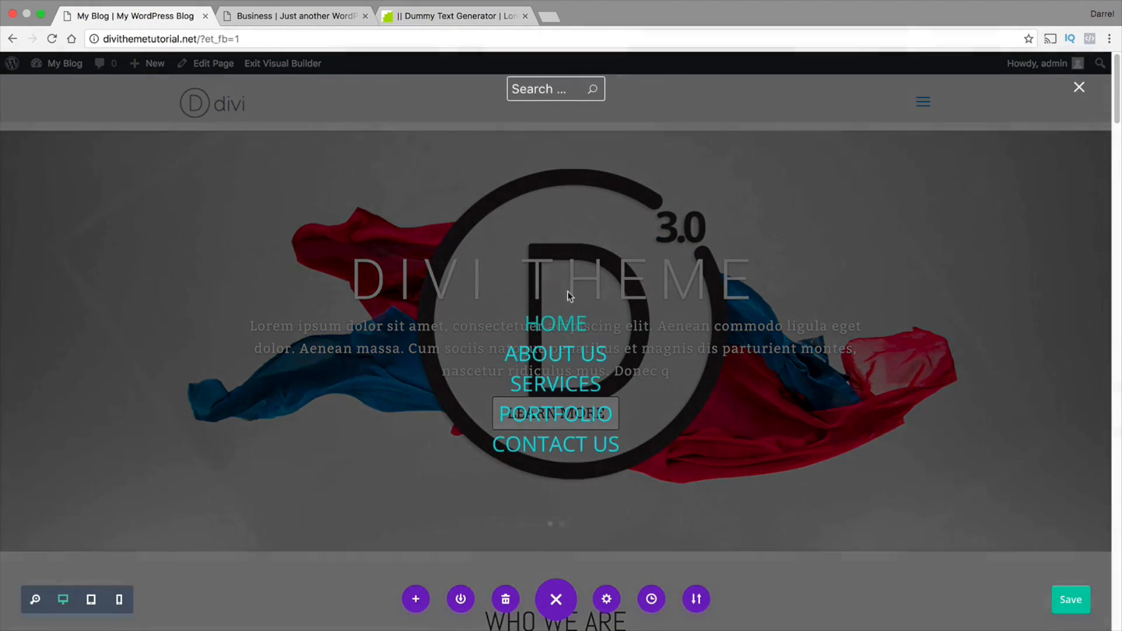
left_click(567, 354)
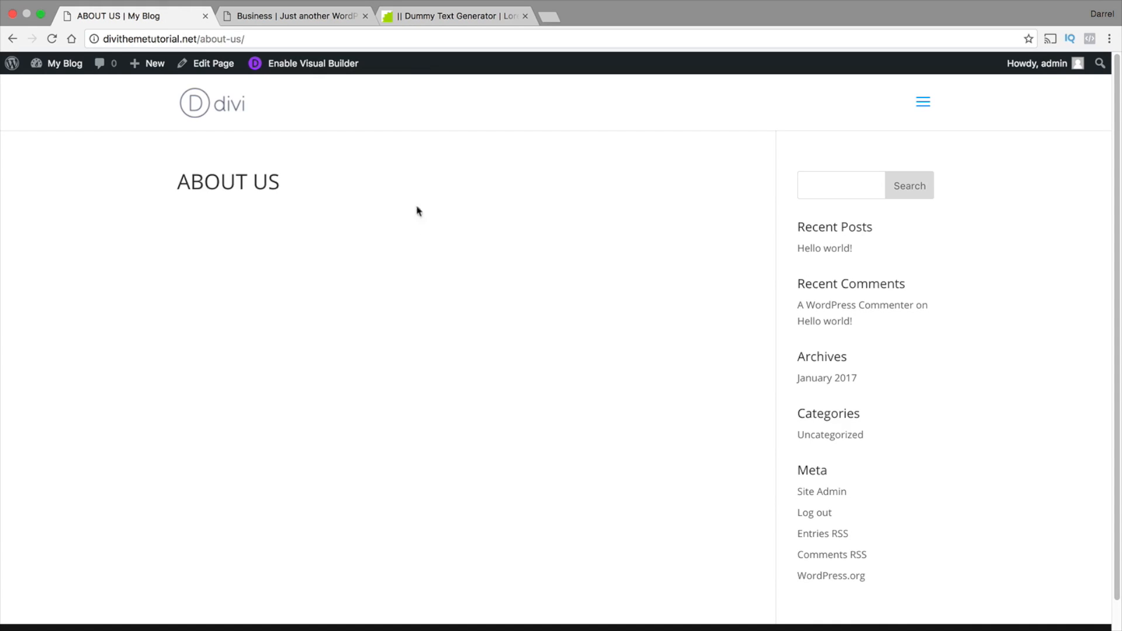
left_click(333, 67)
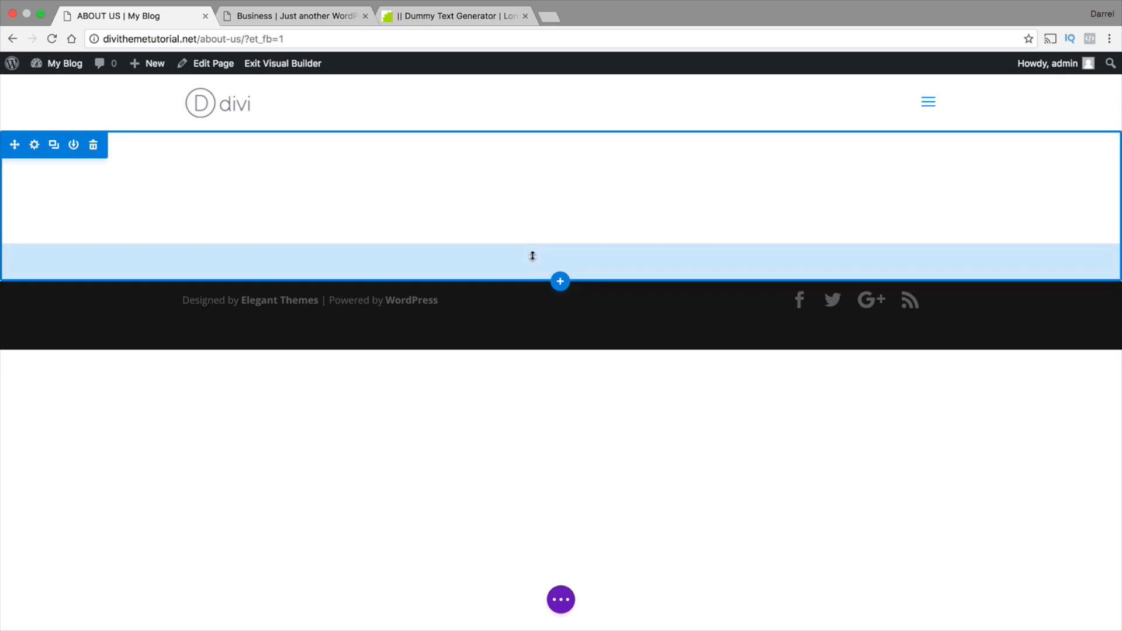
Add a fullwidth section below the empty section and insert a Fullwidth Header module in it
mouse_move(546, 203)
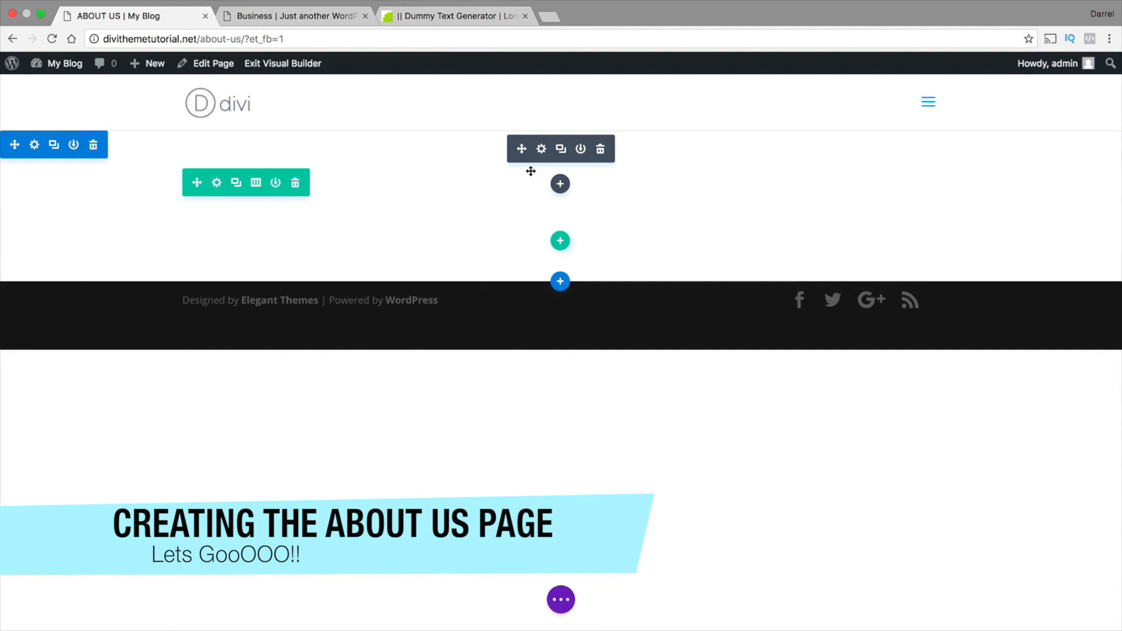
left_click(560, 283)
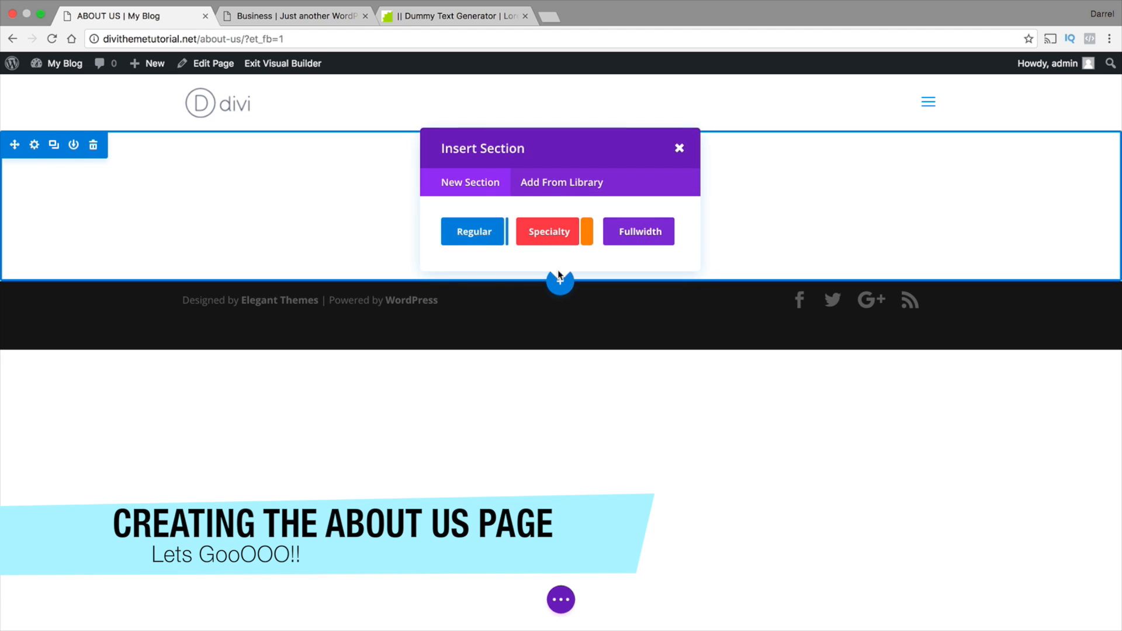
left_click(647, 231)
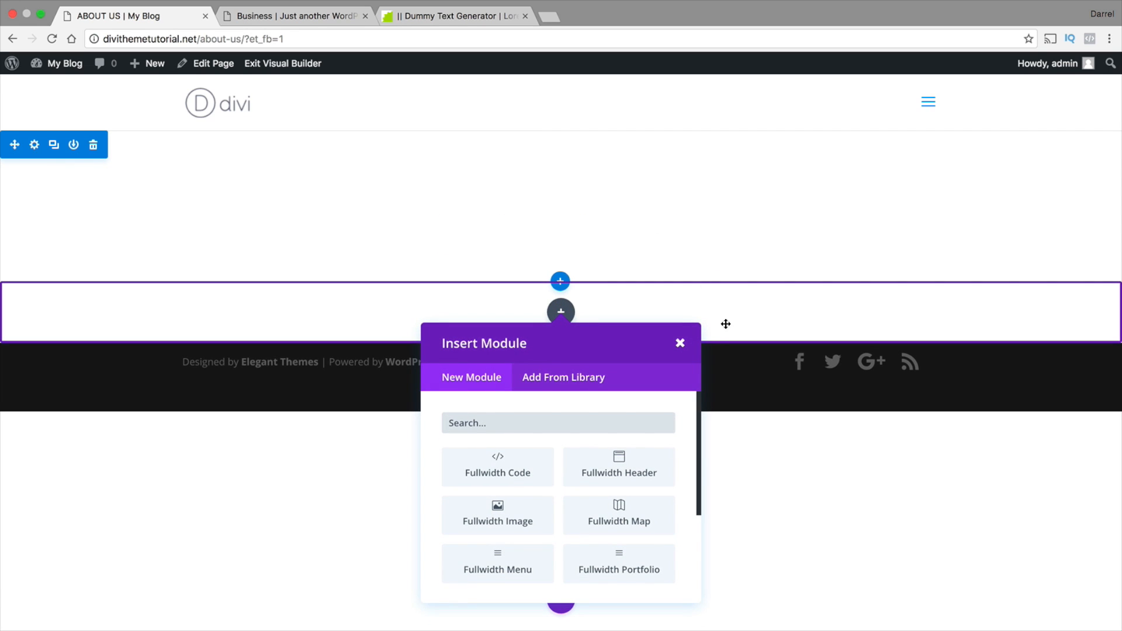
left_click(631, 471)
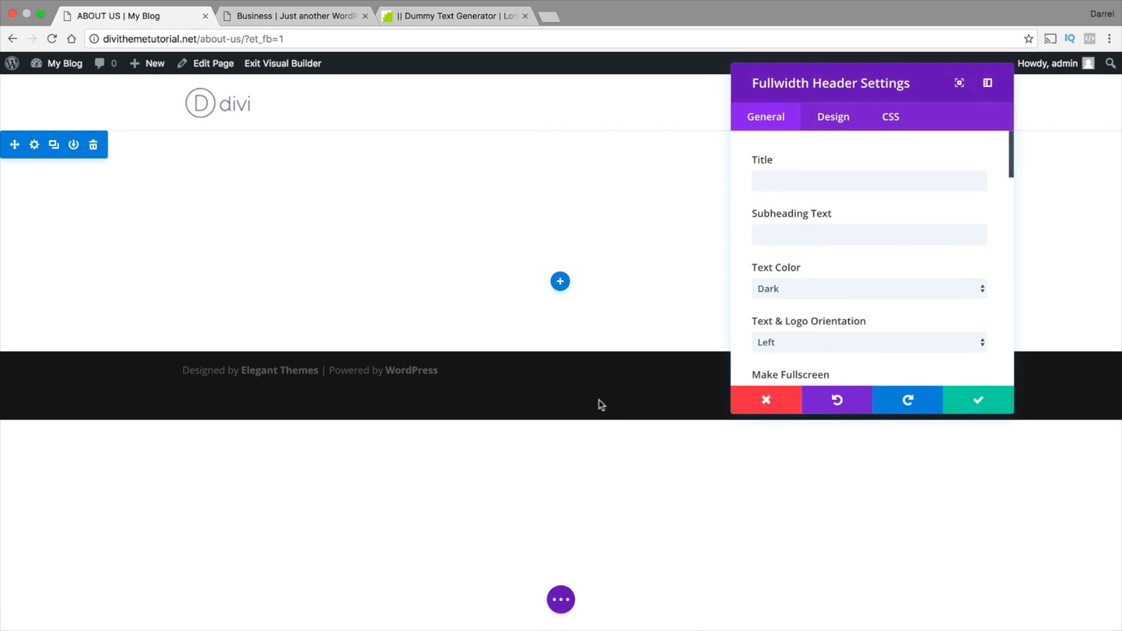
Switch to the Business reference site, open its About page and examine the heading of its header
left_click(813, 188)
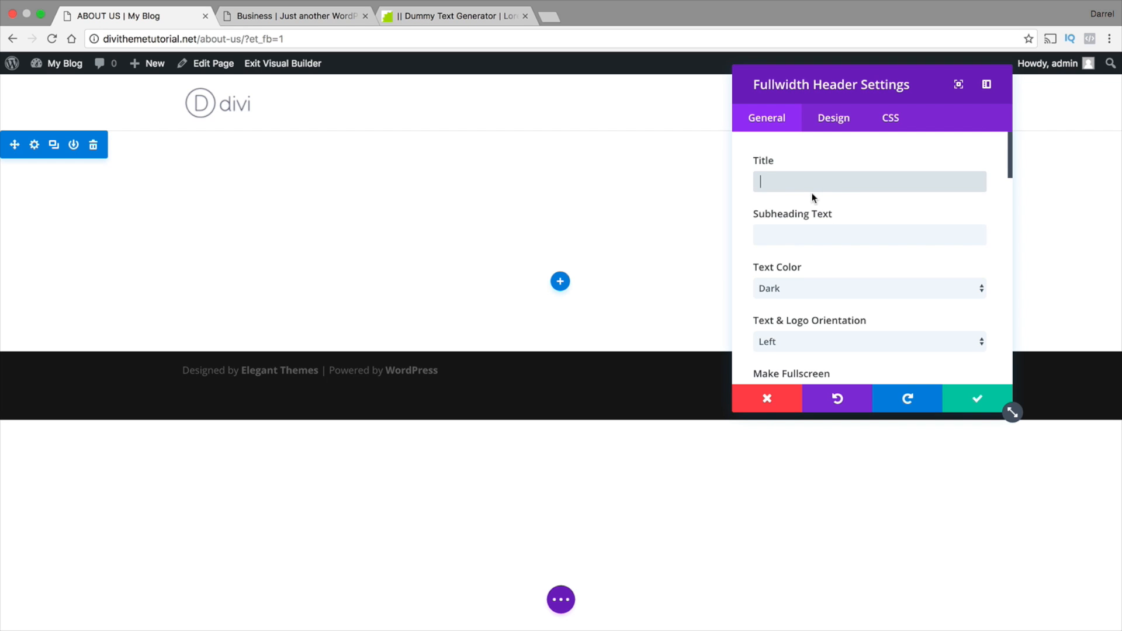
left_click(297, 16)
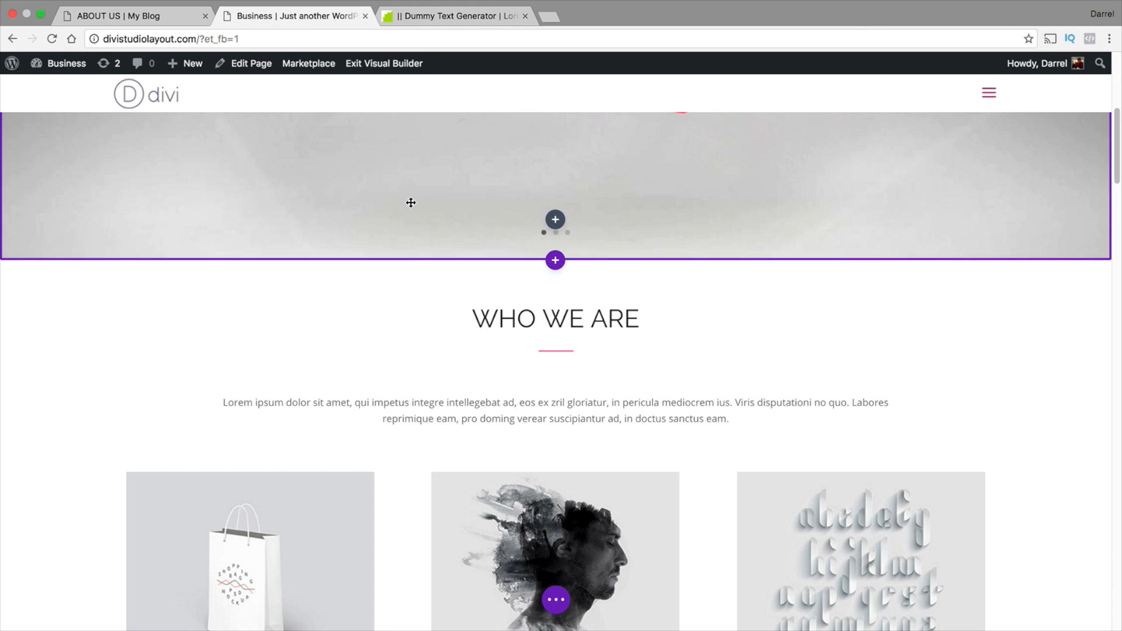
left_click(989, 102)
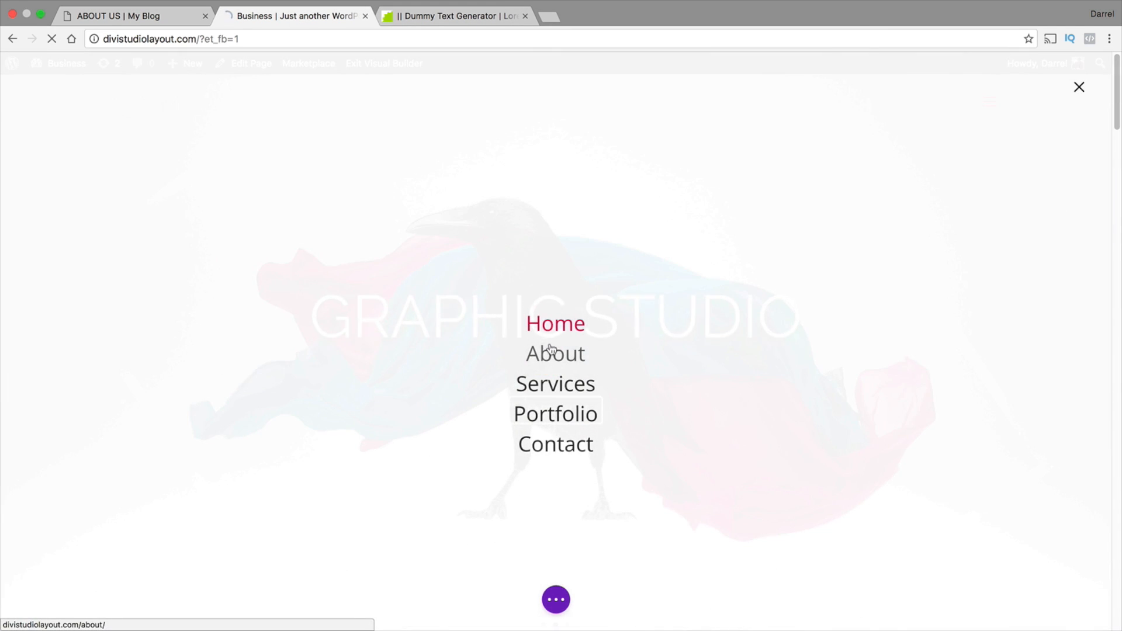
left_click(534, 357)
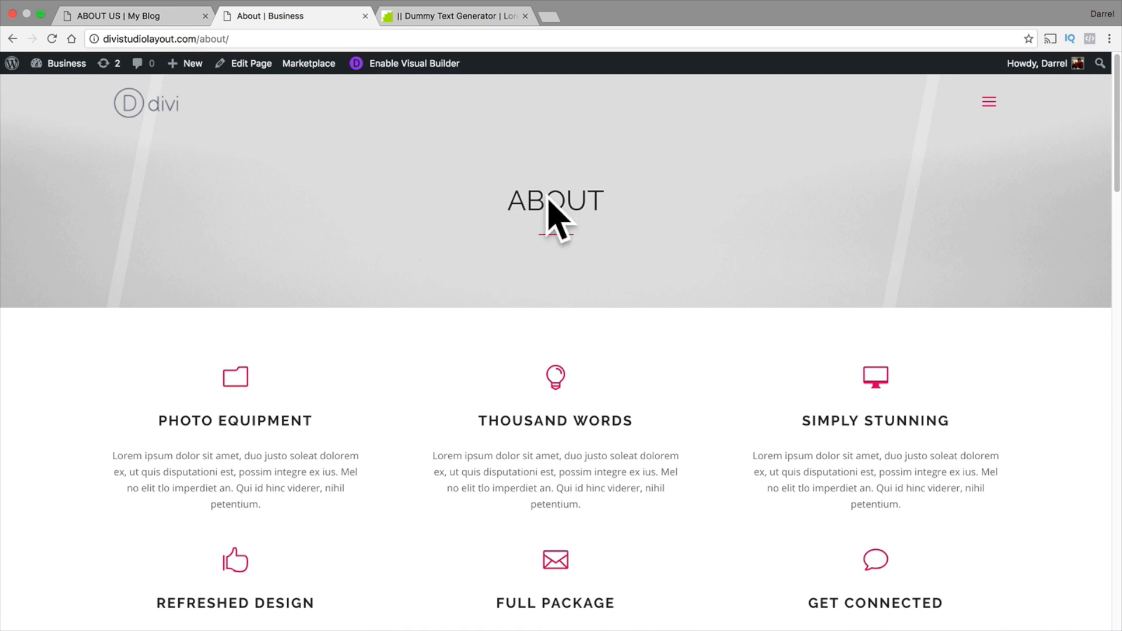
left_click_drag(595, 198, 495, 199)
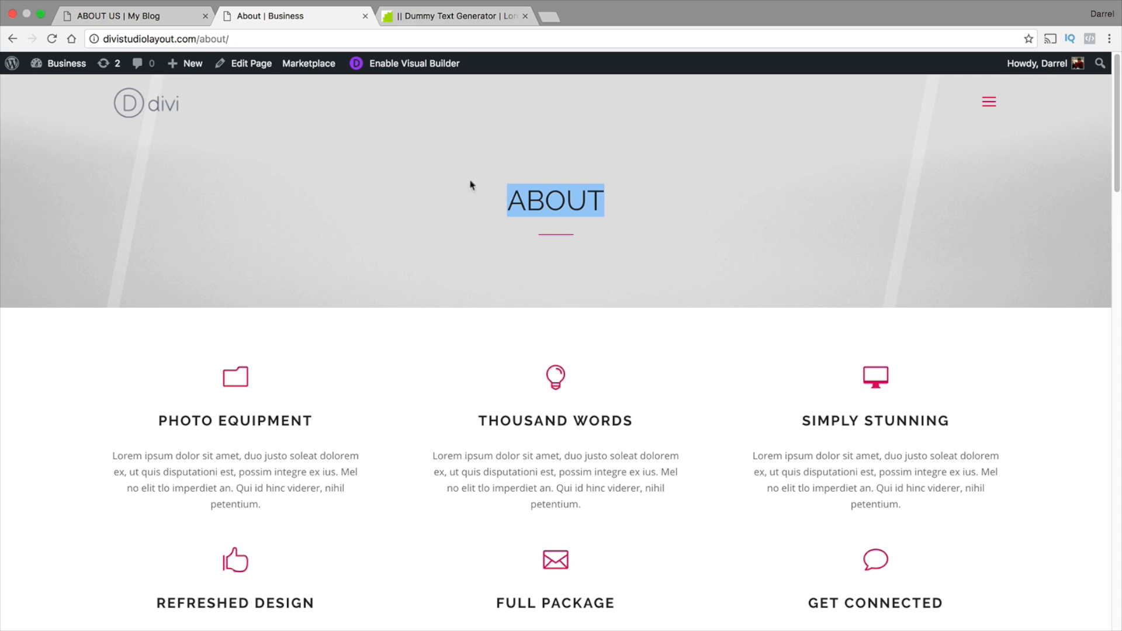
Back on the About Us page, set the fullwidth header's title to "About" and its text and logo orientation to Center
left_click(164, 16)
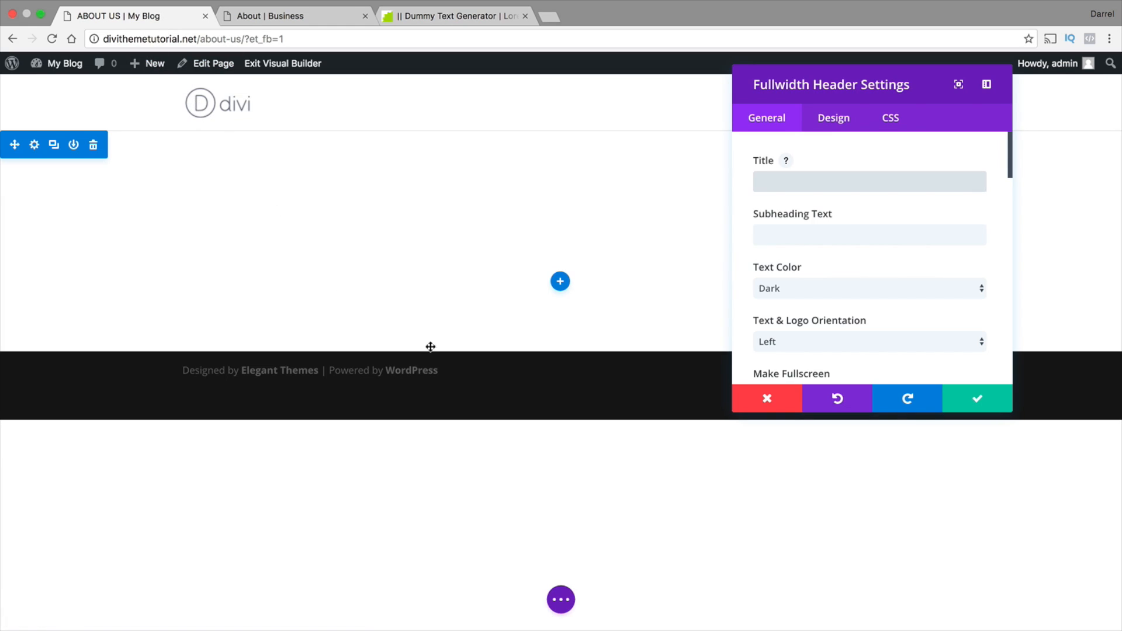
type("About")
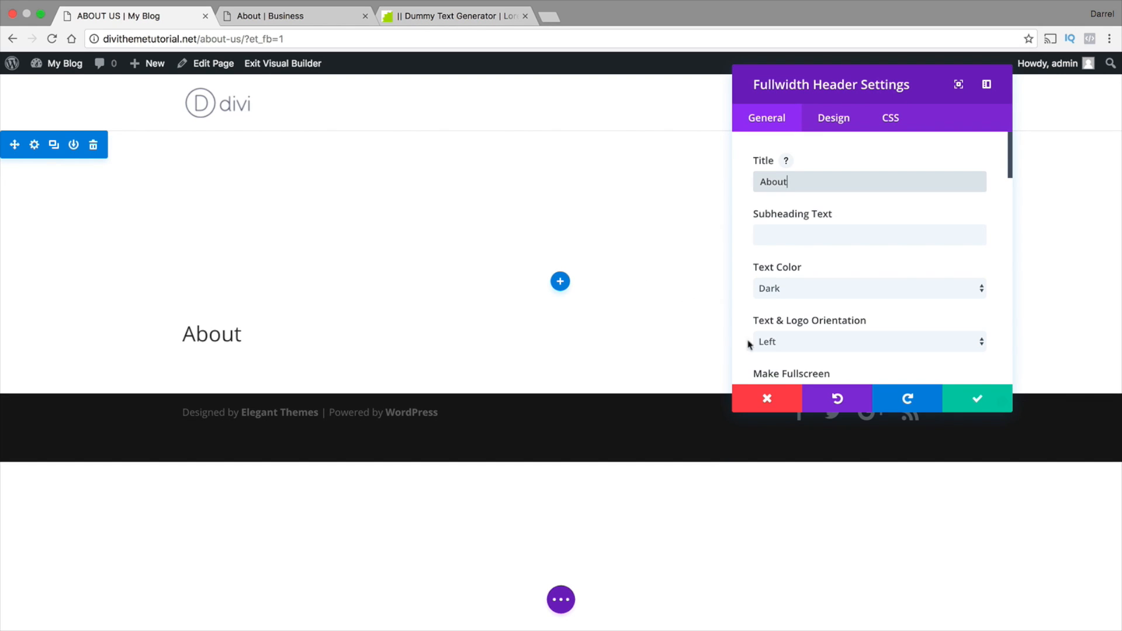
left_click(777, 343)
left_click(782, 354)
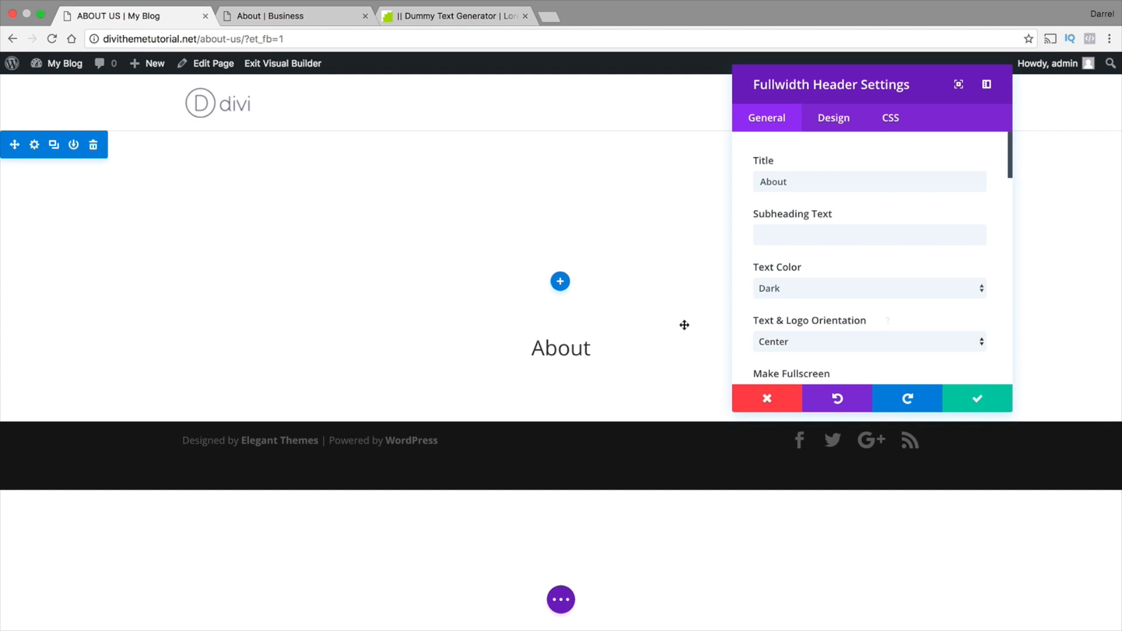
Try the Make Fullscreen option on the About header
scroll(767, 296, "down", 2)
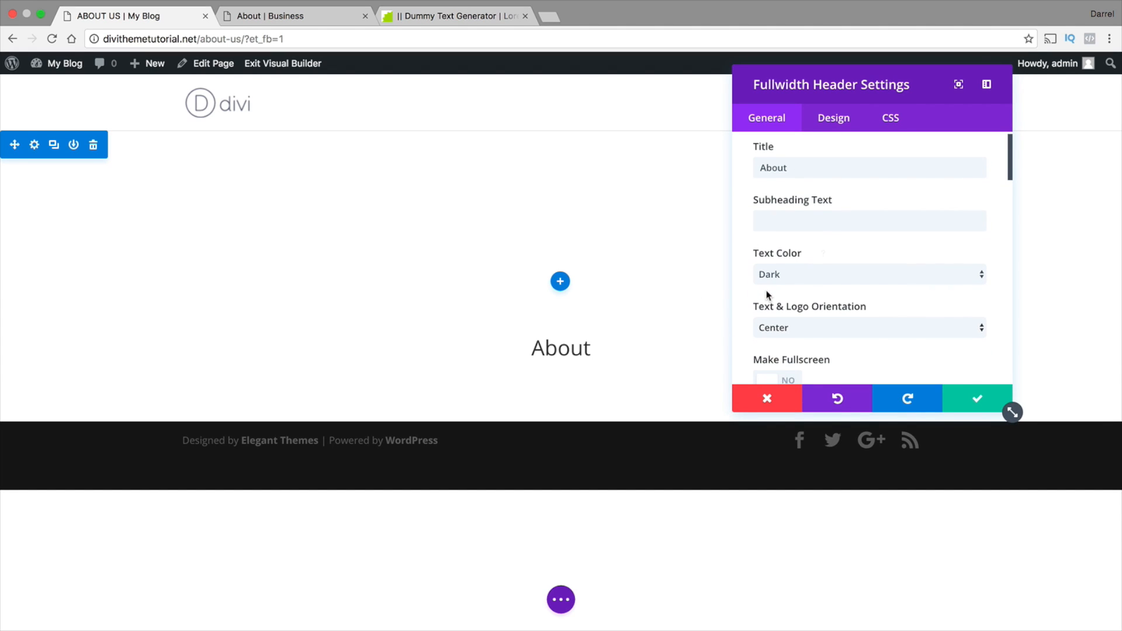
scroll(833, 310, "down", 1)
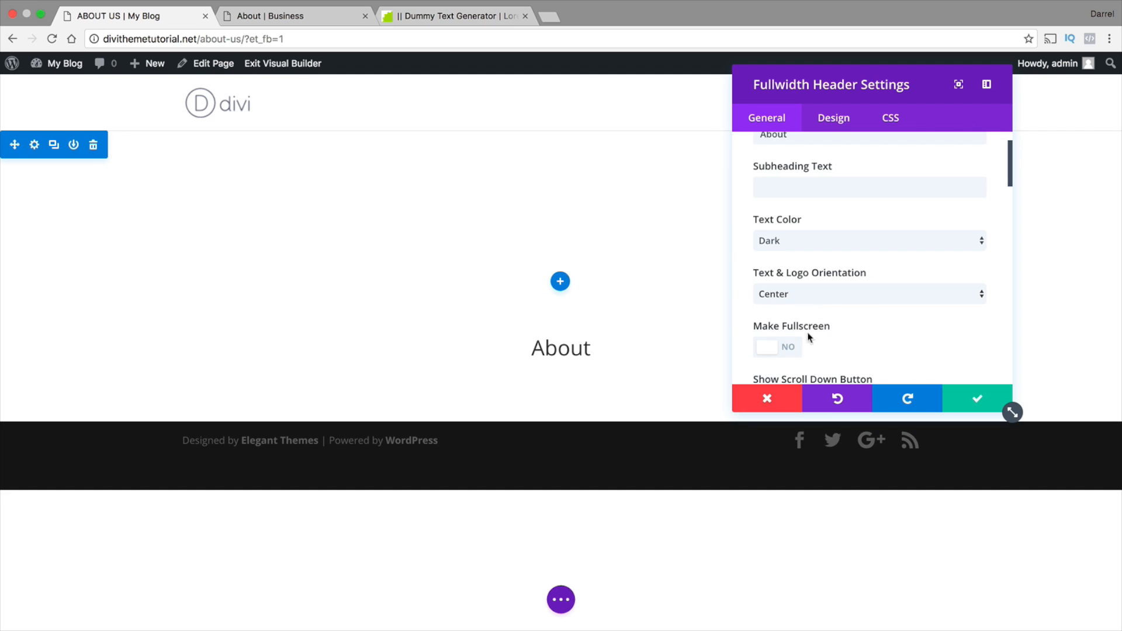
scroll(814, 339, "down", 2)
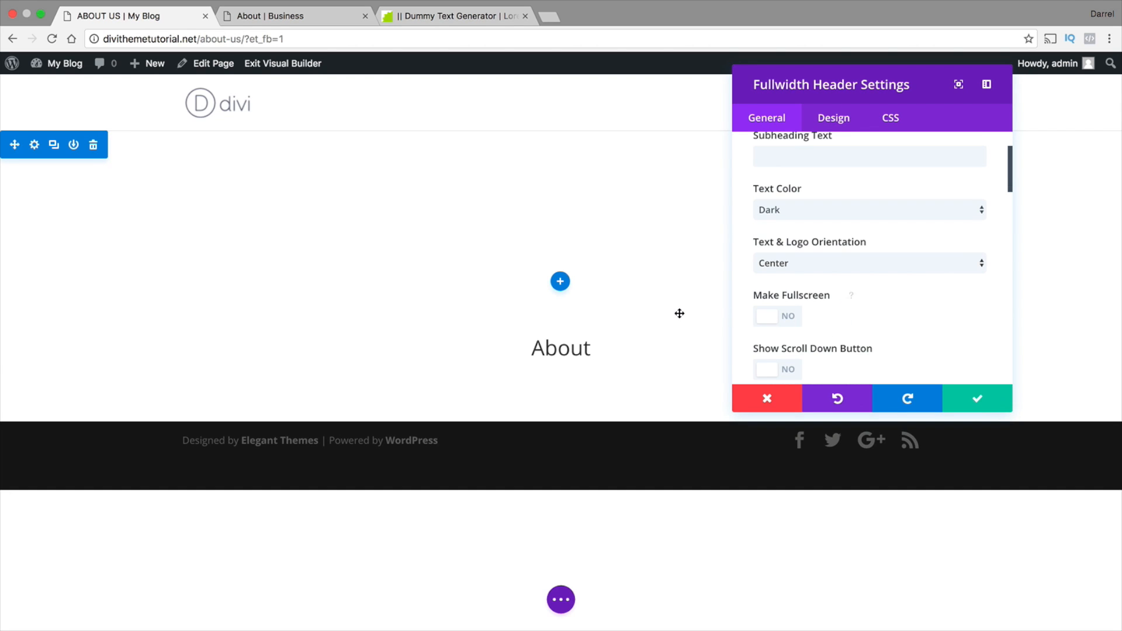
left_click(760, 317)
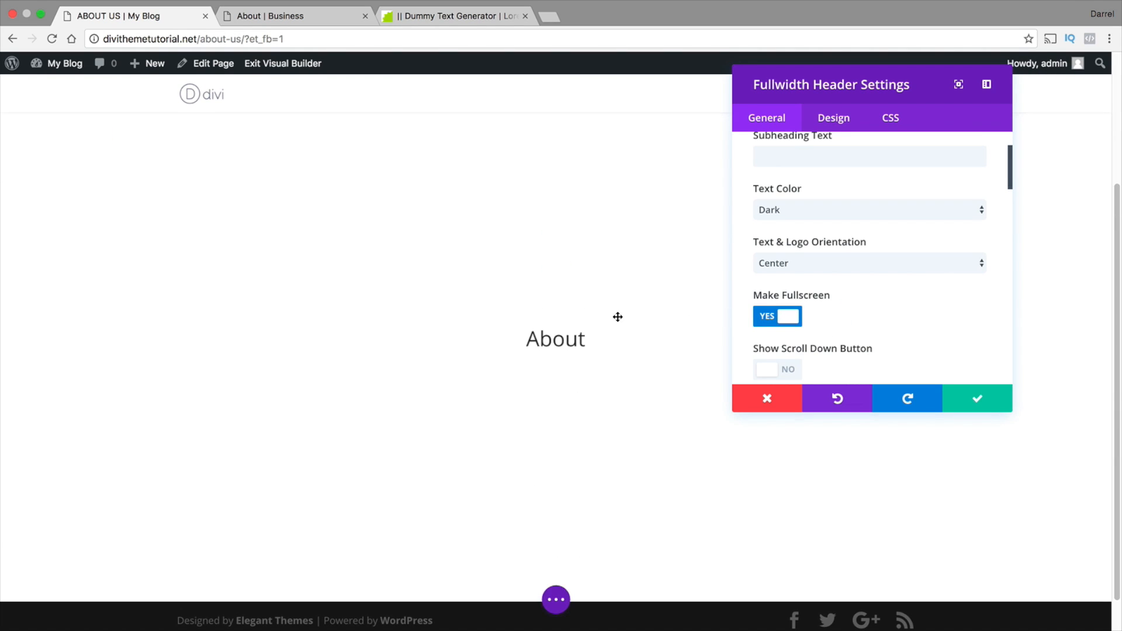
mouse_move(842, 87)
left_mouse_down()
mouse_move(946, 88)
mouse_move(846, 89)
left_mouse_up()
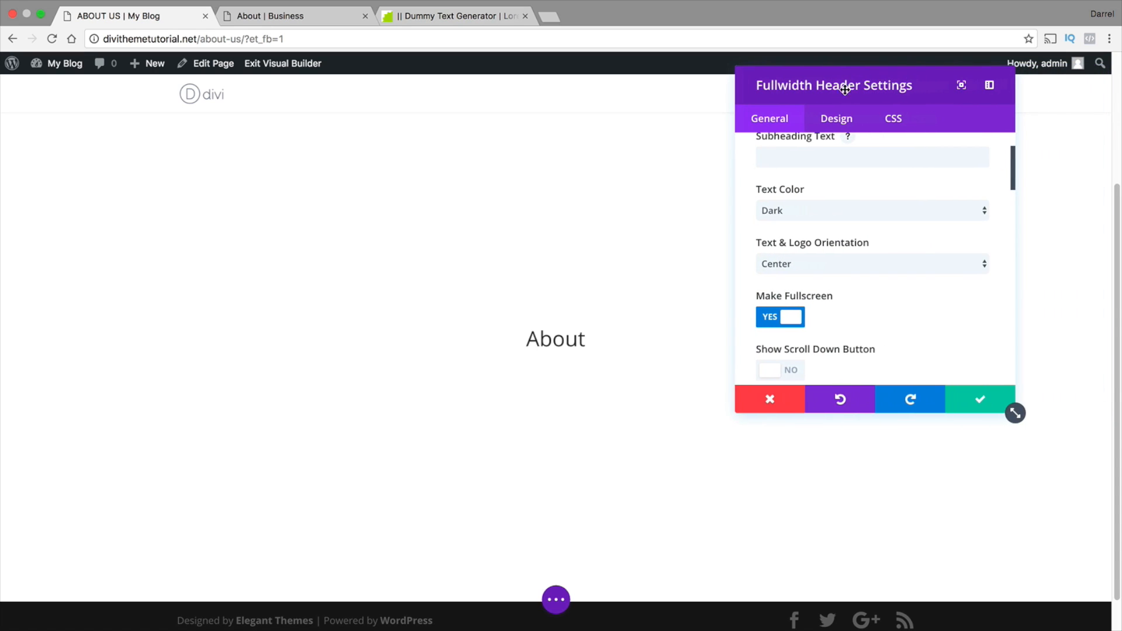
left_click(790, 317)
Set footer-background.jpg from the media library as the About header's background image
scroll(831, 306, "down", 2)
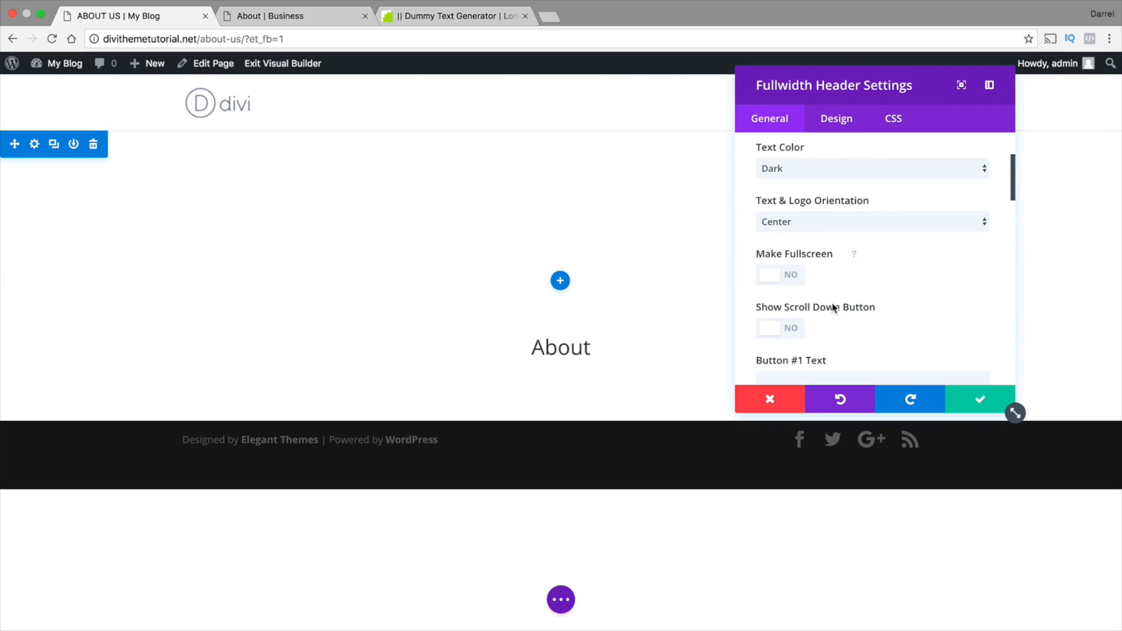
scroll(833, 303, "down", 1)
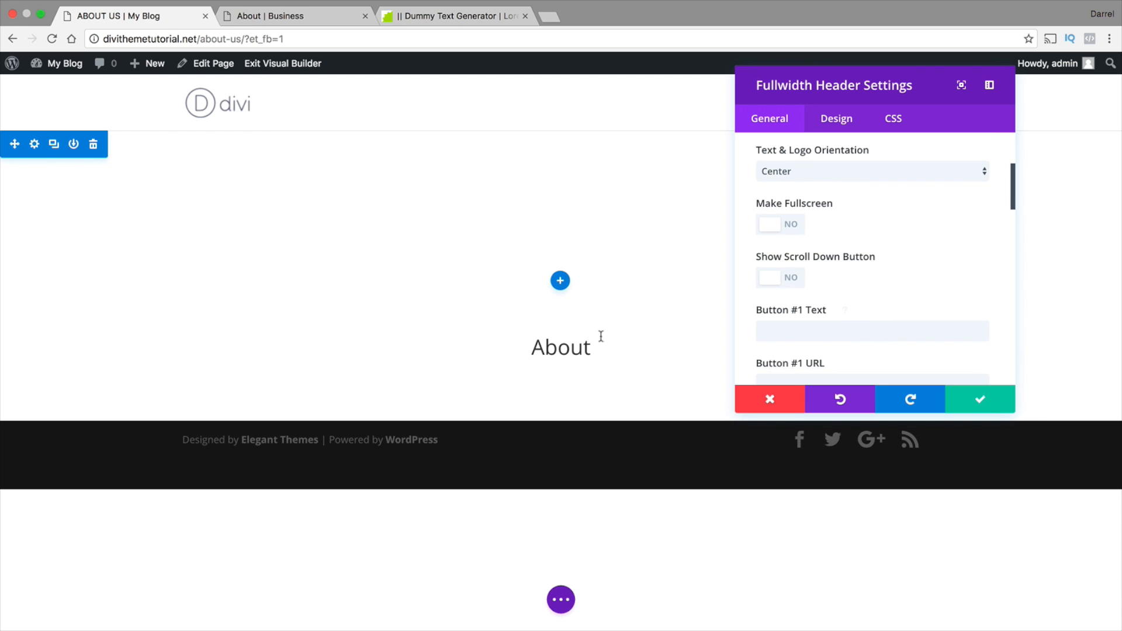
scroll(839, 289, "down", 7)
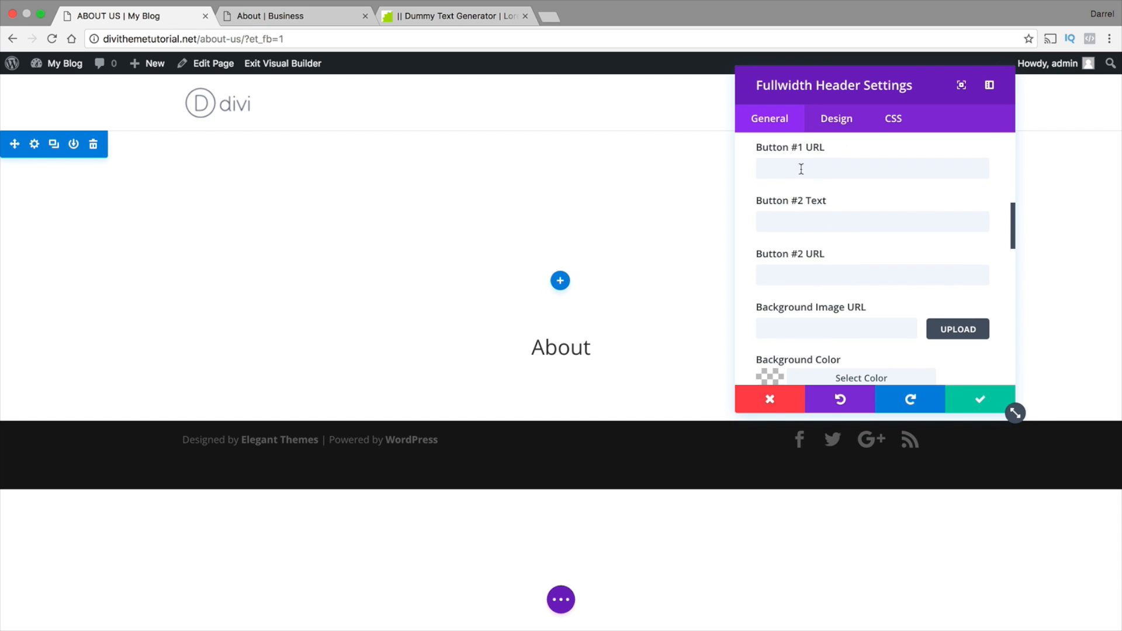
left_click(814, 328)
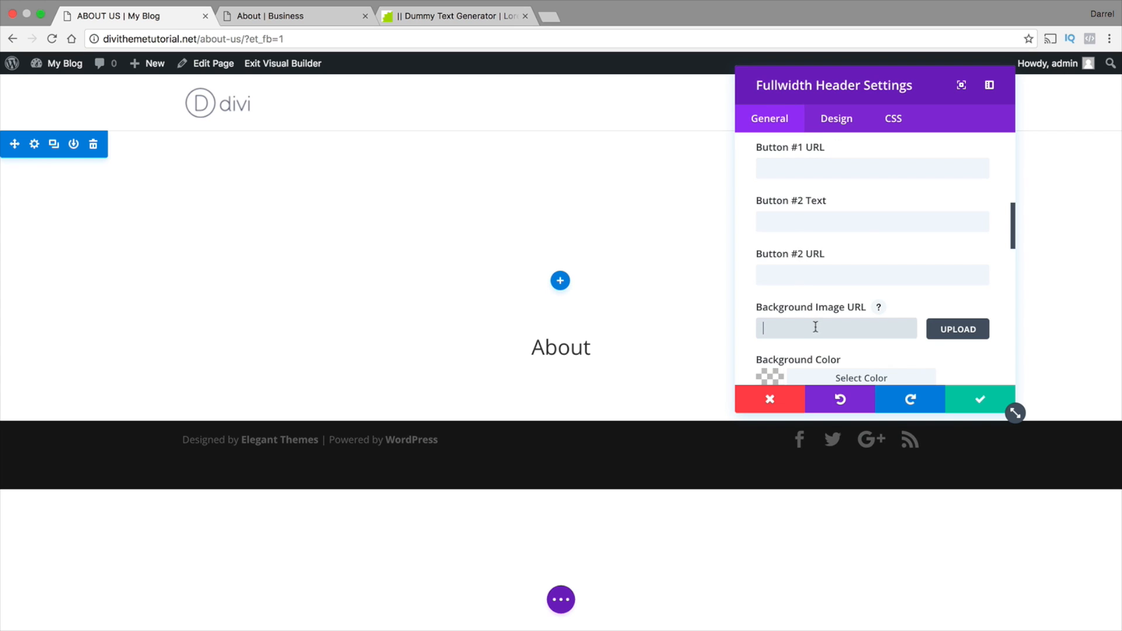
scroll(833, 319, "down", 1)
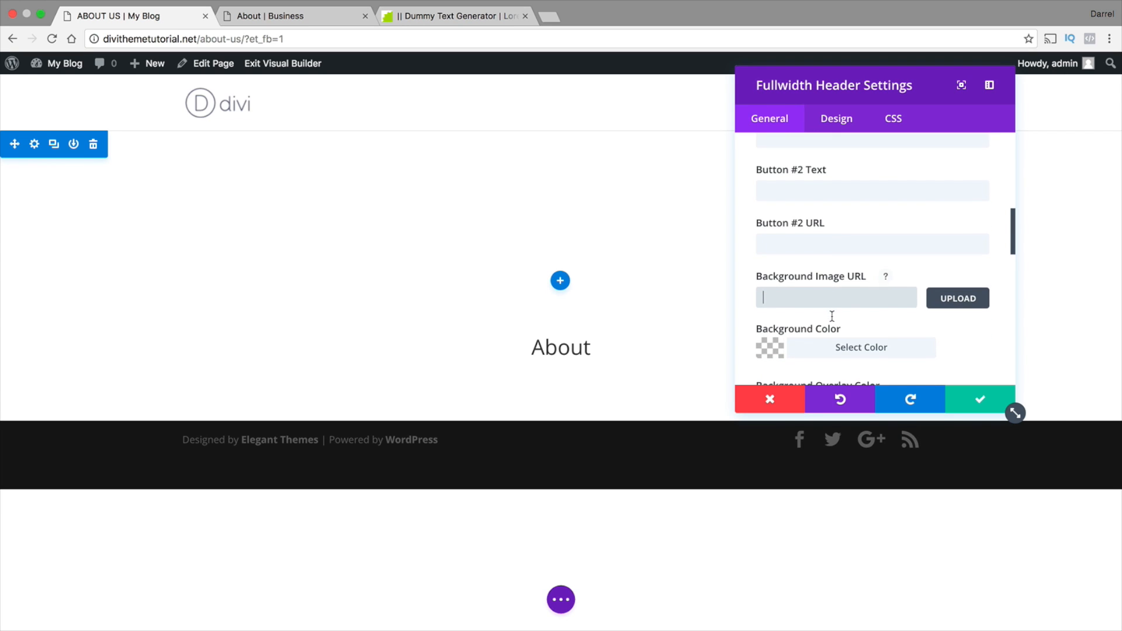
left_click(967, 300)
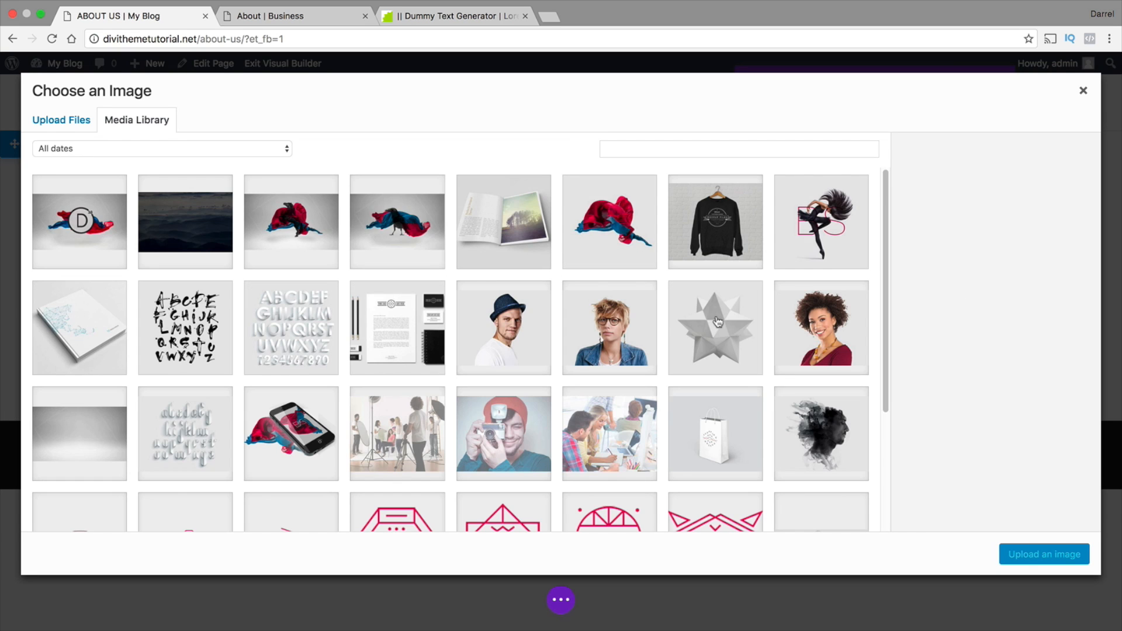
scroll(248, 324, "down", 1)
scroll(183, 322, "down", 2)
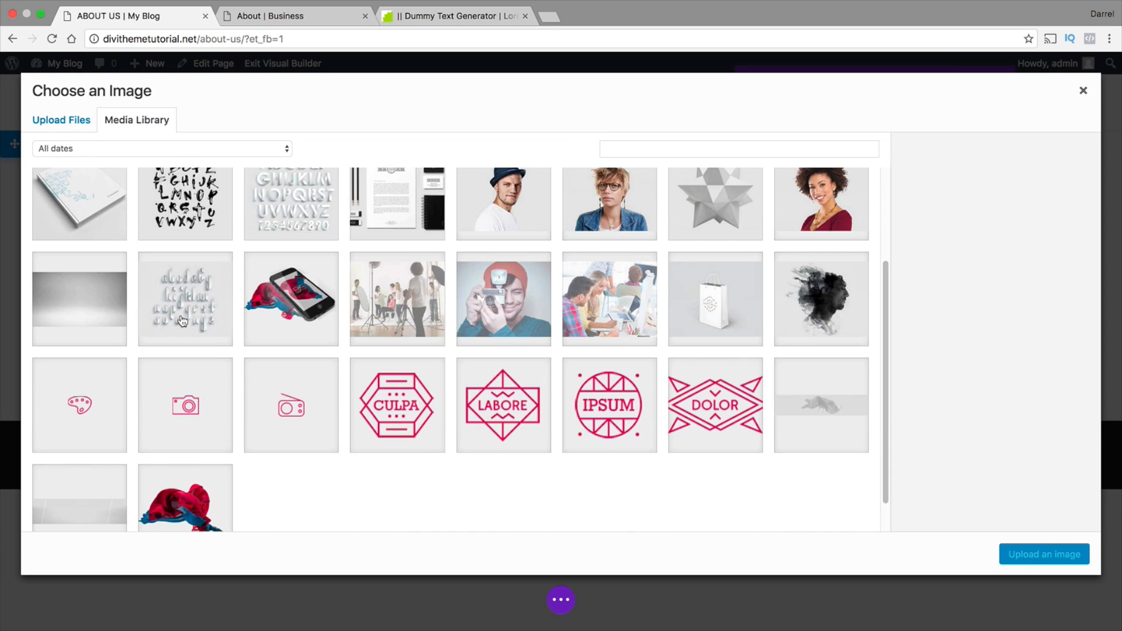
left_click(92, 490)
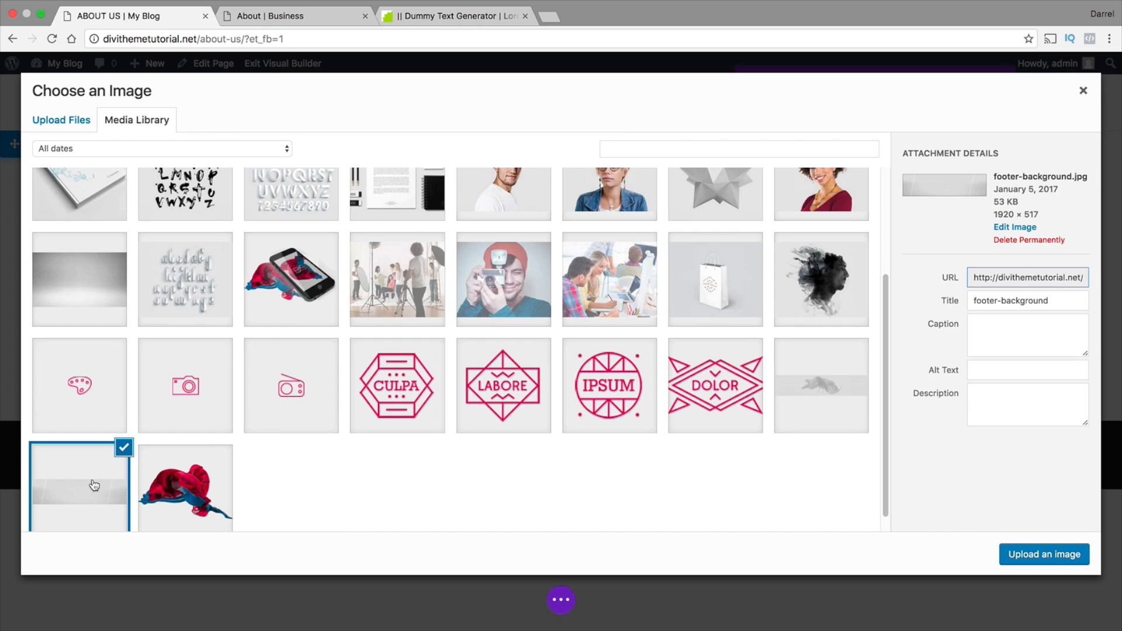
left_click(1035, 560)
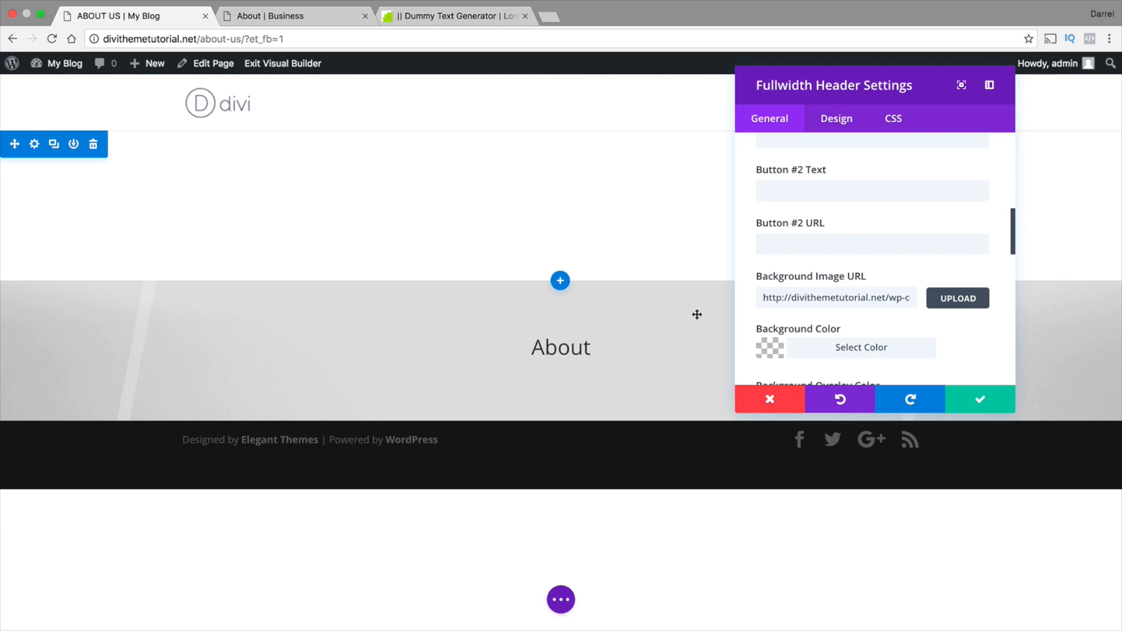
Try the parallax effect on the About header's background image
scroll(931, 313, "down", 5)
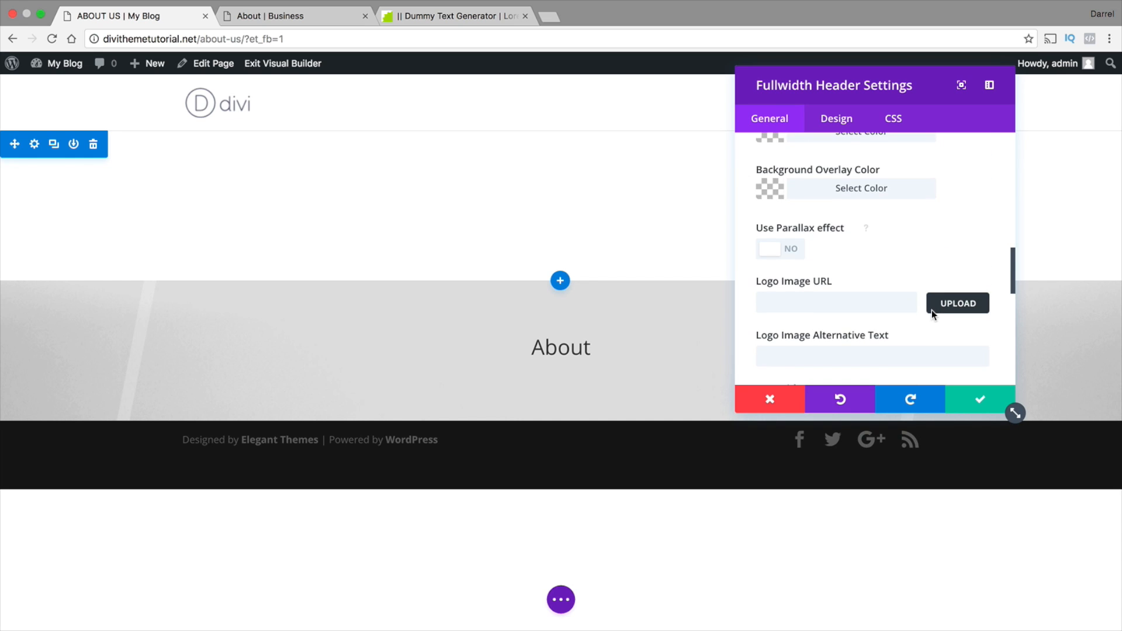
scroll(931, 311, "down", 4)
scroll(931, 311, "up", 4)
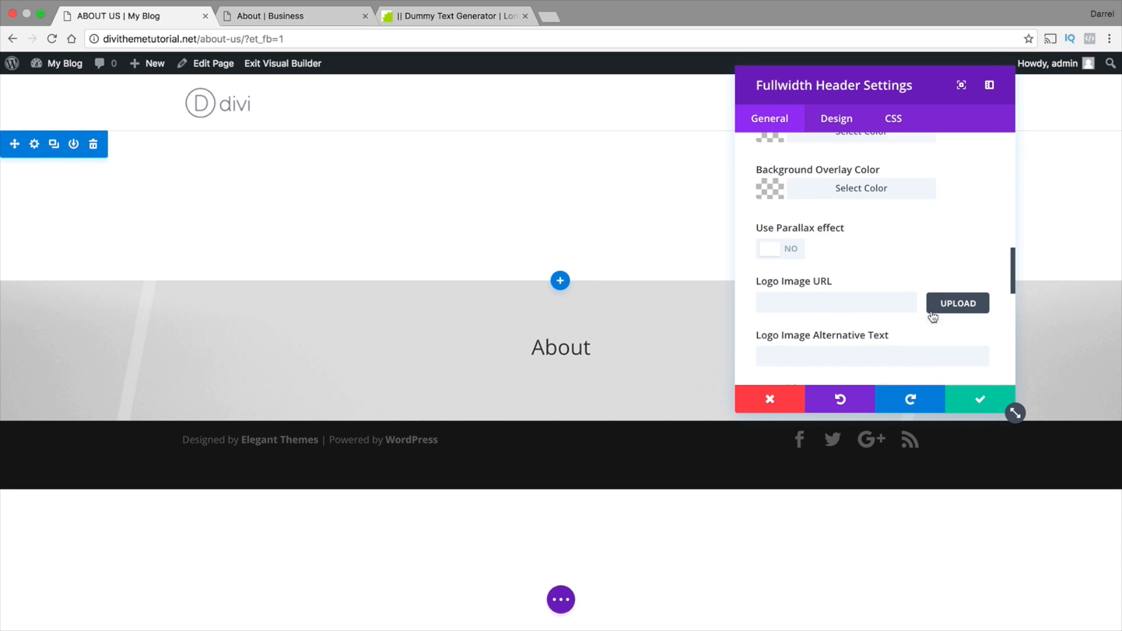
left_click(759, 254)
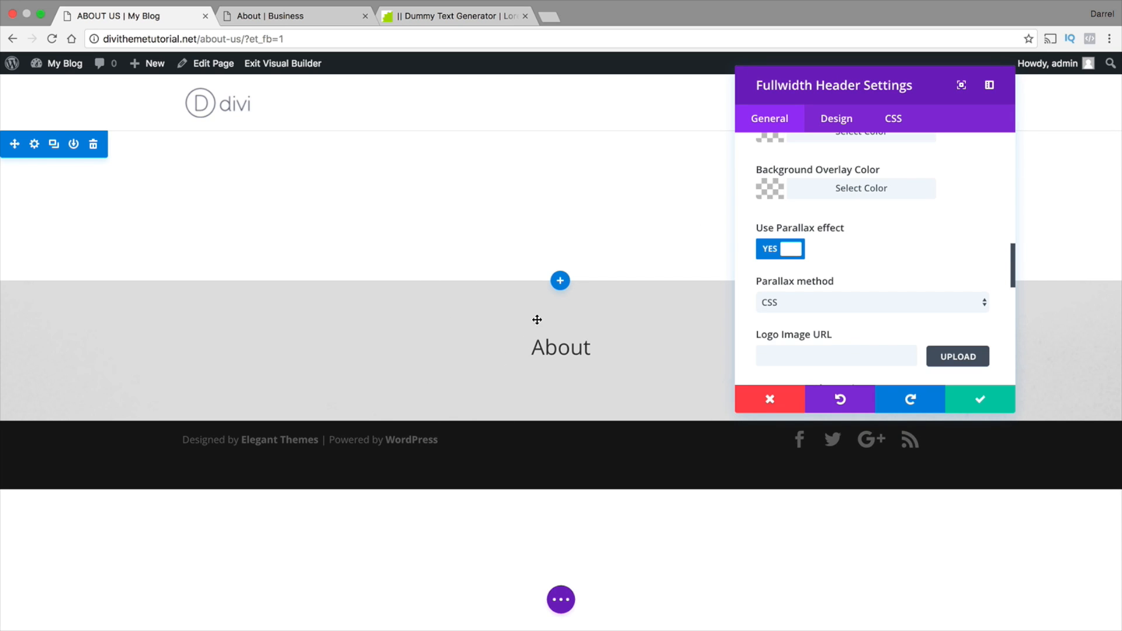
left_click(798, 251)
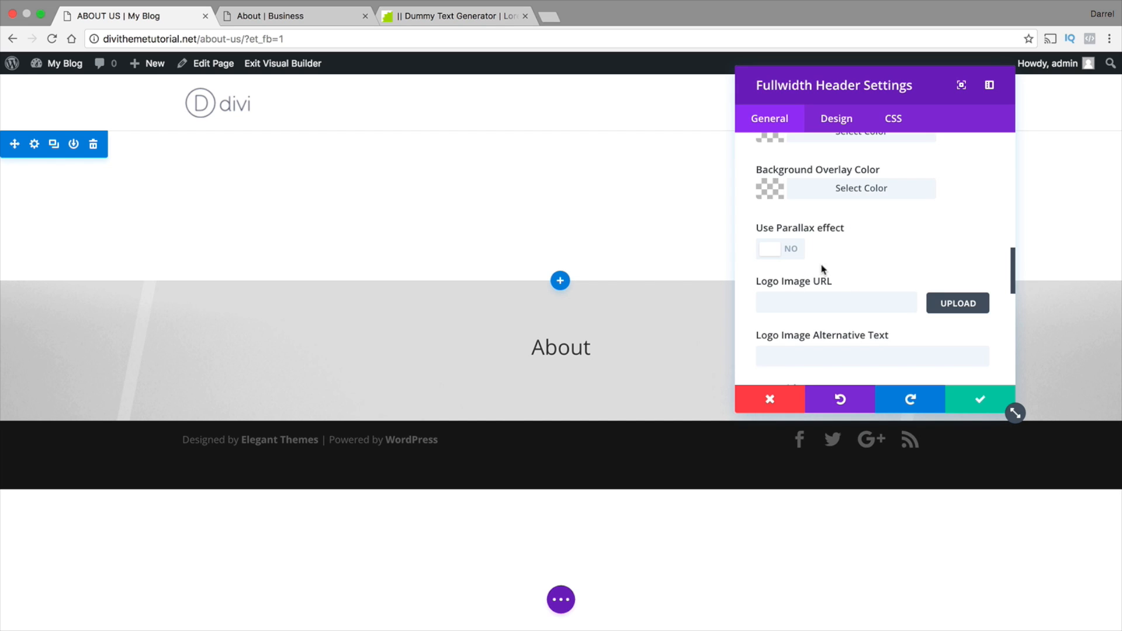
Paste the copied separator-line code into the About header's content in text mode and save the module settings
scroll(827, 260, "down", 1)
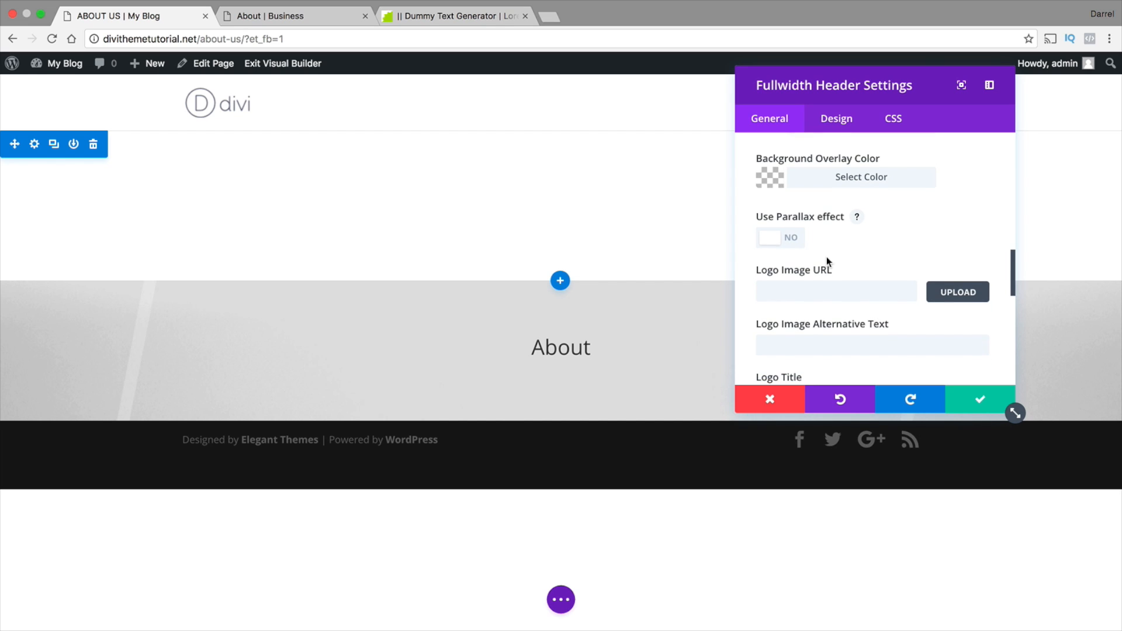
scroll(826, 261, "down", 5)
scroll(826, 261, "down", 8)
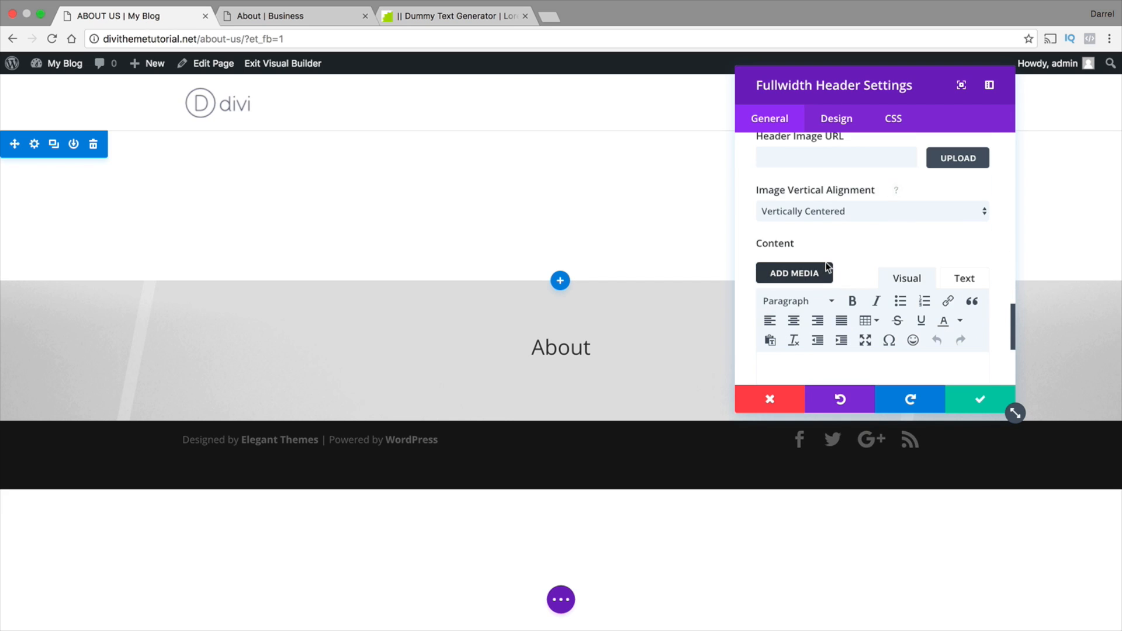
left_click(959, 279)
scroll(805, 283, "down", 2)
right_click(787, 282)
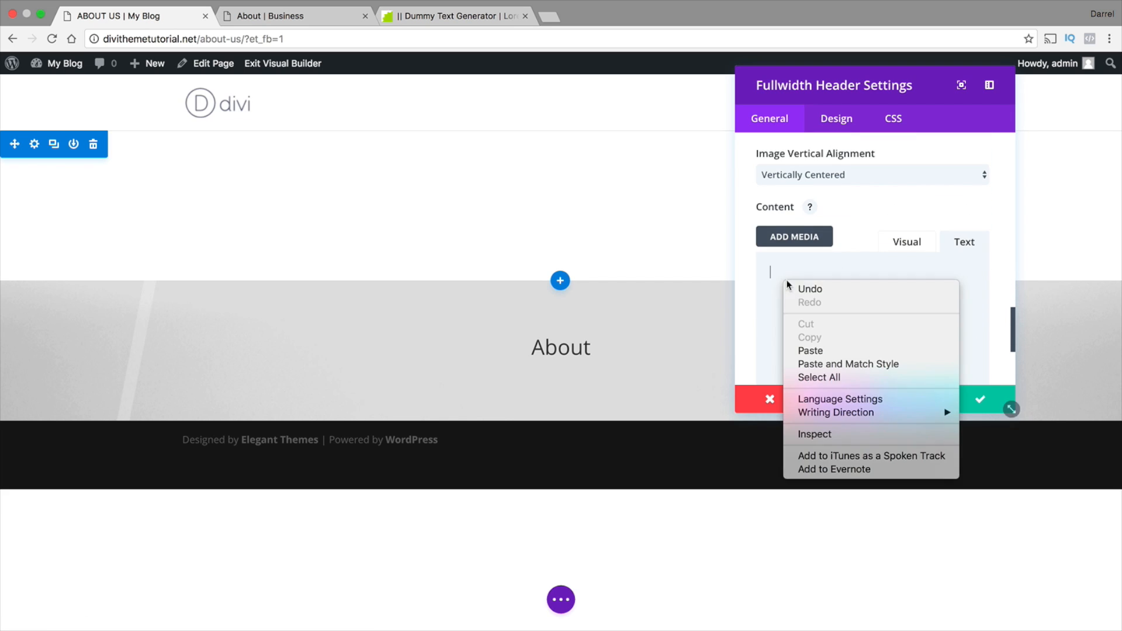
left_click(819, 350)
left_click(968, 409)
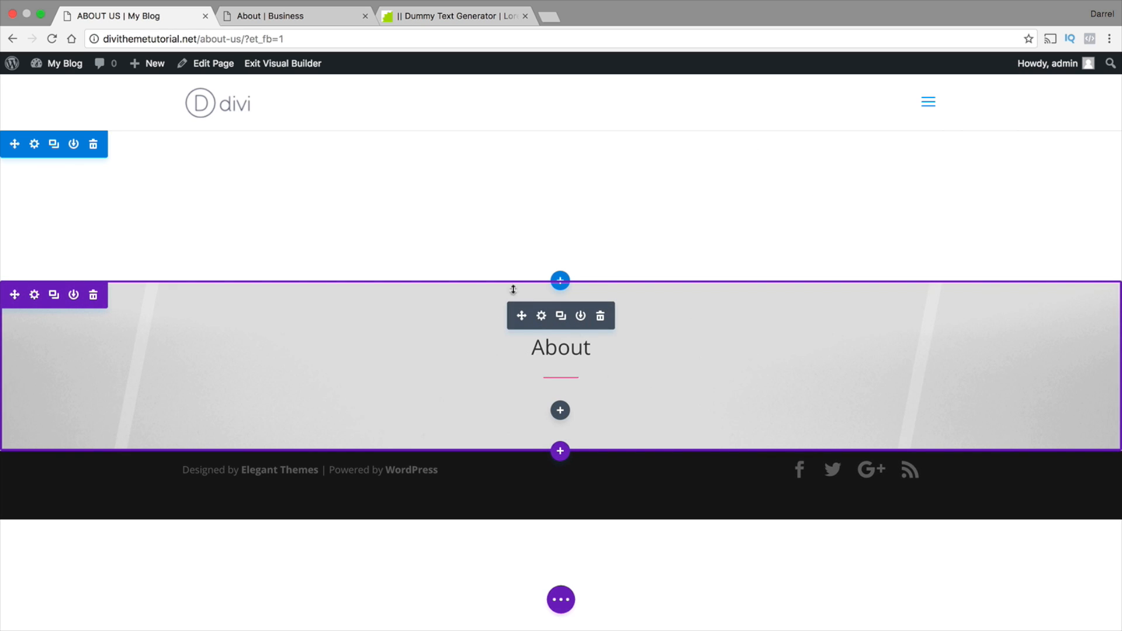
Delete the empty section above the About header and save the page
left_click(94, 148)
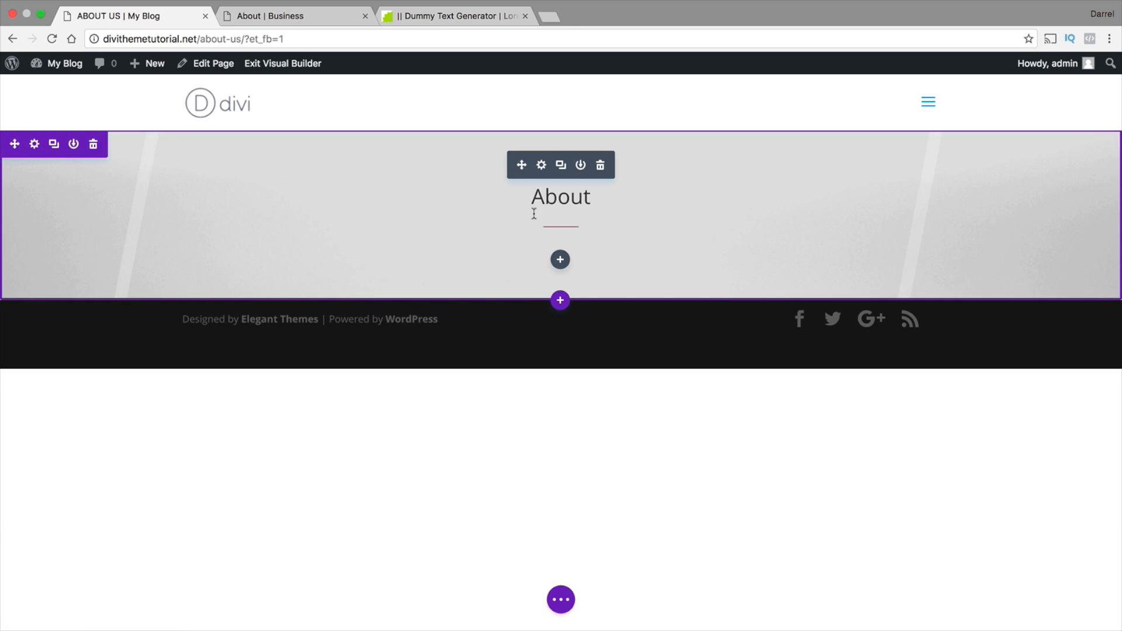
left_click(558, 611)
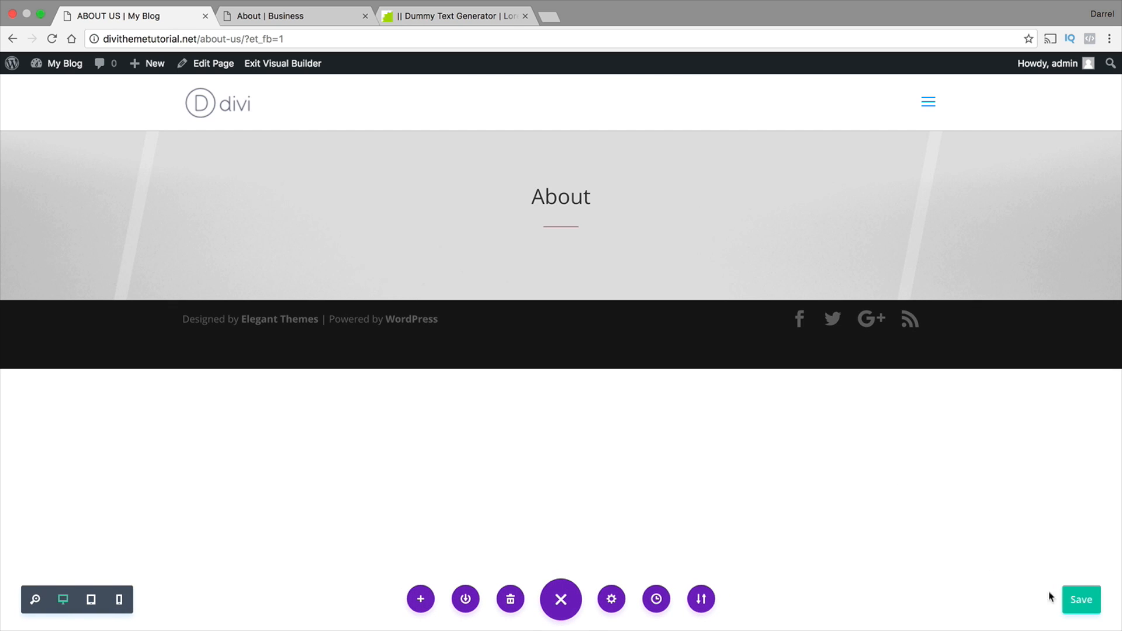
left_click(1085, 601)
In the theme customizer, make the primary menu bar's background fully transparent, publish the change and return to the About Us page
mouse_move(67, 66)
left_click(70, 161)
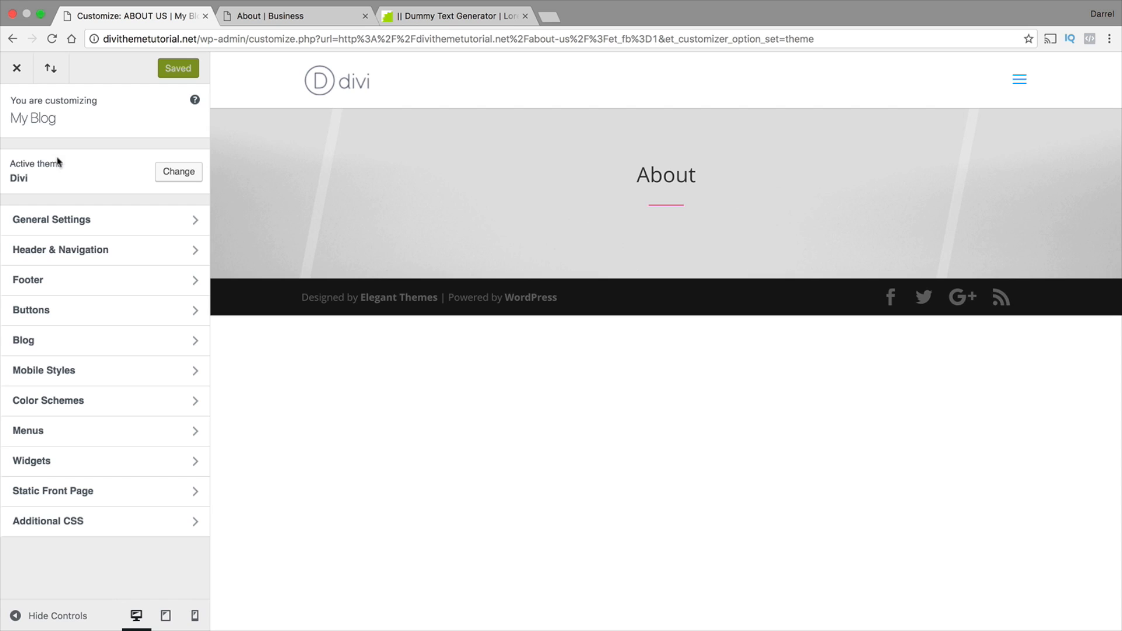
left_click(74, 250)
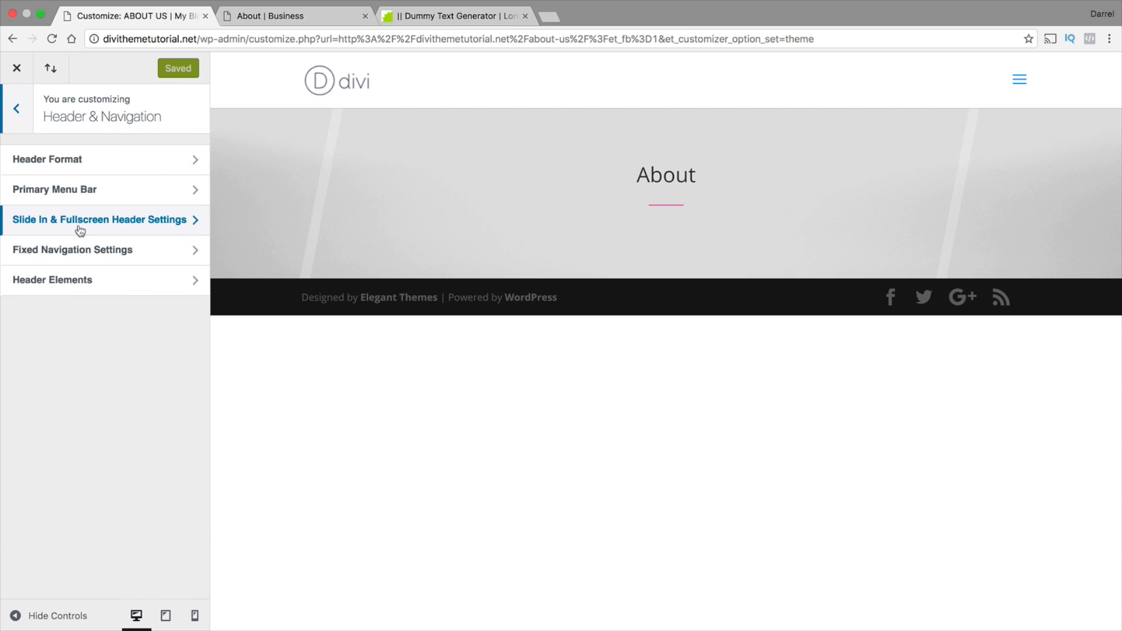
left_click(158, 193)
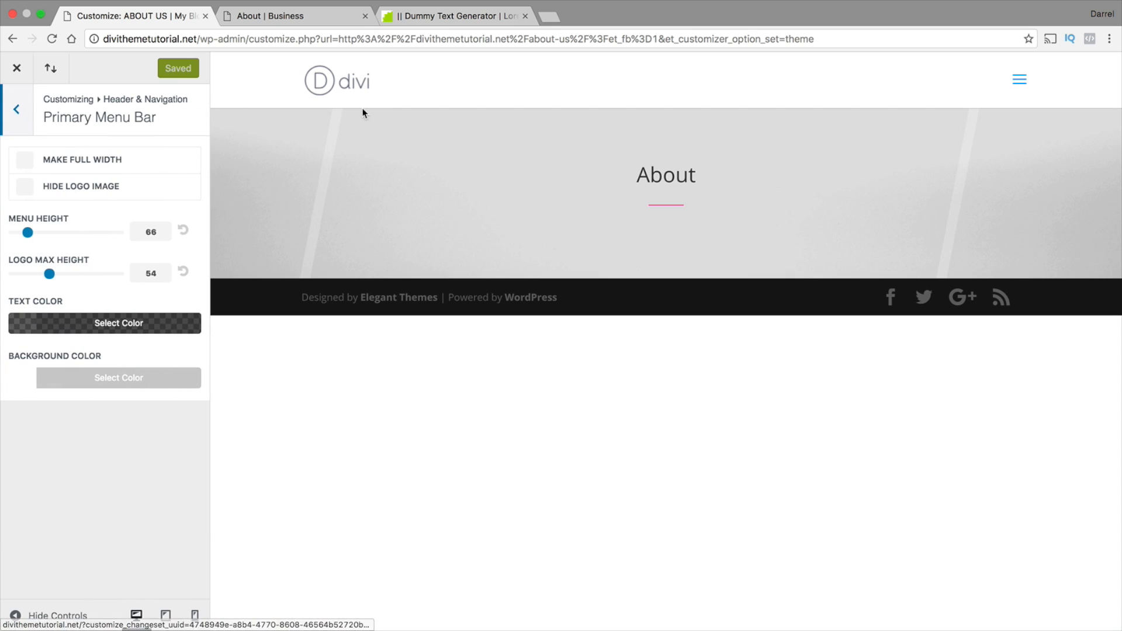
left_click(180, 377)
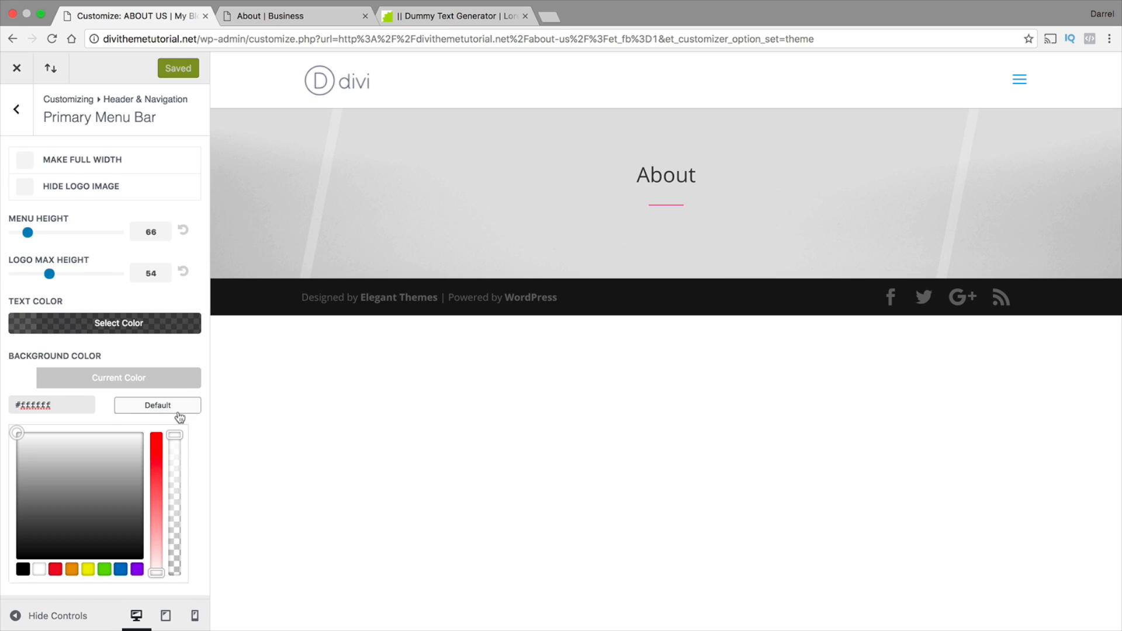
left_click_drag(175, 435, 175, 604)
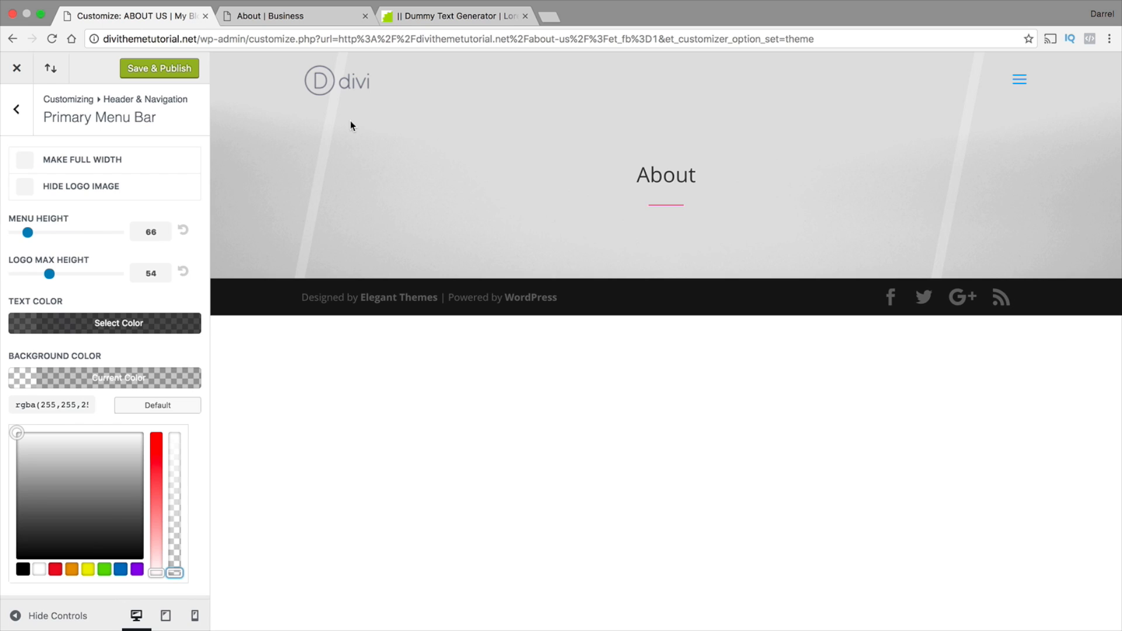
left_click(176, 68)
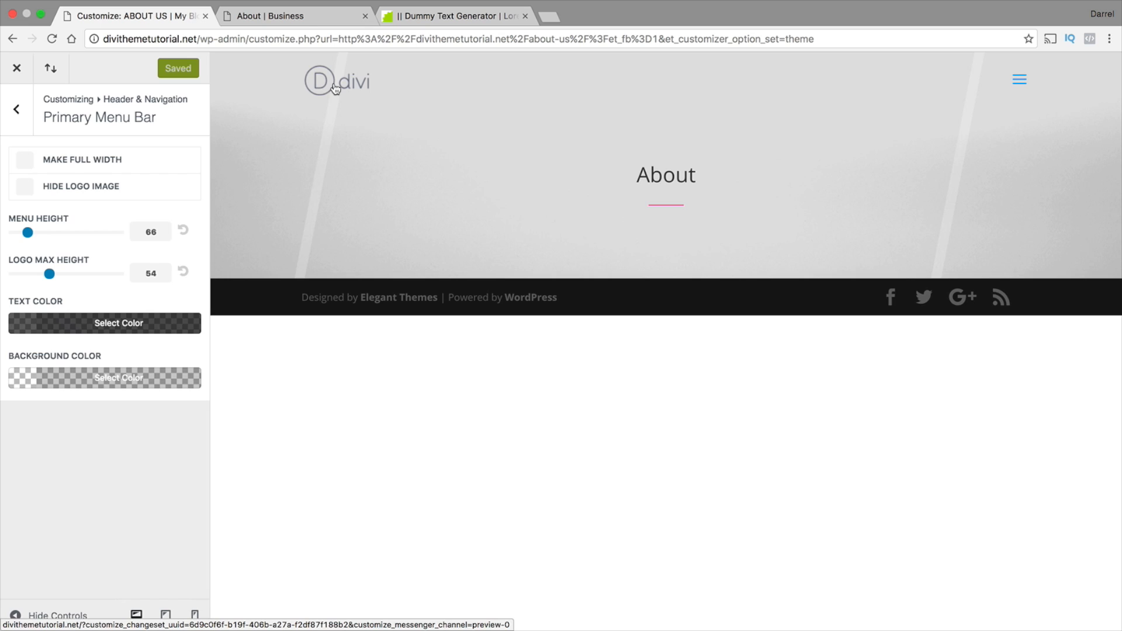
left_click(18, 72)
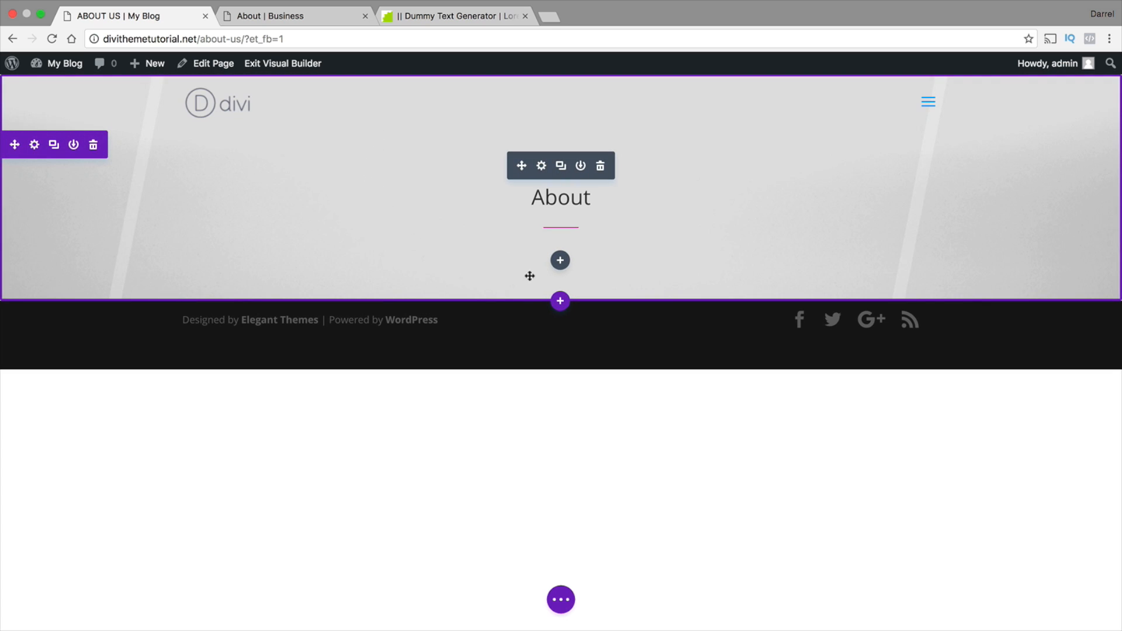
Check the Business reference site's About page layout and add a regular section with a three-equal-column row below the About Us header
left_click(295, 16)
scroll(419, 298, "down", 3)
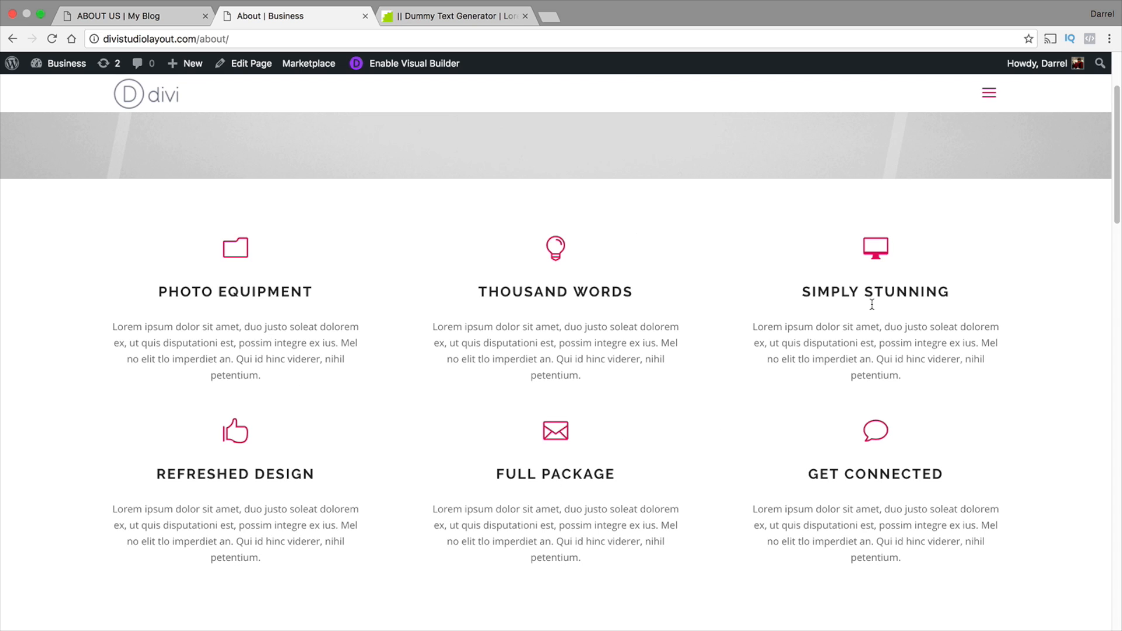
left_click(155, 17)
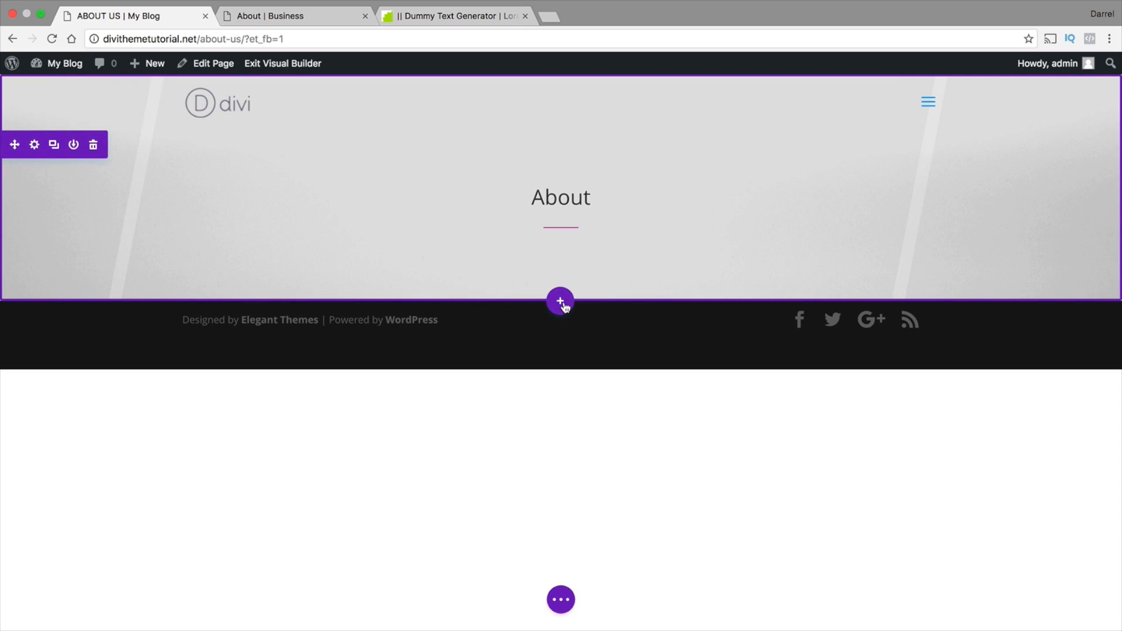
left_click(563, 303)
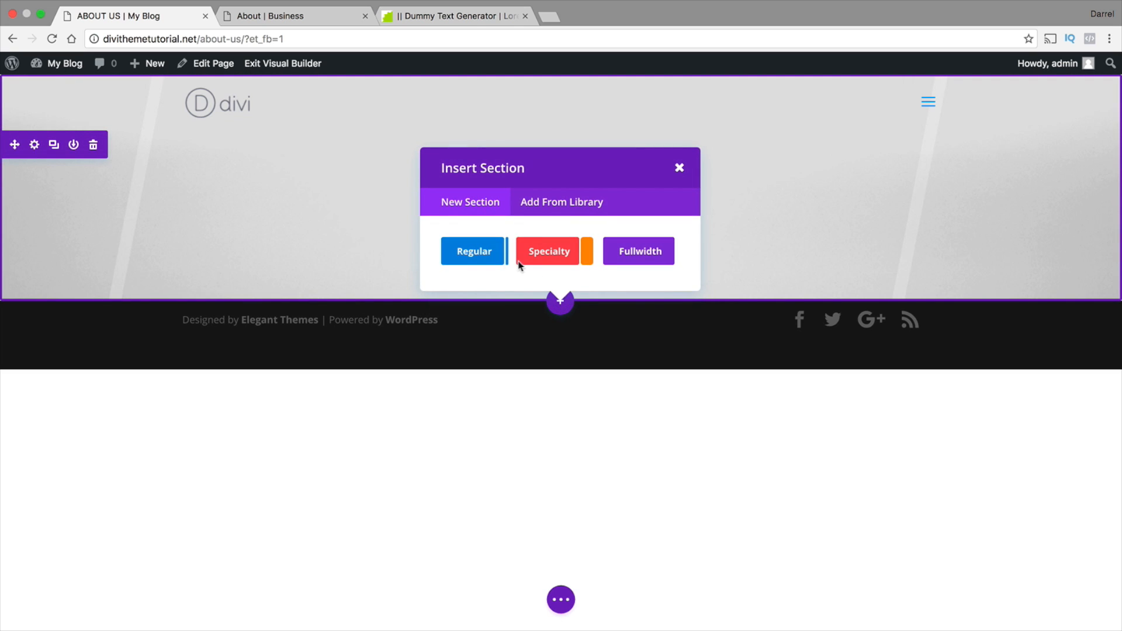
left_click(481, 257)
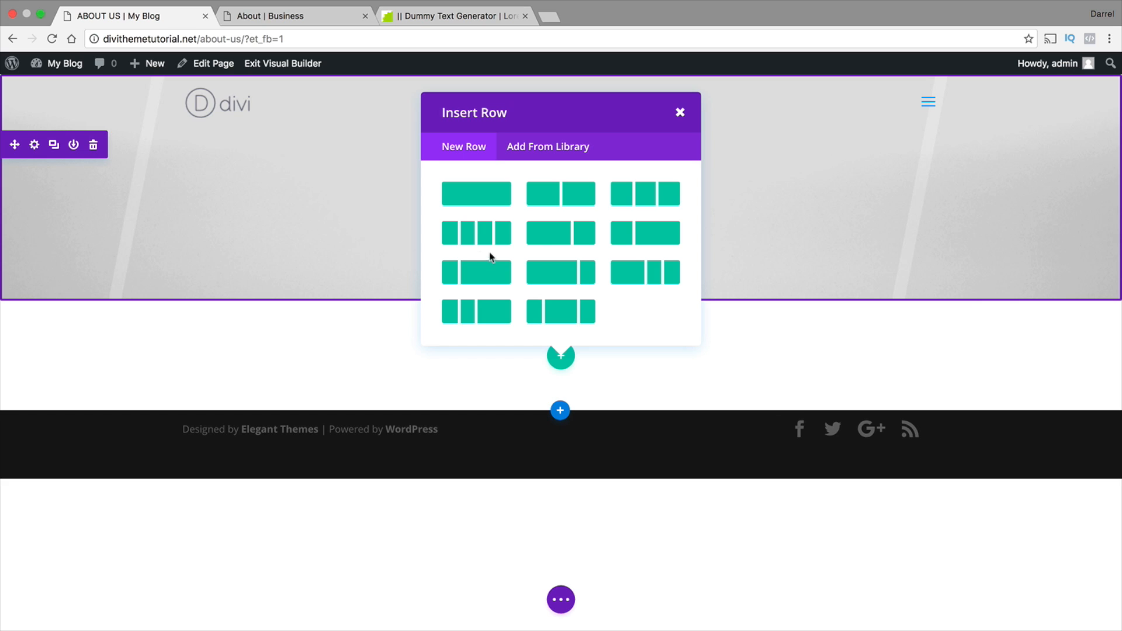
left_click(671, 204)
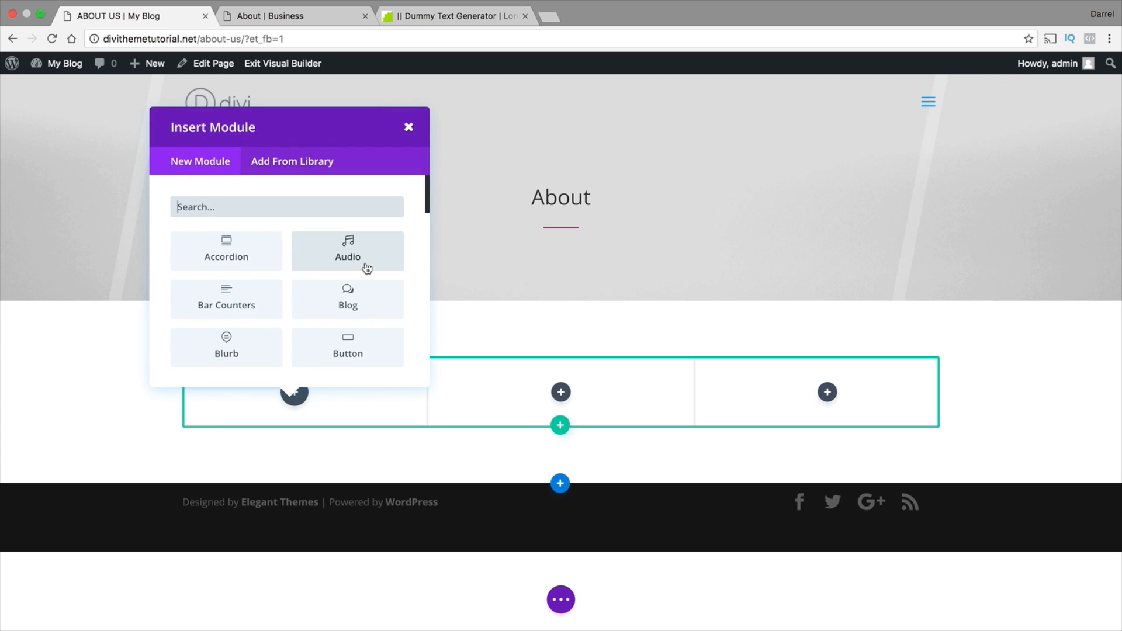
Insert a Blurb module in the row's first column and title it "Photo Equipment"
scroll(366, 266, "down", 1)
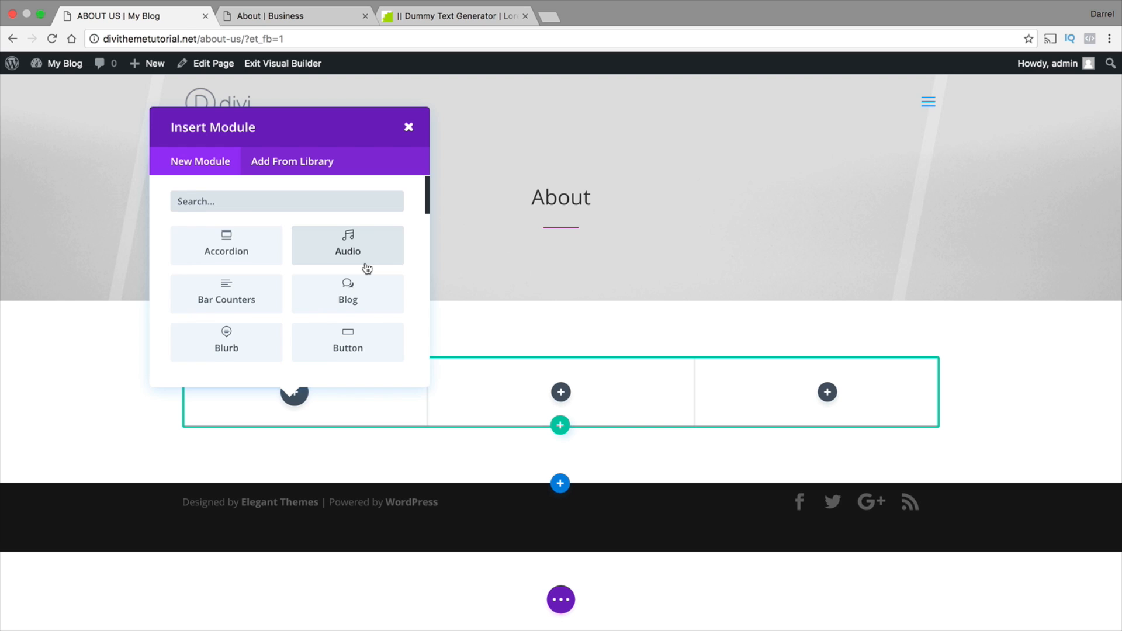
left_click(226, 339)
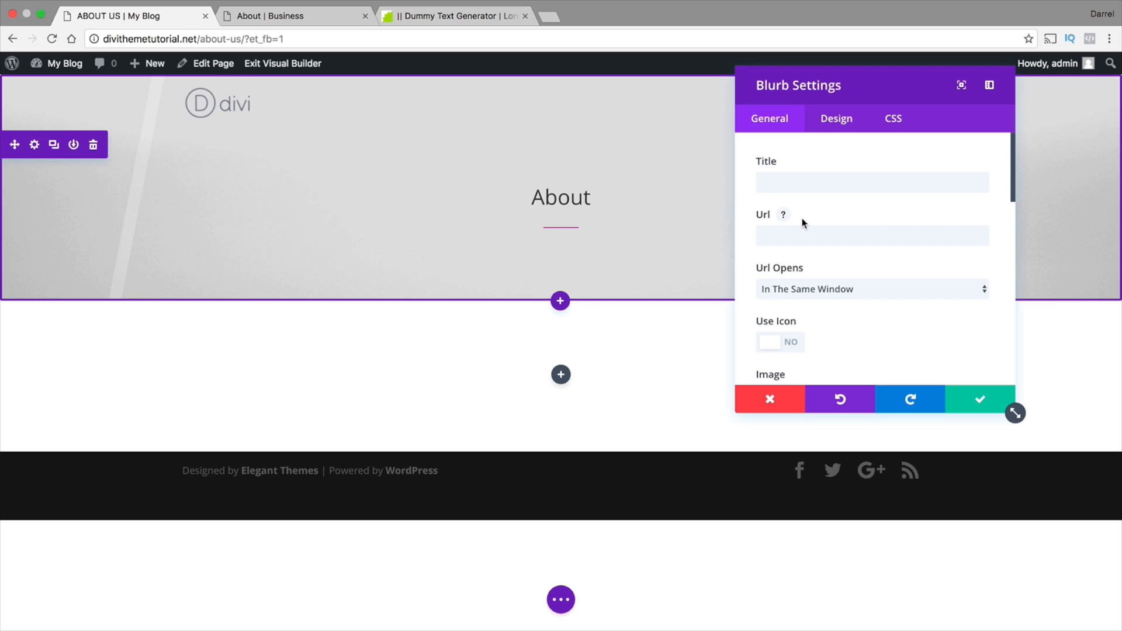
left_click(824, 183)
type("Ph")
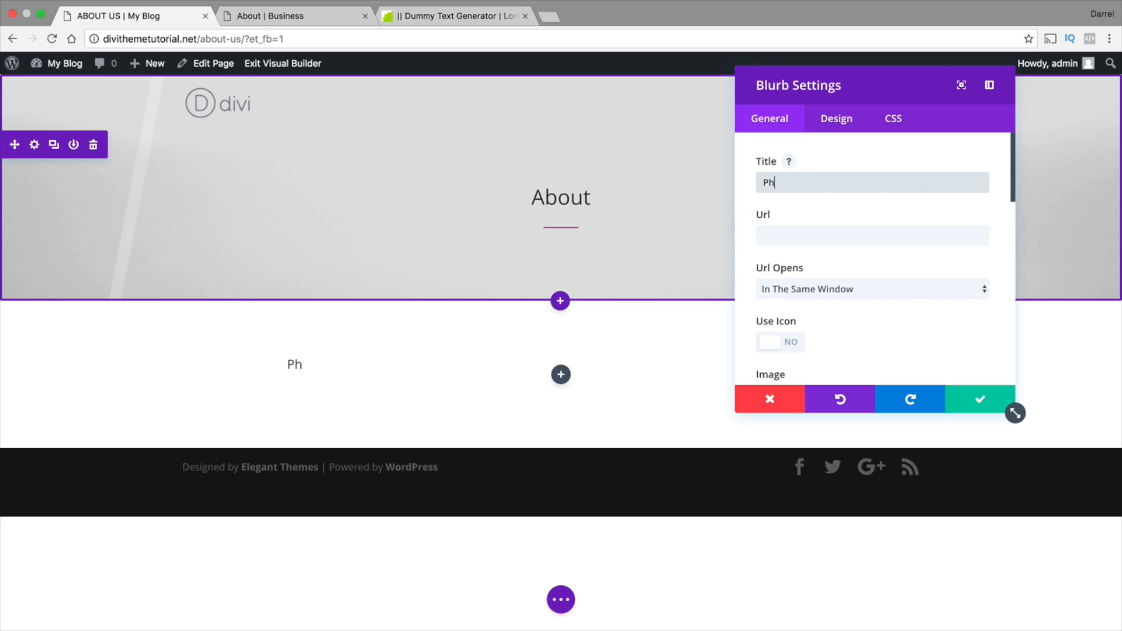
type("oto Equipm")
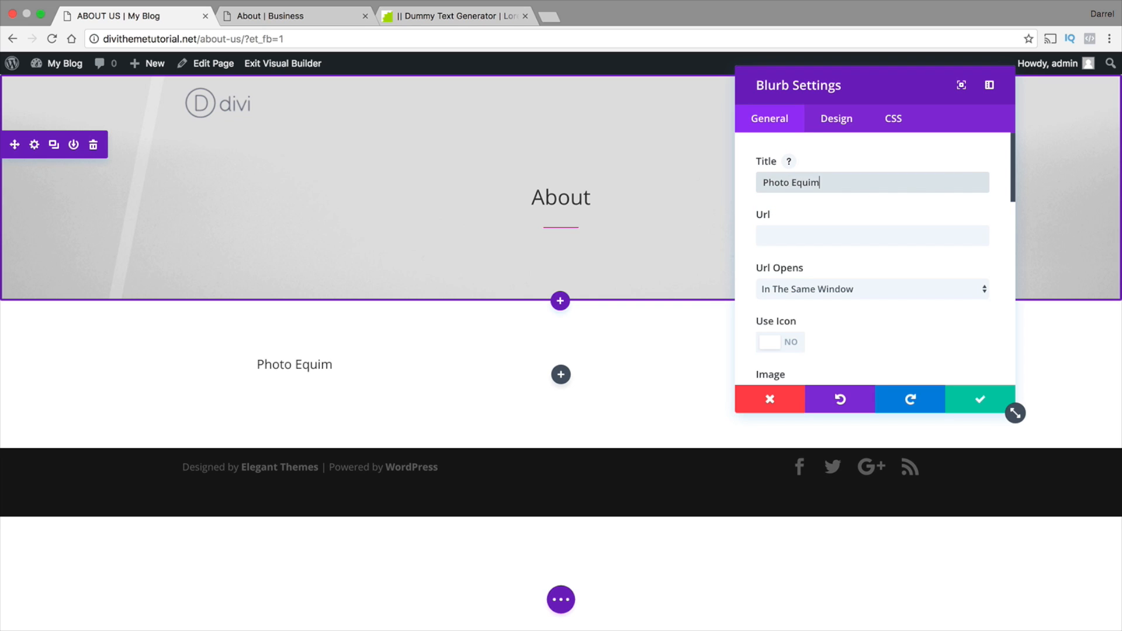
key("BackSpace")
type("pment")
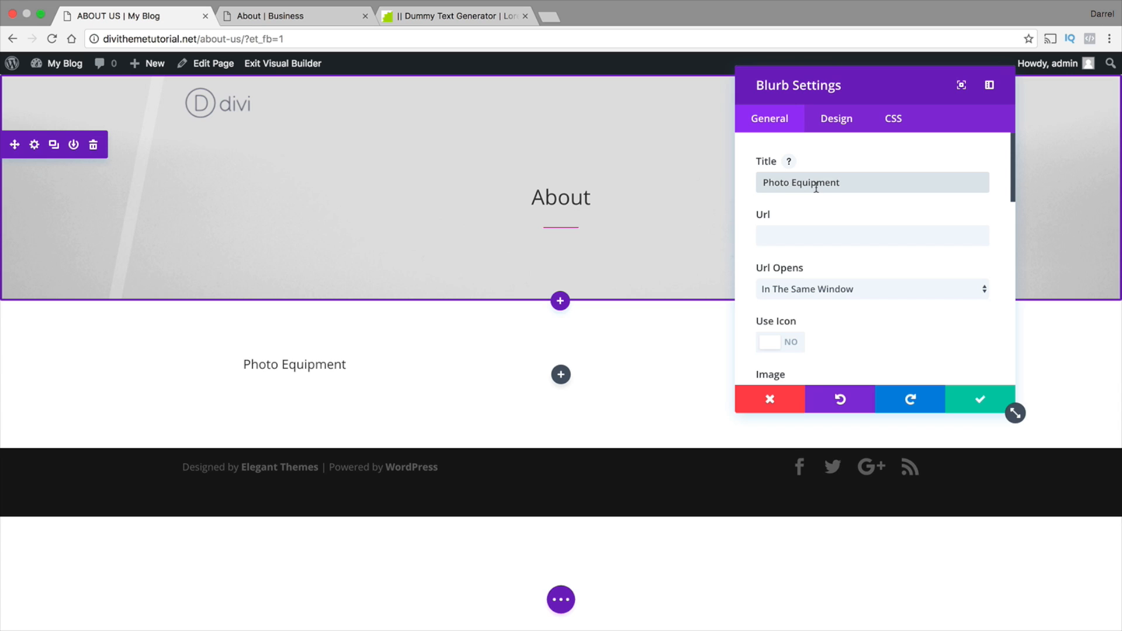
left_click(842, 237)
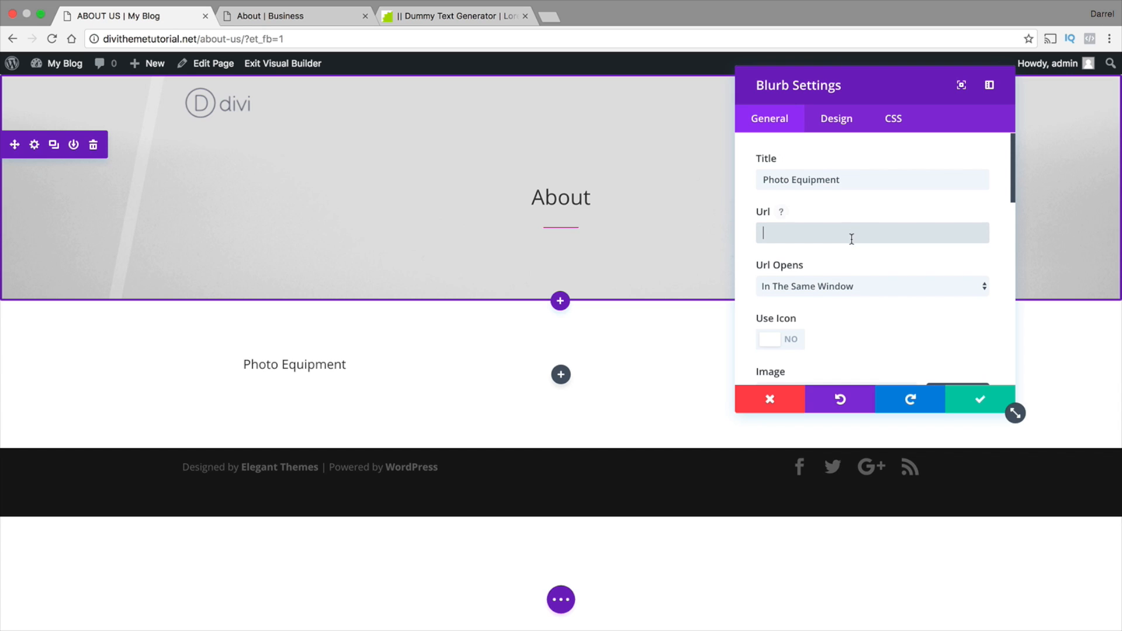
scroll(852, 238, "down", 1)
scroll(852, 240, "down", 1)
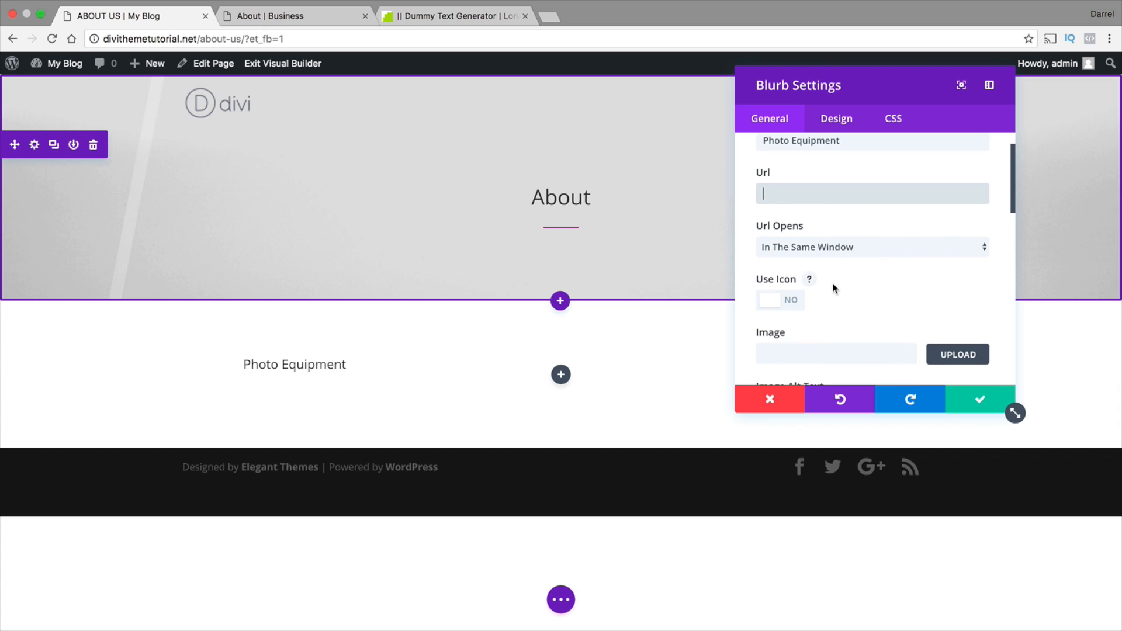
scroll(834, 285, "down", 1)
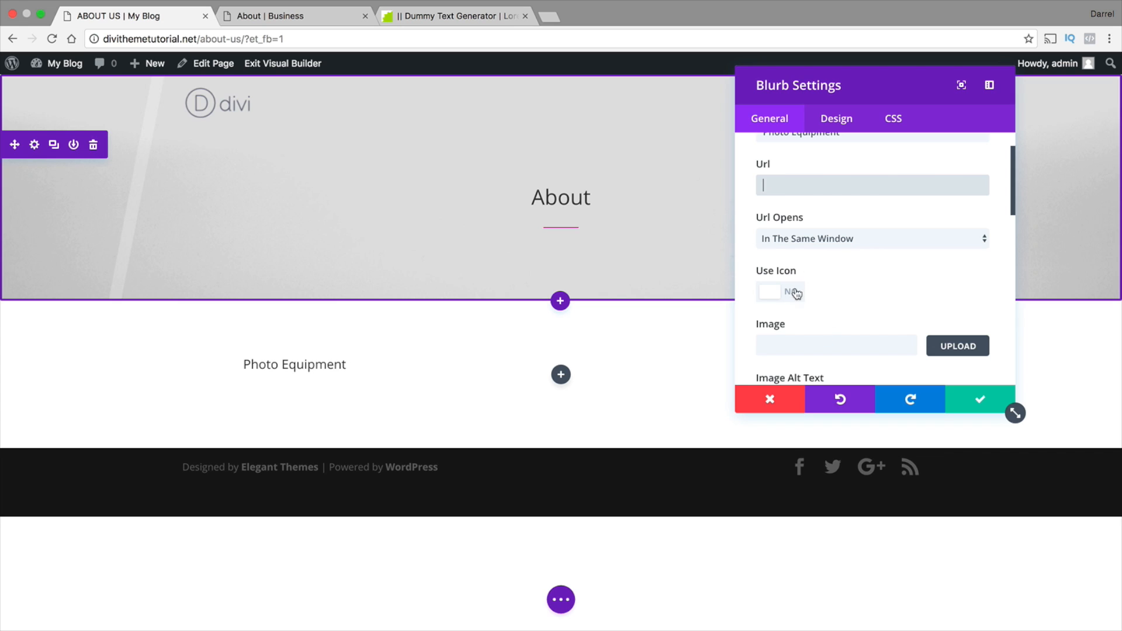
scroll(786, 299, "down", 1)
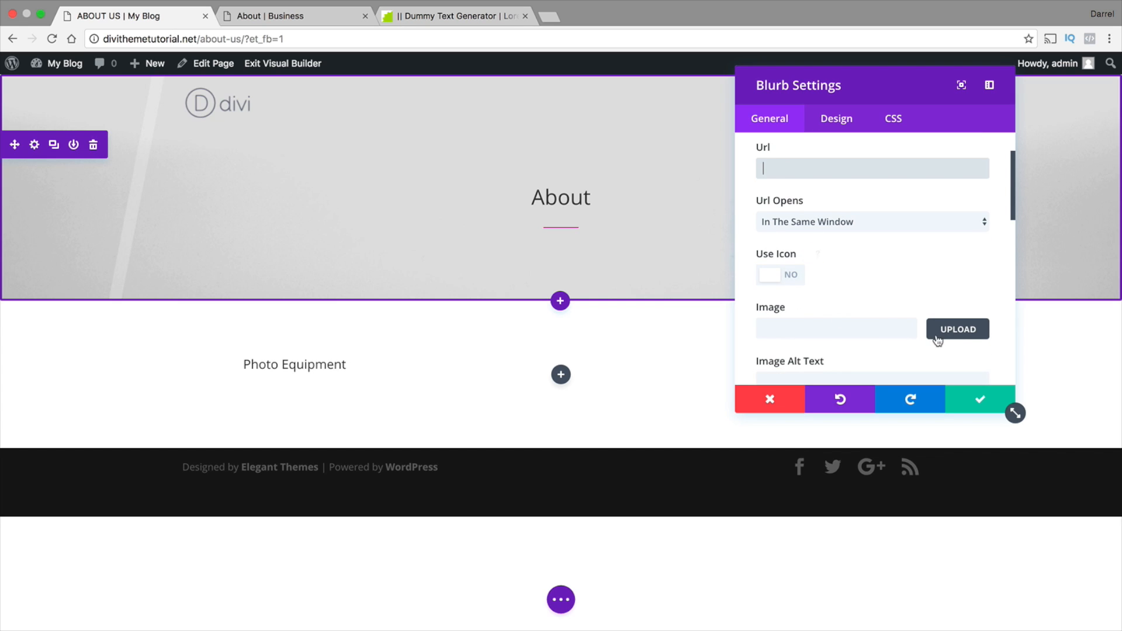
left_click(957, 329)
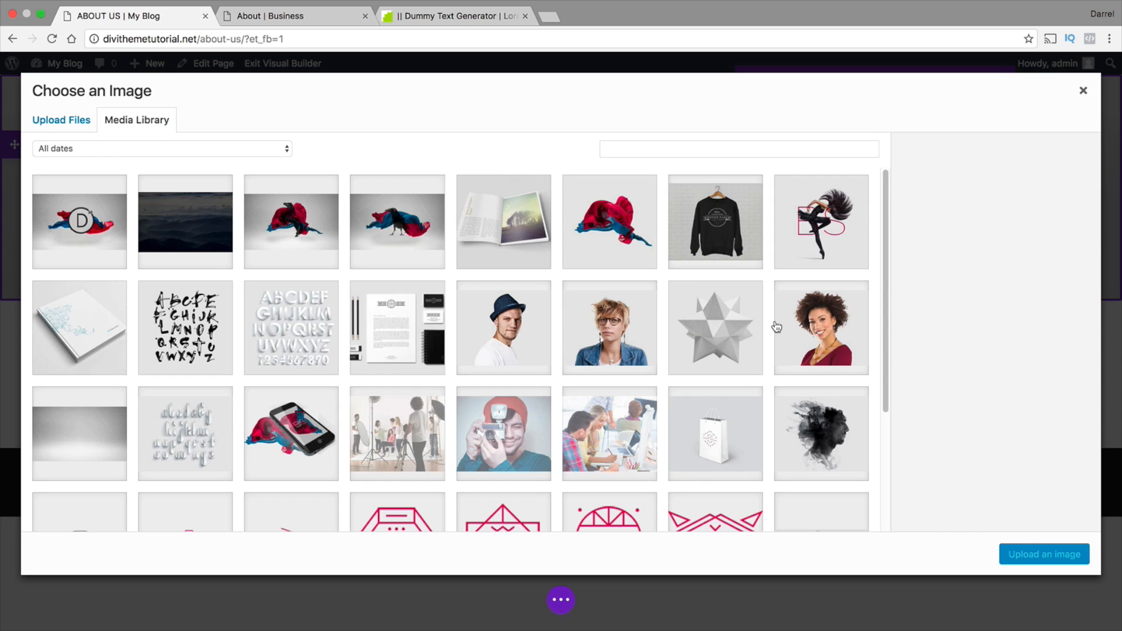
scroll(760, 317, "down", 2)
scroll(760, 316, "down", 3)
scroll(760, 316, "up", 6)
left_click(1083, 93)
Turn on Use Icon for the blurb and choose the square icon with horizontal text lines
left_click(797, 277)
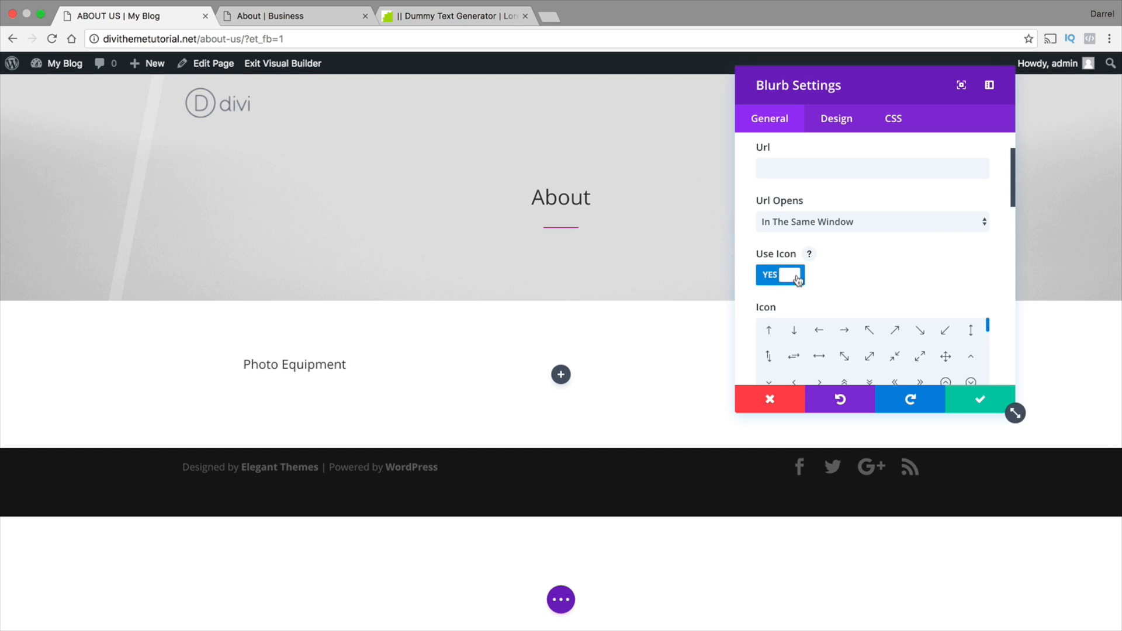
scroll(933, 249, "down", 3)
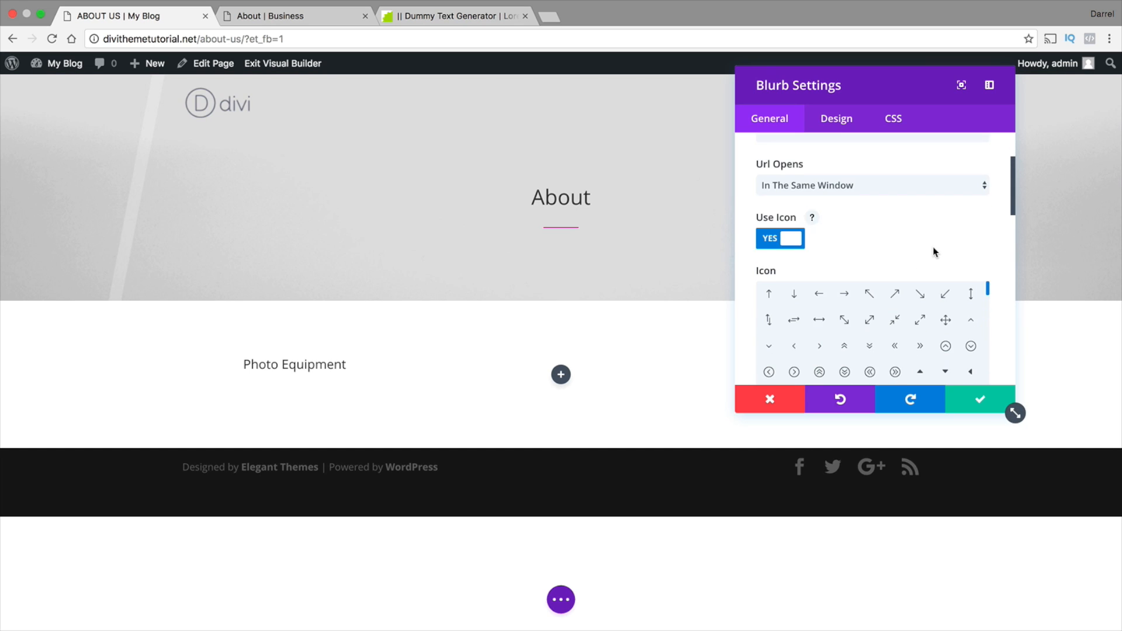
scroll(940, 251, "down", 2)
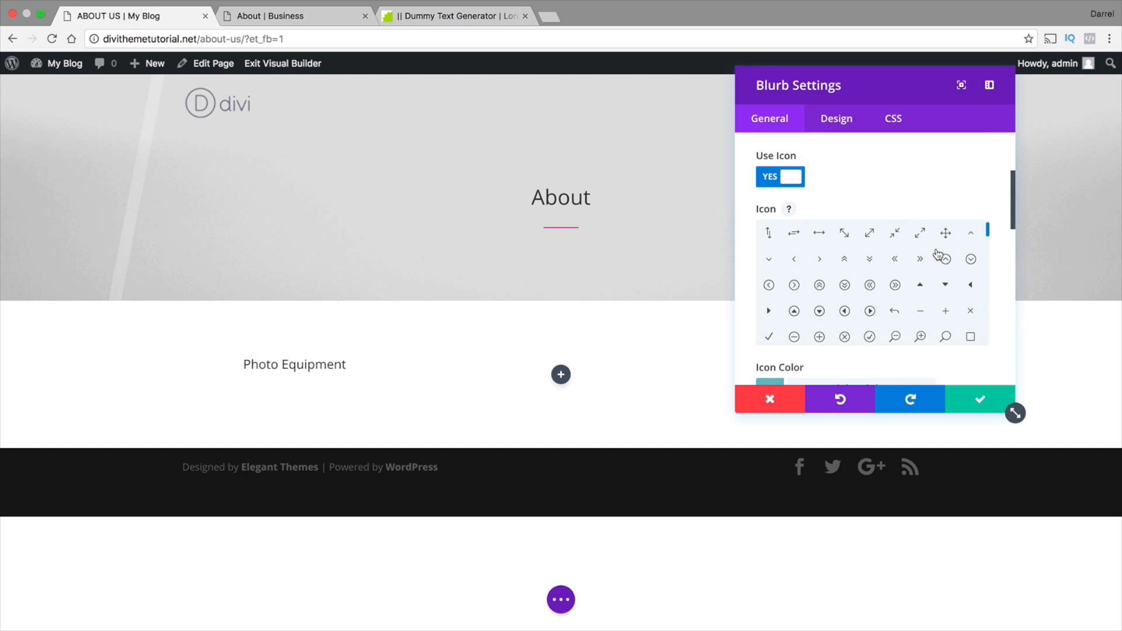
scroll(945, 311, "down", 2)
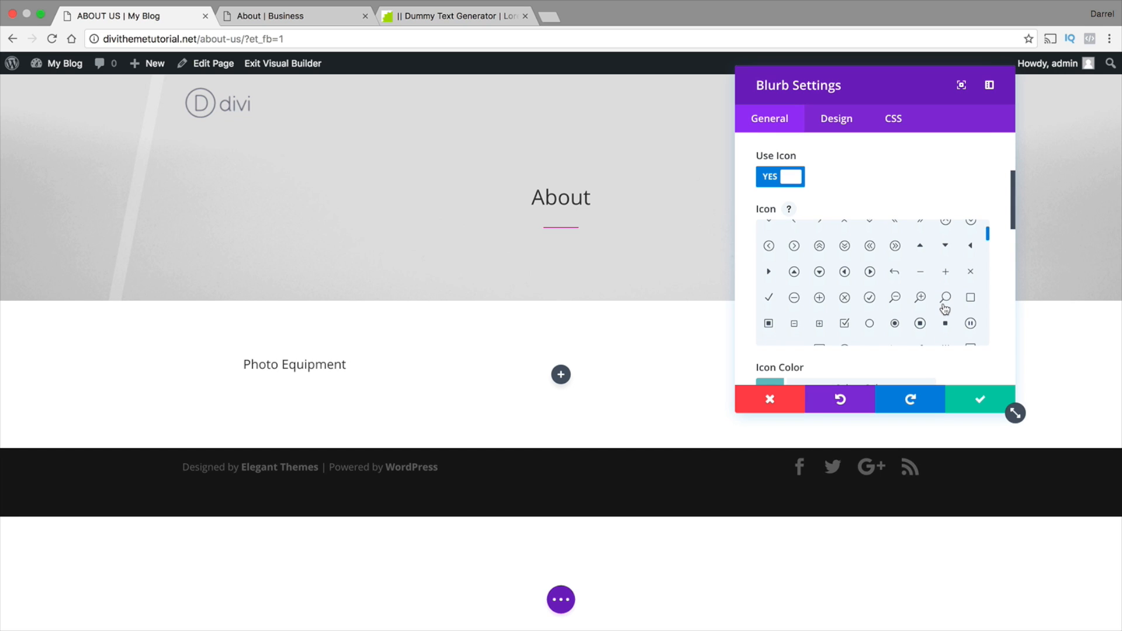
scroll(916, 326, "down", 1)
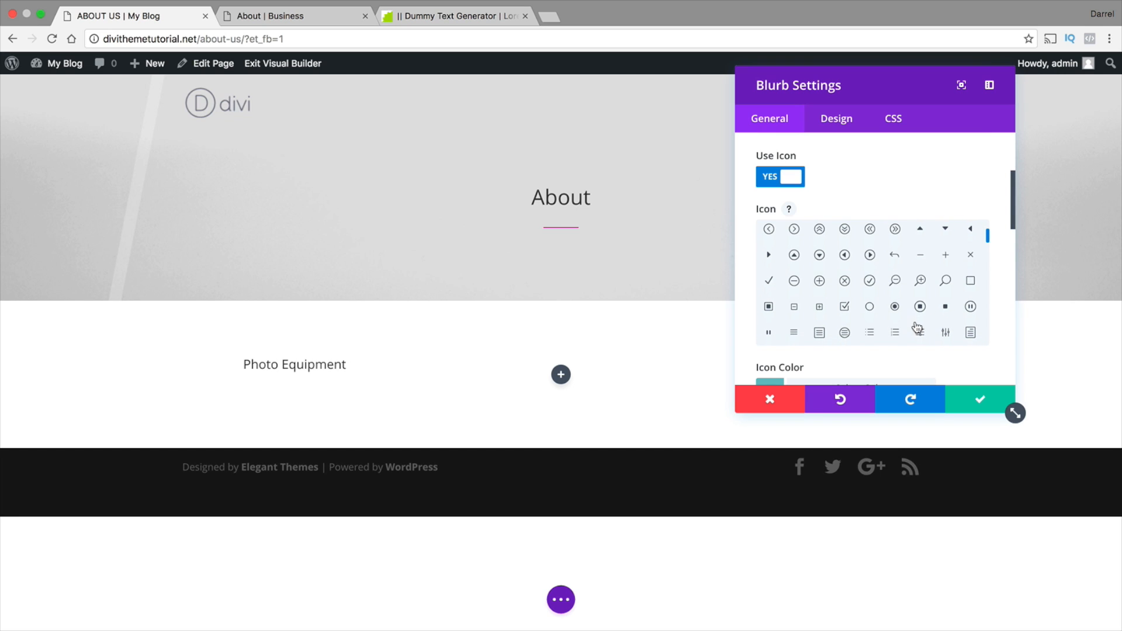
left_click(825, 327)
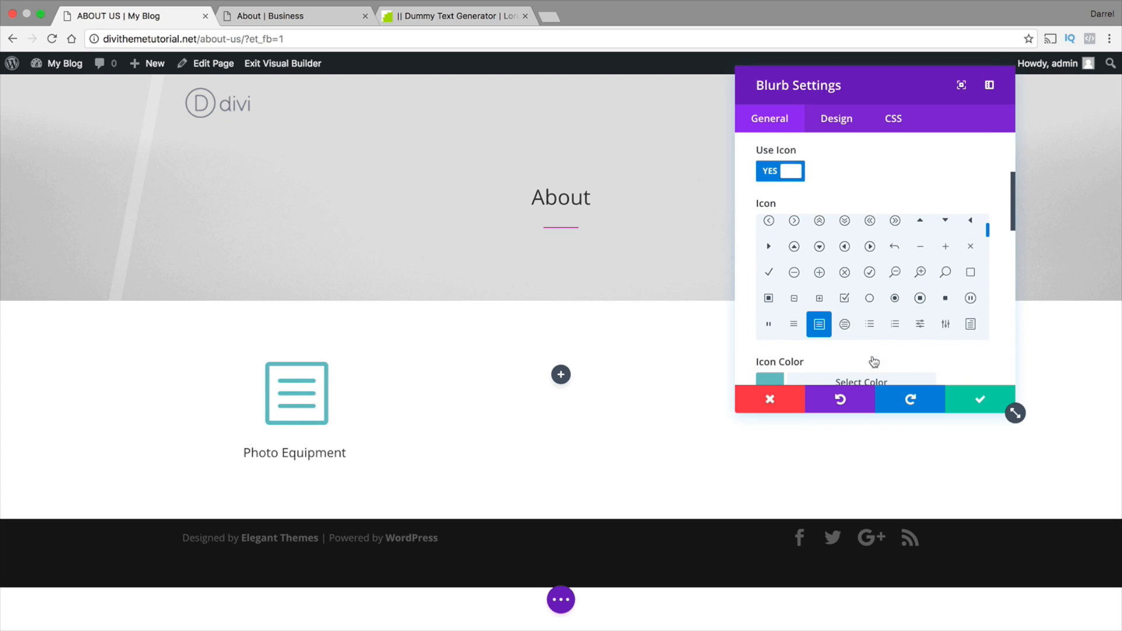
Set the blurb's icon color to the pink #d6026f and copy its hex code
scroll(871, 356, "down", 3)
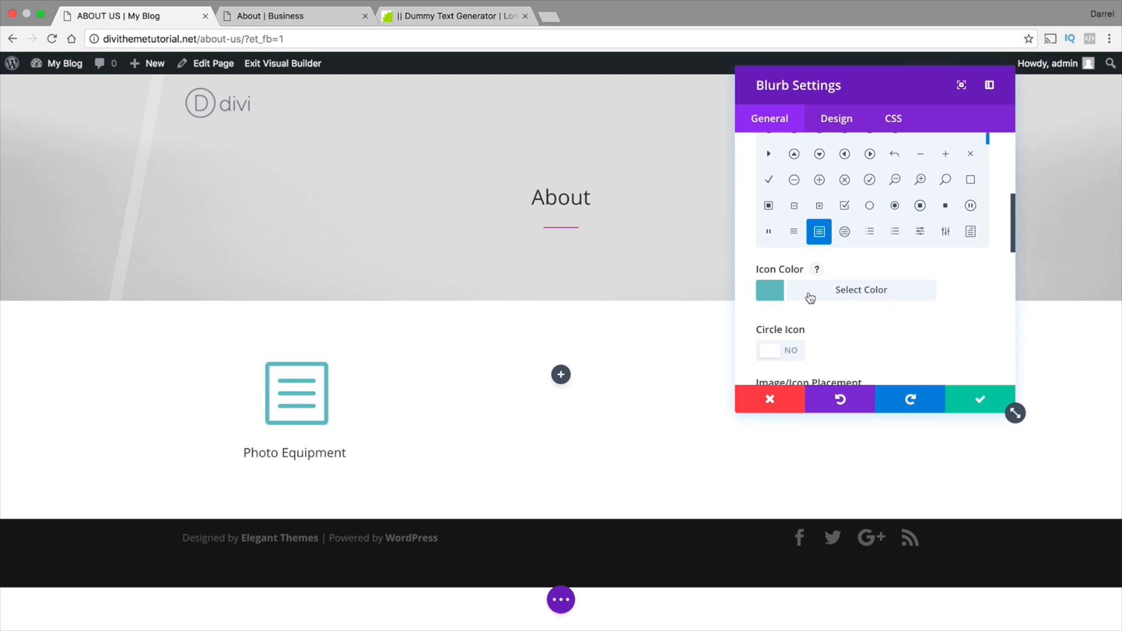
left_click(774, 293)
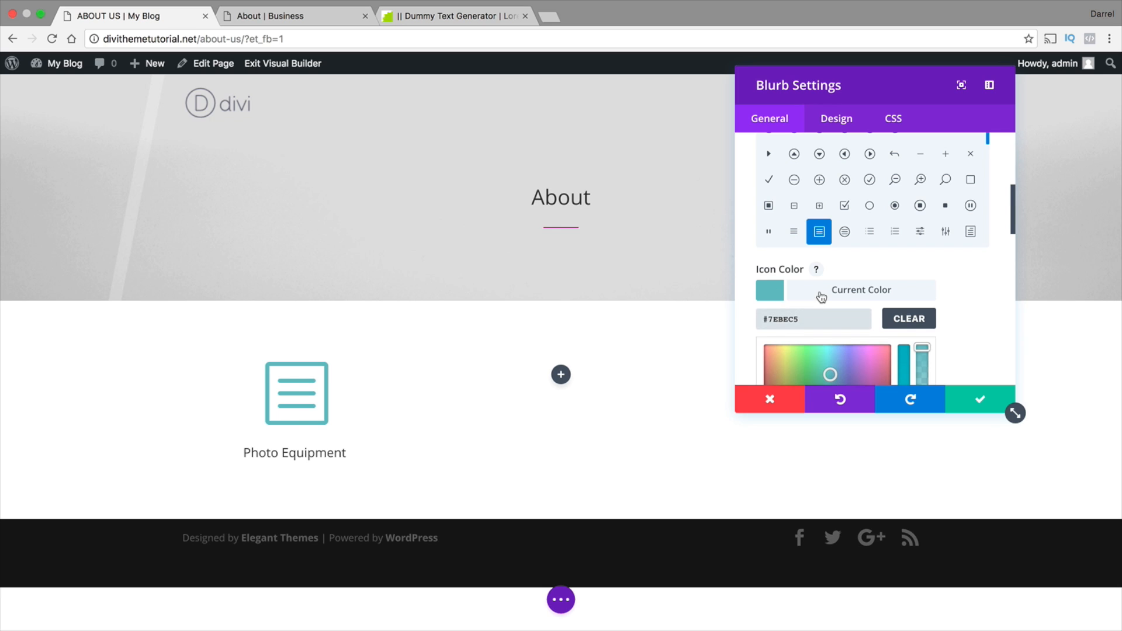
scroll(825, 301, "down", 5)
left_click(803, 308)
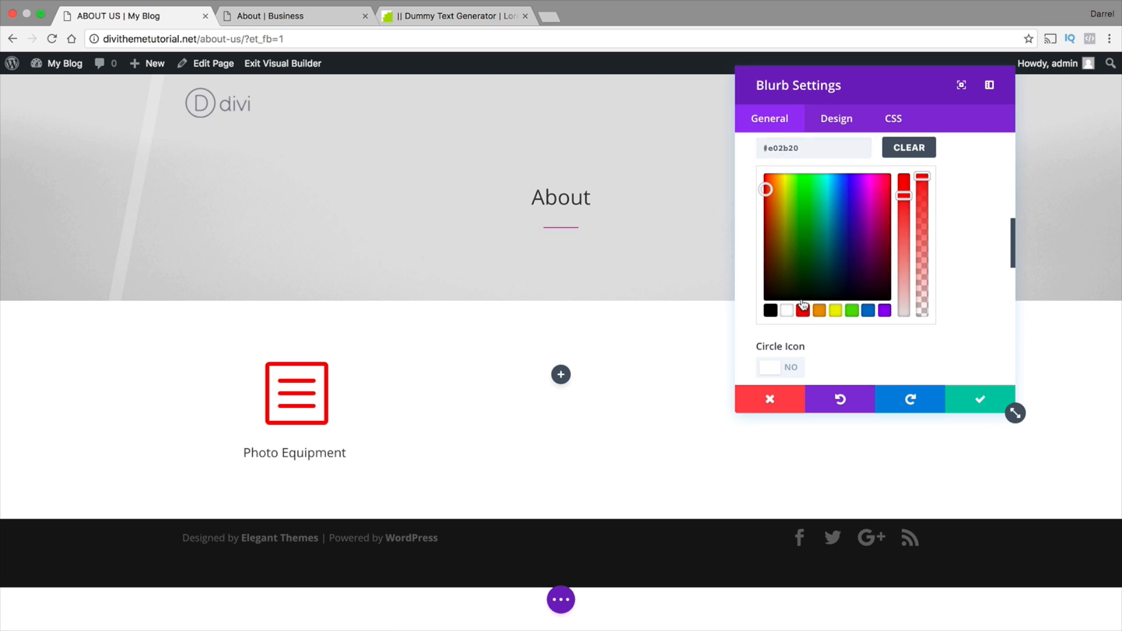
left_click_drag(766, 189, 881, 194)
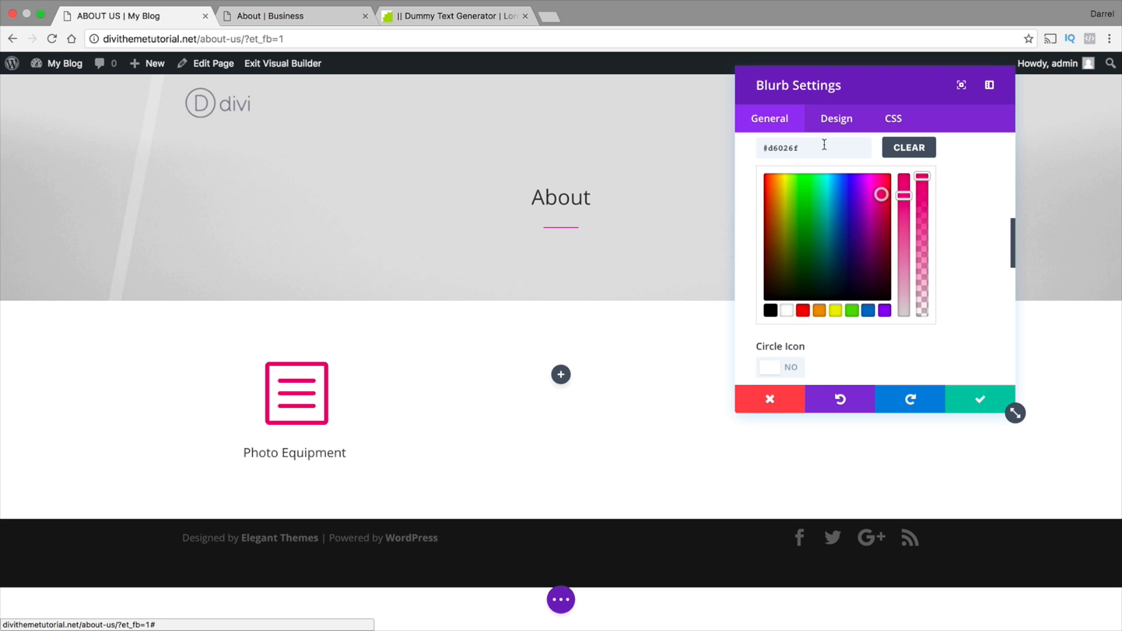
left_click_drag(824, 146, 754, 146)
right_click(786, 146)
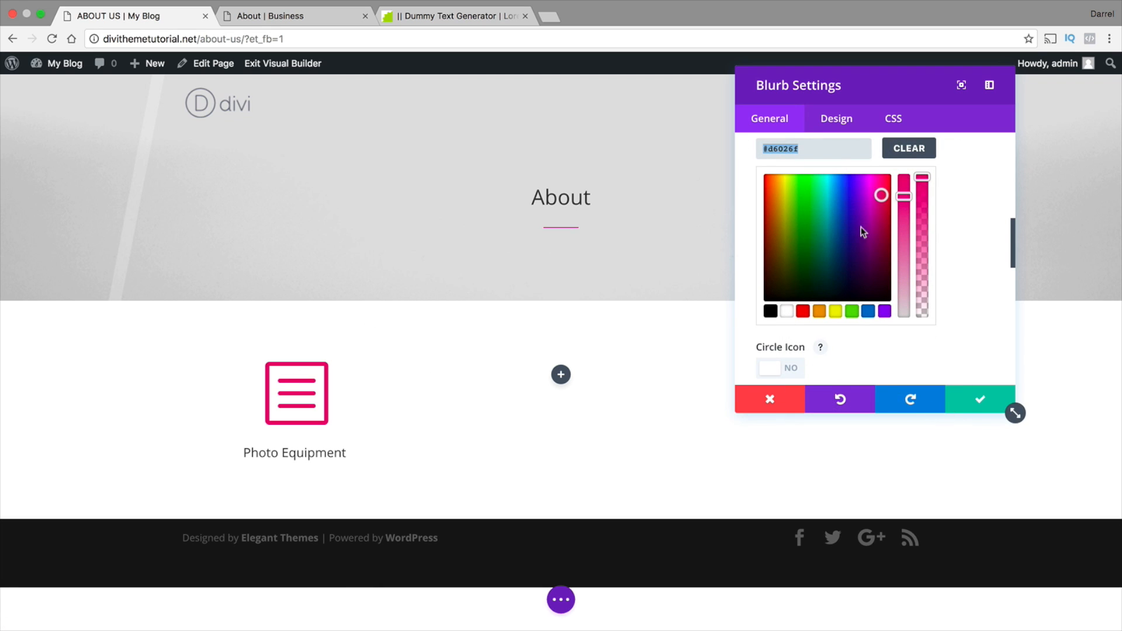
Set the blurb's Image/Icon Placement to Left
scroll(900, 351, "down", 1)
scroll(900, 351, "down", 5)
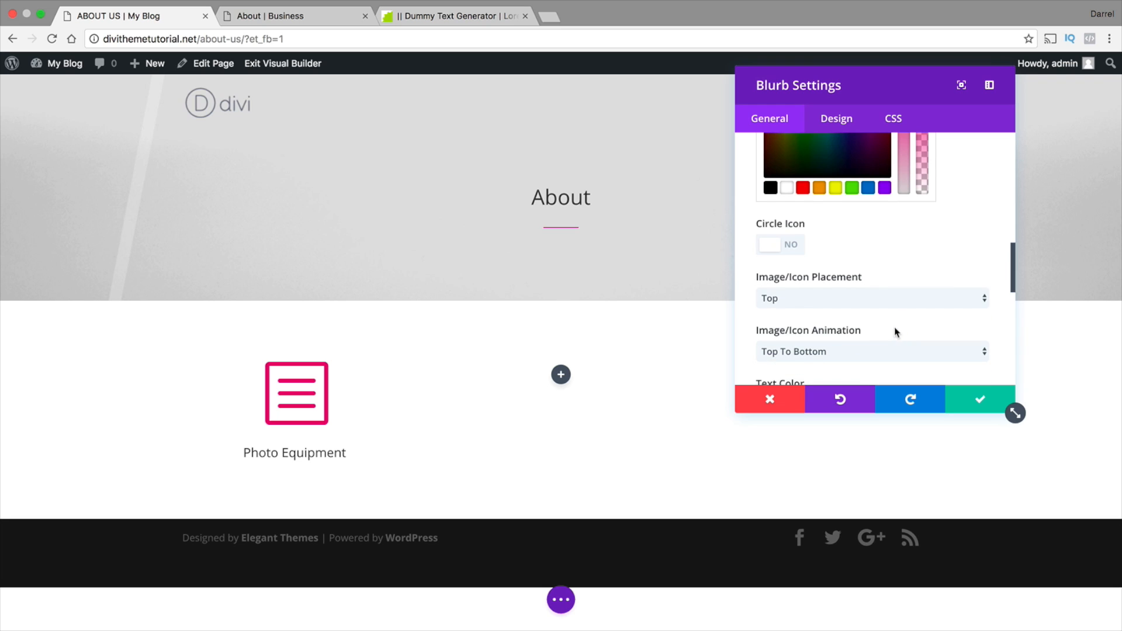
left_click(834, 298)
left_click(834, 307)
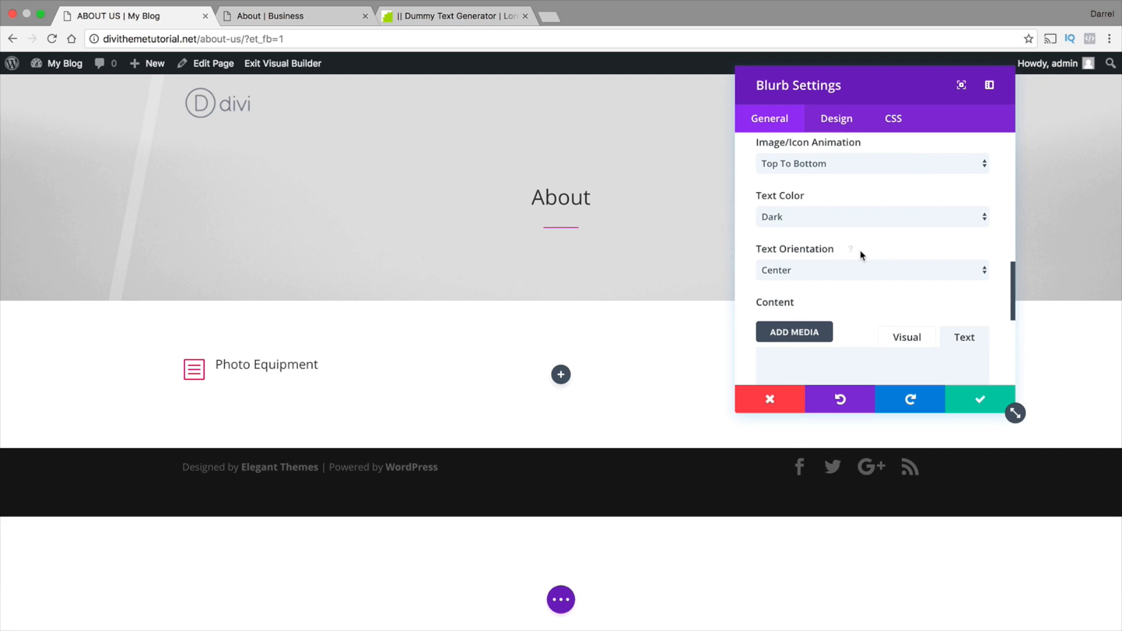
scroll(850, 258, "up", 1)
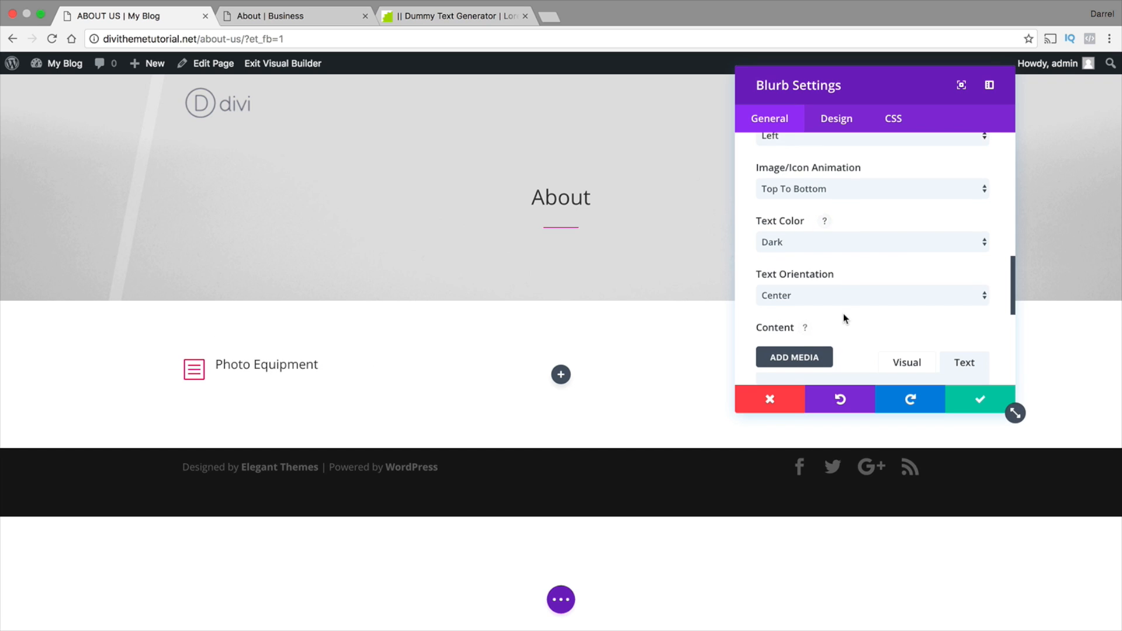
scroll(843, 313, "down", 2)
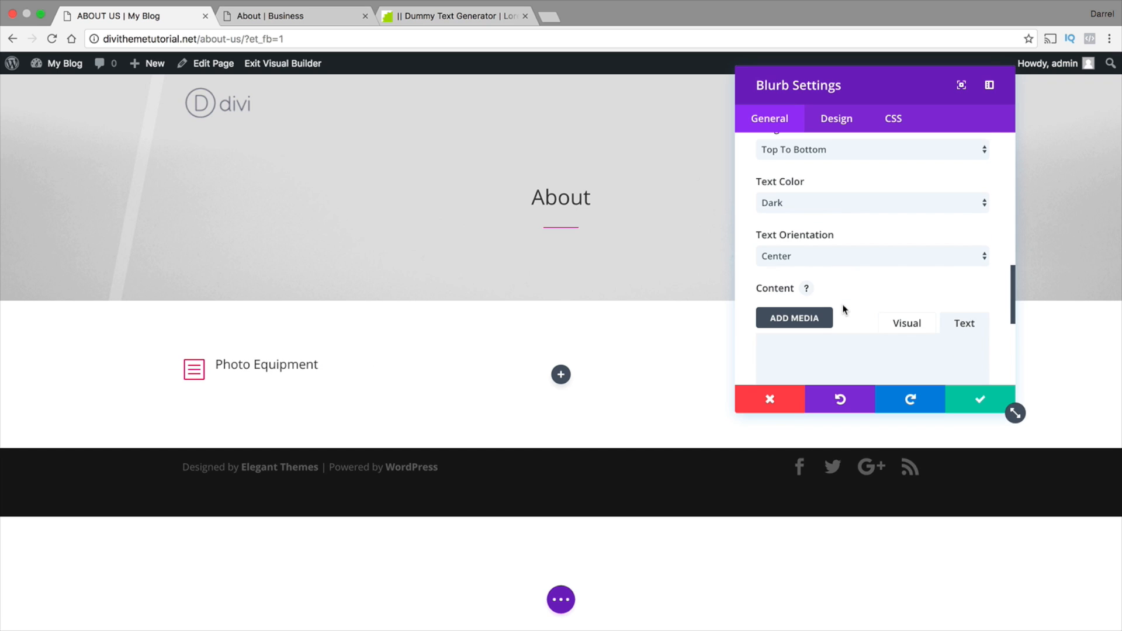
Copy the highlighted lorem ipsum passage from the Dummy Text Generator page and return to the About Us page
left_click(465, 17)
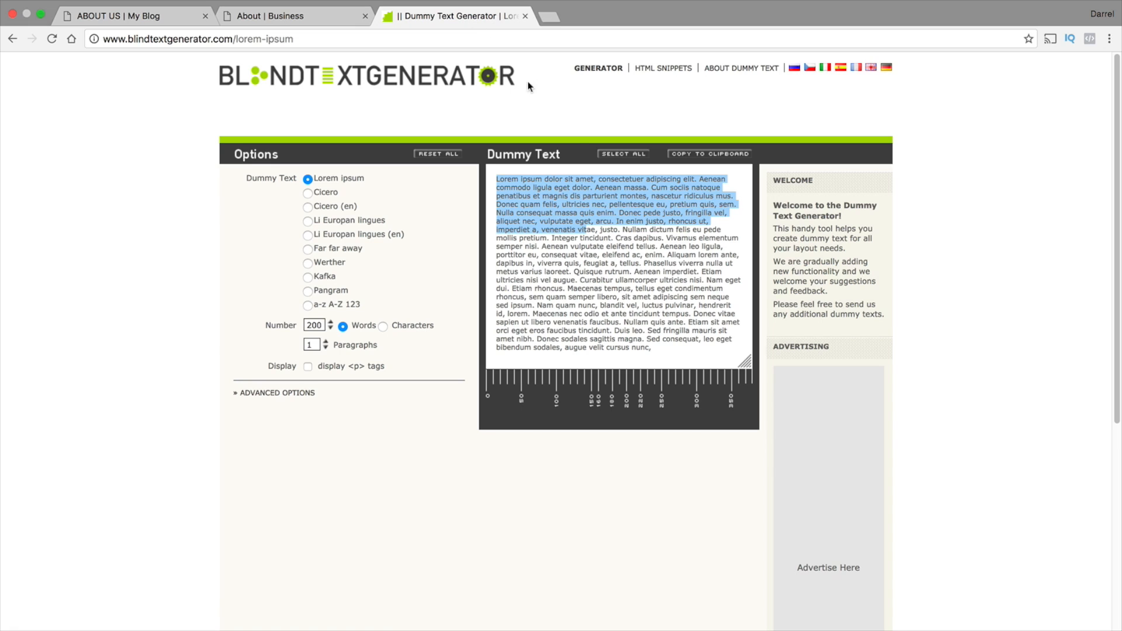
right_click(562, 195)
left_click(589, 225)
left_click(167, 18)
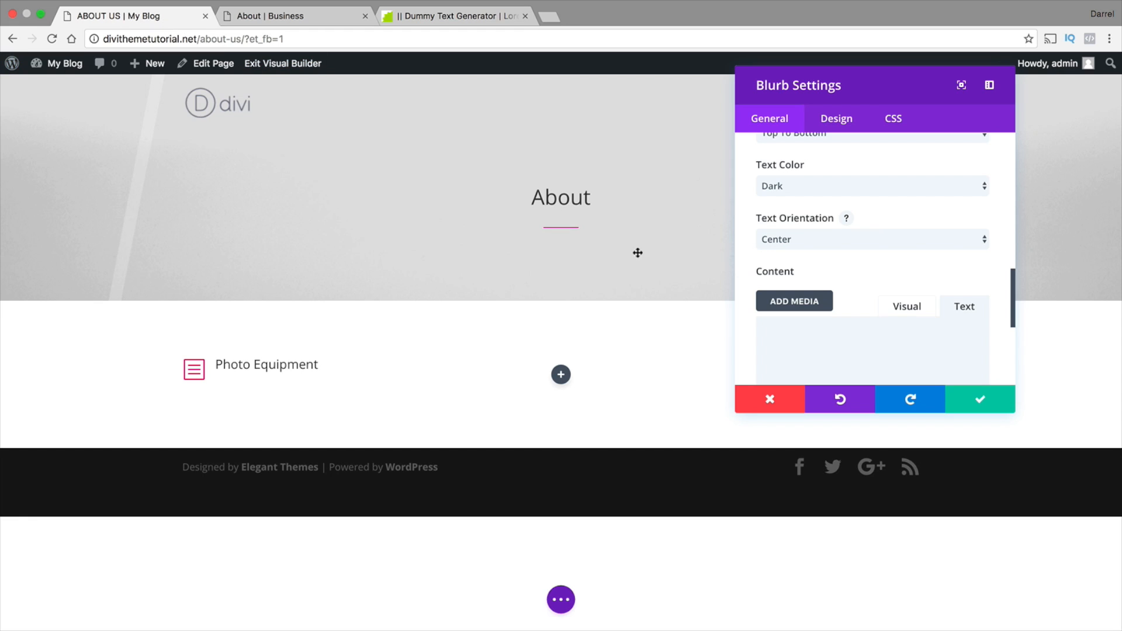
Paste the copied lorem ipsum into the blurb's content in visual mode and save the module settings
left_click(928, 306)
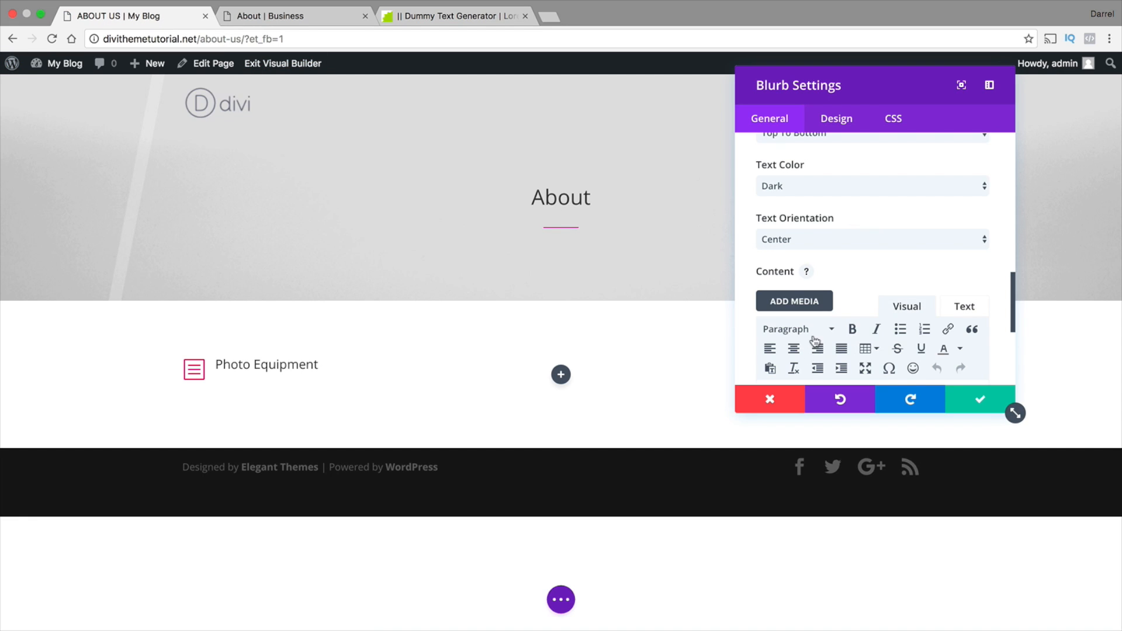
scroll(814, 340, "down", 5)
right_click(770, 176)
left_click(807, 243)
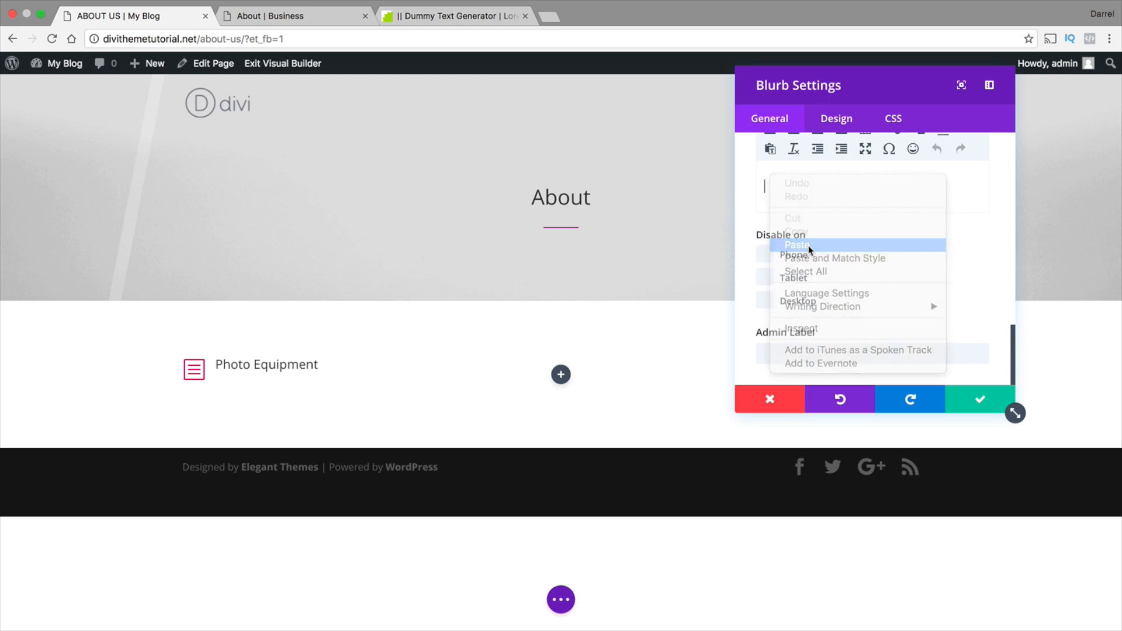
left_click(960, 397)
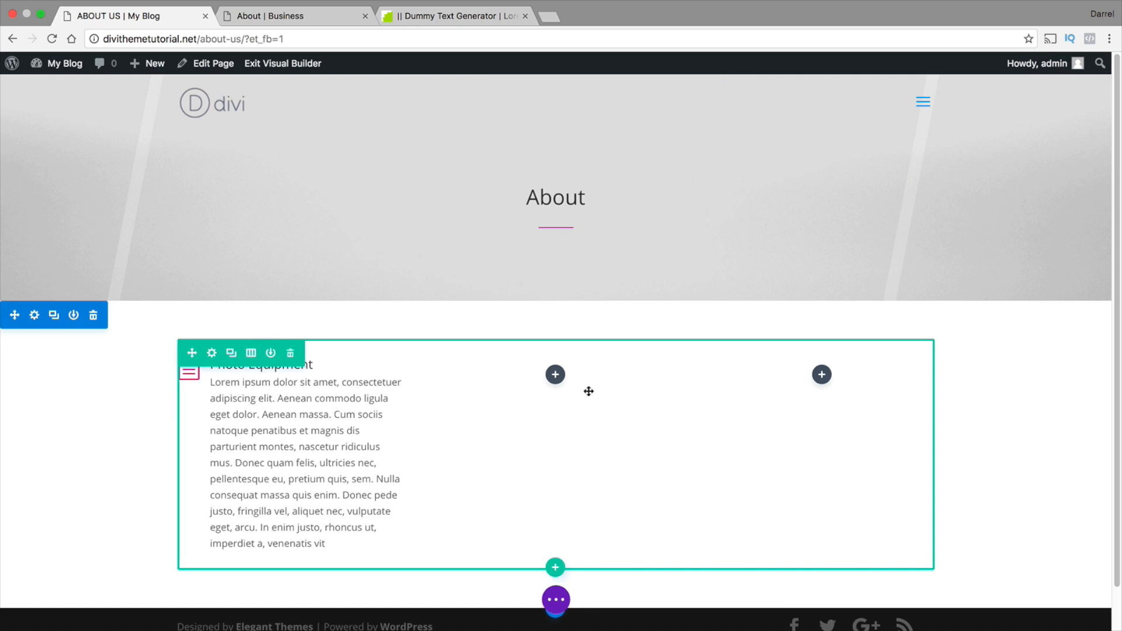
Reopen the Photo Equipment blurb's settings and shorten its content so the text ends at "nascetur ridiculus mus."
scroll(313, 423, "down", 1)
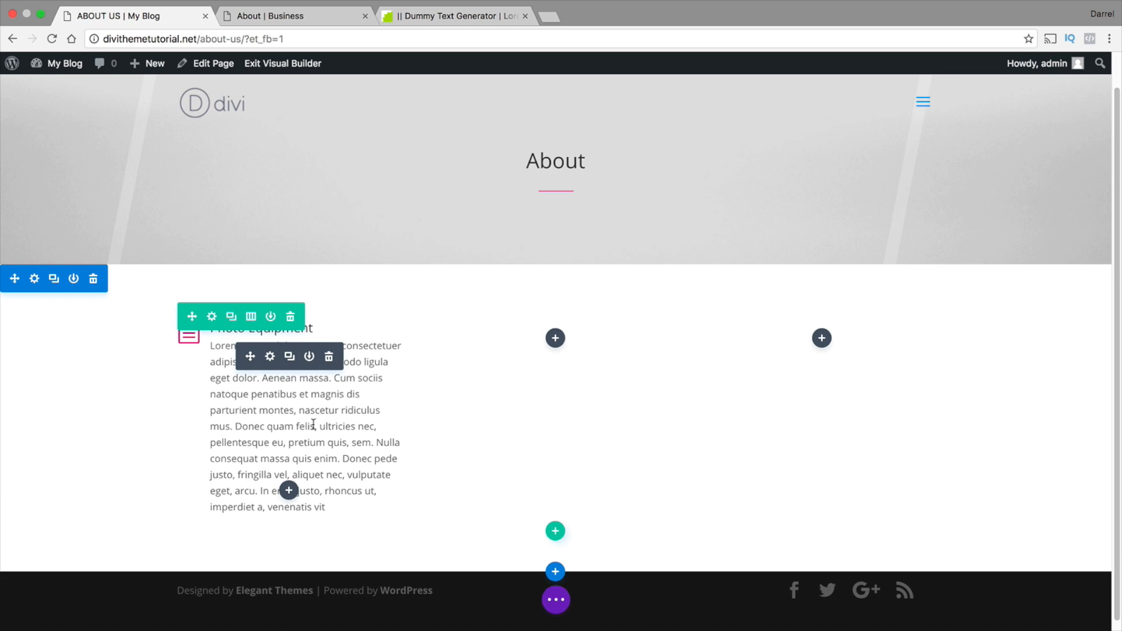
left_click(273, 354)
scroll(818, 327, "down", 4)
scroll(847, 296, "down", 3)
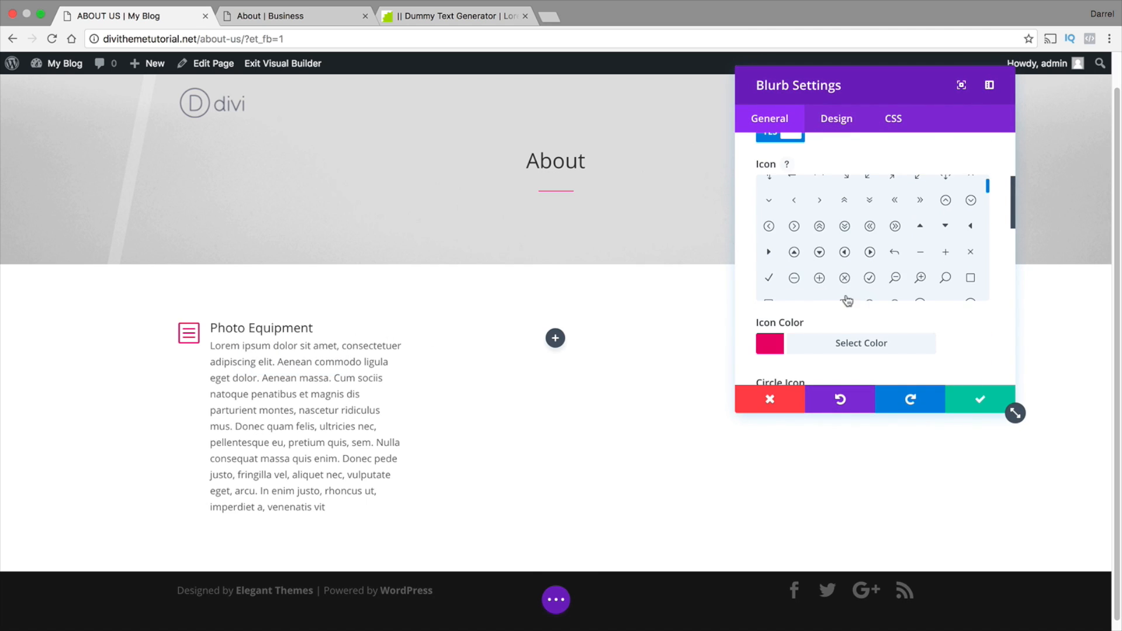
scroll(882, 299, "down", 10)
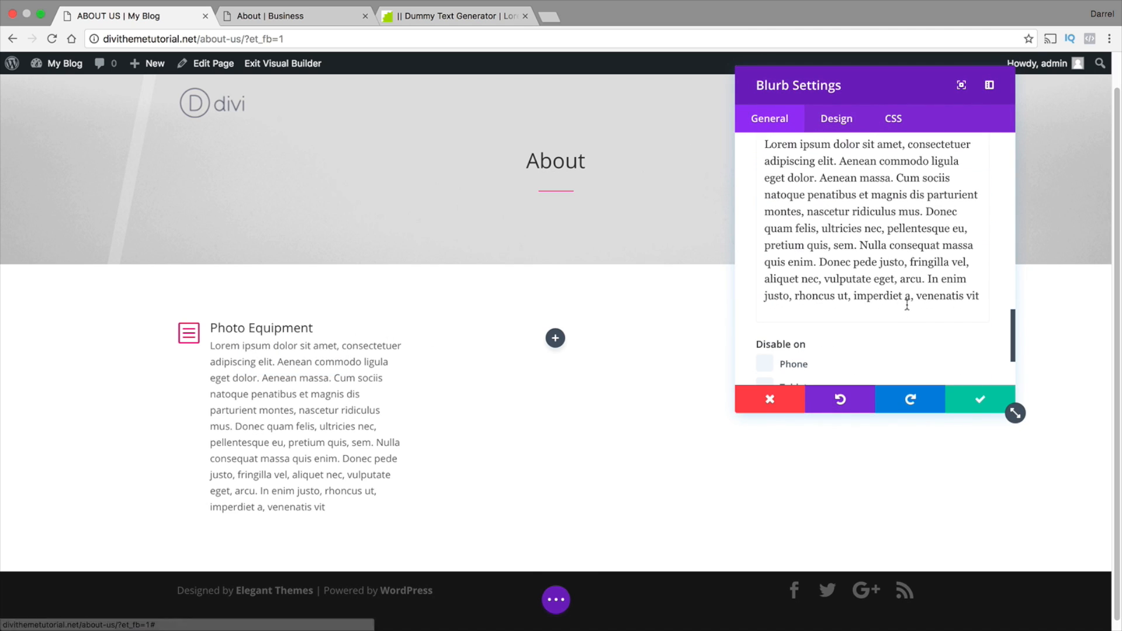
left_click_drag(986, 299, 760, 135)
key("BackSpace")
key("BackSpace")
Copy the shortened blurb text and save the module settings
right_click(830, 310)
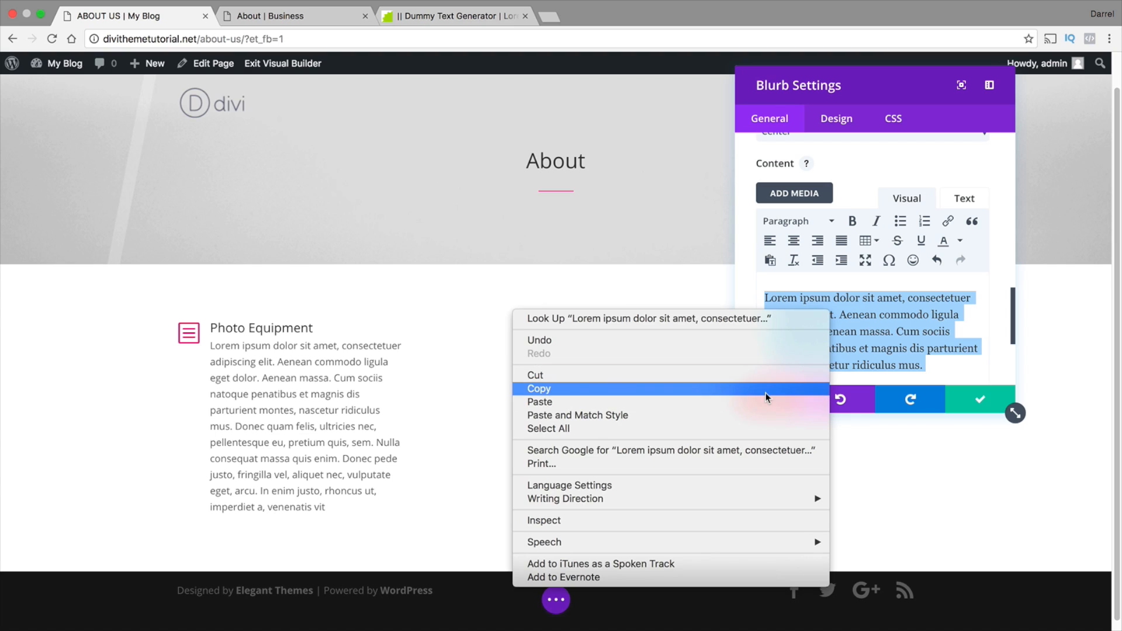
left_click(777, 388)
left_click(980, 399)
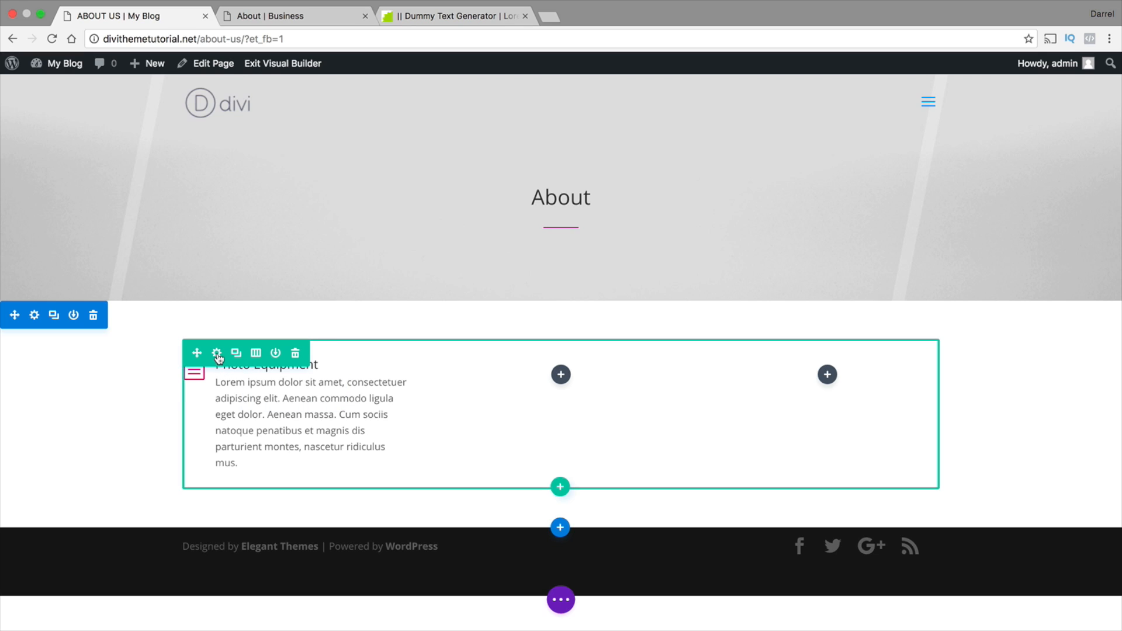
Reopen the Photo Equipment blurb's settings and set its image/icon placement to Top
left_click(274, 394)
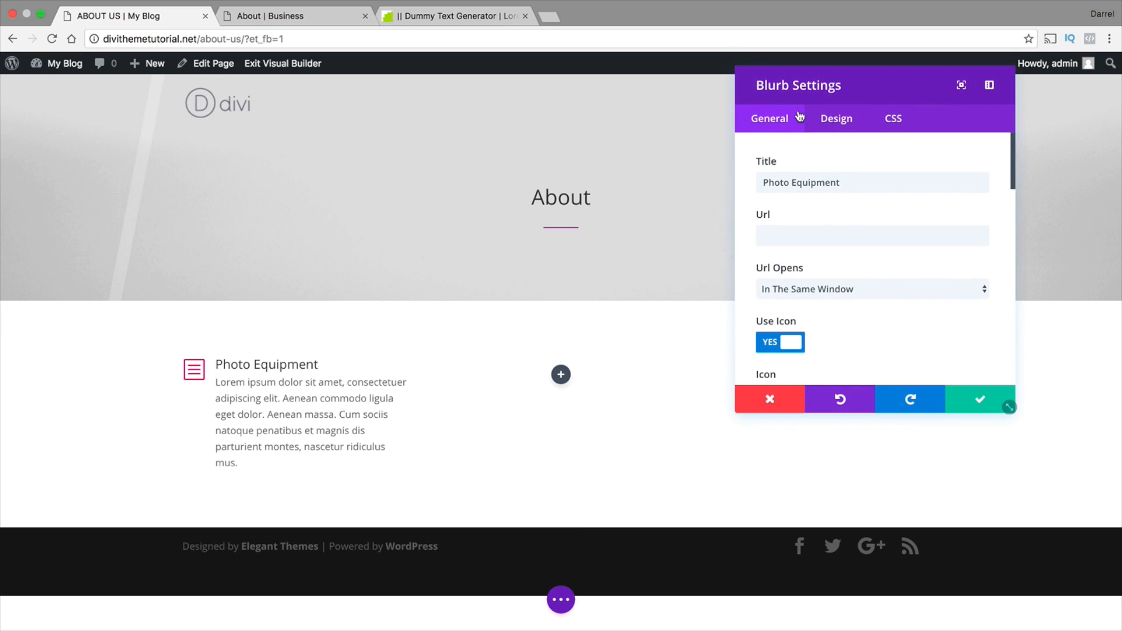
scroll(830, 251, "down", 5)
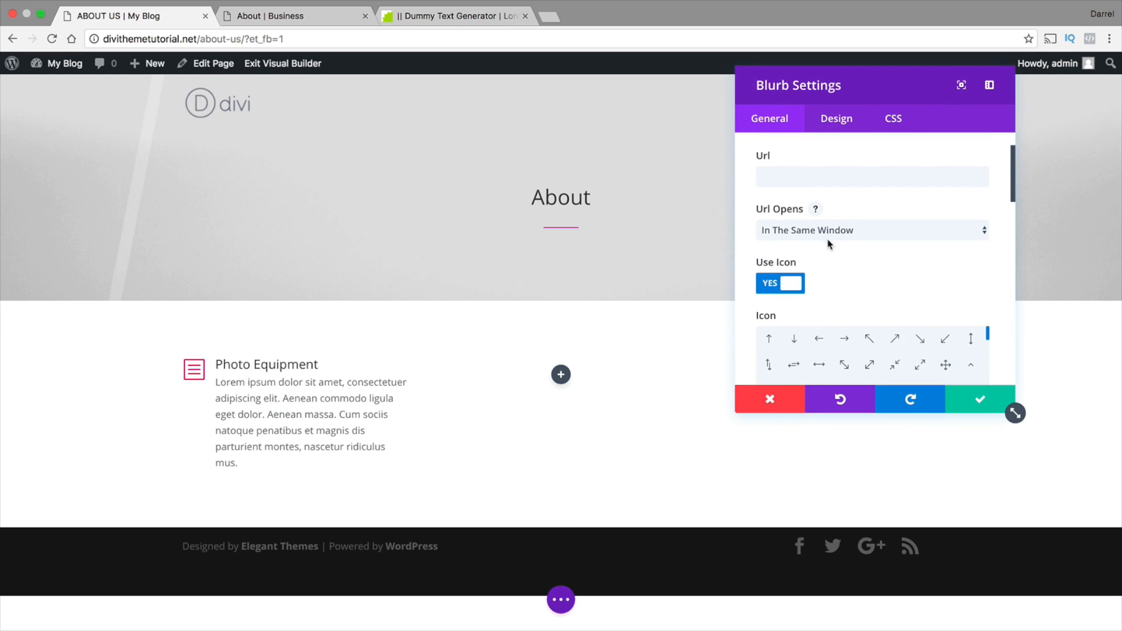
scroll(744, 225, "down", 4)
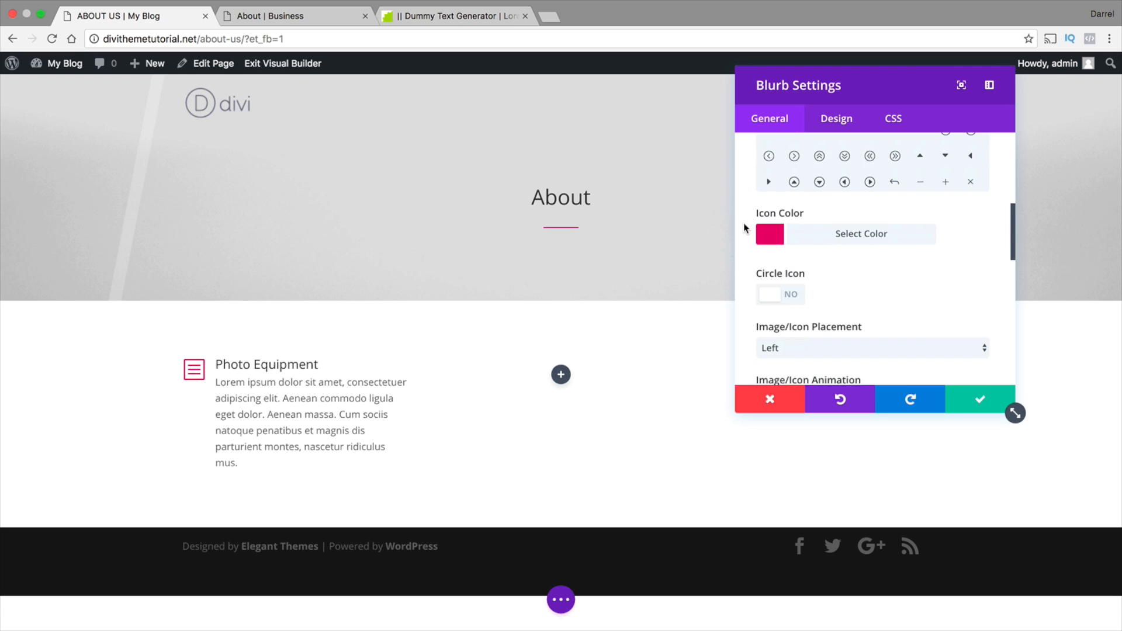
left_click(789, 305)
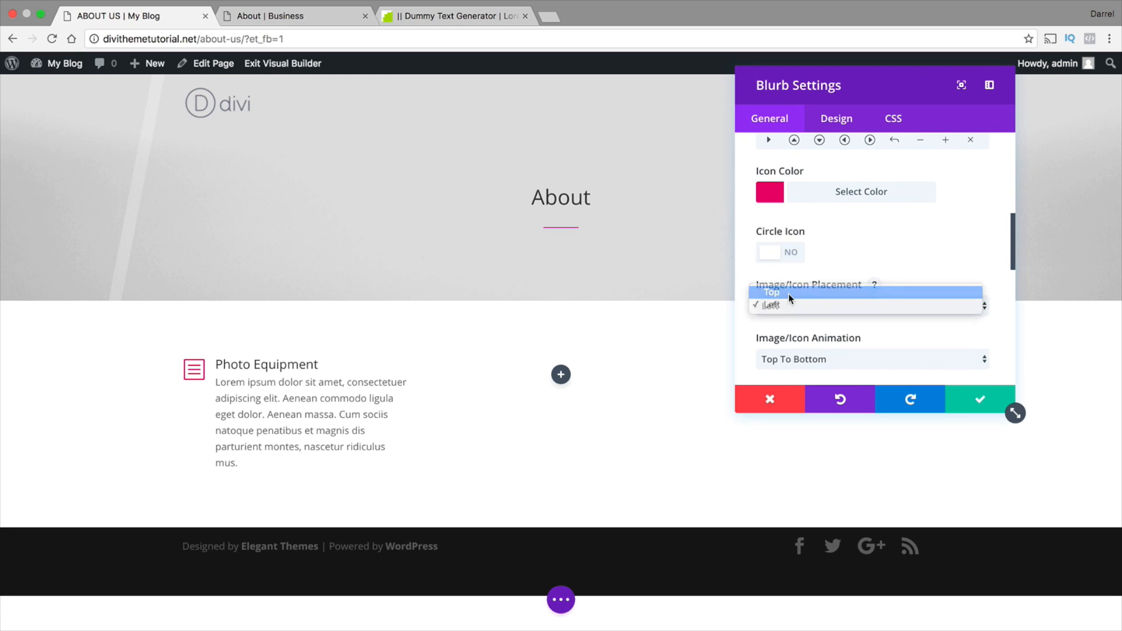
left_click(787, 293)
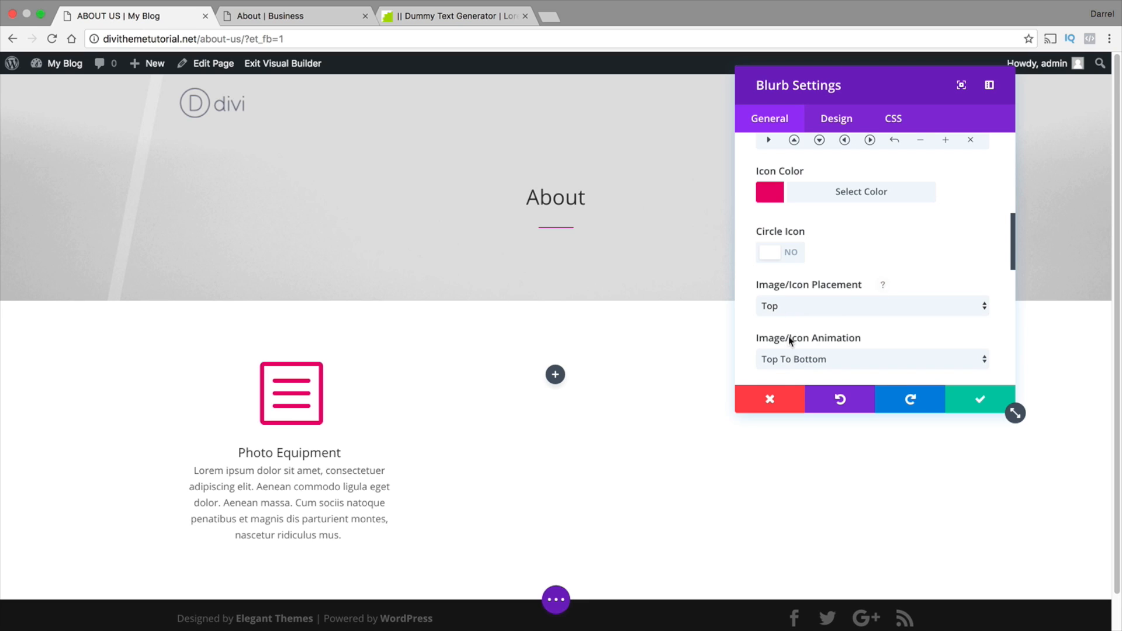
Enable a custom icon font size of 59px for the blurb and set its header font size to 26px
left_click(831, 122)
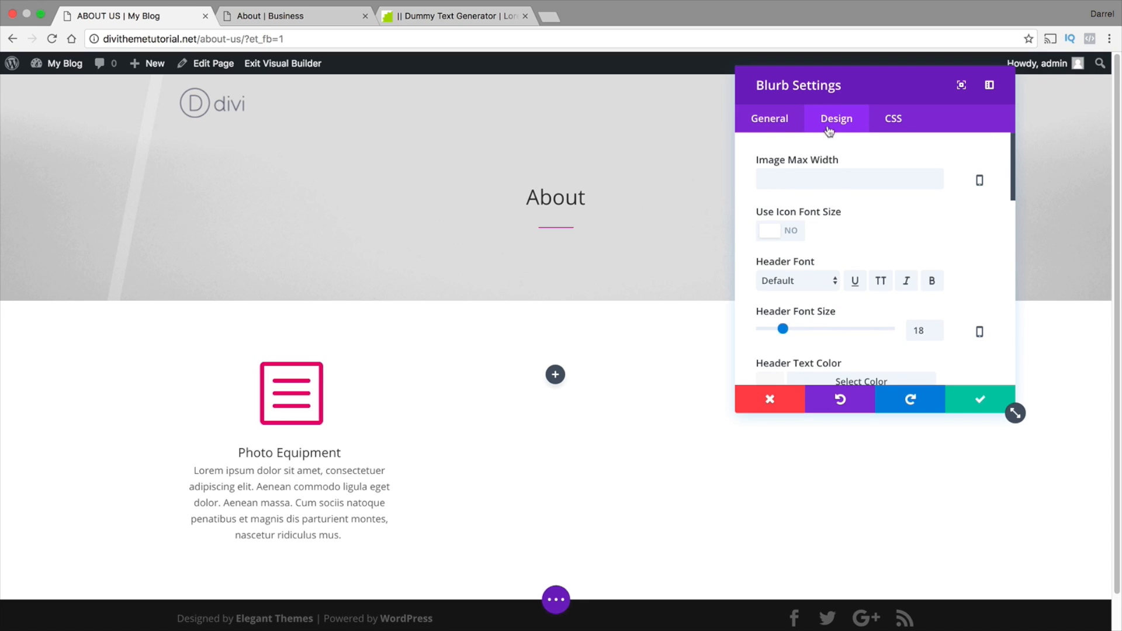
left_click(791, 234)
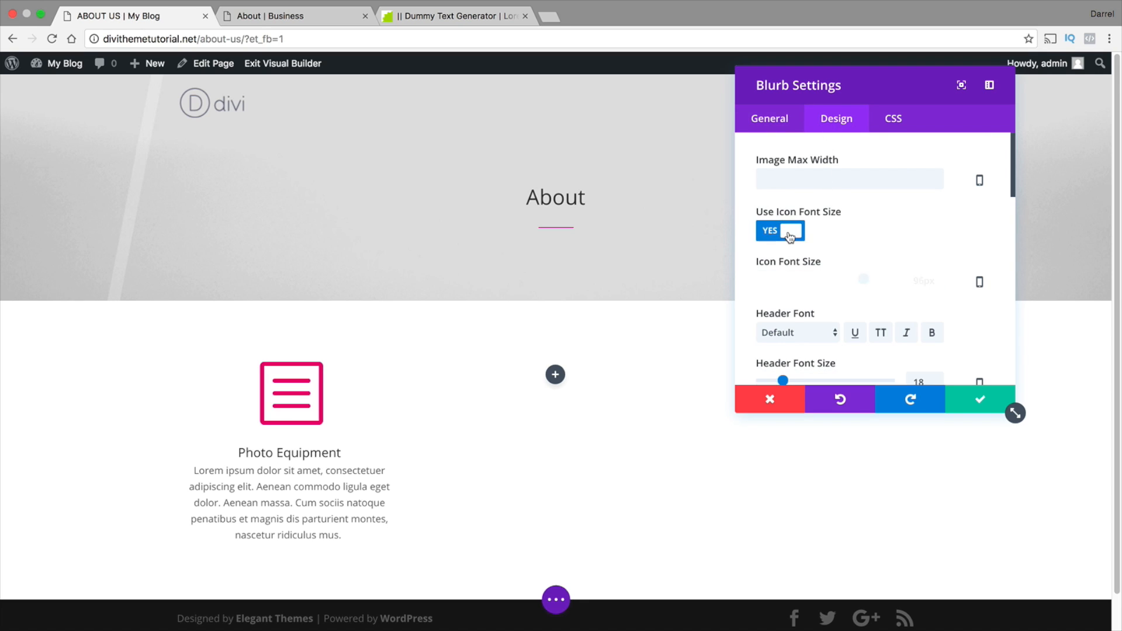
left_click_drag(859, 278, 823, 279)
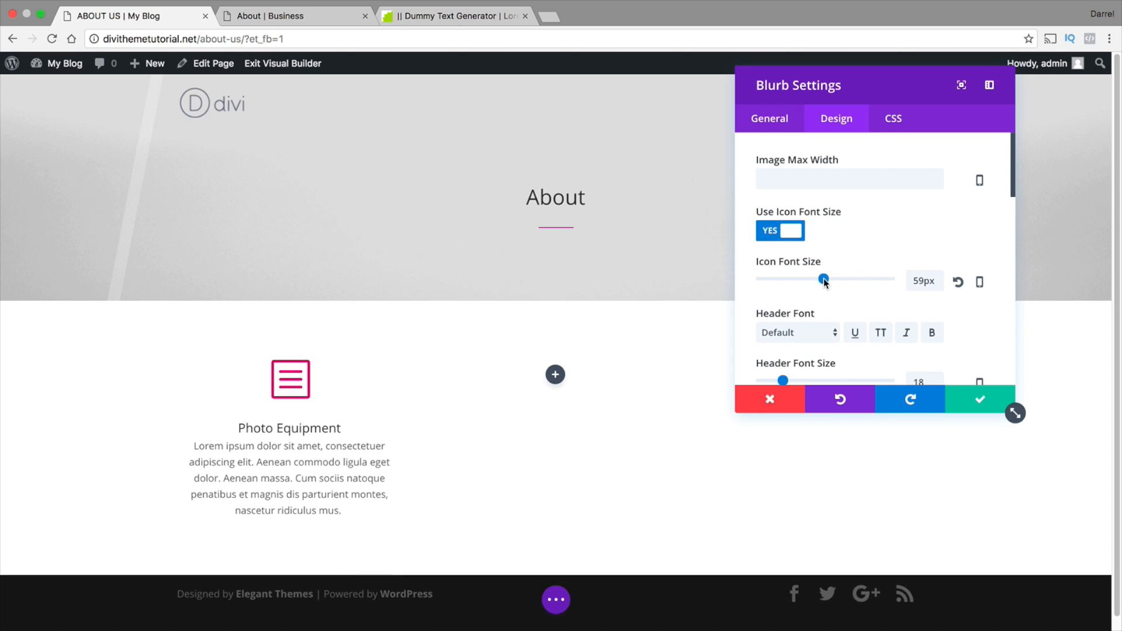
scroll(823, 276, "down", 1)
scroll(805, 301, "down", 3)
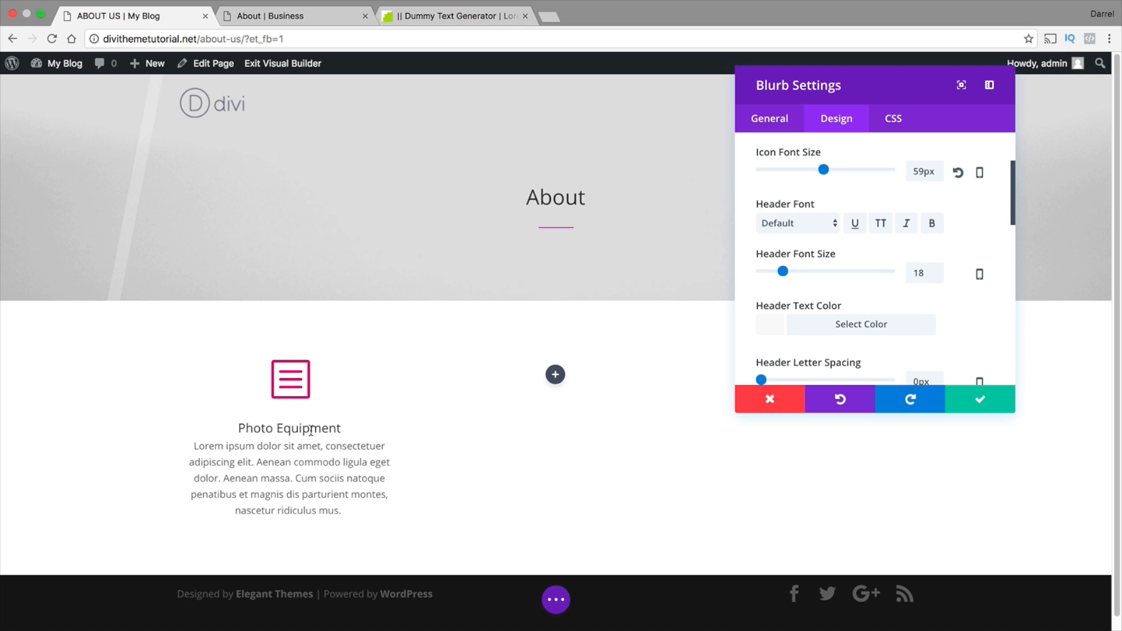
left_click_drag(783, 272, 793, 275)
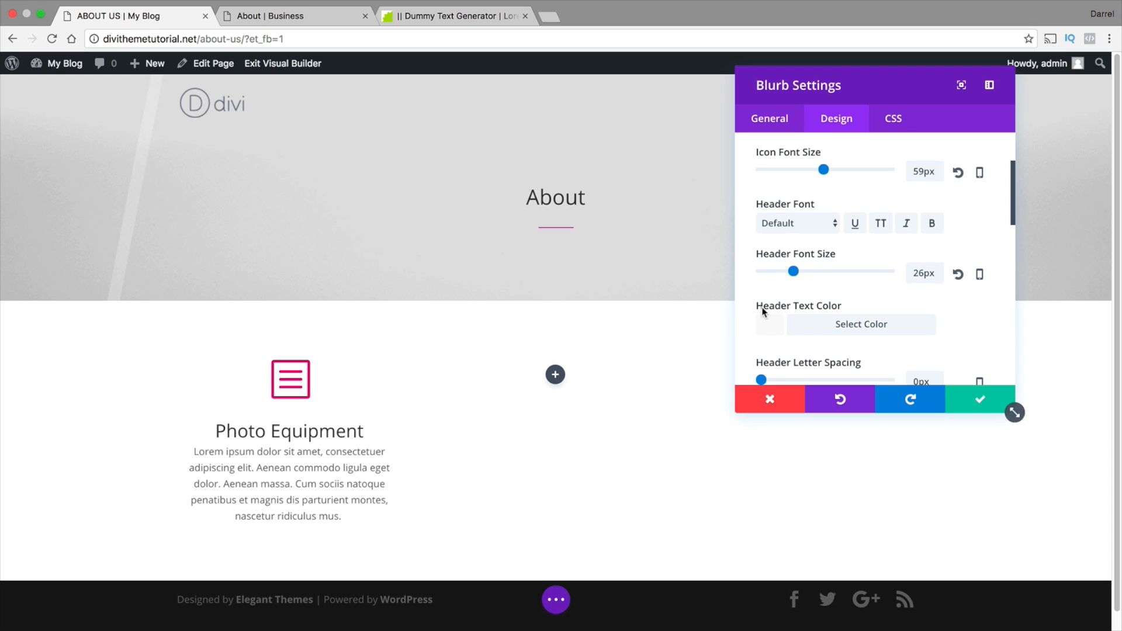
Enable the blurb's border and give it the grey color #999999
scroll(766, 293, "down", 8)
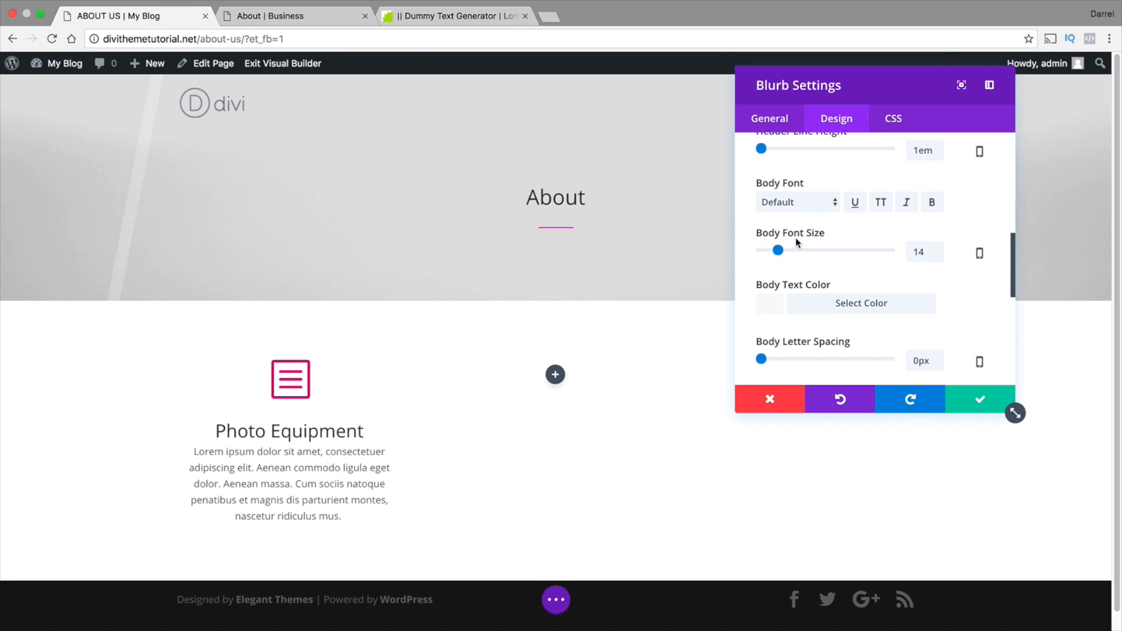
scroll(796, 237, "down", 5)
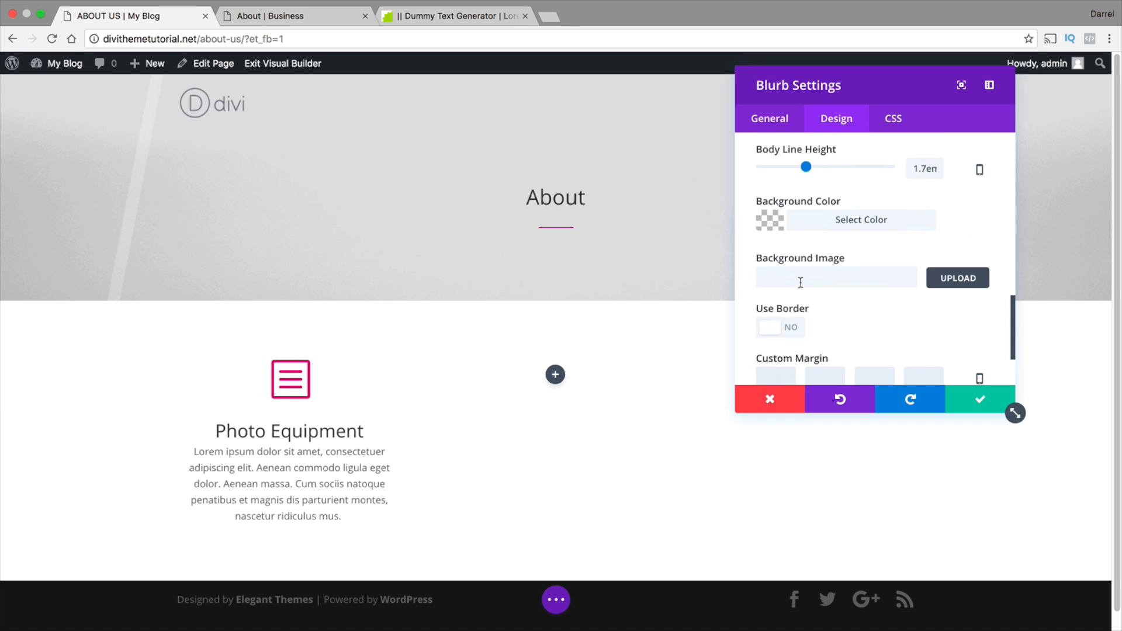
left_click(780, 328)
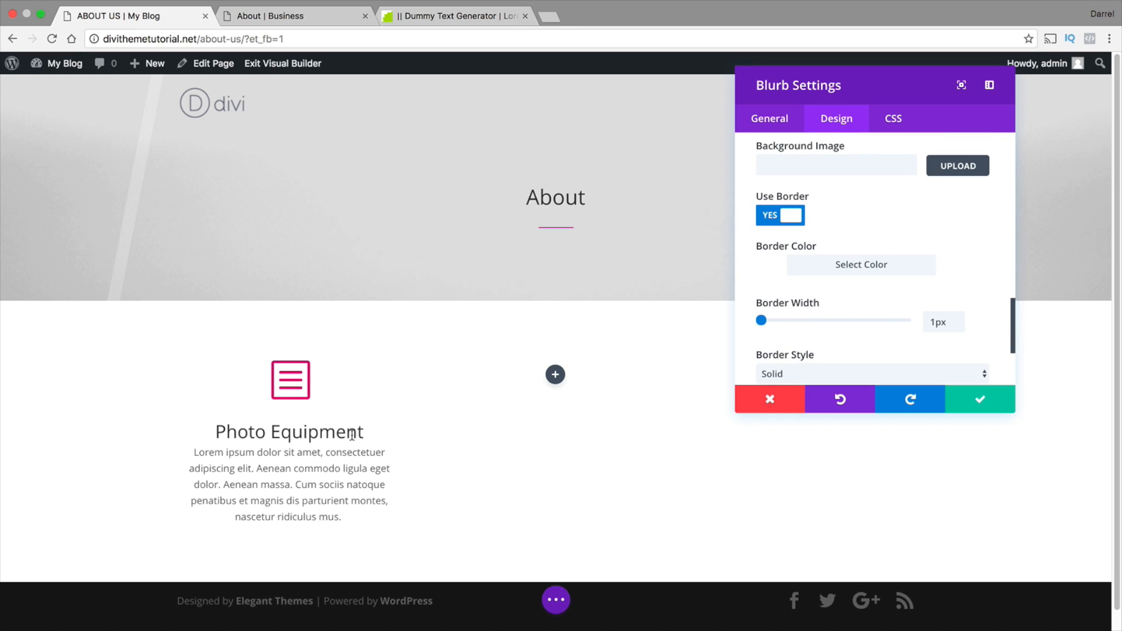
left_click(802, 267)
left_click_drag(815, 336, 834, 370)
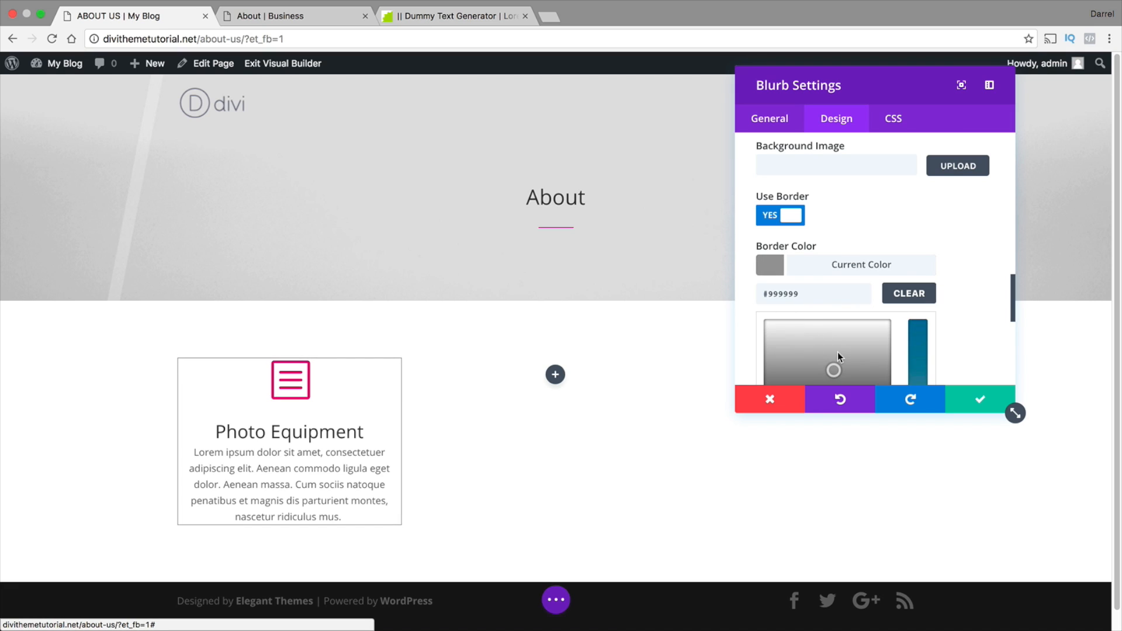
Clear the blurb's border color and save the module settings
left_click(929, 293)
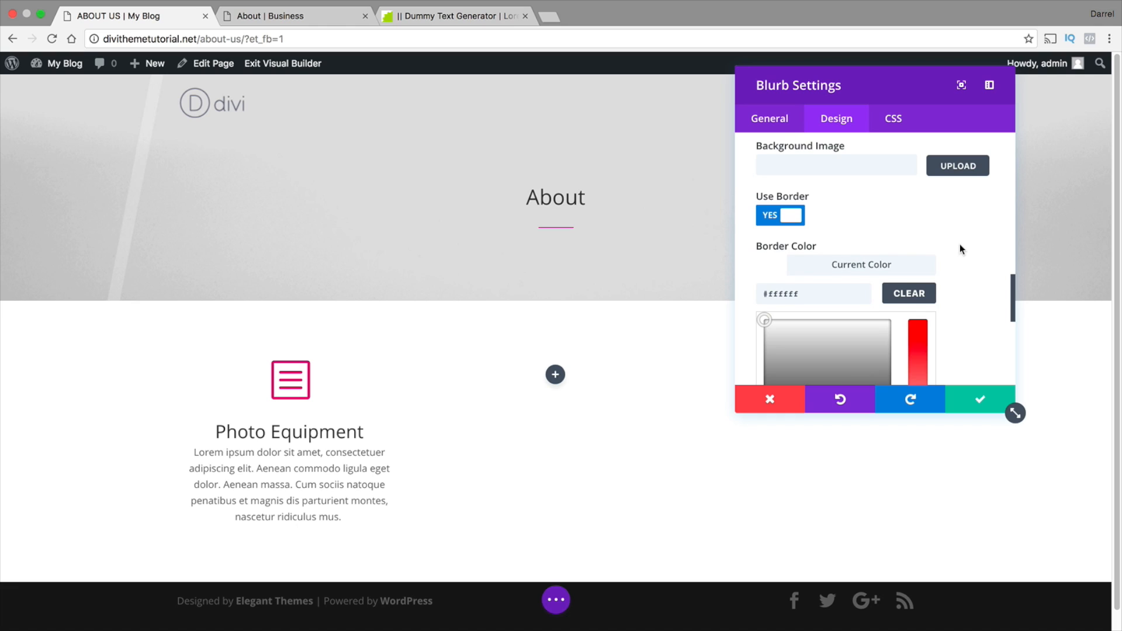
scroll(959, 244, "down", 10)
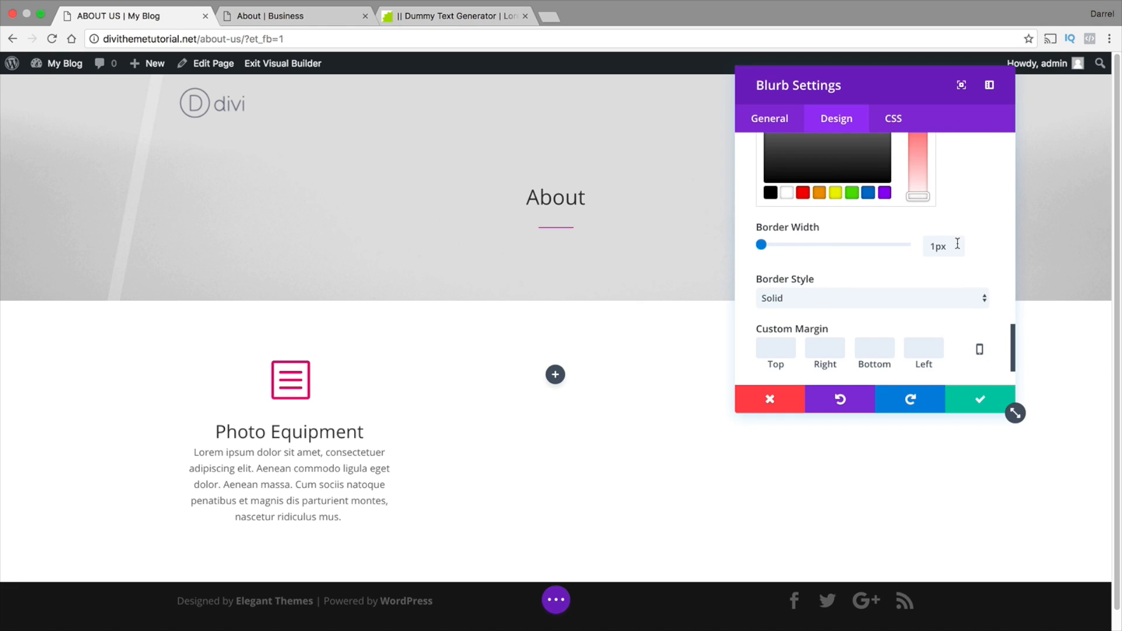
scroll(910, 273, "down", 3)
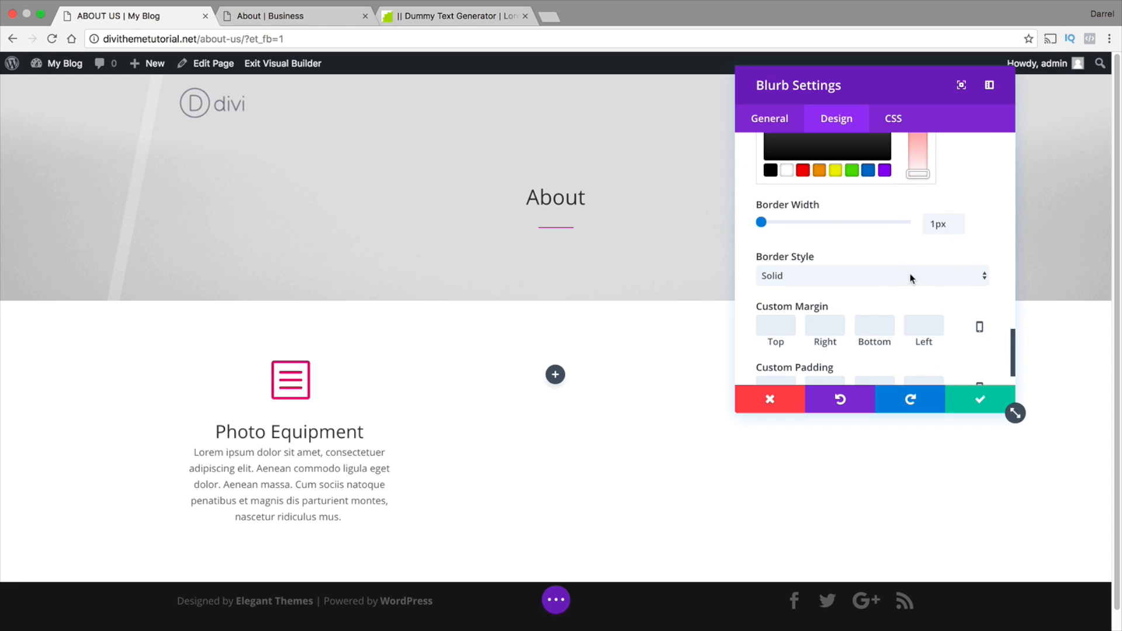
left_click(970, 411)
Duplicate the Photo Equipment blurb and move the copy into the empty middle column
scroll(701, 391, "down", 1)
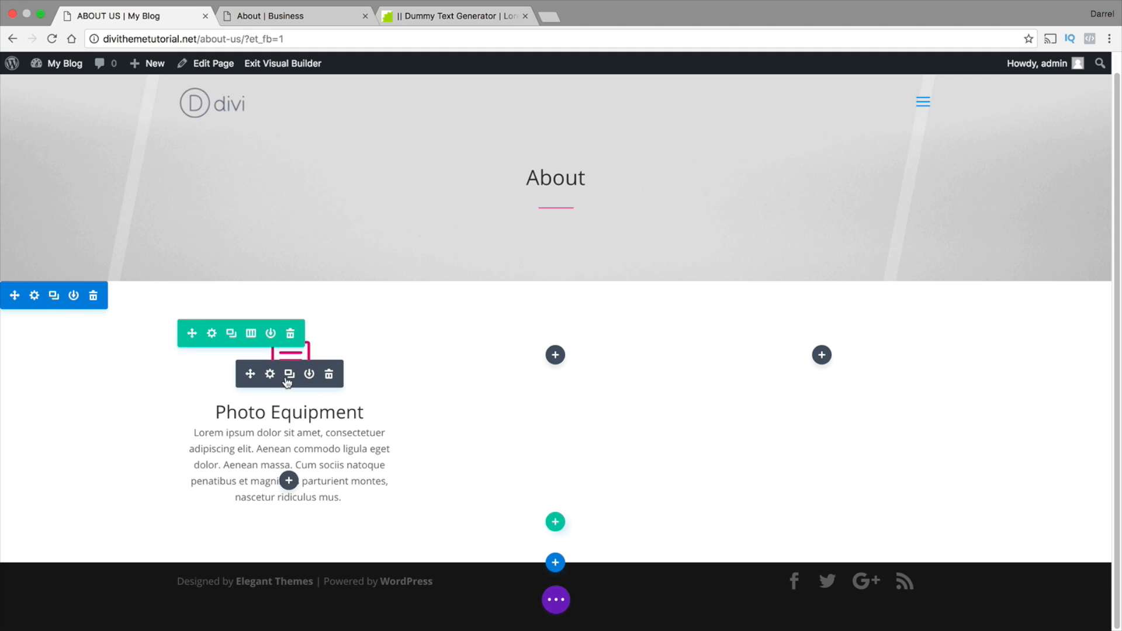
left_click(290, 376)
scroll(292, 409, "down", 1)
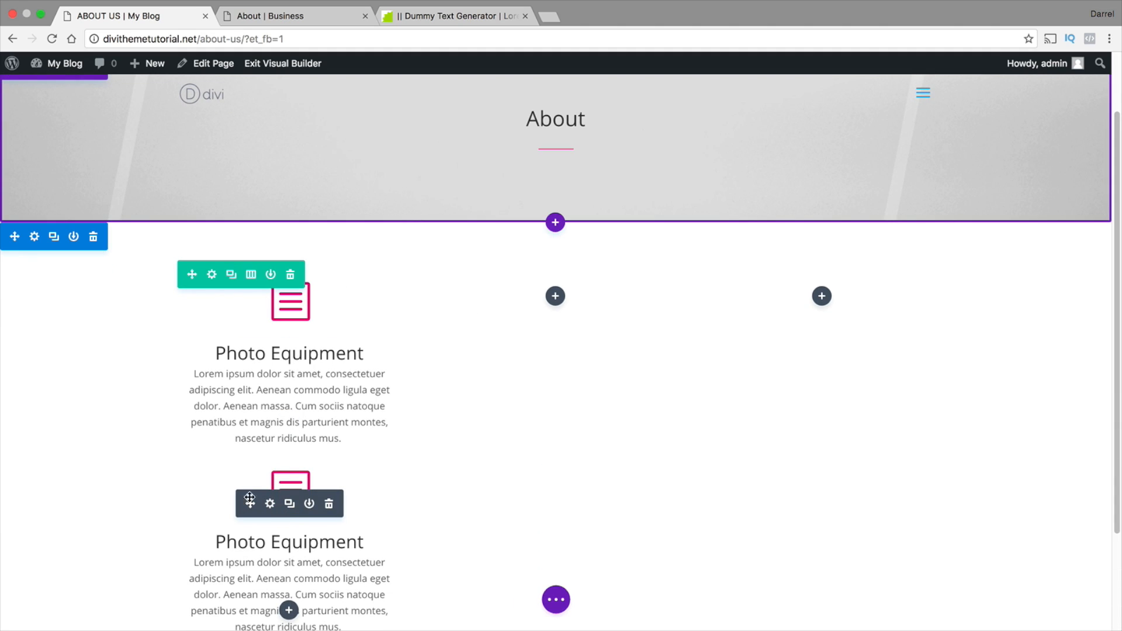
left_click_drag(250, 497, 550, 289)
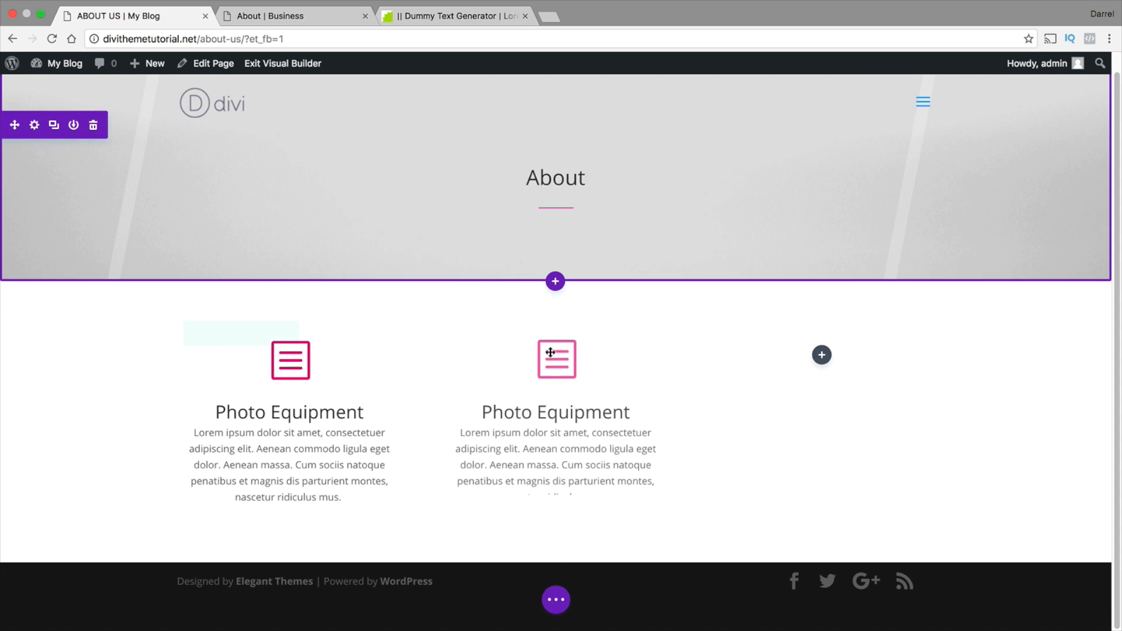
Duplicate the middle blurb into the empty third column, and duplicate the whole row of three blurbs
left_click(556, 374)
scroll(556, 374, "down", 1)
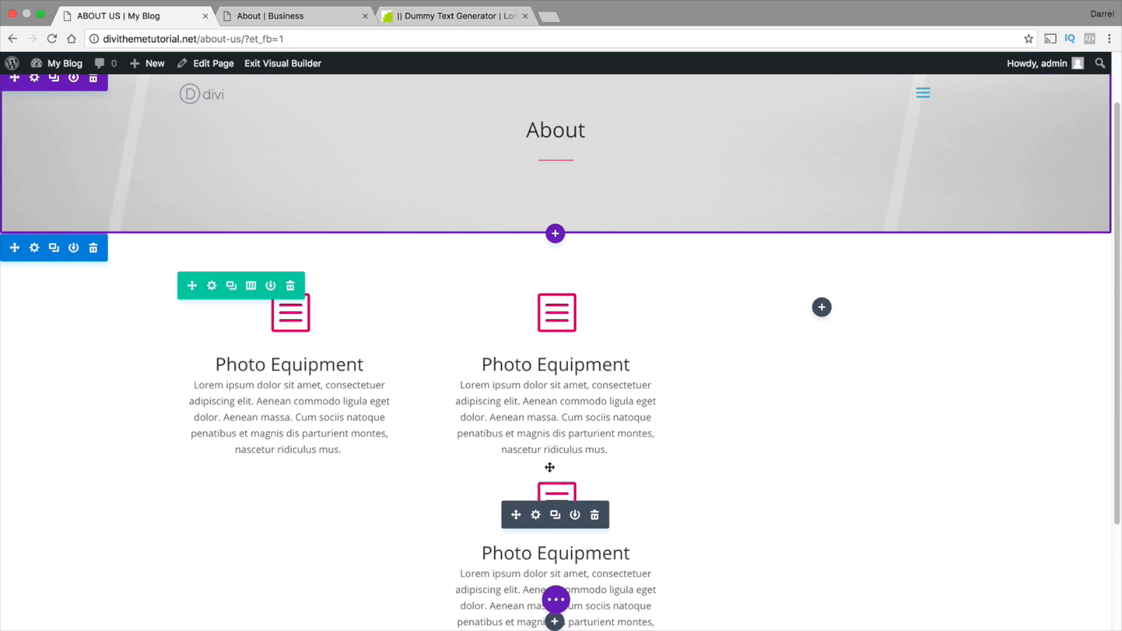
left_click_drag(549, 468, 830, 310)
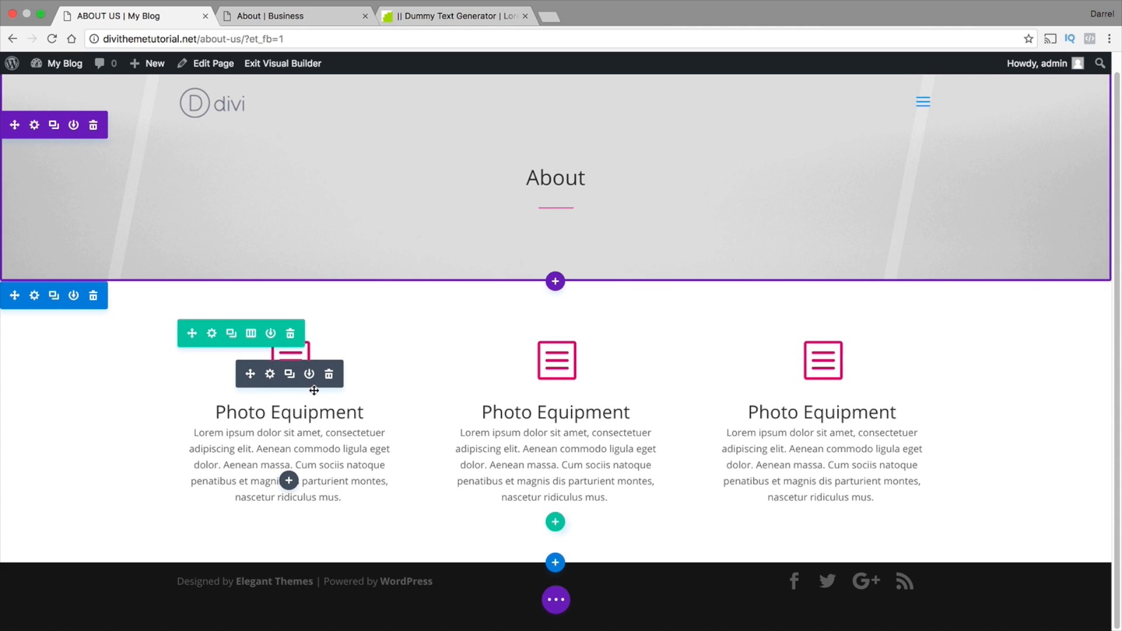
left_click(231, 344)
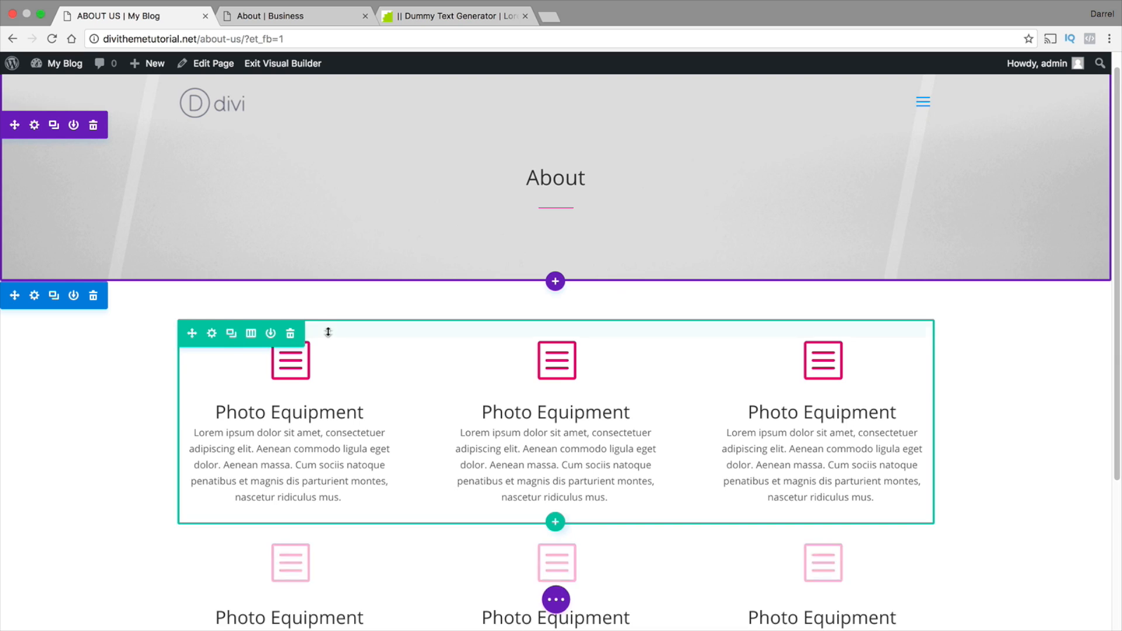
Change the title of the first row's middle blurb to "A Thousand Words"
scroll(329, 335, "down", 1)
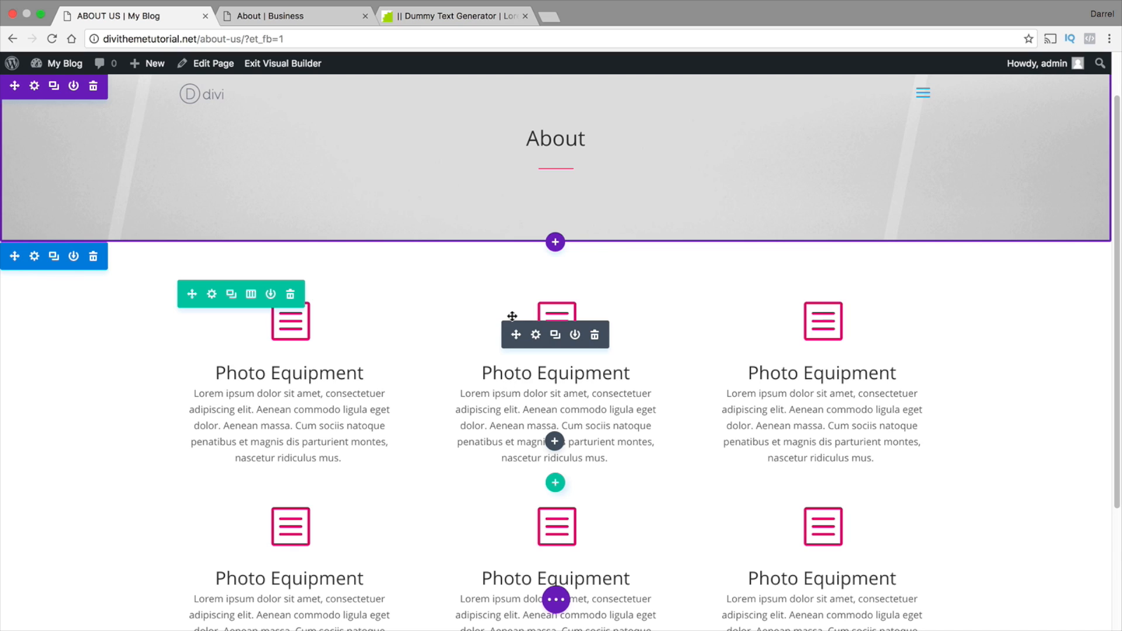
left_click_drag(627, 378, 570, 373)
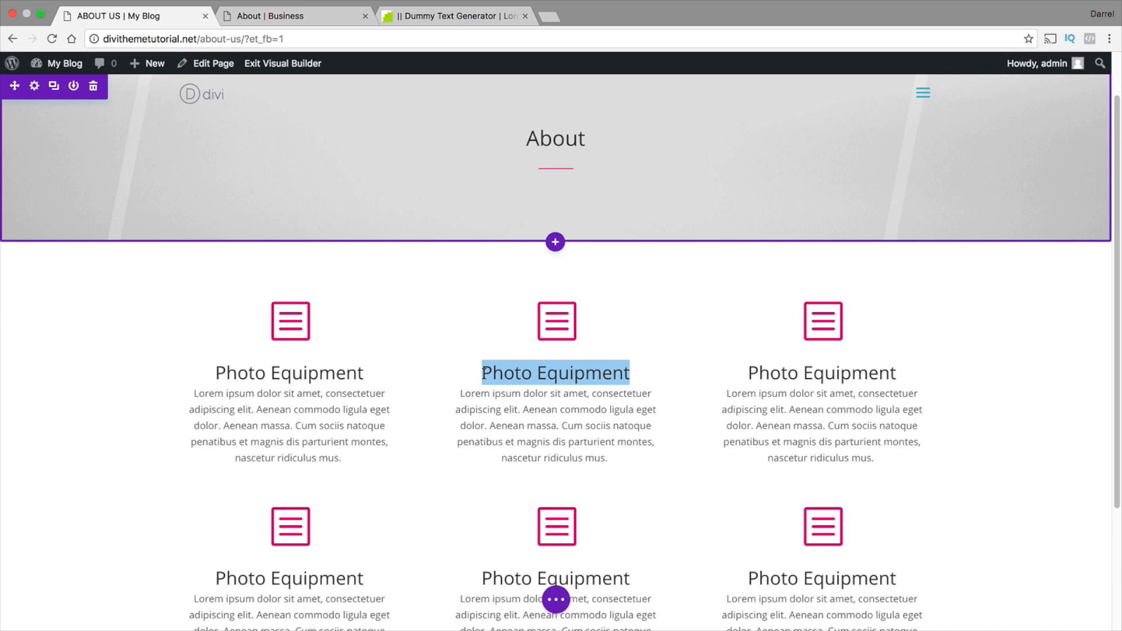
type("A Thousn")
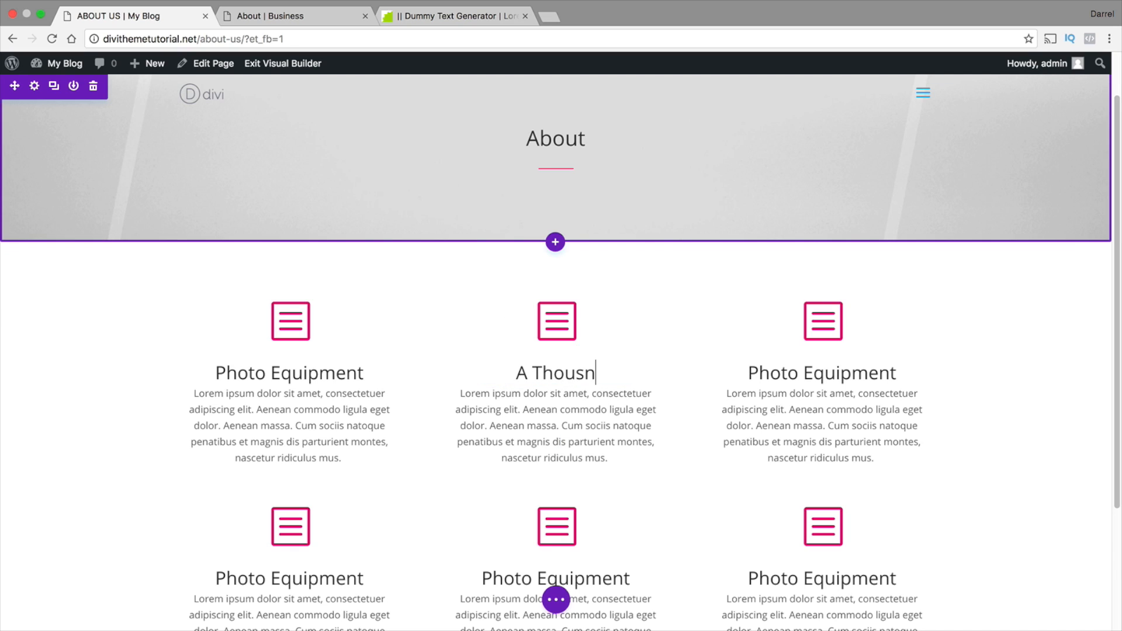
key("BackSpace")
type("and Words")
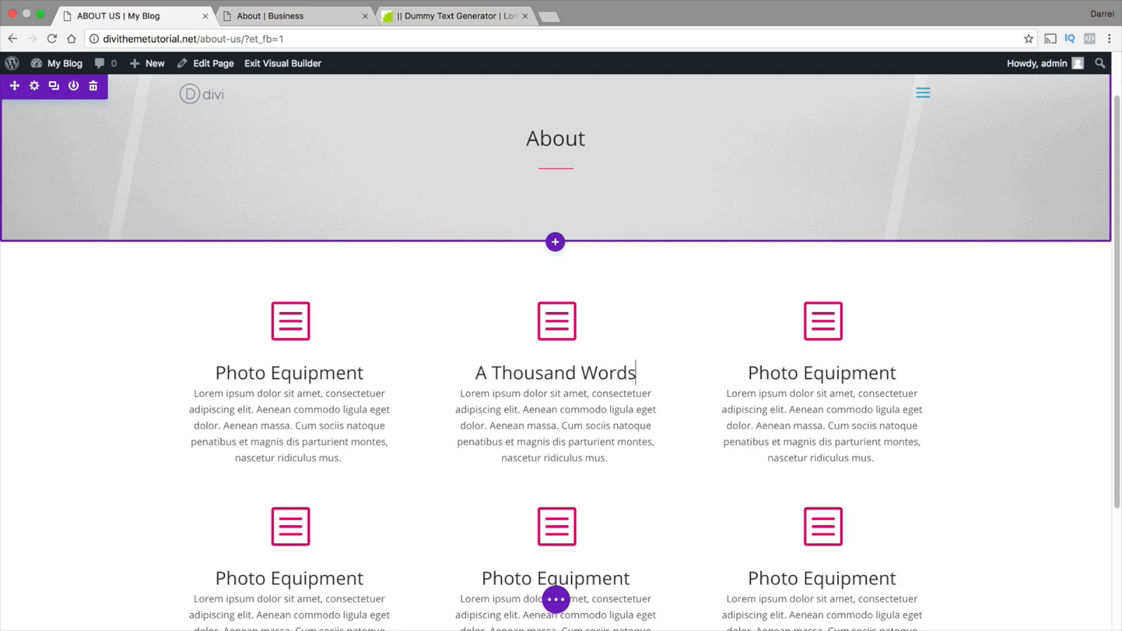
Change the title of the first row's third blurb to "Simply Stunning"
left_click_drag(896, 372, 741, 372)
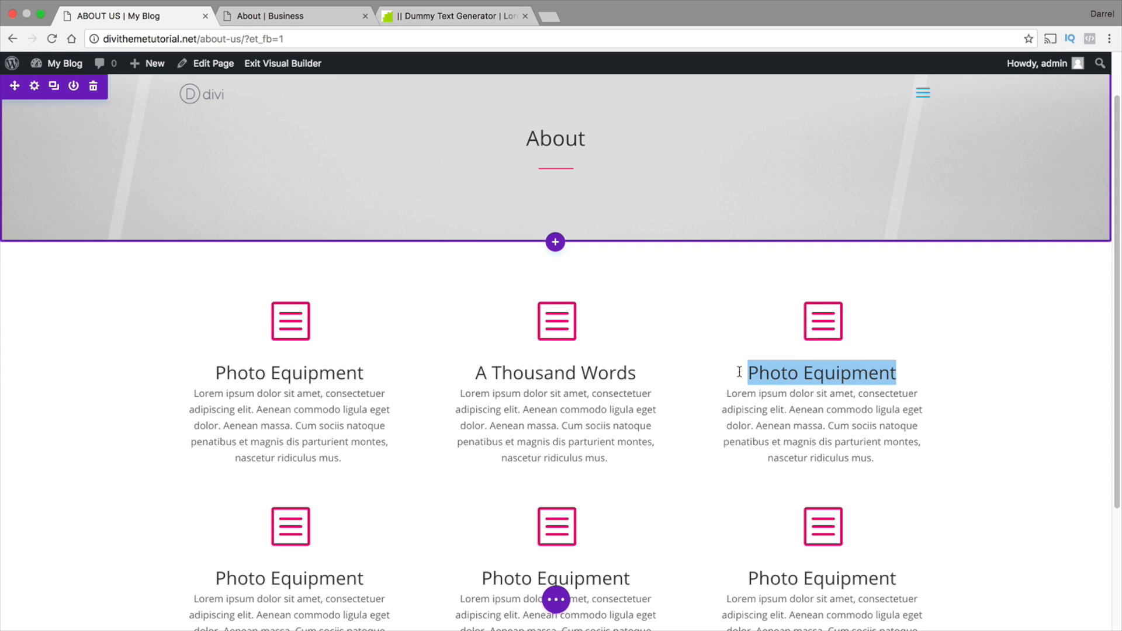
type("Sim")
key("BackSpace")
key("BackSpace")
type("impl")
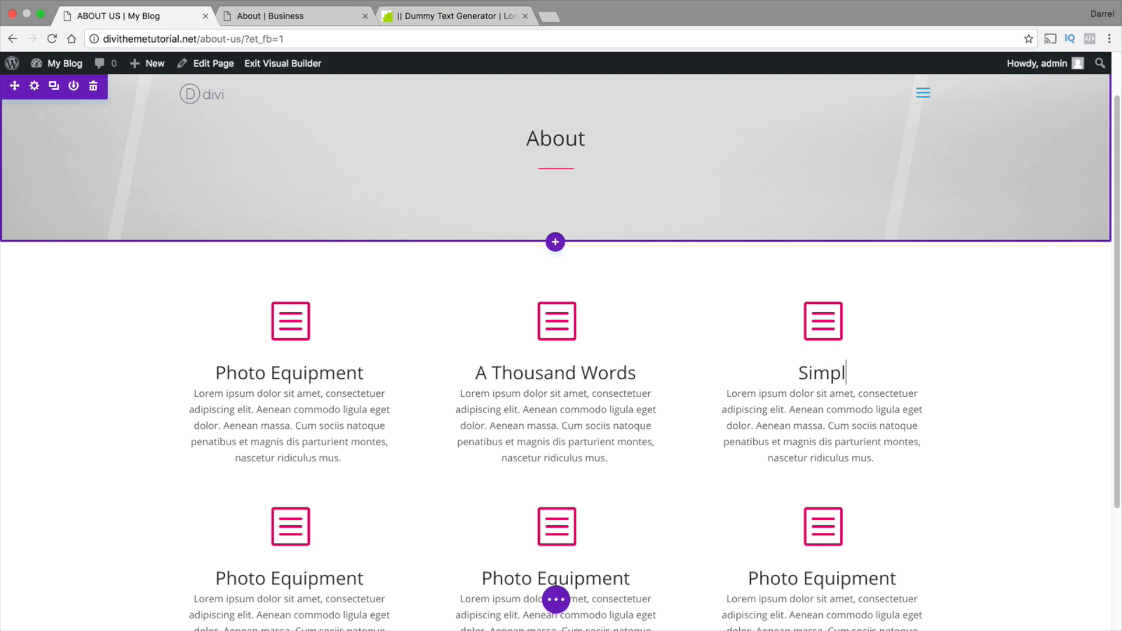
type("y Stunning")
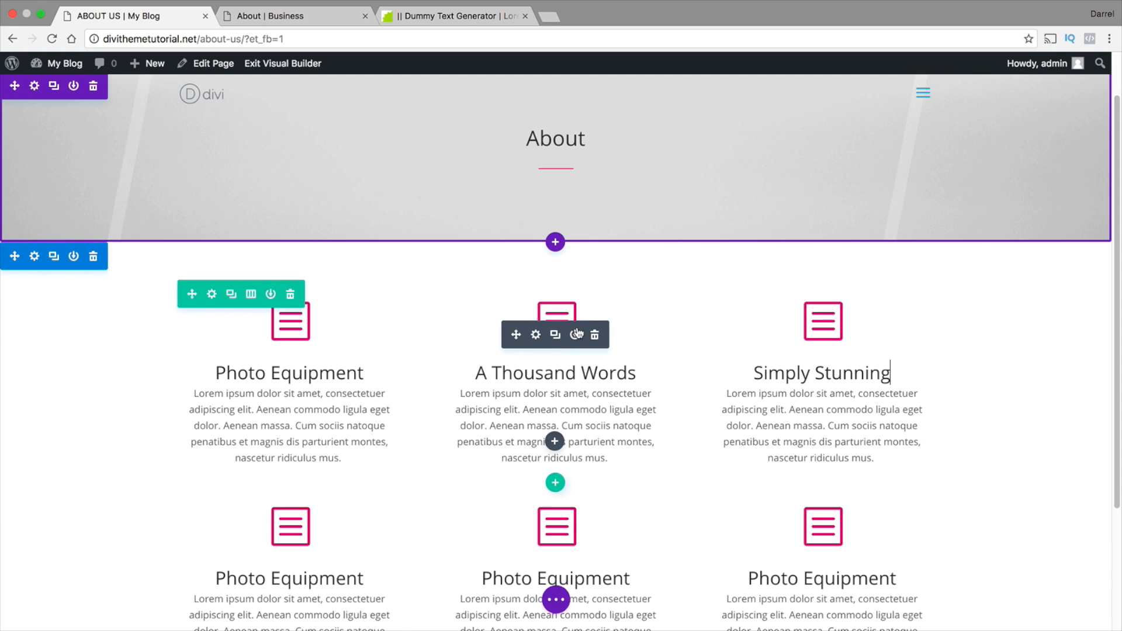
Change the title of the second row's first blurb to "Design is key"
scroll(419, 455, "down", 2)
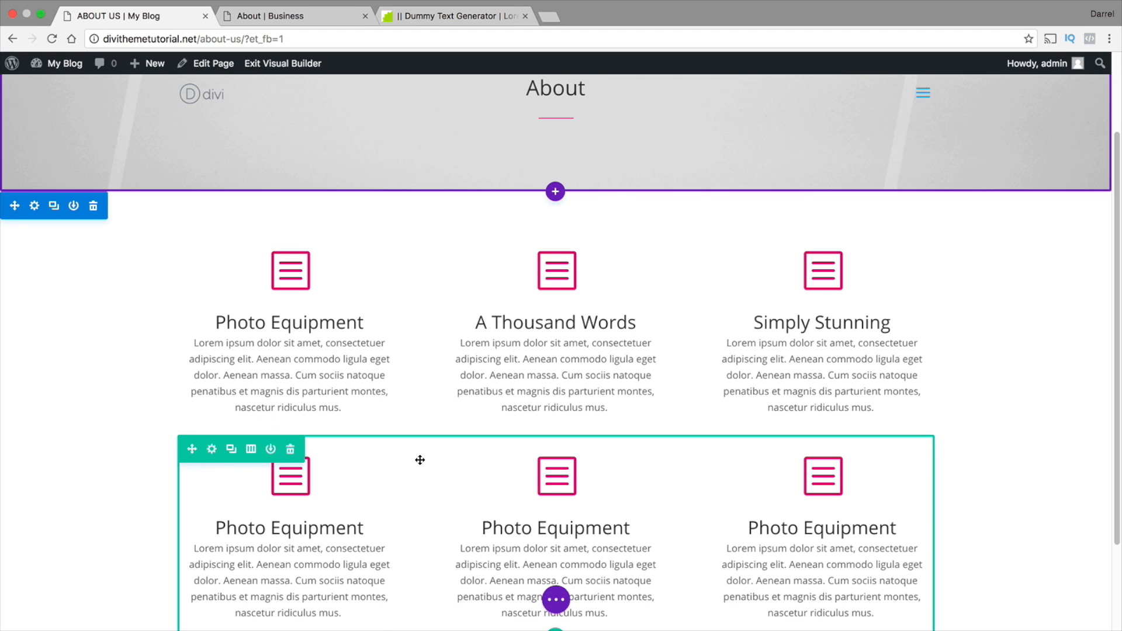
left_click_drag(363, 525, 217, 524)
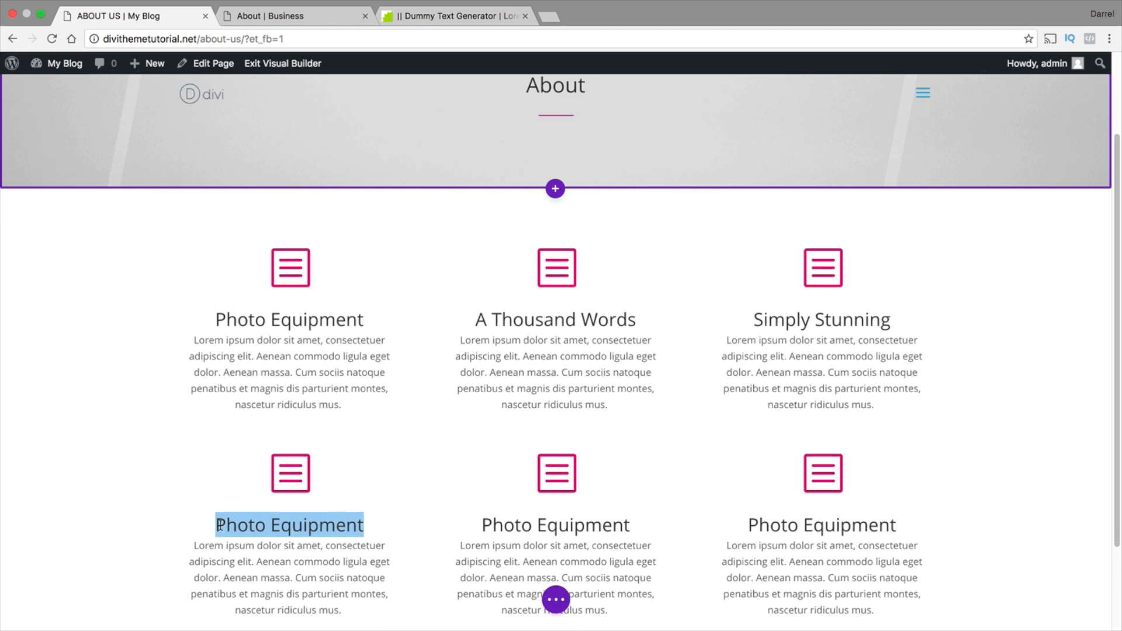
type("Ewde")
key("BackSpace")
key("BackSpace")
key("BackSpace")
key("BackSpace")
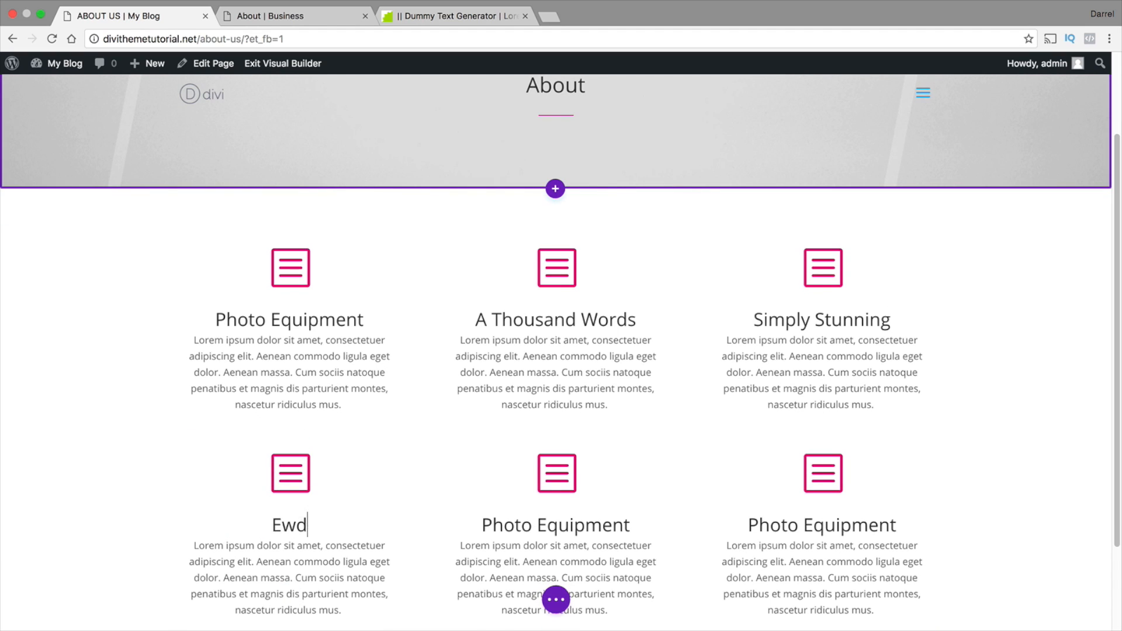
type("Refer")
key("BackSpace")
key("BackSpace")
key("BackSpace")
key("BackSpace")
key("BackSpace")
type("Design is key")
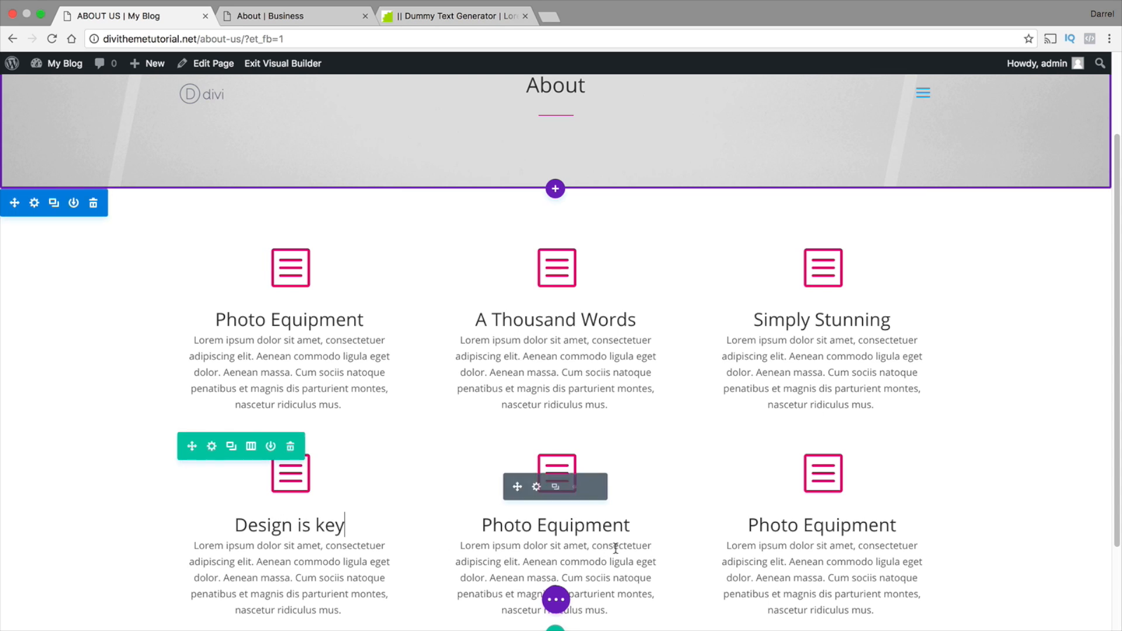
Change the title of the second row's middle blurb to "Full package"
left_click_drag(642, 525, 471, 522)
type("F")
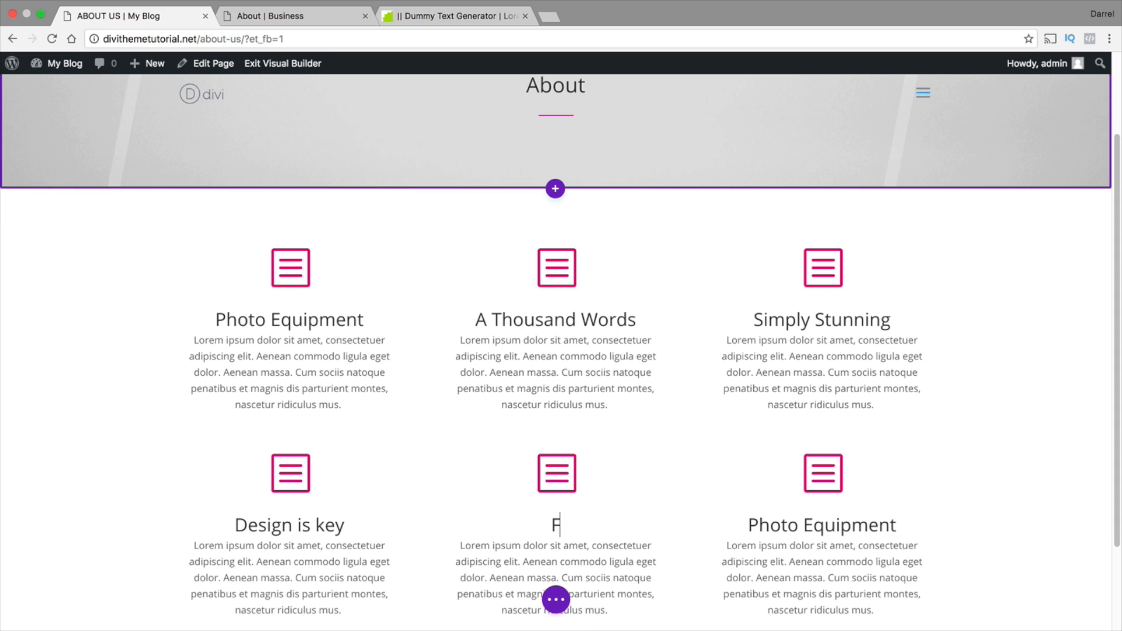
type("ull package")
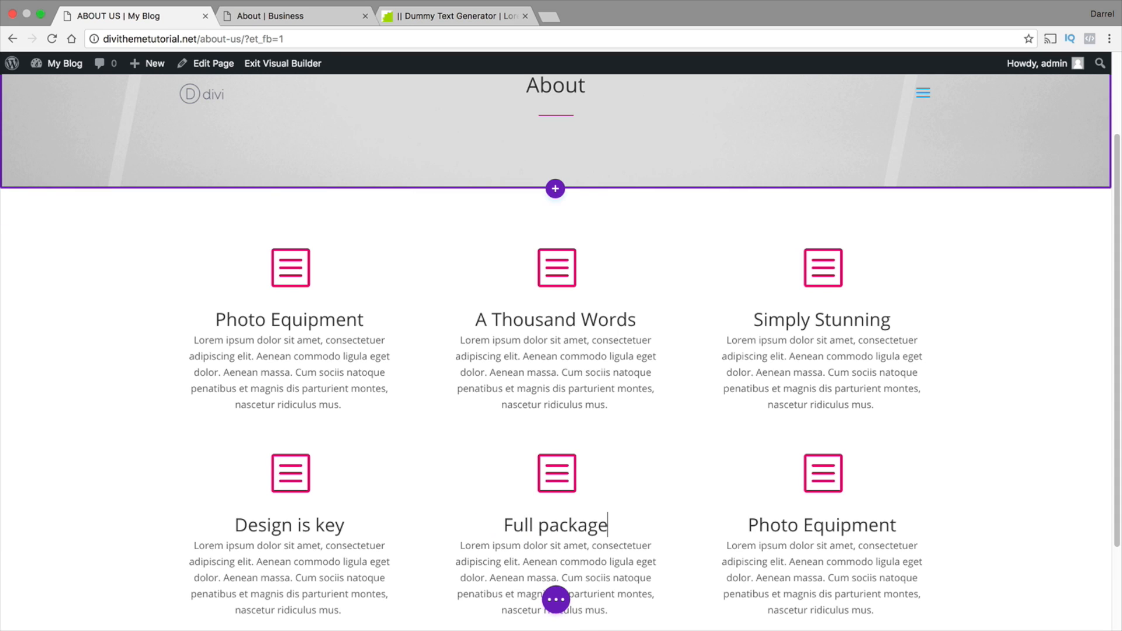
Change the title of the second row's third blurb to "Get Social"
left_click_drag(897, 525, 732, 525)
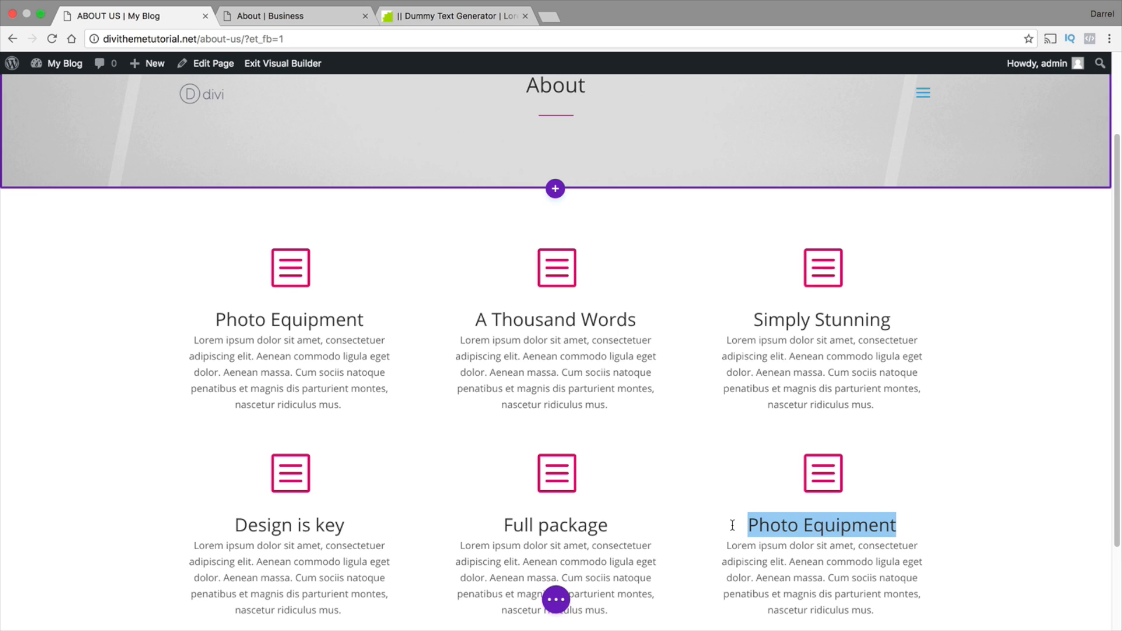
type("Get Social")
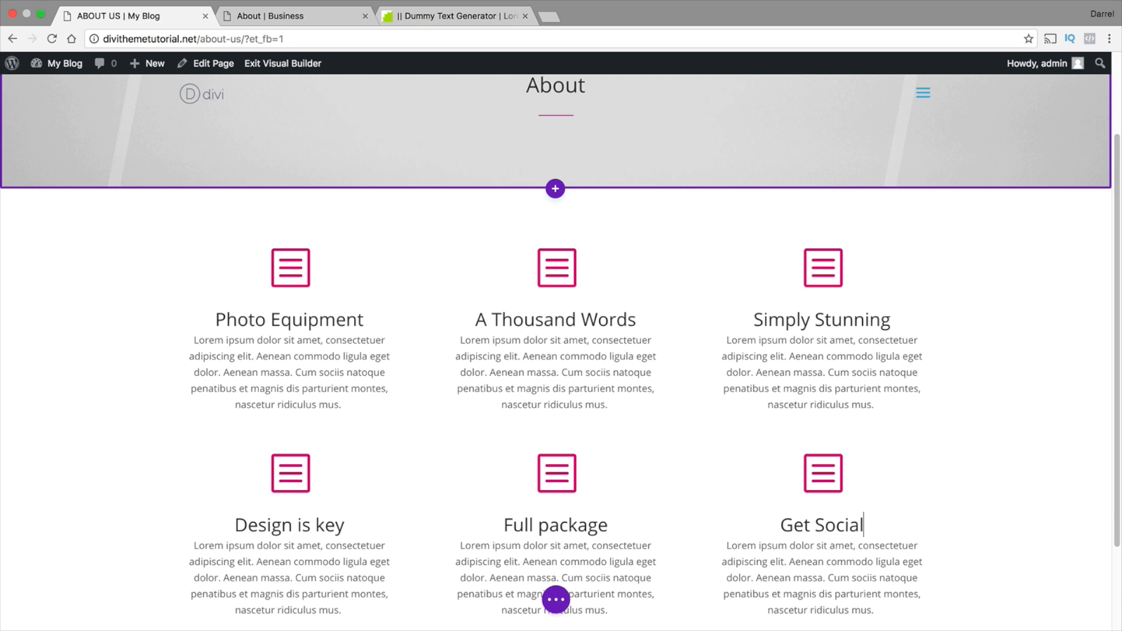
Set the "Get Social" blurb's icon to the outlined speech bubble and save its settings
left_click(803, 488)
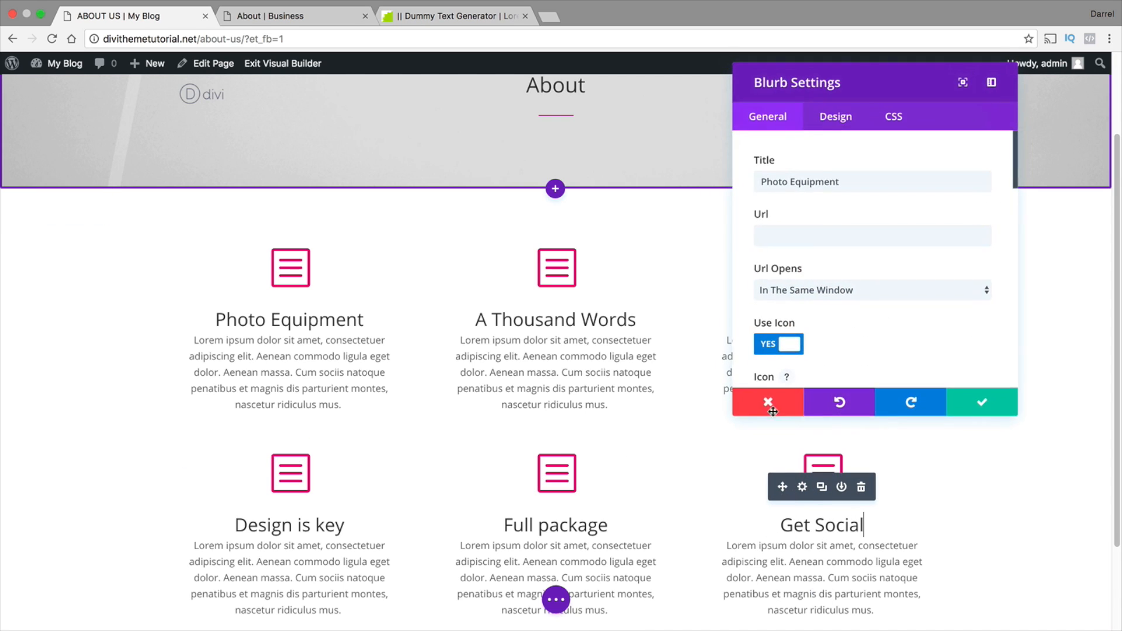
scroll(797, 262, "down", 5)
scroll(851, 296, "down", 1)
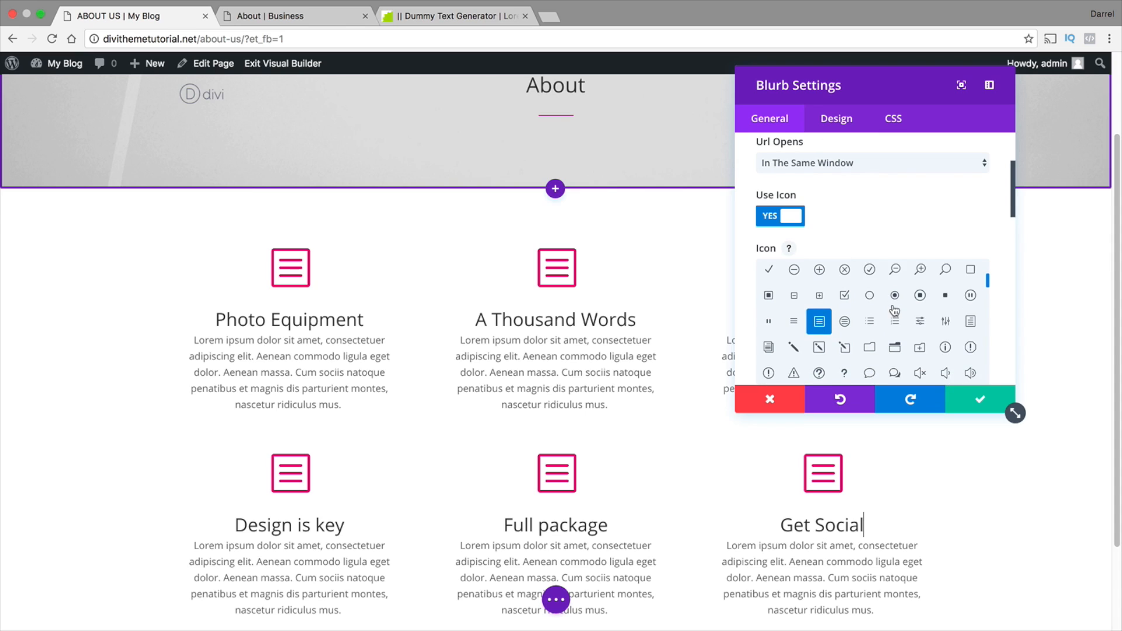
left_click(871, 371)
left_click(962, 395)
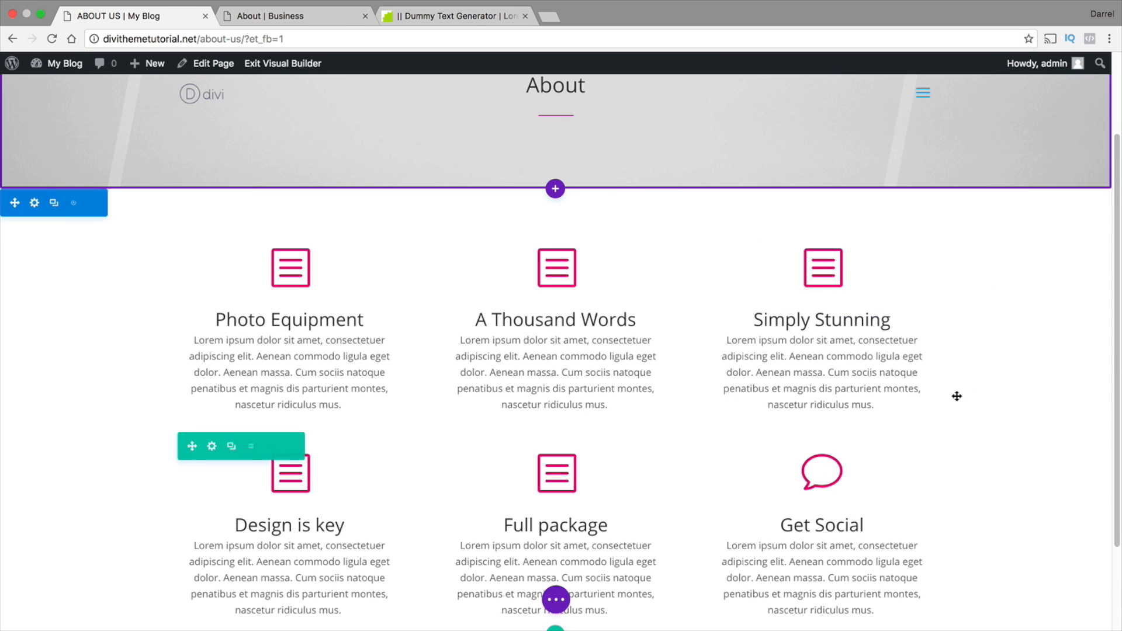
Set the "Full package" blurb's icon to the outlined folder and save its settings
left_click(537, 487)
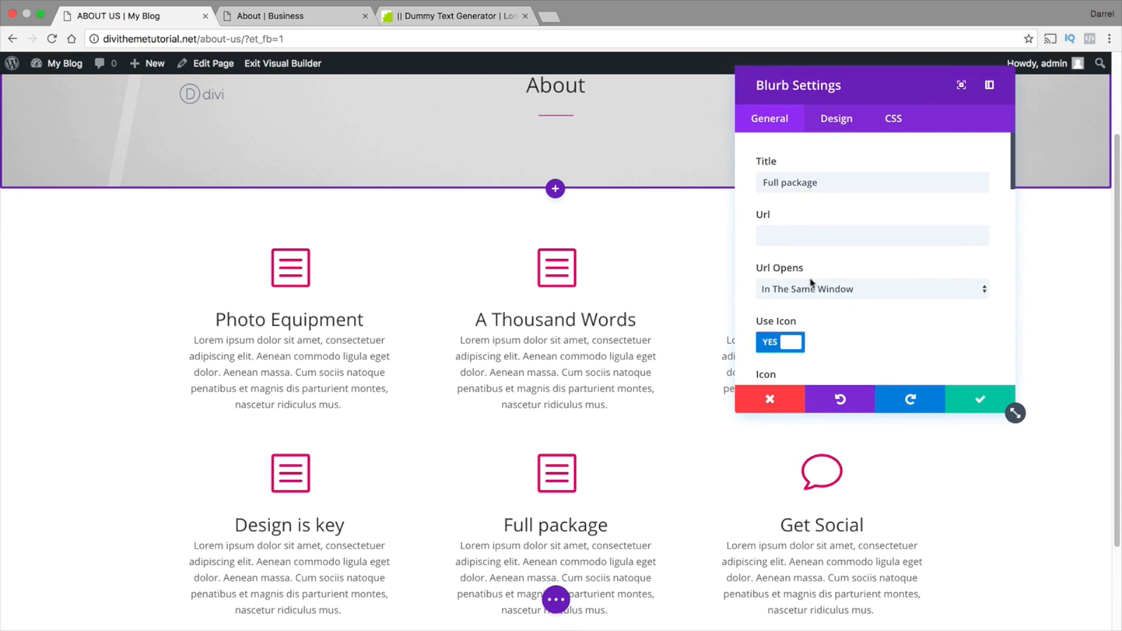
scroll(814, 284, "down", 3)
scroll(894, 327, "down", 1)
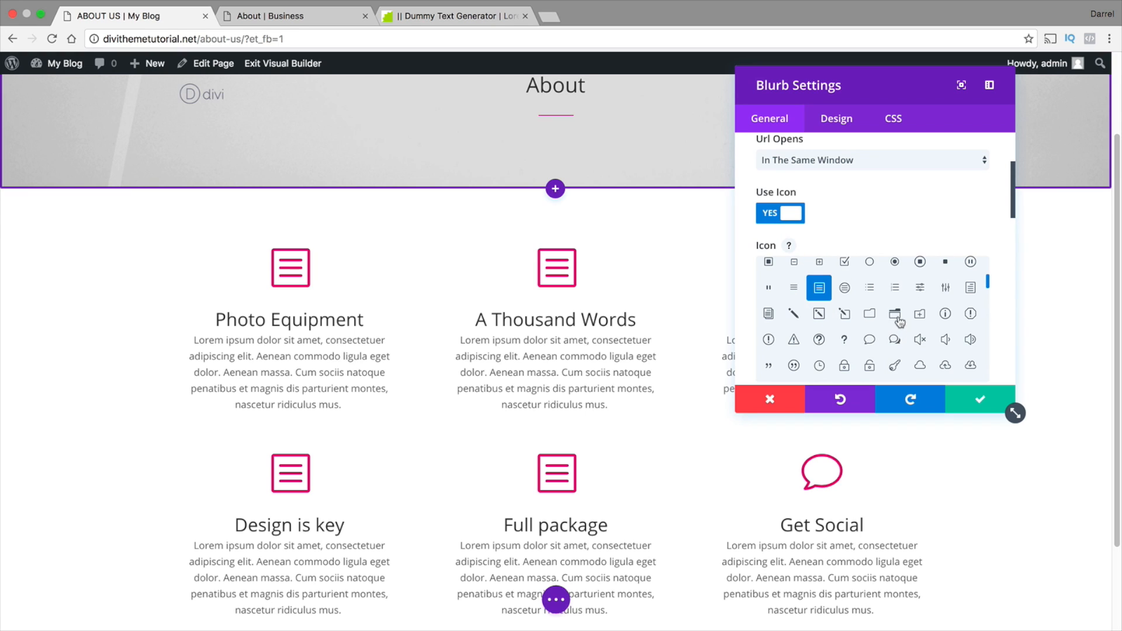
left_click(871, 316)
left_click(963, 395)
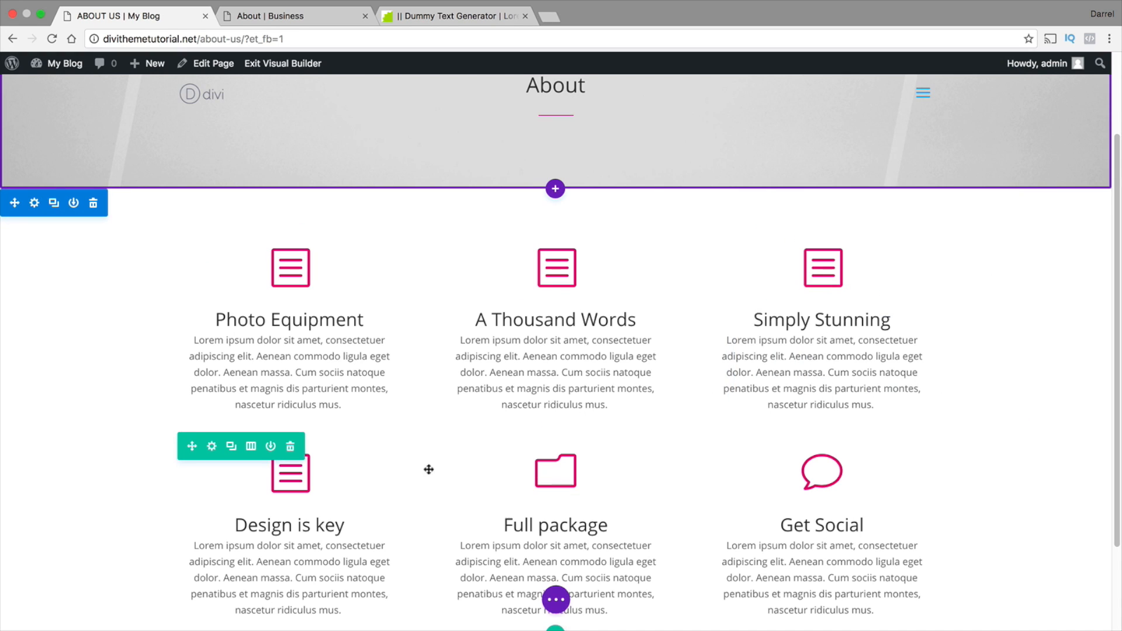
Set the "Design is key" blurb's icon to the outlined key and save its settings
left_click(270, 486)
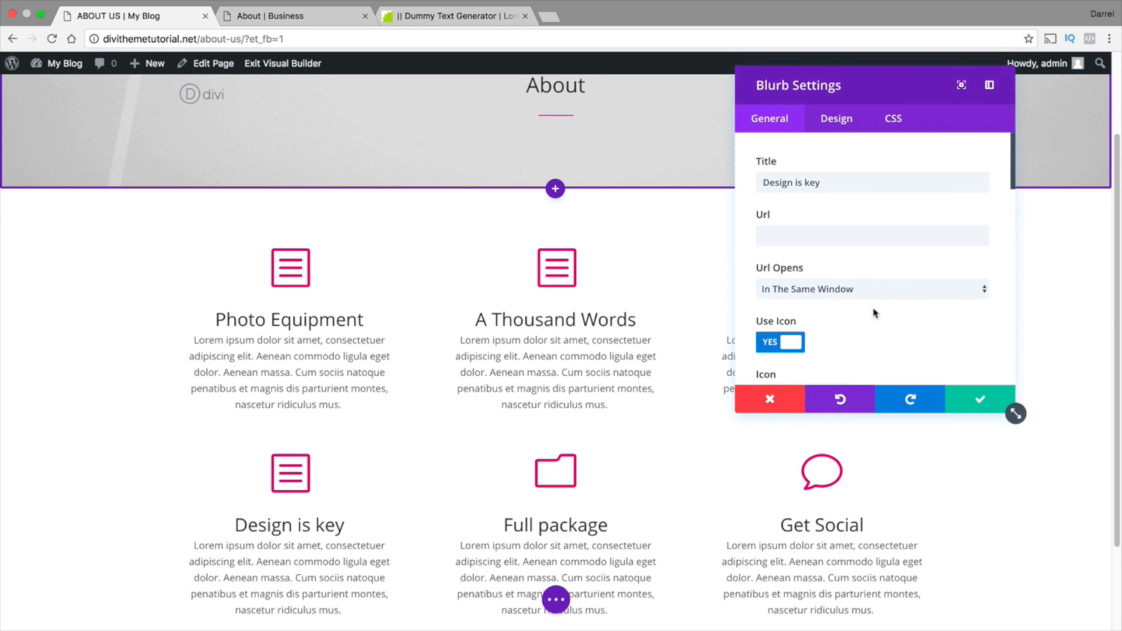
scroll(871, 313, "down", 3)
scroll(848, 280, "down", 4)
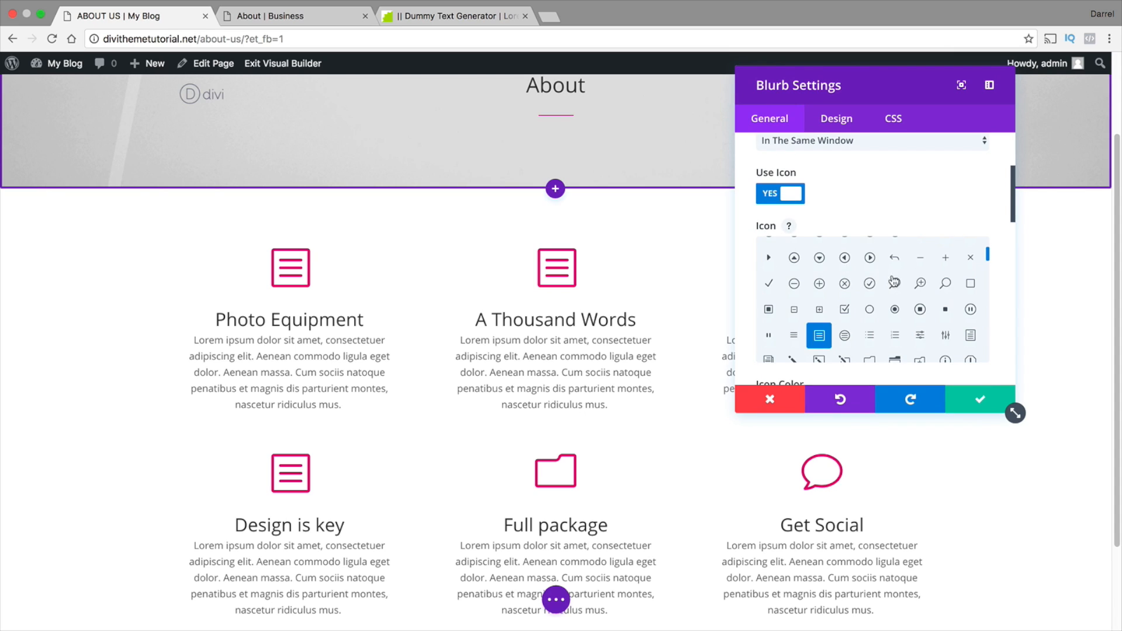
scroll(900, 282, "down", 1)
left_click(898, 331)
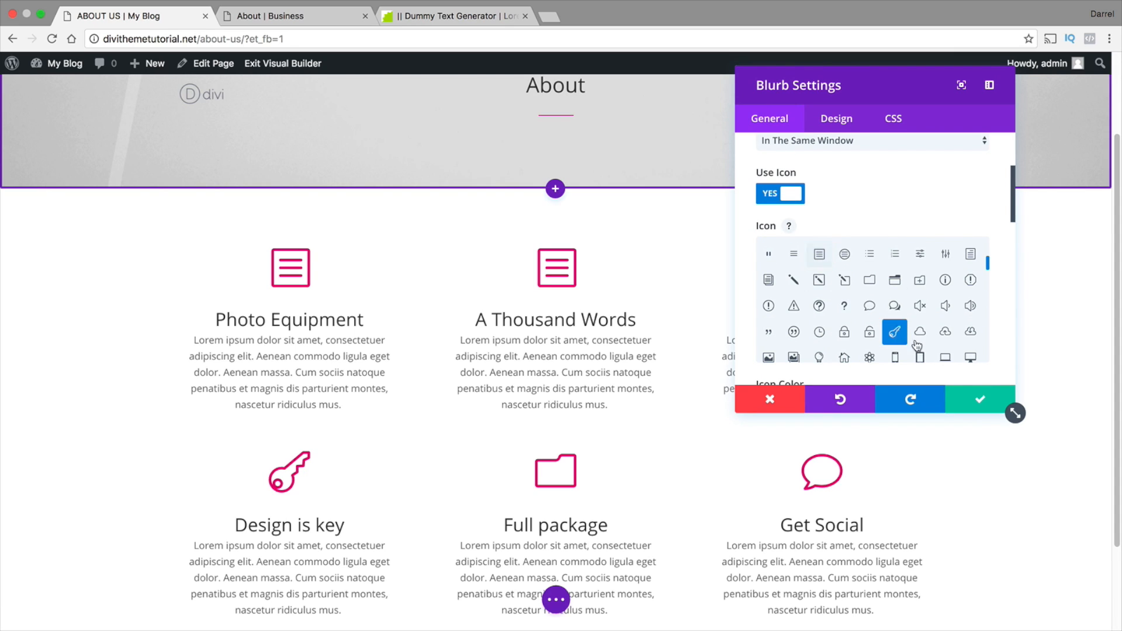
left_click(966, 400)
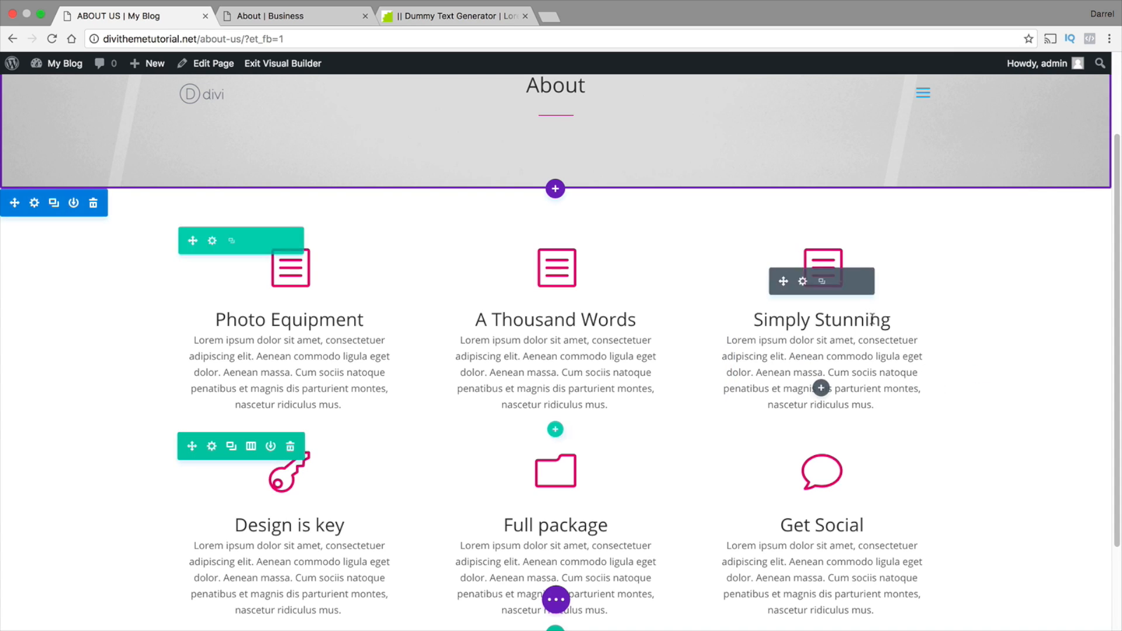
Set the "Simply Stunning" blurb's icon to the circled upward chevron and save its settings
left_click(802, 284)
scroll(861, 322, "down", 5)
left_click(946, 231)
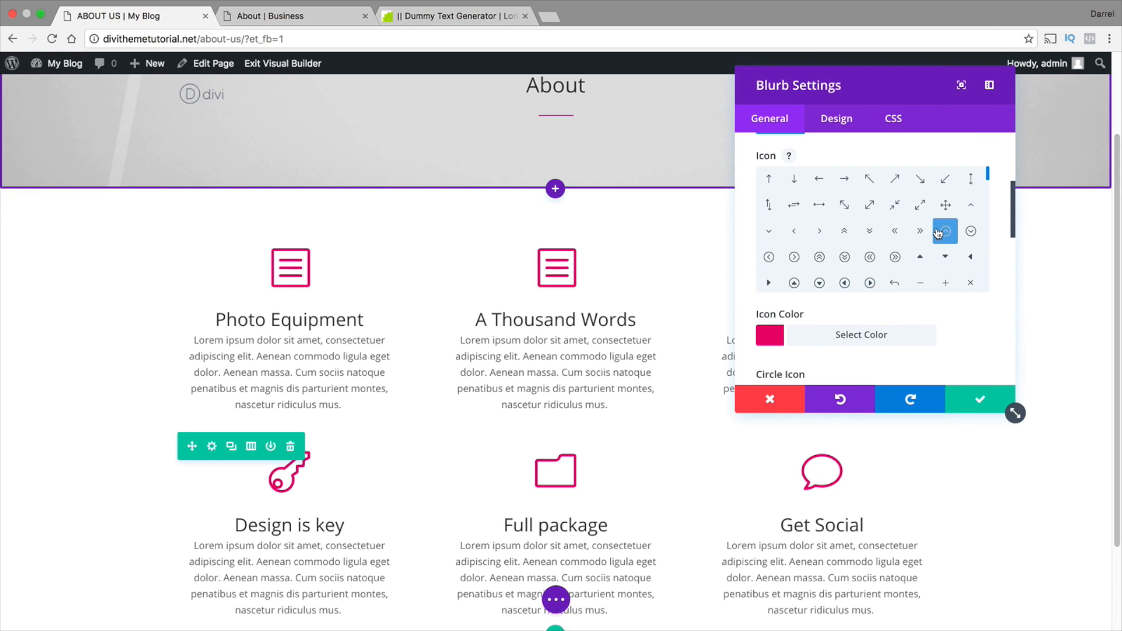
left_click(977, 399)
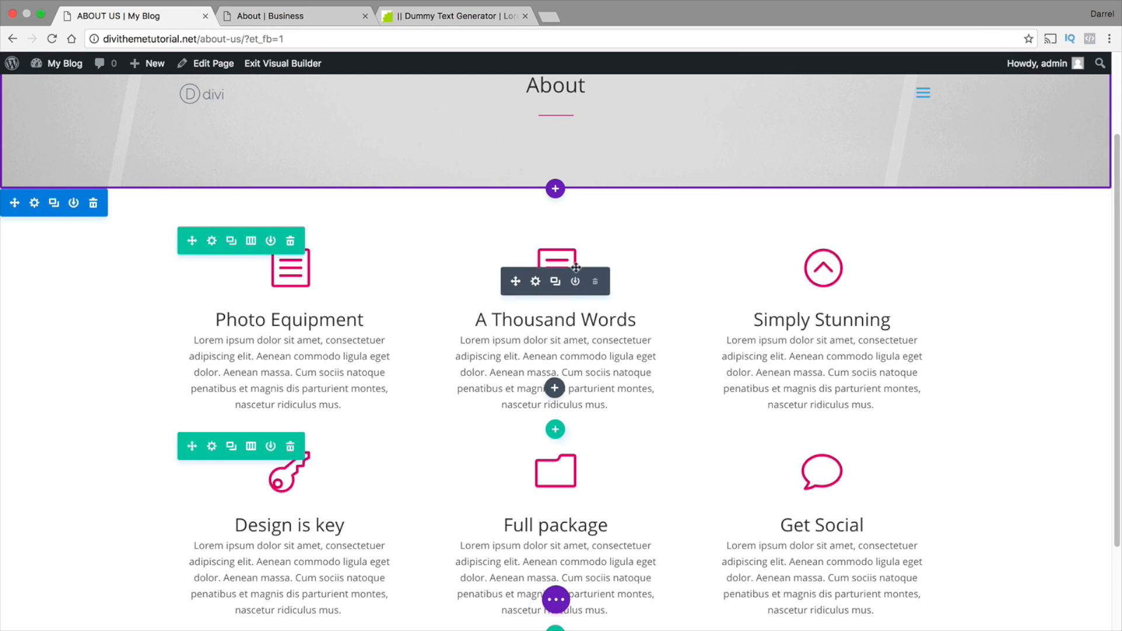
Set the "A Thousand Words" blurb's icon to the circled pause symbol and save its settings
left_click(535, 281)
scroll(807, 272, "down", 5)
scroll(807, 272, "down", 3)
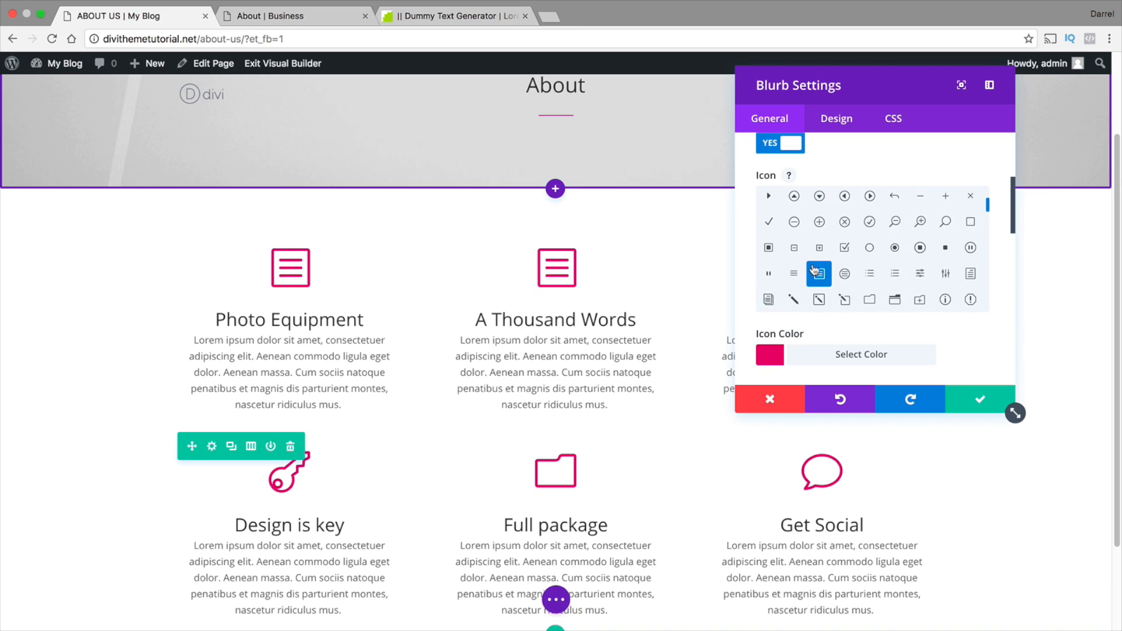
left_click(971, 228)
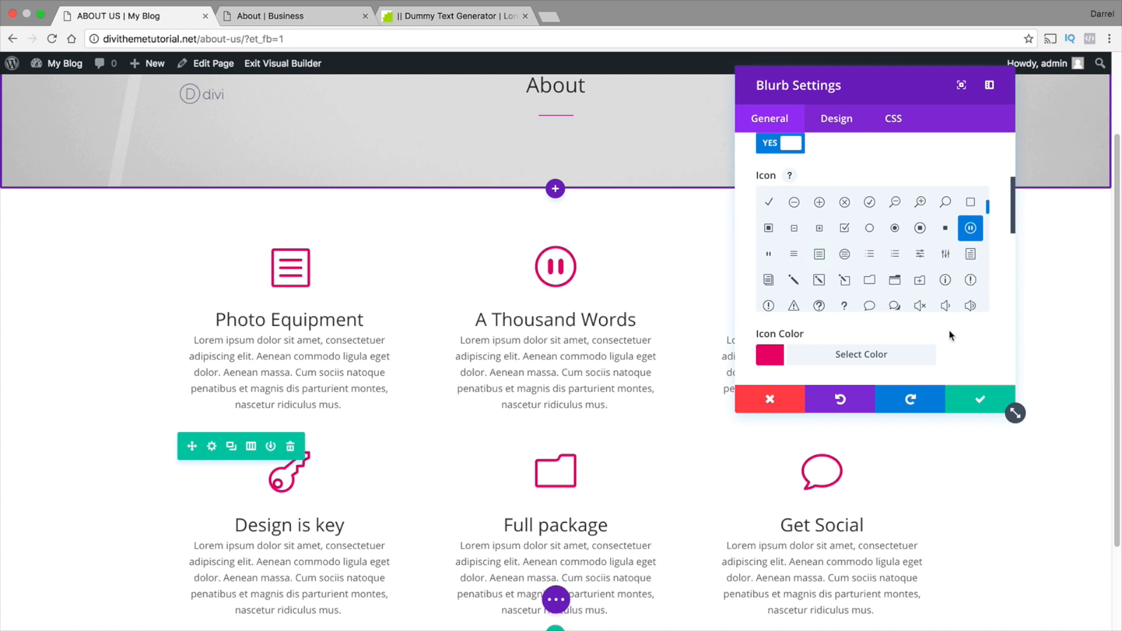
left_click(973, 402)
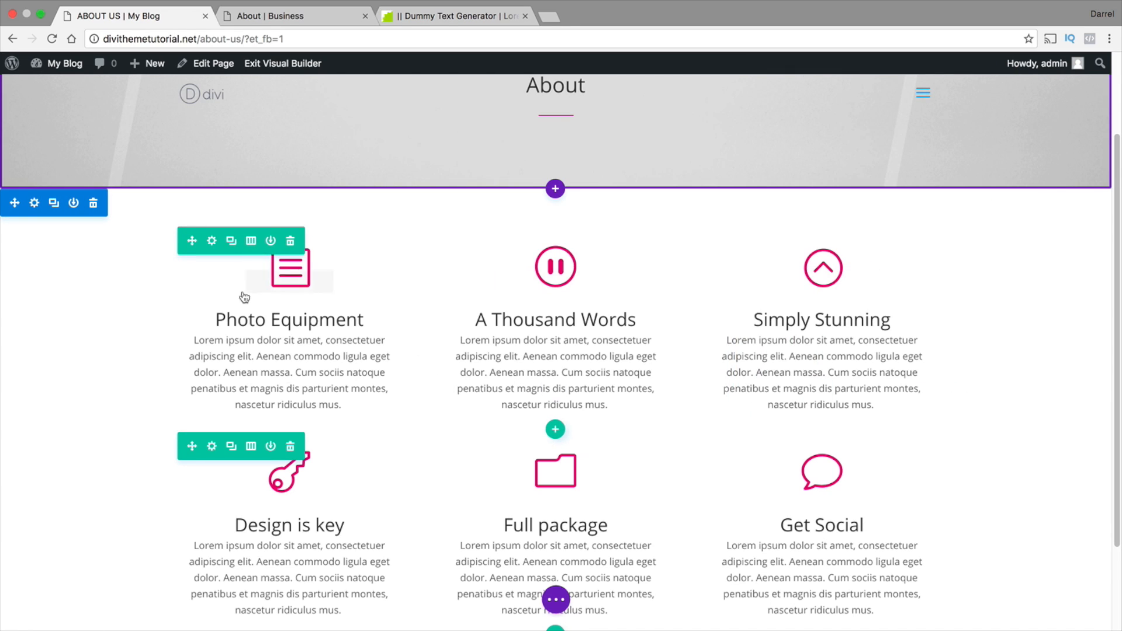
Make both blurb rows fullwidth, saving the settings of each row
left_click(212, 241)
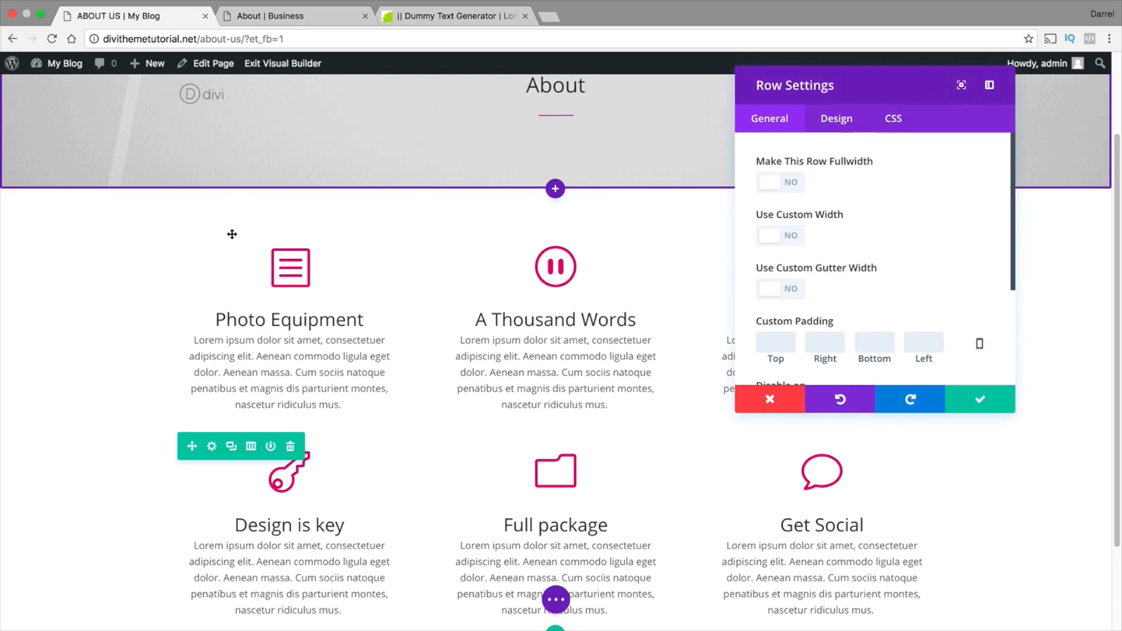
left_click(782, 188)
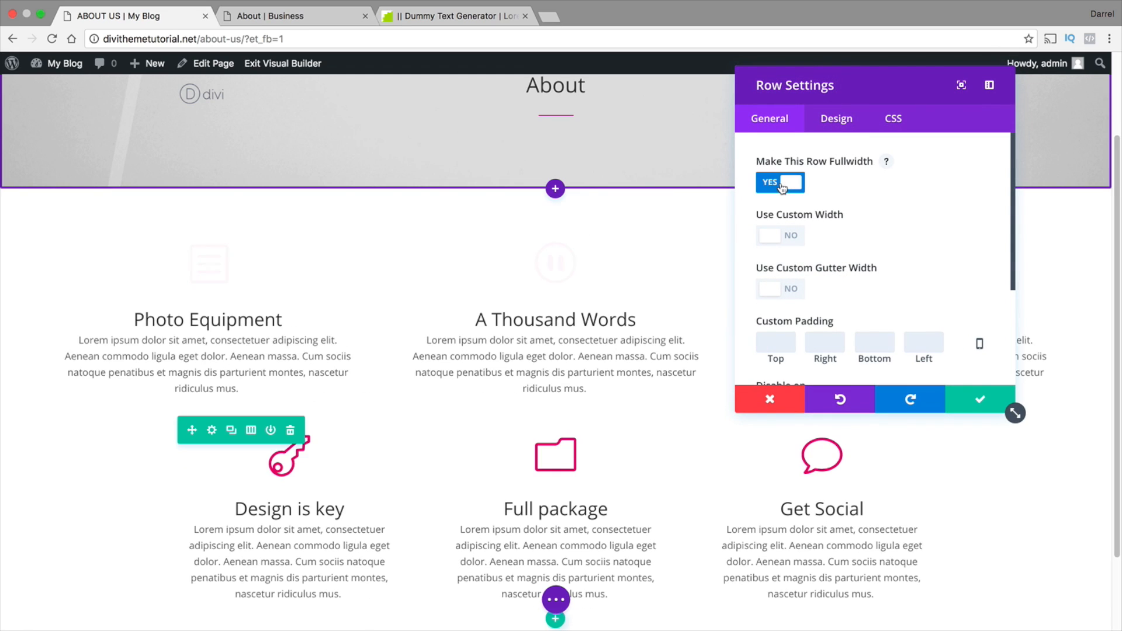
left_click(962, 401)
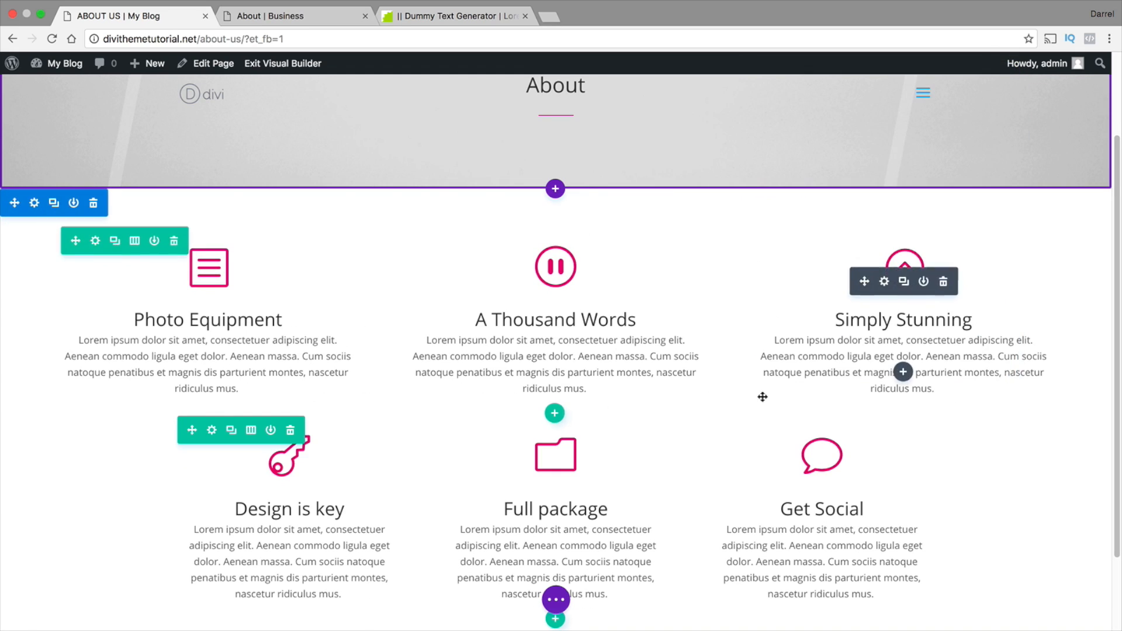
left_click(212, 430)
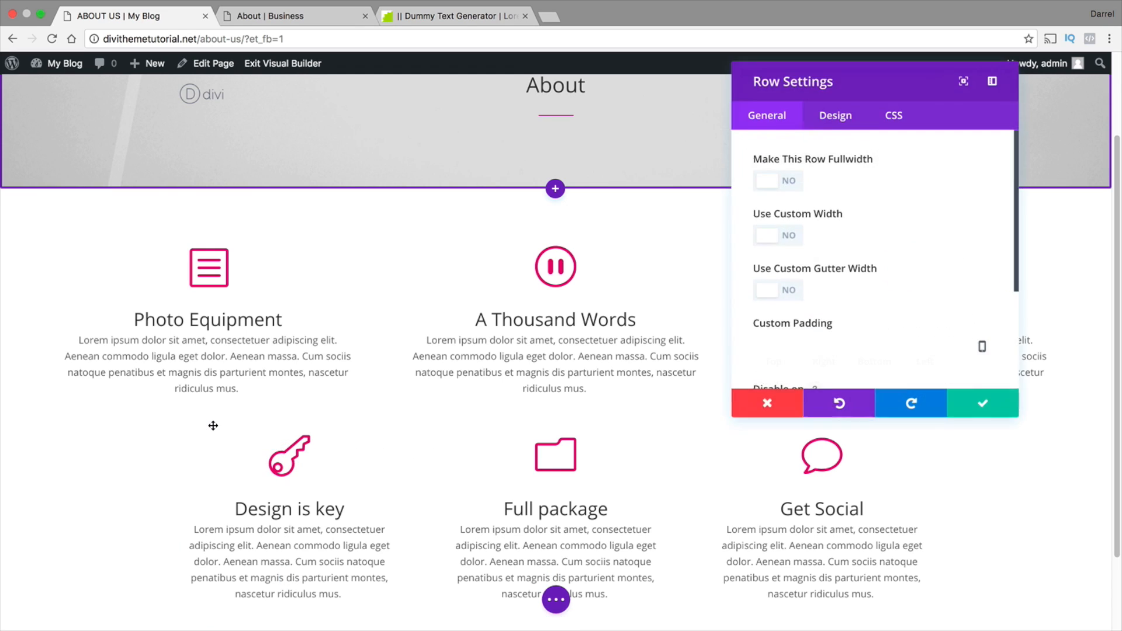
left_click(783, 183)
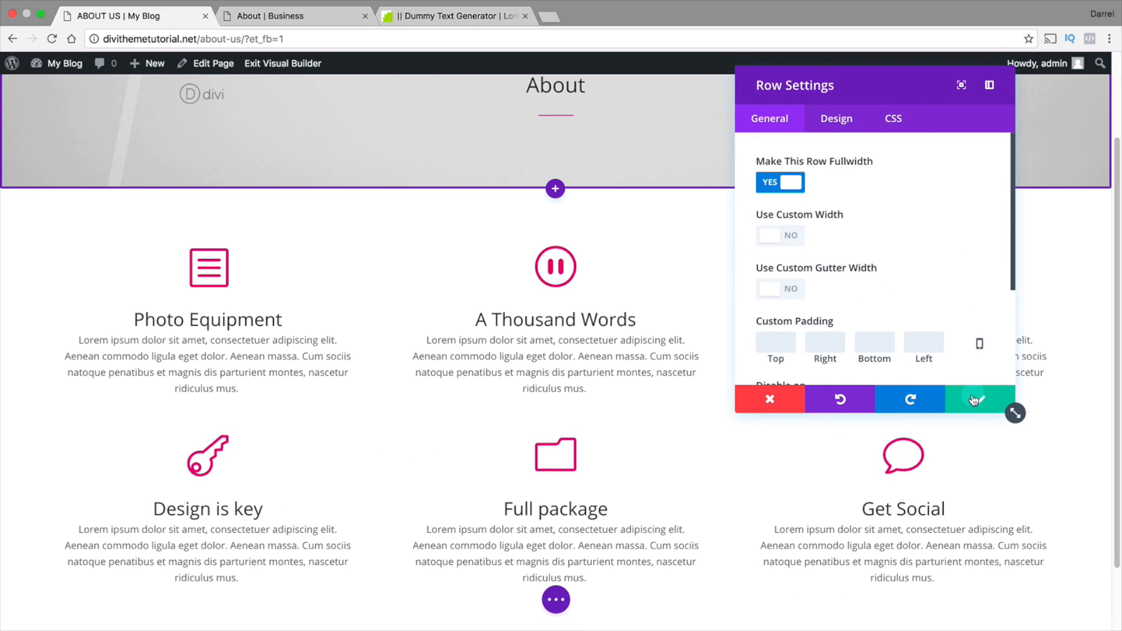
left_click(981, 399)
Check the Digital Solutions section on the Business reference page, and add a regular section with two equal columns below the About Us blurbs
left_click_drag(1117, 264, 1114, 333)
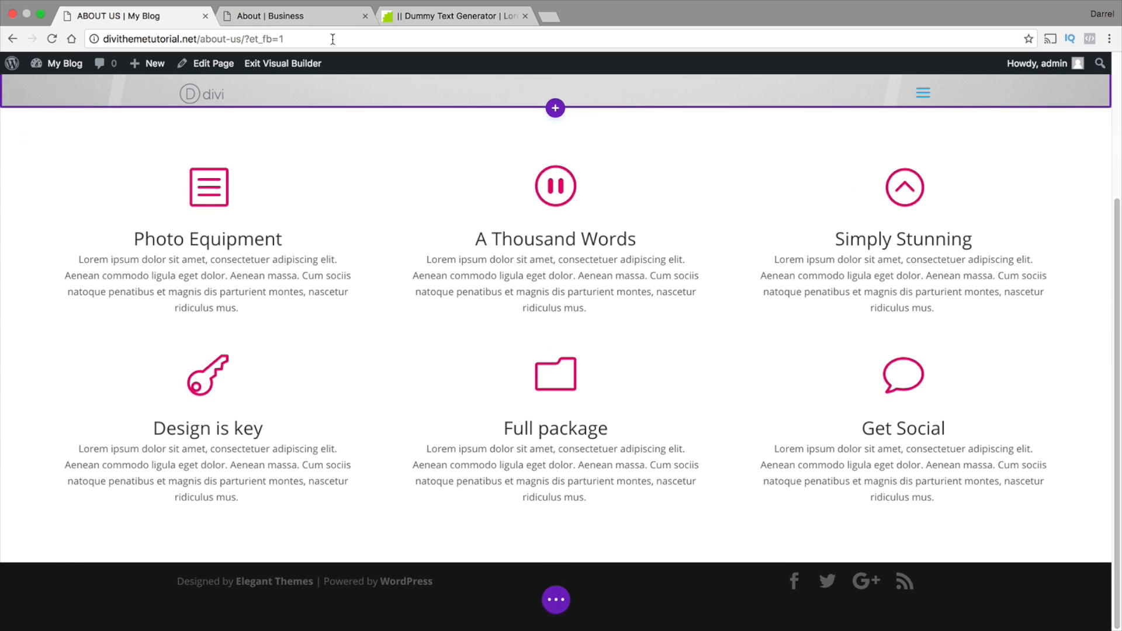
left_click(251, 23)
scroll(399, 258, "down", 3)
scroll(399, 261, "down", 6)
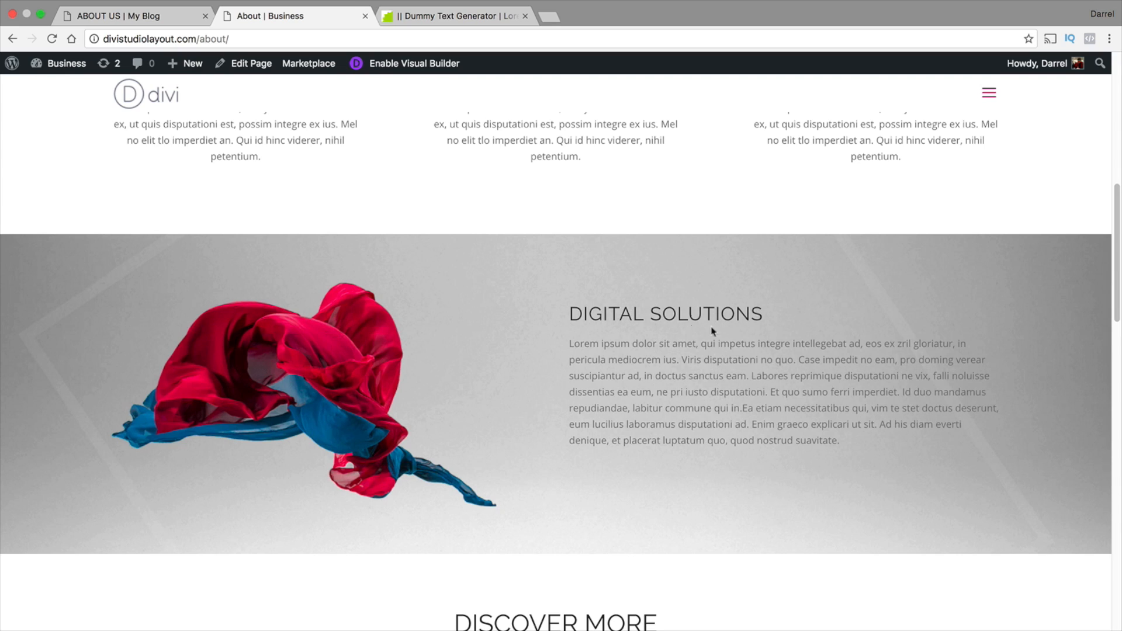
left_click(176, 22)
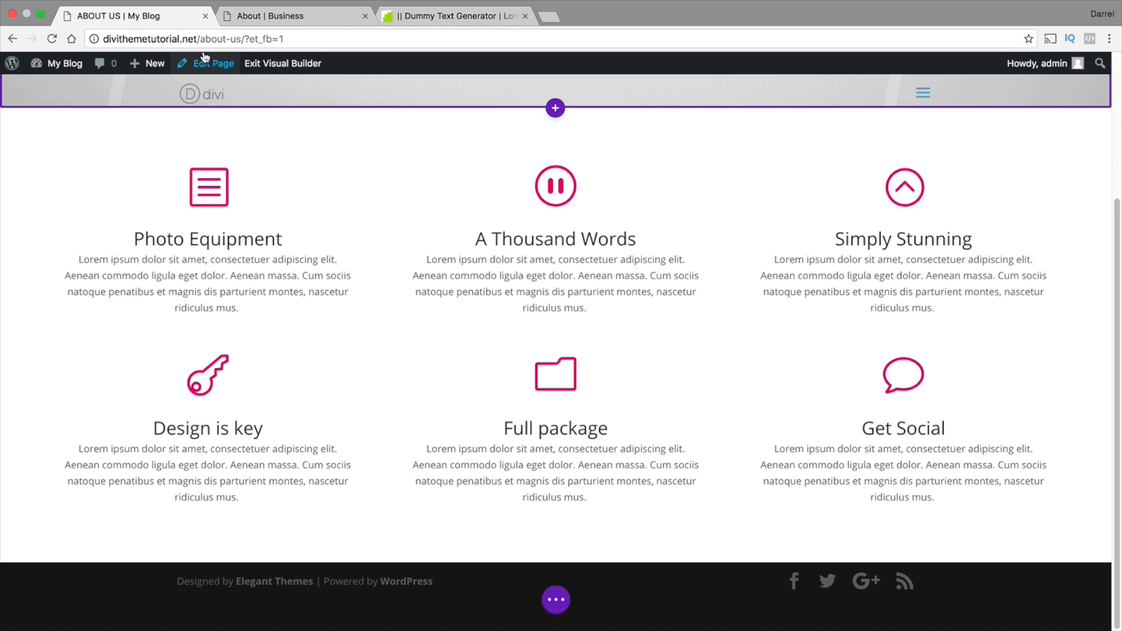
mouse_move(503, 218)
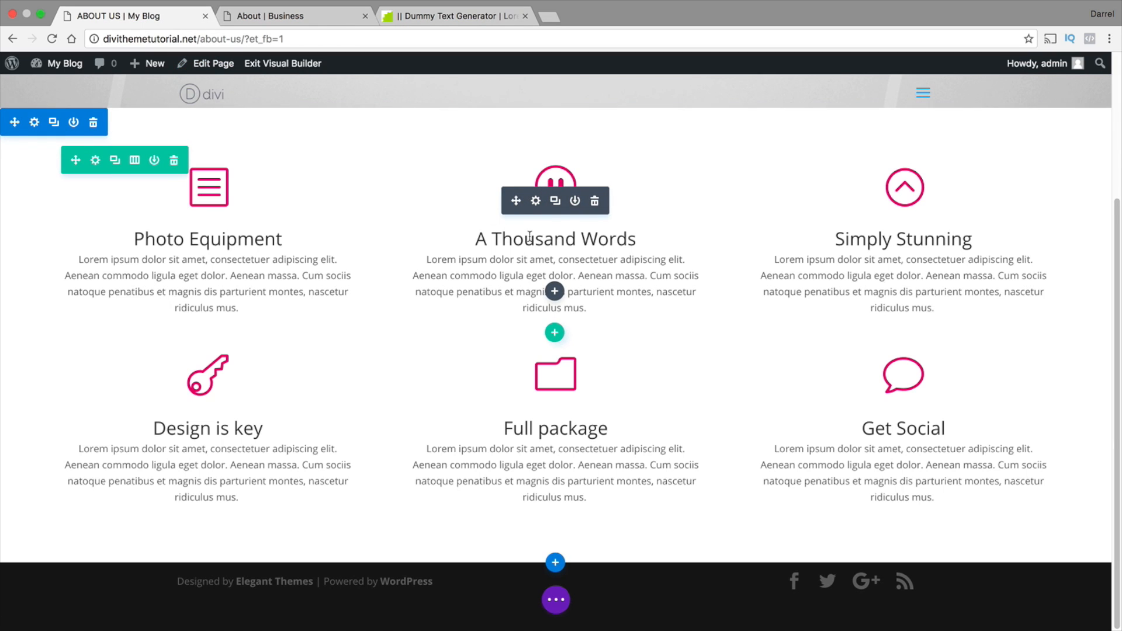
left_click(555, 562)
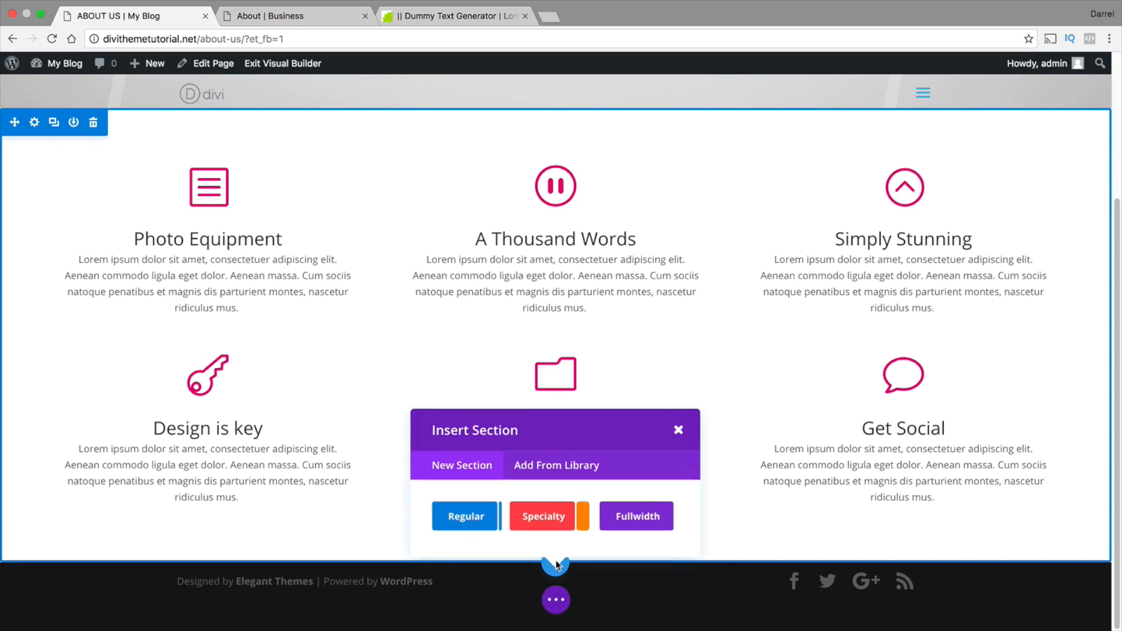
left_click(474, 519)
scroll(389, 428, "down", 2)
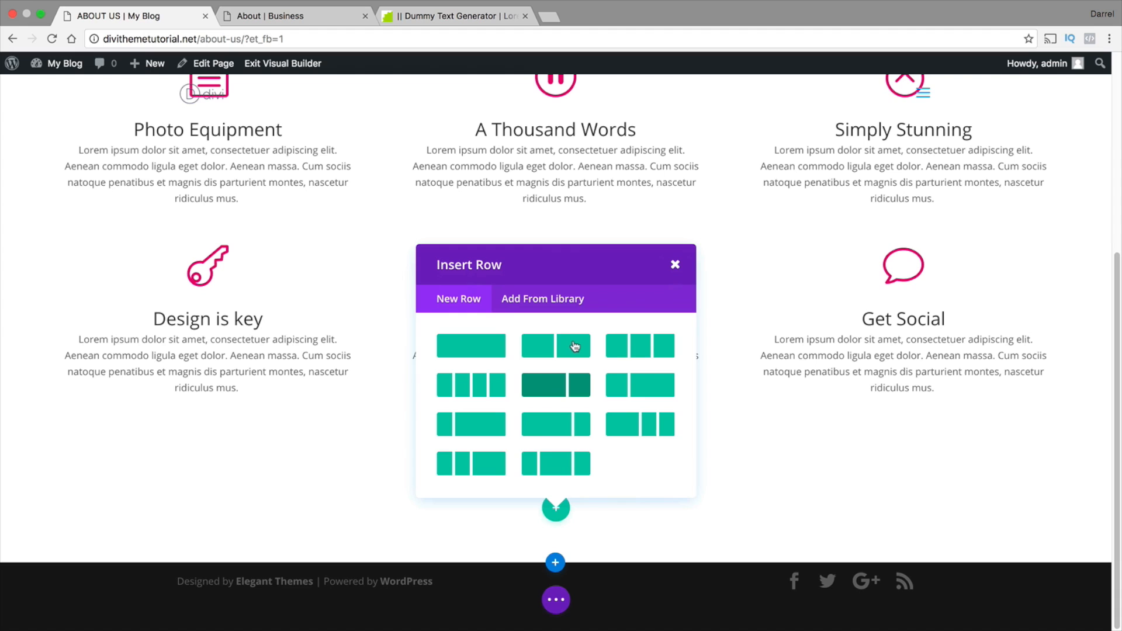
left_click(575, 348)
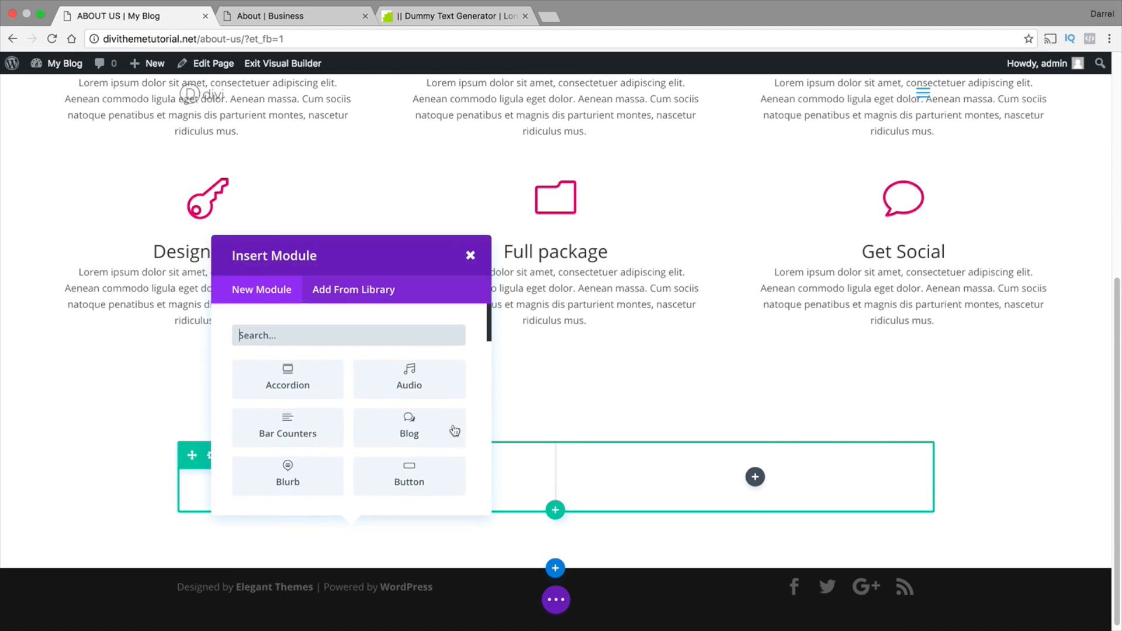
Insert an Image module in the new section's left column using p-vimeo-fx-showreel-abstract-style-of-handler-570x570.jpg from the media library
scroll(335, 396, "down", 3)
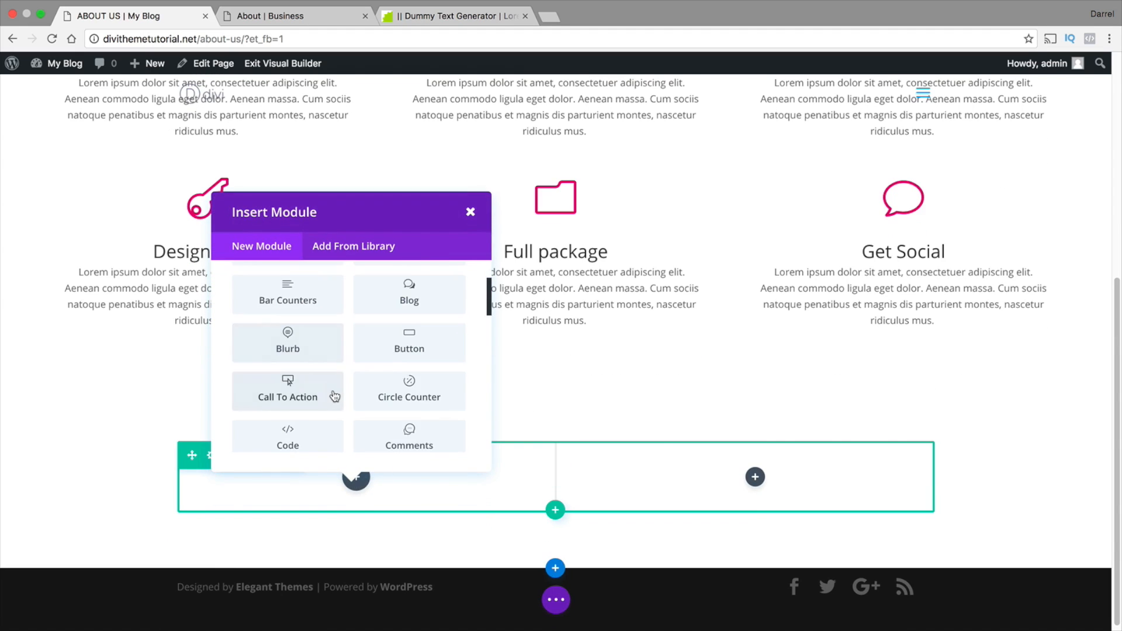
scroll(333, 393, "down", 5)
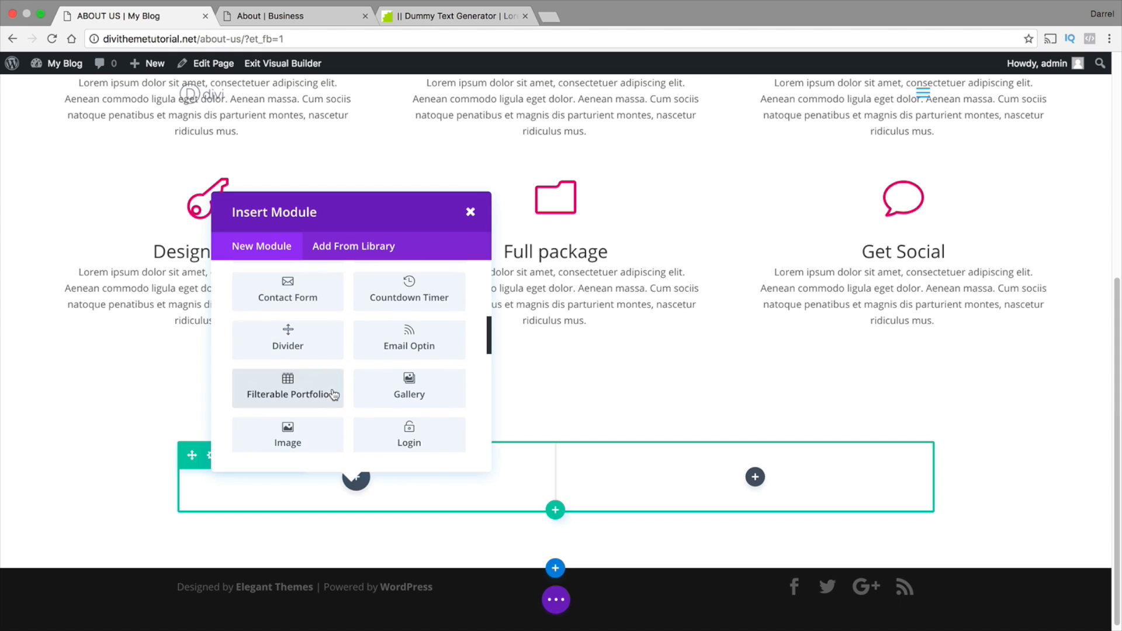
left_click(308, 425)
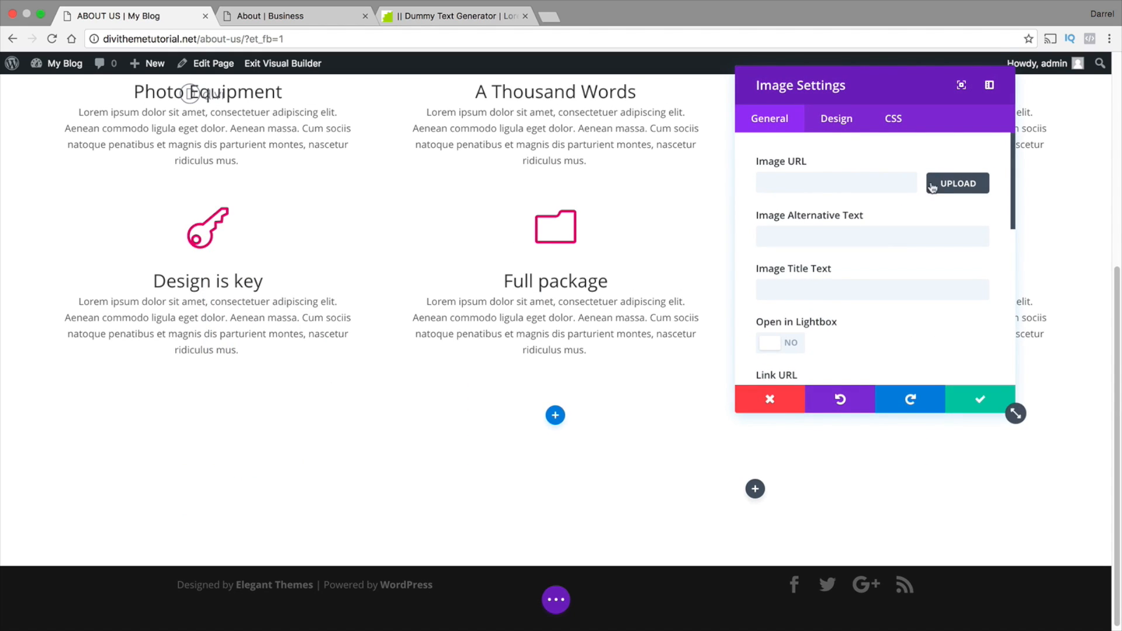
left_click(952, 185)
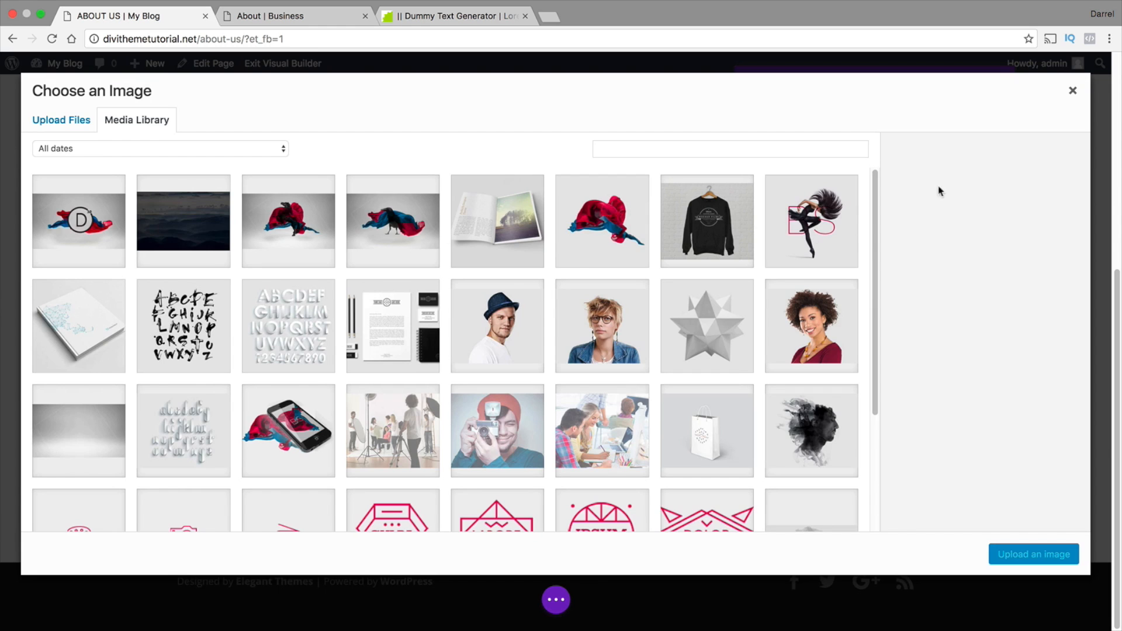
left_click(601, 221)
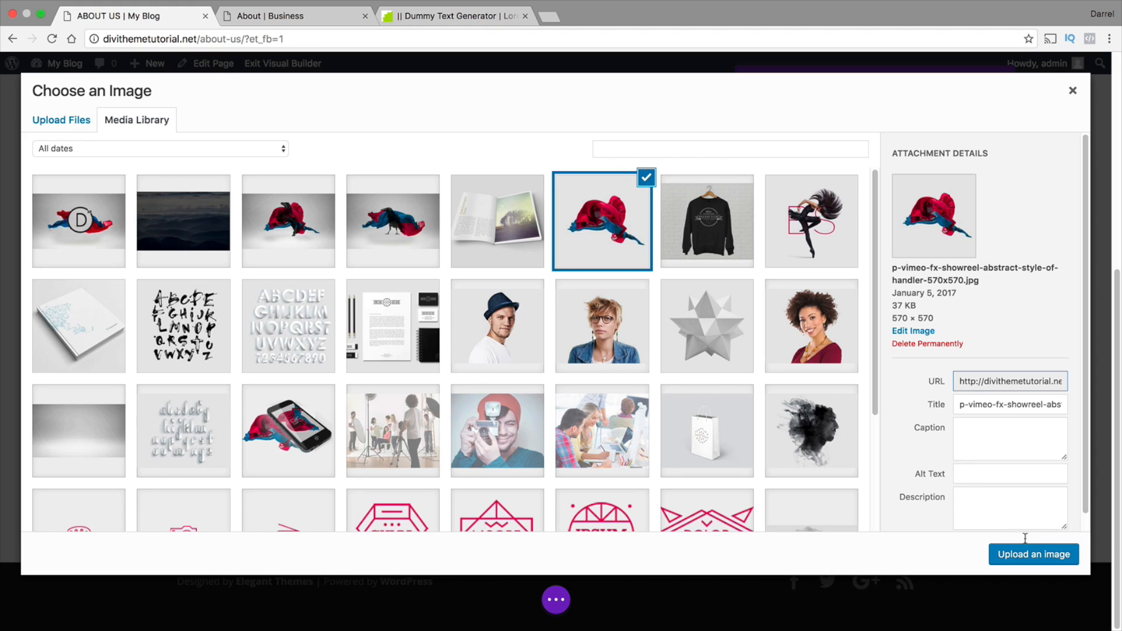
left_click(1036, 554)
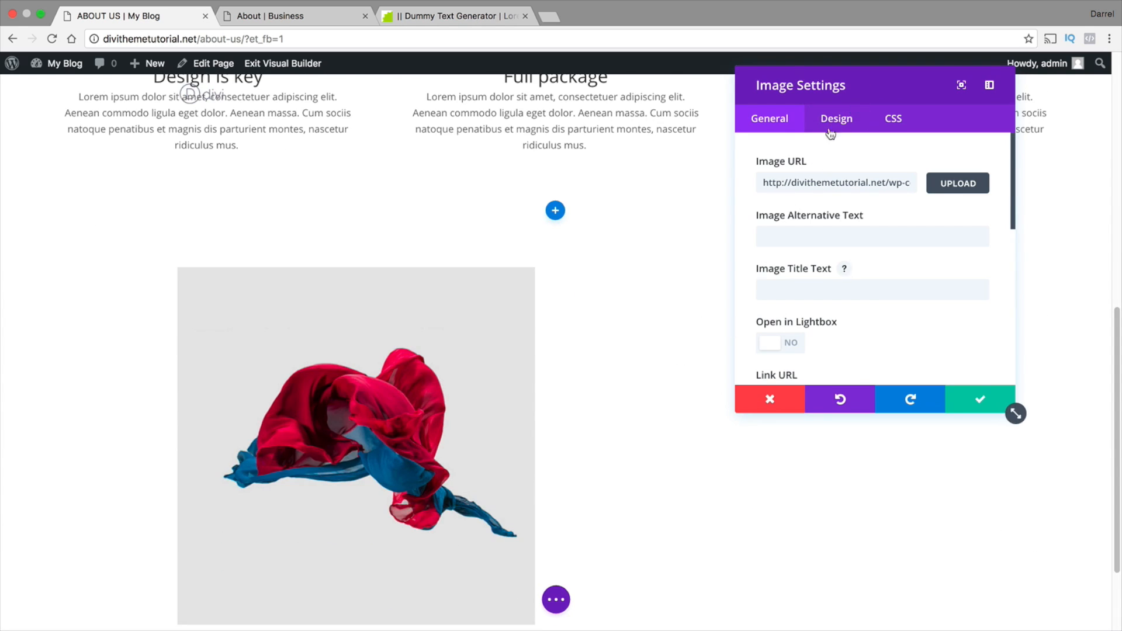
Replace the left column's image with about-graphics-4.png from the media library and save the image settings
left_click_drag(798, 79, 342, 83)
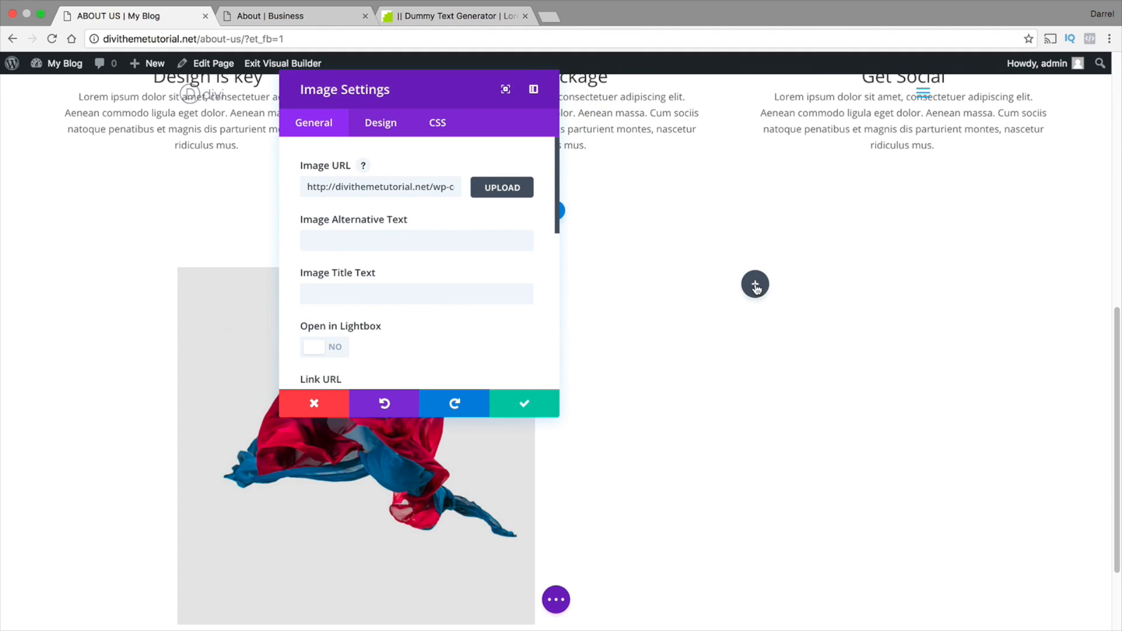
left_click(502, 187)
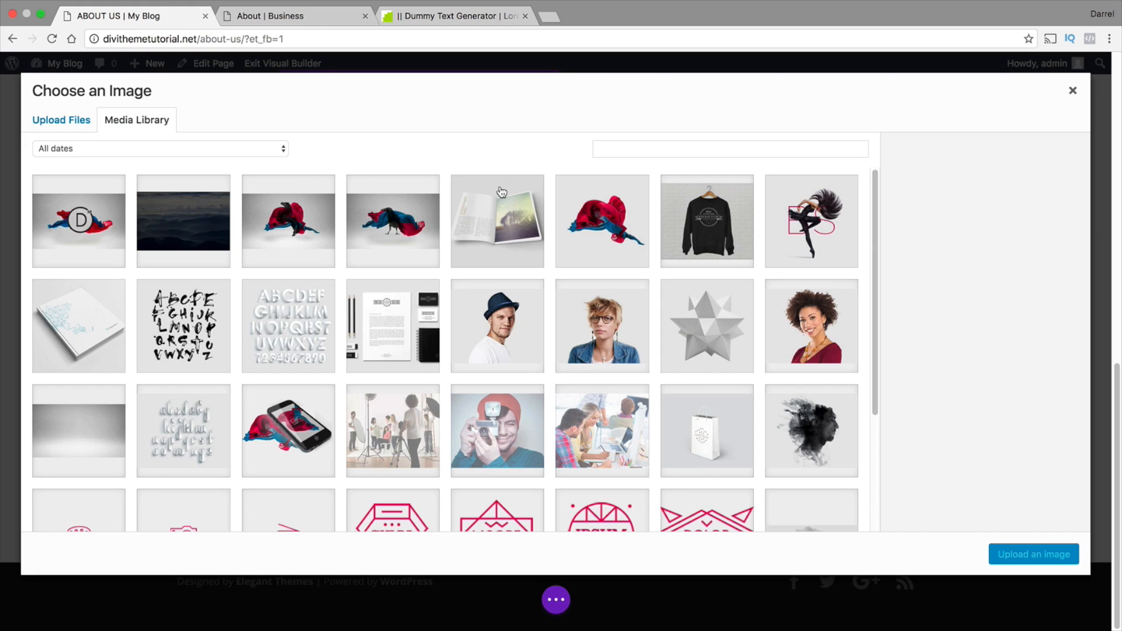
left_click(599, 234)
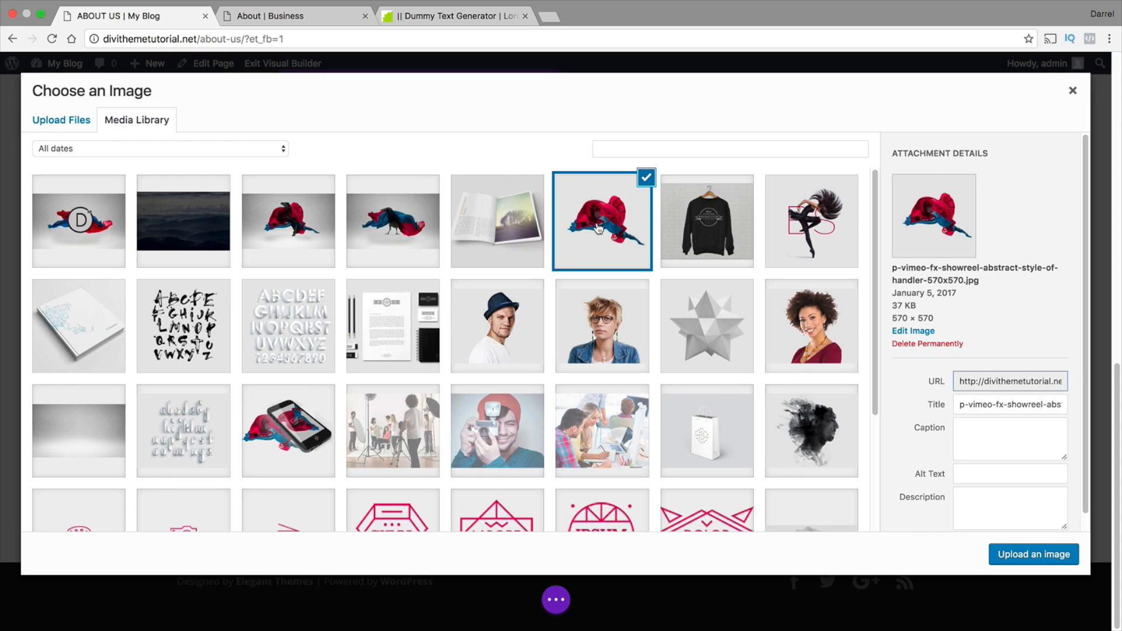
scroll(597, 228, "down", 3)
left_click(179, 514)
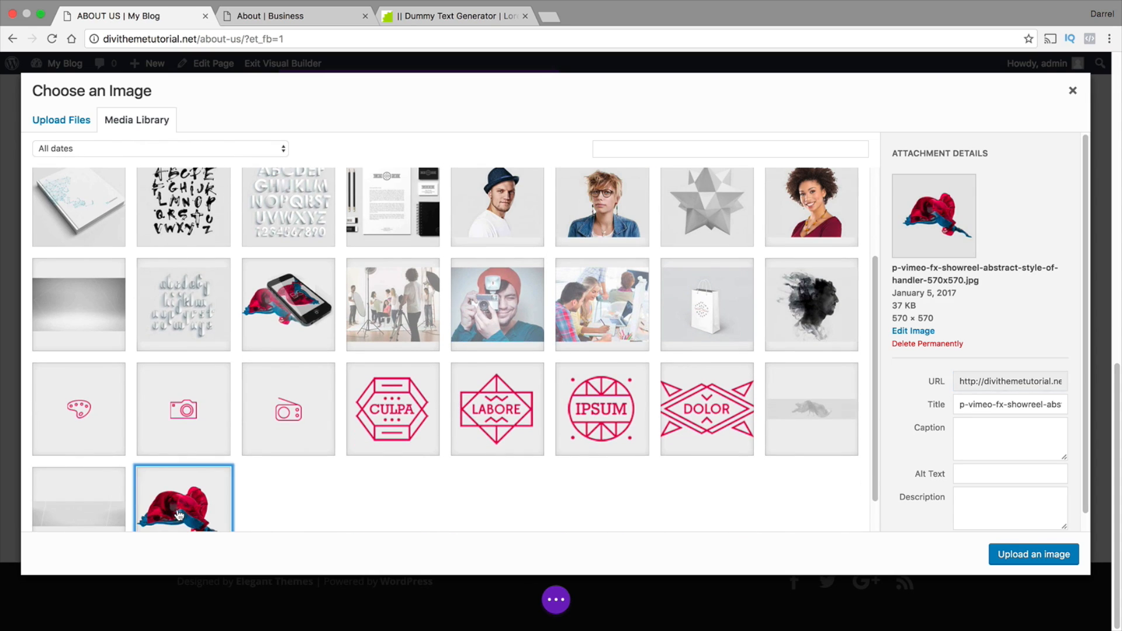
scroll(214, 447, "down", 1)
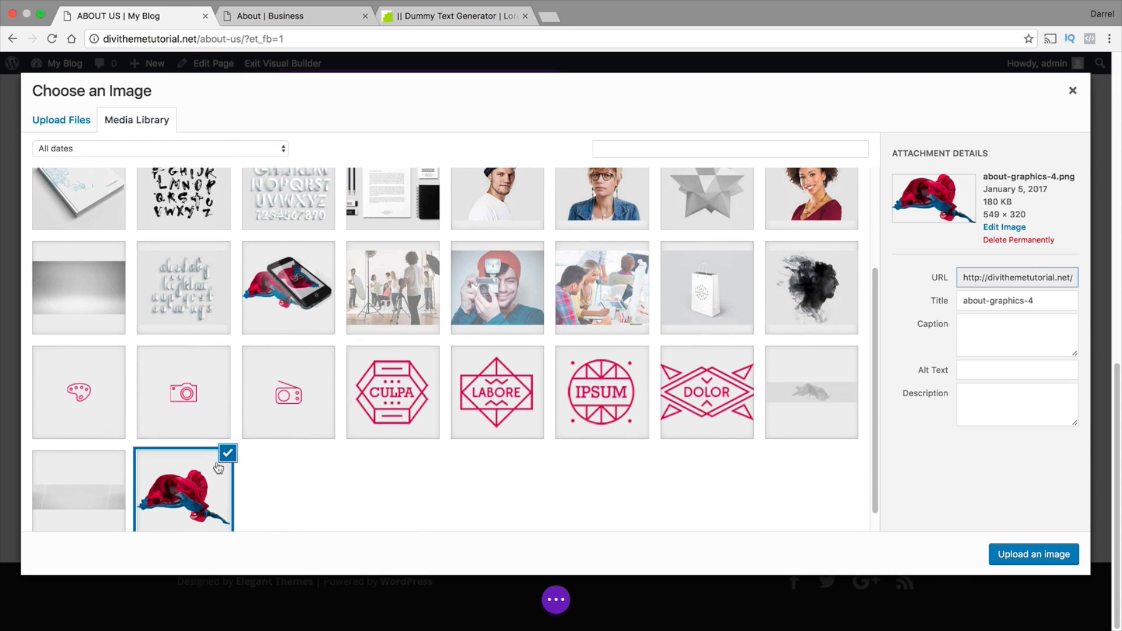
left_click(1024, 553)
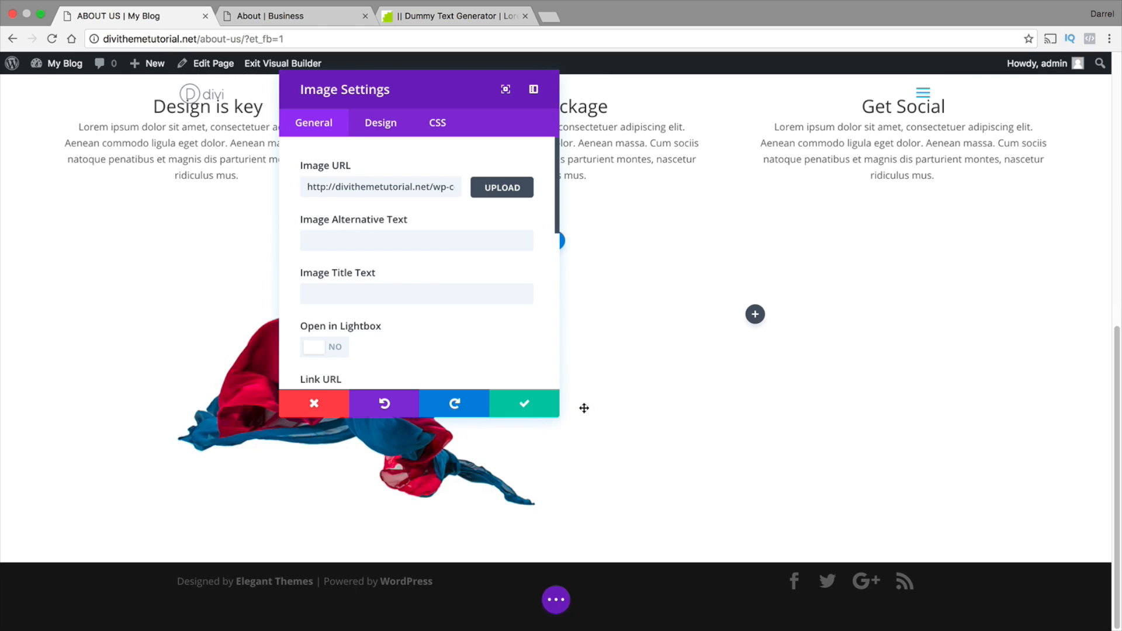
left_click(554, 413)
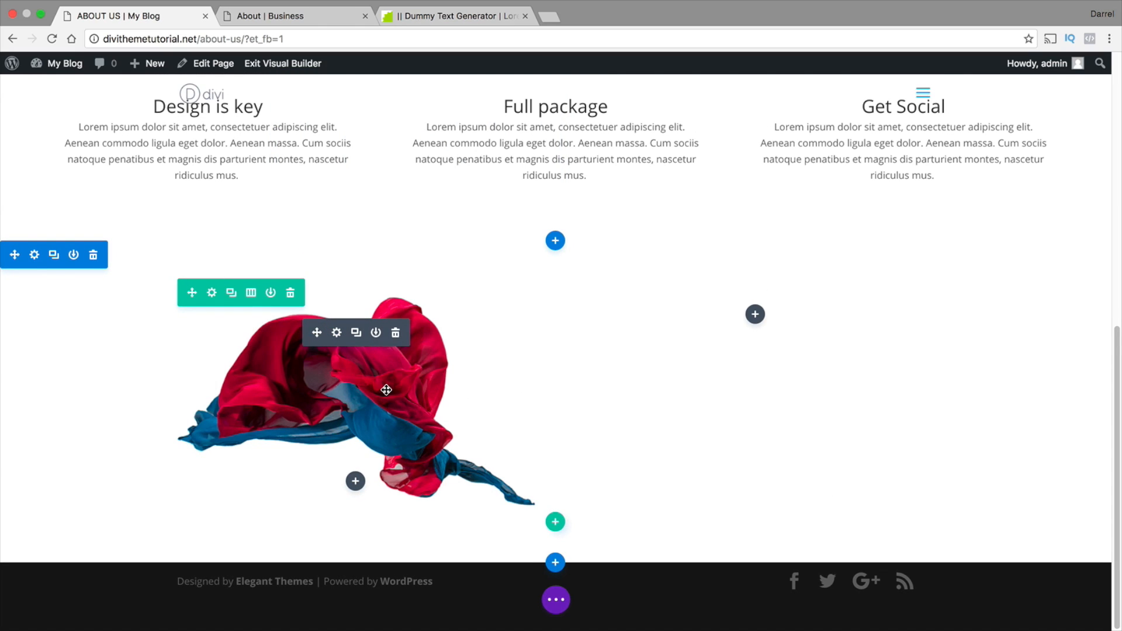
Add a Call To Action module to the section's right column with the title "Digital Solutions"
left_click(755, 315)
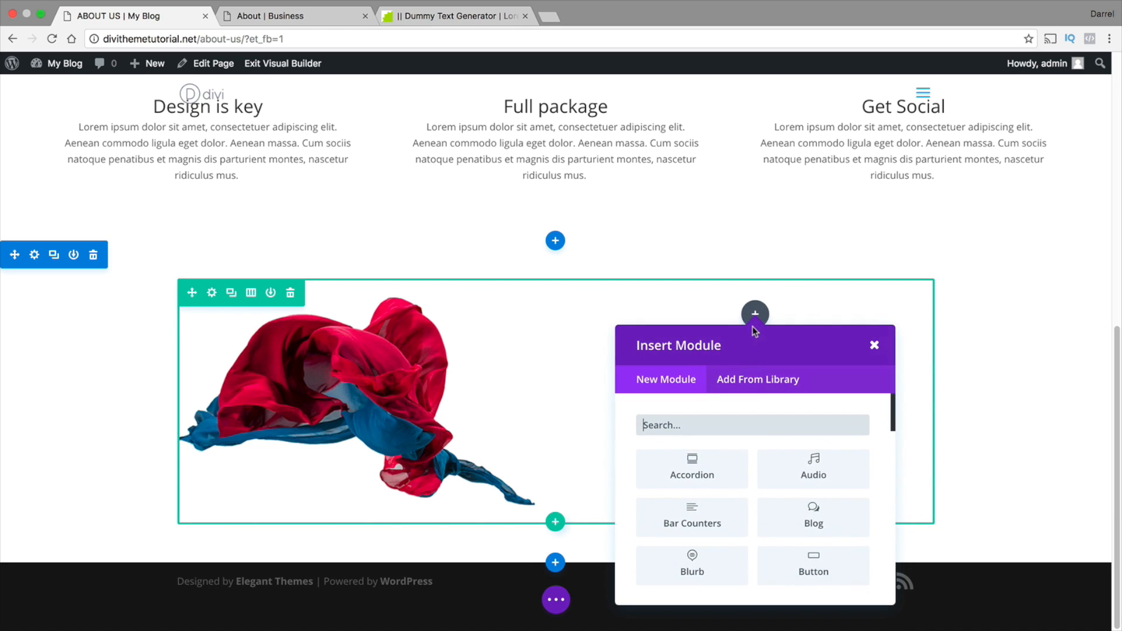
scroll(764, 481, "down", 2)
left_click(704, 517)
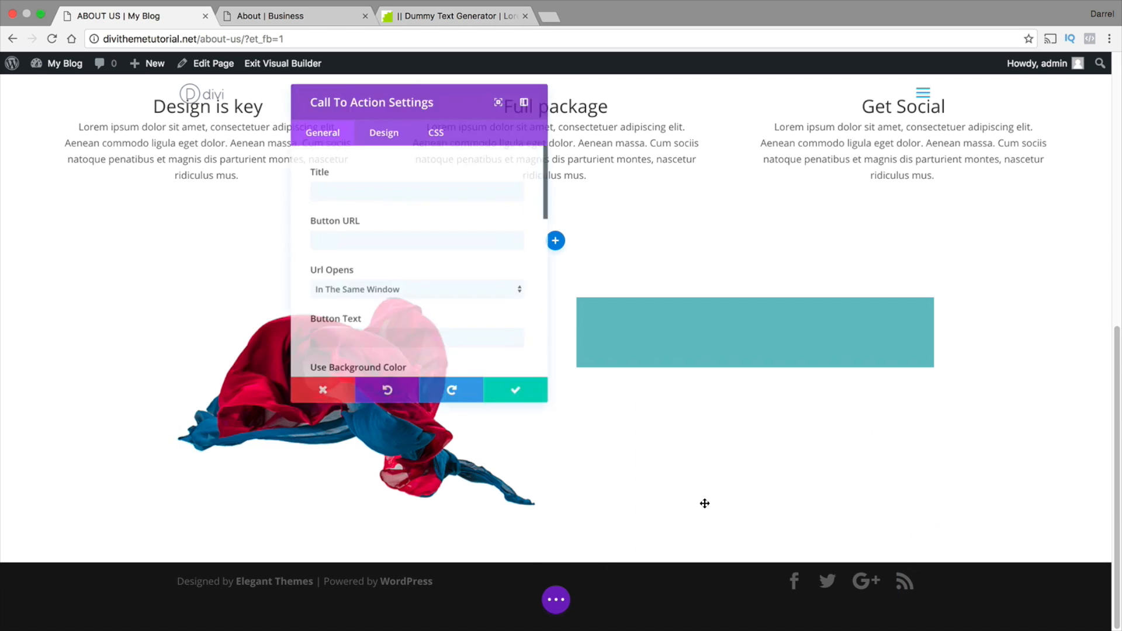
left_click(440, 189)
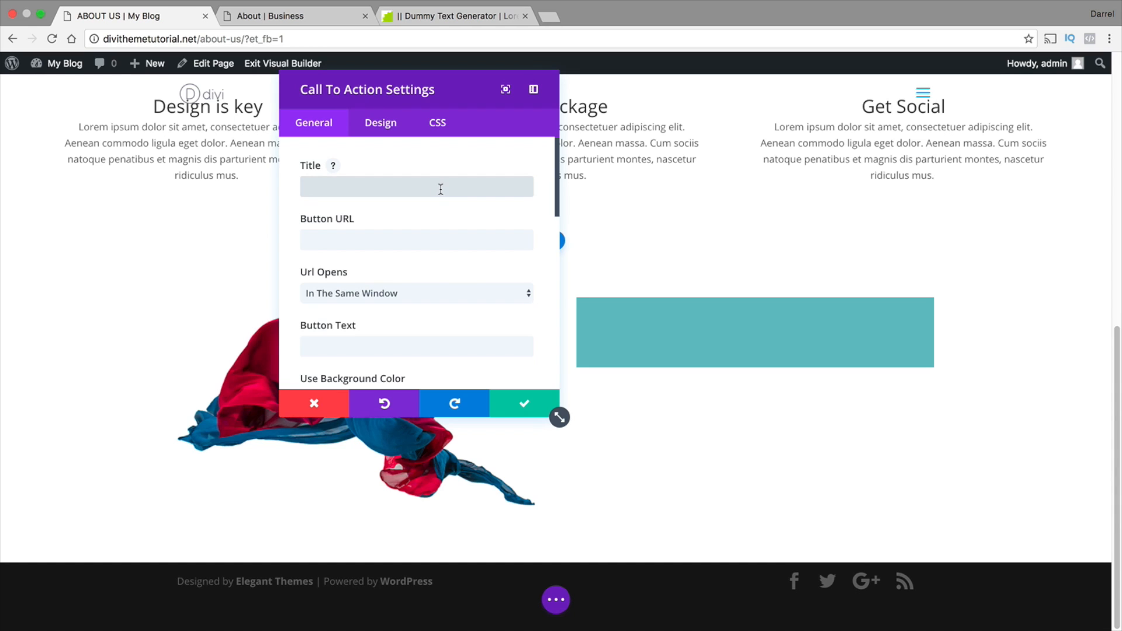
type("Dig")
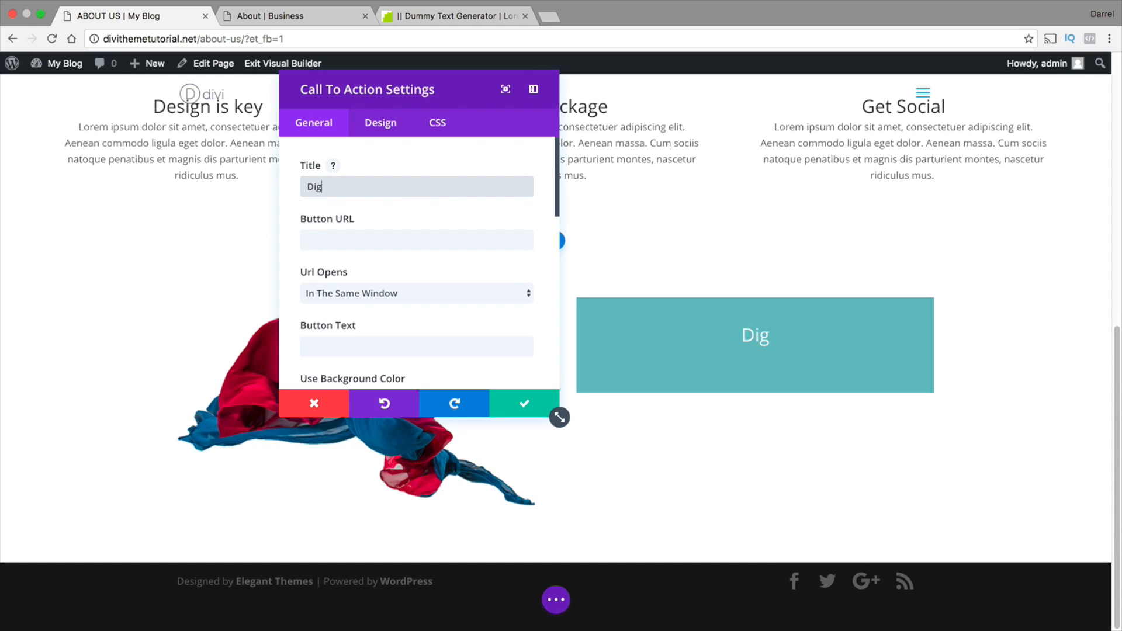
type("ital Solutions")
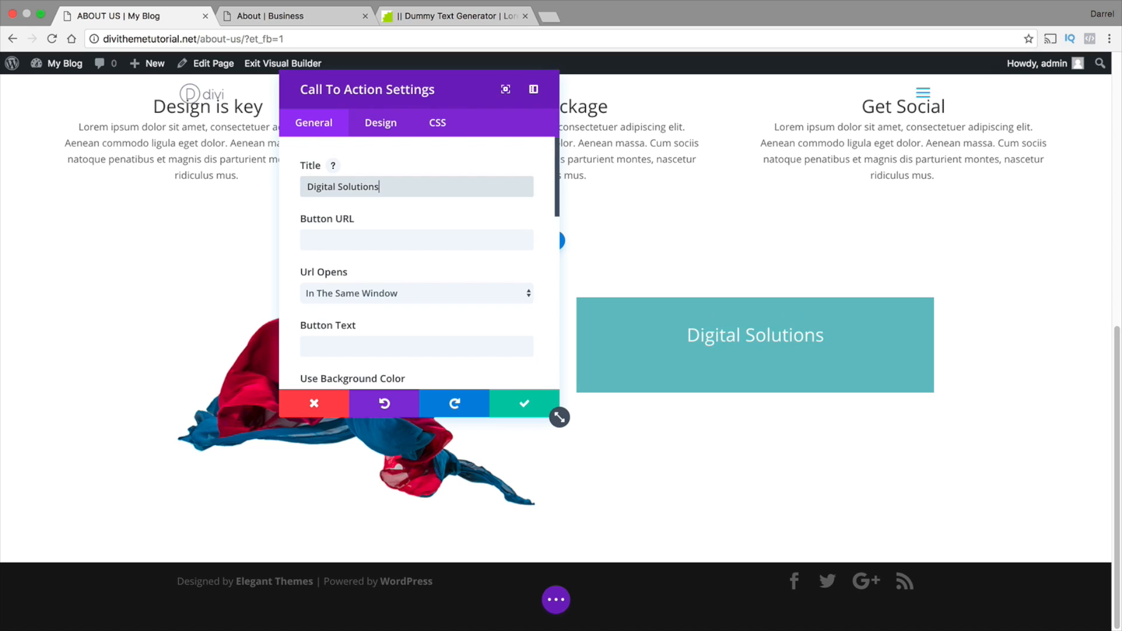
key("Tab")
Turn off the call to action's background color and set its text color to Dark
scroll(438, 193, "down", 1)
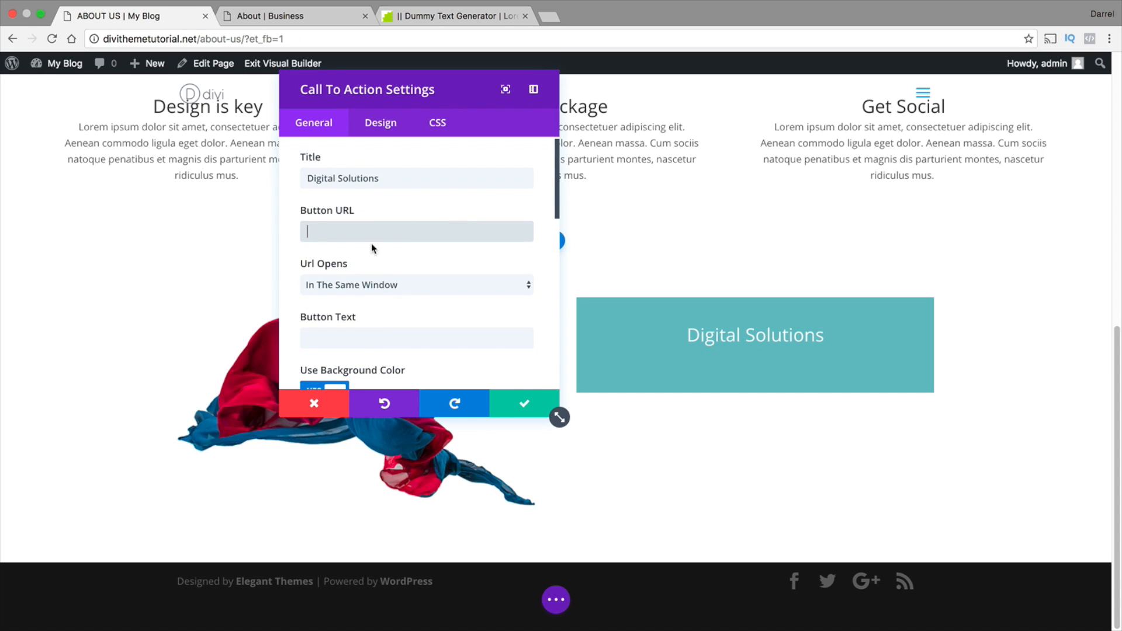
scroll(371, 243, "down", 4)
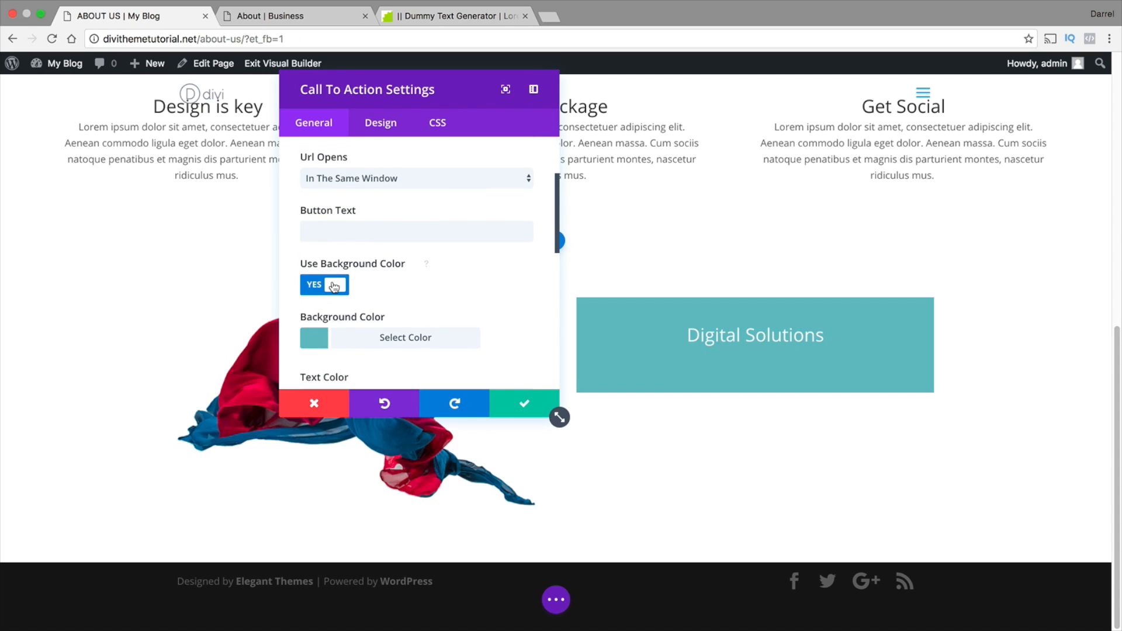
left_click(334, 287)
scroll(354, 276, "down", 1)
left_click(355, 322)
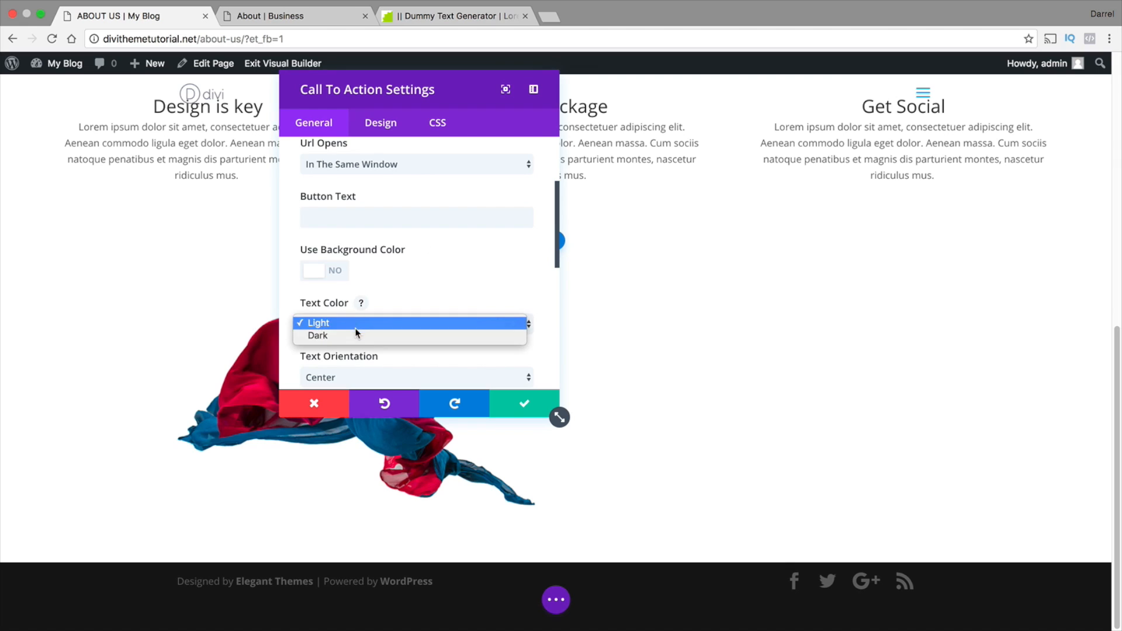
left_click(356, 335)
scroll(417, 272, "down", 3)
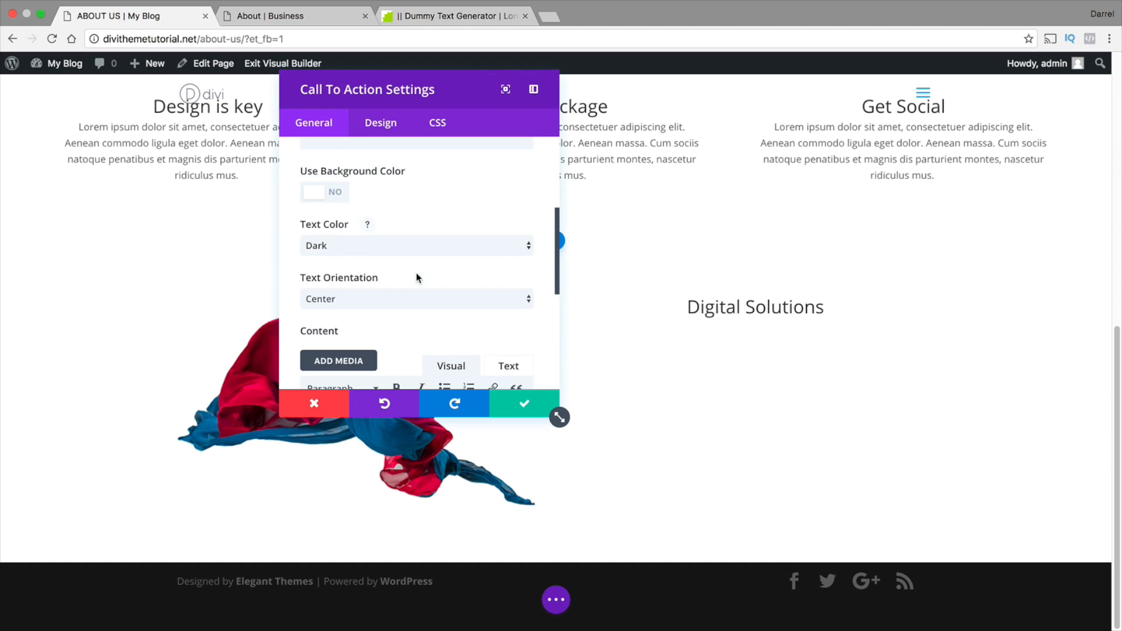
Copy the selected lorem ipsum passage from the Dummy Text Generator page into the call to action's content and save the module
scroll(416, 272, "down", 2)
left_click(370, 330)
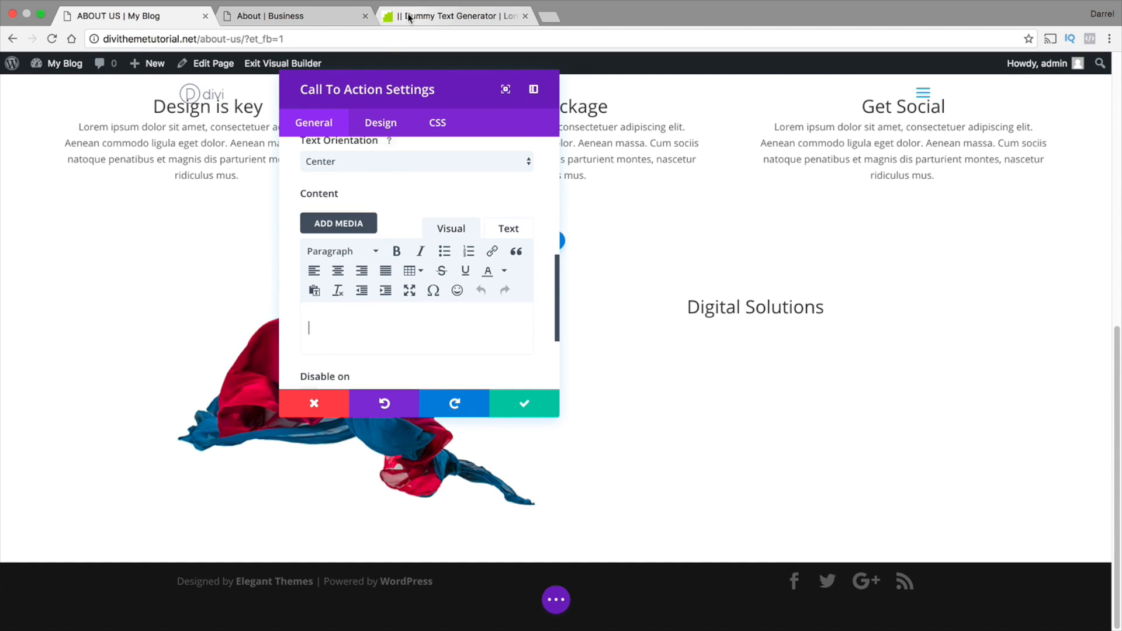
left_click(450, 16)
right_click(538, 196)
left_click(564, 226)
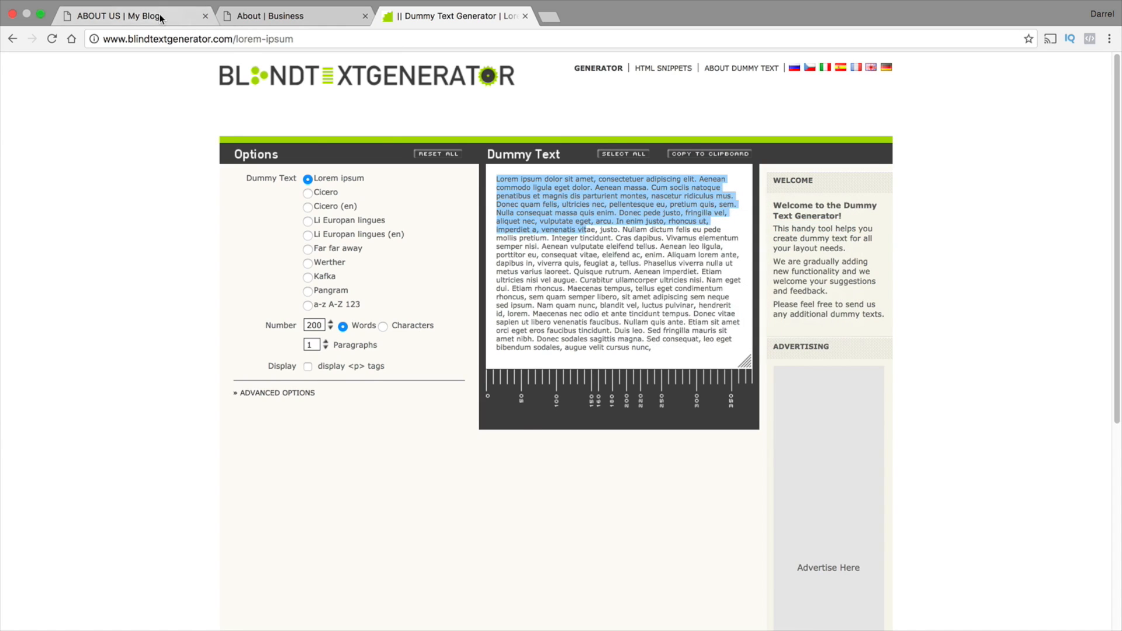
left_click(117, 16)
right_click(332, 325)
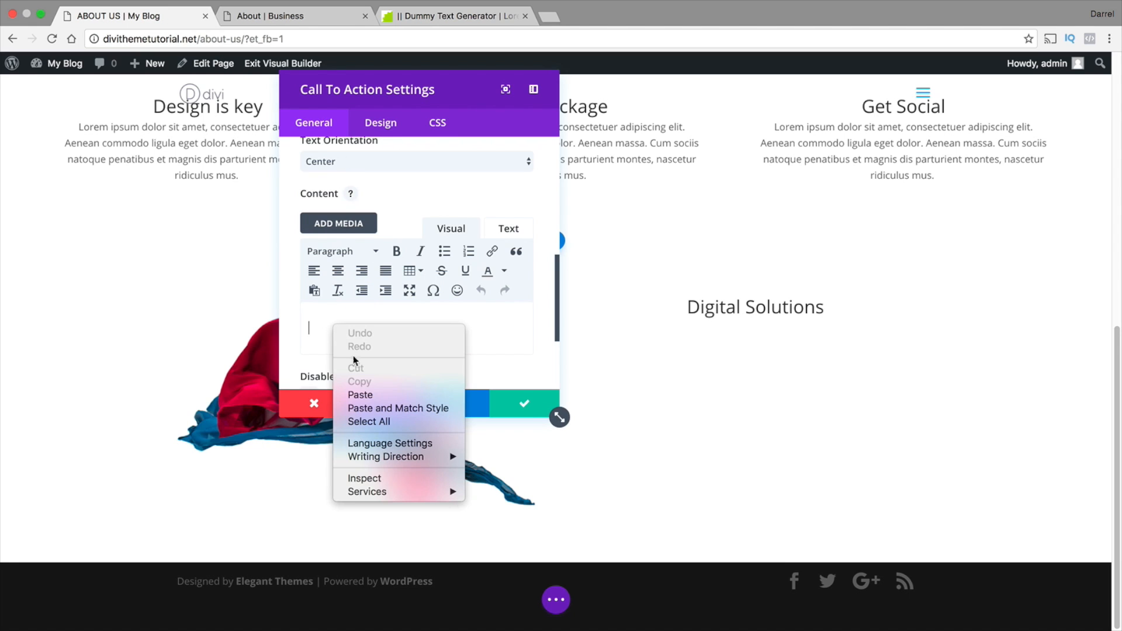
left_click(360, 395)
left_click(525, 404)
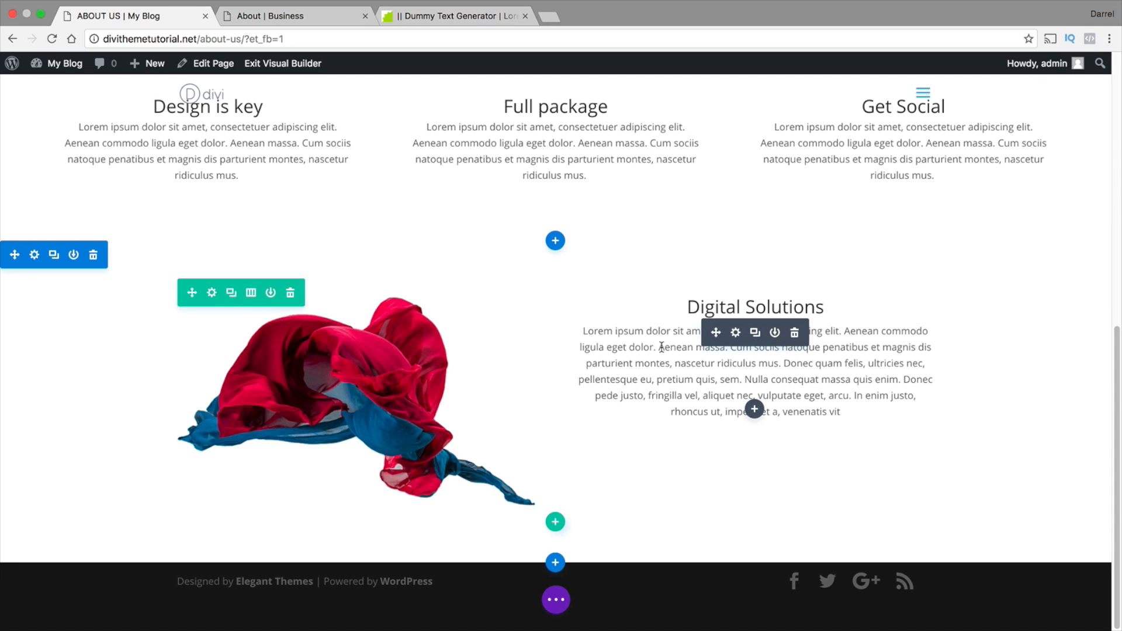
Set the Digital Solutions call to action's text orientation to Left and save its settings
left_click(737, 333)
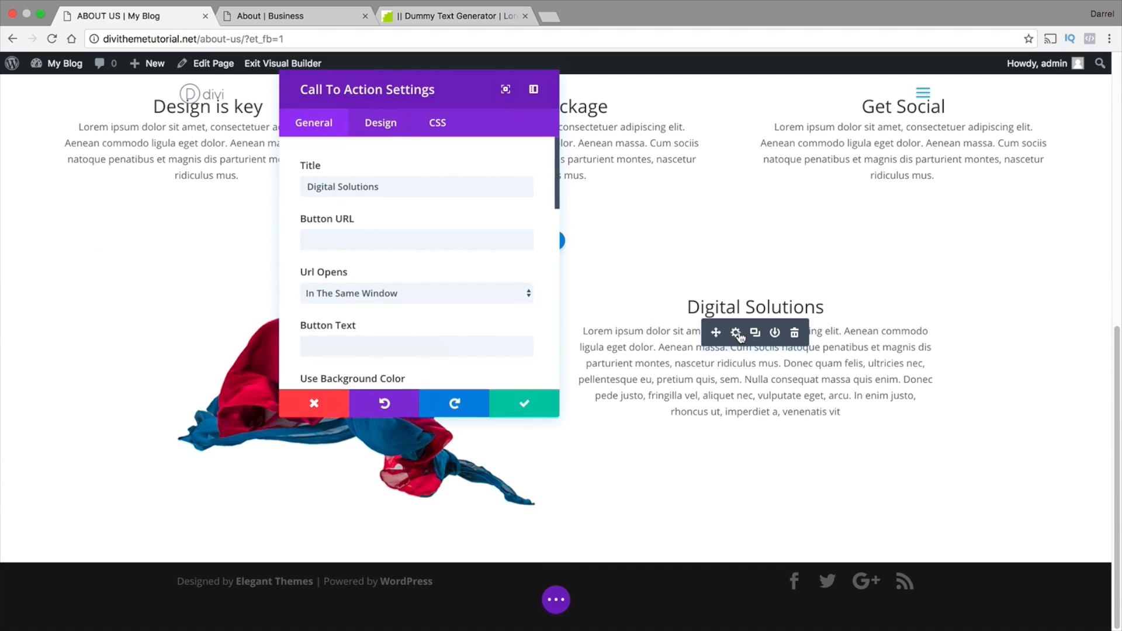
scroll(467, 324, "down", 3)
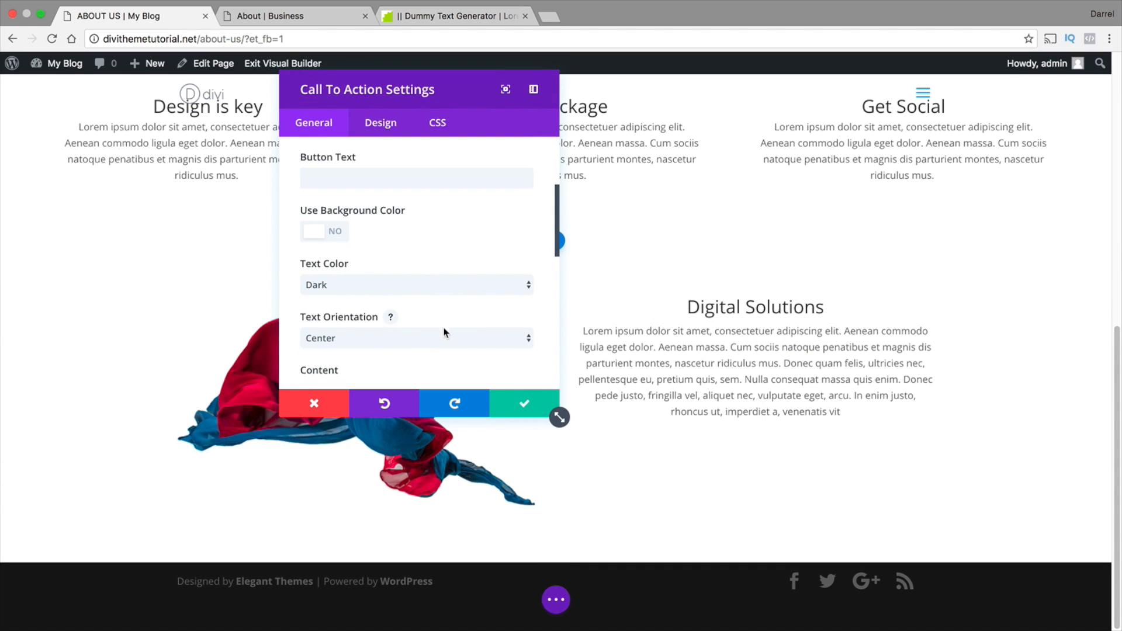
left_click(444, 339)
left_click(444, 324)
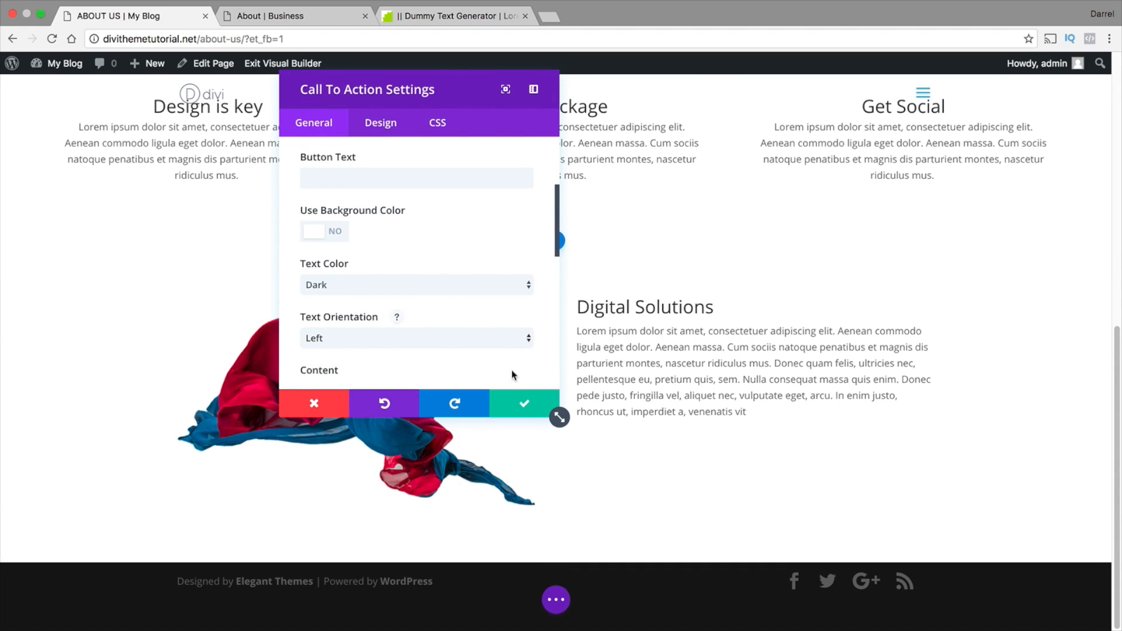
left_click(524, 404)
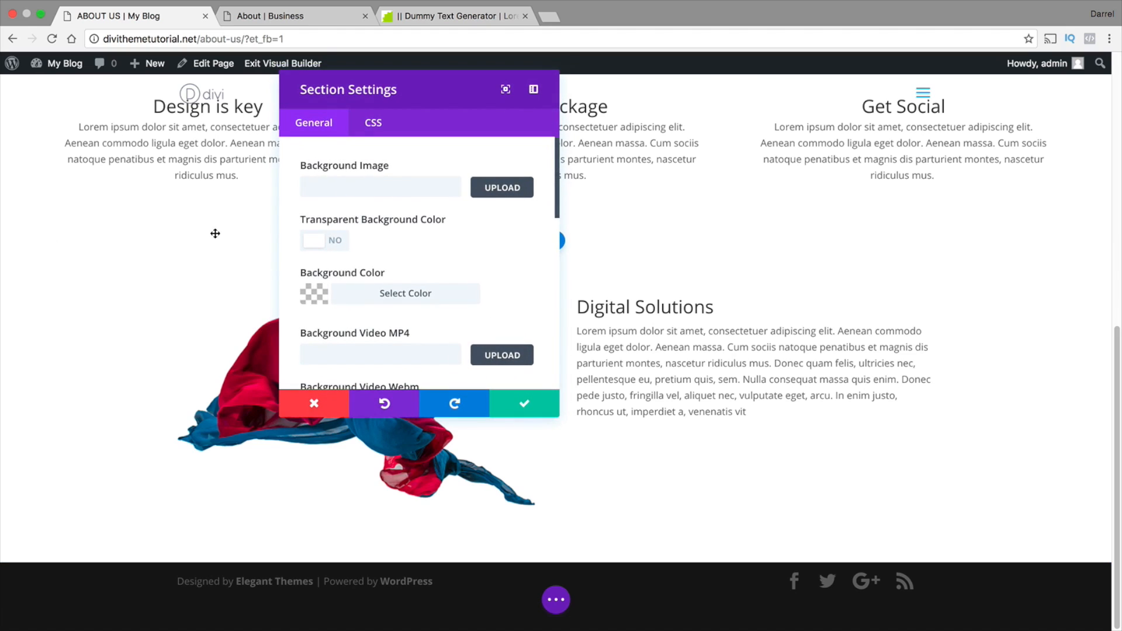
Set the Digital Solutions section's background image to home-parallax.jpg and save the section settings
left_click(495, 190)
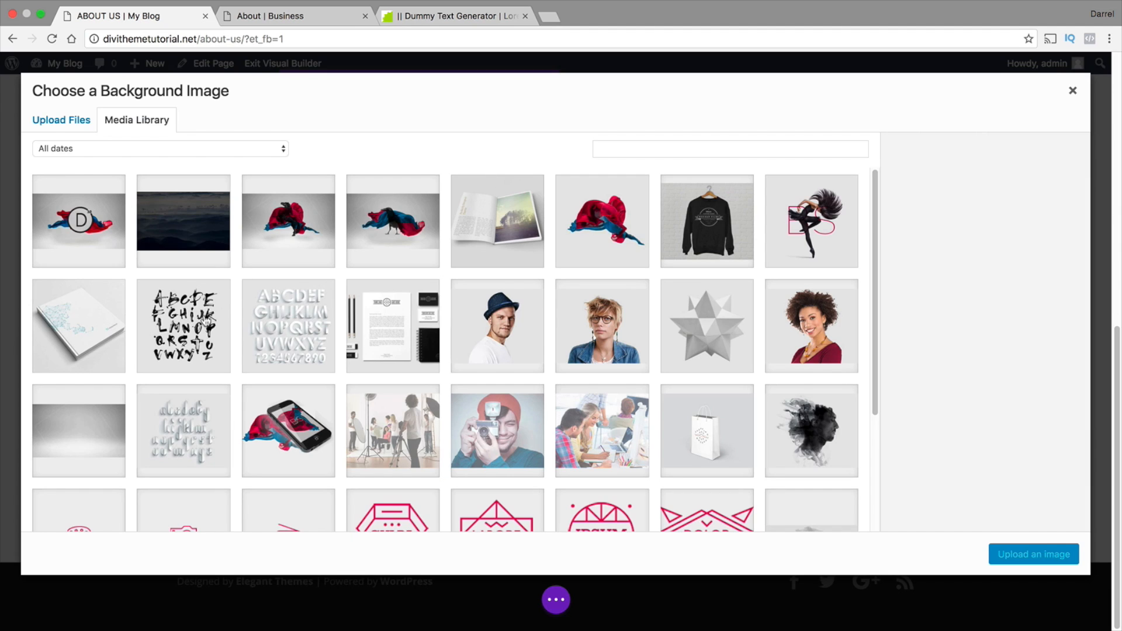
left_click(100, 435)
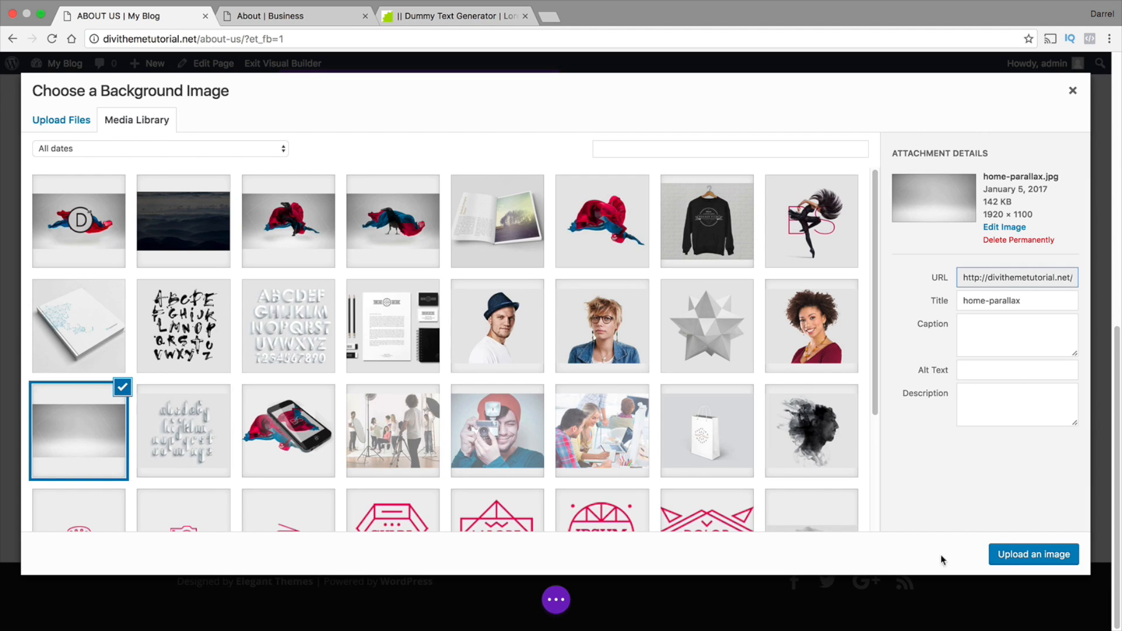
left_click(994, 555)
left_click(551, 402)
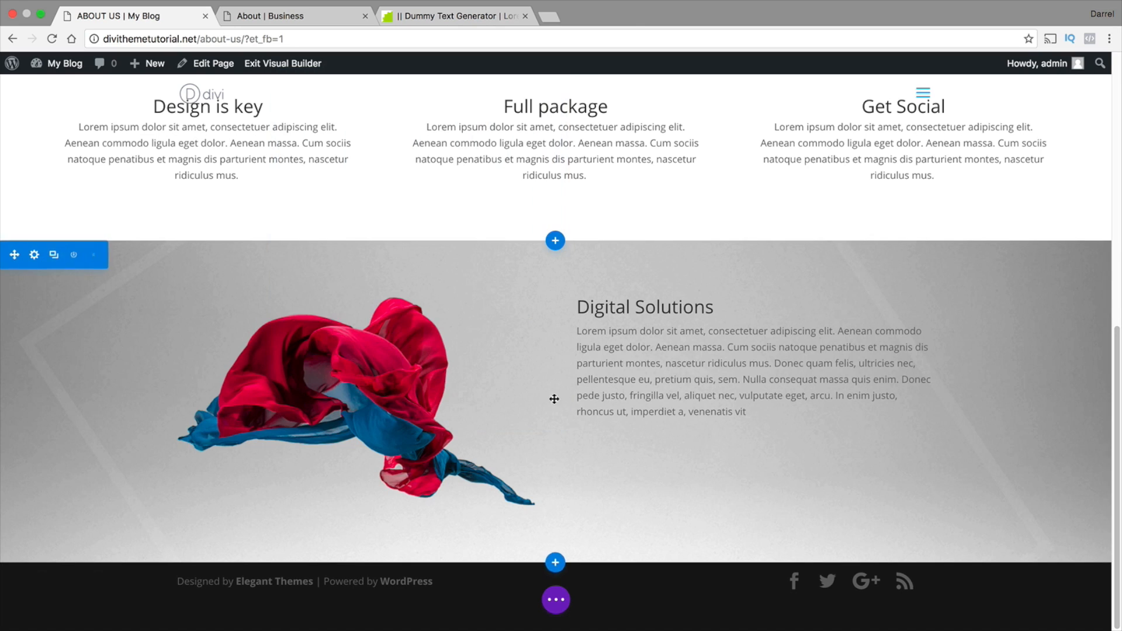
scroll(1114, 394, "up", 2)
scroll(1114, 394, "up", 10)
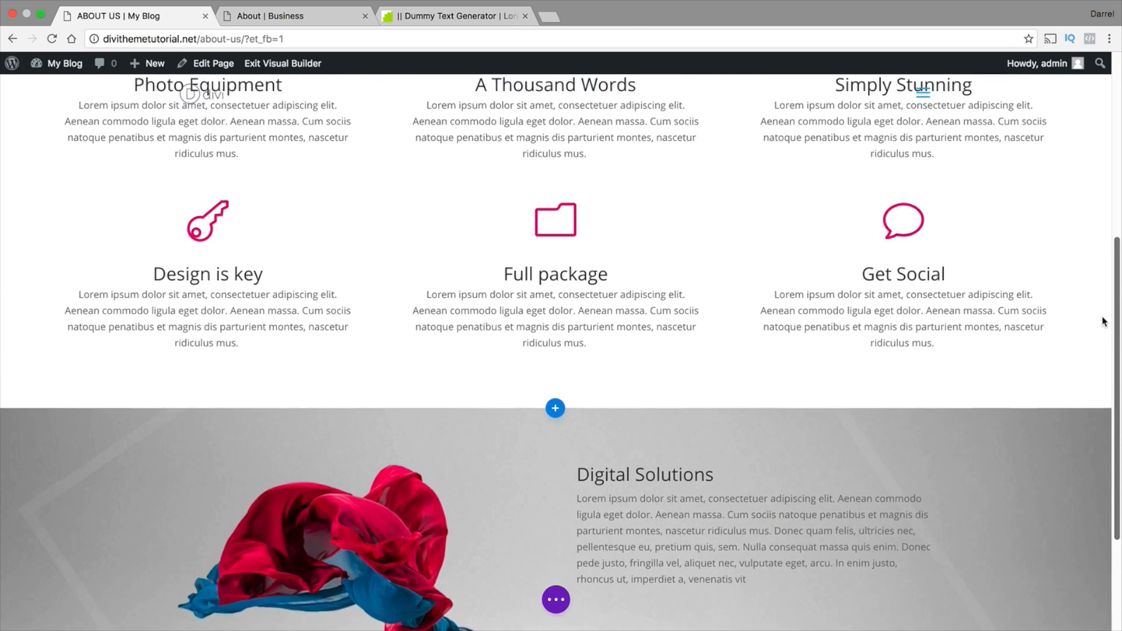
scroll(1103, 128, "down", 5)
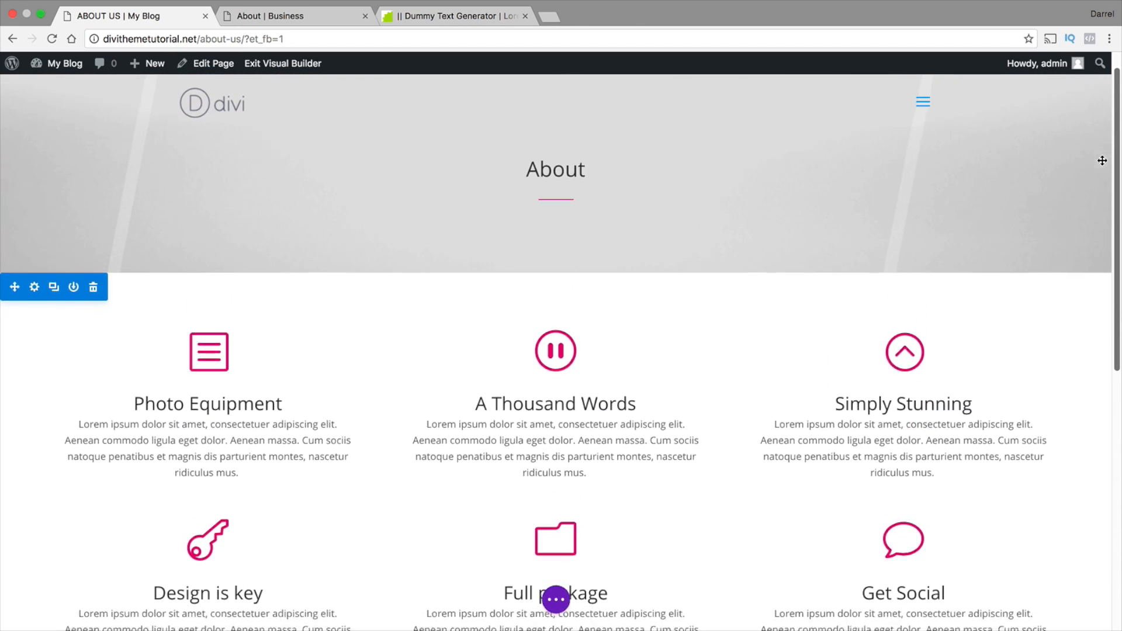
scroll(1103, 272, "down", 6)
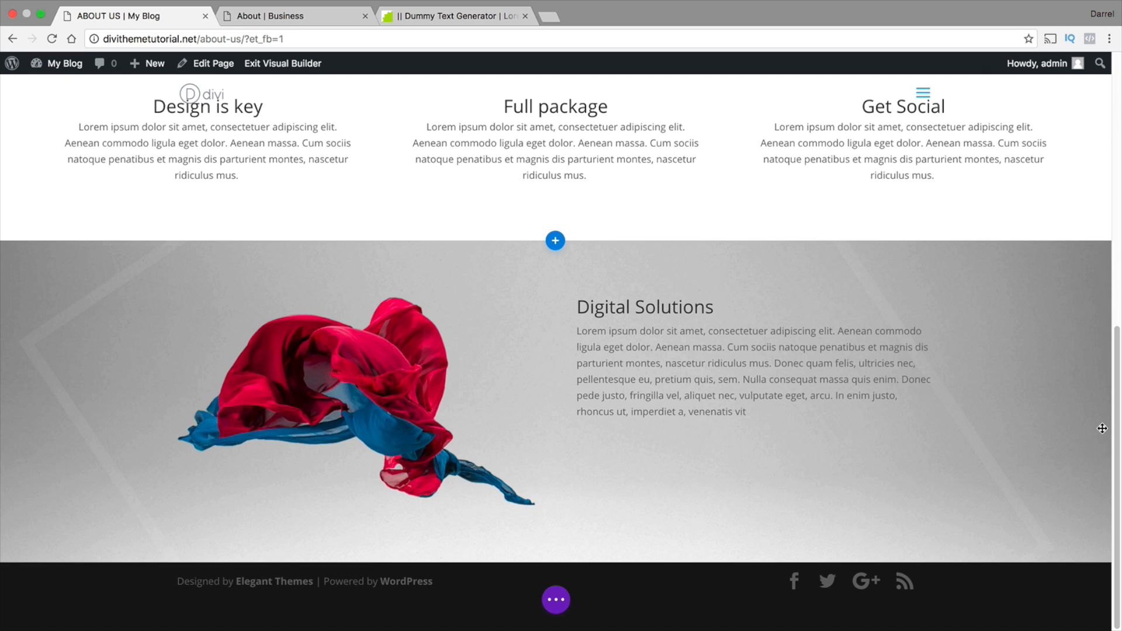
mouse_move(1092, 433)
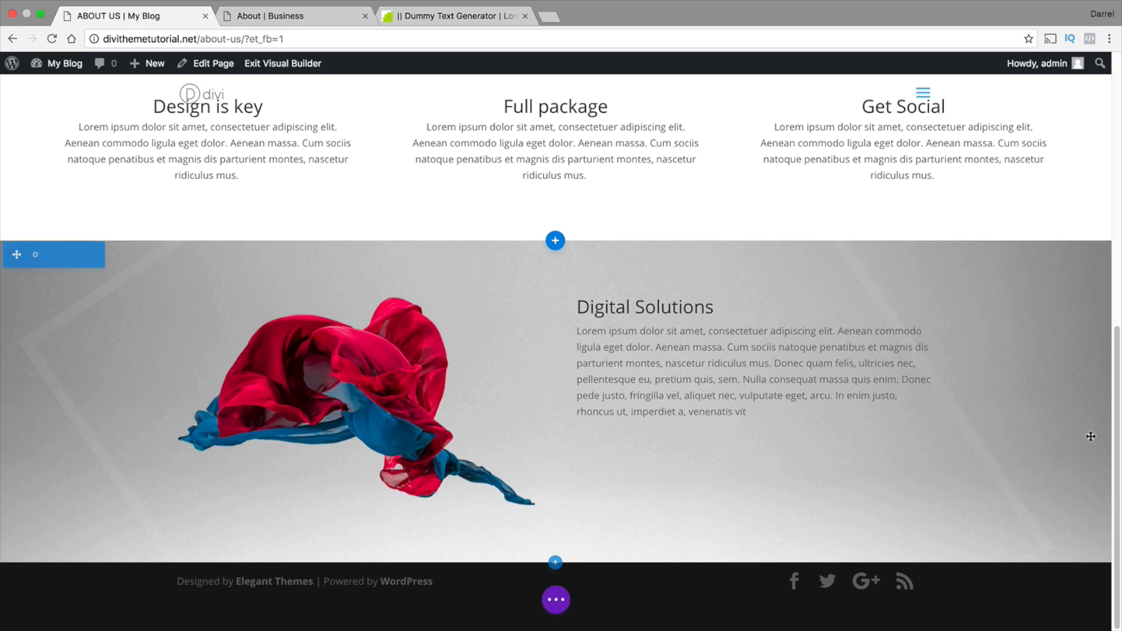
mouse_move(882, 481)
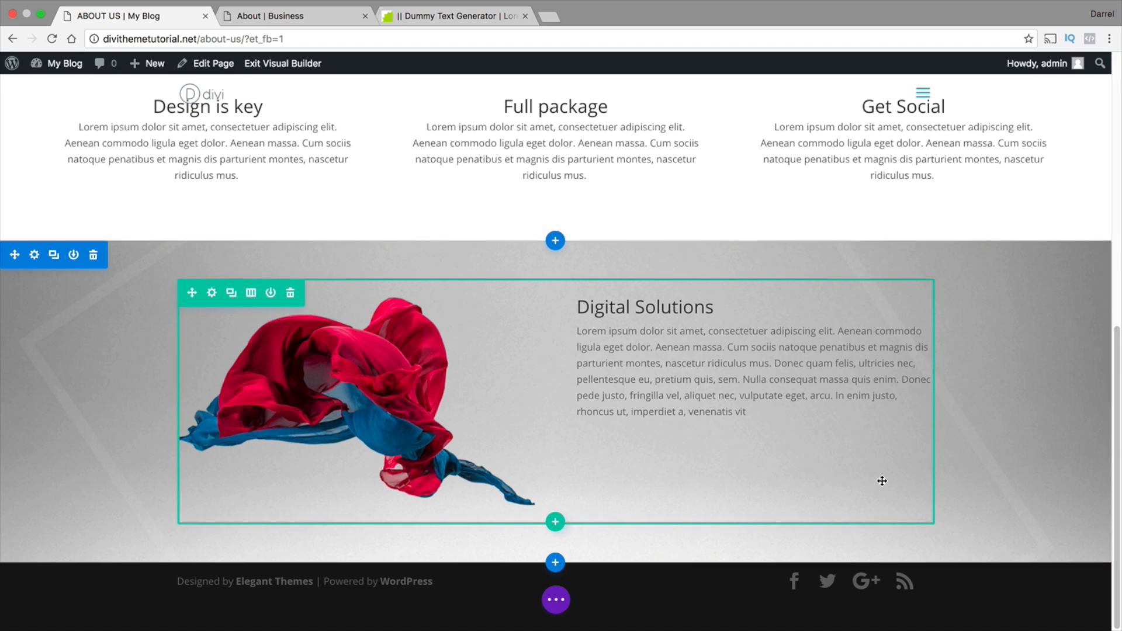
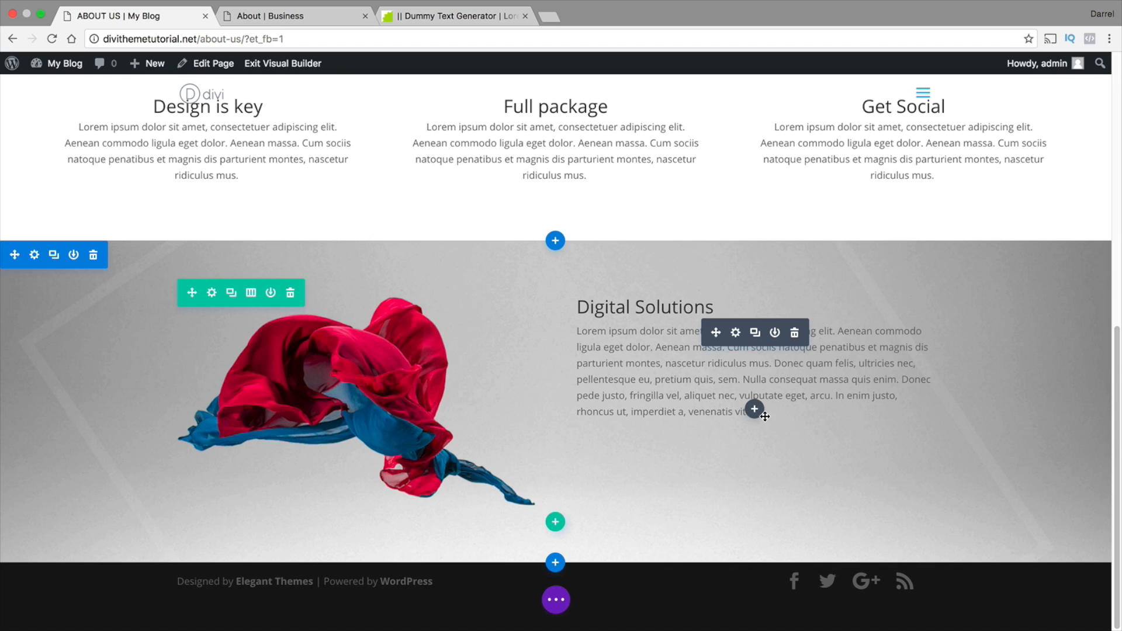
Insert a regular section with a one-column row below the Digital Solutions section and add a Call To Action module to it
left_click(555, 562)
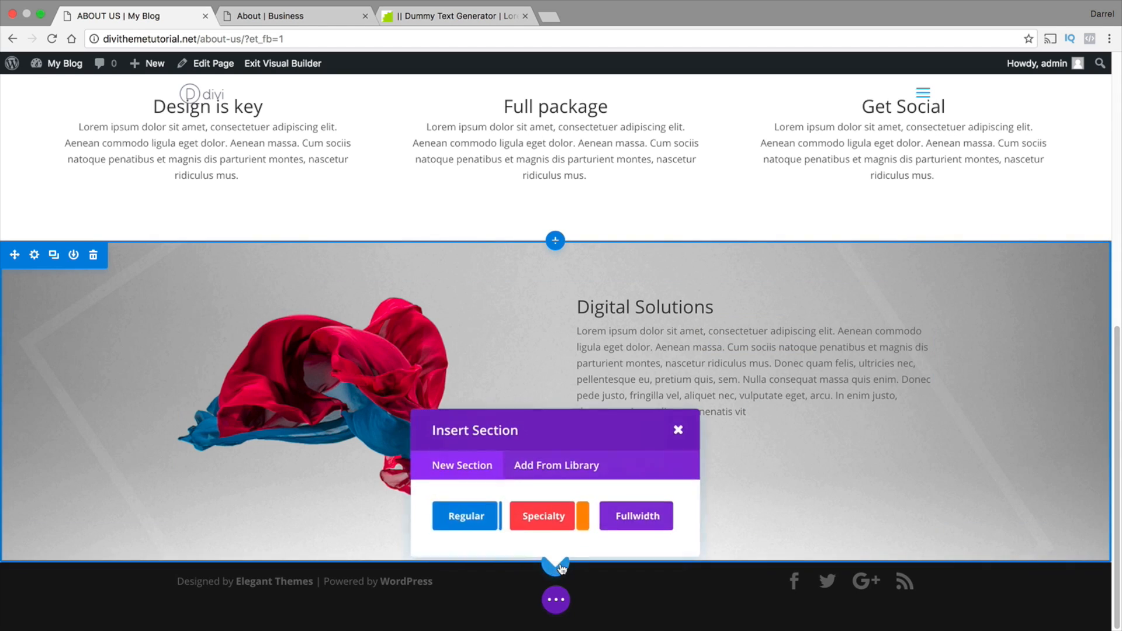
left_click(468, 513)
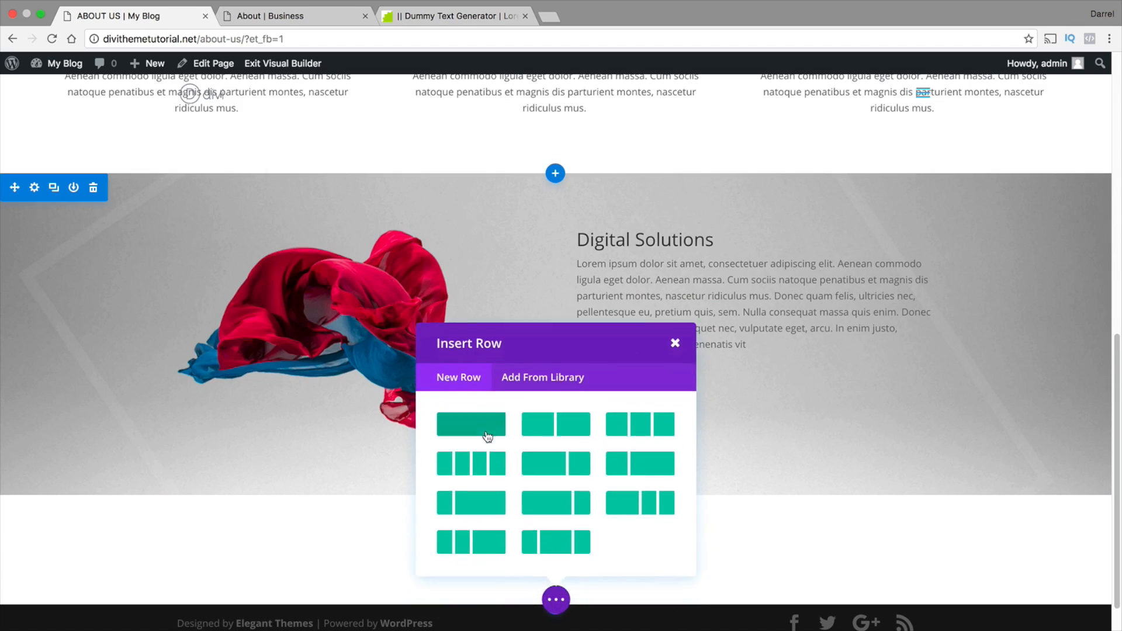
left_click(488, 435)
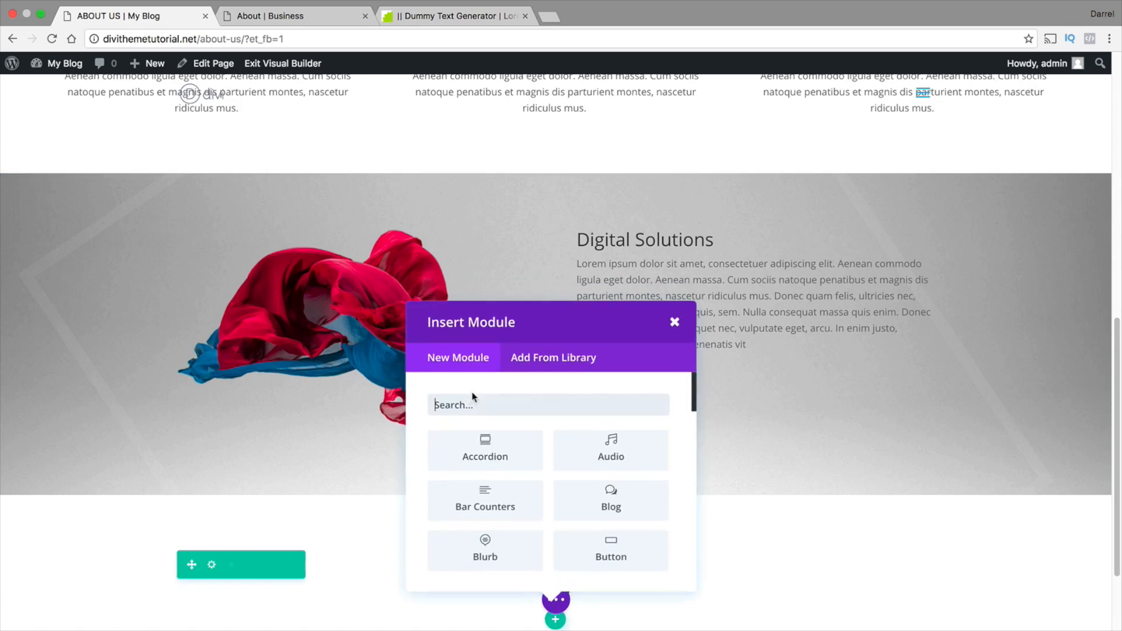
scroll(523, 408, "down", 1)
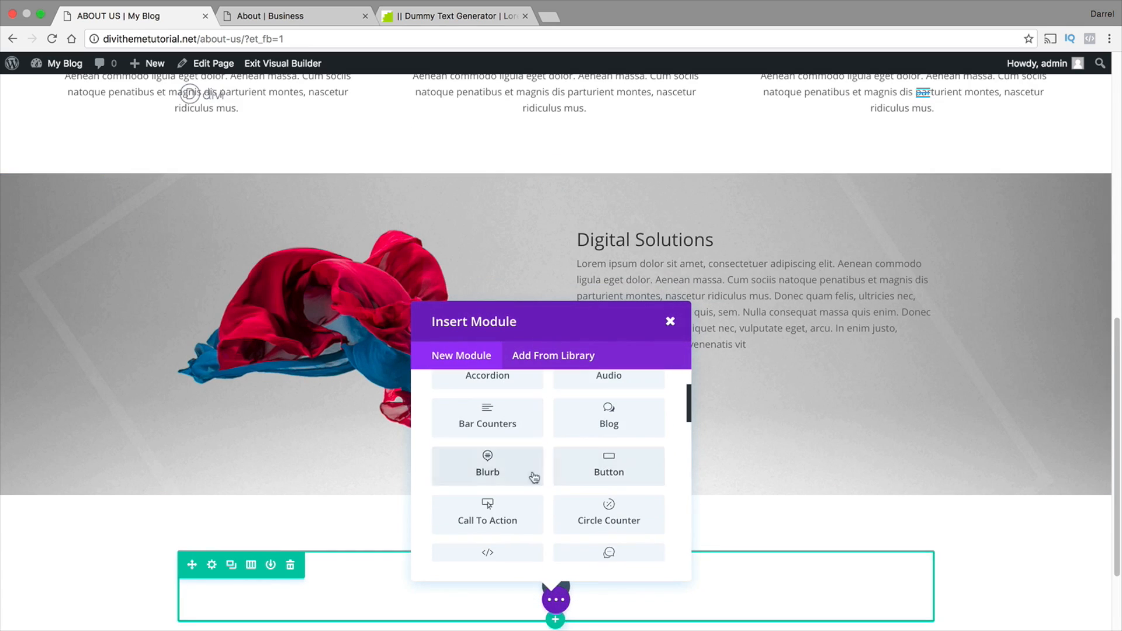
left_click(494, 529)
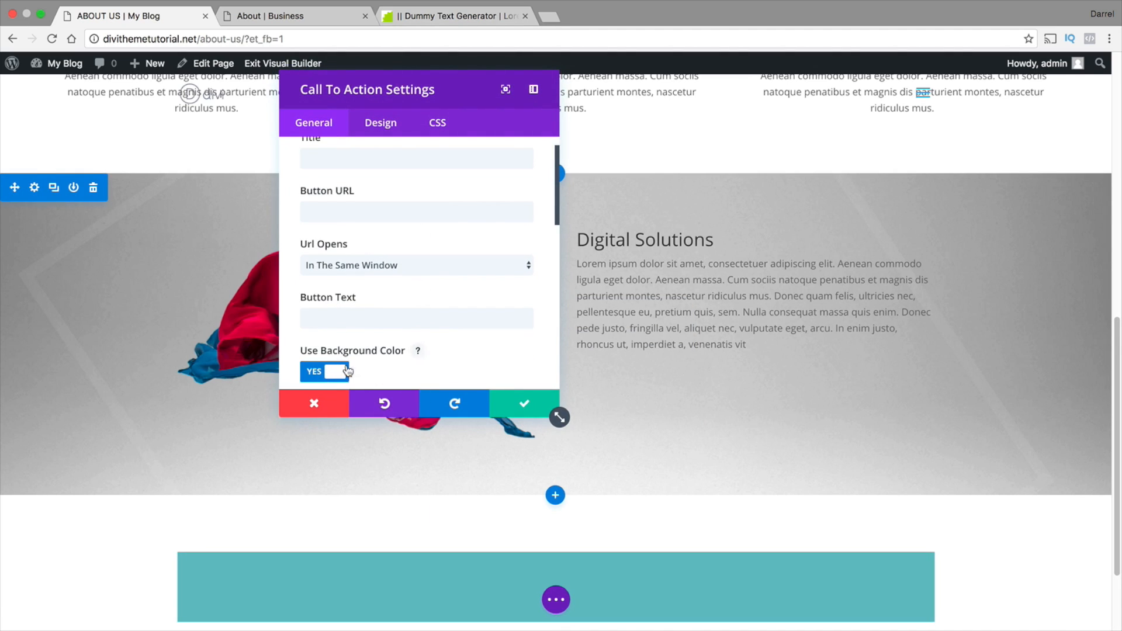
Set the new call to action's title to DISCOVER
scroll(443, 472, "down", 3)
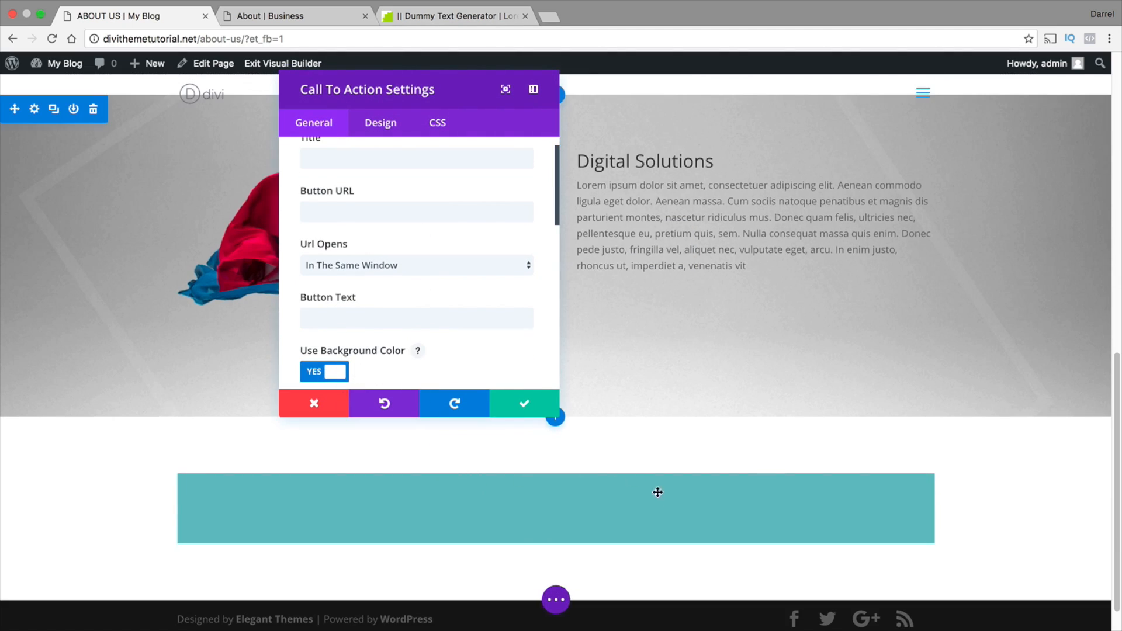
scroll(438, 268, "up", 2)
left_click(374, 187)
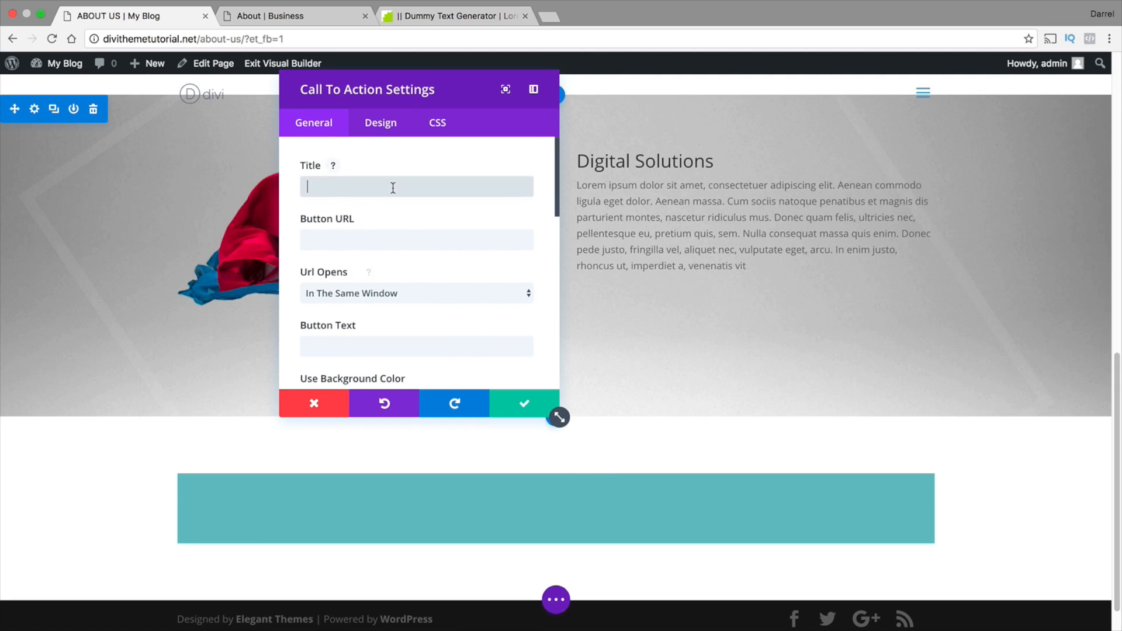
type("DISCOVER")
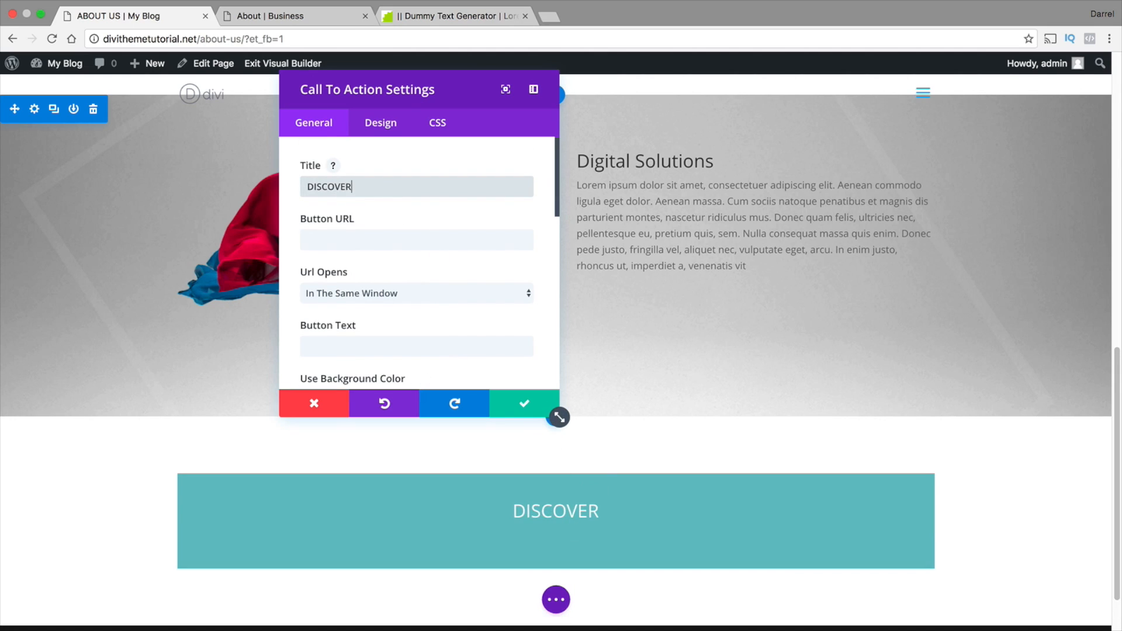
key("Tab")
Turn off the DISCOVER call to action's background color and set its text color to Dark
scroll(395, 199, "down", 2)
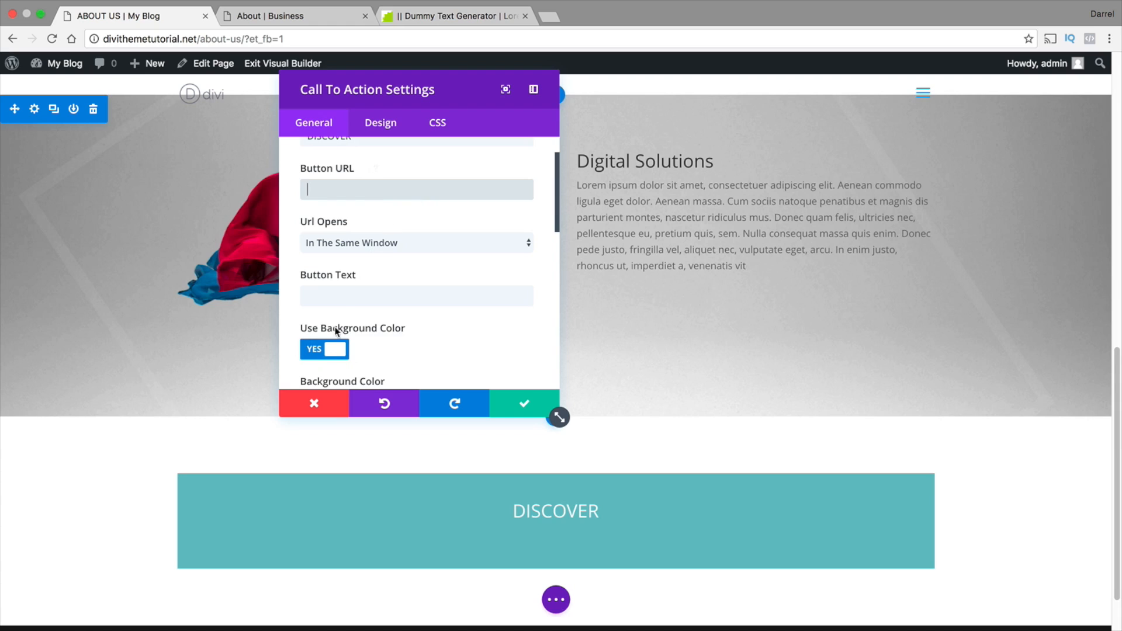
left_click(333, 351)
scroll(362, 321, "down", 5)
scroll(362, 304, "up", 1)
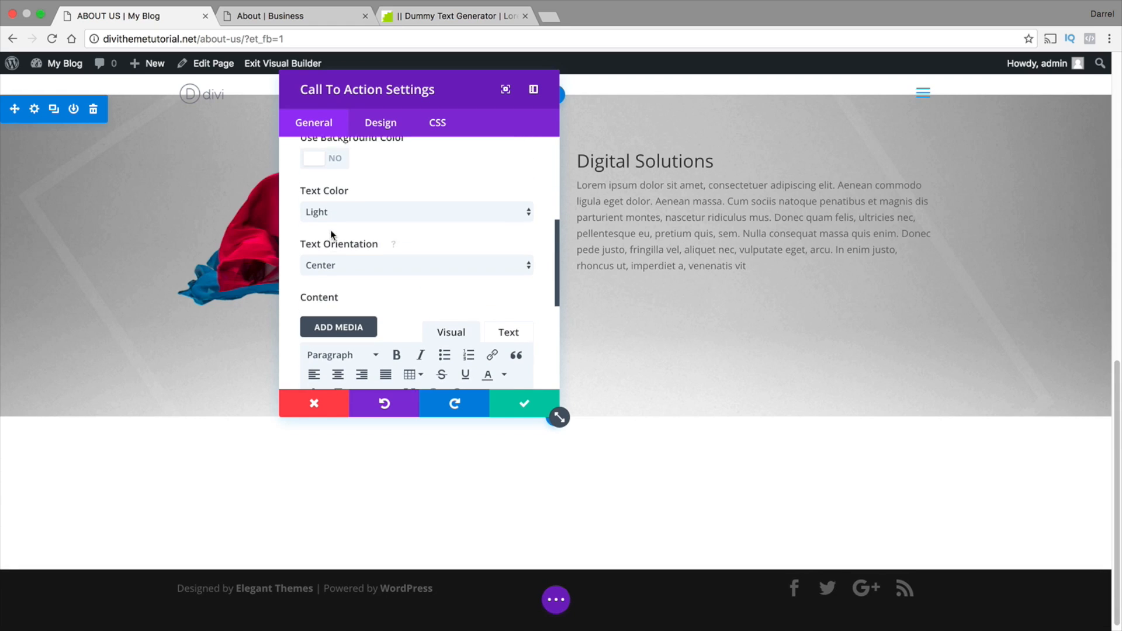
left_click(332, 217)
left_click(332, 224)
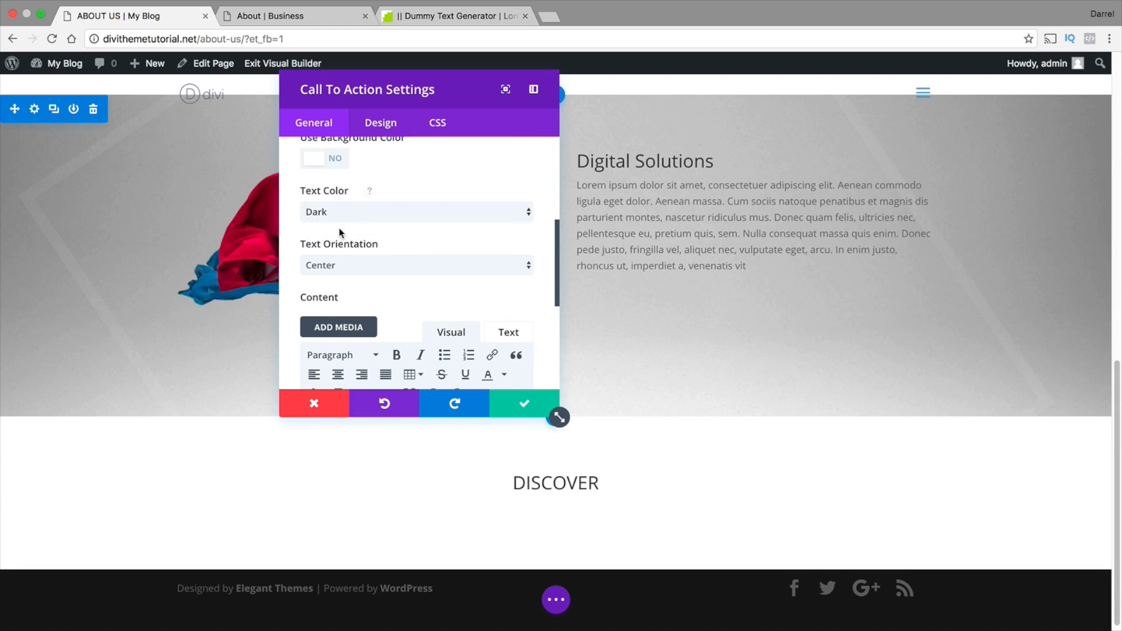
Set the DISCOVER call to action's header font size to 40px, switch its content editor to Text mode, and save the module
left_click(381, 122)
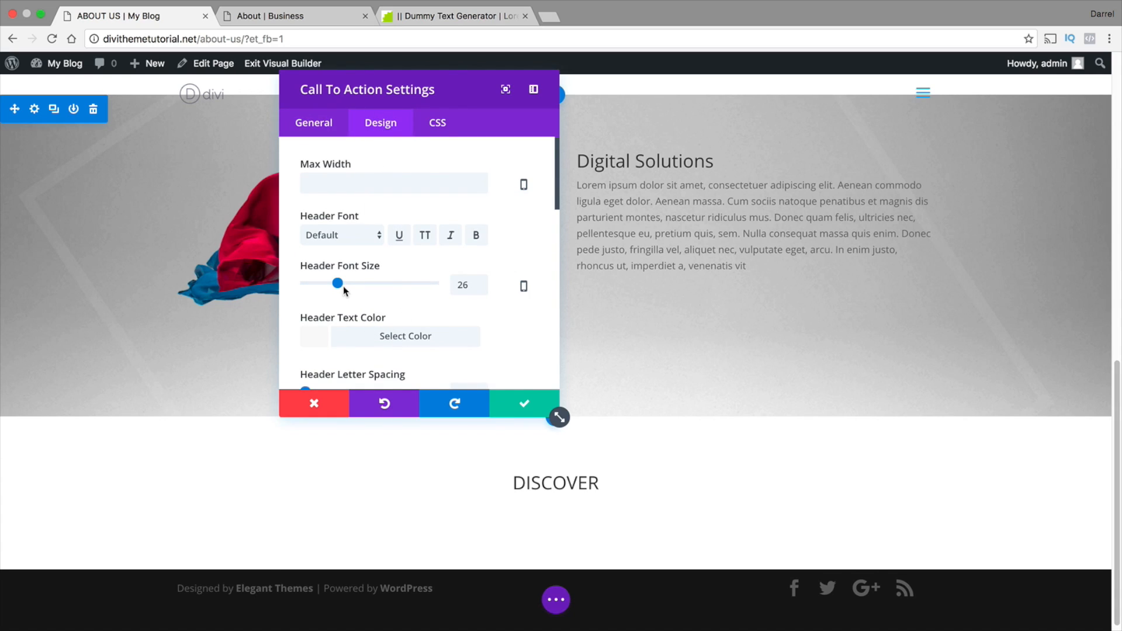
left_click_drag(342, 285, 355, 279)
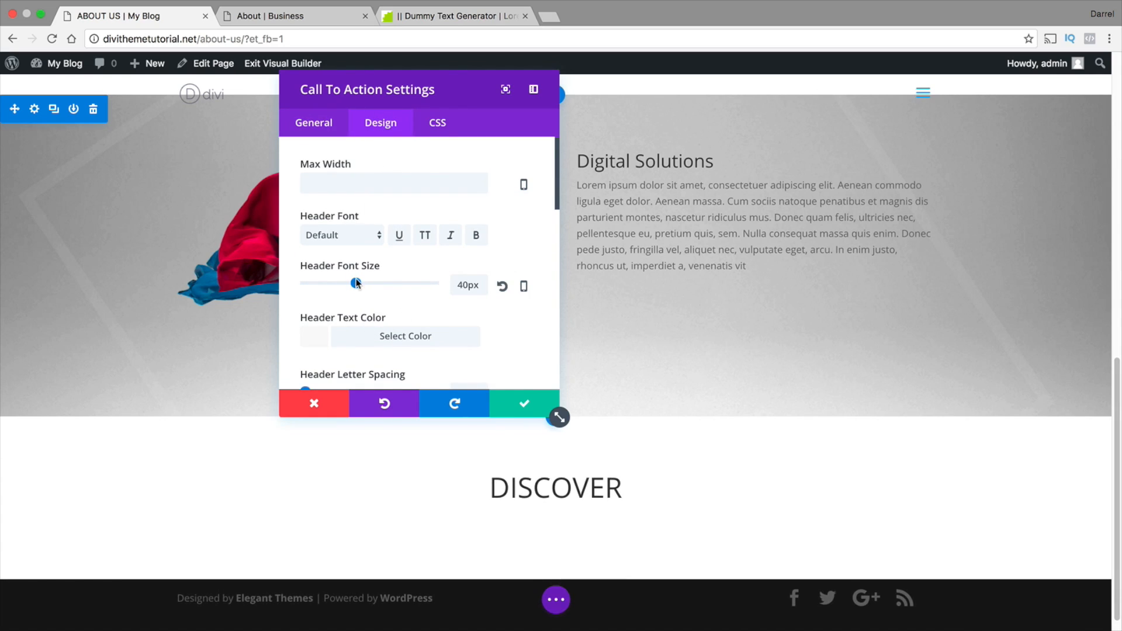
left_click(329, 124)
scroll(363, 238, "down", 5)
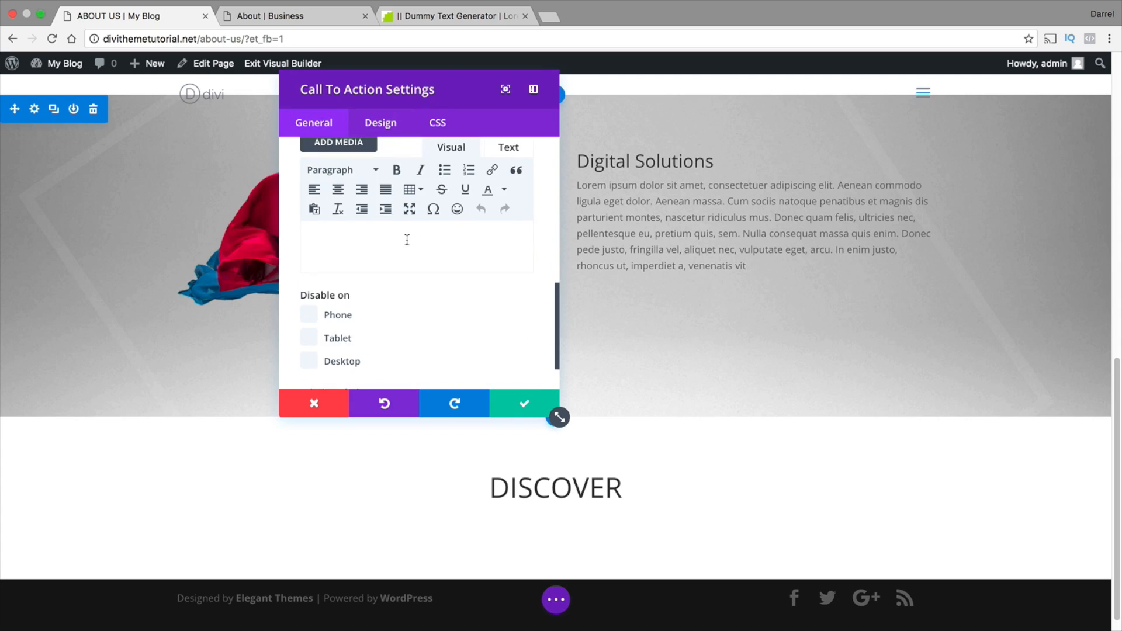
left_click(509, 147)
scroll(497, 246, "up", 2)
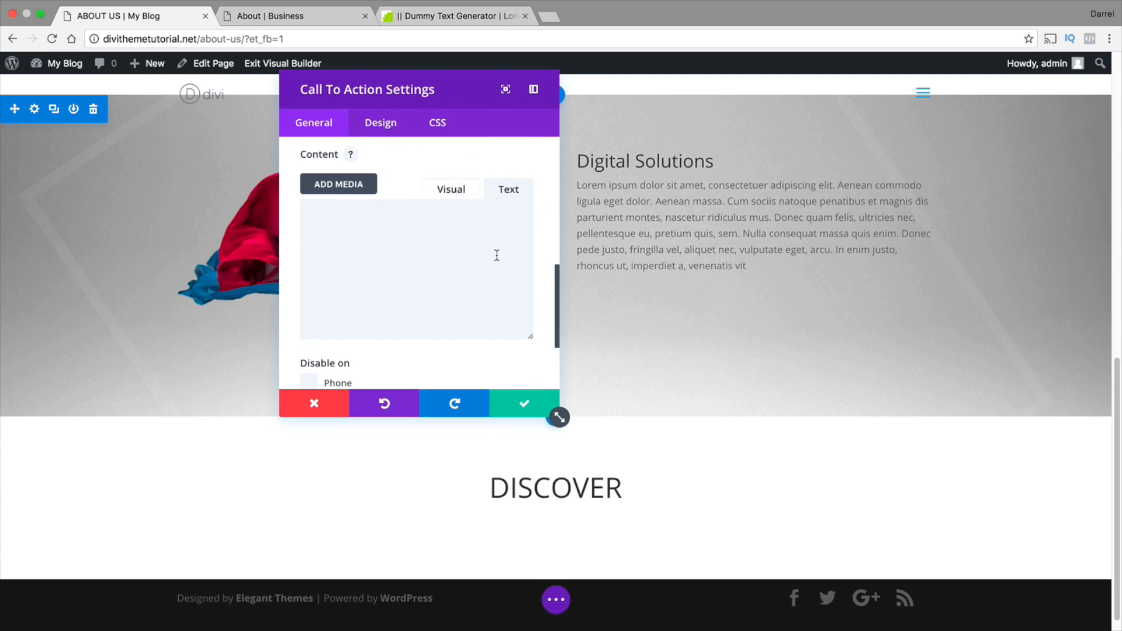
left_click(522, 408)
Copy the separator div code from the About fullwidth header's content and close its settings
scroll(544, 345, "up", 10)
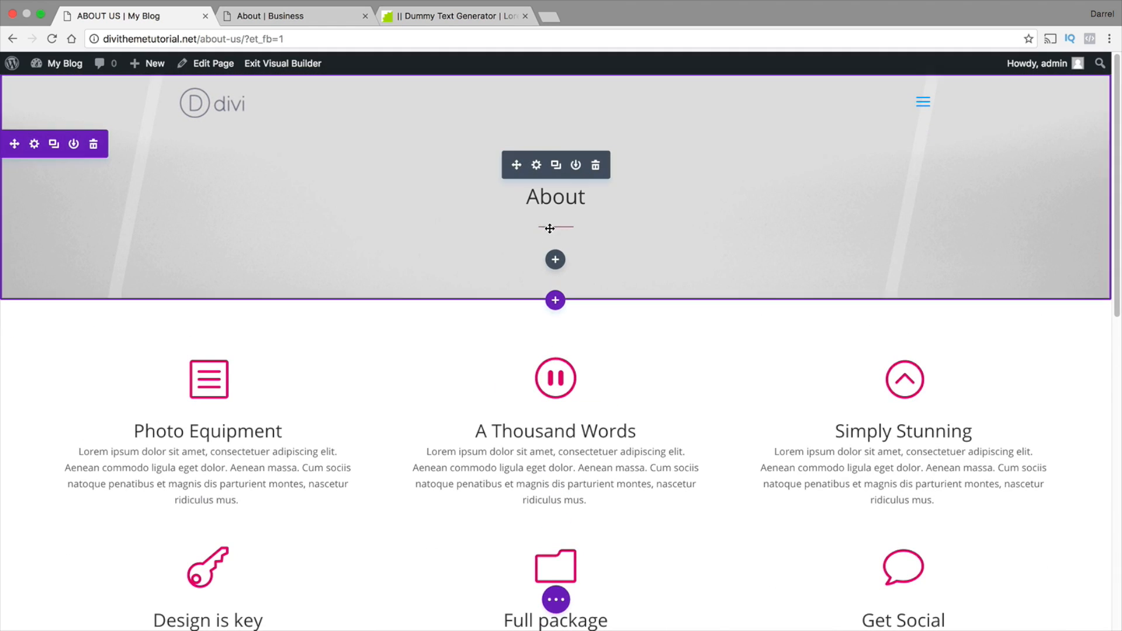
left_click(537, 166)
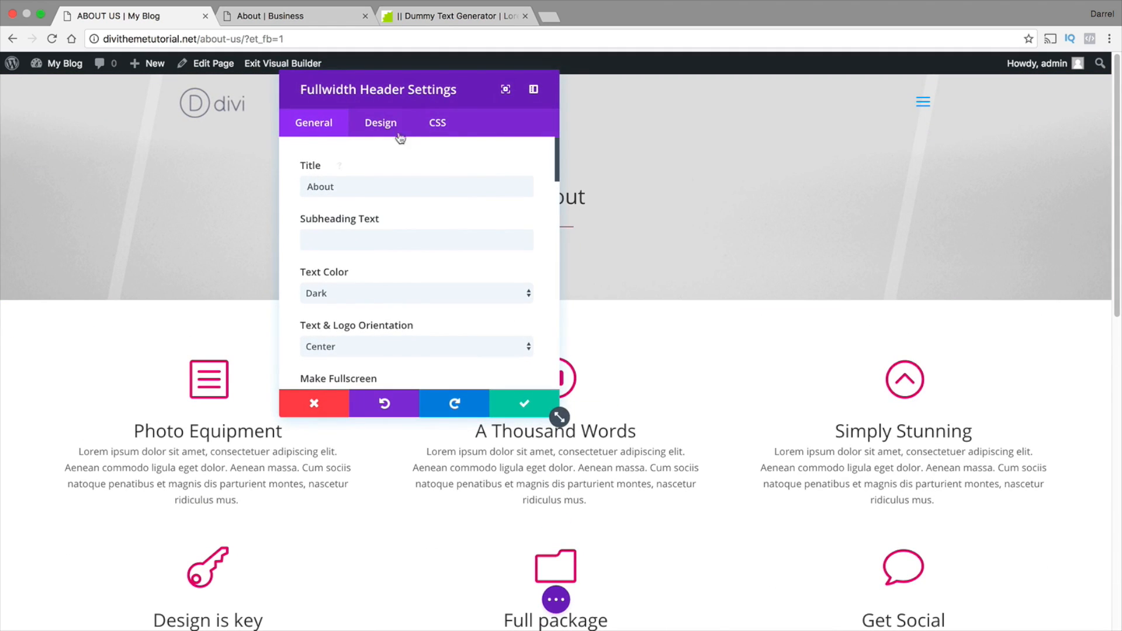
scroll(406, 250, "down", 15)
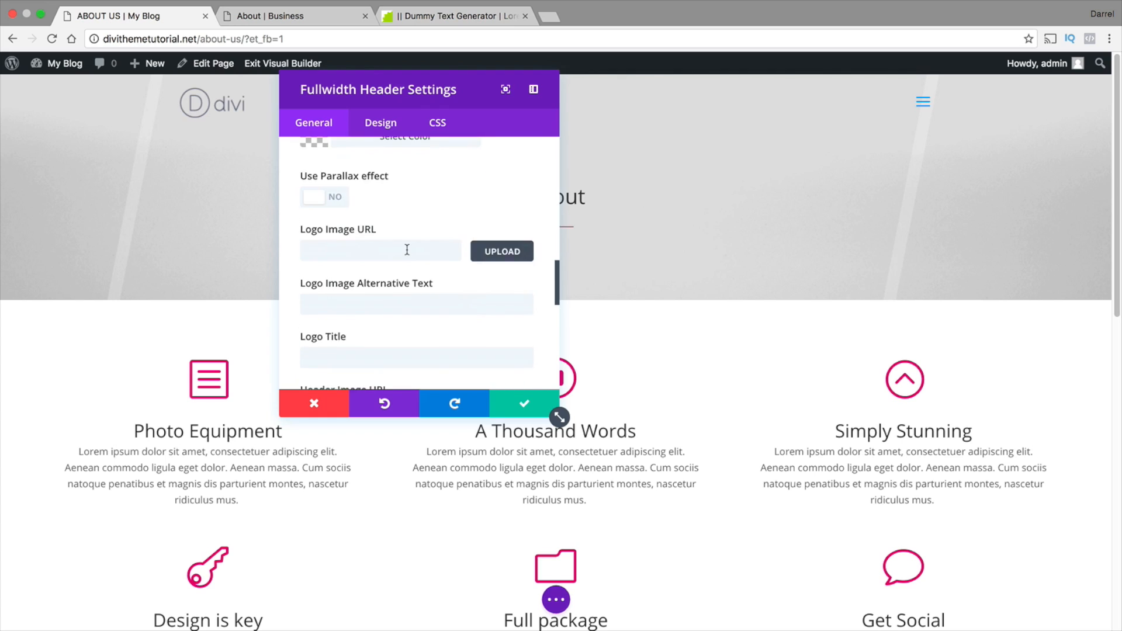
scroll(492, 311, "down", 2)
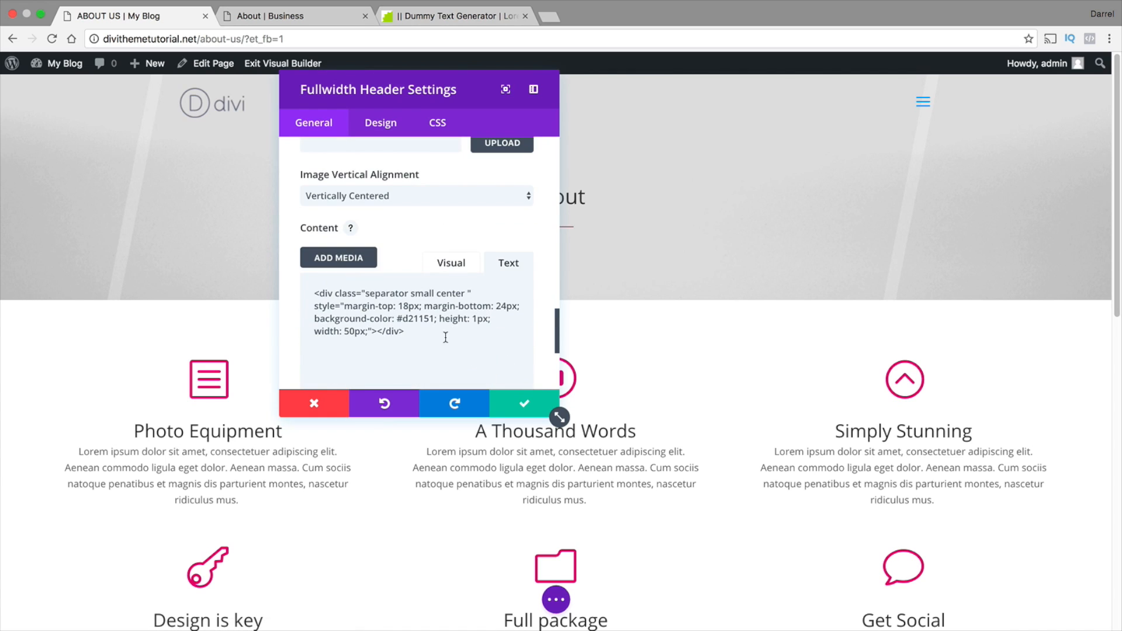
left_click_drag(445, 337, 310, 278)
right_click(342, 299)
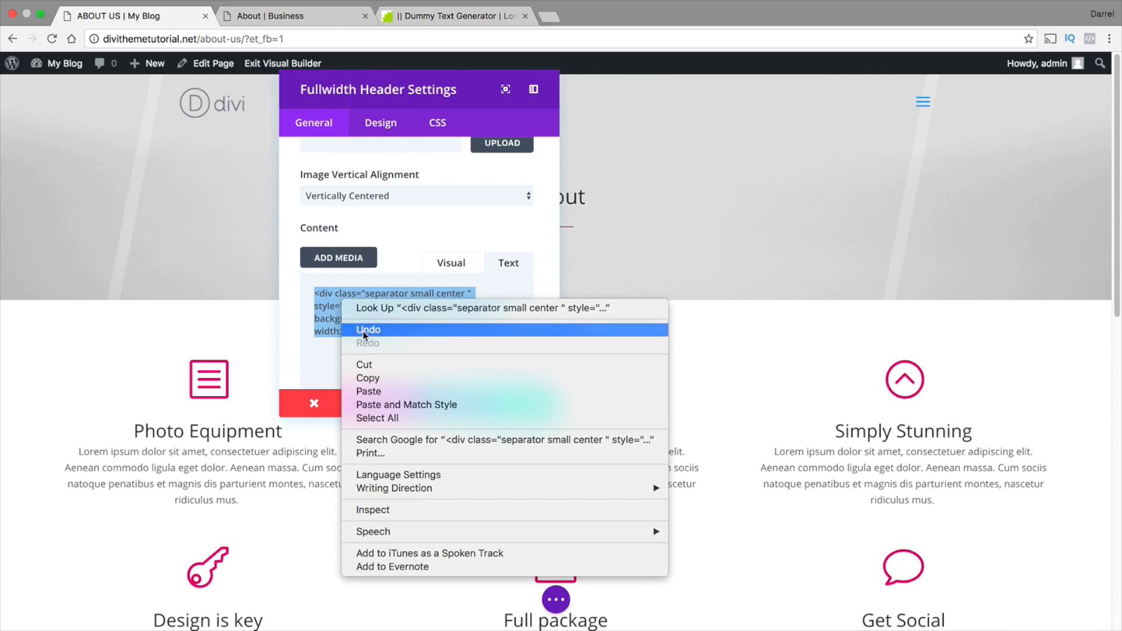
left_click(371, 377)
left_click(522, 403)
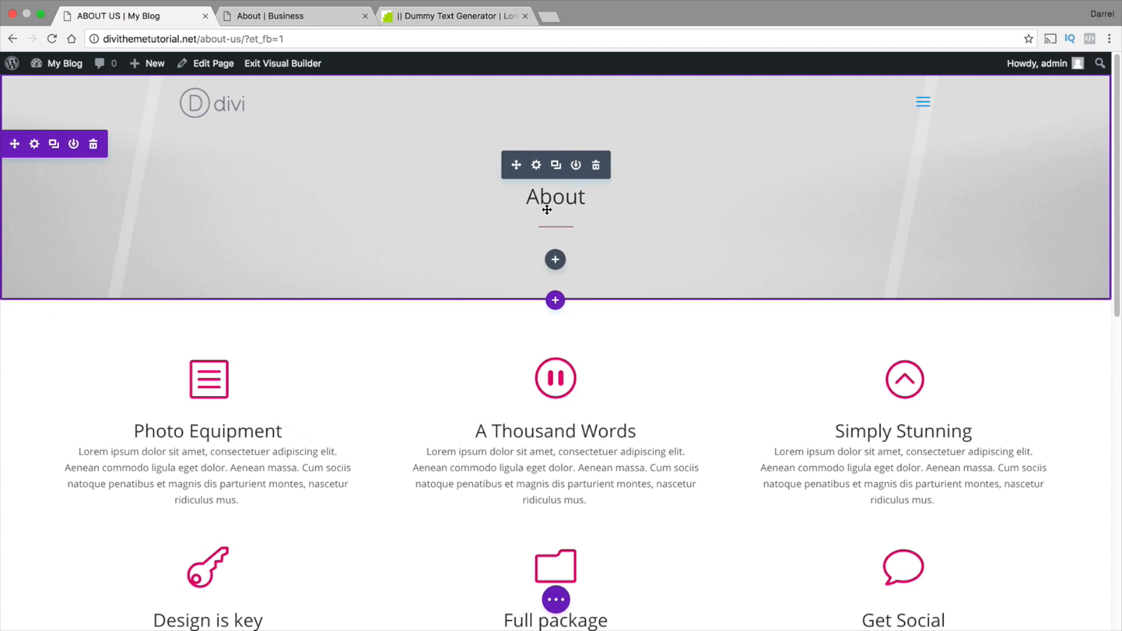
Paste the copied separator code into the DISCOVER call to action's content and save the module
scroll(558, 245, "down", 5)
scroll(557, 244, "down", 8)
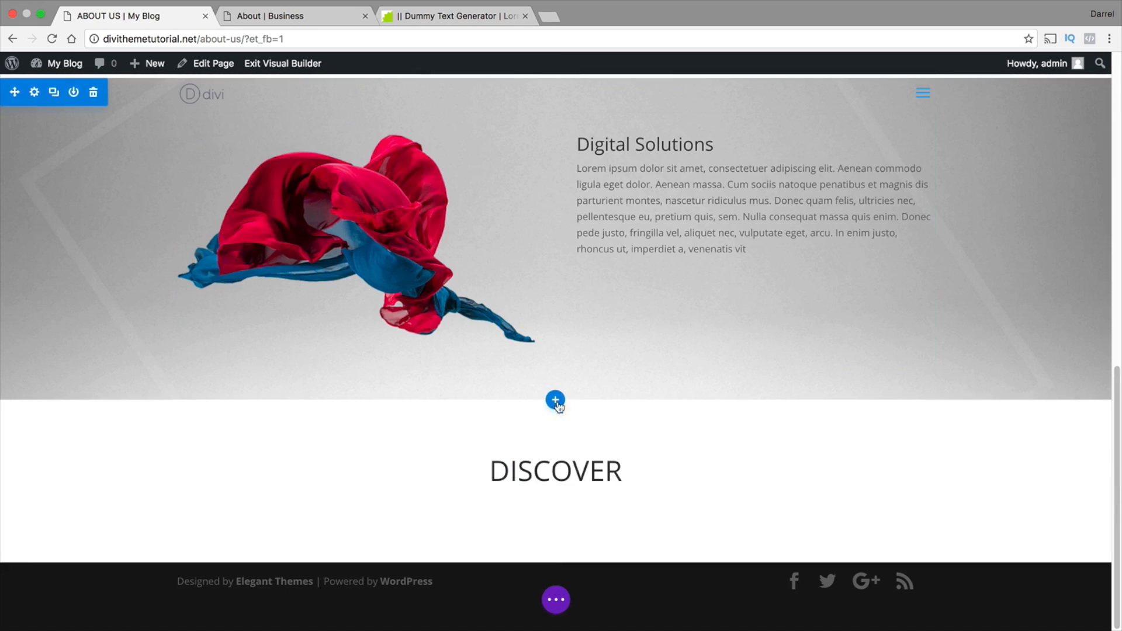
left_click(536, 448)
scroll(479, 261, "down", 5)
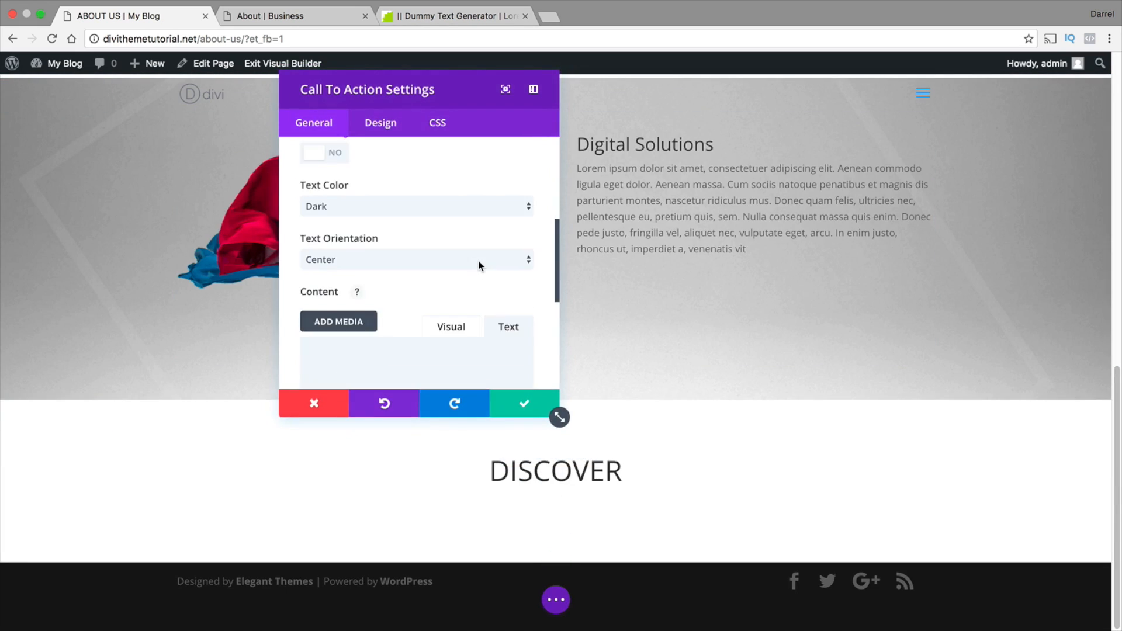
right_click(331, 322)
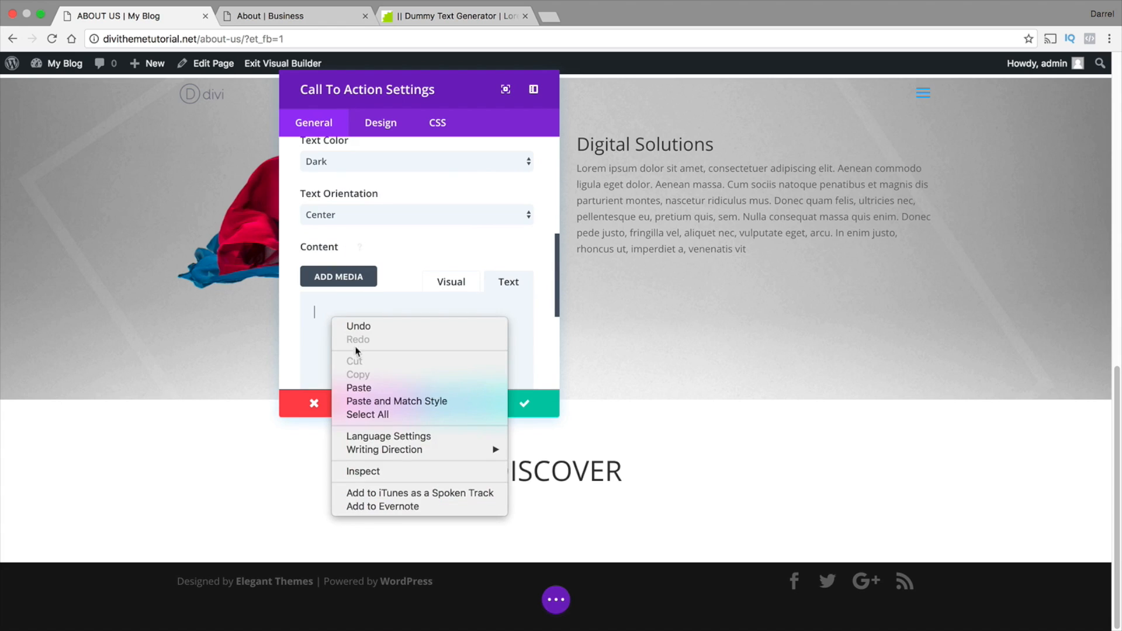
left_click(357, 388)
left_click(555, 412)
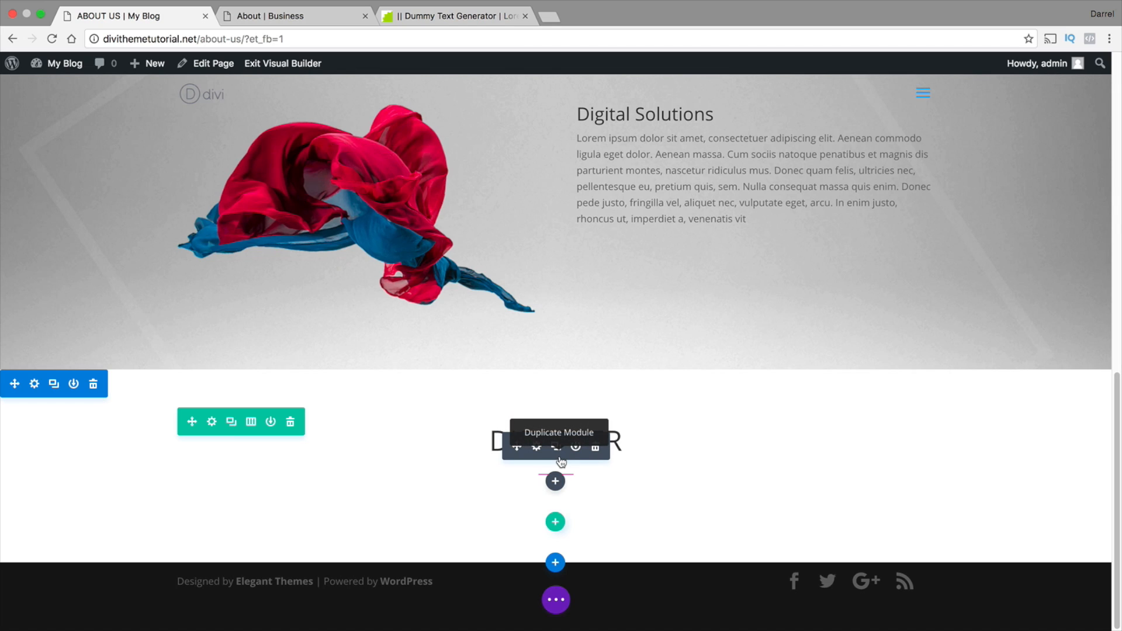
Insert a three-column row below the DISCOVER heading and add an Image module to its first column
left_click(555, 524)
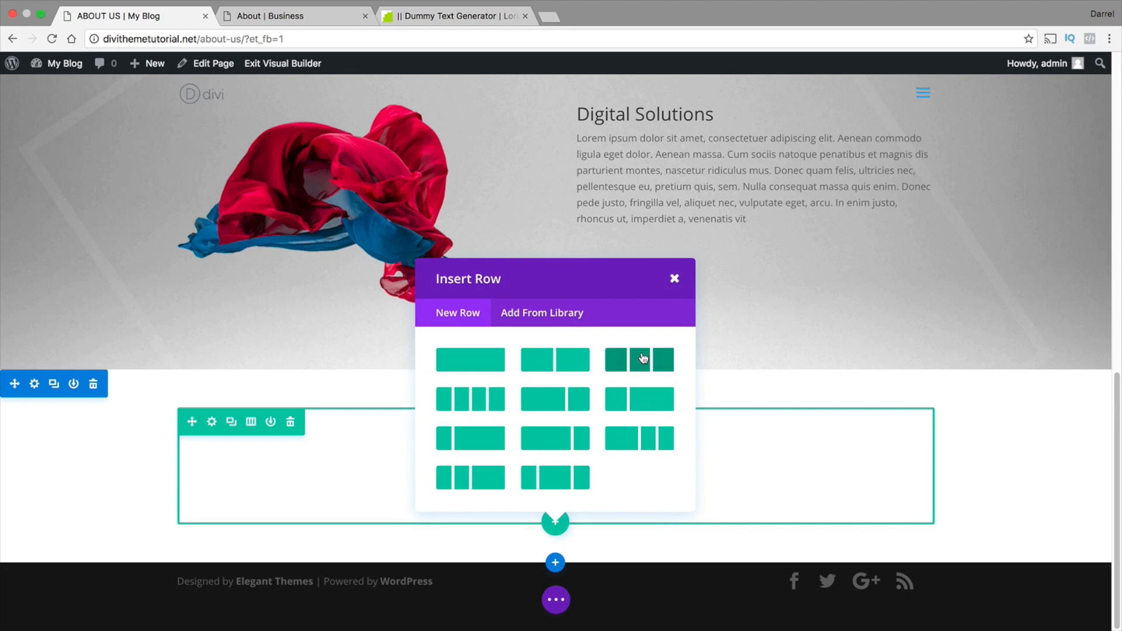
left_click(643, 358)
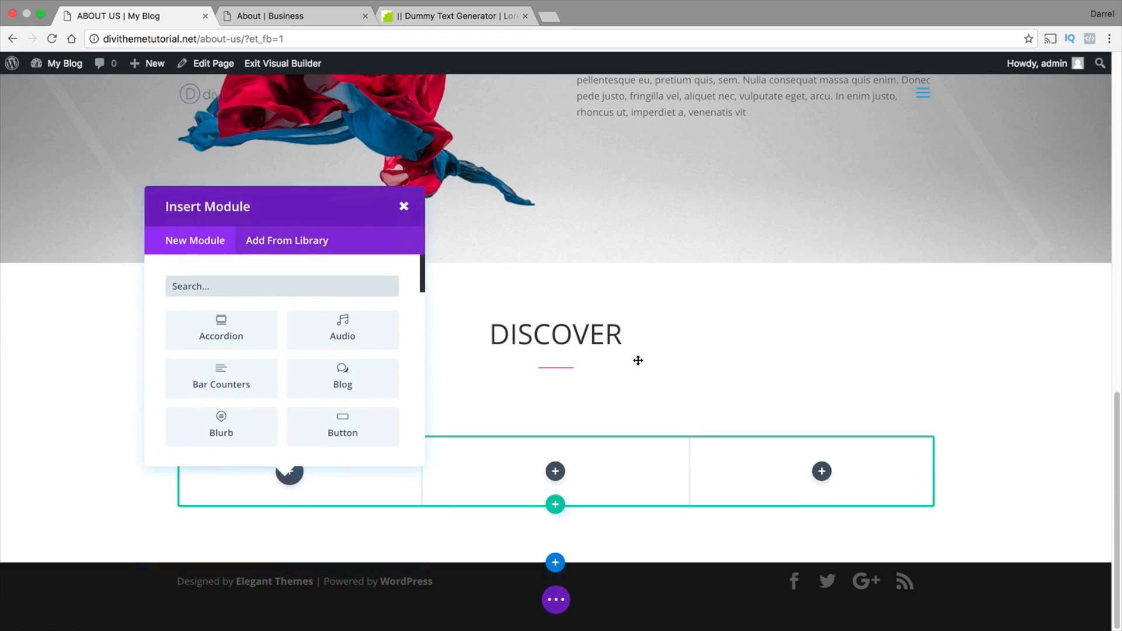
scroll(221, 361, "down", 3)
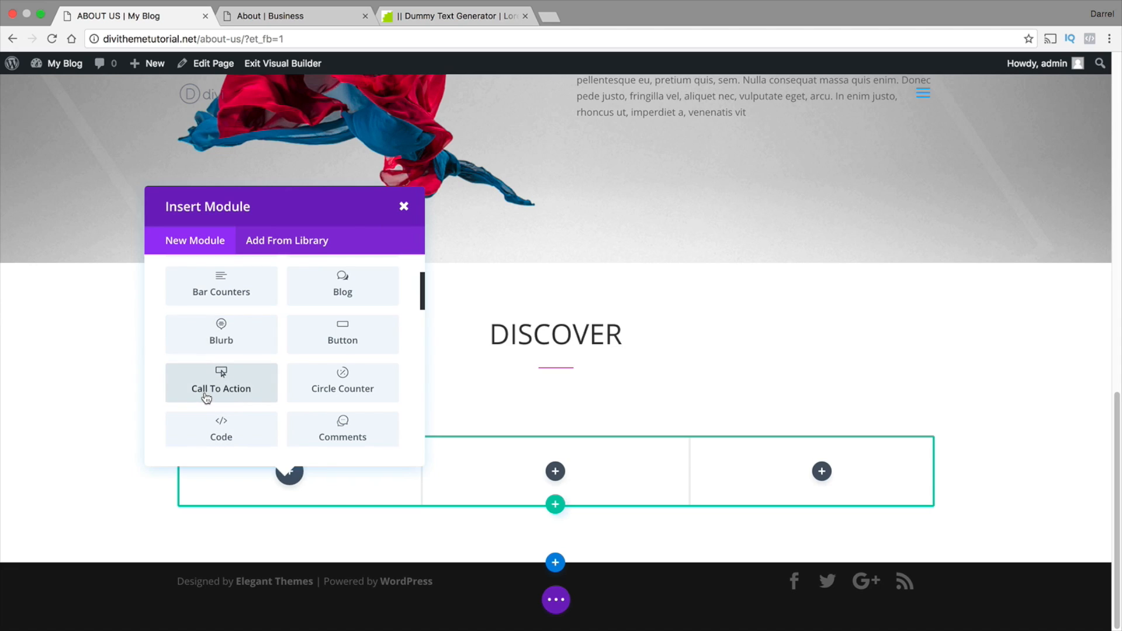
scroll(214, 358, "down", 3)
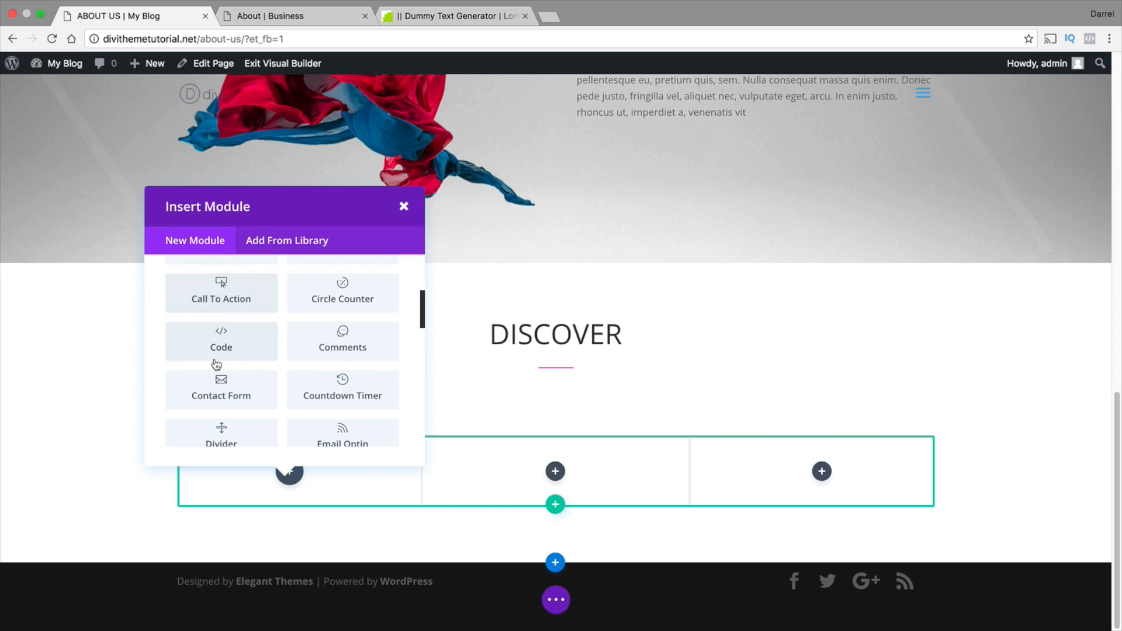
scroll(214, 358, "down", 4)
scroll(216, 365, "down", 1)
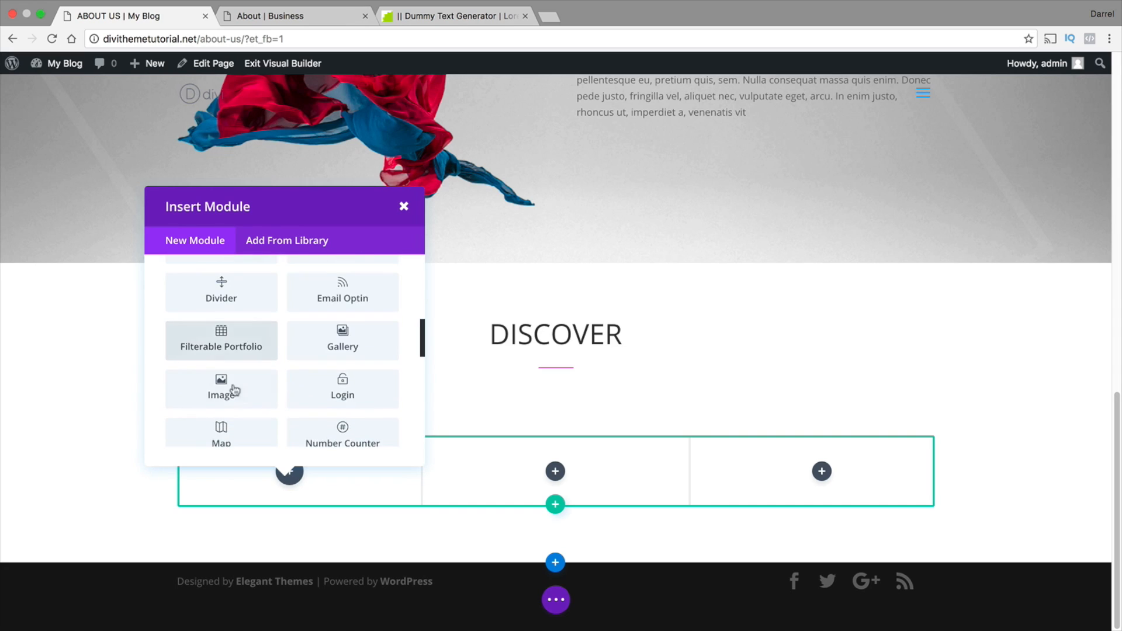
left_click(222, 388)
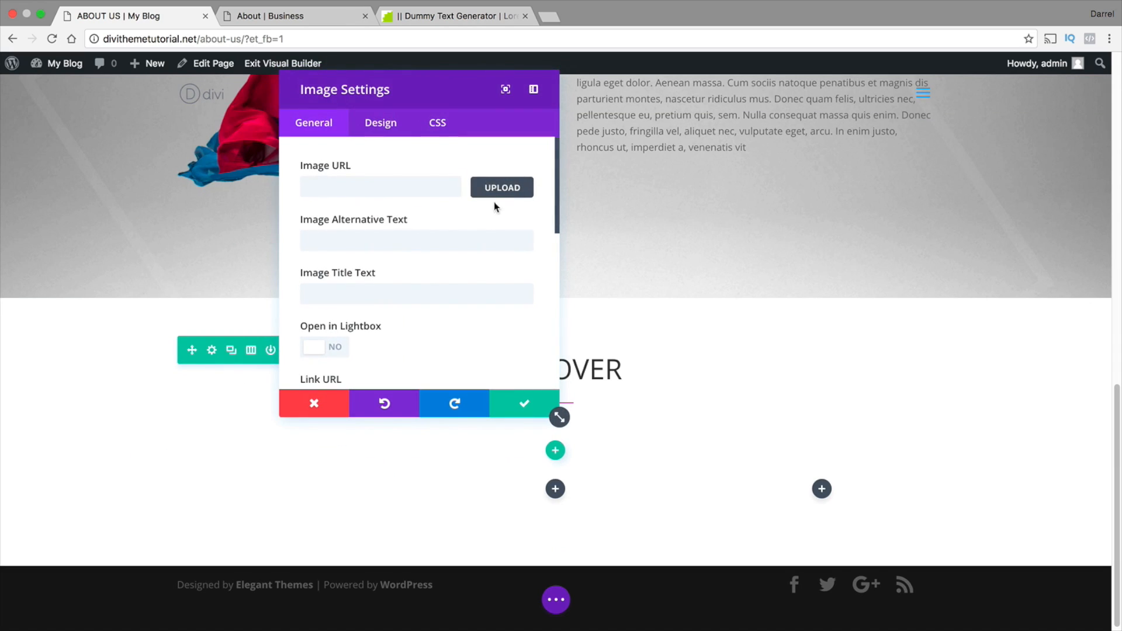
Set the first column's image to the leaping dancer picture with red lettering from the Media Library
left_click(499, 193)
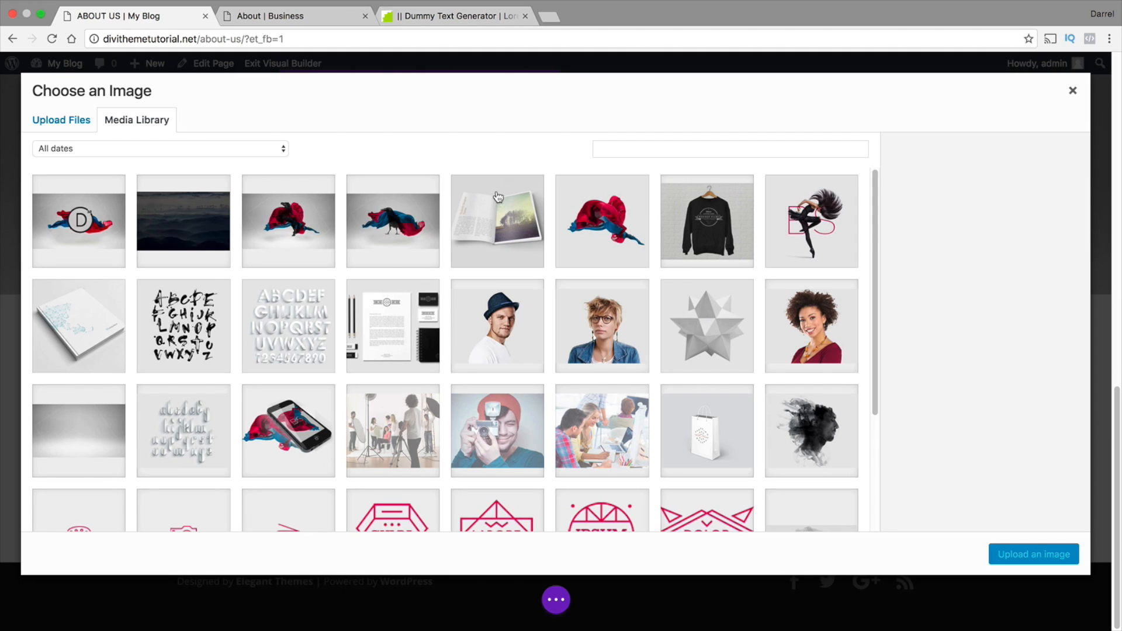
scroll(369, 356, "down", 5)
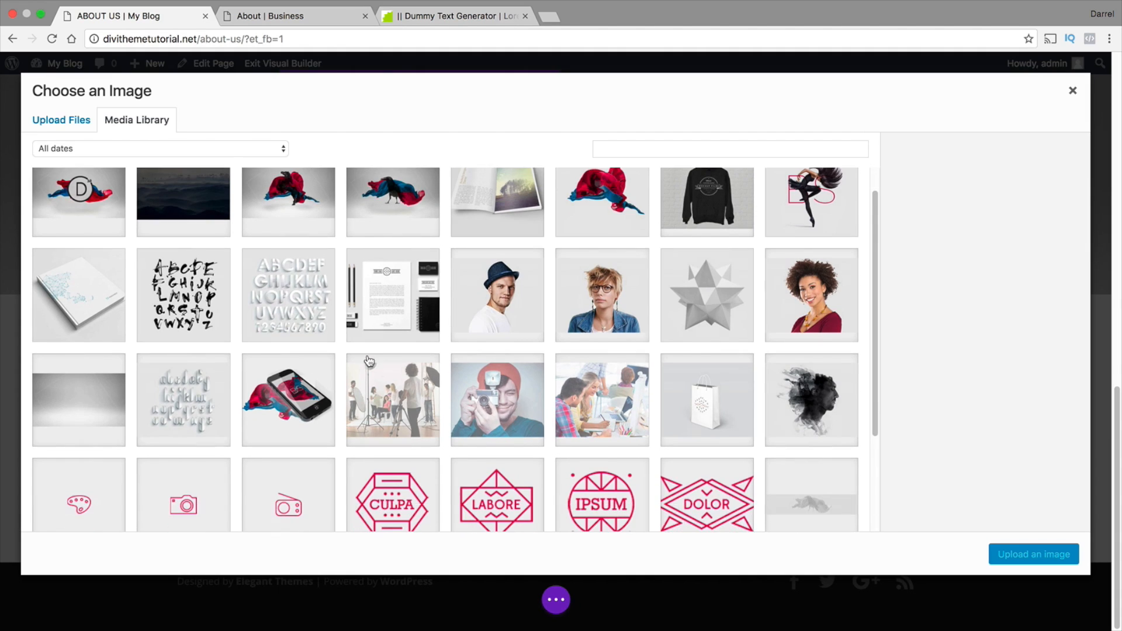
scroll(367, 359, "up", 5)
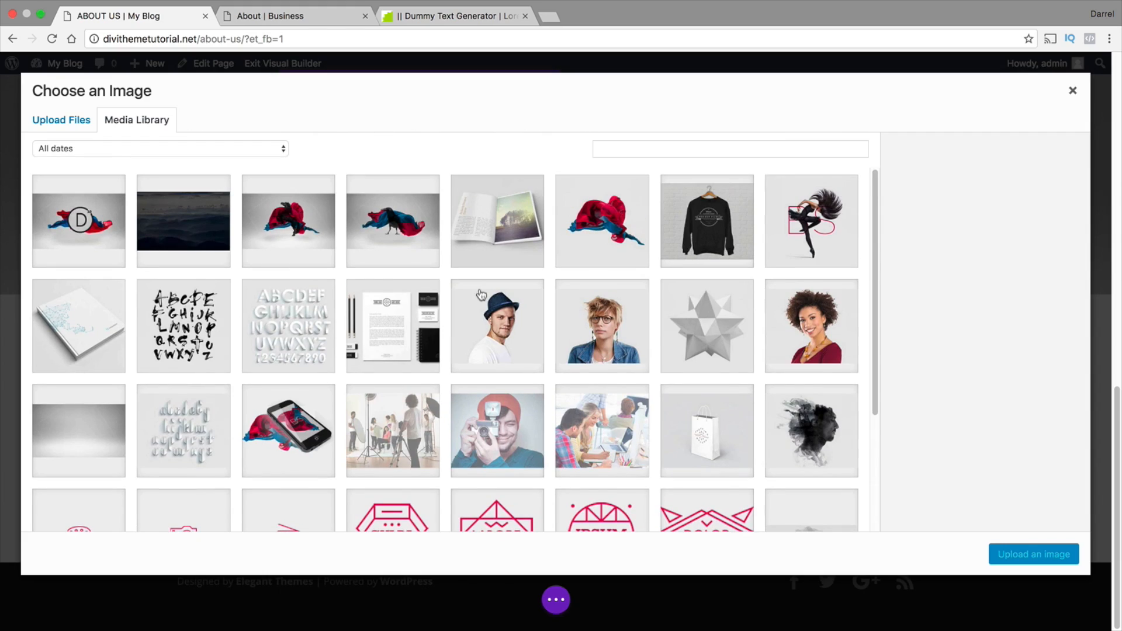
left_click(797, 221)
left_click(1045, 564)
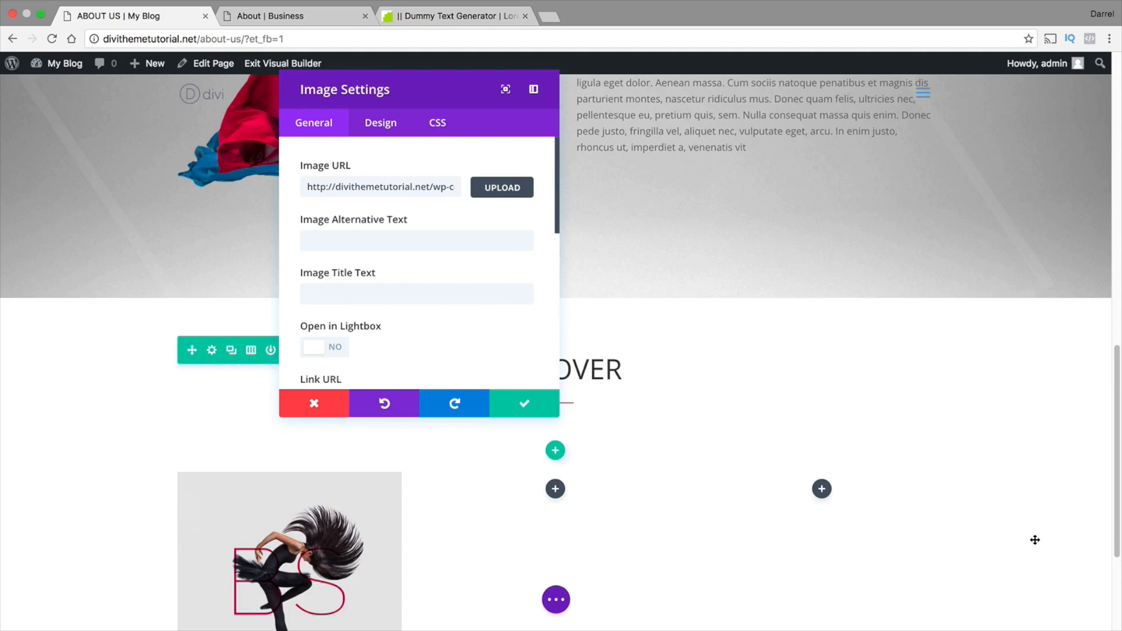
Save the first column's image and add an Image module to the second column of the DISCOVER row
scroll(562, 501, "down", 1)
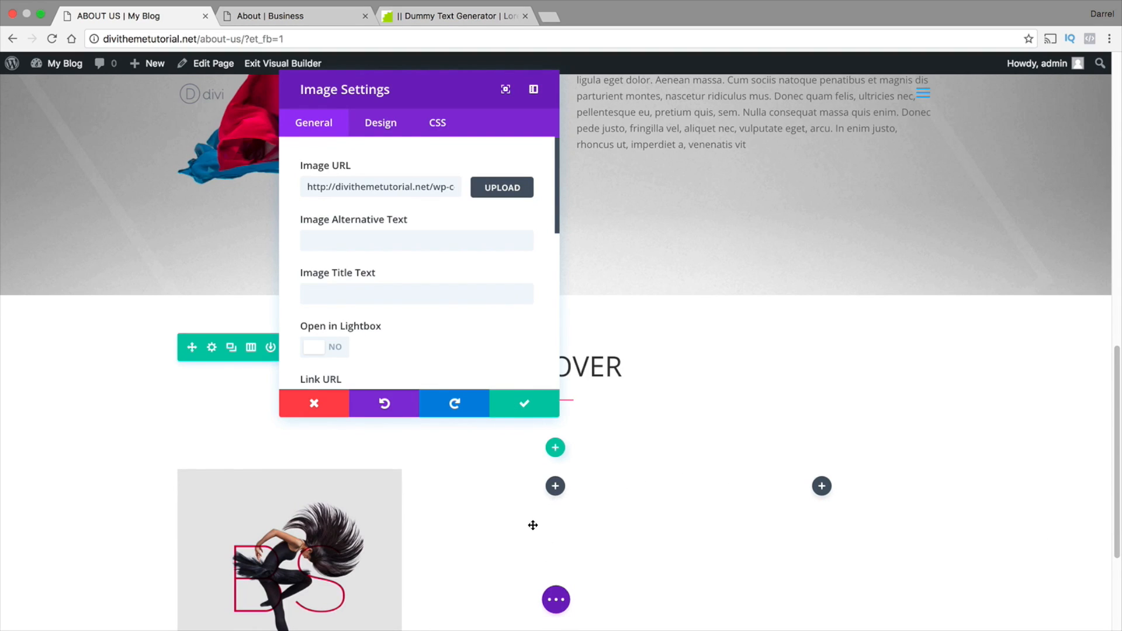
scroll(532, 525, "down", 2)
left_click(523, 408)
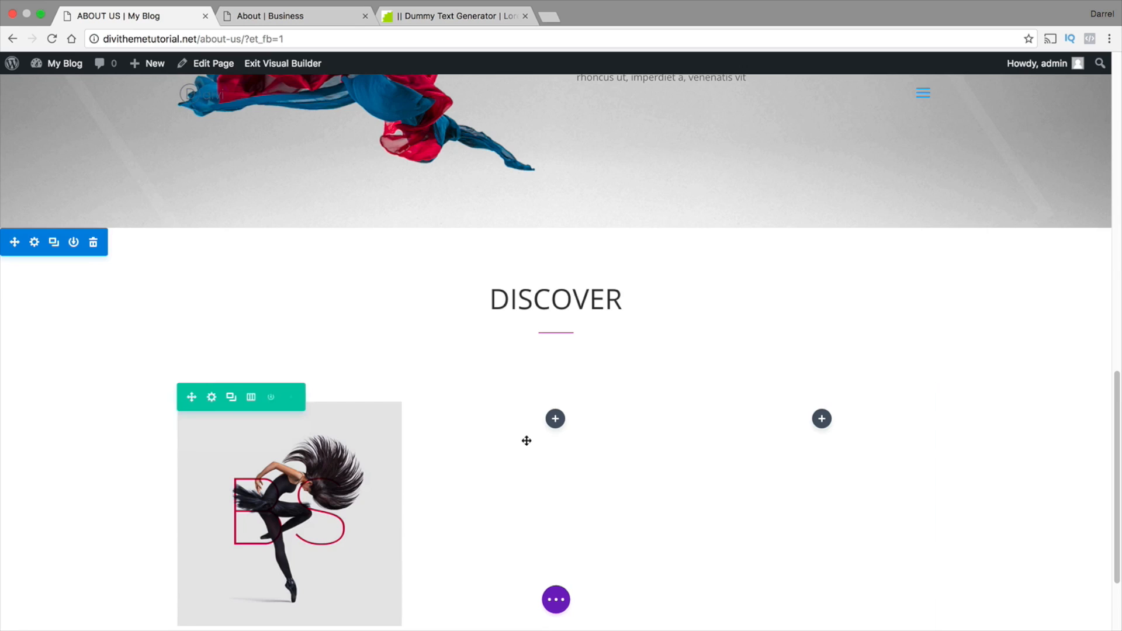
left_click(556, 419)
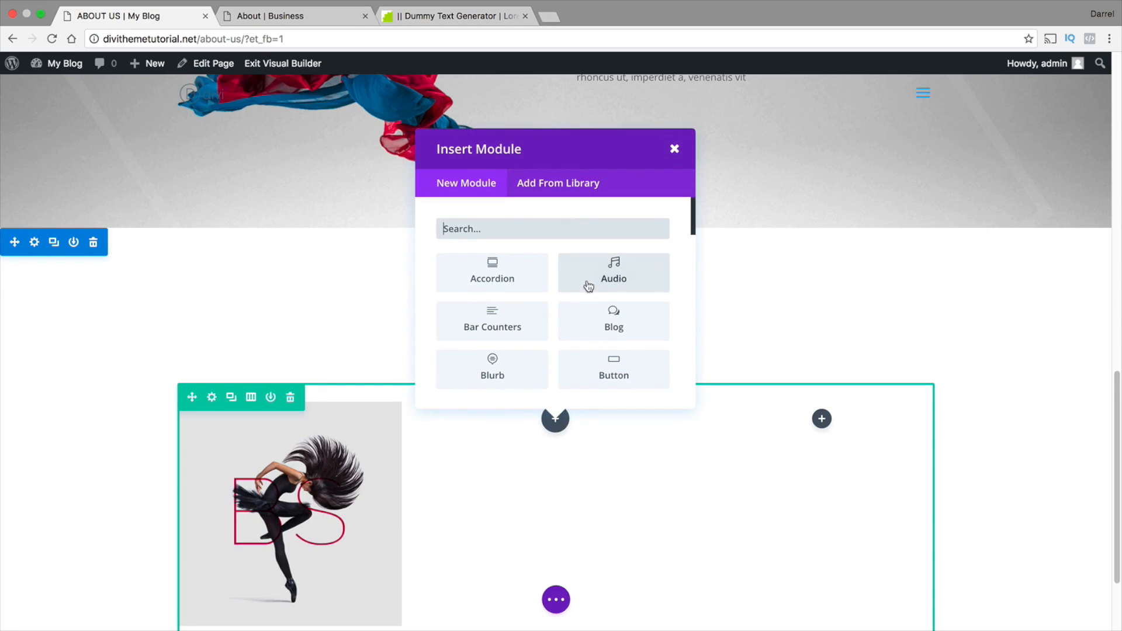
scroll(571, 311, "down", 5)
scroll(512, 337, "down", 6)
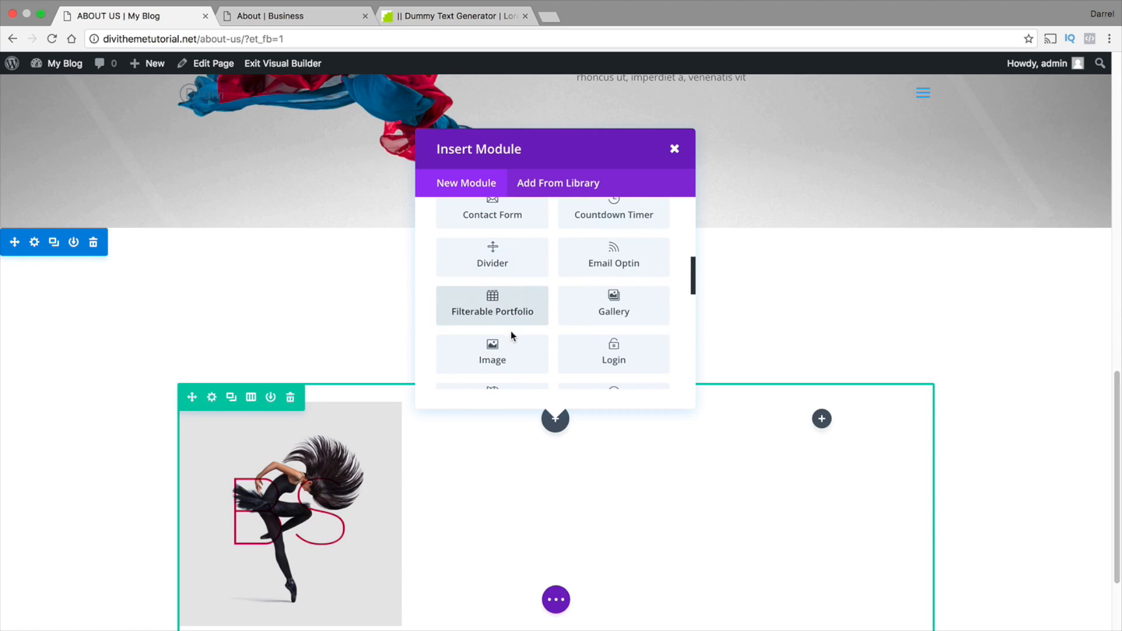
left_click(501, 358)
Set the second column's image to the black brush-lettered alphabet picture from the Media Library and save the module
left_click(501, 187)
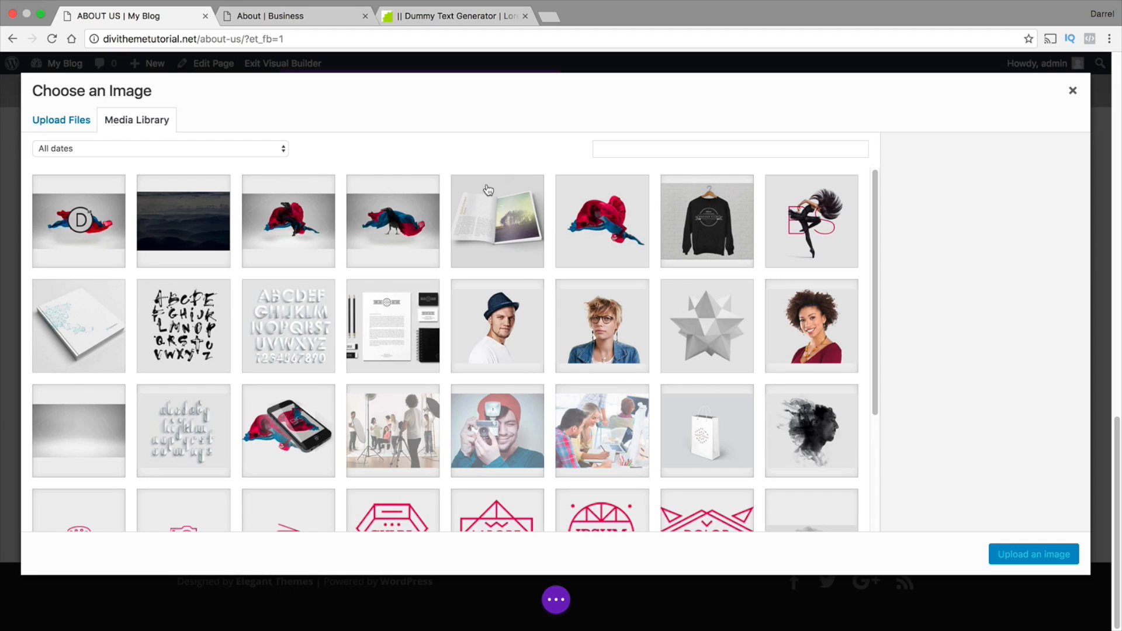
scroll(454, 316, "down", 3)
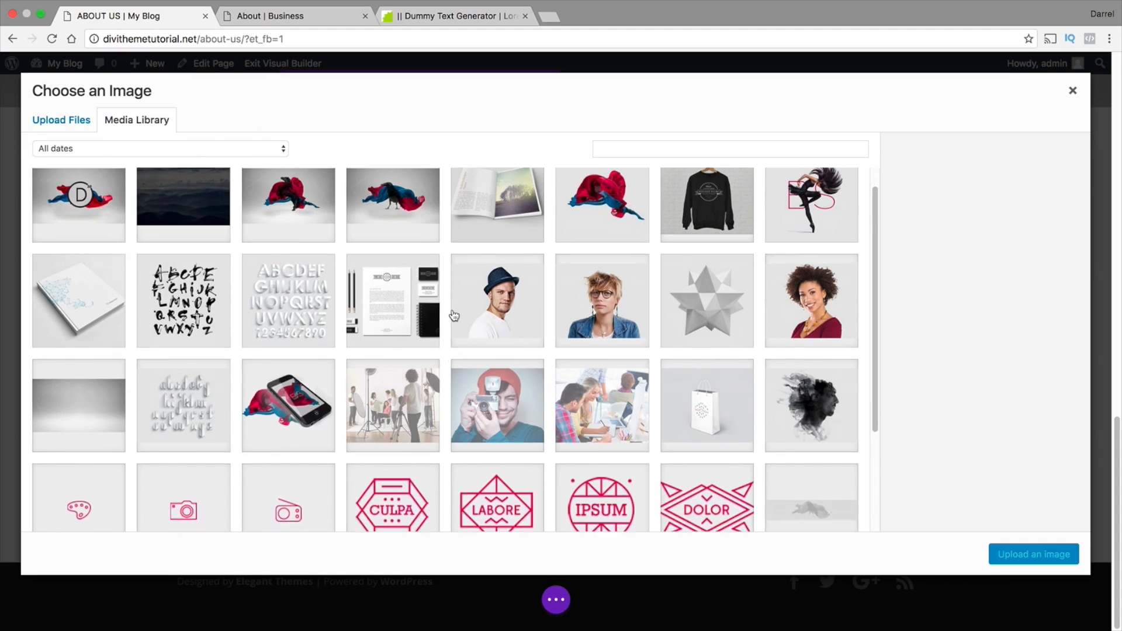
scroll(454, 316, "up", 3)
left_click(184, 318)
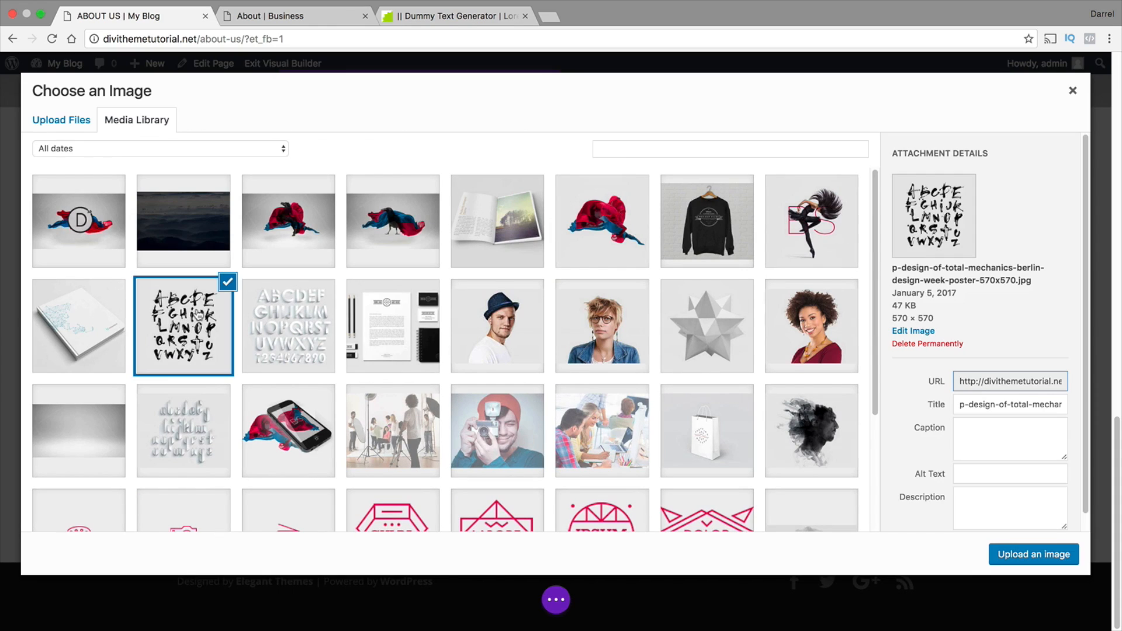
left_click(1001, 554)
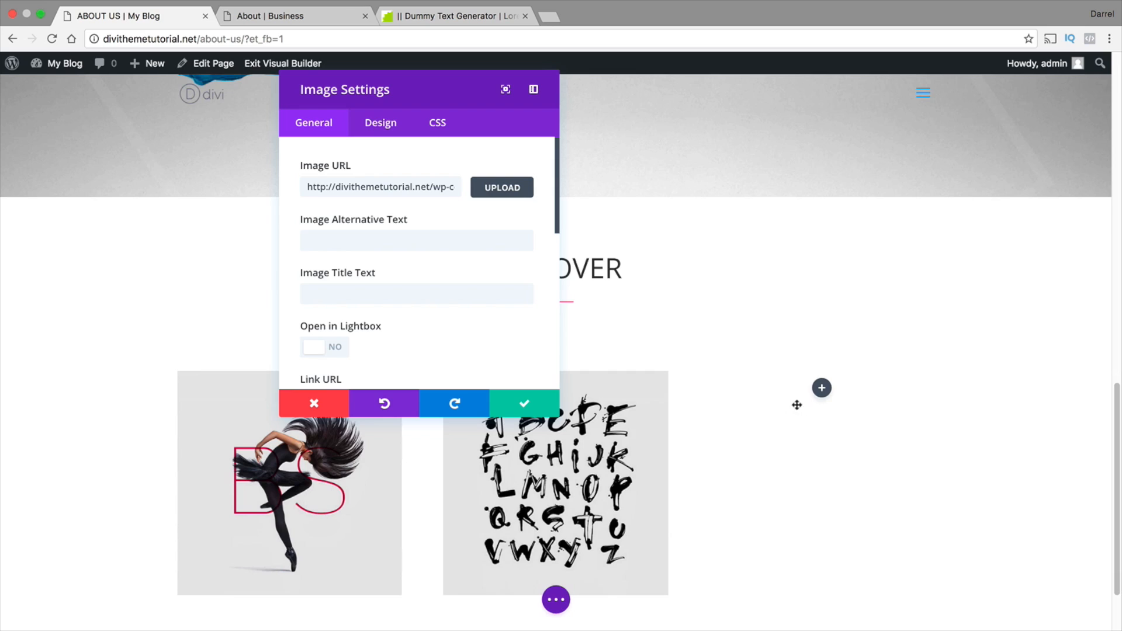
left_click(524, 405)
Add an Image module to the empty third column of the DISCOVER row
scroll(672, 366, "down", 1)
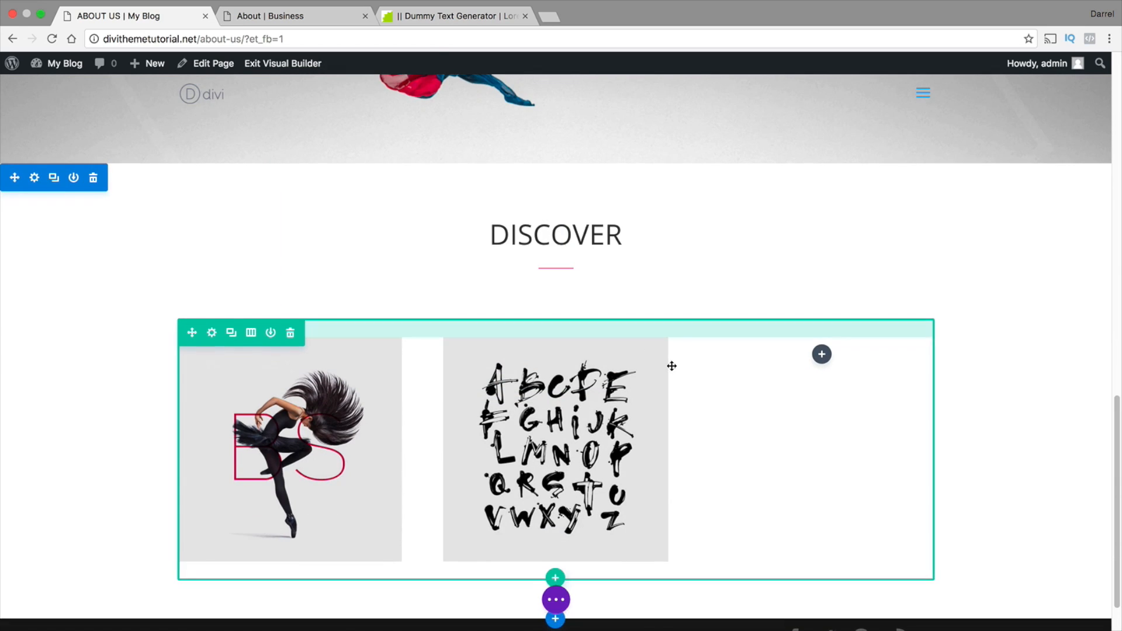
scroll(672, 365, "down", 1)
left_click(820, 330)
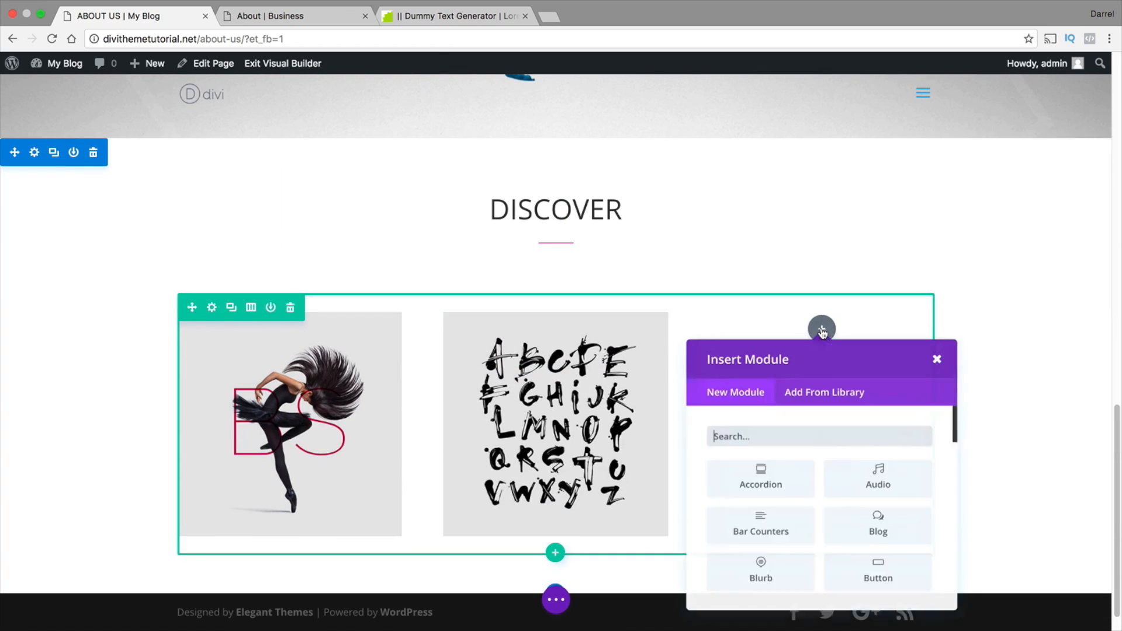
scroll(791, 450, "down", 5)
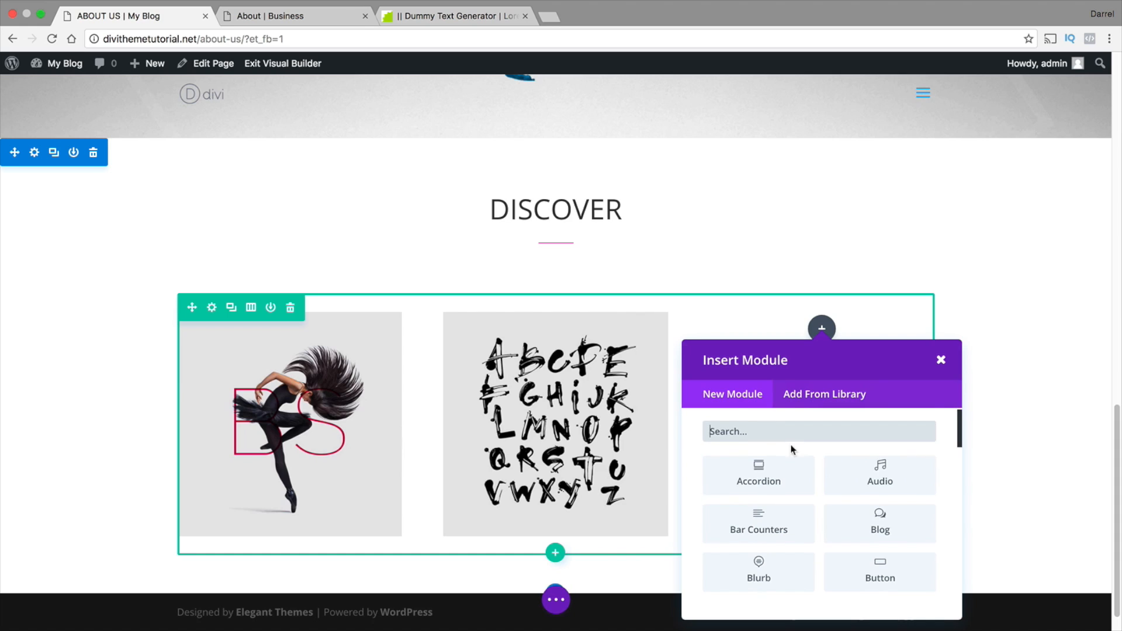
scroll(790, 473, "down", 3)
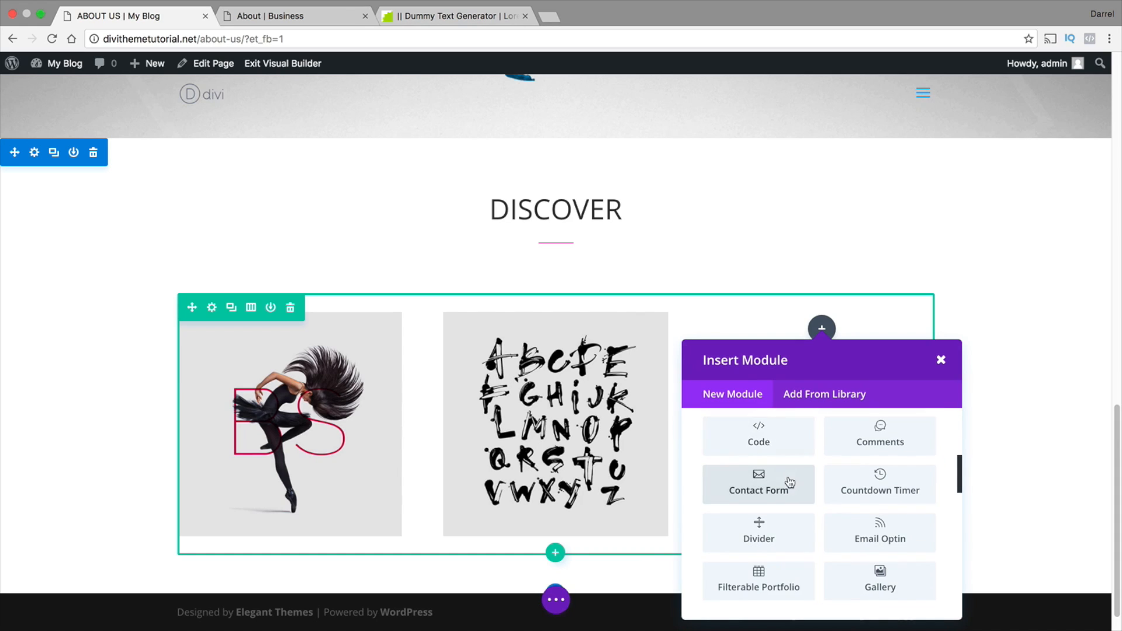
left_click(759, 523)
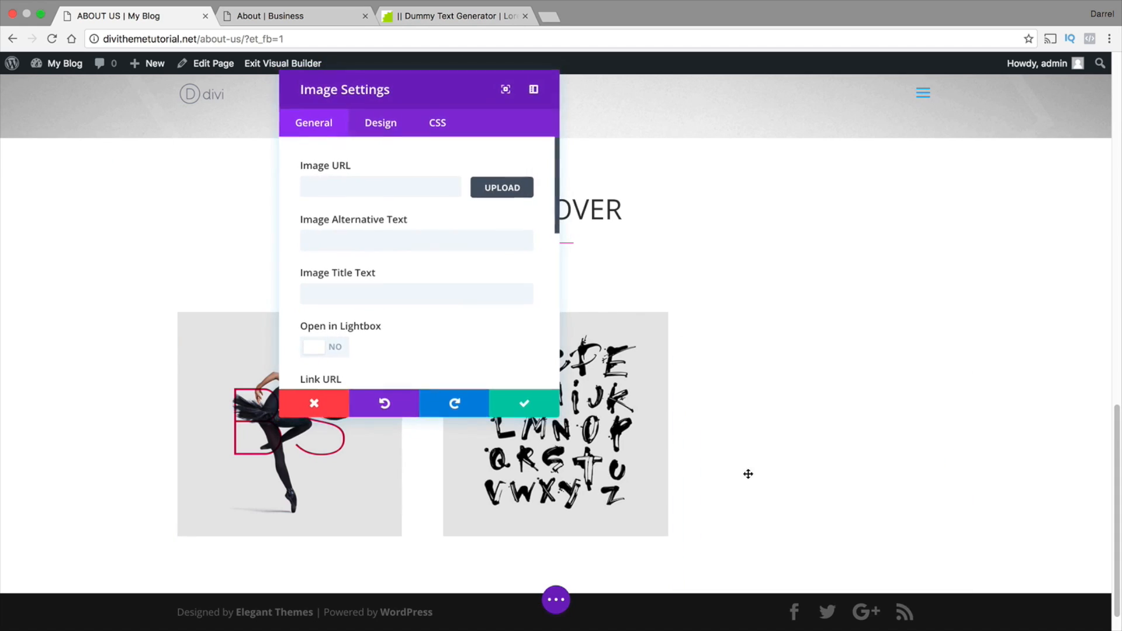
Set the third column's image to the stationery mockup with letterhead and pencils from the Media Library and save the module
left_click(486, 189)
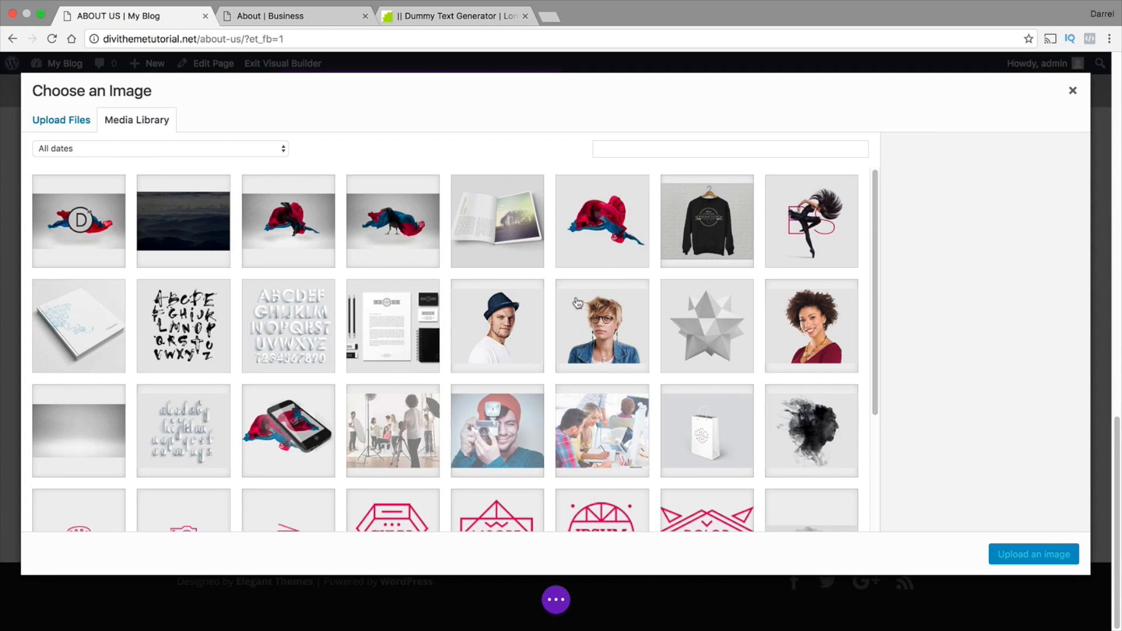
scroll(570, 325, "down", 2)
left_click(427, 298)
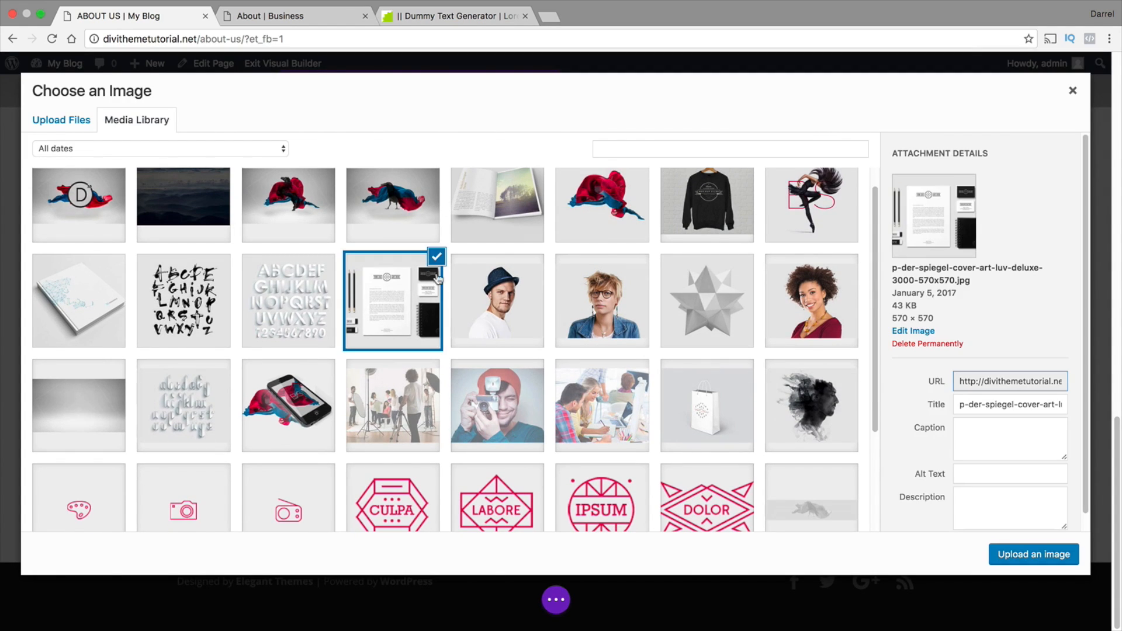
left_click(1031, 557)
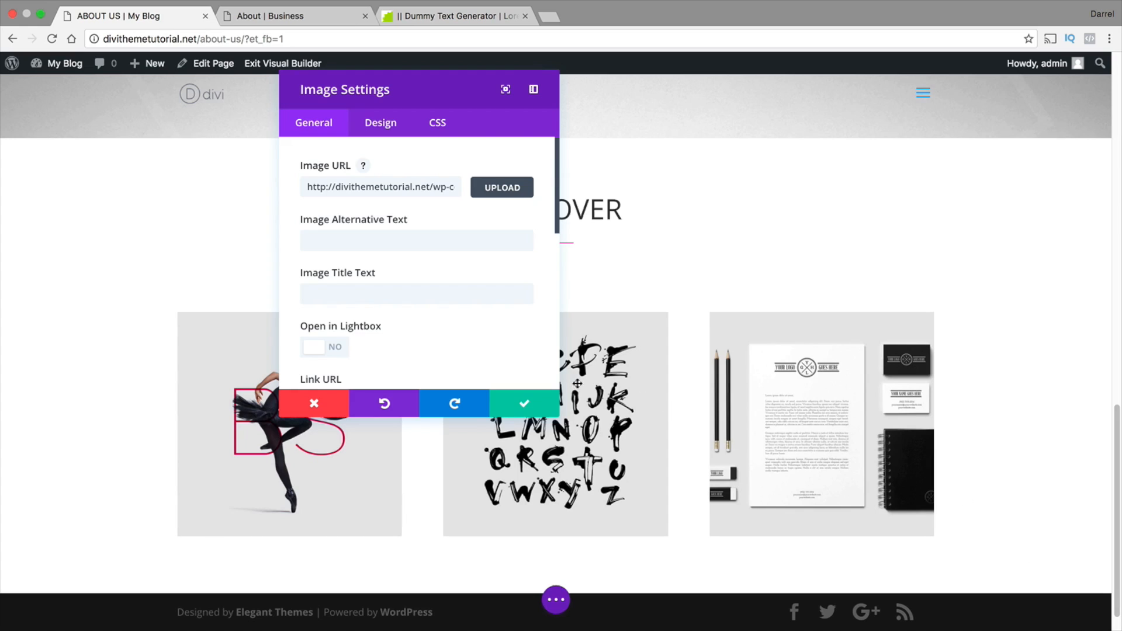
left_click(524, 403)
Give the three-image row a custom gutter width of 2 and a custom width of 80%, and save the row settings
scroll(383, 398, "down", 1)
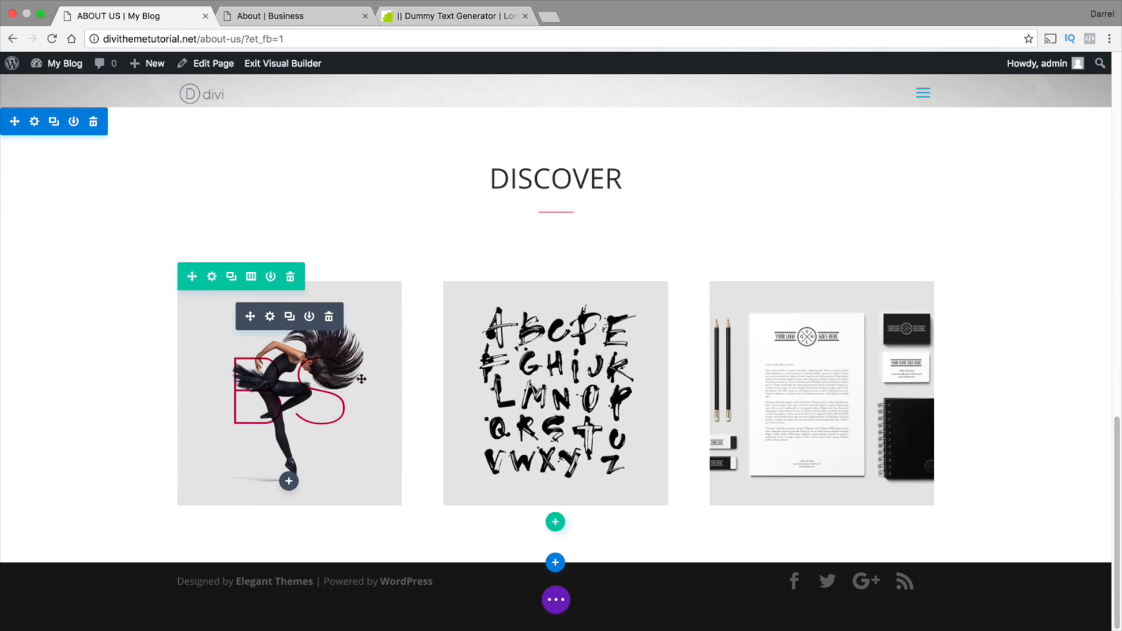
left_click(212, 277)
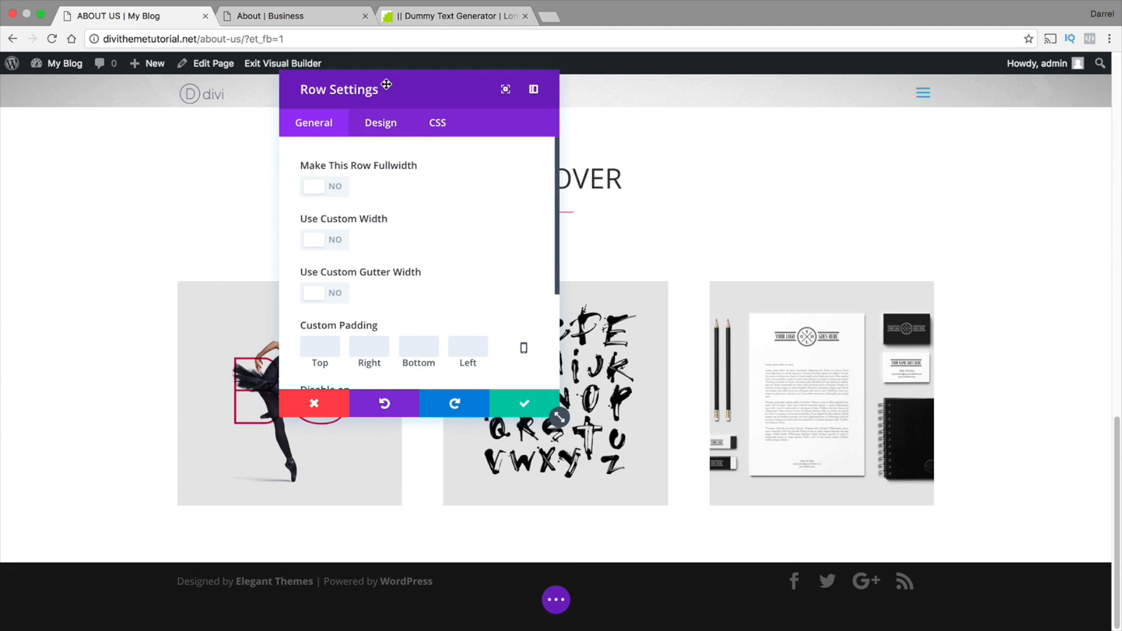
left_click_drag(388, 82, 190, 83)
left_click(119, 302)
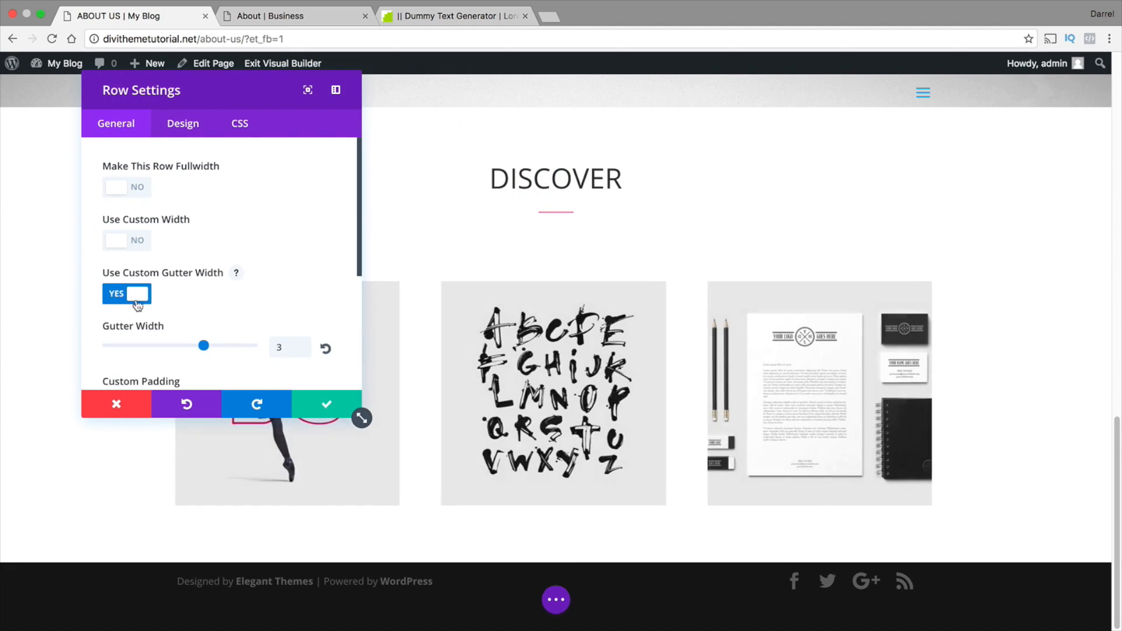
left_click_drag(204, 347, 156, 347)
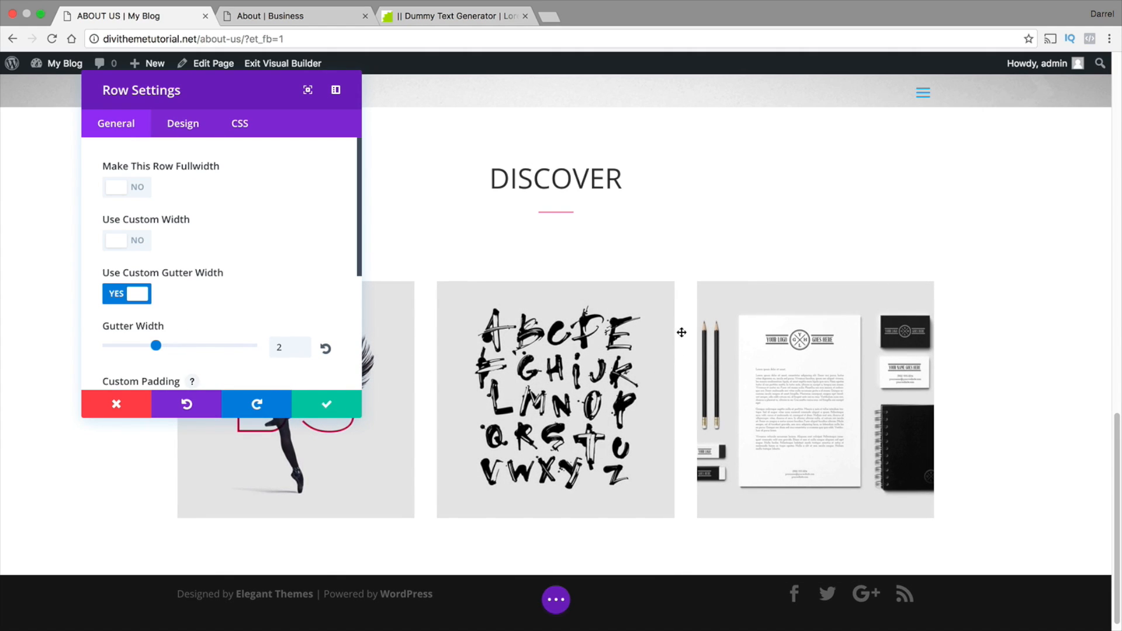
left_click(128, 239)
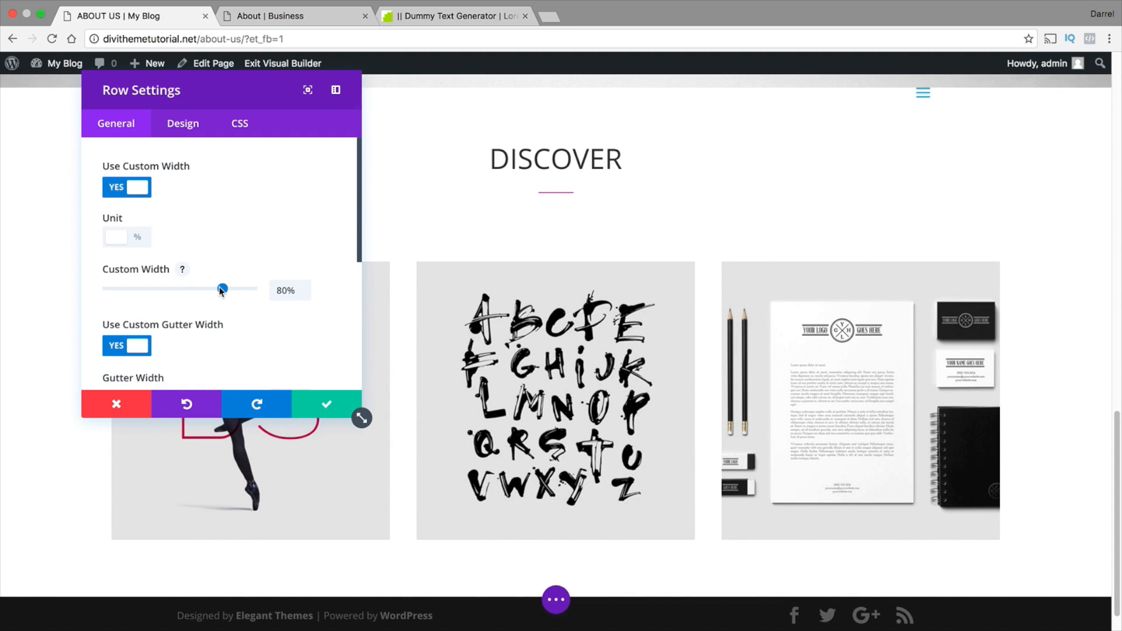
mouse_move(222, 290)
left_mouse_down()
mouse_move(241, 291)
mouse_move(223, 290)
left_mouse_up()
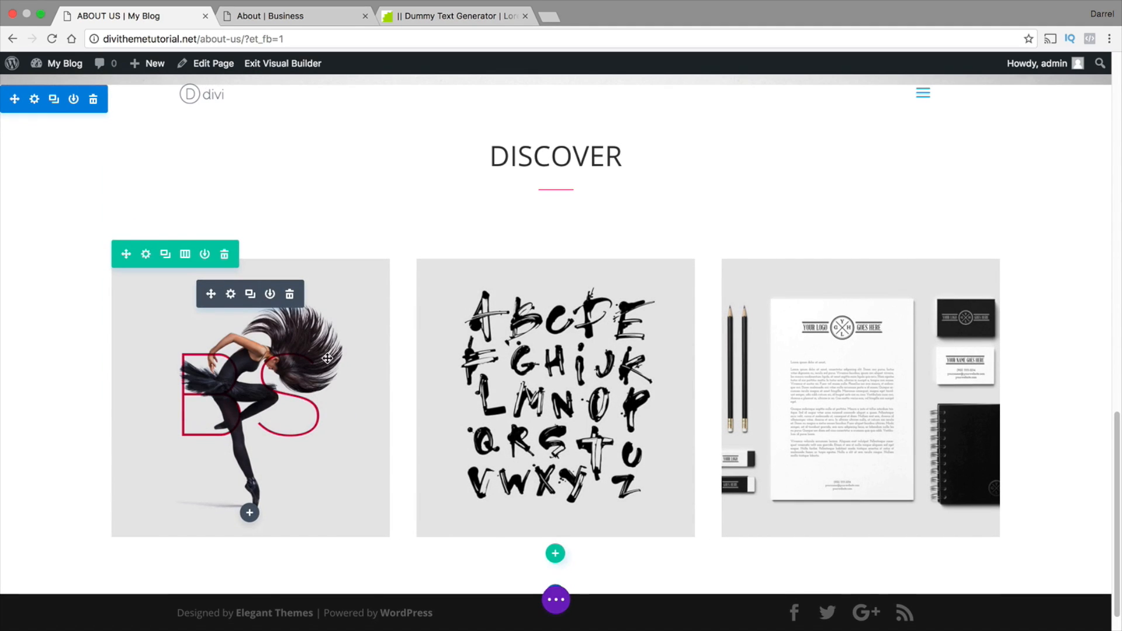
Insert a three-column row below the image row and add a Blurb module to its first column
scroll(351, 356, "down", 1)
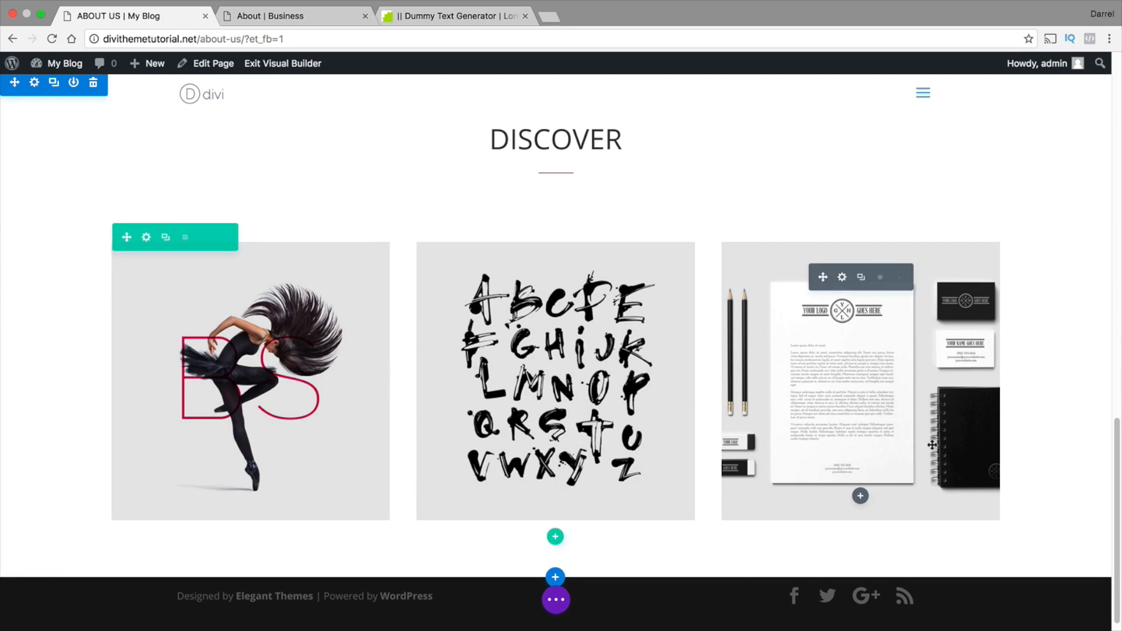
scroll(675, 379, "down", 1)
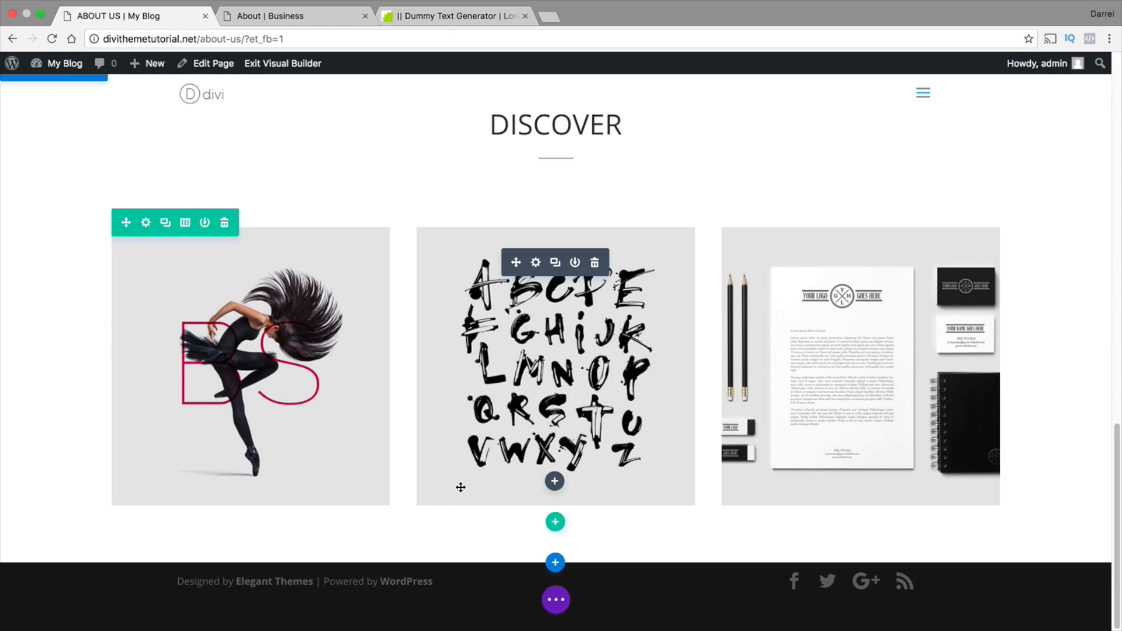
left_click(556, 523)
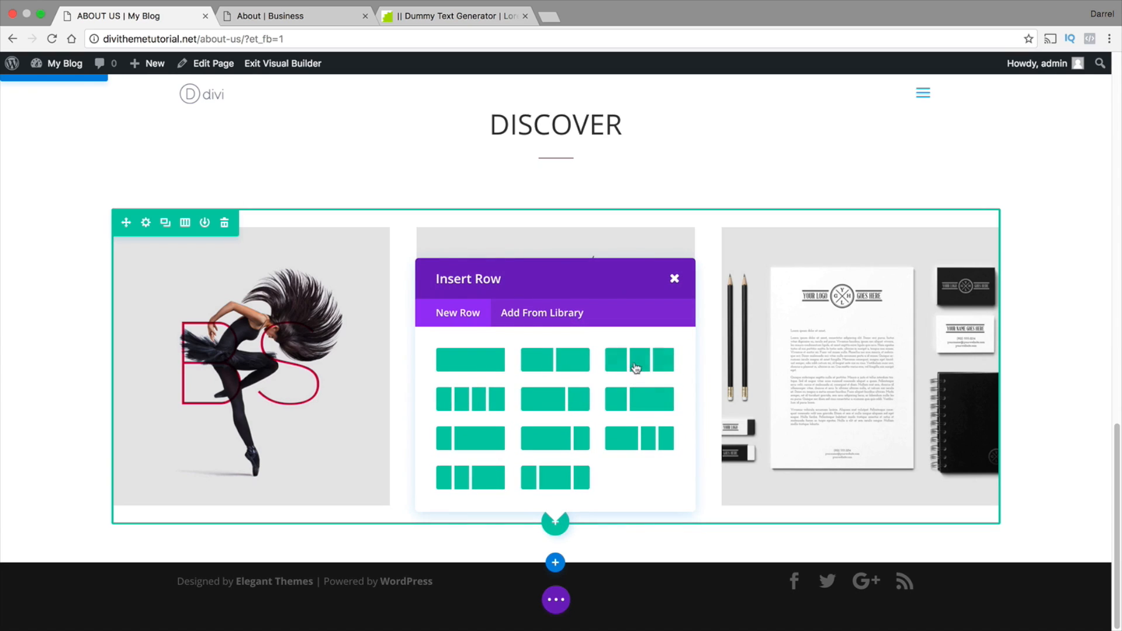
left_click(636, 367)
scroll(358, 415, "down", 3)
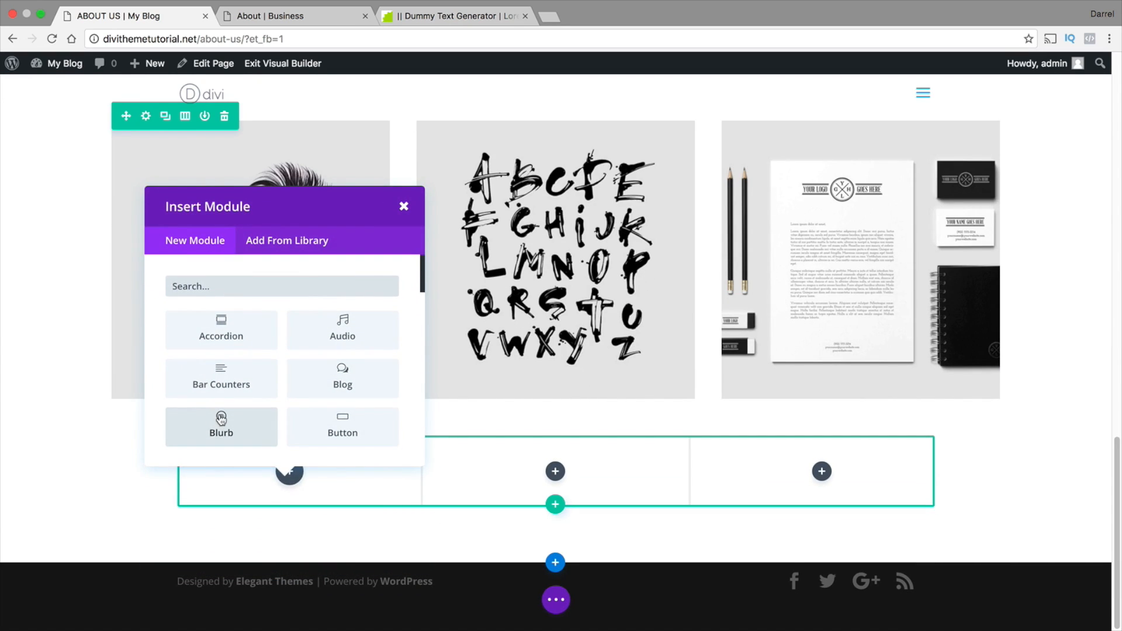
left_click(221, 420)
Title the new blurb "REBRANDING STRATAGIES"
left_click(208, 185)
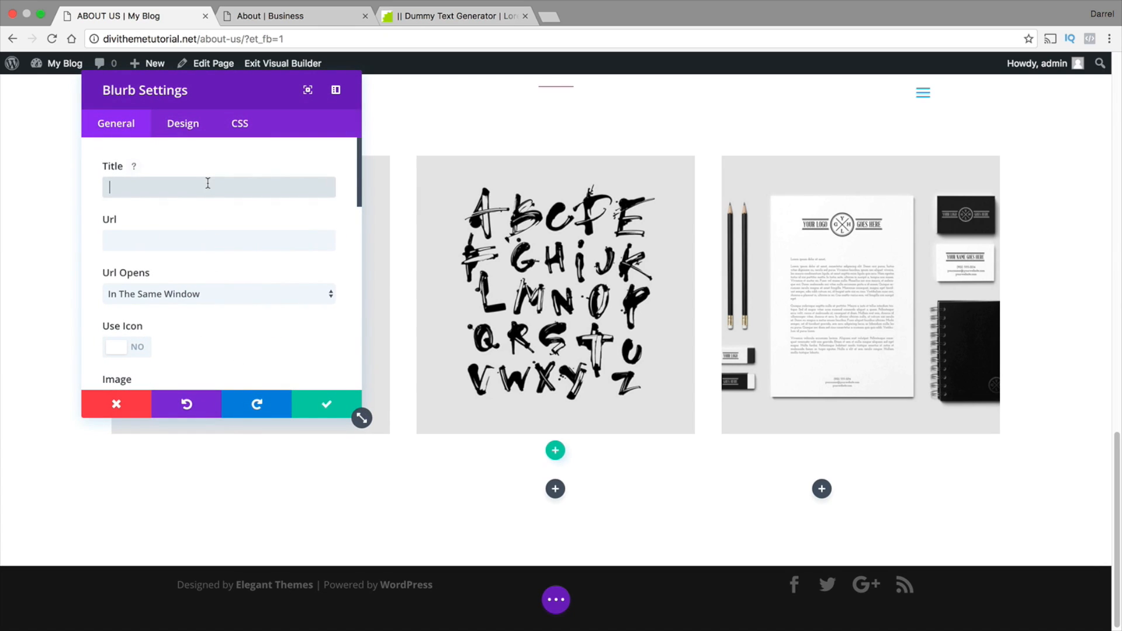
type("REBR")
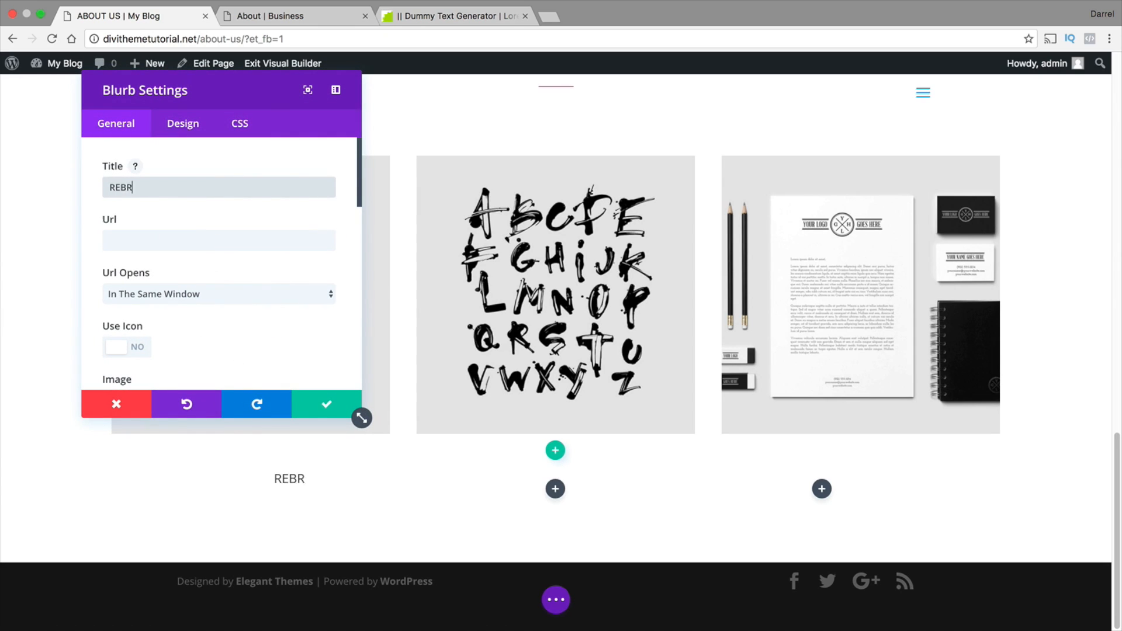
type("ANDING STRATA")
type("GIES")
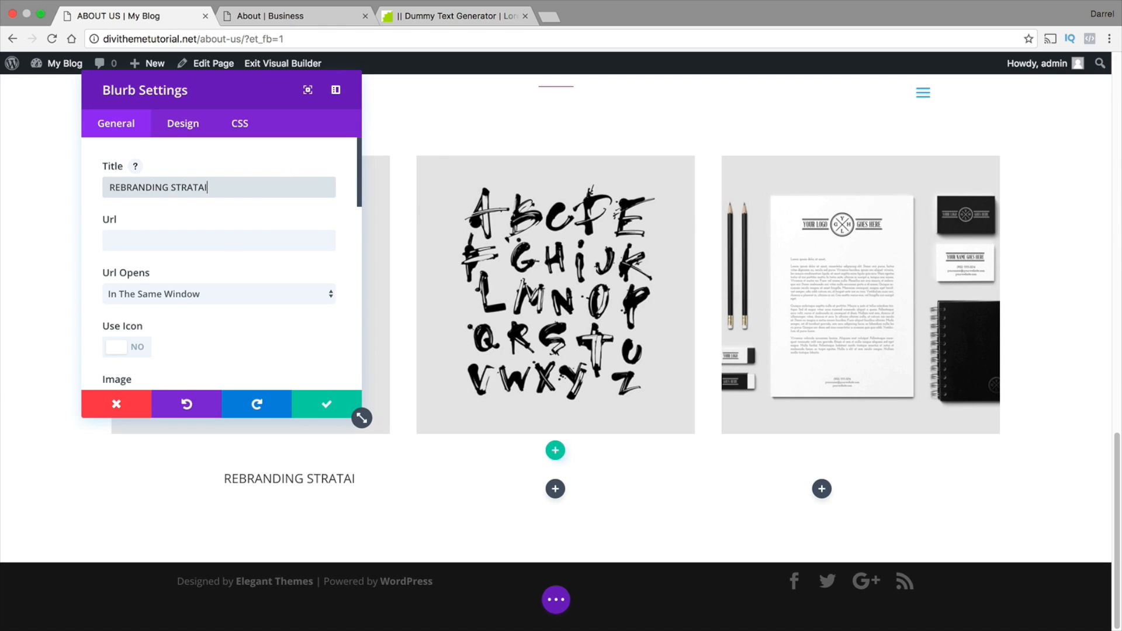
Paste the copied separator div code into the blurb's content in the visual editor and save the module
scroll(209, 186, "down", 10)
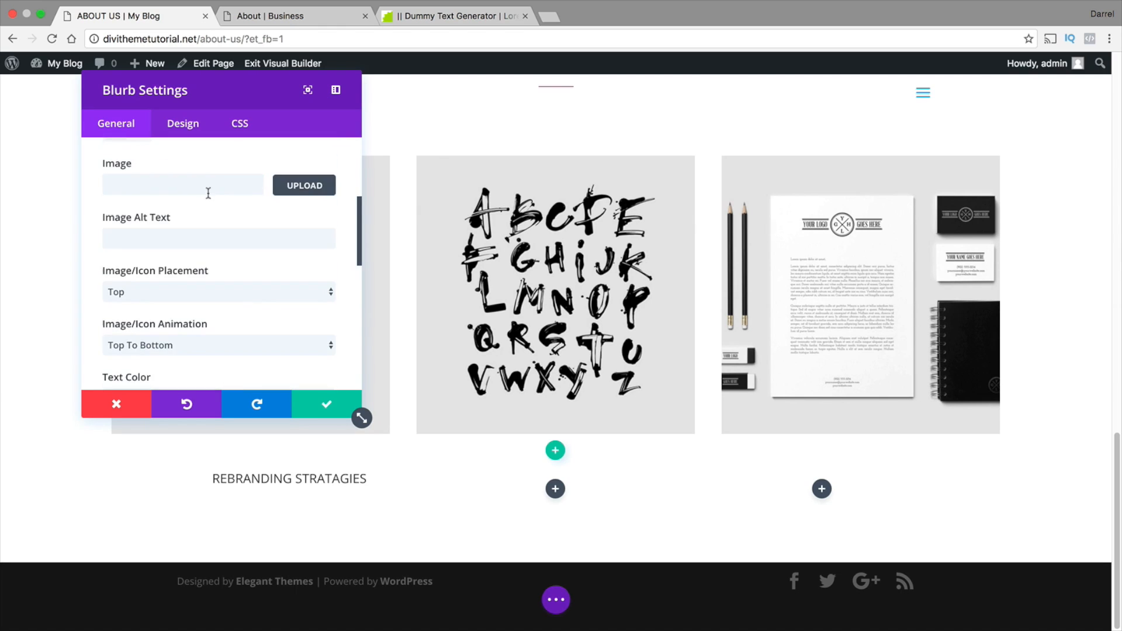
scroll(193, 237, "down", 3)
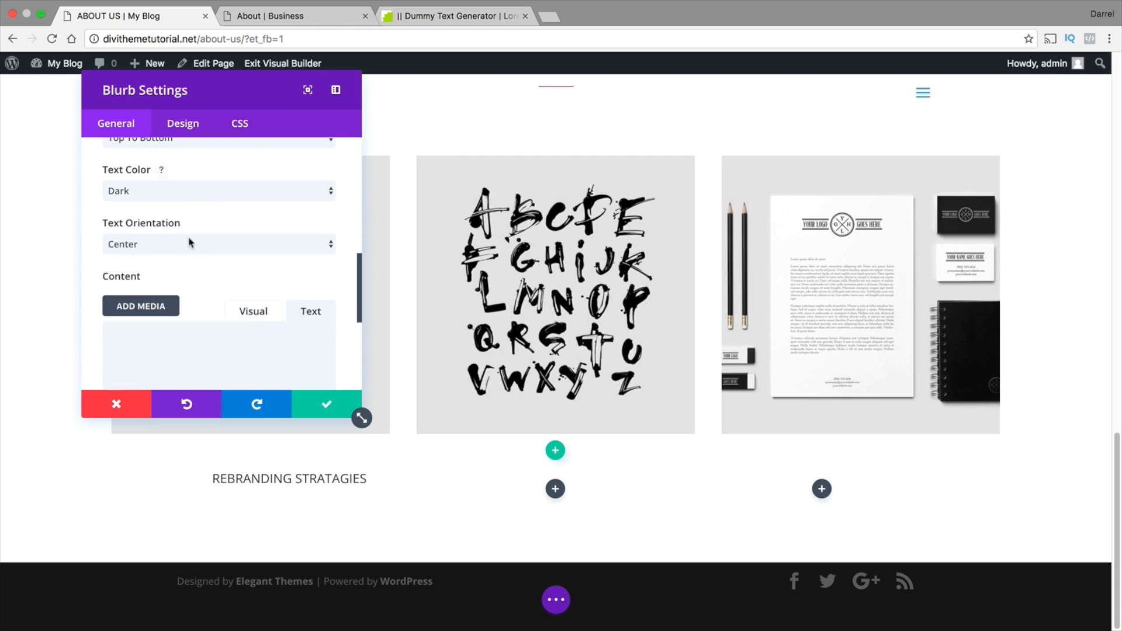
left_click(238, 315)
scroll(220, 317, "down", 4)
right_click(129, 297)
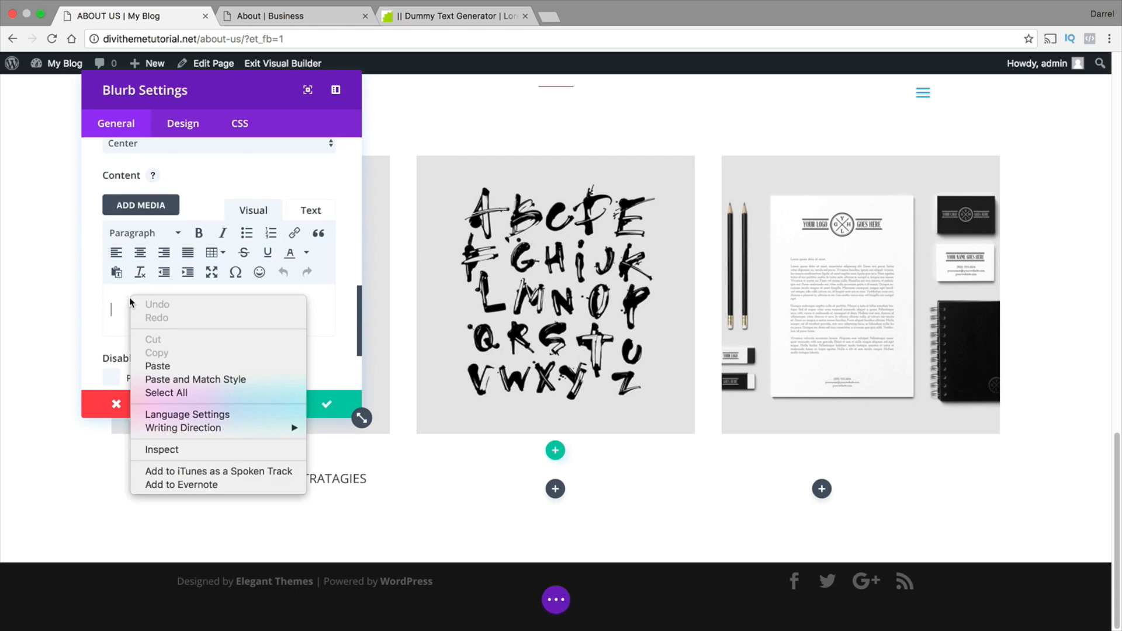
left_click(157, 367)
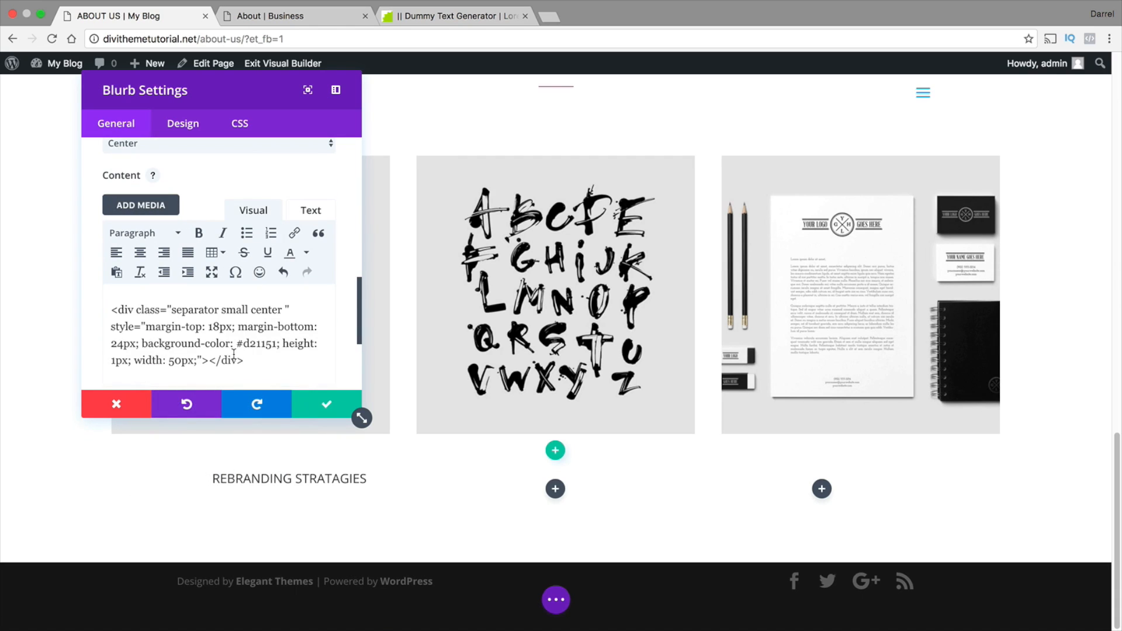
left_click_drag(272, 358, 110, 282)
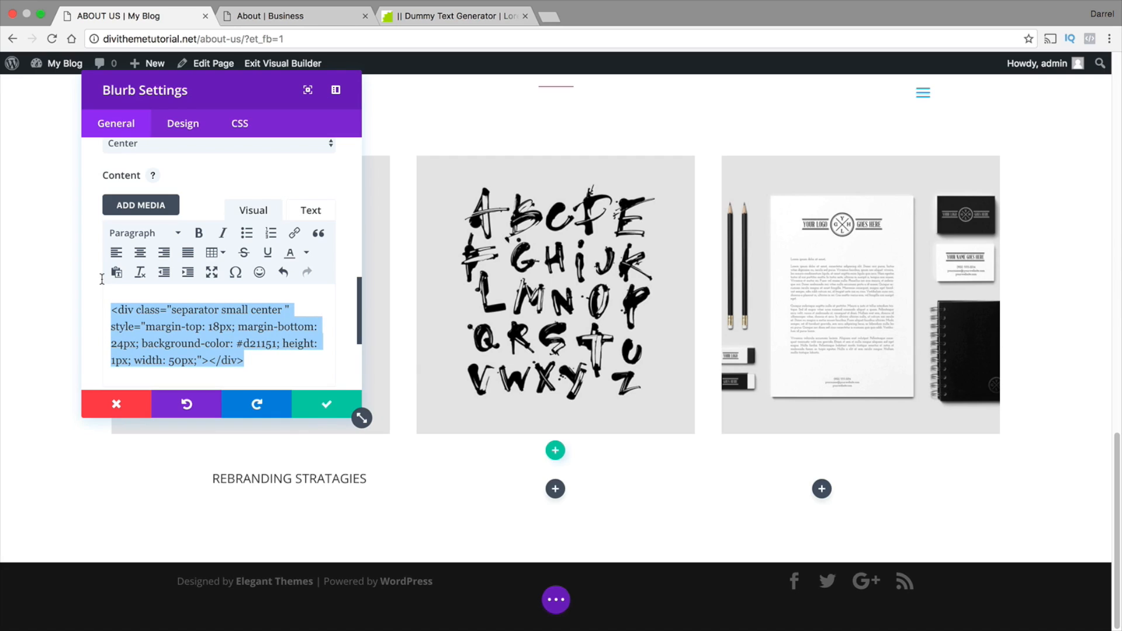
left_click(336, 407)
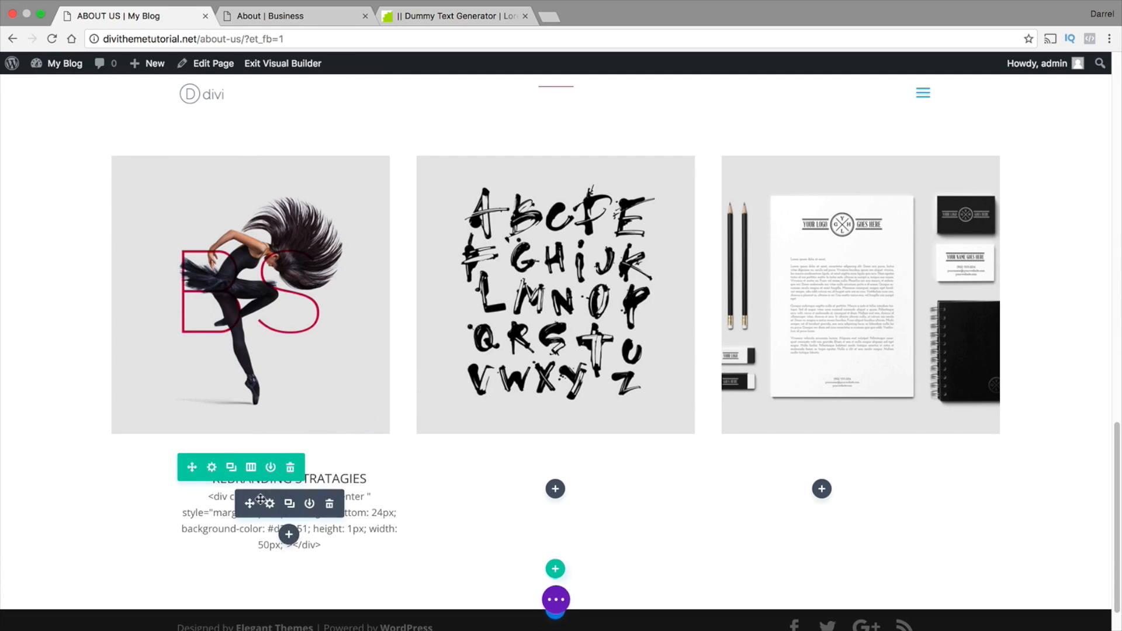
Replace the REBRANDING STRATAGIES blurb's content with the copied separator div code, pasted as raw HTML instead of visual text, and save
left_click(270, 504)
scroll(306, 258, "down", 10)
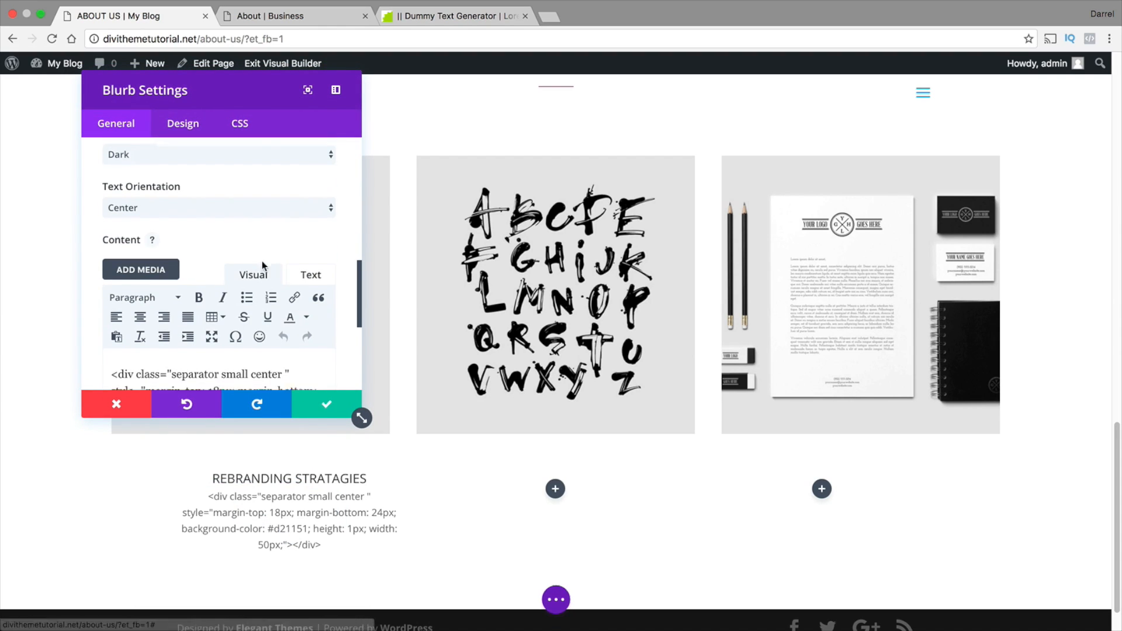
scroll(269, 260, "down", 2)
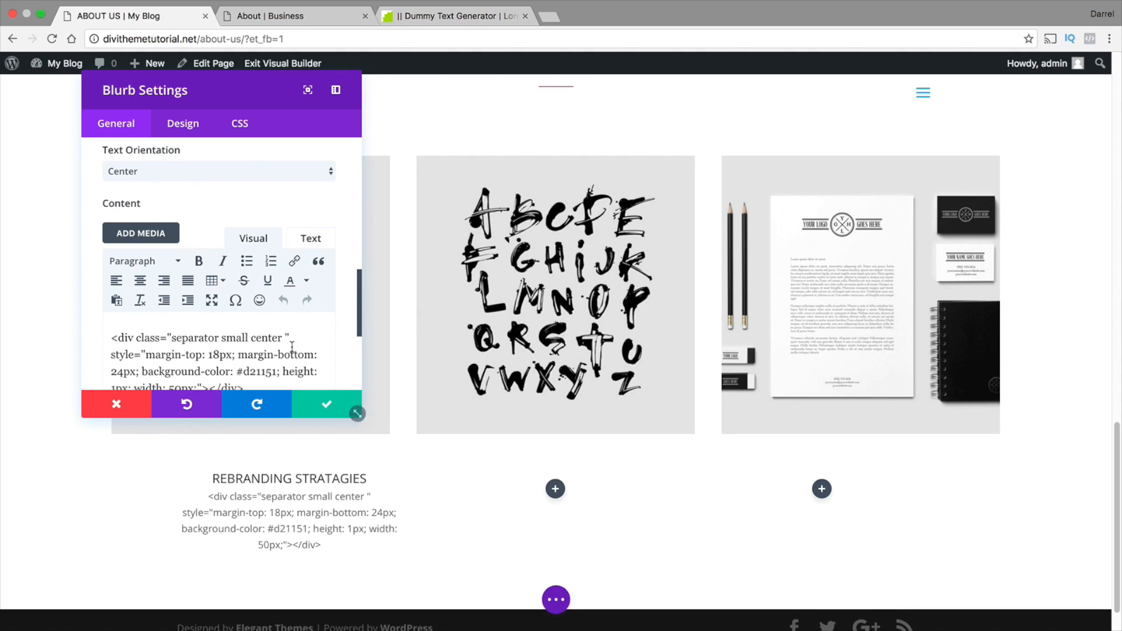
scroll(281, 345, "down", 1)
triple_click(275, 353)
key("super+c")
key("BackSpace")
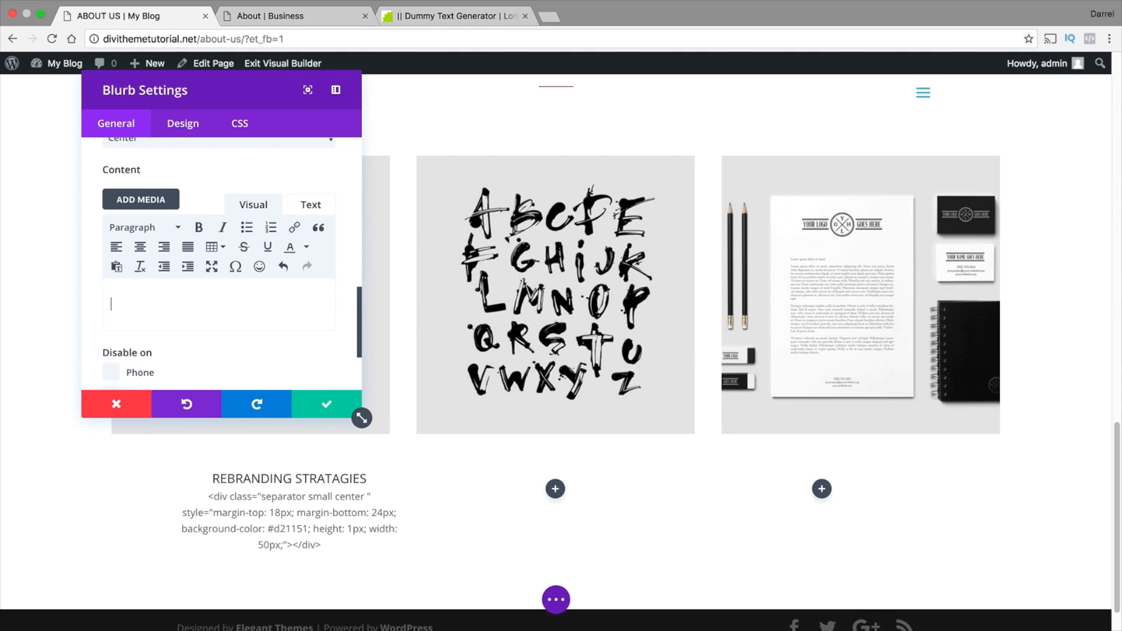
left_click(311, 205)
right_click(193, 252)
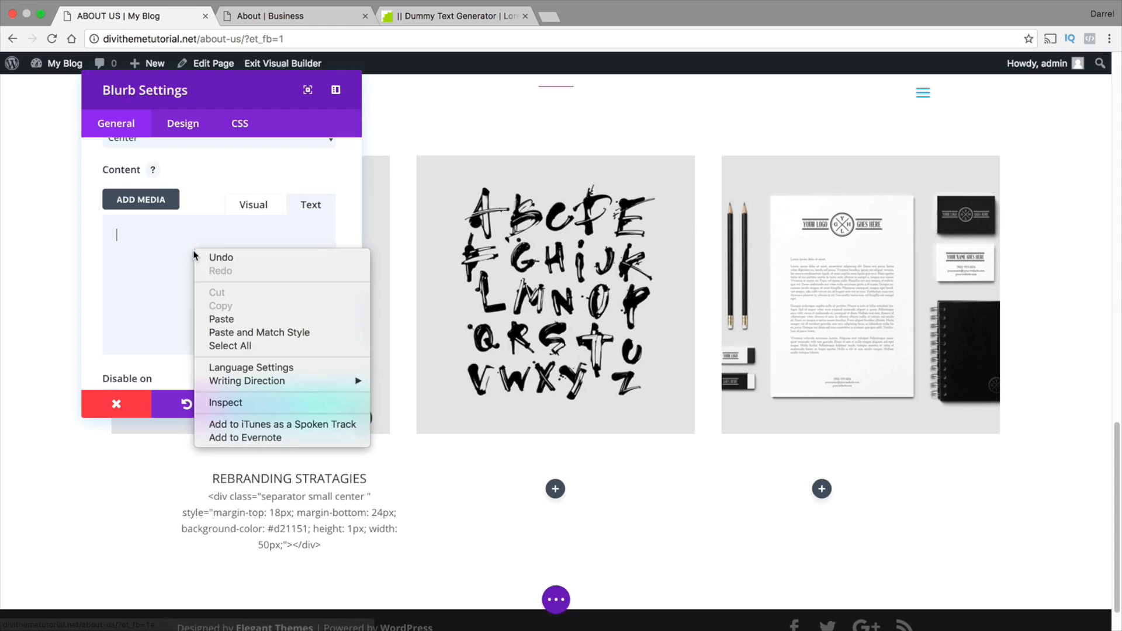
left_click(220, 318)
left_click(329, 403)
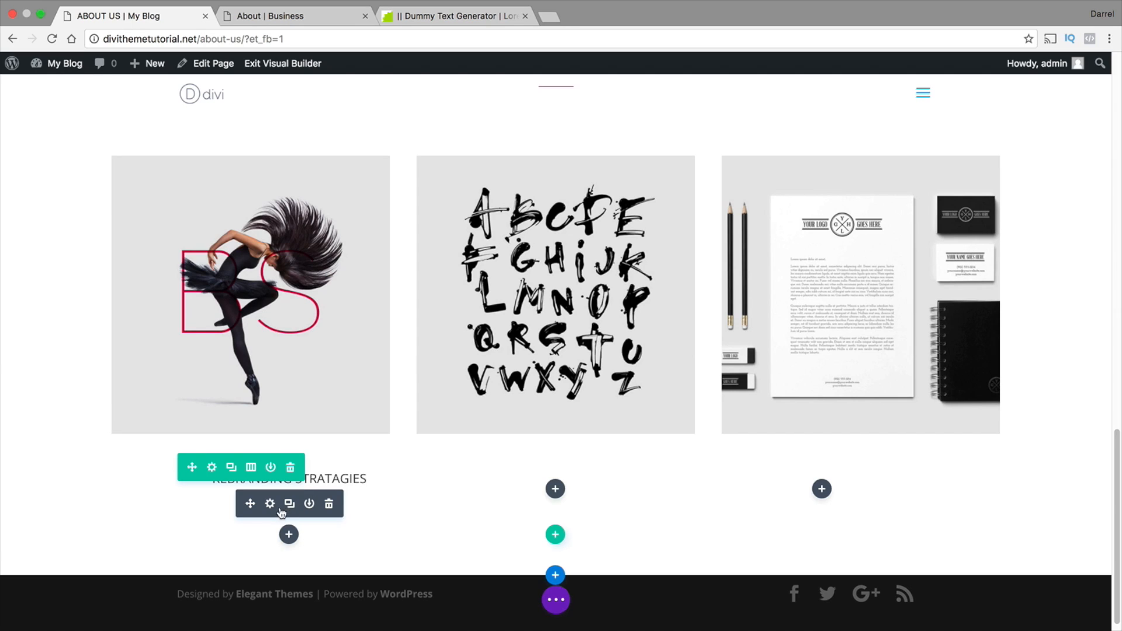
Copy the selected Lorem ipsum passage from the Dummy Text Generator page and return to the About Us page
left_click(407, 17)
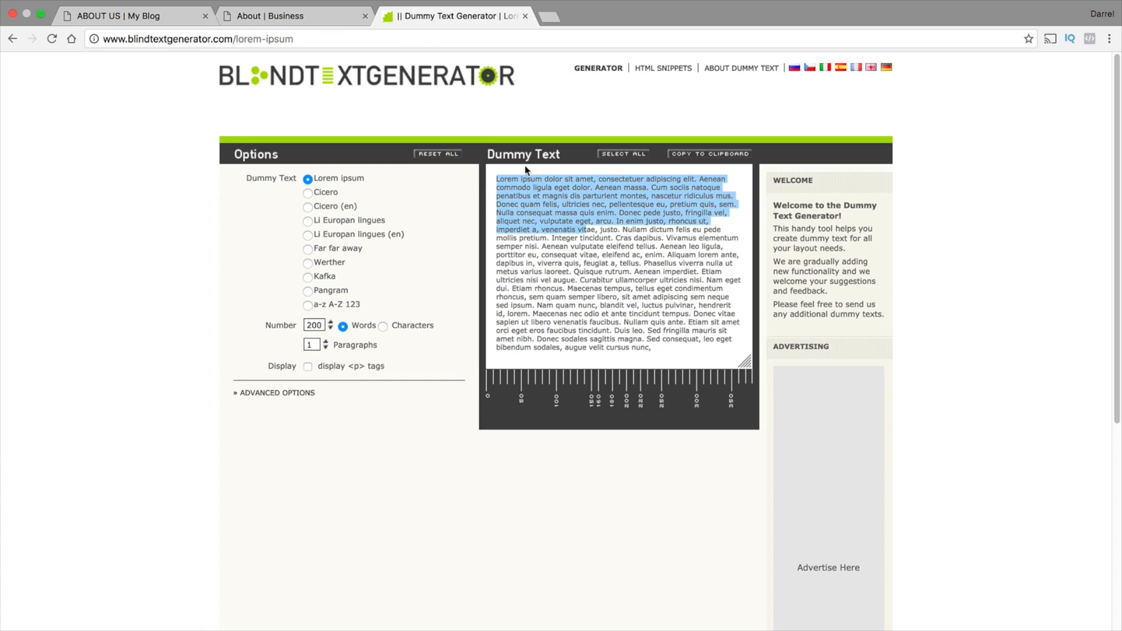
right_click(538, 187)
left_click(555, 220)
left_click(156, 17)
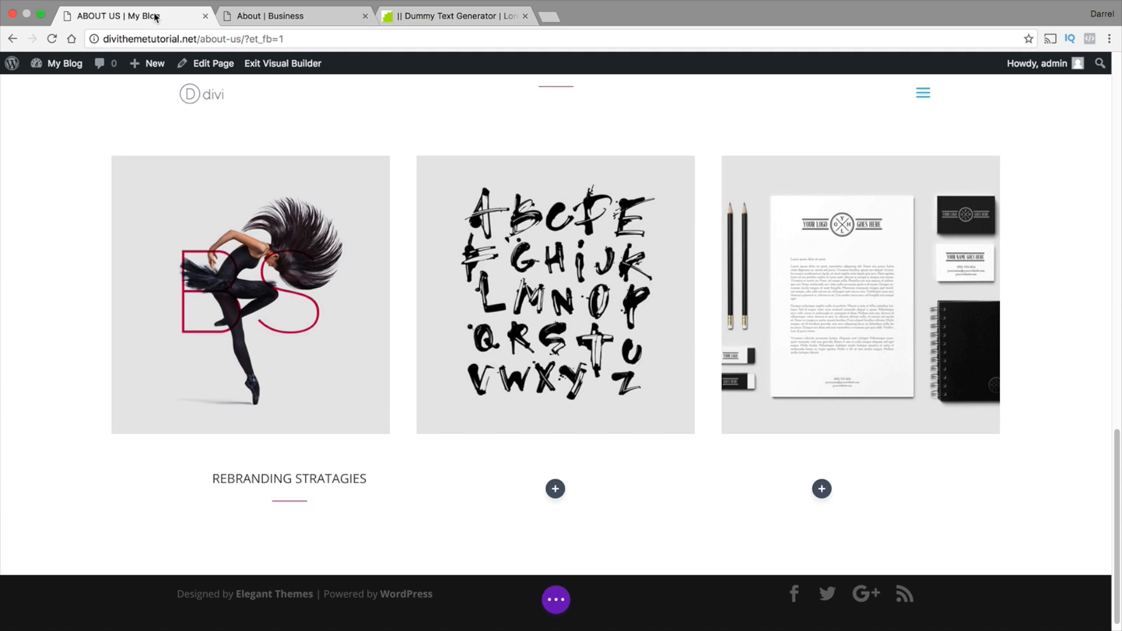
Paste the copied Lorem ipsum text beneath the separator code in the blurb's content and save the module
scroll(393, 411, "down", 1)
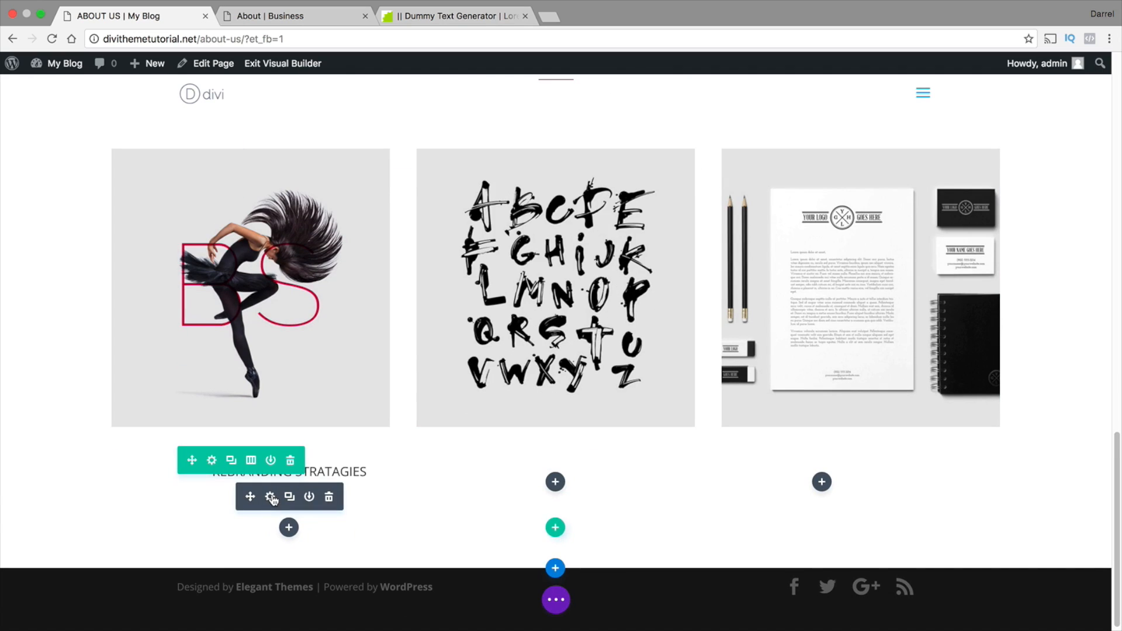
left_click(275, 490)
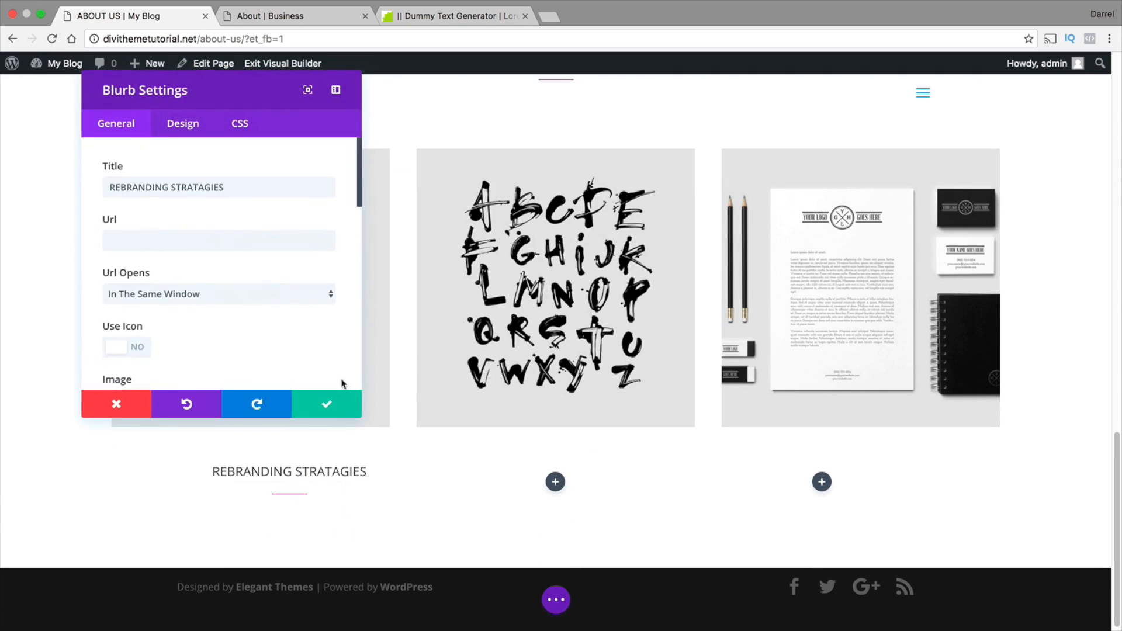
scroll(290, 327, "down", 10)
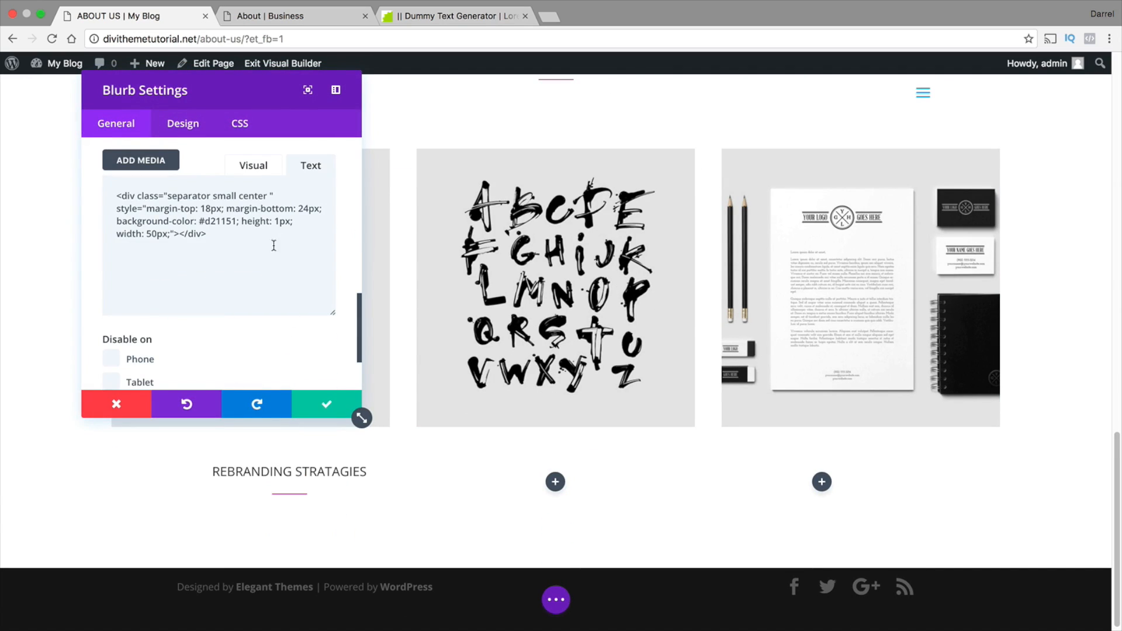
left_click(271, 249)
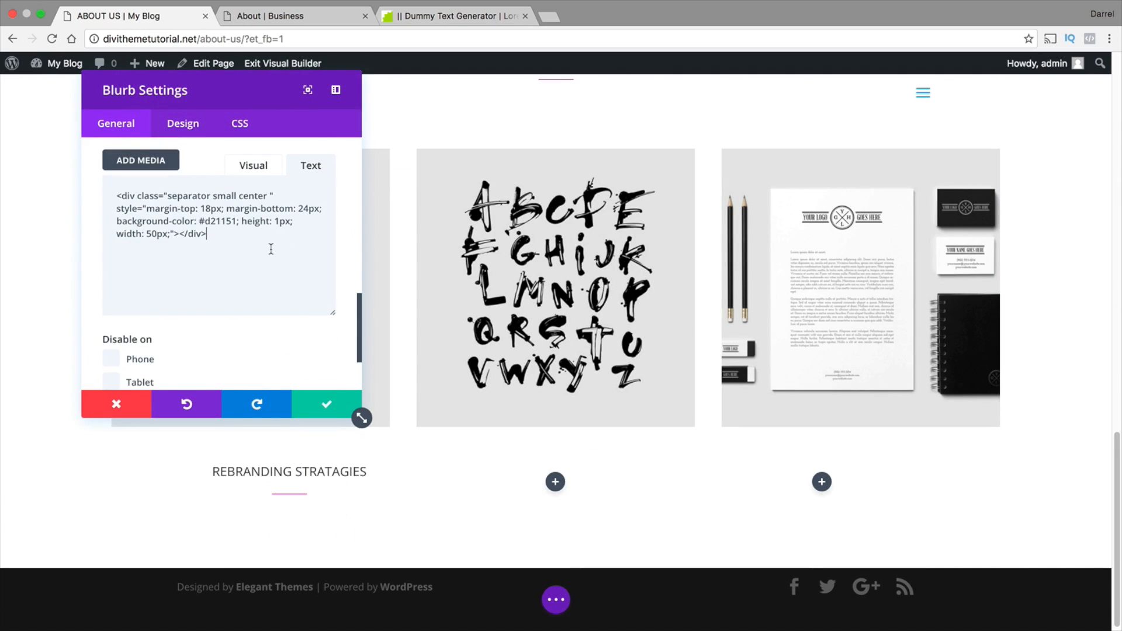
right_click(143, 258)
left_click(202, 321)
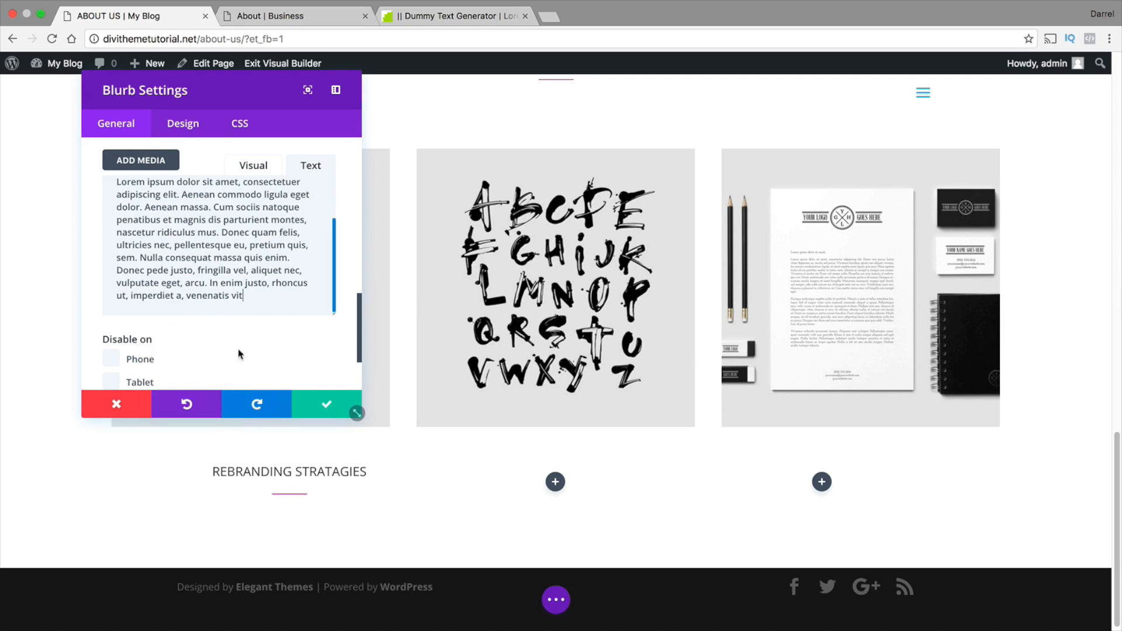
left_click(305, 399)
Shorten the blurb's Lorem ipsum by deleting everything from "Donec quam felis" through "venenatis vit", and save the module
scroll(287, 388, "down", 3)
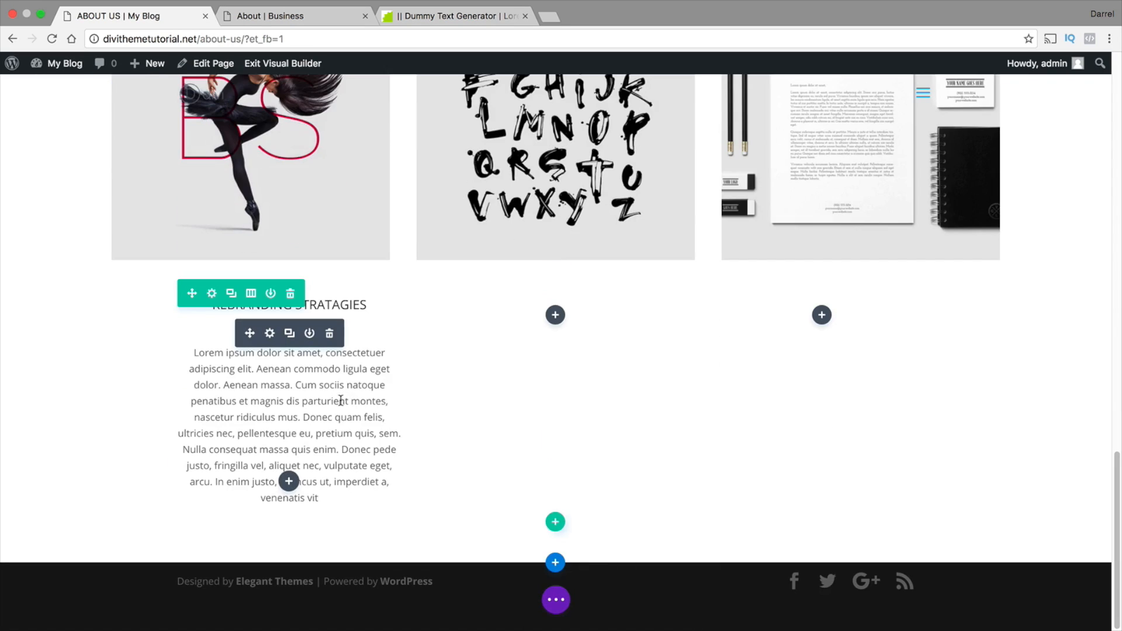
left_click(272, 335)
scroll(280, 332, "down", 10)
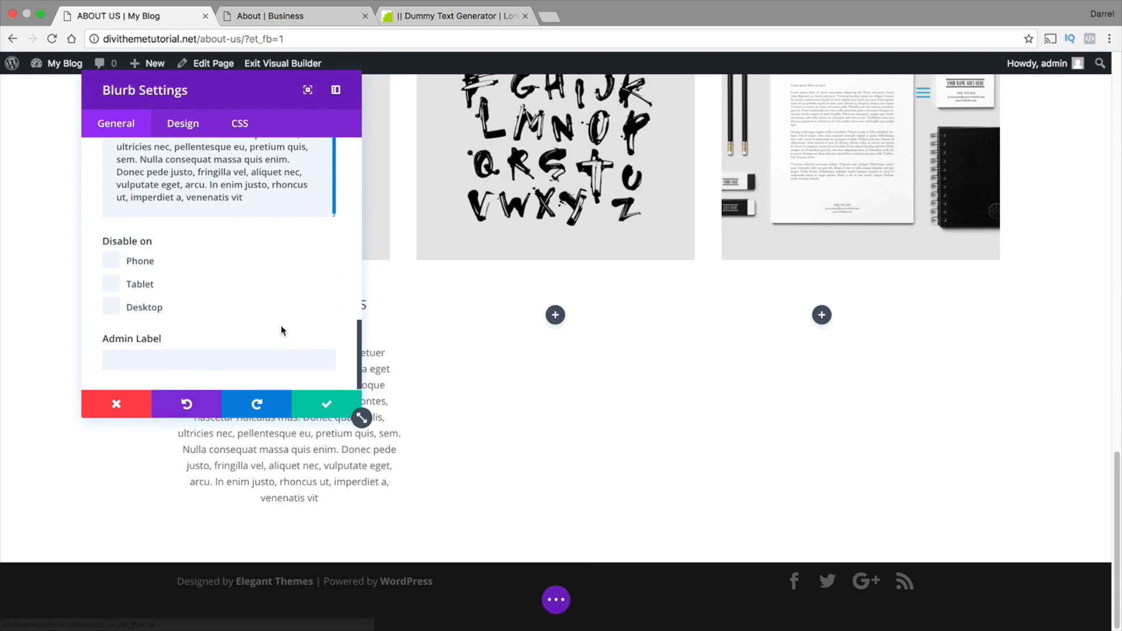
scroll(249, 265, "up", 2)
left_click_drag(249, 241, 223, 184)
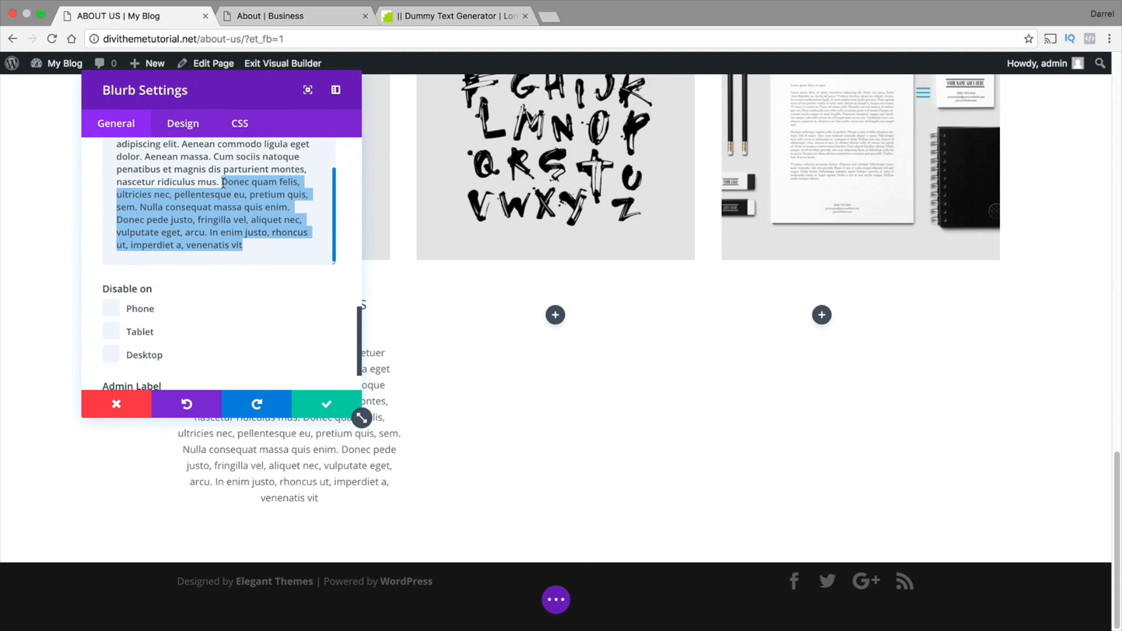
key("BackSpace")
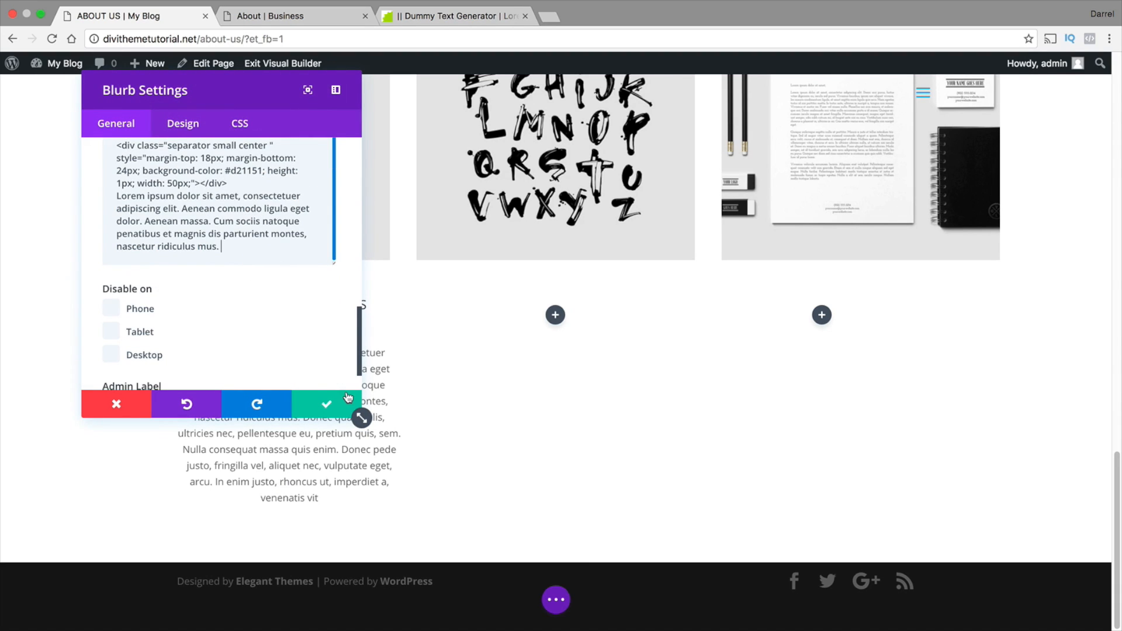
left_click(348, 398)
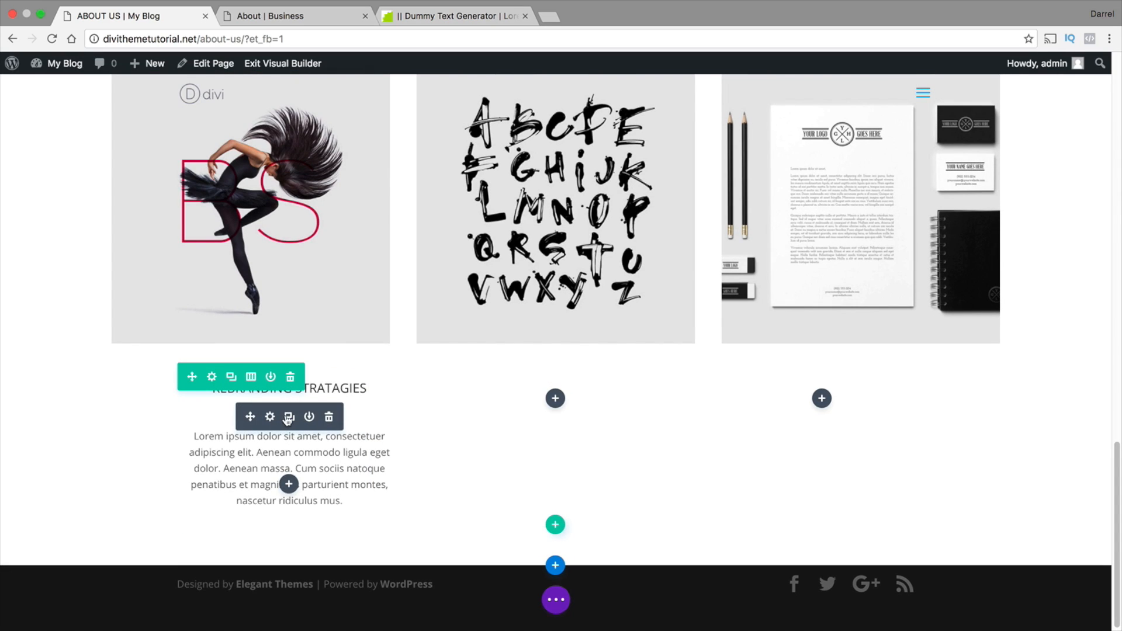
Duplicate the REBRANDING STRATAGIES blurb twice and place the copies in the row's second and third columns
left_click(290, 416)
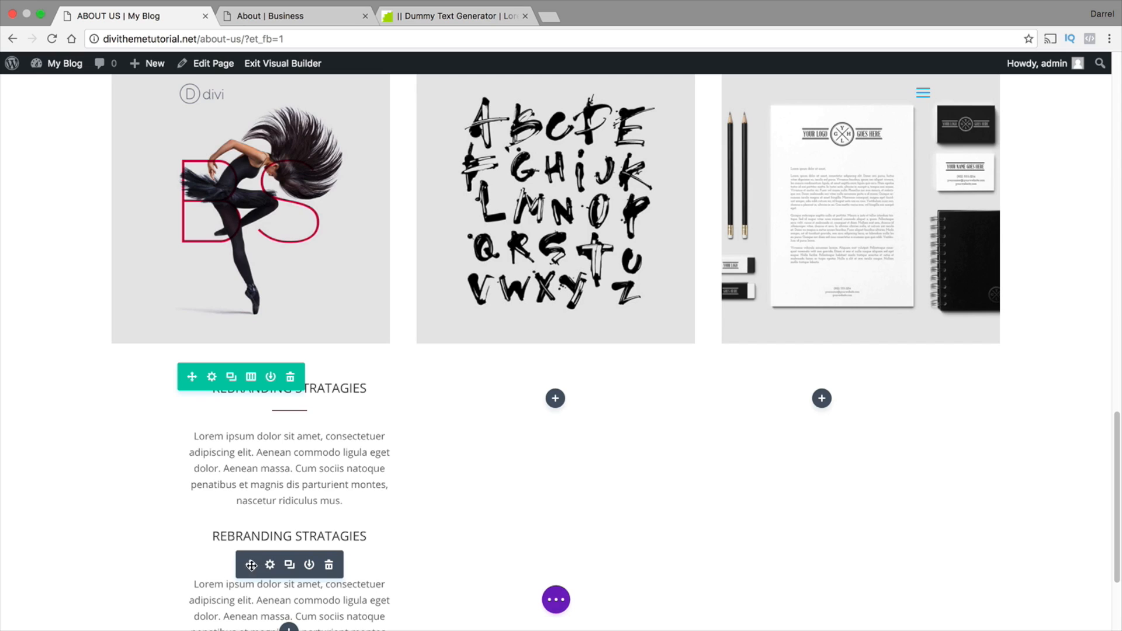
left_click_drag(251, 565, 558, 436)
left_click(552, 446)
scroll(551, 446, "down", 1)
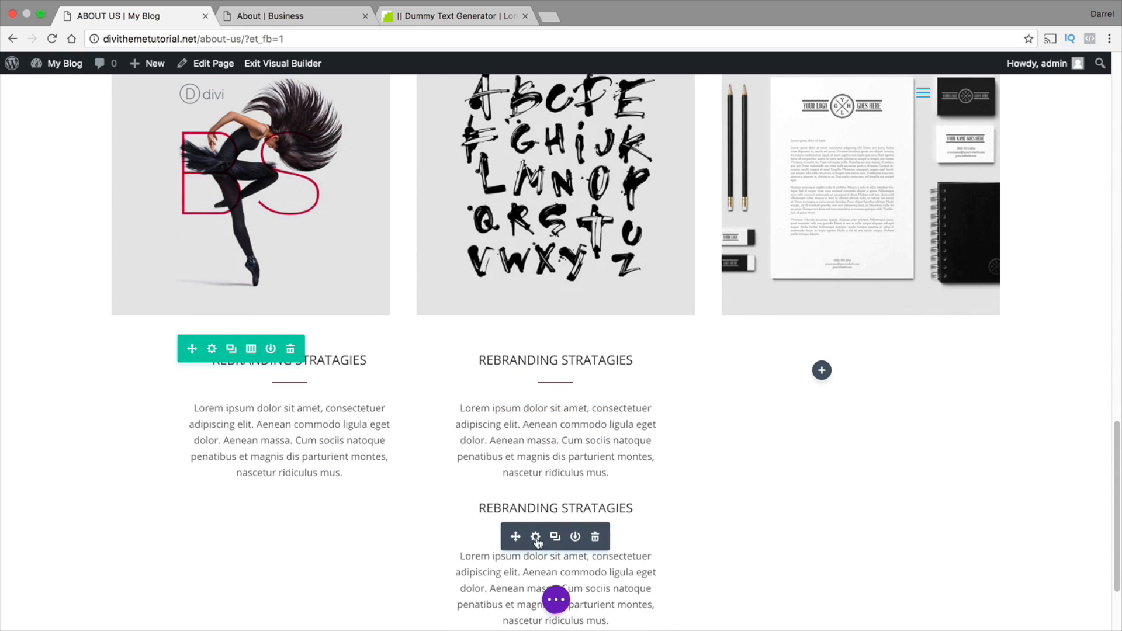
left_click_drag(516, 537, 814, 366)
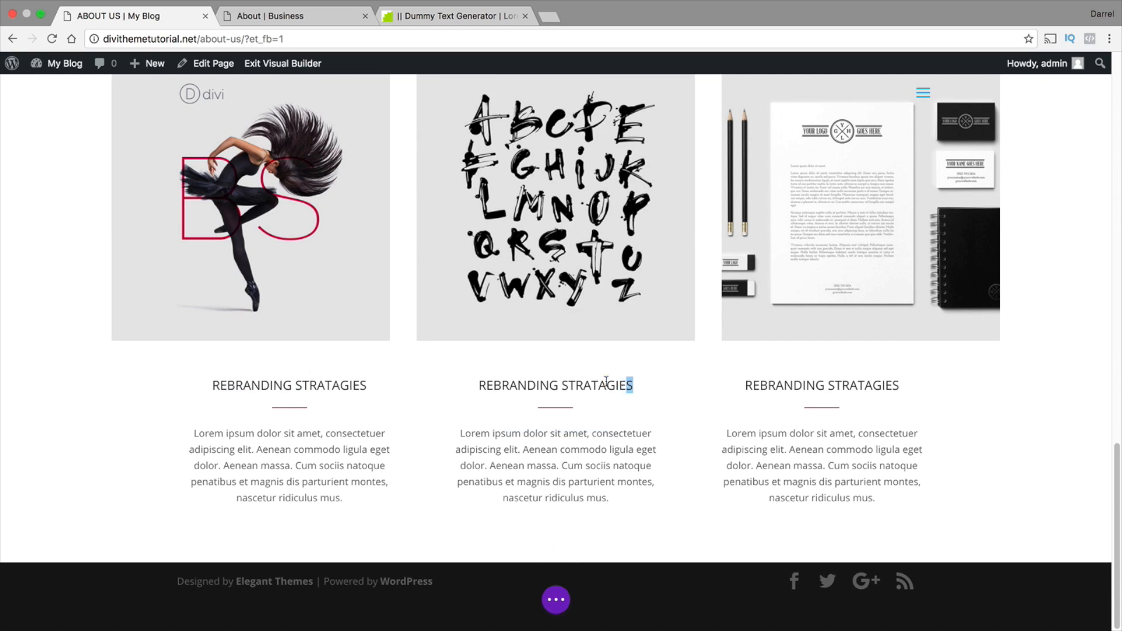
Retitle the second column's blurb "CREATIVE WEBSITES" and the third column's blurb "BEAUTY AND THE BEAST"
left_click_drag(628, 384, 495, 383)
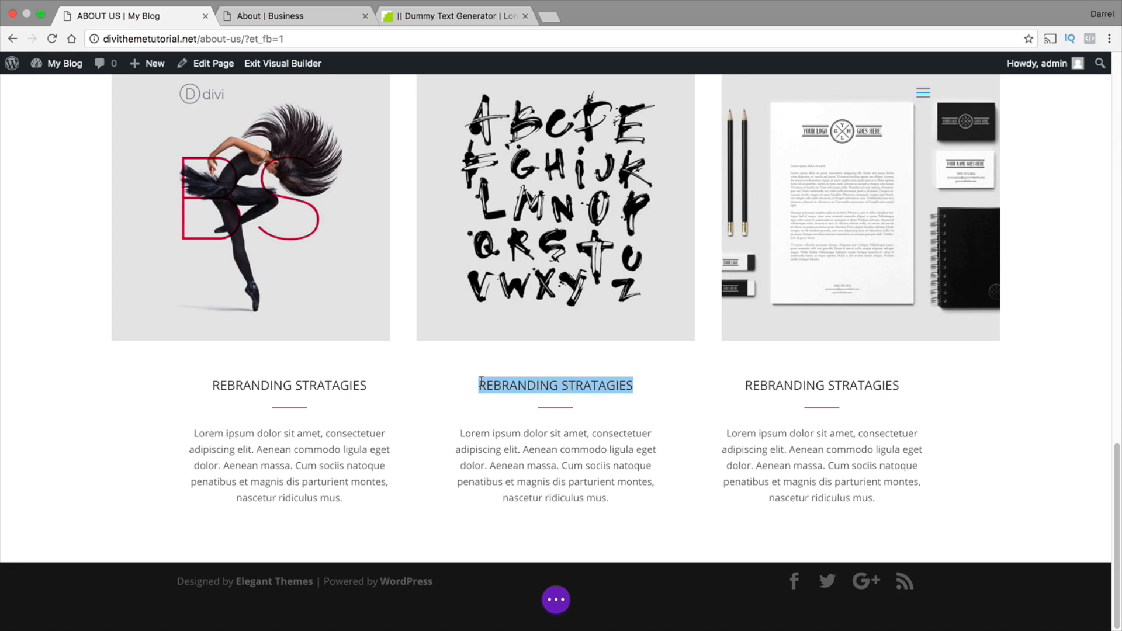
type("CREATIVE WEB")
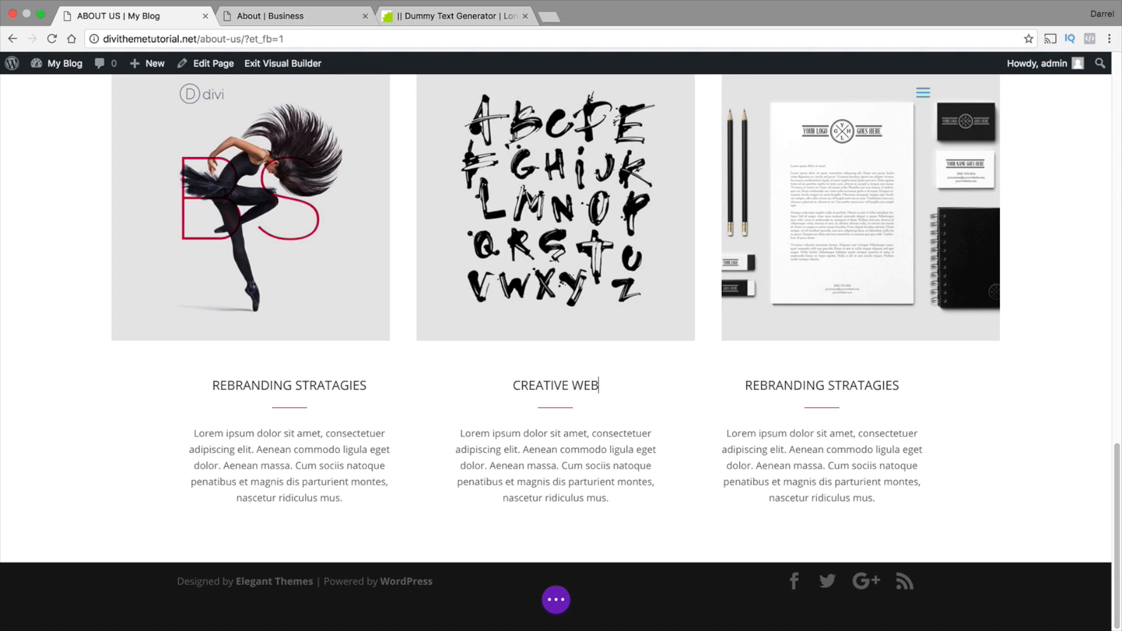
type("SITES")
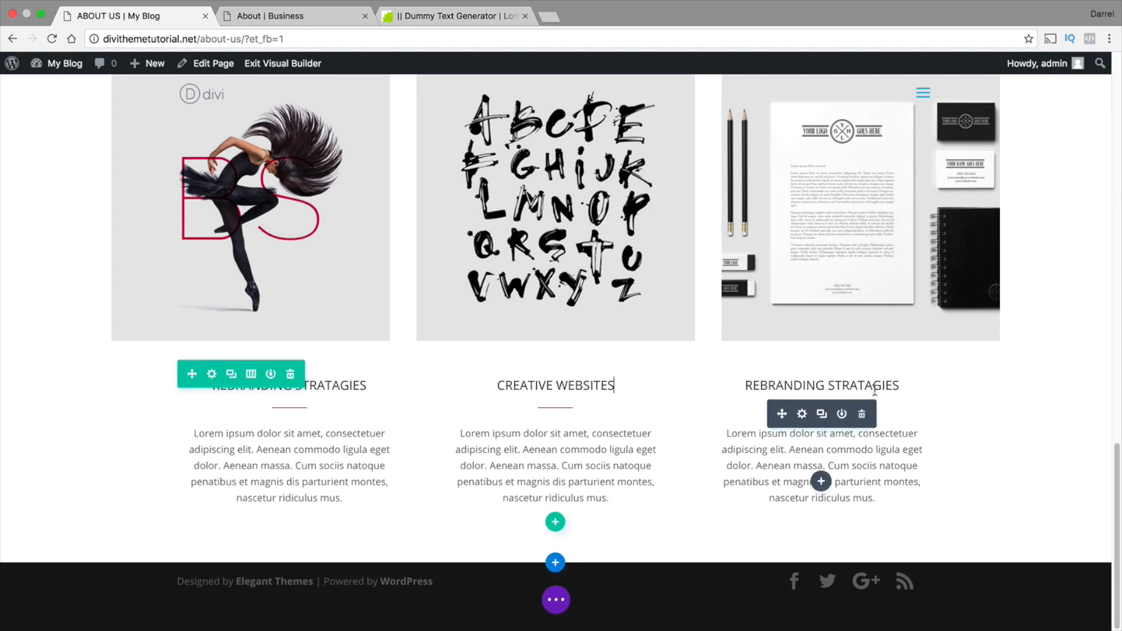
left_click_drag(903, 384, 747, 382)
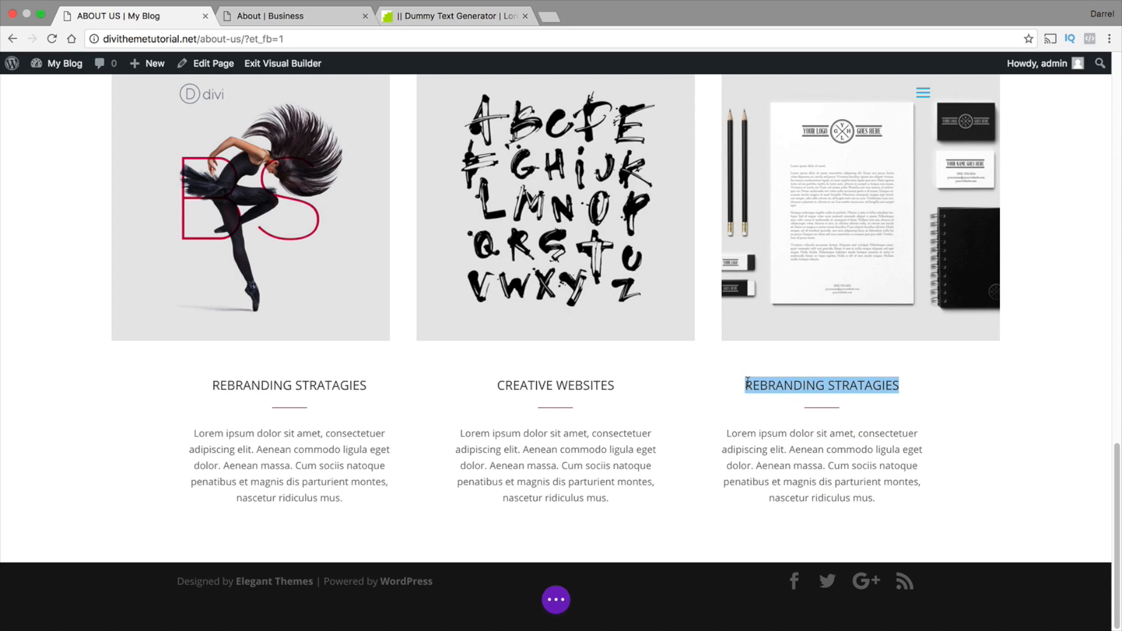
type("B")
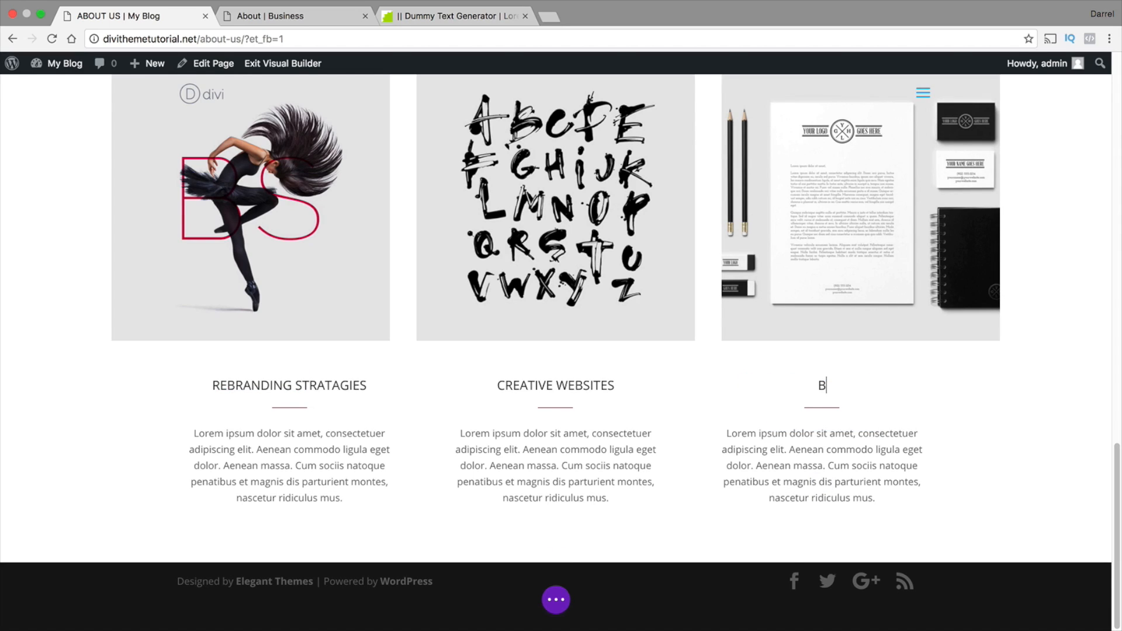
type("EAUTY AND THE BEAST")
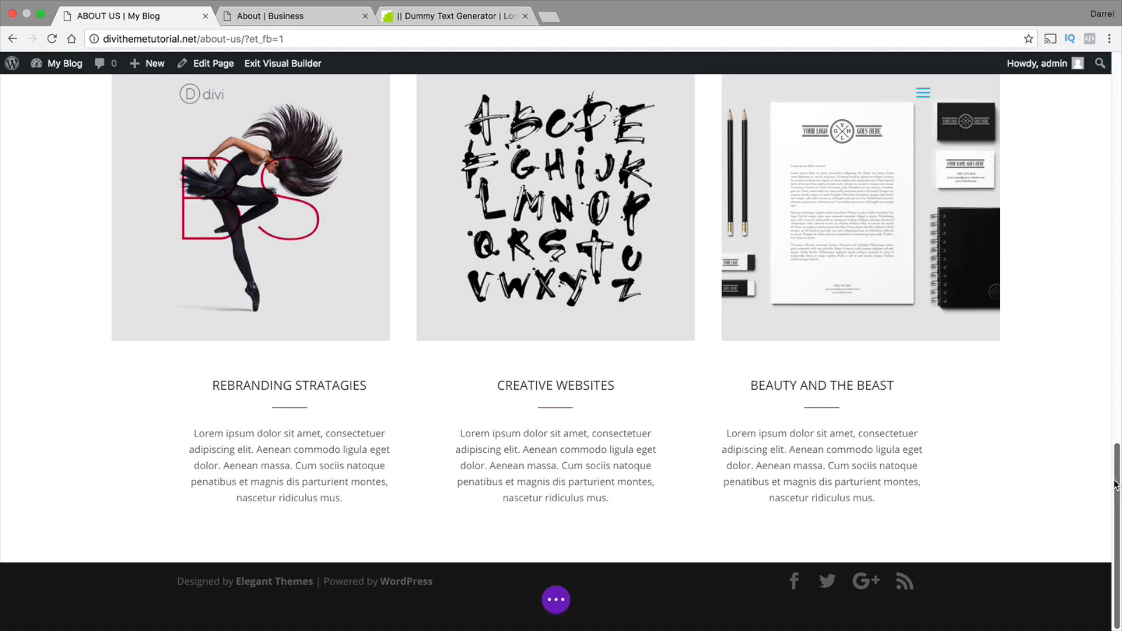
Insert a regular section with a one-column row and a Call To Action module below the blurbs, following the reference page's OUR CUSTOMERS section
left_click_drag(1115, 484, 1110, 451)
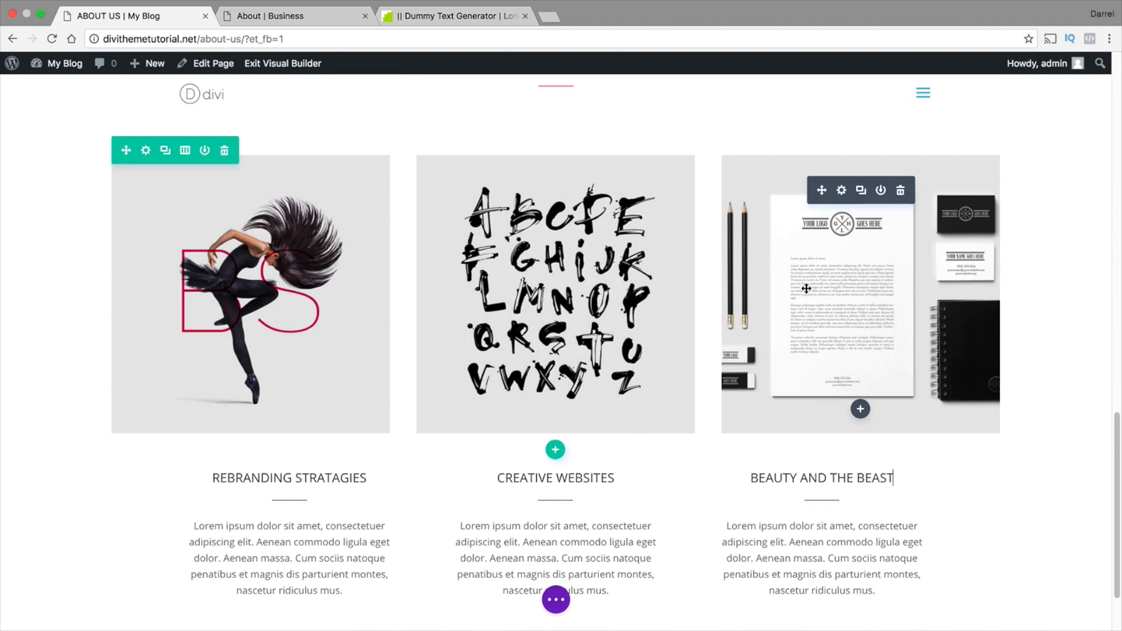
scroll(322, 392, "down", 1)
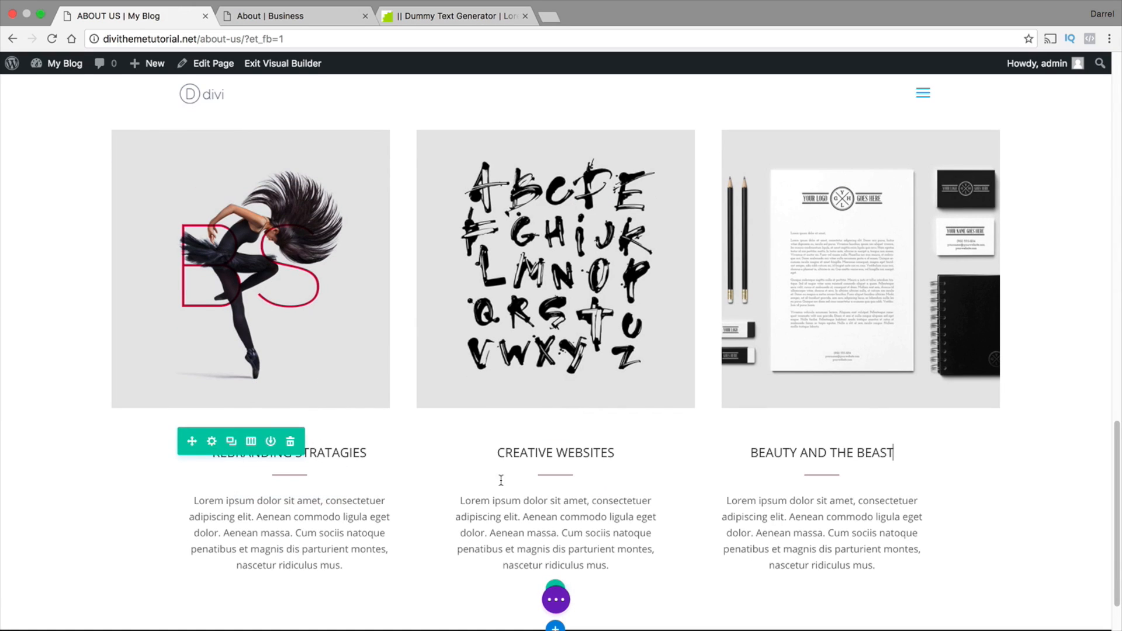
scroll(824, 461, "down", 1)
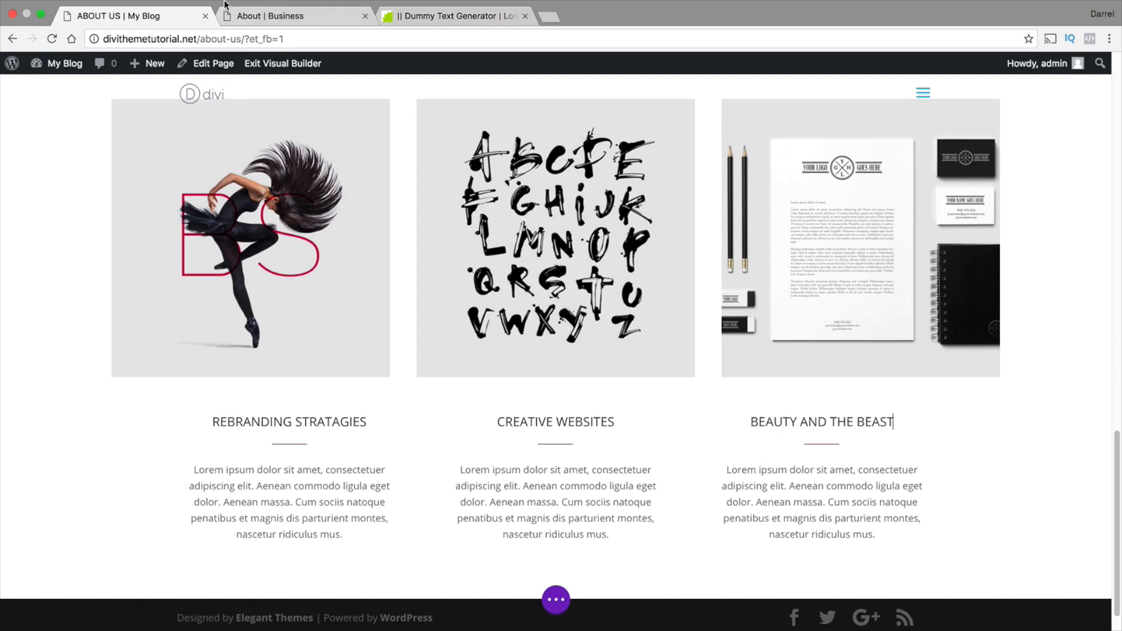
left_click(263, 15)
scroll(447, 329, "down", 12)
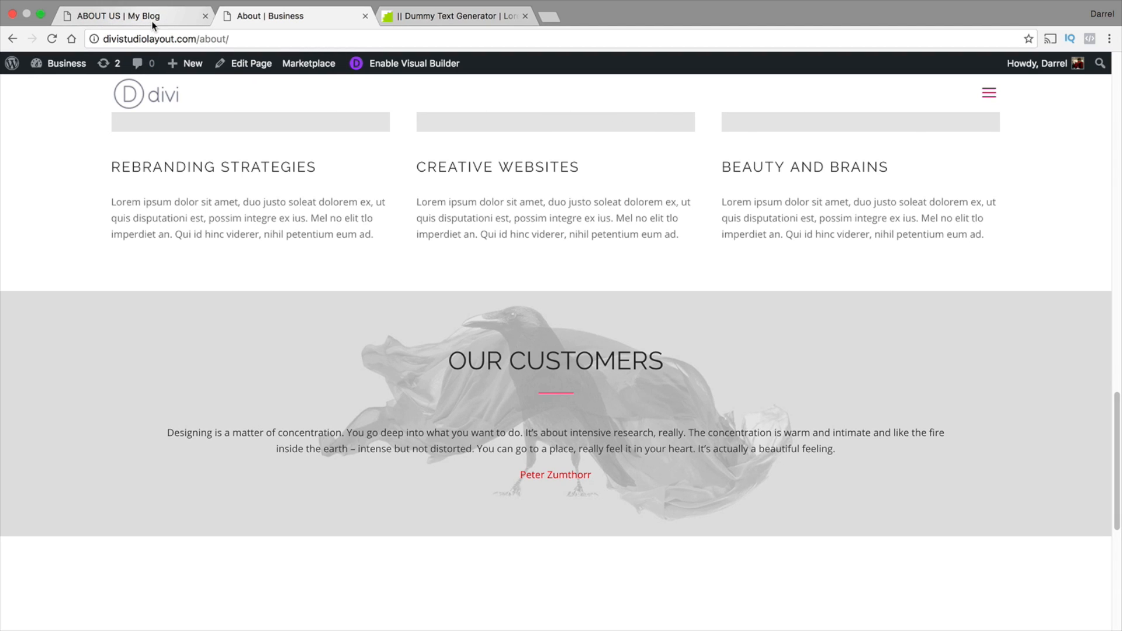
left_click(168, 13)
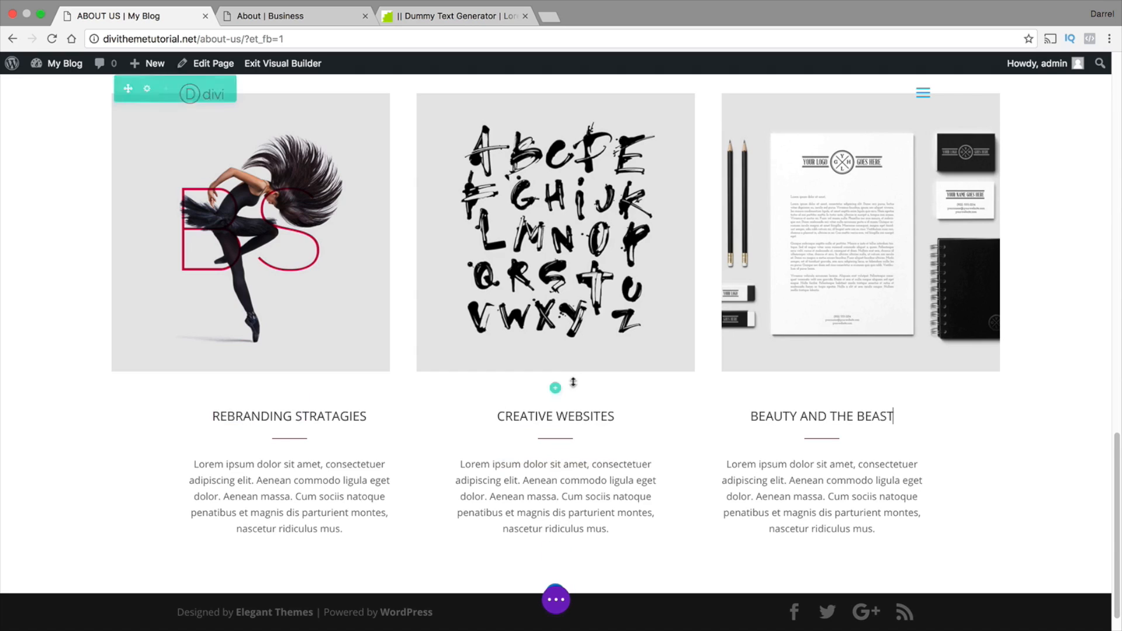
scroll(573, 565, "down", 1)
left_click(556, 563)
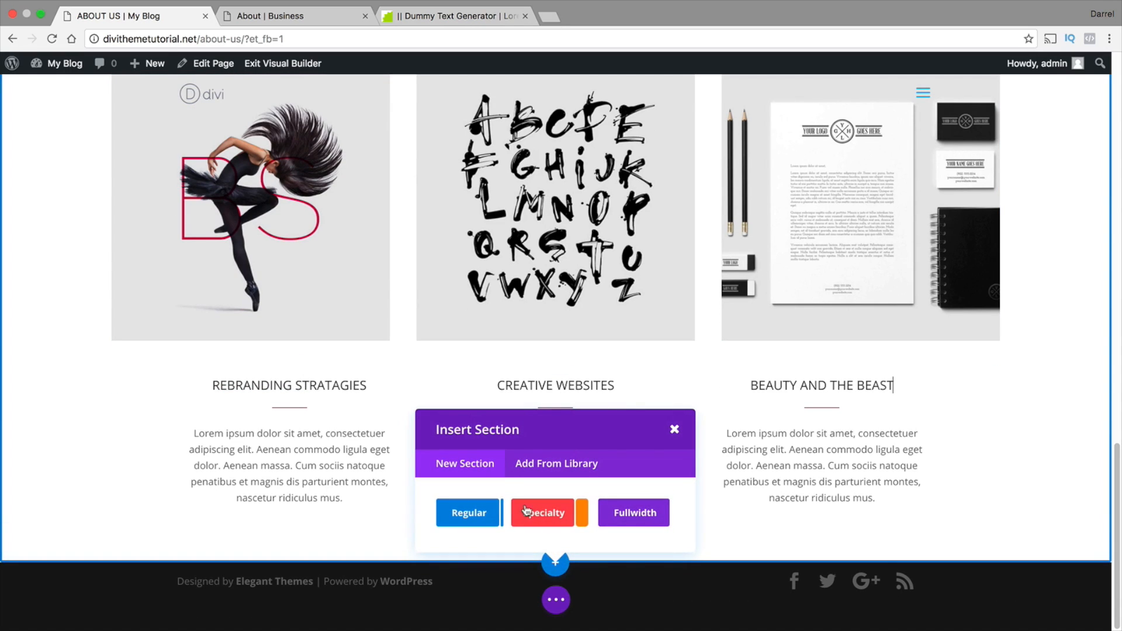
left_click(478, 514)
left_click(478, 456)
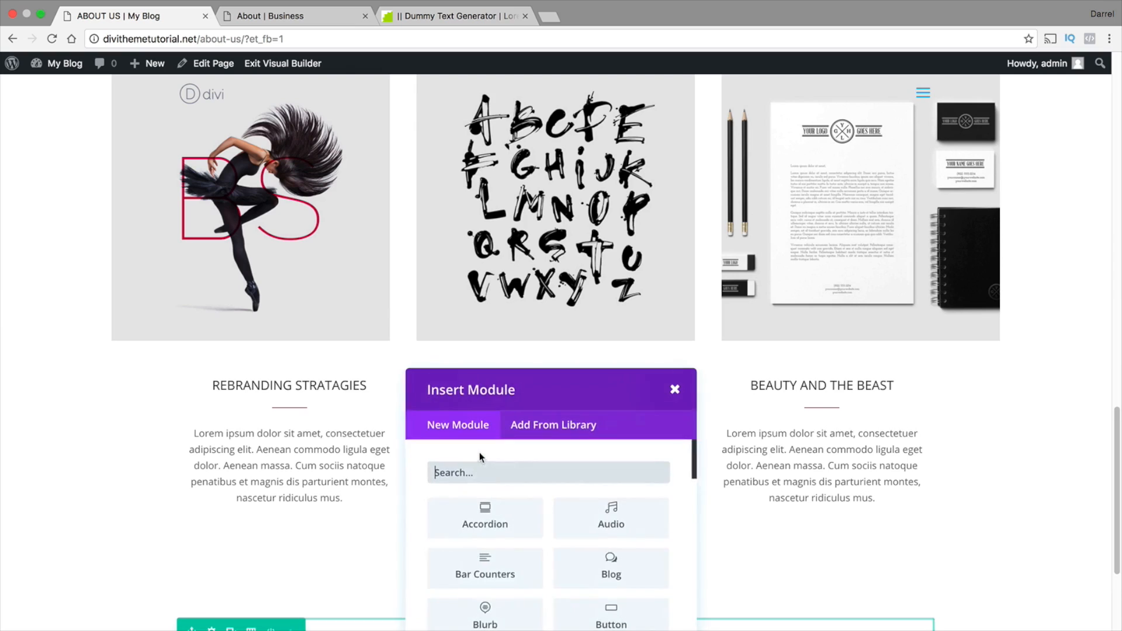
scroll(511, 468, "down", 2)
left_click(492, 589)
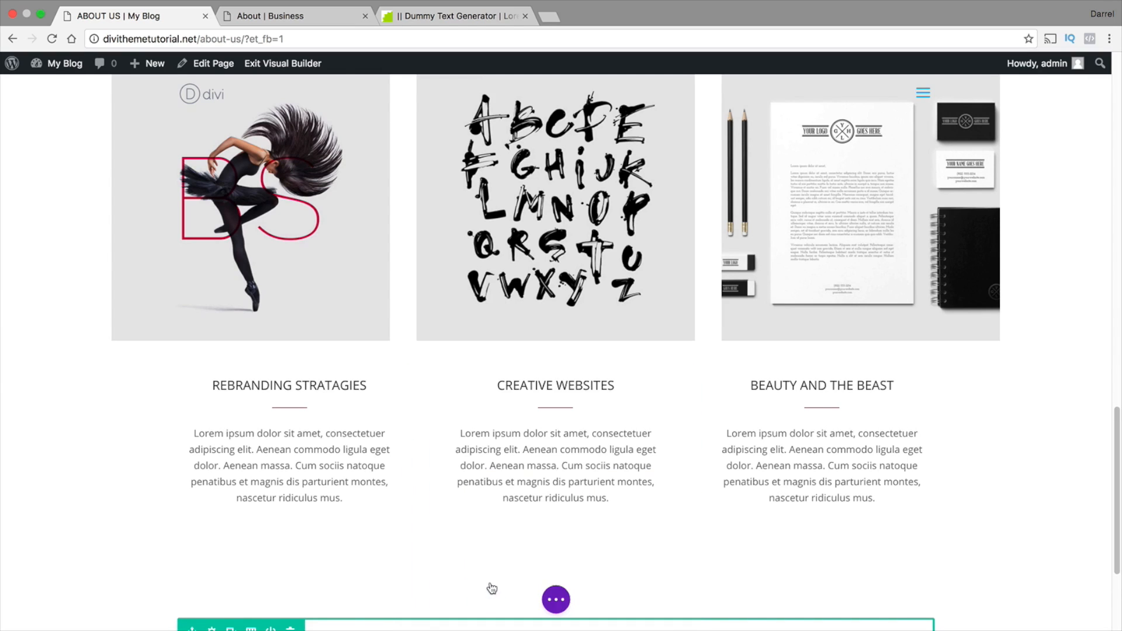
Title the new Call To Action module "OUR CUSTOMERS"
left_click(218, 180)
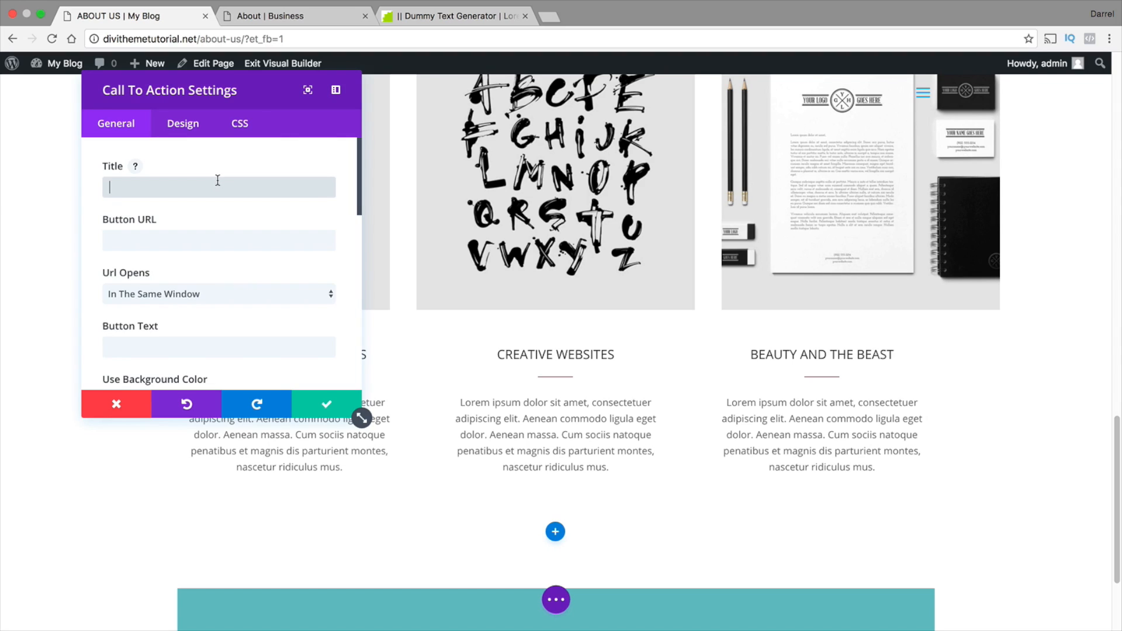
type("OUR CUSTOMERS")
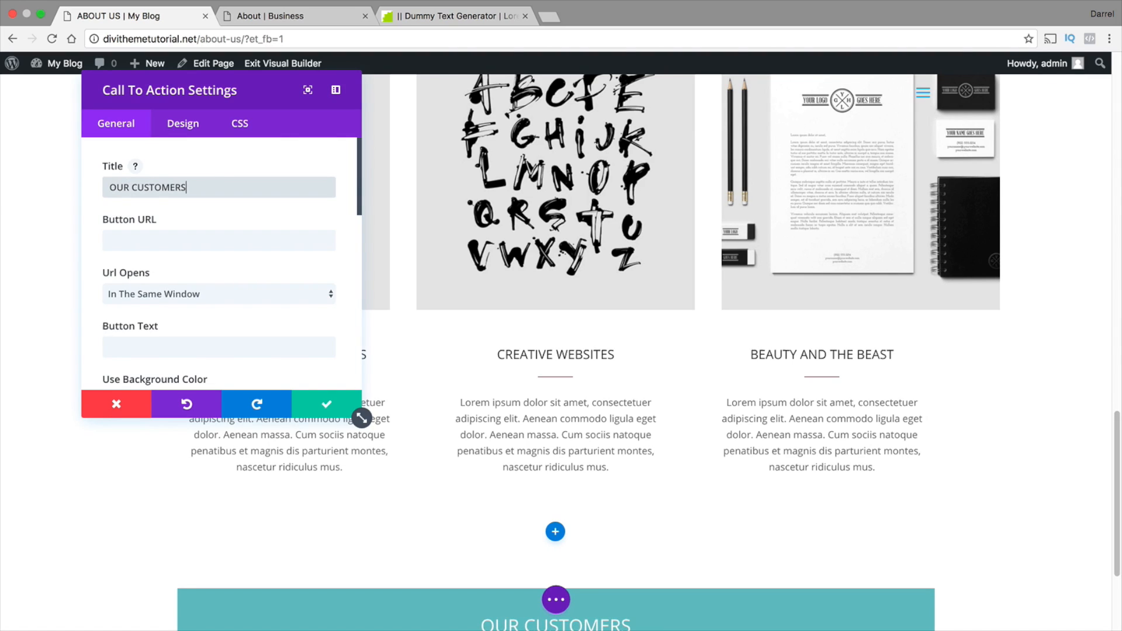
Turn off the OUR CUSTOMERS Call To Action module's background color, set its text color to Dark, and save it
scroll(217, 238, "down", 2)
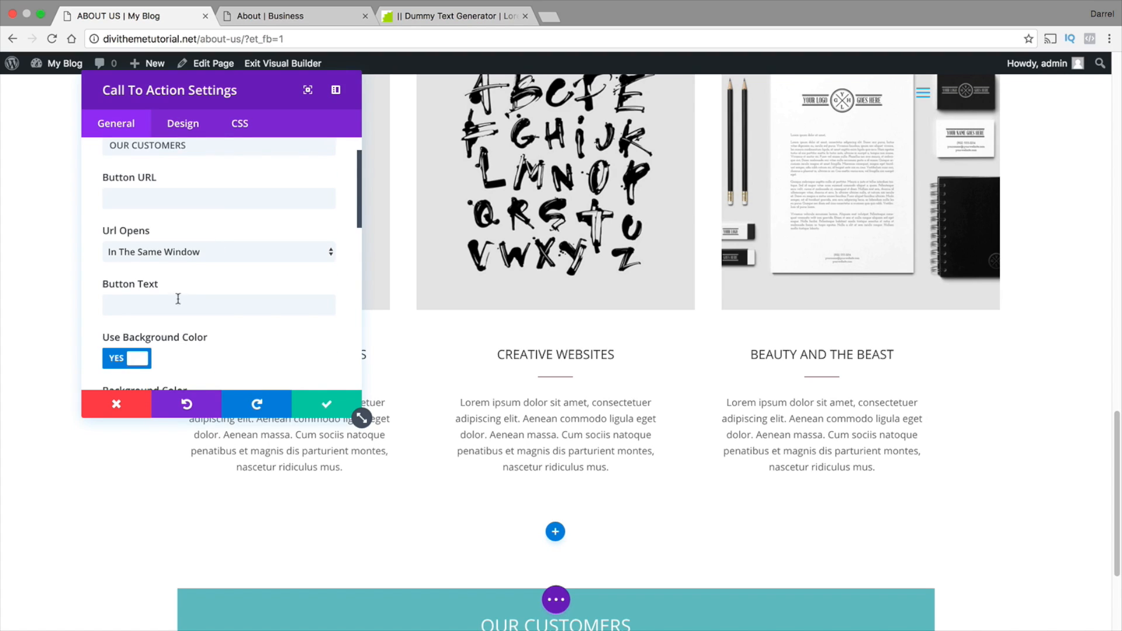
left_click(138, 359)
scroll(152, 354, "down", 3)
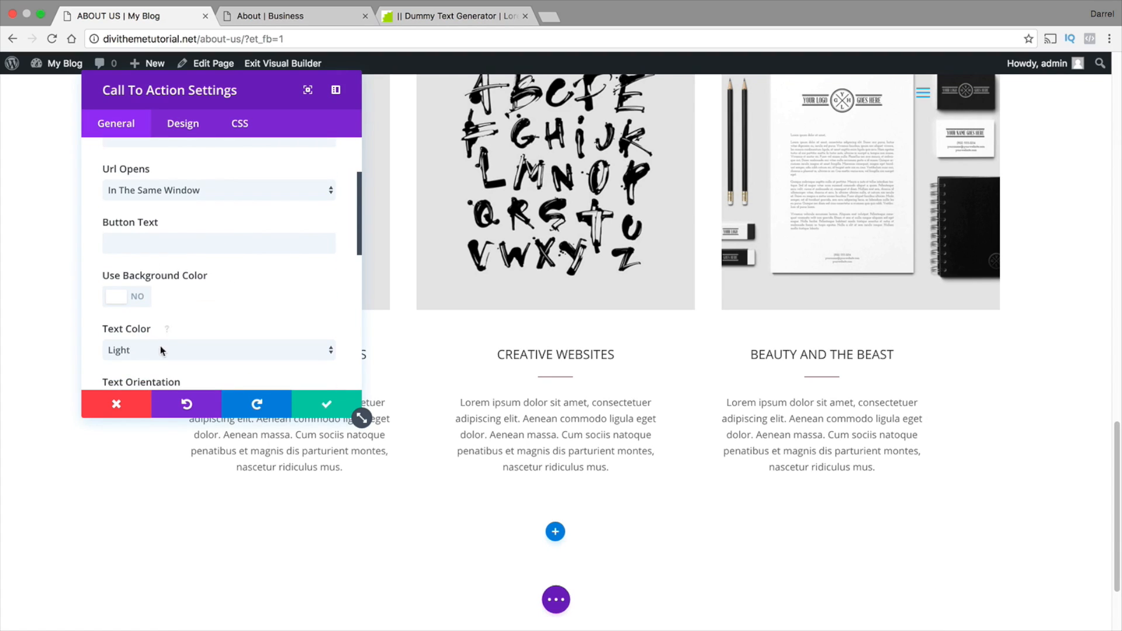
left_click(160, 349)
left_click(160, 357)
scroll(185, 323, "down", 1)
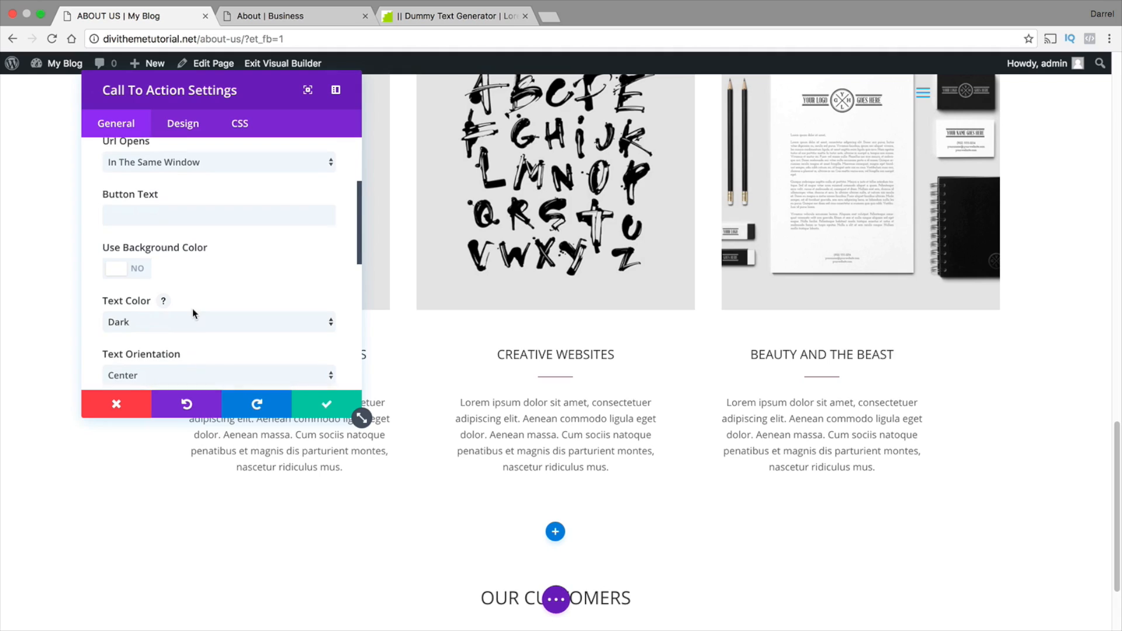
scroll(193, 313, "down", 5)
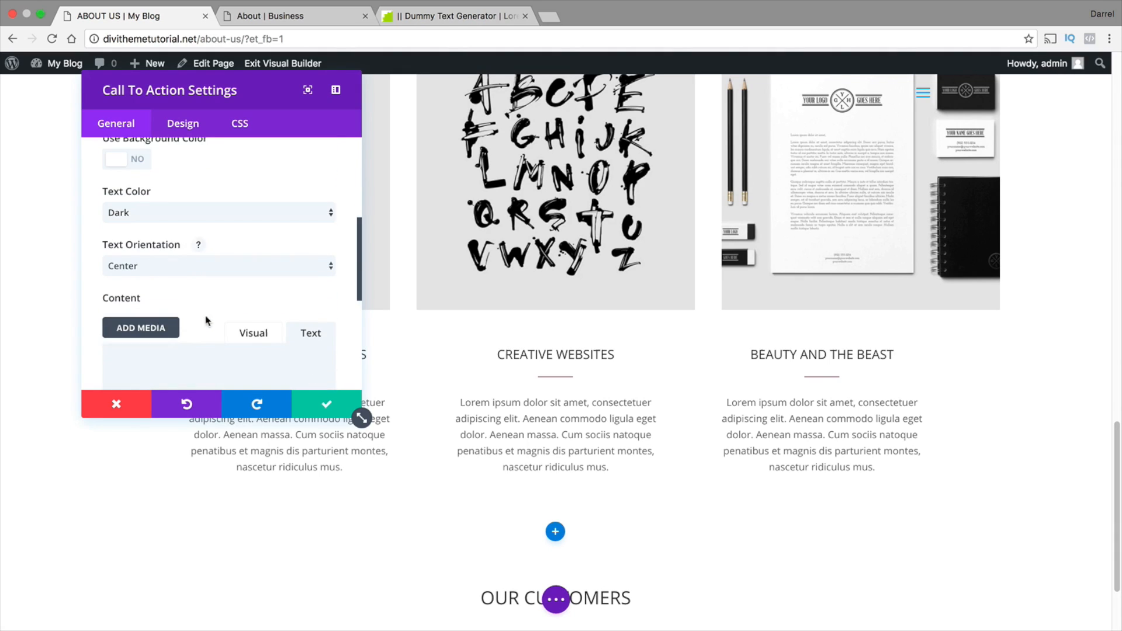
left_click(232, 353)
left_click(319, 404)
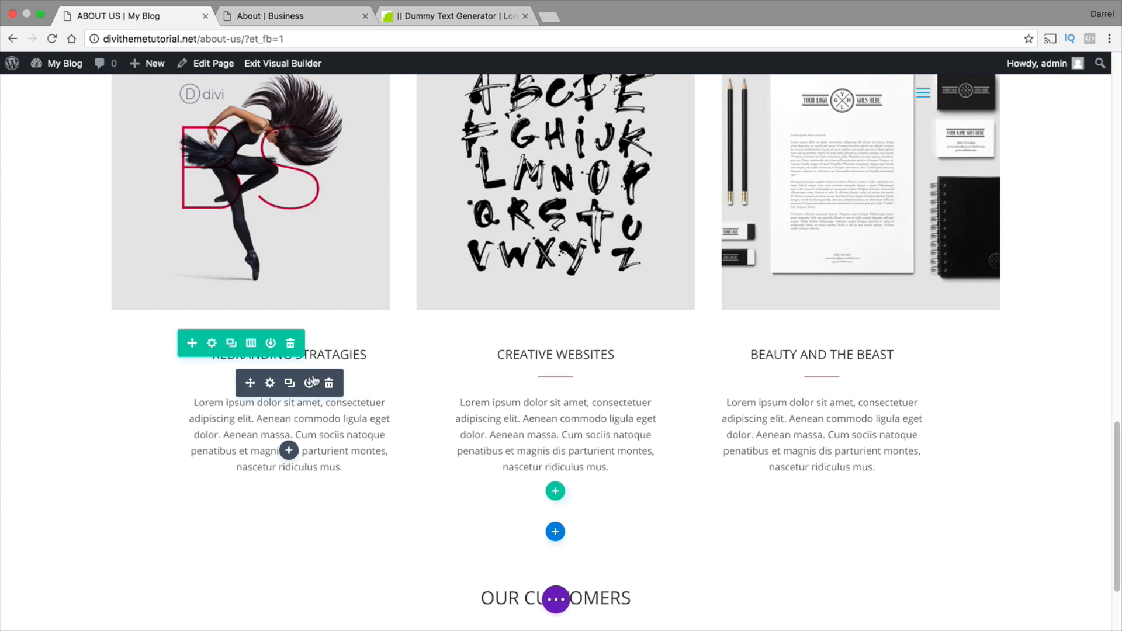
Replace the OUR CUSTOMERS Call To Action module with a duplicate of the CREATIVE WEBSITES blurb
scroll(312, 374, "down", 3)
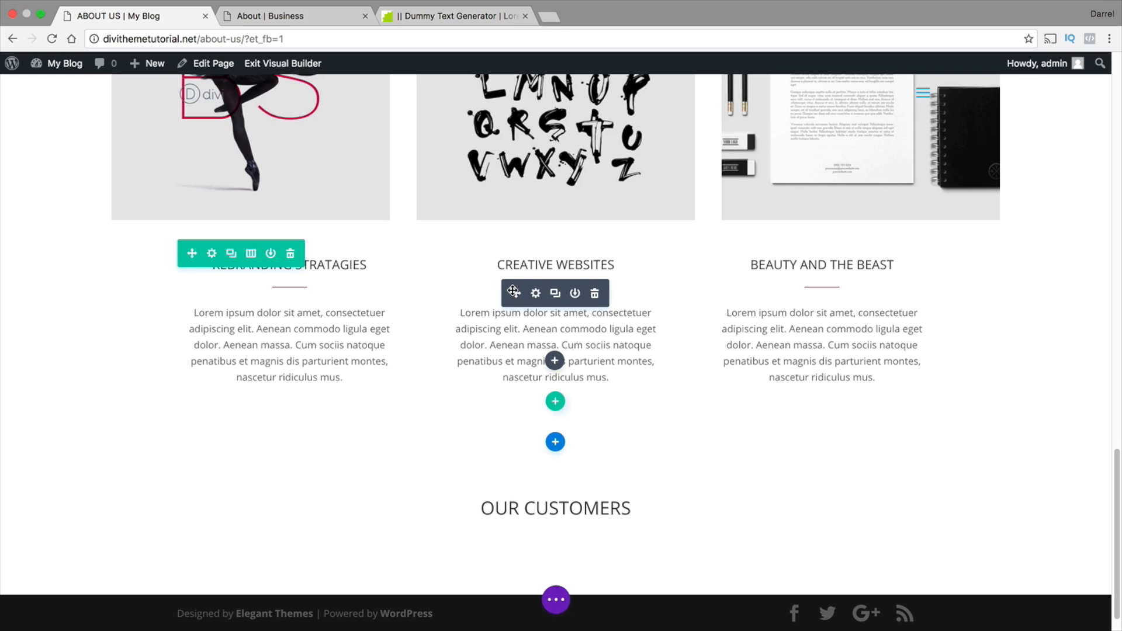
mouse_move(513, 291)
left_mouse_down()
mouse_move(516, 458)
mouse_move(518, 270)
left_mouse_up()
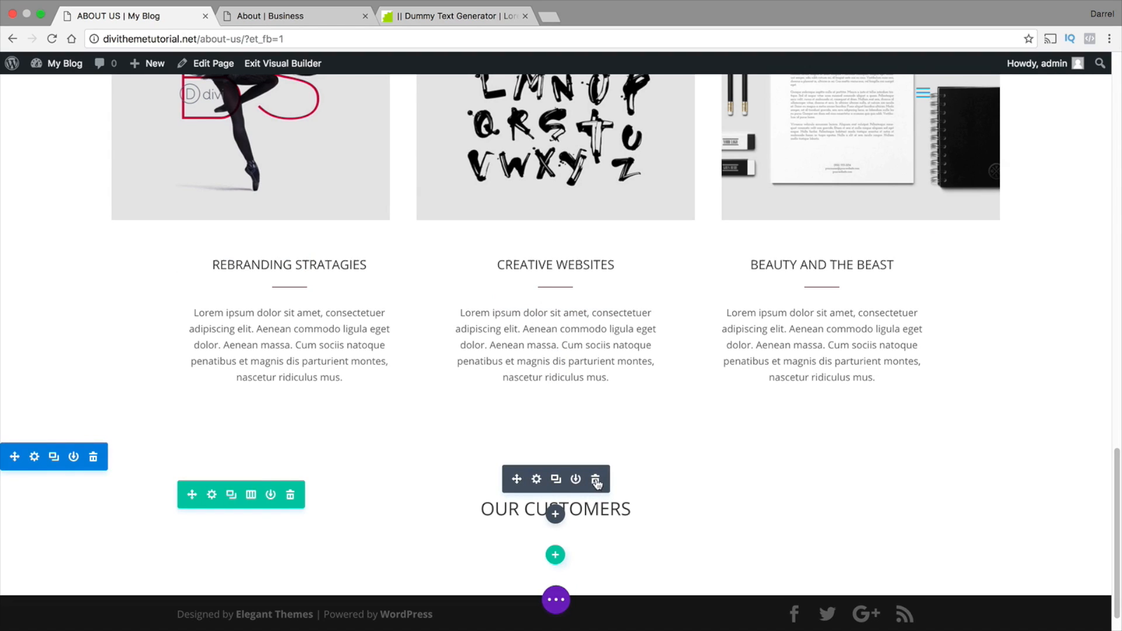
left_click(596, 481)
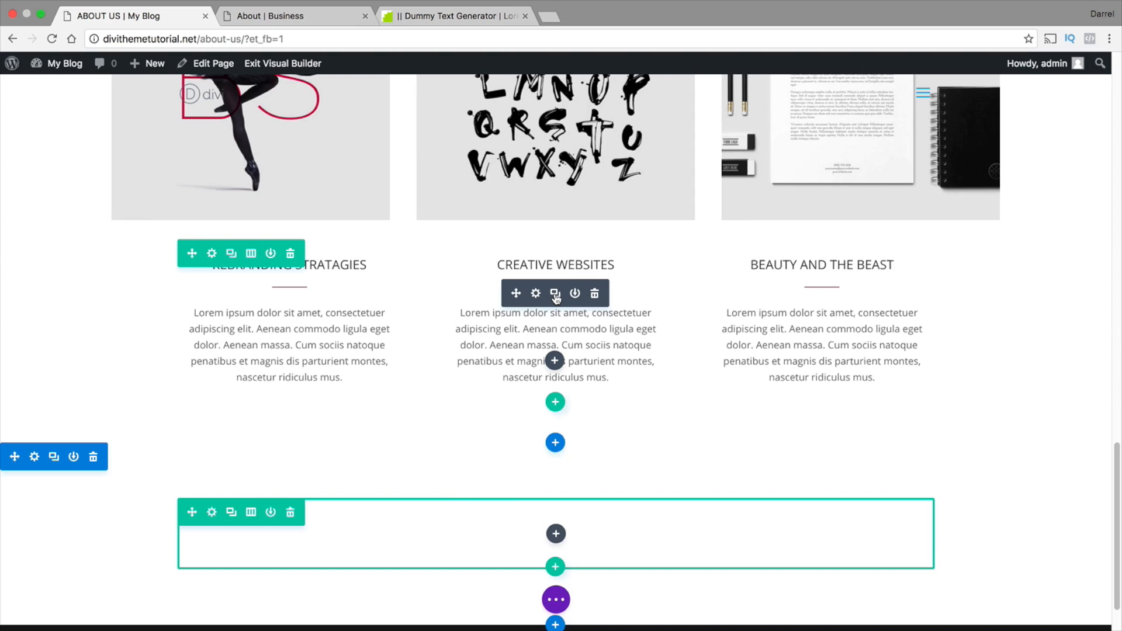
left_click(554, 294)
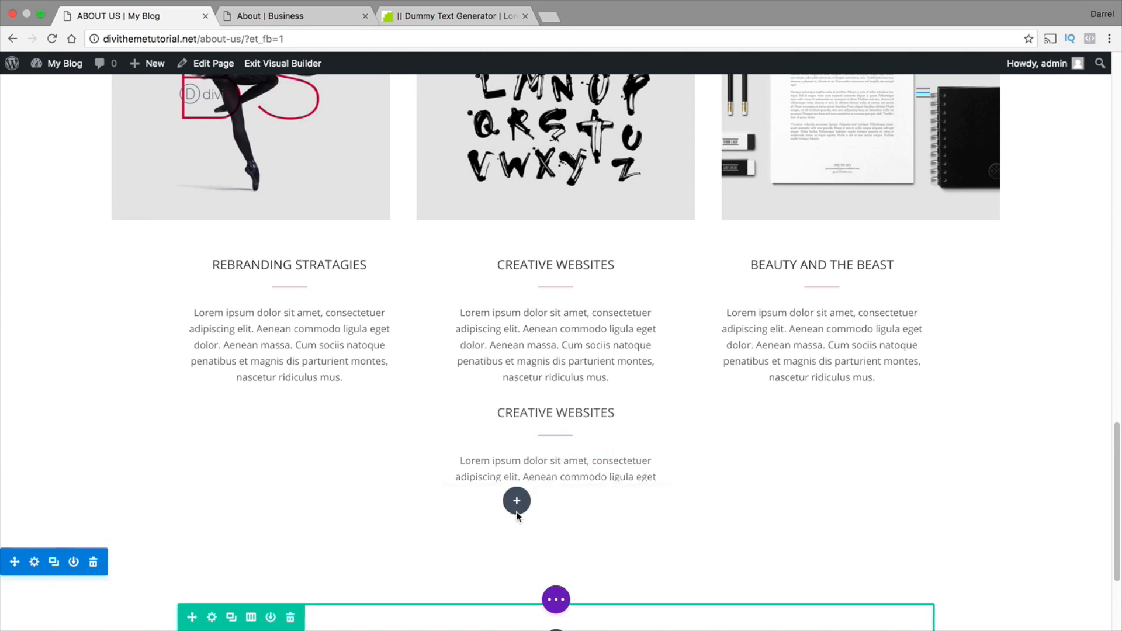
left_click_drag(517, 513, 565, 461)
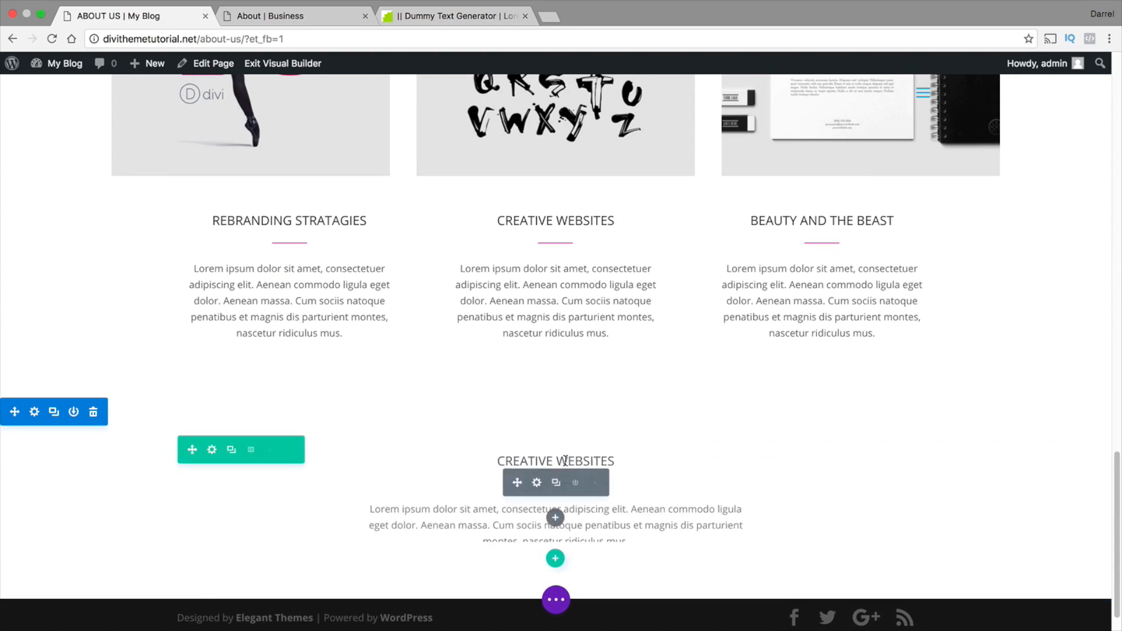
left_click_drag(537, 434, 536, 421)
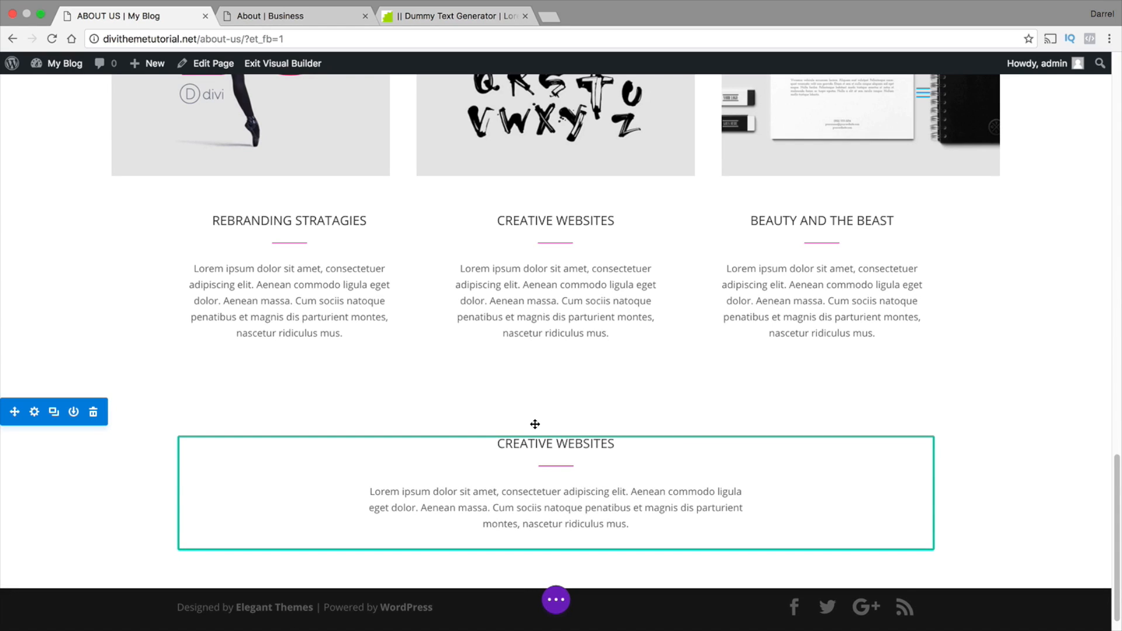
Delete the Lorem ipsum body text from the copied CREATIVE WEBSITES blurb in the bottom section
left_click(487, 465)
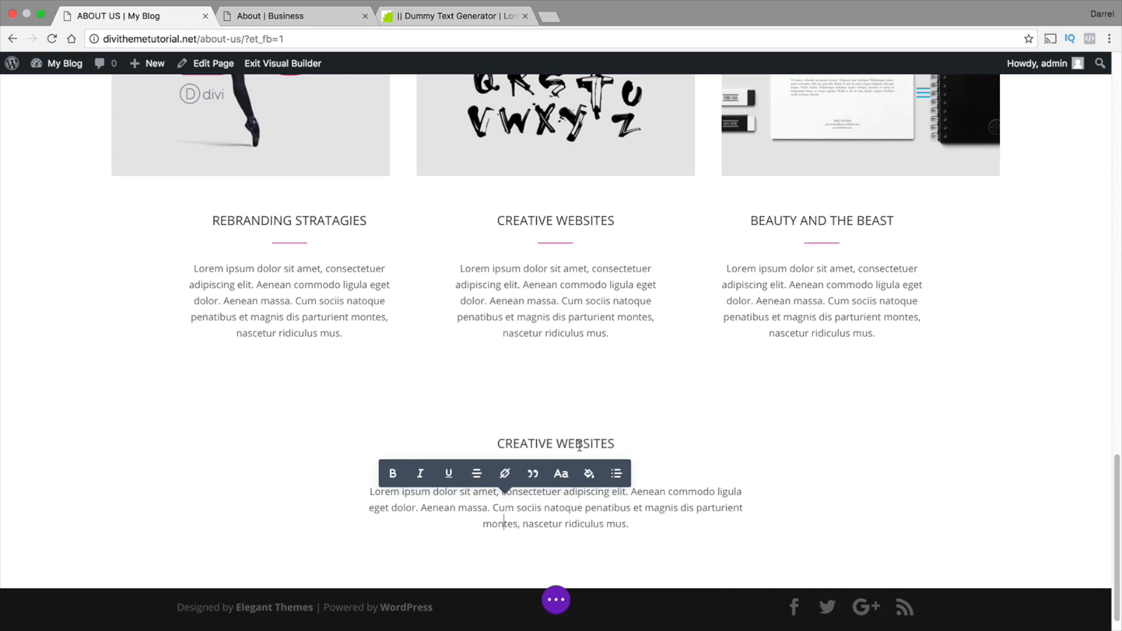
left_click_drag(629, 523, 368, 490)
key("BackSpace")
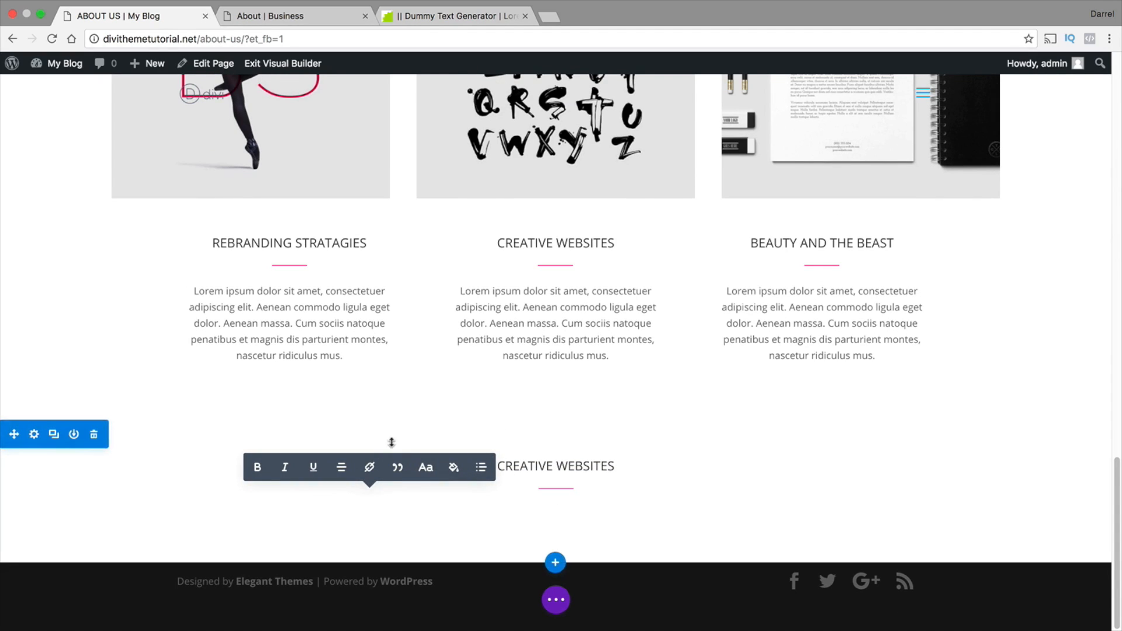
left_click(173, 429)
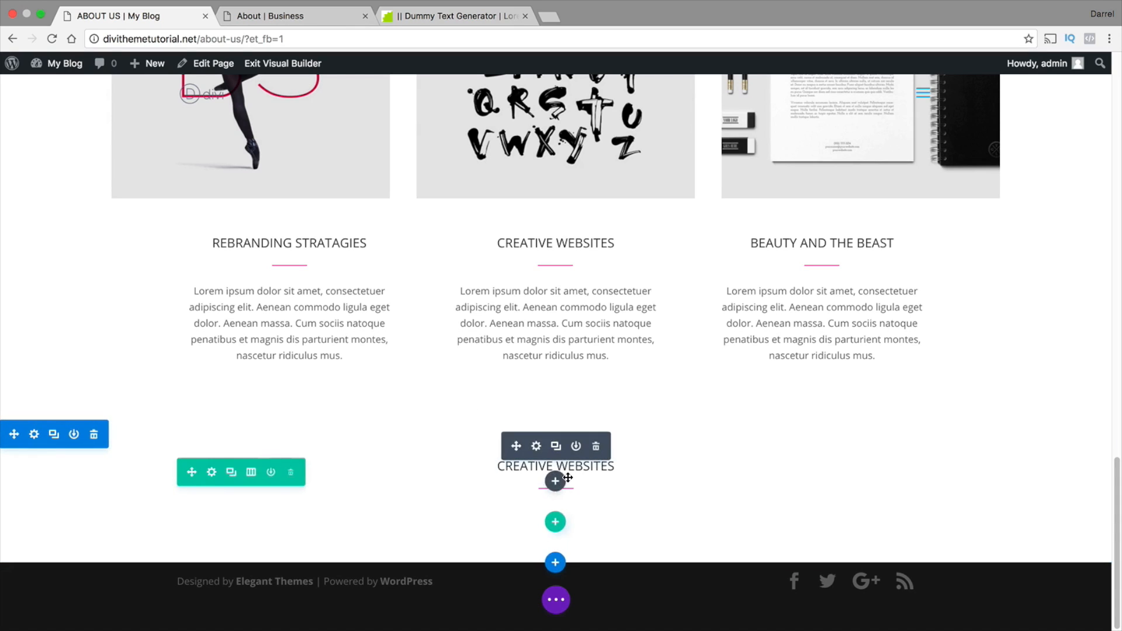
Enlarge the header font size of the bottom section's CREATIVE WEBSITES blurb to about 28px and save the blurb
left_click(537, 447)
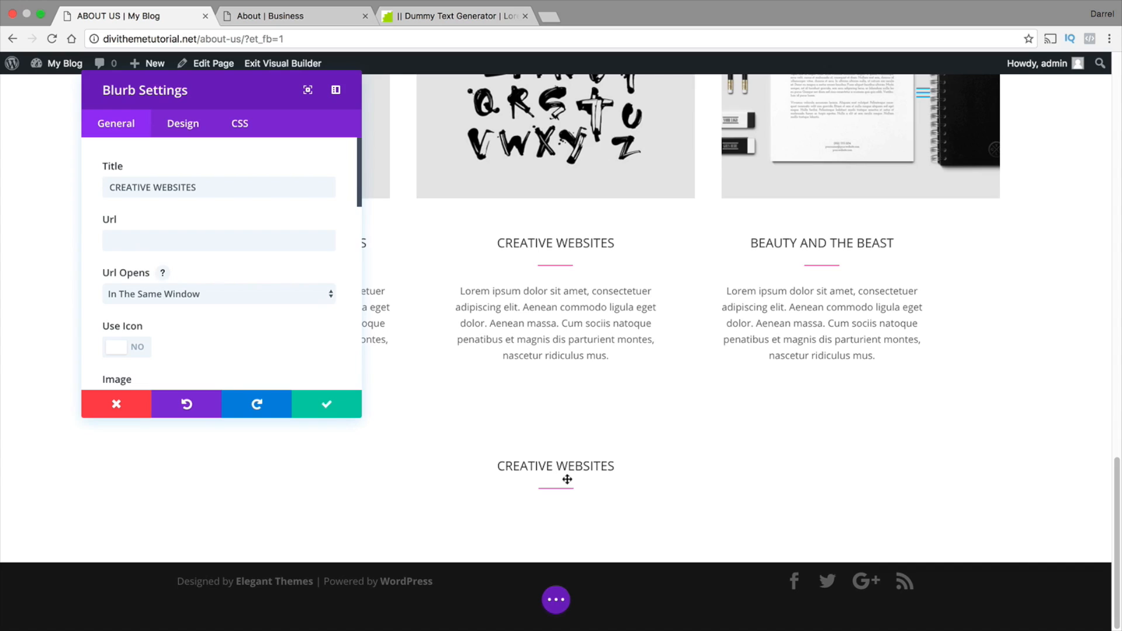
scroll(248, 274, "down", 5)
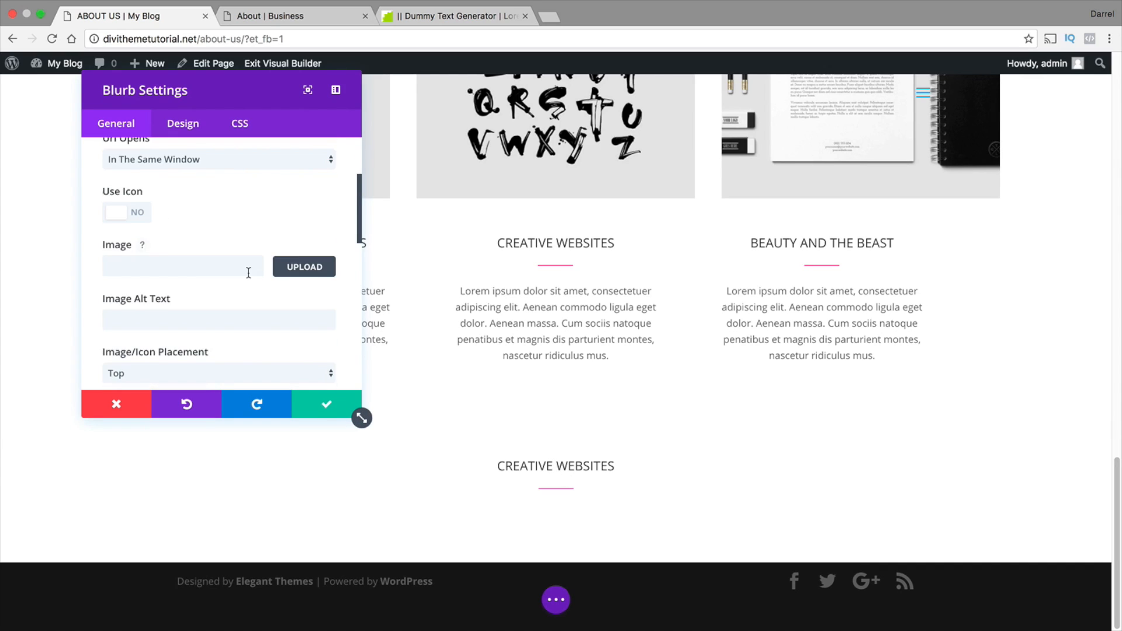
scroll(247, 272, "down", 2)
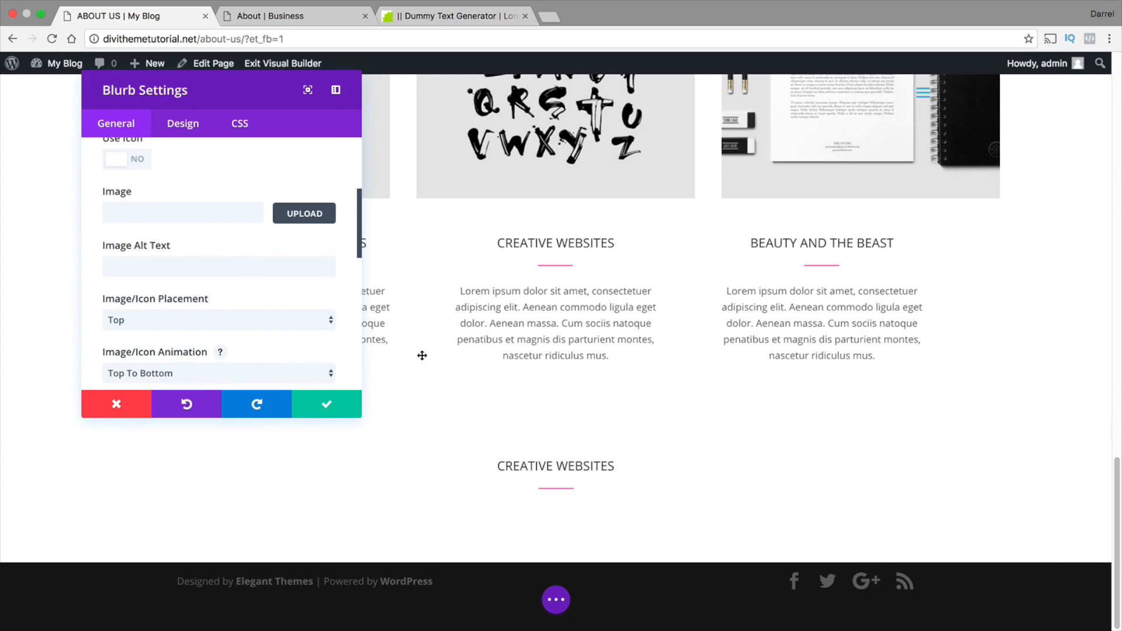
left_click(180, 124)
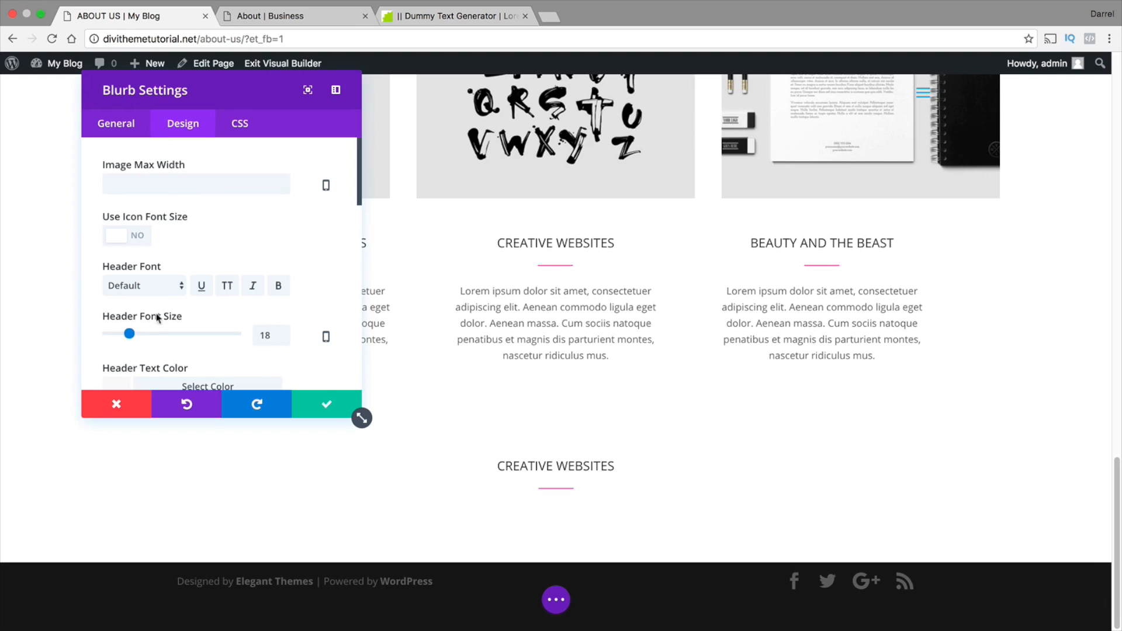
left_click_drag(129, 334, 145, 332)
right_click(145, 331)
left_click(138, 333)
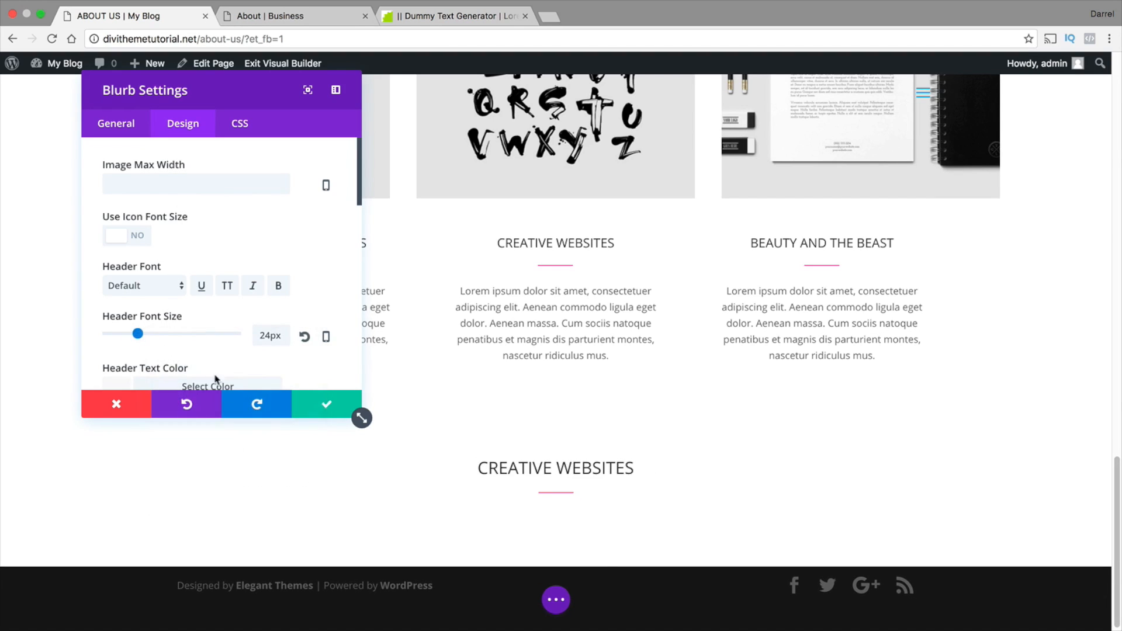
left_click_drag(138, 334, 143, 335)
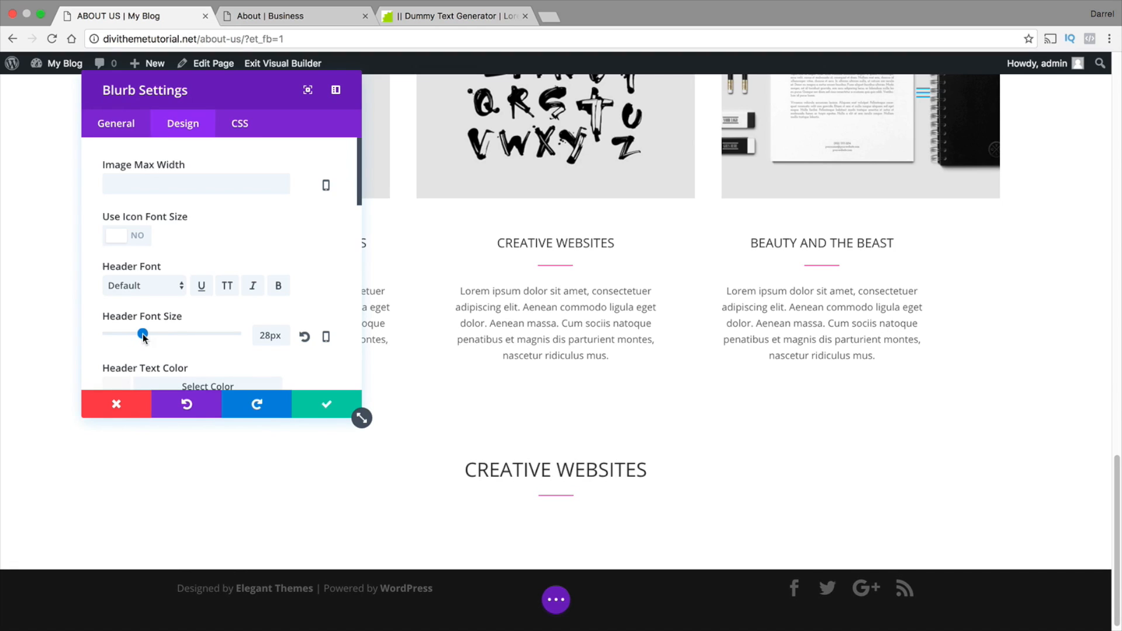
left_click(306, 405)
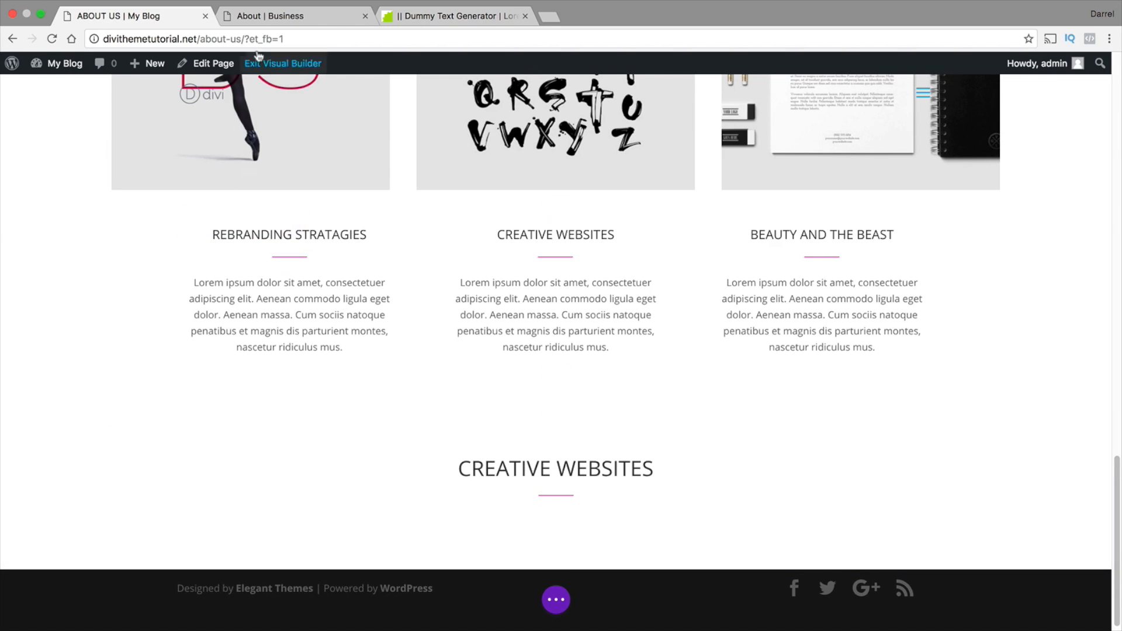
Check the reference page's OUR CUSTOMERS section and insert a Slider module below the bottom CREATIVE WEBSITES blurb
left_click(273, 16)
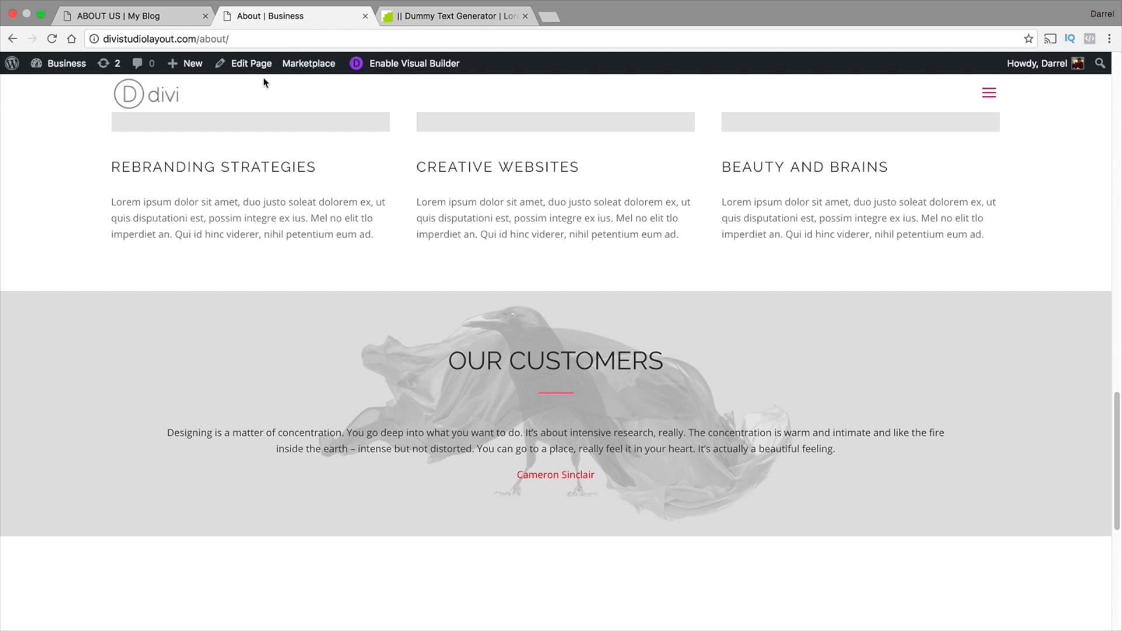
left_click(162, 17)
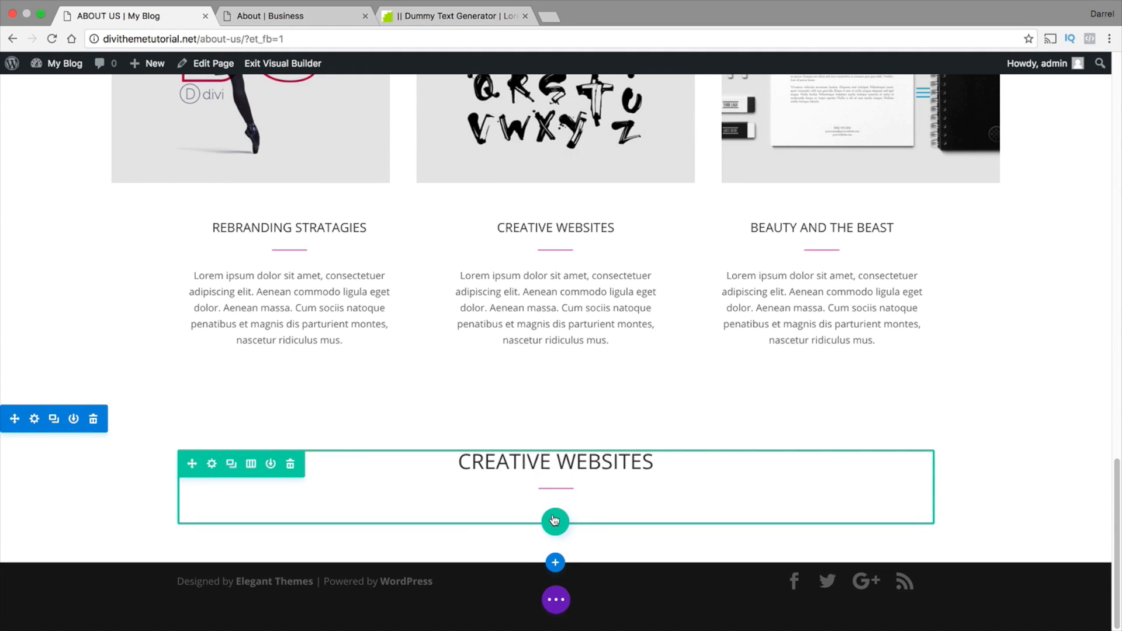
mouse_move(556, 487)
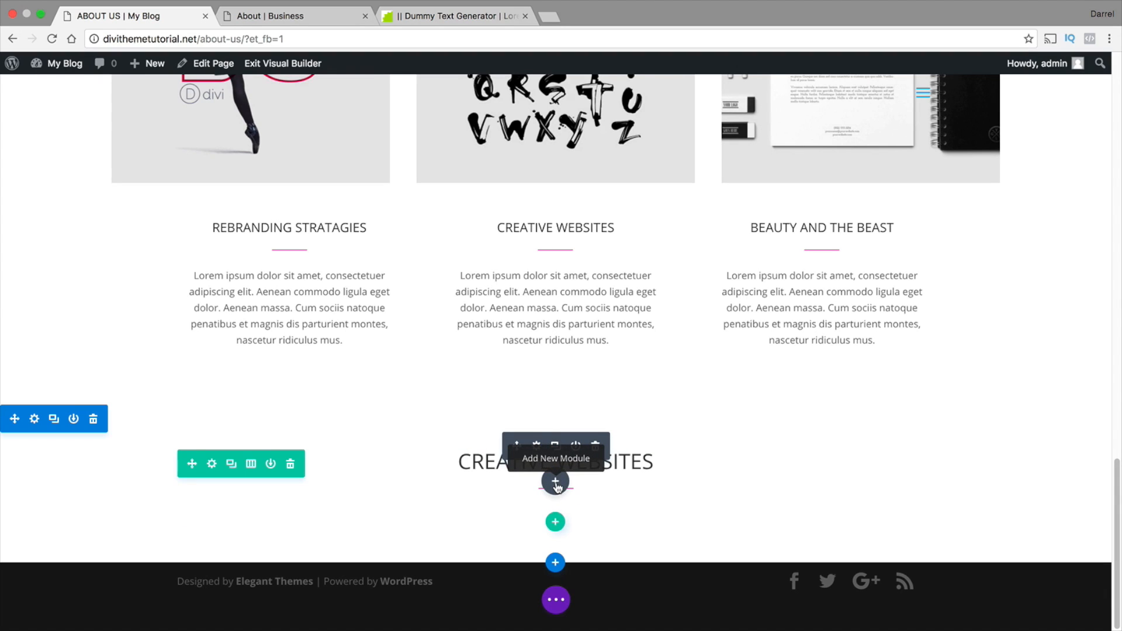
left_click(555, 482)
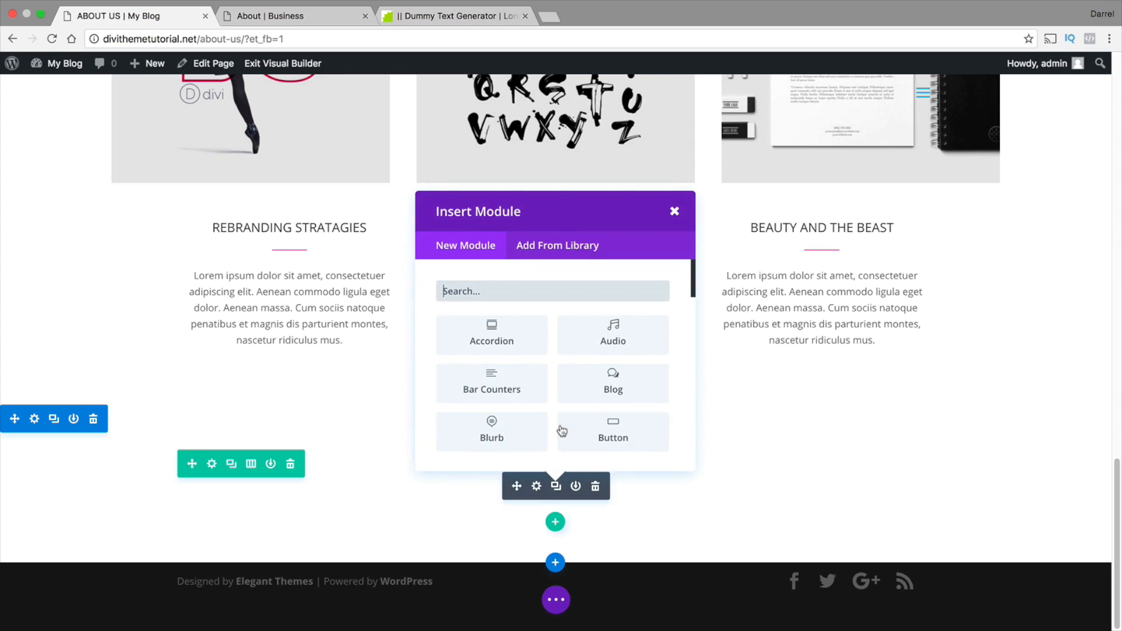
scroll(561, 427, "down", 3)
scroll(563, 417, "down", 5)
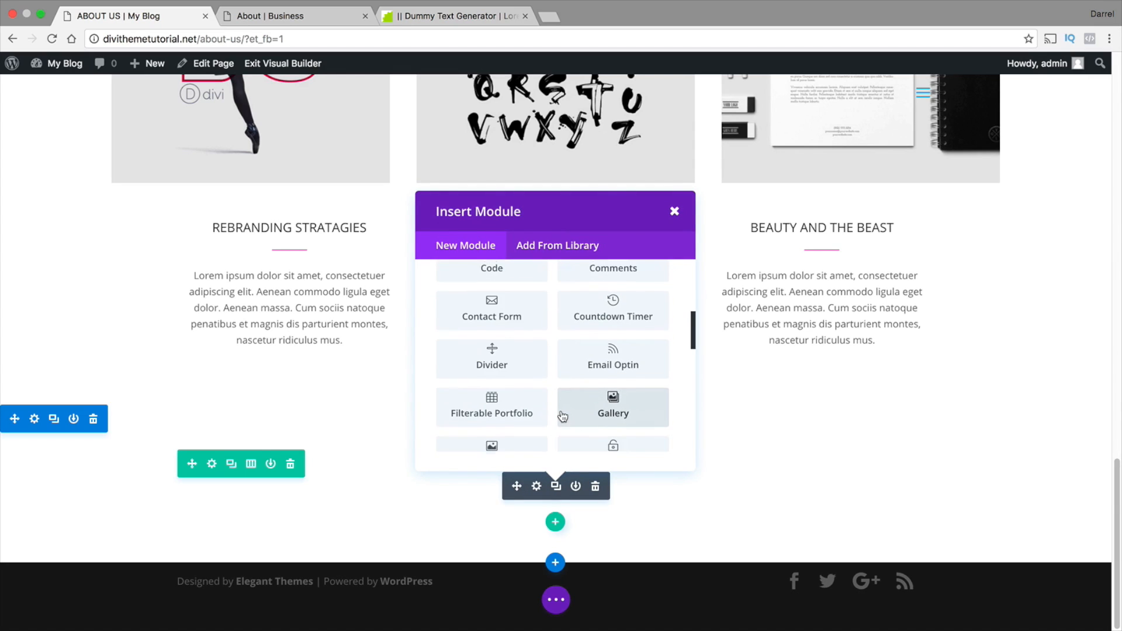
scroll(539, 392, "down", 3)
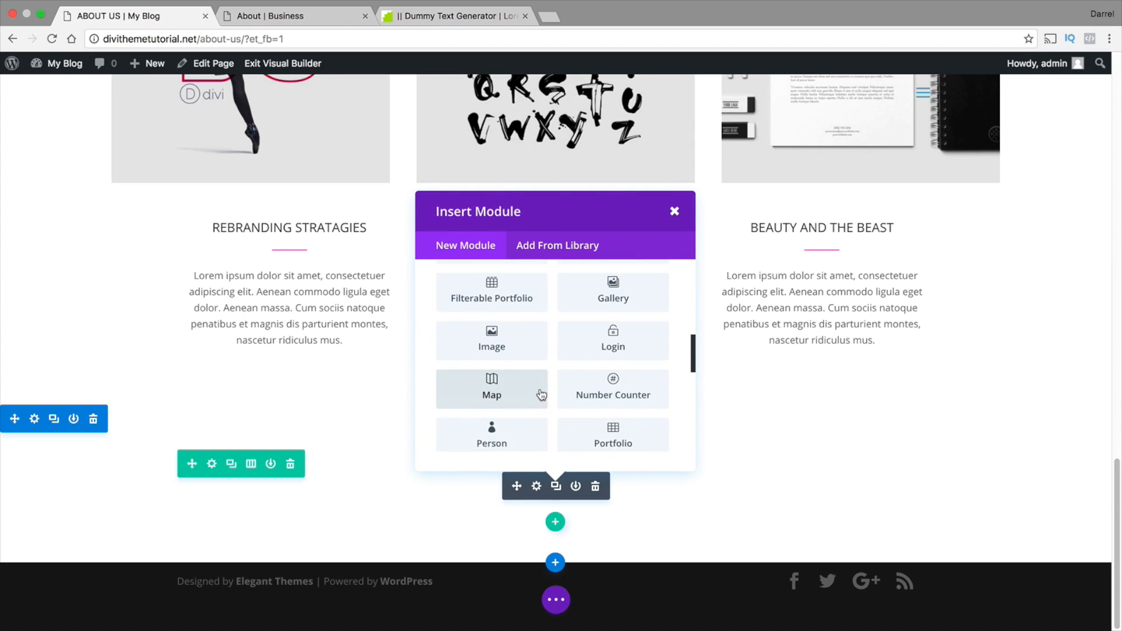
scroll(541, 395, "down", 3)
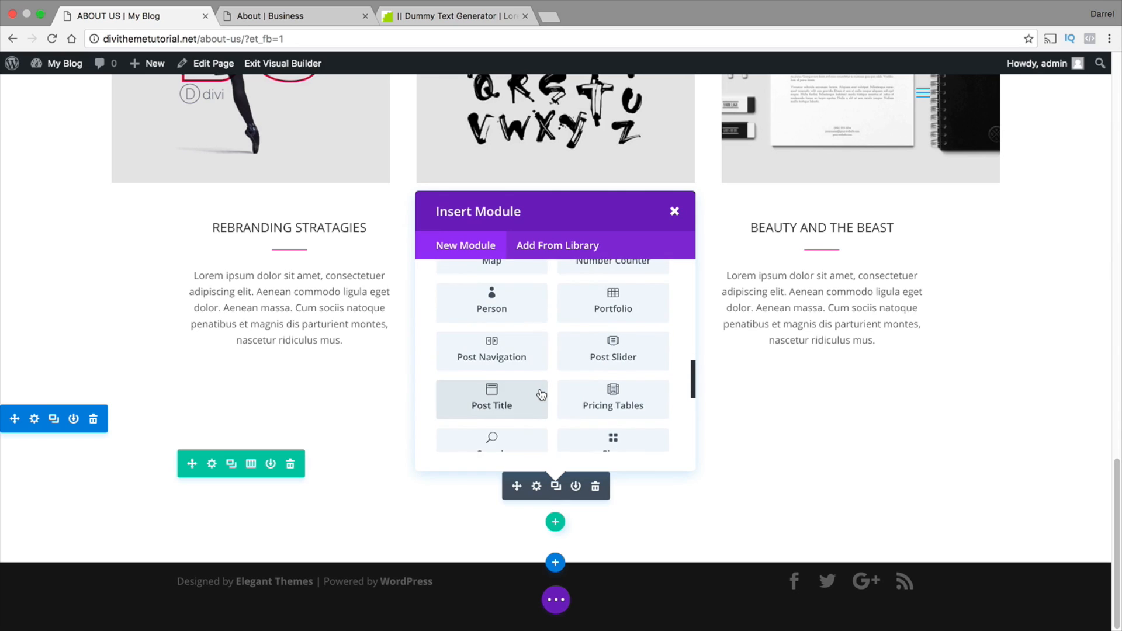
left_click(613, 415)
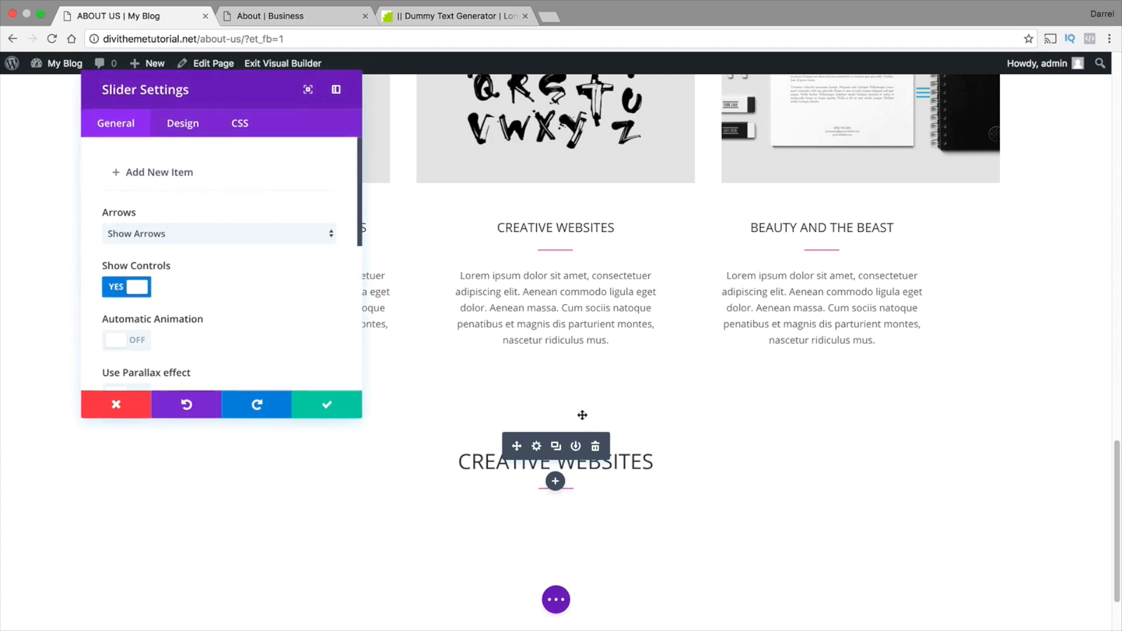
Add a new slide to the slider below the CREATIVE WEBSITES heading and review its general settings
left_click(171, 173)
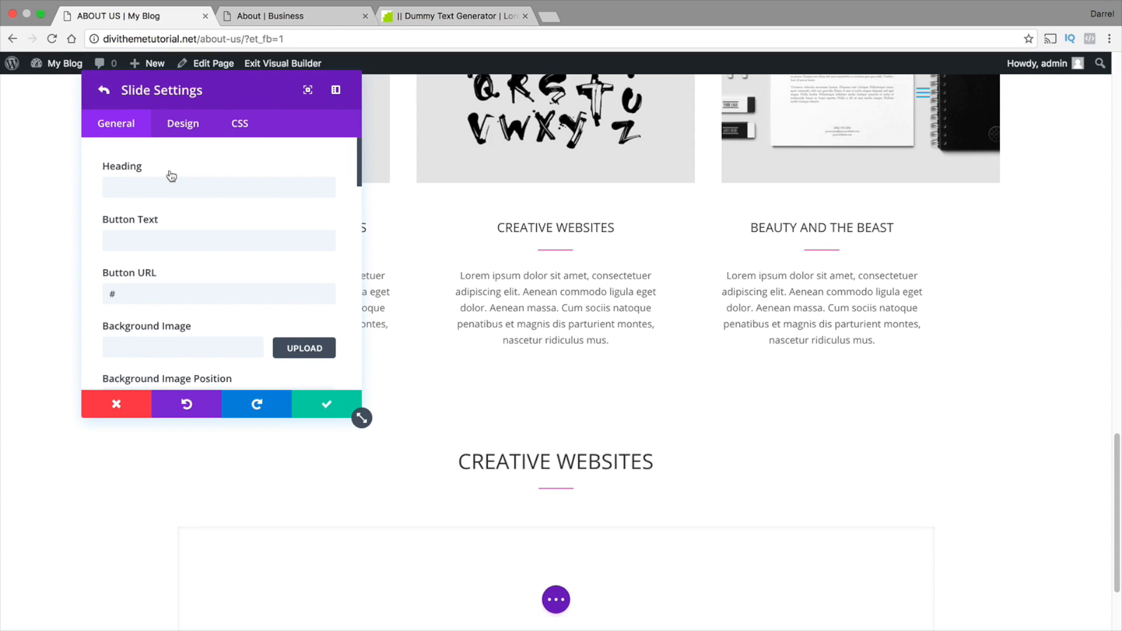
left_click(213, 187)
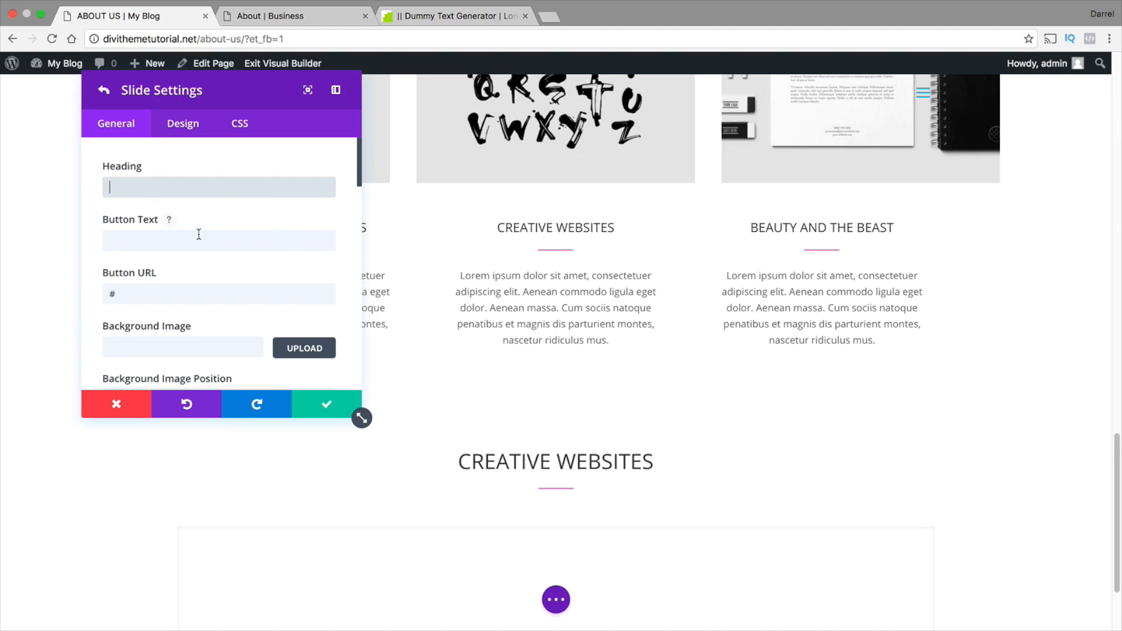
scroll(211, 252, "down", 5)
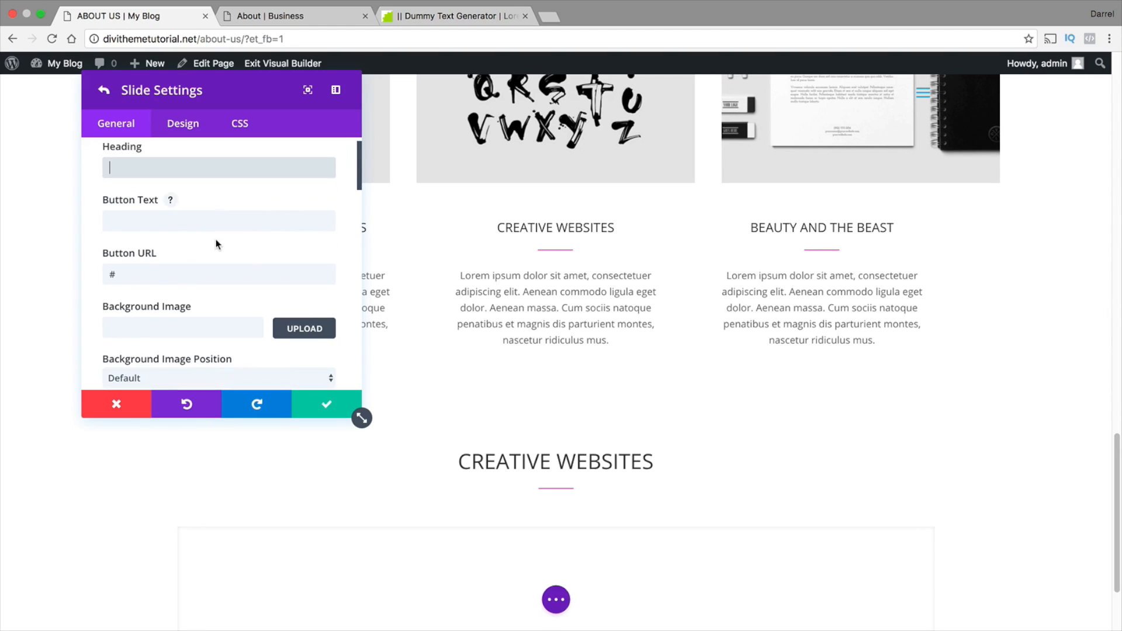
scroll(216, 248, "down", 3)
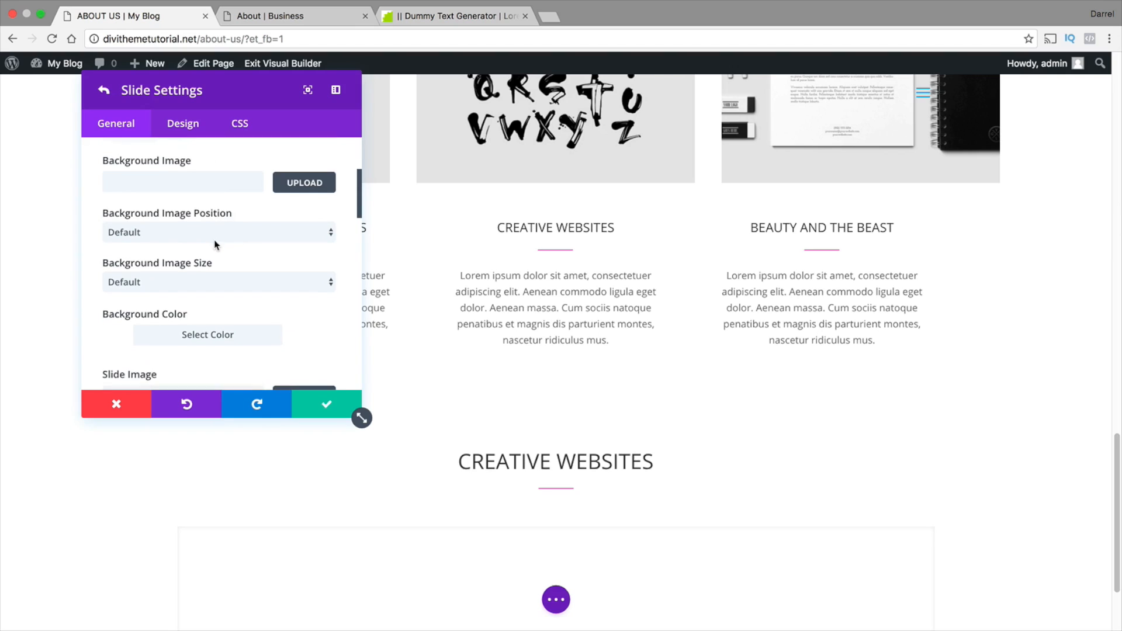
scroll(181, 245, "down", 10)
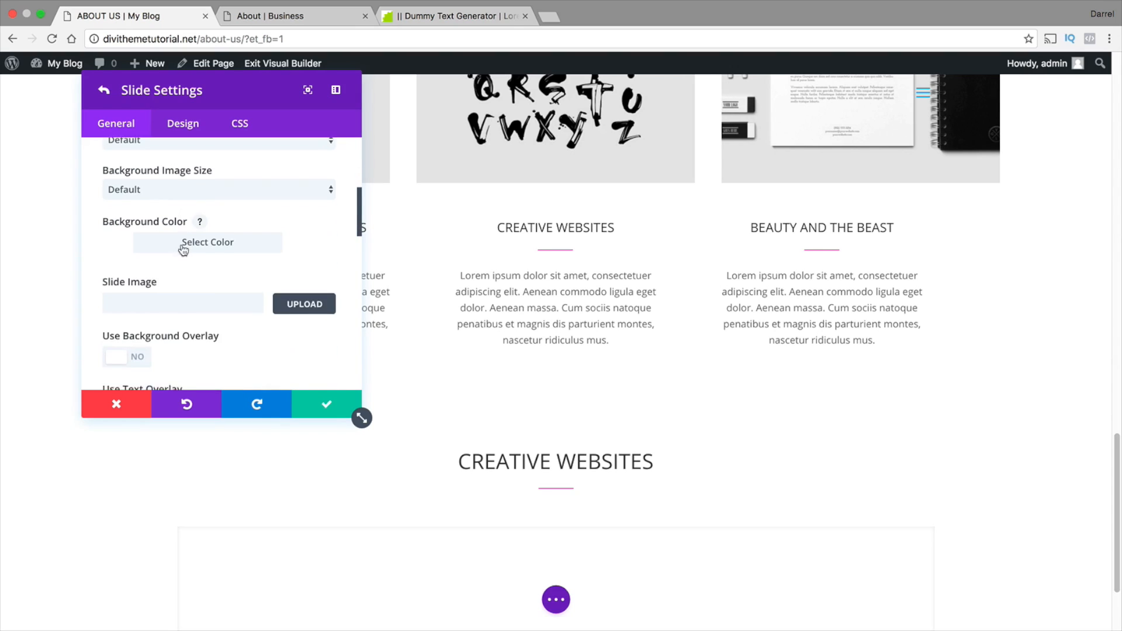
scroll(182, 243, "up", 15)
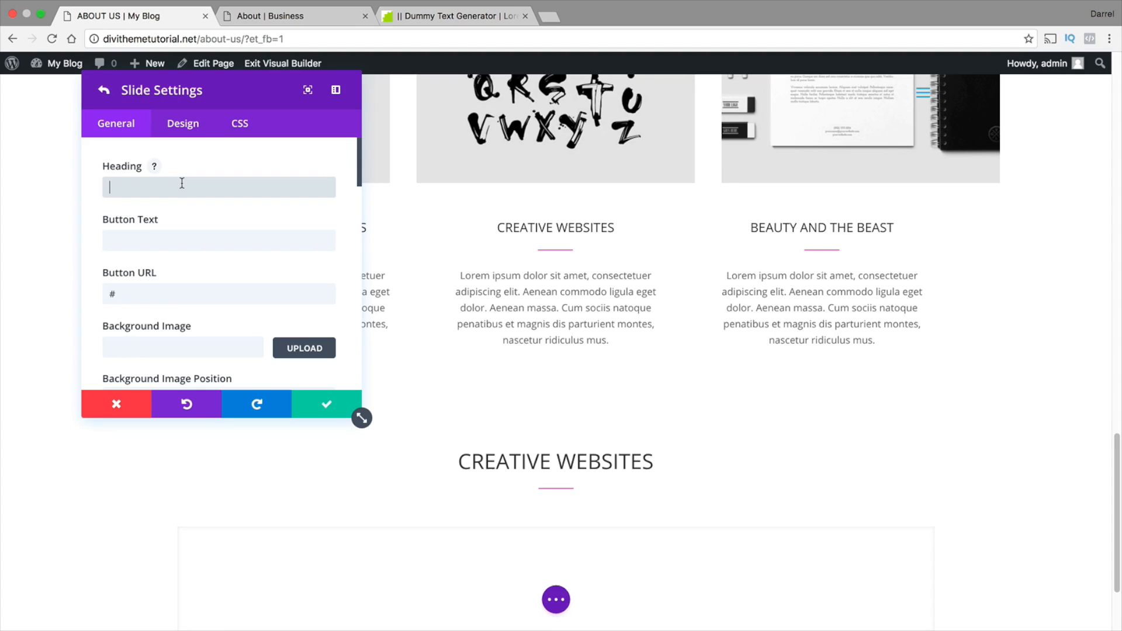
Try HOWDY as the new slide's heading, and clear the heading again
type("HOWDY")
scroll(523, 465, "down", 4)
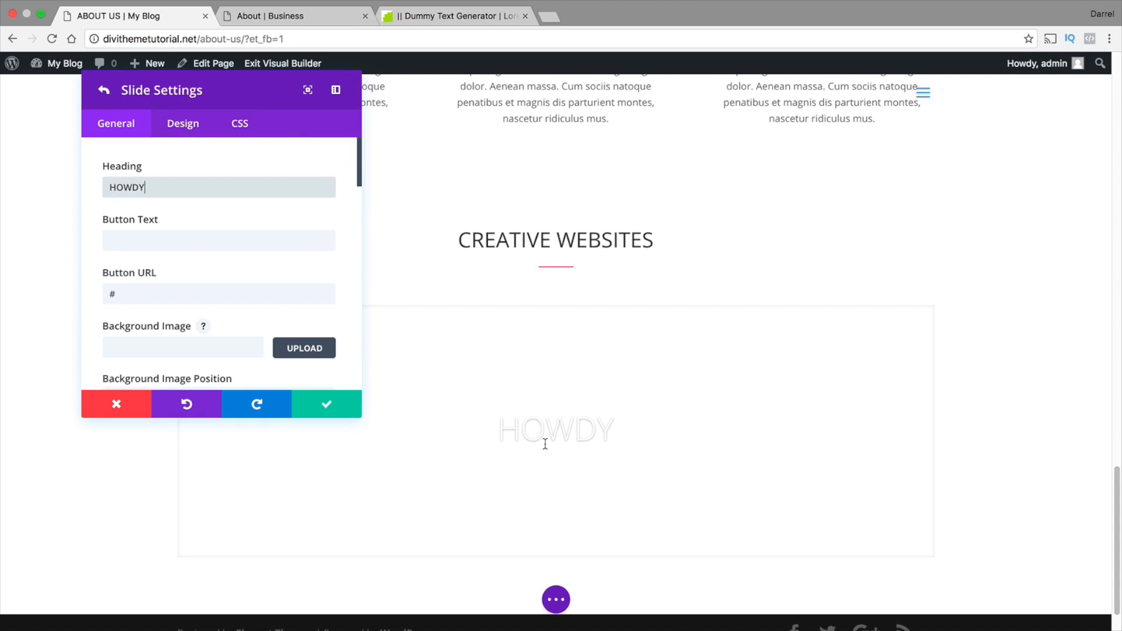
left_click_drag(609, 427, 497, 425)
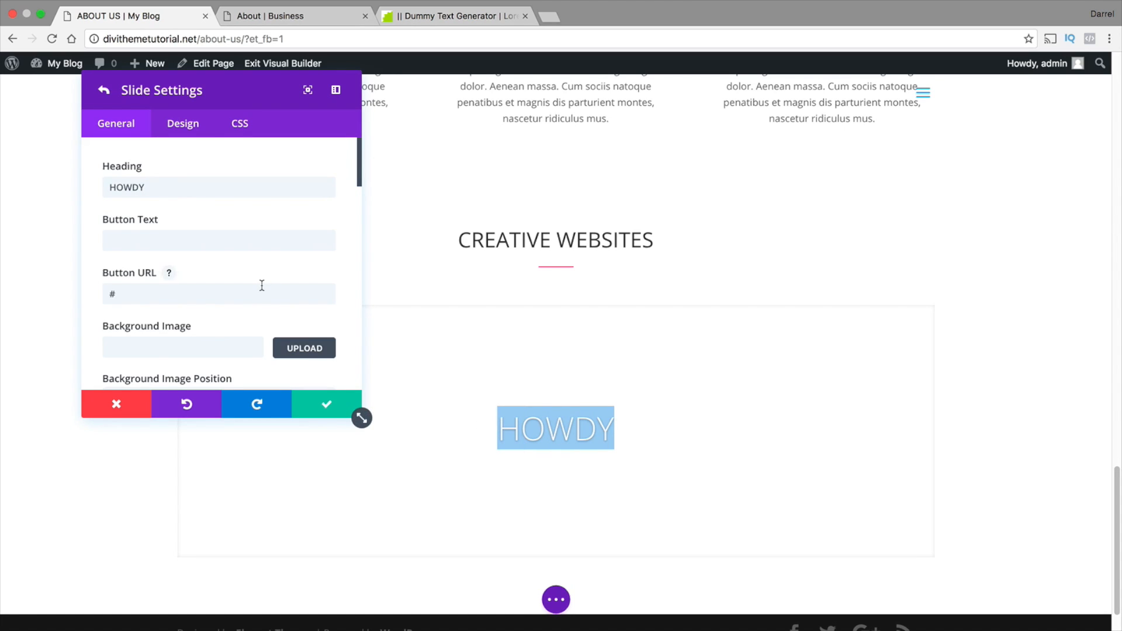
double_click(206, 186)
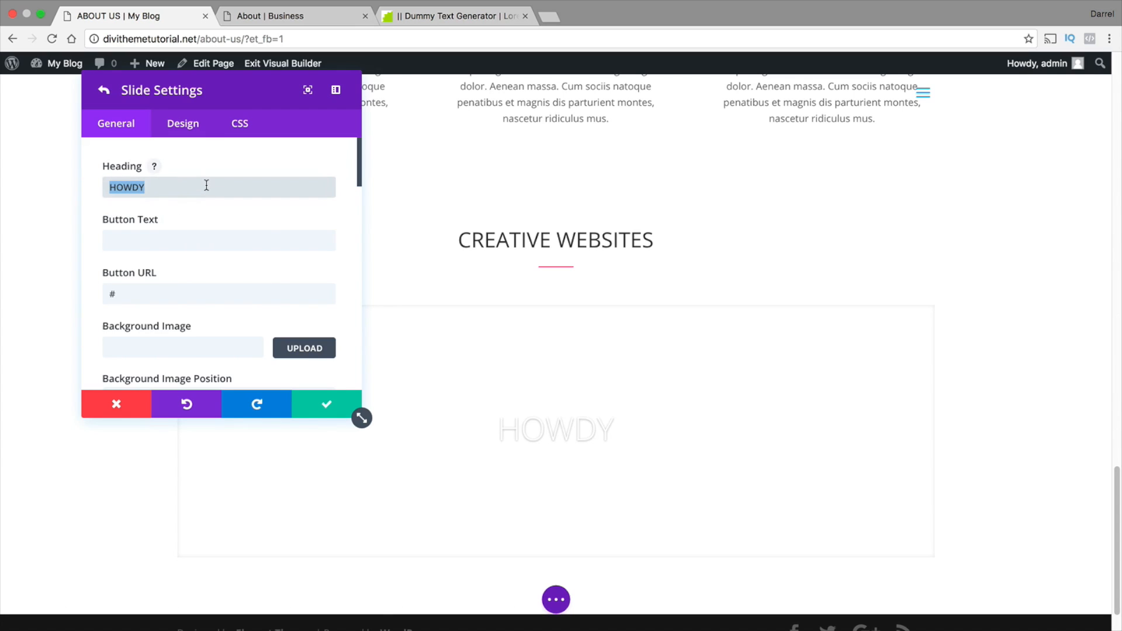
key("BackSpace")
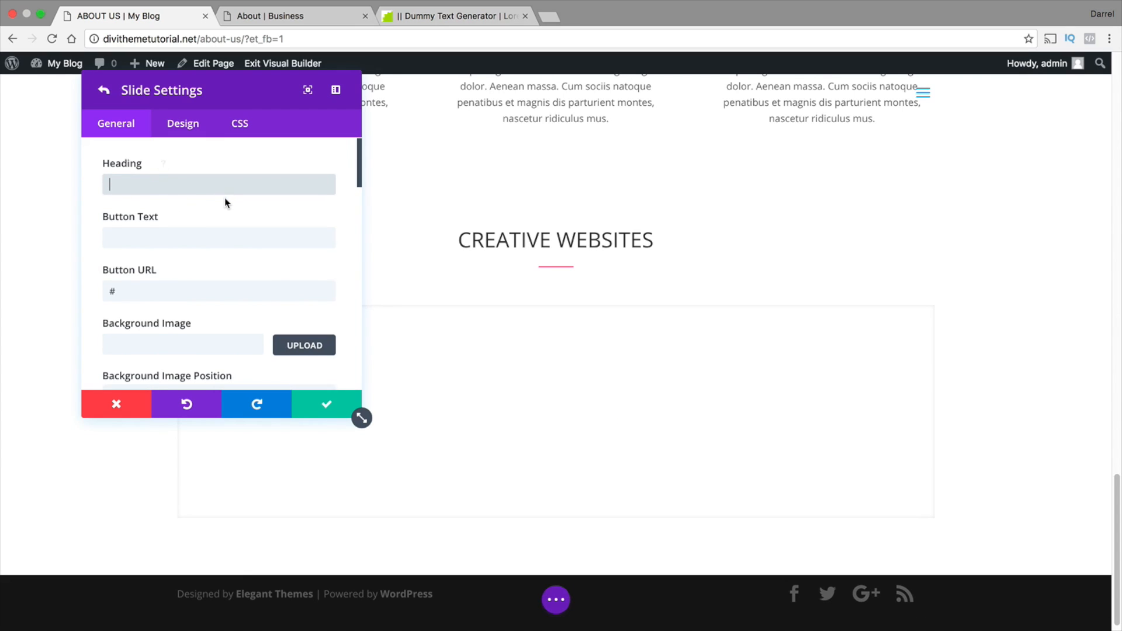
Set the slide's background color to fully transparent white
scroll(222, 205, "down", 3)
scroll(207, 231, "down", 3)
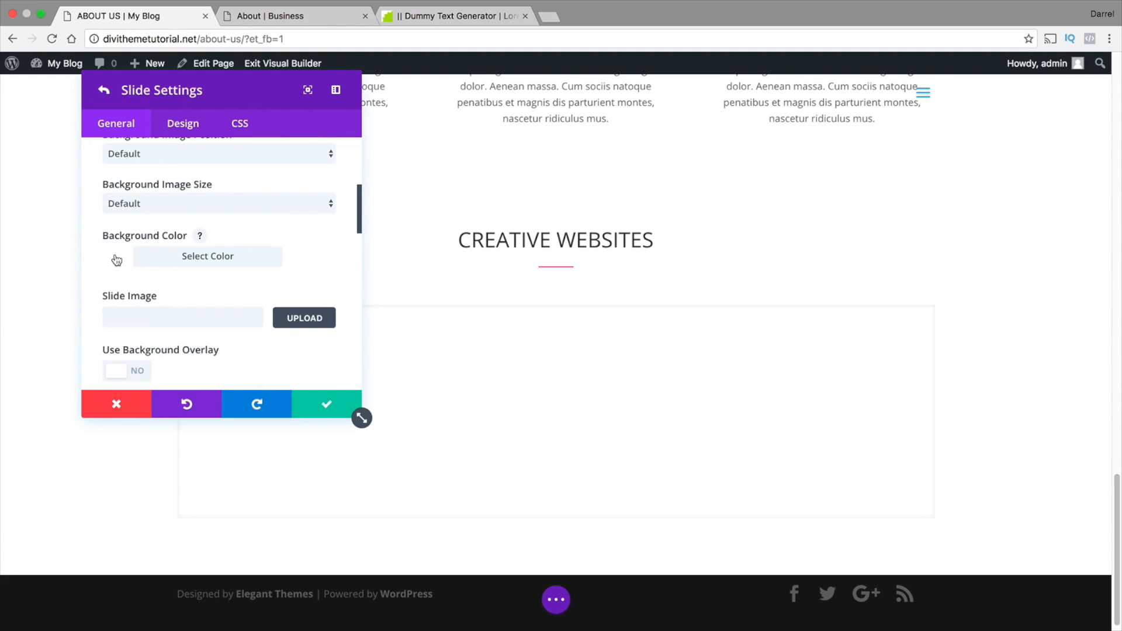
left_click(182, 257)
scroll(256, 258, "down", 3)
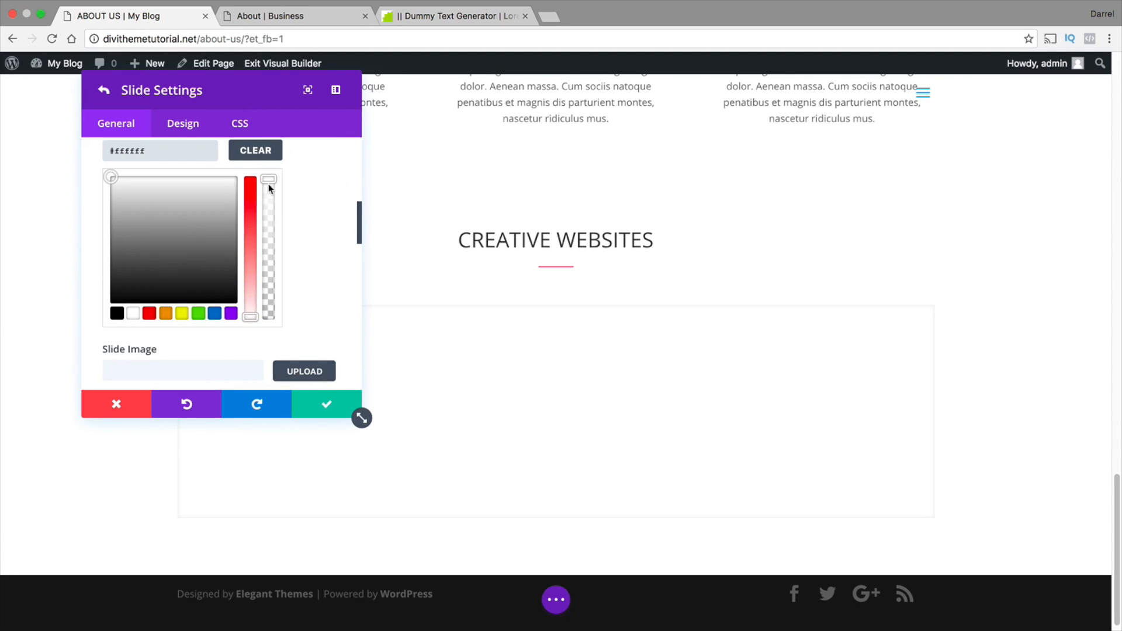
left_click_drag(269, 187, 271, 333)
Paste the Lorem ipsum dummy text into the slide's content and delete it again
scroll(291, 325, "down", 5)
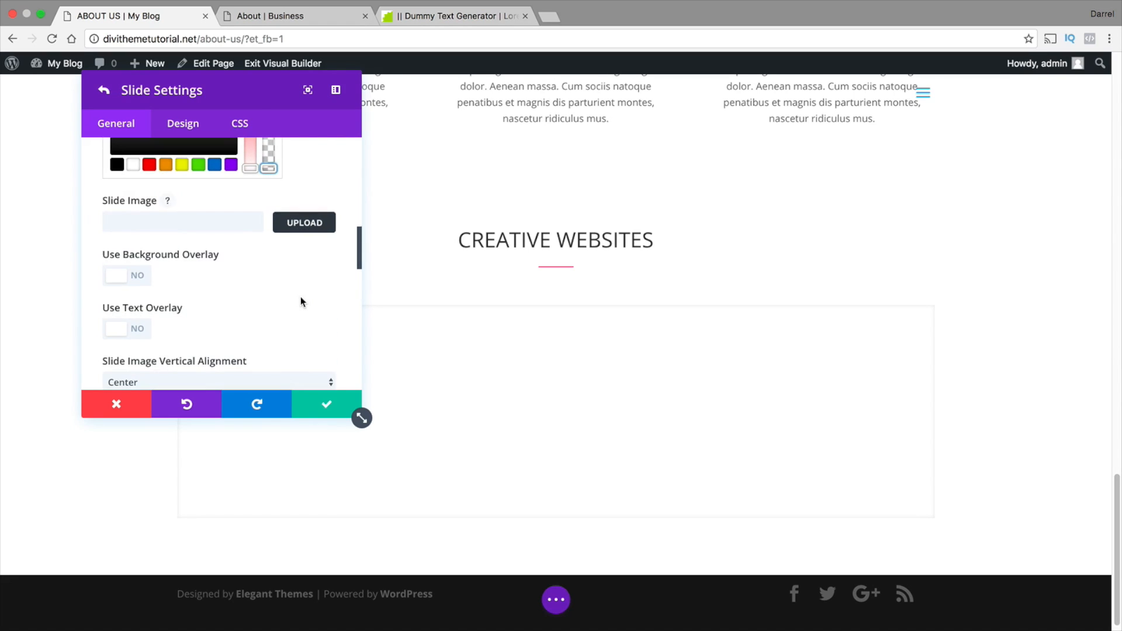
scroll(300, 298, "down", 5)
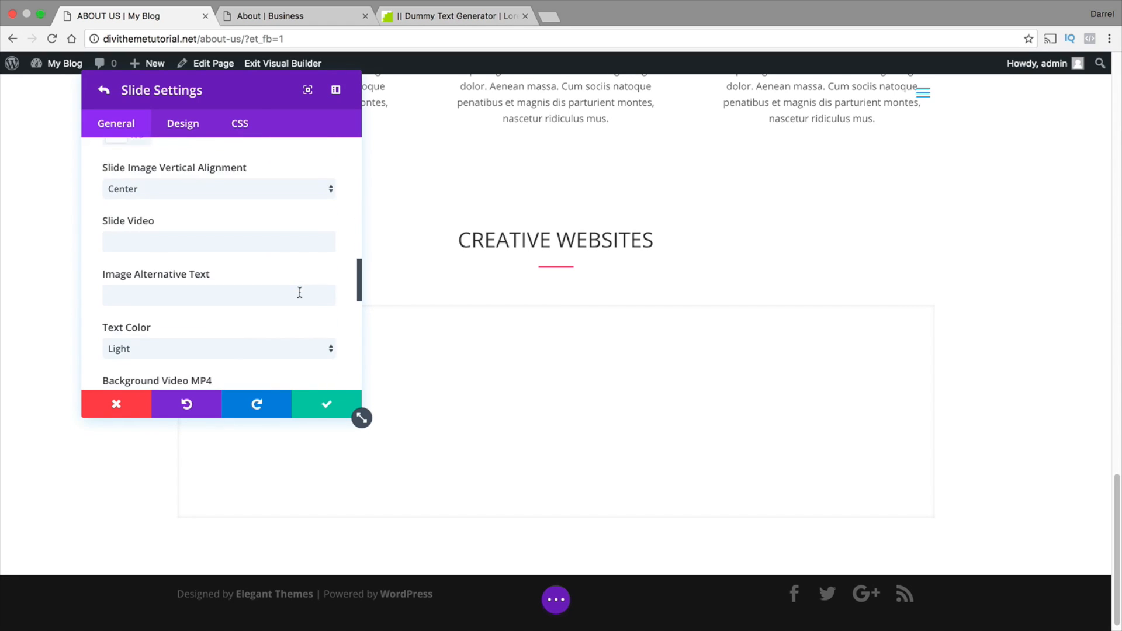
scroll(300, 296, "down", 5)
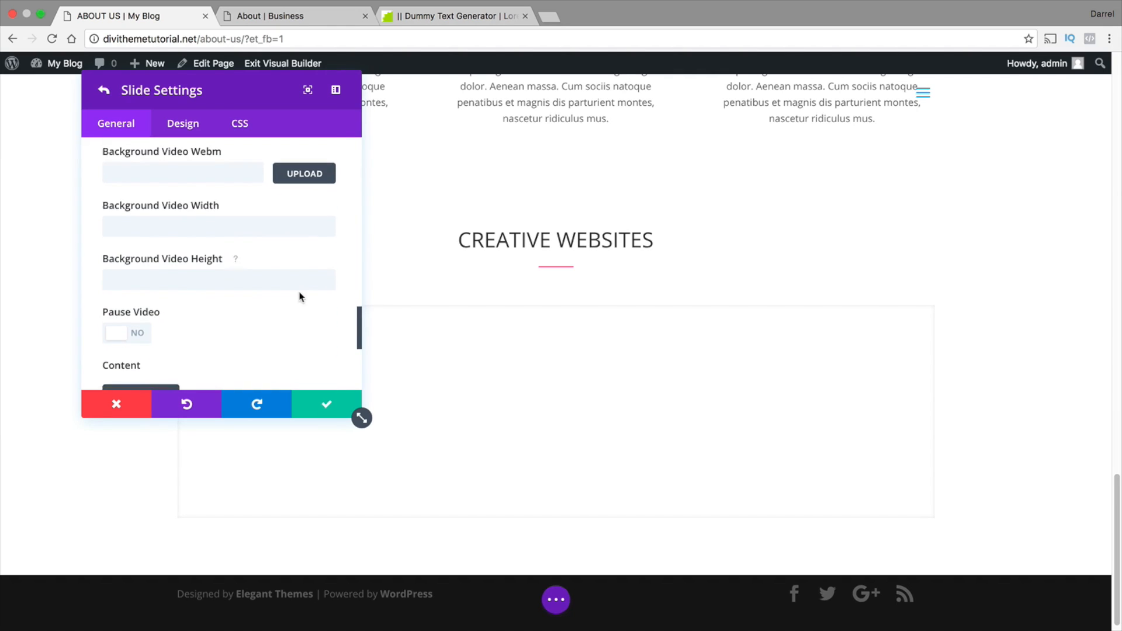
scroll(257, 280, "down", 2)
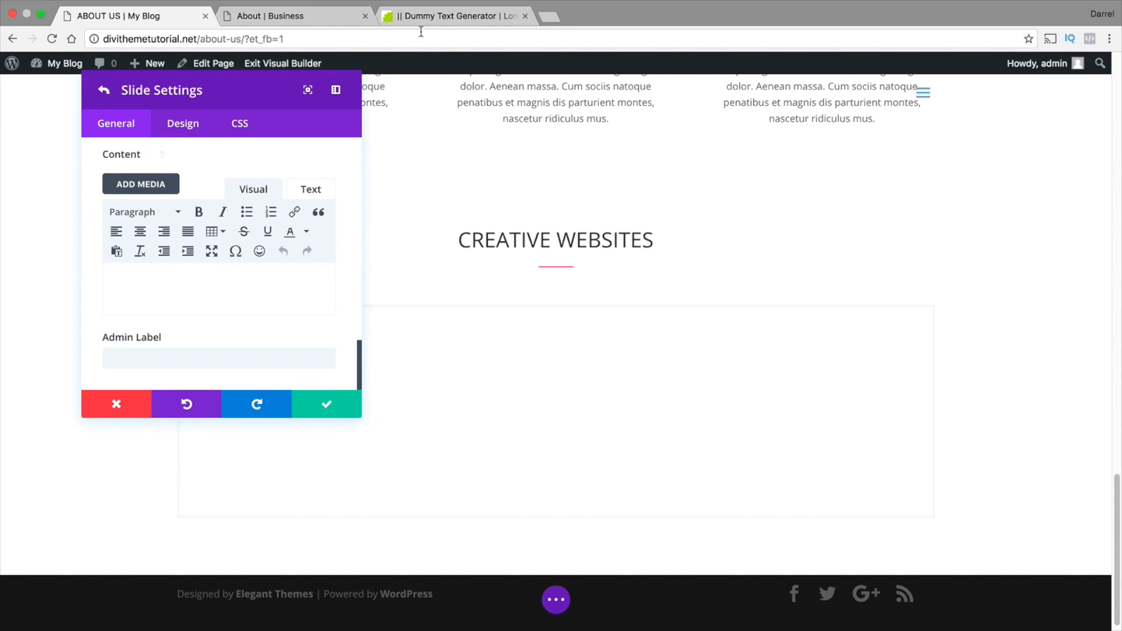
right_click(124, 291)
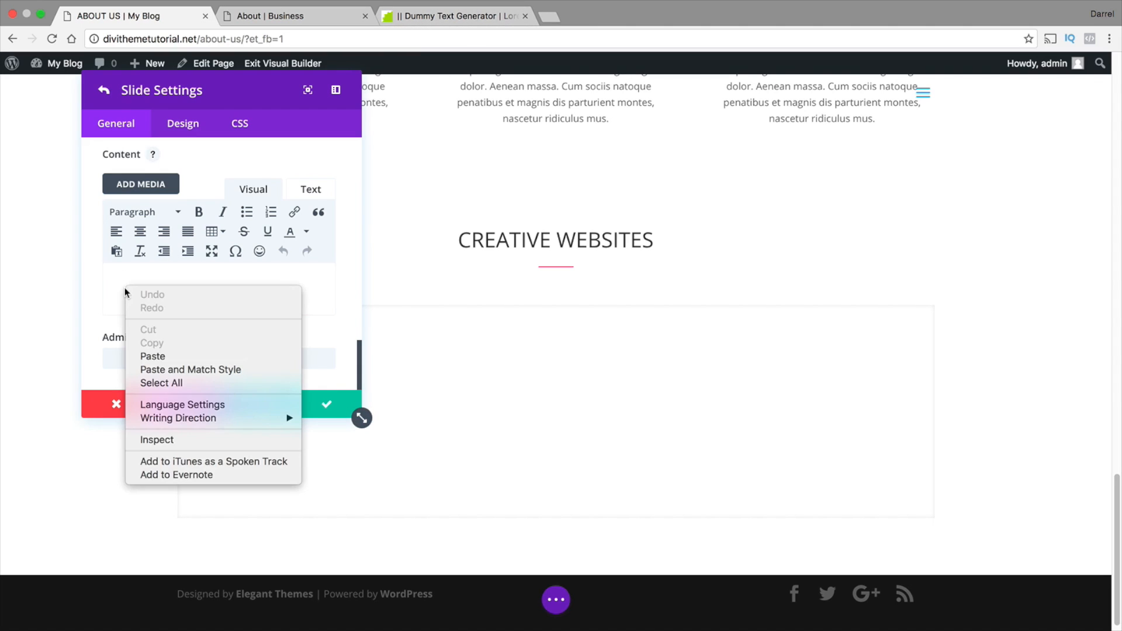
left_click(153, 356)
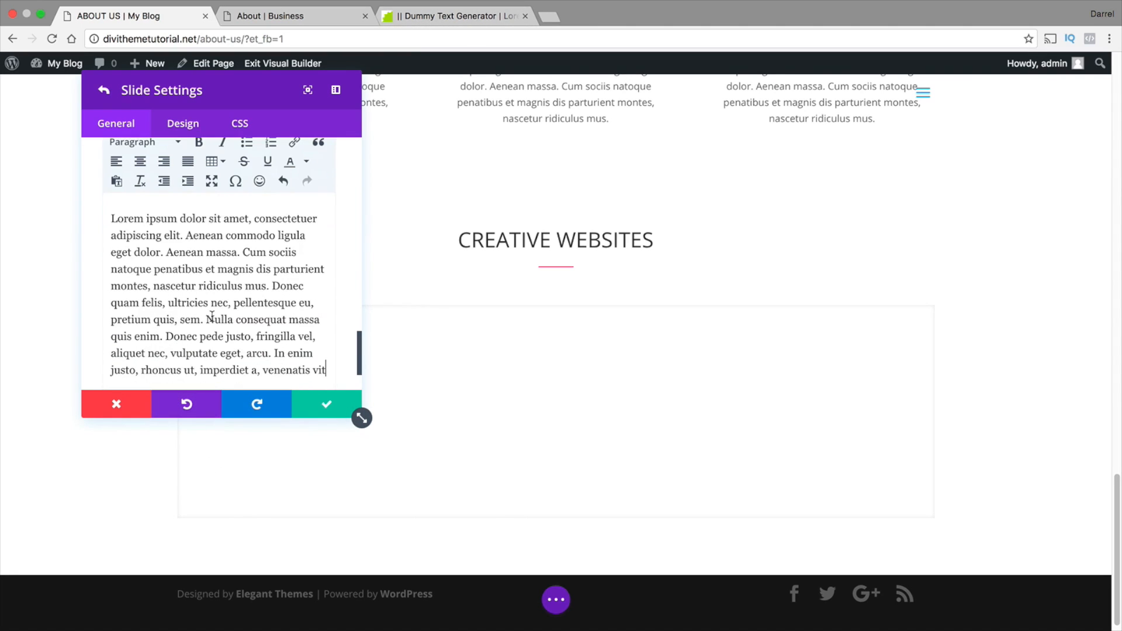
left_click_drag(327, 370, 111, 218)
key("BackSpace")
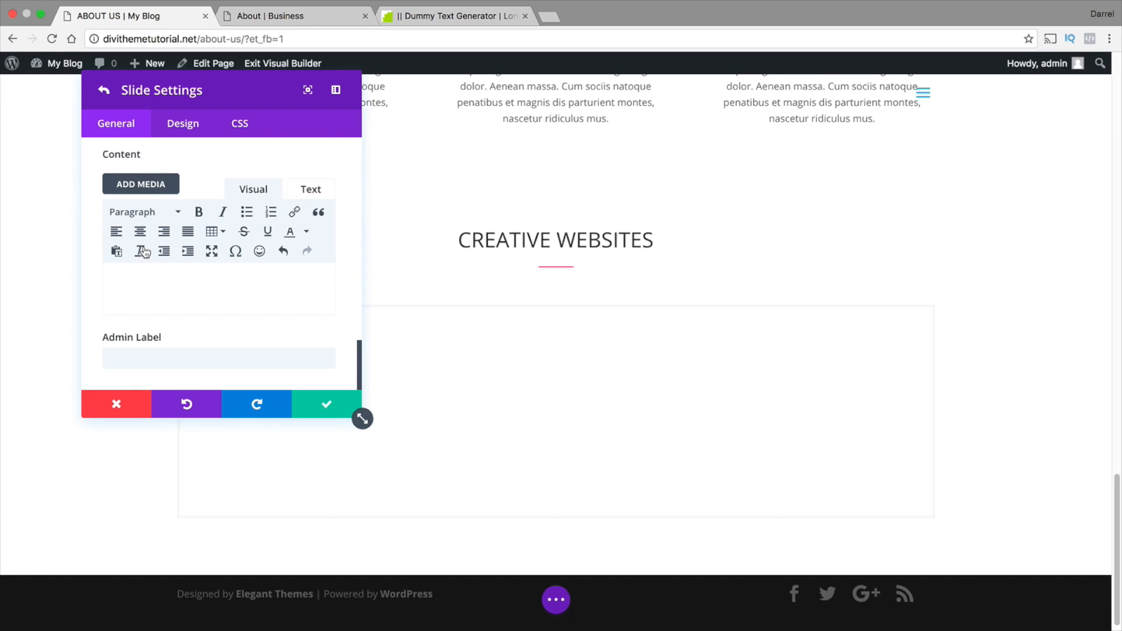
Enter "This is the most amazing company ever! we think these guys can make anything they put their minds to! Simply Stunning!" as the slide's content
type("THIS IS THE")
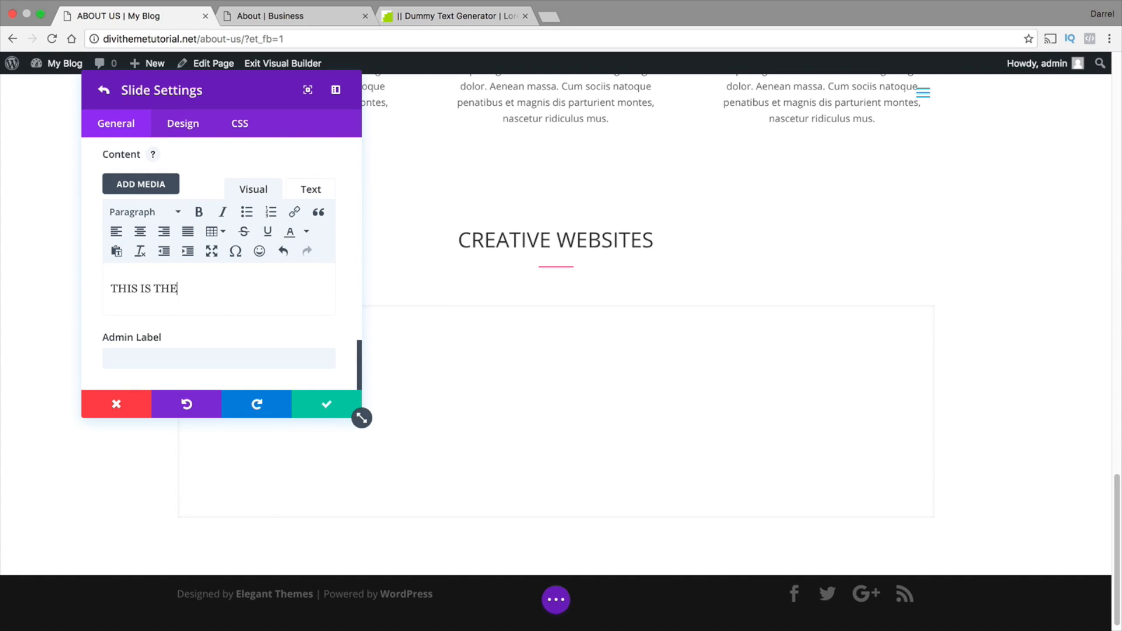
key("BackSpace")
key("BackSpace")
key("BackSpace")
key("BackSpace")
key("BackSpace")
key("BackSpace")
type("This is the most amazing company eve")
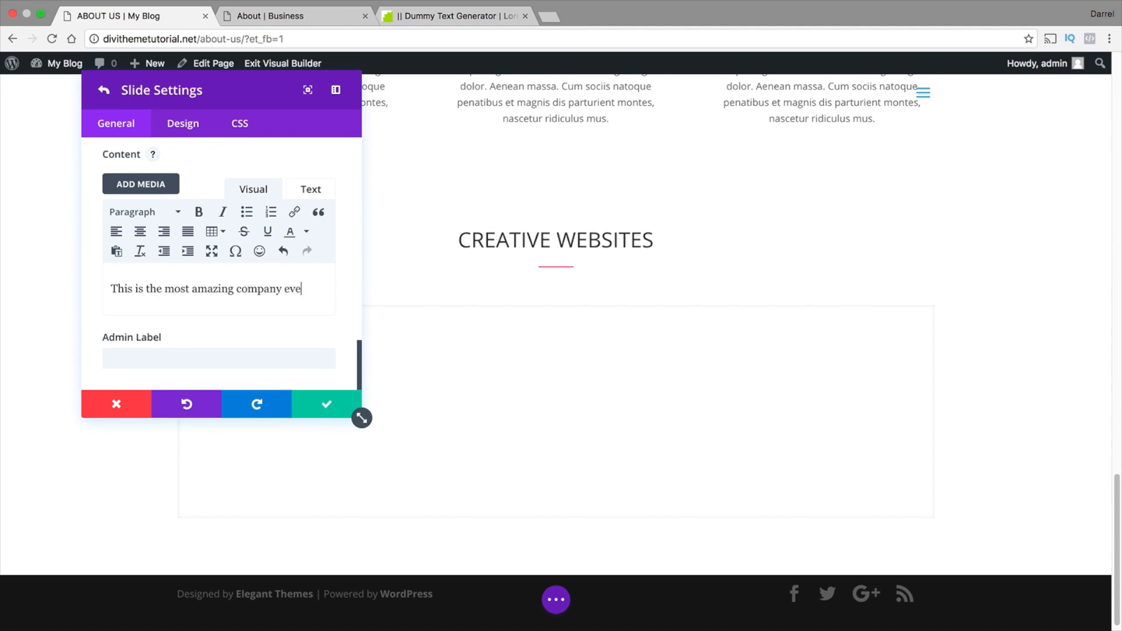
type("r! we think thes")
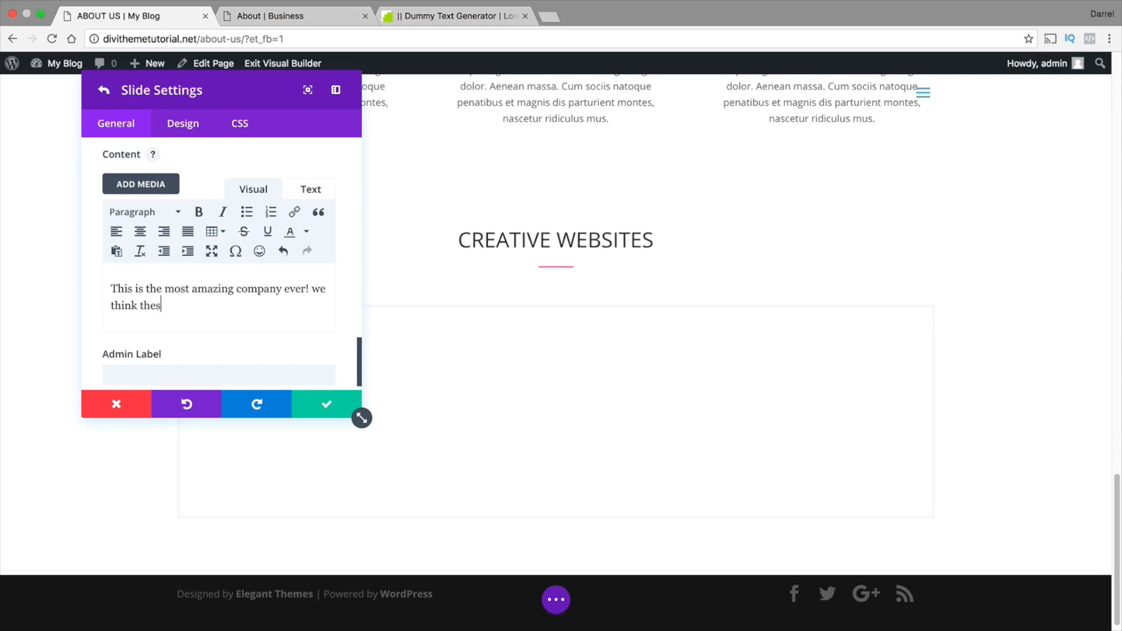
type("e giys can make anything t")
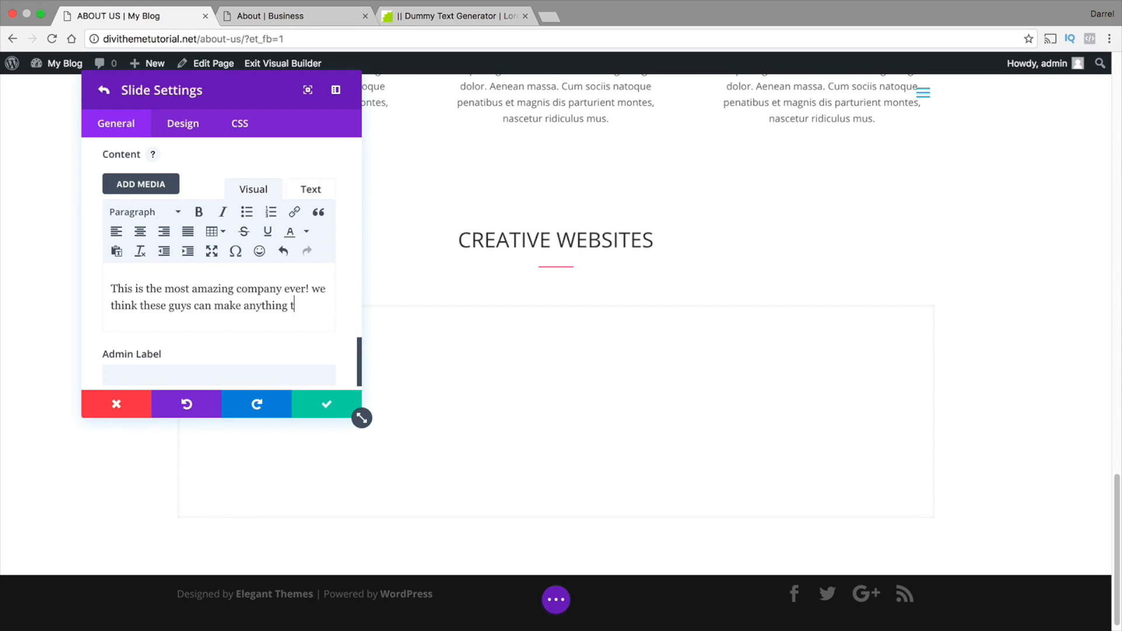
type("hey put their m")
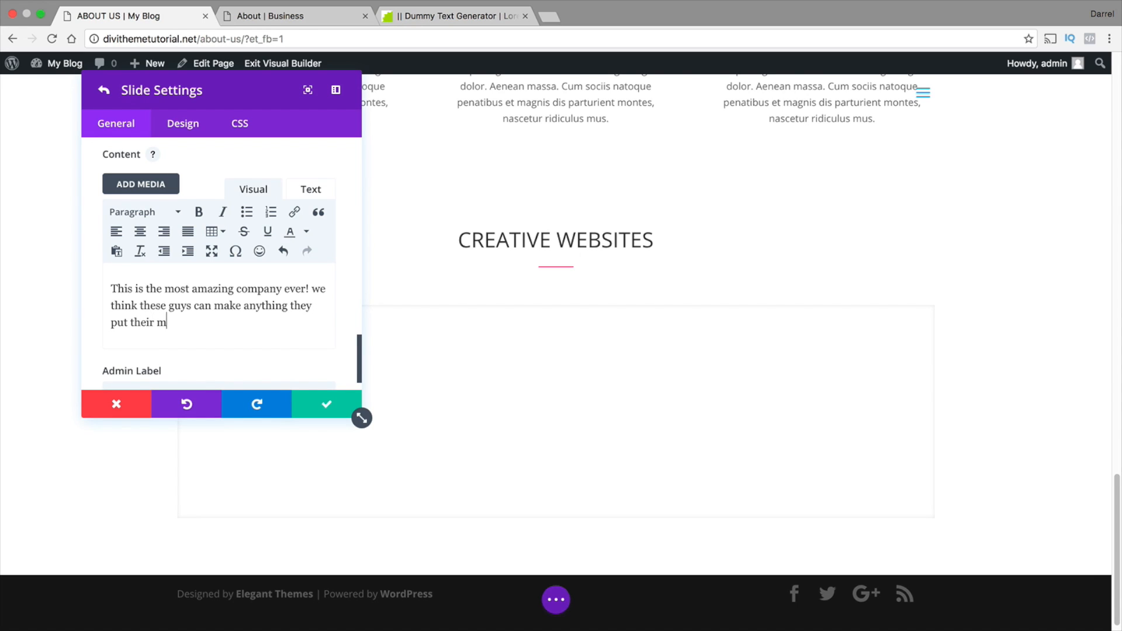
type("inds ")
type("to! Simpol")
type("ly Stunning")
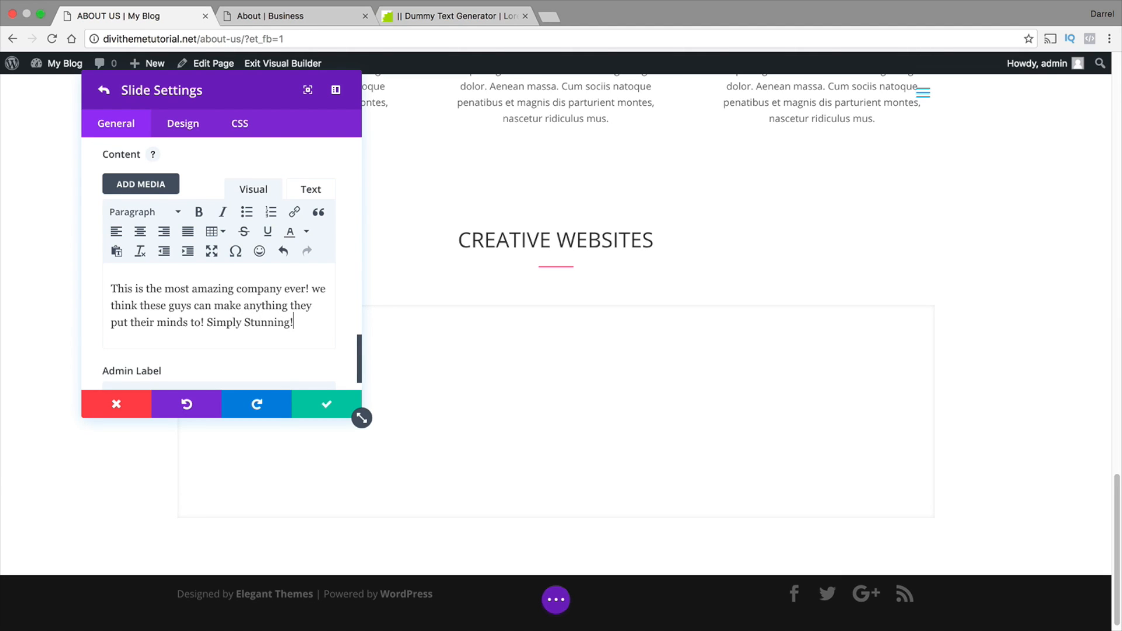
type("!")
Sign the testimonial with the customer's name in red on a new line, and save the slide and slider
key("Return")
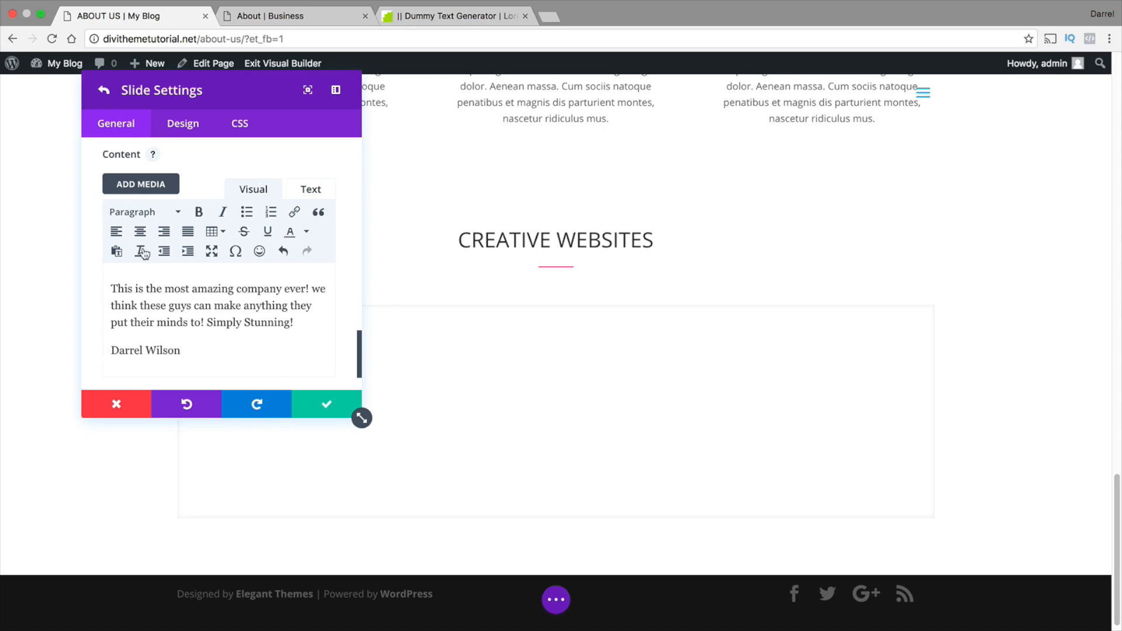
left_click_drag(183, 351, 110, 349)
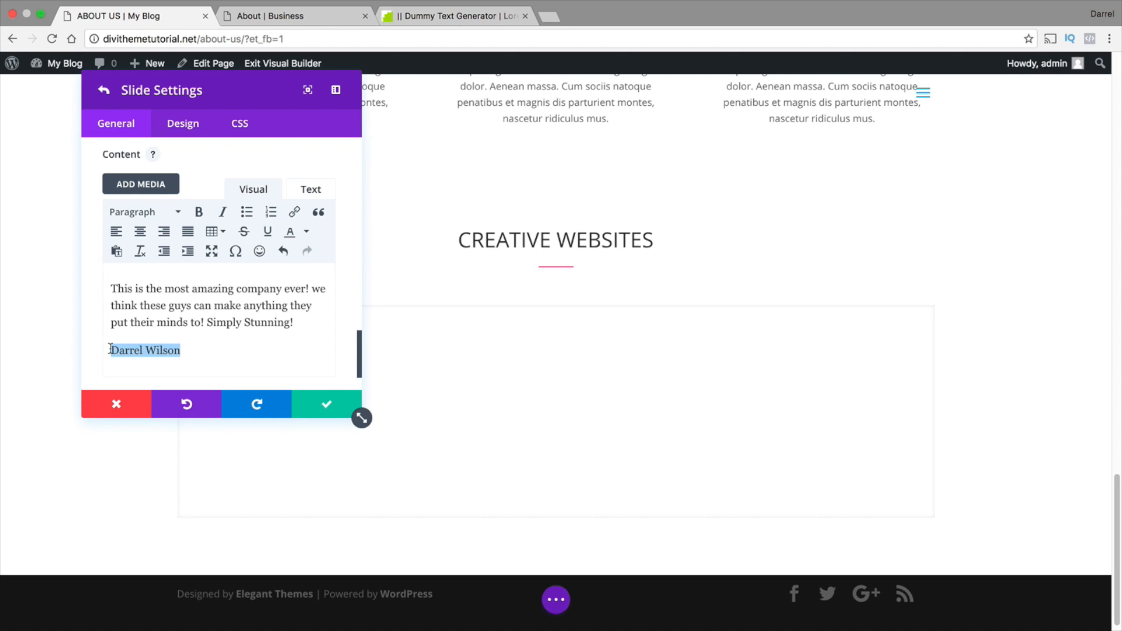
left_click(306, 231)
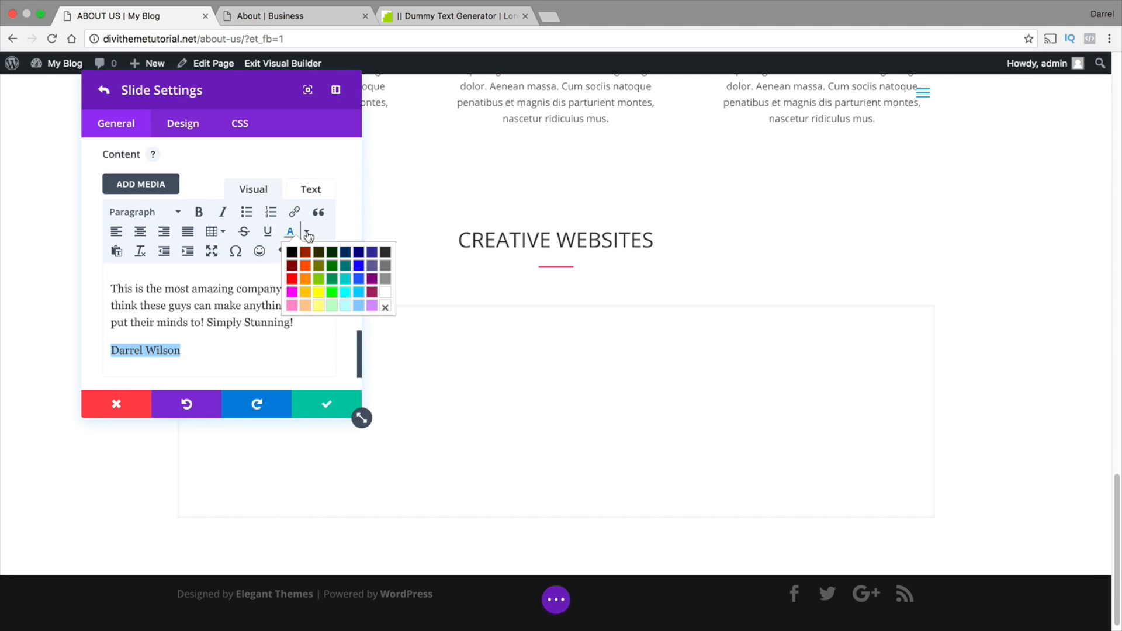
left_click(295, 278)
left_click(294, 347)
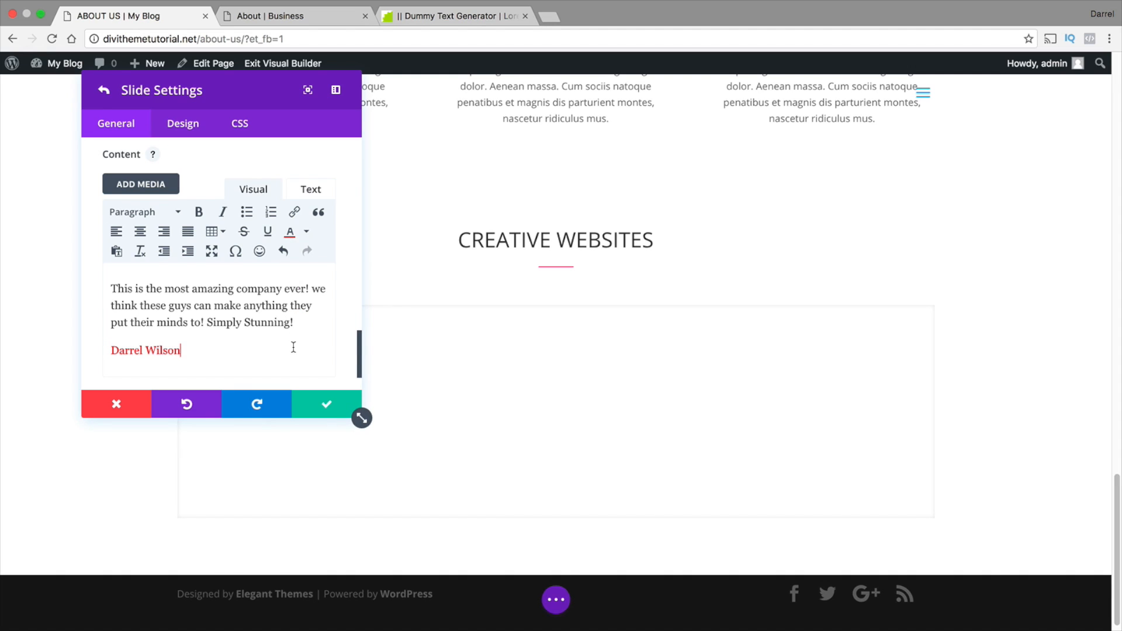
left_click(321, 408)
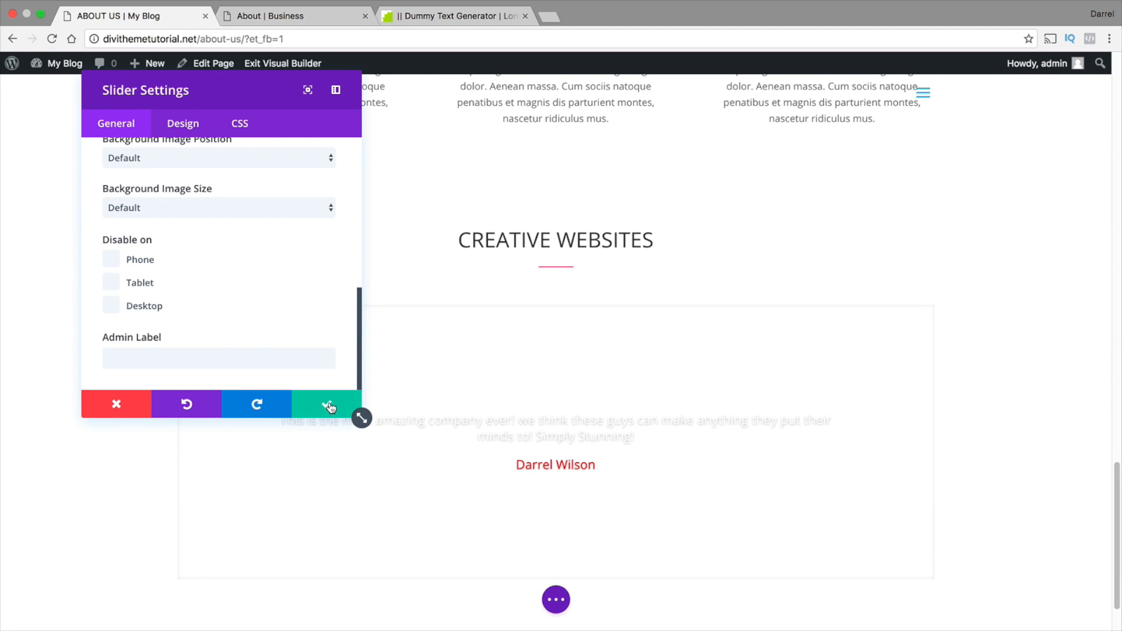
left_click(338, 406)
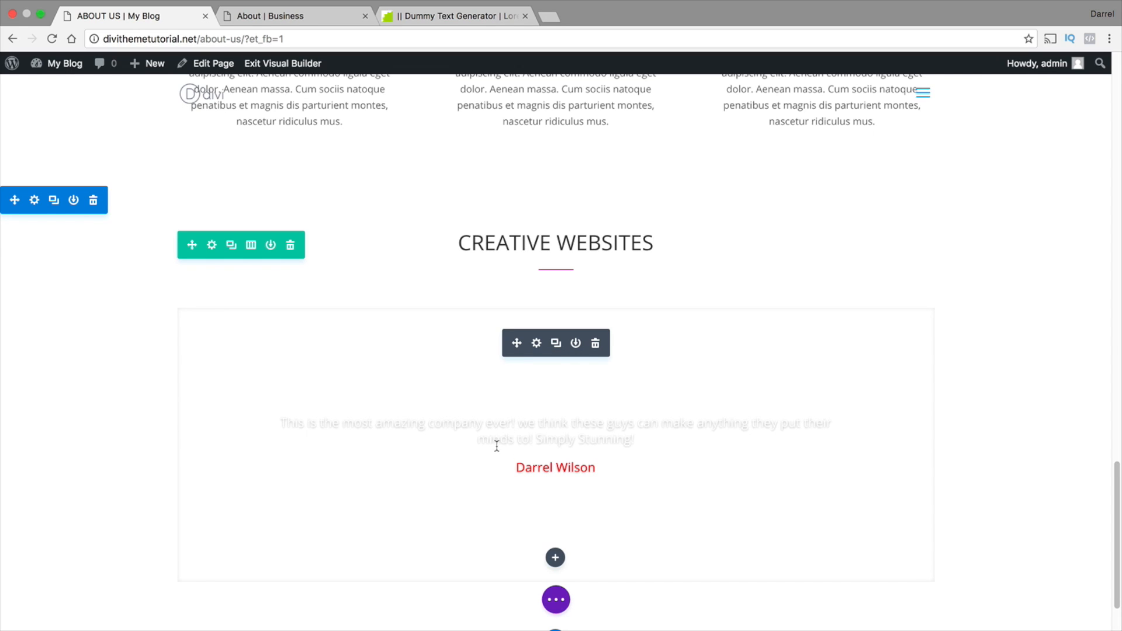
Open the testimonial slider's settings and look over its top and bottom padding options
left_click(537, 344)
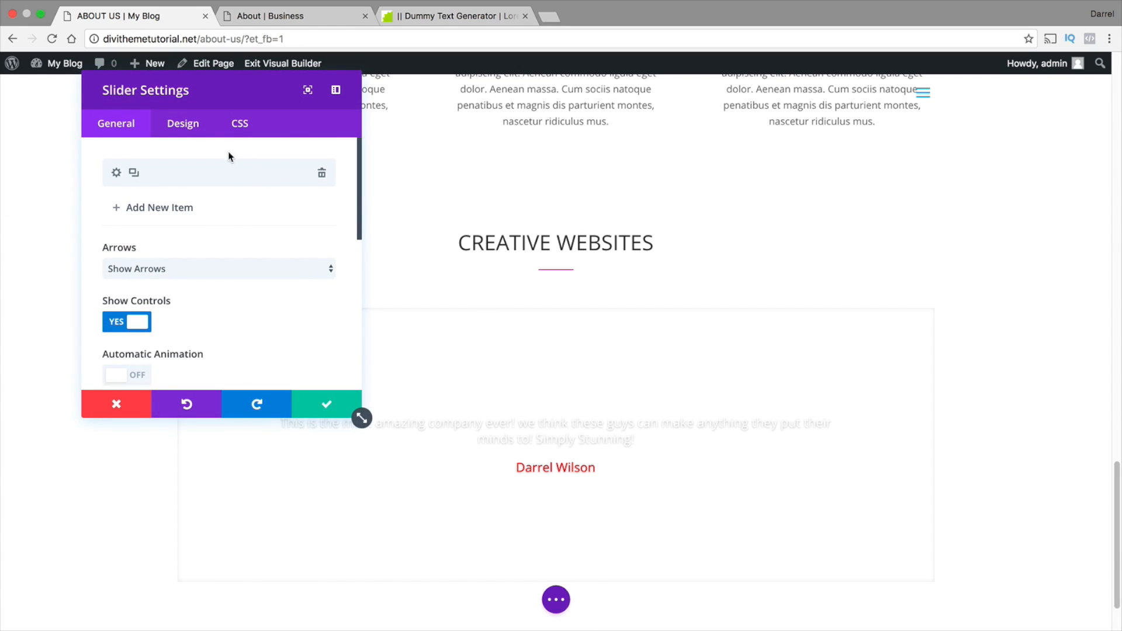
left_click(190, 129)
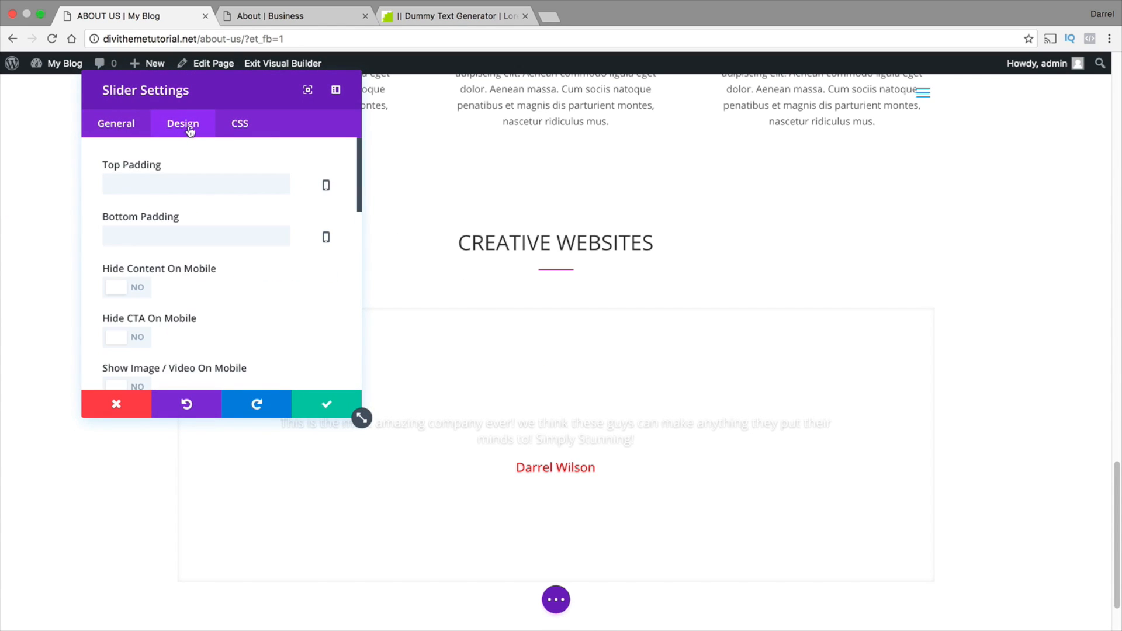
left_click(217, 183)
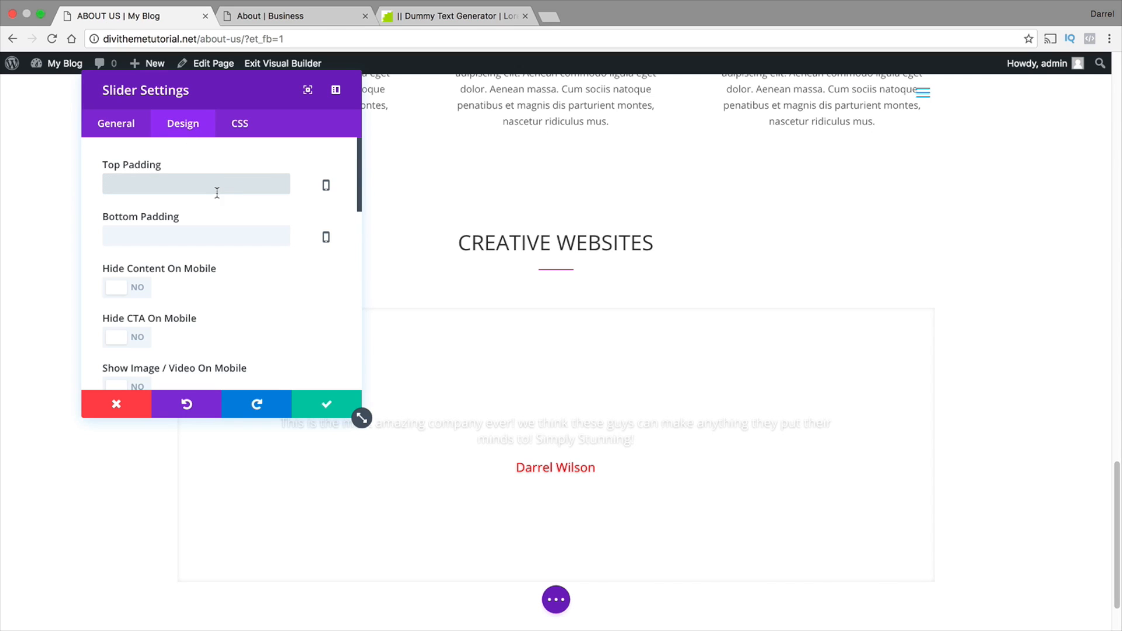
left_click(217, 237)
left_click(132, 124)
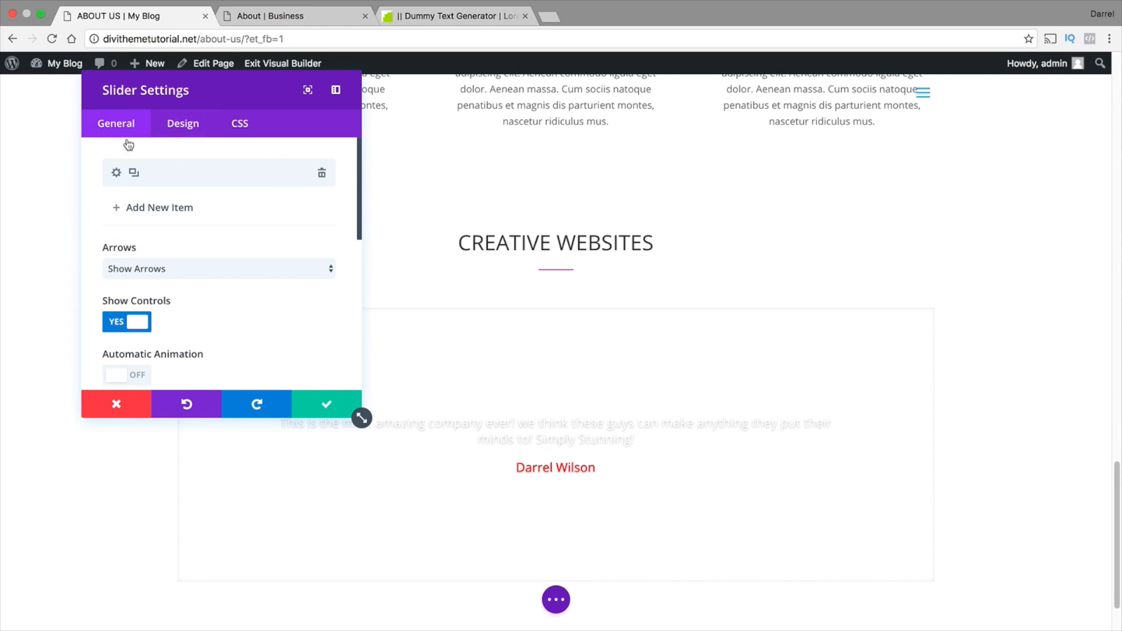
Set the testimonial slide's body text color to black (#000000) and save the slide and slider
left_click(117, 173)
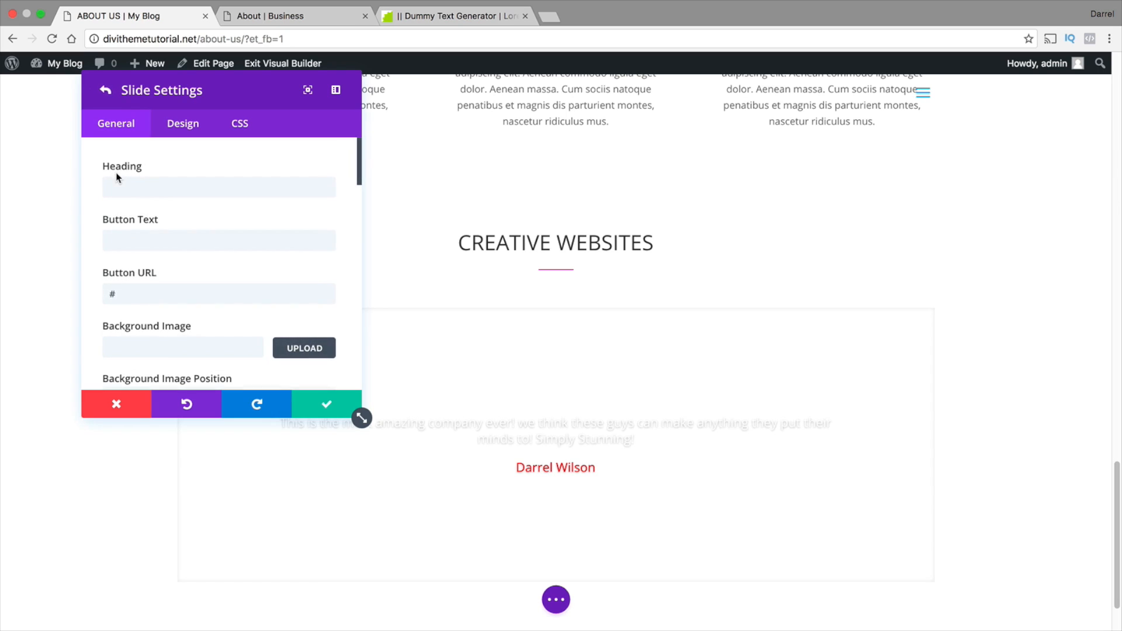
left_click(183, 124)
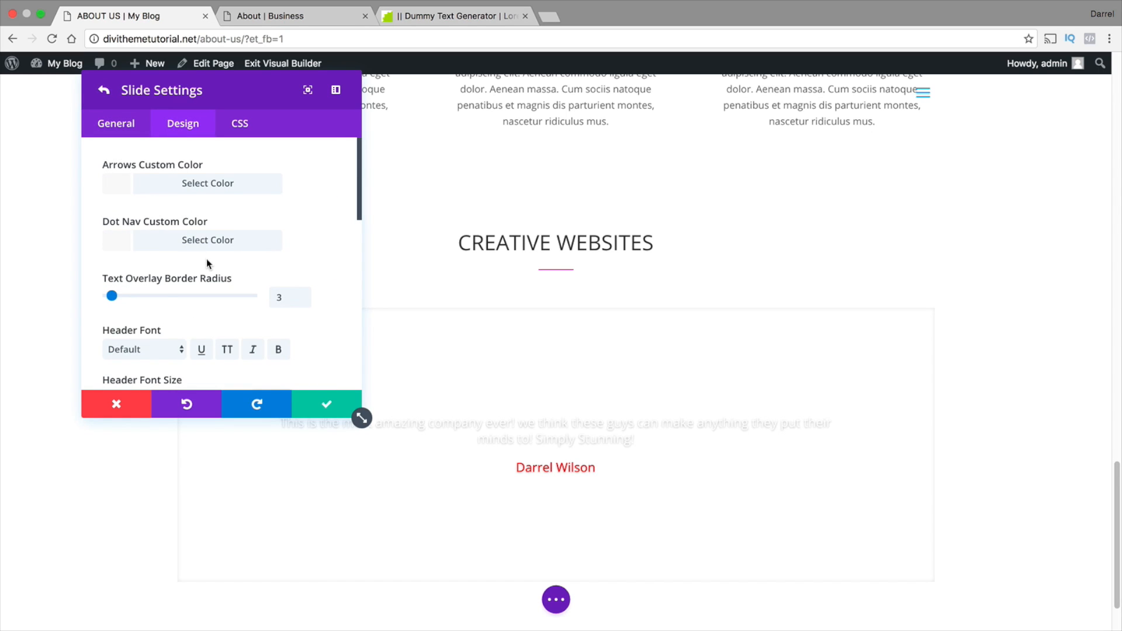
scroll(206, 258, "down", 2)
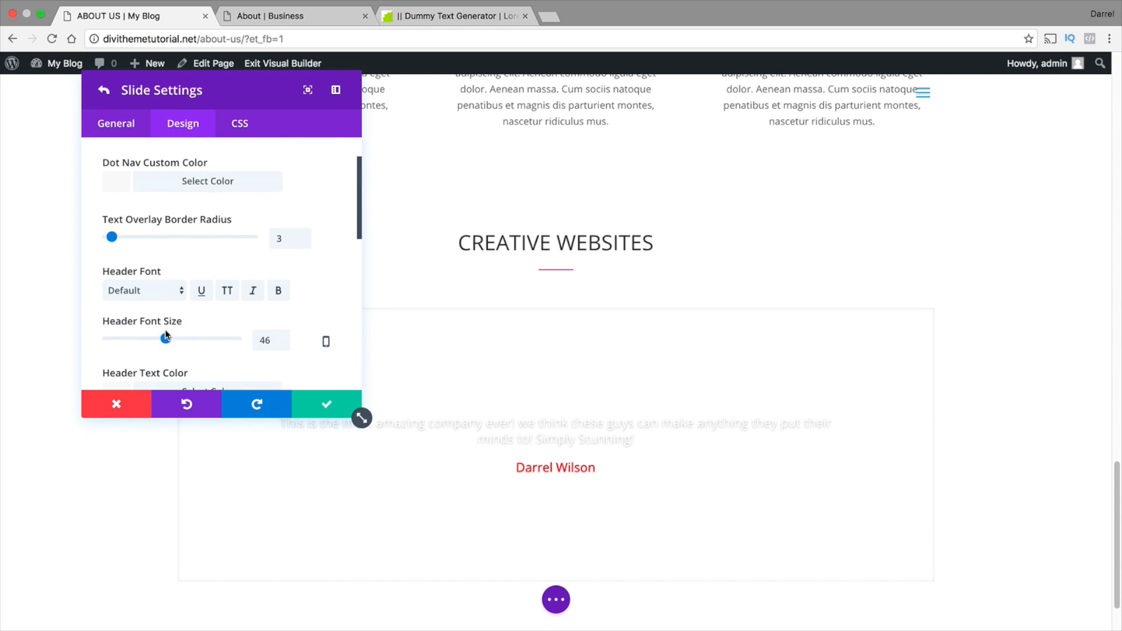
scroll(186, 318, "down", 2)
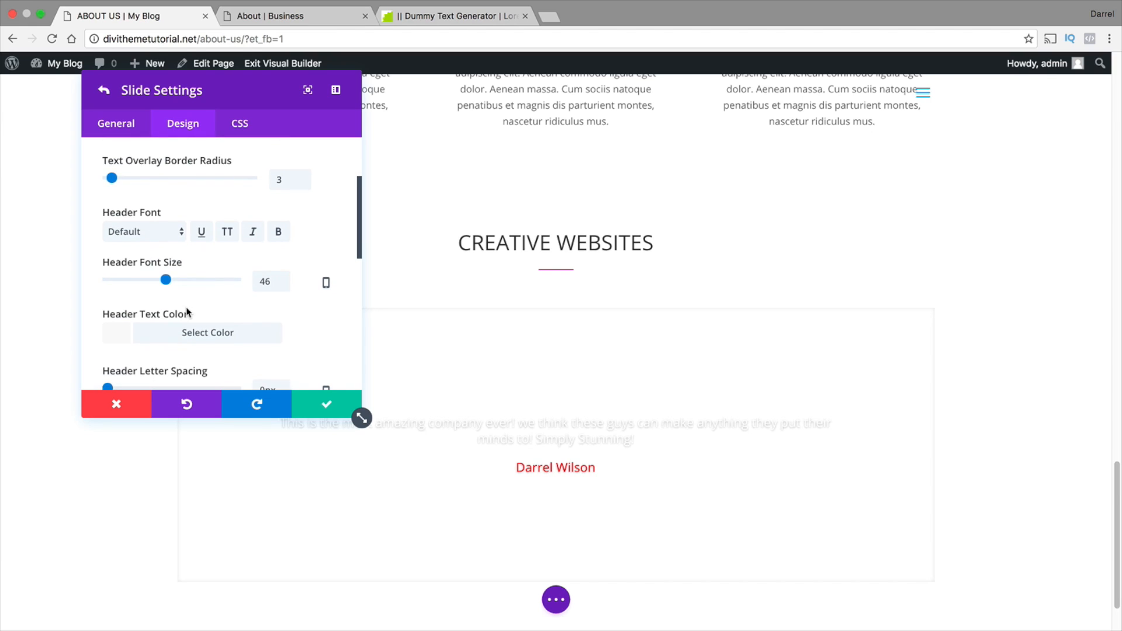
scroll(186, 310, "down", 2)
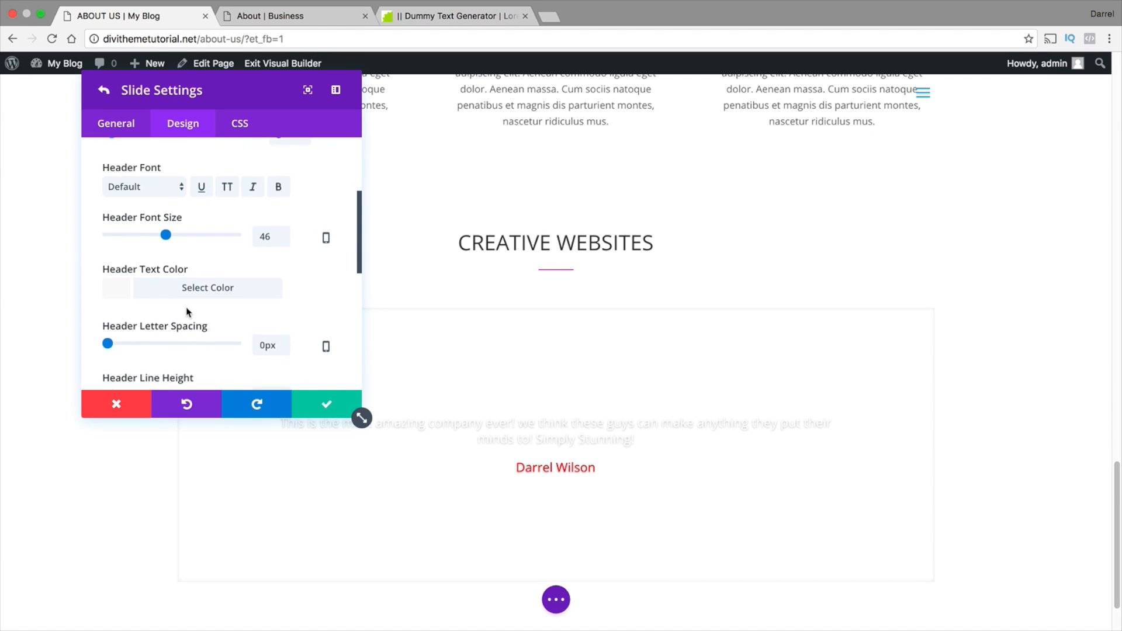
scroll(185, 311, "down", 6)
scroll(187, 308, "down", 2)
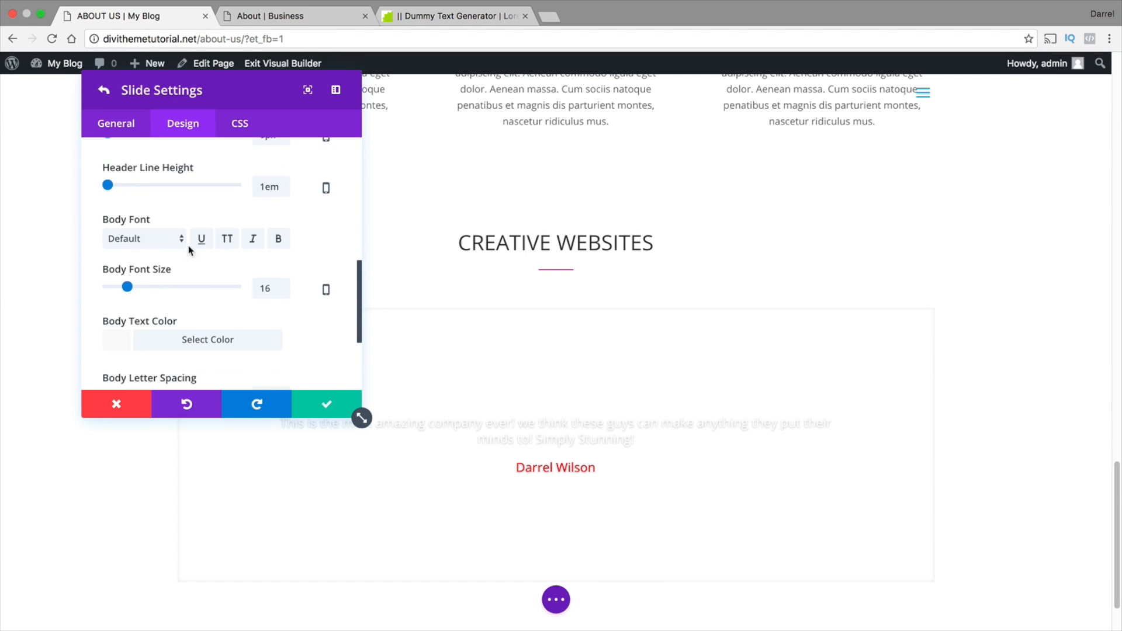
left_click(116, 339)
scroll(129, 333, "down", 4)
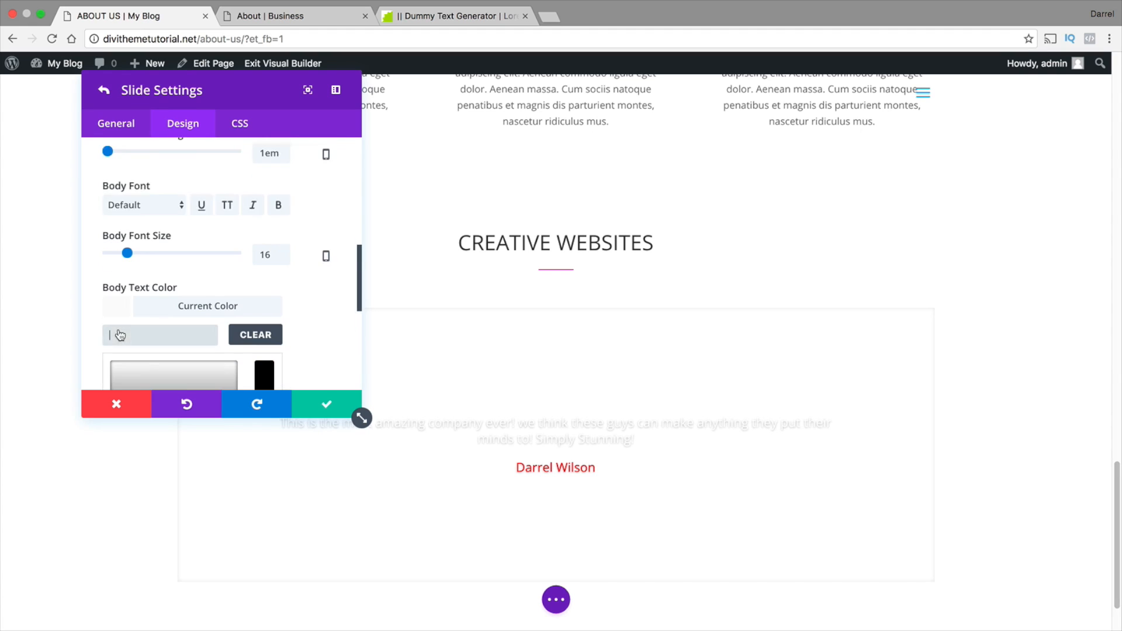
scroll(135, 330, "down", 2)
left_click(119, 381)
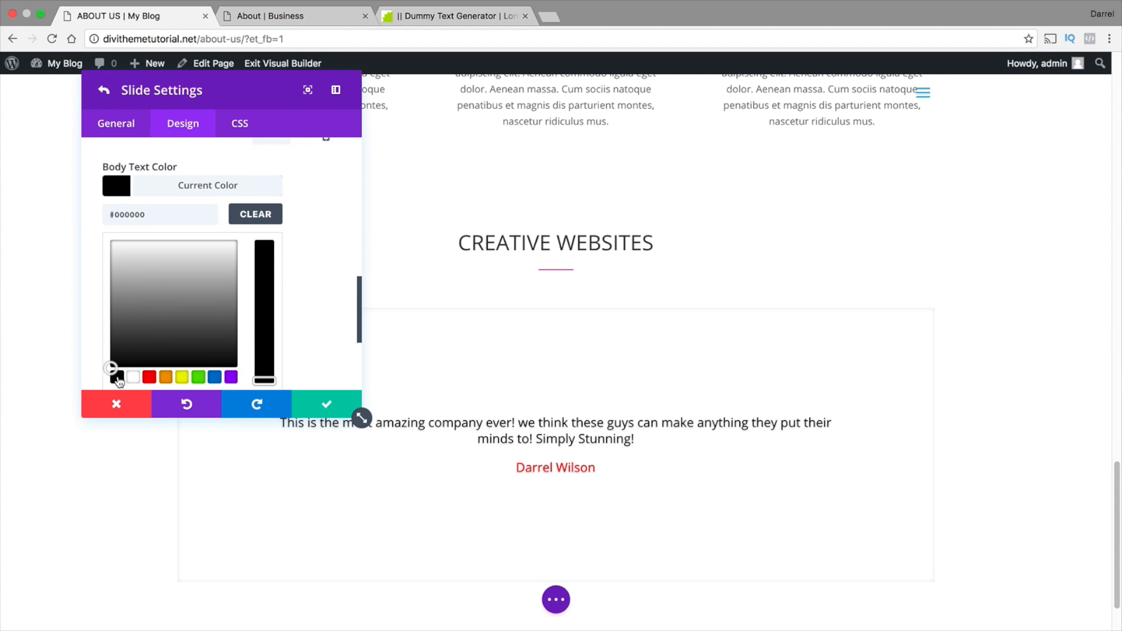
left_click(331, 404)
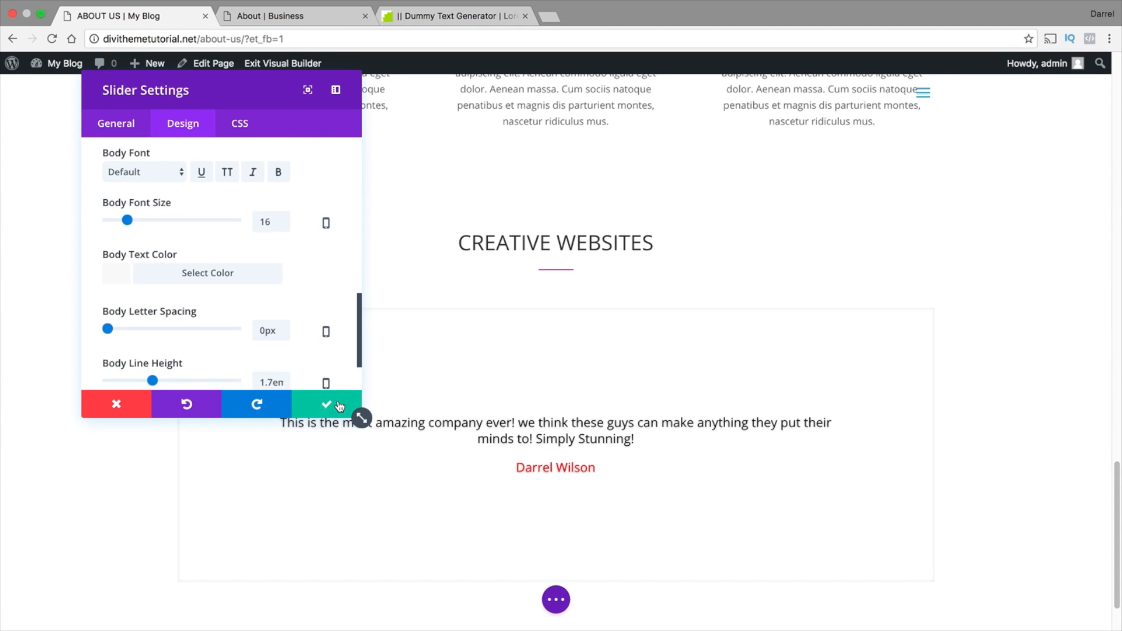
left_click(338, 402)
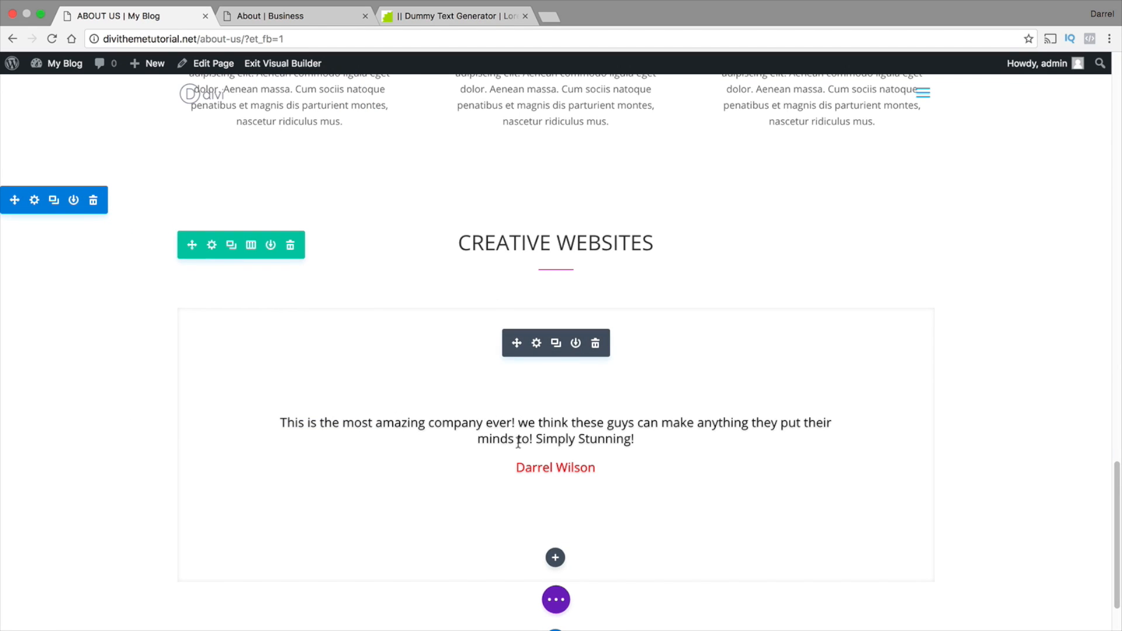
Turn on Remove Inner Shadow for the testimonial slider
scroll(112, 385, "down", 1)
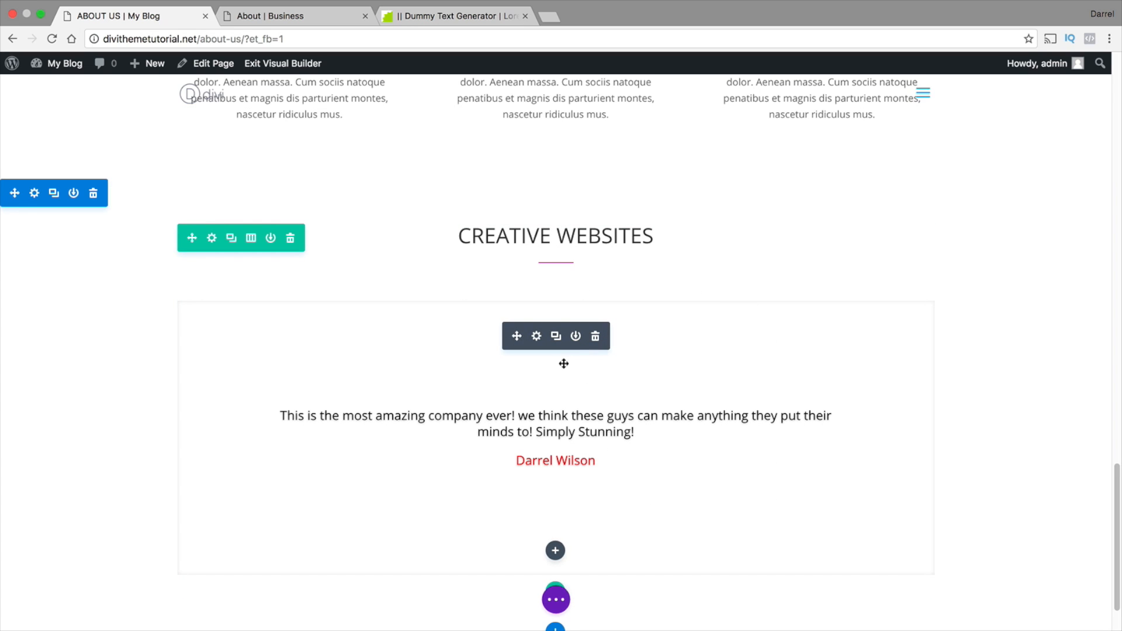
left_click(537, 337)
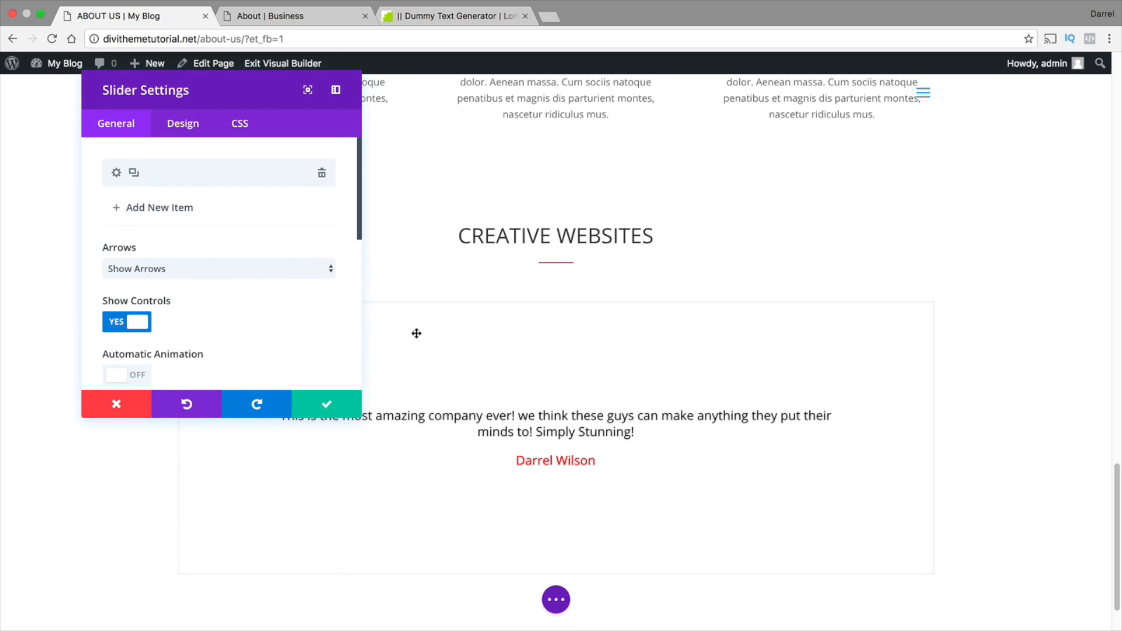
left_click_drag(356, 195, 358, 256)
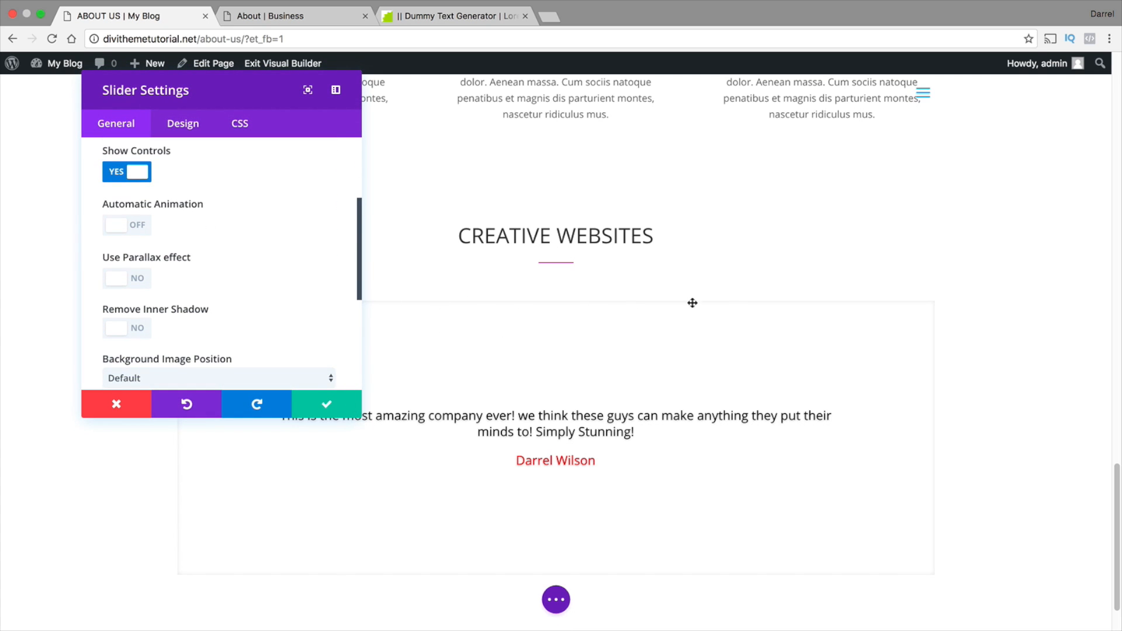
left_click(140, 328)
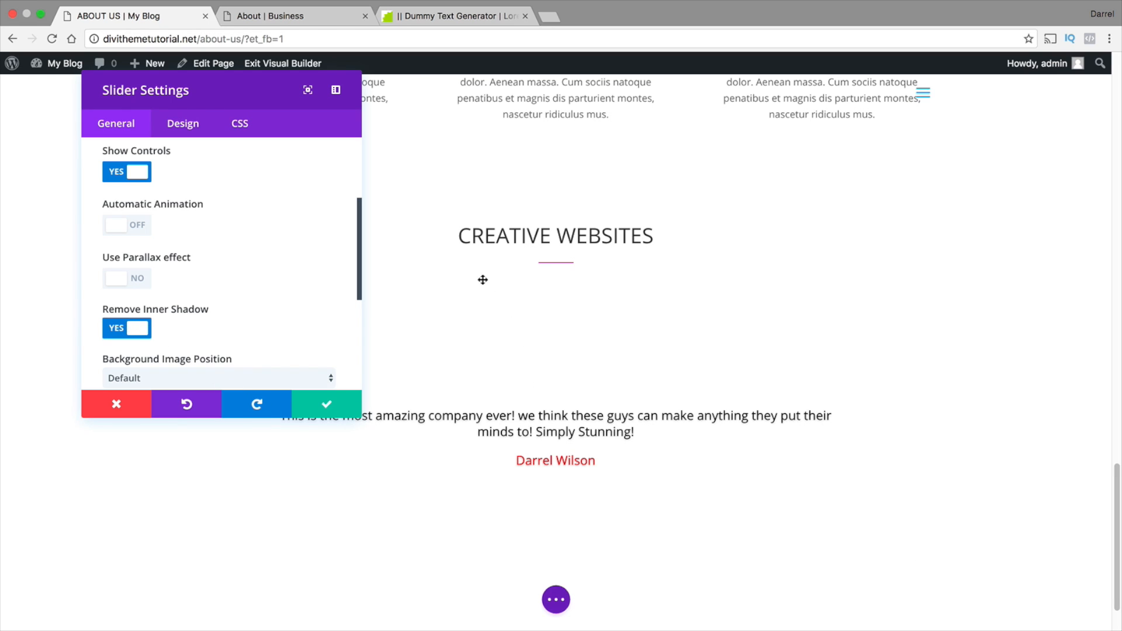
Set the slider's top padding to 0 and bottom padding to 10, and save the slider
left_click(183, 126)
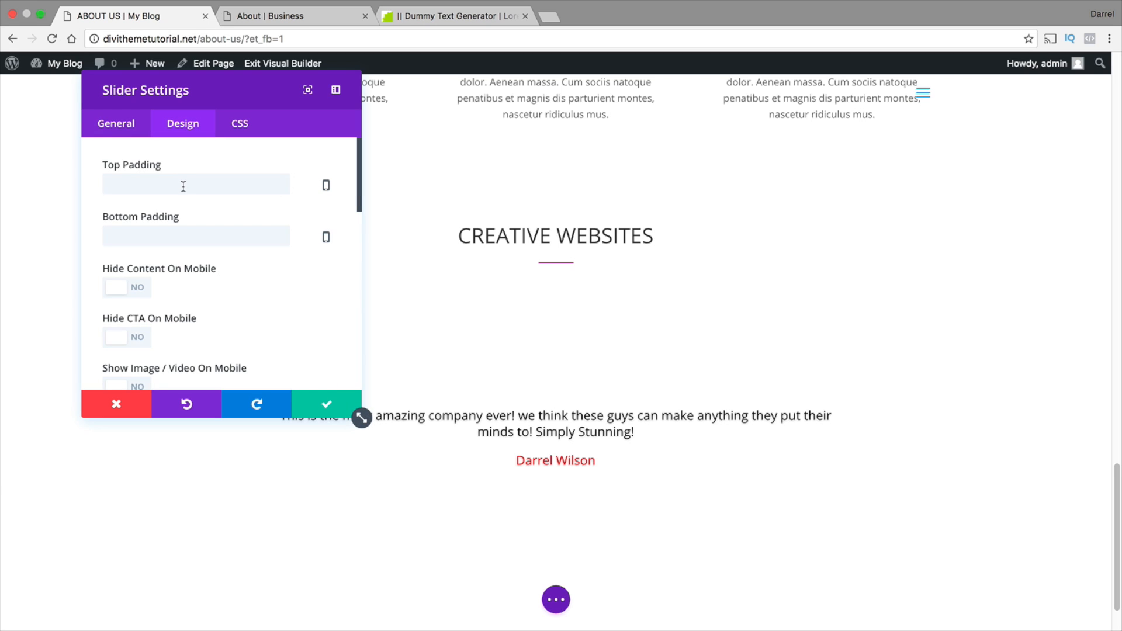
left_click(183, 186)
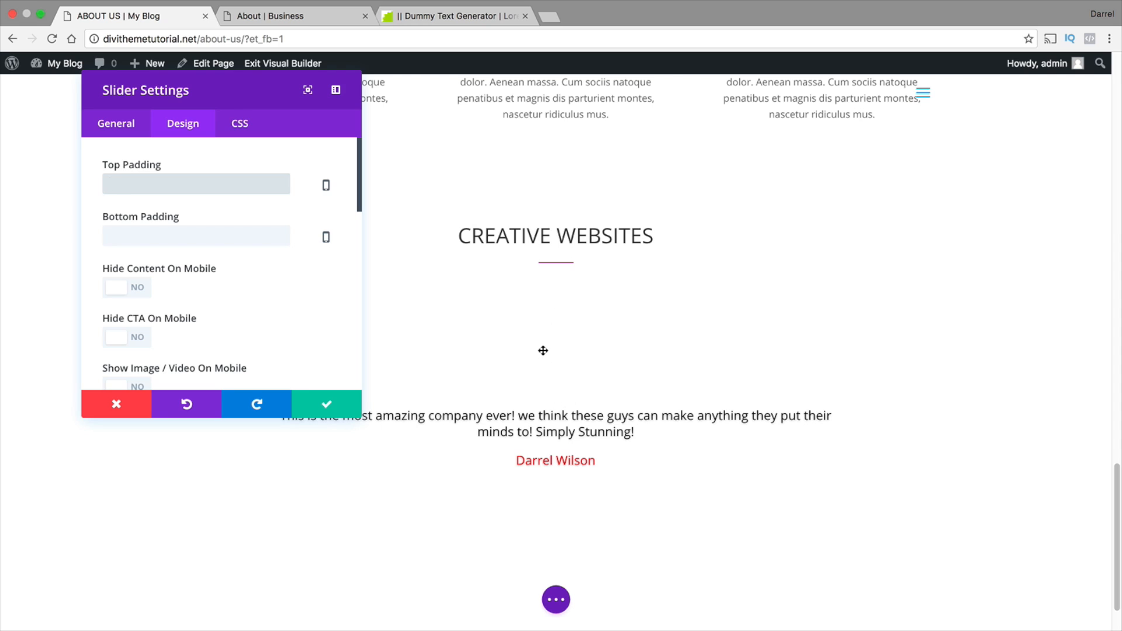
type("0")
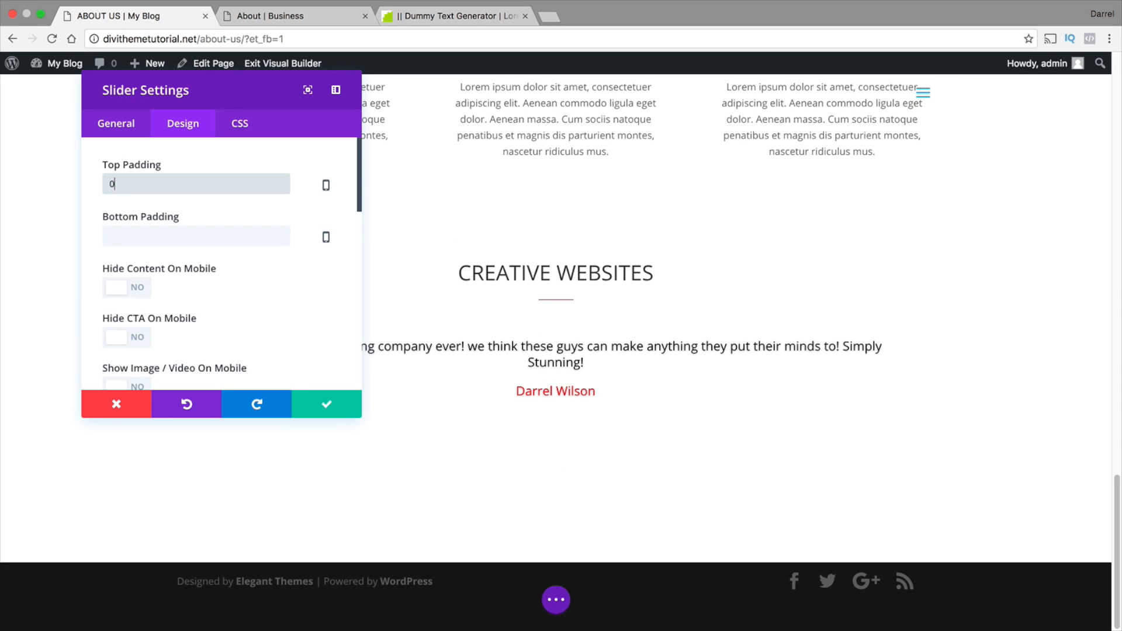
left_click(240, 235)
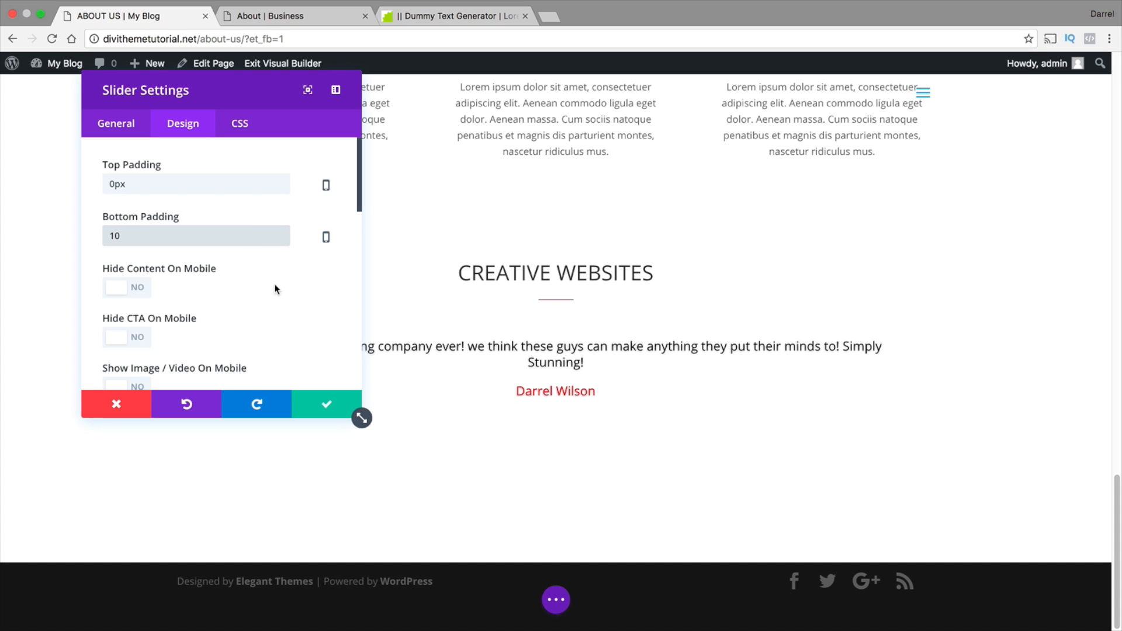
left_click(331, 408)
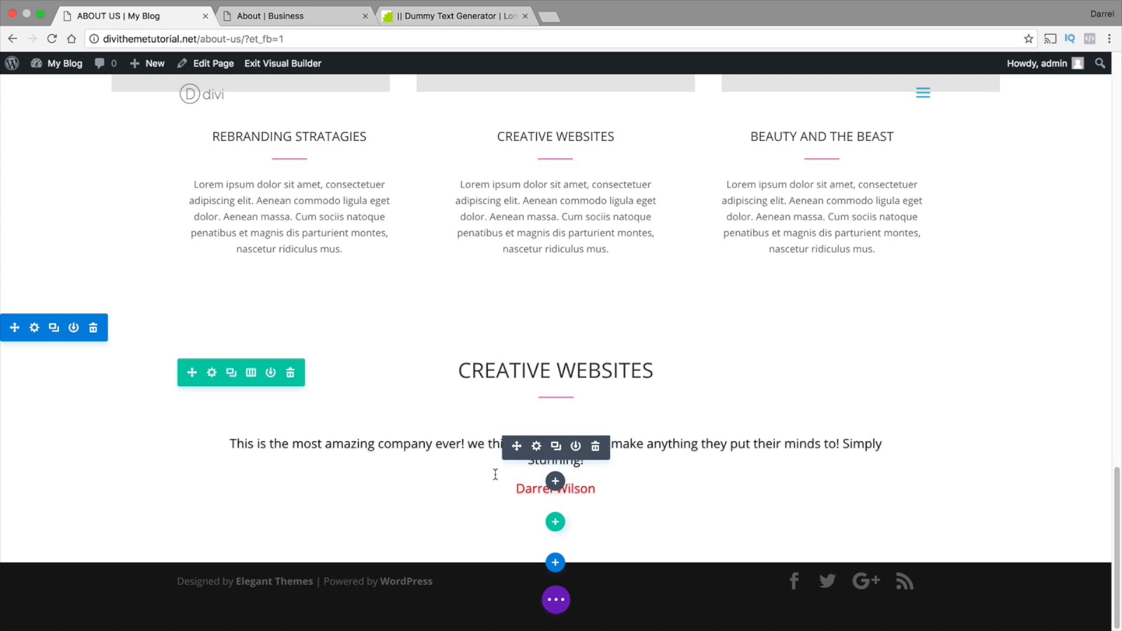
left_click(536, 447)
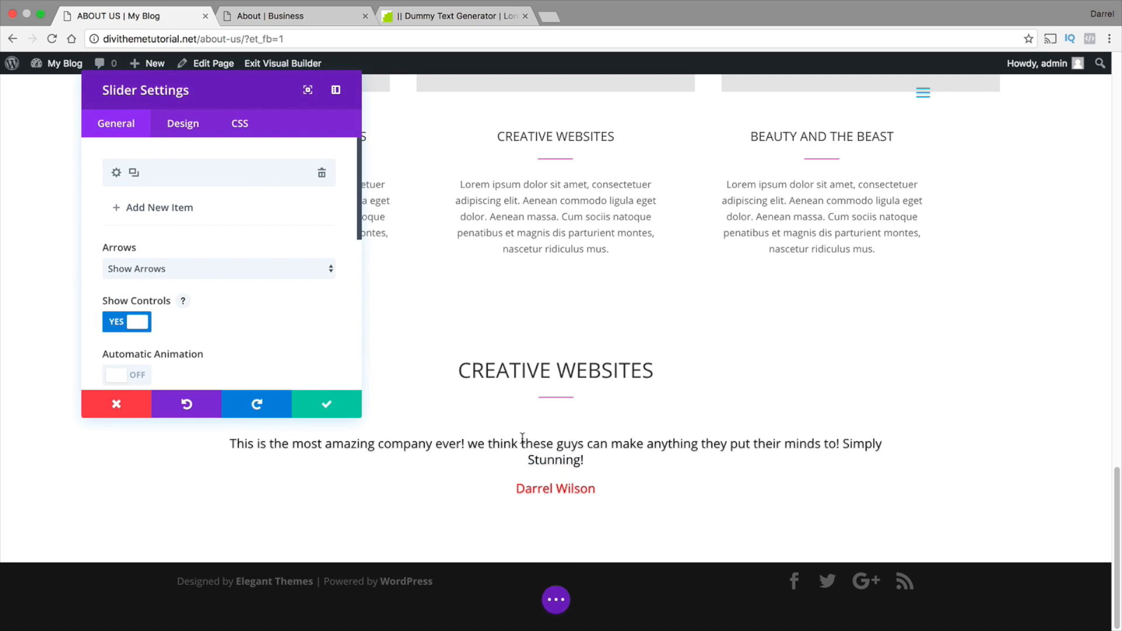
left_click(179, 213)
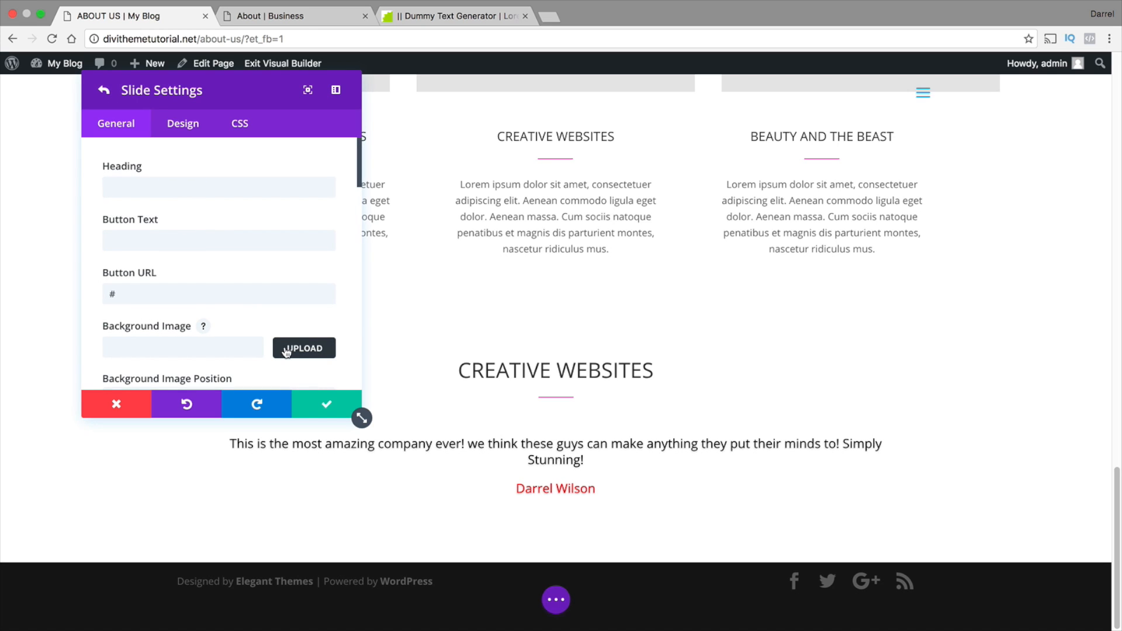
left_click(130, 407)
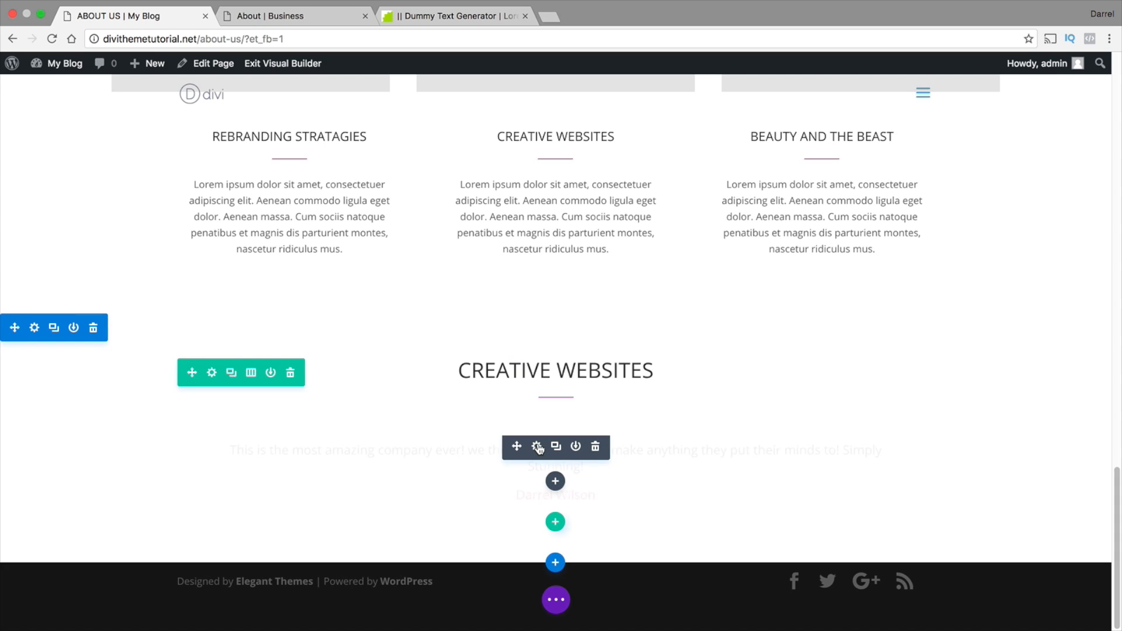
Duplicate the testimonial slide and replace the customer's name in the copy with a different customer's full name
left_click(537, 448)
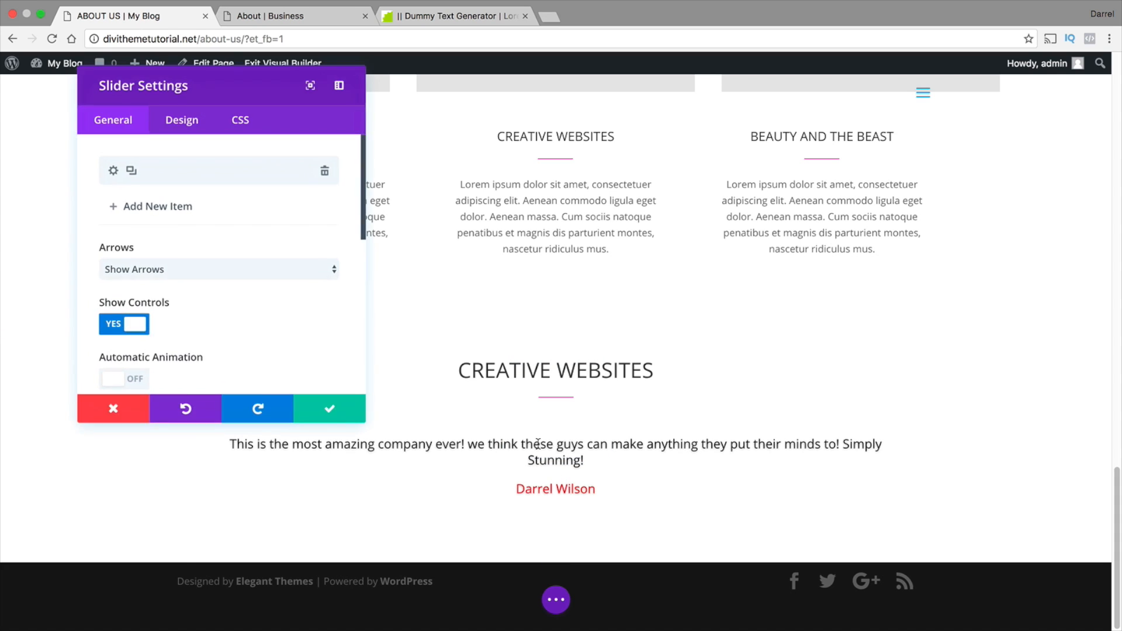
left_click(134, 173)
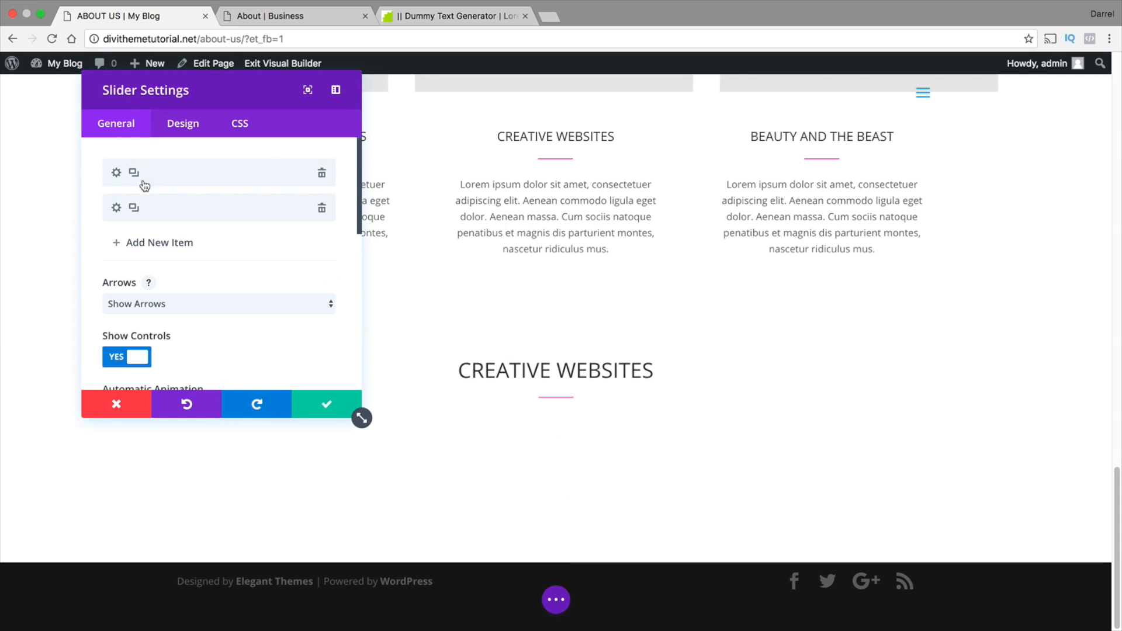
left_click(116, 208)
scroll(174, 253, "down", 10)
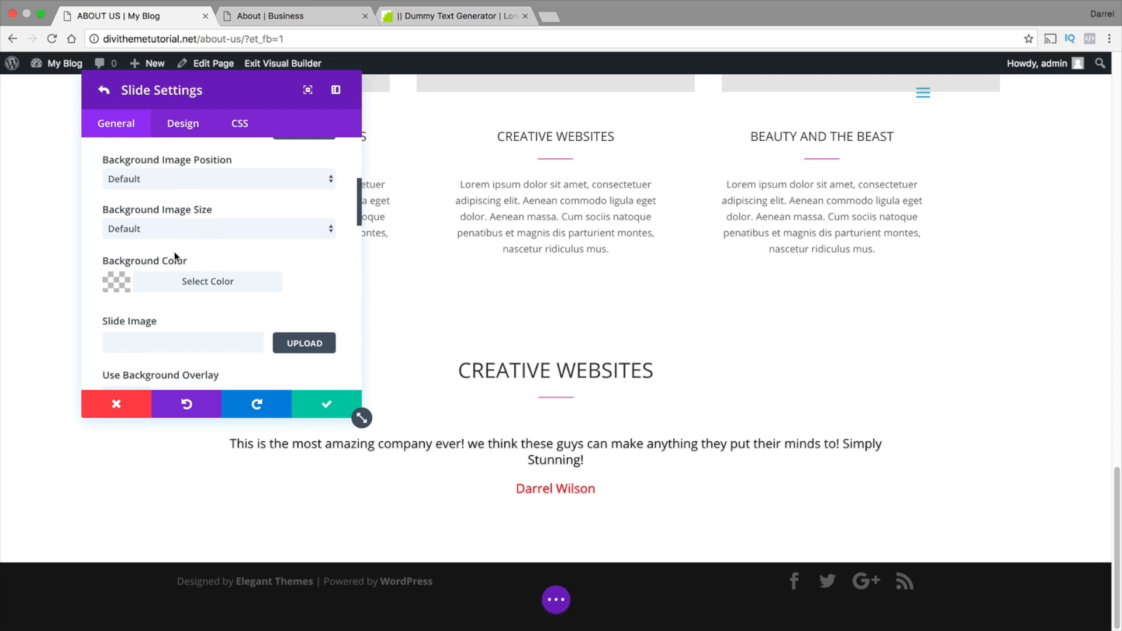
scroll(174, 251, "down", 10)
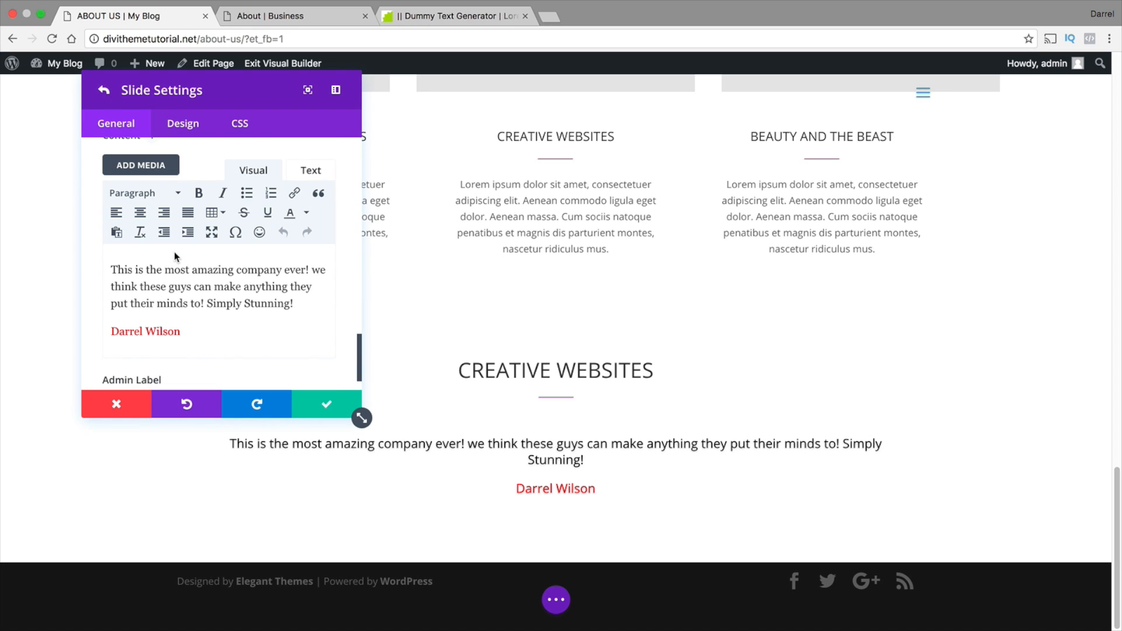
left_click_drag(185, 331, 116, 329)
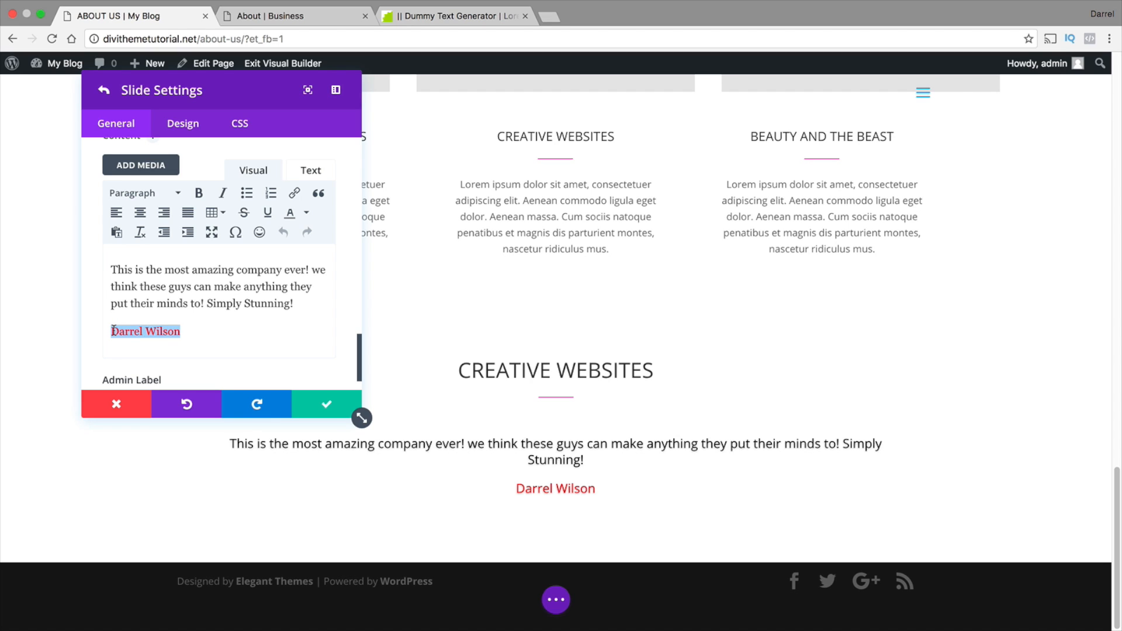
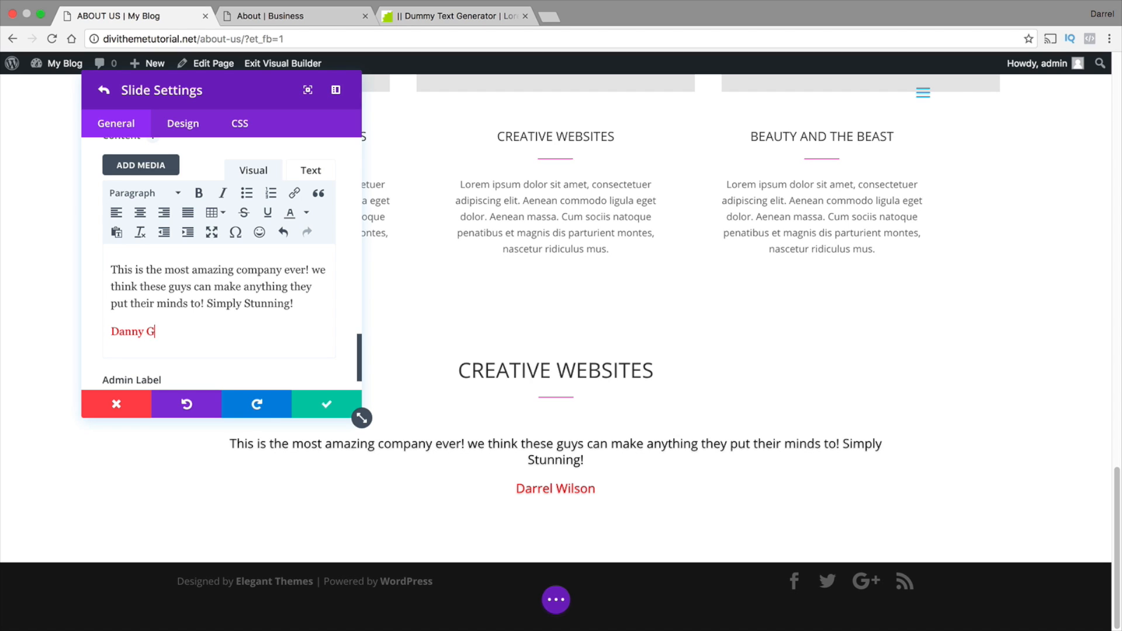
Replace the copied slide's testimonial text with "Great work. Superb!" and save the slide
left_click_drag(296, 303, 117, 272)
key("BackSpace")
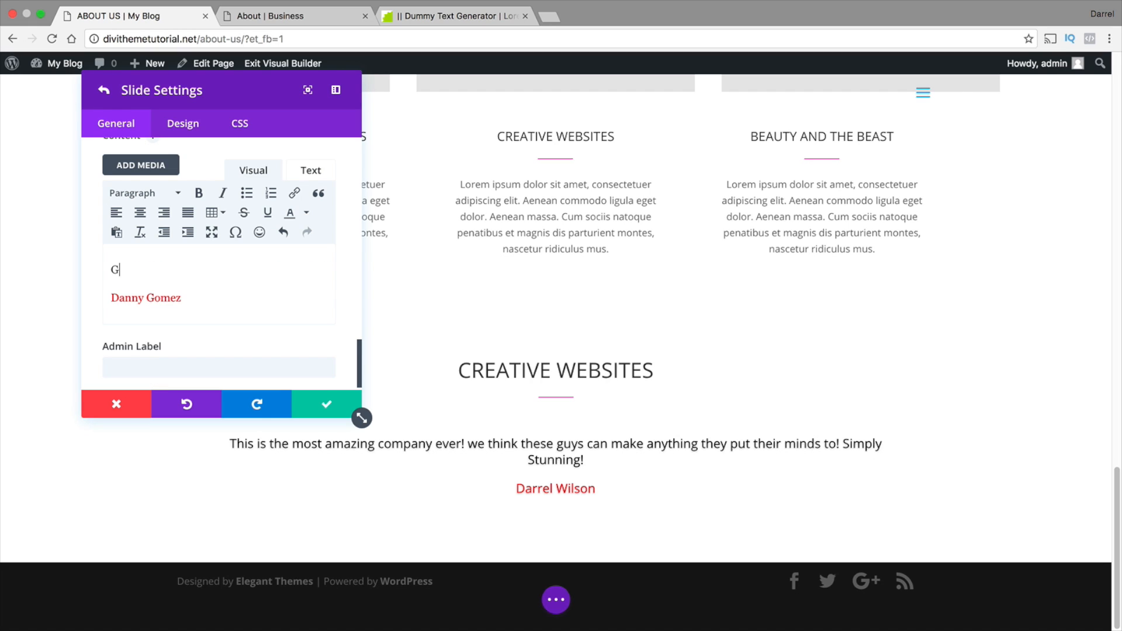
type("Great work. Superb!")
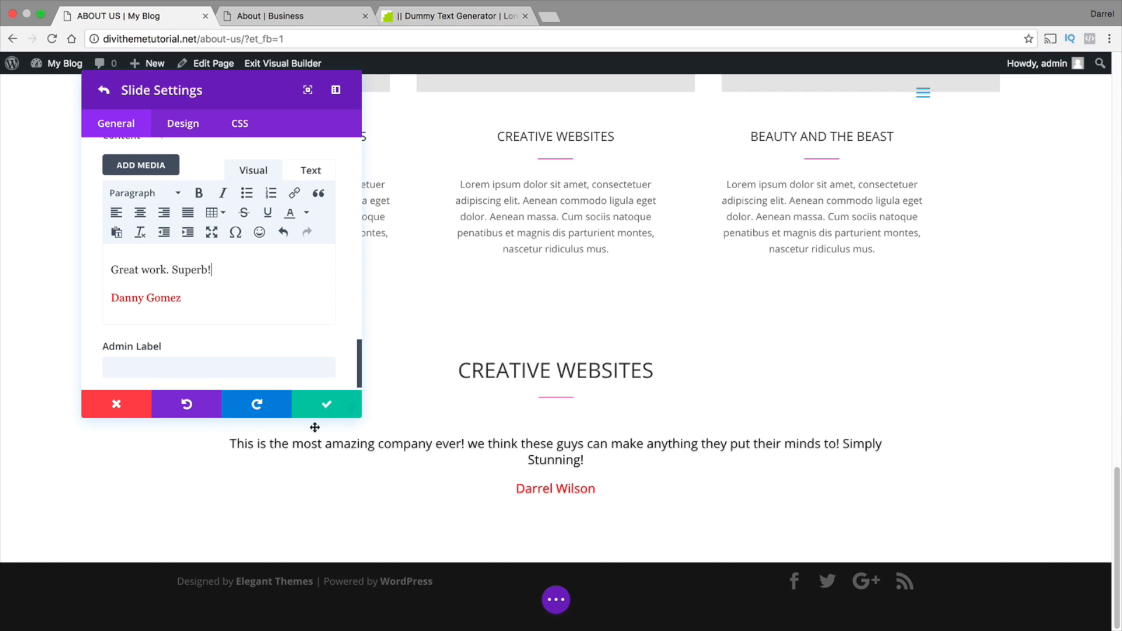
left_click(329, 405)
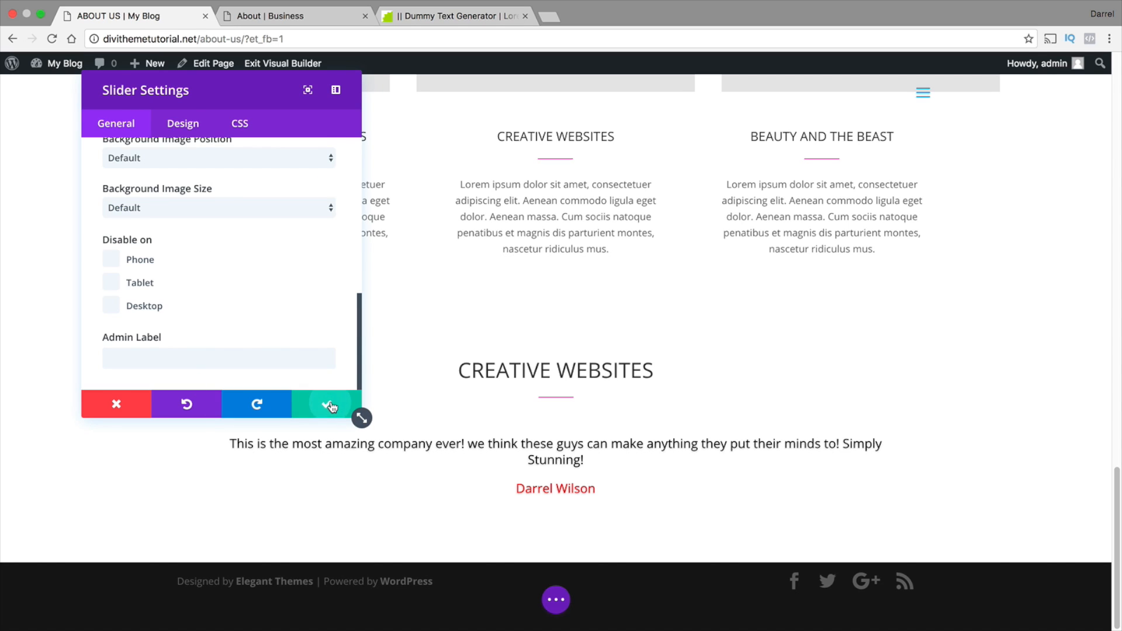
Save the slider and set the testimonial section's background image to about-testimonials-background-2.jpg from the media library
left_click(329, 406)
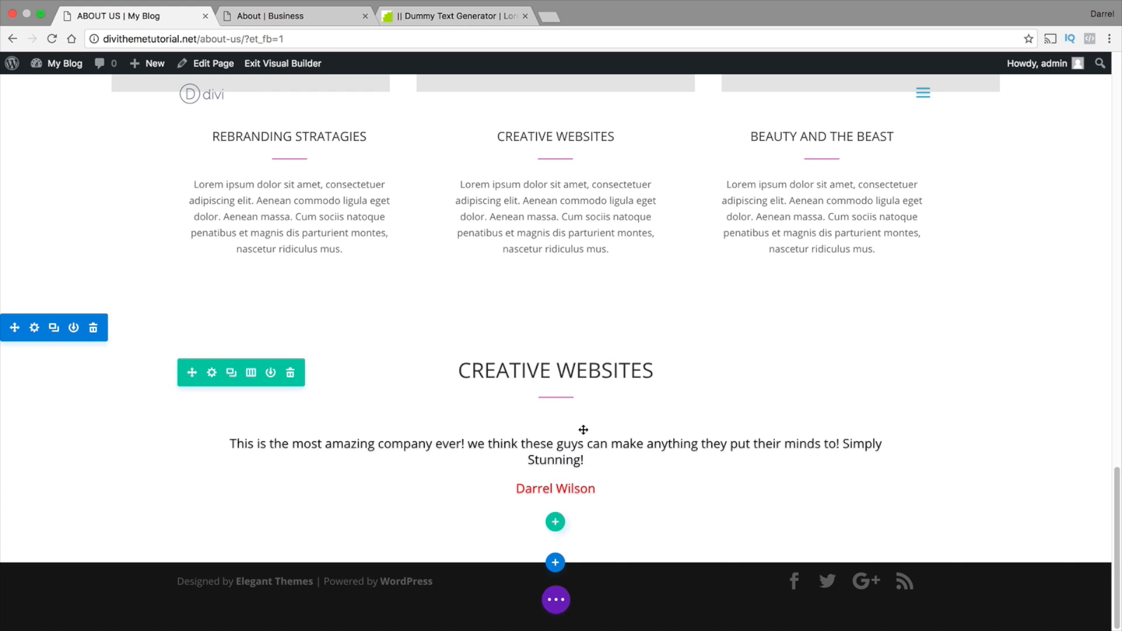
left_click(35, 328)
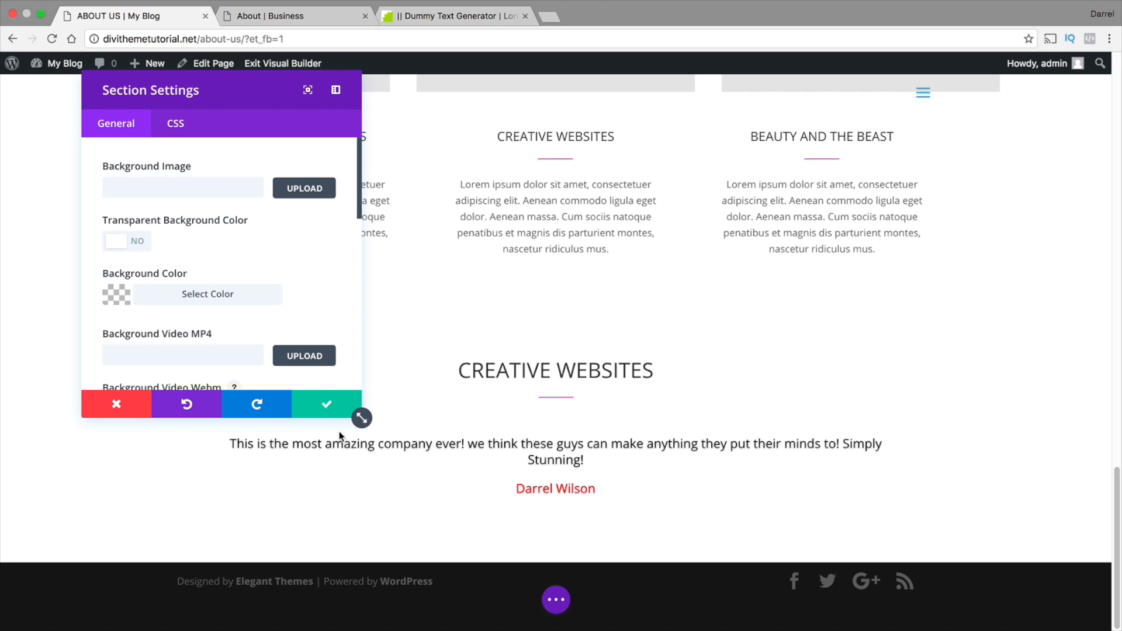
left_click(296, 190)
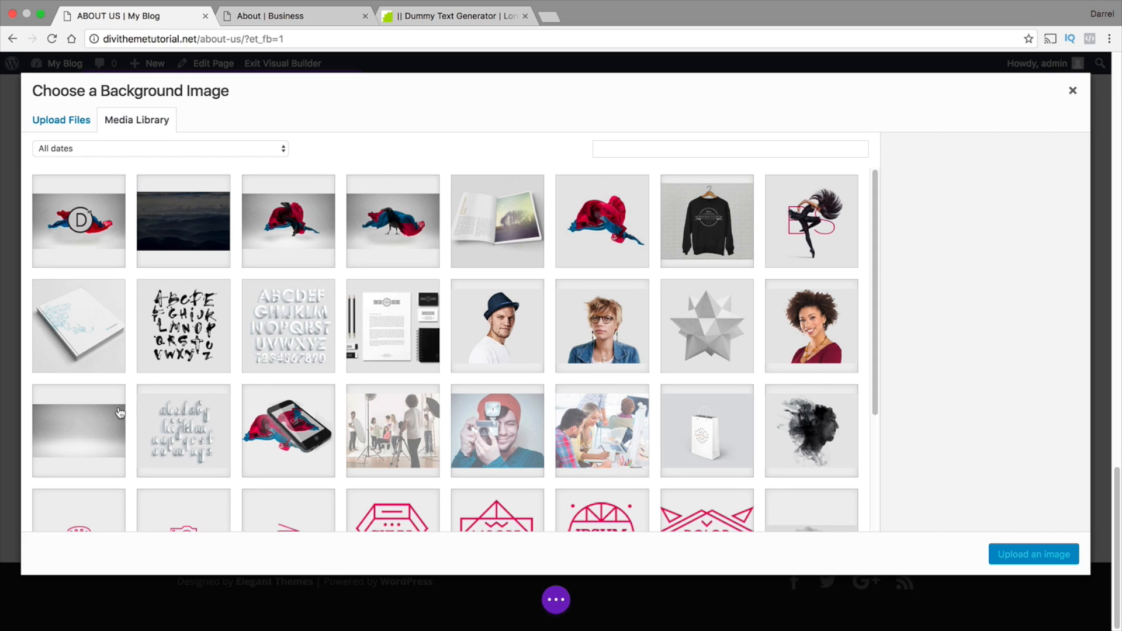
scroll(285, 419, "down", 3)
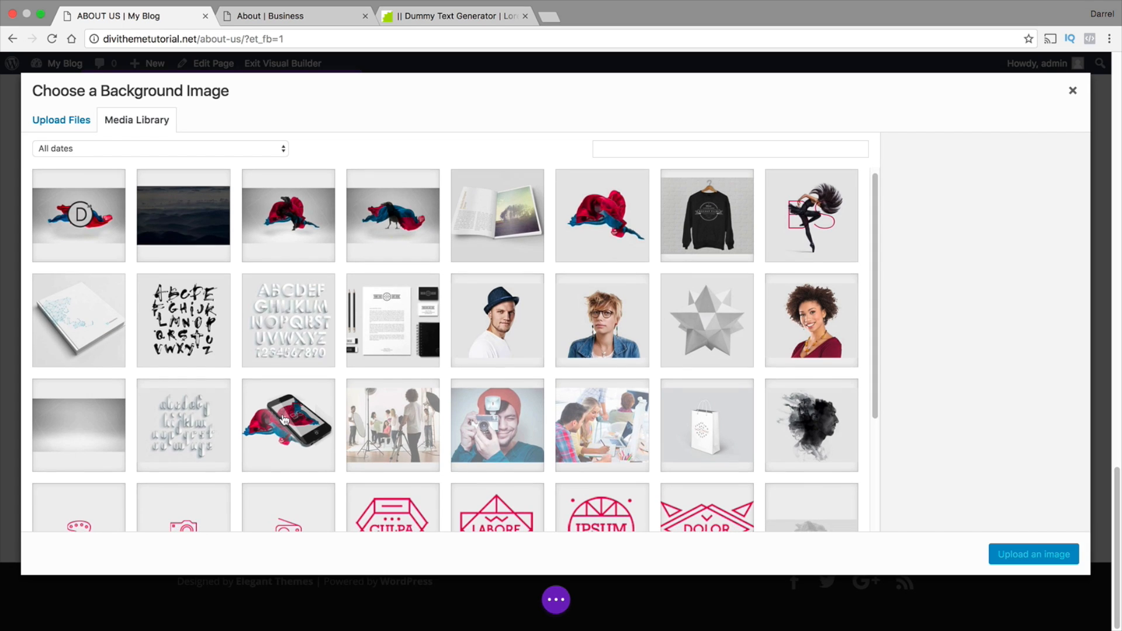
left_click(805, 500)
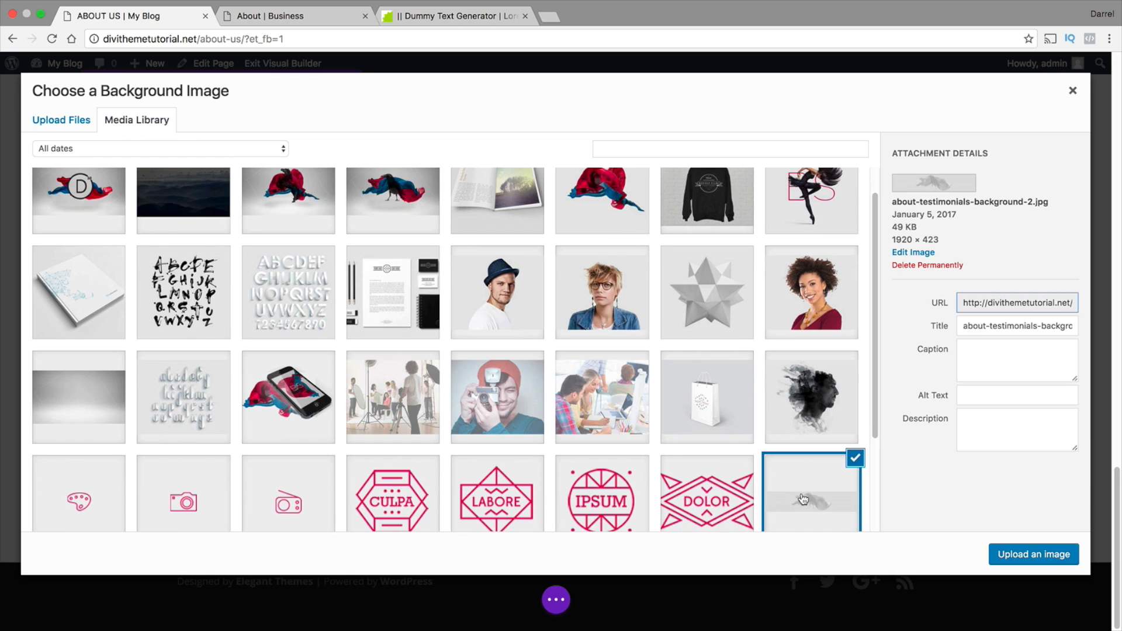
left_click(1033, 554)
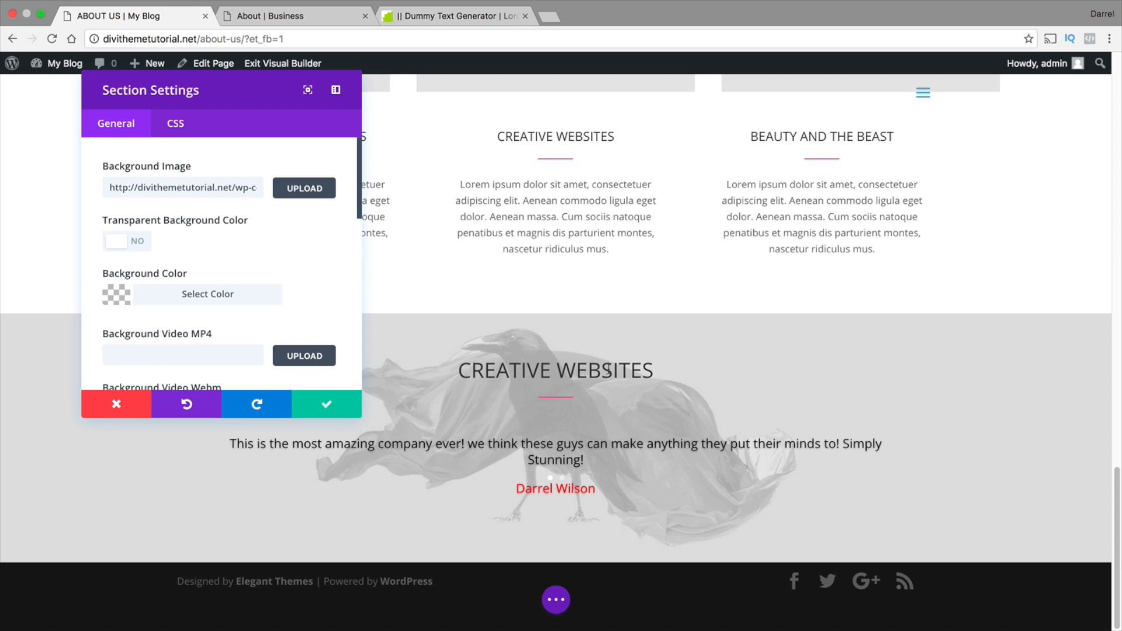
Save the section settings and replace the "CREATIVE WEBSITES" heading above the testimonial slider with "Our Customers"
left_click_drag(657, 370, 446, 370)
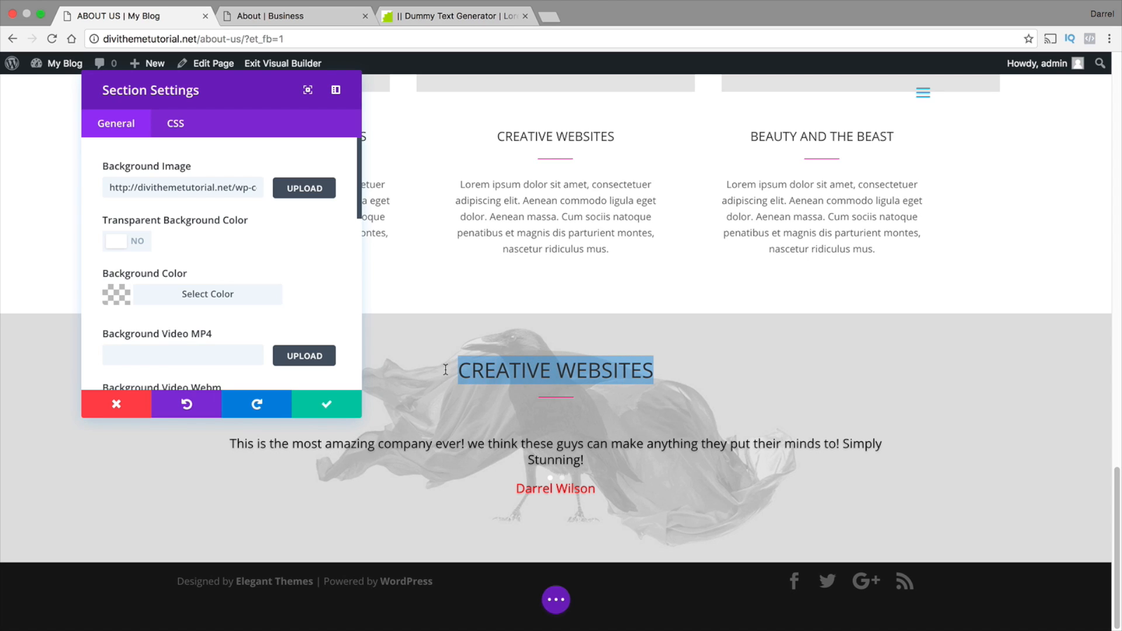
left_click(336, 409)
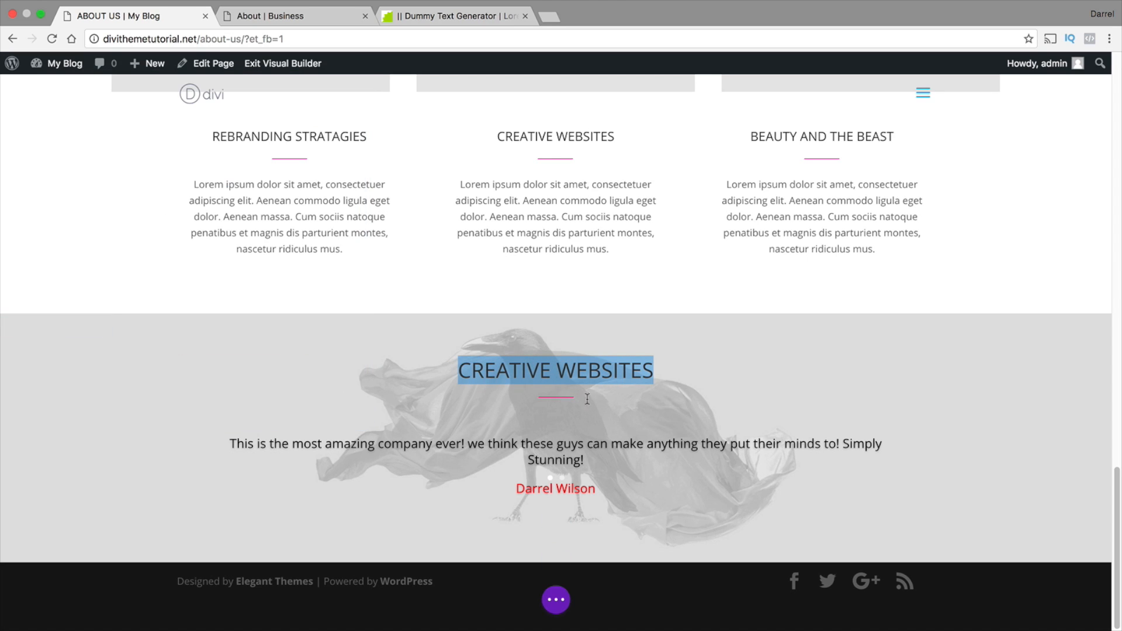
type("our")
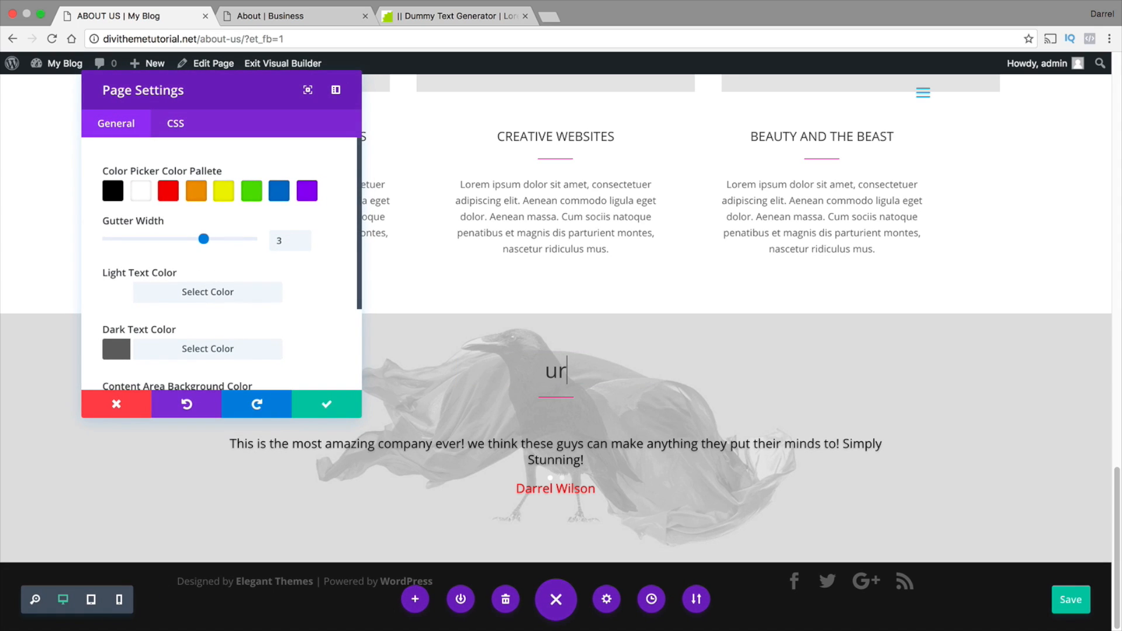
key("BackSpace")
key("BackSpace")
type("Our Customers")
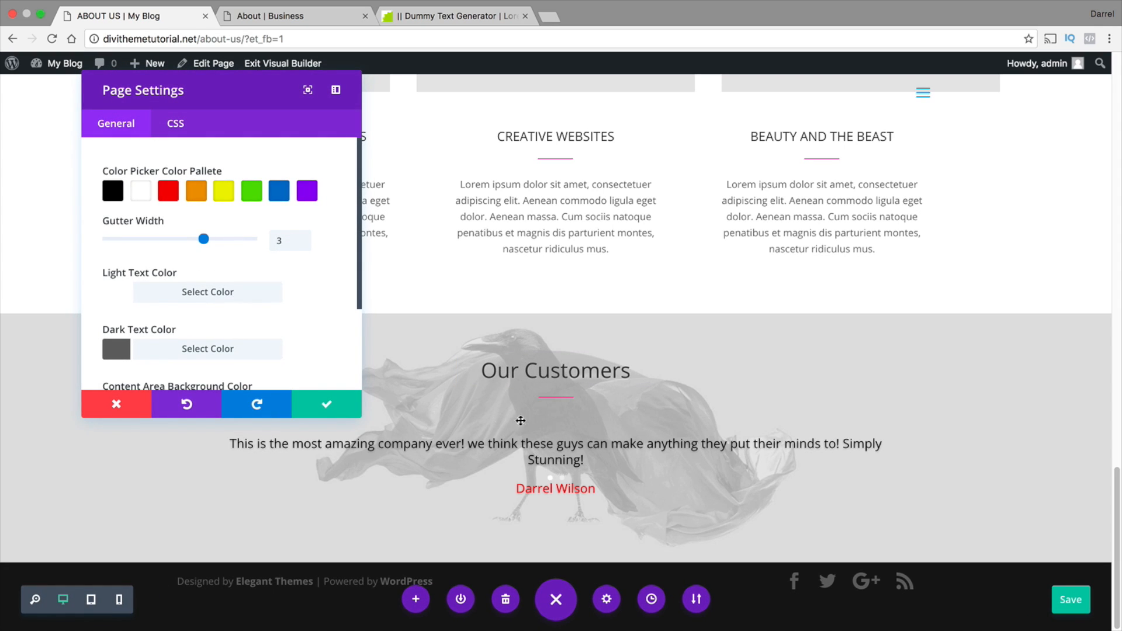
left_click(326, 404)
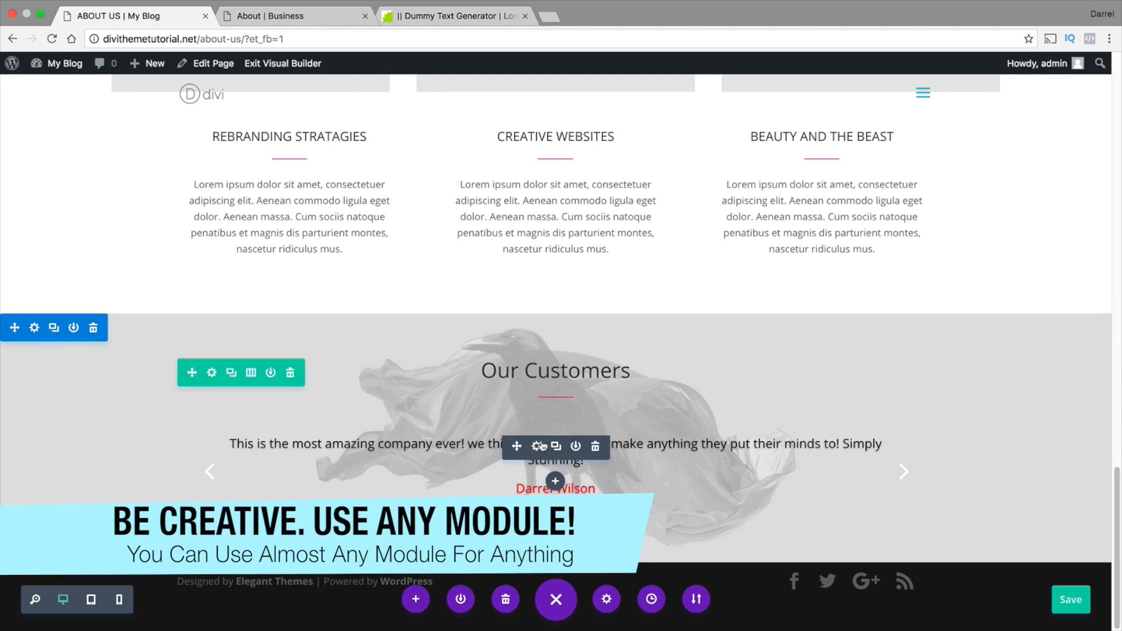
Turn on automatic animation for the testimonial slider with a speed of 3000 ms and save the slider
left_click(905, 473)
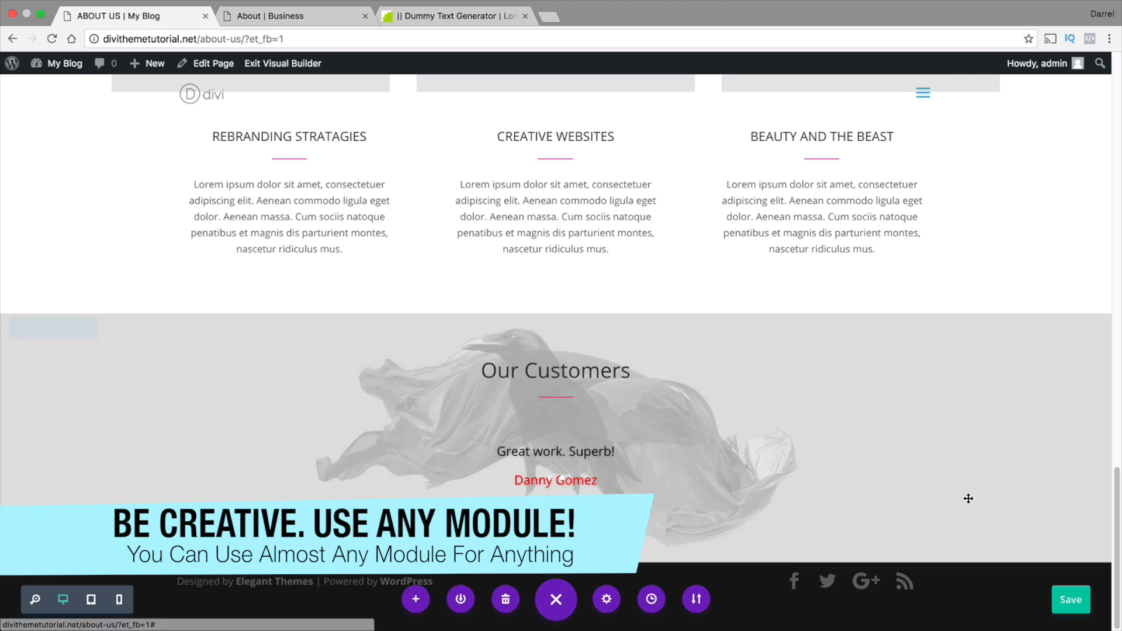
mouse_move(503, 488)
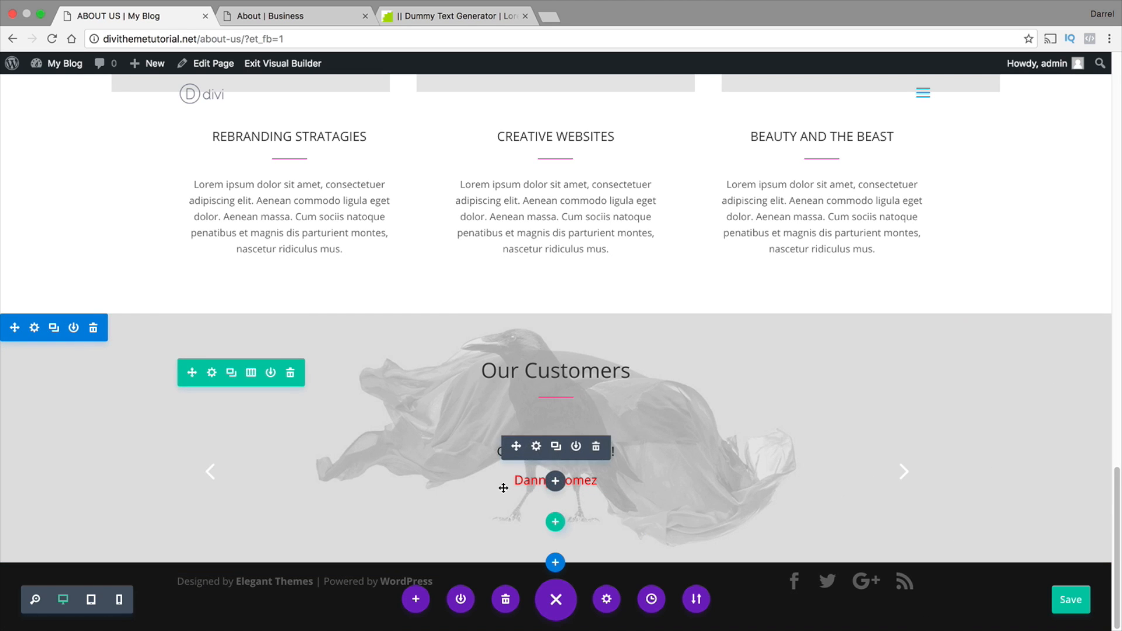
left_click(536, 447)
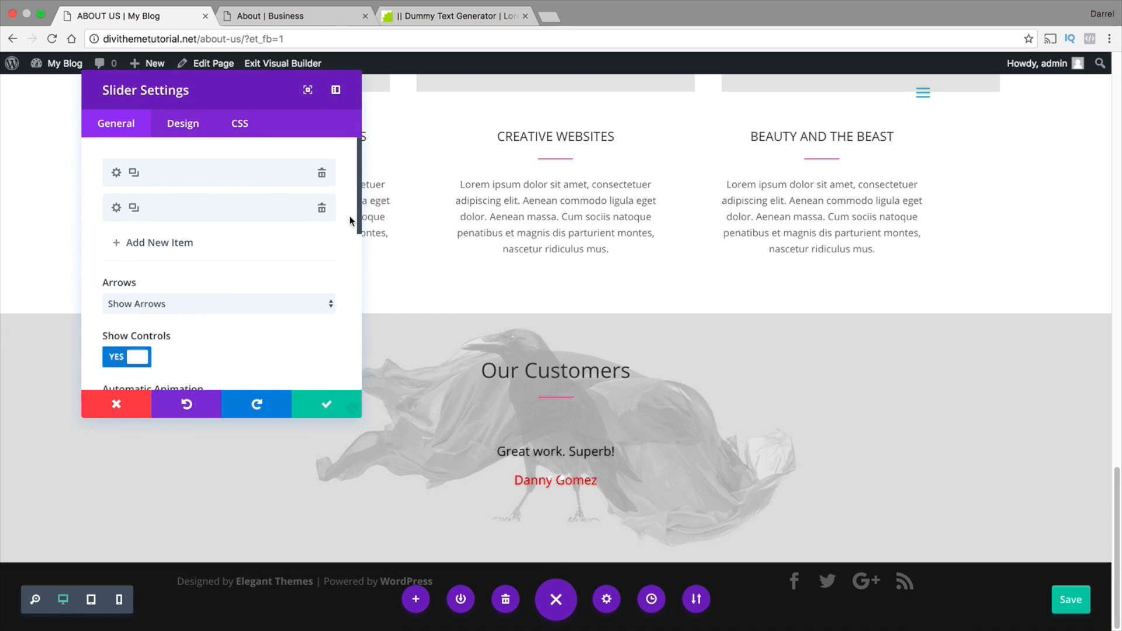
left_click_drag(359, 205, 359, 253)
left_click(129, 286)
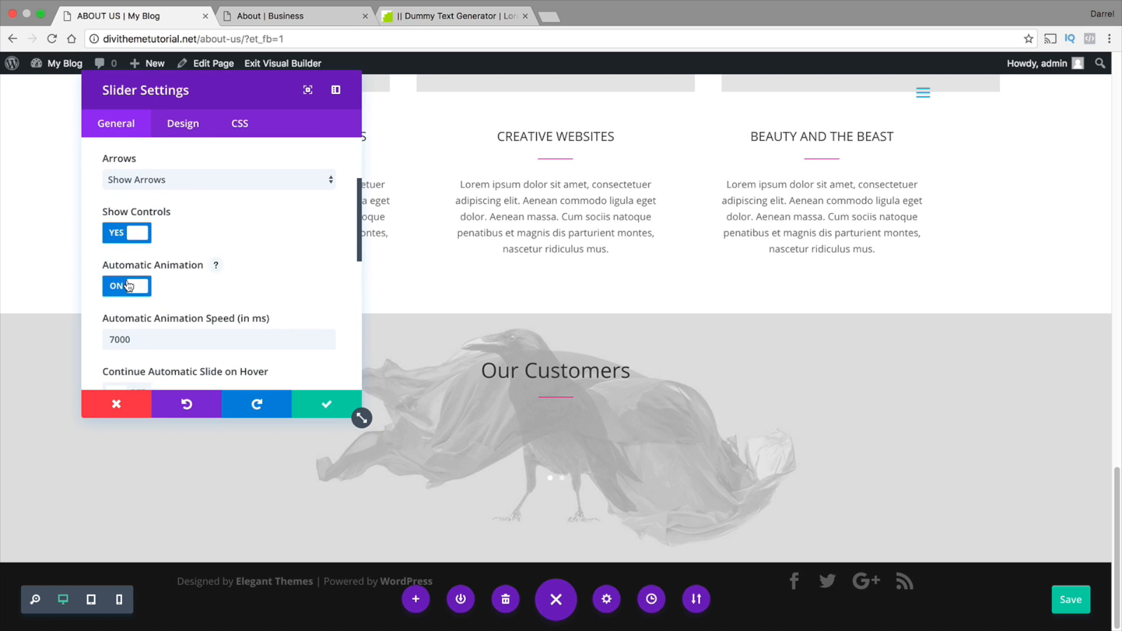
left_click_drag(151, 339, 75, 339)
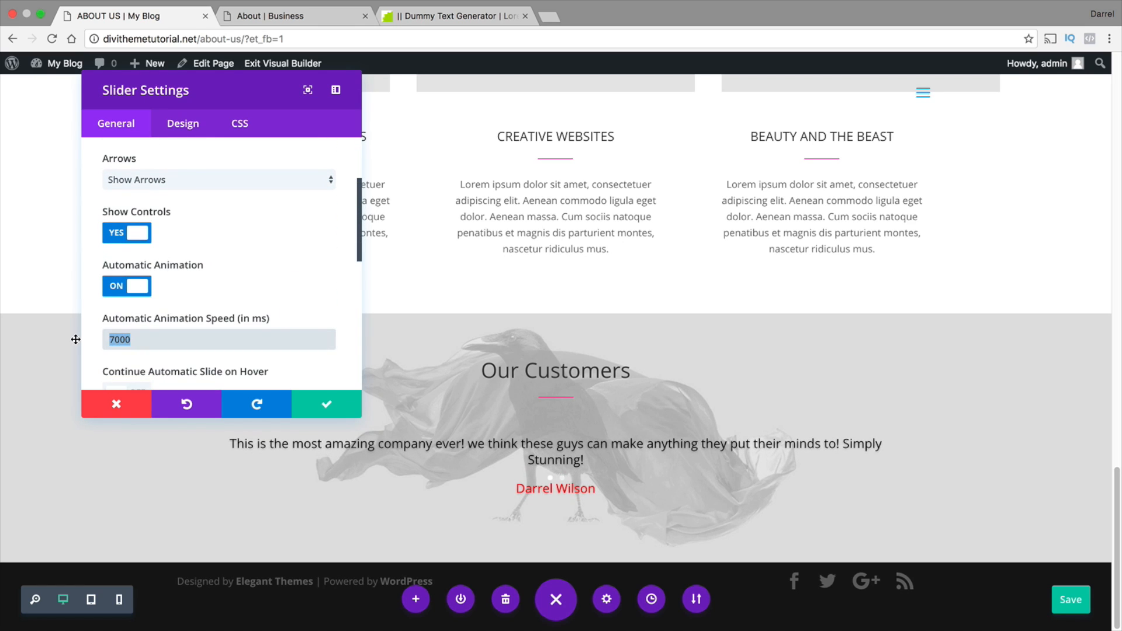
type("3000")
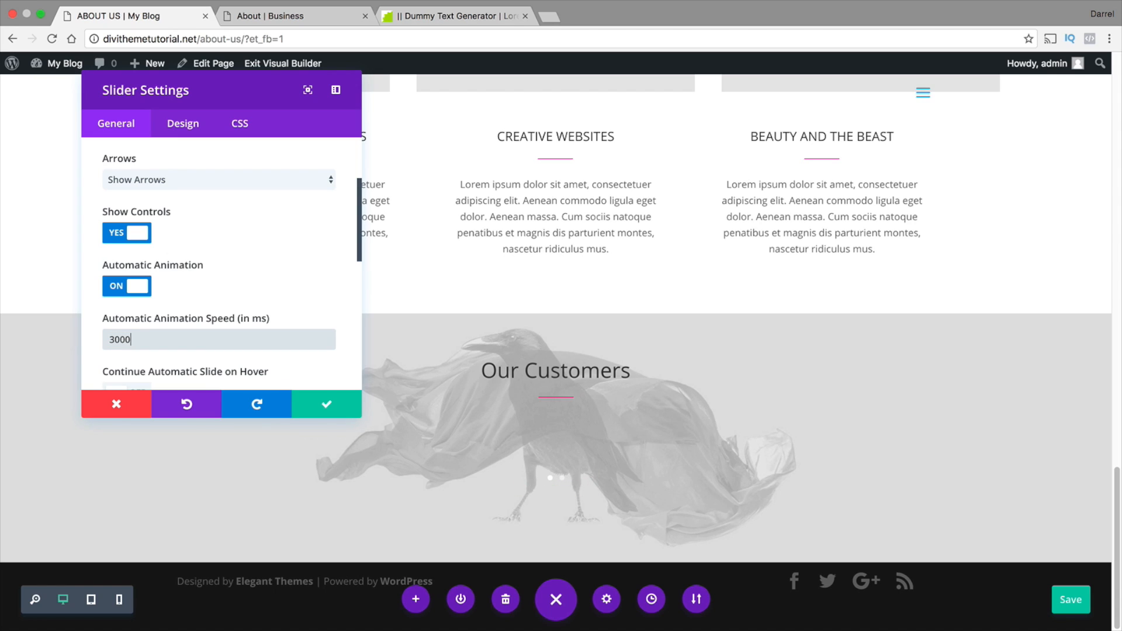
left_click(326, 404)
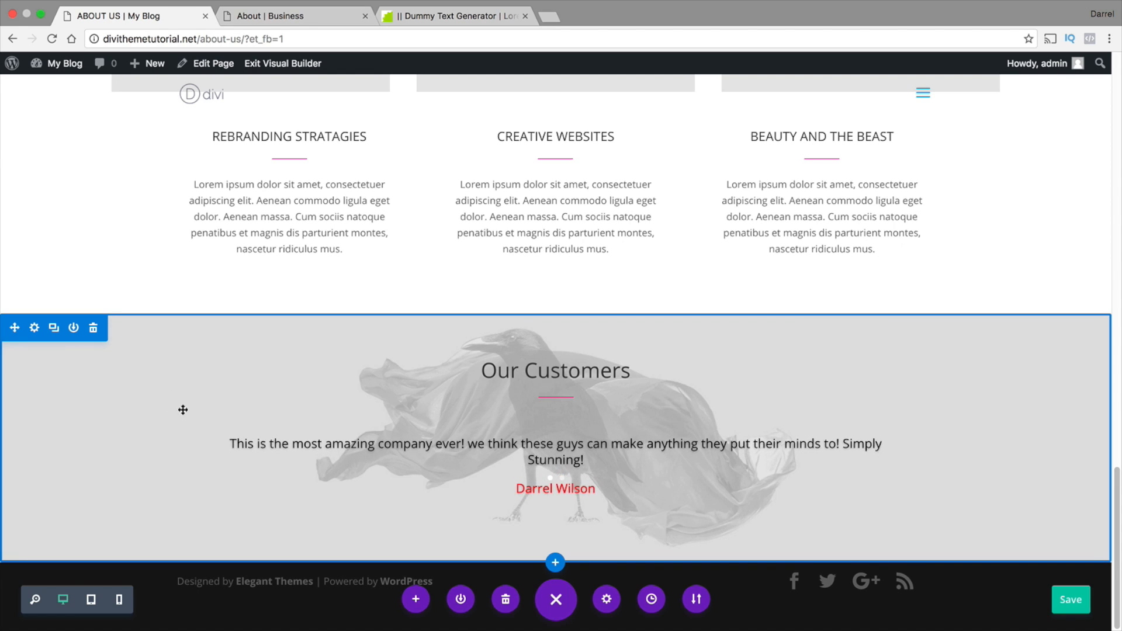
Turn off Show Controls for the testimonial slider and save it
left_click(536, 446)
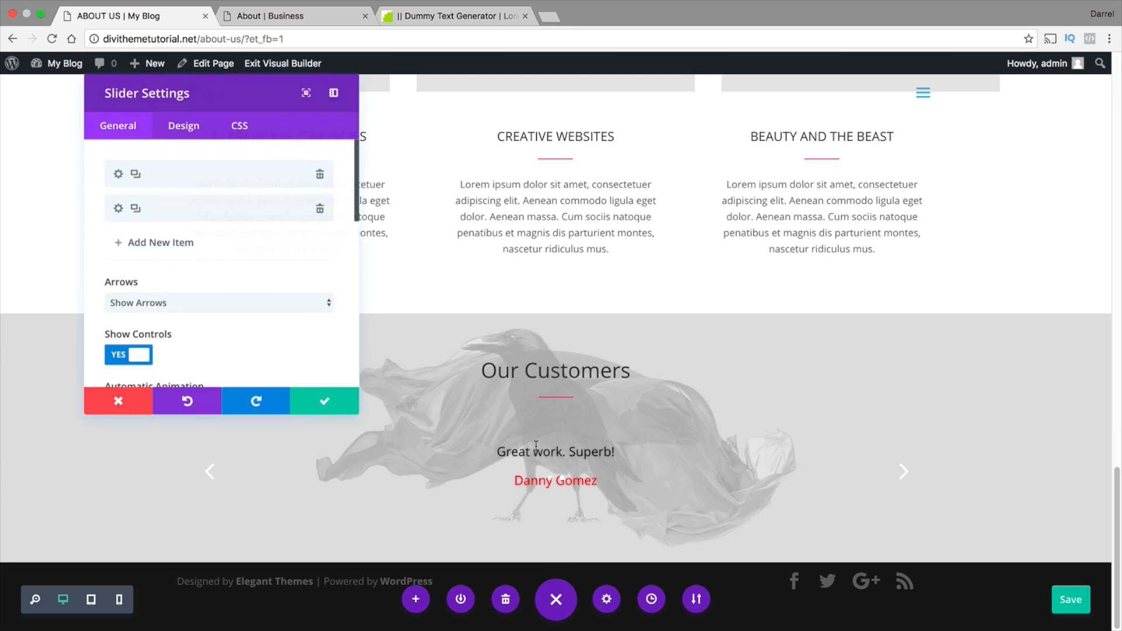
scroll(279, 307, "down", 3)
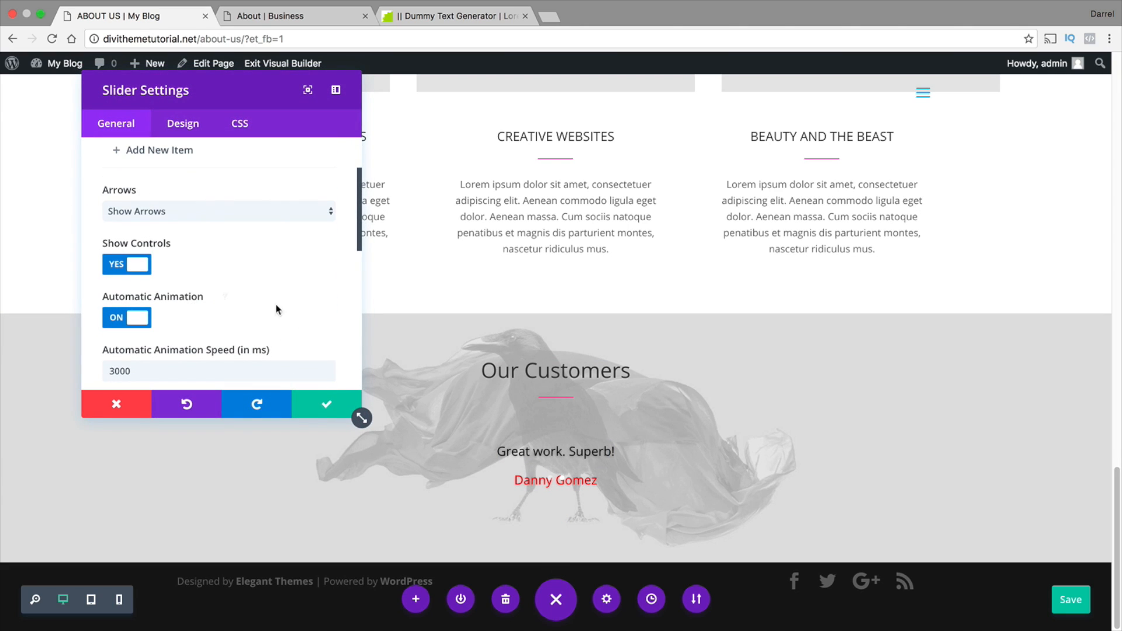
scroll(351, 239, "down", 1)
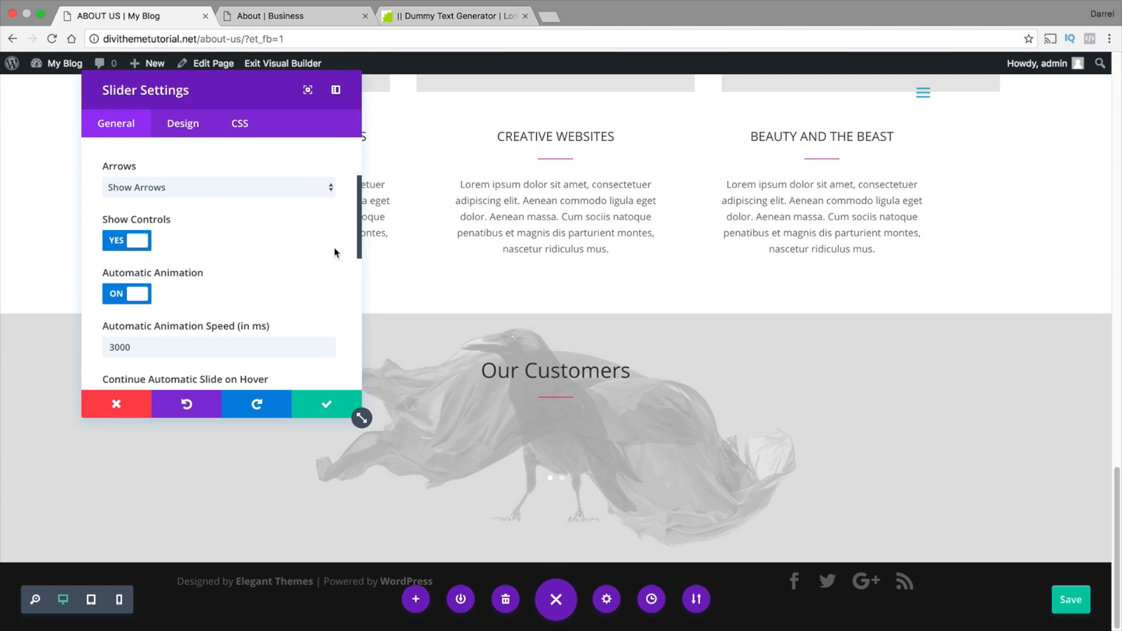
scroll(171, 244, "down", 5)
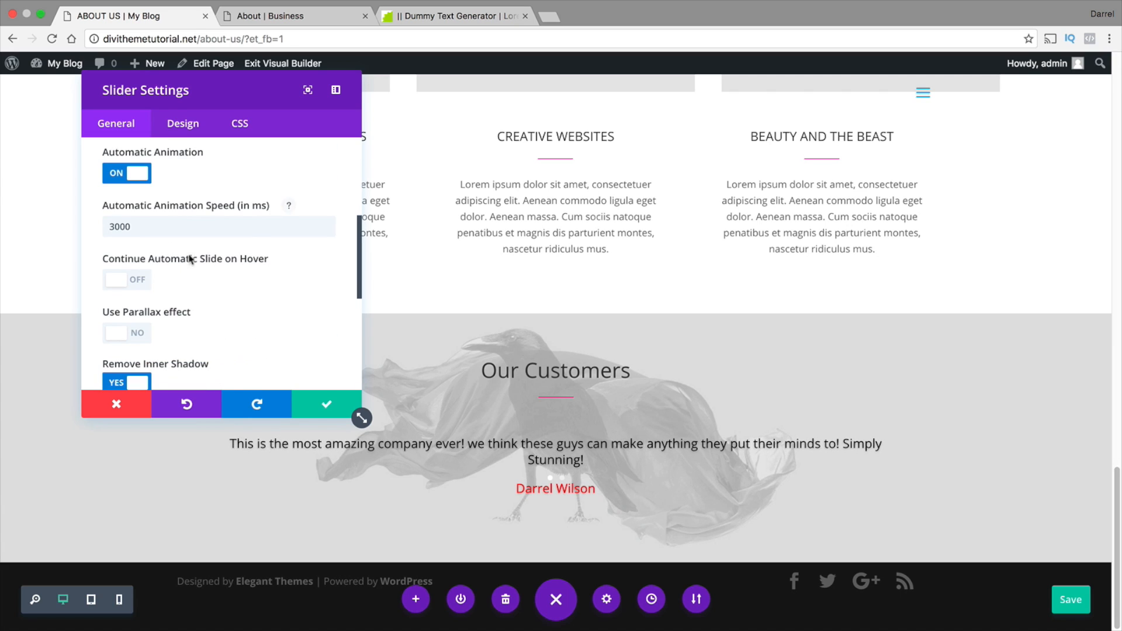
scroll(167, 274, "down", 5)
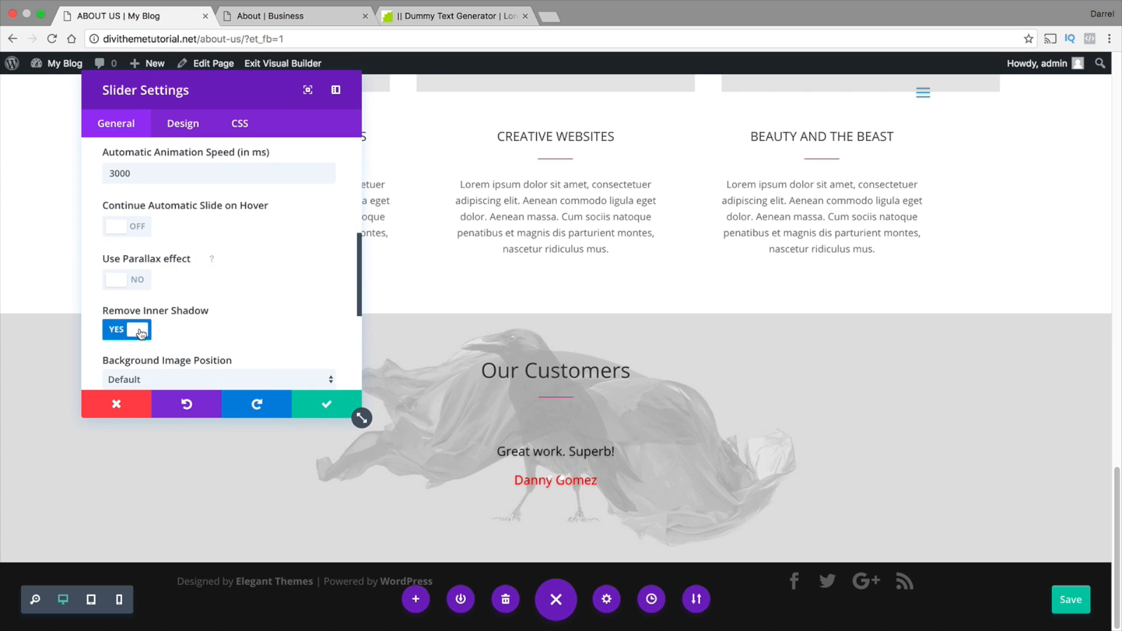
scroll(140, 324, "down", 3)
scroll(148, 321, "up", 10)
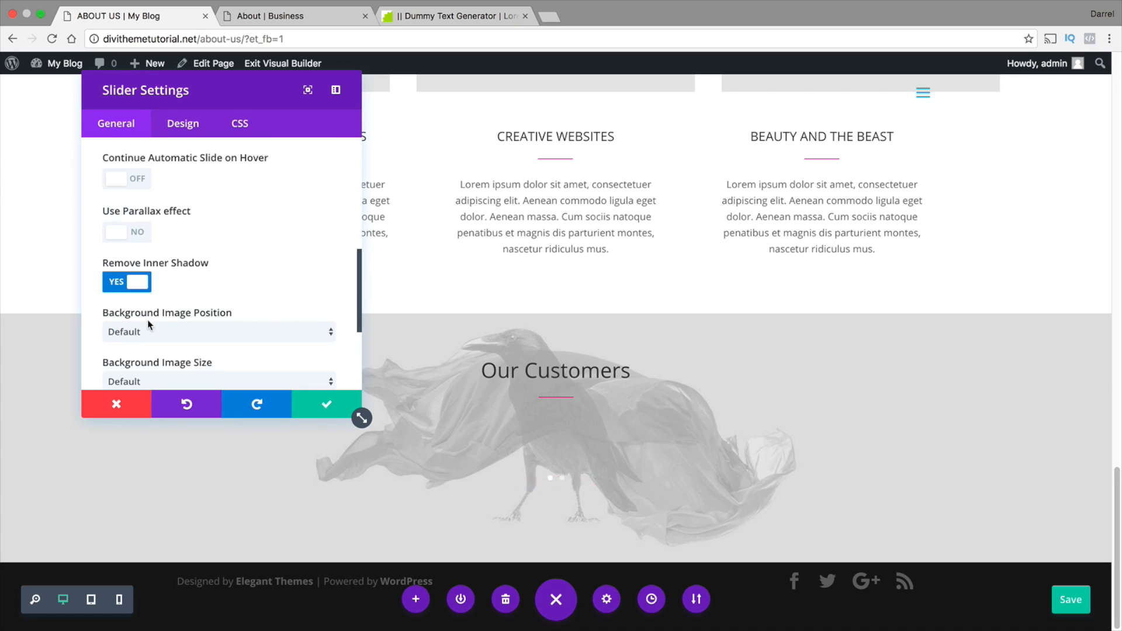
scroll(146, 234, "up", 2)
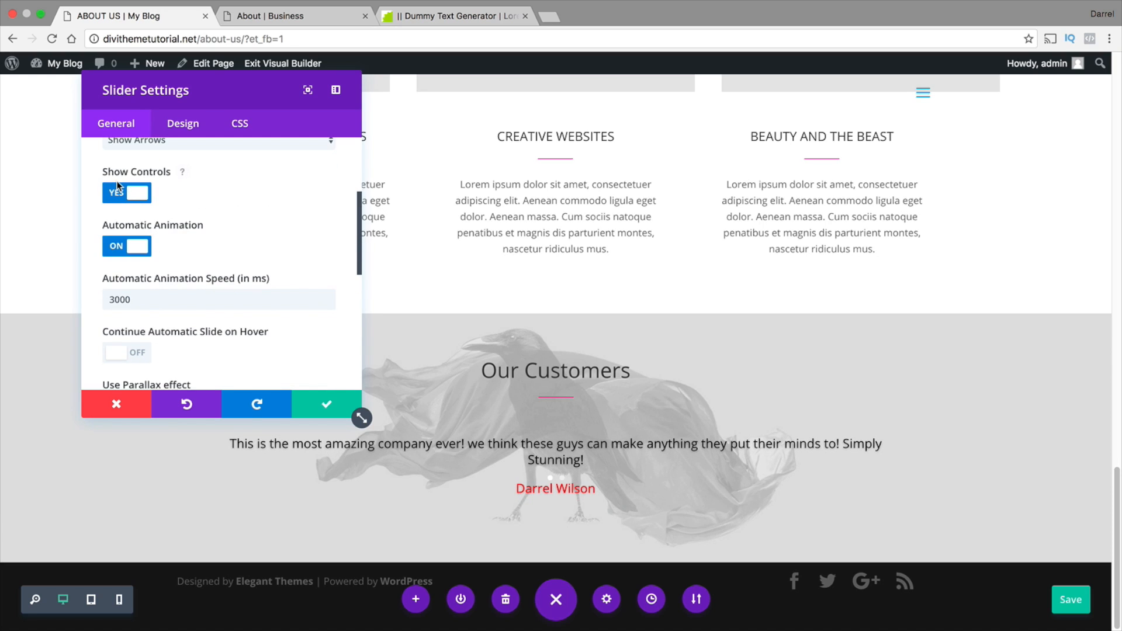
left_click(119, 190)
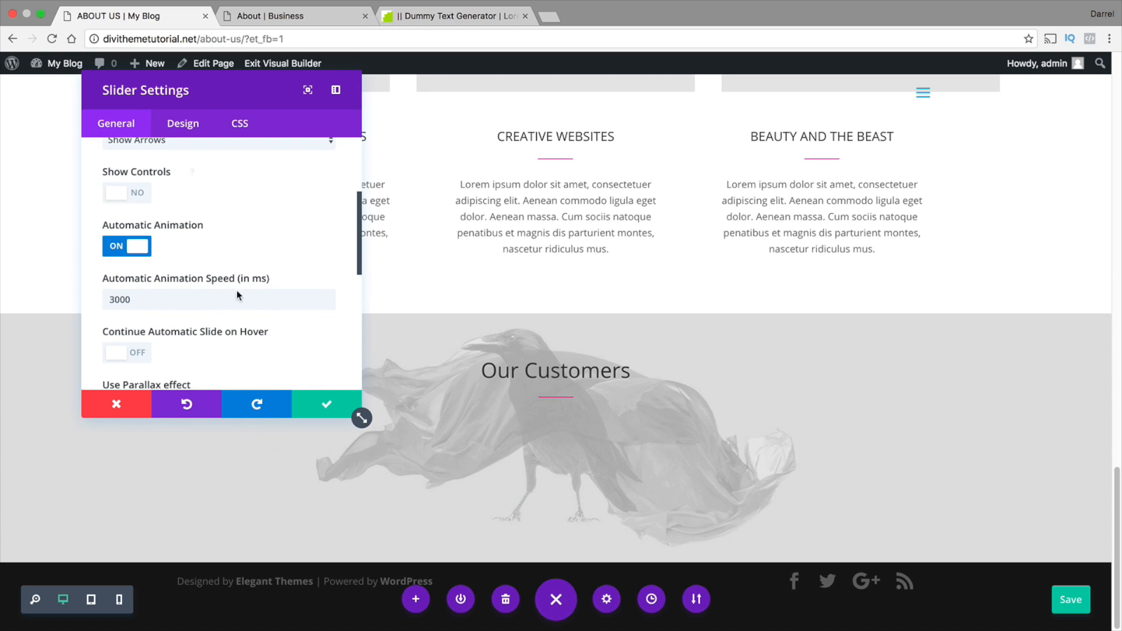
left_click(327, 407)
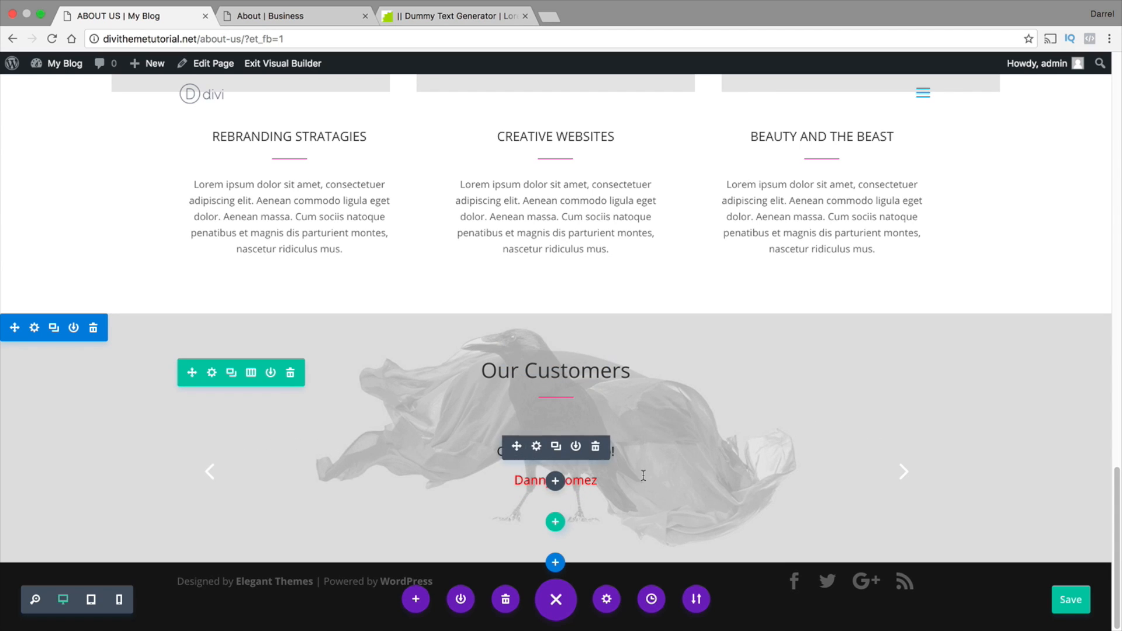
Check the logo row on the reference page, and add a new section with a four-column row below Our Customers
scroll(444, 269, "down", 4)
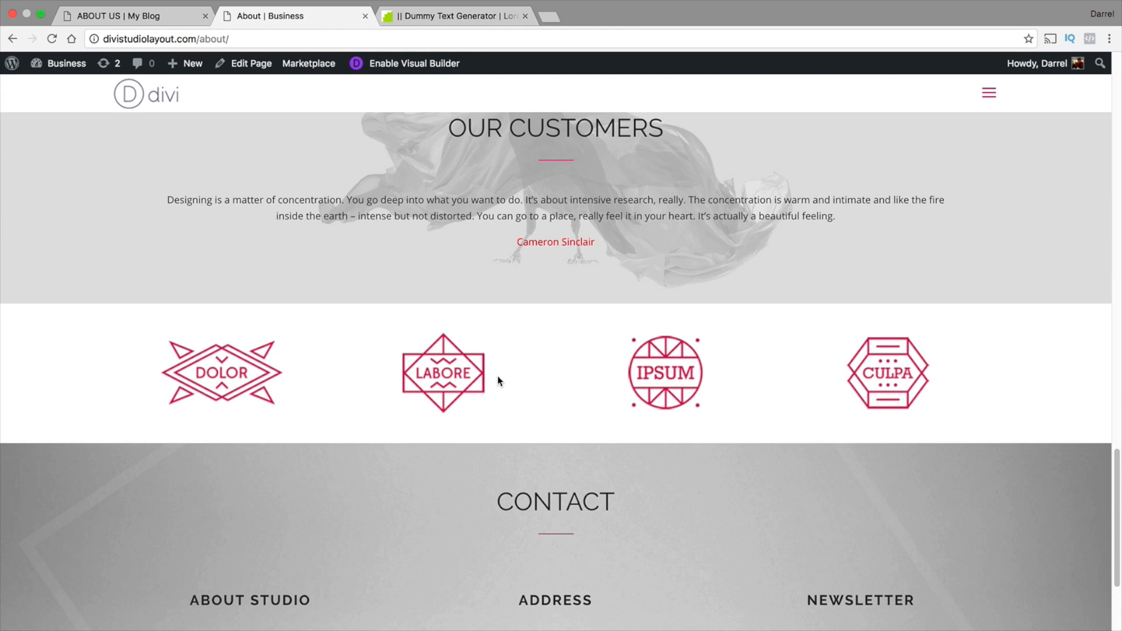
scroll(498, 380, "down", 3)
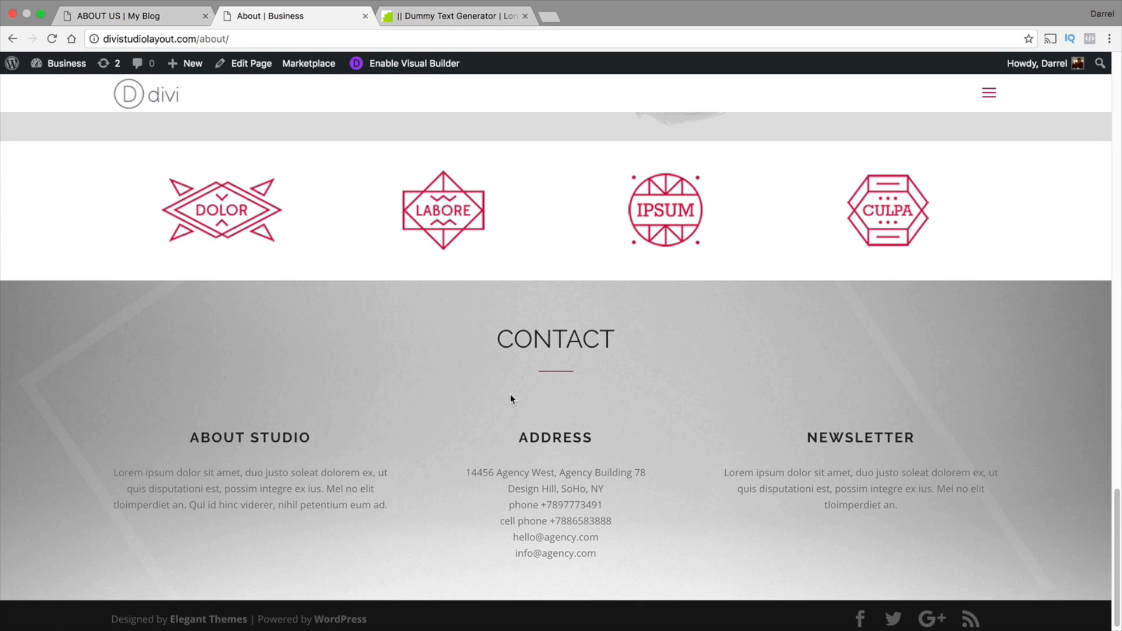
left_click(146, 16)
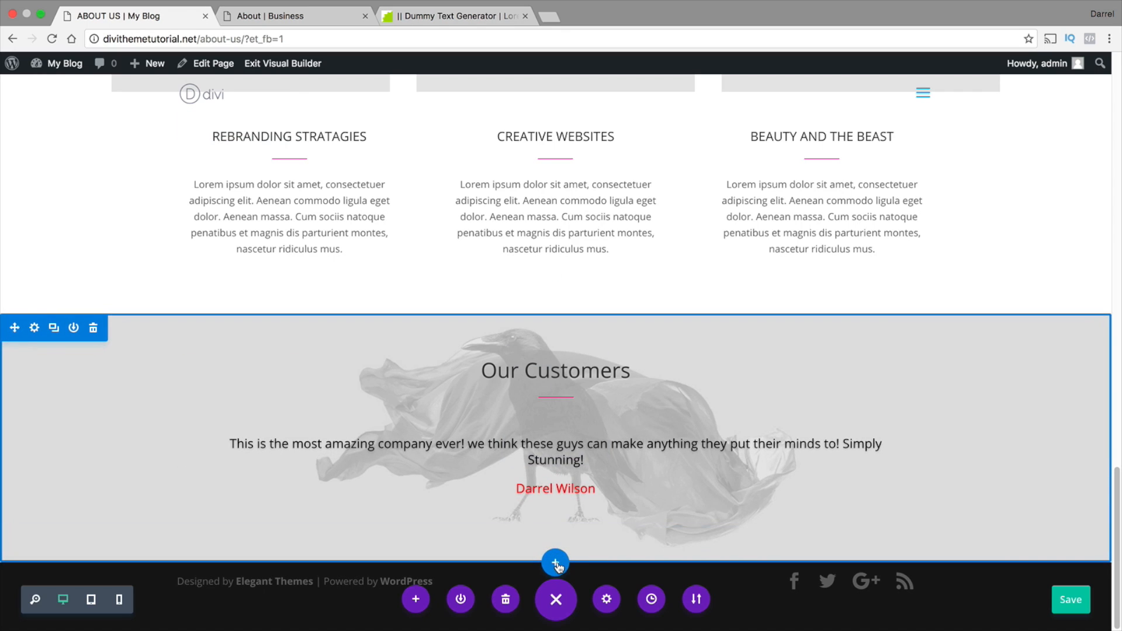
left_click(555, 562)
left_click(479, 513)
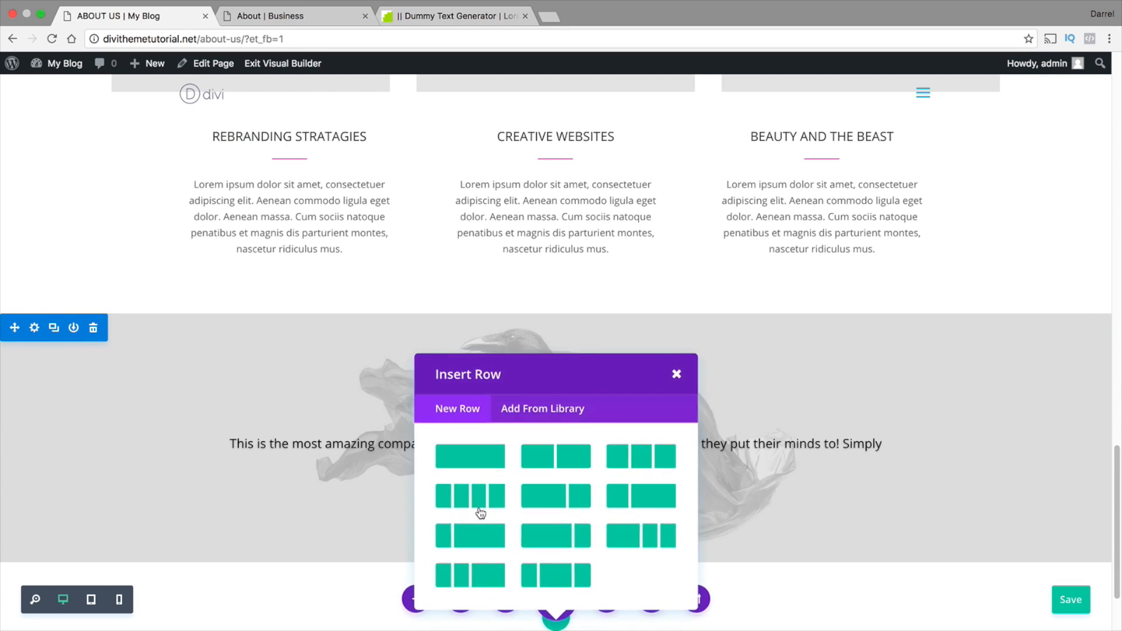
left_click(478, 498)
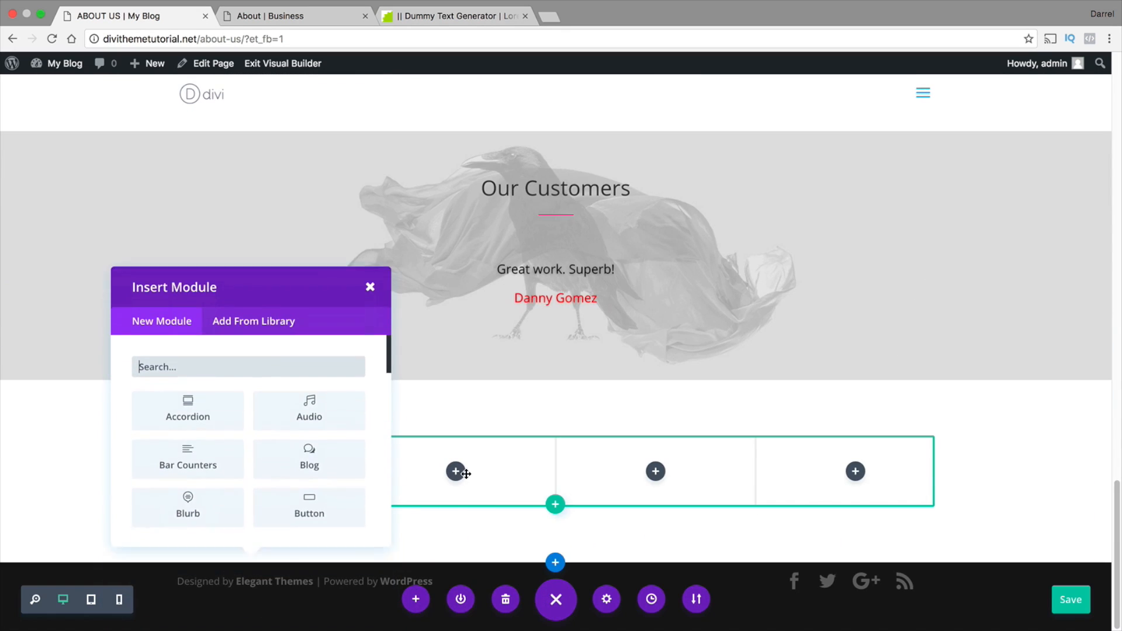
Insert an Image module in the first column of the logo row using the CULPA logo from the media library
scroll(228, 405, "down", 4)
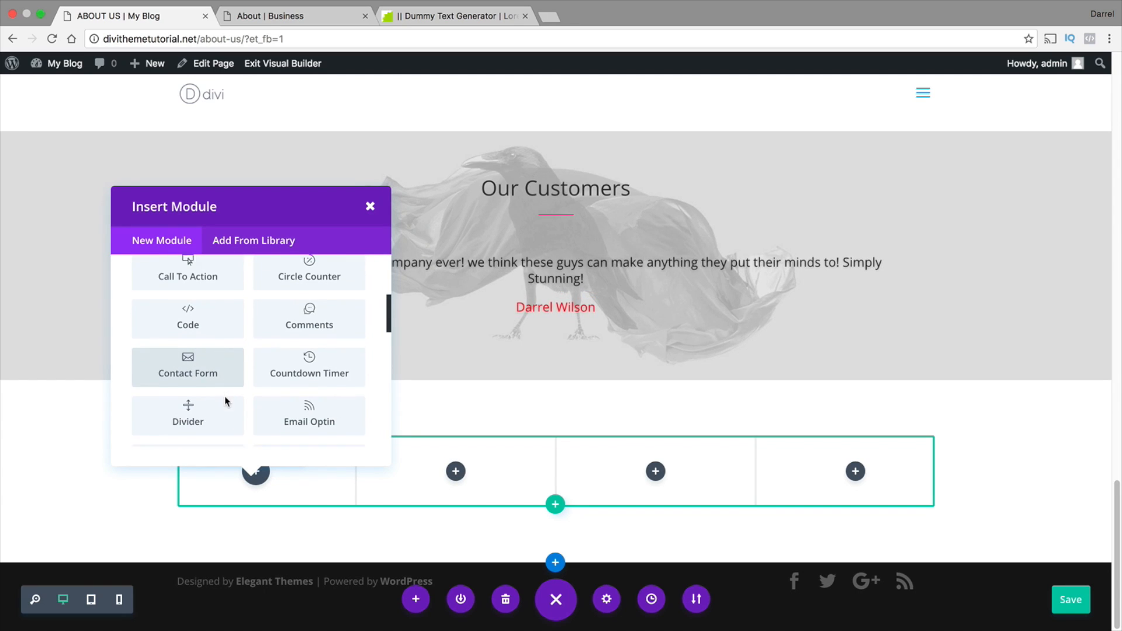
scroll(227, 397, "down", 2)
left_click(203, 419)
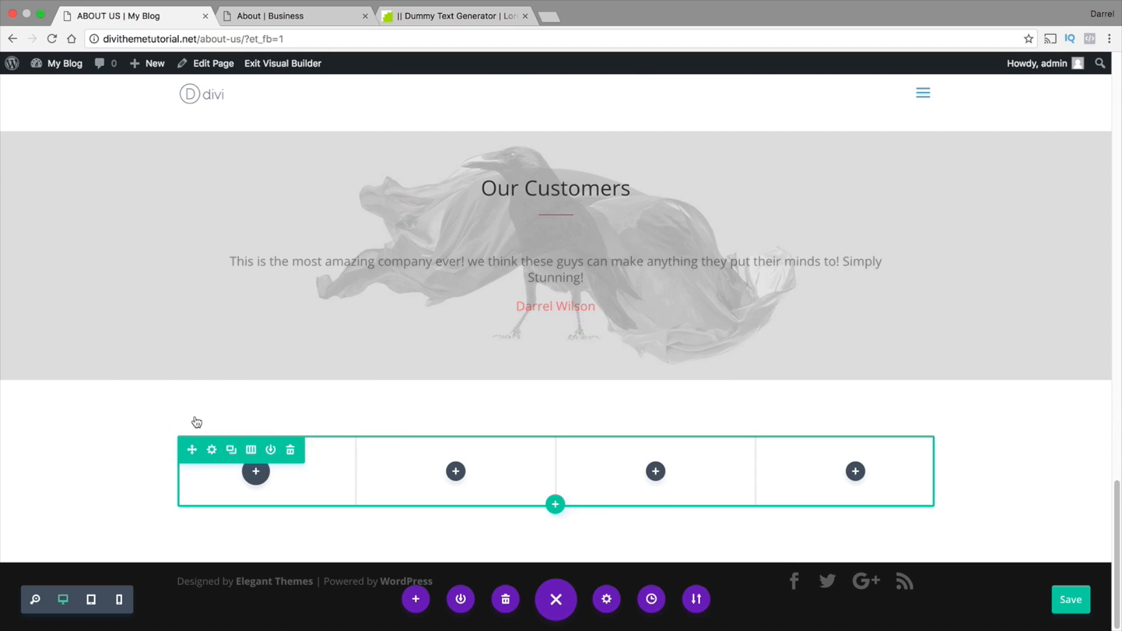
left_click(303, 188)
scroll(292, 237, "down", 5)
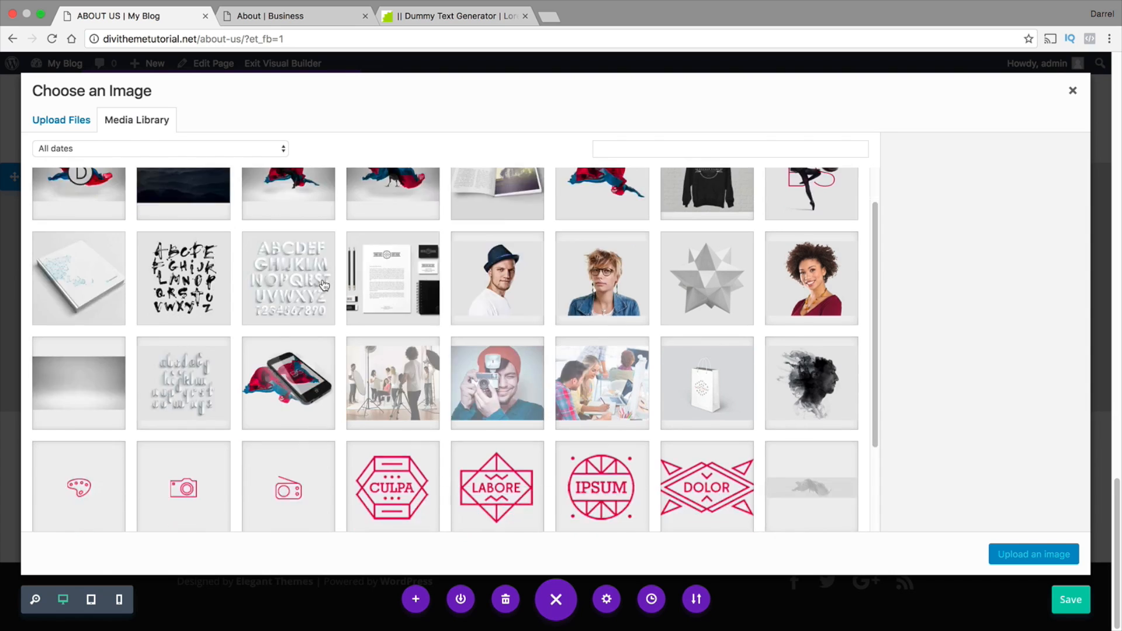
left_click(382, 372)
left_click(990, 554)
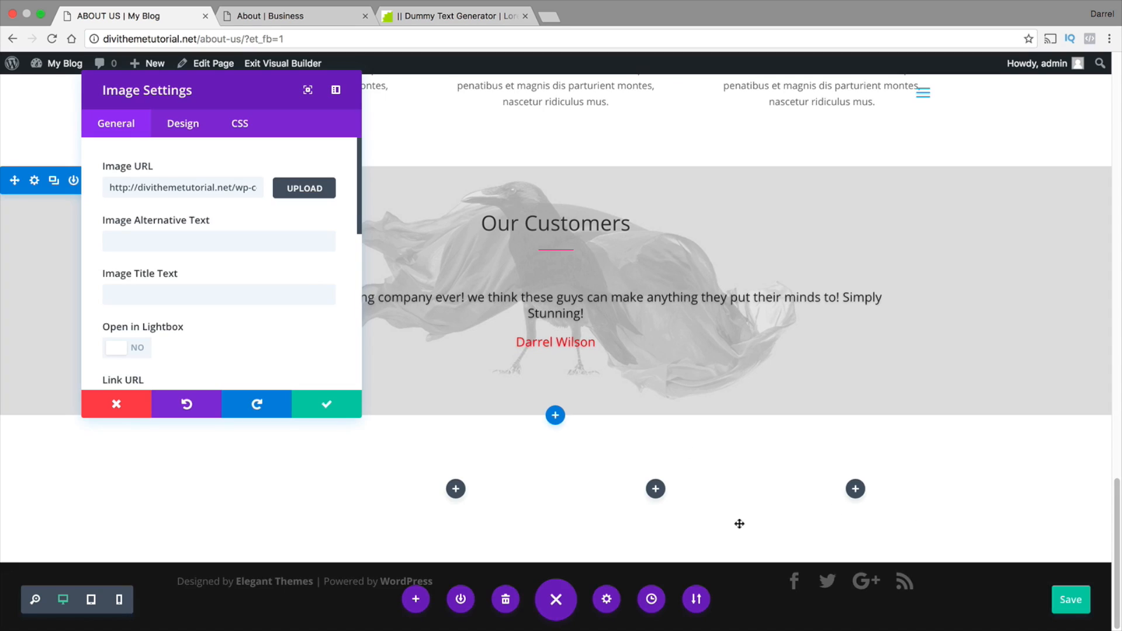
Insert an Image module in the second column of the logo row using the LABORE logo from the media library
left_click(456, 488)
scroll(436, 403, "down", 10)
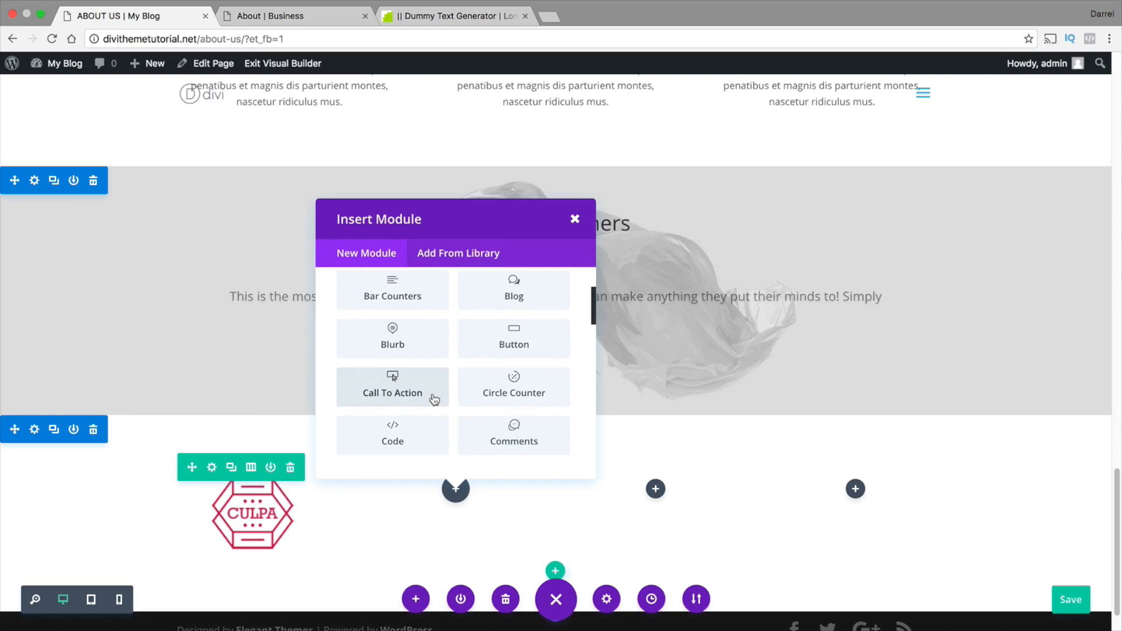
scroll(433, 399, "down", 8)
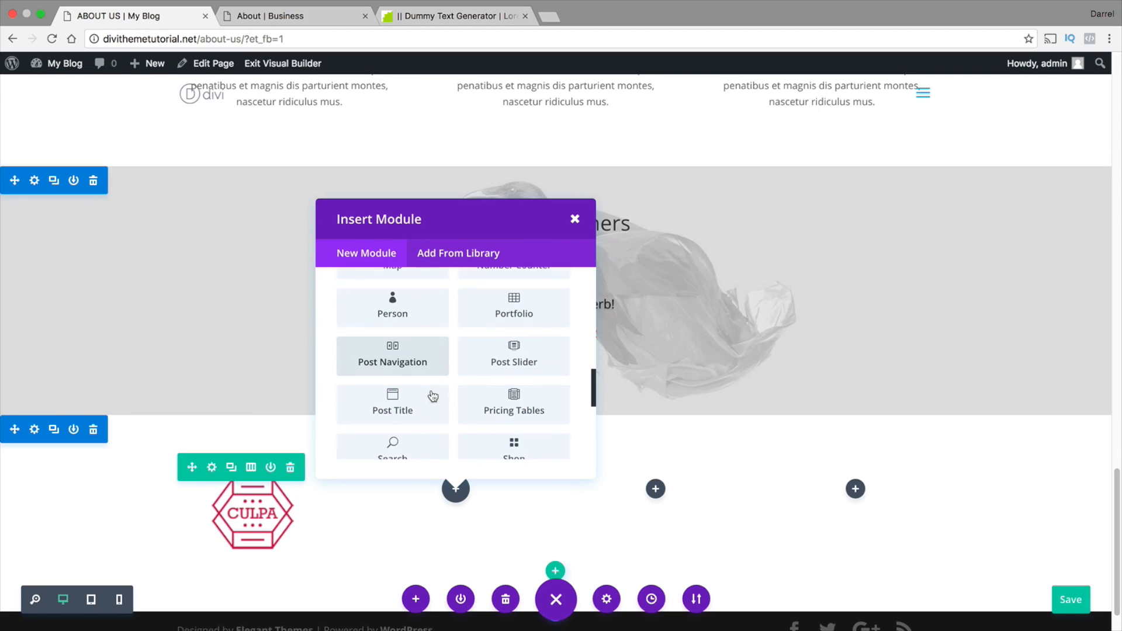
scroll(430, 390, "up", 5)
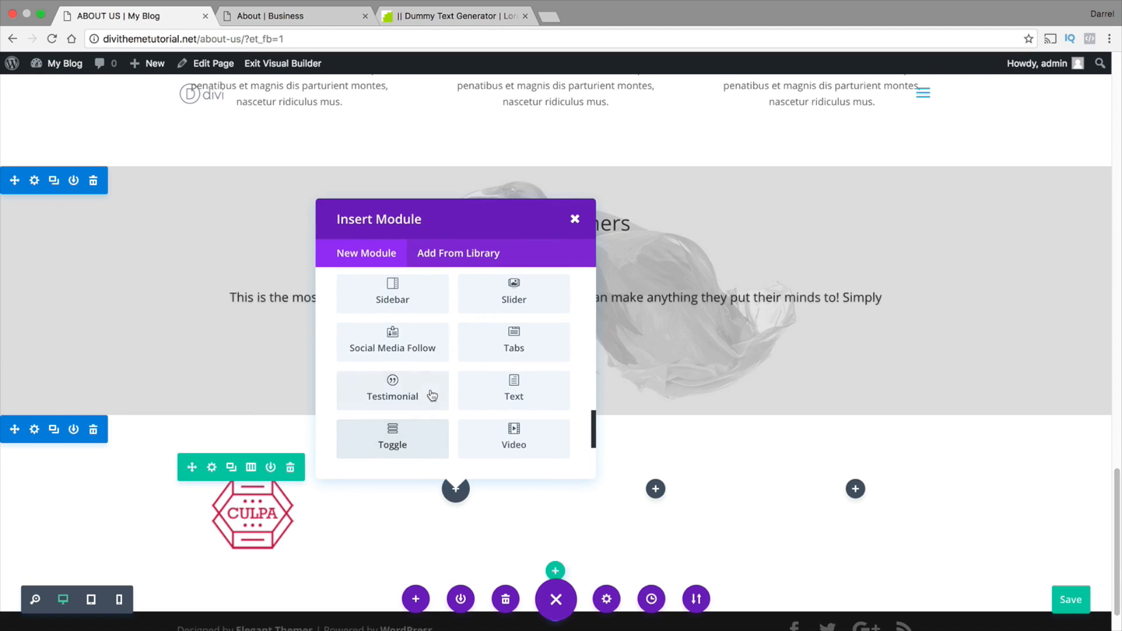
scroll(409, 374, "up", 5)
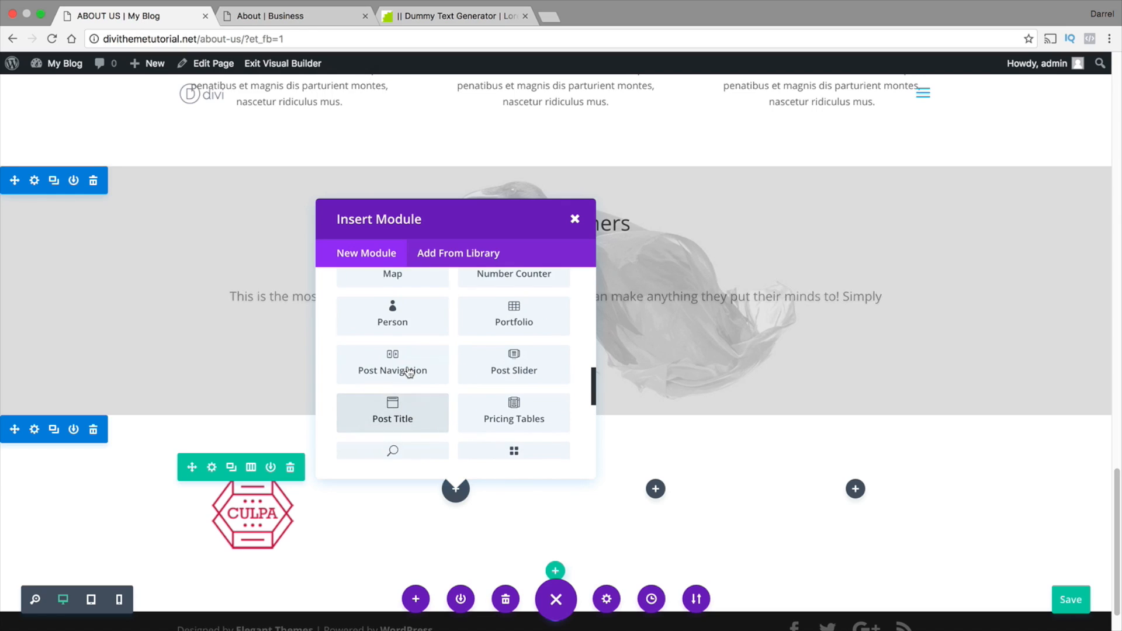
key("Escape")
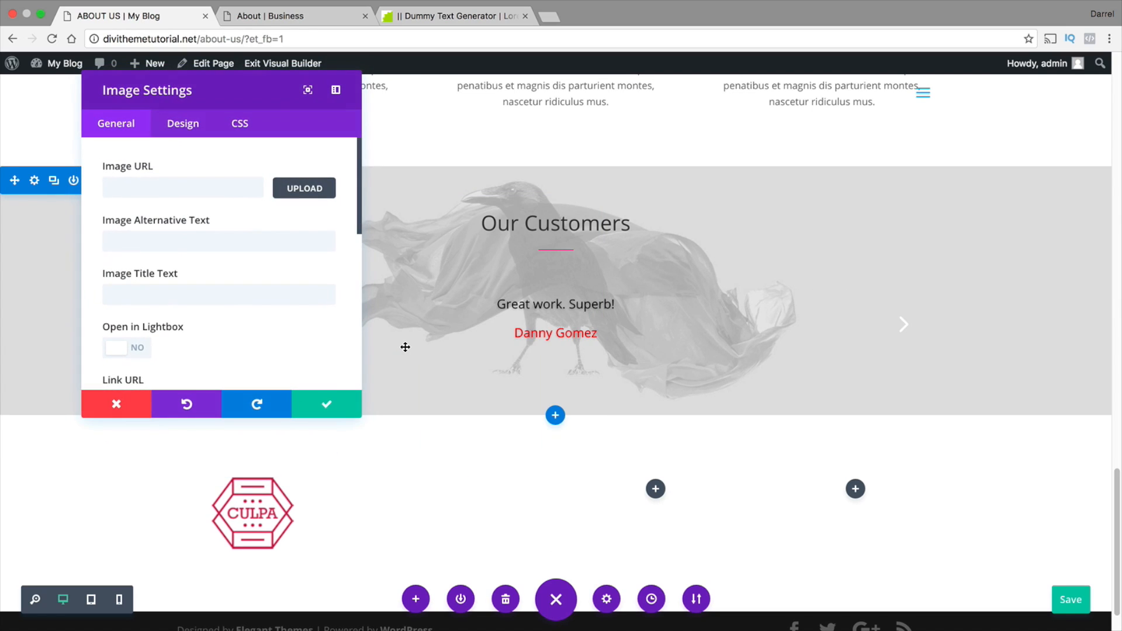
left_click(305, 189)
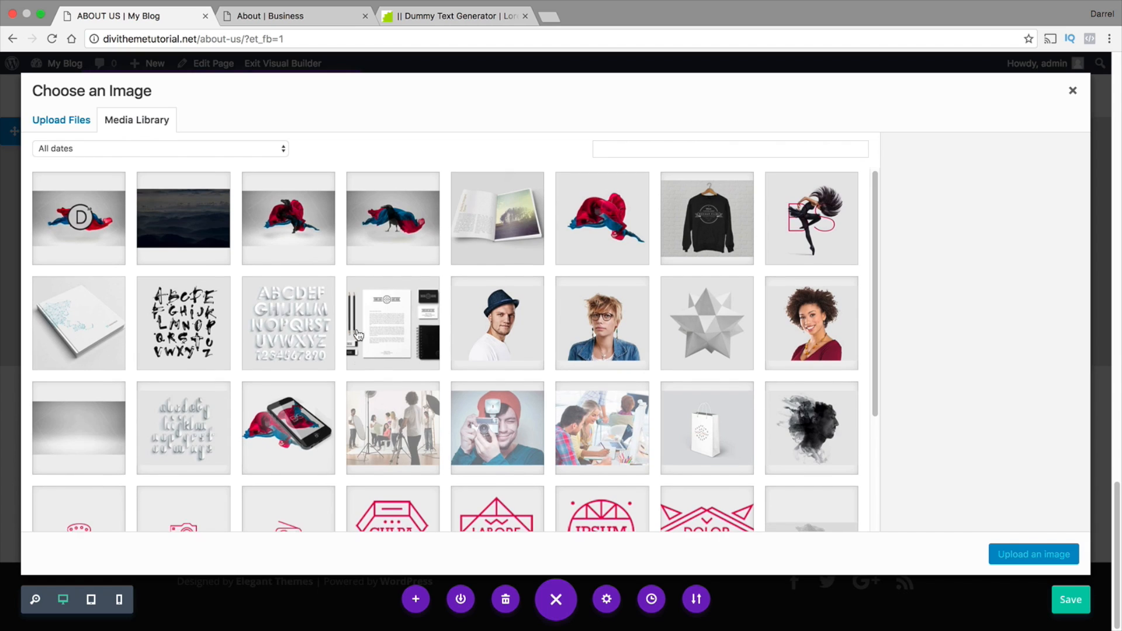
scroll(409, 409, "down", 1)
left_click(494, 493)
left_click(1048, 557)
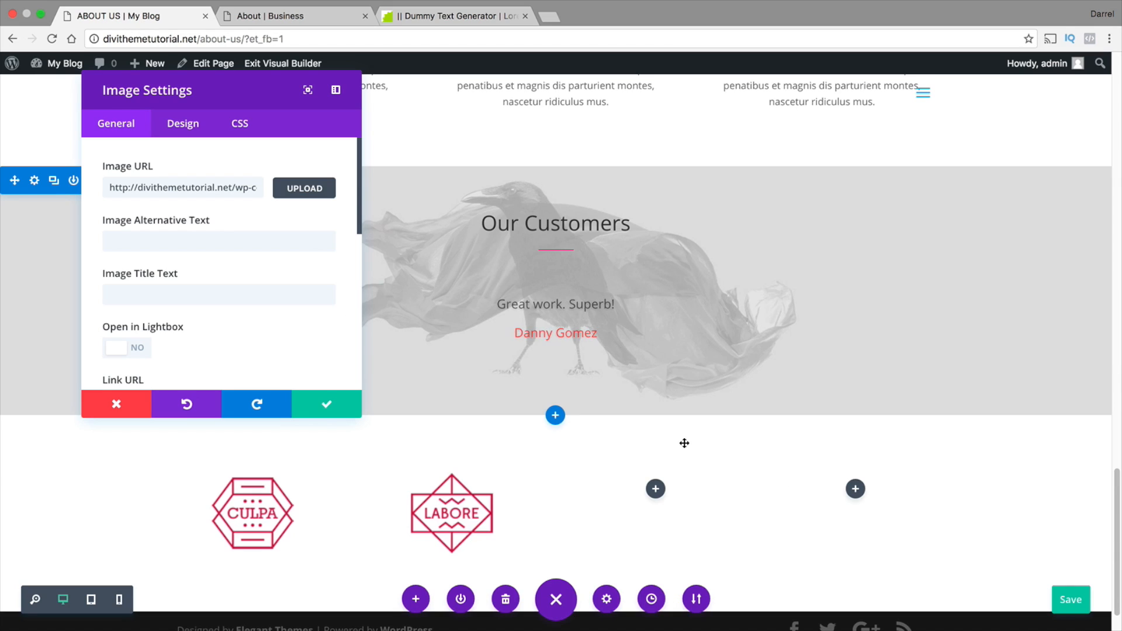
Insert an Image module in the third column of the logo row using the IPSUM logo from the media library
scroll(672, 456, "down", 1)
left_click(655, 466)
scroll(627, 372, "down", 4)
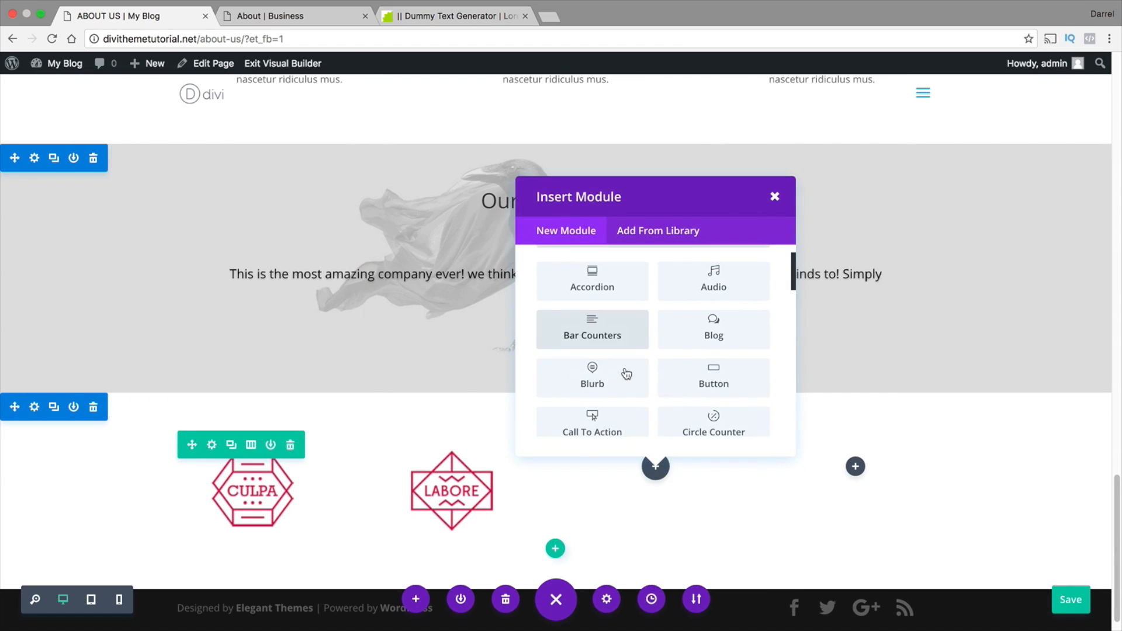
scroll(626, 370, "down", 3)
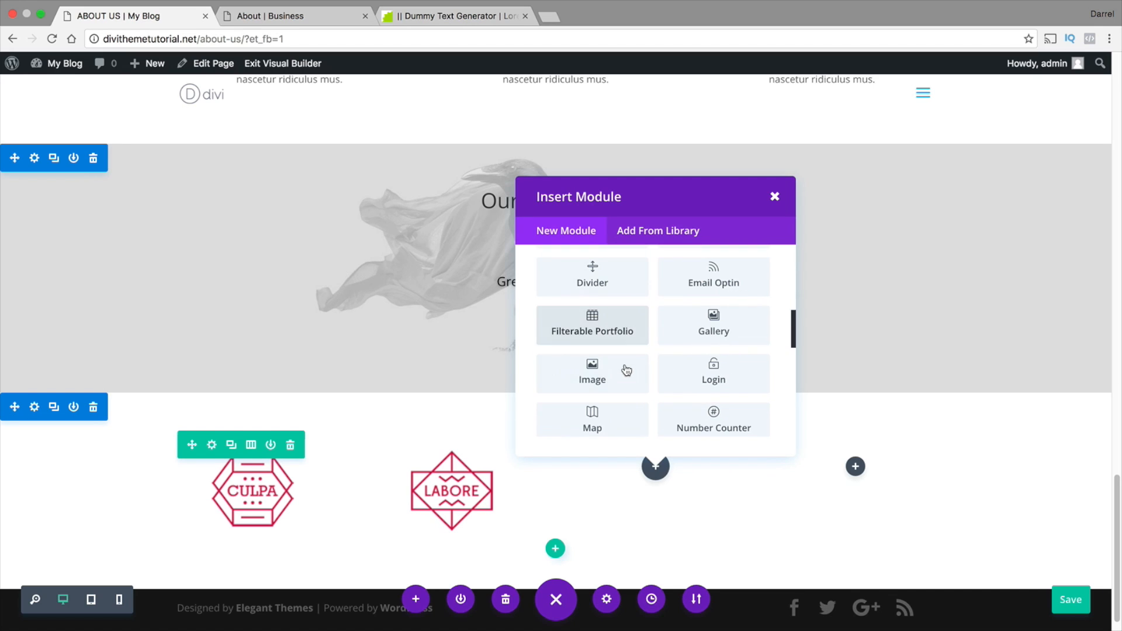
left_click(596, 378)
left_click(302, 190)
scroll(406, 329, "down", 1)
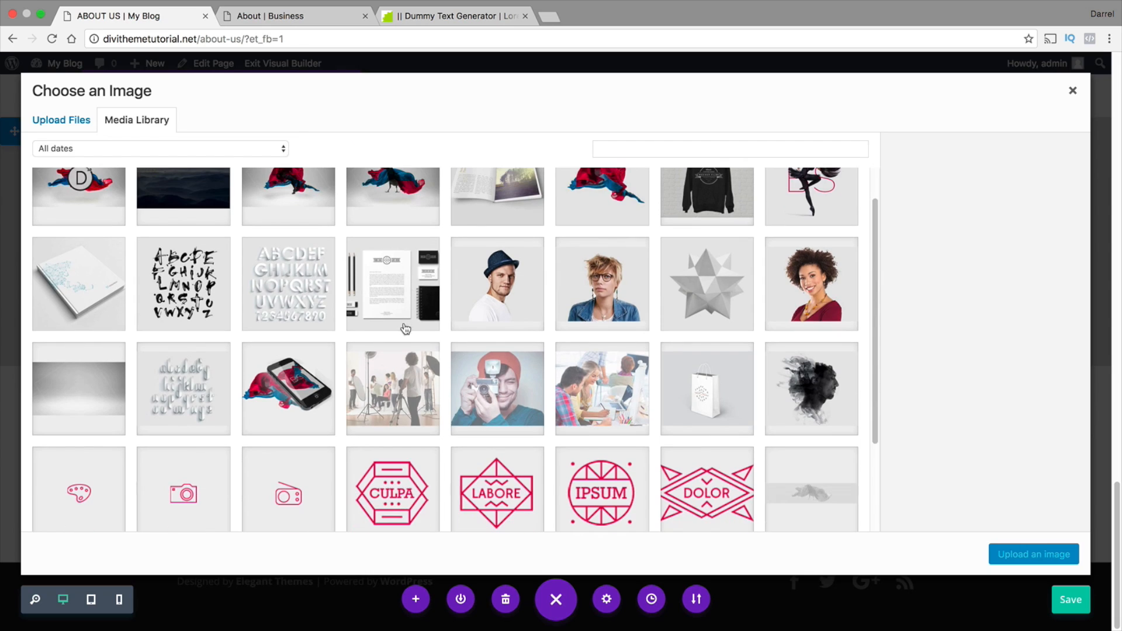
left_click(609, 485)
left_click(997, 551)
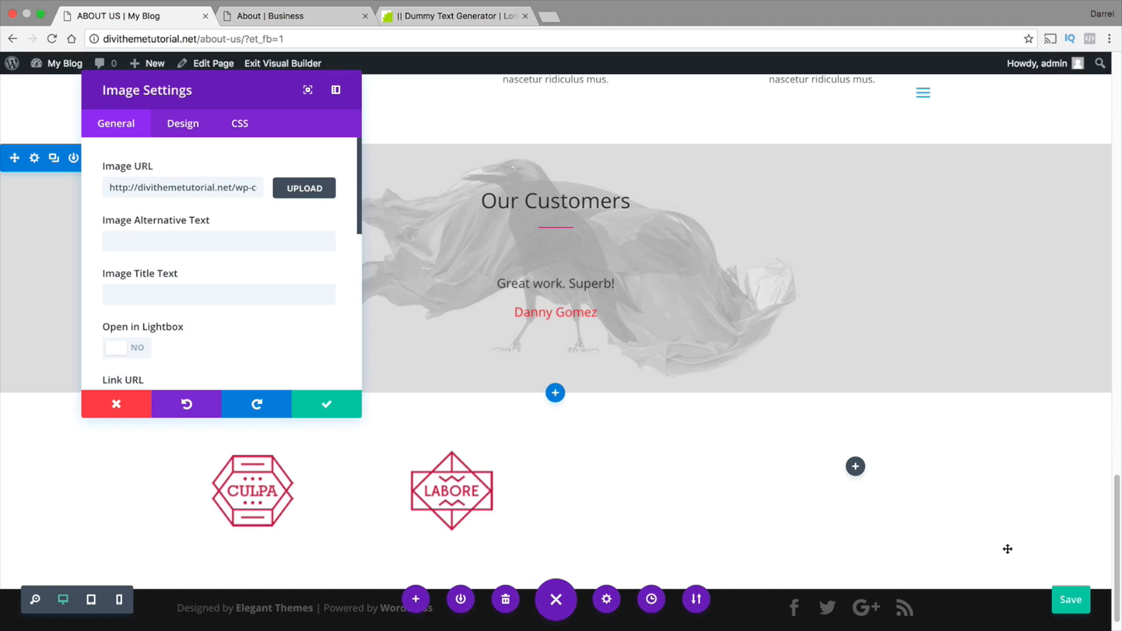
Insert an Image module with the DOLOR logo in the fourth column of the logo row and save the page
left_click(856, 467)
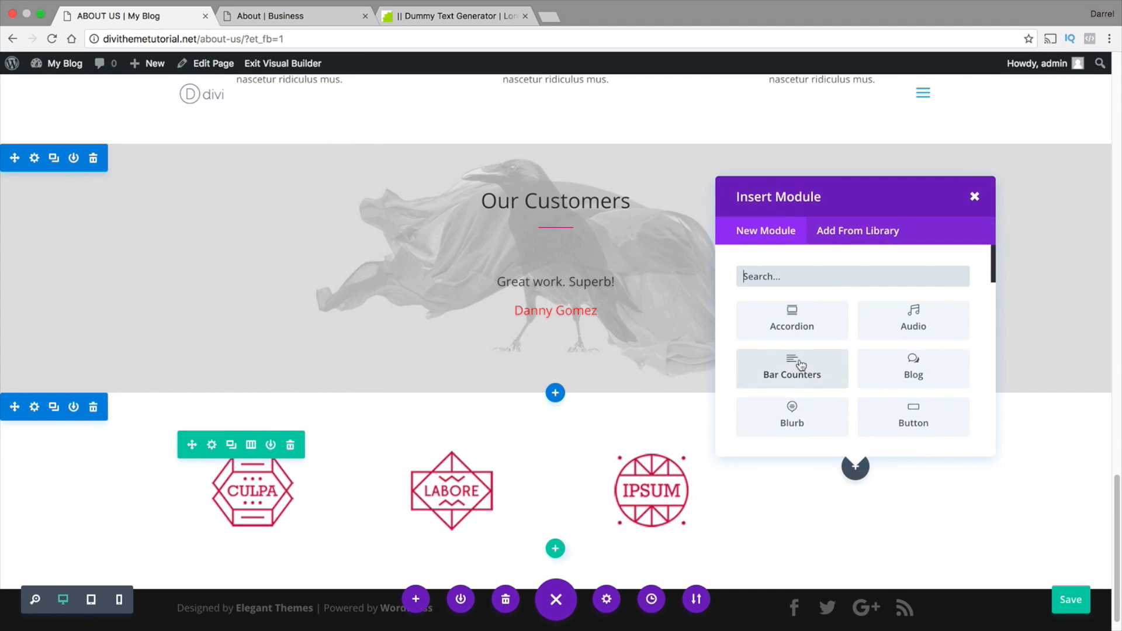
scroll(798, 367, "down", 3)
scroll(800, 363, "down", 3)
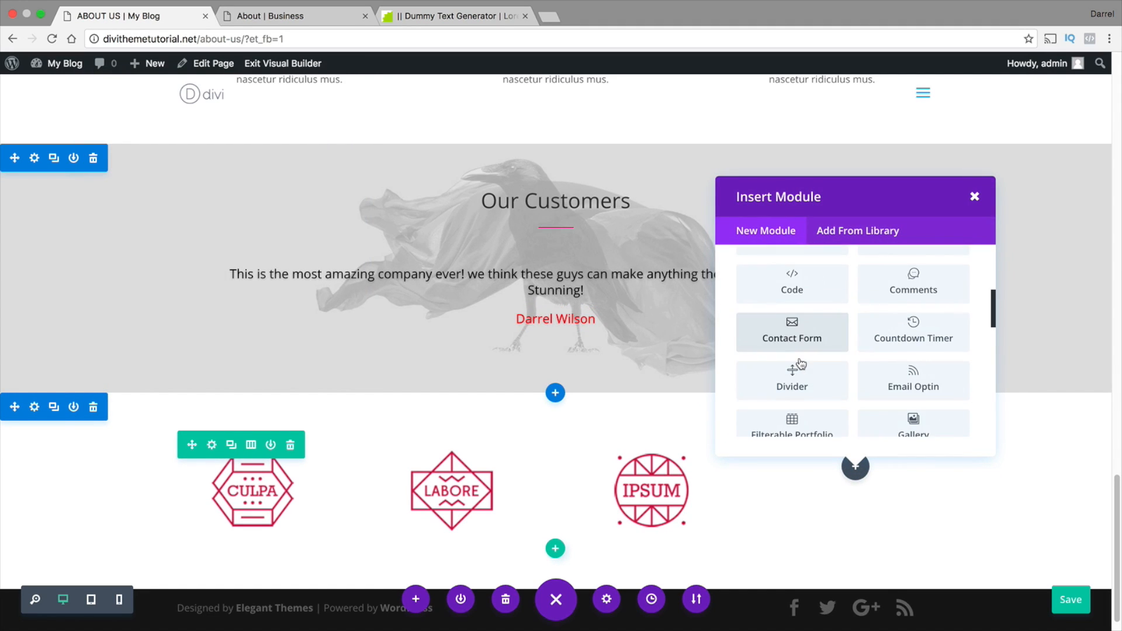
scroll(799, 359, "down", 1)
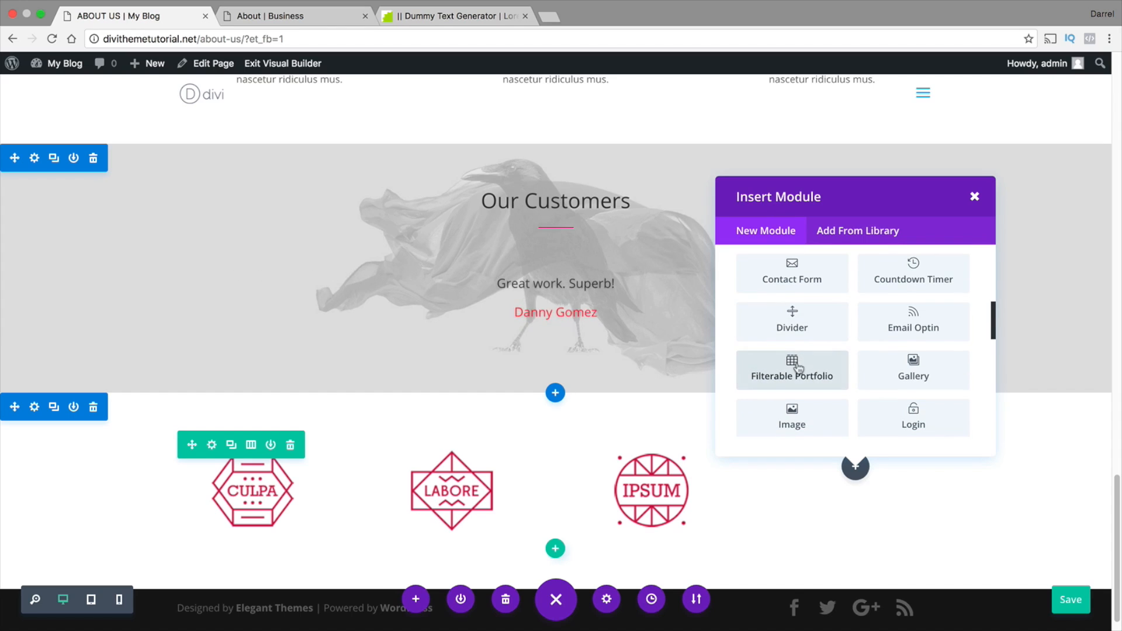
left_click(795, 403)
scroll(221, 351, "down", 3)
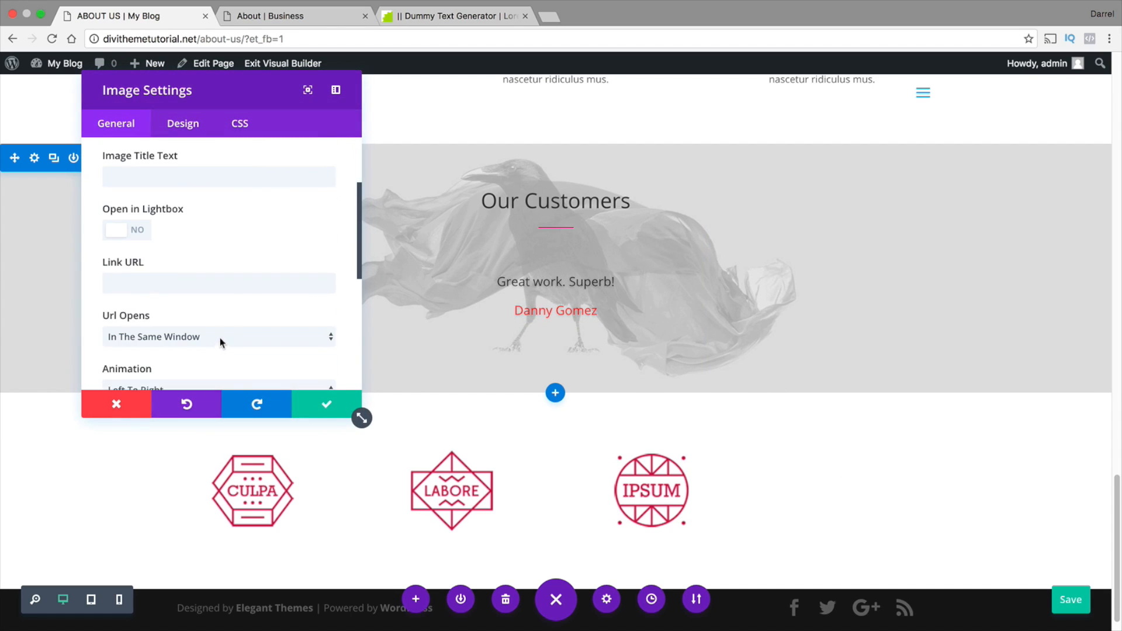
scroll(283, 228, "up", 3)
left_click(309, 186)
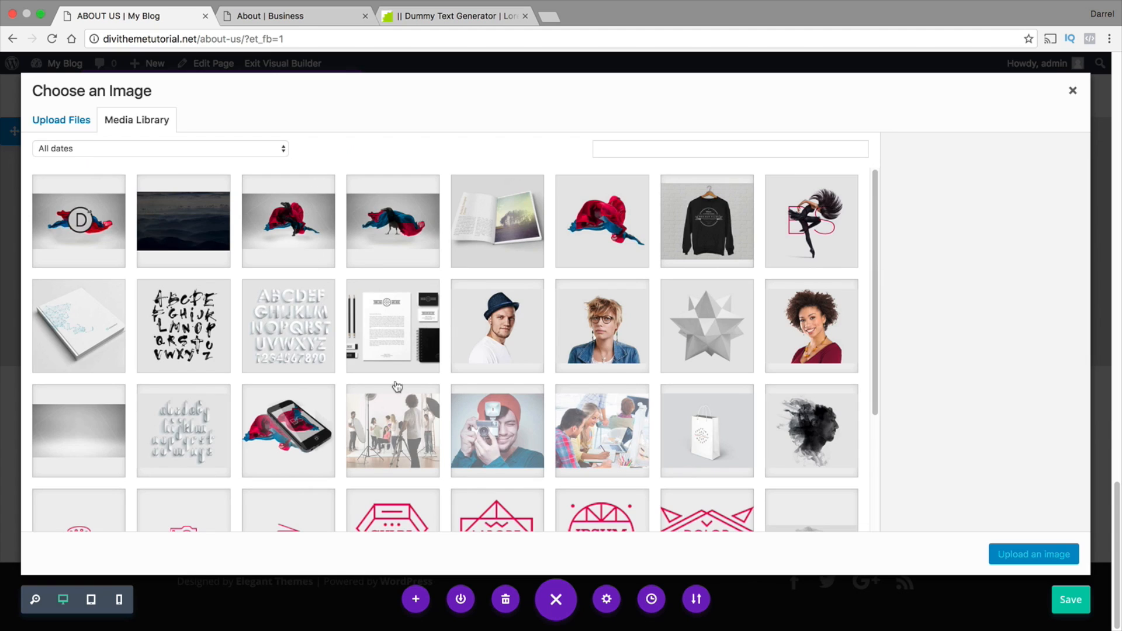
scroll(397, 387, "down", 2)
left_click(704, 431)
left_click(1009, 558)
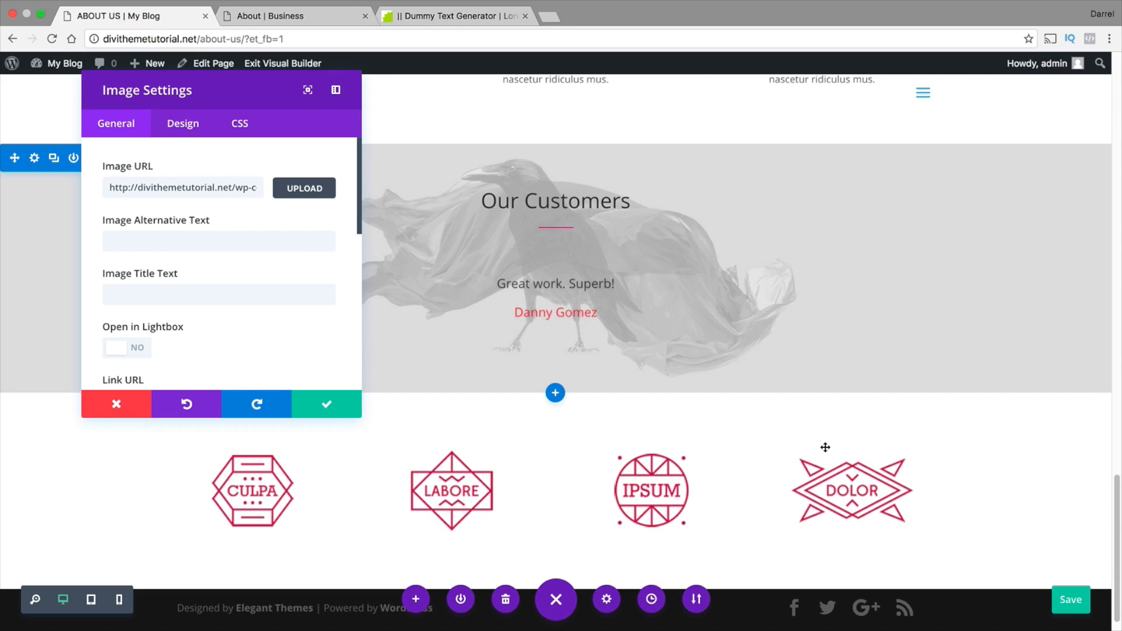
left_click(355, 404)
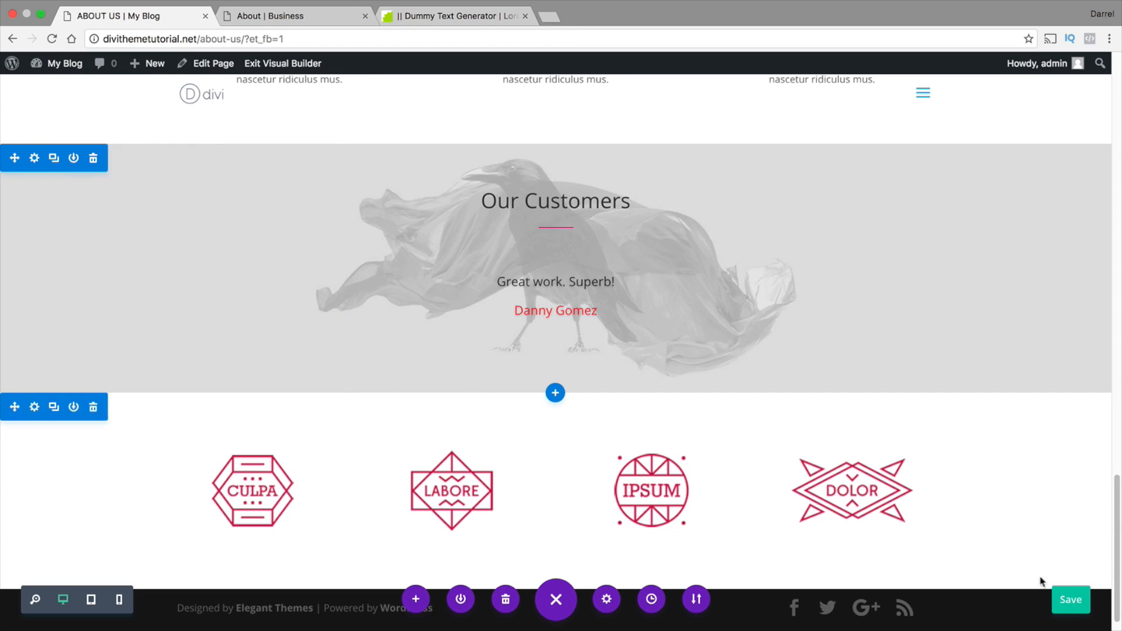
left_click(1072, 607)
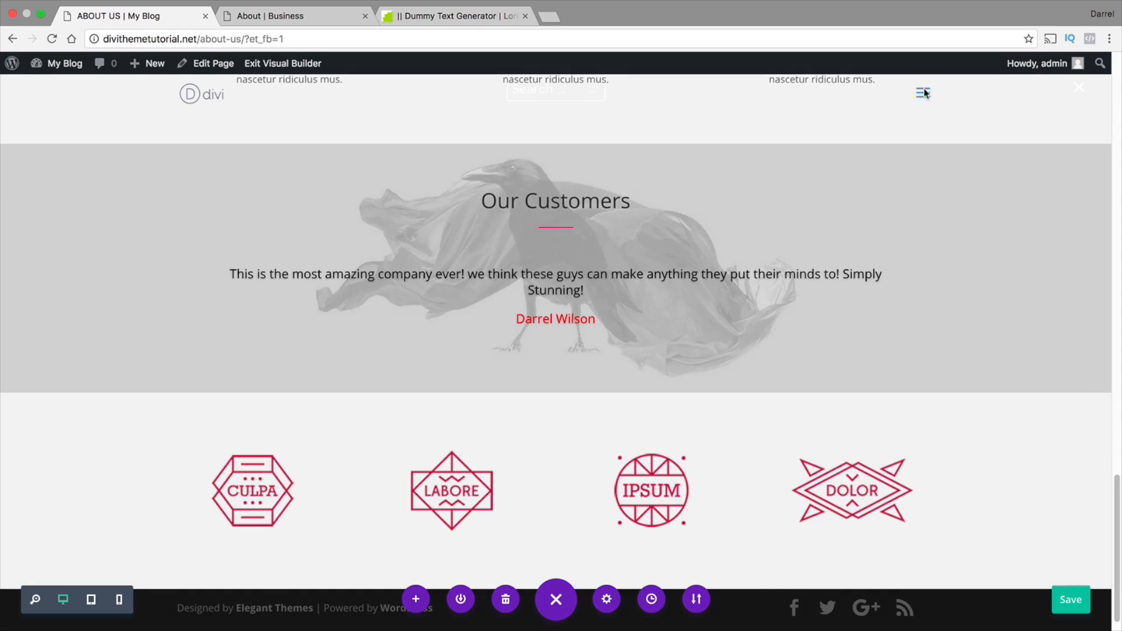
Go to the site's home page and enable the Visual Builder on it
left_click(924, 94)
left_click(567, 327)
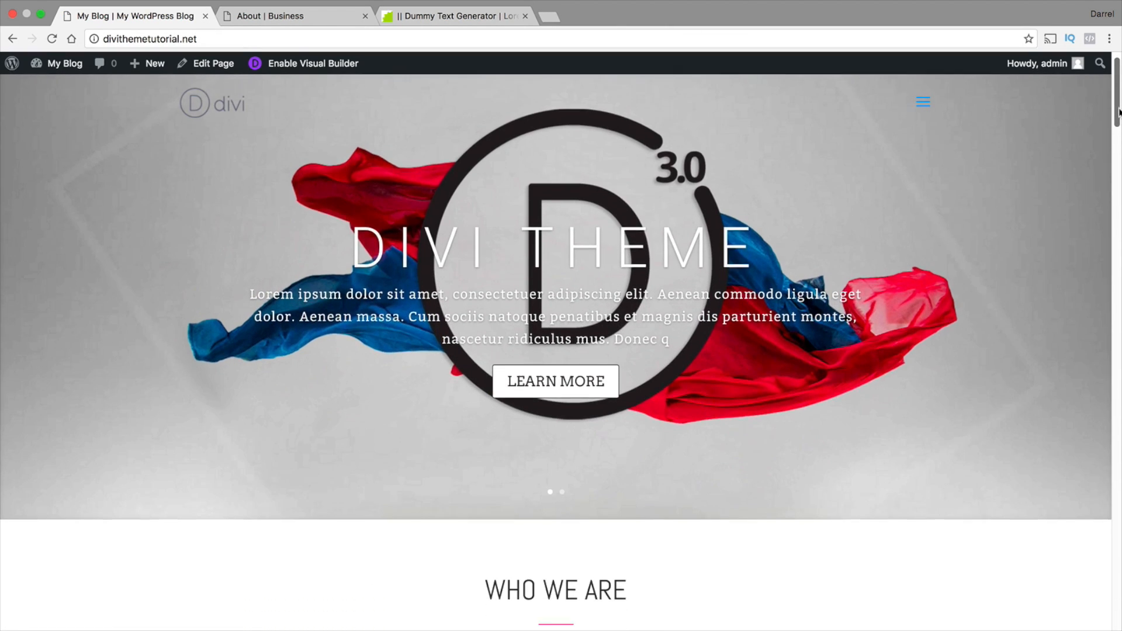
left_click_drag(1119, 111, 1119, 96)
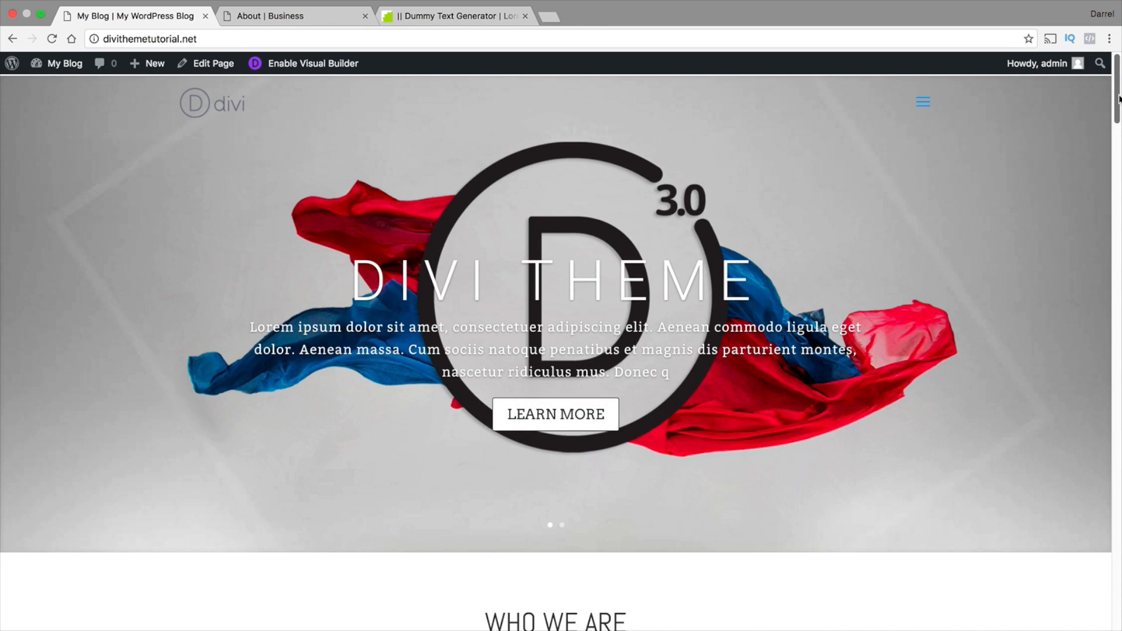
left_click_drag(1119, 98, 1119, 319)
left_click(333, 68)
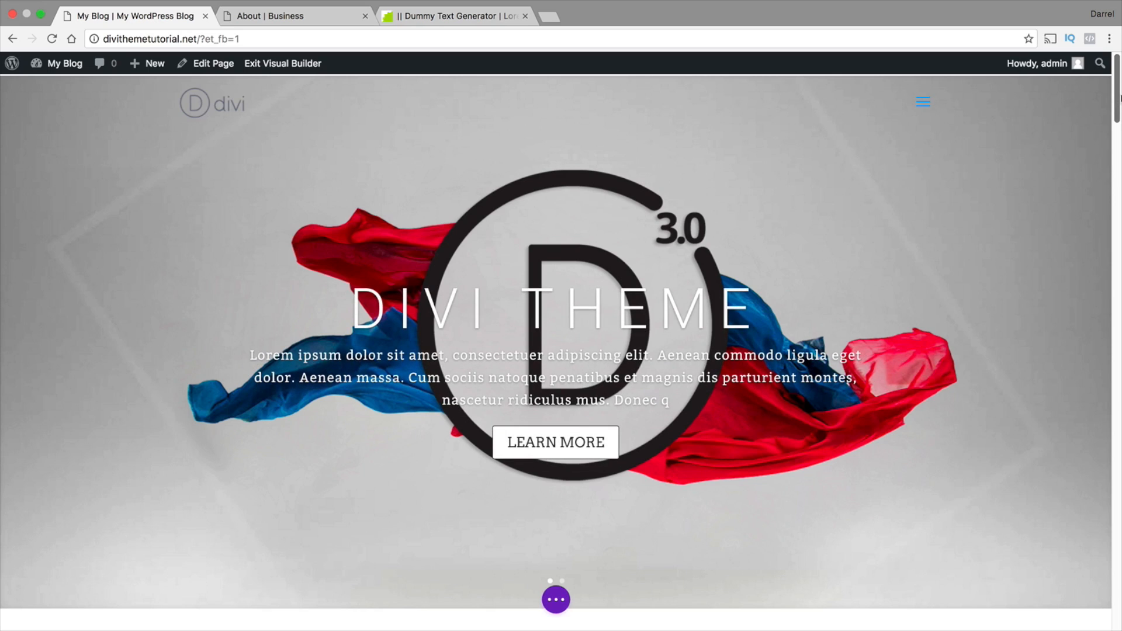
Look at the section settings of the home page's CONTACT US section and close them without changes
left_click_drag(1119, 100, 1078, 605)
right_click(1121, 354)
left_click(1121, 354)
mouse_move(709, 261)
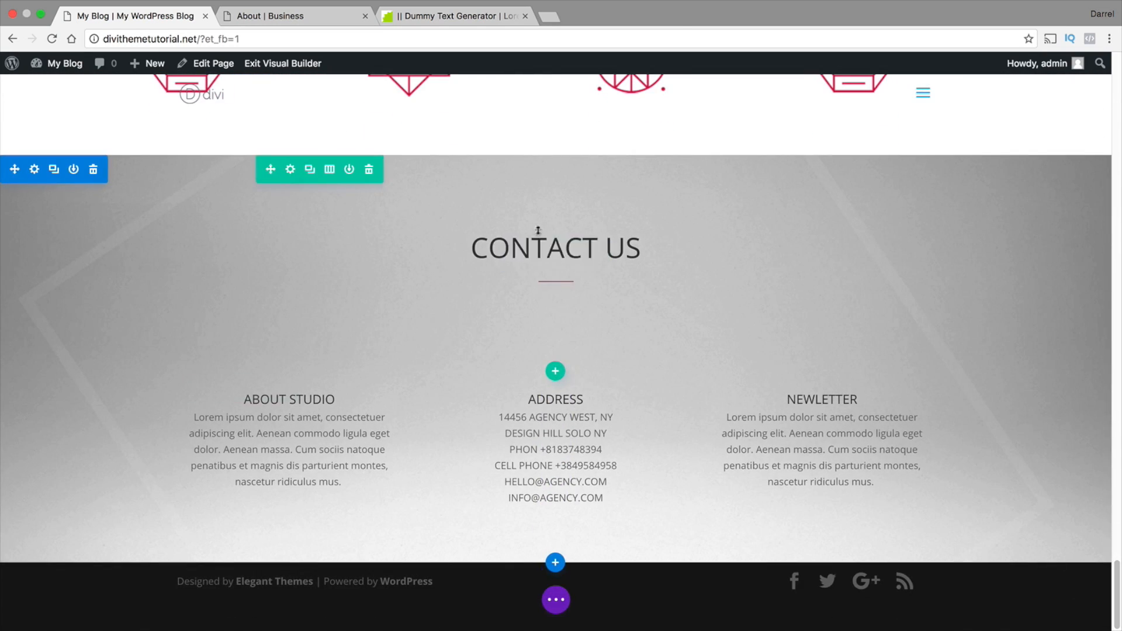
mouse_move(396, 357)
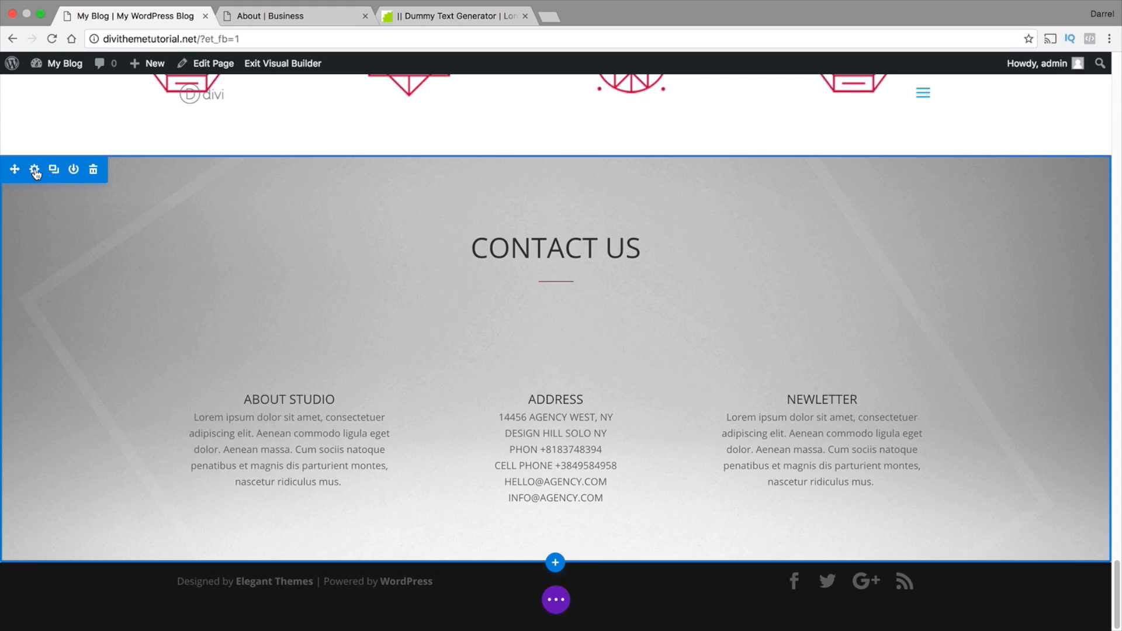
left_click(35, 170)
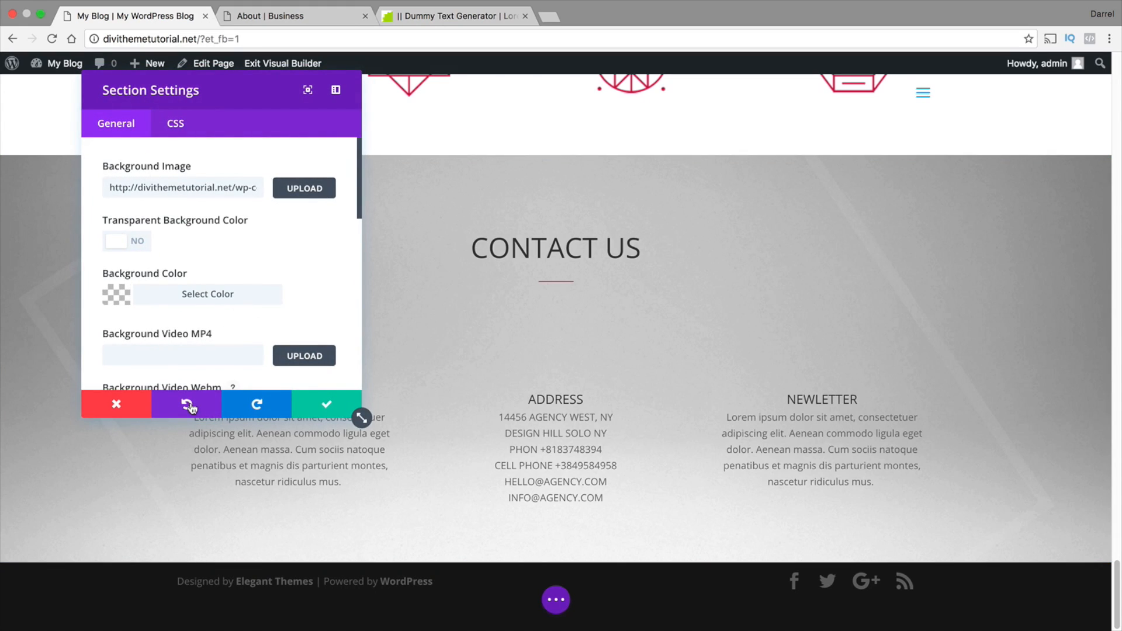
left_click(124, 402)
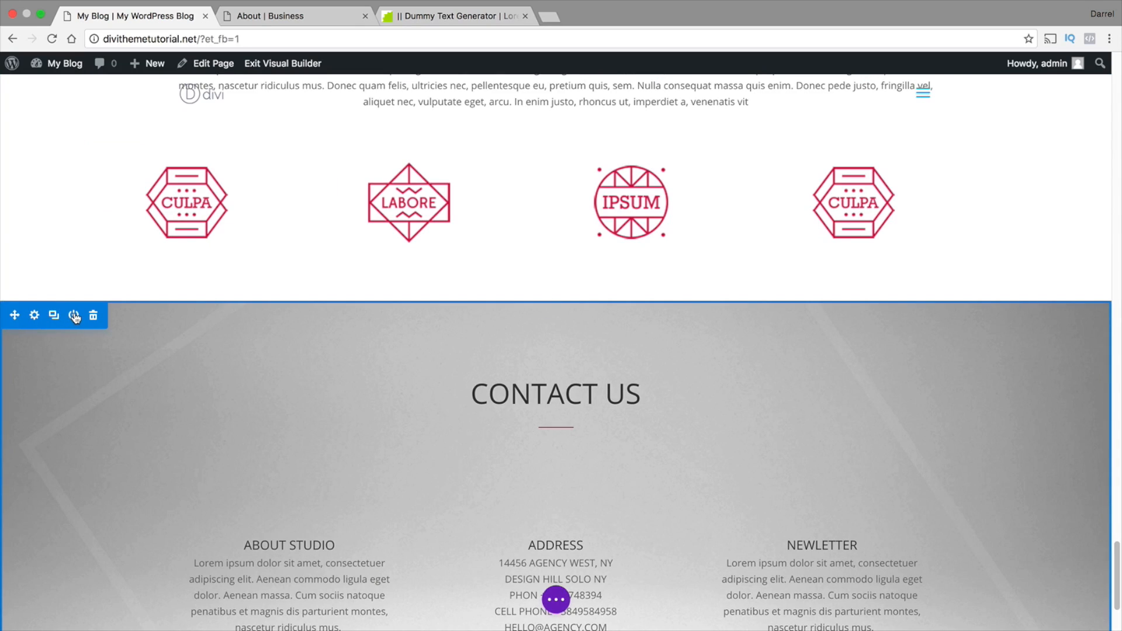
Save the CONTACT US section to the Divi Library as "Footer!" and show the page-level builder controls
left_click(74, 316)
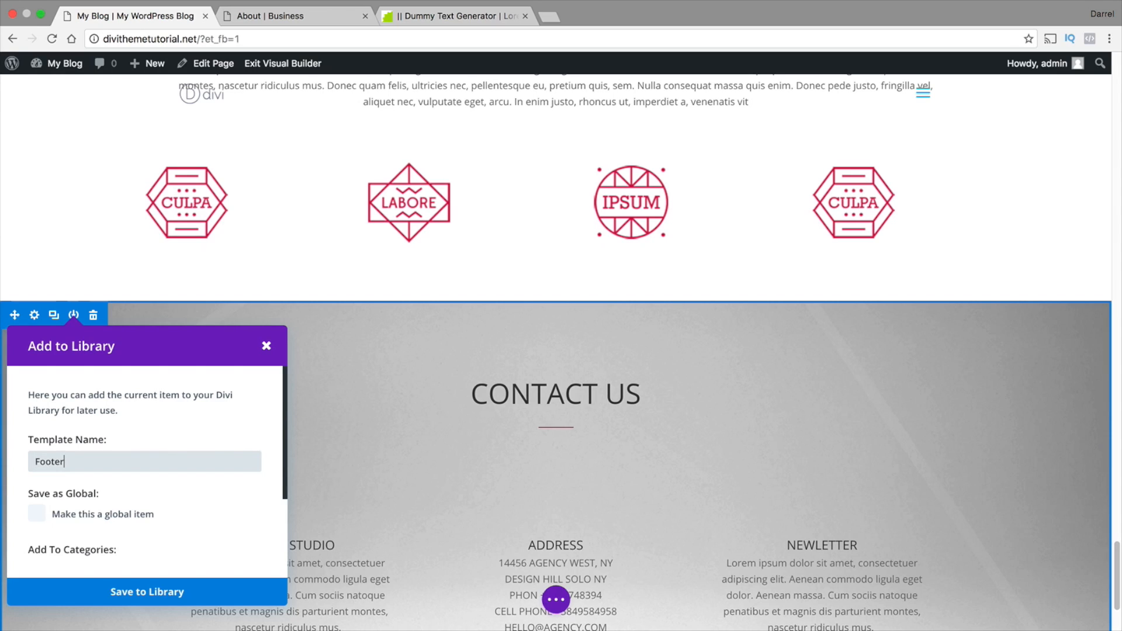
scroll(137, 515, "down", 1)
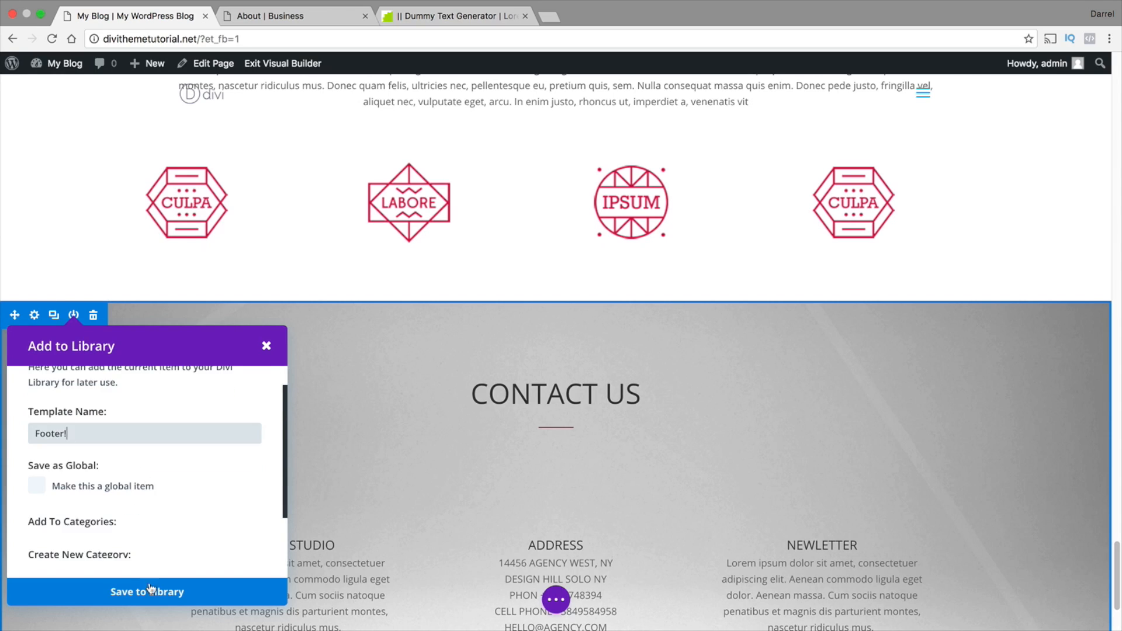
left_click(151, 592)
scroll(401, 325, "down", 2)
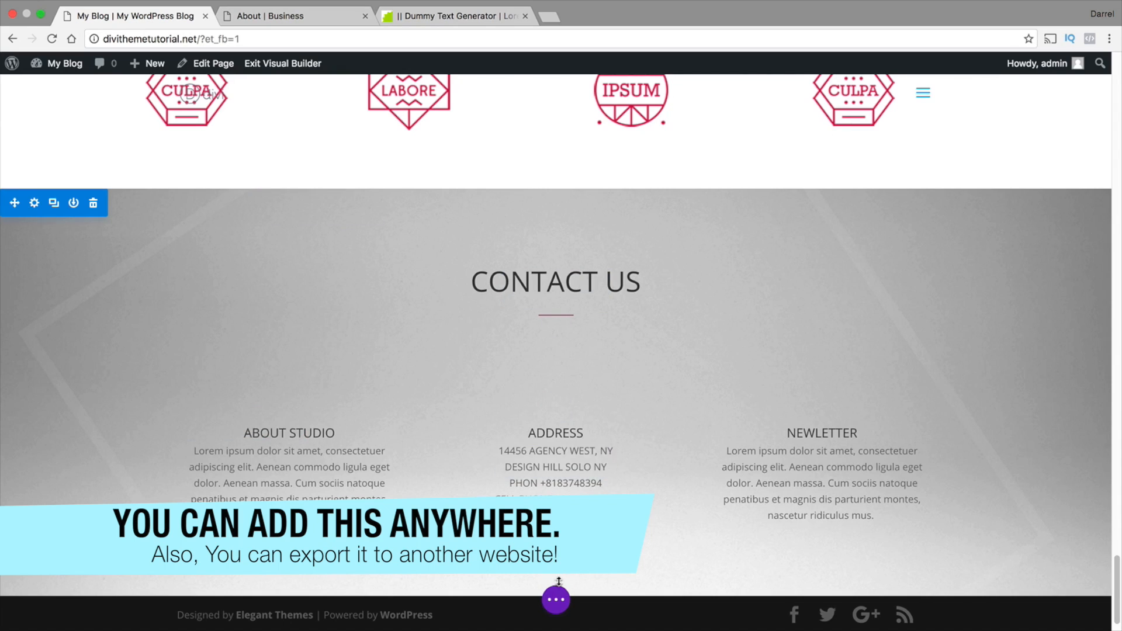
left_click(556, 600)
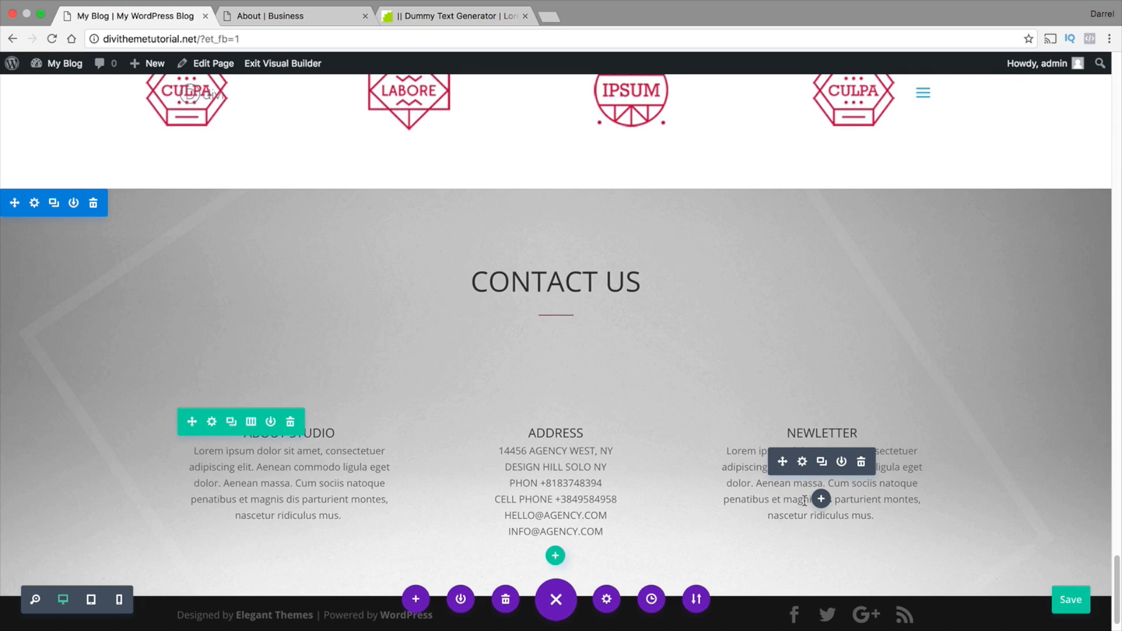
scroll(801, 501, "up", 10)
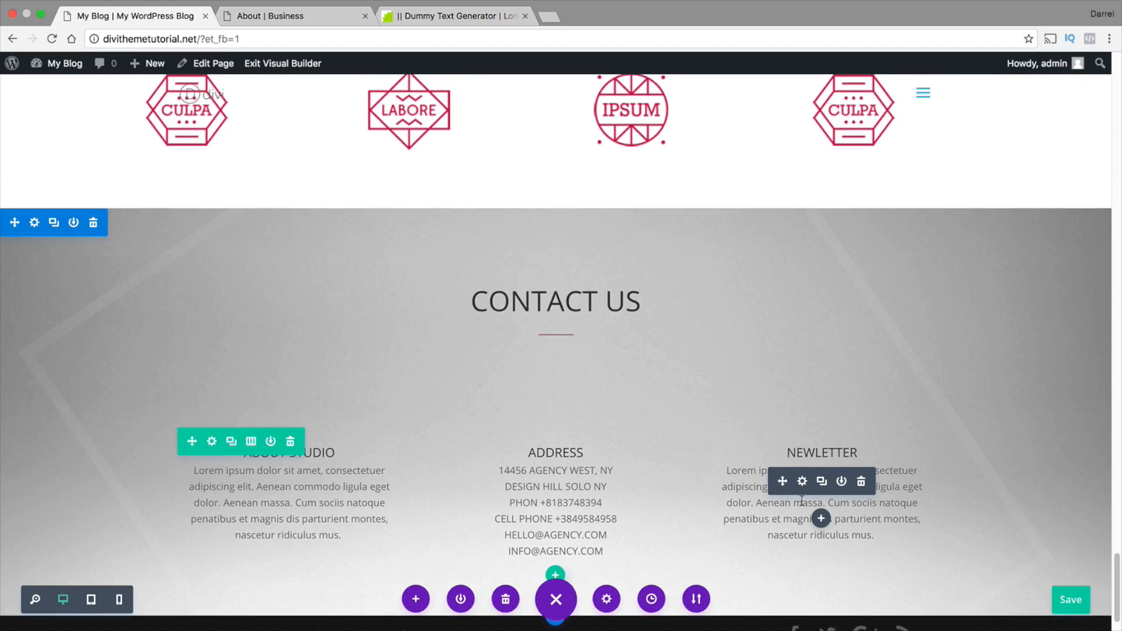
Go to the site's About Us page and enable the Visual Builder on it
scroll(802, 501, "up", 20)
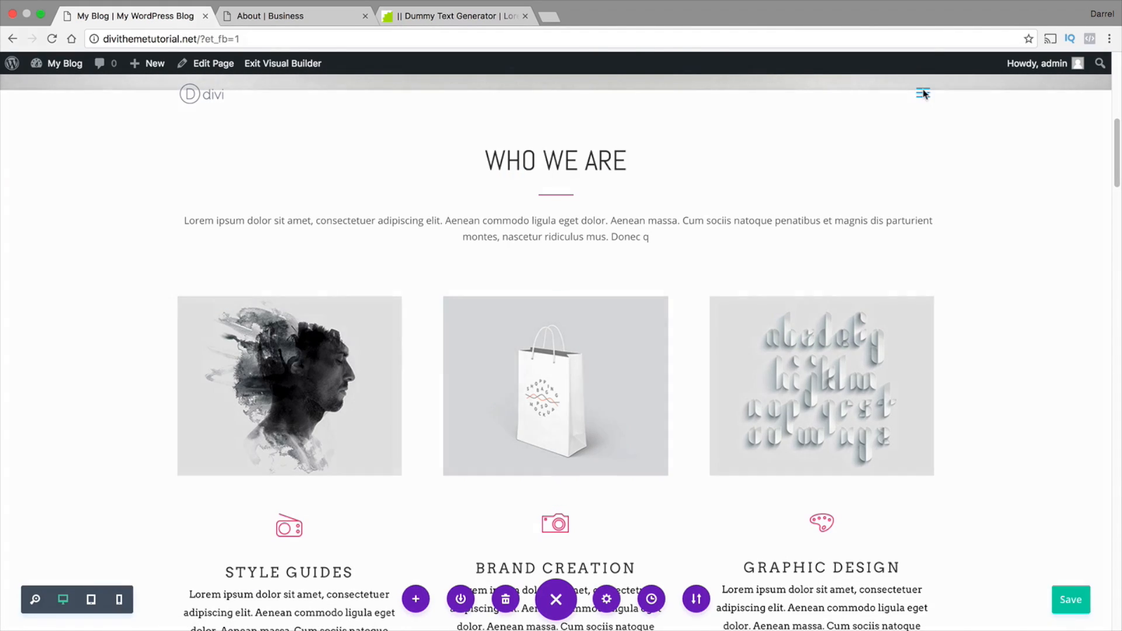
left_click(923, 93)
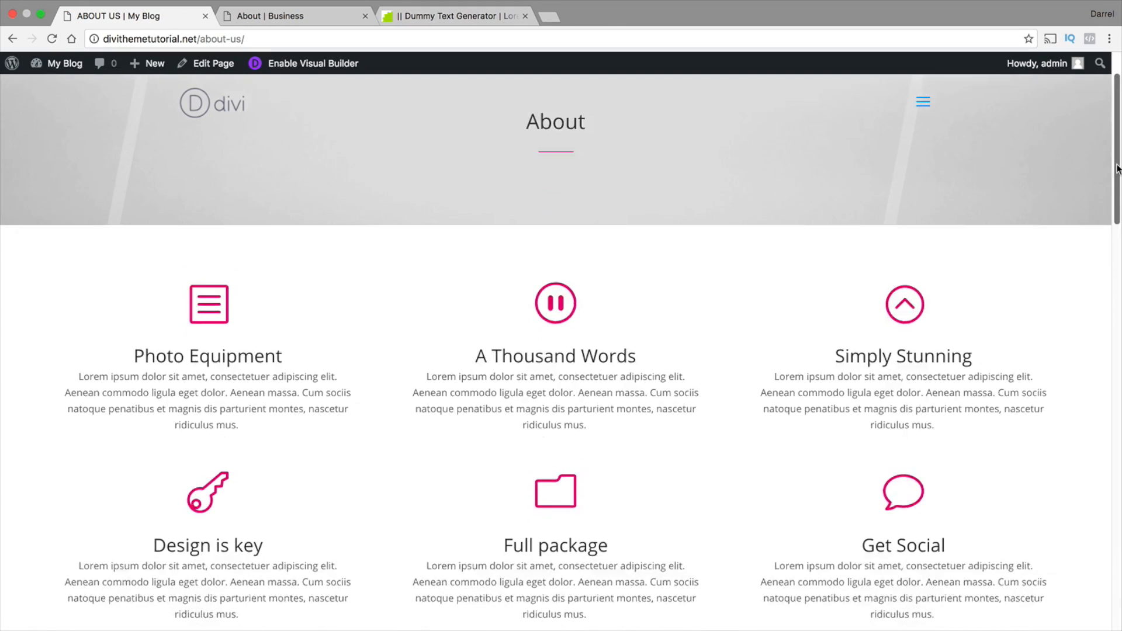
left_click_drag(1117, 169, 1090, 583)
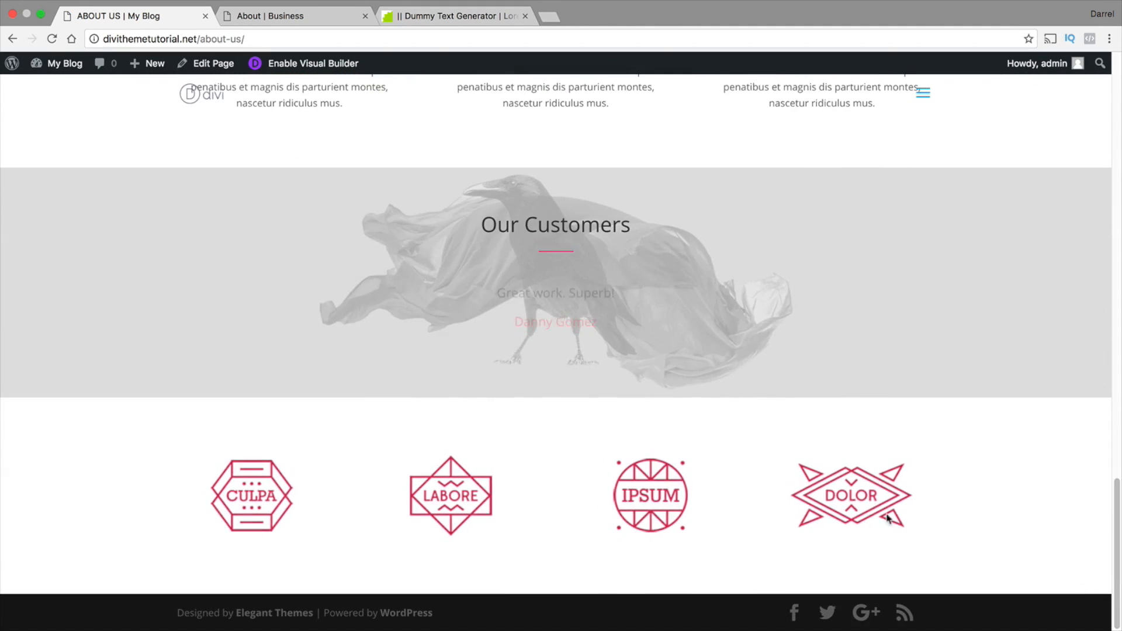
left_click(330, 67)
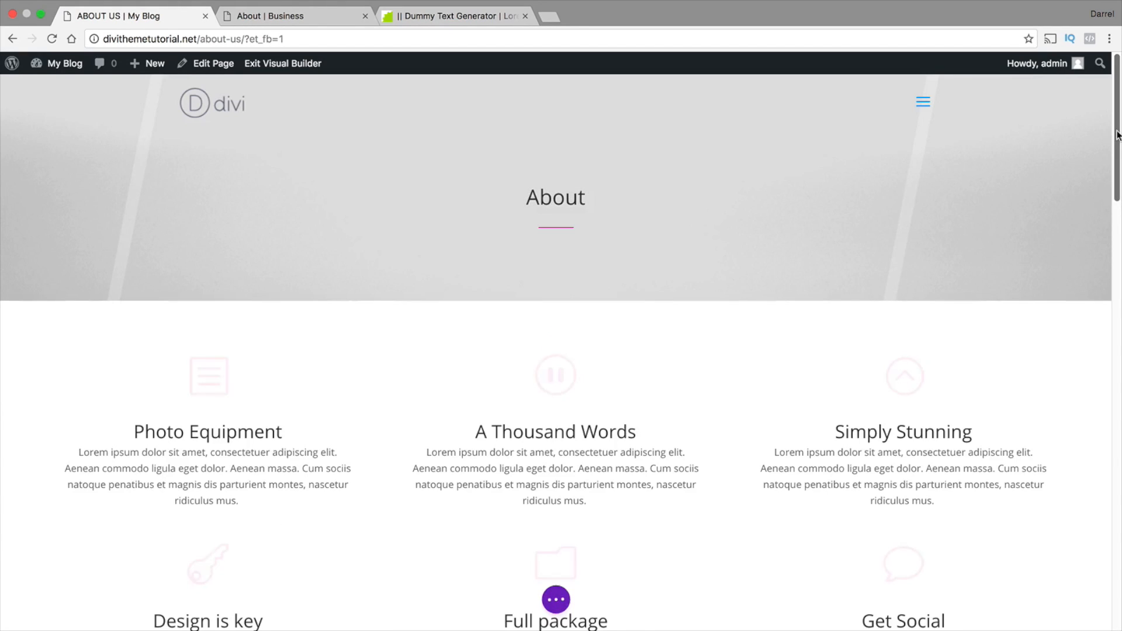
Insert the saved "Footer!" section from the library below the logo section of the About Us page and save the page
left_click_drag(1119, 167, 1118, 579)
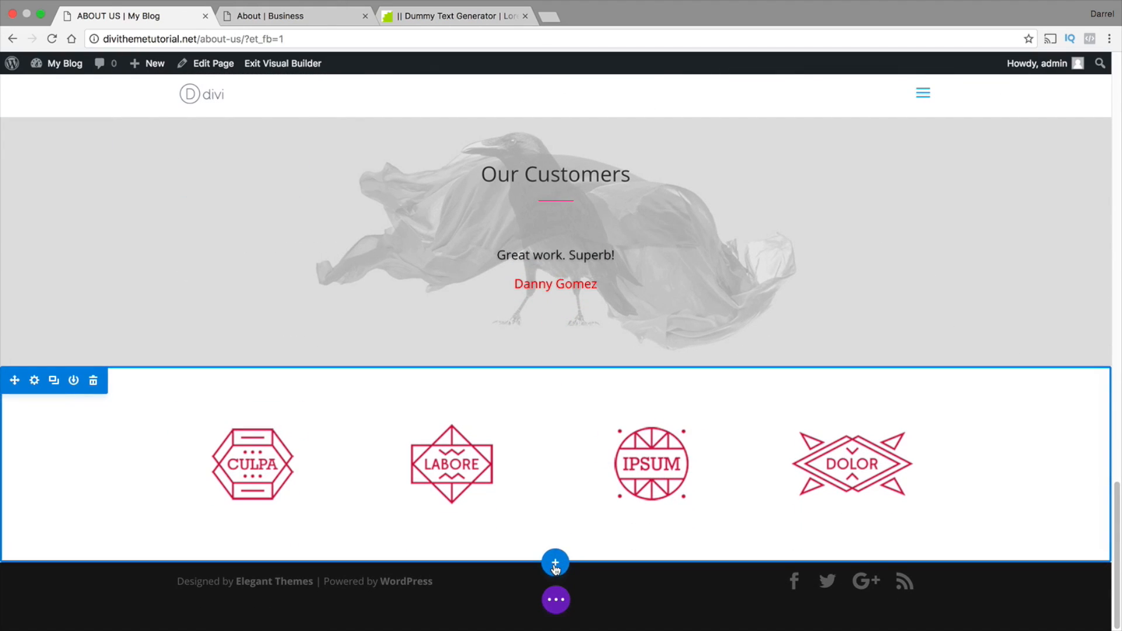
left_click(555, 566)
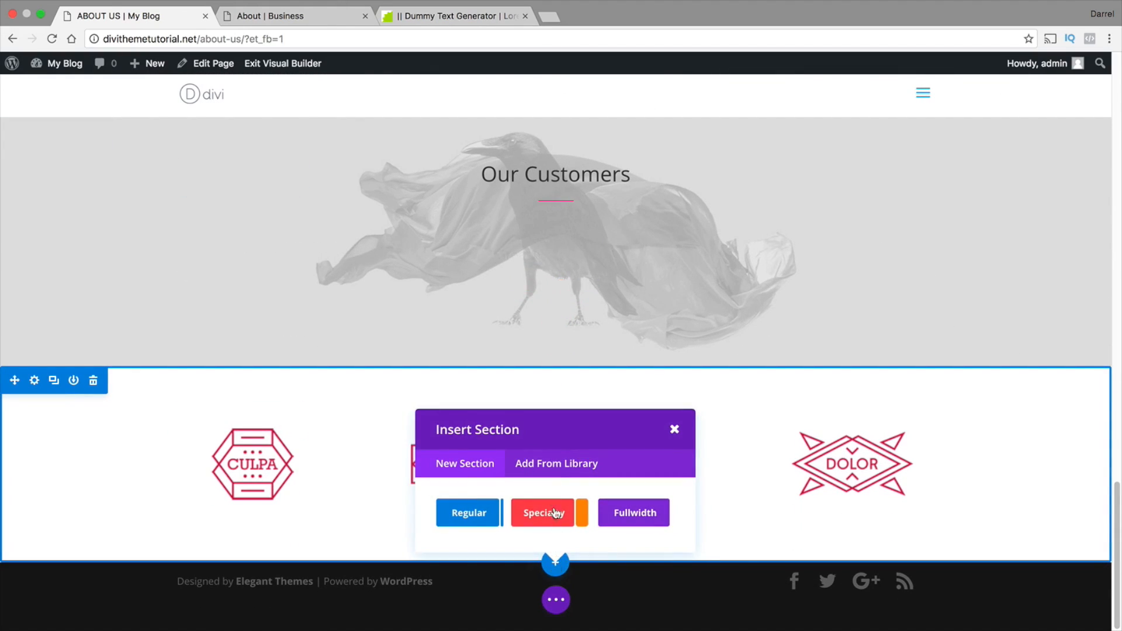
left_click(553, 463)
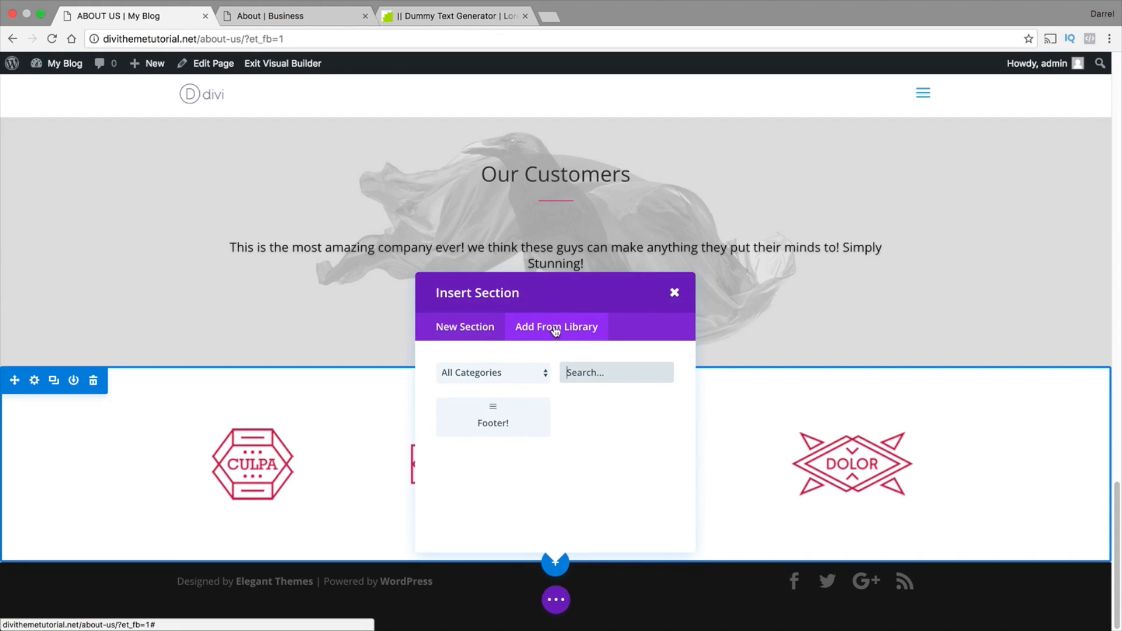
left_click(507, 423)
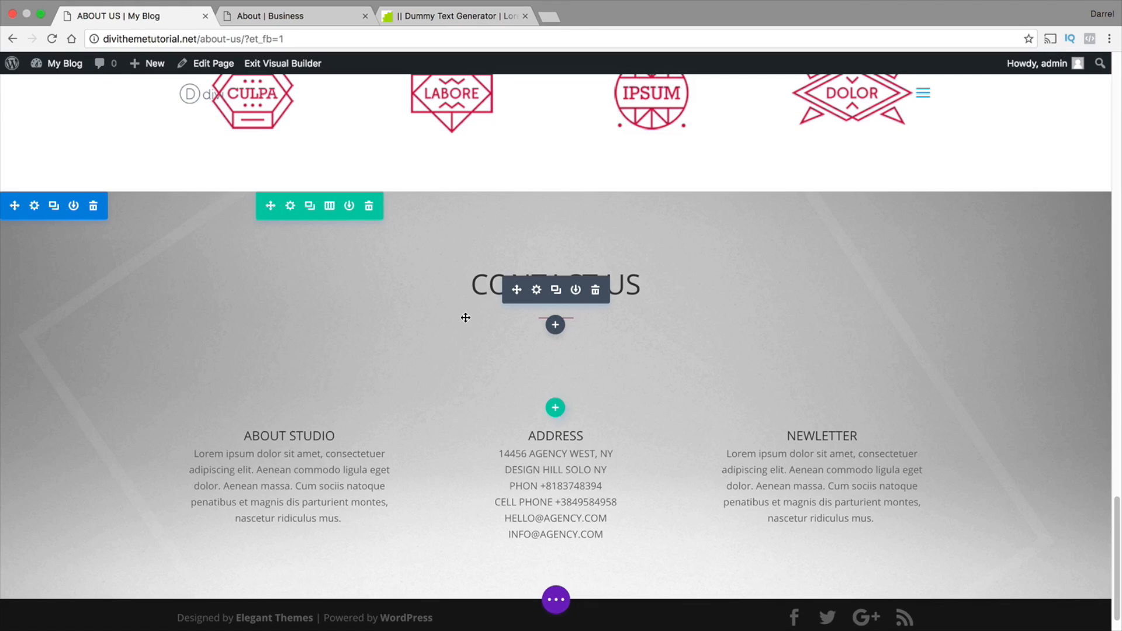
left_click(556, 599)
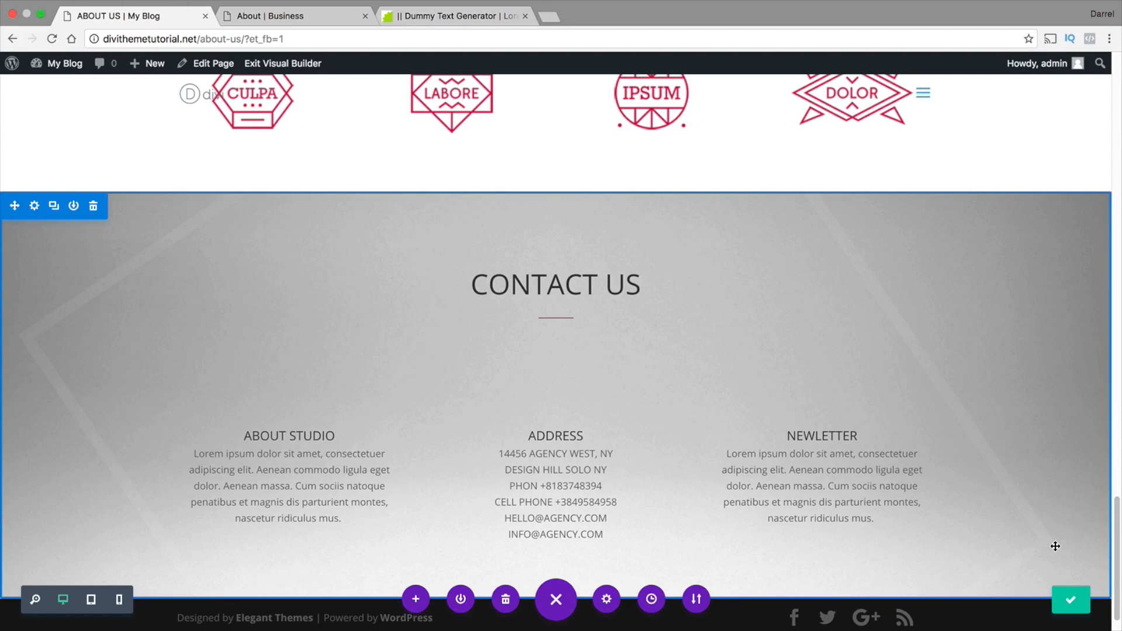
Go to the site's Services page and close the Business reference and Dummy Text Generator browser tabs
left_click_drag(1117, 534, 1120, 94)
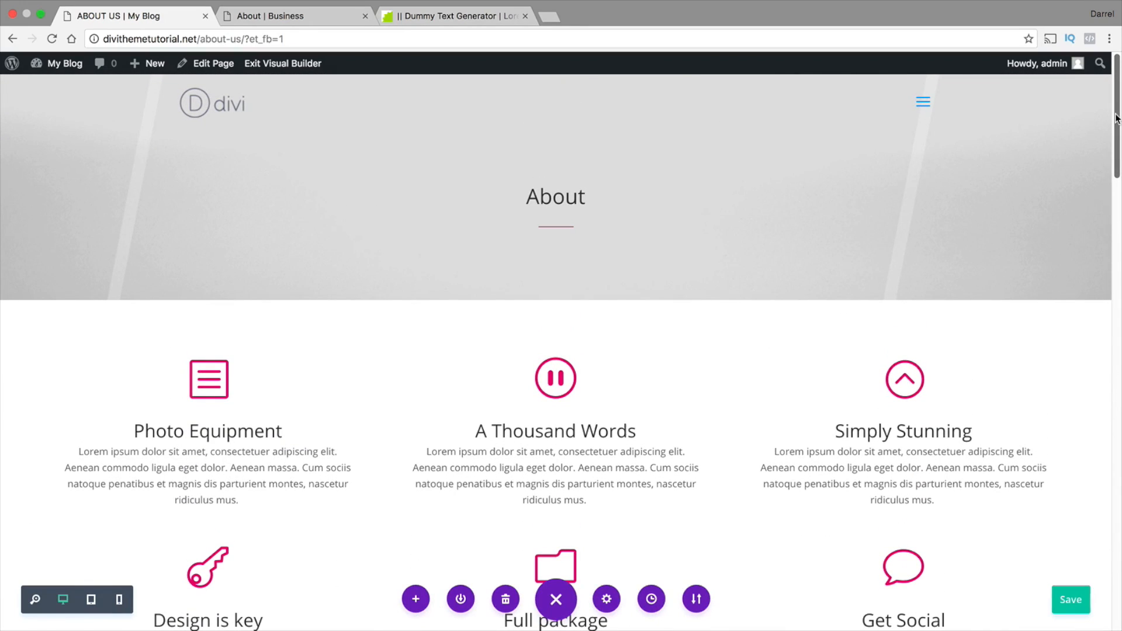
left_click(924, 102)
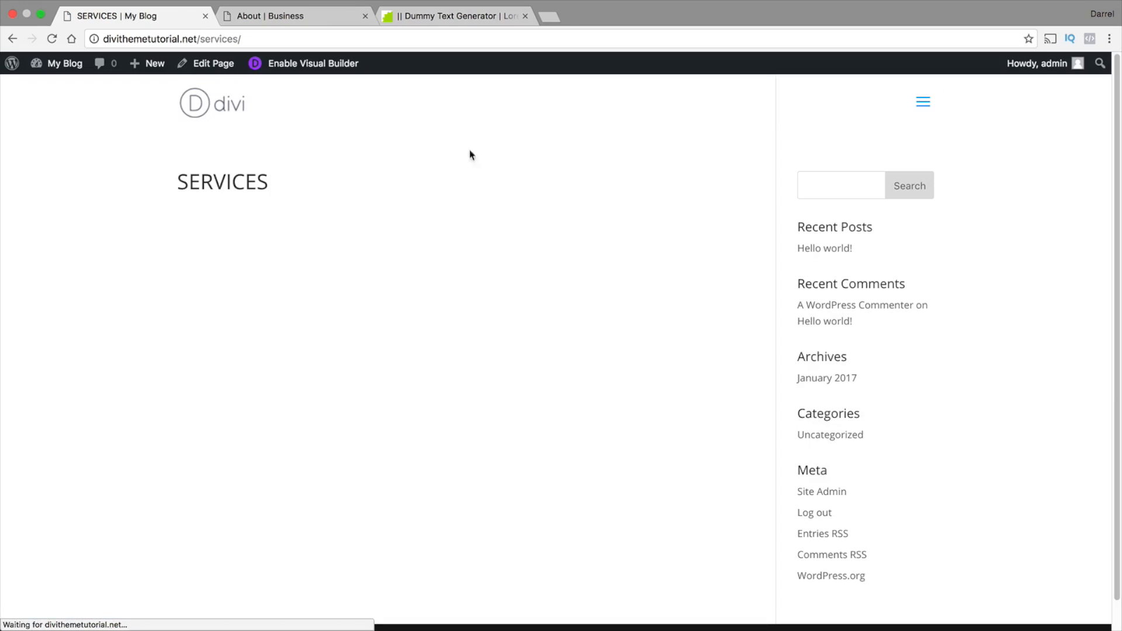
left_click(365, 15)
left_click(366, 15)
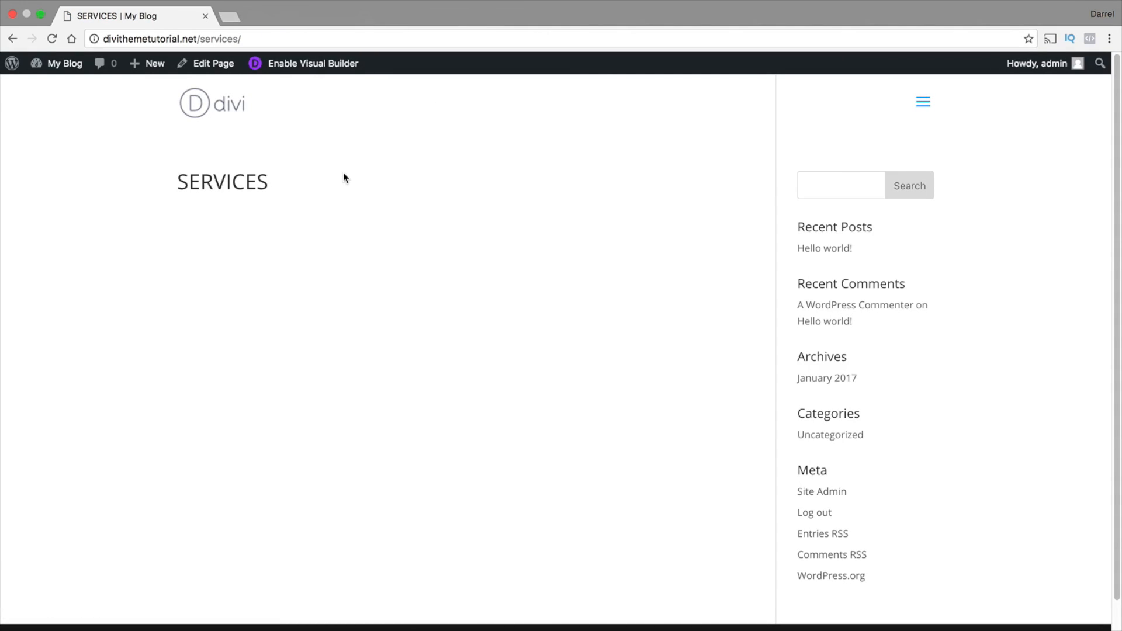
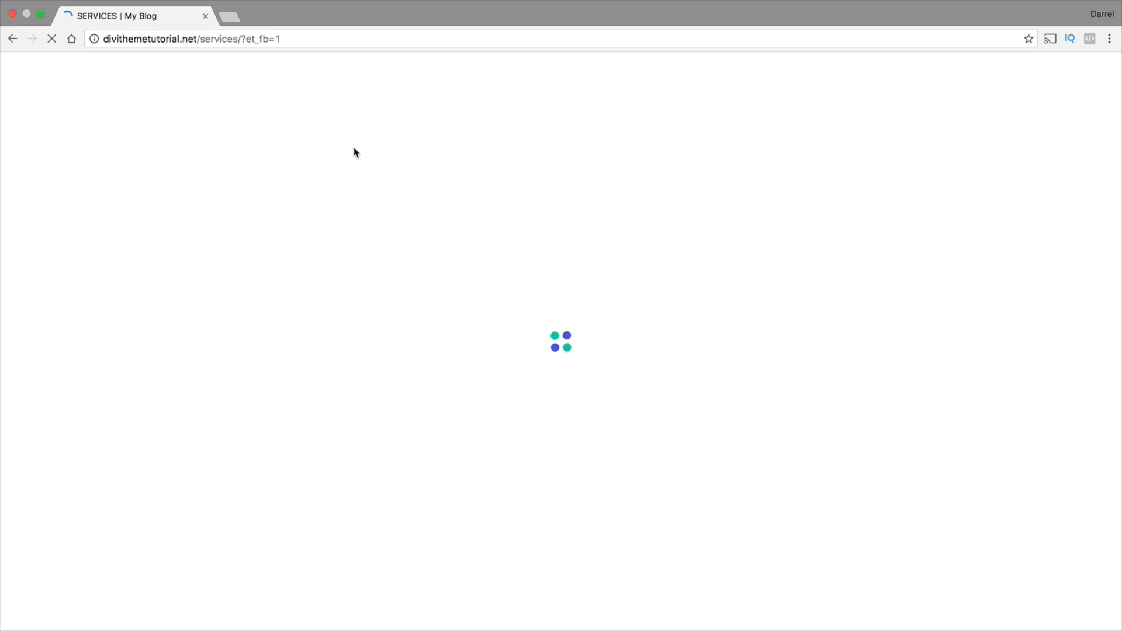
Open darrelwilson.com in a new browser tab and look through its Divi Layouts catalogue
left_click(238, 18)
type("da")
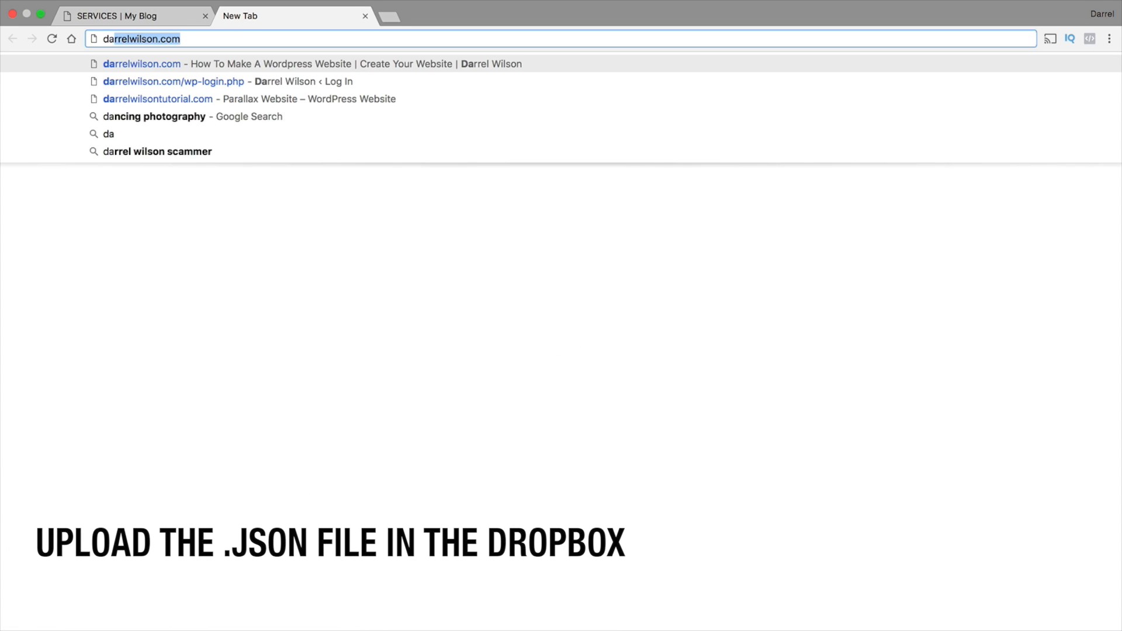
key("Return")
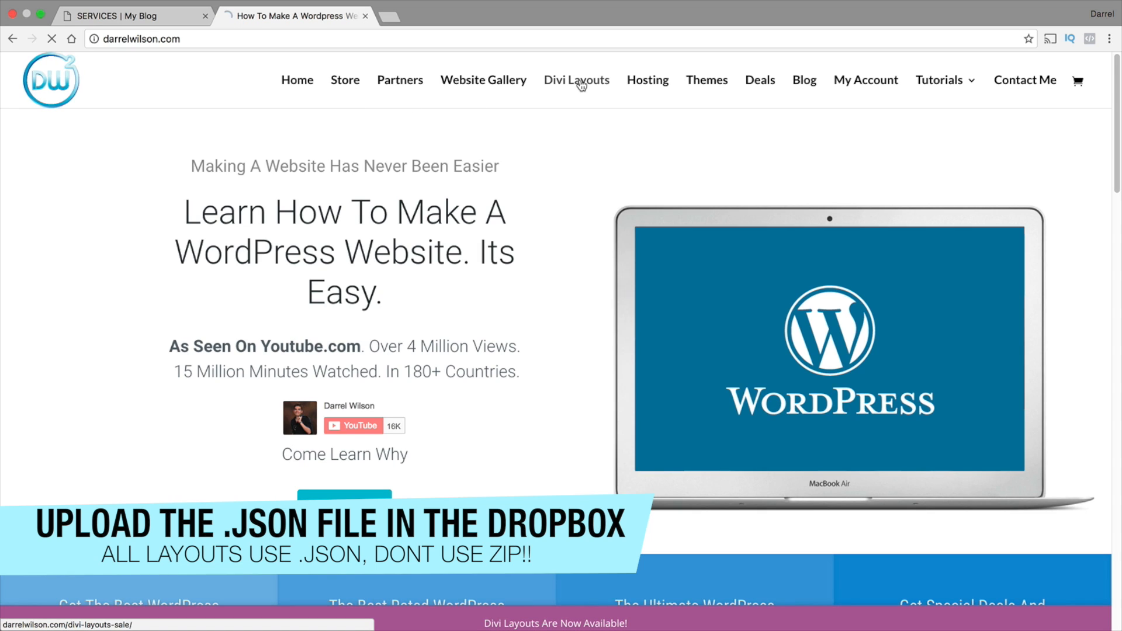
left_click(580, 85)
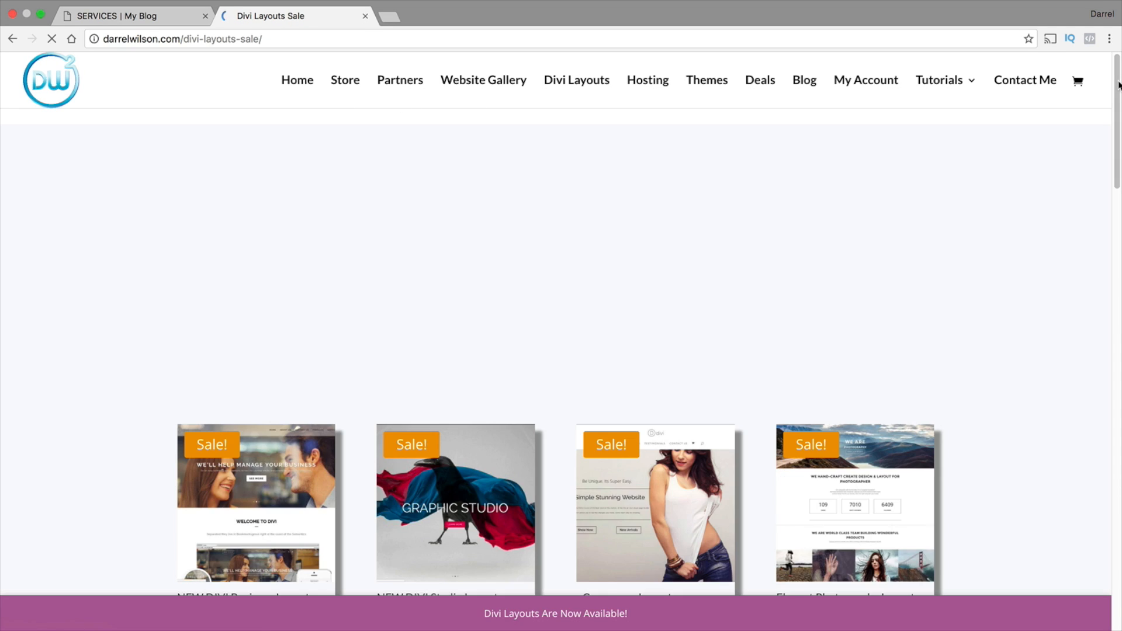
left_click_drag(1118, 86, 1117, 318)
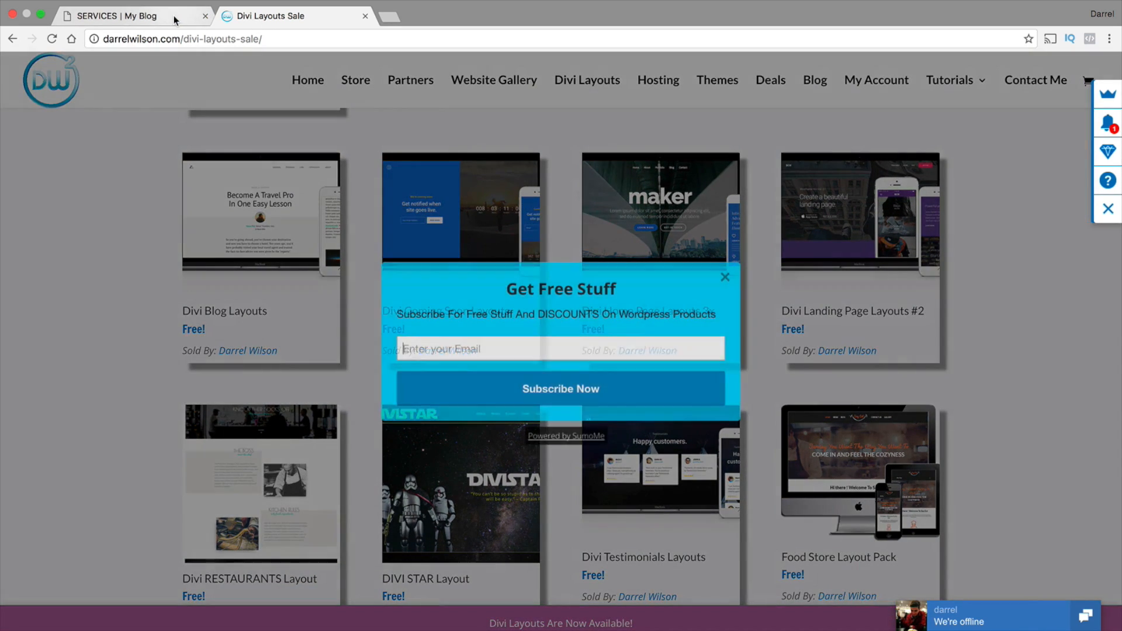
Import the layout file Services For Tutorial.json from the Desktop into the Services page, without downloading a backup
left_click(175, 16)
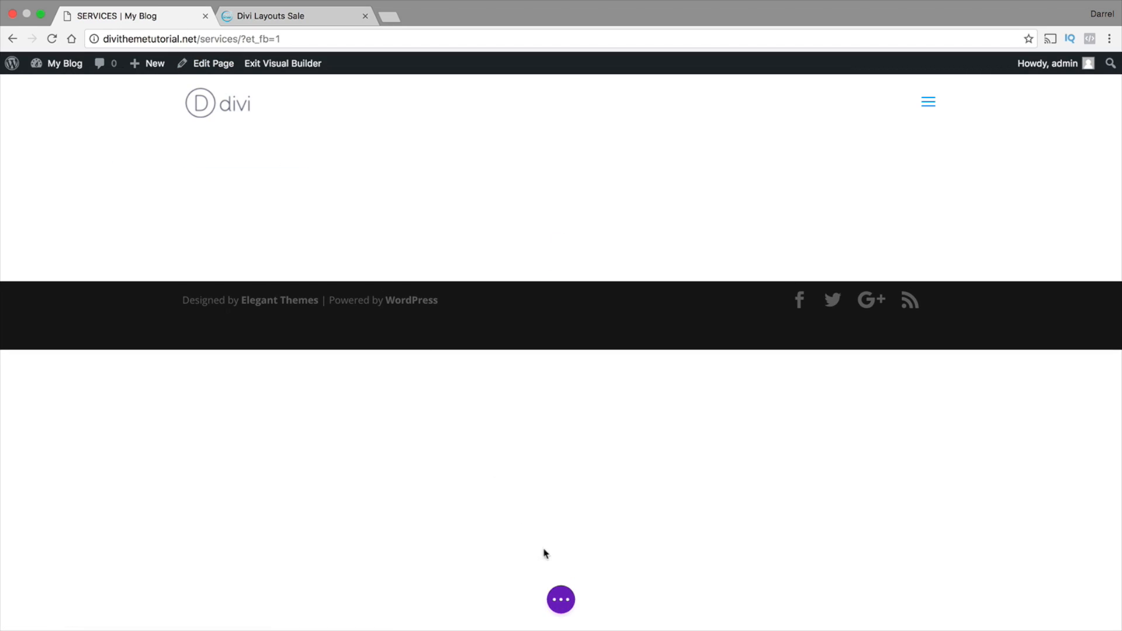
left_click(566, 599)
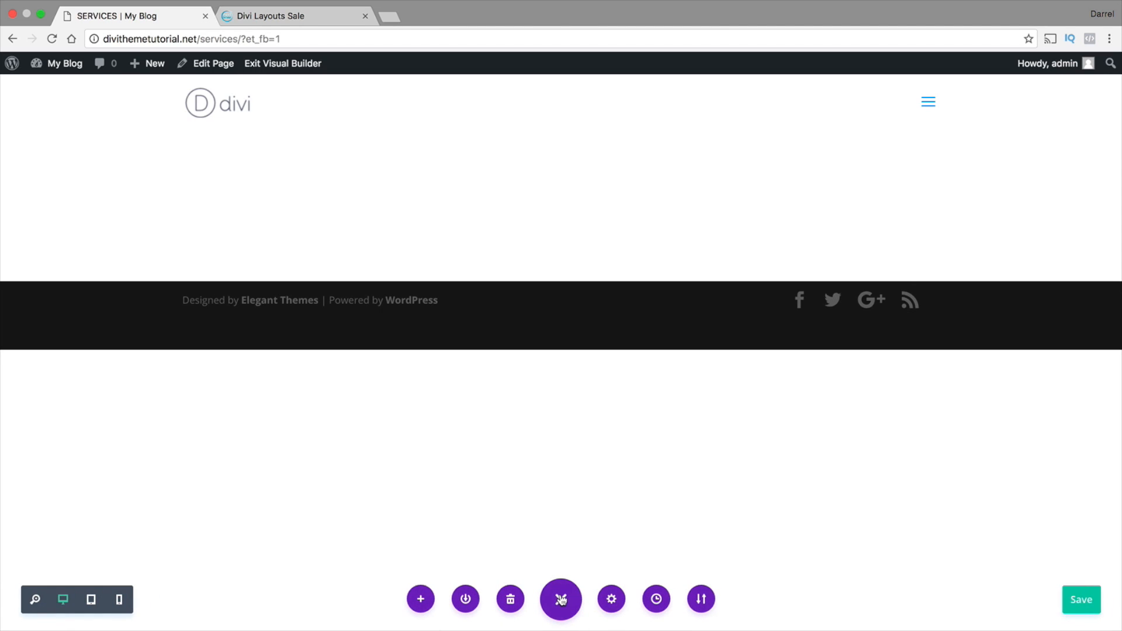
left_click(702, 600)
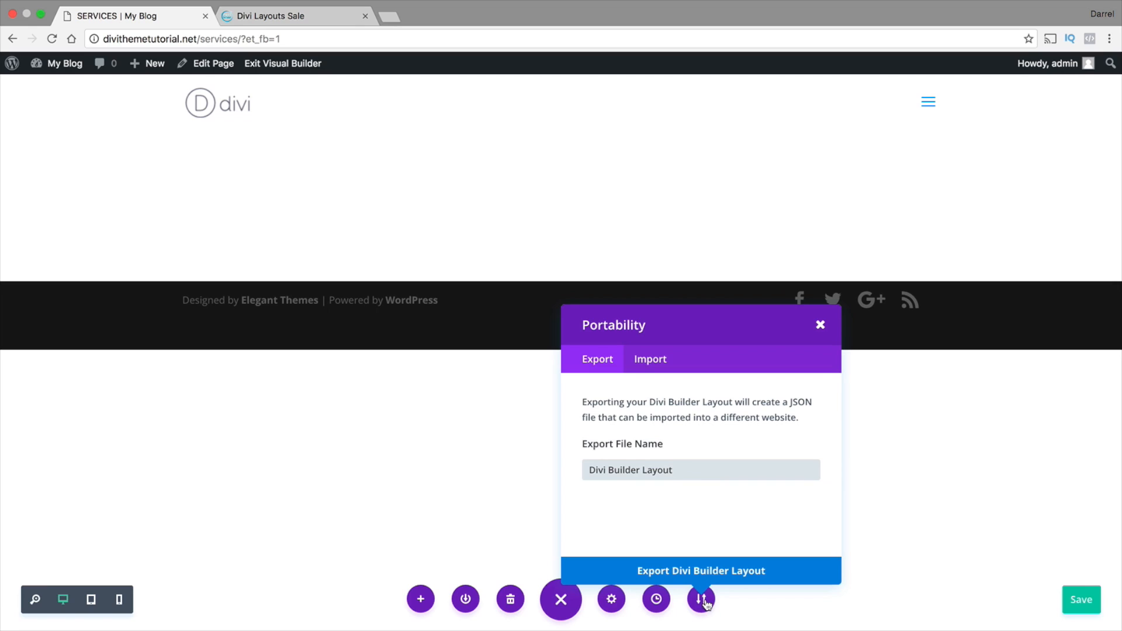
left_click(641, 364)
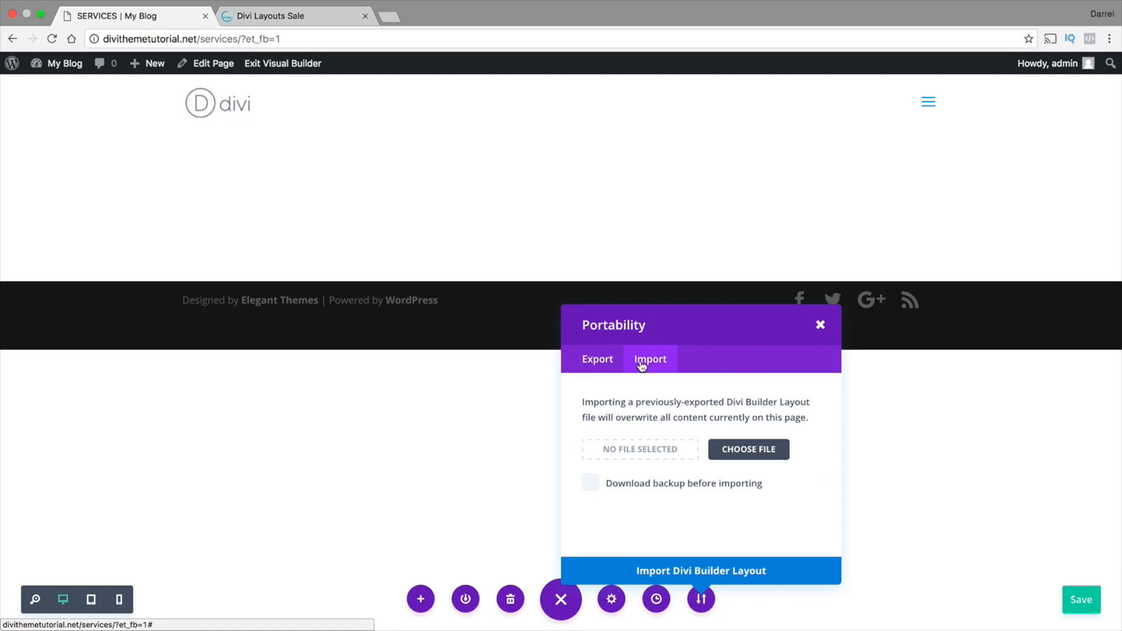
left_click(746, 450)
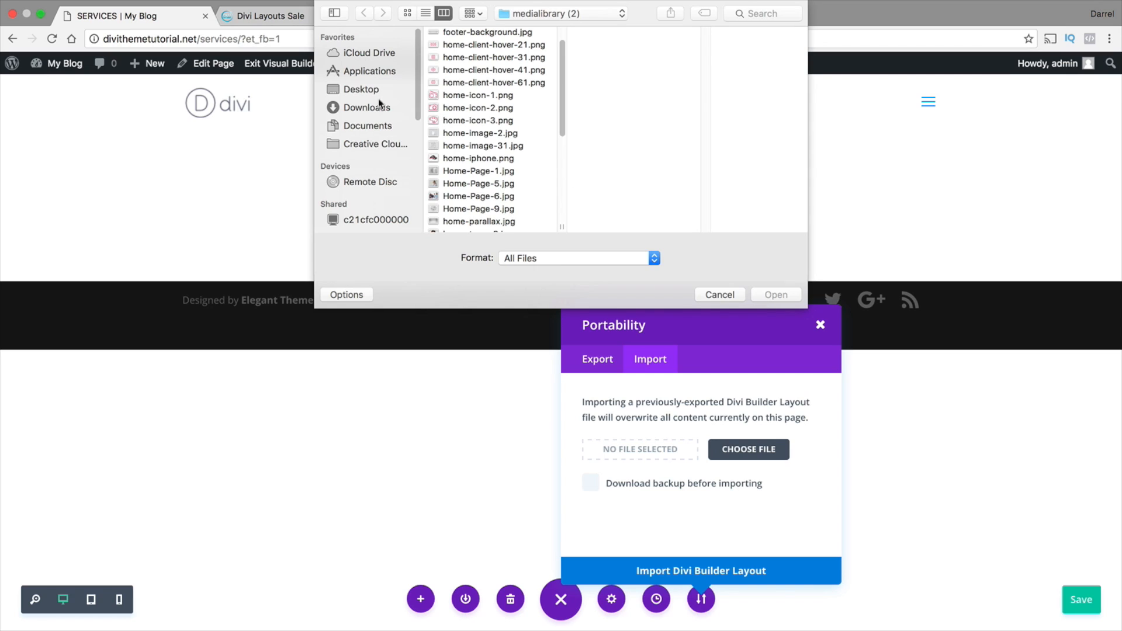
left_click(387, 89)
left_click_drag(561, 93, 560, 167)
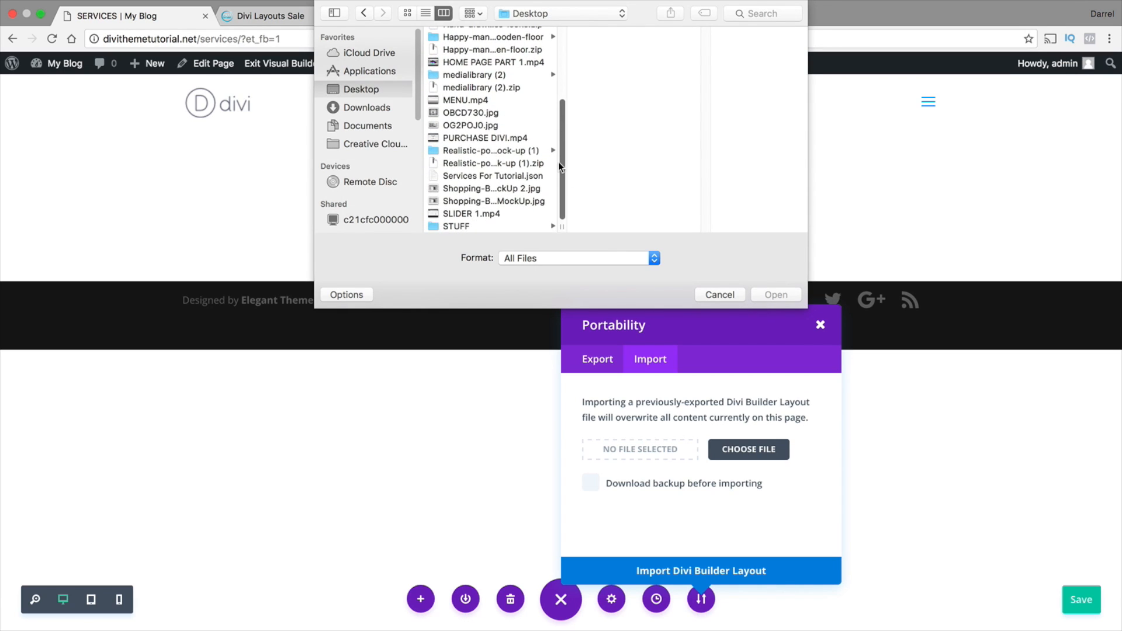
left_click(530, 176)
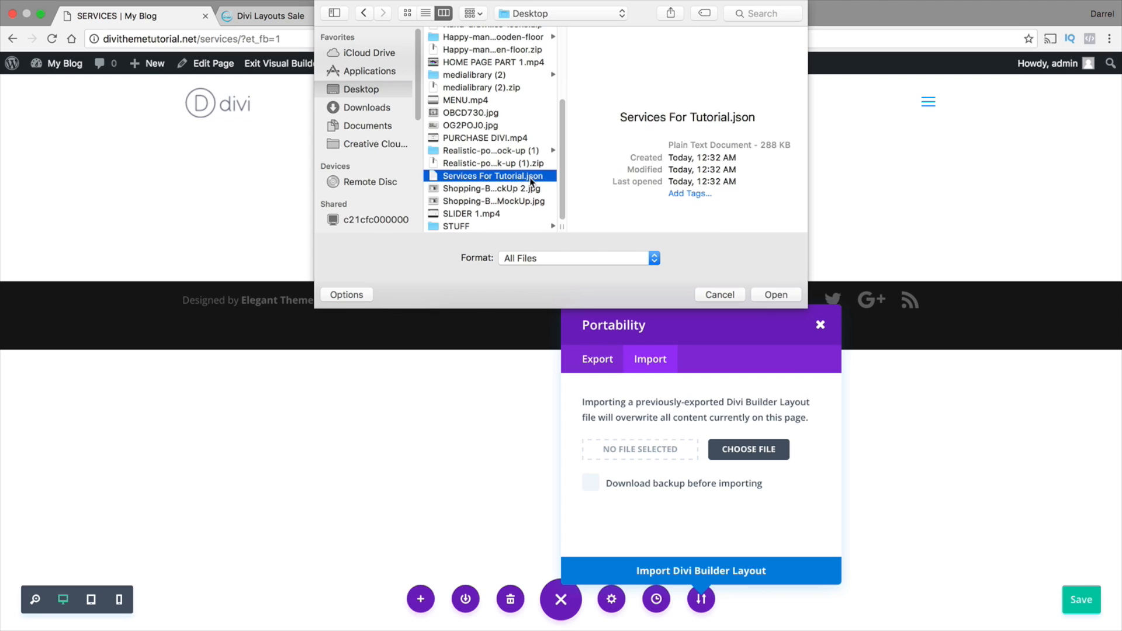
left_click(778, 294)
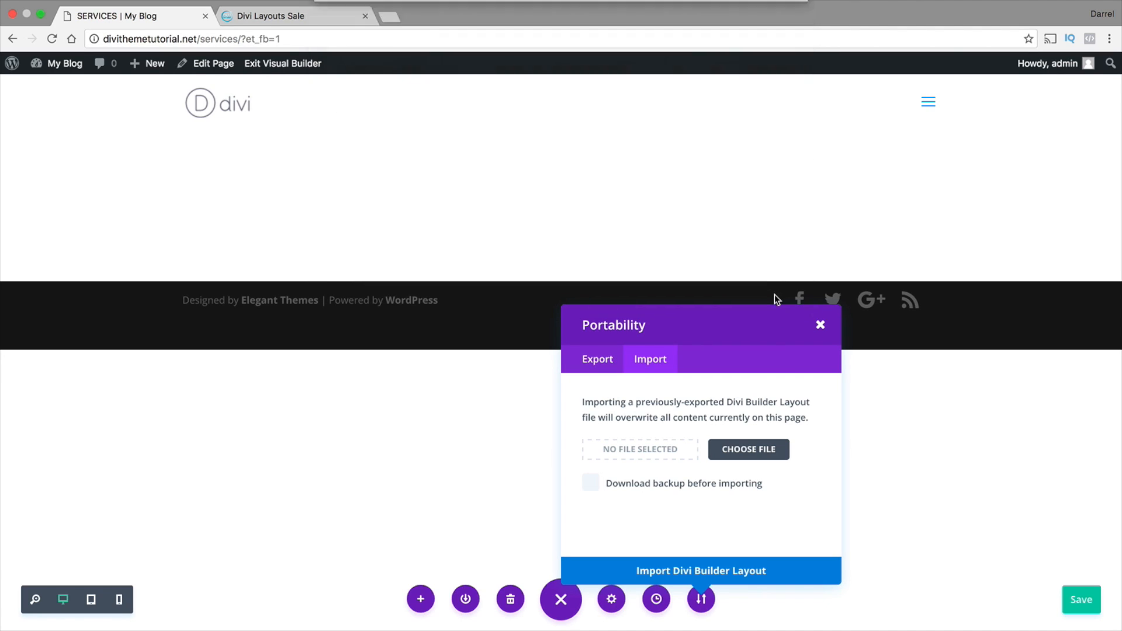
left_click(696, 573)
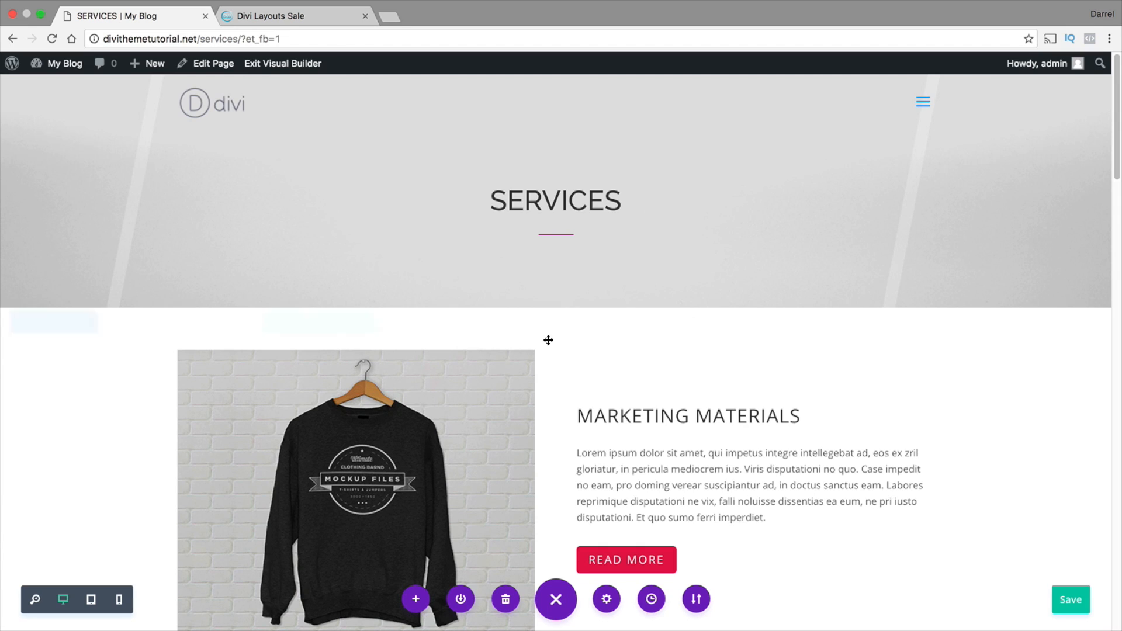
Change the heading "DIGITAL SOLUTIONS" on the Services page to "DIGITAL WEBSITE"
left_click_drag(1118, 122, 1118, 343)
double_click(737, 234)
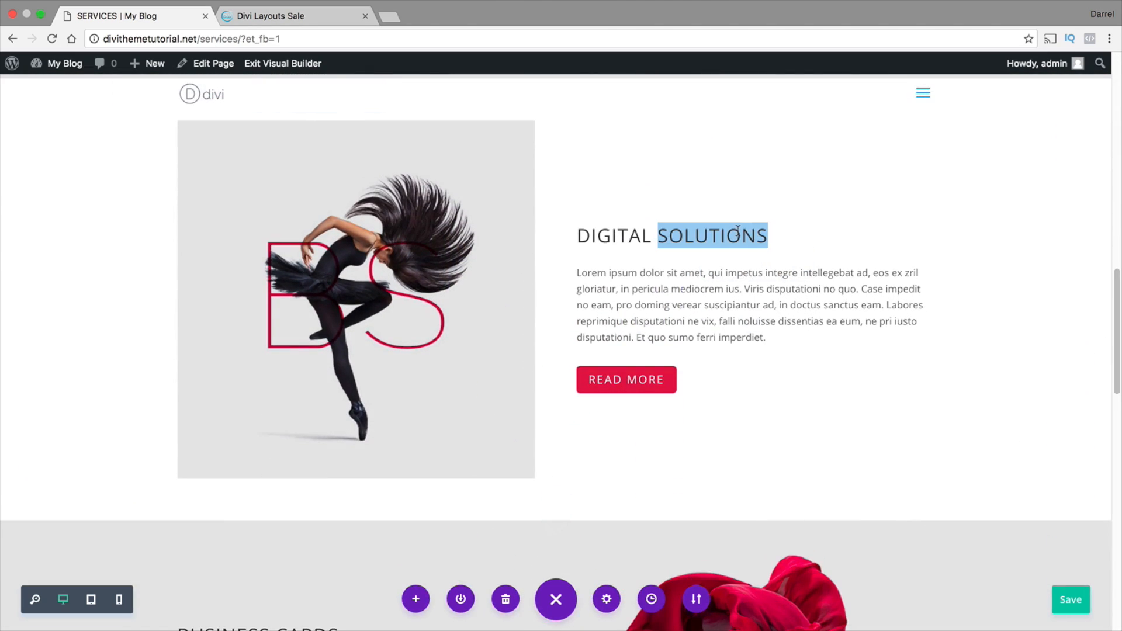
type("WEBSITE")
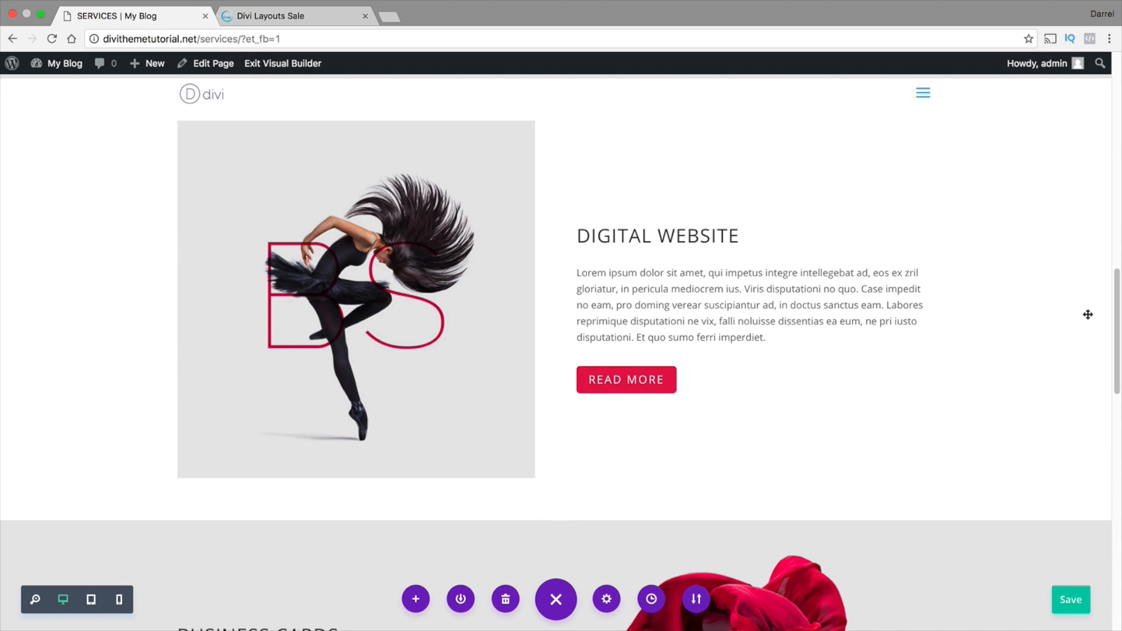
View the layout portability options of the Services page and close them
left_click_drag(1117, 308, 1117, 70)
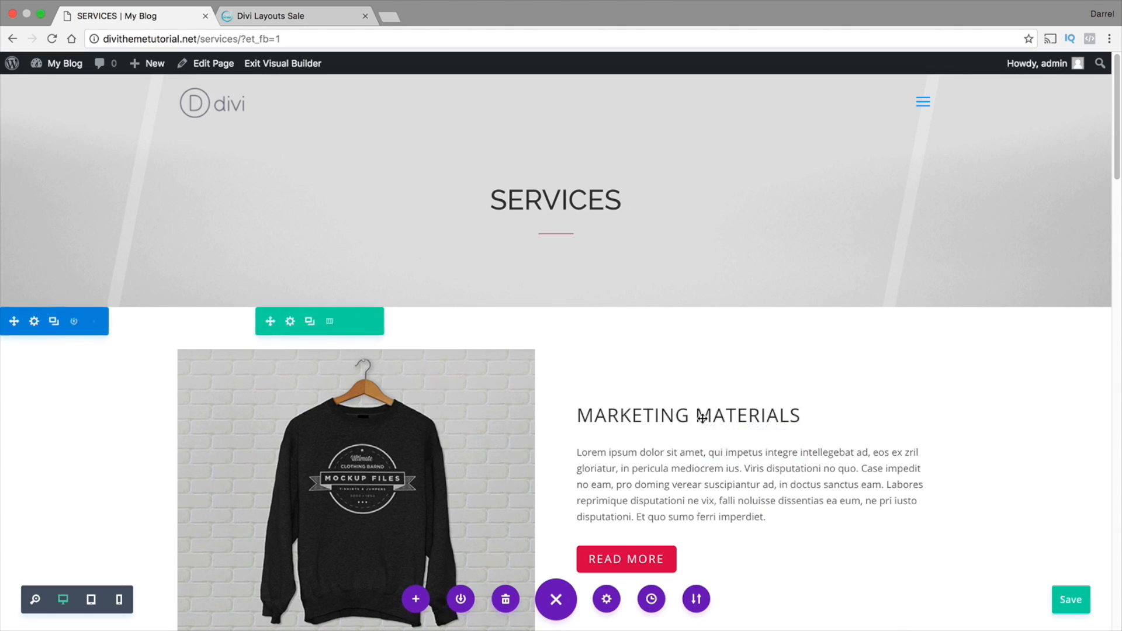
left_click(696, 602)
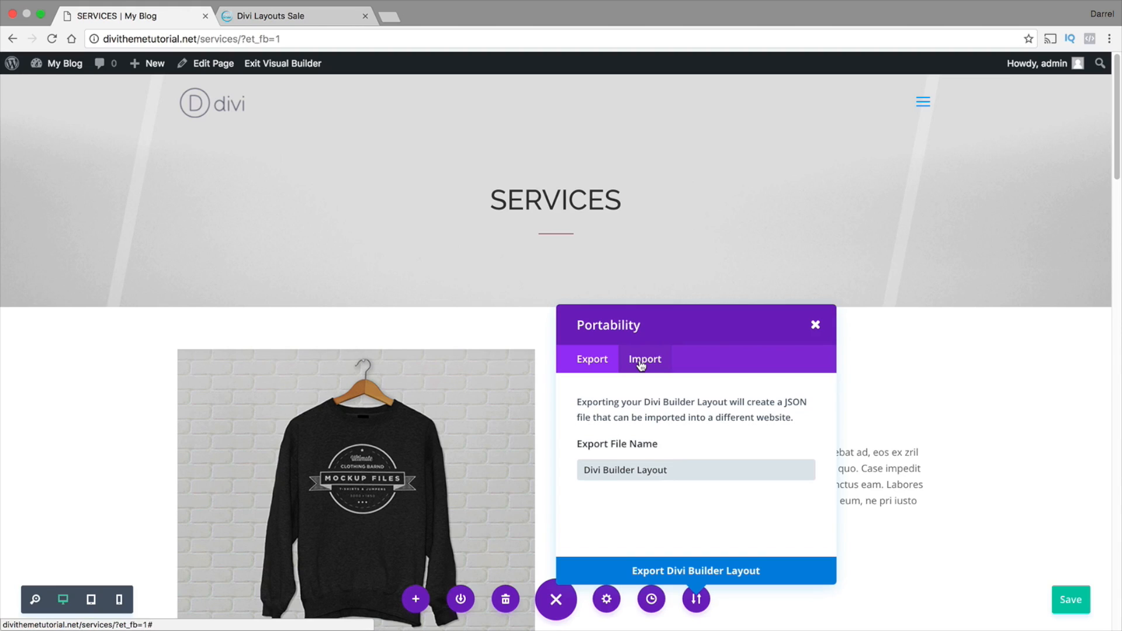
left_click(815, 325)
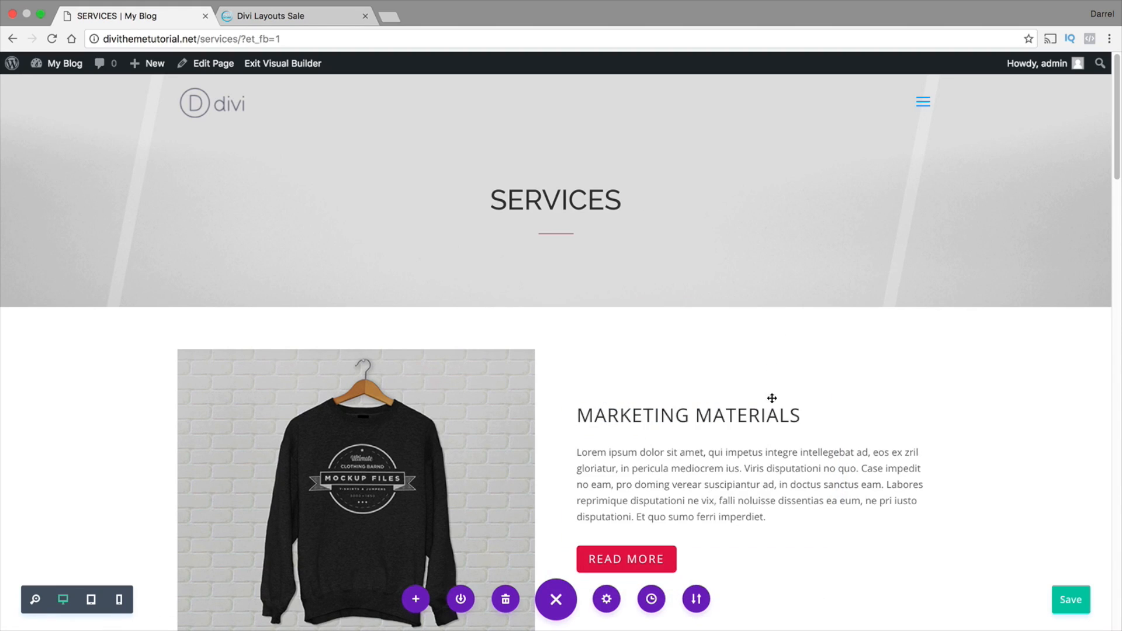
Leave the visual builder for the WordPress dashboard and open the Divi Library layouts list
mouse_move(67, 64)
left_click(70, 88)
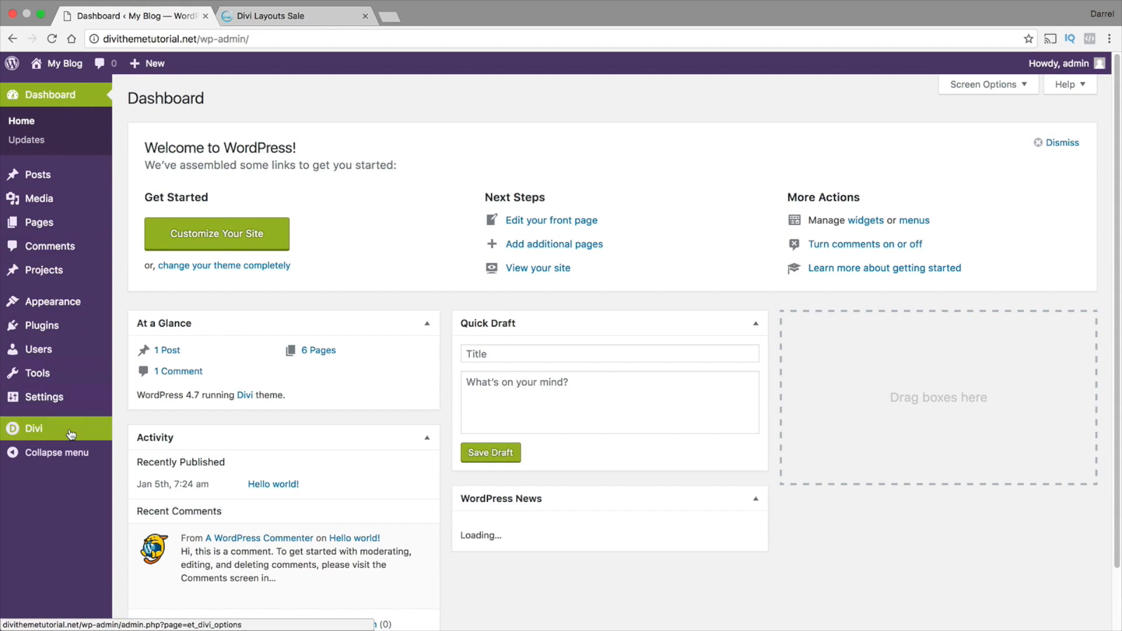
mouse_move(71, 432)
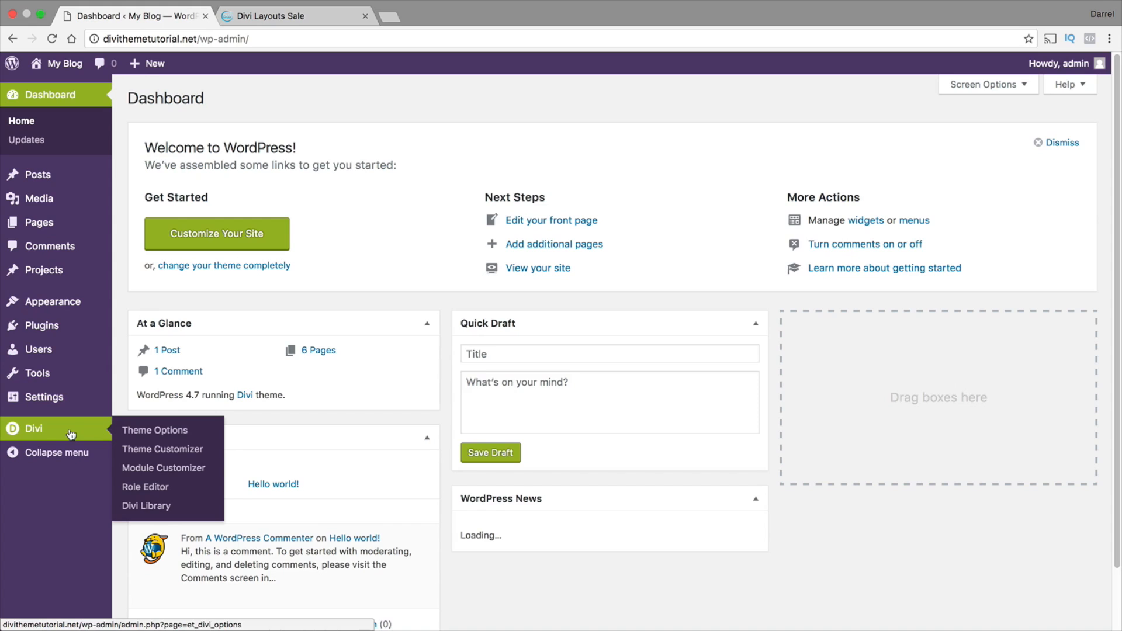
left_click(177, 432)
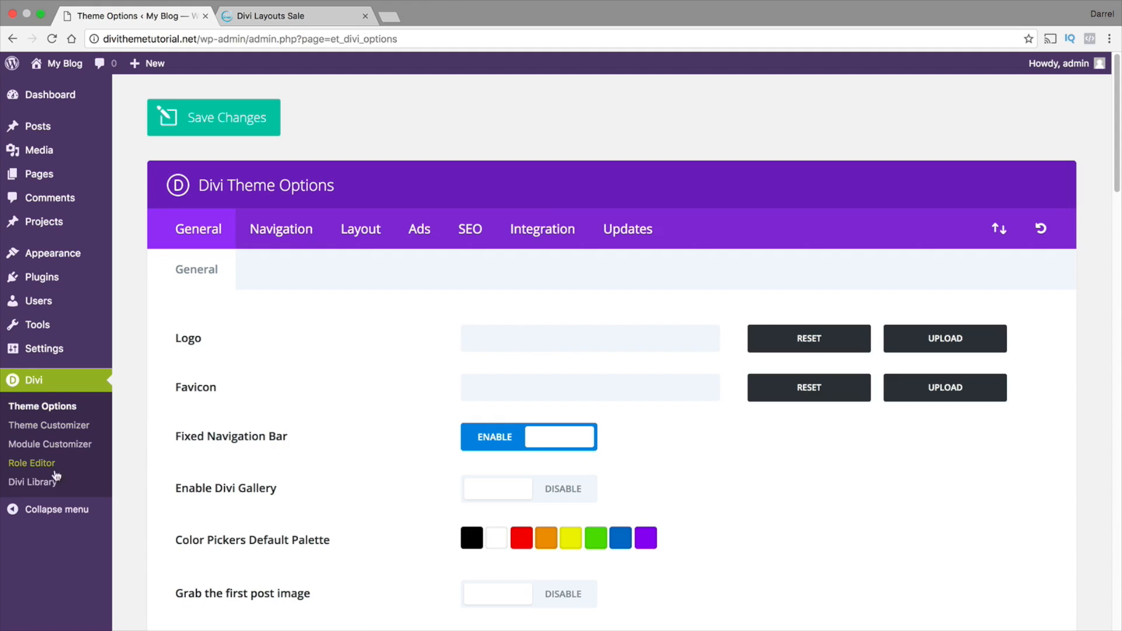
left_click(50, 485)
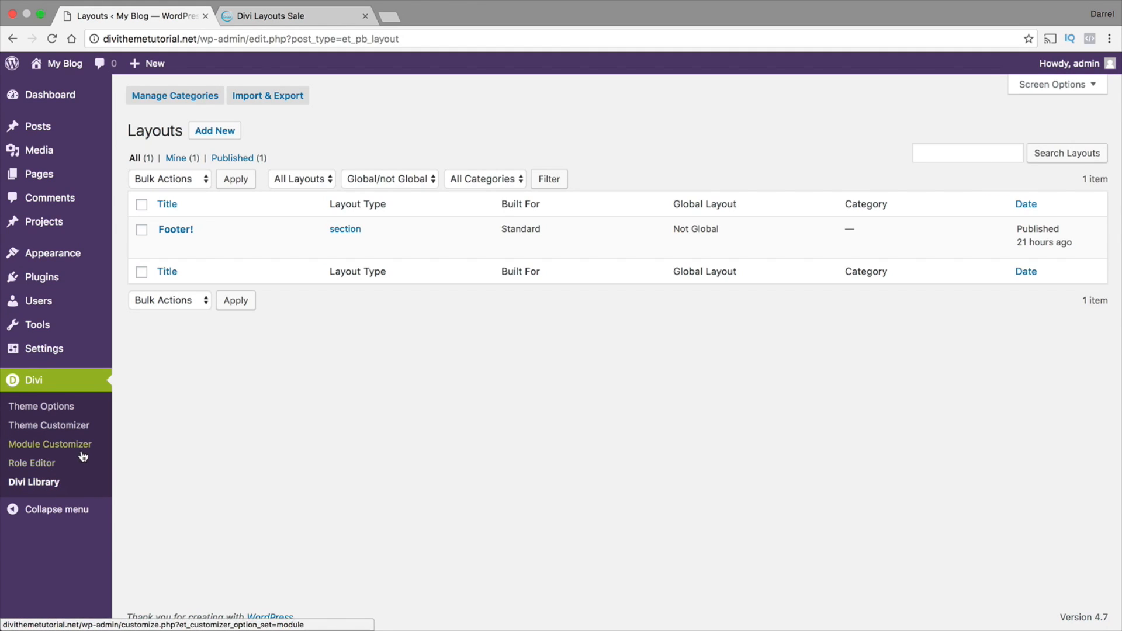
Try to import Services For Tutorial.json from the Desktop into the Divi Library, and close the portability dialog
left_click(279, 98)
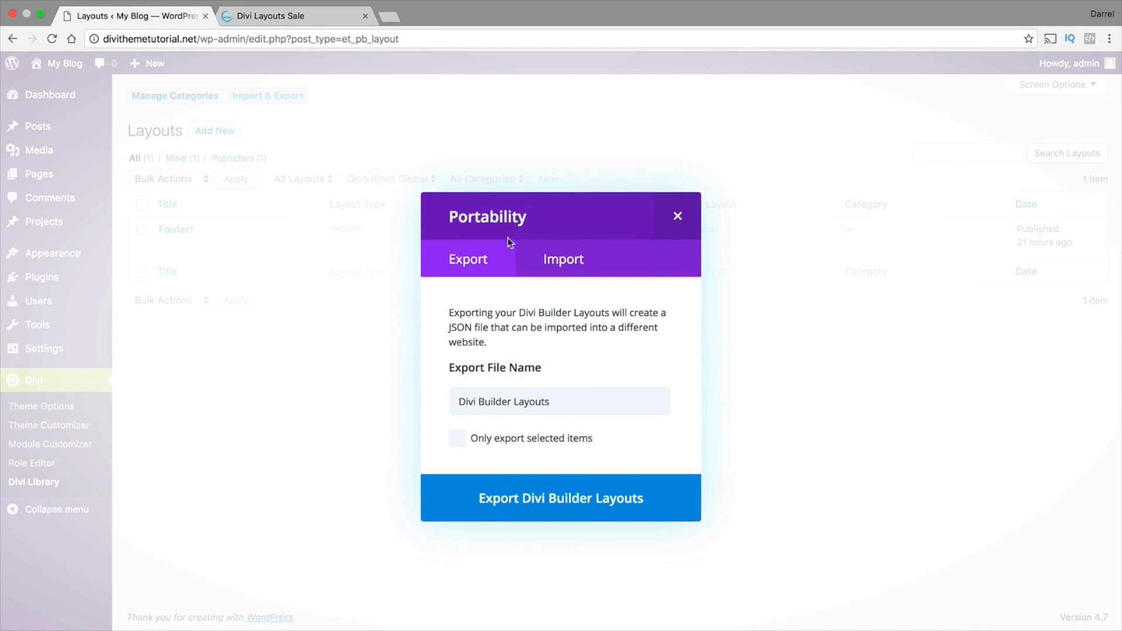
left_click(552, 263)
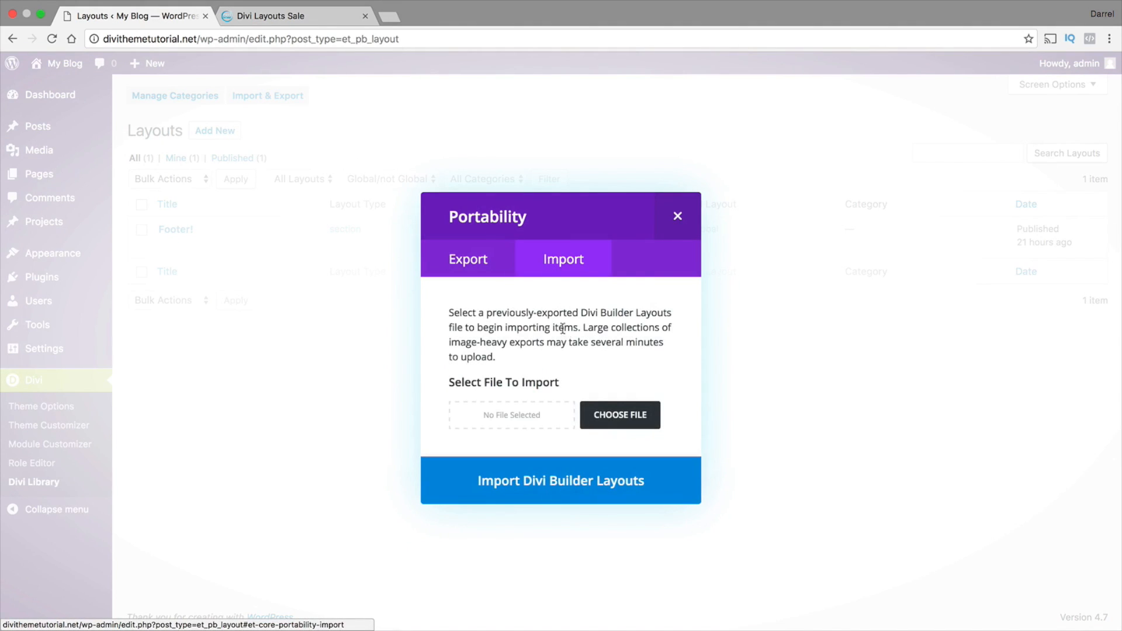
left_click(616, 420)
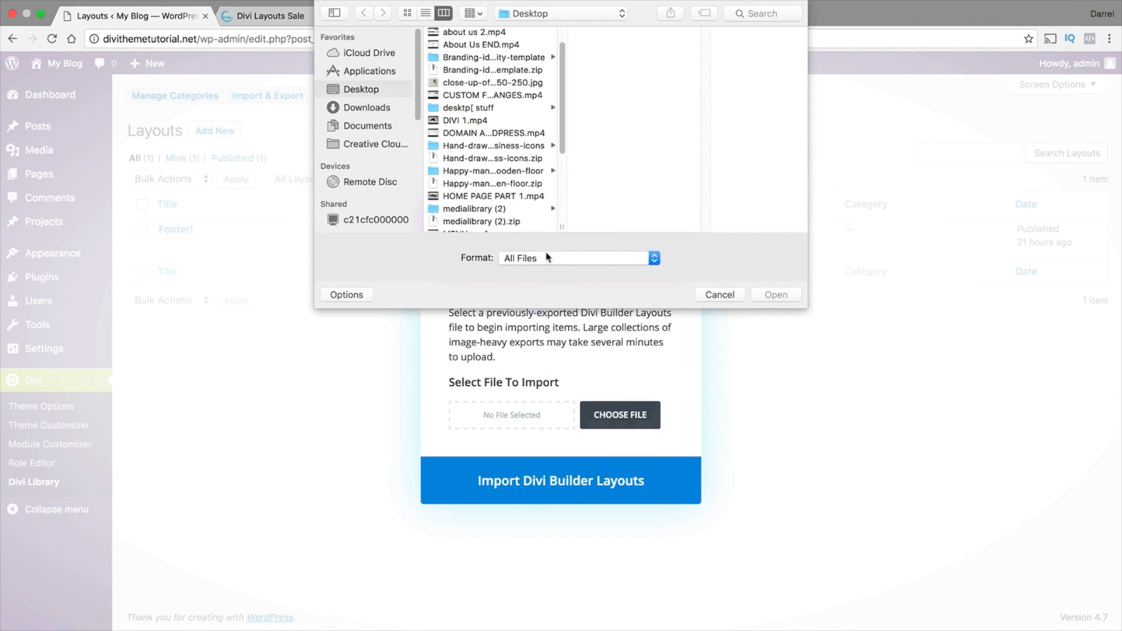
left_click_drag(561, 107, 561, 170)
left_click(486, 174)
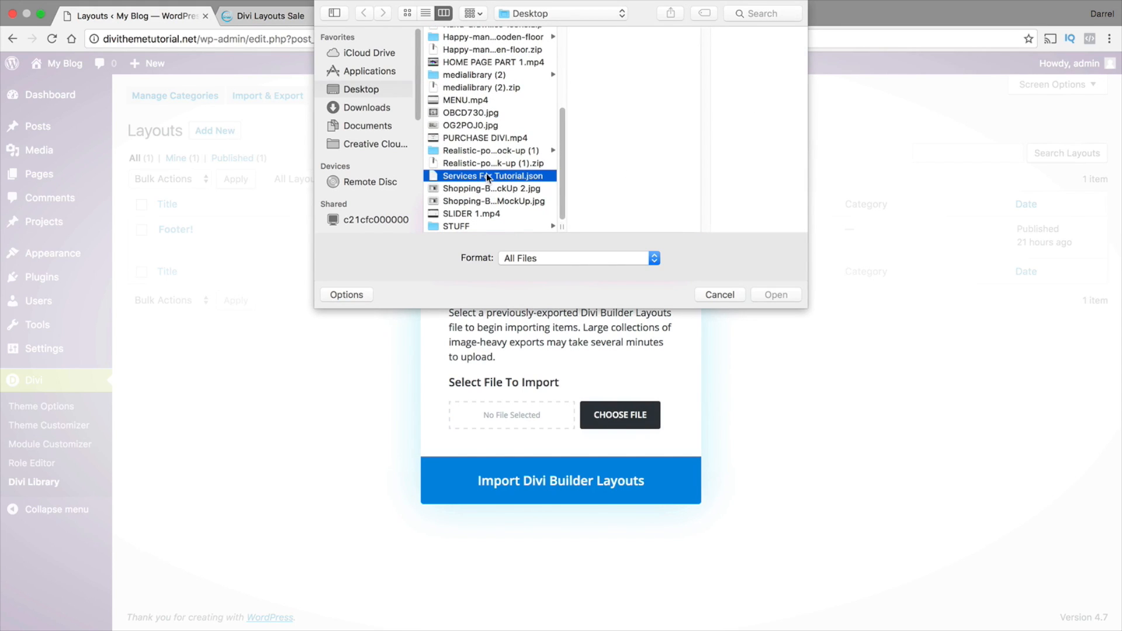
left_click(771, 296)
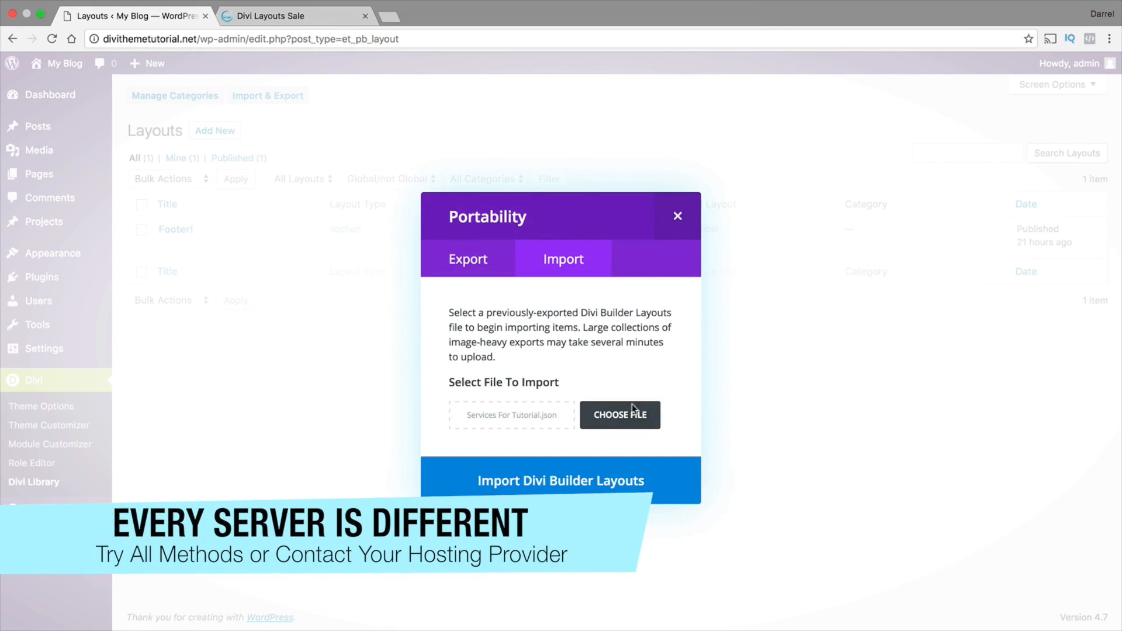
left_click(579, 481)
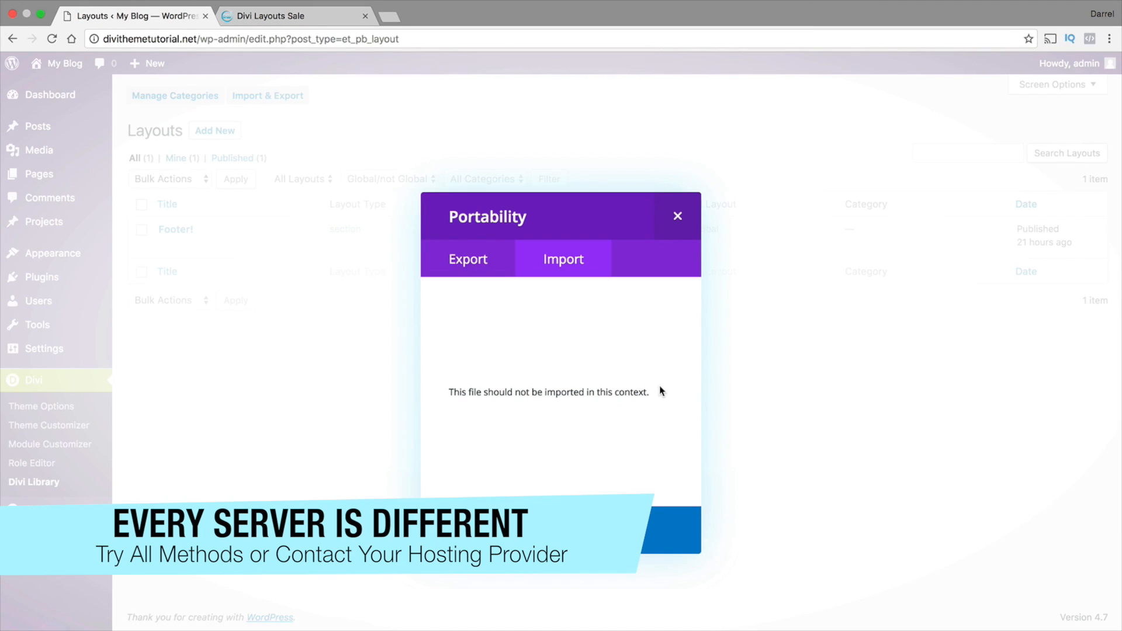
left_click_drag(650, 391, 457, 388)
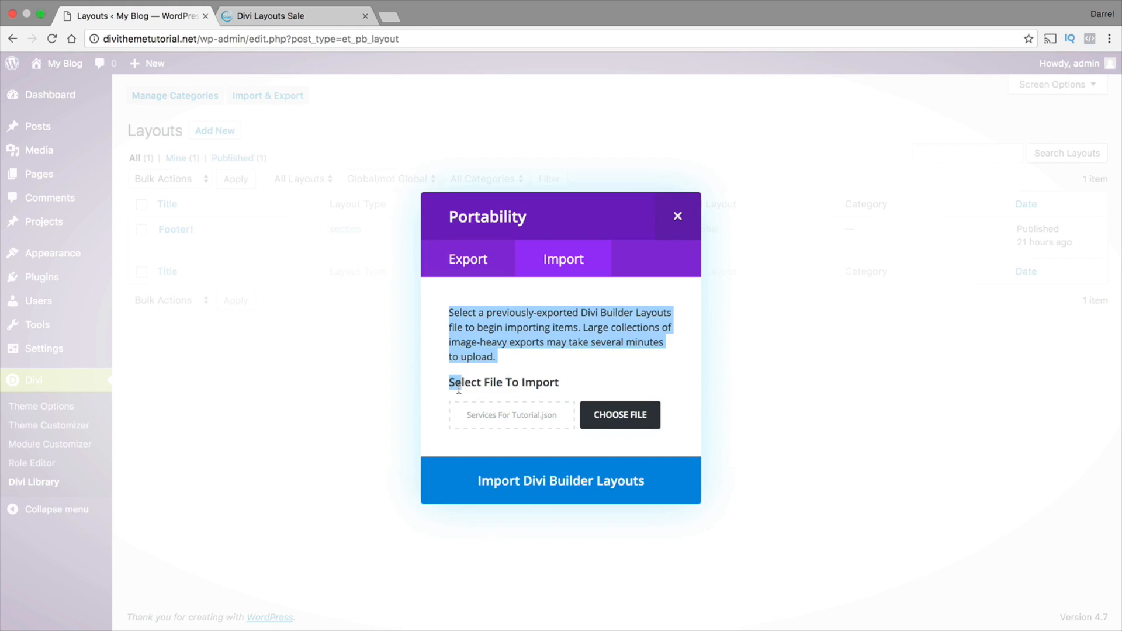
left_click(500, 371)
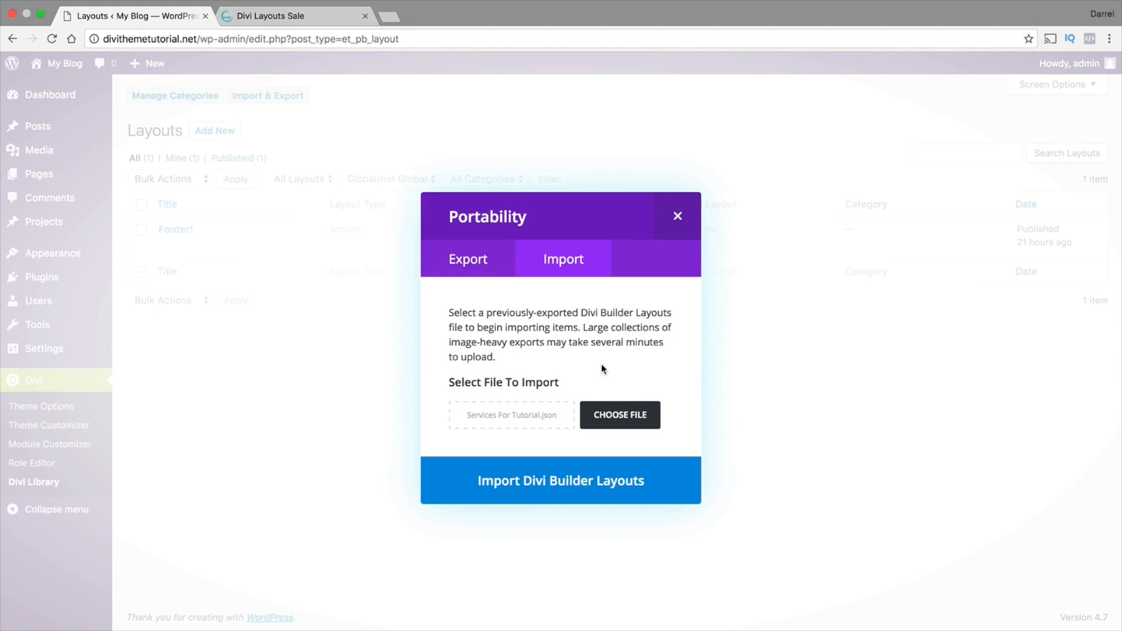
left_click(678, 215)
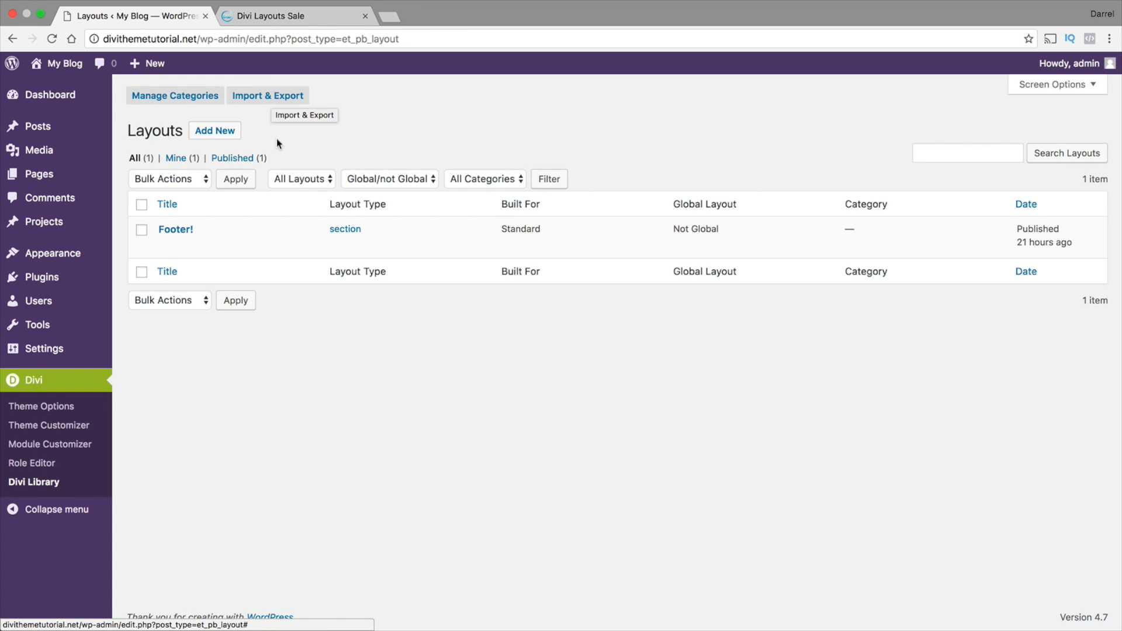
Add a new page titled "TEST" and switch it to the Divi Builder
mouse_move(59, 174)
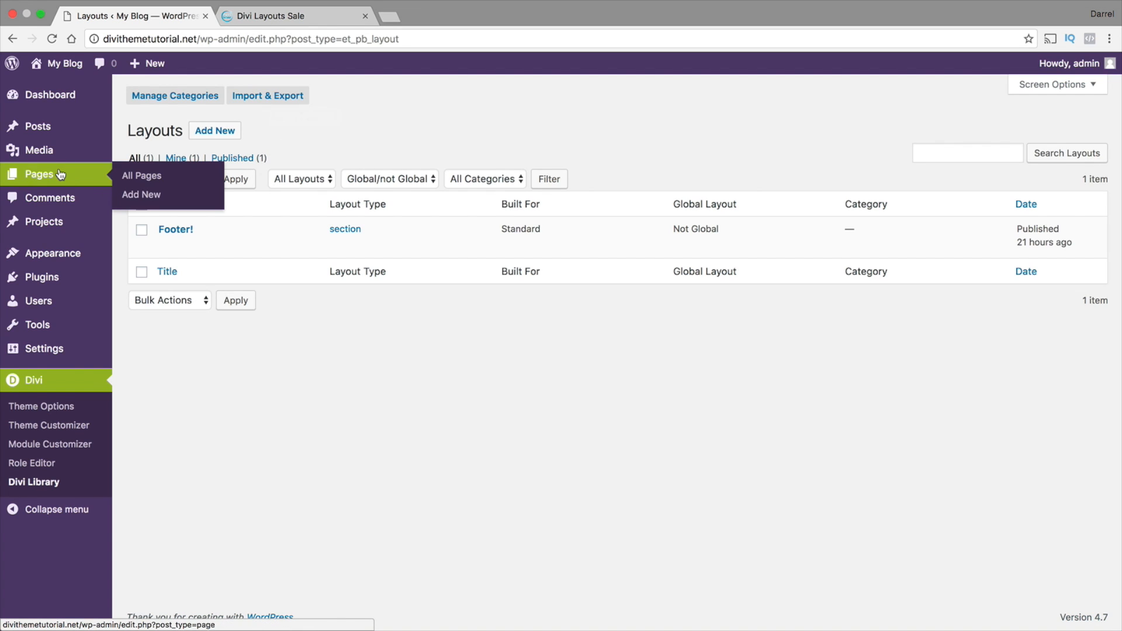
left_click(152, 195)
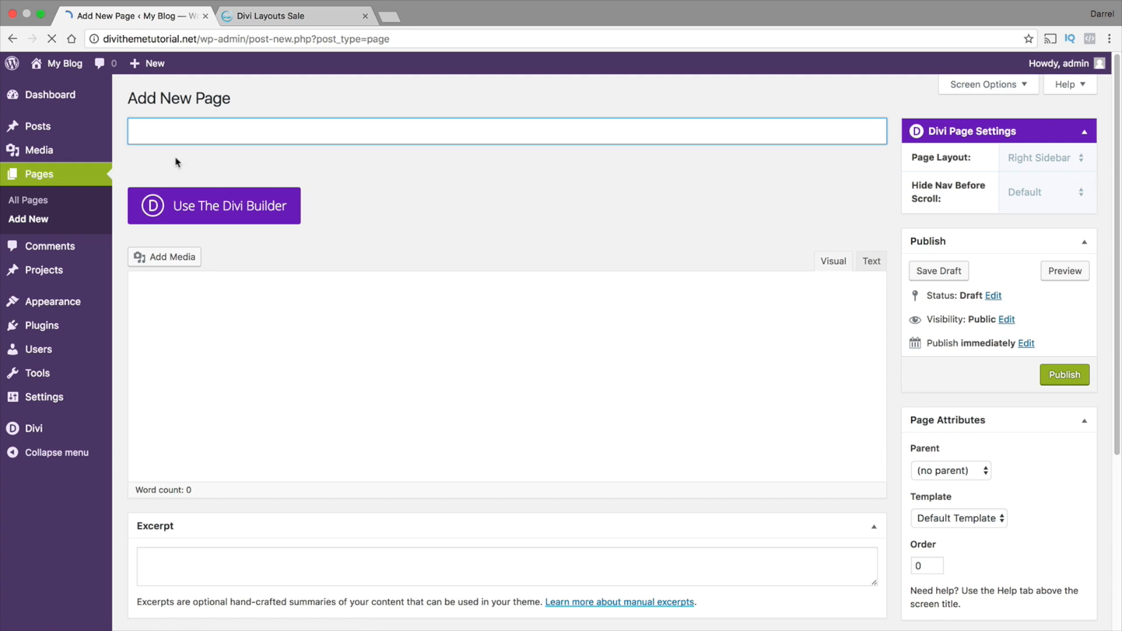
type("TEST")
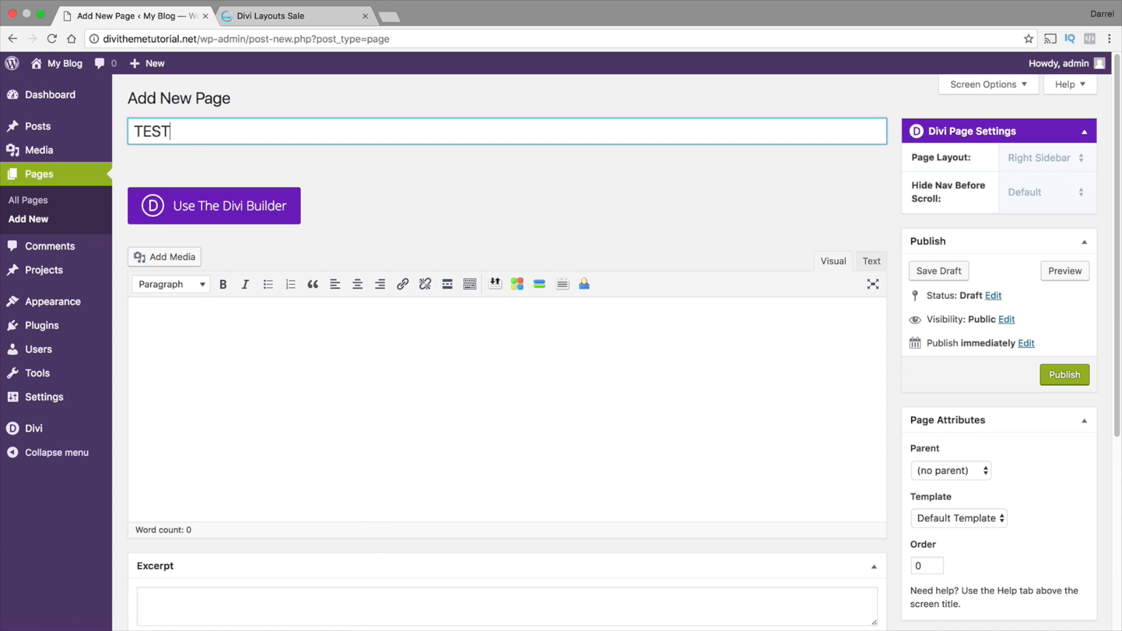
left_click(210, 212)
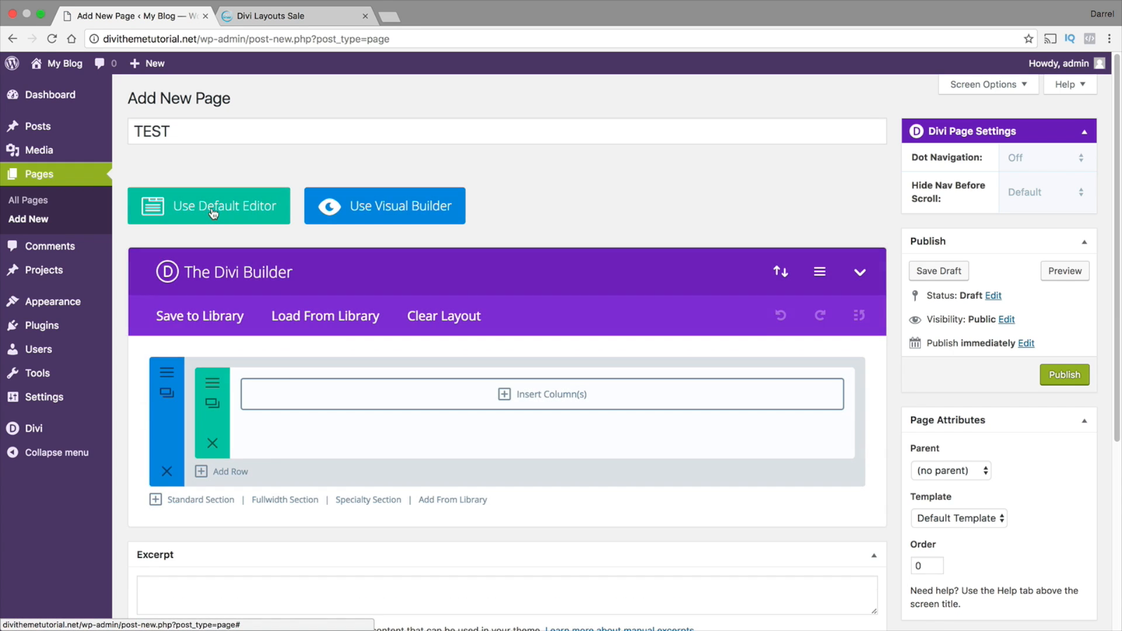
Import Services For Tutorial.json from the Desktop into the TEST page through the Divi Builder's portability options
left_click(783, 273)
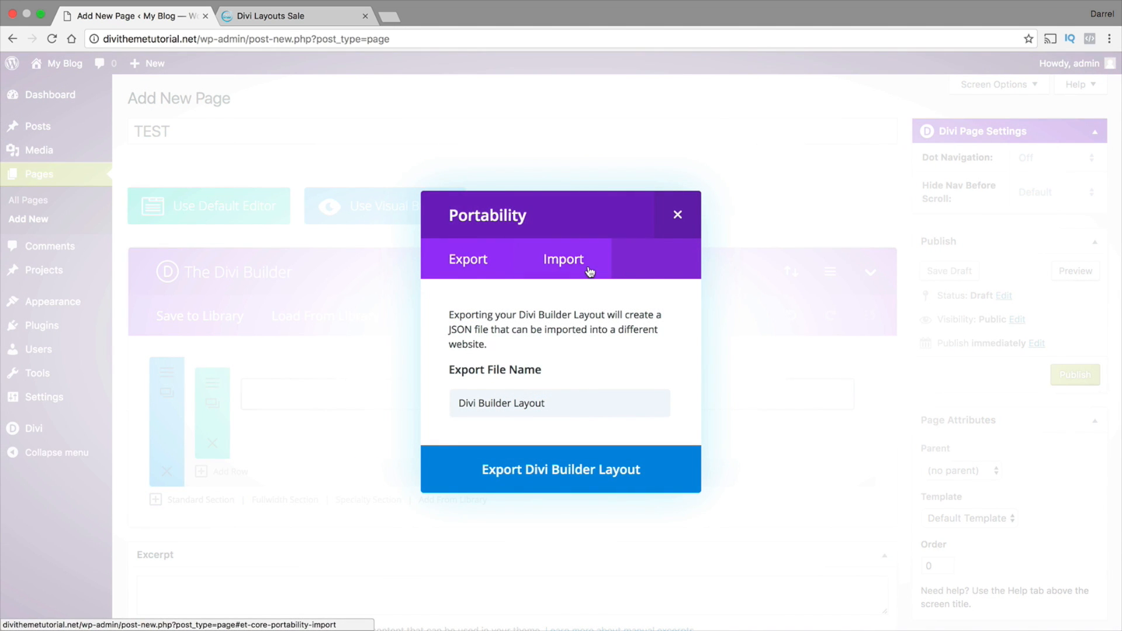
left_click(565, 260)
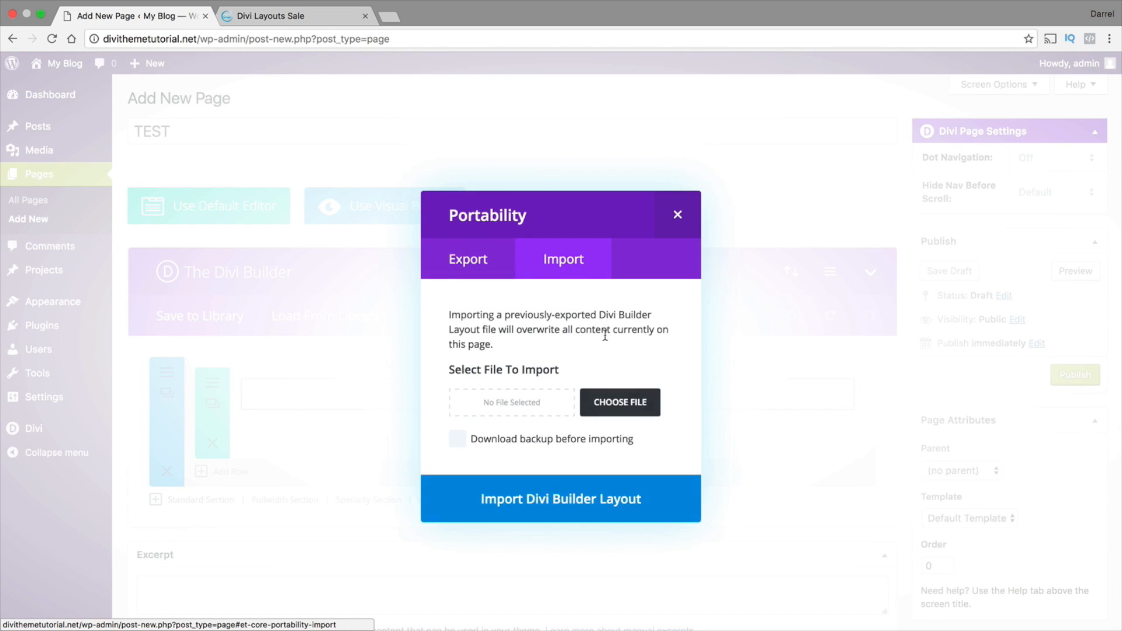
left_click(637, 402)
left_click_drag(563, 134, 563, 205)
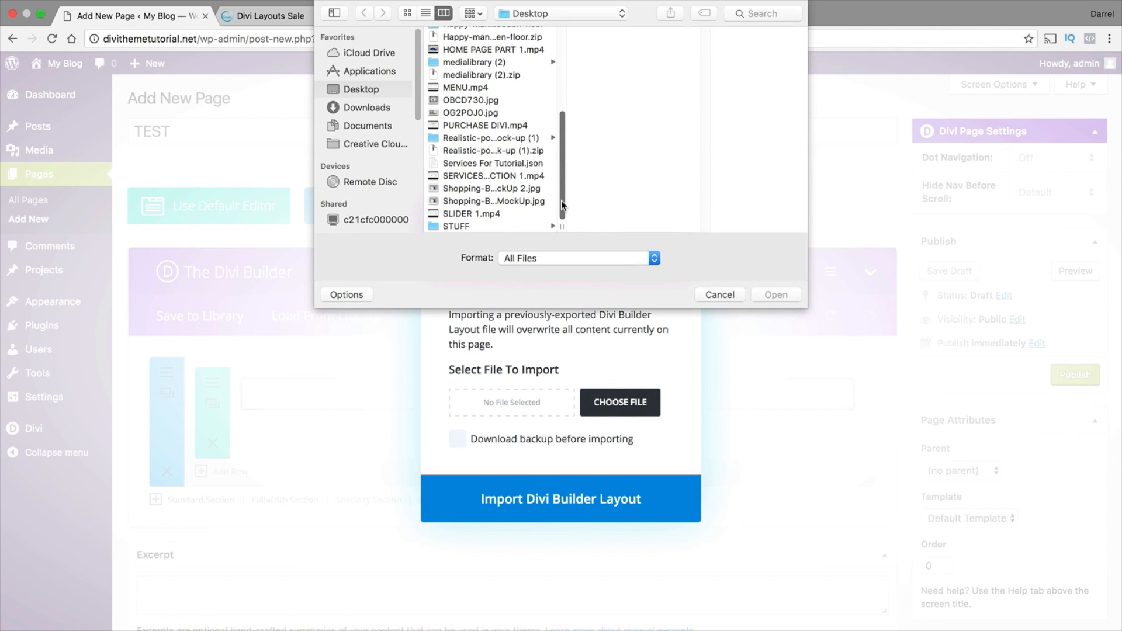
left_click(532, 163)
left_click(768, 296)
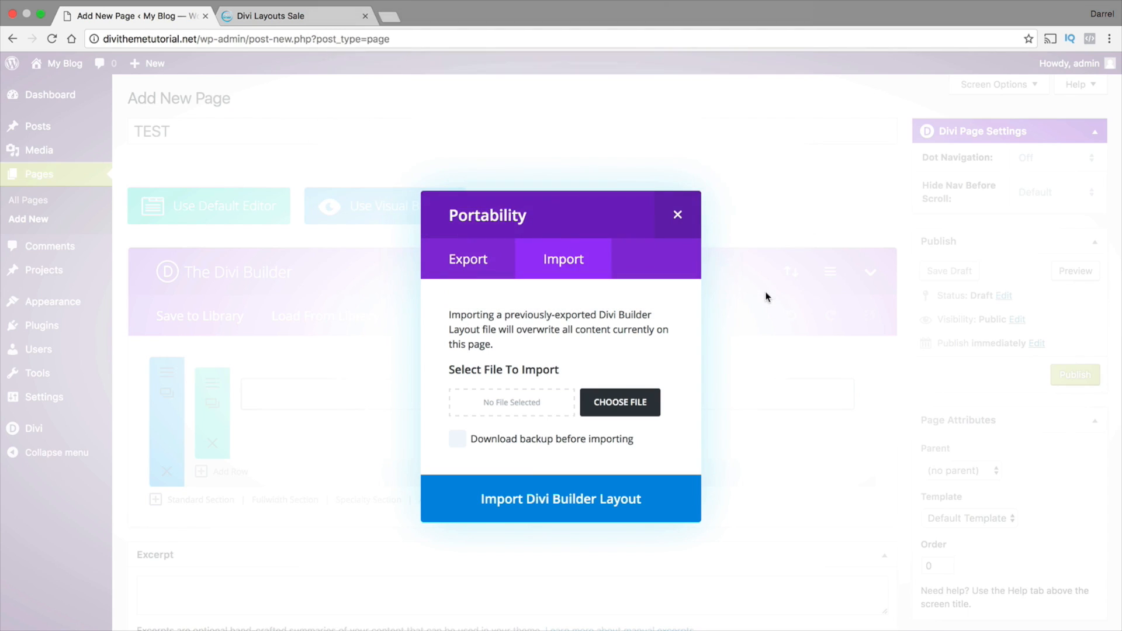
left_click(594, 500)
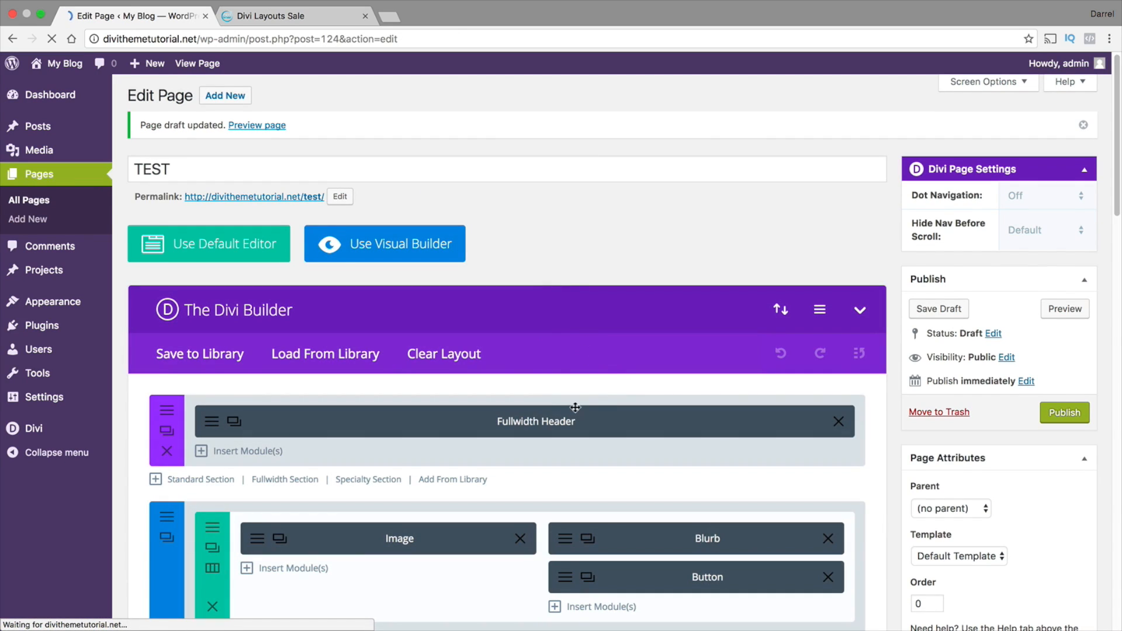
Preview the TEST page, look over the imported Services layout, and return to the page editor
left_click(1065, 309)
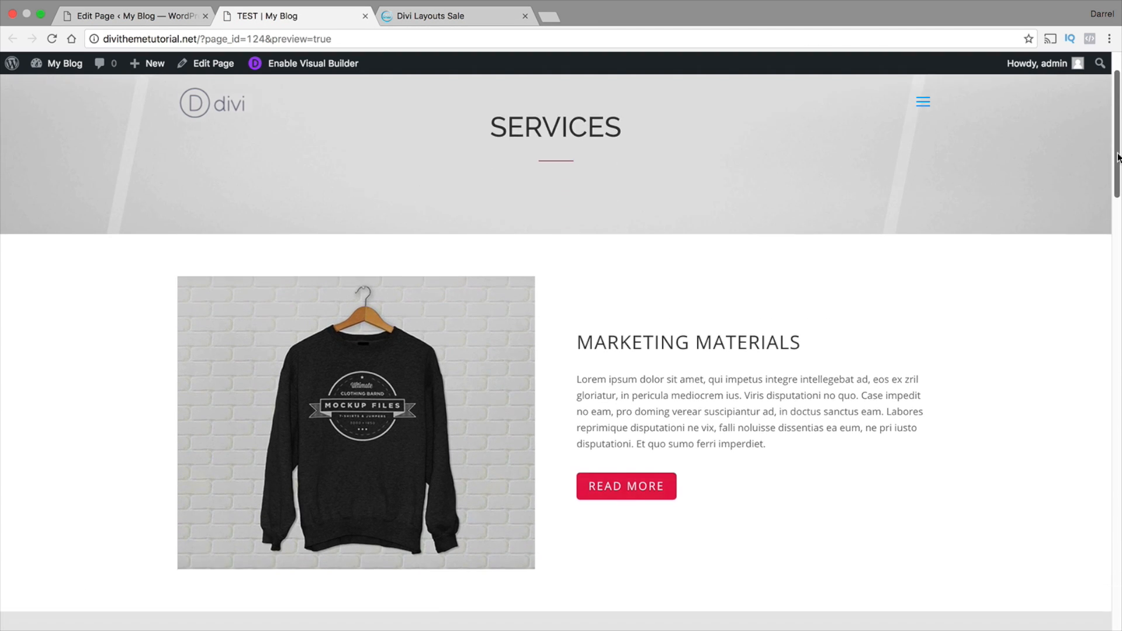
left_click_drag(1118, 157, 1113, 114)
left_click(135, 16)
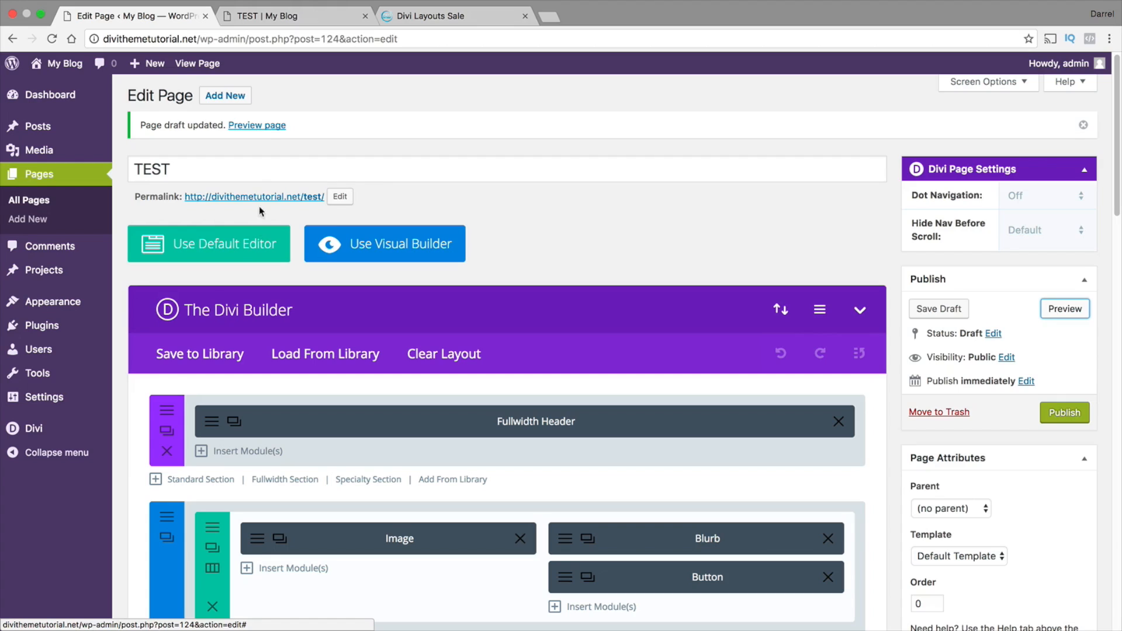
Add a new page titled "BLOG", enable the Divi Builder on it and open it in the visual builder
left_click(227, 97)
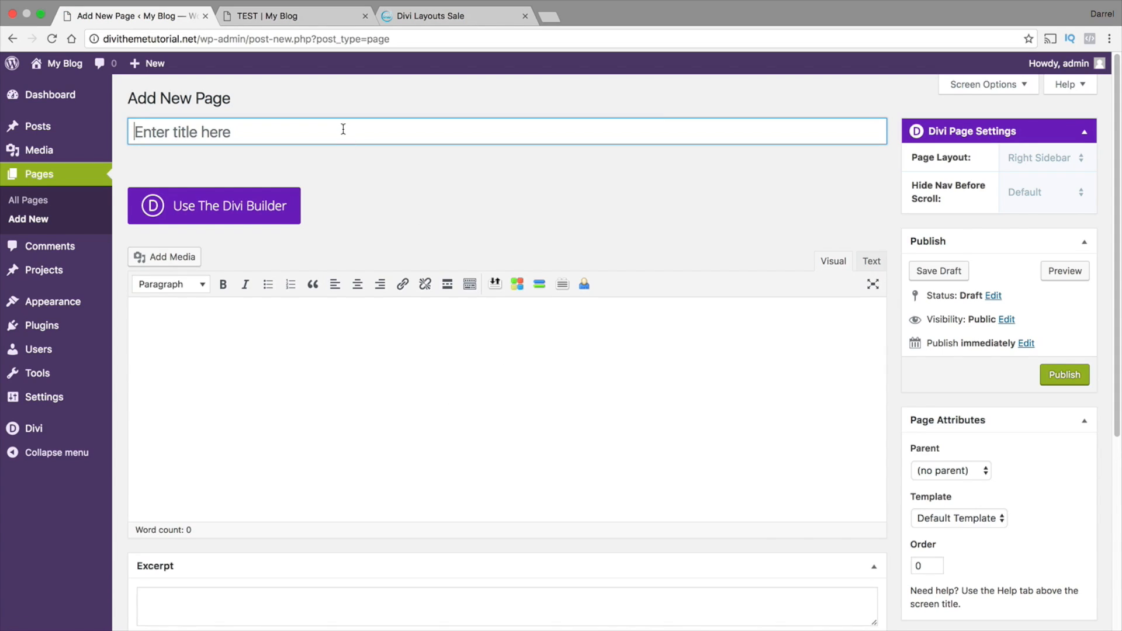
type("BLOG")
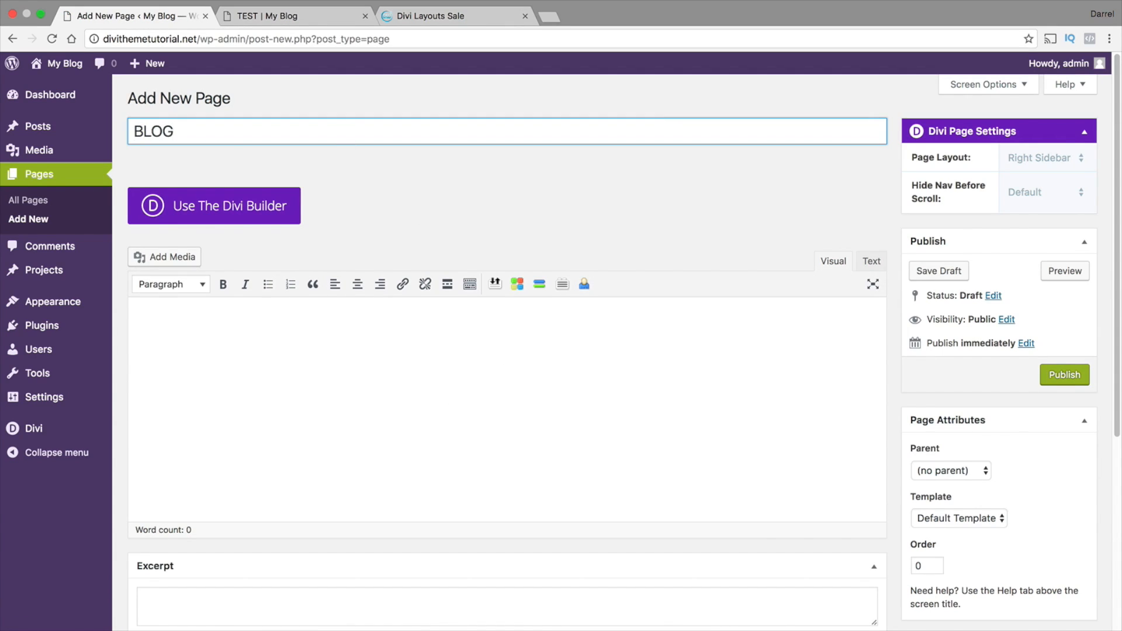
key("Tab")
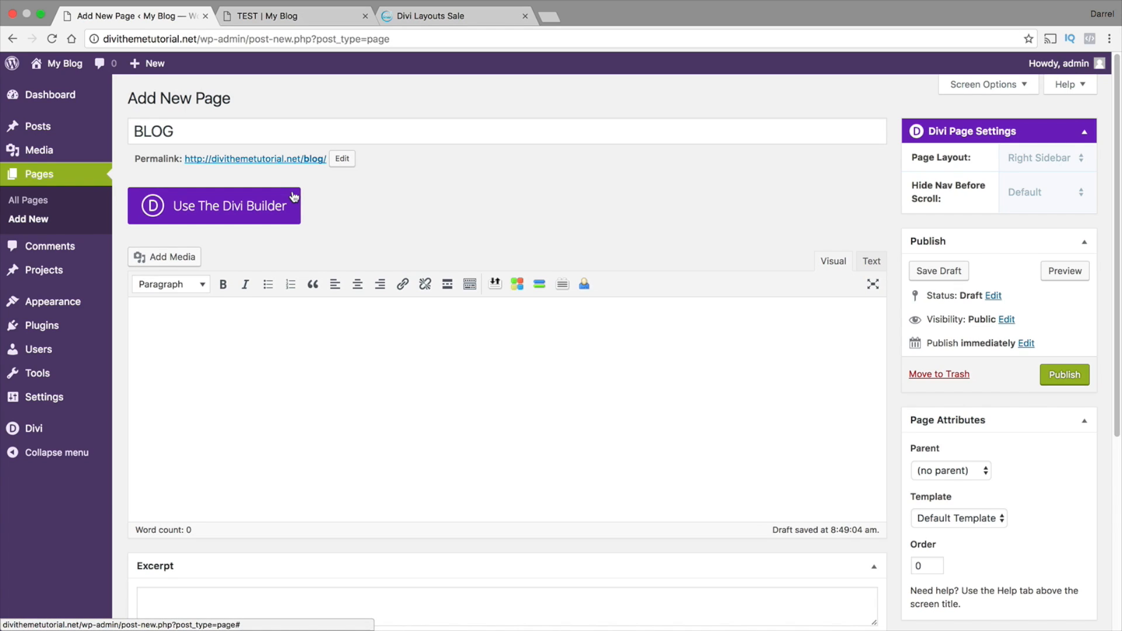
left_click(278, 212)
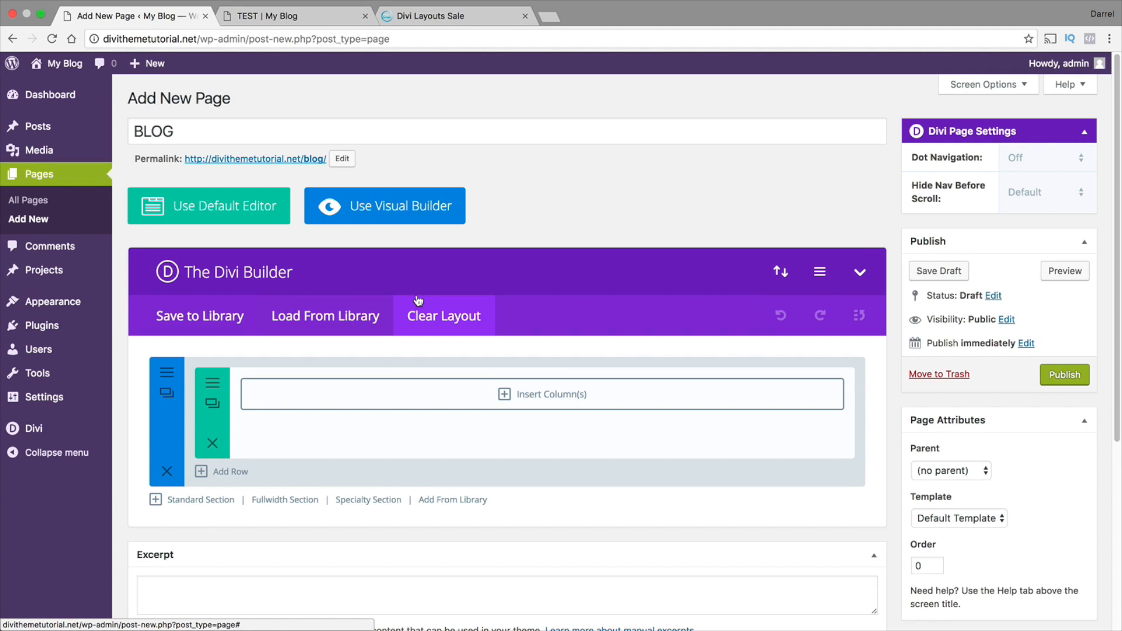
left_click(391, 211)
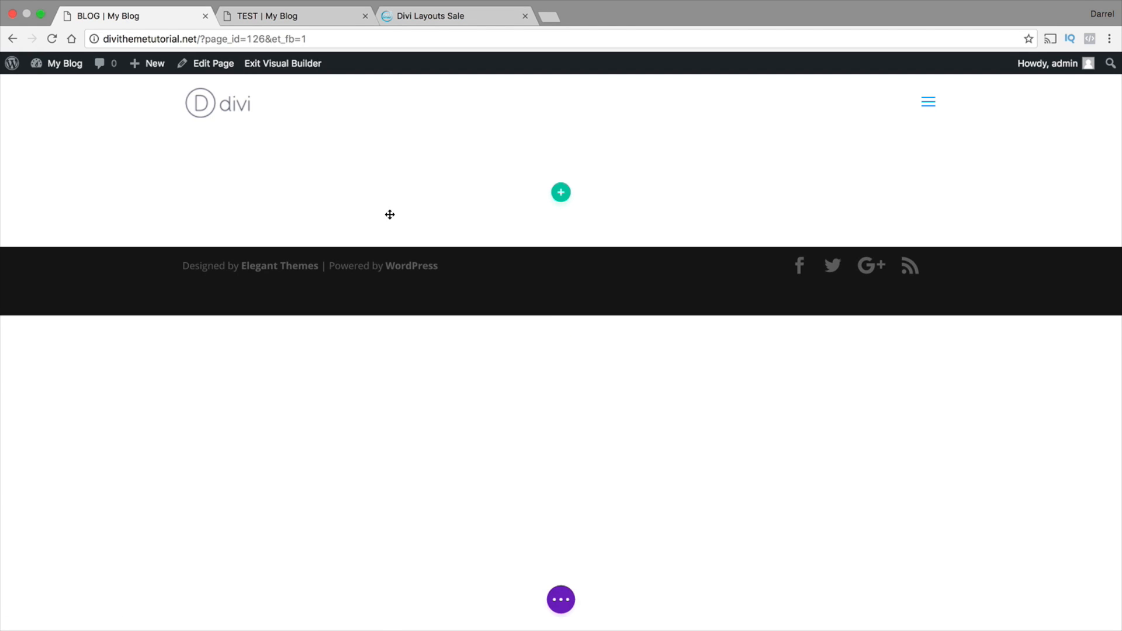
mouse_move(416, 212)
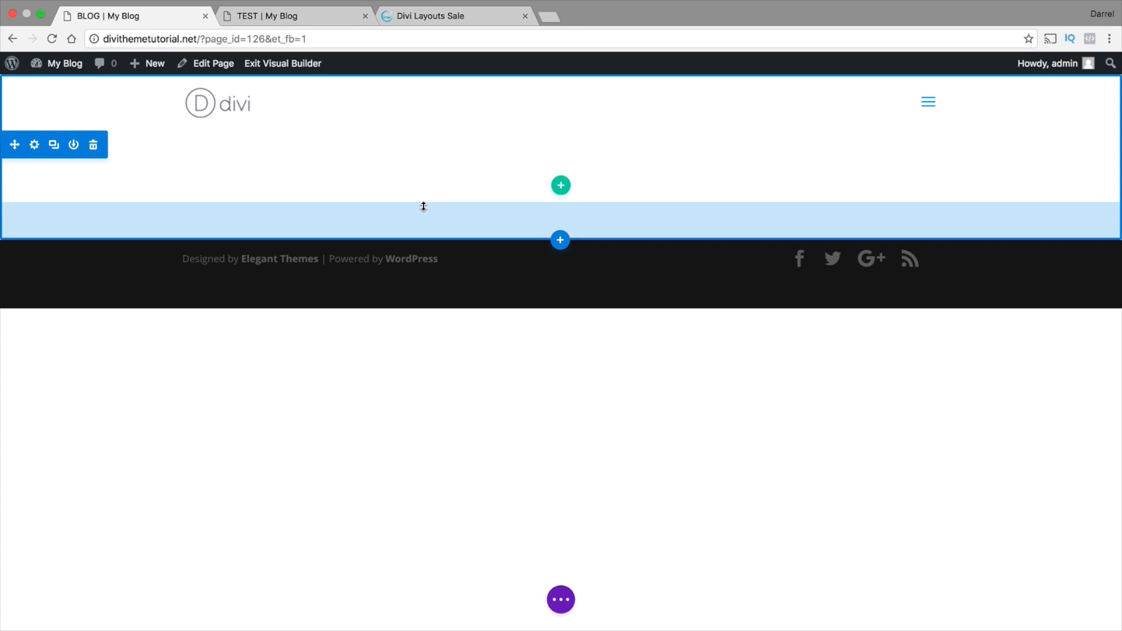
left_click(560, 241)
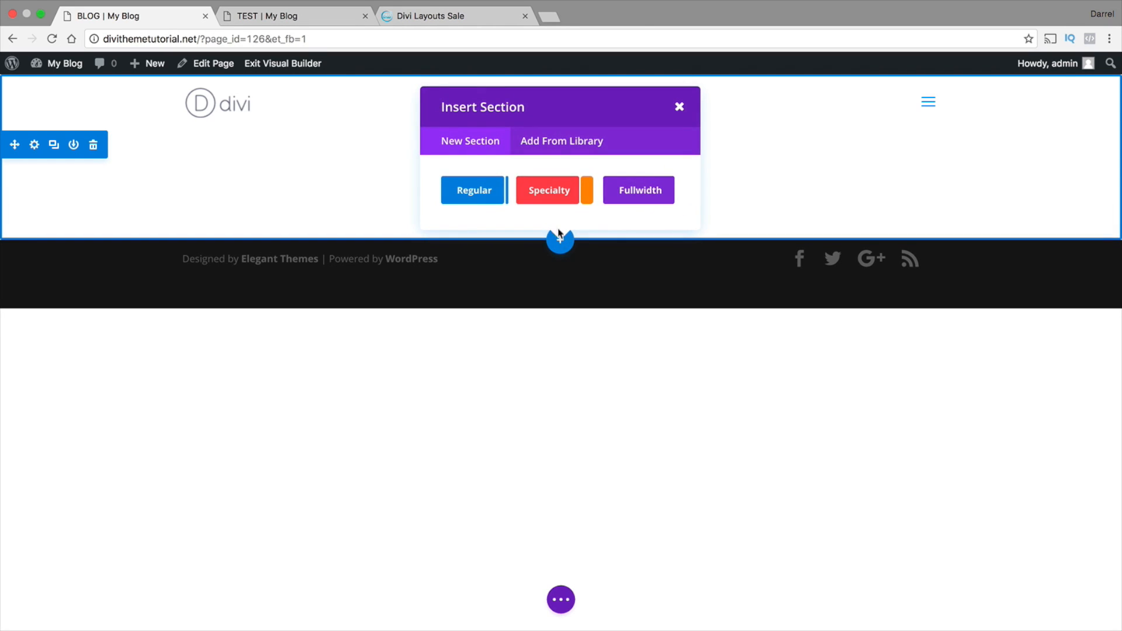
left_click(557, 143)
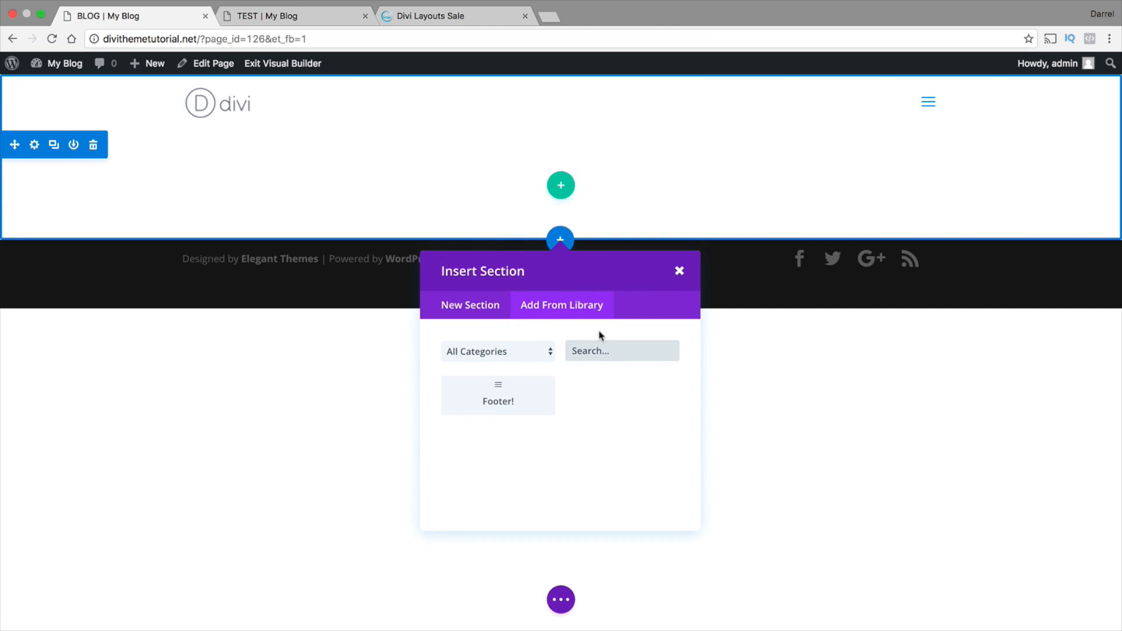
left_click(682, 268)
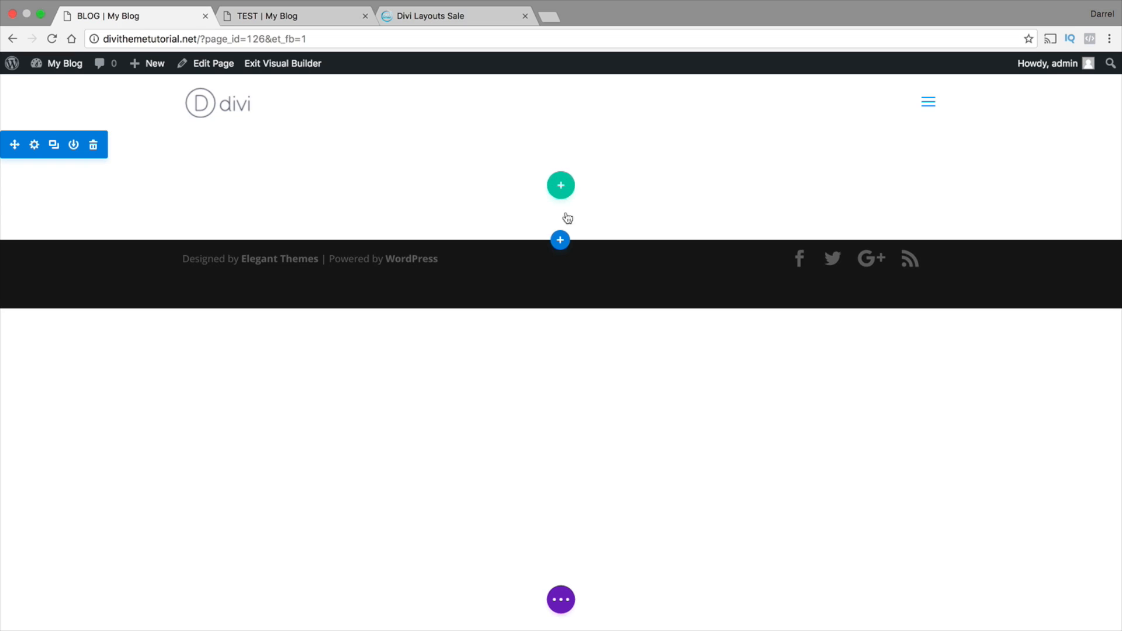
Load the predefined Blog Masonry layout into the BLOG page, replacing existing content, and publish the page
left_click(565, 599)
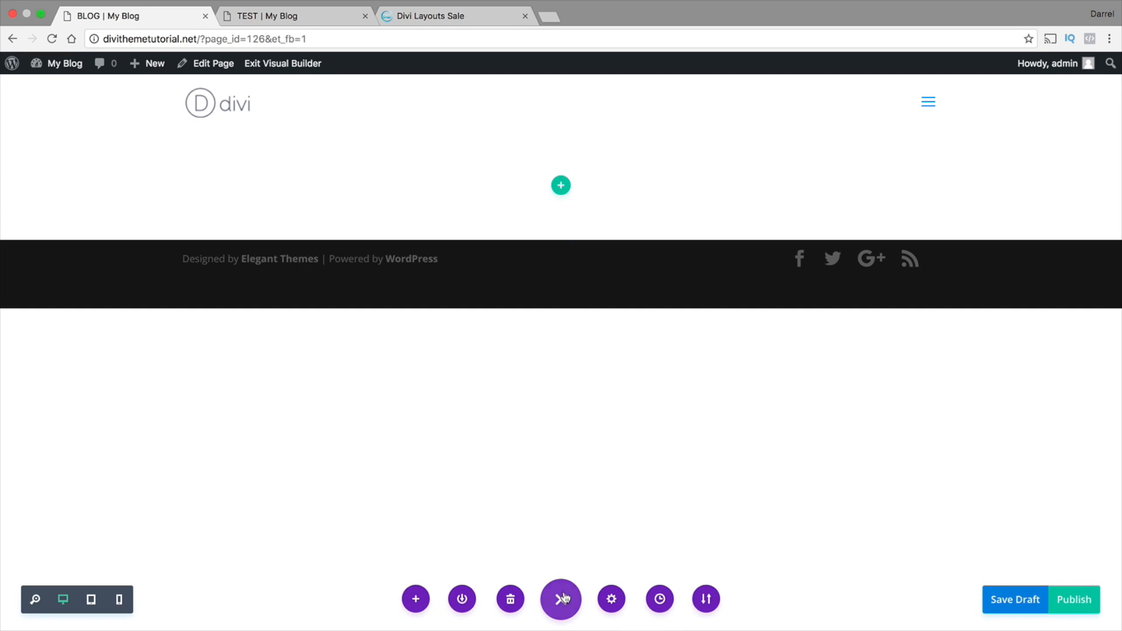
left_click(421, 598)
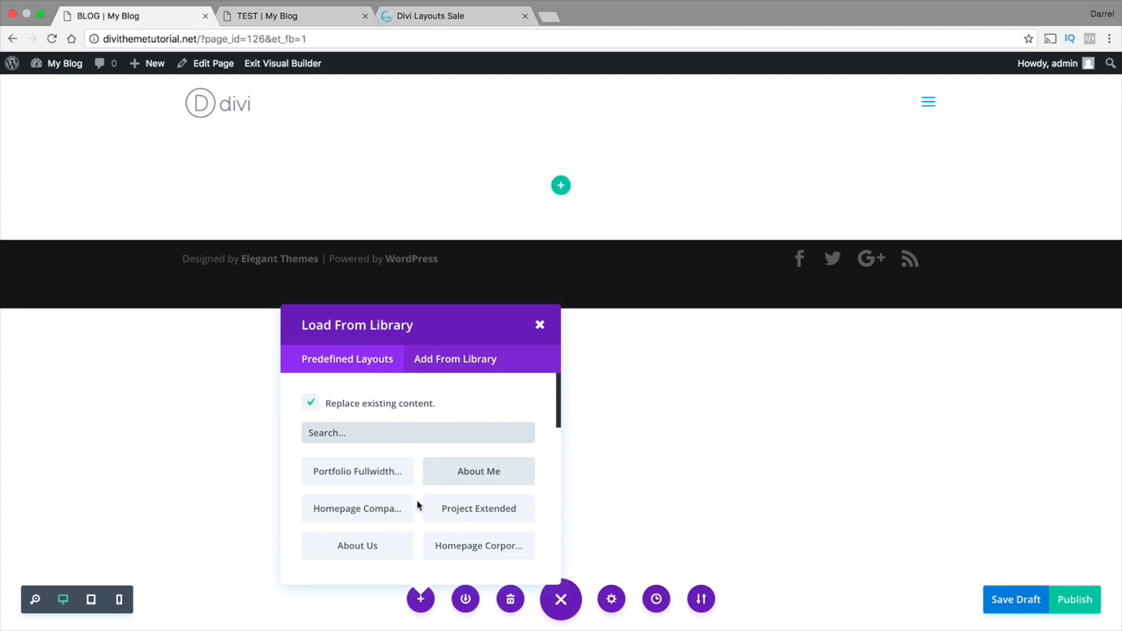
left_click_drag(556, 416, 557, 476)
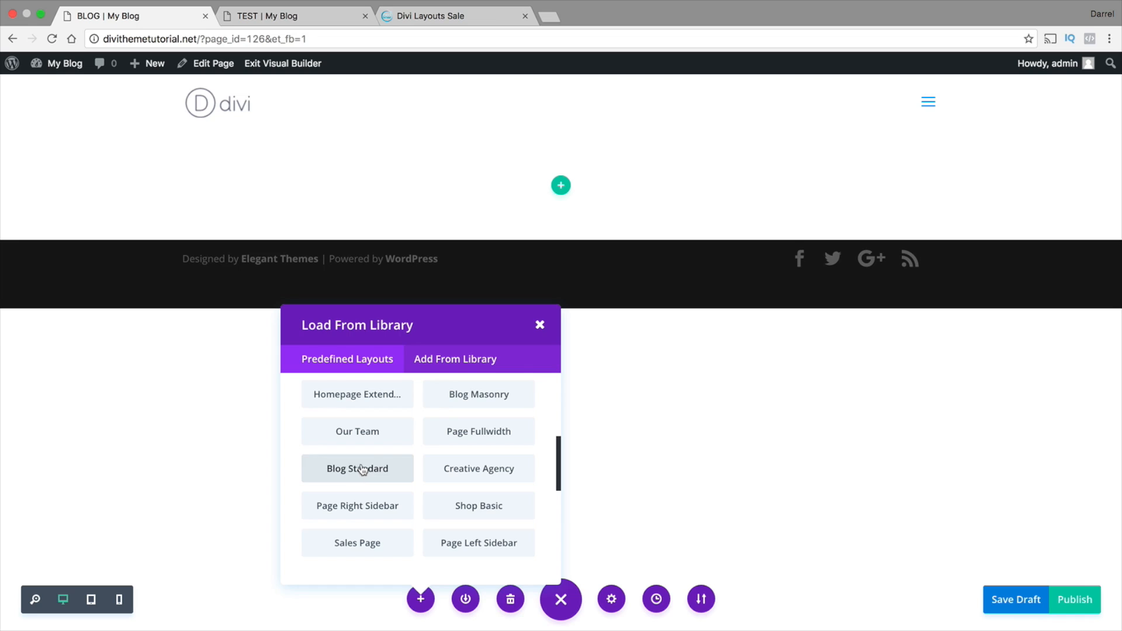
left_click(477, 401)
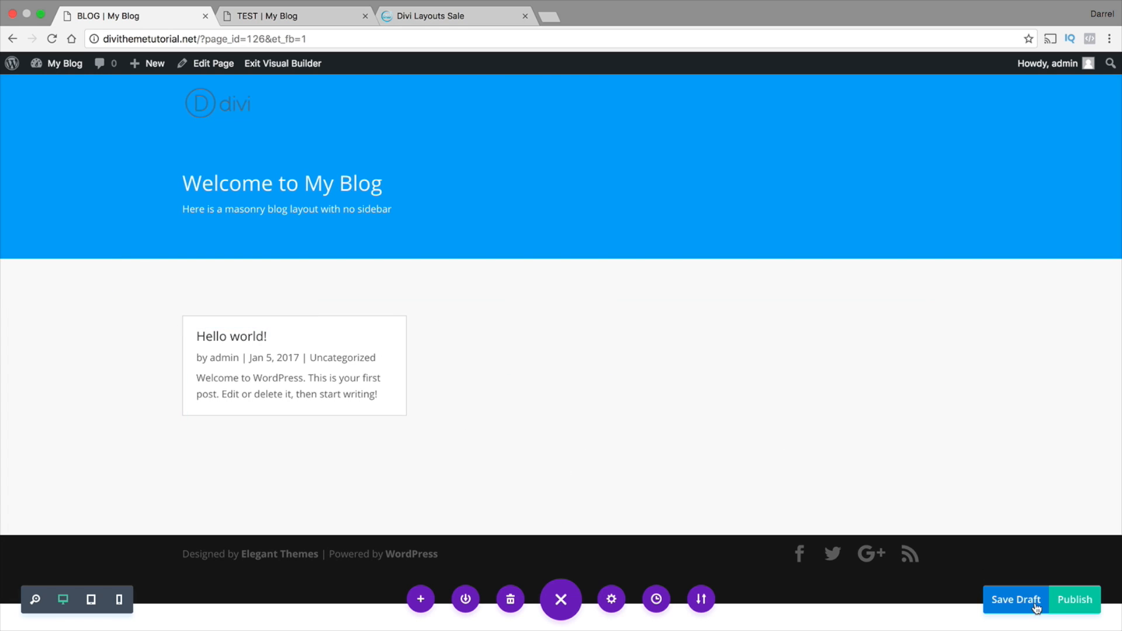
left_click(1075, 608)
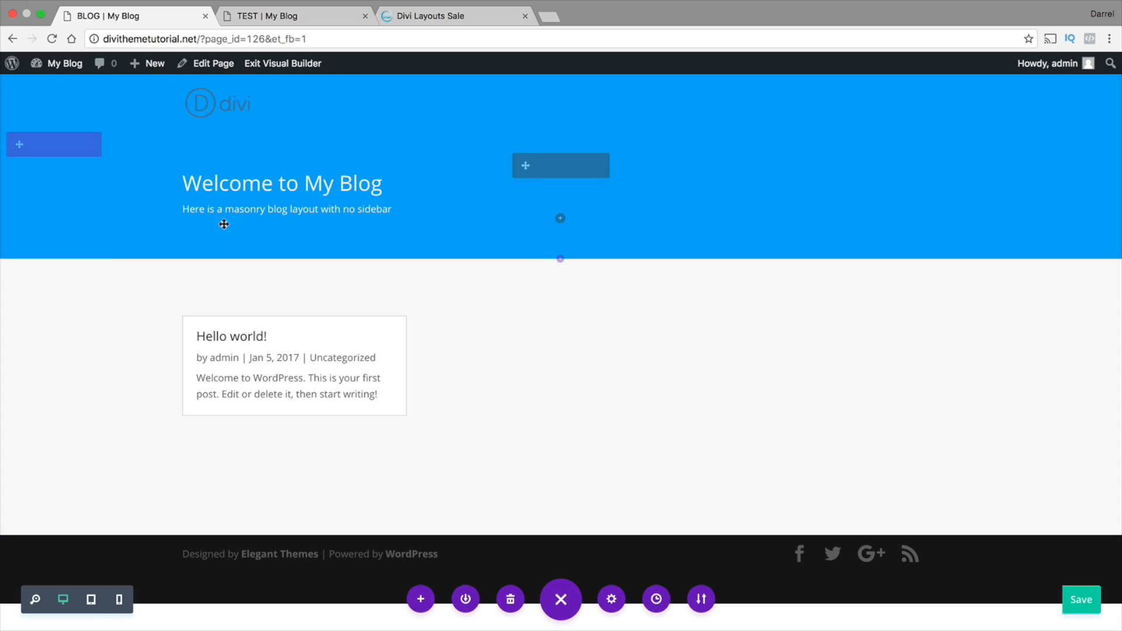
Add a new post titled "BLOG POST 1" and move on to its body
mouse_move(149, 68)
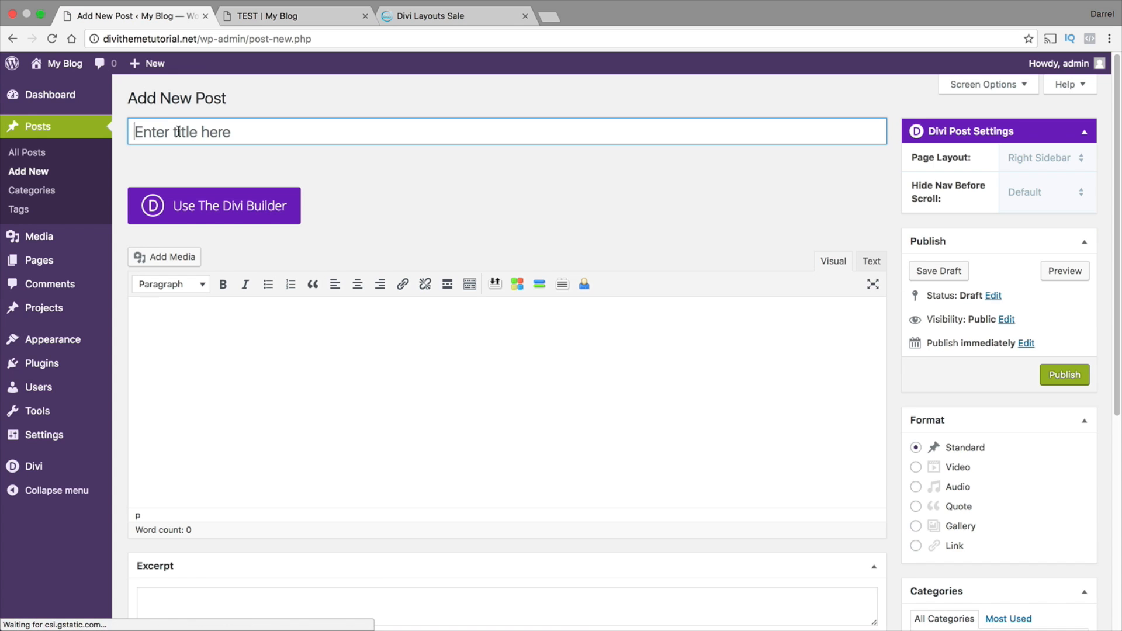
left_click(178, 141)
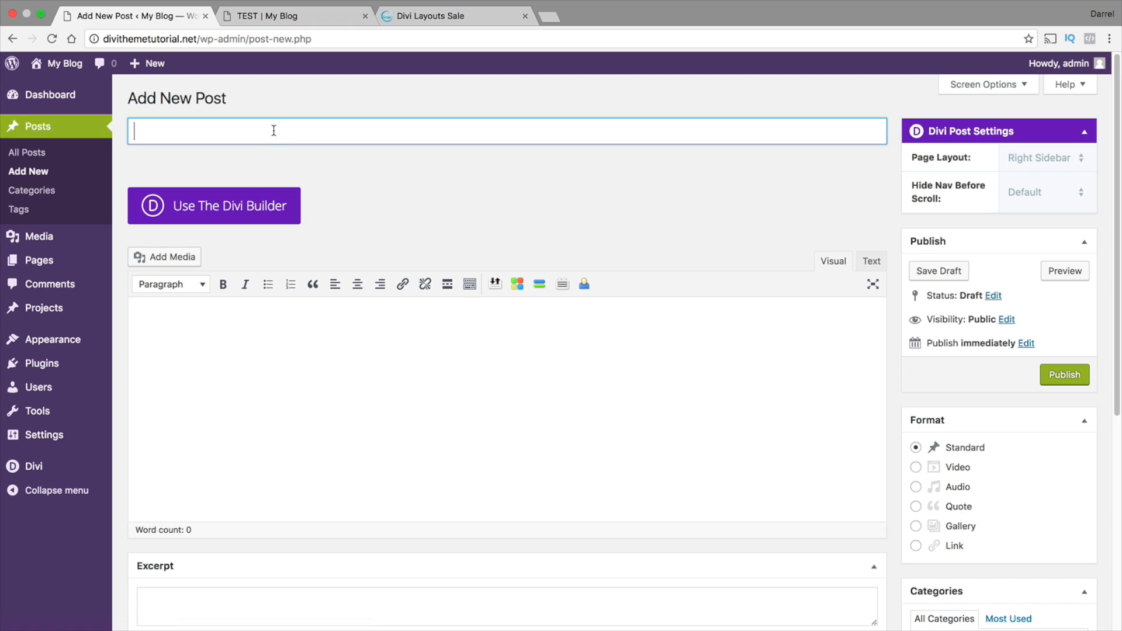
type("BLOG POST 1")
key("Tab")
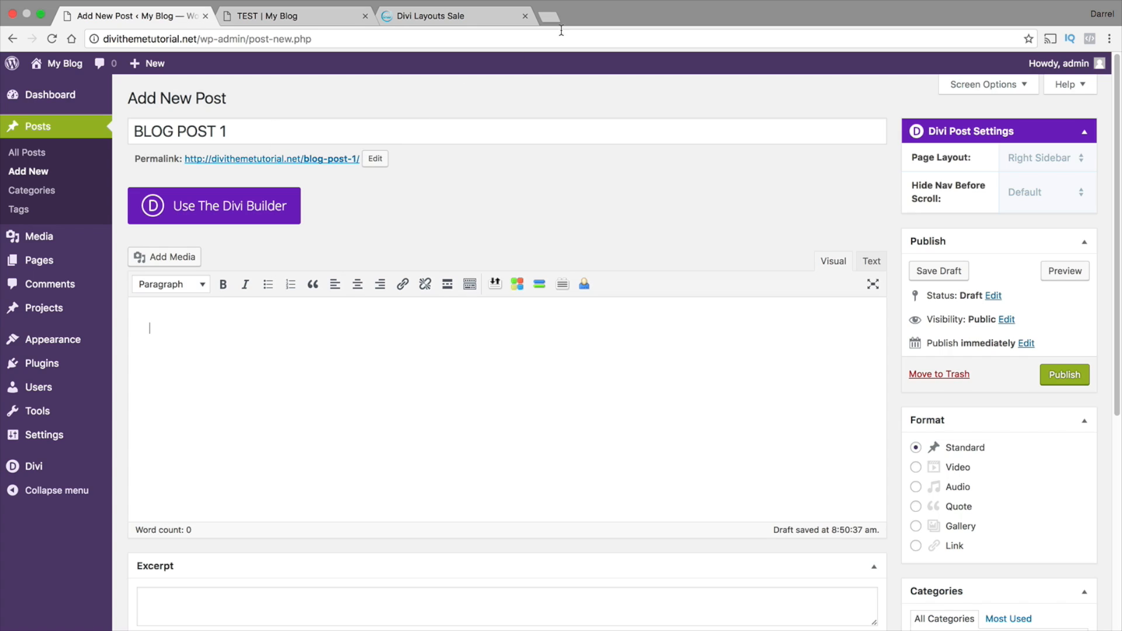
Search Google for "dummy text" in a new browser tab and open the blindtextgenerator.com Dummy Text Generator
left_click(549, 16)
type("dummy text")
key("Return")
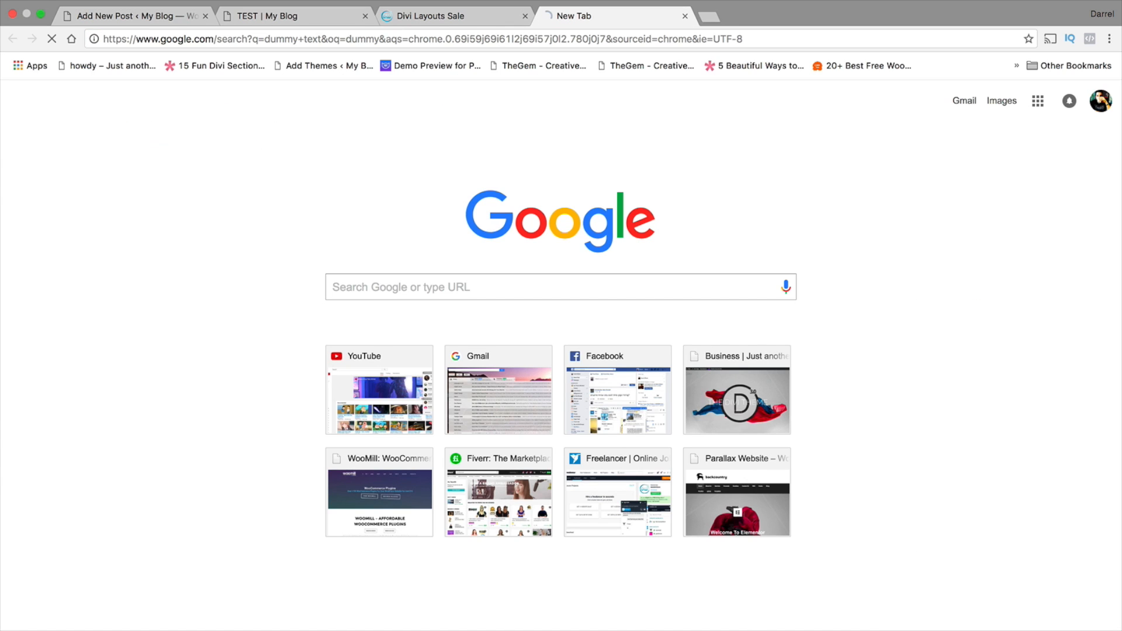
left_click(330, 211)
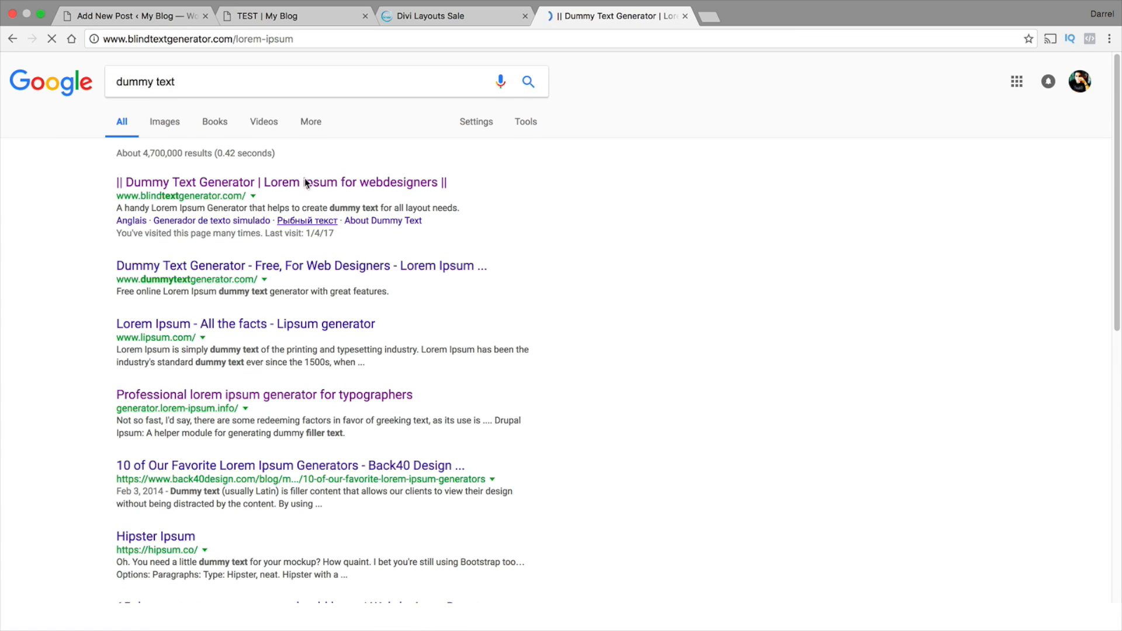
Copy the opening lines of the generated lorem ipsum text and paste them into the body of BLOG POST 1
left_click_drag(640, 230, 503, 178)
right_click(525, 204)
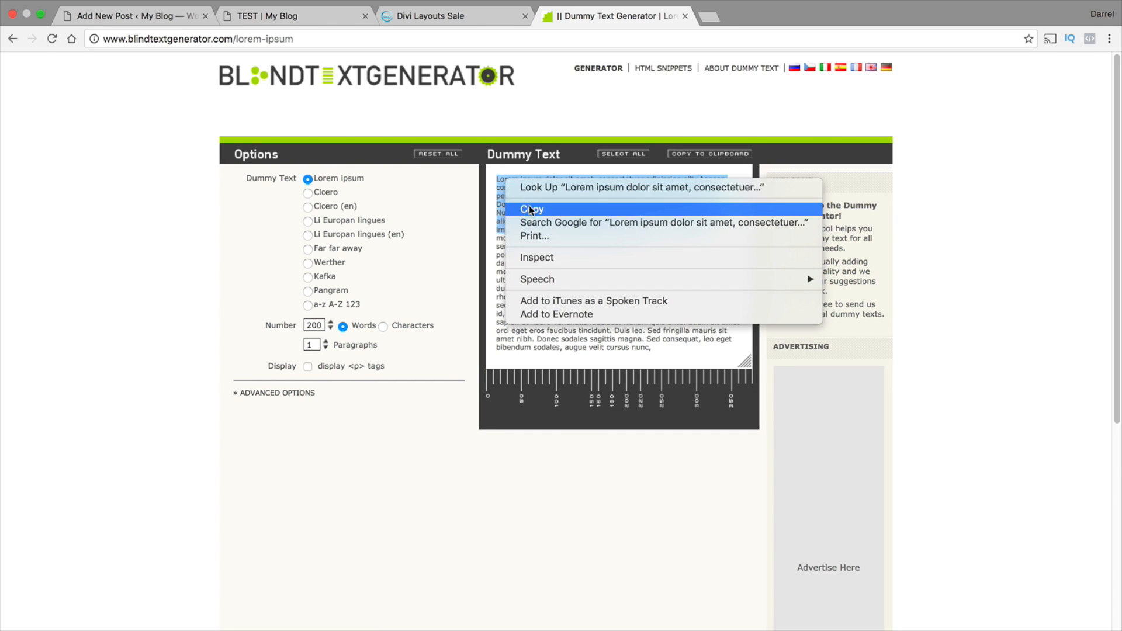
left_click(526, 205)
left_click(164, 19)
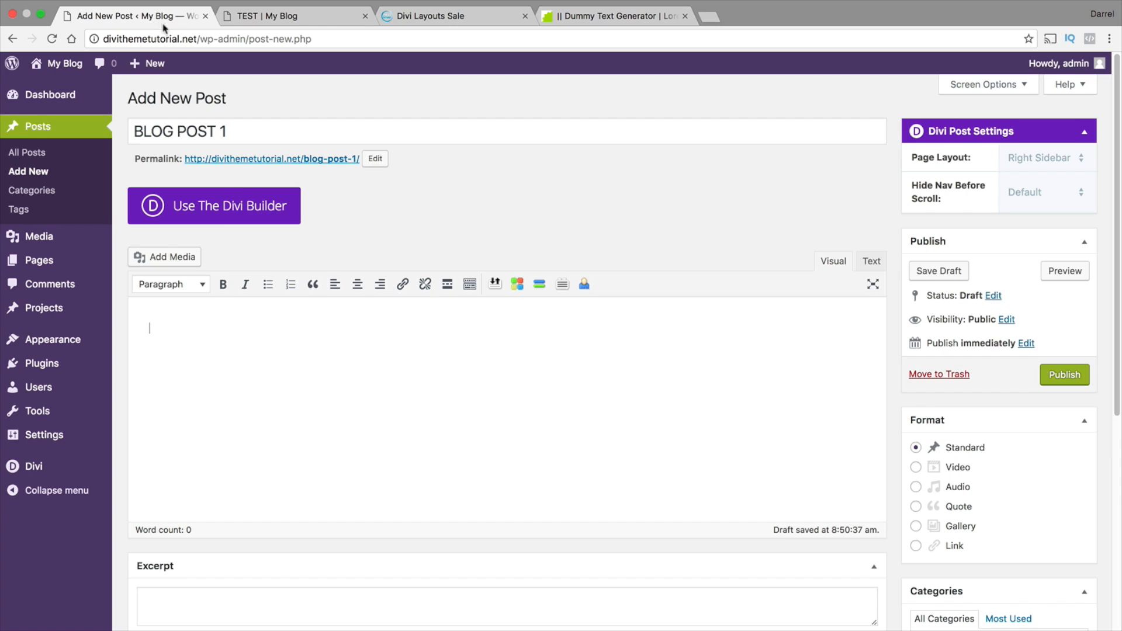
right_click(184, 339)
left_click(219, 407)
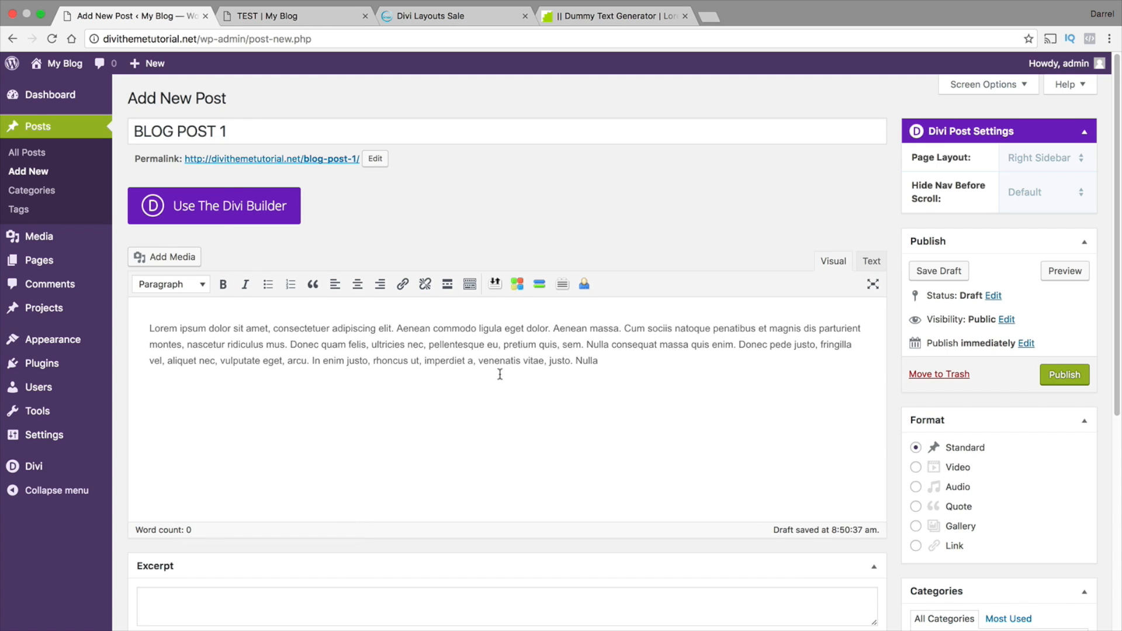
Insert OILIEN0.jpg from the media library below the post text at Medium – 300 × 300 and center it
left_click(174, 258)
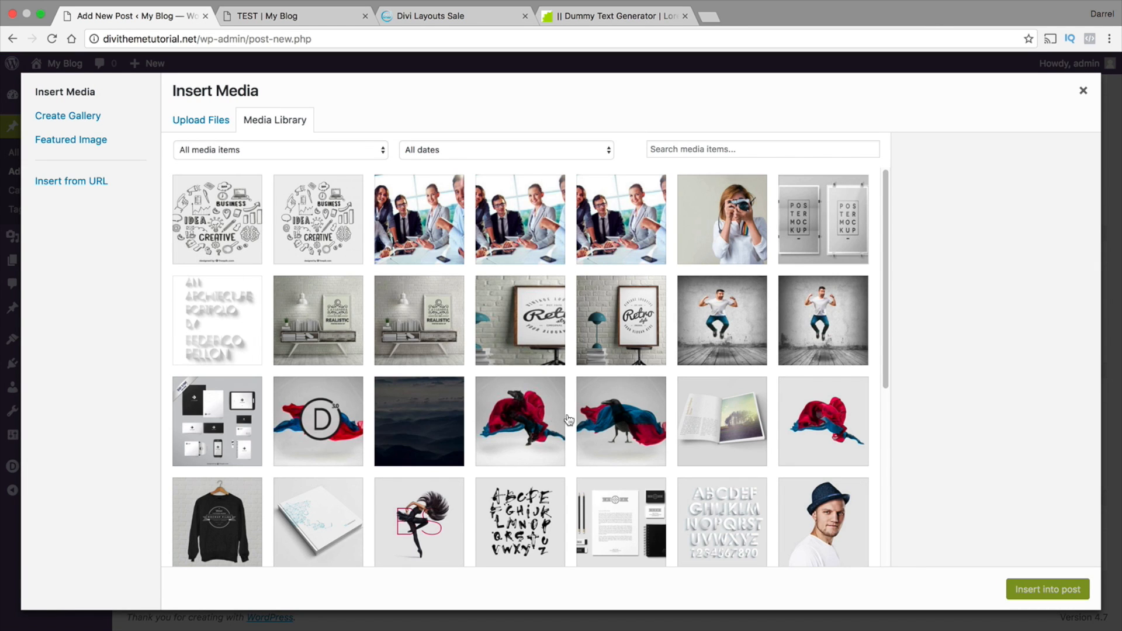
left_click(419, 321)
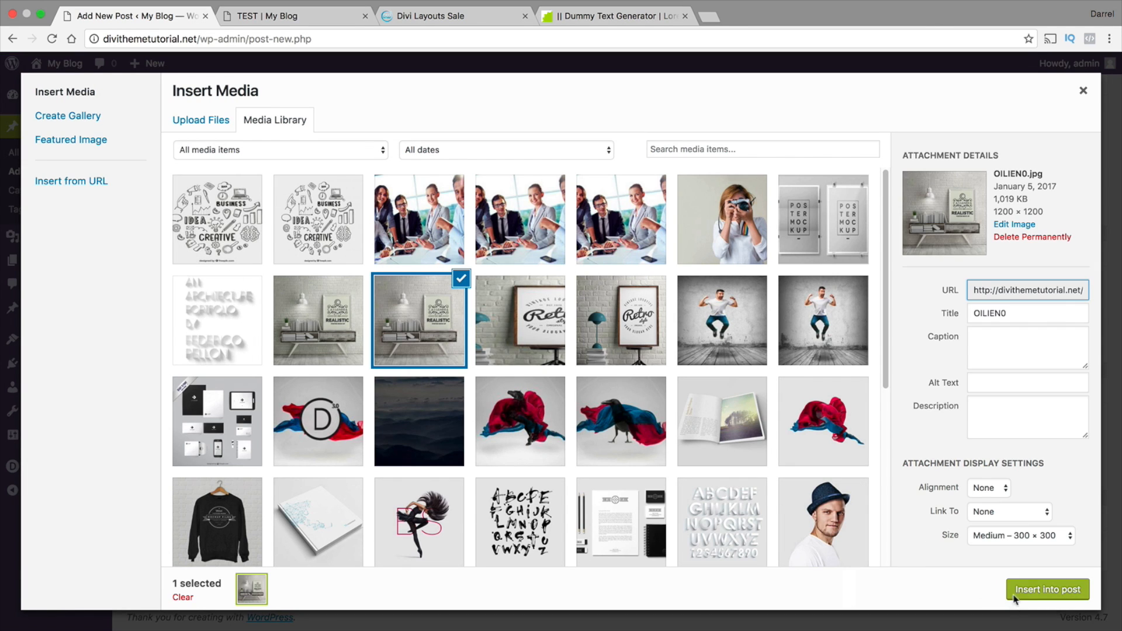
left_click(1048, 589)
scroll(694, 416, "down", 3)
left_click(290, 349)
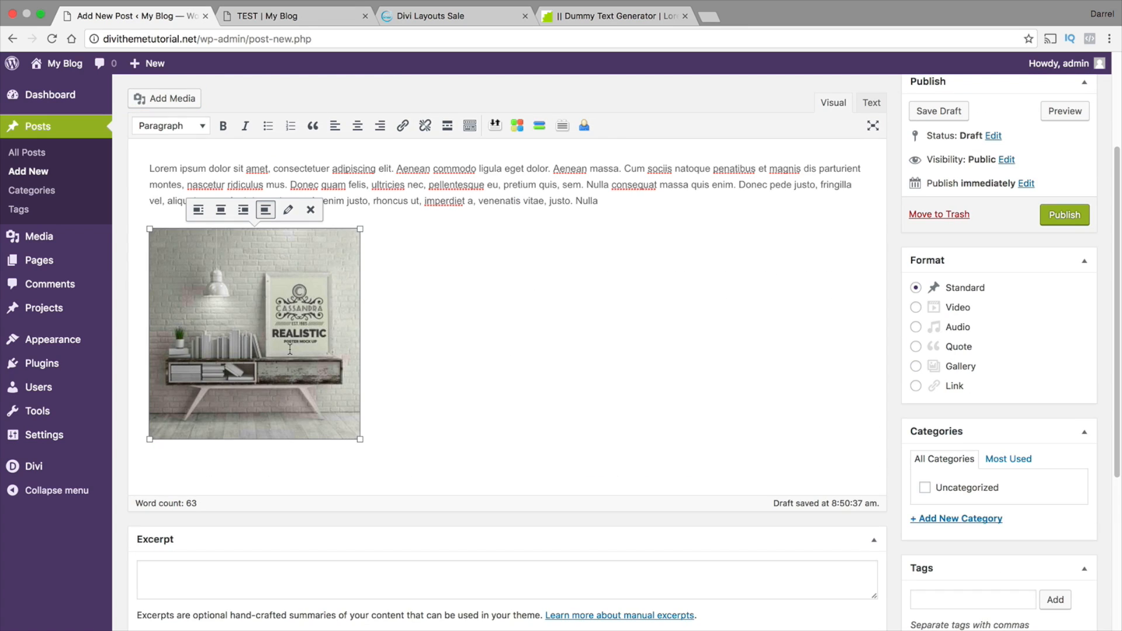
left_click(221, 210)
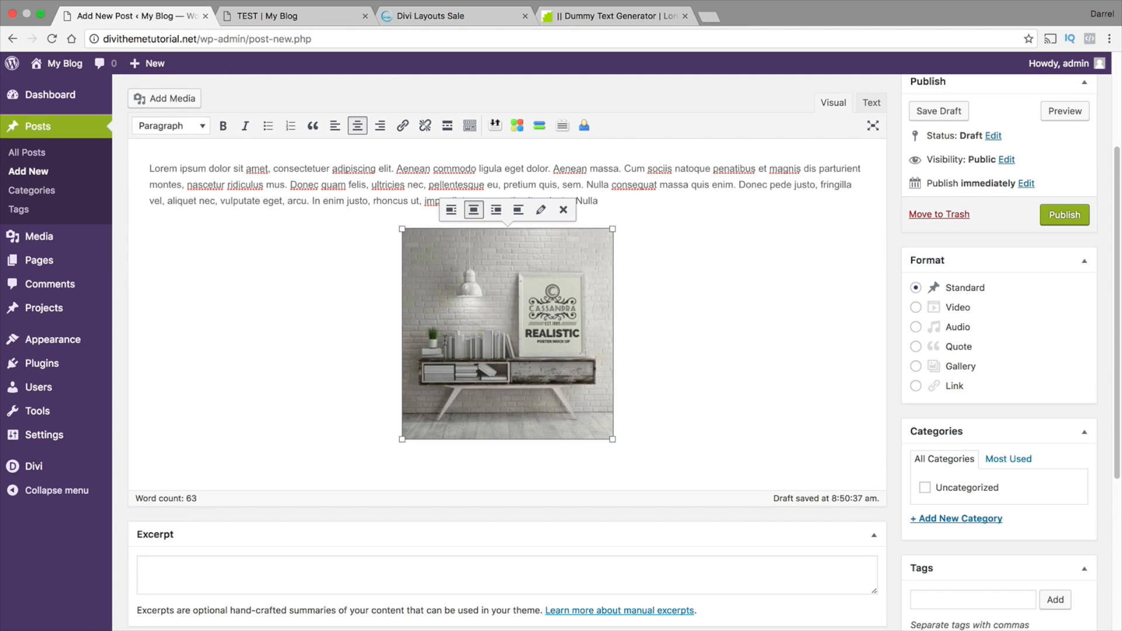
Paste the copied lorem ipsum text as a new paragraph below the centered image
left_click(676, 386)
key("Return")
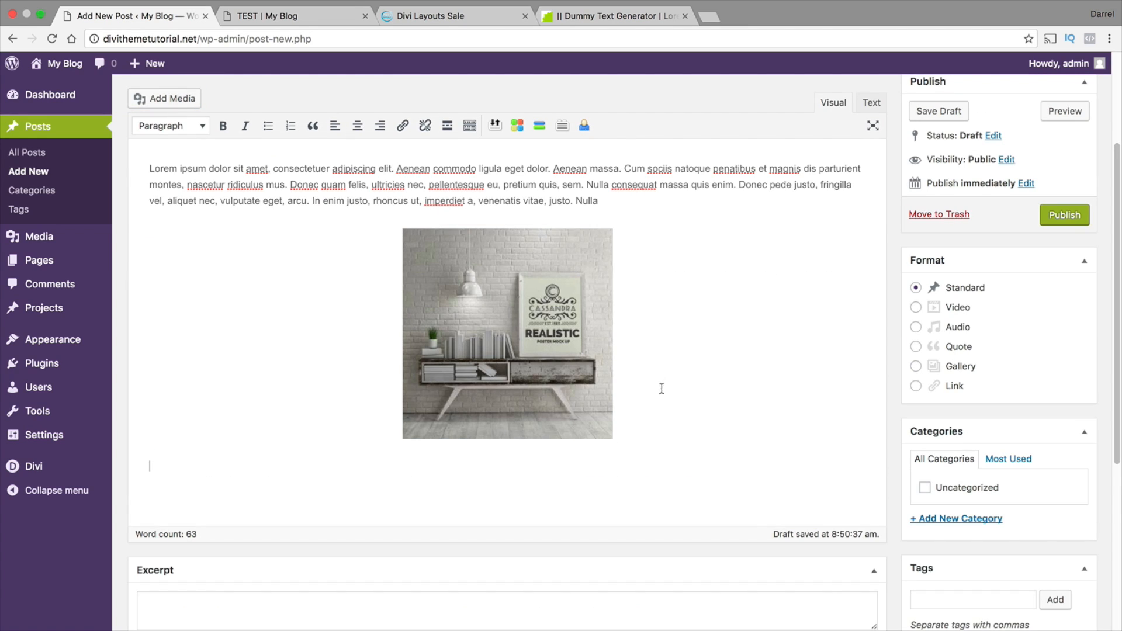
right_click(175, 443)
left_click(200, 496)
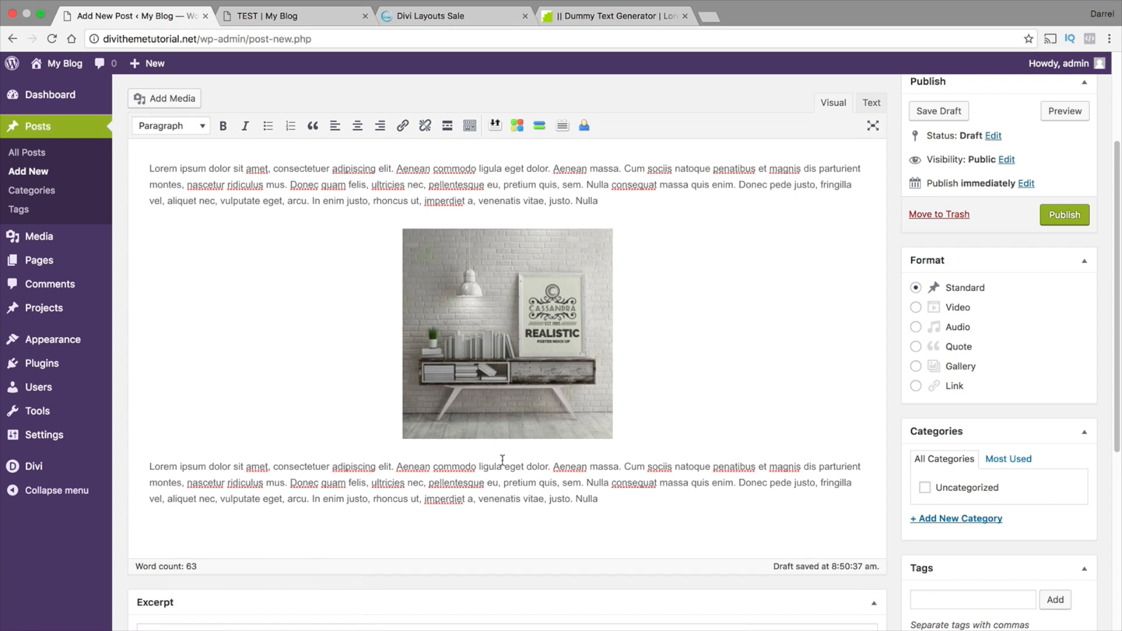
Set OILIEN0-1.jpg from the media library as the featured image of BLOG POST 1
scroll(621, 424, "down", 1)
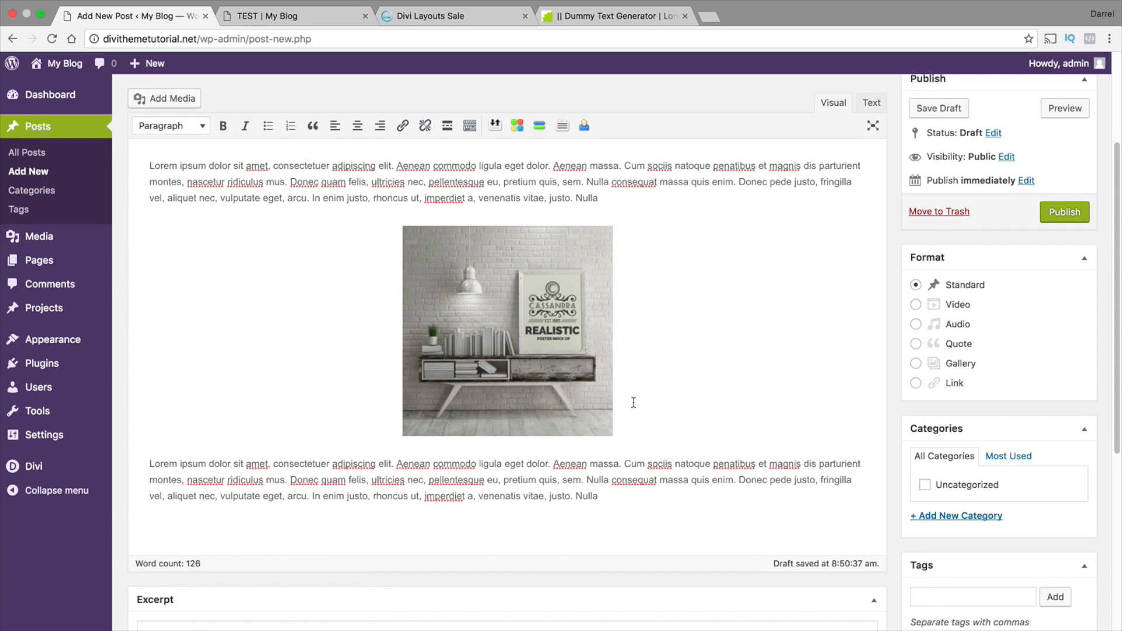
scroll(633, 402, "down", 1)
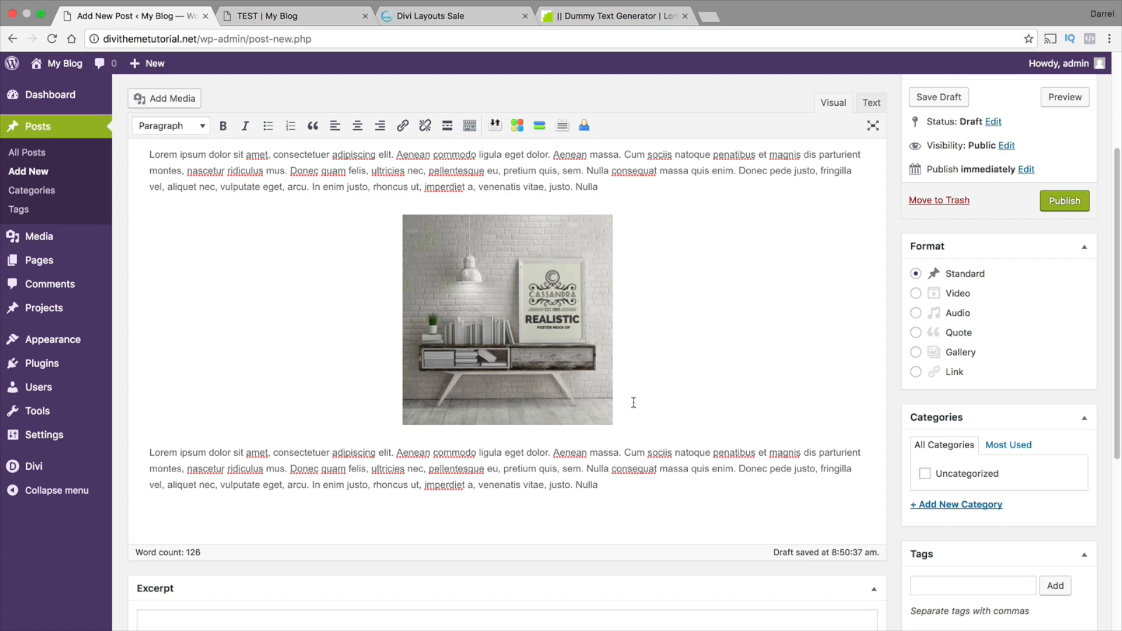
scroll(633, 394, "down", 1)
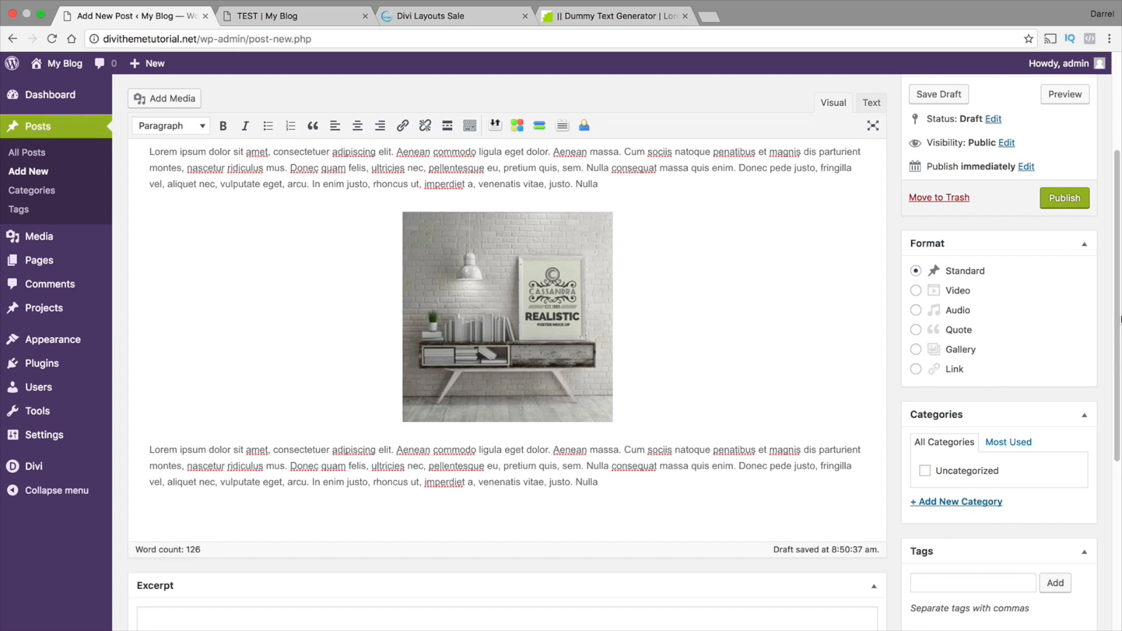
scroll(1120, 318, "down", 10)
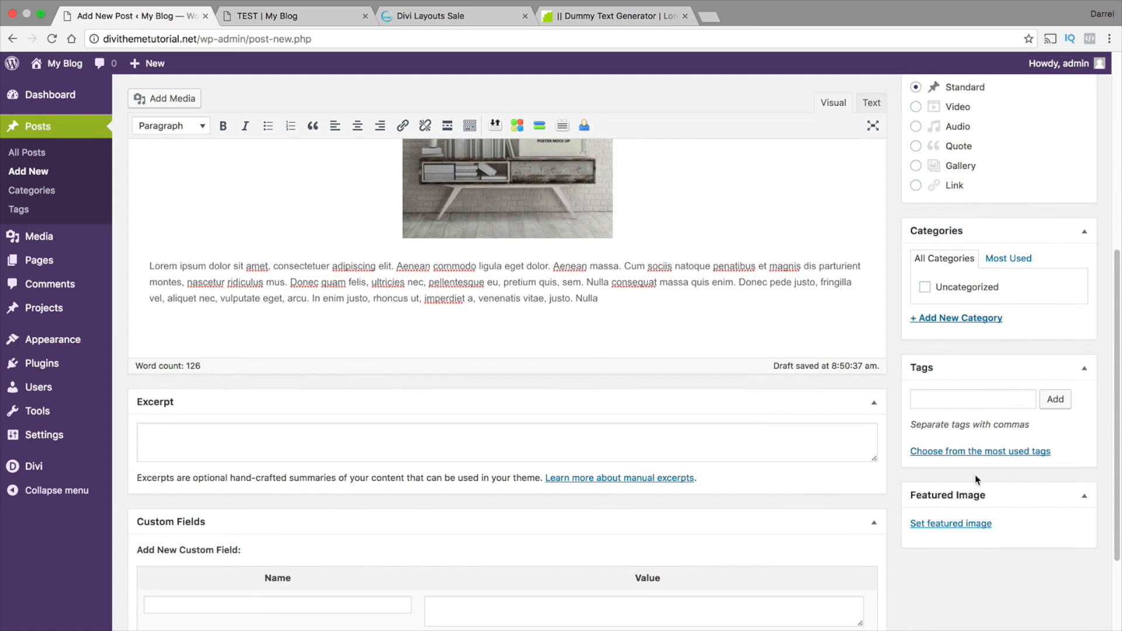
left_click(964, 525)
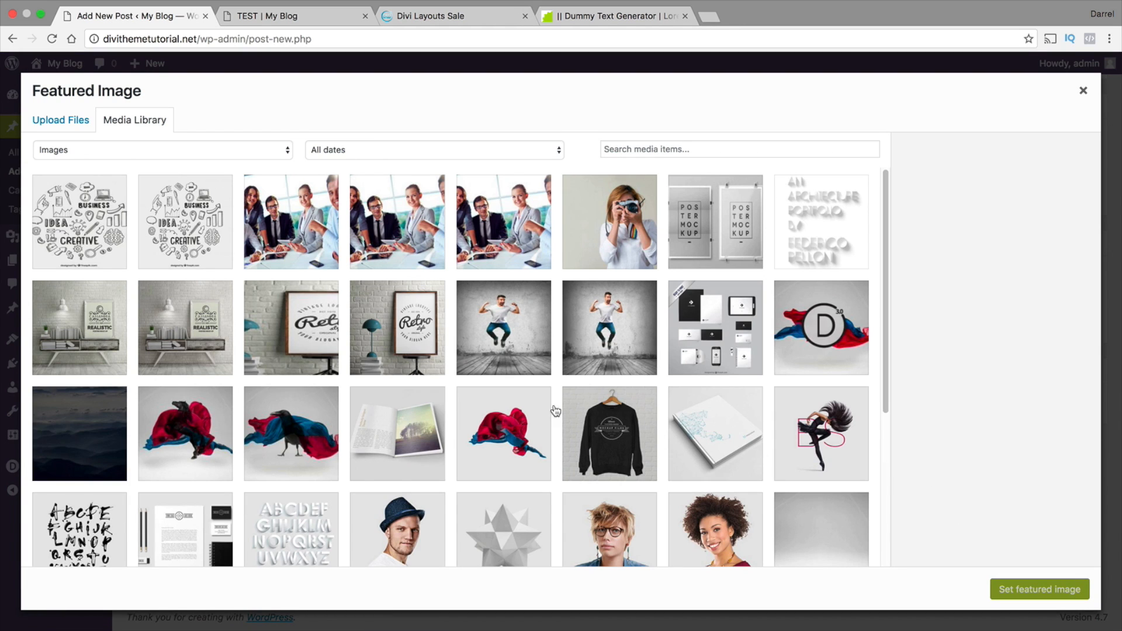
left_click(107, 342)
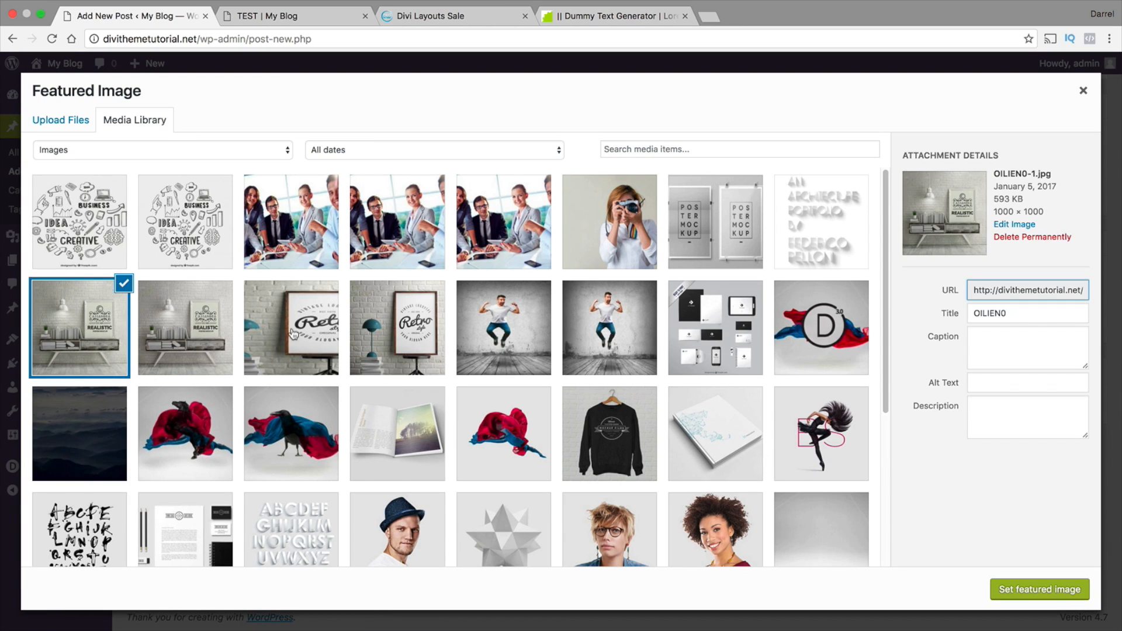
left_click(1040, 587)
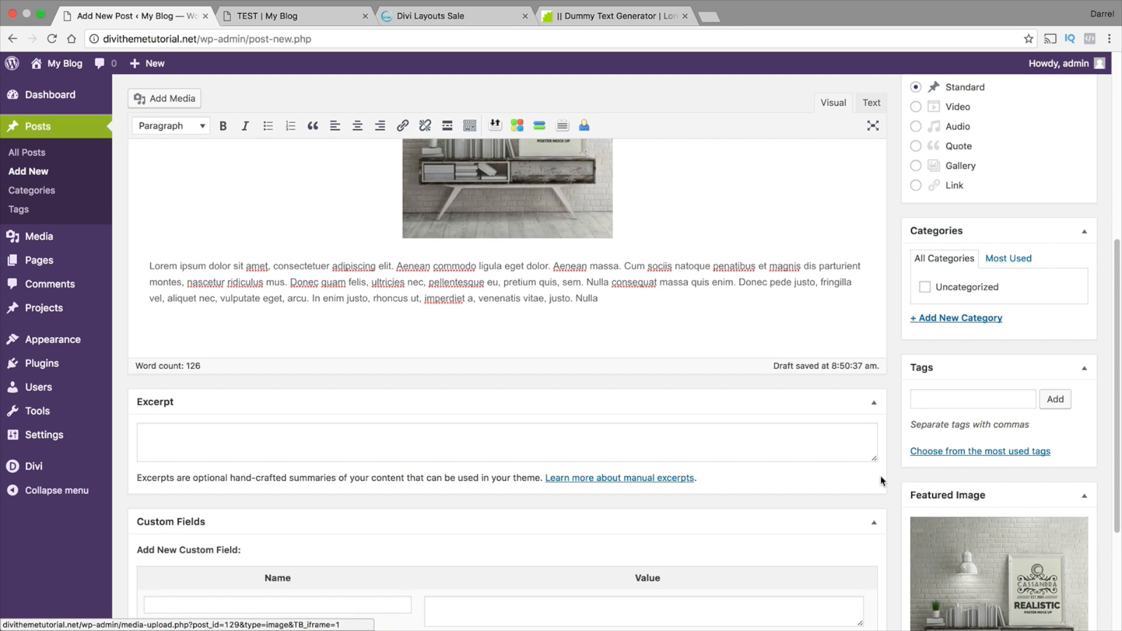
Create the category BLOG TESTING for the post and publish BLOG POST 1
scroll(935, 514, "down", 2)
scroll(966, 522, "up", 3)
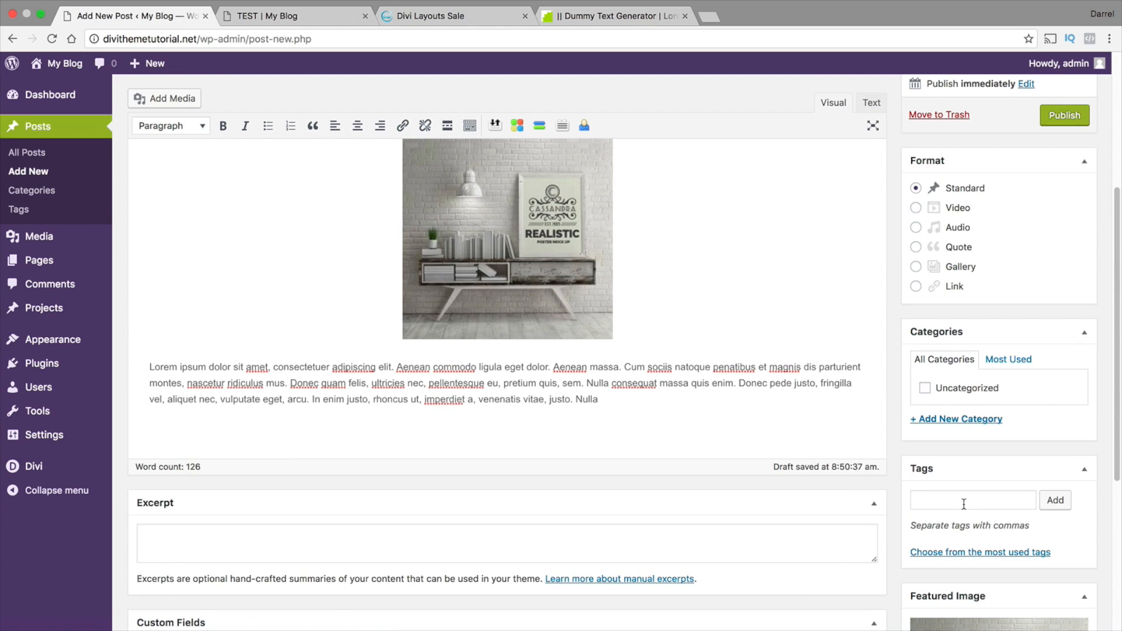
left_click(953, 422)
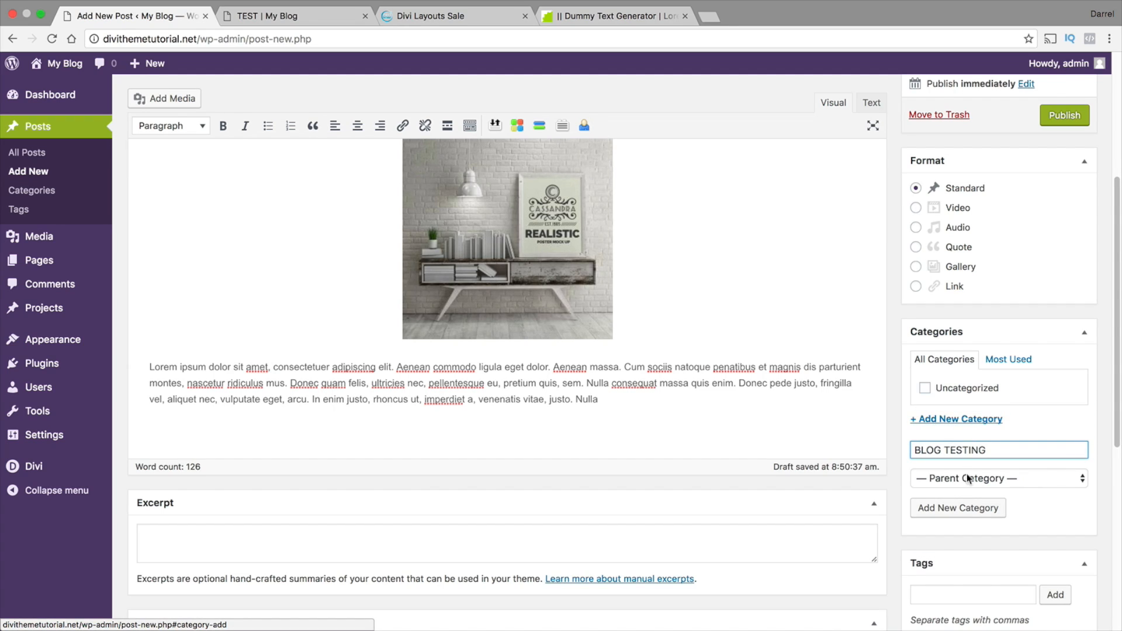
left_click(967, 506)
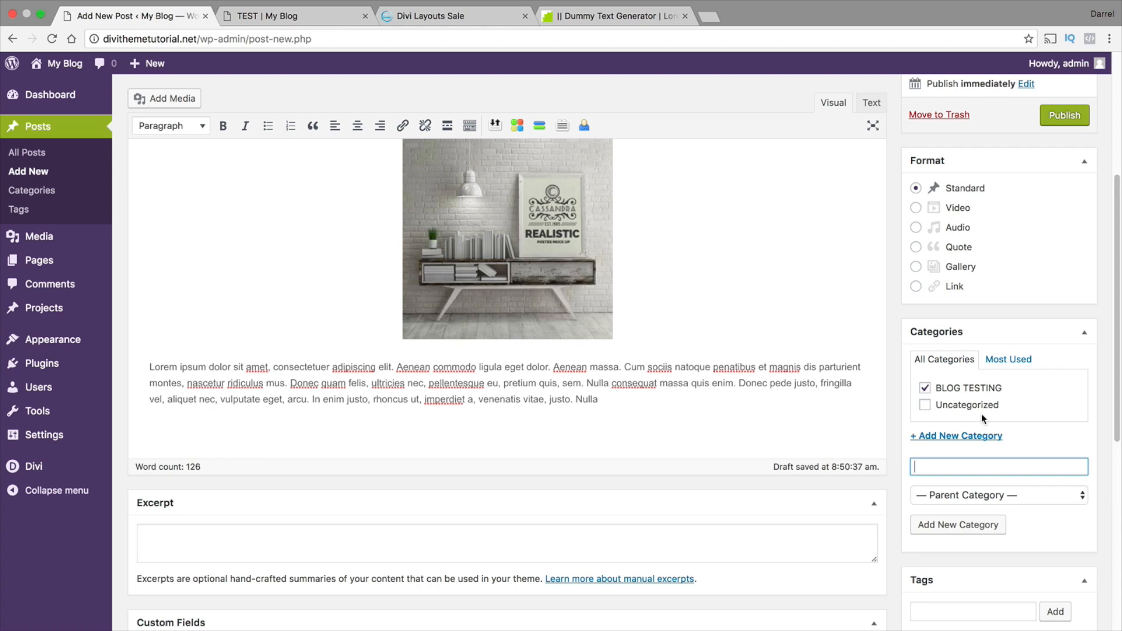
scroll(981, 414, "up", 5)
left_click(1070, 382)
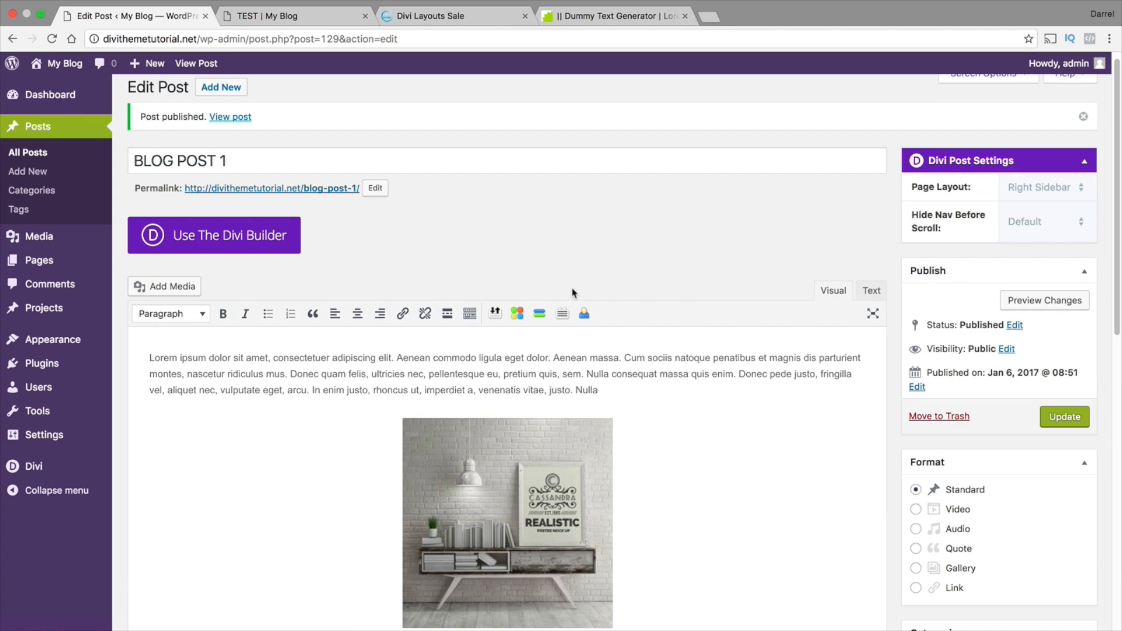
Preview the published BLOG POST 1 and review its featured image, text, centered image and sidebar
left_click(1044, 299)
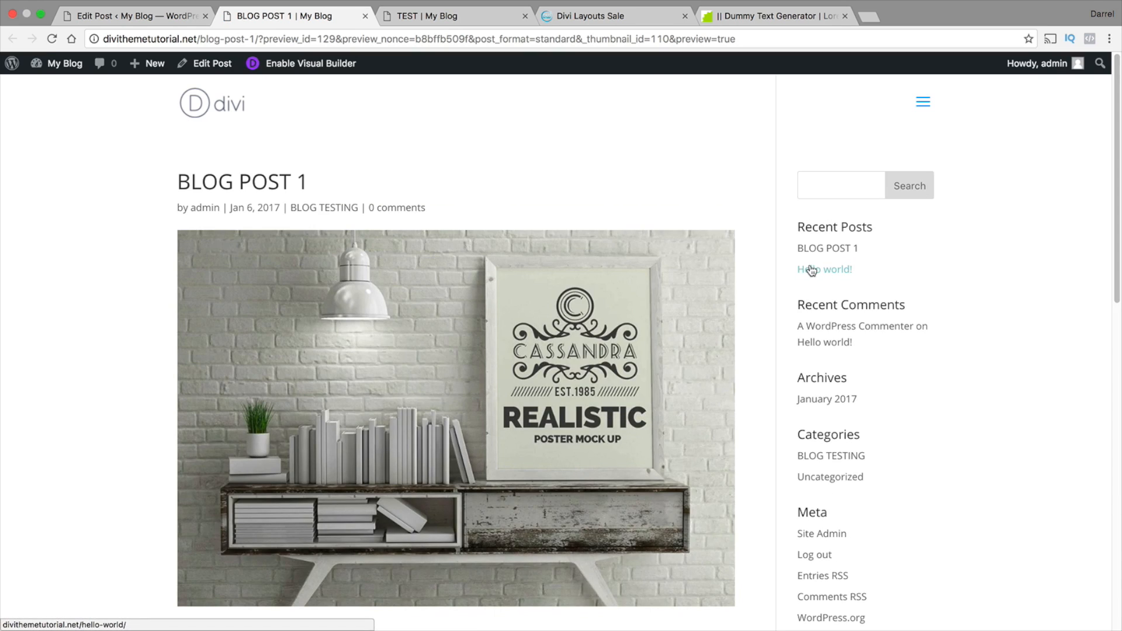
scroll(1119, 224, "down", 5)
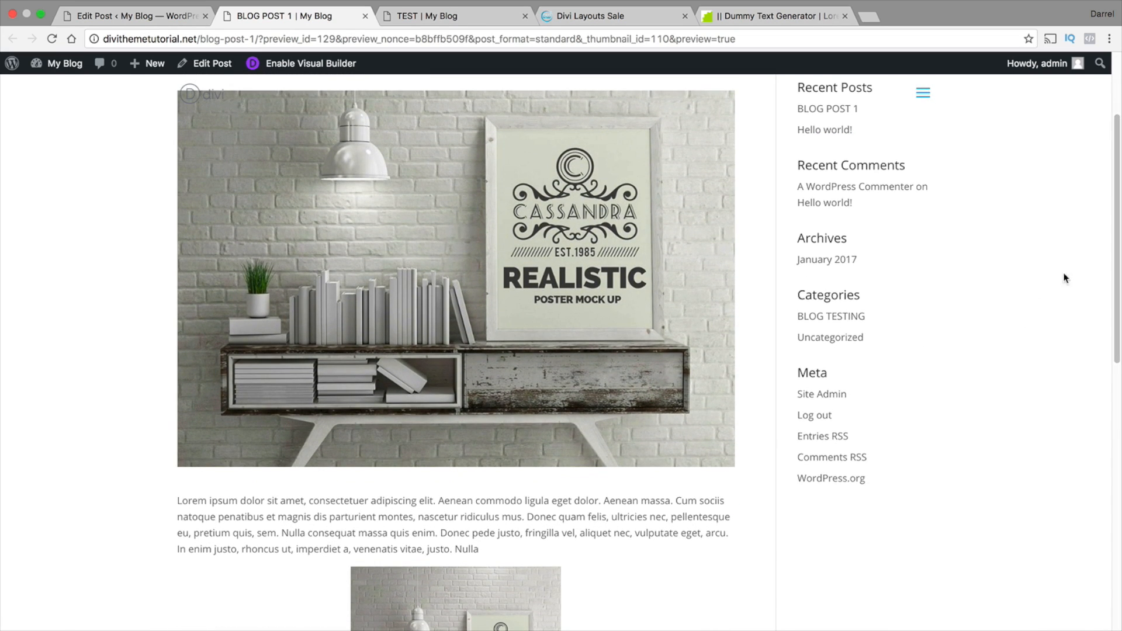
scroll(634, 328, "down", 8)
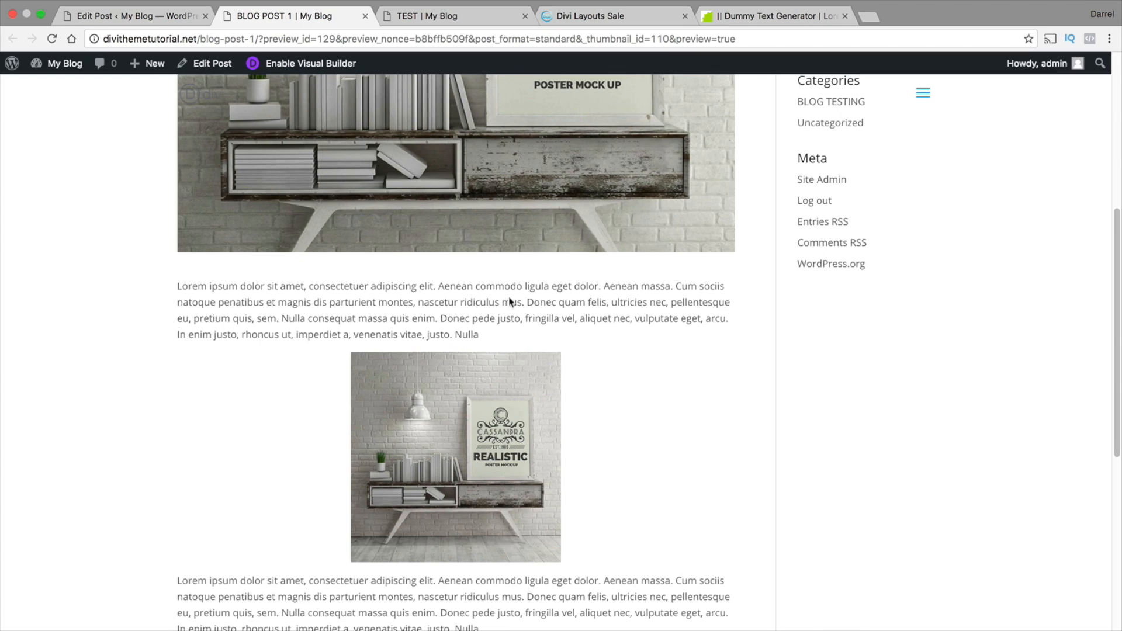
scroll(524, 328, "down", 3)
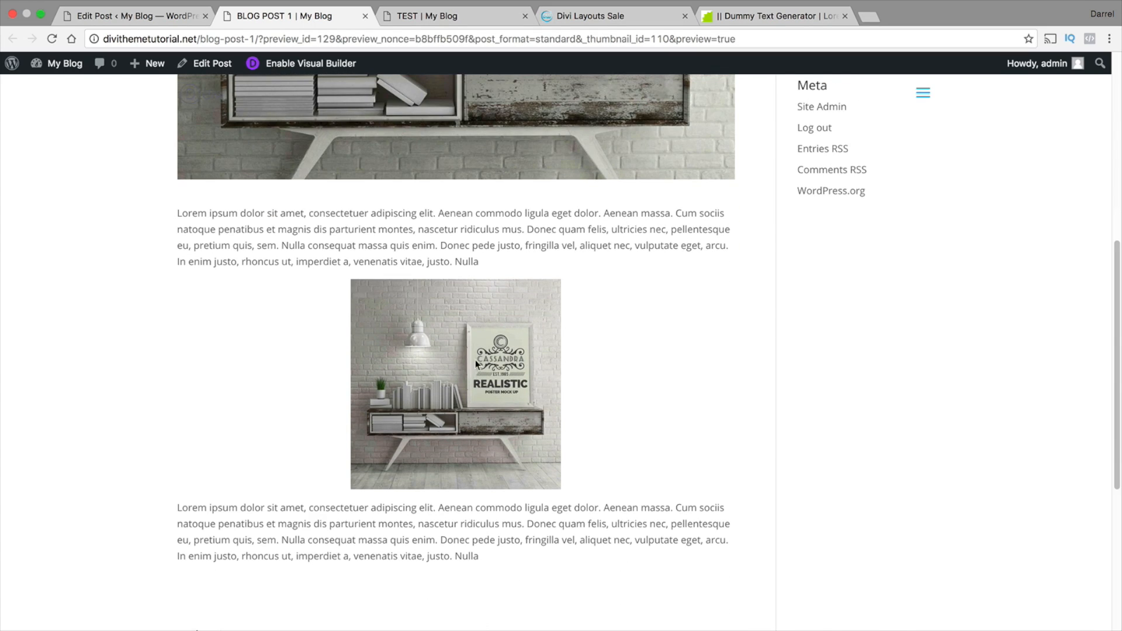
scroll(472, 393, "down", 3)
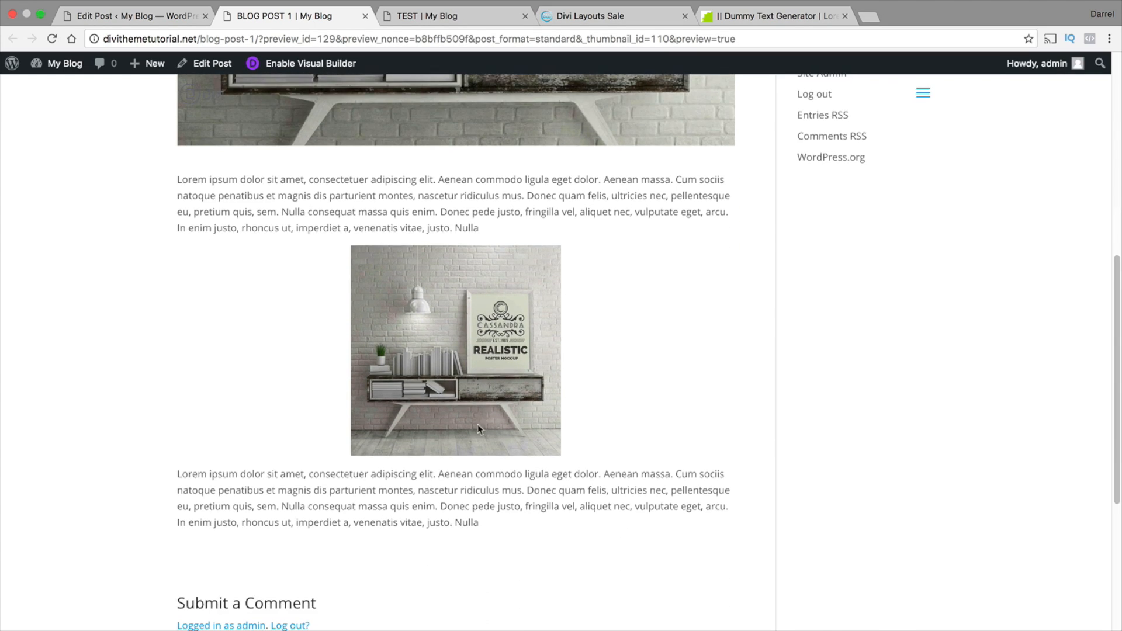
left_click_drag(491, 487, 167, 436)
scroll(652, 446, "up", 15)
scroll(652, 442, "up", 2)
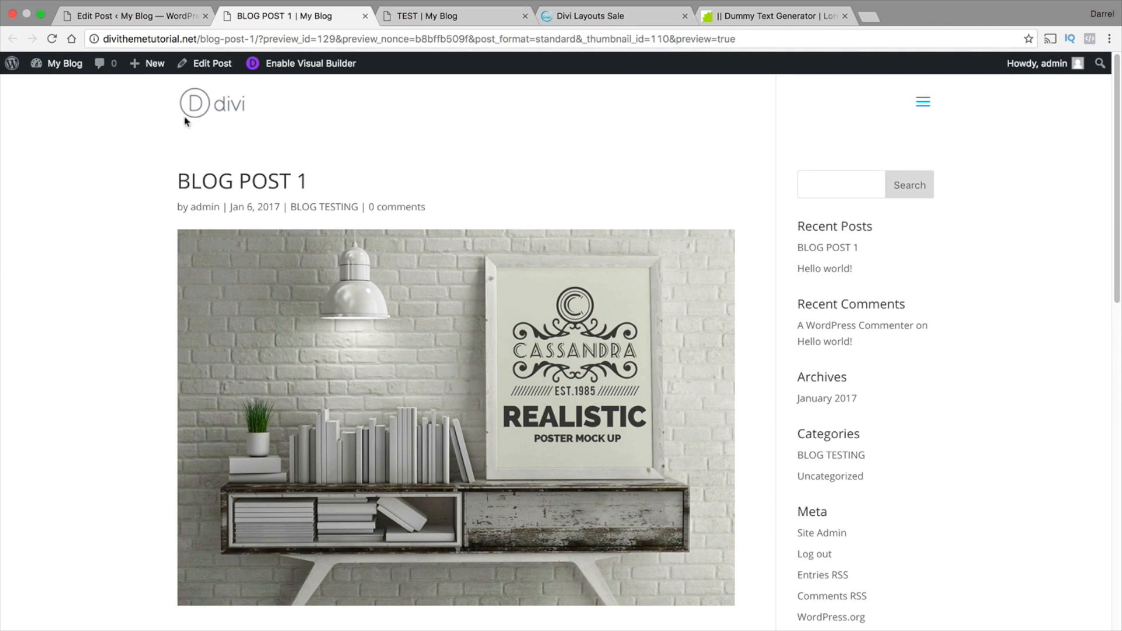
Create a new post titled BLOG POST 2 and switch it to the Divi Builder
mouse_move(154, 66)
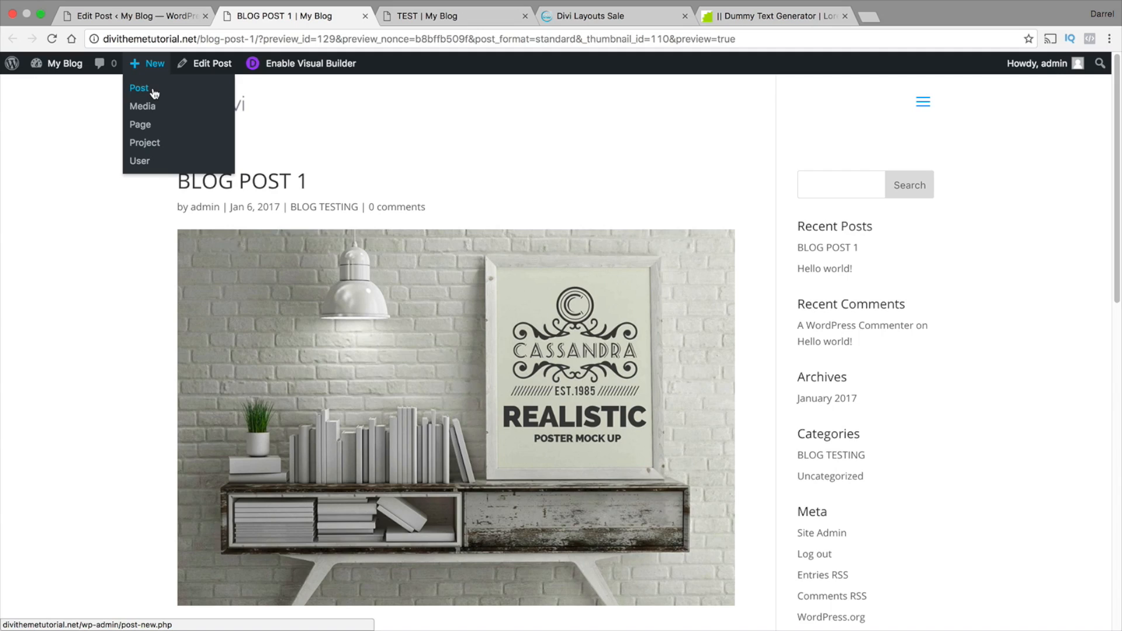
left_click(154, 93)
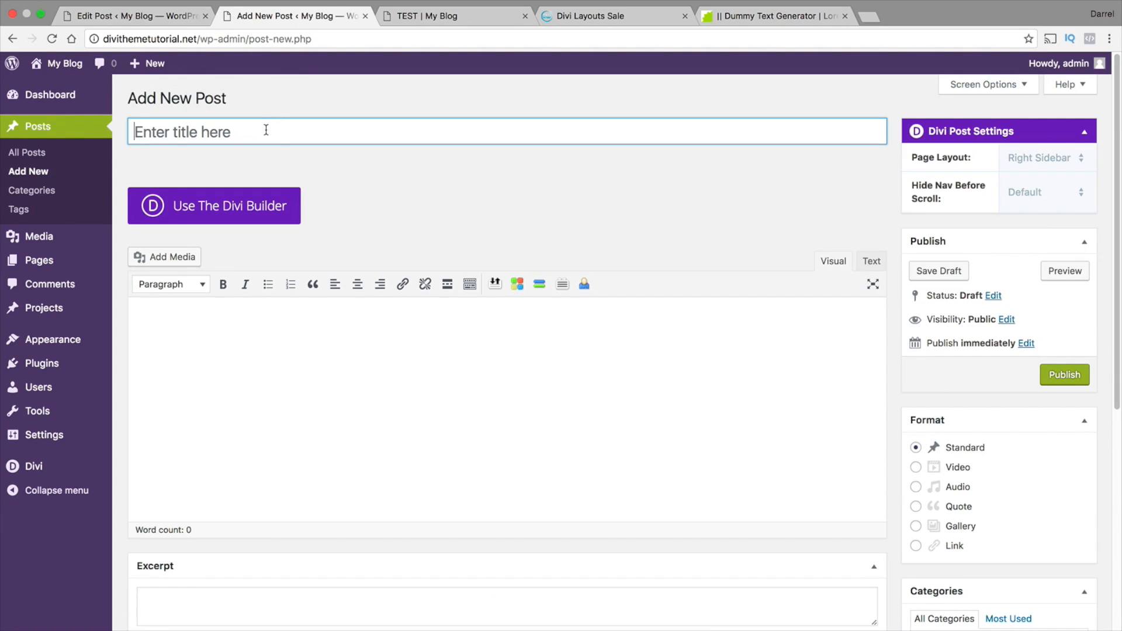
type("BLOG P")
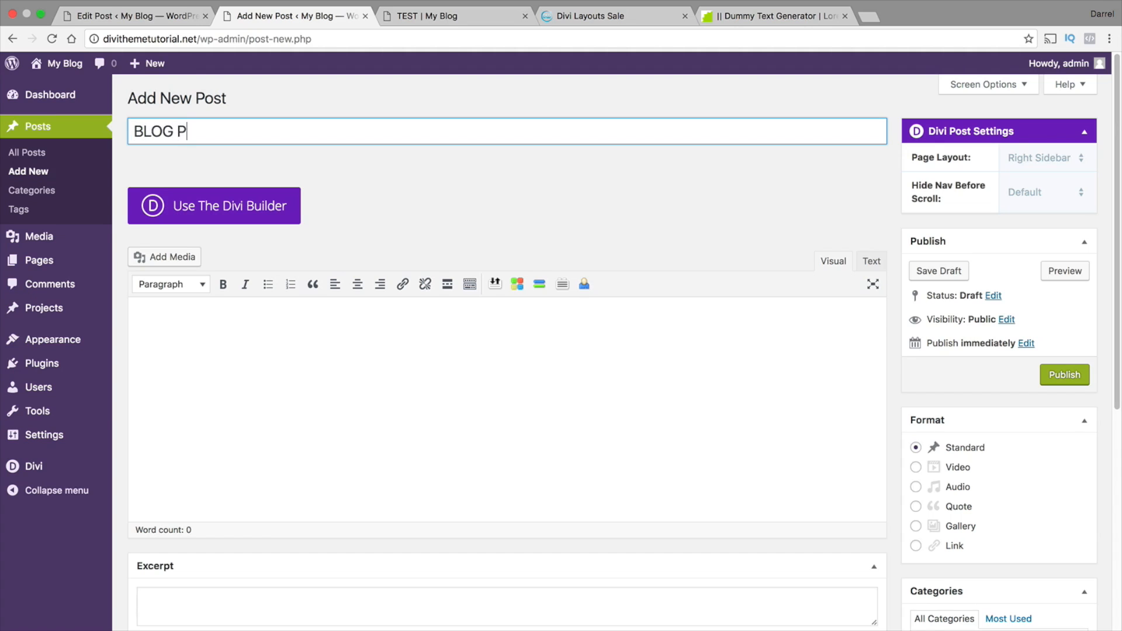
type("OST 2")
left_click(249, 209)
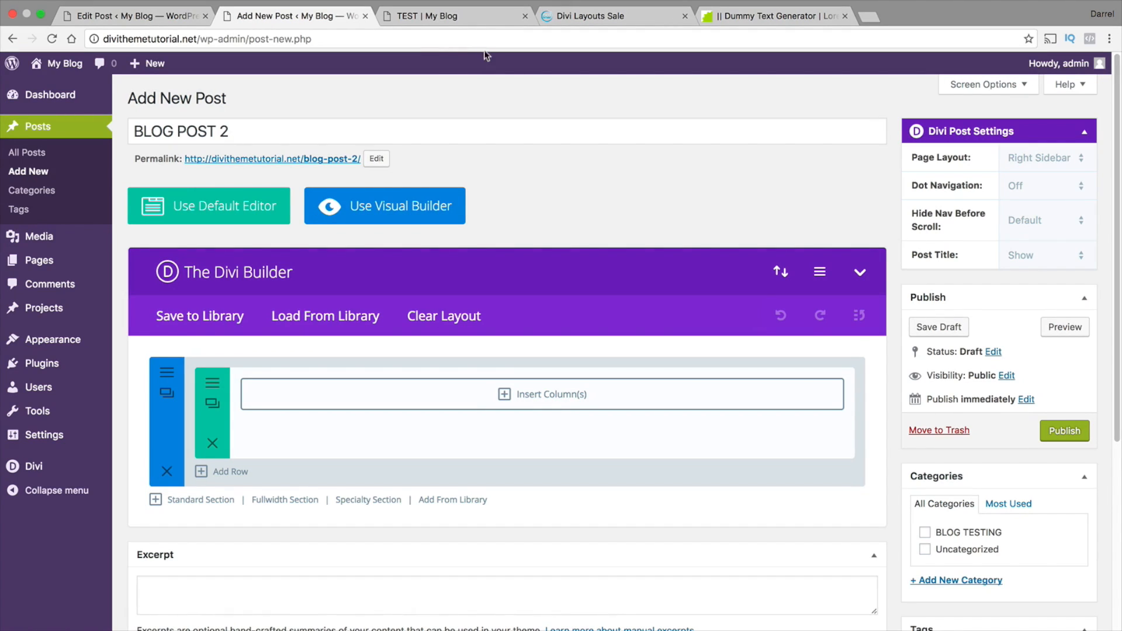
Look through the predefined Divi layouts and load Page Fullwidth into BLOG POST 2
scroll(491, 368, "down", 1)
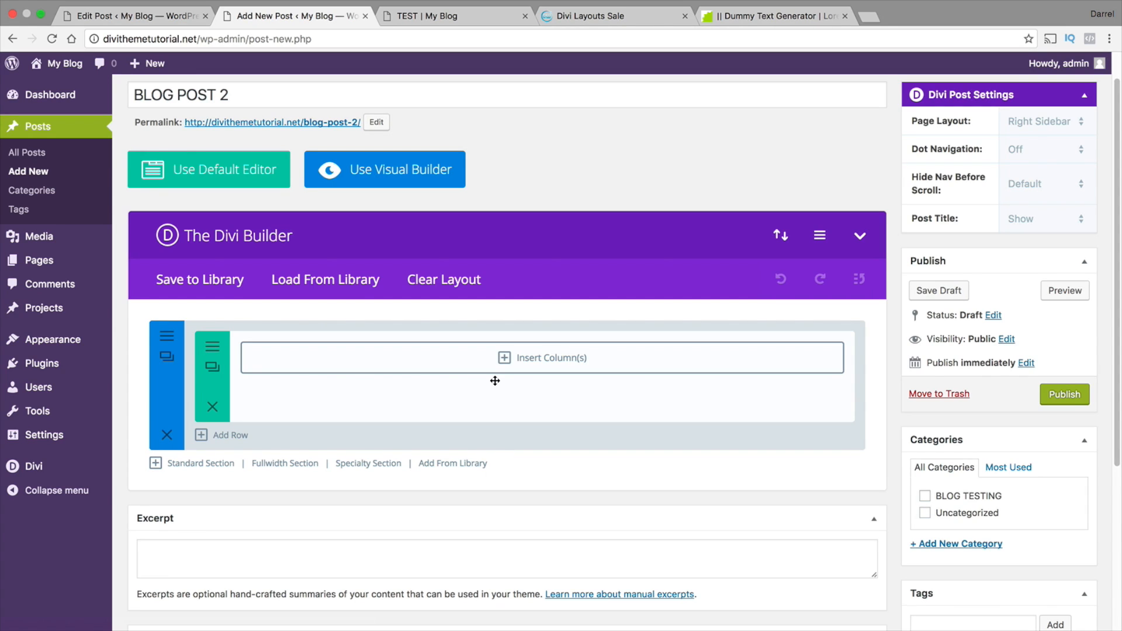
left_click(336, 281)
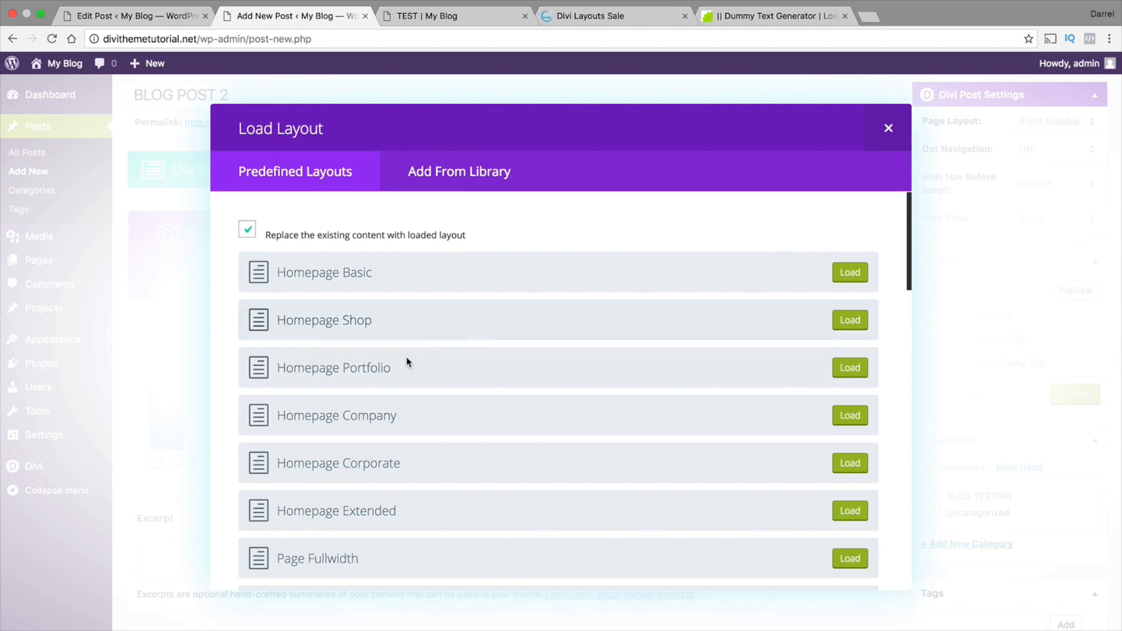
scroll(406, 355, "down", 1)
scroll(409, 334, "down", 5)
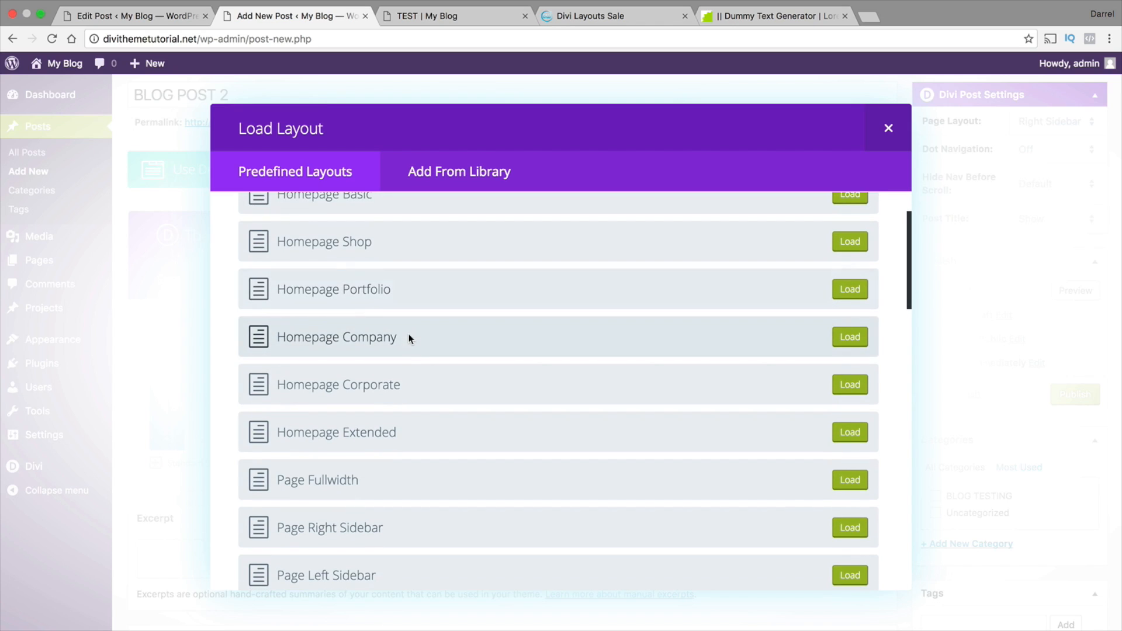
scroll(408, 345, "down", 6)
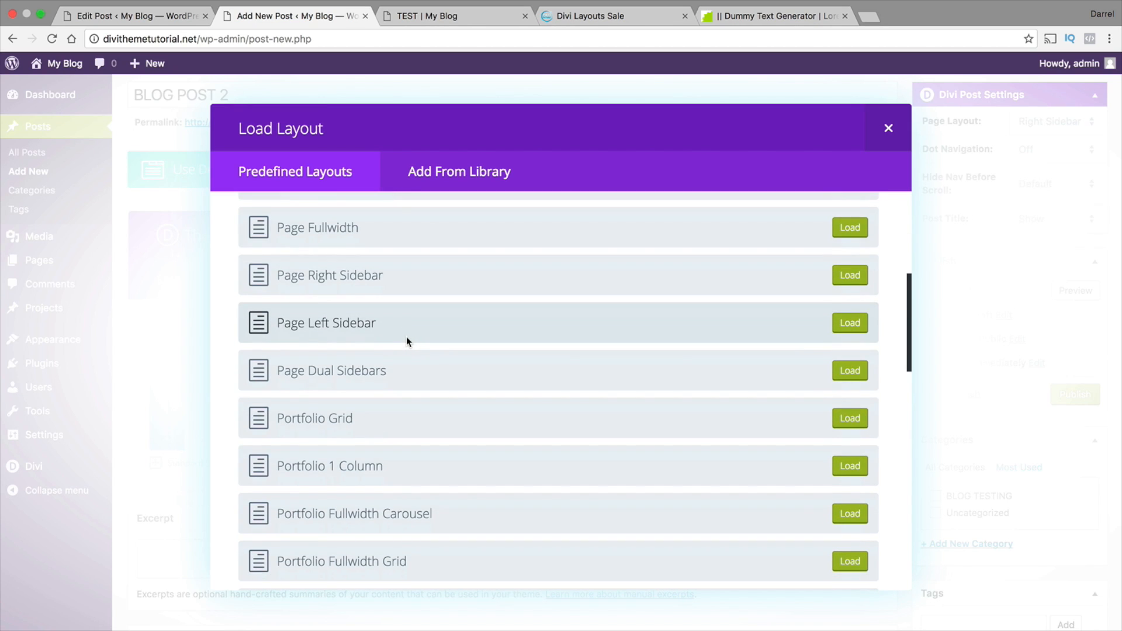
scroll(408, 342, "down", 9)
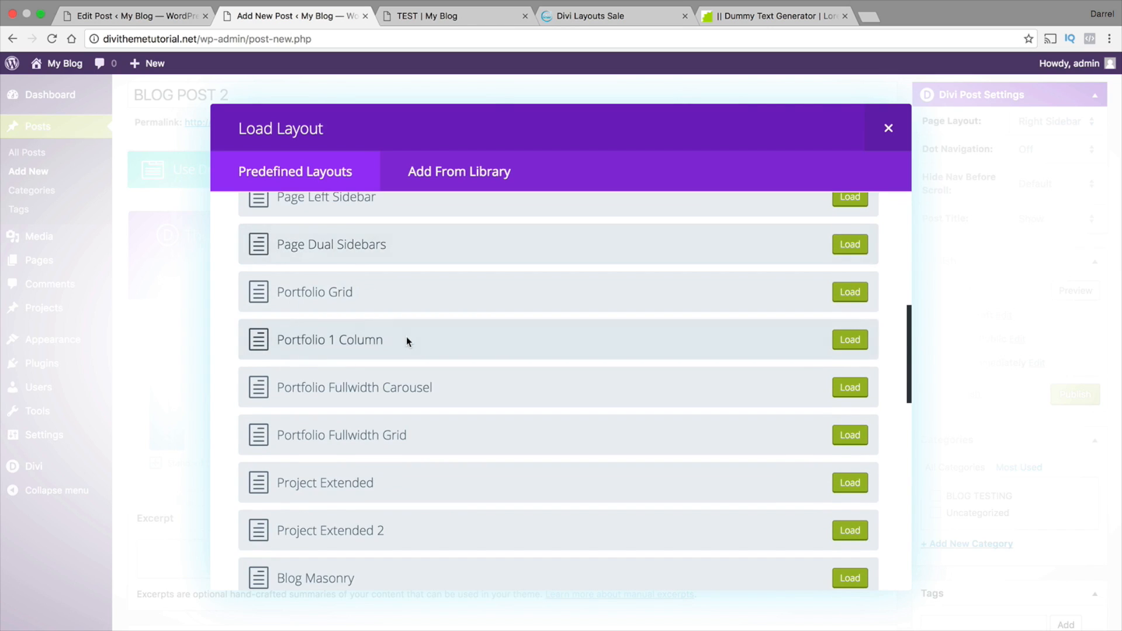
scroll(398, 388, "down", 5)
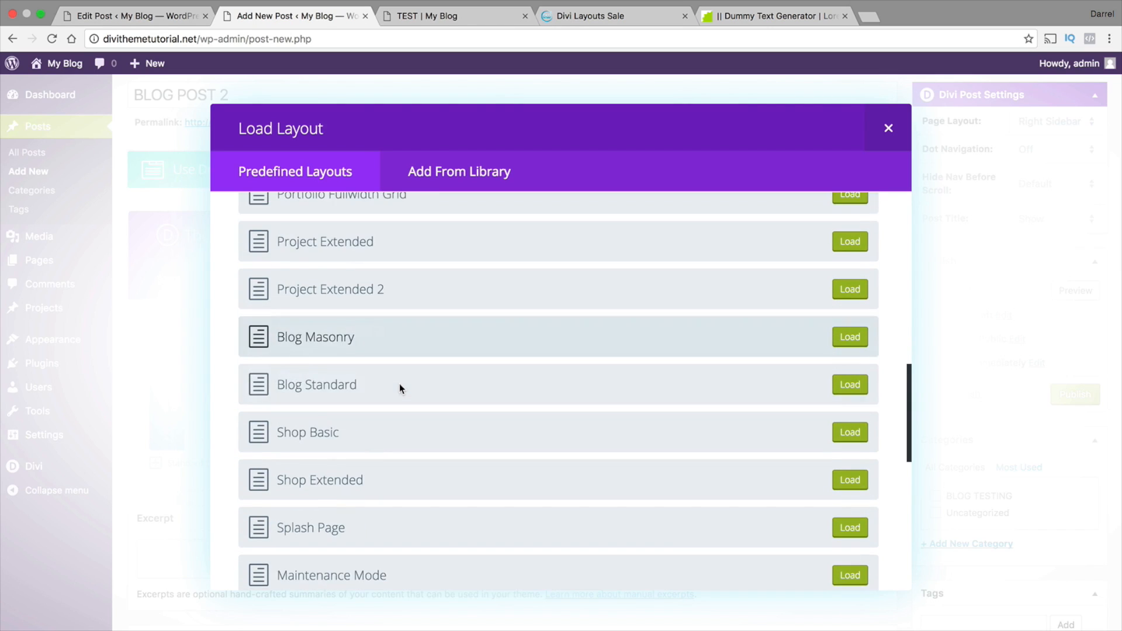
scroll(399, 388, "down", 12)
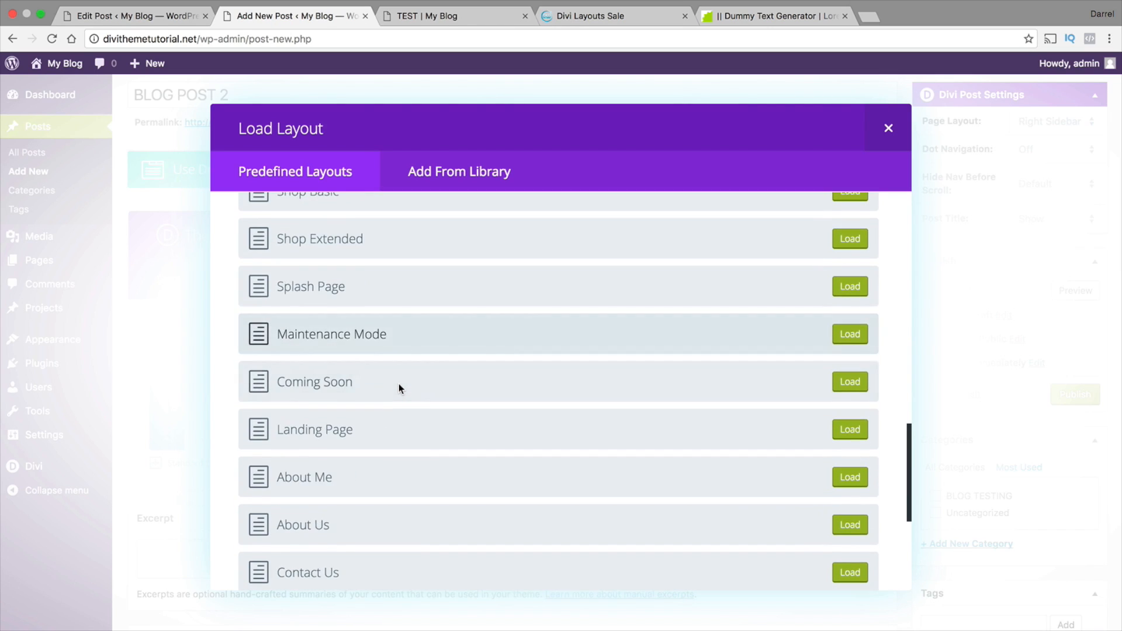
scroll(399, 389, "down", 5)
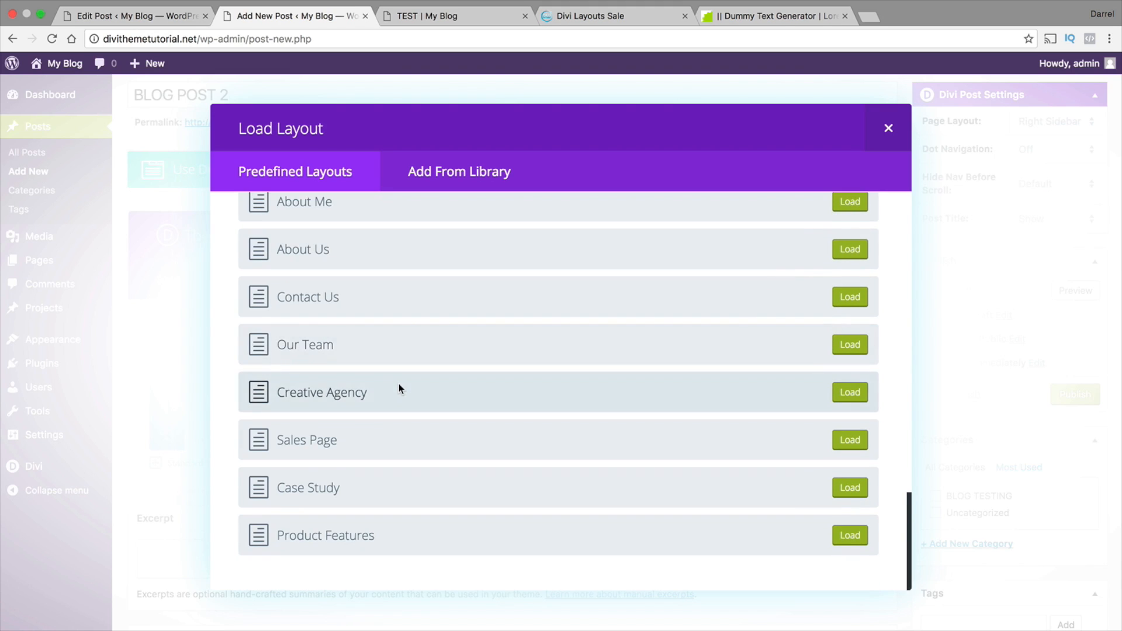
scroll(399, 388, "up", 20)
scroll(399, 383, "up", 14)
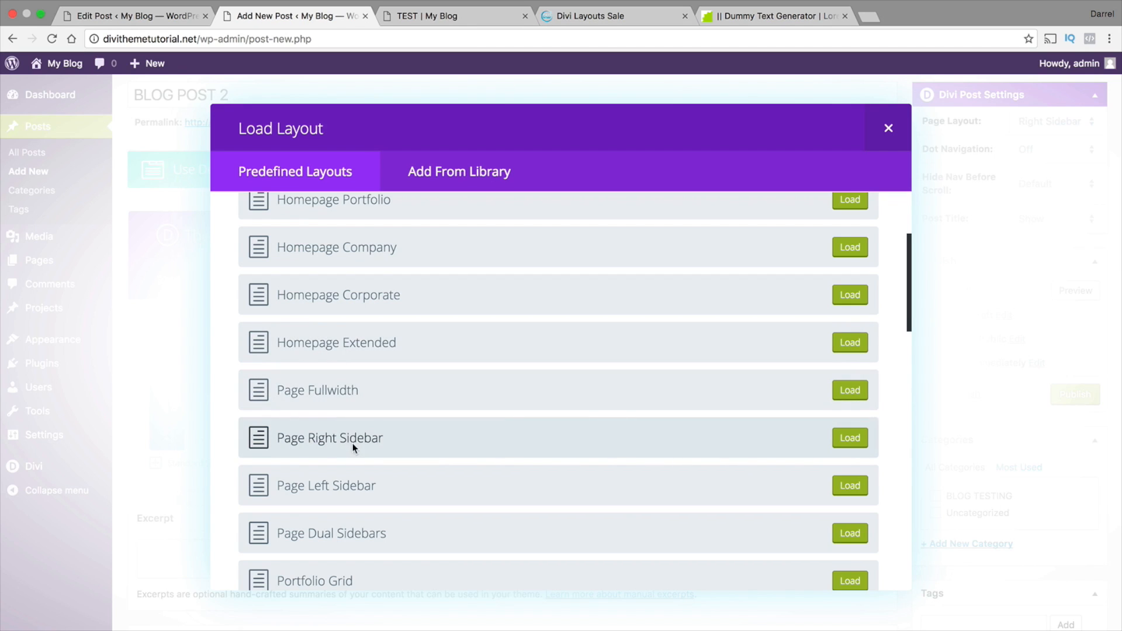
left_click(854, 395)
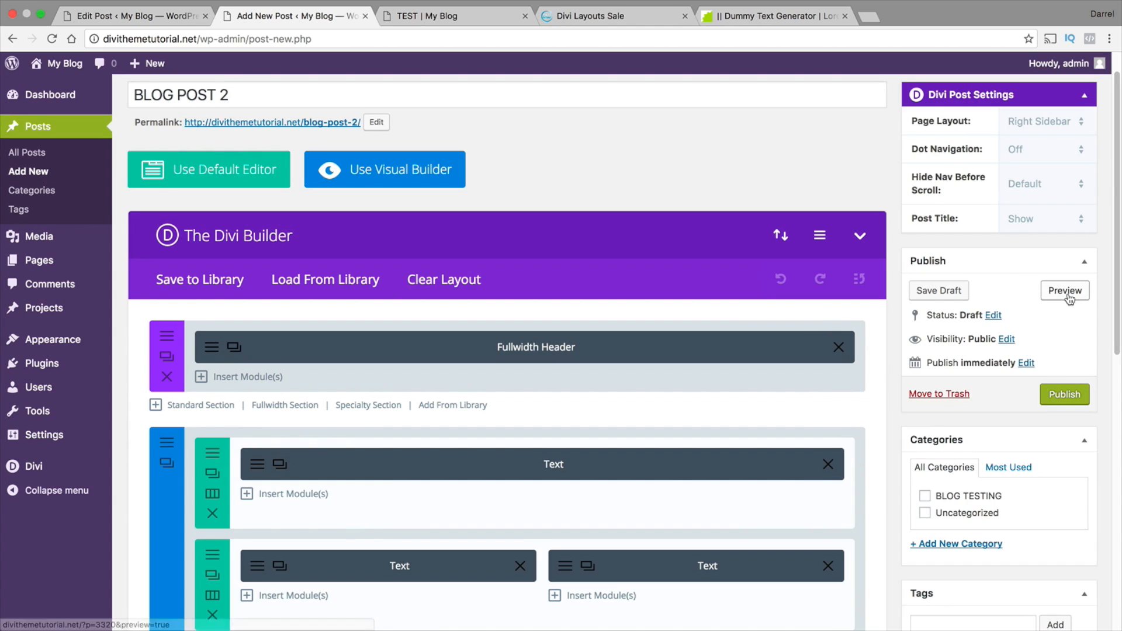
Preview BLOG POST 2 and examine how the loaded layout's header and text columns display beside the sidebar
left_click(1065, 291)
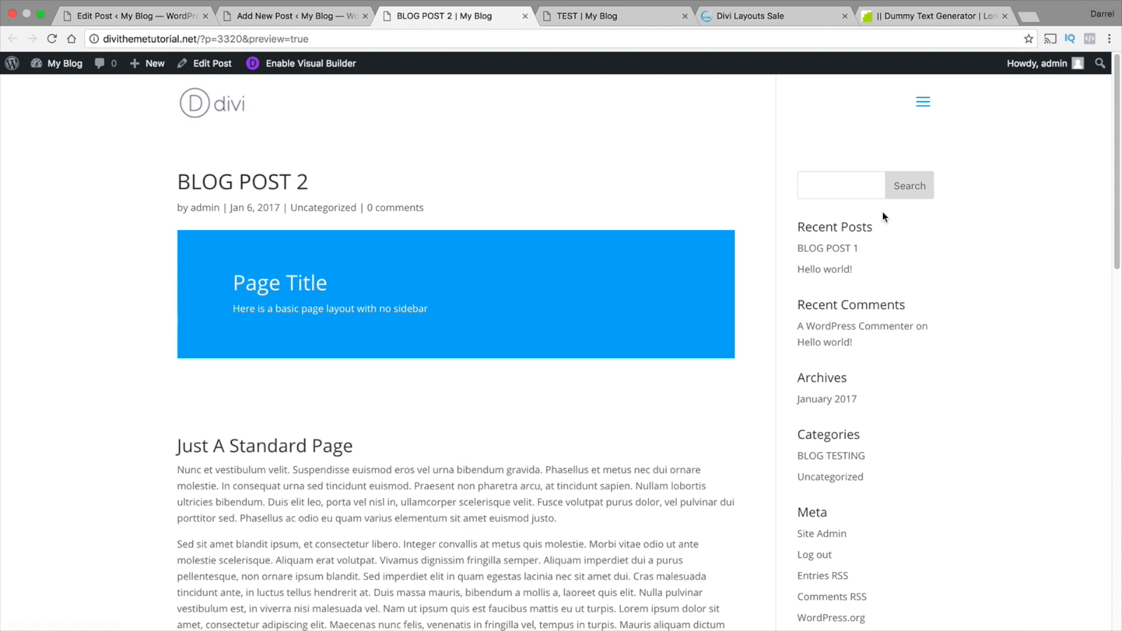
scroll(1120, 184, "down", 3)
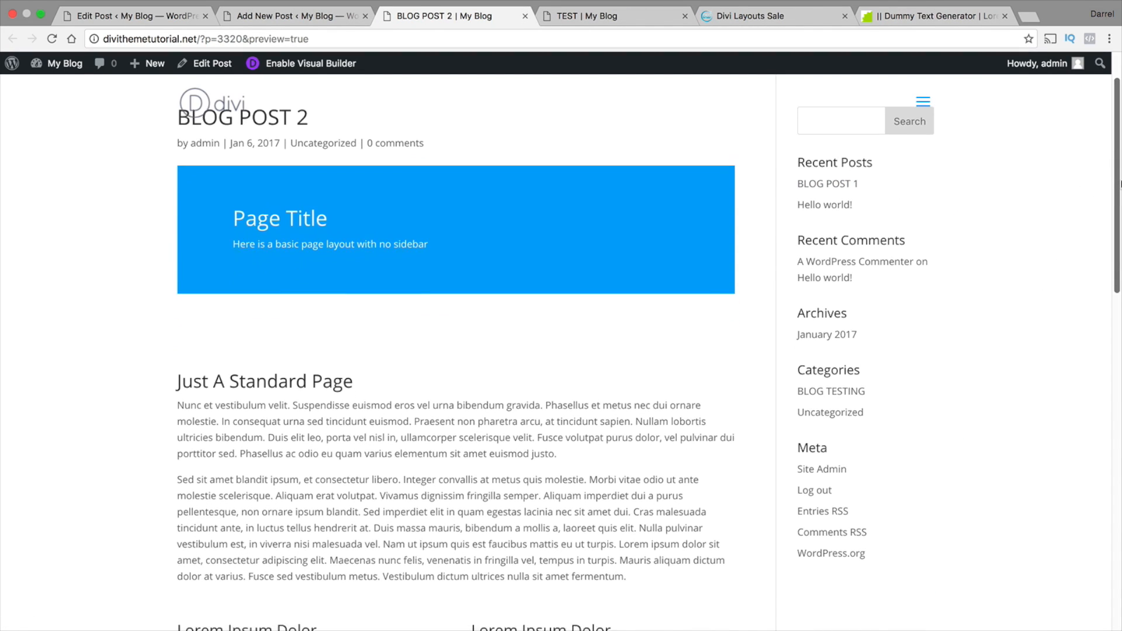
left_click_drag(1119, 184, 1120, 321)
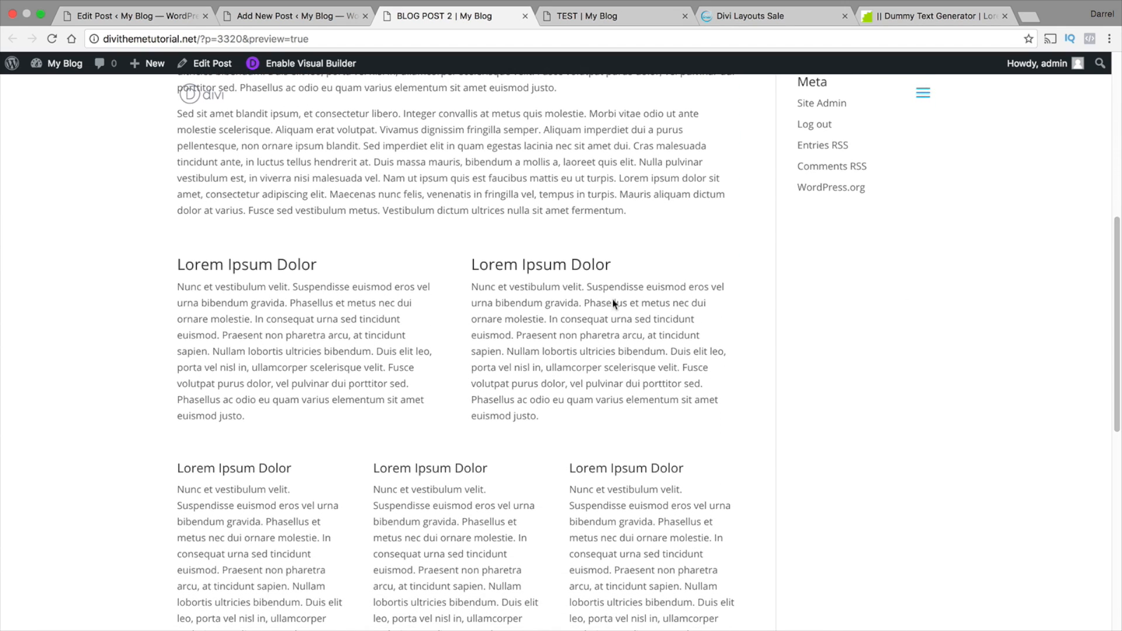
scroll(551, 321, "down", 1)
scroll(590, 324, "down", 6)
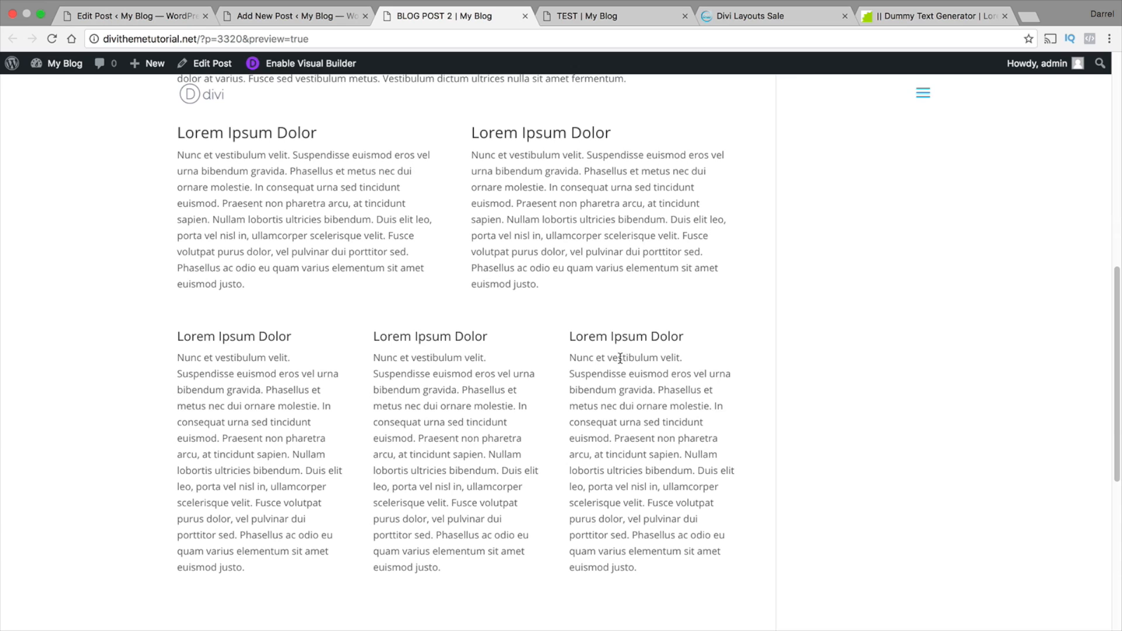
Review the BLOG POST 2 preview from its text columns back up to the post title and header
scroll(634, 413, "up", 2)
scroll(629, 403, "up", 2)
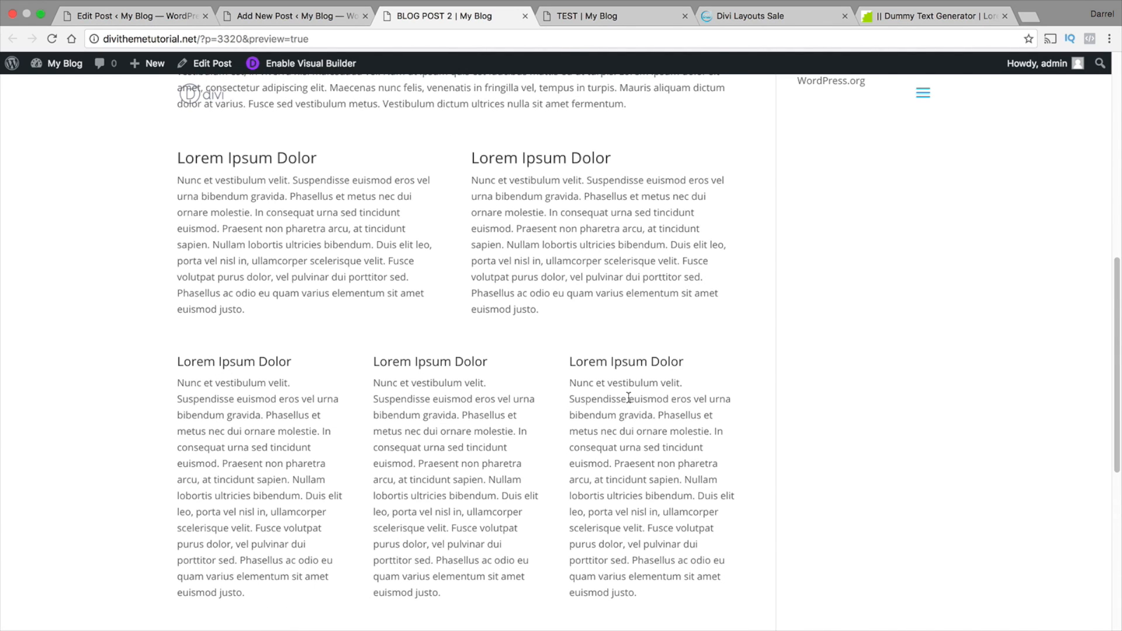
scroll(628, 384, "up", 2)
scroll(629, 384, "up", 6)
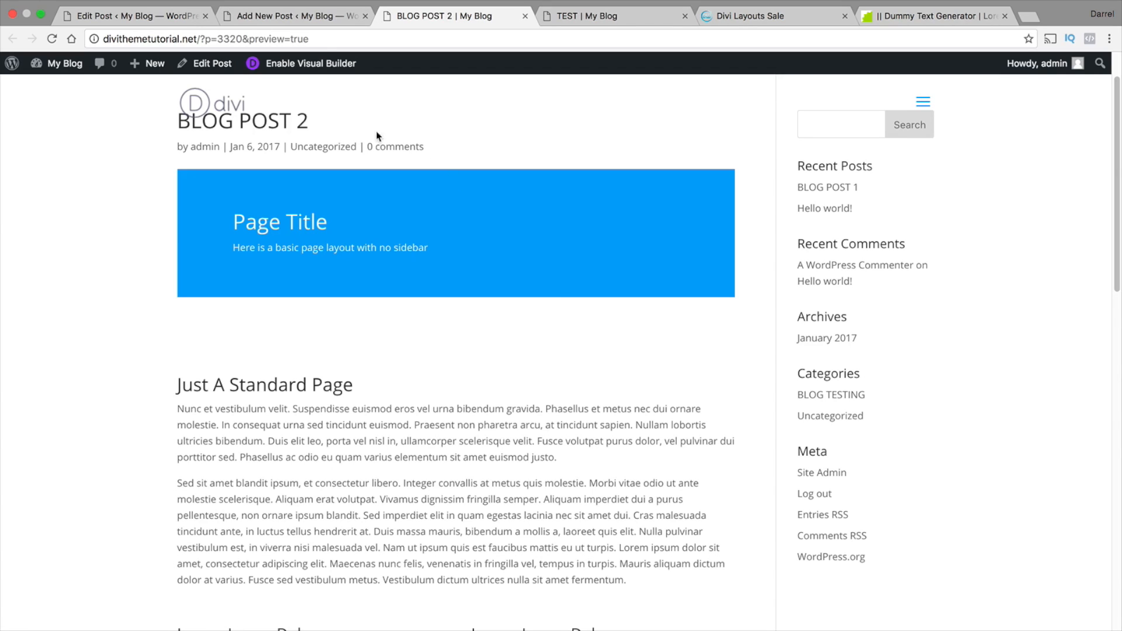
Return to editing BLOG POST 2 and look through the modules that can be inserted into its two-column row
left_click(295, 16)
scroll(395, 362, "down", 2)
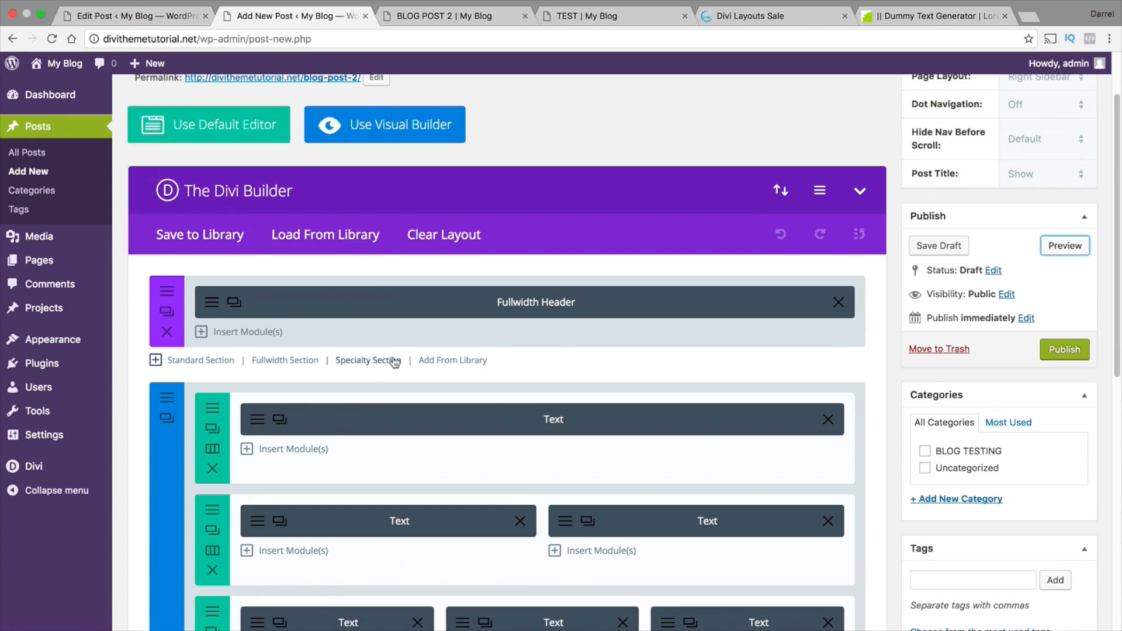
scroll(395, 363, "down", 3)
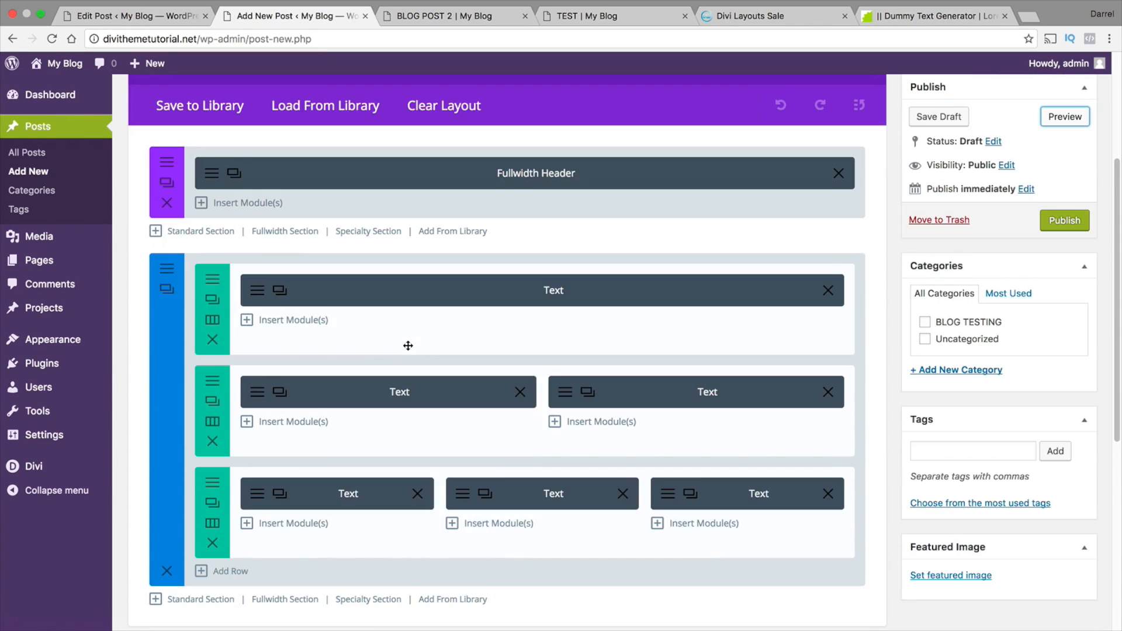
left_click(316, 423)
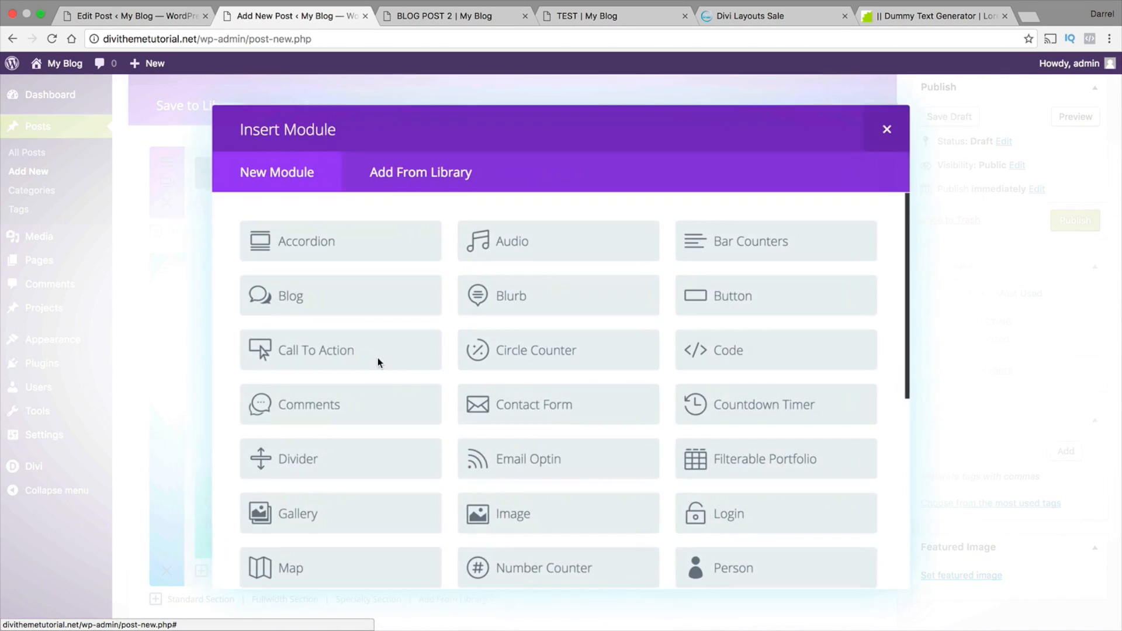
scroll(520, 355, "down", 1)
scroll(520, 354, "down", 1)
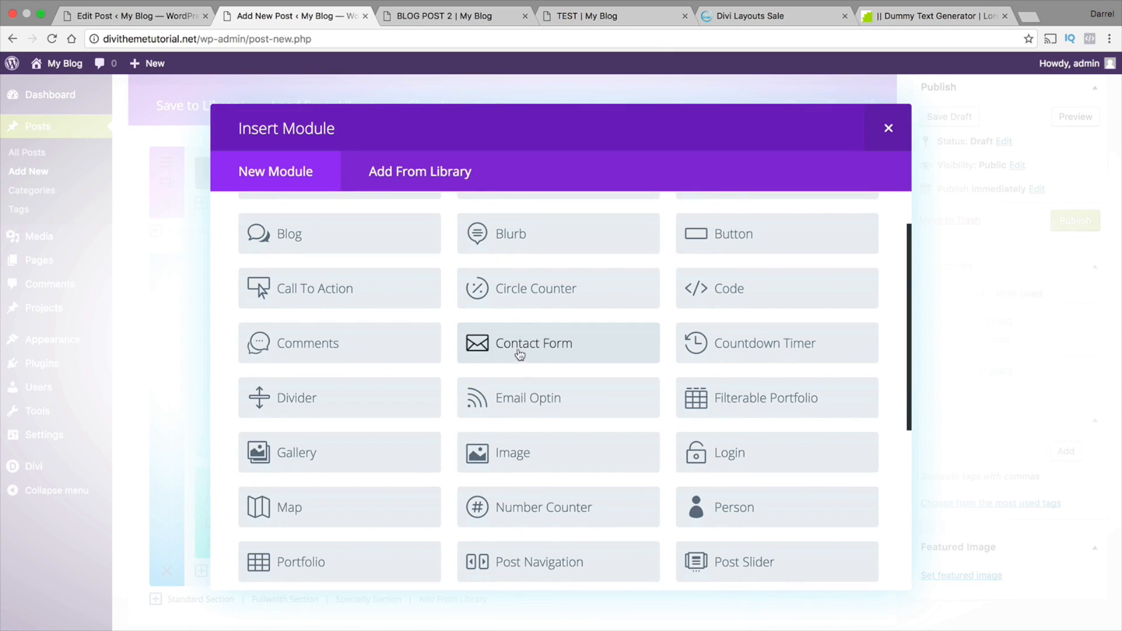
left_click(888, 128)
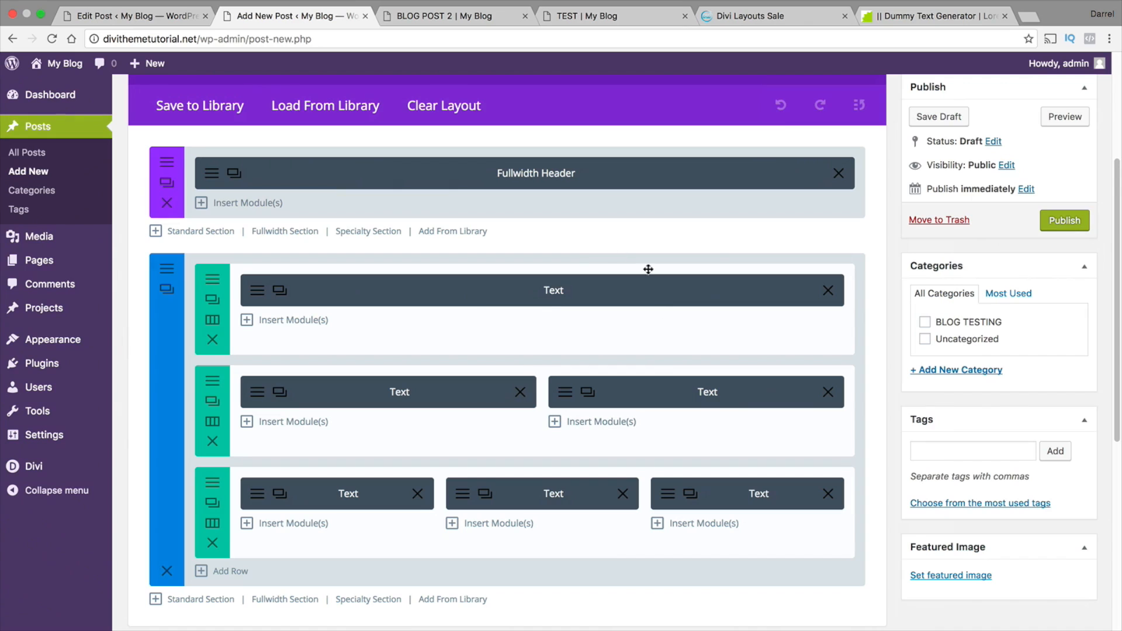
Set the photo of the woman holding a camera as the featured image of BLOG POST 2
scroll(723, 323, "down", 10)
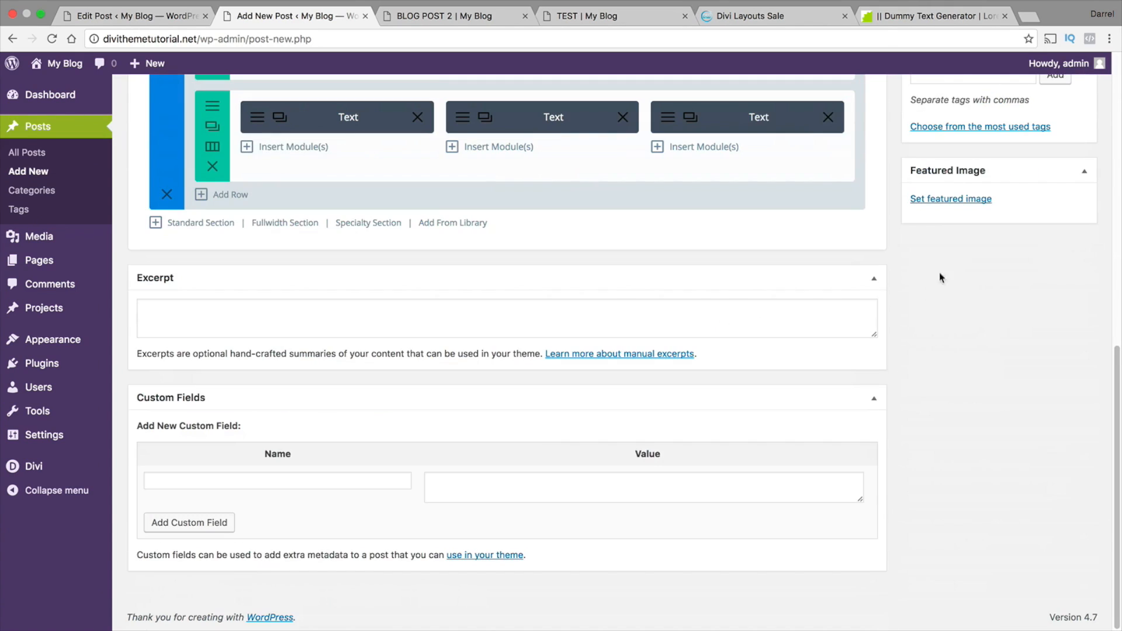
left_click(948, 200)
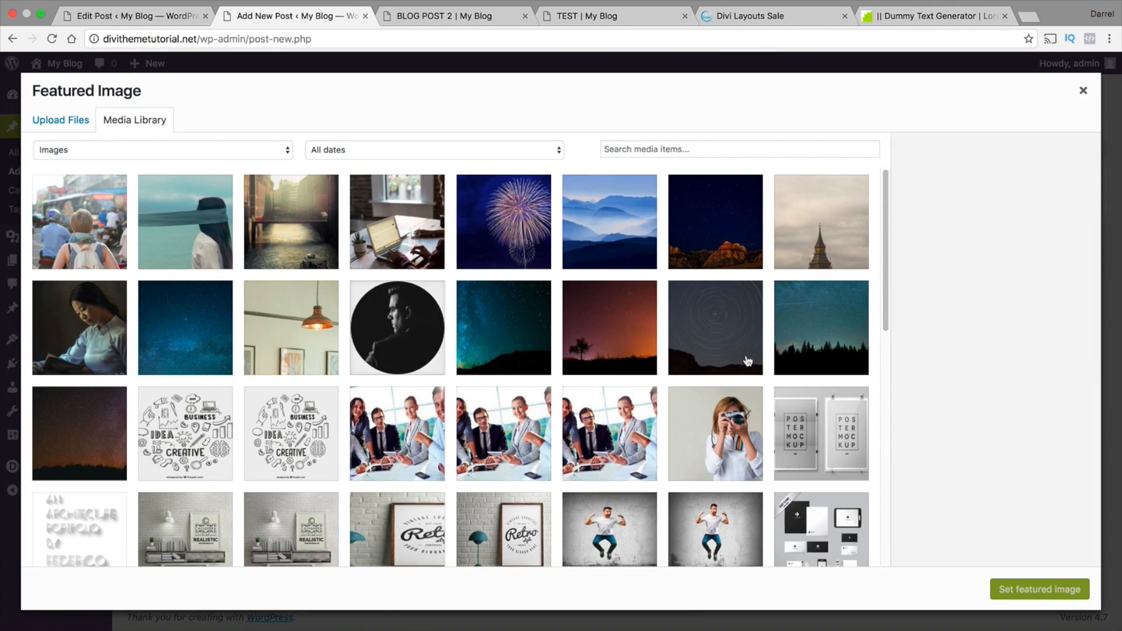
scroll(589, 316, "down", 5)
scroll(683, 312, "down", 2)
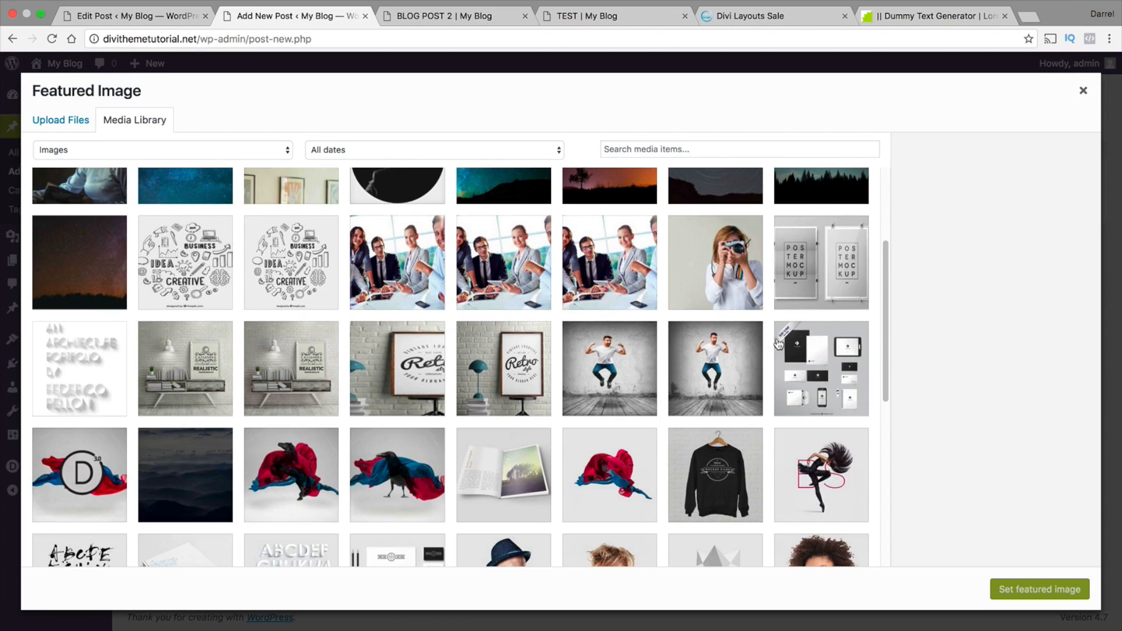
scroll(218, 459, "down", 1)
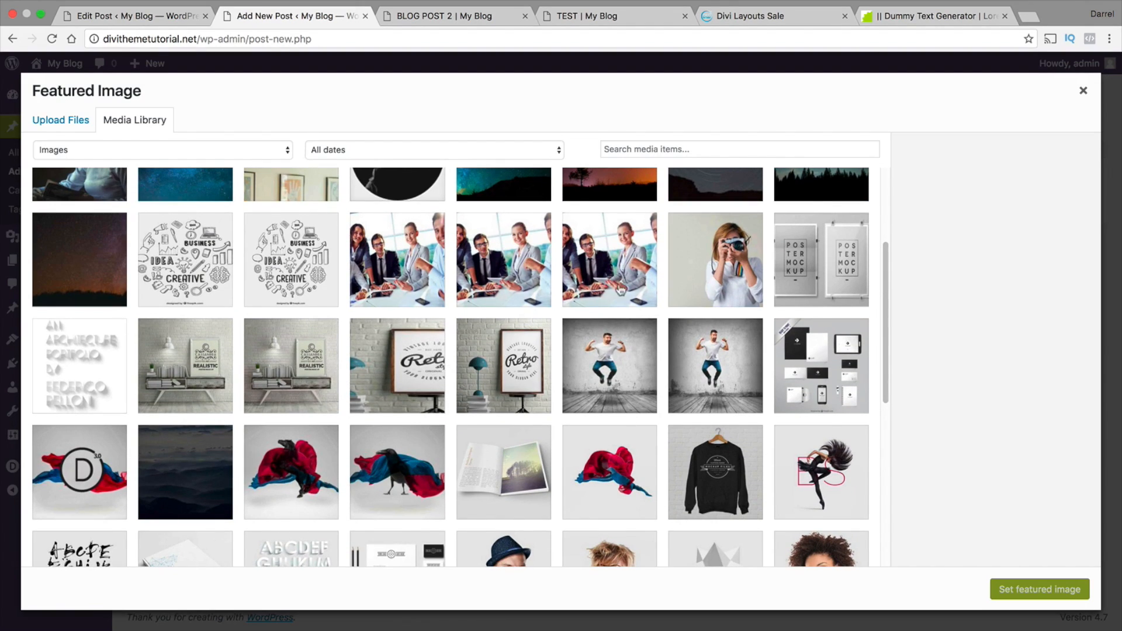
left_click(707, 281)
left_click(1027, 590)
Assign BLOG POST 2 to the BLOG TESTING category and publish it
scroll(952, 431, "up", 5)
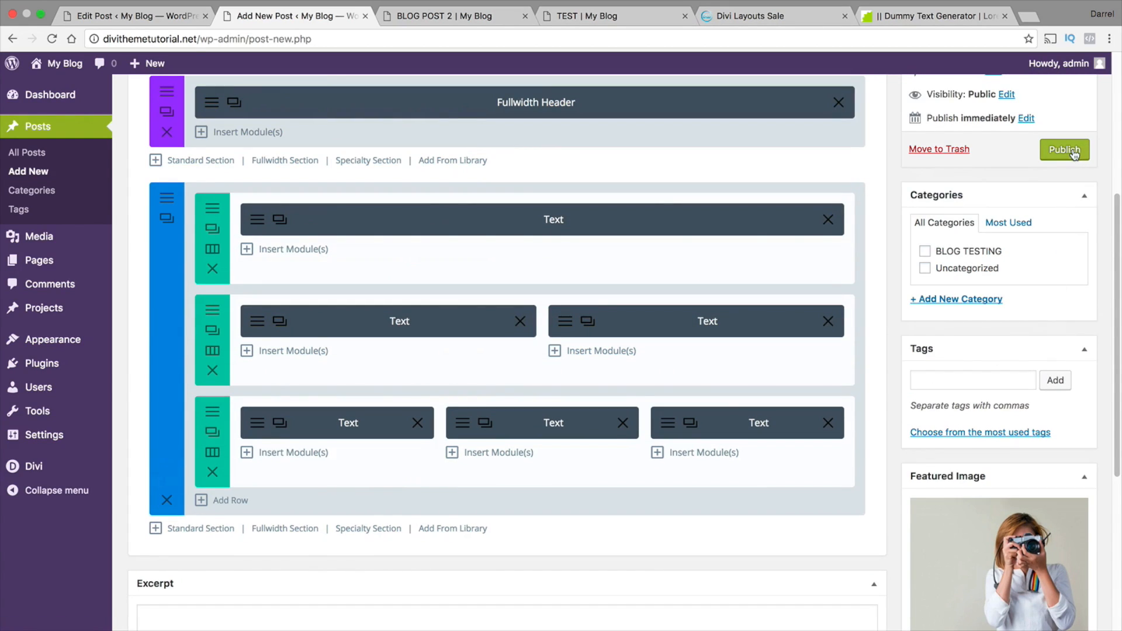
left_click(924, 252)
left_click(1071, 153)
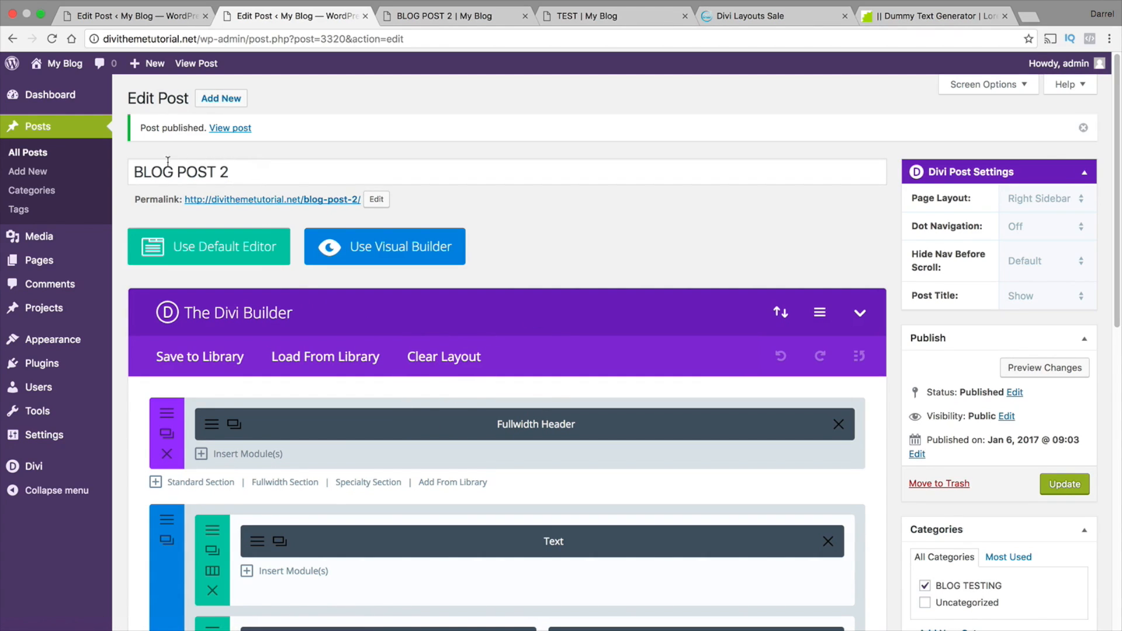
Add the BLOG page to Menu 1 between ABOUT US and SERVICES, and save the menu
mouse_move(65, 339)
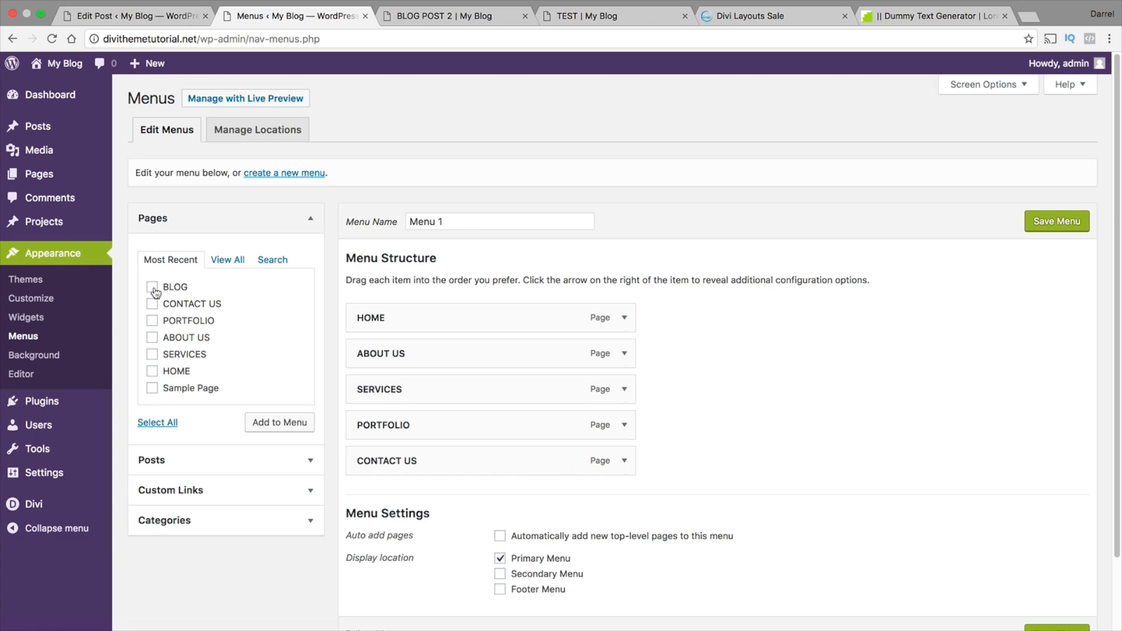
left_click(279, 422)
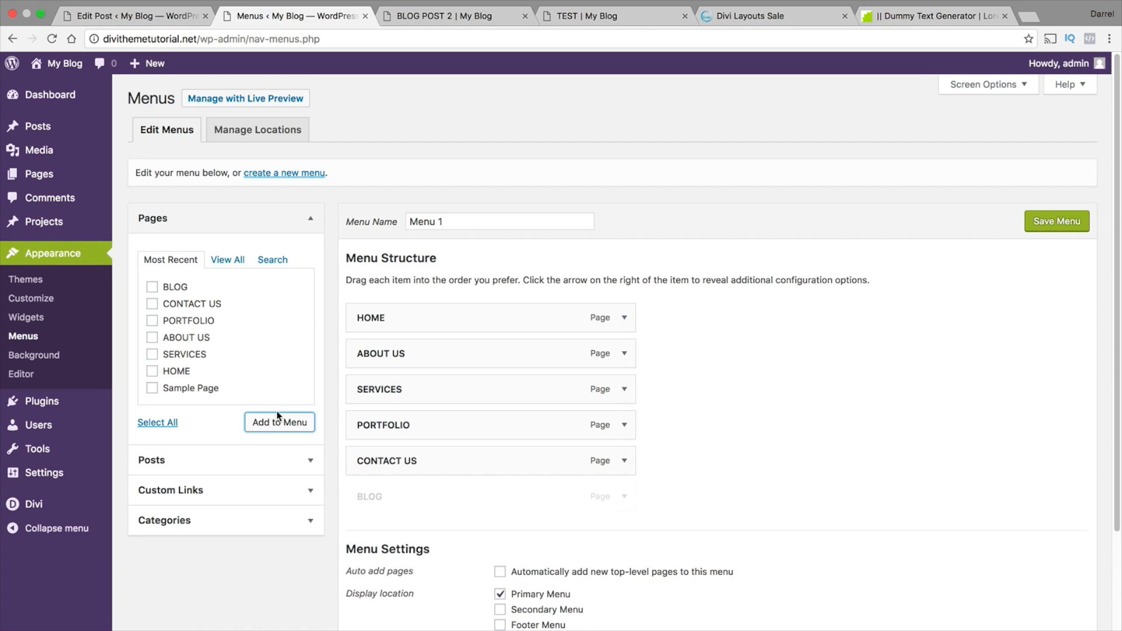
left_click_drag(398, 494, 397, 392)
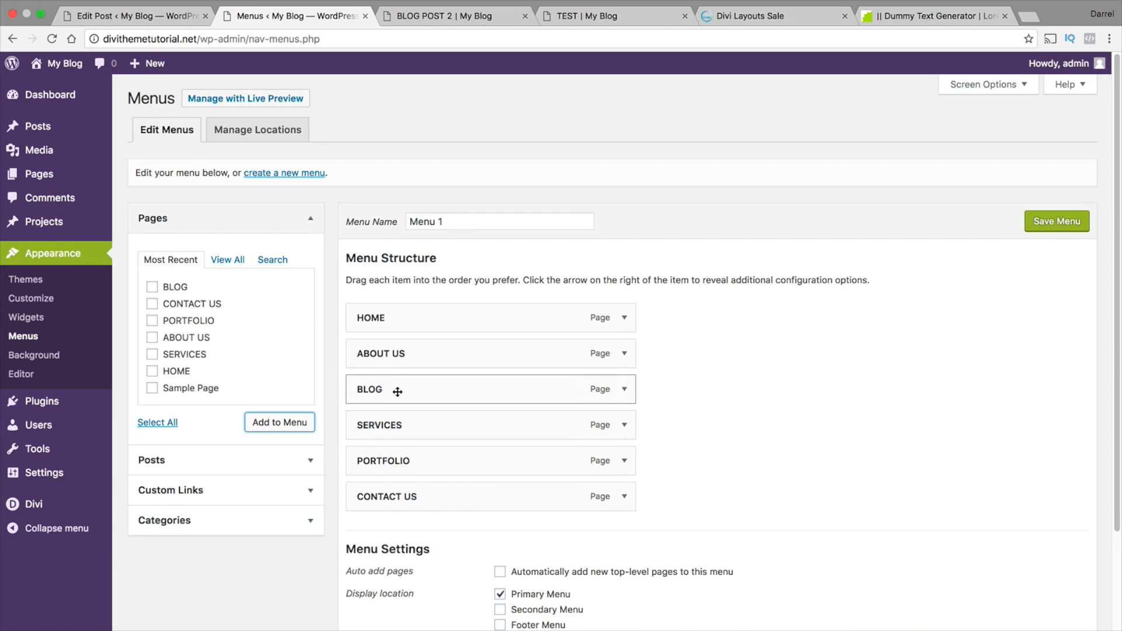
left_click(1047, 222)
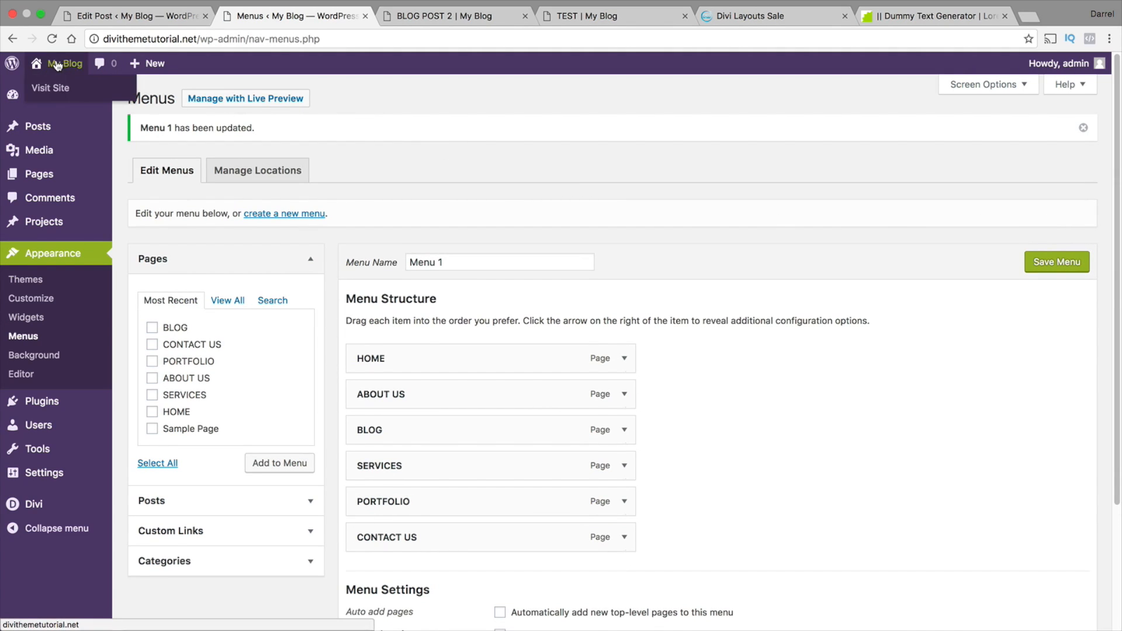
Visit the live site, open the BLOG page from its navigation menu and review the masonry grid of posts
left_click(55, 86)
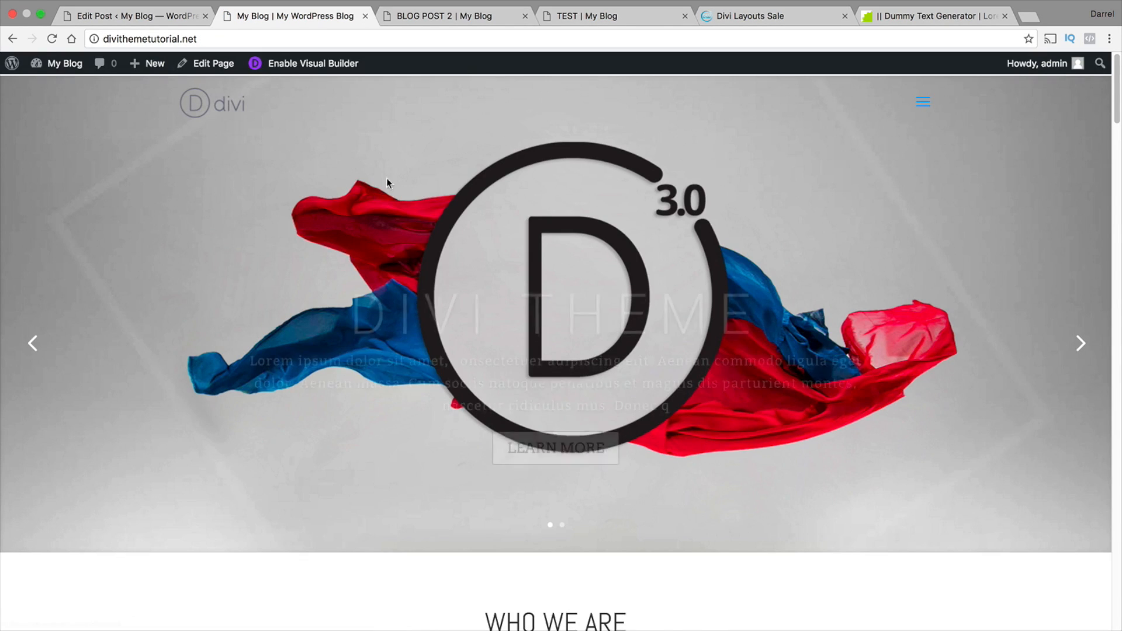
left_click(924, 104)
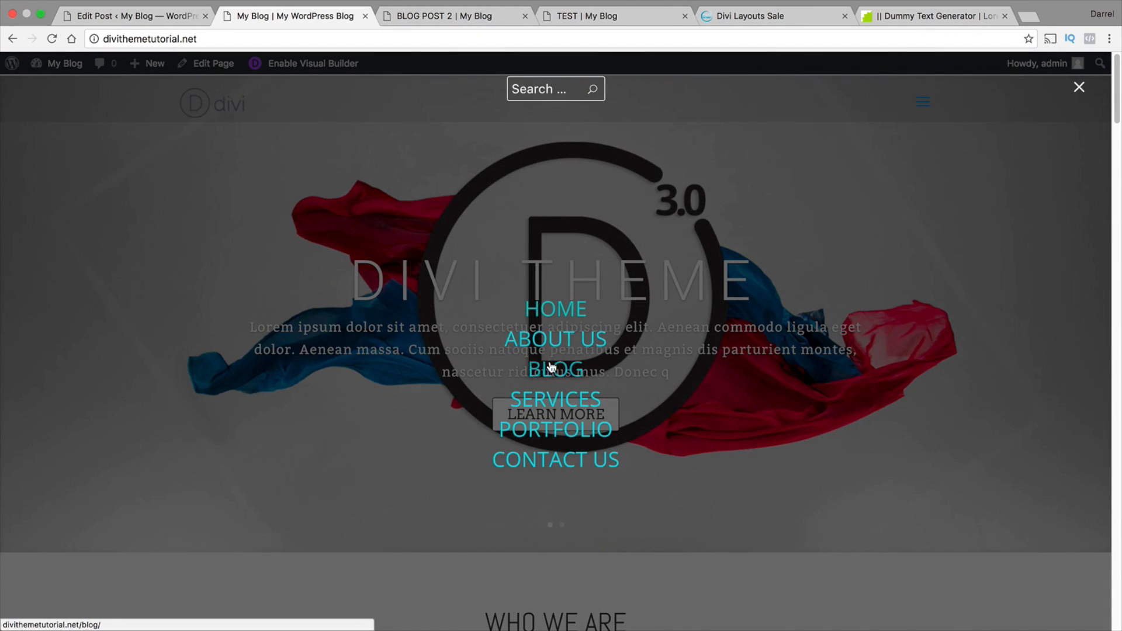
left_click(550, 367)
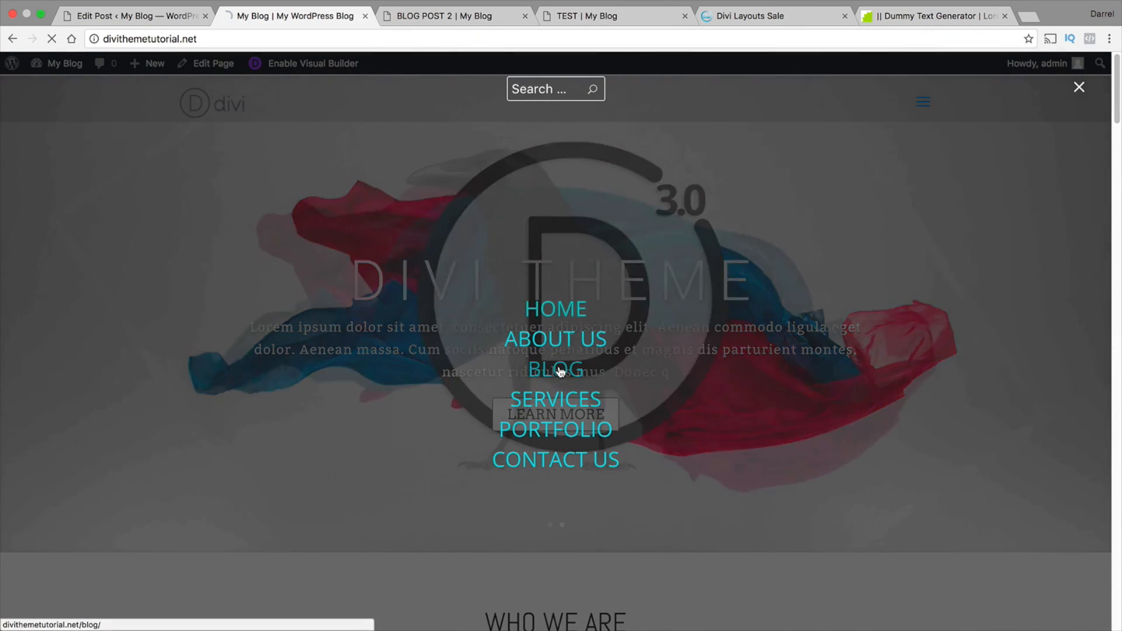
scroll(562, 371, "down", 1)
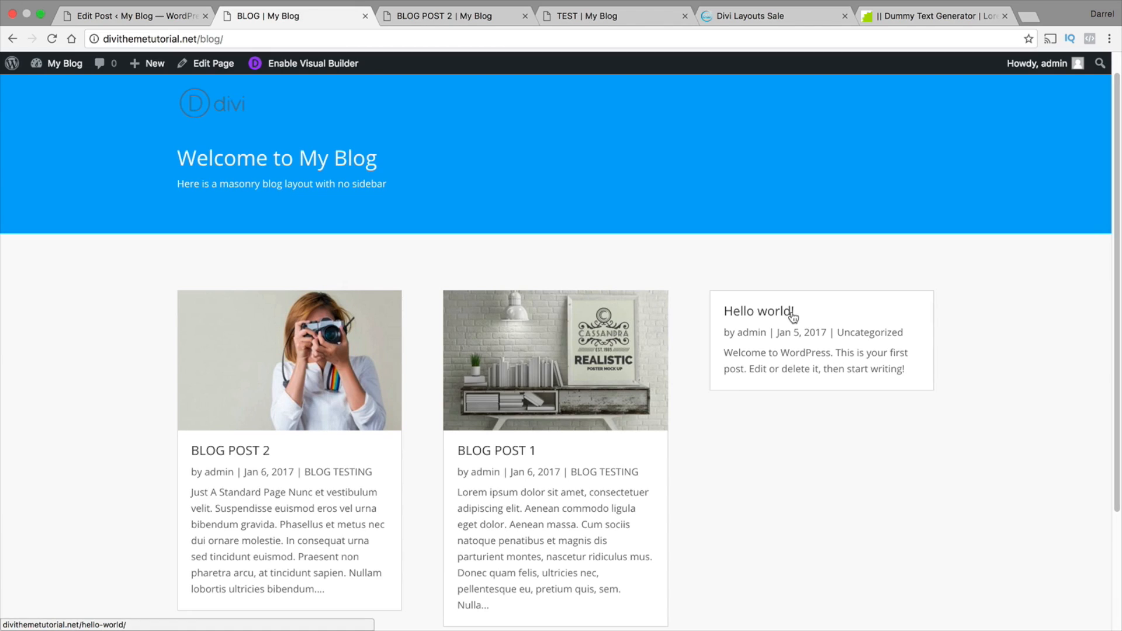
Open BLOG POST 1 from the blog grid and look through its content and sidebar
scroll(754, 349, "down", 1)
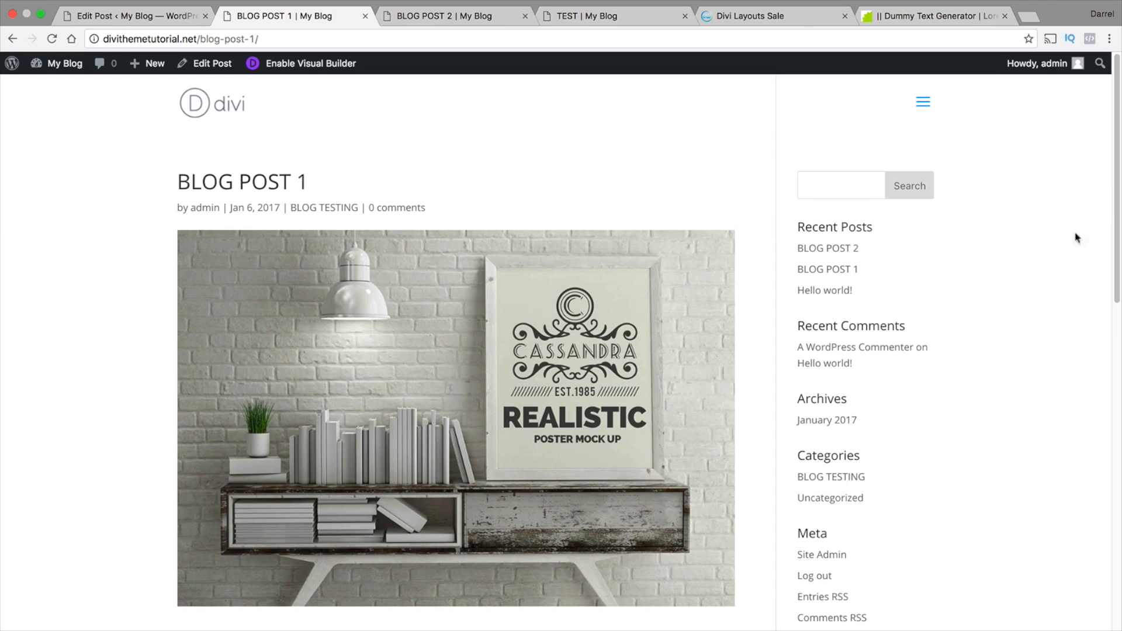
scroll(1120, 218, "down", 2)
left_click_drag(1120, 217, 1120, 483)
left_click_drag(1119, 373, 1118, 188)
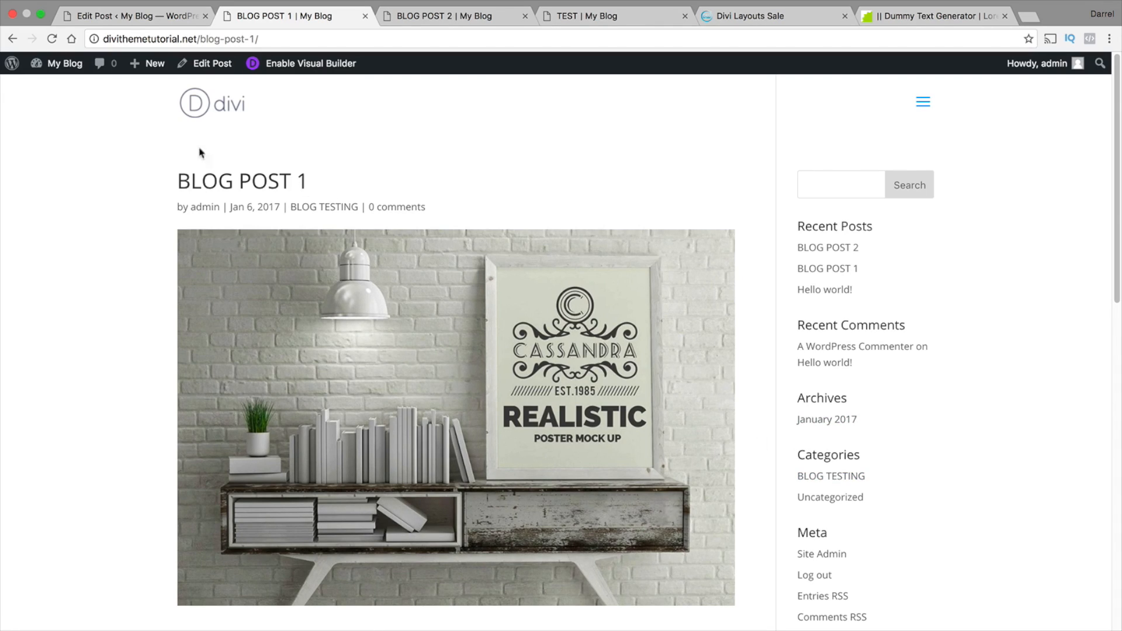
Go to the site's widget settings and delete the Search and Recent Posts widgets from the Sidebar area
mouse_move(54, 64)
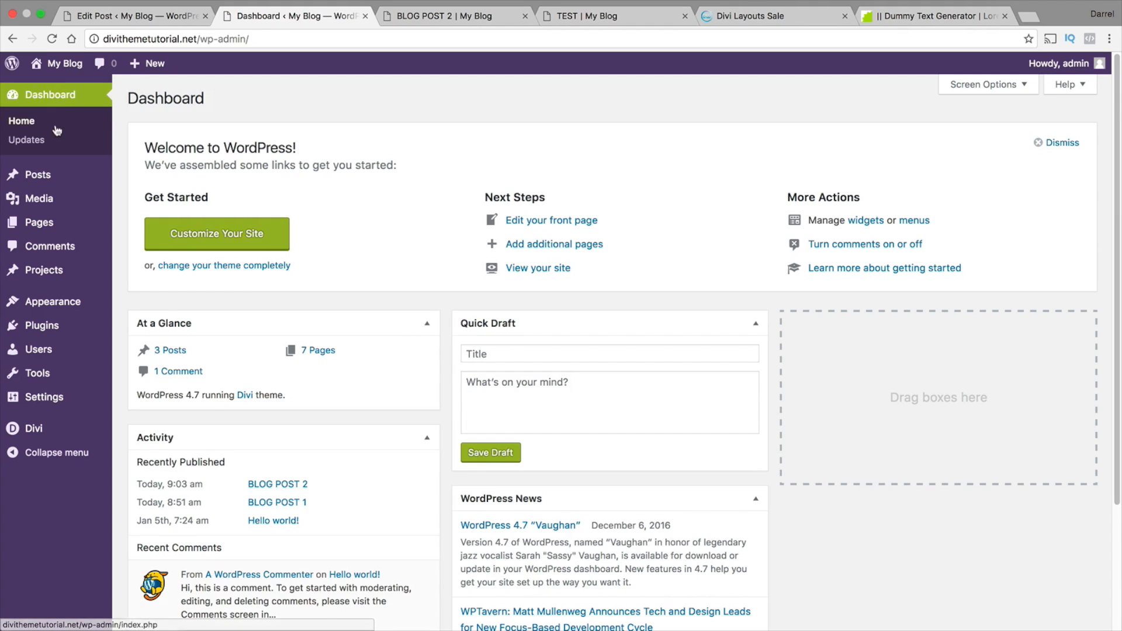
mouse_move(61, 316)
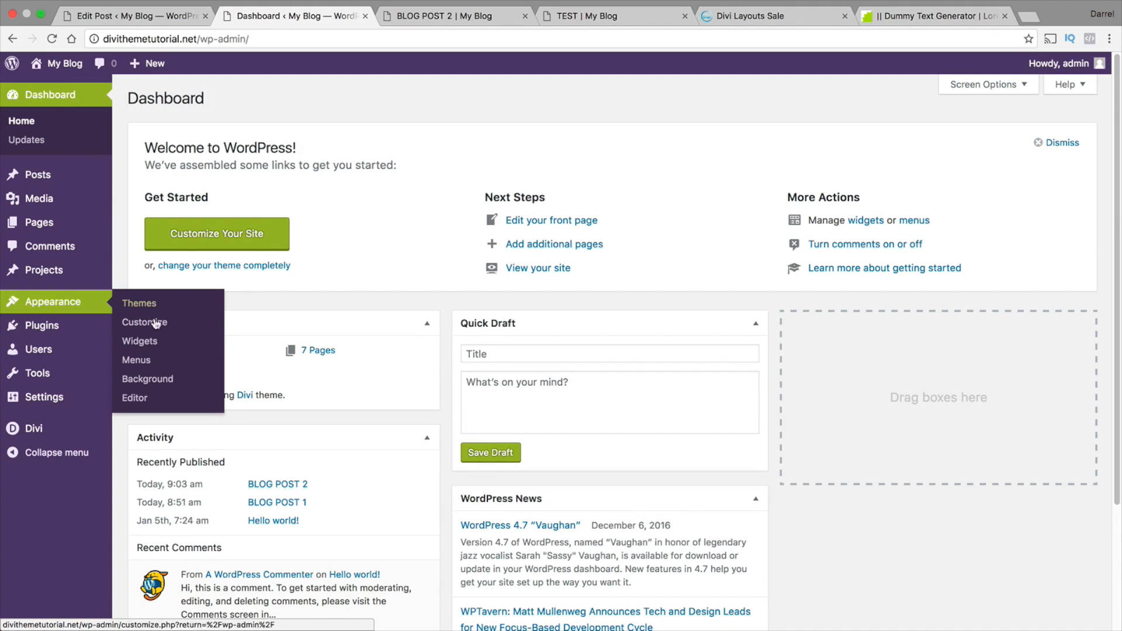
left_click(153, 342)
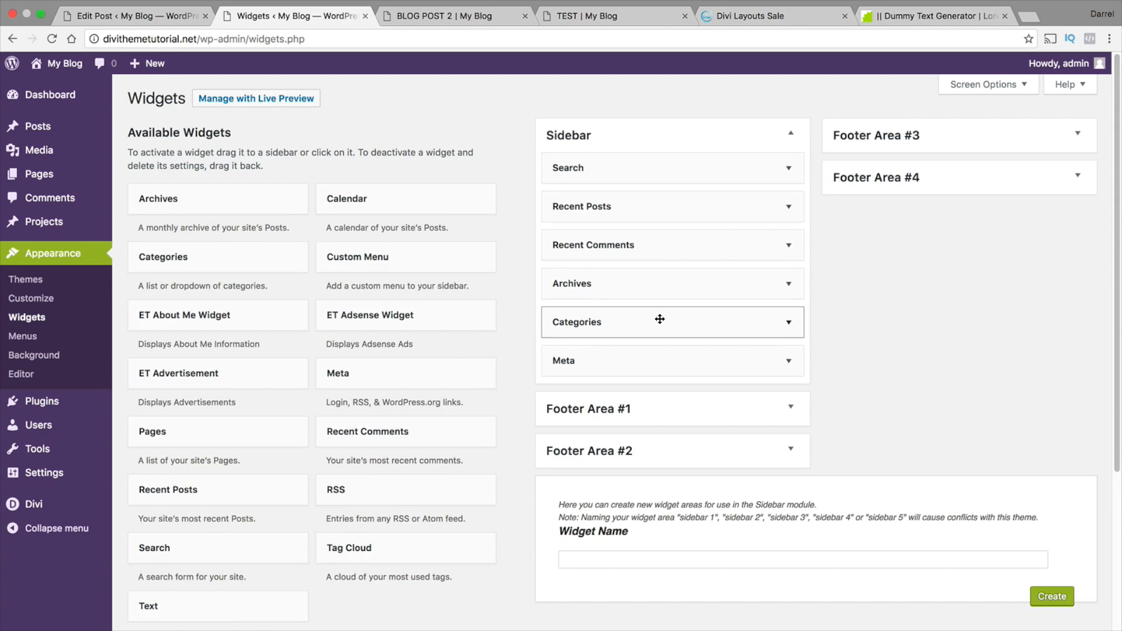
left_click(786, 171)
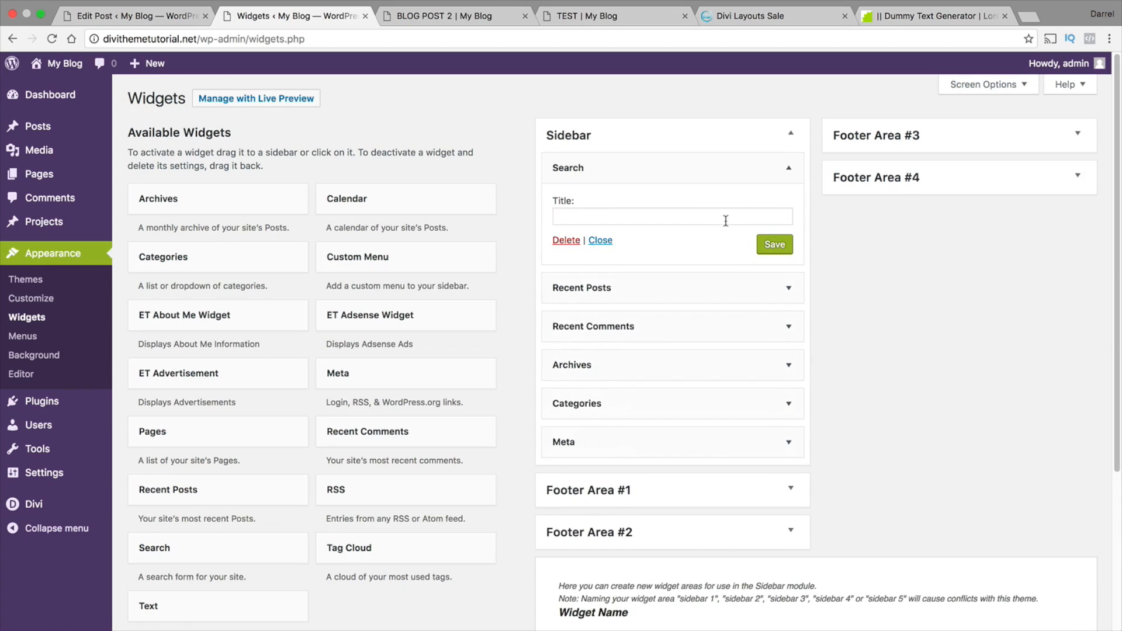
left_click(577, 244)
left_click(783, 173)
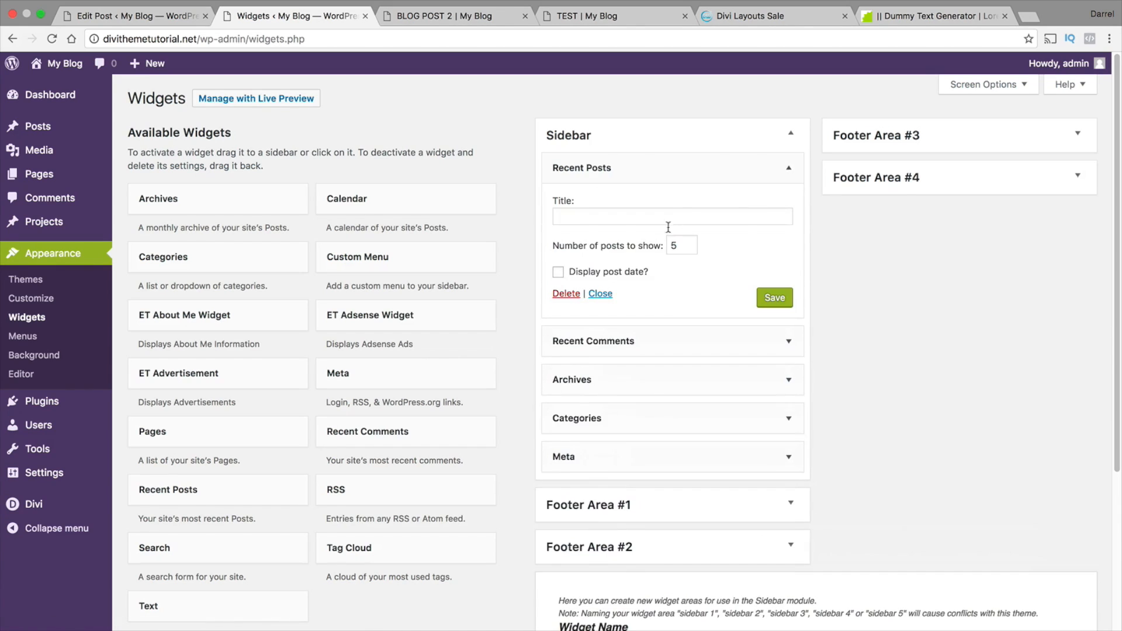
left_click(574, 292)
Delete the Recent Comments, Archives, Categories and Meta widgets from the Sidebar area
left_click(787, 170)
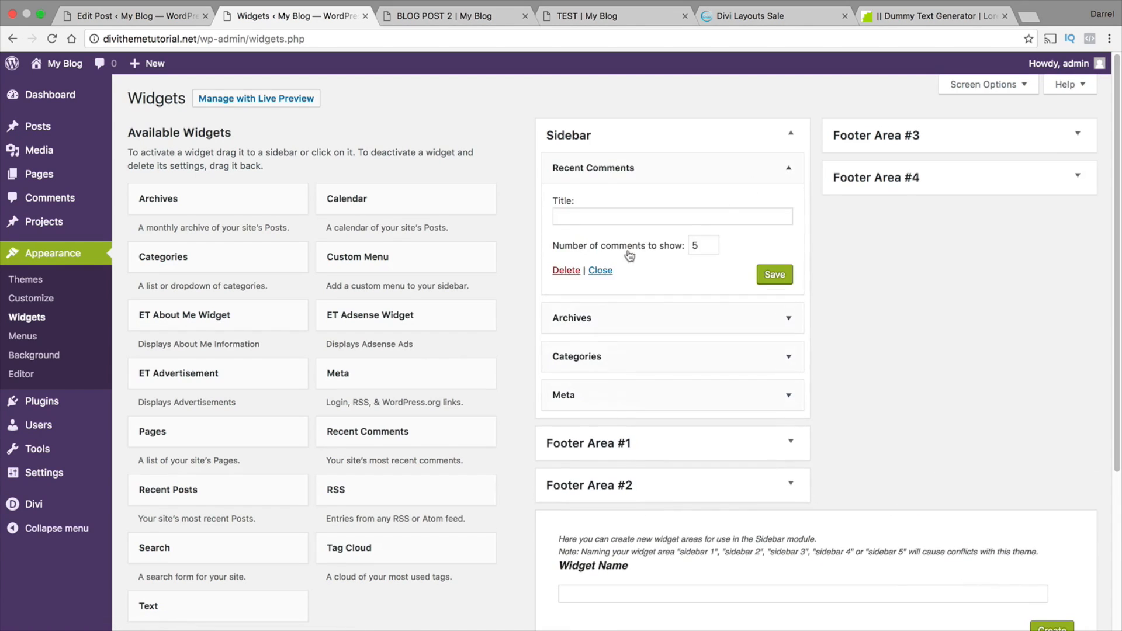
left_click(567, 271)
left_click(788, 168)
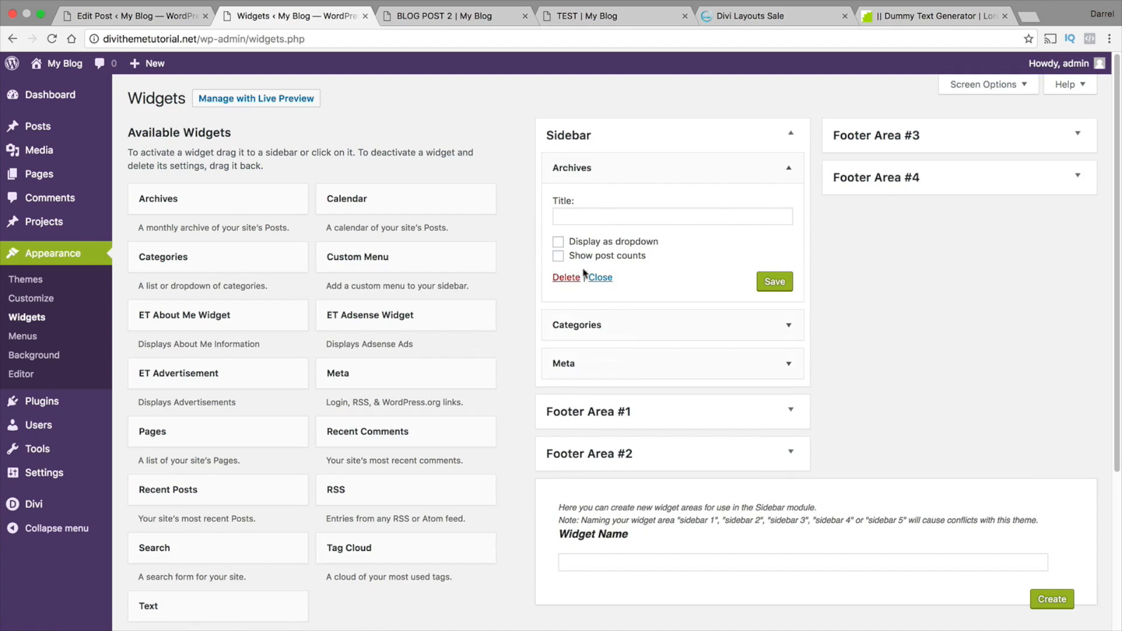
left_click(789, 168)
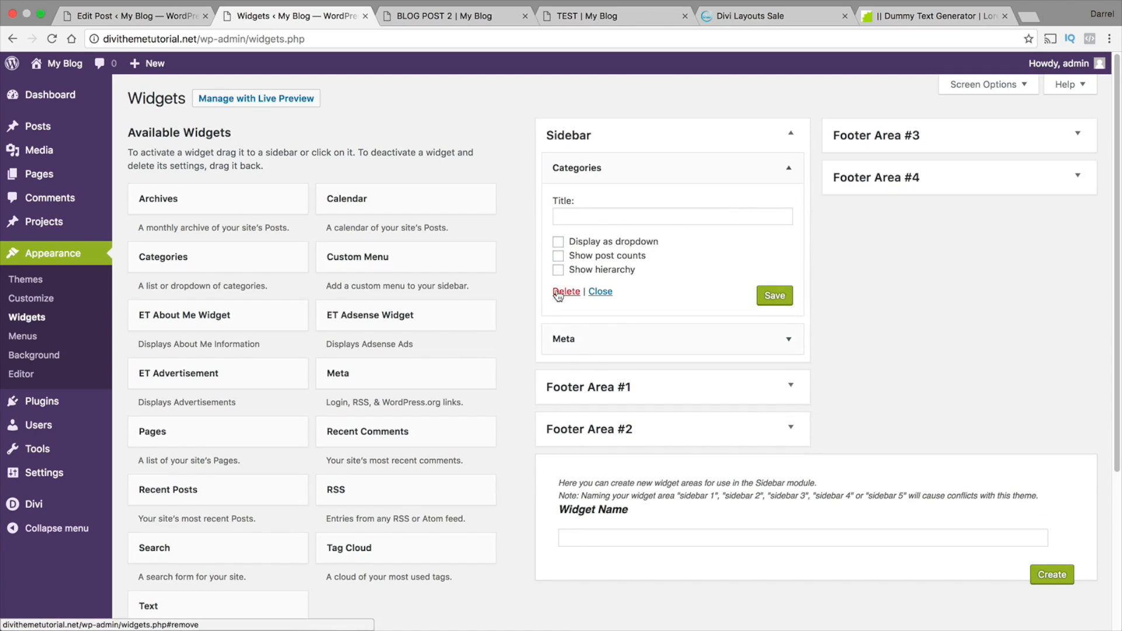
left_click(566, 292)
left_click(788, 168)
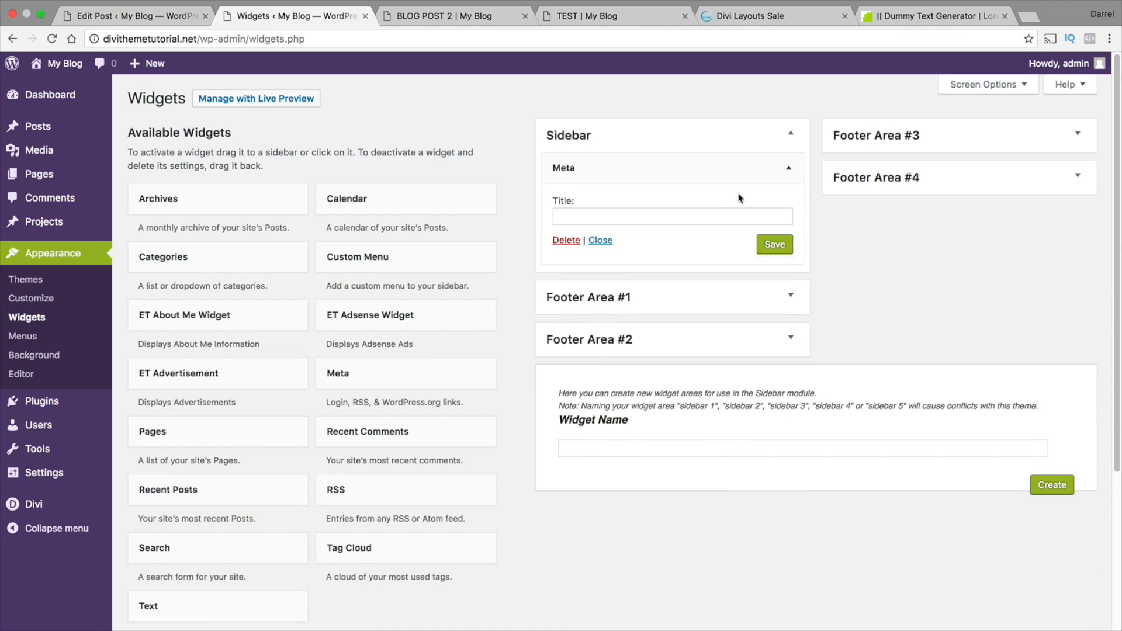
left_click(567, 240)
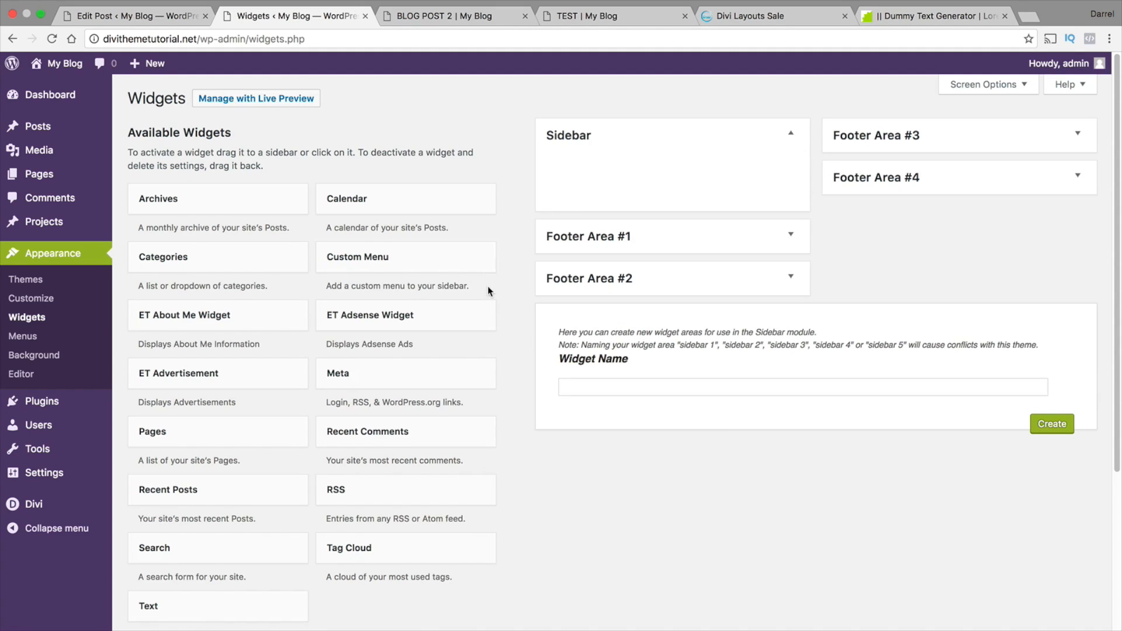
Add a Pages widget to the Sidebar area with the title OUR PAGES and save it
scroll(488, 290, "down", 3)
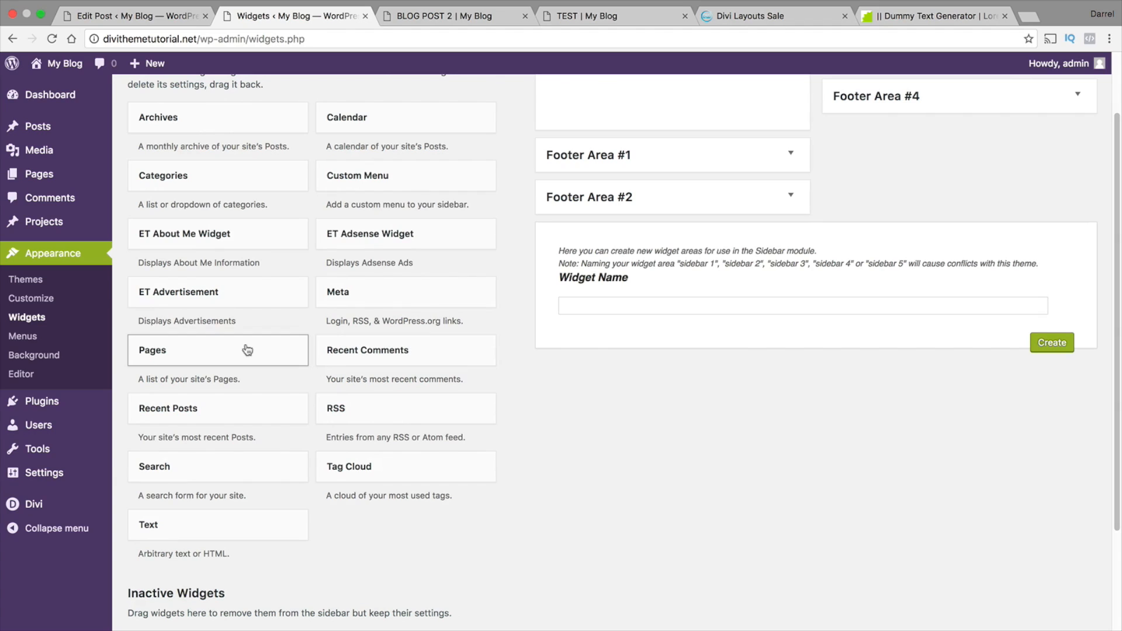
left_click_drag(247, 349, 593, 169)
left_click(595, 175)
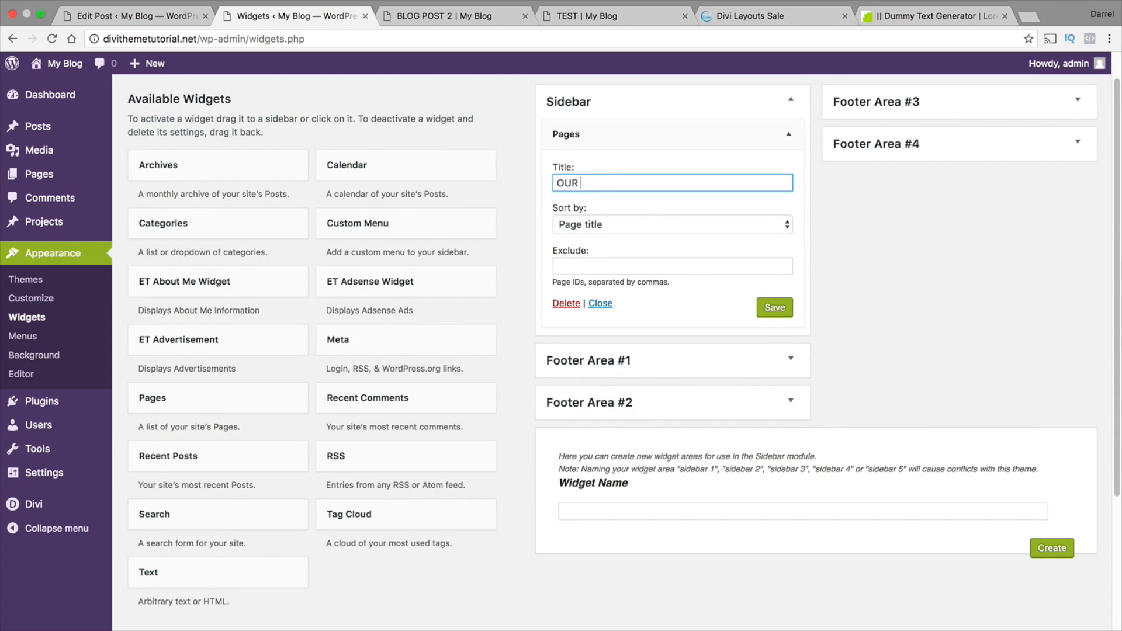
left_click(765, 310)
scroll(761, 307, "up", 1)
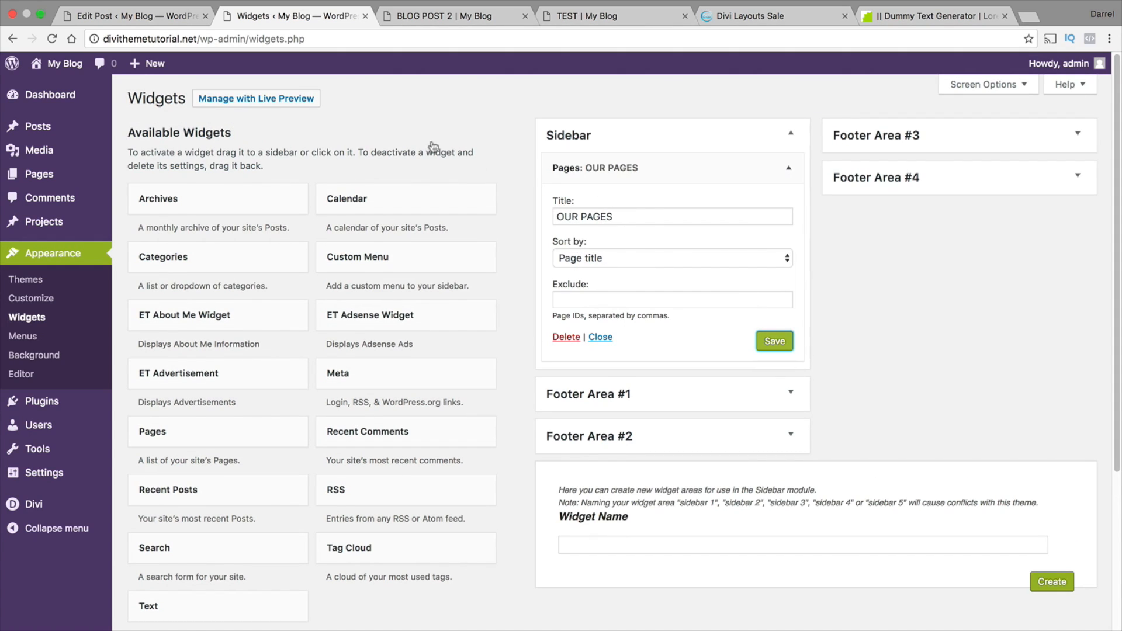
left_click(287, 104)
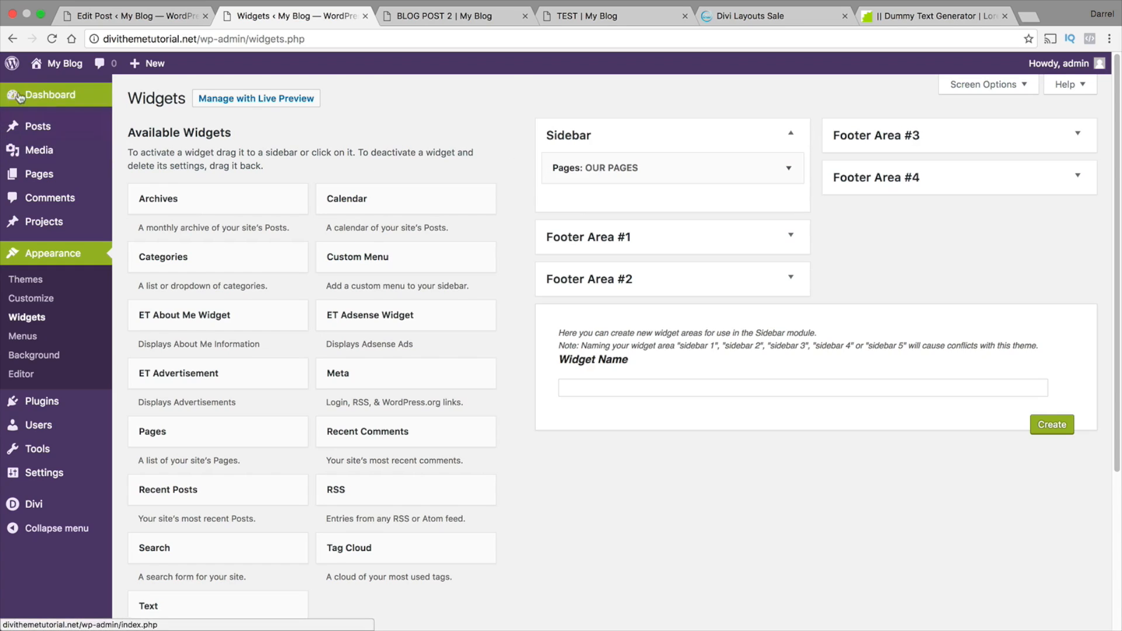
Visit the live site and open BLOG POST 1 from the BLOG page to check its sidebar
left_click(43, 88)
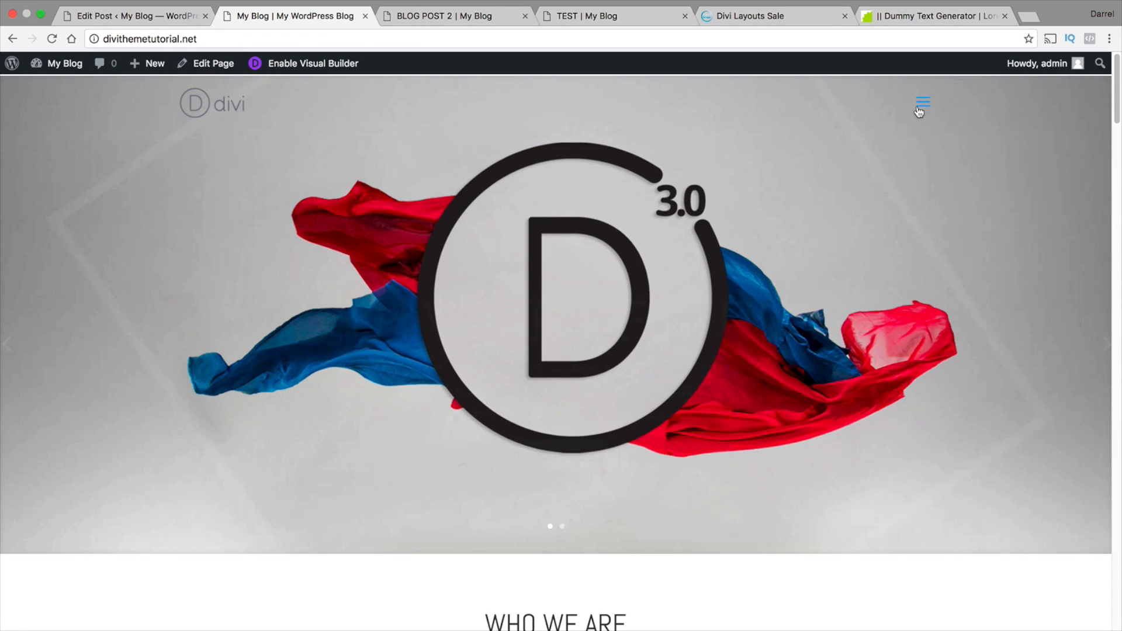
left_click(921, 104)
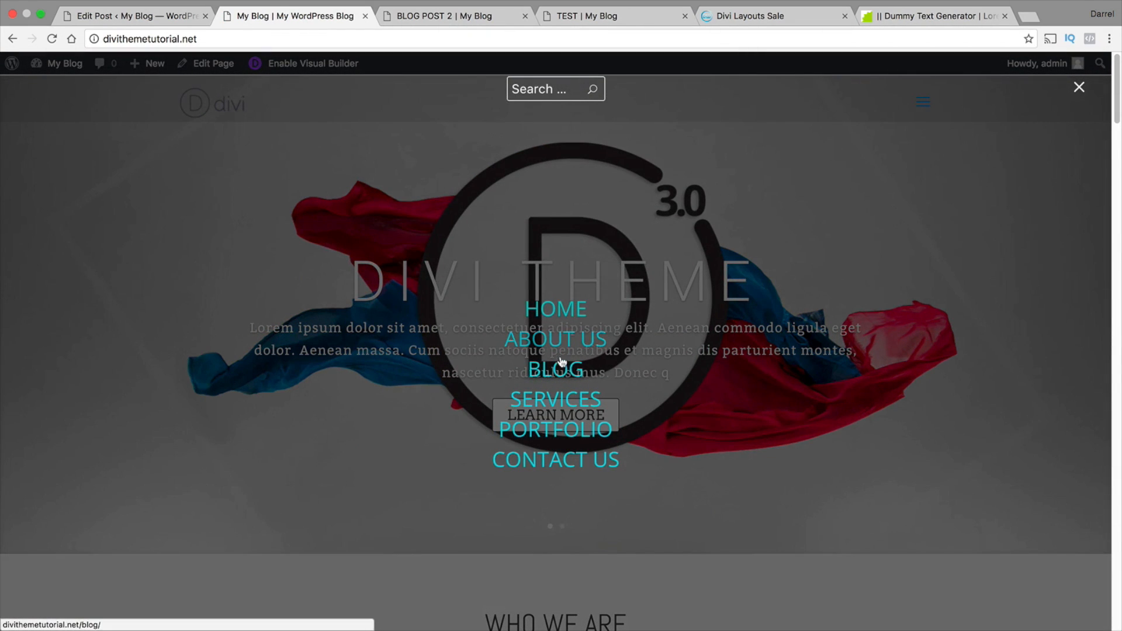
left_click(561, 362)
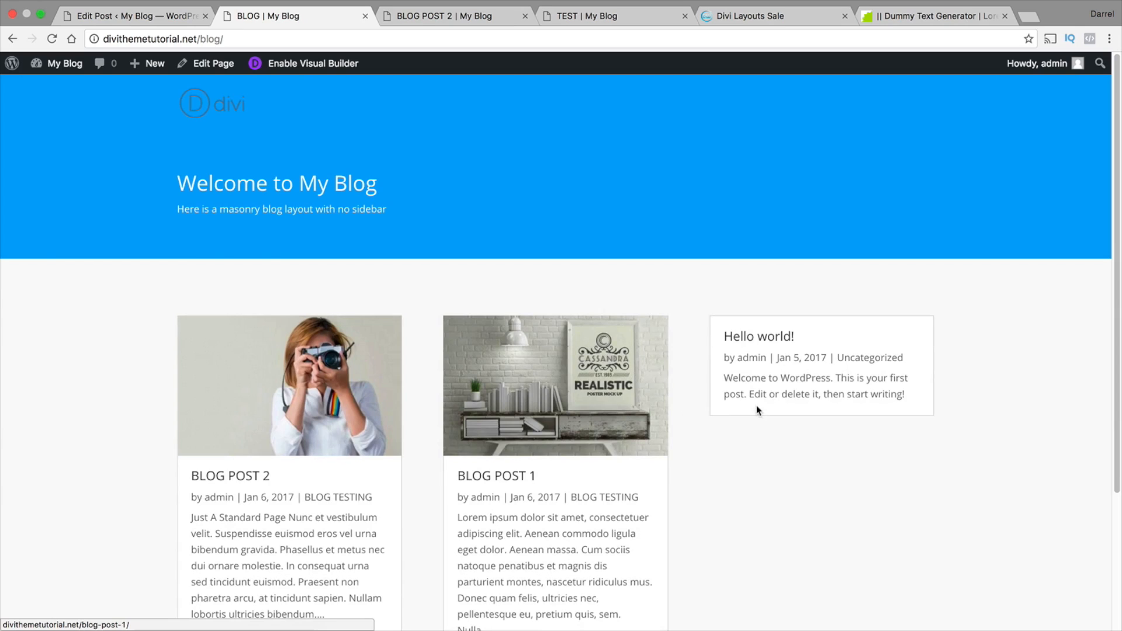
left_click(596, 409)
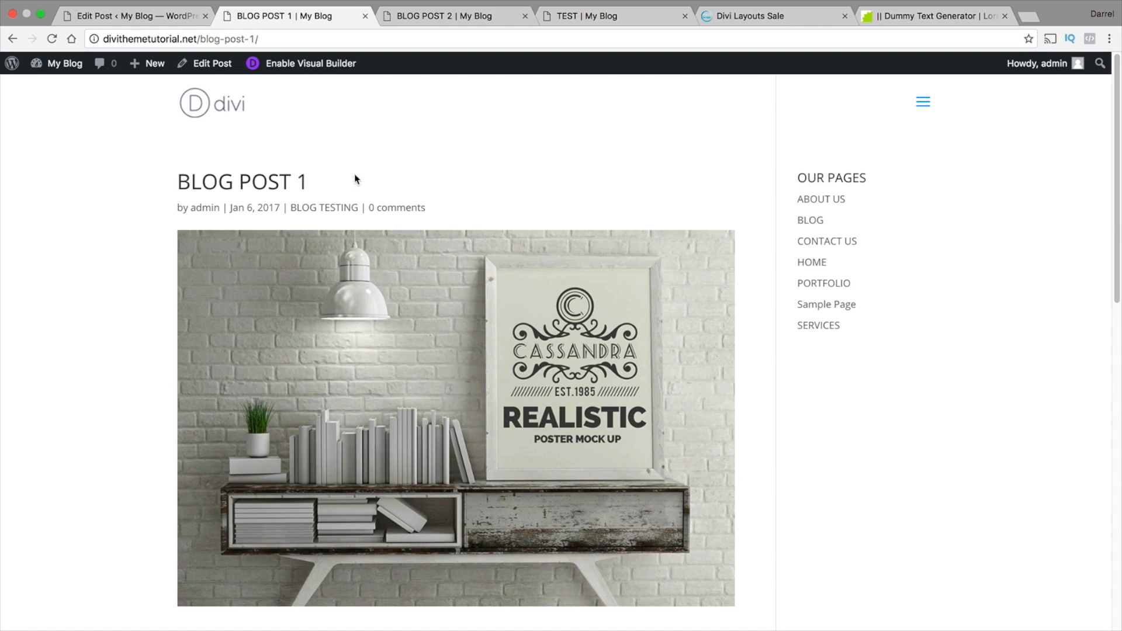
Return to the dashboard, open the page for adding new plugins and browse the Popular plugins
left_click(55, 87)
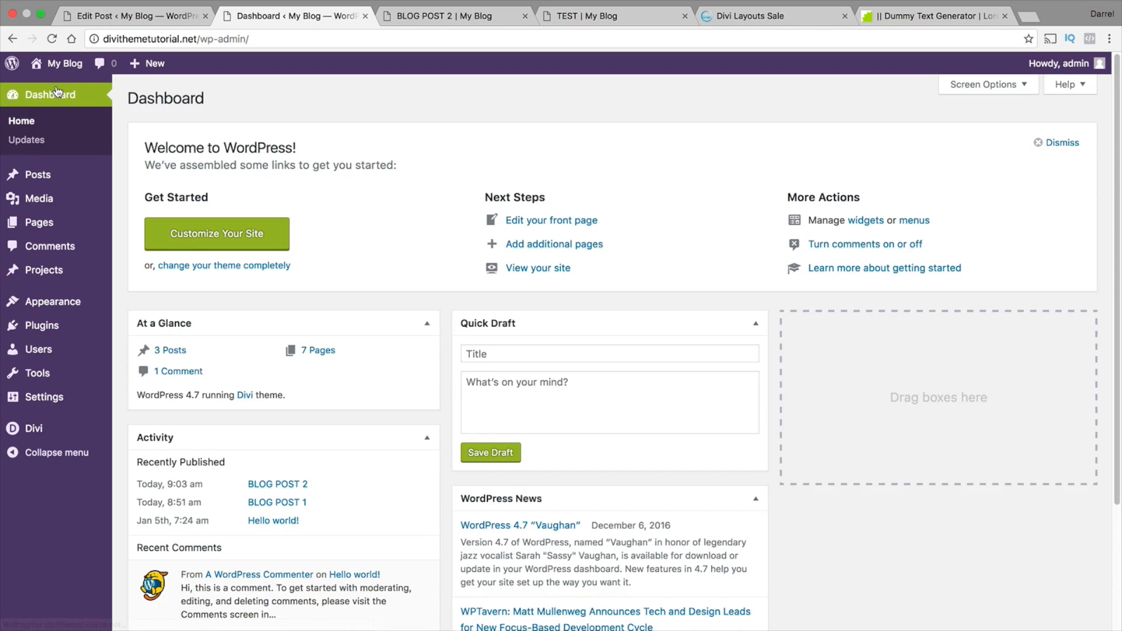
mouse_move(59, 326)
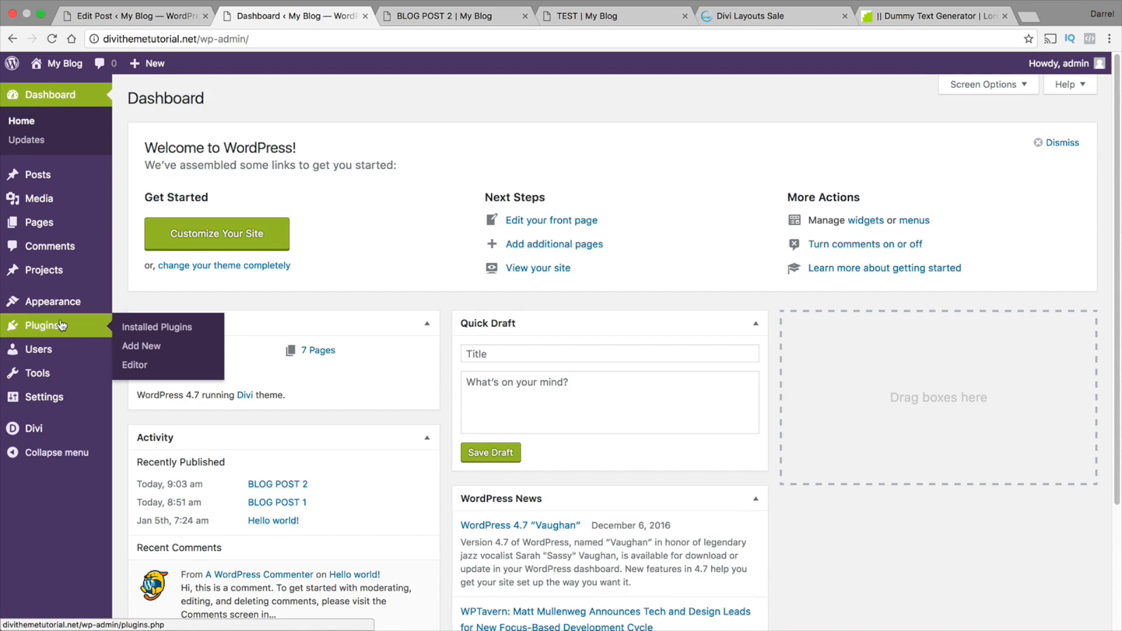
left_click(147, 352)
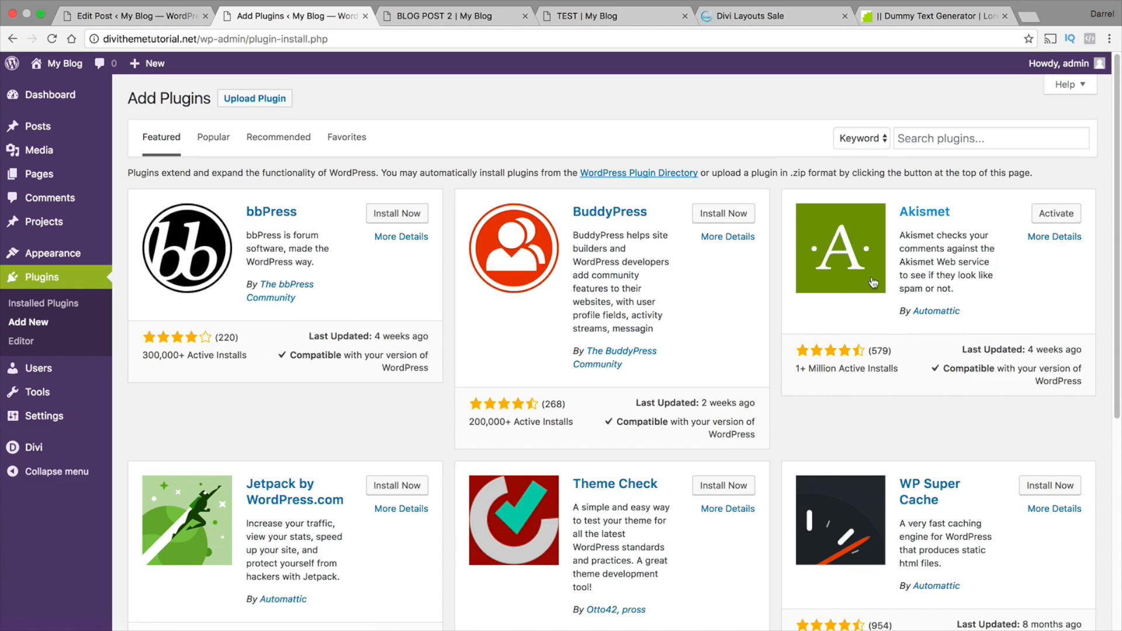
left_click(213, 138)
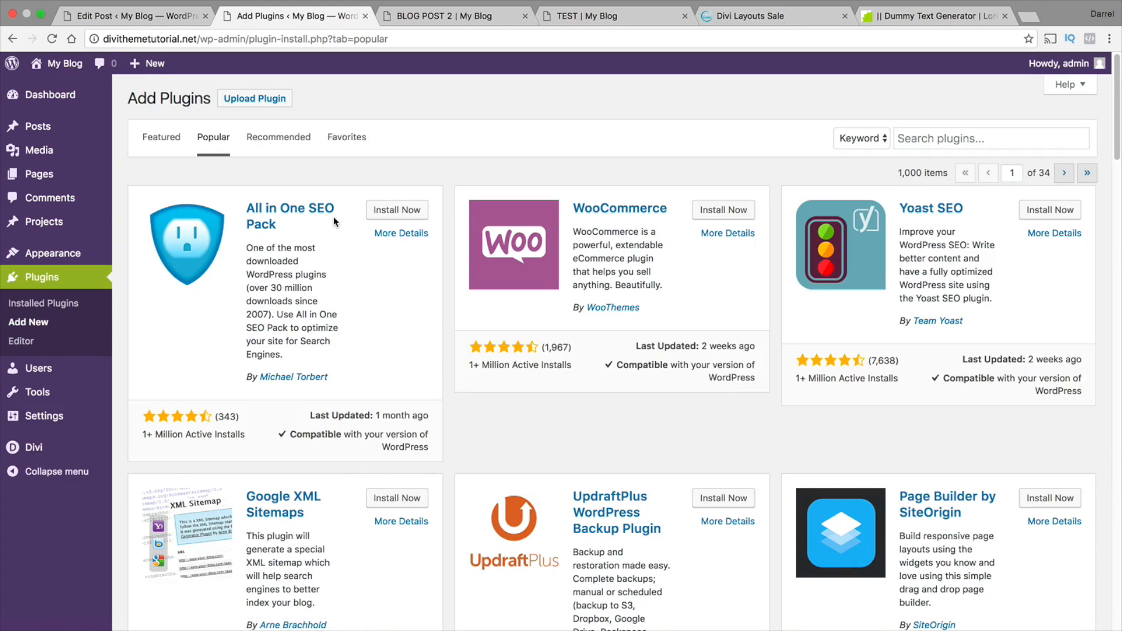
scroll(695, 218, "down", 1)
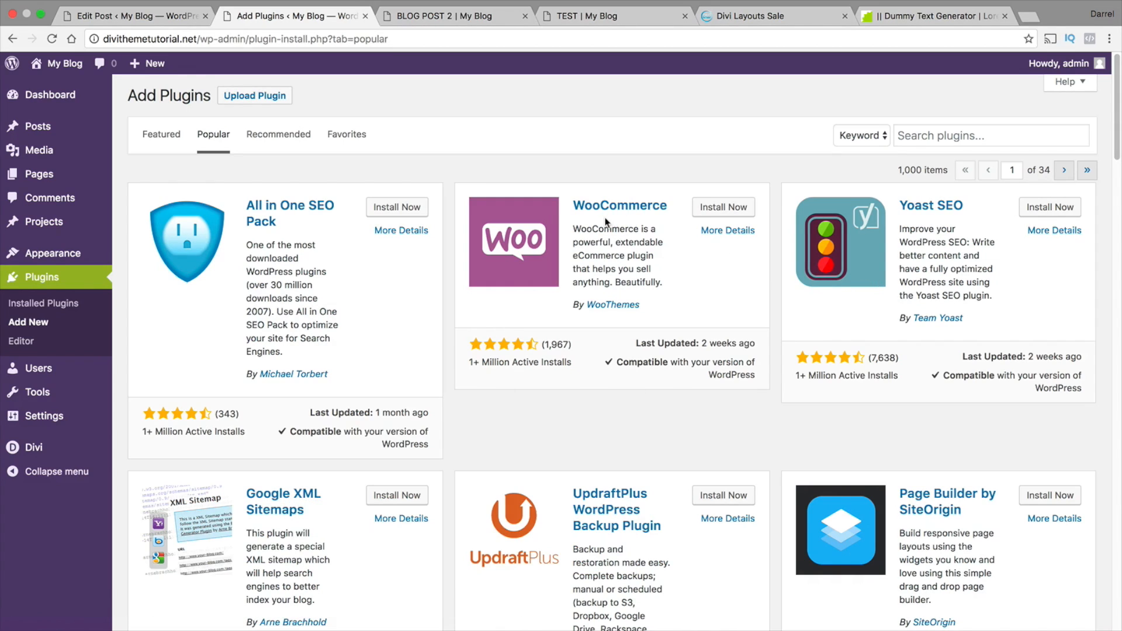
scroll(634, 246, "down", 5)
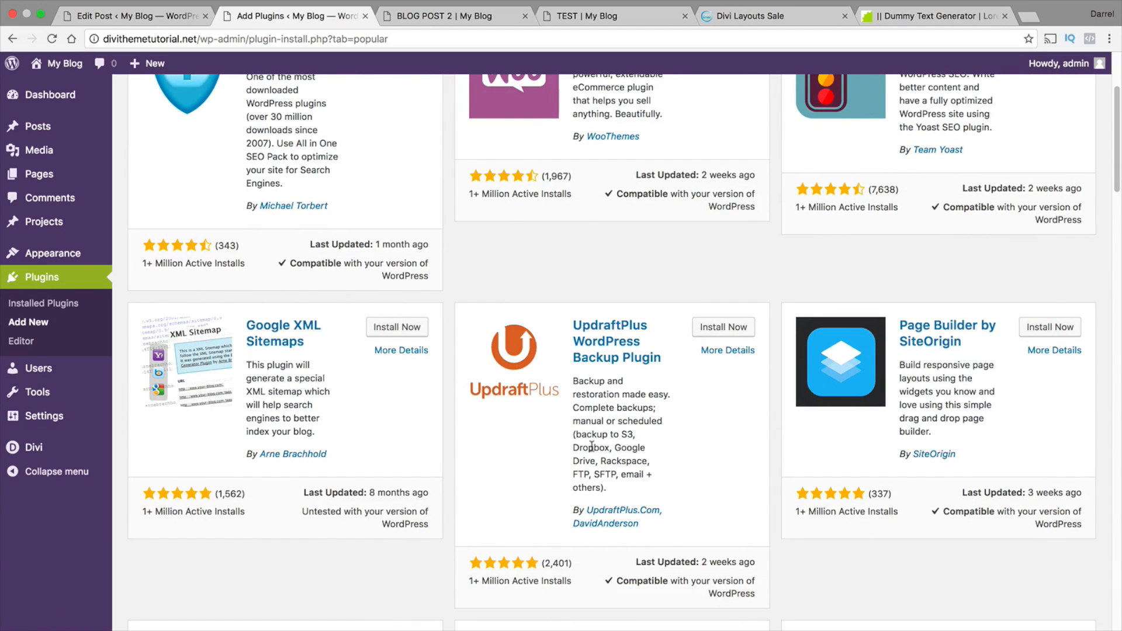
scroll(650, 350, "down", 4)
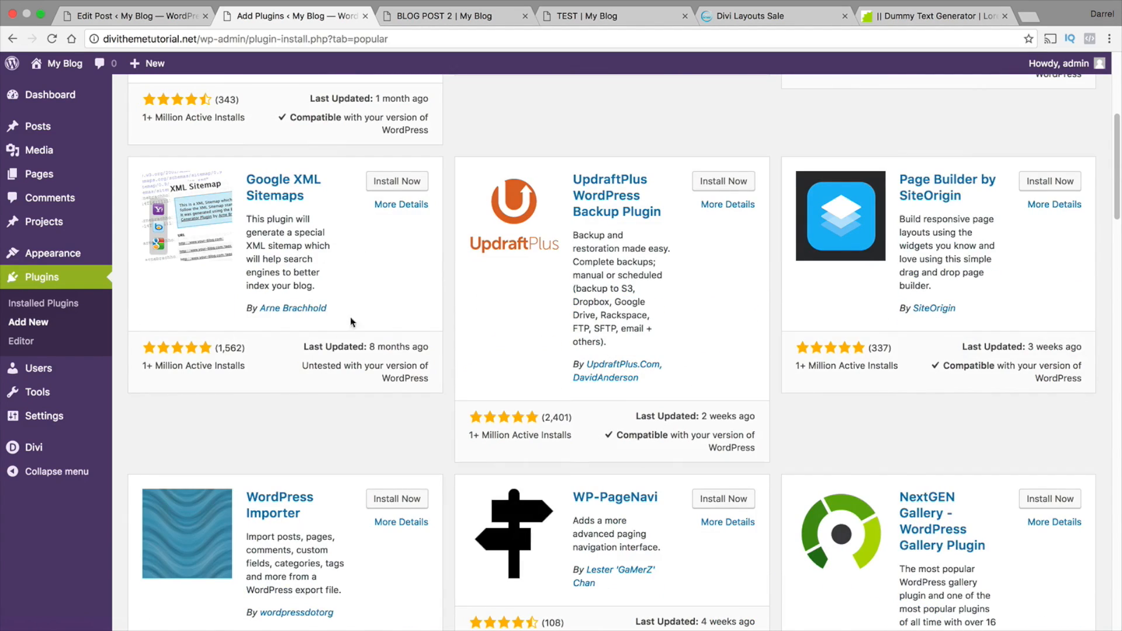
scroll(393, 288, "down", 14)
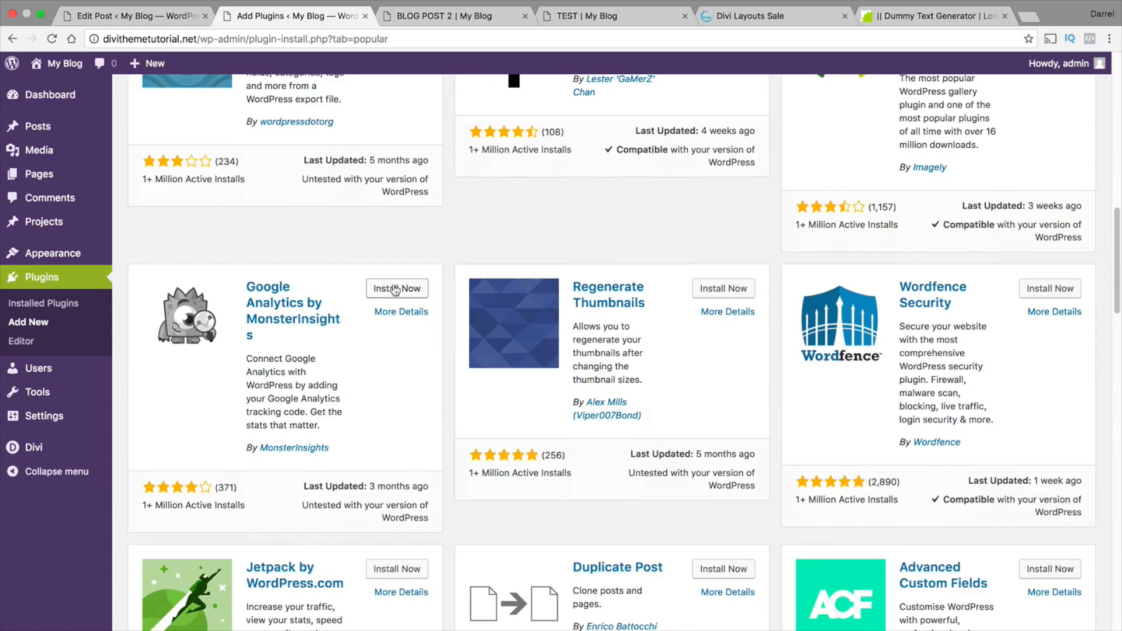
scroll(395, 289, "down", 20)
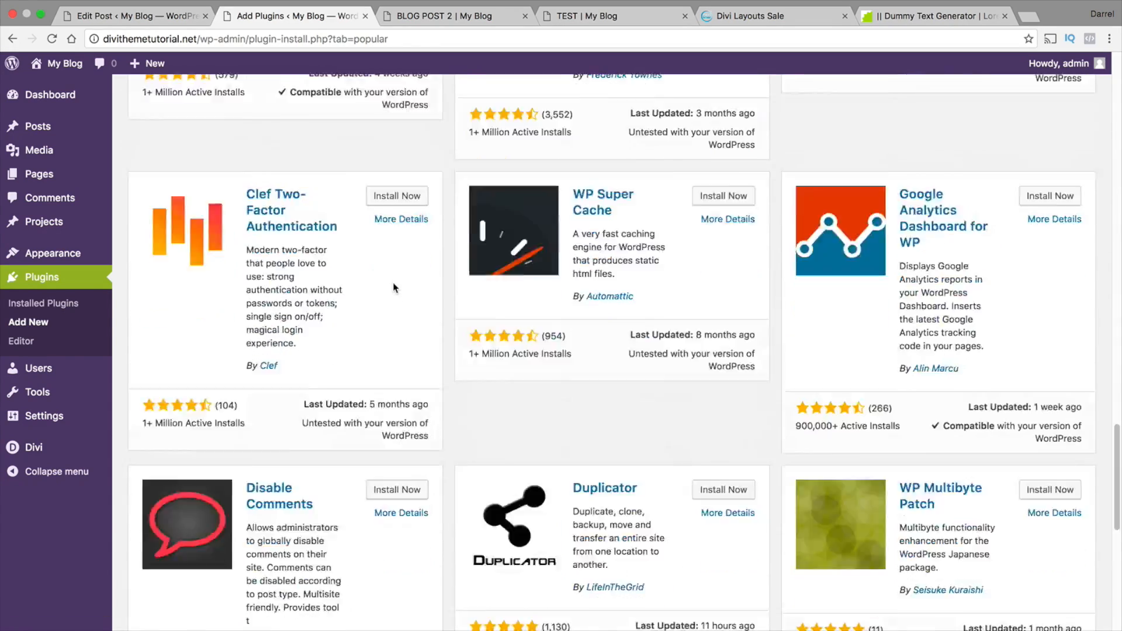
scroll(392, 282, "down", 15)
scroll(617, 431, "up", 20)
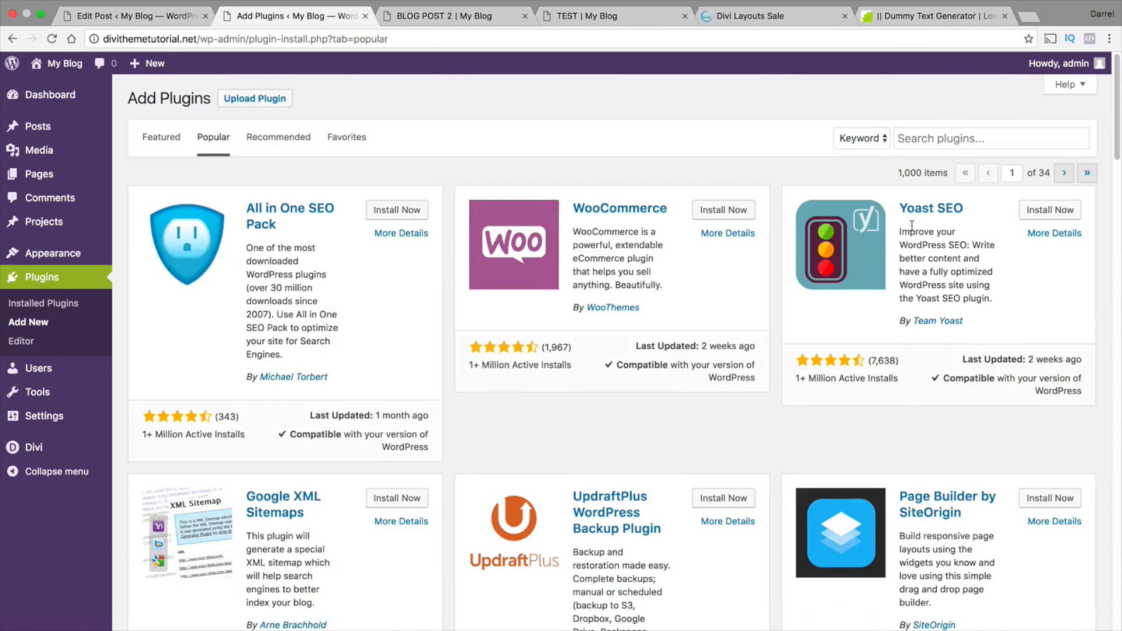
Search the plugin directory for "facebook LIKE BOX" and look through the matching plugins
left_click(923, 140)
type("facebook")
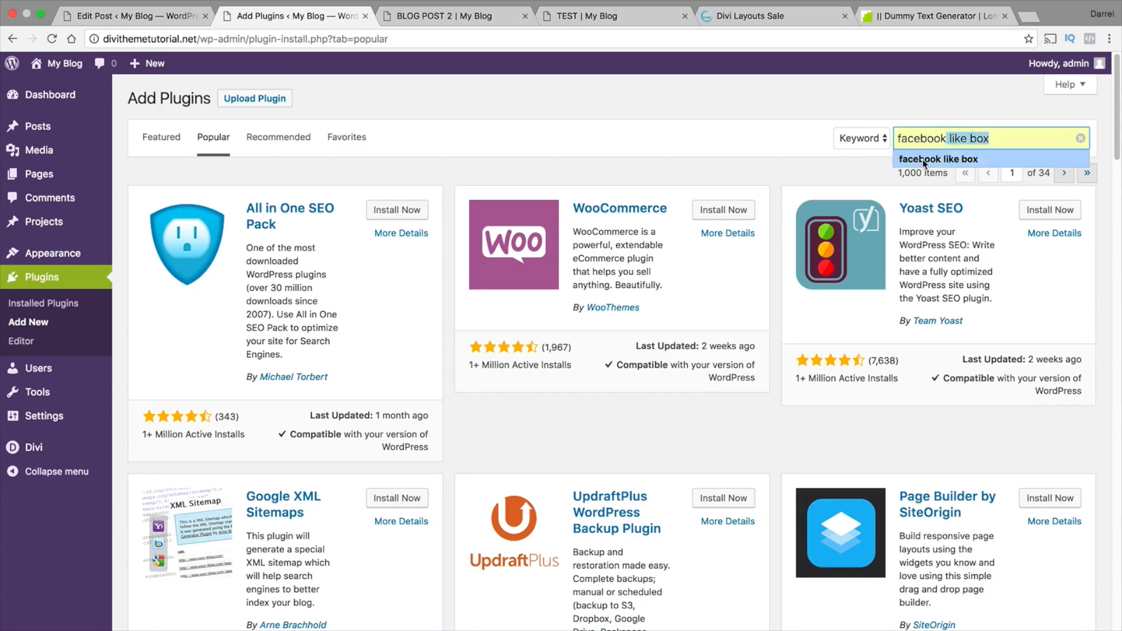
type(" LIKE BOX")
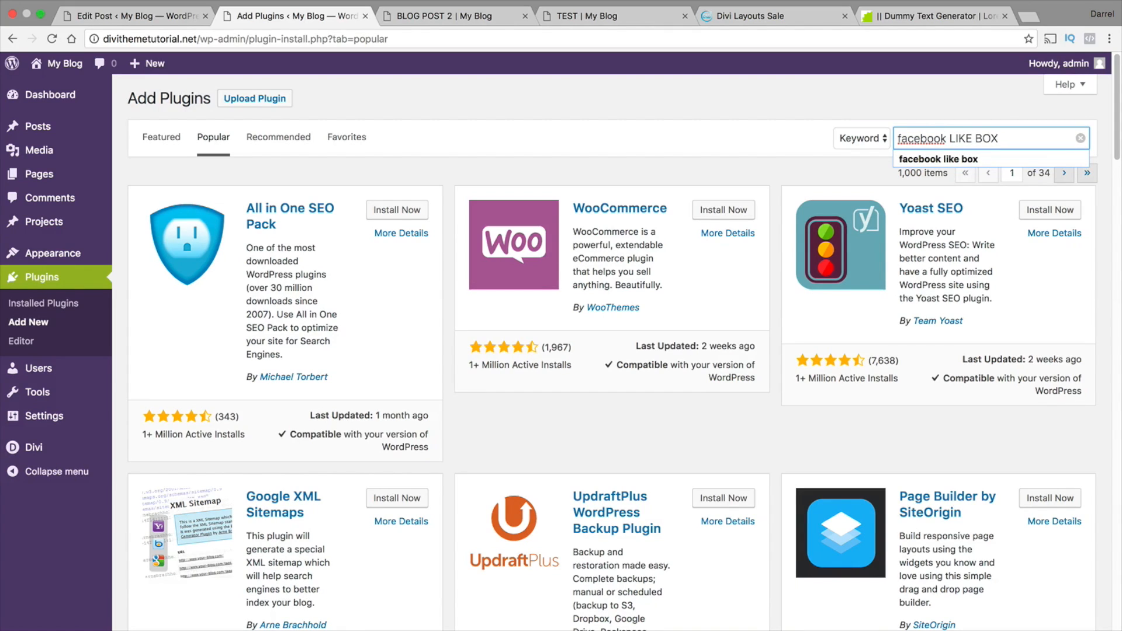
key("Return")
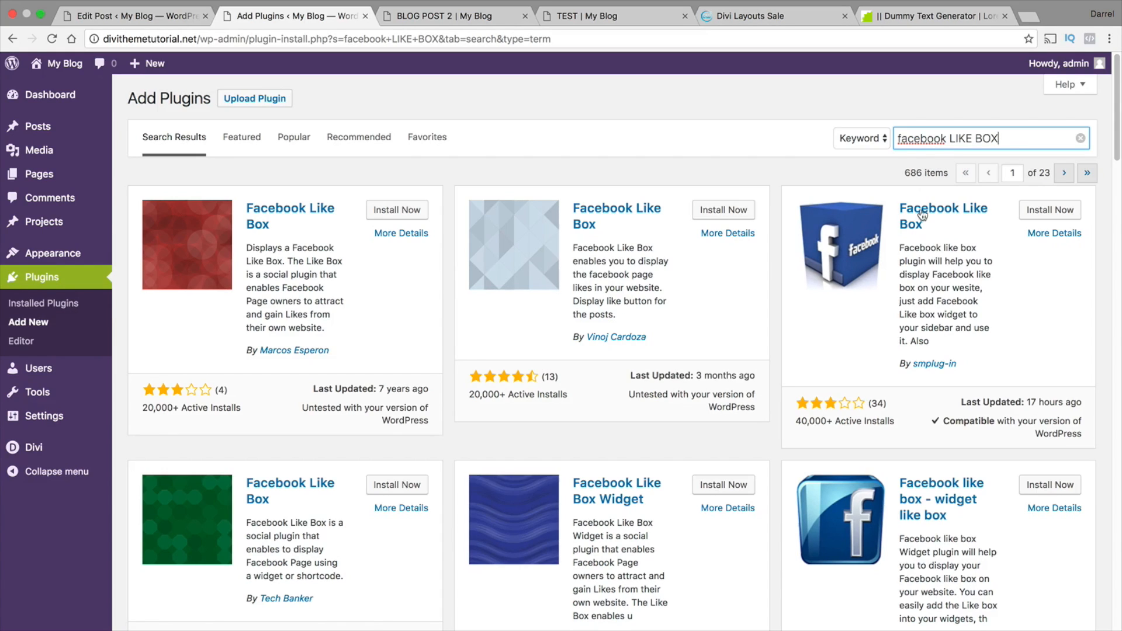
scroll(830, 234, "down", 2)
scroll(817, 241, "down", 3)
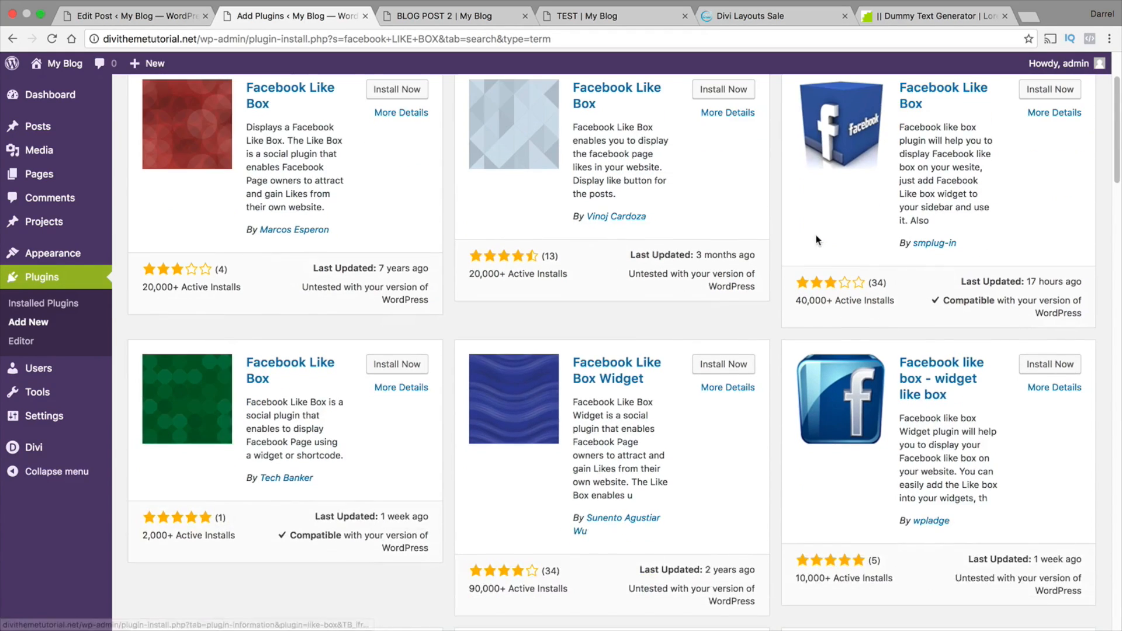
scroll(631, 485, "down", 3)
scroll(629, 389, "down", 3)
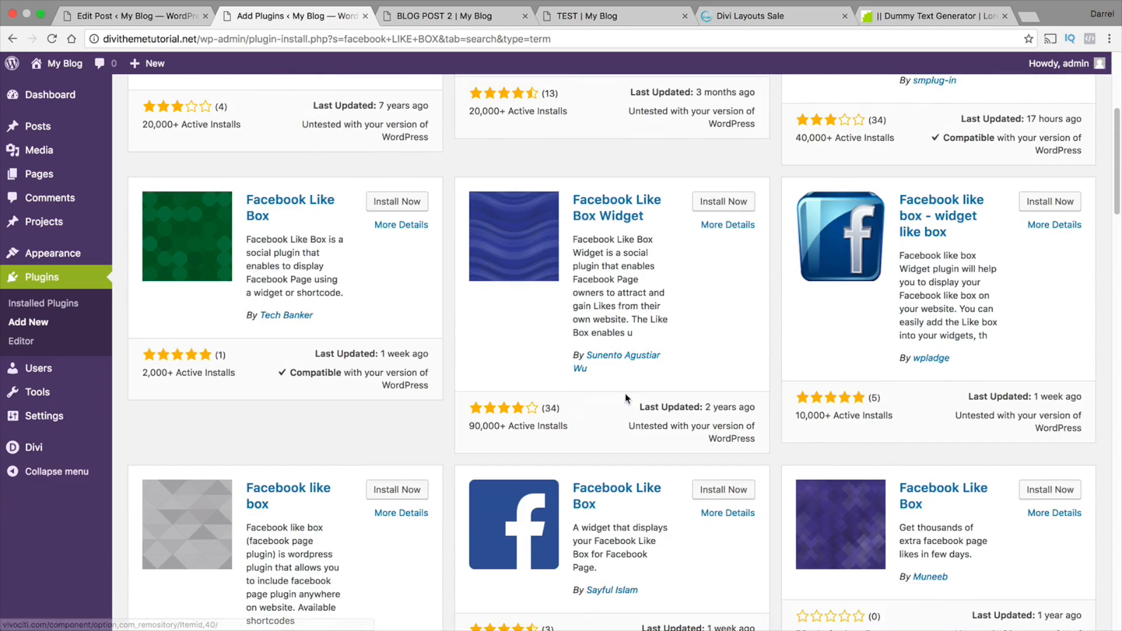
Install and activate the "Facebook like box - widget like box" plugin by wpladge
scroll(627, 393, "up", 1)
left_click(1050, 238)
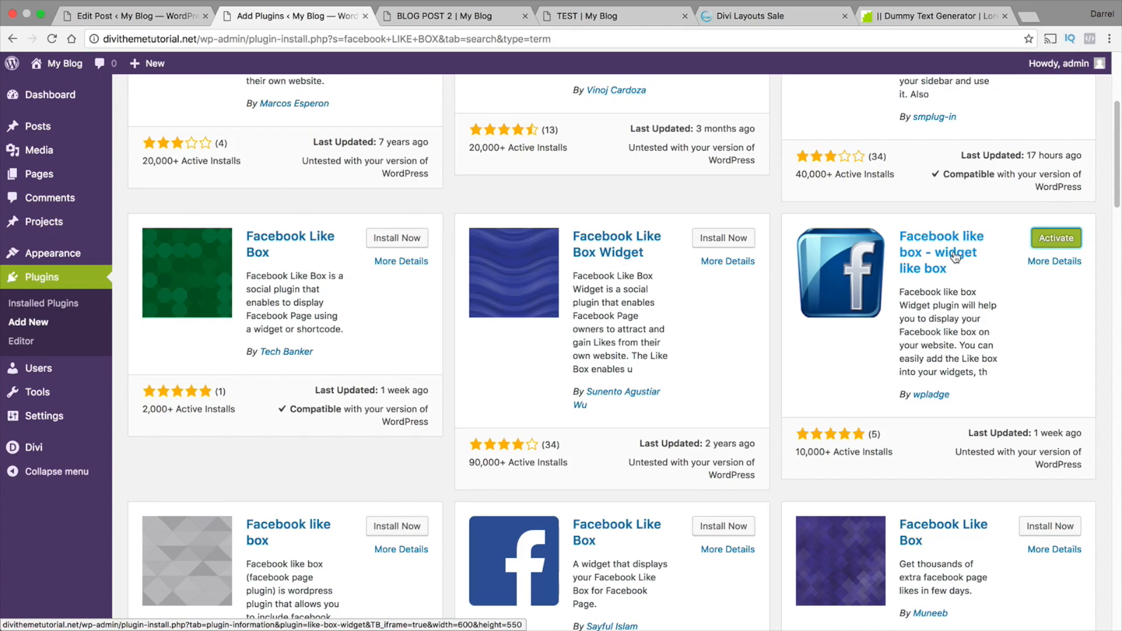
left_click(1056, 244)
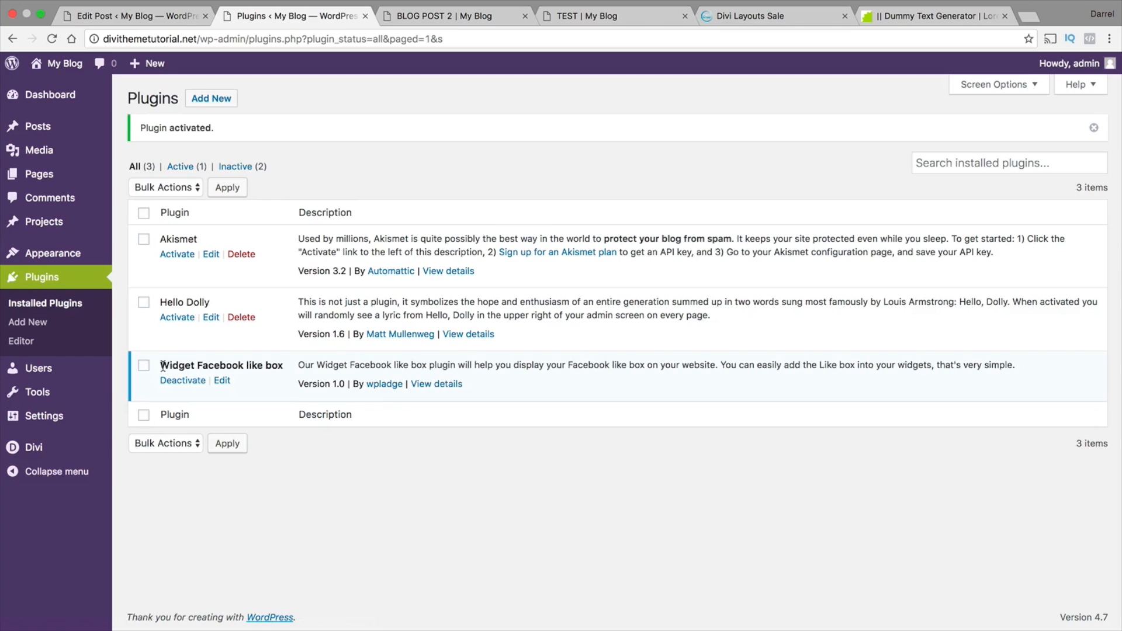
left_click_drag(161, 366, 282, 365)
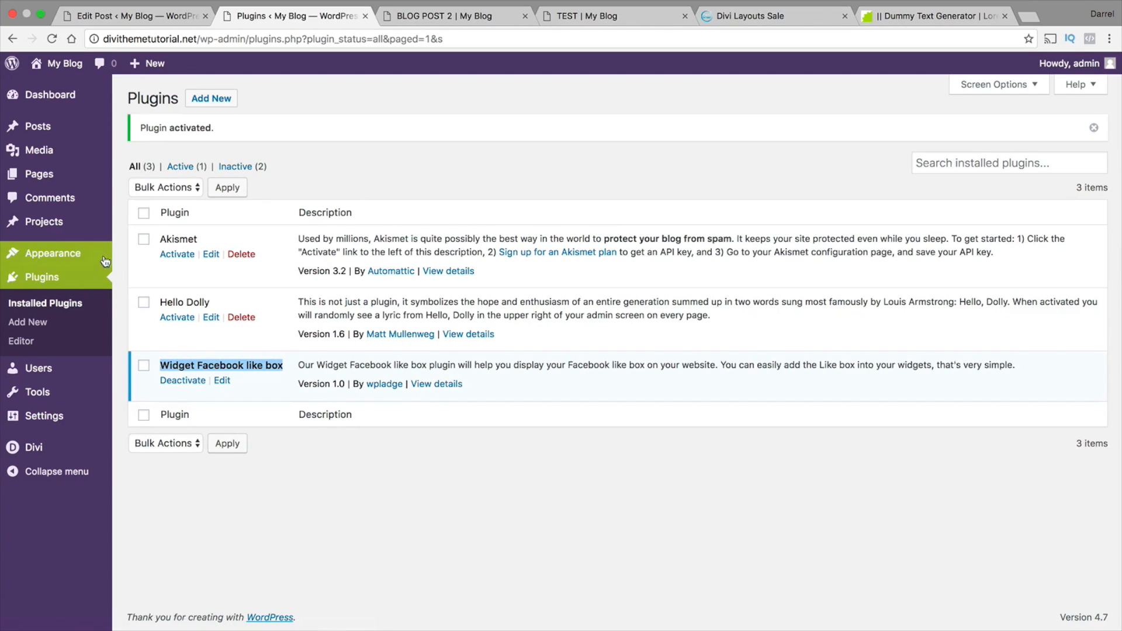
In the site's widget settings, add the Widget Facebook like box at the start of the Sidebar area and title it "LIKE US!"
mouse_move(140, 268)
left_click(146, 293)
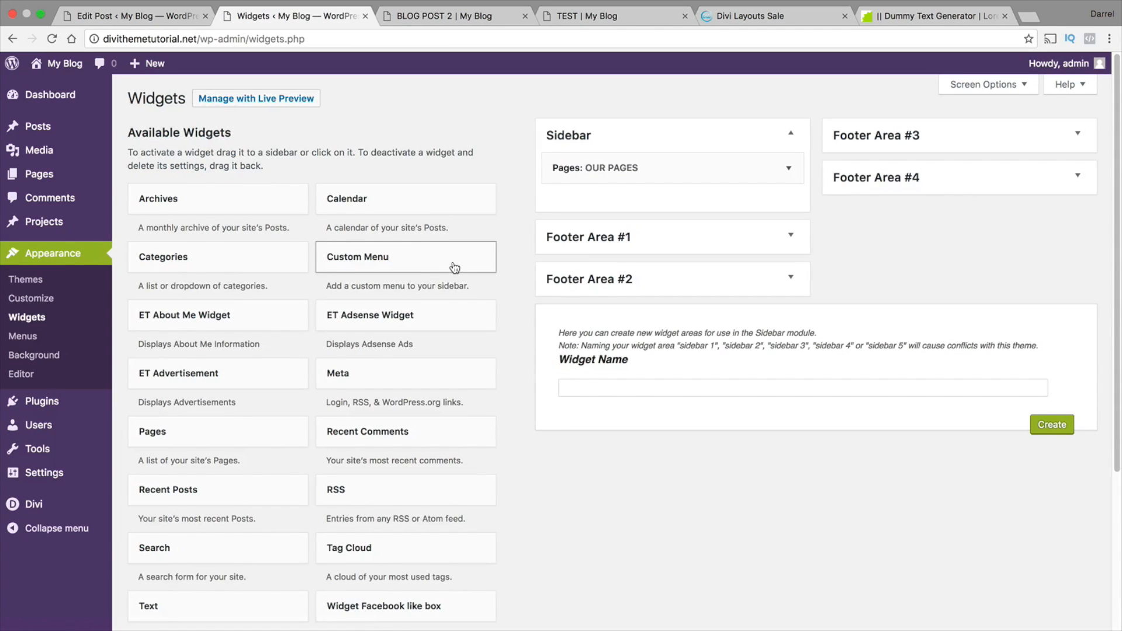
scroll(454, 292, "down", 1)
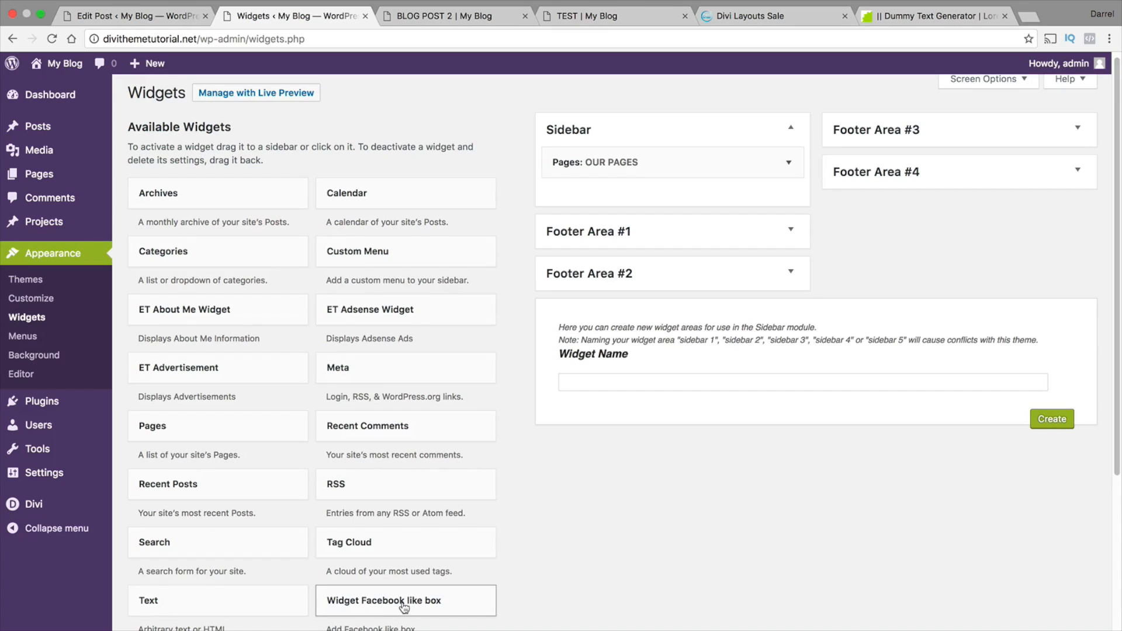
left_click_drag(403, 608, 619, 173)
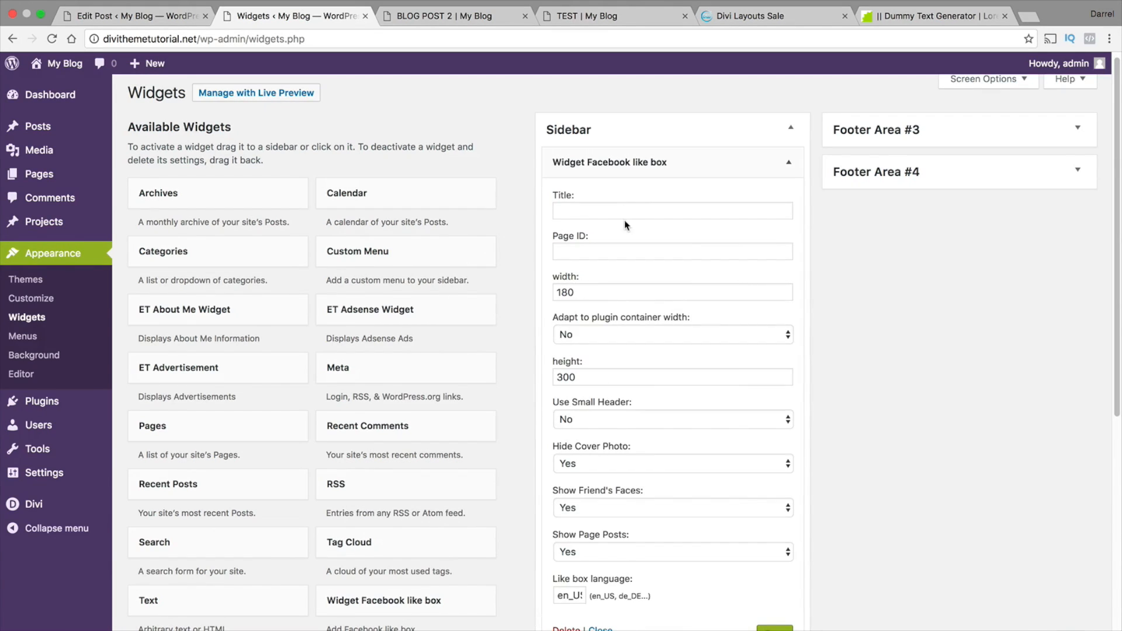
left_click(627, 208)
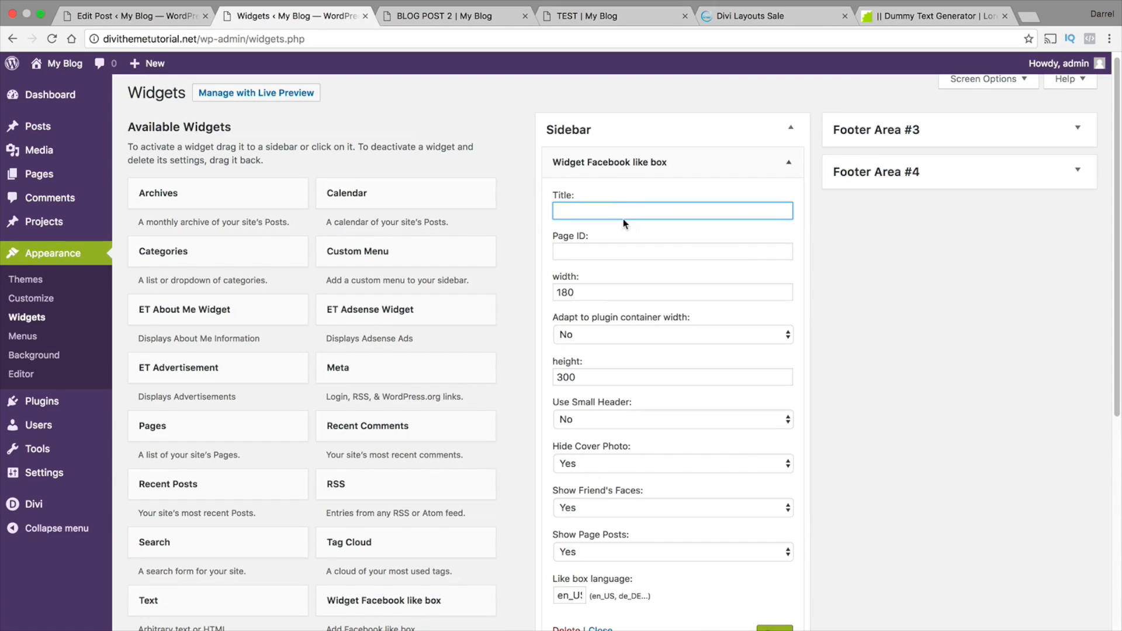
type("LIKE US!")
key("Tab")
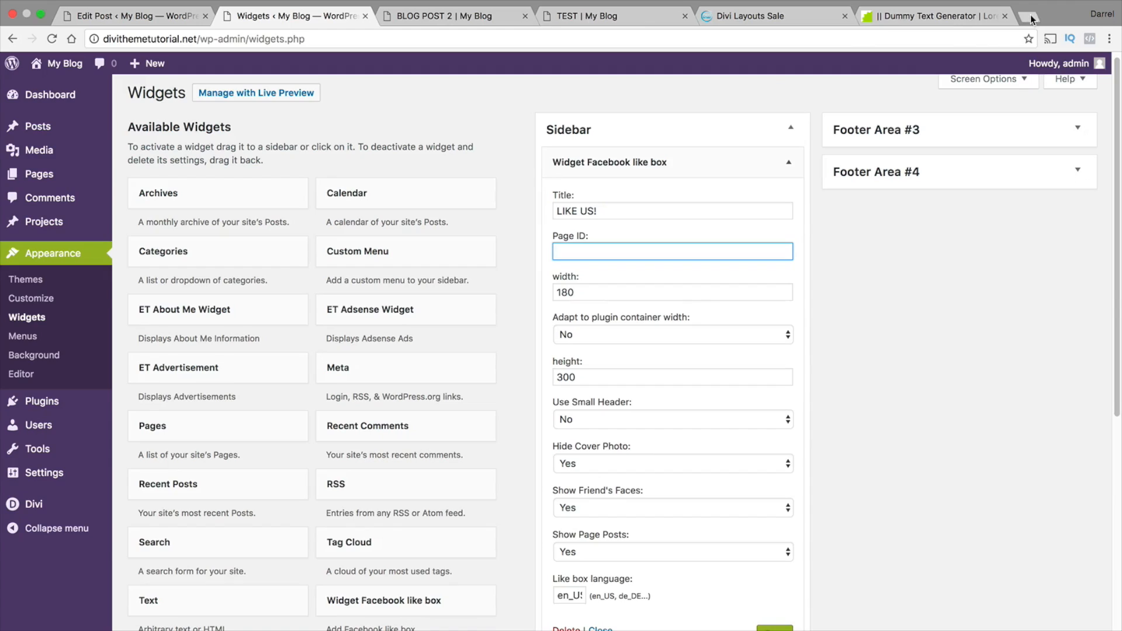
Open Facebook in a new browser tab, go to the managed Facebook page and copy its web address
left_click(1032, 19)
type("https://www.facebook.com")
key("Return")
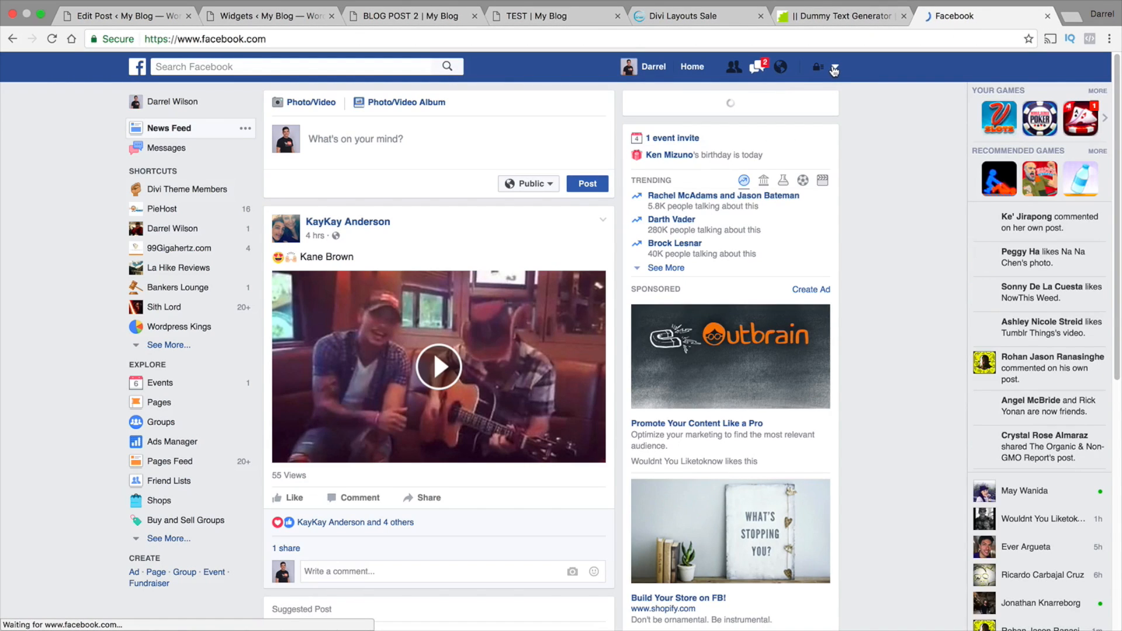
left_click(834, 68)
left_click(764, 109)
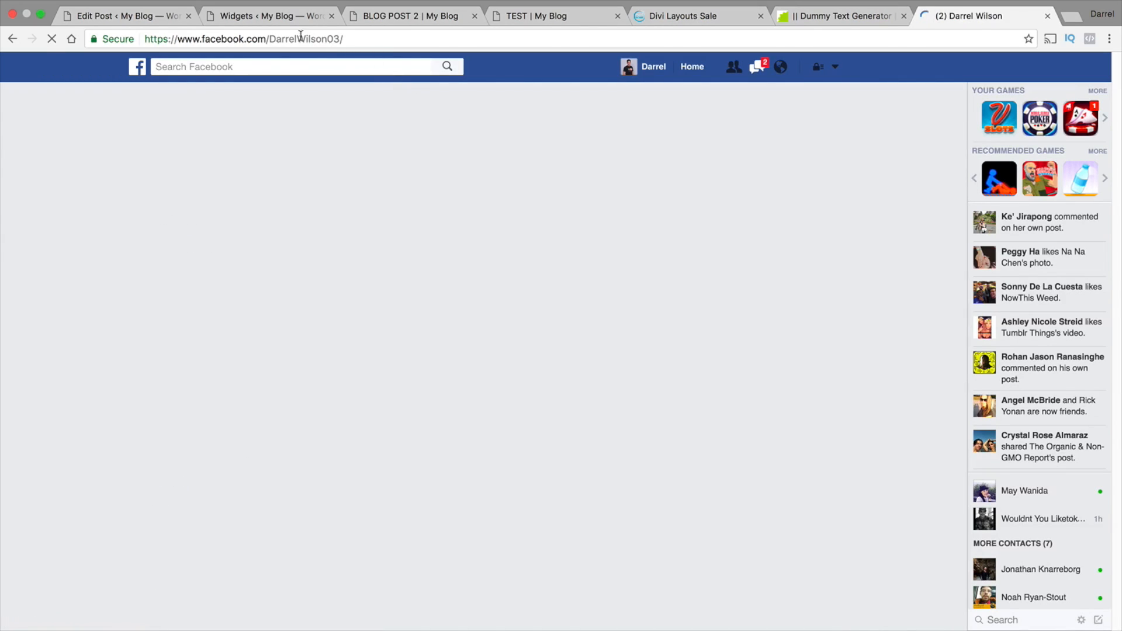
left_click(301, 37)
right_click(300, 39)
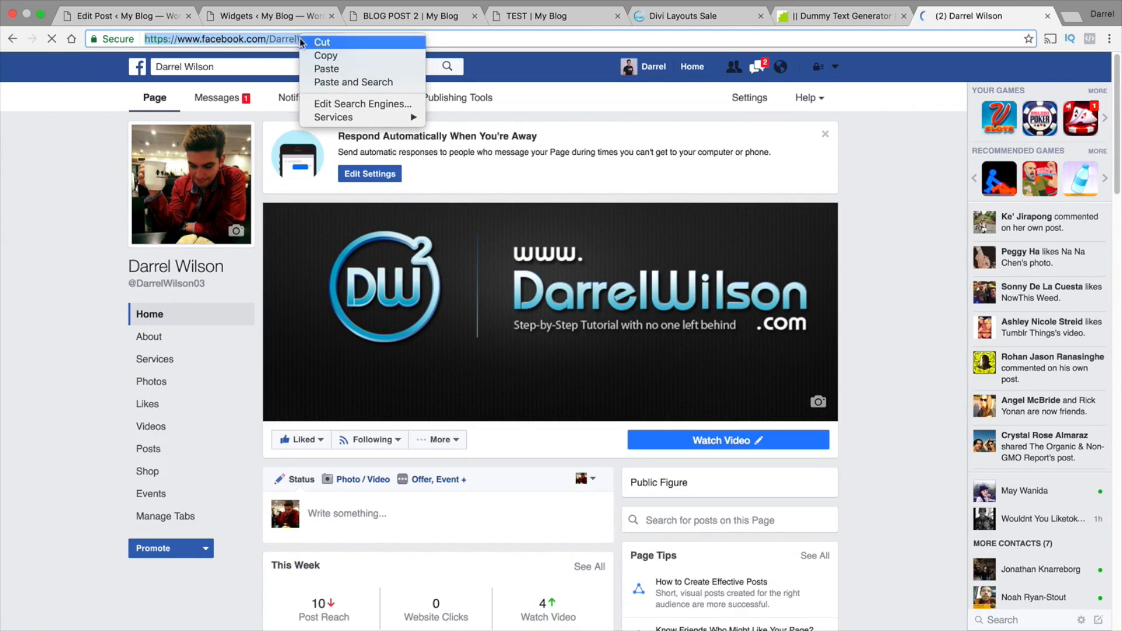
left_click(311, 55)
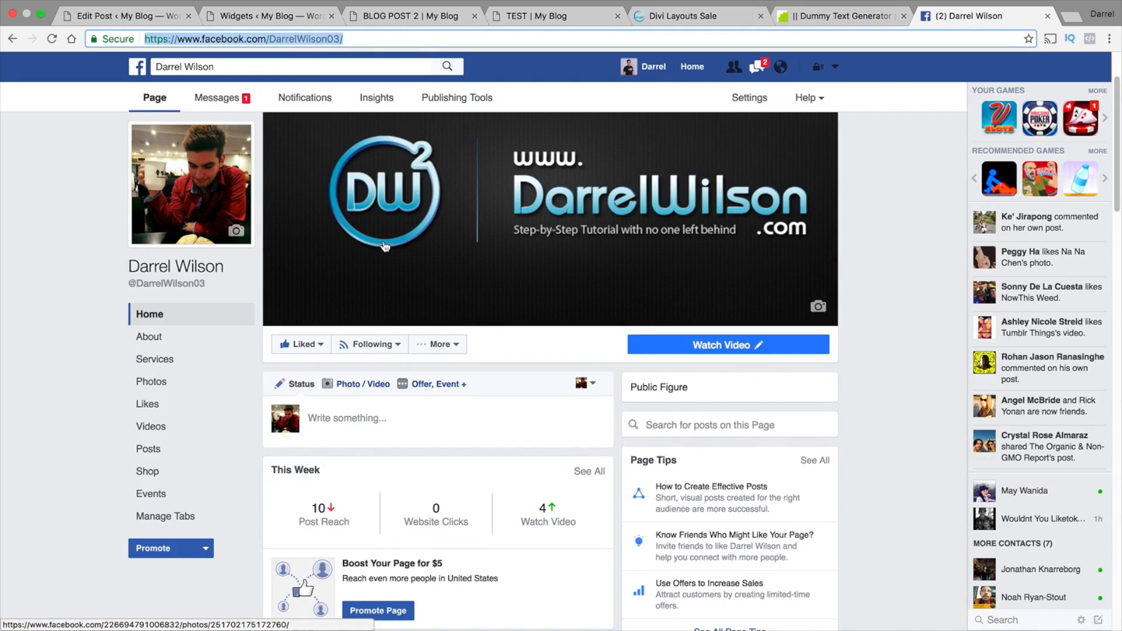
Return to the Widgets page, paste the copied Facebook page address as the like box widget's Page ID and save the widget
scroll(386, 246, "down", 1)
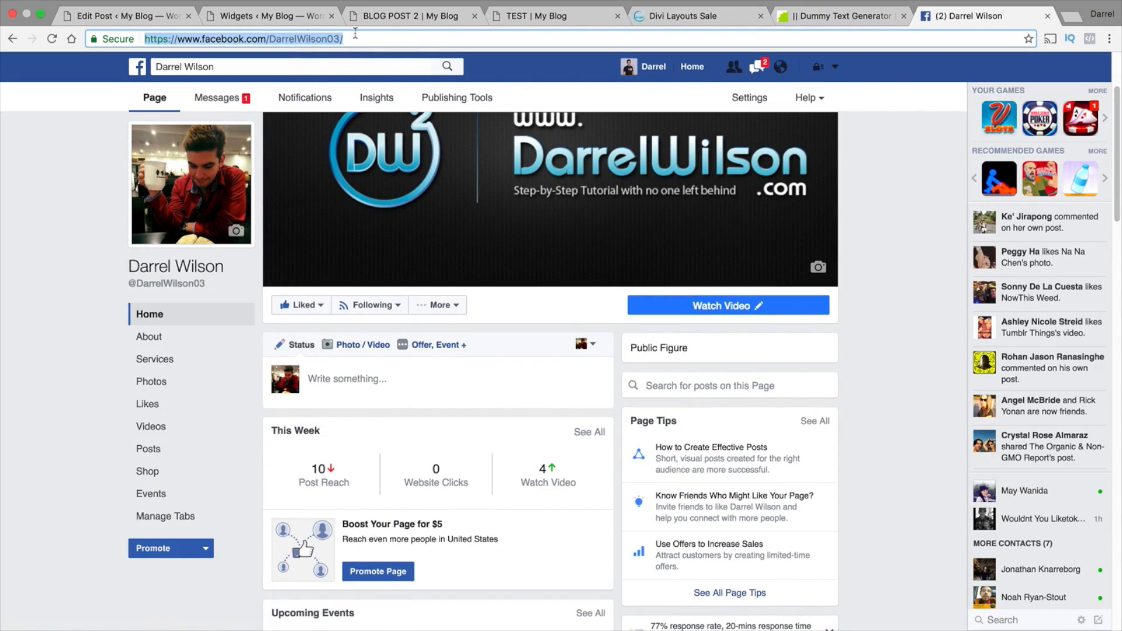
left_click(1048, 16)
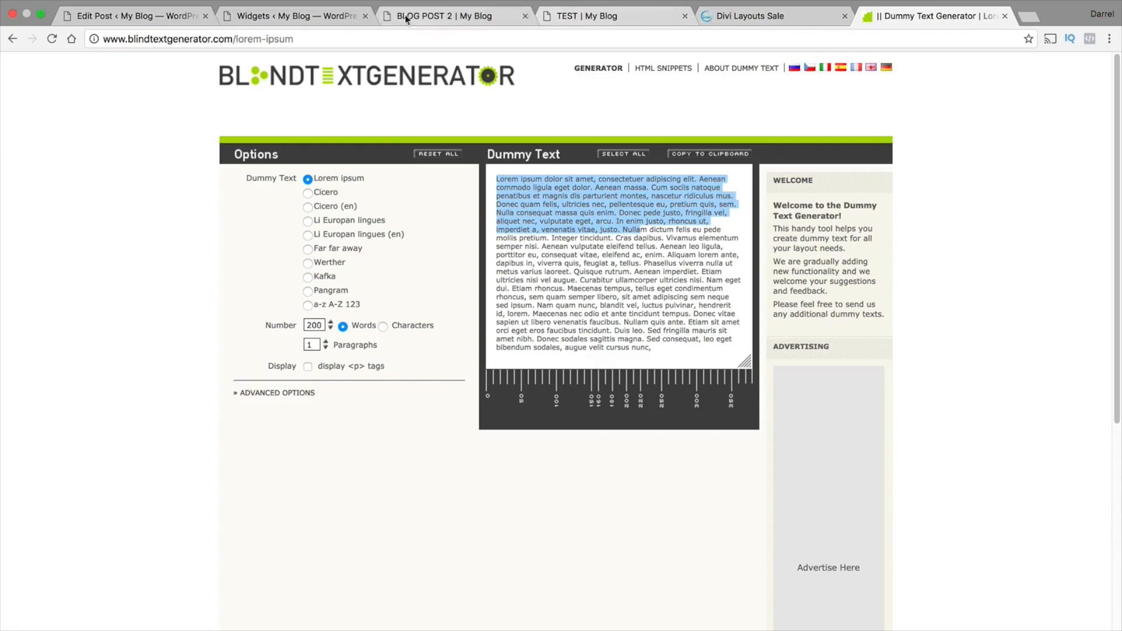
left_click(254, 18)
right_click(575, 255)
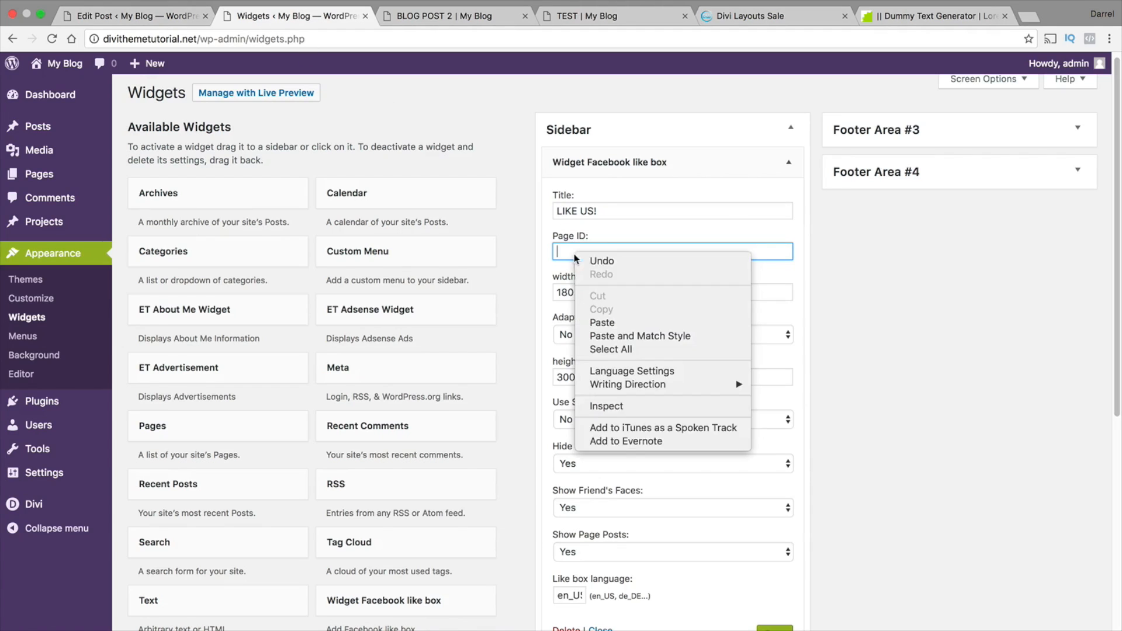
left_click(602, 323)
scroll(678, 316, "down", 2)
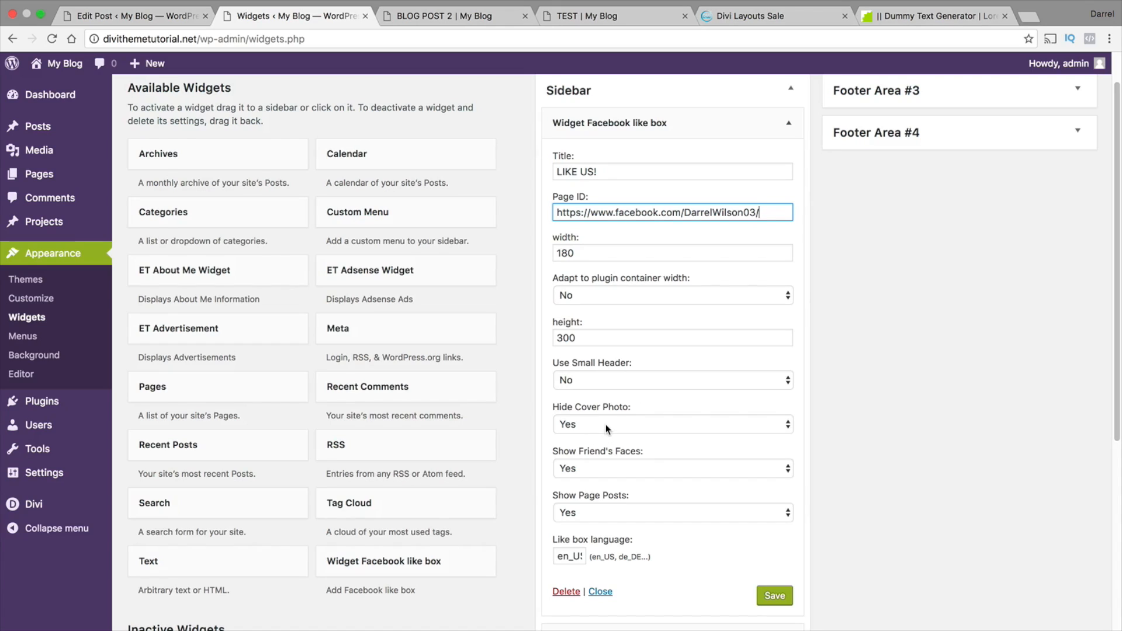
scroll(605, 424, "down", 1)
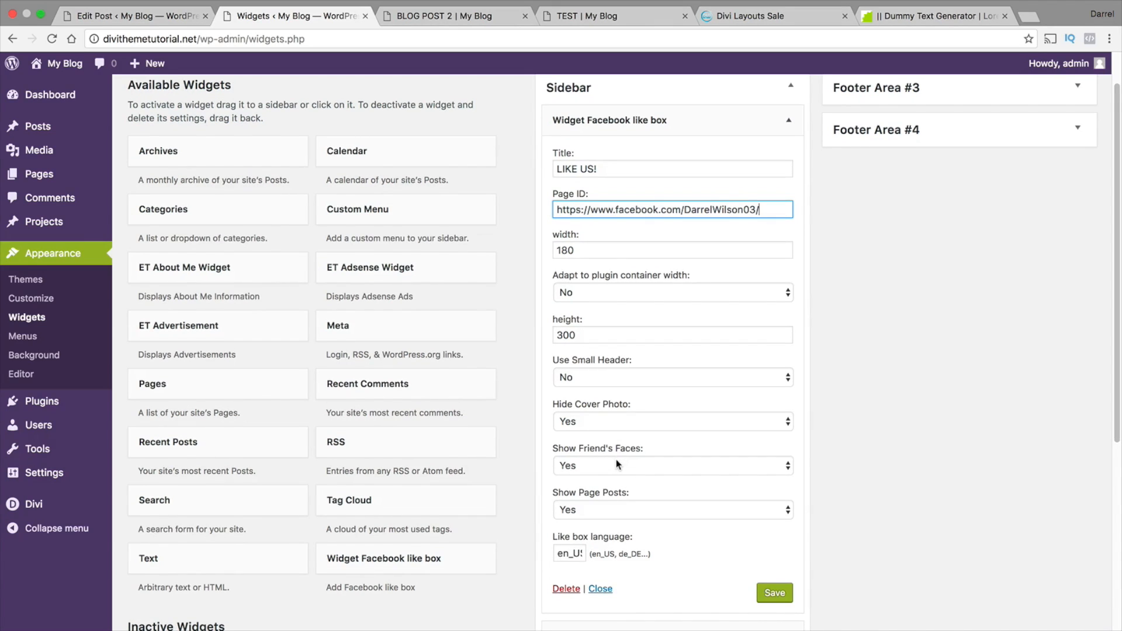
scroll(616, 459, "down", 1)
left_click(768, 592)
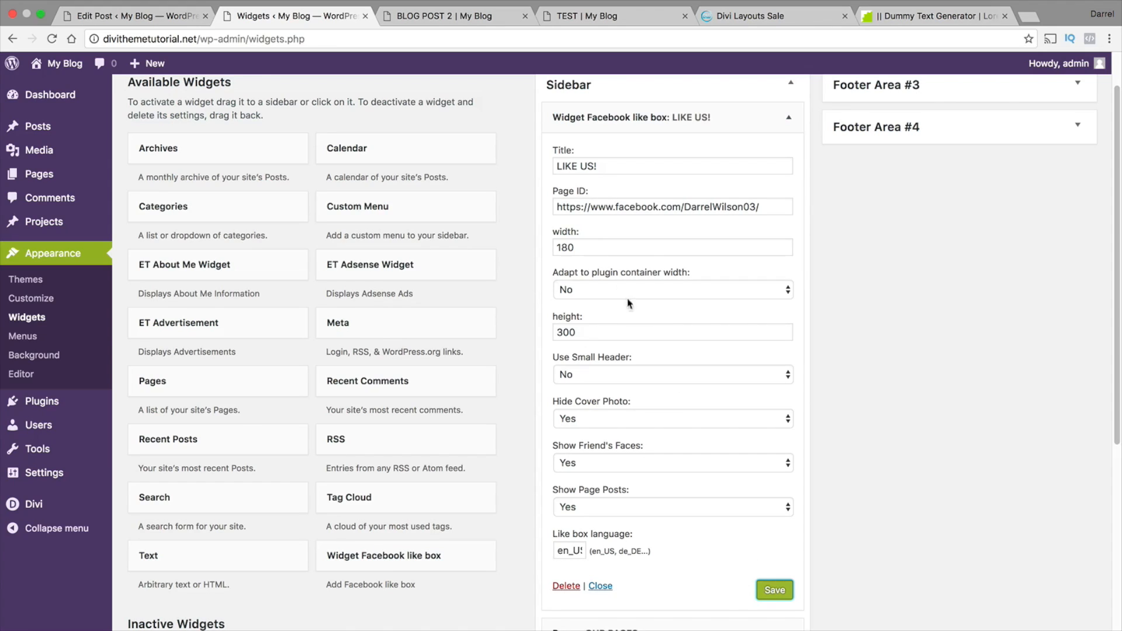
Set the Facebook like box widget's width to 250 and save the widget
left_click_drag(591, 251, 501, 248)
left_click(576, 246)
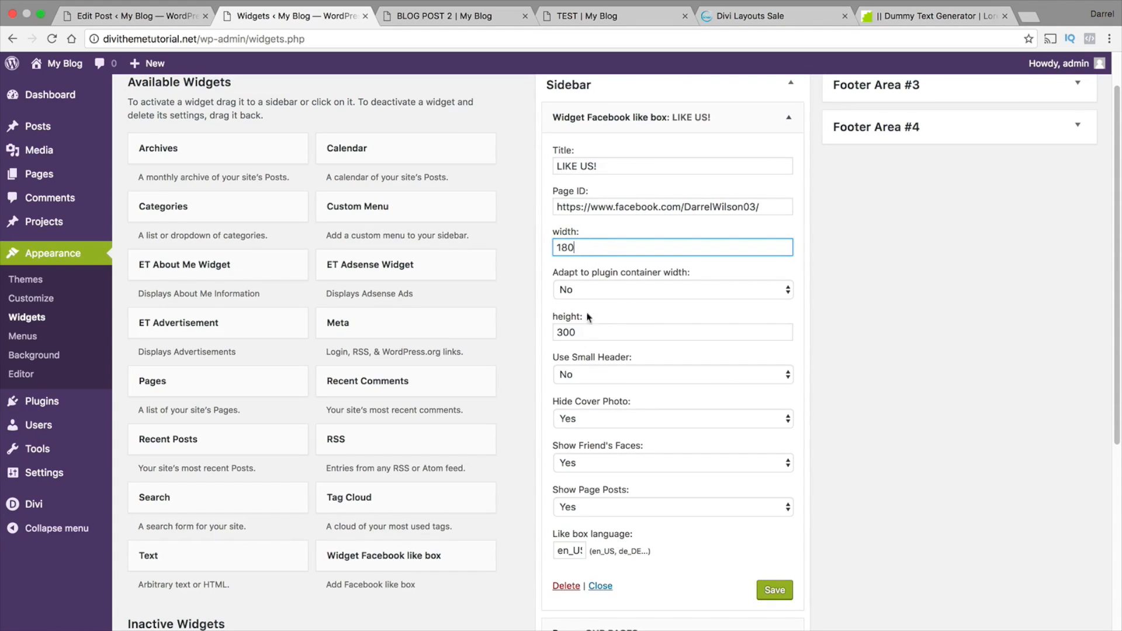
left_click_drag(578, 246, 534, 249)
type("350")
left_click(782, 591)
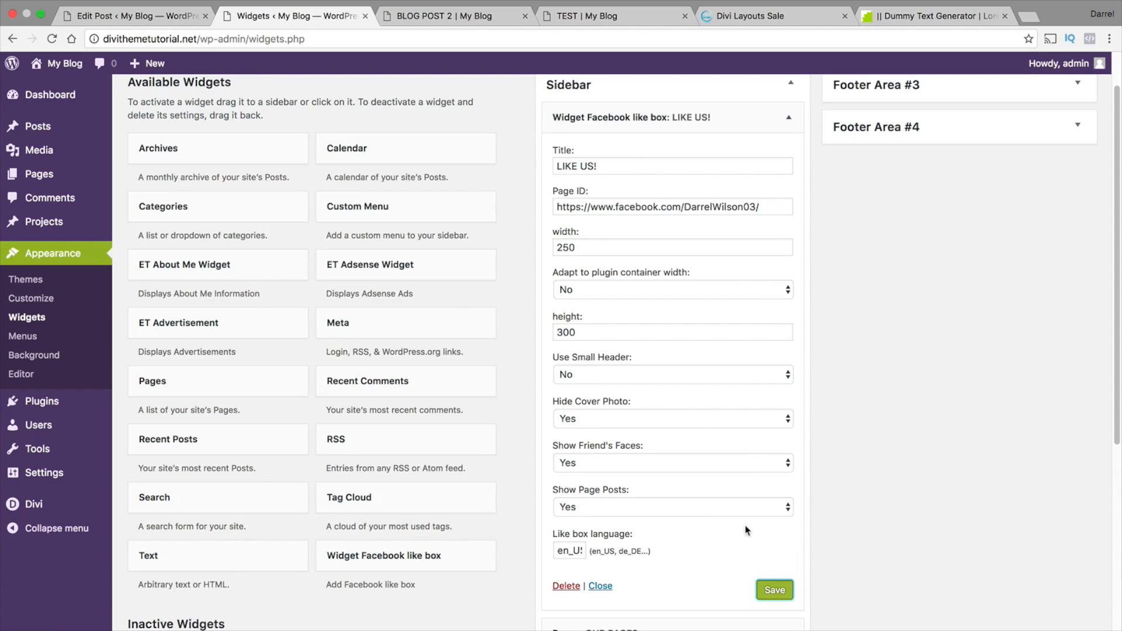
View BLOG POST 1 and the PORTFOLIO page on the live site to examine the LIKE US! box in the sidebar
left_click(50, 89)
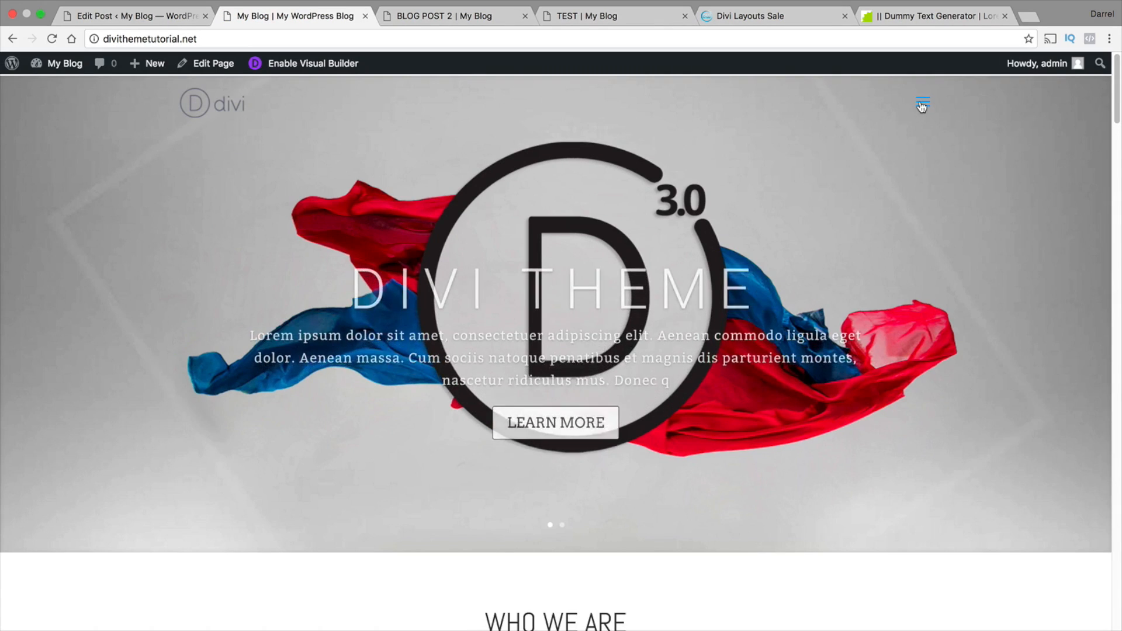
left_click(922, 104)
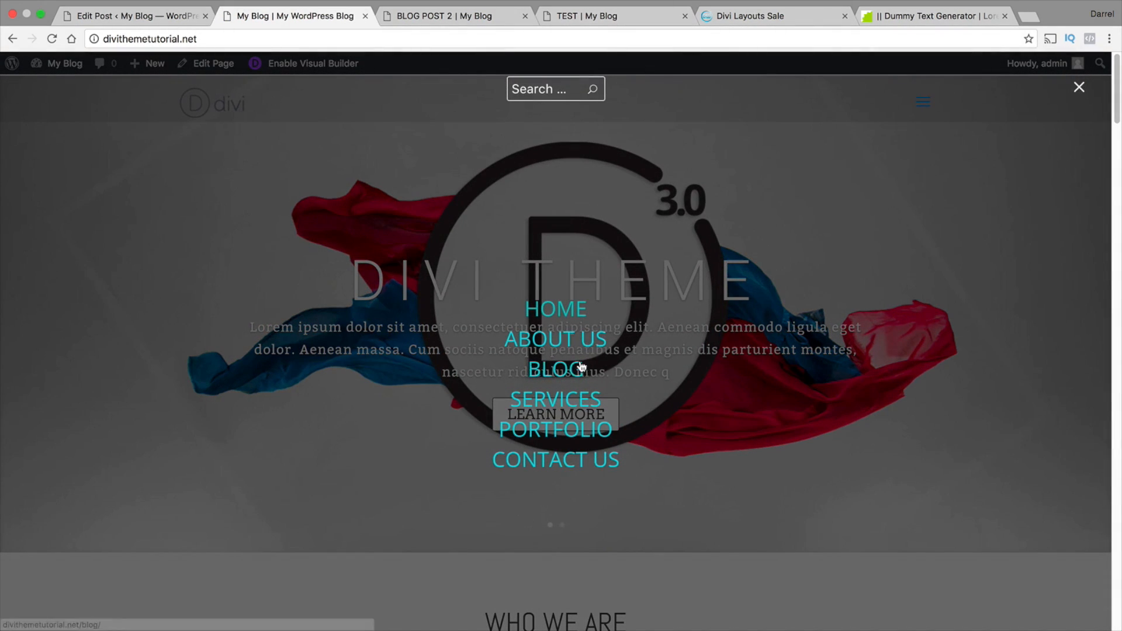
left_click(571, 373)
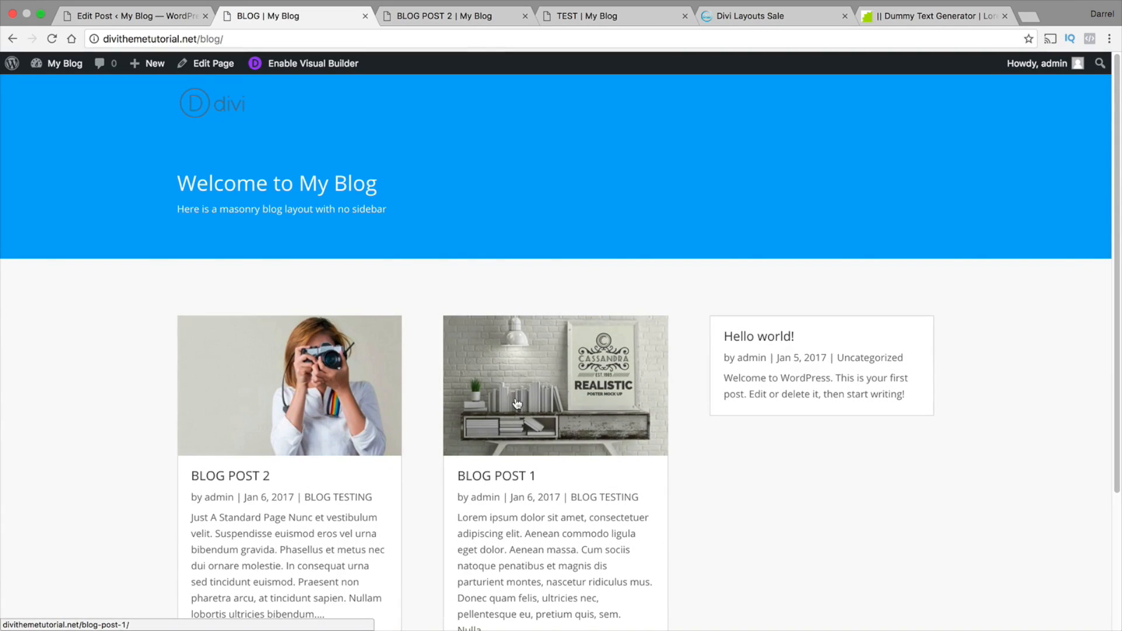
left_click(519, 399)
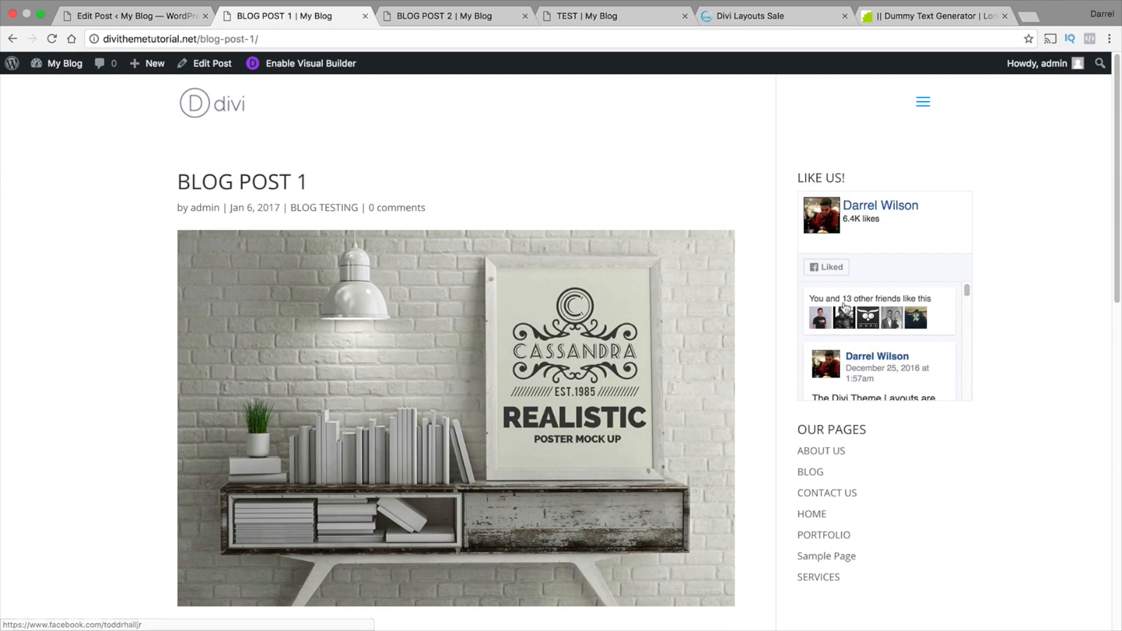
triple_click(836, 177)
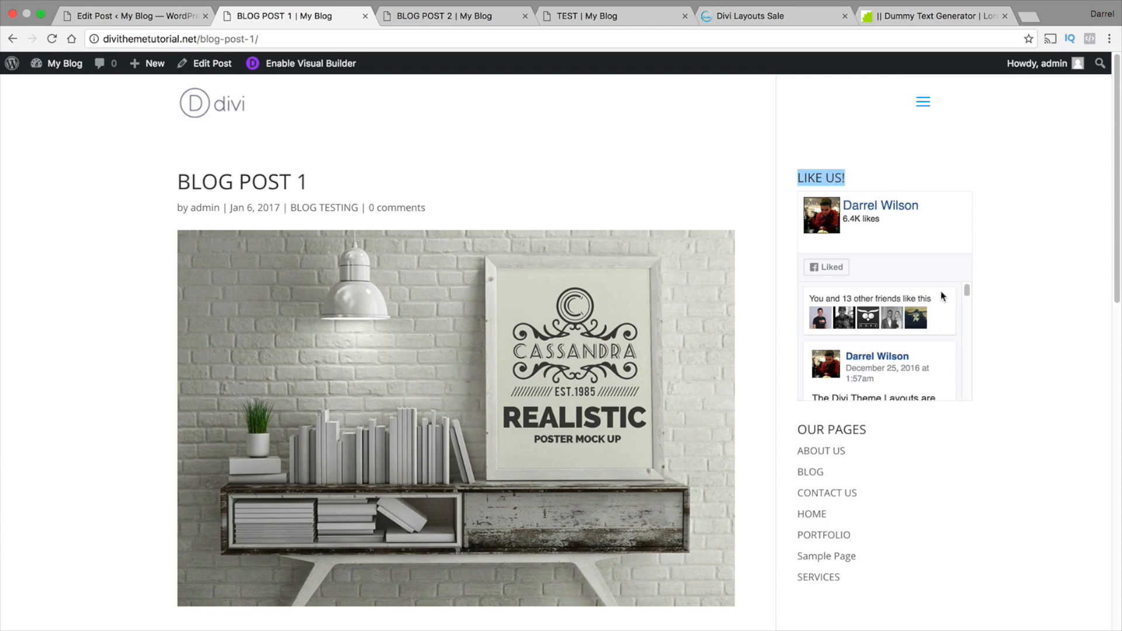
mouse_move(967, 292)
left_mouse_down()
mouse_move(968, 403)
mouse_move(967, 272)
left_mouse_up()
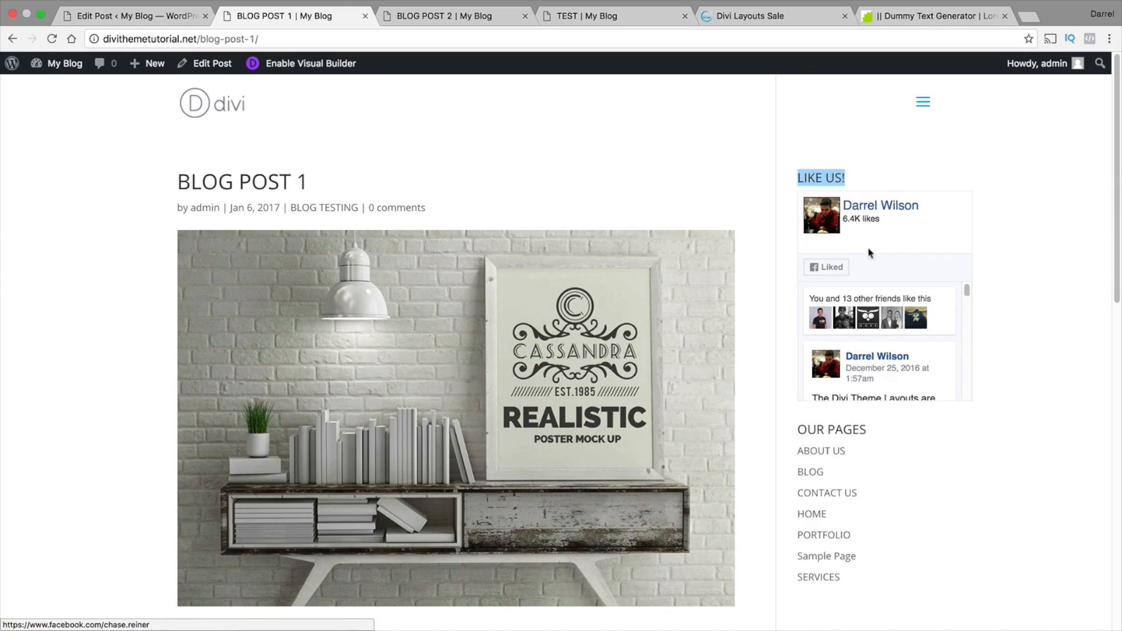
left_click(988, 450)
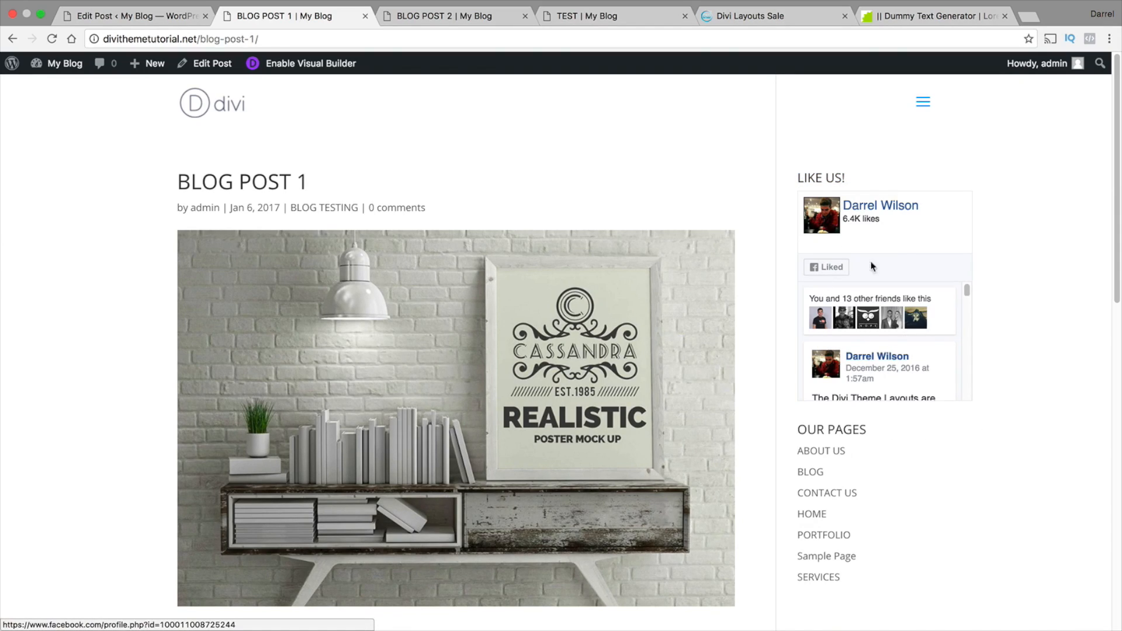
left_click(922, 111)
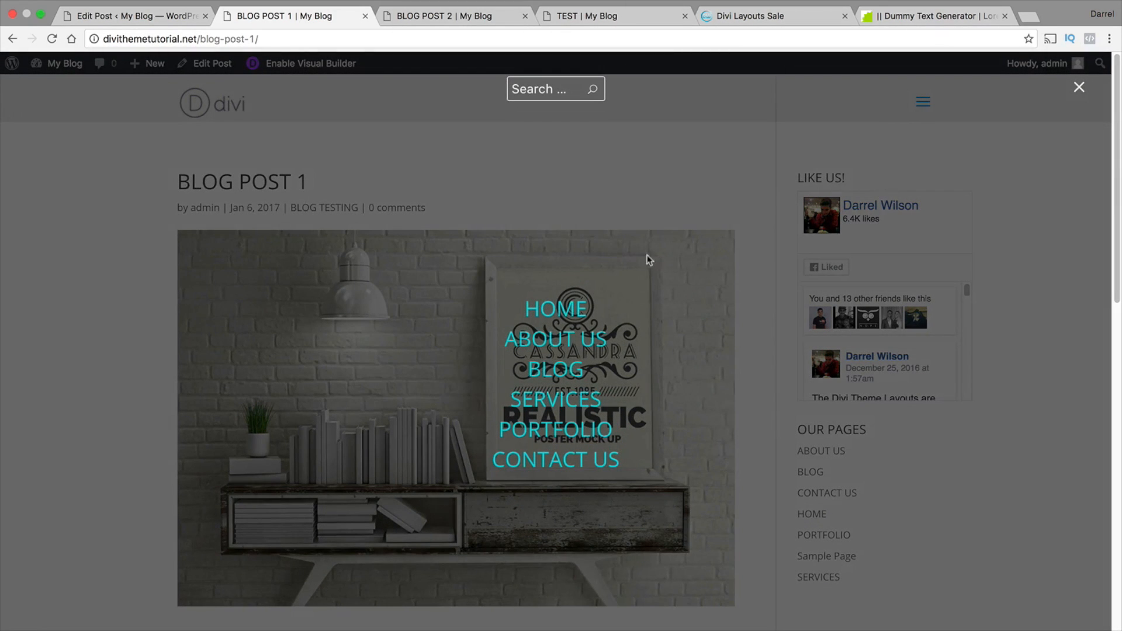
left_click(554, 434)
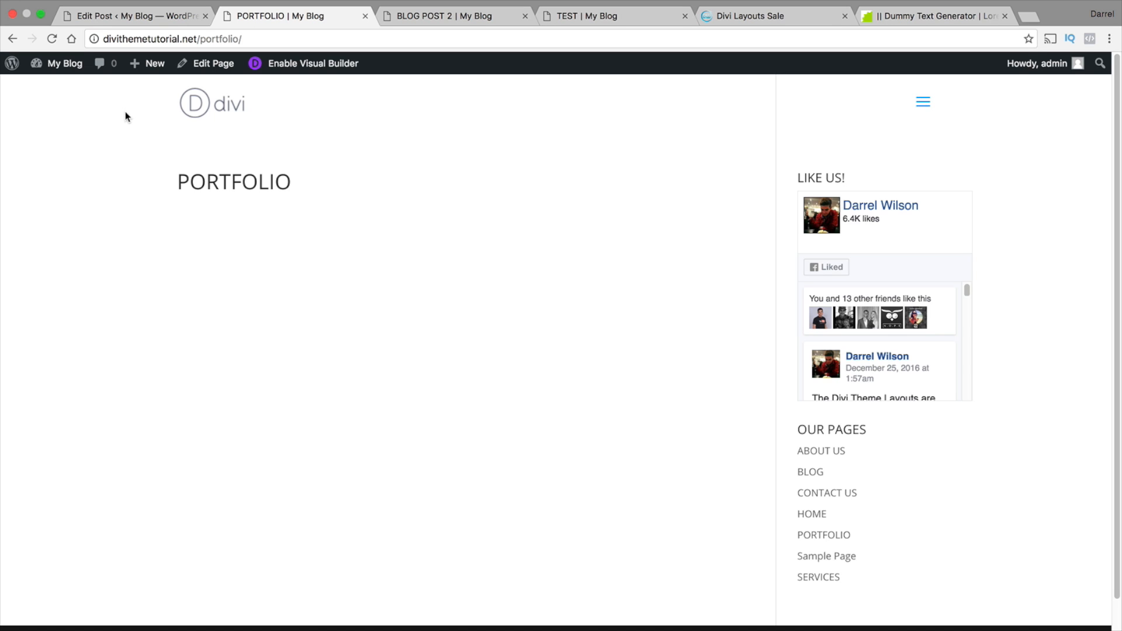
Open BLOG POST 2 for editing from the site's list of posts and copy its permalink
mouse_move(62, 75)
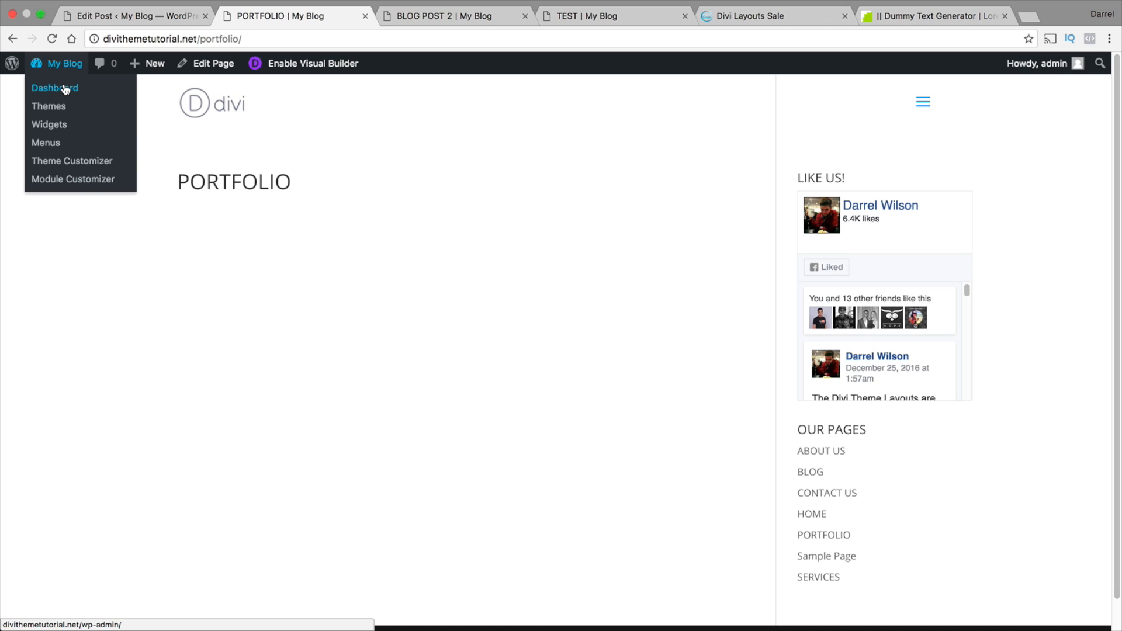
left_click(67, 88)
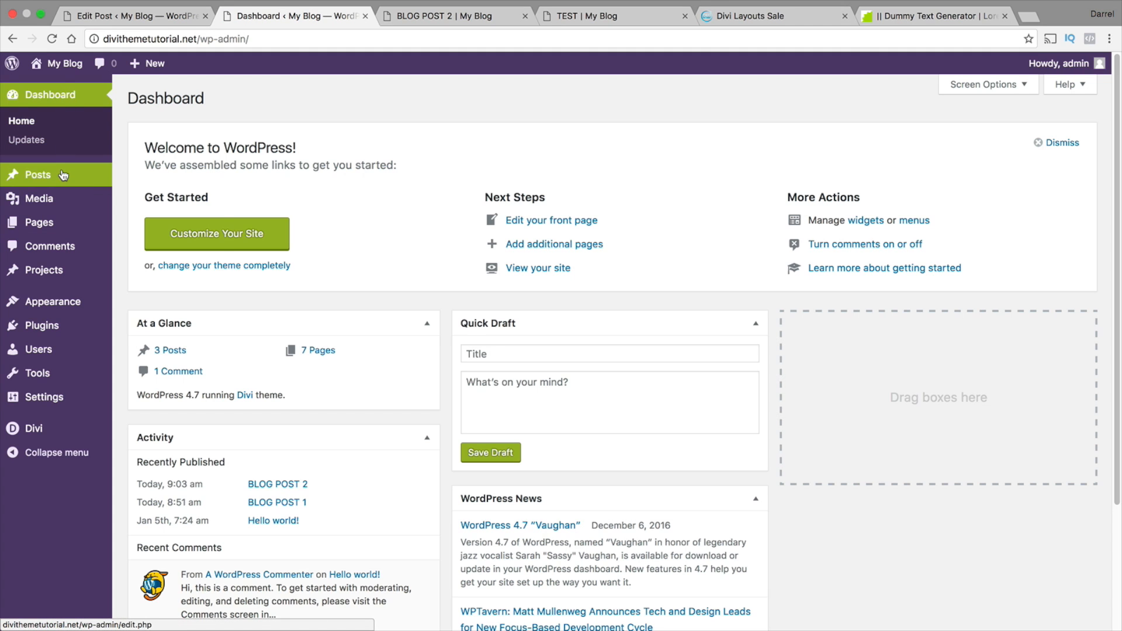
mouse_move(62, 177)
left_click(127, 179)
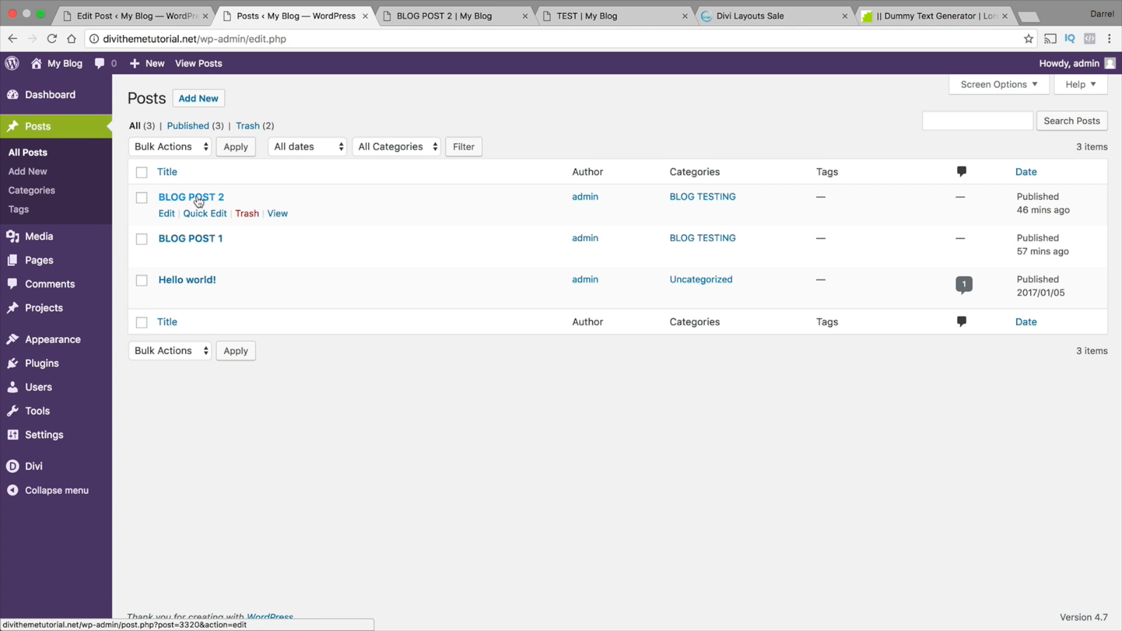
left_click(198, 199)
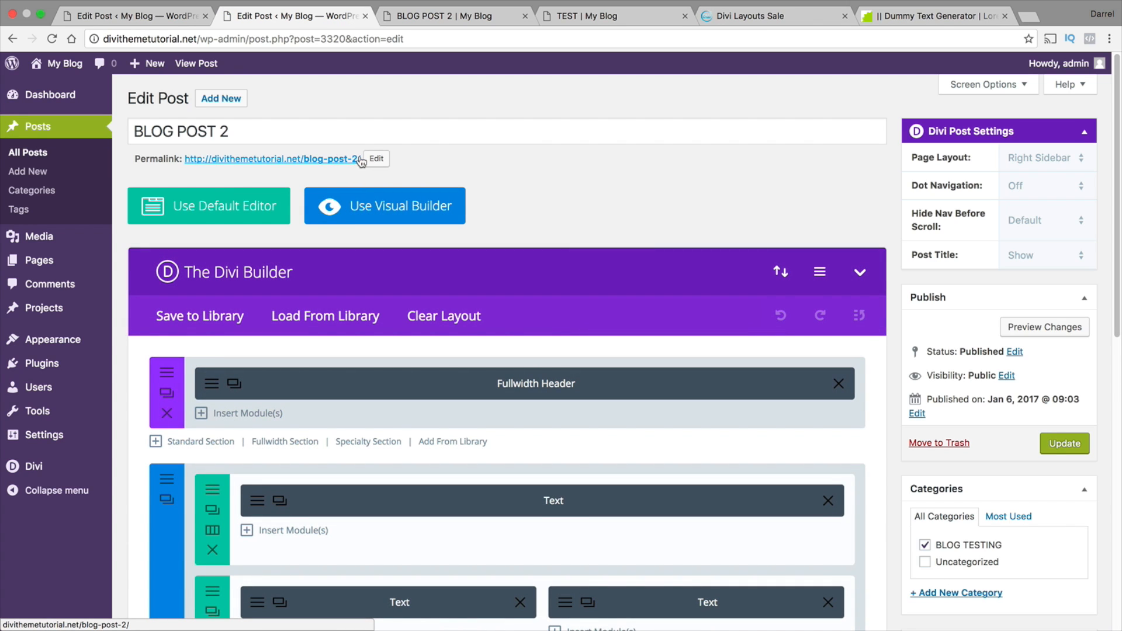
left_click_drag(359, 159, 186, 157)
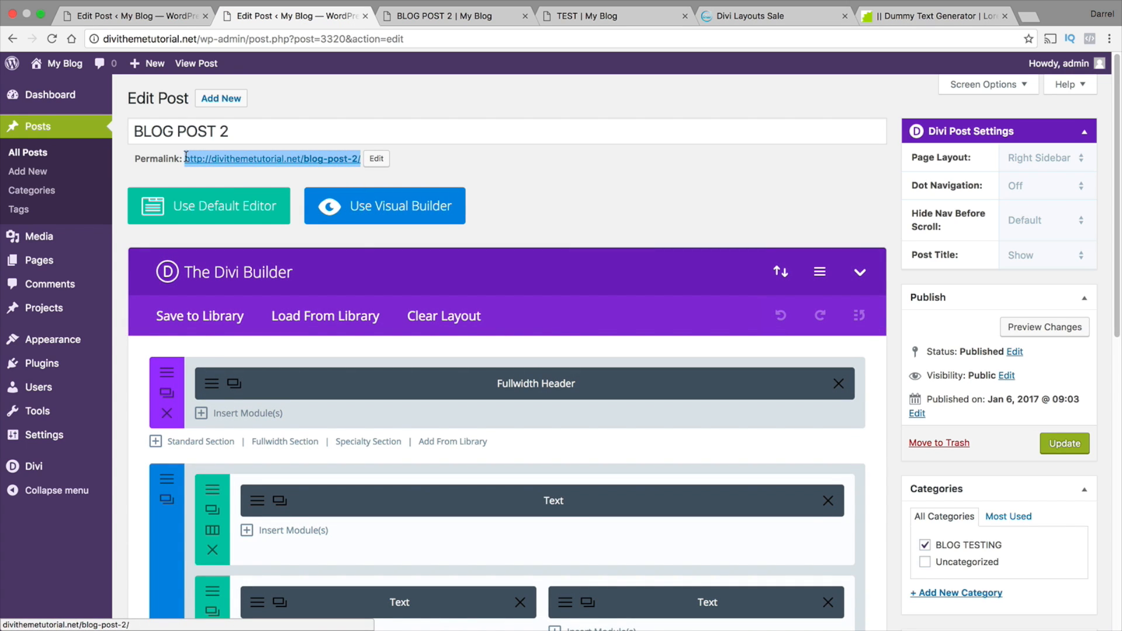
right_click(185, 157)
left_click(253, 250)
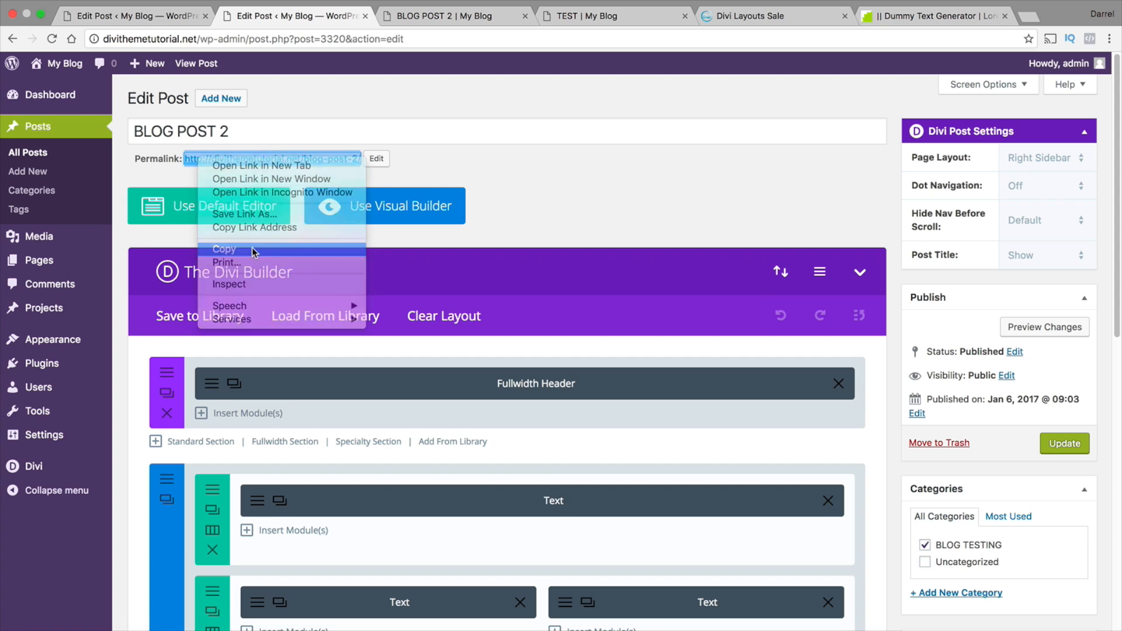
Open the site's home page in the Visual Builder and go to the OUR POSTS section
mouse_move(64, 64)
left_click(88, 94)
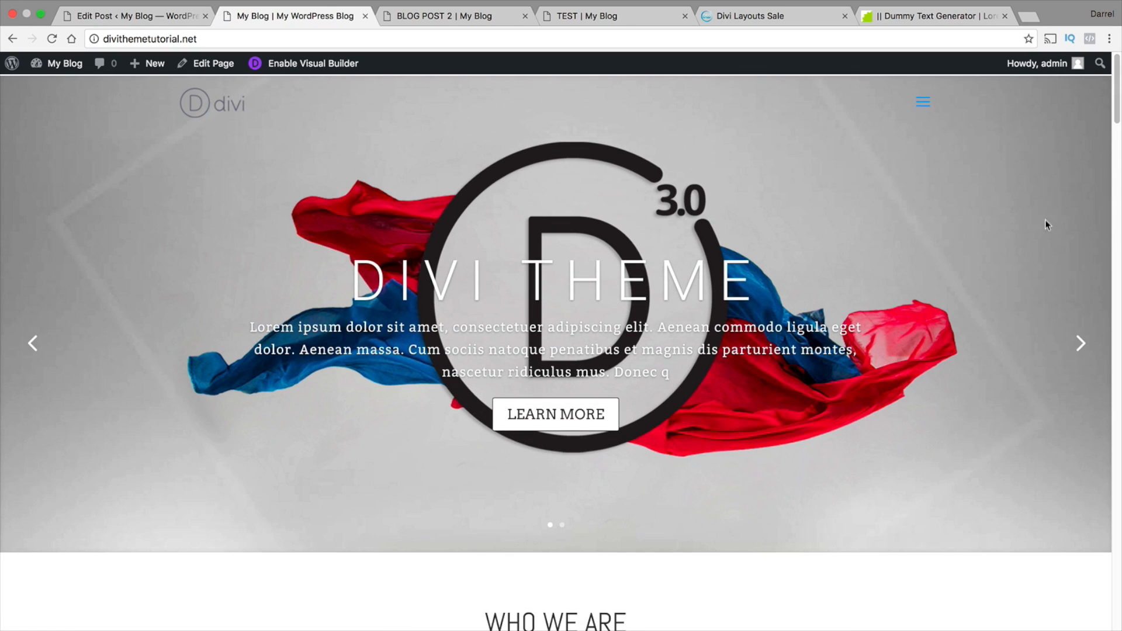
left_click_drag(1117, 102, 1120, 441)
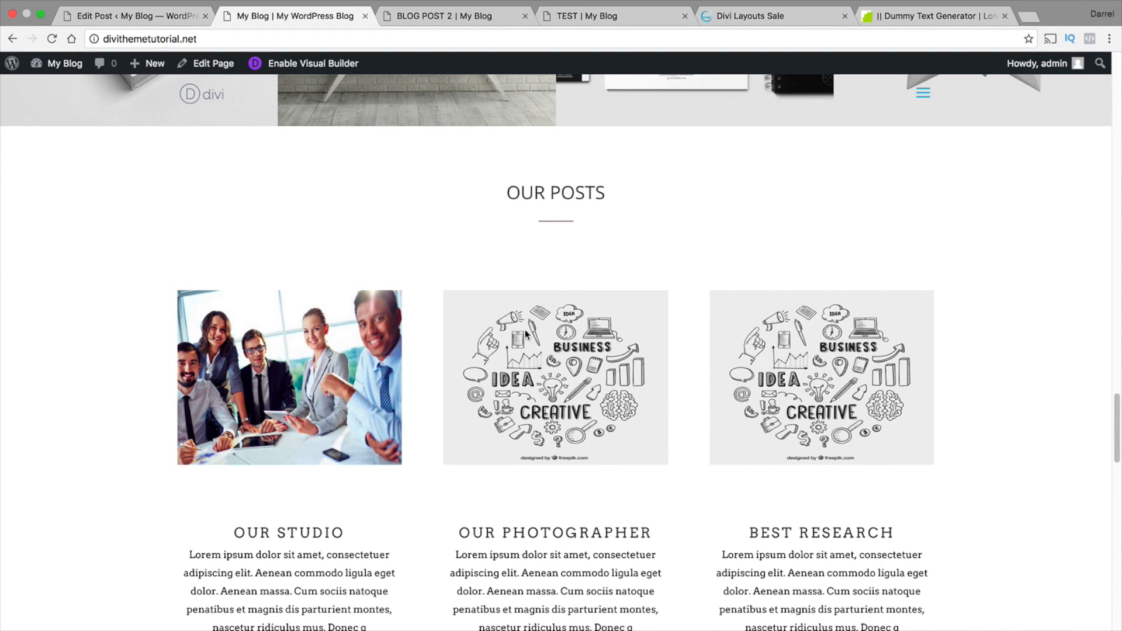
scroll(538, 342, "down", 2)
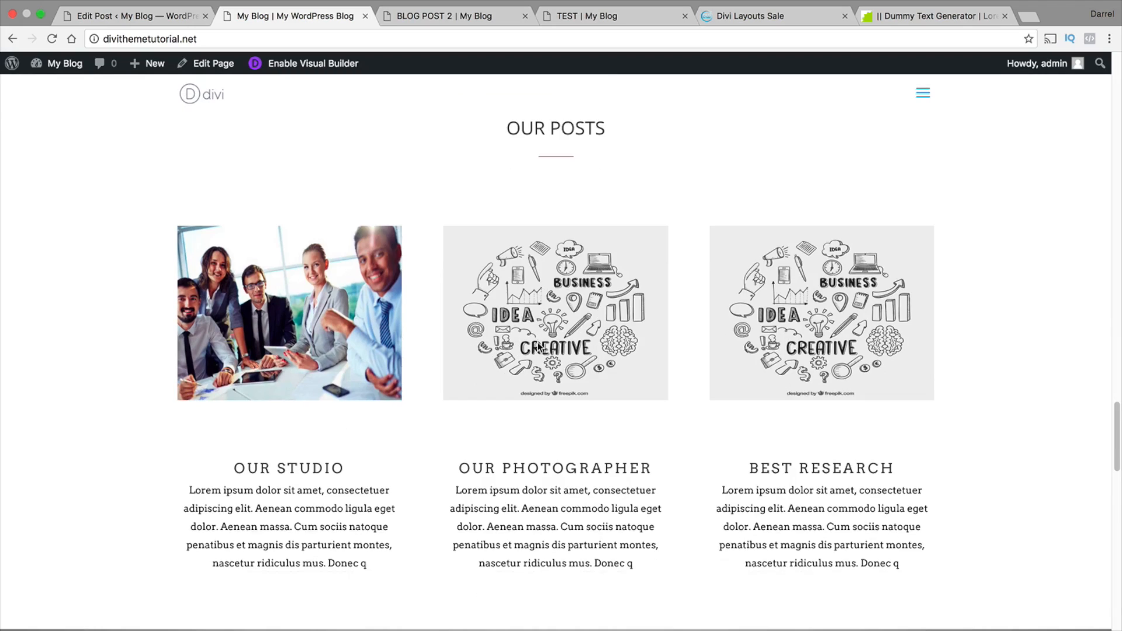
left_click(305, 63)
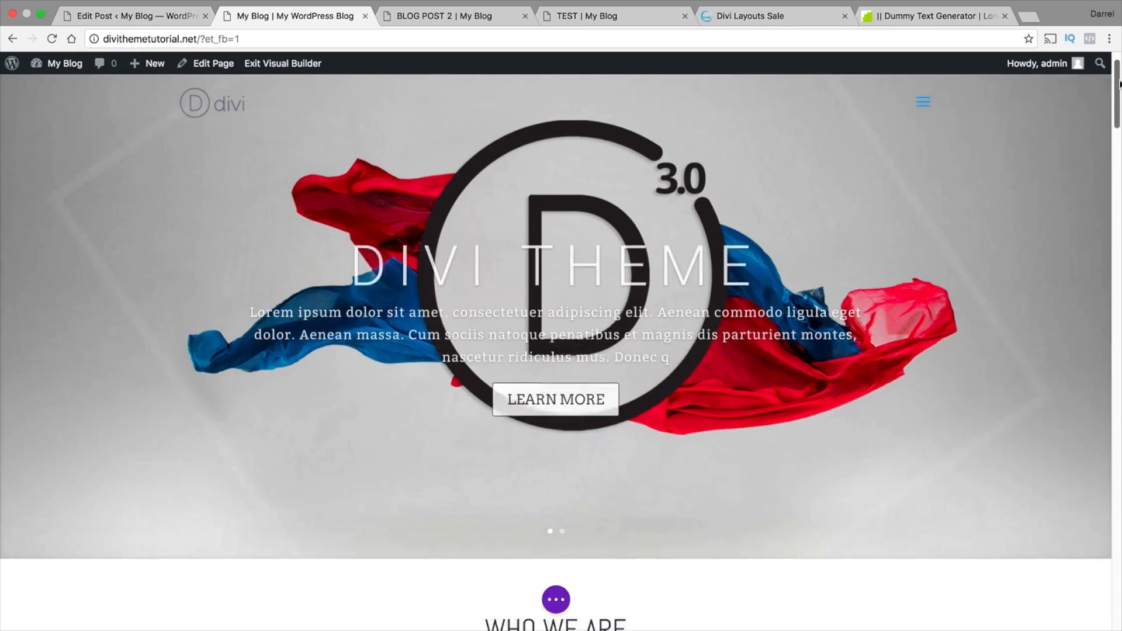
left_click_drag(1117, 100, 1120, 422)
mouse_move(534, 252)
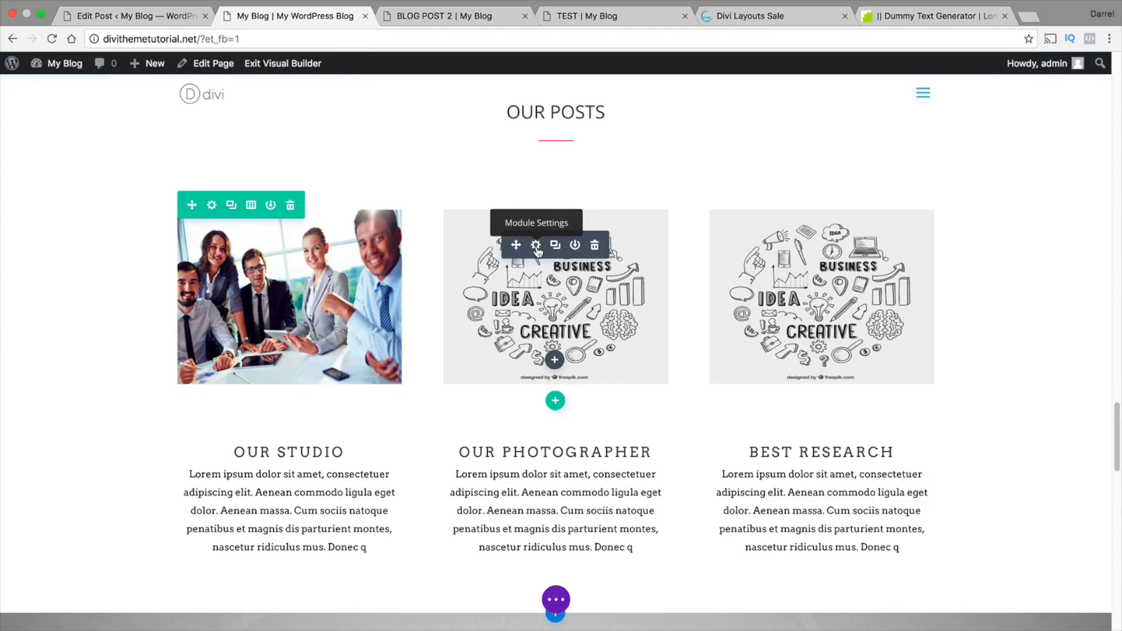
left_click(537, 247)
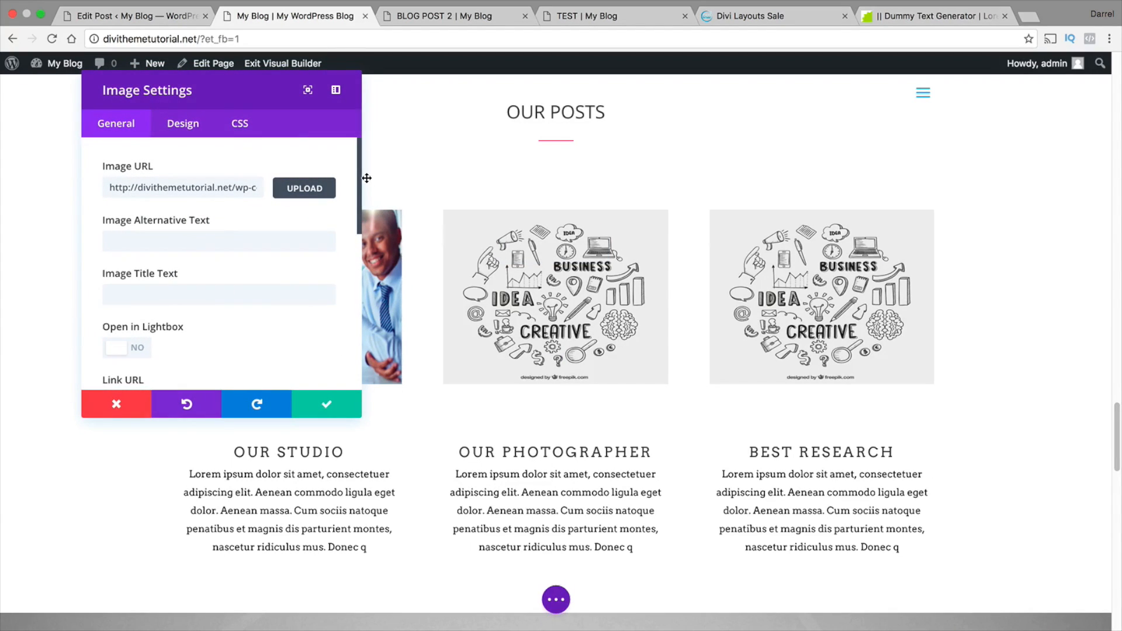
left_click_drag(360, 170, 359, 218)
left_click(181, 275)
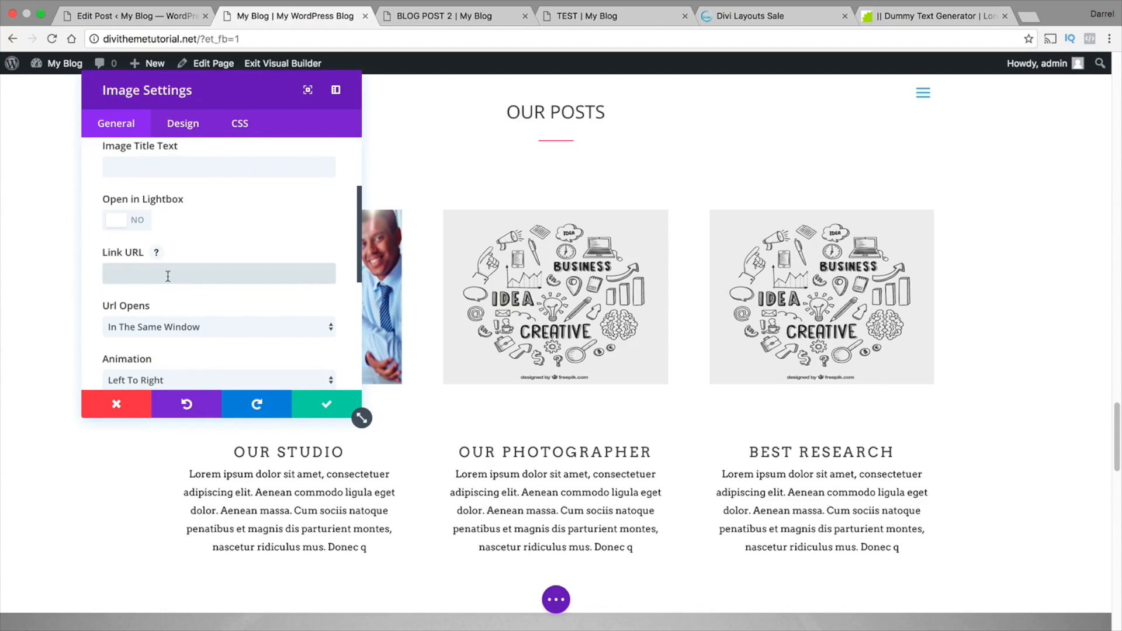
right_click(168, 275)
left_click(181, 344)
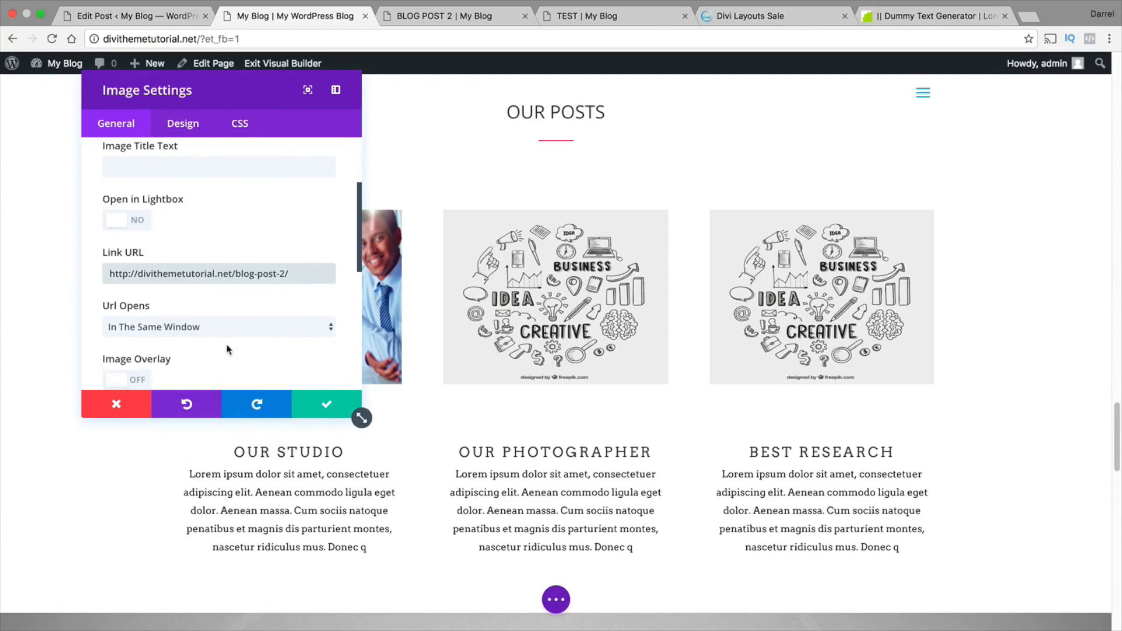
left_click(326, 404)
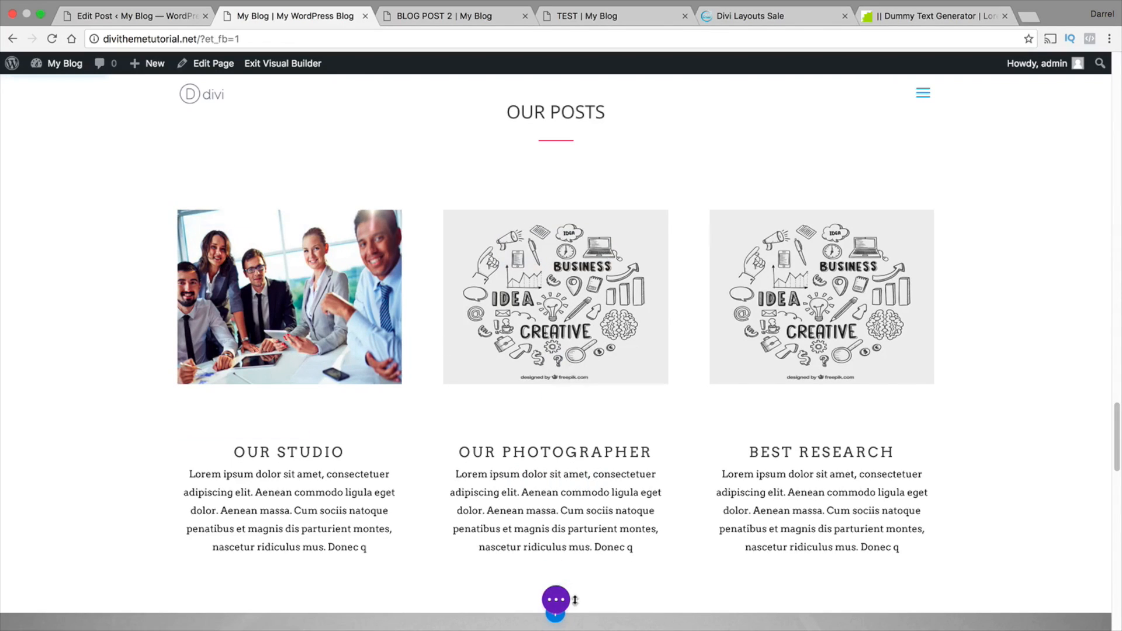
Save the home page, exit the Visual Builder and check the middle image's link in the OUR POSTS section
left_click(557, 600)
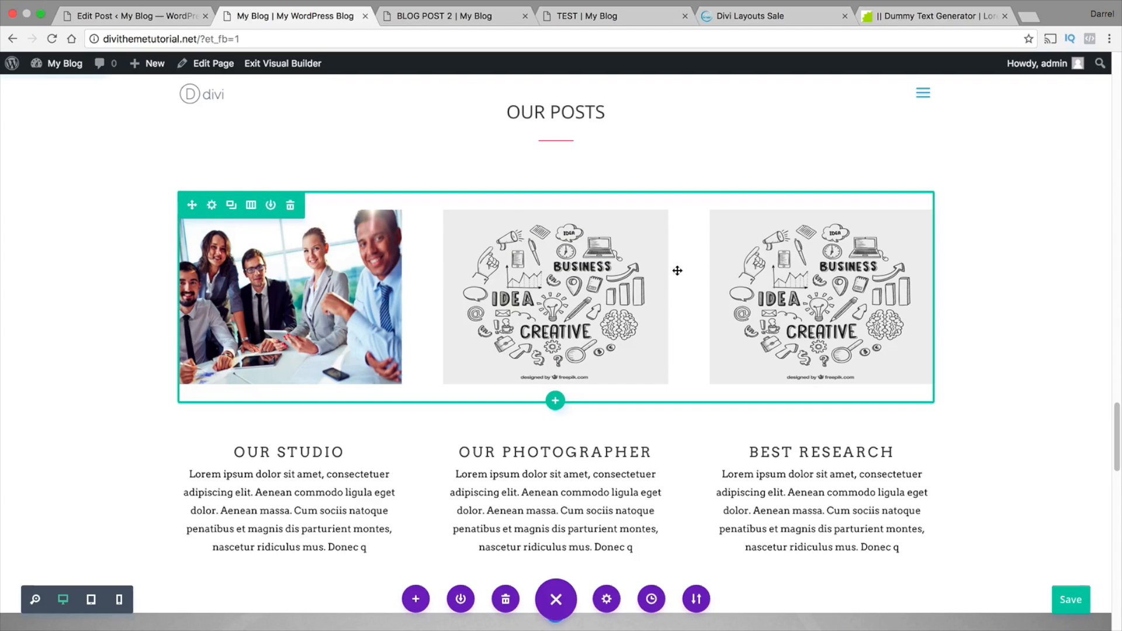
left_click(283, 63)
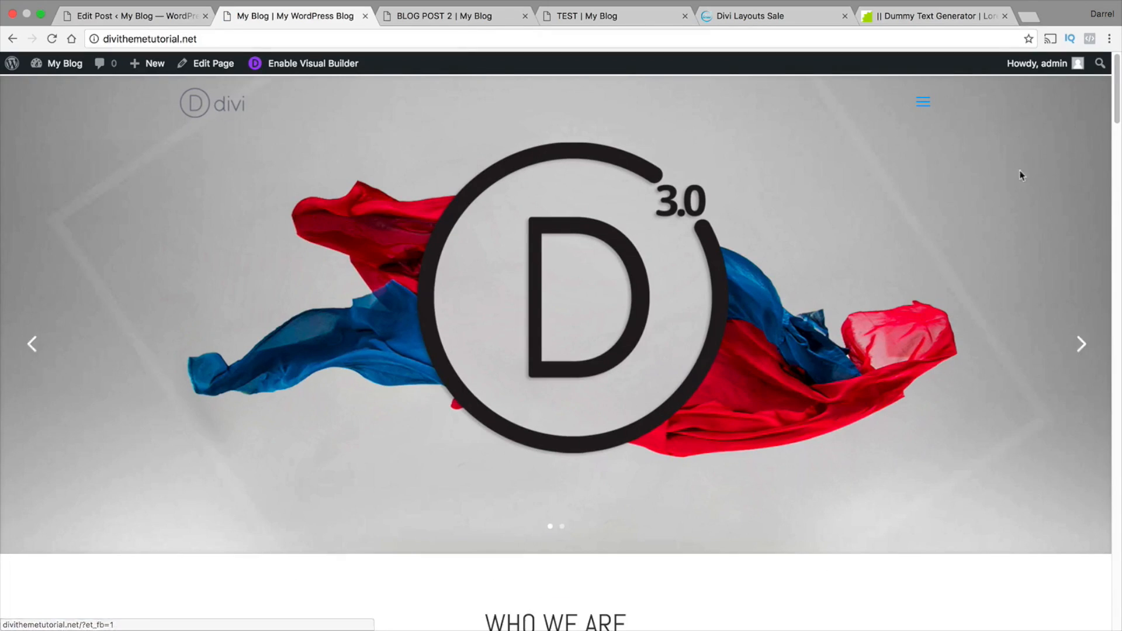
left_click_drag(1117, 112, 1119, 453)
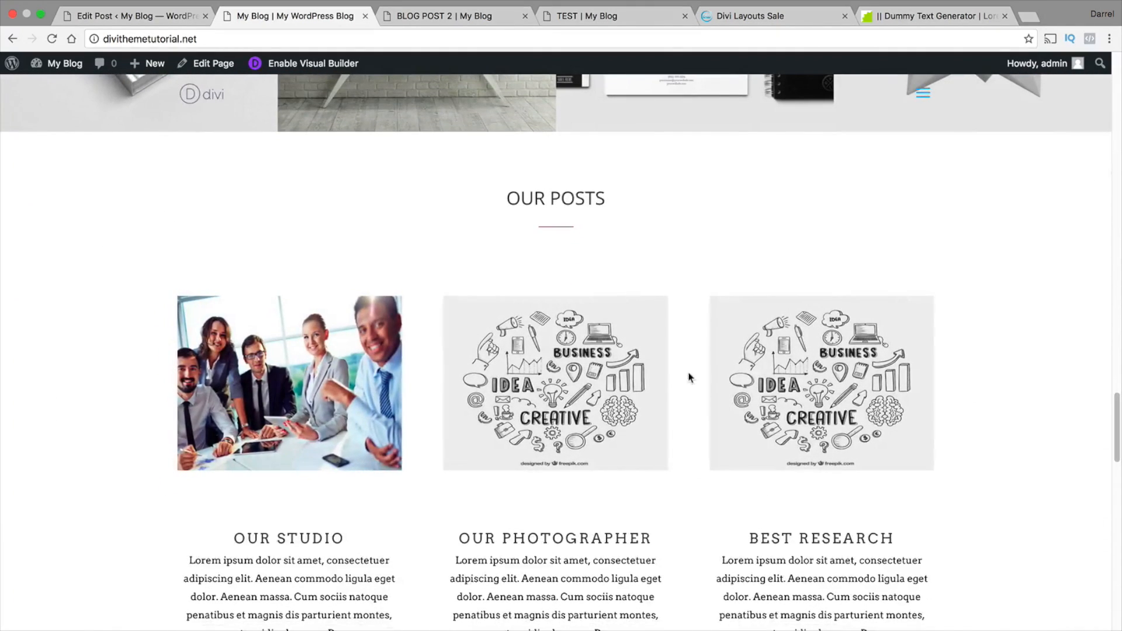
scroll(535, 366, "down", 1)
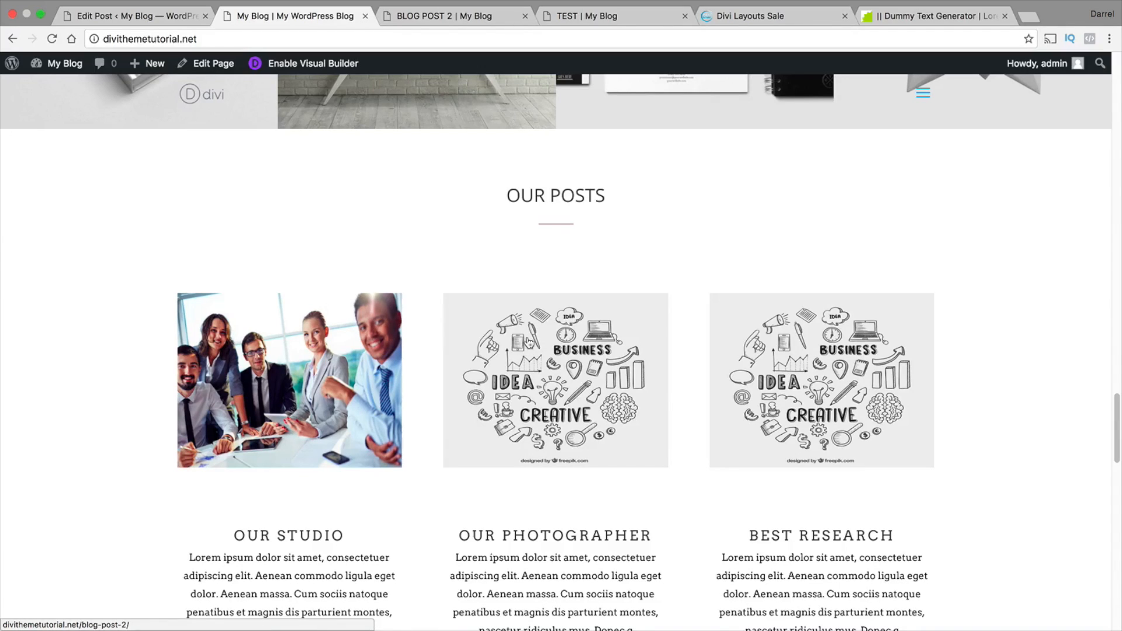
Follow the middle OUR POSTS image's link and look over the post page it opens
left_click(529, 342)
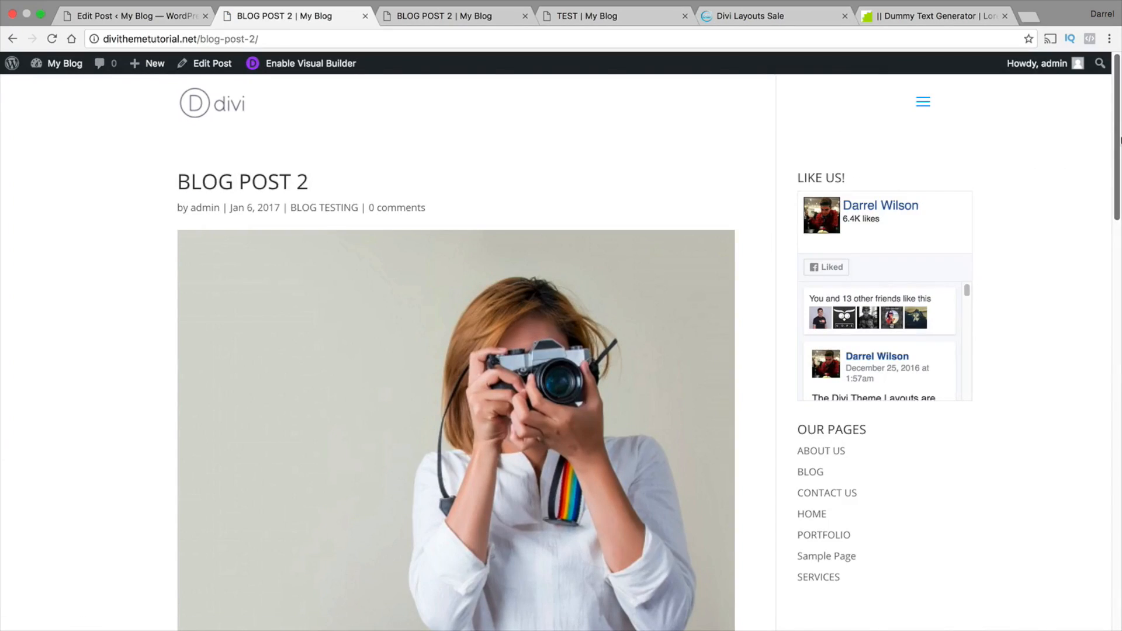
left_click_drag(1117, 139, 1116, 109)
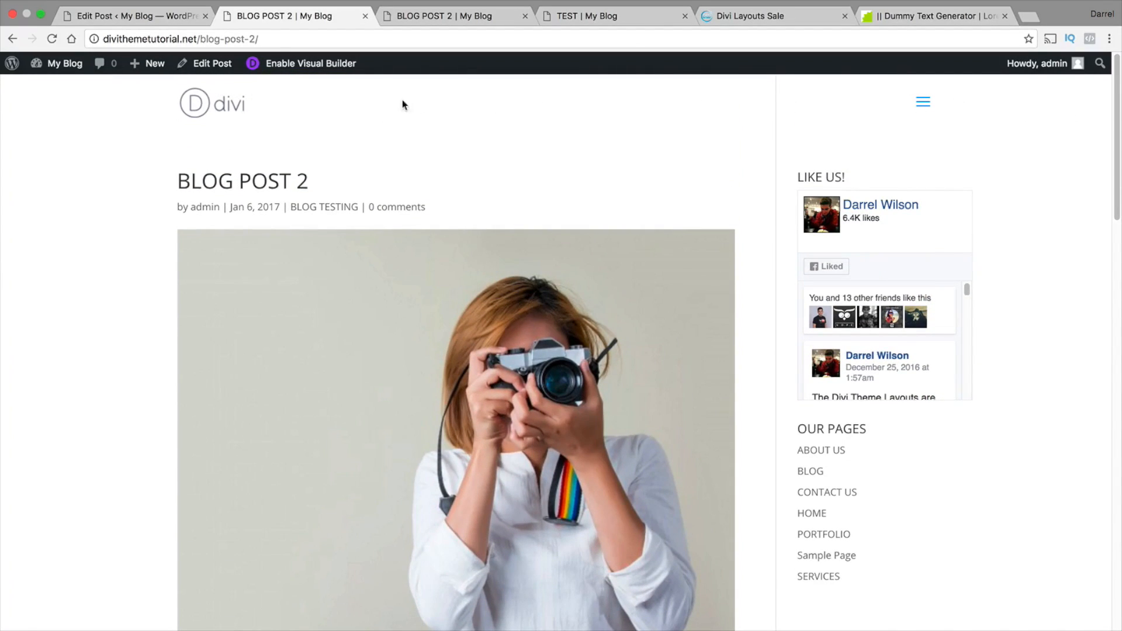
Add a new project titled Adventures! from the site dashboard, enable the Divi Builder for it and open it in the Visual Builder
mouse_move(69, 65)
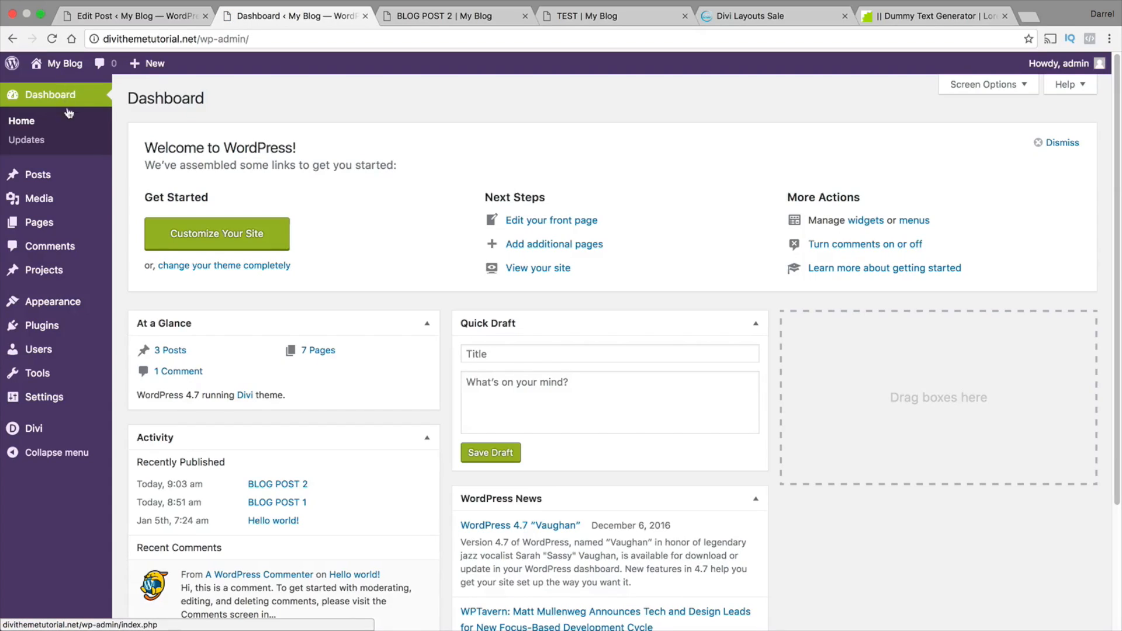
mouse_move(78, 273)
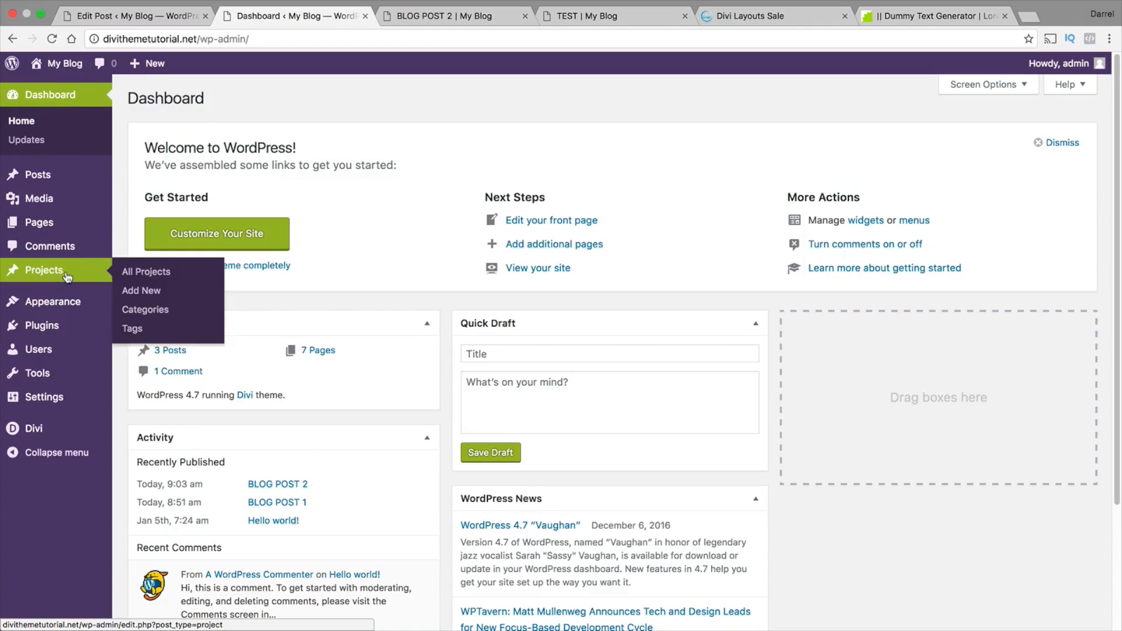
left_click(146, 291)
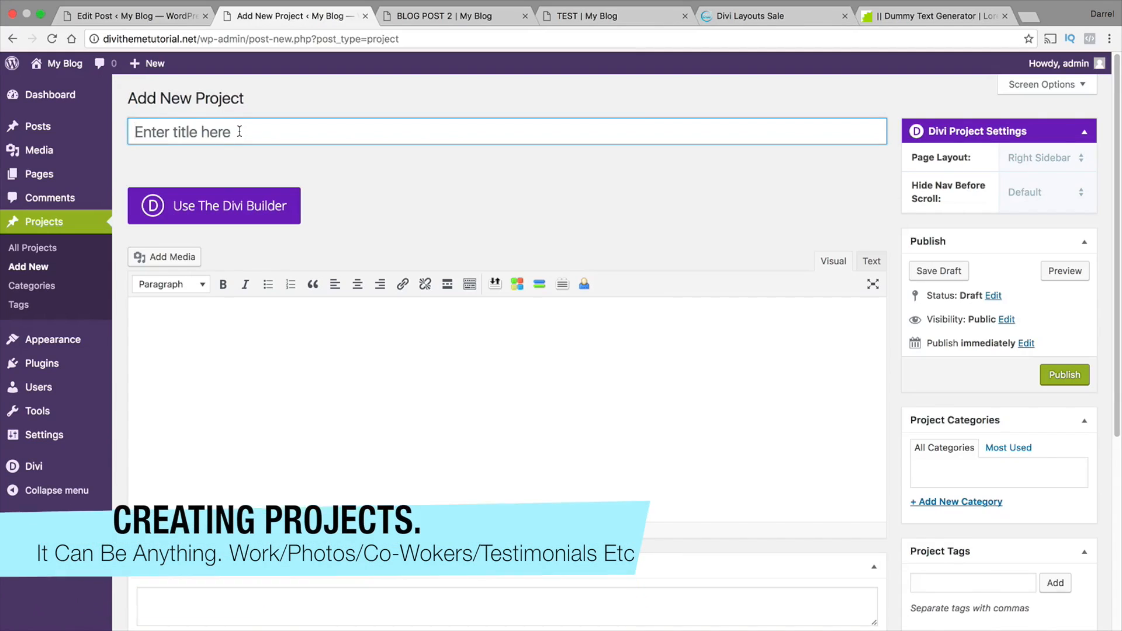
left_click(239, 131)
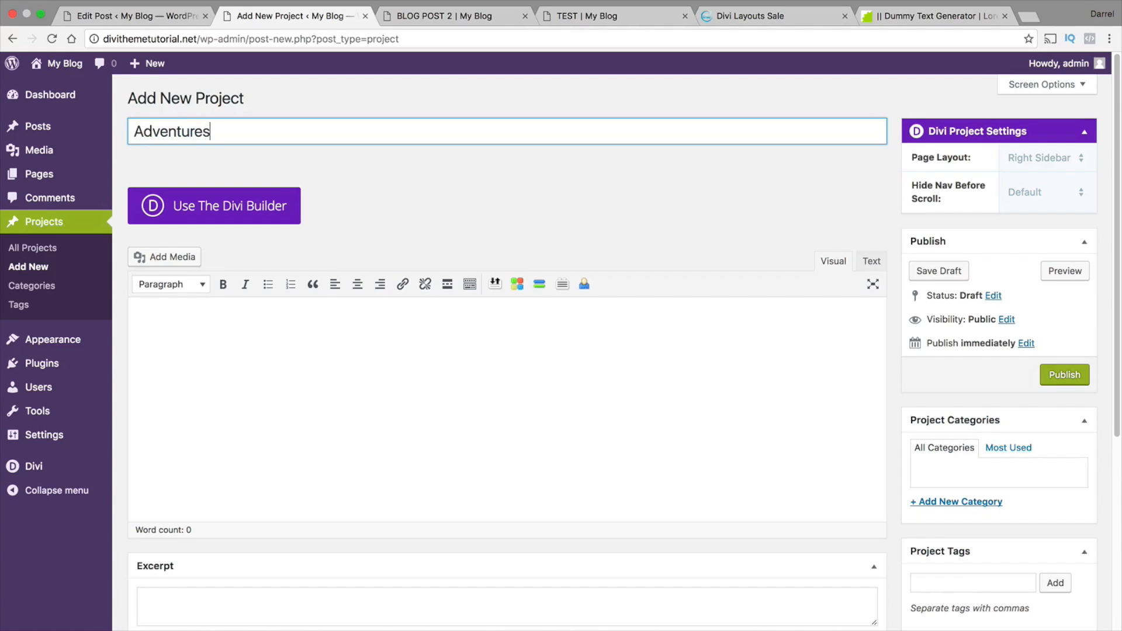
left_click(233, 205)
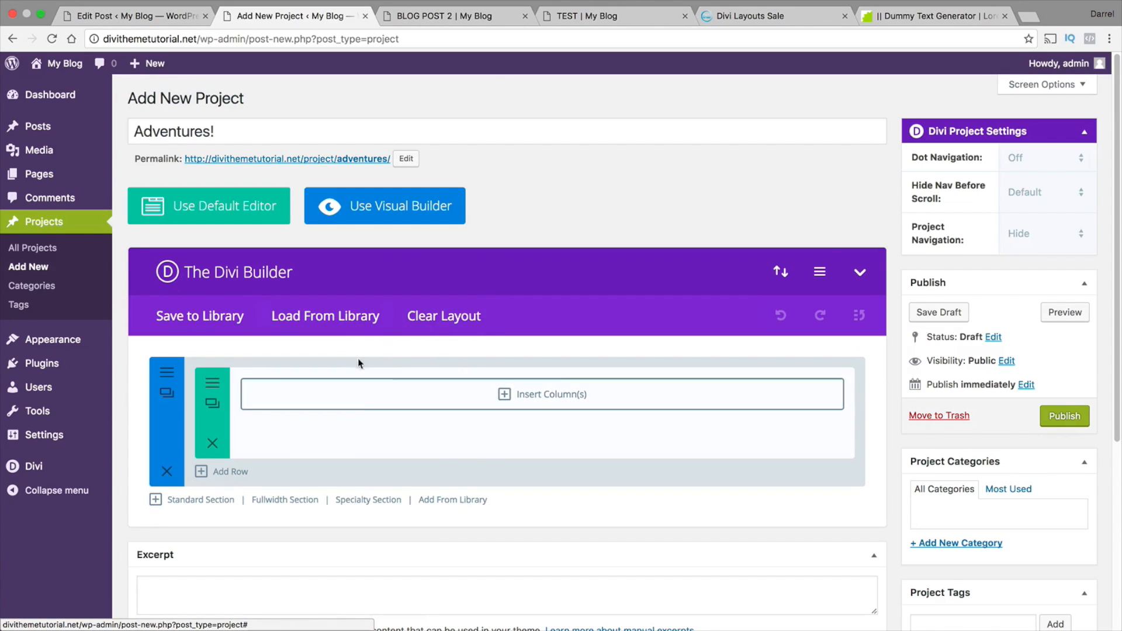
left_click(402, 210)
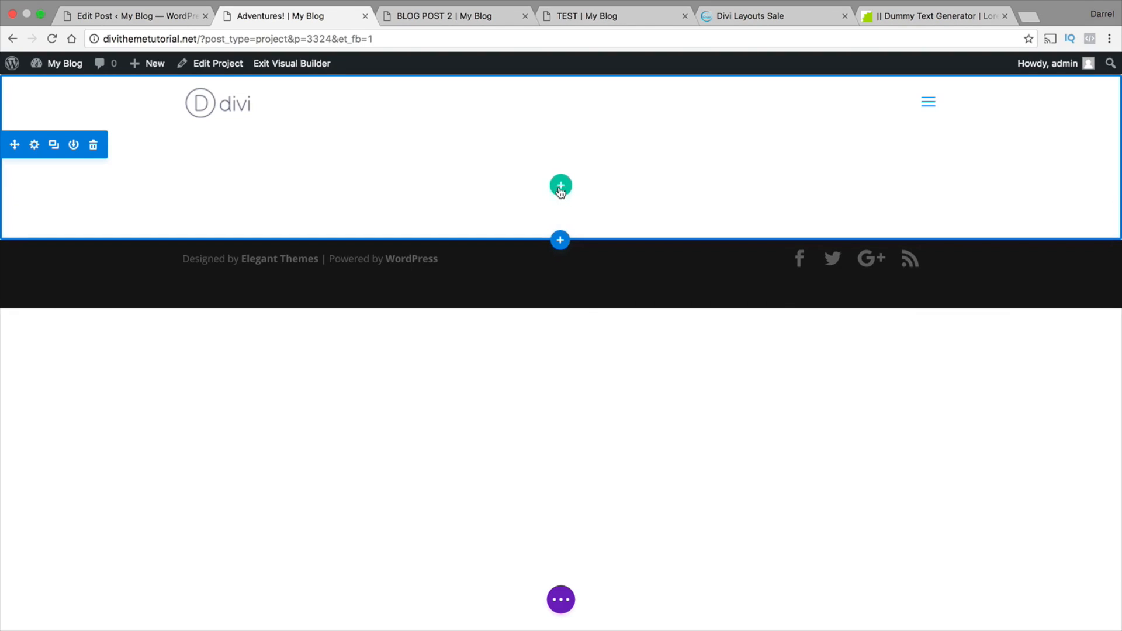
Insert a Fullwidth section below the empty section and add a Fullwidth Header module to it
left_click(560, 240)
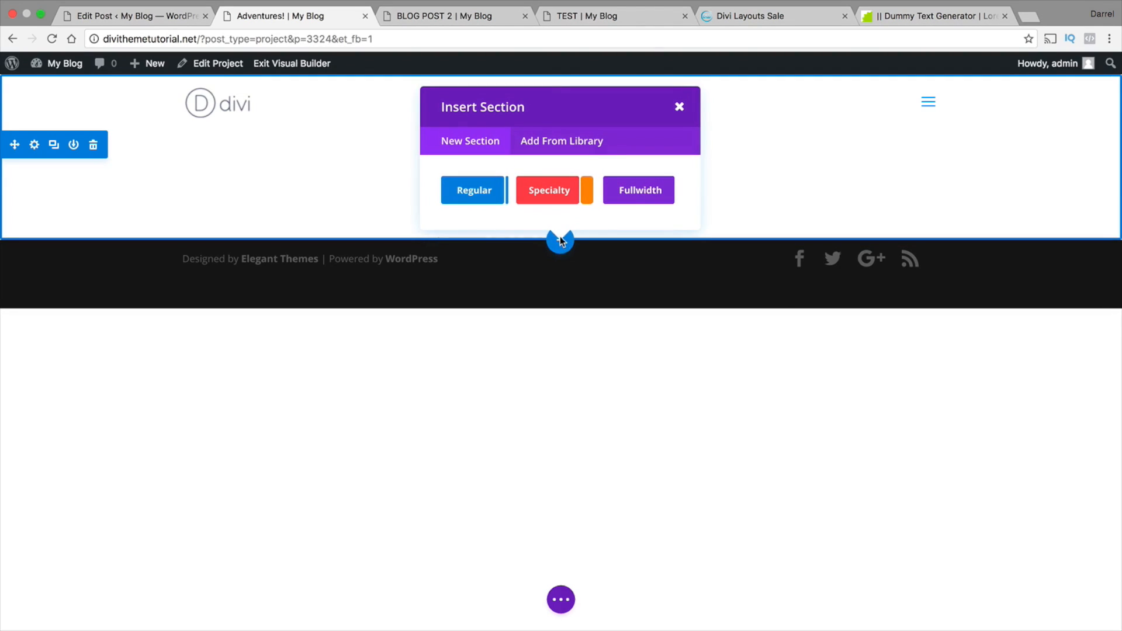
left_click(652, 194)
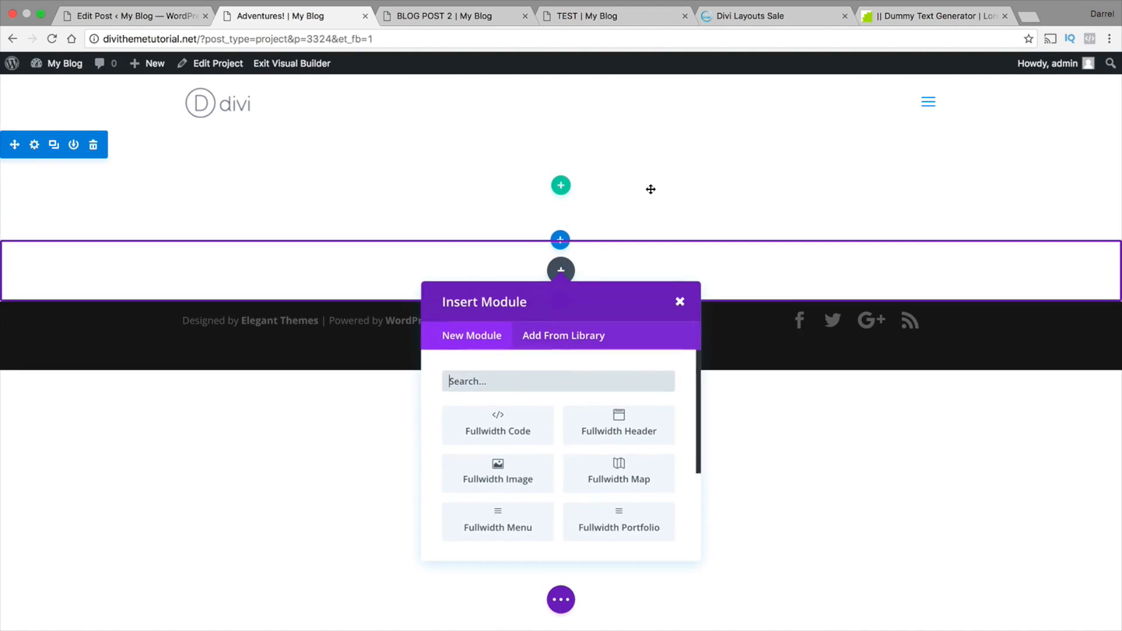
scroll(698, 404, "down", 1)
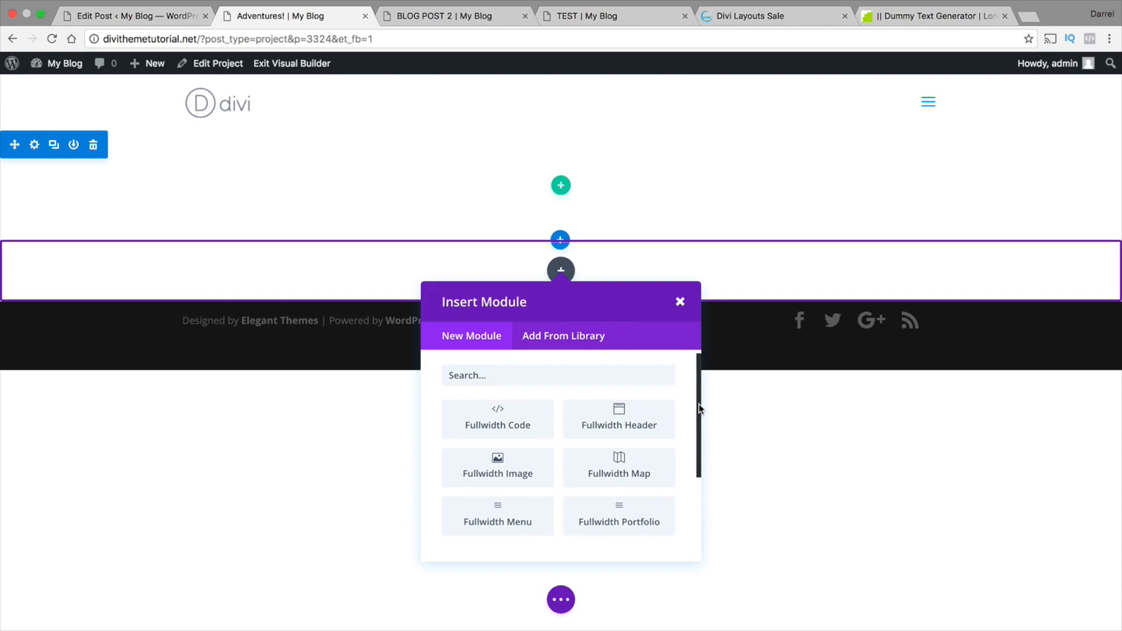
left_click(624, 419)
Give the fullwidth header the title Adventures! with Center text and logo orientation, and delete the empty section above it
left_click(271, 188)
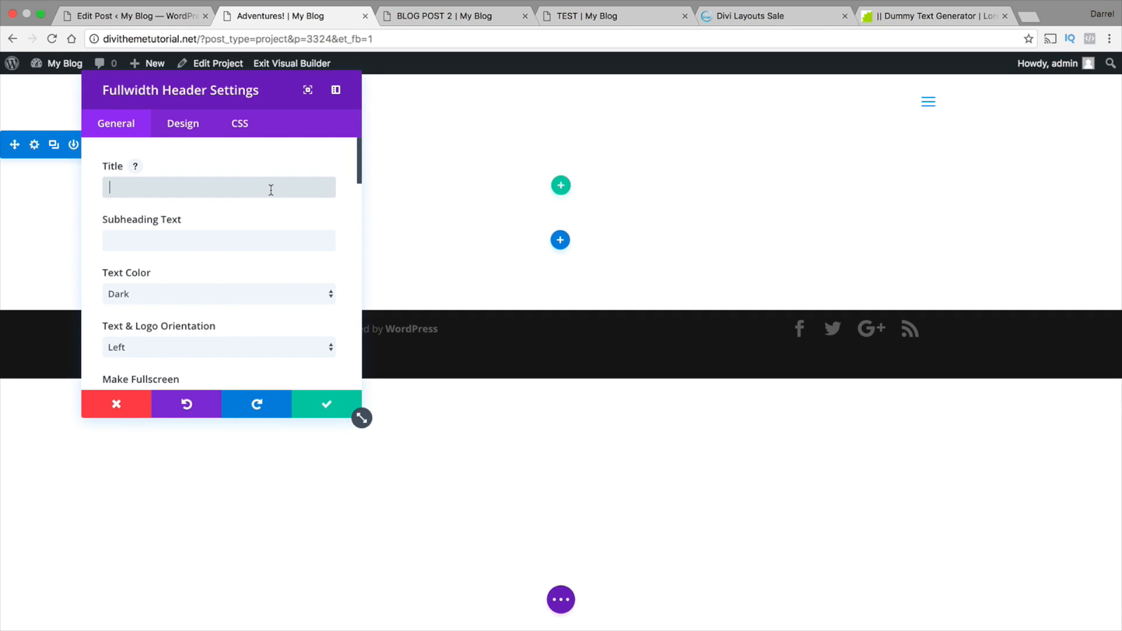
type("Adventures!")
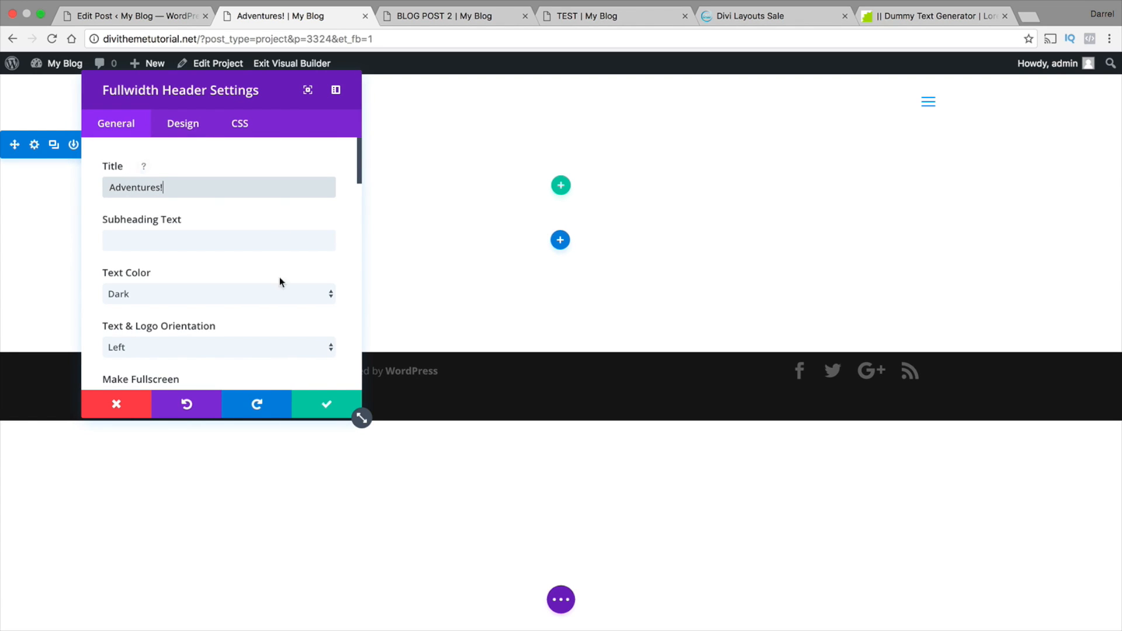
left_click(208, 349)
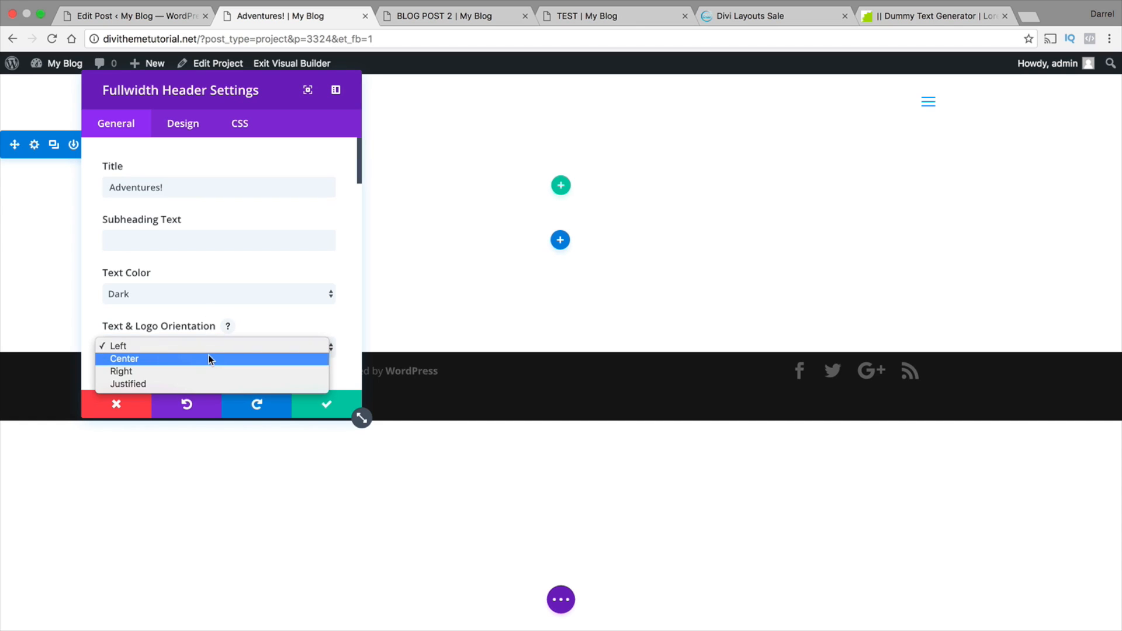
left_click(209, 358)
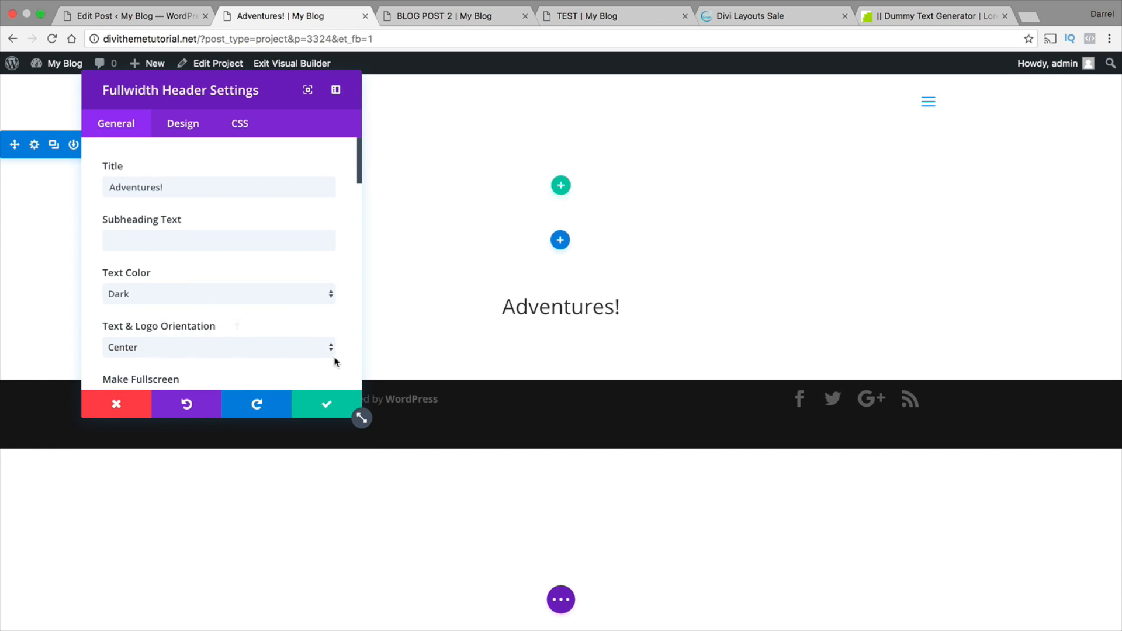
scroll(335, 349, "down", 1)
left_click(328, 402)
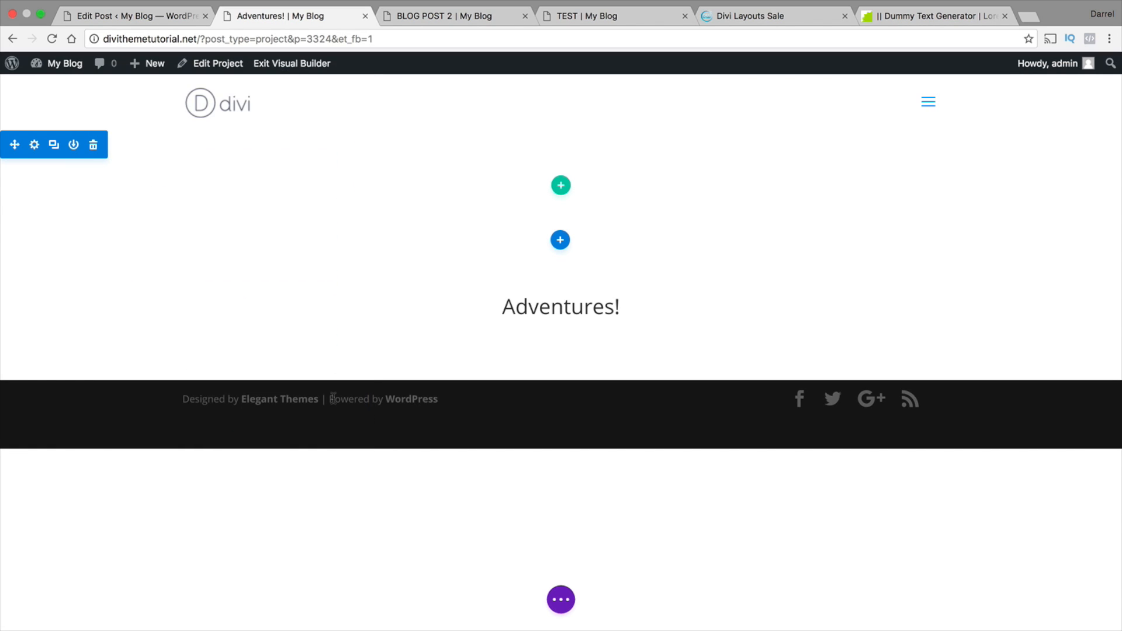
left_click(94, 146)
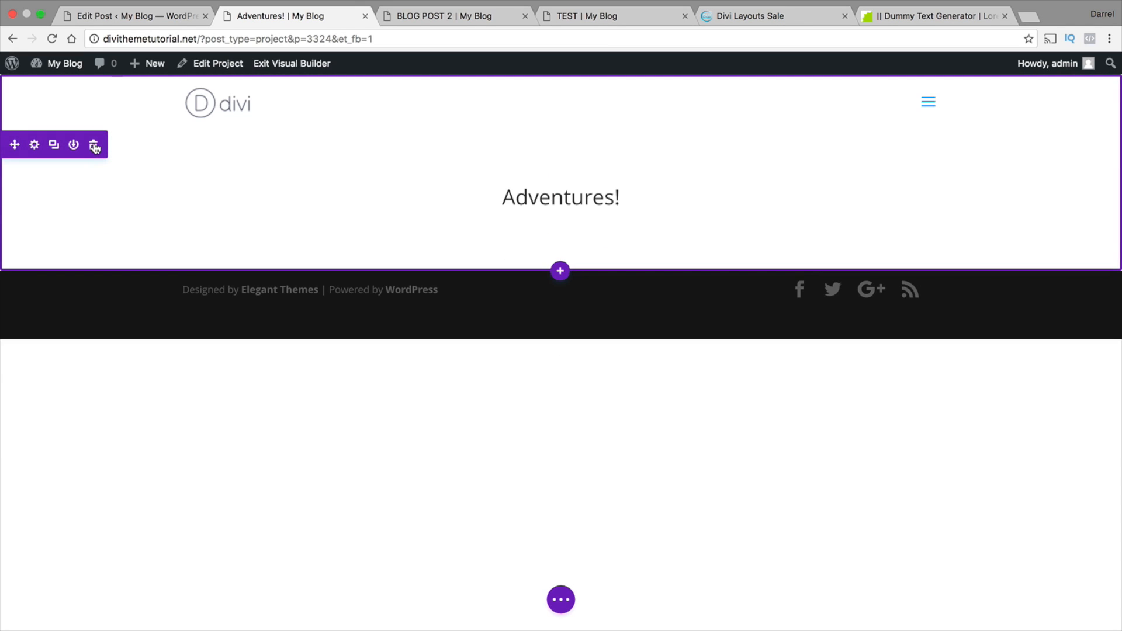
Set the header section's background image to the pale grey banner from the last row of the Media Library and accept the section settings
left_click(35, 146)
left_click(299, 186)
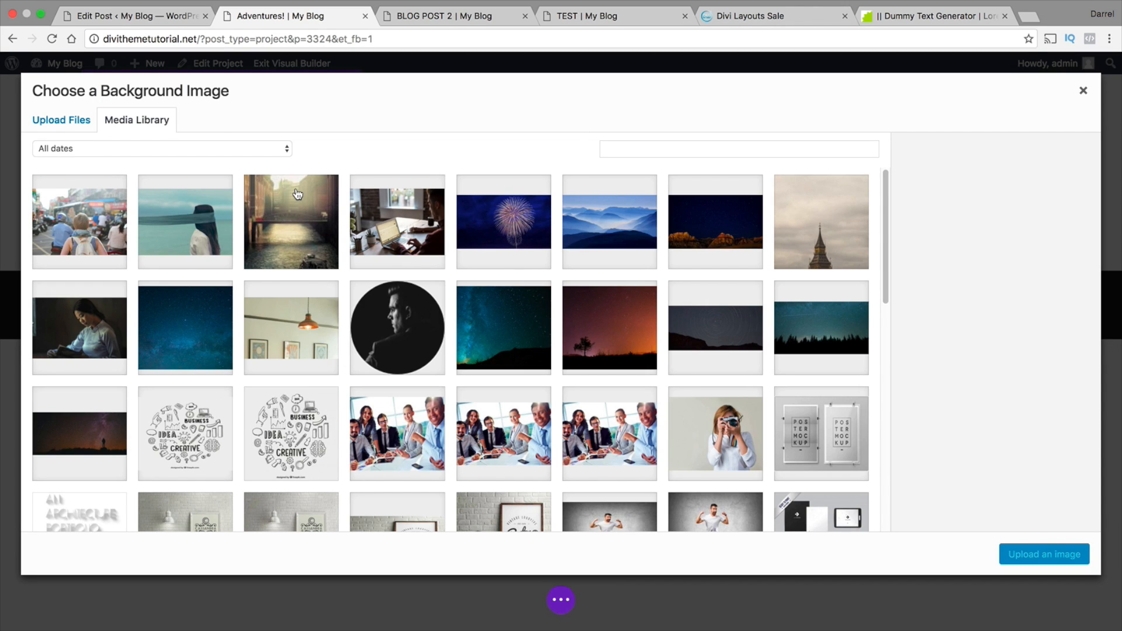
scroll(392, 223, "down", 8)
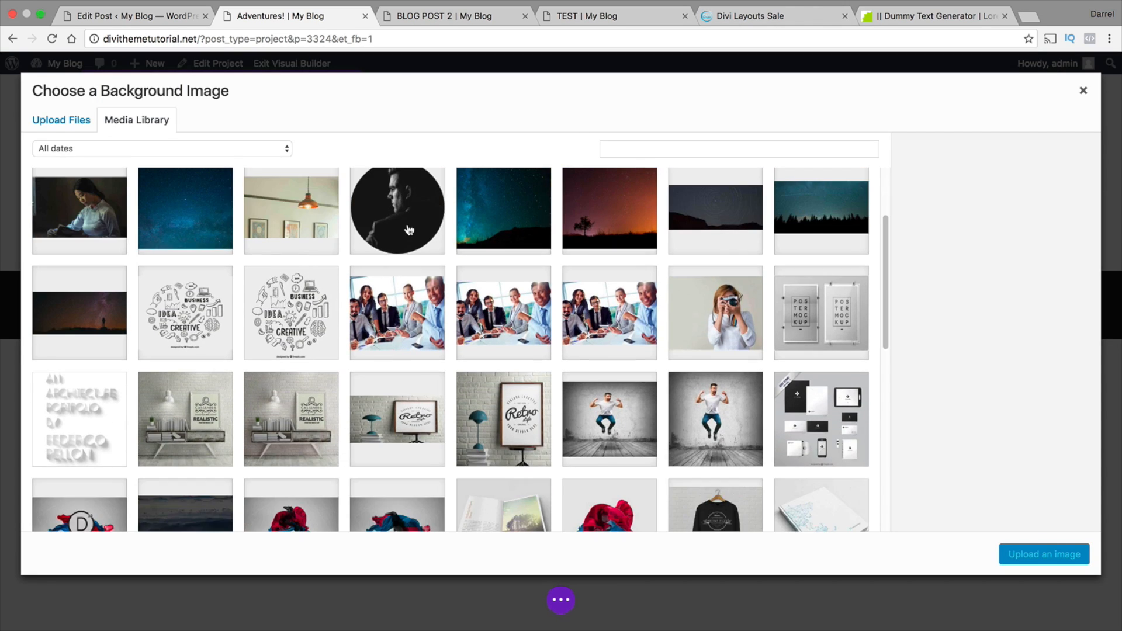
scroll(409, 229, "down", 2)
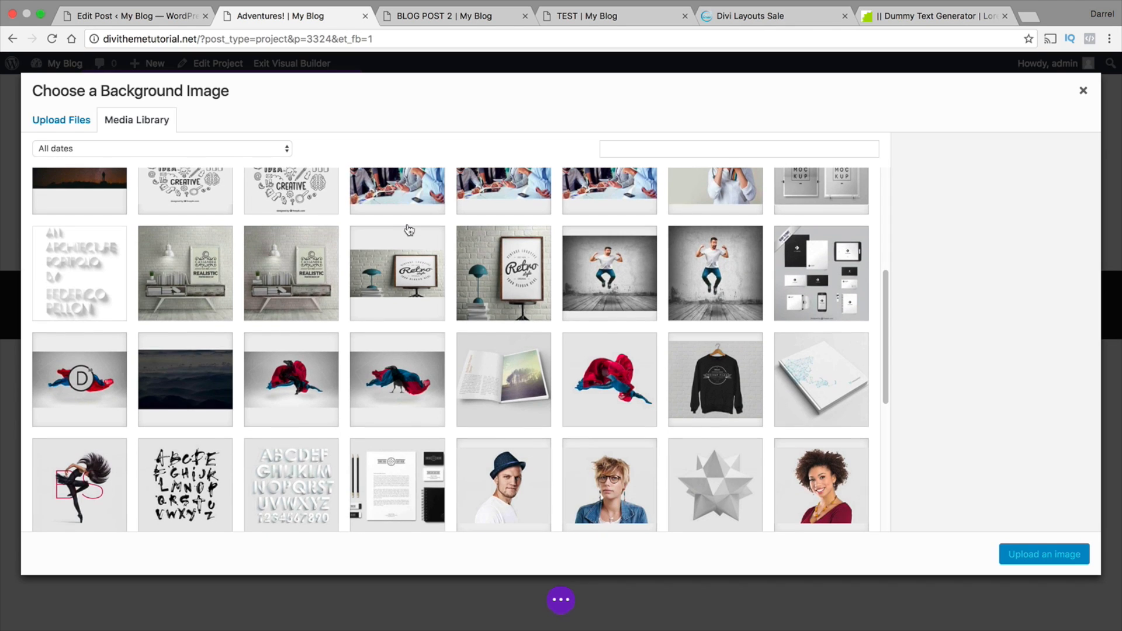
scroll(410, 229, "down", 4)
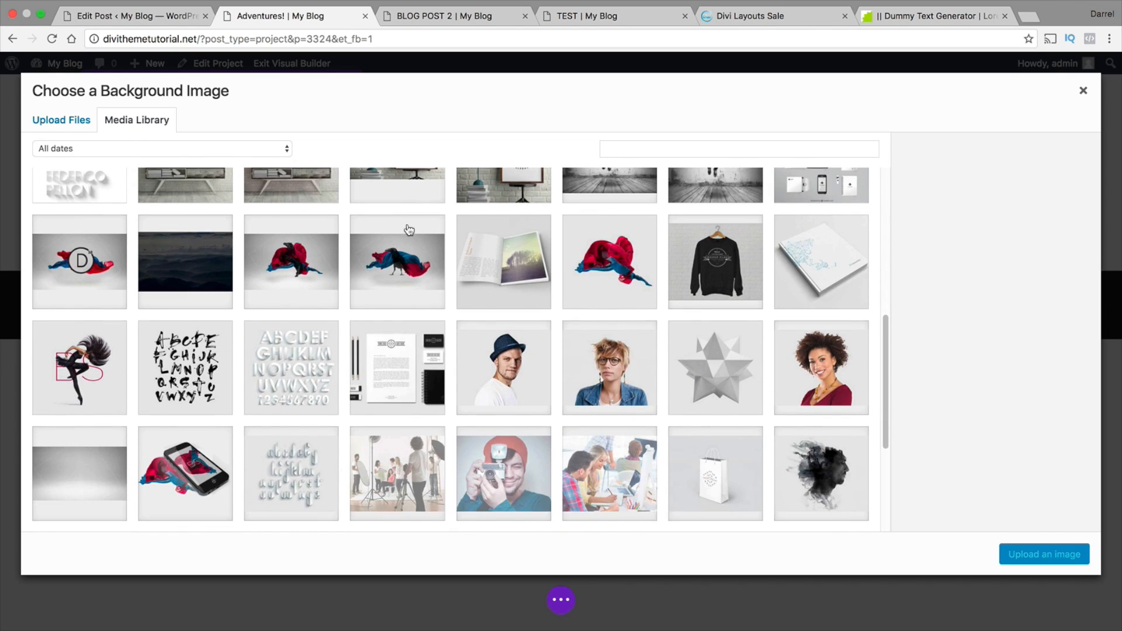
left_click(86, 437)
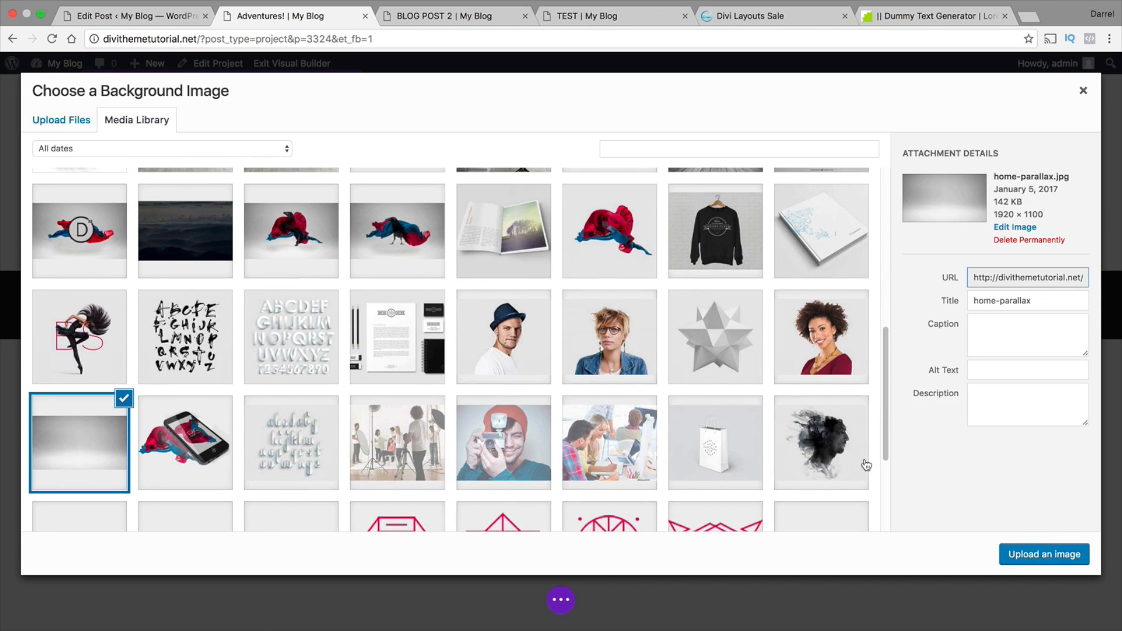
scroll(763, 448, "down", 5)
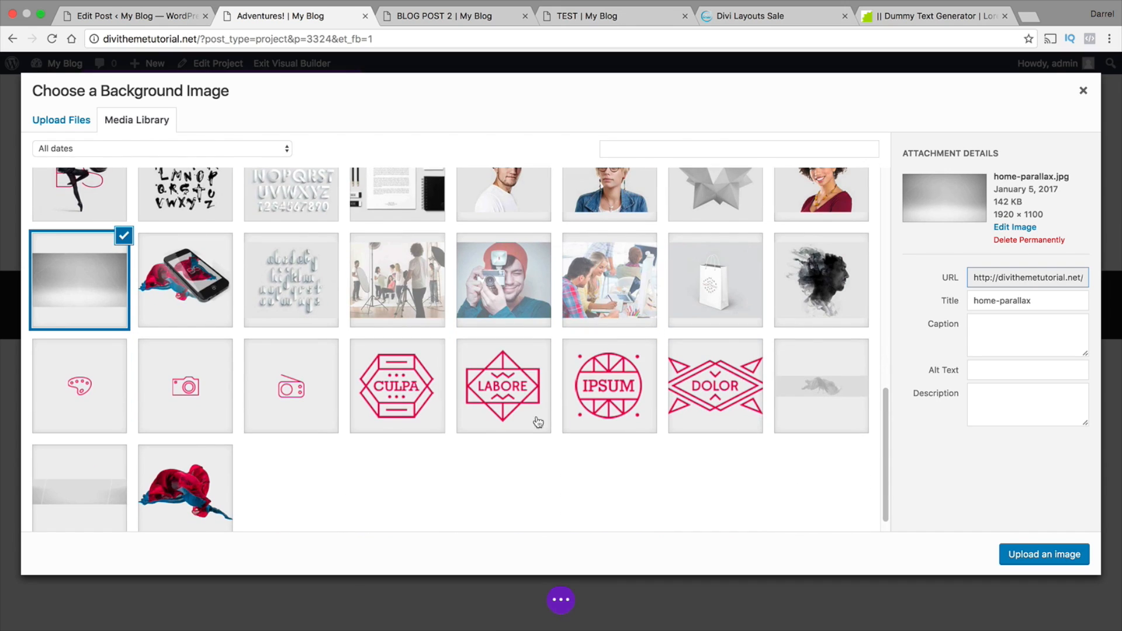
left_click(63, 491)
left_click(1018, 552)
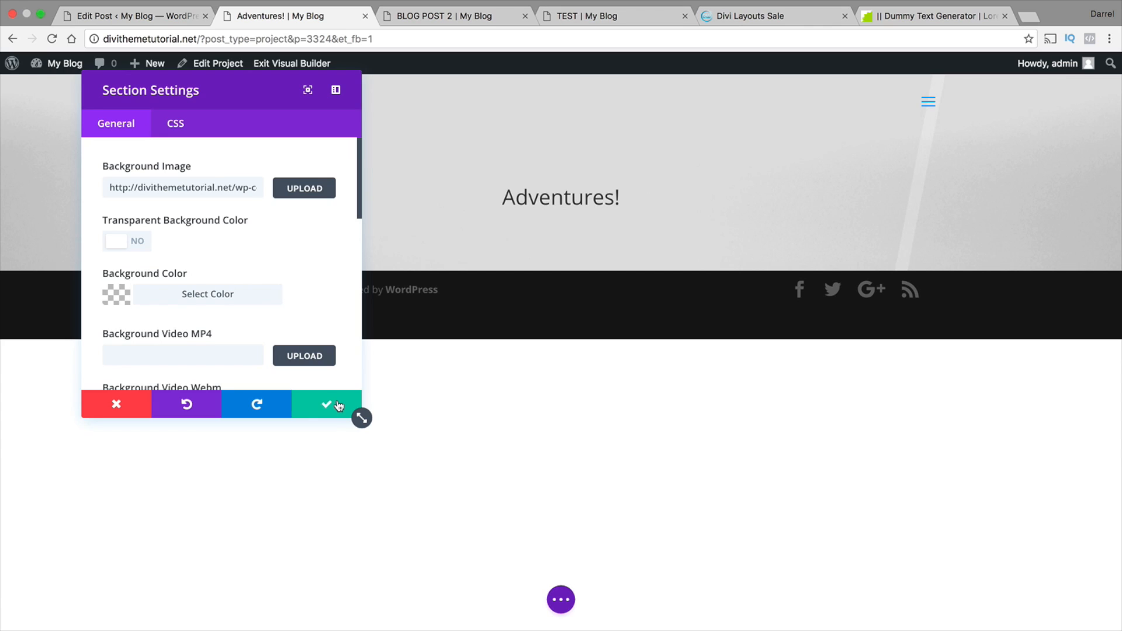
left_click(338, 405)
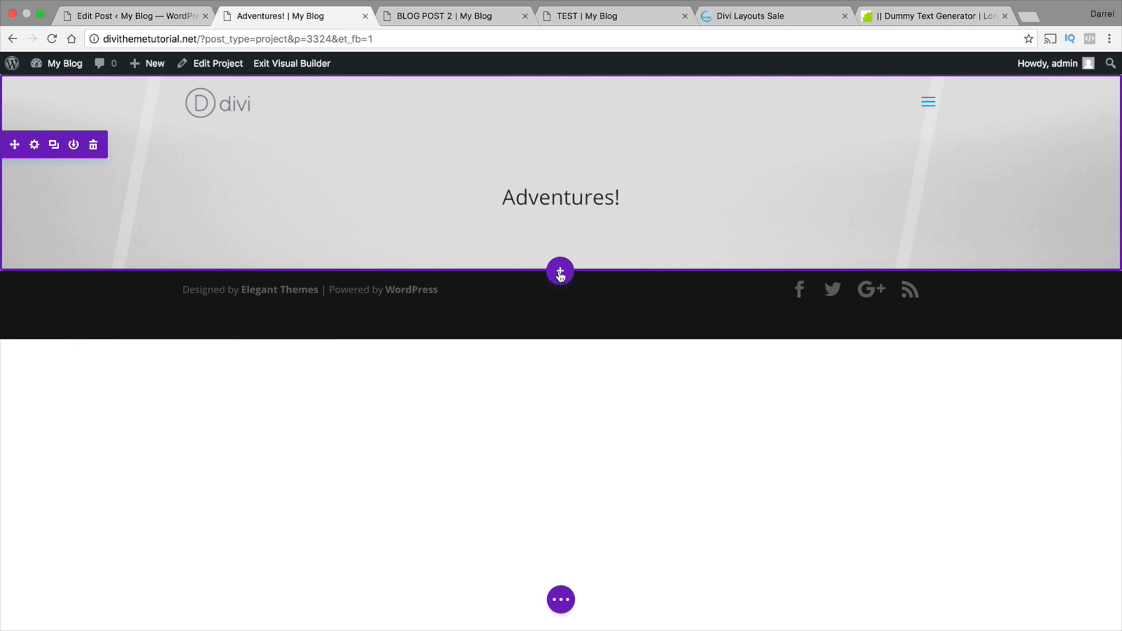
Add a Regular section below the header with a single-column row containing an Image module
left_click(560, 273)
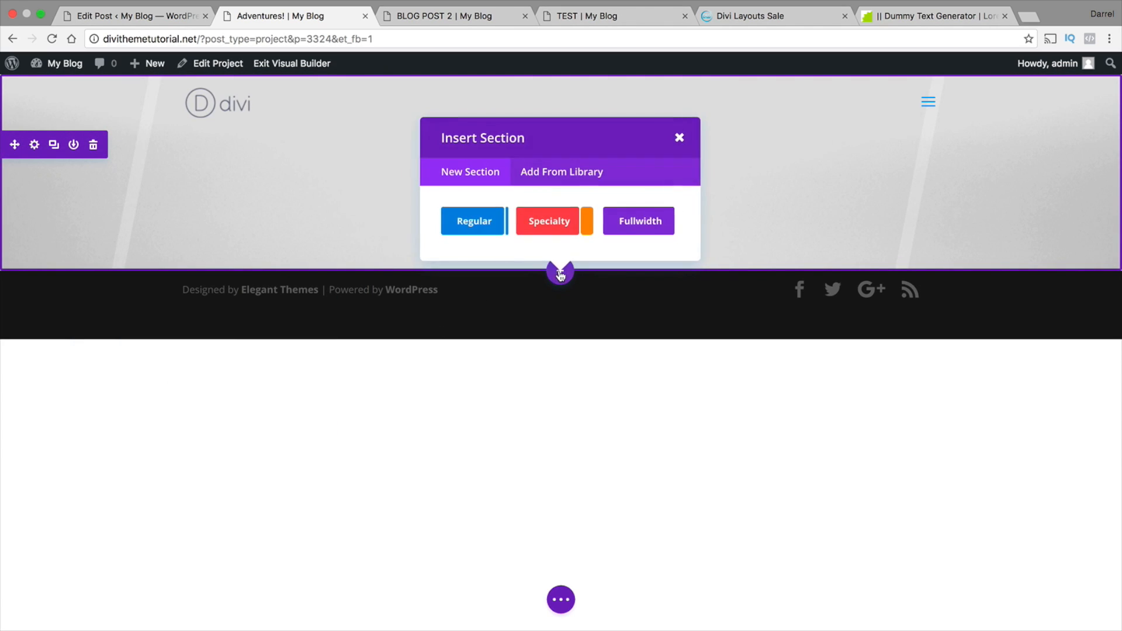
left_click(482, 227)
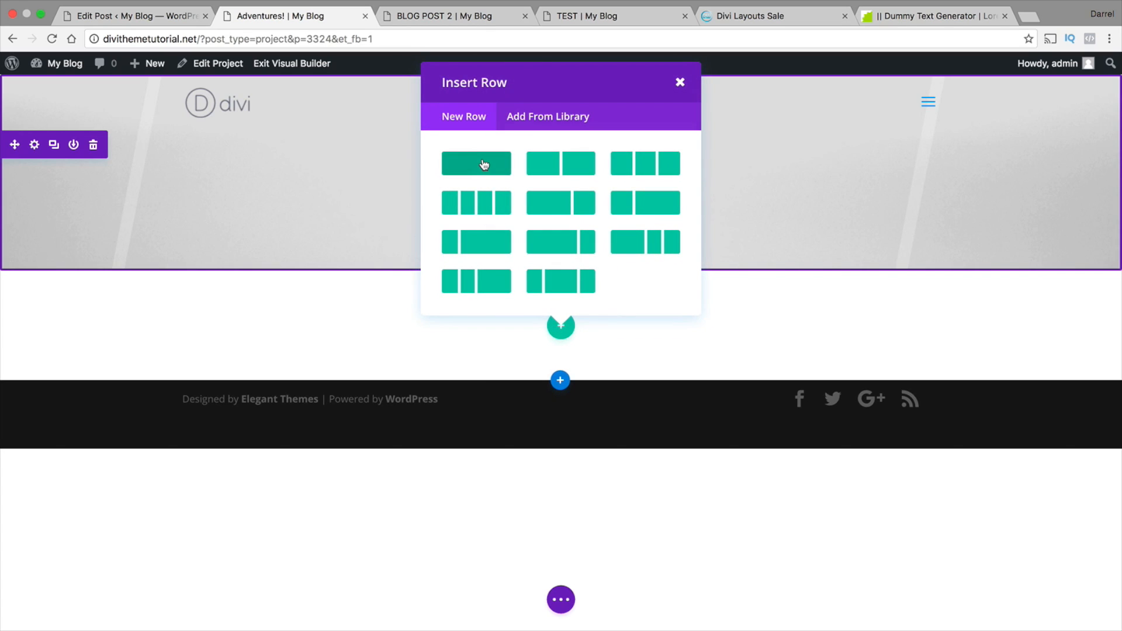
left_click(483, 160)
scroll(522, 218, "down", 3)
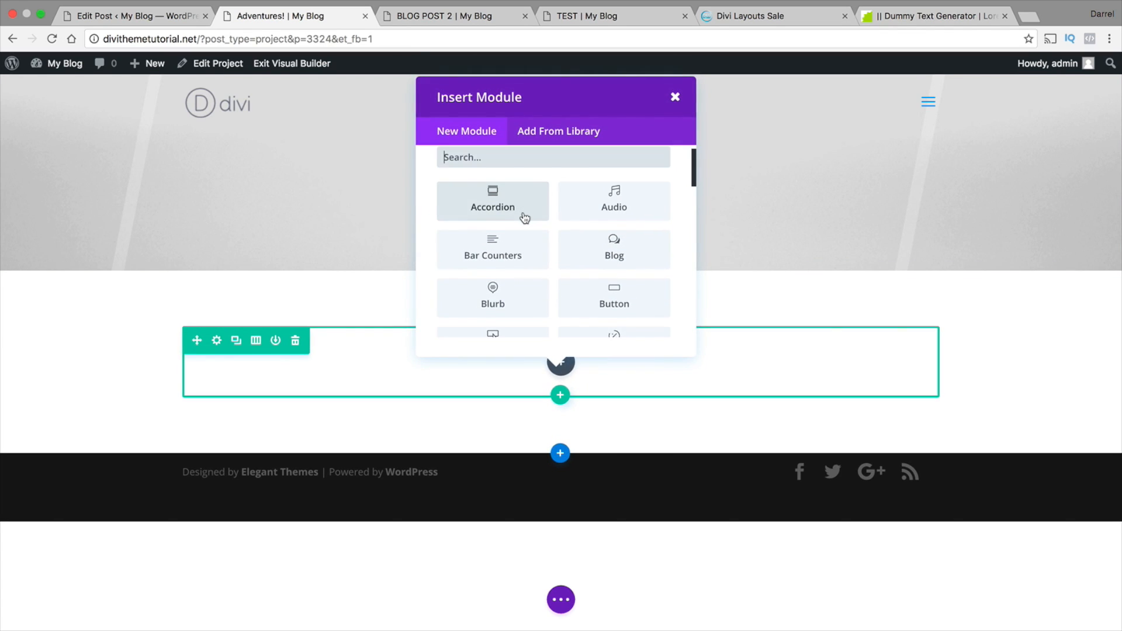
scroll(517, 218, "down", 2)
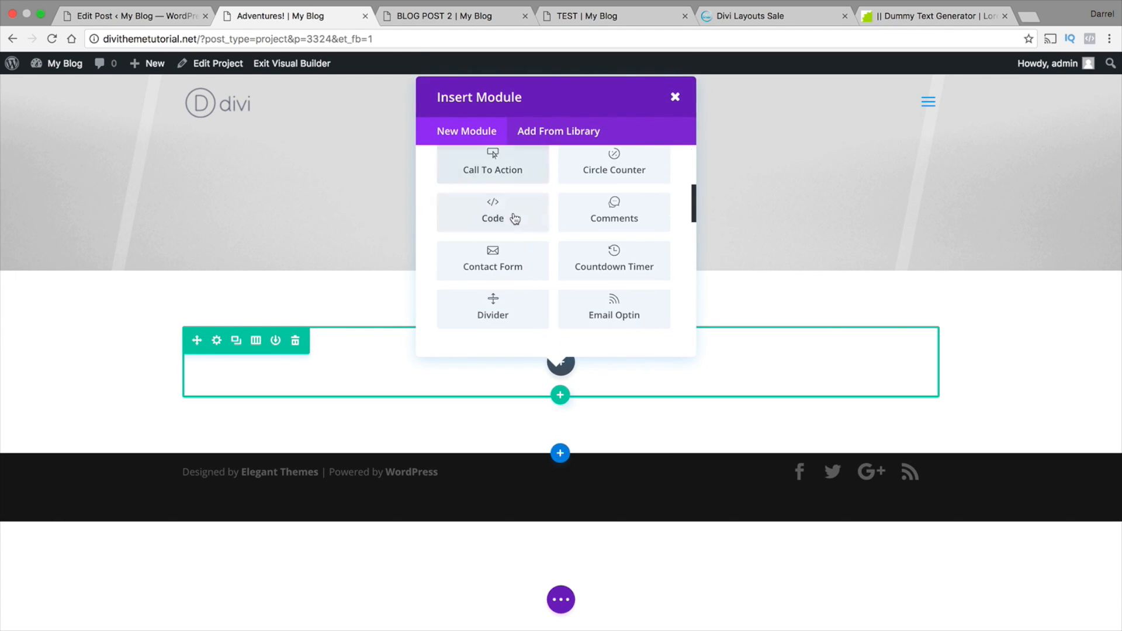
scroll(514, 219, "down", 3)
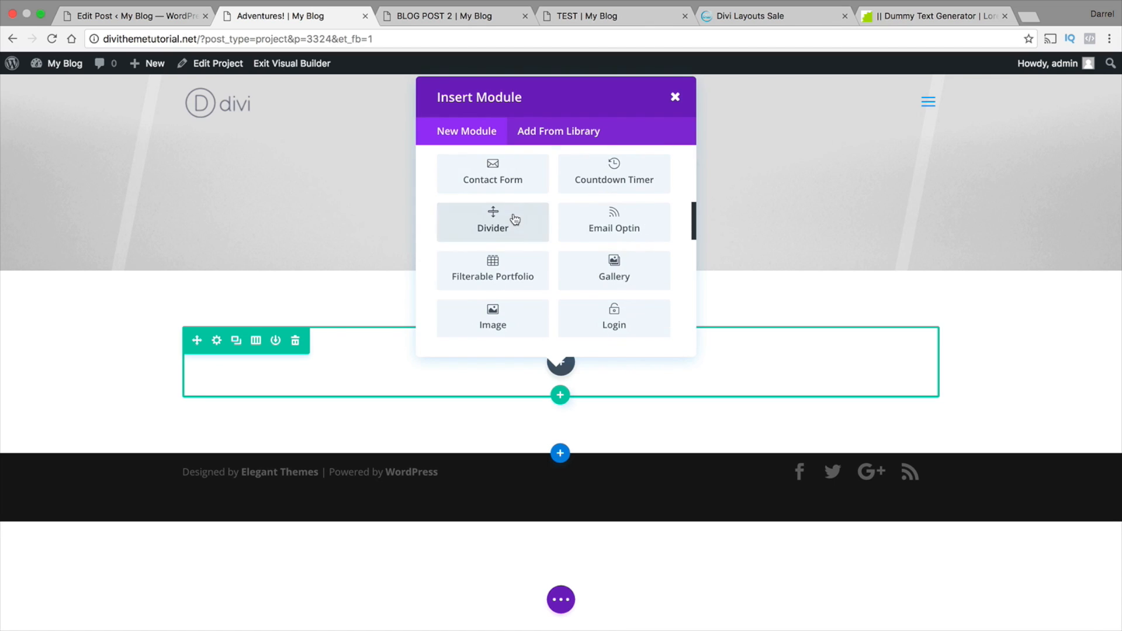
left_click(509, 311)
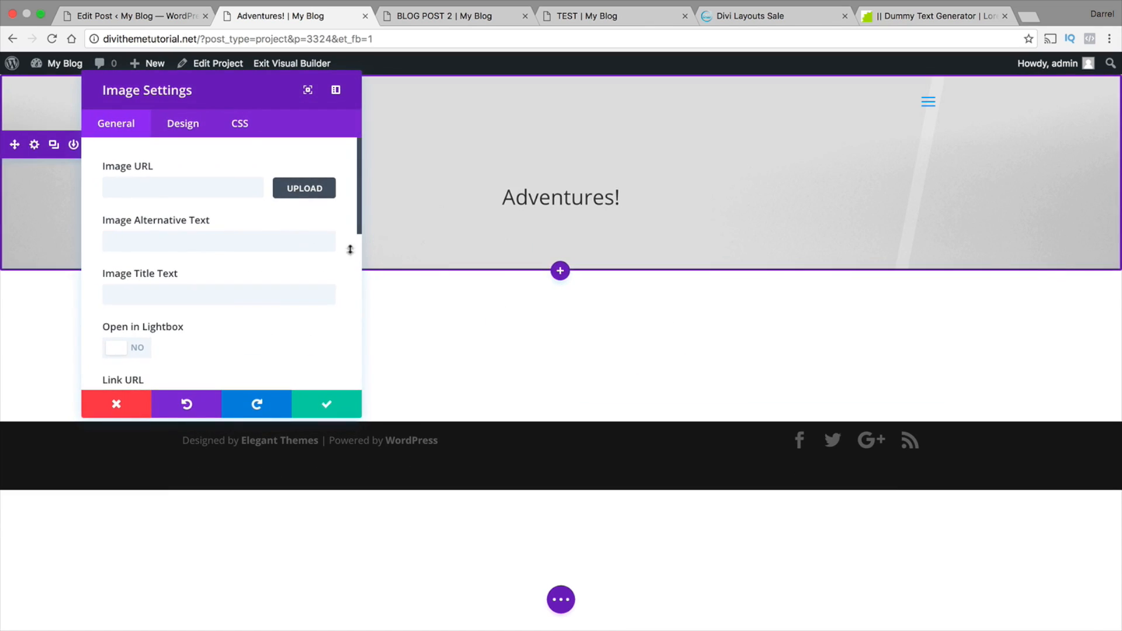
Set the image module's picture to the grey polyhedron star p-adventures-in-zonderland-67b-construction-studio-570x570.jpg from the Media Library and accept the settings
left_click(300, 187)
scroll(360, 292, "down", 5)
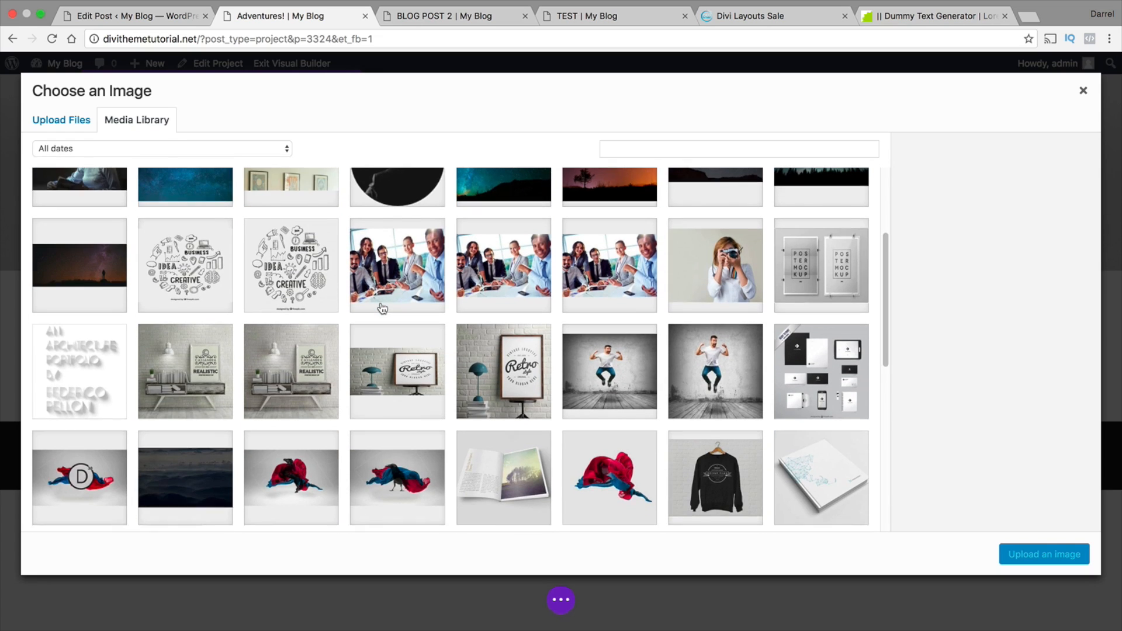
scroll(382, 308, "down", 2)
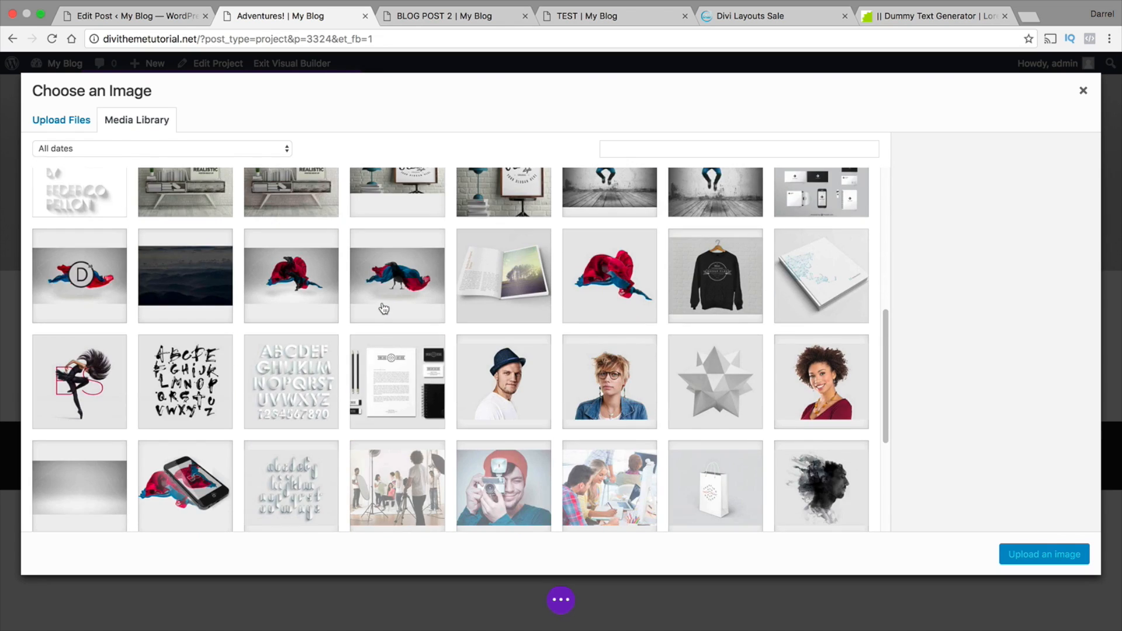
scroll(397, 308, "down", 1)
left_click(697, 338)
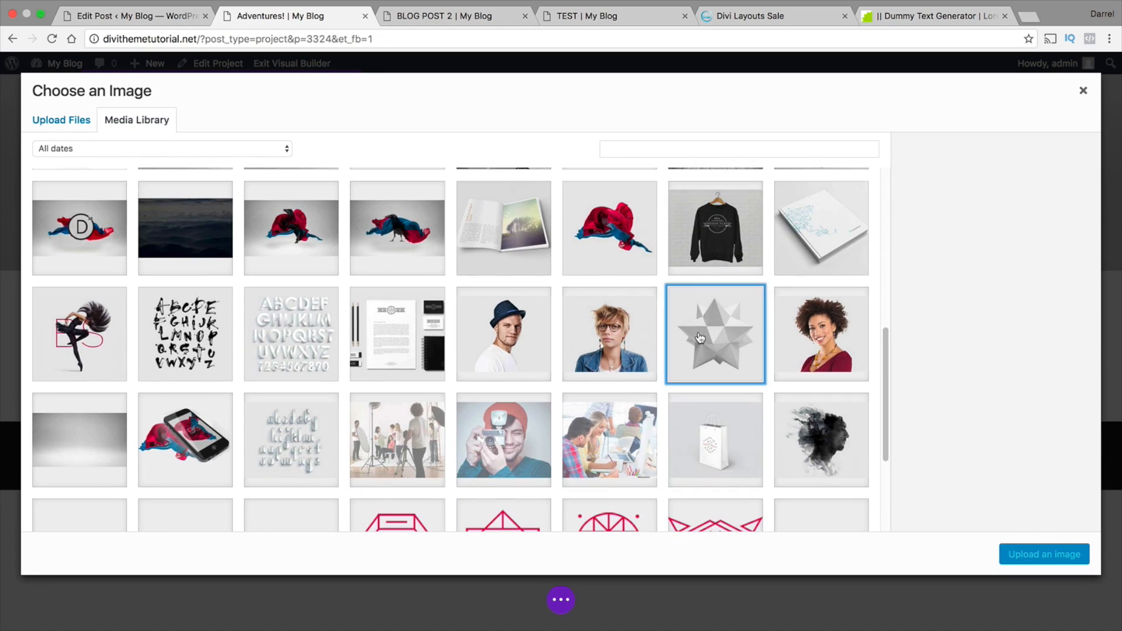
scroll(727, 397, "down", 3)
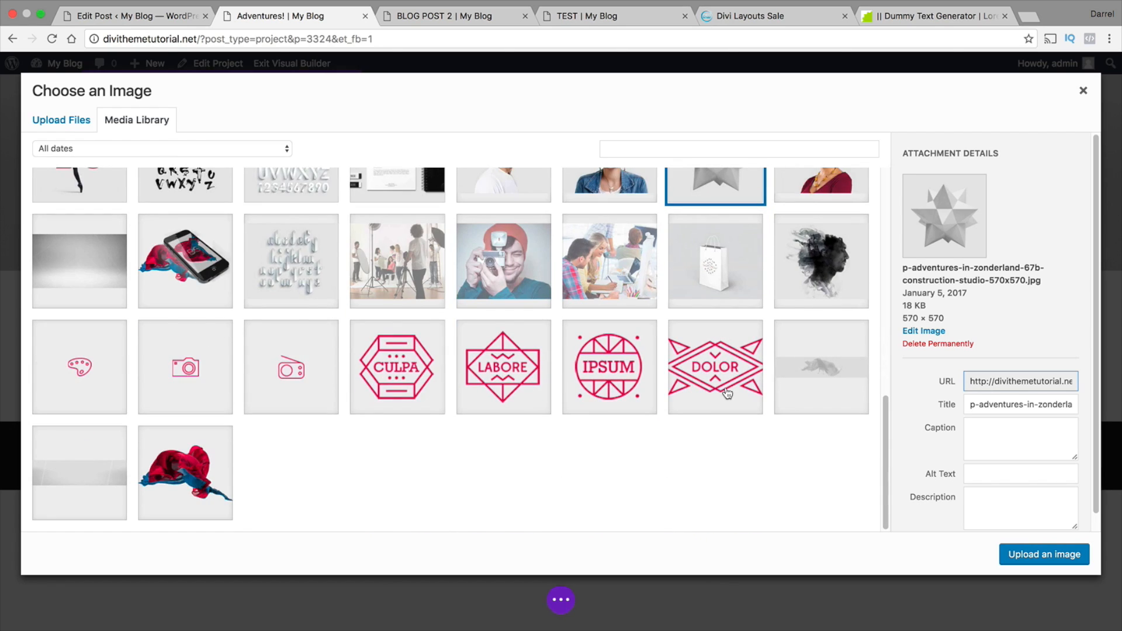
left_click(1044, 554)
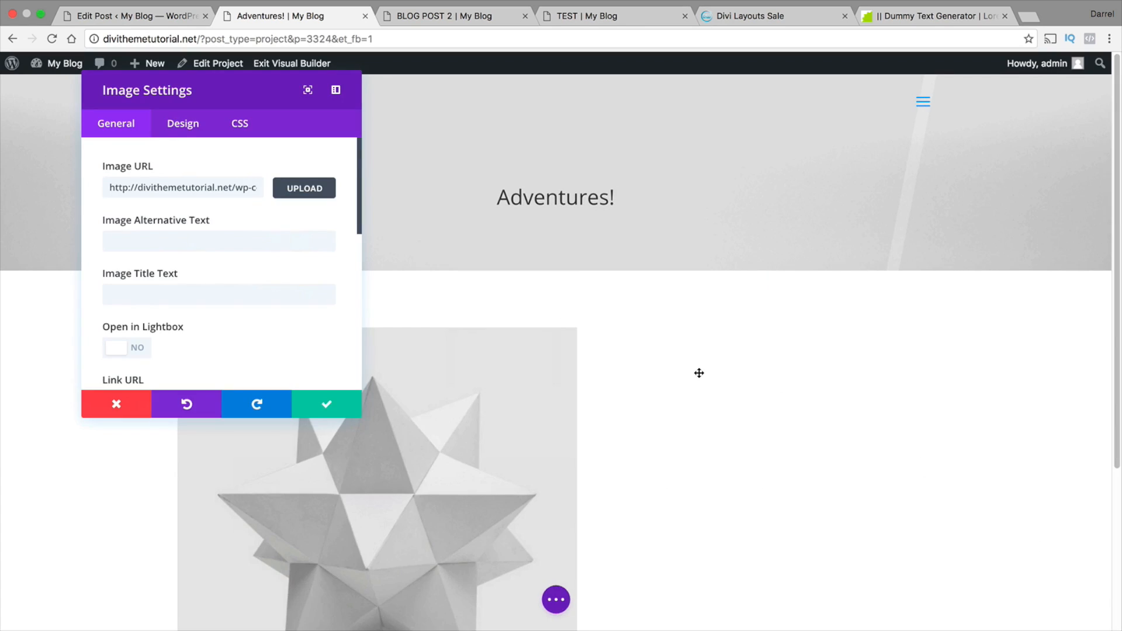
scroll(528, 363, "down", 2)
left_click(351, 408)
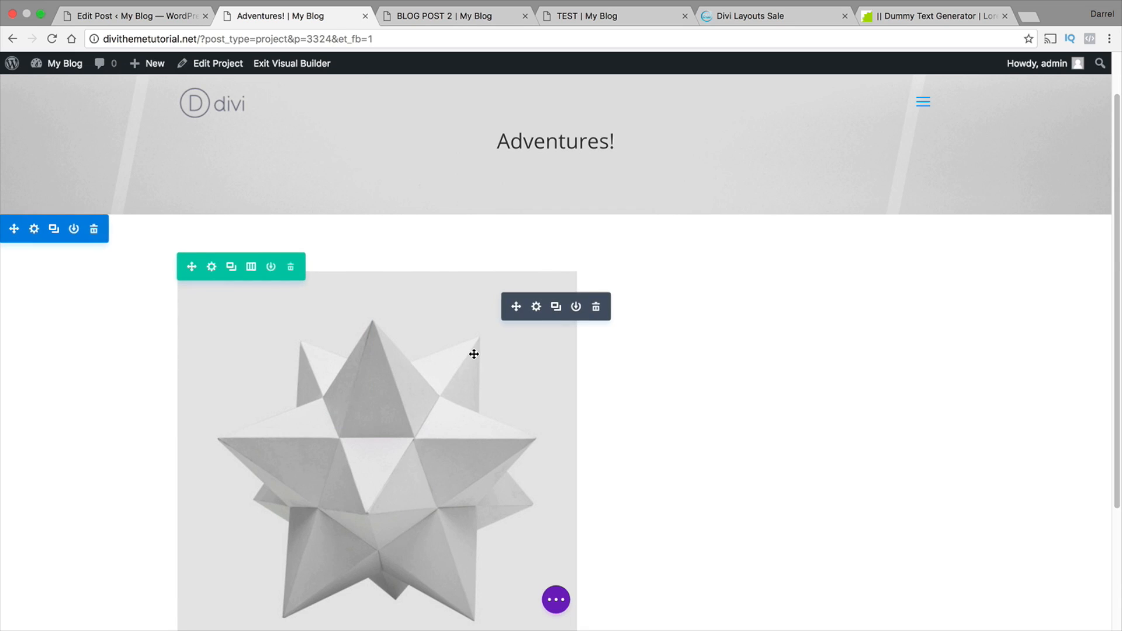
Set the polyhedron image's animation to Right To Left and its alignment to Center, and accept the settings
left_click(534, 307)
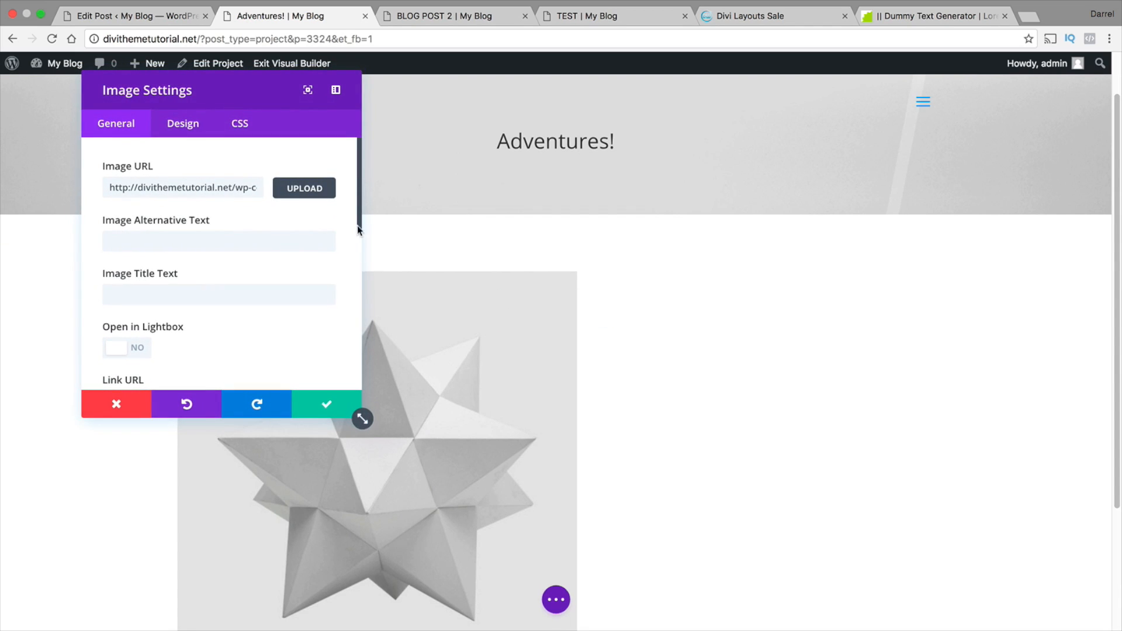
left_click_drag(359, 234, 361, 318)
left_click(288, 263)
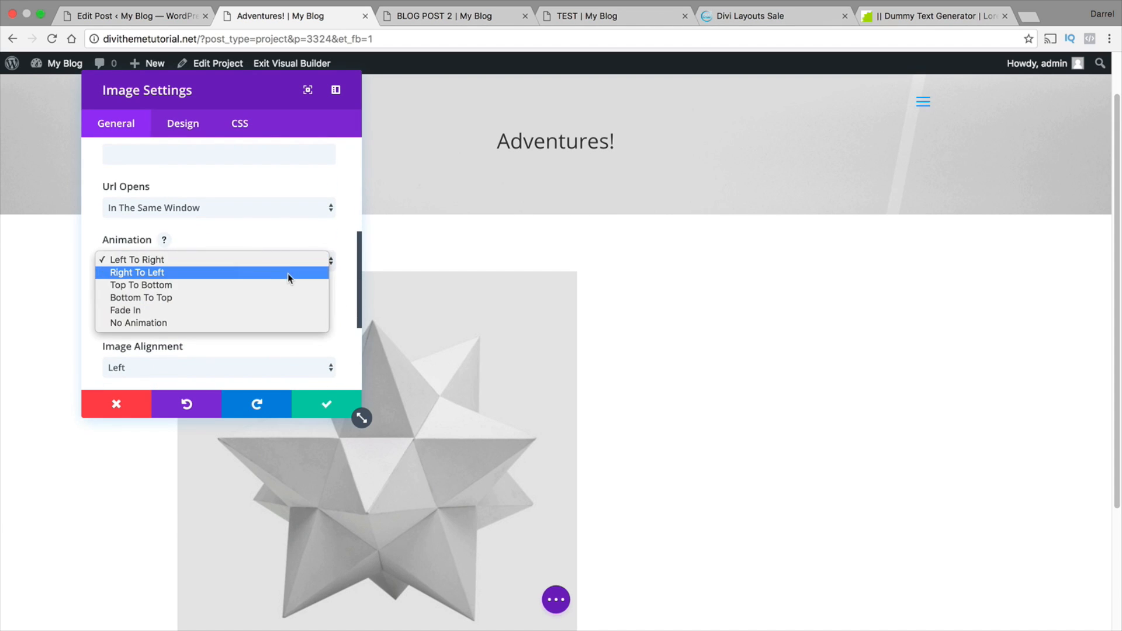
left_click(288, 273)
left_click(255, 368)
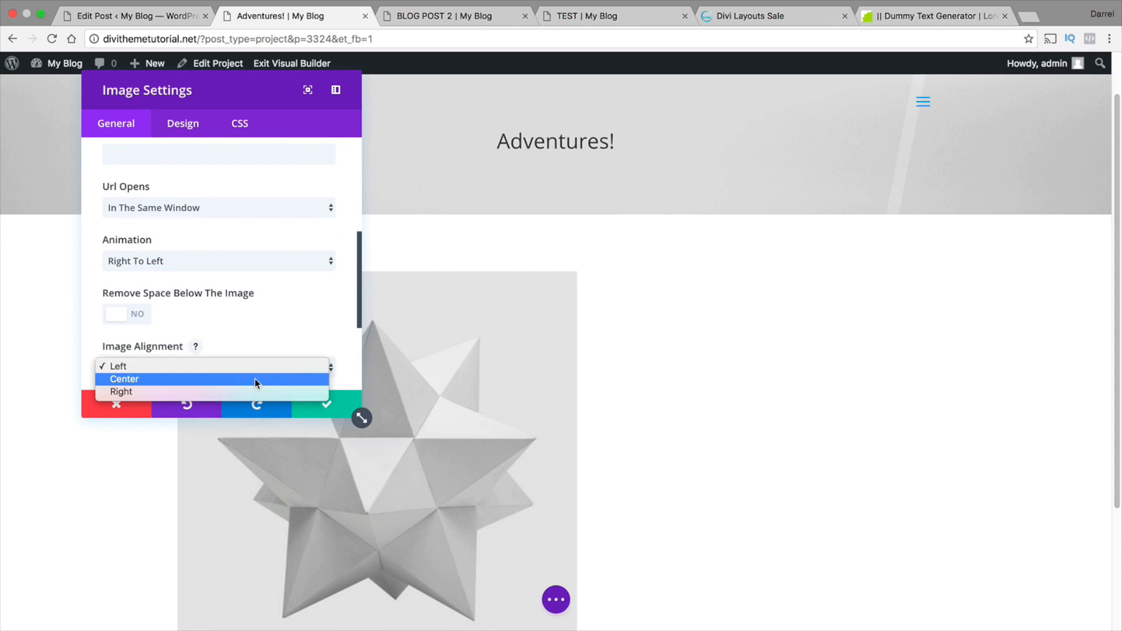
left_click(216, 380)
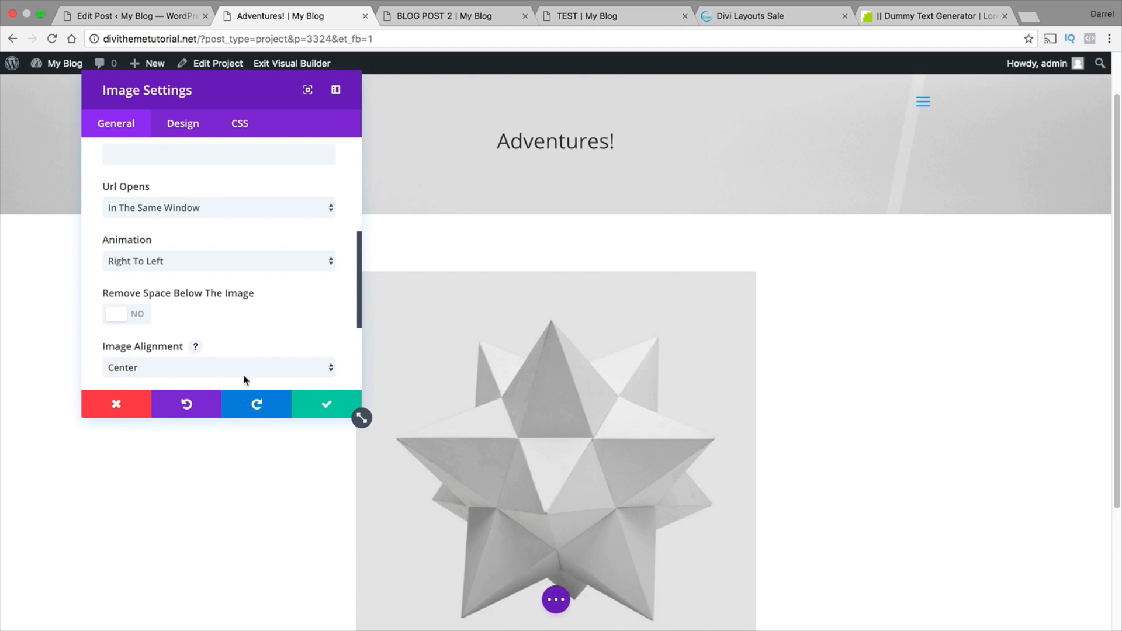
left_click(351, 404)
Add a single-column row below the polyhedron image and insert an Image module in it
scroll(432, 351, "down", 3)
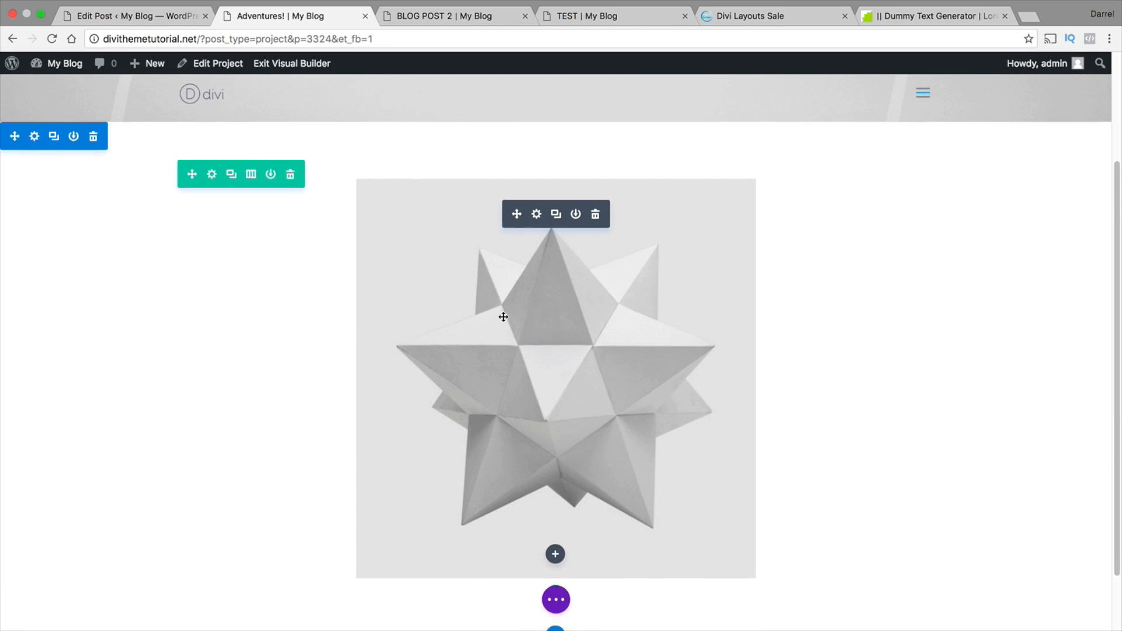
scroll(509, 350, "down", 3)
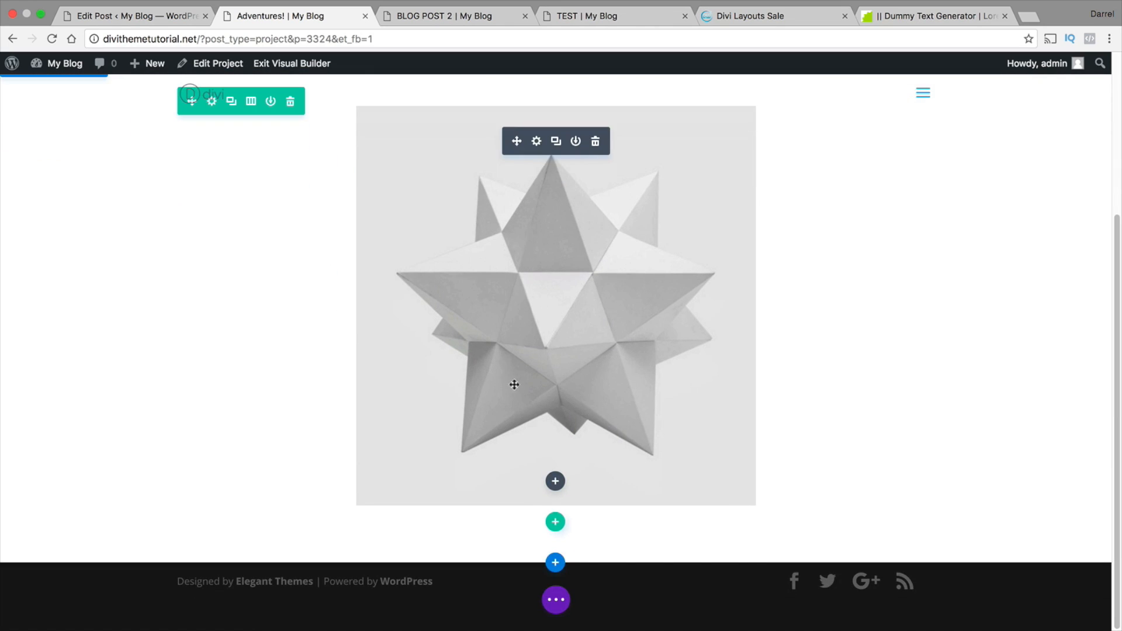
left_click(555, 522)
left_click(484, 356)
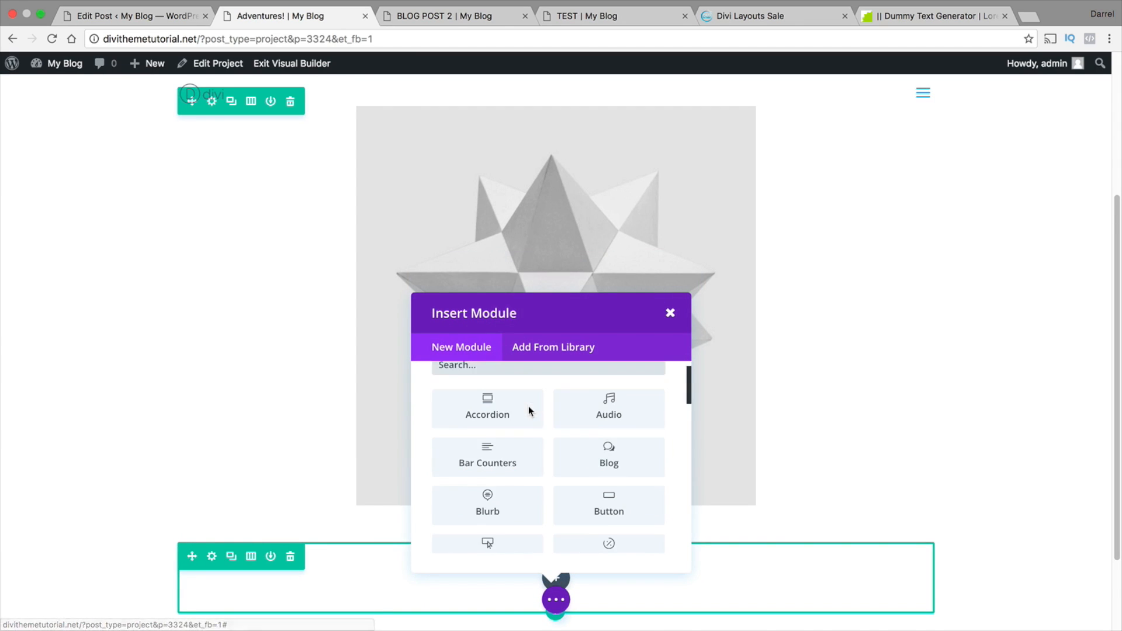
scroll(528, 406, "down", 5)
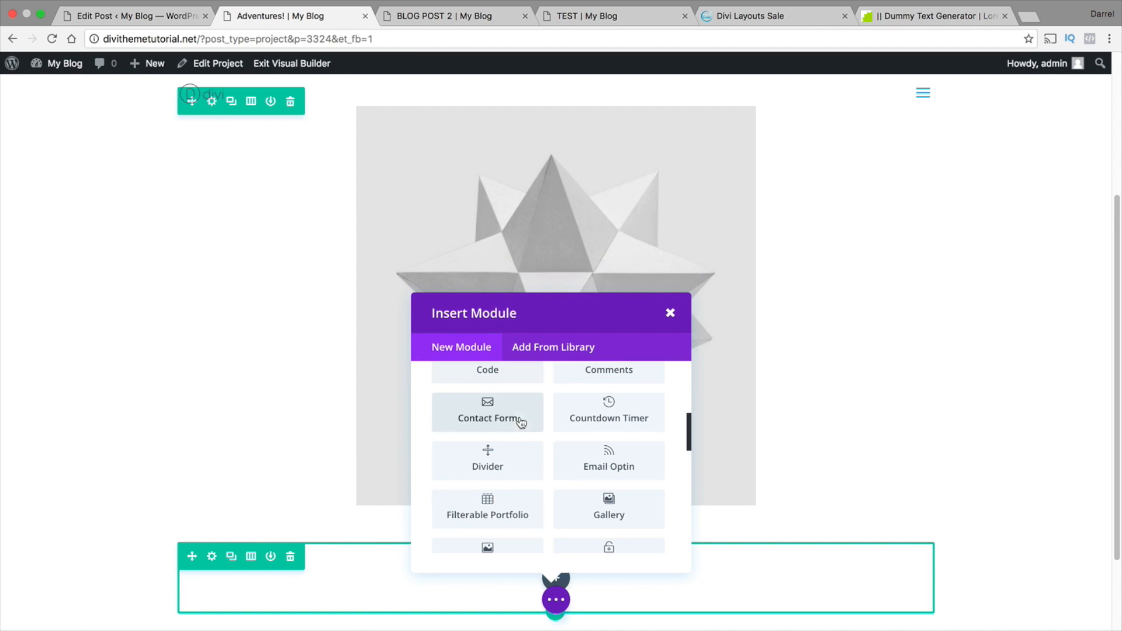
scroll(513, 466, "down", 1)
left_click(489, 520)
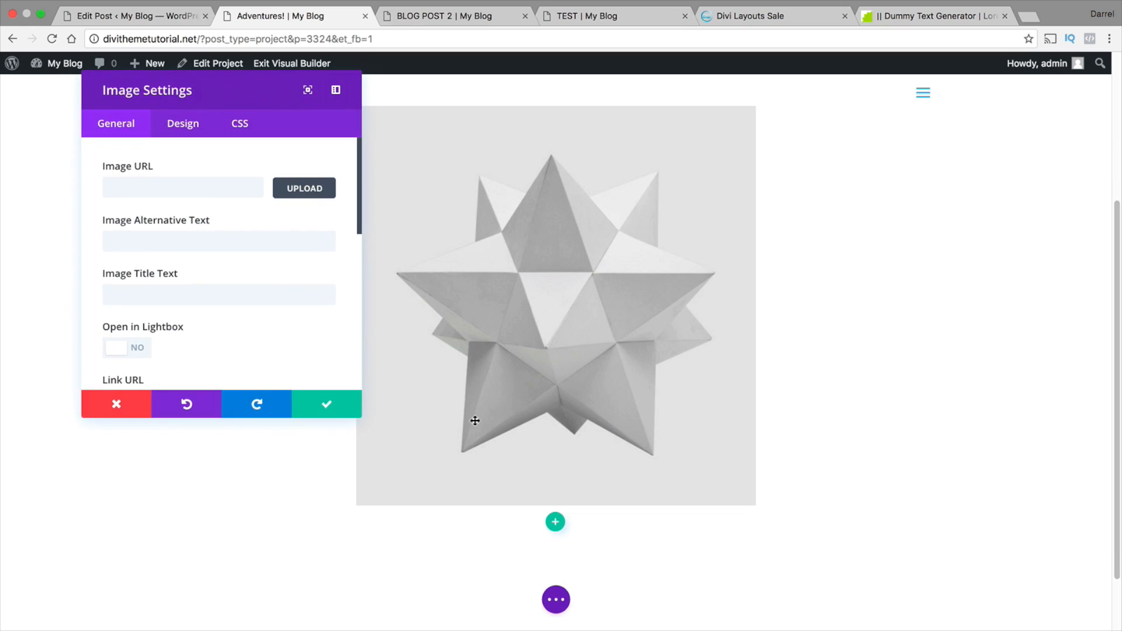
Set the new image module's picture to the square Retro poster and lamp image OG2POJ0.jpg from the Media Library
left_click(304, 188)
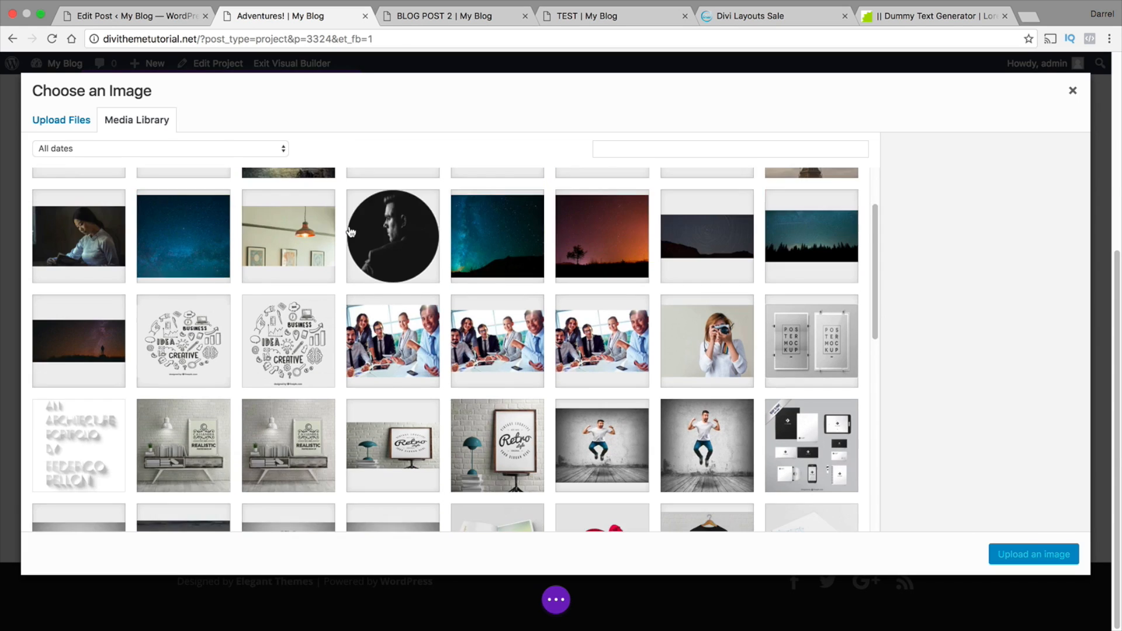
scroll(351, 234, "down", 3)
left_click(514, 330)
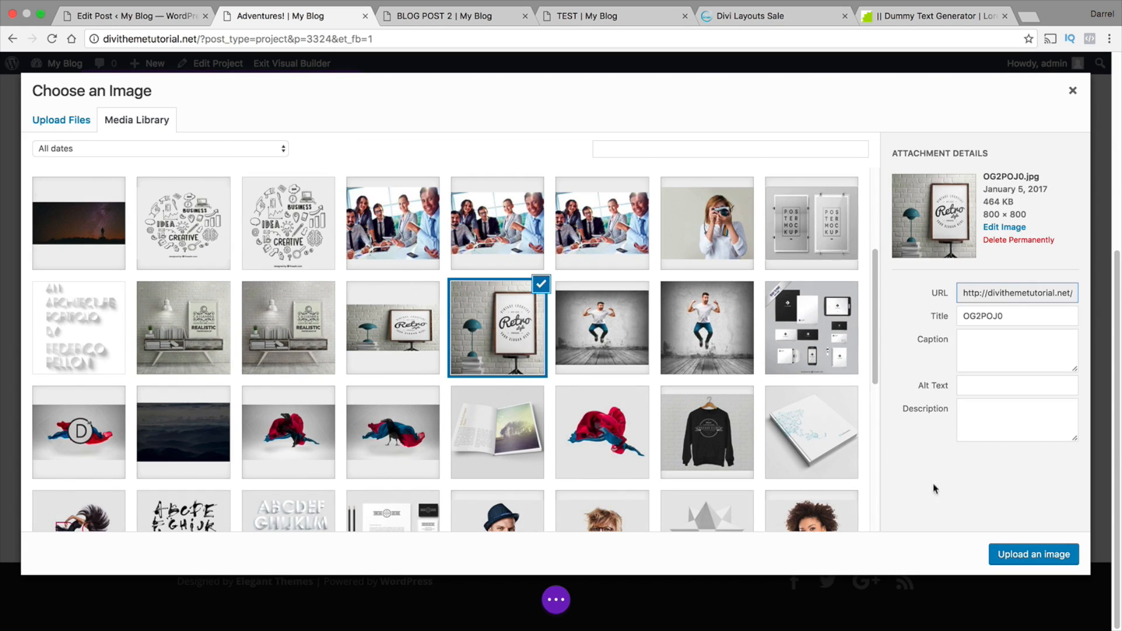
left_click(1017, 554)
scroll(756, 370, "down", 5)
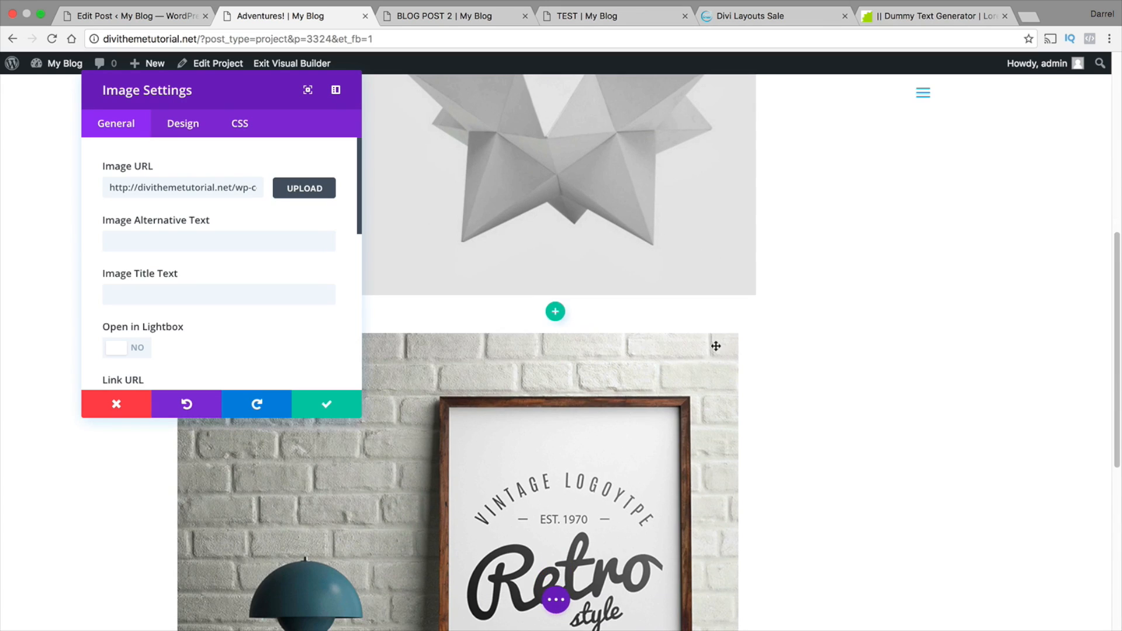
Try the Right To Left animation on the Retro poster image and return it to Left To Right
scroll(314, 334, "down", 5)
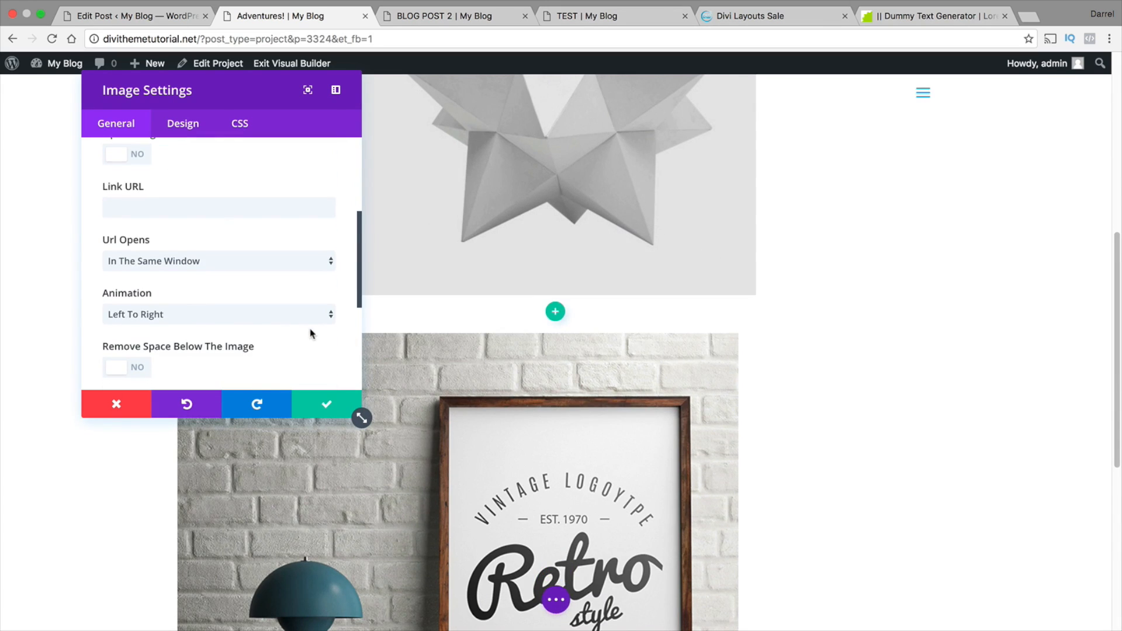
left_click(282, 312)
left_click(282, 325)
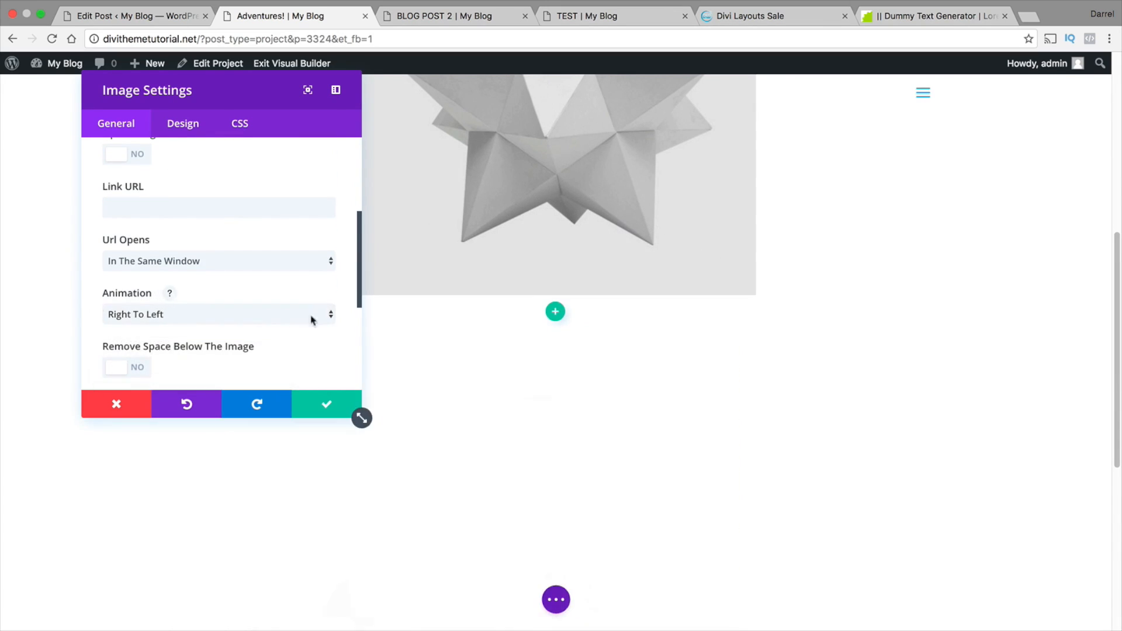
left_click(233, 315)
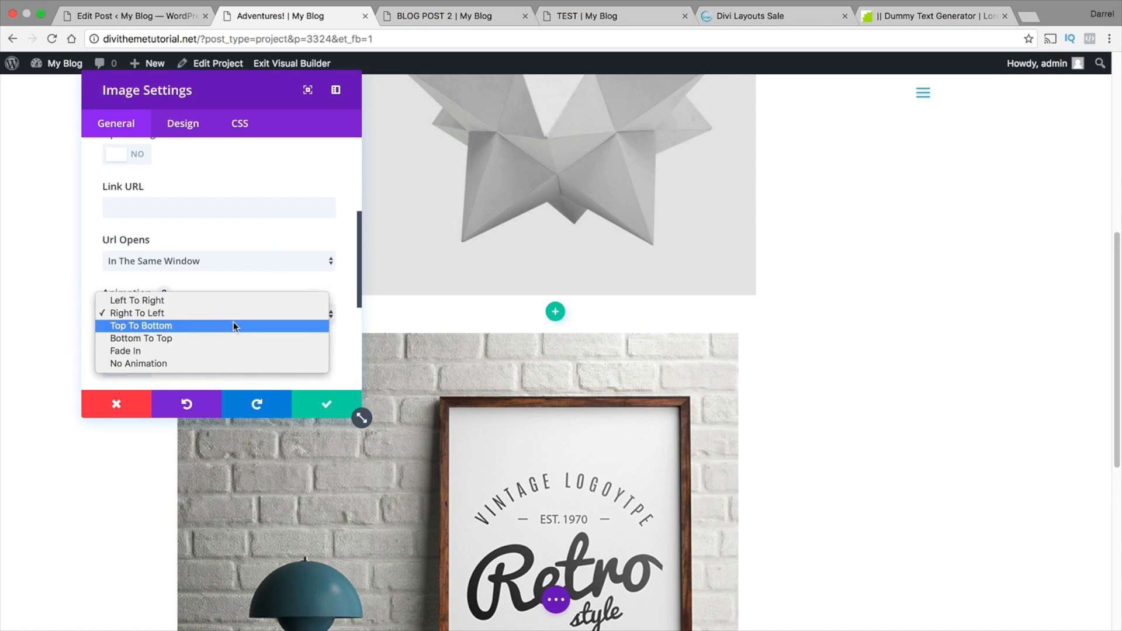
left_click(233, 300)
Set the Retro poster image's alignment to Center and accept the image settings
scroll(181, 345, "down", 1)
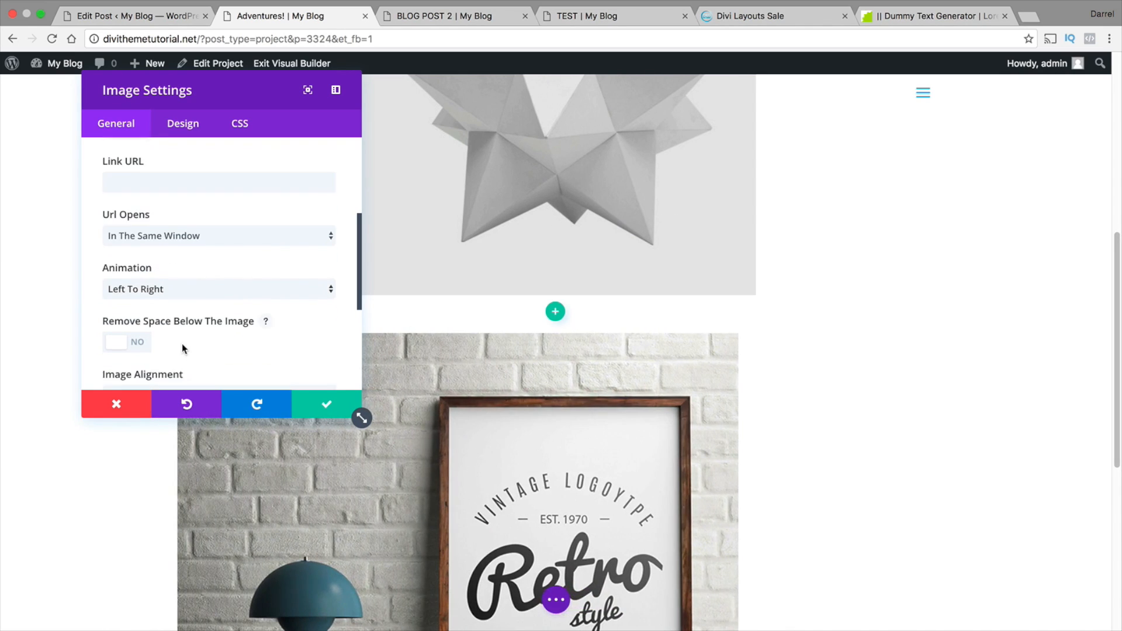
scroll(182, 342, "down", 1)
left_click(183, 364)
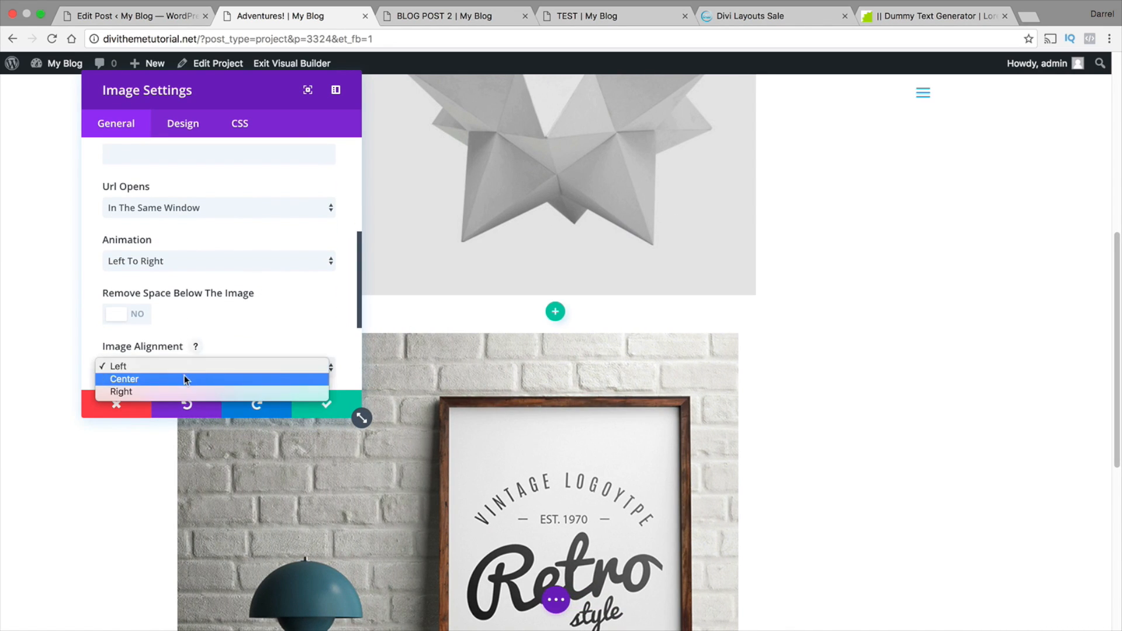
left_click(184, 379)
left_click_drag(1121, 305, 1105, 507)
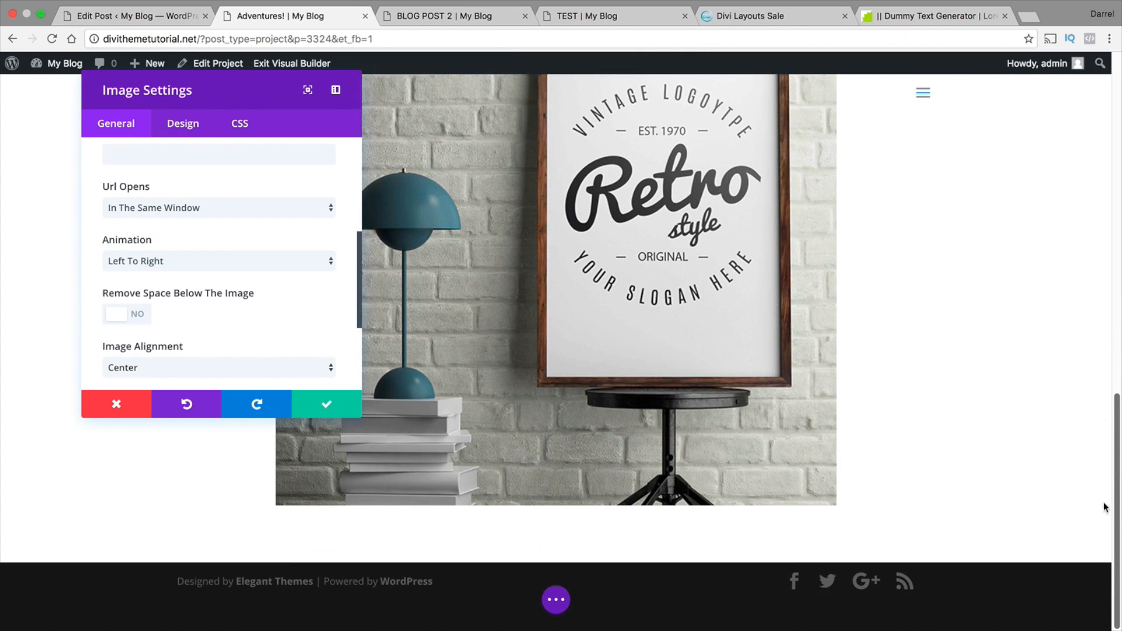
left_click(355, 409)
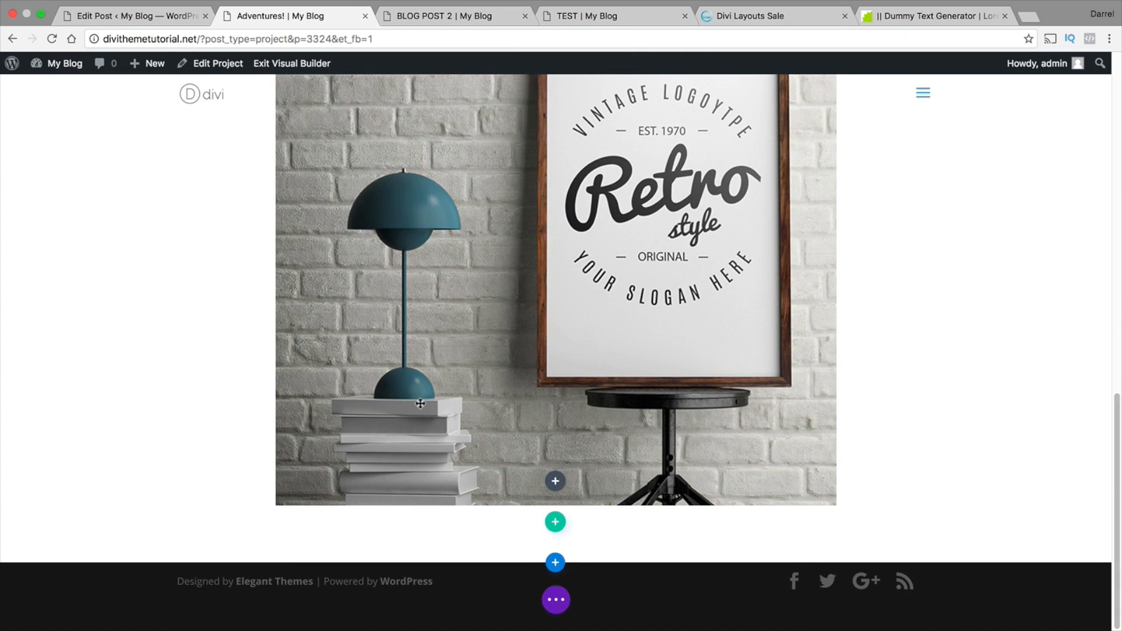
Add a single-column row below the Retro poster image and insert an Image module in it
left_click(555, 526)
left_click(478, 364)
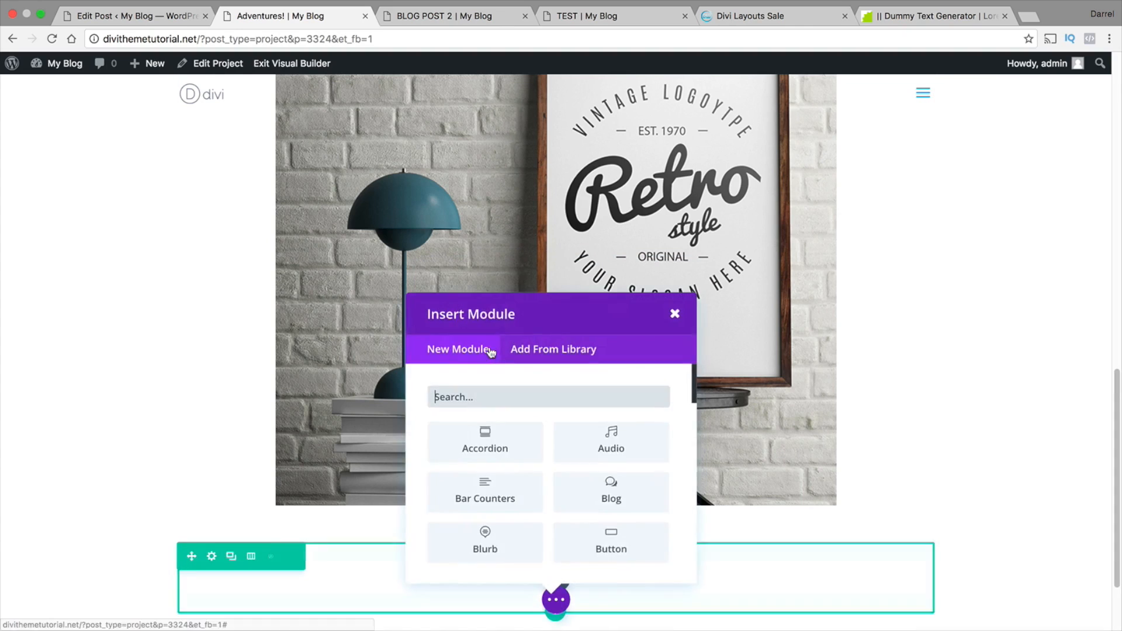
scroll(535, 430, "down", 3)
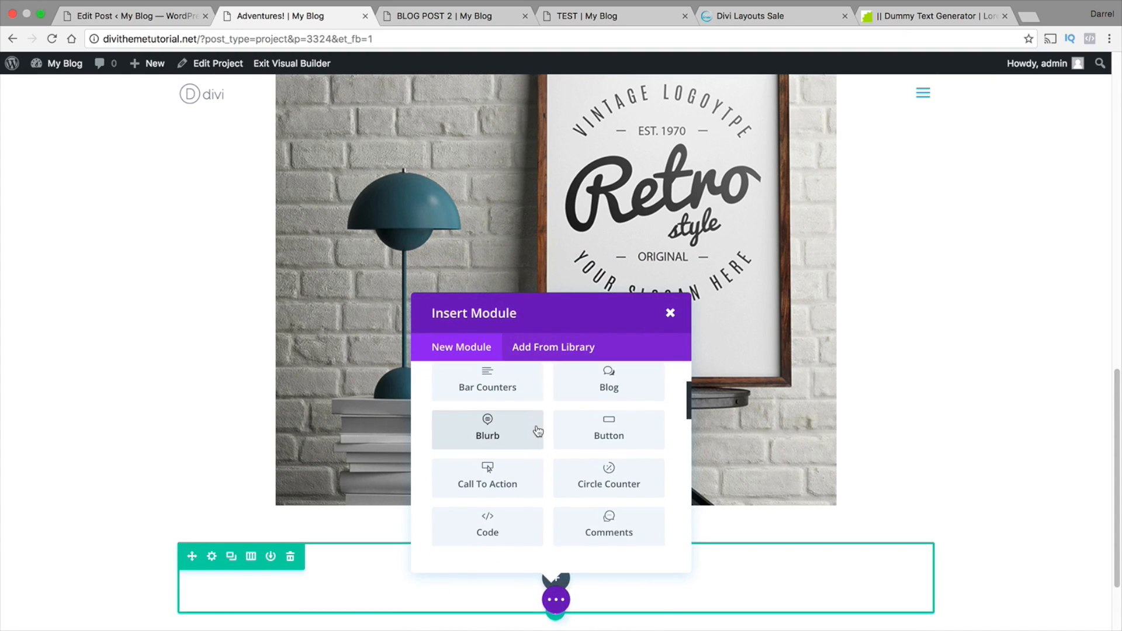
scroll(537, 431, "down", 5)
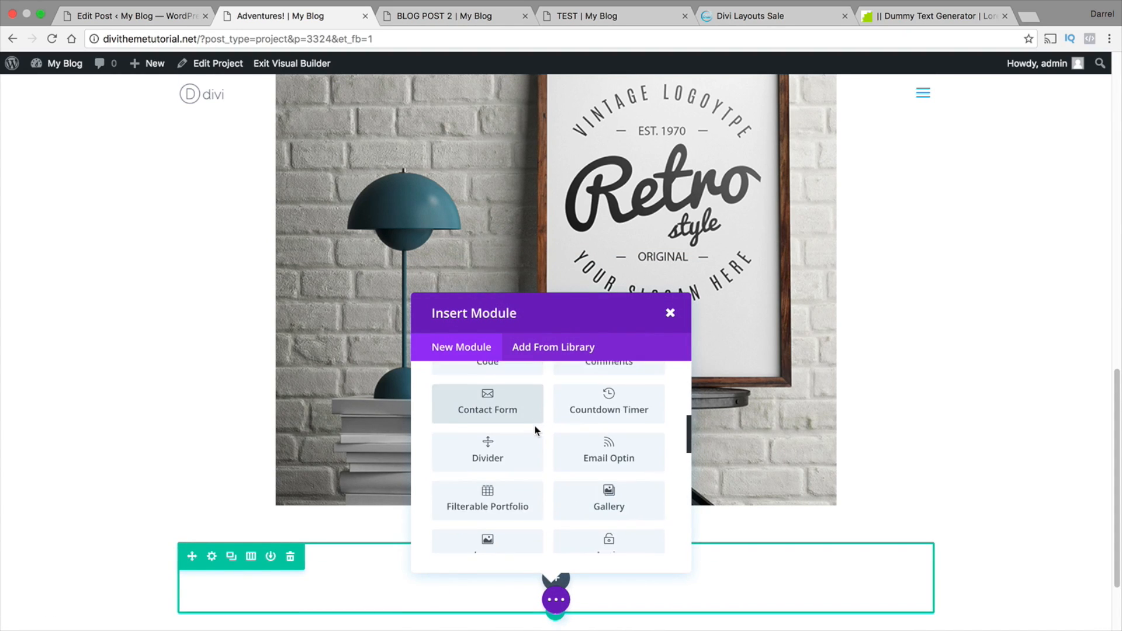
scroll(534, 431, "down", 1)
left_click(511, 520)
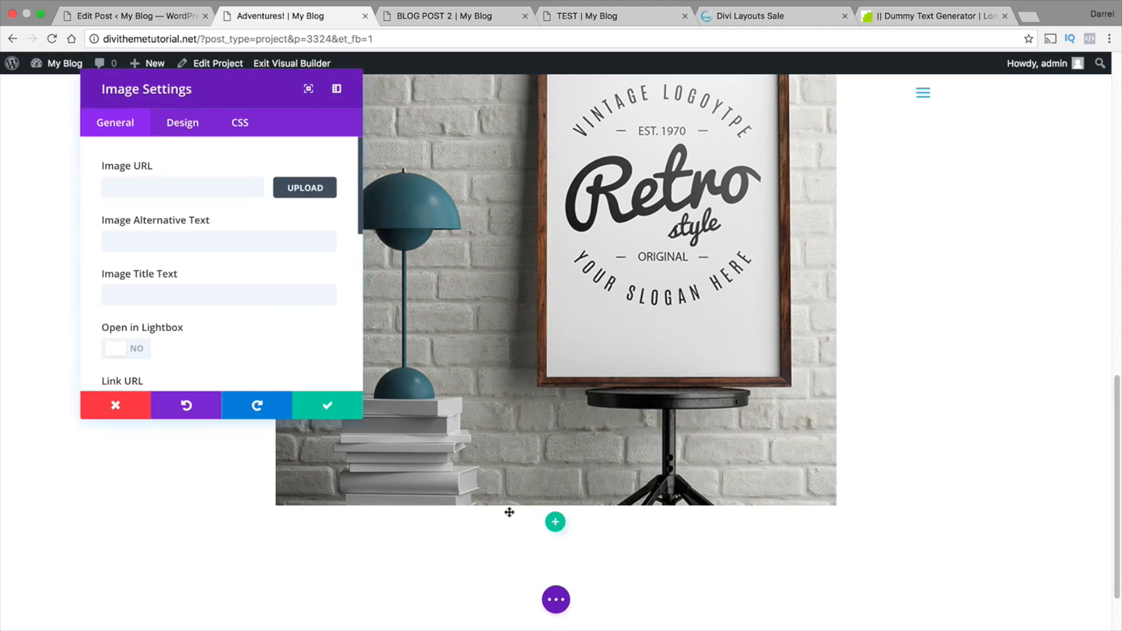
Set the third image module's picture to the Divi 3.0 logo with red and blue cloth from the Media Library and accept the settings
left_click(295, 188)
scroll(456, 293, "down", 4)
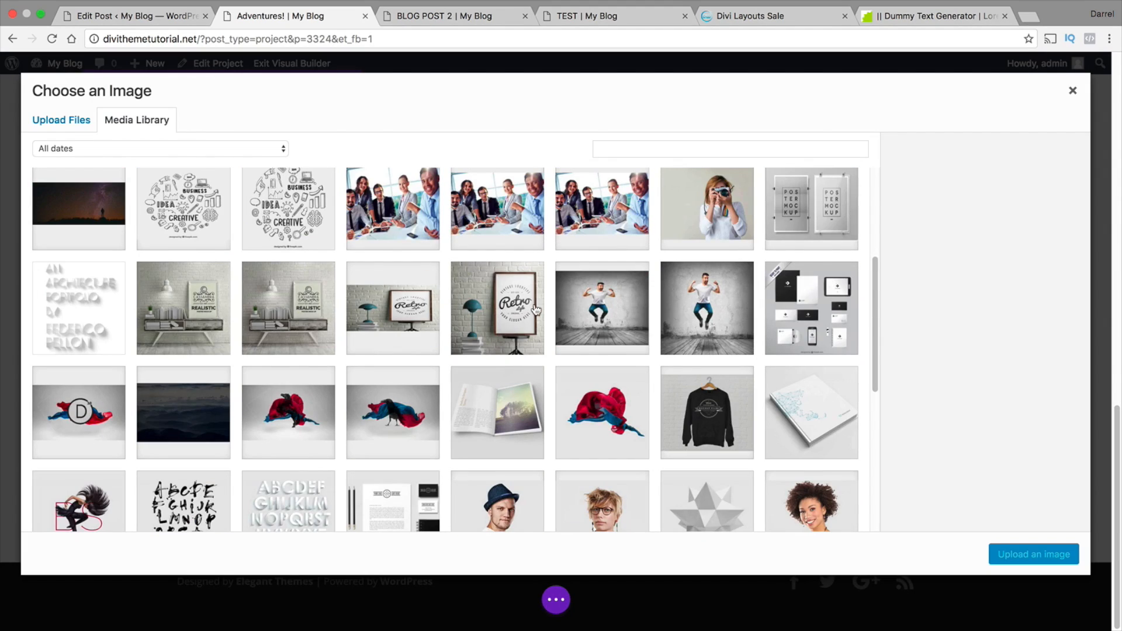
scroll(463, 342, "down", 2)
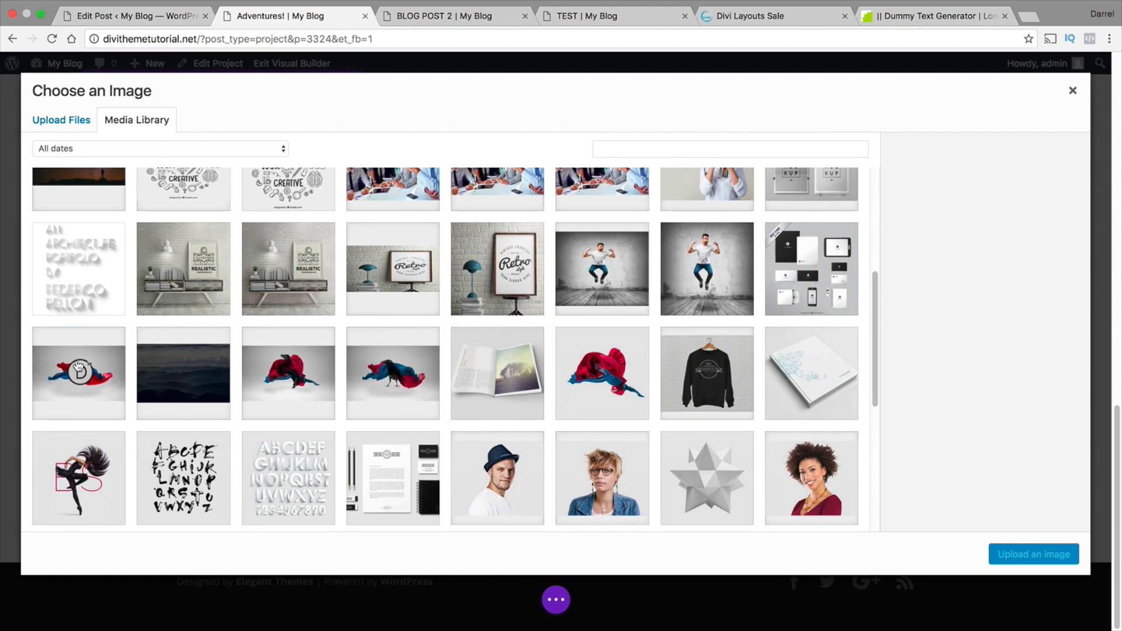
left_click(78, 367)
left_click(1033, 554)
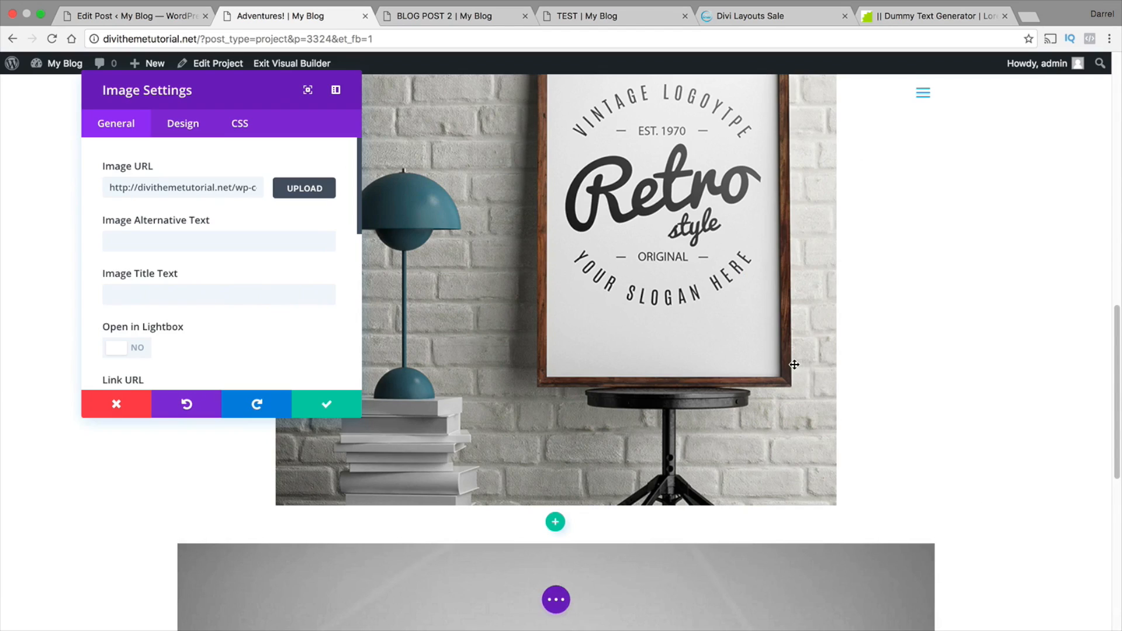
scroll(792, 359, "down", 5)
scroll(339, 366, "down", 1)
left_click(327, 404)
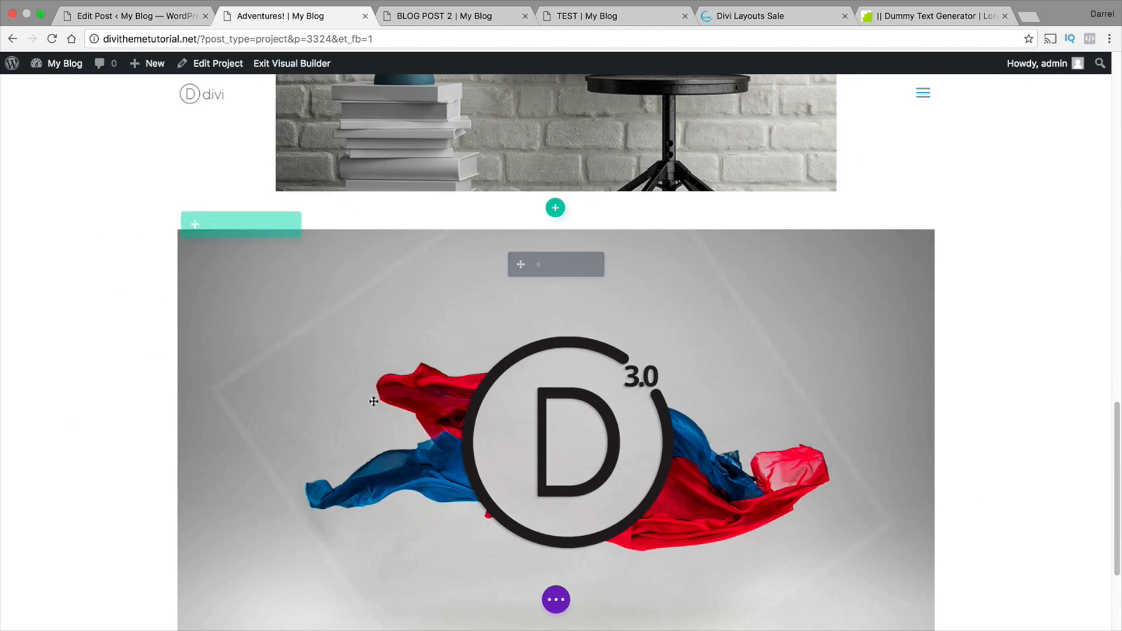
Add a row with two equal columns below the Divi 3.0 logo image
scroll(532, 376, "down", 3)
left_click(555, 522)
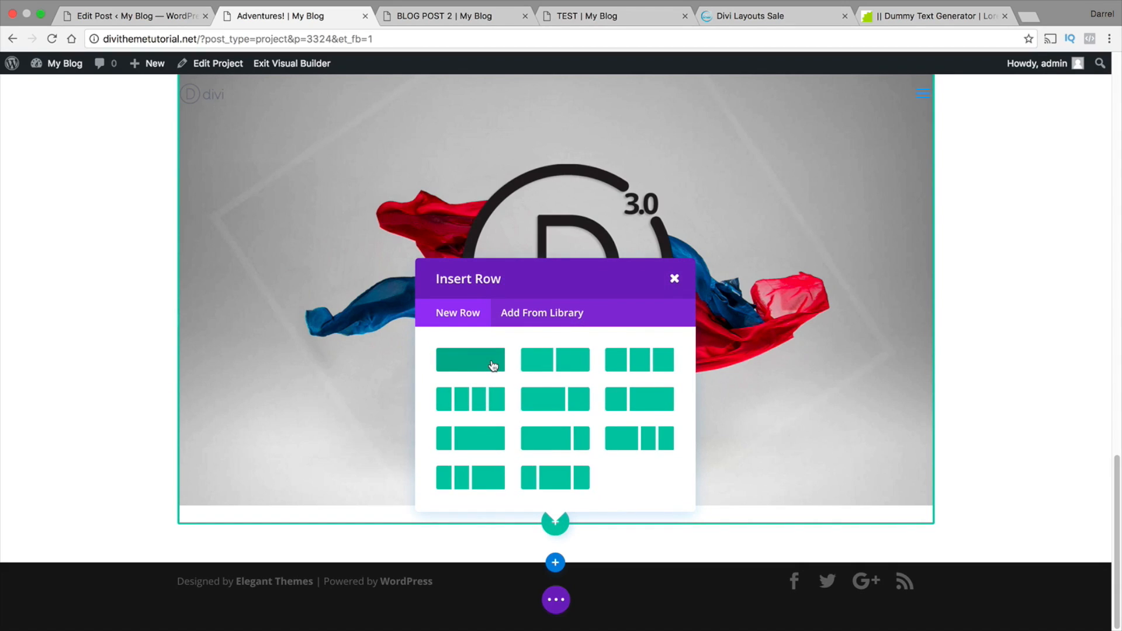
left_click(548, 365)
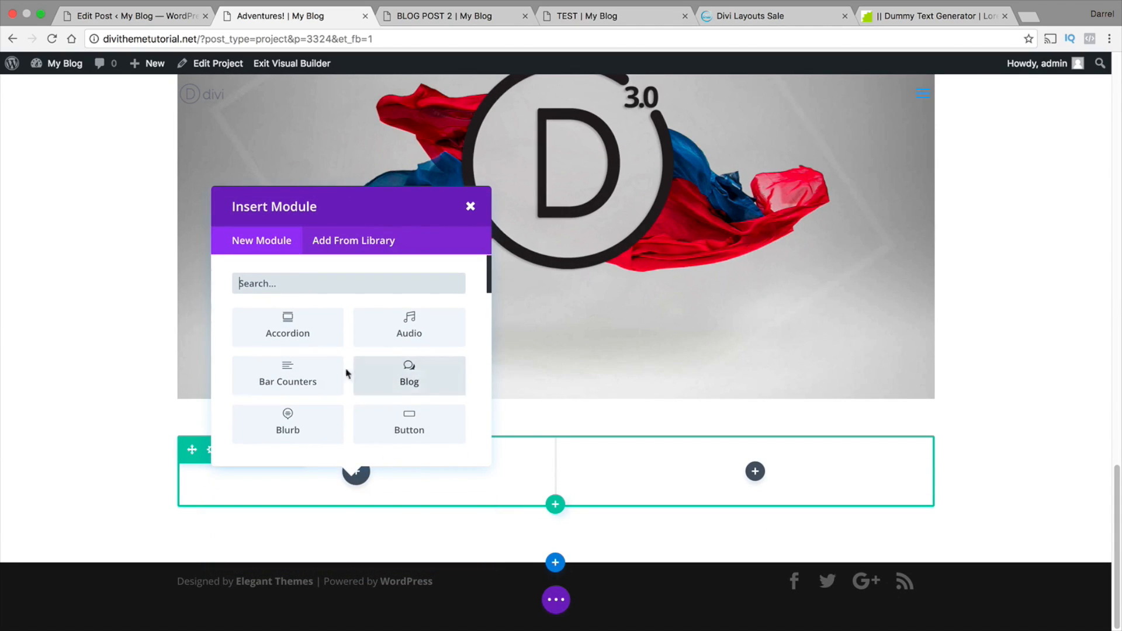
Insert a Text module in the first column of the two-column row below the Divi 3.0 logo image
scroll(342, 368, "down", 2)
scroll(339, 368, "down", 3)
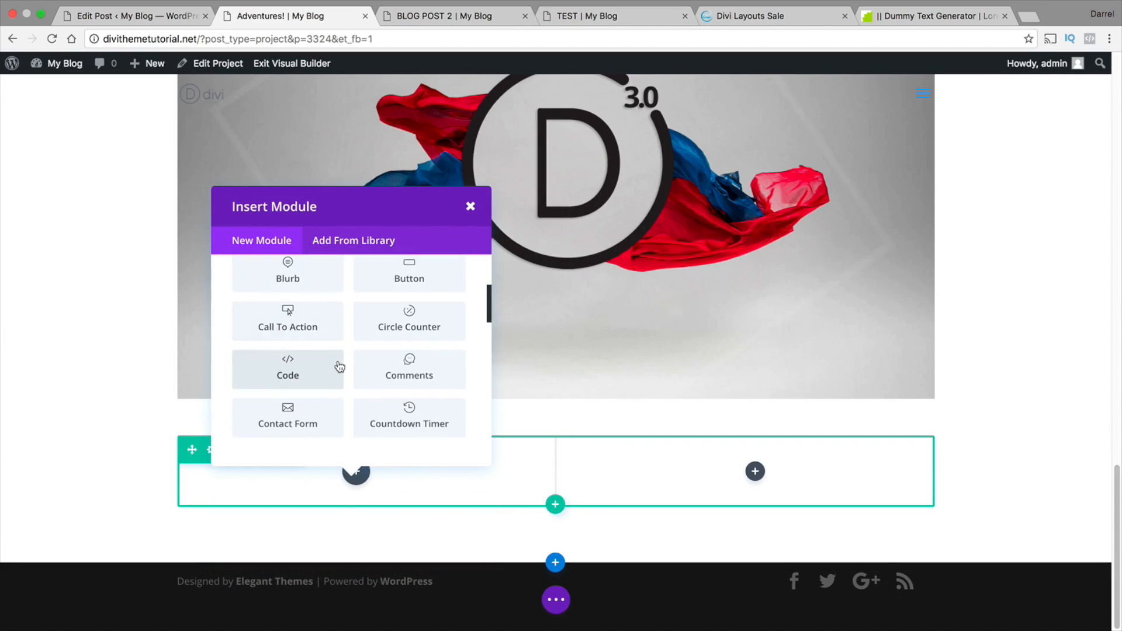
scroll(340, 368, "down", 5)
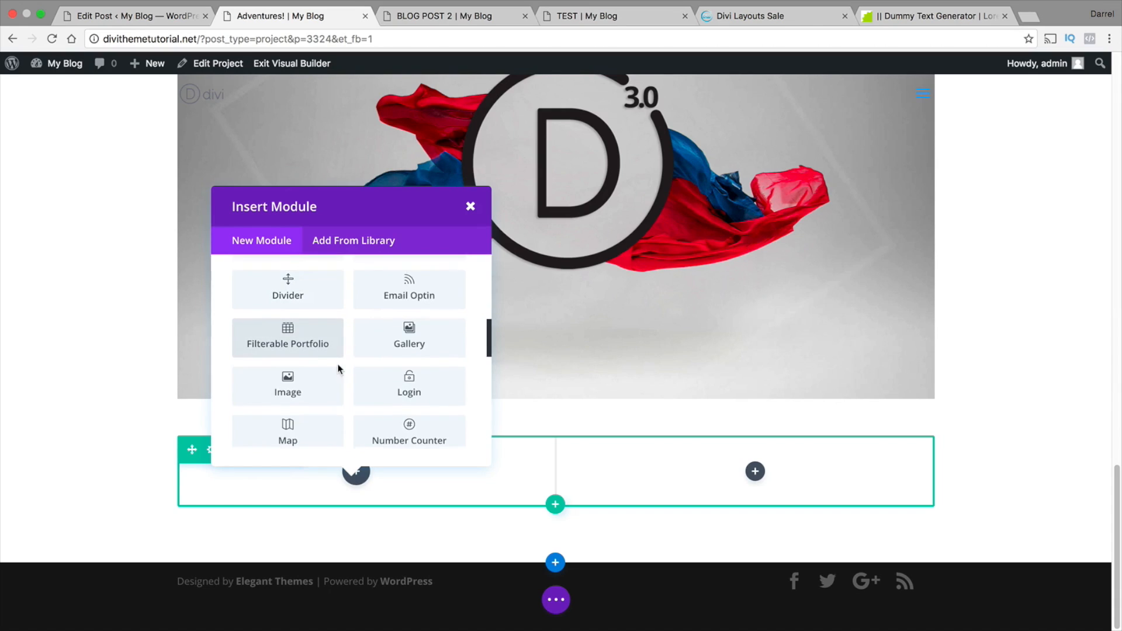
scroll(340, 369, "down", 2)
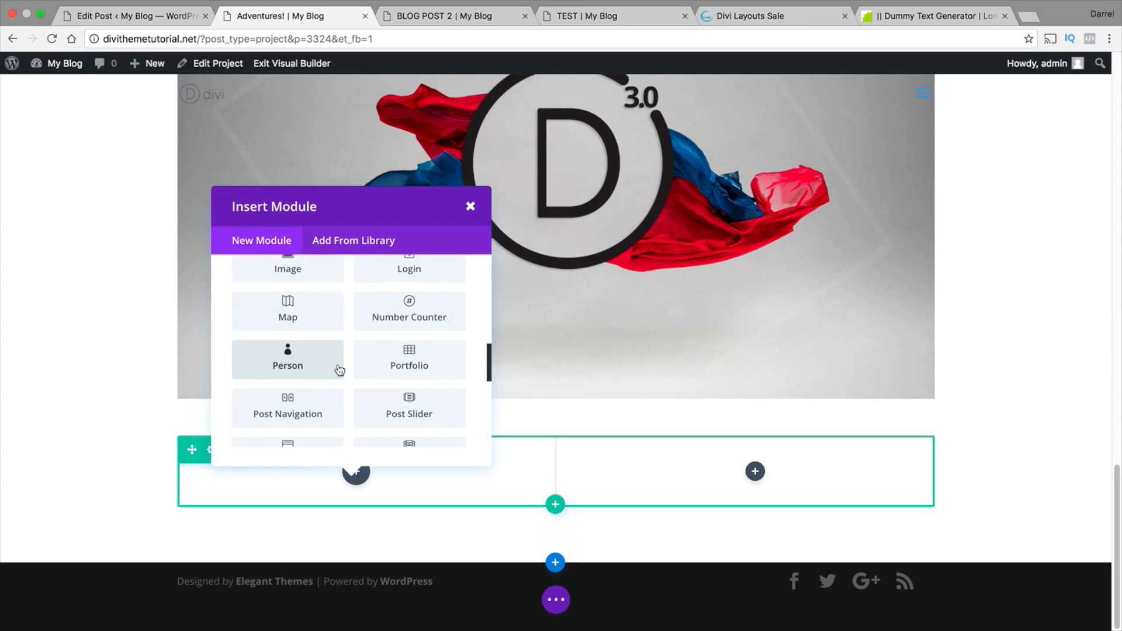
scroll(340, 369, "down", 3)
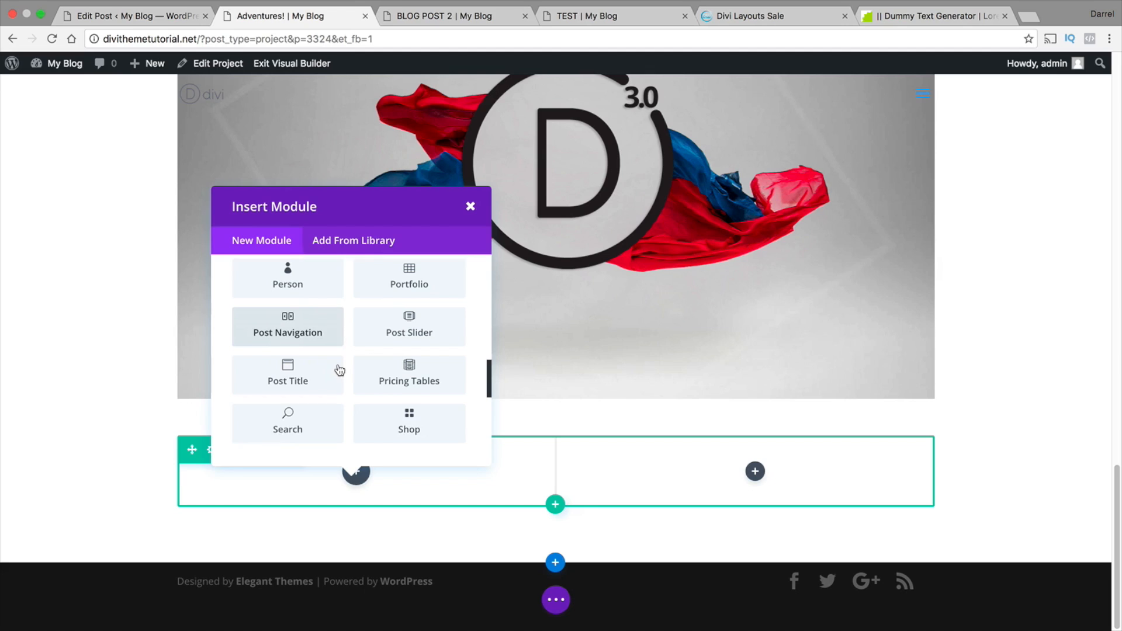
scroll(340, 369, "down", 3)
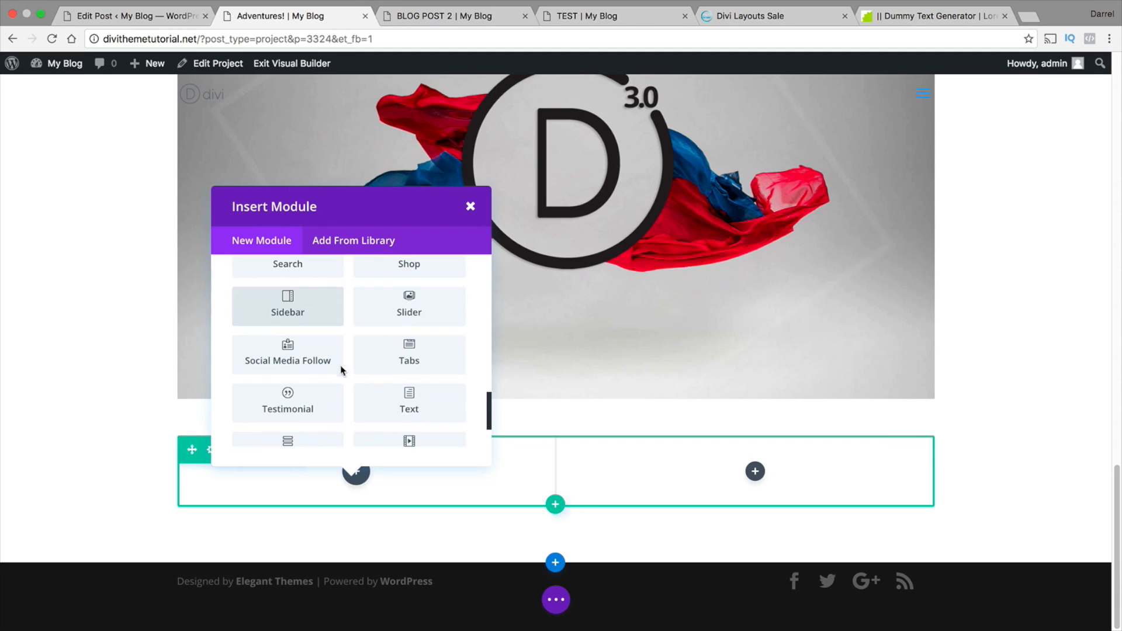
left_click(417, 403)
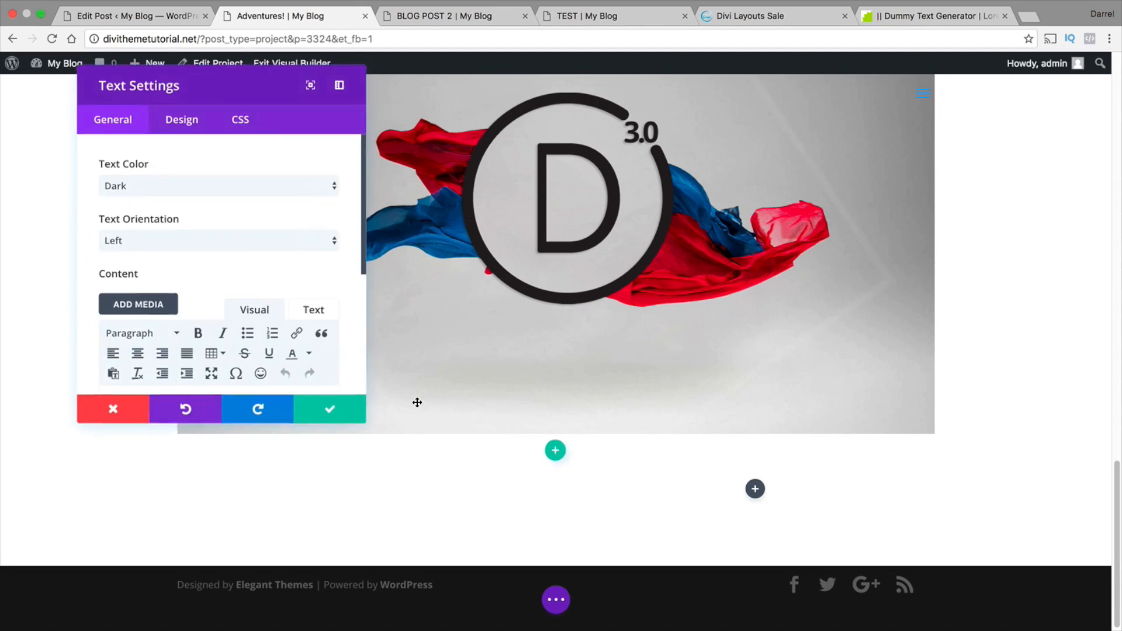
Enter "About The Author" as the first line of the text module's content and start a new paragraph below it
left_click(230, 245)
left_click(234, 211)
scroll(236, 222, "down", 5)
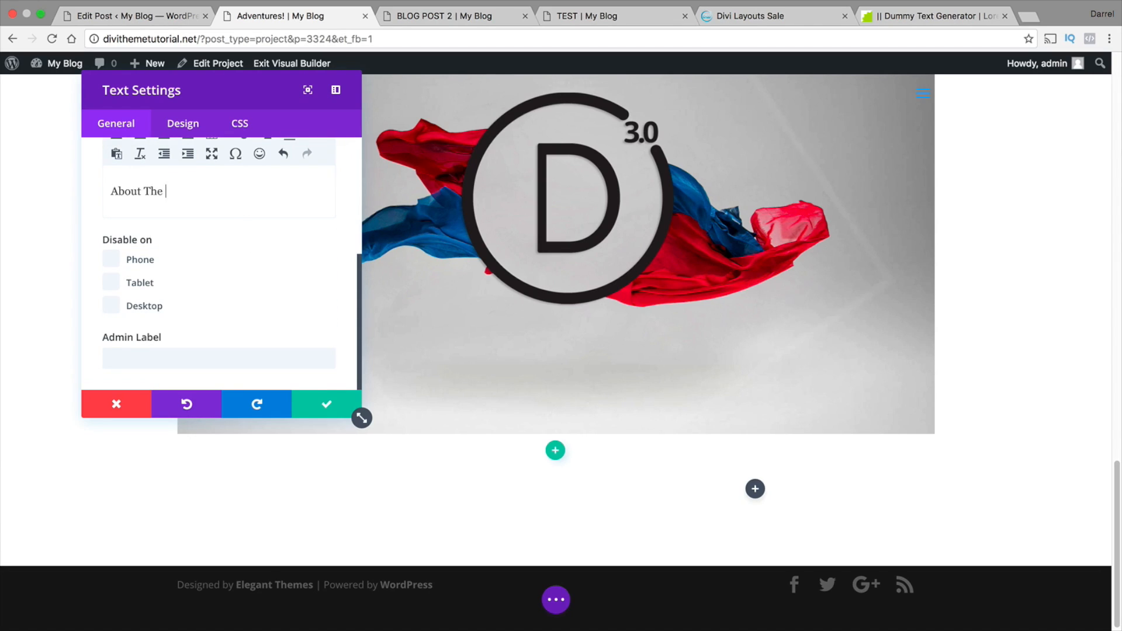
key("BackSpace")
key("BackSpace")
type("or")
key("Return")
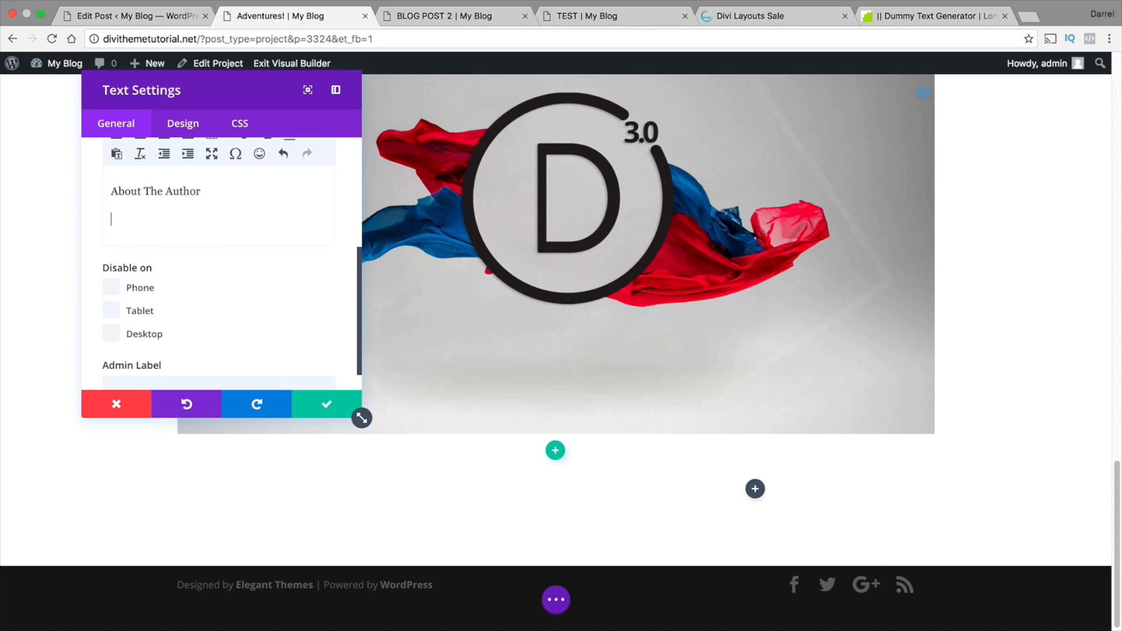
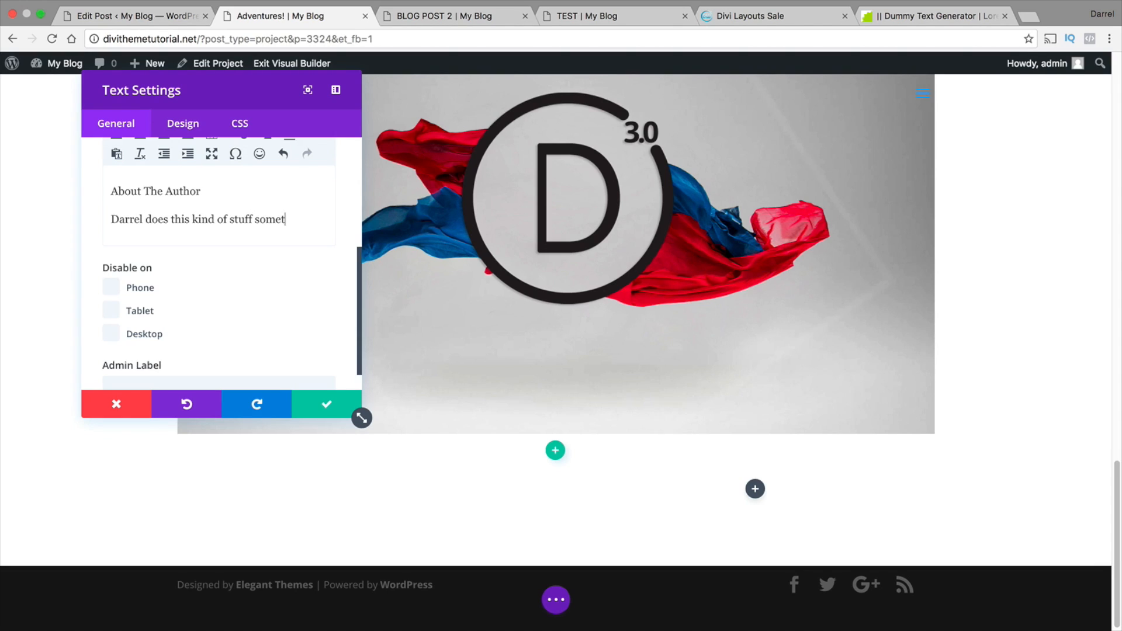
Complete the author bio below About The Author, mentioning hiking and eating pho and ramen, and accept the text settings
type("he goes hiking and enjoys eating")
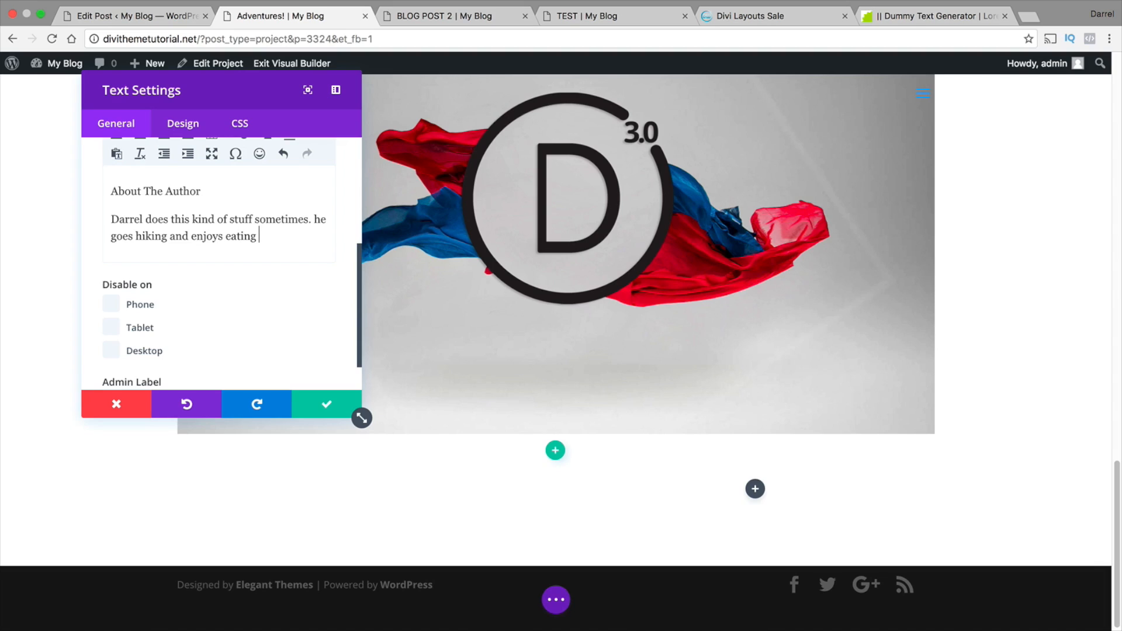
type("ramen")
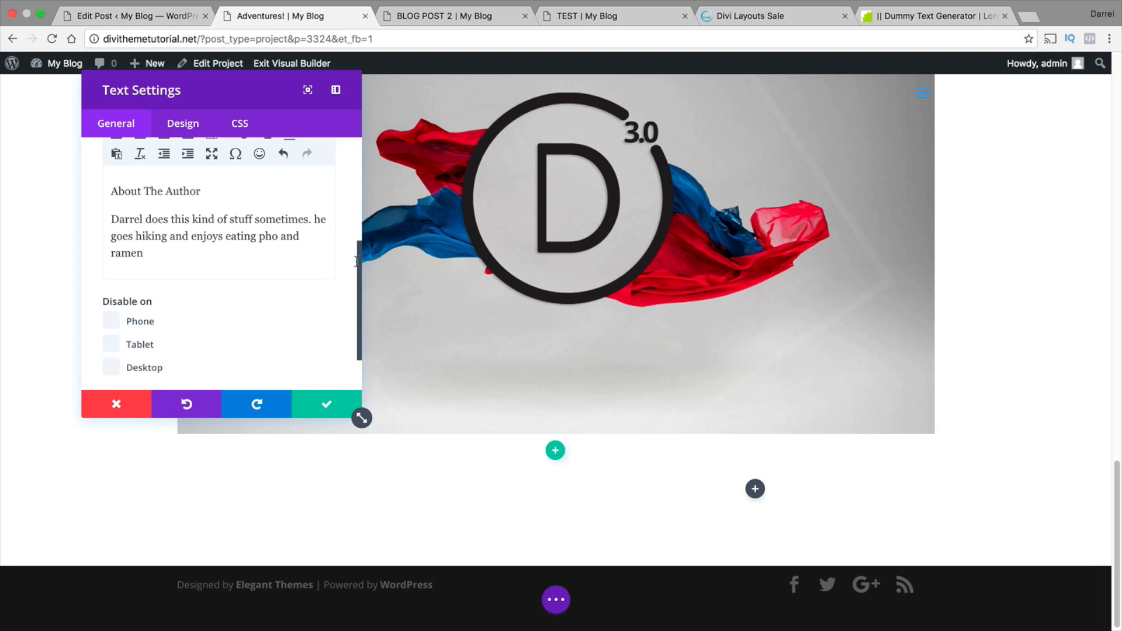
left_click_drag(360, 268, 361, 161)
left_click(337, 413)
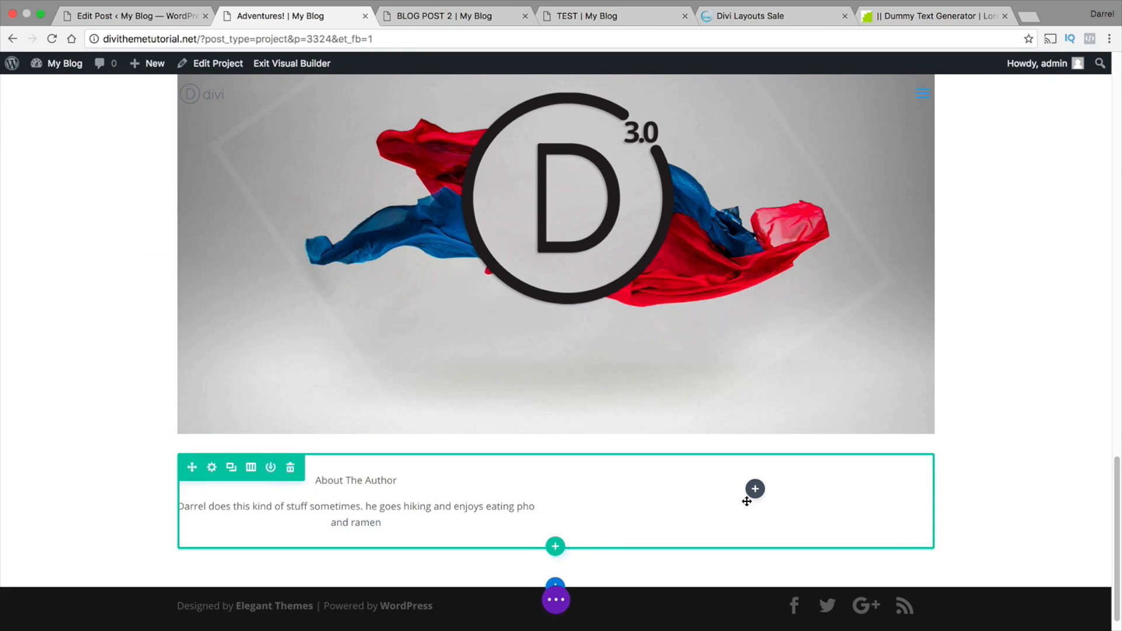
Insert the saved Contact Us section from the library below the About The Author row
scroll(755, 496, "down", 1)
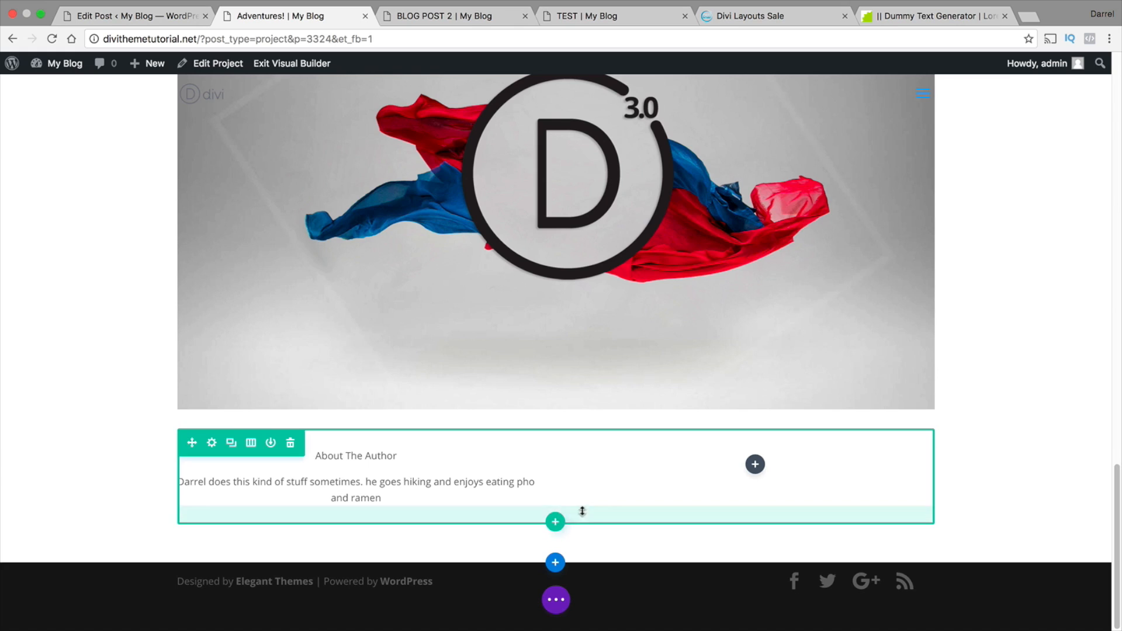
left_click(556, 563)
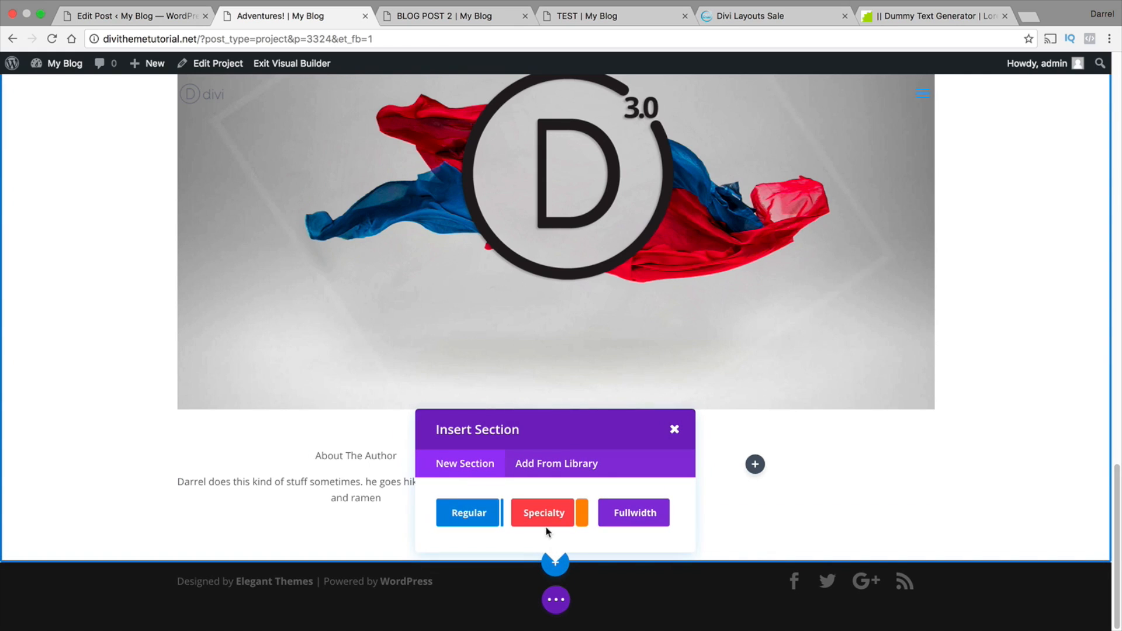
left_click(555, 466)
left_click(517, 425)
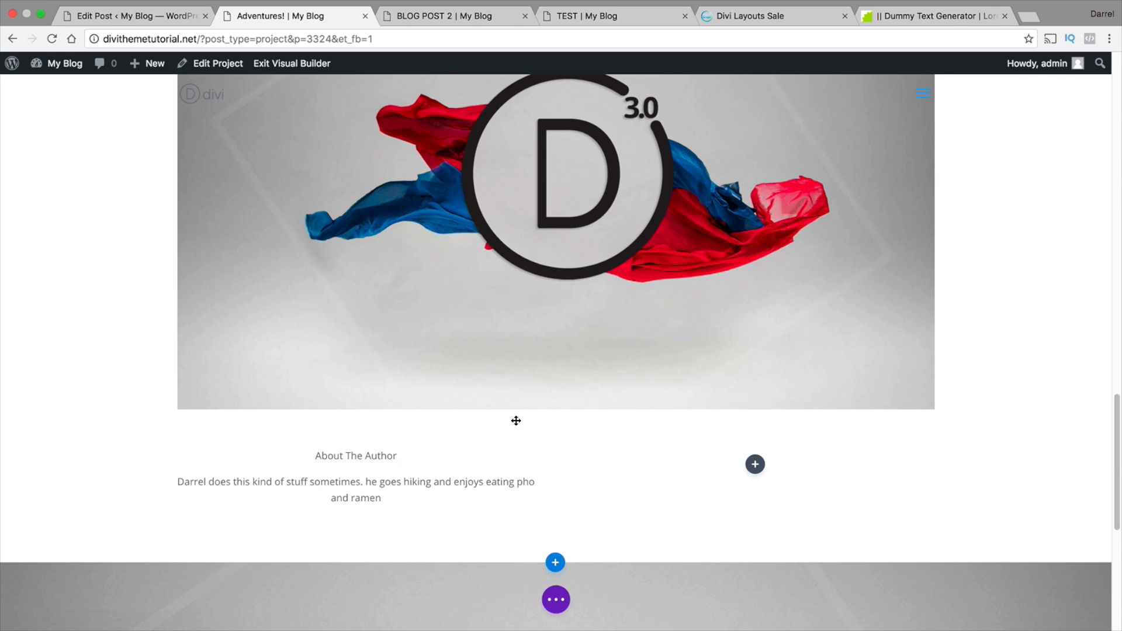
scroll(1108, 457, "down", 10)
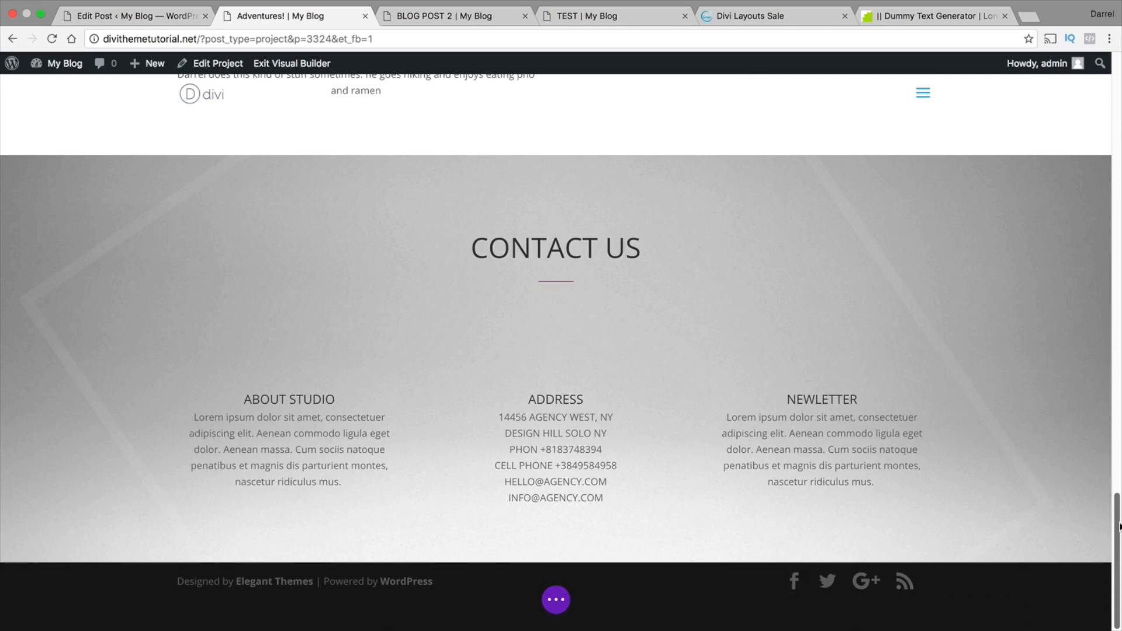
left_click_drag(1120, 526, 1113, 496)
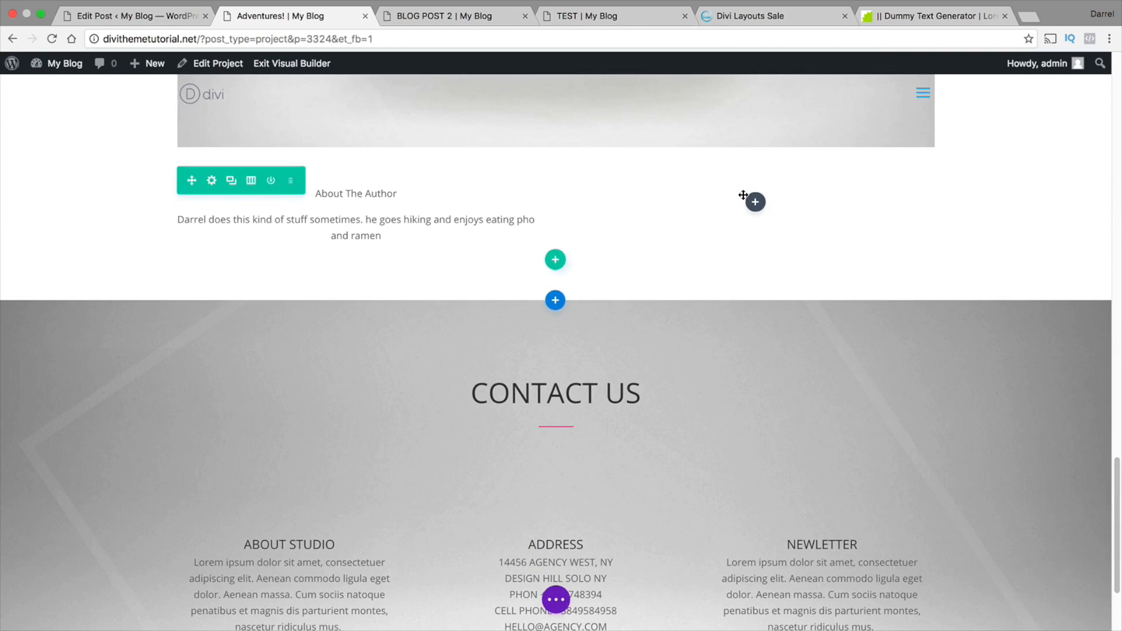
Publish the Adventures! project from the builder's page settings
scroll(766, 293, "down", 1)
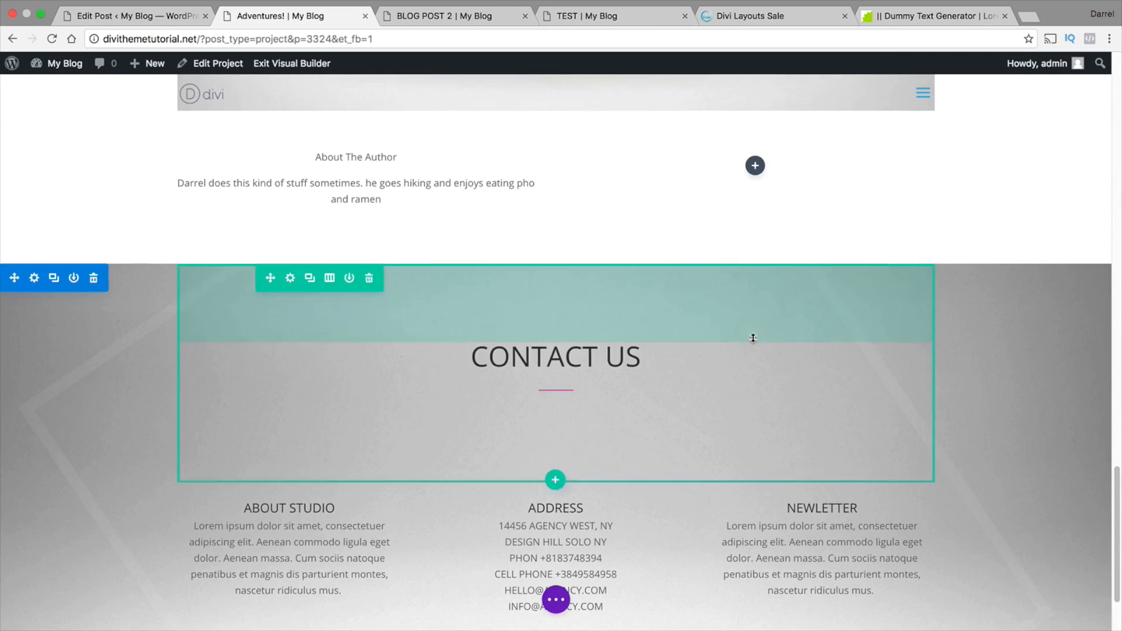
left_click(556, 599)
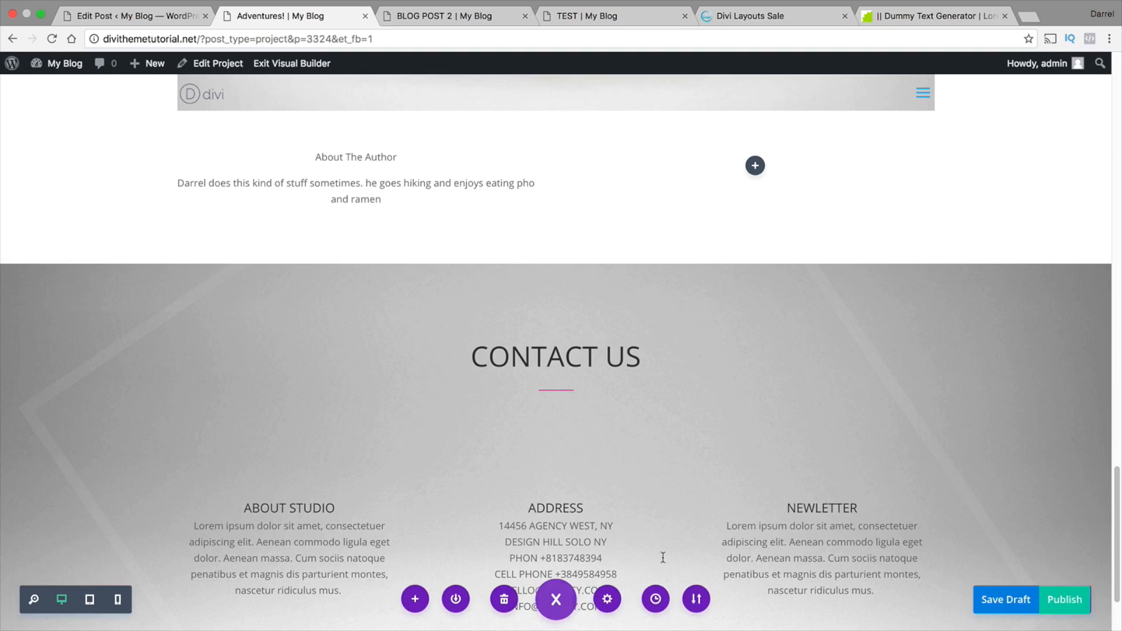
left_click(1070, 599)
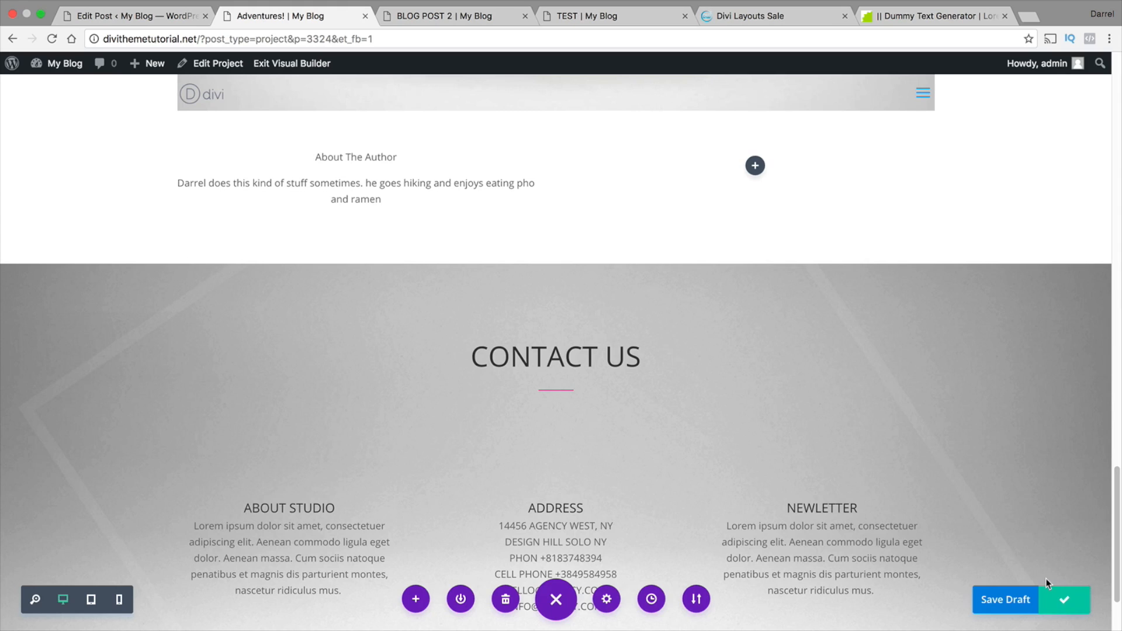
Go to the site's Portfolio page through the website's navigation menu
left_click_drag(1117, 547, 1121, 132)
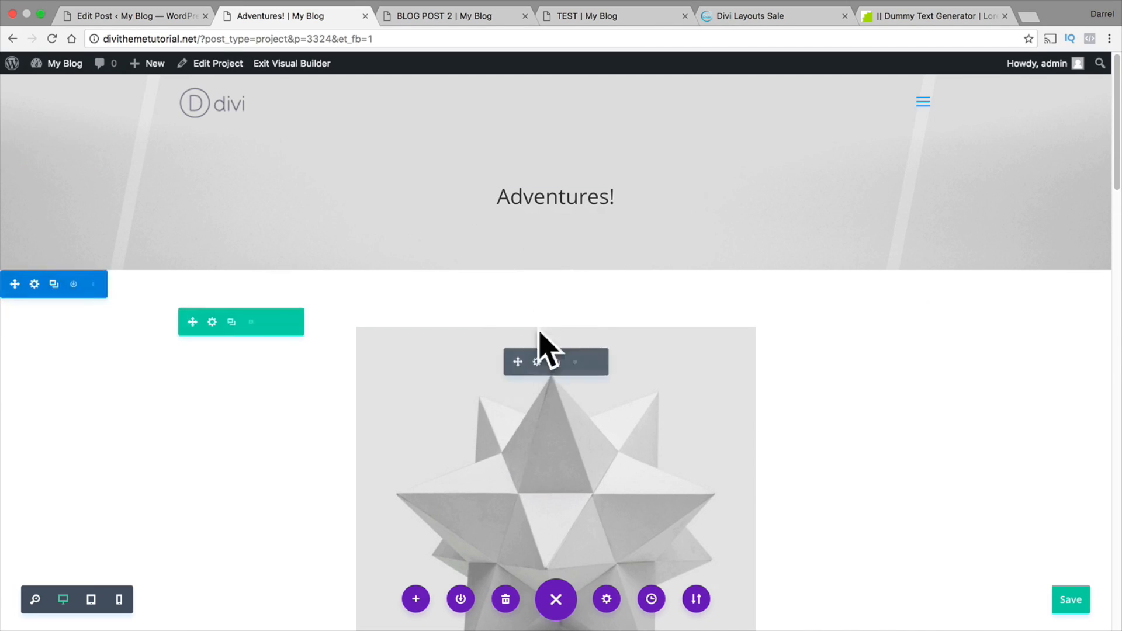
left_click(921, 104)
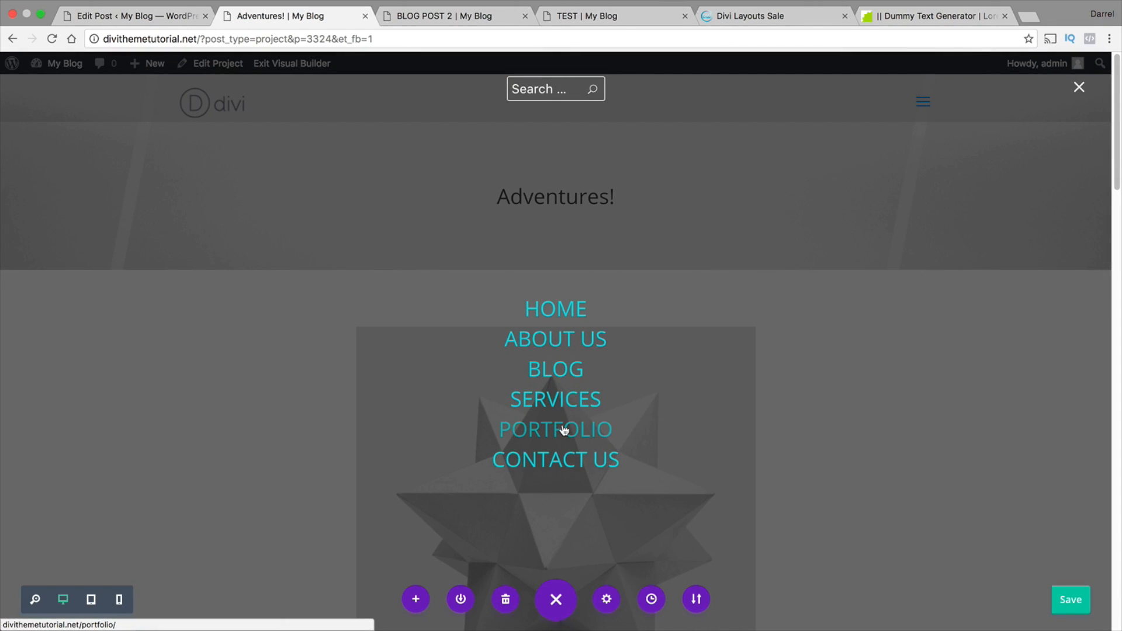
left_click(564, 430)
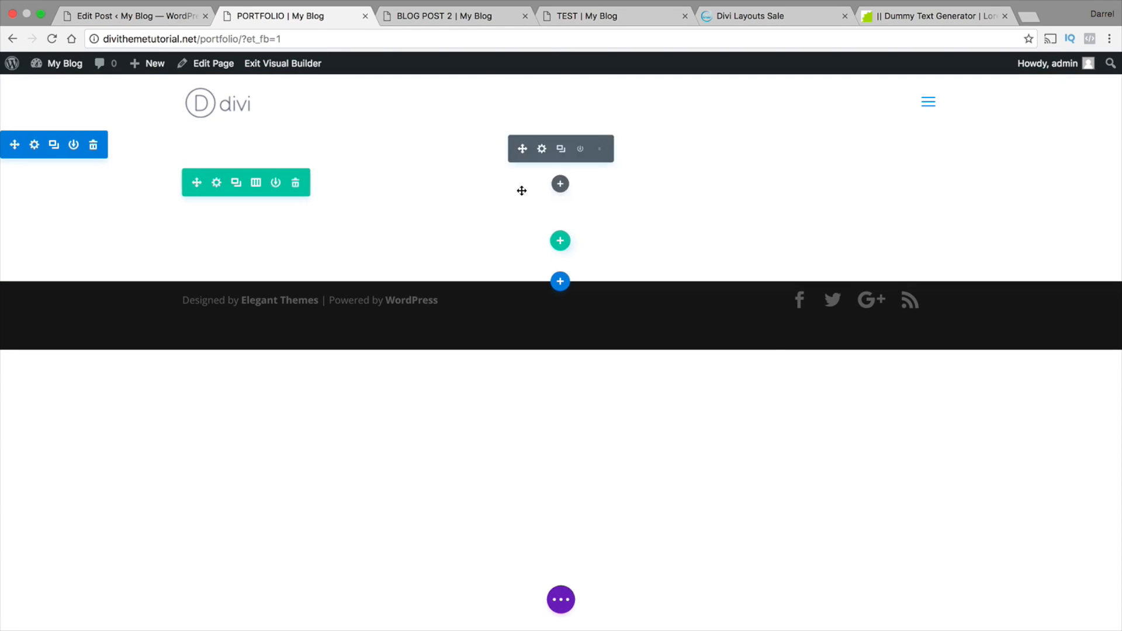
Add a fullwidth section below the empty section and insert a Fullwidth Header module in it
left_click(560, 281)
left_click(620, 239)
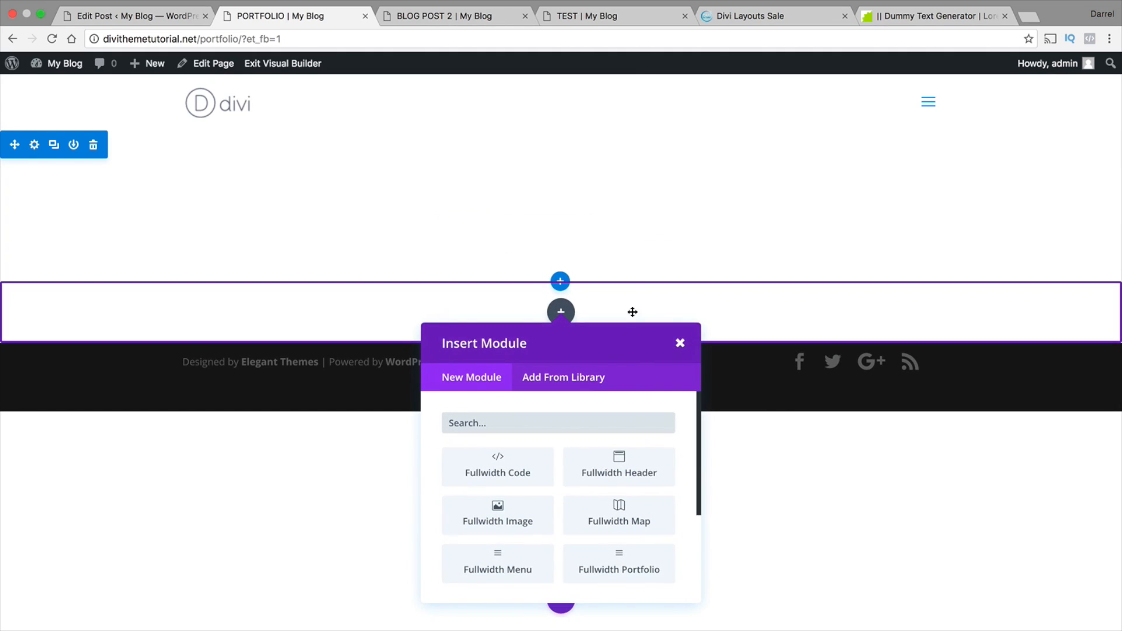
left_click(630, 480)
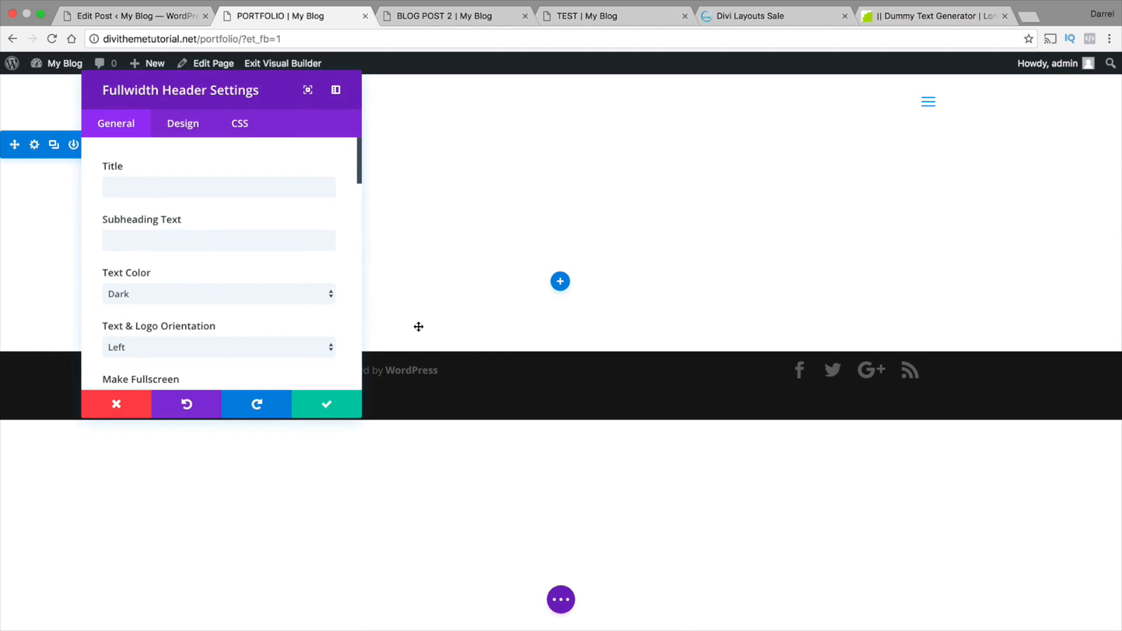
Title the fullwidth header "Portfolio", set its text and logo orientation to Center, and accept the settings
left_click(275, 187)
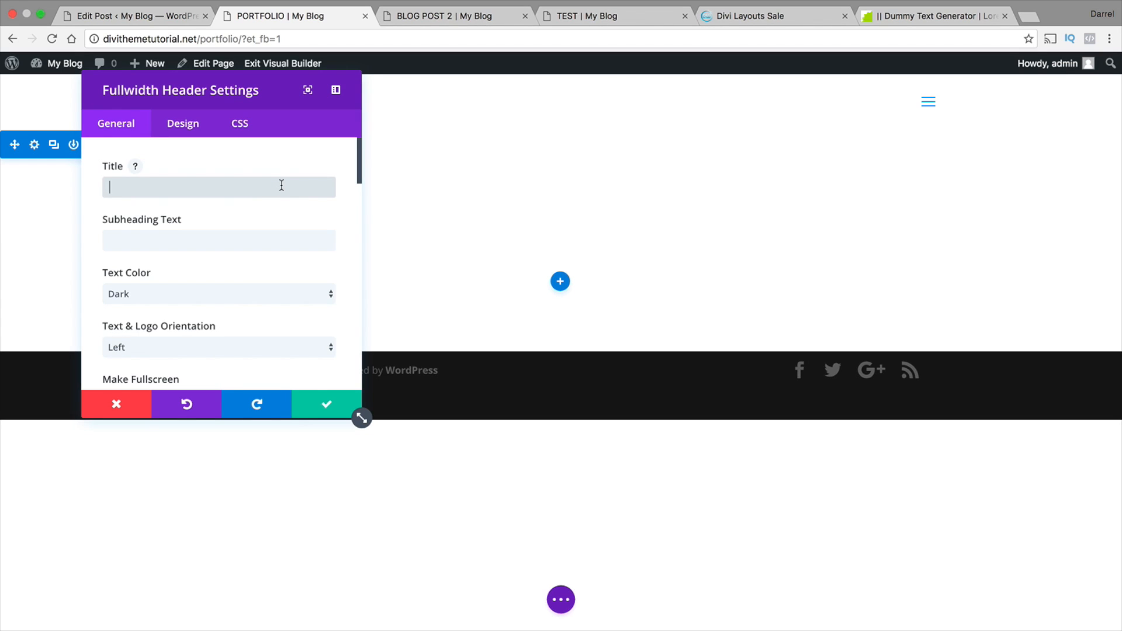
type("Portfolio")
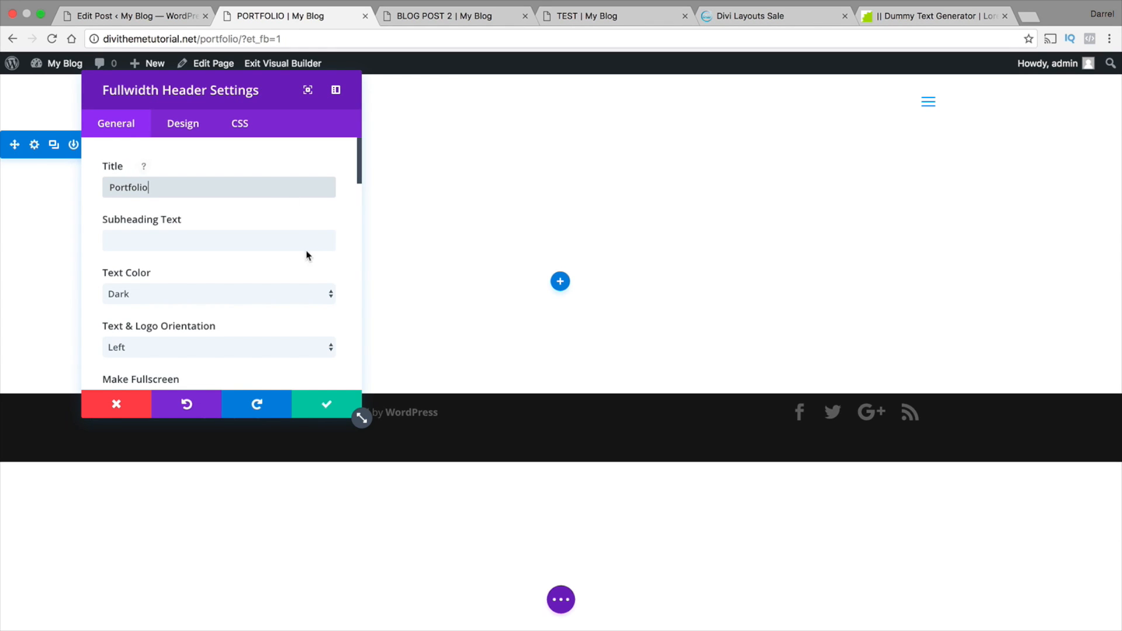
scroll(278, 269, "down", 1)
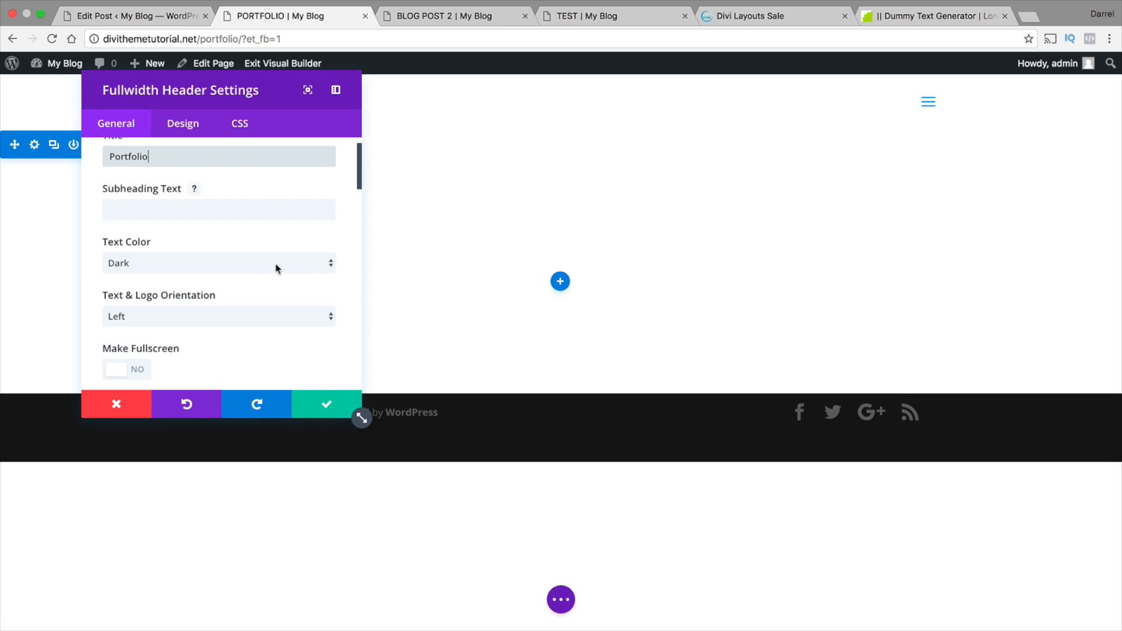
left_click(276, 263)
left_click(274, 266)
left_click(220, 322)
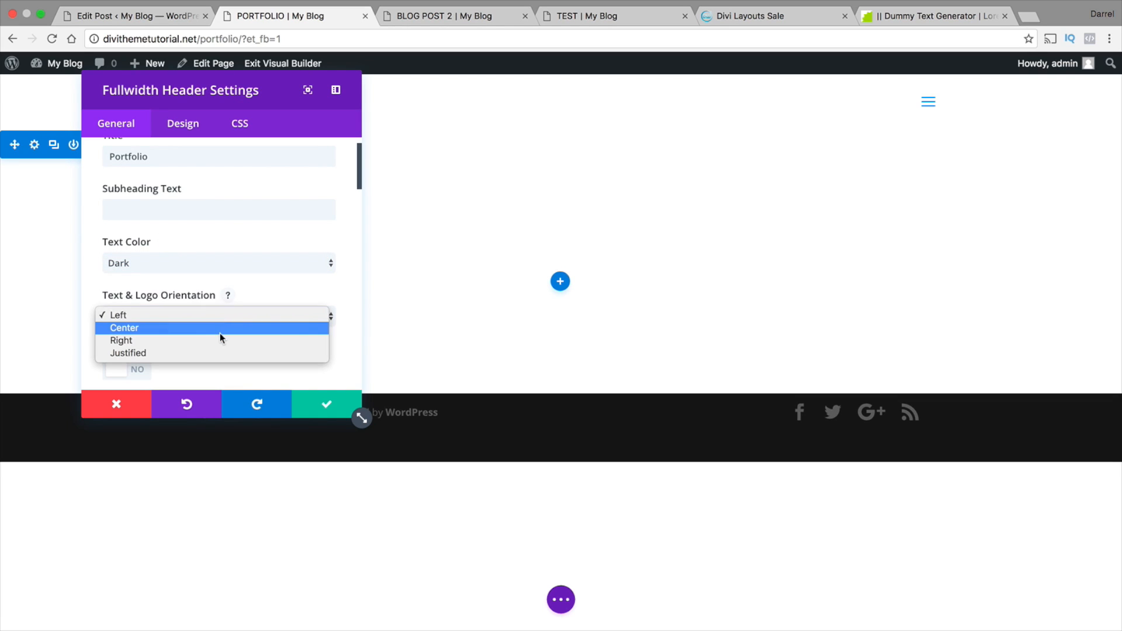
left_click(221, 328)
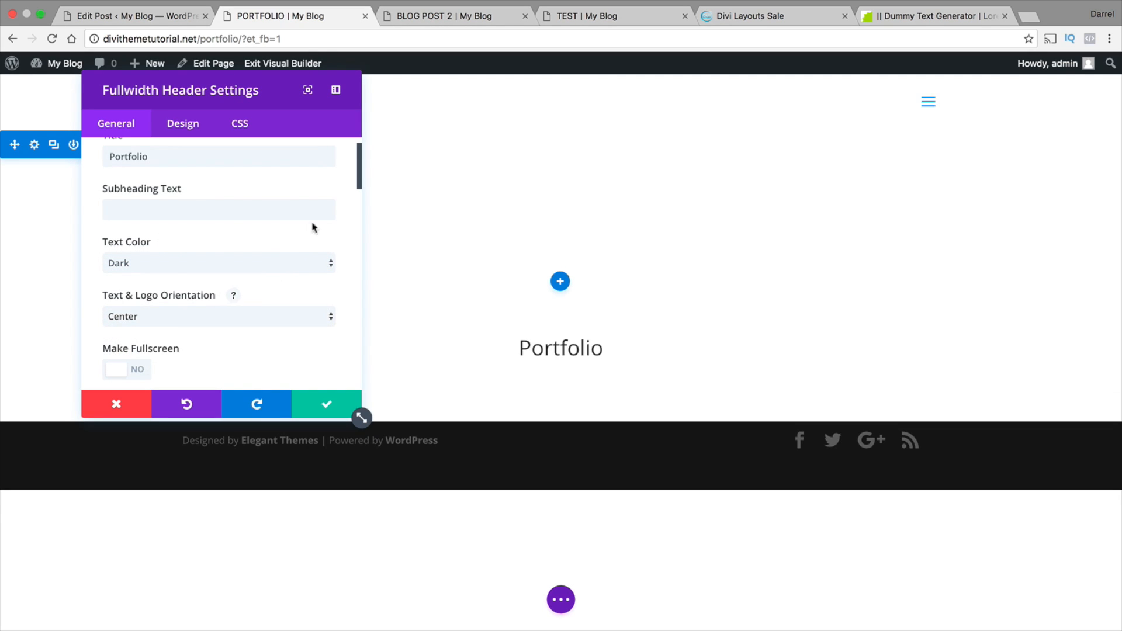
left_click(331, 405)
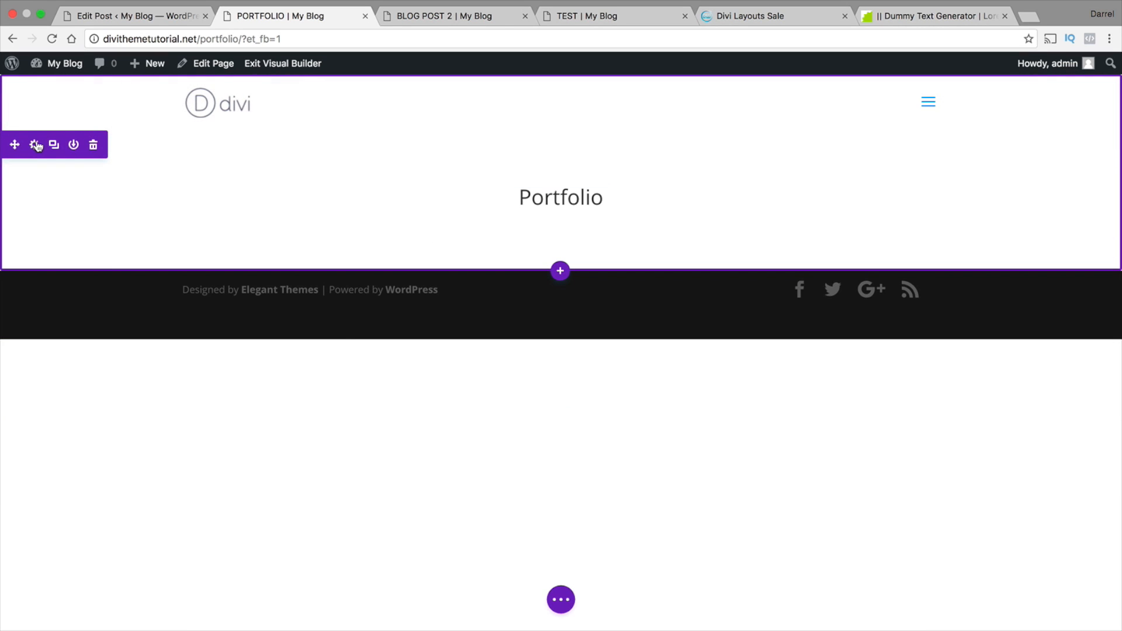
Set the Portfolio header section's background image to footer-background.jpg from the Media Library and accept the section settings
left_click(36, 145)
left_click(310, 190)
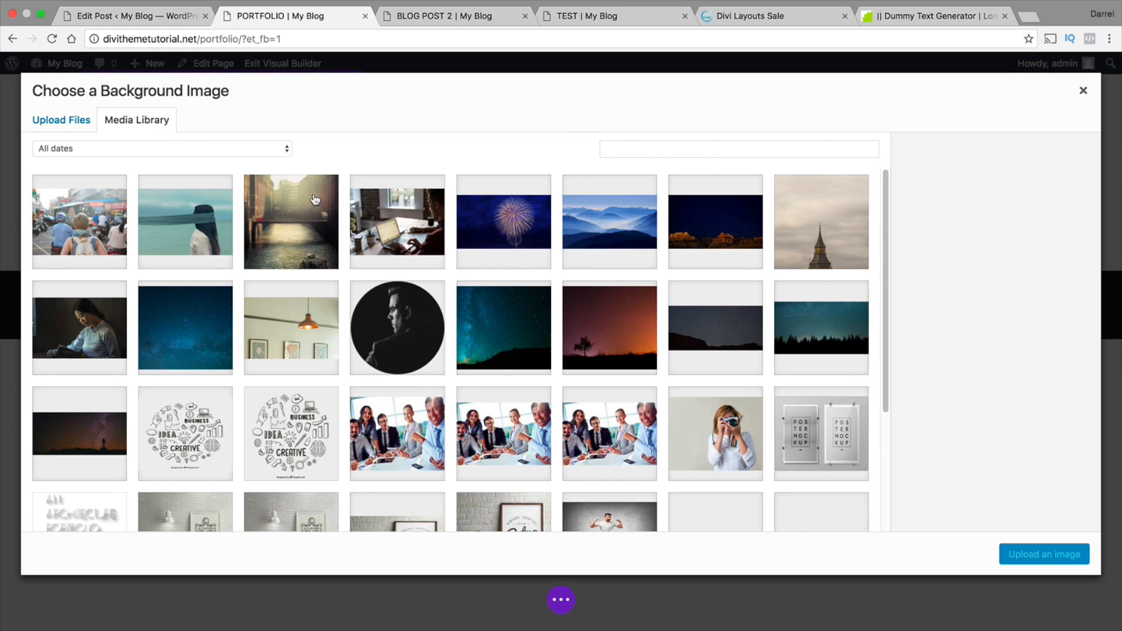
scroll(348, 288, "down", 10)
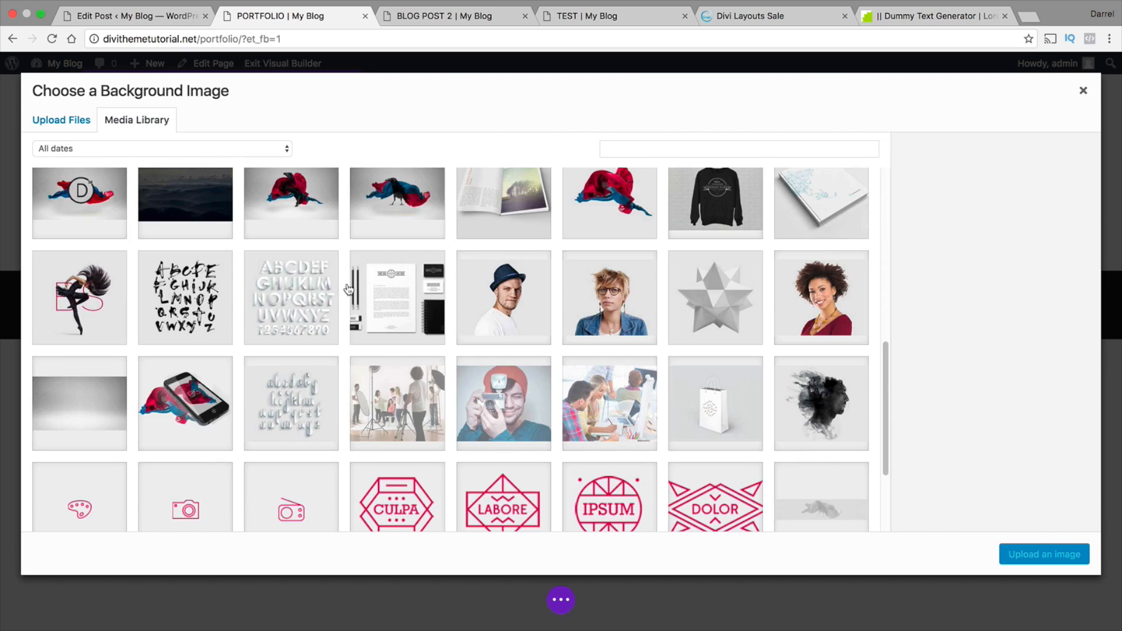
scroll(170, 368, "down", 2)
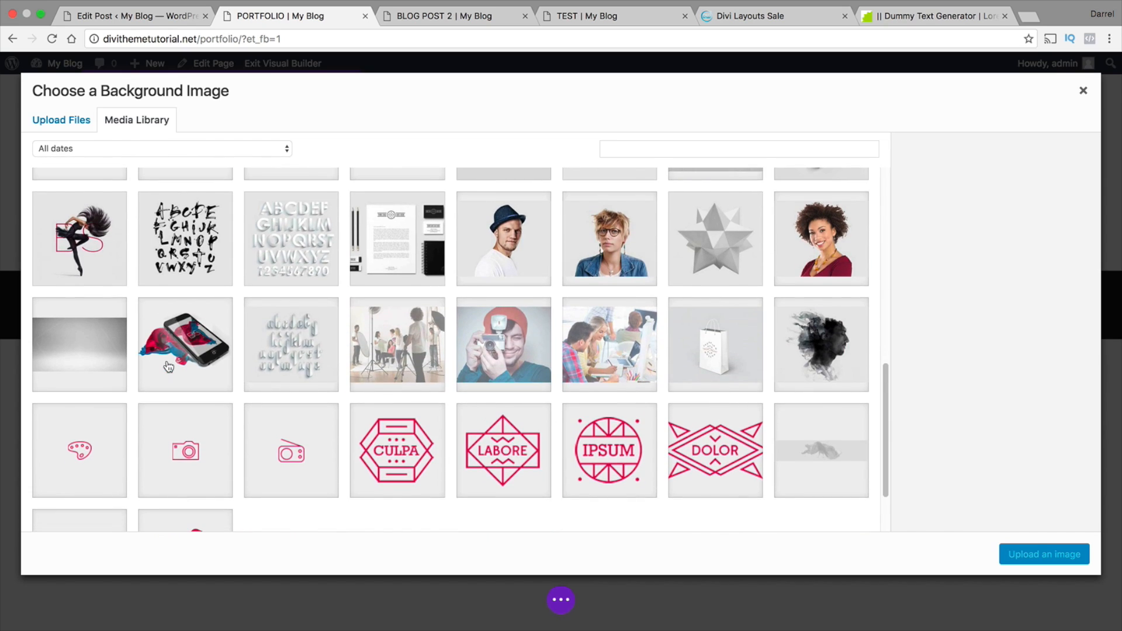
scroll(97, 343, "up", 6)
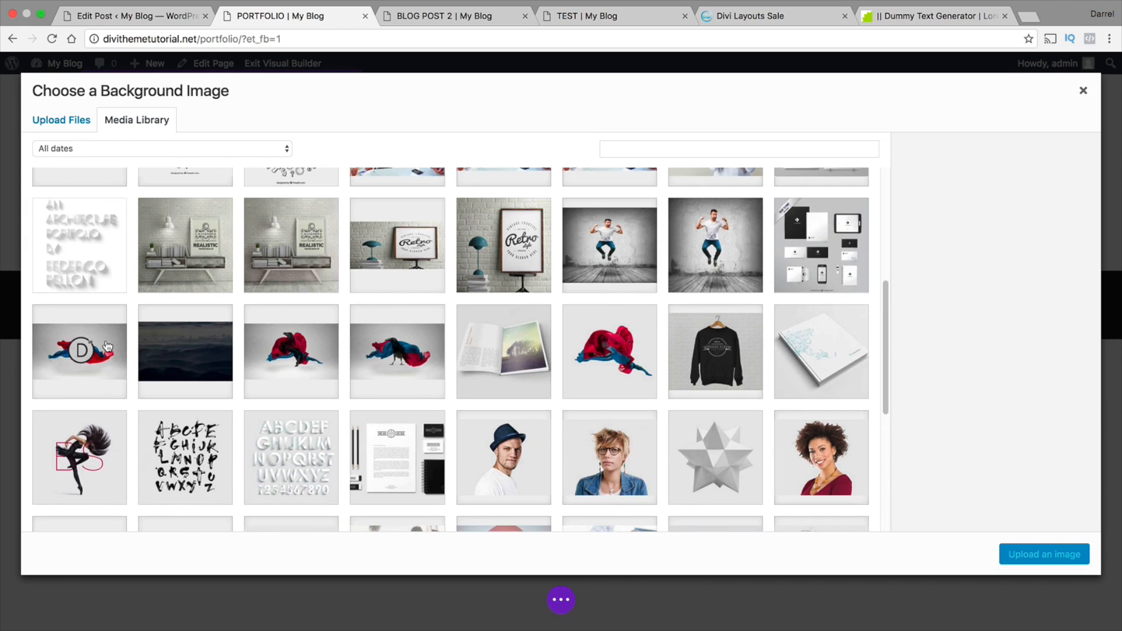
scroll(107, 347, "down", 10)
left_click(112, 457)
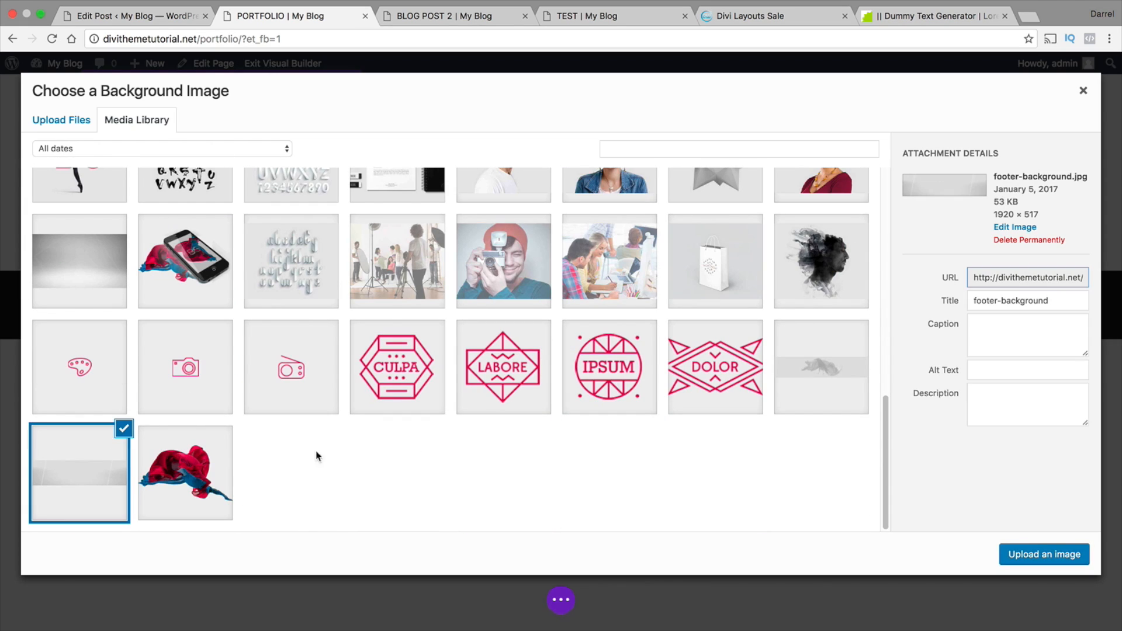
left_click(1033, 552)
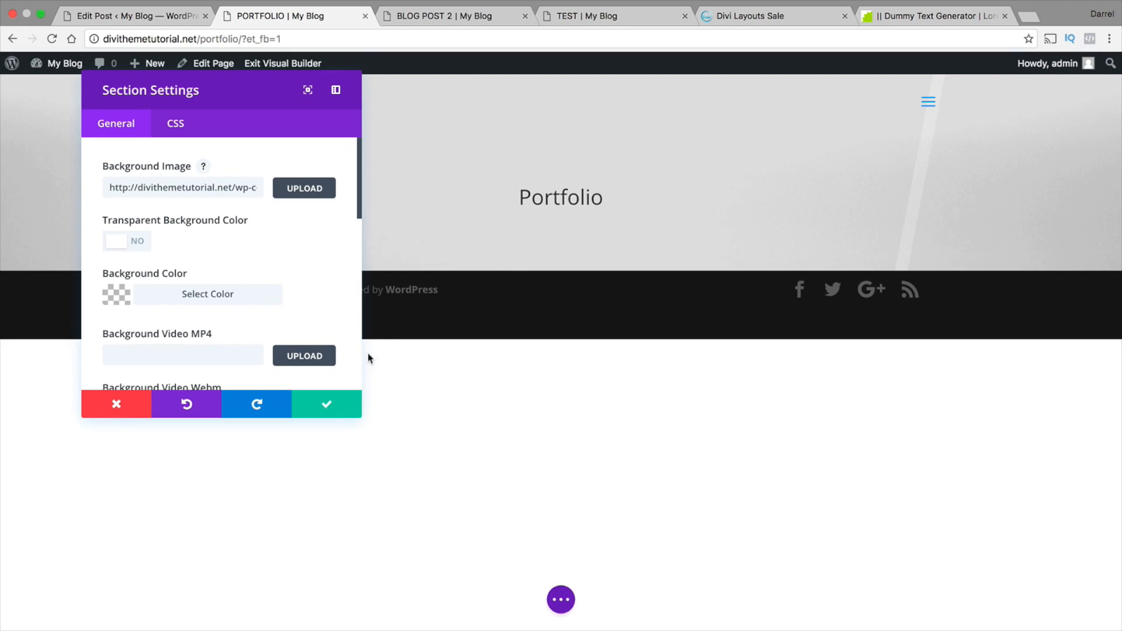
left_click(358, 410)
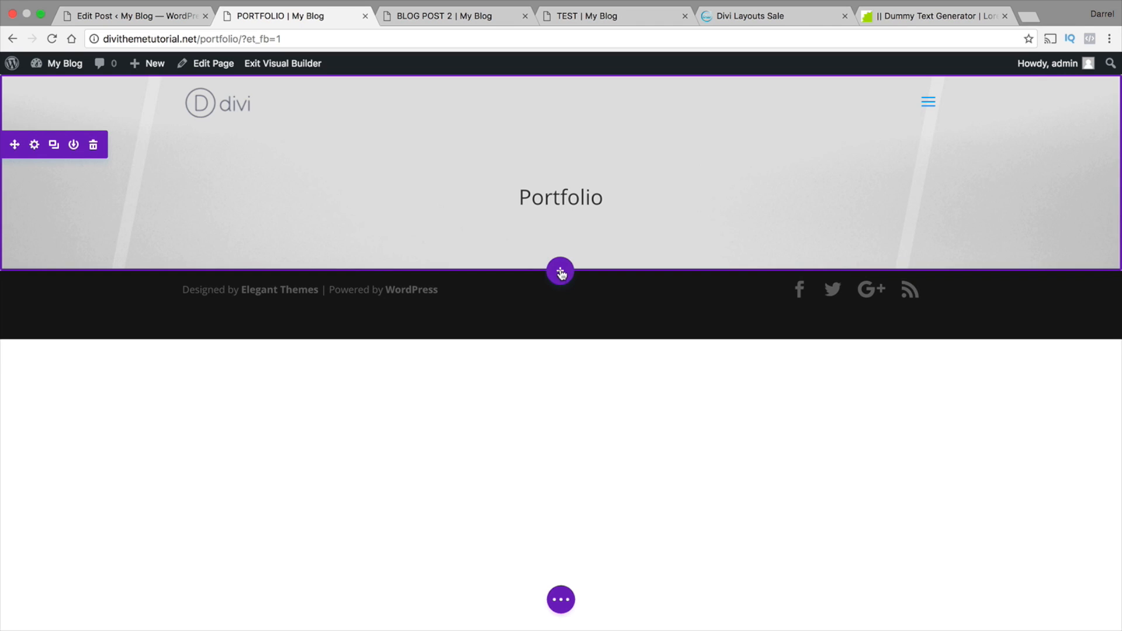
Add a regular section with a single-column row below the Portfolio header
left_click(560, 272)
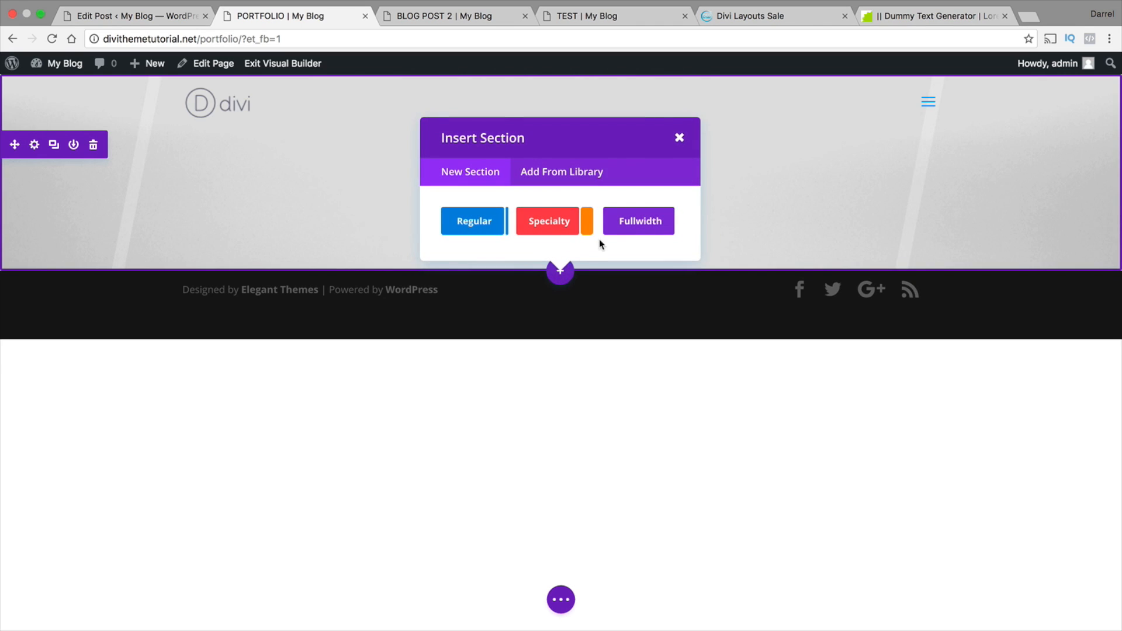
left_click(473, 222)
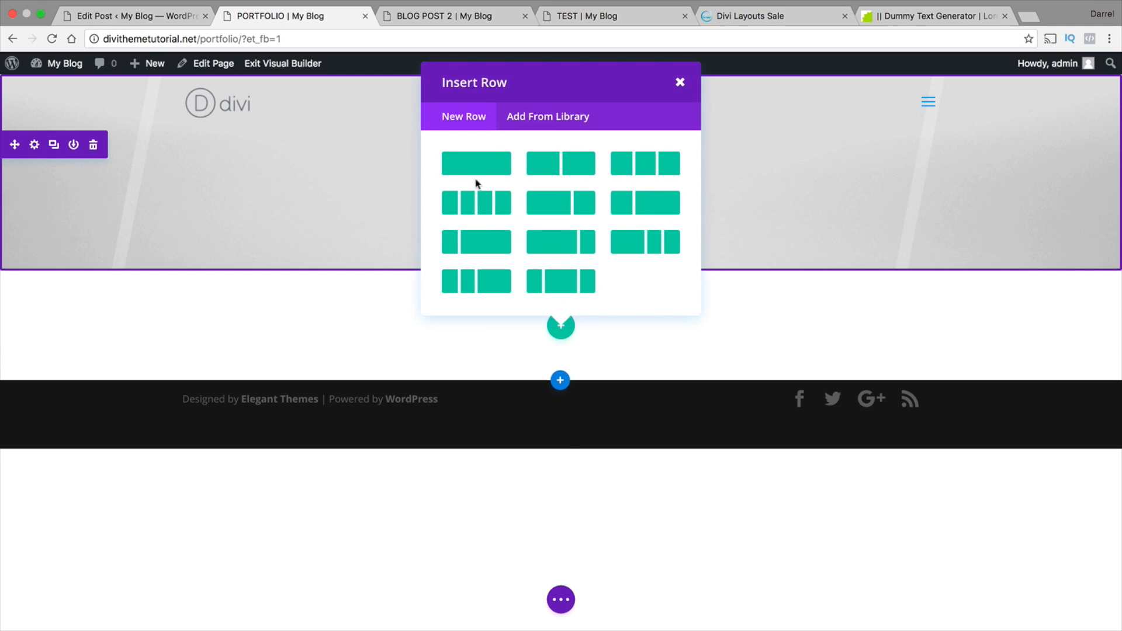
left_click(479, 162)
Insert a Portfolio module into the single-column row below the header
scroll(601, 258, "down", 5)
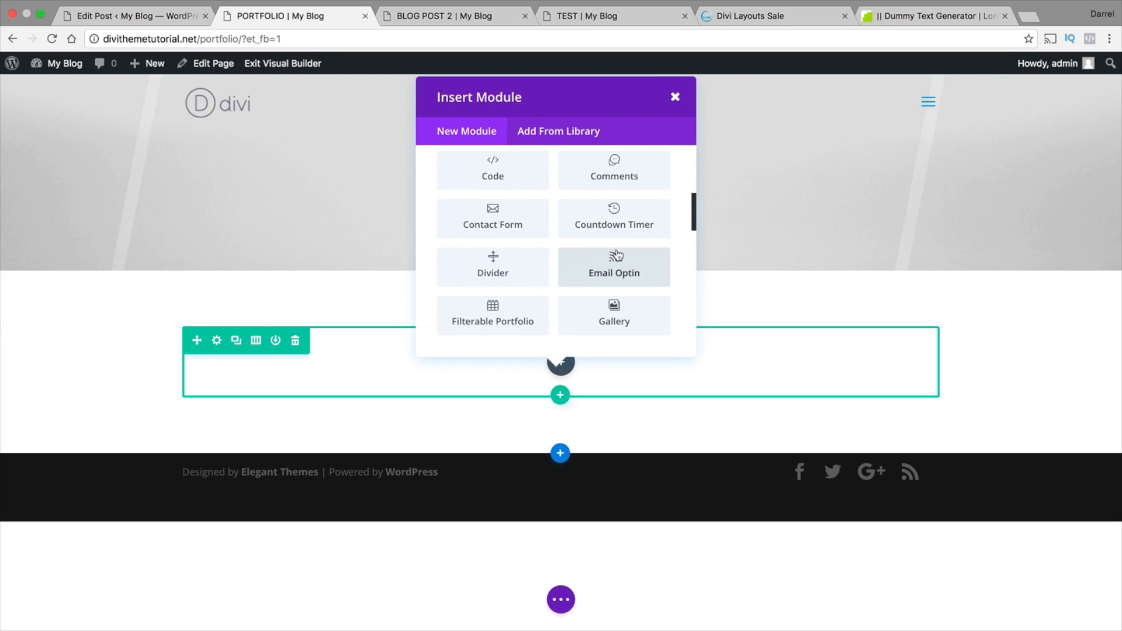
scroll(618, 253, "down", 1)
scroll(506, 301, "down", 1)
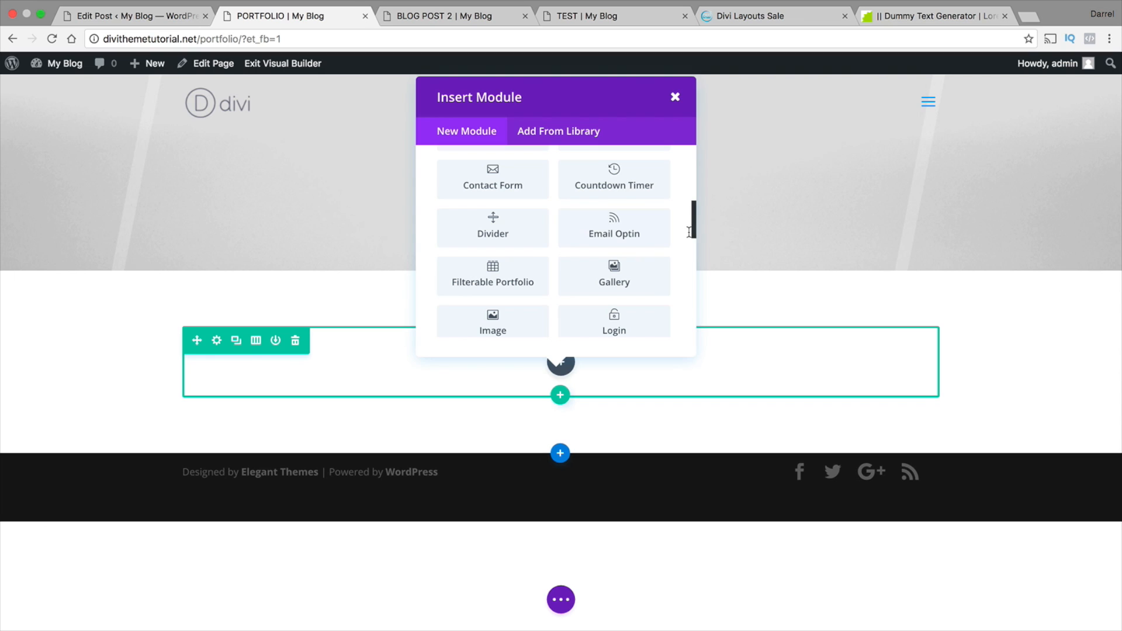
left_click_drag(693, 233, 687, 265)
left_click(619, 253)
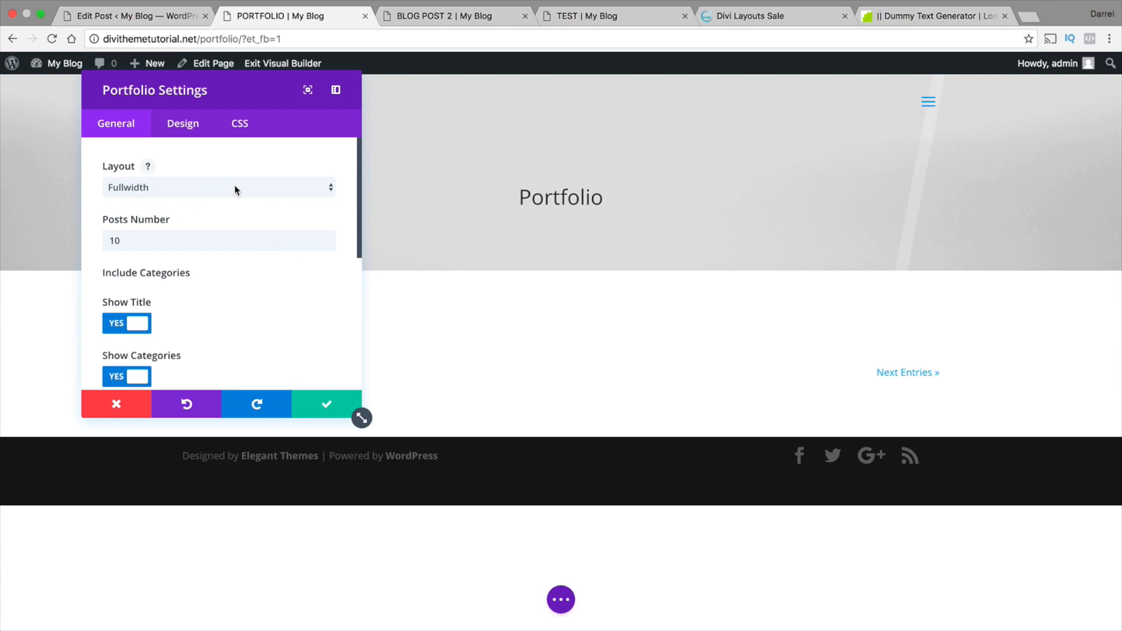
Review the Portfolio module's general options and its design options, including the hover icon picker and hover overlay color
left_click(132, 244)
left_click_drag(132, 245, 104, 245)
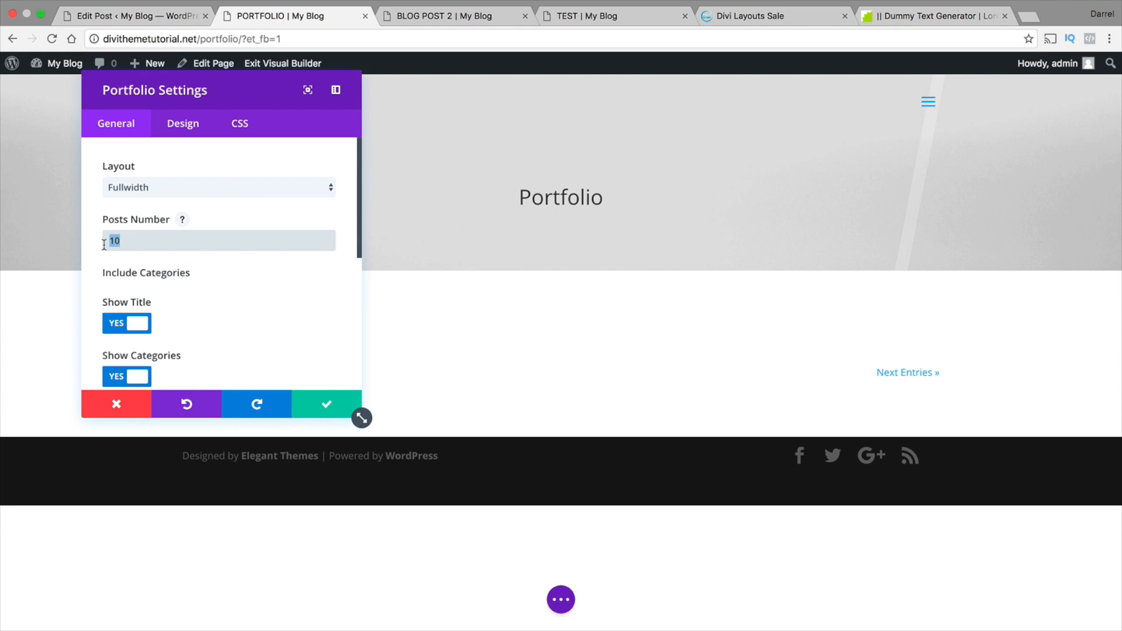
scroll(177, 268, "down", 1)
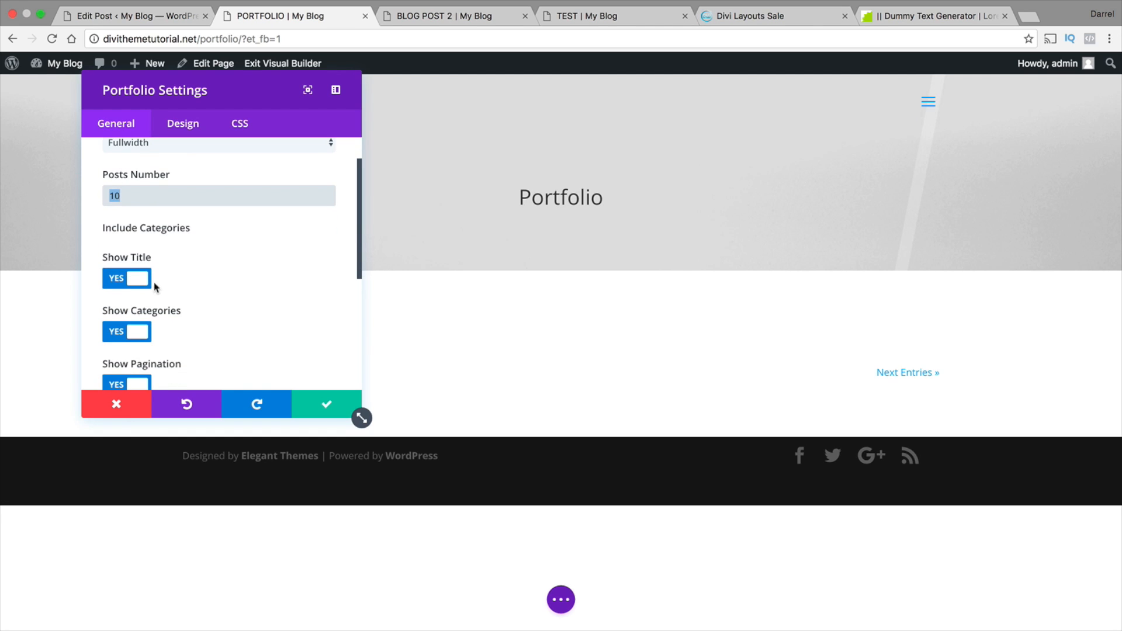
scroll(146, 283, "down", 1)
scroll(146, 317, "down", 5)
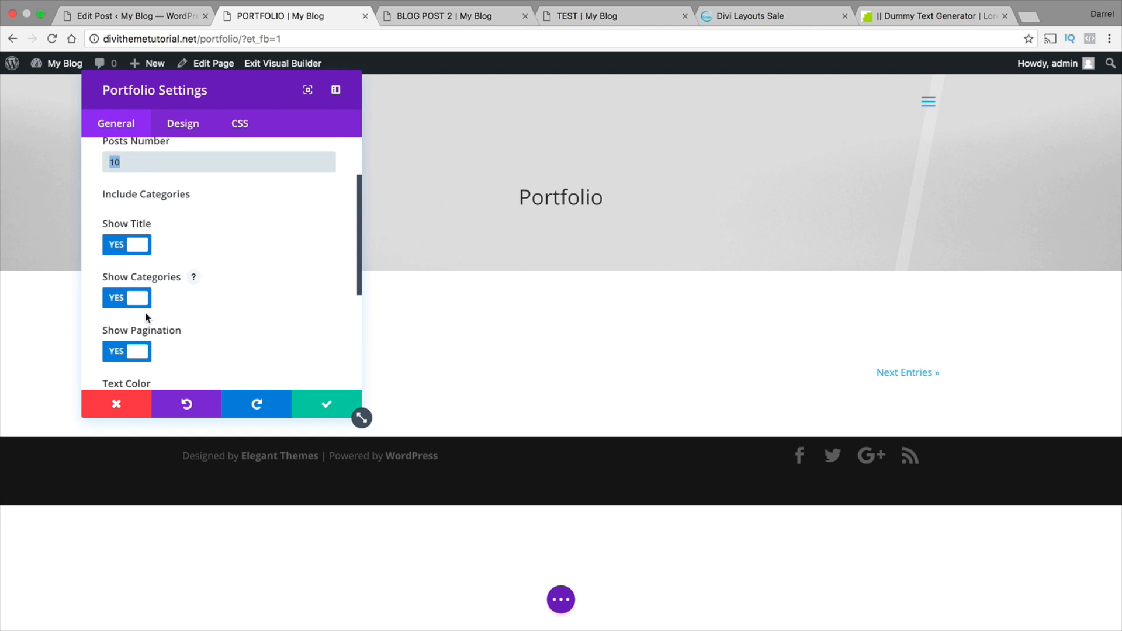
scroll(147, 302, "down", 1)
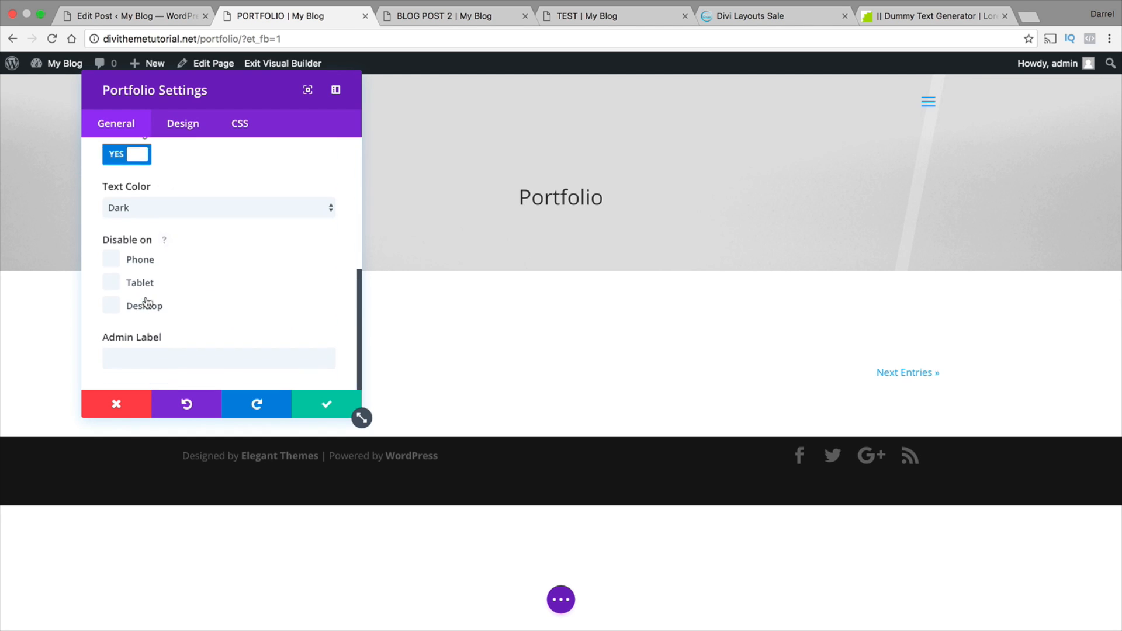
left_click(186, 135)
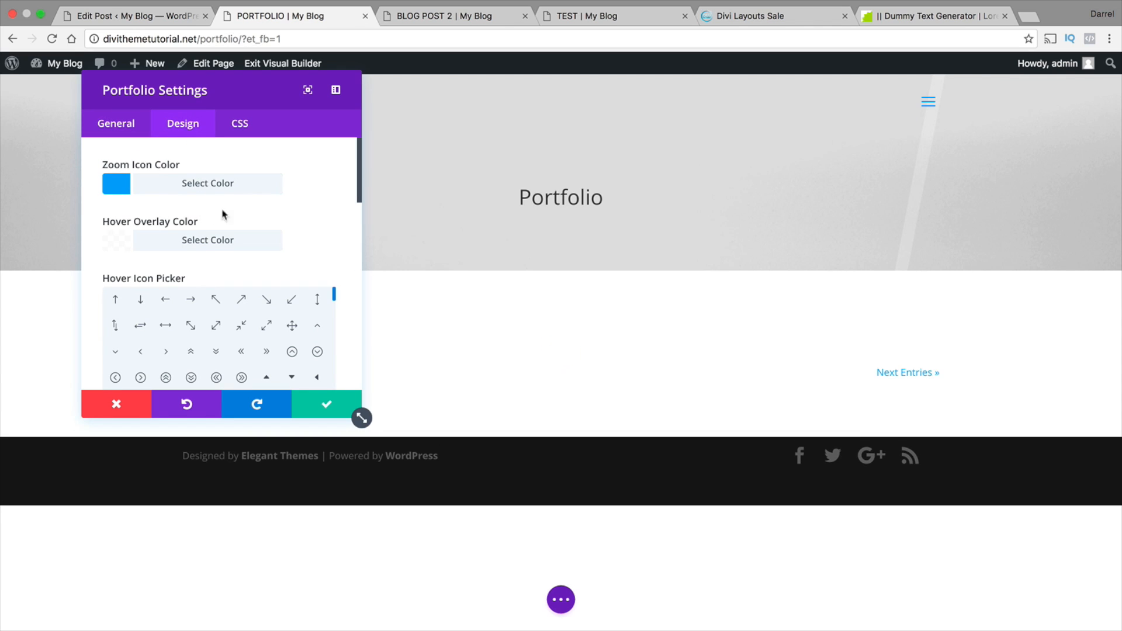
left_click_drag(310, 104, 526, 119)
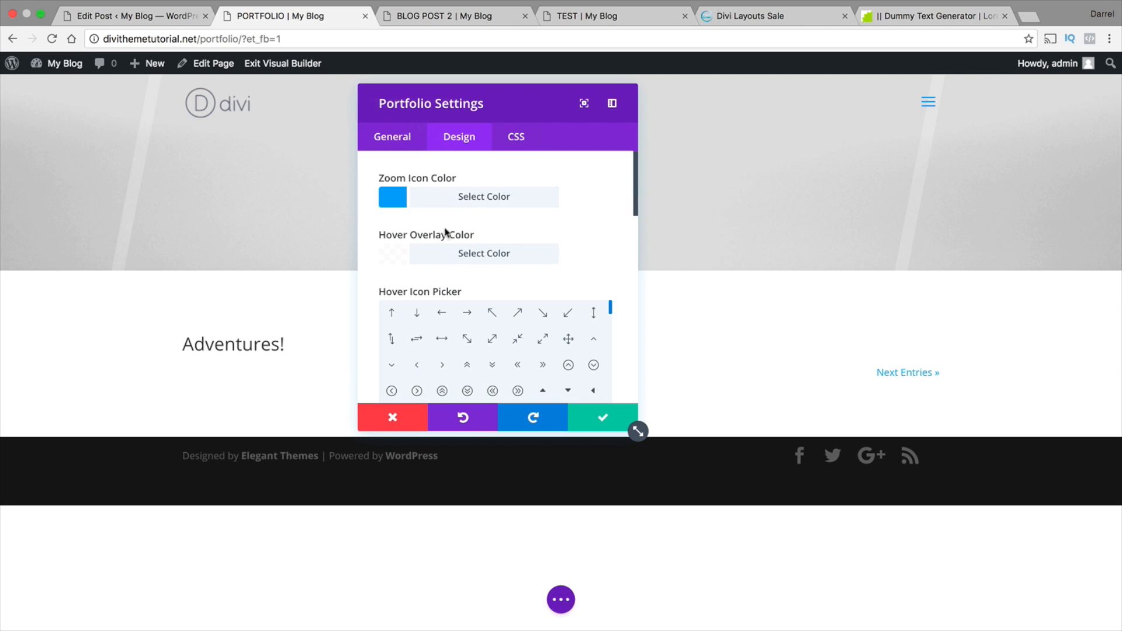
left_click(467, 339)
left_click(403, 255)
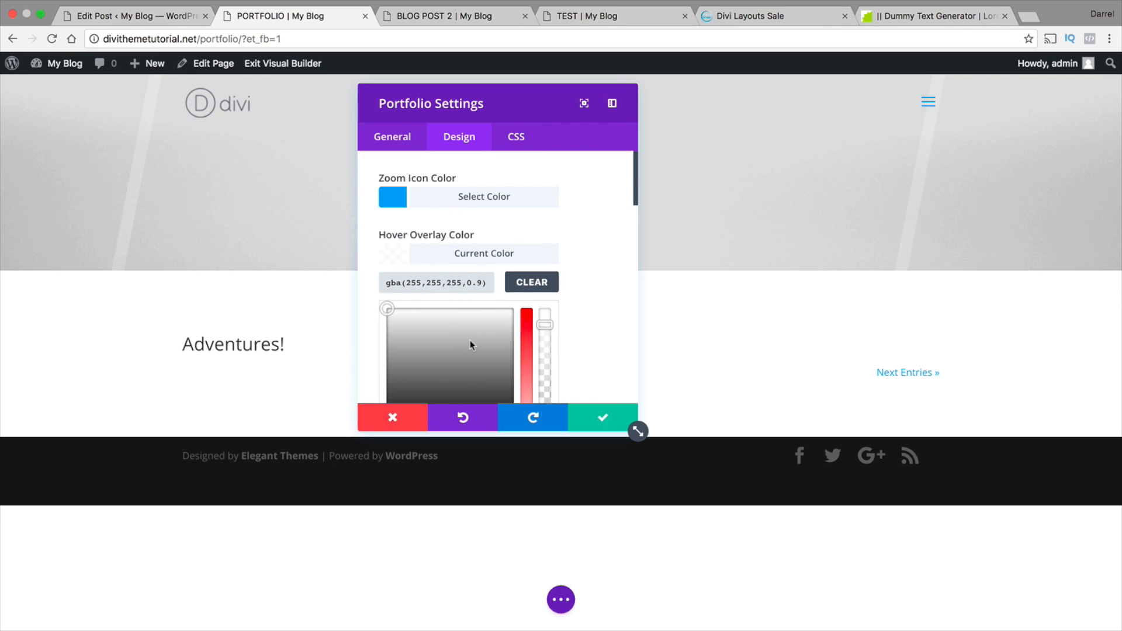
scroll(485, 334, "down", 1)
Accept the Portfolio module settings and save the Portfolio page
left_click(603, 419)
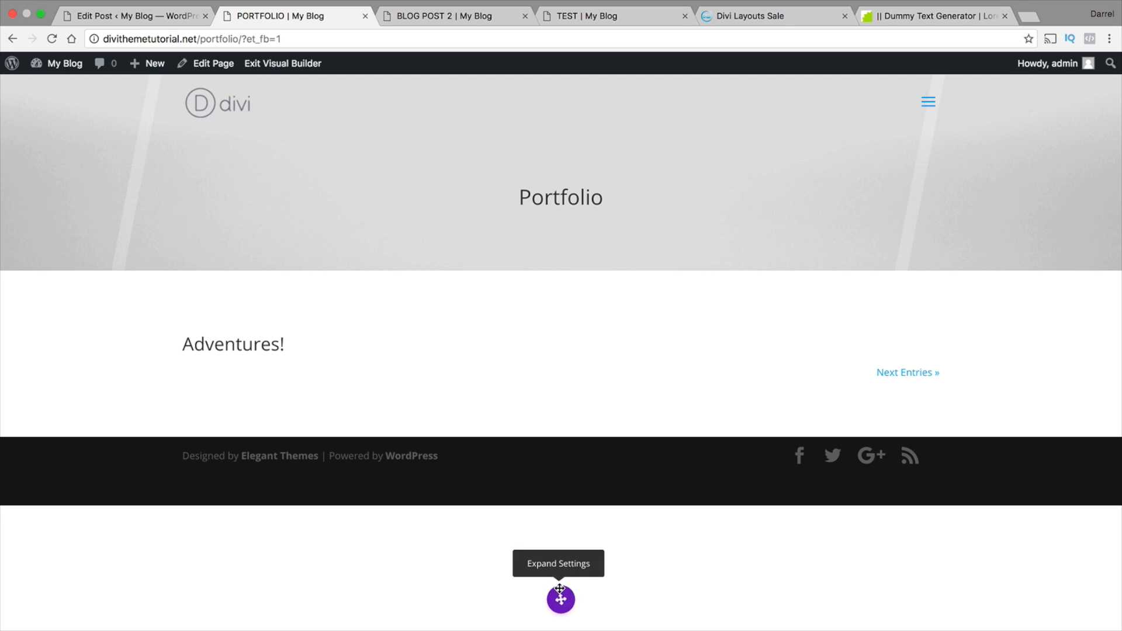
left_click(565, 609)
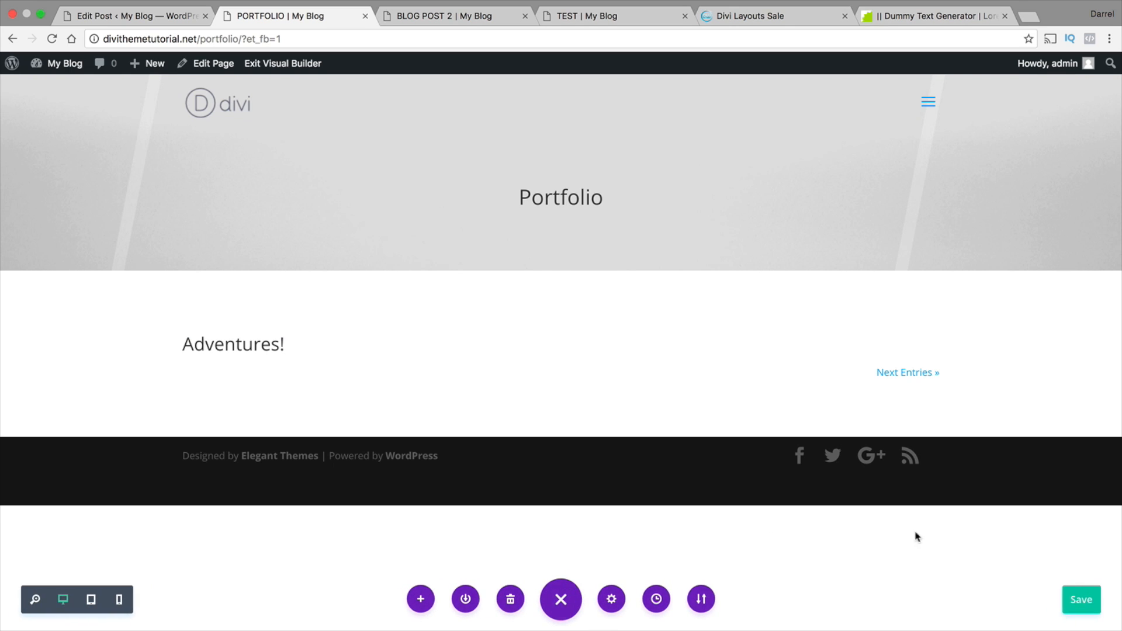
left_click(1082, 605)
mouse_move(561, 400)
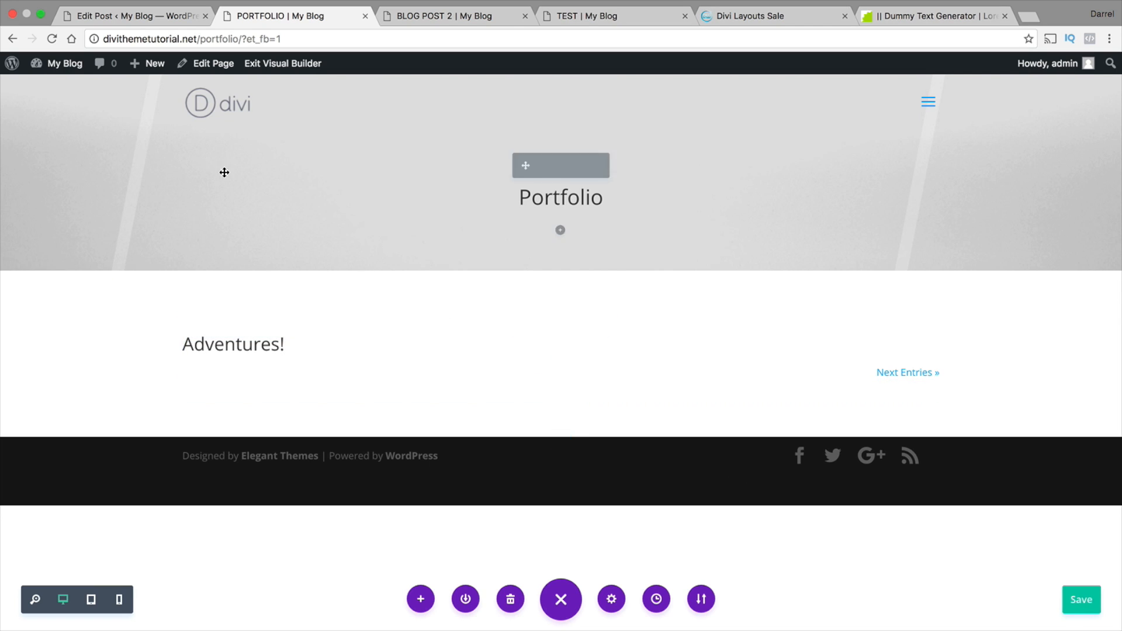
Go to the WordPress dashboard's list of all projects and open the Adventures! project for editing
mouse_move(75, 65)
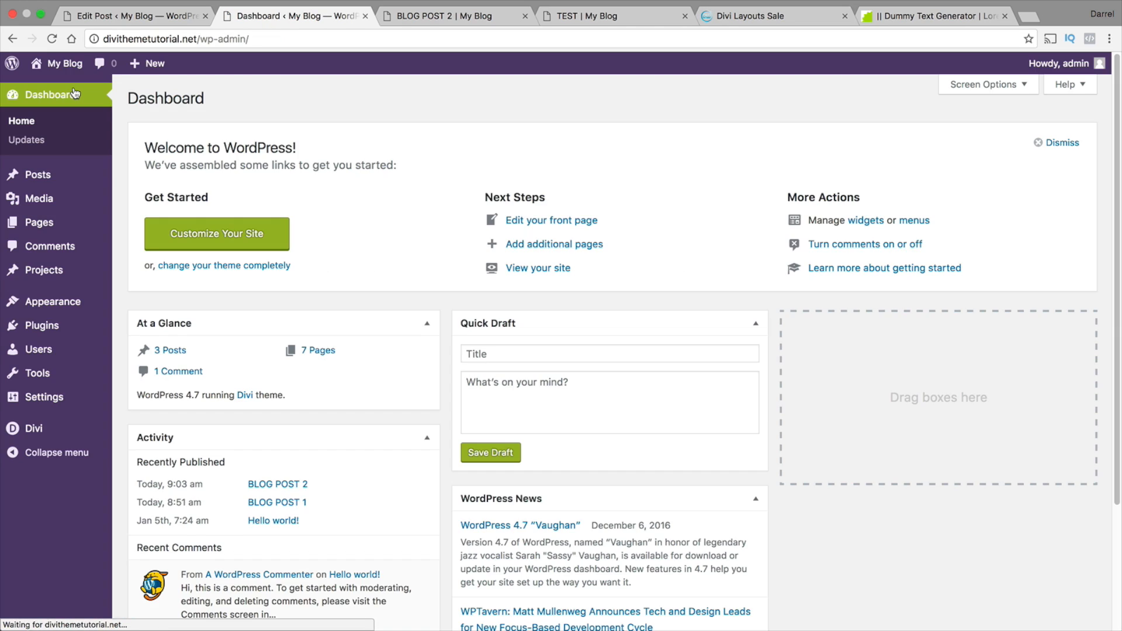
mouse_move(73, 272)
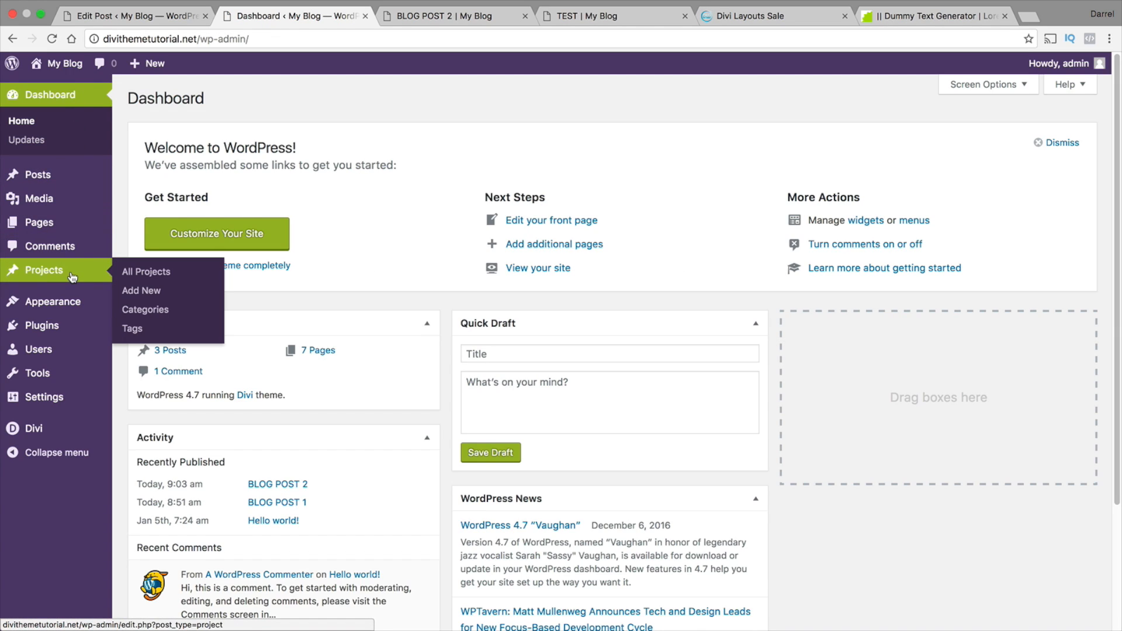
left_click(149, 273)
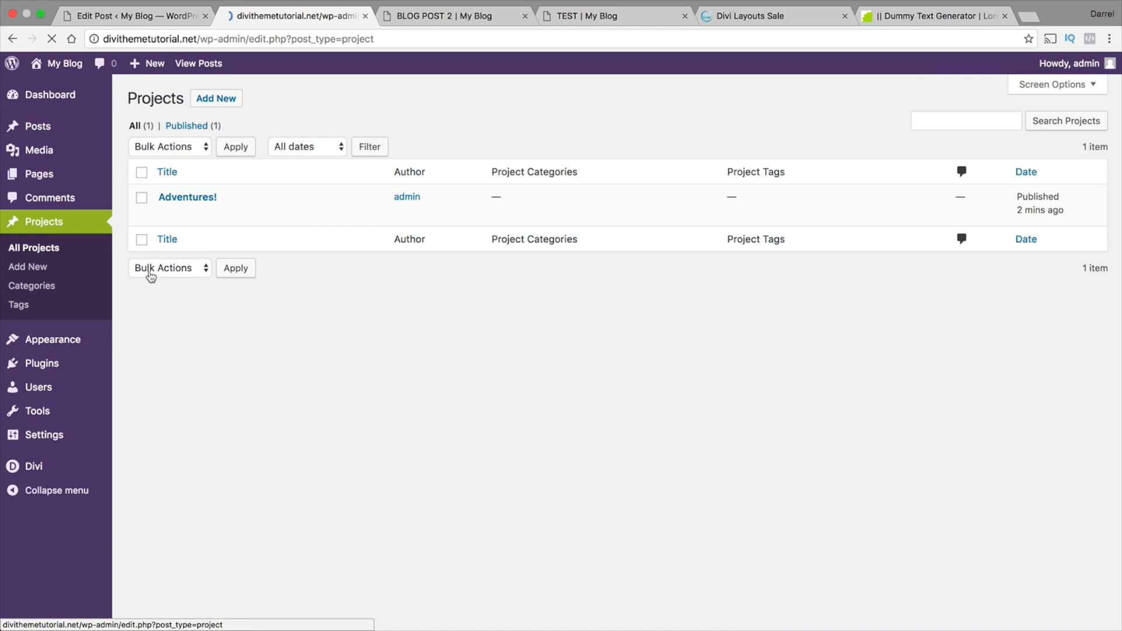
left_click(203, 199)
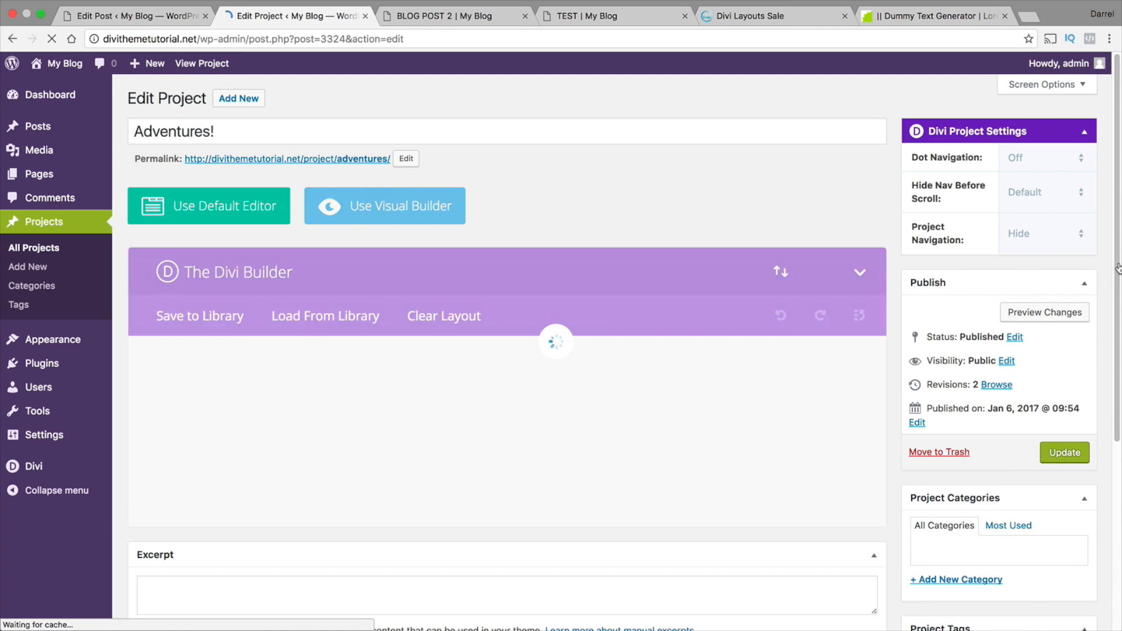
Add a new project category named Photography to the Adventures! project
scroll(1026, 364, "down", 5)
left_click(969, 434)
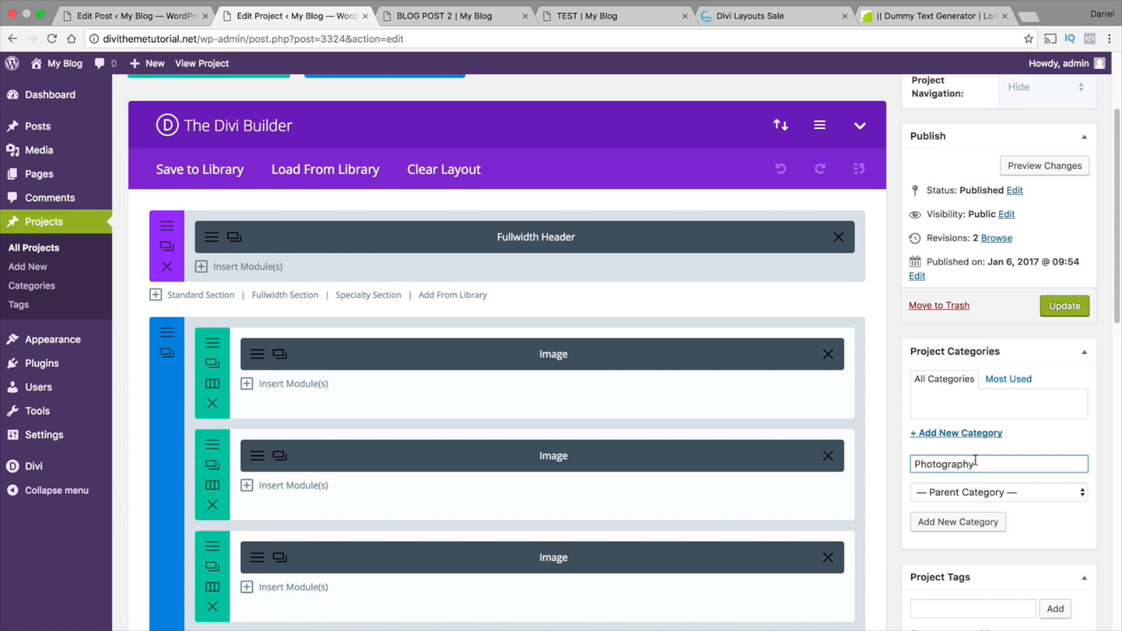
key("Return")
Set tass_work1up_32.jpg from the Media Library as the Adventures! project's featured image and update the project
scroll(988, 450, "down", 1)
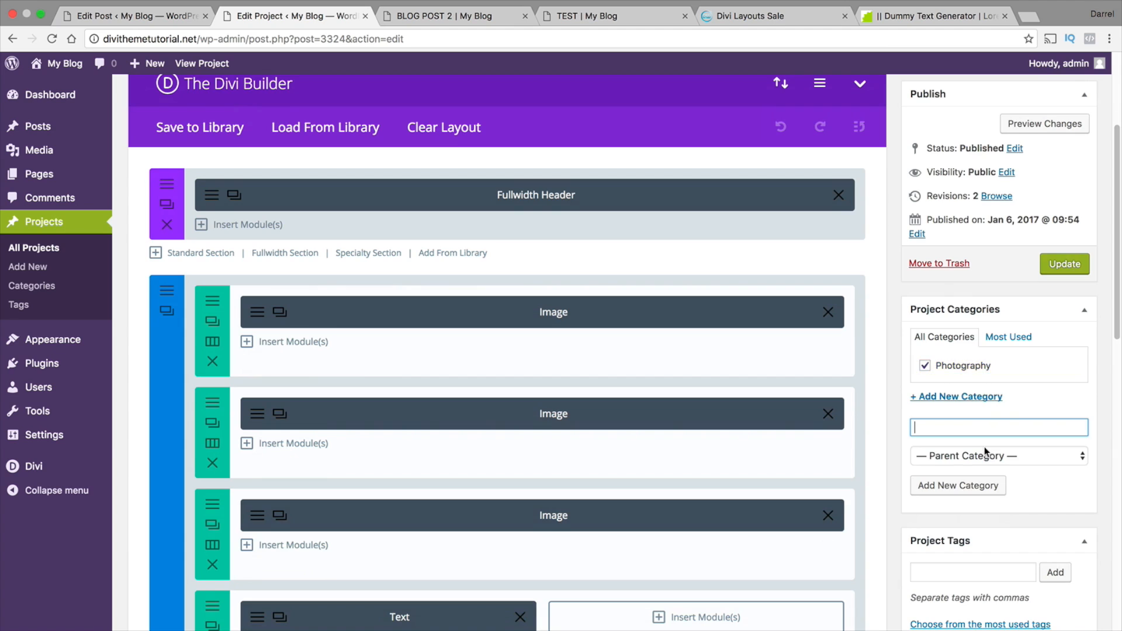
scroll(984, 446, "down", 3)
left_click(960, 493)
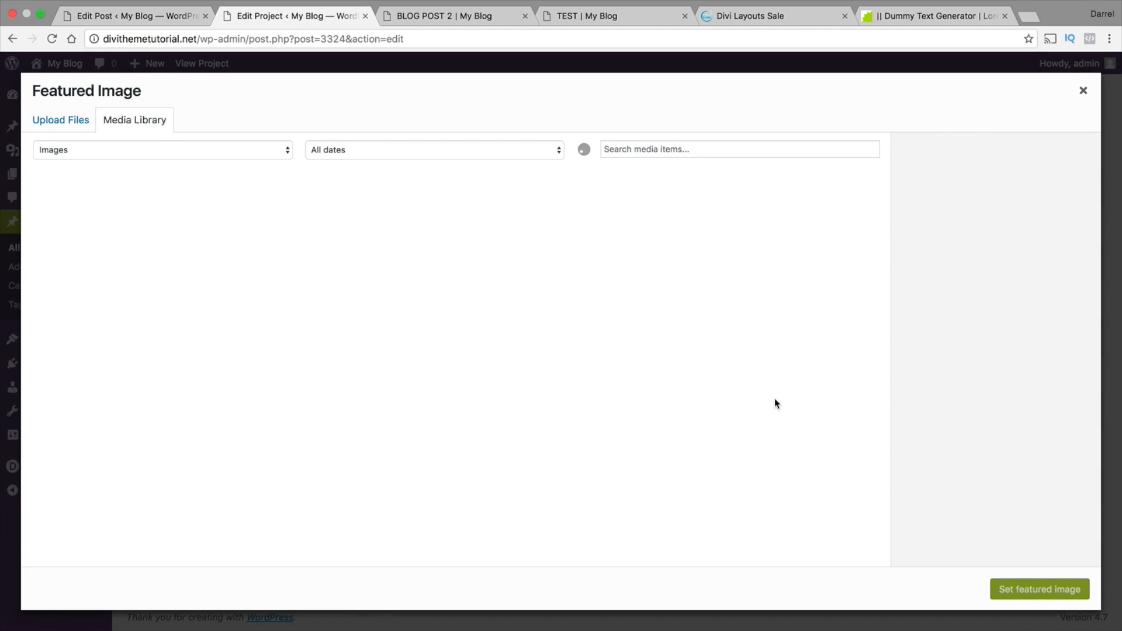
scroll(589, 358, "down", 5)
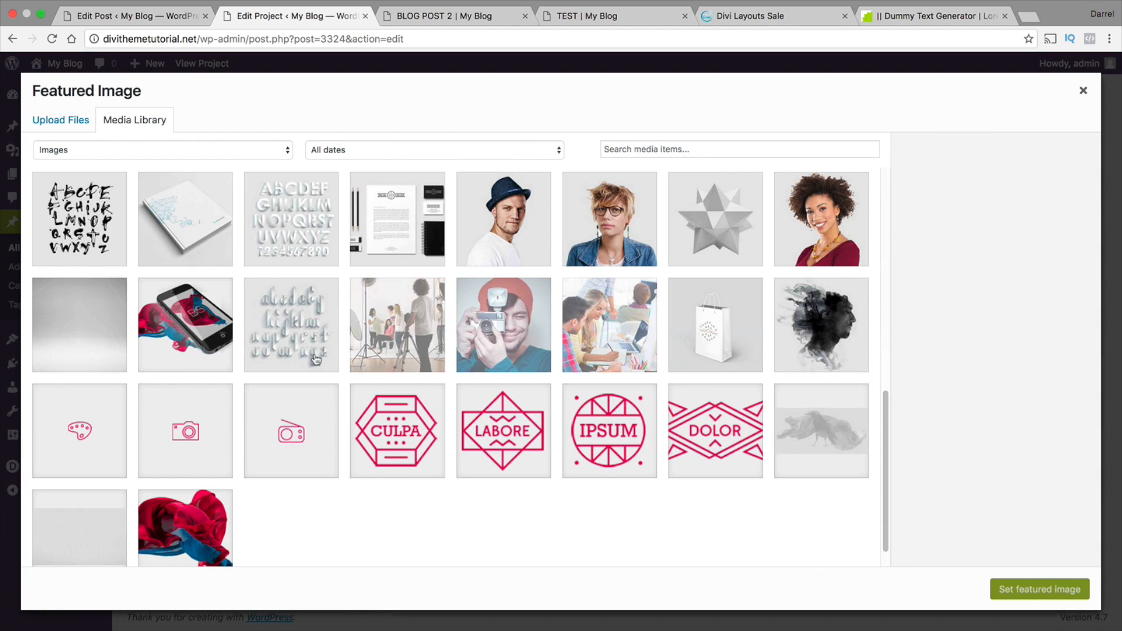
scroll(297, 412, "up", 2)
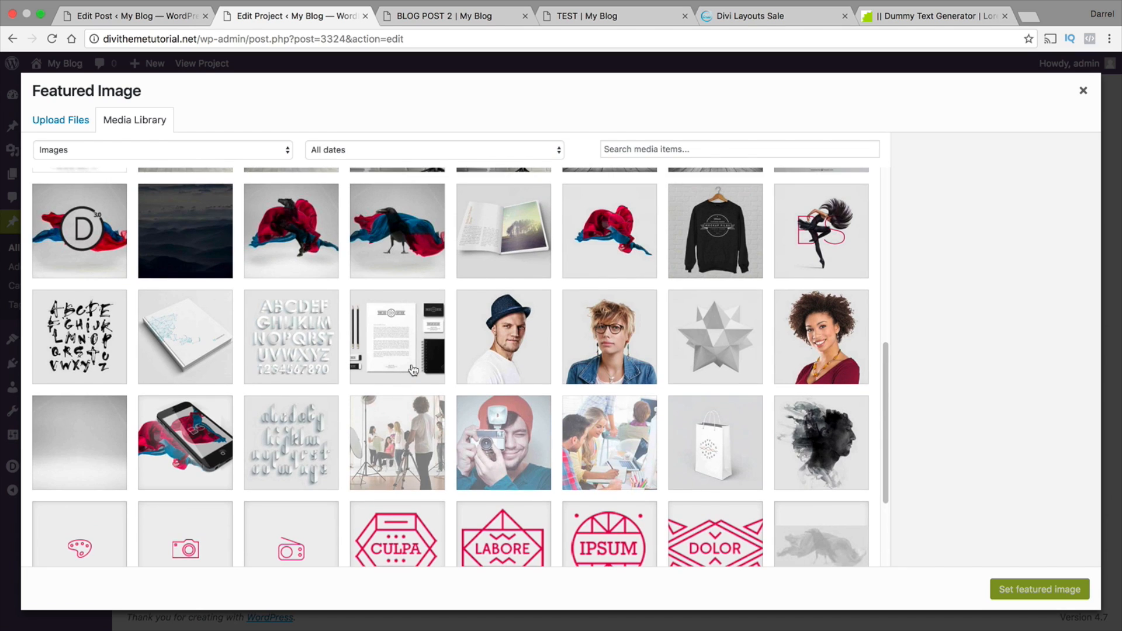
scroll(413, 369, "up", 2)
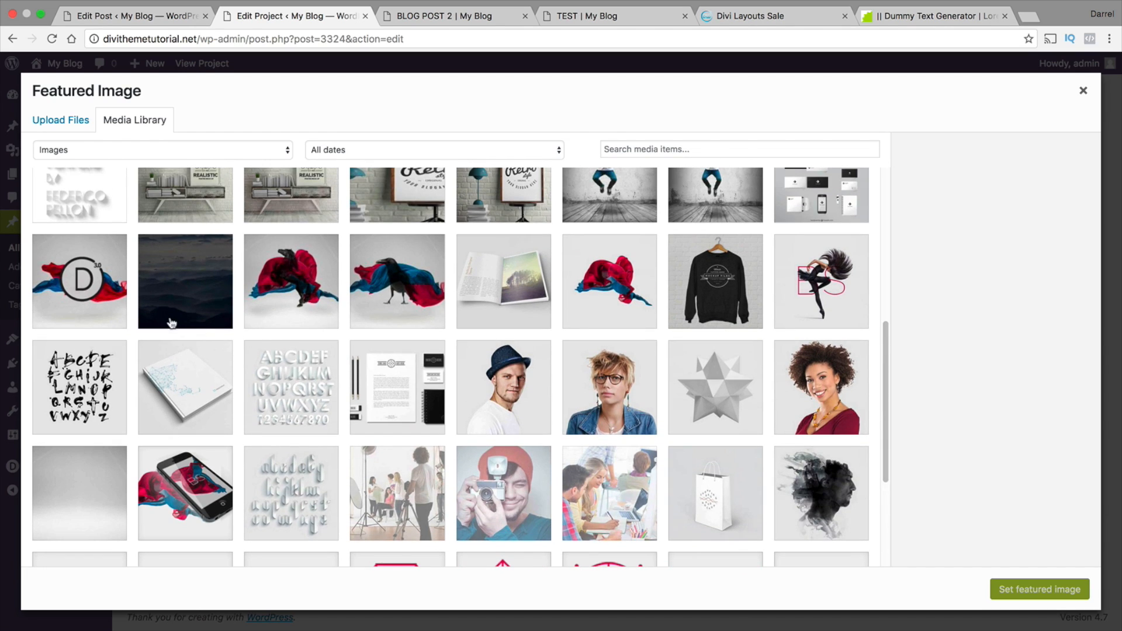
left_click(123, 296)
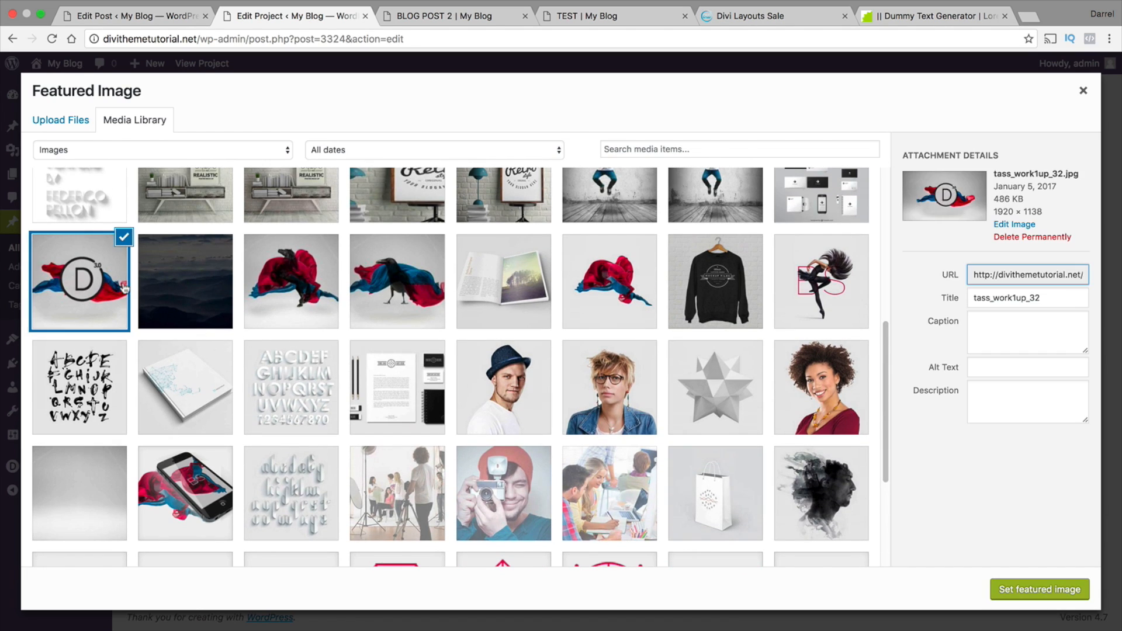
left_click(1038, 592)
scroll(1064, 456, "up", 6)
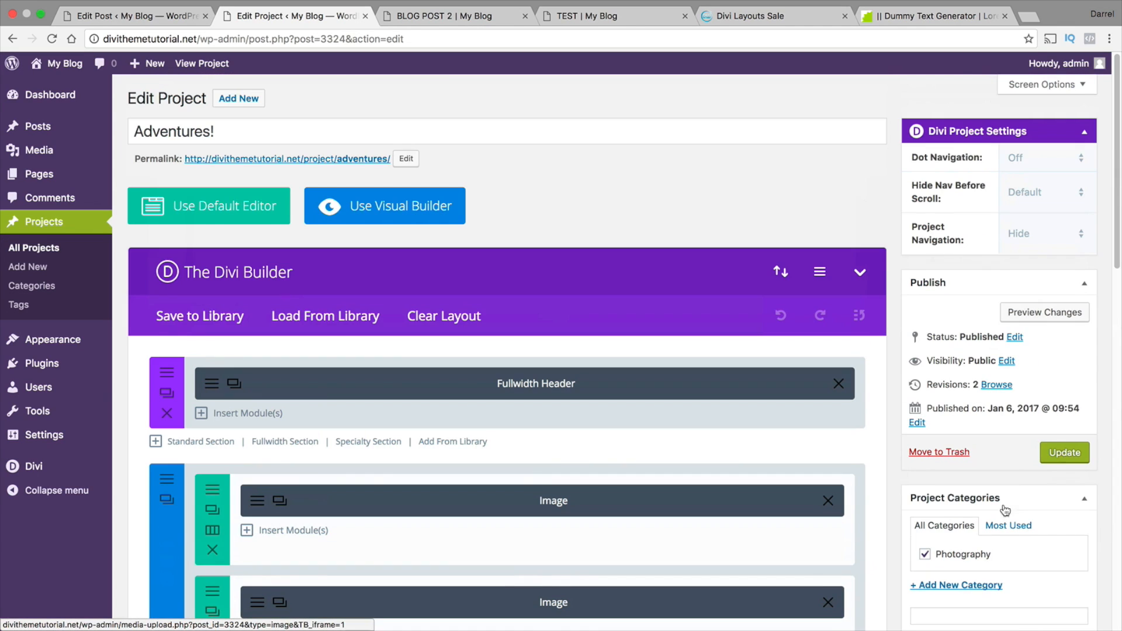
left_click(1065, 453)
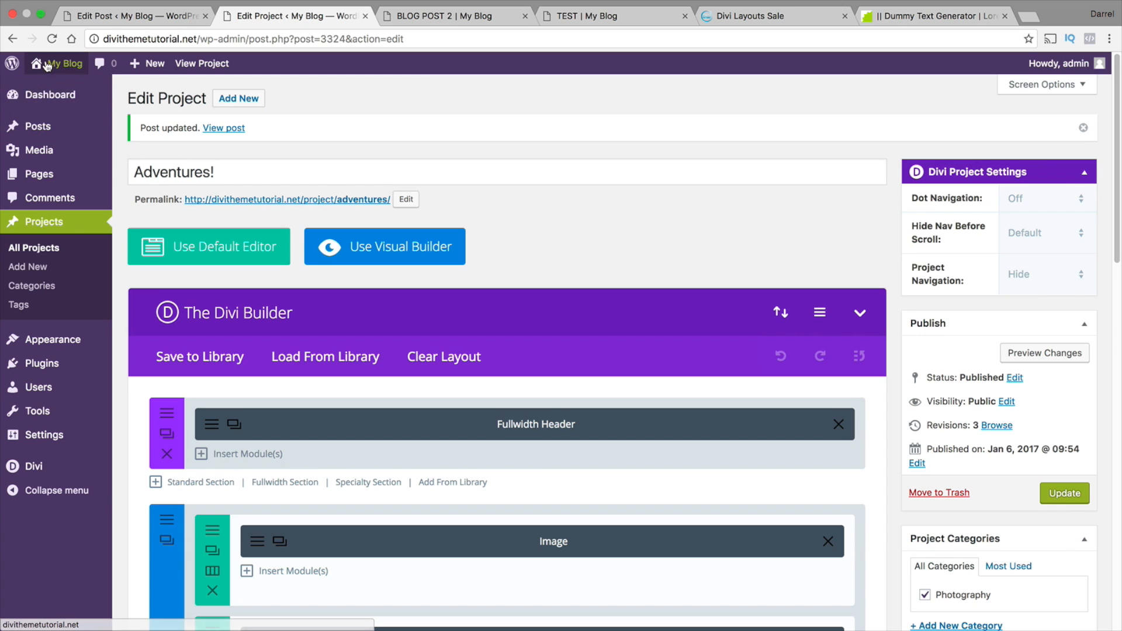
Visit the live site's Portfolio page and examine the Adventures! entry with its featured image, title and category
mouse_move(48, 64)
left_click(54, 91)
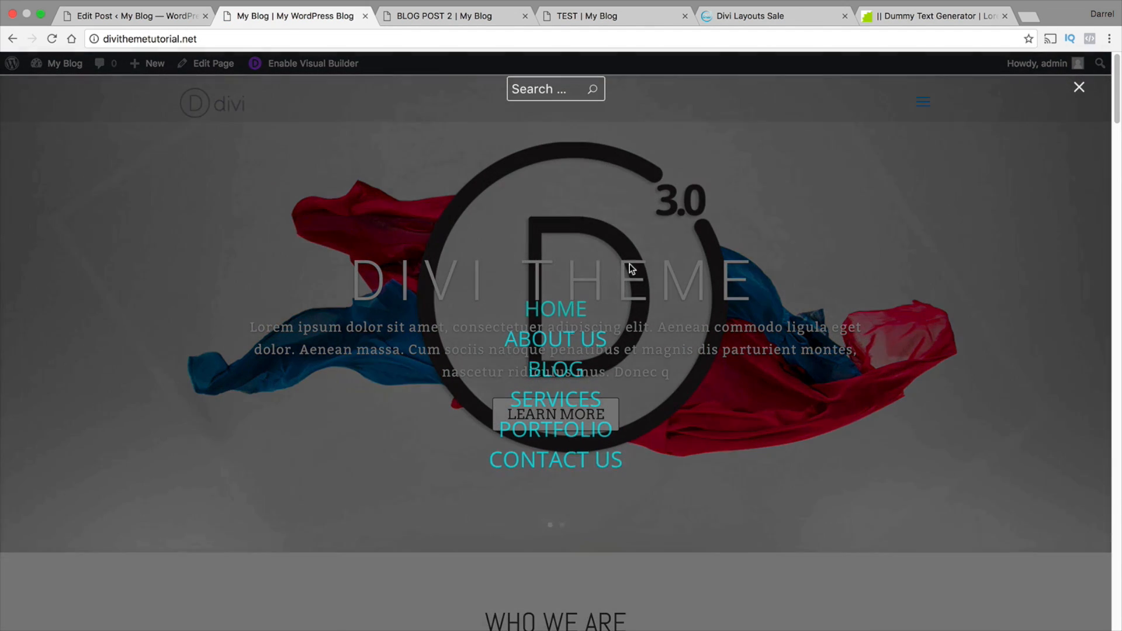
left_click(581, 432)
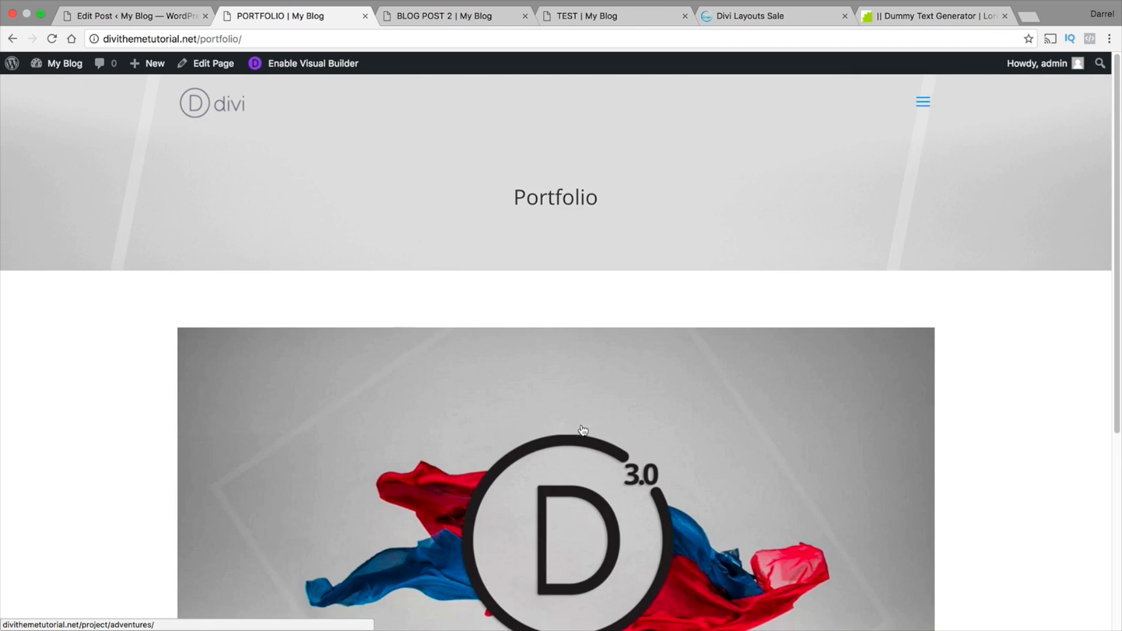
scroll(582, 431, "down", 4)
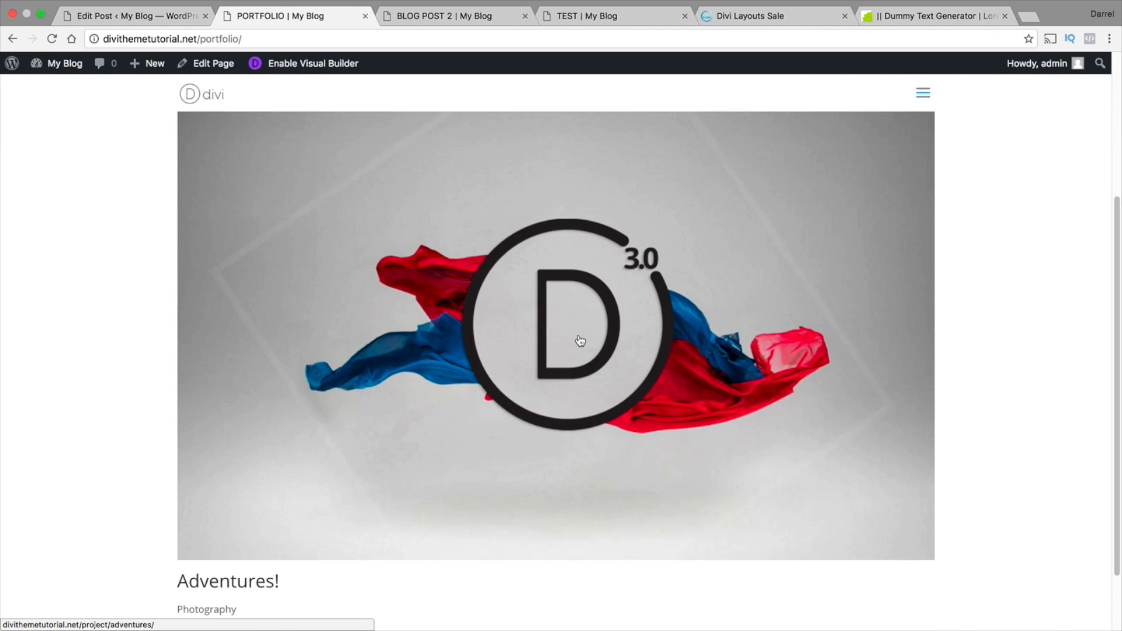
scroll(580, 341, "up", 3)
scroll(585, 344, "down", 5)
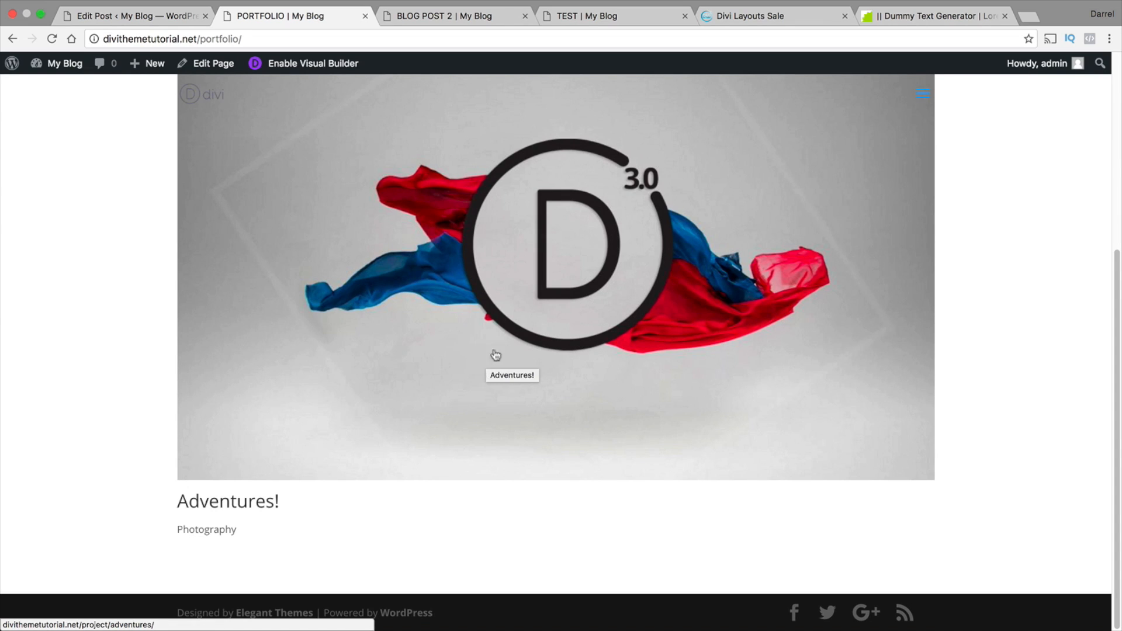
scroll(482, 348, "up", 3)
scroll(478, 346, "down", 2)
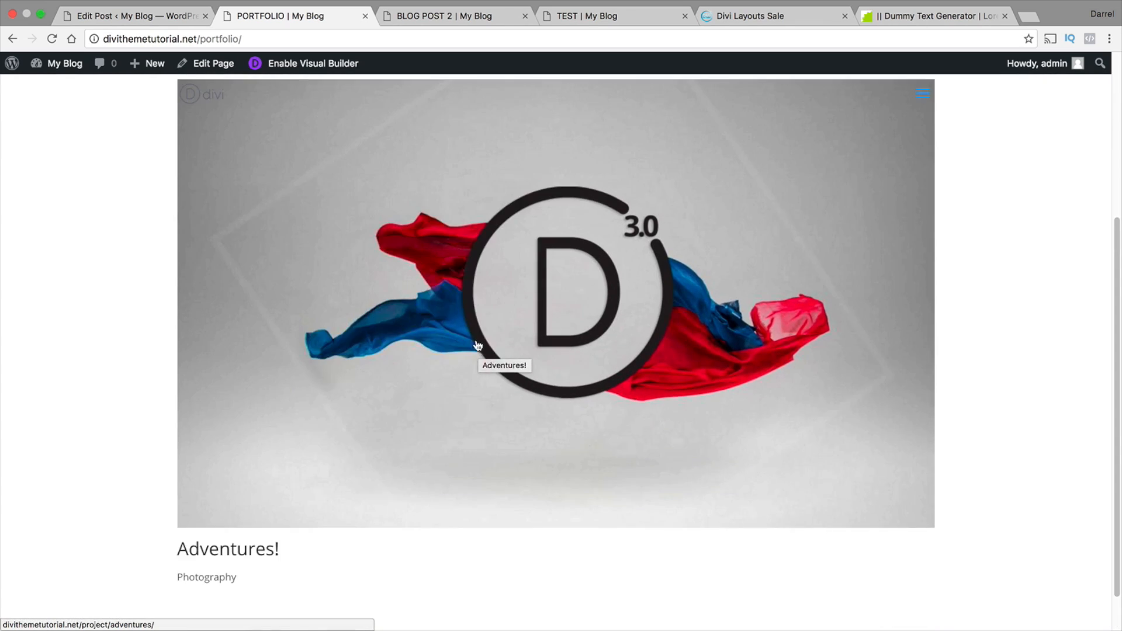
Follow the Adventures! entry to its project page, check the page, and return to the Portfolio page
scroll(290, 501, "down", 1)
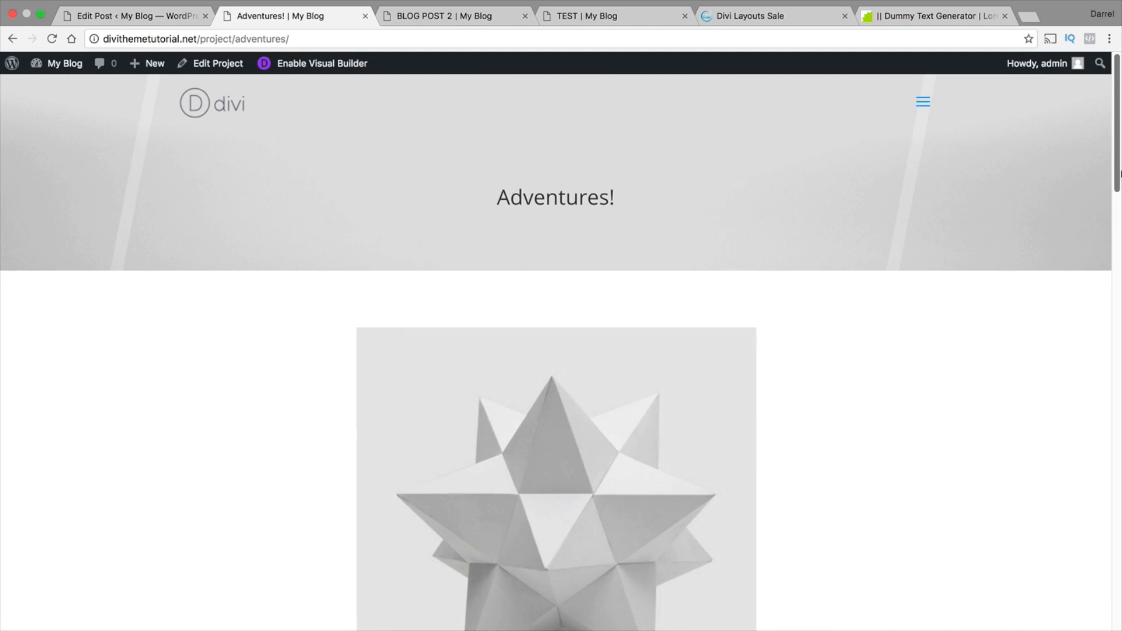
left_click_drag(1119, 173, 1119, 149)
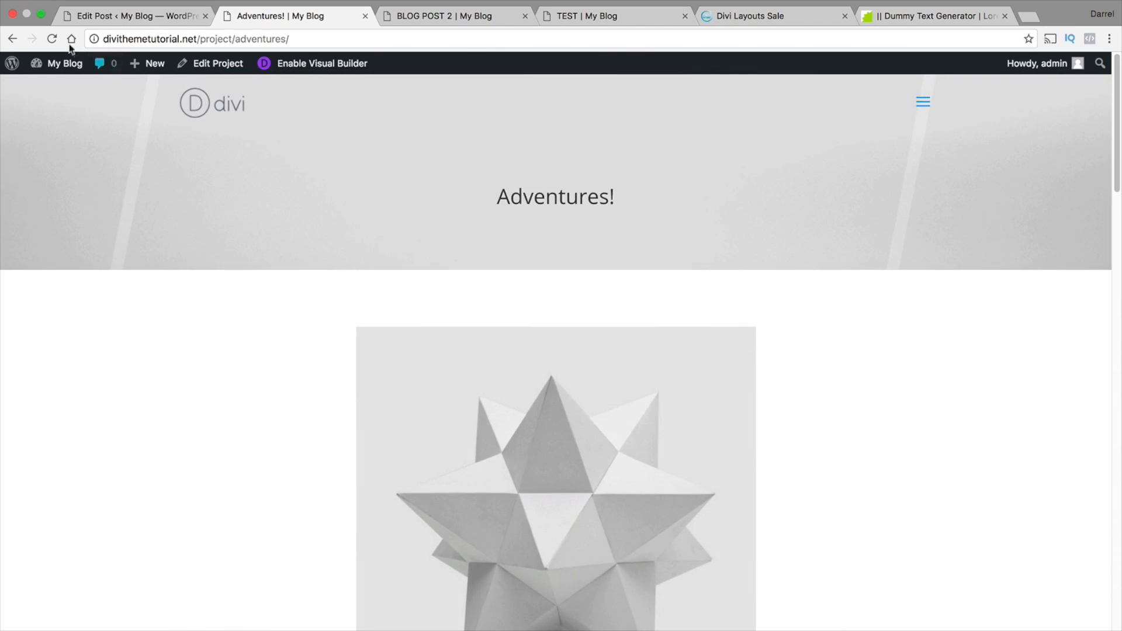
left_click(12, 39)
scroll(463, 343, "up", 5)
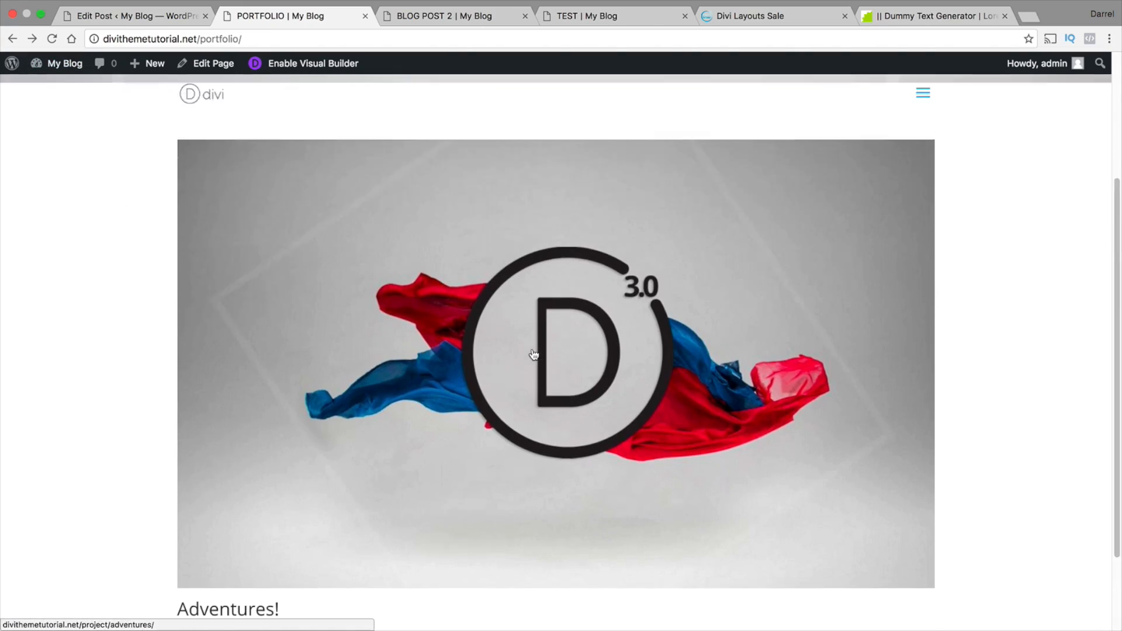
scroll(151, 353, "down", 1)
scroll(375, 275, "down", 1)
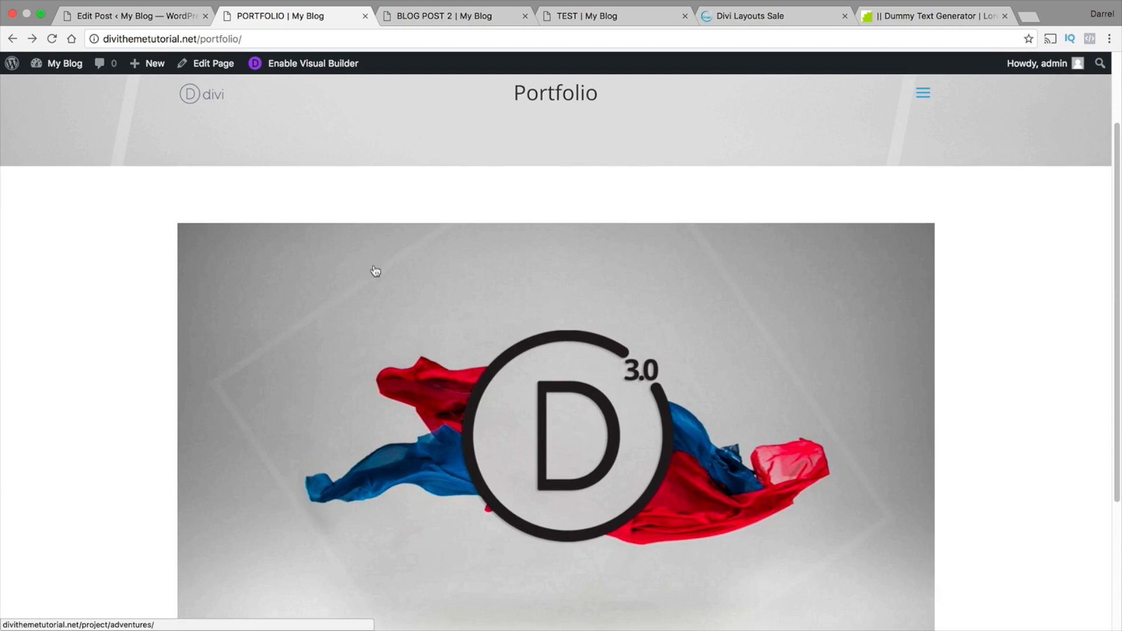
Enable the Visual Builder on the Portfolio page and bring the portfolio module into view
left_click(324, 64)
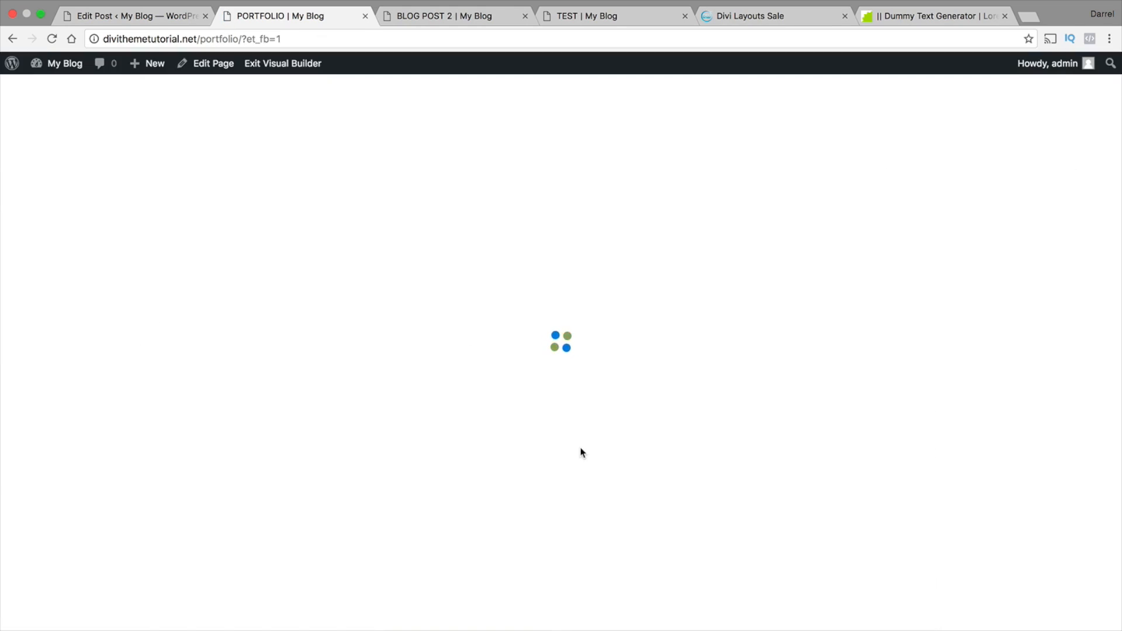
scroll(555, 413, "down", 1)
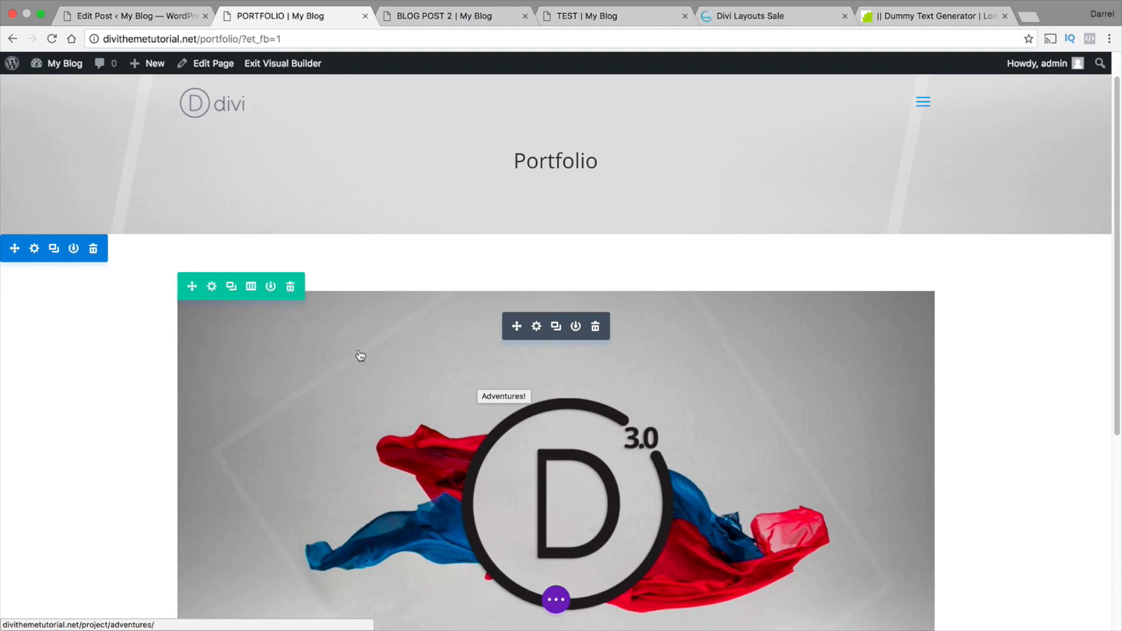
scroll(984, 331, "down", 8)
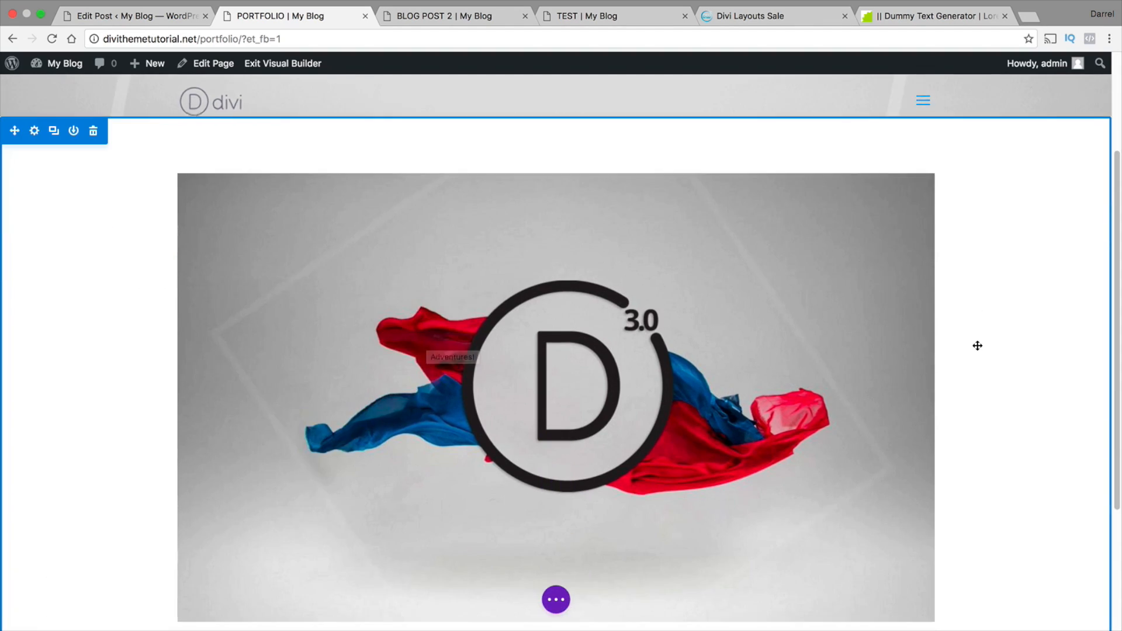
Set the portfolio module's layout to Grid and move its settings window clear of the Adventures! entry
scroll(607, 421, "up", 6)
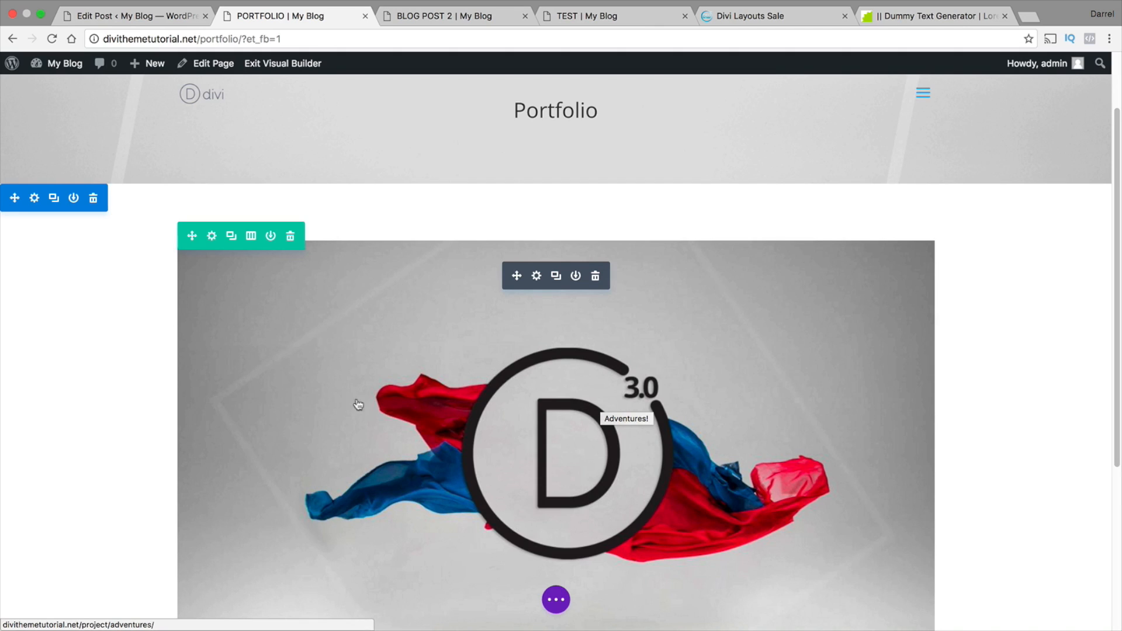
scroll(124, 430, "down", 1)
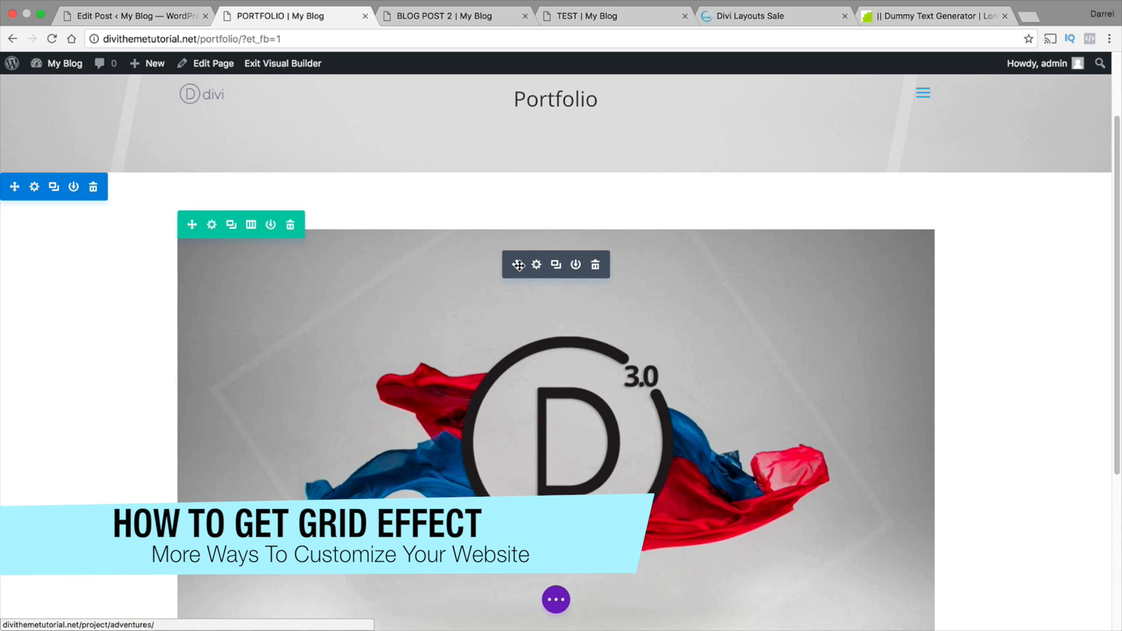
left_click(536, 264)
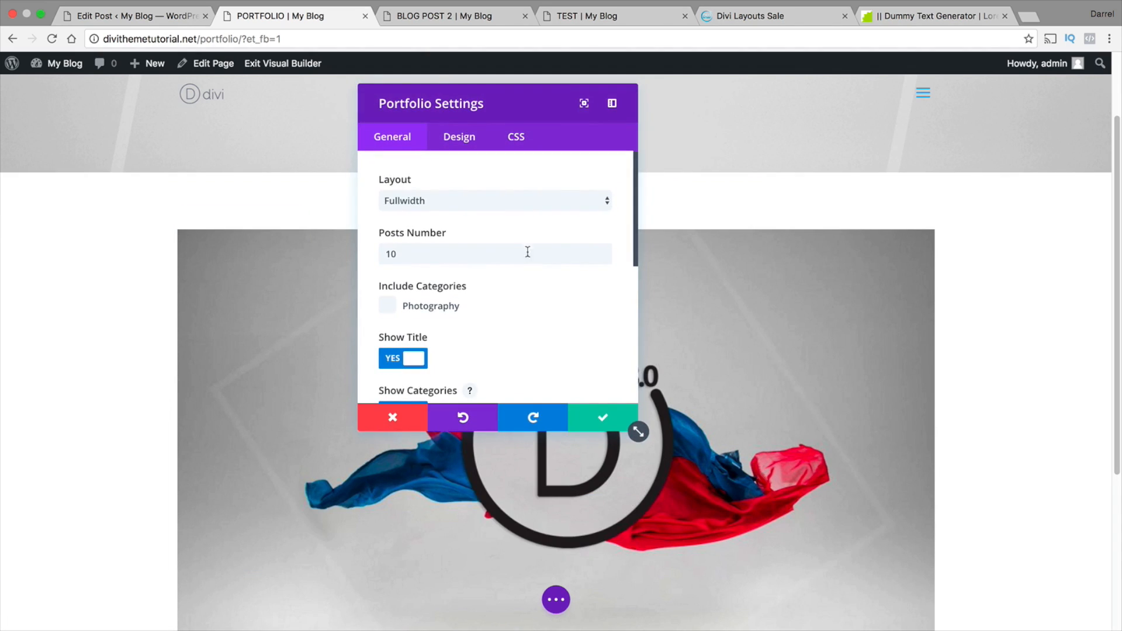
left_click(406, 195)
left_click(409, 210)
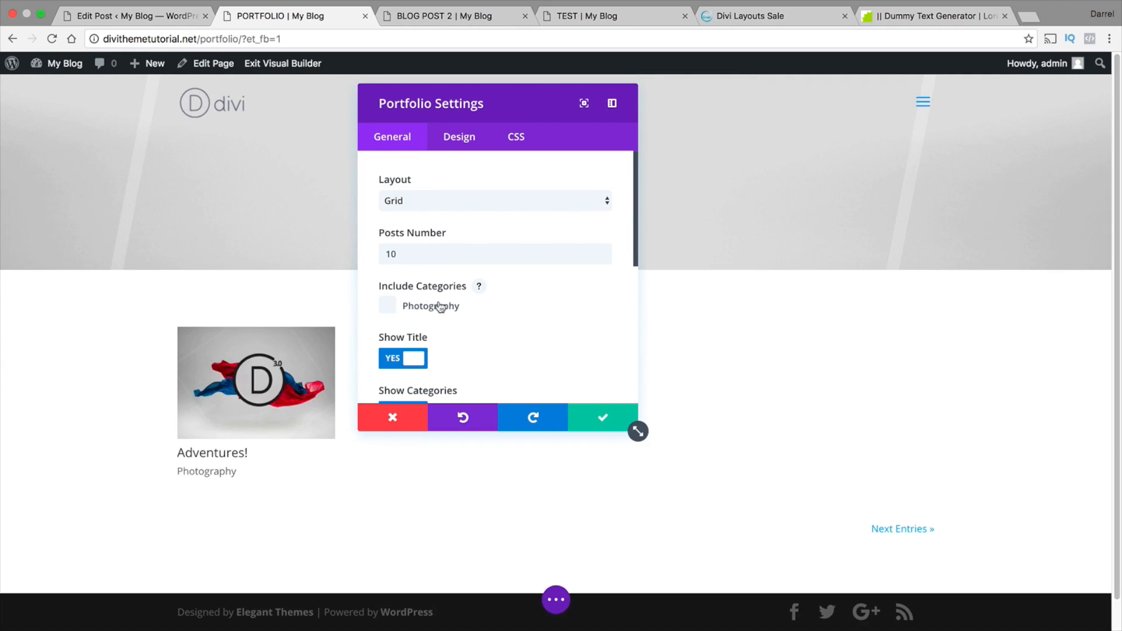
left_click_drag(464, 118, 672, 111)
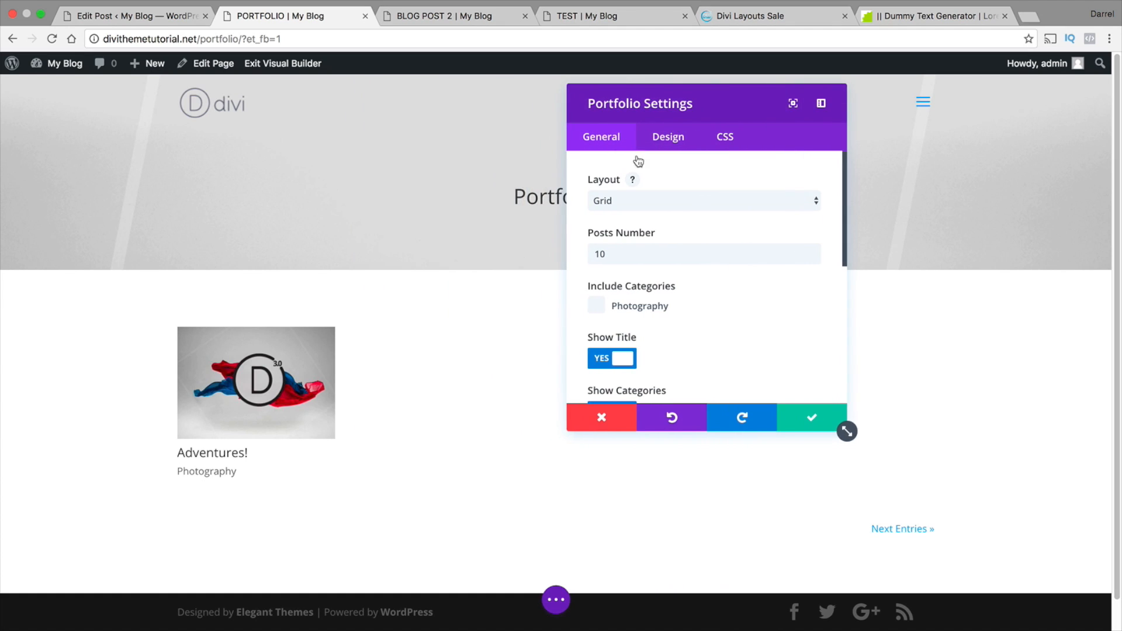
Include the Photography category in the portfolio module and save the module settings
left_click(596, 305)
left_click_drag(611, 254, 579, 256)
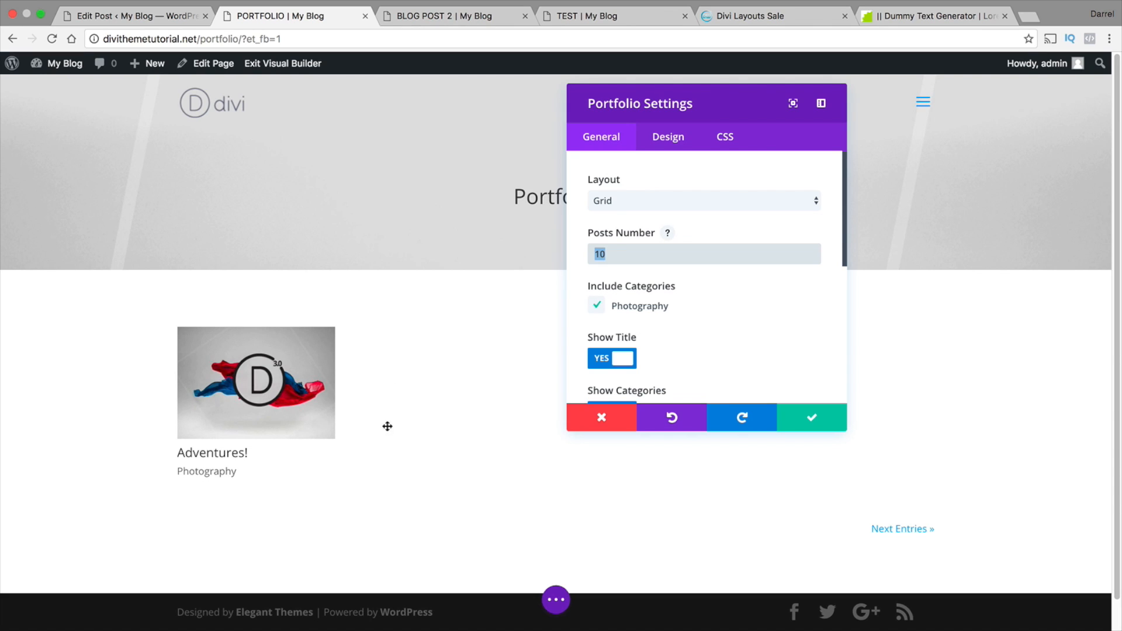
left_click(618, 251)
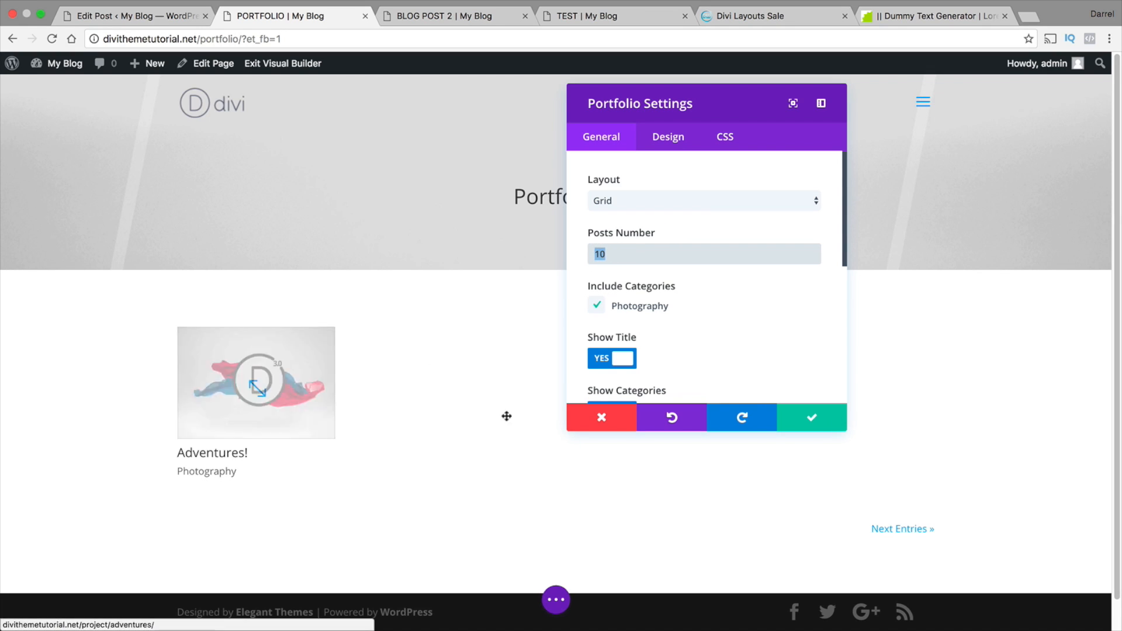
left_click(811, 418)
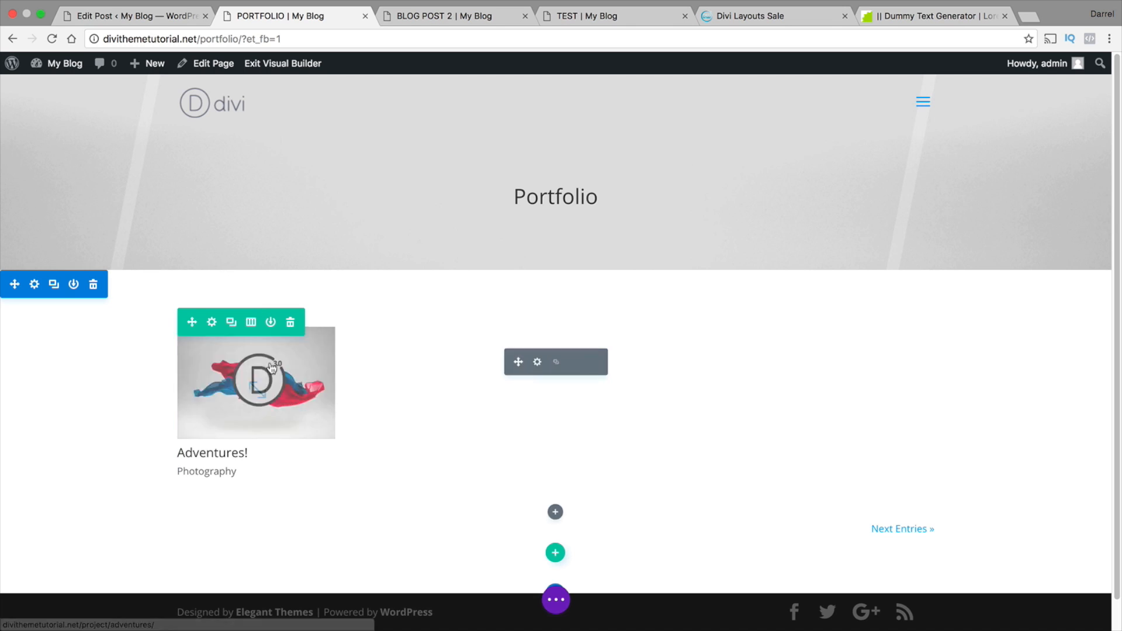
Make the portfolio's row fullwidth with a custom gutter width of 1 and save the row settings
left_click(212, 323)
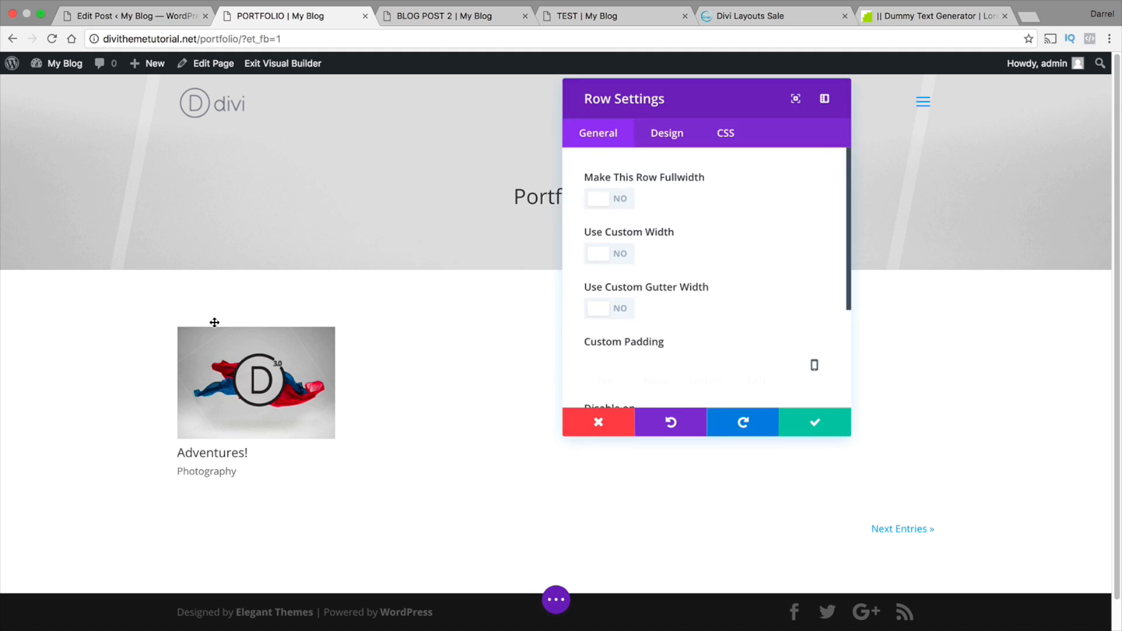
left_click(611, 200)
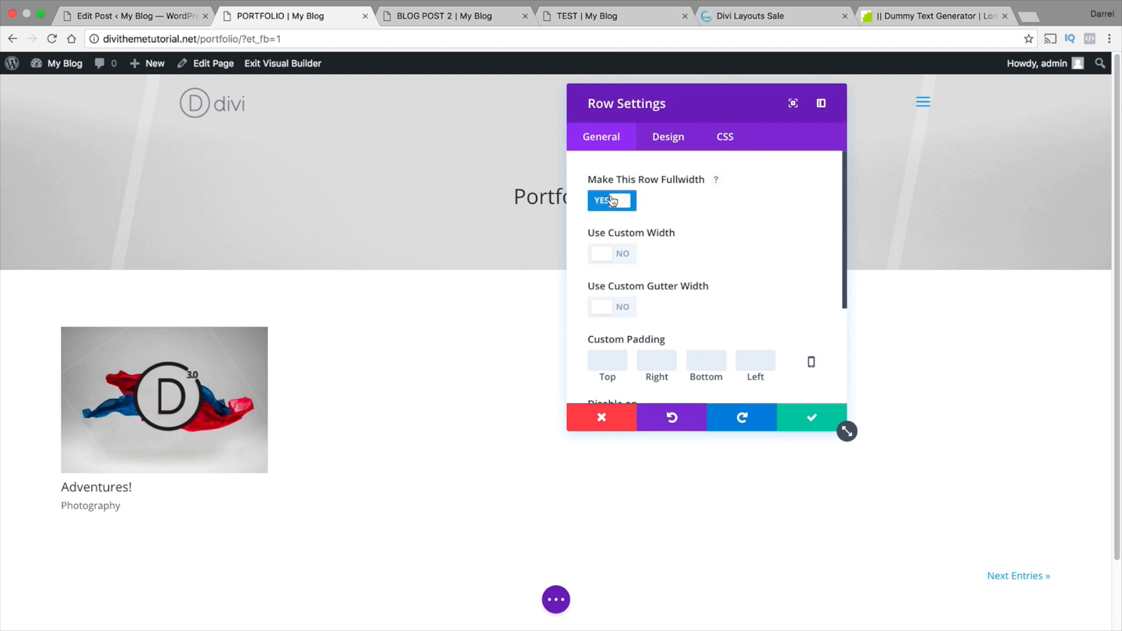
left_click(611, 302)
left_click_drag(685, 360, 577, 364)
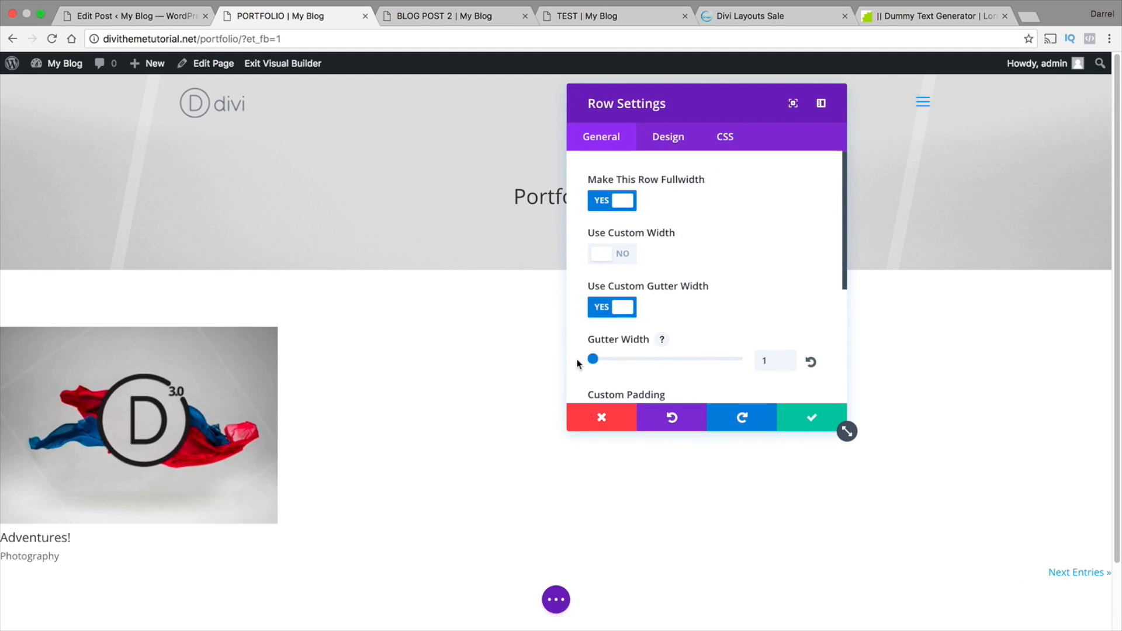
left_click(810, 418)
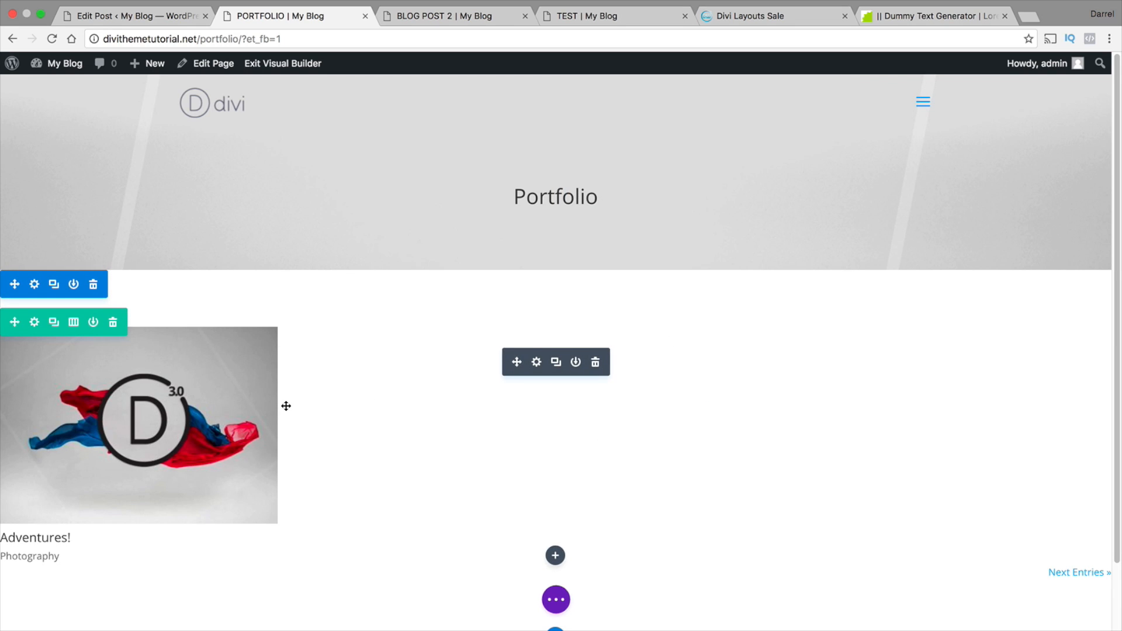
Set the portfolio section's custom top padding to 0, apply the section settings, and save the Portfolio page
left_click(34, 281)
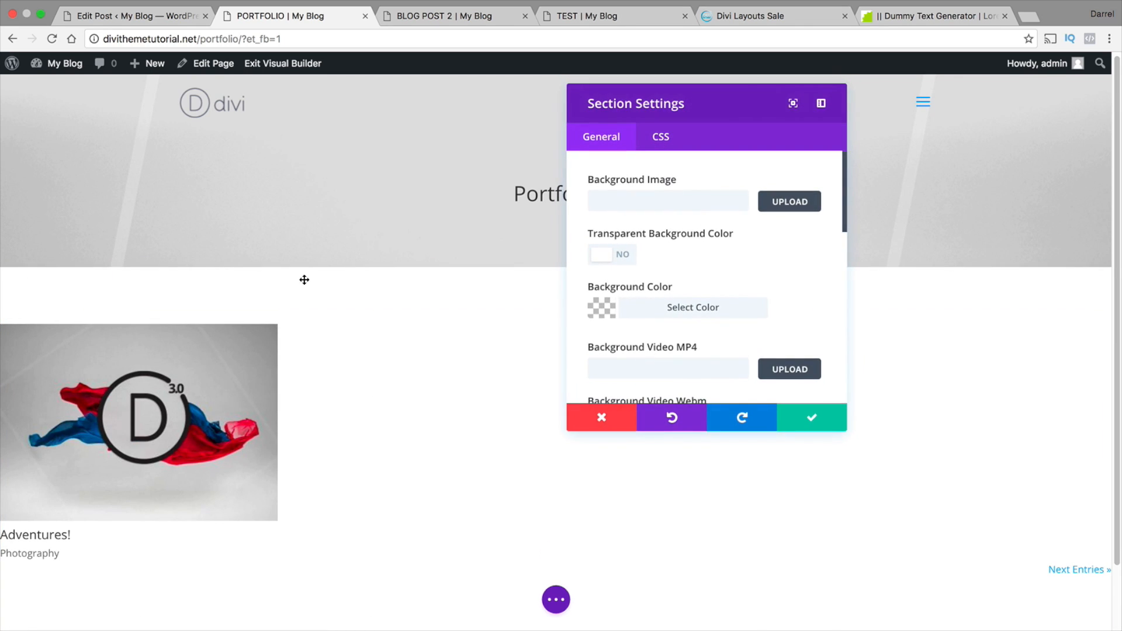
scroll(613, 251, "down", 3)
scroll(283, 293, "down", 2)
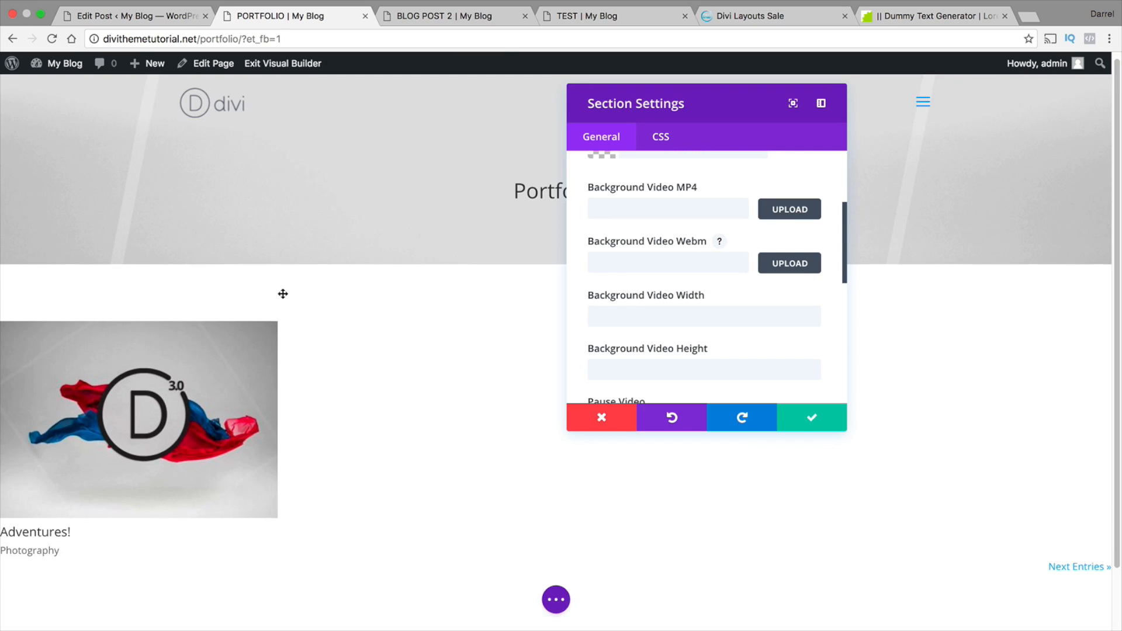
scroll(651, 297, "down", 1)
scroll(649, 295, "down", 5)
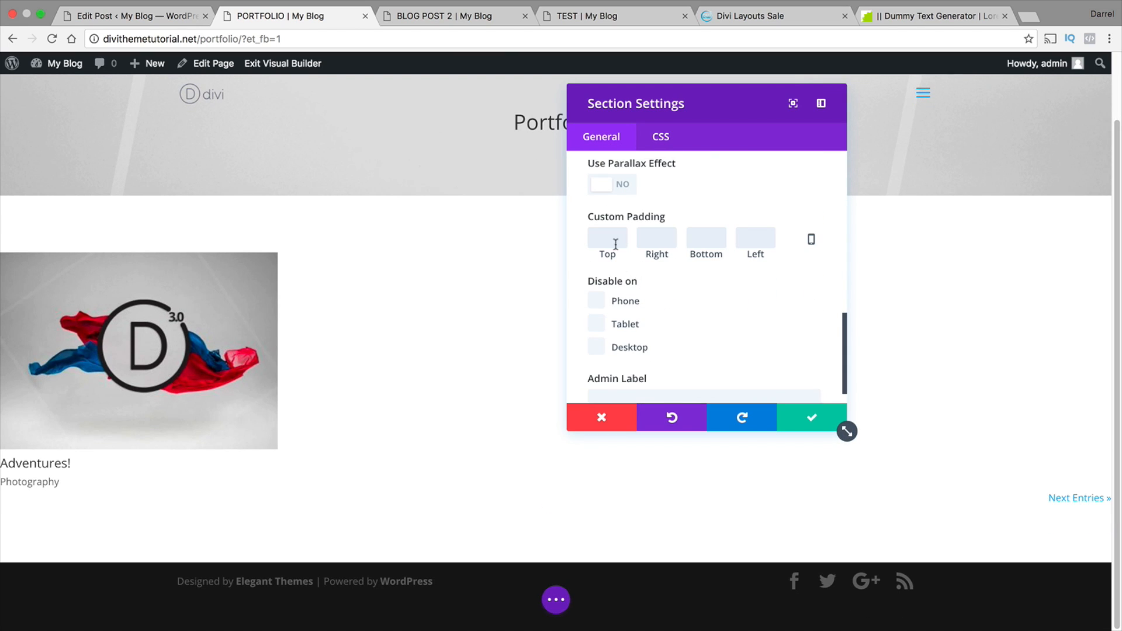
type("0")
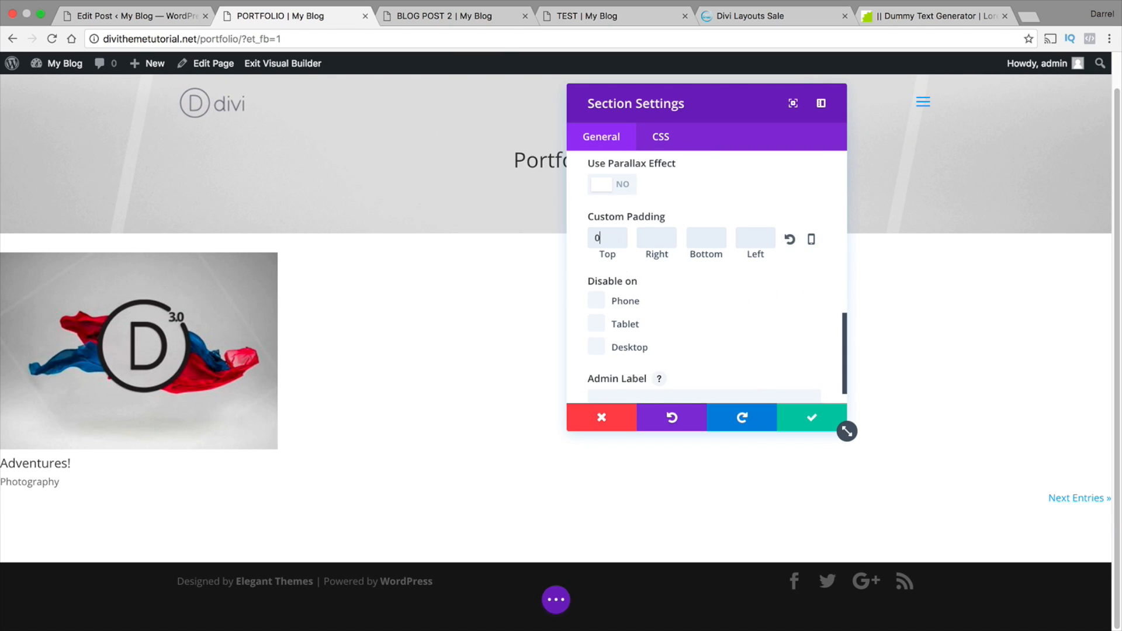
left_click(798, 425)
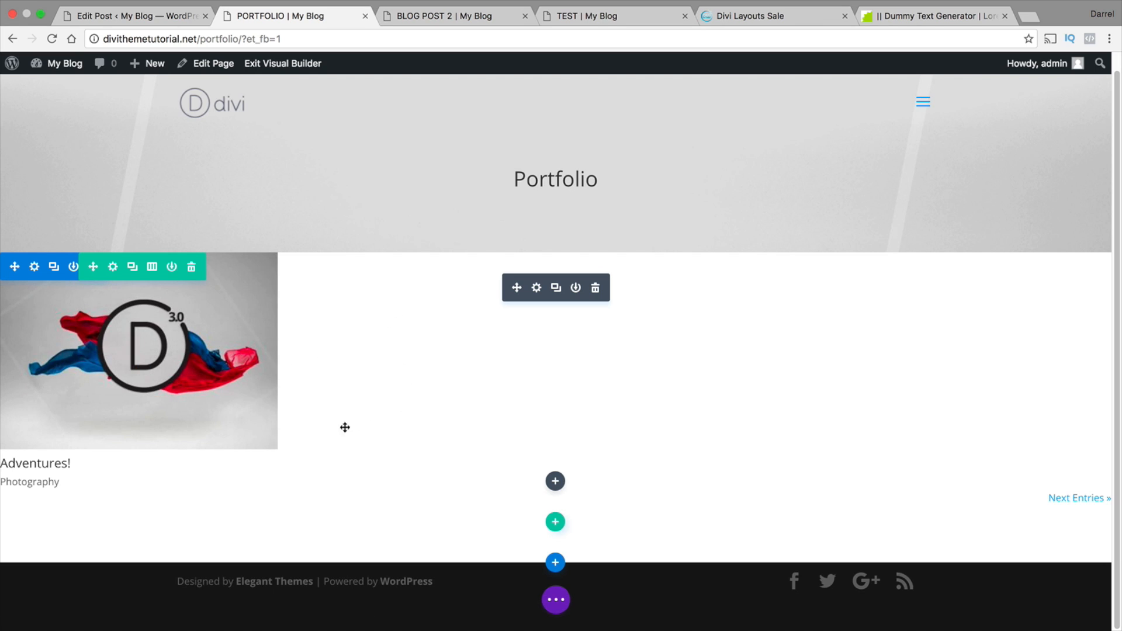
left_click(559, 605)
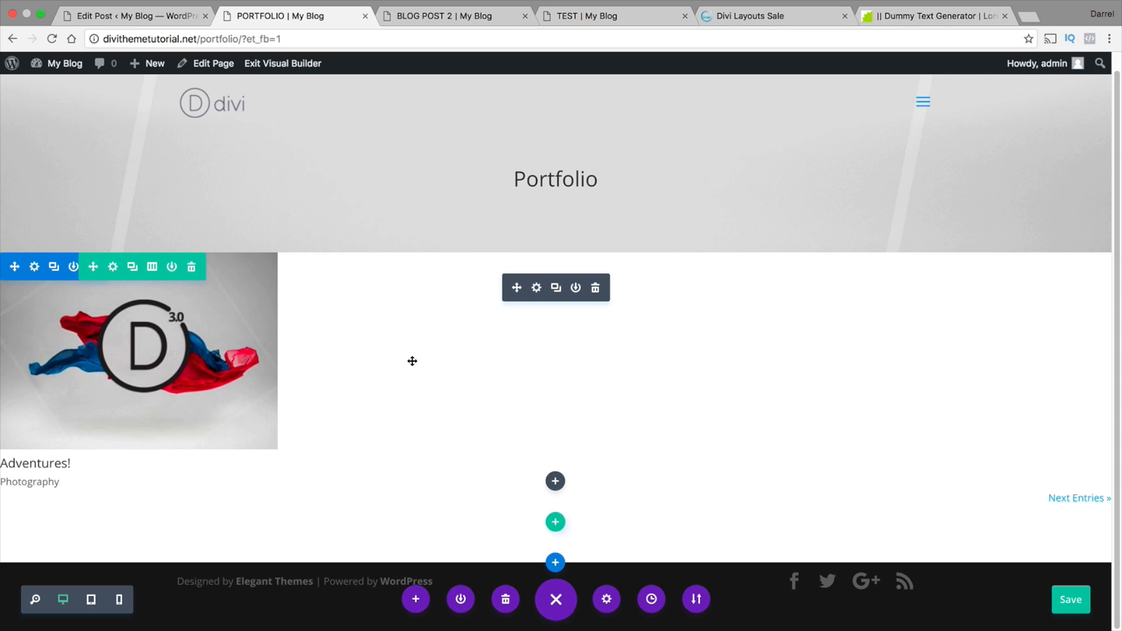
Create a new project titled Cool Stuff with the body text "test"
mouse_move(150, 64)
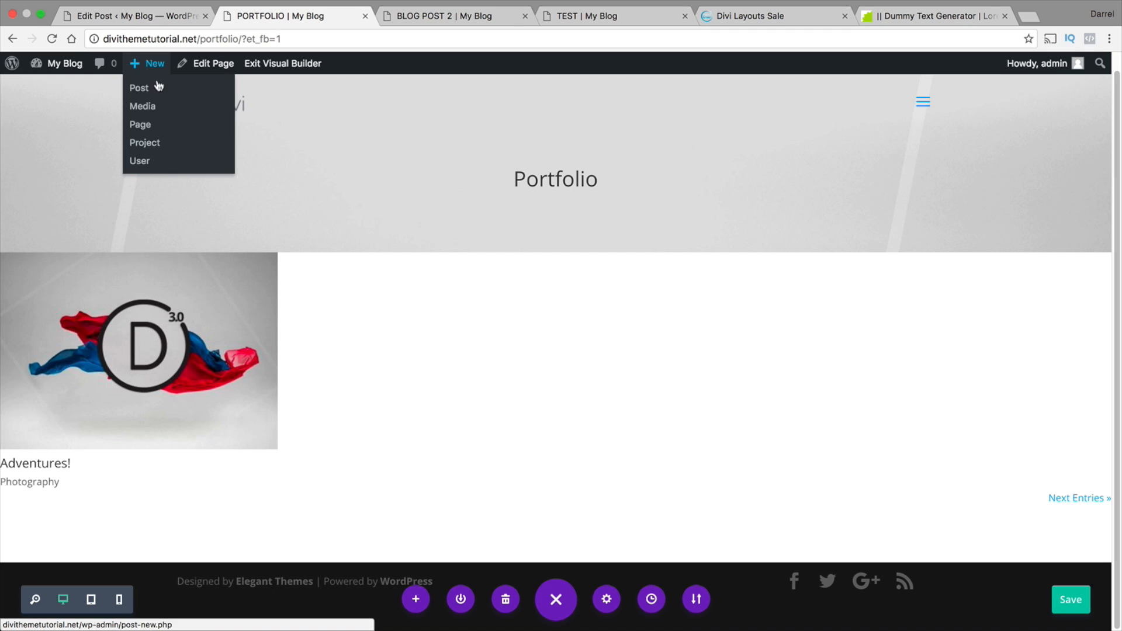
left_click(159, 142)
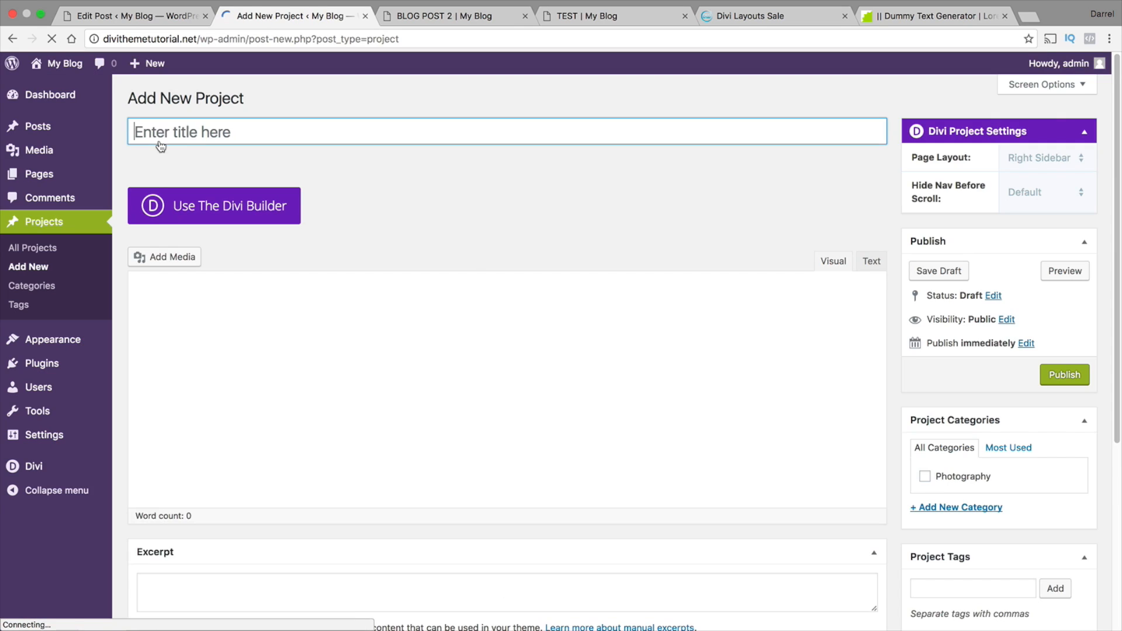
left_click(174, 129)
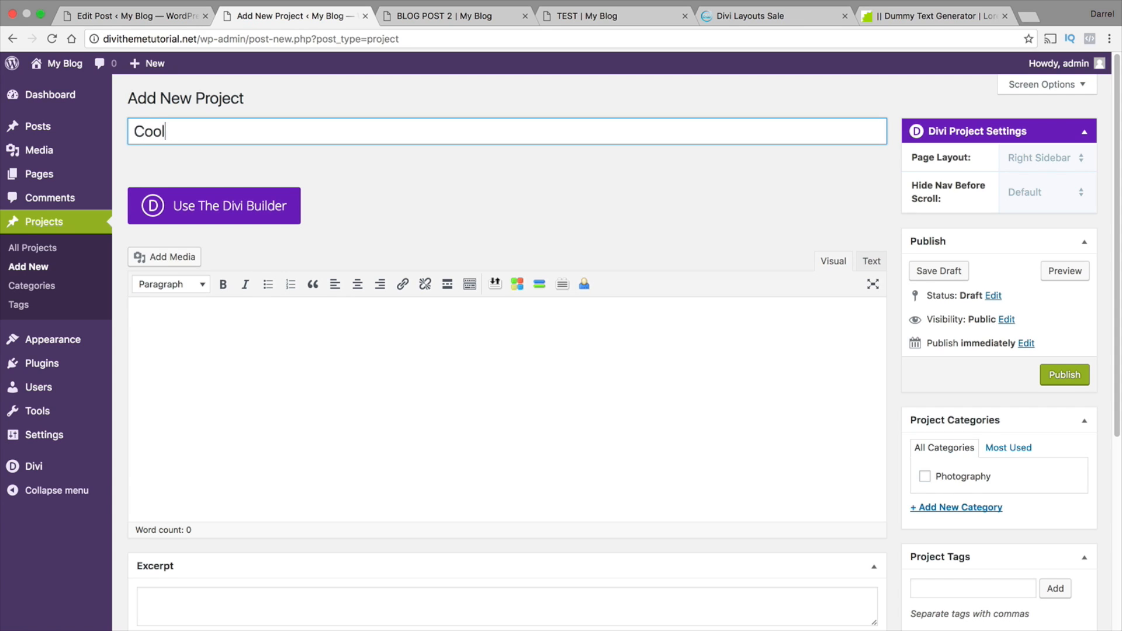
type("Cool Stuff")
left_click(170, 310)
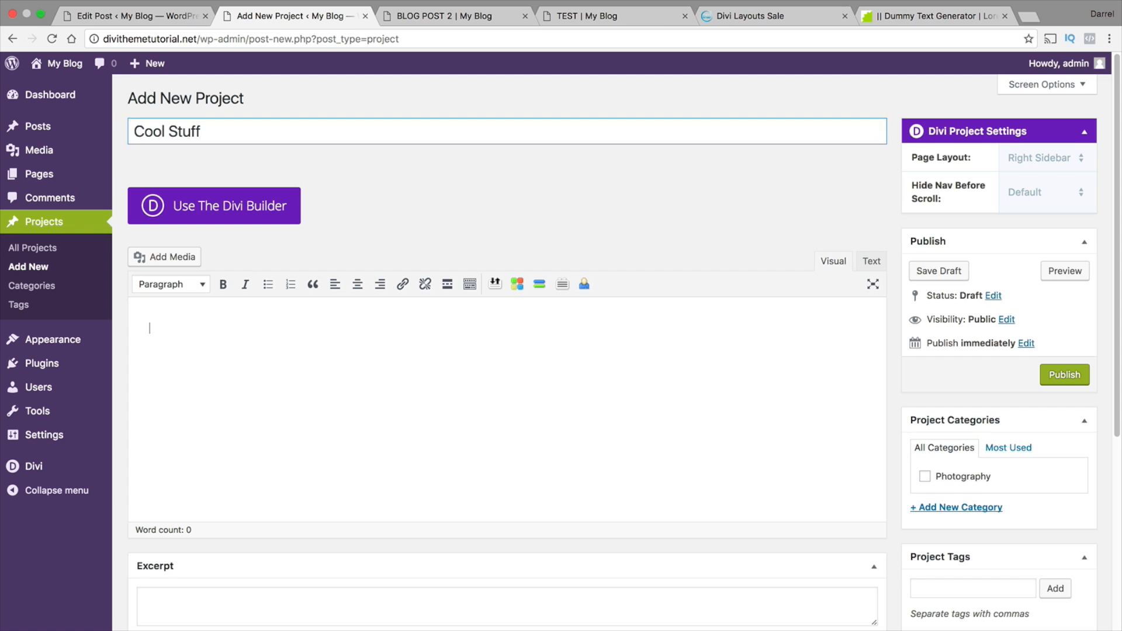
type("test")
Set p-stockholm-fashion-destination-last-iceland-sunshine-570x570.jpg from the Media Library as the Cool Stuff project's featured image
scroll(183, 336, "down", 4)
scroll(181, 336, "down", 2)
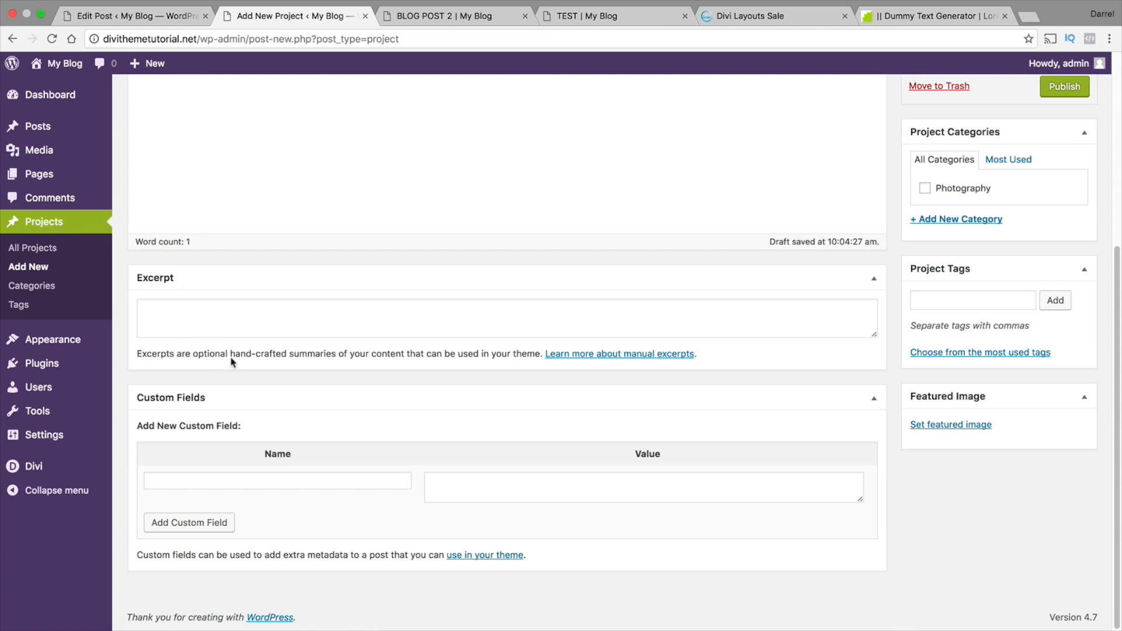
left_click(963, 425)
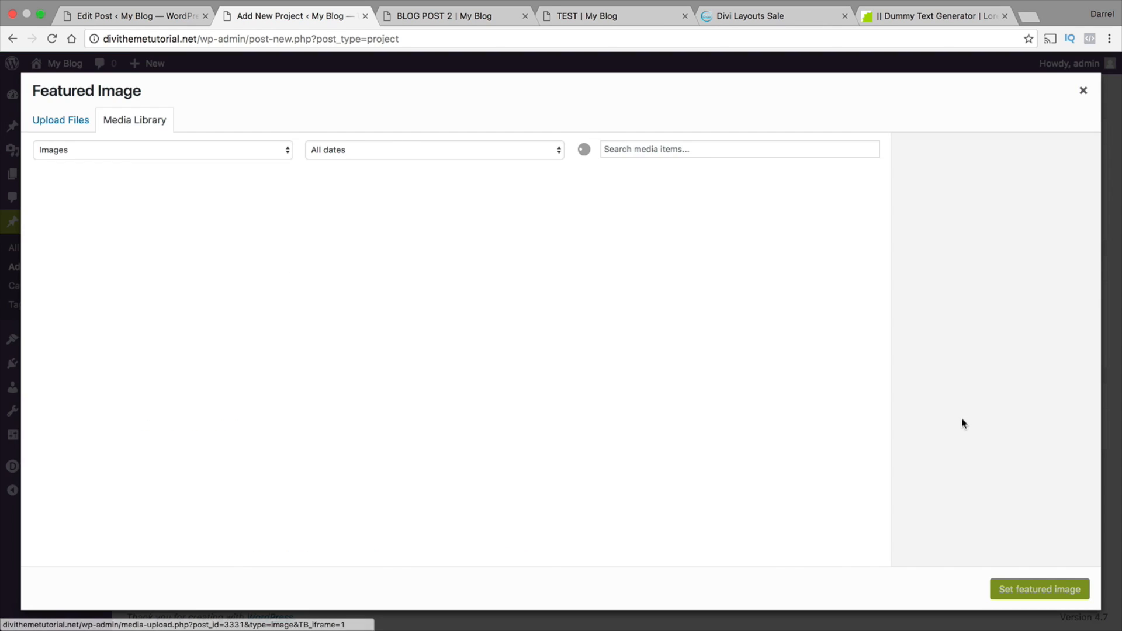
scroll(619, 359, "down", 5)
scroll(620, 359, "down", 5)
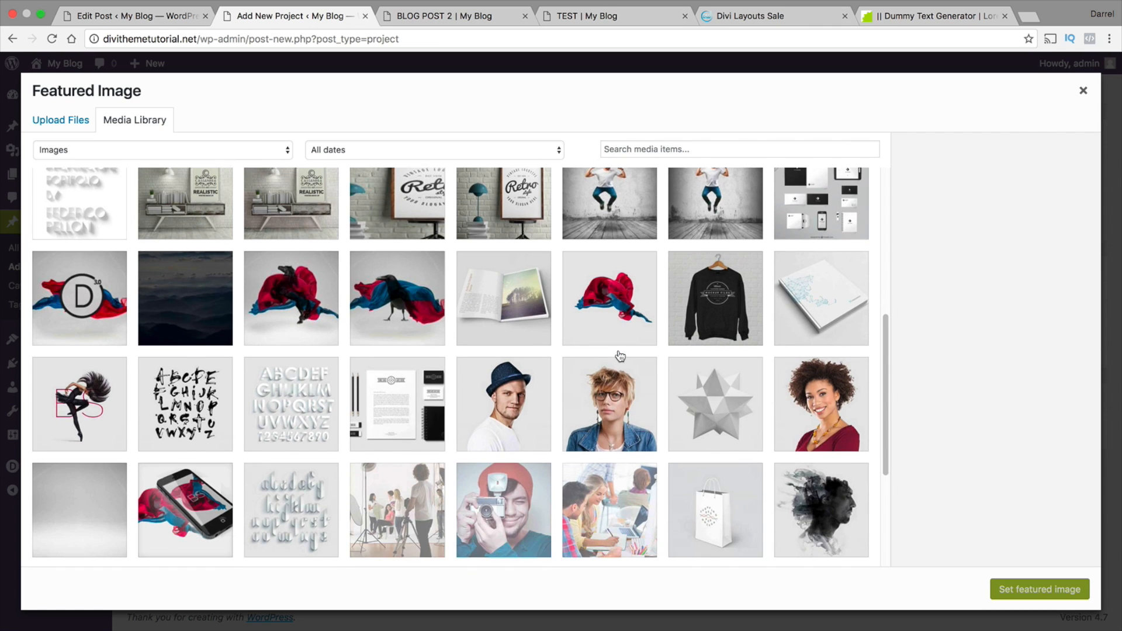
scroll(621, 356, "up", 2)
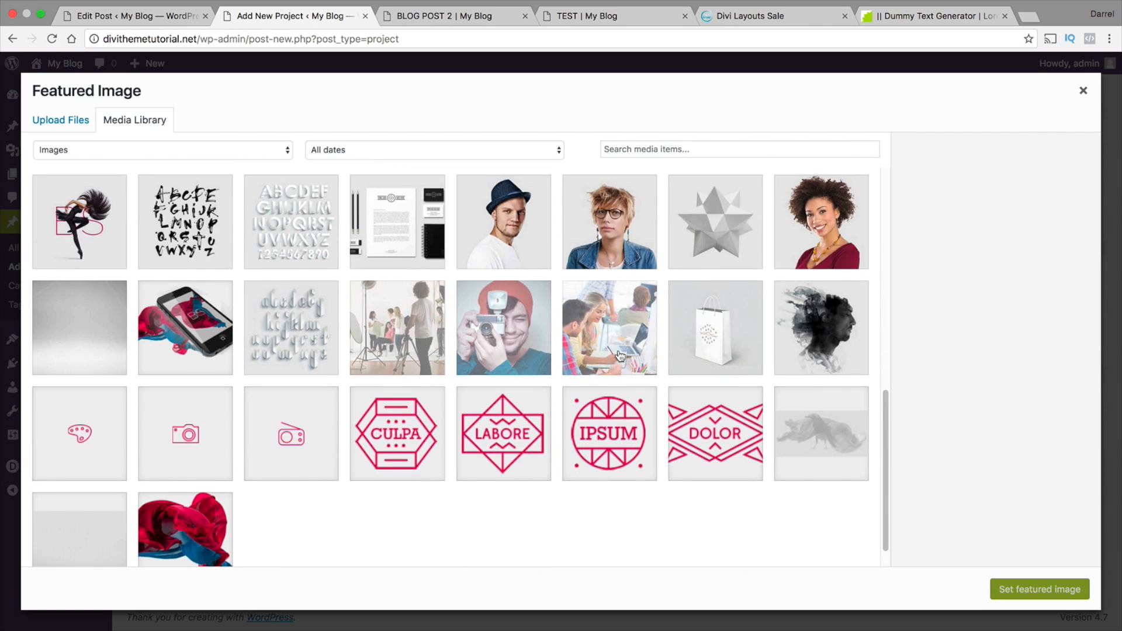
scroll(619, 354, "up", 2)
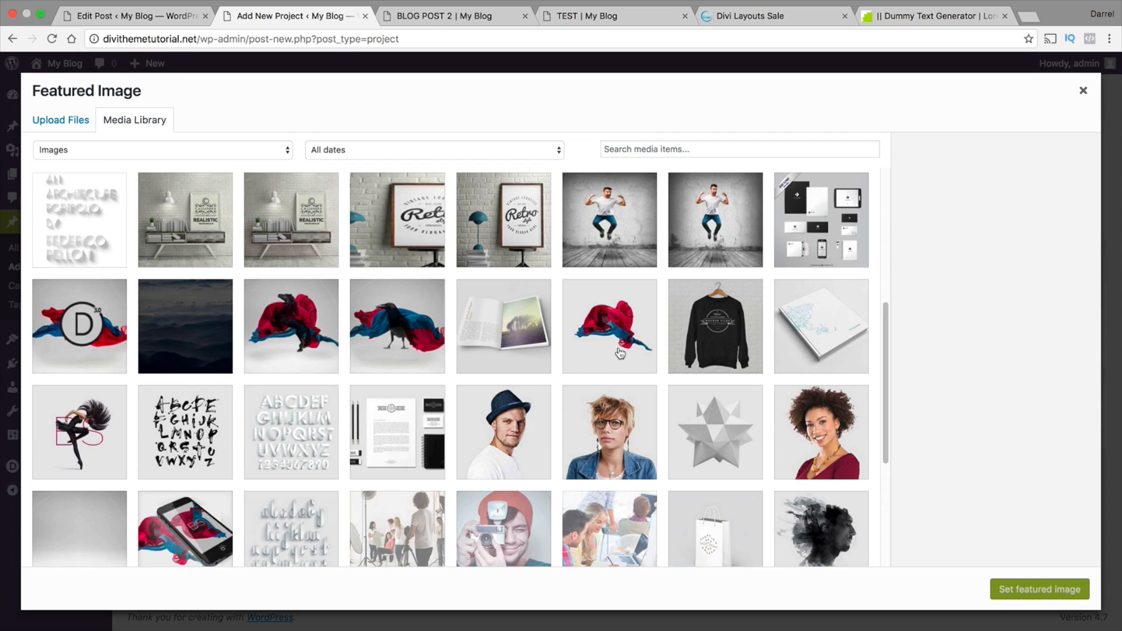
left_click(85, 422)
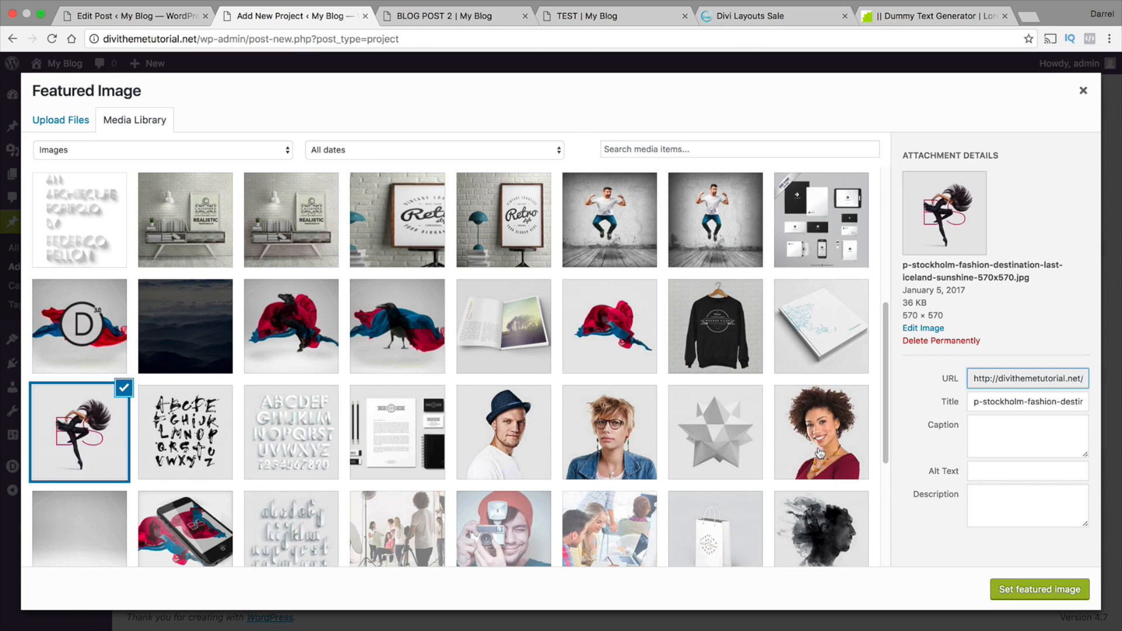
left_click(1032, 591)
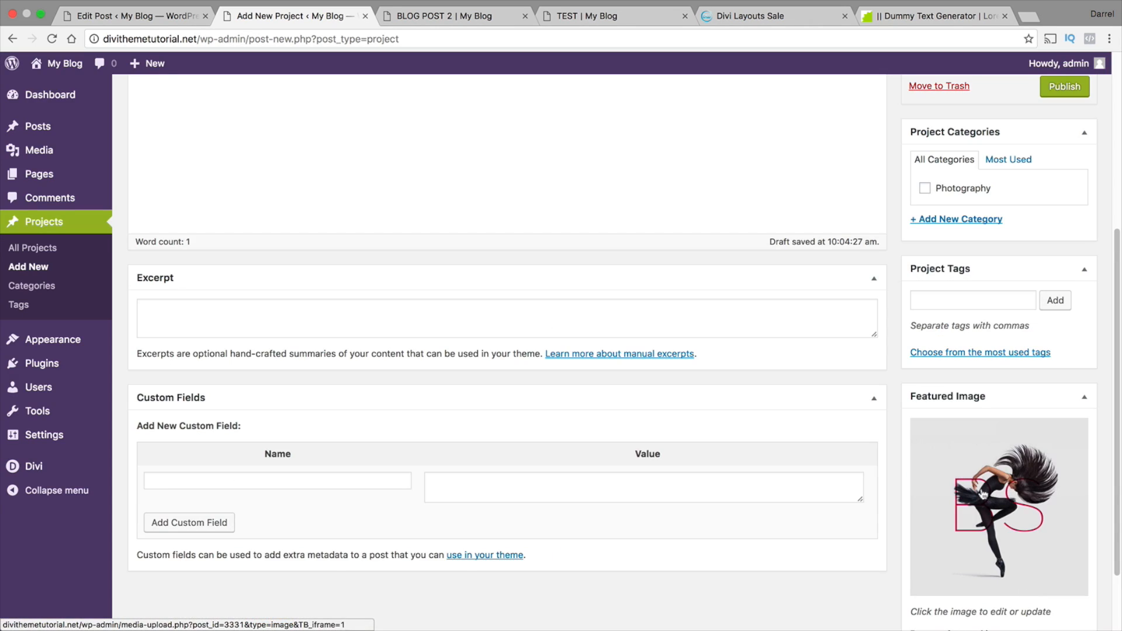
Assign the Cool Stuff project to the Photography category and publish it
left_click(924, 188)
scroll(572, 213, "up", 5)
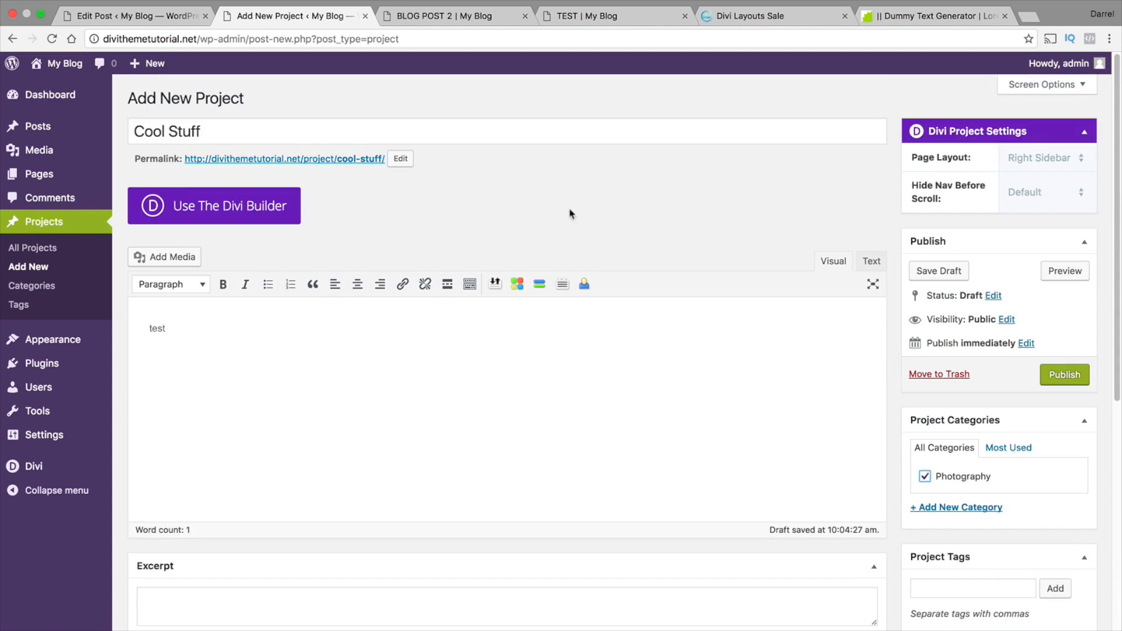
left_click(1061, 378)
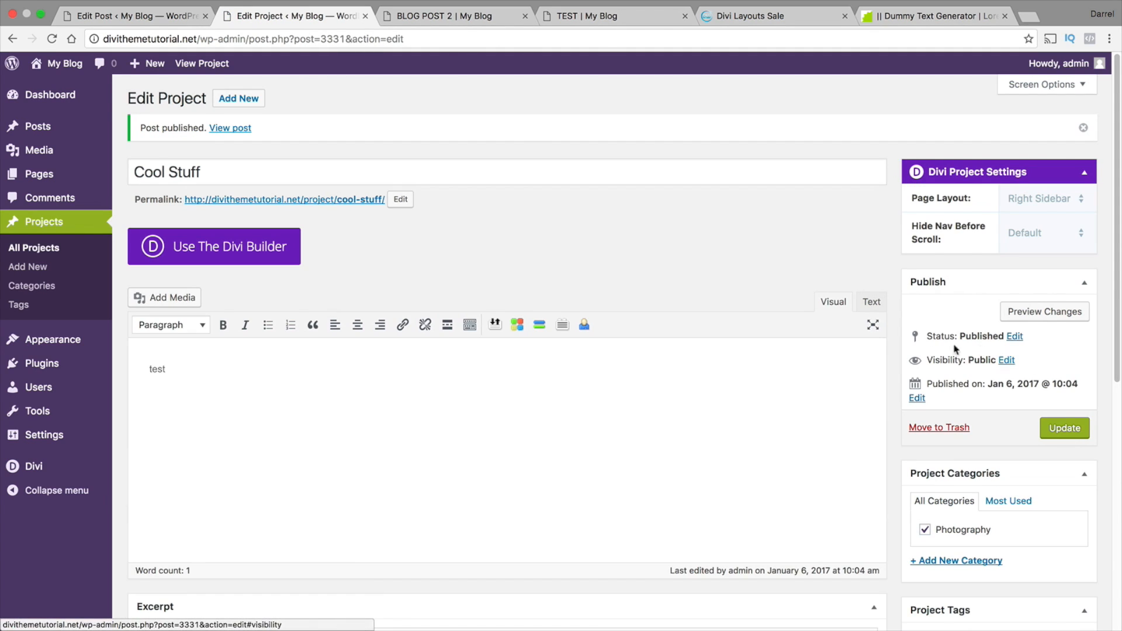
Visit the live site's Portfolio page, check the Cool Stuff entry and its project page, and return to the Portfolio page
mouse_move(70, 68)
left_click(72, 89)
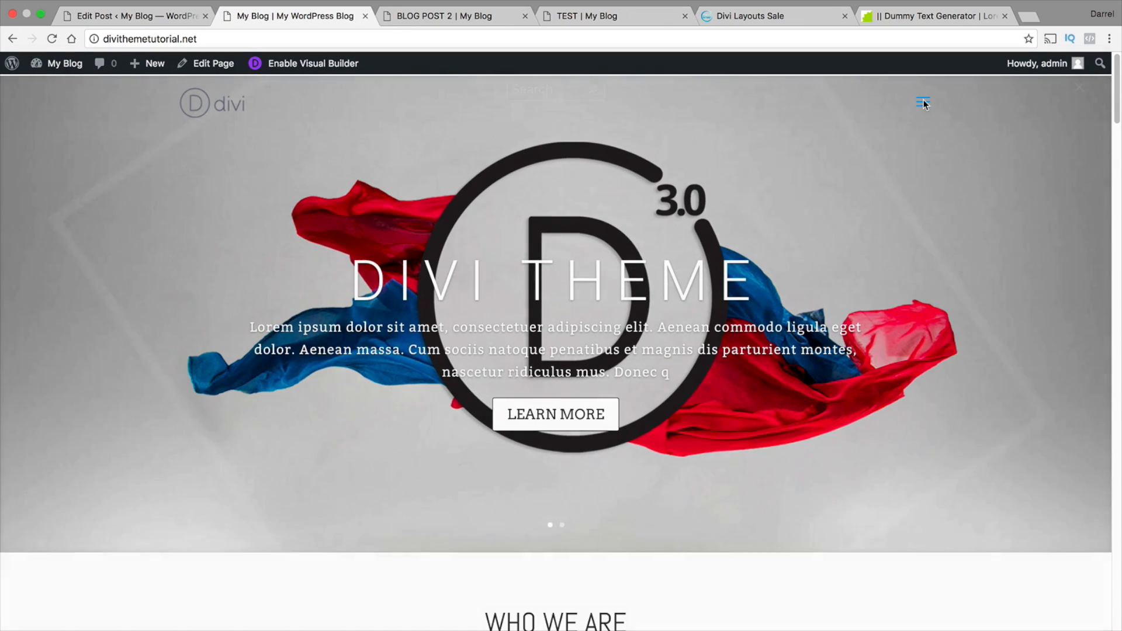
left_click(923, 103)
left_click(579, 429)
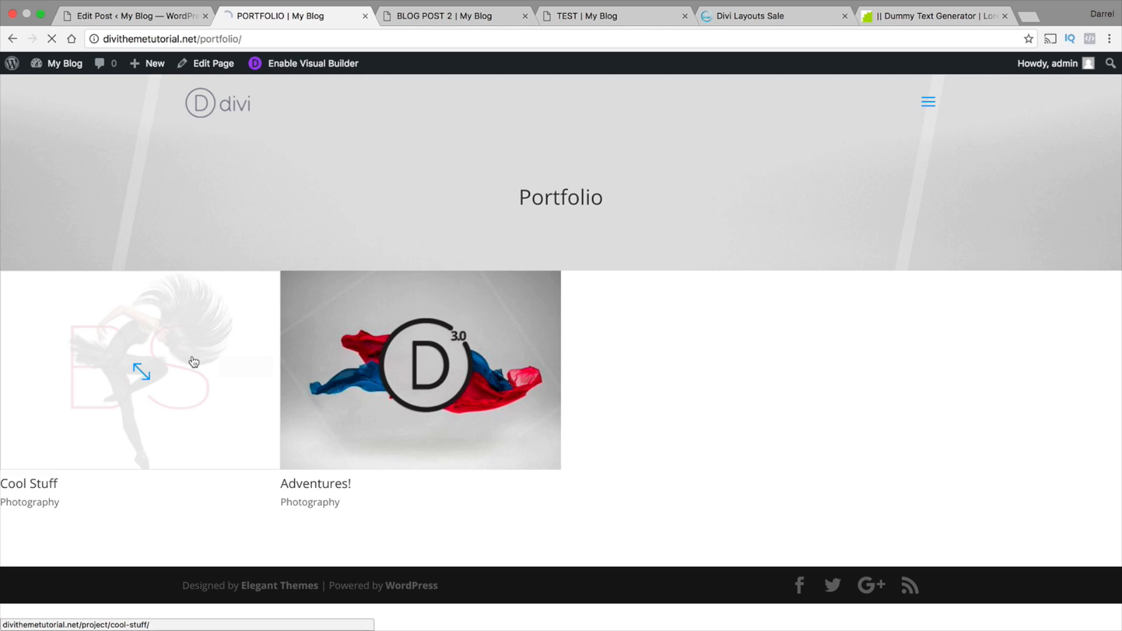
left_click(194, 362)
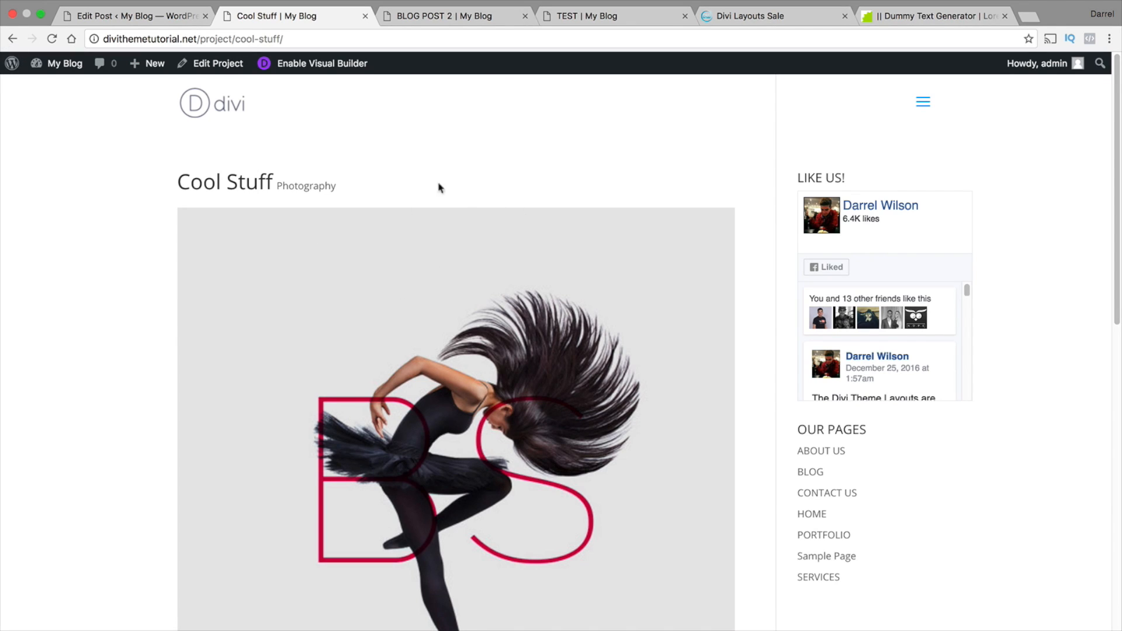
left_click(12, 39)
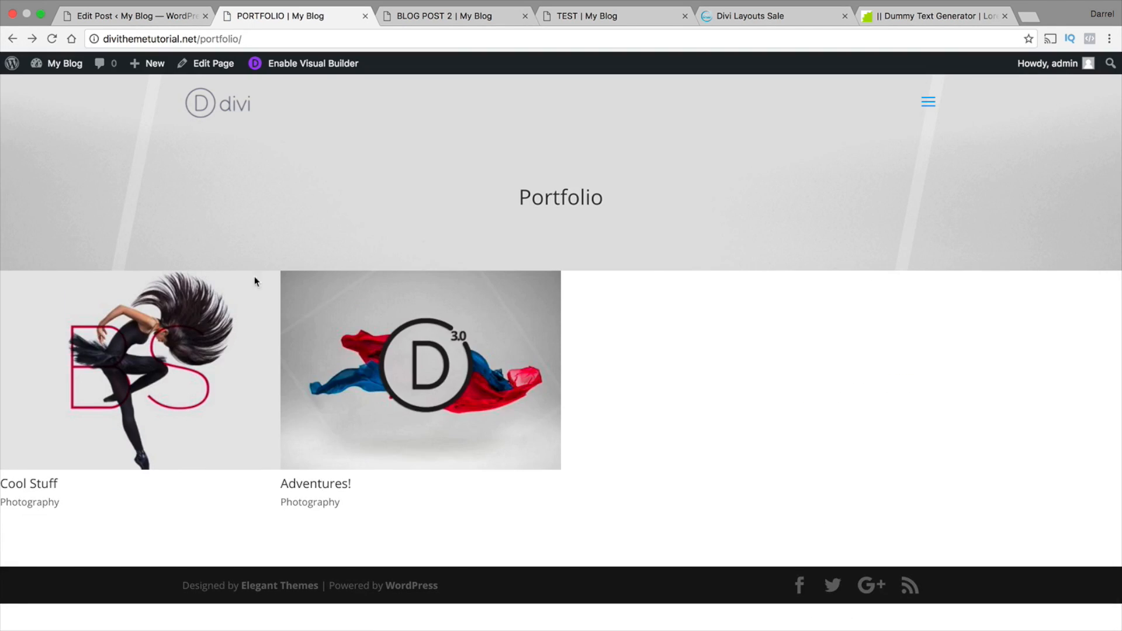
View the Adventures! project page on the live site and return to the Portfolio page
left_click(457, 337)
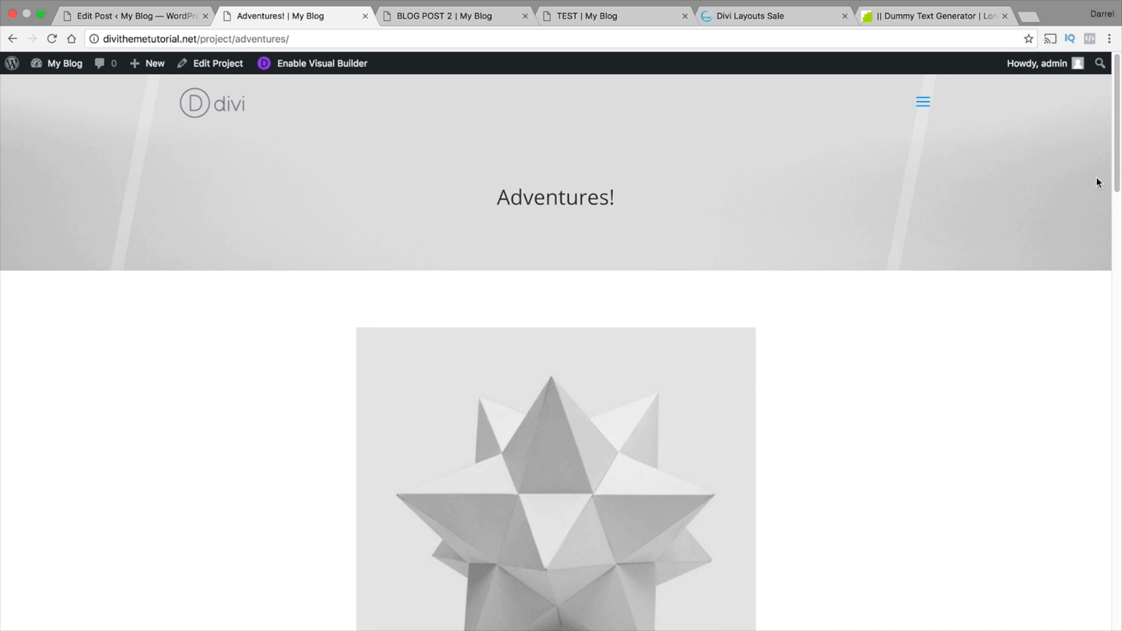
left_click_drag(1116, 172, 1116, 139)
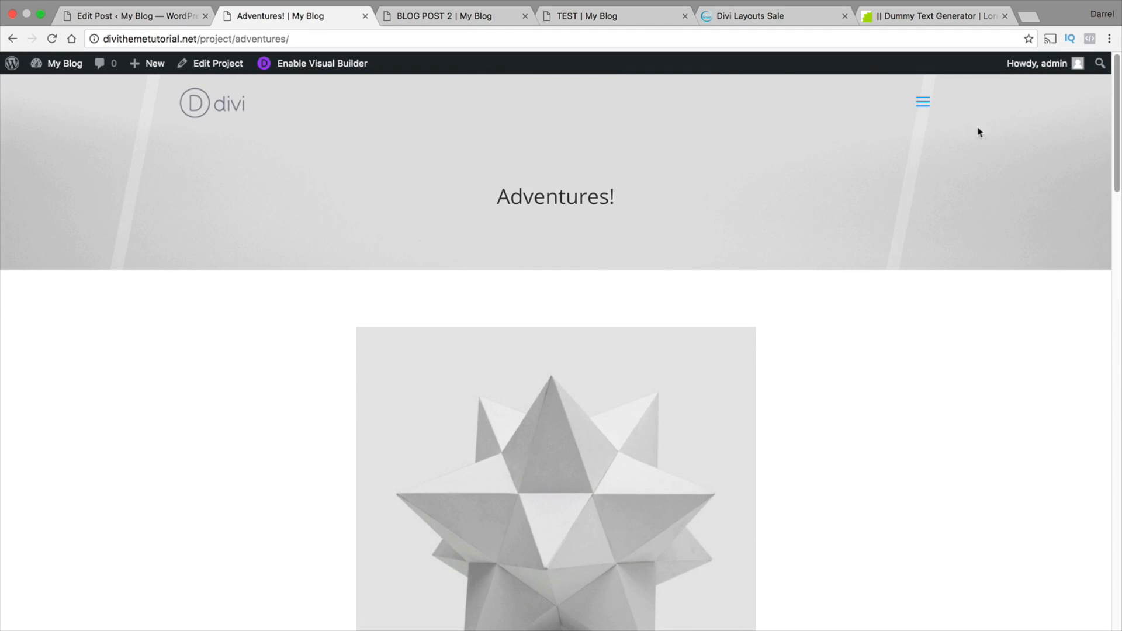
left_click(927, 105)
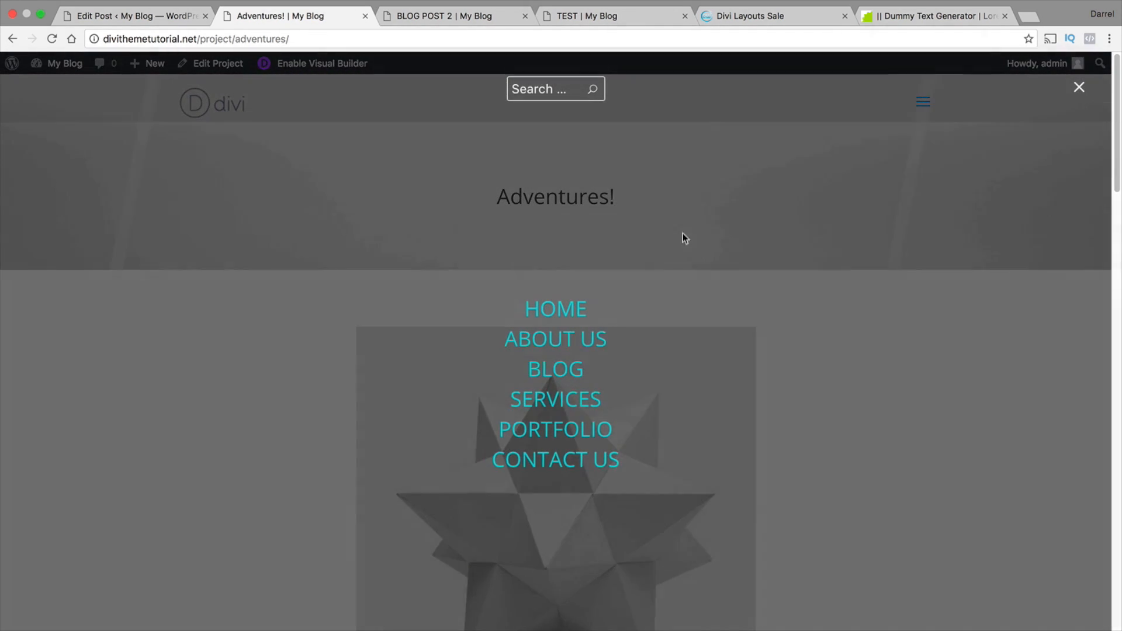
left_click(576, 428)
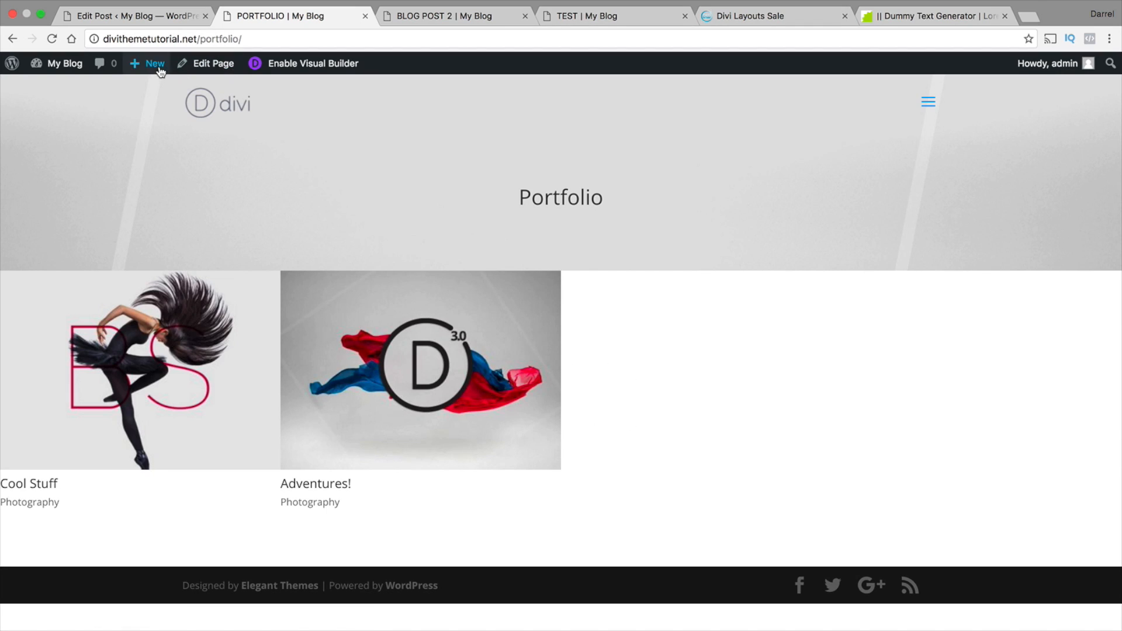
Create a new project titled with the site author's full name, add the body text "test", and assign it to the Photography category
mouse_move(157, 65)
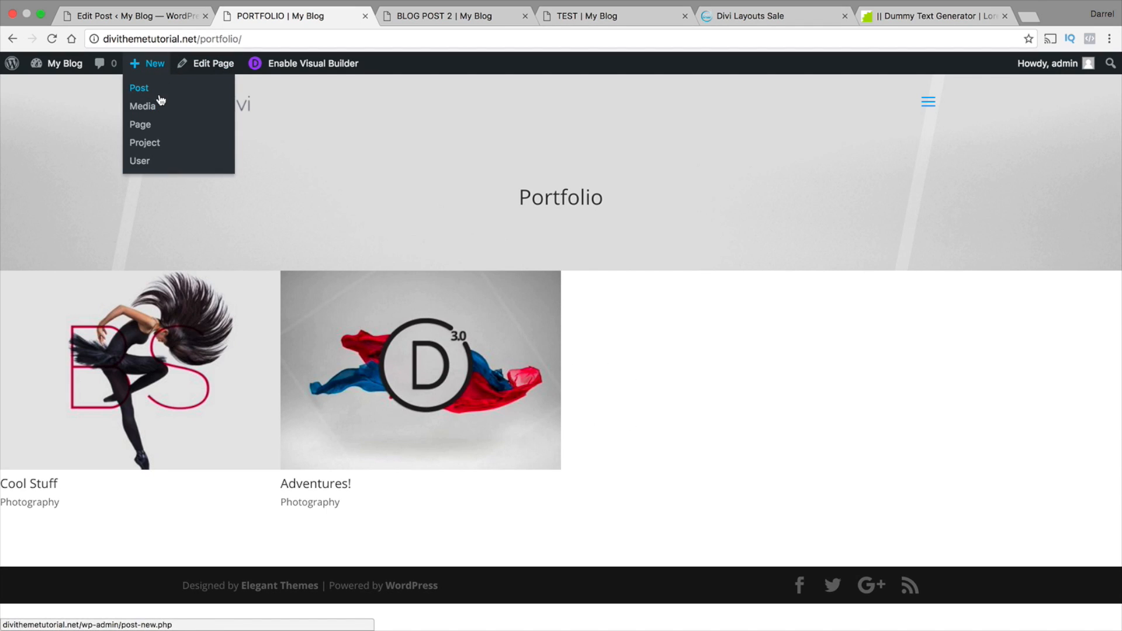
left_click(156, 144)
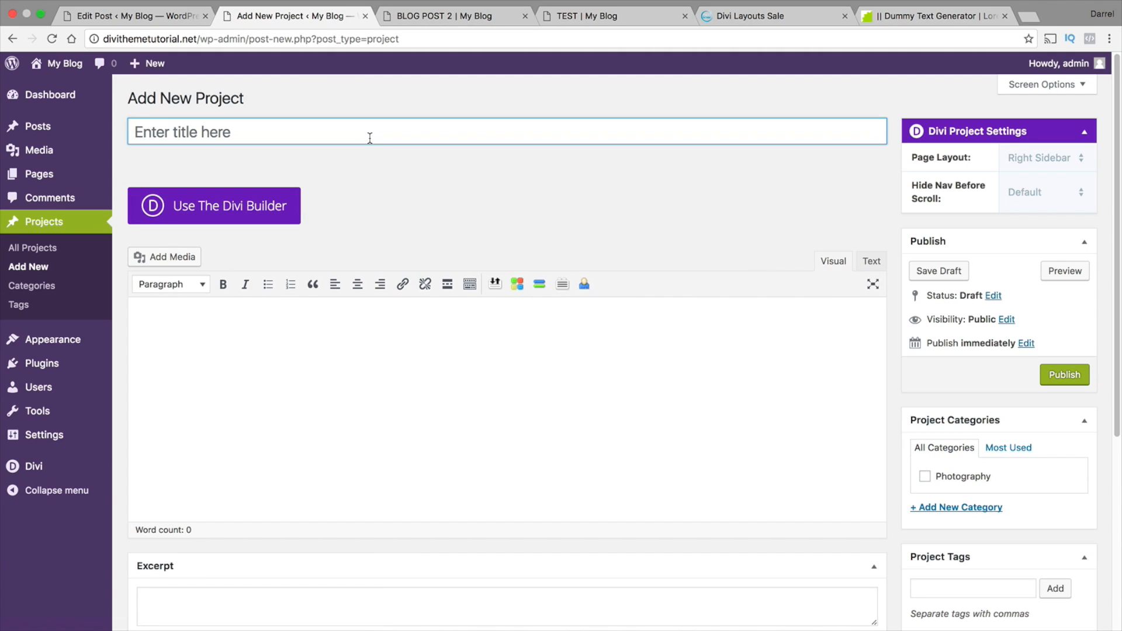
type("Darrel Wilson")
left_click(679, 342)
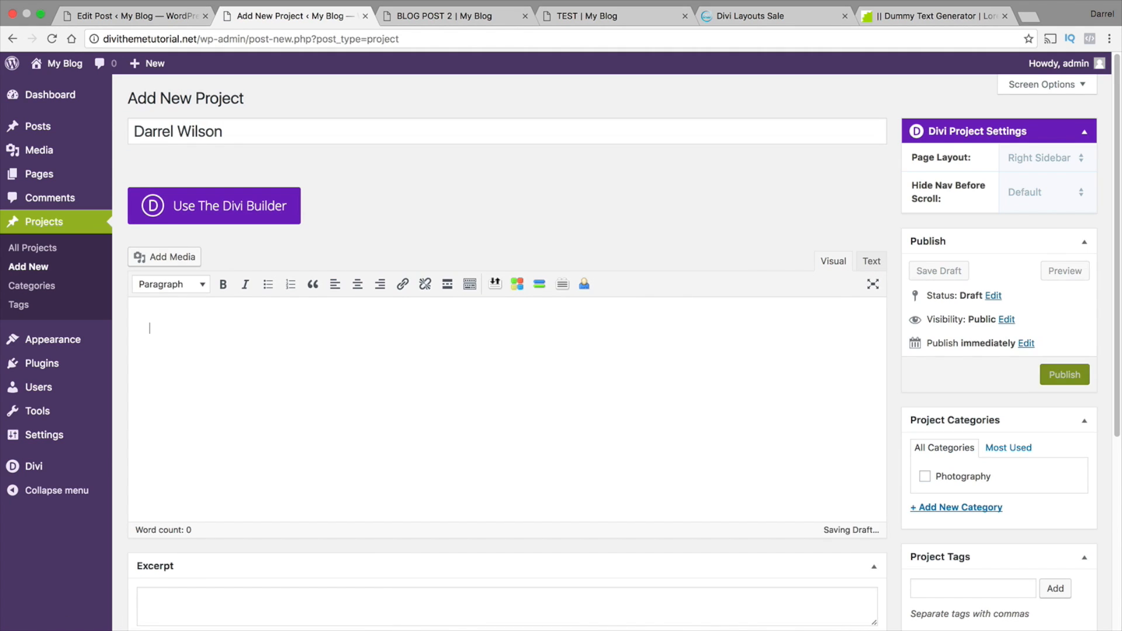
type("test")
left_click(924, 473)
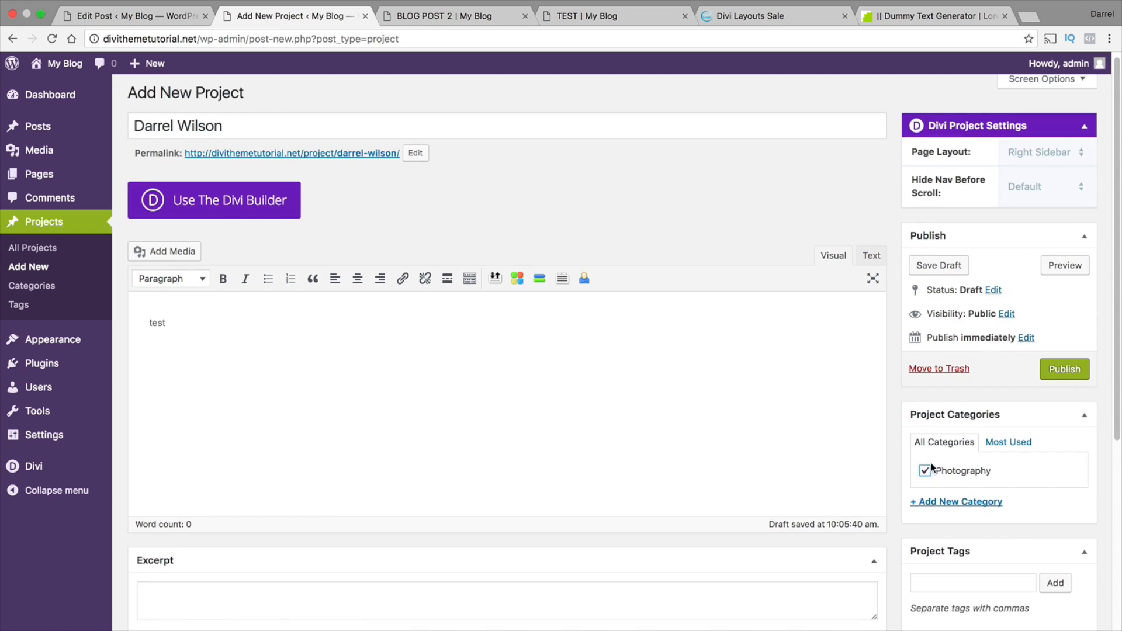
Set p-der-spiegel-cover-art-luv-deluxe-3000-570x570.jpg from the Media Library as the project's featured image and publish the project
scroll(929, 465, "down", 5)
left_click(952, 500)
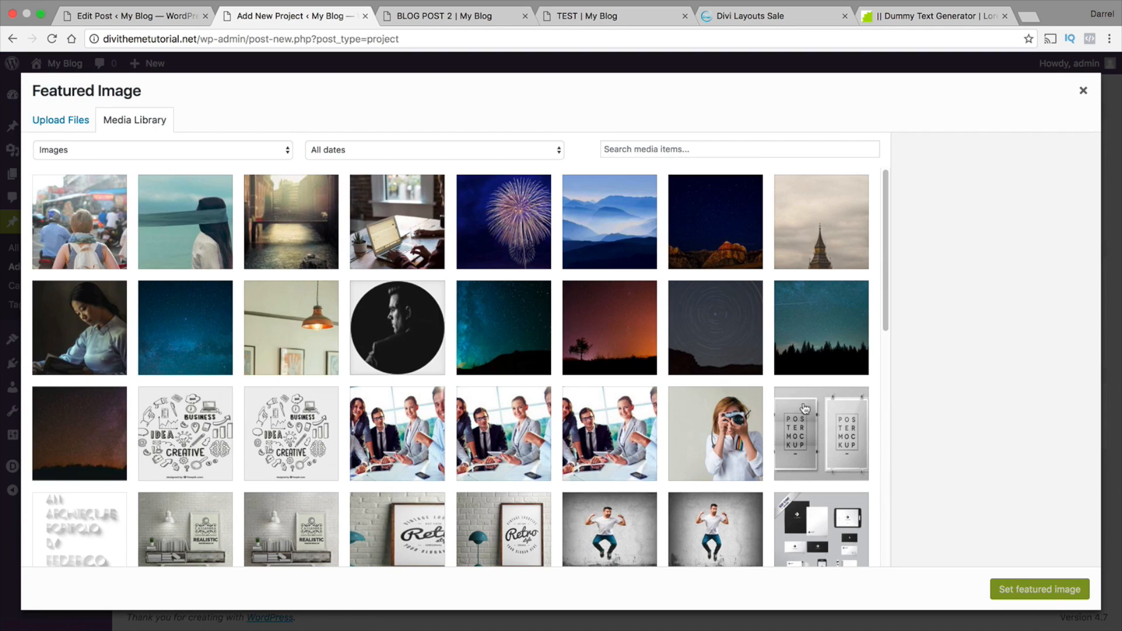
scroll(726, 310, "down", 9)
scroll(727, 310, "up", 3)
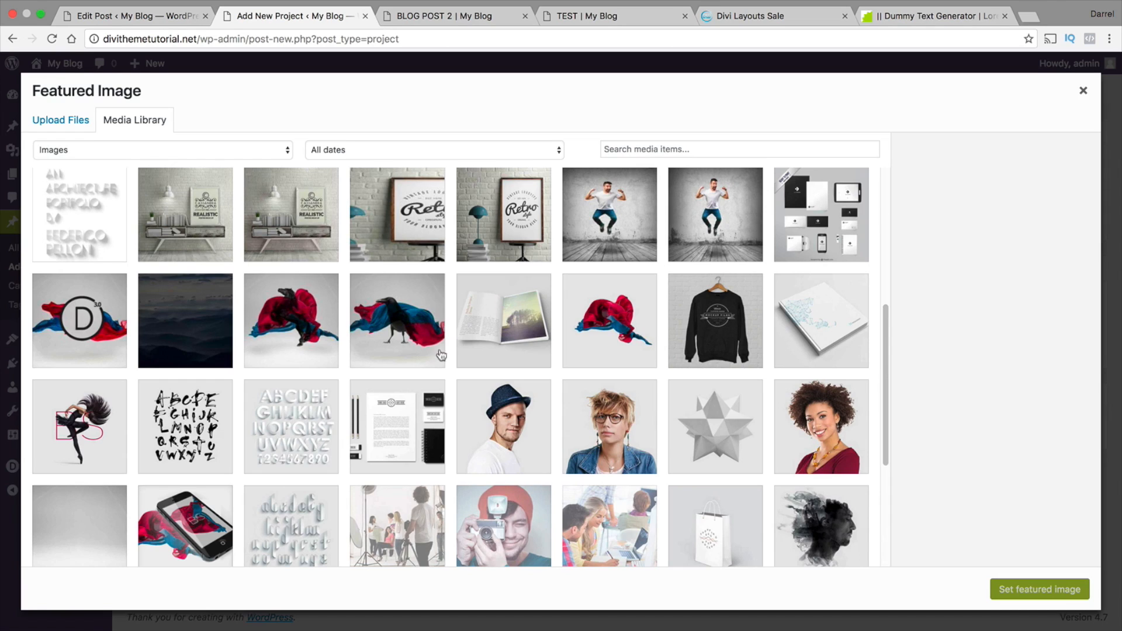
left_click(389, 432)
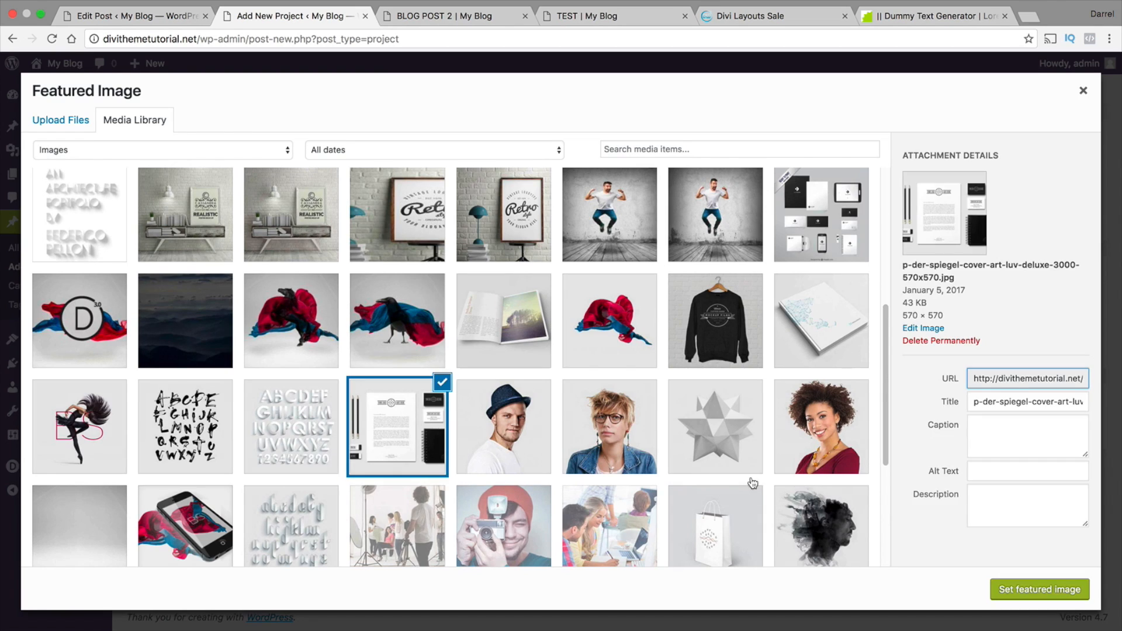
left_click(1034, 587)
left_click(1058, 164)
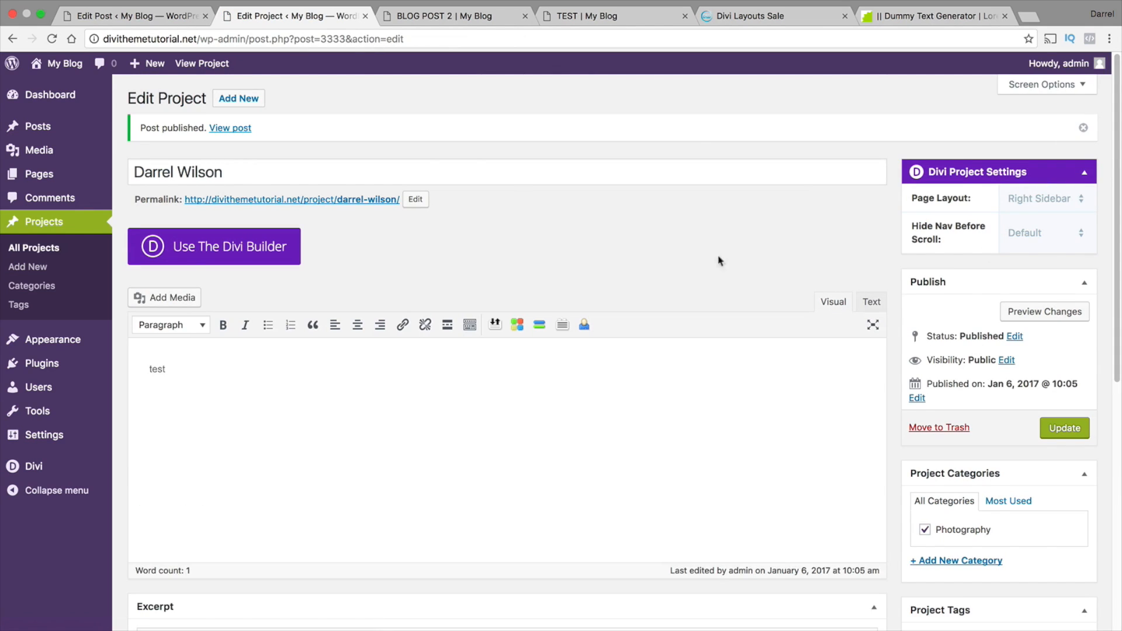
Create another new project titled Pattywack and assign it to the Photography category
left_click(240, 98)
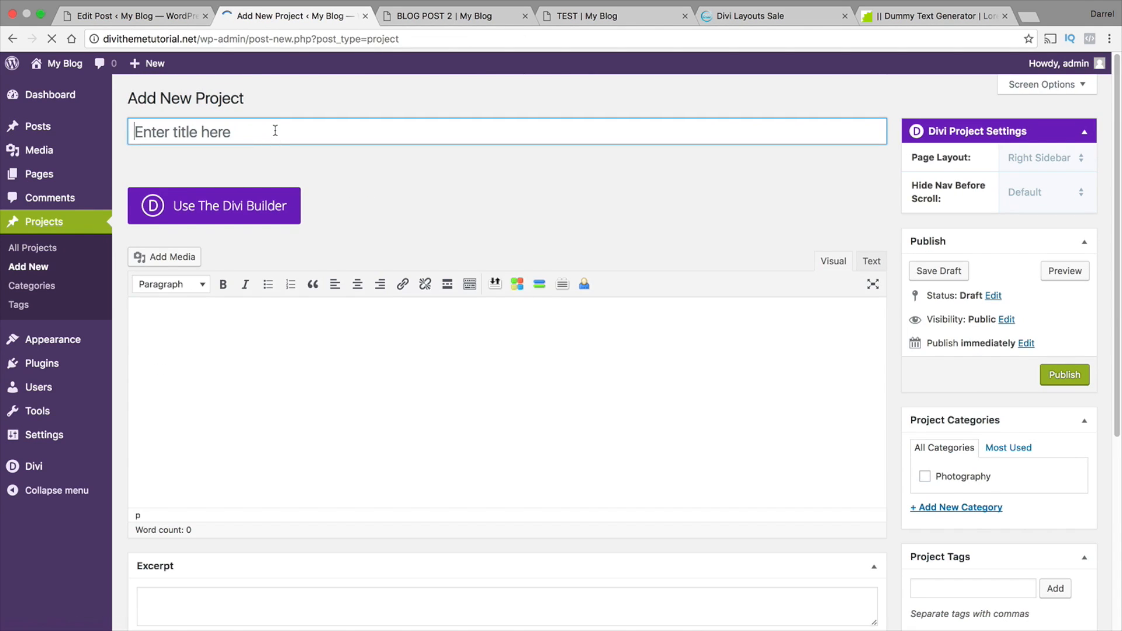
left_click(275, 130)
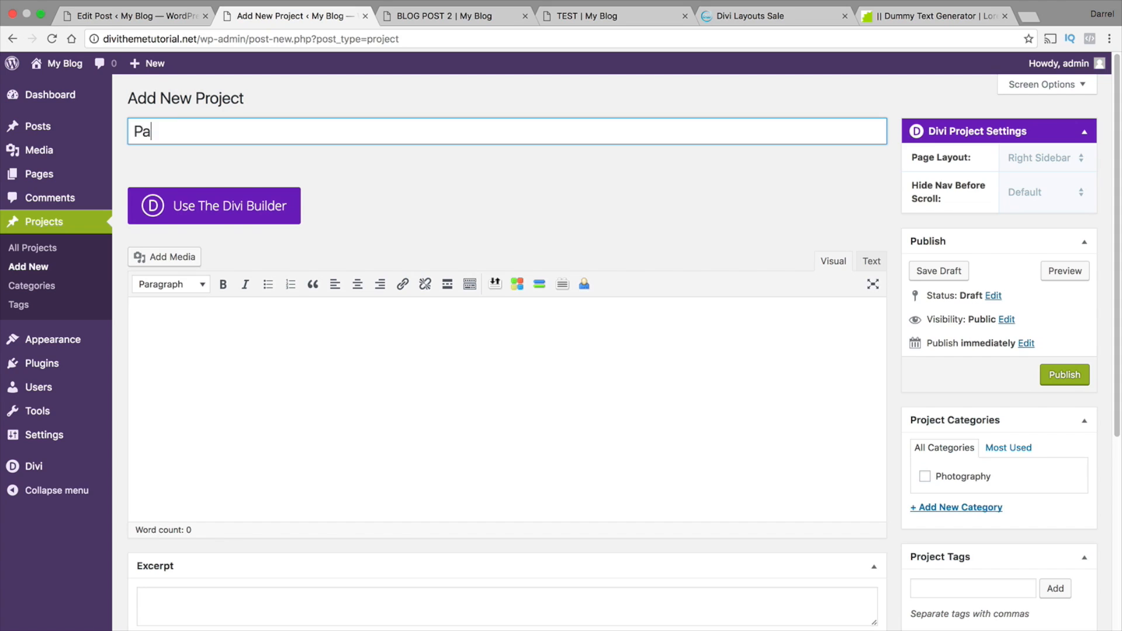
type("Pattywack")
key("Tab")
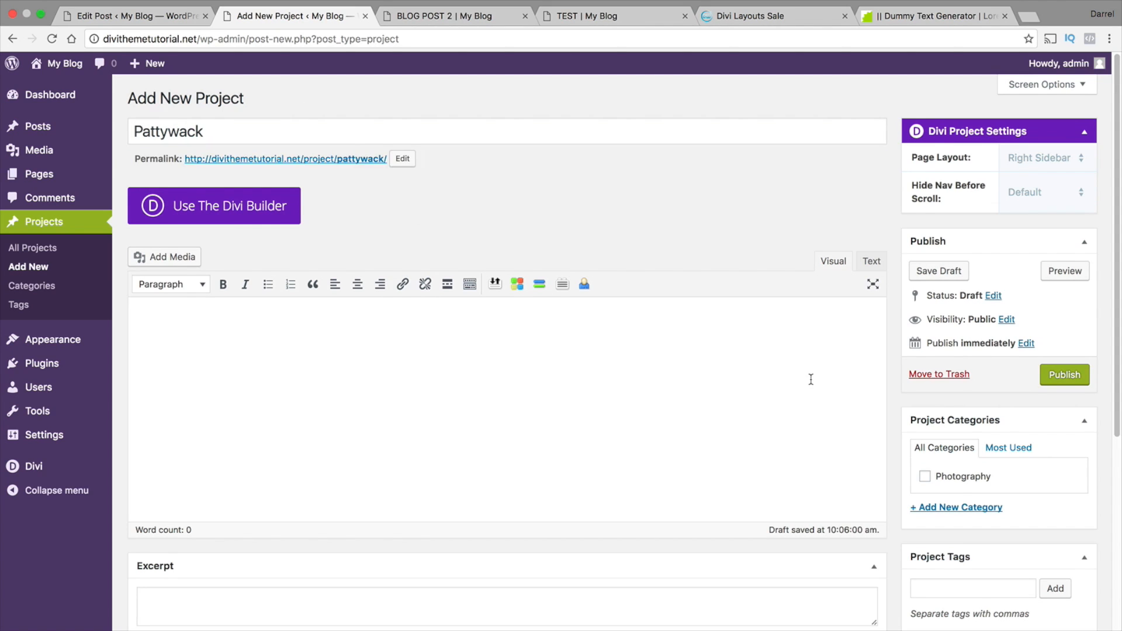
scroll(921, 468, "down", 5)
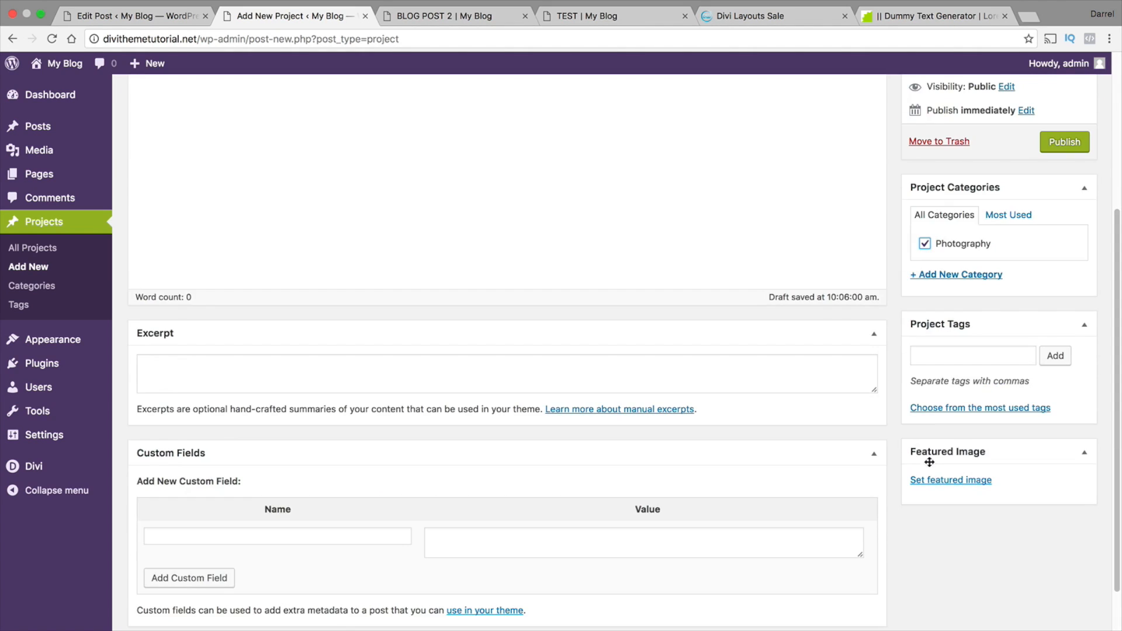
Set OG2POJ0.jpg from the Media Library as the Pattywack project's featured image and publish the project with the body text "test"
left_click(946, 485)
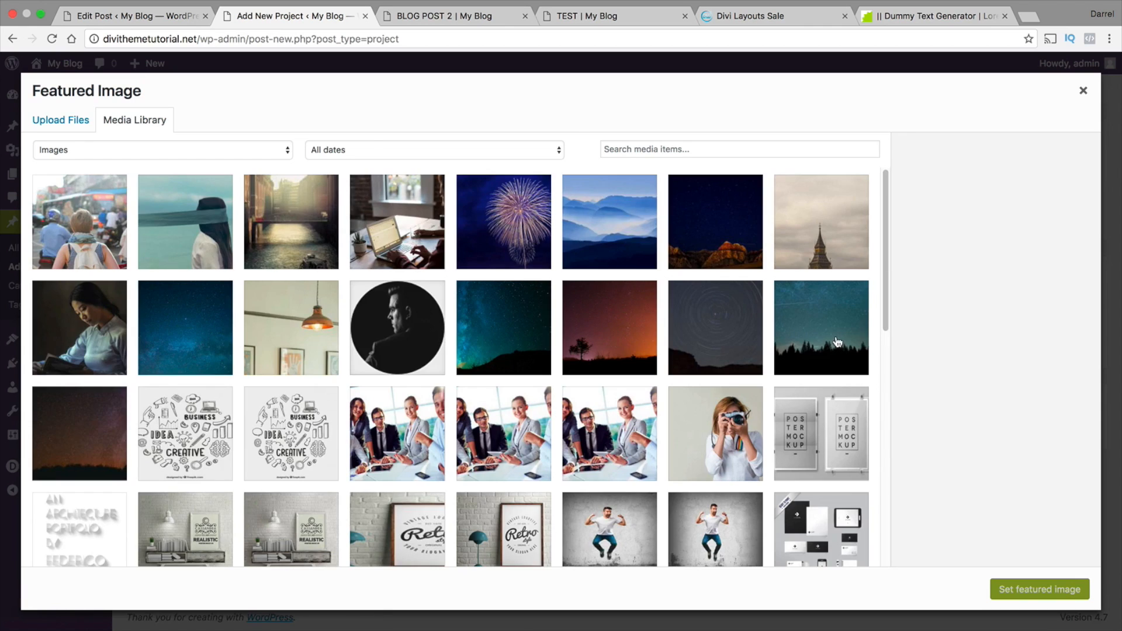
scroll(805, 360, "down", 2)
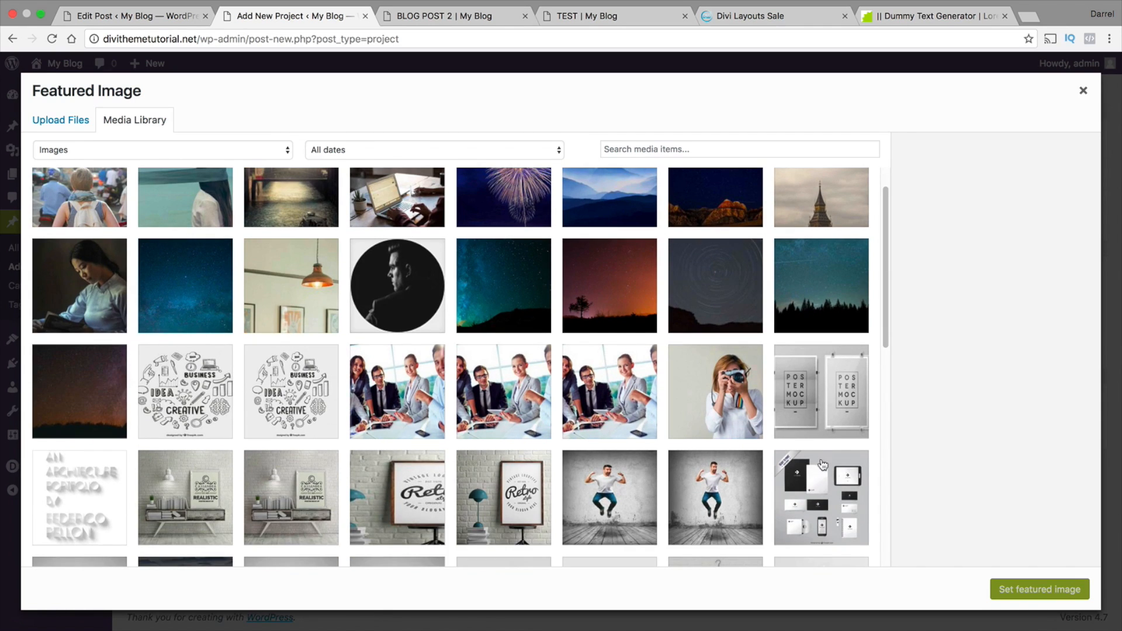
left_click(824, 401)
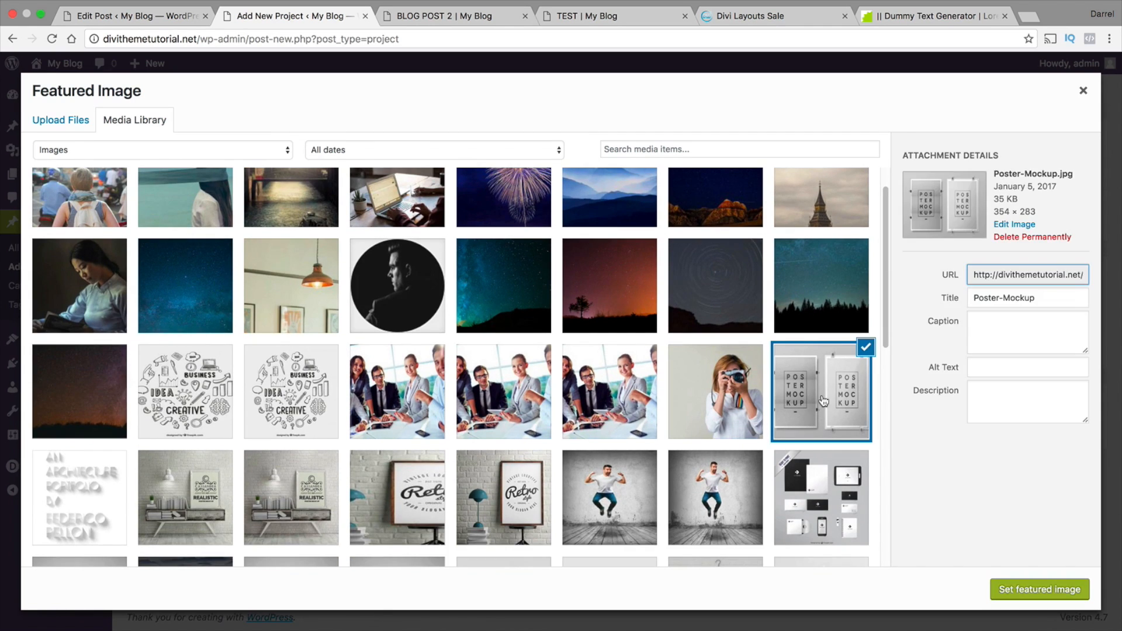
left_click(833, 499)
scroll(834, 474, "down", 4)
left_click(504, 393)
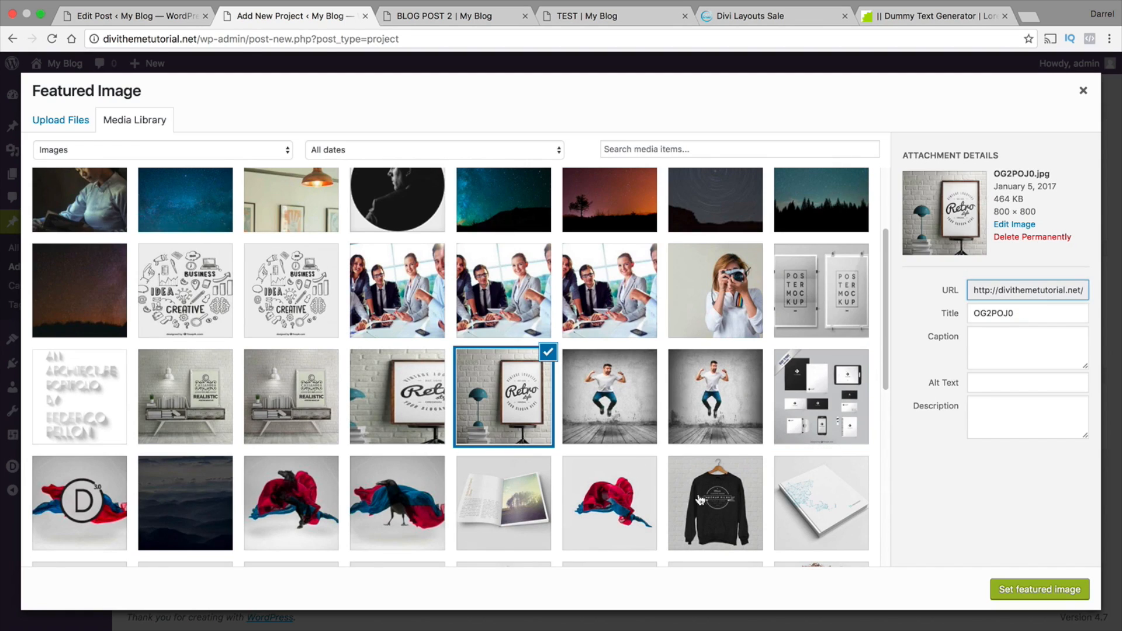
left_click(1022, 591)
scroll(887, 416, "up", 3)
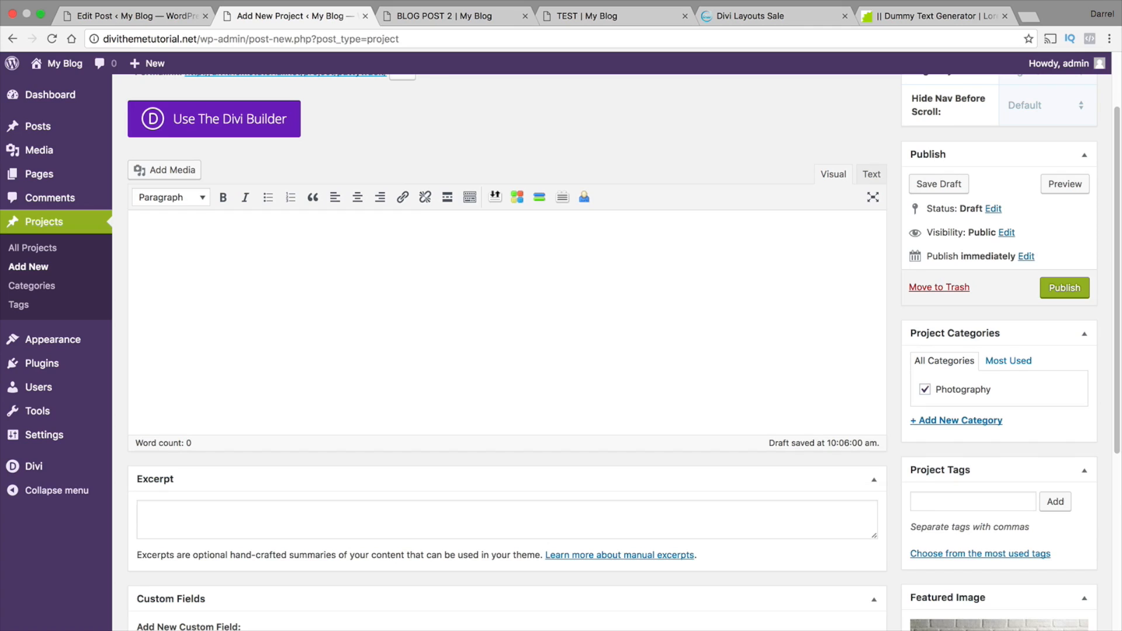
left_click(1069, 293)
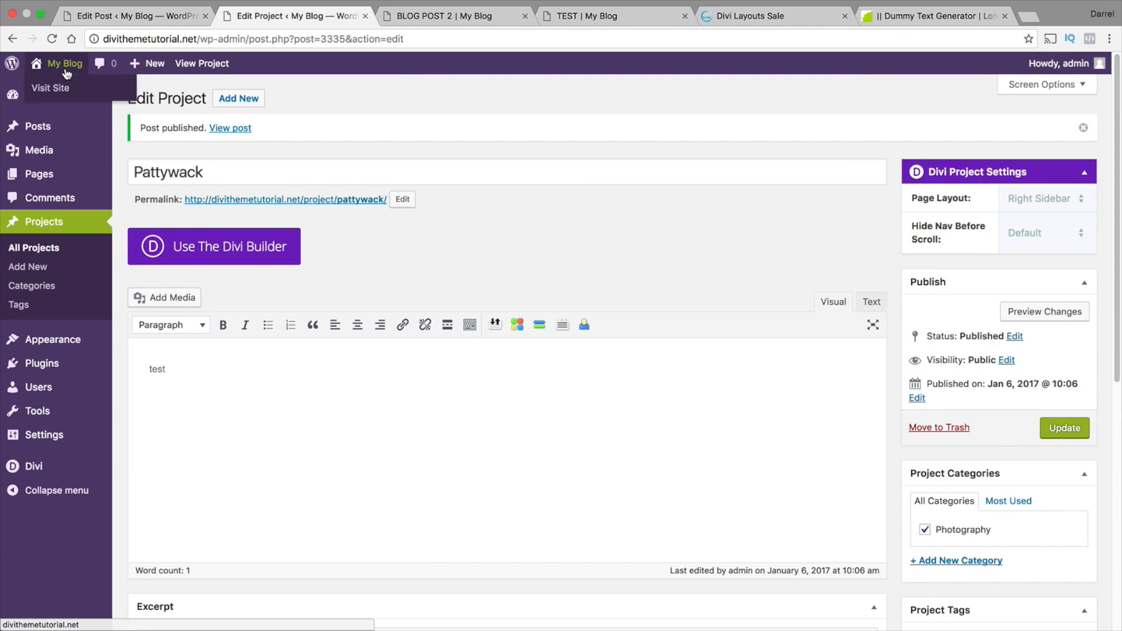
Visit the live site's Portfolio page to check how the published projects are displayed
left_click(58, 88)
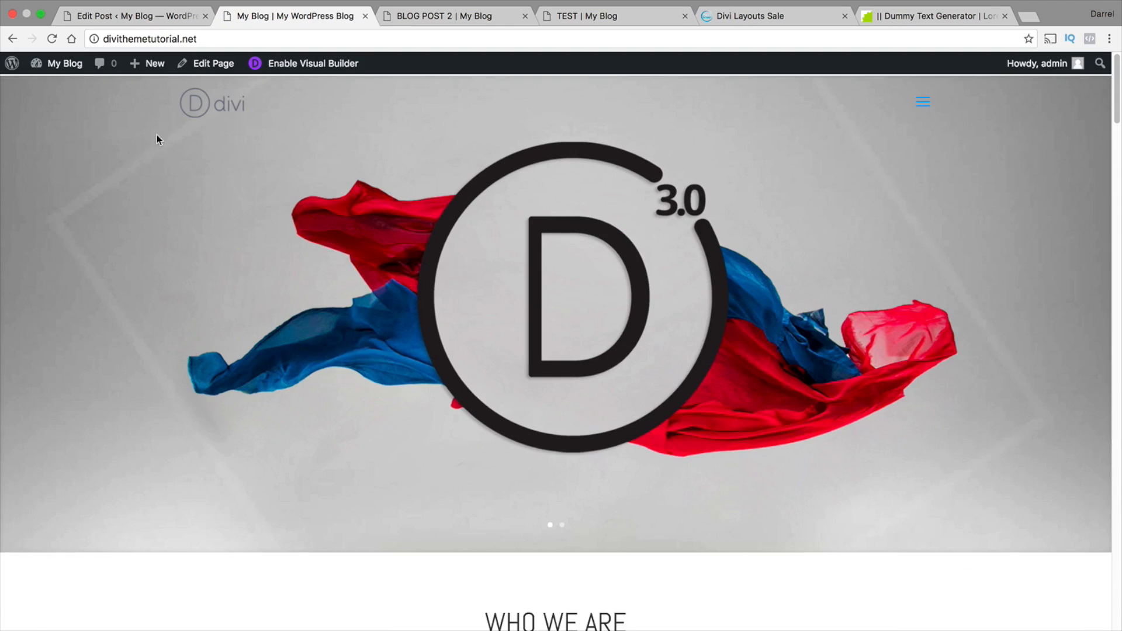
left_click(923, 102)
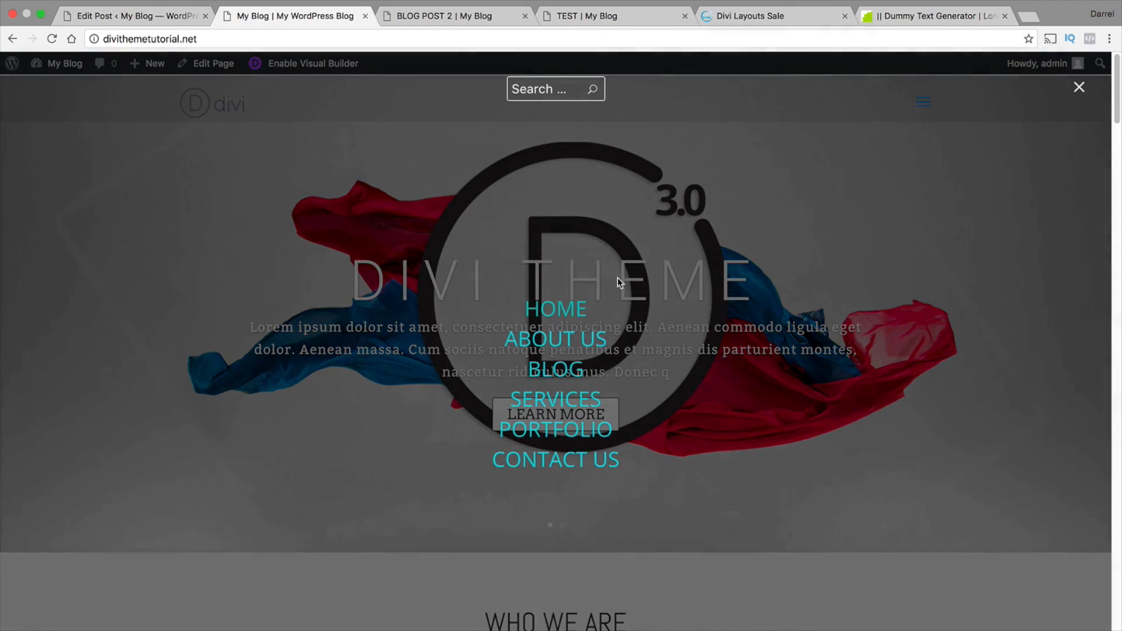
left_click(583, 428)
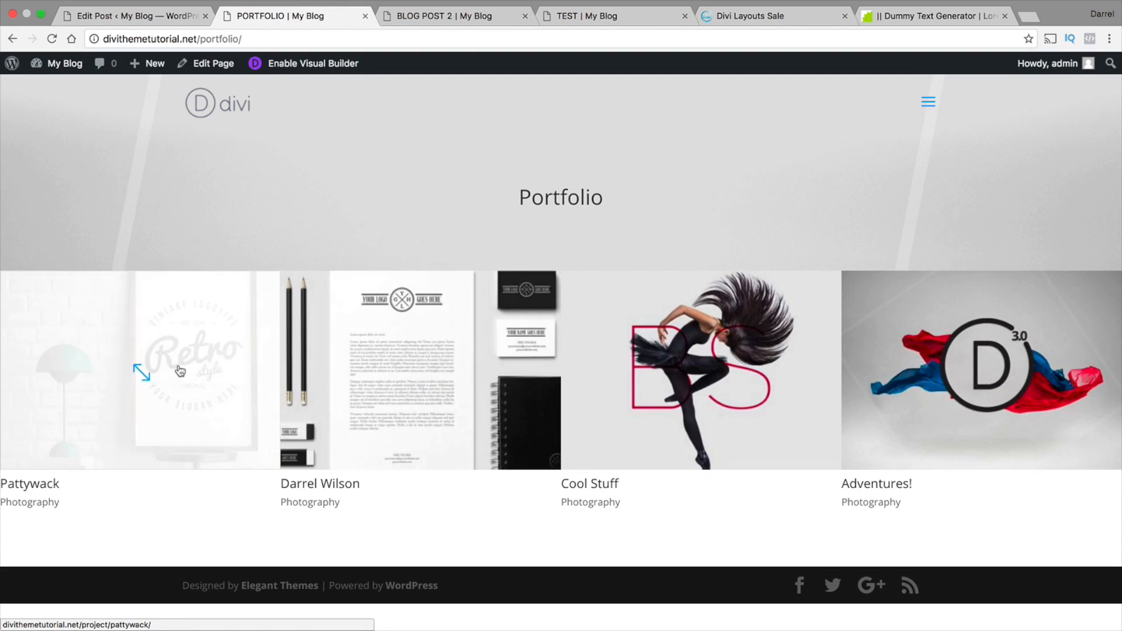
Insert the saved Footer! section from the library below the portfolio grid using the Visual Builder and check its layout
left_click(313, 63)
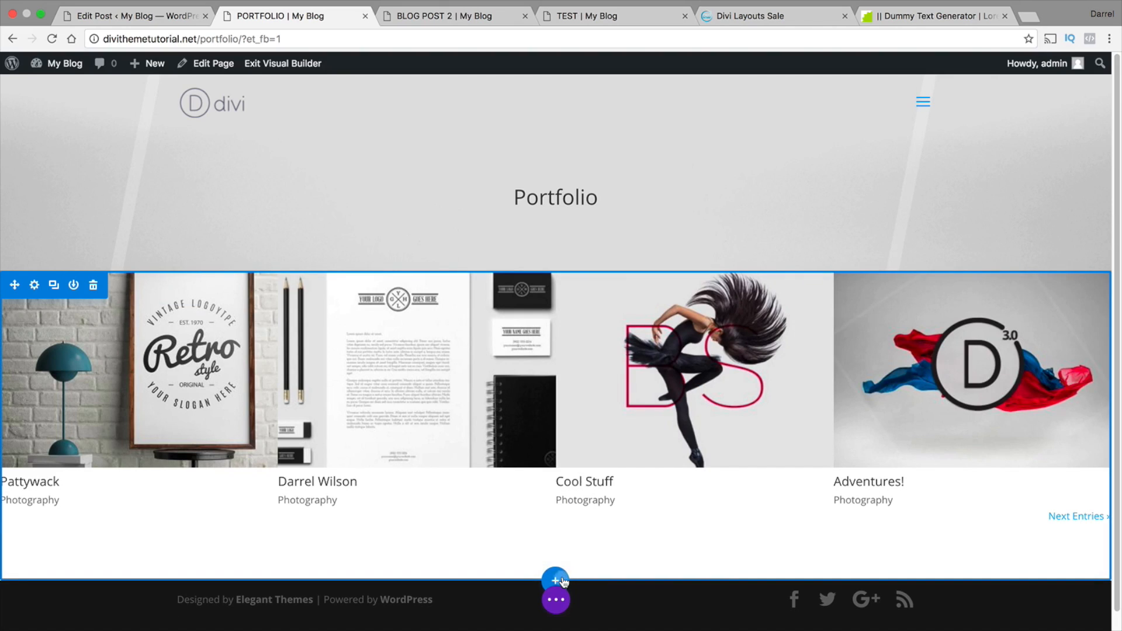
left_click(555, 579)
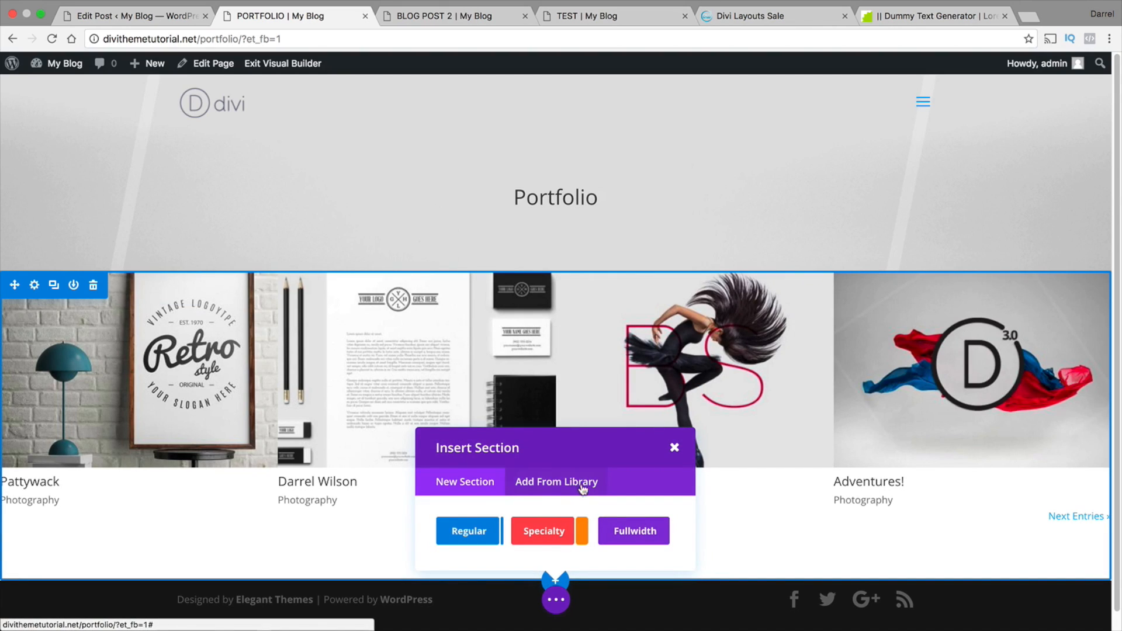
left_click(548, 483)
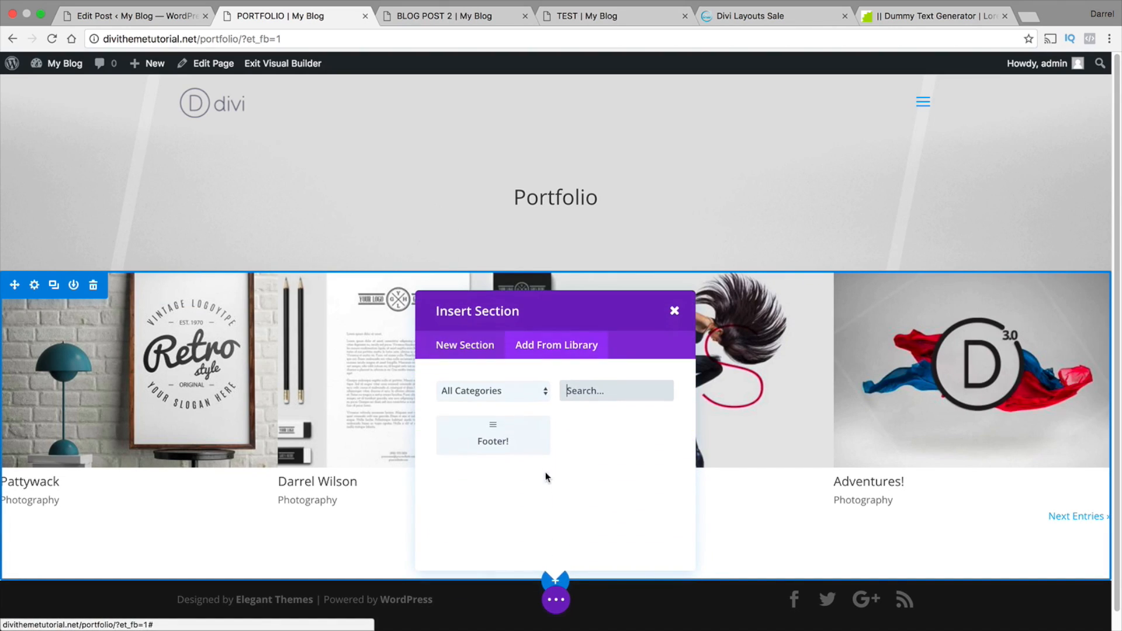
left_click(526, 442)
scroll(1119, 427, "down", 5)
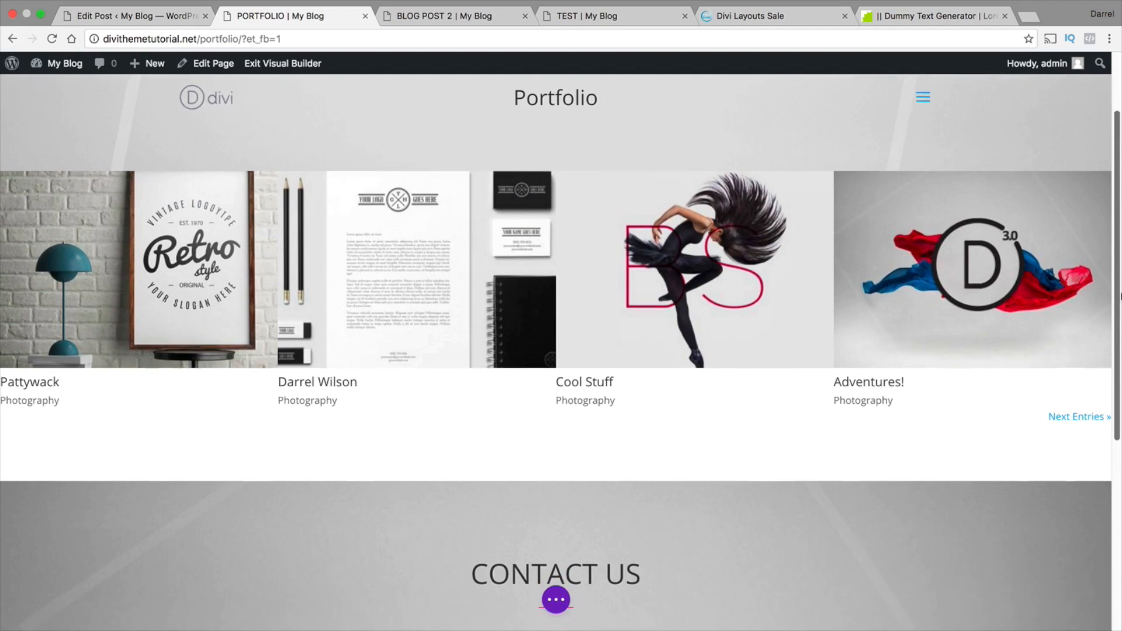
scroll(1120, 426, "down", 2)
scroll(1120, 421, "up", 2)
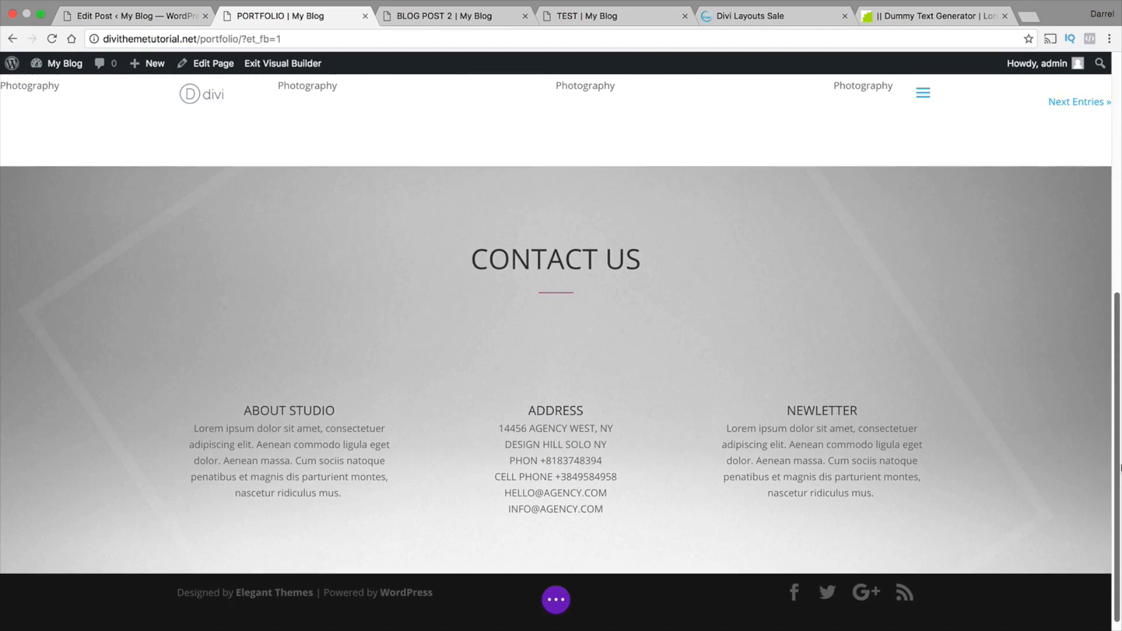
left_click_drag(1119, 417, 1120, 501)
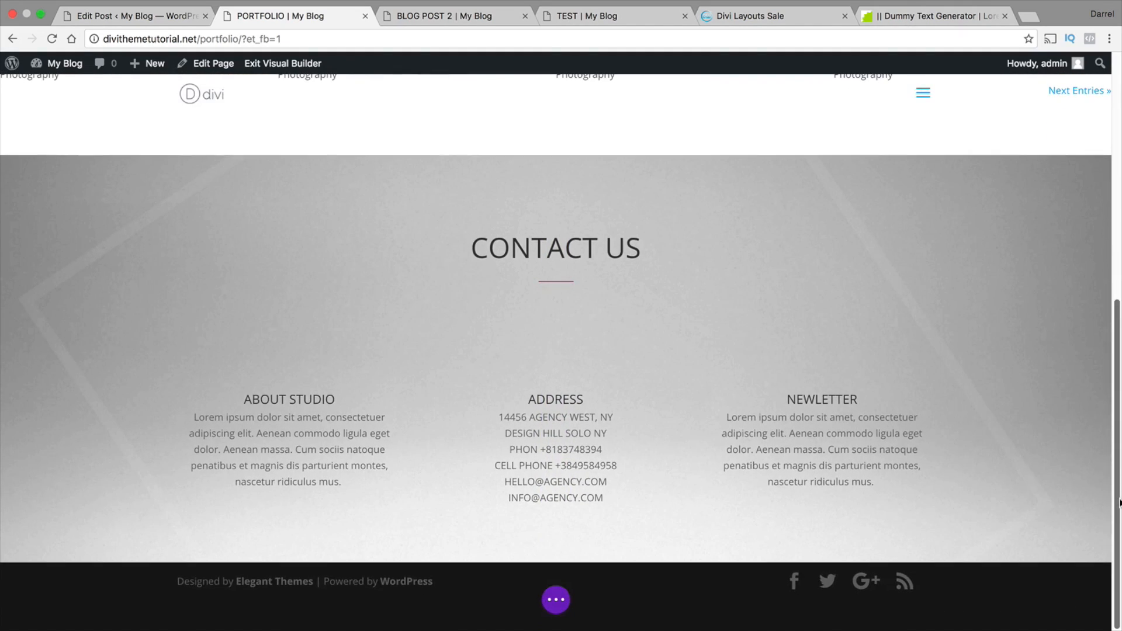
Save the Portfolio page in the Visual Builder and return to the start of the page
left_click(556, 599)
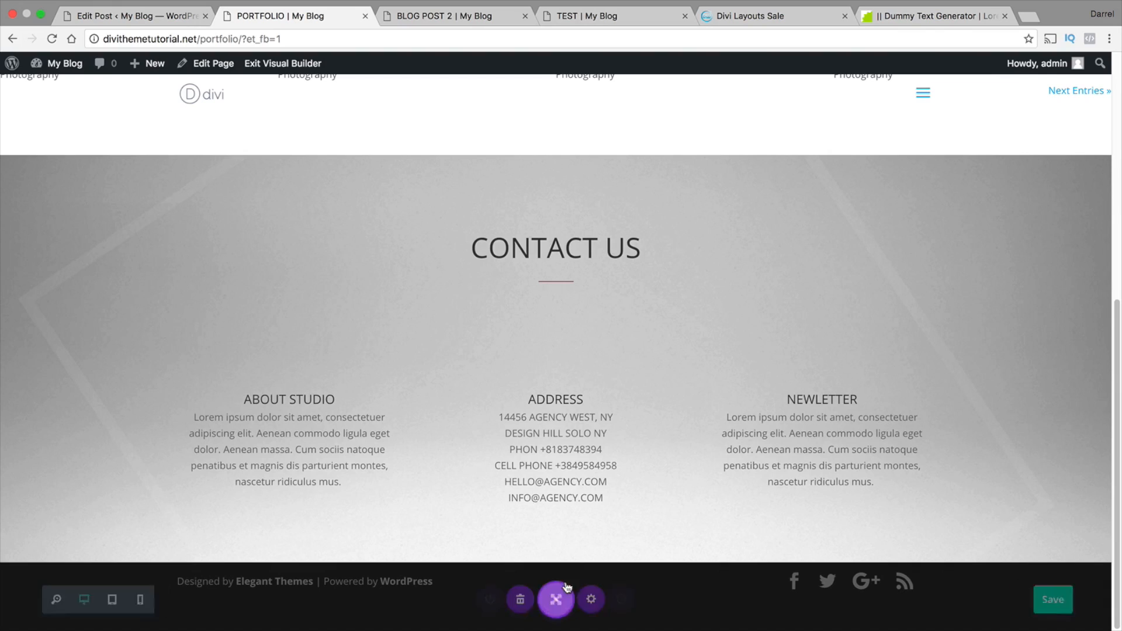
scroll(842, 475, "up", 2)
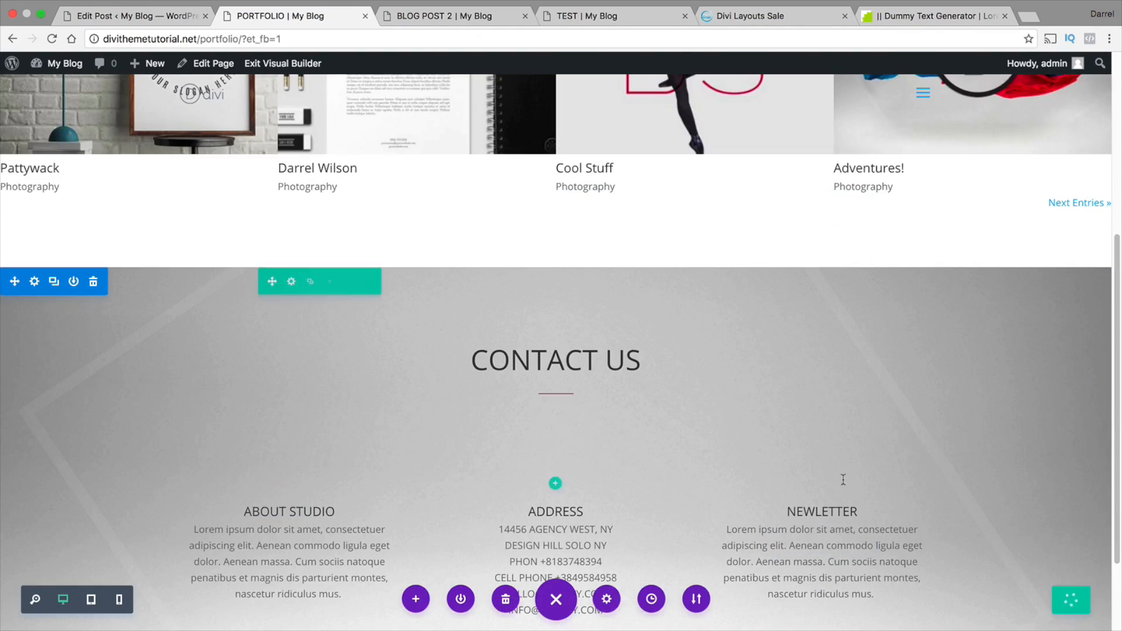
scroll(764, 416, "up", 6)
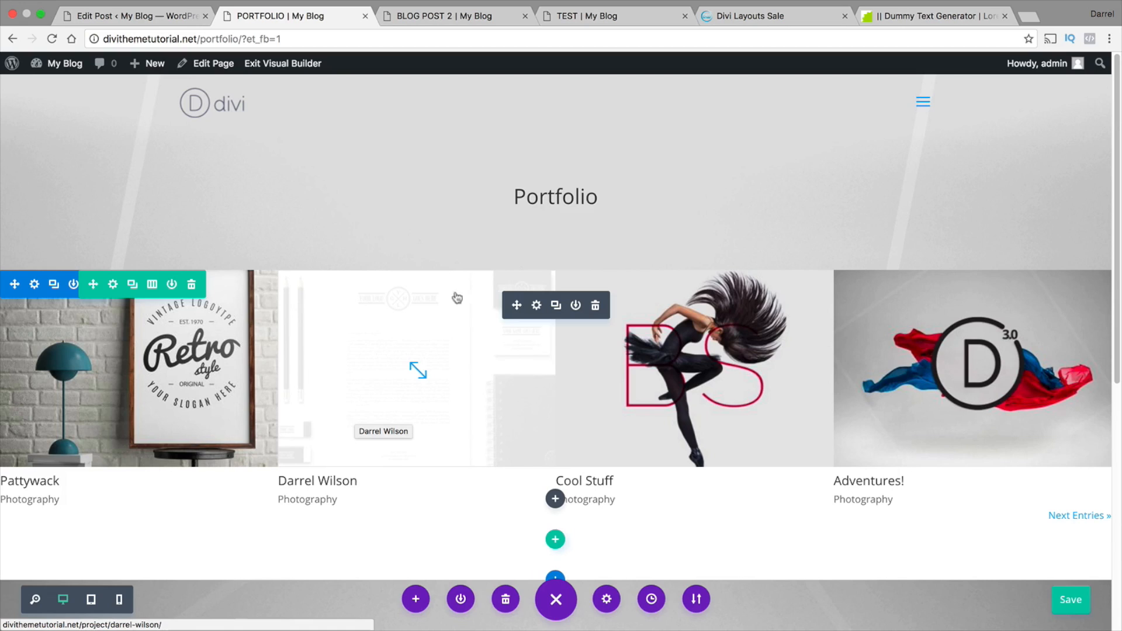
Go to the site's Contact Us page and enable the Visual Builder on it
left_click(923, 101)
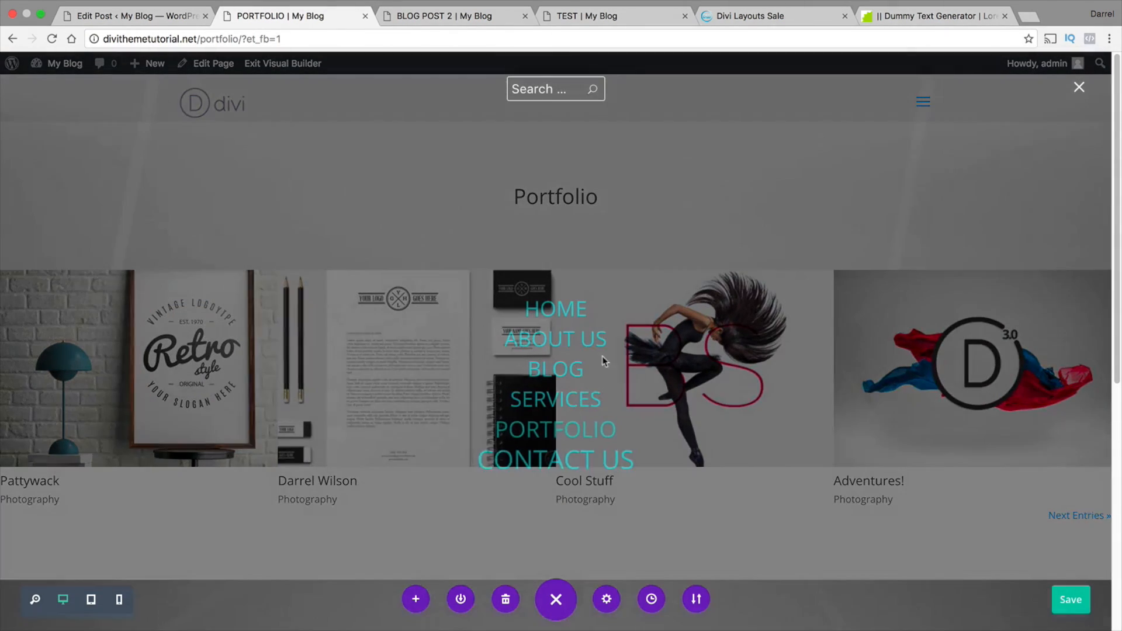
left_click(556, 460)
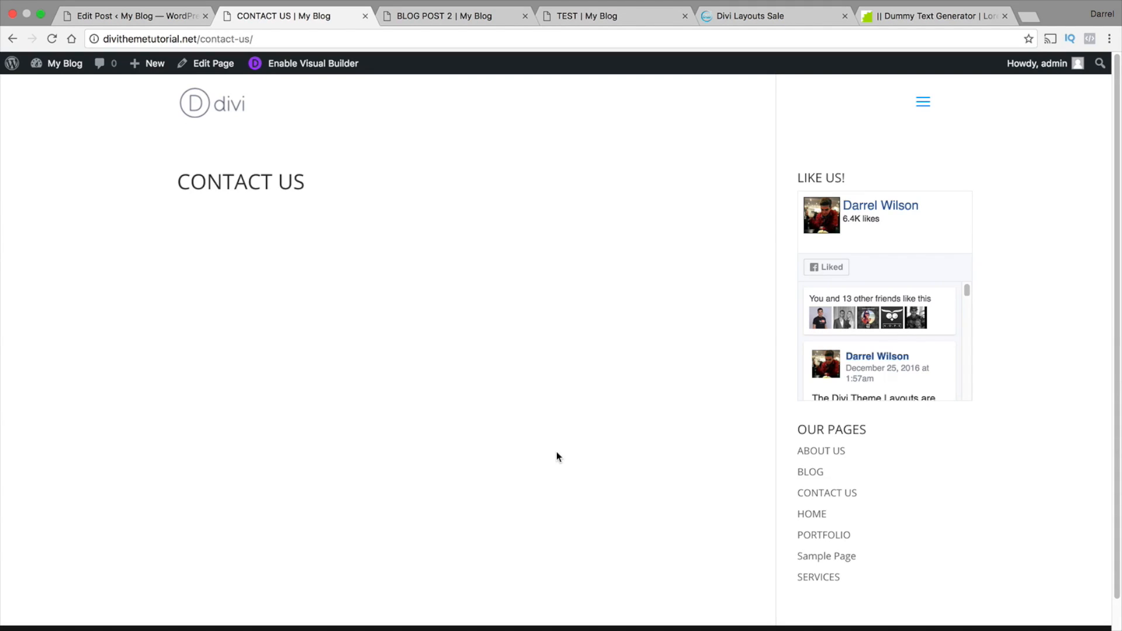
left_click(321, 65)
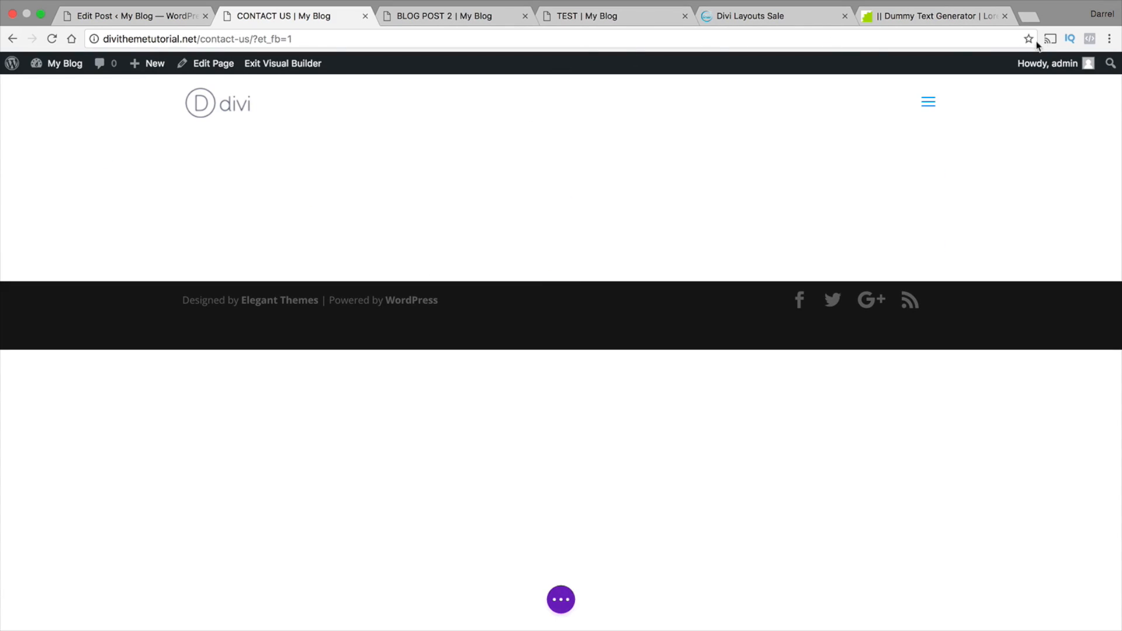
Open divistudiolayout.com in a new browser tab and go to its Contact page as a design reference
left_click(1030, 17)
type("divi")
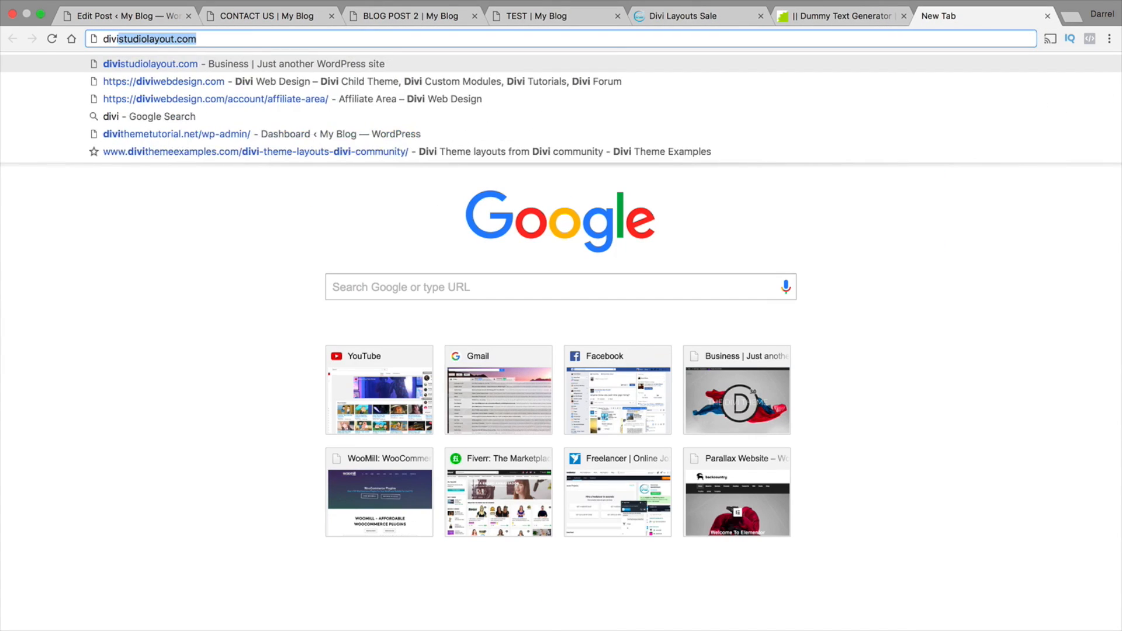
type("studiola")
key("BackSpace")
key("Down")
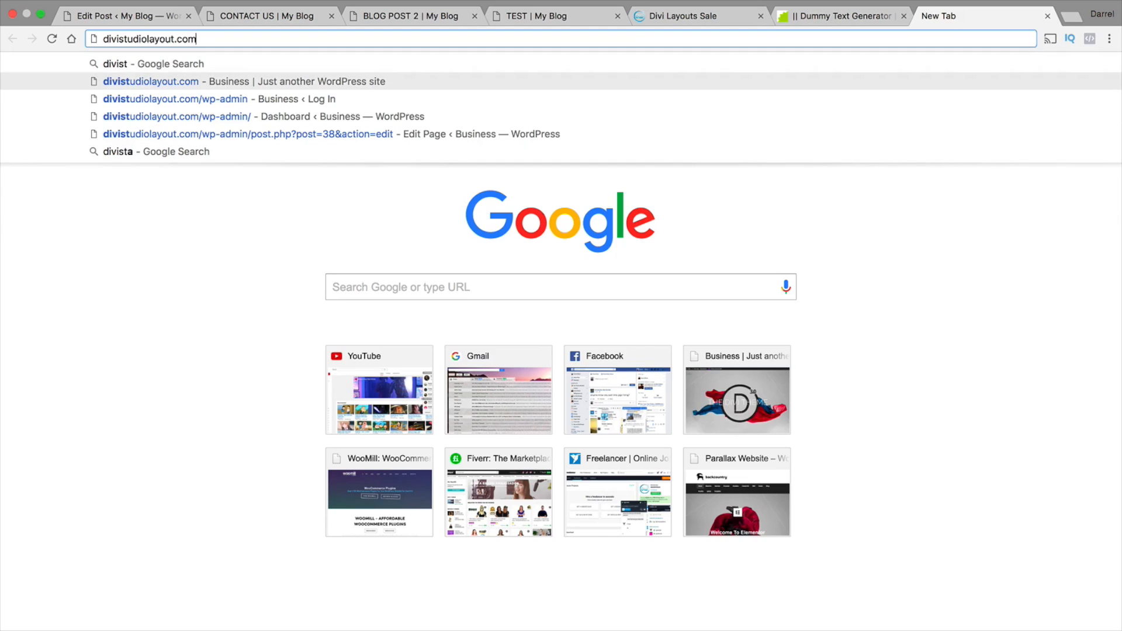
key("Return")
left_click_drag(980, 16, 554, 18)
left_click(989, 103)
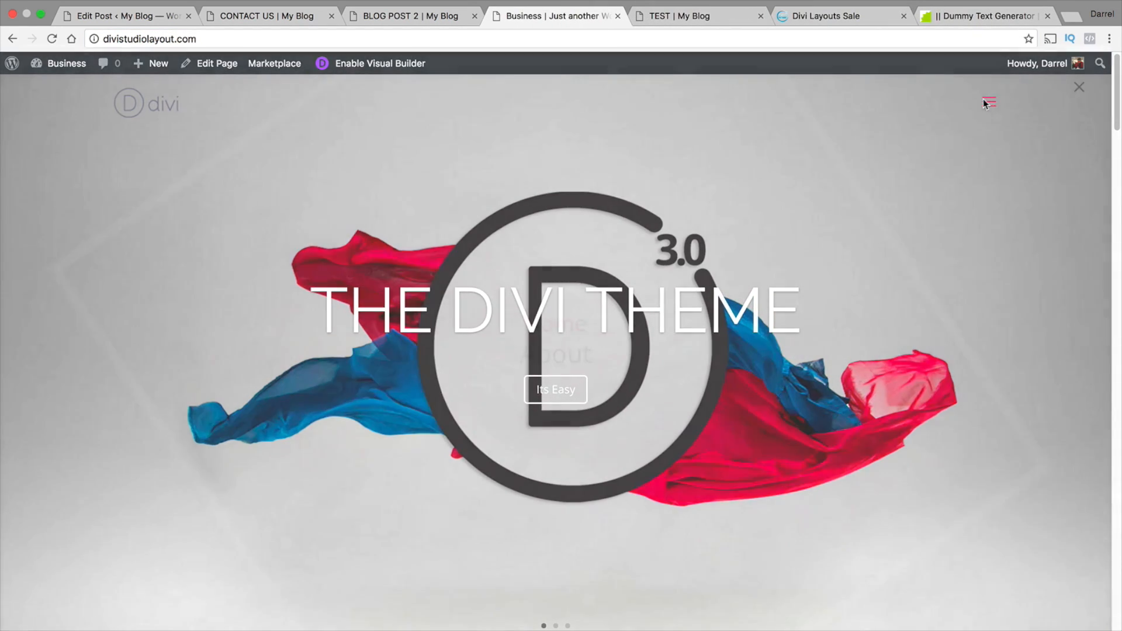
left_click(548, 449)
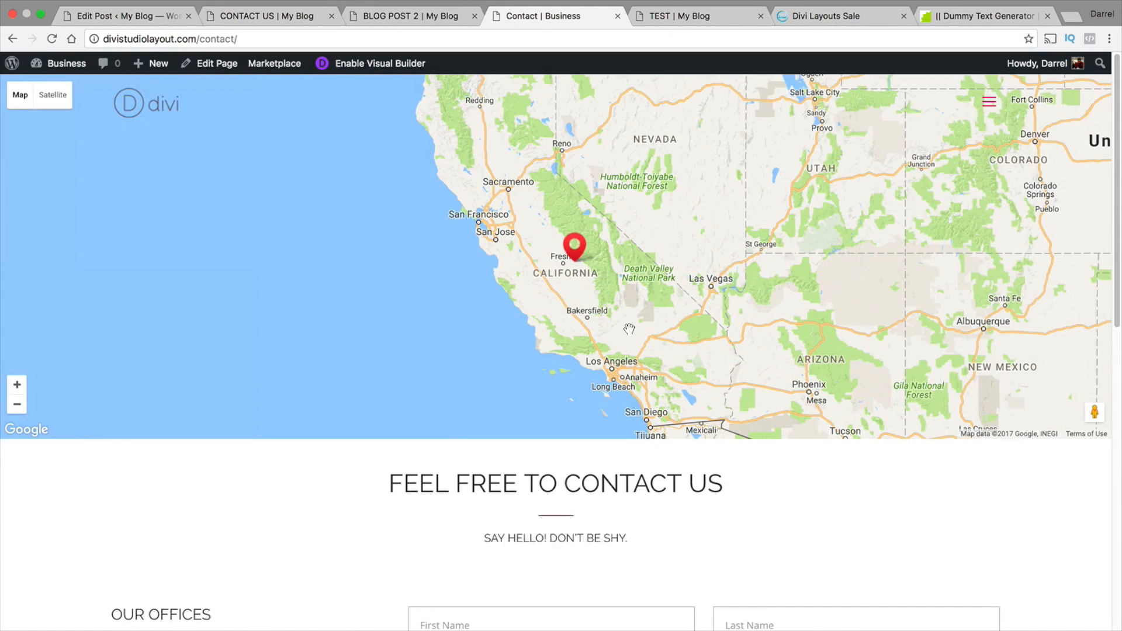
Examine the reference Contact page's map, heading, office details, contact form and footer
scroll(1120, 218, "down", 1)
scroll(1120, 218, "down", 5)
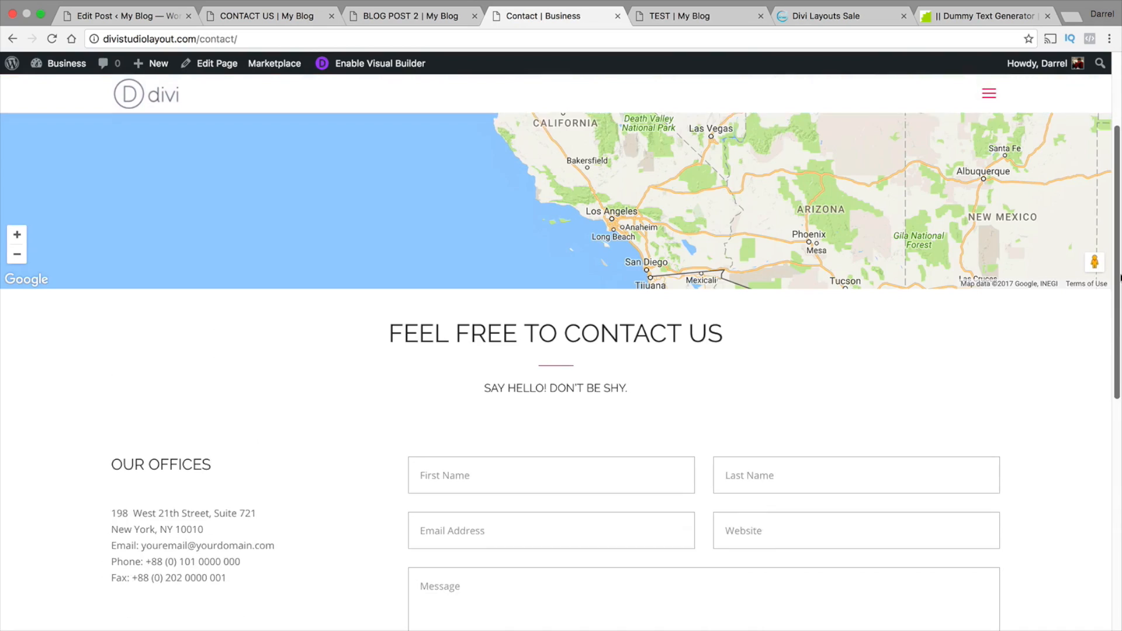
left_click_drag(723, 295, 424, 296)
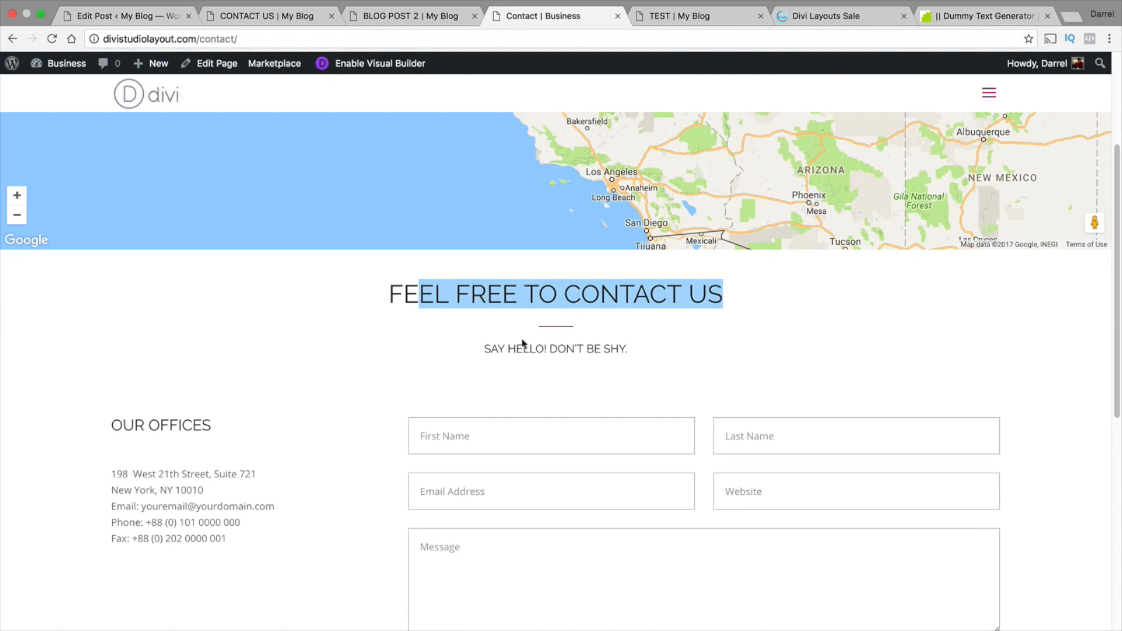
scroll(529, 325, "down", 4)
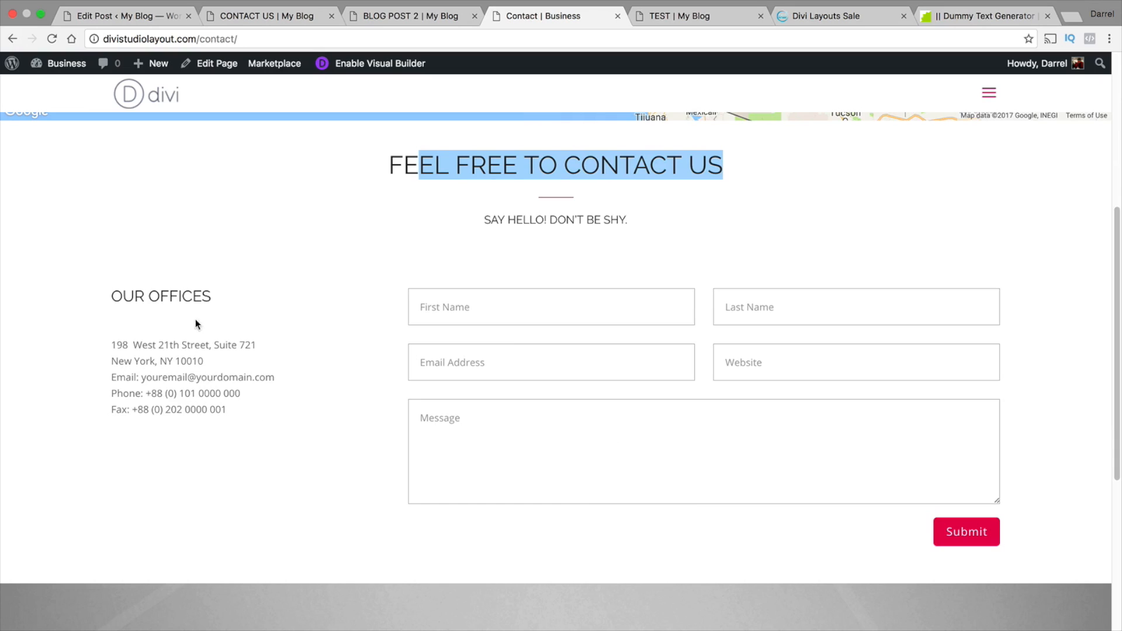
left_click_drag(213, 296, 113, 292)
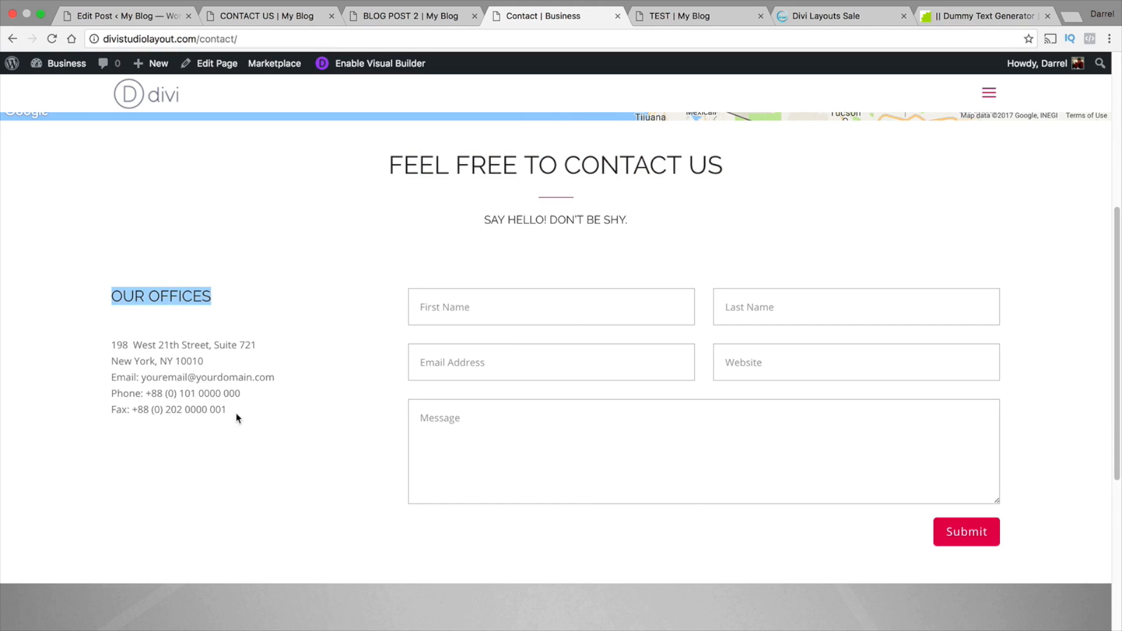
left_click_drag(237, 418, 133, 358)
scroll(158, 356, "down", 10)
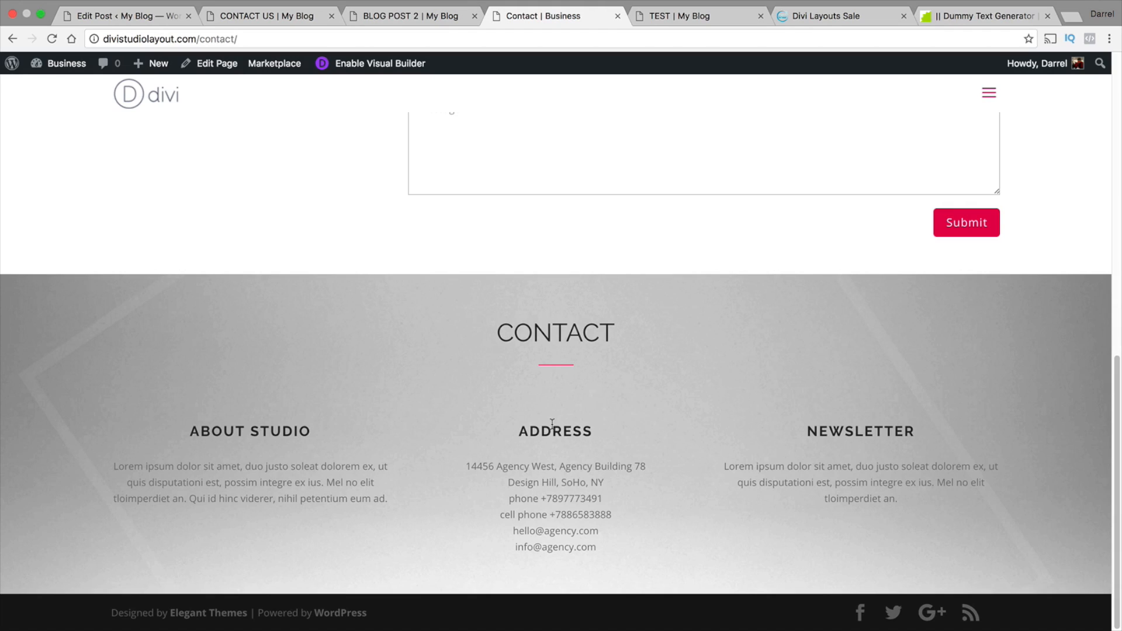
scroll(552, 401, "up", 6)
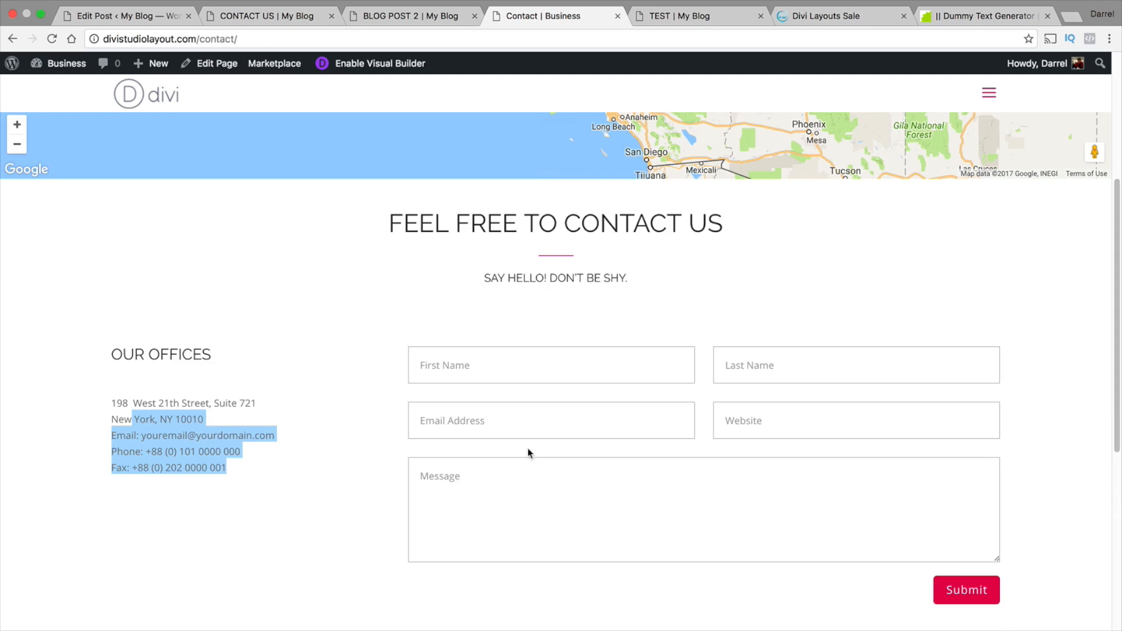
scroll(528, 447, "up", 4)
scroll(528, 447, "up", 1)
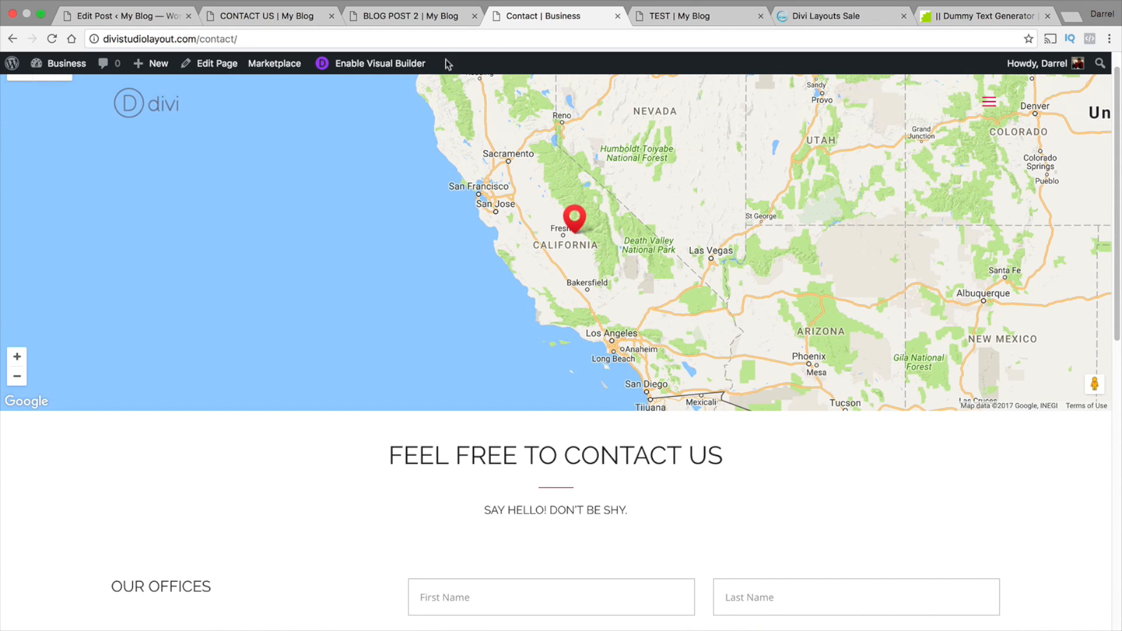
Return to the site's Contact Us page and add a fullwidth section containing a Fullwidth Map module
left_click(438, 17)
left_click(291, 18)
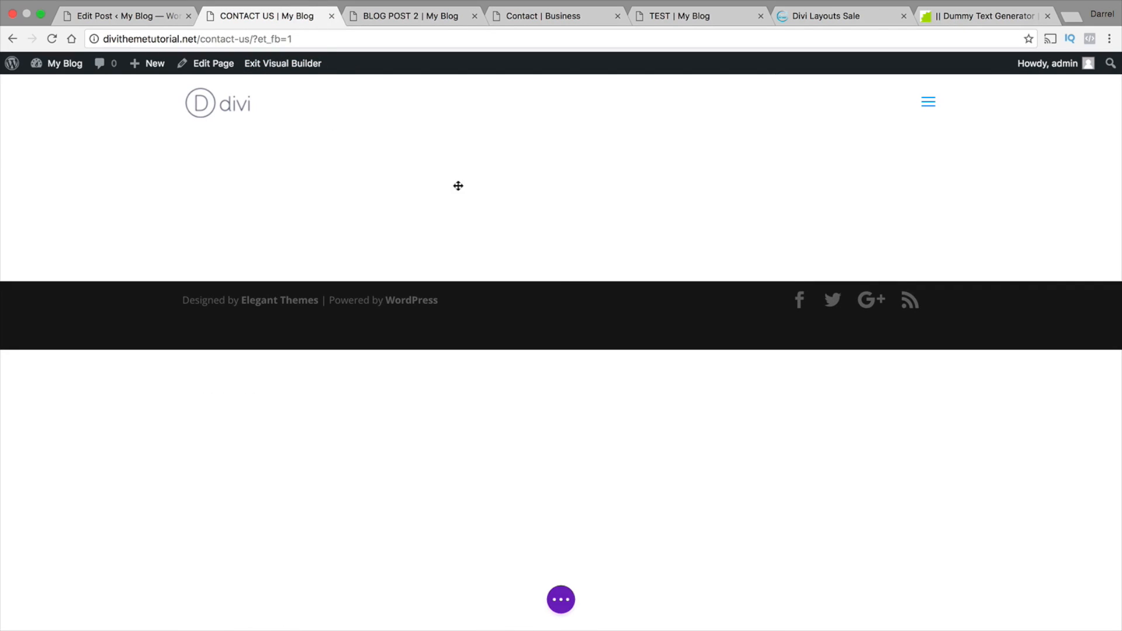
left_click(564, 283)
left_click(622, 244)
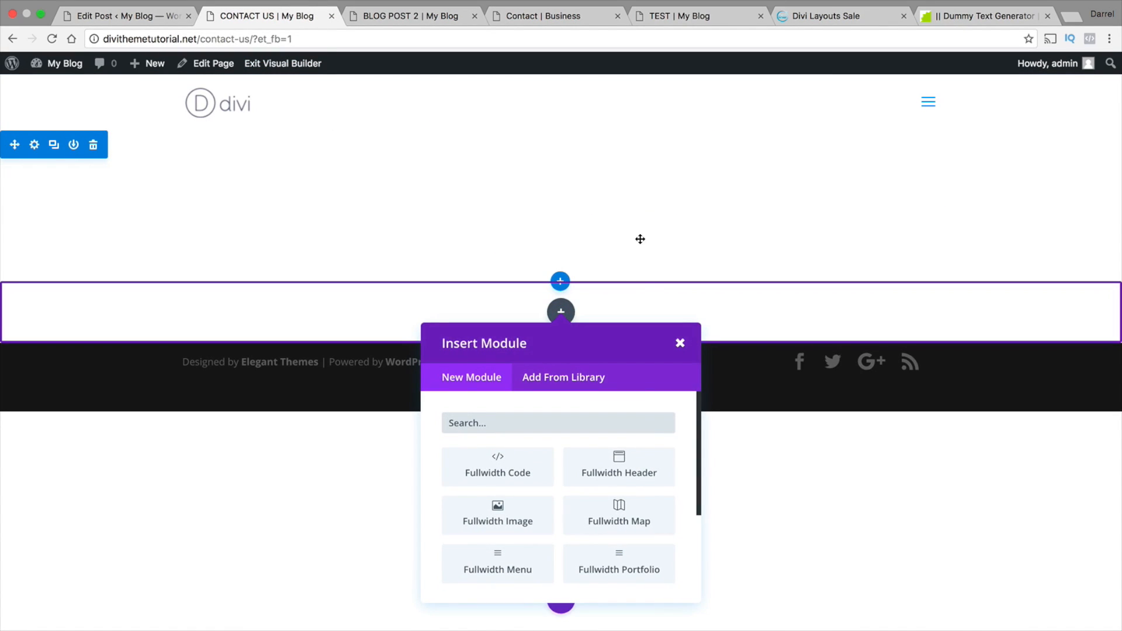
left_click(636, 519)
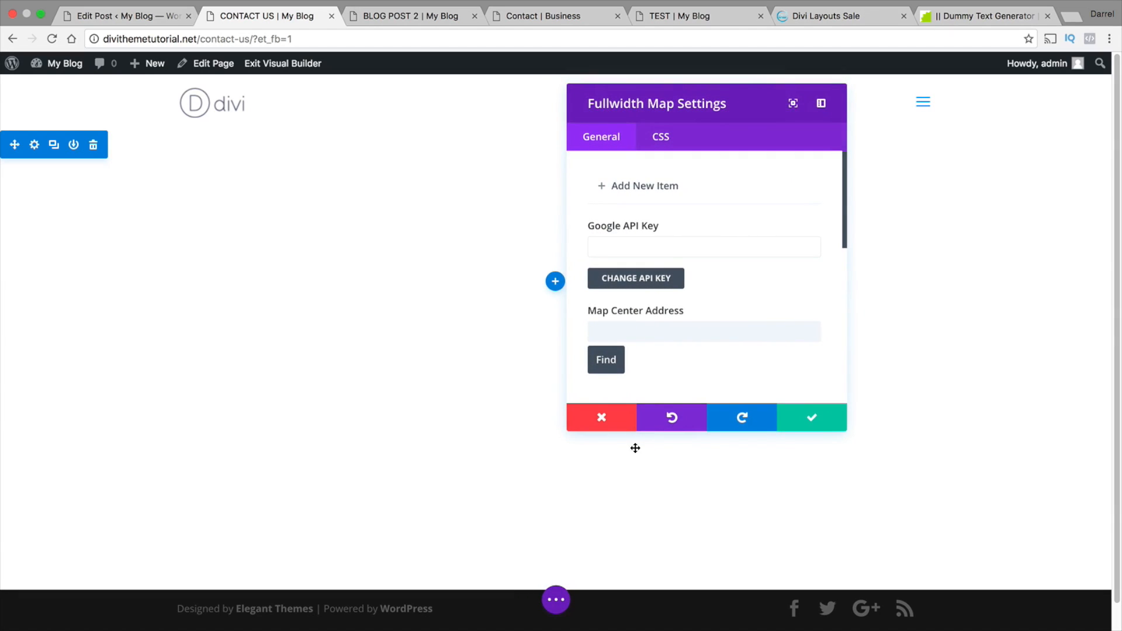
Add a map pin titled "Home Base" with the address Pasadena, CA, locate it, and save the pin settings
left_click(643, 186)
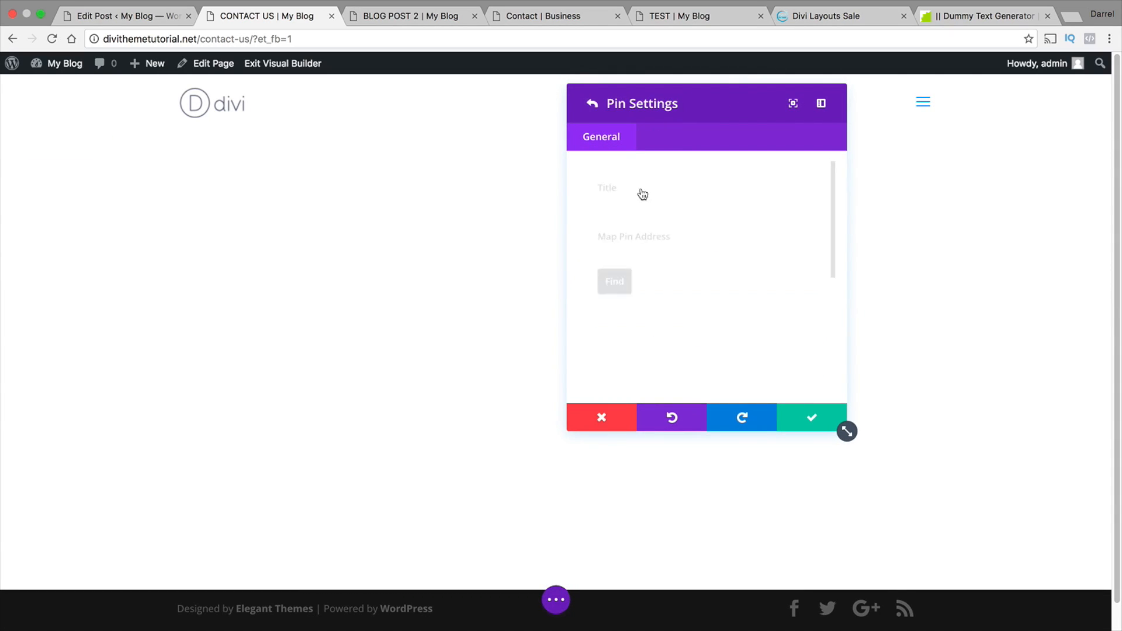
left_click(649, 200)
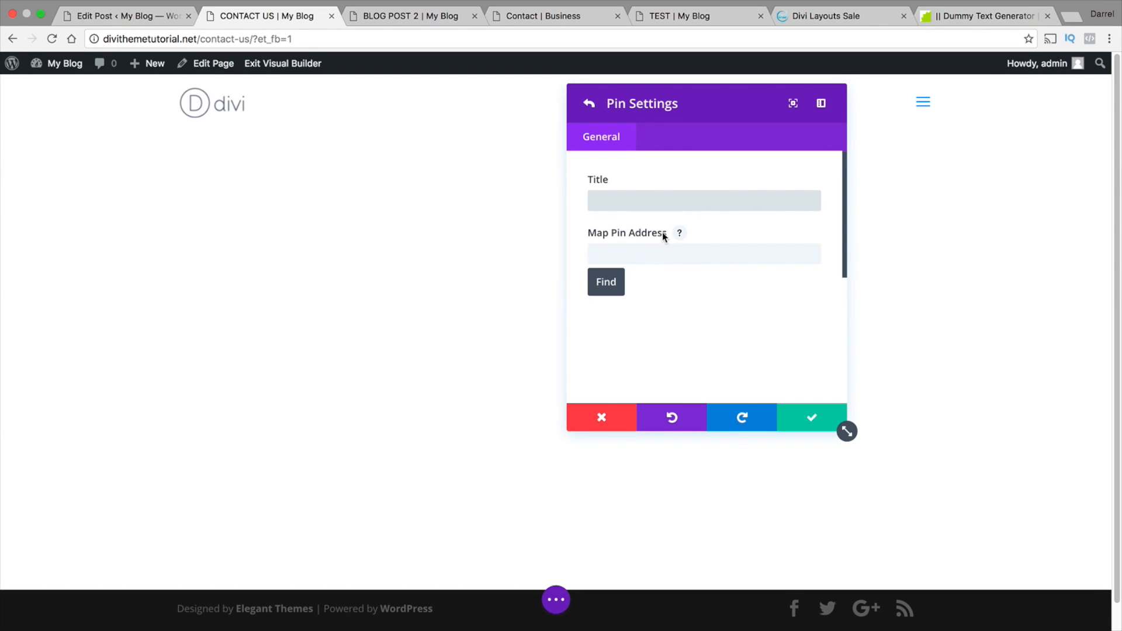
left_click(663, 205)
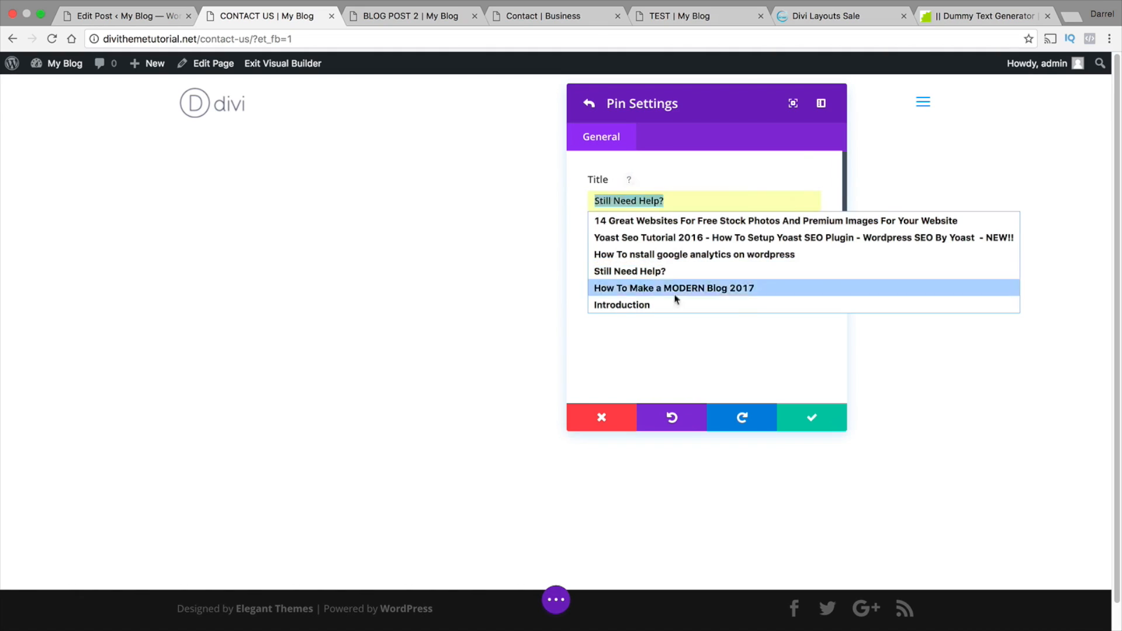
left_click(676, 270)
left_click(675, 198)
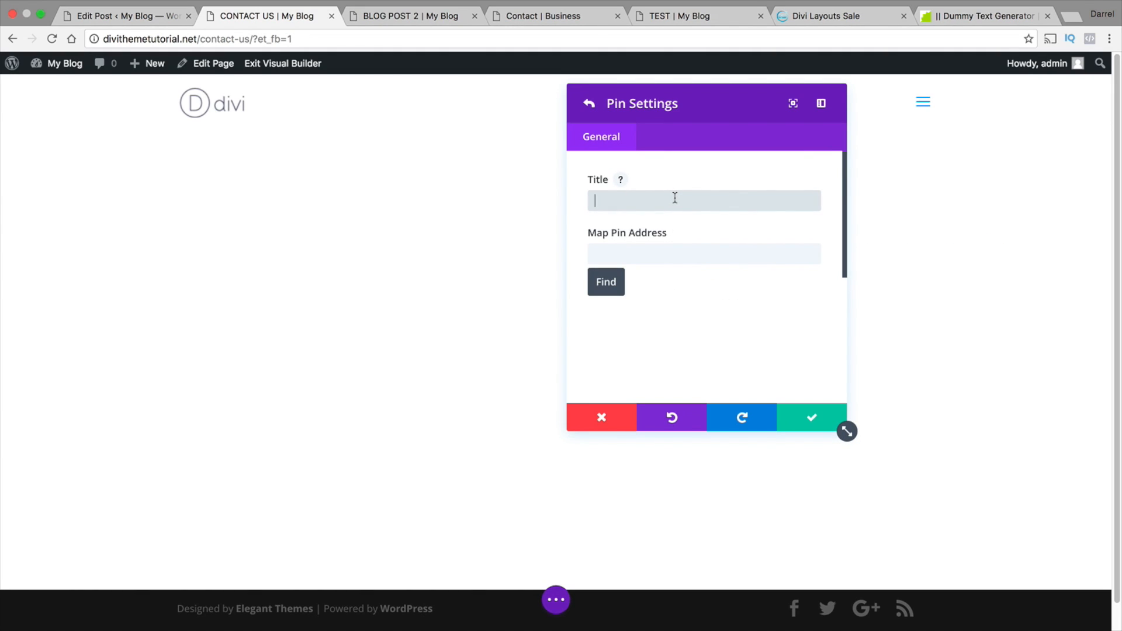
type("Home Base")
key("Tab")
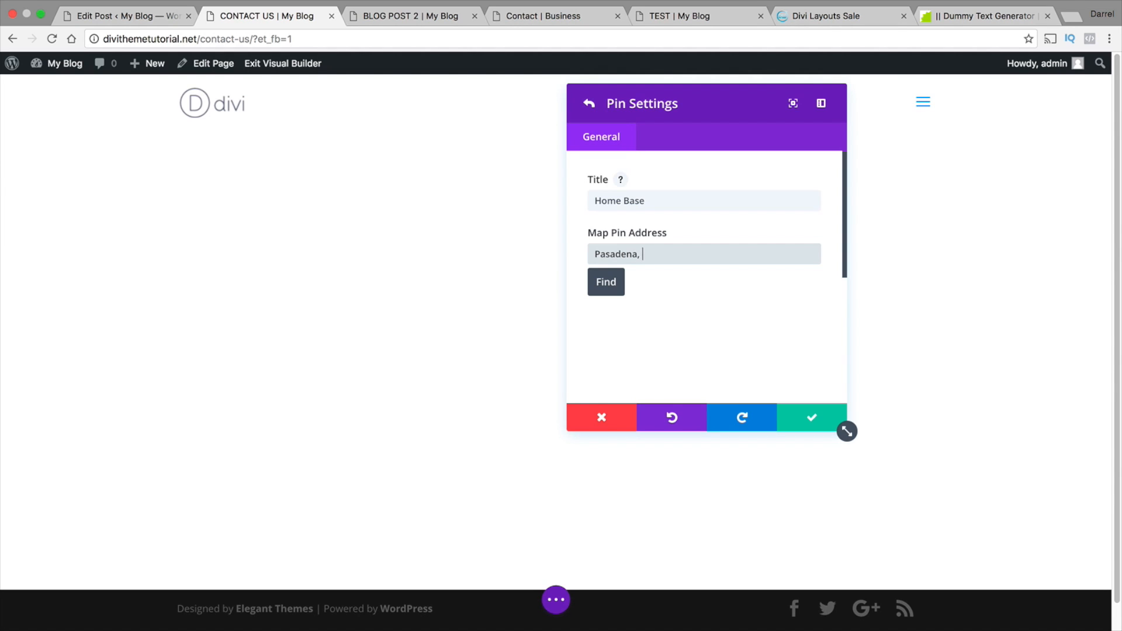
left_click(605, 294)
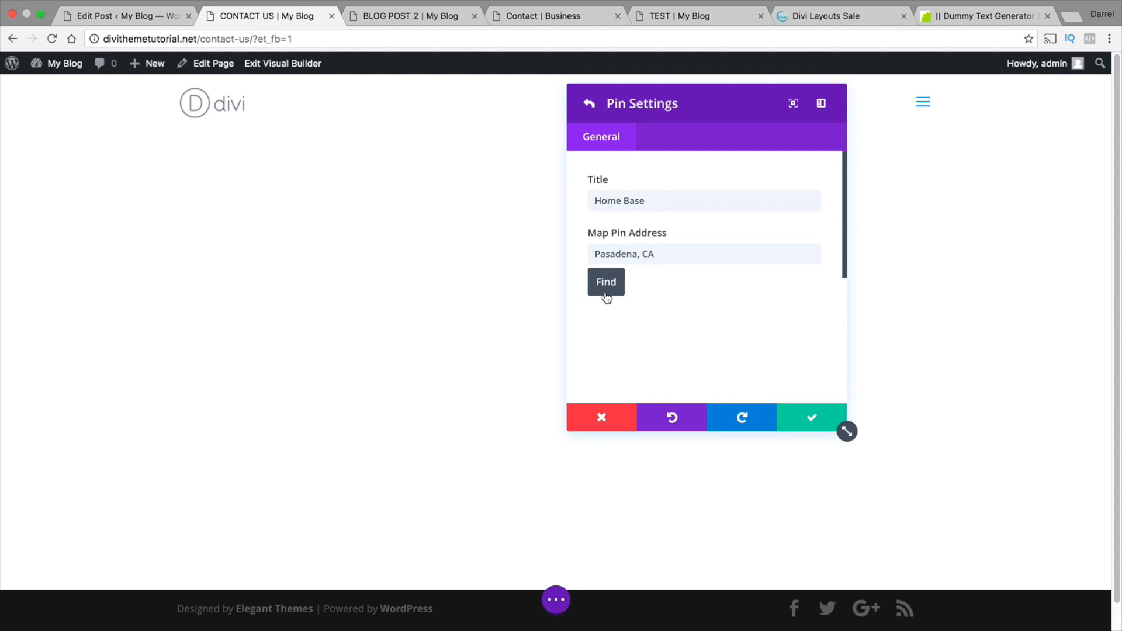
scroll(716, 328, "down", 1)
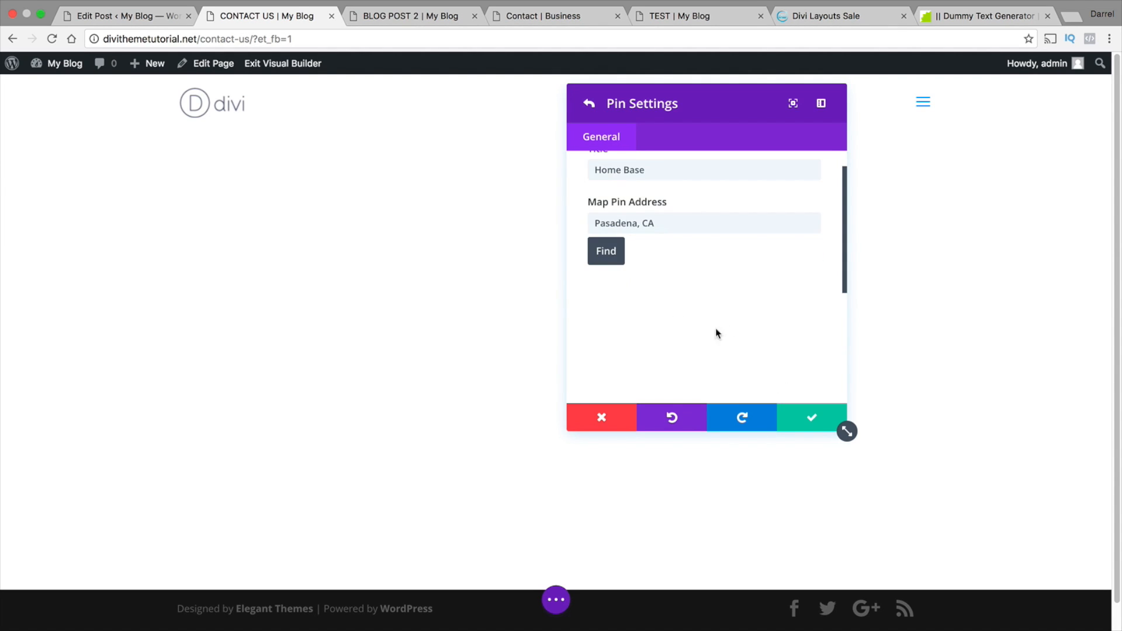
left_click(810, 418)
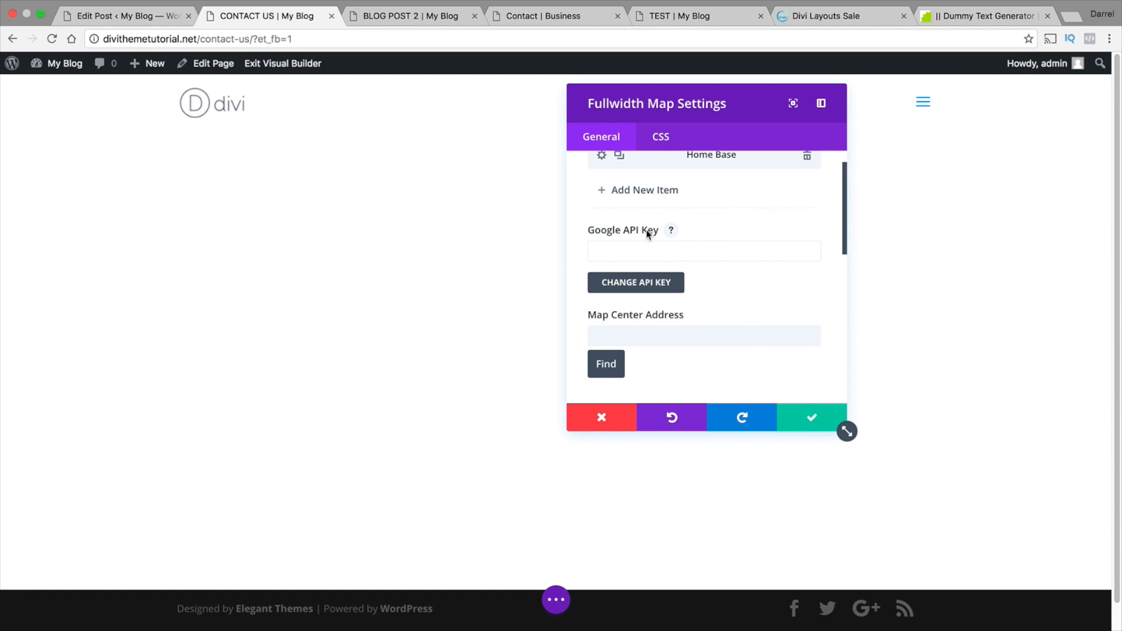
Search Google for "google api key" in a new browser tab and open the Google Maps JavaScript API Get a Key/Authentication page
left_click(1063, 21)
type("go")
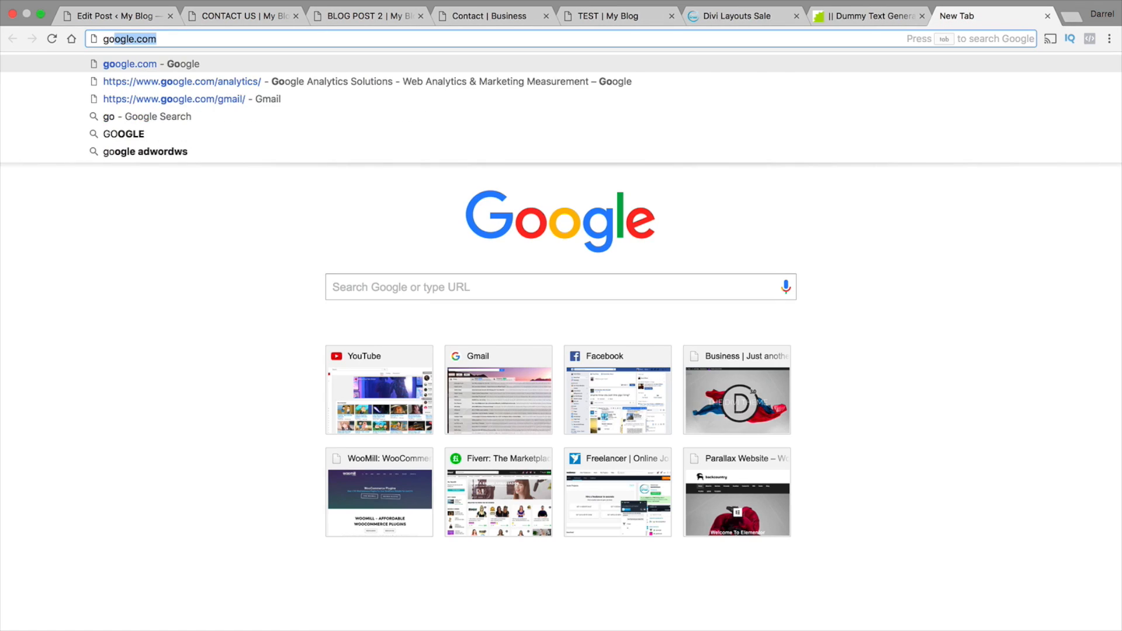
key("Return")
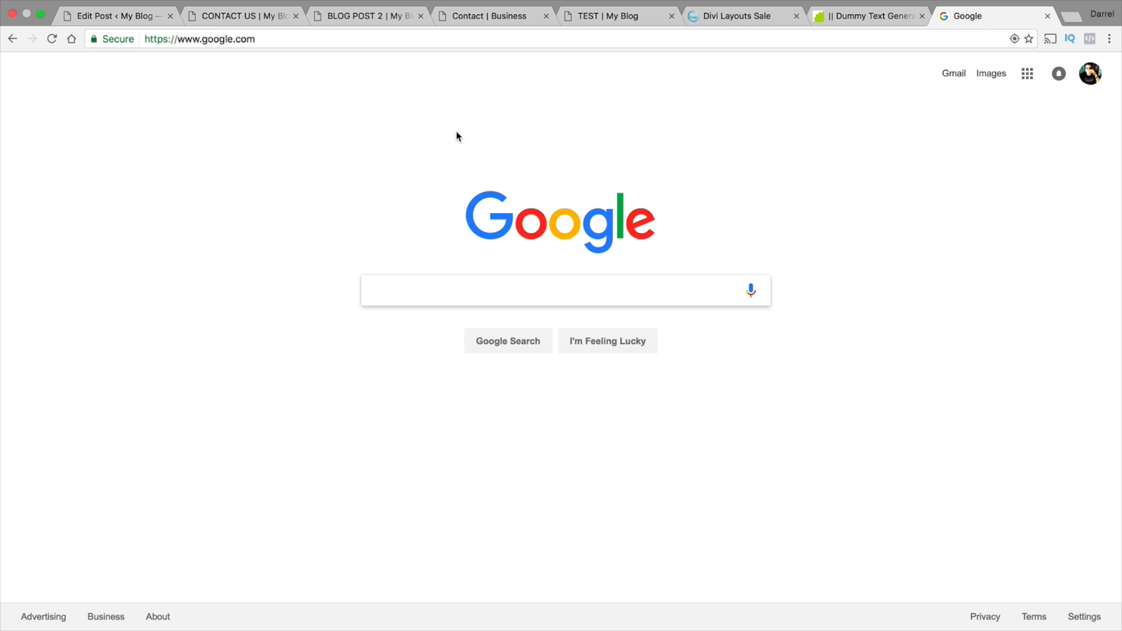
type("google api ")
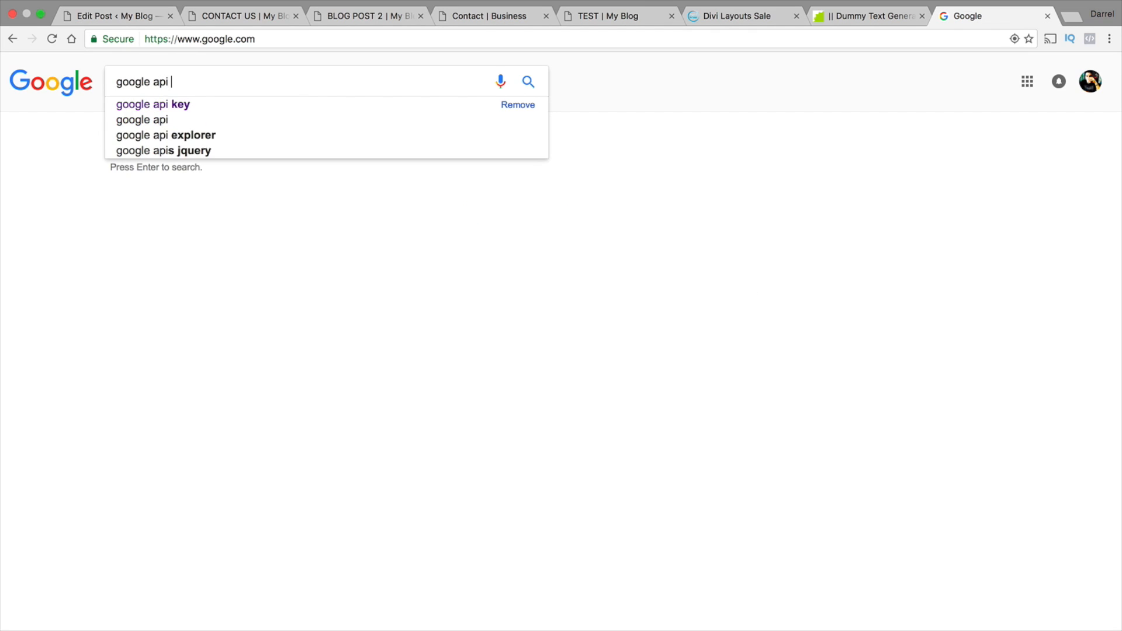
type("key")
key("Return")
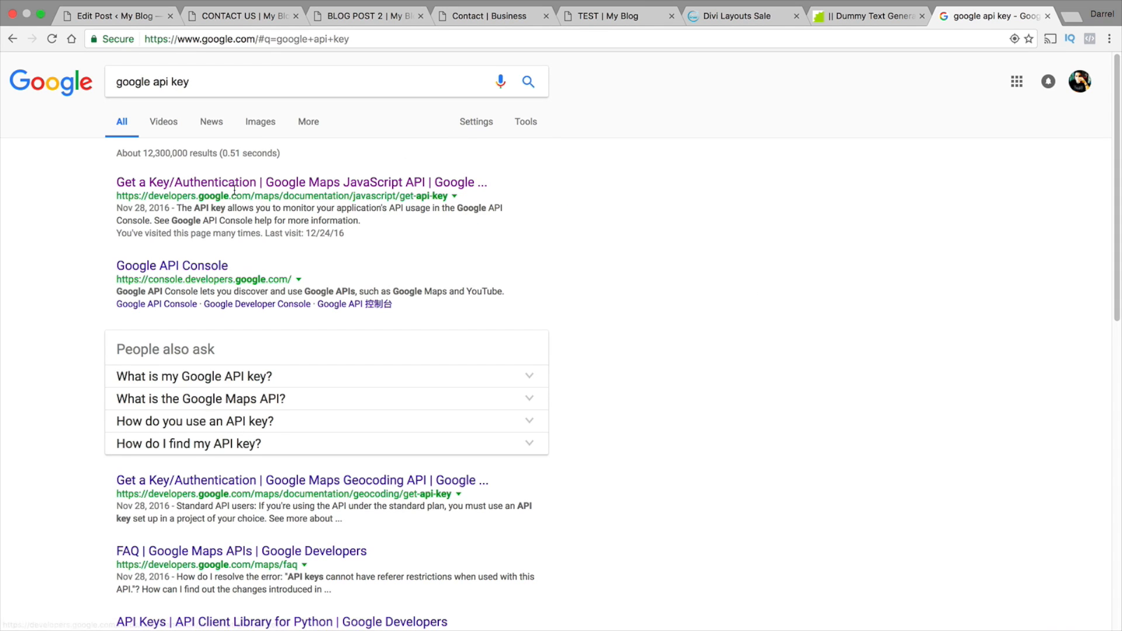
left_click(130, 187)
left_click_drag(127, 195, 263, 196)
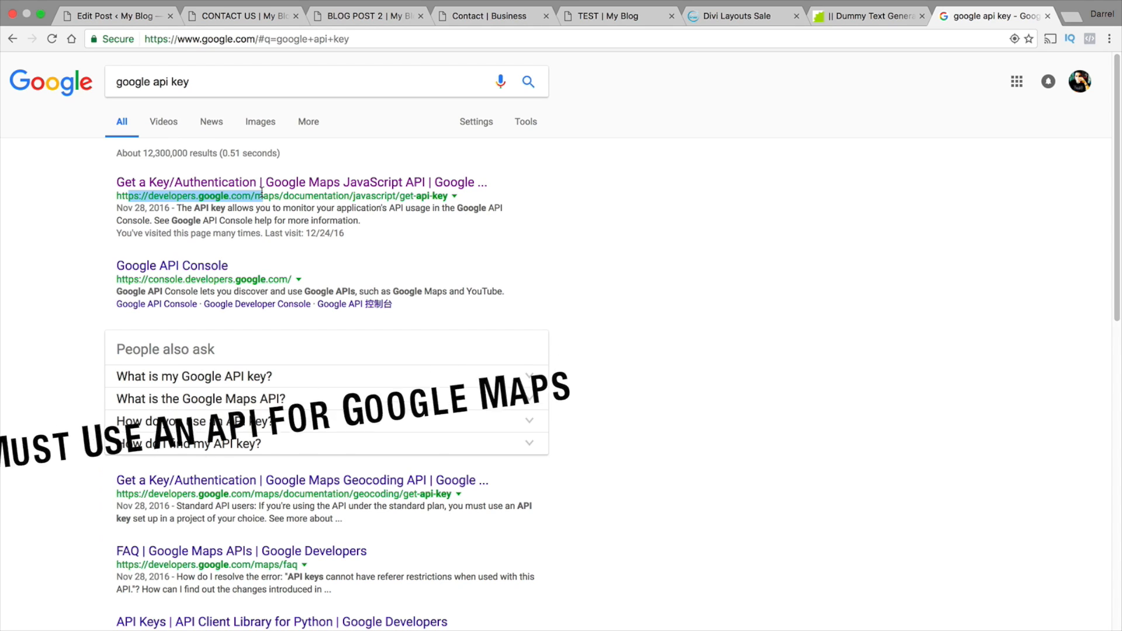
left_click(178, 190)
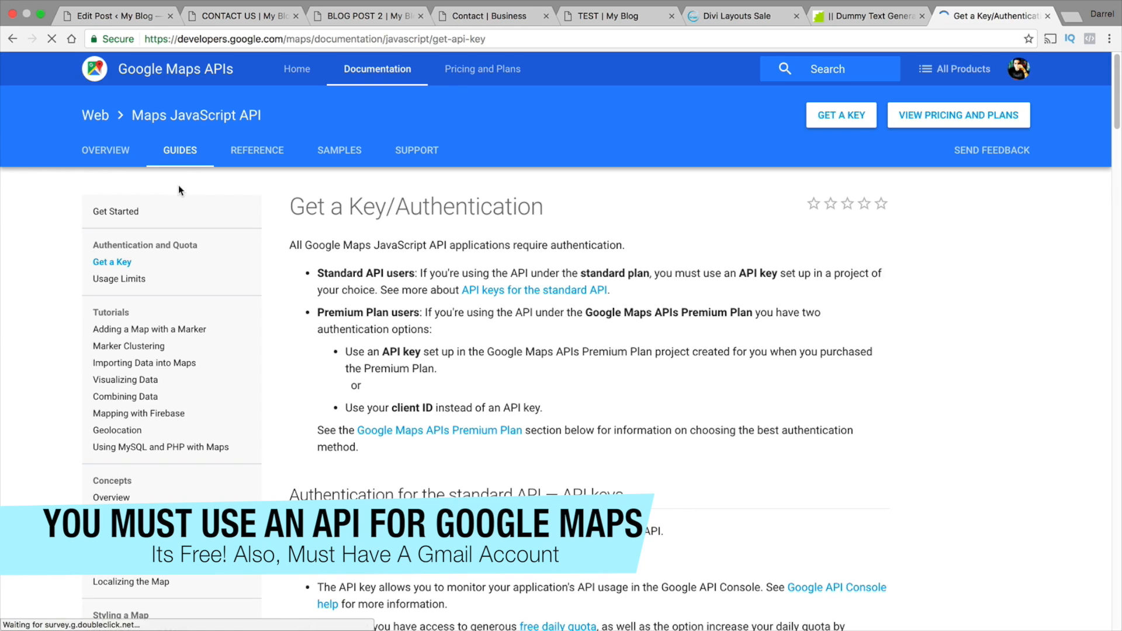
Request a Google Maps JavaScript API key by creating a new project named "My Project" and enabling the API
left_click(840, 116)
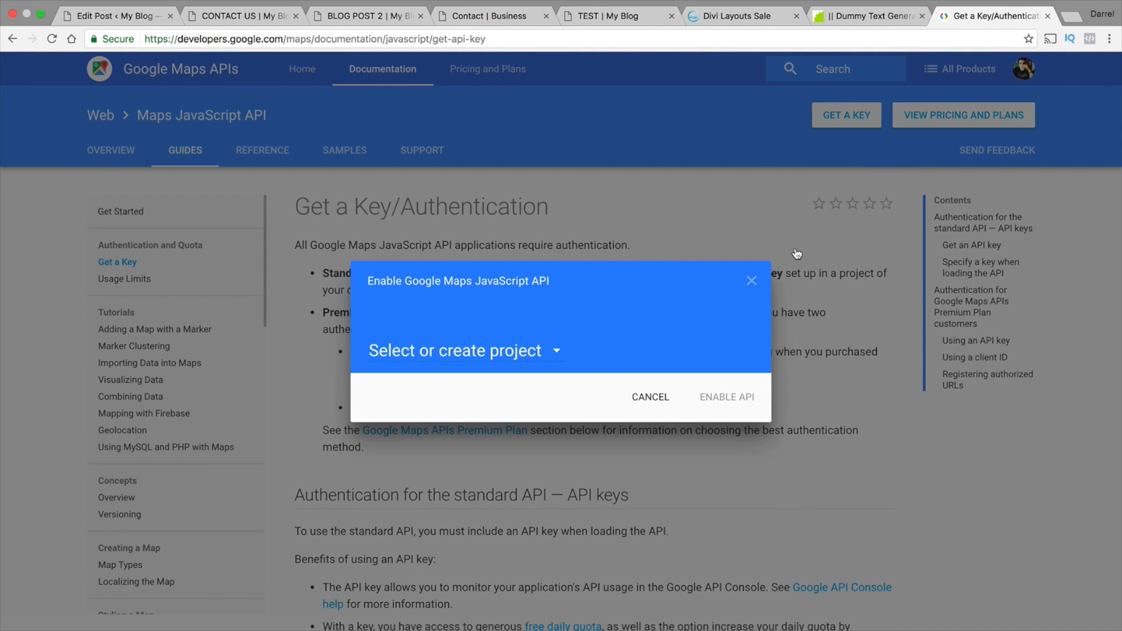
left_click(560, 350)
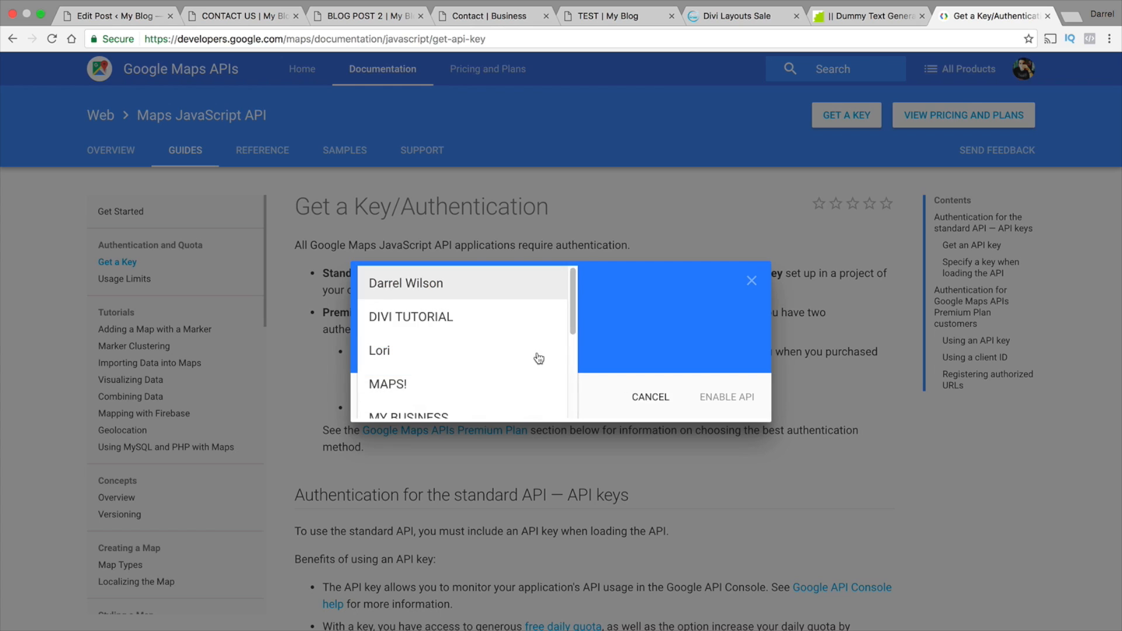
scroll(541, 357, "down", 5)
left_click(476, 402)
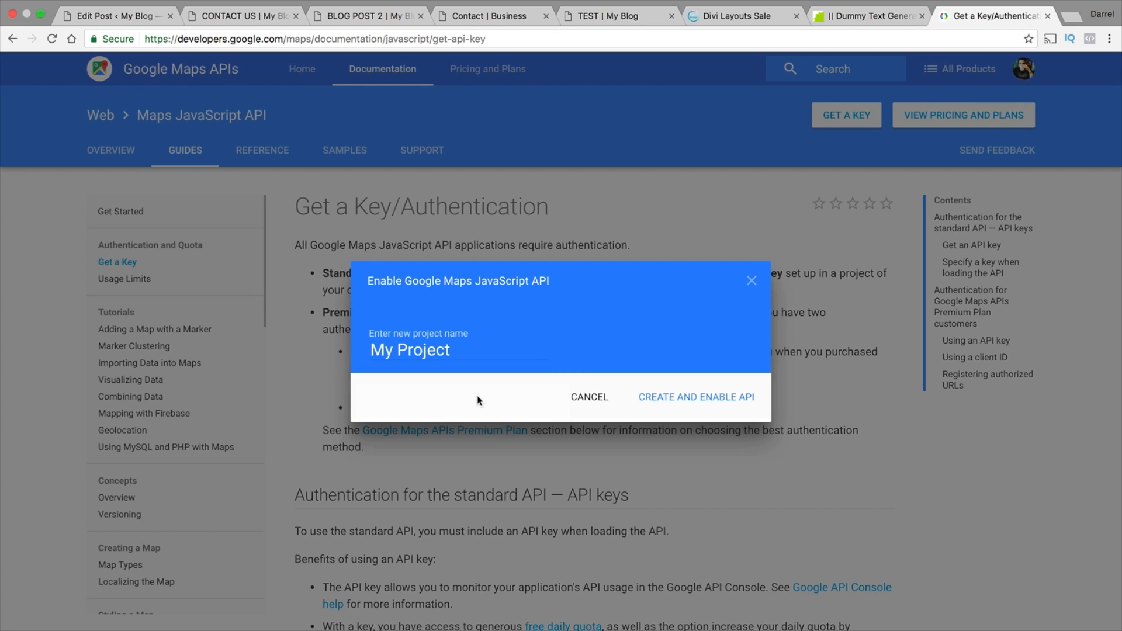
left_click(672, 399)
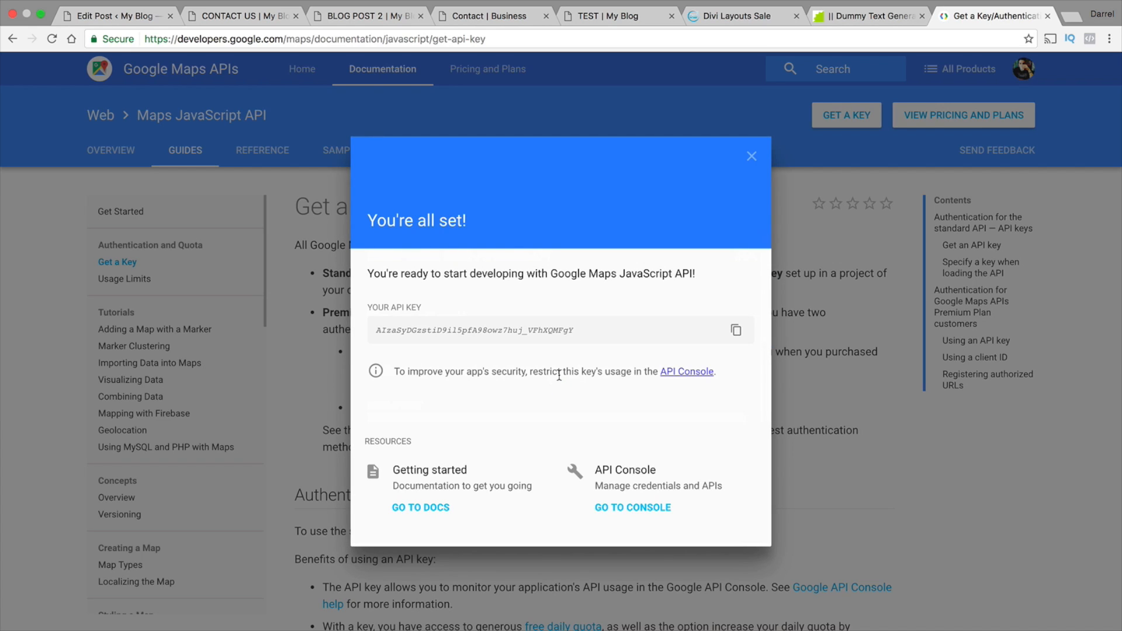
Copy the generated Google Maps API key and dismiss the key dialog
left_click_drag(576, 332, 376, 328)
right_click(381, 327)
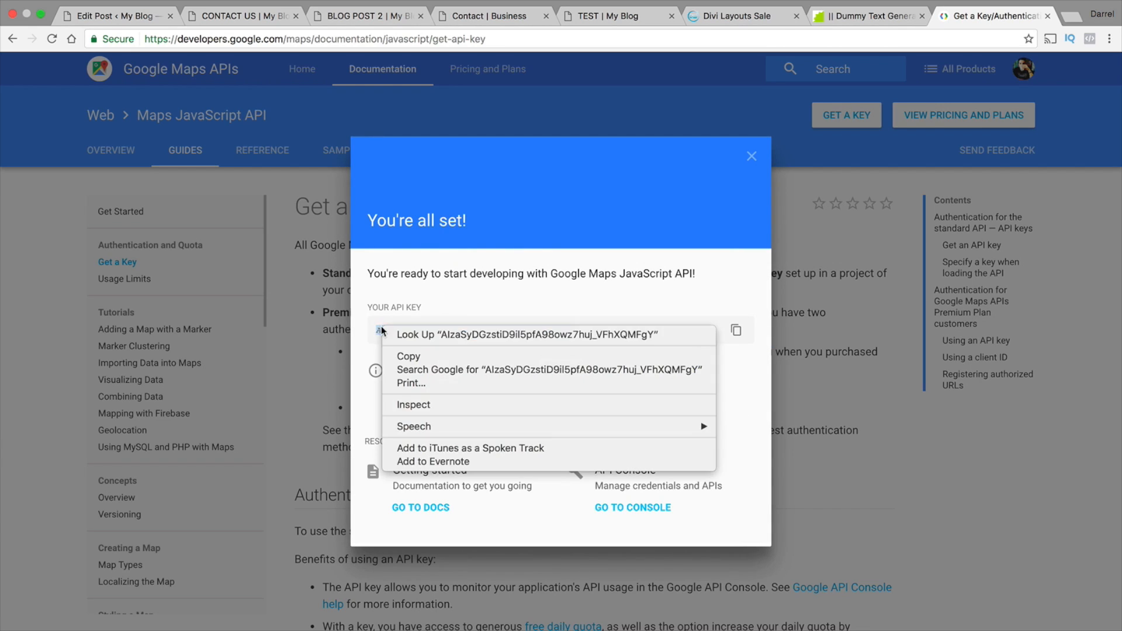
left_click(408, 357)
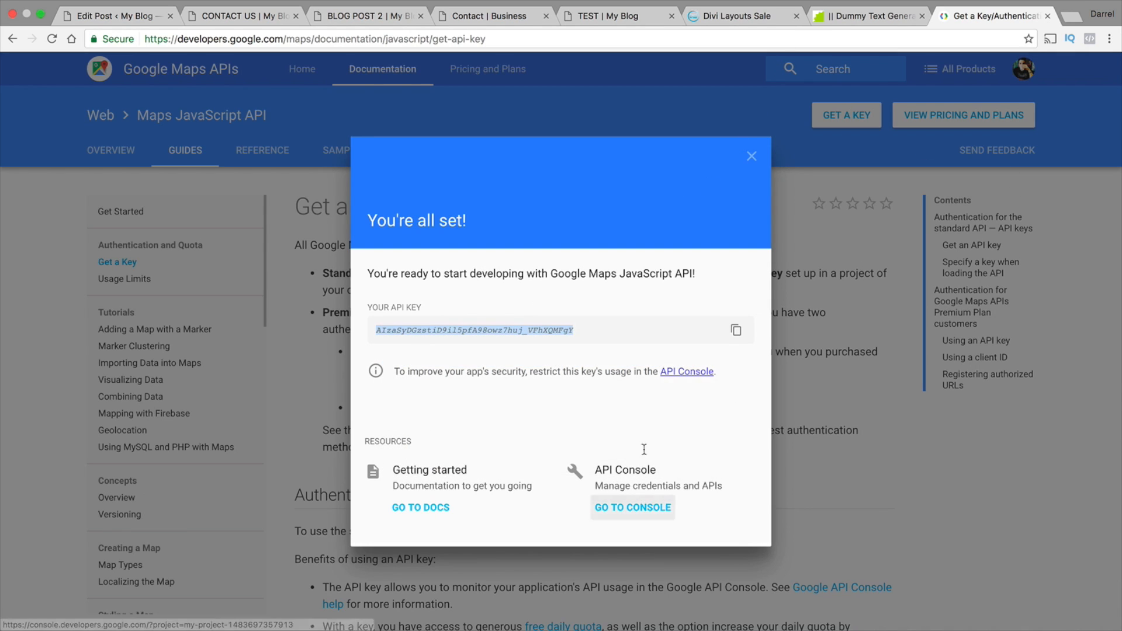
left_click(753, 157)
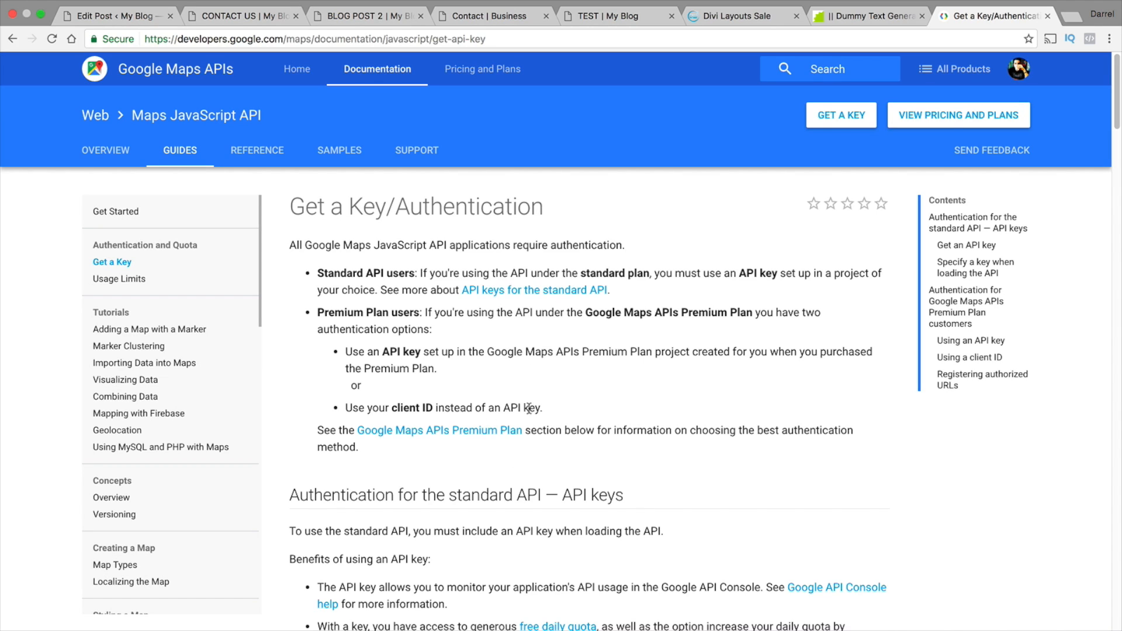
Try to fill in the Google API Key field of the Contact Us page's Fullwidth Map, close its settings and save the page
left_click(235, 22)
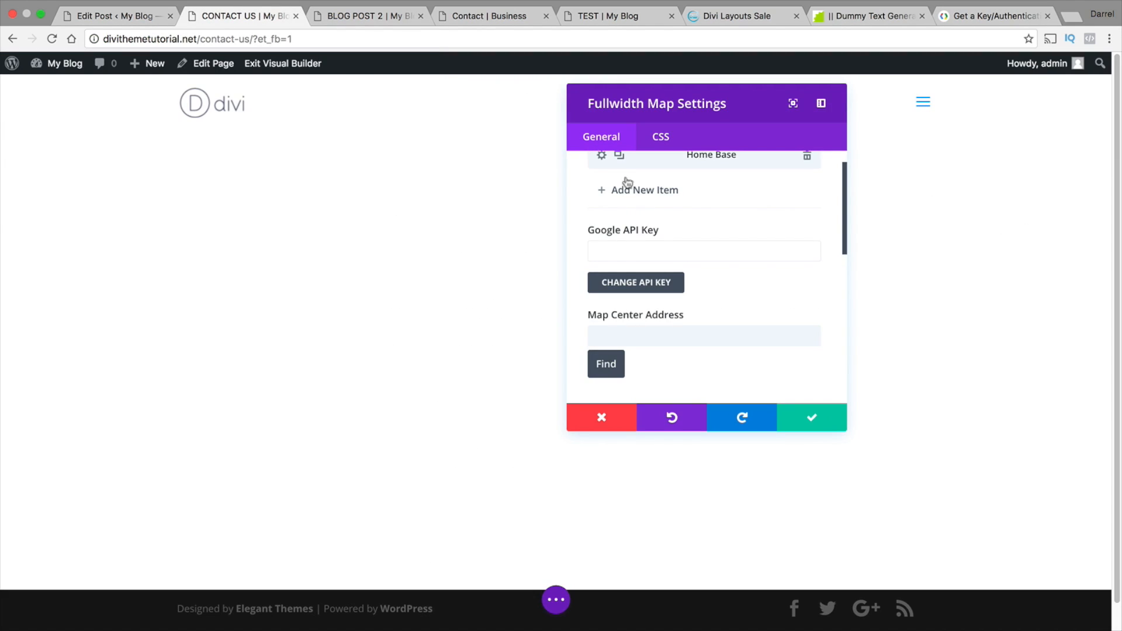
right_click(629, 254)
left_click(614, 255)
left_click(739, 419)
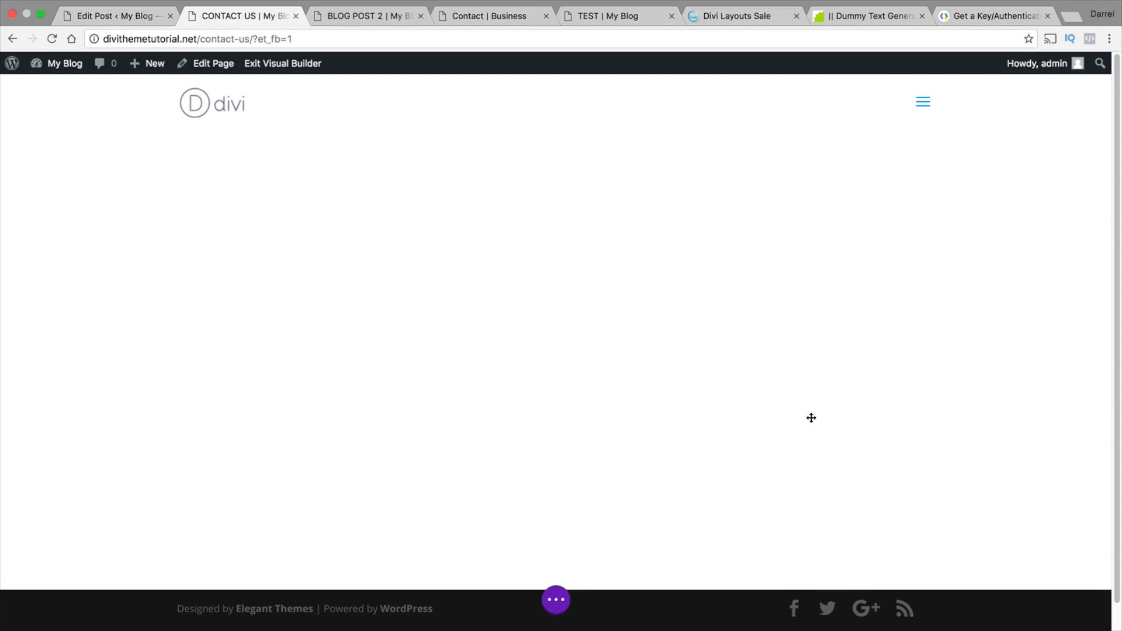
left_click(557, 601)
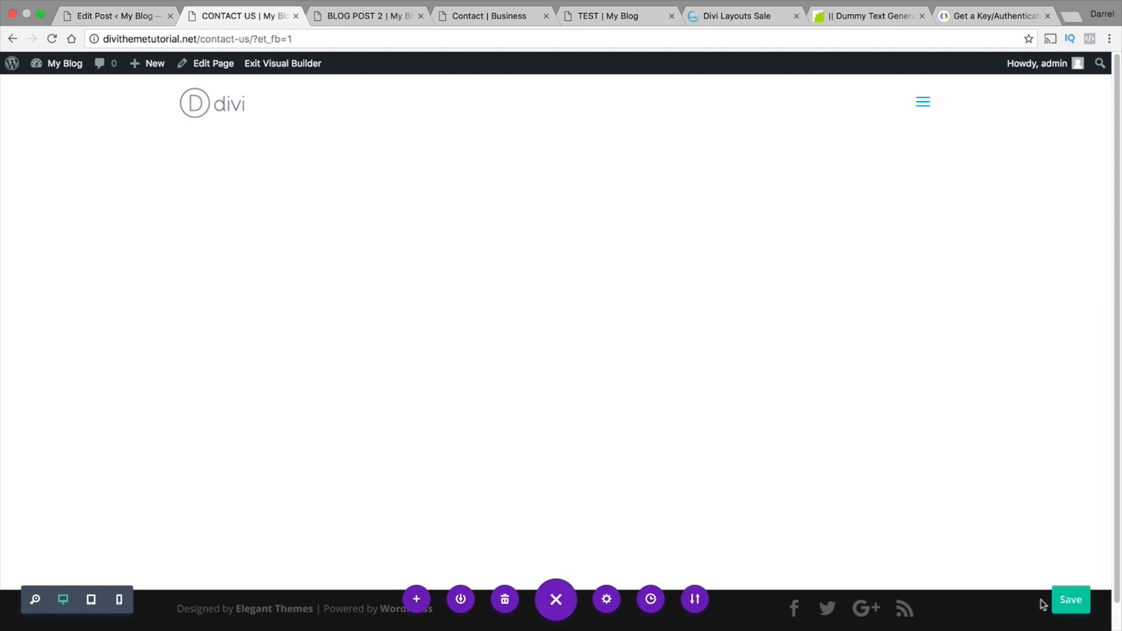
left_click(1073, 606)
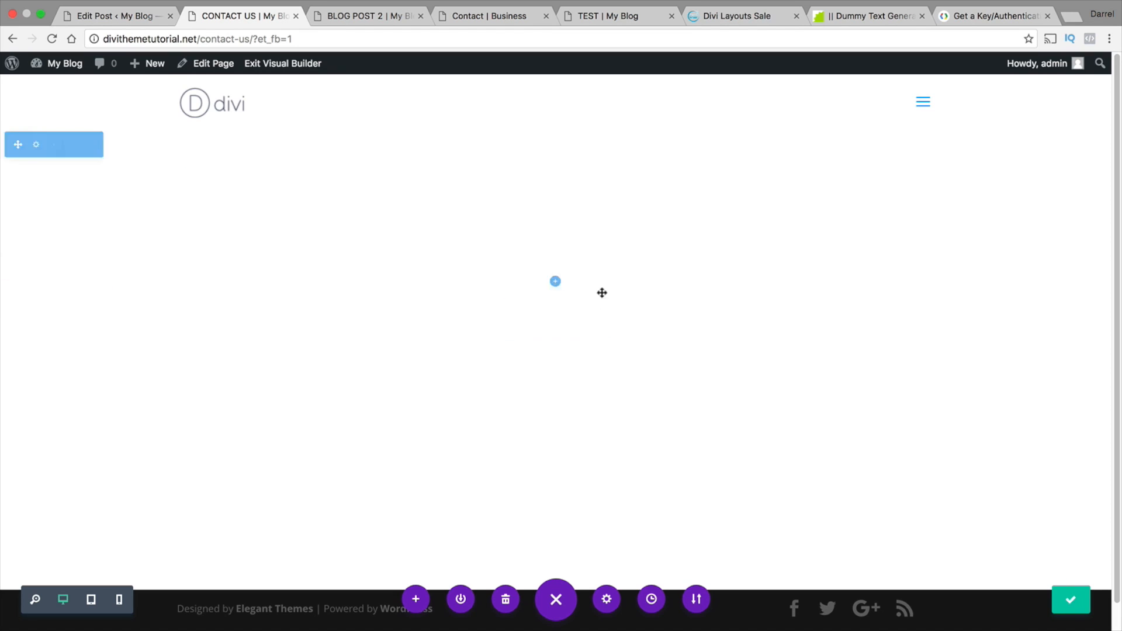
Go to the site's WordPress dashboard and open the Divi Theme Options
mouse_move(52, 71)
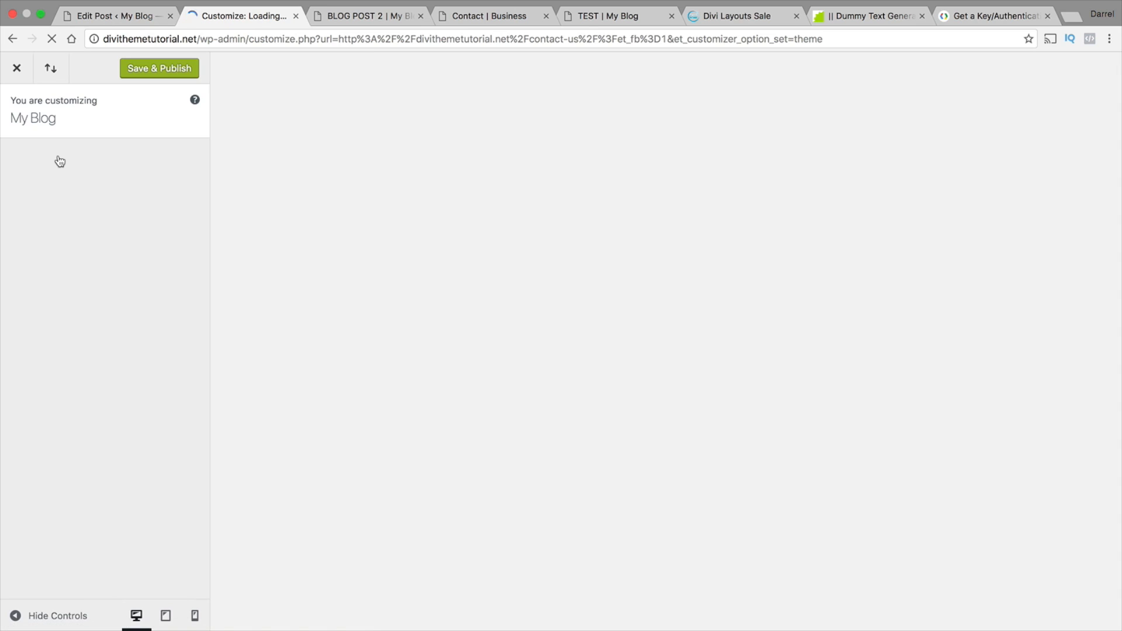
left_click(16, 68)
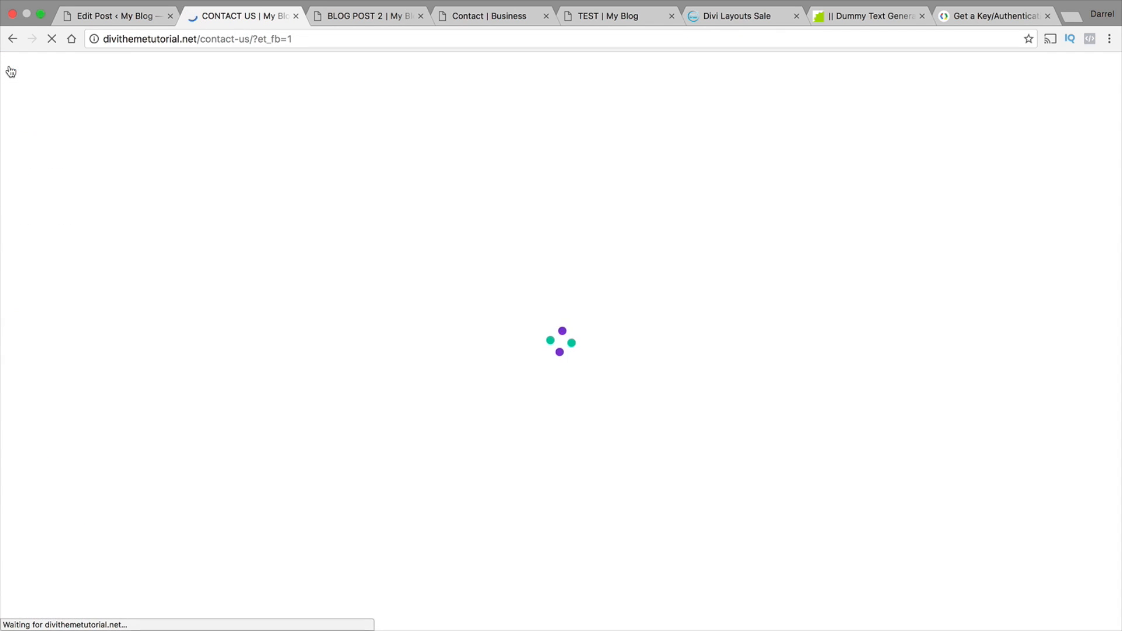
mouse_move(60, 66)
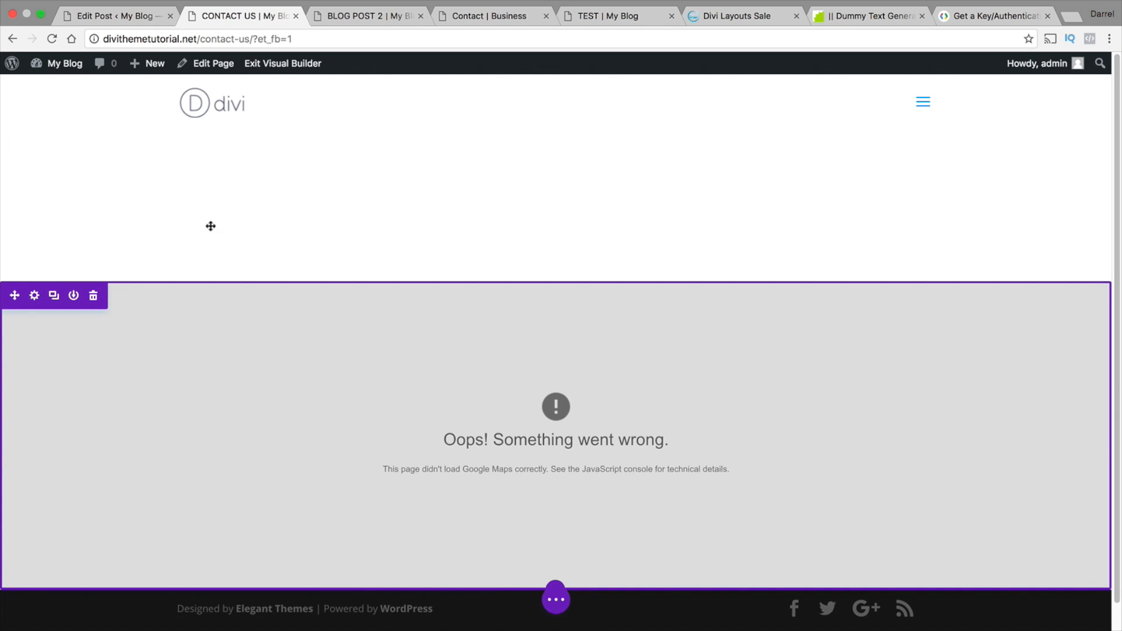
left_click(65, 88)
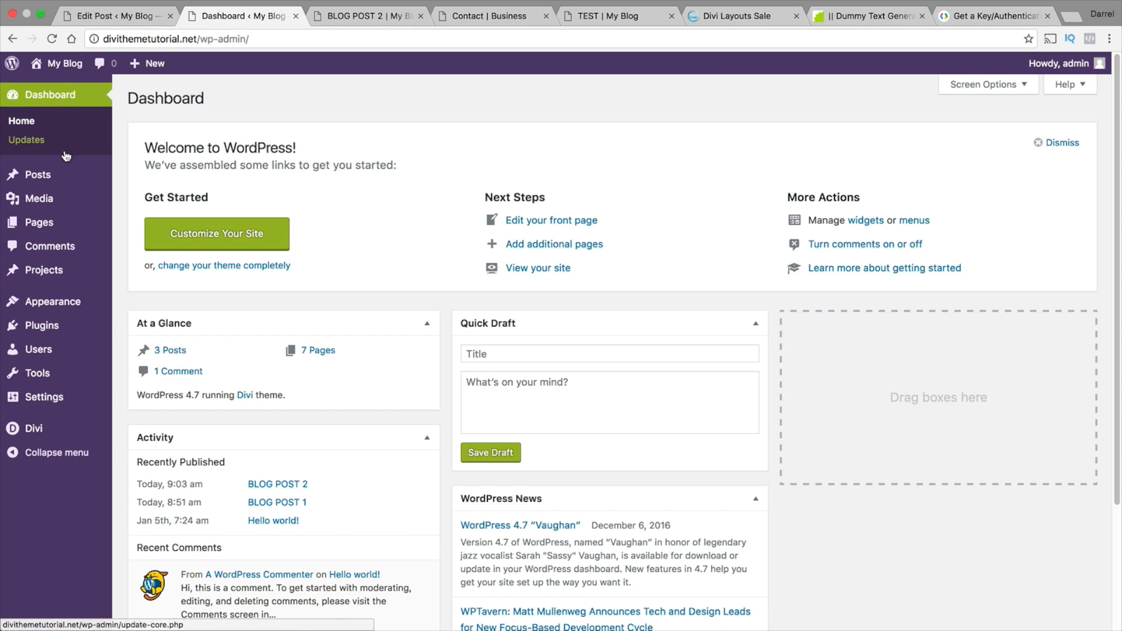
mouse_move(66, 395)
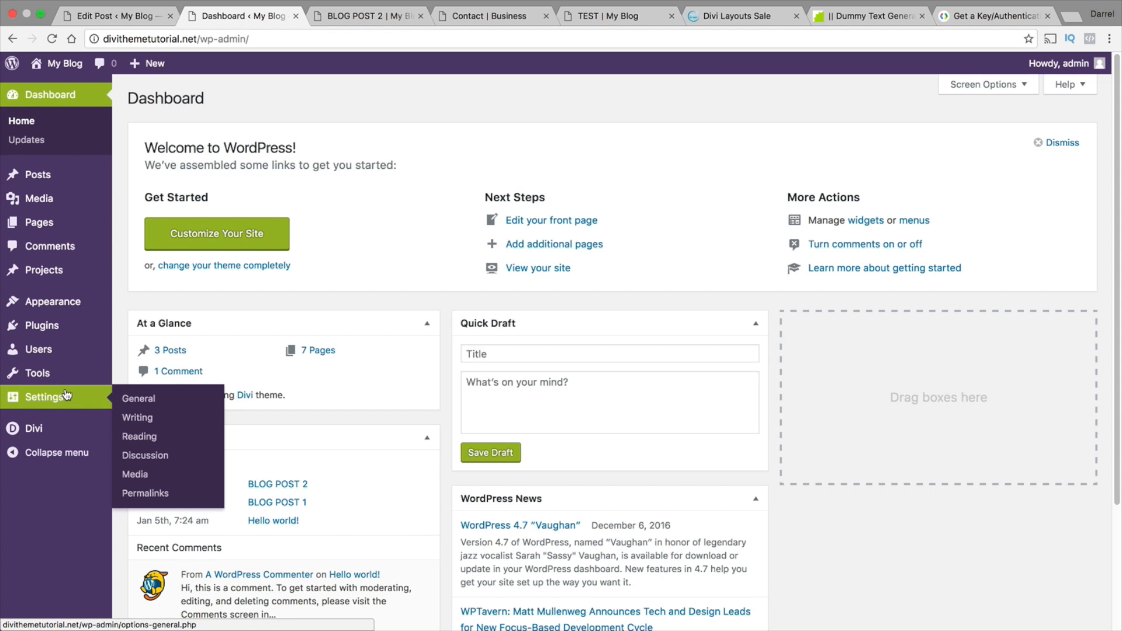
mouse_move(66, 429)
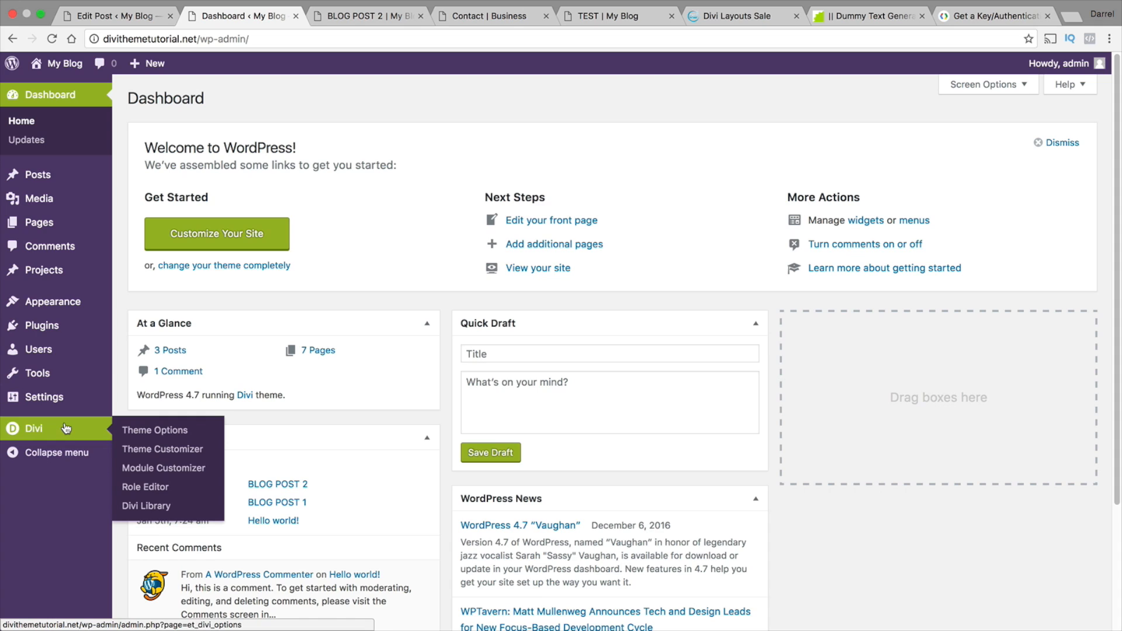
left_click(140, 431)
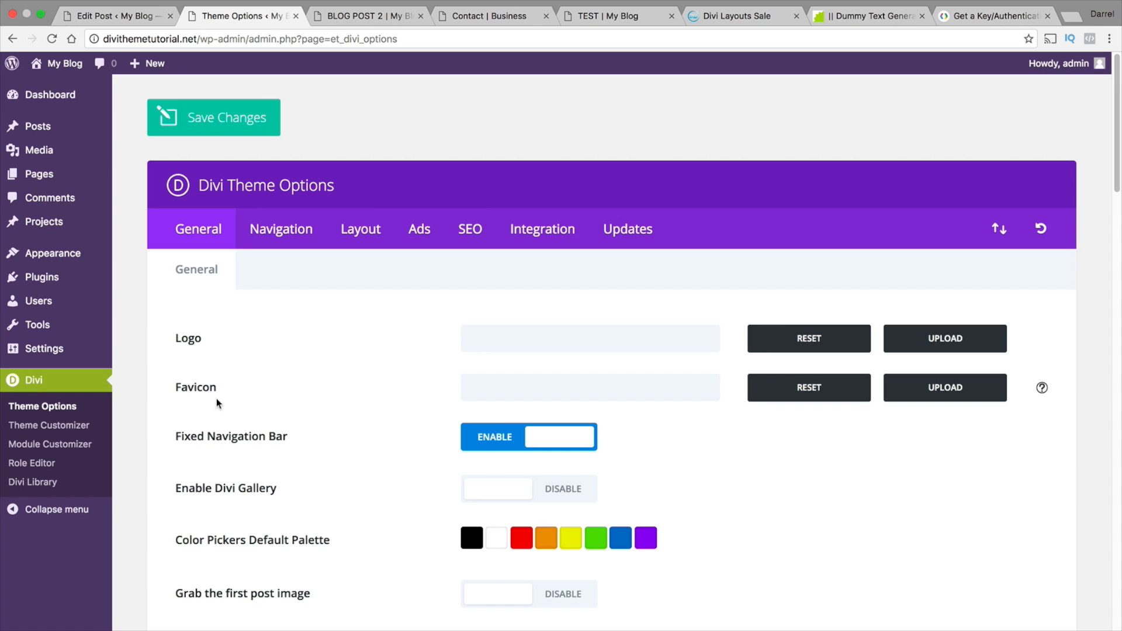
Paste the copied API key into the Google API Key field of the general Divi Theme Options and save the changes
scroll(1121, 177, "down", 2)
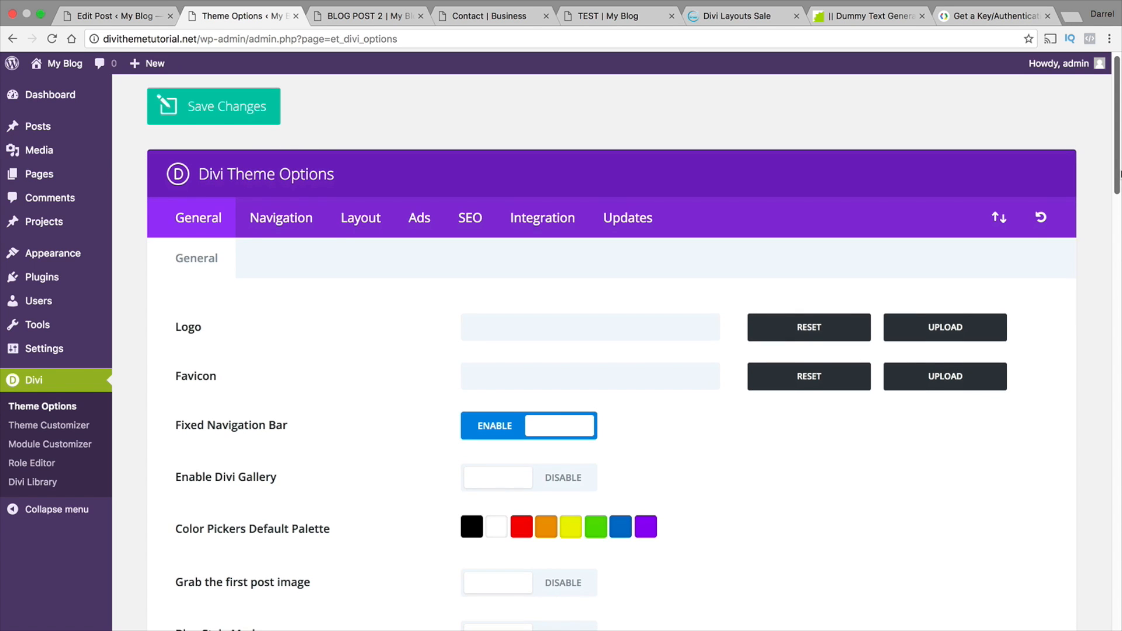
left_click_drag(1120, 177, 1115, 286)
right_click(506, 339)
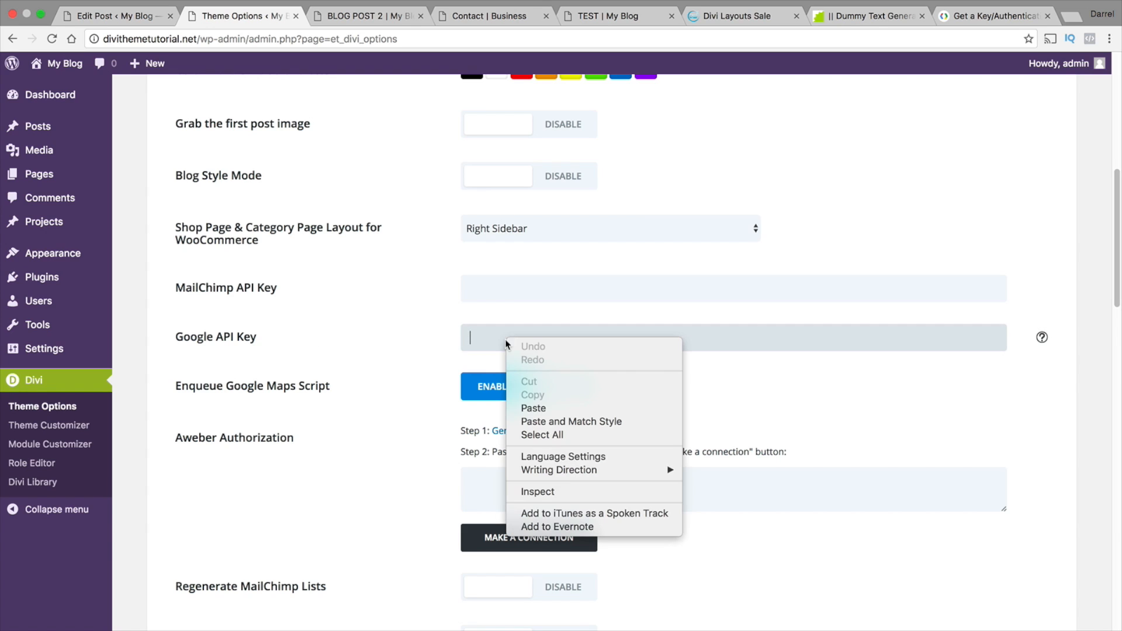
left_click(537, 407)
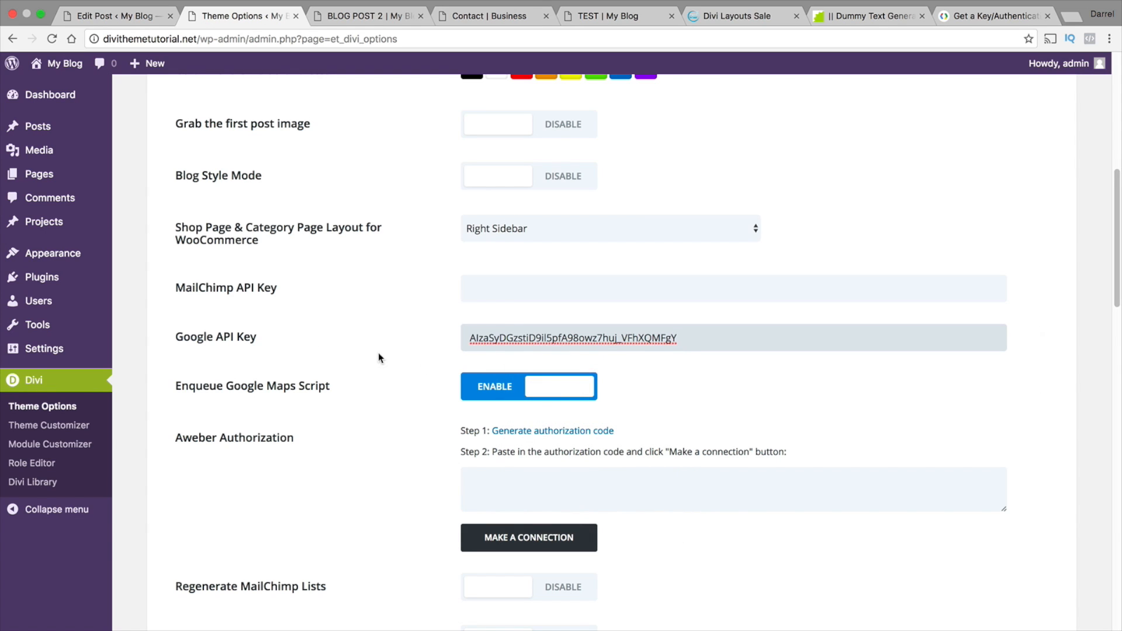
scroll(378, 374, "down", 15)
scroll(378, 394, "down", 8)
left_click(240, 513)
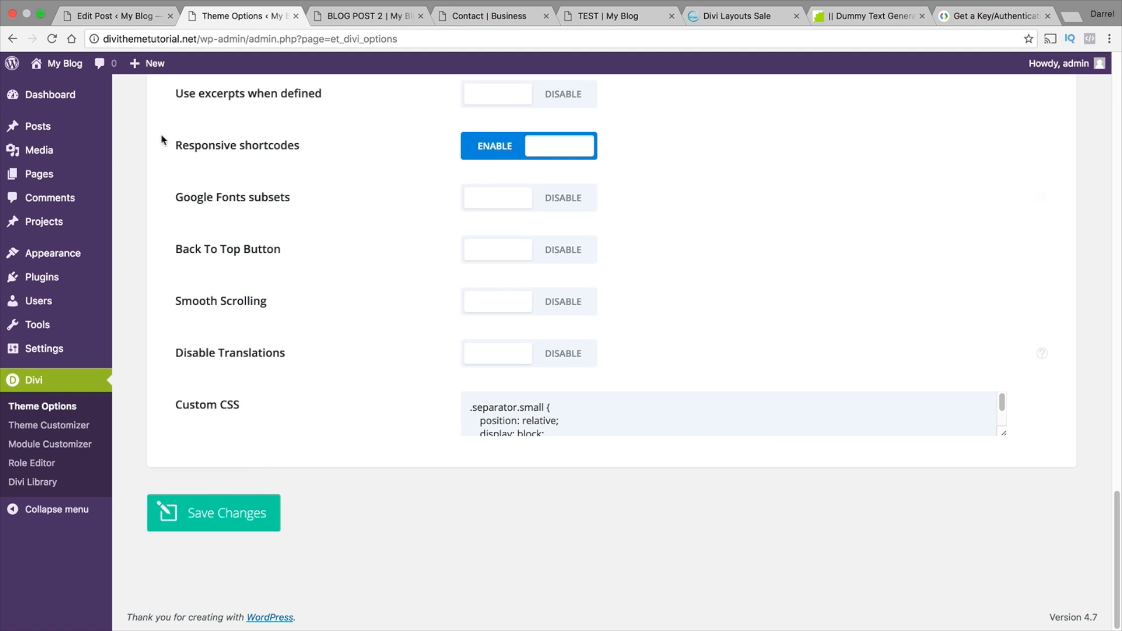
Visit the live site and open its Contact Us page
left_click(73, 65)
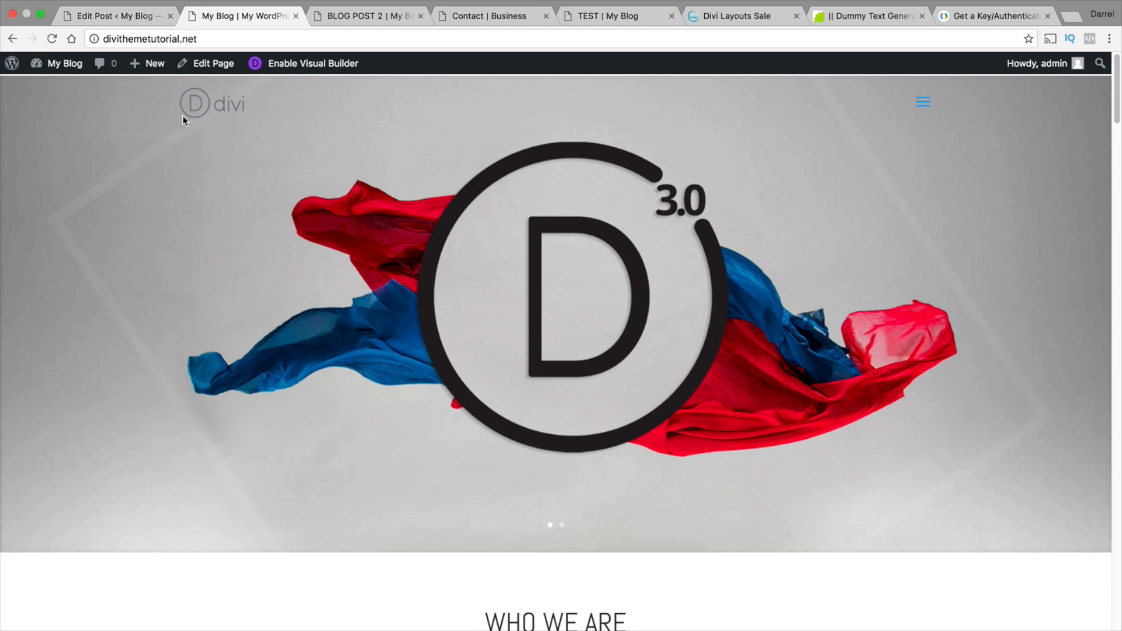
left_click(922, 101)
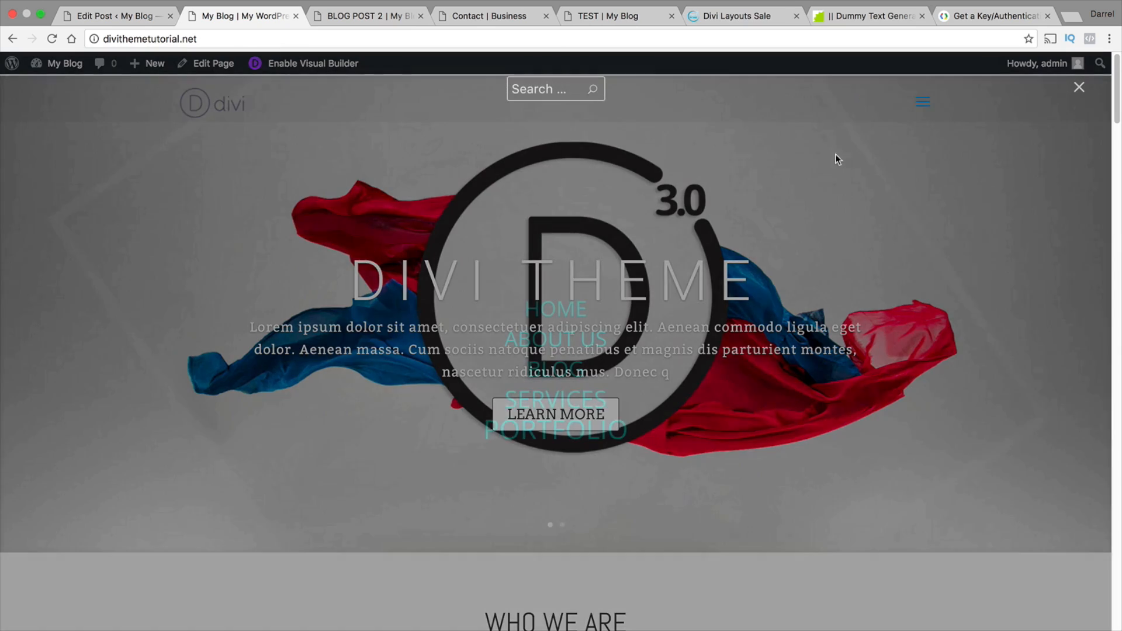
left_click(575, 460)
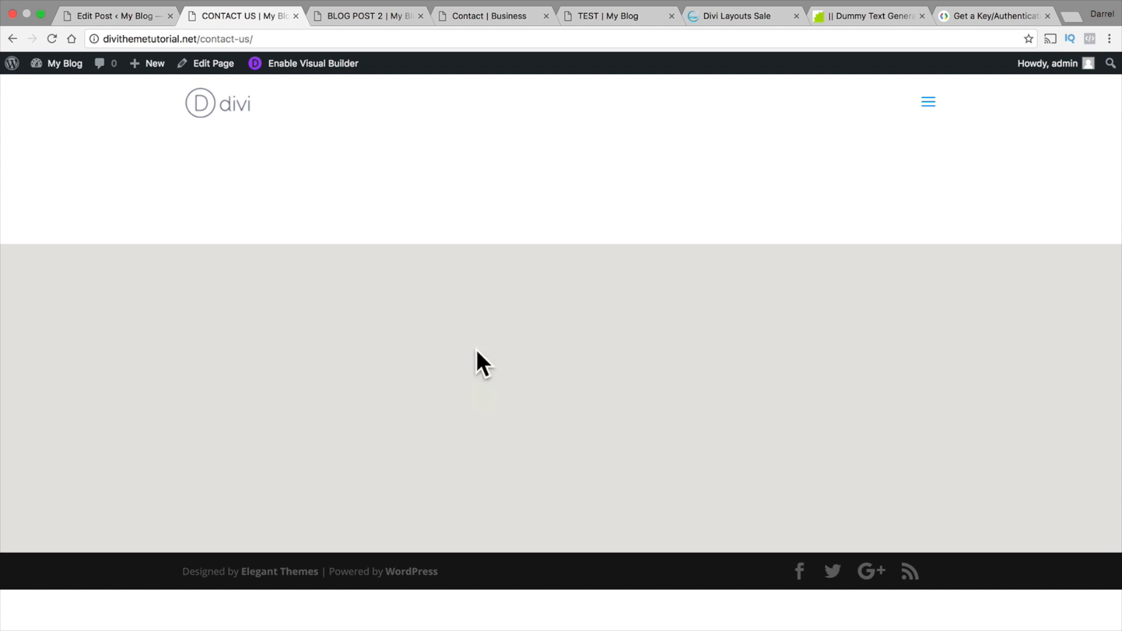
Enable the Visual Builder on the Contact Us page and delete the empty section above the map
left_click(309, 68)
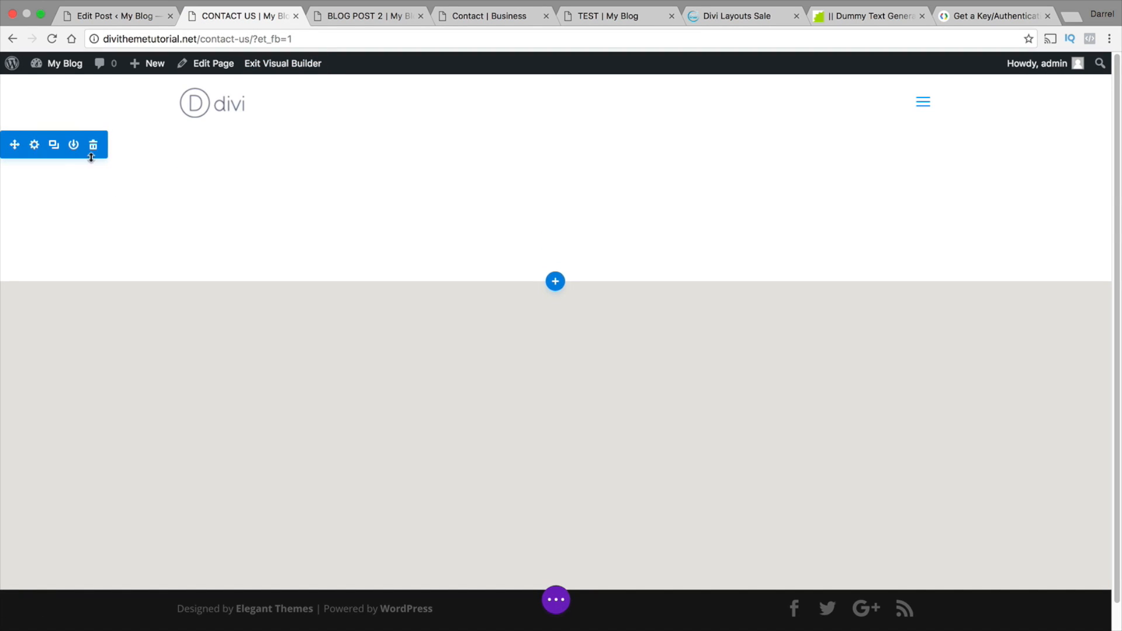
left_click(93, 148)
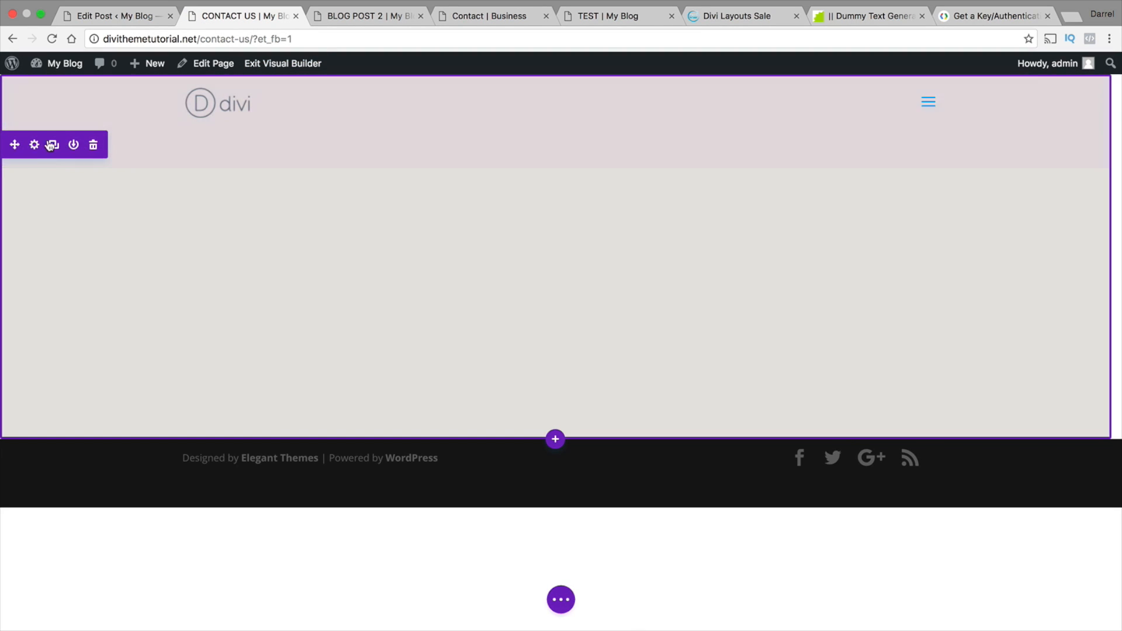
left_click(35, 145)
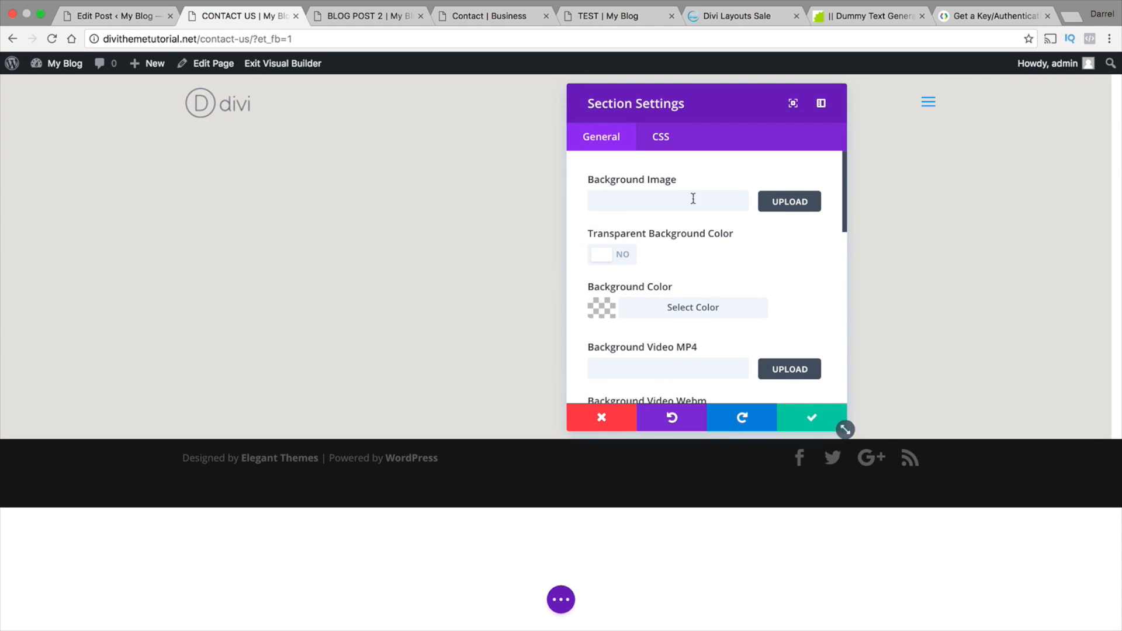
left_click(579, 411)
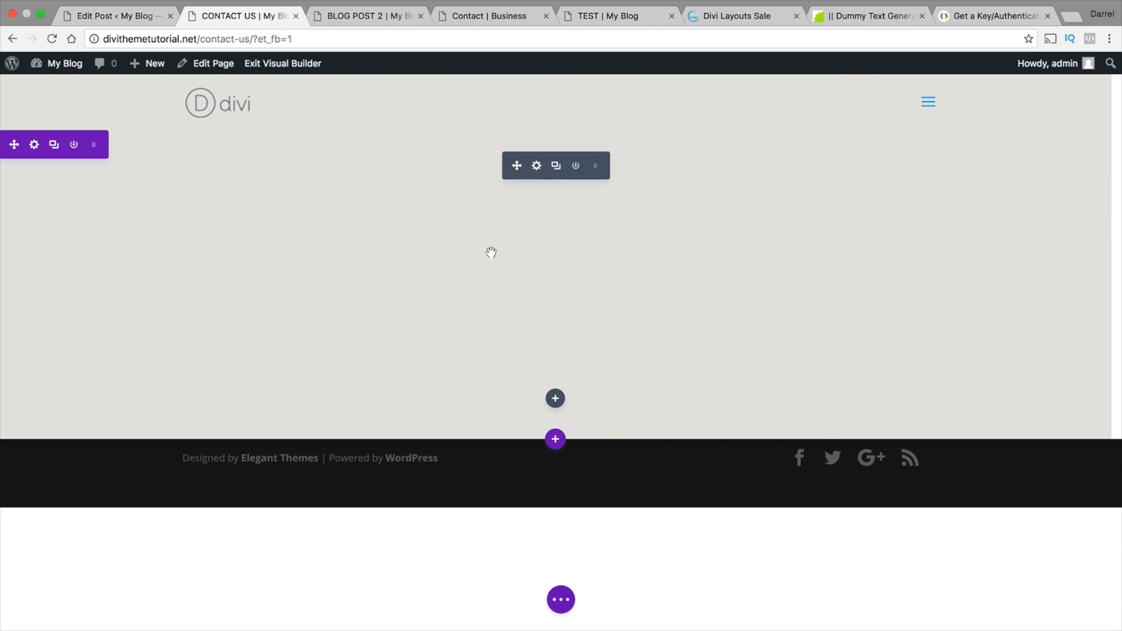
Open the settings of the "Home Base" pin in the Fullwidth Map module
left_click(536, 167)
left_click(602, 187)
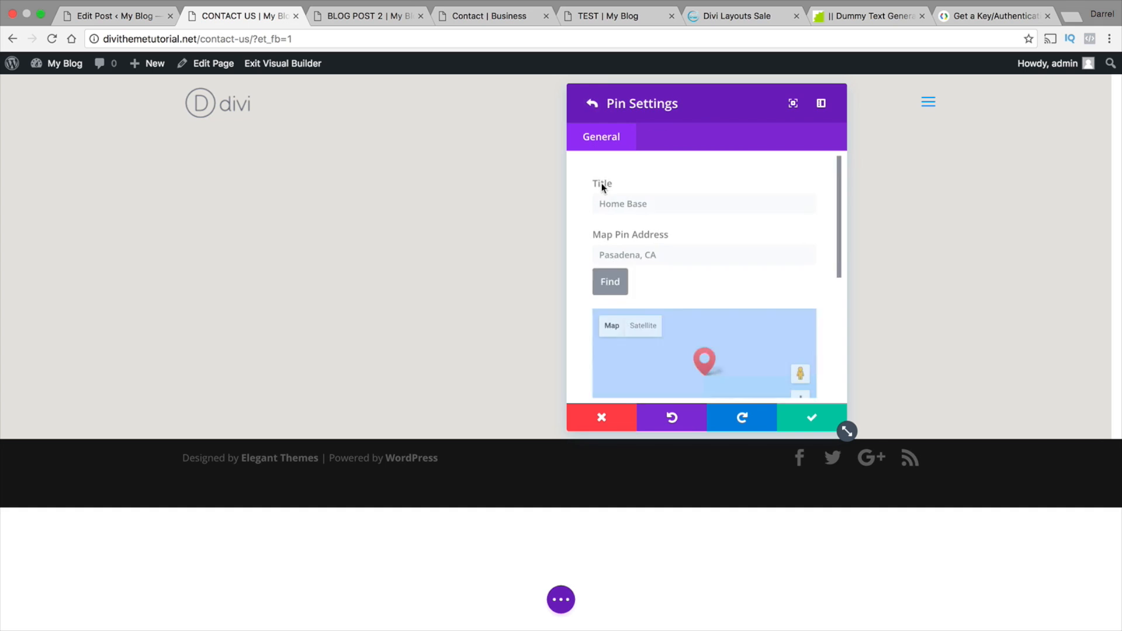
scroll(672, 257, "down", 3)
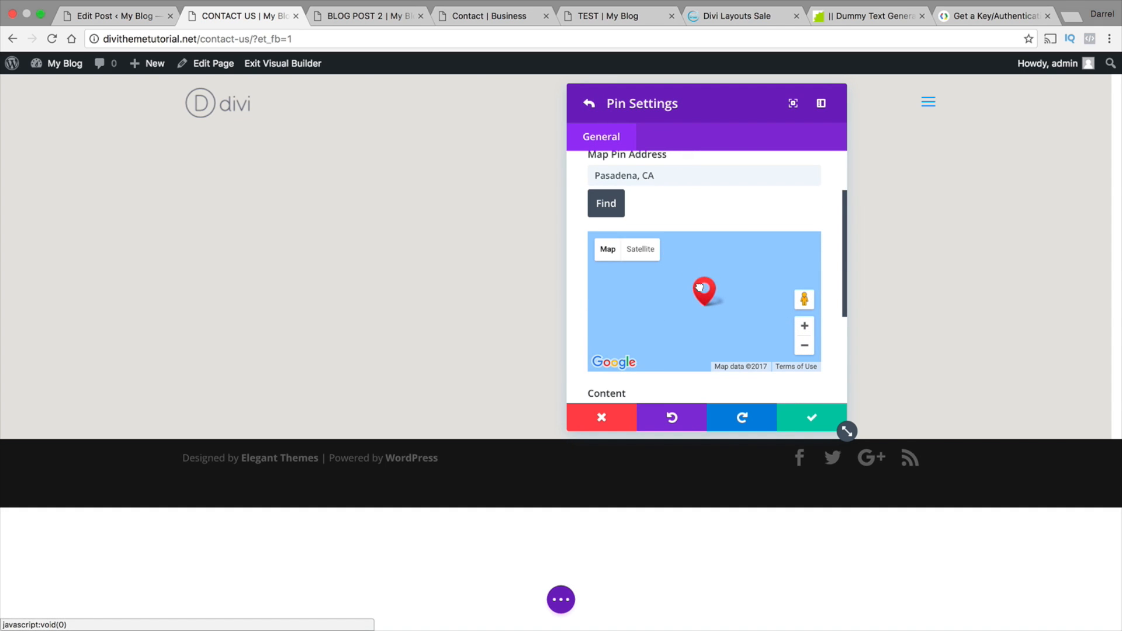
Try to locate the map pin using the address "rose bowl"
left_click(668, 211)
left_click(680, 181)
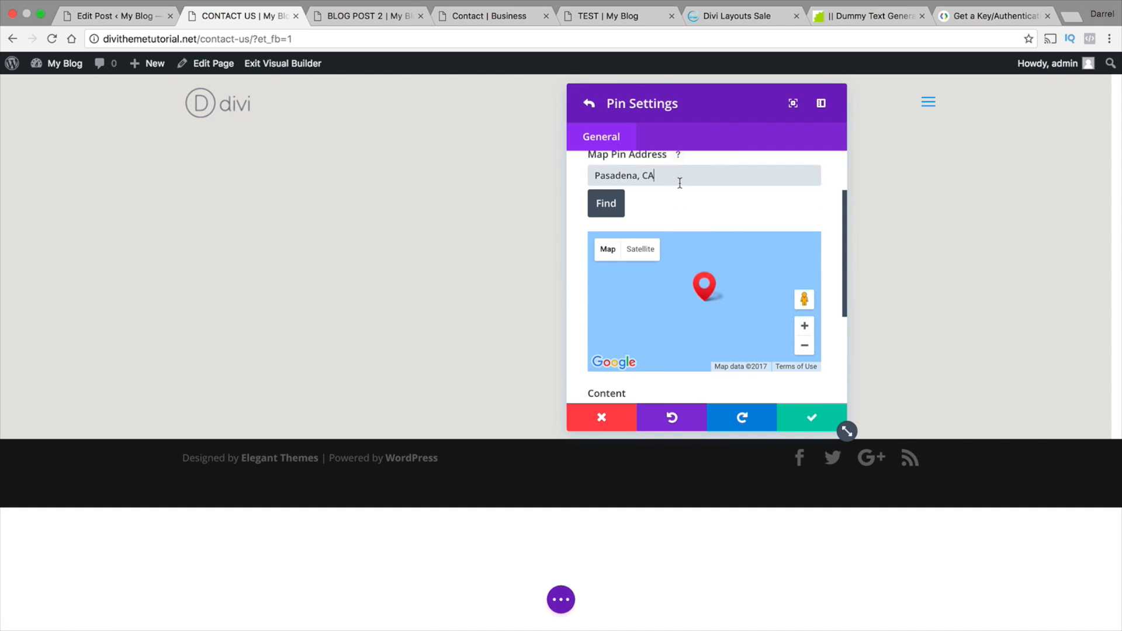
key("super+a")
type("ros")
left_click(617, 205)
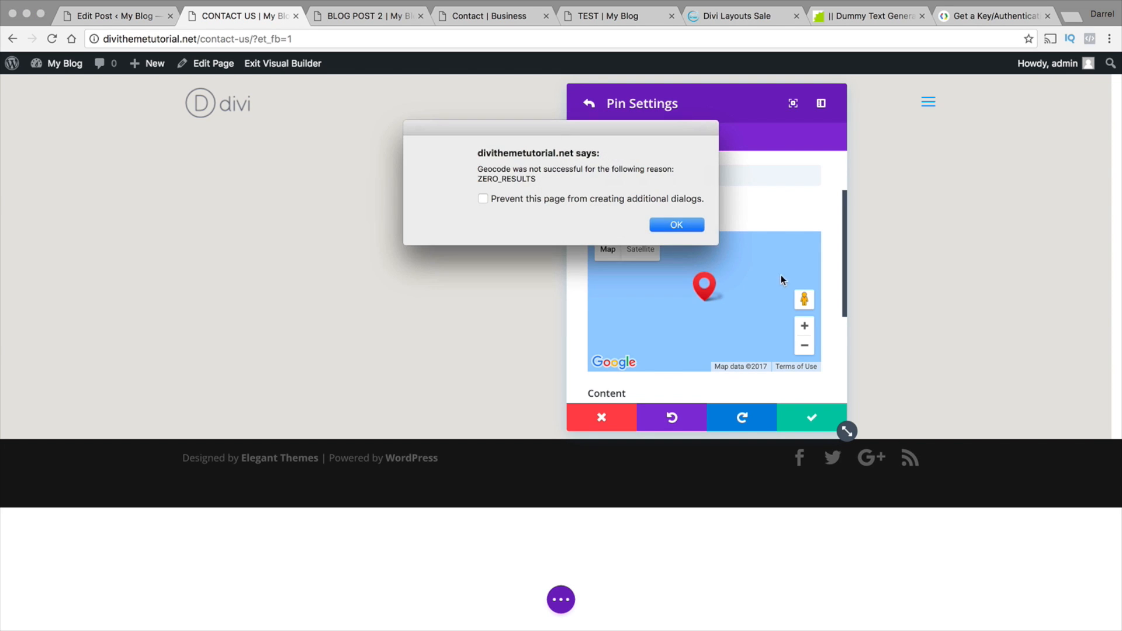
left_click(699, 224)
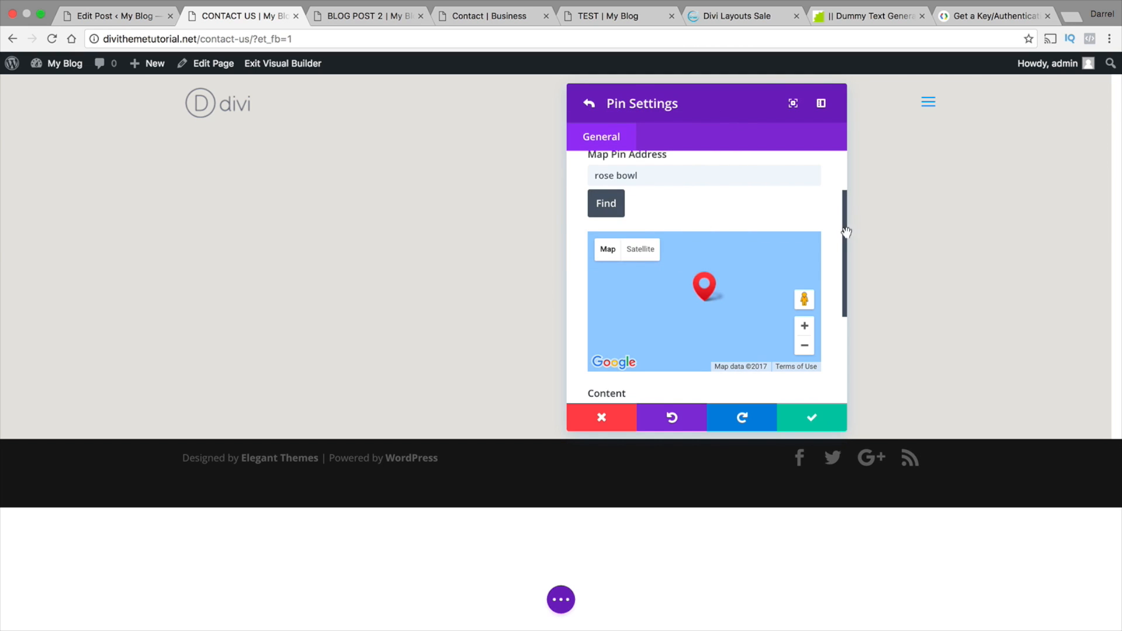
Set the Home Base pin's address to a full street address in Chatsworth, CA, and locate it on the map
scroll(844, 271, "down", 5)
left_click_drag(844, 314, 729, 209)
triple_click(730, 243)
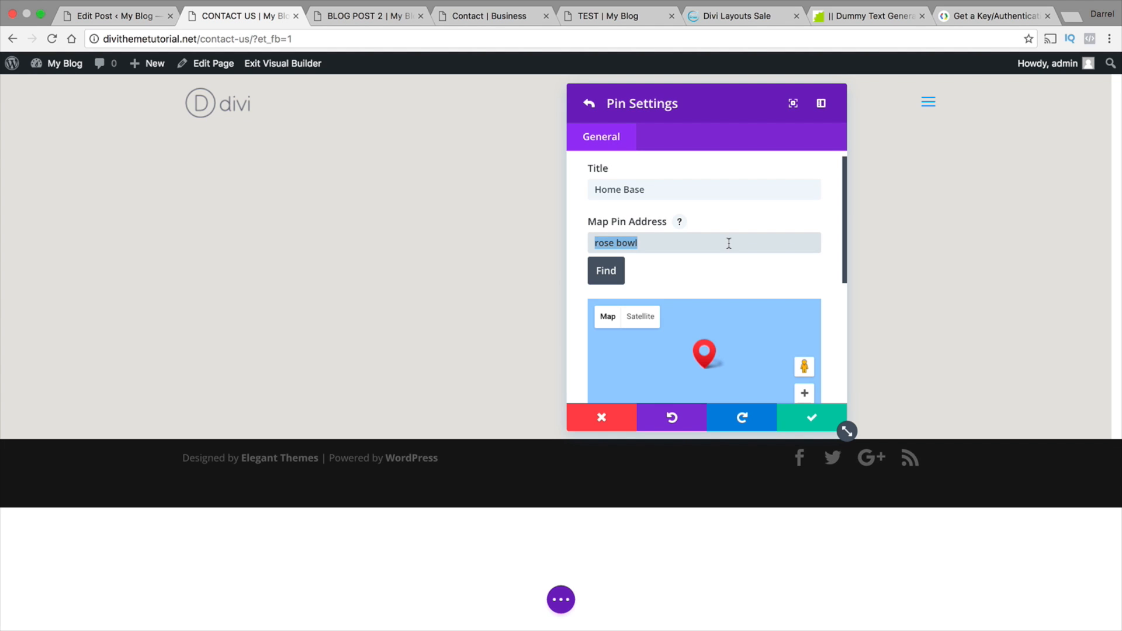
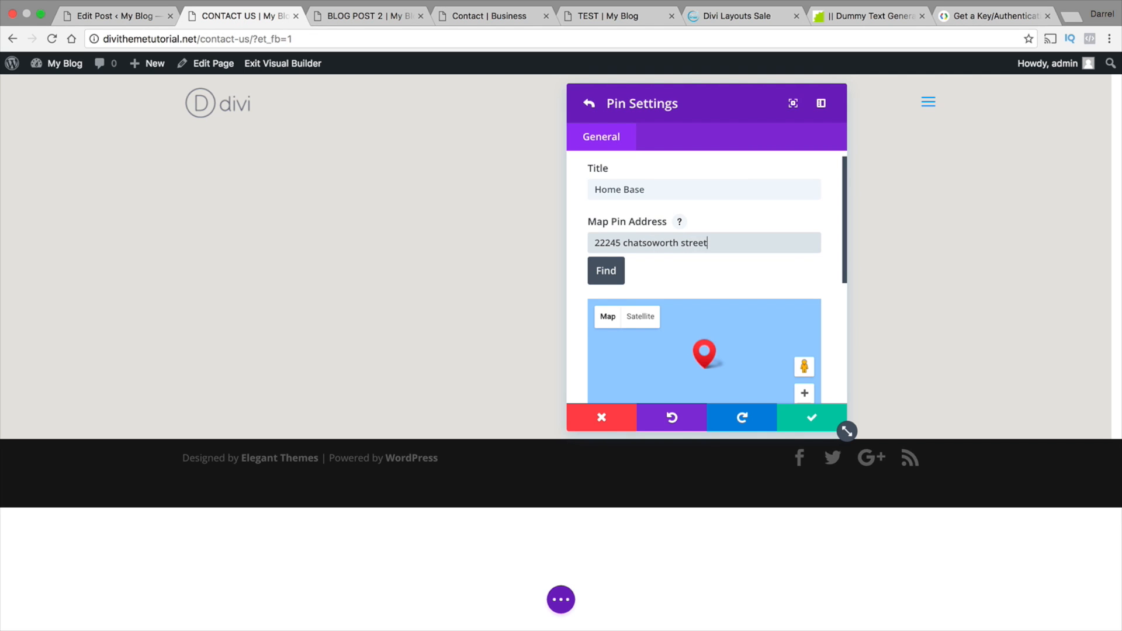
key("Return")
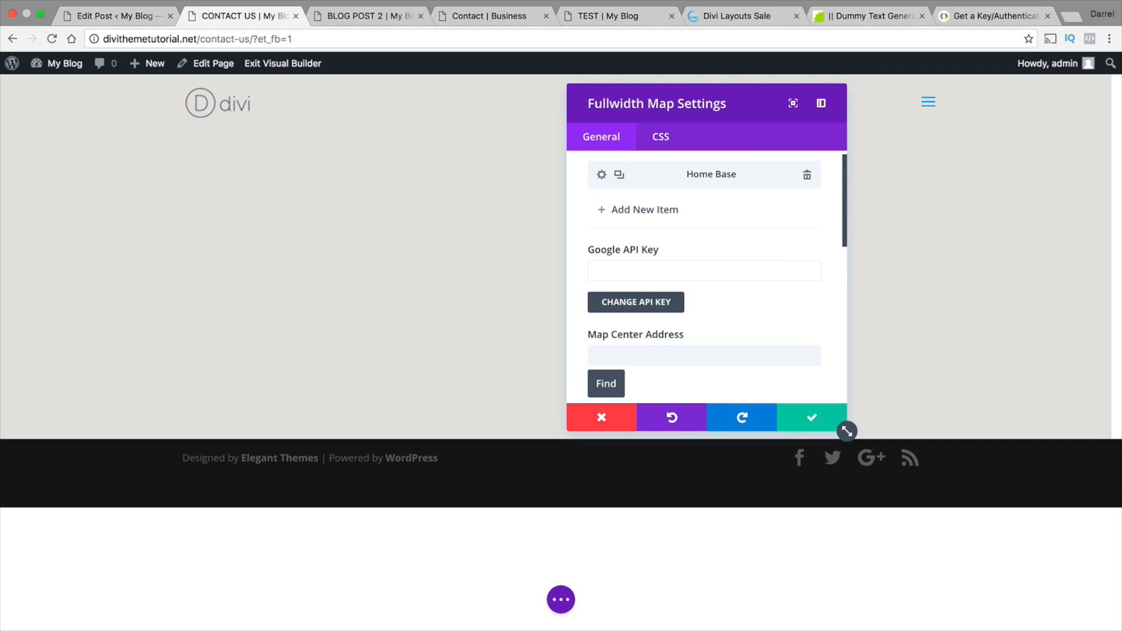
left_click(601, 175)
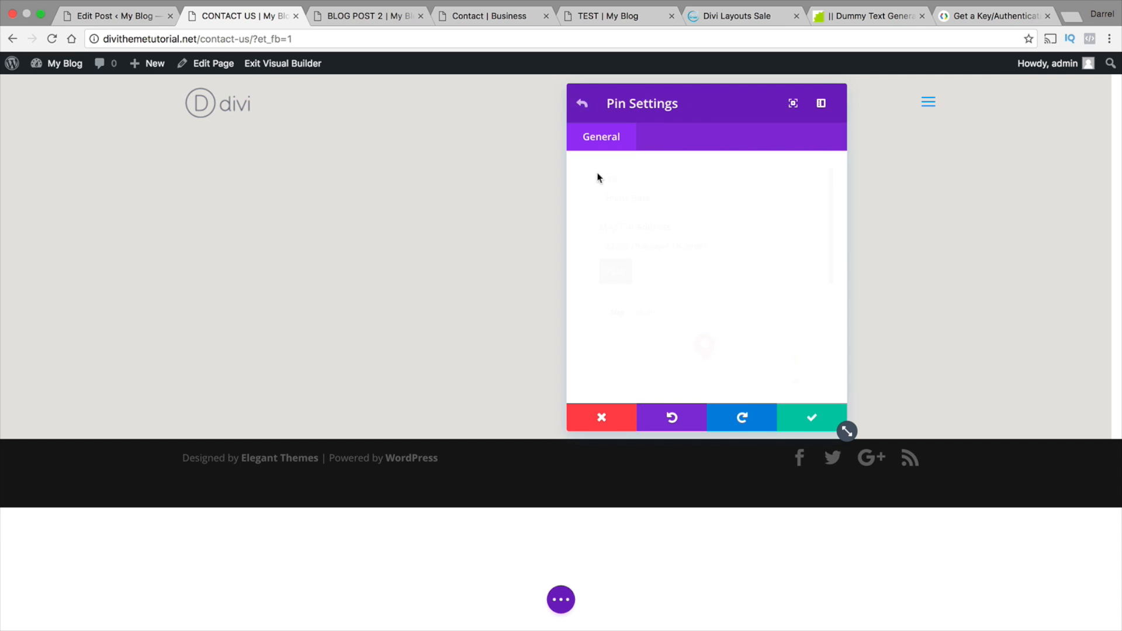
left_click(616, 273)
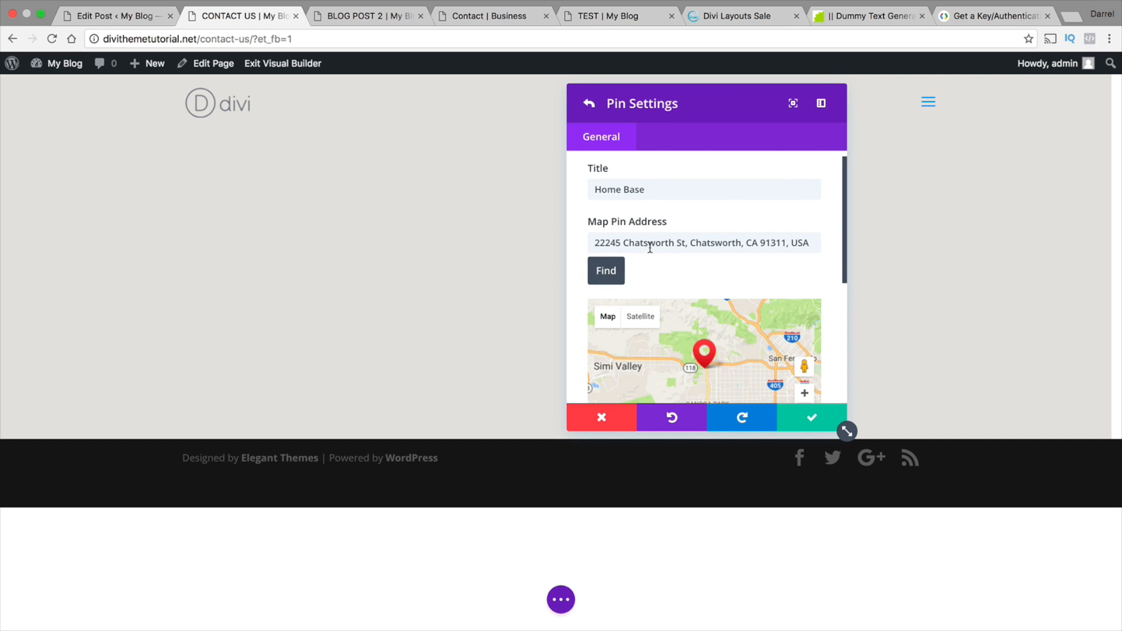
Save the Home Base pin settings, then set the Map Center Address to "chatsworth california" and locate it
scroll(791, 262, "down", 1)
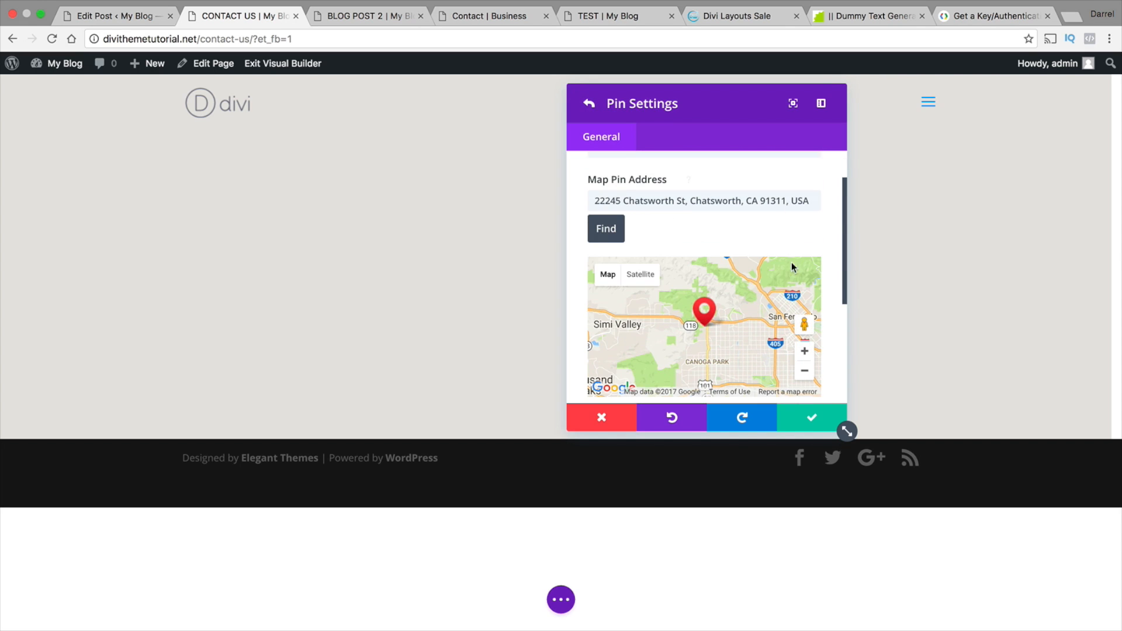
left_click(809, 425)
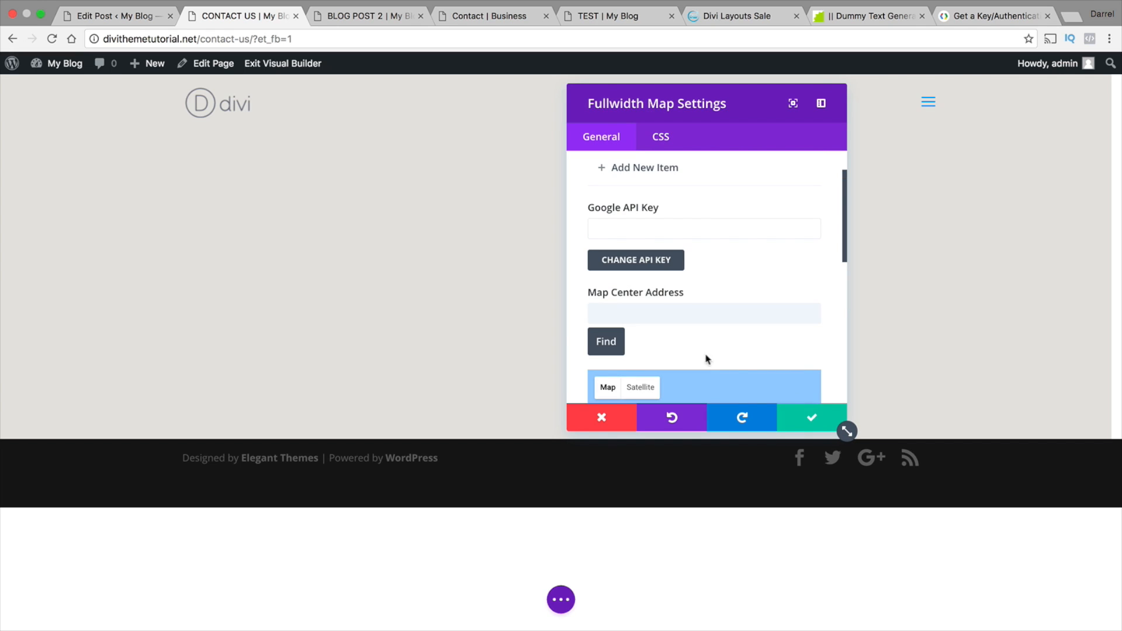
left_click(664, 312)
scroll(660, 292, "down", 2)
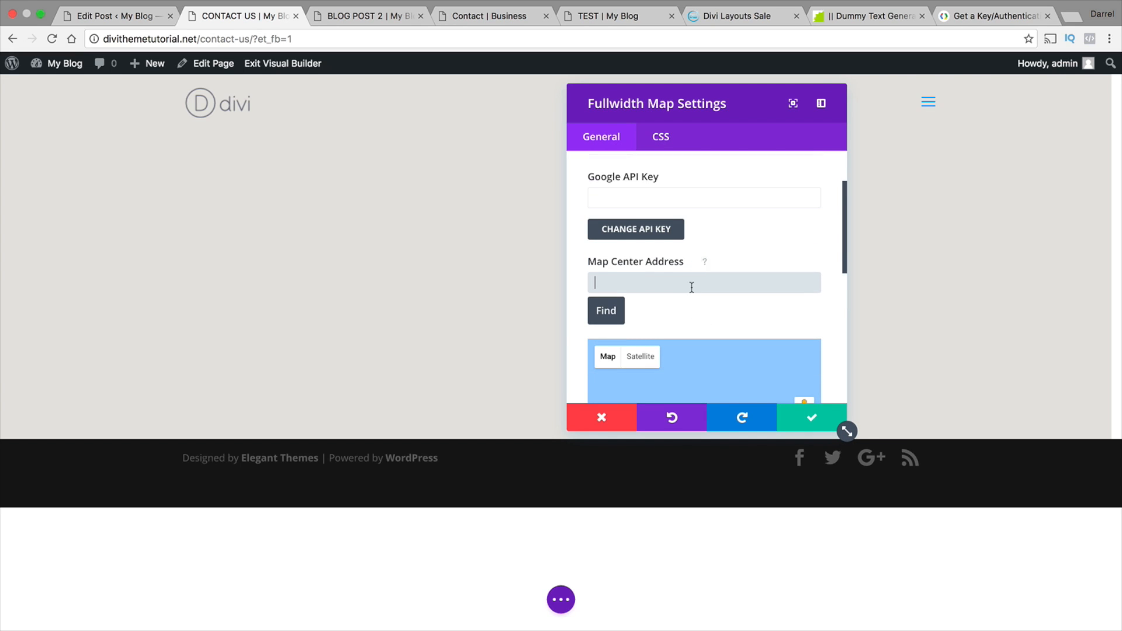
left_click(654, 247)
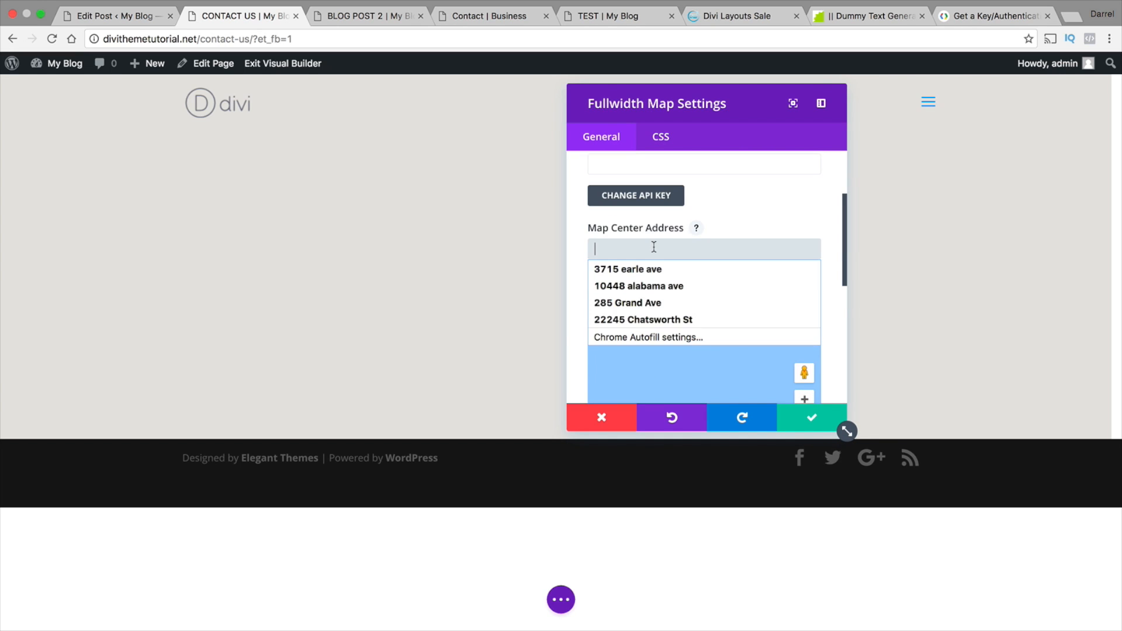
type("chatsworth california")
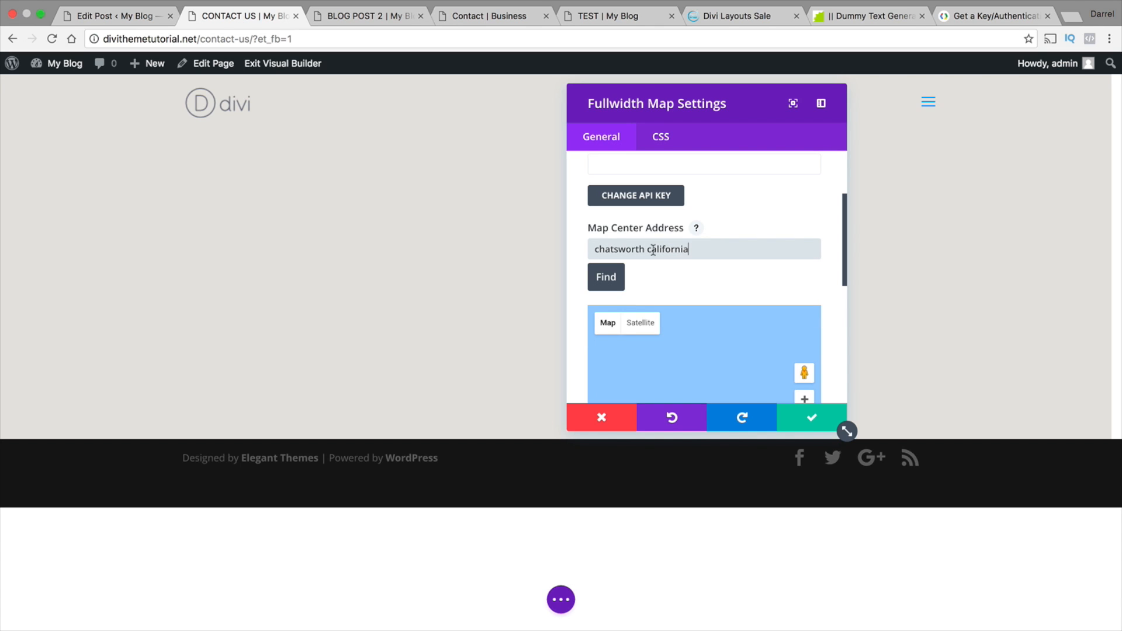
left_click(612, 276)
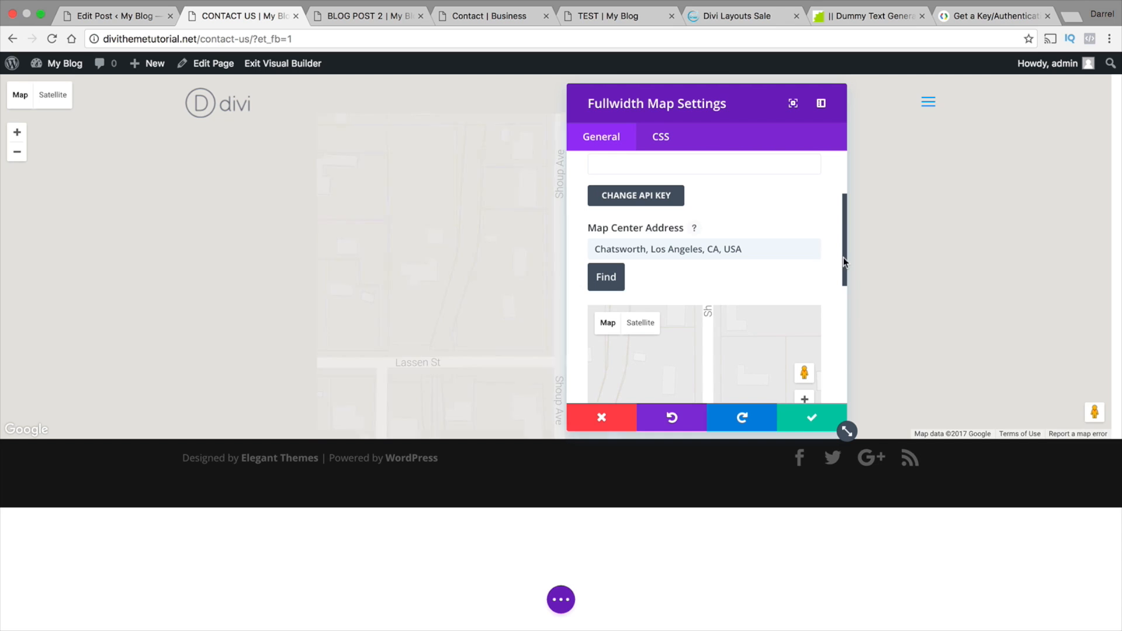
Replace the Map Center Address with the pin's street address and save the Fullwidth Map module
left_click_drag(843, 259, 842, 299)
scroll(695, 261, "down", 1)
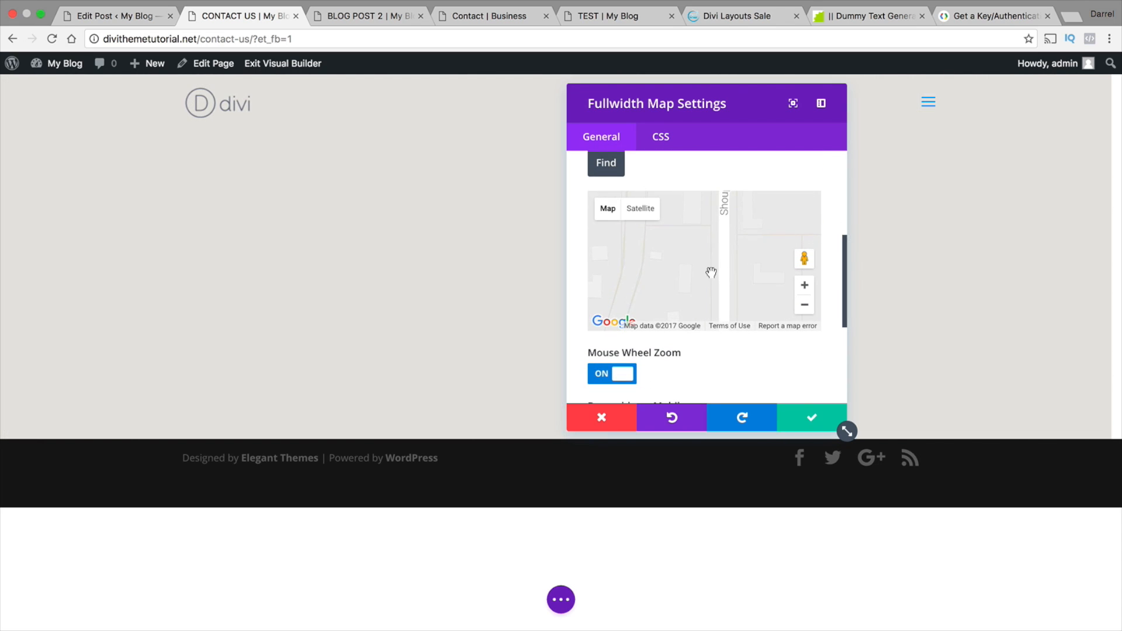
scroll(456, 270, "down", 3)
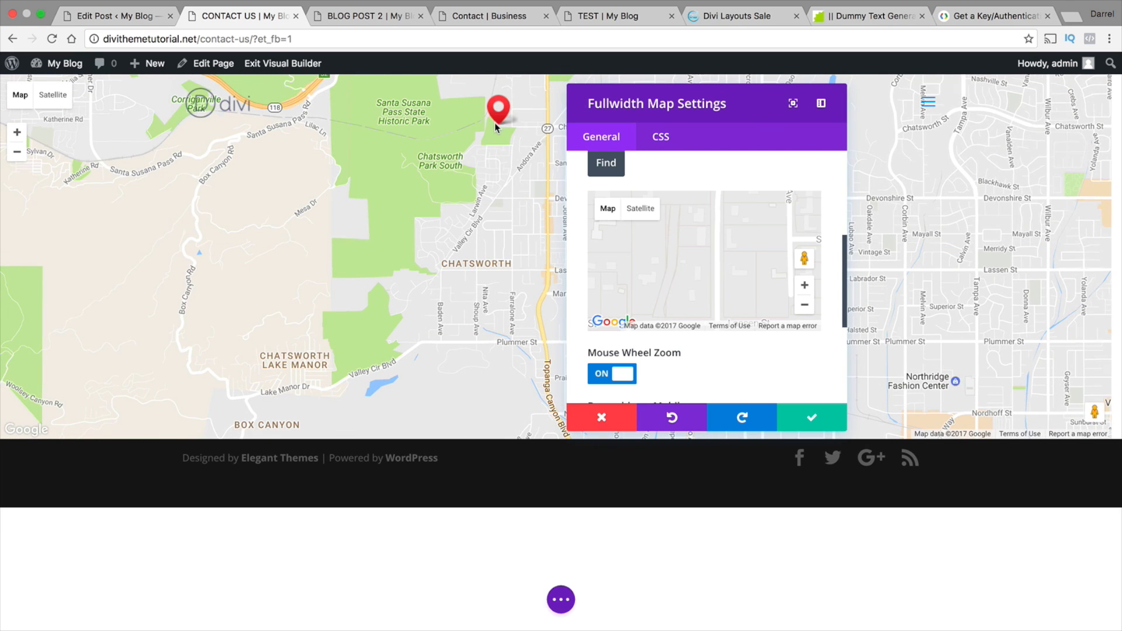
left_click_drag(500, 167, 481, 239)
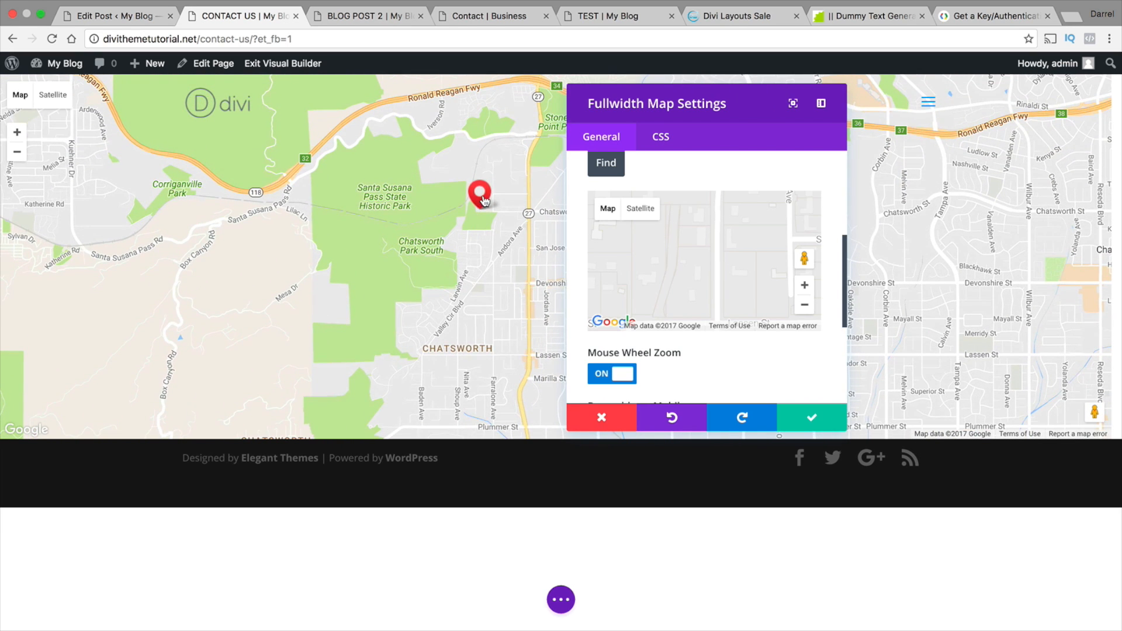
scroll(685, 182, "up", 2)
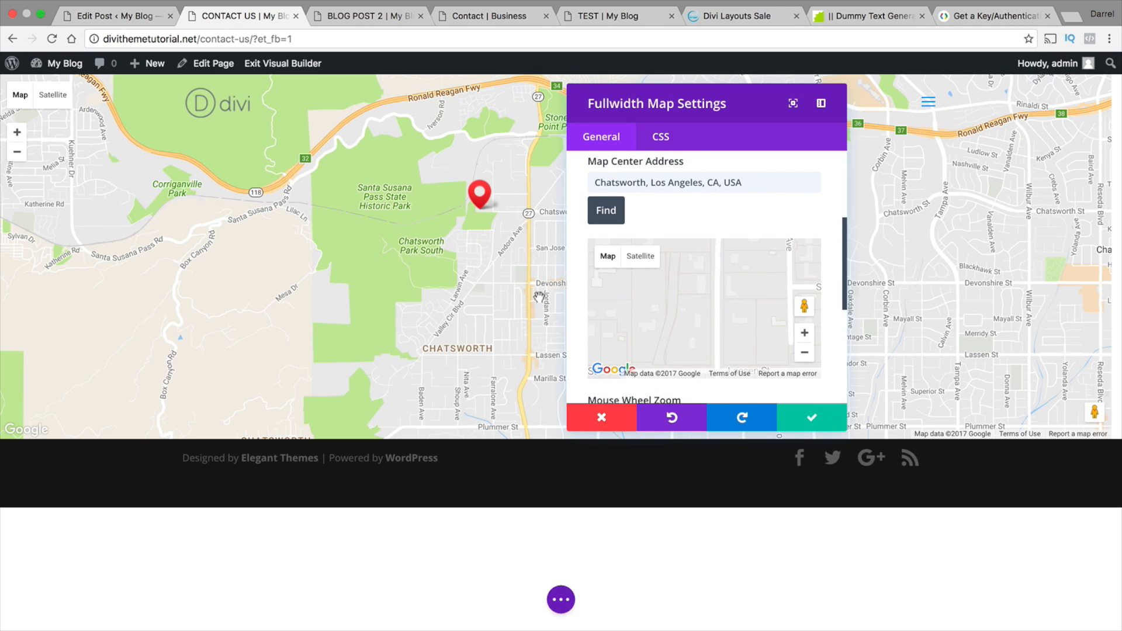
left_click_drag(754, 181, 543, 185)
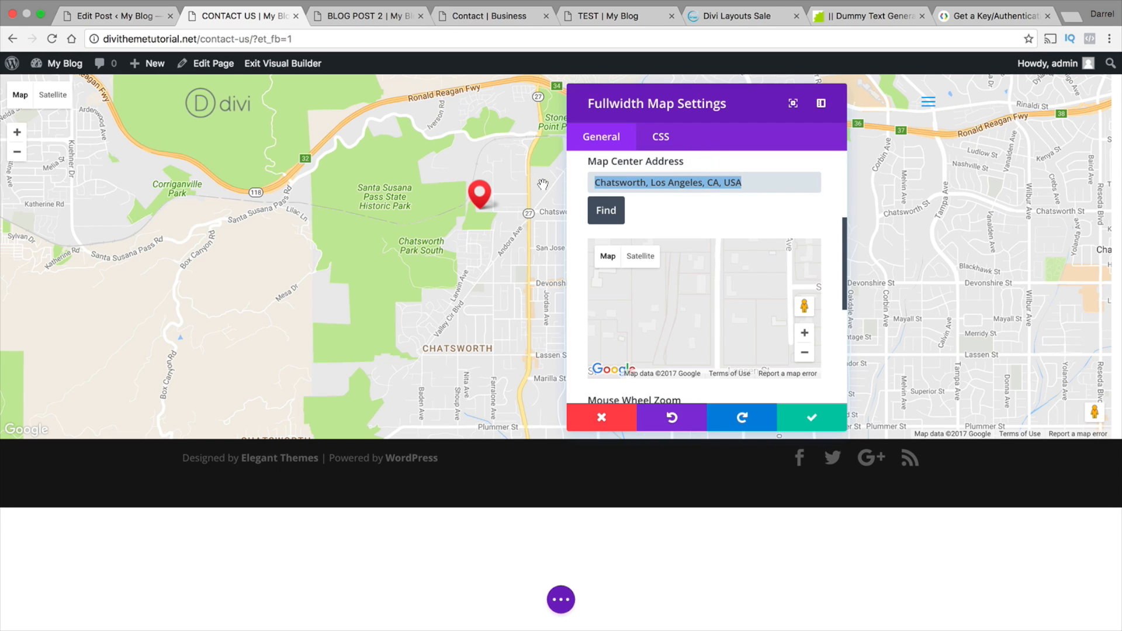
type("22245")
key("Down")
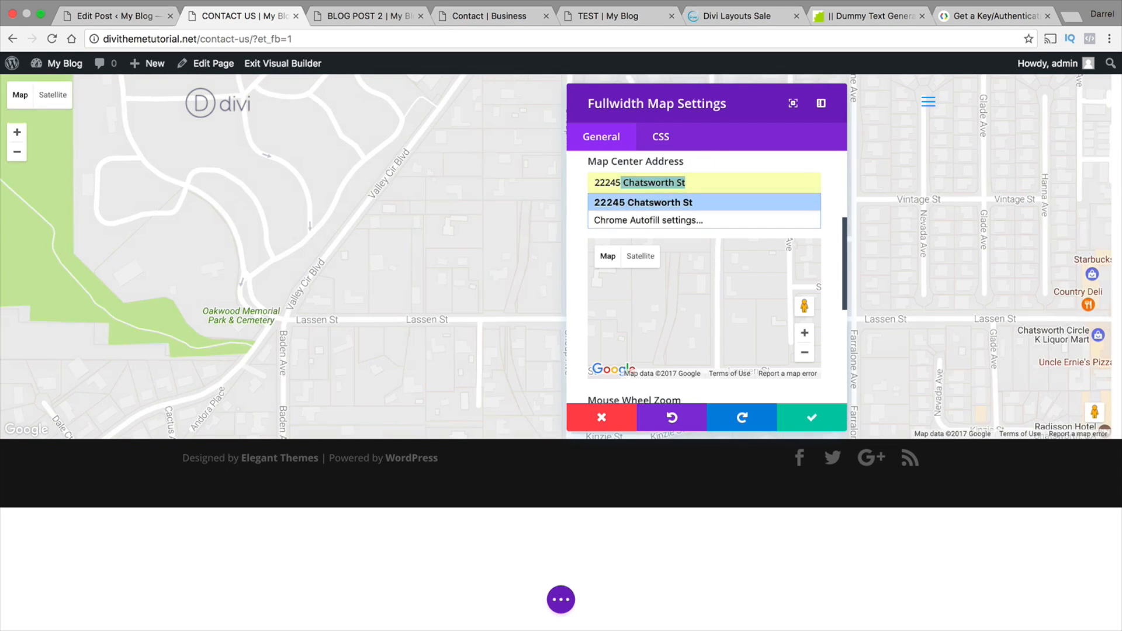
key("Return")
left_click(841, 425)
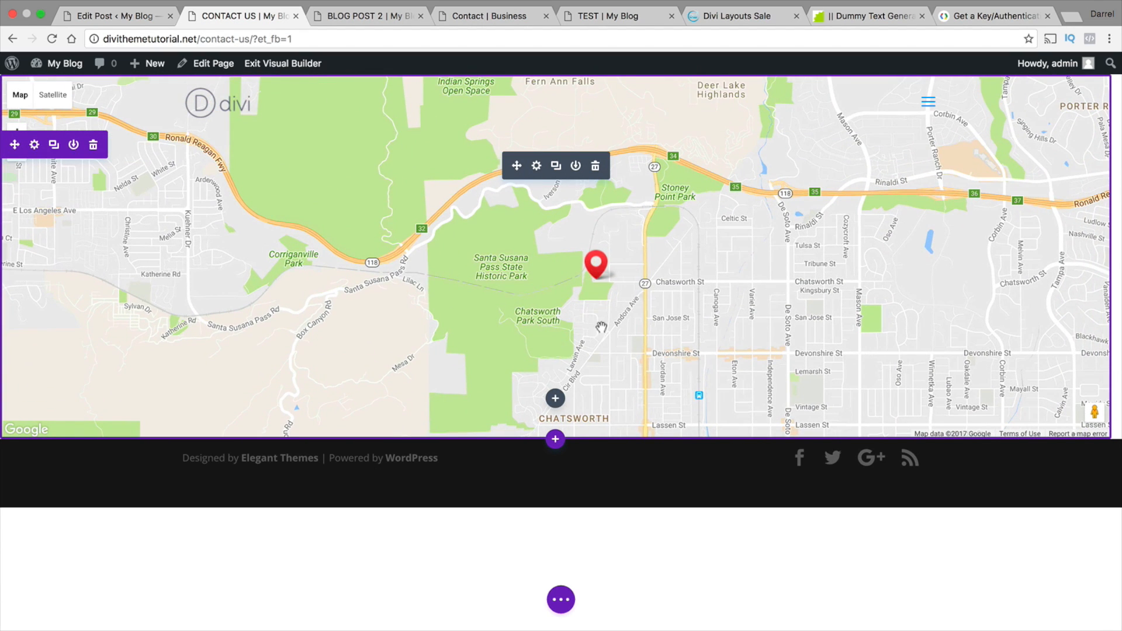
Add the content "this is the home base of operations! 9-5!" to the map's Home Base pin and save the pin
left_click(538, 168)
scroll(681, 284, "down", 5)
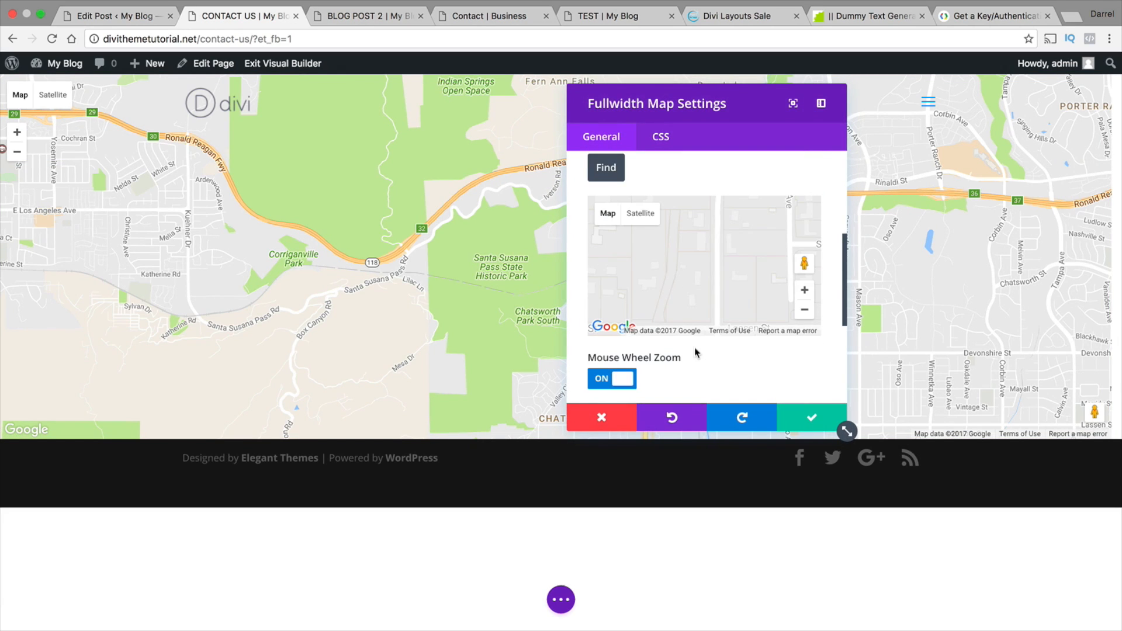
scroll(696, 350, "down", 5)
scroll(696, 350, "up", 5)
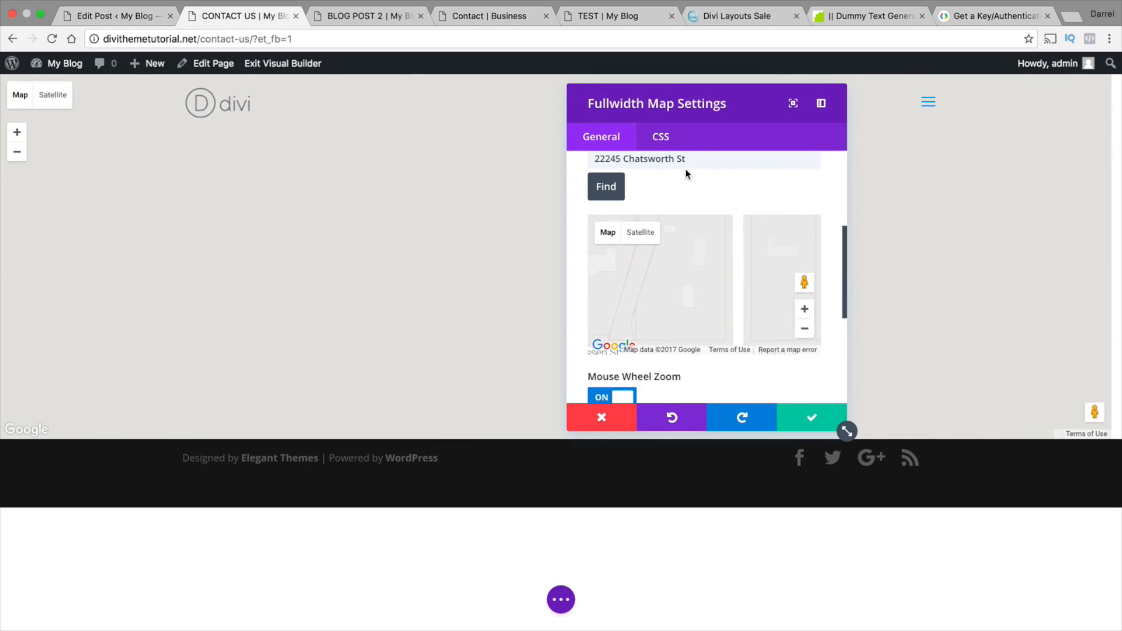
scroll(686, 175, "up", 4)
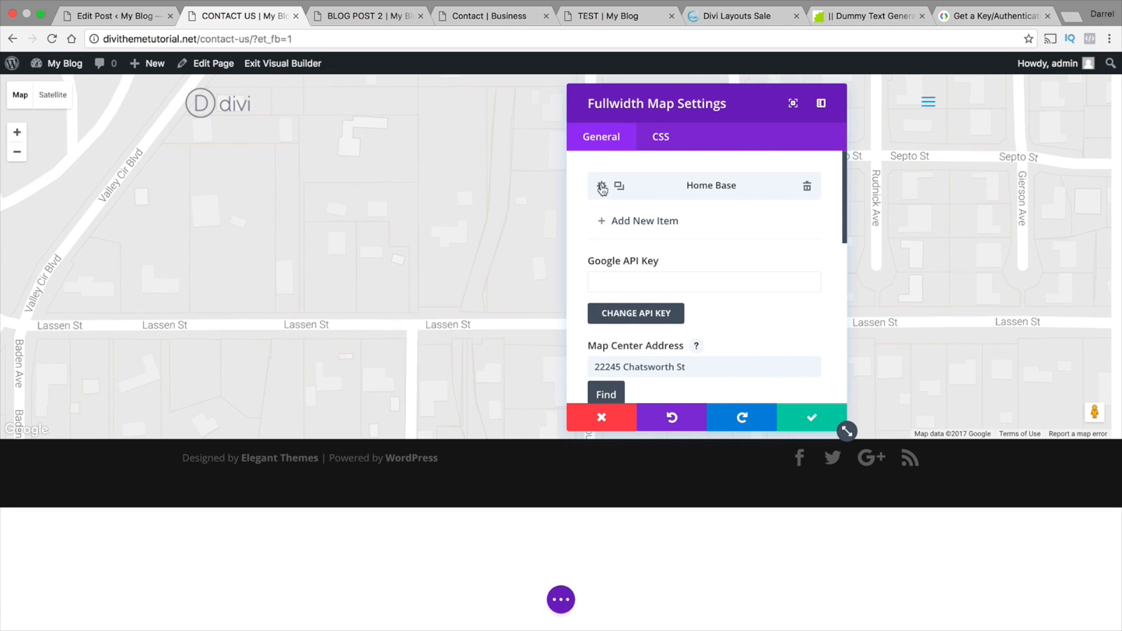
left_click(602, 188)
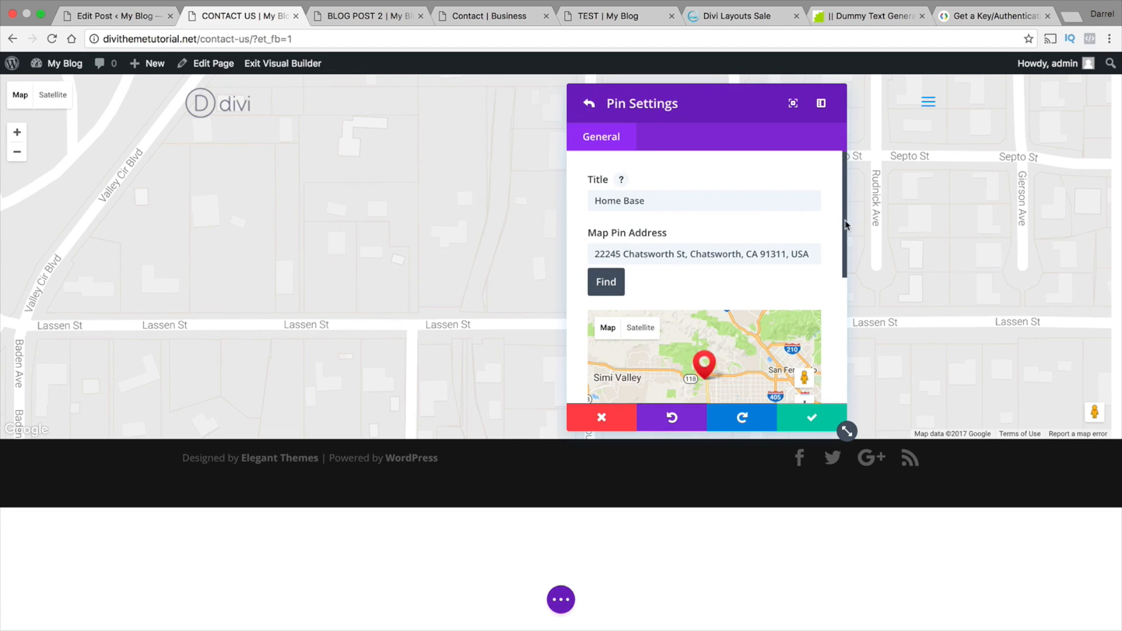
left_click_drag(845, 225, 848, 374)
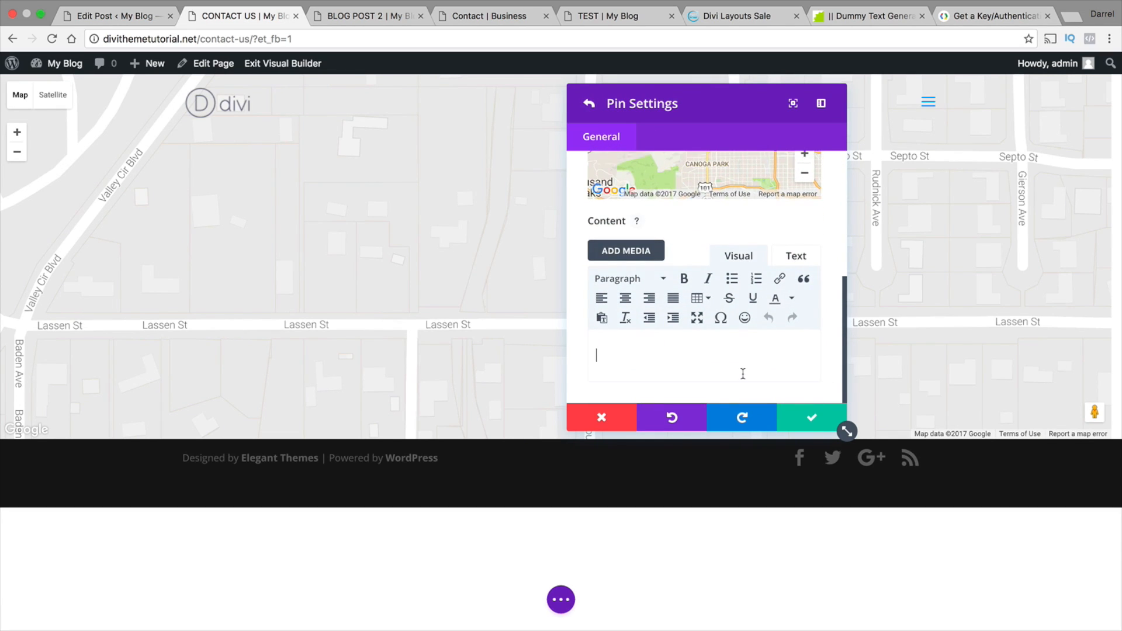
type("this is the home base of")
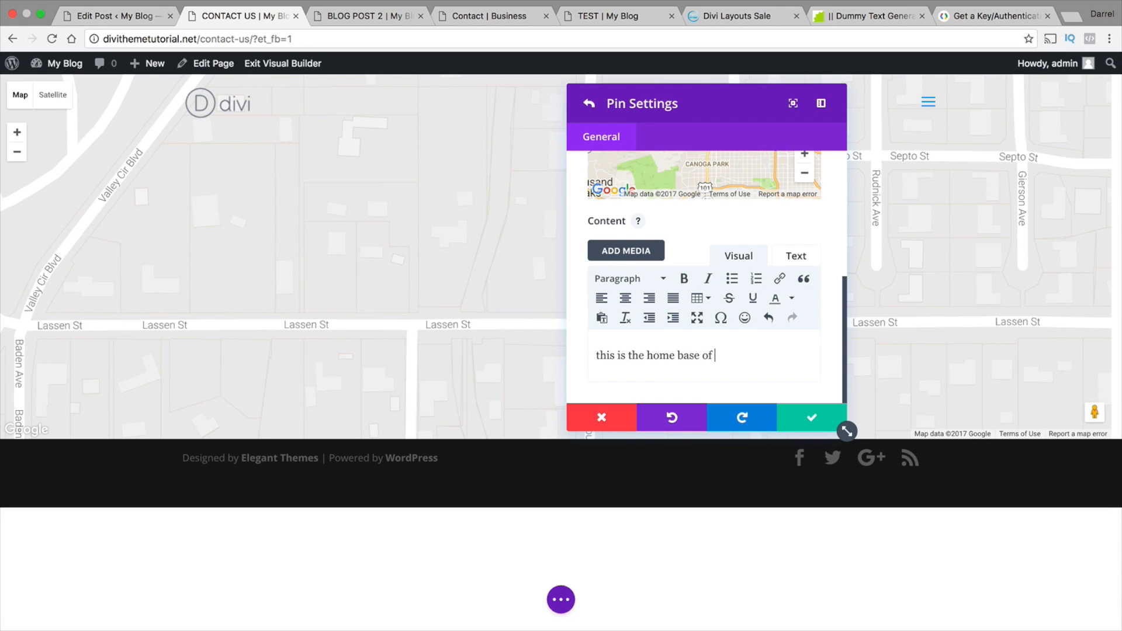
type(" operations! 9-5!")
left_click(810, 416)
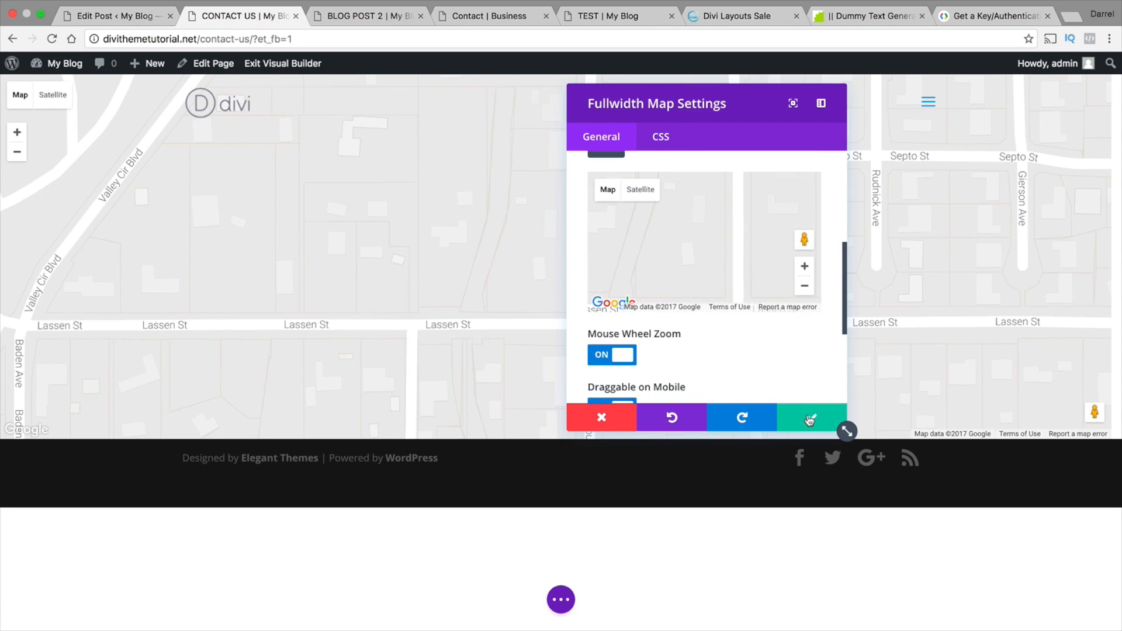
Test zooming on the map with Mouse Wheel Zoom on, switch the option off, and turn it back on
scroll(702, 351, "down", 1)
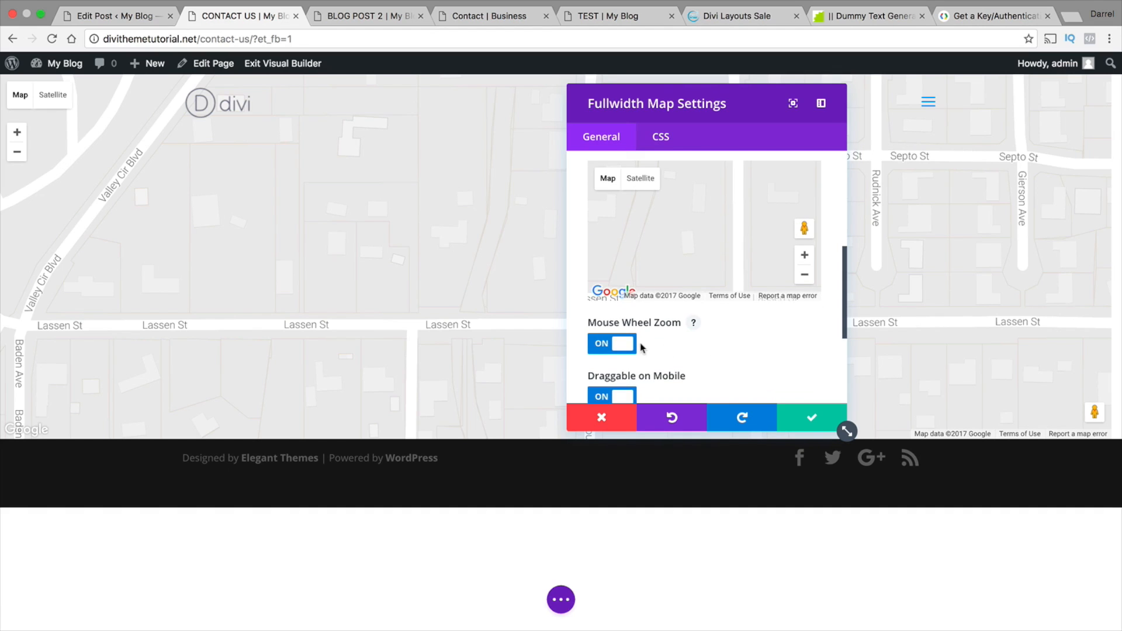
scroll(401, 233, "up", 5)
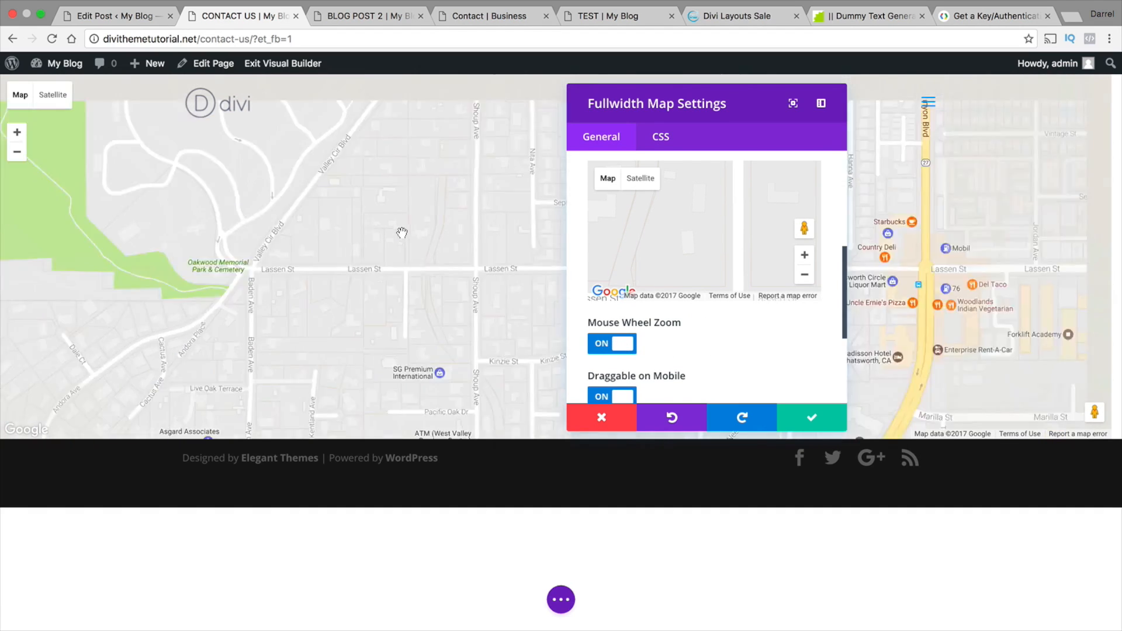
scroll(401, 234, "up", 3)
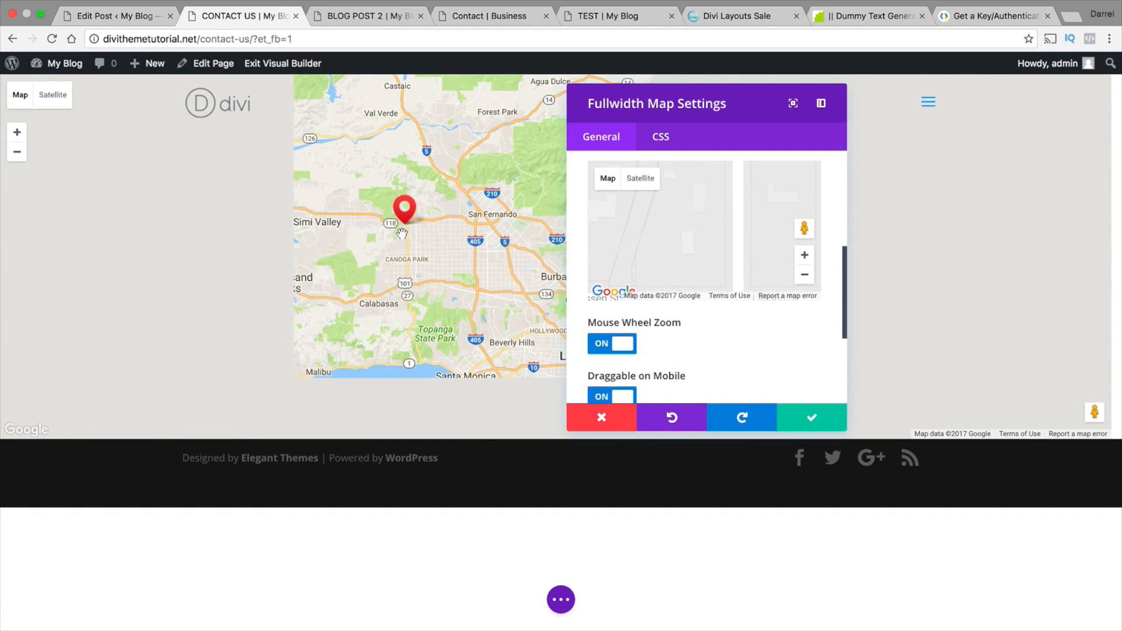
left_click_drag(403, 240, 405, 293)
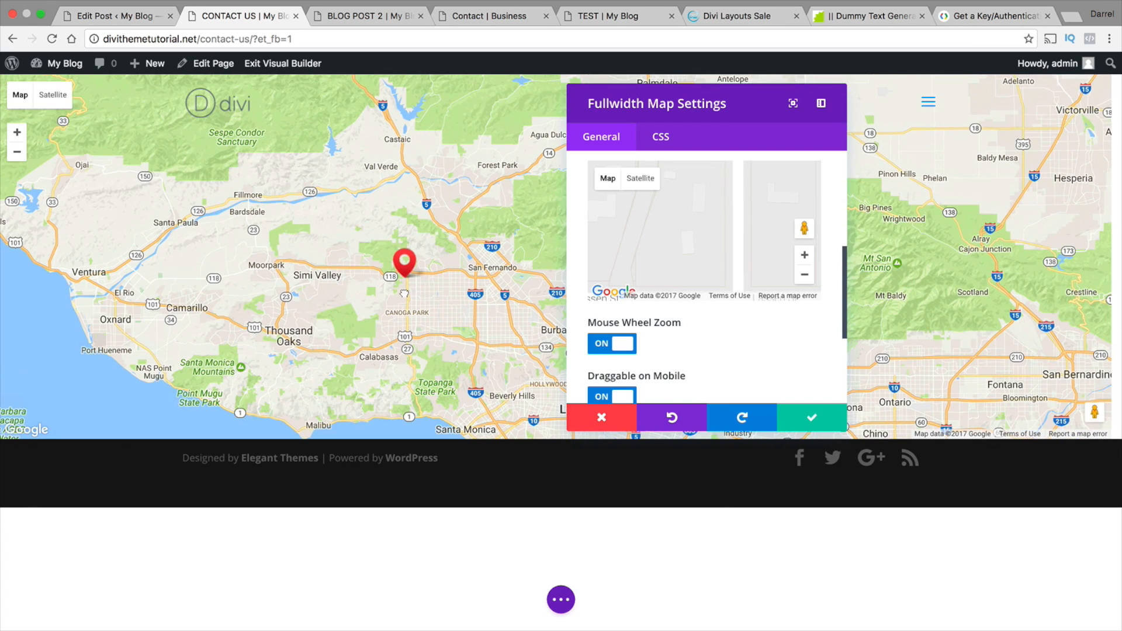
left_click(612, 344)
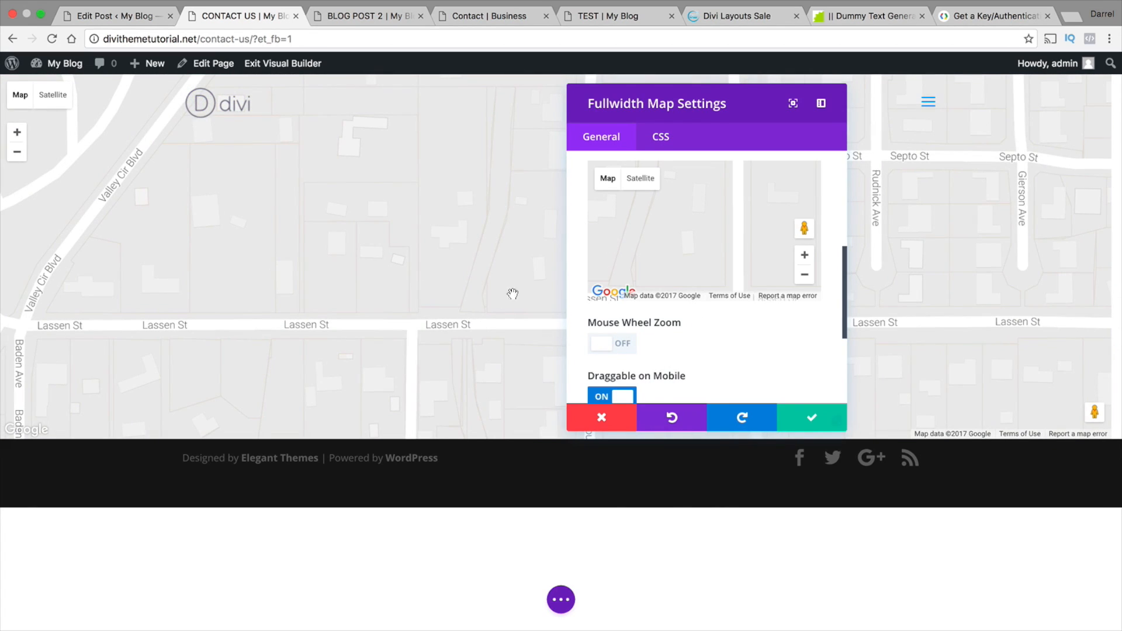
left_click(620, 350)
scroll(546, 314, "down", 3)
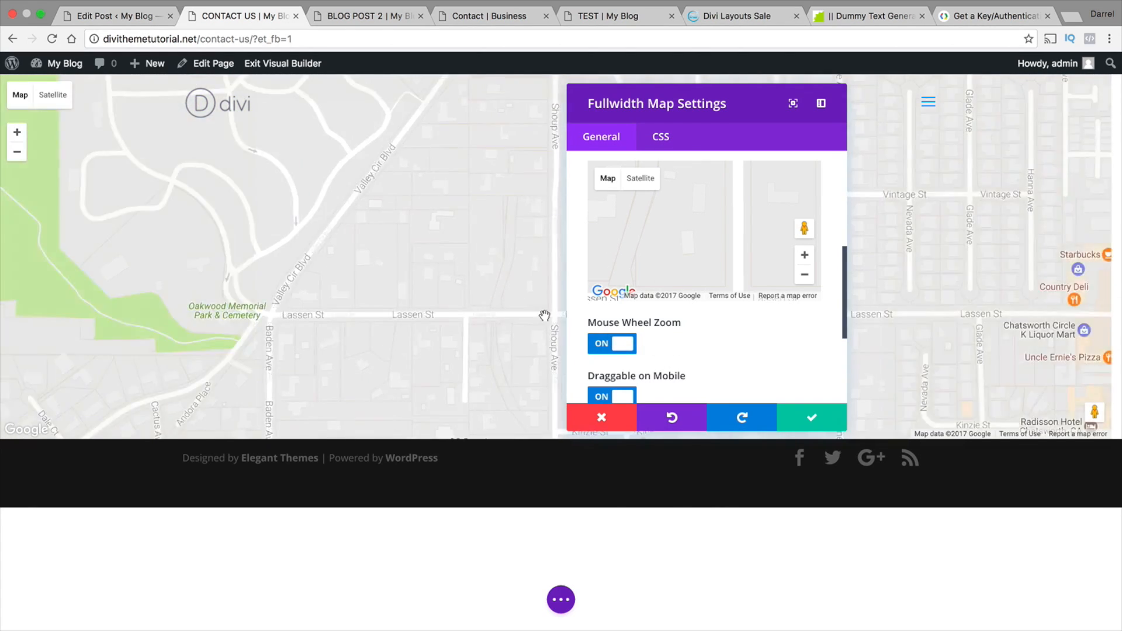
Save the Fullwidth Map settings and open the Home Base pin's info popup on the map
left_click(811, 417)
scroll(673, 306, "down", 3)
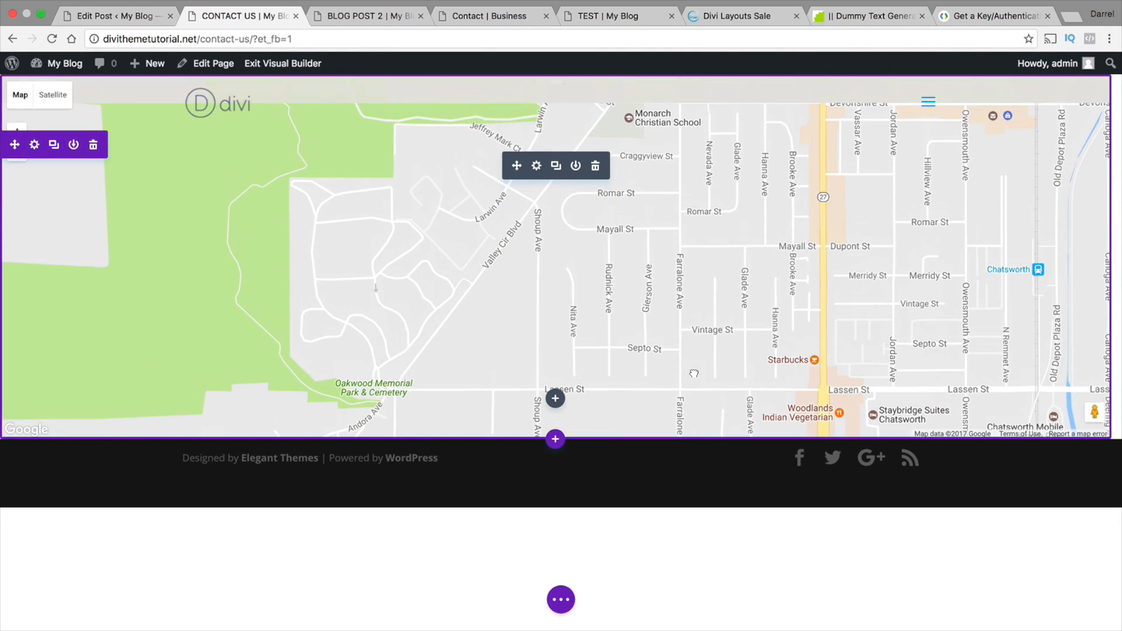
left_click_drag(673, 306, 609, 386)
left_click(609, 269)
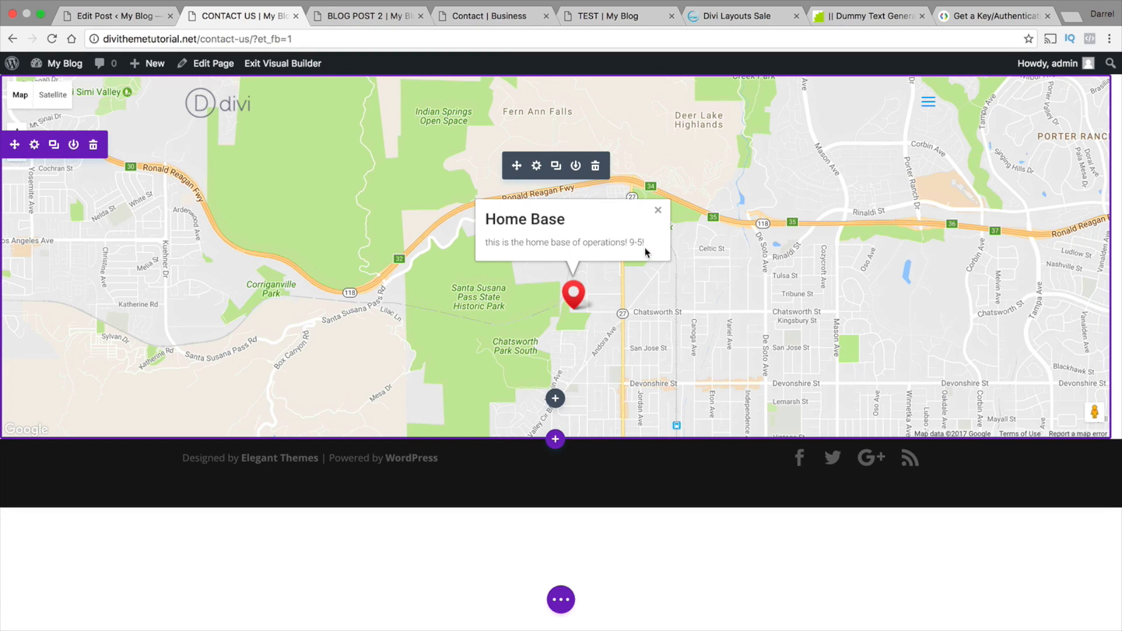
left_click_drag(578, 326, 536, 318)
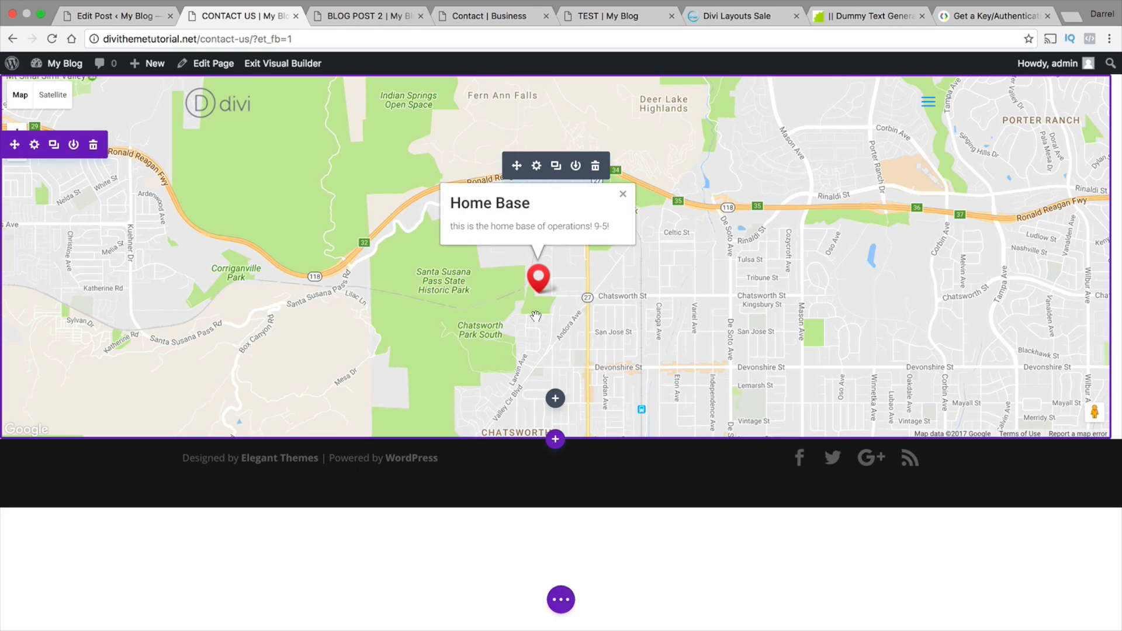
Add a regular section below the map with a single-column row containing a Call To Action module
left_click(555, 440)
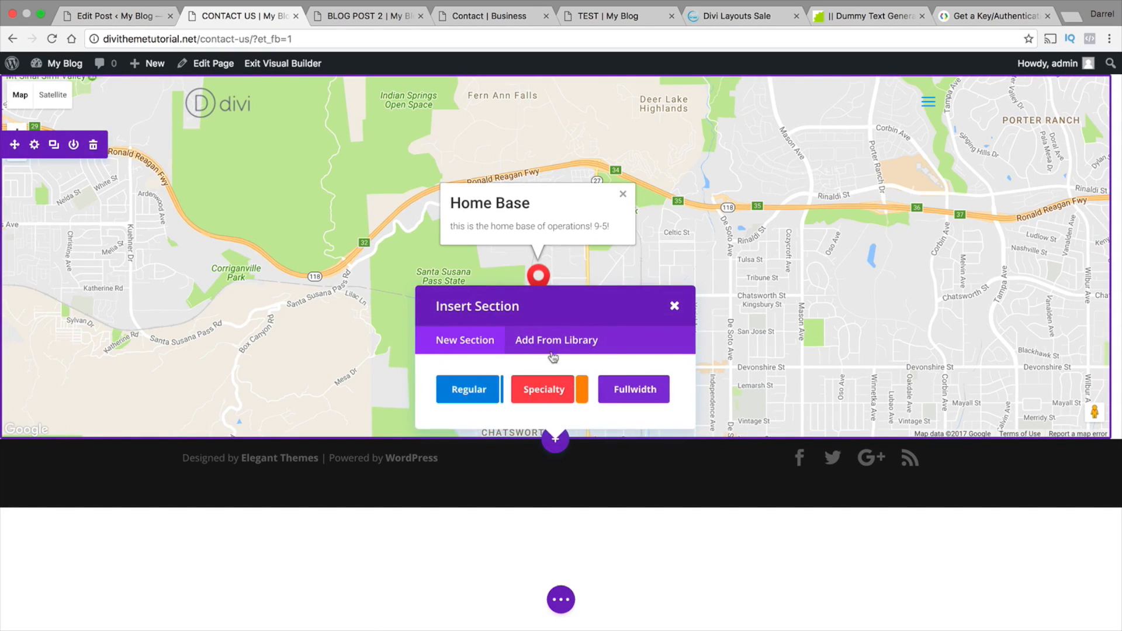
left_click(471, 392)
left_click(476, 336)
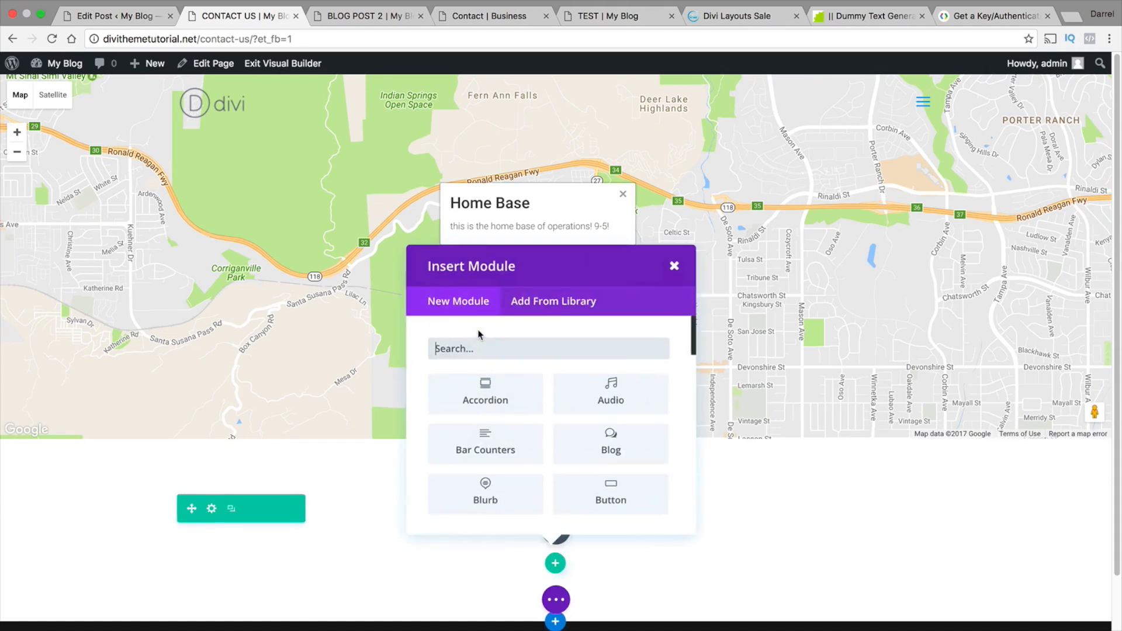
scroll(485, 409, "down", 3)
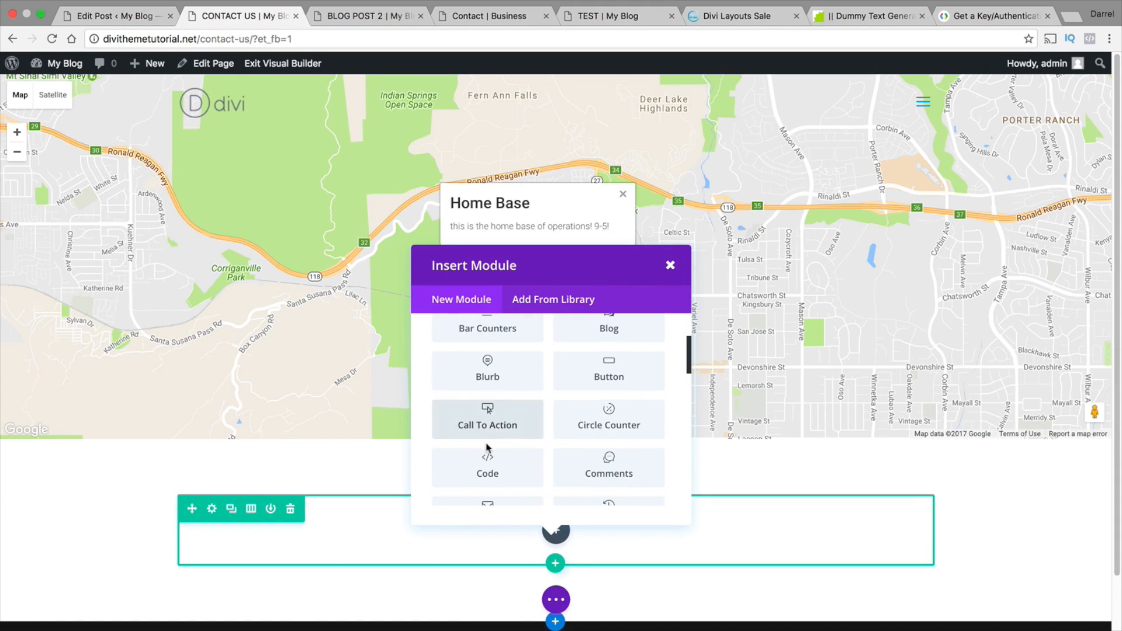
left_click(488, 416)
Title the call to action "Feel Free To Contact Us"
left_click(661, 201)
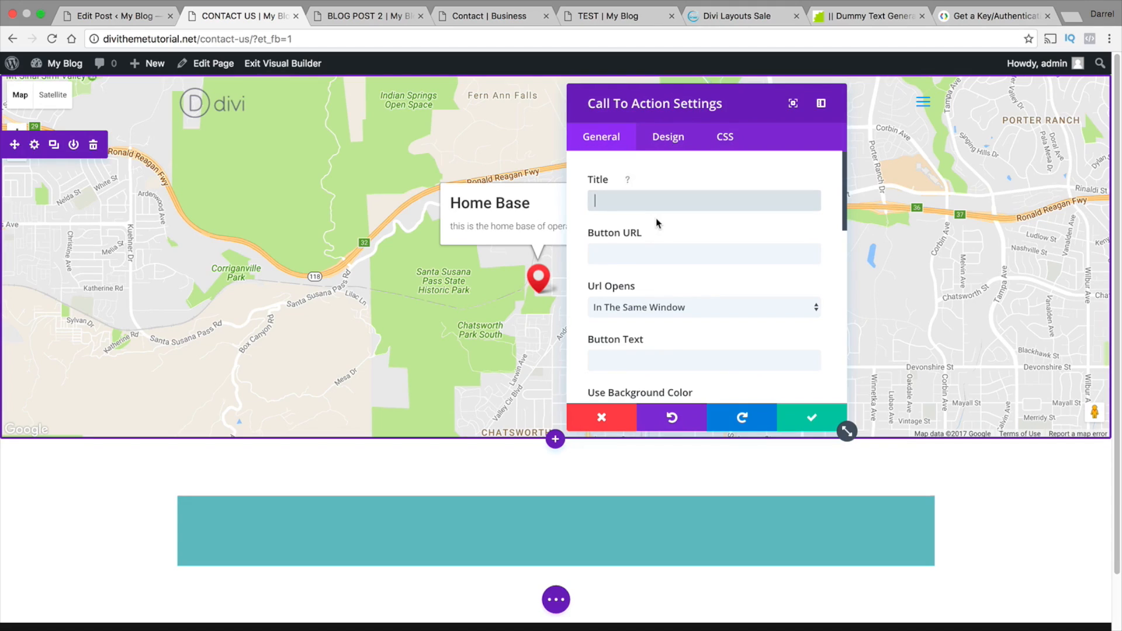
type("Free F")
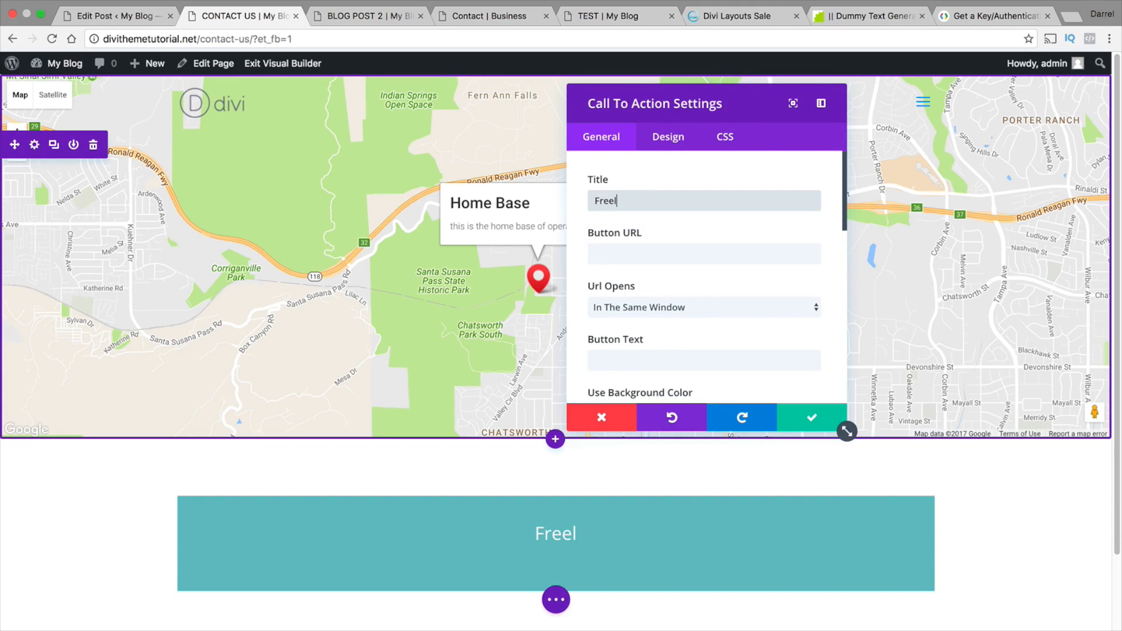
type("ree")
key("BackSpace")
key("BackSpace")
key("BackSpace")
key("BackSpace")
key("BackSpace")
key("BackSpace")
key("BackSpace")
key("BackSpace")
key("BackSpace")
type("Feel Free ")
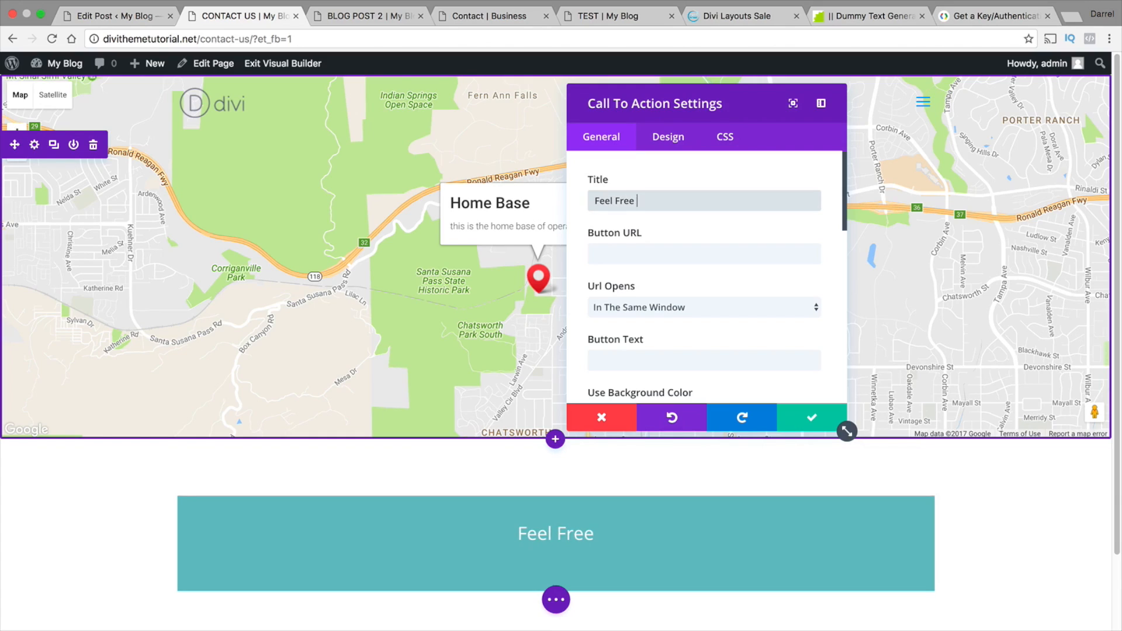
type("To conta")
key("BackSpace")
key("BackSpace")
key("BackSpace")
key("BackSpace")
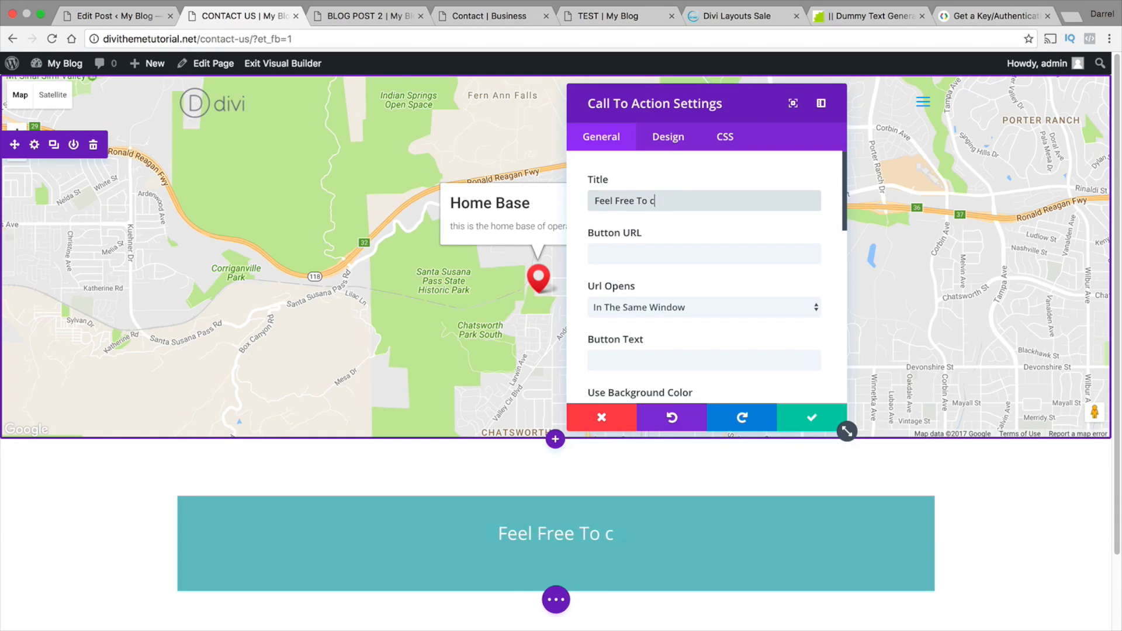
key("BackSpace")
type("Contact Us")
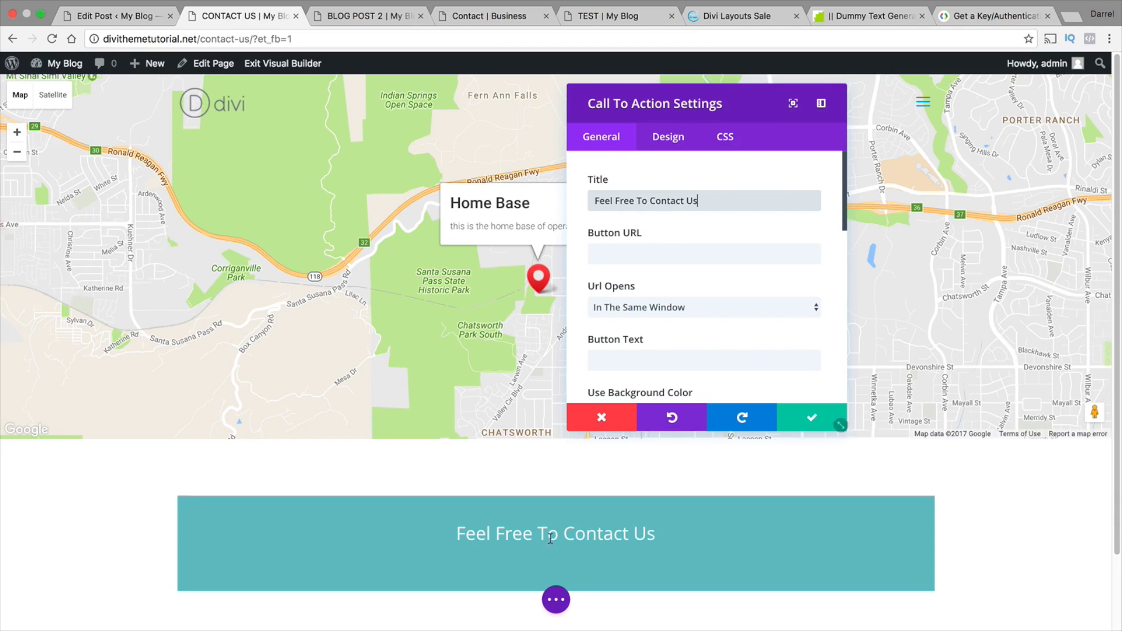
Turn off the call to action's background color and set its text color to Dark
scroll(678, 350, "down", 3)
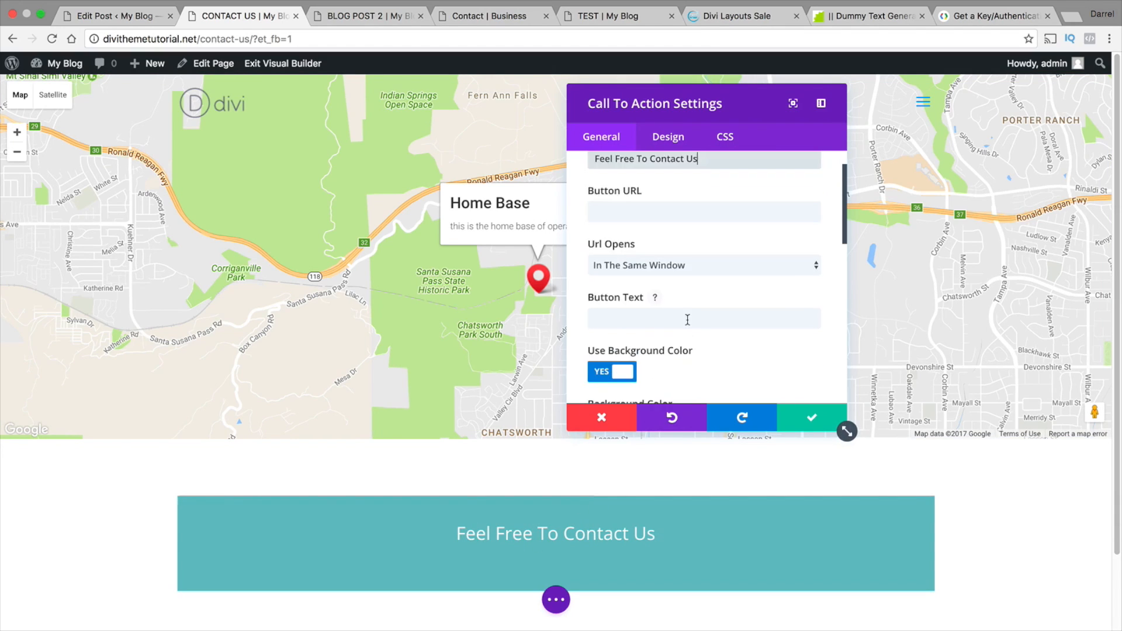
left_click(625, 334)
scroll(637, 339, "down", 1)
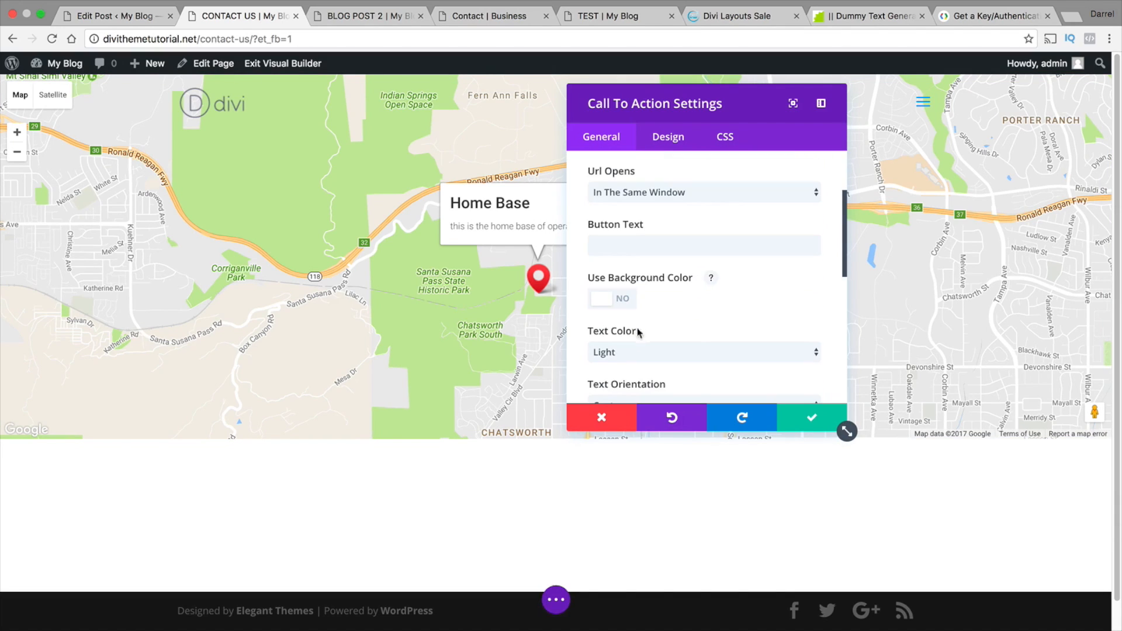
left_click(637, 353)
left_click(640, 362)
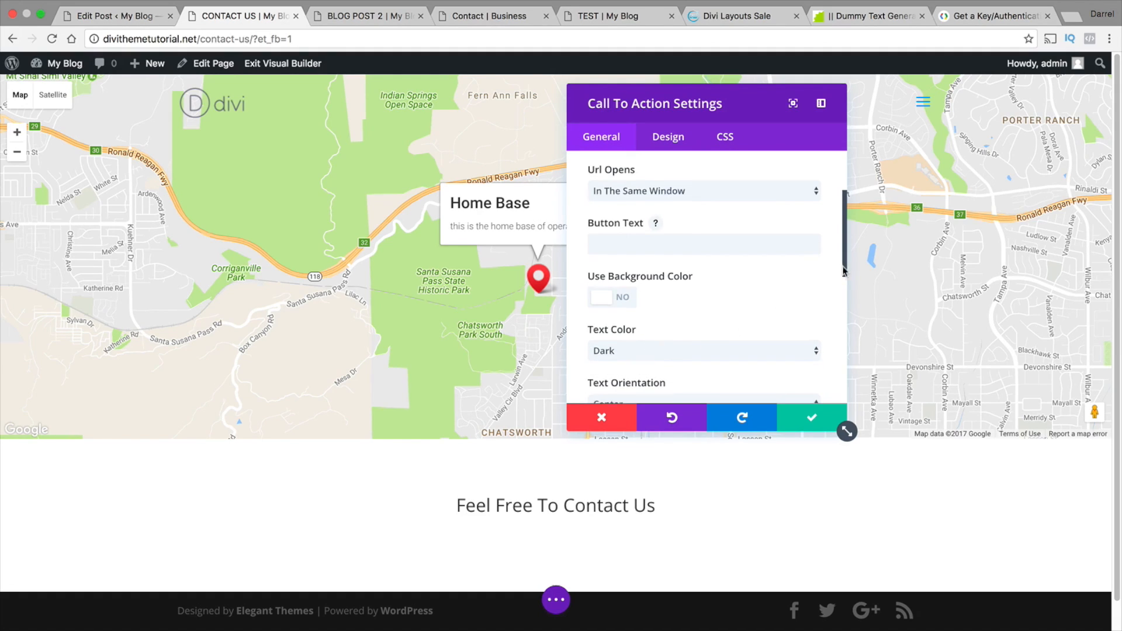
Enlarge the header font size of the "Feel Free To Contact Us" call to action and save the module
left_click_drag(841, 265, 682, 156)
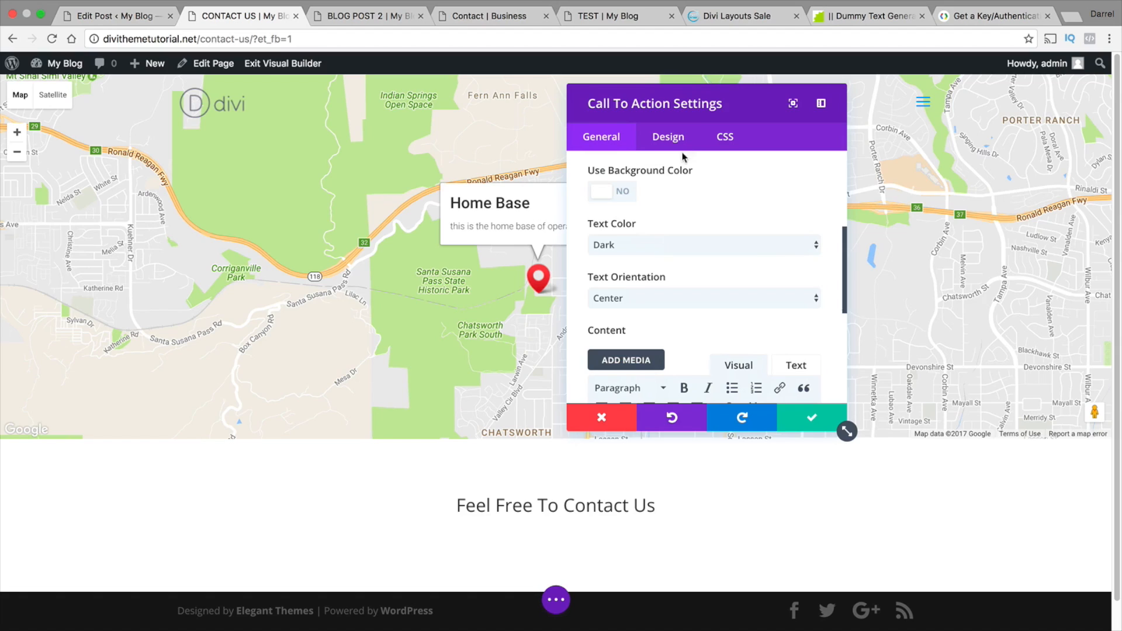
left_click(673, 143)
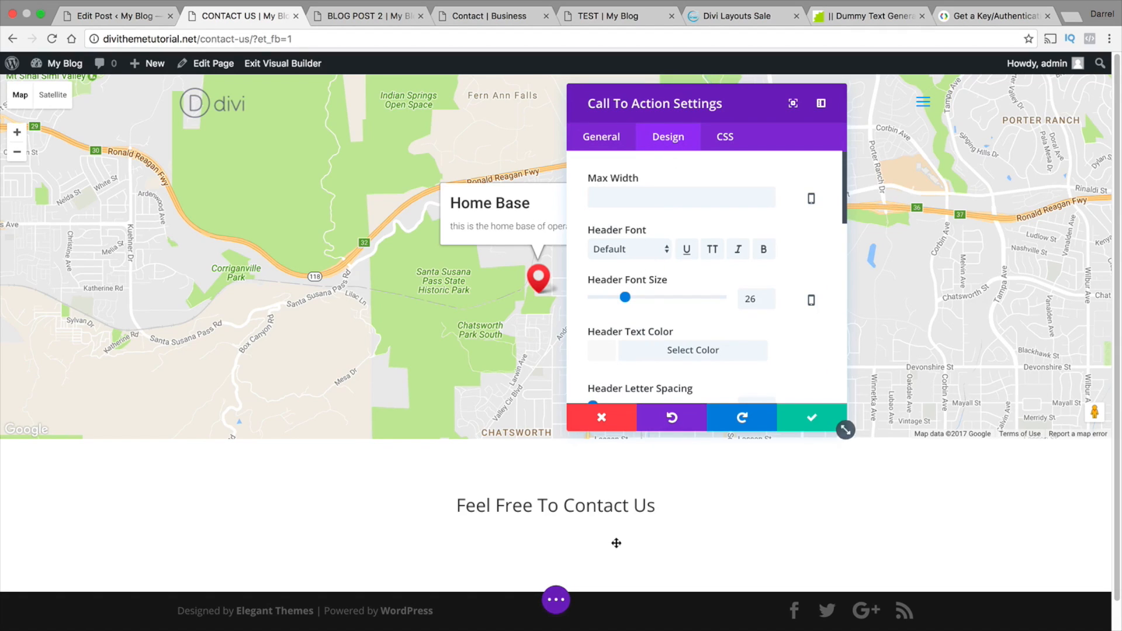
left_click_drag(632, 298, 643, 297)
left_click(792, 420)
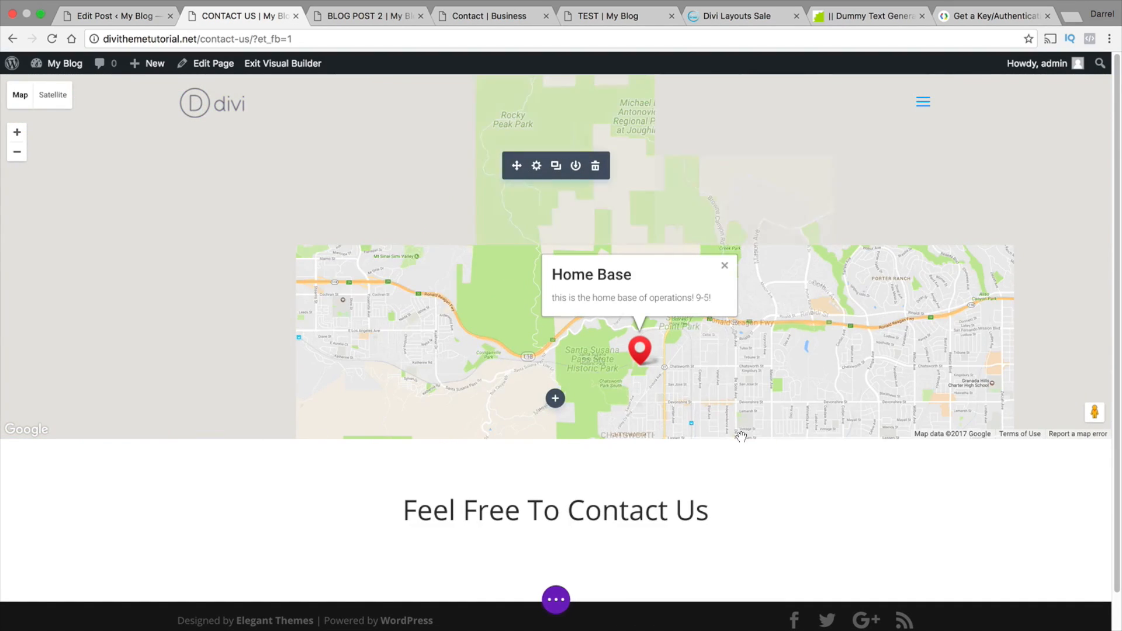
Reopen the call to action's content for editing and copy the opening lorem ipsum sentences from the dummy text generator site
scroll(516, 505, "down", 1)
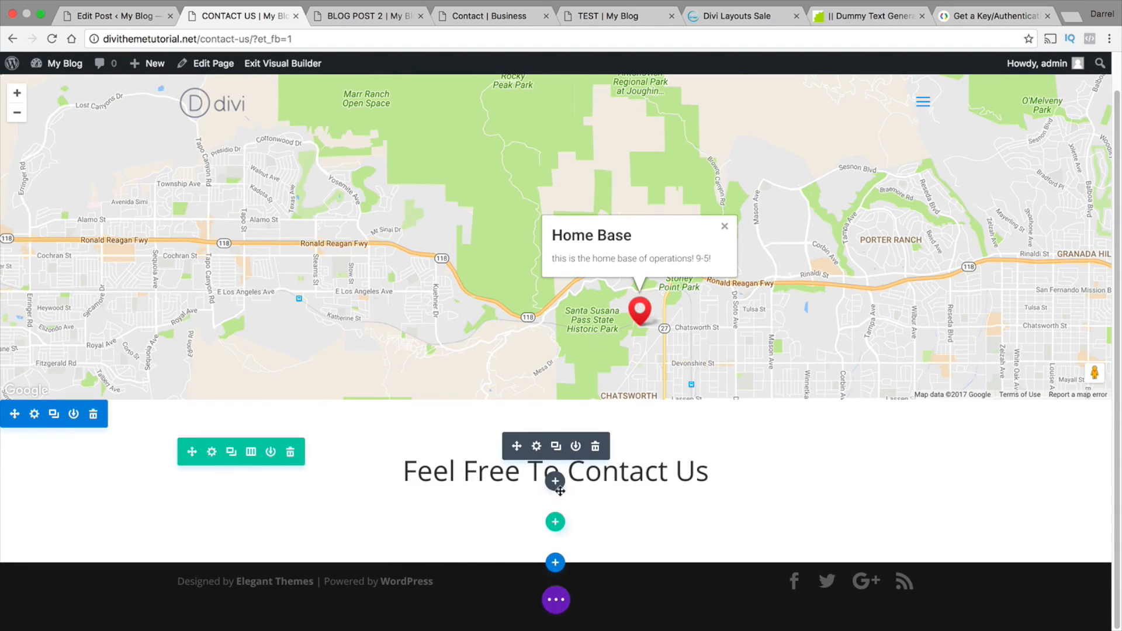
left_click(536, 447)
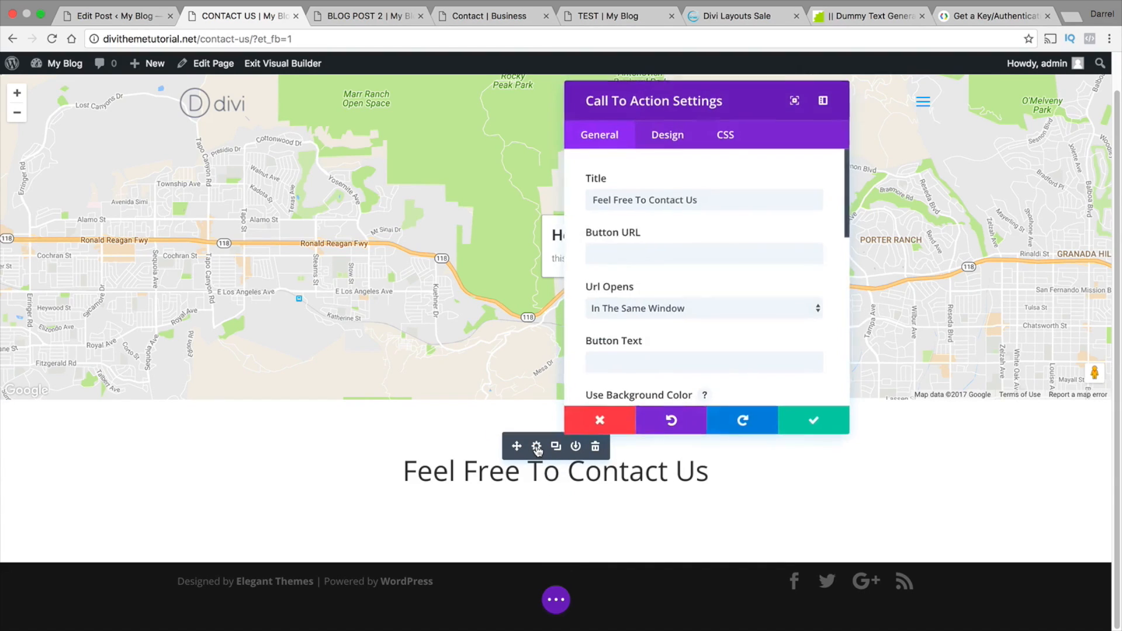
left_click_drag(844, 231, 843, 368)
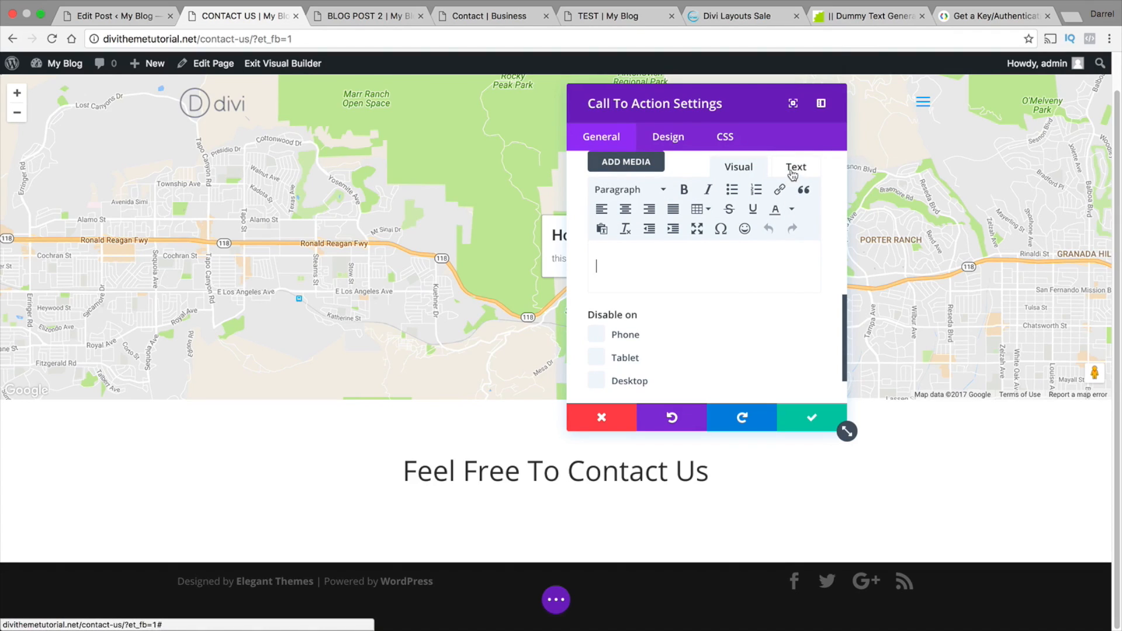
left_click(848, 20)
left_click(635, 196)
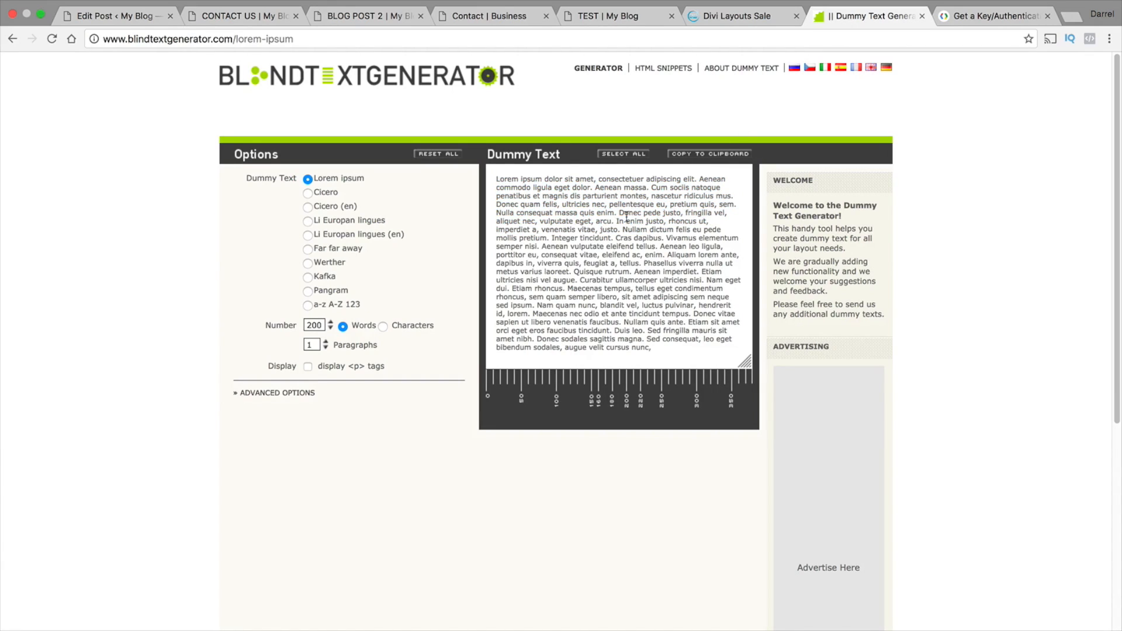
left_click_drag(640, 229, 497, 177)
right_click(500, 178)
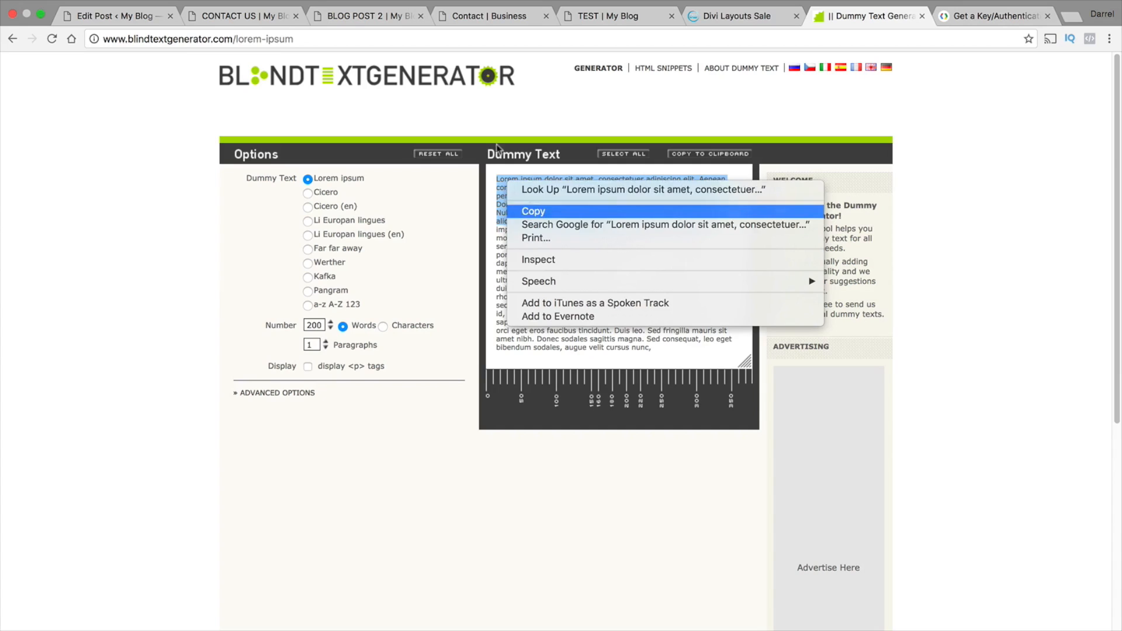
left_click(526, 211)
Paste the copied lorem ipsum text into the call to action's content on the Contact Us page and save the module
left_click(216, 16)
right_click(610, 263)
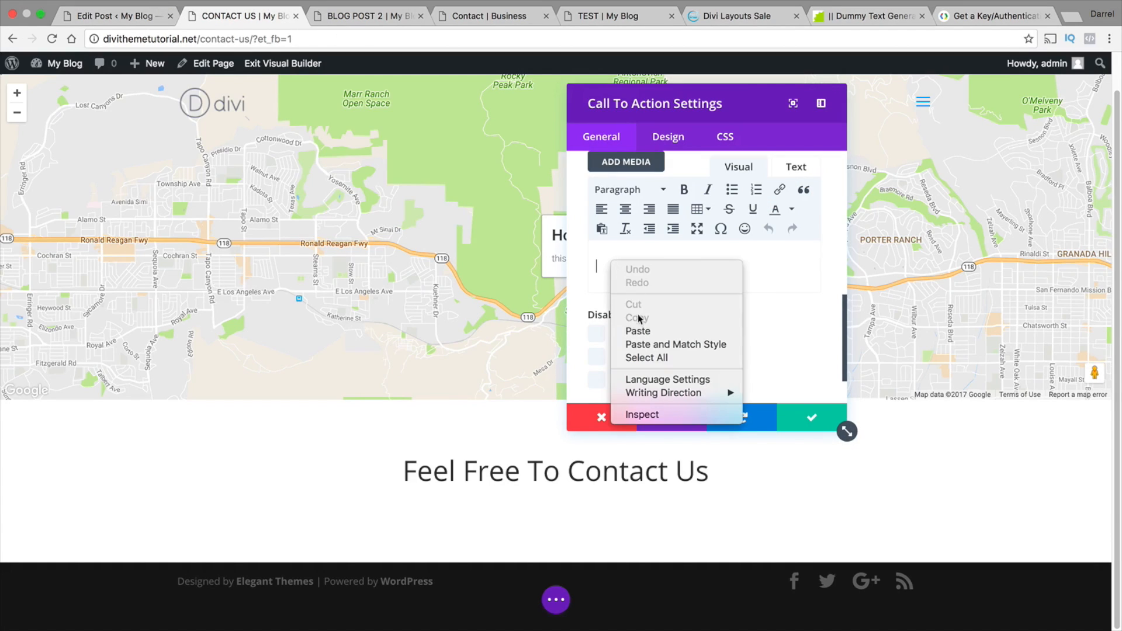
left_click(637, 327)
left_click(798, 408)
Add a two-column row below the call to action and insert a Call To Action module in its first column
scroll(762, 406, "down", 1)
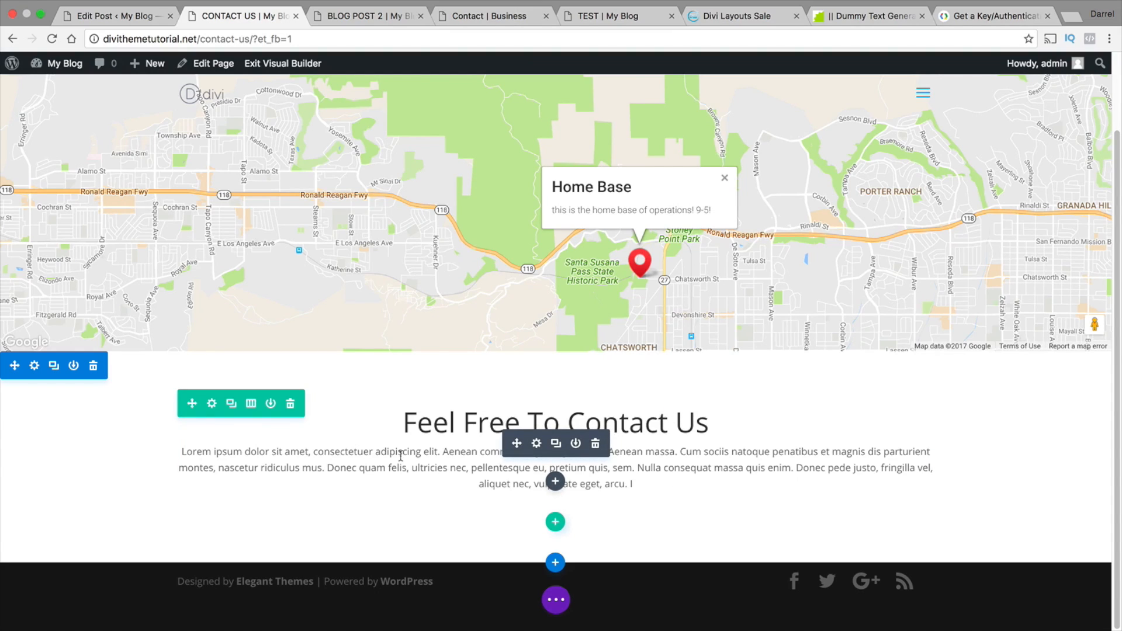
left_click(556, 528)
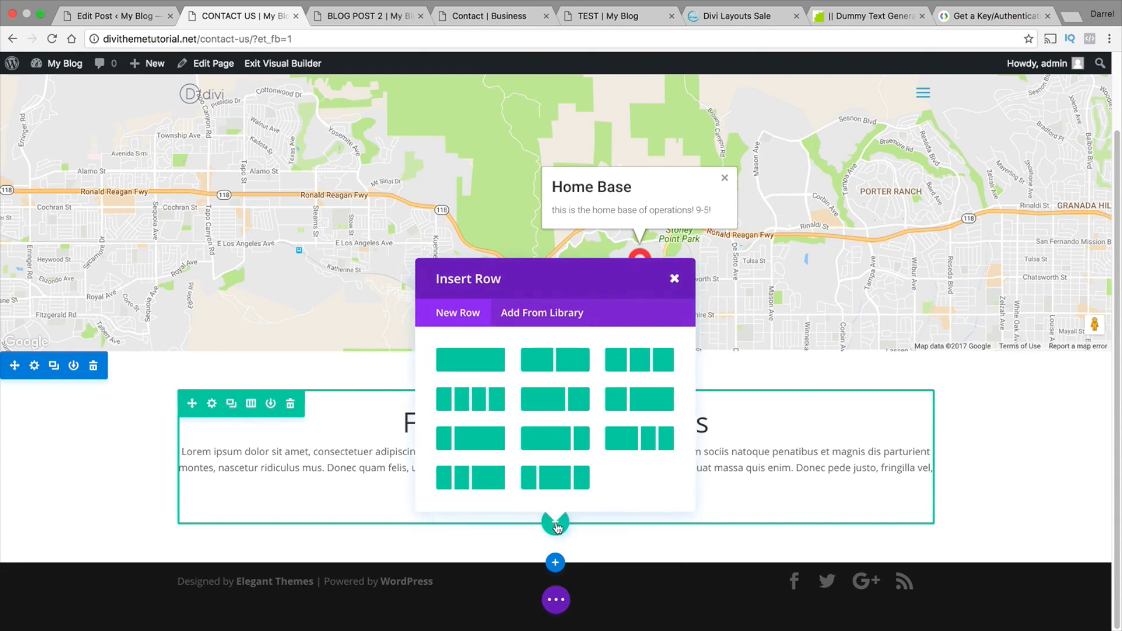
left_click(569, 362)
scroll(572, 459, "down", 2)
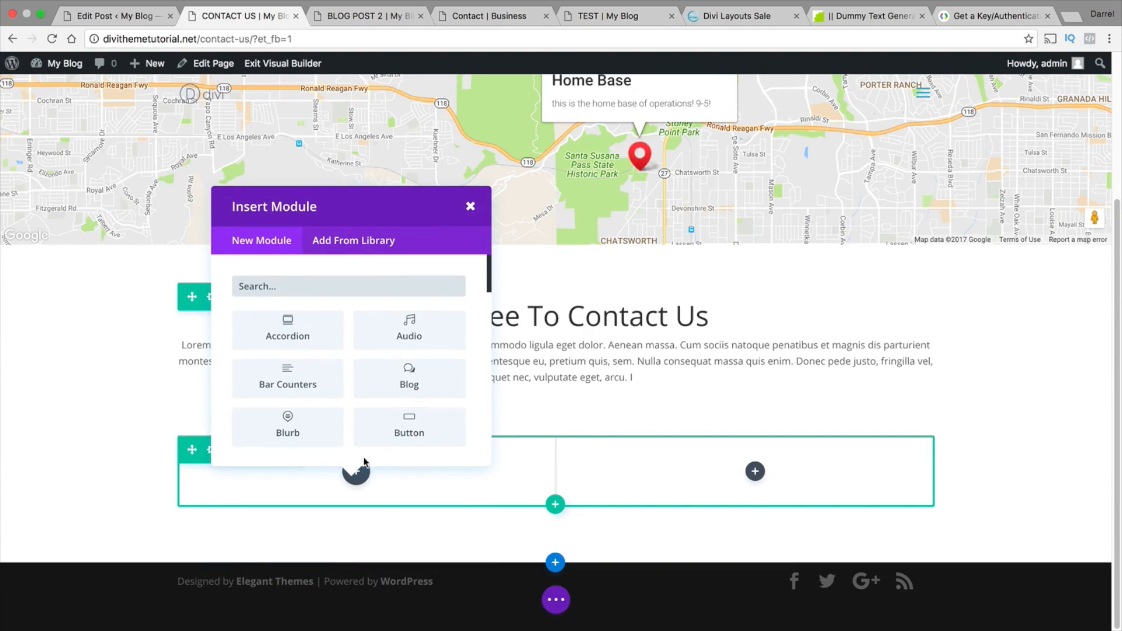
scroll(342, 409, "down", 1)
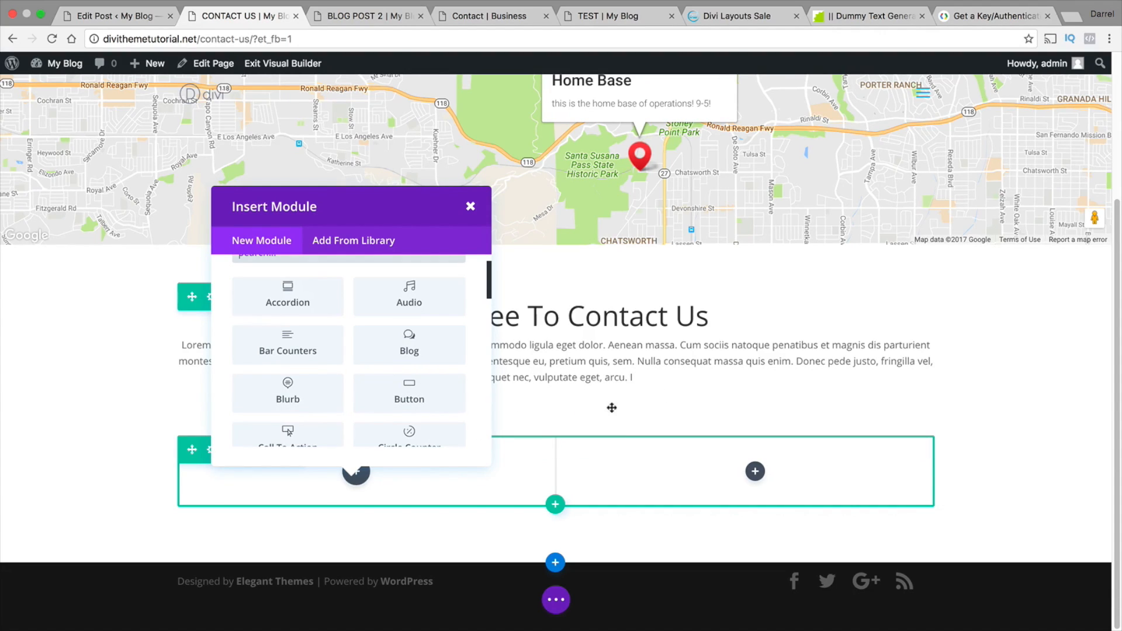
left_click(342, 432)
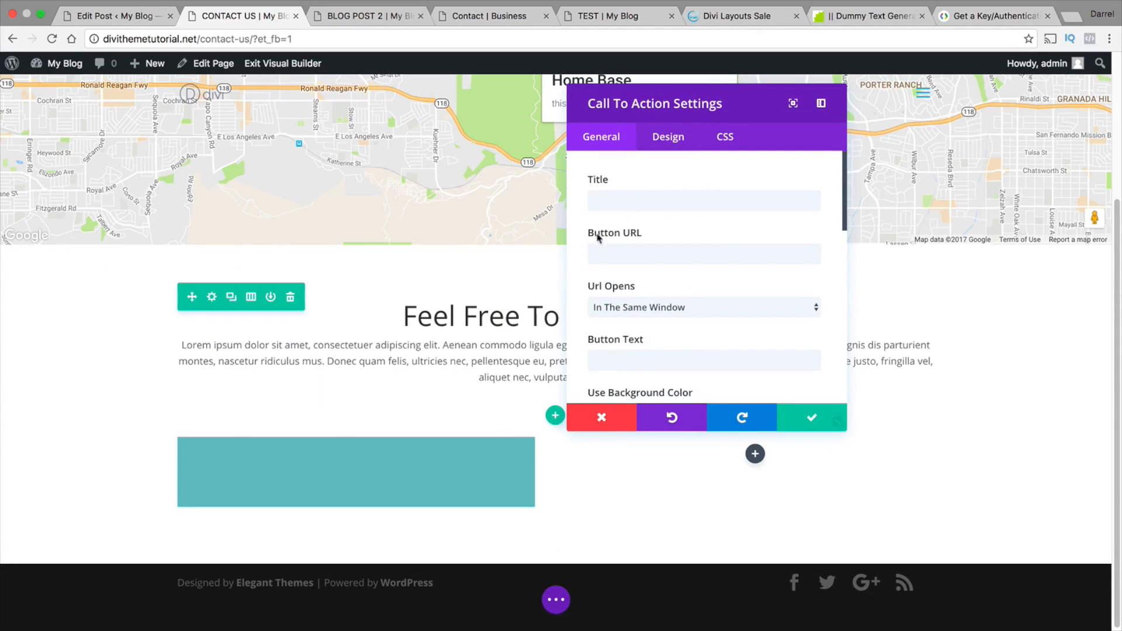
Title the first column's call to action "Our Offices"
left_click(625, 200)
type("O")
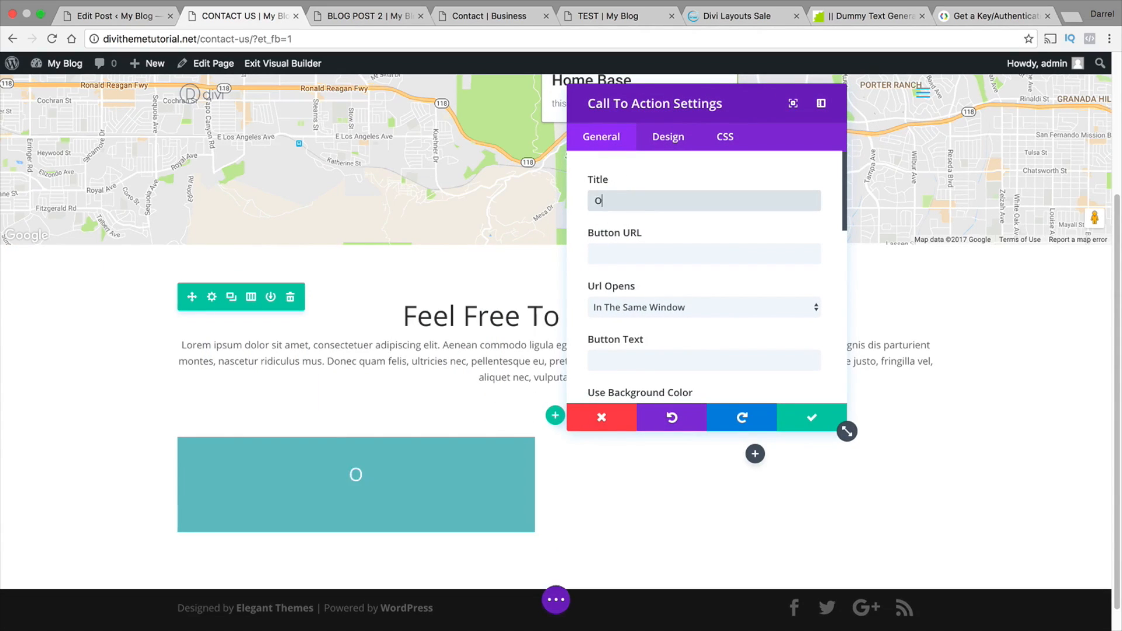
type("ur Offices")
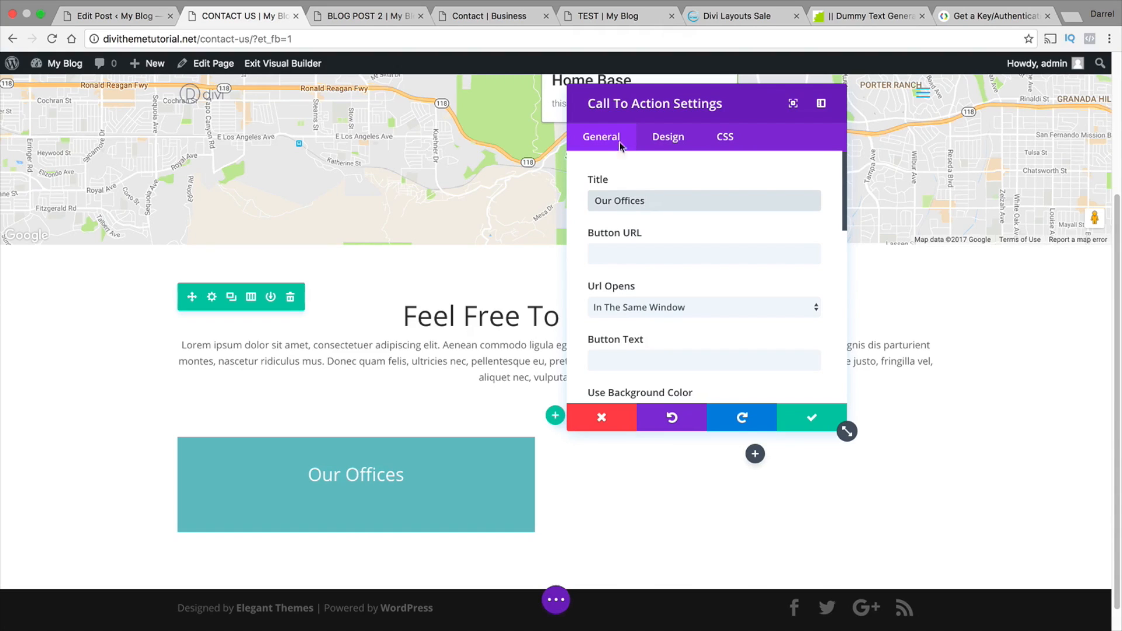
Turn off the background color of the "Our Offices" call to action and set its text color to Dark
scroll(621, 176, "down", 5)
left_click(614, 252)
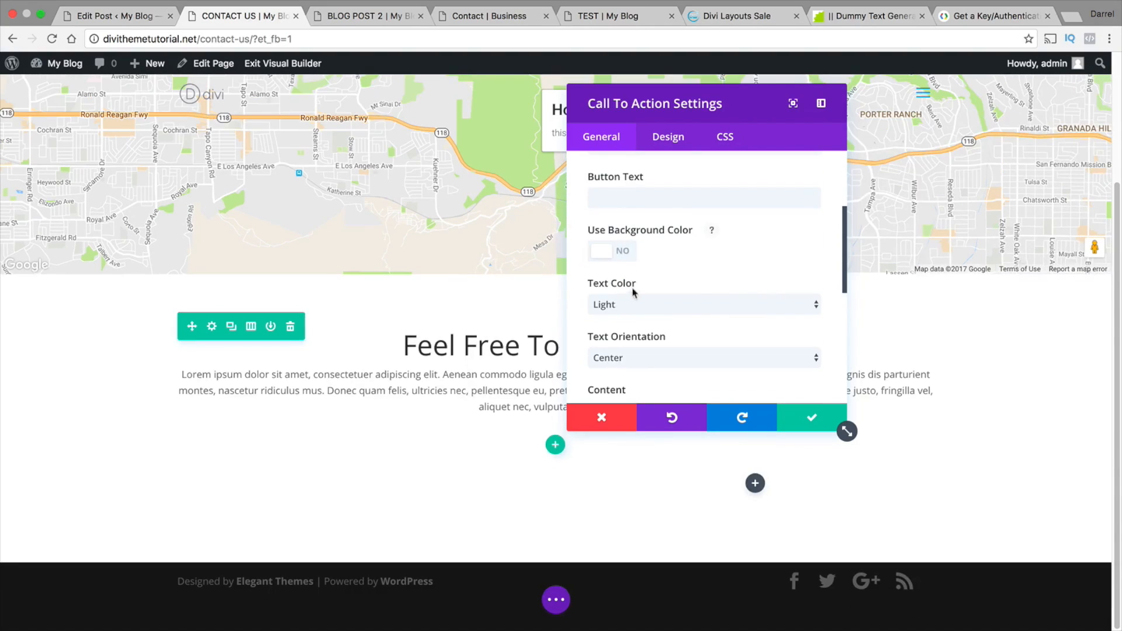
left_click(634, 303)
left_click(619, 319)
Enter the office's street address as the "Our Offices" content and switch the content editor to plain text mode for the following line
scroll(701, 298, "down", 5)
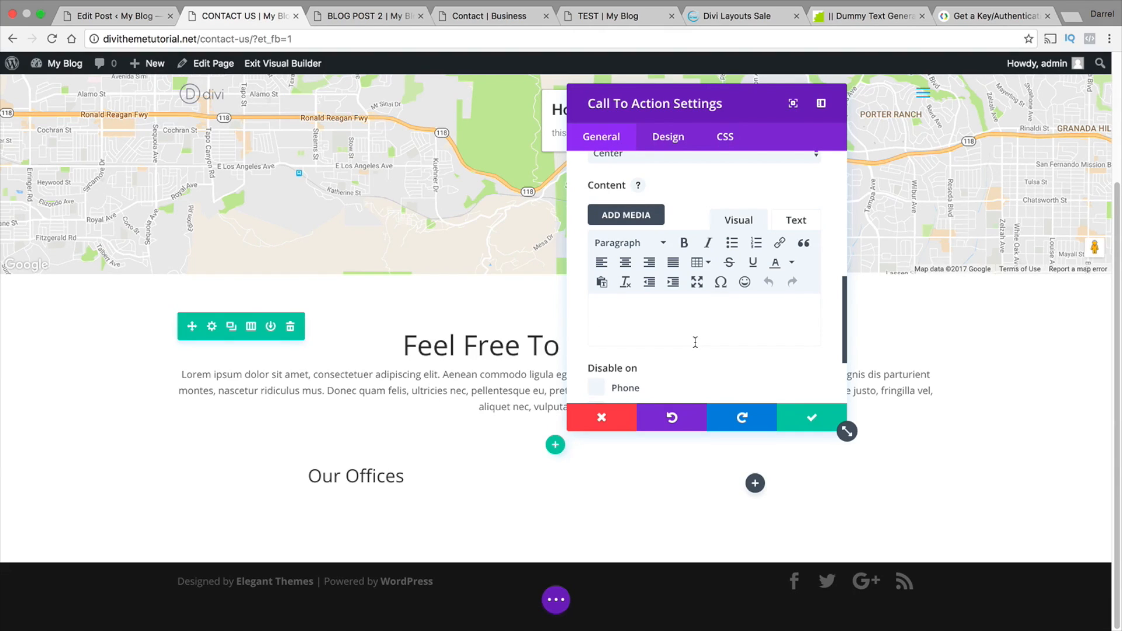
left_click(602, 318)
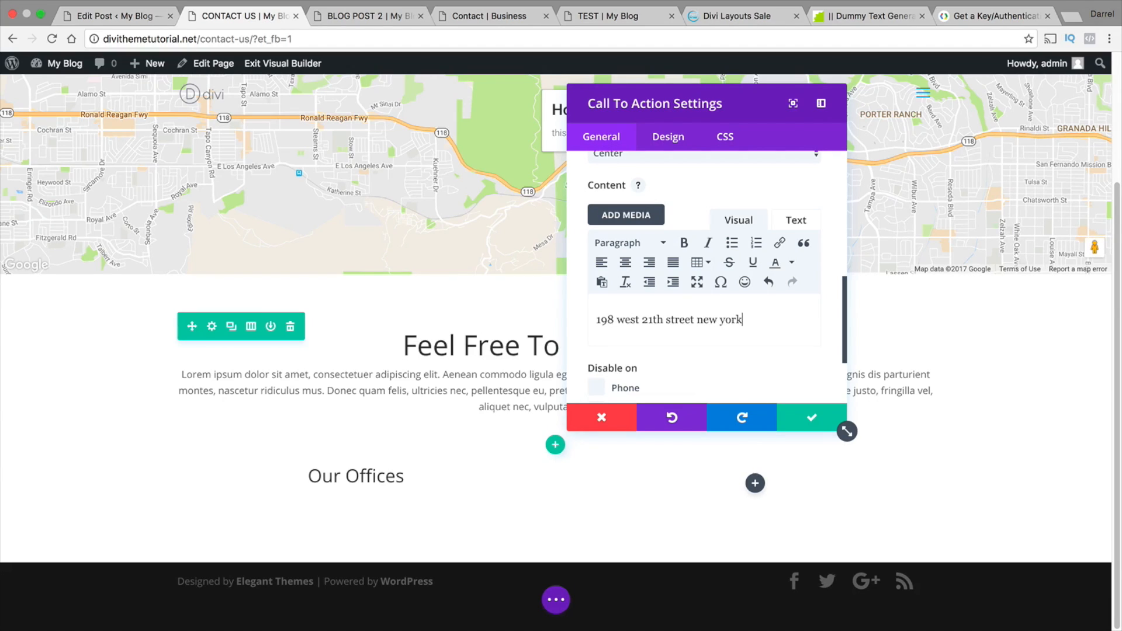
key("Return")
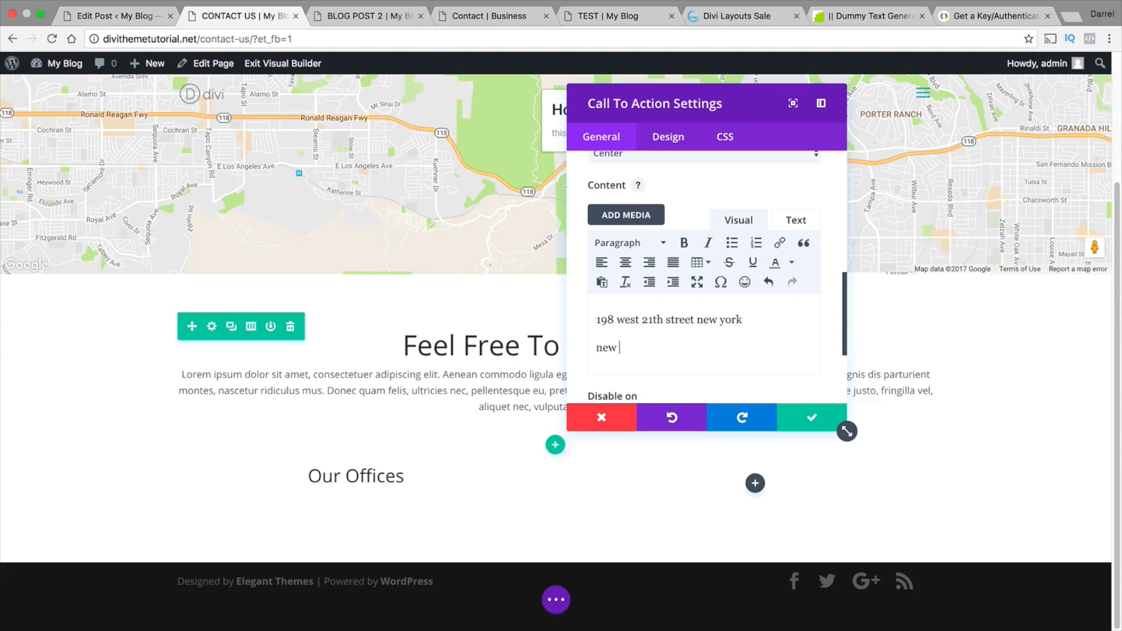
key("BackSpace")
key("BackSpace")
key("BackSpace")
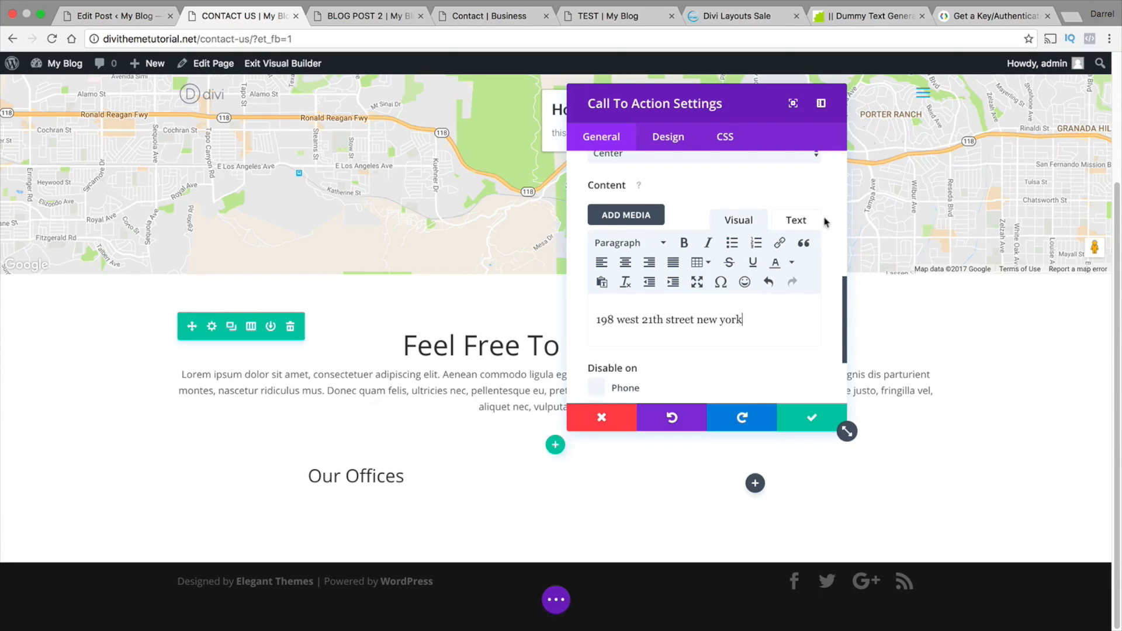
left_click(796, 222)
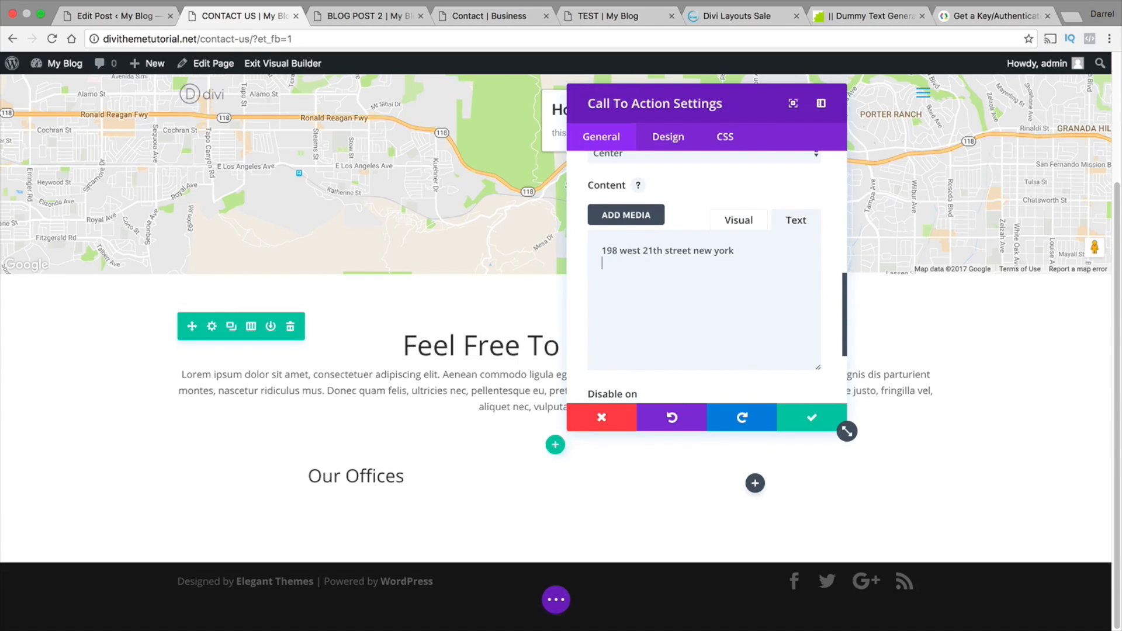
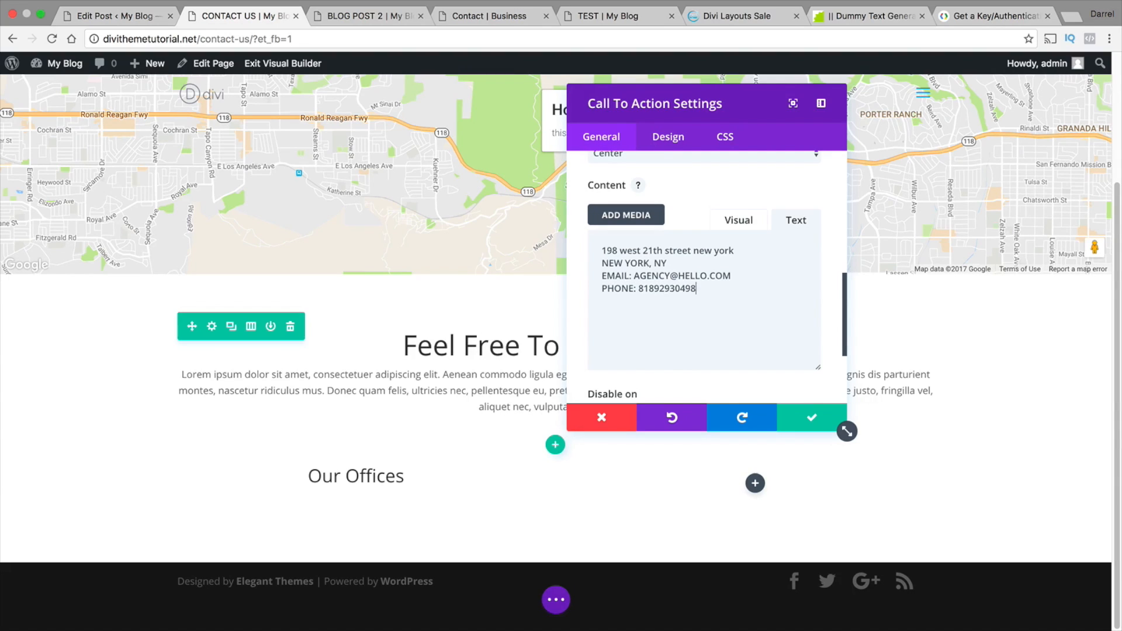
Save the "Our Offices" details, then reopen the module and save its content in Visual editor mode so each detail keeps its own line
left_click(813, 417)
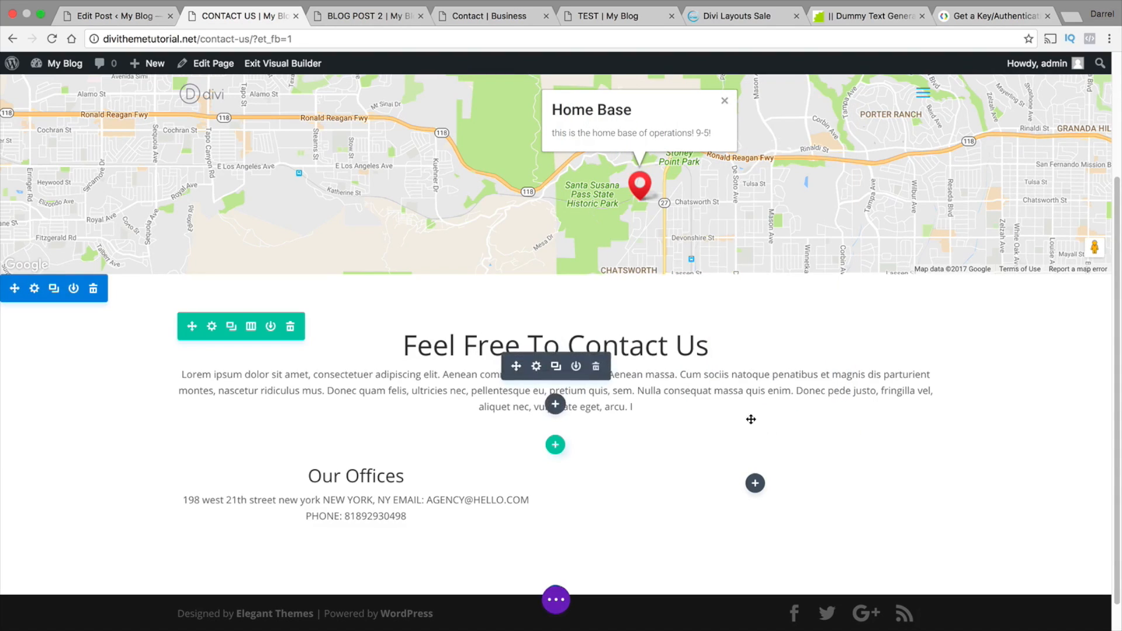
left_click(339, 487)
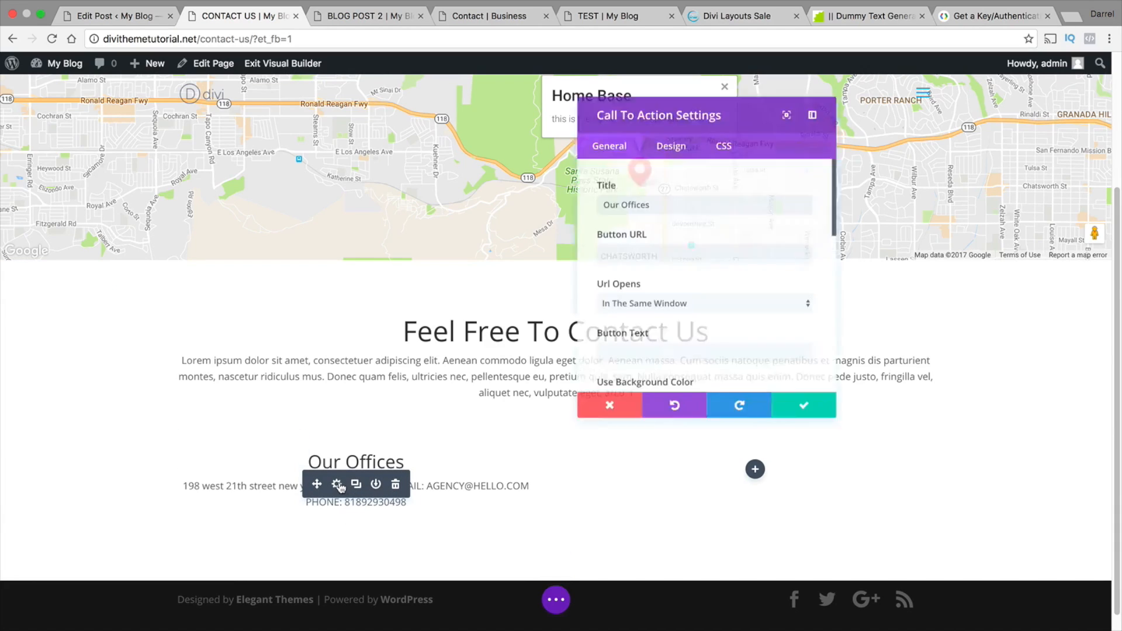
scroll(658, 196, "down", 15)
scroll(659, 200, "up", 15)
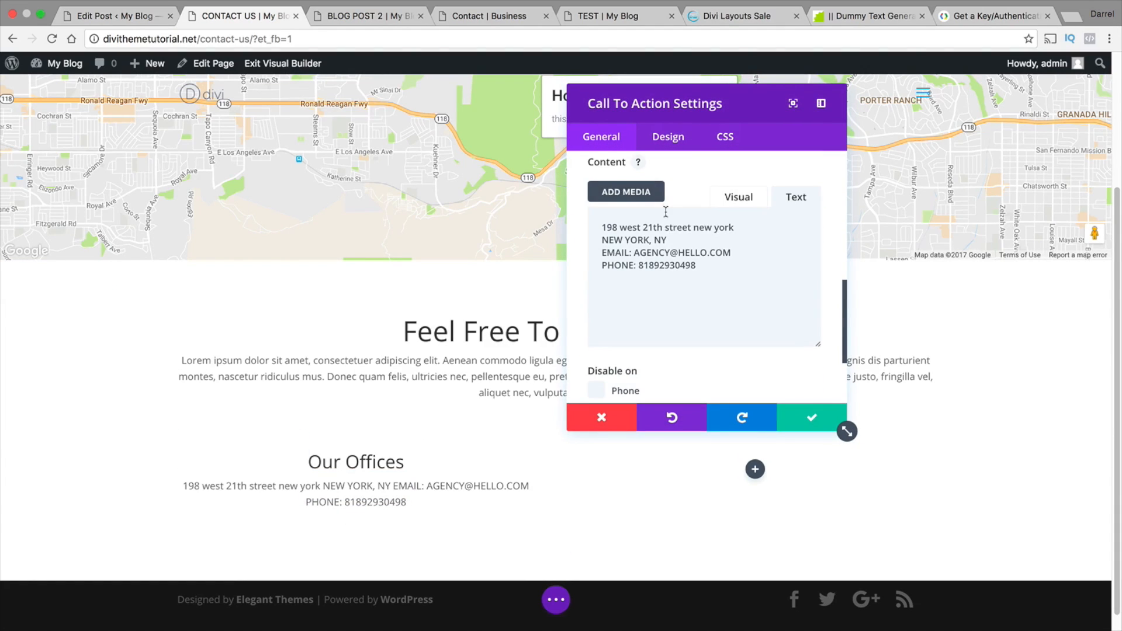
left_click(740, 202)
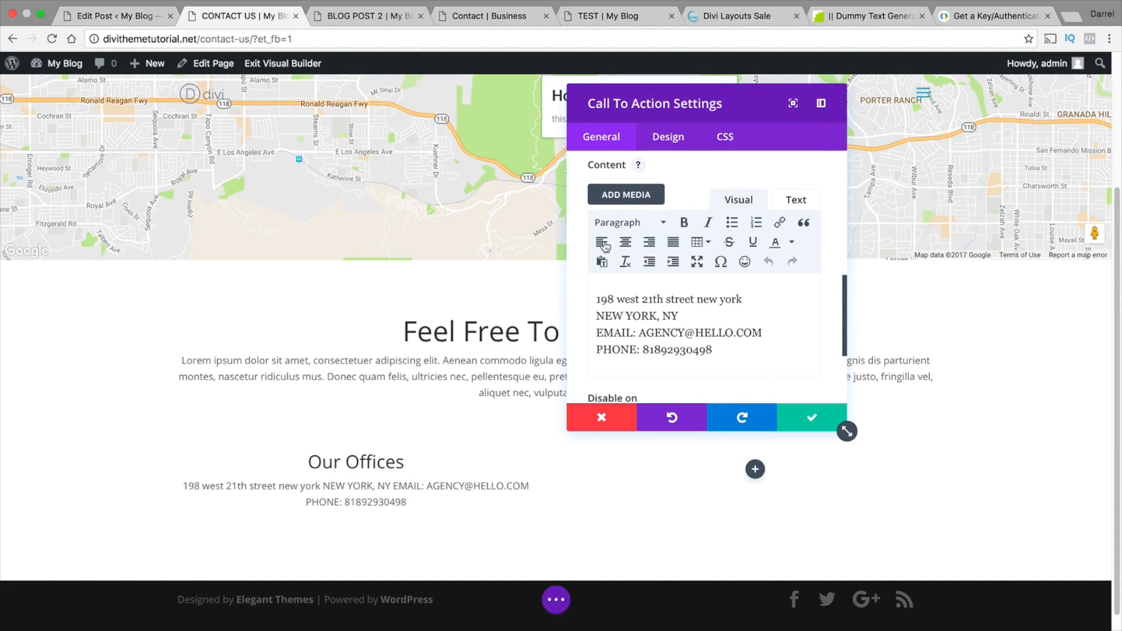
left_click(799, 418)
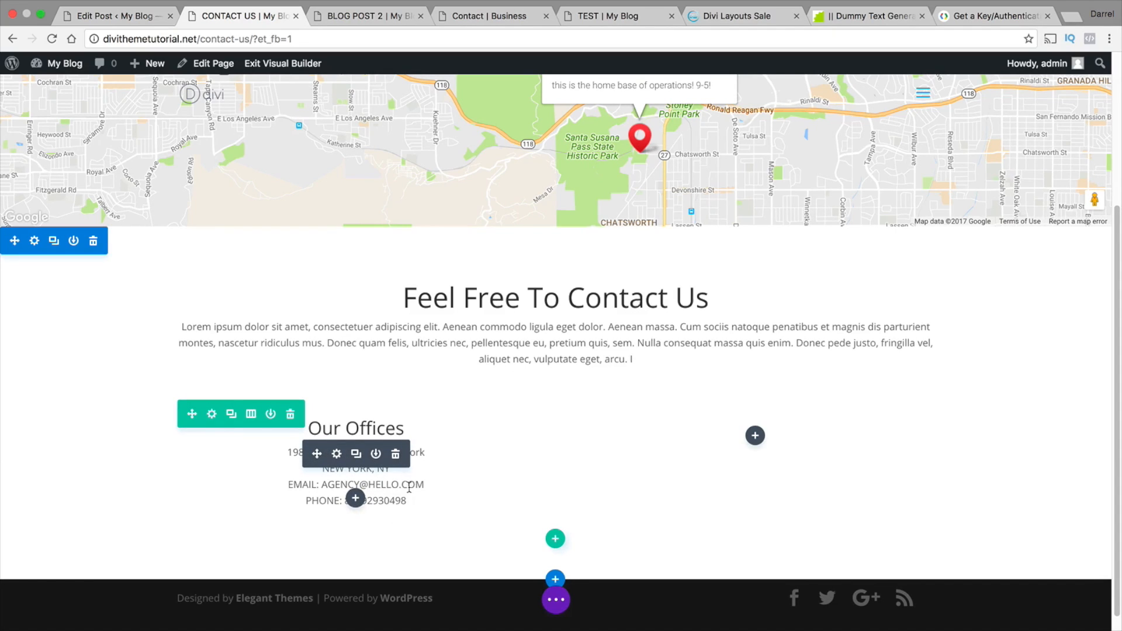
Insert a Contact Form module in the second column beside "Our Offices" and move its settings window clear of the form
left_click(755, 436)
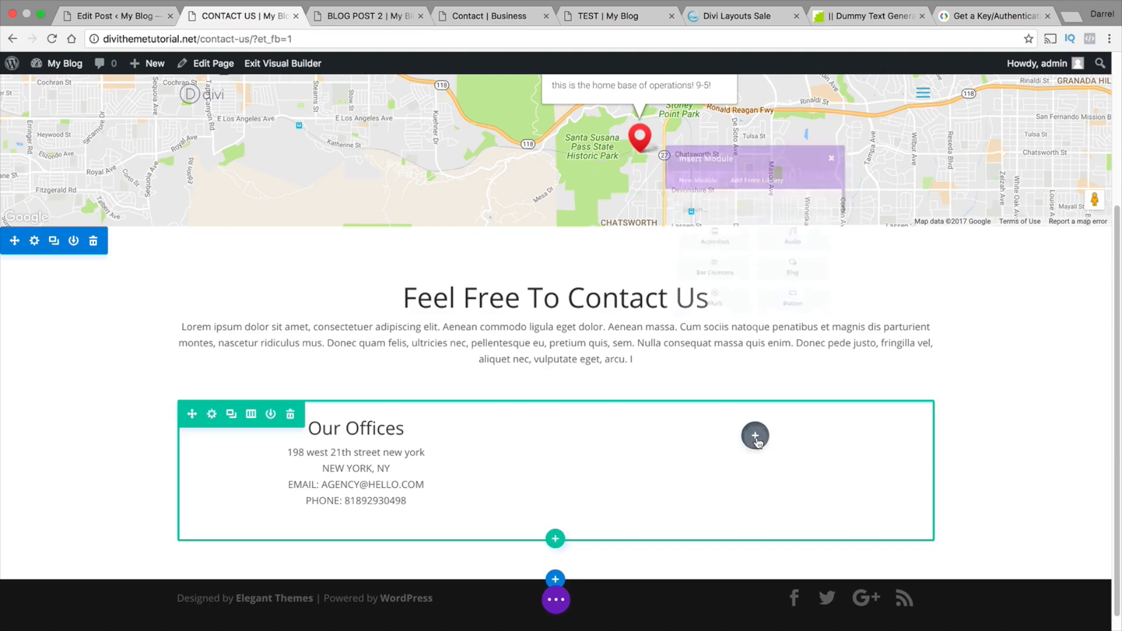
left_click_drag(896, 233, 894, 283)
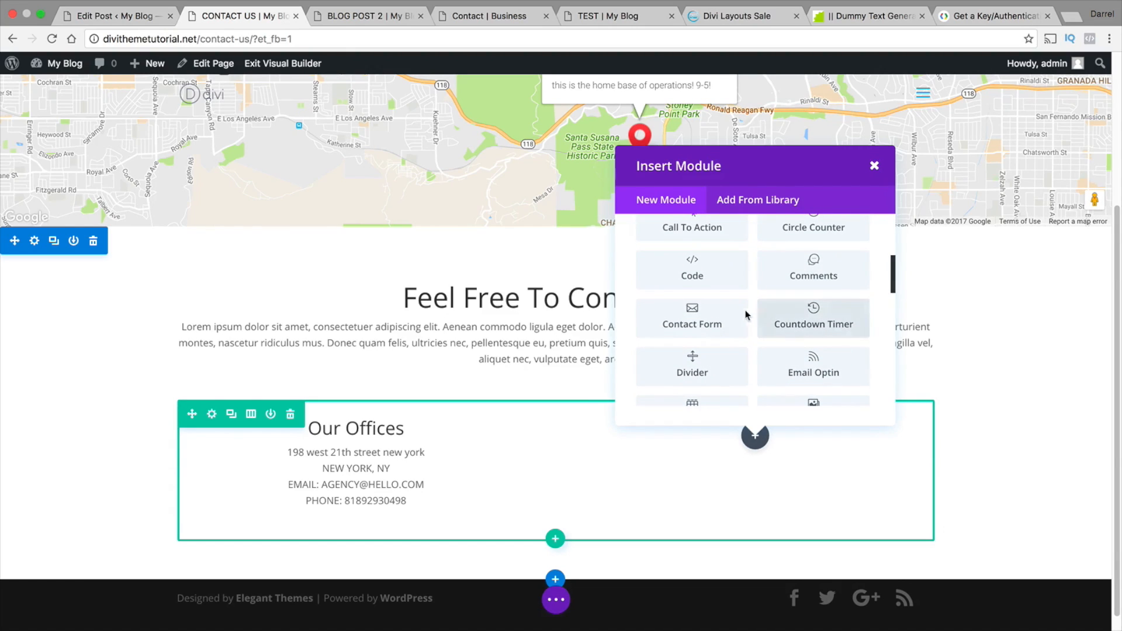
left_click(710, 311)
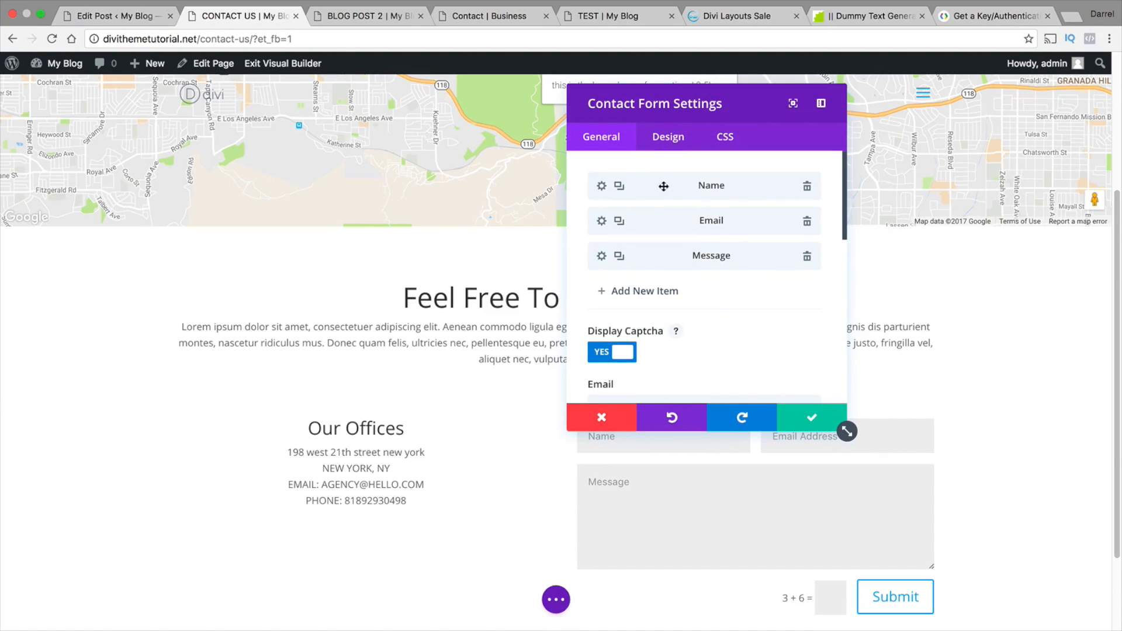
left_click_drag(695, 114, 292, 114)
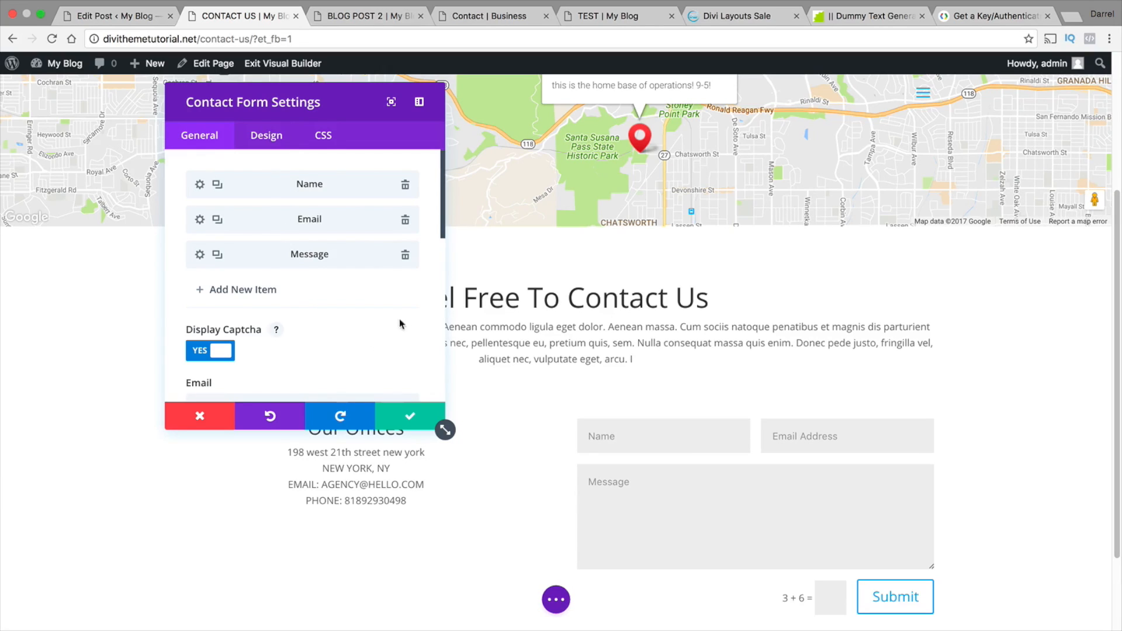
Make the contact form's Name field fullwidth and save the field settings
left_click(200, 185)
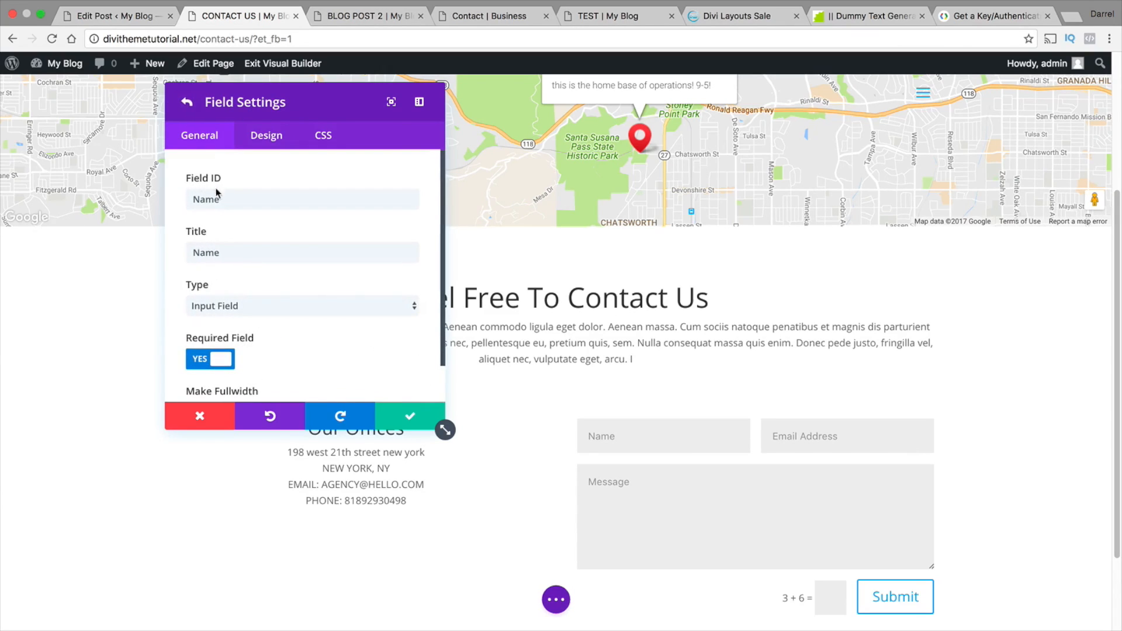
left_click_drag(267, 199, 181, 199)
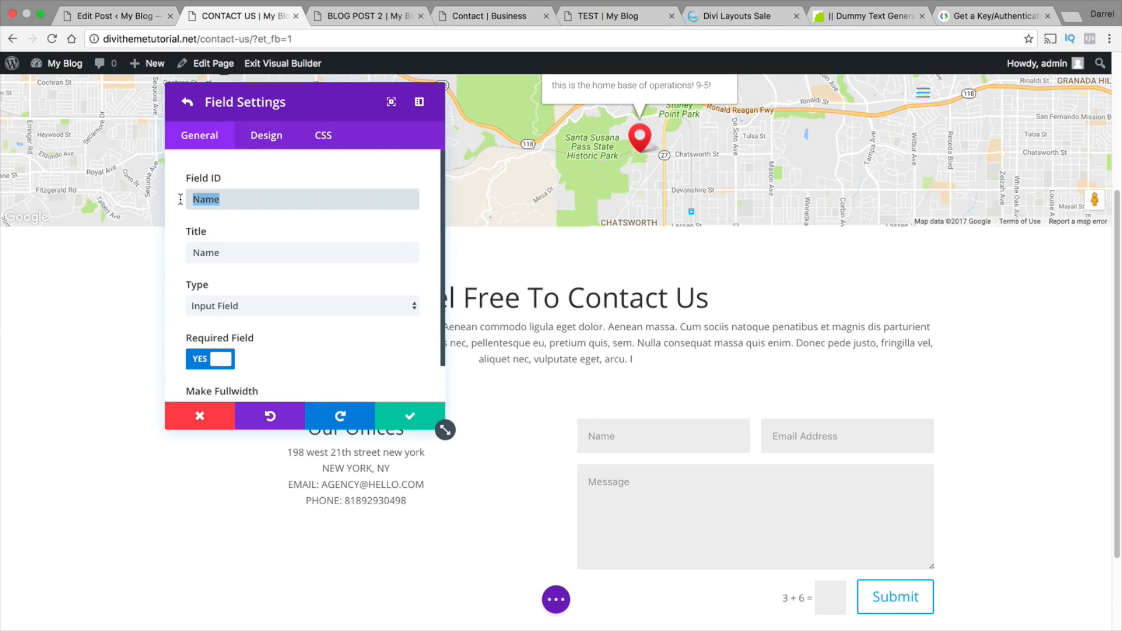
left_click(246, 199)
scroll(309, 287, "down", 1)
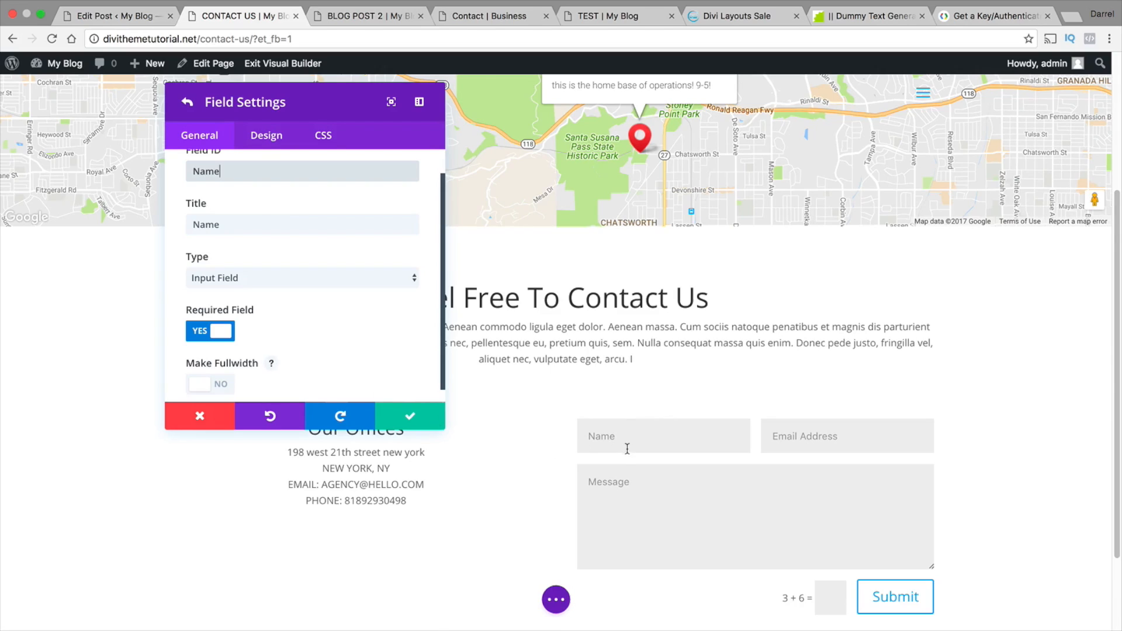
scroll(416, 305, "down", 1)
left_click(205, 370)
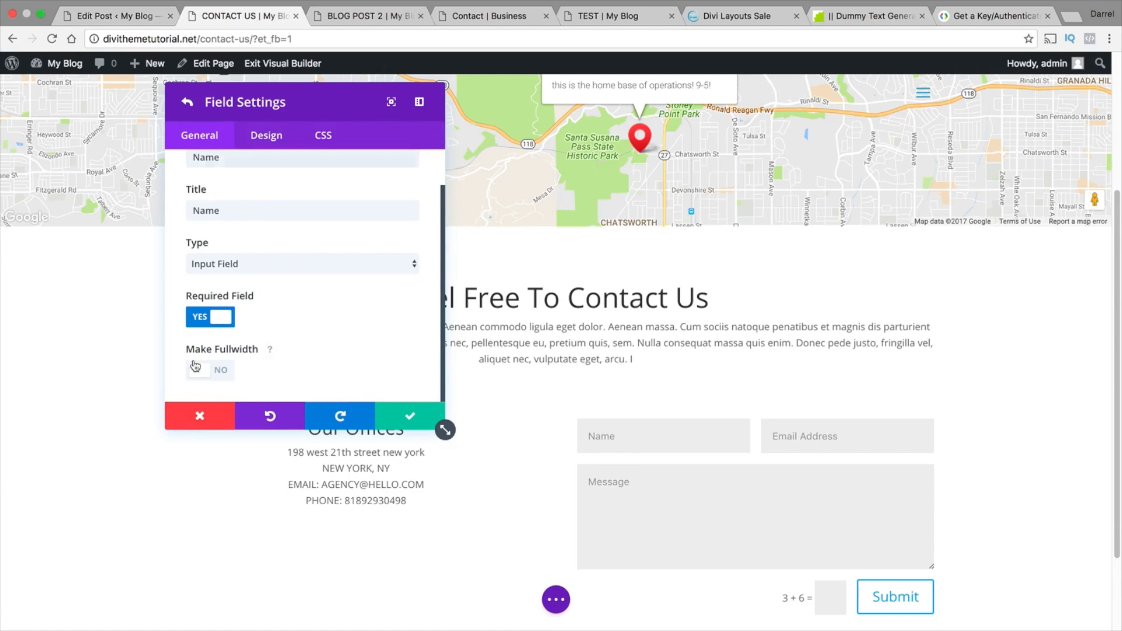
scroll(614, 396, "down", 2)
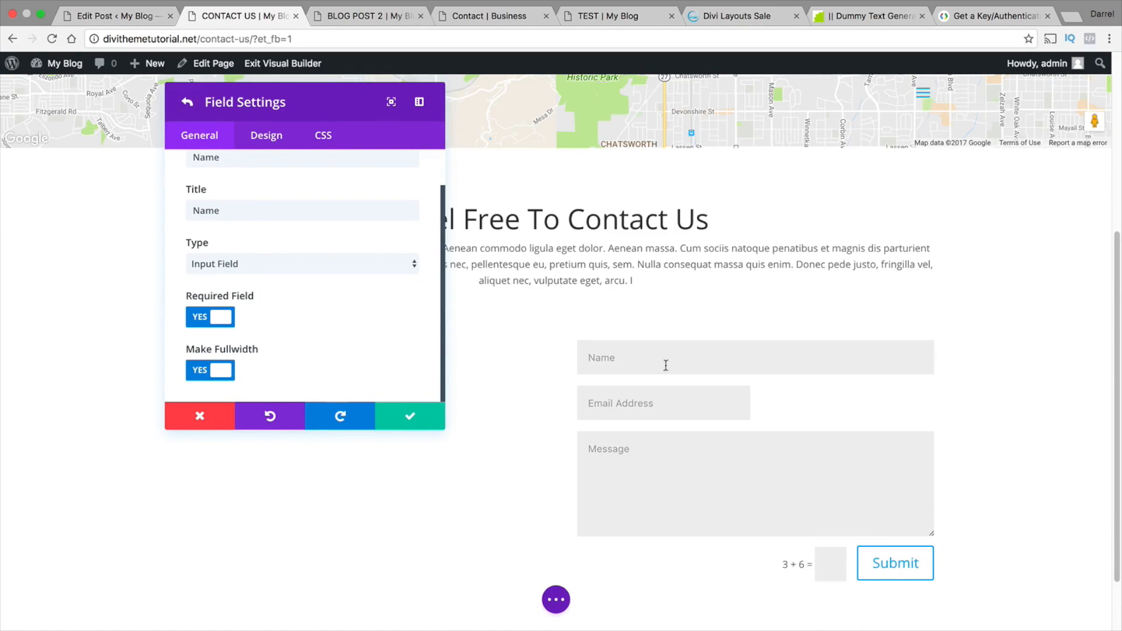
left_click(406, 409)
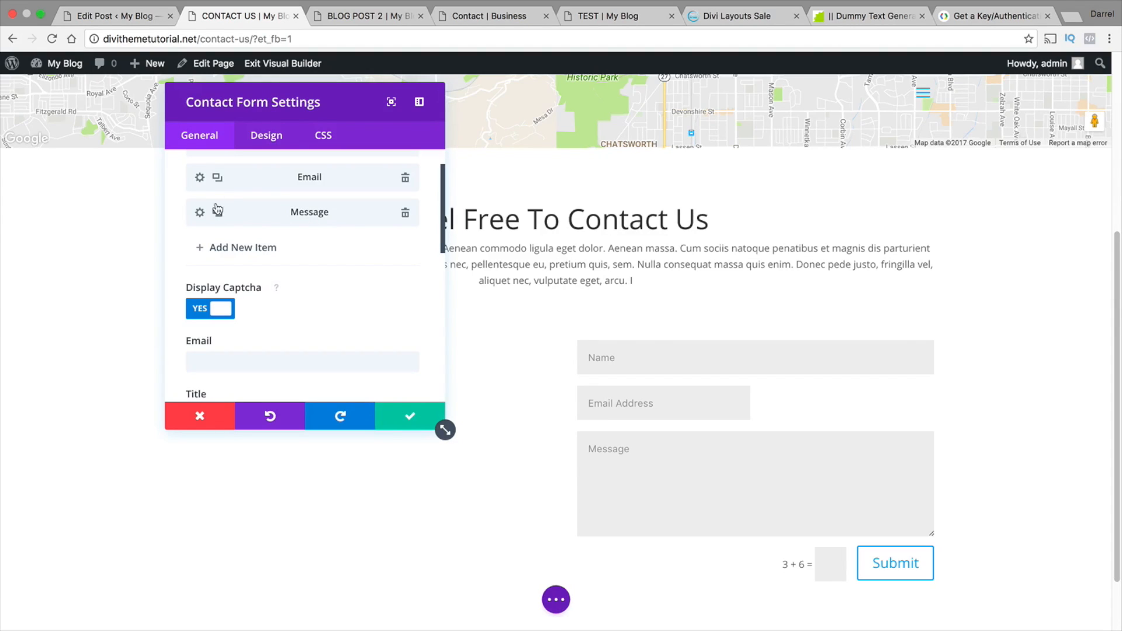
Make the contact form's Email field fullwidth and save the field settings
left_click(199, 177)
scroll(266, 229, "up", 2)
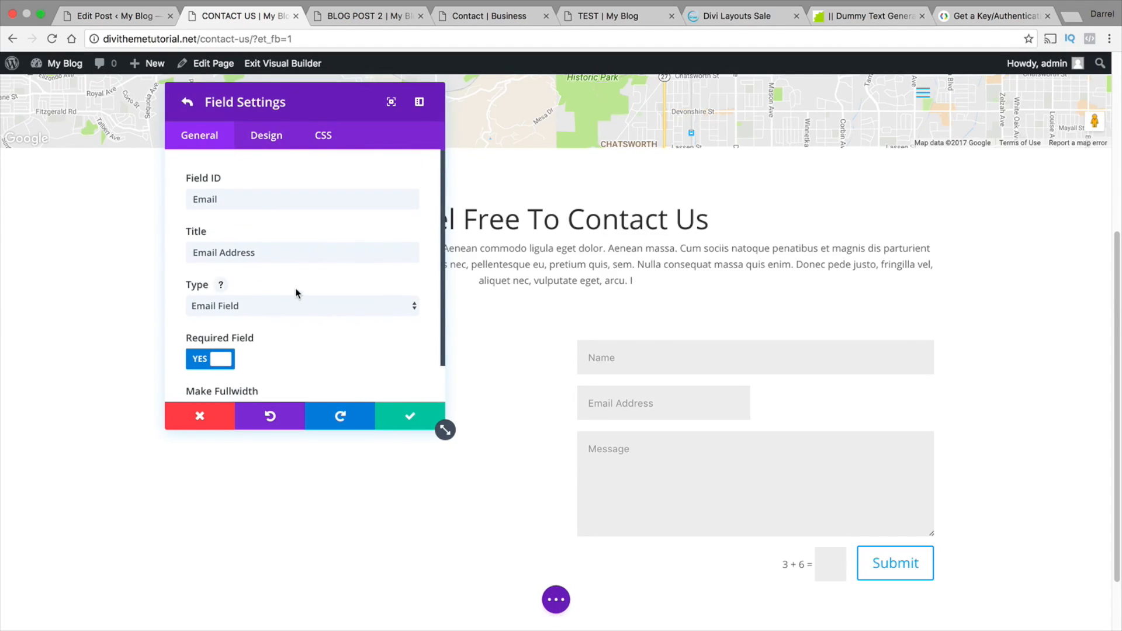
scroll(299, 306, "down", 2)
left_click(223, 370)
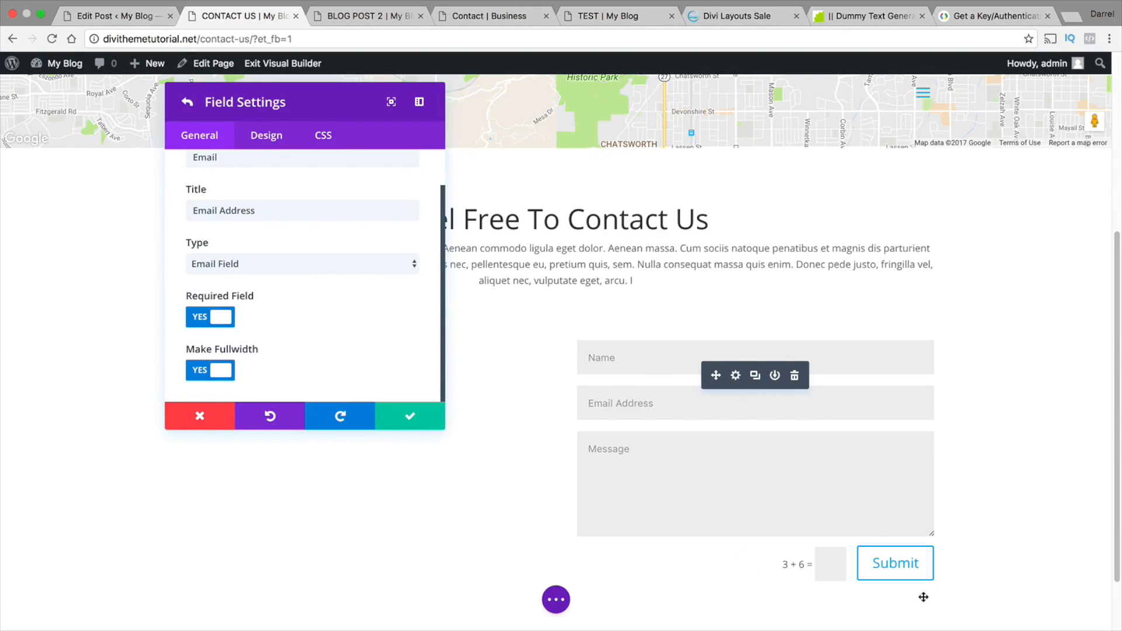
left_click(441, 424)
Turn off the captcha on the contact form
scroll(497, 465, "down", 2)
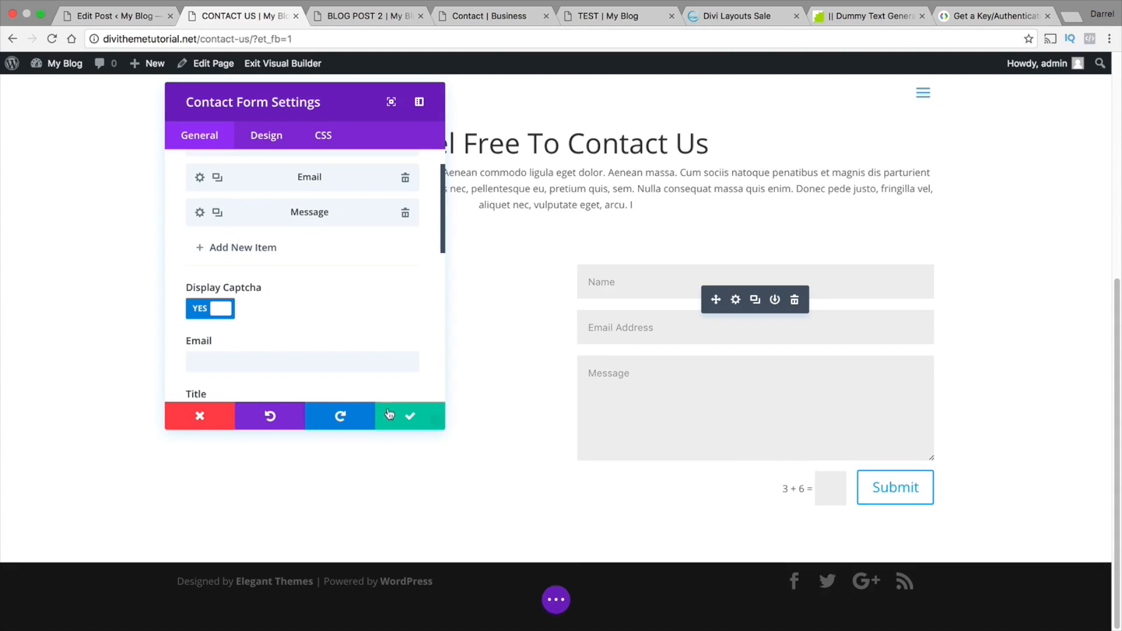
scroll(355, 350, "down", 1)
scroll(355, 344, "down", 3)
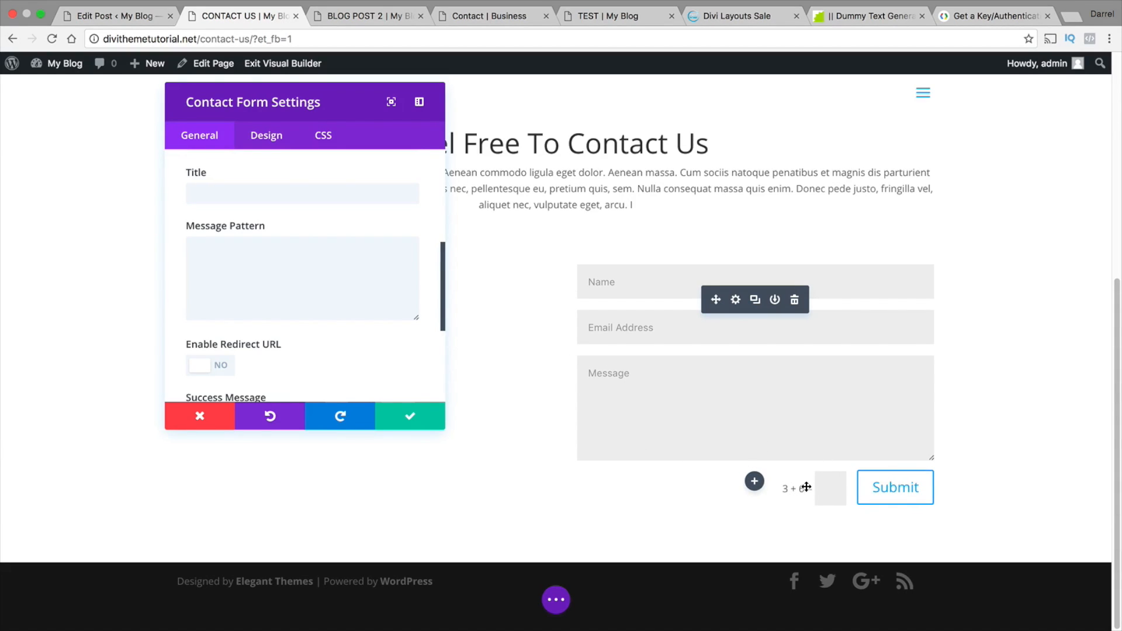
left_click_drag(439, 296, 441, 225)
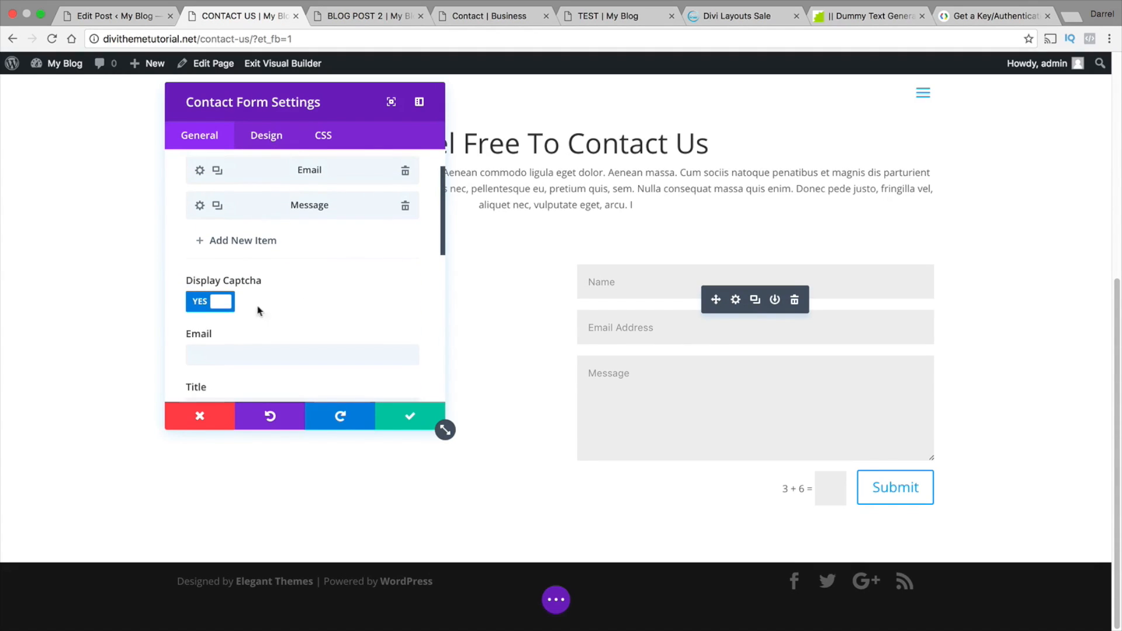
left_click(211, 301)
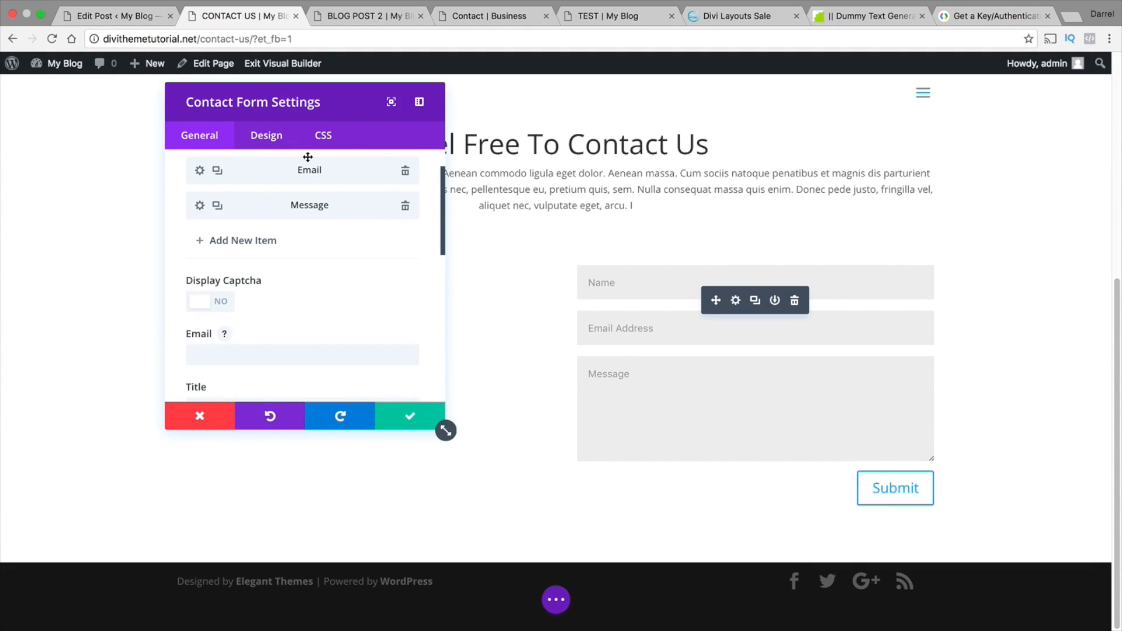
Set the contact form's background color to the preset blue #0c71c3
left_click(267, 135)
left_click(210, 194)
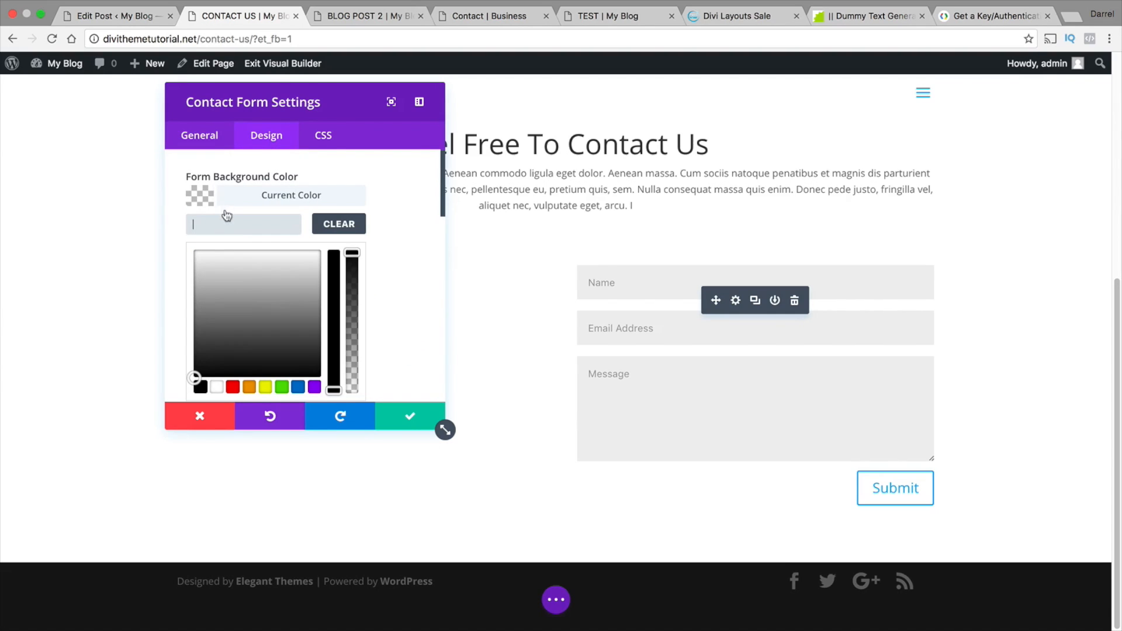
left_click_drag(272, 322, 301, 356)
left_click(299, 387)
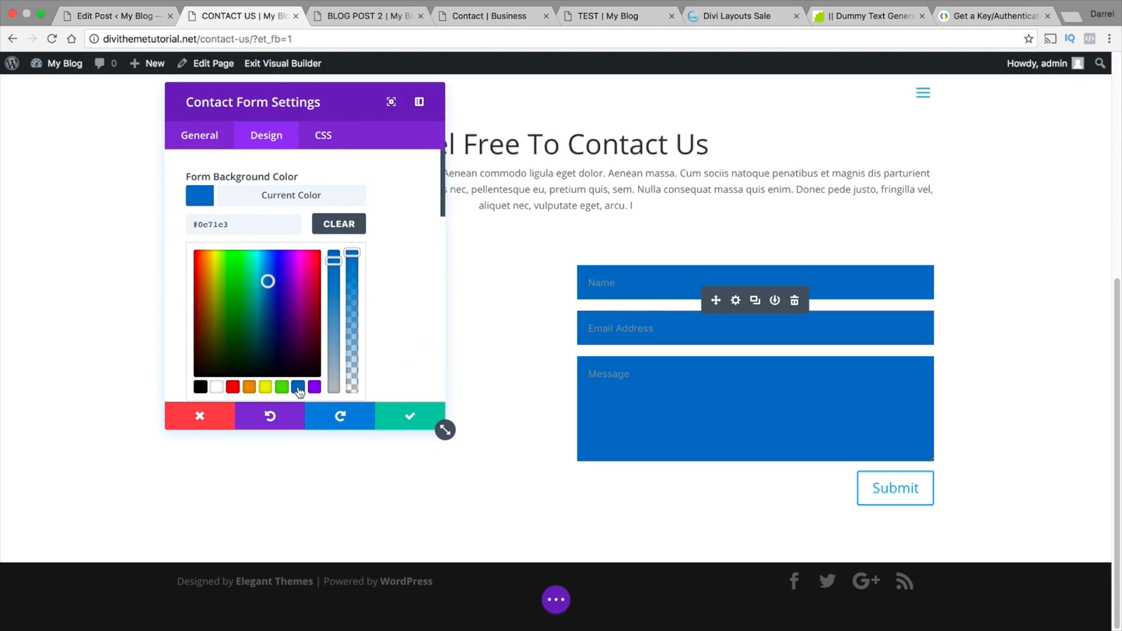
Increase the input border radius to strongly round the form fields' corners, then save the contact form settings
scroll(398, 315, "down", 3)
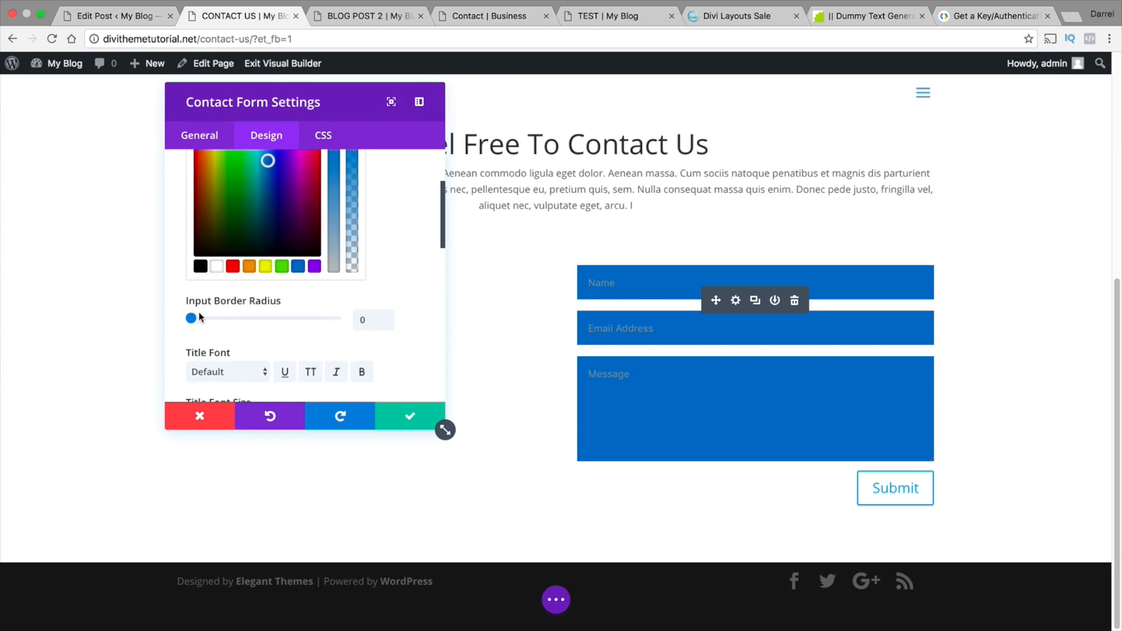
left_click_drag(198, 317, 303, 318)
scroll(310, 317, "down", 5)
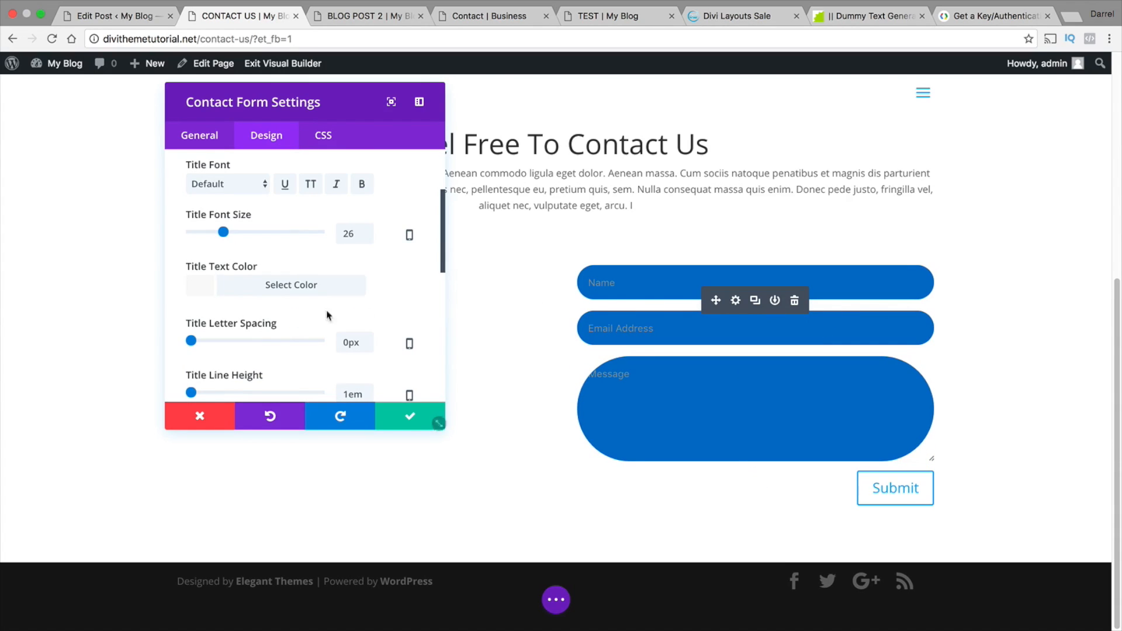
left_click_drag(442, 245, 442, 335)
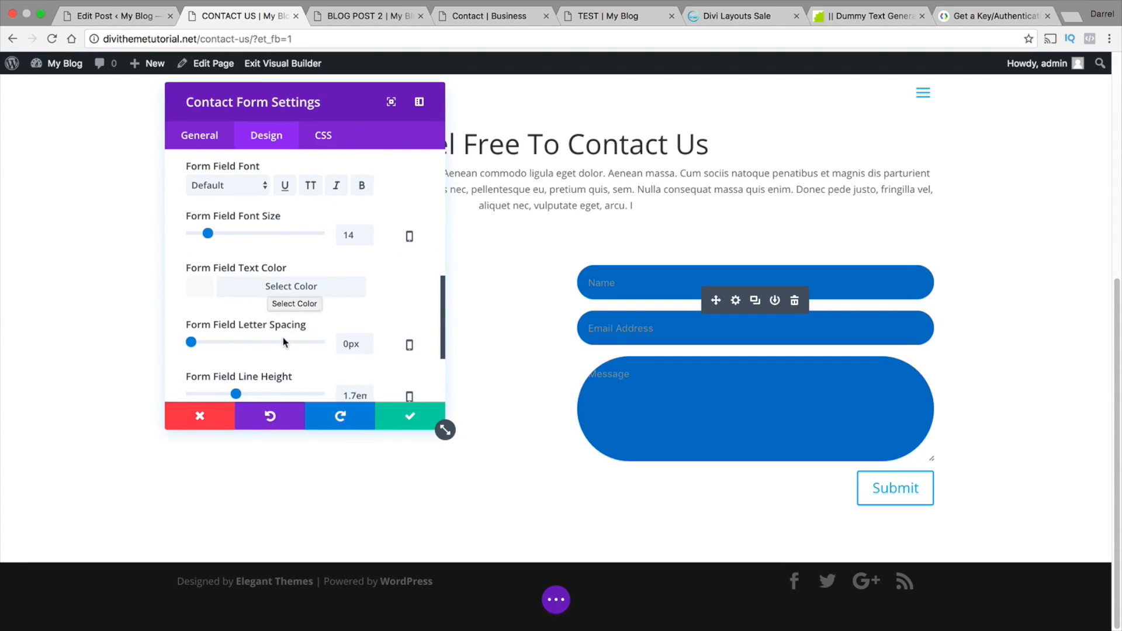
scroll(309, 369, "down", 2)
scroll(303, 345, "down", 4)
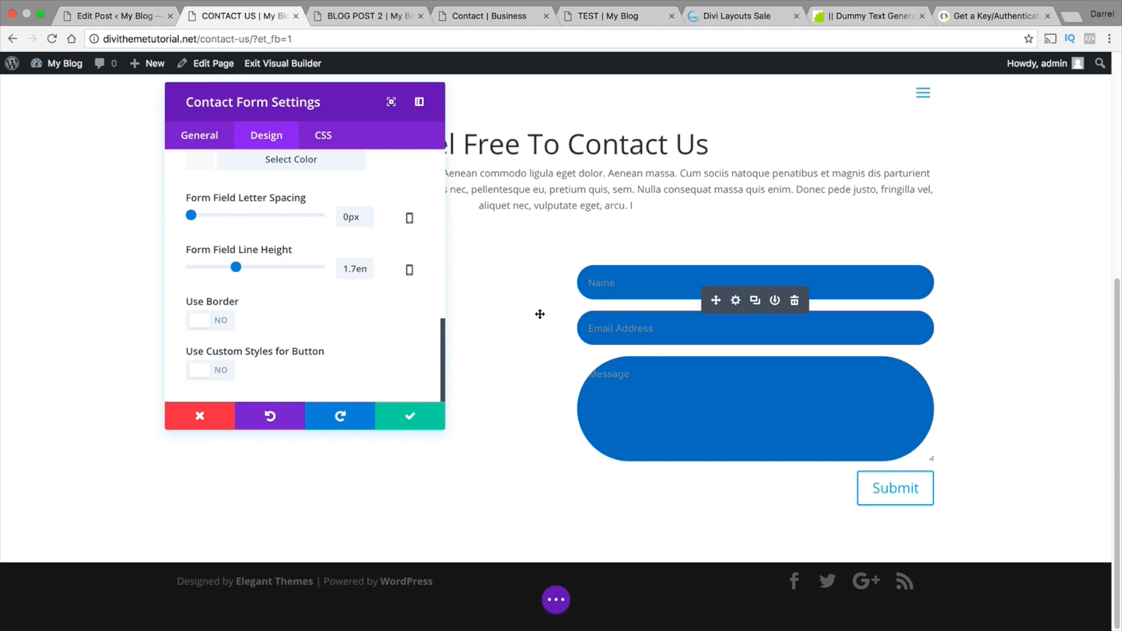
left_click(410, 416)
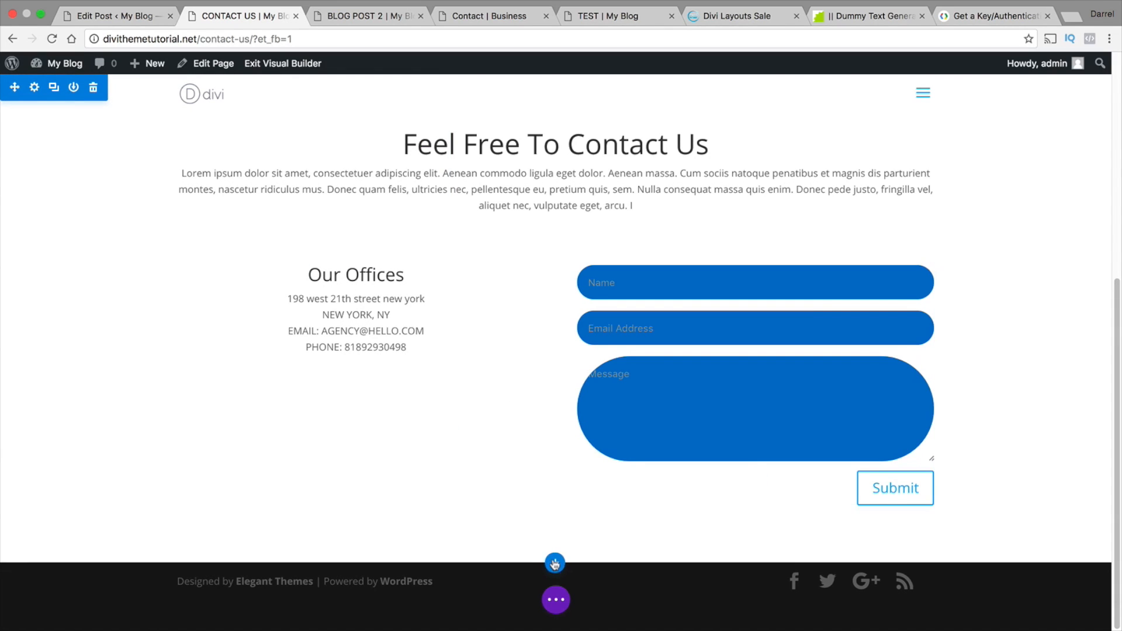
Insert the saved "Footer!" section from the library below the contact form section
left_click(556, 562)
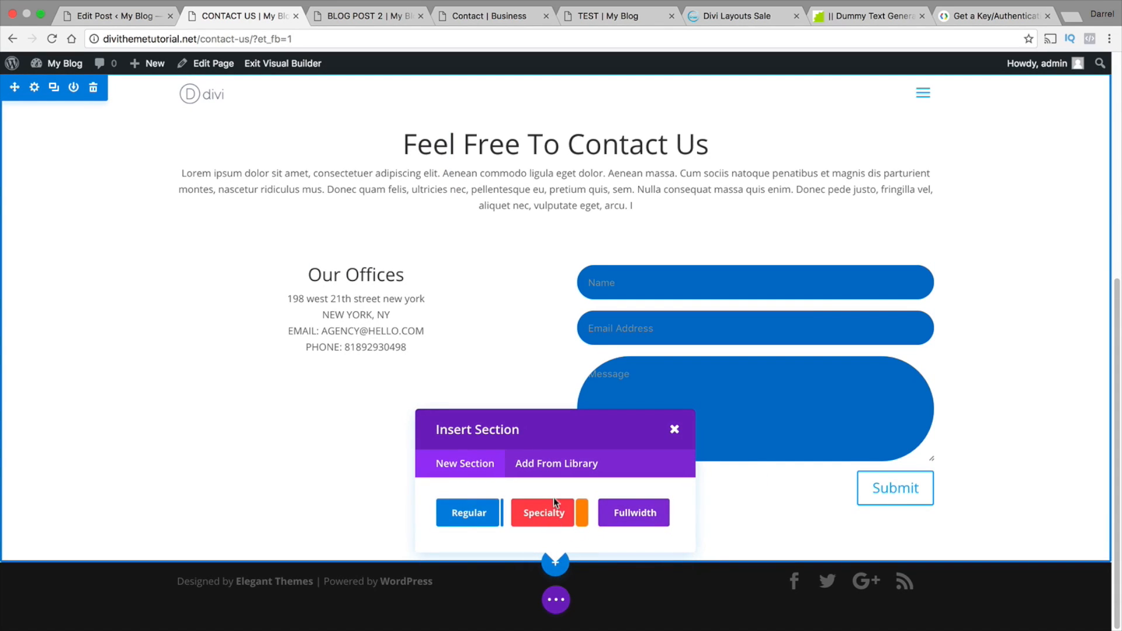
left_click(557, 464)
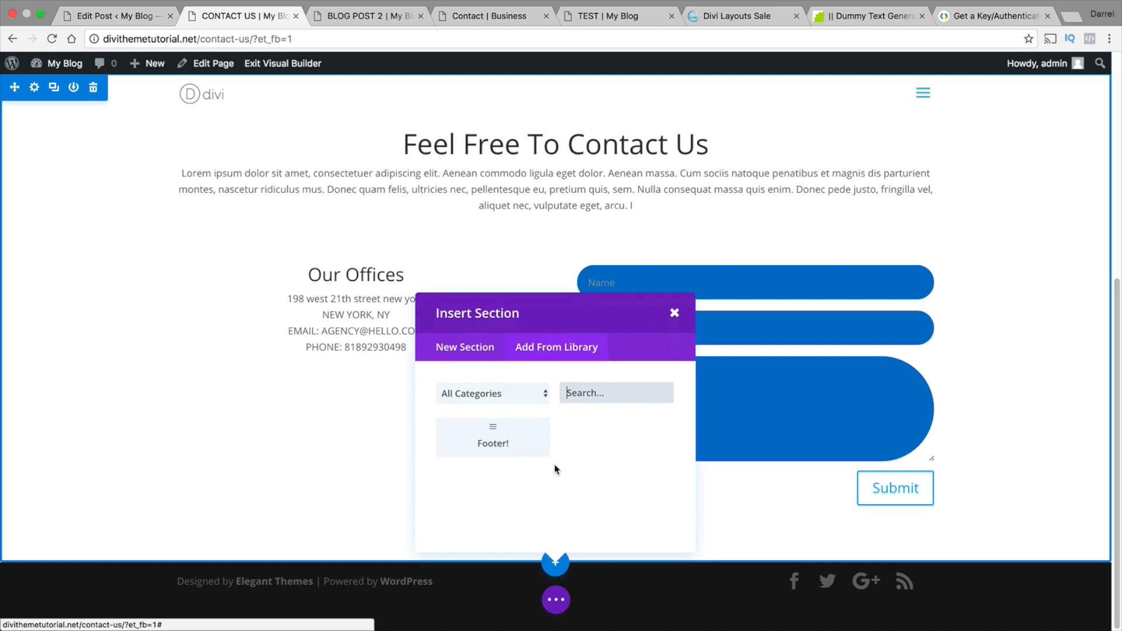
left_click(503, 427)
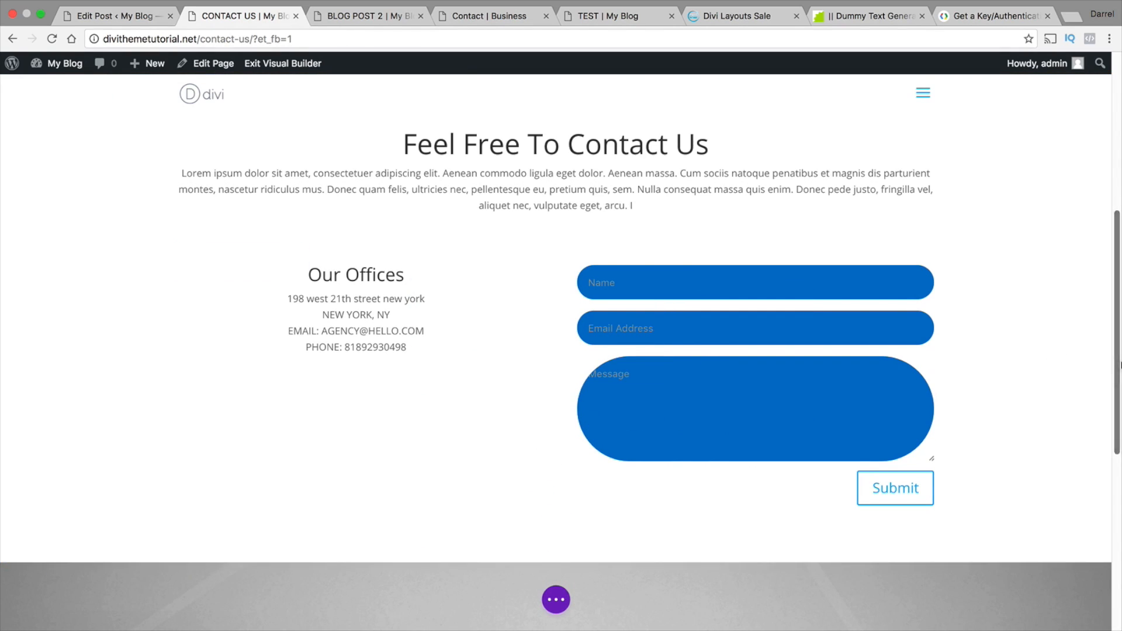
Reopen the contact form's settings and fill in the recipient e-mail address for its messages
left_click_drag(1119, 366, 1119, 323)
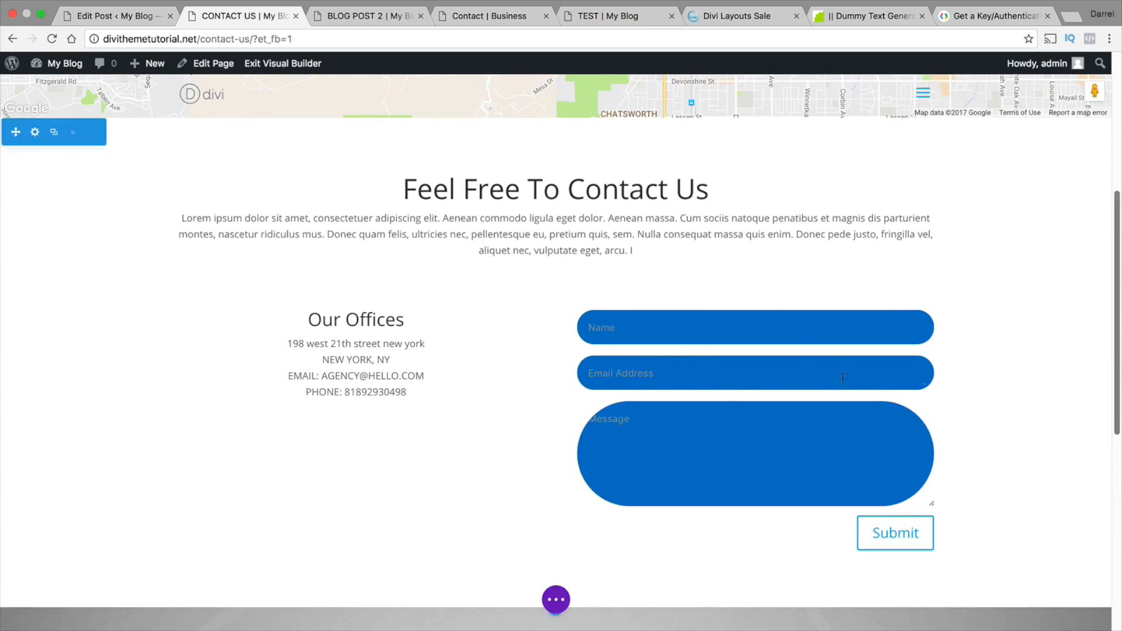
left_click(736, 346)
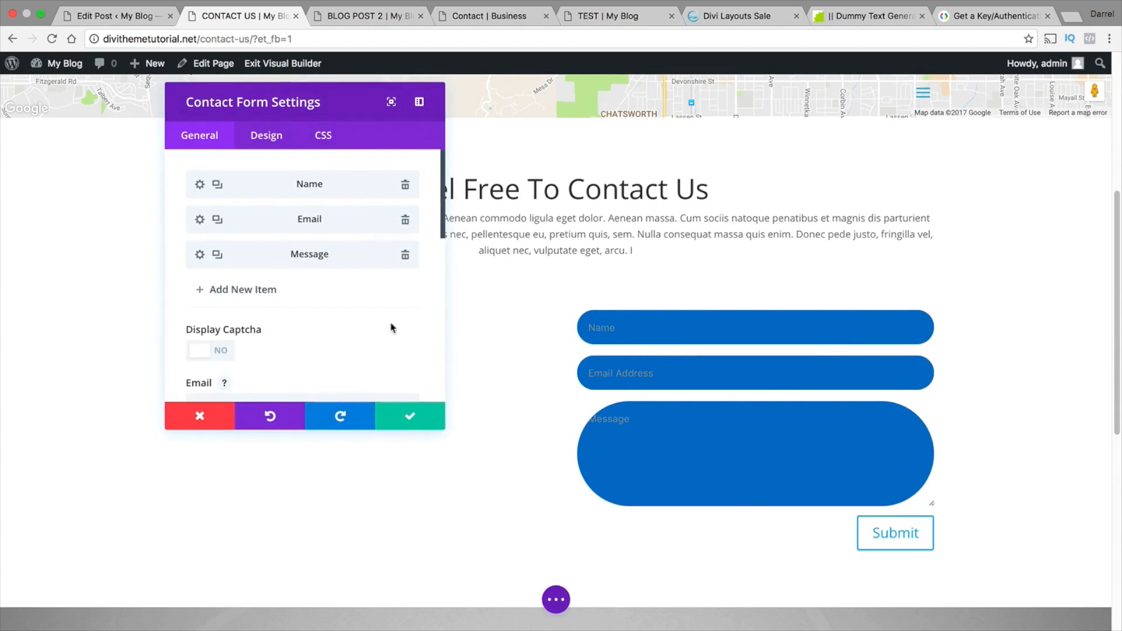
scroll(351, 324, "down", 2)
left_click(299, 383)
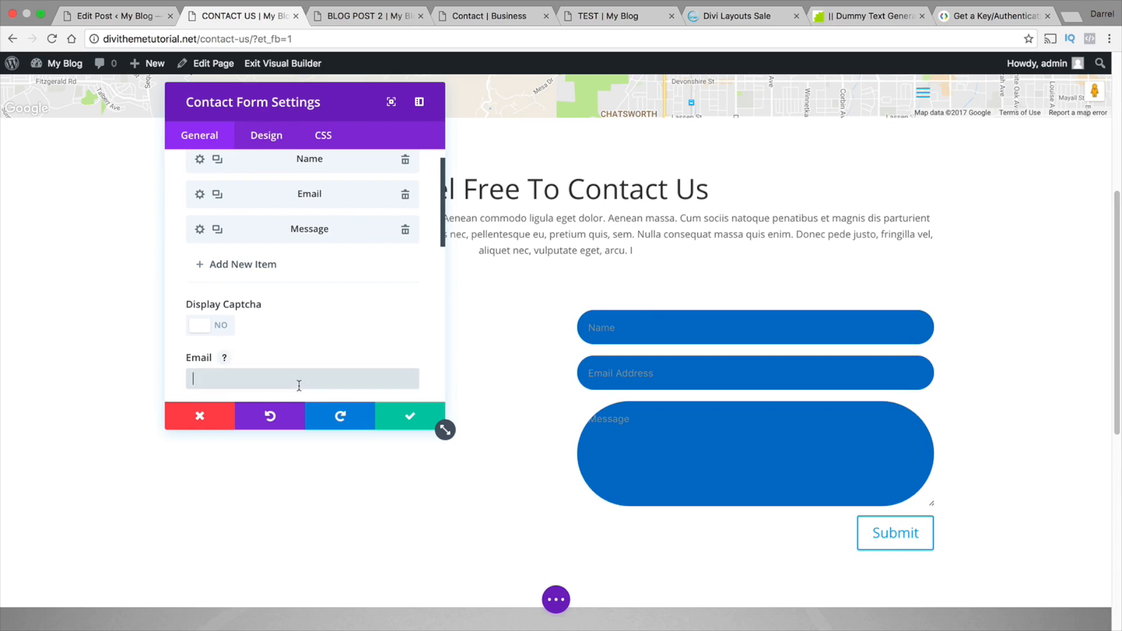
type("pchoar")
key("Down")
key("Return")
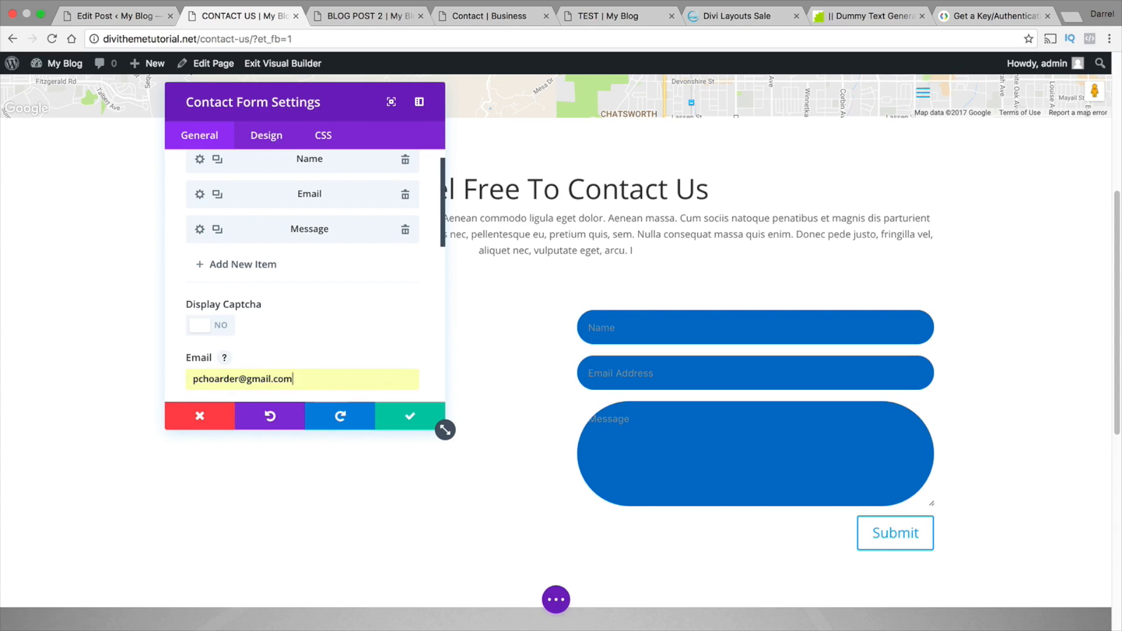
Apply the contact form settings and save the Contact Us page
left_click(409, 416)
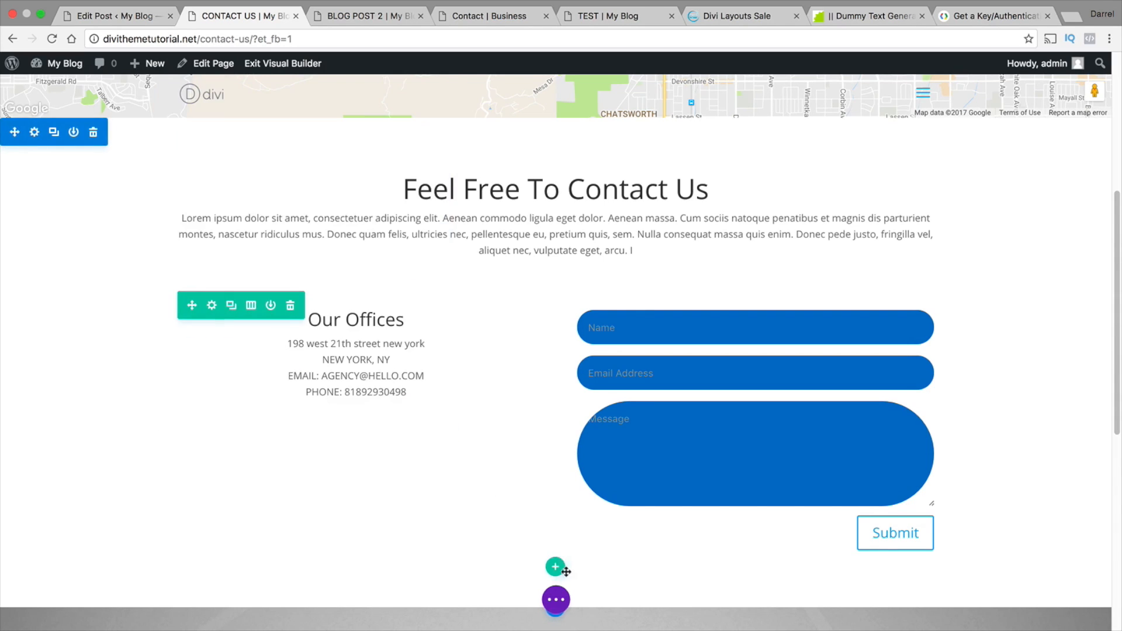
left_click(563, 602)
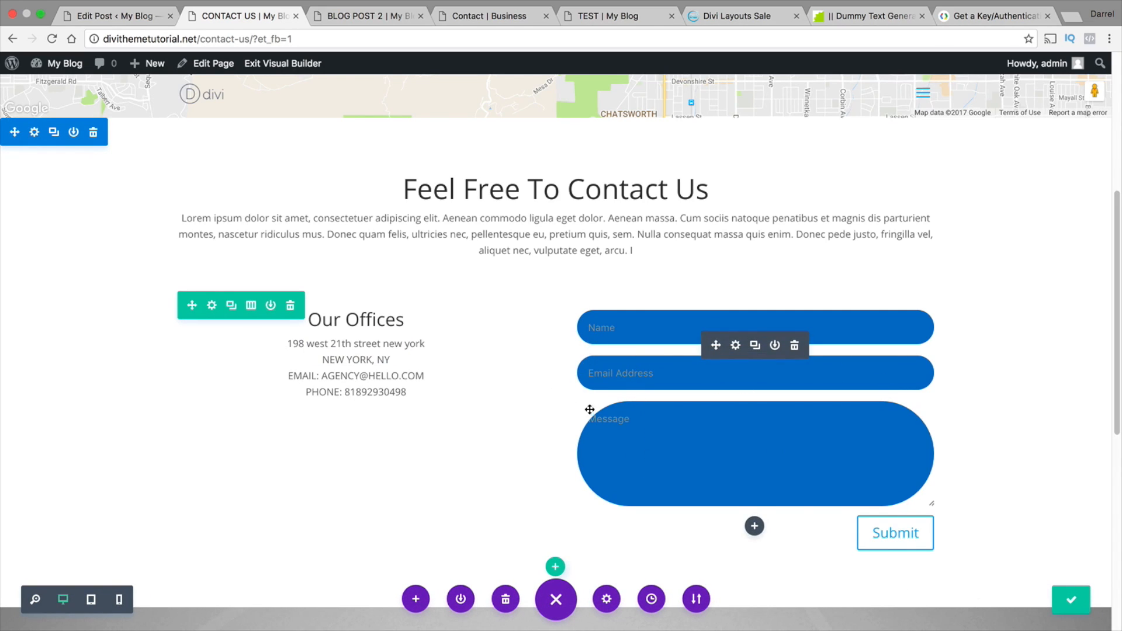
scroll(834, 428, "up", 8)
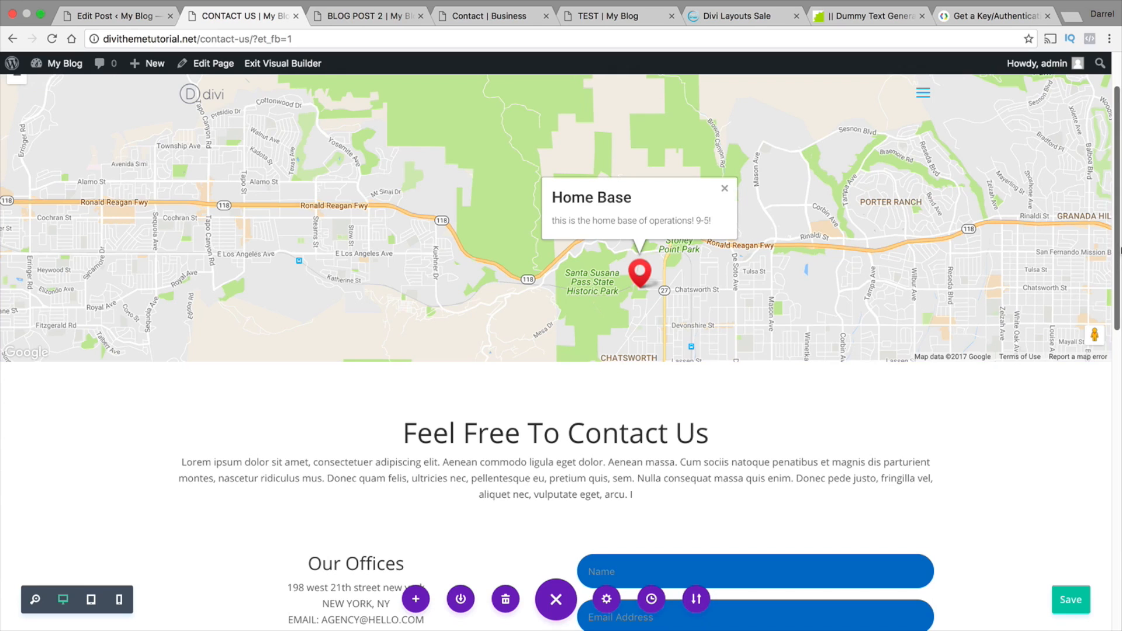
left_click_drag(1118, 217, 1119, 187)
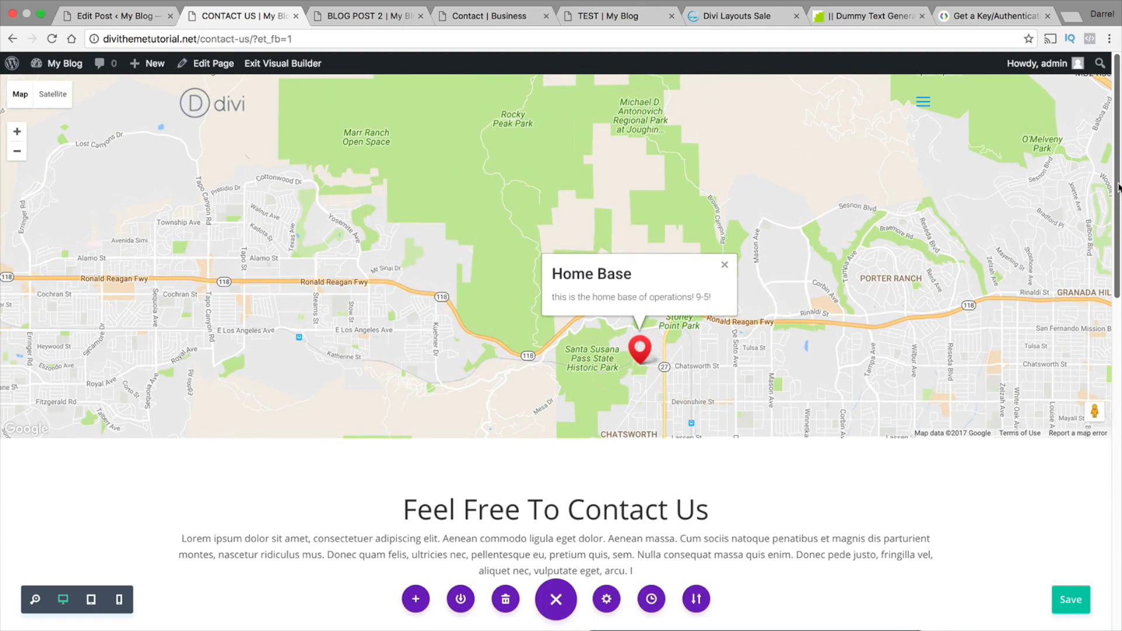
Open the website's Home page through the site navigation and look at its slider
left_click(927, 103)
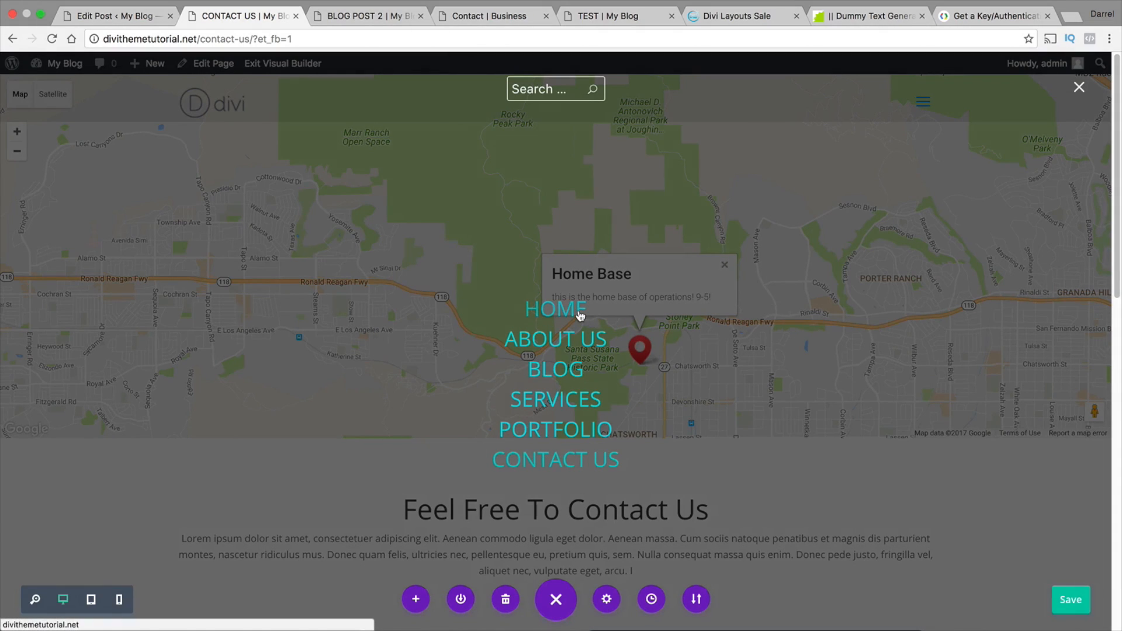
left_click(581, 316)
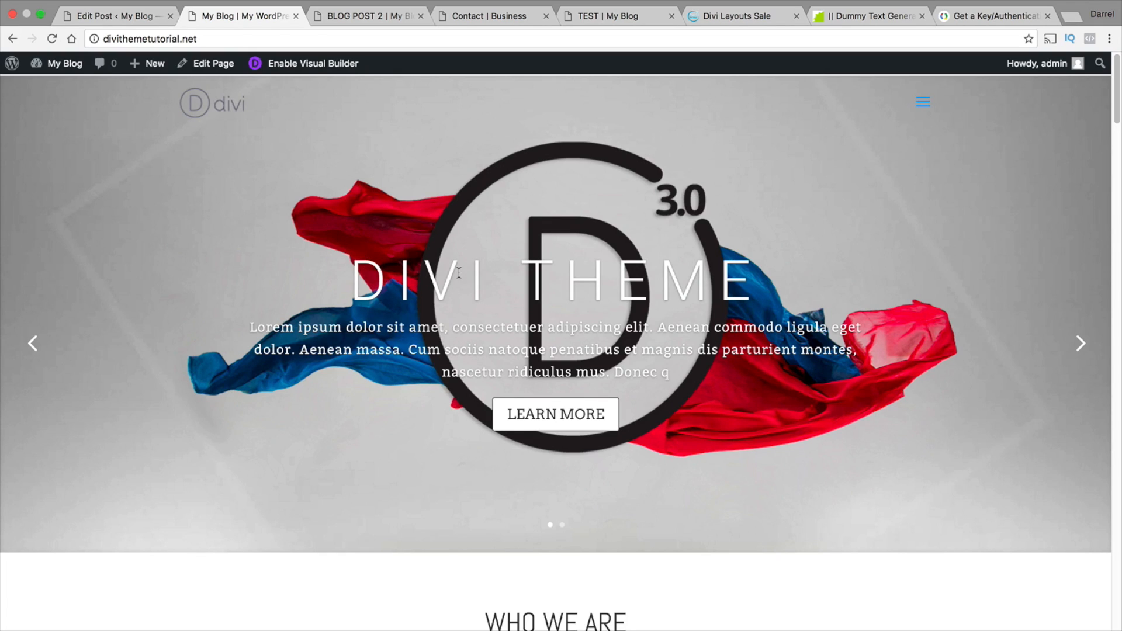
double_click(751, 276)
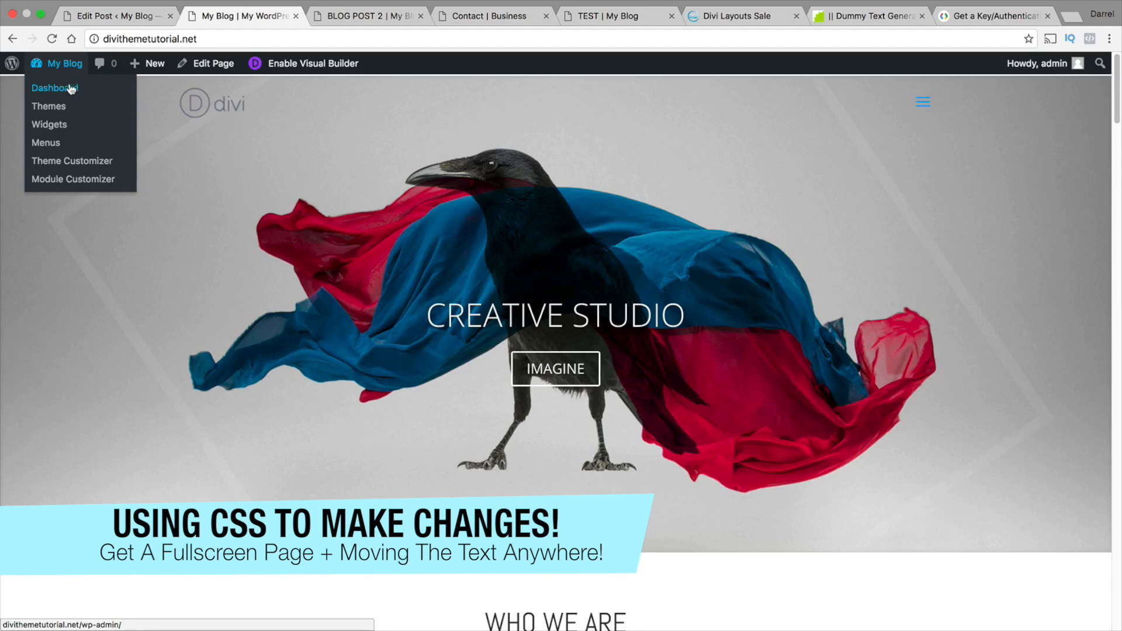
Open the Divi Theme Options, delete all existing Custom CSS and save the changes
left_click(70, 90)
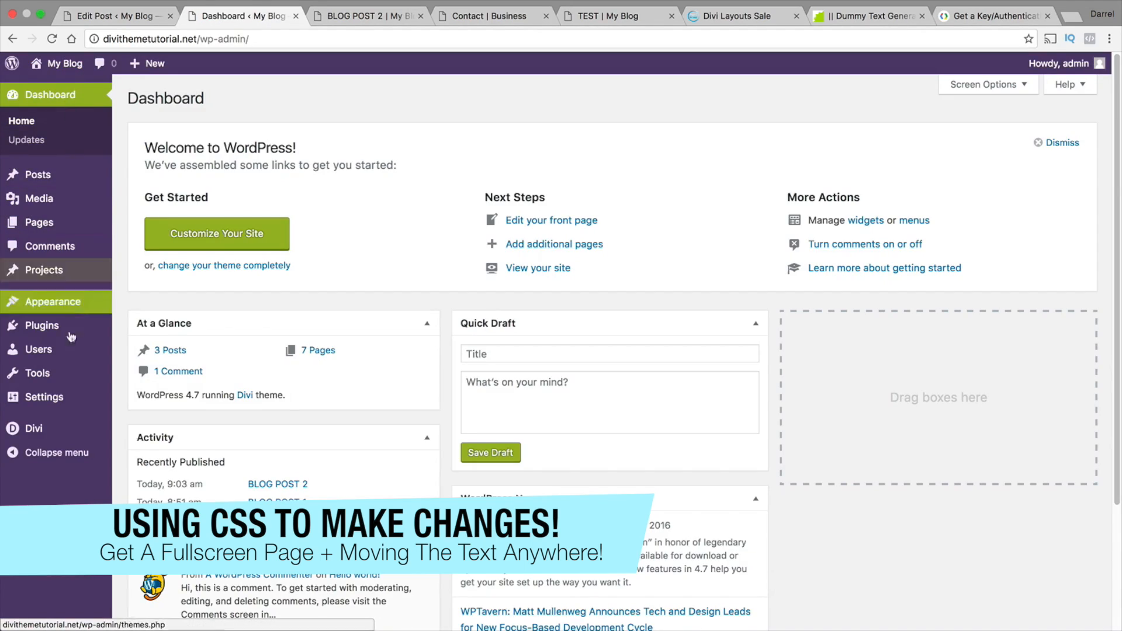
mouse_move(70, 438)
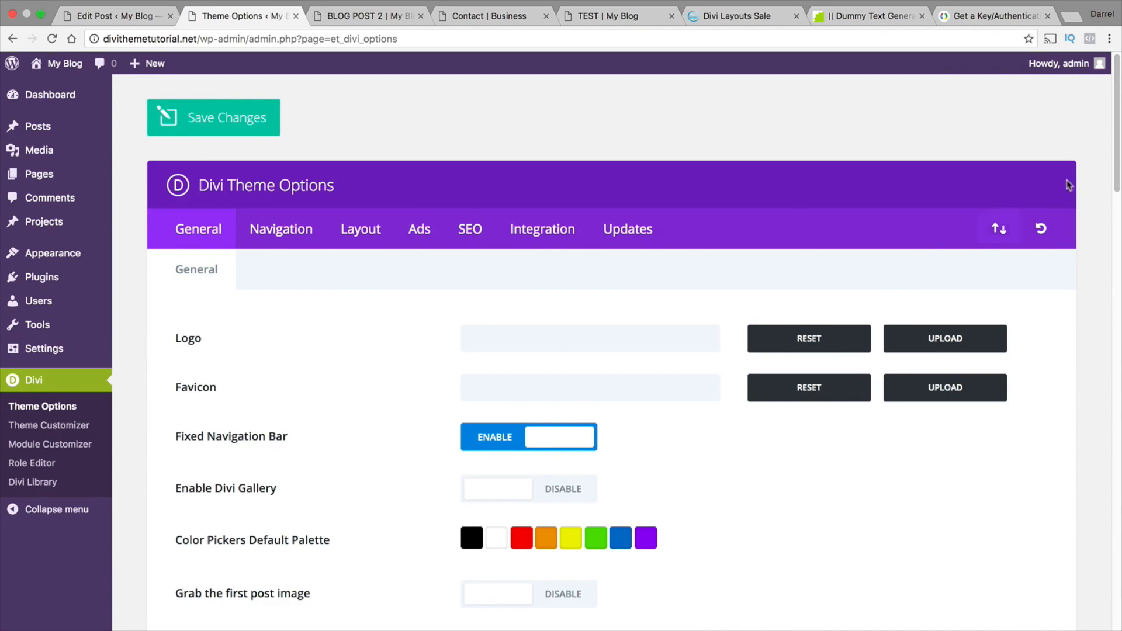
left_click_drag(1117, 134, 1116, 561)
scroll(709, 426, "down", 2)
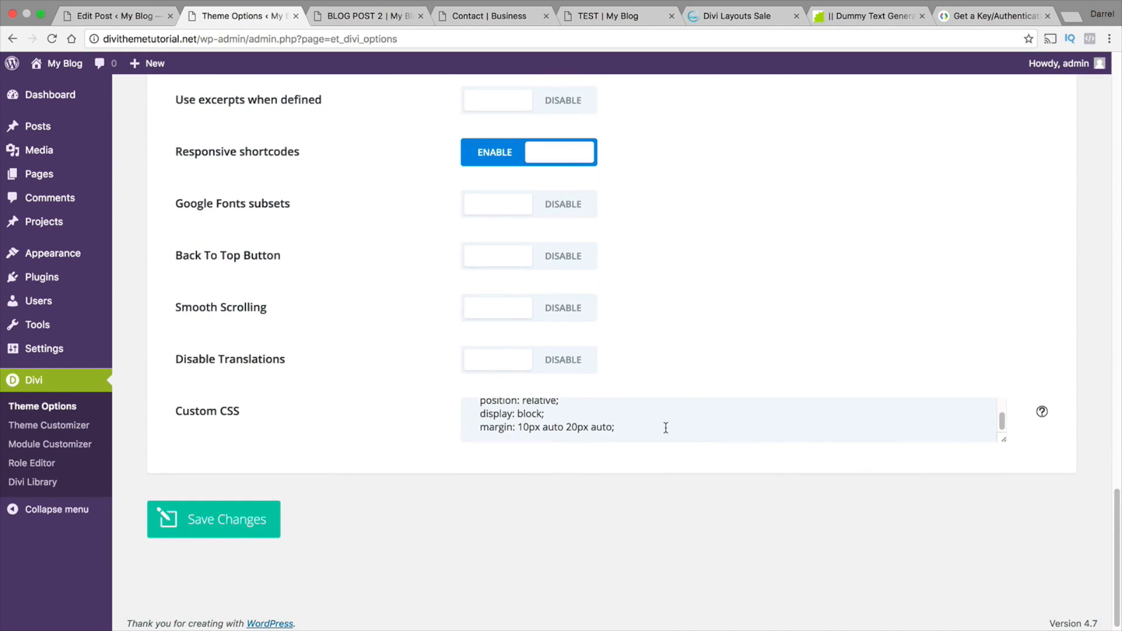
left_click_drag(666, 428, 421, 324)
key("BackSpace")
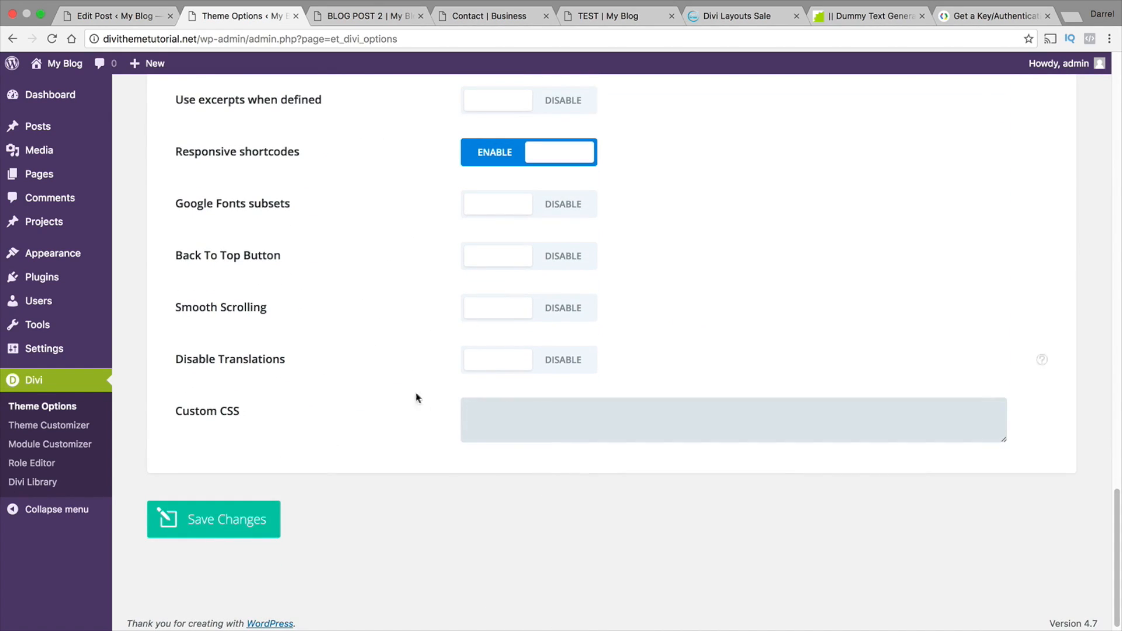
left_click(272, 525)
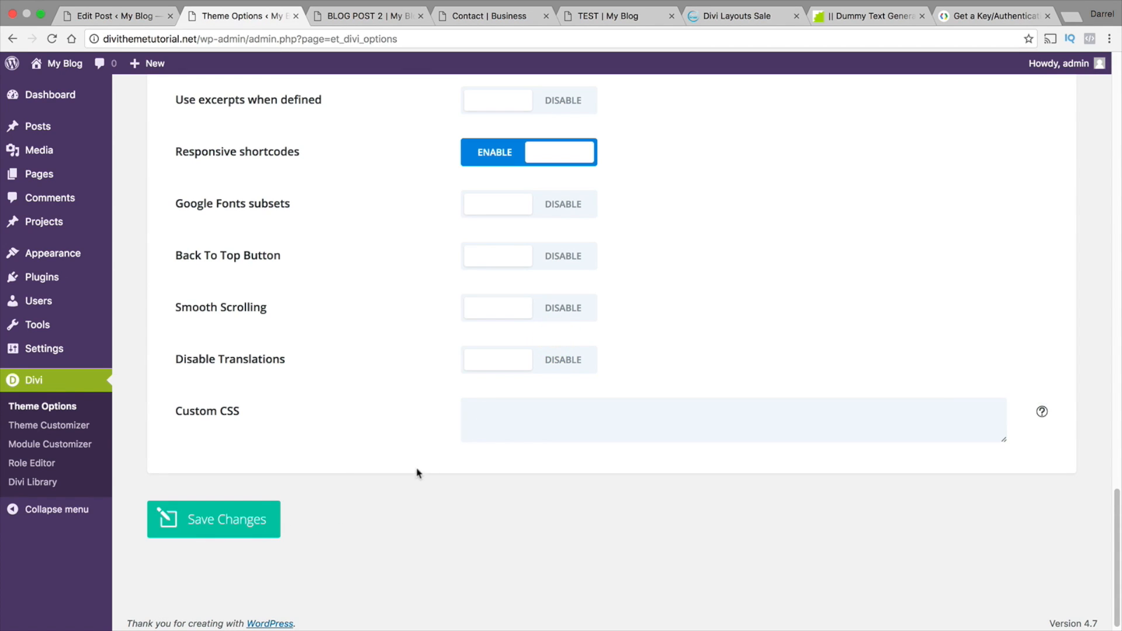
Switch to Notes, copy the rule "et_pb_slide { height: 100vh;}" from the "main element" note and return to the browser
key("super+Tab")
key("super+Tab")
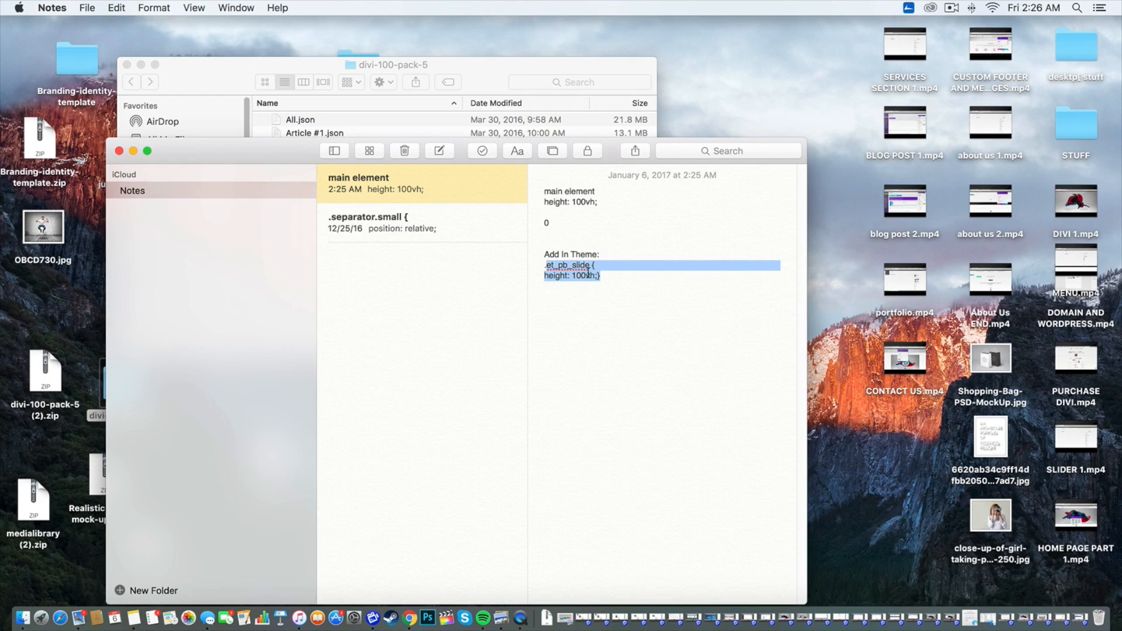
right_click(575, 271)
left_click(600, 323)
key("super+Tab")
key("super+shift+Tab")
key("super+shift+Tab")
key("super+shift+Tab")
key("super+shift+Tab")
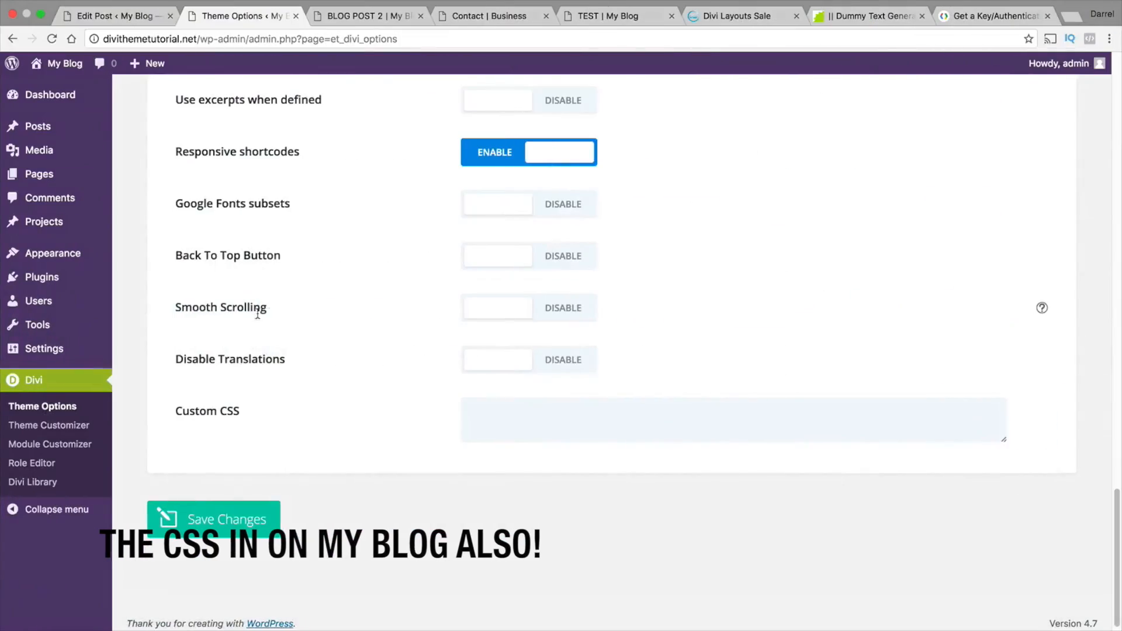
Paste "et_pb_slide { height: 100vh;}" into the theme's Custom CSS and save the changes
right_click(506, 416)
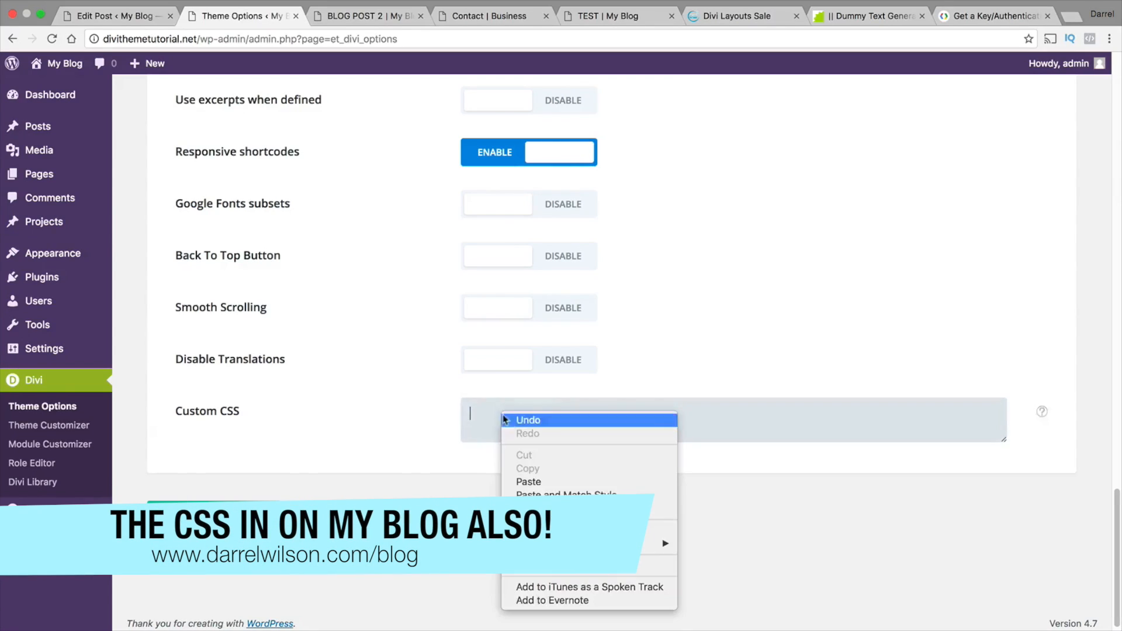
left_click(538, 477)
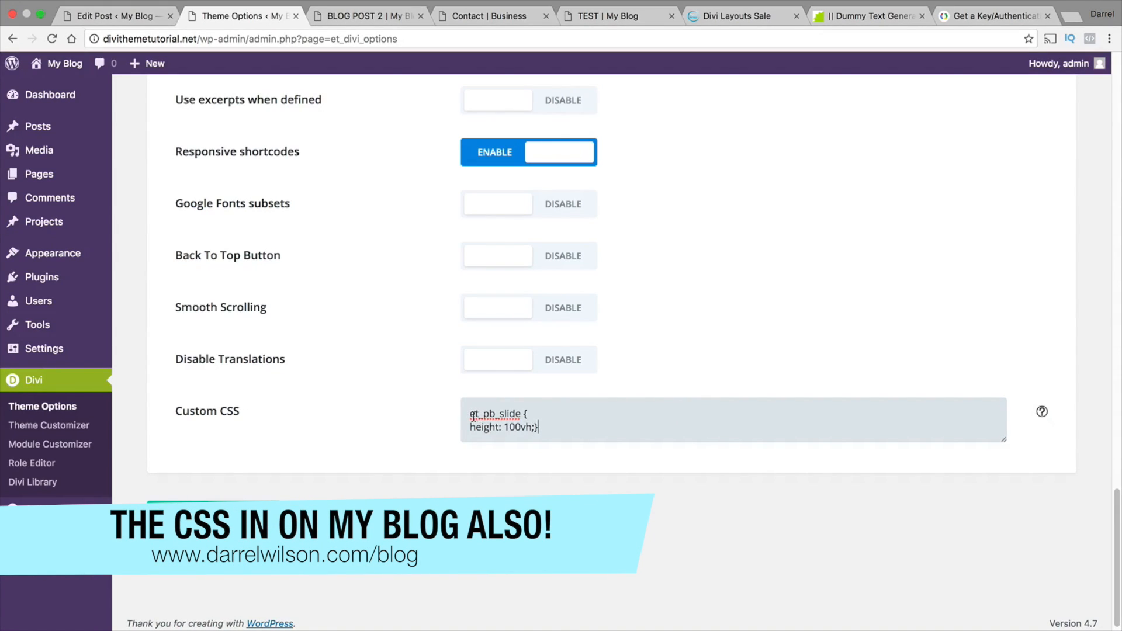
scroll(528, 410, "down", 1)
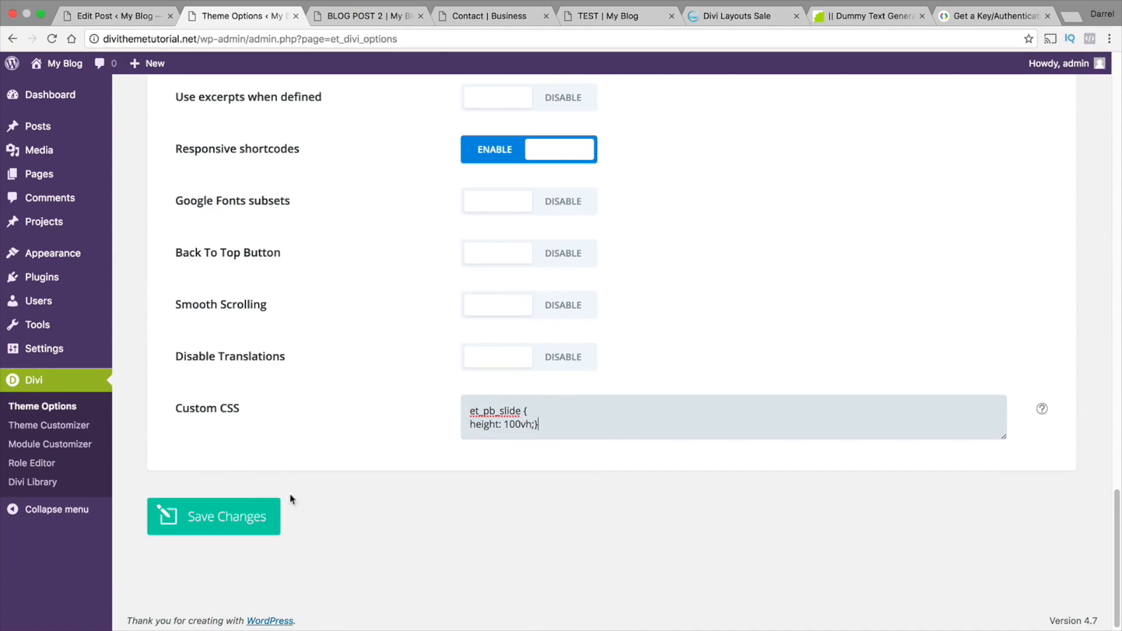
left_click(237, 519)
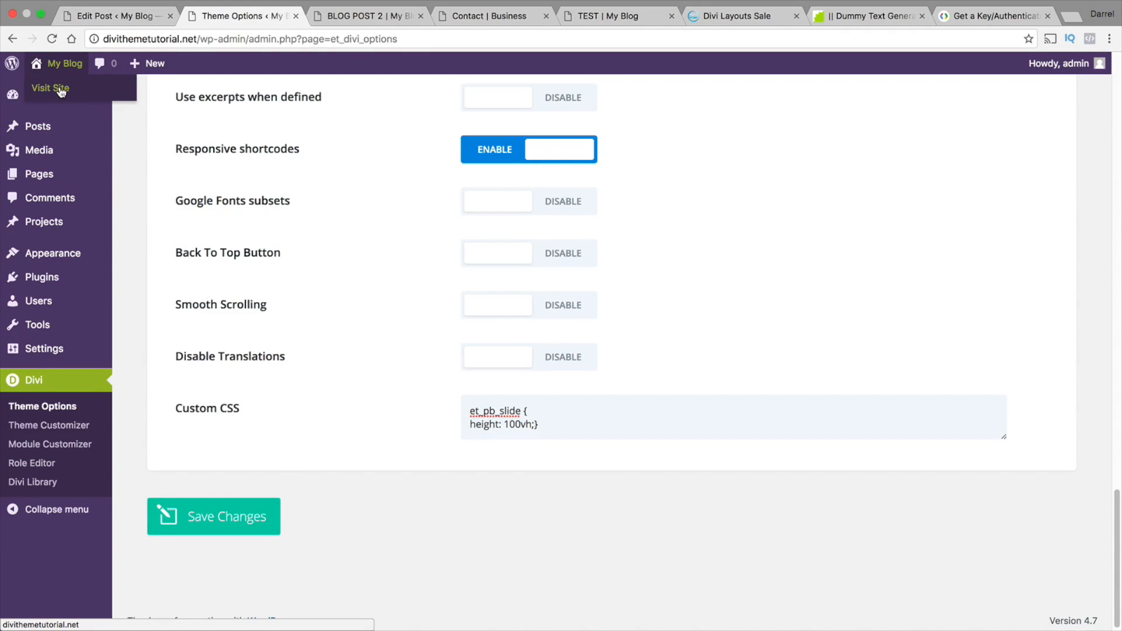
Open the home page in the Visual Builder, and copy "height: 100vh;" from the "main element" note in Notes
left_click(60, 90)
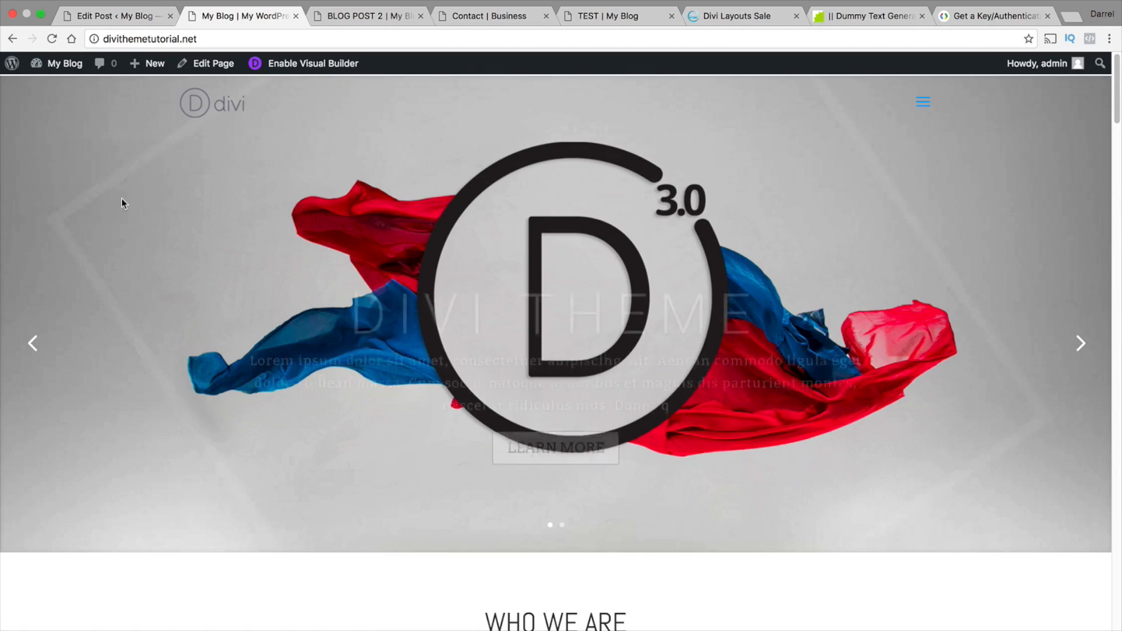
left_click(296, 64)
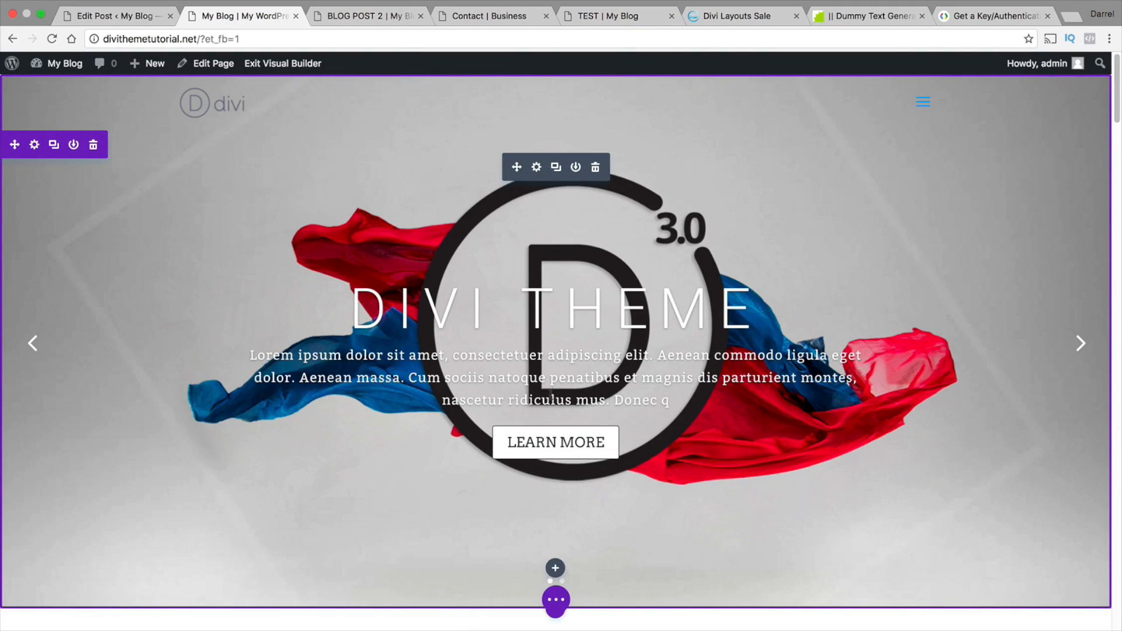
key("super+Tab")
key("super+Tab")
key("super+shift+Tab")
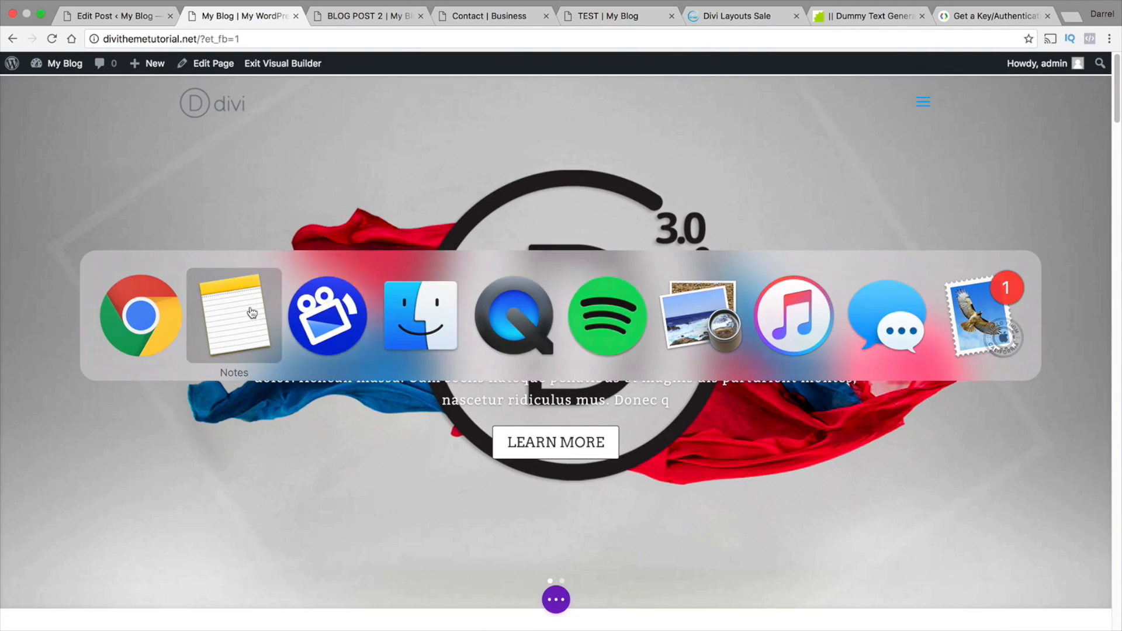
left_click_drag(598, 201, 547, 196)
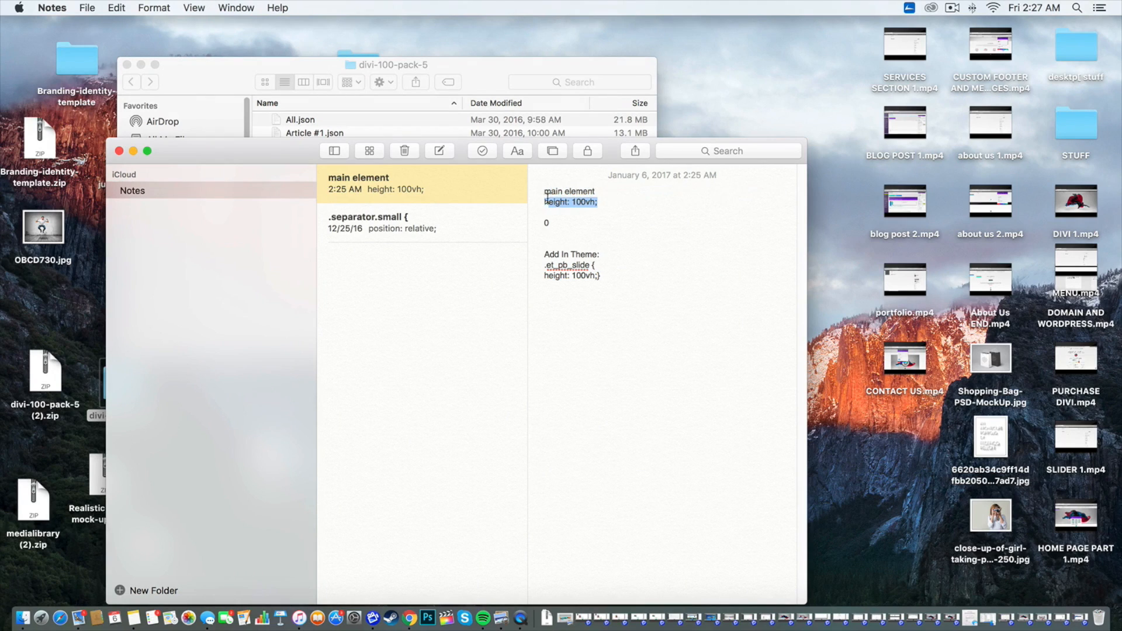
right_click(552, 199)
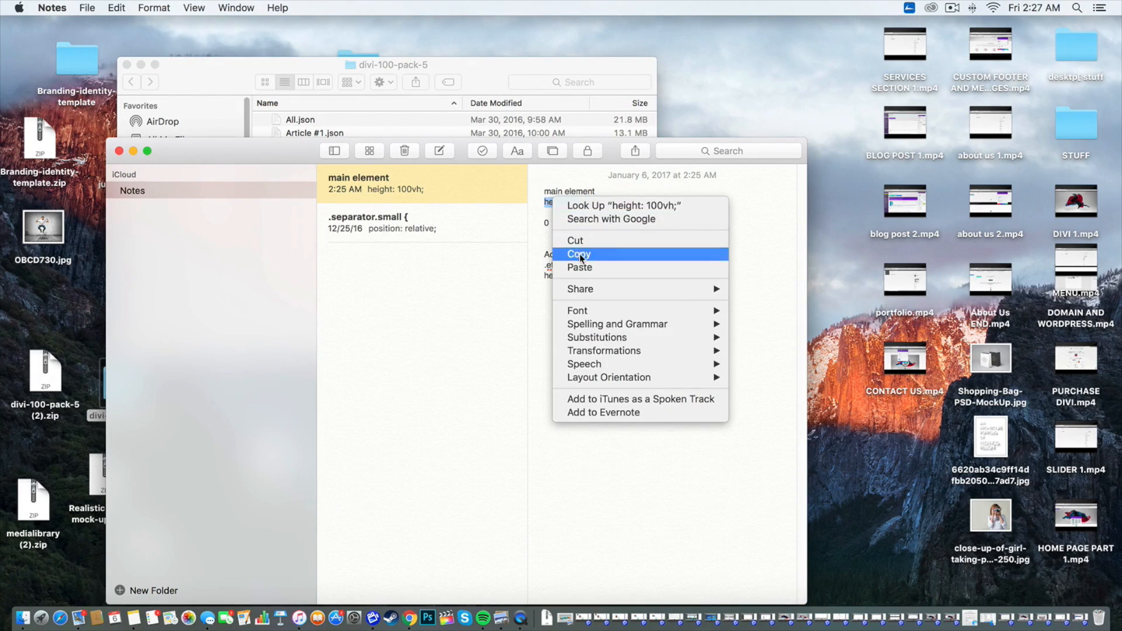
left_click(574, 250)
key("super+Tab")
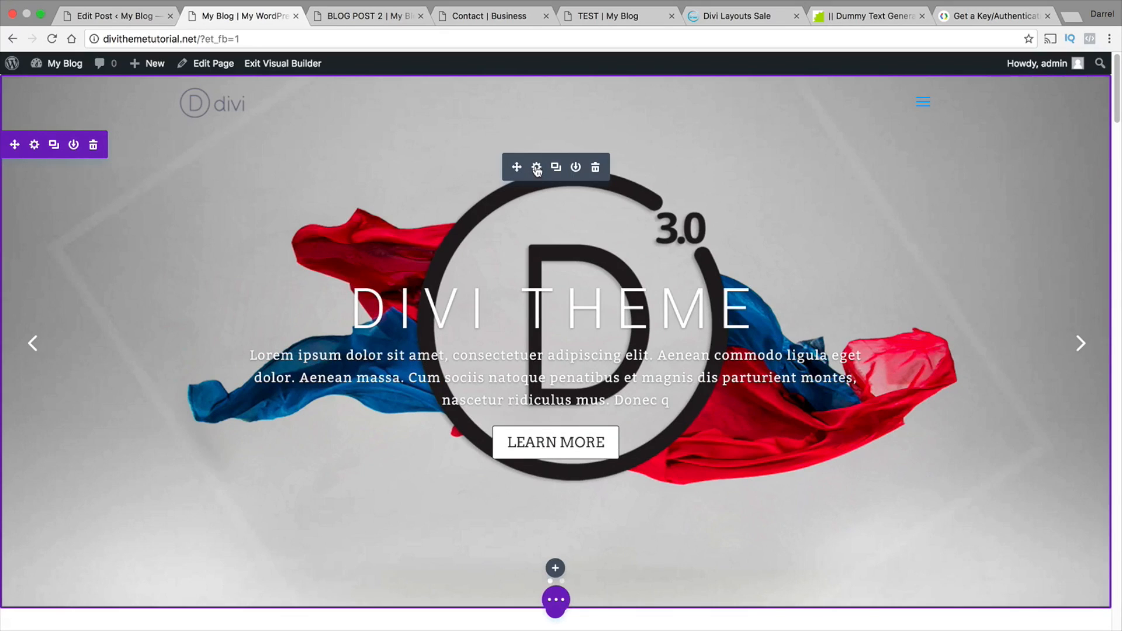
Paste "height: 100vh;" as the Main Element CSS of the DIVI THEME slide and save the slide and slider settings
left_click(537, 169)
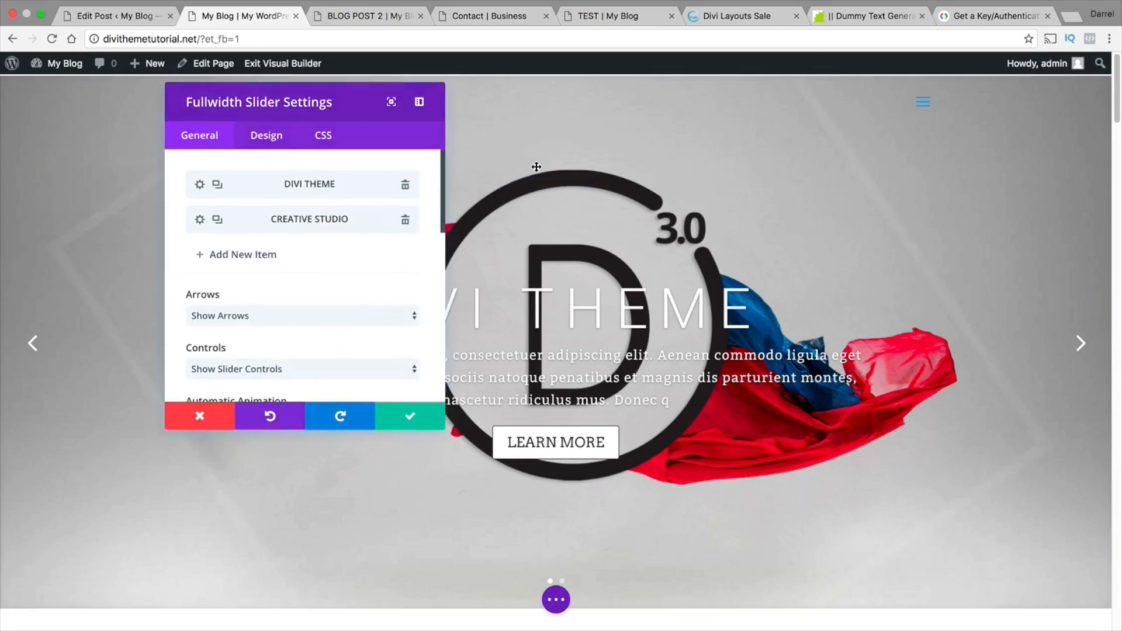
left_click(199, 184)
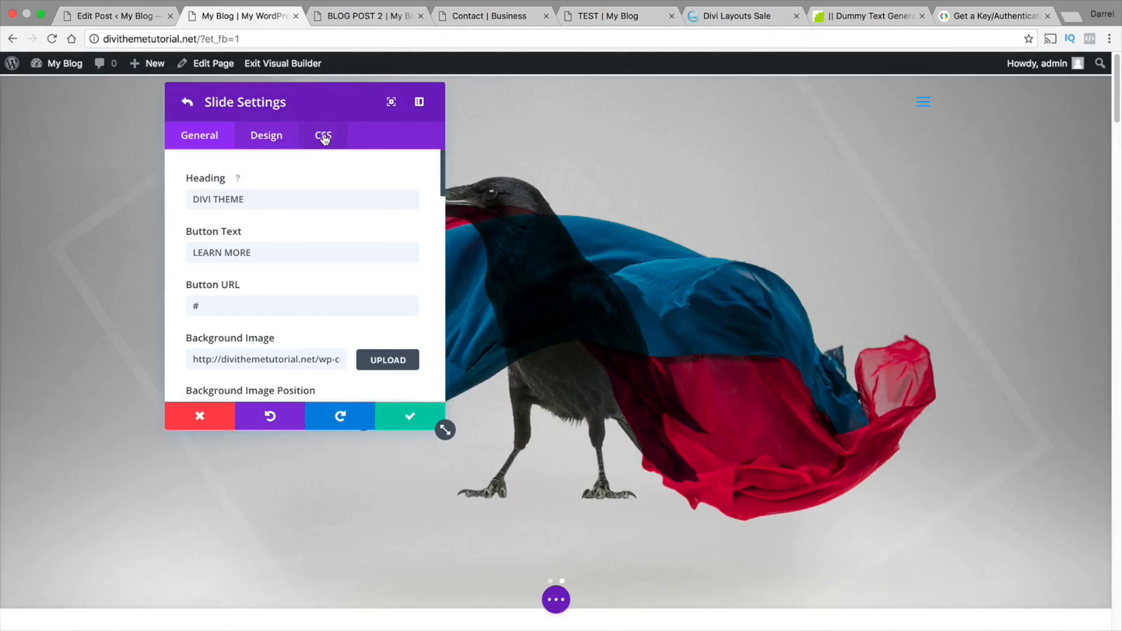
left_click(324, 136)
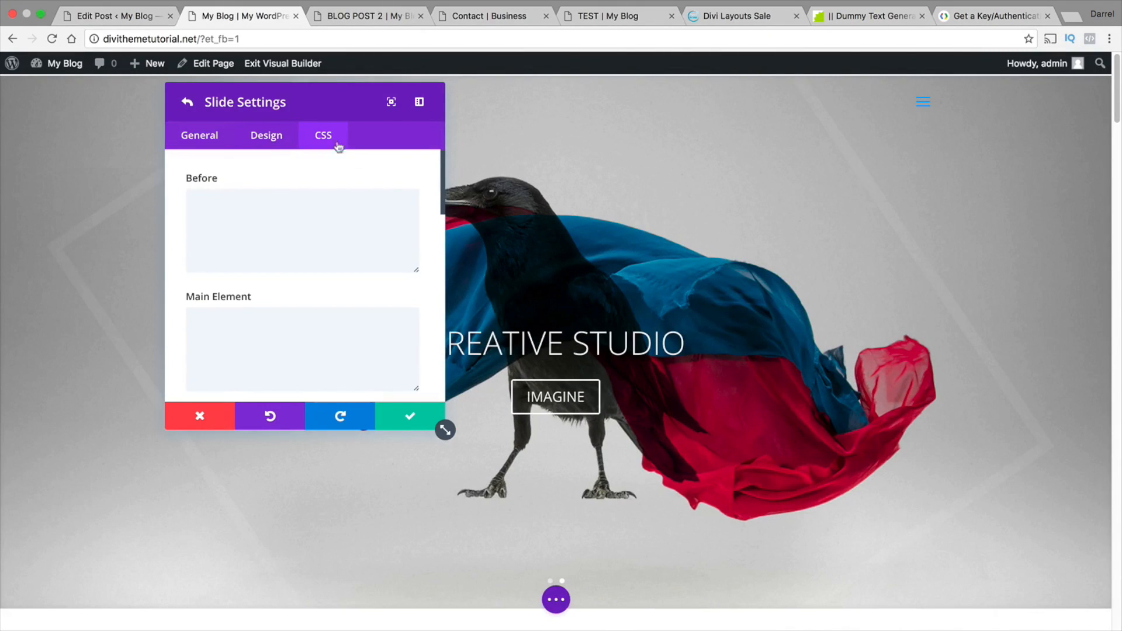
left_click(240, 349)
right_click(241, 346)
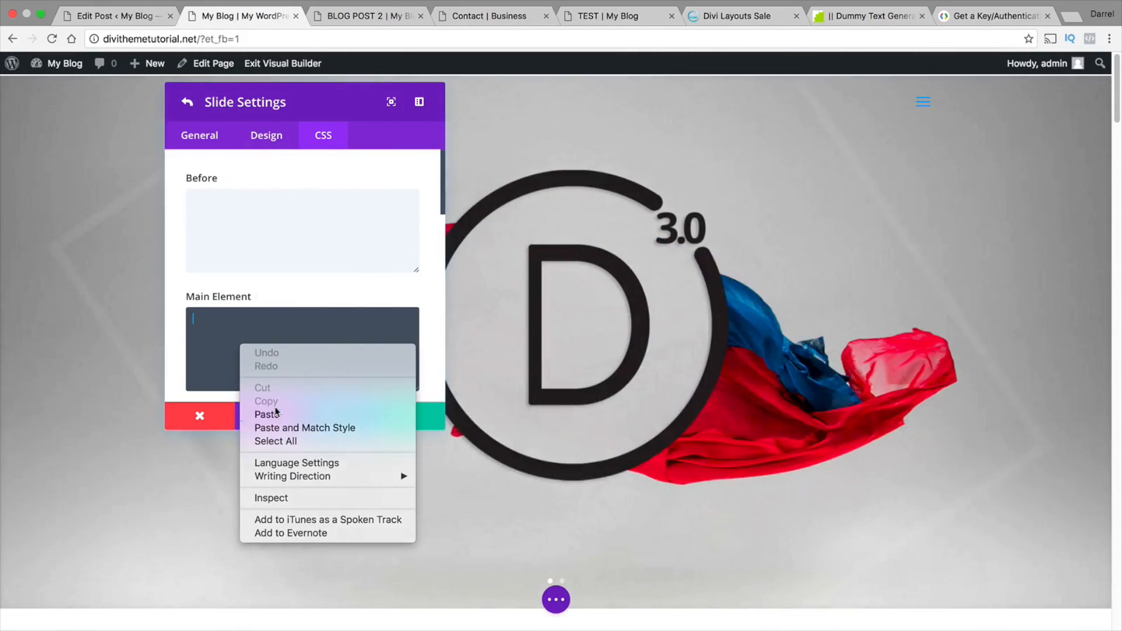
left_click(277, 413)
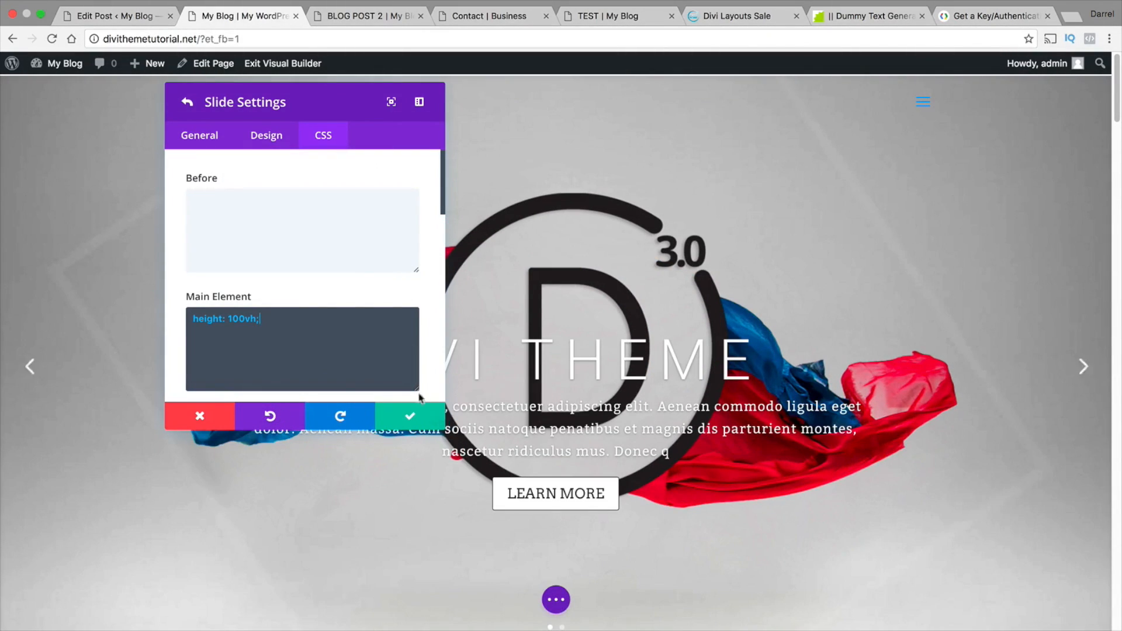
left_click(401, 416)
left_click(412, 418)
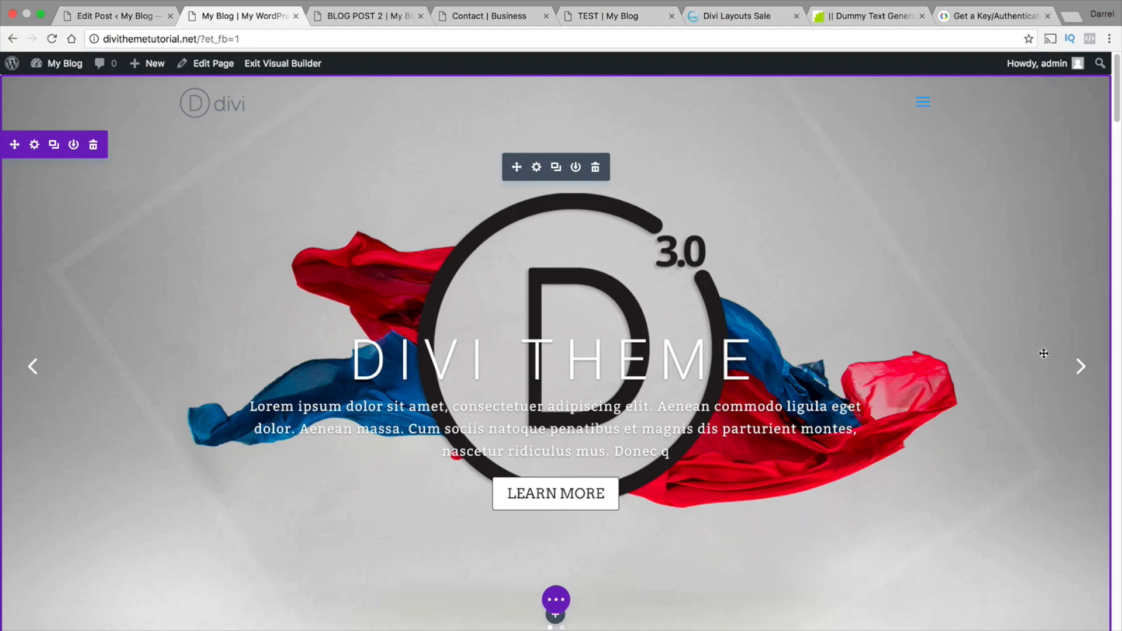
Paste "margin-top: -200px !important;" as the Slide Title CSS of the CREATIVE STUDIO slide in the fullwidth slider
left_click(1080, 367)
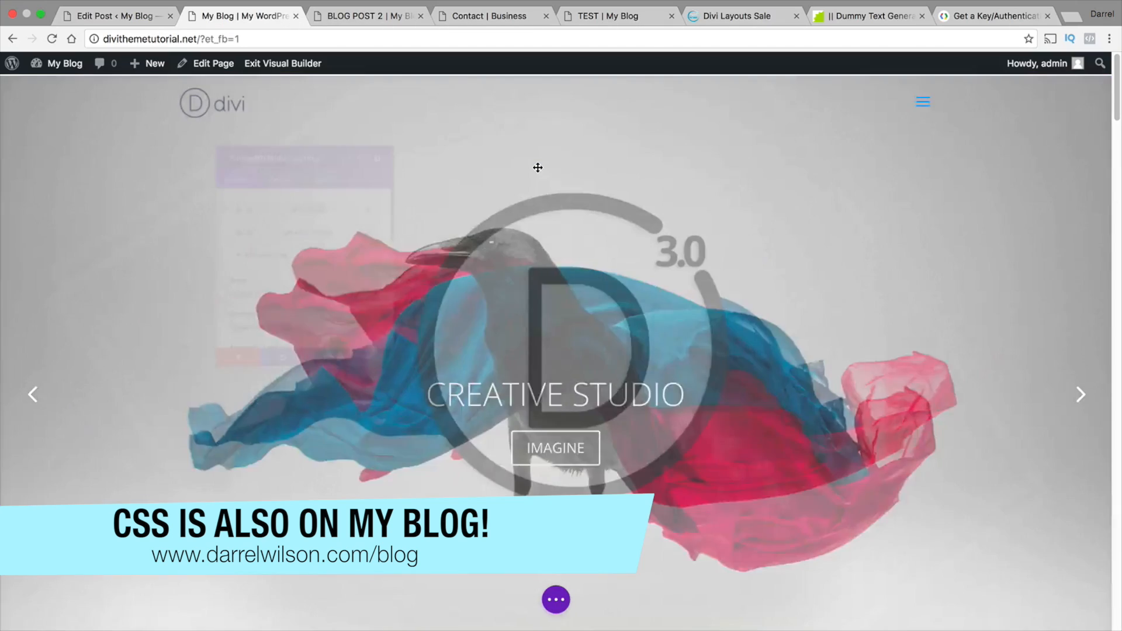
left_click(536, 169)
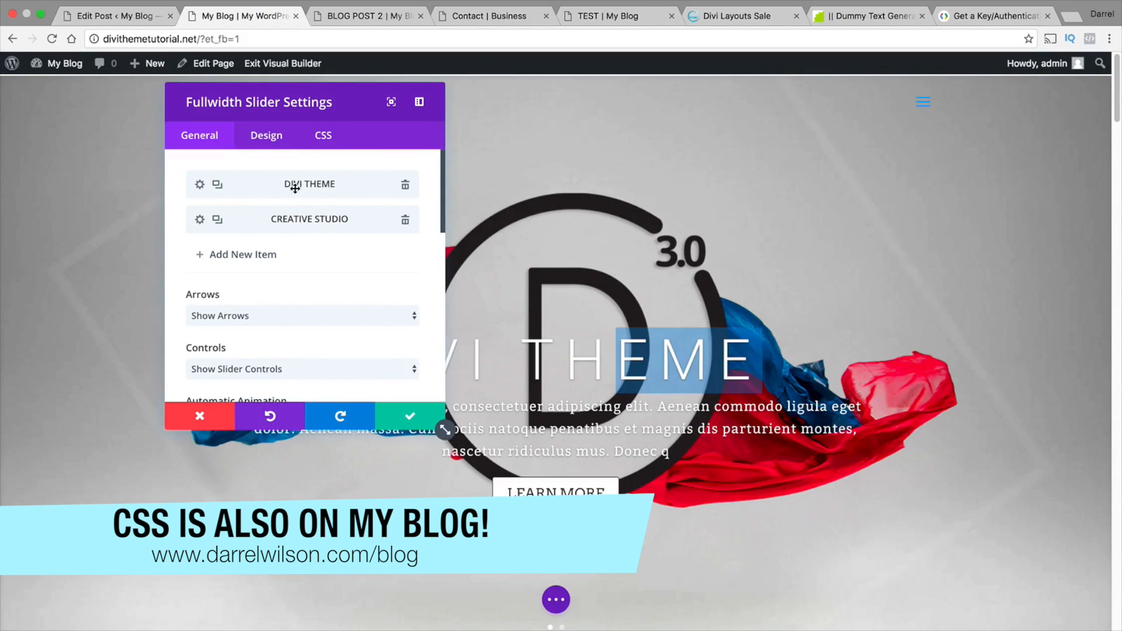
left_click(199, 220)
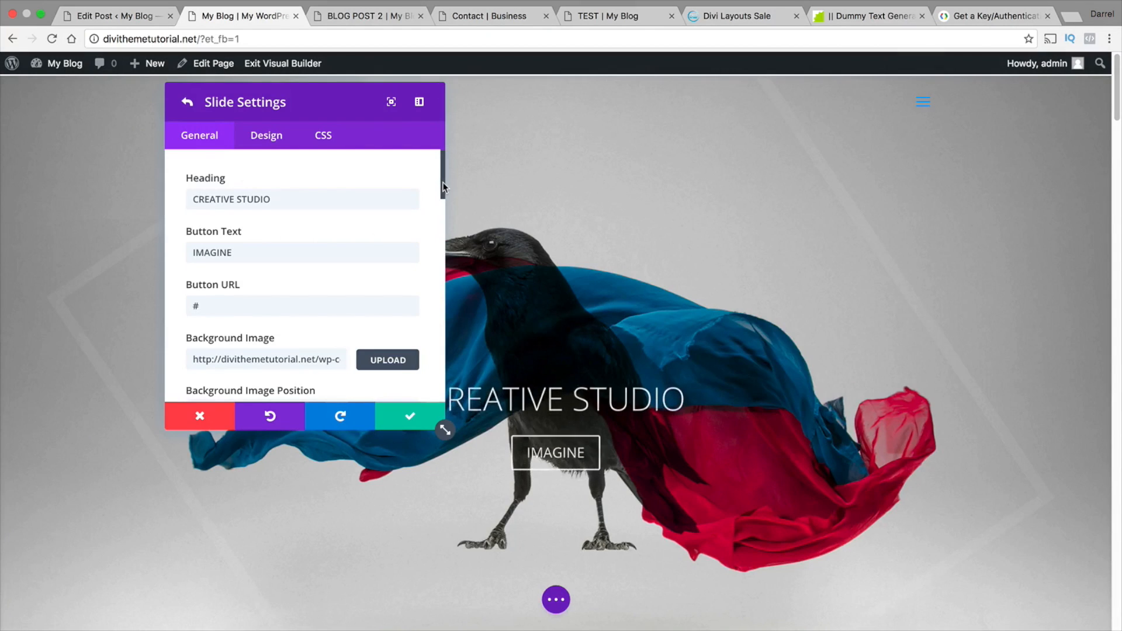
scroll(443, 191, "down", 1)
left_click_drag(443, 188, 441, 226)
left_click(323, 136)
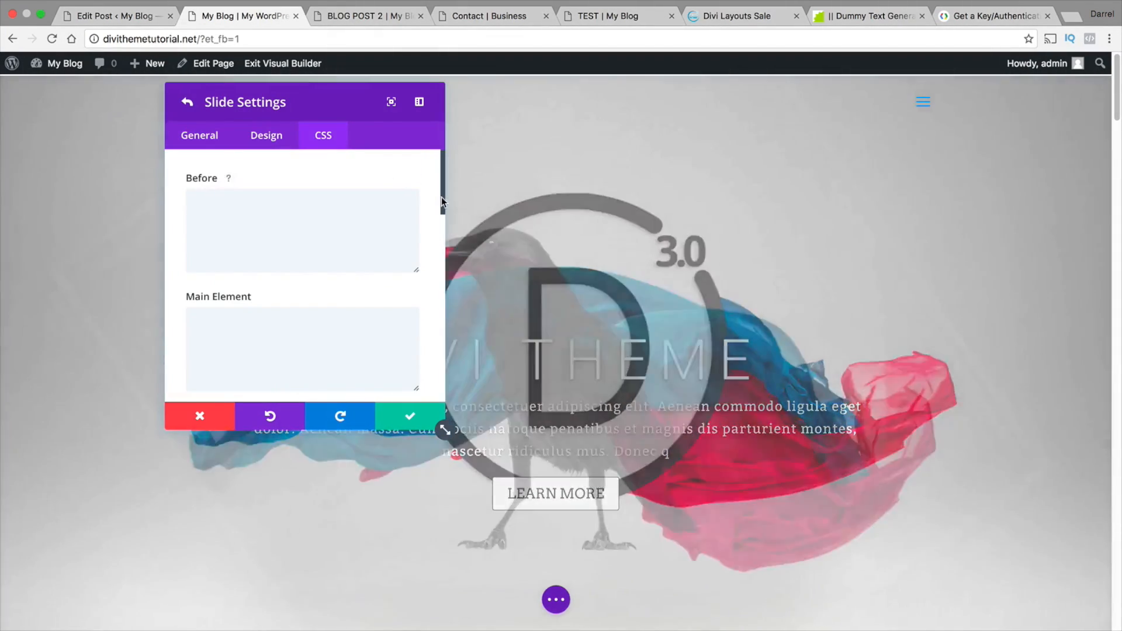
left_click_drag(440, 198, 440, 265)
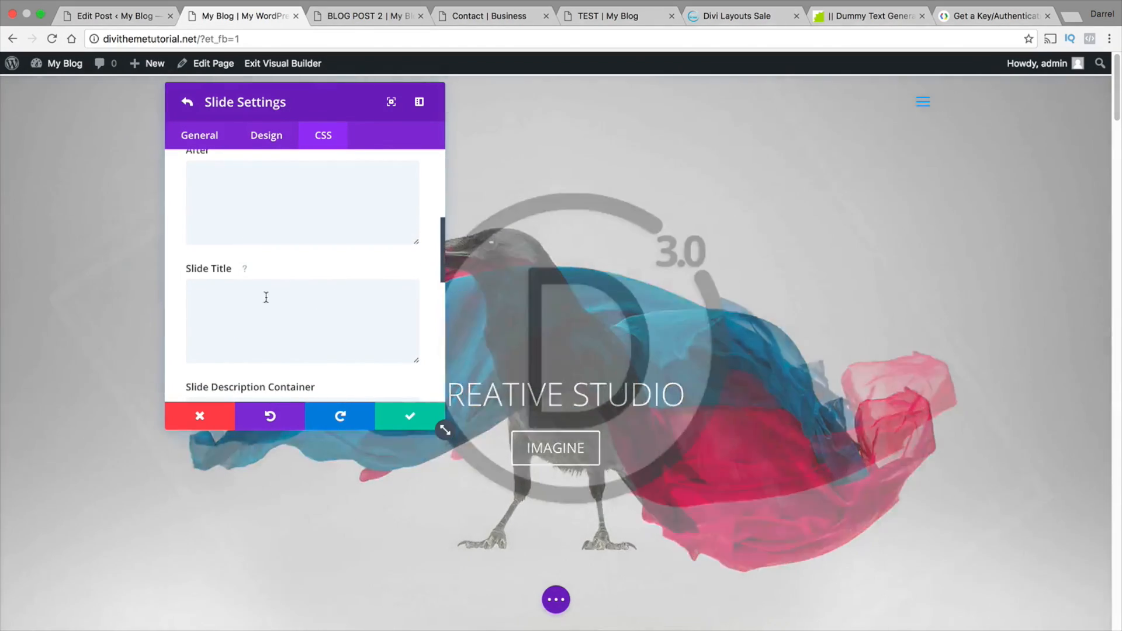
left_click(245, 298)
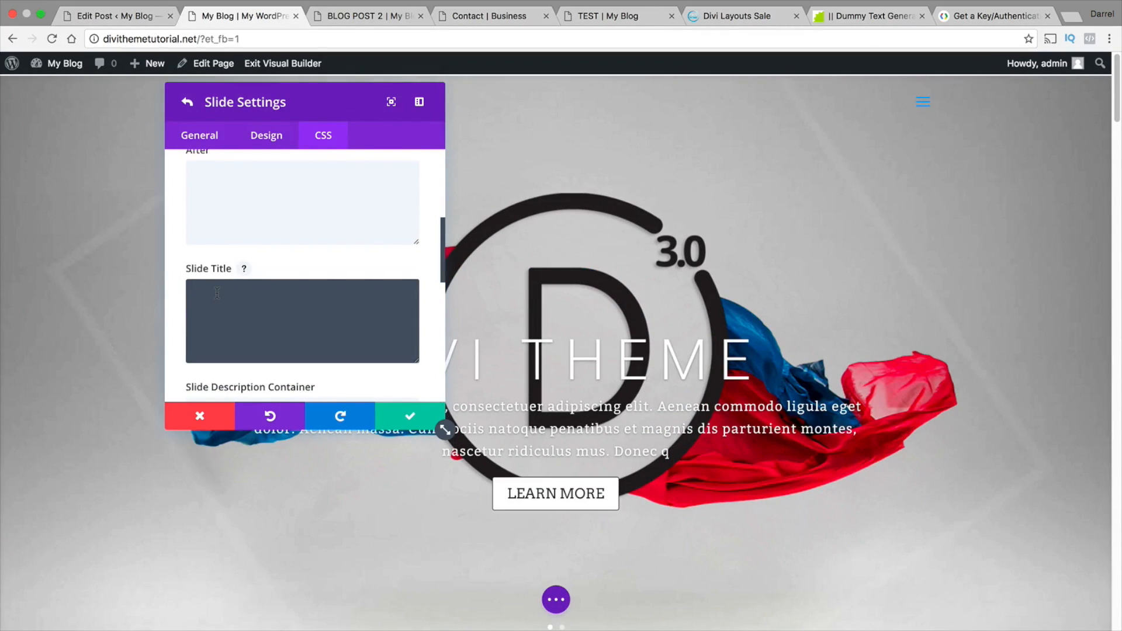
right_click(217, 293)
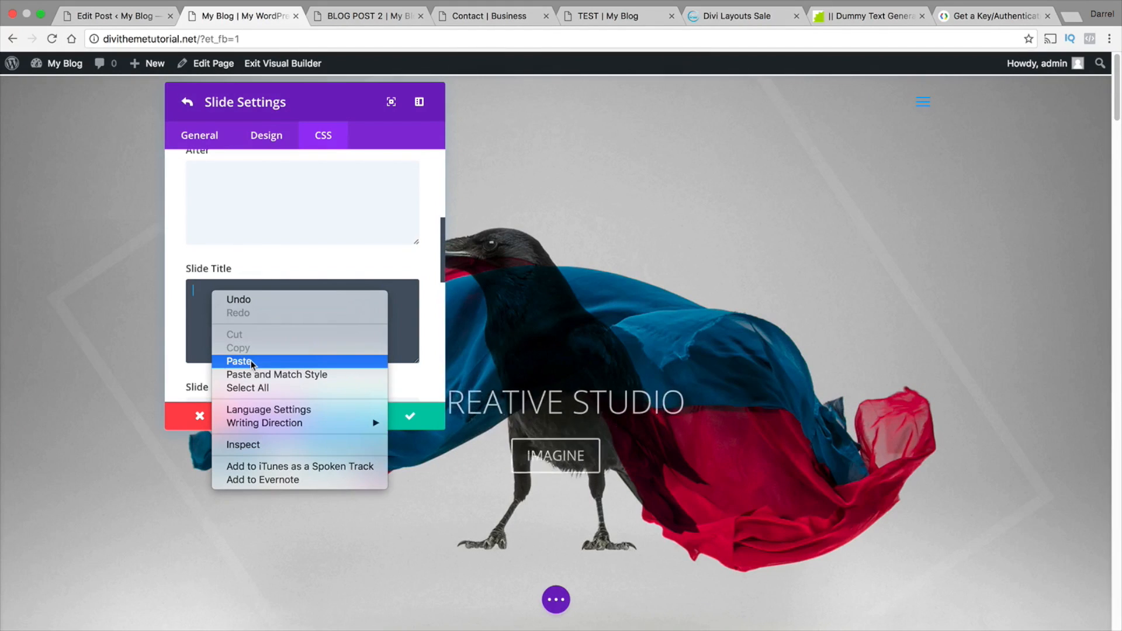
left_click(251, 360)
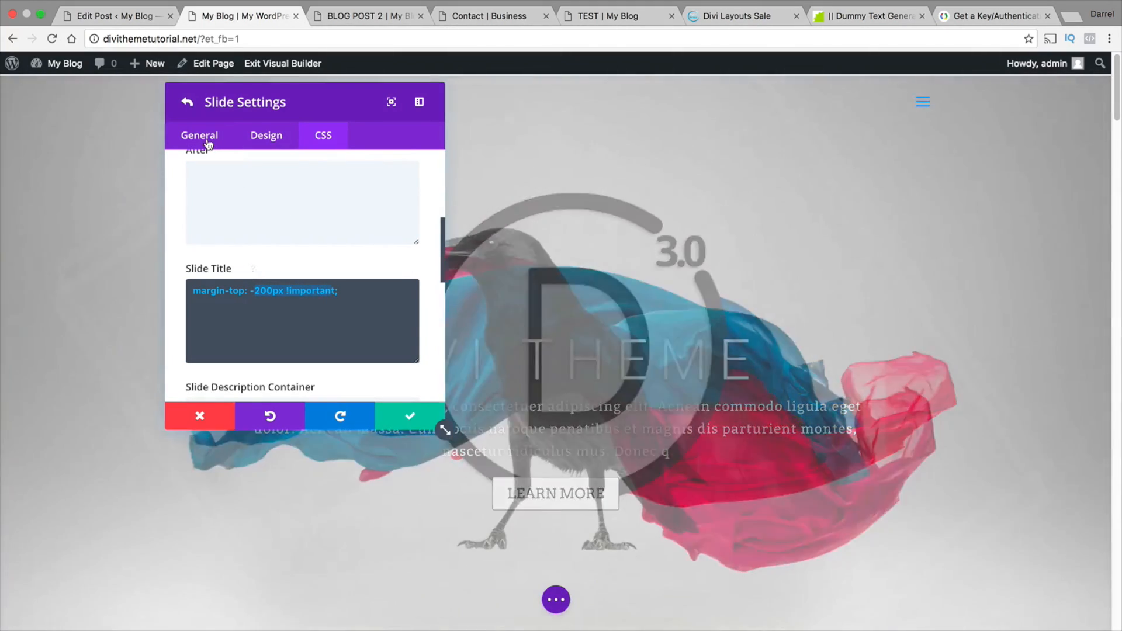
Save the slide settings, turn off the slider's automatic animation and save the slider settings
left_click(203, 140)
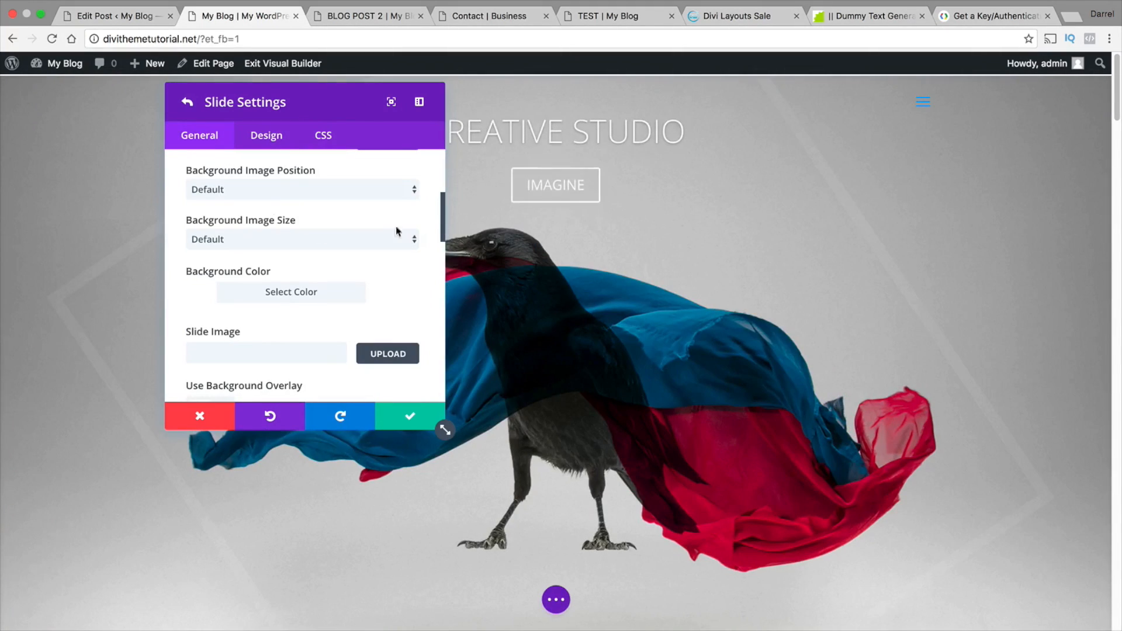
left_click_drag(441, 214, 440, 380)
left_click(409, 416)
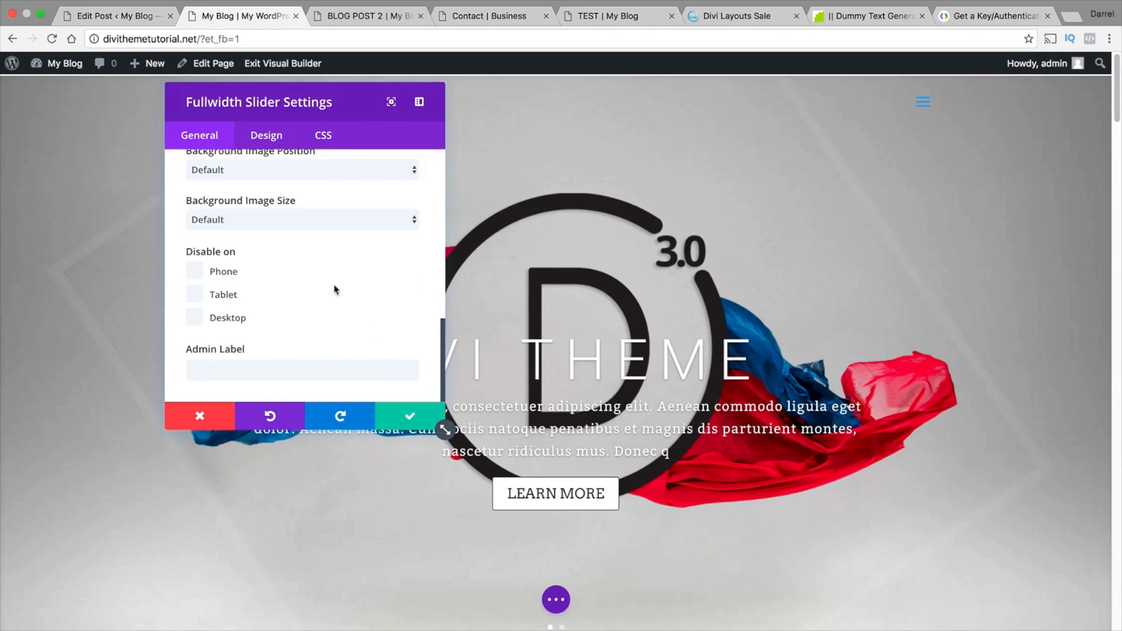
scroll(333, 290, "up", 2)
scroll(332, 286, "up", 5)
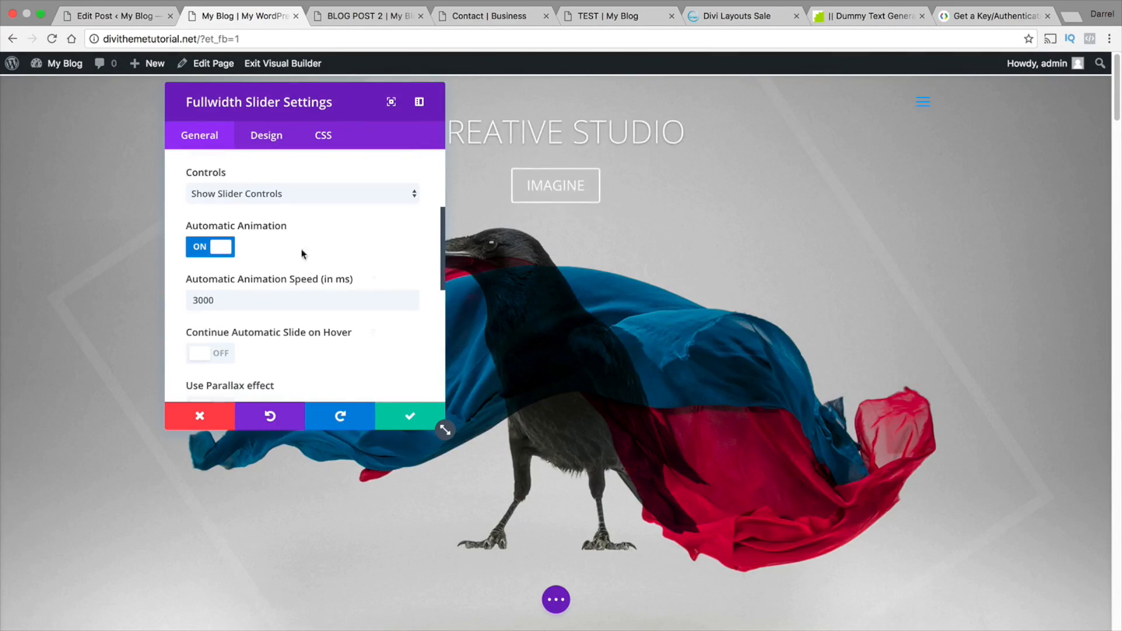
left_click(221, 250)
left_click(409, 416)
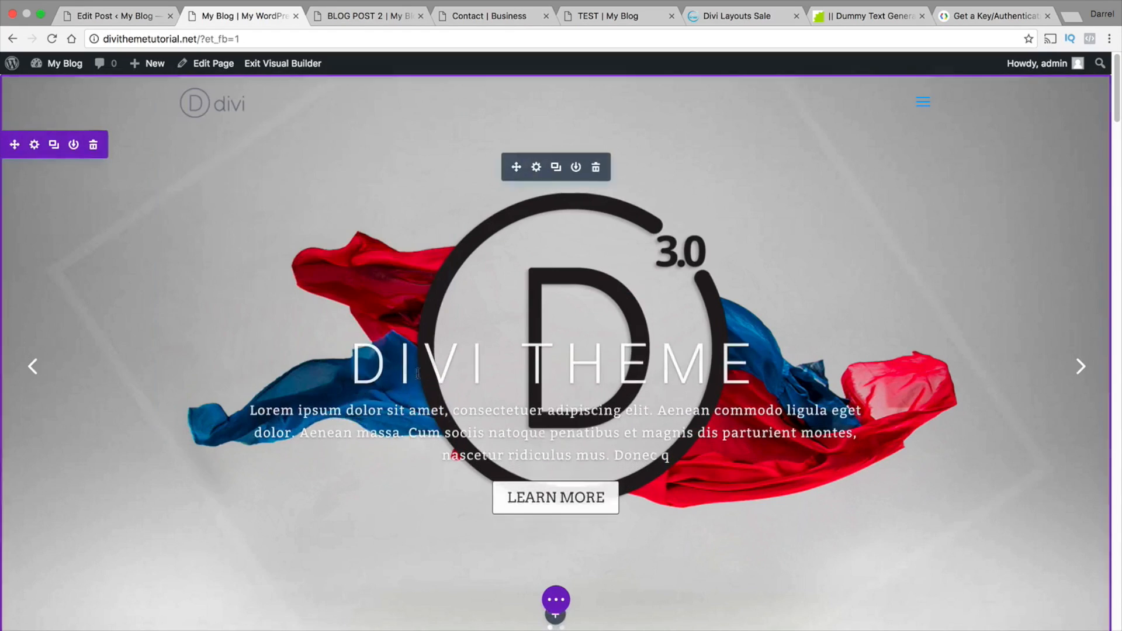
Bring the CREATIVE STUDIO slide into view and open its custom CSS at the Slide Title rule
left_click(533, 168)
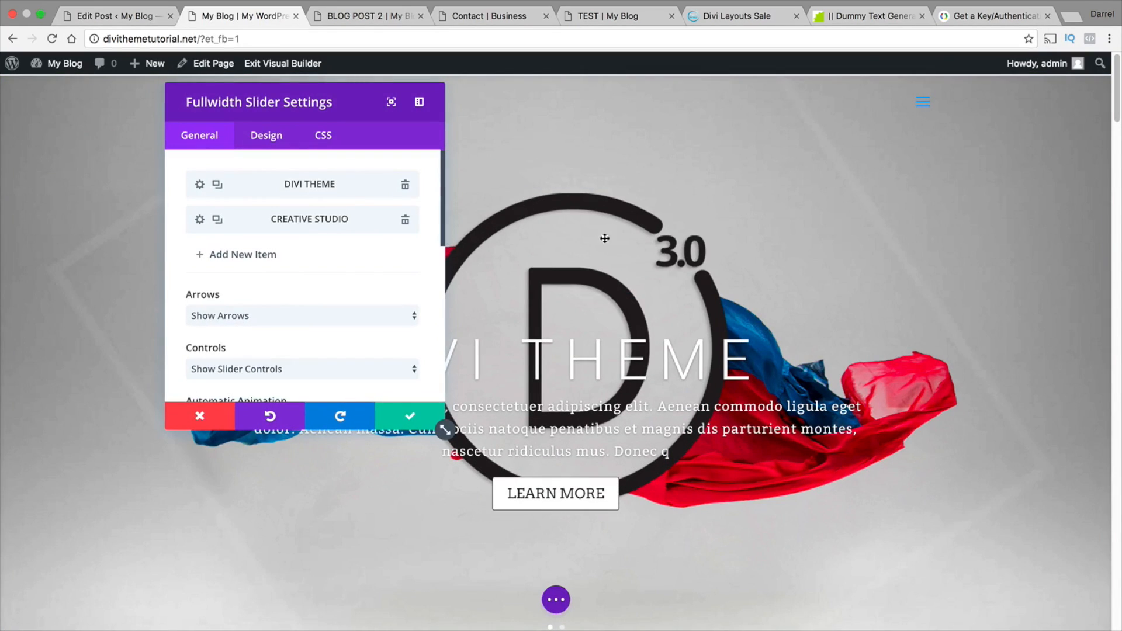
left_click(1081, 395)
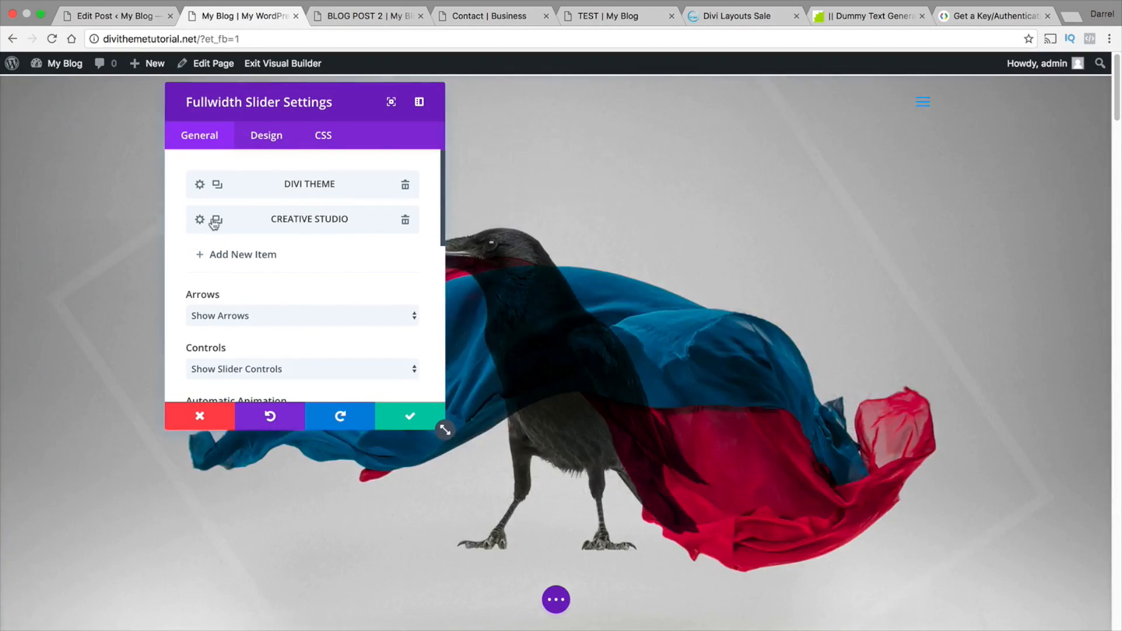
left_click(199, 220)
scroll(251, 234, "down", 3)
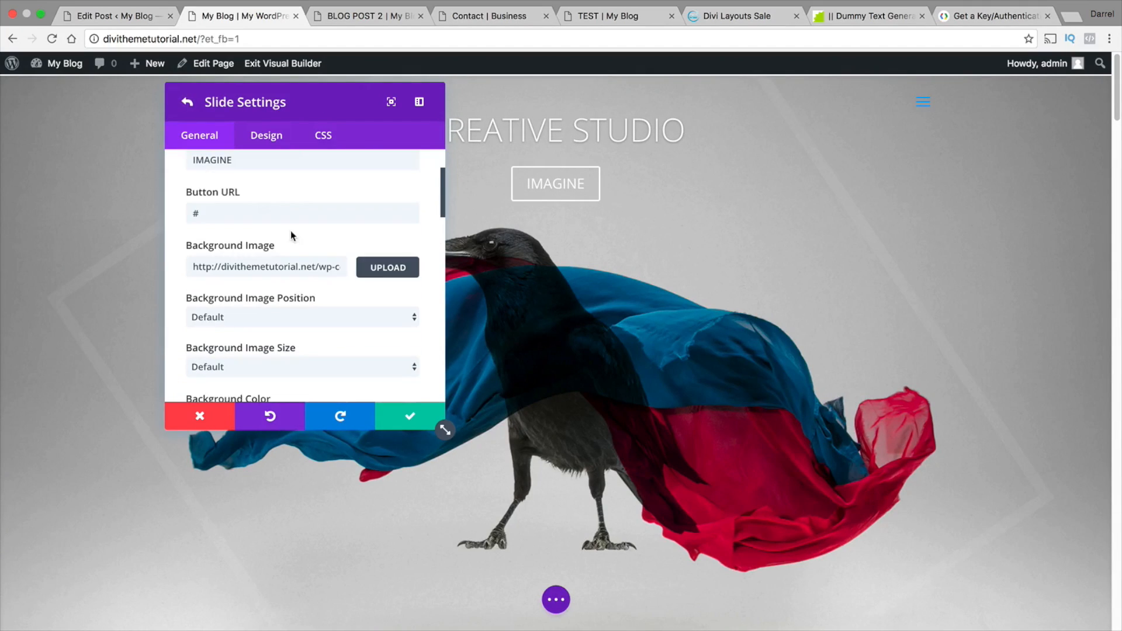
left_click(323, 135)
scroll(319, 252, "down", 4)
scroll(319, 253, "down", 3)
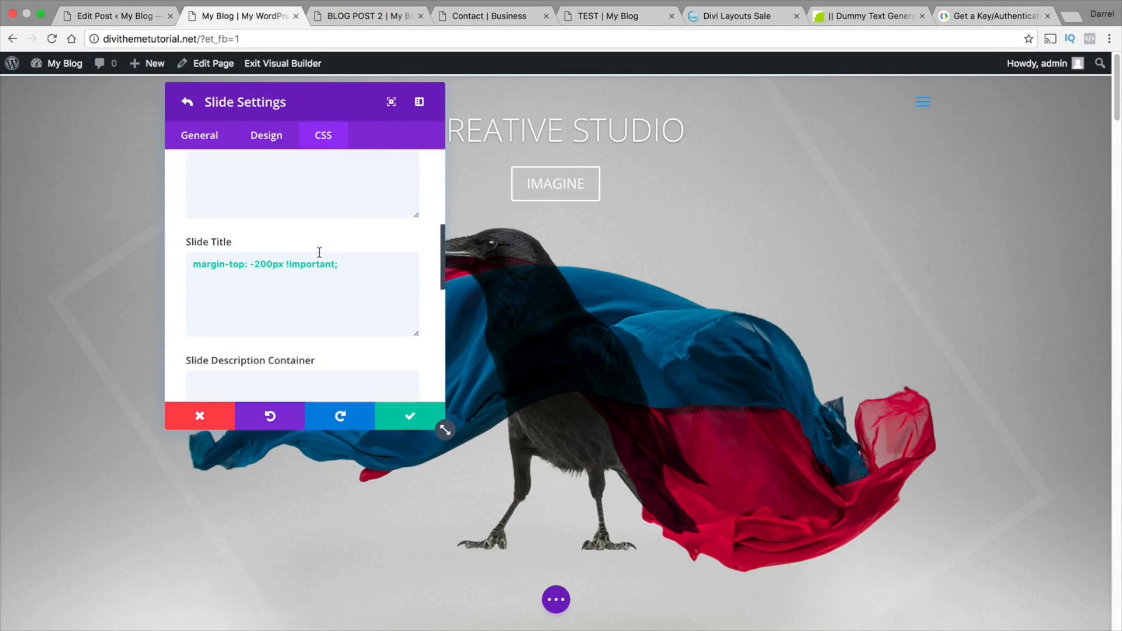
Try a margin-top of 20px in the CREATIVE STUDIO slide's title CSS
left_click(268, 263)
key("BackSpace")
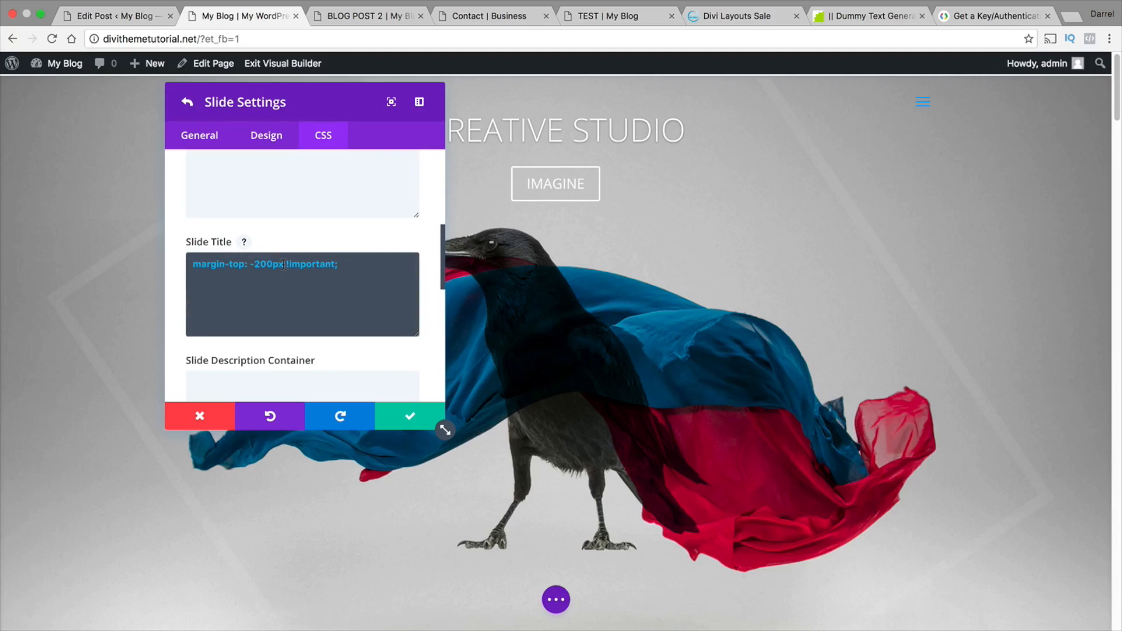
key("BackSpace")
key("BackSpace")
type("100")
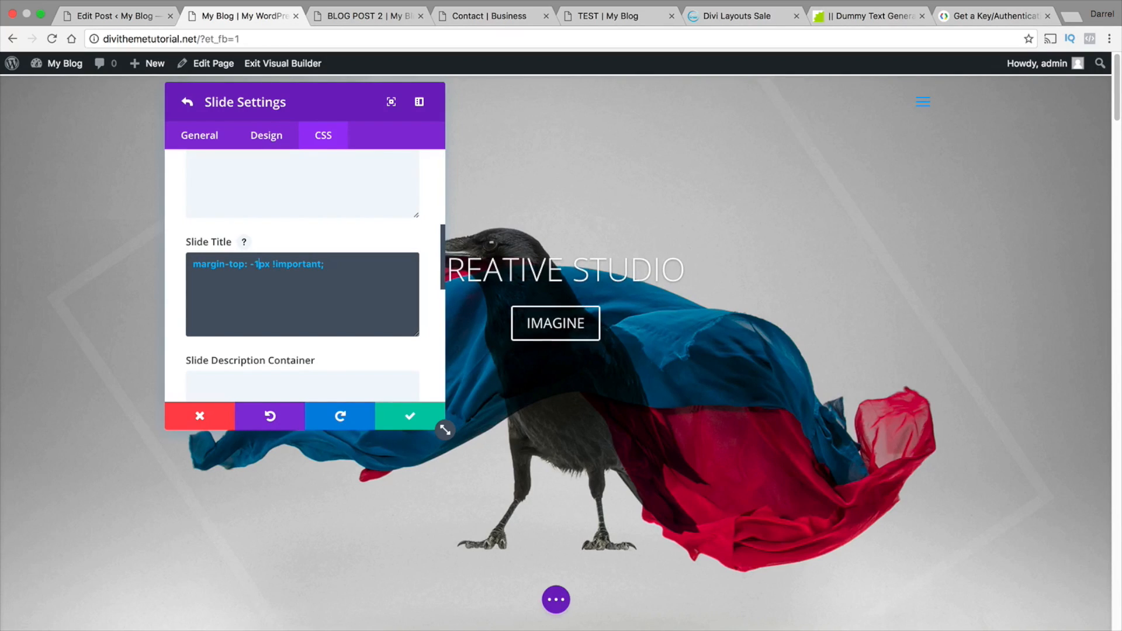
key("BackSpace")
key("BackSpace")
key("BackSpace")
key("BackSpace")
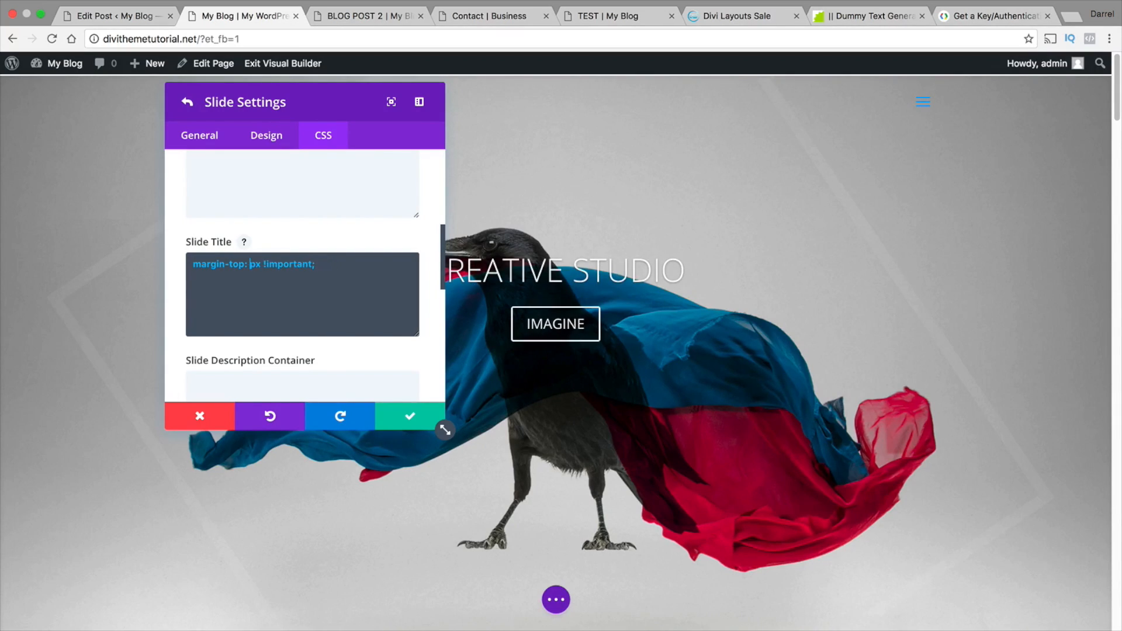
type("20")
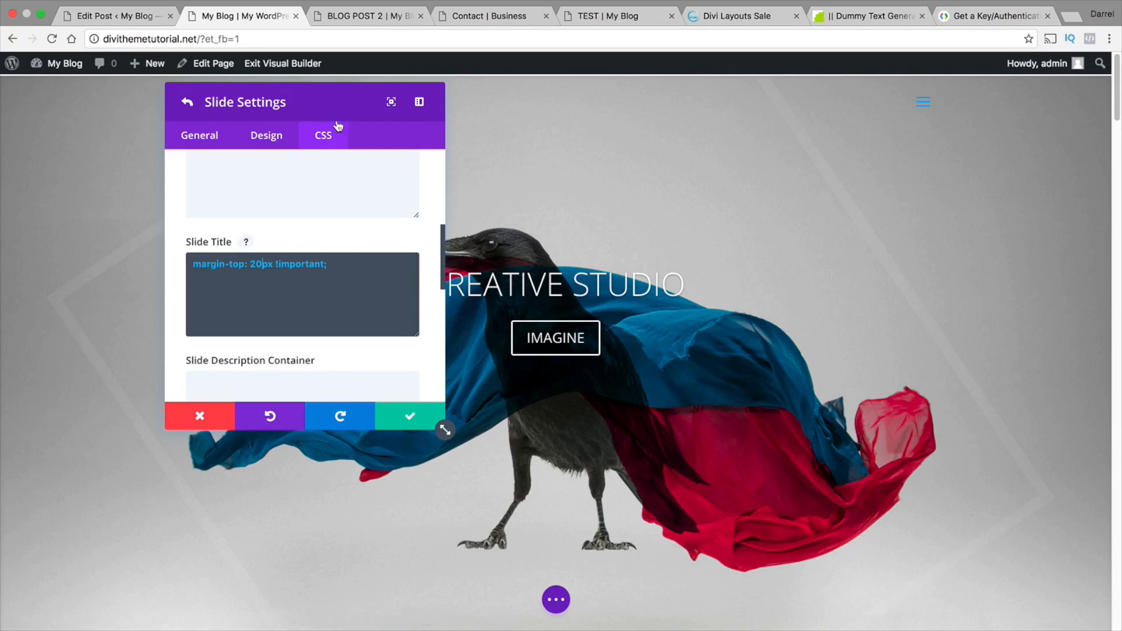
Move the Slide Settings window off the slide heading, try a title margin-top of 203px and clear the value
left_click_drag(356, 90, 234, 91)
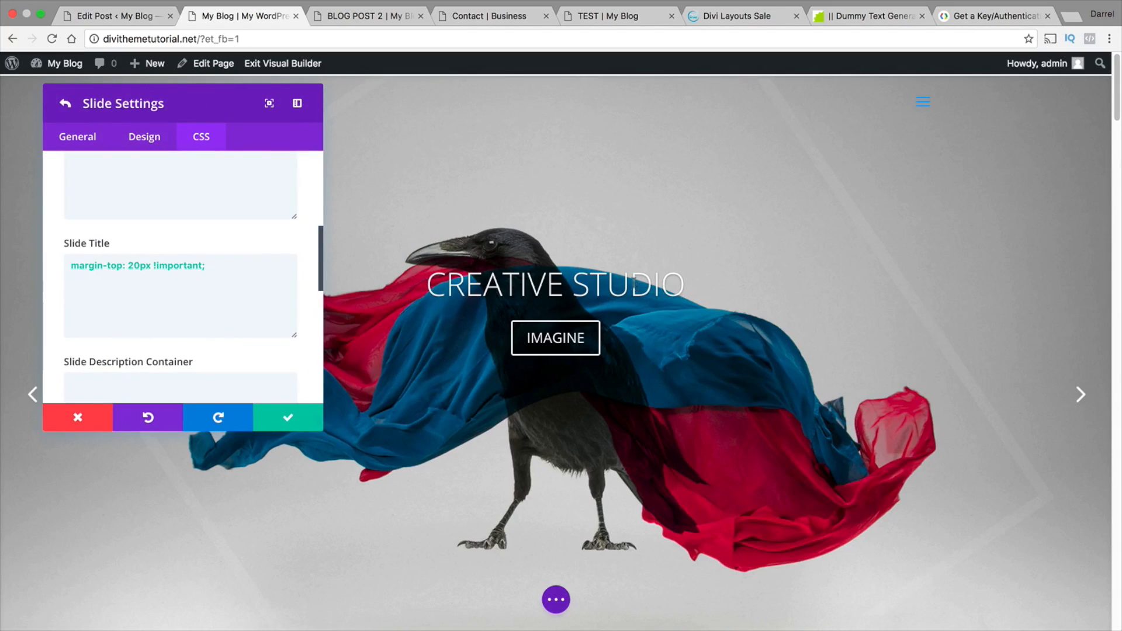
left_click(134, 266)
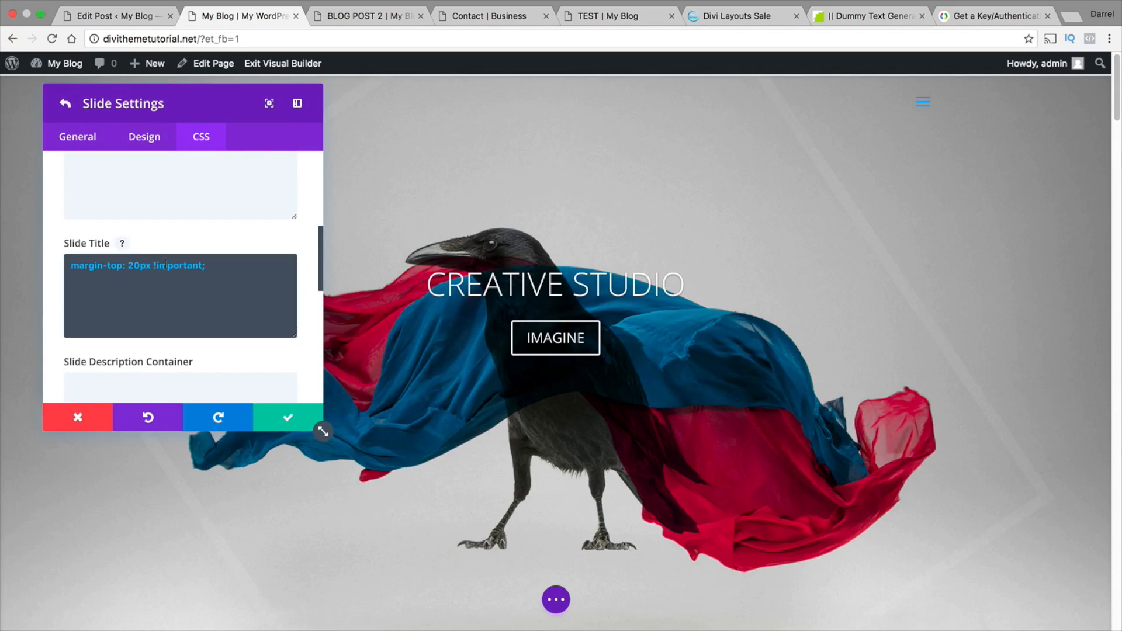
type("3")
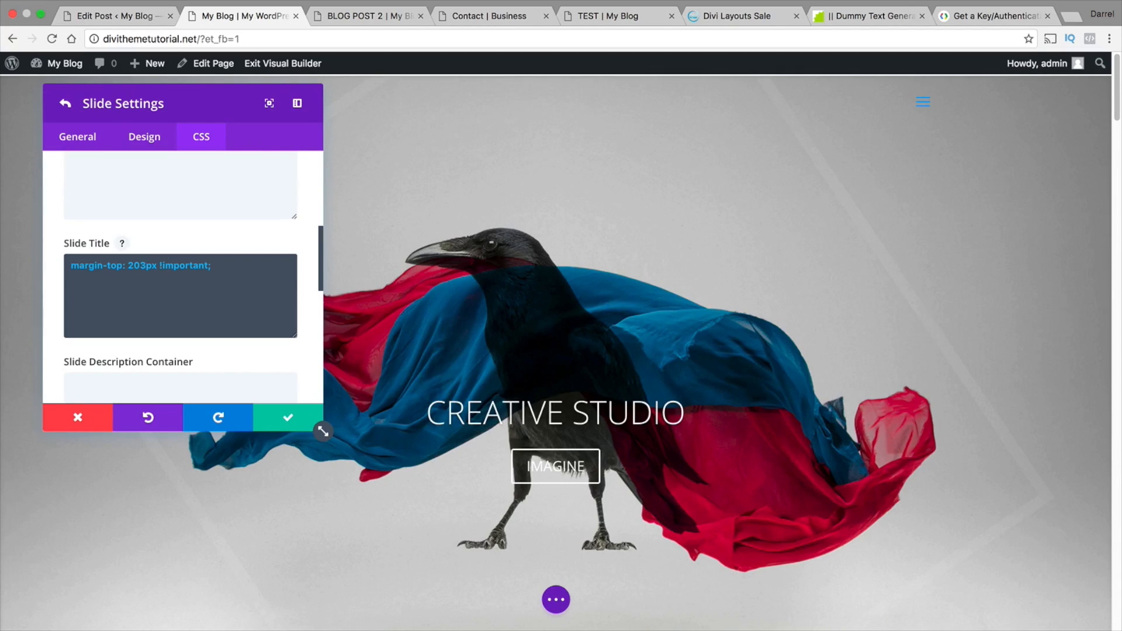
key("BackSpace")
key("BackSpace")
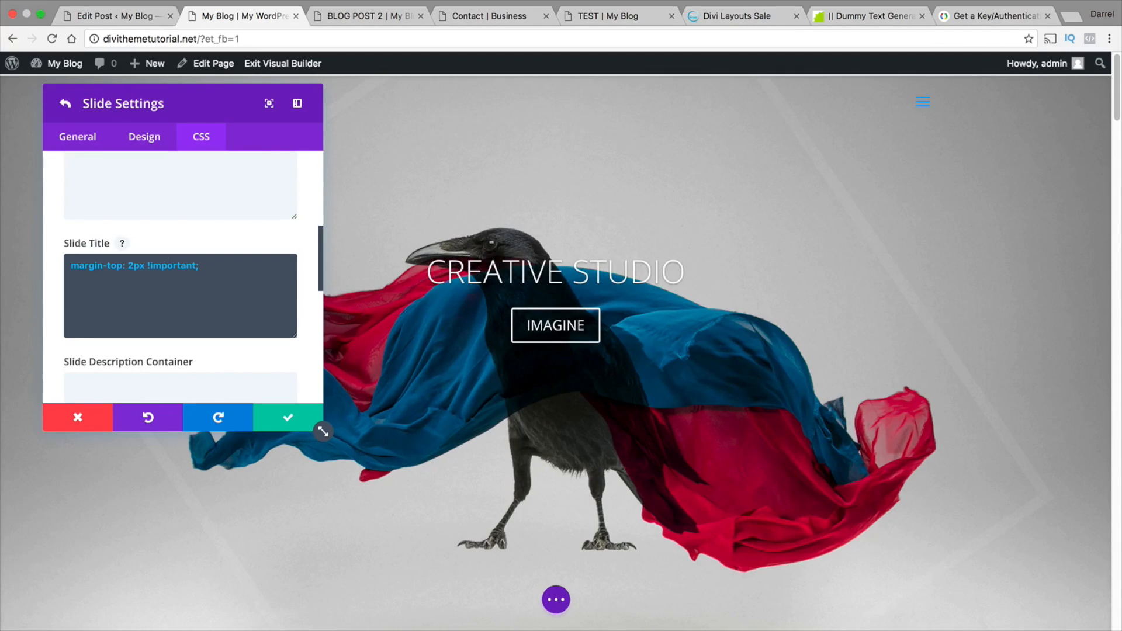
key("BackSpace")
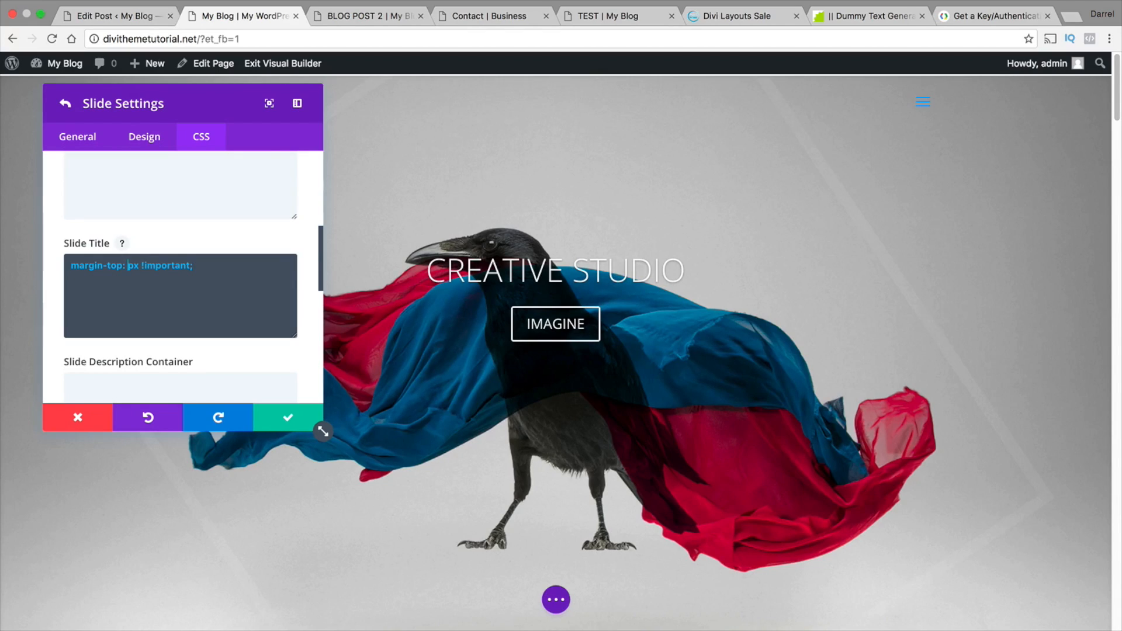
Set margin-top in the CREATIVE STUDIO slide's title CSS to 100px
type("-50")
key("BackSpace")
key("BackSpace")
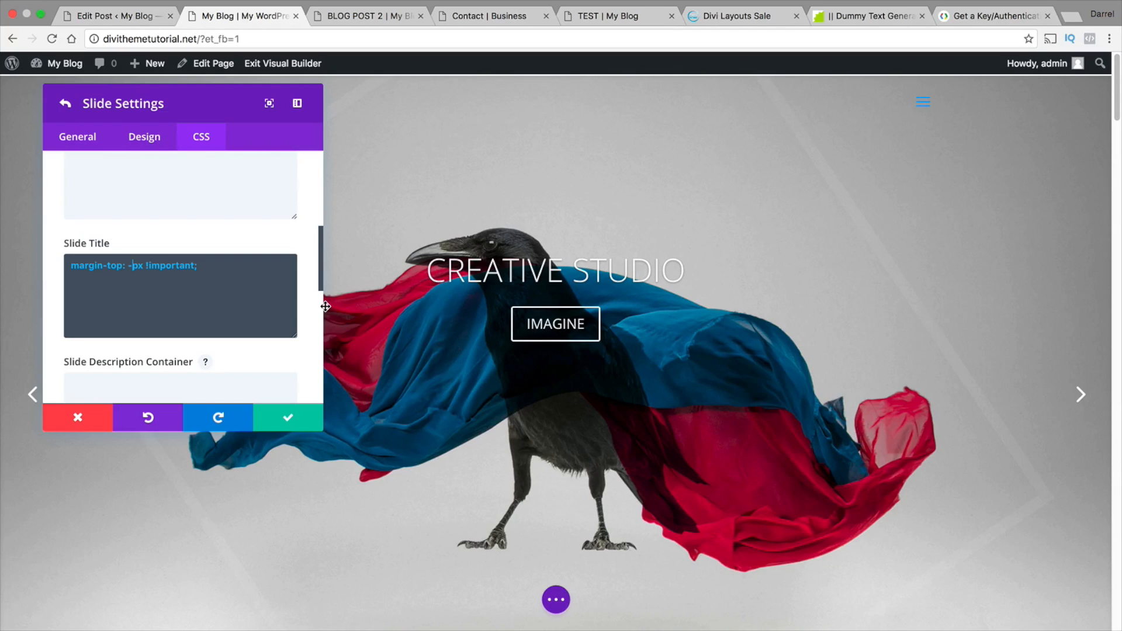
left_click(132, 266)
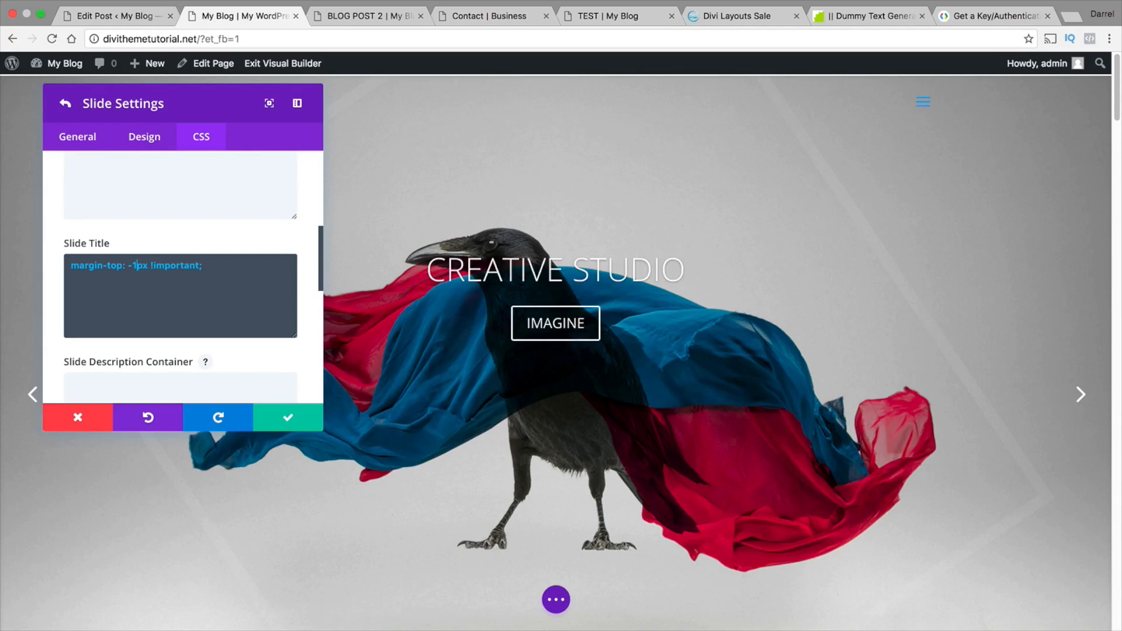
key("BackSpace")
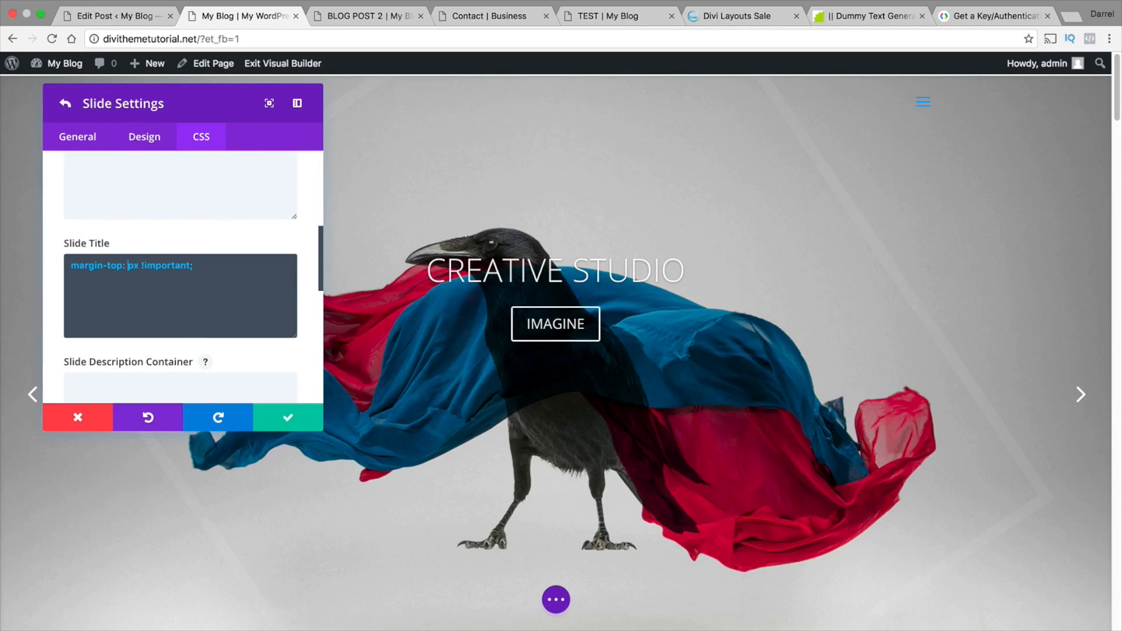
type("100")
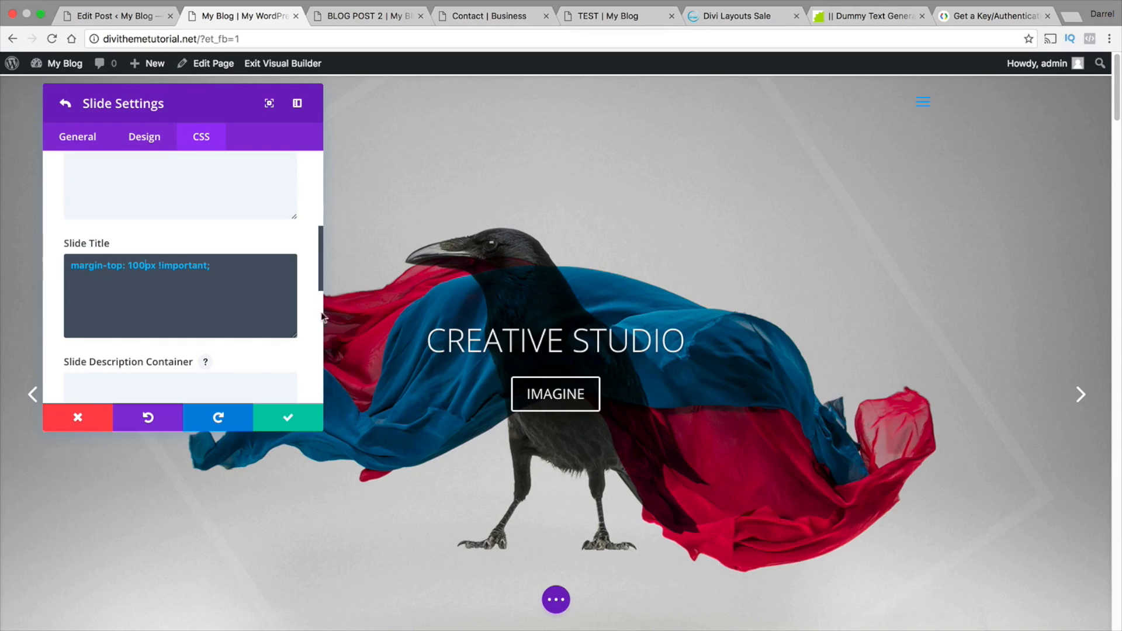
Try margin-RIGHT instead of margin-top in the Slide Title rule, keeping the 100px value
left_click(225, 277)
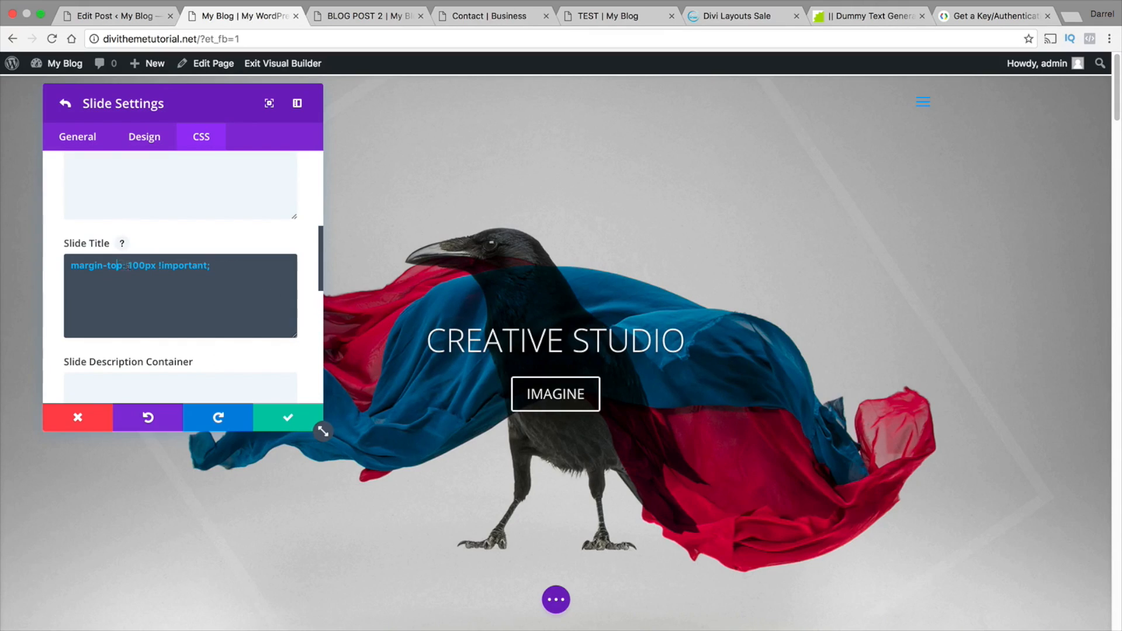
key("BackSpace")
key("BackSpace")
key("BackSpace")
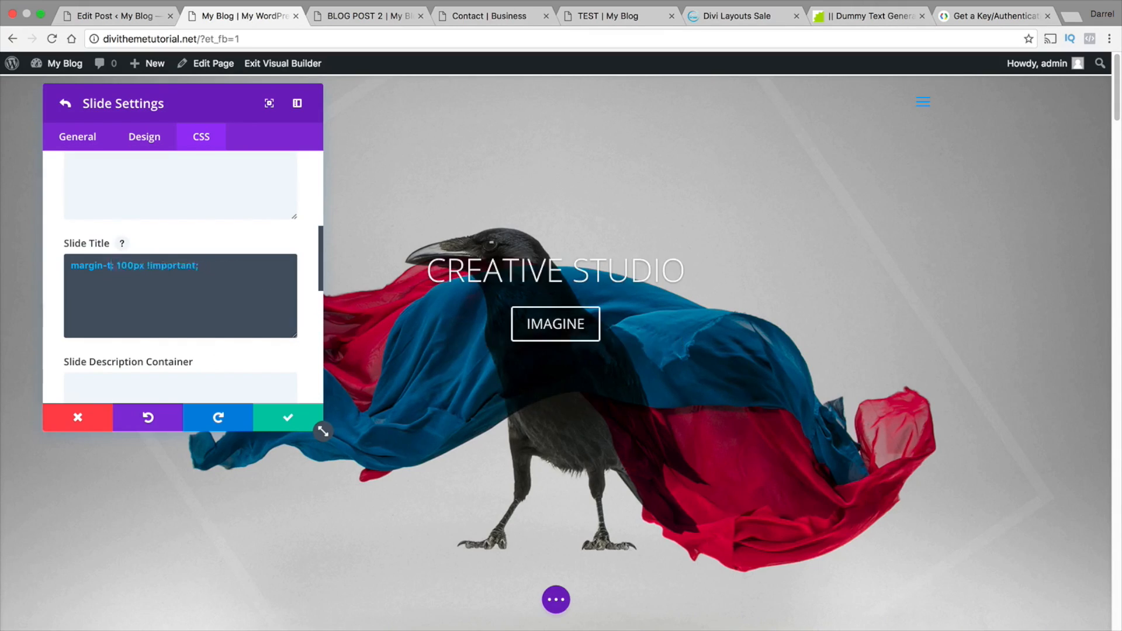
type("RIGHT")
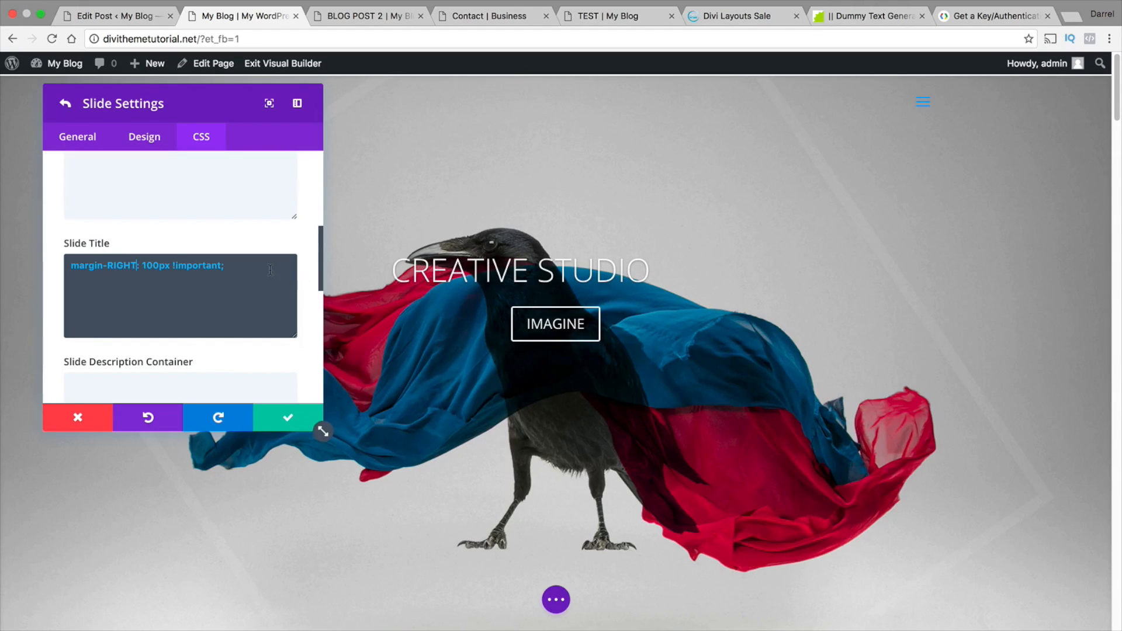
Try margin-LEFT instead of margin-RIGHT in the 100px Slide Title rule
key("BackSpace")
key("BackSpace")
key("BackSpace")
key("BackSpace")
key("BackSpace")
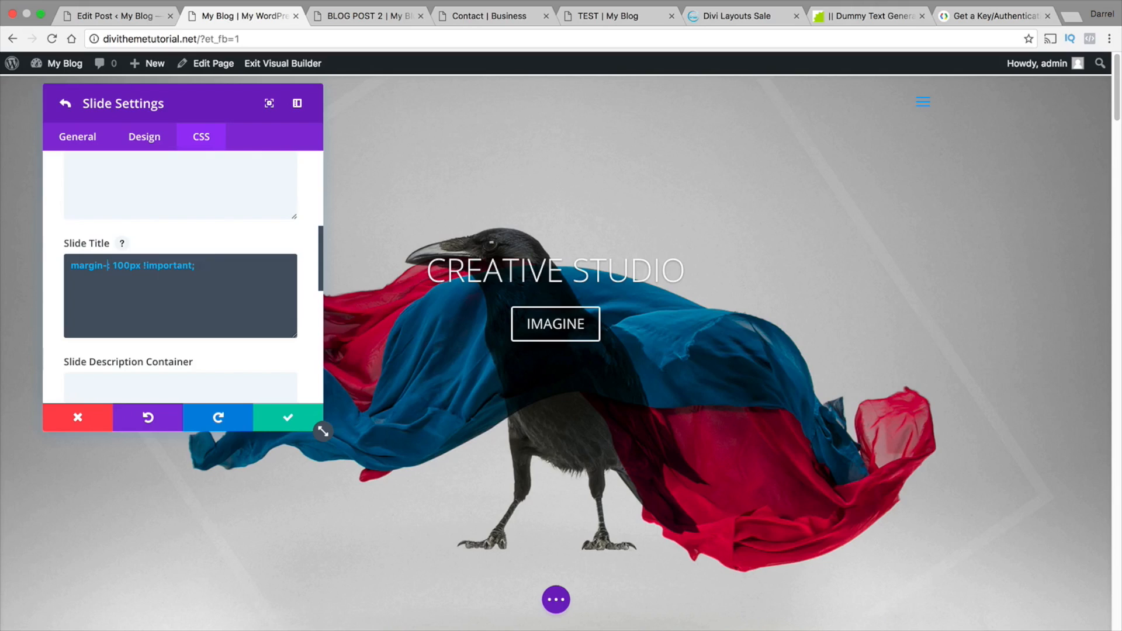
type("LEFT")
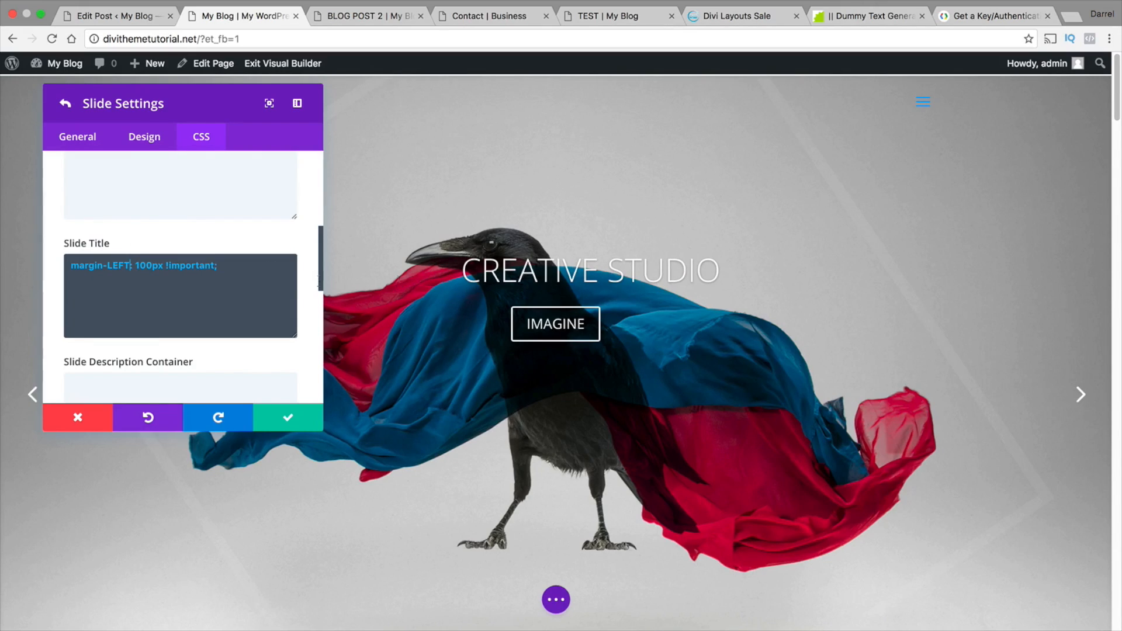
Change the Slide Title rule back from a left margin to margin-TOP: 100px
key("BackSpace")
key("BackSpace")
key("BackSpace")
key("BackSpace")
type("TOP")
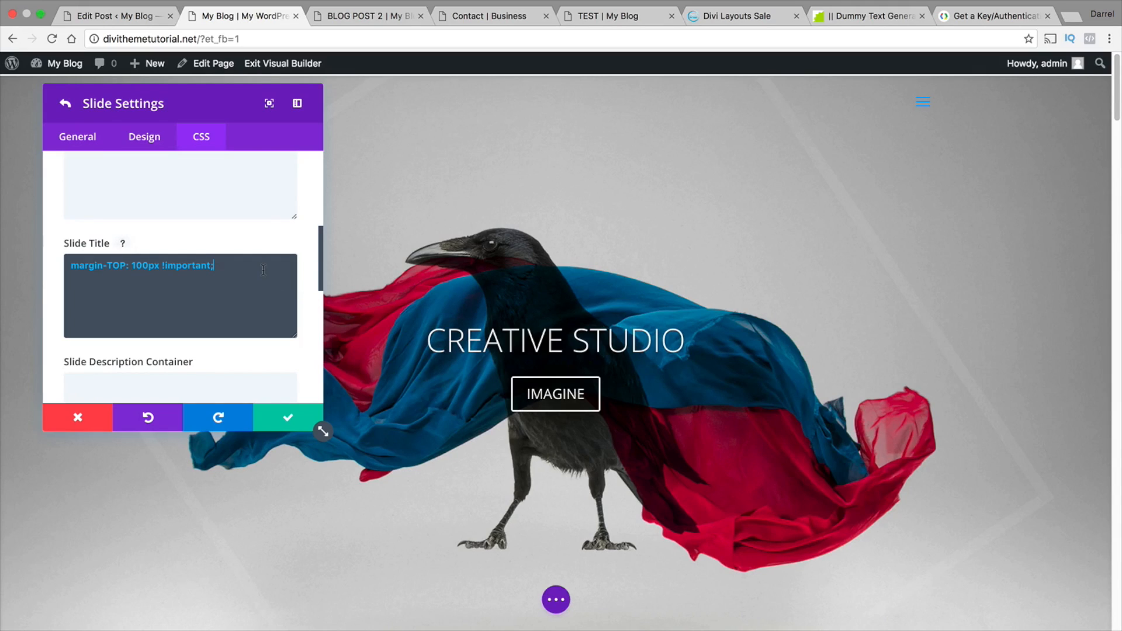
Add a second Slide Title CSS line below the margin-TOP rule reading margin-RIGHT: -200px !important;
right_click(77, 280)
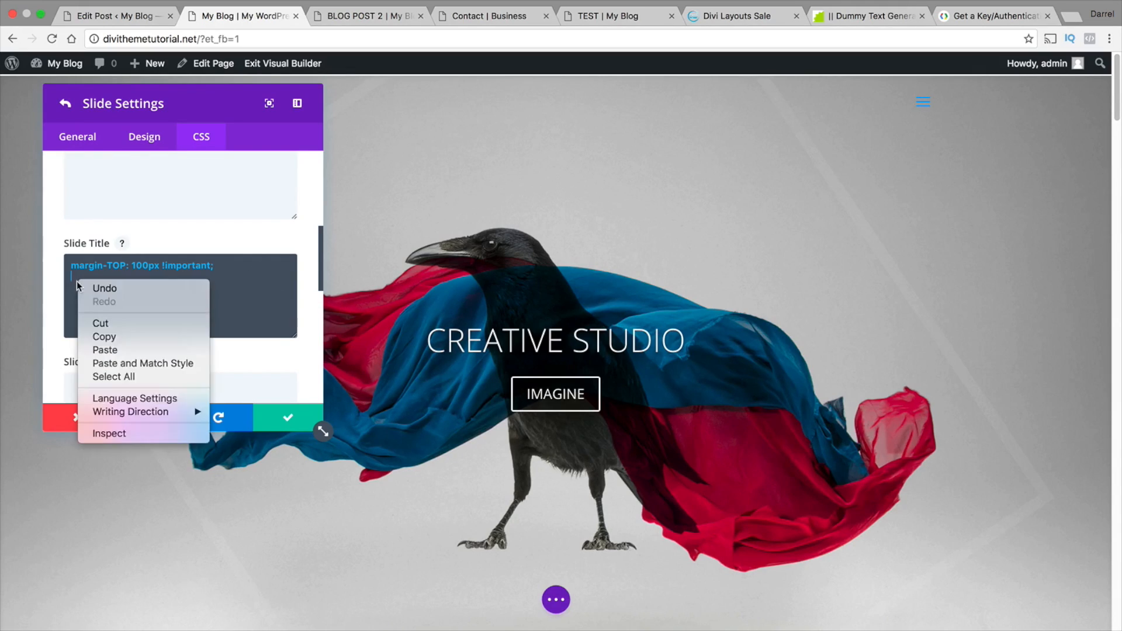
left_click(117, 350)
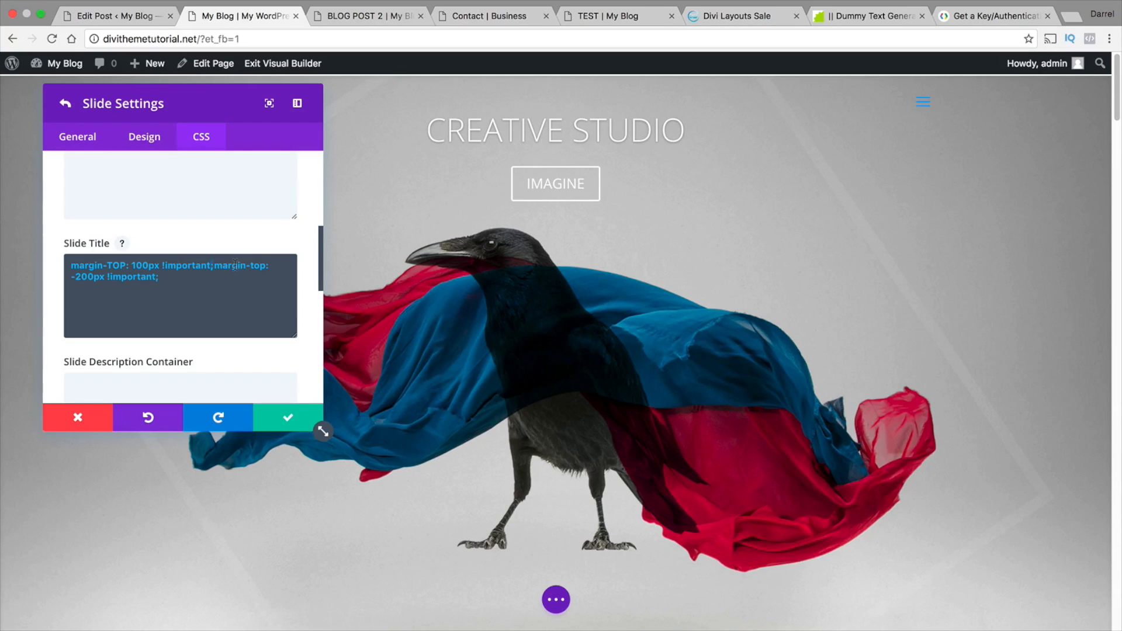
key("Return")
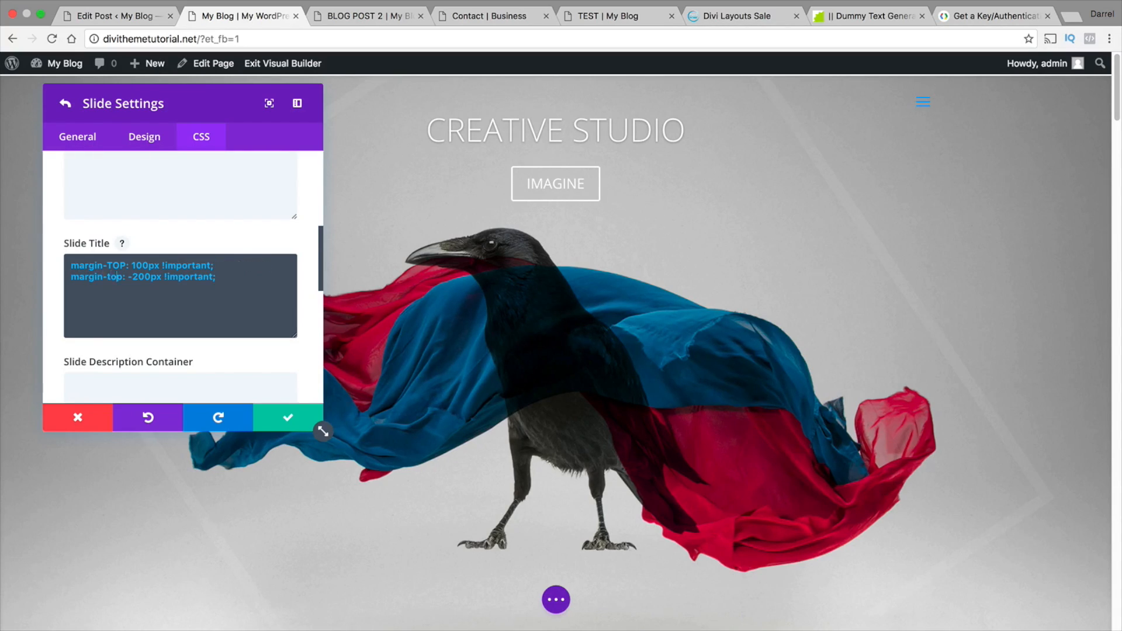
key("BackSpace")
key("BackSpace")
key("BackSpace")
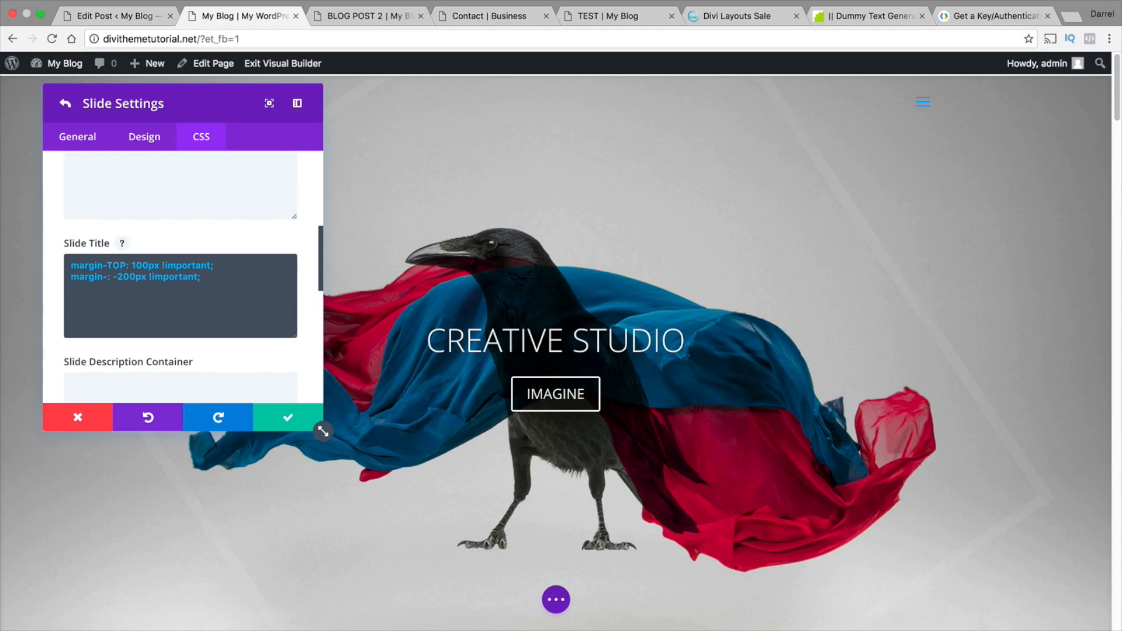
type("RIGHT")
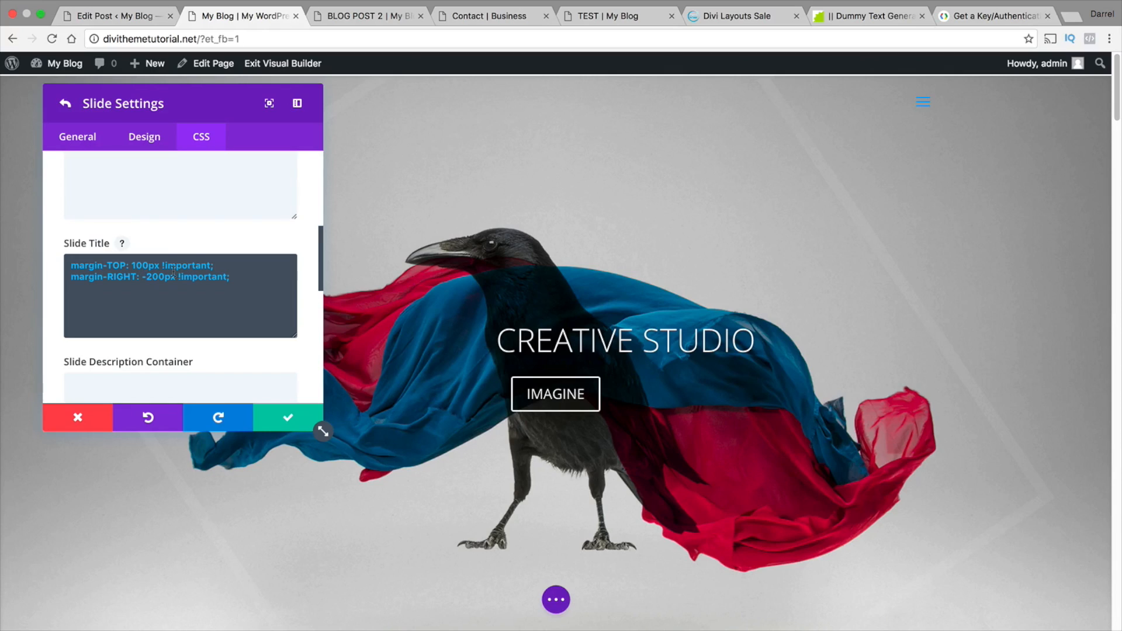
Change the second Slide Title rule to margin-LEFT: 200px !important; and save the slide and slider settings
key("BackSpace")
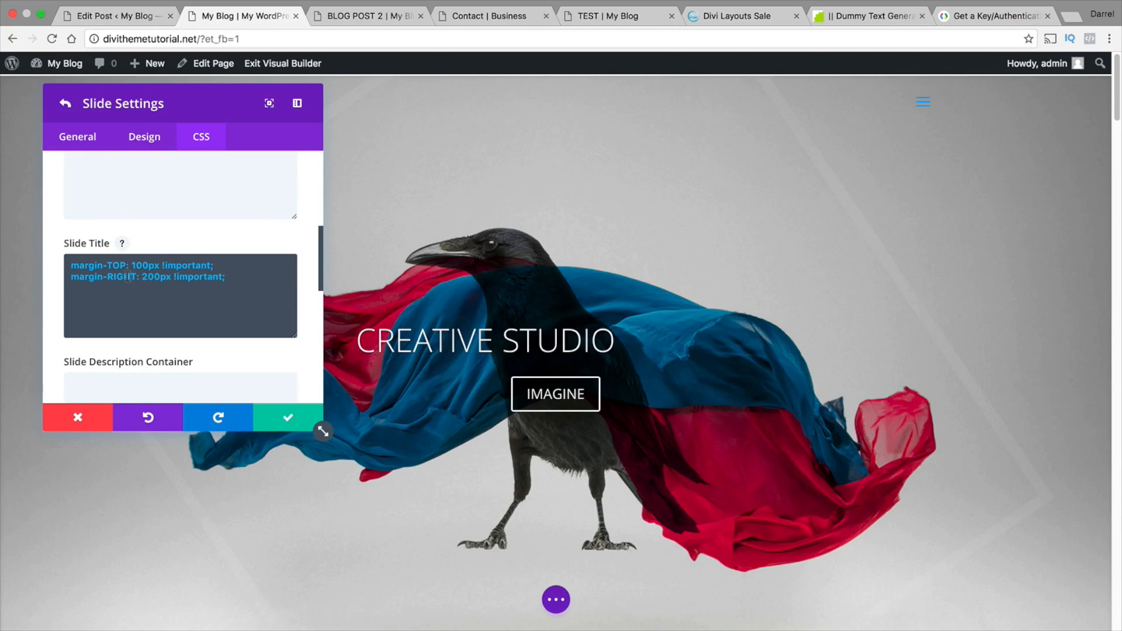
type("LEFT")
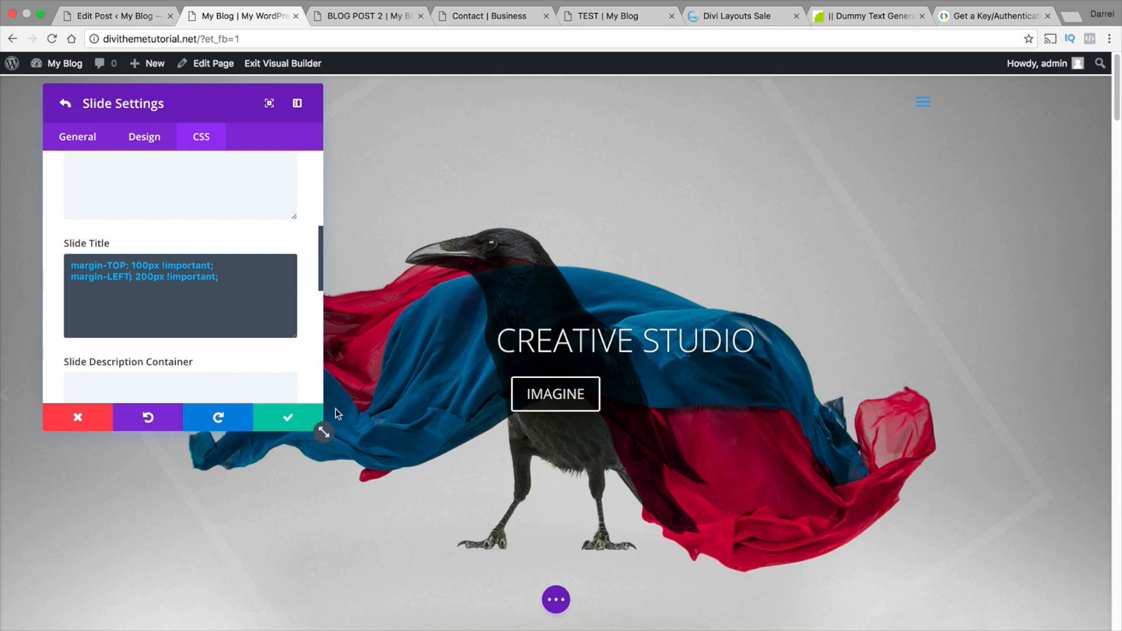
left_click(298, 422)
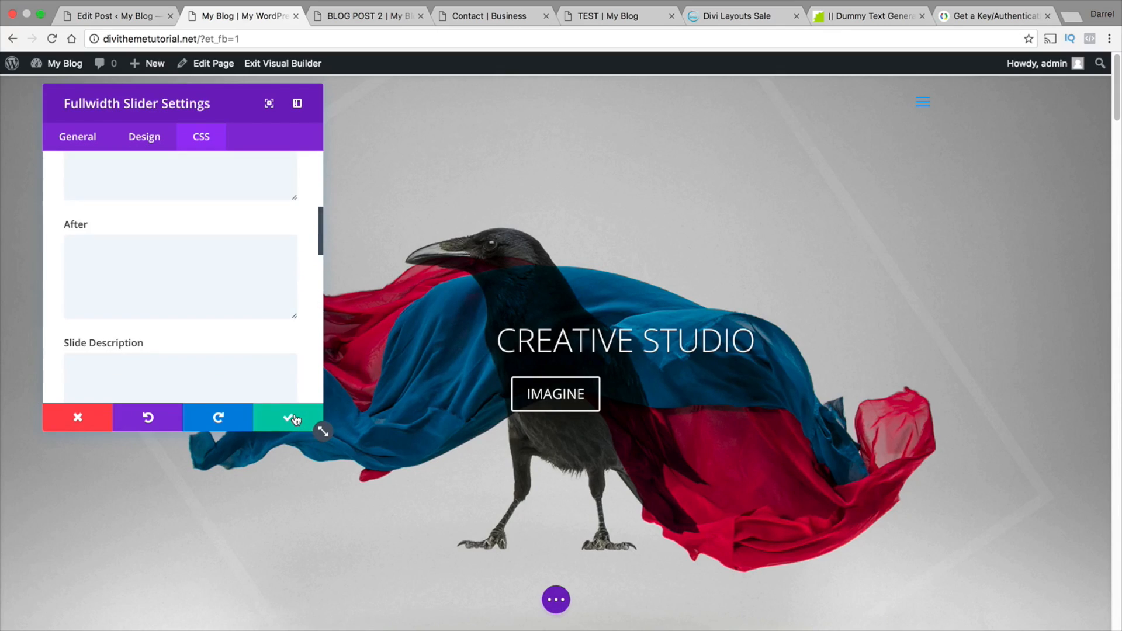
left_click(294, 418)
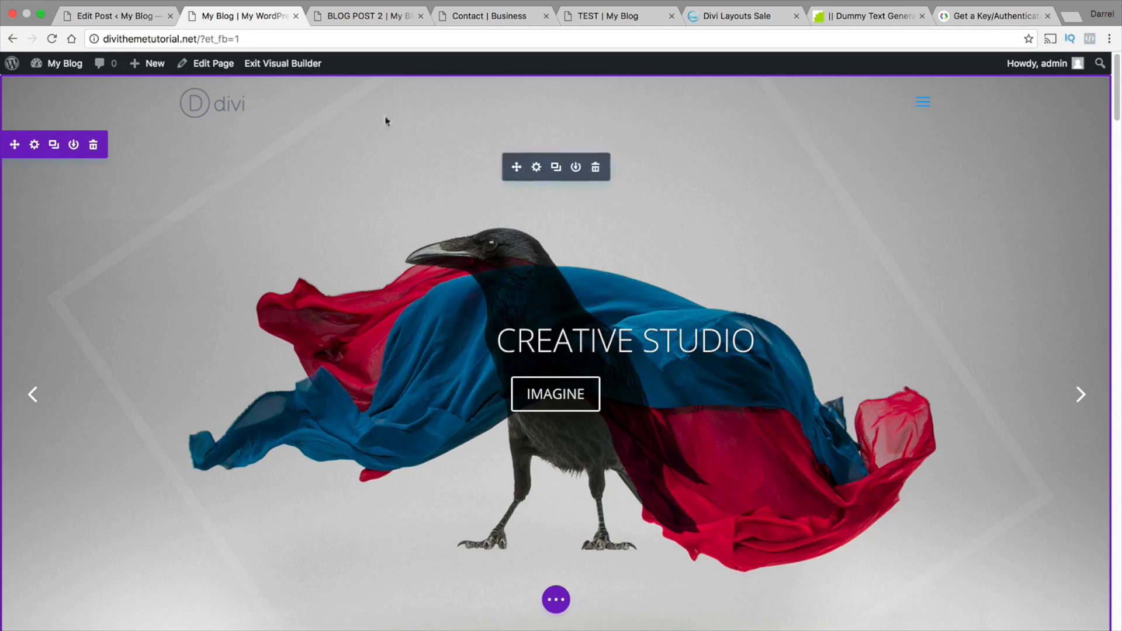
Open Fiverr in the browser tab showing BLOG POST 2 and search its services for LOGO
left_click(391, 16)
left_click(391, 37)
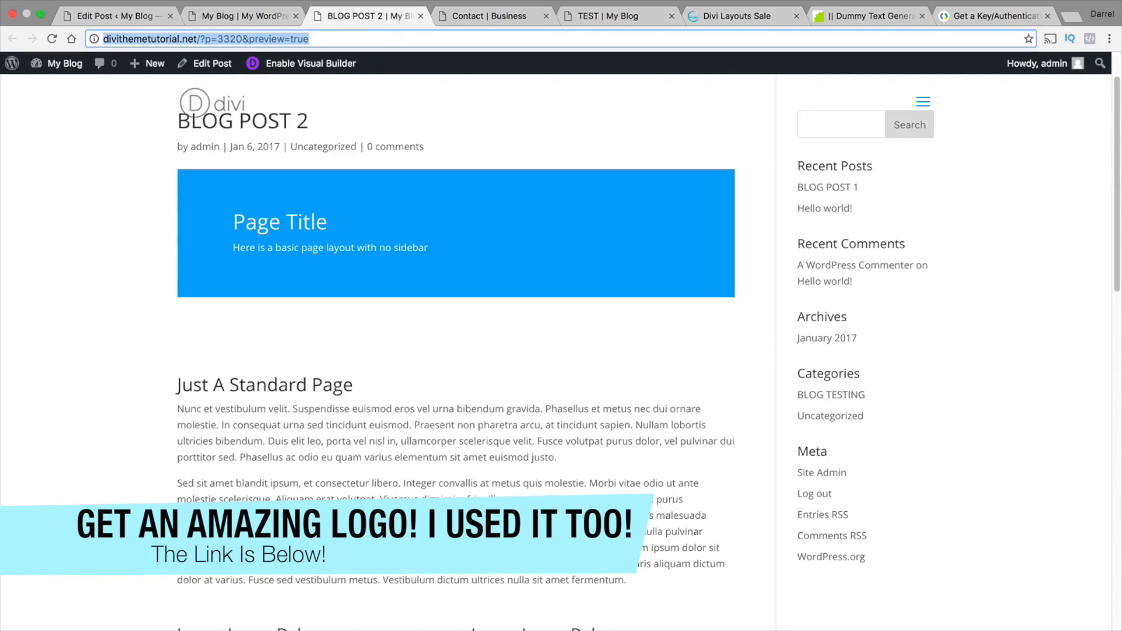
type("fiverr")
key("Return")
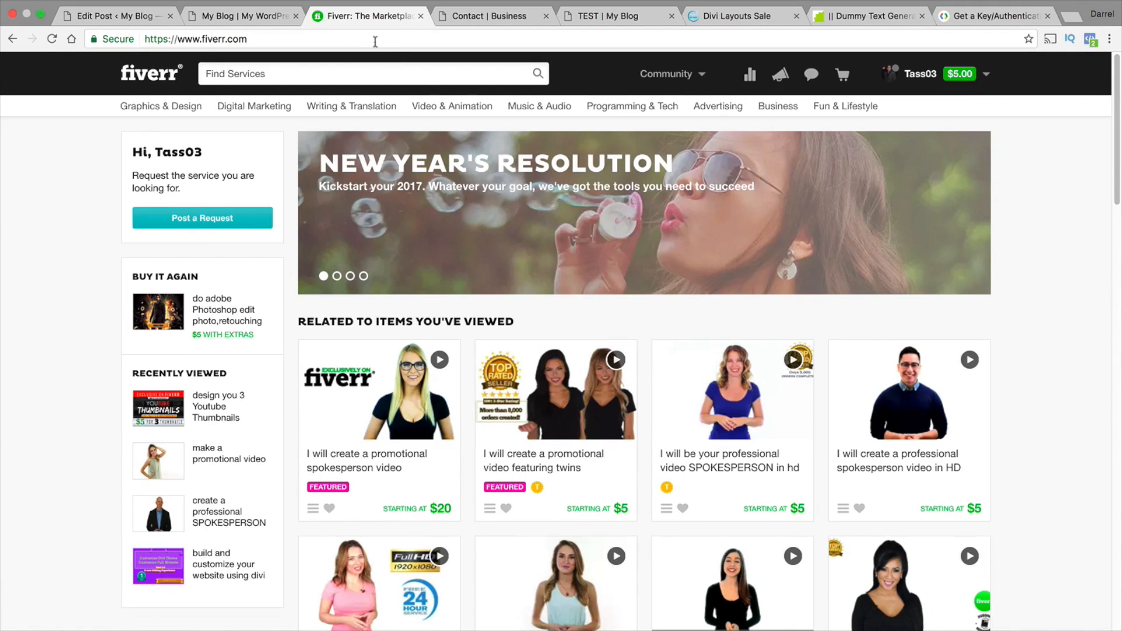
left_click(359, 69)
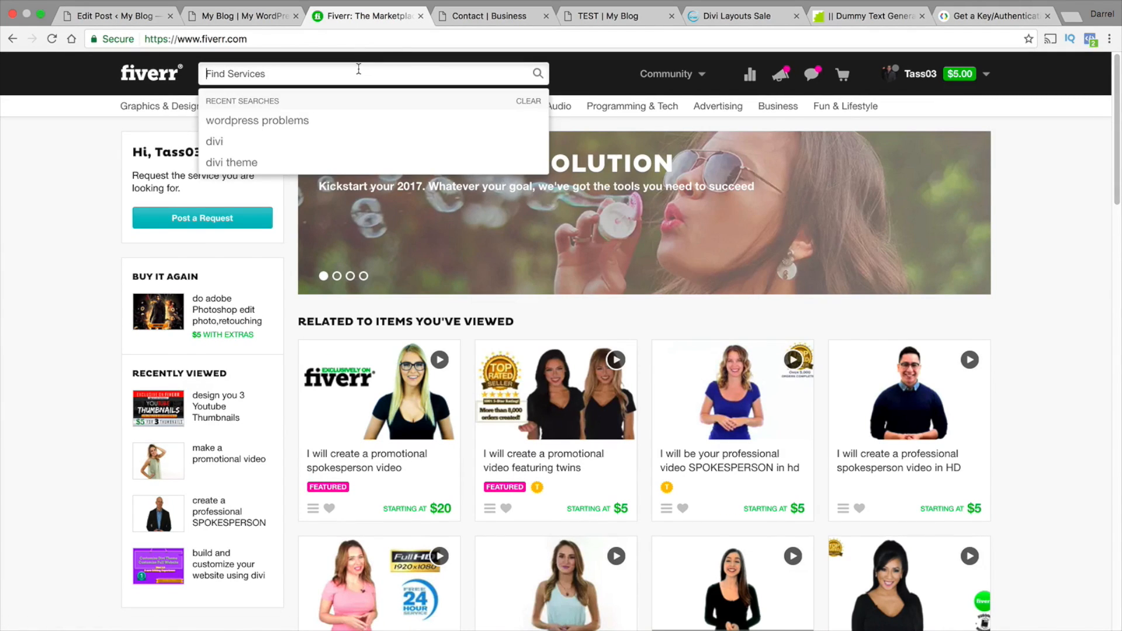
type("LOGO")
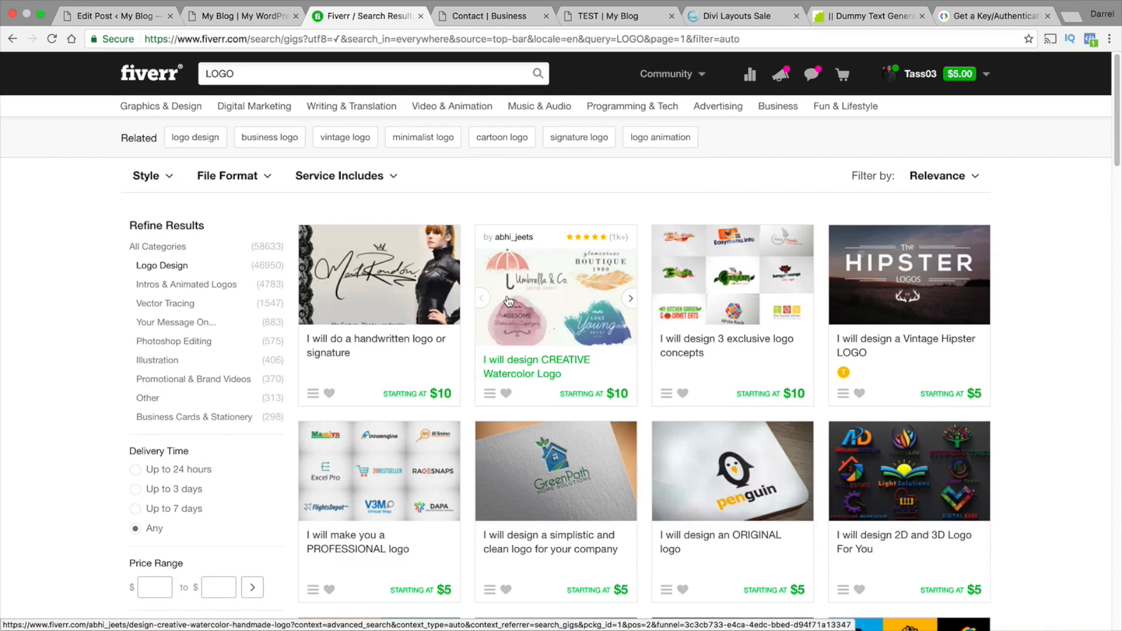
Open the Cool Minimal LOGO gig from the search results and look through its sample logo images
scroll(441, 458, "down", 2)
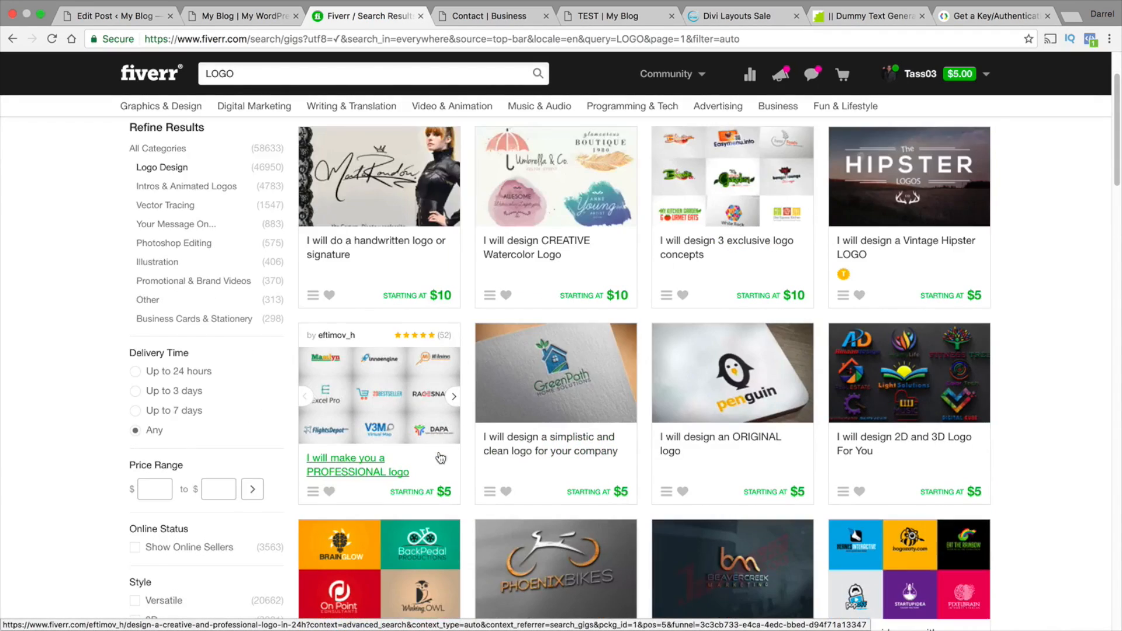
scroll(441, 458, "down", 2)
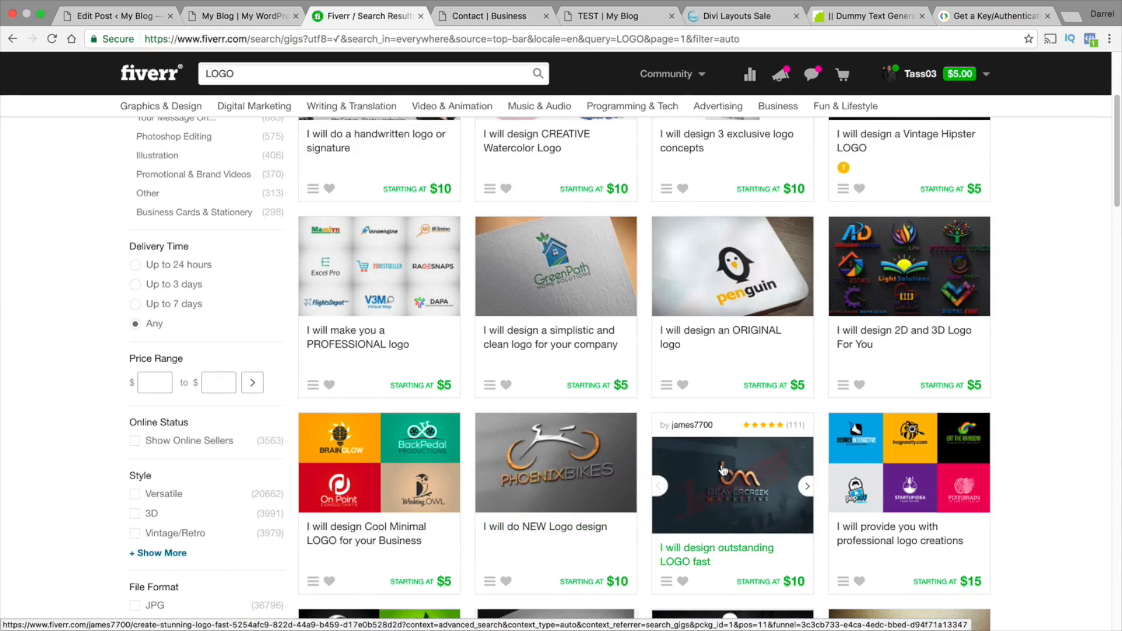
left_click(392, 462)
scroll(398, 441, "down", 3)
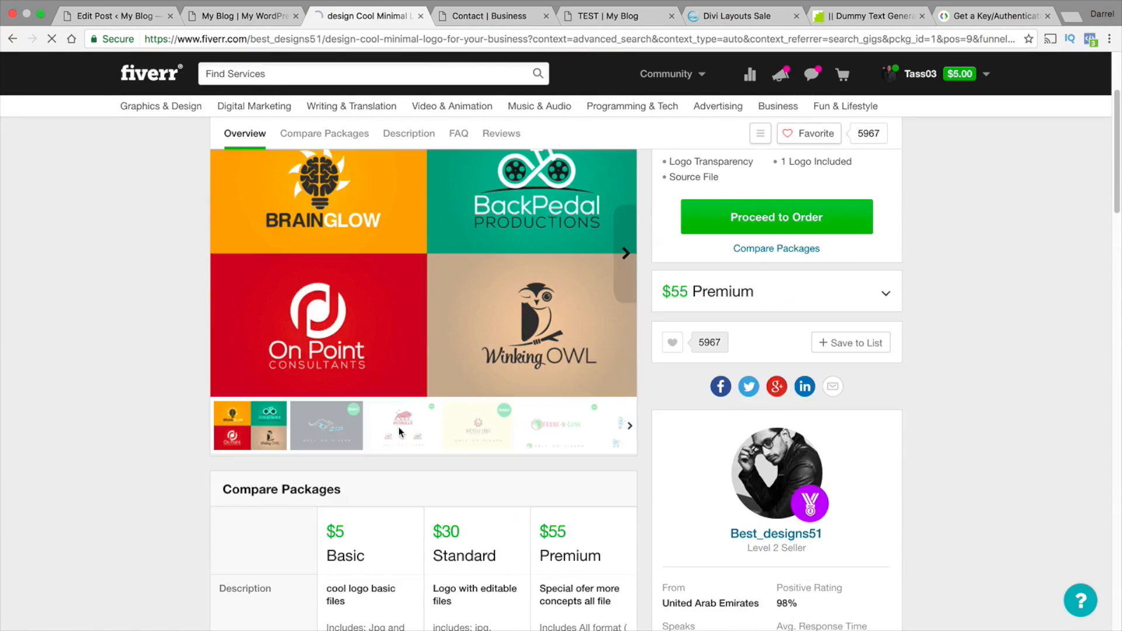
scroll(403, 432, "up", 1)
left_click(350, 472)
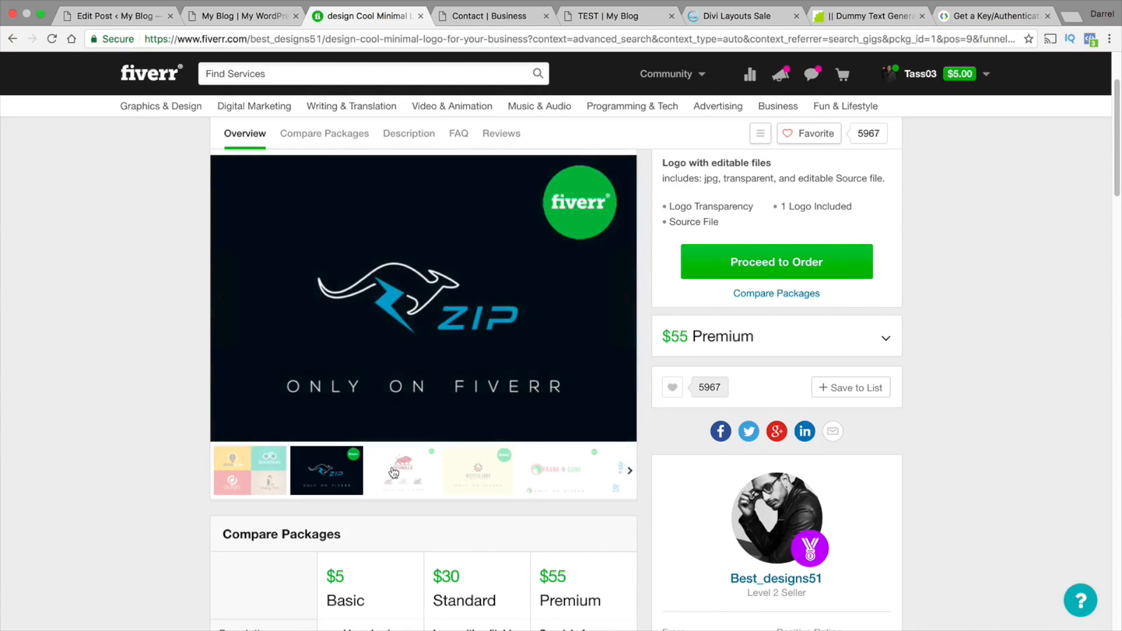
left_click(403, 471)
left_click(477, 470)
left_click(540, 474)
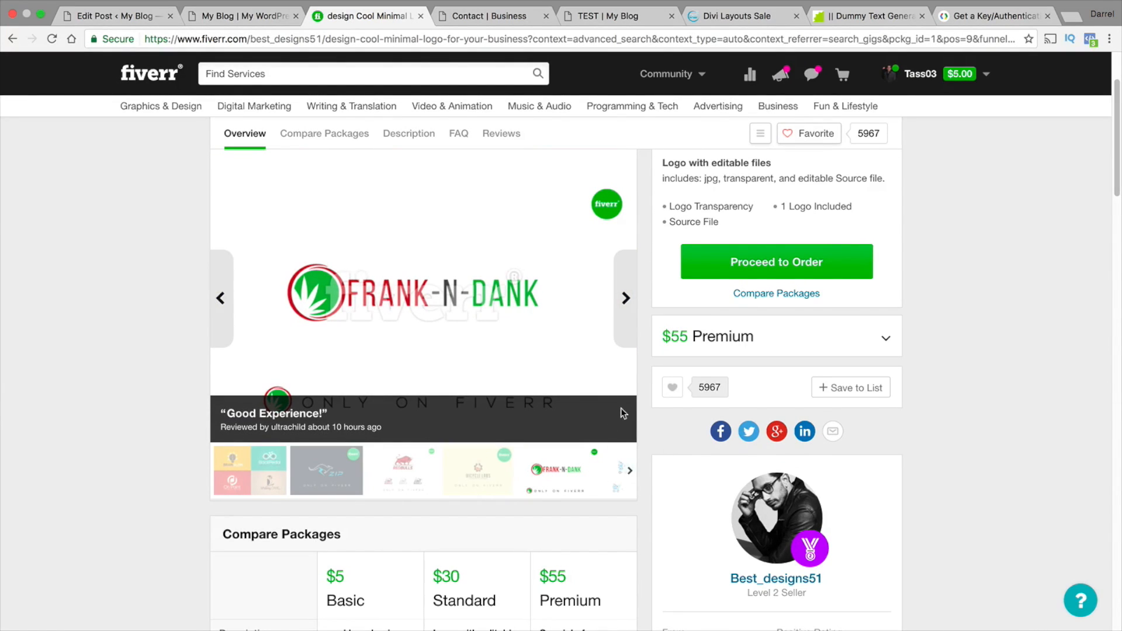
Return to the LOGO search results and filter them by the PNG file format
left_click(13, 39)
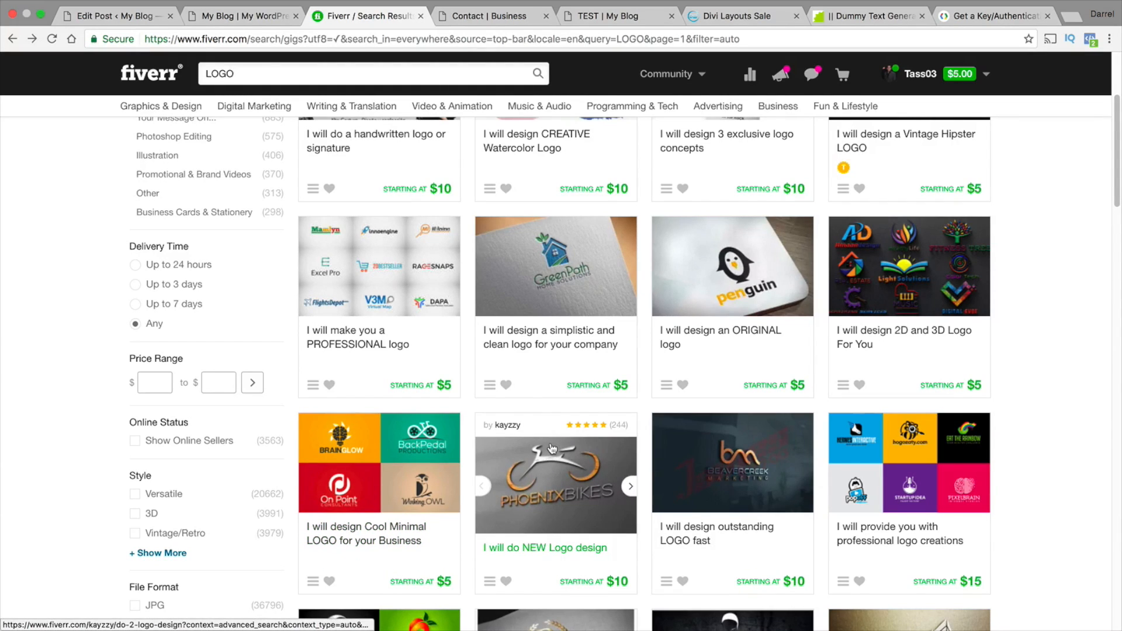
scroll(899, 447, "down", 3)
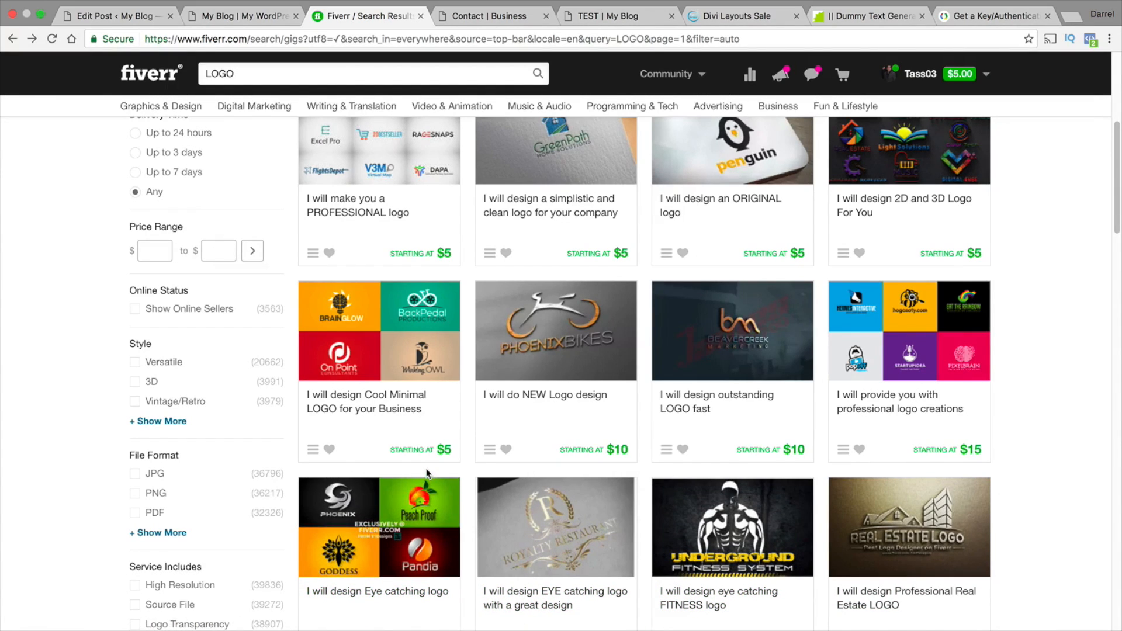
scroll(427, 472, "up", 1)
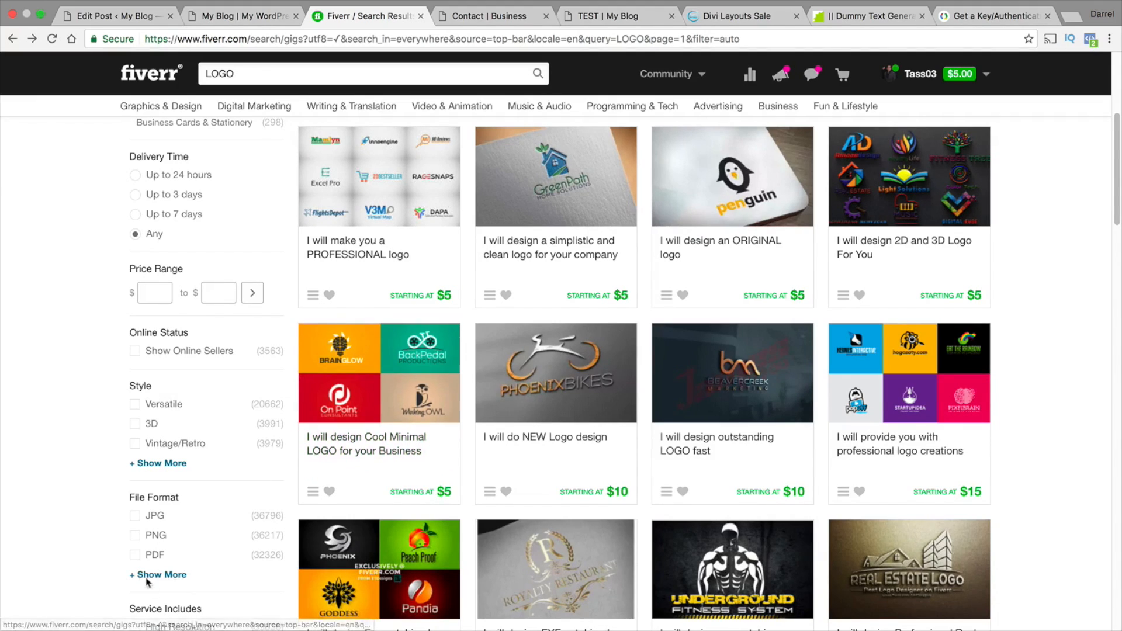
left_click(156, 535)
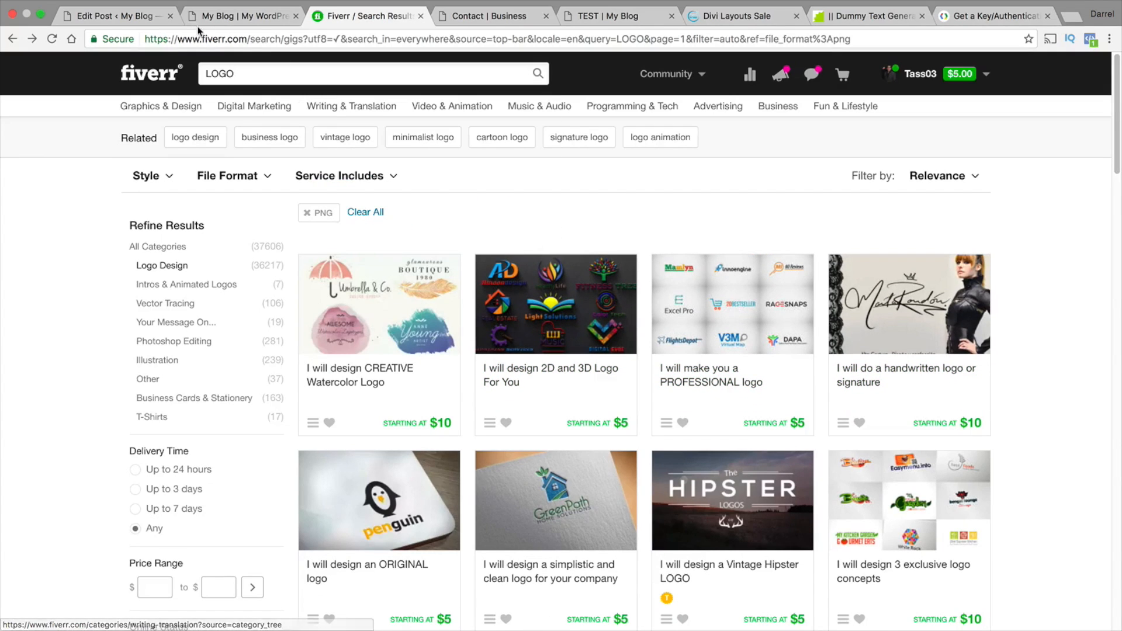
Switch back to the My Blog site and go to the Theme Customizer, saving the page's changes on exit
left_click(213, 18)
mouse_move(61, 75)
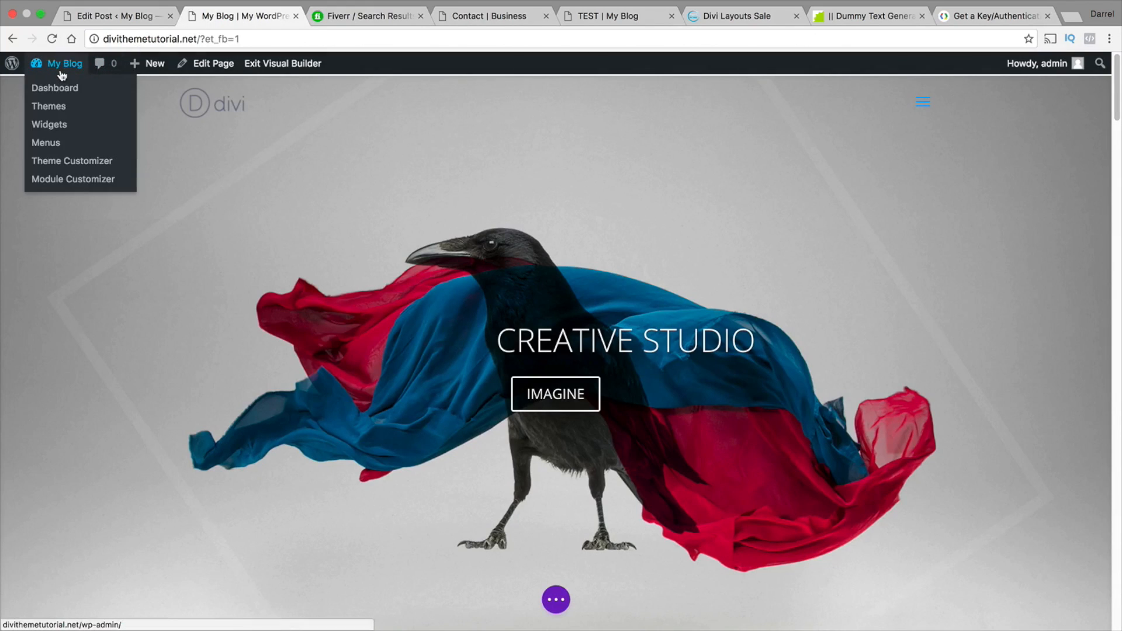
left_click(78, 164)
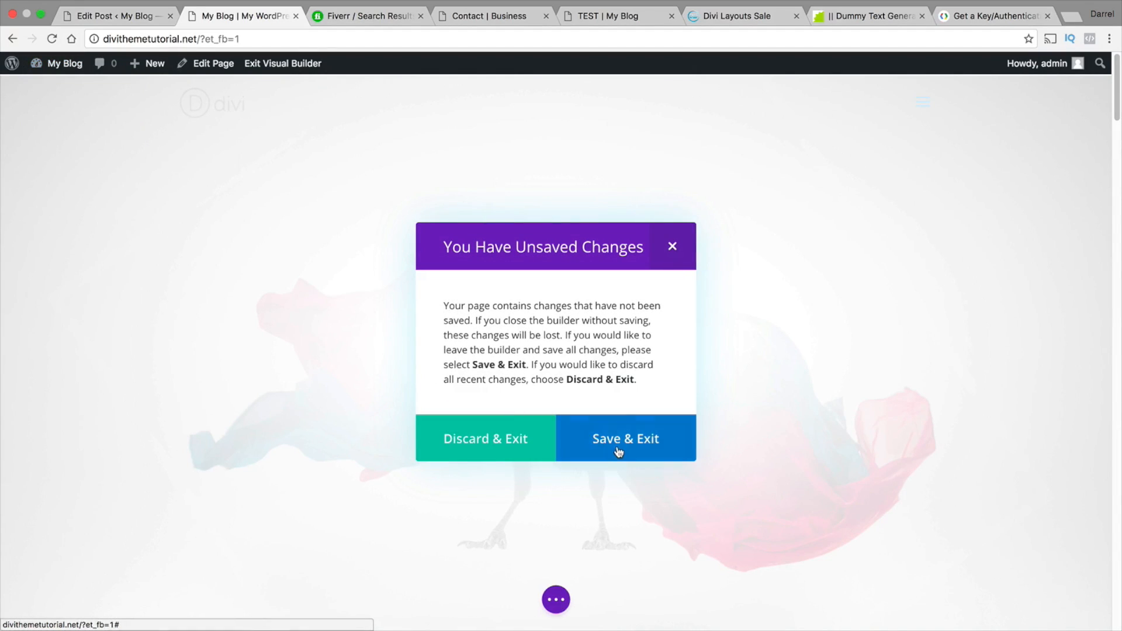
left_click(619, 452)
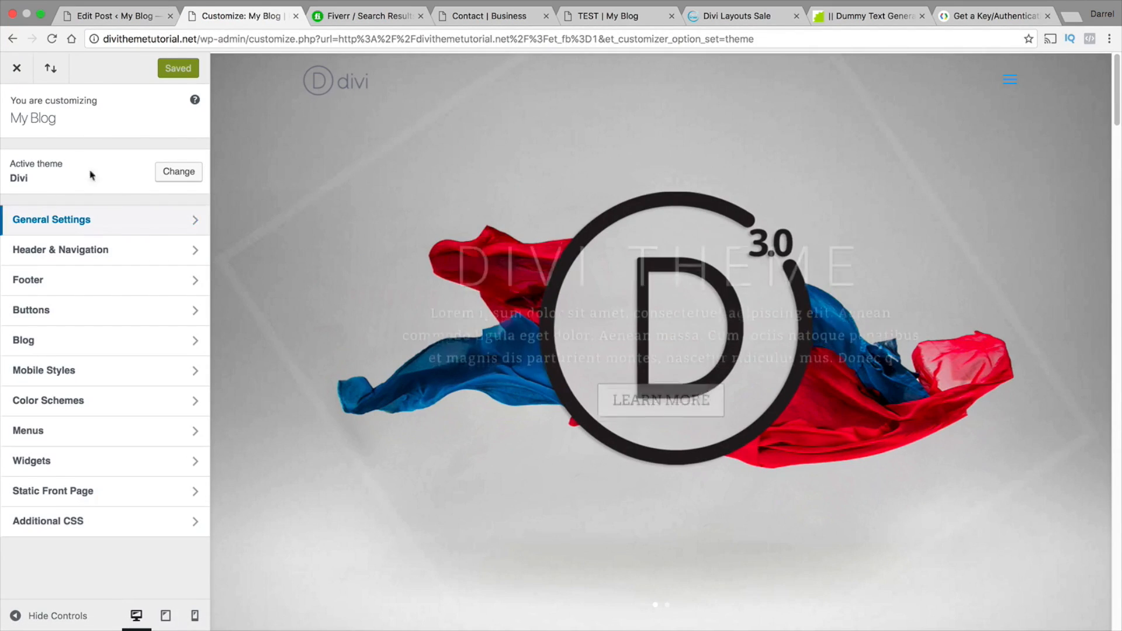
Leave the Theme Customizer and open the Divi Theme Options from the WordPress dashboard
left_click(14, 74)
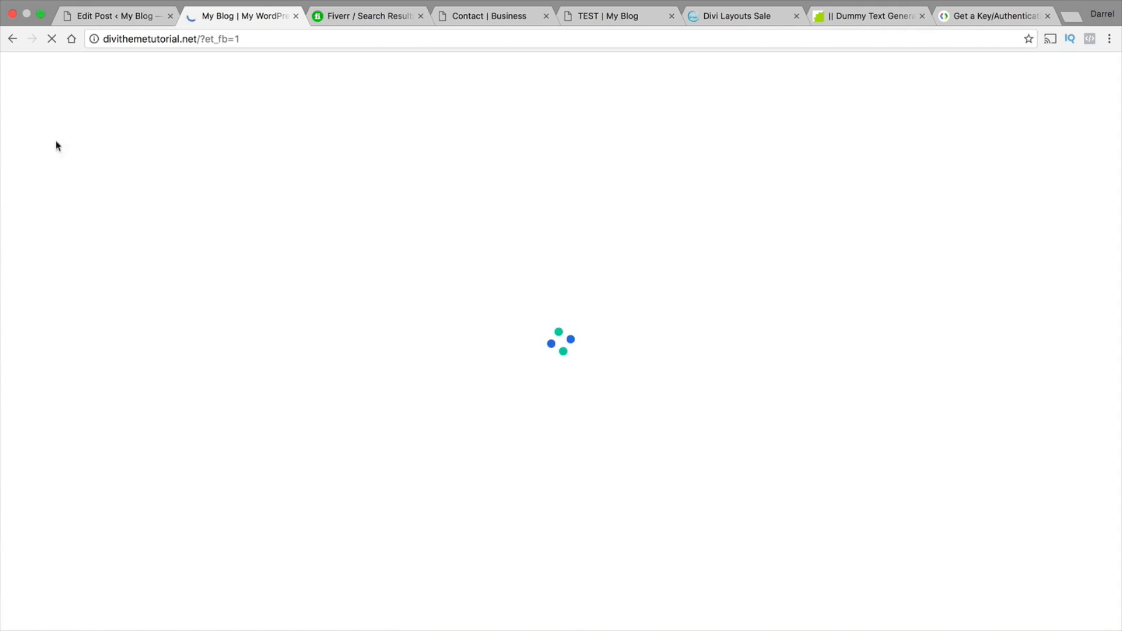
mouse_move(65, 65)
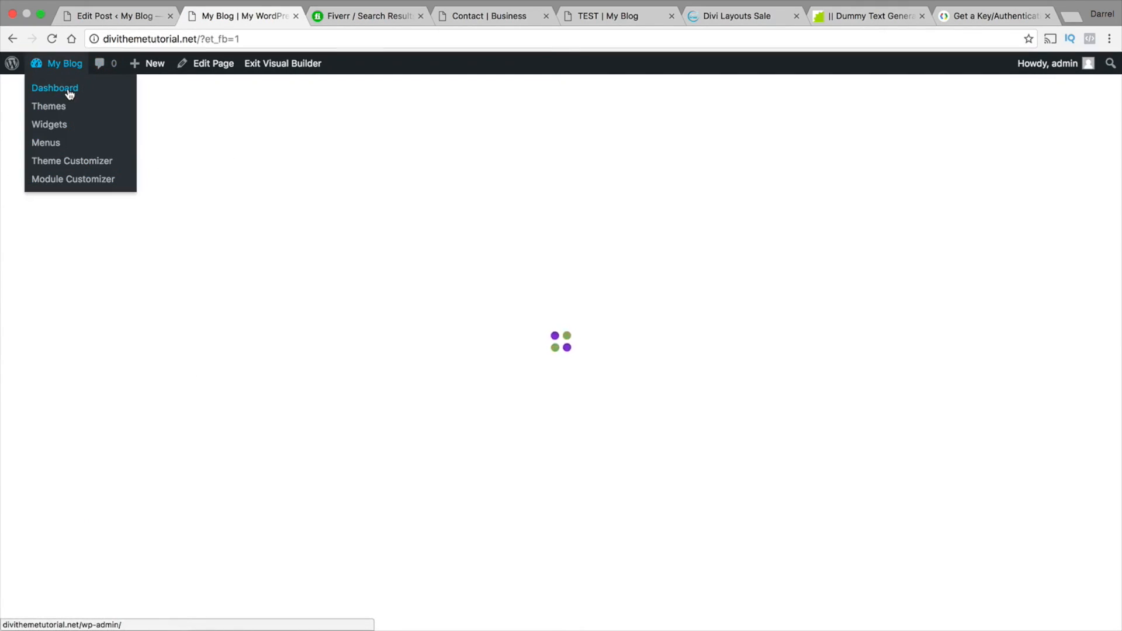
left_click(69, 94)
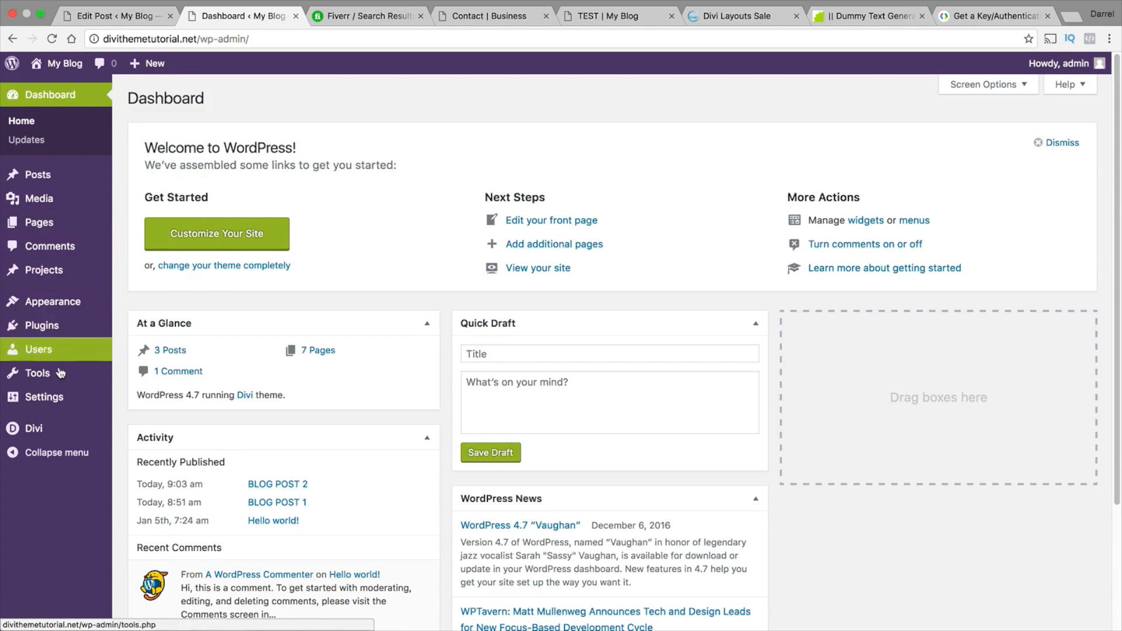
mouse_move(60, 431)
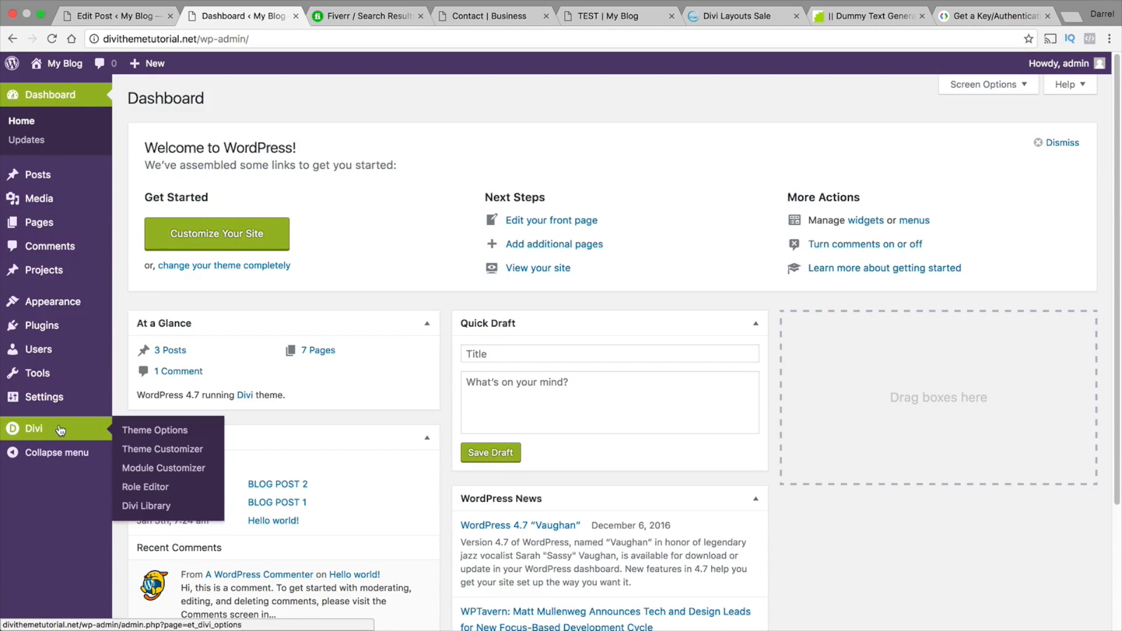
left_click(159, 431)
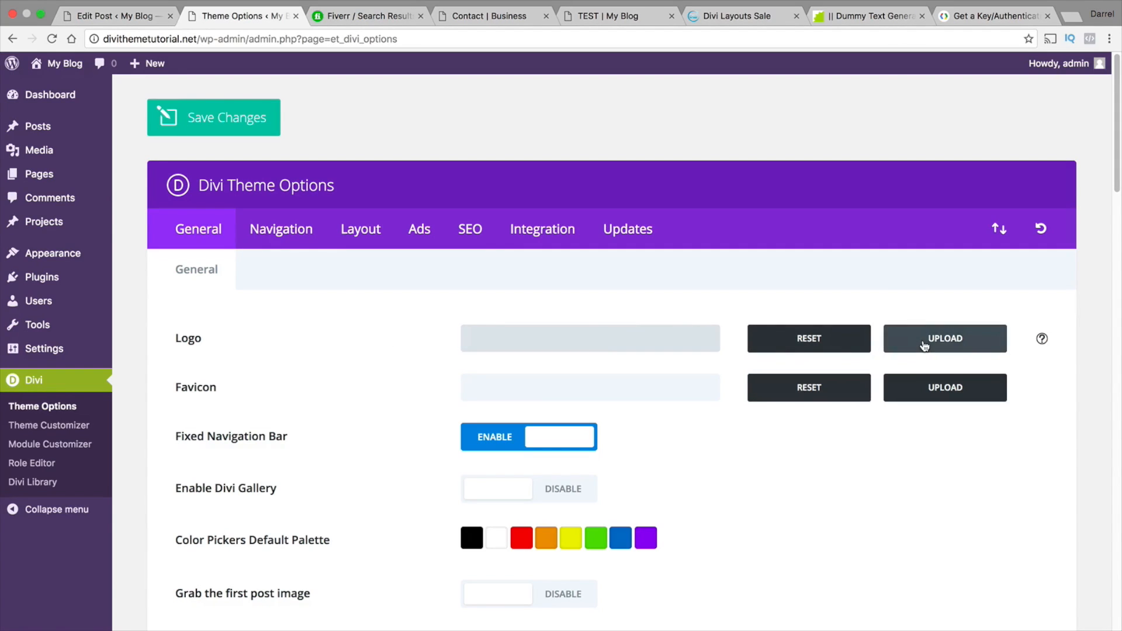
Set the pink radio icon from the media library as the site logo
left_click(923, 342)
scroll(669, 362, "down", 8)
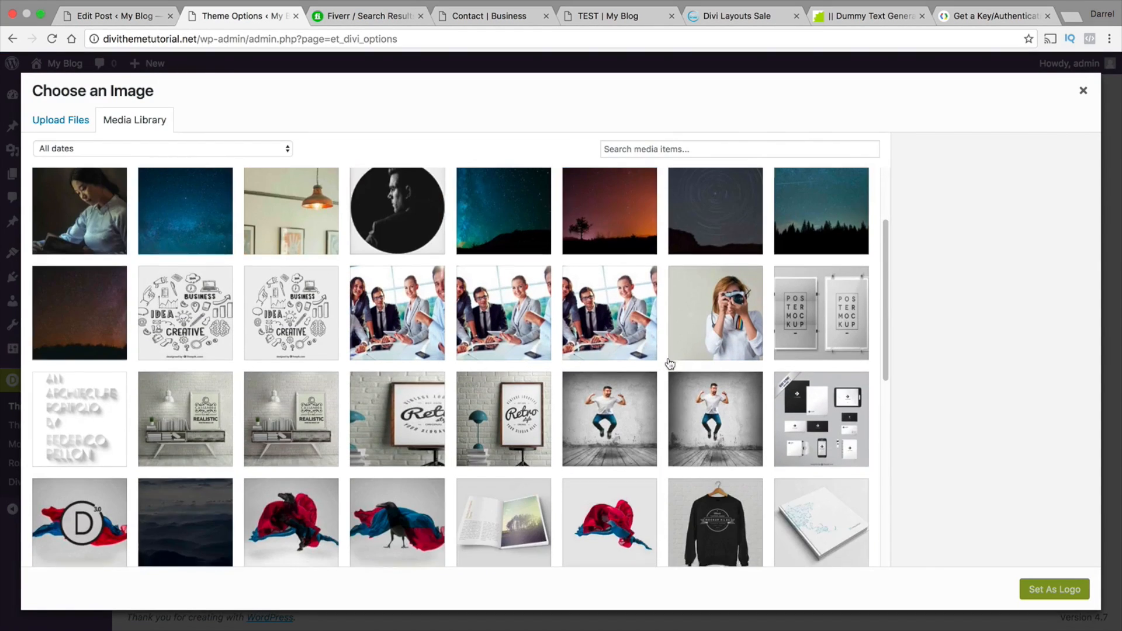
scroll(670, 363, "down", 5)
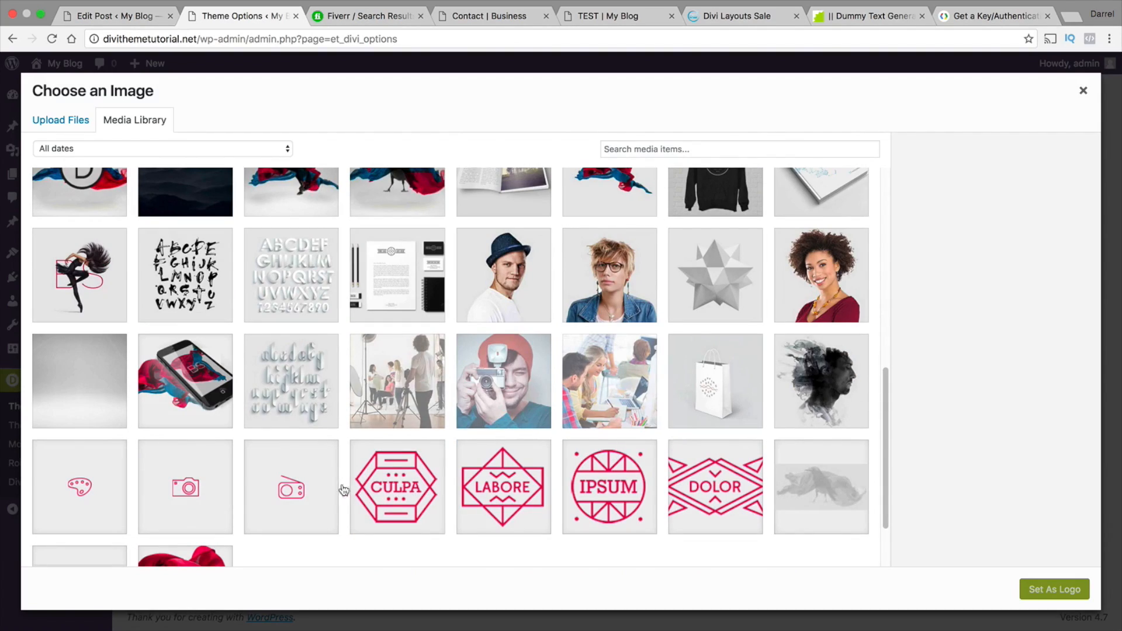
left_click(304, 490)
left_click(1042, 591)
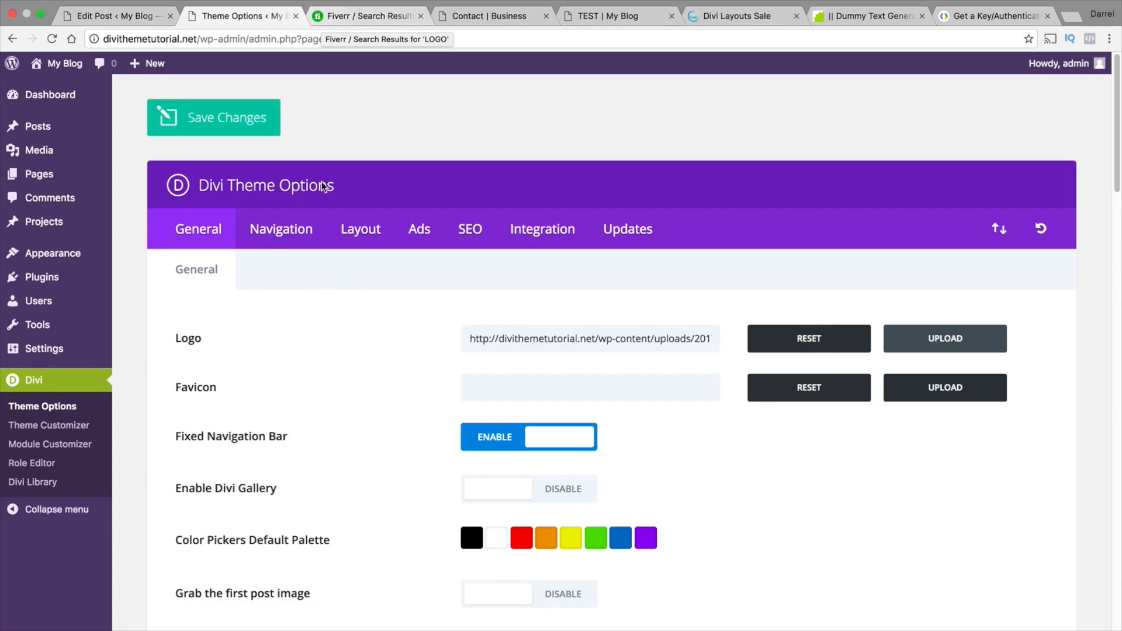
Set the round pink IPSUM emblem from the media library as the site favicon and save the theme options
left_click(573, 385)
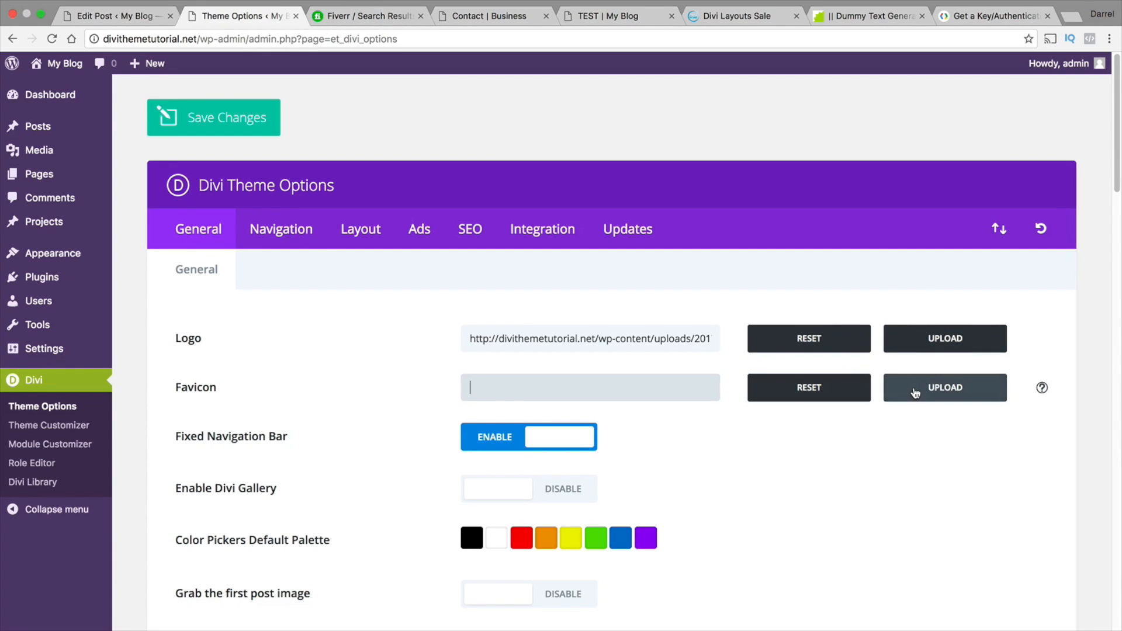
left_click(916, 393)
scroll(744, 368, "down", 10)
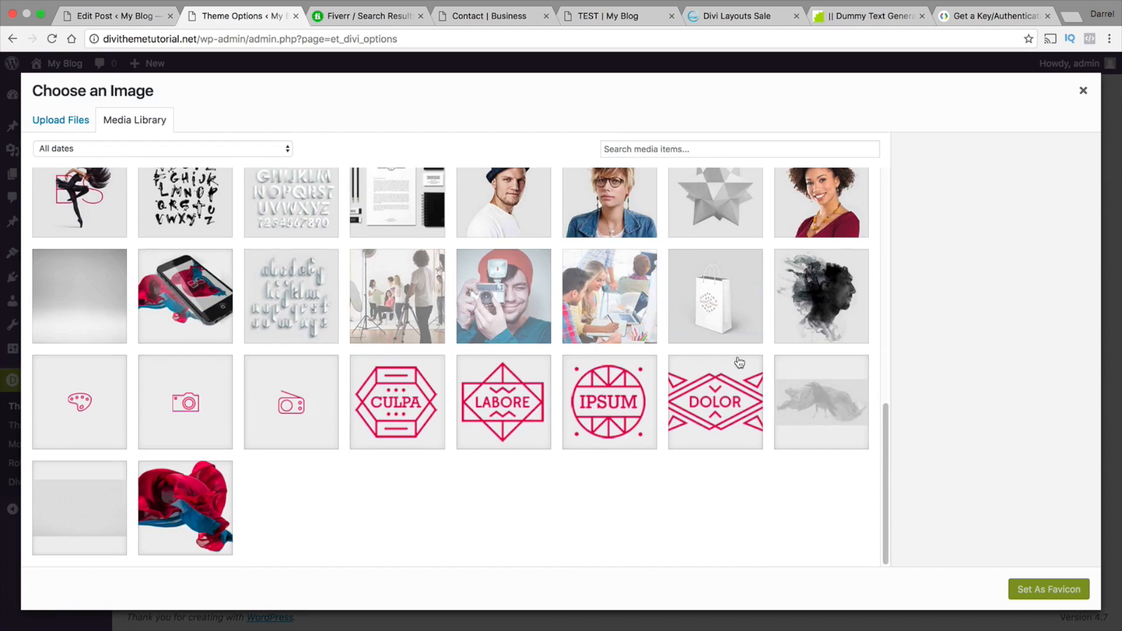
left_click(613, 394)
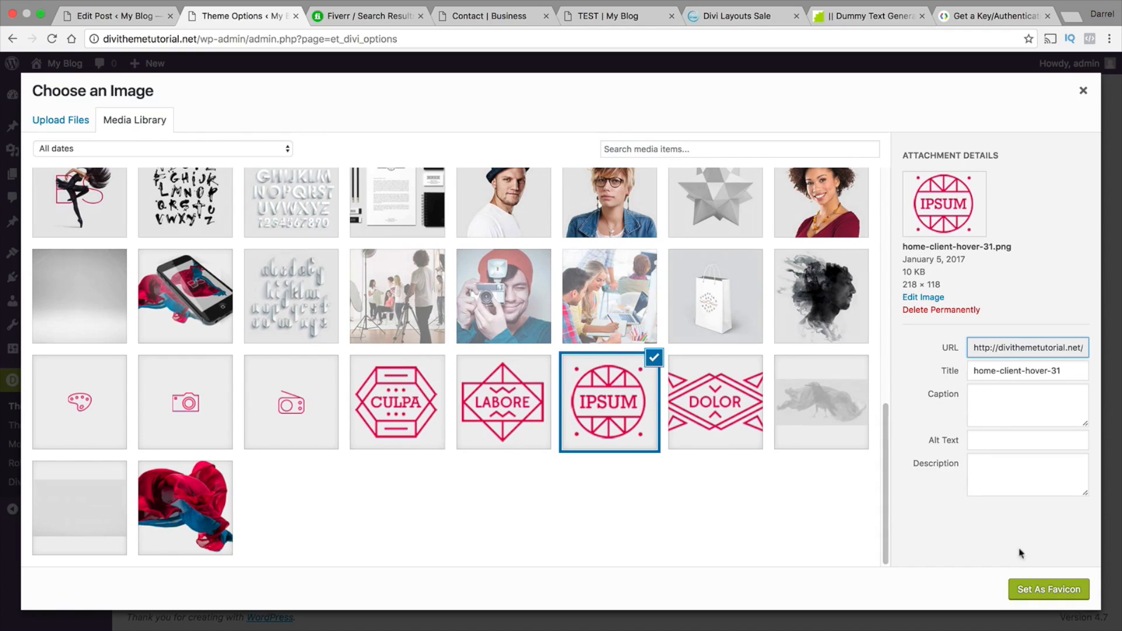
left_click(1065, 592)
scroll(398, 380, "down", 15)
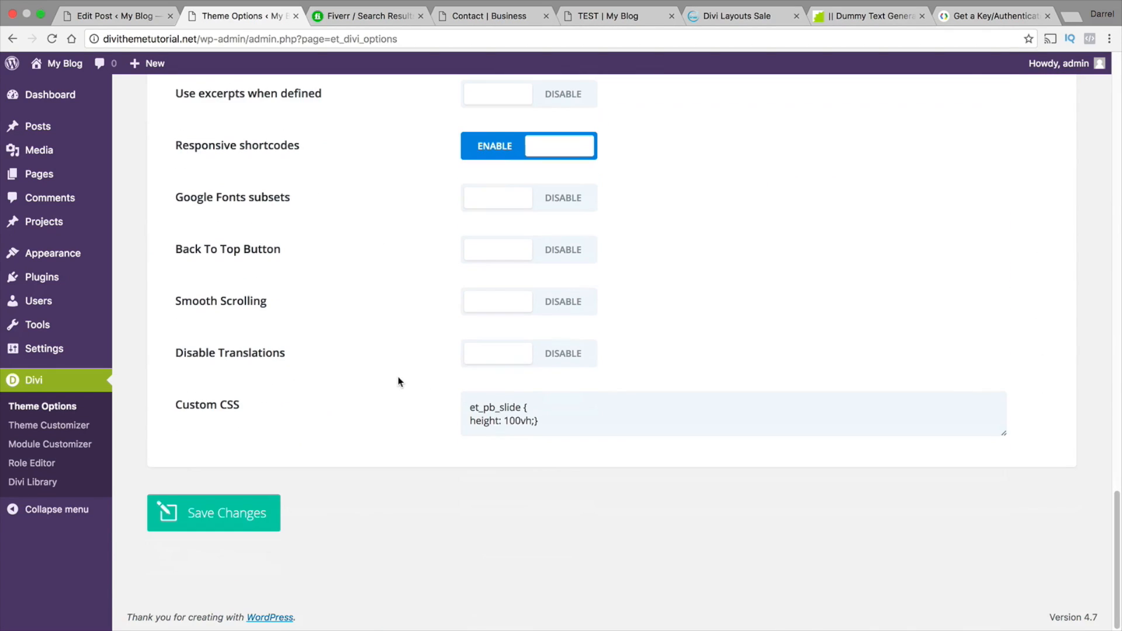
left_click(273, 507)
scroll(332, 406, "up", 15)
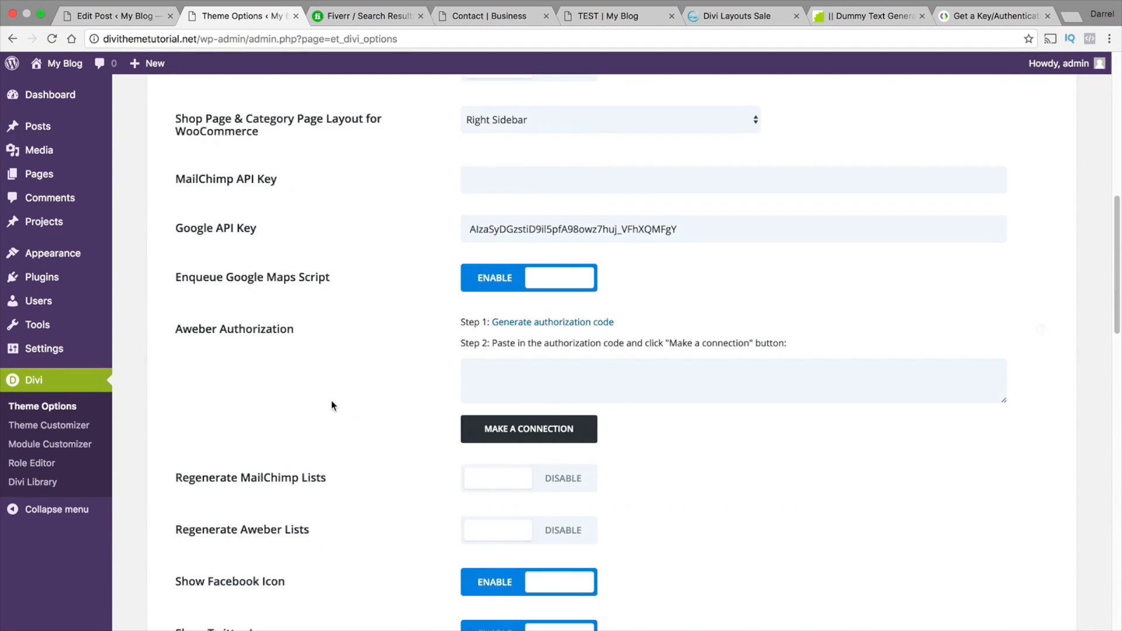
scroll(331, 406, "up", 10)
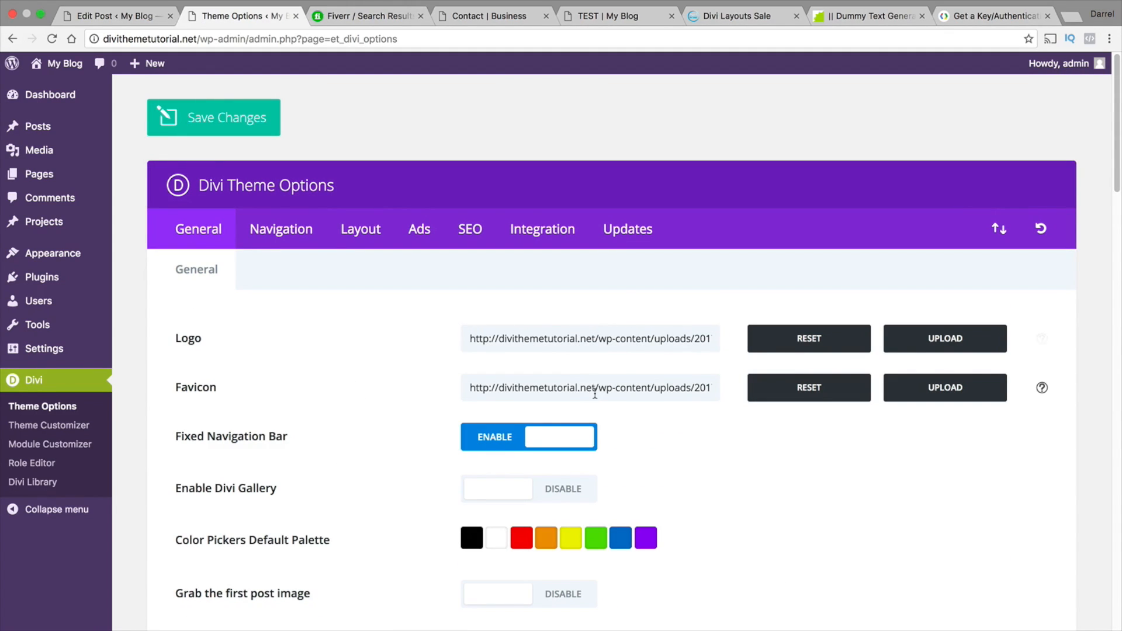
Visit the live site to check the logo and favicon, and open the Theme Customizer
mouse_move(65, 63)
left_click(68, 95)
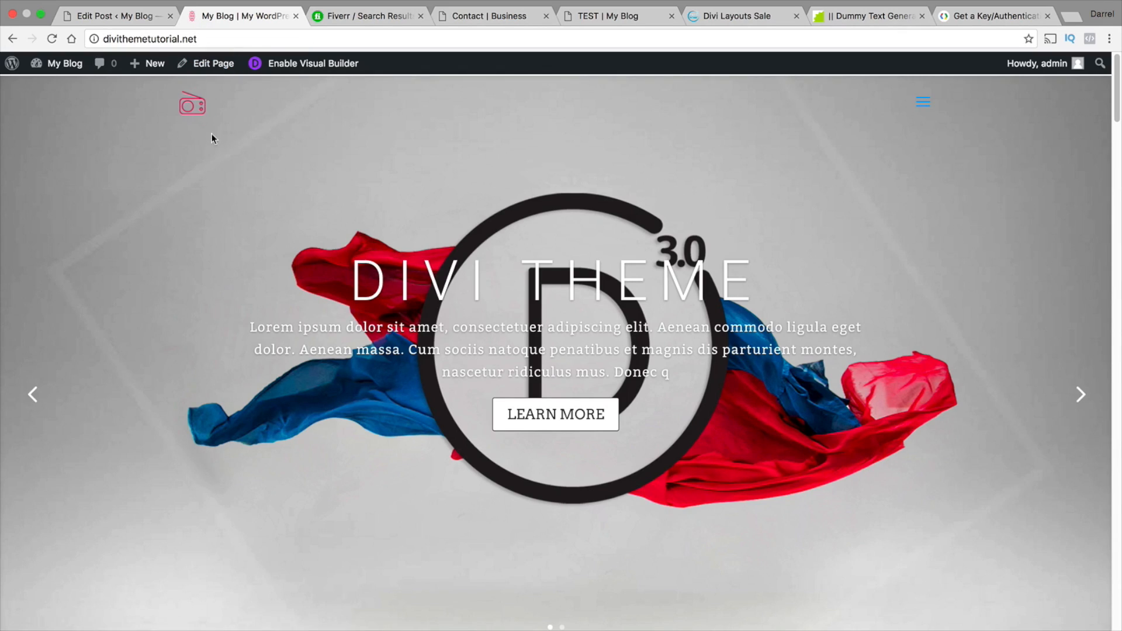
mouse_move(59, 63)
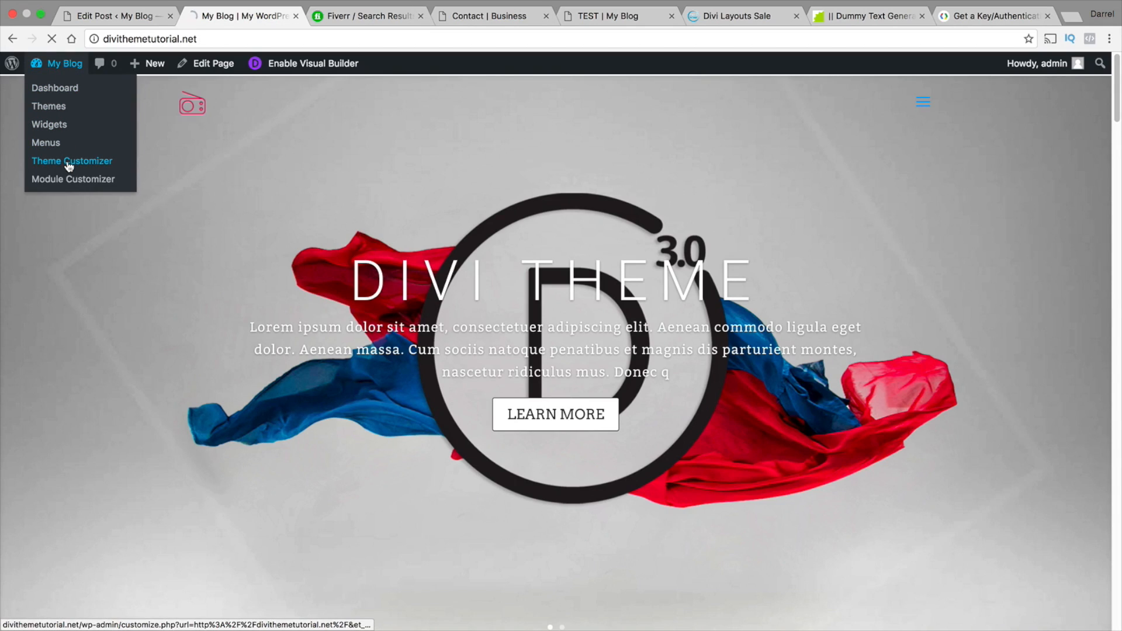
left_click(68, 162)
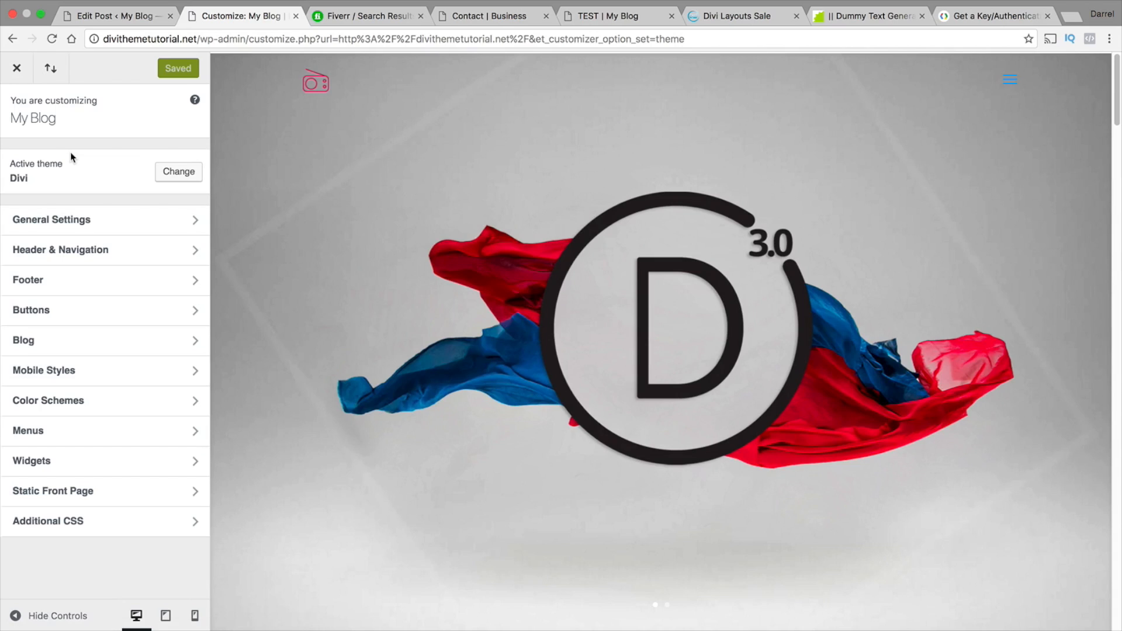
Look through the Background and Layout Settings sections of the Customizer's General Settings
left_click(94, 228)
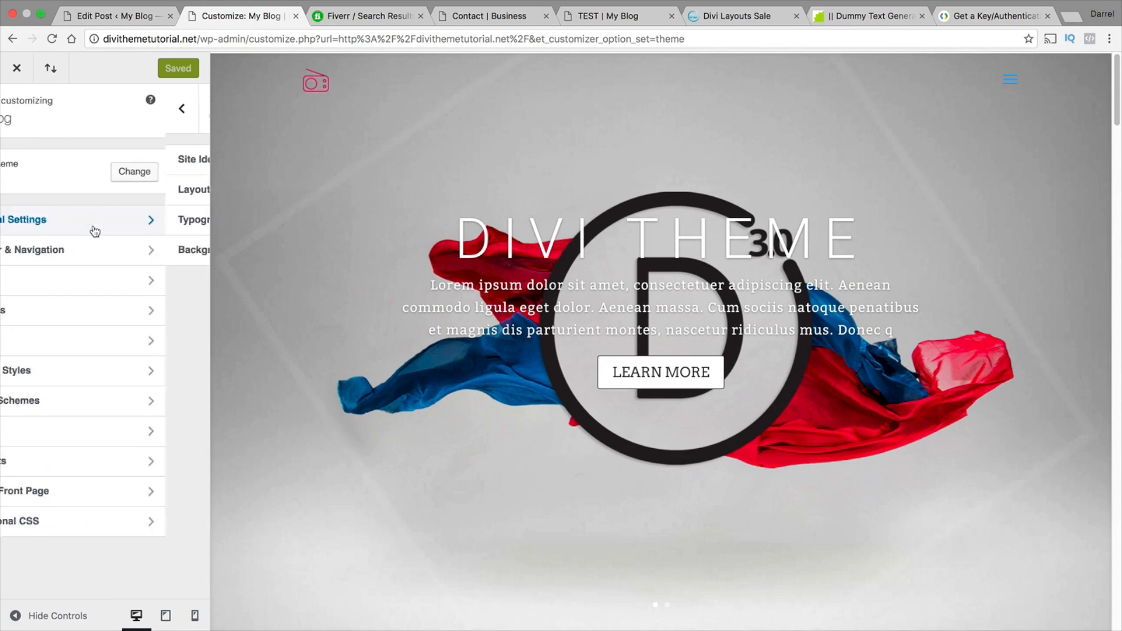
left_click(116, 252)
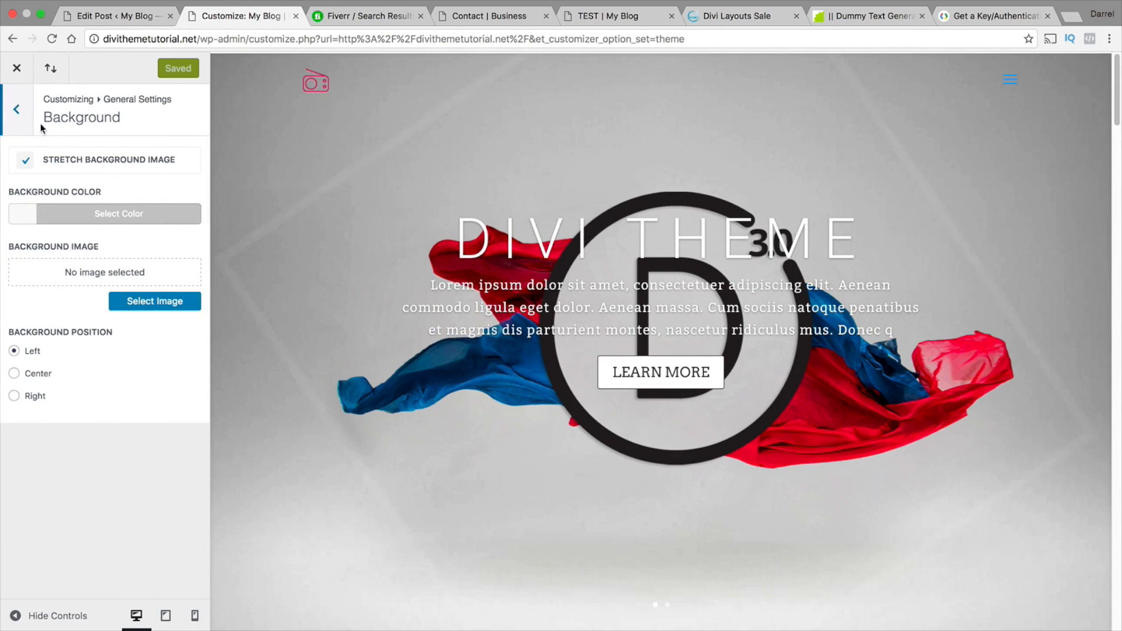
left_click(24, 108)
left_click(47, 186)
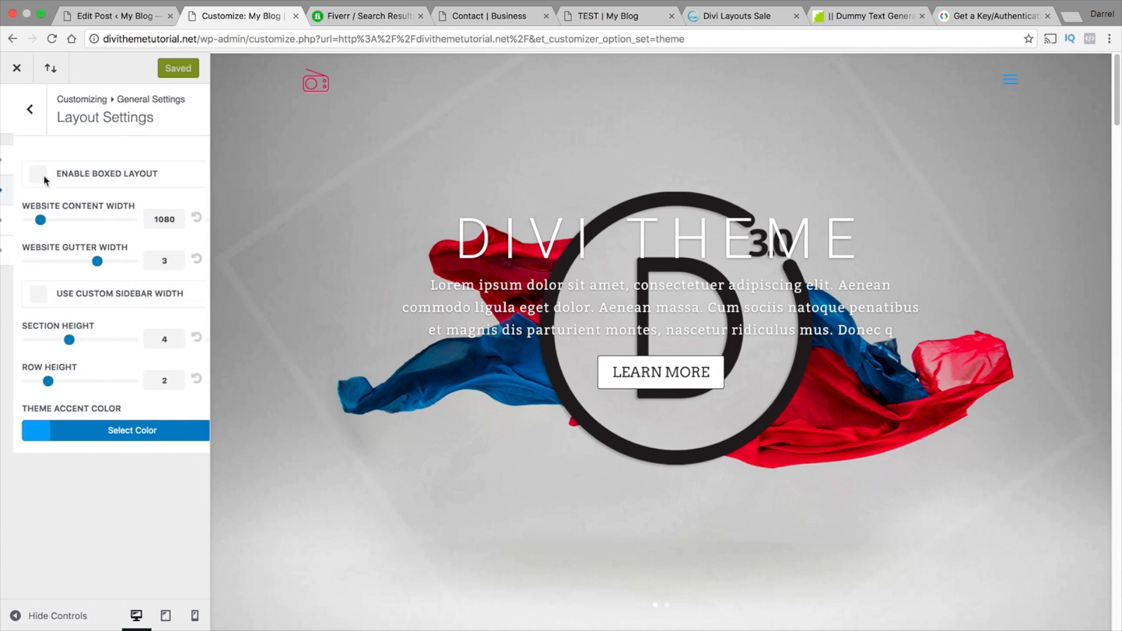
left_click(16, 111)
left_click(17, 111)
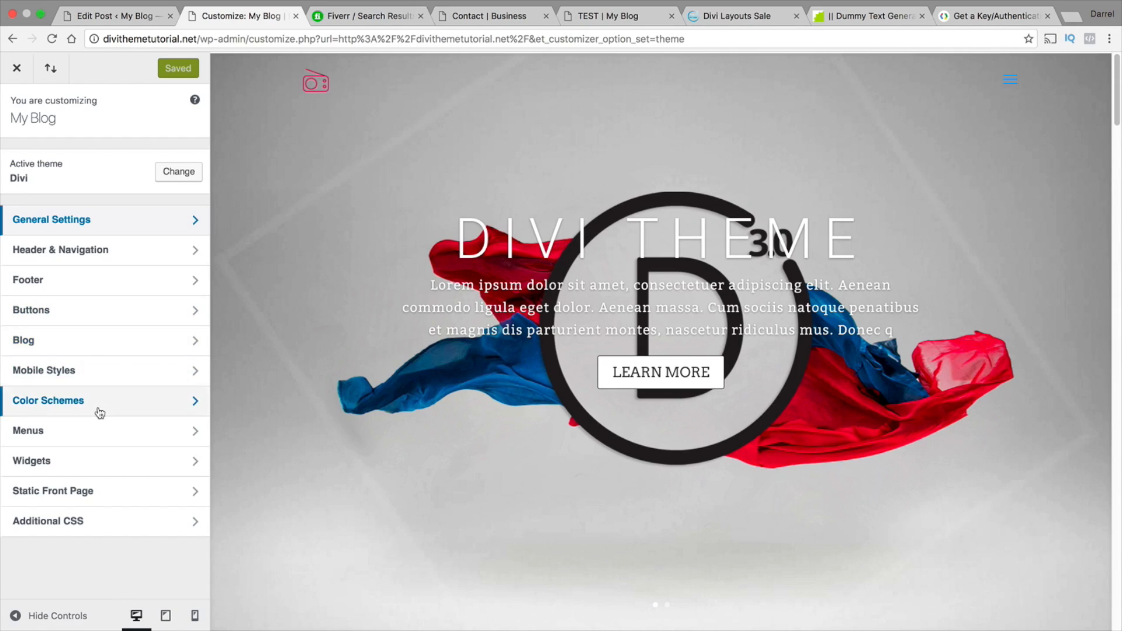
Look at the footer widget areas alongside the home page preview and leave the Theme Customizer
left_click(97, 472)
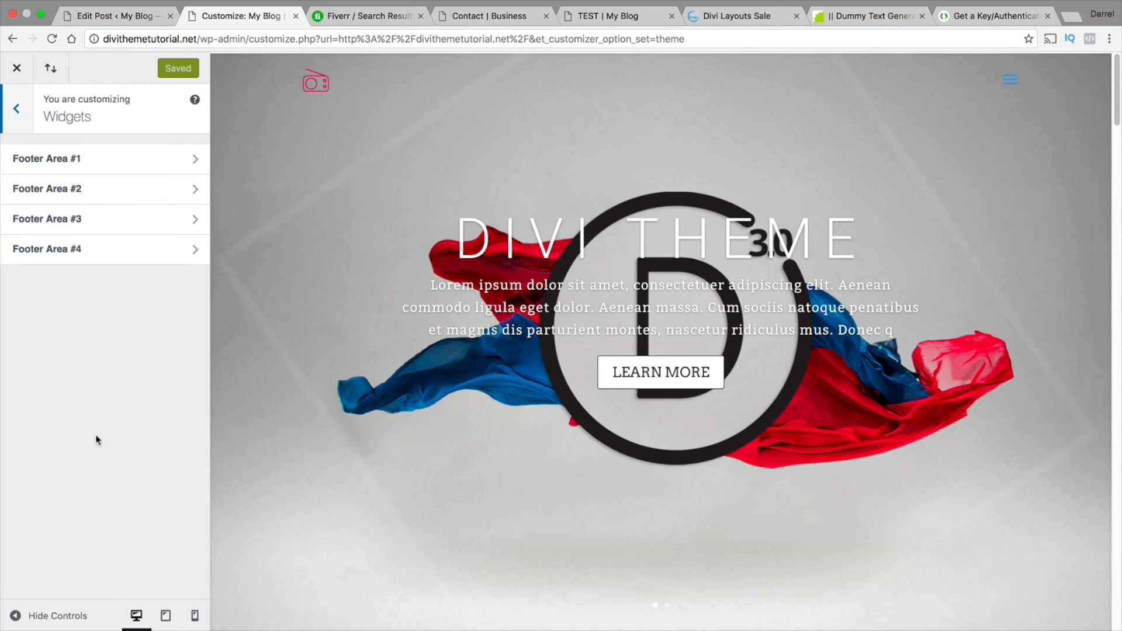
scroll(331, 286, "down", 20)
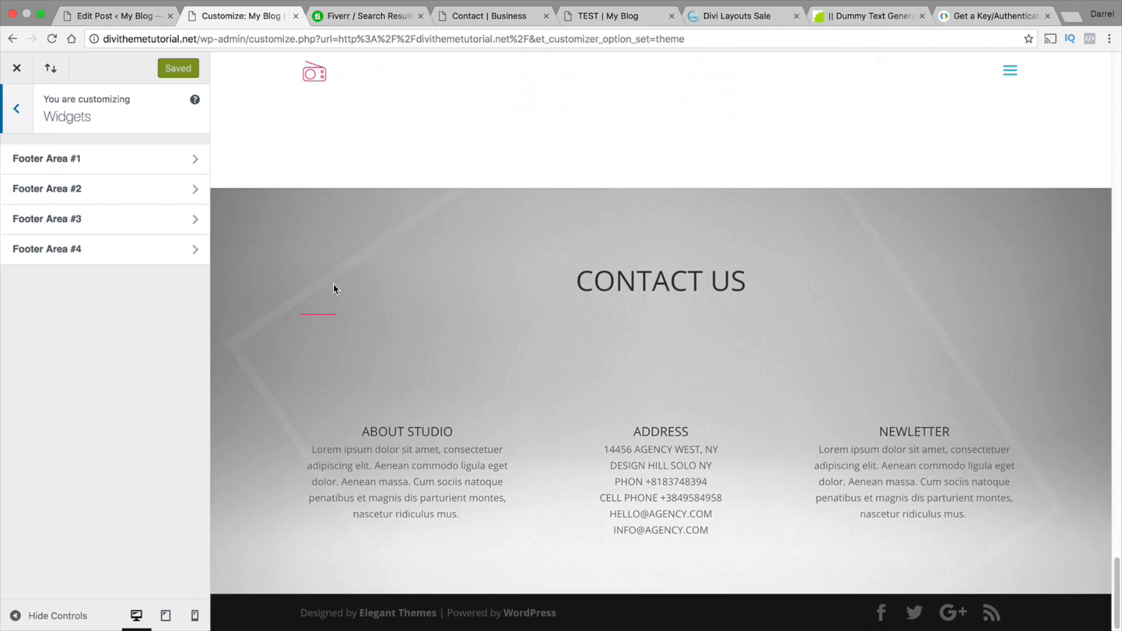
scroll(327, 287, "up", 20)
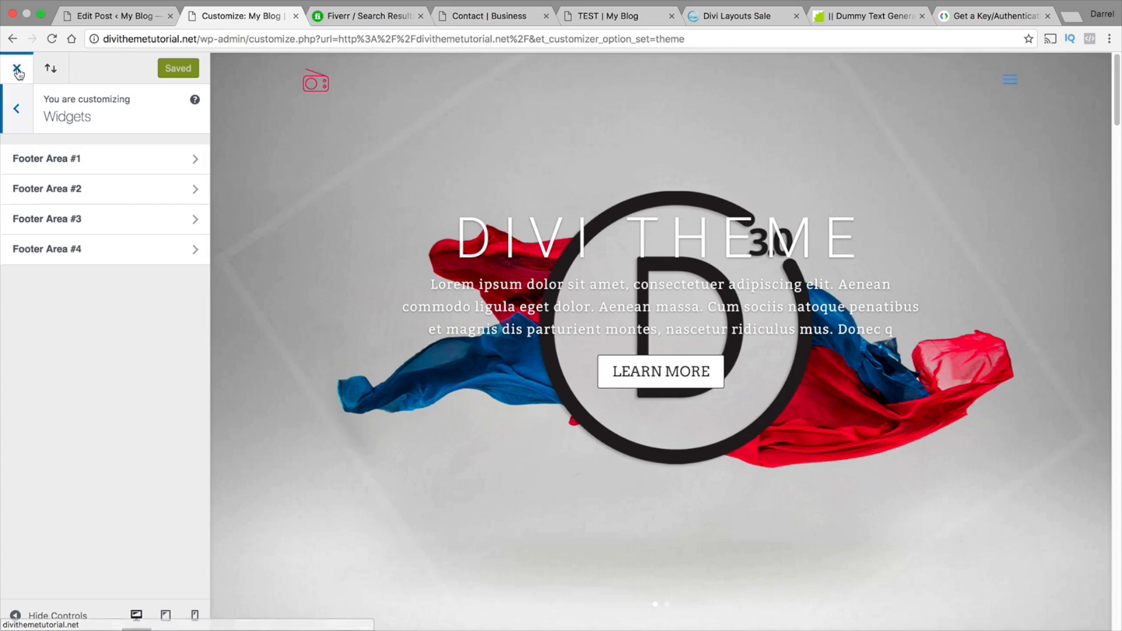
left_click(17, 68)
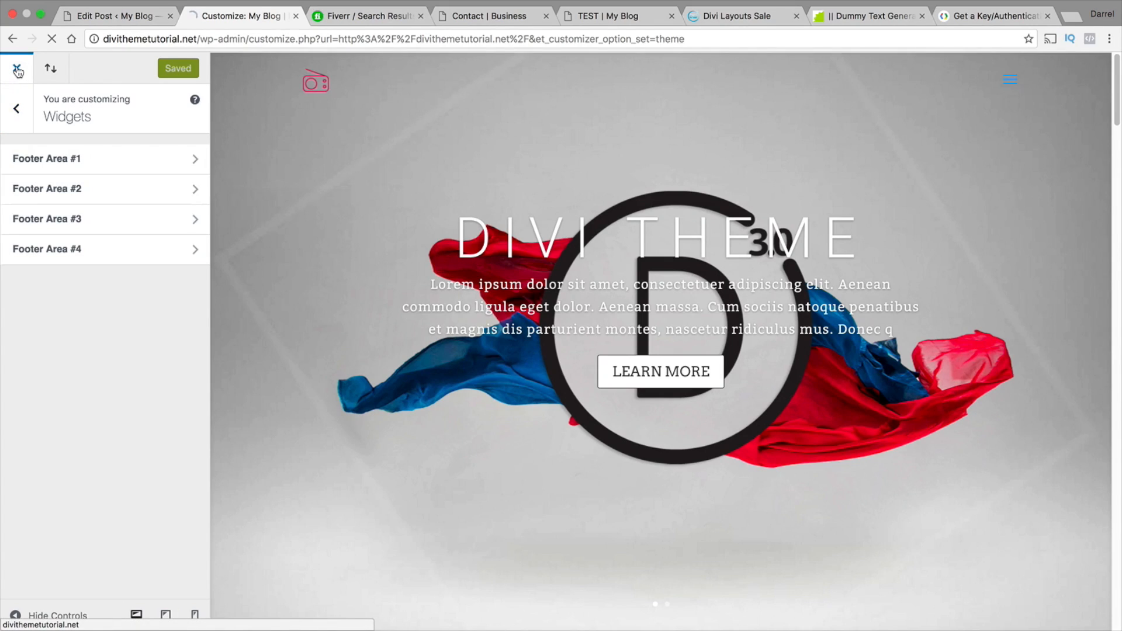
Examine the slider and the WHO WE ARE section with its separator line on the live home page
scroll(245, 193, "down", 5)
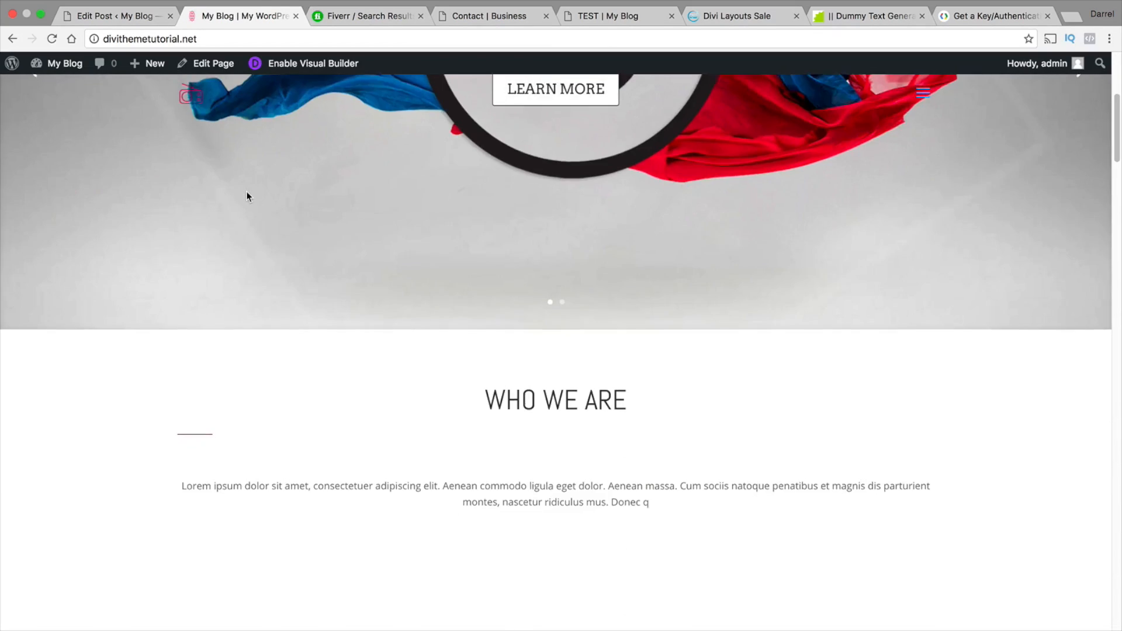
scroll(246, 193, "up", 1)
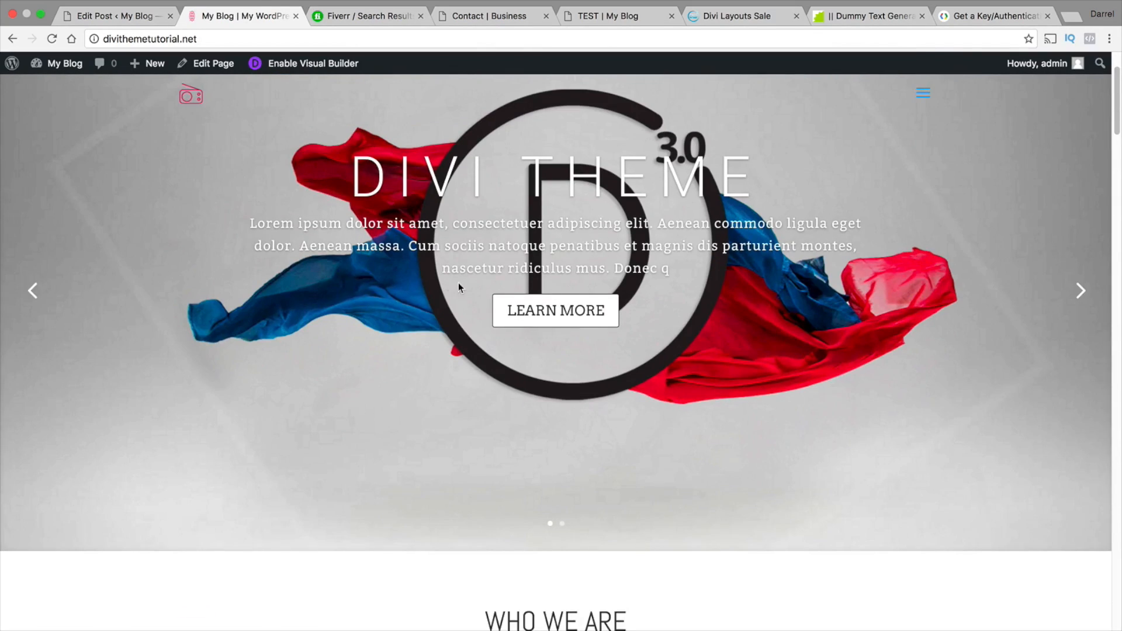
scroll(649, 282, "down", 4)
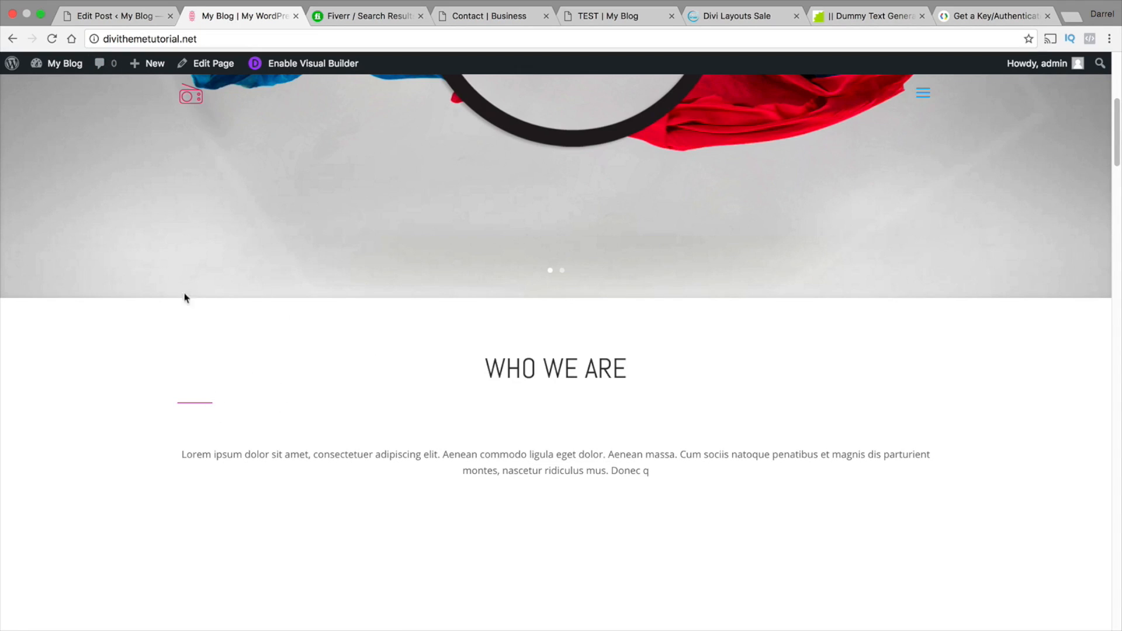
Open the Divi Theme Options from the dashboard and start a new Custom CSS line below the et_pb_slide rule
mouse_move(59, 64)
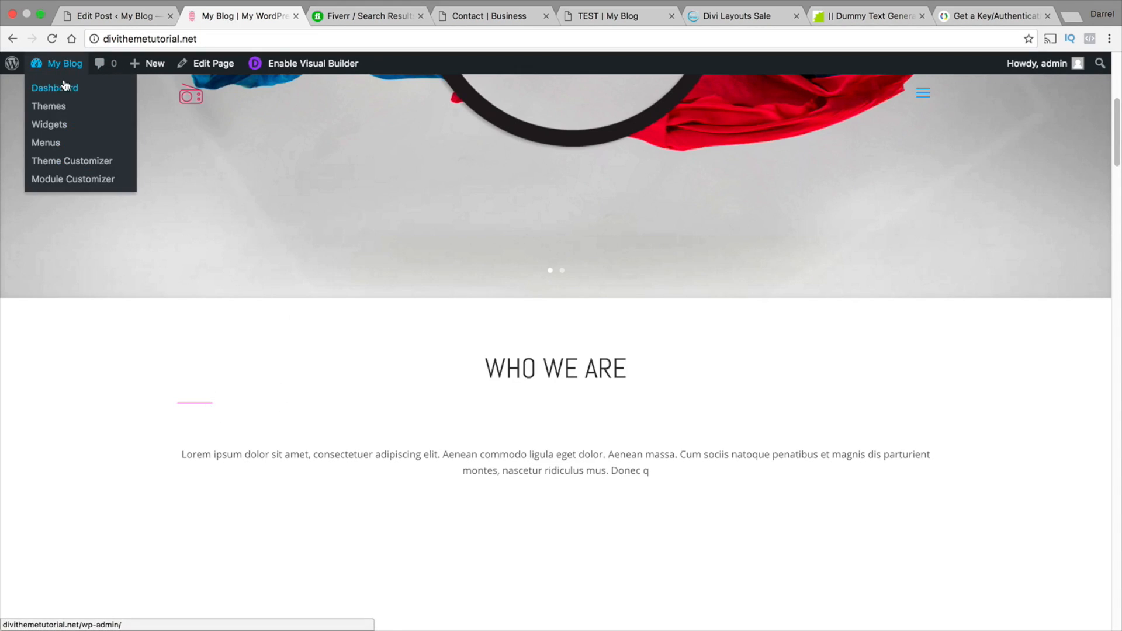
left_click(53, 88)
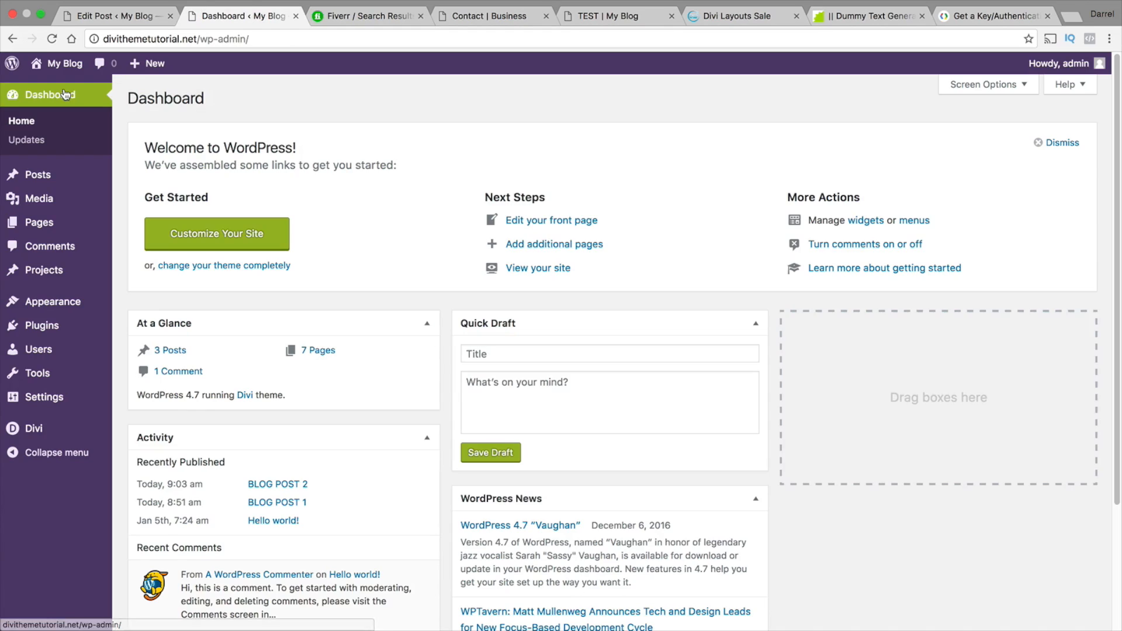
mouse_move(67, 429)
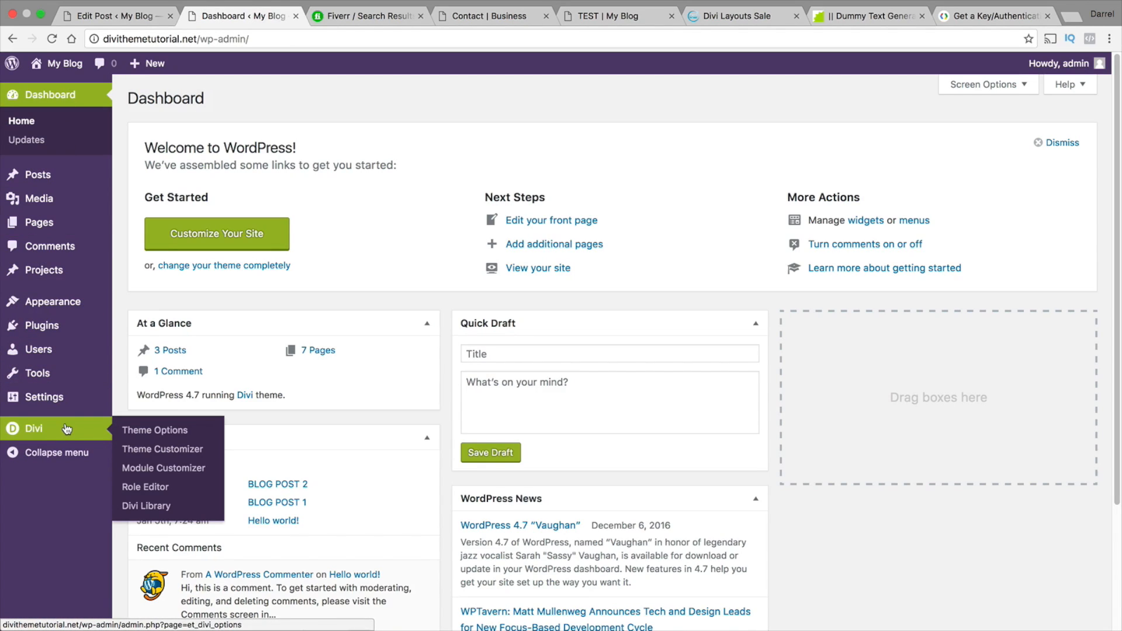
left_click(172, 431)
scroll(276, 379, "down", 18)
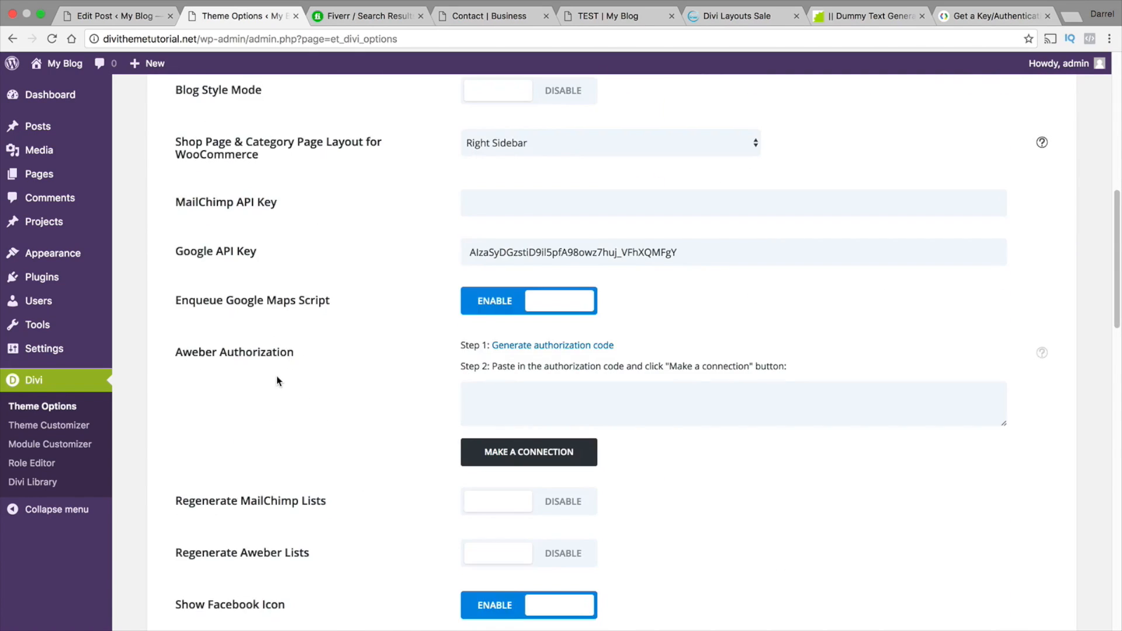
scroll(277, 380, "down", 10)
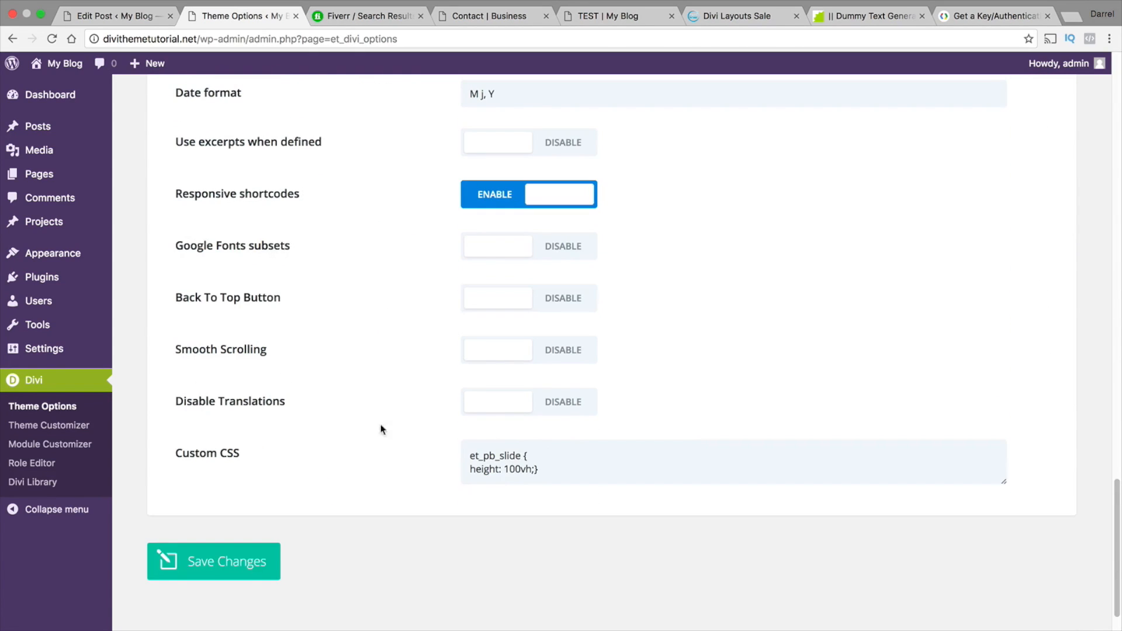
left_click(556, 445)
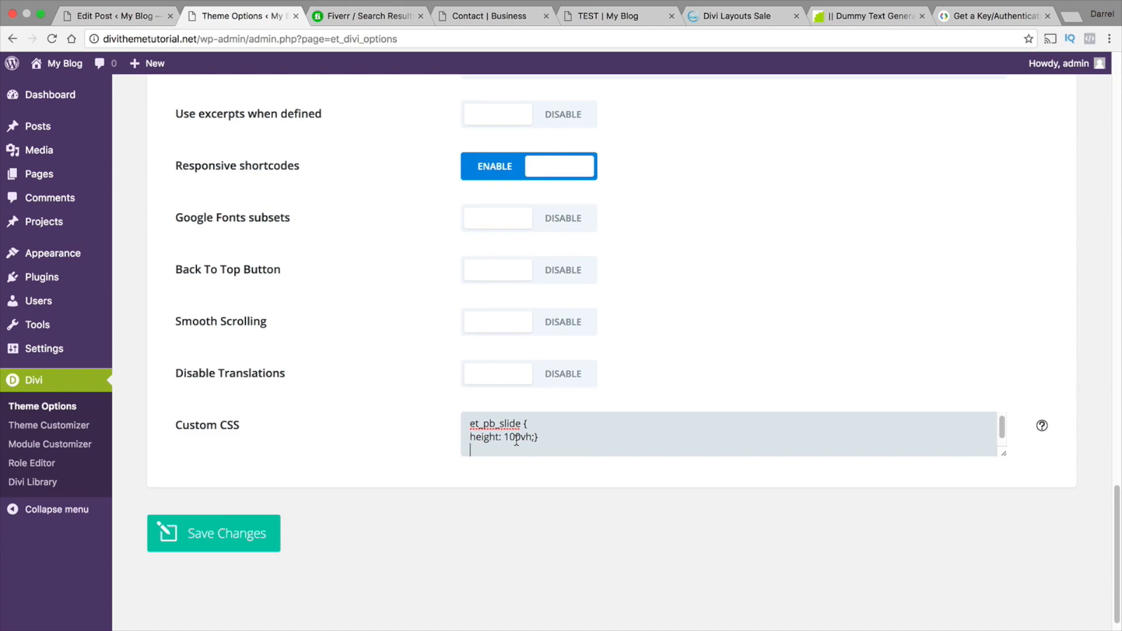
Switch to Notes and copy the first .separator.small rule, through its margin of 10px auto 20px auto
key("super+Tab")
key("super+Tab")
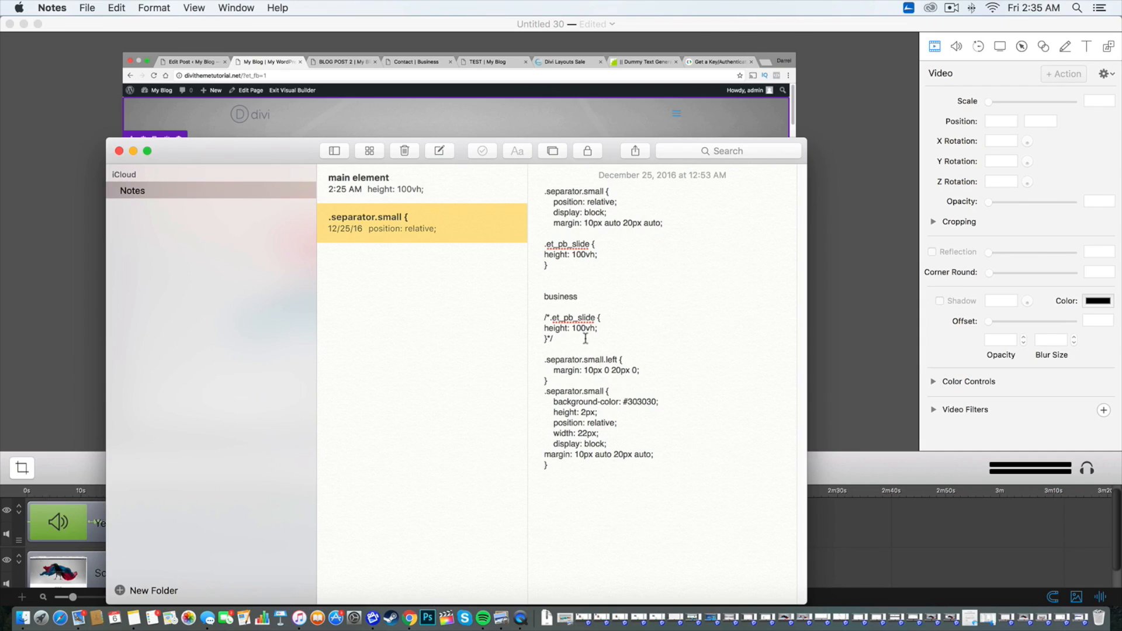
left_click_drag(663, 223, 538, 186)
right_click(565, 197)
left_click(597, 257)
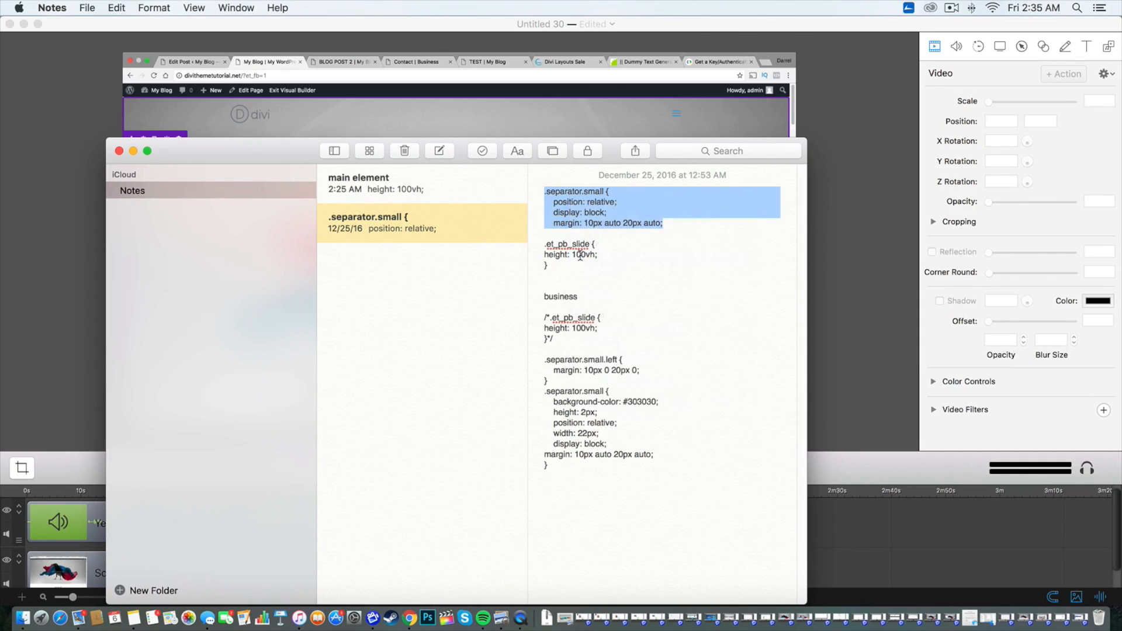
Return to Chrome, paste the .separator.small rule below the et_pb_slide rule in the Custom CSS, and save the theme options
left_click(410, 618)
left_click(581, 439)
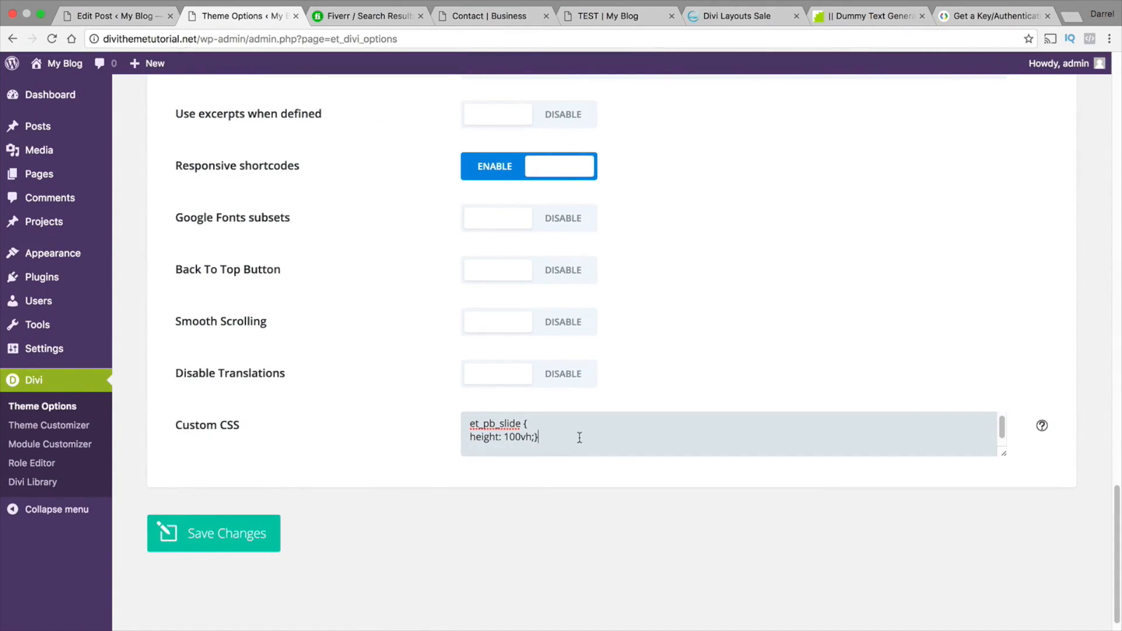
right_click(510, 447)
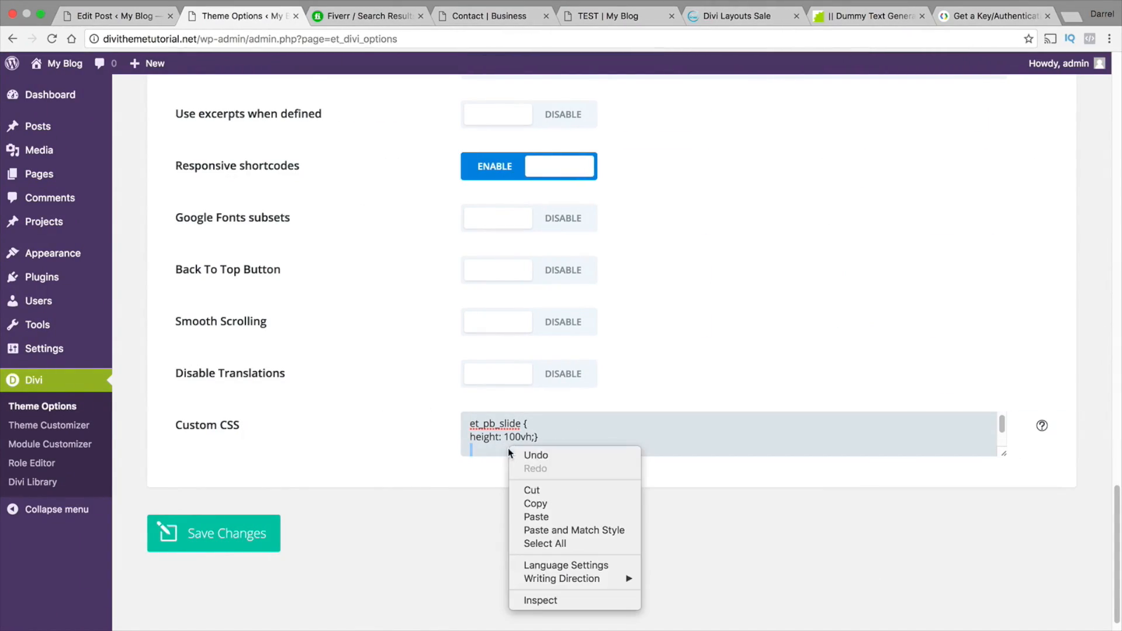
left_click(543, 517)
scroll(558, 433, "up", 2)
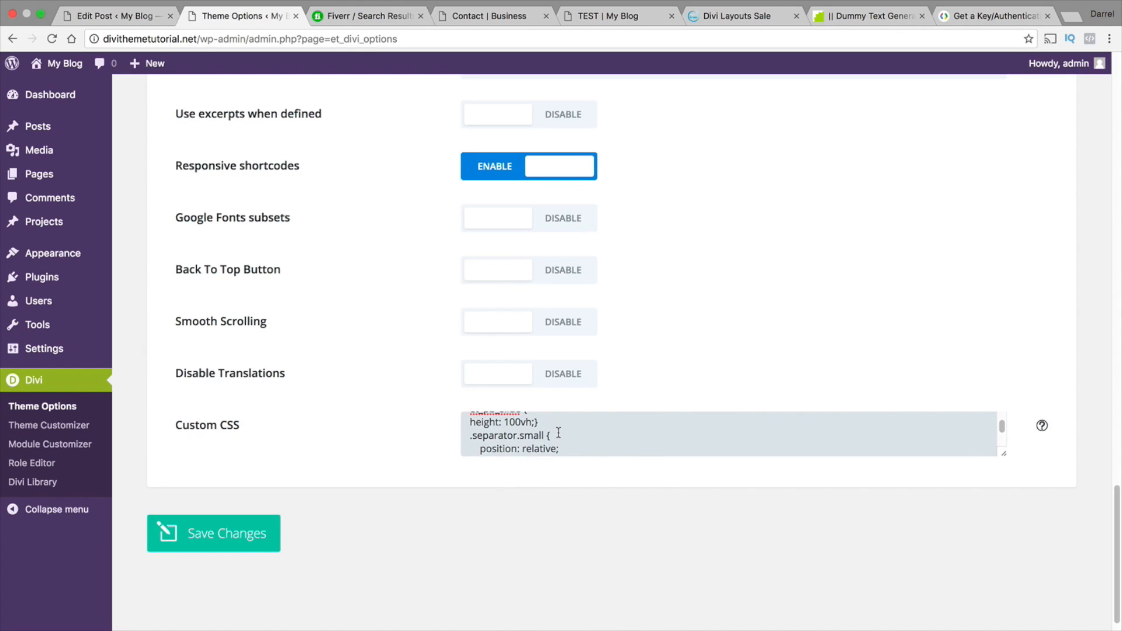
left_click(246, 534)
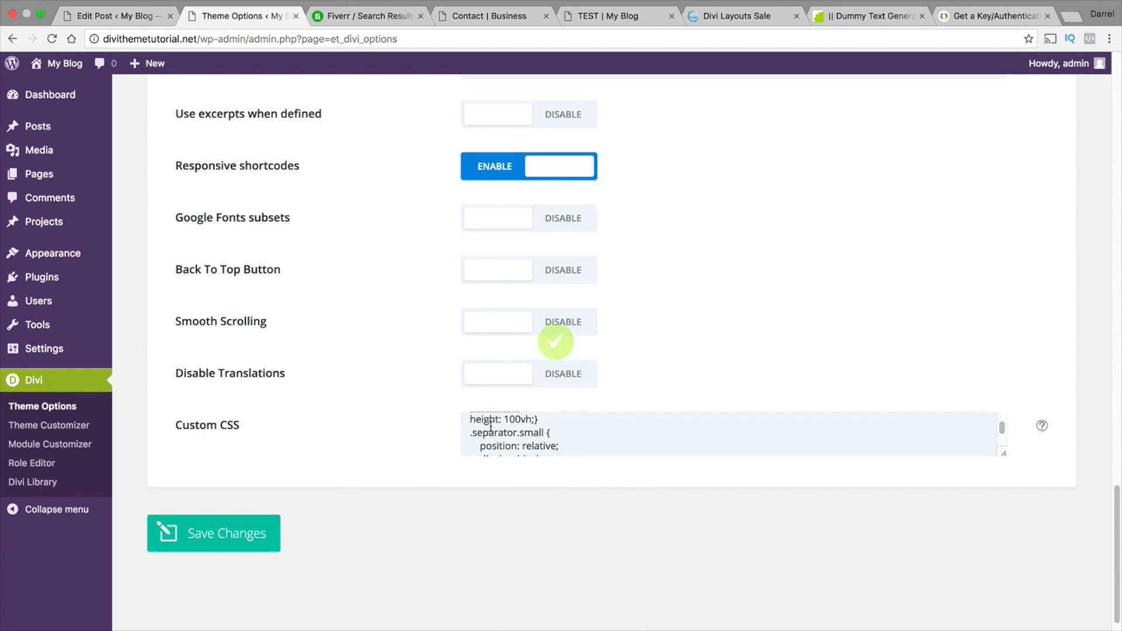
left_click(544, 427)
scroll(549, 427, "up", 3)
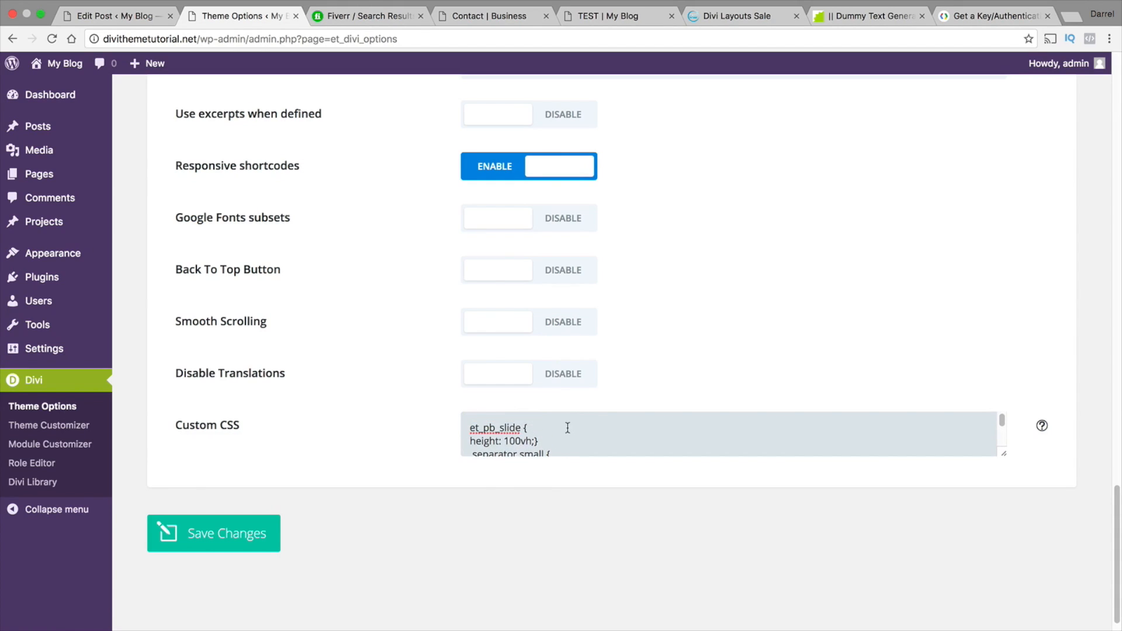
scroll(561, 430, "down", 1)
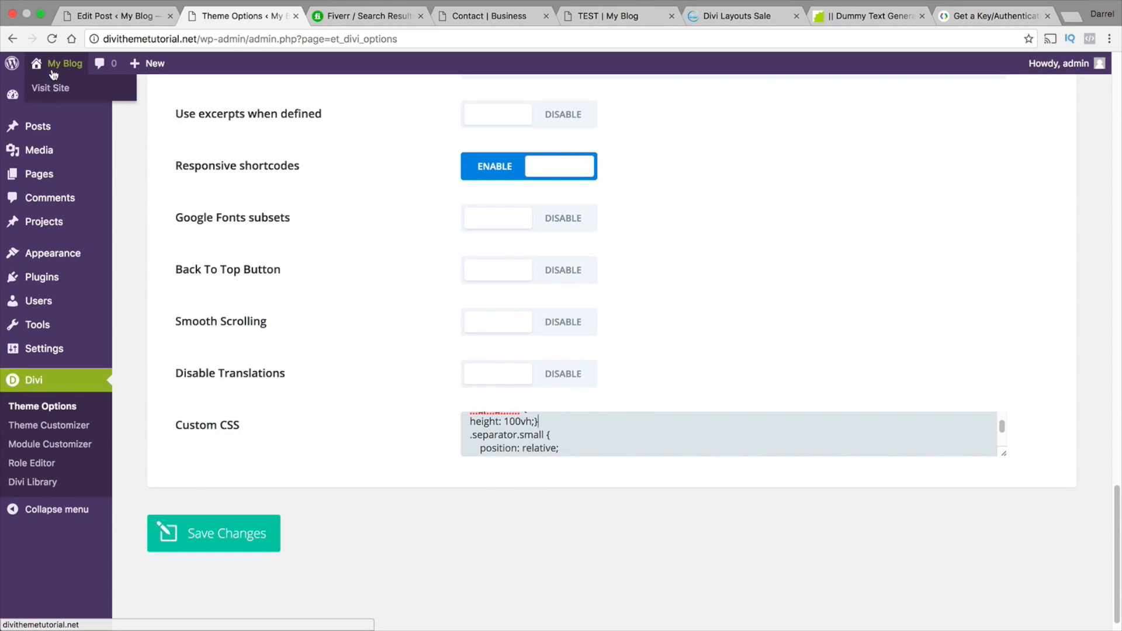
Visit the live site and check the separator's alignment under the WHO WE ARE heading
left_click(67, 88)
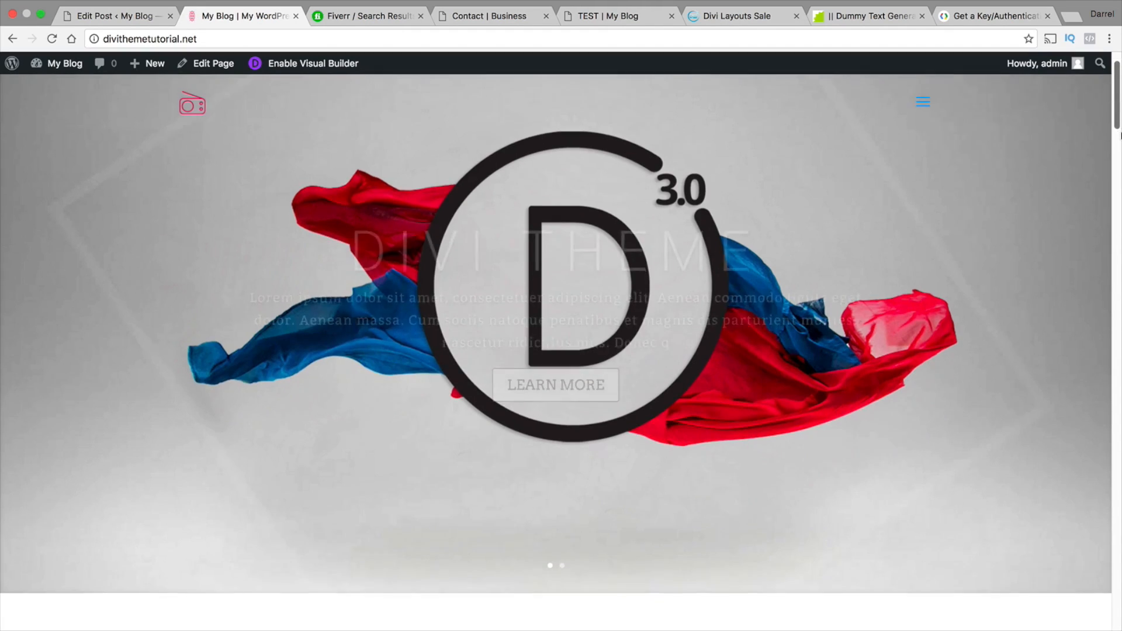
scroll(614, 240, "down", 10)
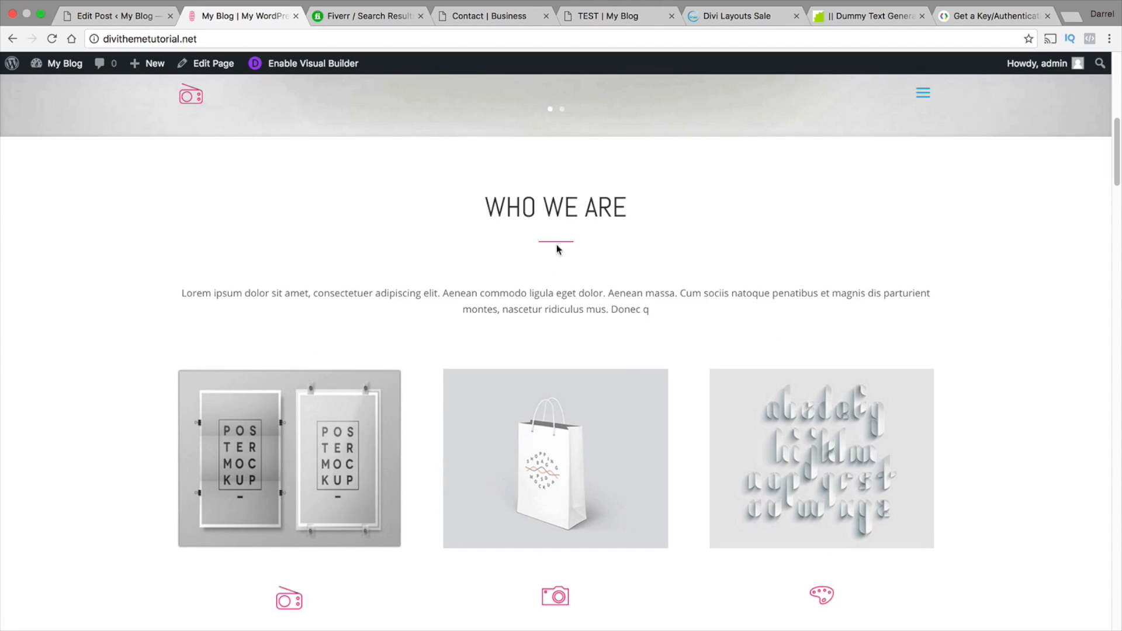
left_click_drag(1119, 151, 1117, 76)
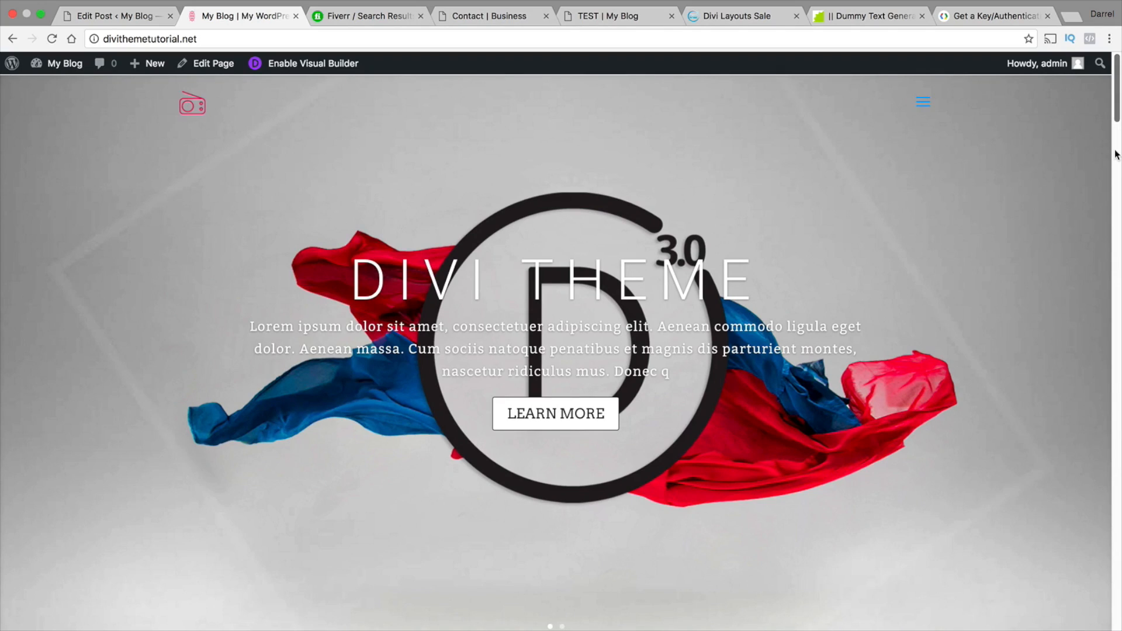